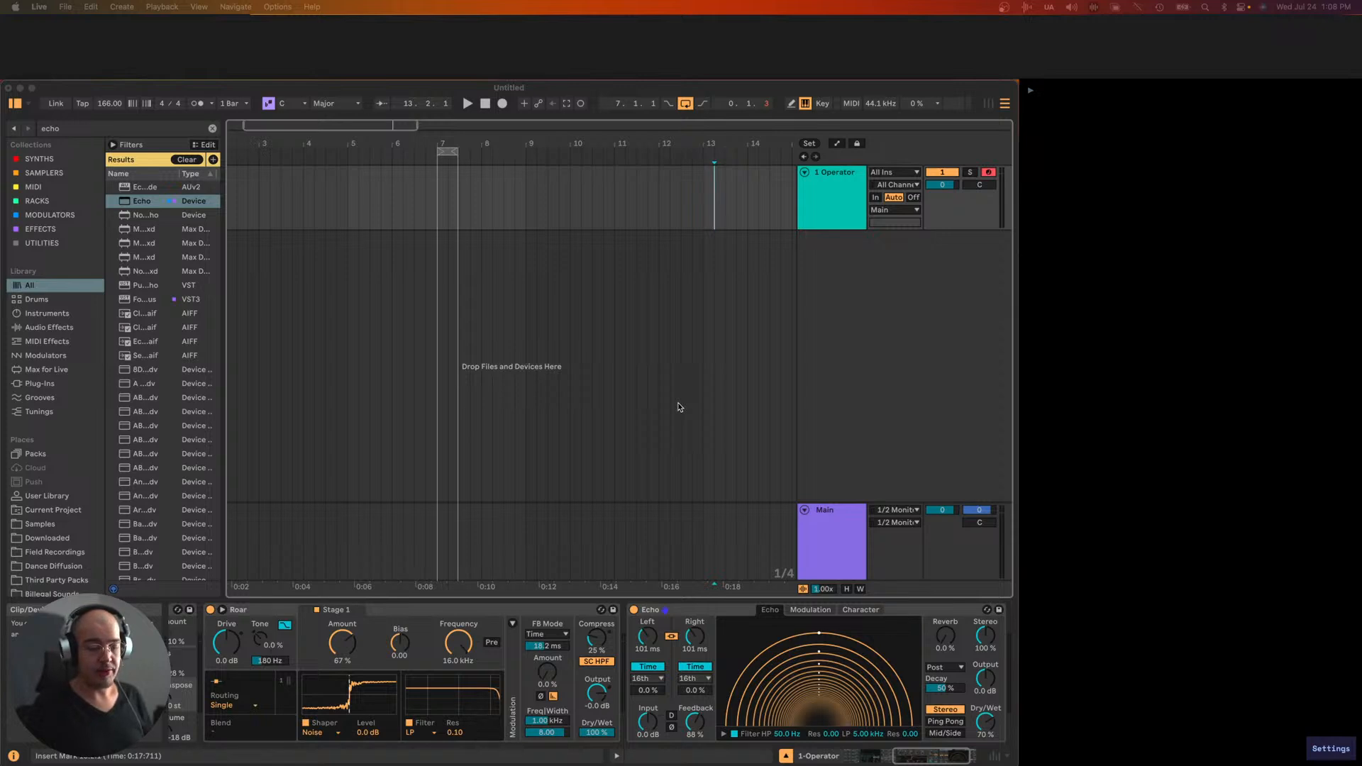
- Set the arrangement loop to one bar long and place it at the start of the timeline, from 1.1.1
{"action": "left_click", "coordinate": [439, 153]}
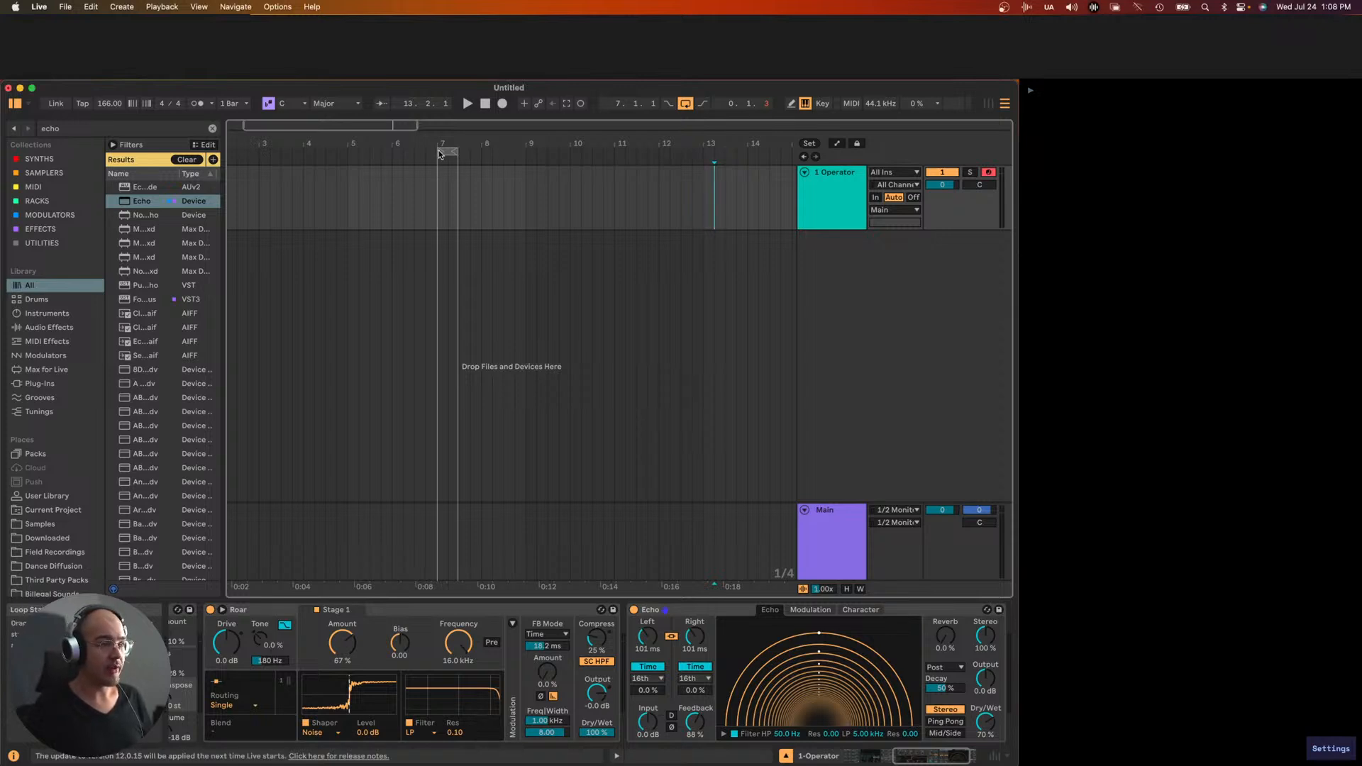
{"action": "left_click_drag", "start_coordinate": [440, 150], "coordinate": [402, 151]}
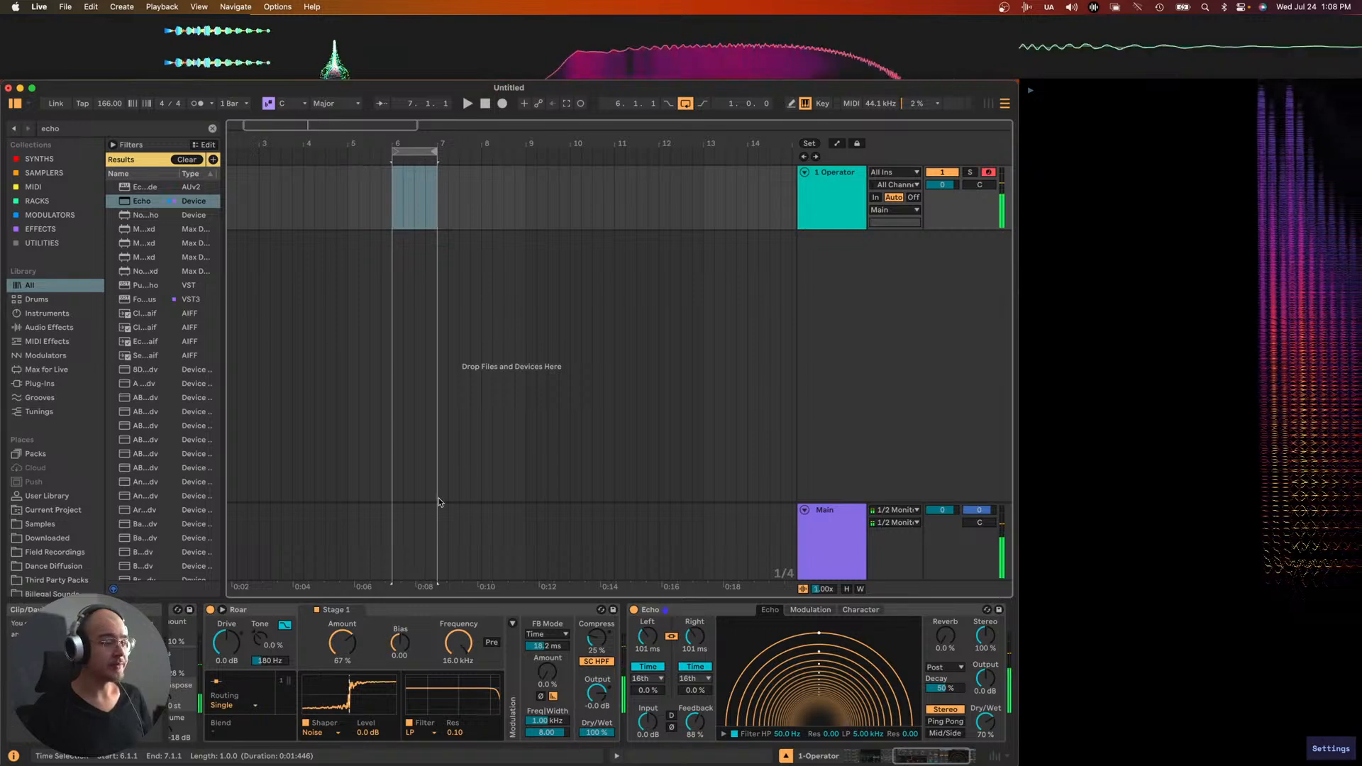
{"action": "scroll", "coordinate": [674, 330], "scroll_direction": "down", "scroll_amount": 1}
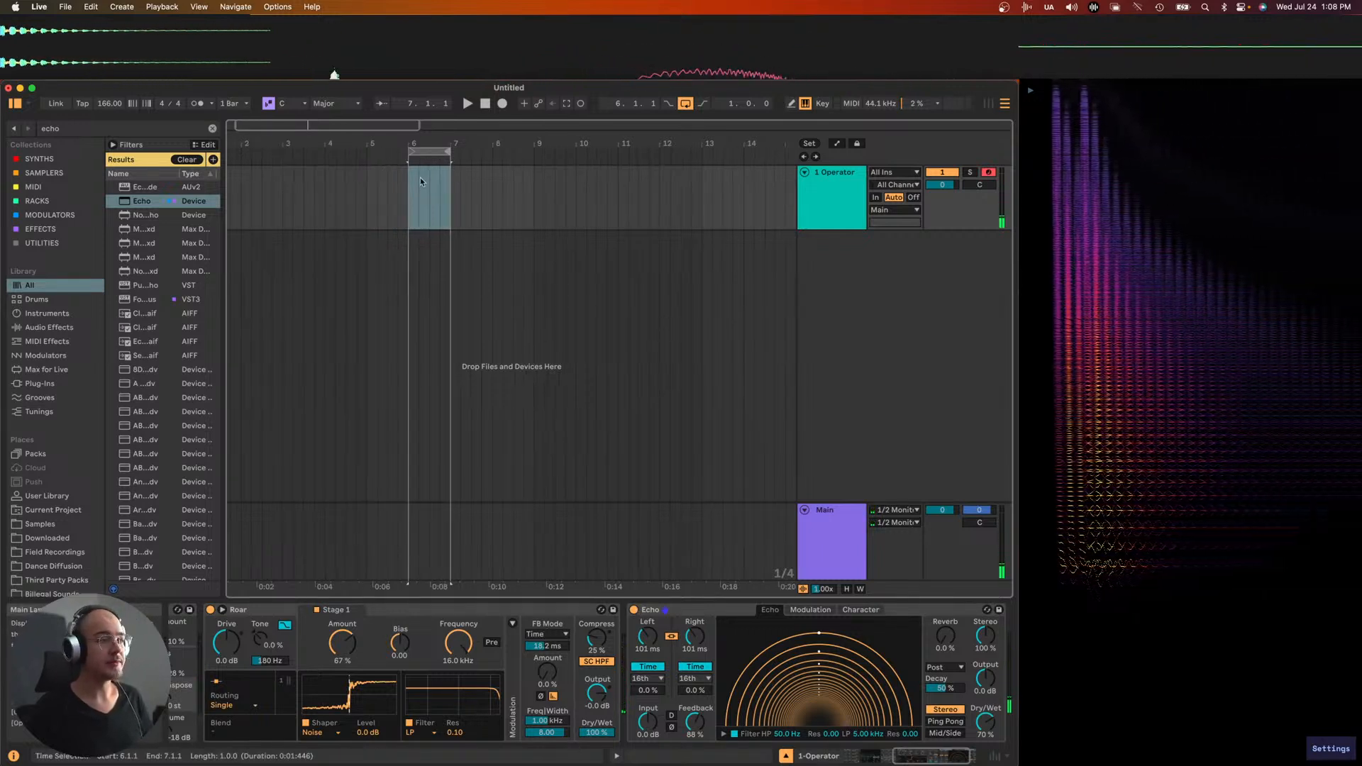
{"action": "left_click_drag", "start_coordinate": [425, 151], "coordinate": [241, 170]}
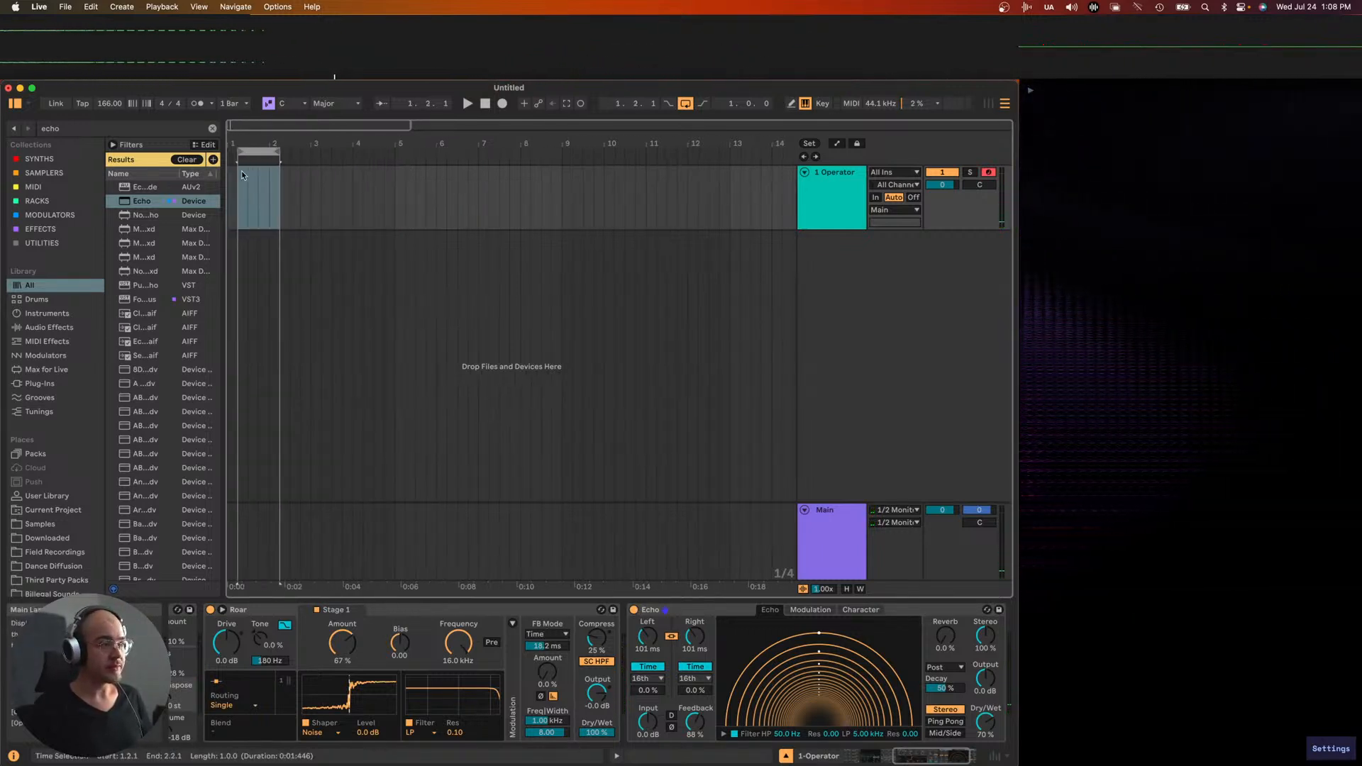
{"action": "scroll", "coordinate": [242, 175], "scroll_direction": "up", "scroll_amount": 1}
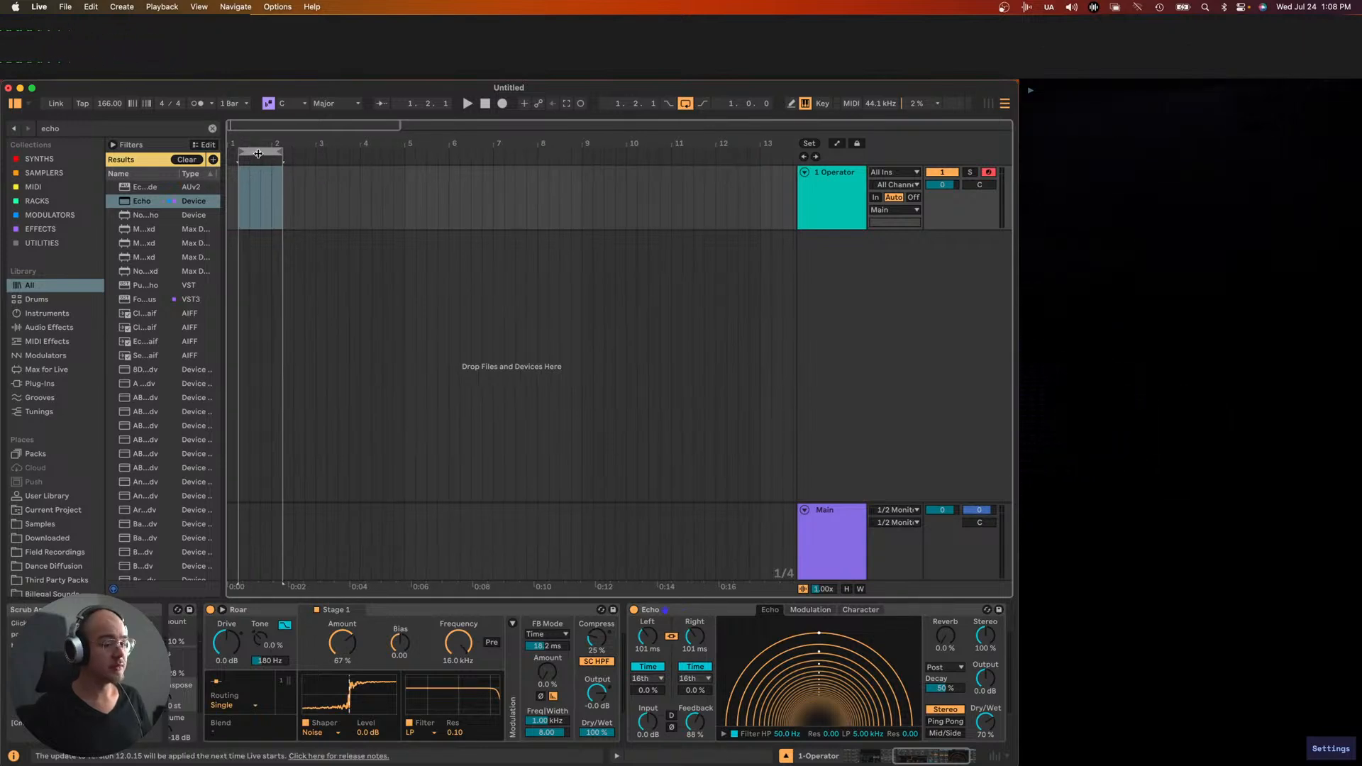
{"action": "left_click_drag", "start_coordinate": [258, 150], "coordinate": [257, 150]}
{"action": "scroll", "coordinate": [254, 161], "scroll_direction": "up", "scroll_amount": 2}
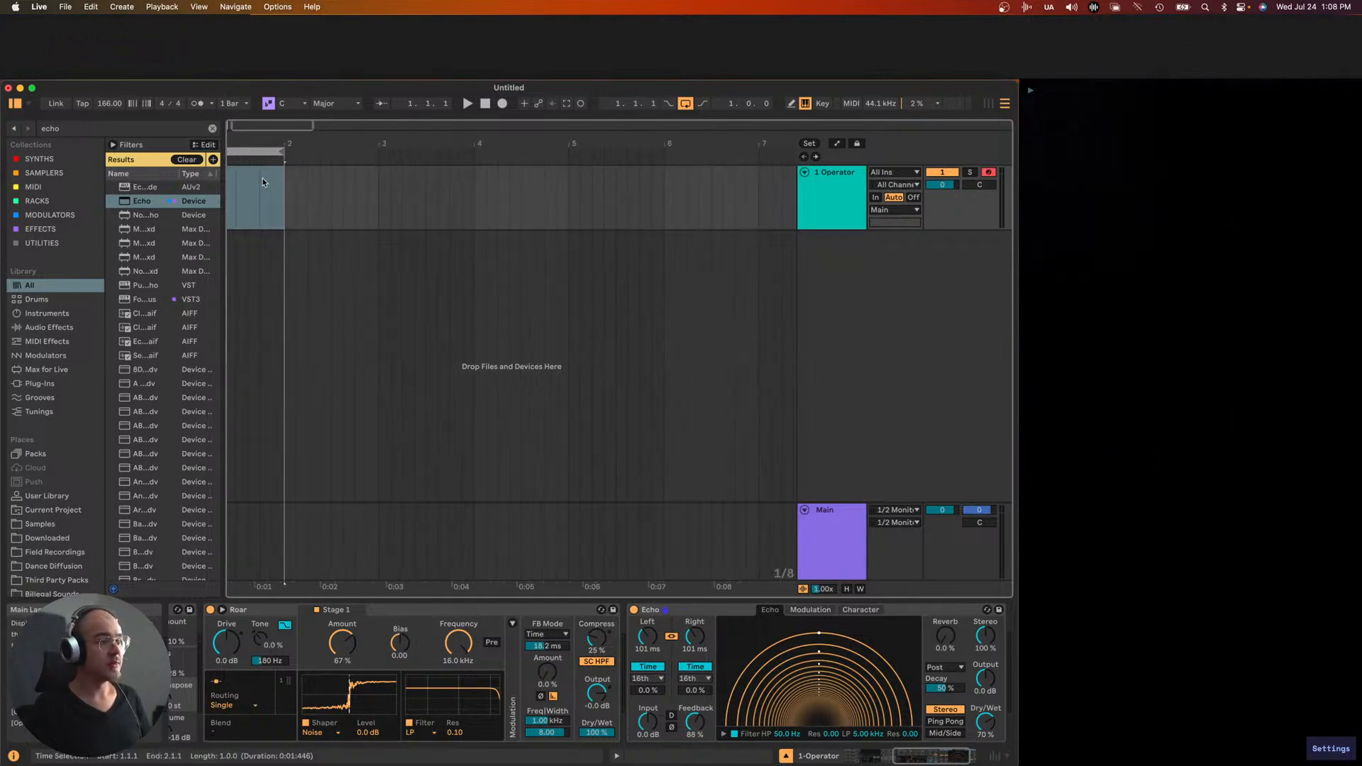
- Create a one-bar MIDI clip in bar 1 of the Operator track, add a G#3 note on its first sixteenth, and play it
{"action": "left_click", "coordinate": [345, 212]}
{"action": "left_click_drag", "start_coordinate": [323, 213], "coordinate": [145, 207]}
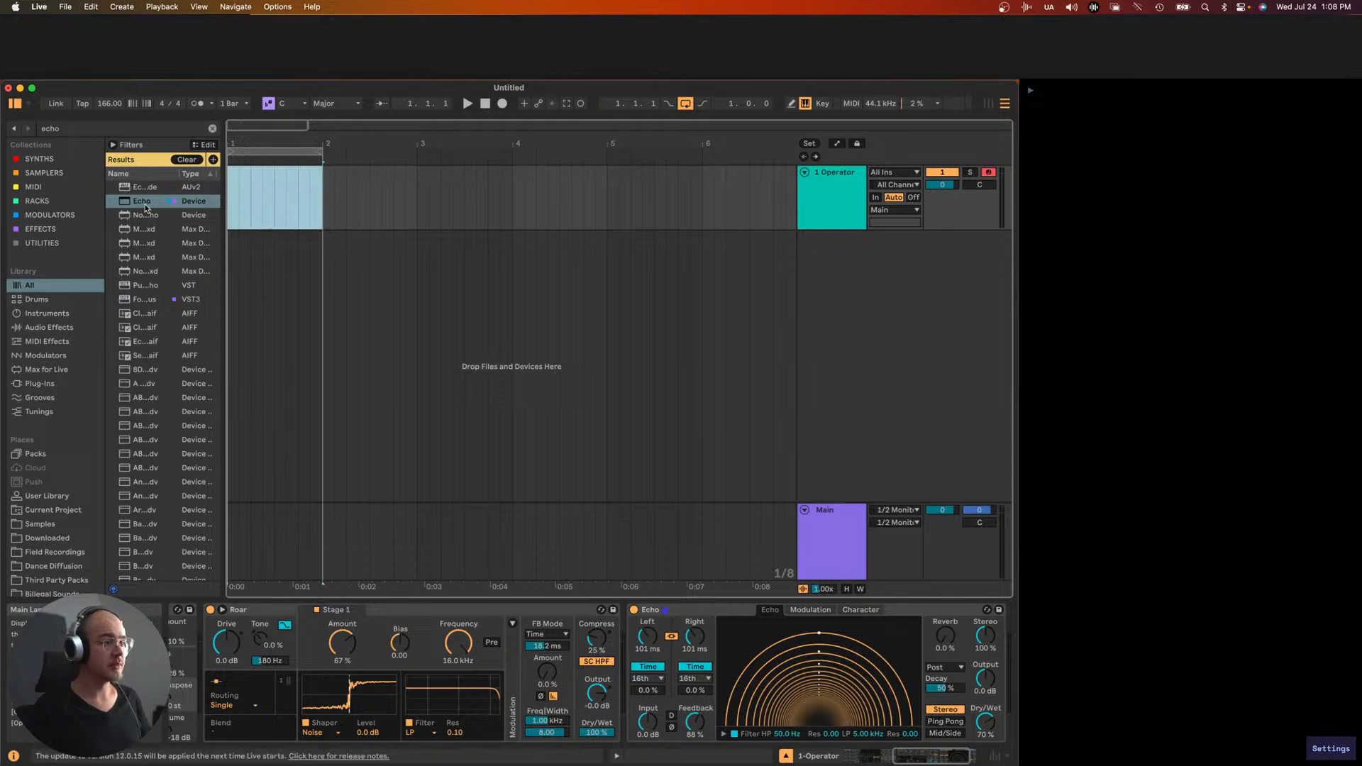
{"action": "key", "text": "super+shift+m"}
{"action": "double_click", "coordinate": [481, 654]}
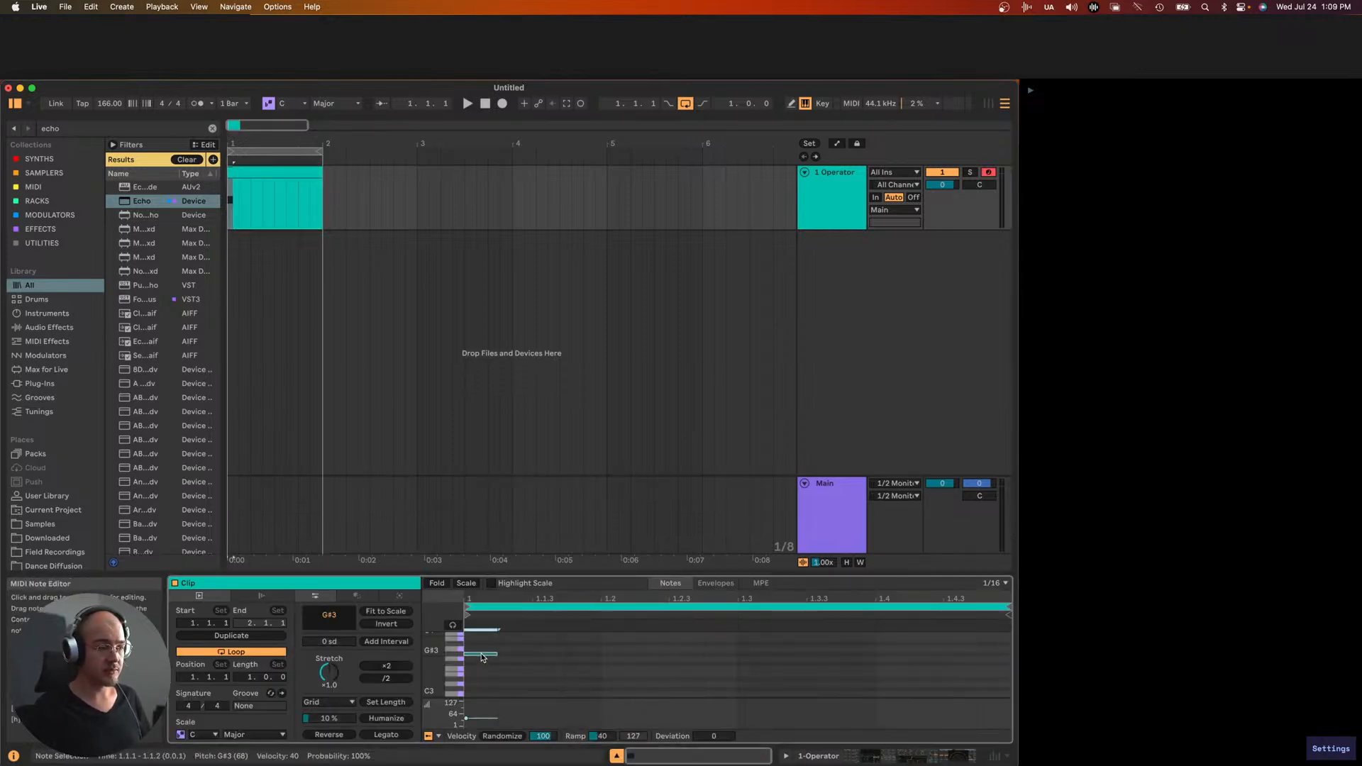
{"action": "key", "text": "space"}
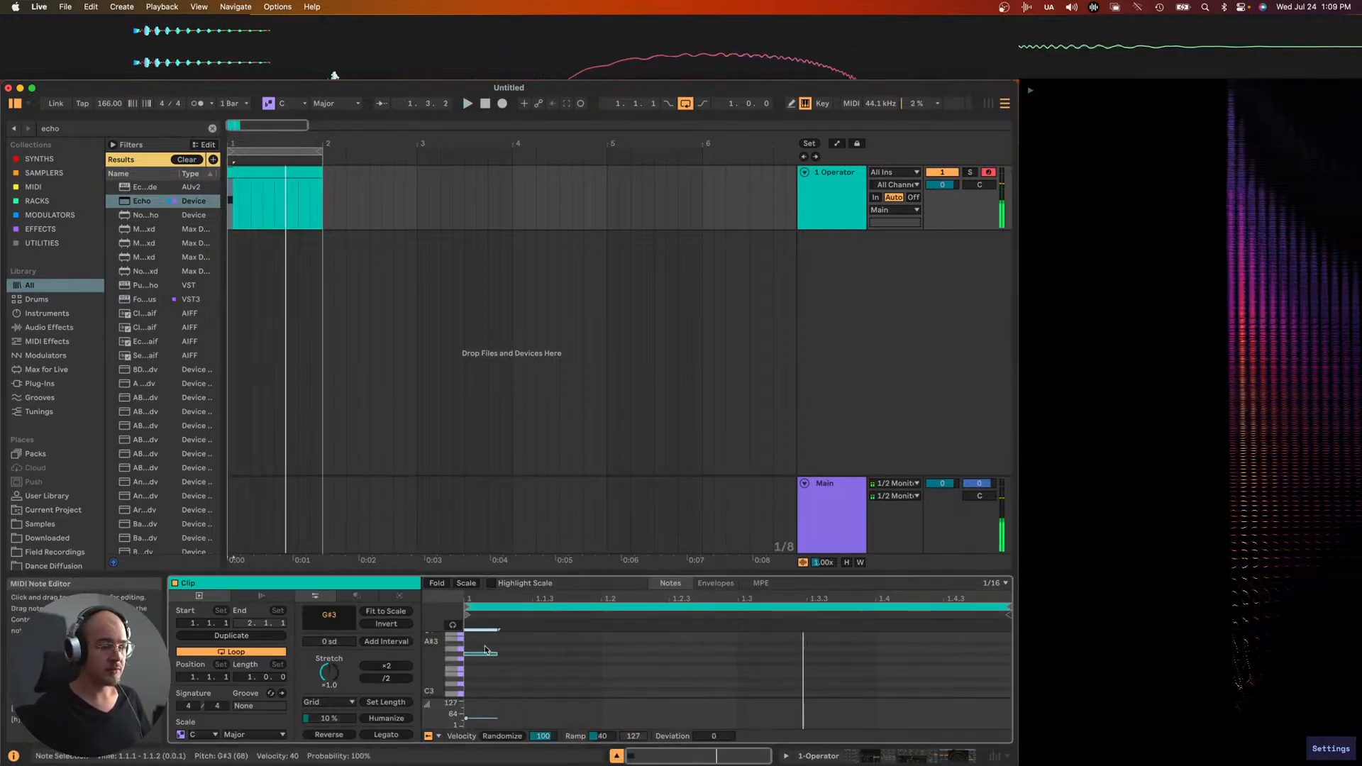
- Lengthen the G#3 note to two sixteenths and add a C#5 note on the second sixteenth
{"action": "left_click_drag", "start_coordinate": [496, 658], "coordinate": [488, 656]}
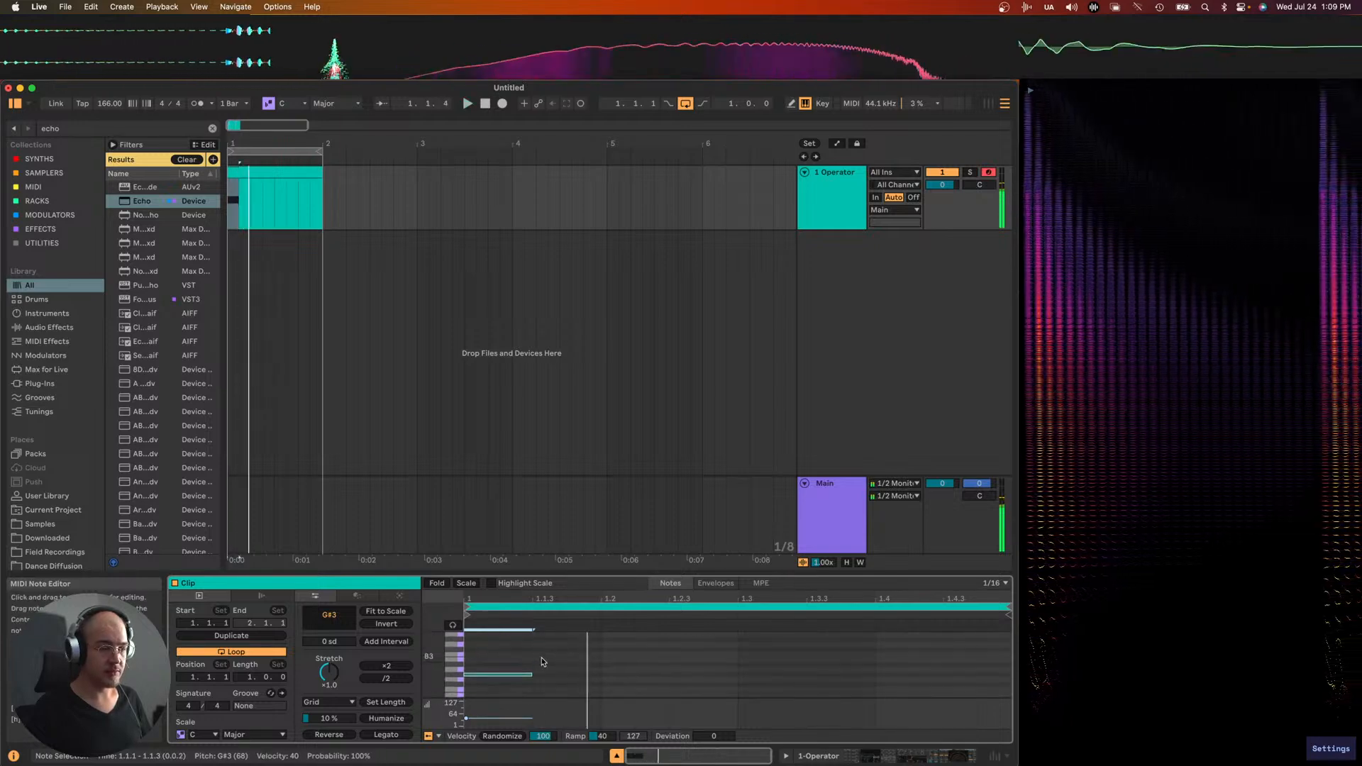
{"action": "key", "text": "shift+Up"}
{"action": "key", "text": "Up"}
{"action": "key", "text": "Right"}
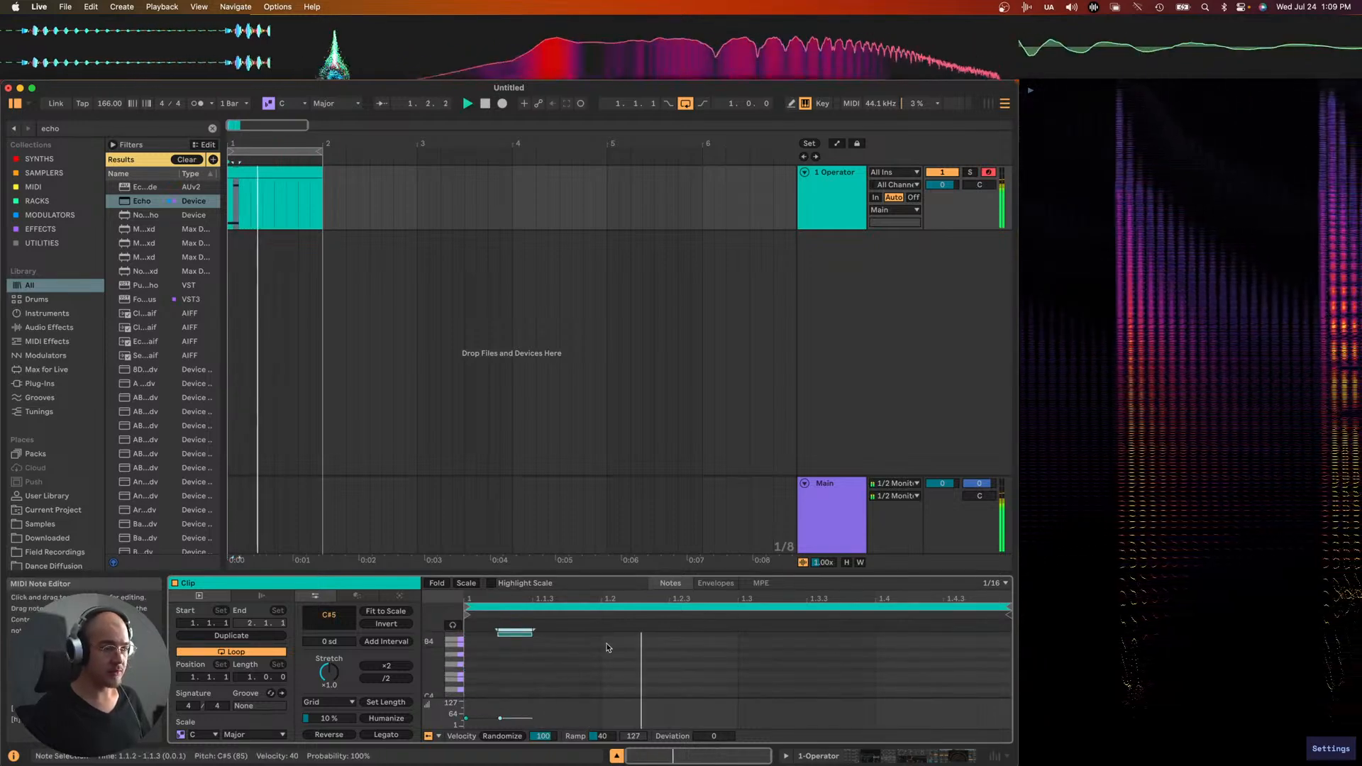
- Turn off the note grid, set the higher note to D5, and nudge it earlier to between the first two sixteenths
{"action": "key", "text": "super+4"}
{"action": "key", "text": "Left"}
{"action": "key", "text": "Left"}
{"action": "key", "text": "Left"}
{"action": "key", "text": "Left"}
{"action": "key", "text": "Left"}
{"action": "key", "text": "Left"}
{"action": "key", "text": "space"}
{"action": "key", "text": "Left"}
{"action": "key", "text": "Left"}
{"action": "key", "text": "Left"}
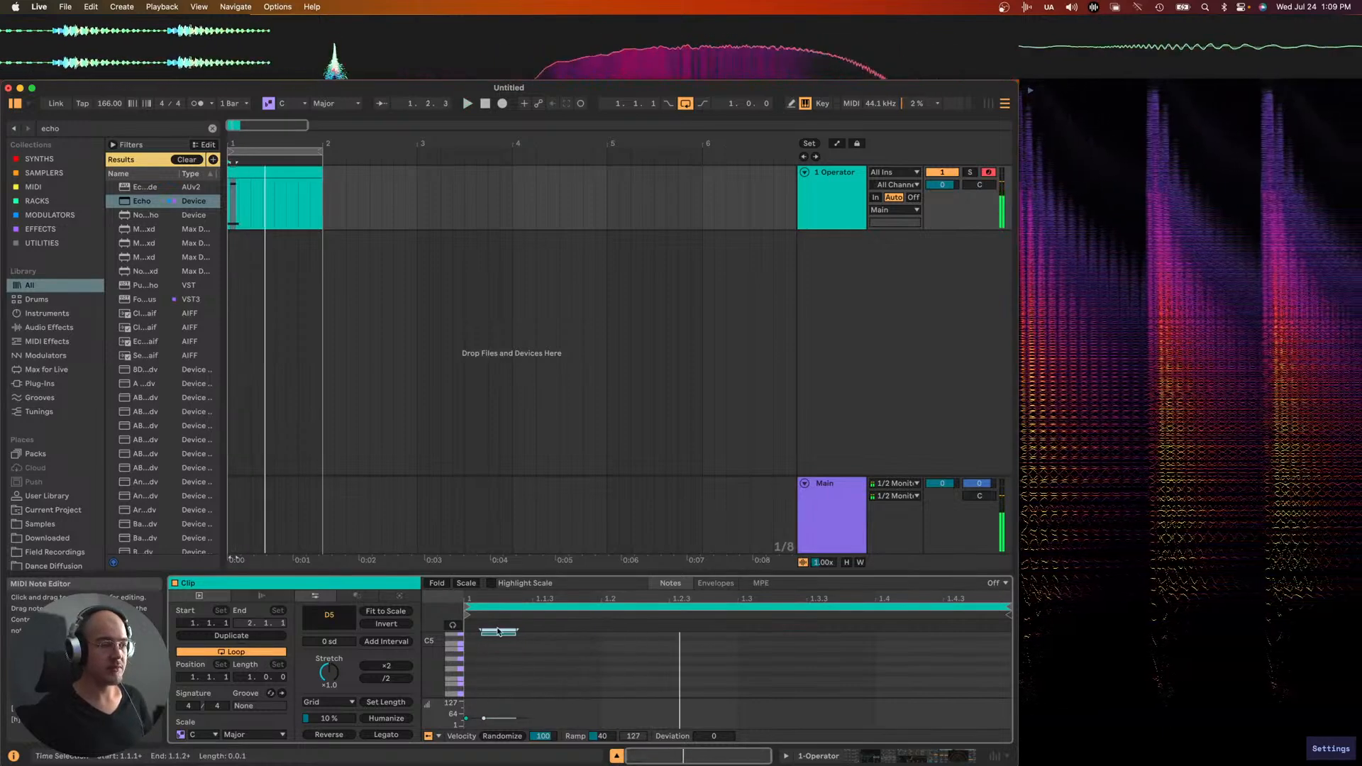
- Try the D5 note at D6 during playback and transpose it back down
{"action": "left_click", "coordinate": [487, 669]}
{"action": "left_click", "coordinate": [506, 634]}
{"action": "key", "text": "shift+Up"}
{"action": "key", "text": "shift+Up"}
{"action": "key", "text": "space"}
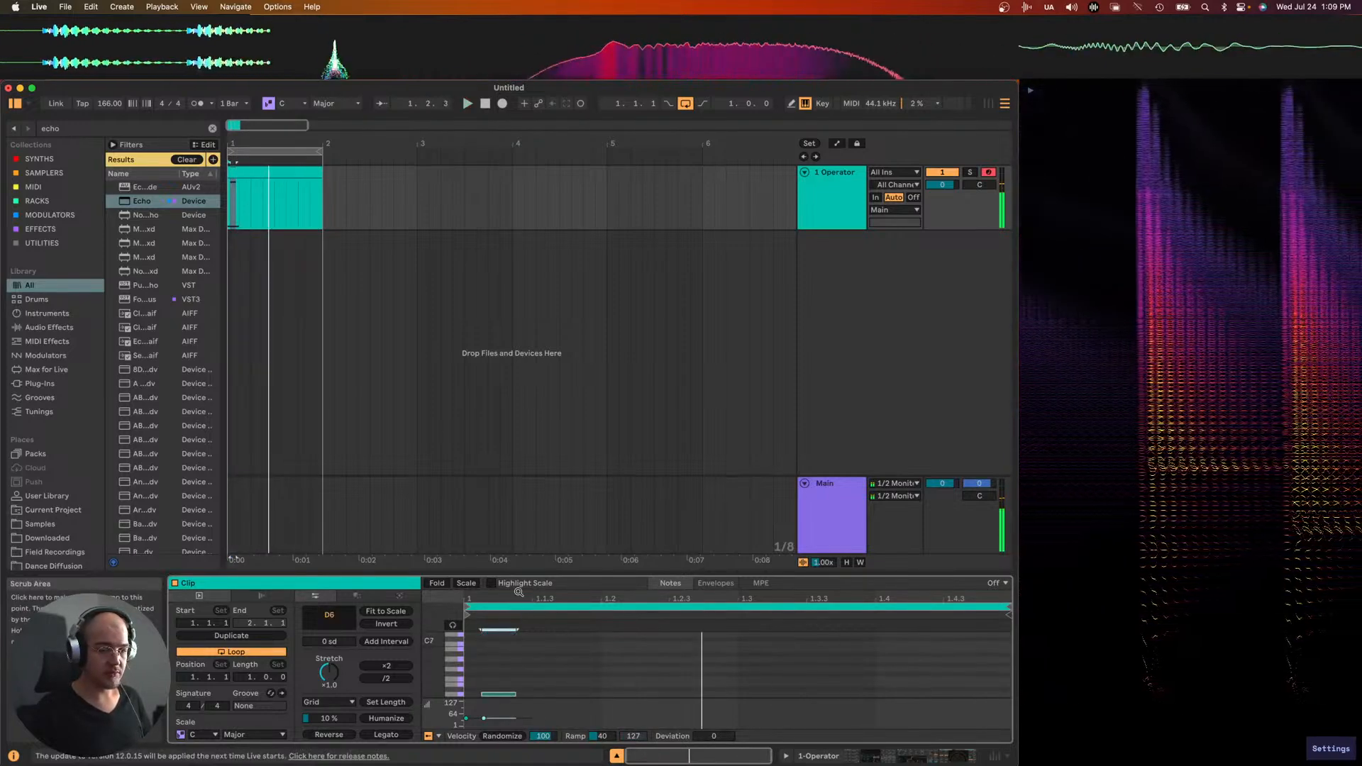
{"action": "key", "text": "shift+Down"}
{"action": "key", "text": "shift+Down"}
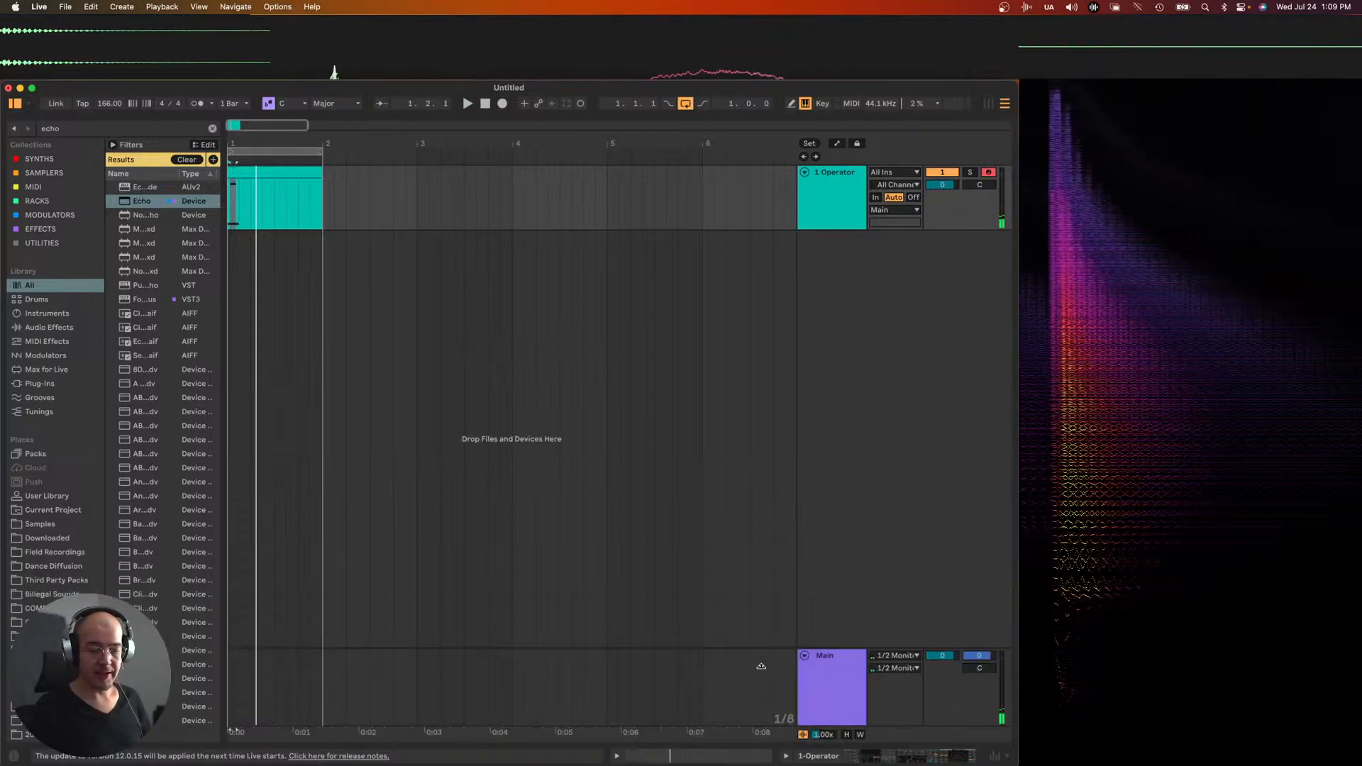
- Freeze and flatten the Operator track to audio
{"action": "key", "text": "super+alt+l"}
{"action": "key", "text": "super+alt+l"}
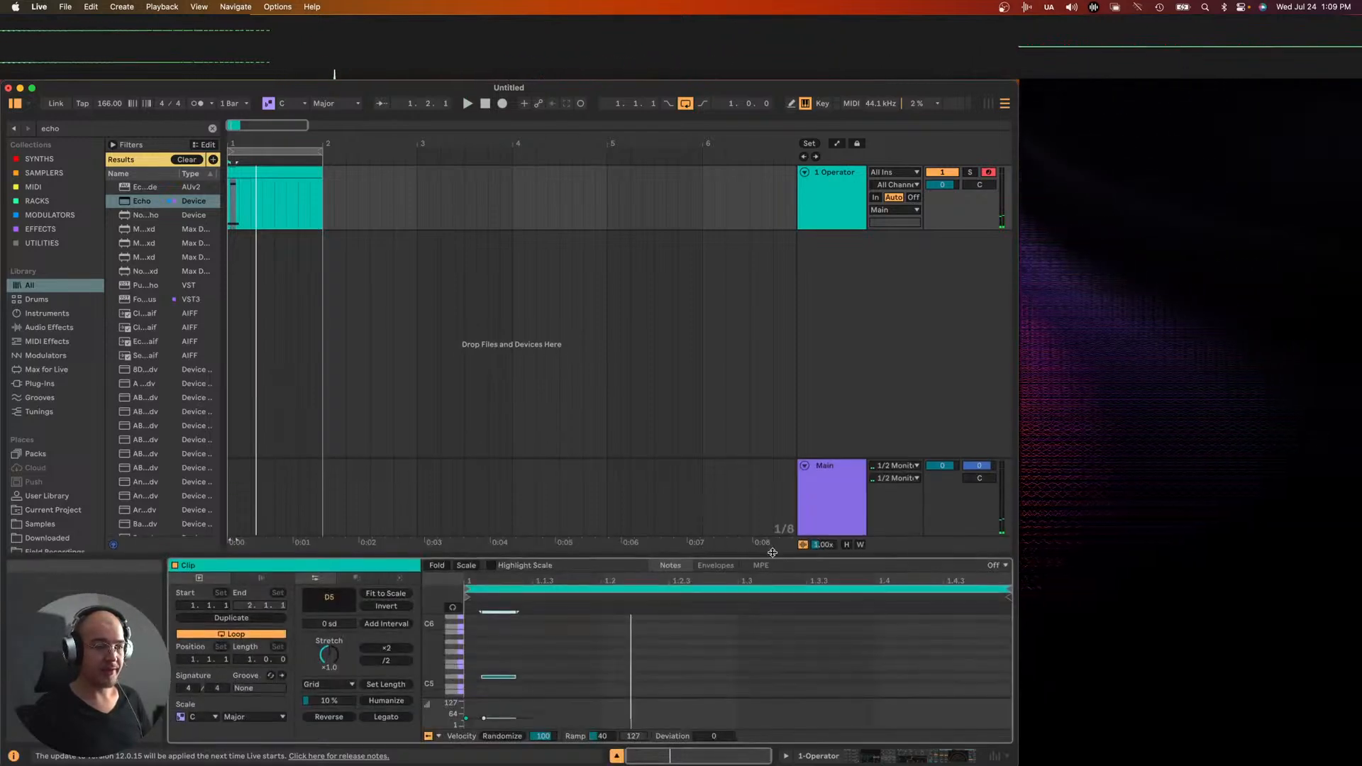
{"action": "right_click", "coordinate": [844, 212]}
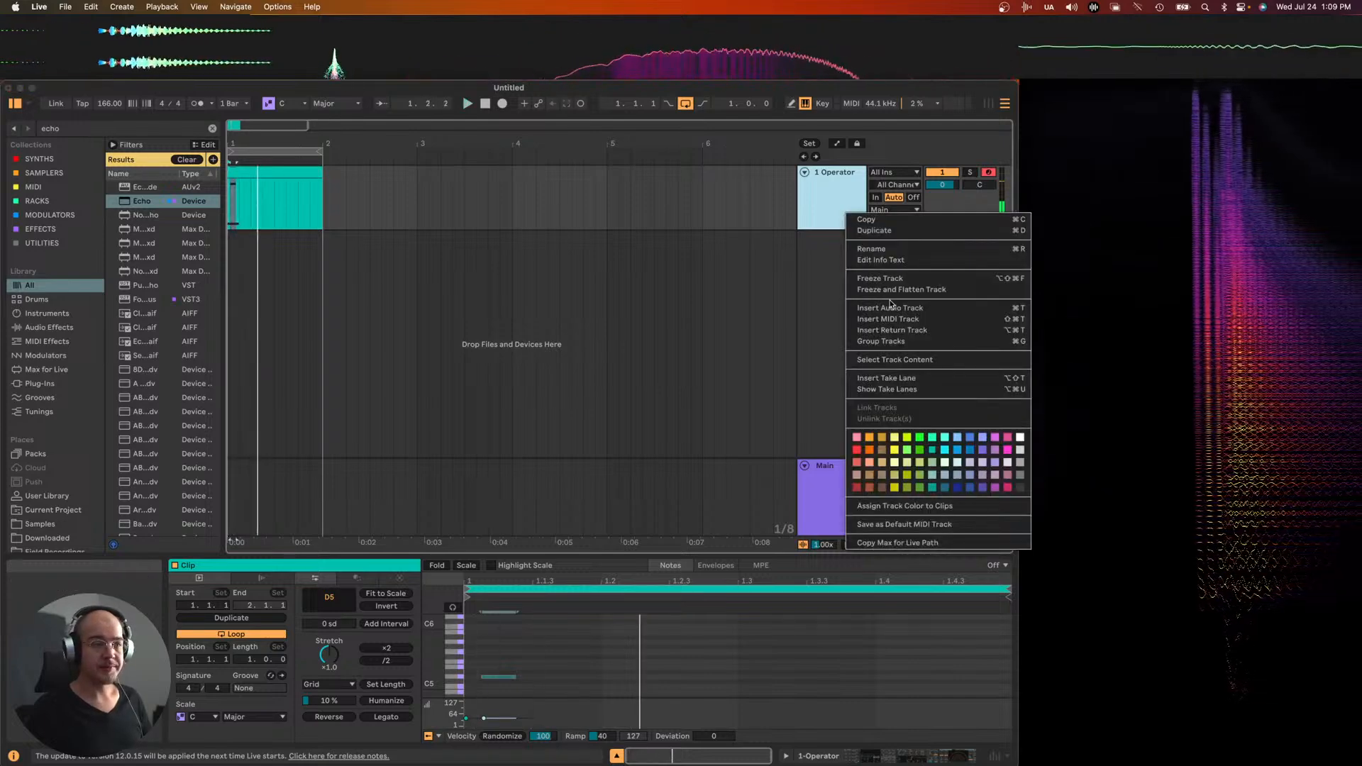
{"action": "left_click", "coordinate": [895, 289]}
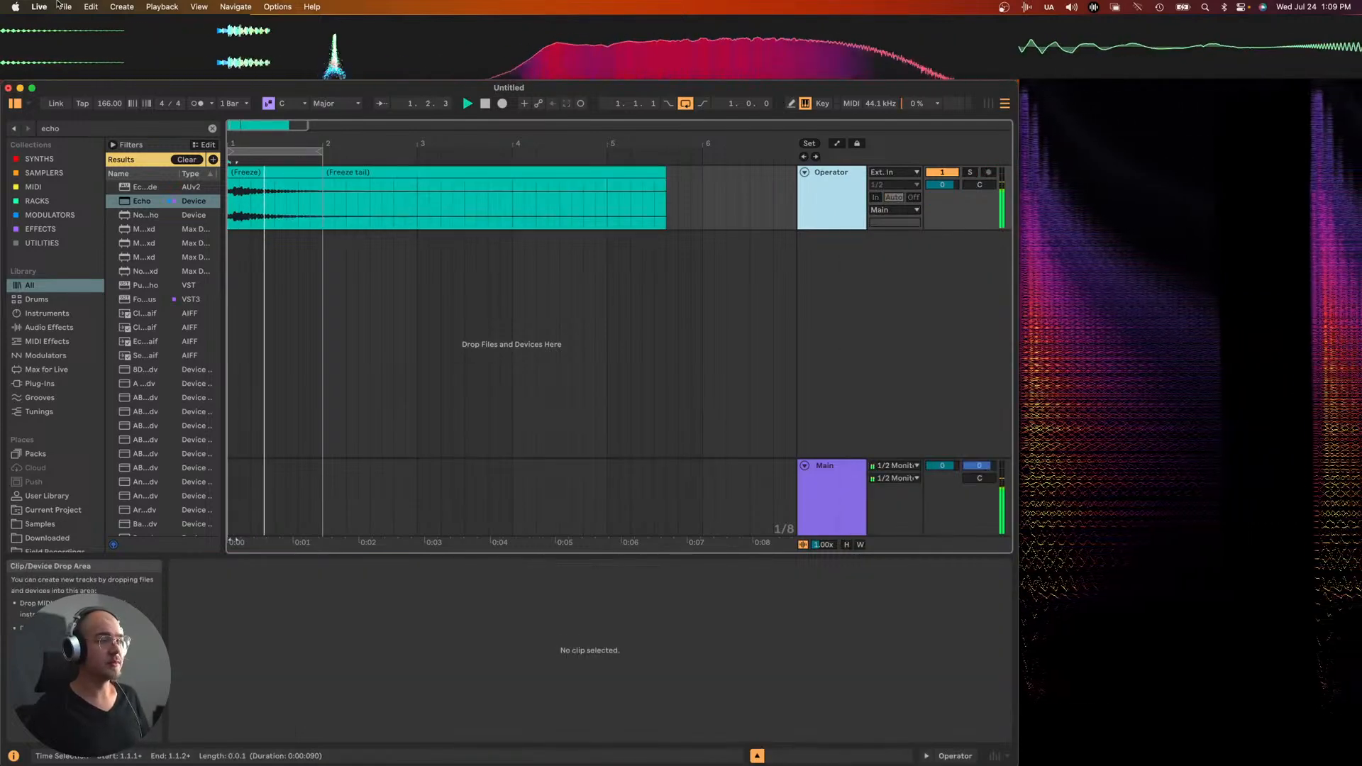
- Extend the arrangement loop's length to 4.1.2 and lengthen the first frozen audio clip to the start of bar 5
{"action": "left_click_drag", "start_coordinate": [323, 152], "coordinate": [636, 160]}
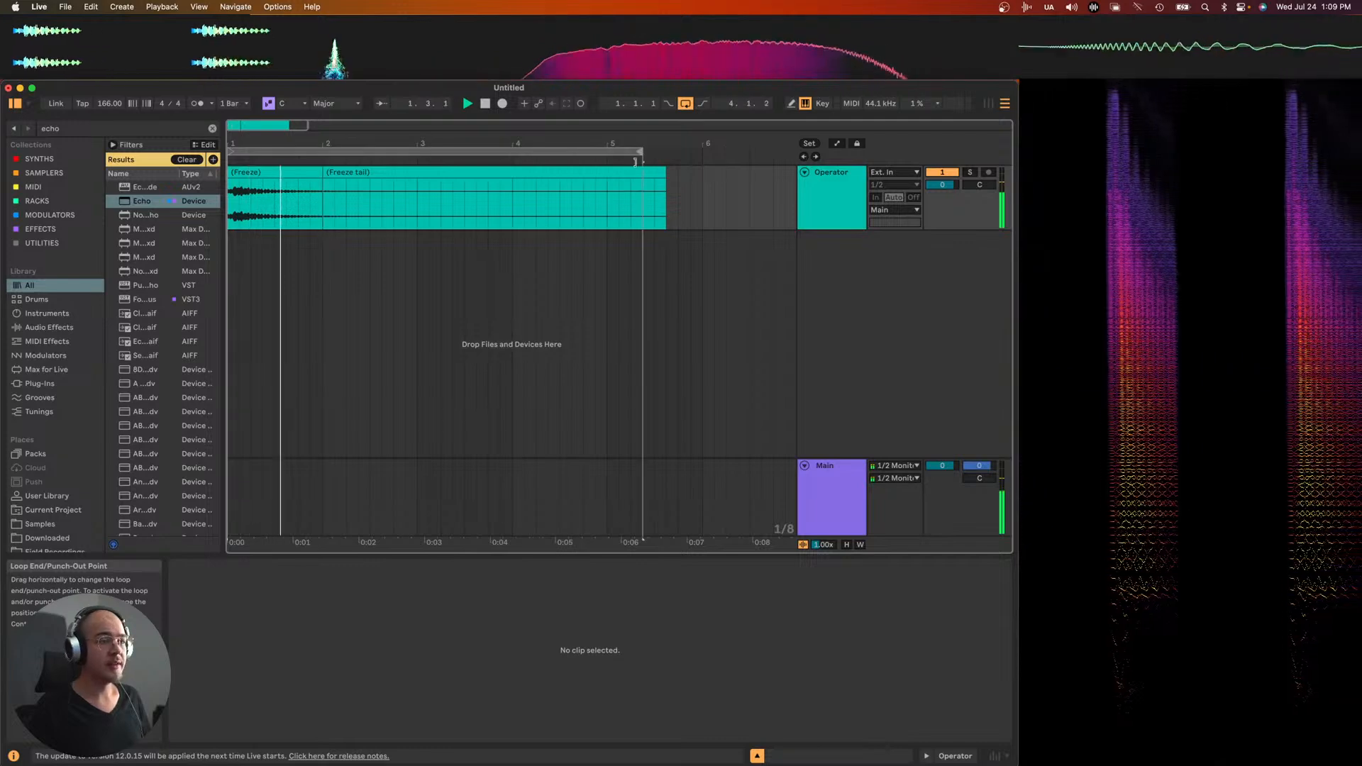
{"action": "left_click_drag", "start_coordinate": [323, 171], "coordinate": [607, 172]}
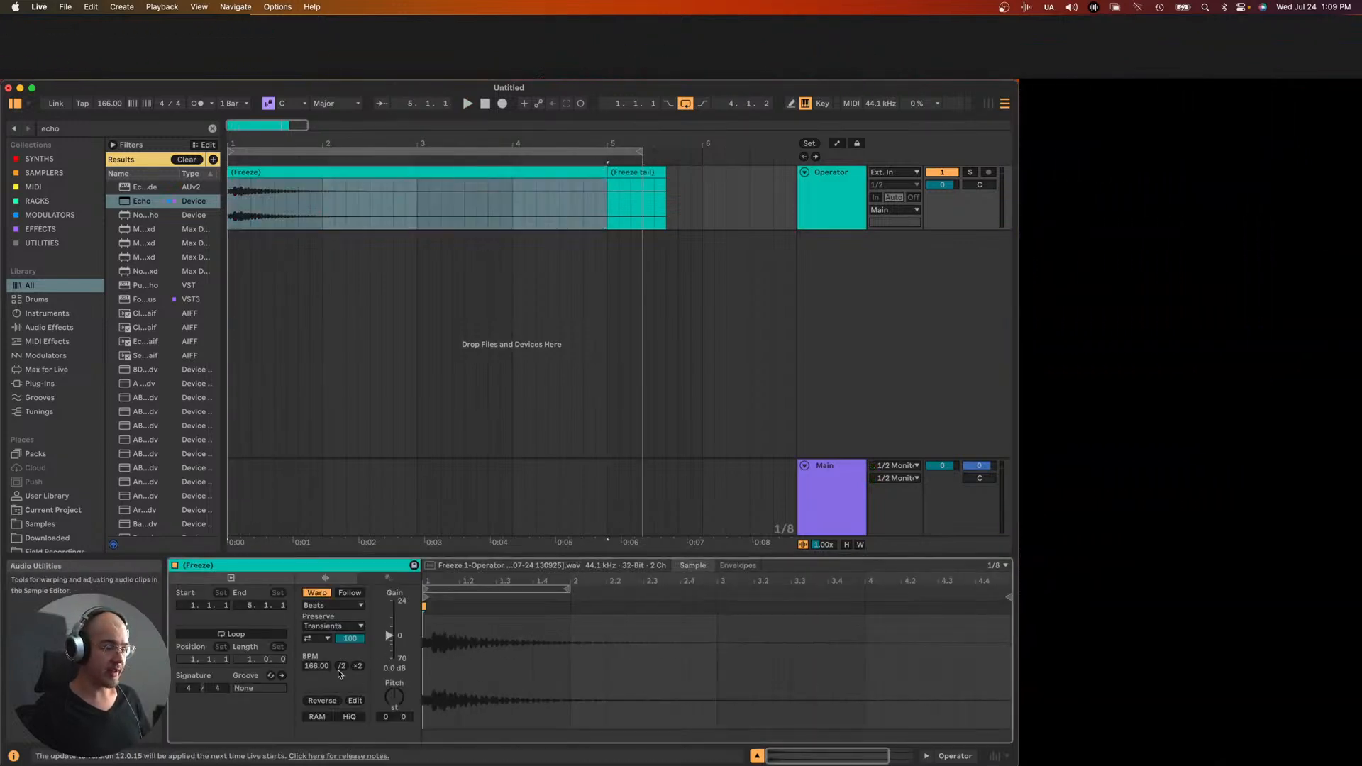
- Warp the frozen clip in Texture mode with Flux 0.00 and Grain Size about 23.41, doubling its BPM twice to 664
{"action": "left_click", "coordinate": [323, 605]}
{"action": "left_click", "coordinate": [325, 639]}
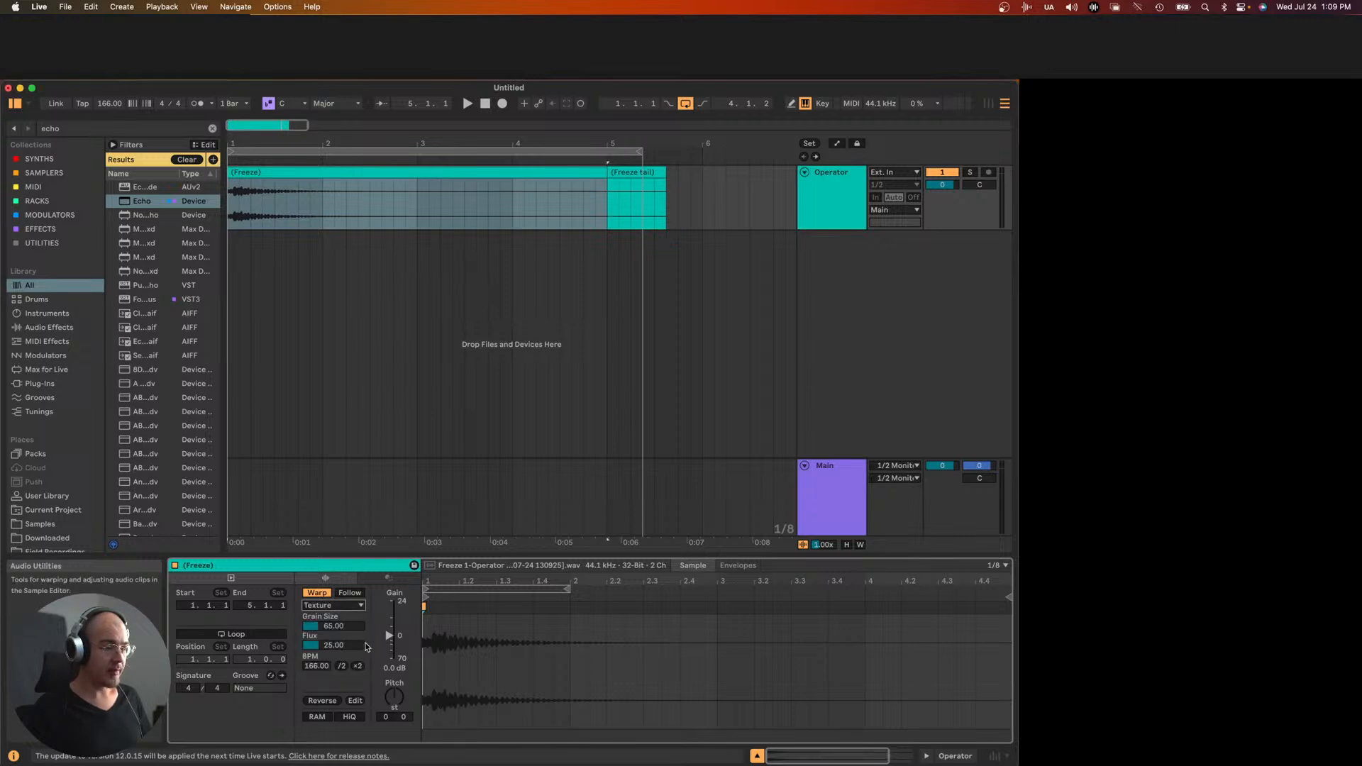
{"action": "left_click", "coordinate": [354, 667]}
{"action": "mouse_move", "coordinate": [340, 646]}
{"action": "left_mouse_down"}
{"action": "mouse_move", "coordinate": [340, 667]}
{"action": "mouse_move", "coordinate": [340, 619]}
{"action": "mouse_move", "coordinate": [339, 639]}
{"action": "left_mouse_up"}
{"action": "key", "text": "space"}
{"action": "key", "text": "space"}
{"action": "key", "text": "space"}
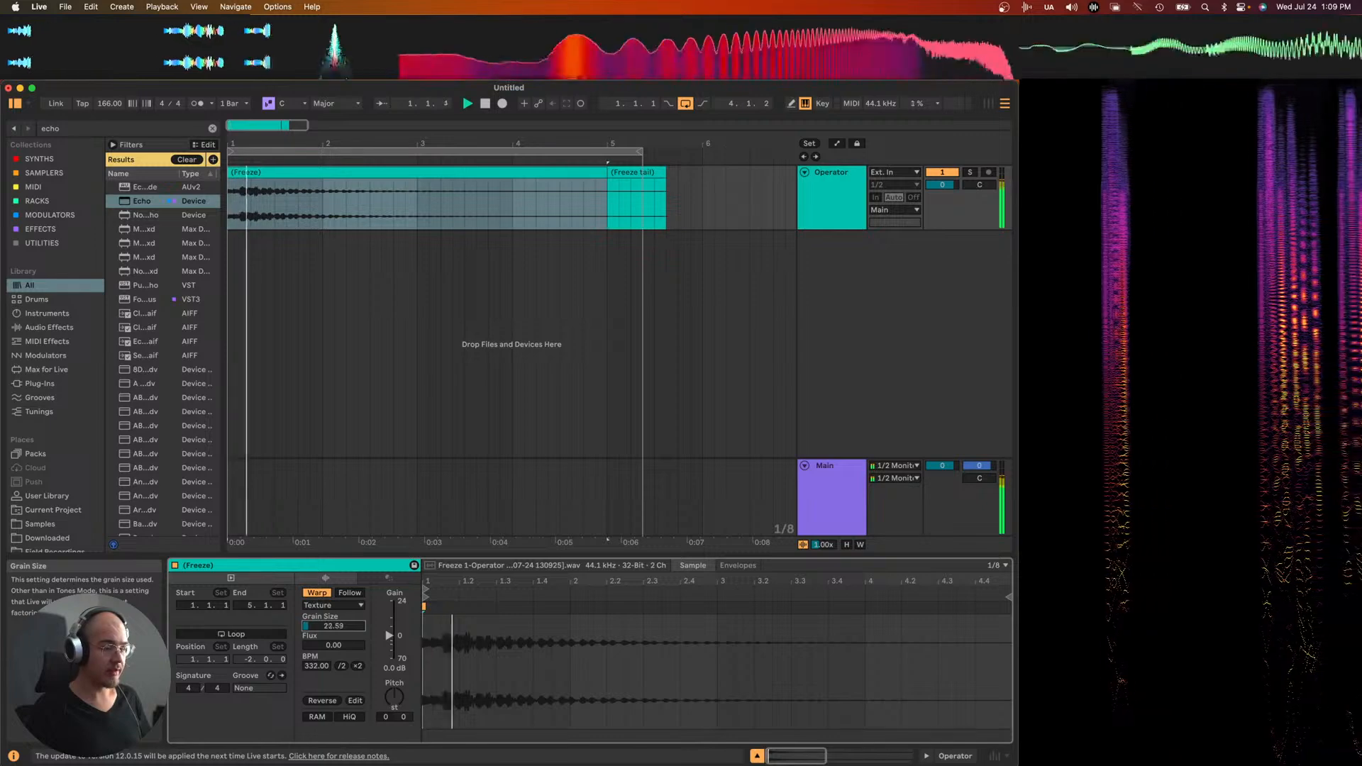
{"action": "left_click", "coordinate": [358, 667]}
{"action": "left_click_drag", "start_coordinate": [339, 625], "coordinate": [339, 637]}
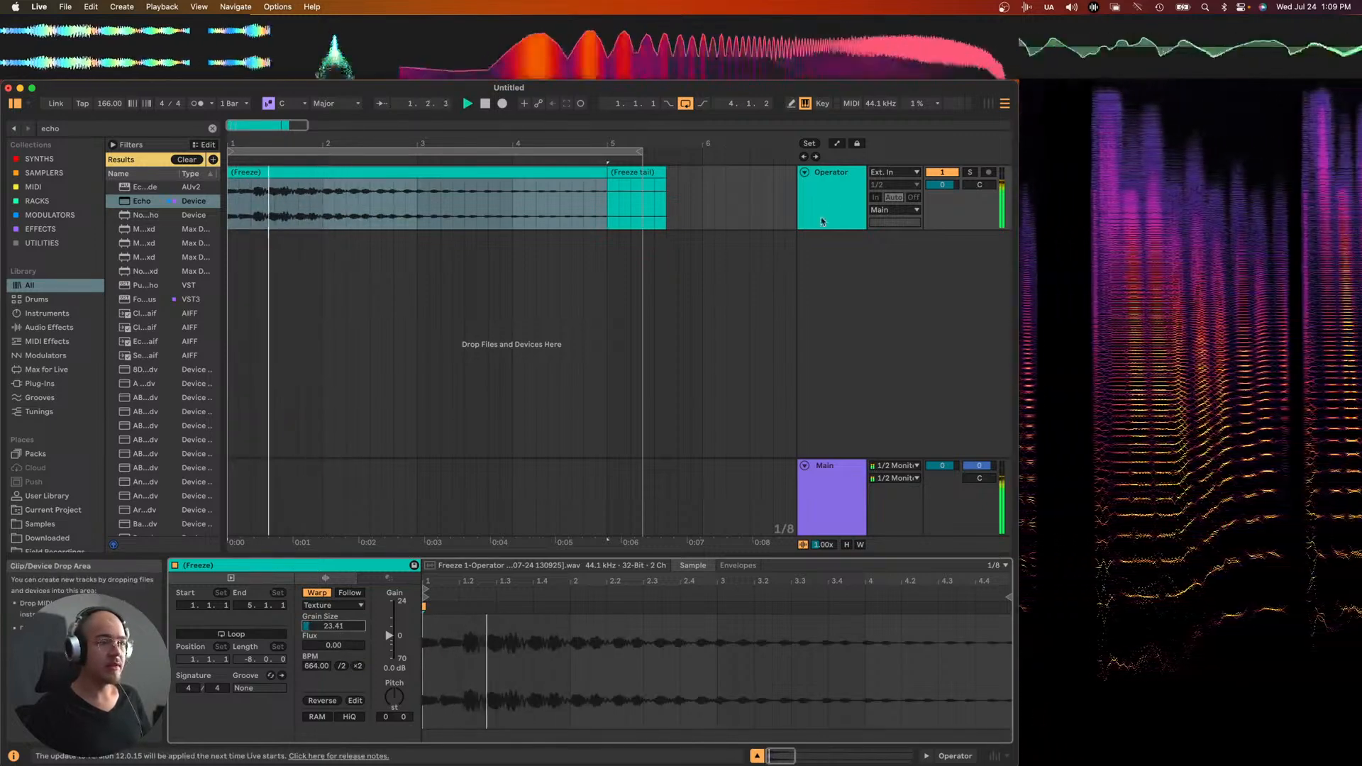
- Freeze and flatten the stretched Operator audio track again and play the result
{"action": "right_click", "coordinate": [832, 194]}
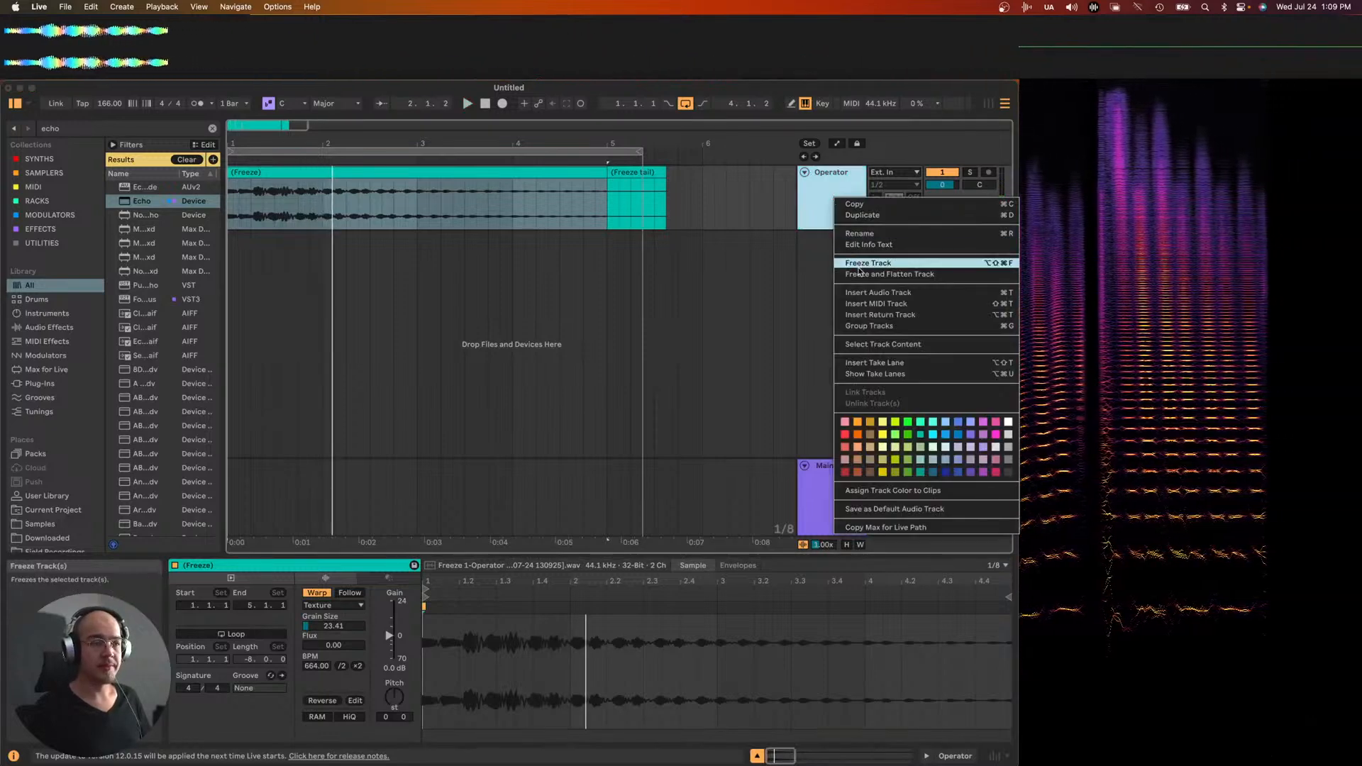
{"action": "left_click", "coordinate": [858, 270]}
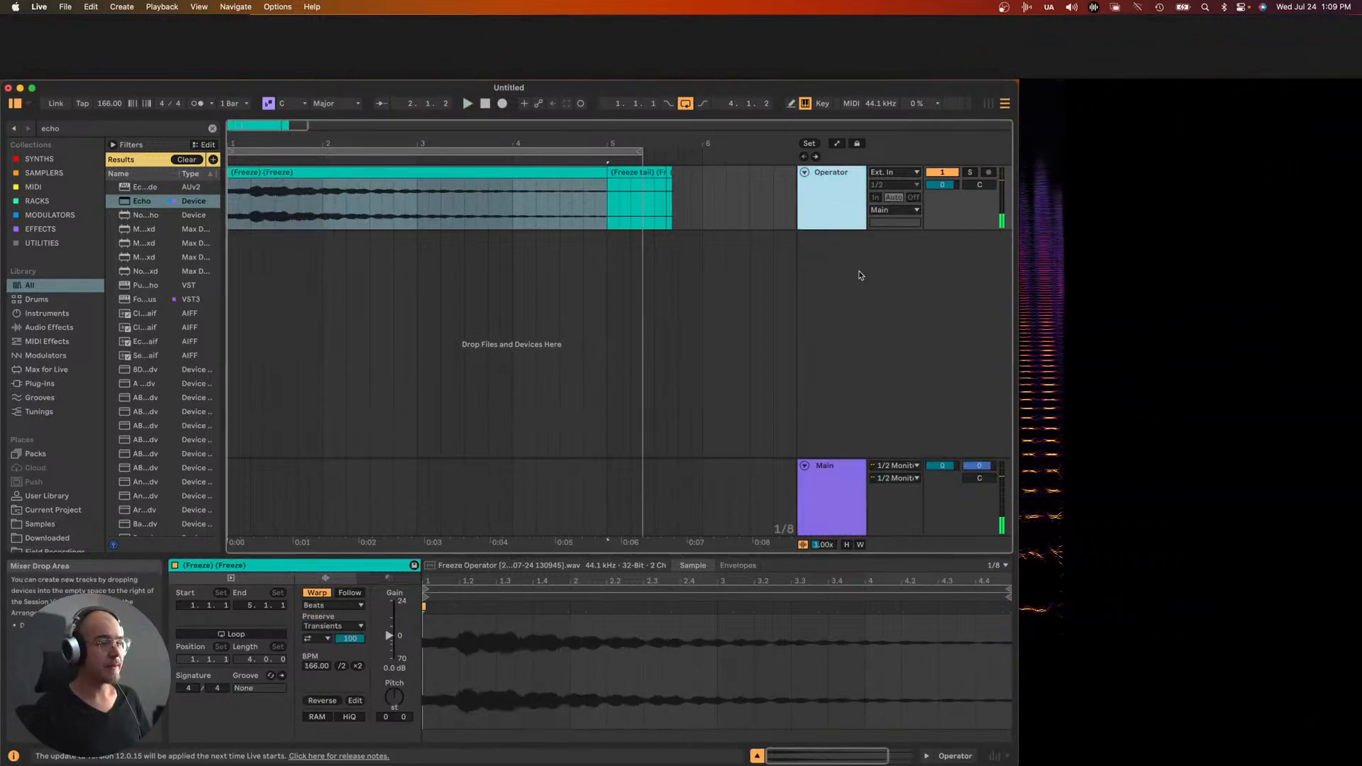
{"action": "key", "text": "space"}
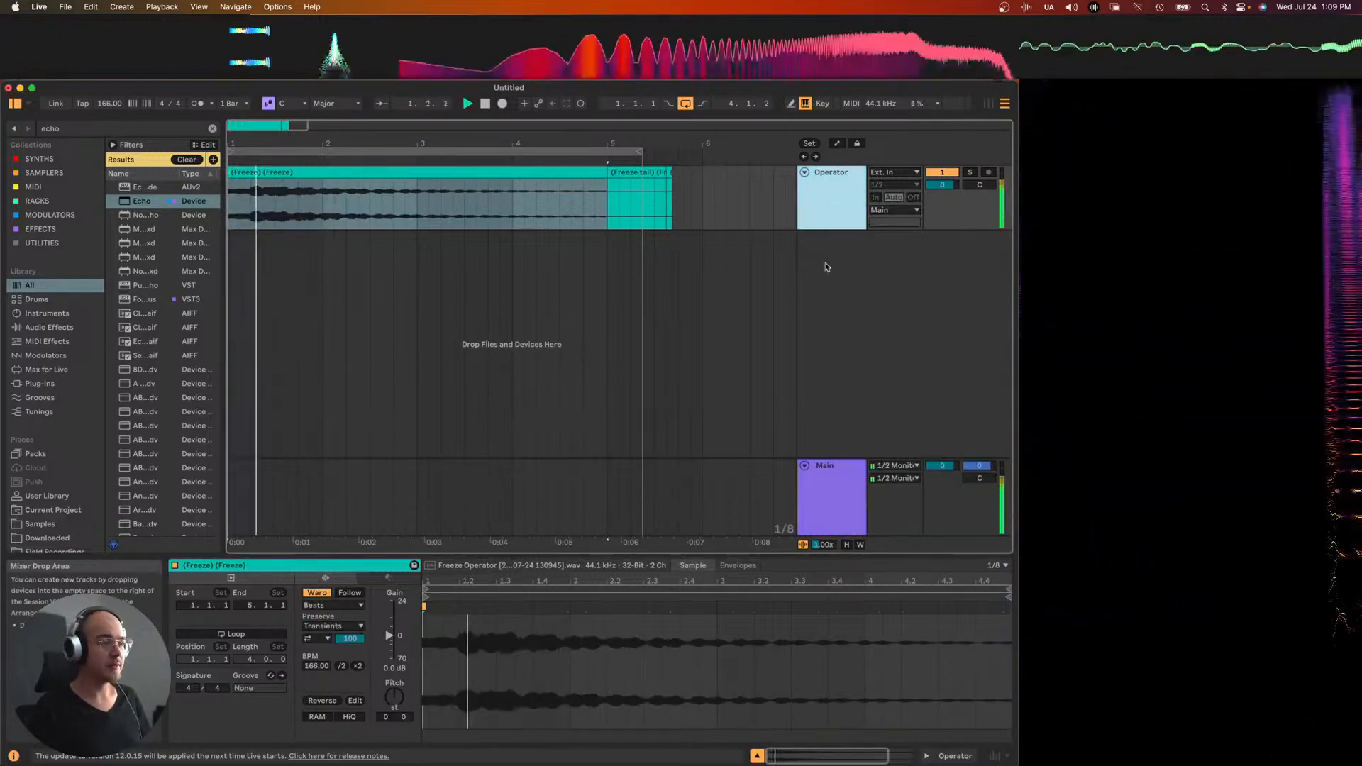
- Add a Reverb to the Operator track with a 5.70 s decay and 33 % dry/wet, and disable its input Hi Cut
{"action": "left_click", "coordinate": [834, 198]}
{"action": "key", "text": "super+f"}
{"action": "type", "text": "rever"}
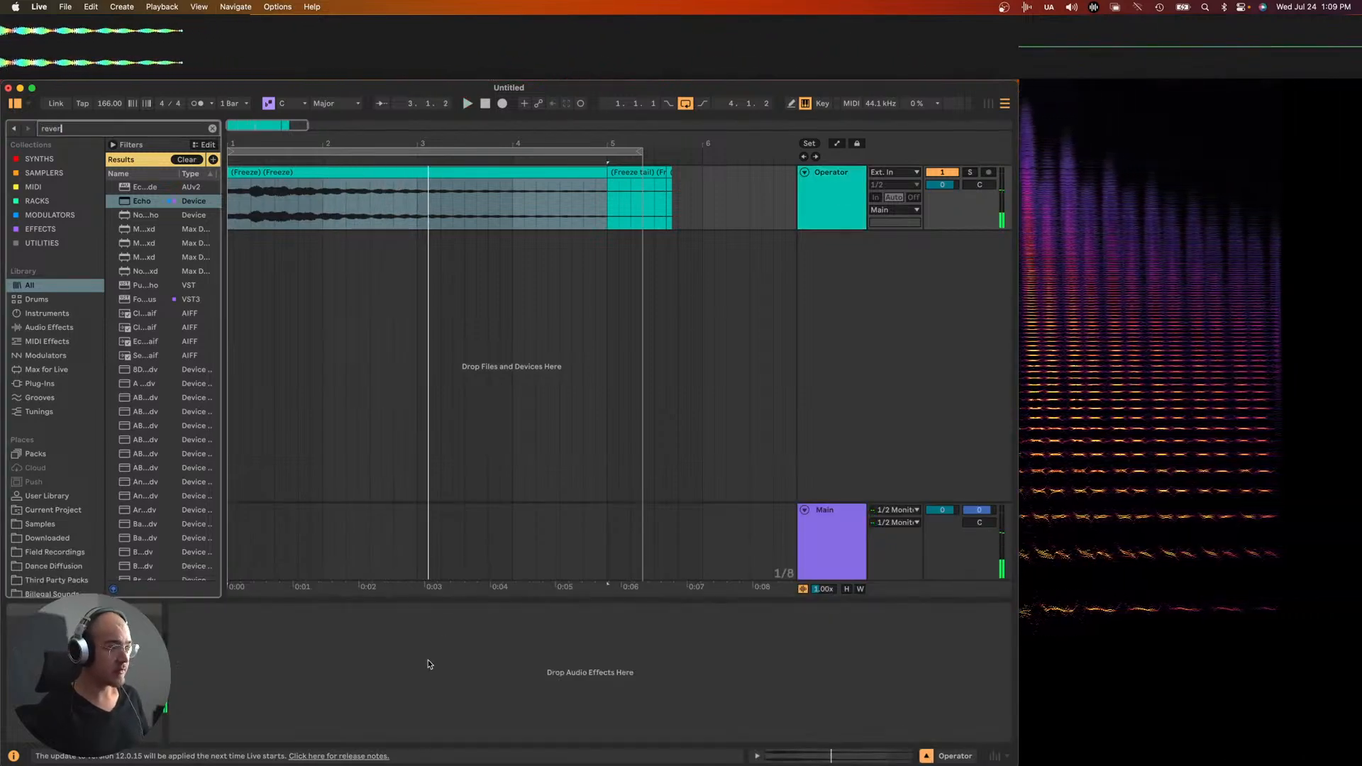
{"action": "type", "text": "b"}
{"action": "key", "text": "Down"}
{"action": "key", "text": "Down"}
{"action": "key", "text": "Down"}
{"action": "key", "text": "Down"}
{"action": "key", "text": "Down"}
{"action": "key", "text": "Down"}
{"action": "key", "text": "Down"}
{"action": "key", "text": "Down"}
{"action": "key", "text": "Down"}
{"action": "key", "text": "Up"}
{"action": "key", "text": "Return"}
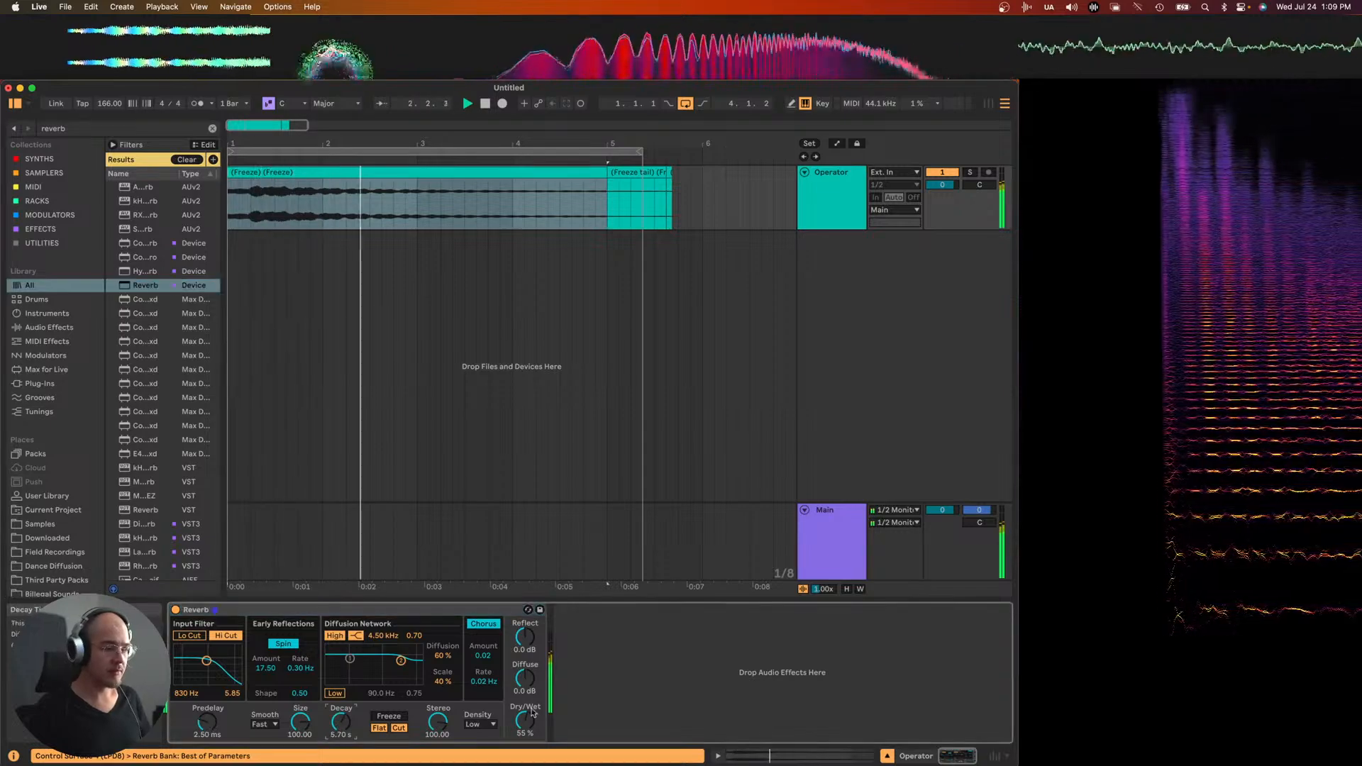
{"action": "left_click", "coordinate": [220, 635]}
- Add an EQ Eight to the Operator track and place it before the Reverb
{"action": "key", "text": "super+f"}
{"action": "type", "text": "eq"}
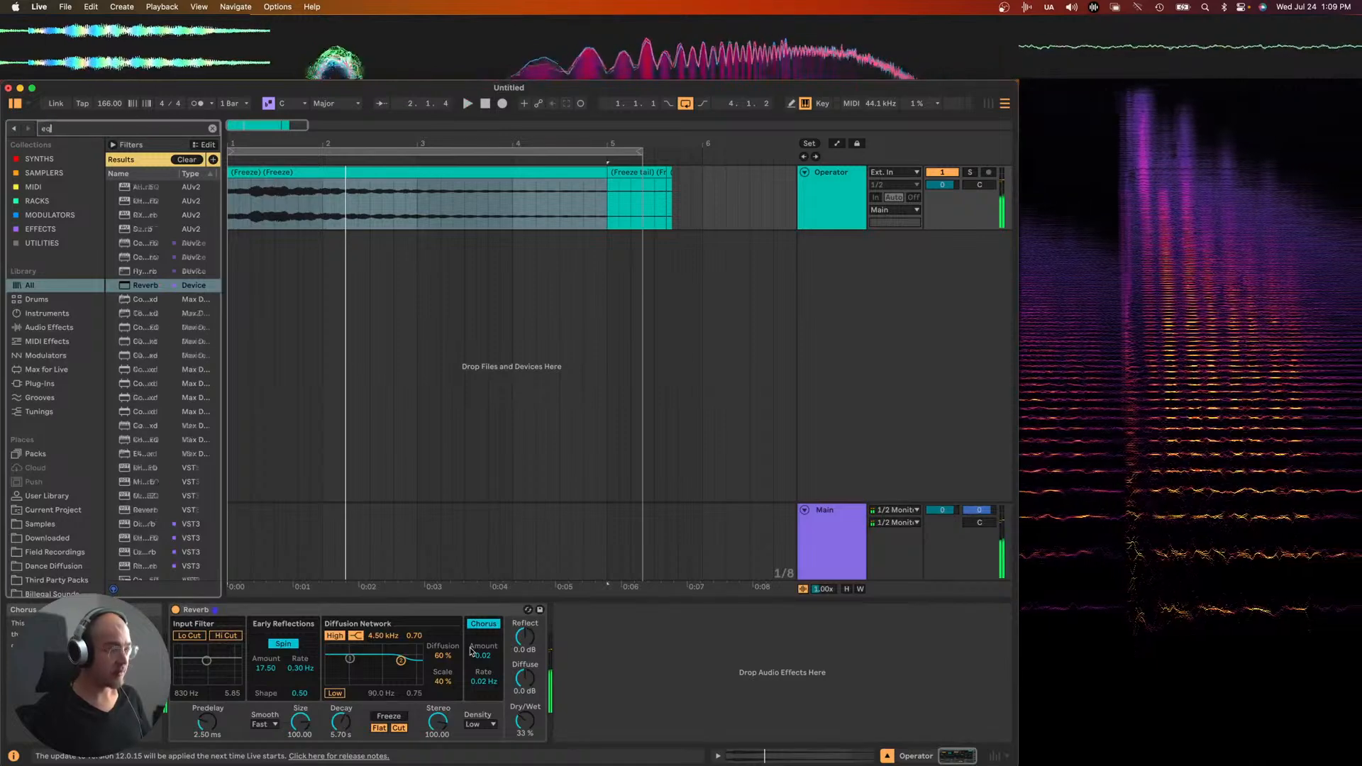
{"action": "key", "text": "Down"}
{"action": "key", "text": "Down"}
{"action": "key", "text": "Down"}
{"action": "key", "text": "Down"}
{"action": "key", "text": "Down"}
{"action": "key", "text": "Down"}
{"action": "key", "text": "Down"}
{"action": "key", "text": "Down"}
{"action": "key", "text": "Down"}
{"action": "key", "text": "Down"}
{"action": "key", "text": "Down"}
{"action": "key", "text": "Down"}
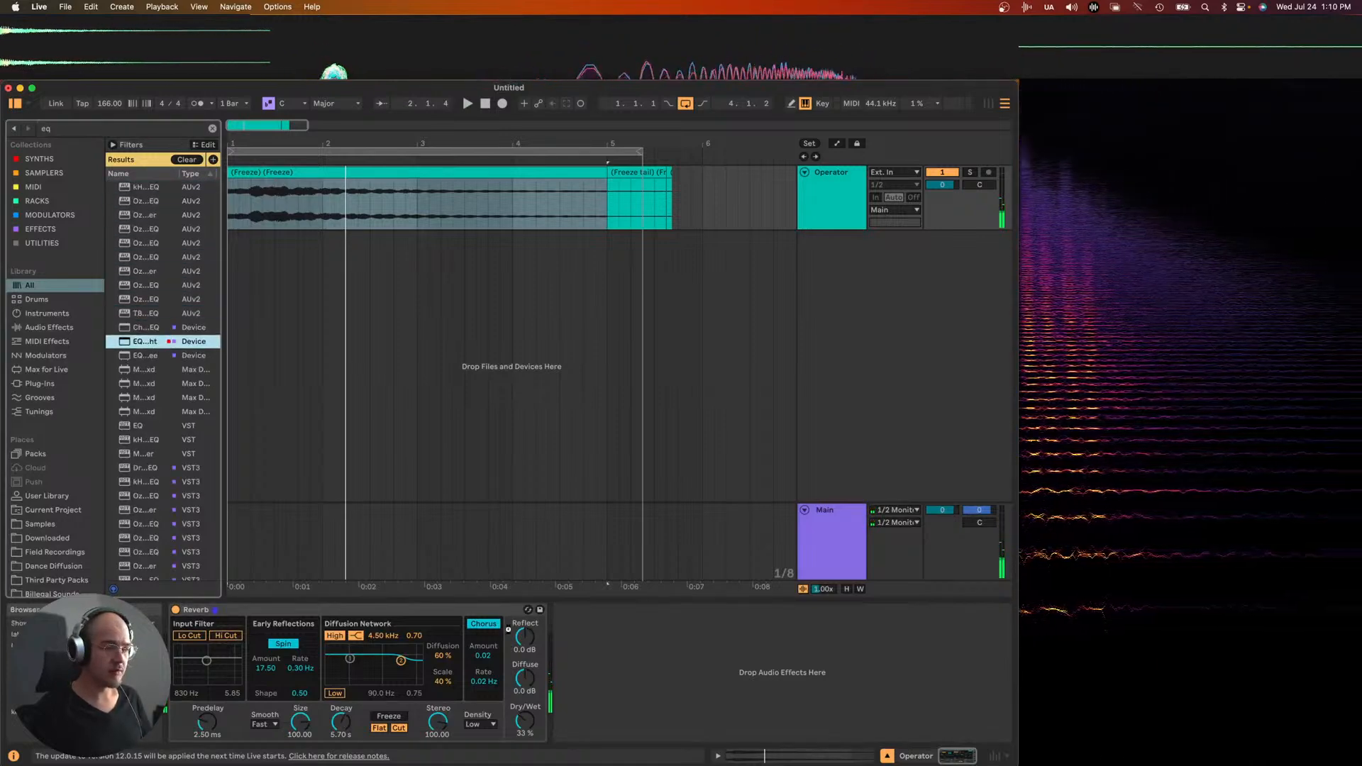
{"action": "key", "text": "Return"}
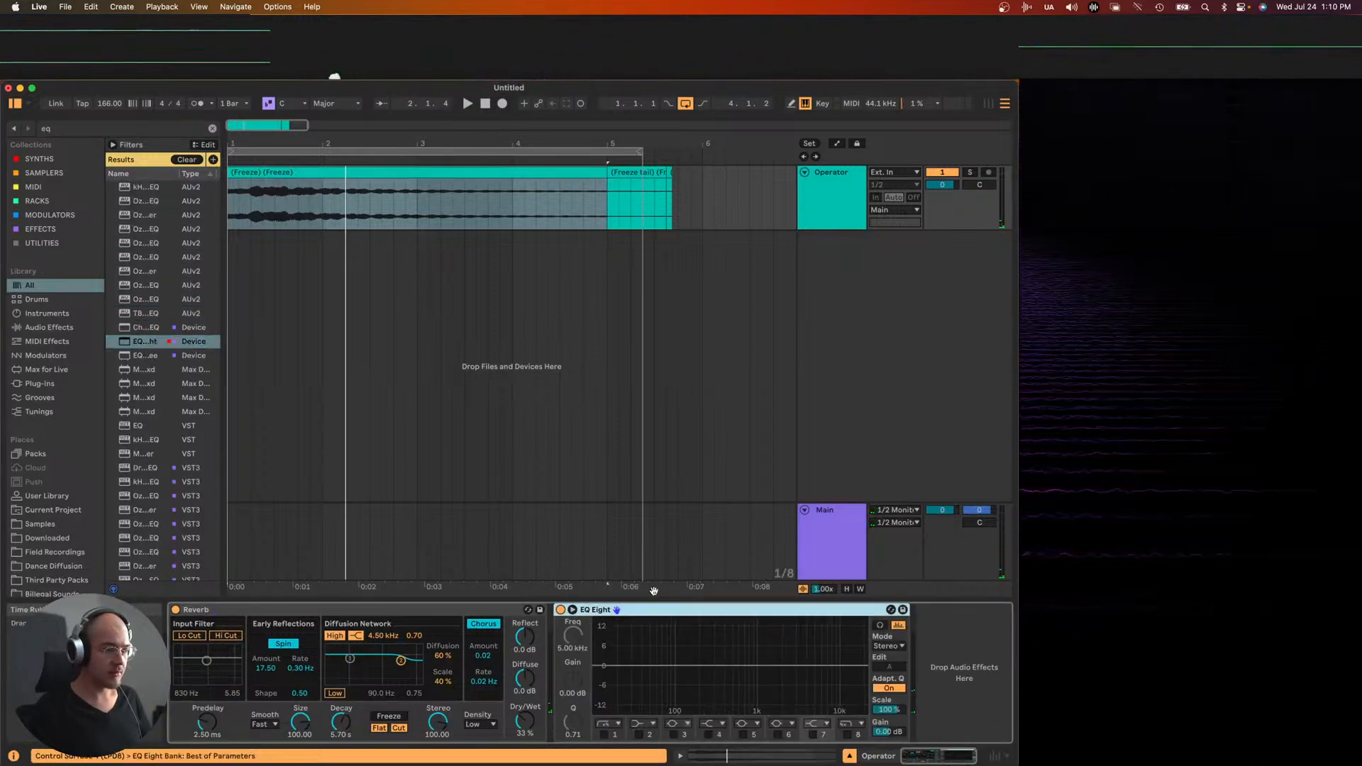
{"action": "left_click_drag", "start_coordinate": [632, 609], "coordinate": [212, 612]}
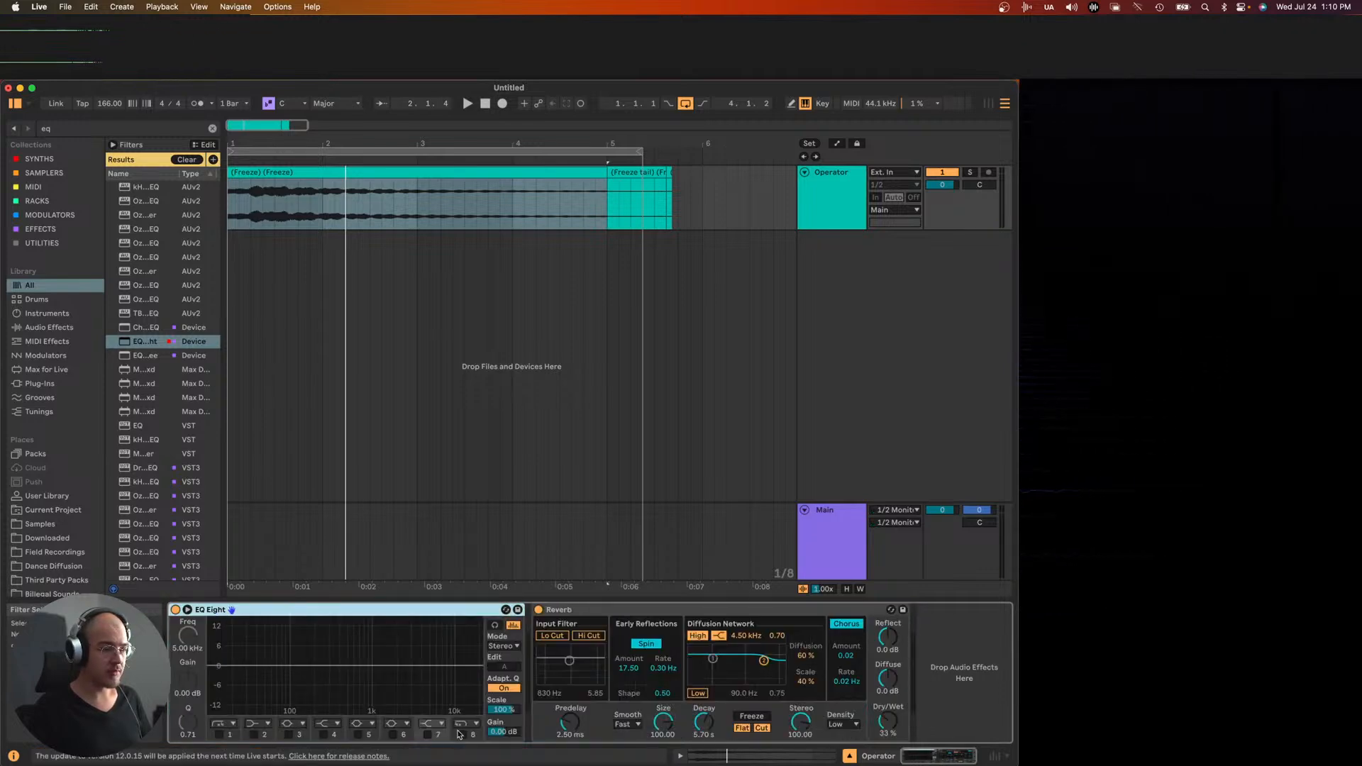
- Enable band 8 of EQ Eight as a high-cut filter at about 3.30 kHz with Q about 0.49 during playback
{"action": "key", "text": "space"}
{"action": "left_click_drag", "start_coordinate": [472, 665], "coordinate": [412, 683]}
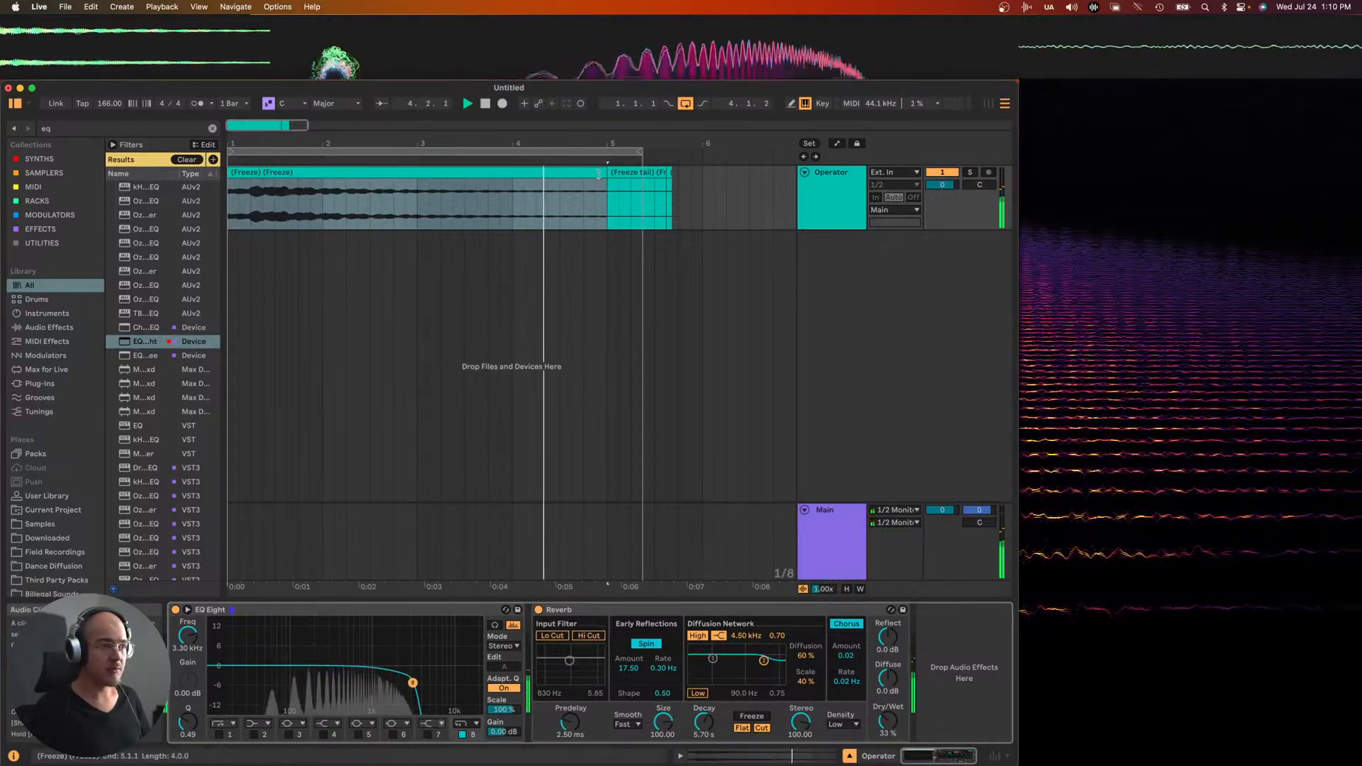
- Extend the first frozen clip over the freeze tail to 5.4.1 and open its sample settings
{"action": "key", "text": "super+a"}
{"action": "double_click", "coordinate": [243, 195]}
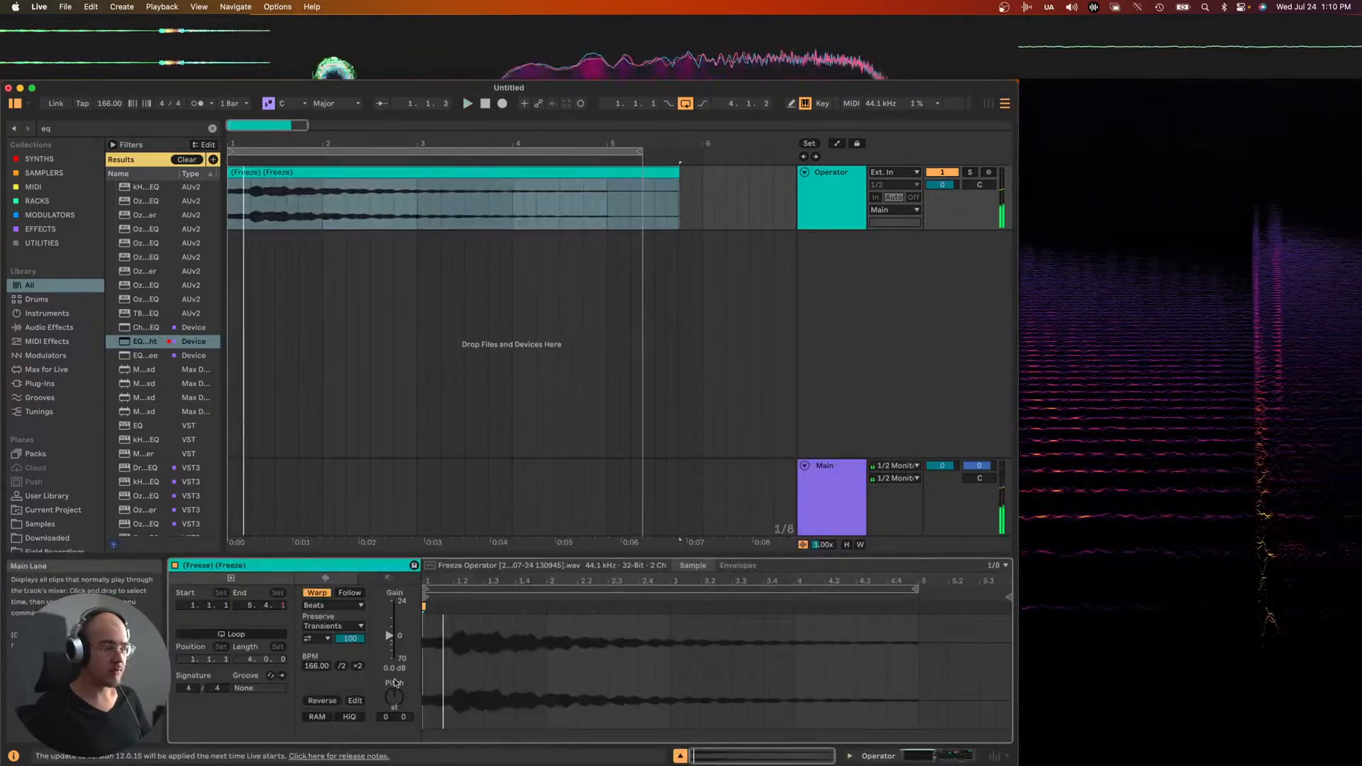
- Transpose the extended clip down 12 semitones and turn off its Warp
{"action": "left_click_drag", "start_coordinate": [401, 694], "coordinate": [401, 717]}
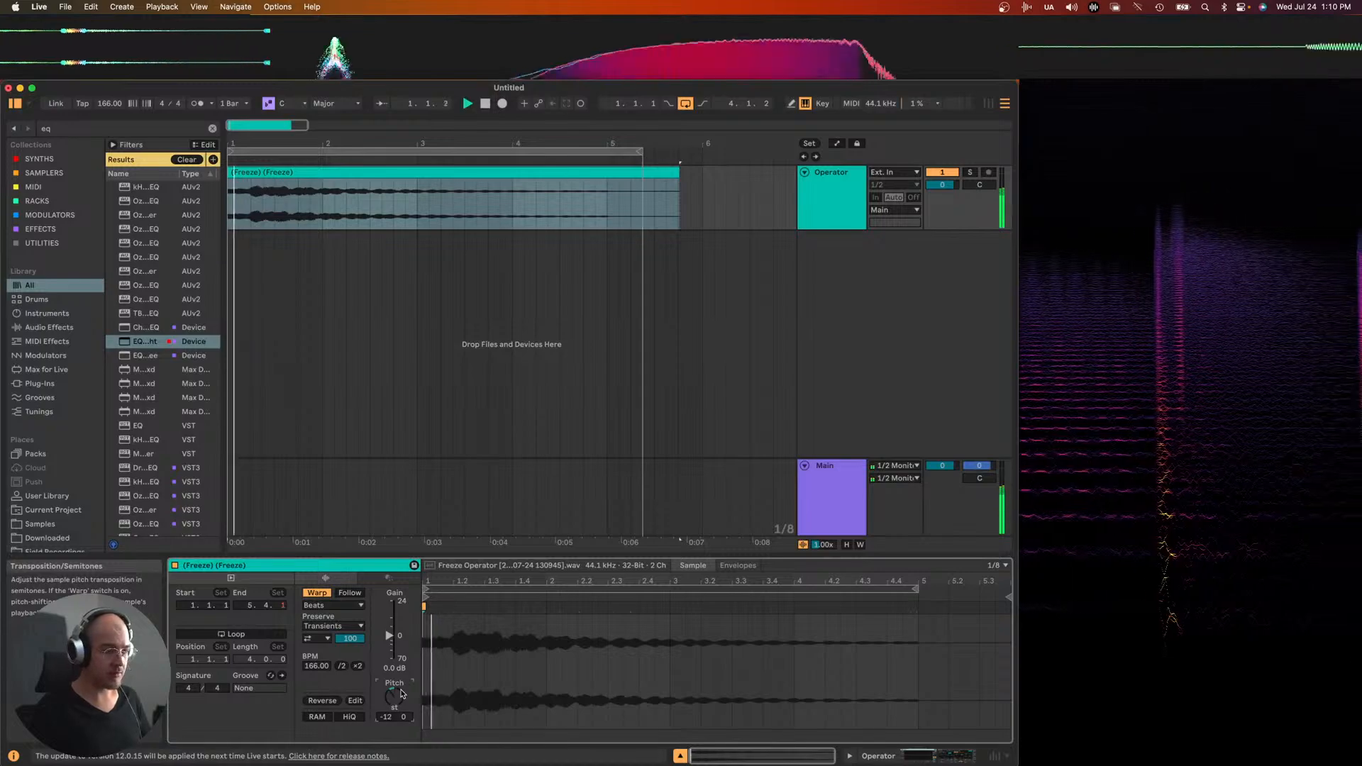
{"action": "left_click", "coordinate": [317, 593]}
{"action": "key", "text": "minus"}
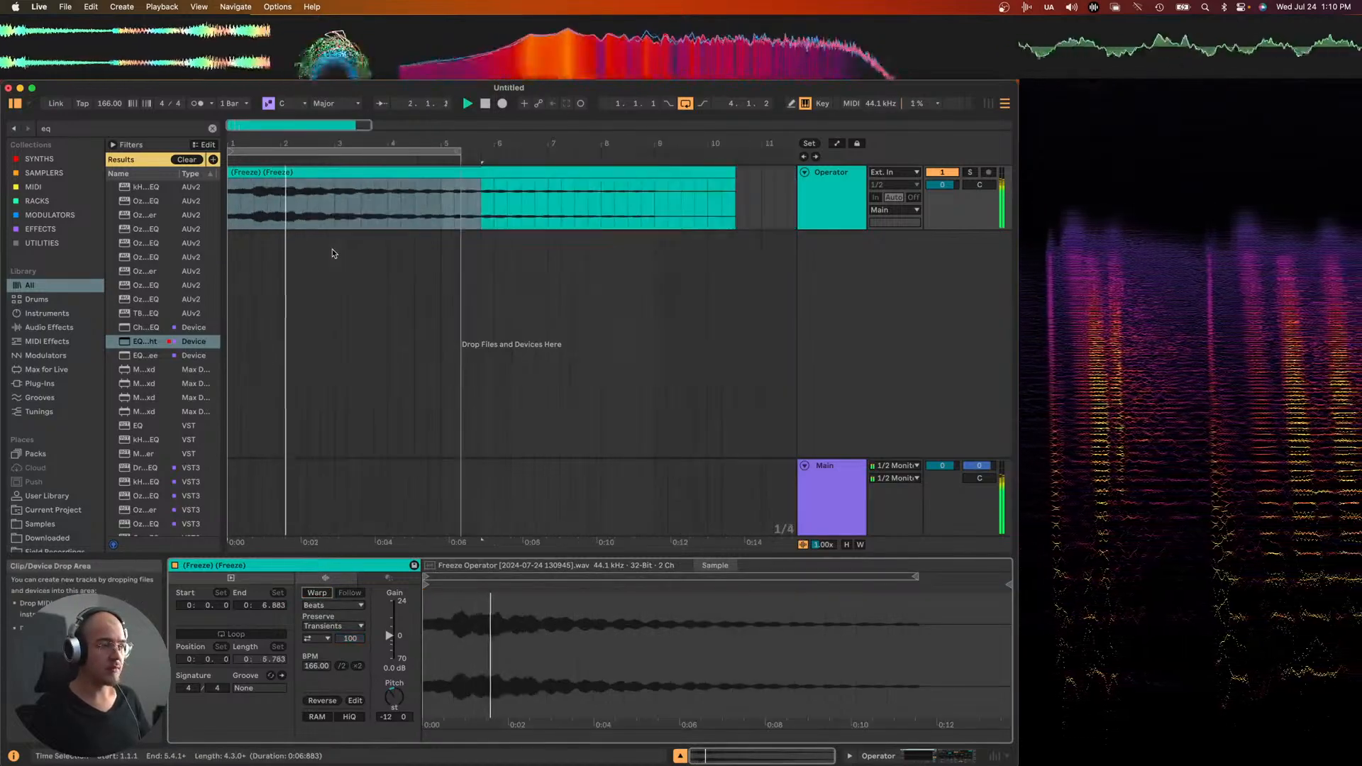
- Transpose the Operator clip to -5 semitones and set the EQ Eight high-cut to 1.26 kHz with Q 0.22
{"action": "scroll", "coordinate": [397, 706], "scroll_direction": "up", "scroll_amount": 6}
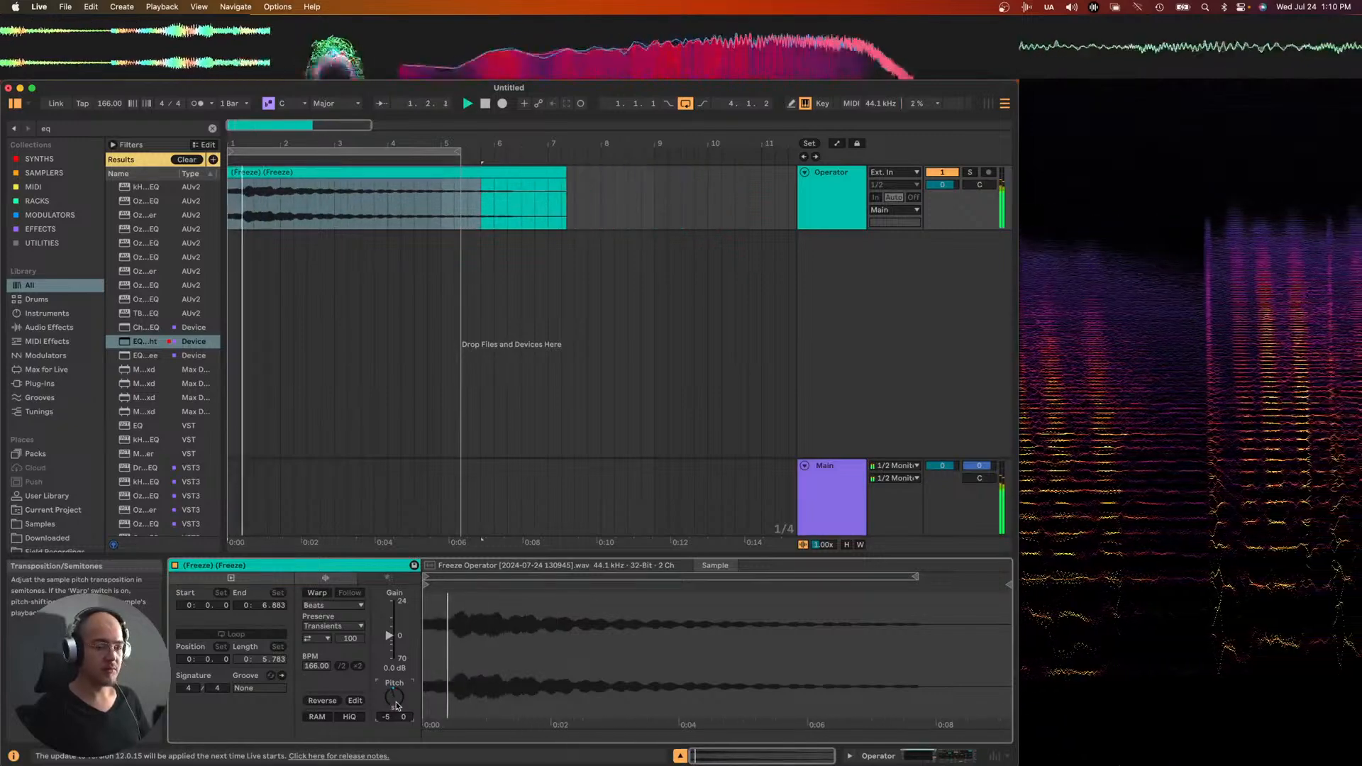
{"action": "scroll", "coordinate": [396, 703], "scroll_direction": "up", "scroll_amount": 13}
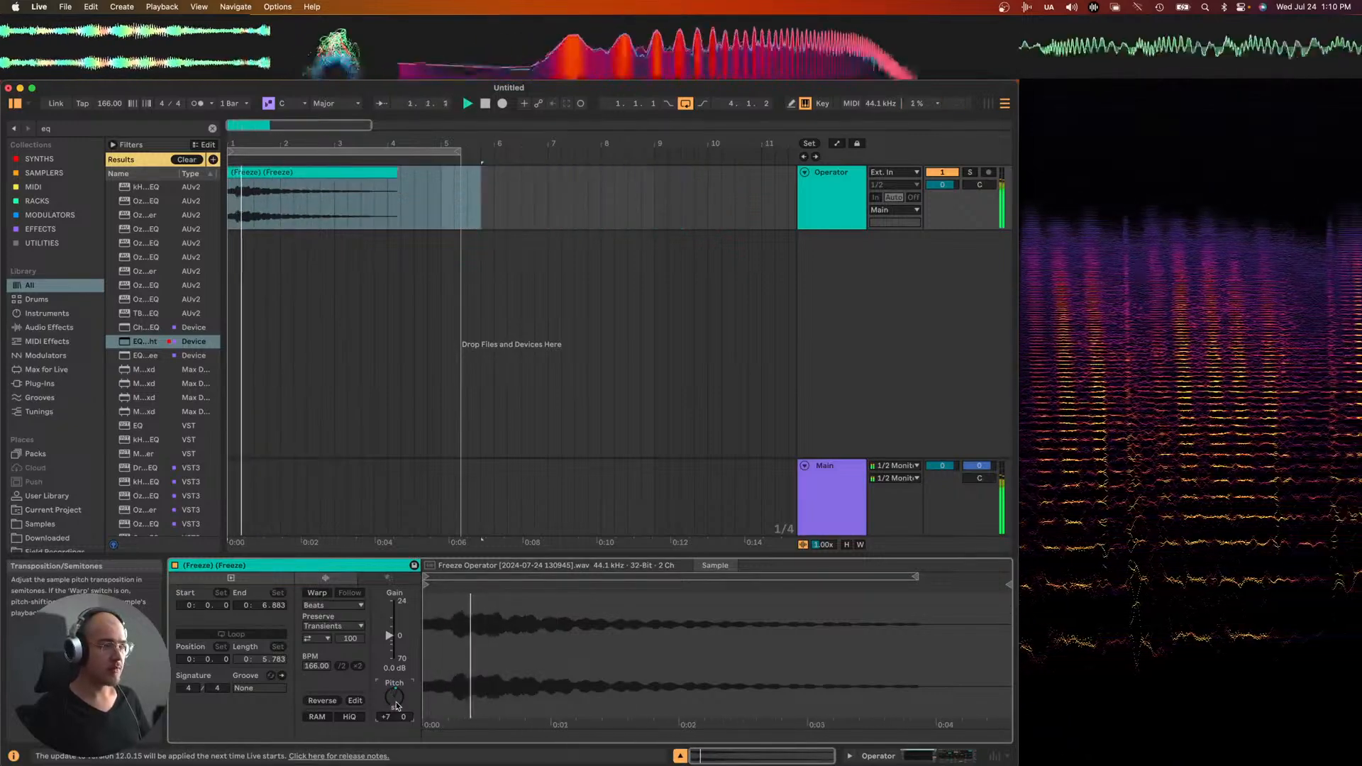
{"action": "scroll", "coordinate": [396, 701], "scroll_direction": "down", "scroll_amount": 12}
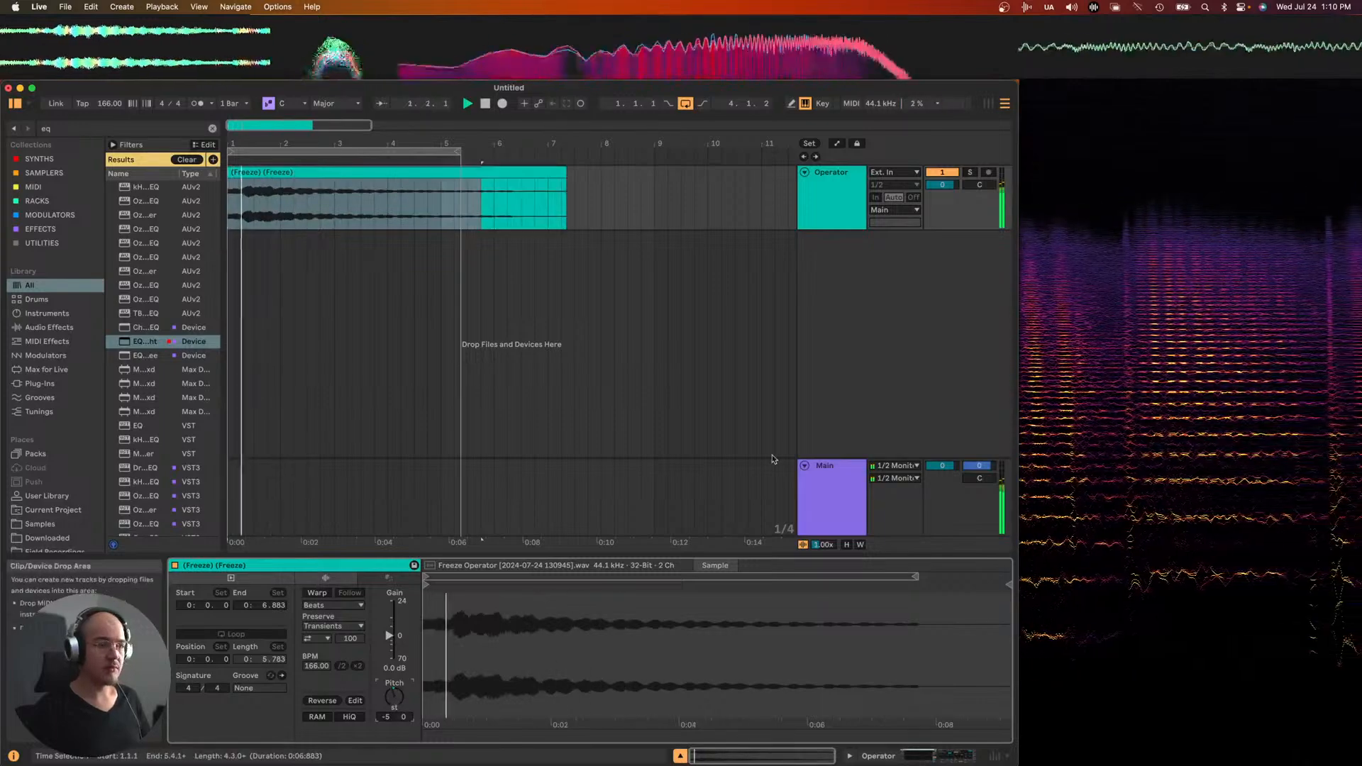
{"action": "key", "text": "shift+Tab"}
{"action": "left_click_drag", "start_coordinate": [412, 682], "coordinate": [380, 699]}
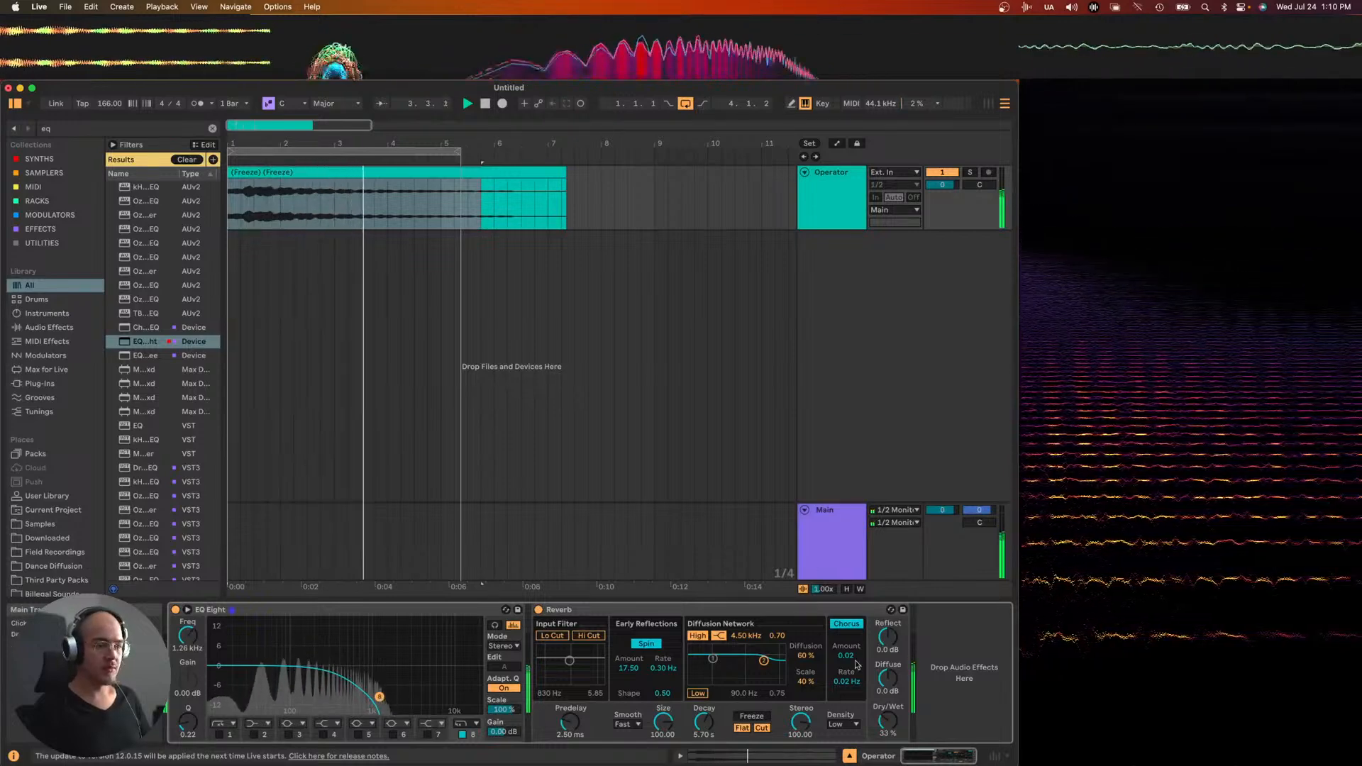
- Add Roar after the Reverb on the Operator track and set its Stage 1 shaper Amount to 38% during playback
{"action": "left_click", "coordinate": [934, 687]}
{"action": "key", "text": "super+f"}
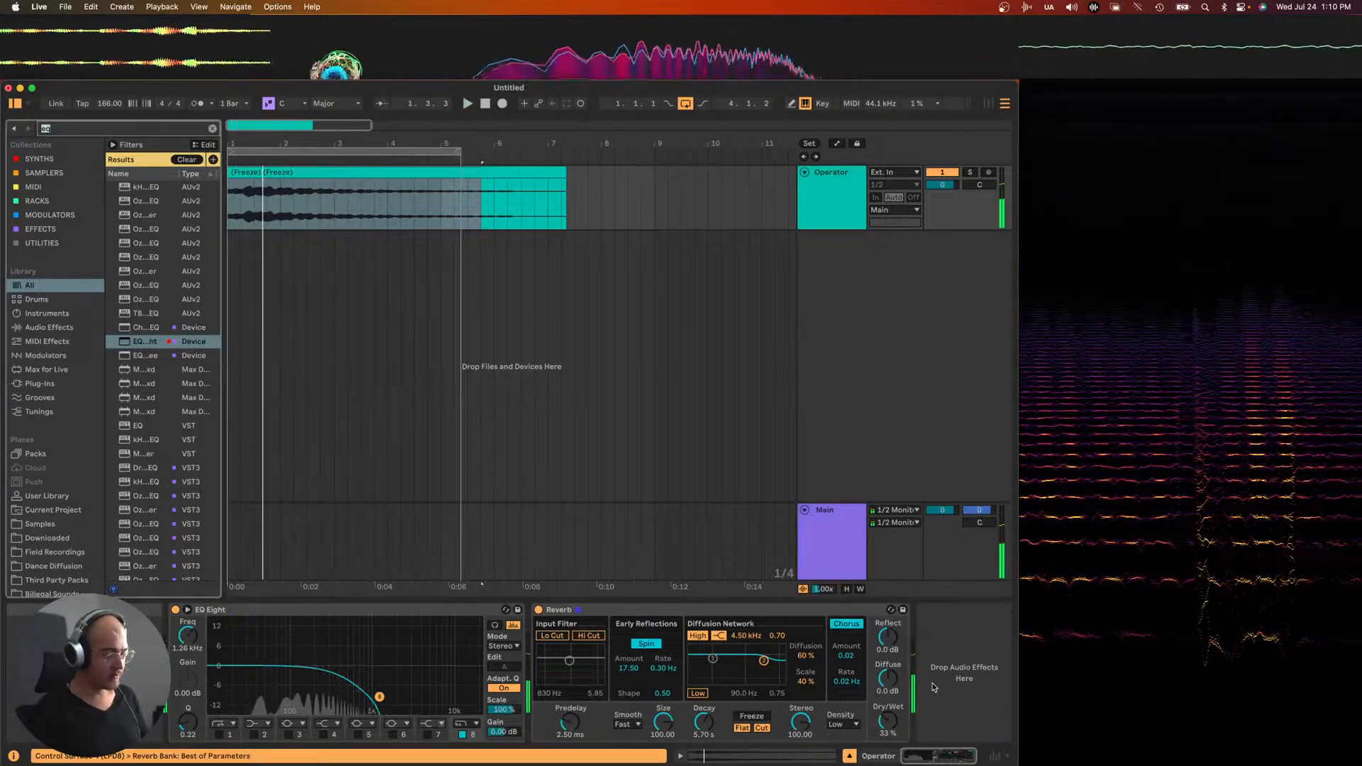
{"action": "type", "text": "r"}
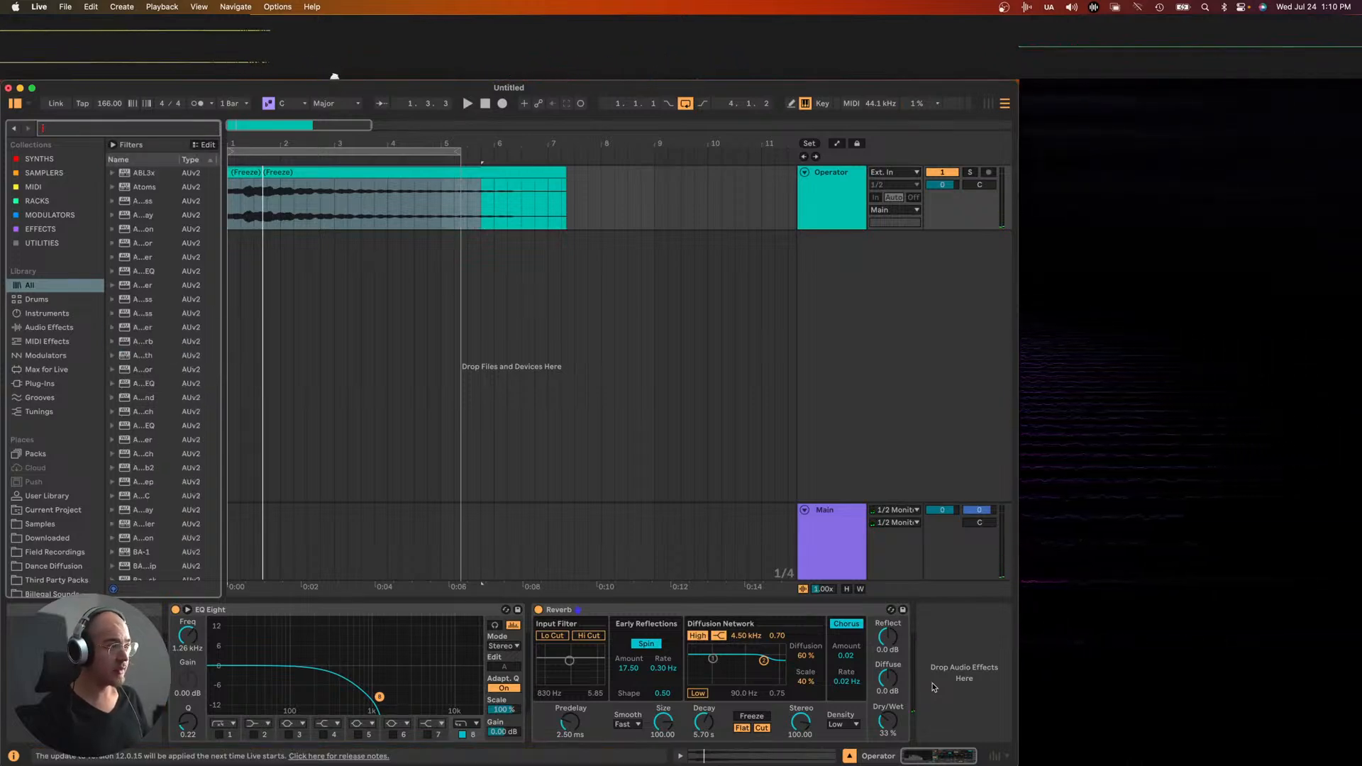
{"action": "type", "text": "oar"}
{"action": "key", "text": "Return"}
{"action": "key", "text": "space"}
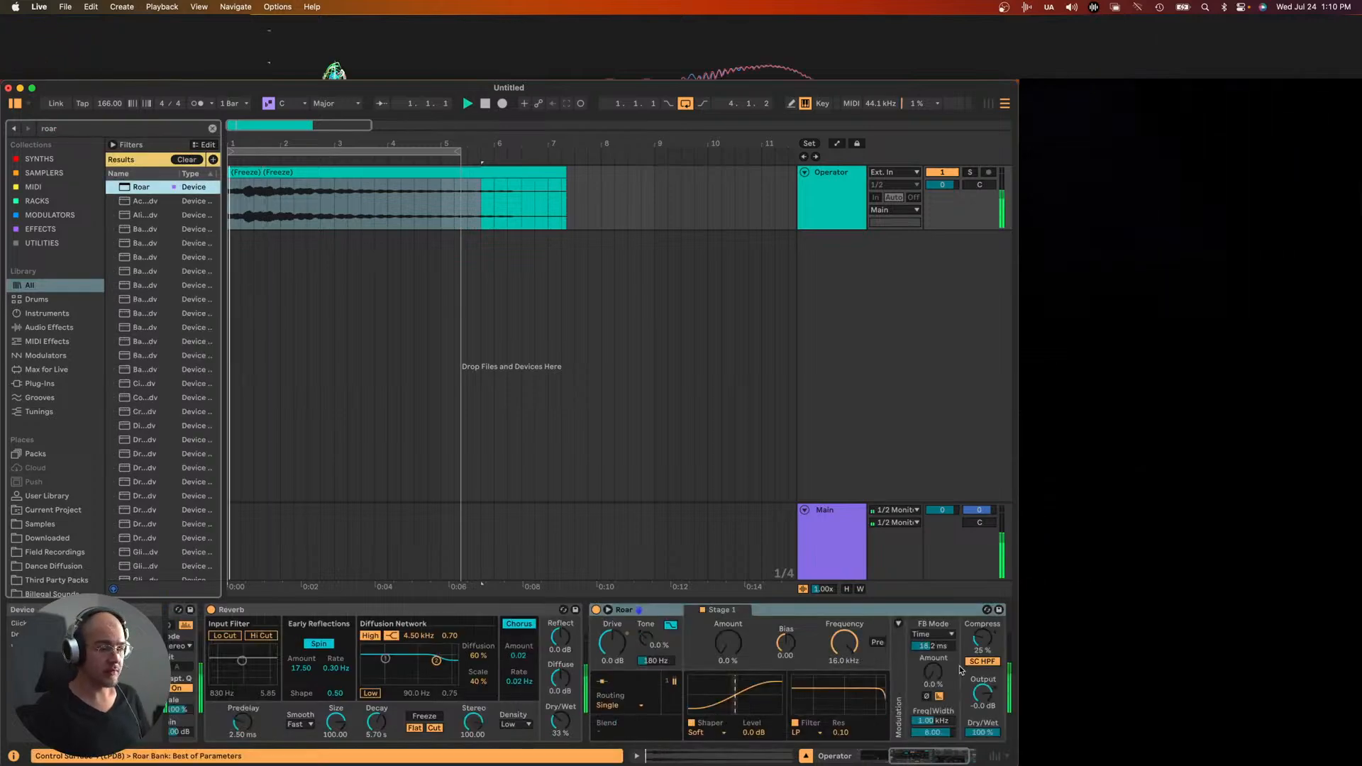
{"action": "left_click_drag", "start_coordinate": [713, 658], "coordinate": [786, 657]}
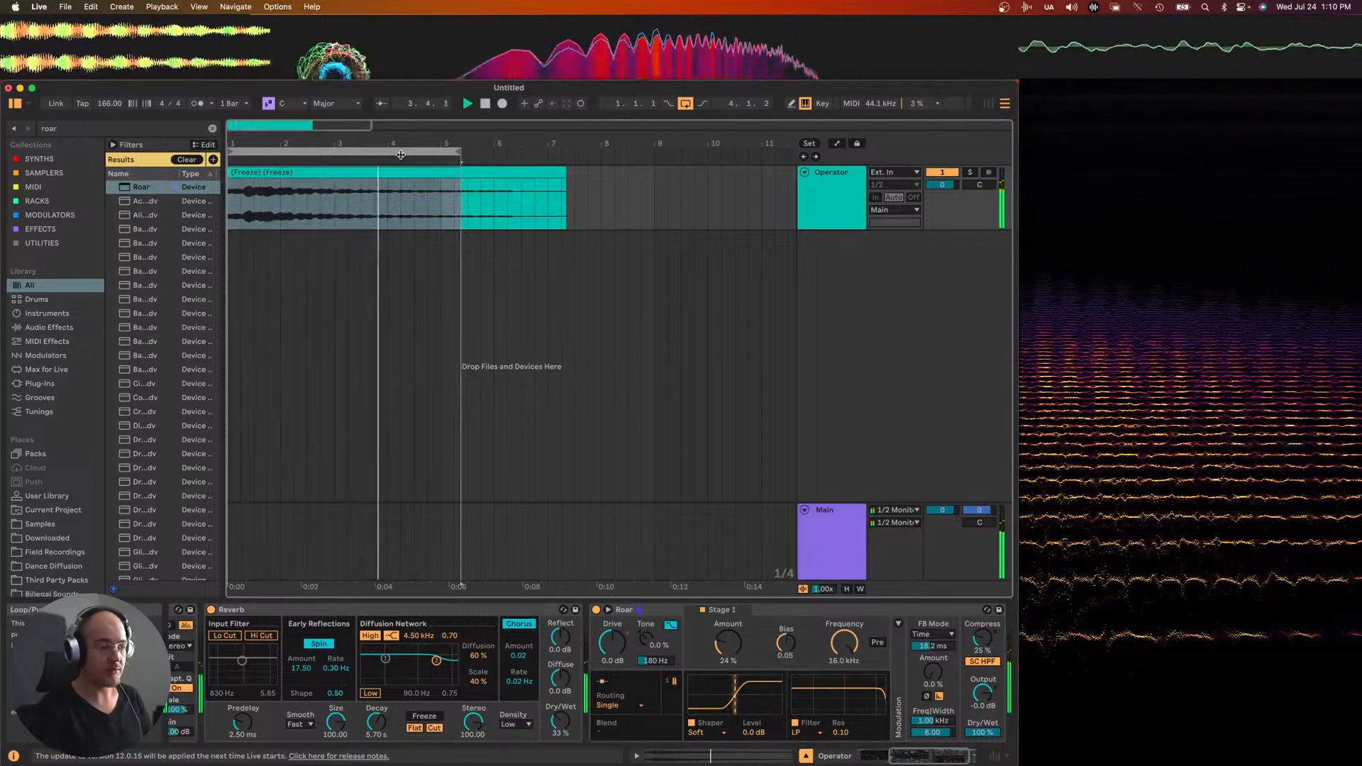
{"action": "left_click_drag", "start_coordinate": [748, 667], "coordinate": [748, 650]}
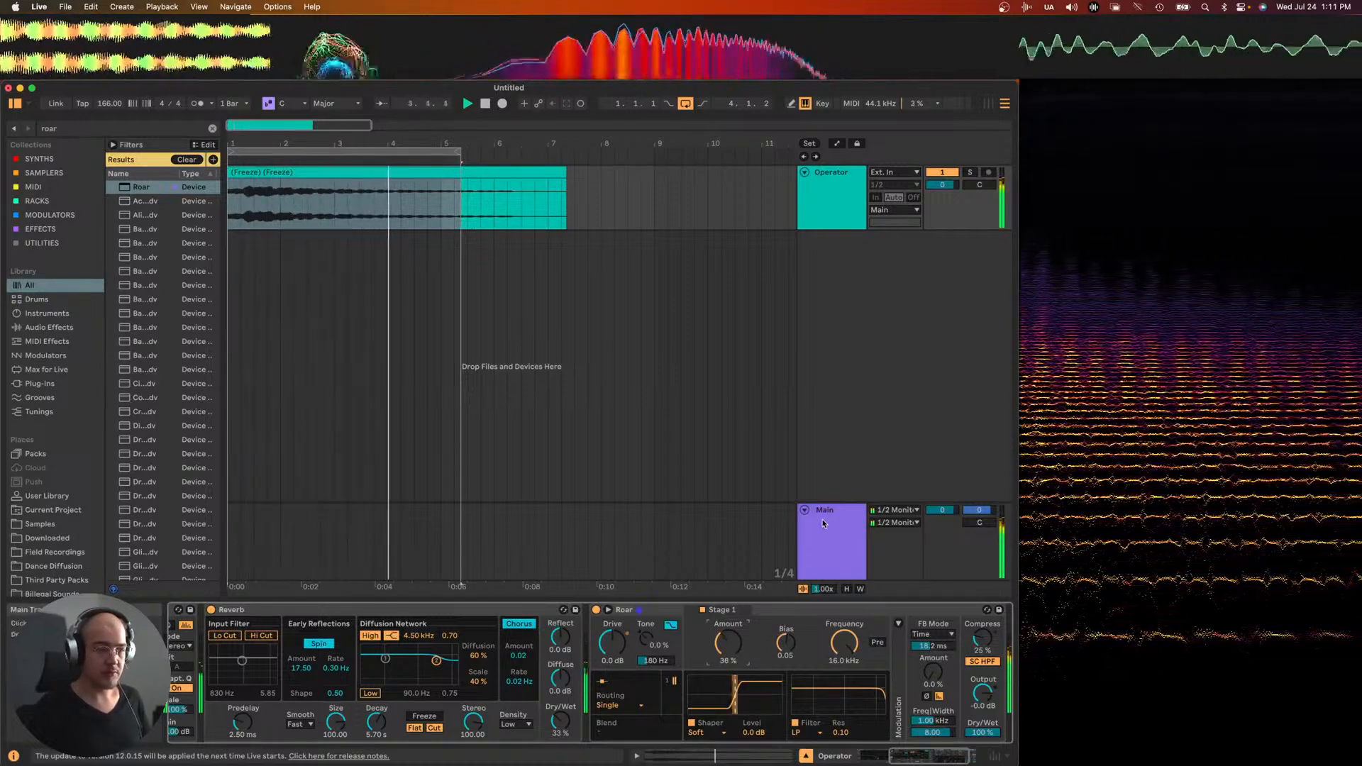
- Add the VST3 version of bx_limiter True Peak to the Main track and place it before MiniMeters
{"action": "key", "text": "Down"}
{"action": "key", "text": "super+f"}
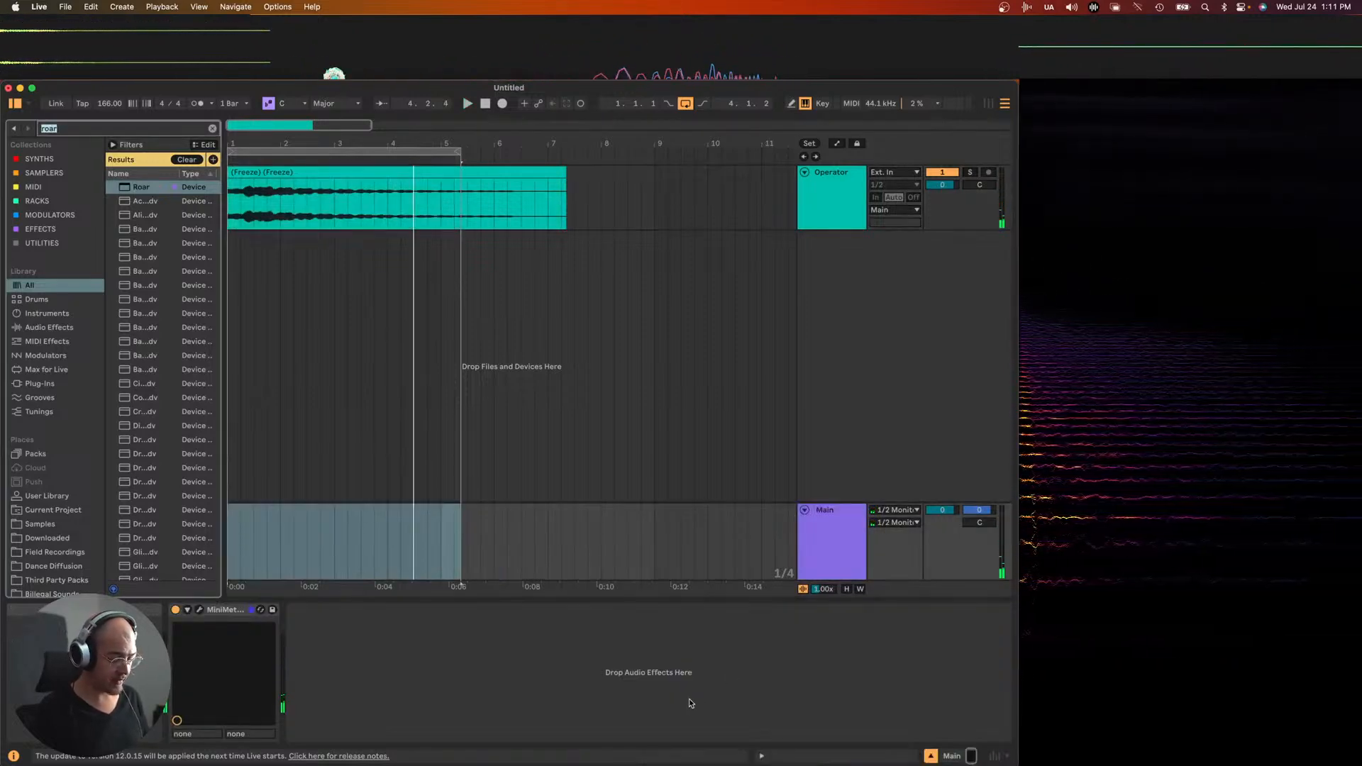
{"action": "type", "text": "true p"}
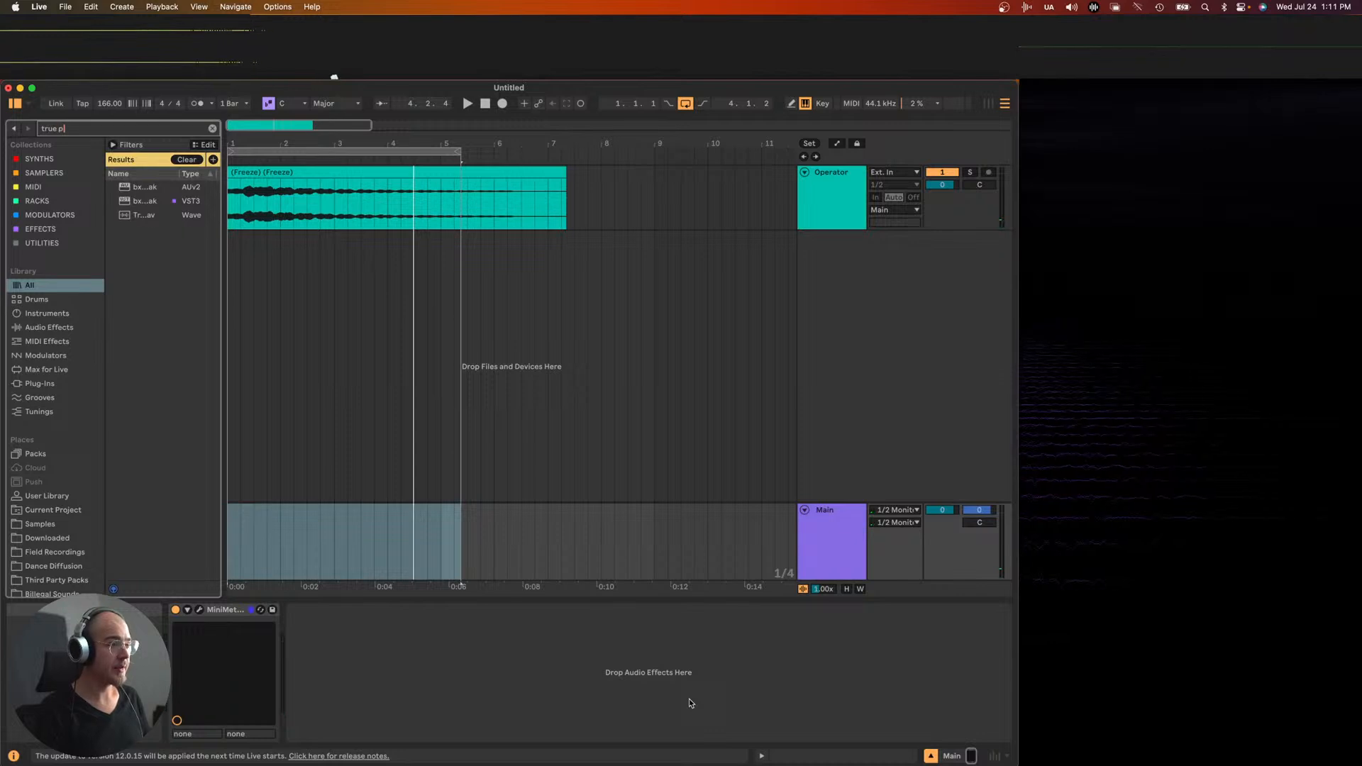
{"action": "key", "text": "Down"}
{"action": "key", "text": "Down"}
{"action": "key", "text": "Return"}
{"action": "left_click_drag", "start_coordinate": [353, 617], "coordinate": [205, 618]}
- Set the bx_limiter True Peak ceiling to -0.56 dB during playback and hide the plug-in window
{"action": "left_click", "coordinate": [200, 610]}
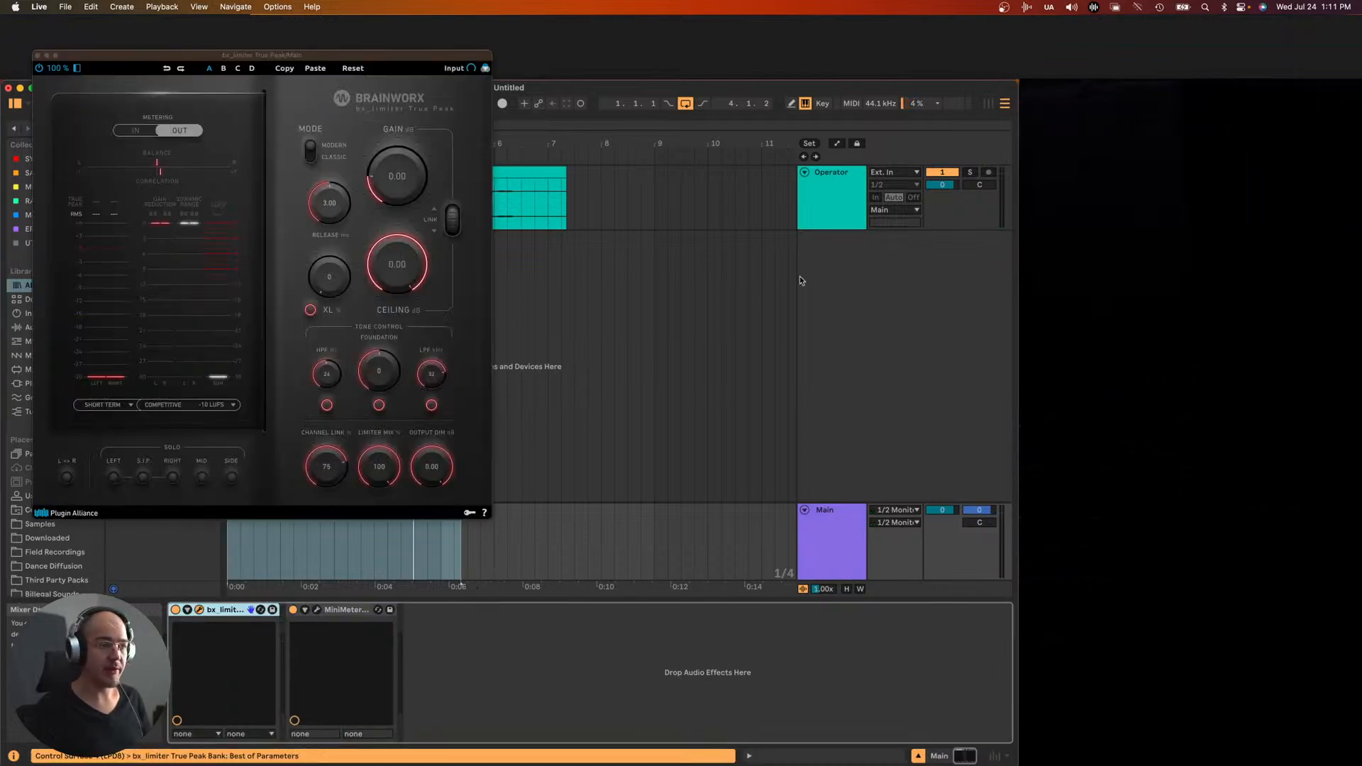
{"action": "left_click_drag", "start_coordinate": [392, 305], "coordinate": [392, 296]}
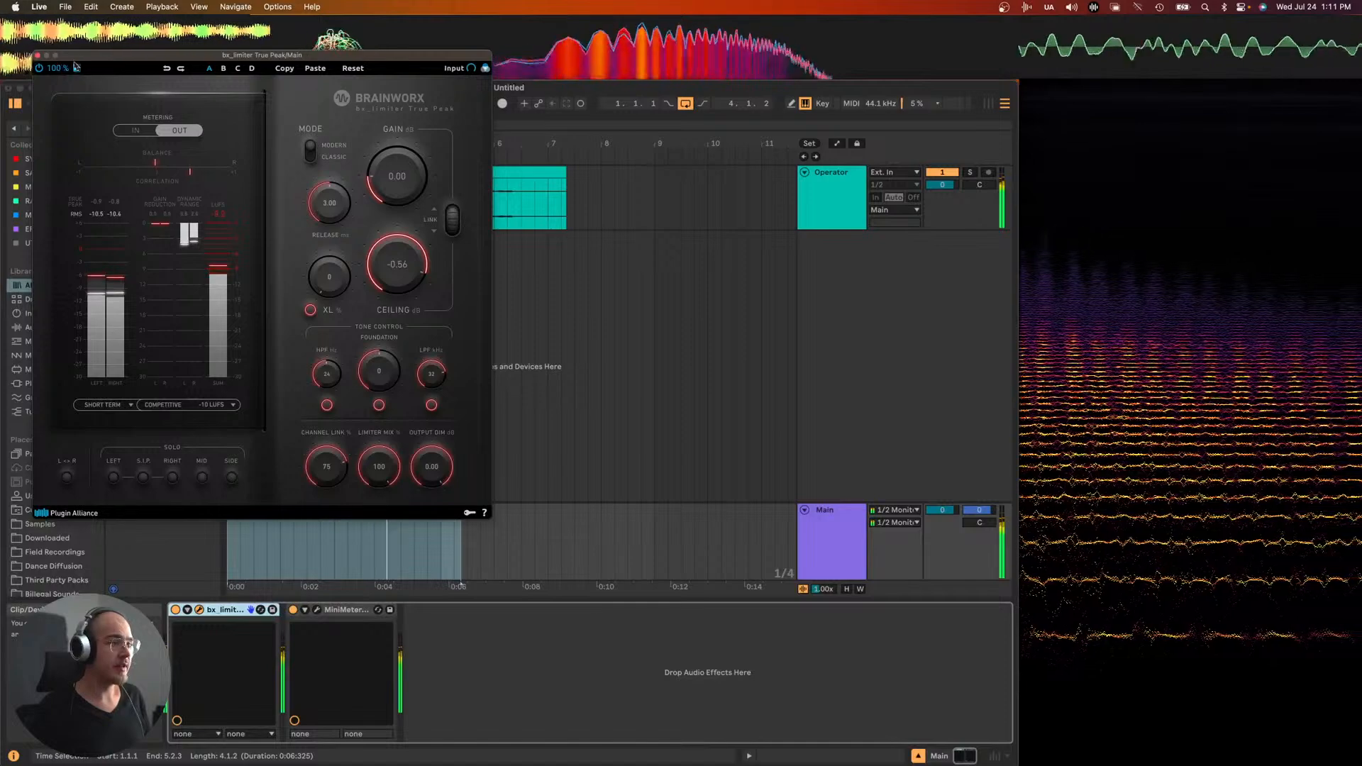
{"action": "key", "text": "super+alt+p"}
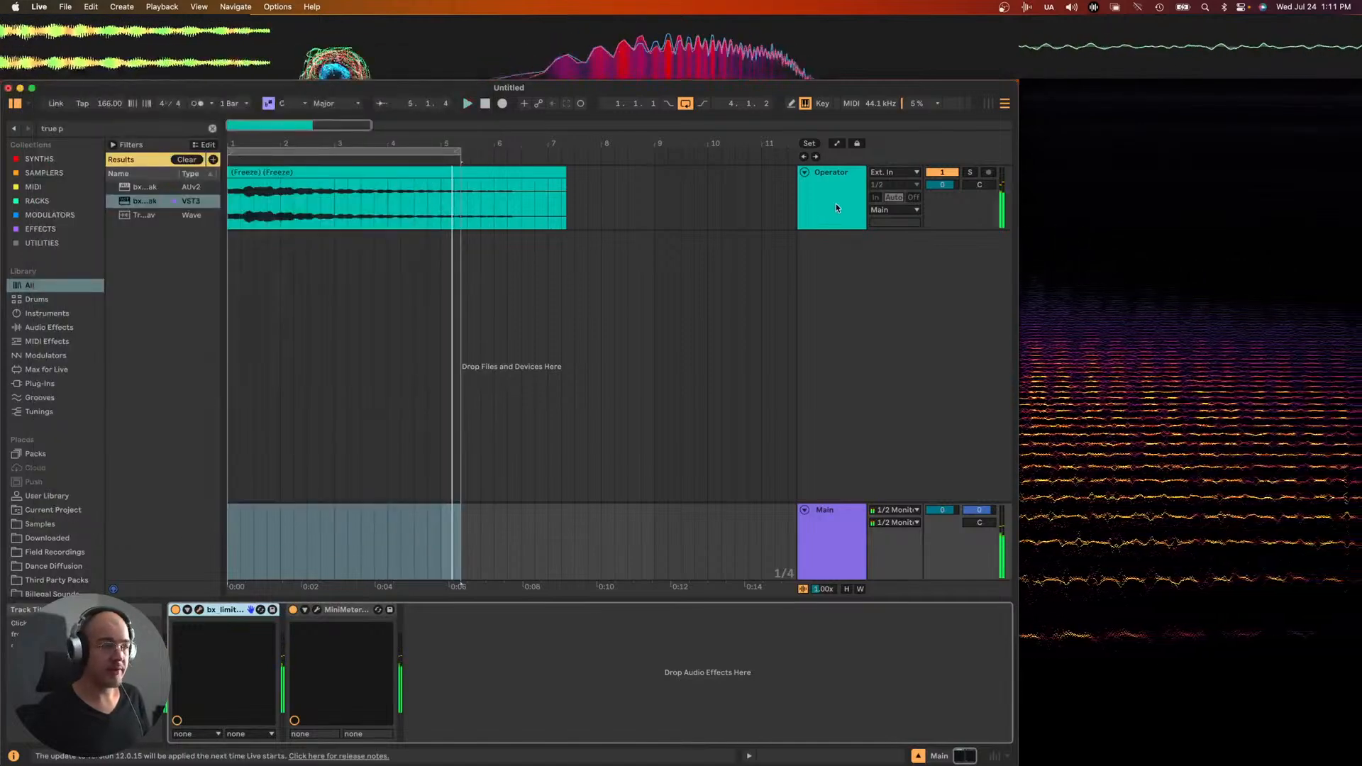
- Adjust Roar on the Operator track to 44% Amount, 0.13 Bias and -7.0 dB Output while listening
{"action": "key", "text": "Up"}
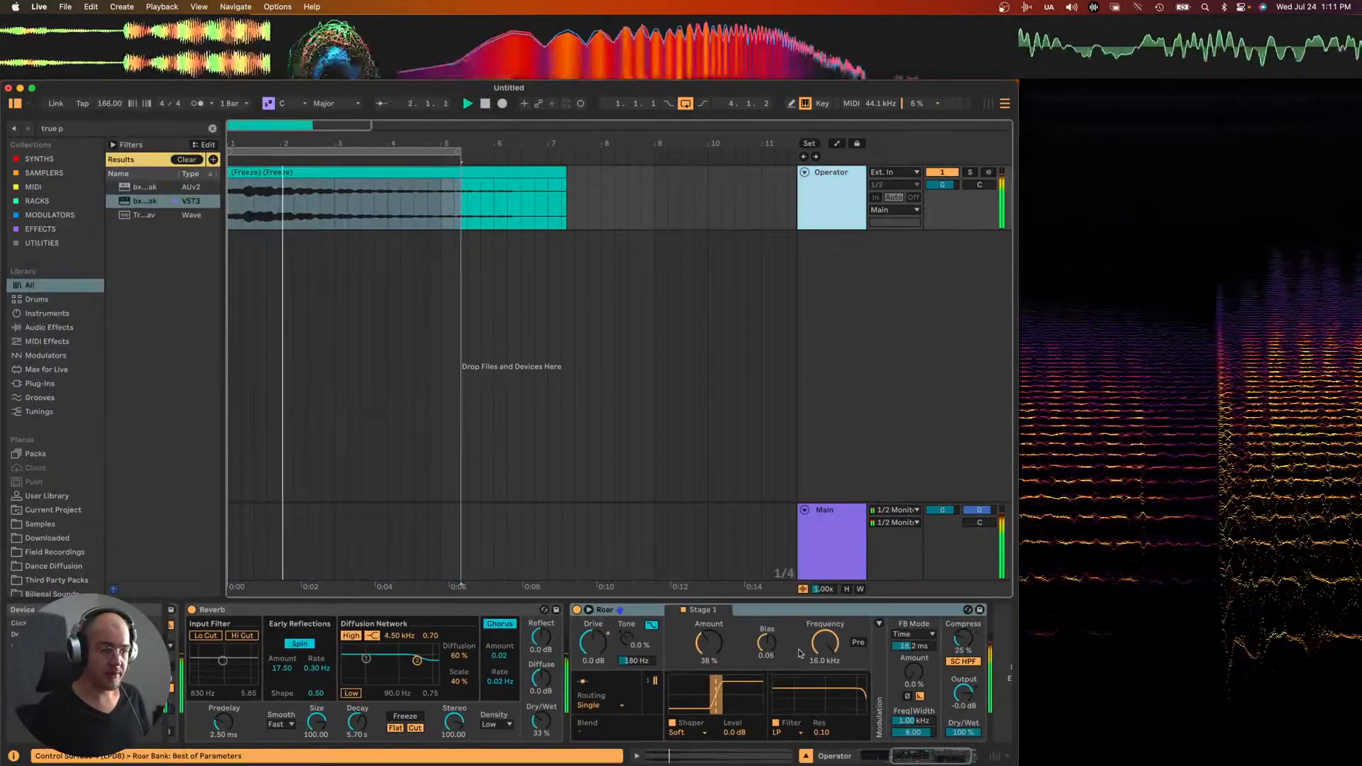
{"action": "left_click_drag", "start_coordinate": [963, 693], "coordinate": [964, 716]}
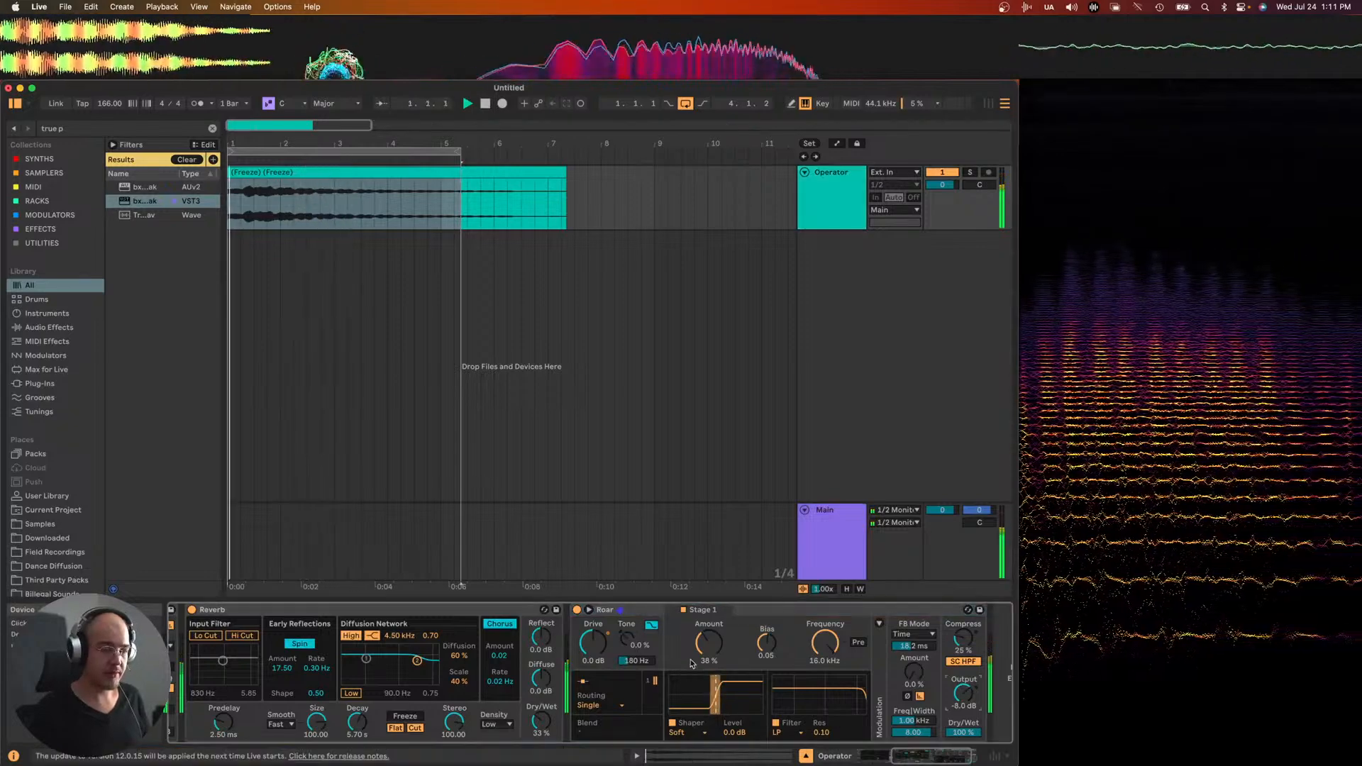
{"action": "left_click_drag", "start_coordinate": [709, 642], "coordinate": [709, 631]}
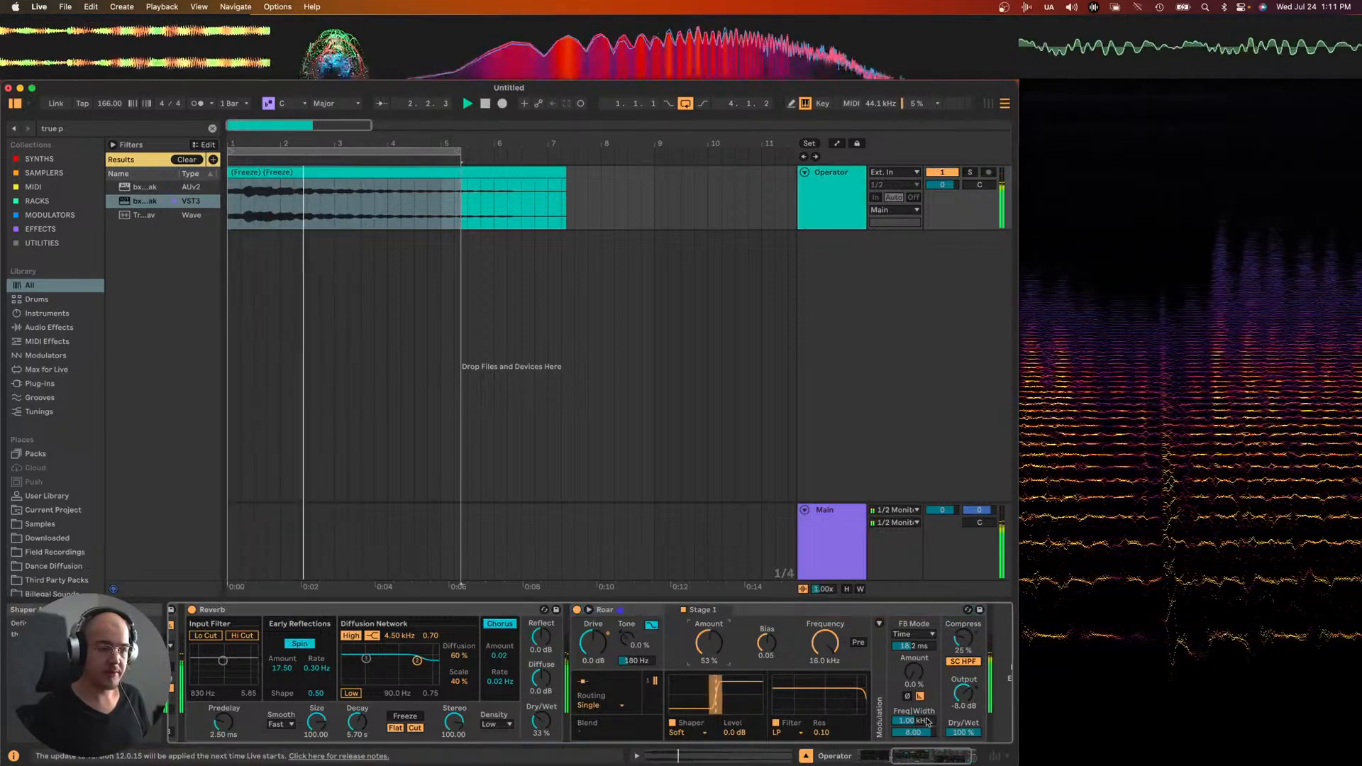
{"action": "left_click_drag", "start_coordinate": [952, 687], "coordinate": [951, 682]}
{"action": "mouse_move", "coordinate": [709, 642]}
{"action": "left_mouse_down"}
{"action": "mouse_move", "coordinate": [767, 633]}
{"action": "mouse_move", "coordinate": [709, 650]}
{"action": "left_mouse_up"}
{"action": "left_click", "coordinate": [767, 644]}
{"action": "key", "text": "space"}
{"action": "key", "text": "space"}
{"action": "mouse_move", "coordinate": [963, 691]}
{"action": "left_mouse_down"}
{"action": "mouse_move", "coordinate": [964, 673]}
{"action": "mouse_move", "coordinate": [963, 691]}
{"action": "left_mouse_up"}
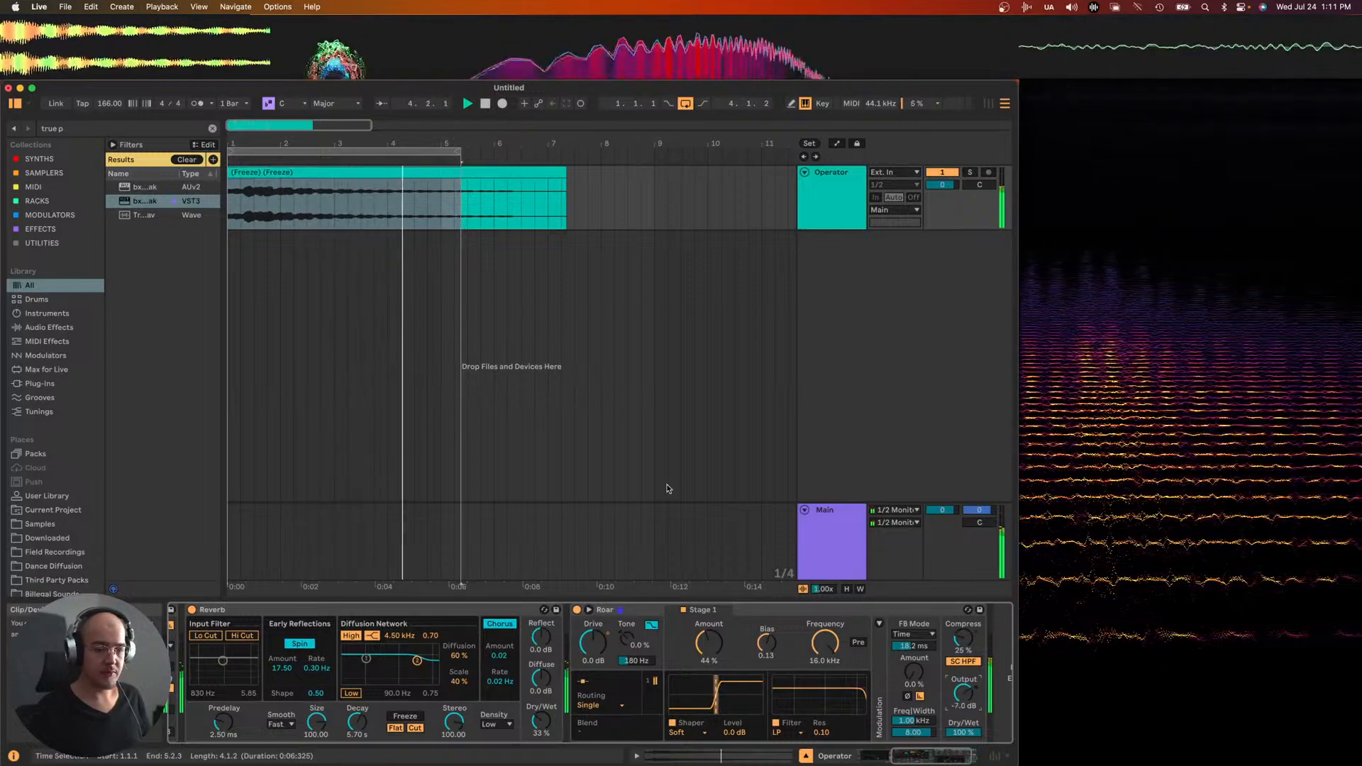
- Extend the arrangement loop well past the Operator clip's end to a length of 14 bars
{"action": "left_click_drag", "start_coordinate": [455, 151], "coordinate": [628, 151]}
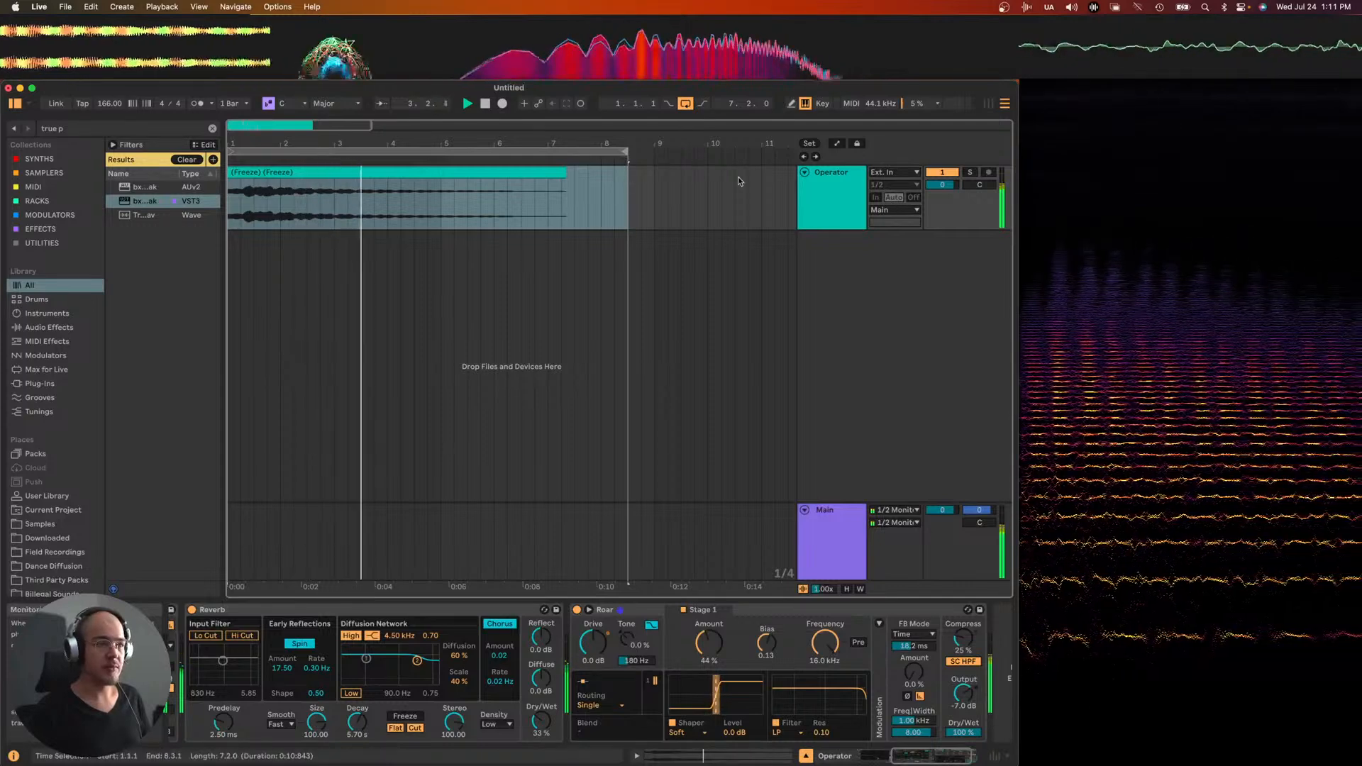
{"action": "scroll", "coordinate": [629, 182], "scroll_direction": "down", "scroll_amount": 5}
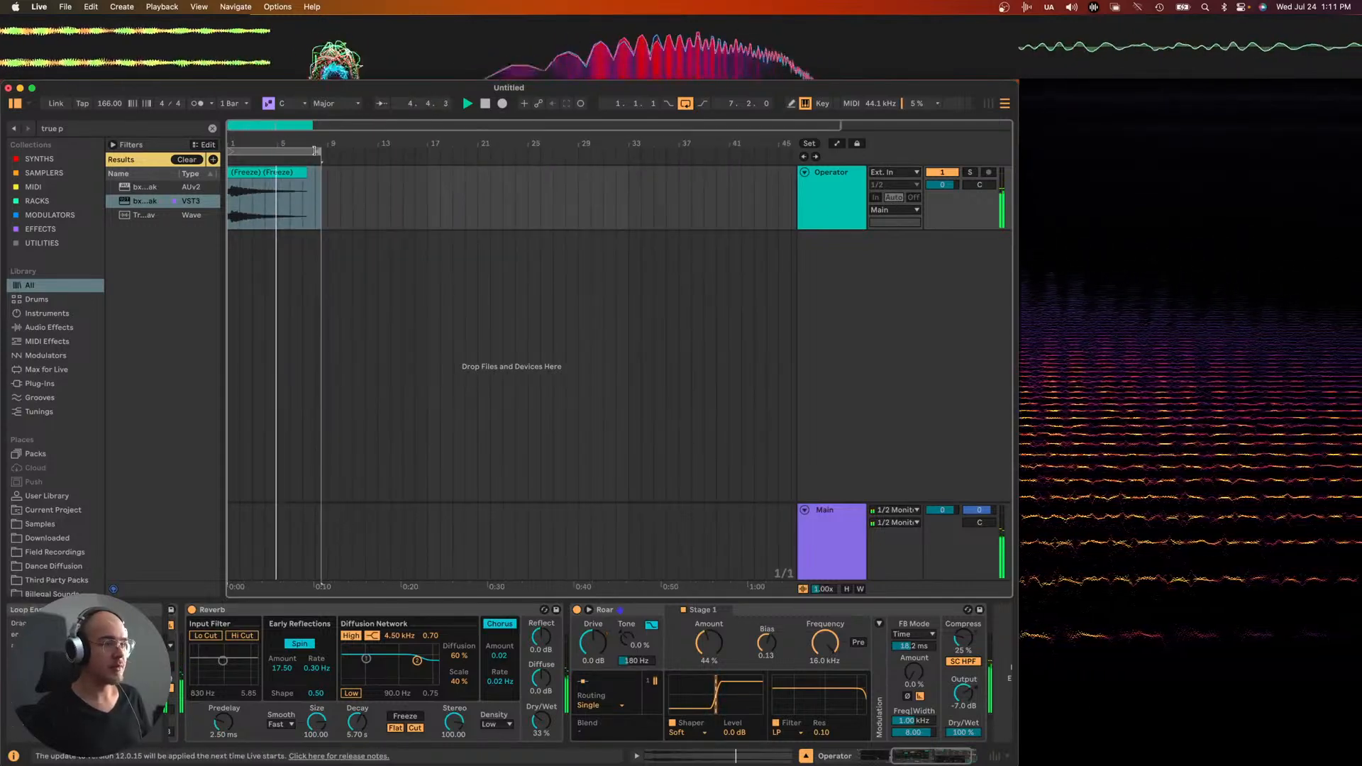
{"action": "left_click_drag", "start_coordinate": [321, 151], "coordinate": [401, 151]}
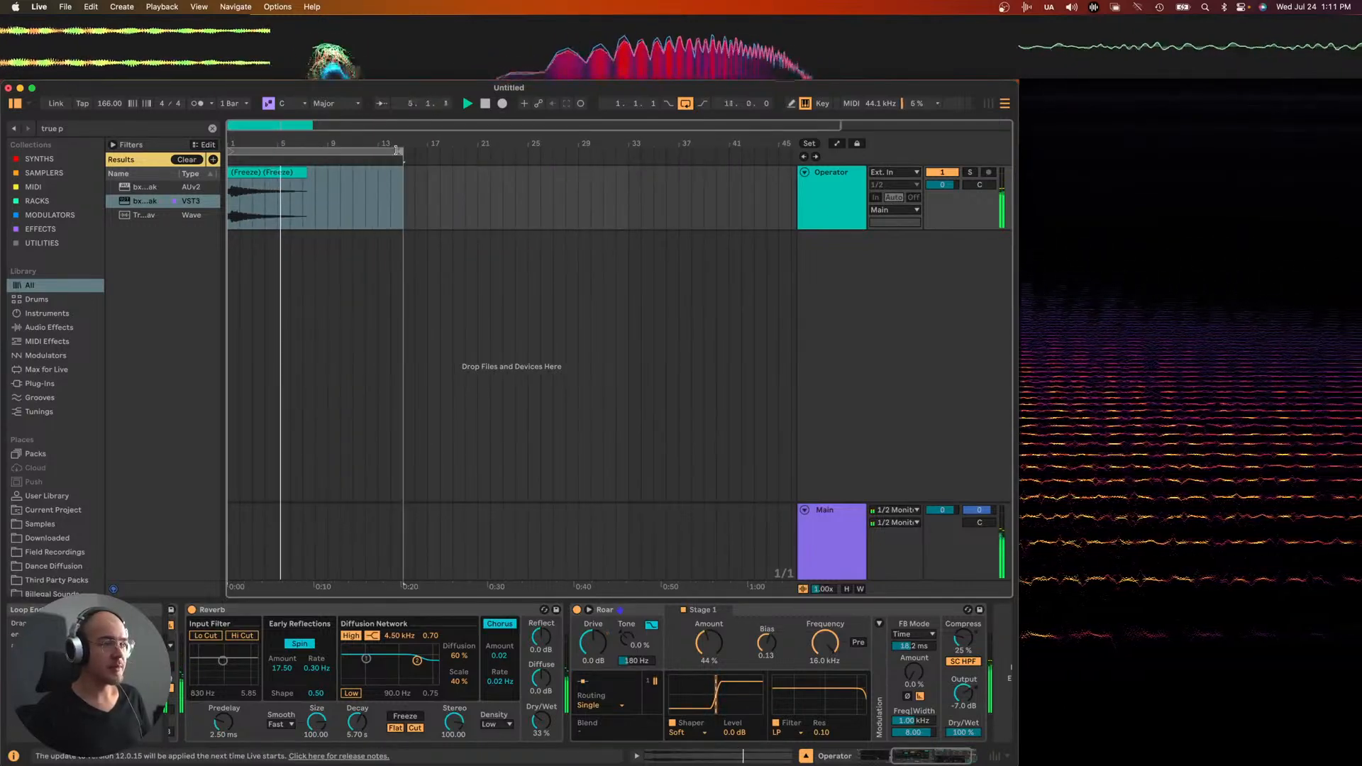
- Freeze and flatten the Operator track and play back the rendered audio
{"action": "right_click", "coordinate": [838, 207]}
{"action": "left_click", "coordinate": [869, 284]}
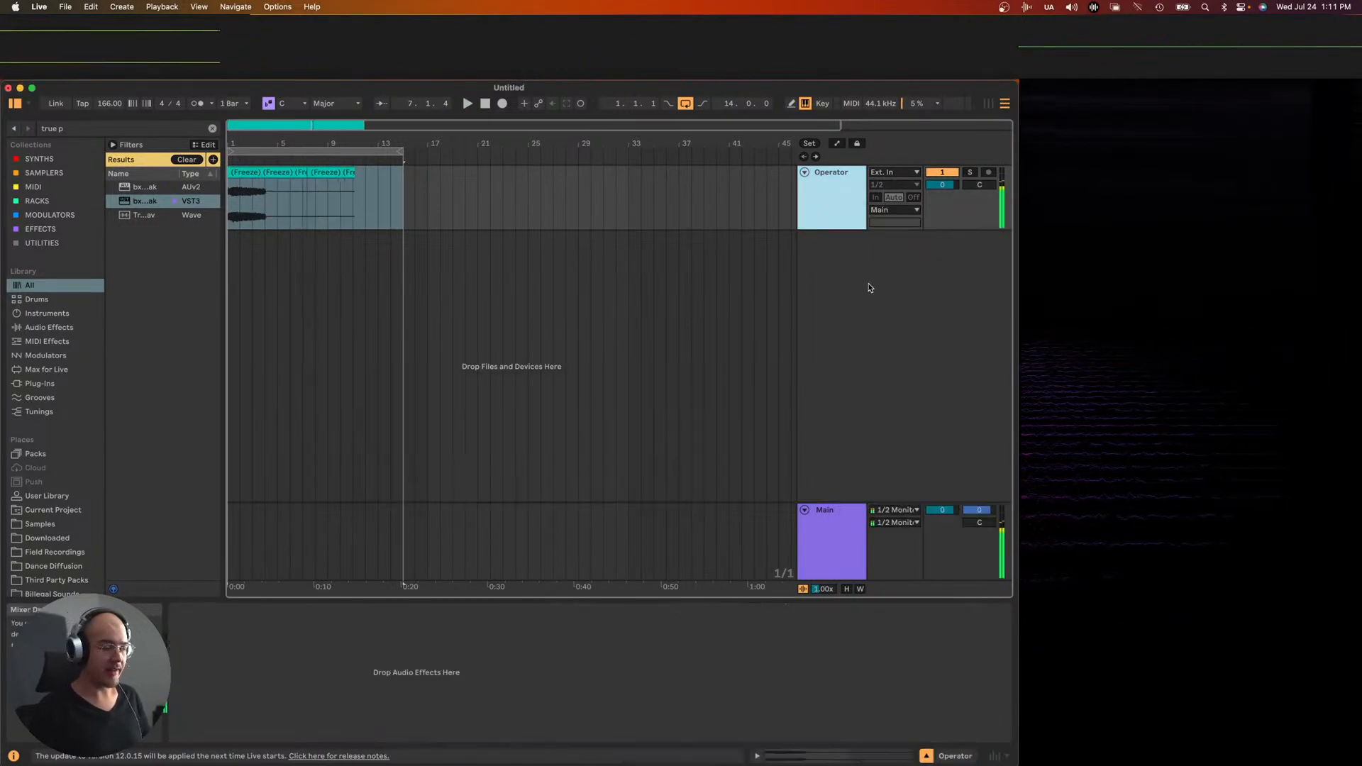
{"action": "key", "text": "space"}
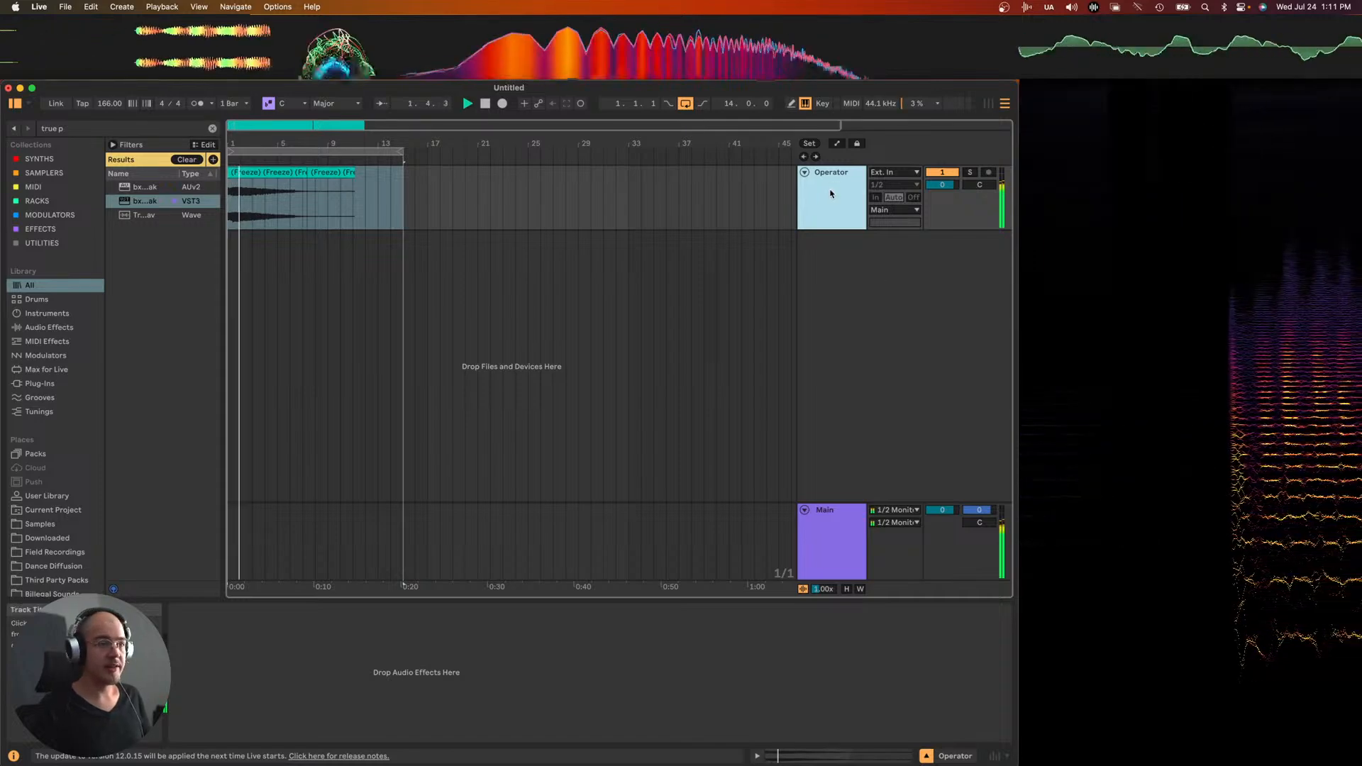
- Insert a new MIDI track below the Operator track and select it
{"action": "right_click", "coordinate": [825, 256]}
{"action": "left_click", "coordinate": [838, 273]}
{"action": "left_click", "coordinate": [834, 267]}
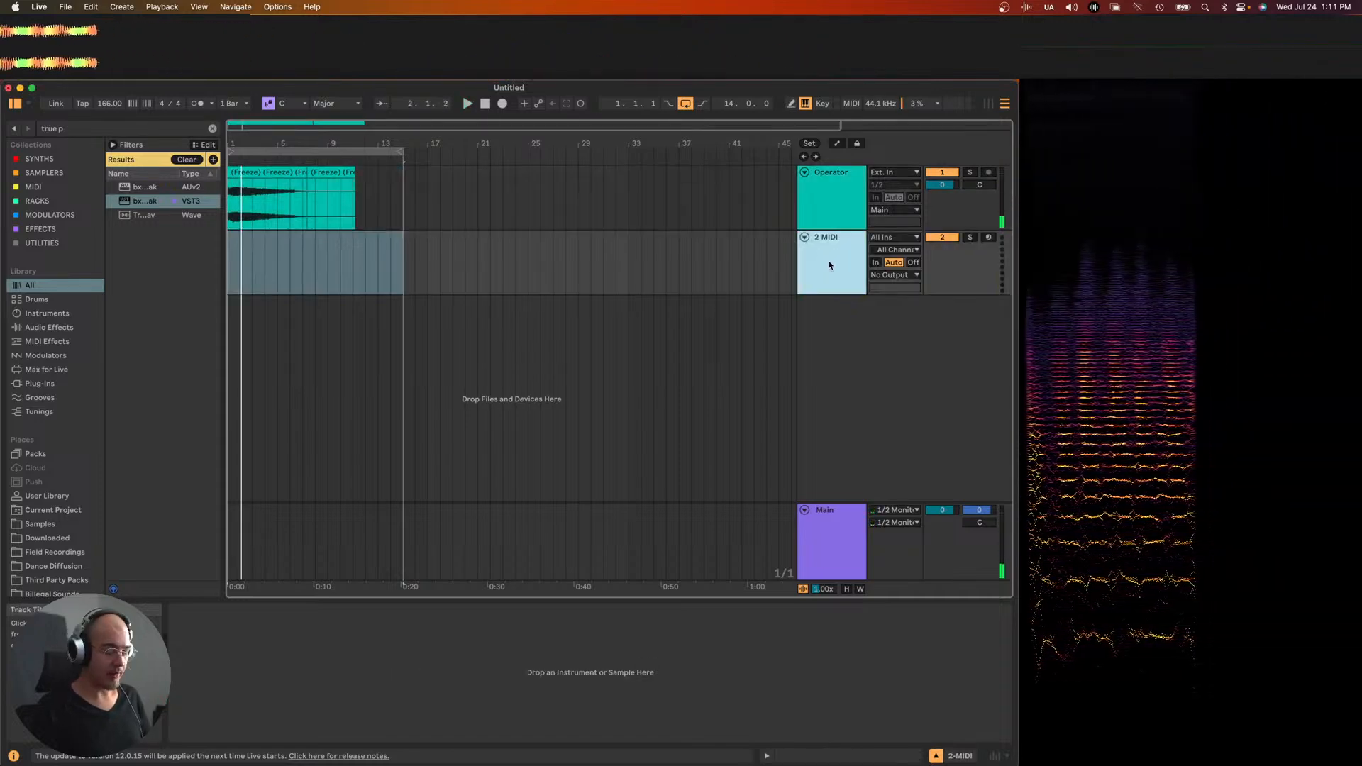
- Load the Sampler instrument on the new MIDI track and put the first flattened Operator clip into it
{"action": "key", "text": "super+f"}
{"action": "type", "text": "s"}
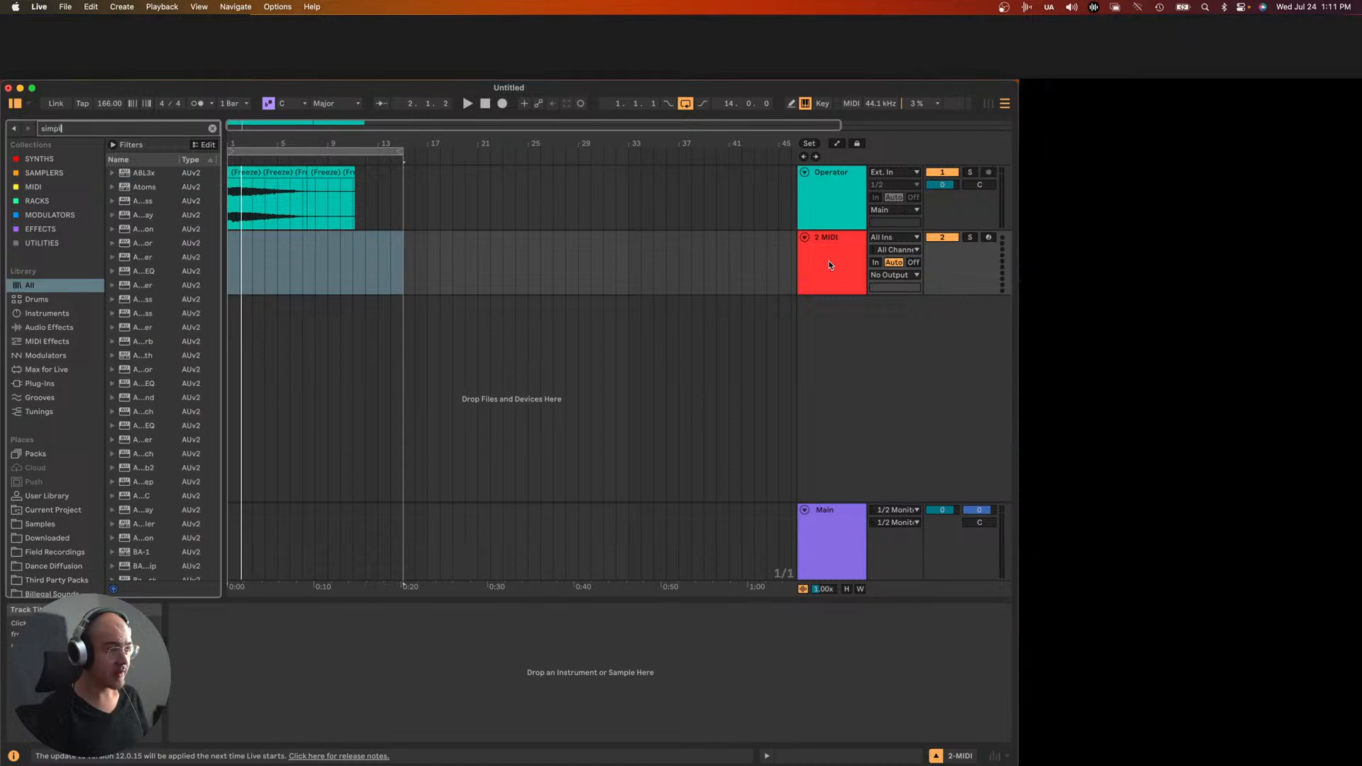
{"action": "type", "text": "ampler"}
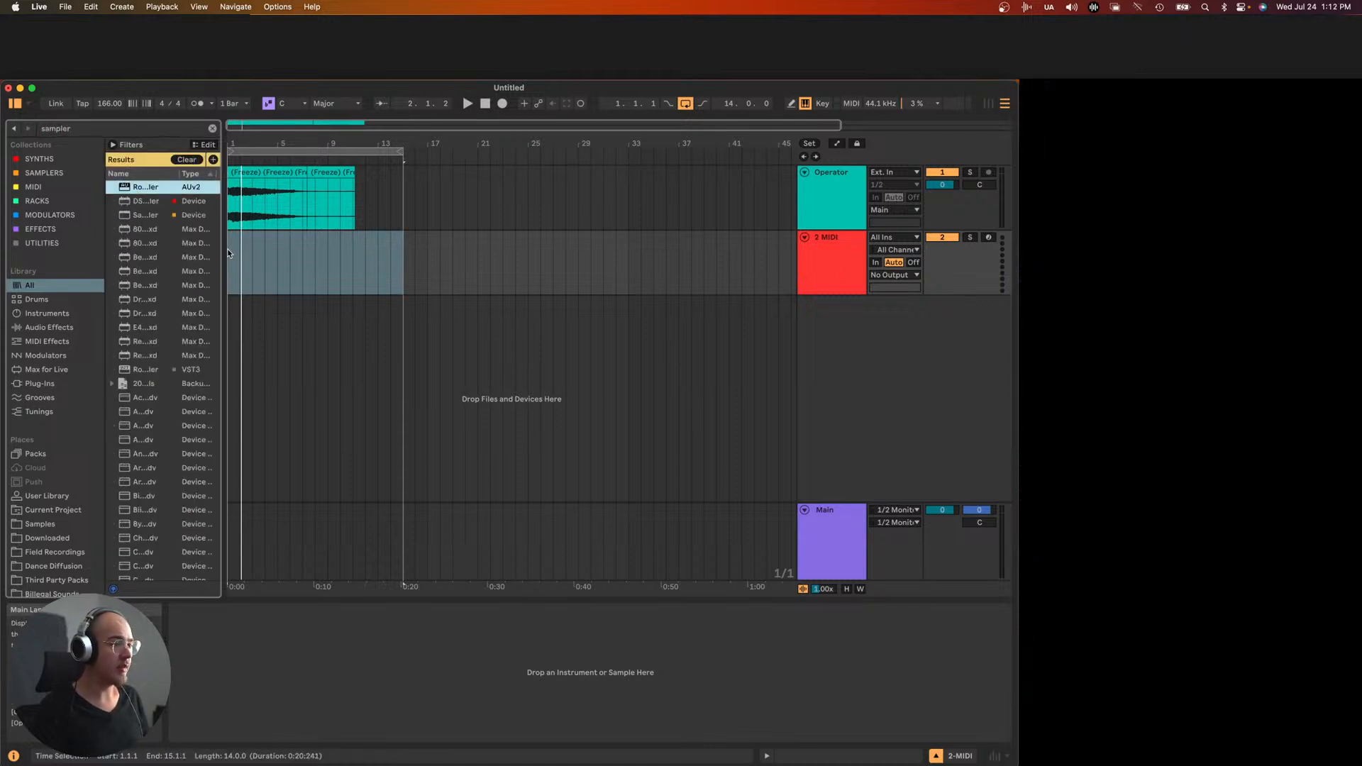
{"action": "left_click_drag", "start_coordinate": [223, 254], "coordinate": [303, 253]}
{"action": "left_click", "coordinate": [166, 215]}
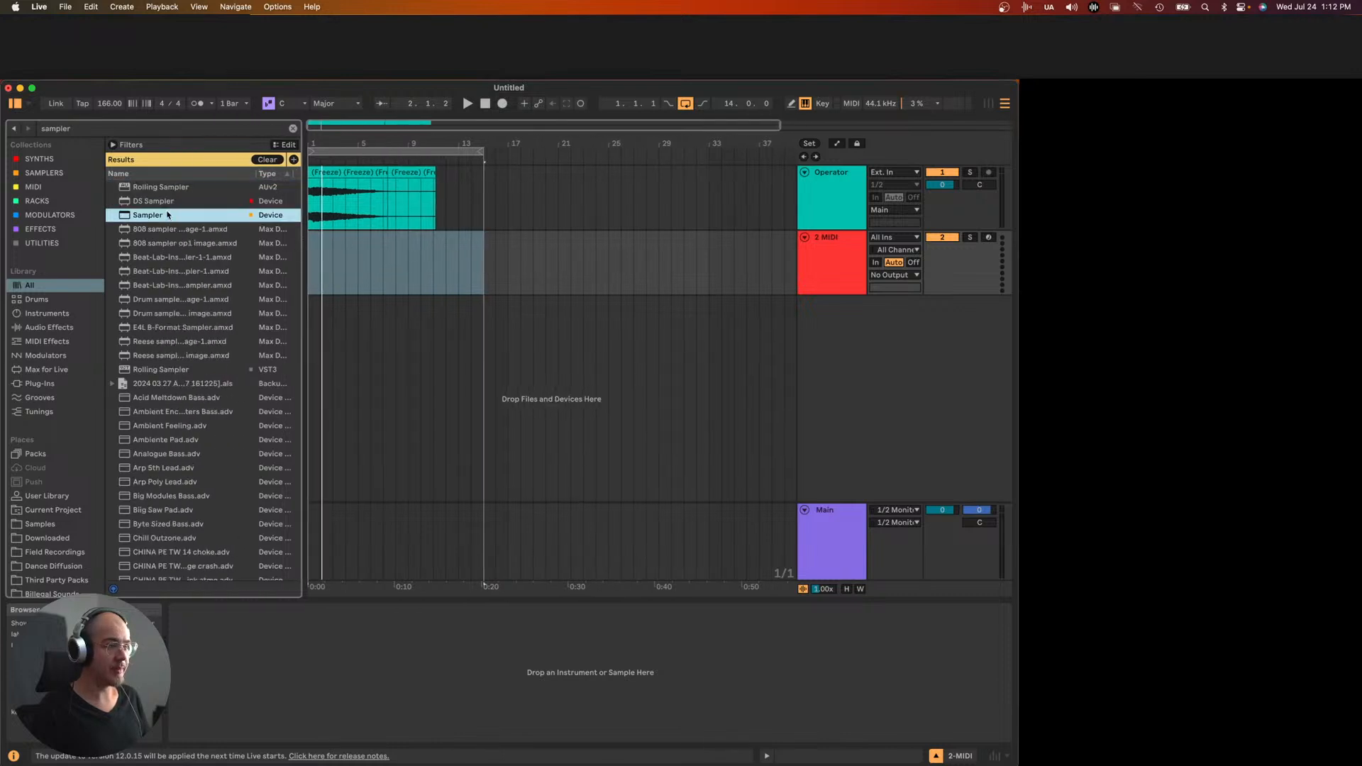
{"action": "double_click", "coordinate": [166, 213]}
{"action": "left_click_drag", "start_coordinate": [387, 204], "coordinate": [299, 669]}
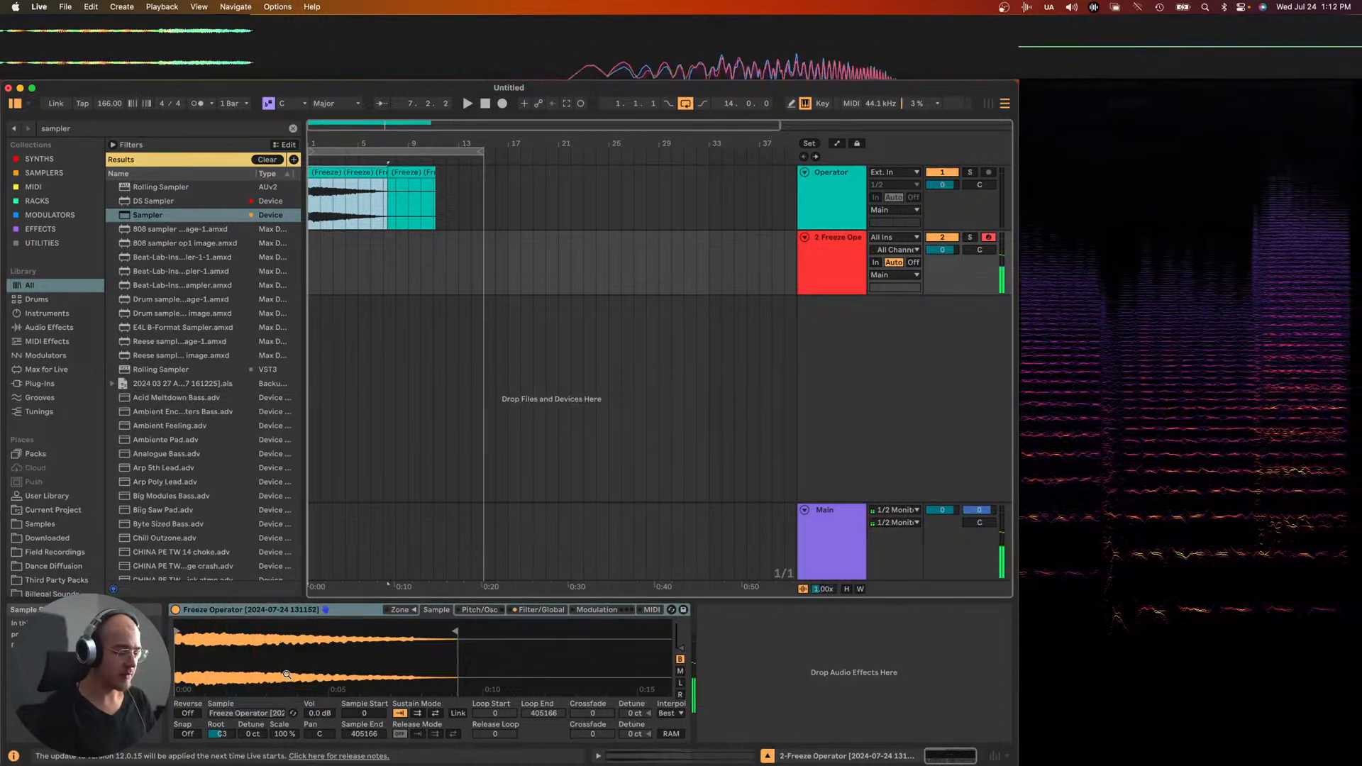
- Look through Sampler's pitch and filter settings and raise the sample volume to 6.9 dB
{"action": "left_click", "coordinate": [543, 610]}
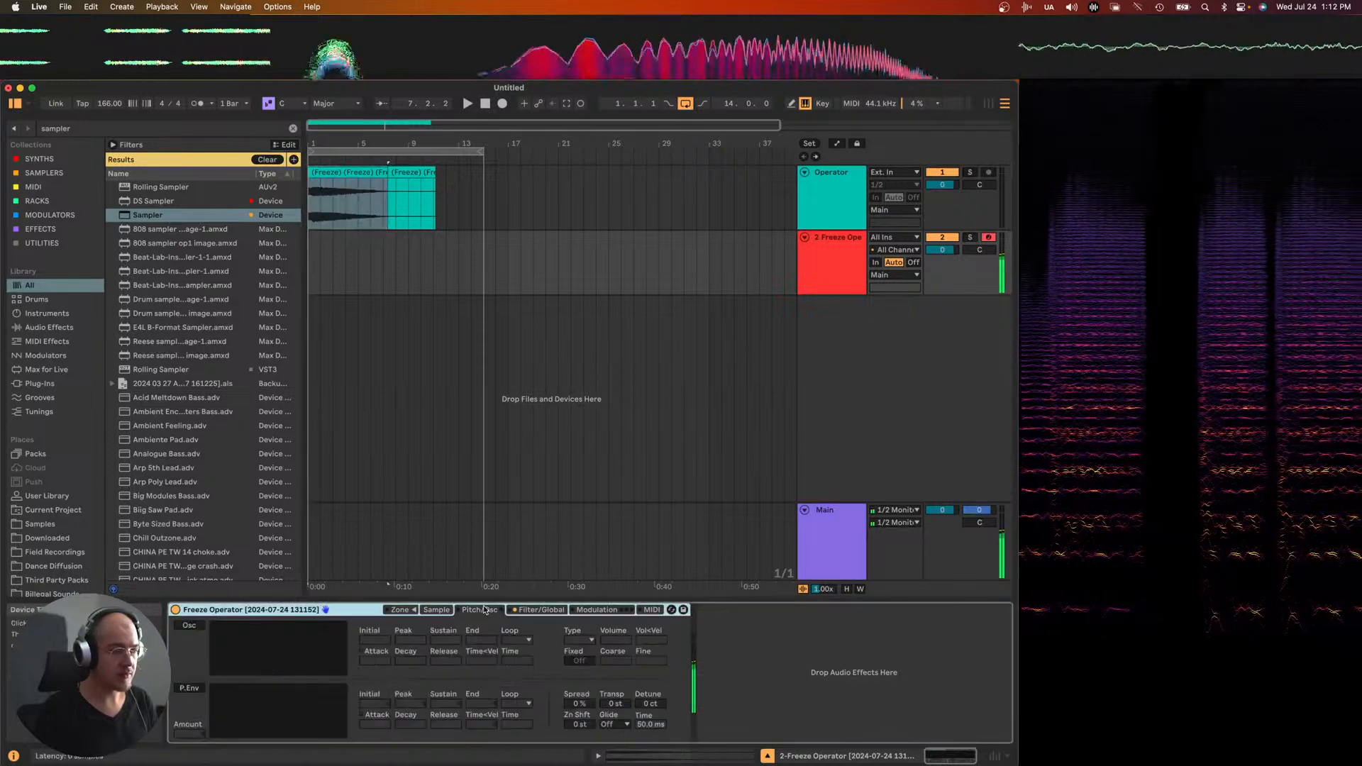
{"action": "left_click", "coordinate": [437, 610]}
{"action": "left_click", "coordinate": [459, 610]}
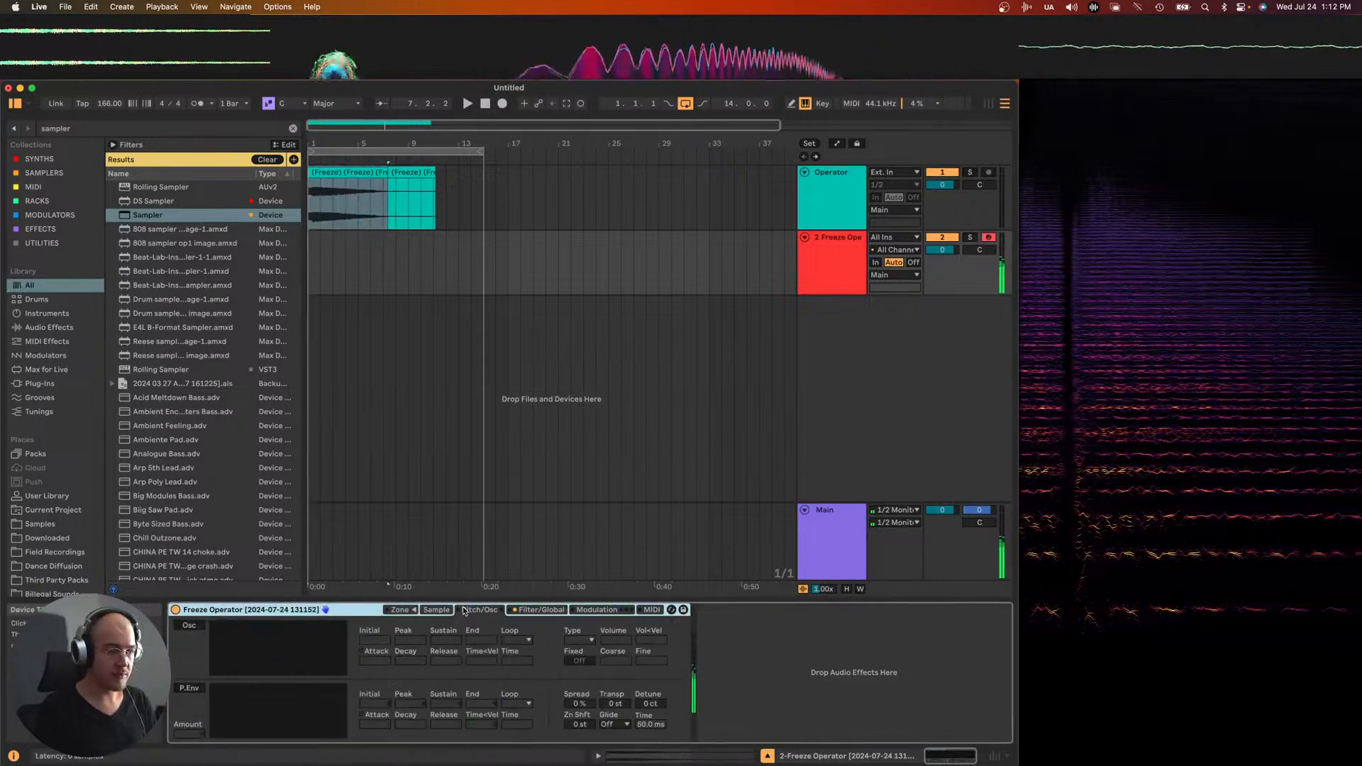
{"action": "left_click", "coordinate": [437, 610]}
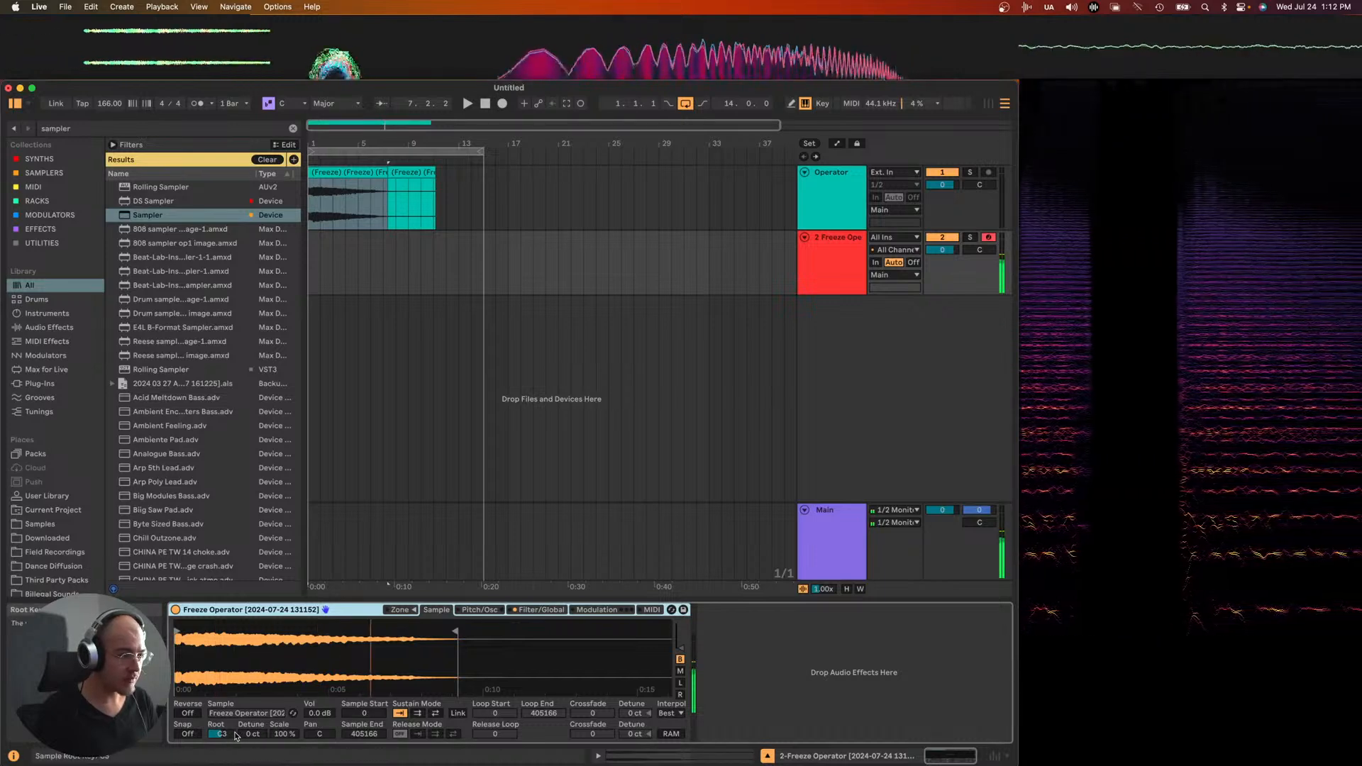
{"action": "left_click_drag", "start_coordinate": [319, 713], "coordinate": [319, 685]}
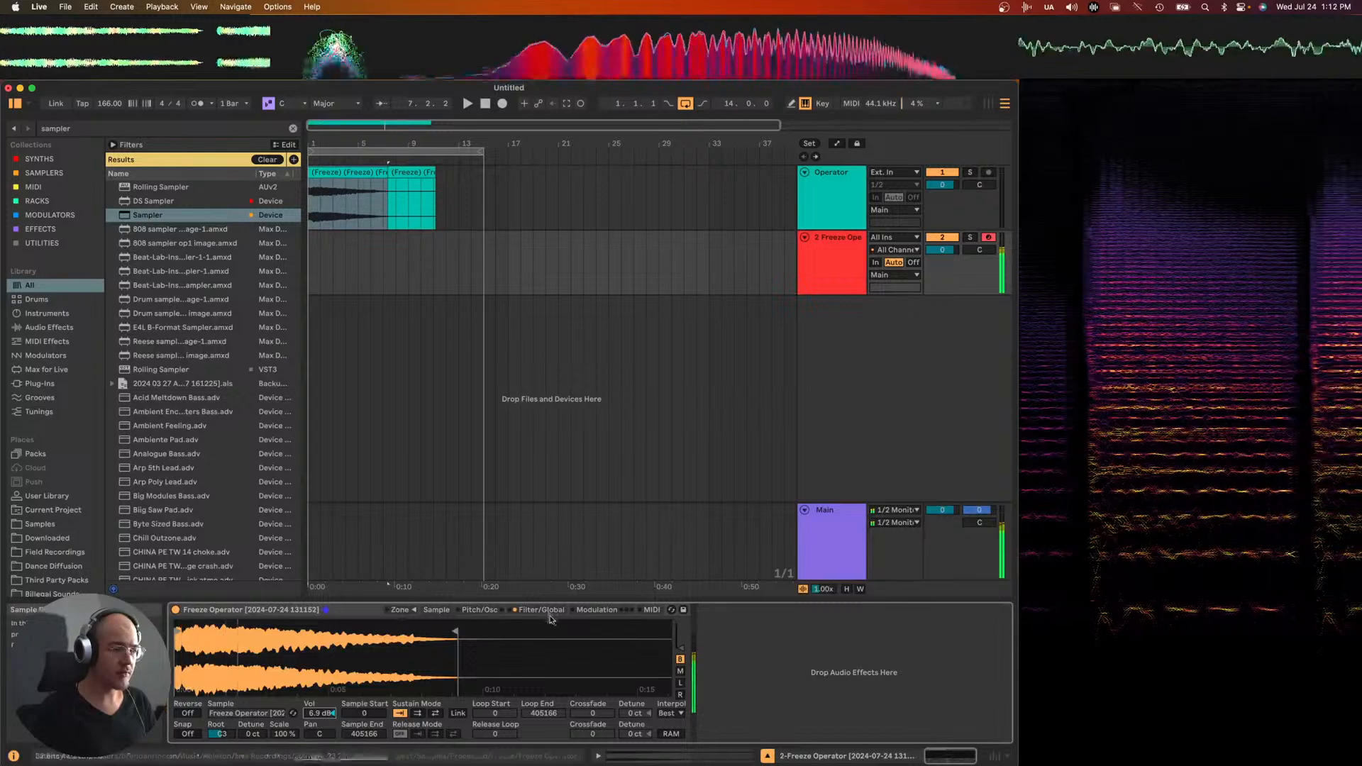
- Lower Sampler's filter frequency to about 771 Hz and set the sustain mode to a back-and-forth loop
{"action": "left_click", "coordinate": [541, 611]}
{"action": "left_click_drag", "start_coordinate": [298, 675], "coordinate": [260, 666]}
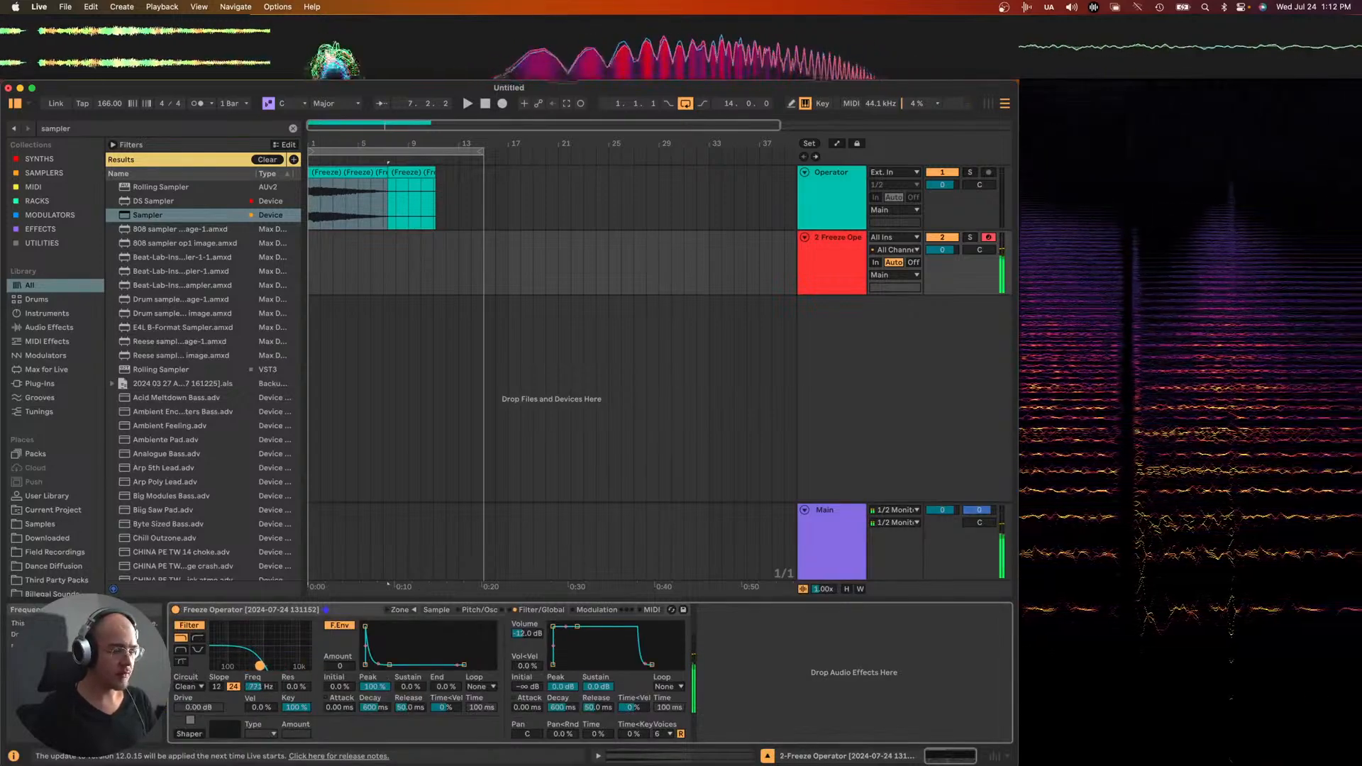
{"action": "left_click", "coordinate": [436, 610]}
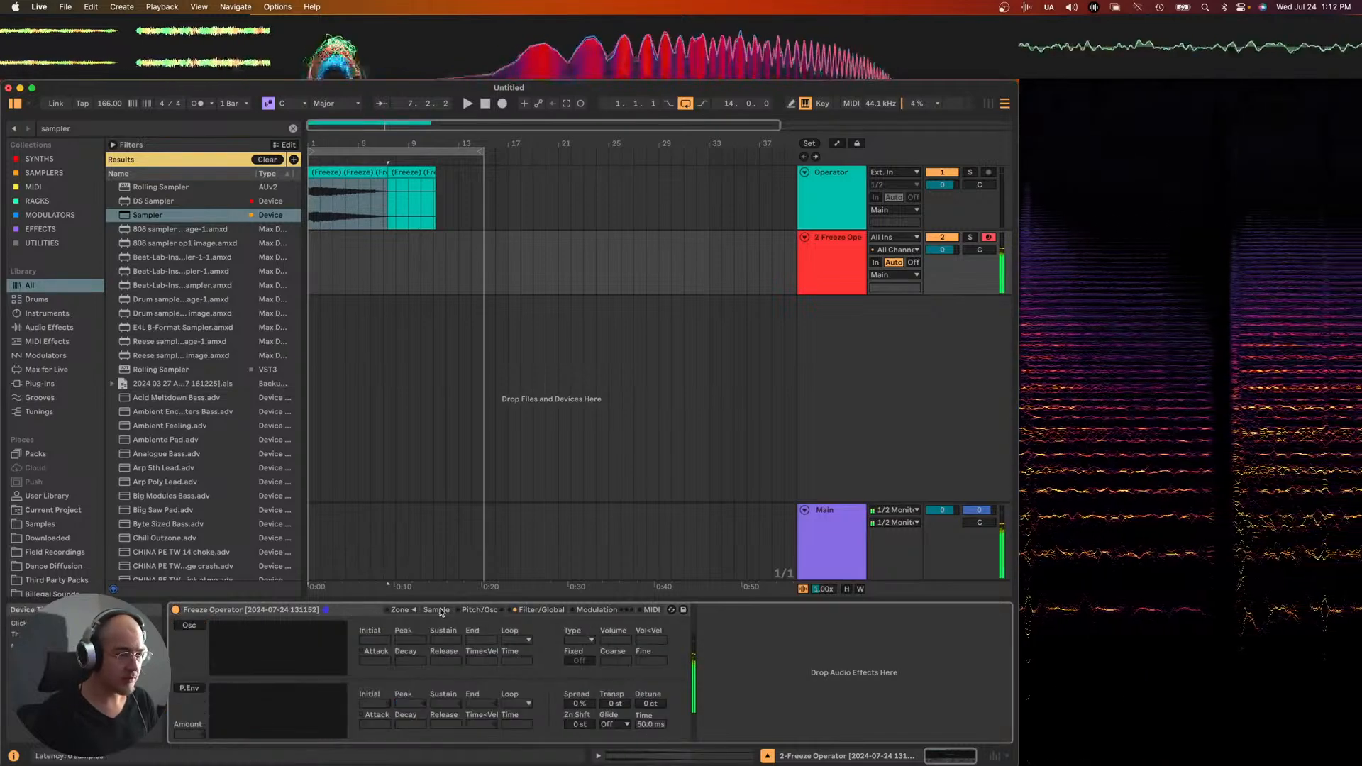
{"action": "left_click", "coordinate": [436, 713]}
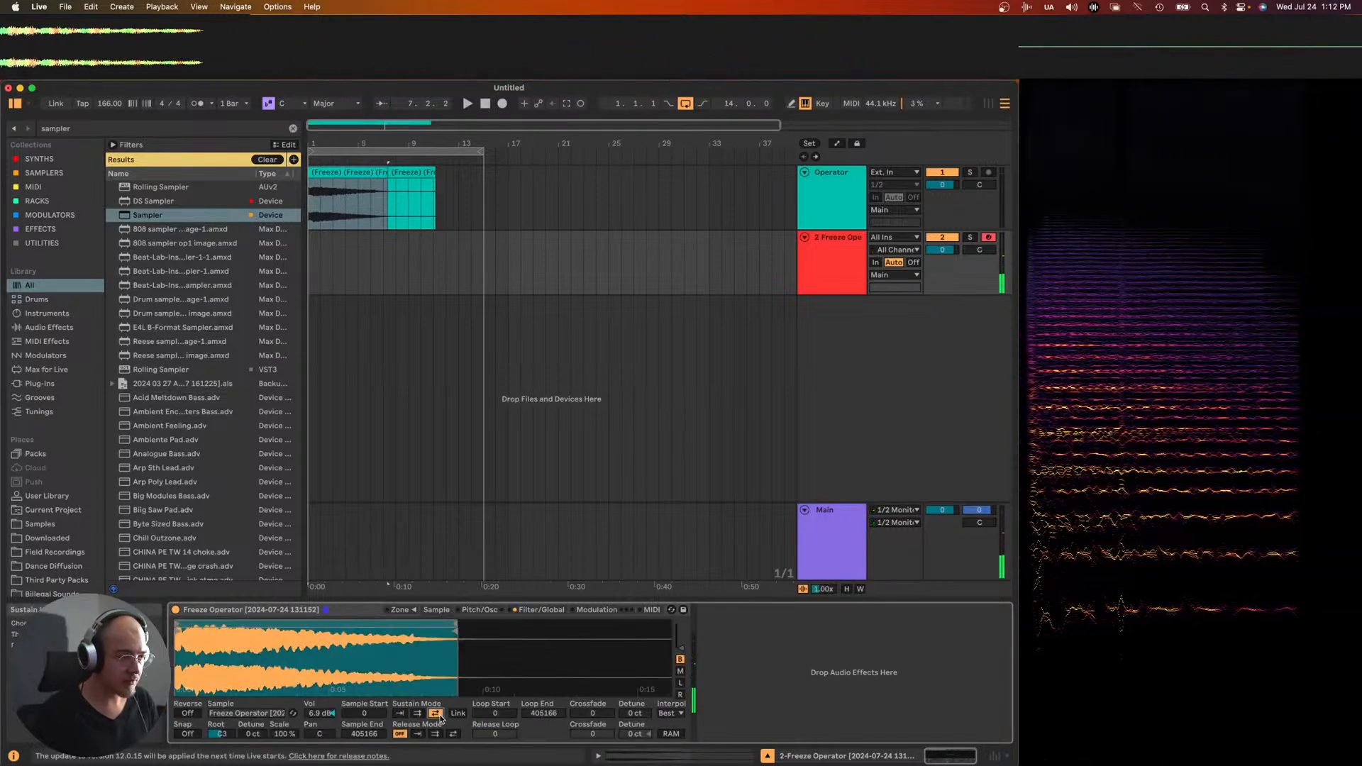
- Set Sampler's sustain loop to start at 59036 and end at 295527, with a 24242 crossfade
{"action": "left_click_drag", "start_coordinate": [452, 642], "coordinate": [528, 625]}
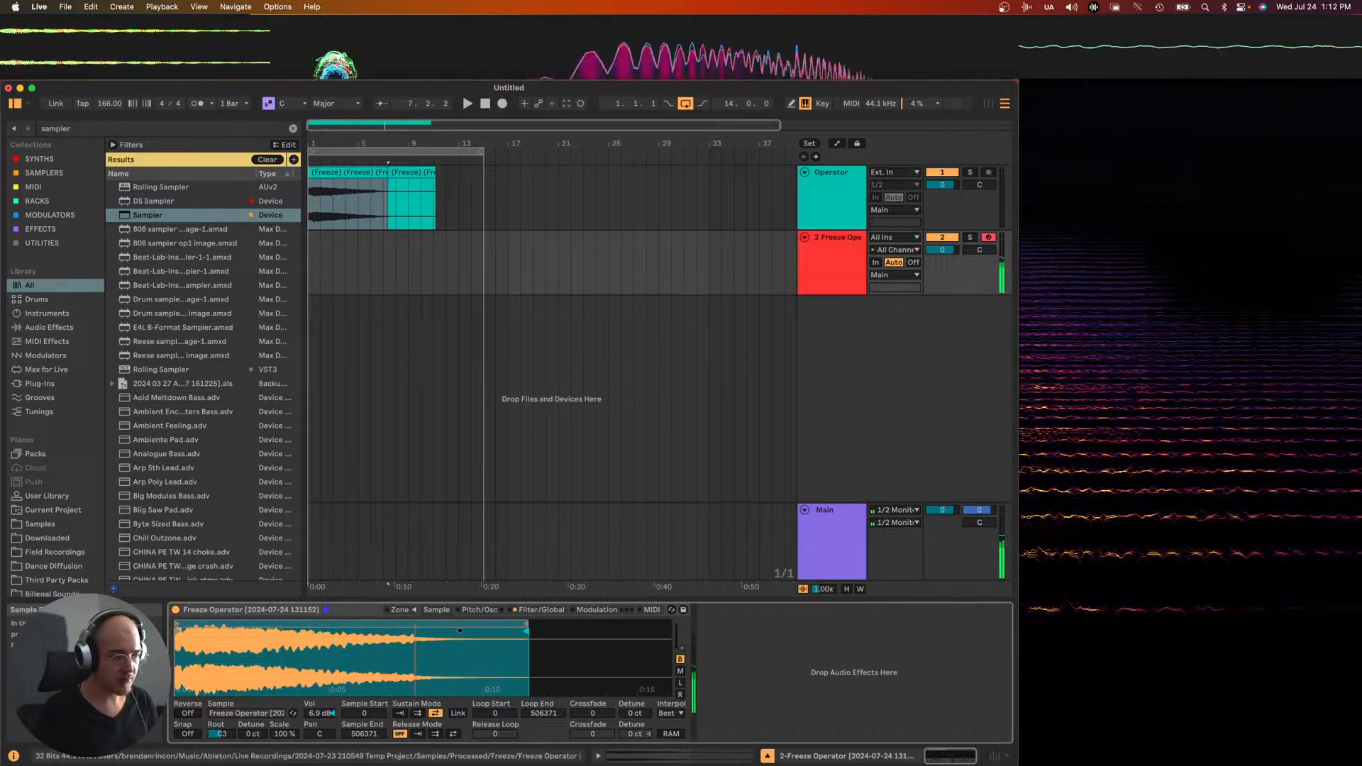
{"action": "left_click_drag", "start_coordinate": [523, 623], "coordinate": [381, 623]}
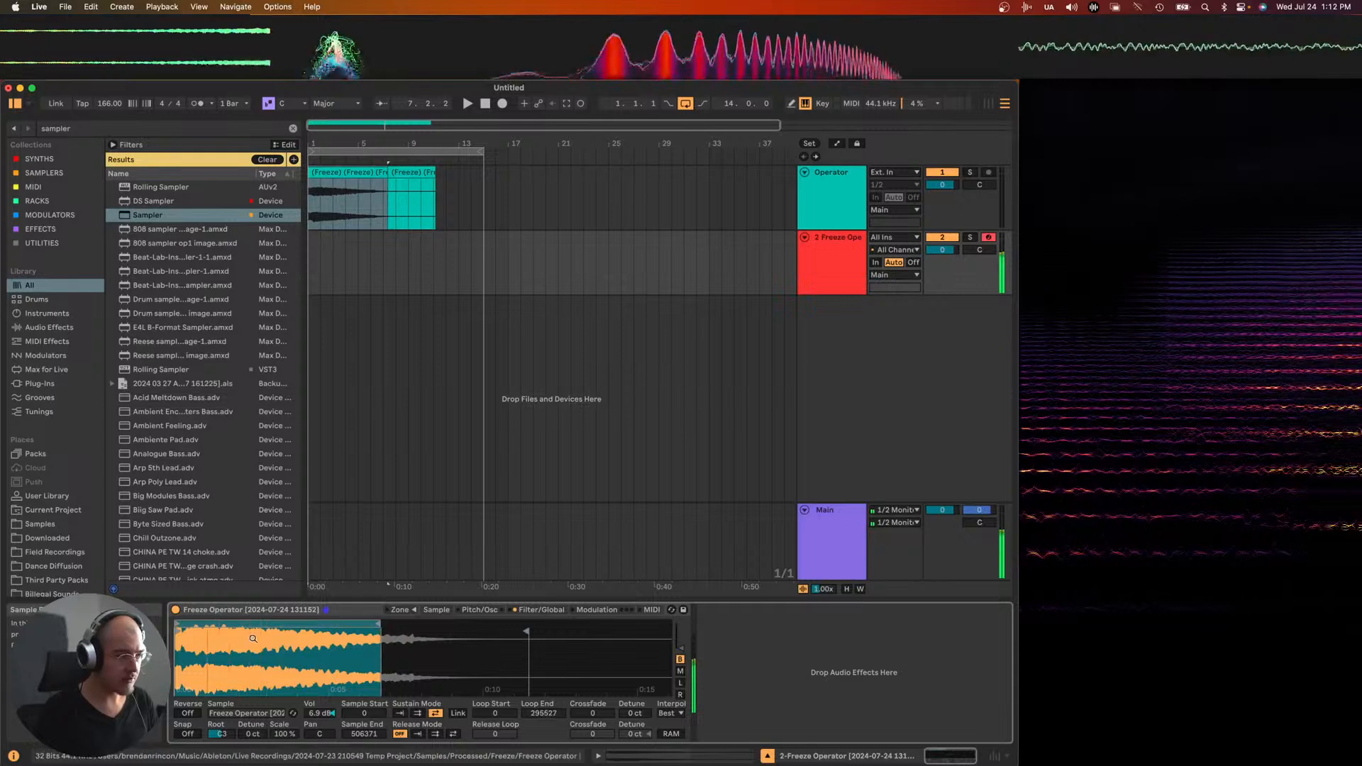
{"action": "left_click_drag", "start_coordinate": [202, 623], "coordinate": [217, 625]}
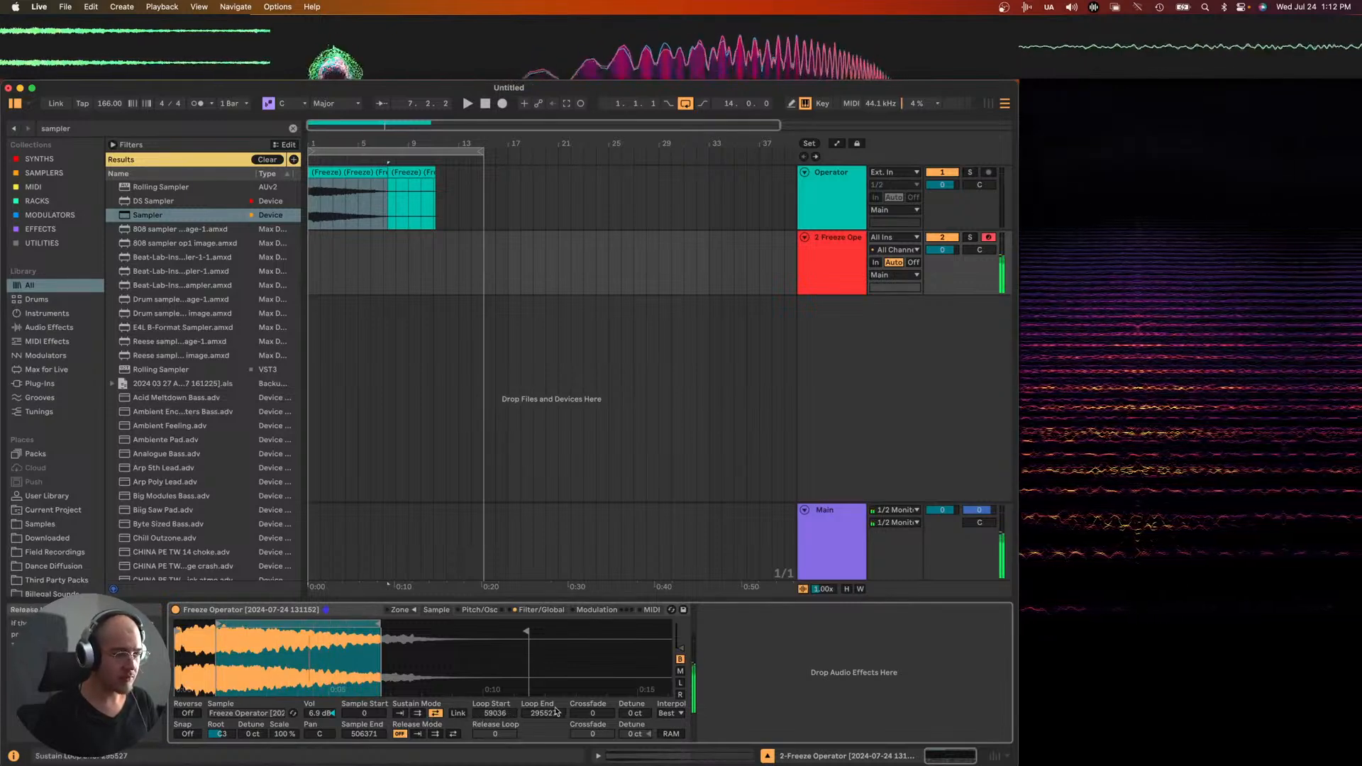
{"action": "left_click_drag", "start_coordinate": [592, 713], "coordinate": [592, 681]}
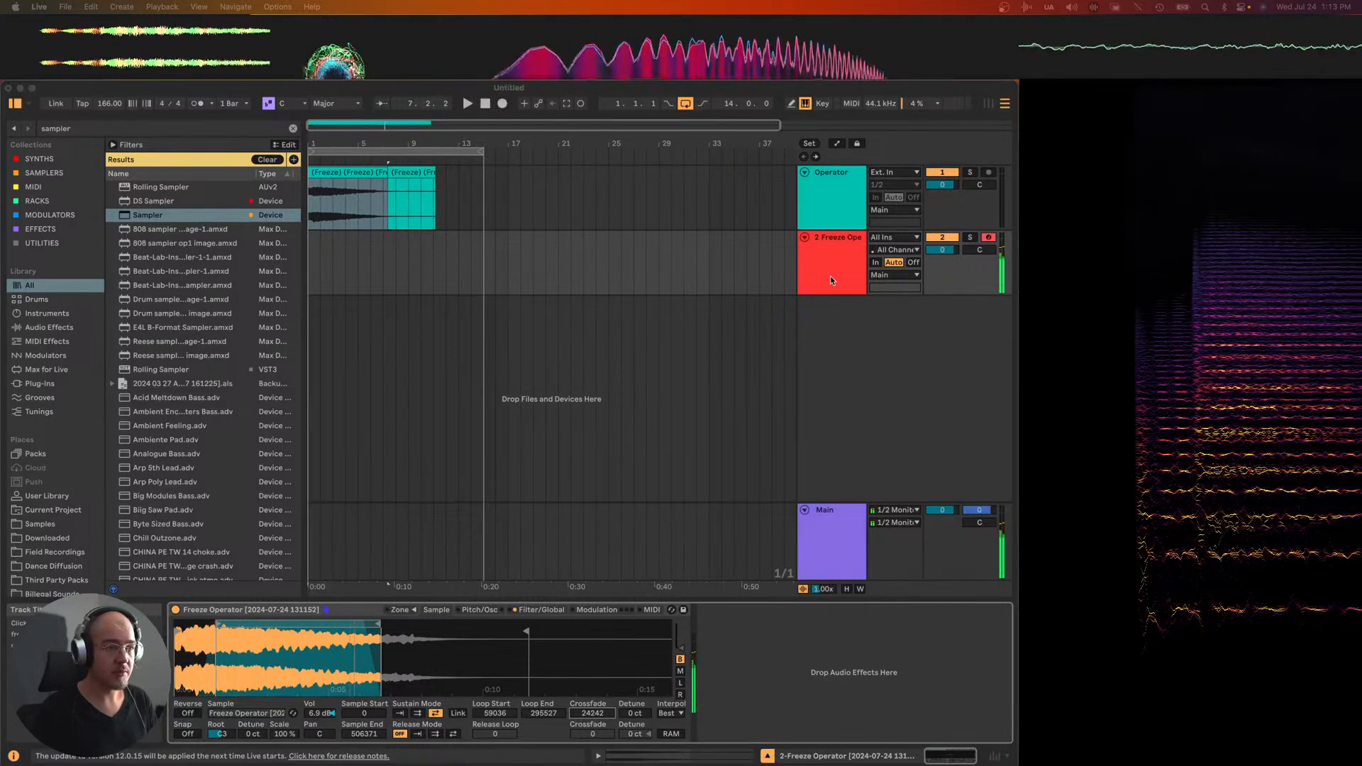
- Find Live's standard Reverb device in the browser and add it after Sampler
{"action": "key", "text": "super+f"}
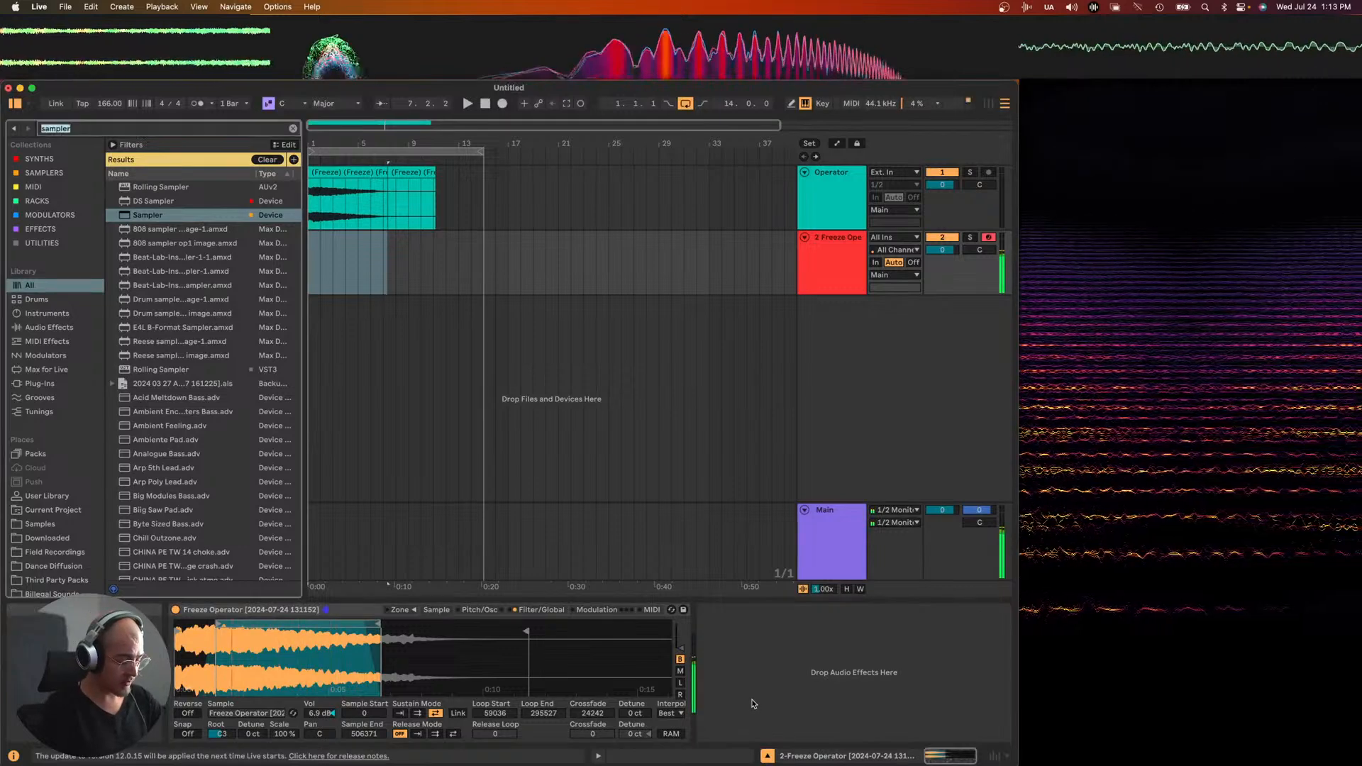
{"action": "type", "text": "rever"}
{"action": "key", "text": "Down"}
{"action": "key", "text": "Down"}
{"action": "key", "text": "Down"}
{"action": "key", "text": "Down"}
{"action": "key", "text": "Down"}
{"action": "key", "text": "Down"}
{"action": "key", "text": "Down"}
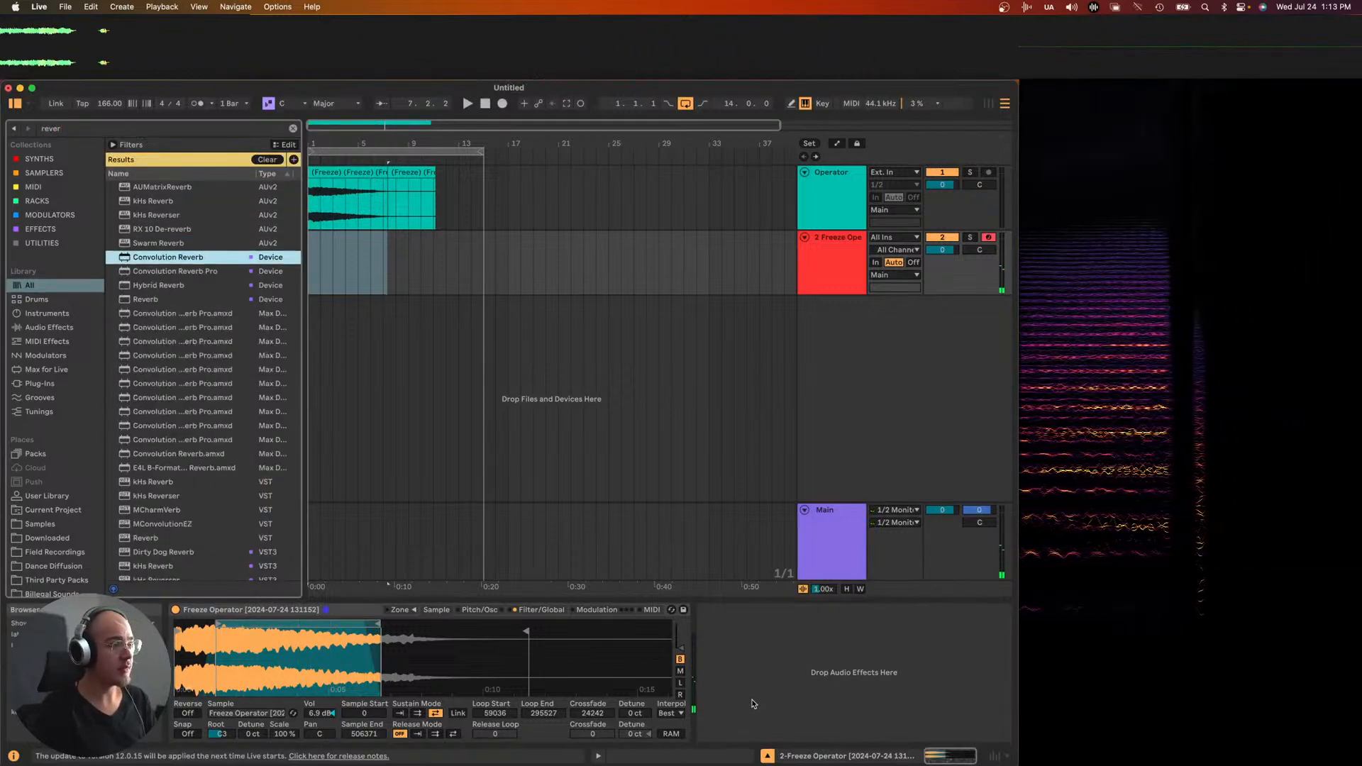
{"action": "key", "text": "Return"}
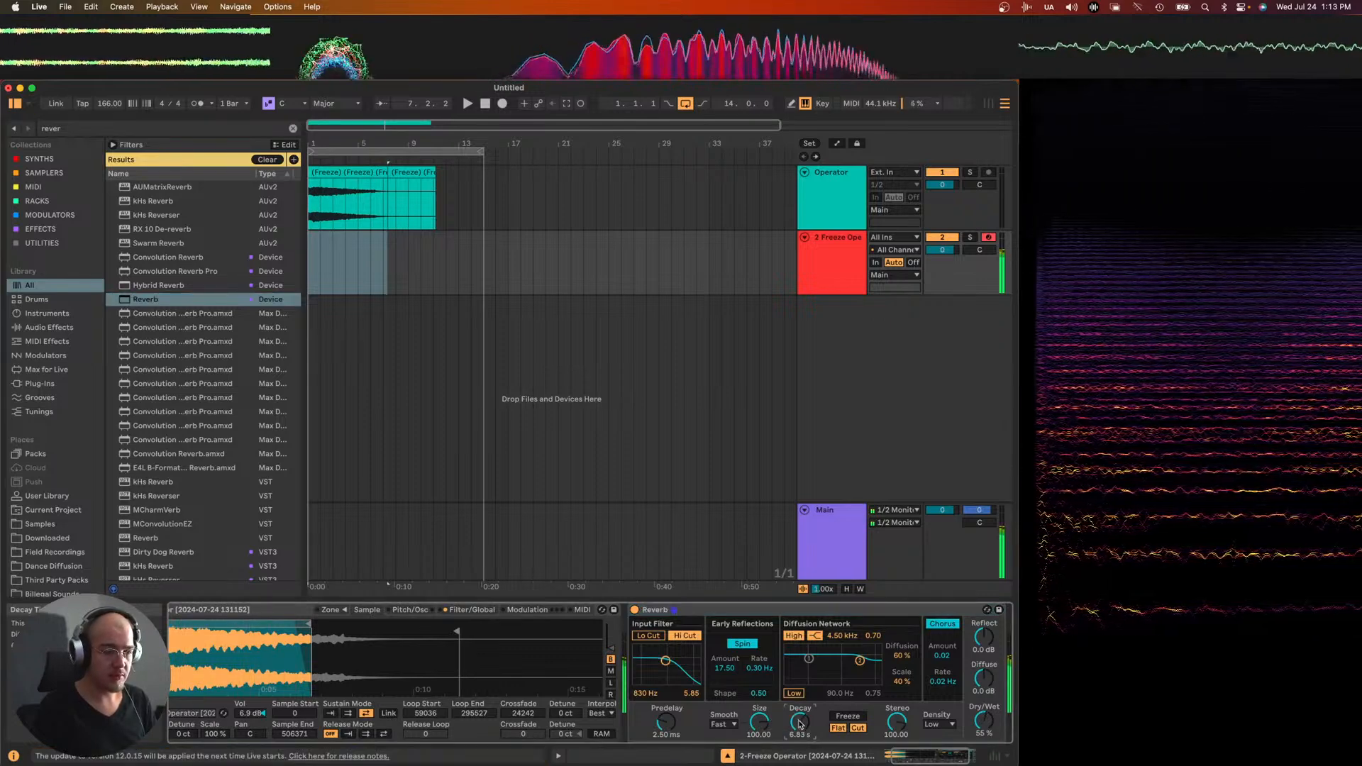
- Switch Reverb's input filter to low cut only at 1.79 kHz, and set decay to 12.3 s and dry/wet to 29%
{"action": "left_click", "coordinate": [687, 637]}
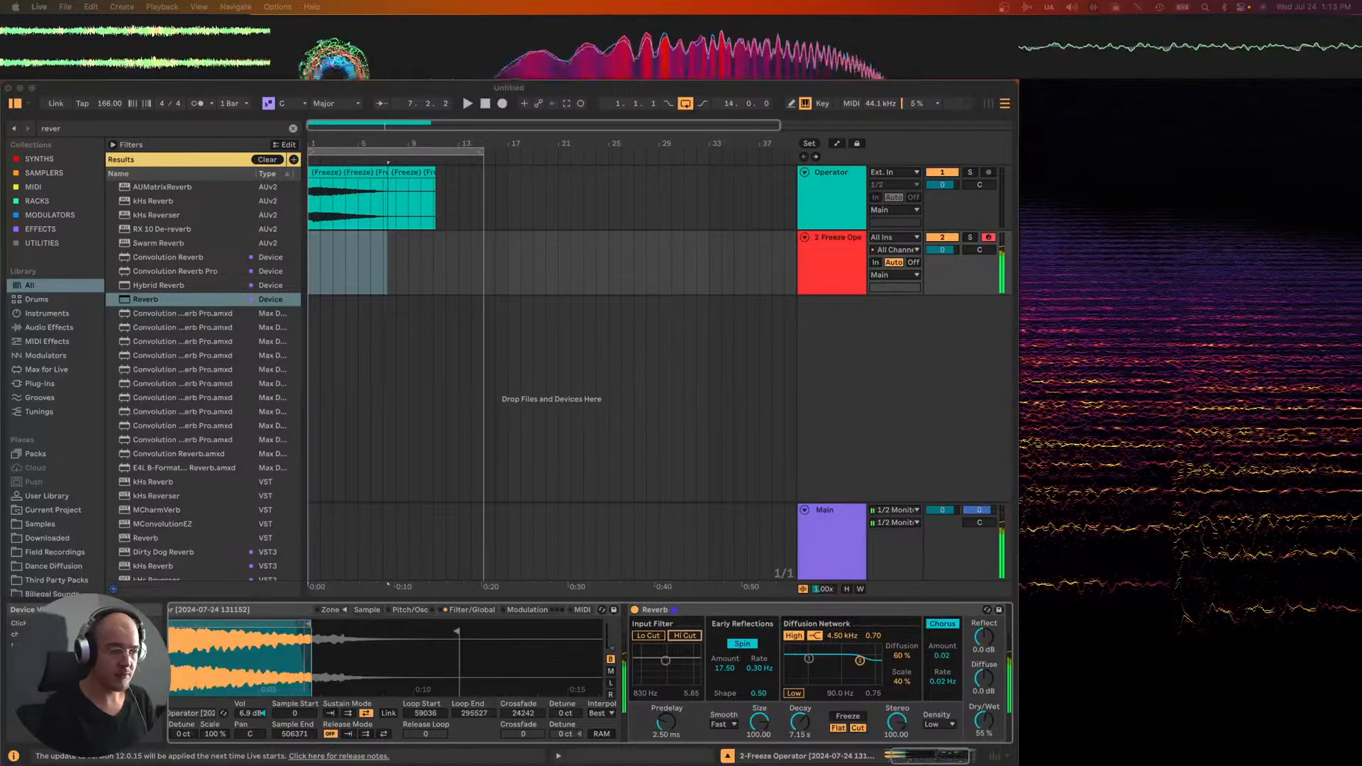
{"action": "left_click", "coordinate": [650, 637]}
{"action": "left_click_drag", "start_coordinate": [666, 661], "coordinate": [674, 674]}
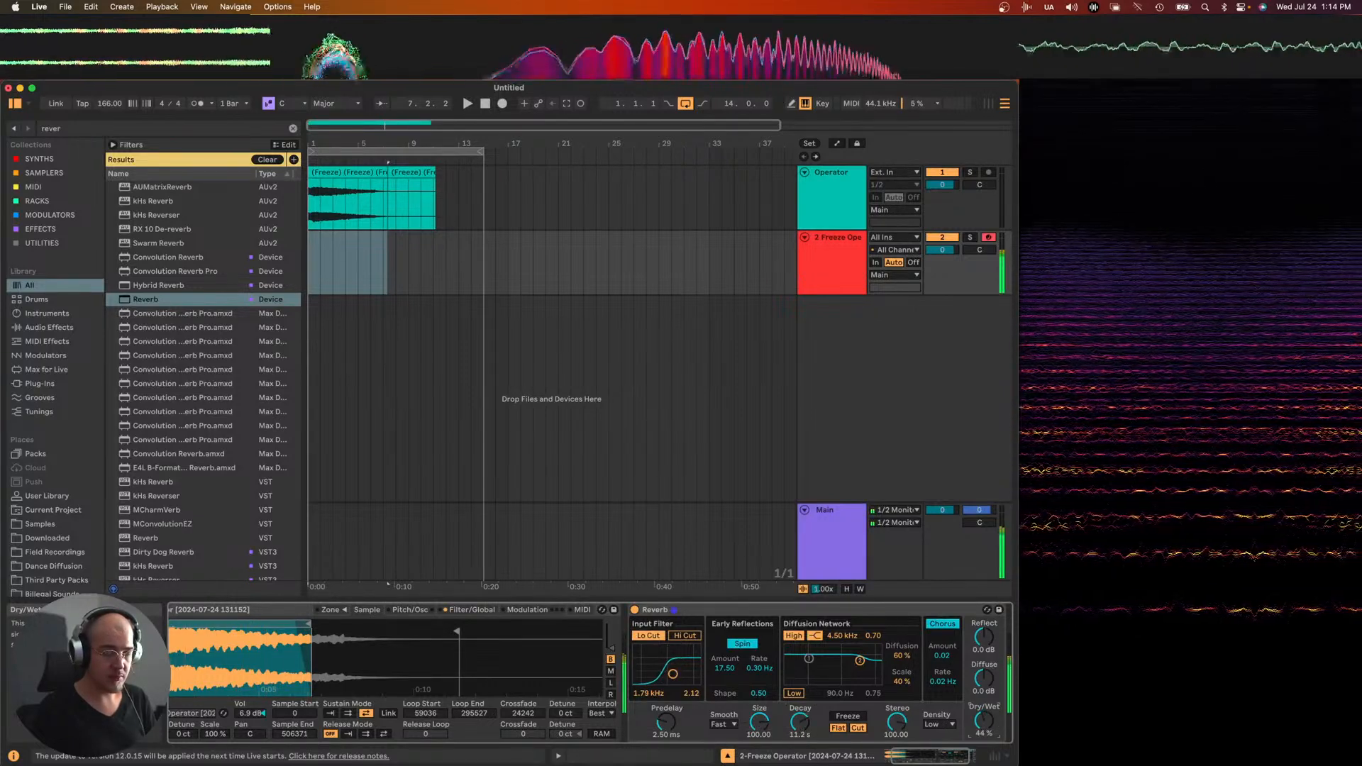
{"action": "left_click_drag", "start_coordinate": [797, 720], "coordinate": [797, 717]}
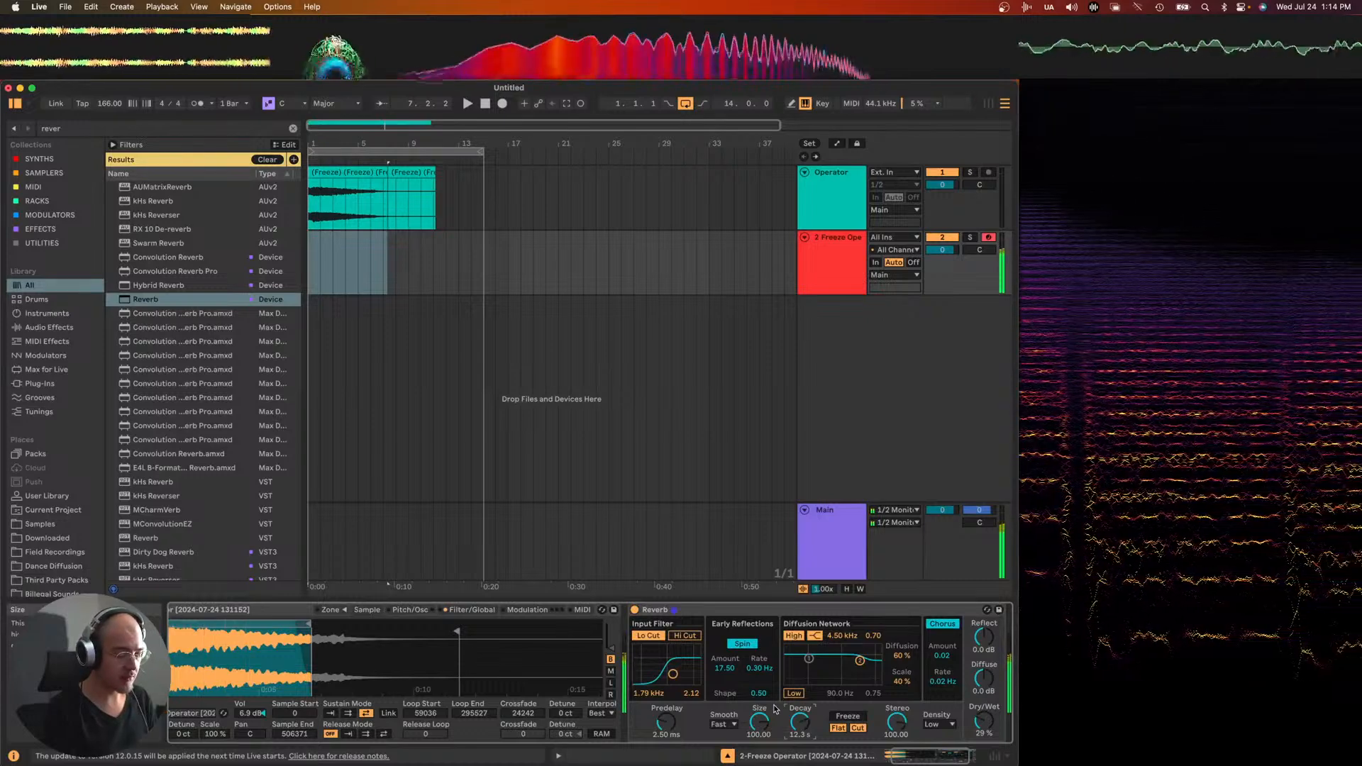
- Group Sampler and Reverb into an Instrument Rack and save it to the User Library as BigZappyKeys
{"action": "left_click", "coordinate": [813, 614]}
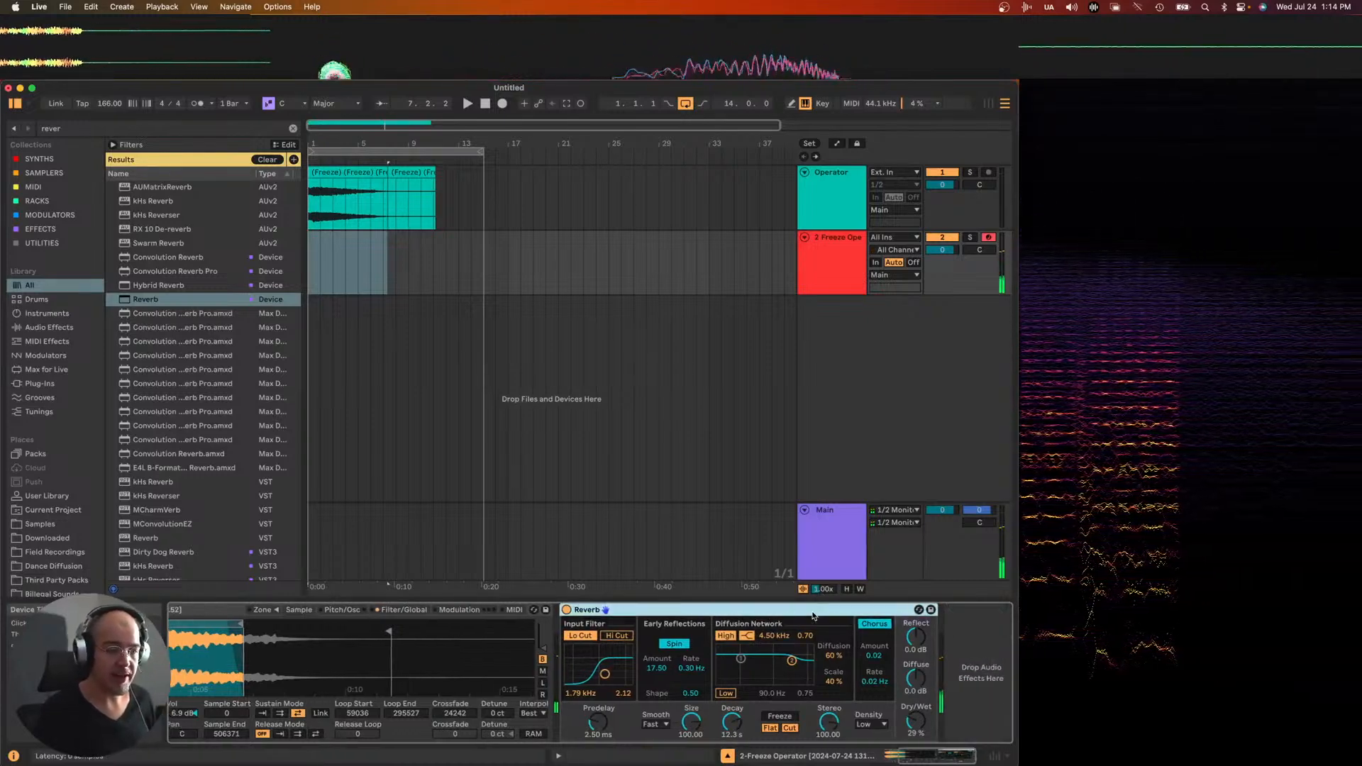
{"action": "scroll", "coordinate": [228, 621], "scroll_direction": "left", "scroll_amount": 2}
{"action": "left_click", "coordinate": [267, 611]}
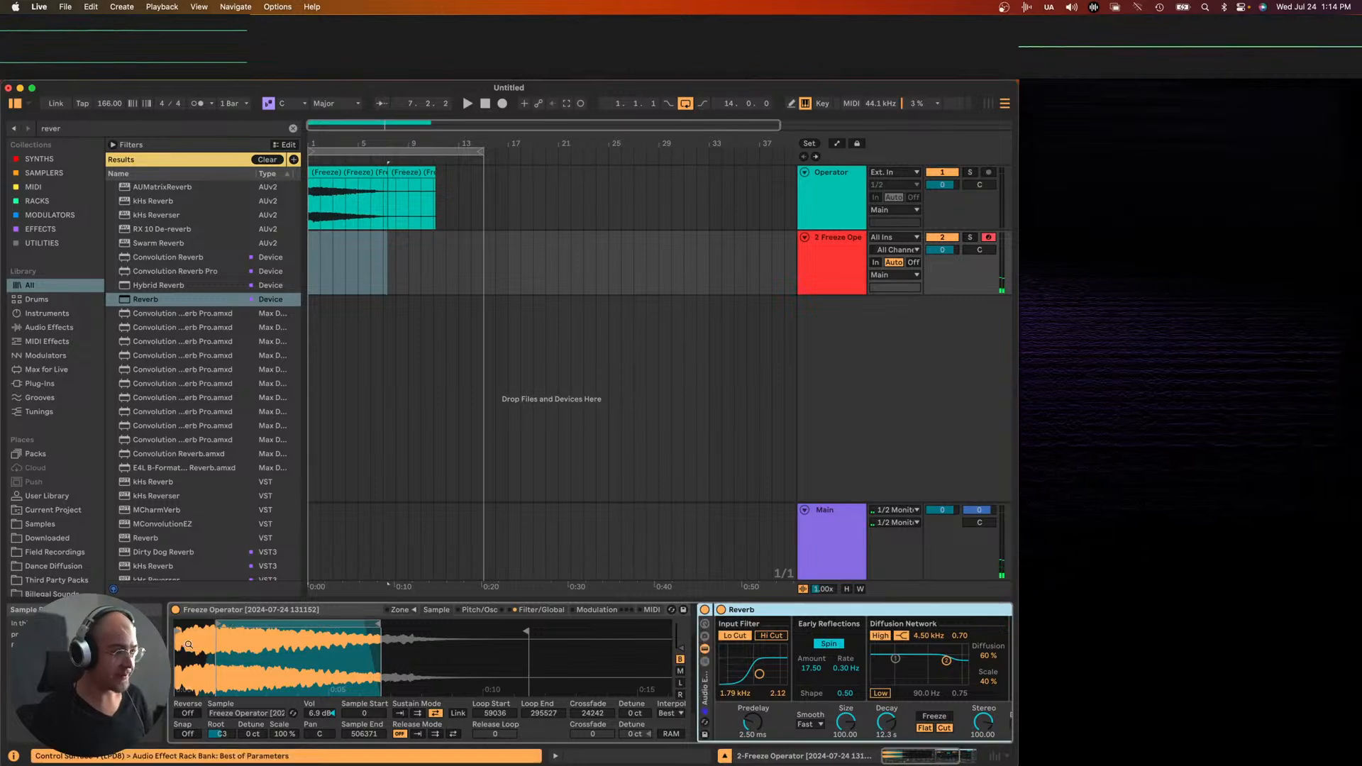
{"action": "key", "text": "super+g"}
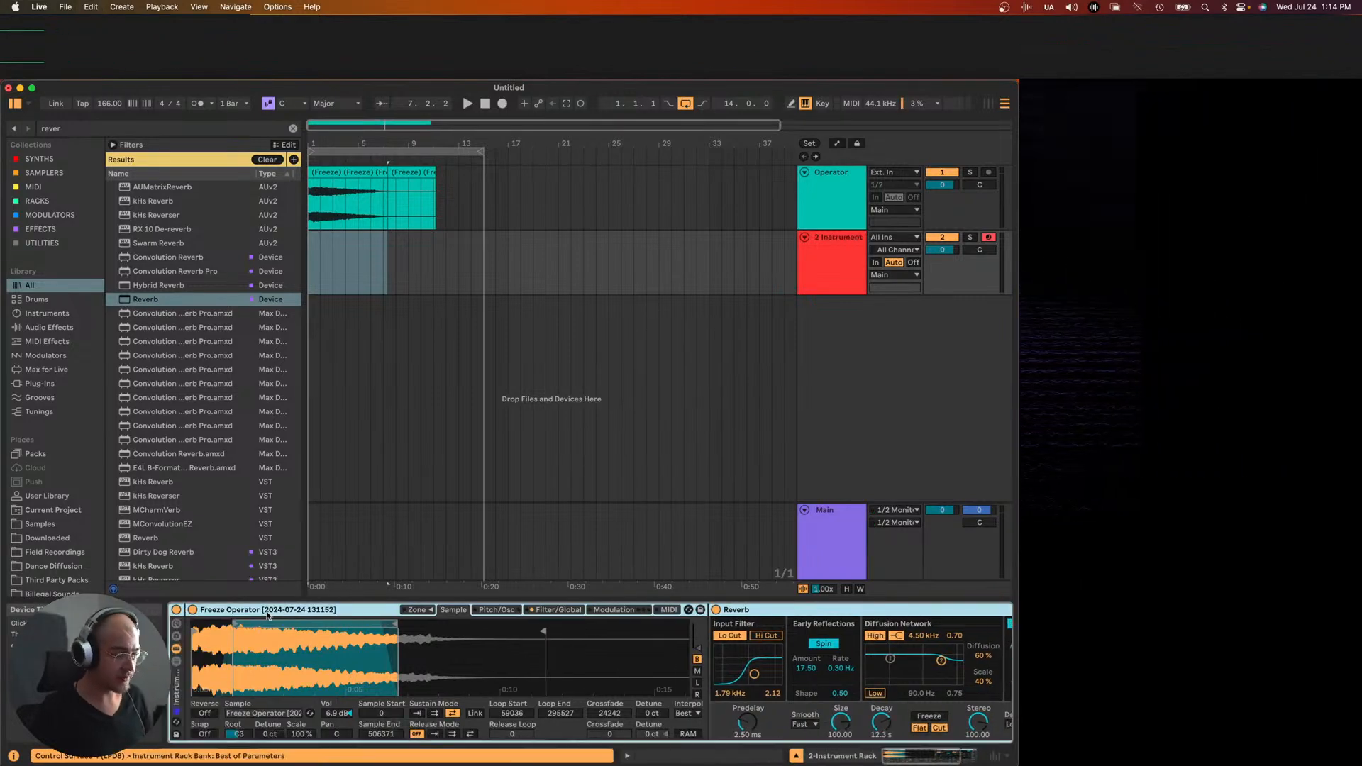
{"action": "left_click", "coordinate": [177, 735]}
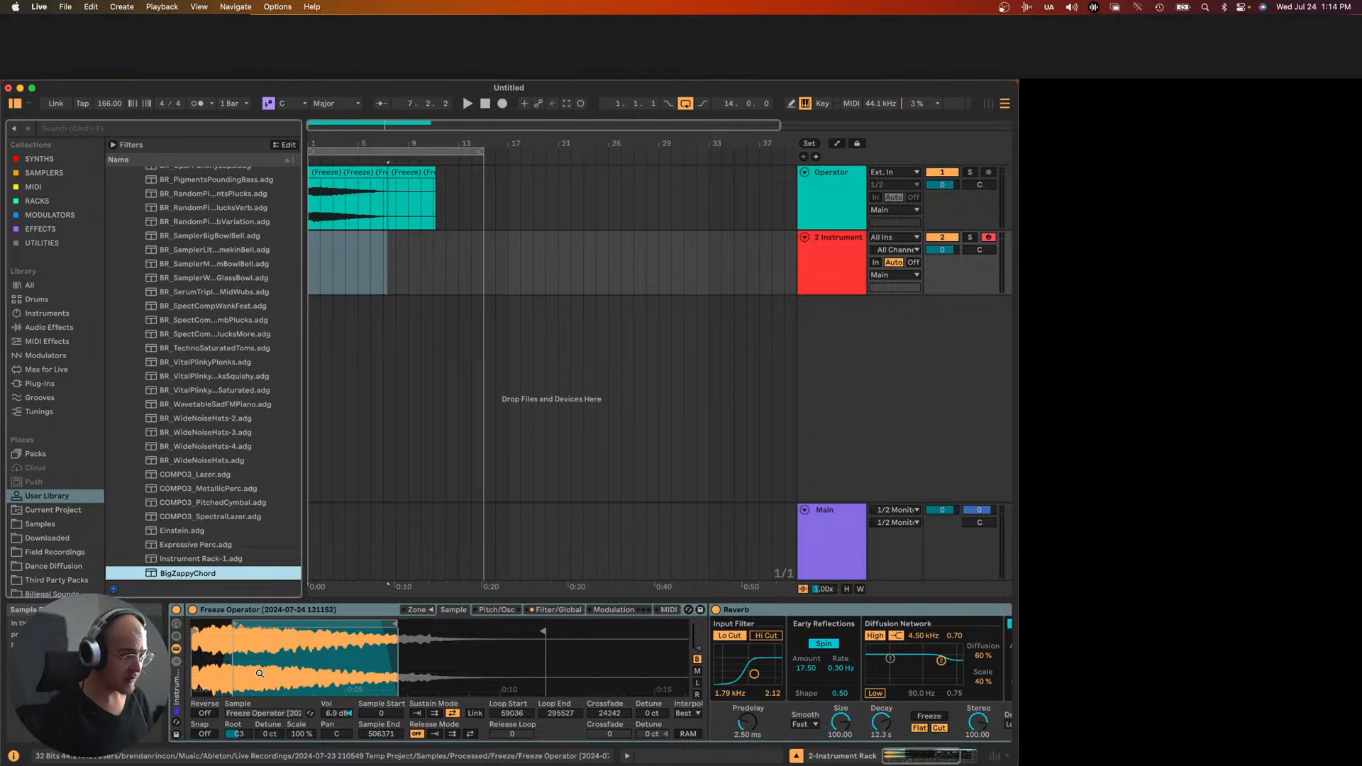
{"action": "key", "text": "Return"}
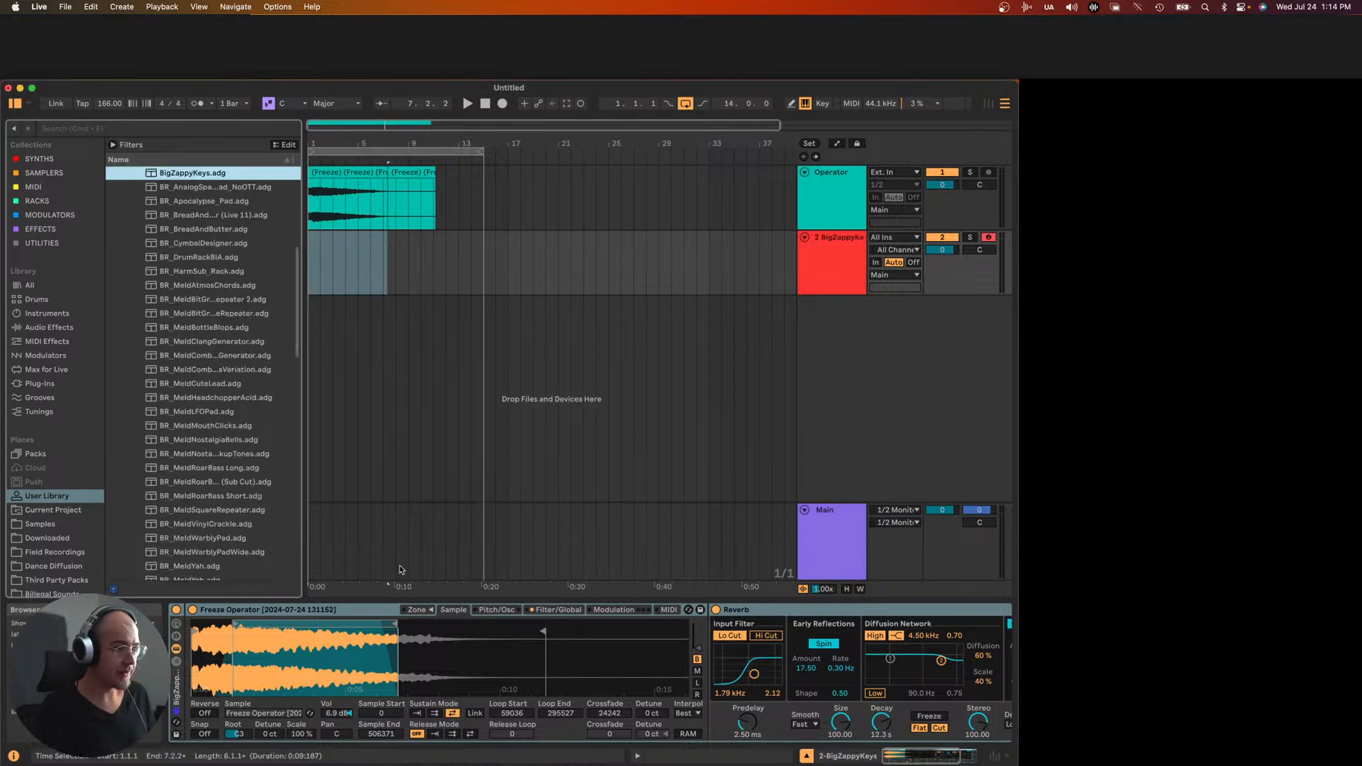
- Delete the BigZappyKeys track, insert a new MIDI track, and delete the old Operator audio track
{"action": "left_click", "coordinate": [835, 238]}
{"action": "key", "text": "Delete"}
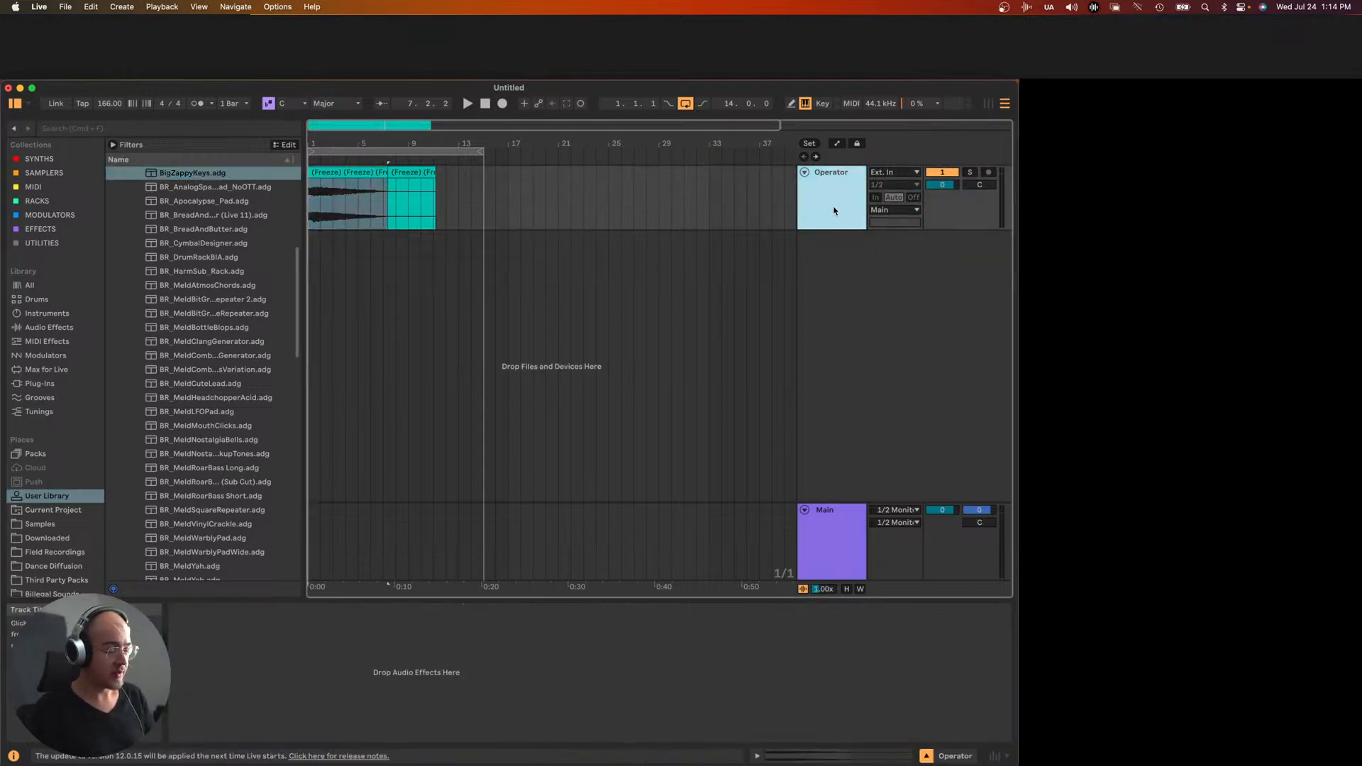
{"action": "right_click", "coordinate": [844, 296]}
{"action": "left_click", "coordinate": [894, 313]}
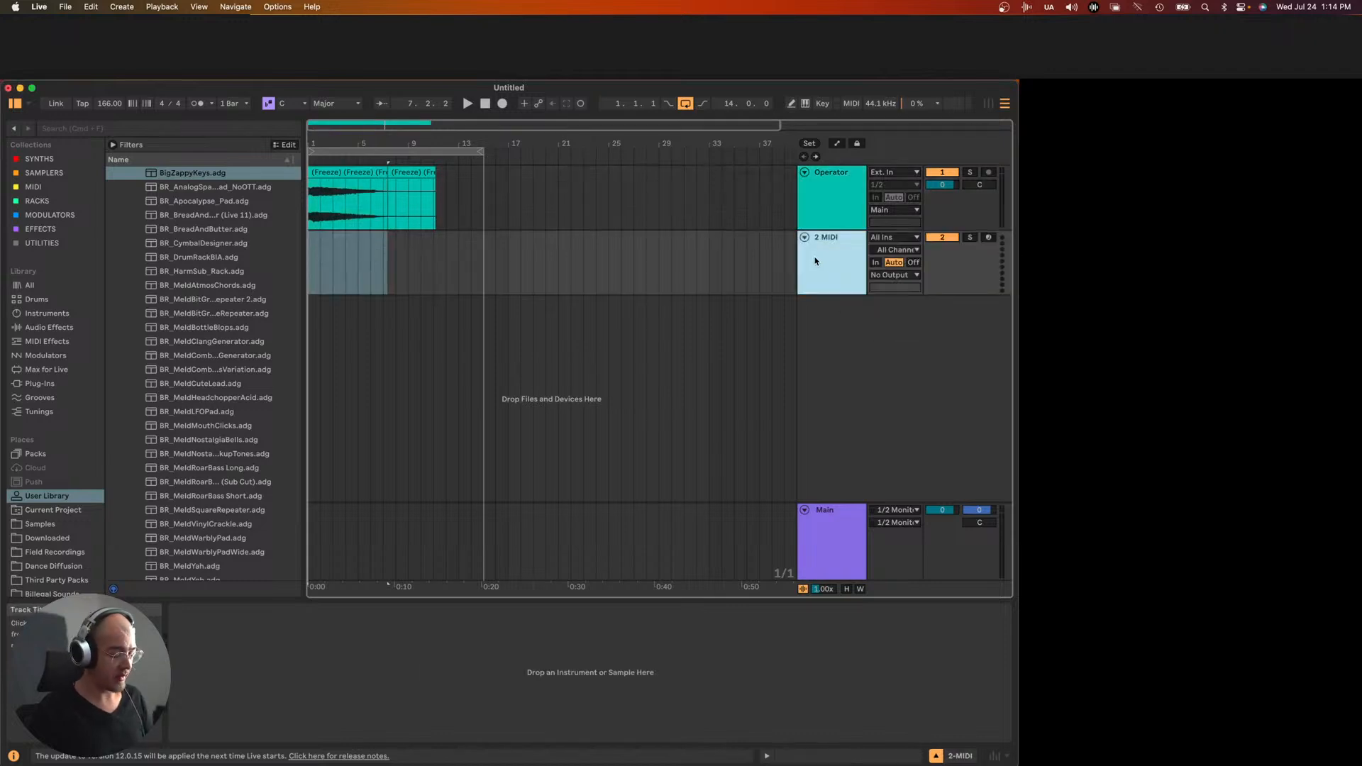
{"action": "left_click", "coordinate": [830, 198]}
{"action": "key", "text": "Delete"}
- Find the Operator instrument in the browser and load it on the new MIDI track
{"action": "key", "text": "super+f"}
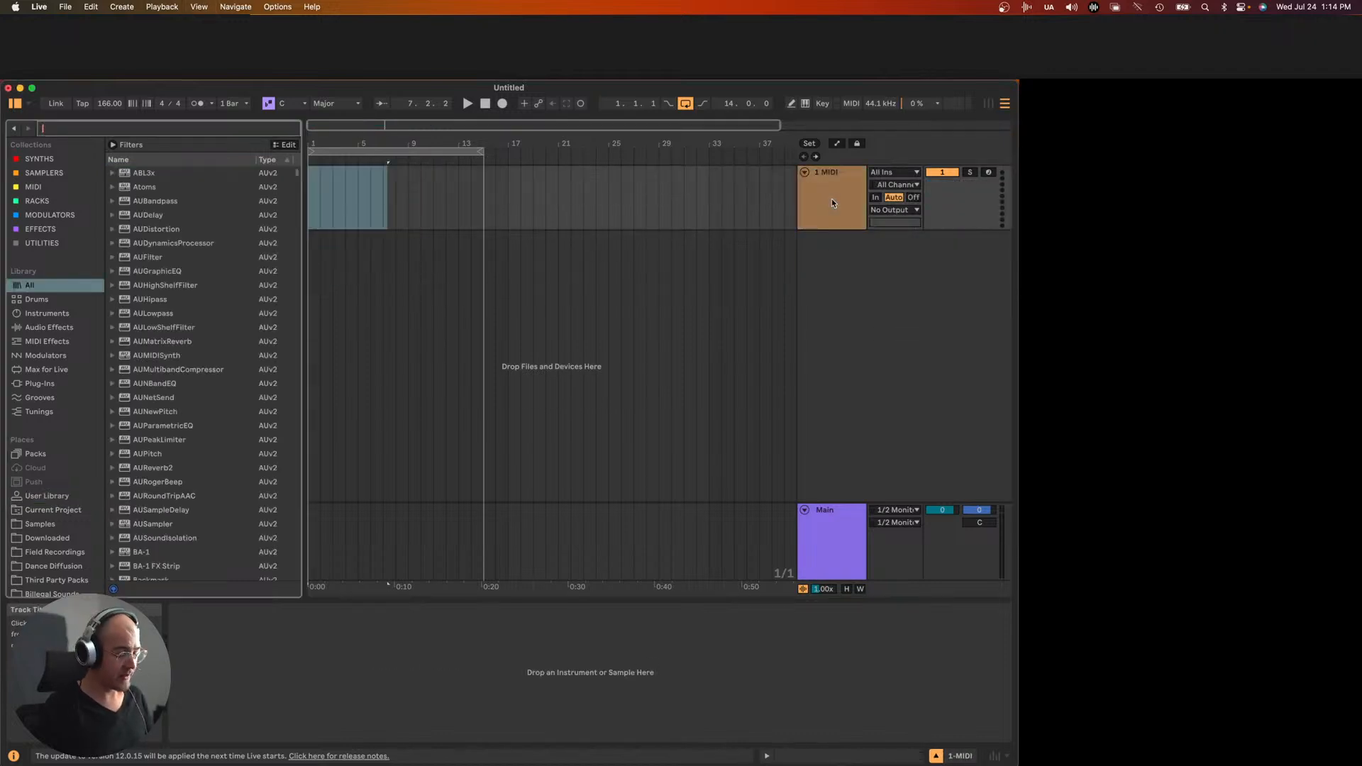
{"action": "type", "text": "operator"}
{"action": "key", "text": "Down"}
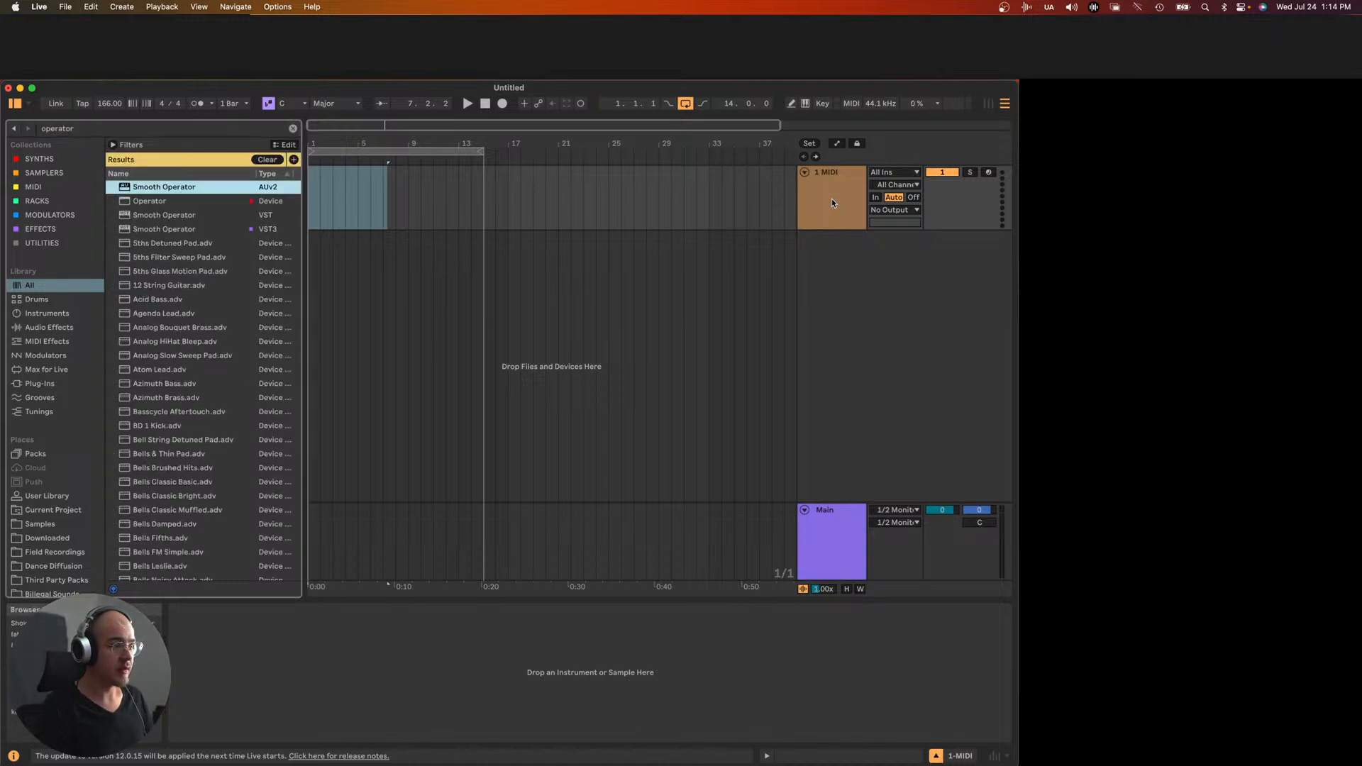
{"action": "key", "text": "Return"}
{"action": "key", "text": "super+z"}
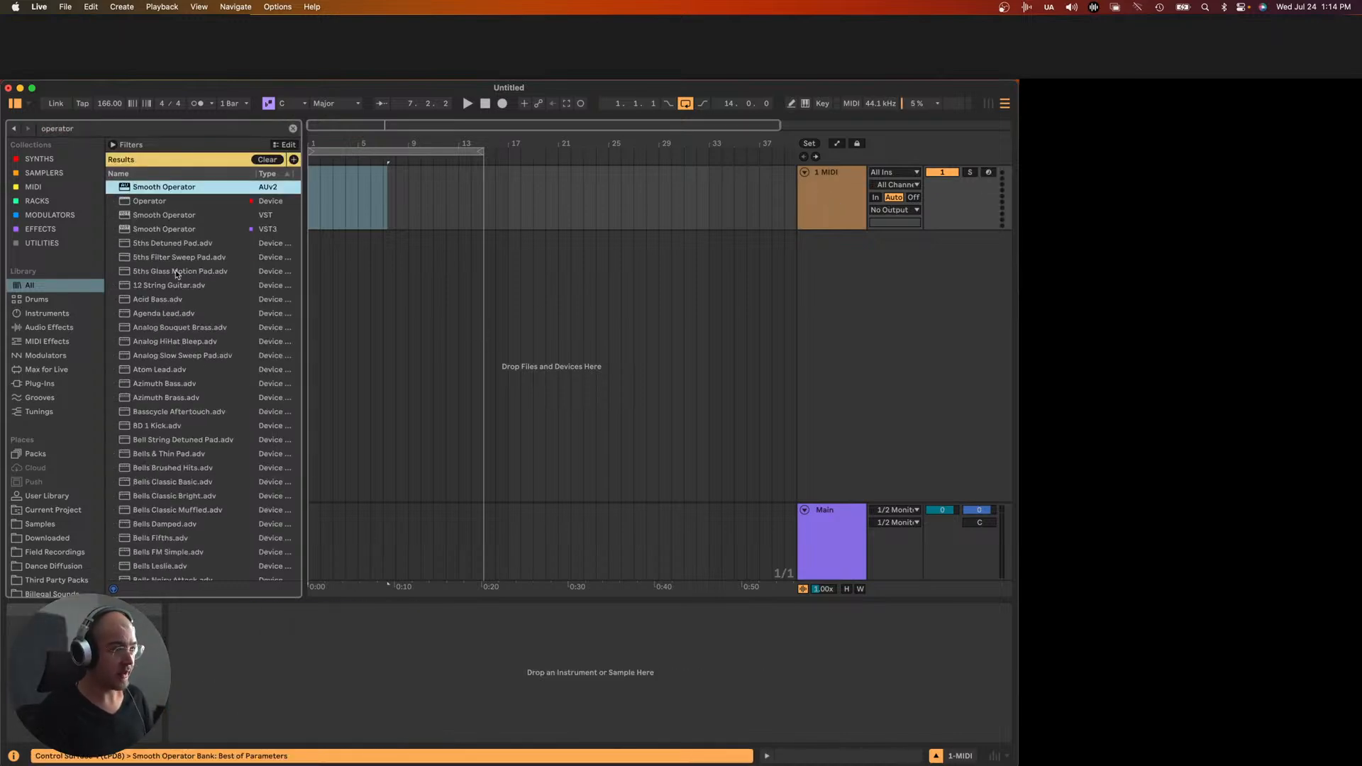
{"action": "double_click", "coordinate": [152, 201]}
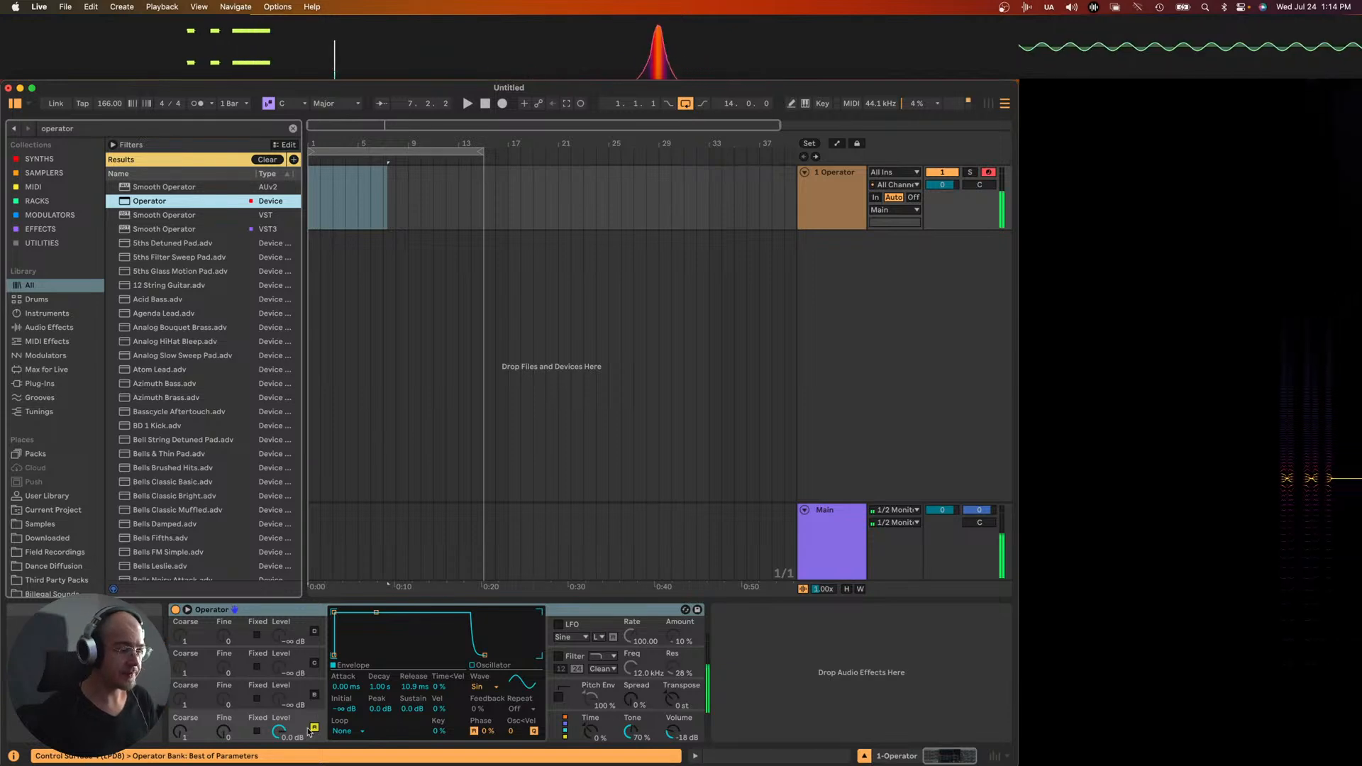
- Enable Operator's pitch envelope and shape oscillator A's envelope with a 217 ms decay and −69 dB sustain
{"action": "left_click", "coordinate": [280, 731]}
{"action": "left_click", "coordinate": [591, 700]}
{"action": "left_click", "coordinate": [558, 697]}
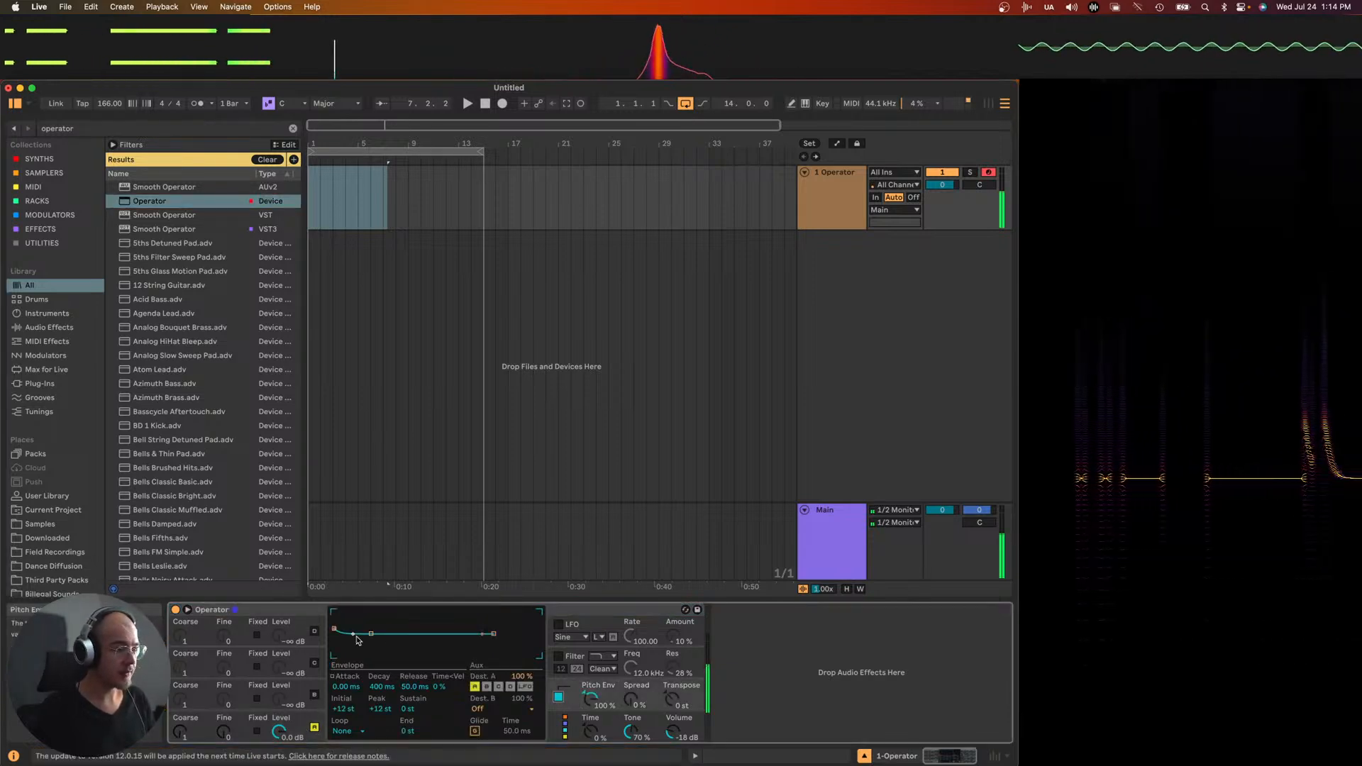
{"action": "left_click", "coordinate": [281, 731]}
{"action": "left_click_drag", "start_coordinate": [376, 611], "coordinate": [367, 654]}
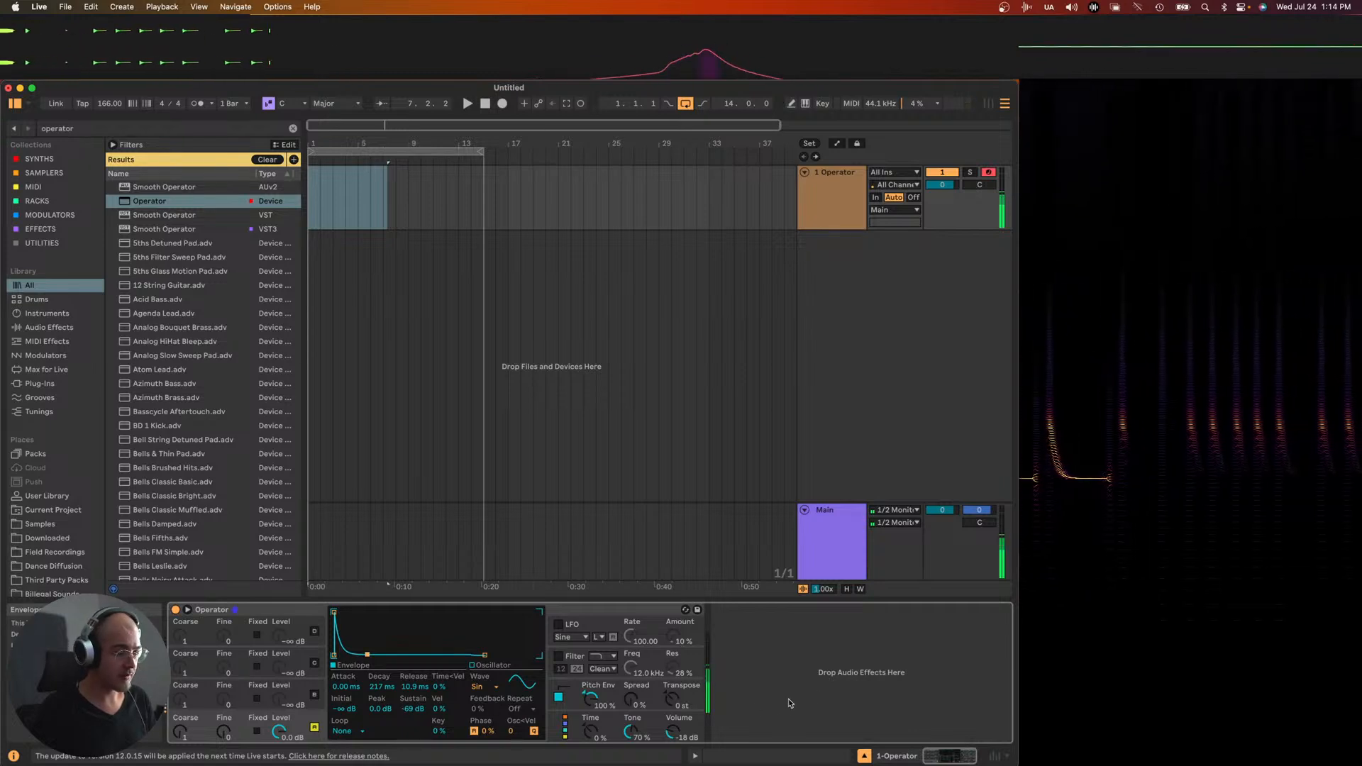
- Add a Saturator after Operator, using Digital Clip with 16.6 dB of drive
{"action": "key", "text": "super+f"}
{"action": "type", "text": "cl"}
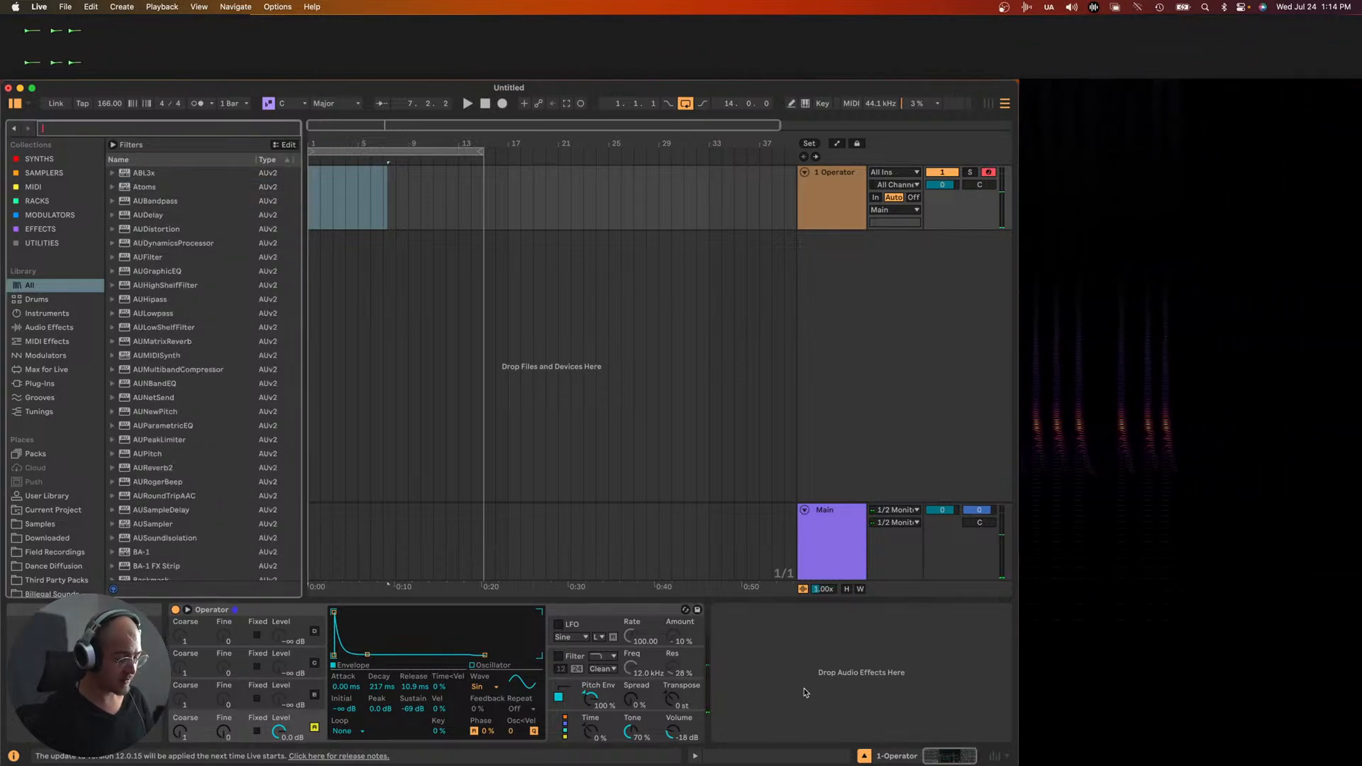
{"action": "key", "text": "BackSpace"}
{"action": "key", "text": "BackSpace"}
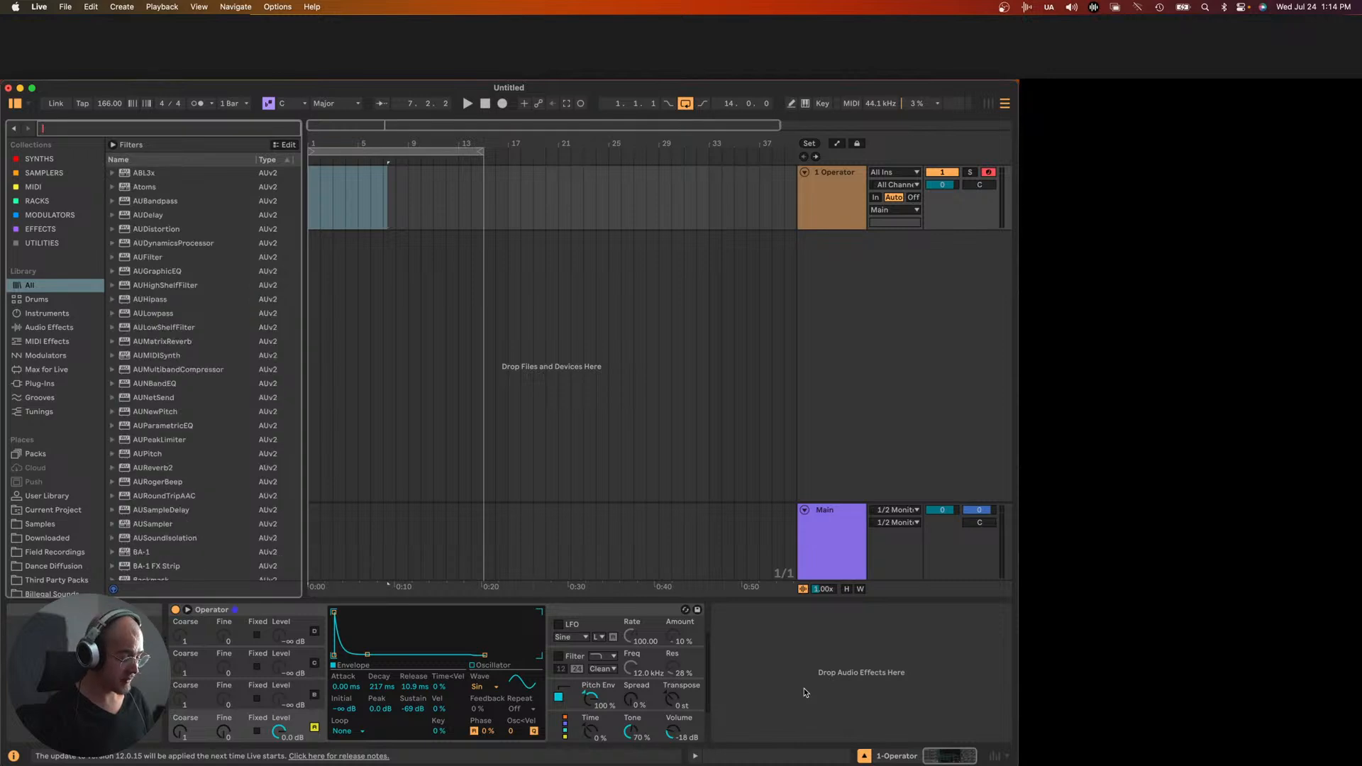
{"action": "type", "text": "satur"}
{"action": "key", "text": "Down"}
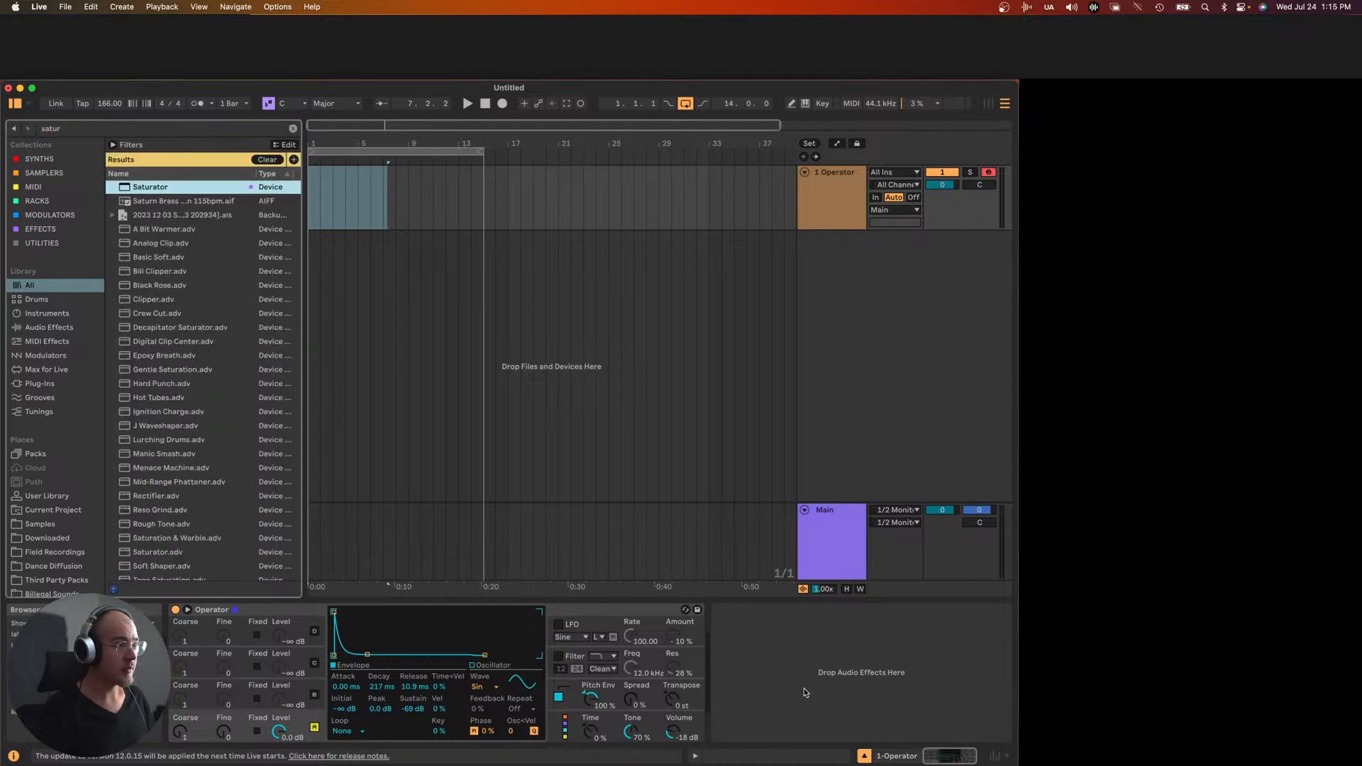
{"action": "key", "text": "Return"}
{"action": "left_click_drag", "start_coordinate": [731, 649], "coordinate": [735, 647]}
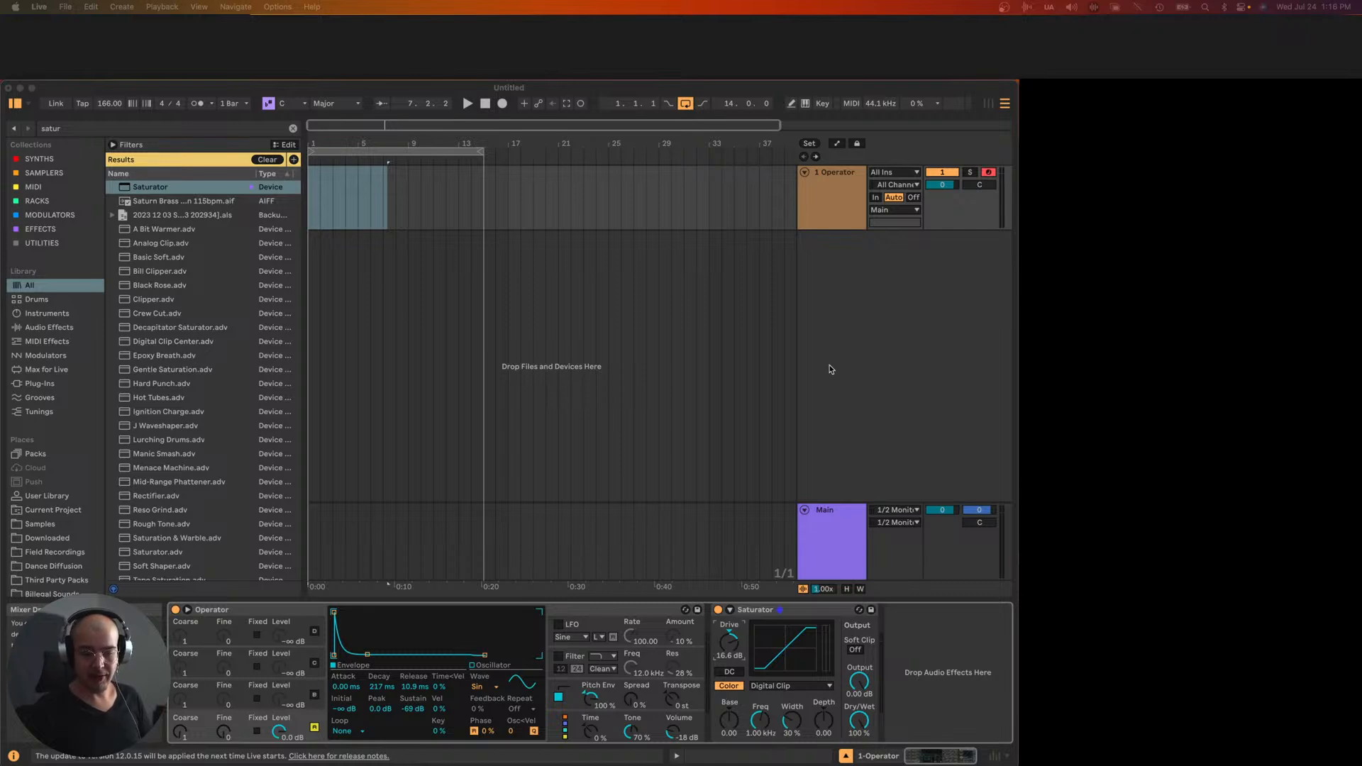
- Select the Operator track, enable the computer MIDI keyboard and play a few notes to audition the sound
{"action": "left_click", "coordinate": [836, 211]}
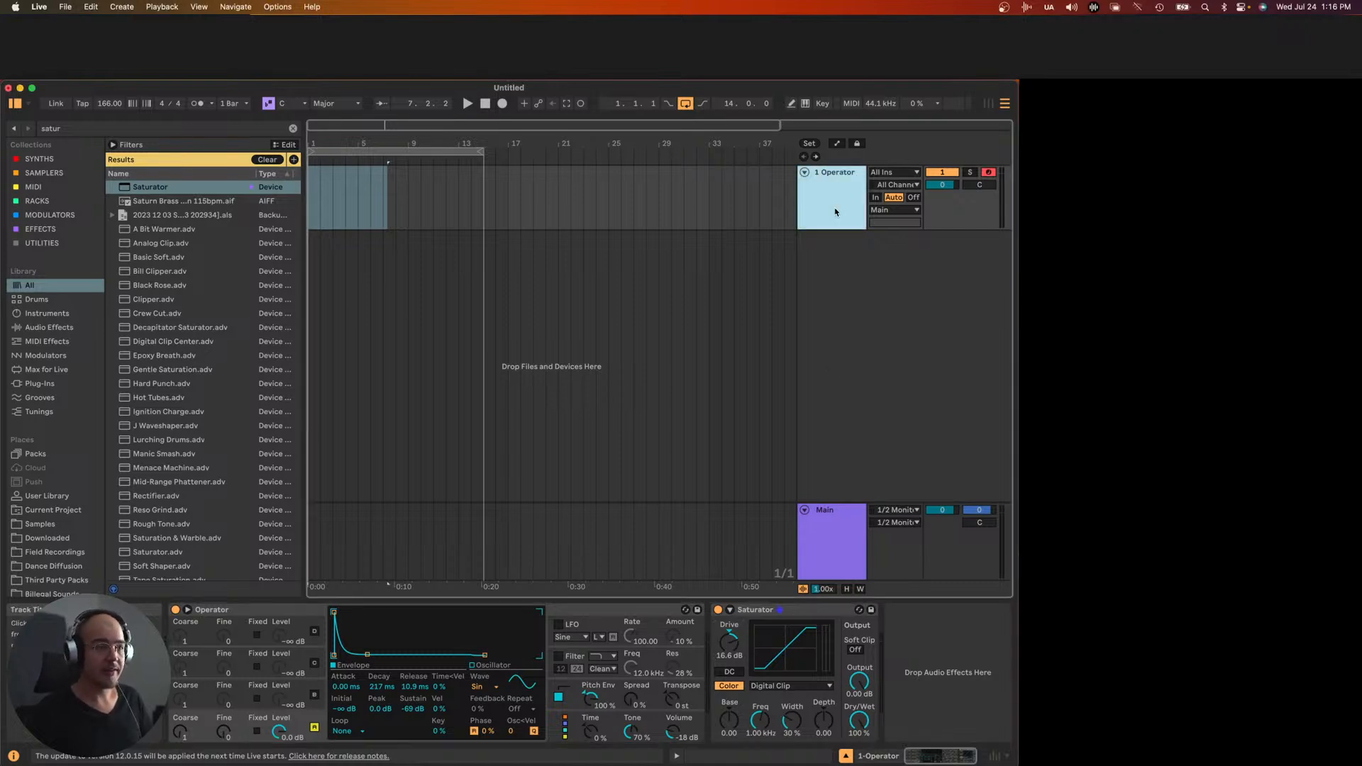
{"action": "key", "text": "m"}
{"action": "key", "text": "a"}
{"action": "key", "text": "s"}
{"action": "key", "text": "d"}
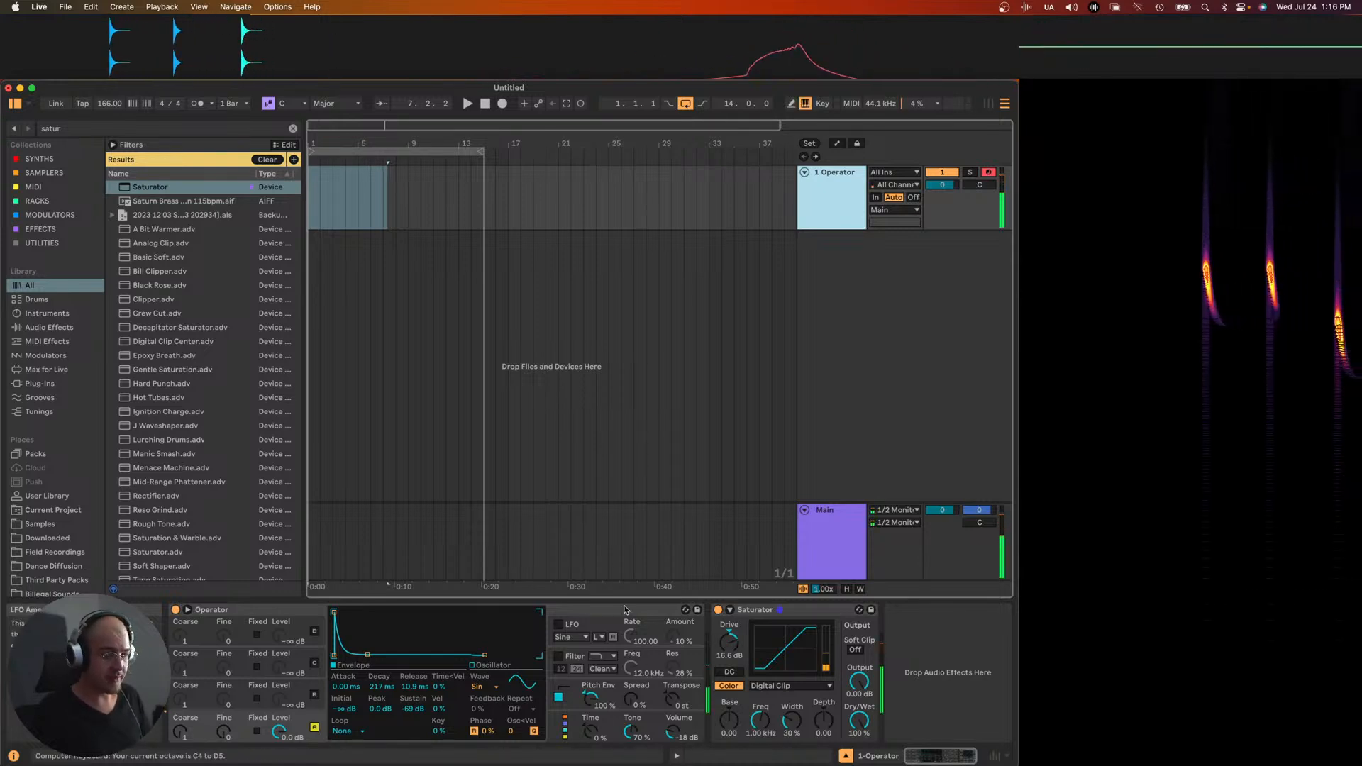
{"action": "key", "text": "f"}
- Find Roar in the browser and insert it between Operator and Saturator
{"action": "key", "text": "super+f"}
{"action": "type", "text": "roar"}
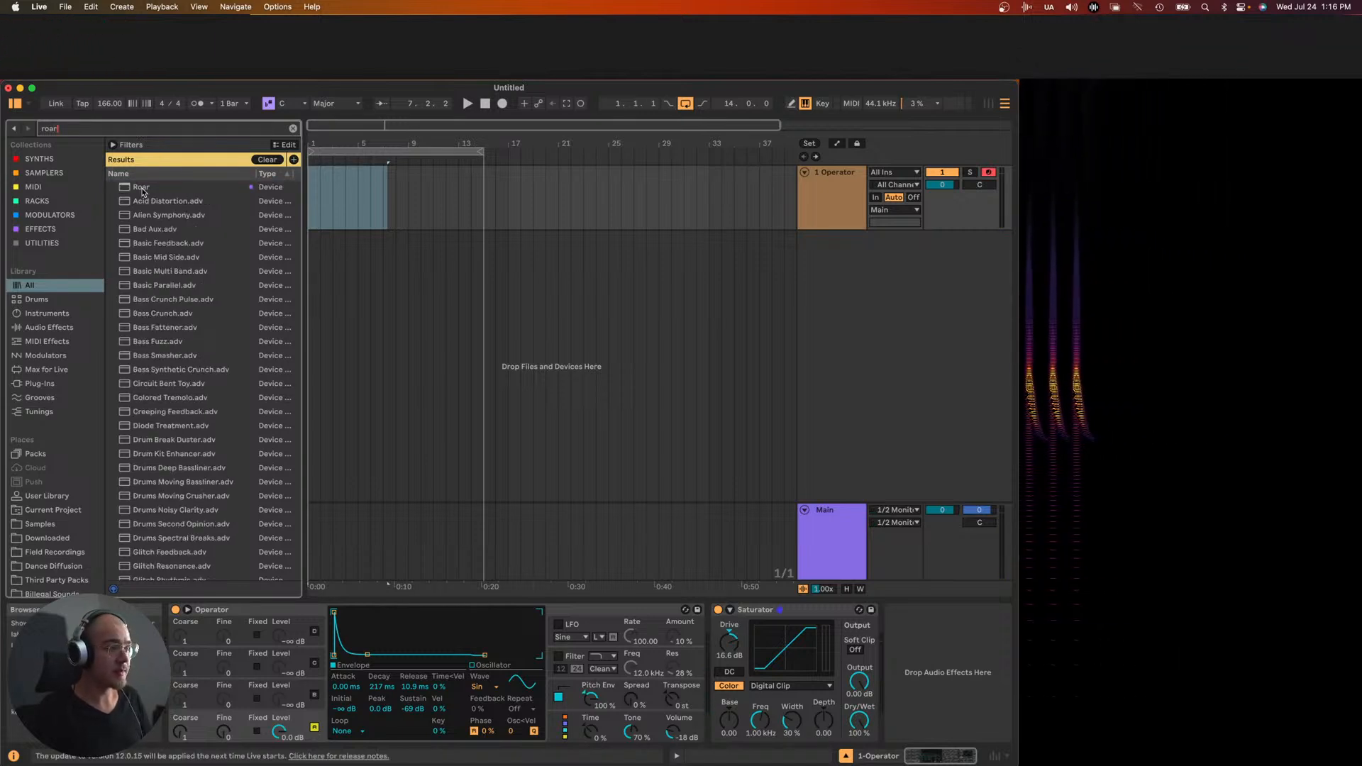
{"action": "key", "text": "Down"}
{"action": "key", "text": "Return"}
- While playing repeated notes, raise Roar's shaper amount to 78% and its bias to 0.38
{"action": "key", "text": "s"}
{"action": "key", "text": "s"}
{"action": "key", "text": "s"}
{"action": "key", "text": "s"}
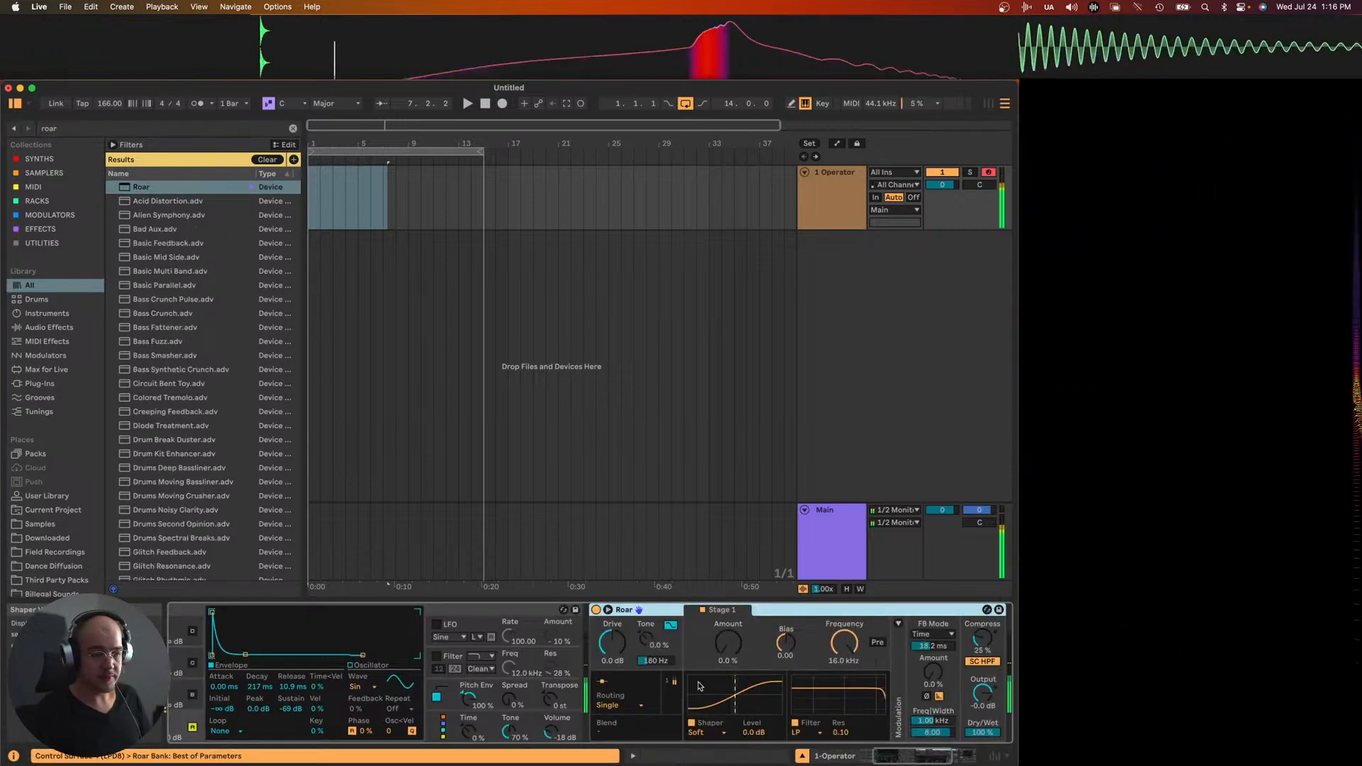
{"action": "key", "text": "s"}
{"action": "key", "text": "s"}
{"action": "key", "text": "s"}
{"action": "key", "text": "s"}
{"action": "key", "text": "s"}
{"action": "mouse_move", "coordinate": [728, 642]}
{"action": "left_mouse_down"}
{"action": "mouse_move", "coordinate": [786, 629]}
{"action": "mouse_move", "coordinate": [786, 611]}
{"action": "mouse_move", "coordinate": [785, 649]}
{"action": "mouse_move", "coordinate": [728, 618]}
{"action": "left_mouse_up"}
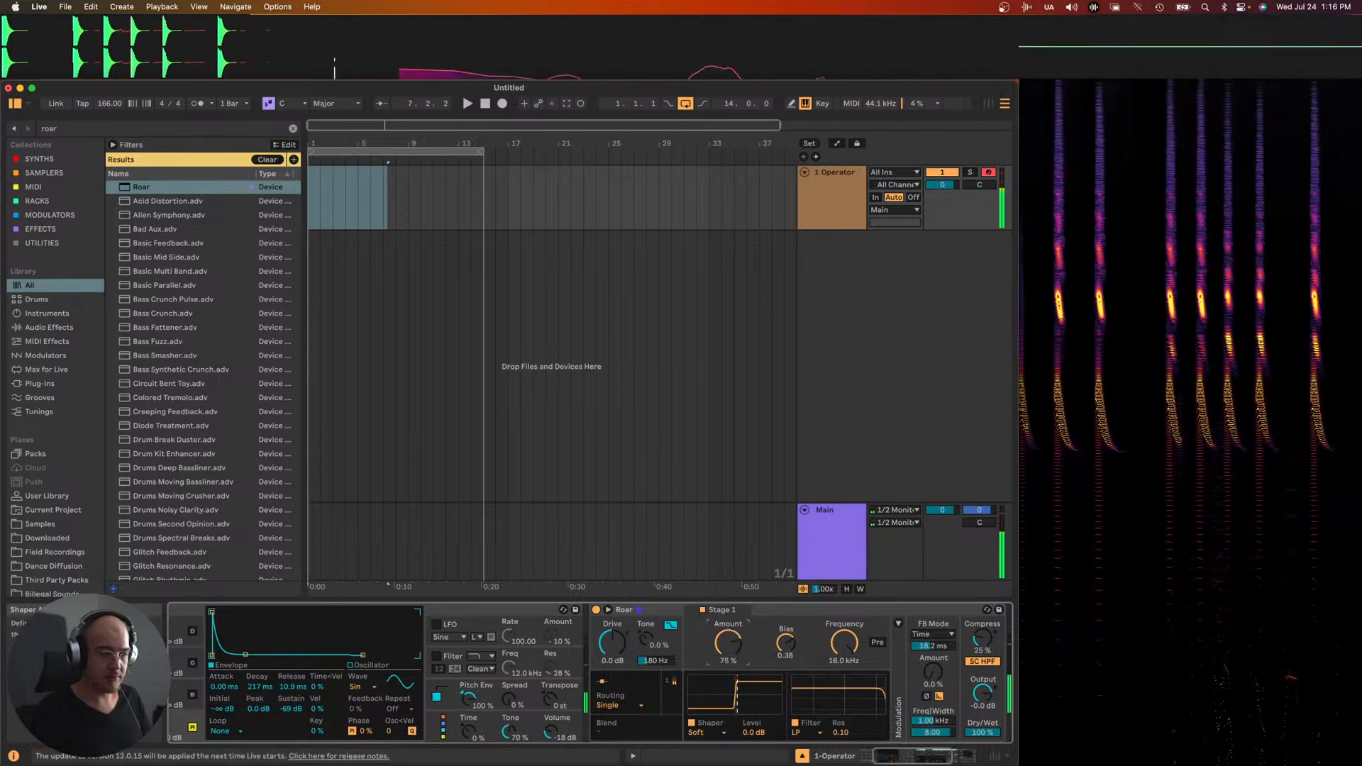
- Find the VST3 version of ValhallaRoom in the browser and insert it after Saturator
{"action": "scroll", "coordinate": [754, 662], "scroll_direction": "right", "scroll_amount": 5}
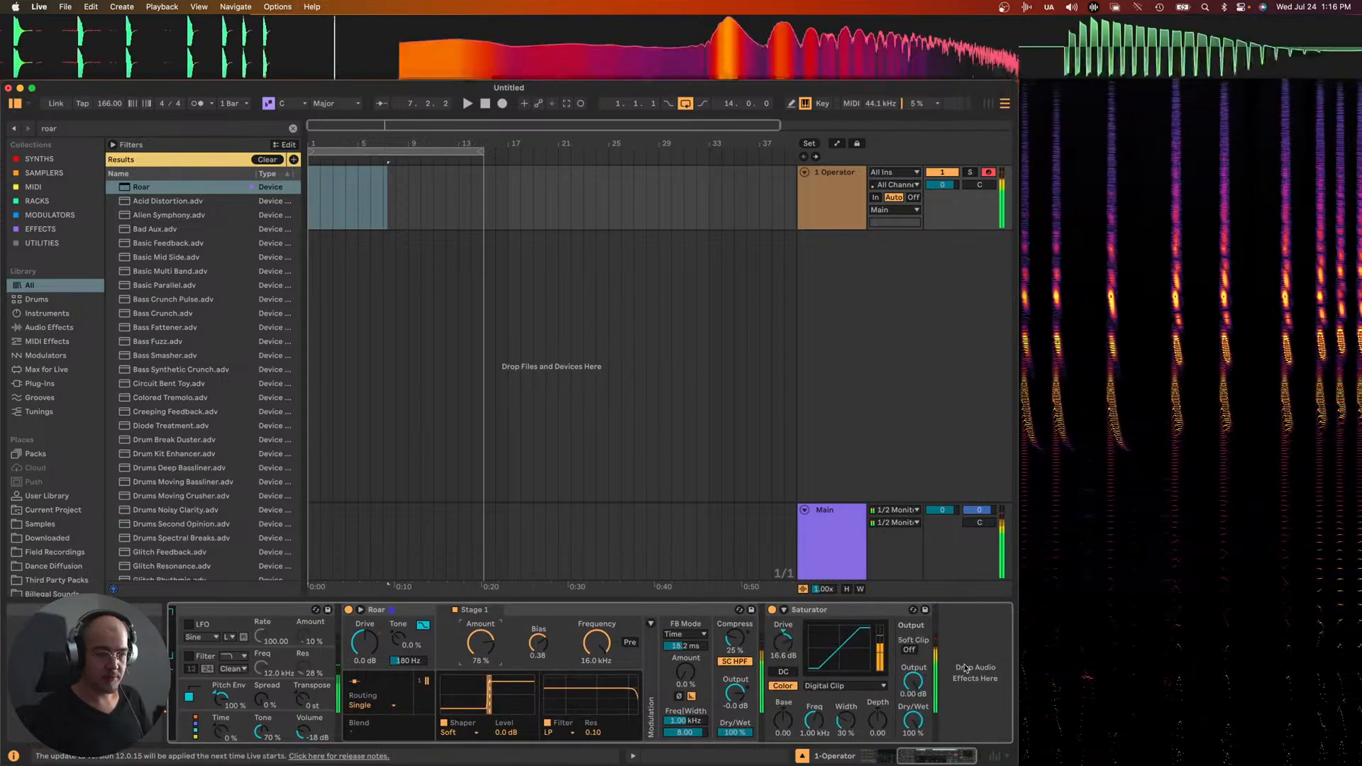
{"action": "left_click", "coordinate": [845, 611]}
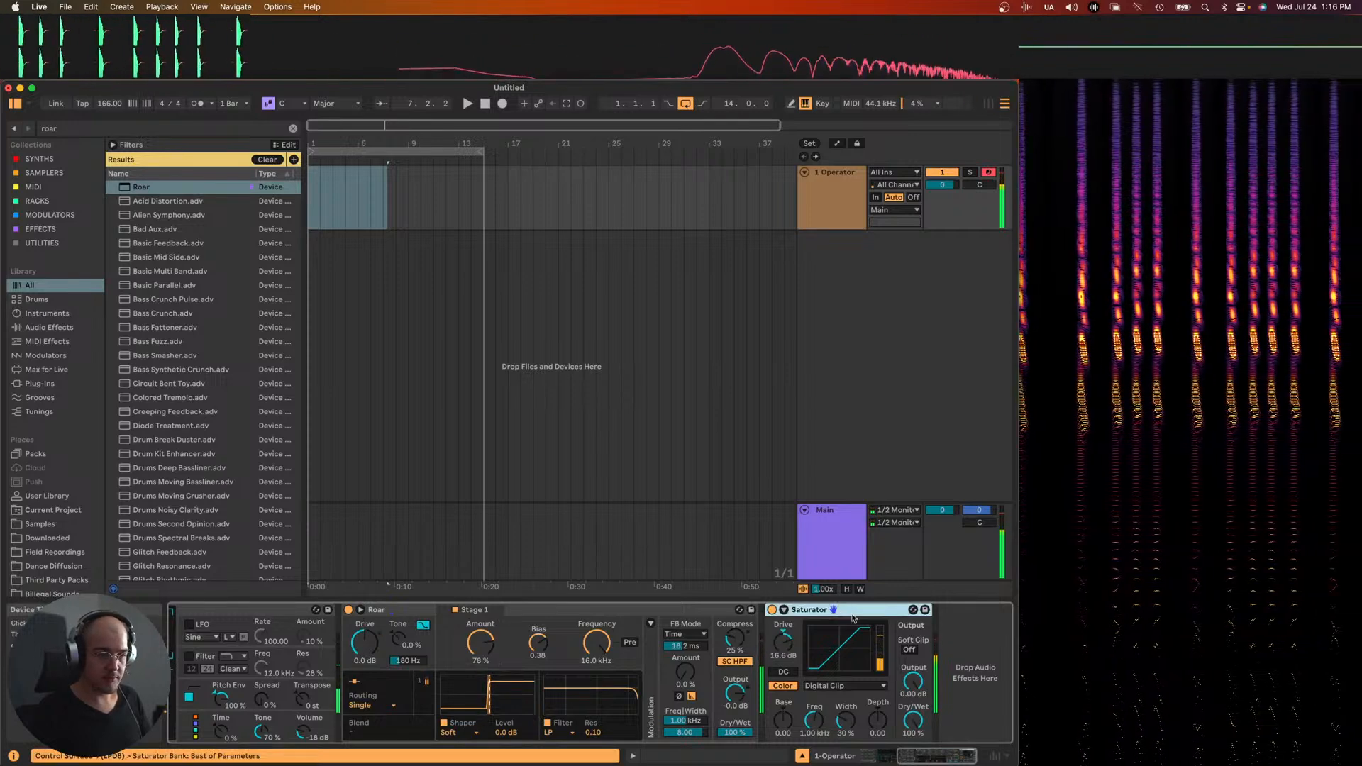
{"action": "key", "text": "super+f"}
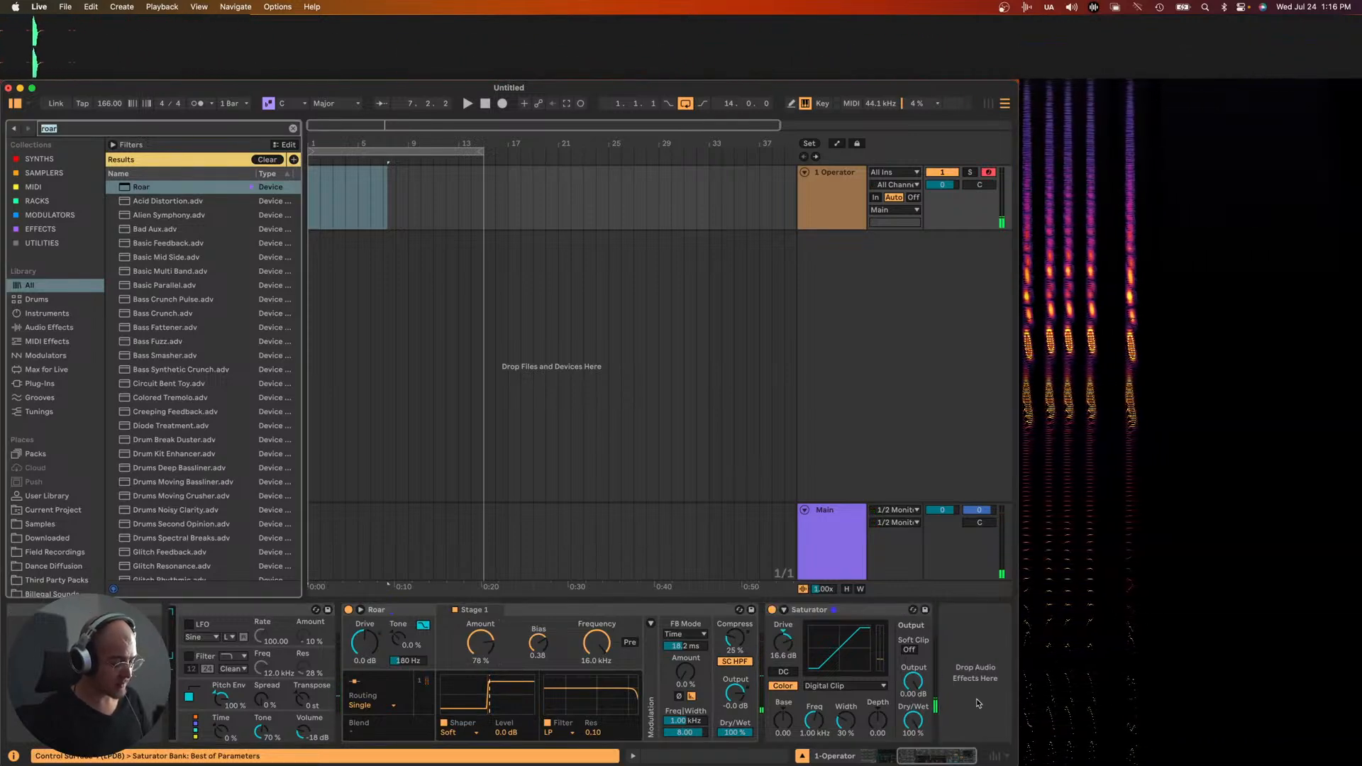
{"action": "type", "text": "vah"}
{"action": "key", "text": "BackSpace"}
{"action": "type", "text": "lhallaroom"}
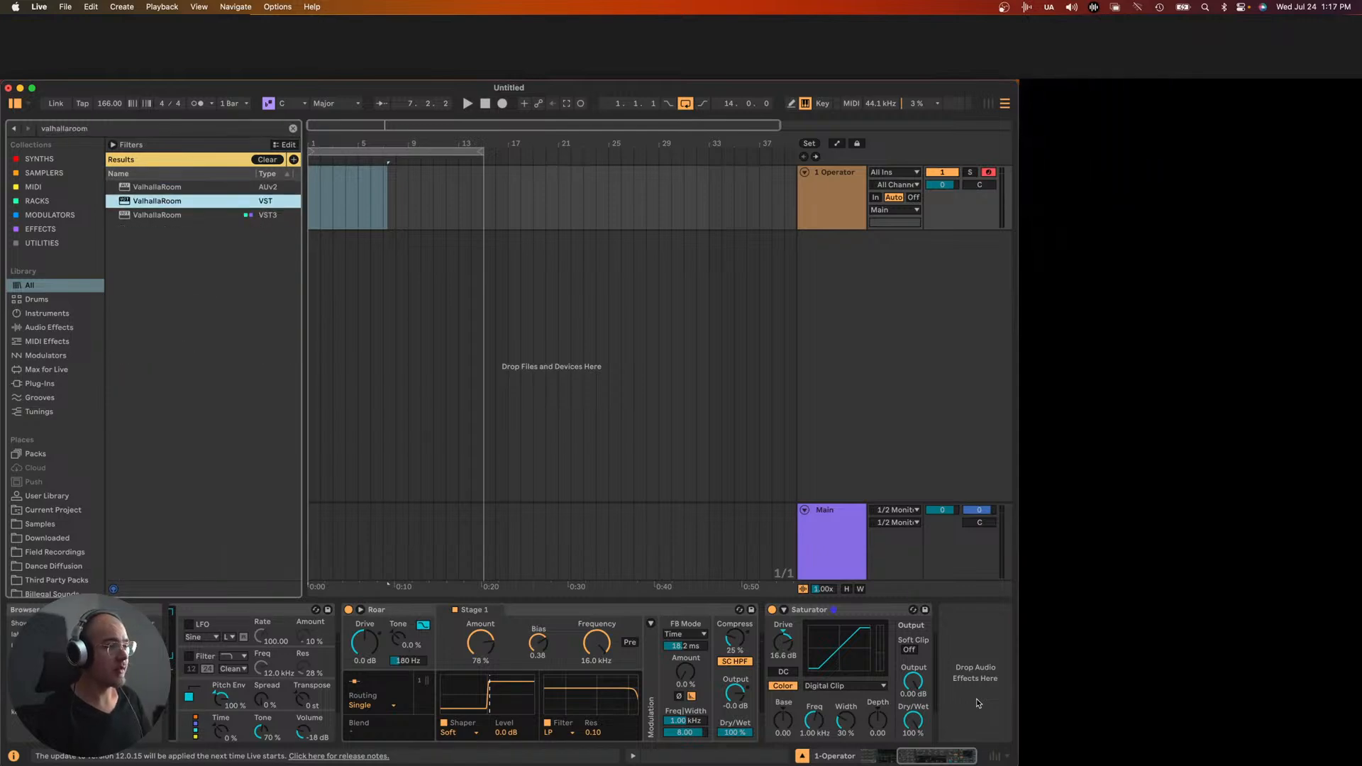
{"action": "key", "text": "Down"}
{"action": "key", "text": "Return"}
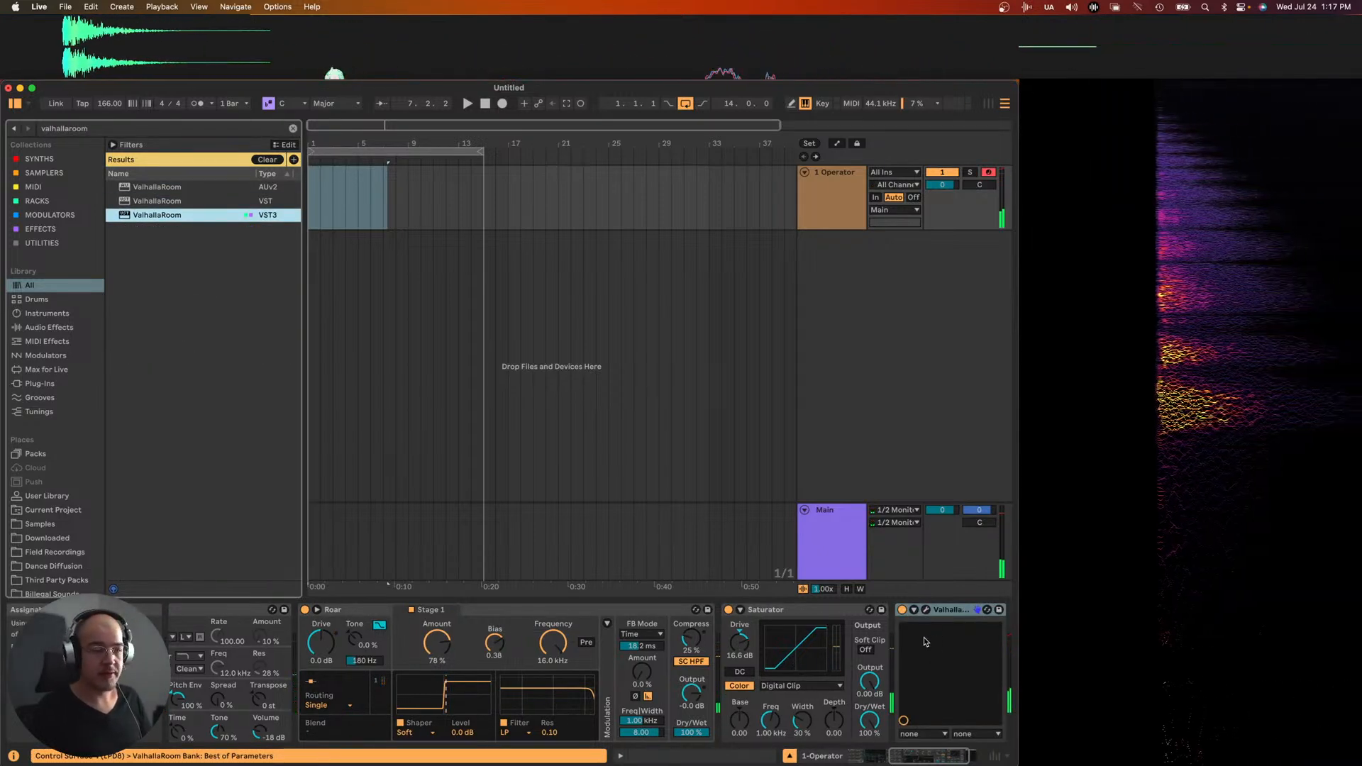
- Set ValhallaRoom's mix to 48.4%, predelay to 0.1 ms and decay to 0.15 s, and close its window
{"action": "left_click_drag", "start_coordinate": [145, 220], "coordinate": [187, 147]}
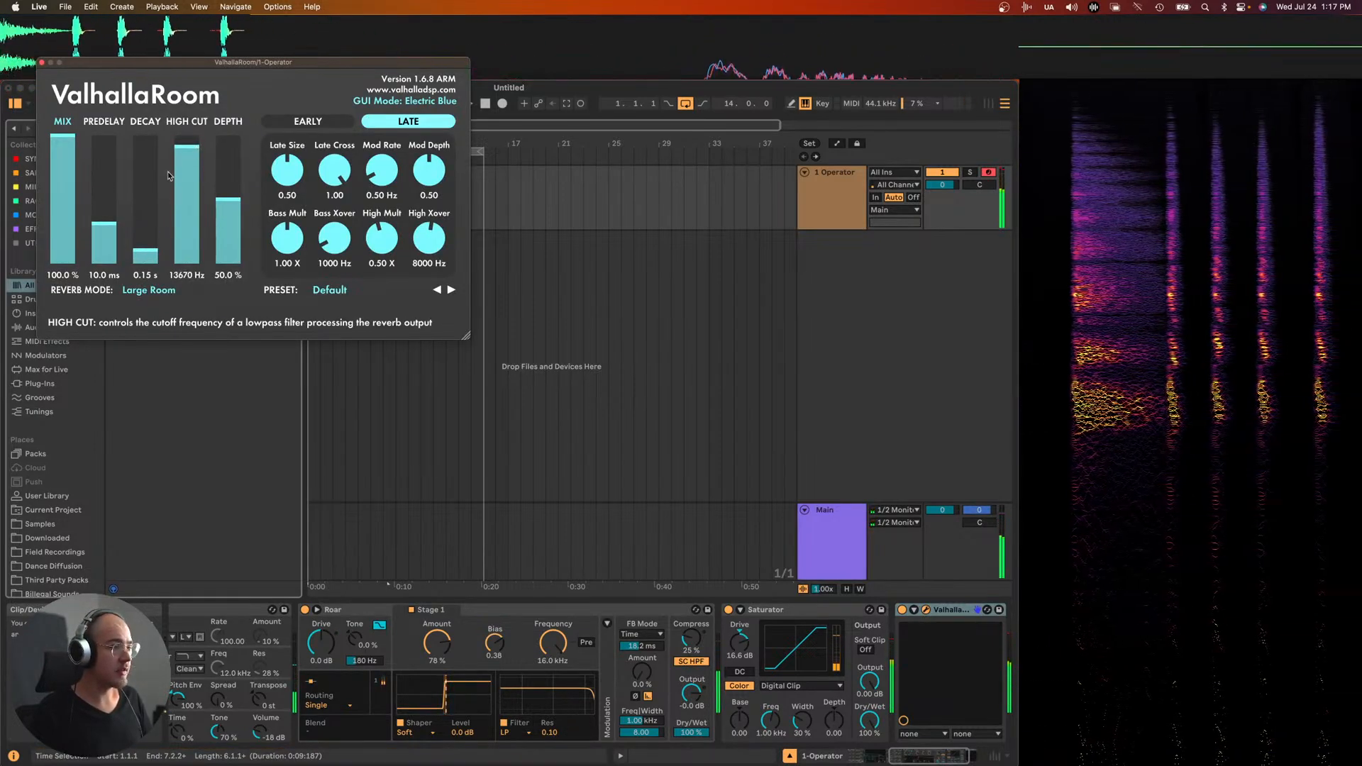
{"action": "left_click_drag", "start_coordinate": [104, 225], "coordinate": [104, 261]}
{"action": "left_click_drag", "start_coordinate": [62, 141], "coordinate": [63, 202]}
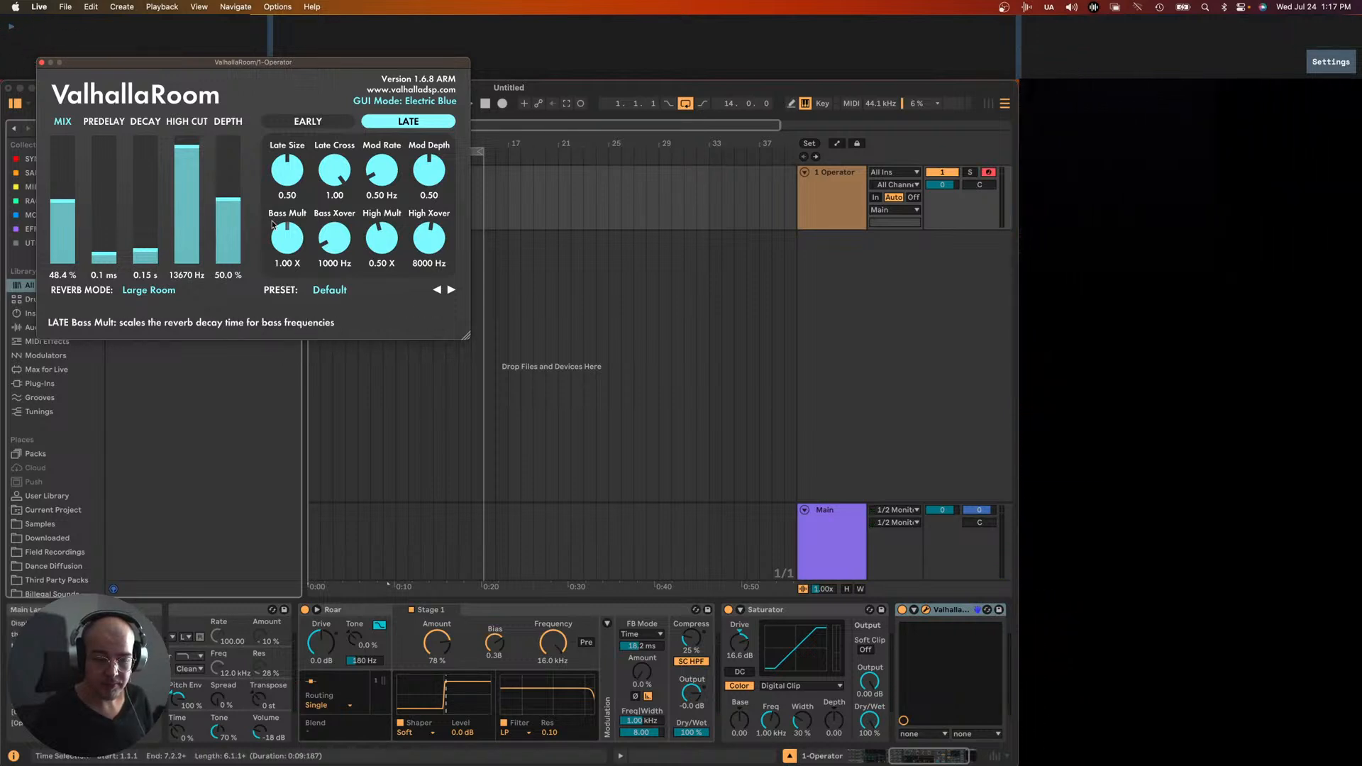
{"action": "left_click", "coordinate": [41, 63]}
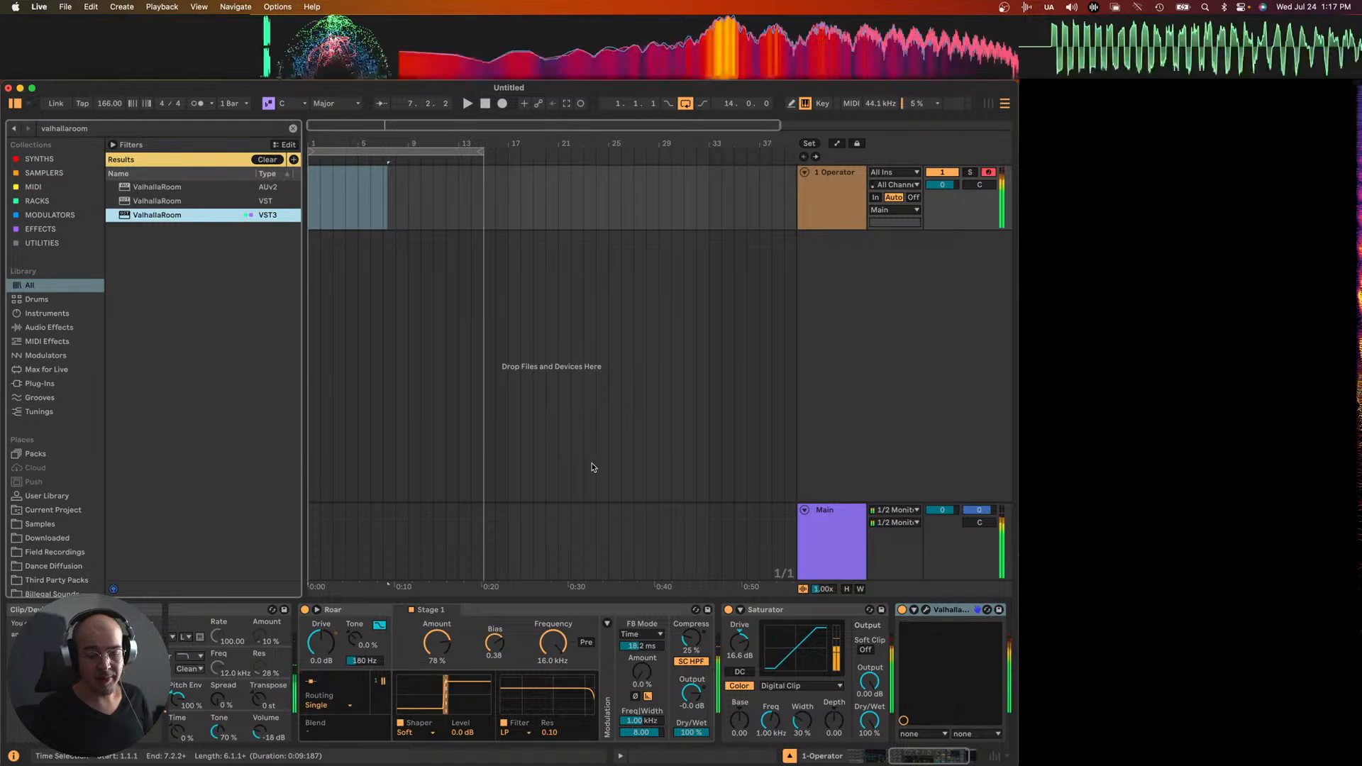
{"action": "mouse_move", "coordinate": [814, 763]}
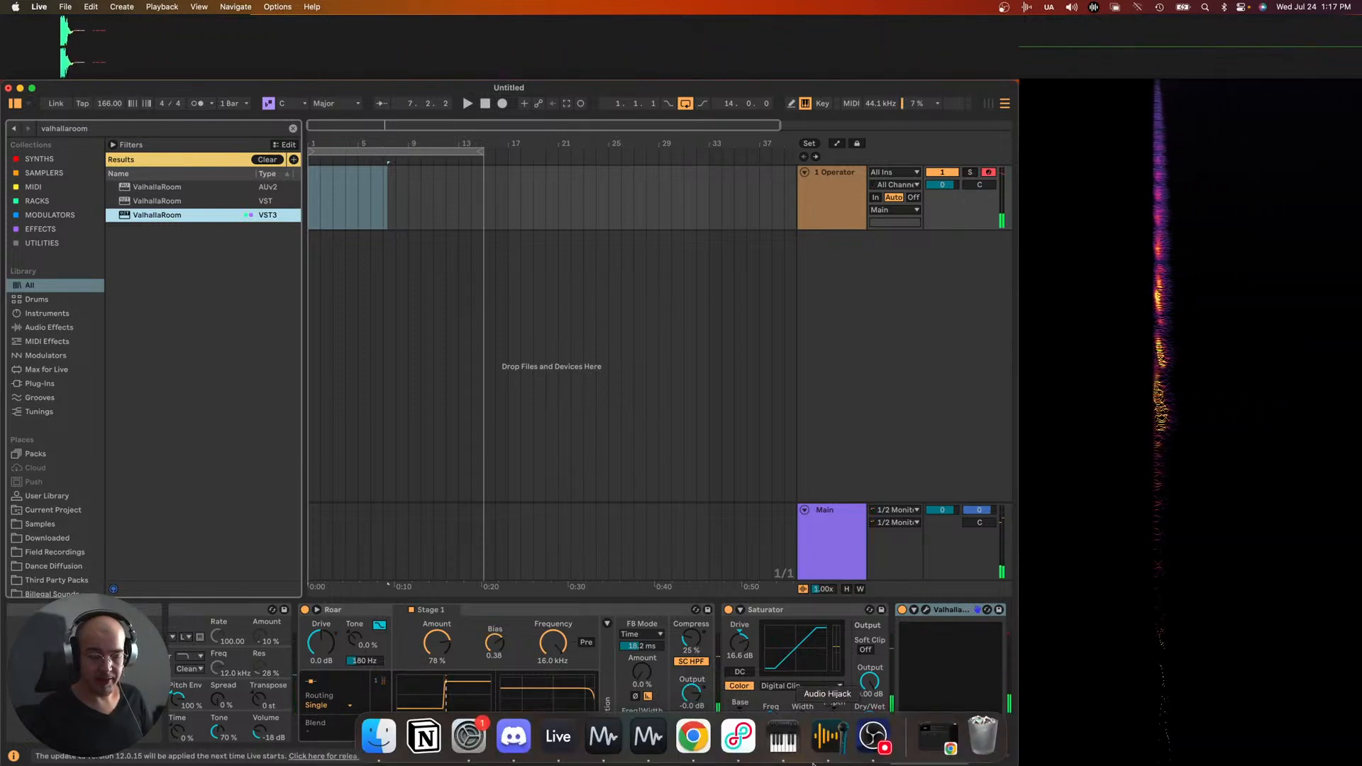
{"action": "scroll", "coordinate": [706, 654], "scroll_direction": "left", "scroll_amount": 6}
{"action": "scroll", "coordinate": [705, 653], "scroll_direction": "right", "scroll_amount": 8}
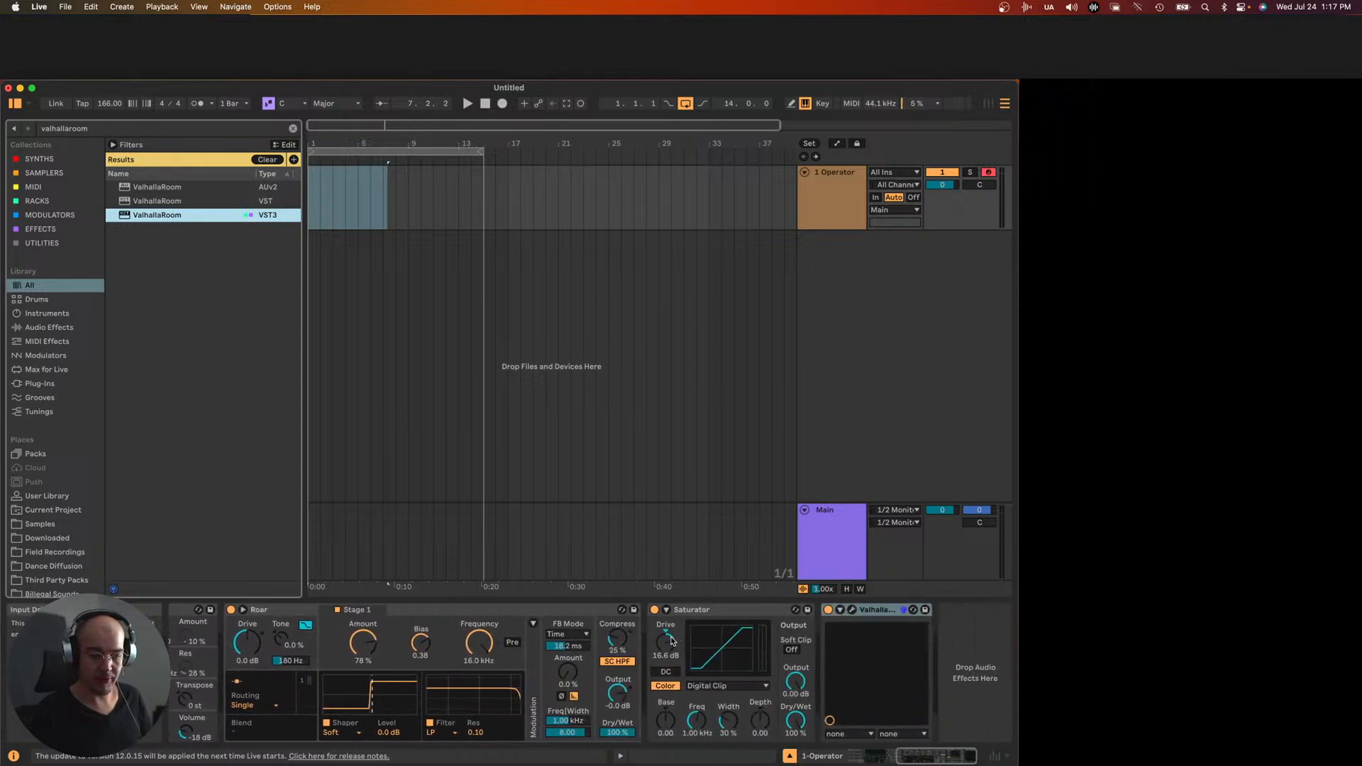
{"action": "right_click", "coordinate": [908, 311]}
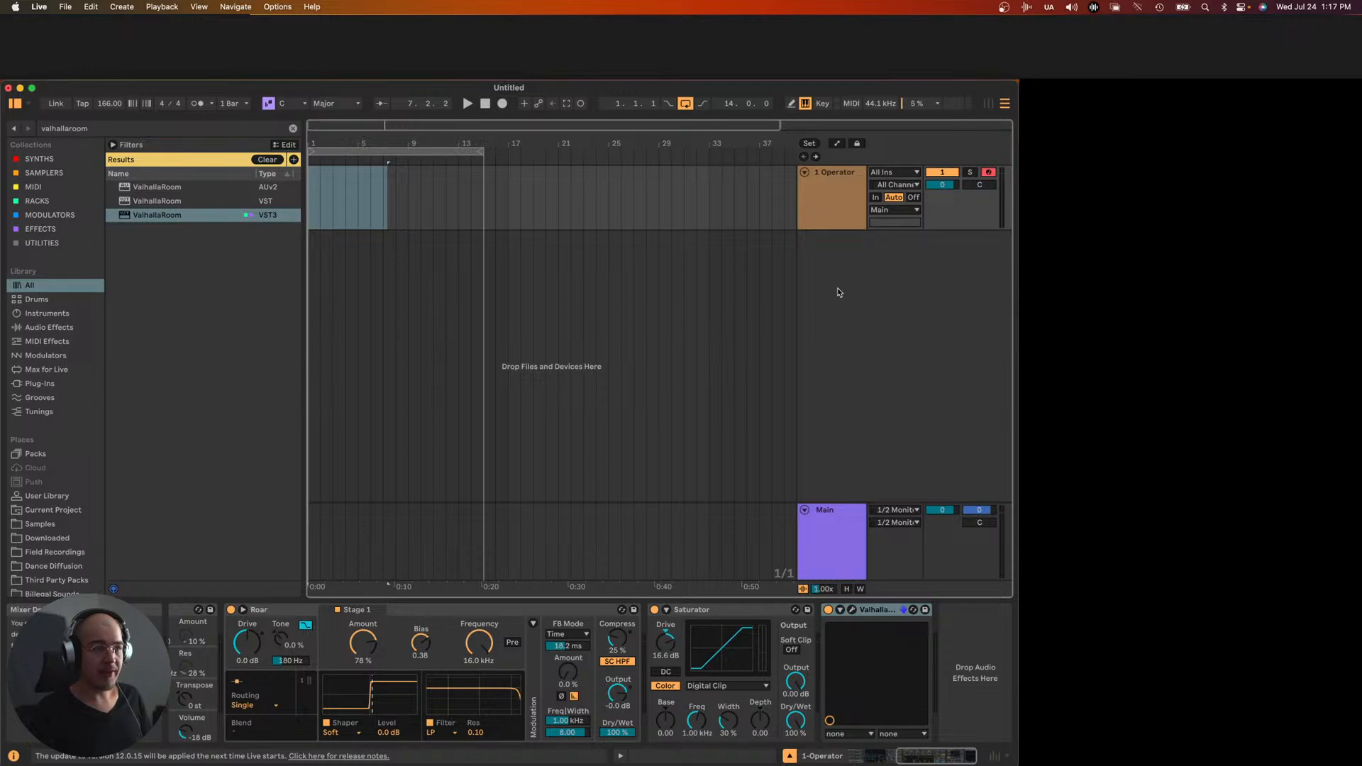
{"action": "key", "text": "Escape"}
- Create a two-bar MIDI clip at the start of the Operator track, add a sixteenth note on F3 at its start and play it
{"action": "key", "text": "z"}
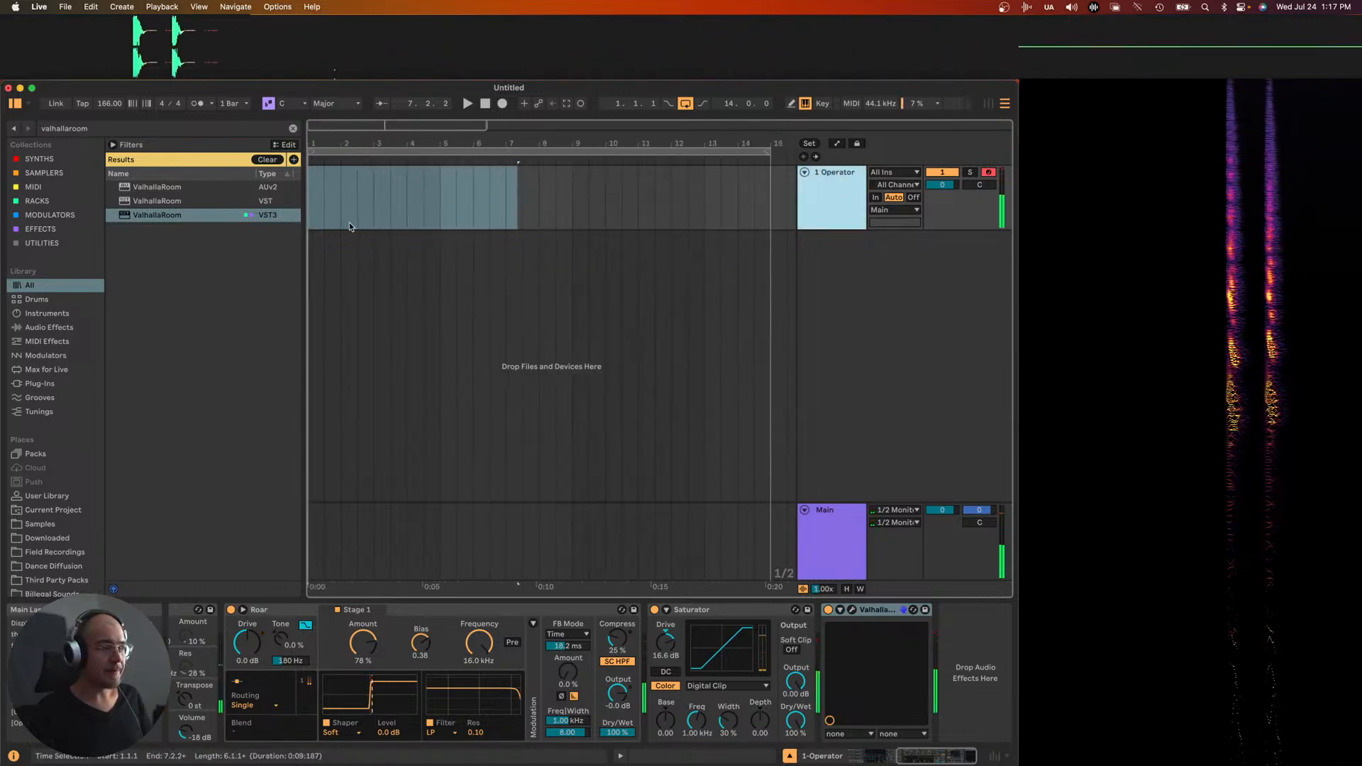
{"action": "scroll", "coordinate": [496, 191], "scroll_direction": "down", "scroll_amount": 3}
{"action": "left_click_drag", "start_coordinate": [356, 194], "coordinate": [310, 193]}
{"action": "key", "text": "super+shift+m"}
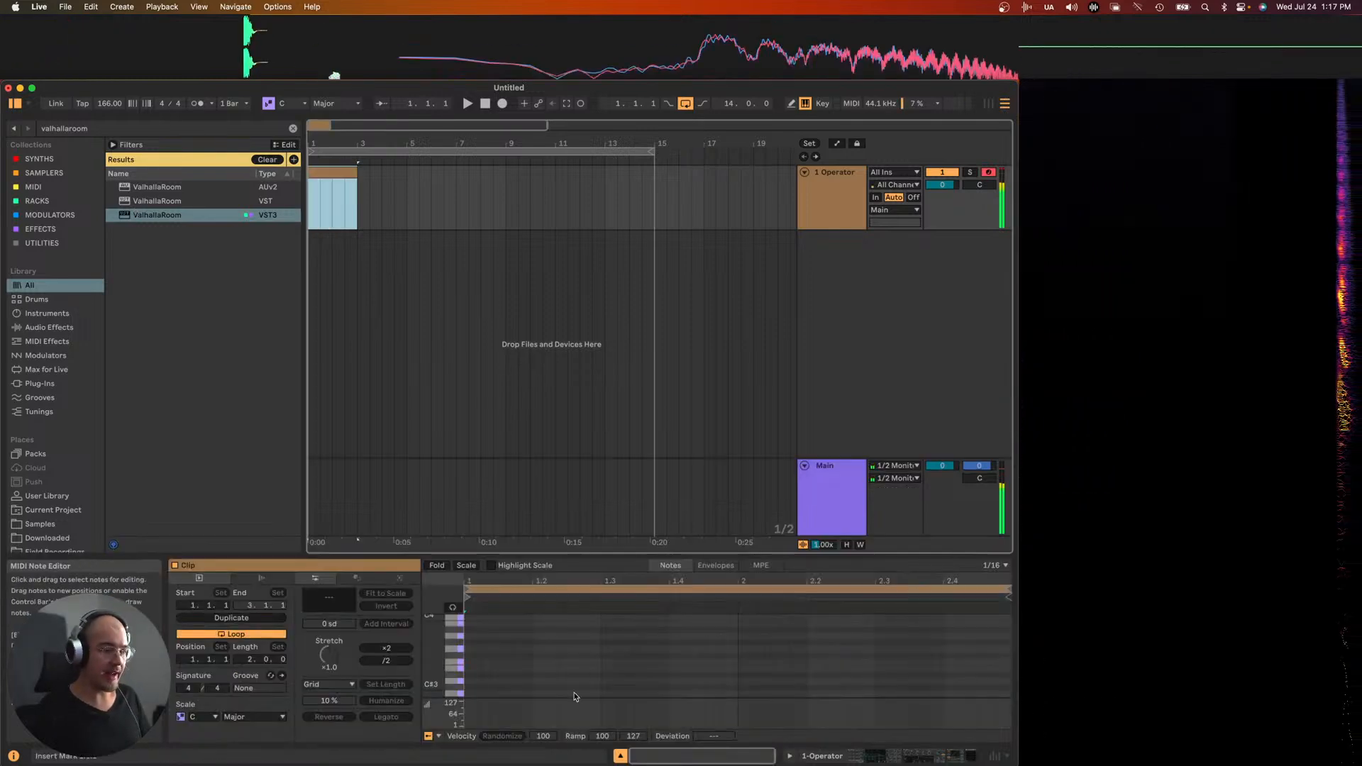
{"action": "double_click", "coordinate": [474, 662]}
{"action": "key", "text": "space"}
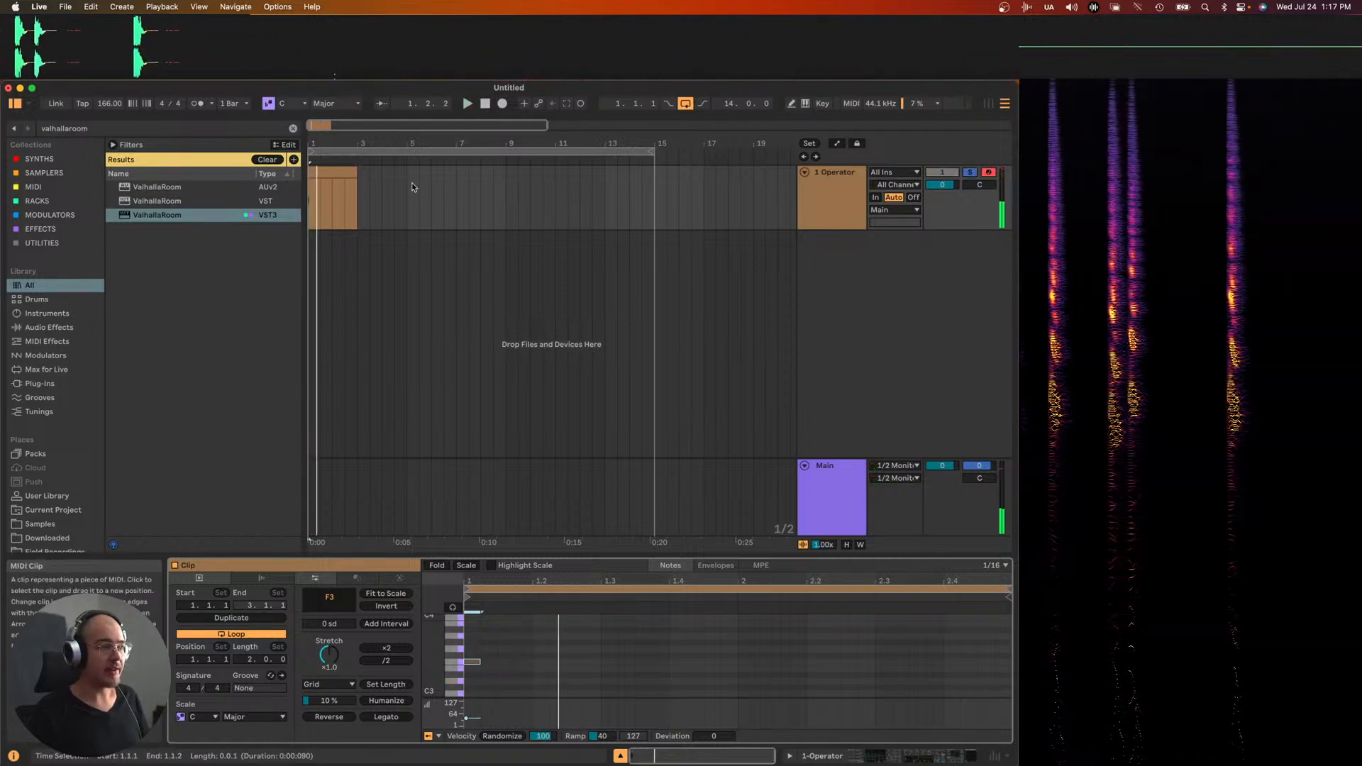
- Reopen ValhallaRoom on the Operator track and lengthen its decay to 1.80 s
{"action": "left_click", "coordinate": [831, 183]}
{"action": "right_click", "coordinate": [831, 186]}
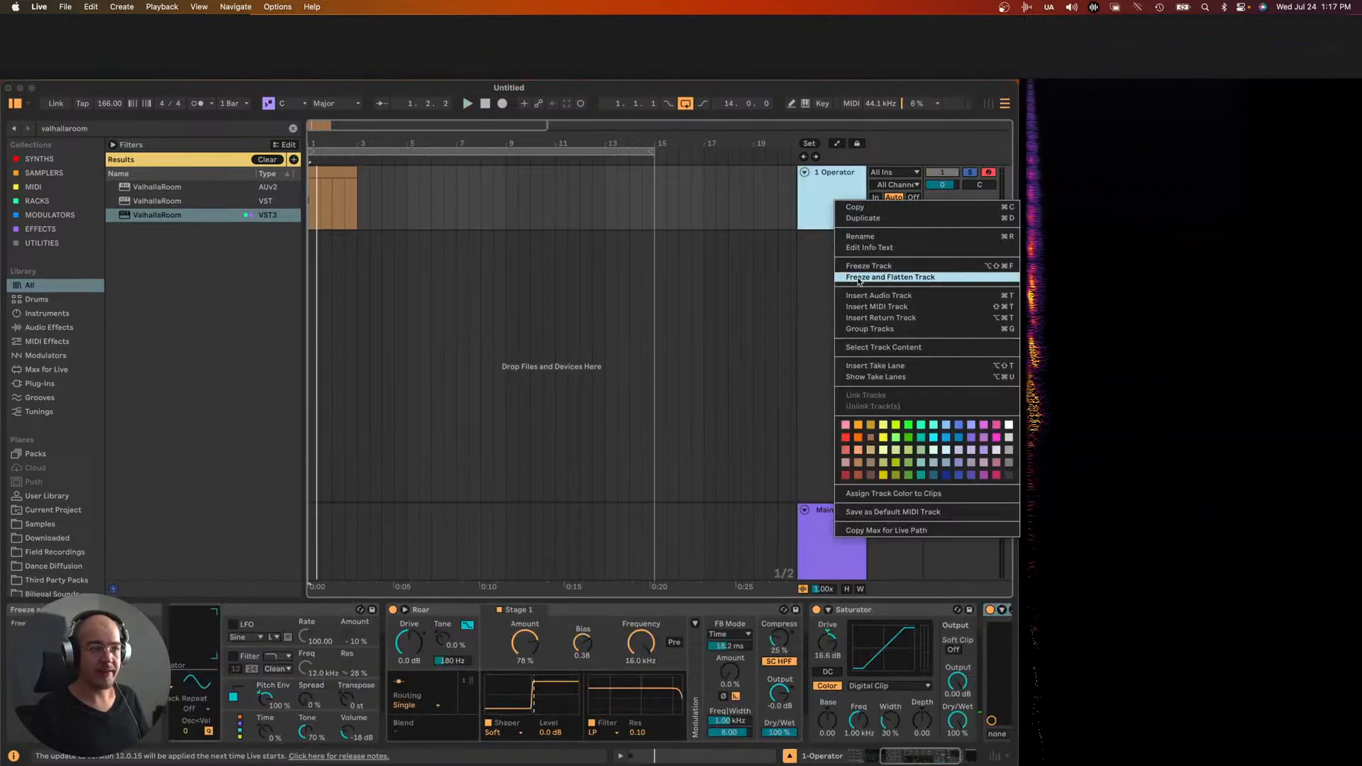
{"action": "key", "text": "Escape"}
{"action": "key", "text": "Return"}
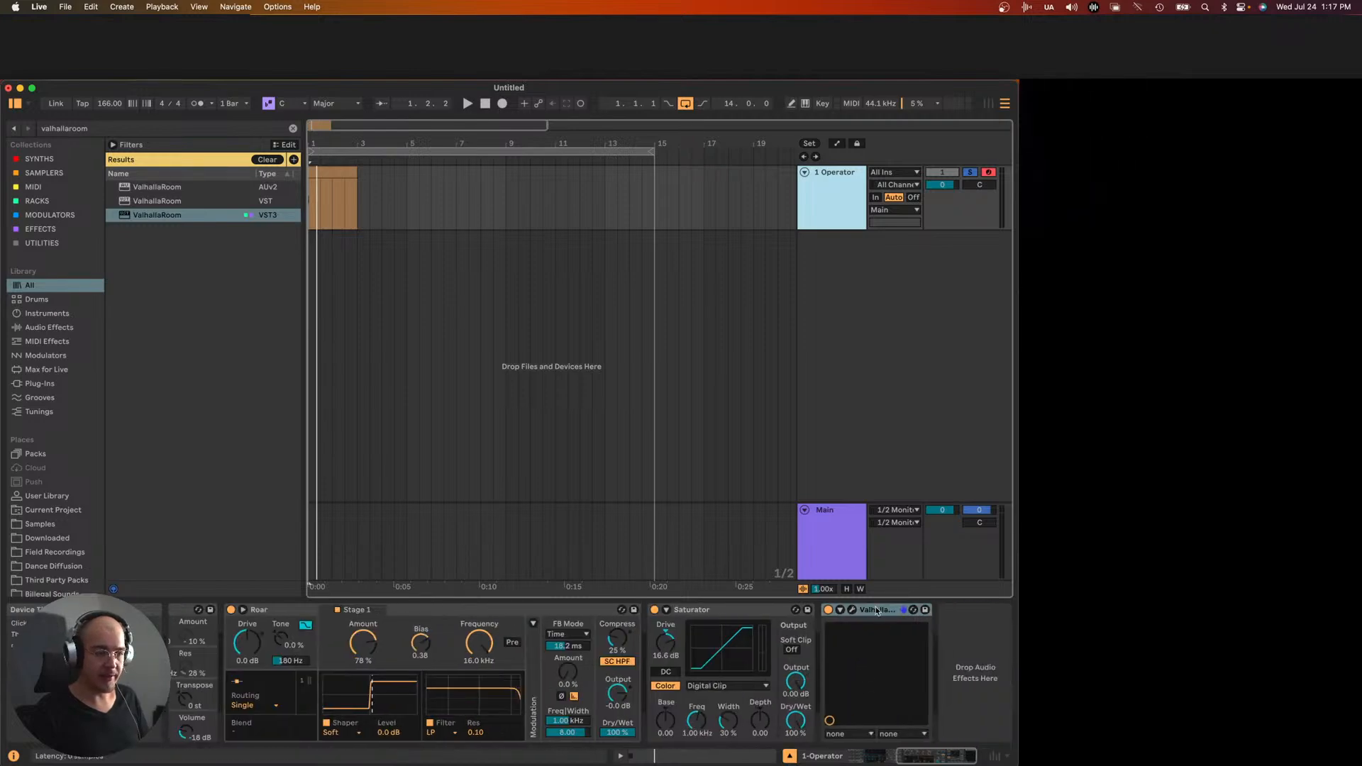
{"action": "left_click", "coordinate": [845, 613]}
{"action": "left_click", "coordinate": [851, 611]}
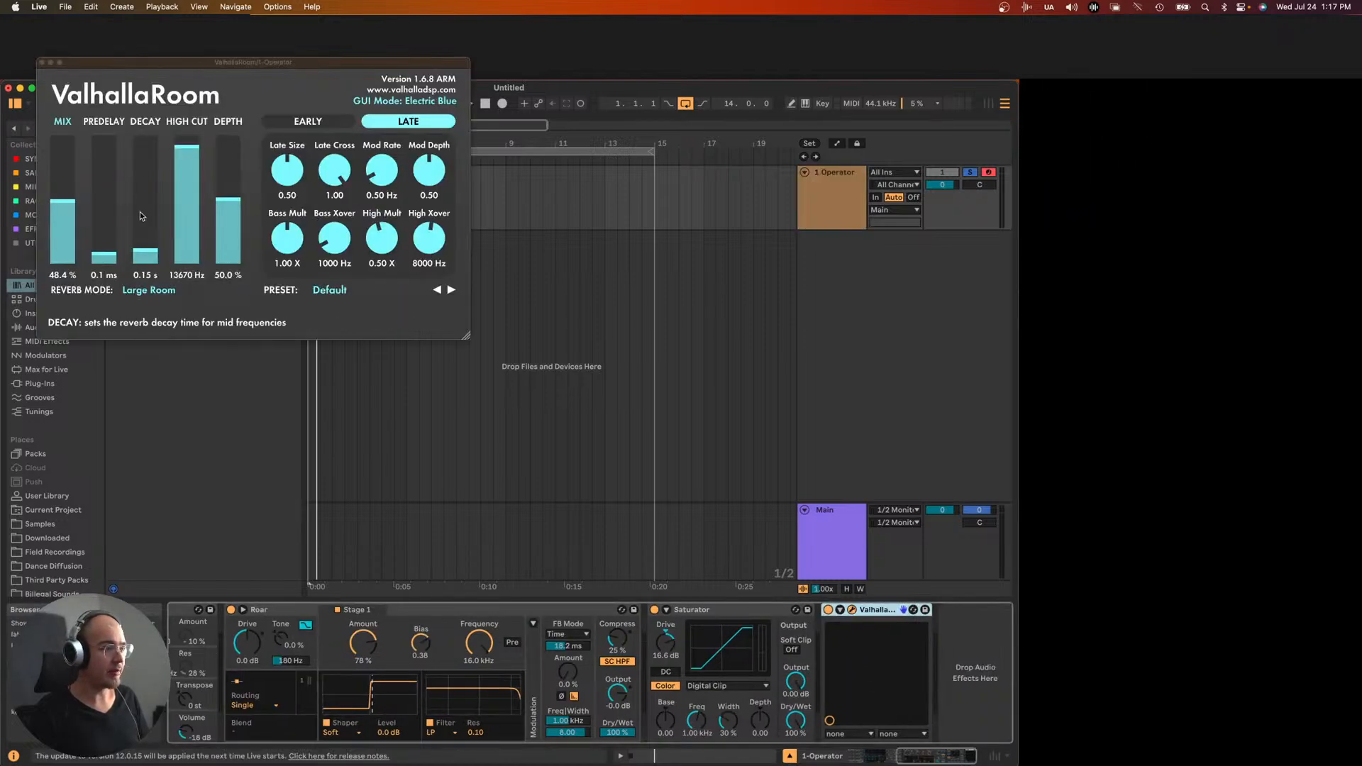
- Freeze and flatten the Operator track to audio and play back the rendered clip
{"action": "right_click", "coordinate": [840, 190]}
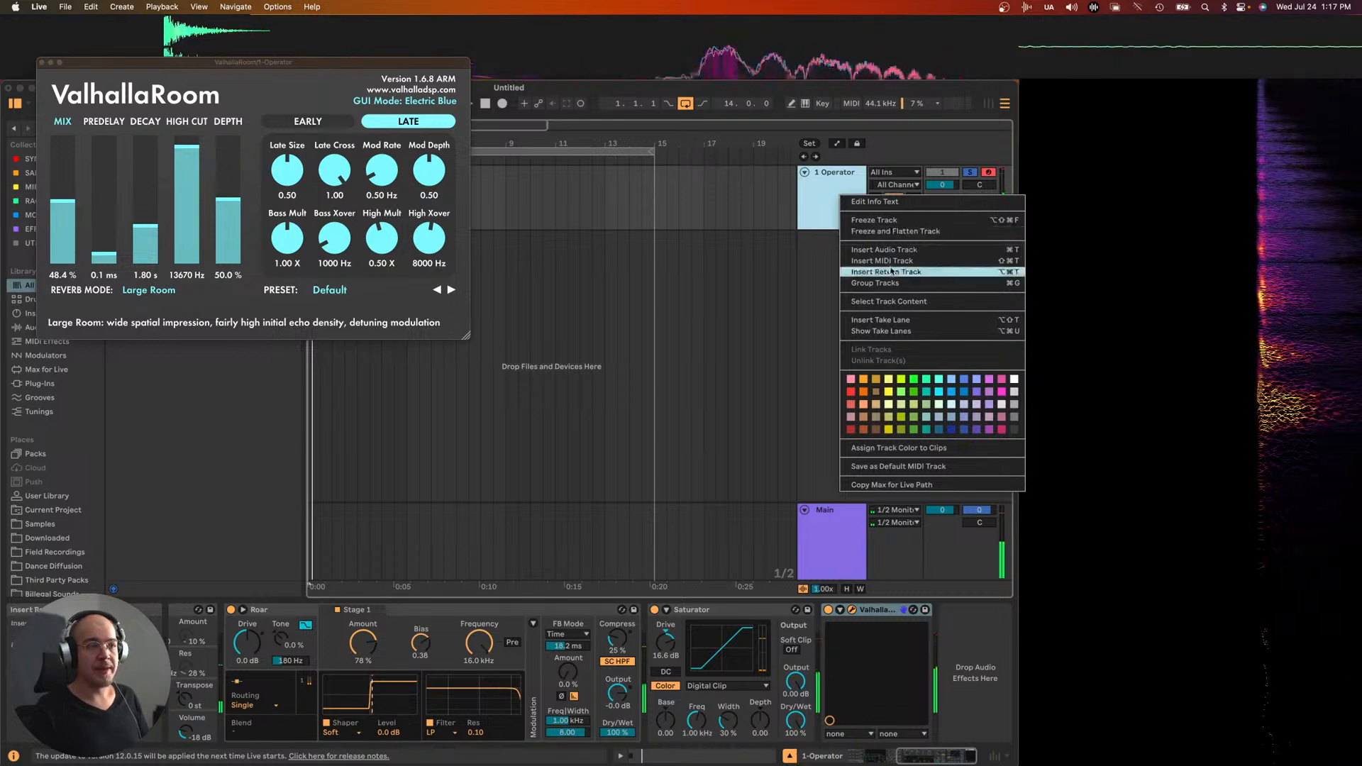
{"action": "left_click", "coordinate": [887, 226]}
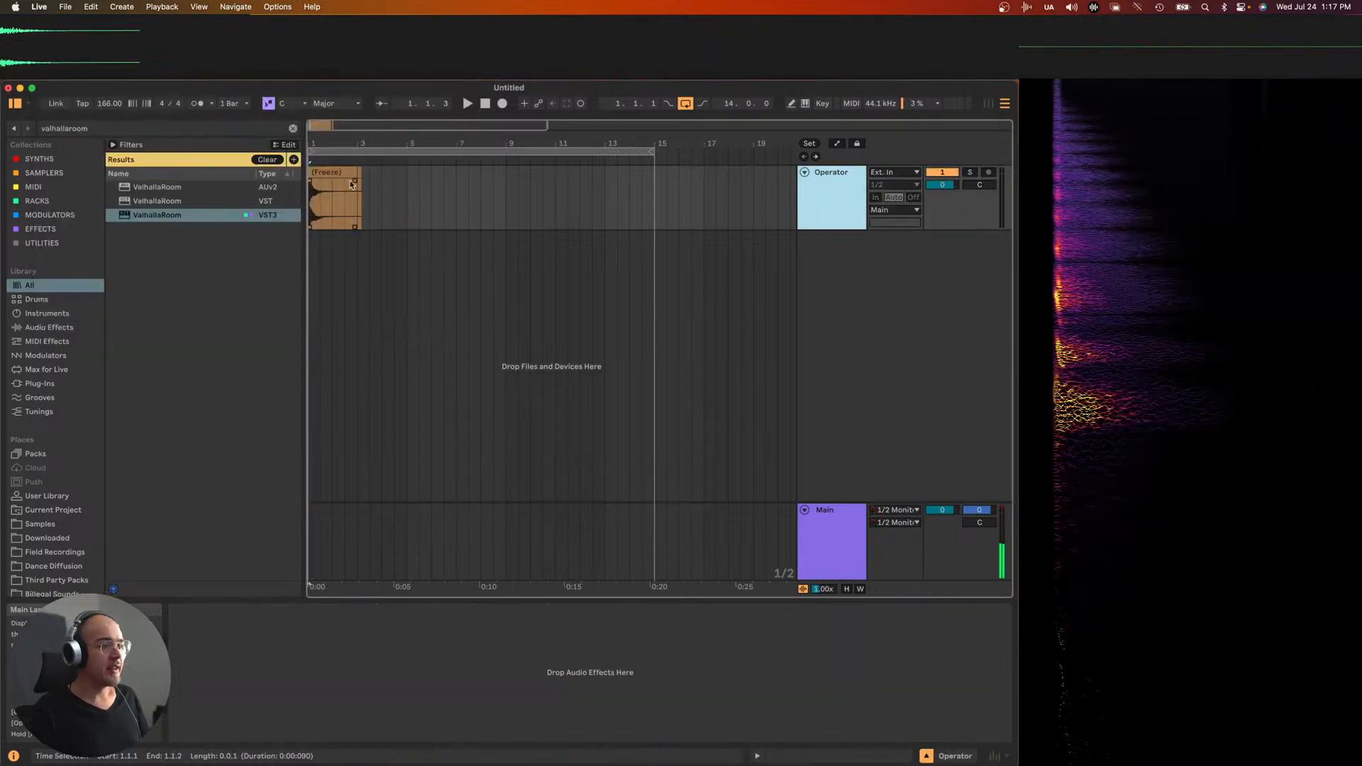
{"action": "key", "text": "space"}
{"action": "key", "text": "space"}
{"action": "key", "text": "plus"}
{"action": "key", "text": "plus"}
{"action": "key", "text": "plus"}
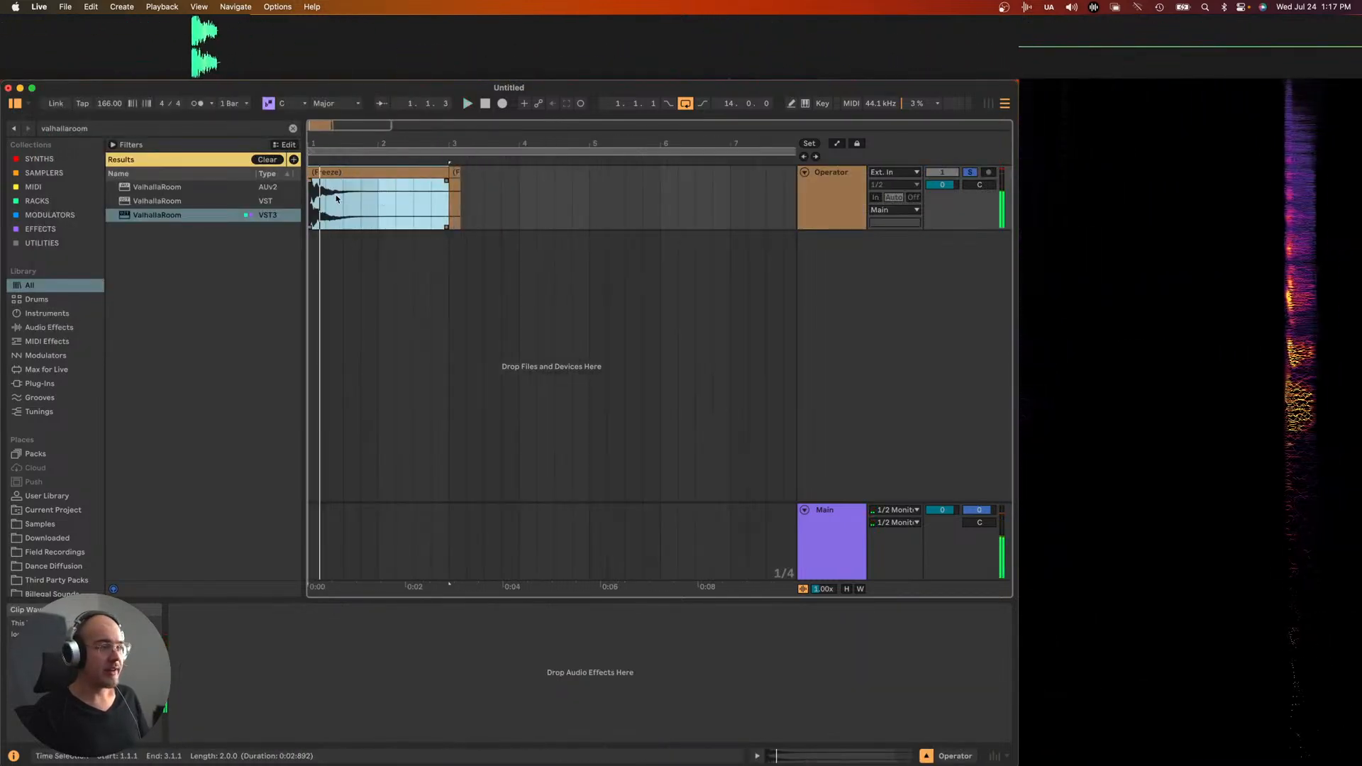
- Open the flattened clip's sample settings, play it and double its warp BPM to 332
{"action": "double_click", "coordinate": [323, 171]}
{"action": "key", "text": "space"}
{"action": "key", "text": "space"}
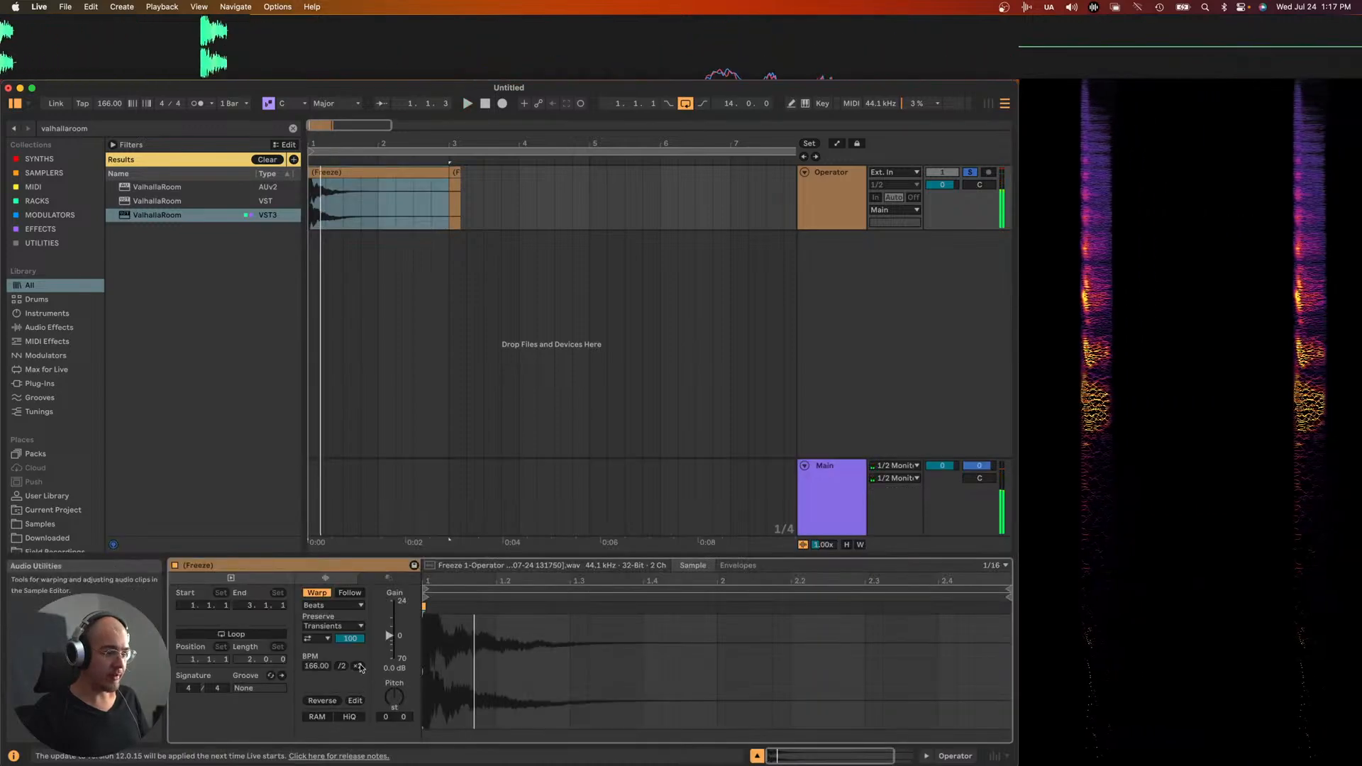
{"action": "left_click", "coordinate": [357, 667]}
{"action": "key", "text": "space"}
- Warp the clip in Texture mode with flux at 0.00 and grain size at 6.28
{"action": "left_click", "coordinate": [318, 604]}
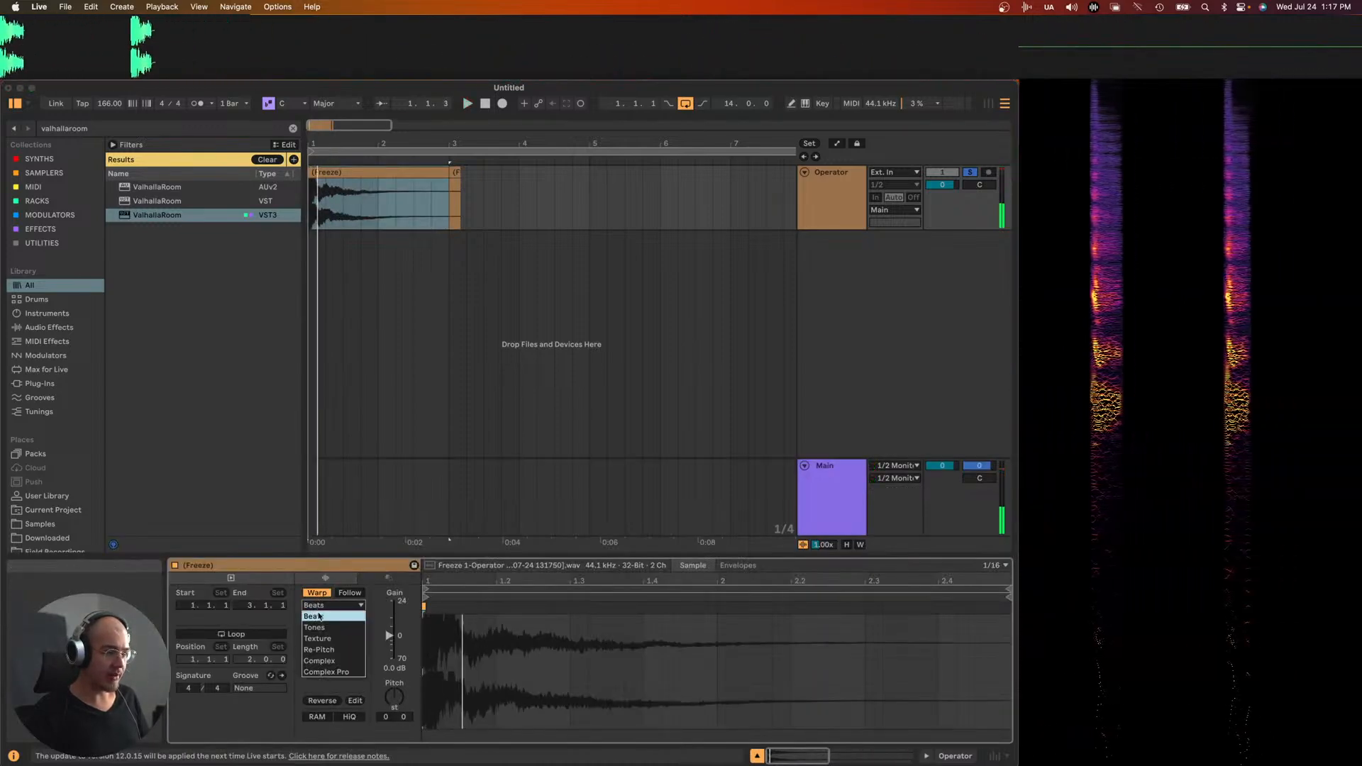
{"action": "left_click", "coordinate": [314, 637]}
{"action": "left_click_drag", "start_coordinate": [333, 645], "coordinate": [333, 681]}
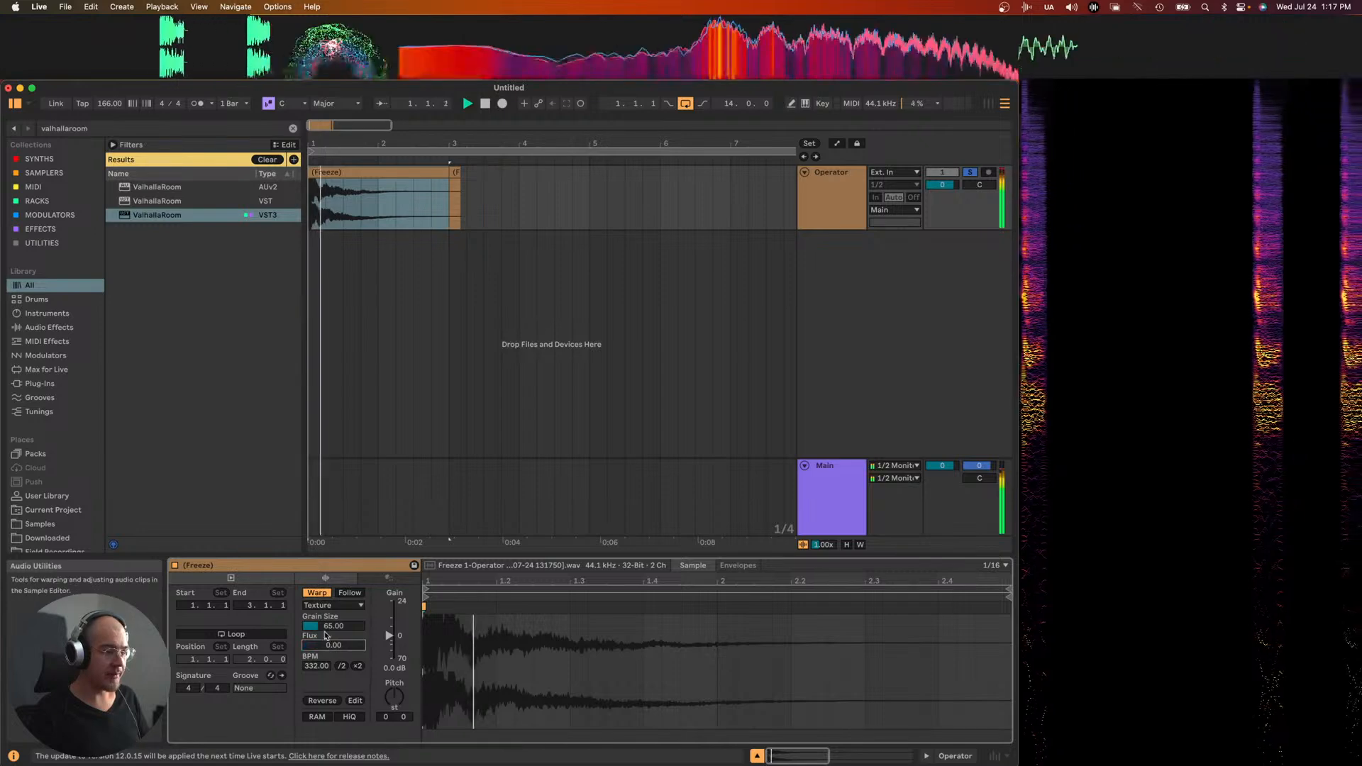
{"action": "mouse_move", "coordinate": [333, 625]}
{"action": "left_mouse_down"}
{"action": "mouse_move", "coordinate": [333, 667]}
{"action": "mouse_move", "coordinate": [334, 607]}
{"action": "left_mouse_up"}
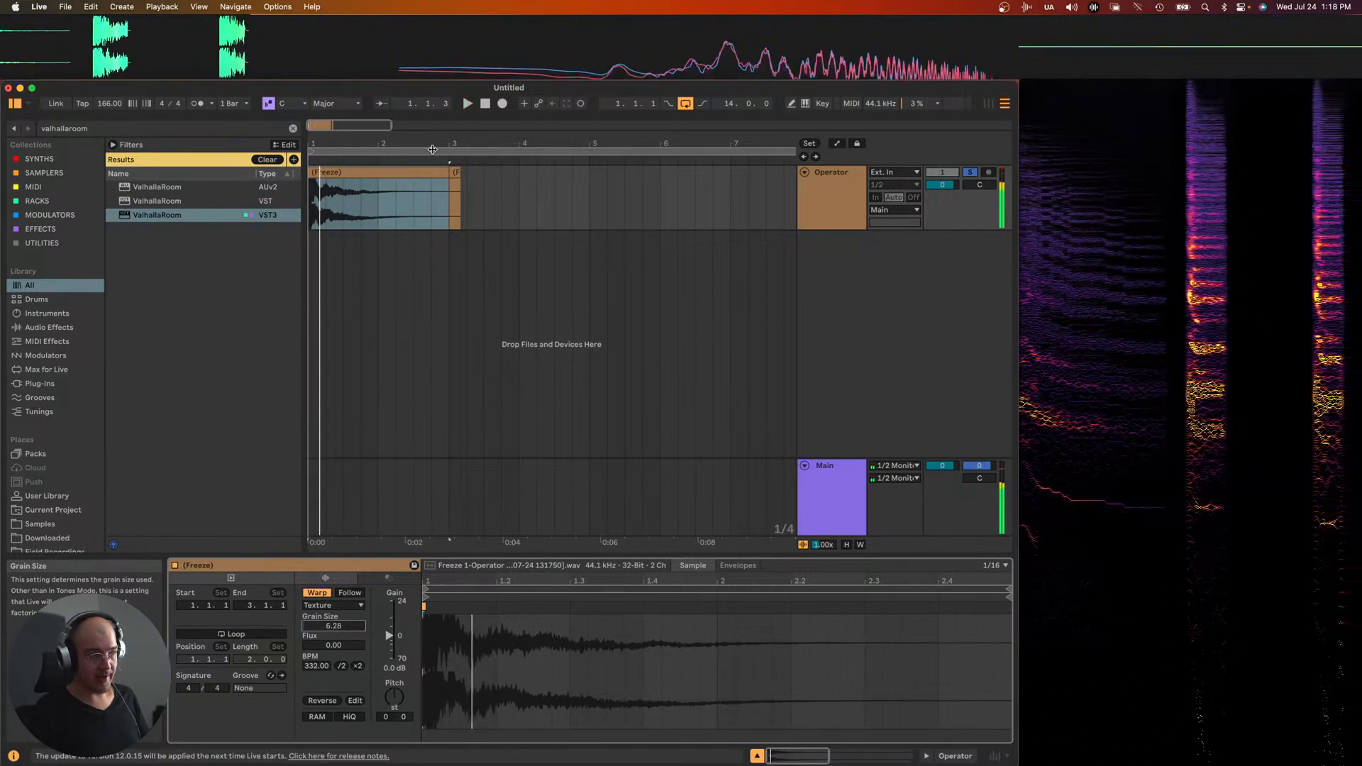
- Audition different transpositions and grain sizes on the clip, settling on +3 semitones and a grain size of 36.26
{"action": "left_click_drag", "start_coordinate": [394, 697], "coordinate": [394, 738]}
{"action": "left_click_drag", "start_coordinate": [334, 625], "coordinate": [333, 681]}
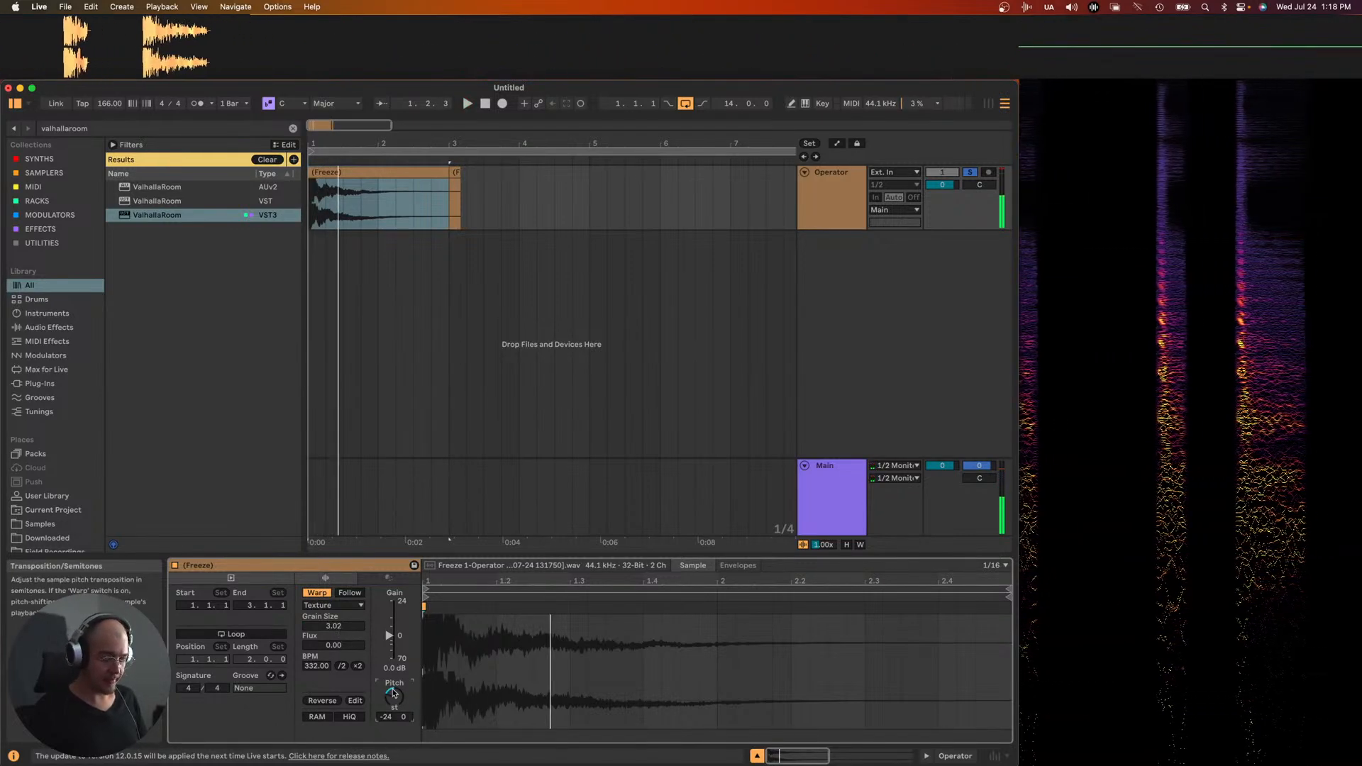
{"action": "left_click_drag", "start_coordinate": [395, 693], "coordinate": [394, 667]}
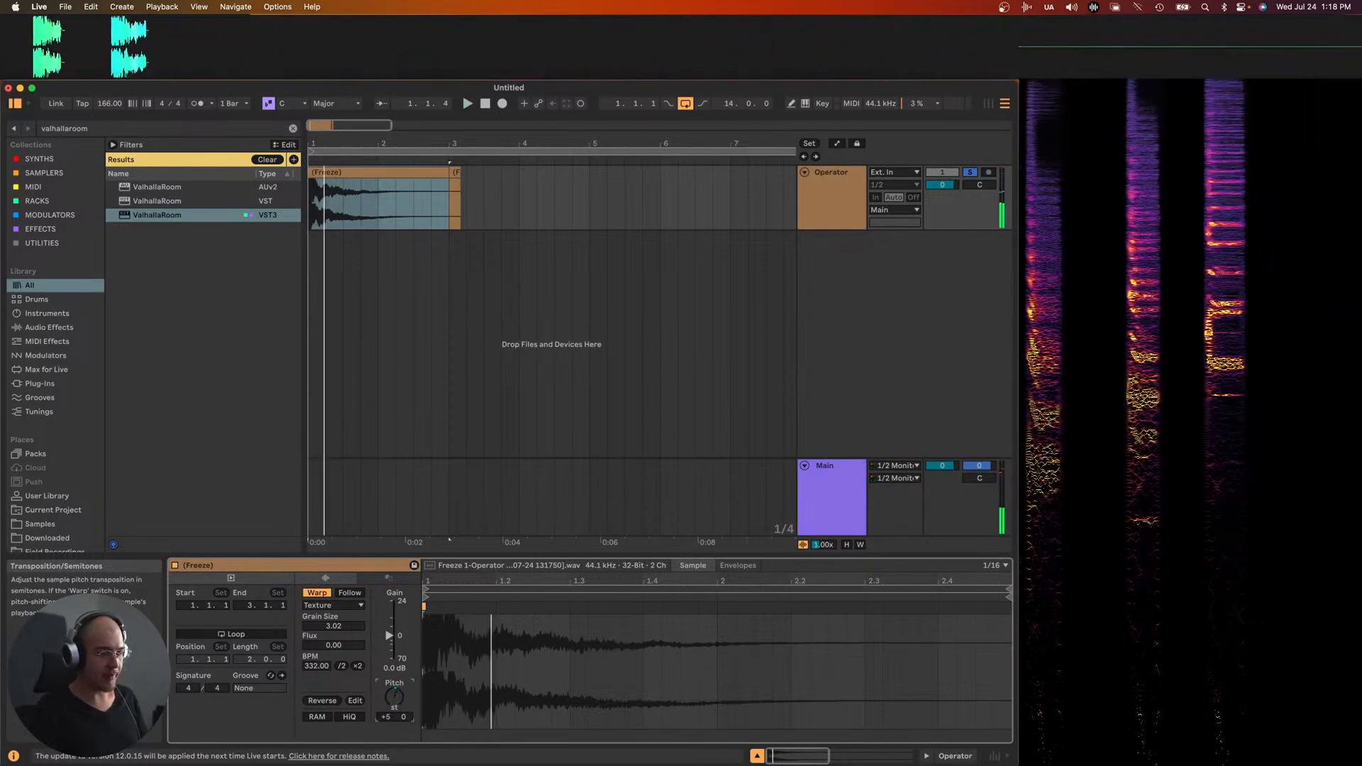
{"action": "left_click_drag", "start_coordinate": [332, 627], "coordinate": [331, 628]}
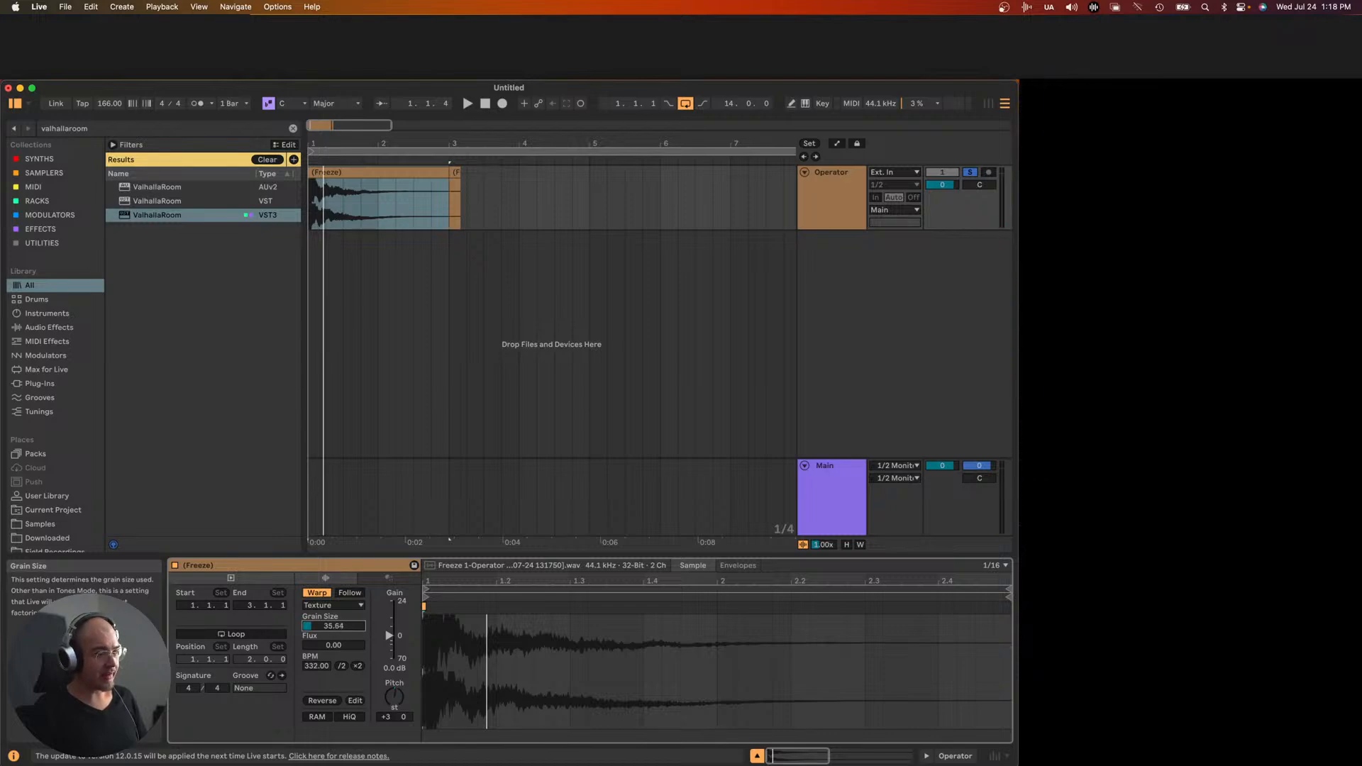
{"action": "key", "text": "space"}
{"action": "left_click_drag", "start_coordinate": [334, 627], "coordinate": [334, 626]}
{"action": "left_click", "coordinate": [431, 198]}
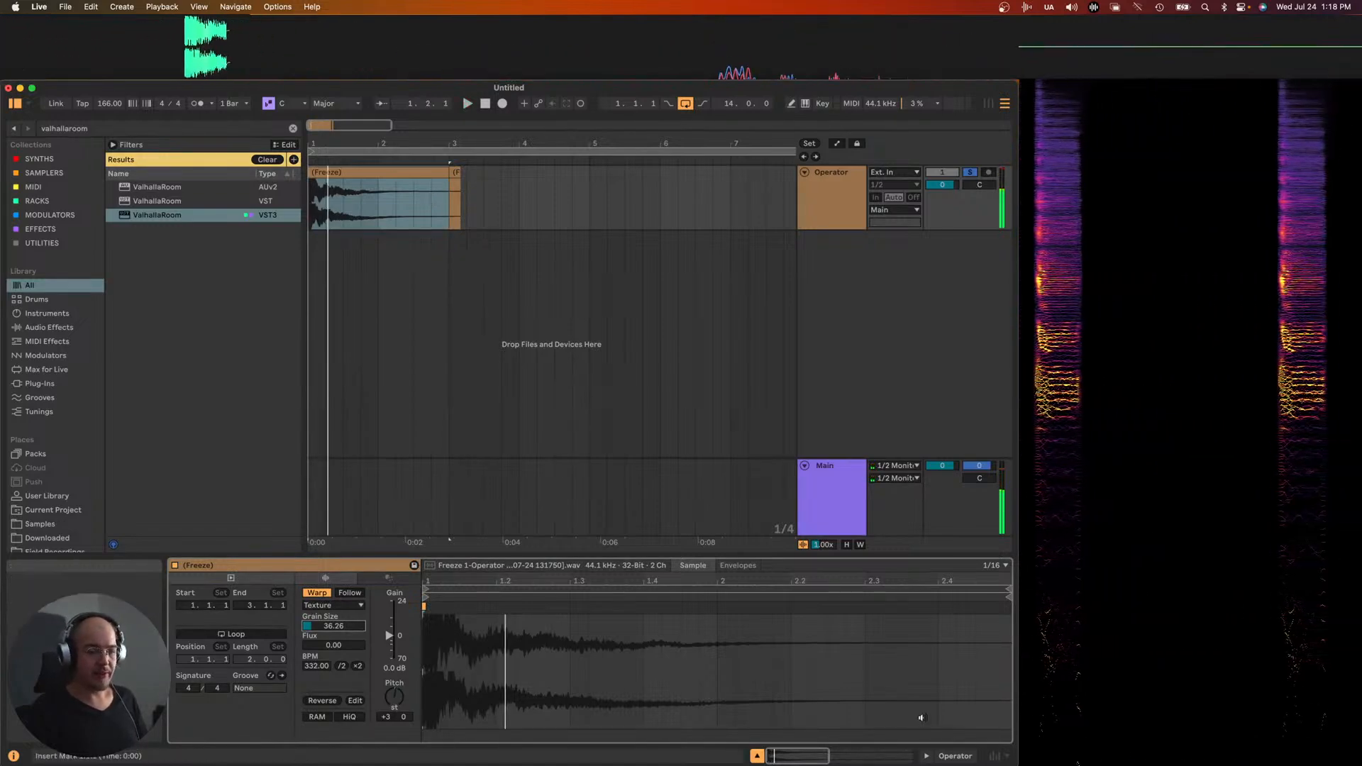
- Extend the flattened clip's end to 3.3.1, over the short leftover clip, and play it back
{"action": "left_click", "coordinate": [955, 757]}
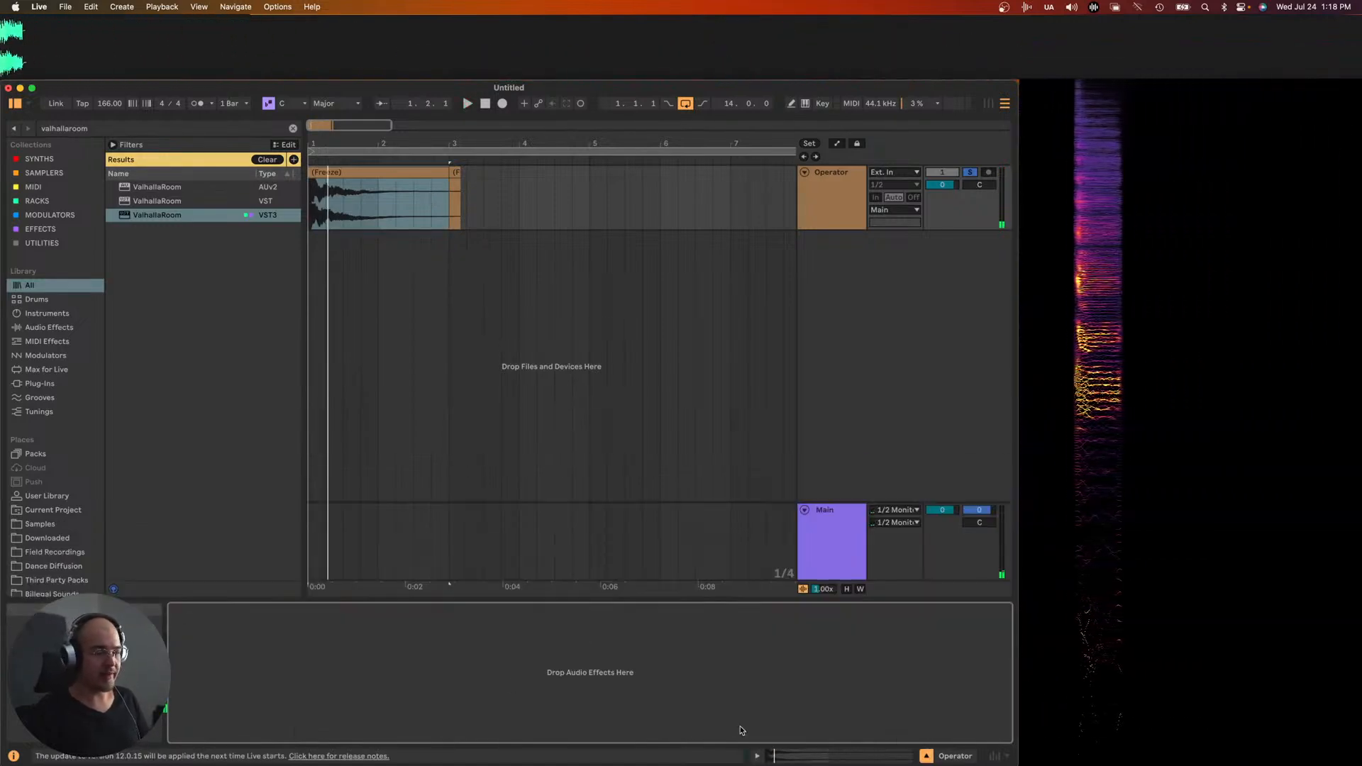
{"action": "left_click", "coordinate": [757, 756]}
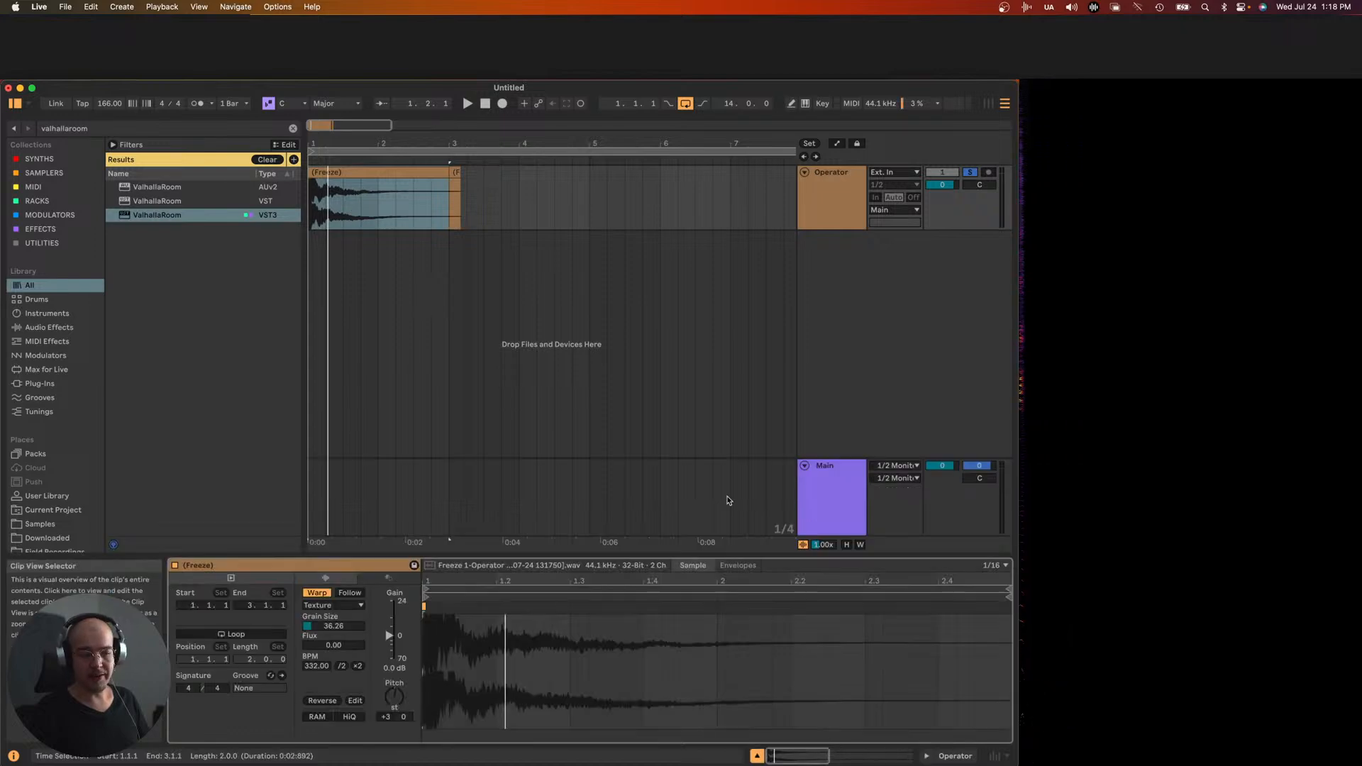
{"action": "left_click", "coordinate": [848, 173]}
{"action": "key", "text": "space"}
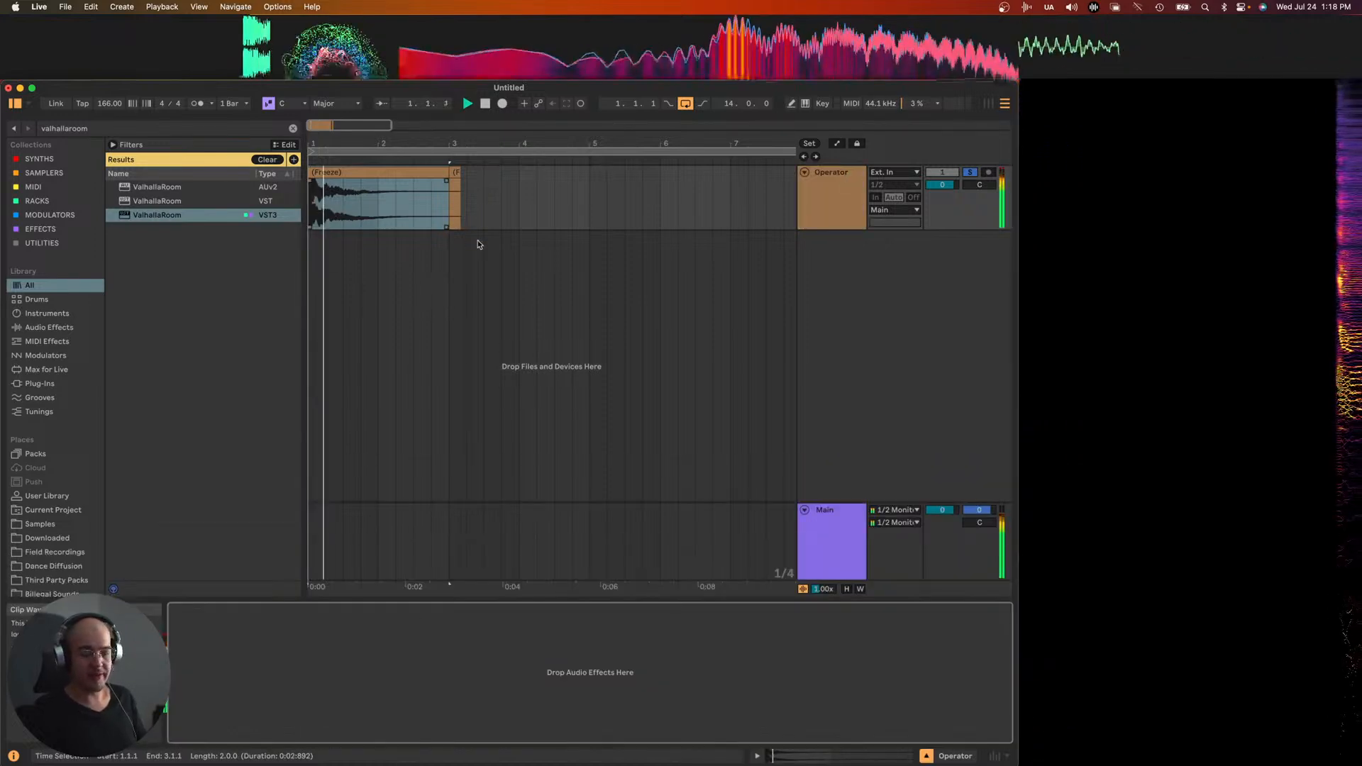
{"action": "left_click_drag", "start_coordinate": [448, 171], "coordinate": [486, 169]}
{"action": "key", "text": "space"}
{"action": "key", "text": "space"}
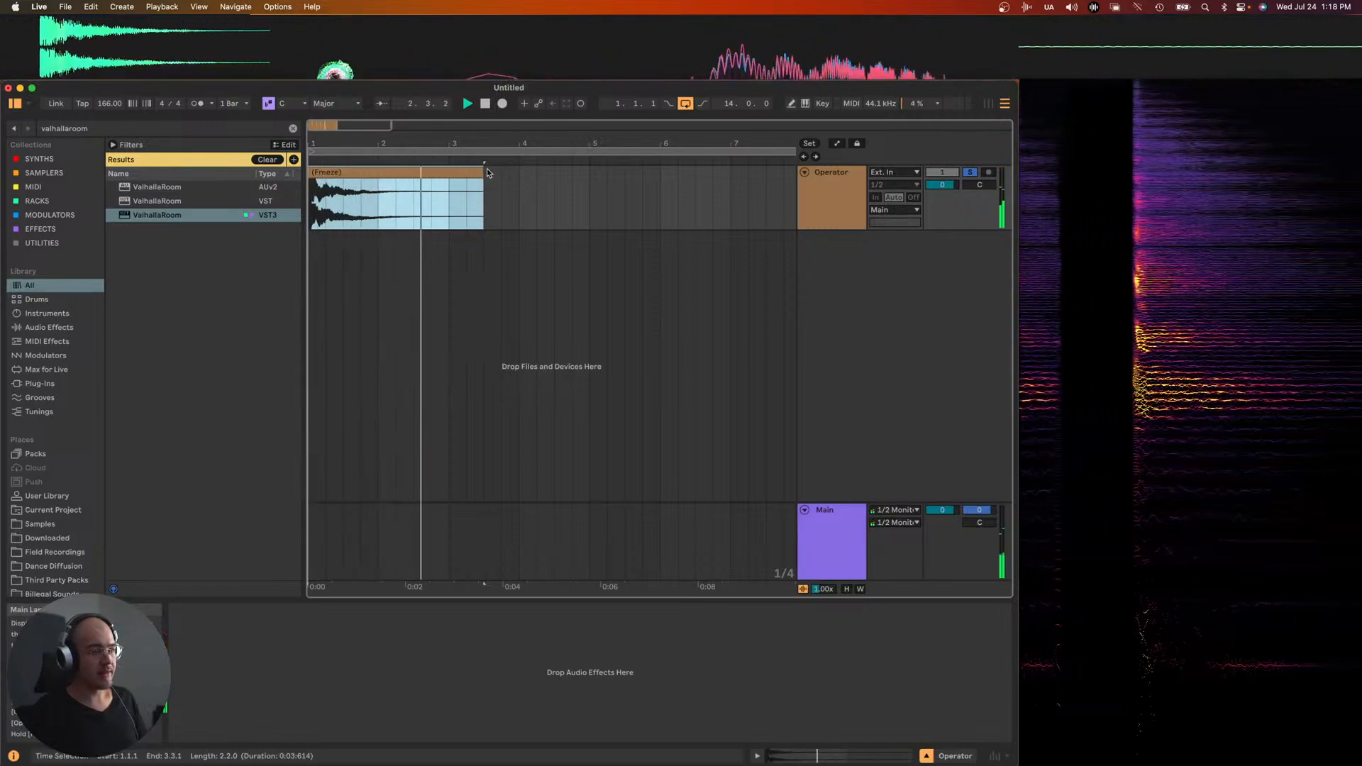
{"action": "key", "text": "space"}
- Freeze and flatten the Operator track again to render the warped clip, and play it
{"action": "right_click", "coordinate": [814, 176]}
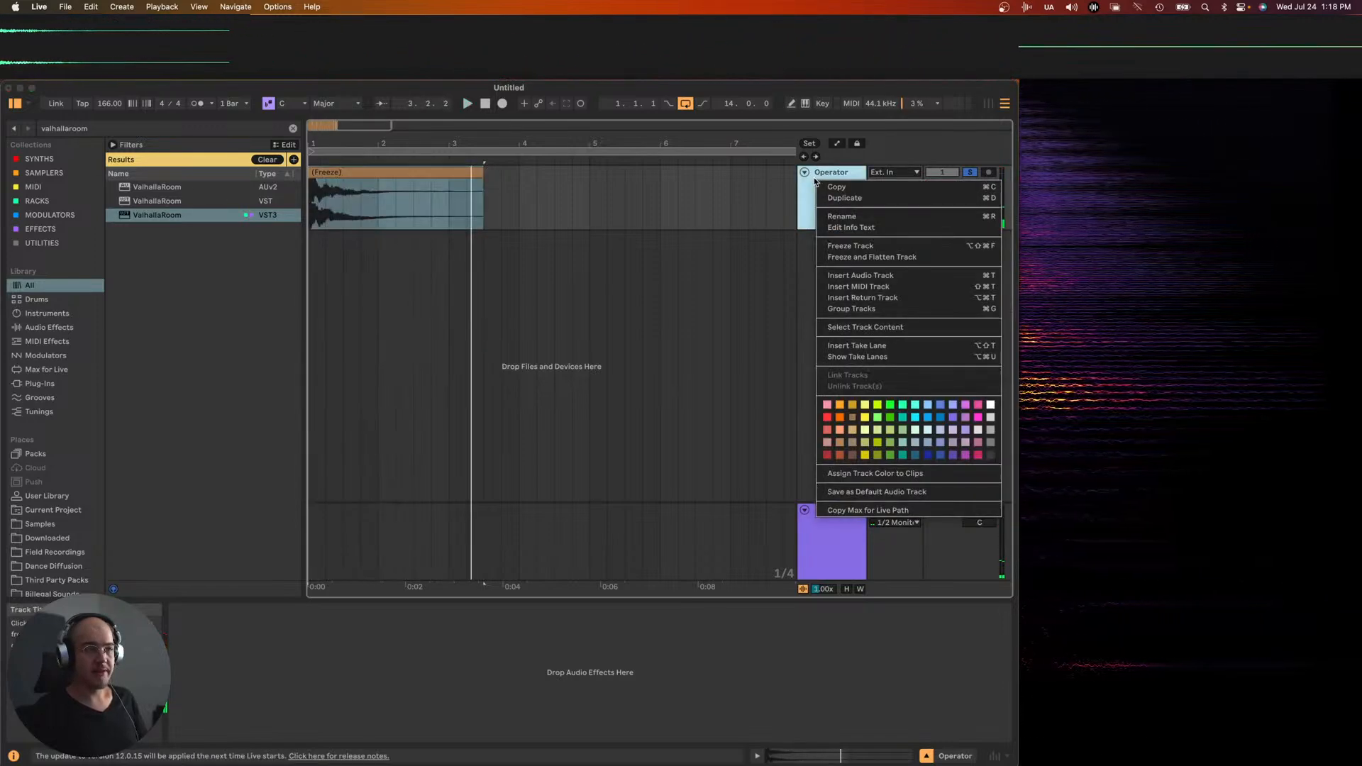
{"action": "left_click", "coordinate": [871, 257]}
{"action": "key", "text": "space"}
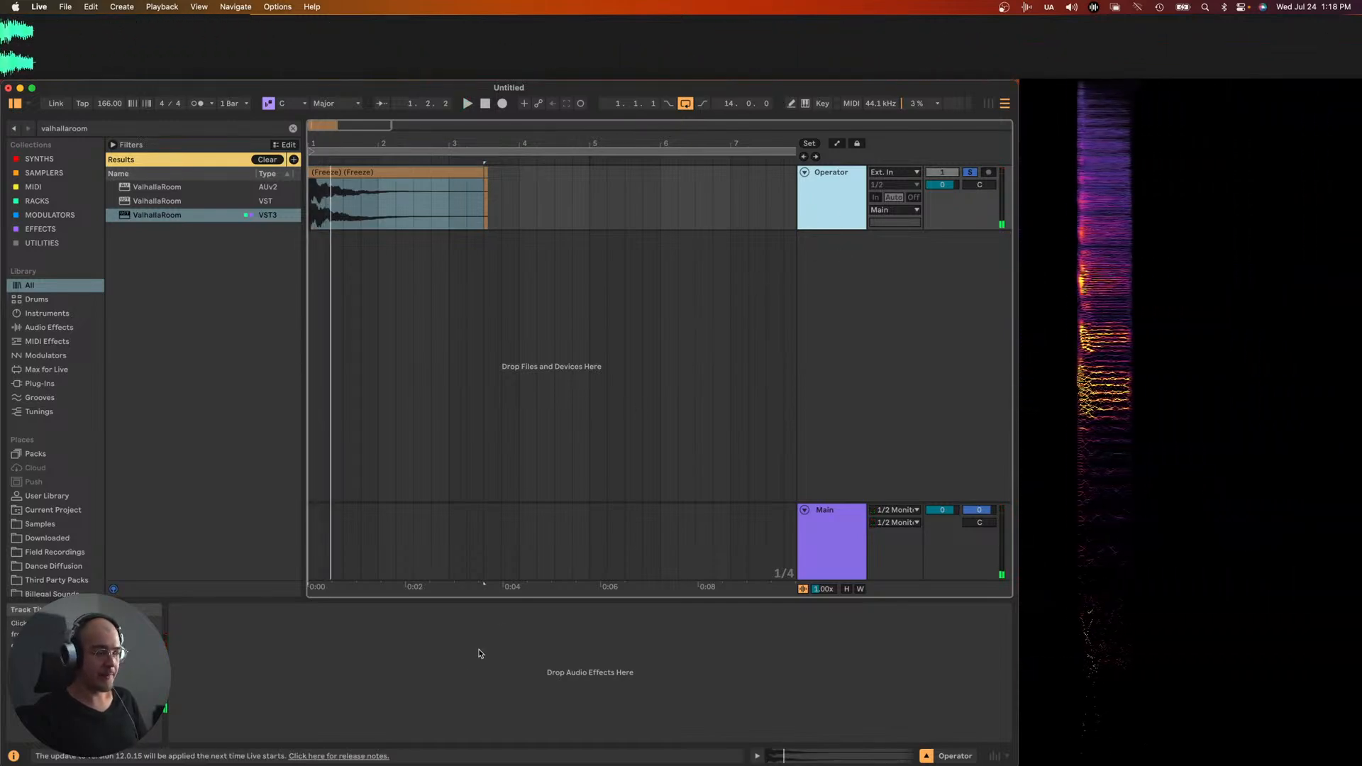
- Add an EQ Eight device to the Operator track
{"action": "key", "text": "super+f"}
{"action": "type", "text": "eq"}
{"action": "key", "text": "Down"}
{"action": "key", "text": "Down"}
{"action": "key", "text": "Down"}
{"action": "key", "text": "Down"}
{"action": "key", "text": "Down"}
{"action": "key", "text": "Down"}
{"action": "key", "text": "Down"}
{"action": "key", "text": "Down"}
{"action": "key", "text": "Down"}
{"action": "key", "text": "Down"}
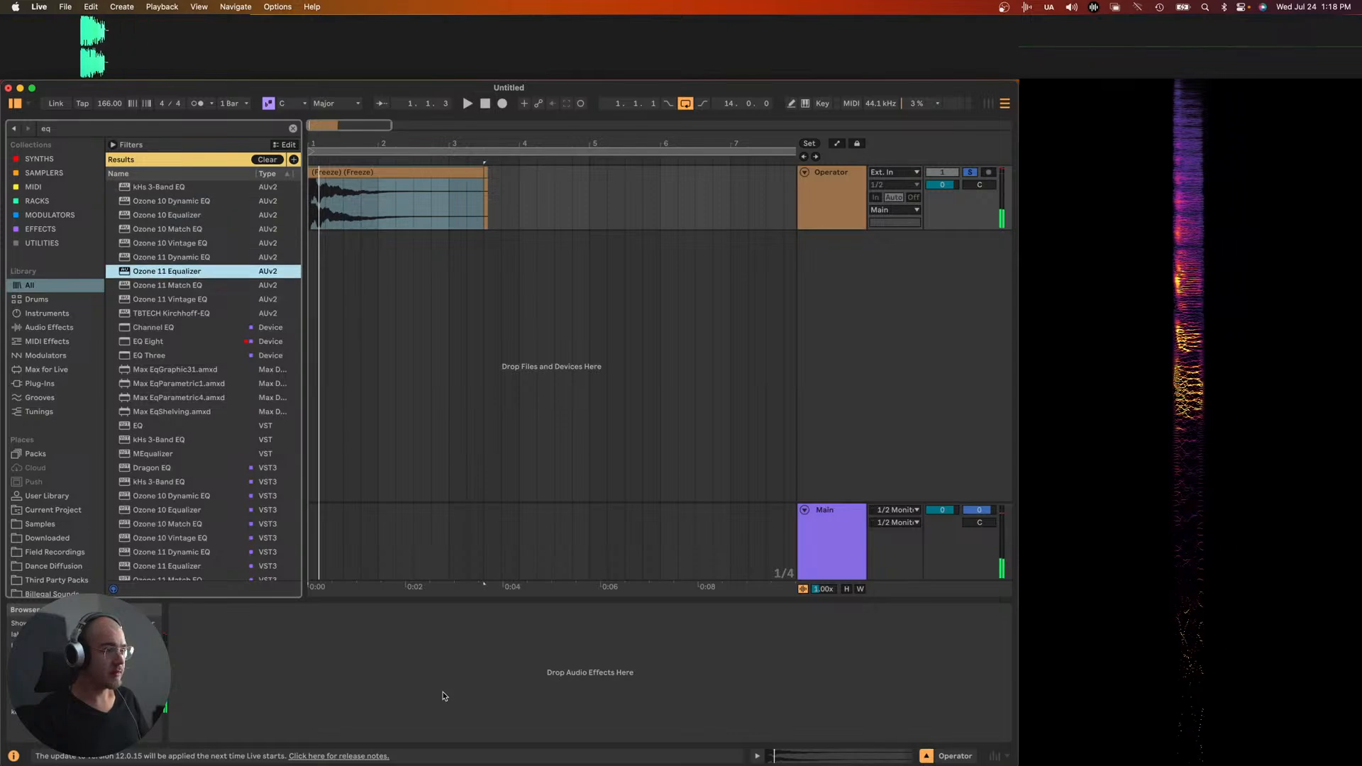
{"action": "key", "text": "Return"}
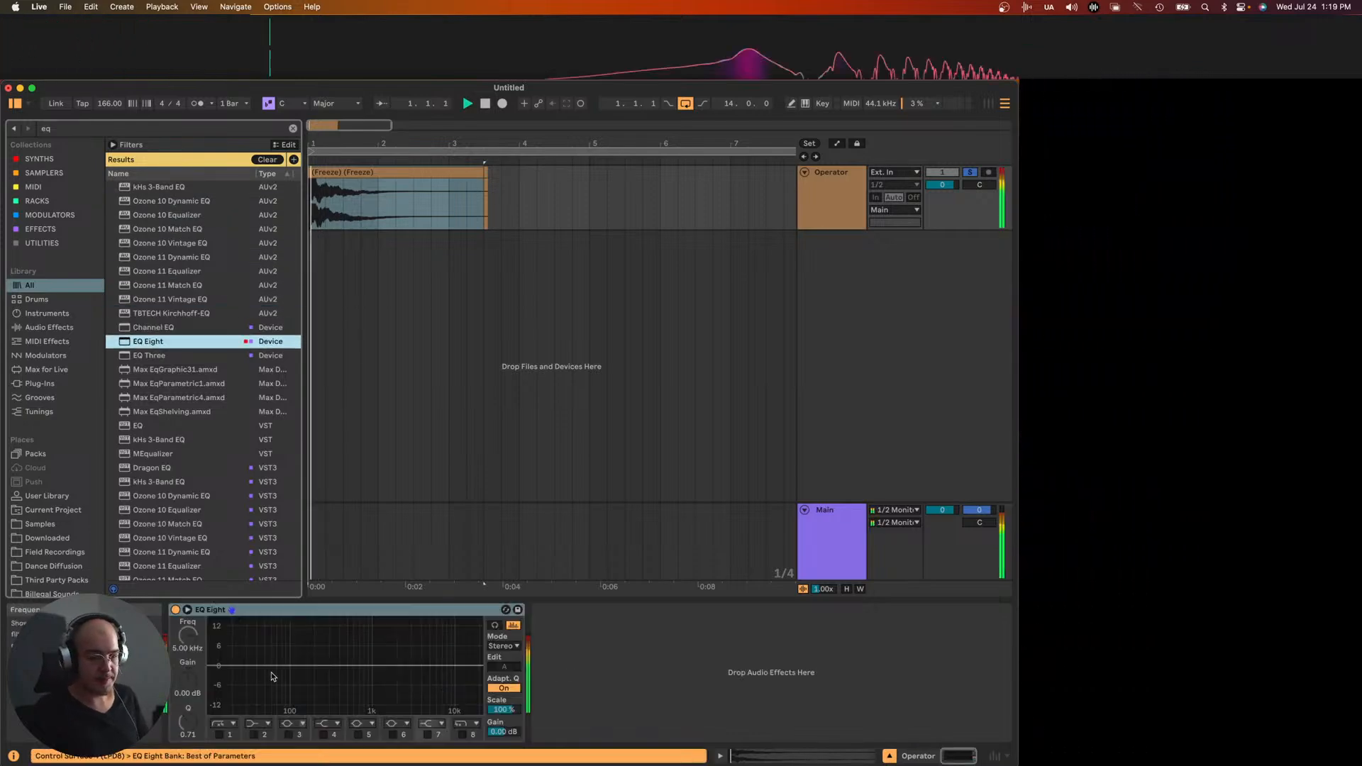
- Shape EQ Eight with a low cut on band 1 at 516 Hz, Q 0.75, and a gentle high cut on band 8 at about 13.6 kHz
{"action": "double_click", "coordinate": [272, 681]}
{"action": "left_click_drag", "start_coordinate": [273, 684], "coordinate": [338, 685]}
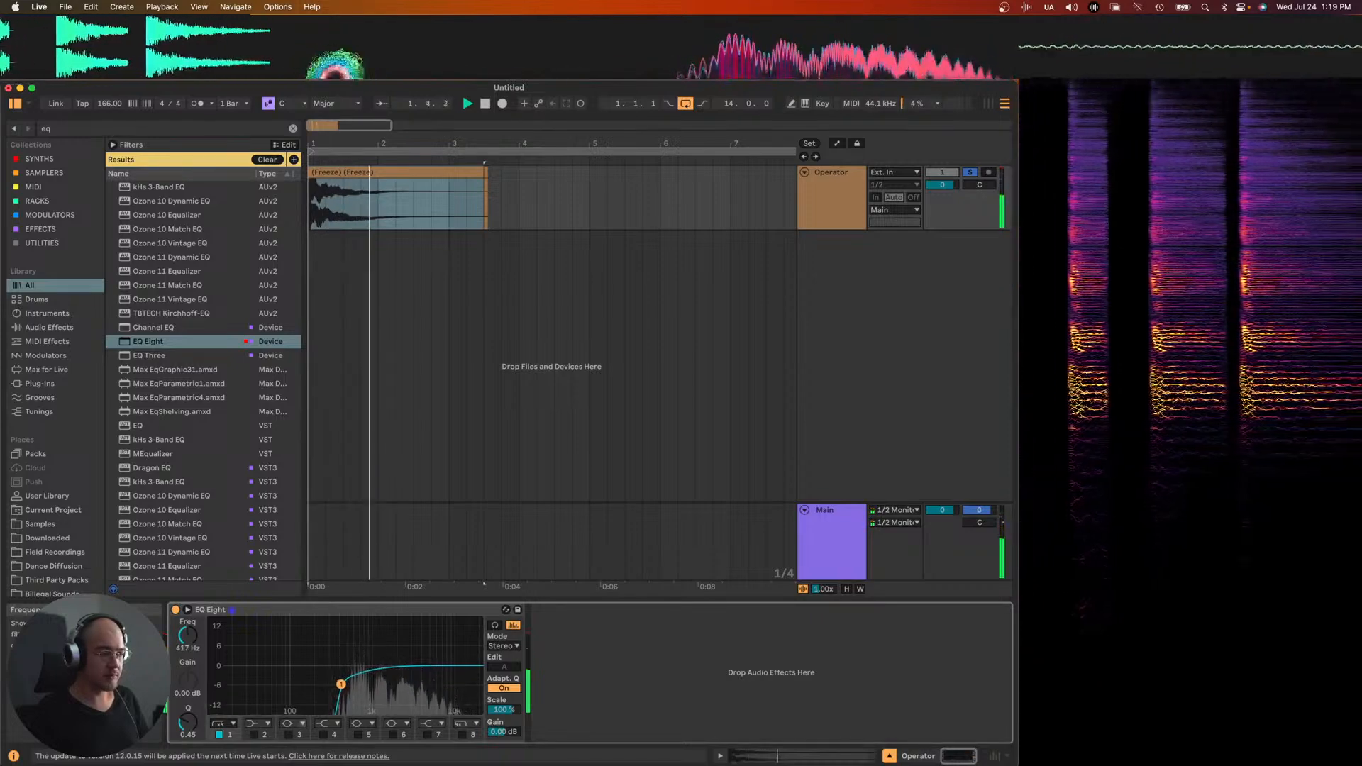
{"action": "left_click", "coordinate": [460, 724]}
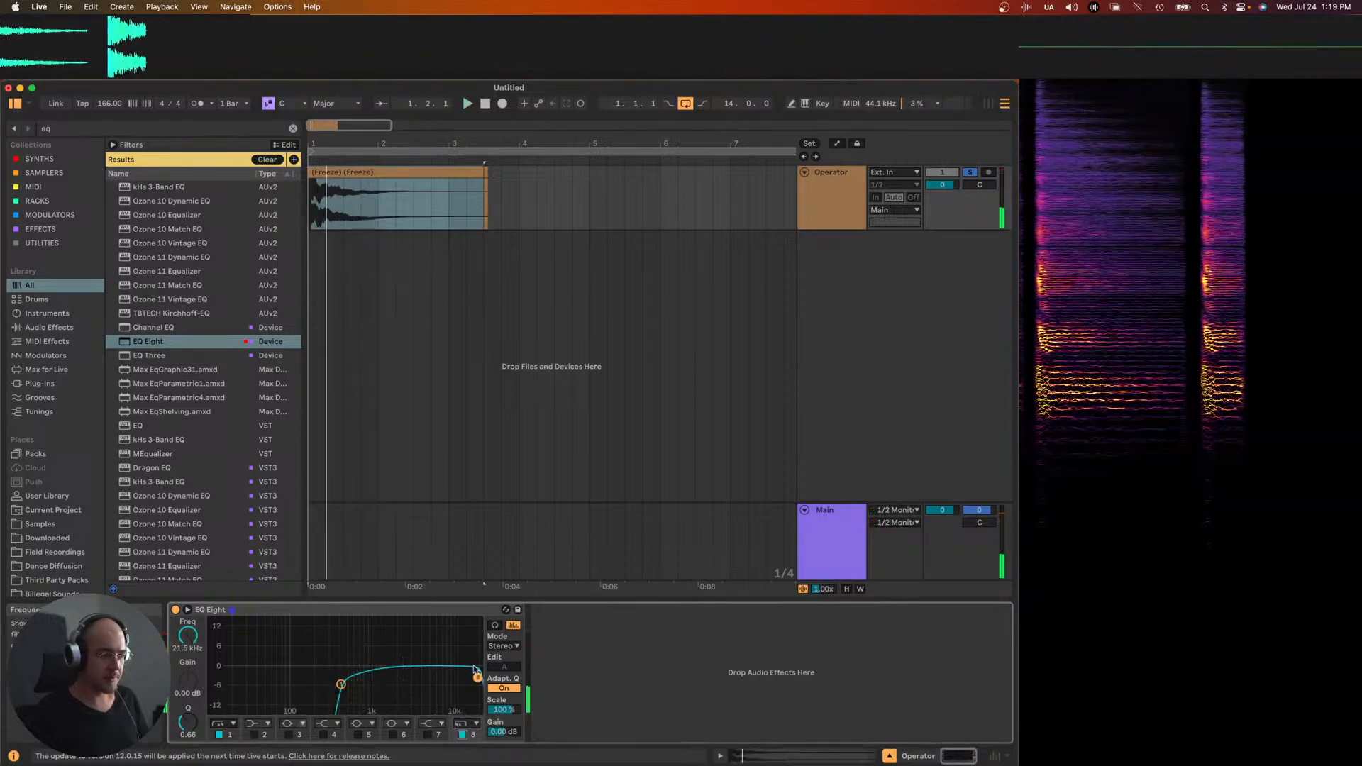
{"action": "left_click_drag", "start_coordinate": [454, 679], "coordinate": [429, 700]}
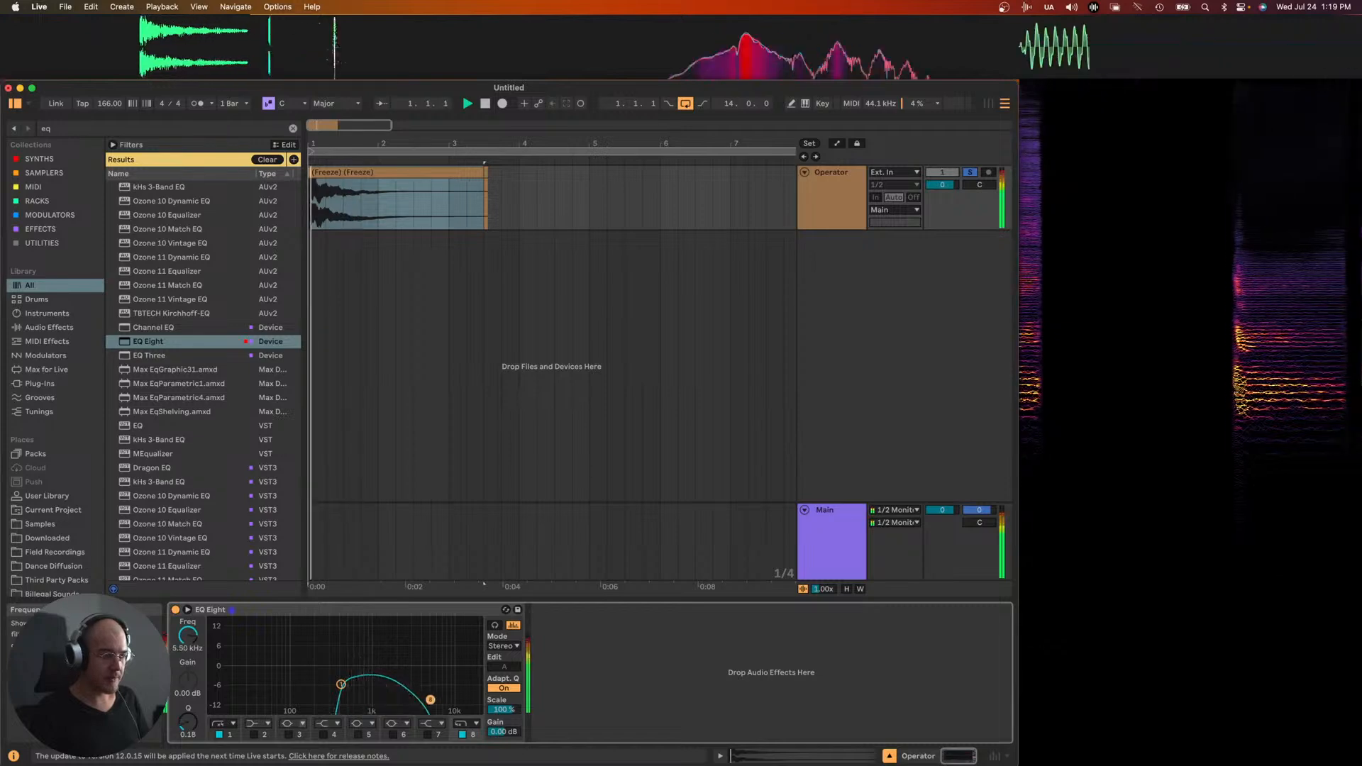
{"action": "left_click", "coordinate": [474, 725]}
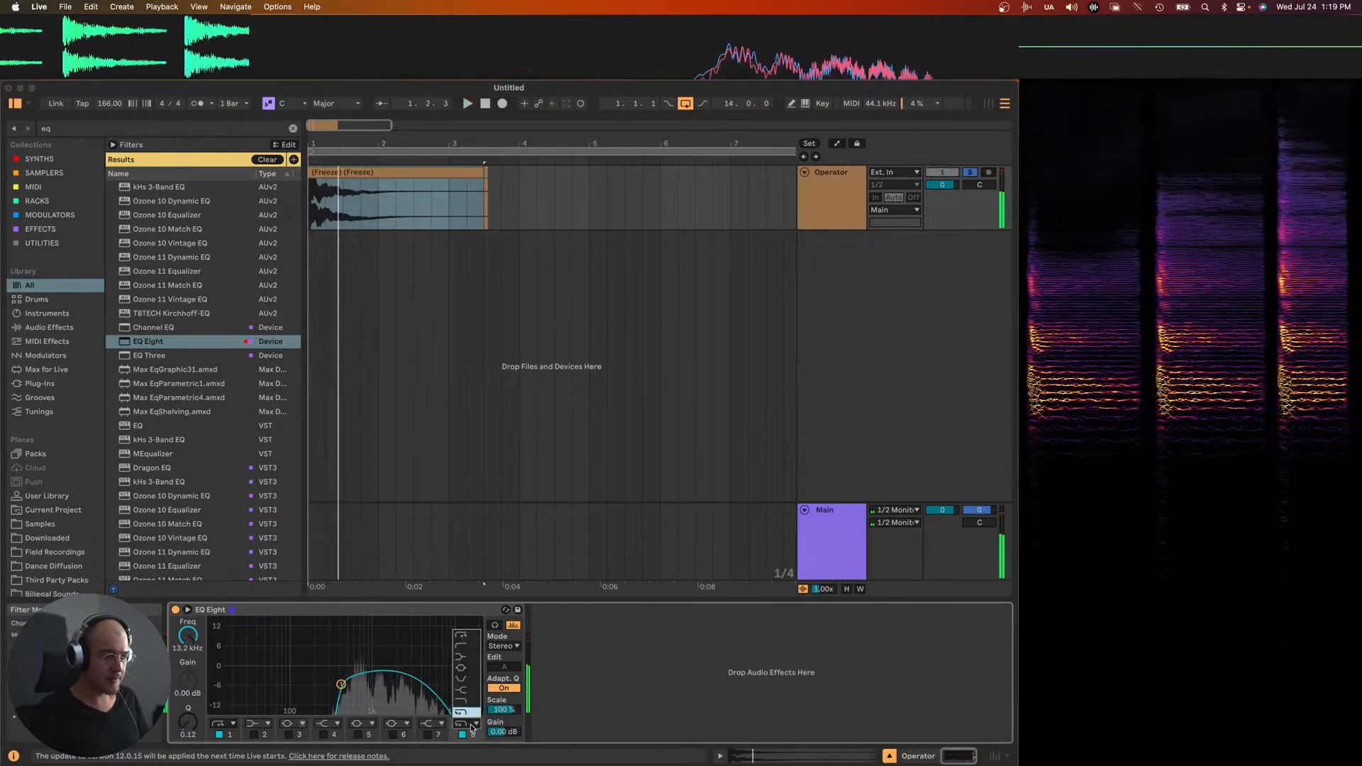
{"action": "left_click", "coordinate": [466, 705]}
{"action": "key", "text": "space"}
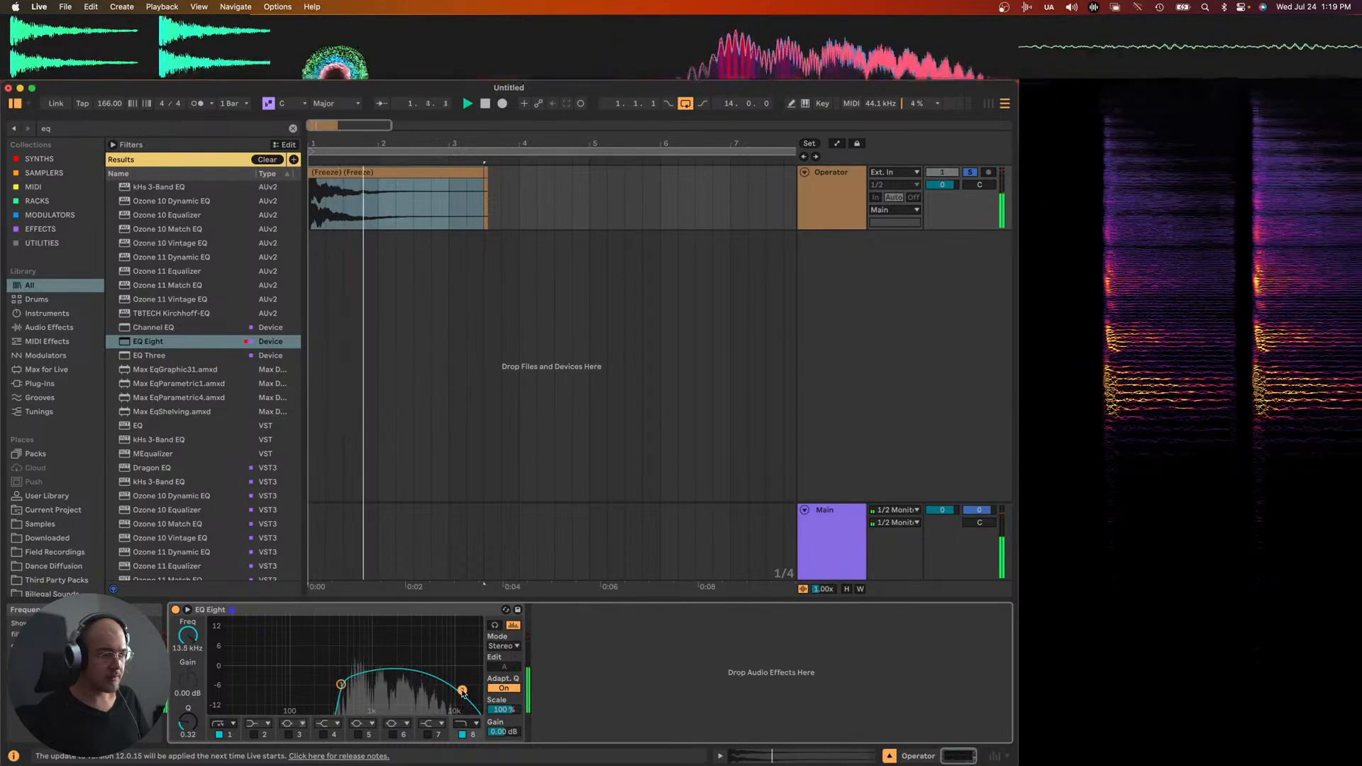
{"action": "left_click", "coordinate": [341, 684]}
{"action": "left_click_drag", "start_coordinate": [340, 679], "coordinate": [349, 679]}
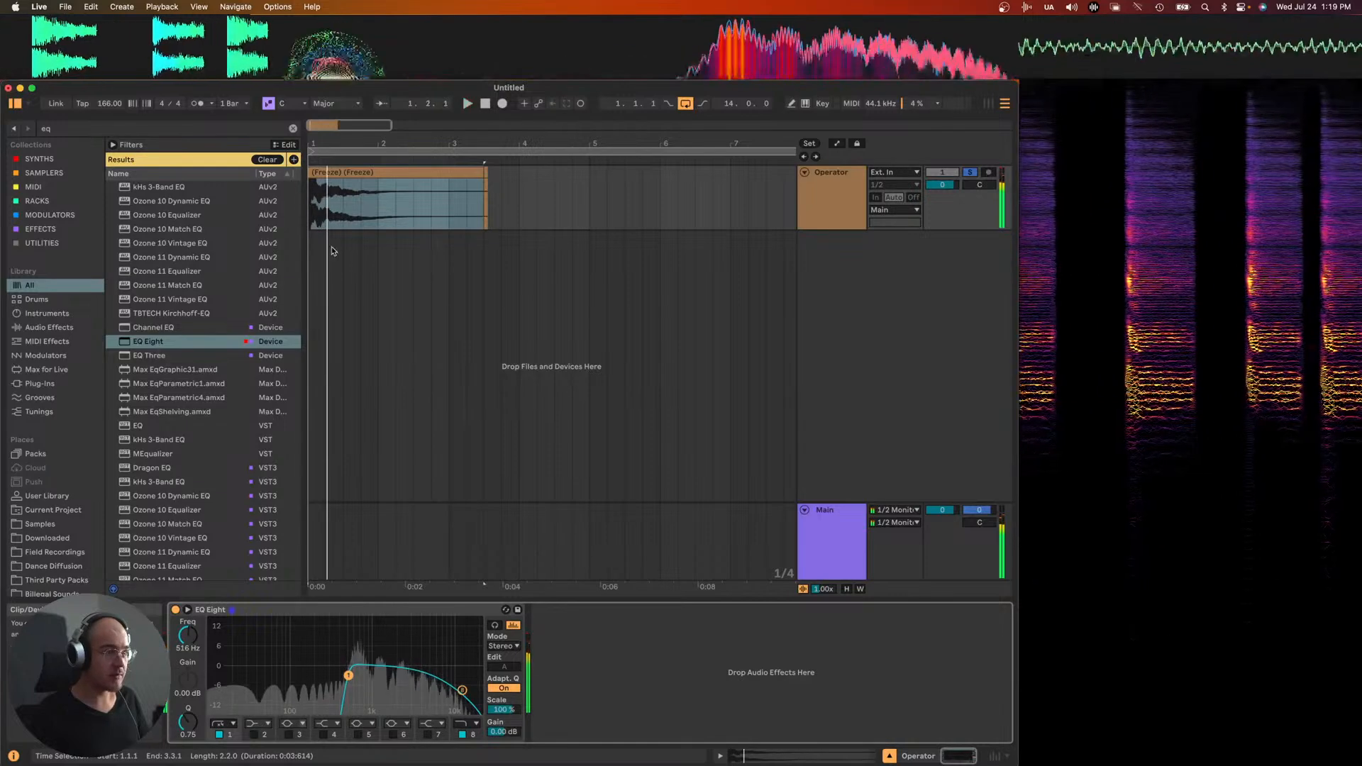
- Trim off the beginning of the flattened clip and move the clip to start at 1.1.1
{"action": "scroll", "coordinate": [308, 166], "scroll_direction": "up", "scroll_amount": 5}
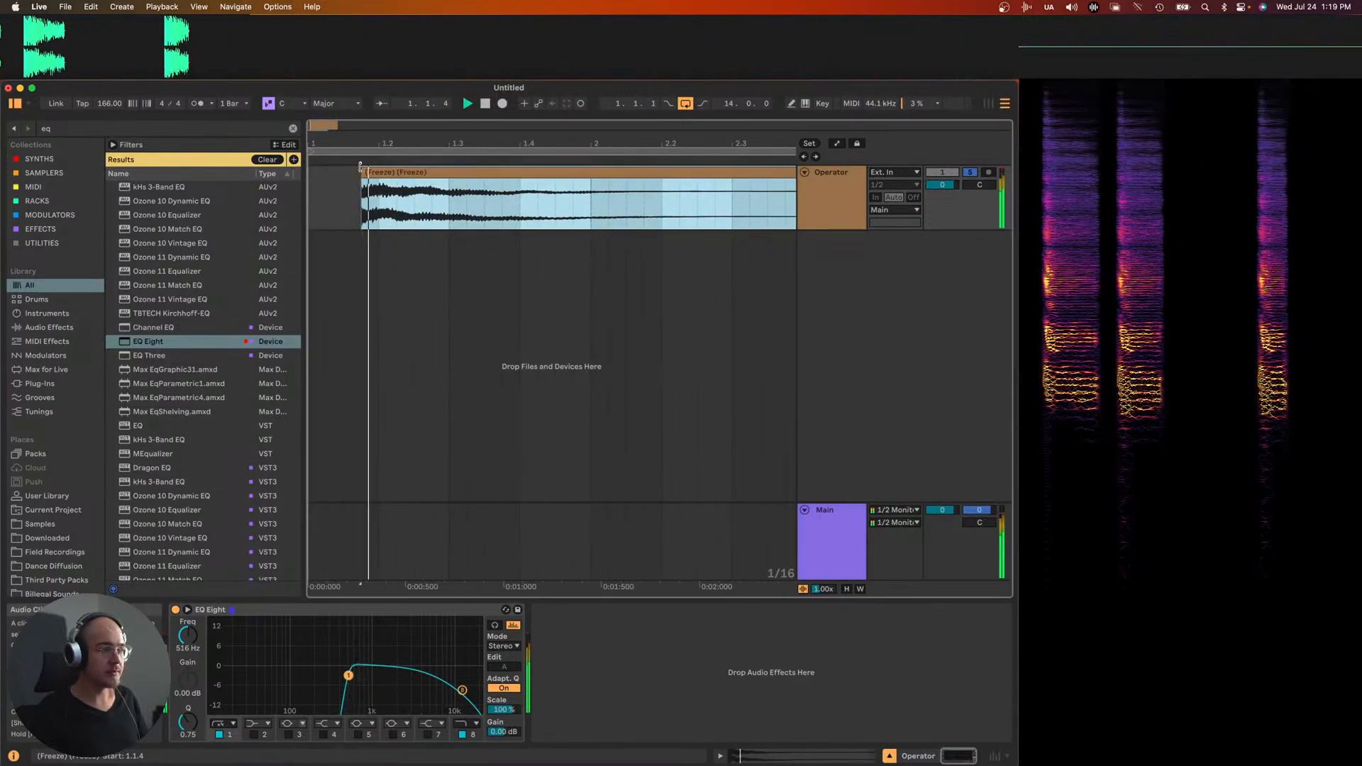
{"action": "scroll", "coordinate": [329, 190], "scroll_direction": "down", "scroll_amount": 5}
{"action": "left_click_drag", "start_coordinate": [331, 172], "coordinate": [330, 172]}
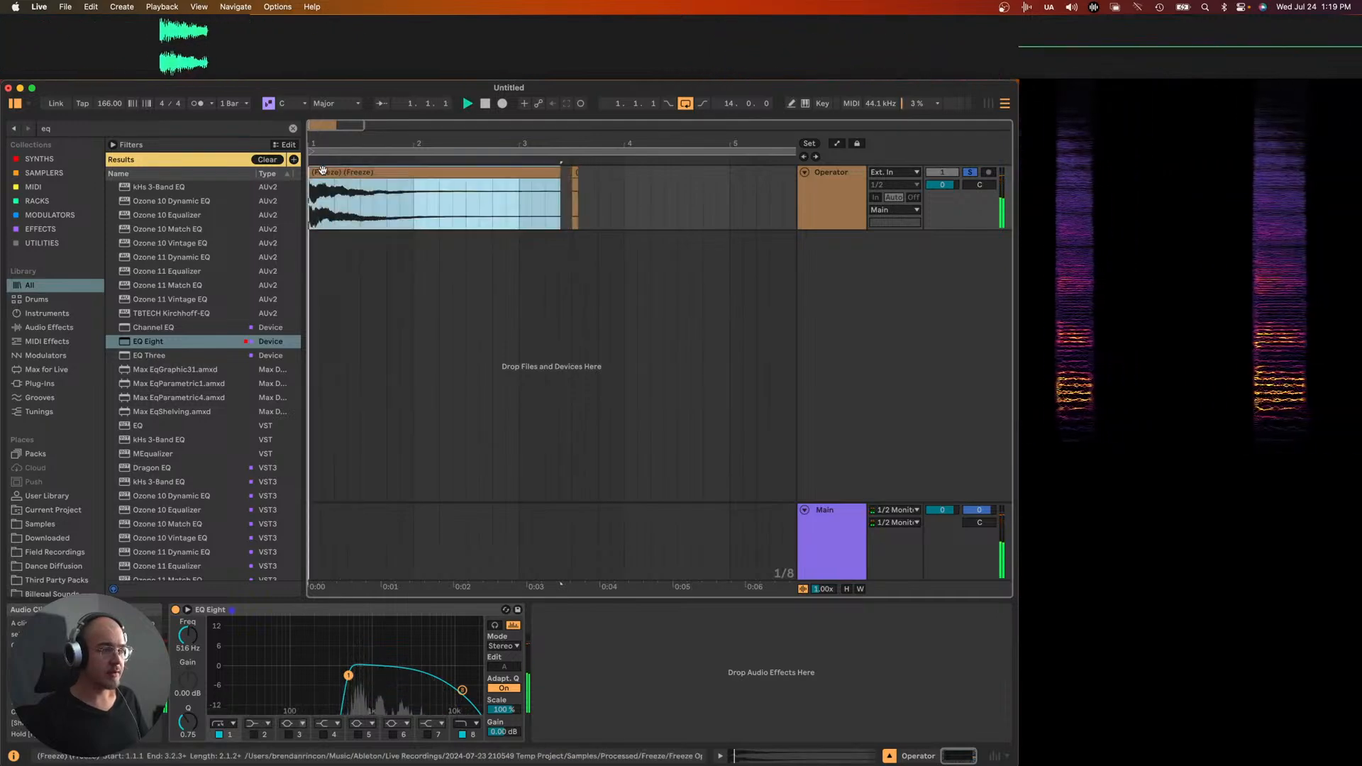
- Play the opening of the trimmed clip repeatedly to check its attack
{"action": "scroll", "coordinate": [347, 195], "scroll_direction": "up", "scroll_amount": 5}
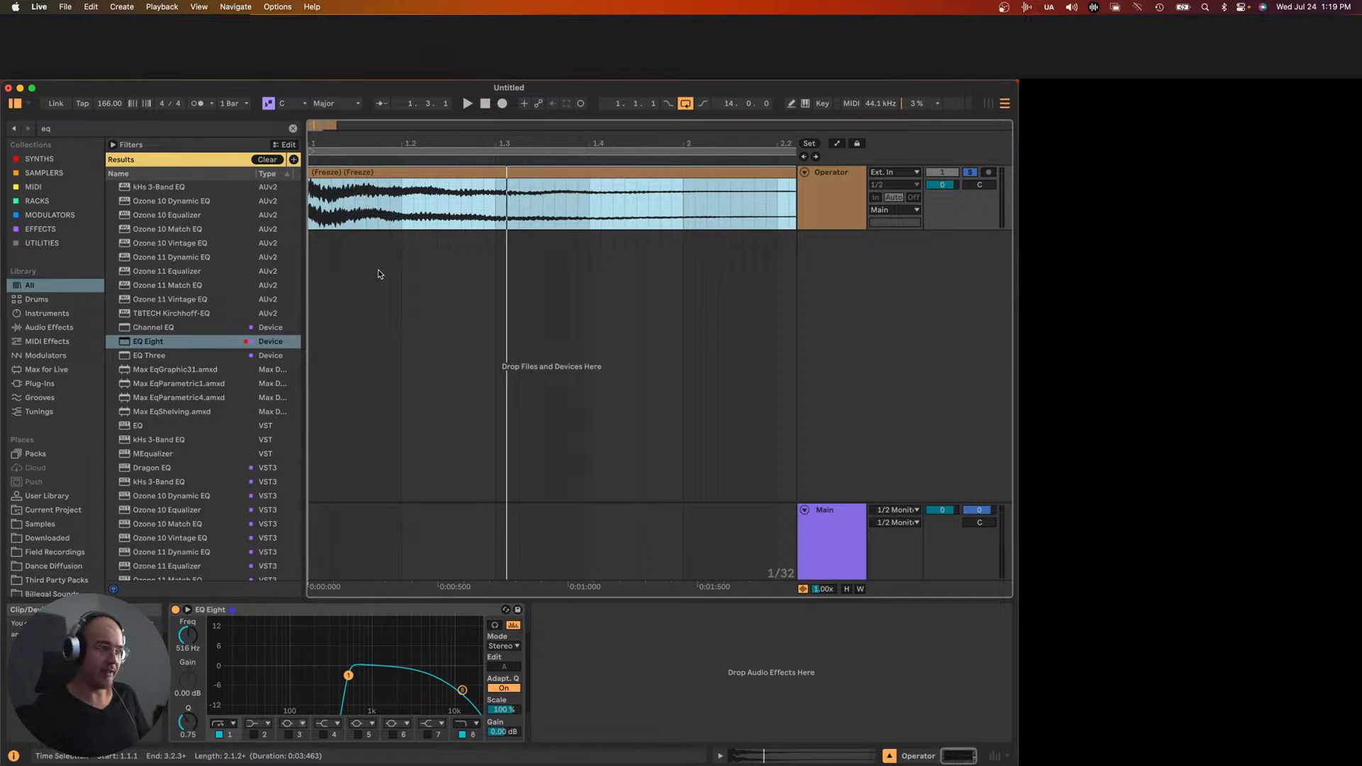
{"action": "scroll", "coordinate": [313, 183], "scroll_direction": "up", "scroll_amount": 3}
{"action": "key", "text": "space"}
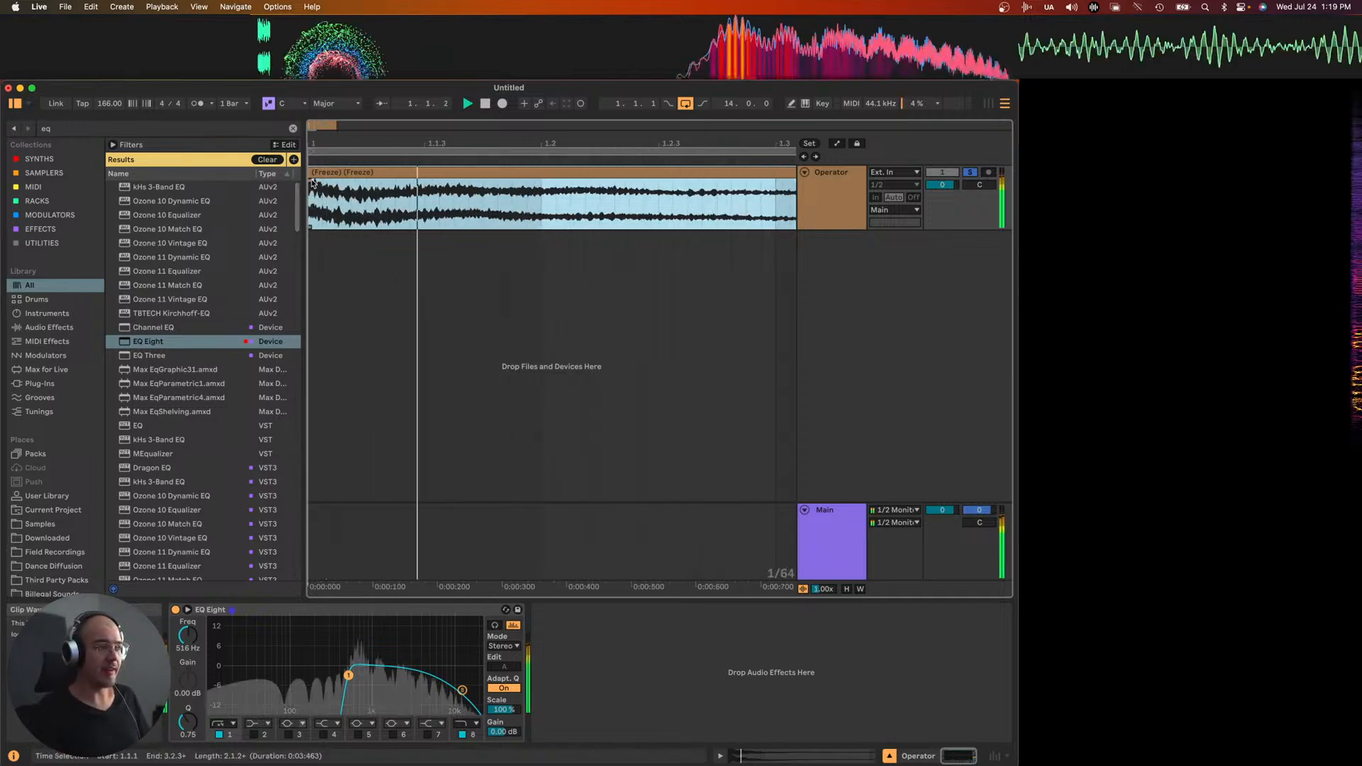
{"action": "key", "text": "space"}
{"action": "left_click", "coordinate": [312, 183]}
{"action": "key", "text": "space"}
{"action": "key", "text": "space"}
{"action": "key", "text": "space"}
{"action": "key", "text": "space"}
{"action": "left_click", "coordinate": [352, 198]}
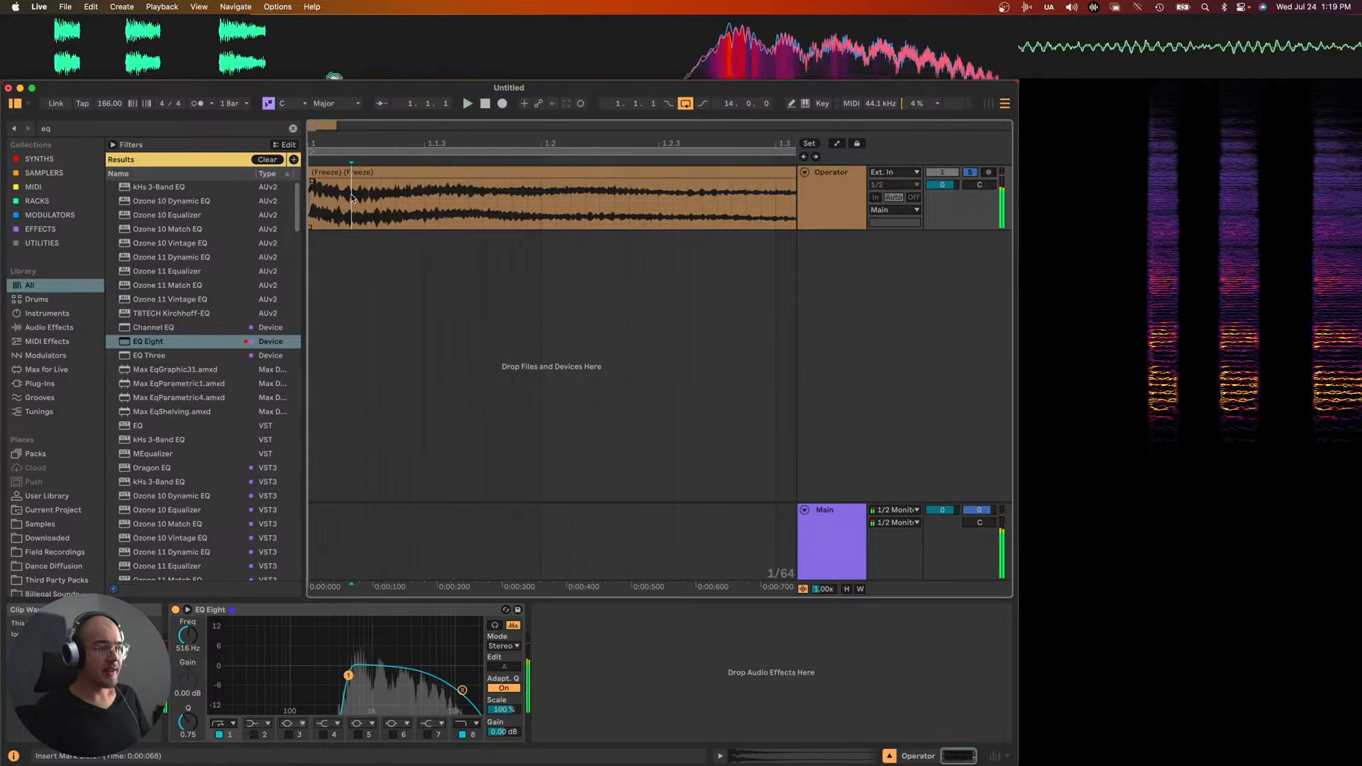
- Delete the tiny leftover clip after the main clip, play the result and select the main clip
{"action": "scroll", "coordinate": [512, 174], "scroll_direction": "down", "scroll_amount": 5}
{"action": "left_click", "coordinate": [508, 173]}
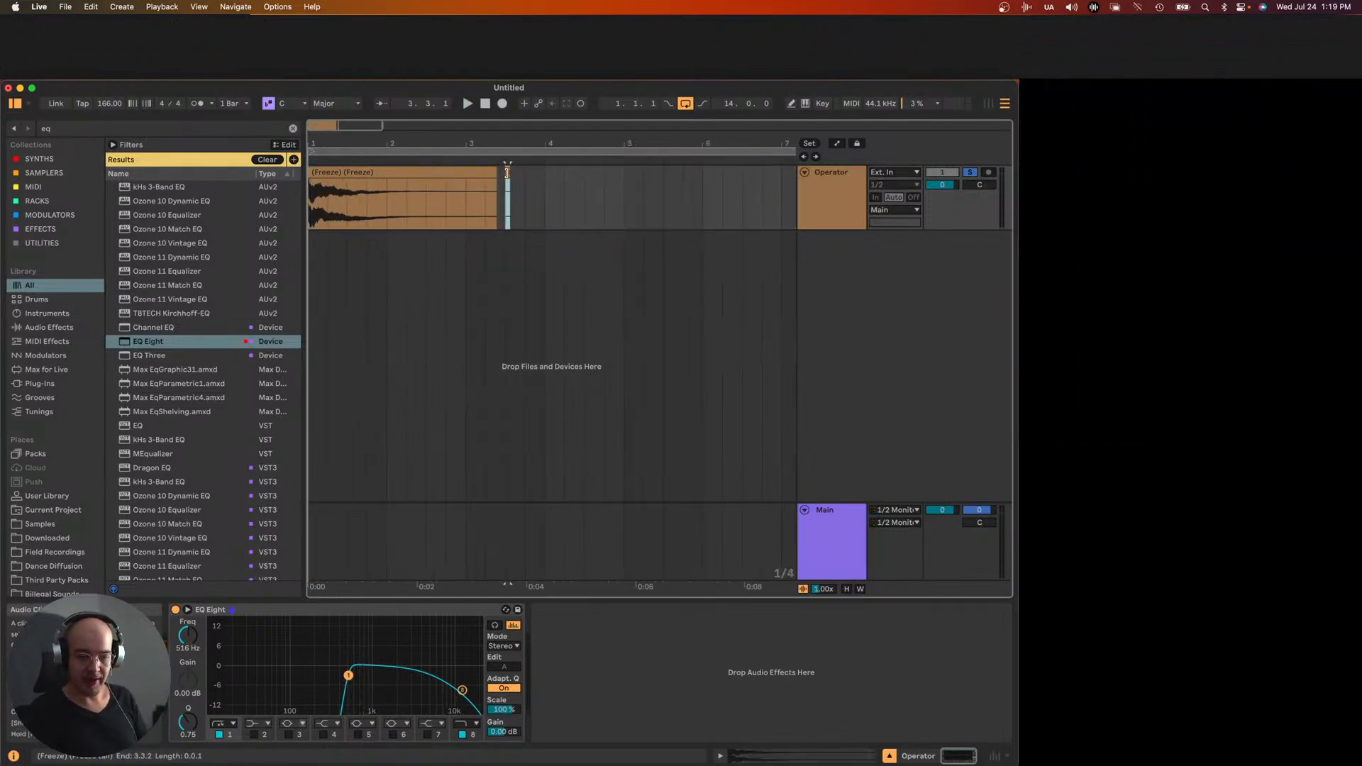
{"action": "key", "text": "space"}
{"action": "left_click", "coordinate": [430, 173]}
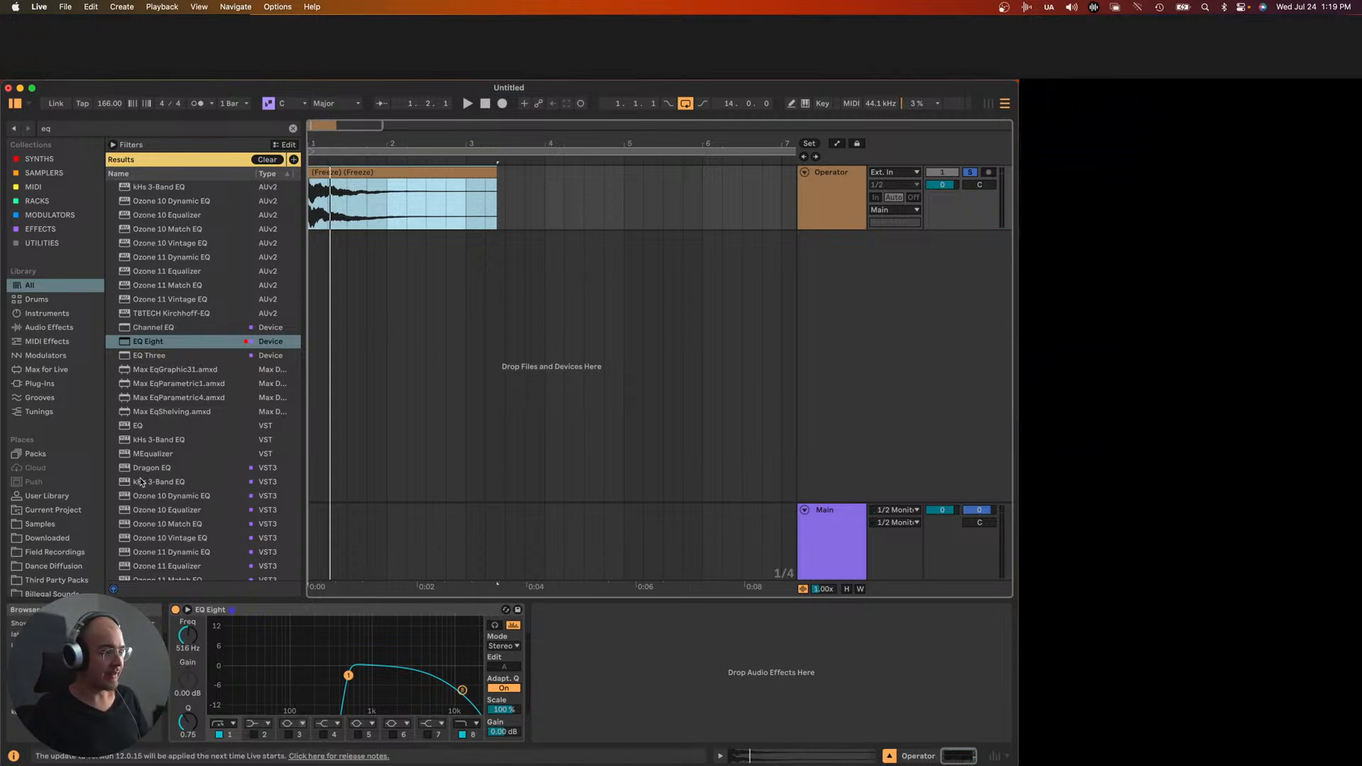
- Show all plug-ins in the browser, group them by creator and look through the list of makers
{"action": "scroll", "coordinate": [53, 488], "scroll_direction": "down", "scroll_amount": 5}
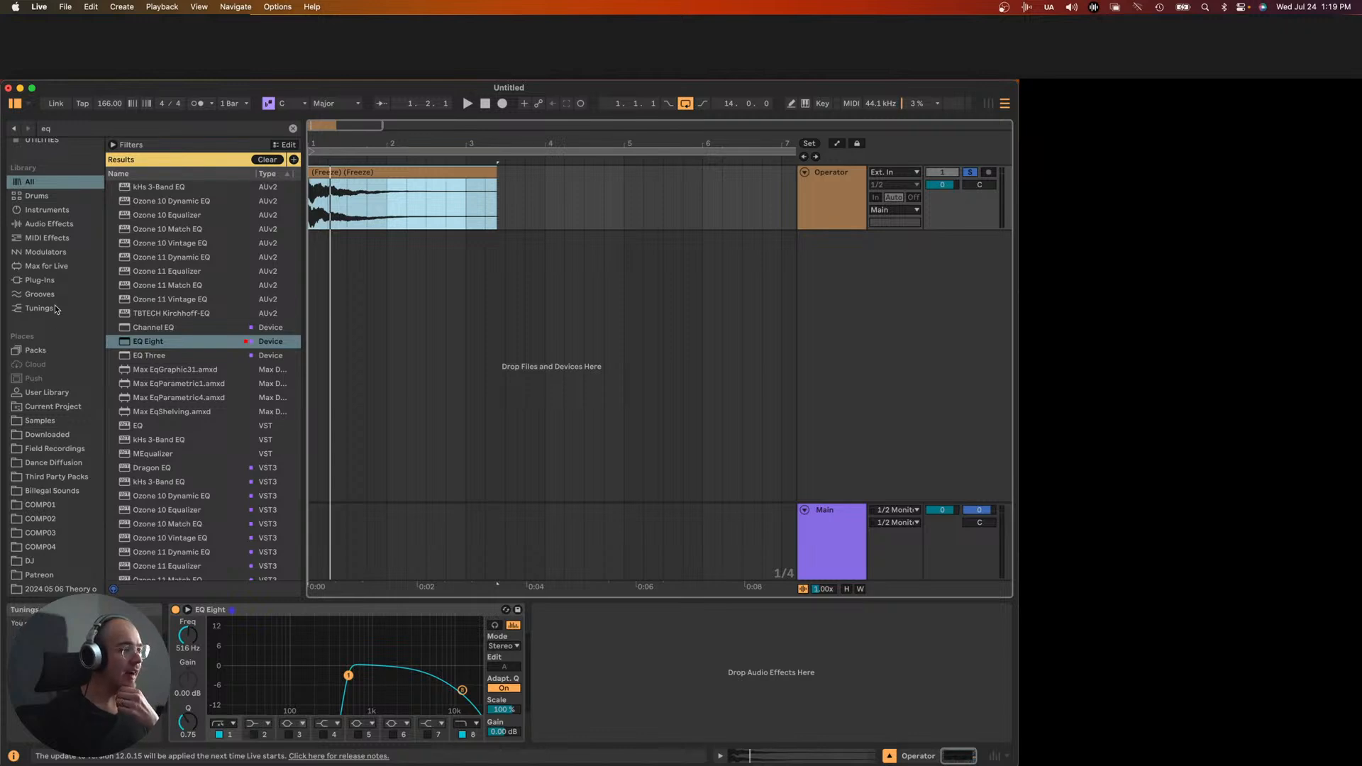
{"action": "left_click", "coordinate": [50, 281]}
{"action": "key", "text": "Escape"}
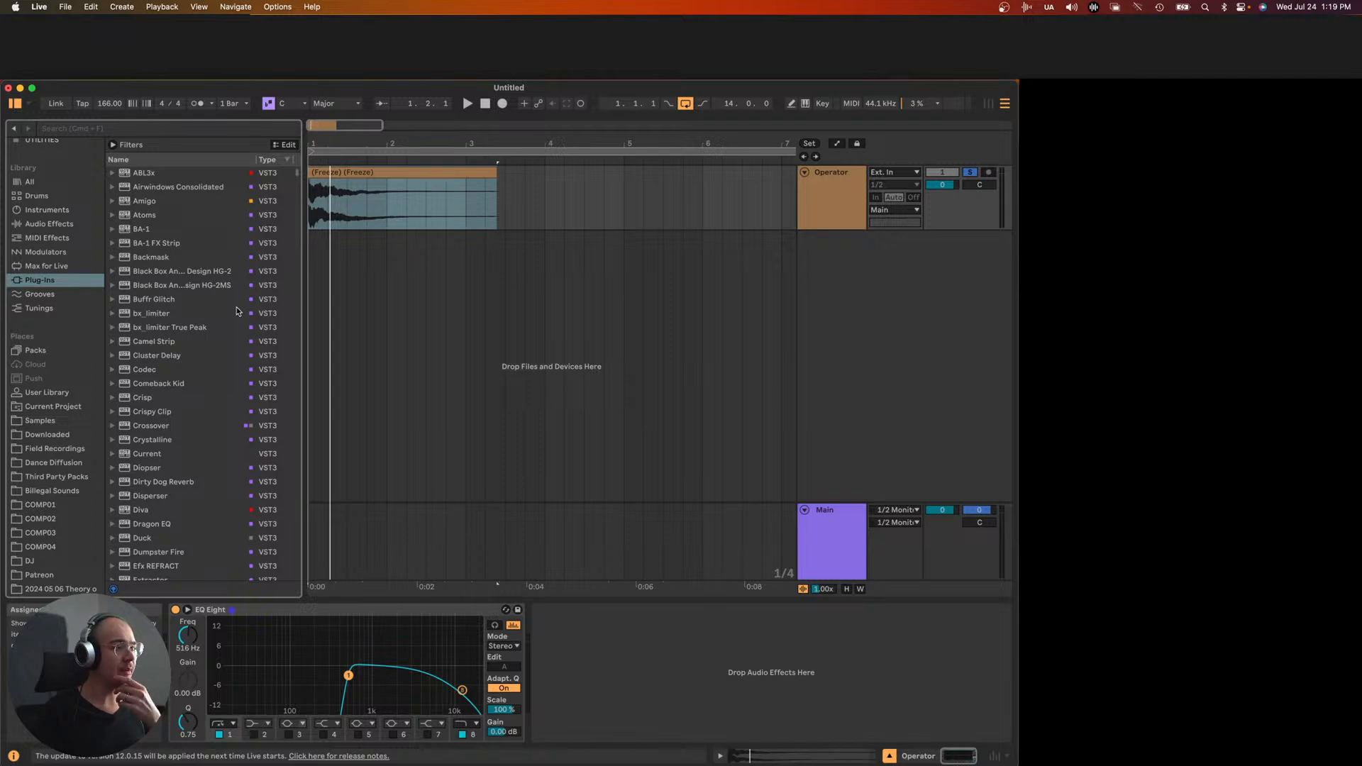
{"action": "left_click_drag", "start_coordinate": [307, 271], "coordinate": [345, 276]}
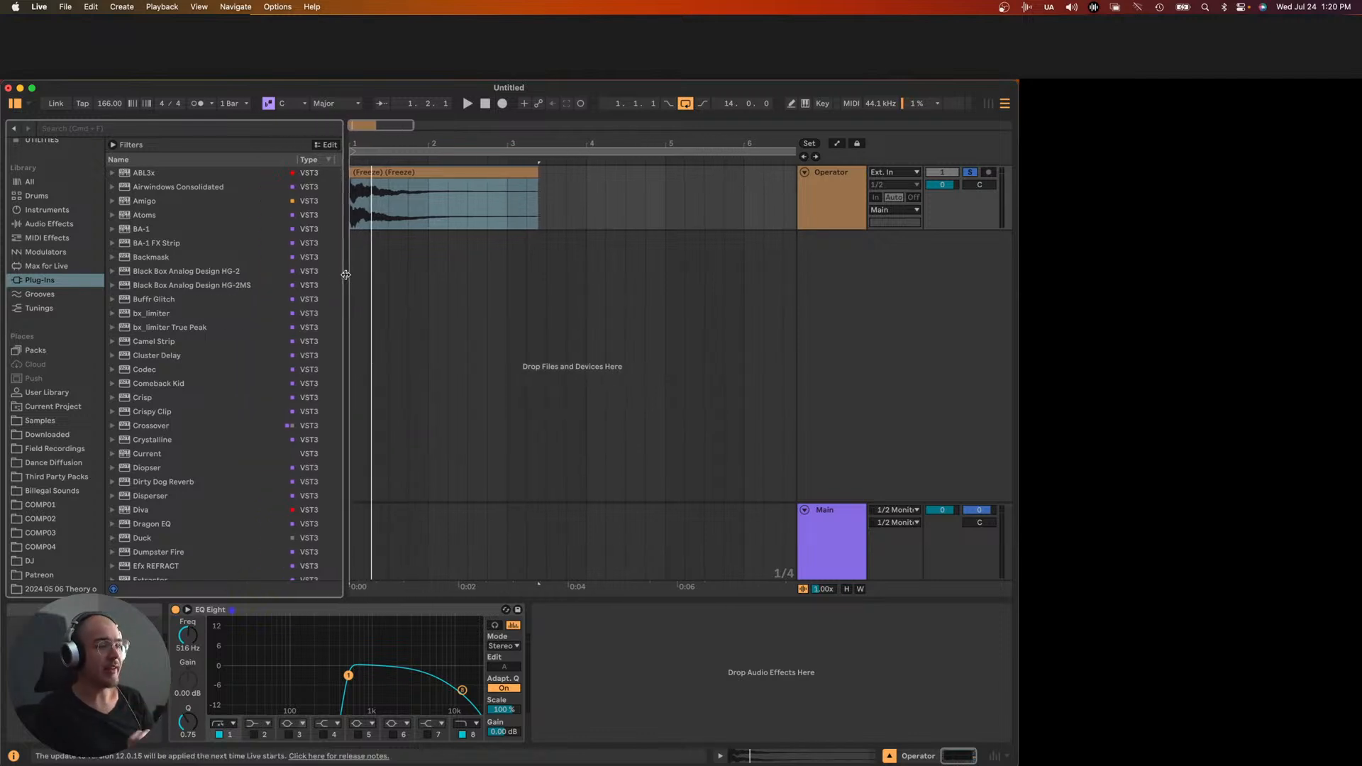
{"action": "right_click", "coordinate": [254, 328]}
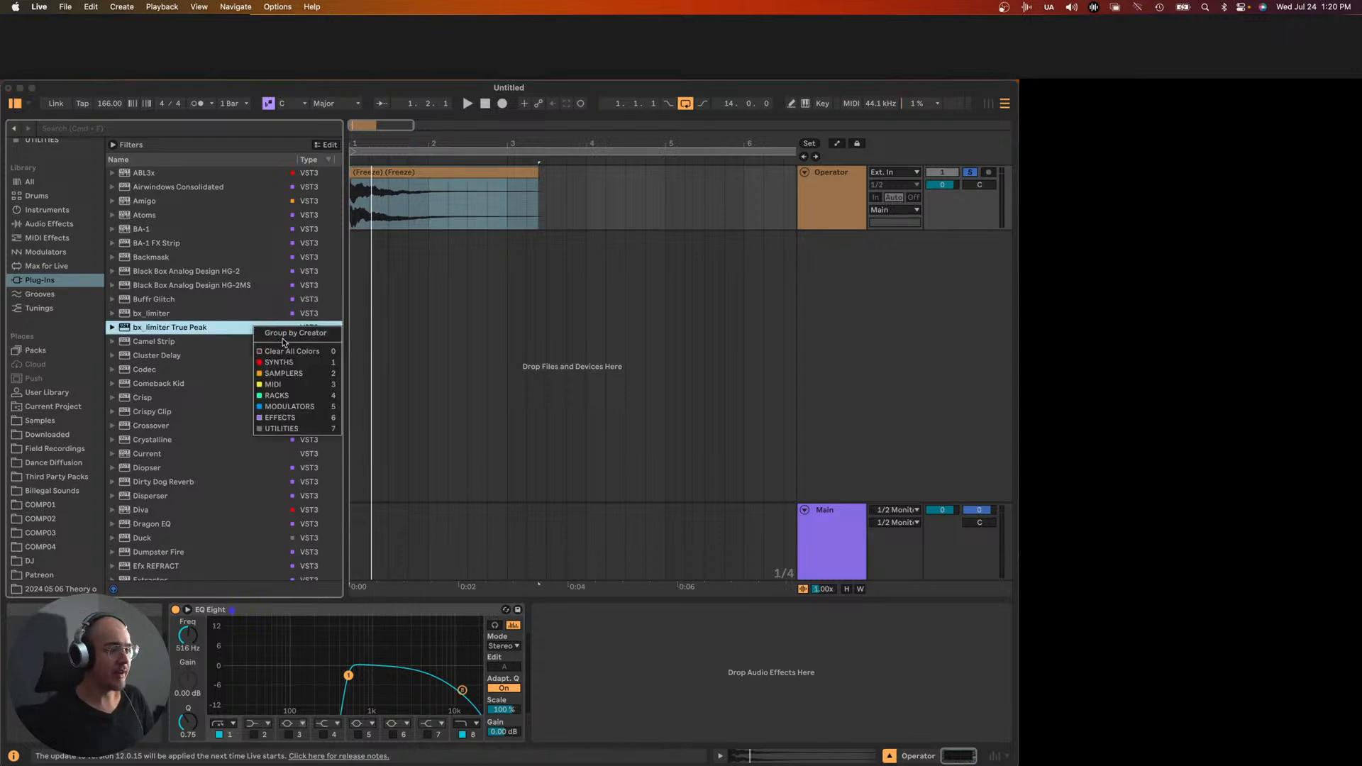
{"action": "left_click", "coordinate": [283, 337]}
{"action": "scroll", "coordinate": [196, 348], "scroll_direction": "down", "scroll_amount": 6}
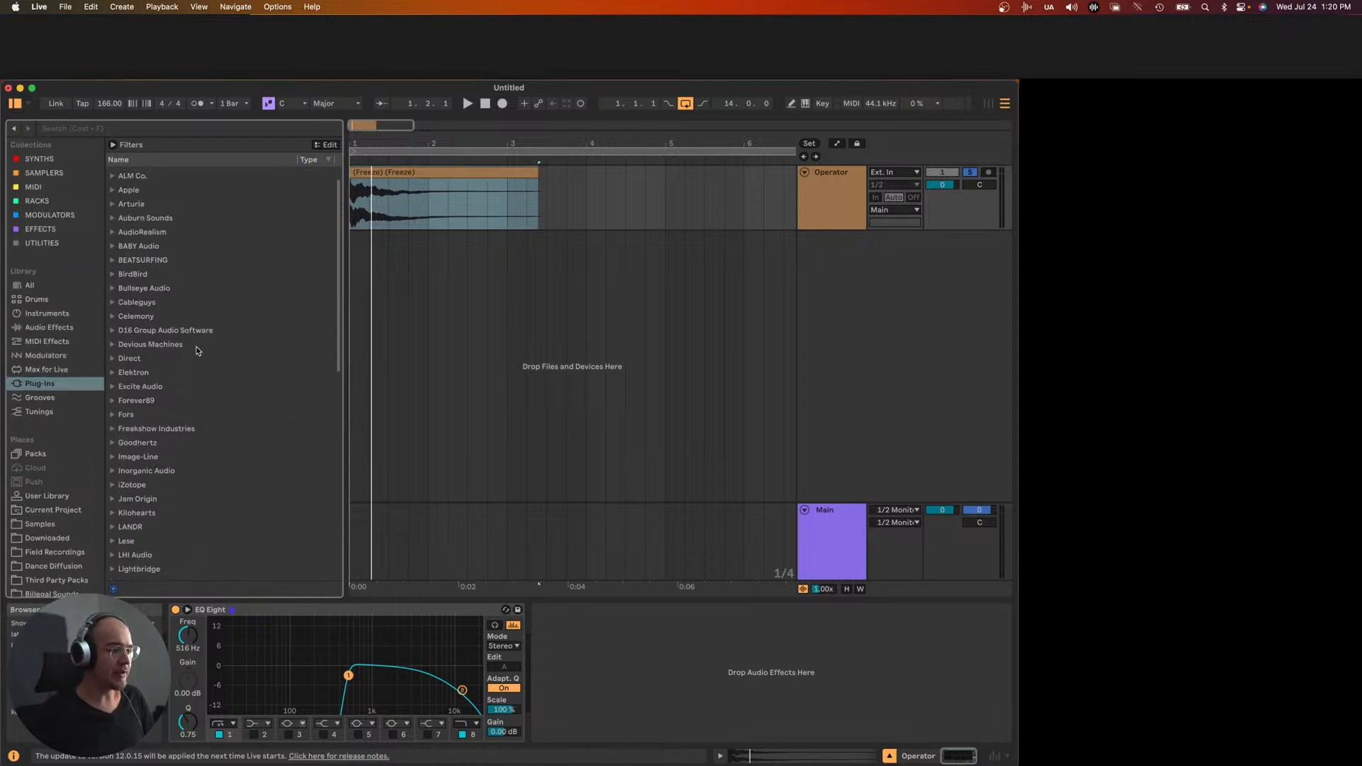
{"action": "scroll", "coordinate": [196, 348], "scroll_direction": "down", "scroll_amount": 12}
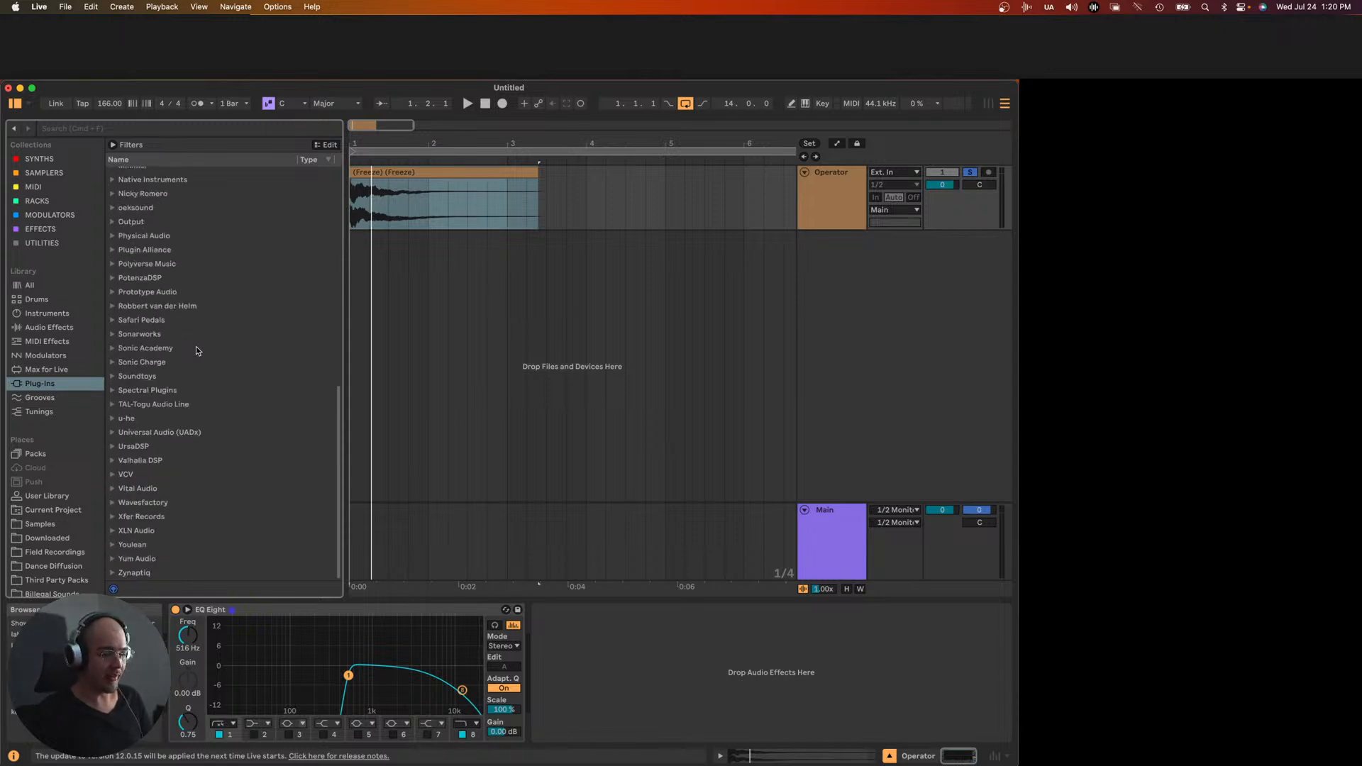
{"action": "scroll", "coordinate": [189, 458], "scroll_direction": "up", "scroll_amount": 1}
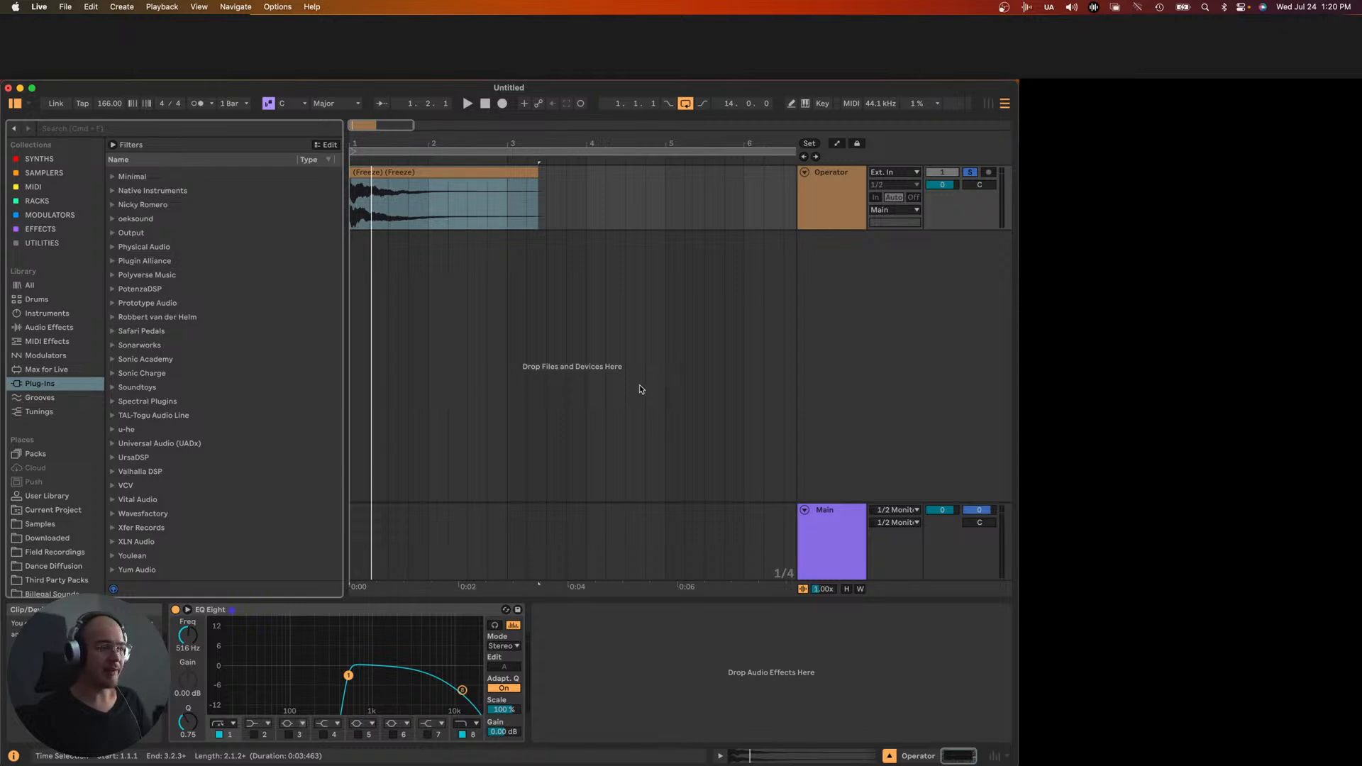
- Narrow the browser again and briefly play the equalized clip
{"action": "left_click", "coordinate": [791, 303]}
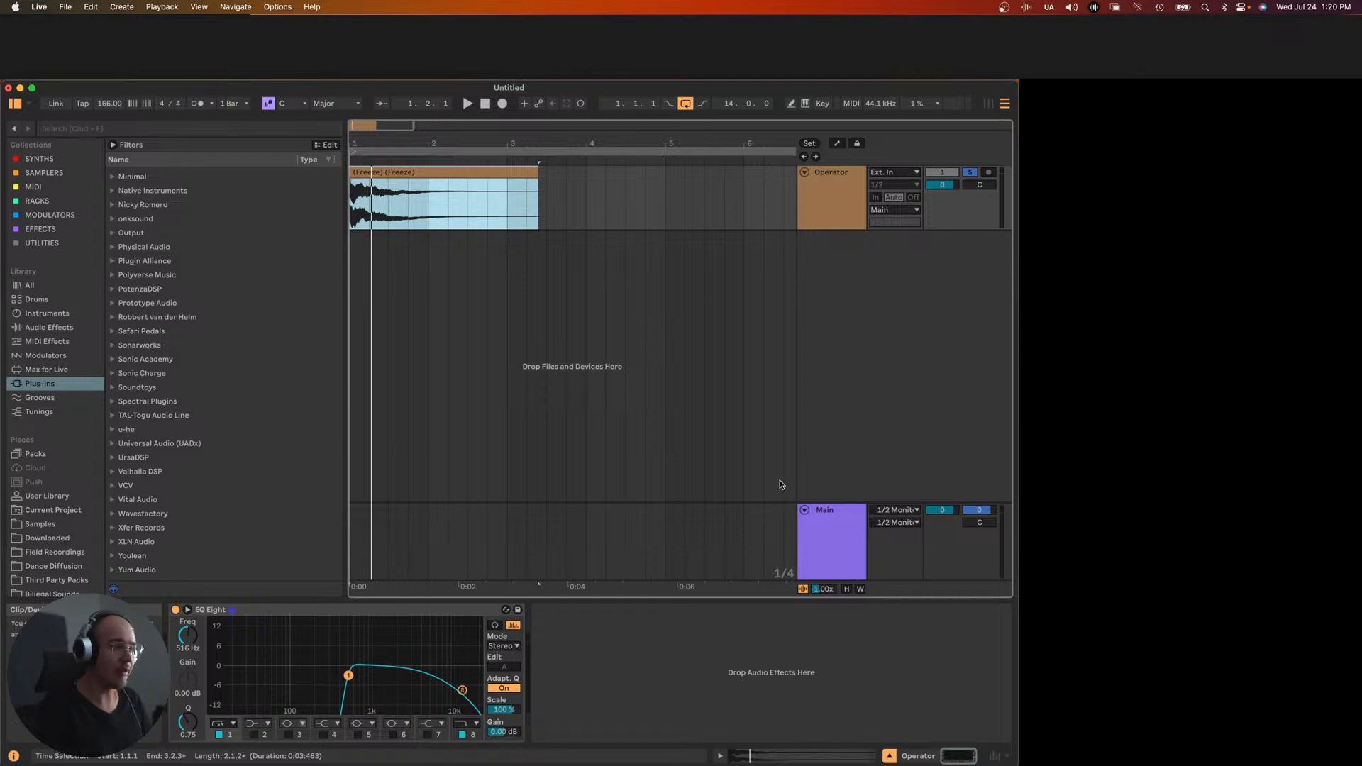
{"action": "left_click_drag", "start_coordinate": [347, 367], "coordinate": [299, 367]}
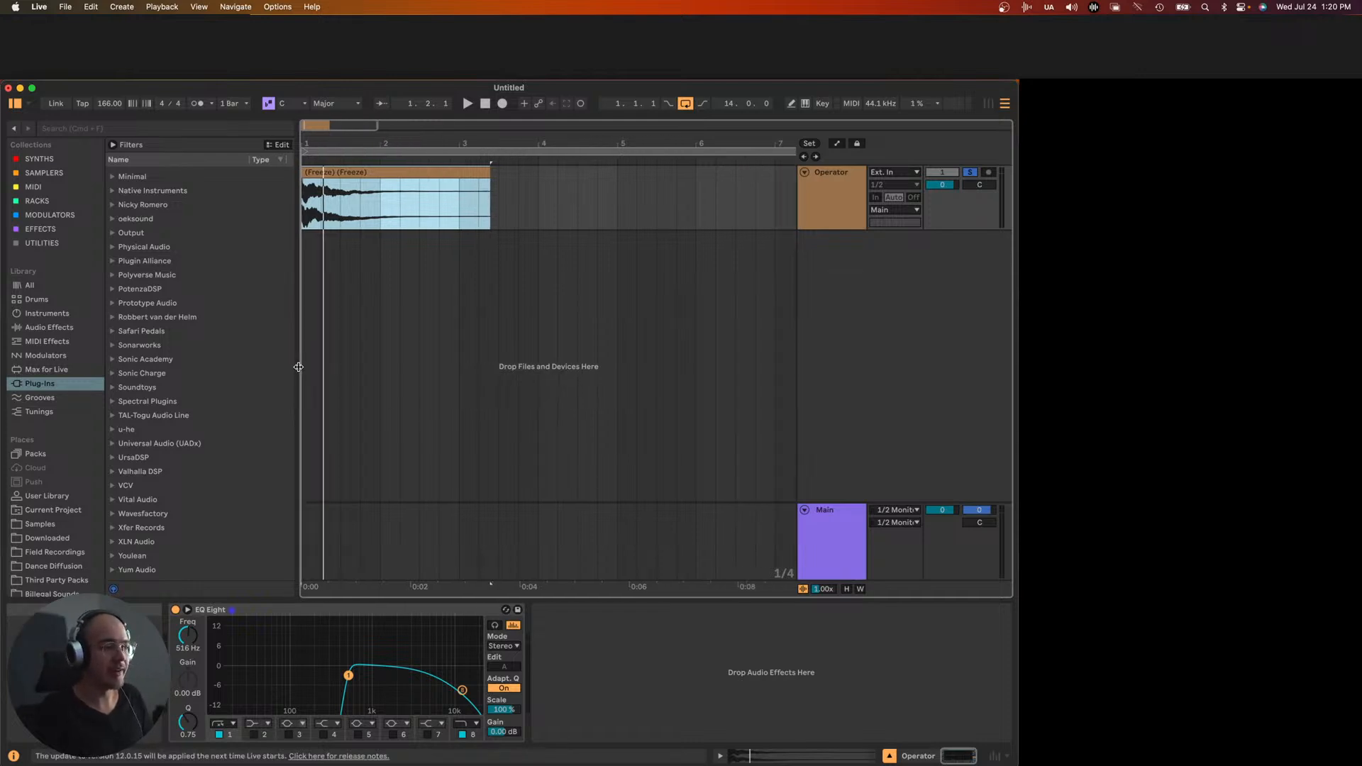
{"action": "left_click", "coordinate": [333, 338]}
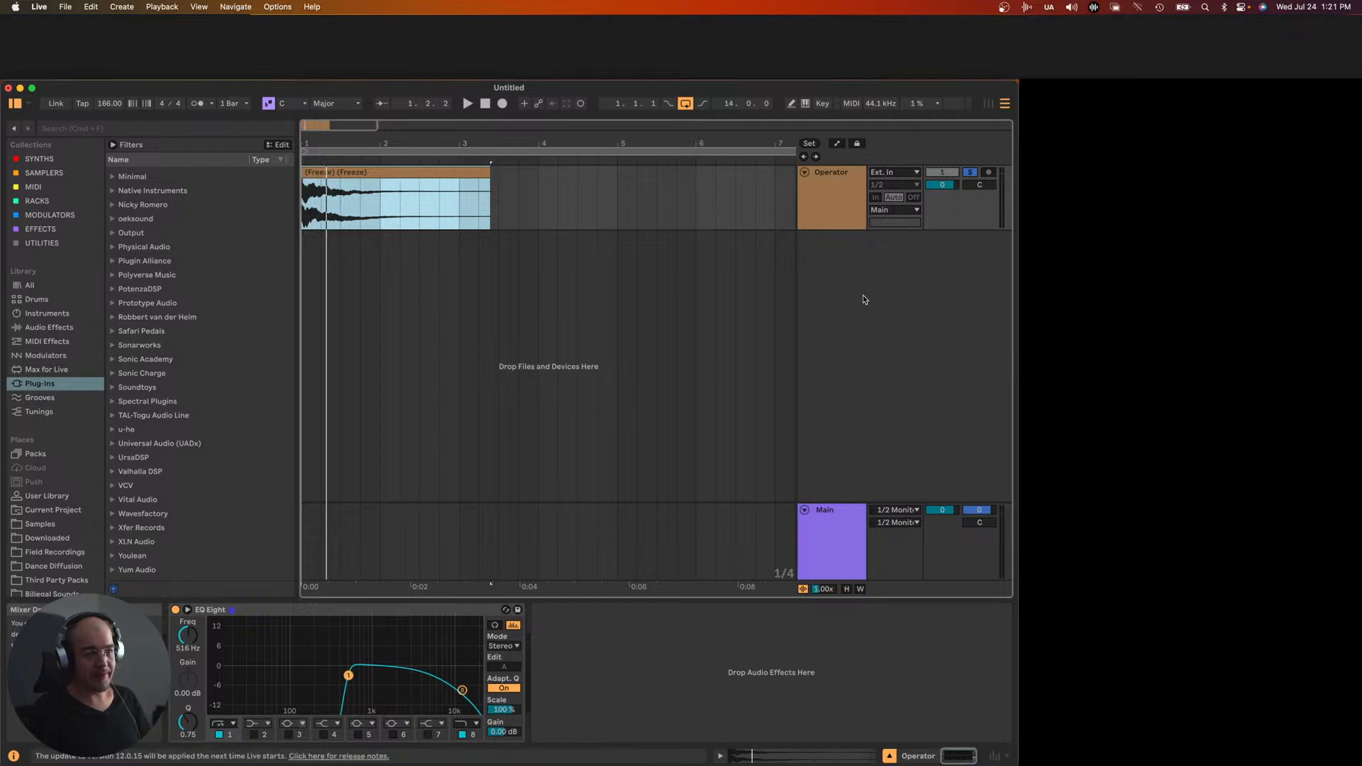
{"action": "key", "text": "space"}
{"action": "key", "text": "space"}
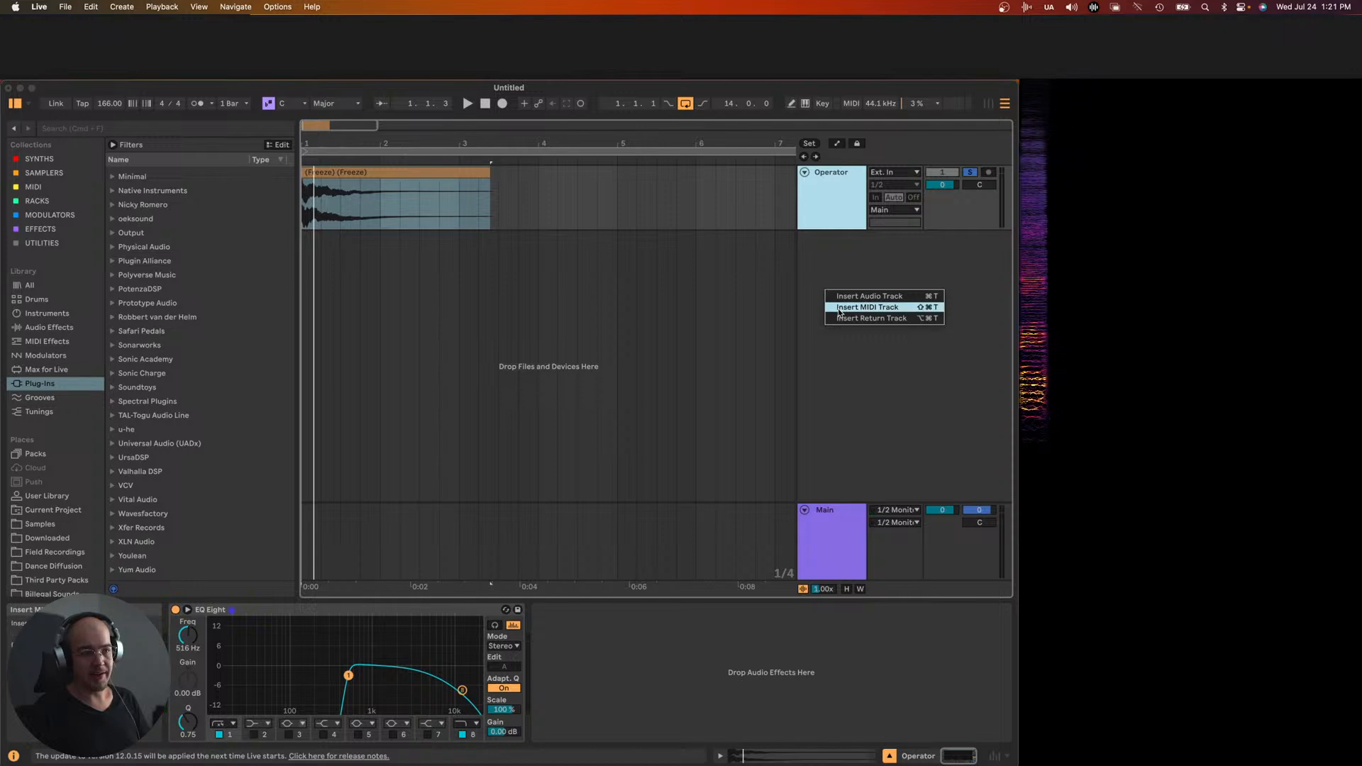
- Add a soloed MIDI track with the Wavetable instrument loaded
{"action": "left_click", "coordinate": [851, 308]}
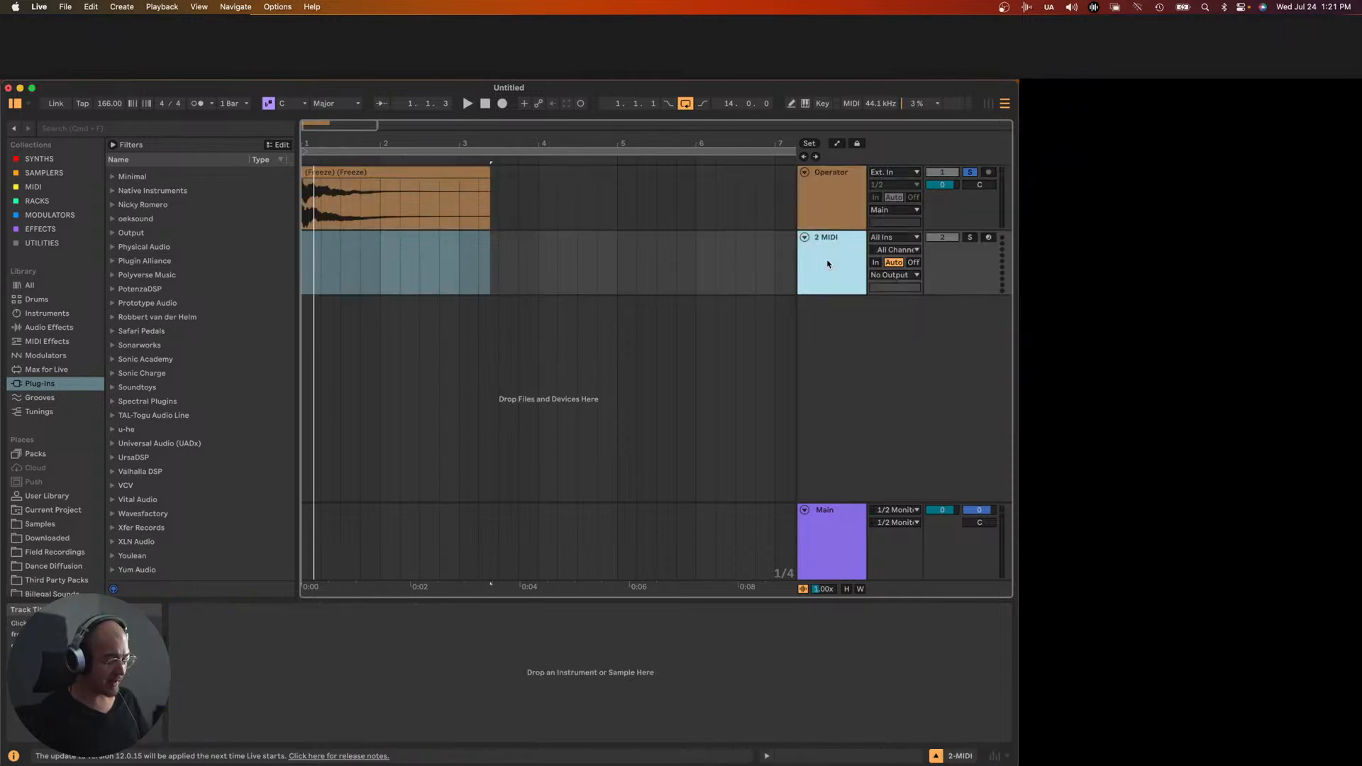
{"action": "key", "text": "super+f"}
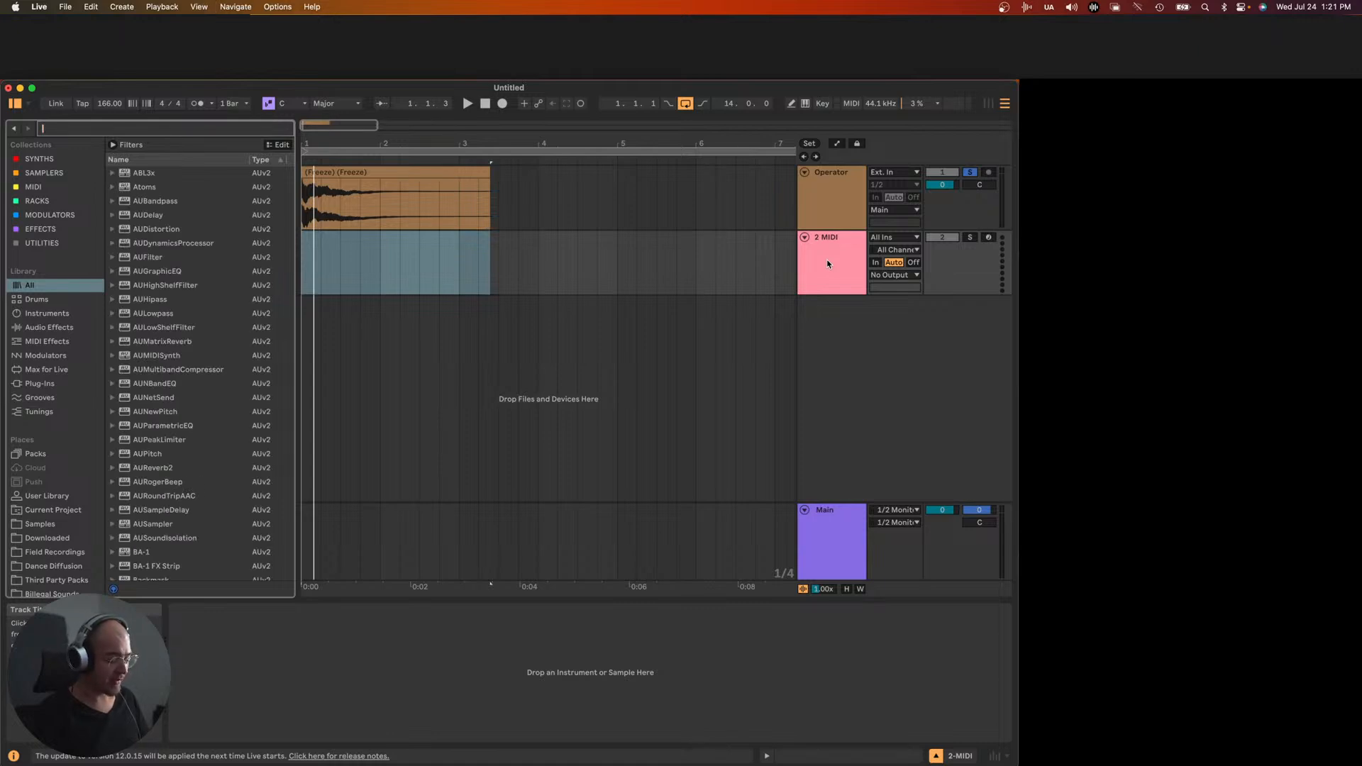
{"action": "type", "text": "wavetabl"}
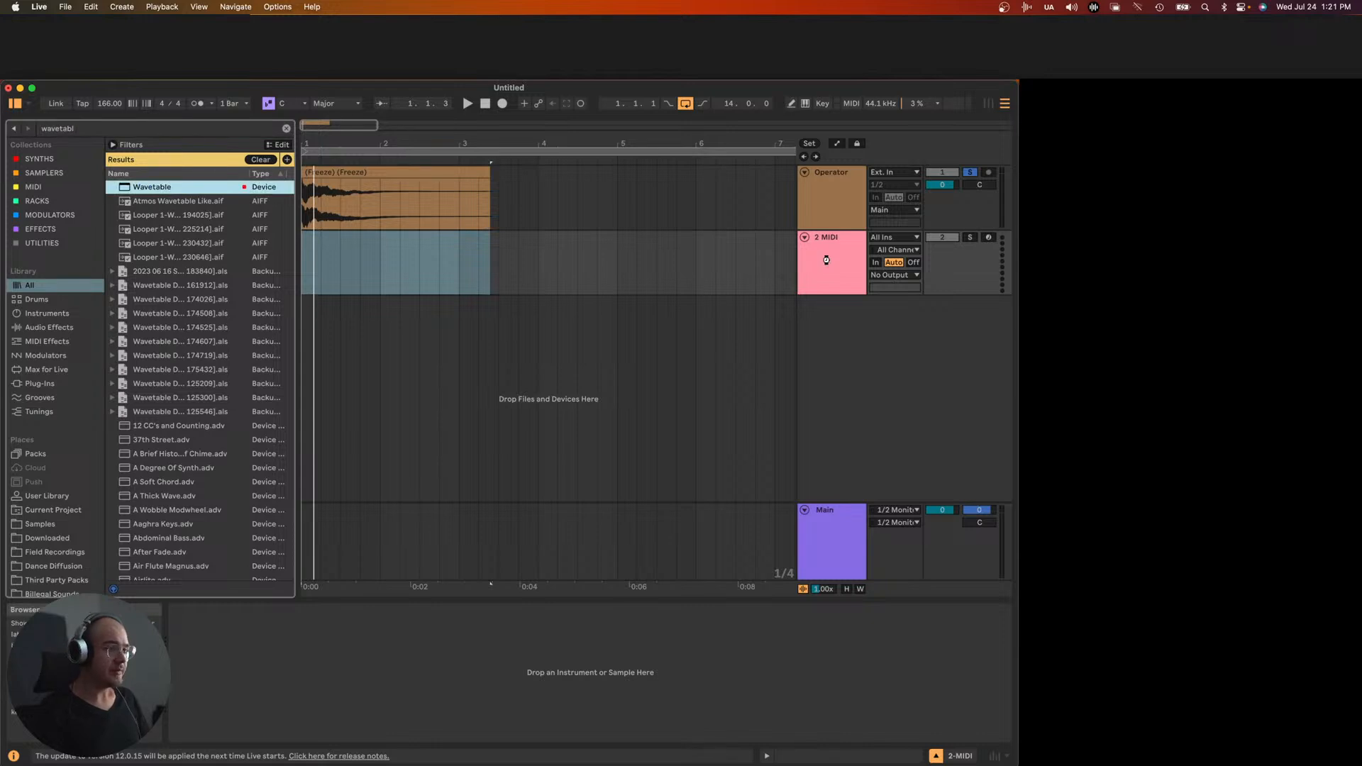
{"action": "key", "text": "Return"}
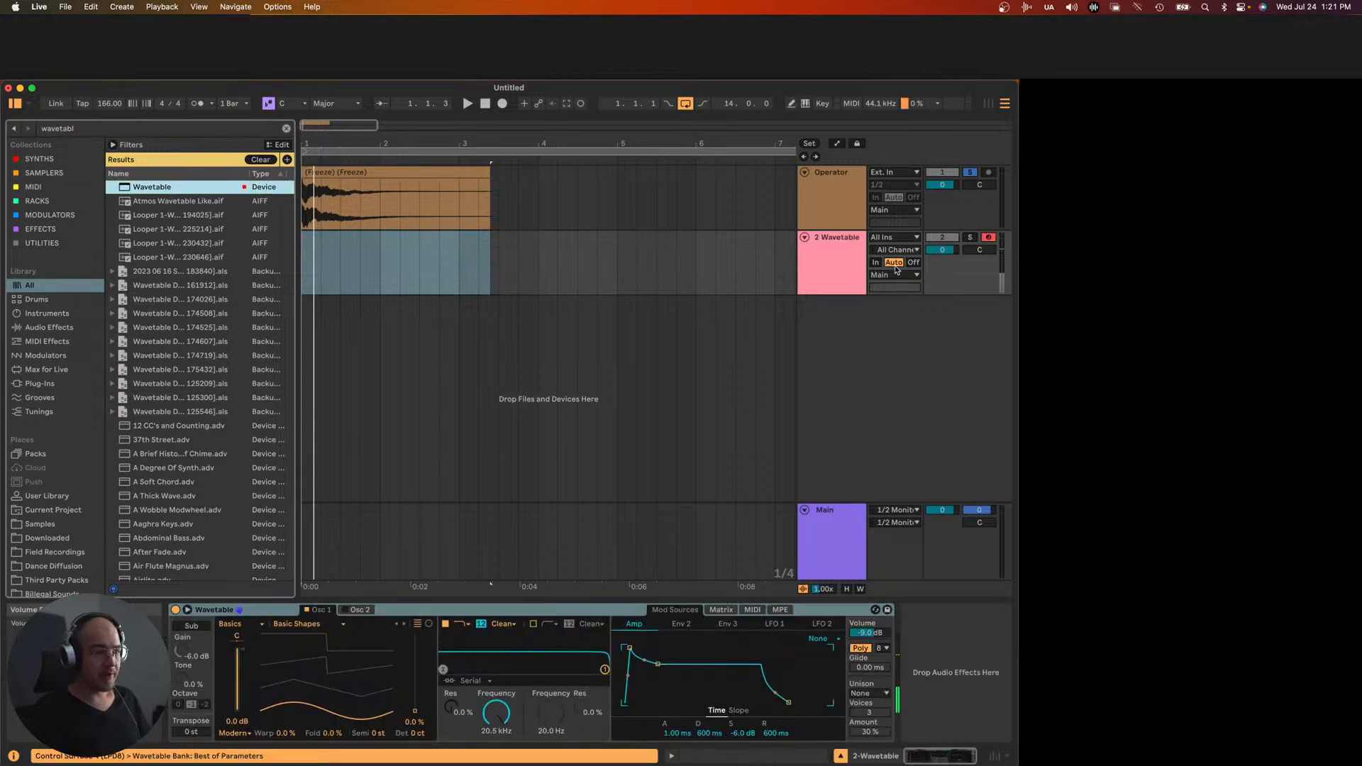
{"action": "left_click", "coordinate": [822, 274]}
{"action": "left_click", "coordinate": [970, 238]}
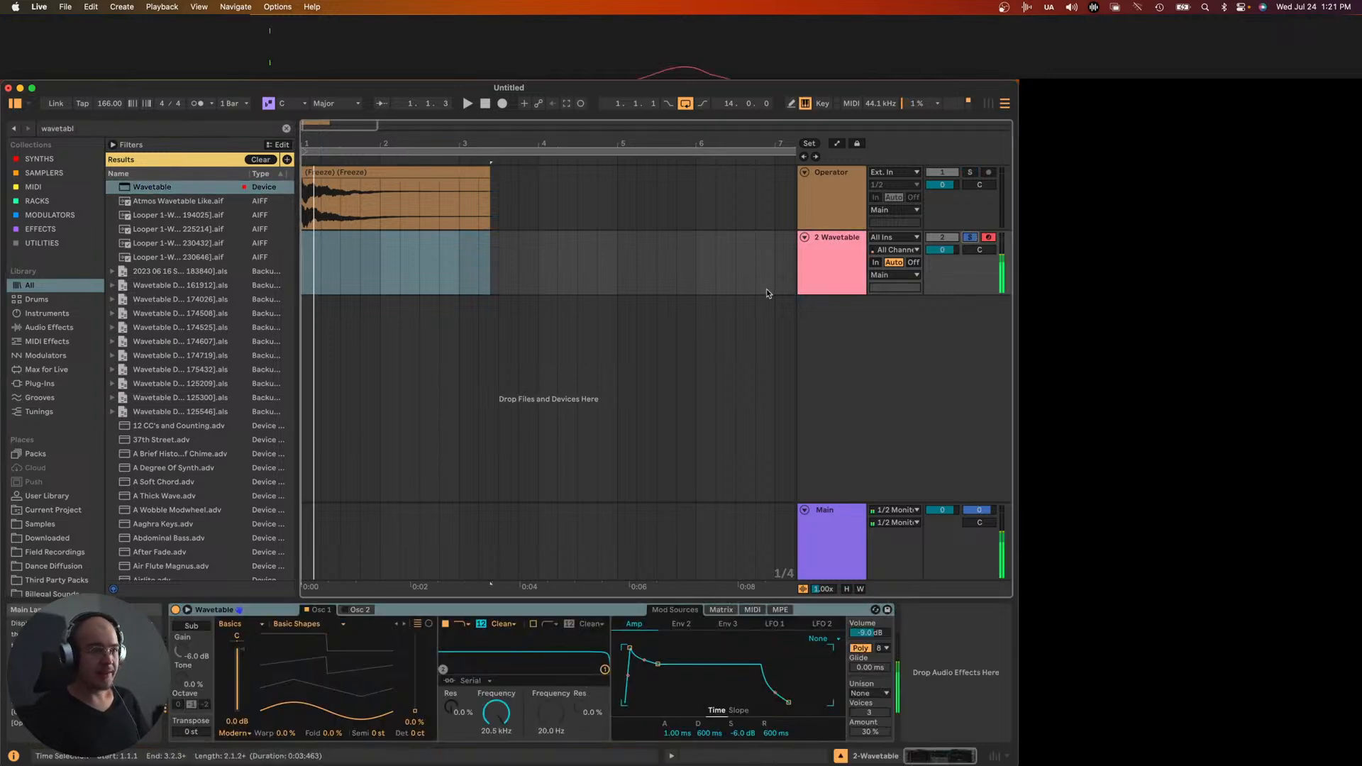
- Set Wavetable's oscillator 1 position to 68% and the filter 1 frequency to 2.83 kHz
{"action": "left_click_drag", "start_coordinate": [415, 712], "coordinate": [415, 657]}
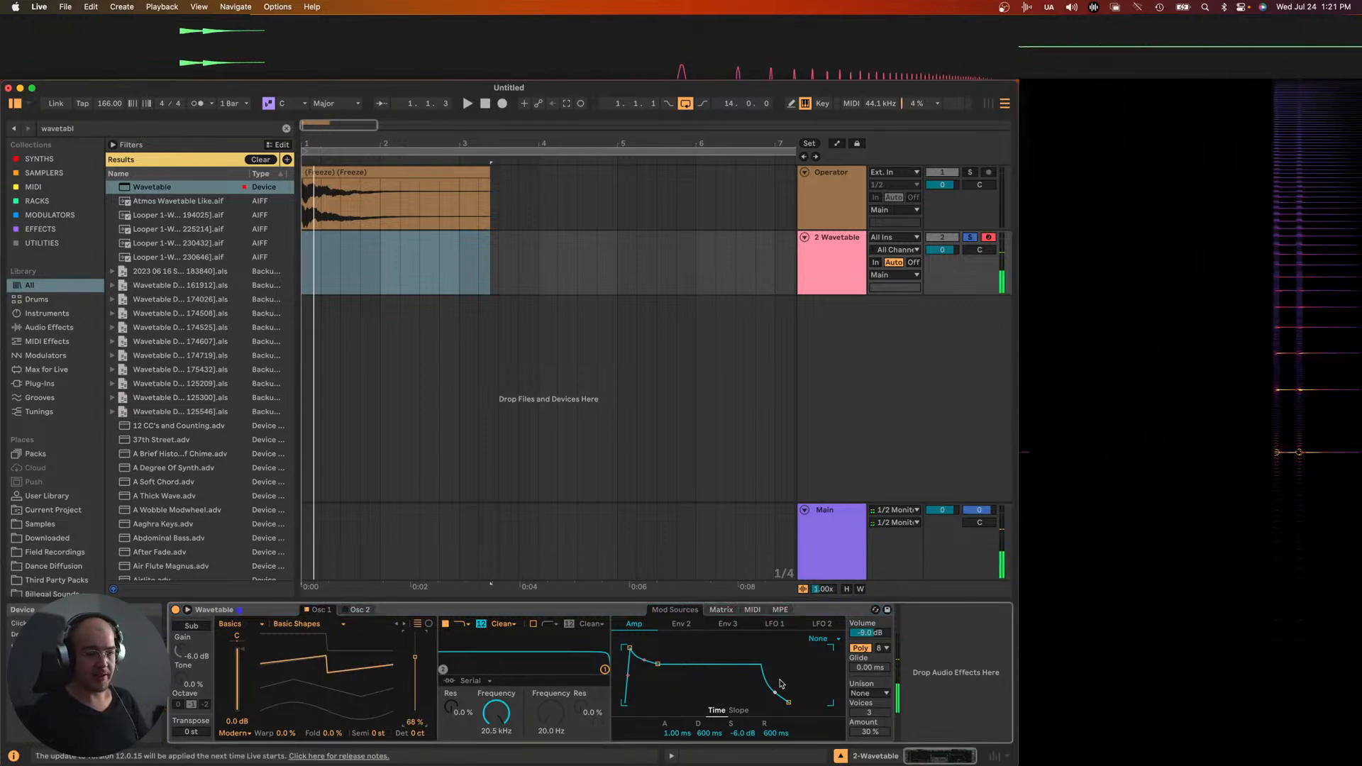
{"action": "left_click_drag", "start_coordinate": [496, 713], "coordinate": [496, 744]}
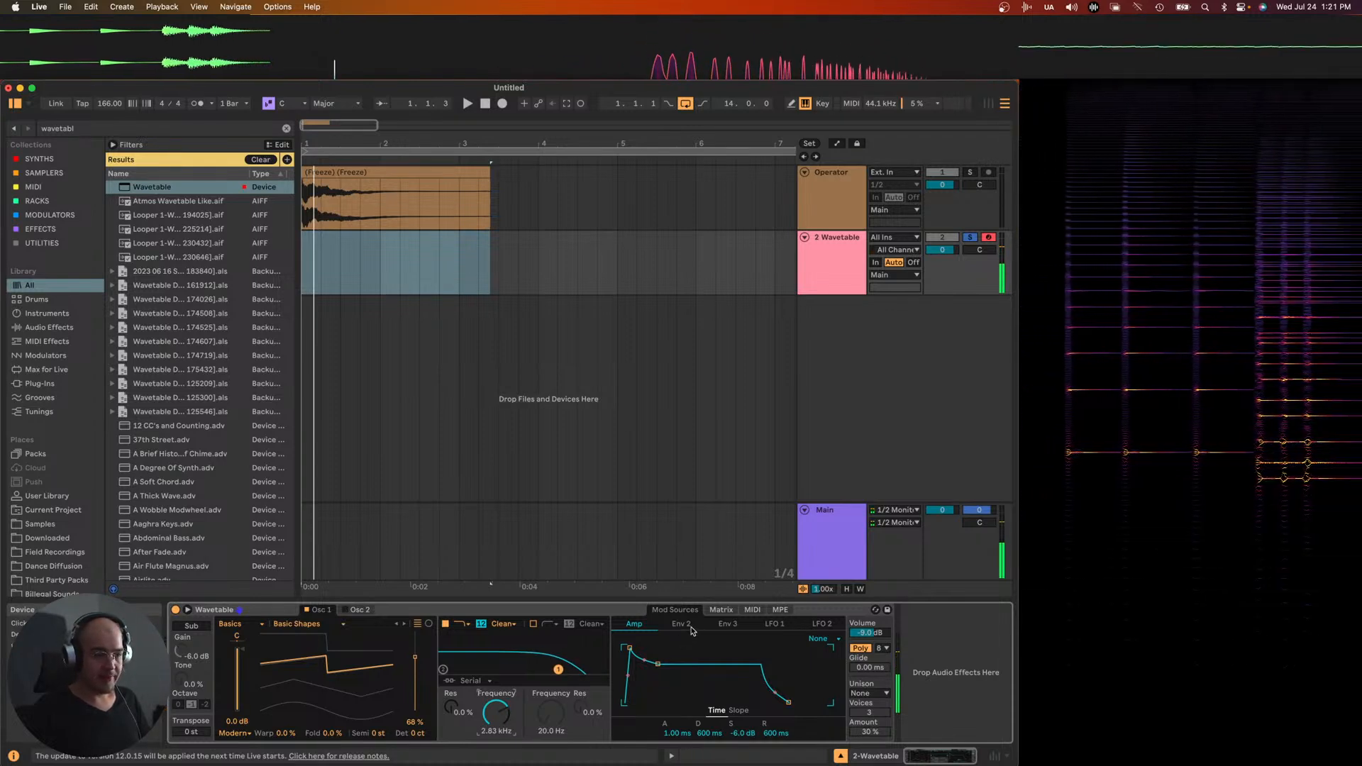
- Modulate filter 1 frequency with Env 2 at an amount of 28 in Wavetable's matrix and lower the filter frequency to 798 Hz
{"action": "left_click", "coordinate": [721, 610]}
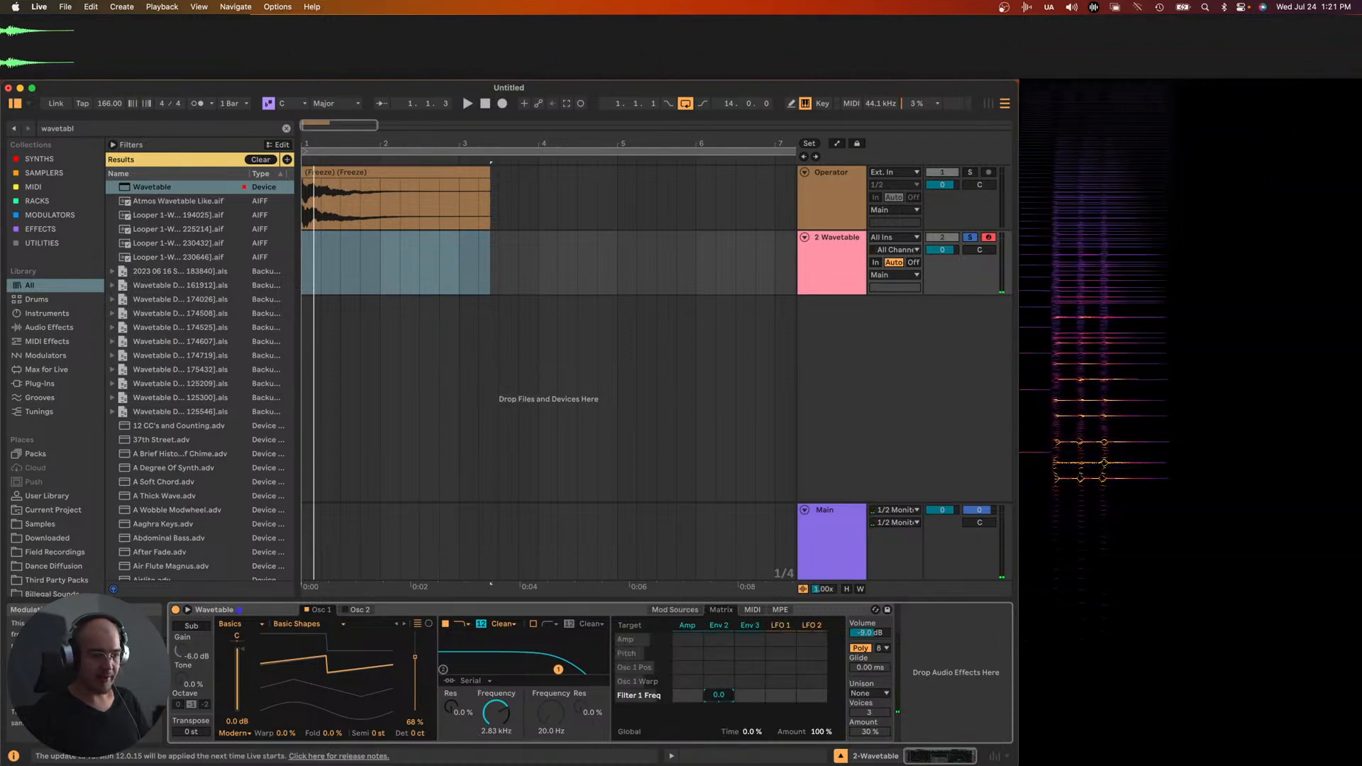
{"action": "left_click_drag", "start_coordinate": [719, 695], "coordinate": [721, 698]}
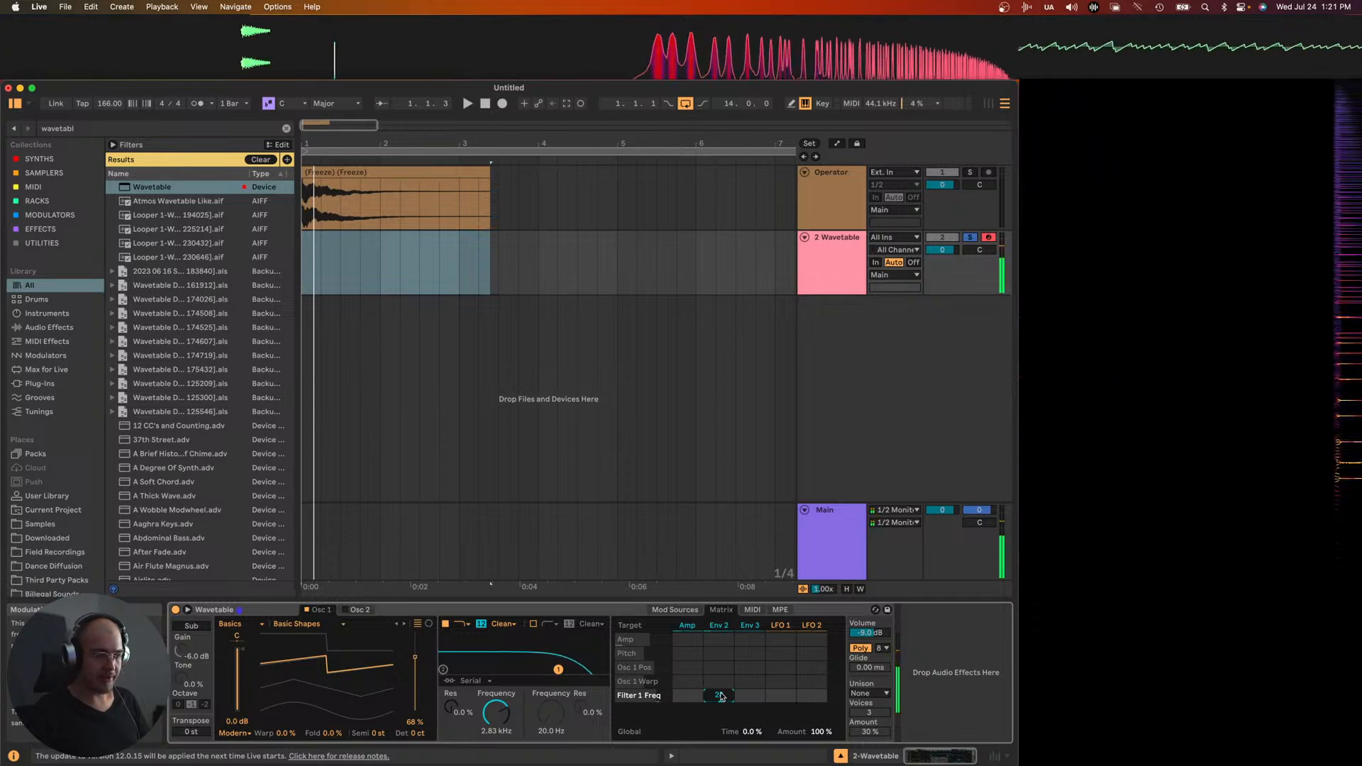
{"action": "left_click_drag", "start_coordinate": [489, 712], "coordinate": [489, 714]}
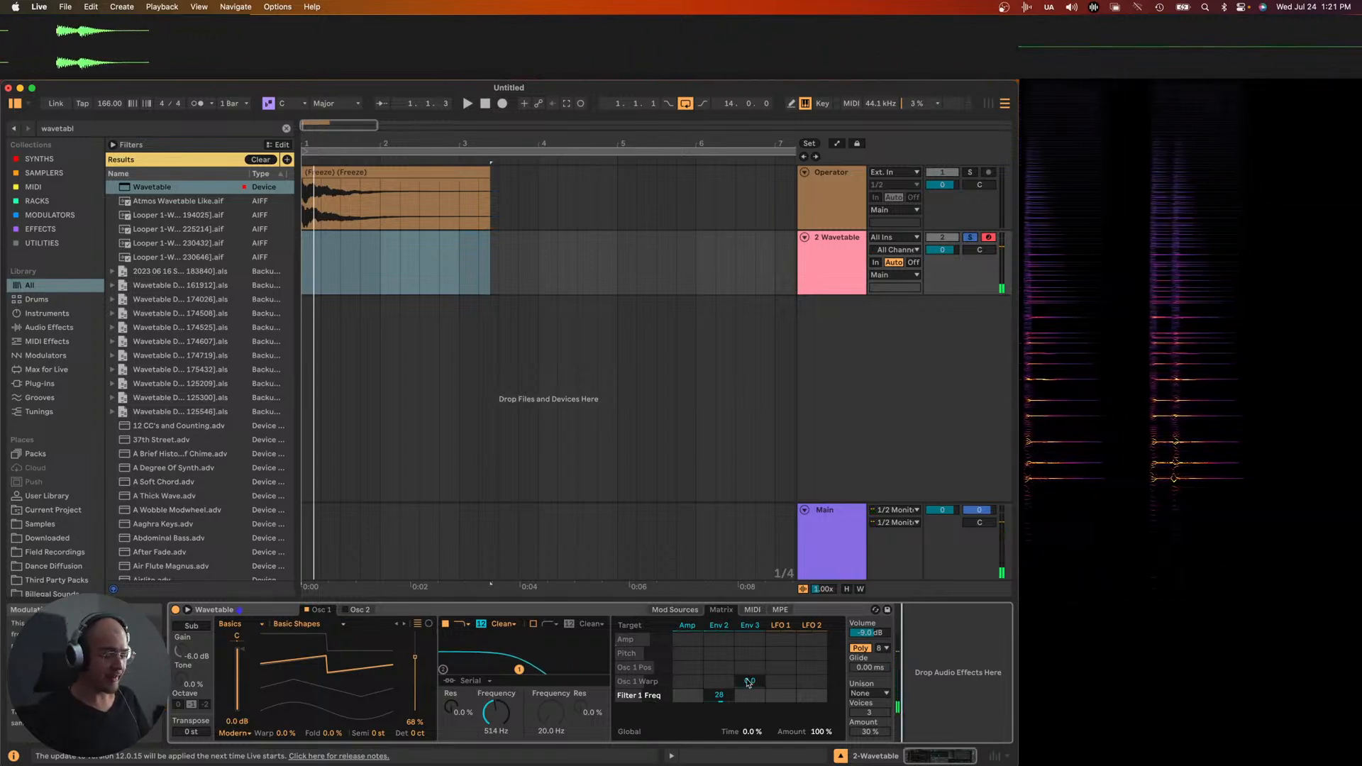
{"action": "left_click_drag", "start_coordinate": [496, 715], "coordinate": [497, 713]}
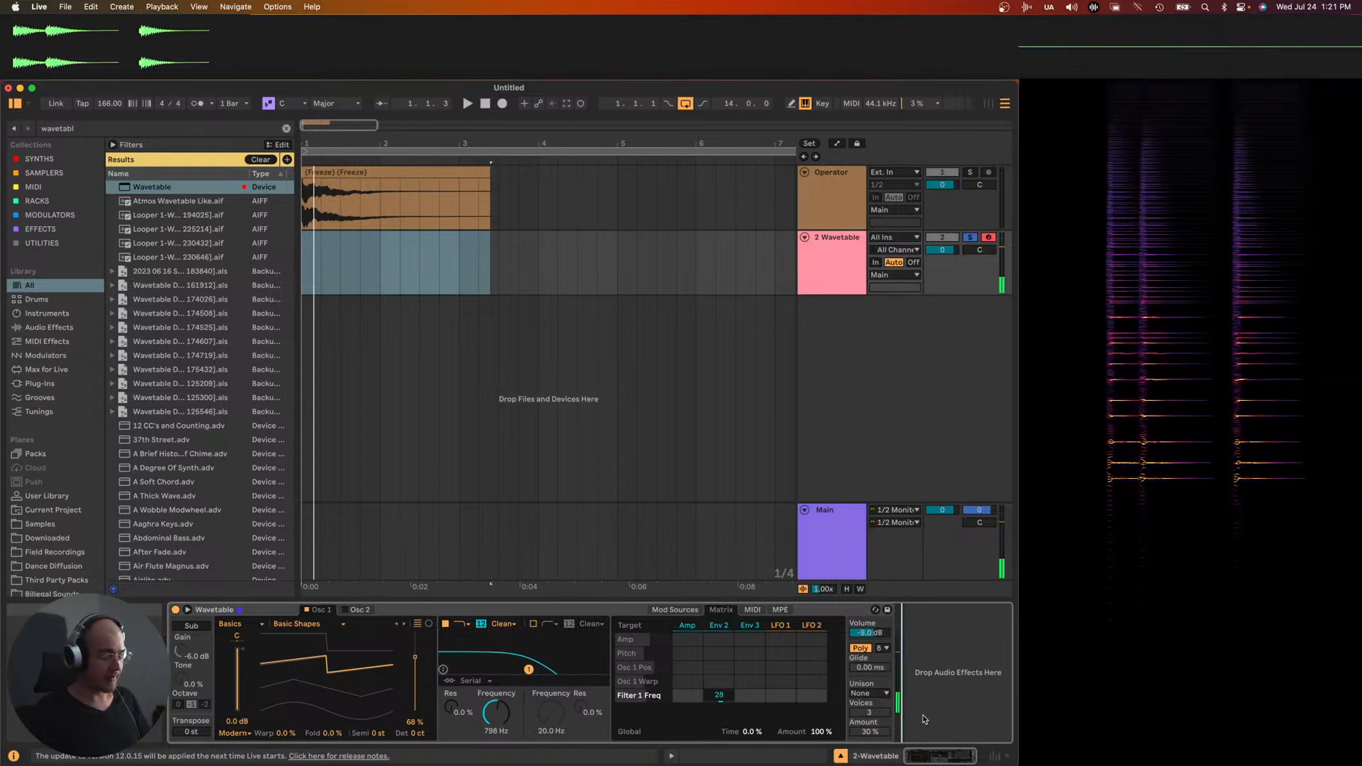
- Search the browser for Utility and add it after Wavetable on the track
{"action": "key", "text": "super+f"}
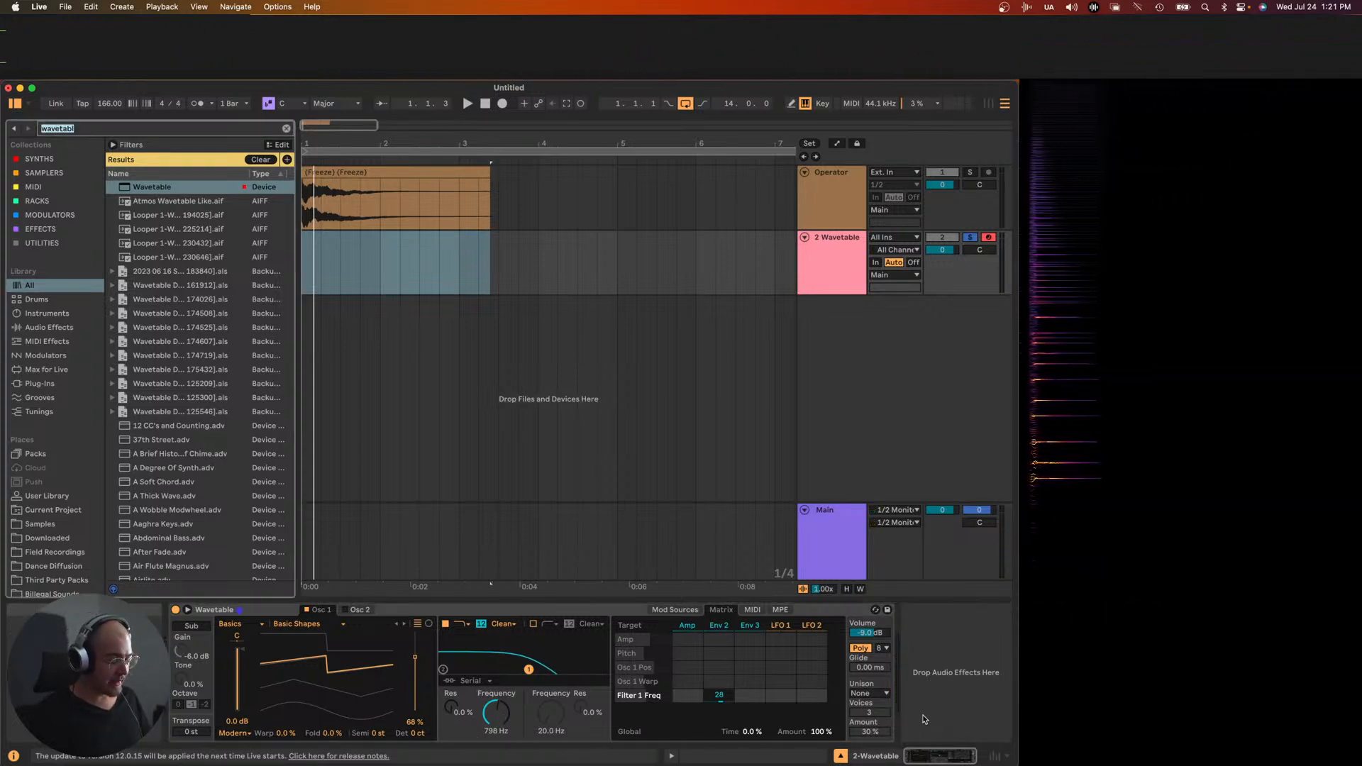
{"action": "type", "text": "util"}
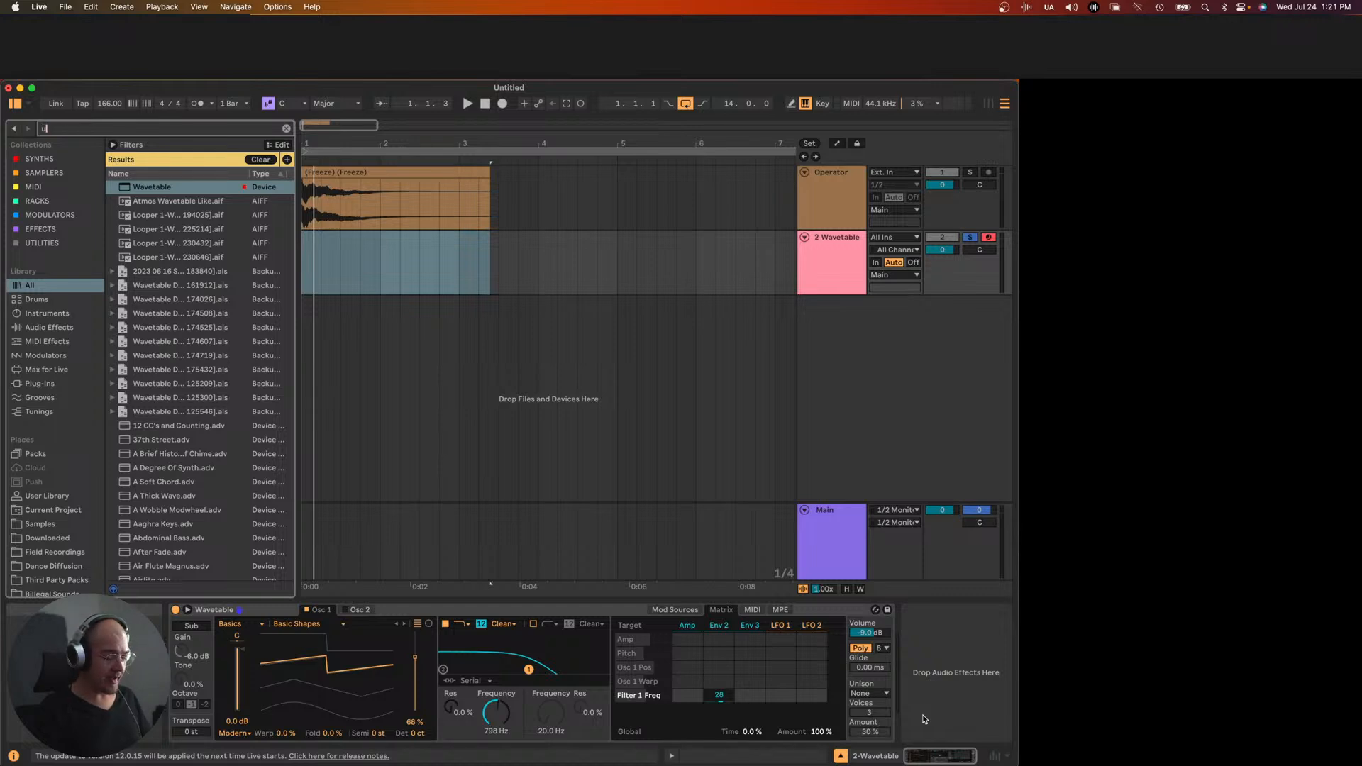
{"action": "key", "text": "Down"}
{"action": "key", "text": "Return"}
- Search the browser for EQ devices and add EQ Eight after the Utility
{"action": "type", "text": "eq"}
{"action": "key", "text": "Down"}
{"action": "key", "text": "Down"}
{"action": "key", "text": "Down"}
{"action": "key", "text": "Down"}
{"action": "key", "text": "Down"}
{"action": "key", "text": "Down"}
{"action": "key", "text": "Down"}
{"action": "key", "text": "Down"}
{"action": "key", "text": "Down"}
{"action": "key", "text": "Down"}
{"action": "key", "text": "Down"}
{"action": "key", "text": "Return"}
- Search the browser for reverb and add Live's Reverb device after EQ Eight
{"action": "key", "text": "super+f"}
{"action": "type", "text": "r"}
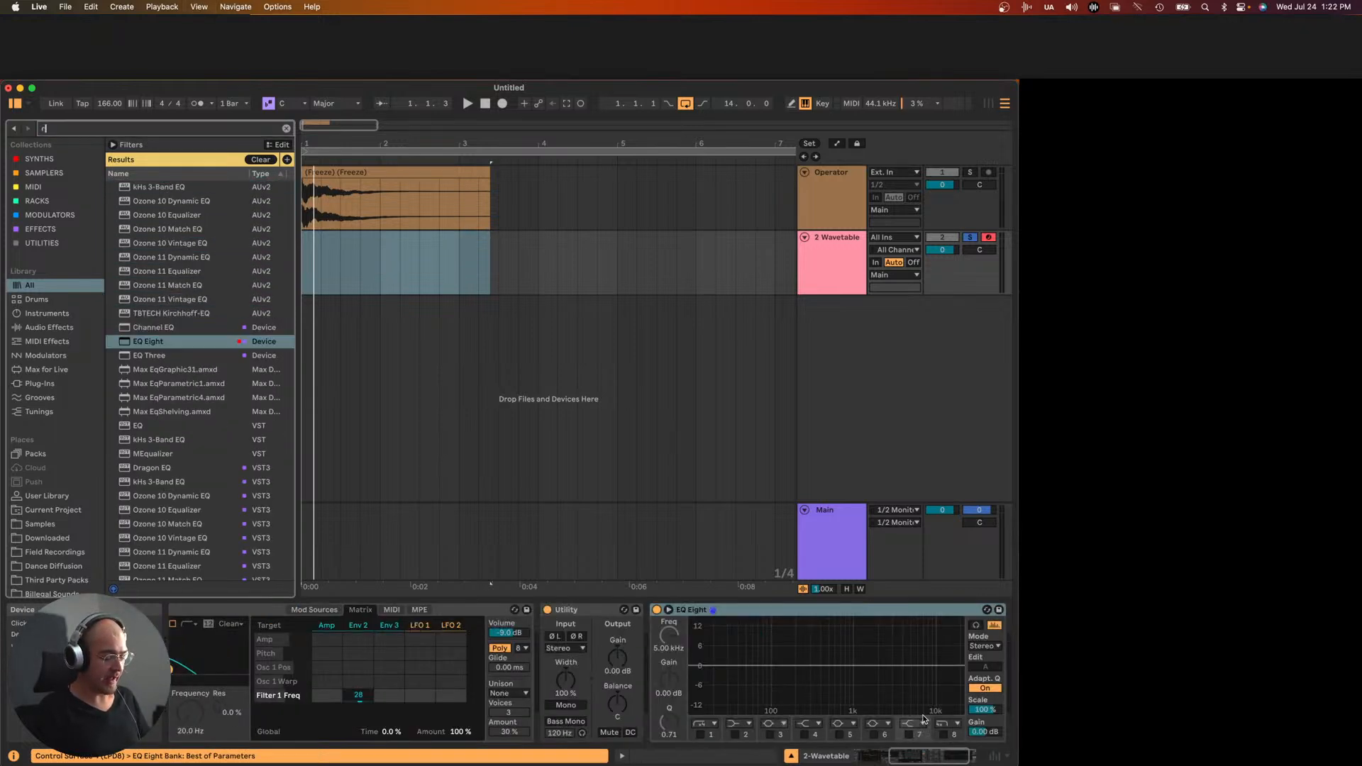
{"action": "key", "text": "Down"}
{"action": "key", "text": "Down"}
{"action": "key", "text": "Down"}
{"action": "key", "text": "Down"}
{"action": "key", "text": "Down"}
{"action": "key", "text": "Down"}
{"action": "key", "text": "Down"}
{"action": "key", "text": "Down"}
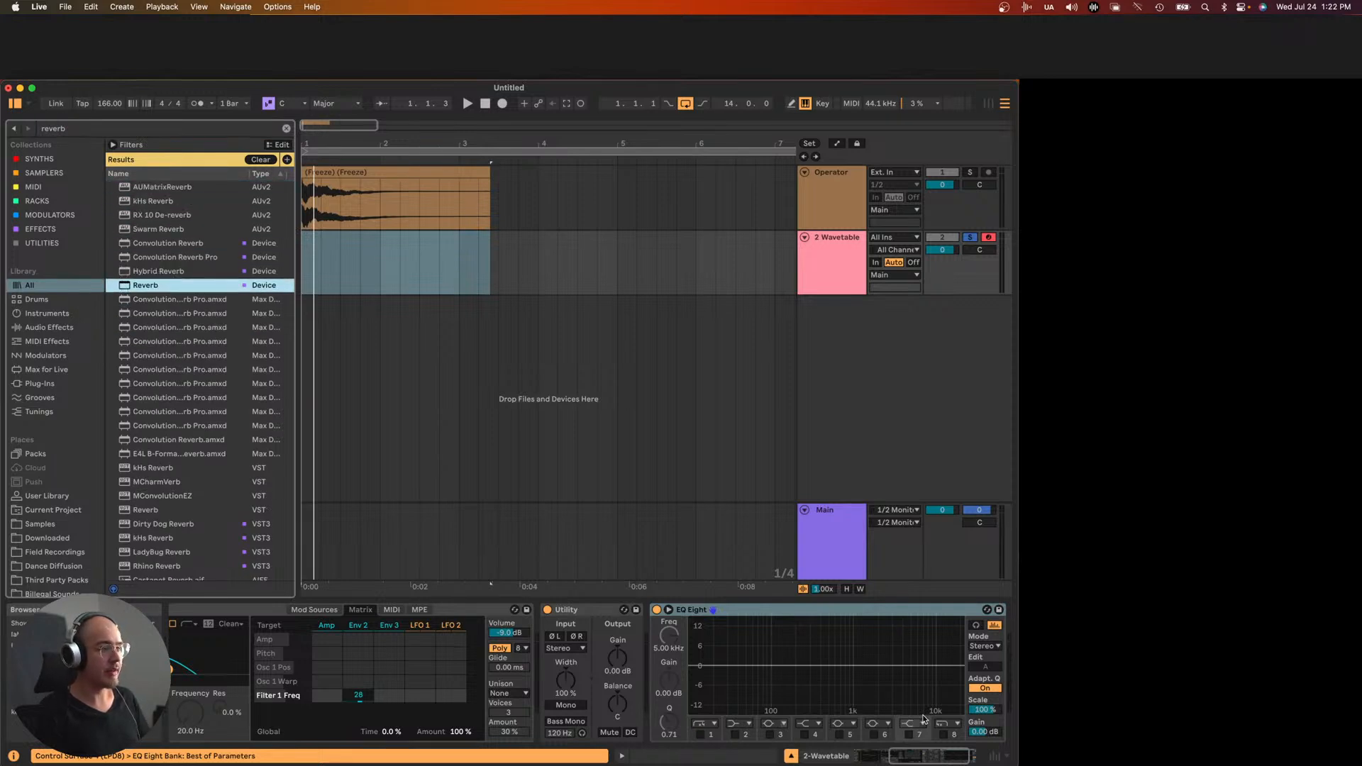
{"action": "key", "text": "Return"}
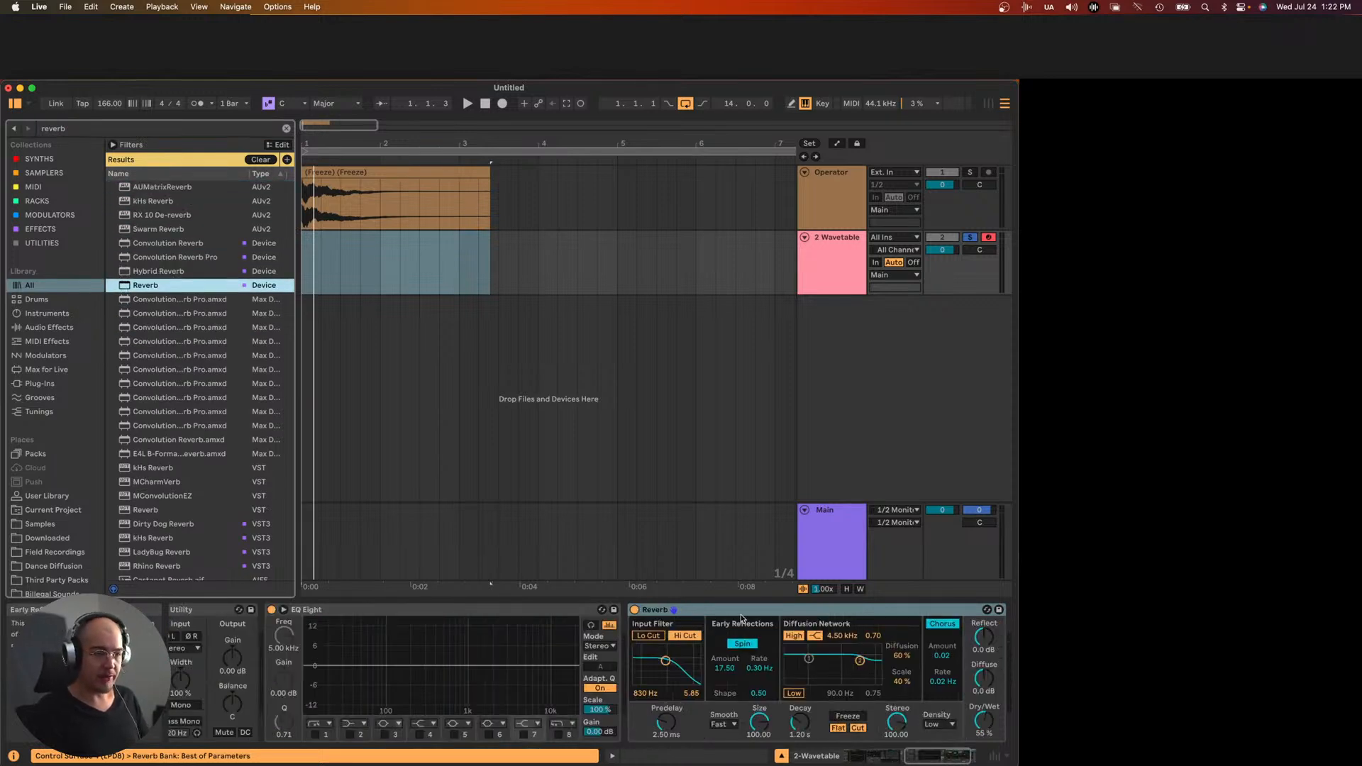
- Select the Utility, EQ Eight and Reverb devices together
{"action": "left_click", "coordinate": [730, 610]}
{"action": "scroll", "coordinate": [675, 649], "scroll_direction": "left", "scroll_amount": 5}
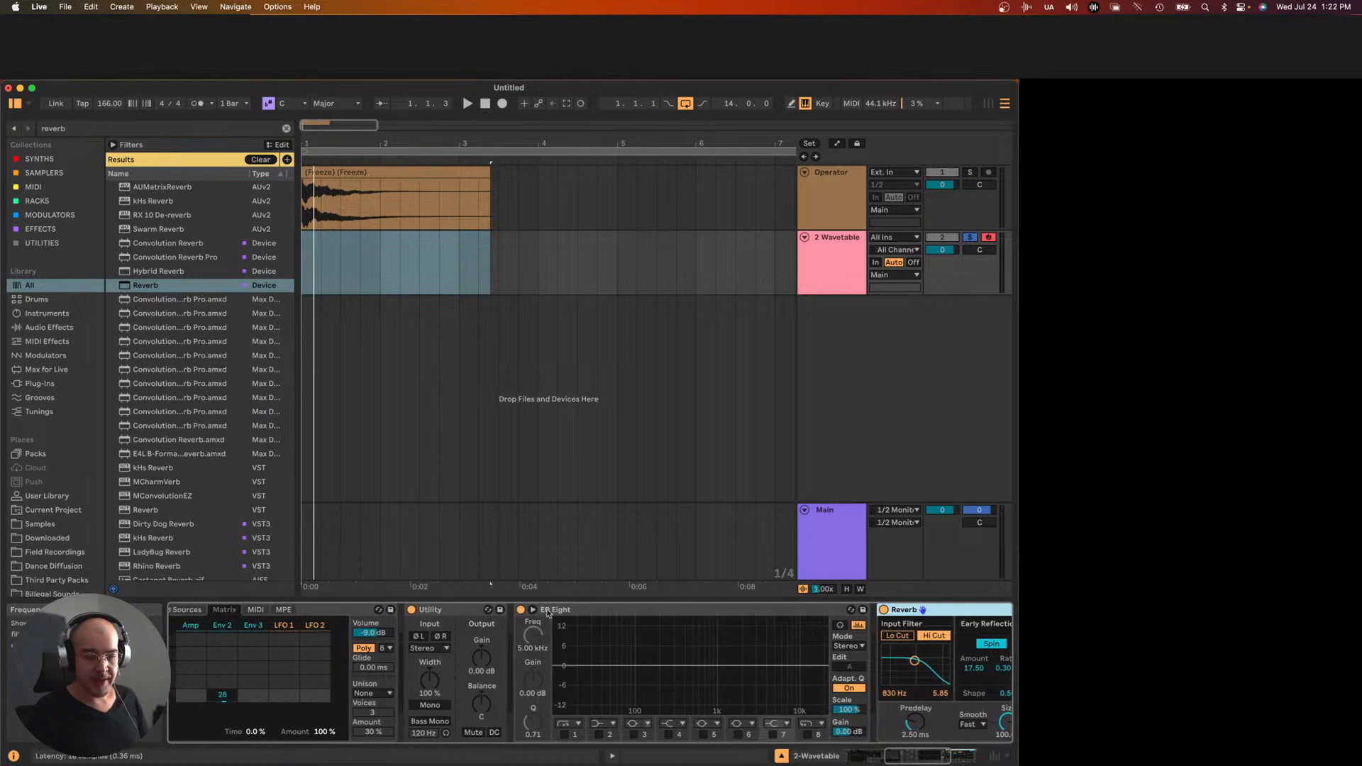
{"action": "left_click", "coordinate": [448, 610], "text": "shift"}
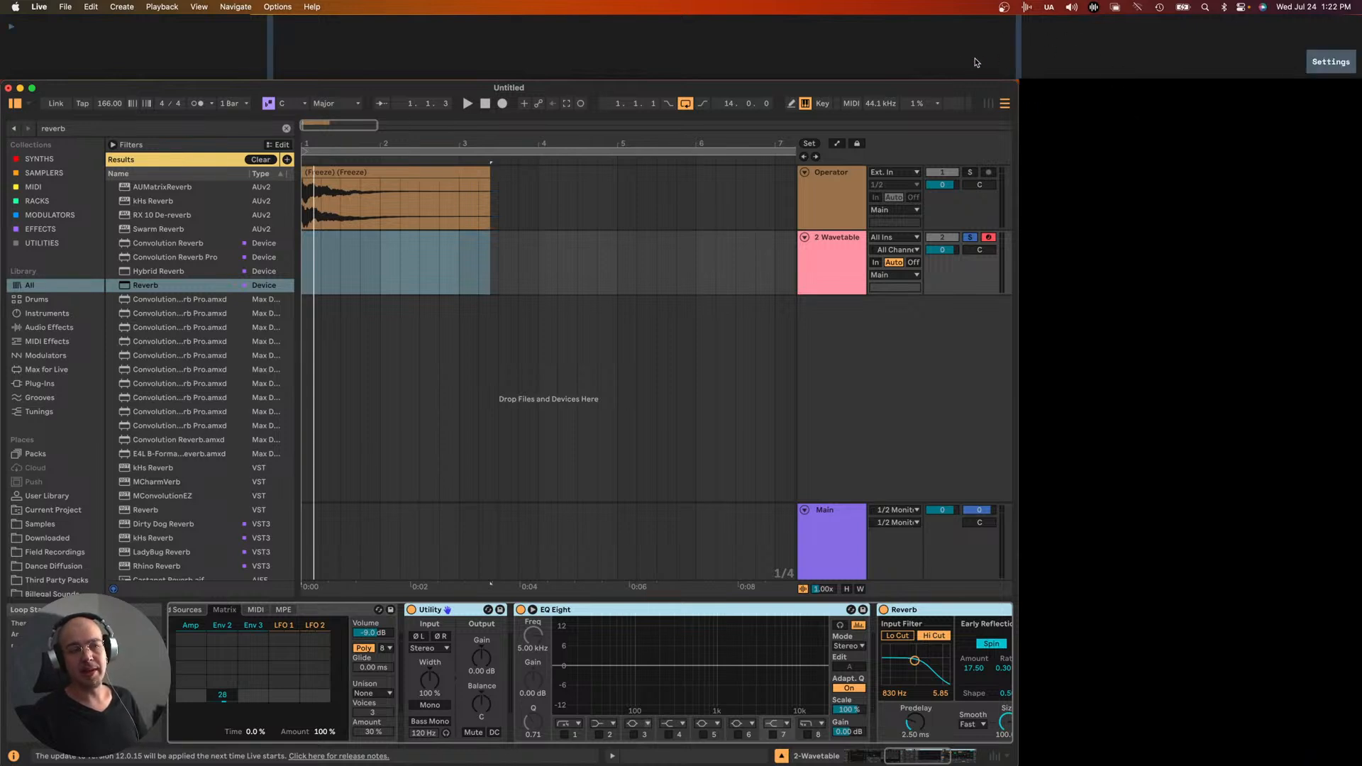
- Switch to Terminal, recall the command open -n /Applications/MiniMeters.app for viewing and close the Terminal window
{"action": "key", "text": "super+f"}
{"action": "type", "text": "terb"}
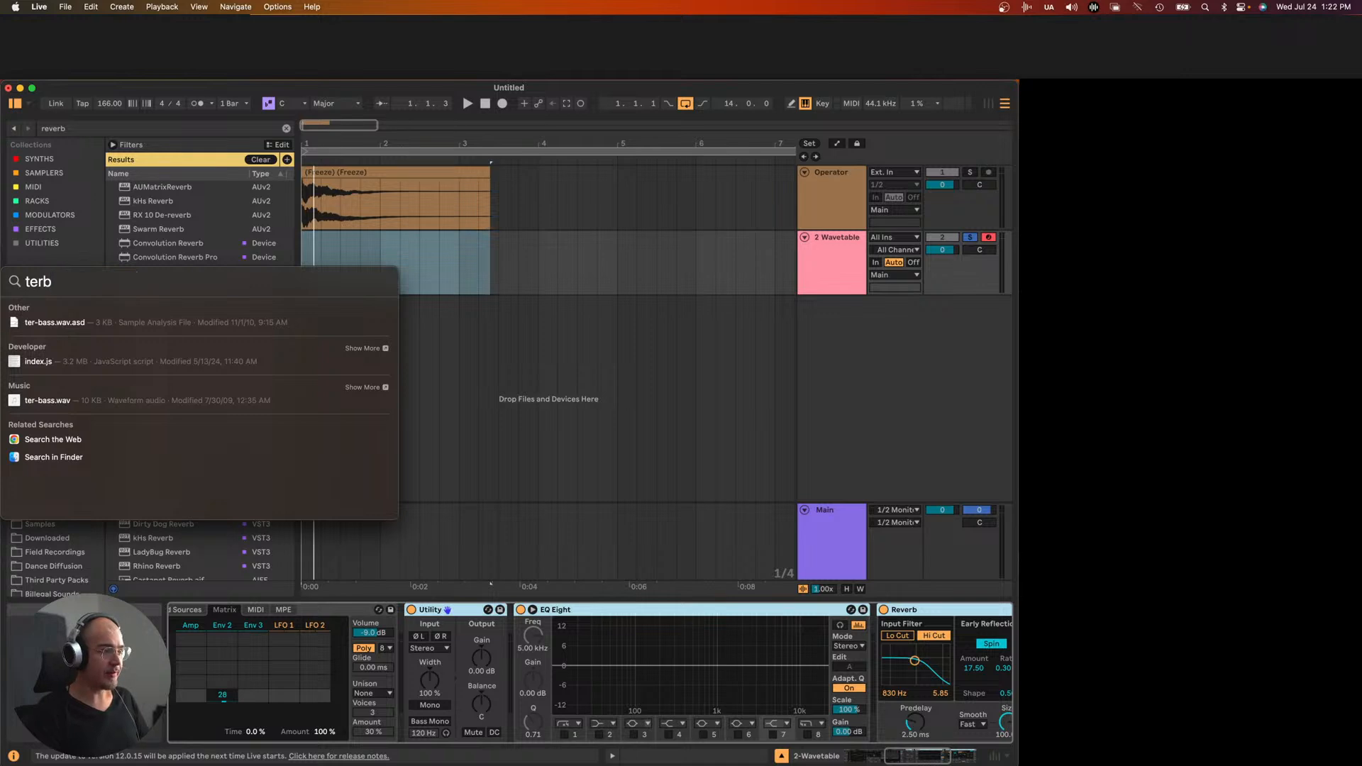
{"action": "key", "text": "BackSpace"}
{"action": "type", "text": "minal"}
{"action": "key", "text": "Return"}
{"action": "key", "text": "Up"}
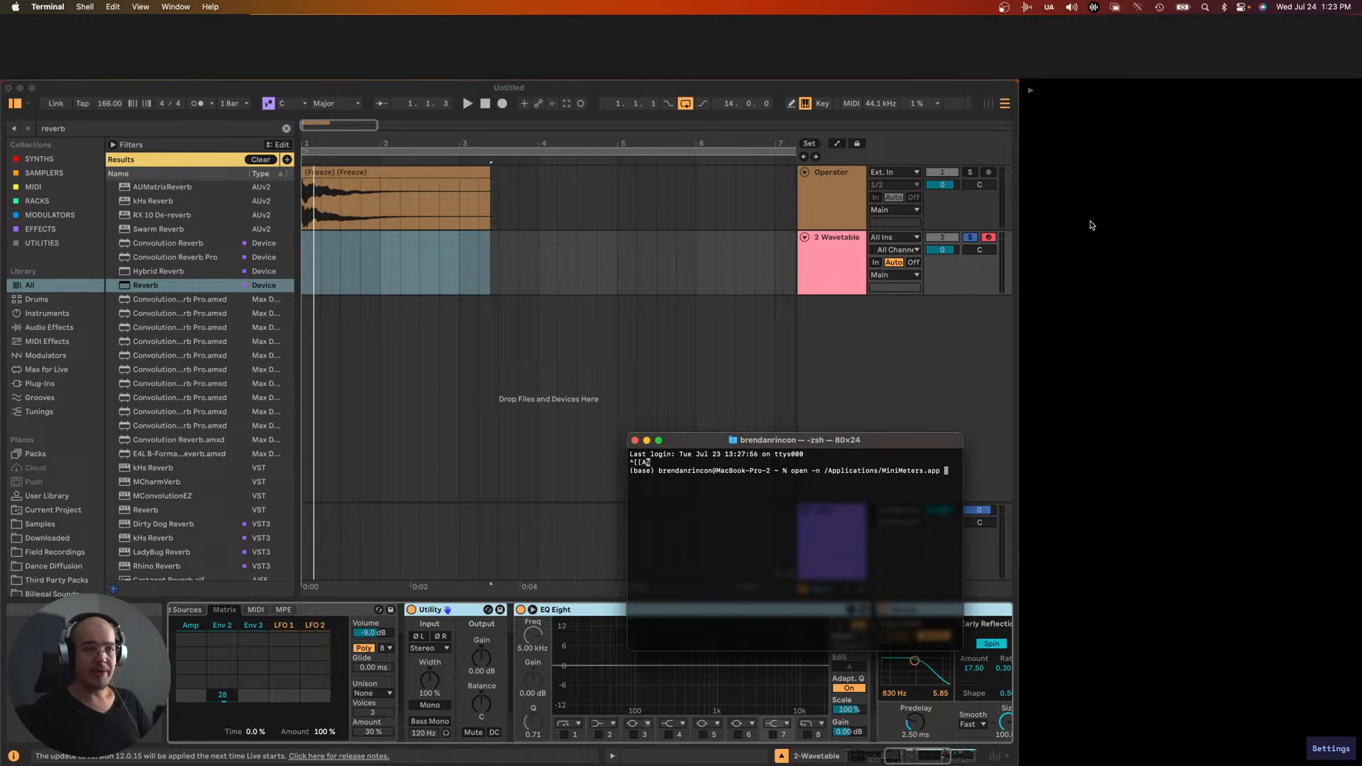
{"action": "left_click", "coordinate": [635, 441]}
- Group the selected Utility, EQ Eight and Reverb into an Audio Effect Rack
{"action": "scroll", "coordinate": [593, 660], "scroll_direction": "right", "scroll_amount": 5}
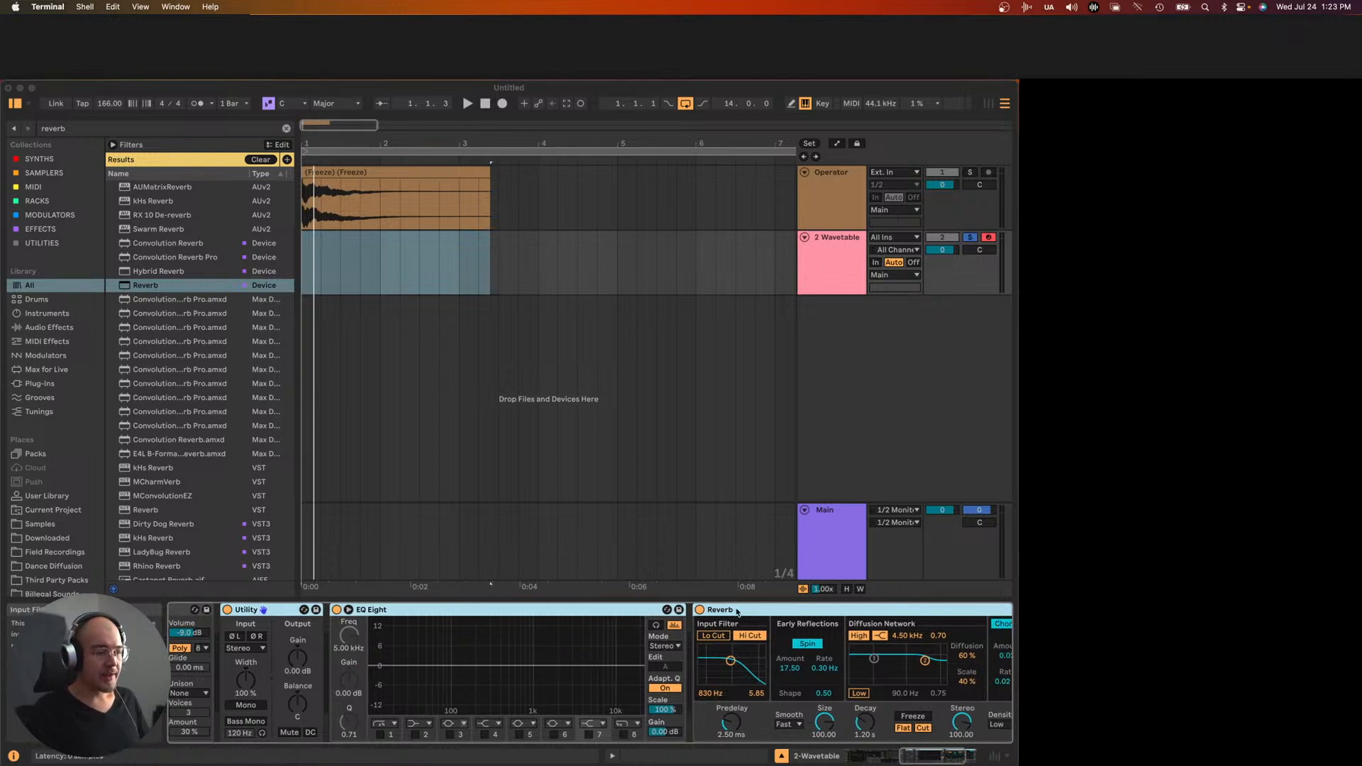
{"action": "scroll", "coordinate": [608, 619], "scroll_direction": "left", "scroll_amount": 2}
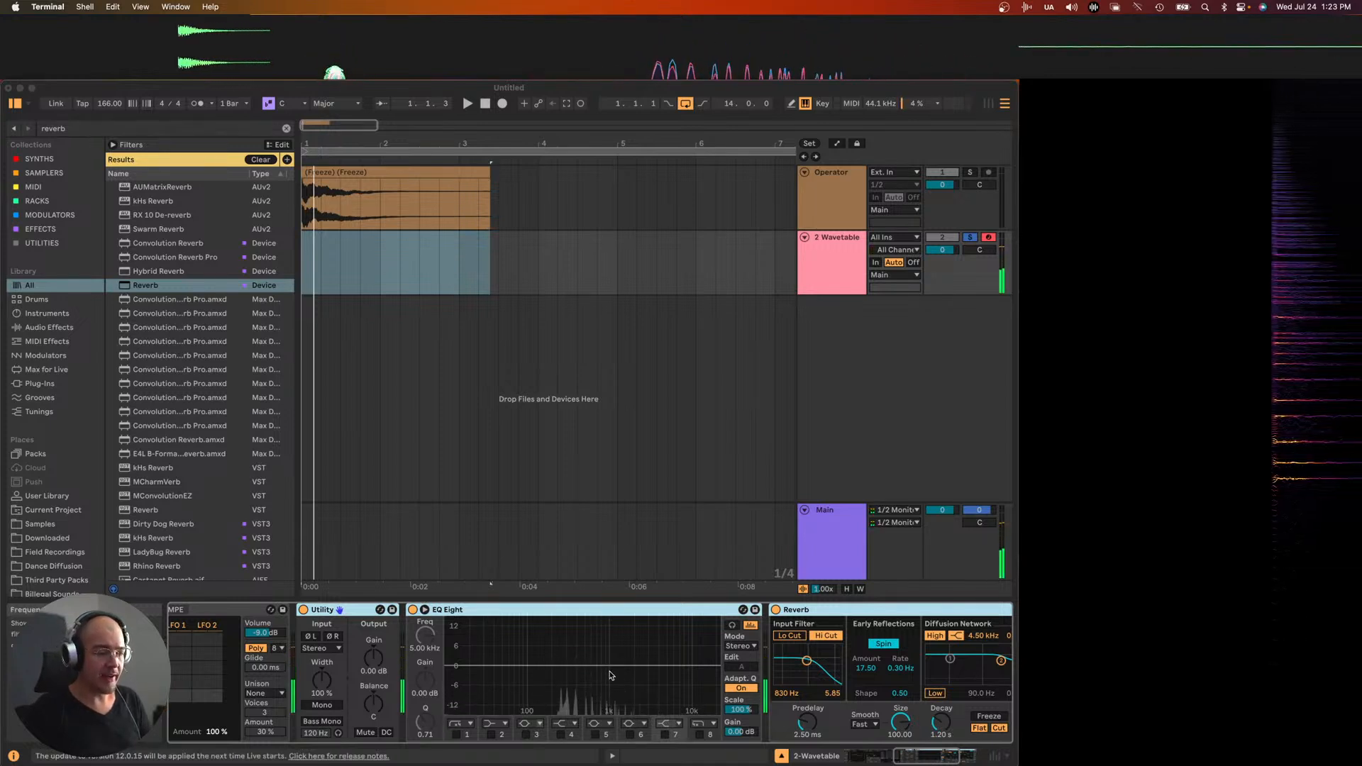
{"action": "right_click", "coordinate": [337, 611]}
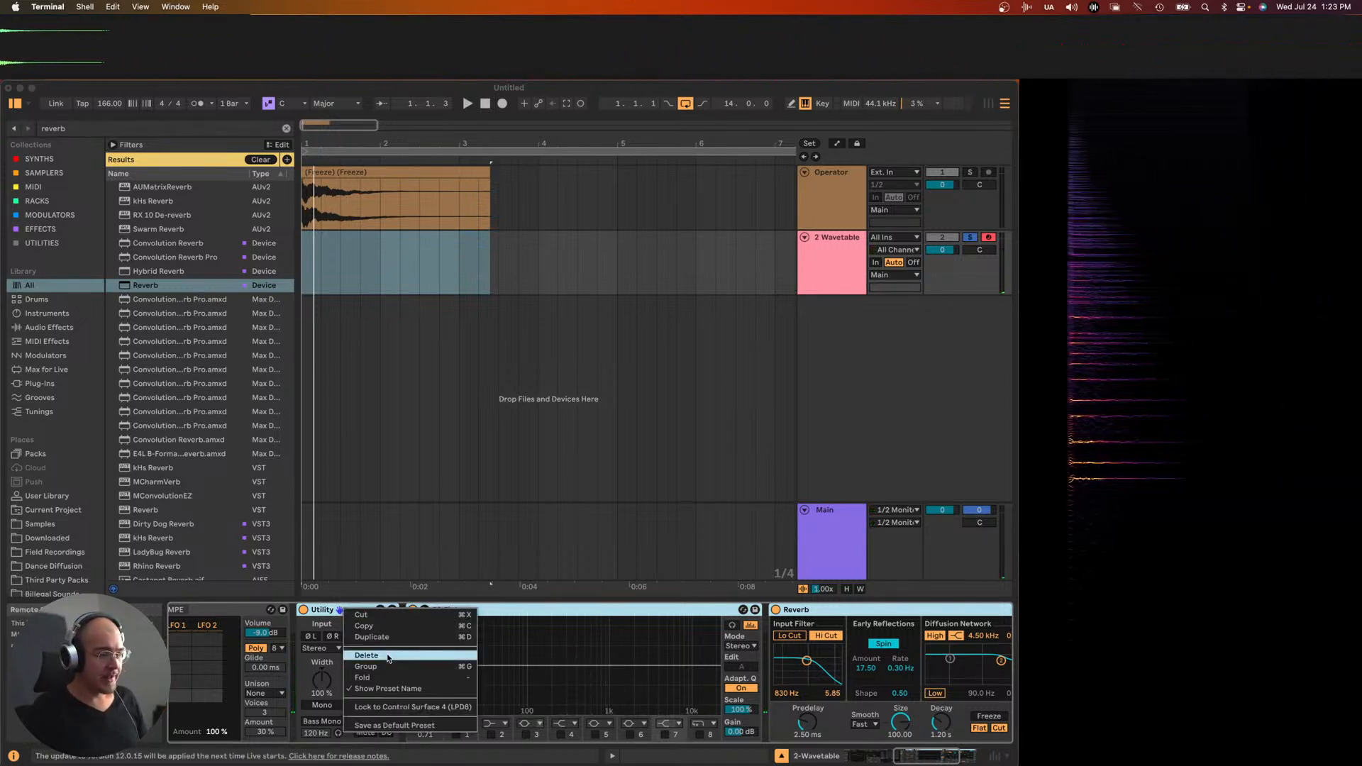
{"action": "key", "text": "Escape"}
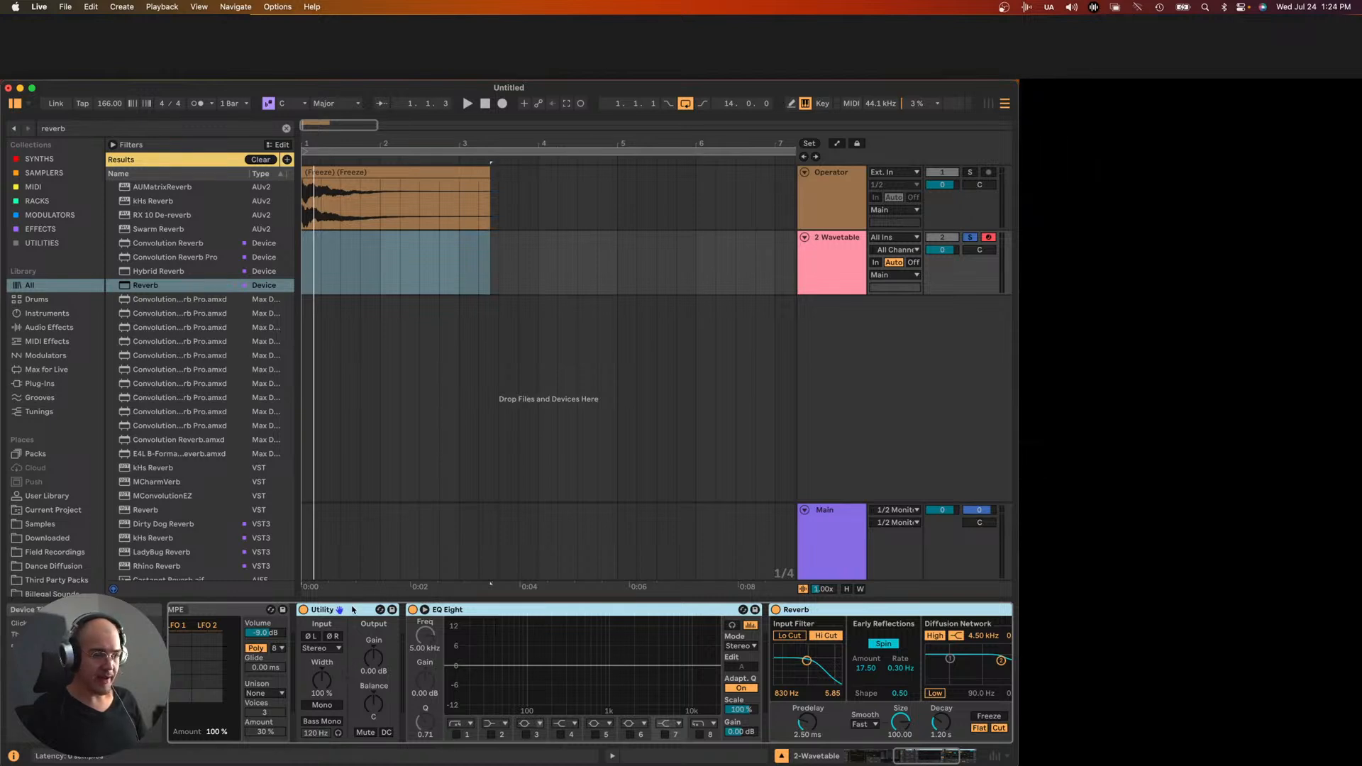
{"action": "scroll", "coordinate": [357, 613], "scroll_direction": "right", "scroll_amount": 2}
{"action": "key", "text": "super+g"}
- Show the rack's chain list and add a second, empty chain named DRY
{"action": "left_click", "coordinate": [265, 661]}
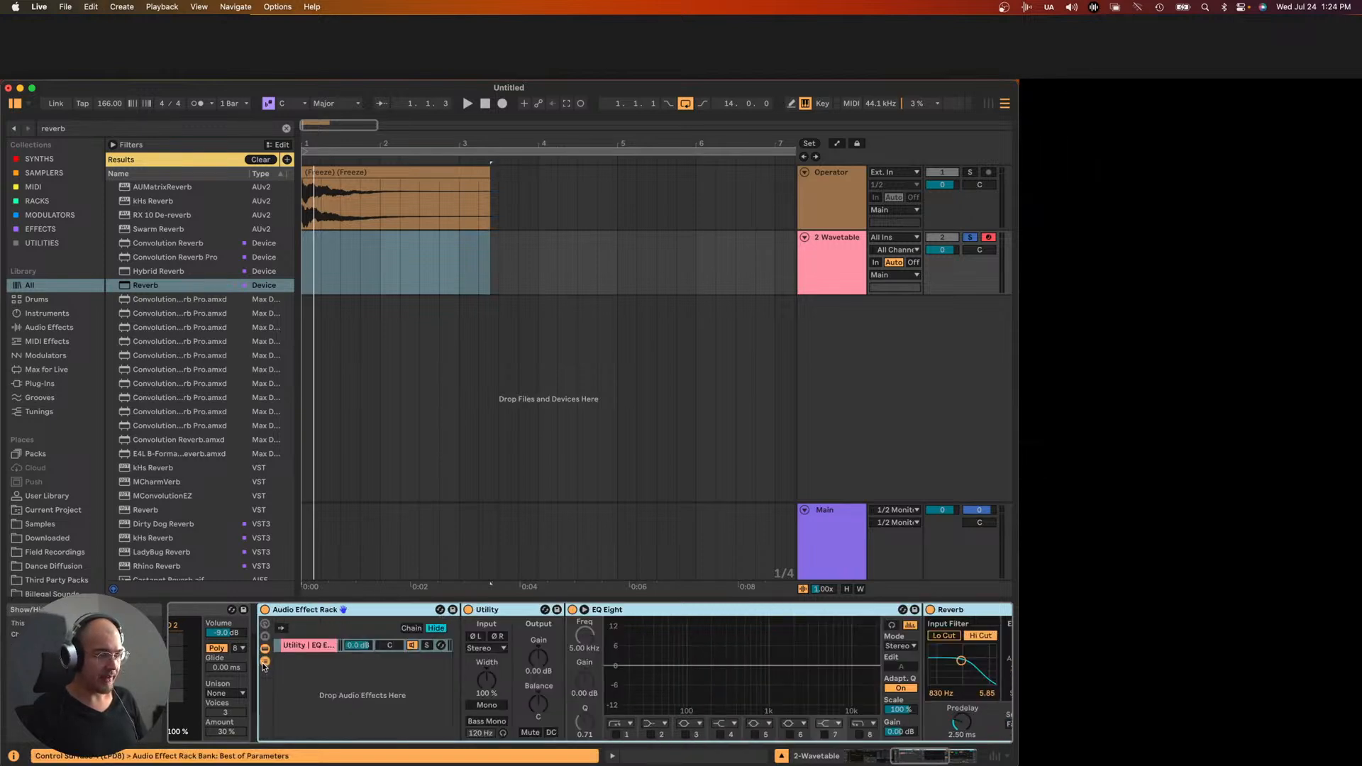
{"action": "left_click", "coordinate": [348, 683]}
{"action": "type", "text": "DRY"}
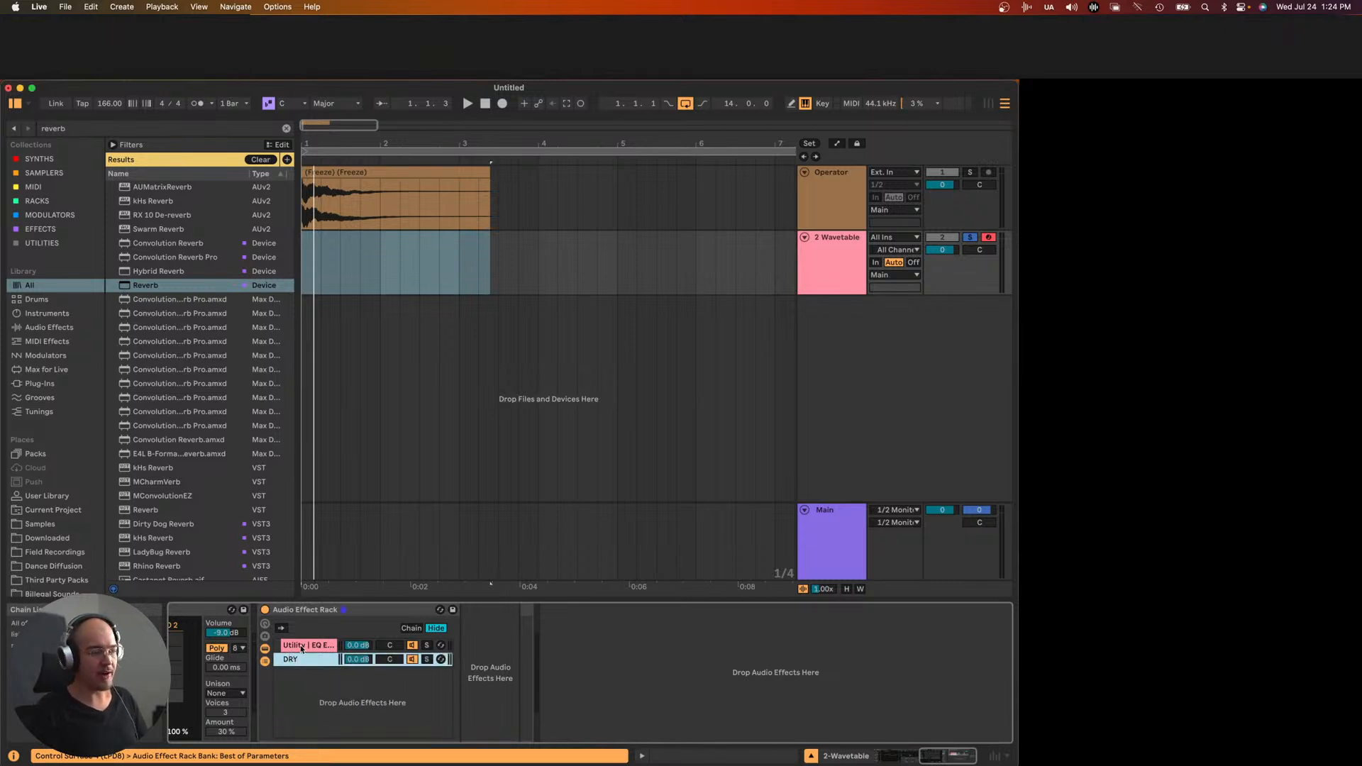
- Set the Reverb's Dry/Wet to 100% in the rack's effects chain and keep that chain selected
{"action": "left_click", "coordinate": [300, 647]}
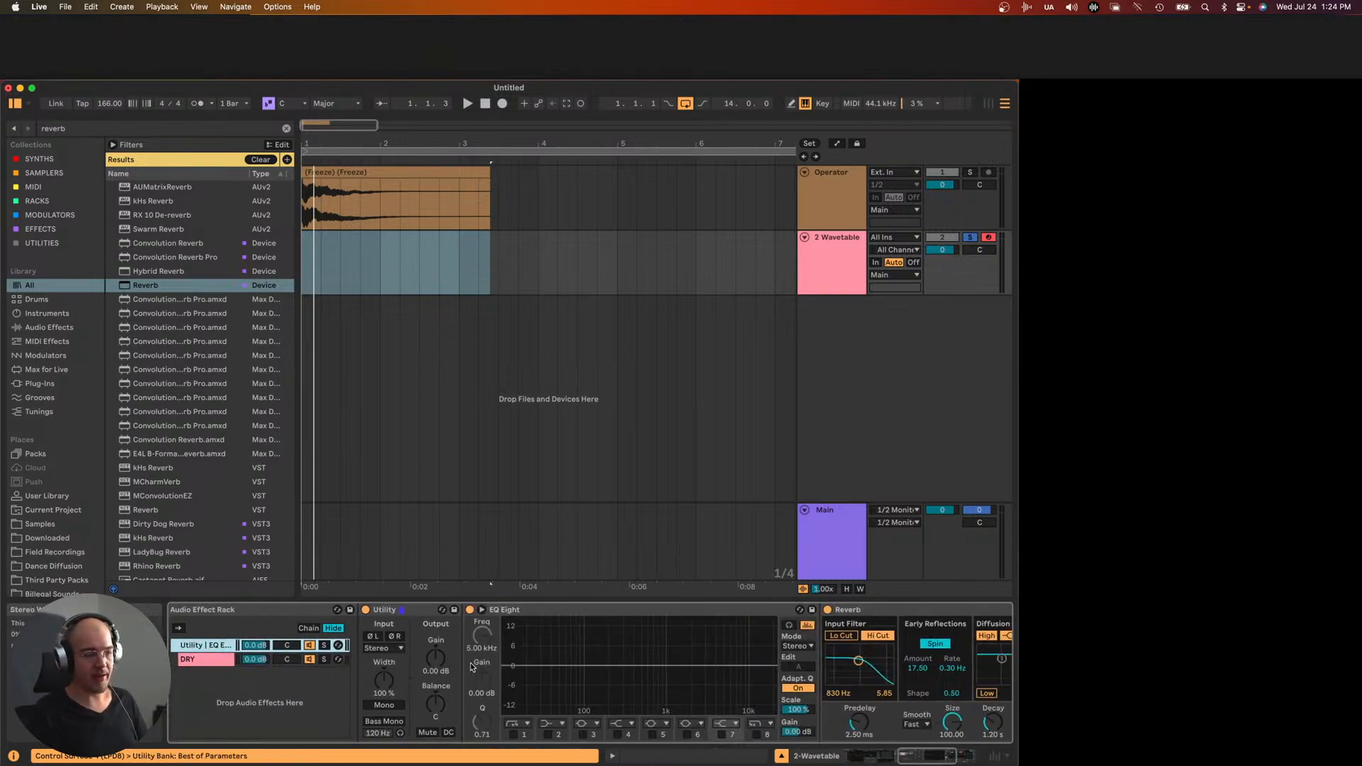
{"action": "scroll", "coordinate": [472, 667], "scroll_direction": "right", "scroll_amount": 5}
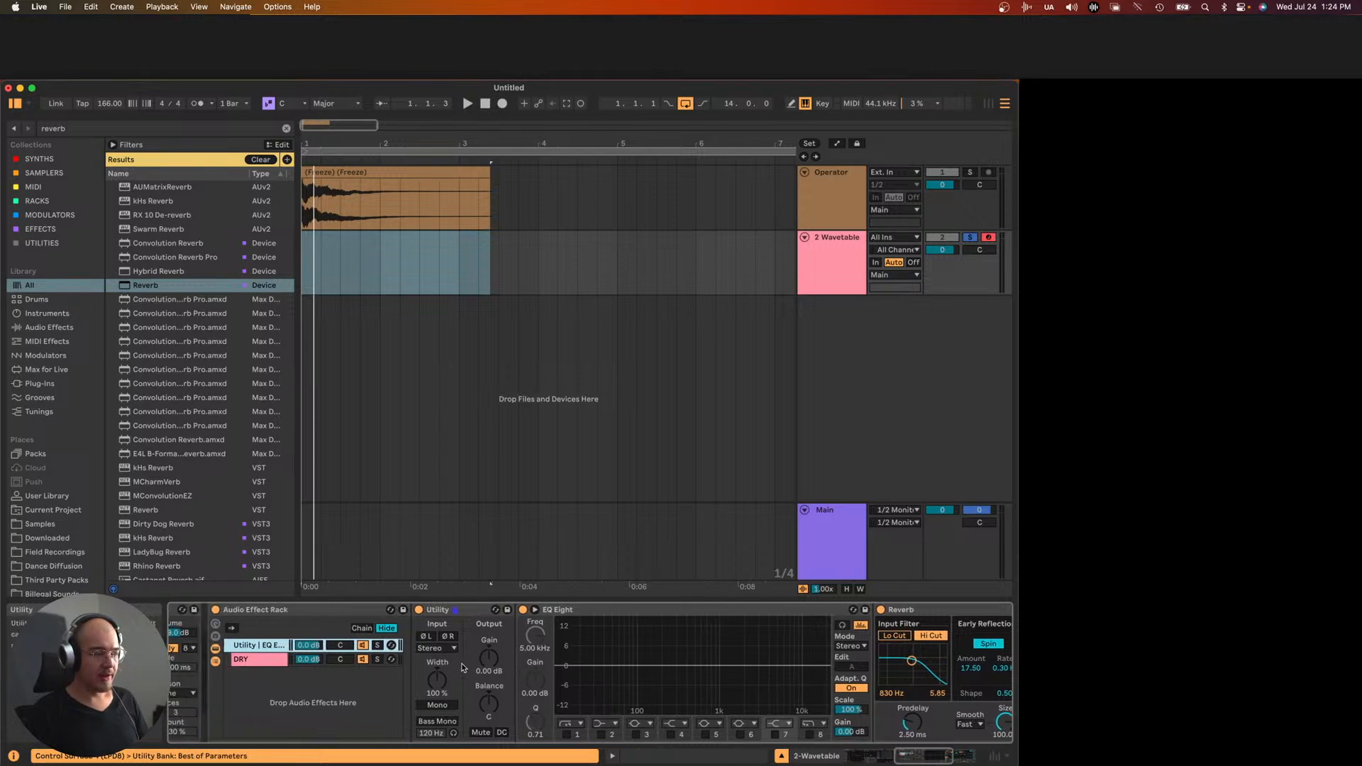
{"action": "left_click_drag", "start_coordinate": [911, 707], "coordinate": [912, 673]}
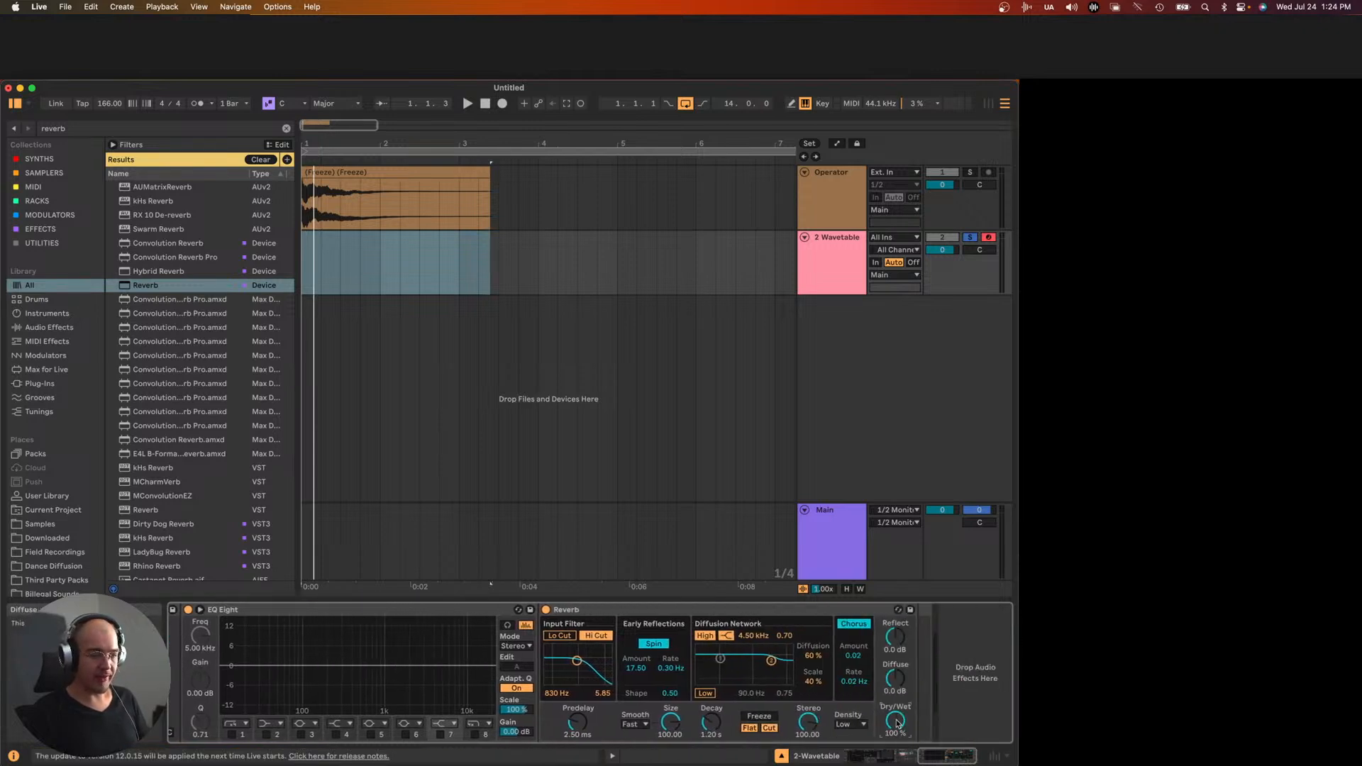
{"action": "scroll", "coordinate": [897, 722], "scroll_direction": "left", "scroll_amount": 6}
{"action": "left_click", "coordinate": [266, 659]}
{"action": "left_click", "coordinate": [263, 645]}
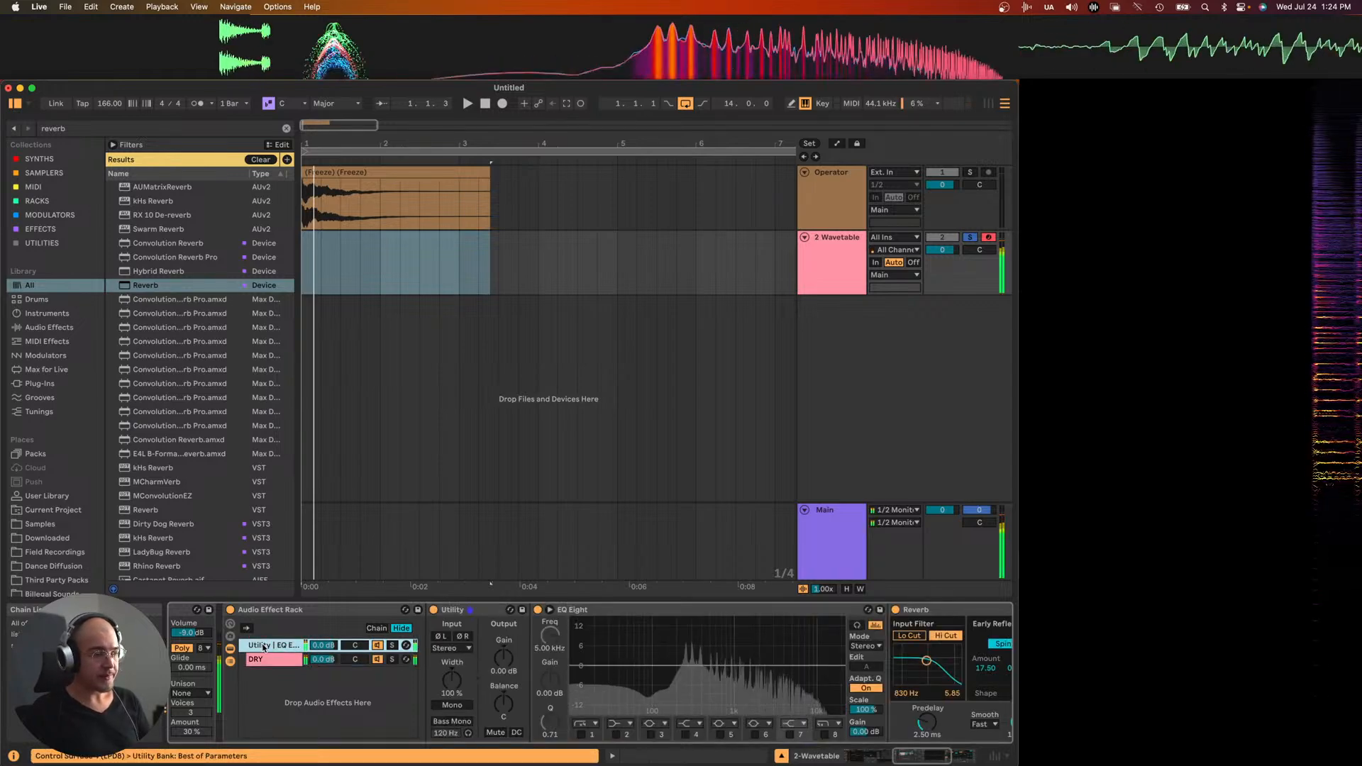
- Shape a high cut in the effects chain's EQ Eight and turn off the Hi Cut in Reverb's input filter
{"action": "scroll", "coordinate": [667, 680], "scroll_direction": "right", "scroll_amount": 3}
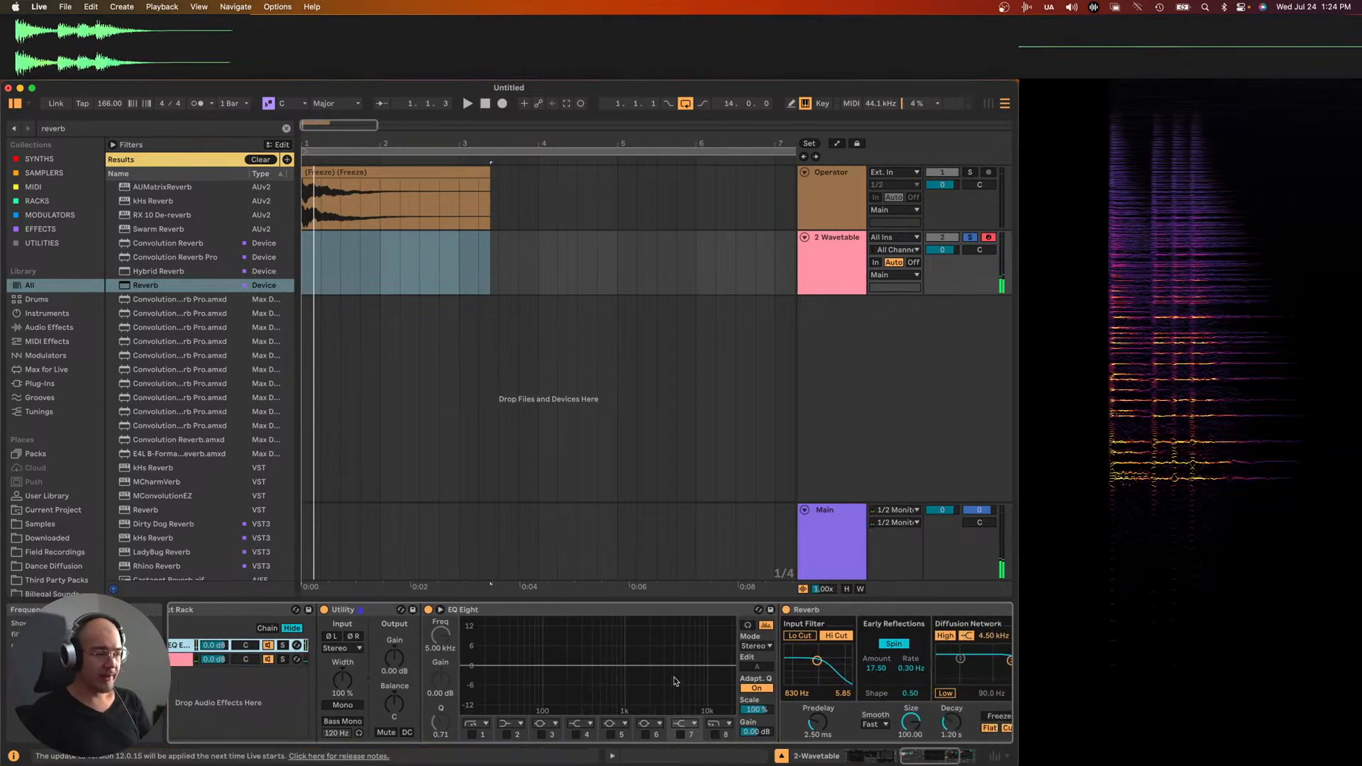
{"action": "left_click_drag", "start_coordinate": [681, 665], "coordinate": [652, 678]}
{"action": "left_click", "coordinate": [833, 637]}
{"action": "scroll", "coordinate": [800, 674], "scroll_direction": "right", "scroll_amount": 1}
{"action": "mouse_move", "coordinate": [610, 678]}
{"action": "left_mouse_down"}
{"action": "mouse_move", "coordinate": [689, 677]}
{"action": "mouse_move", "coordinate": [622, 683]}
{"action": "left_mouse_up"}
- Enable EQ Eight's band 1 low cut at 174 Hz and set the Reverb's decay to 8.96 s
{"action": "left_click", "coordinate": [429, 734]}
{"action": "left_click_drag", "start_coordinate": [458, 685], "coordinate": [526, 688]}
{"action": "scroll", "coordinate": [526, 687], "scroll_direction": "right", "scroll_amount": 4}
{"action": "mouse_move", "coordinate": [730, 722]}
{"action": "left_mouse_down"}
{"action": "mouse_move", "coordinate": [730, 681]}
{"action": "mouse_move", "coordinate": [738, 724]}
{"action": "left_mouse_up"}
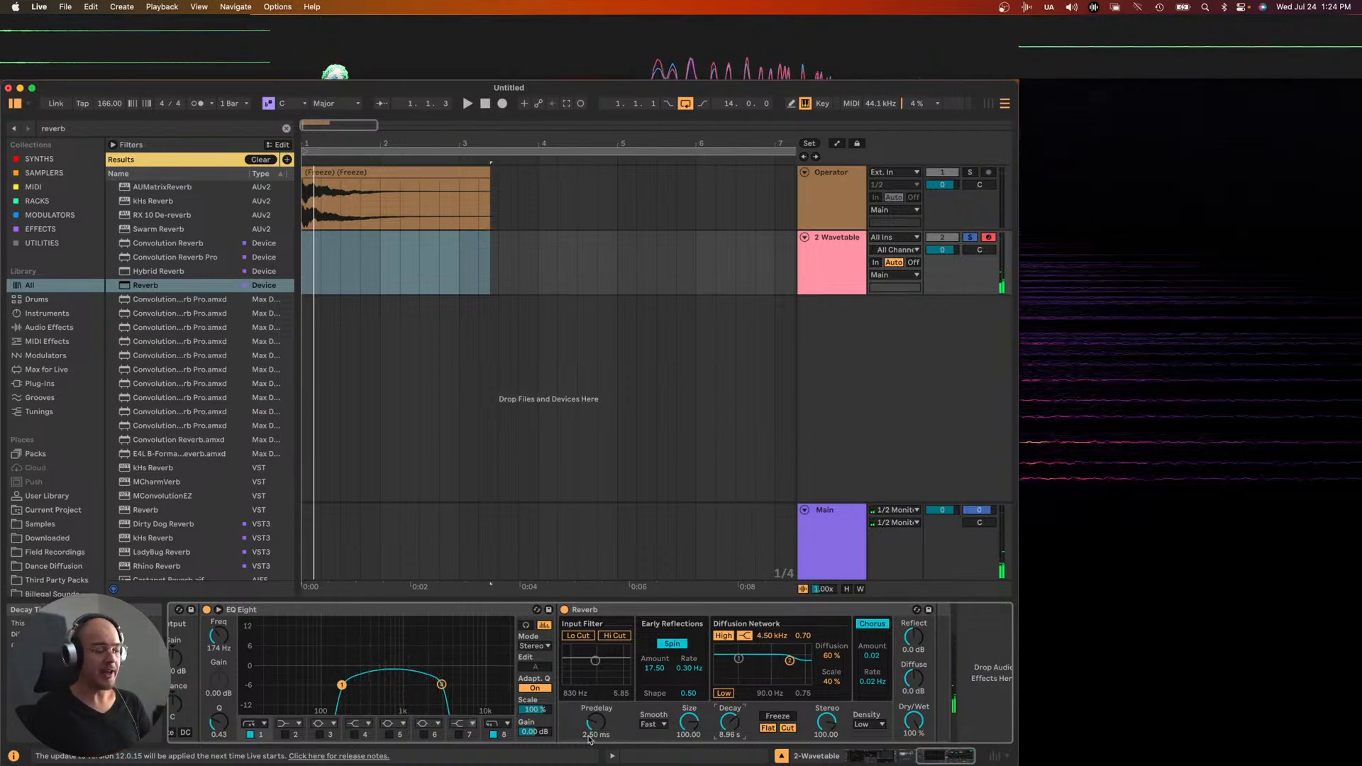
- Try EQ Eight's low cut at about 527 Hz and open its high cut up to 22.0 kHz
{"action": "left_click_drag", "start_coordinate": [447, 684], "coordinate": [489, 683]}
{"action": "left_click_drag", "start_coordinate": [342, 684], "coordinate": [380, 687]}
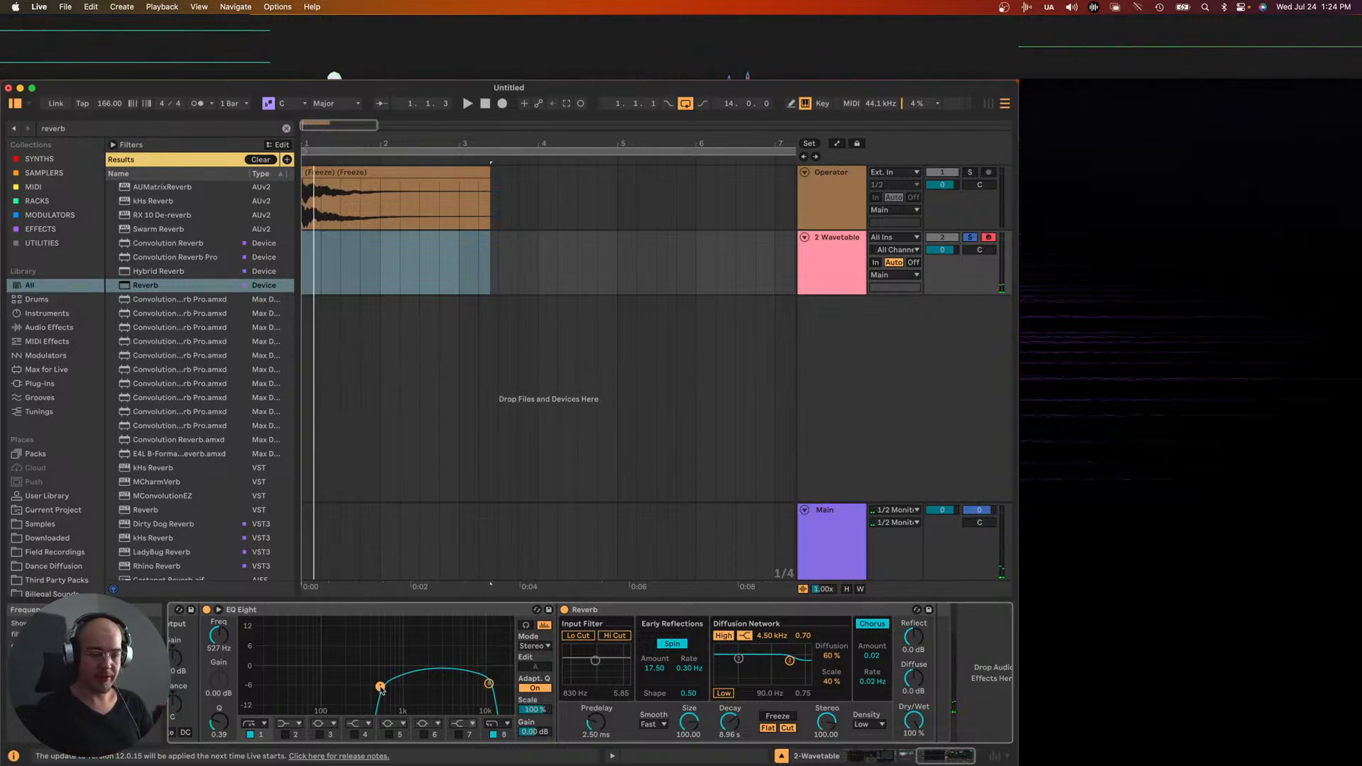
{"action": "mouse_move", "coordinate": [381, 688]}
{"action": "left_mouse_down"}
{"action": "mouse_move", "coordinate": [312, 675]}
{"action": "mouse_move", "coordinate": [384, 696]}
{"action": "left_mouse_up"}
{"action": "left_click_drag", "start_coordinate": [488, 684], "coordinate": [509, 684]}
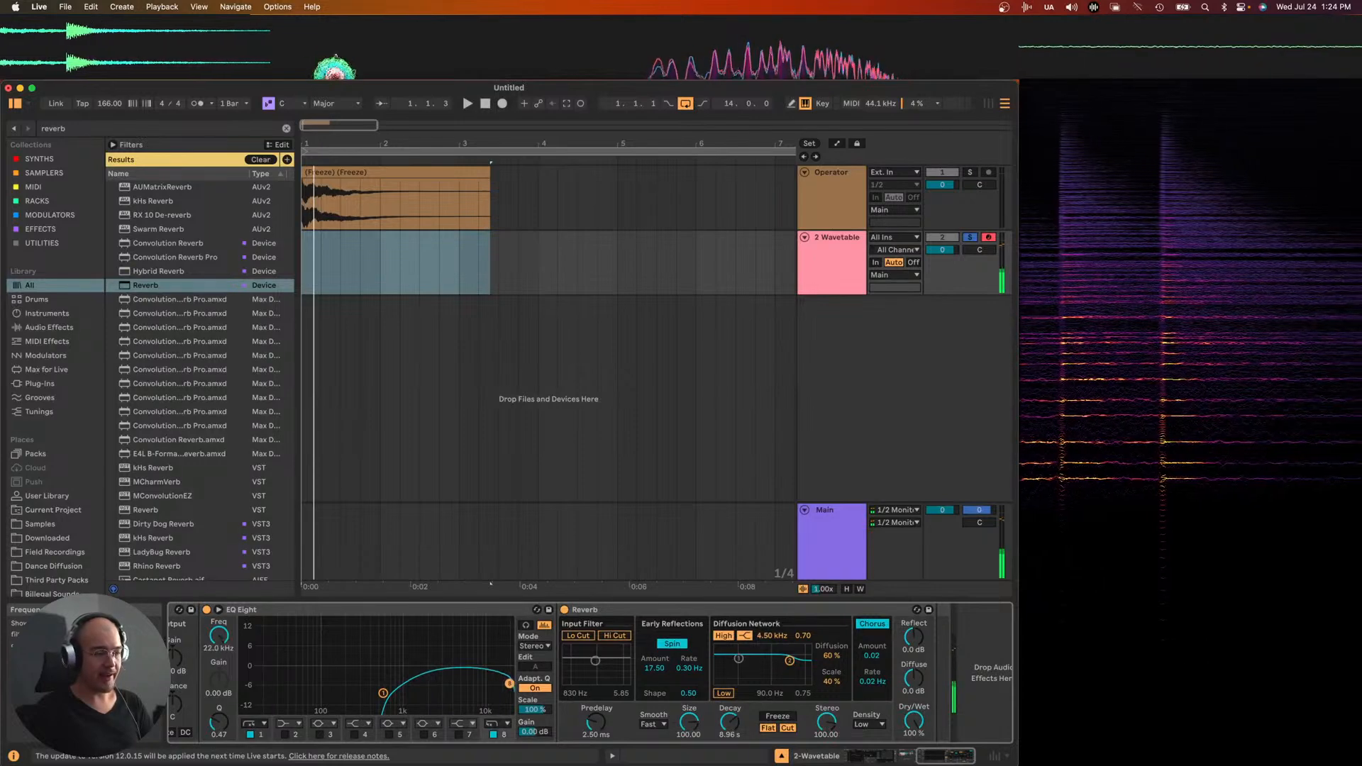
- Narrow EQ Eight's pass band with the low cut at 417 Hz and a much lower high cut
{"action": "left_click_drag", "start_coordinate": [384, 693], "coordinate": [358, 693]}
{"action": "left_click_drag", "start_coordinate": [509, 683], "coordinate": [371, 682]}
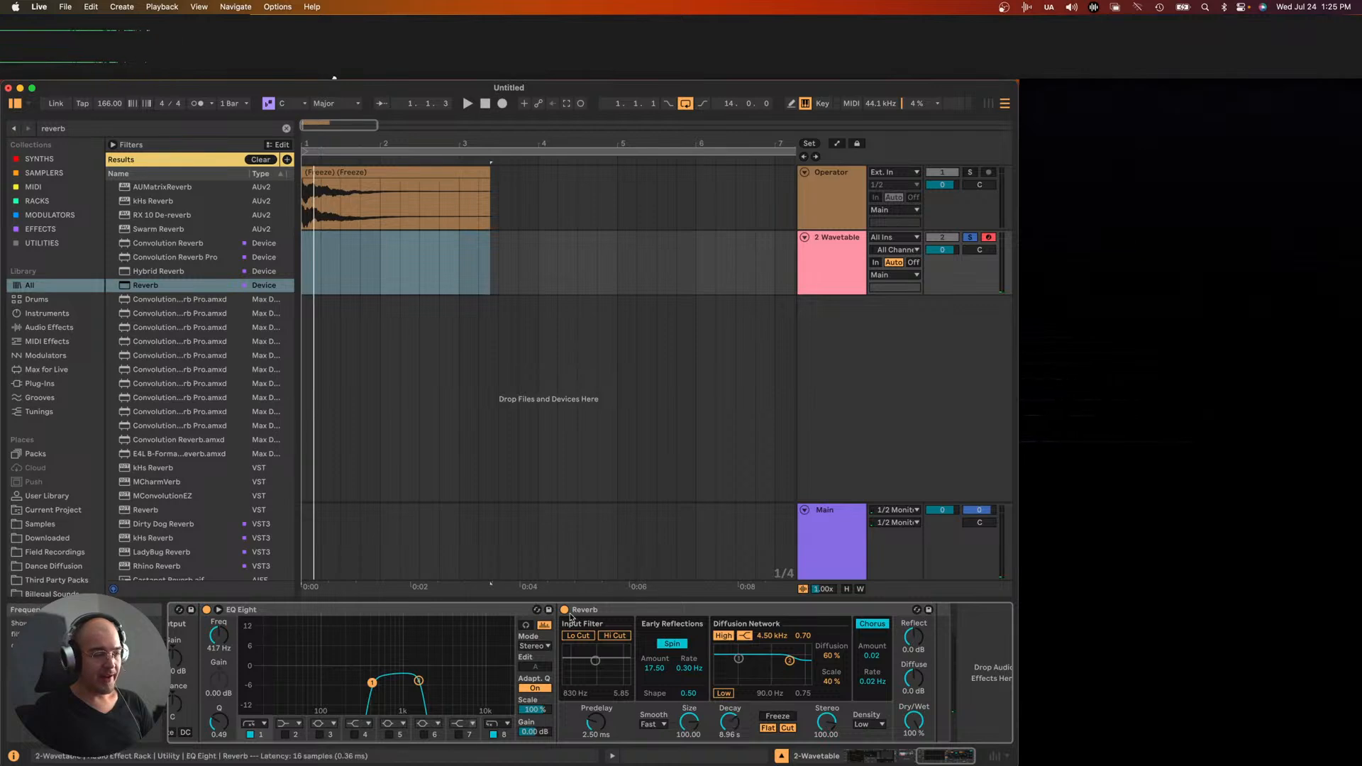
{"action": "left_click", "coordinate": [629, 611]}
- Widen EQ Eight's pass band by setting the low cut to 250 Hz and raising the high cut
{"action": "scroll", "coordinate": [653, 611], "scroll_direction": "right", "scroll_amount": 2}
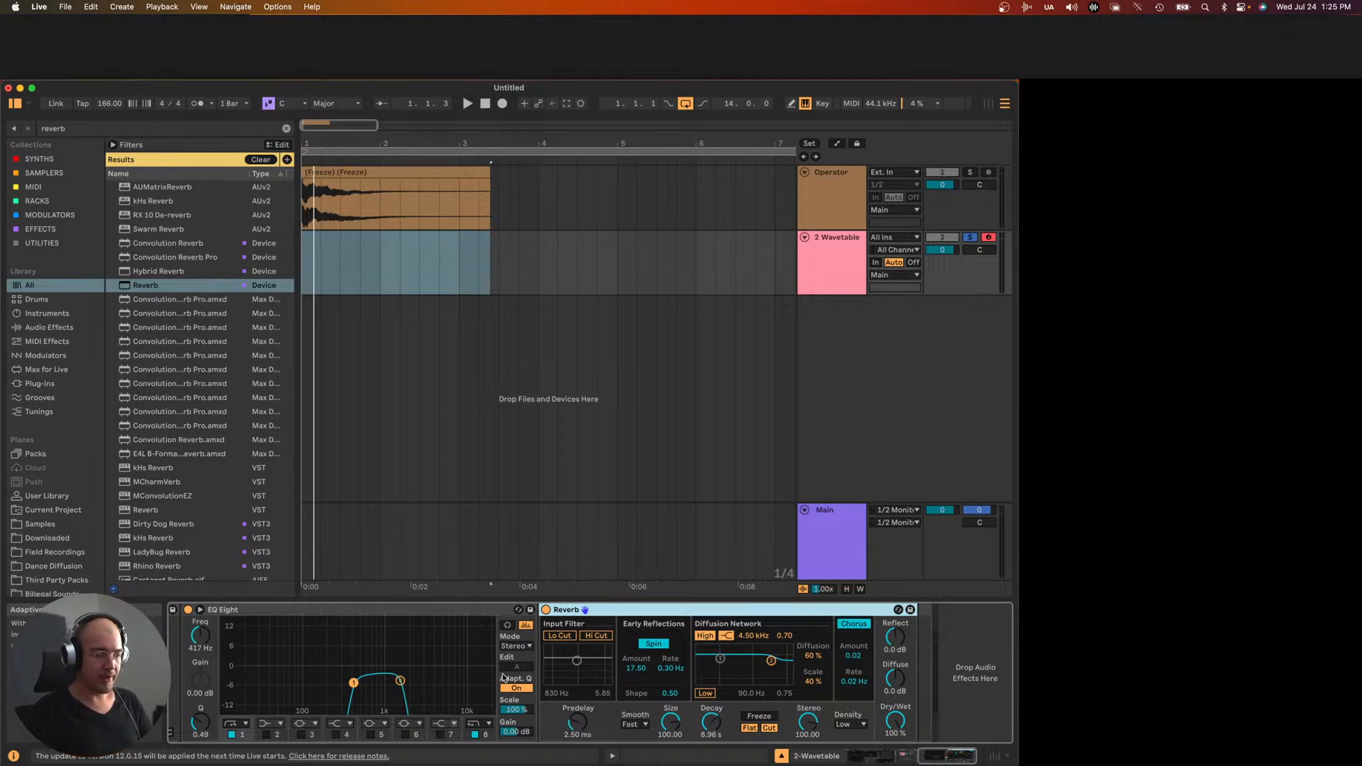
{"action": "scroll", "coordinate": [268, 615], "scroll_direction": "left", "scroll_amount": 5}
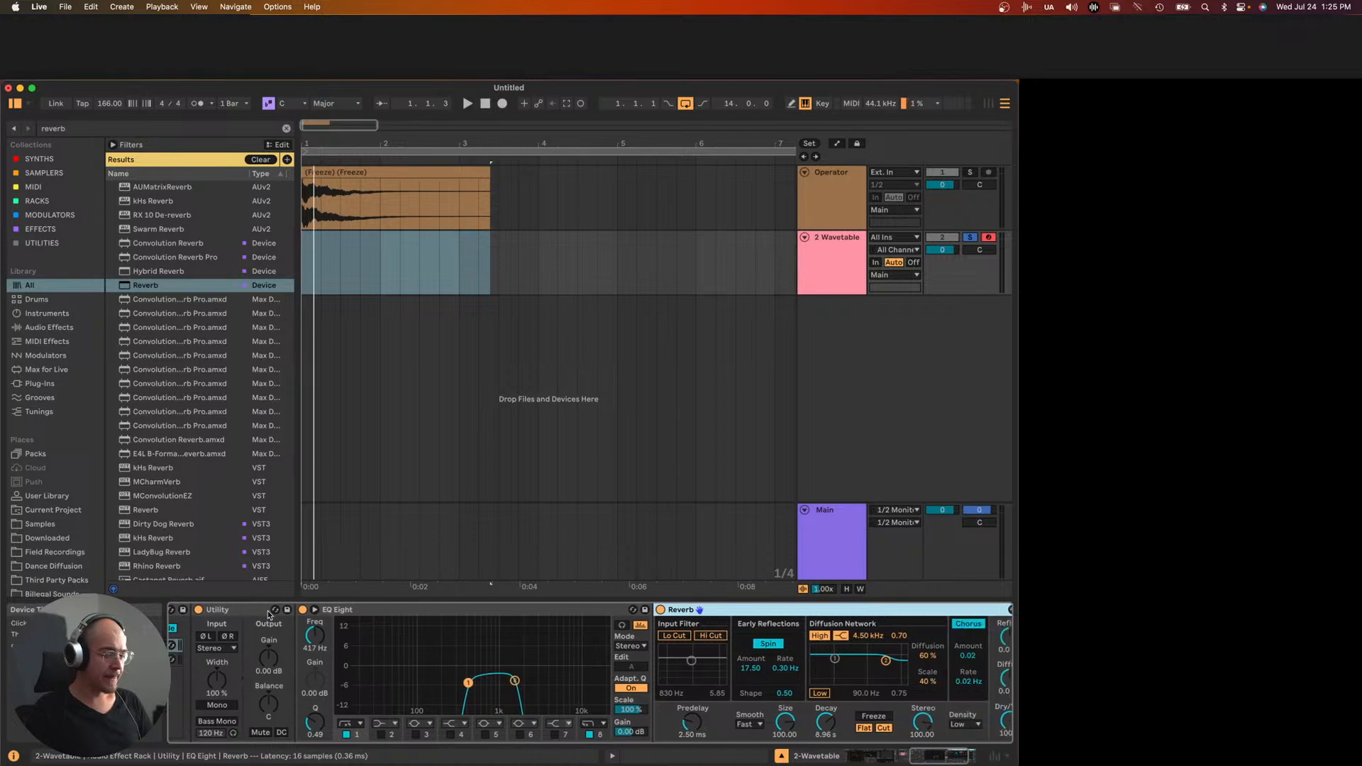
{"action": "scroll", "coordinate": [268, 614], "scroll_direction": "right", "scroll_amount": 2}
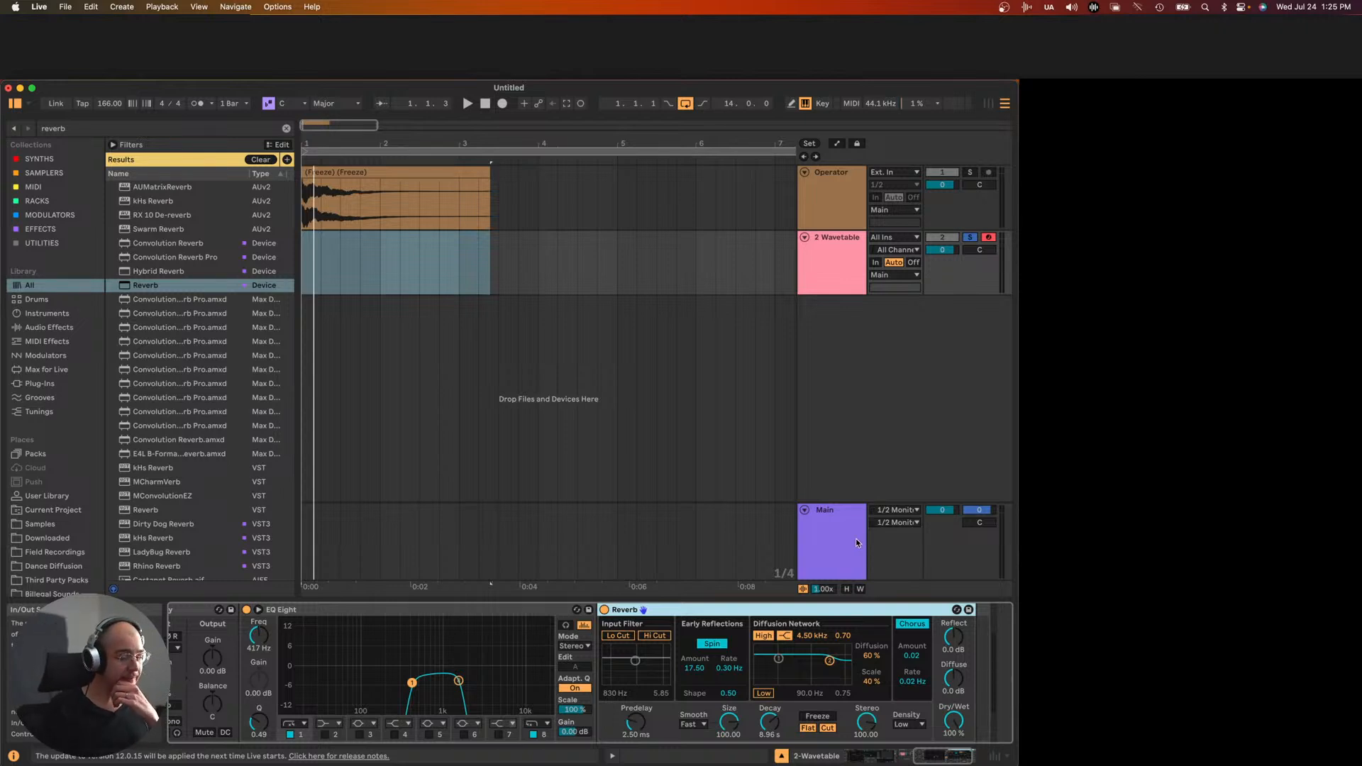
{"action": "scroll", "coordinate": [398, 271], "scroll_direction": "up", "scroll_amount": 1}
{"action": "scroll", "coordinate": [398, 271], "scroll_direction": "left", "scroll_amount": 1}
{"action": "left_click_drag", "start_coordinate": [459, 683], "coordinate": [394, 682]}
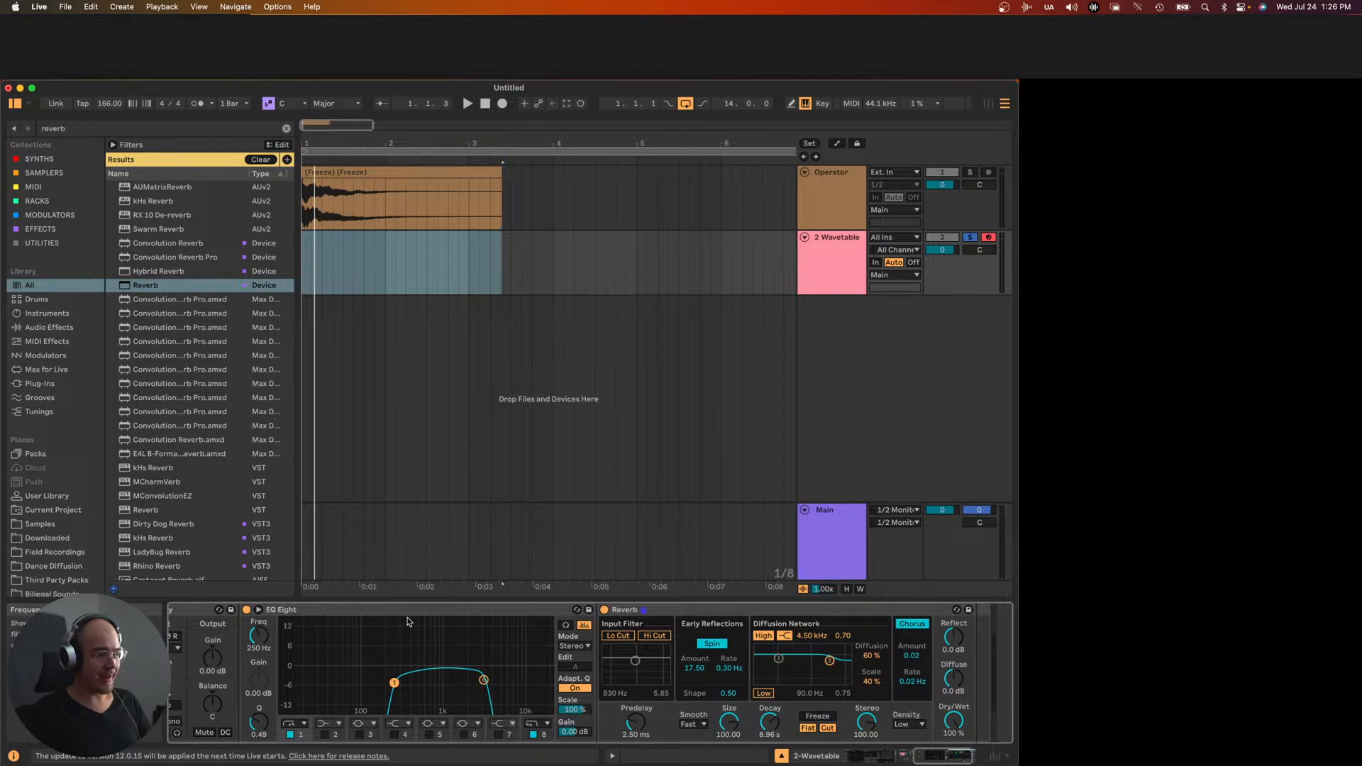
{"action": "scroll", "coordinate": [402, 622], "scroll_direction": "left", "scroll_amount": 6}
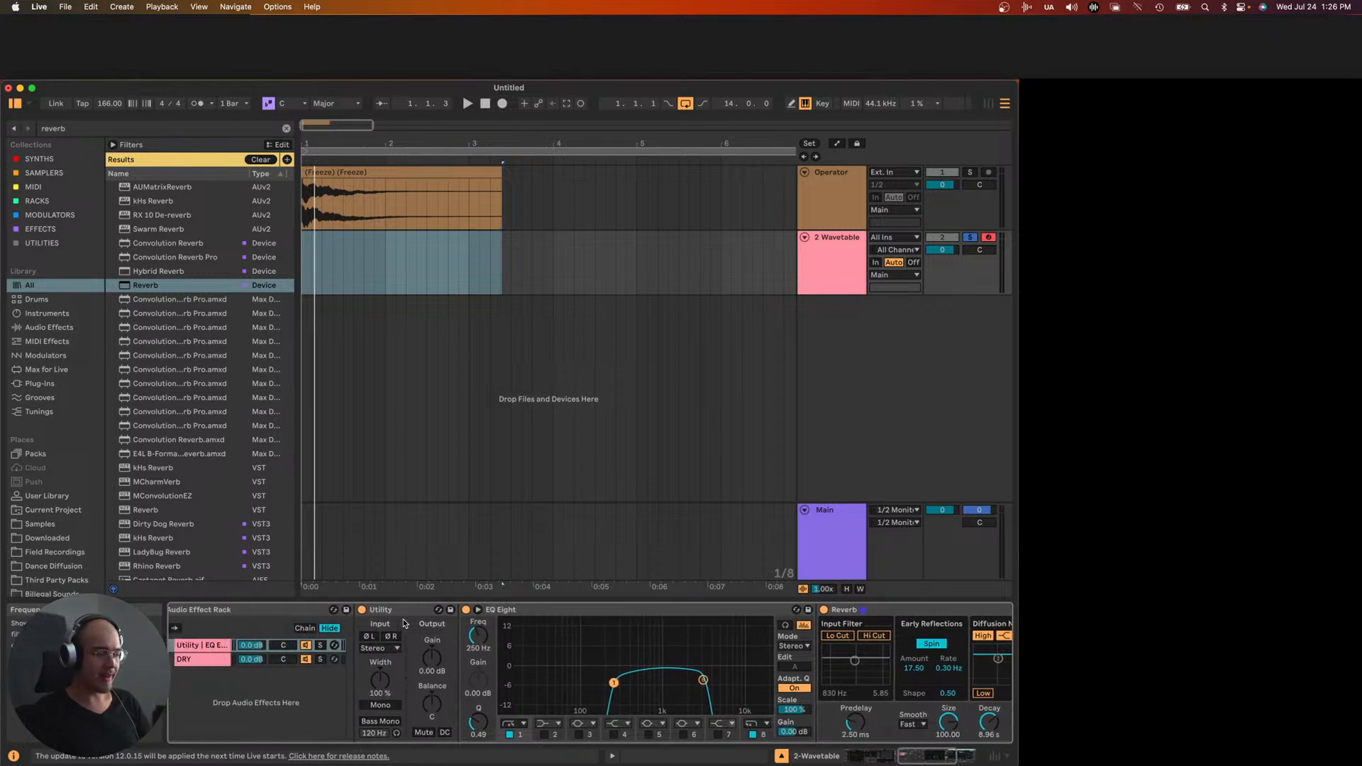
{"action": "scroll", "coordinate": [403, 623], "scroll_direction": "left", "scroll_amount": 15}
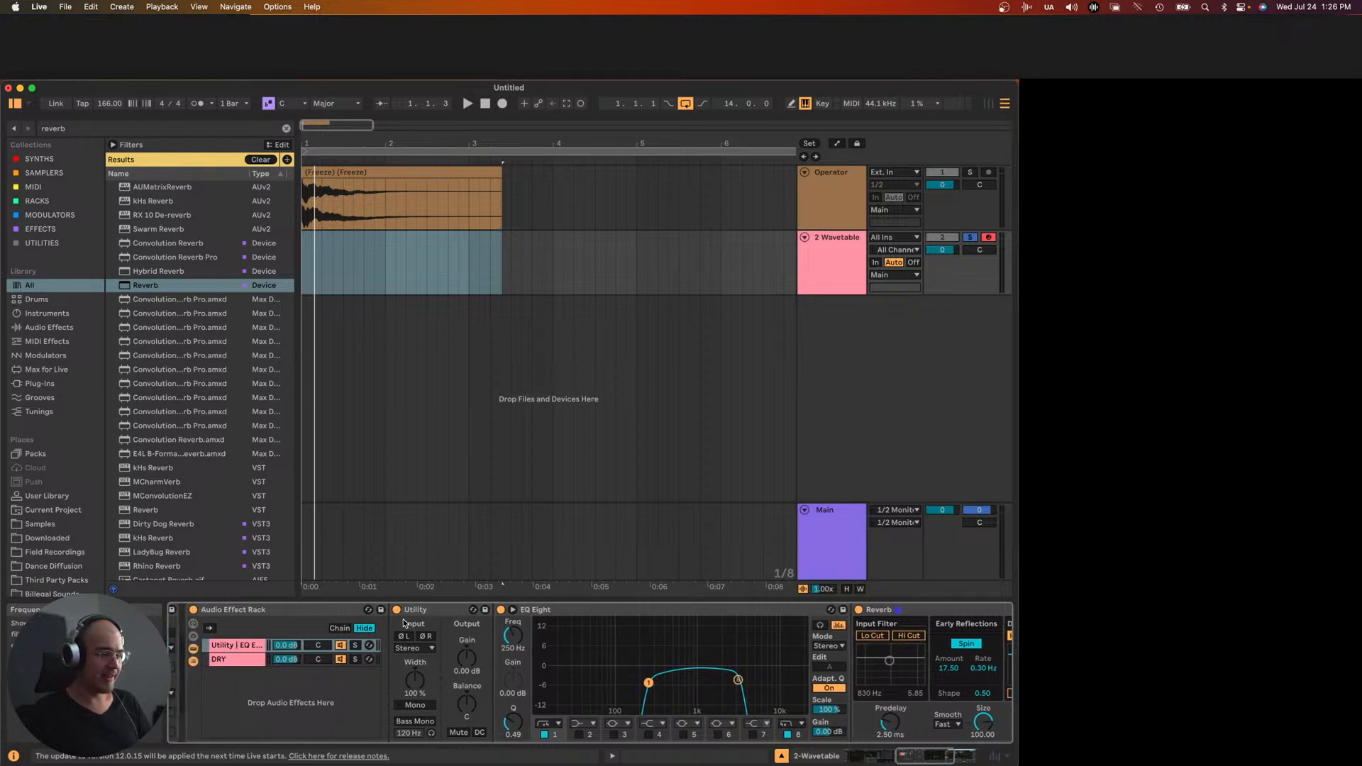
{"action": "scroll", "coordinate": [403, 623], "scroll_direction": "left", "scroll_amount": 3}
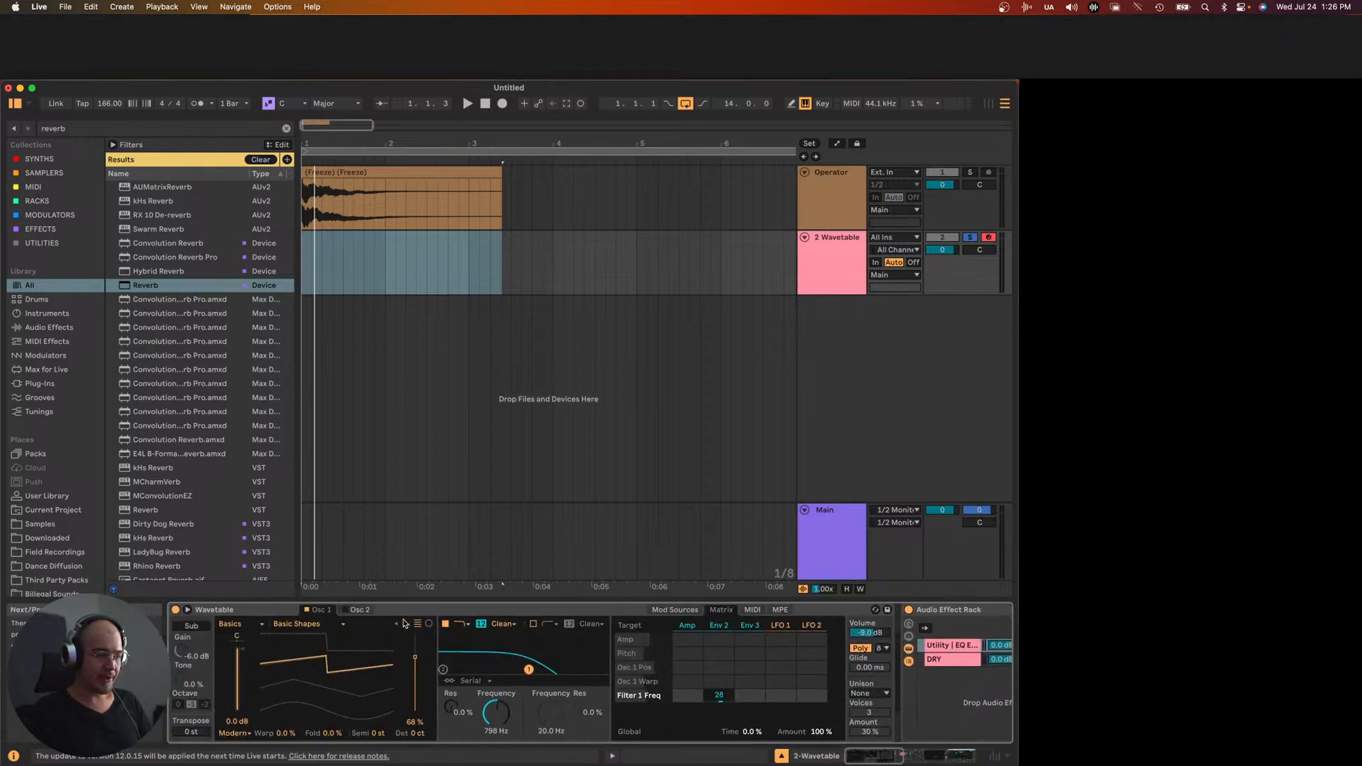
{"action": "scroll", "coordinate": [402, 622], "scroll_direction": "right", "scroll_amount": 16}
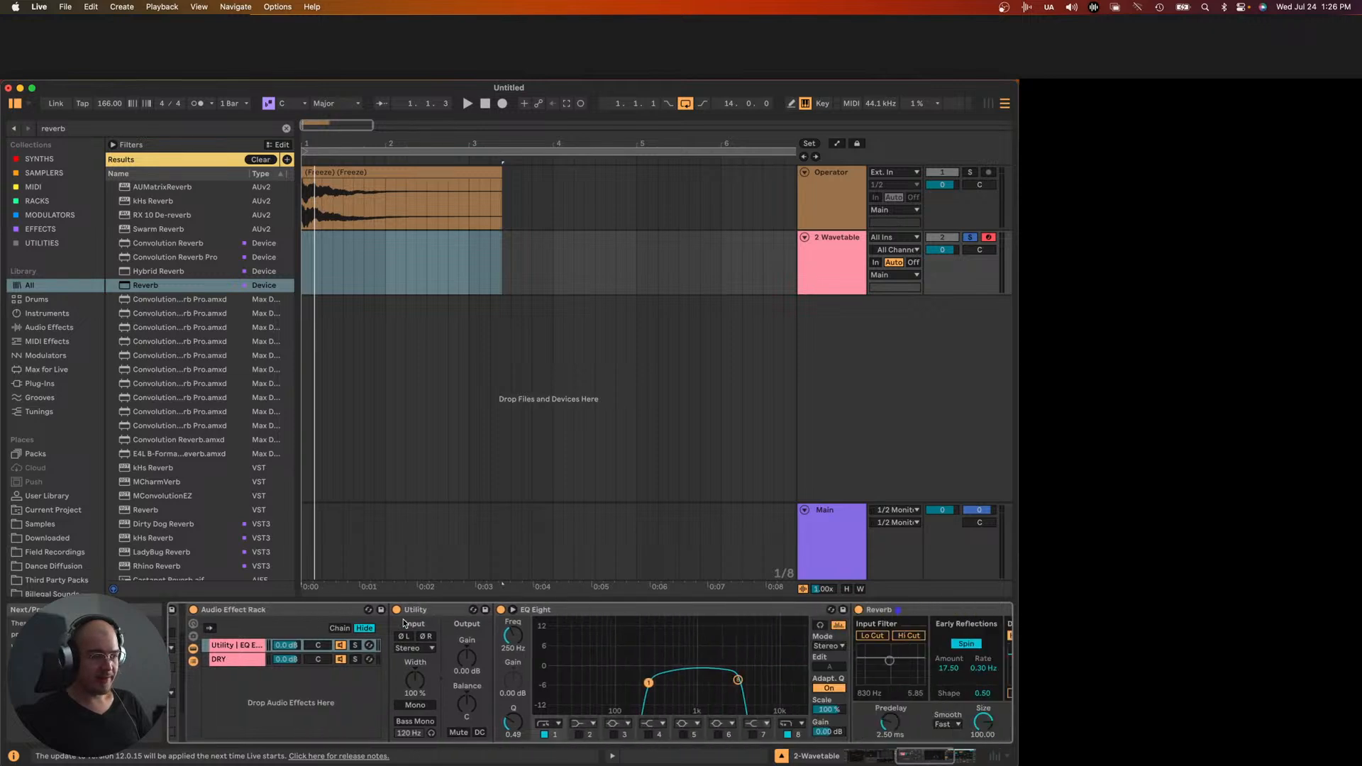
{"action": "scroll", "coordinate": [403, 623], "scroll_direction": "left", "scroll_amount": 3}
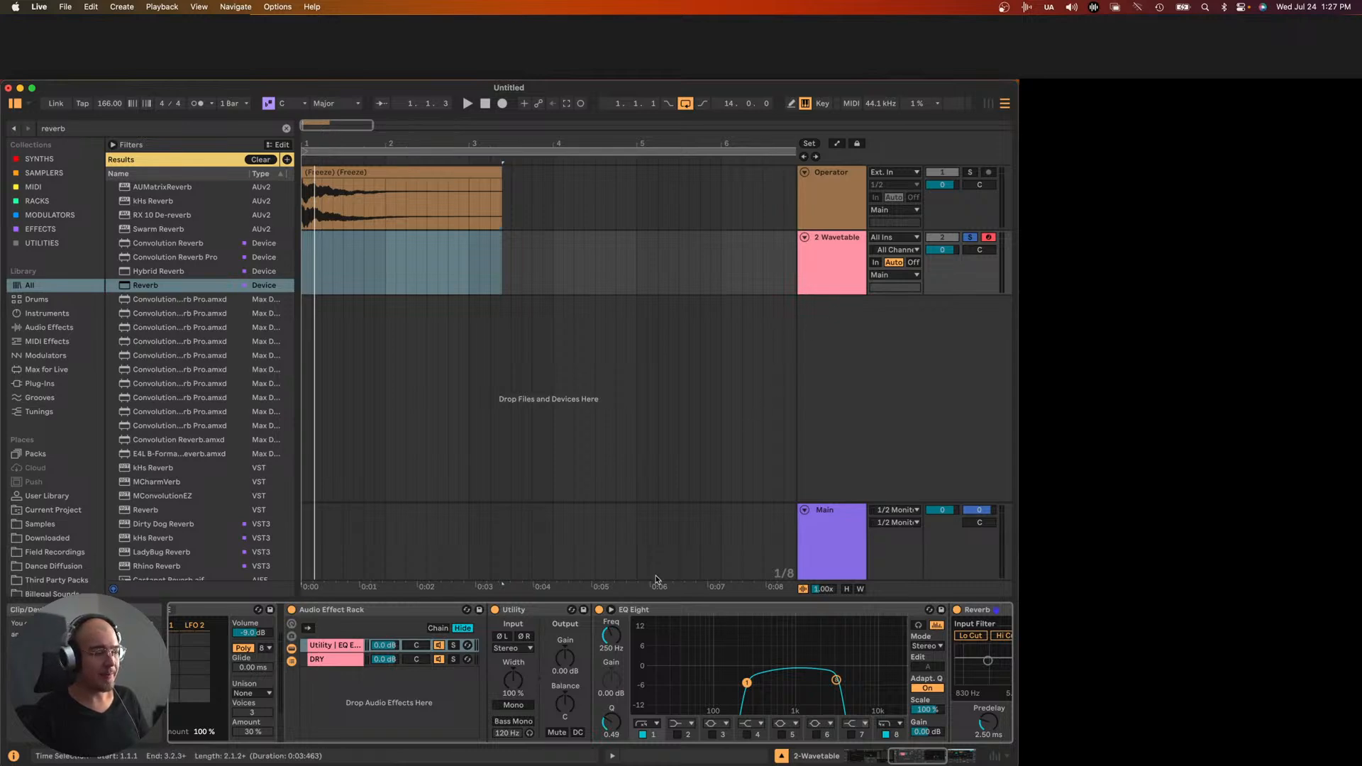
{"action": "scroll", "coordinate": [548, 678], "scroll_direction": "left", "scroll_amount": 5}
- Search the browser for "crispy clip" and add the VST3 Crispy Clip after the Wavetable track's effect rack
{"action": "scroll", "coordinate": [549, 679], "scroll_direction": "right", "scroll_amount": 5}
{"action": "key", "text": "super+f"}
{"action": "type", "text": "crispy clip"}
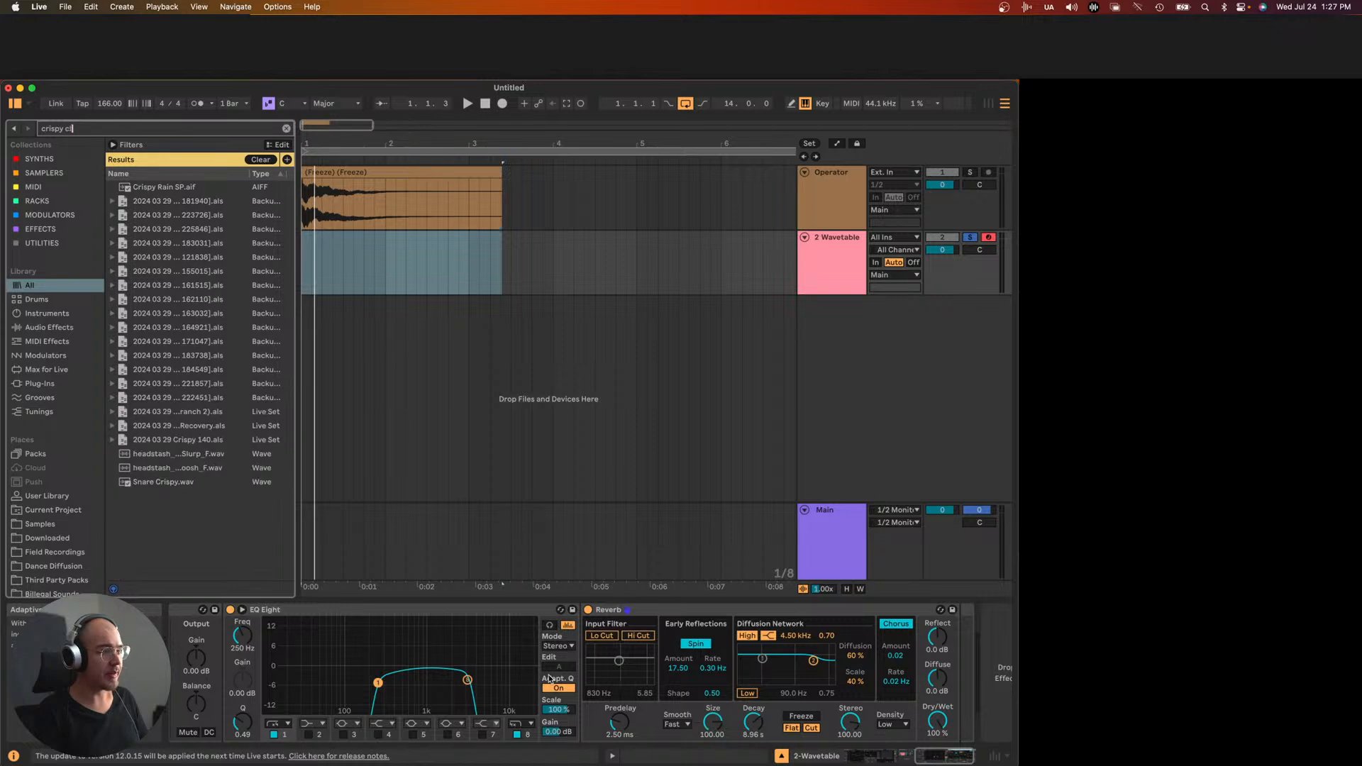
{"action": "key", "text": "Down"}
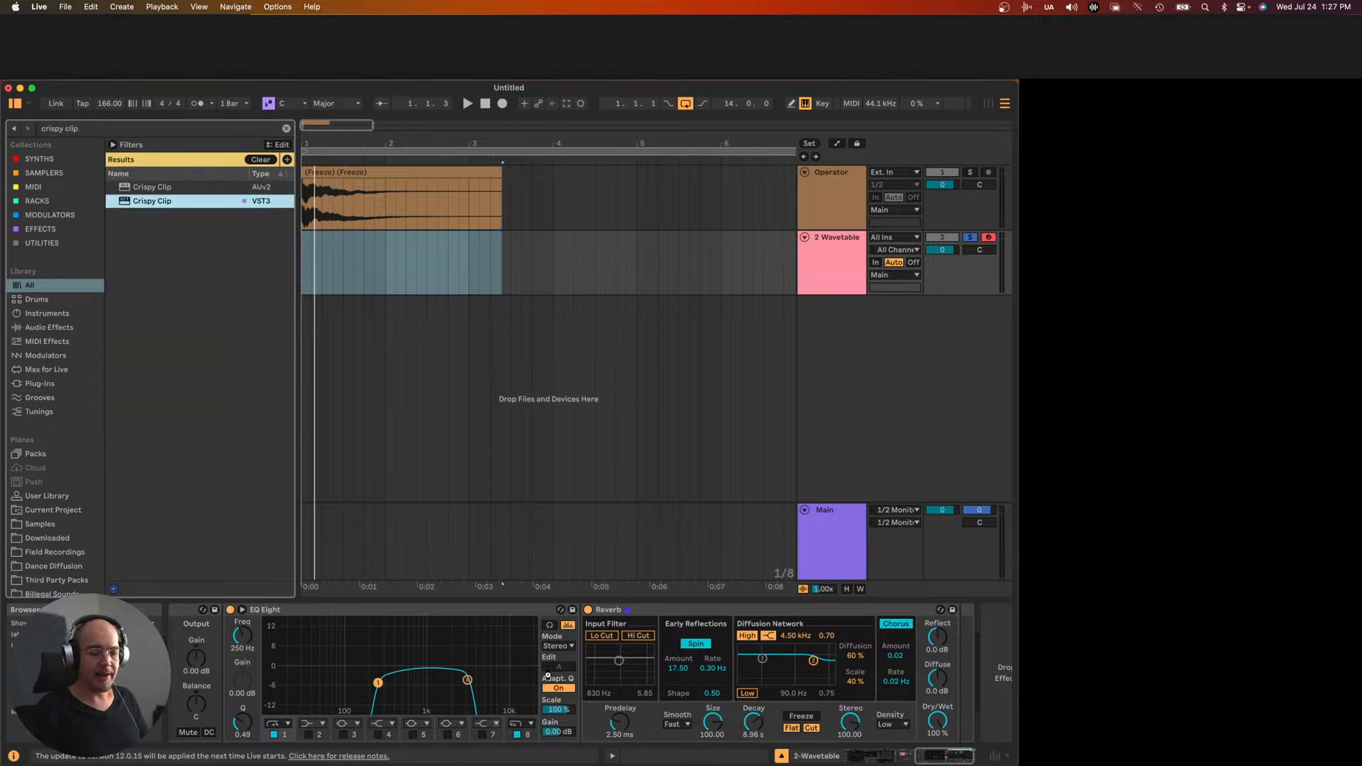
{"action": "key", "text": "Return"}
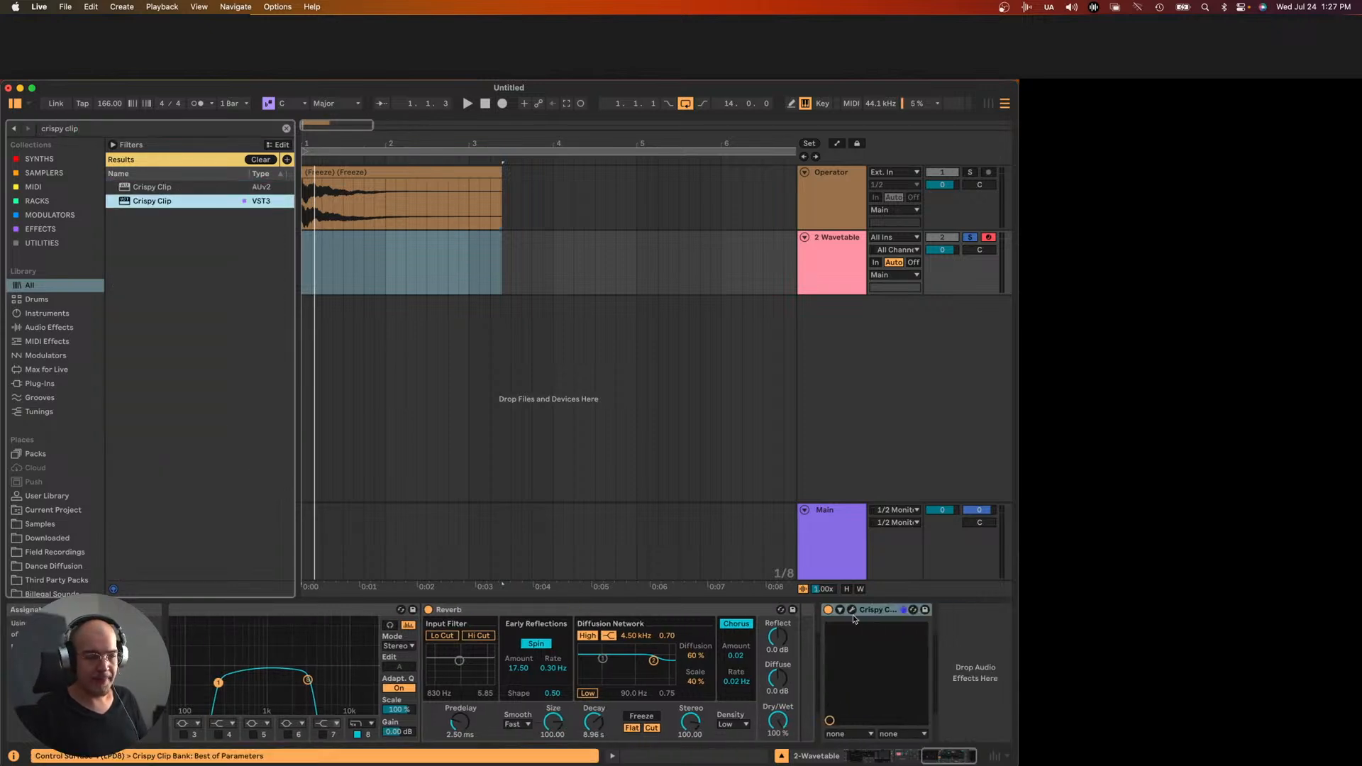
- Open Crispy Clip's window, set its Shape to 100% and switch its Clip Amount display to D
{"action": "left_click", "coordinate": [852, 610]}
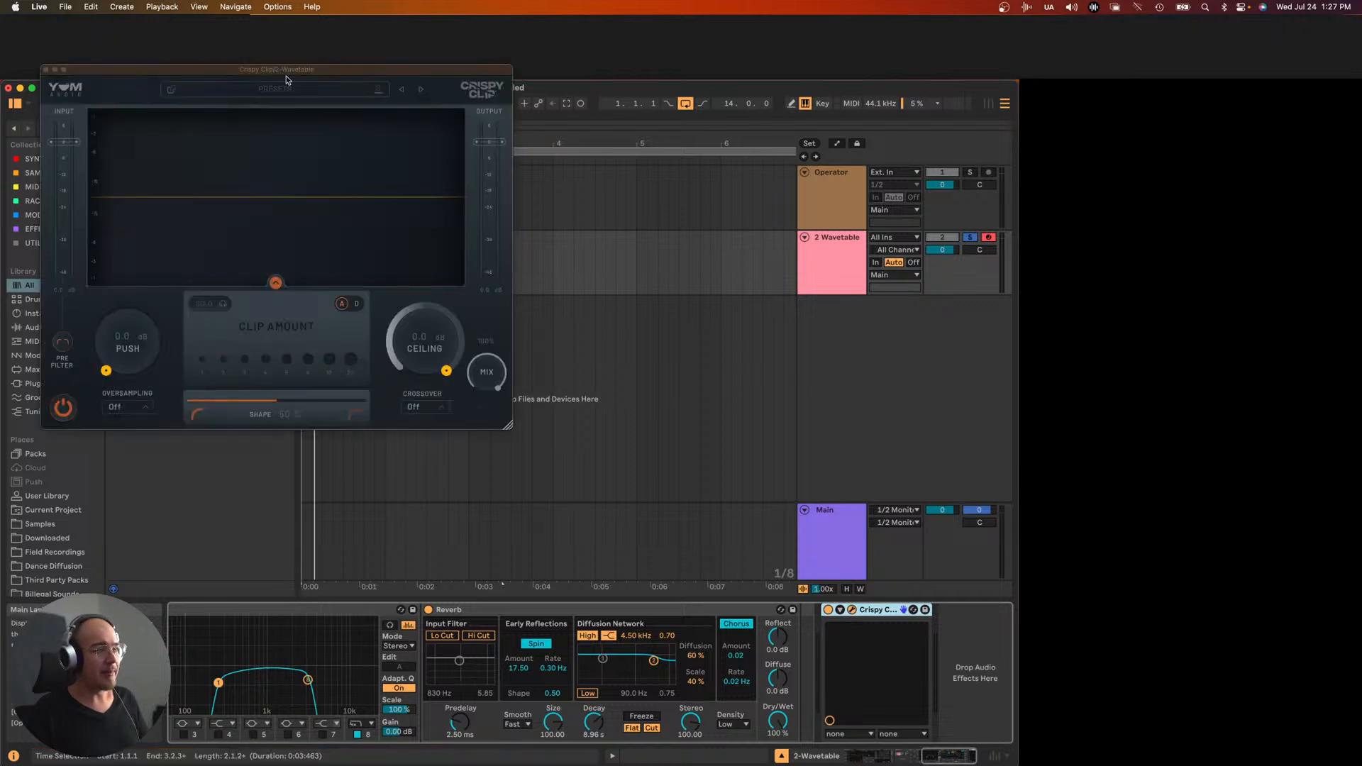
{"action": "left_click_drag", "start_coordinate": [283, 69], "coordinate": [358, 231]}
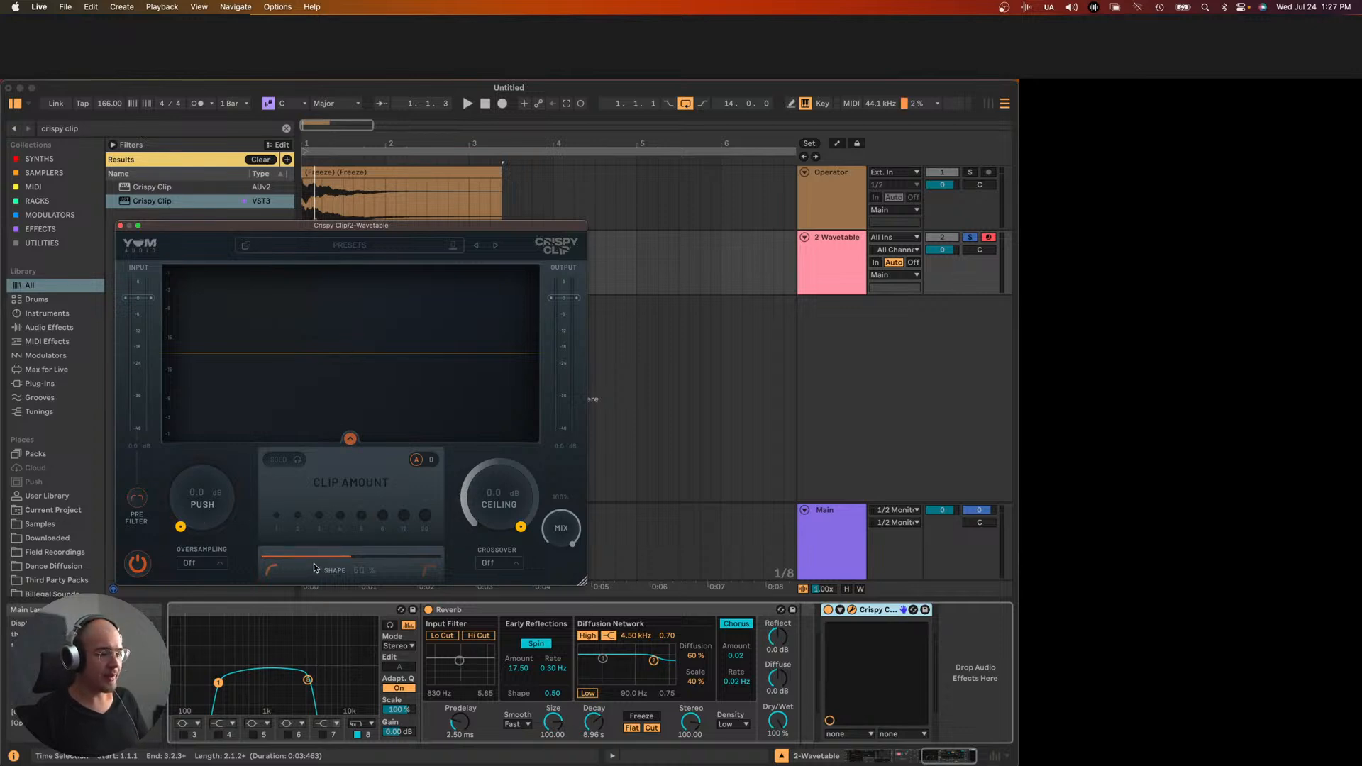
{"action": "left_click_drag", "start_coordinate": [313, 567], "coordinate": [250, 439]}
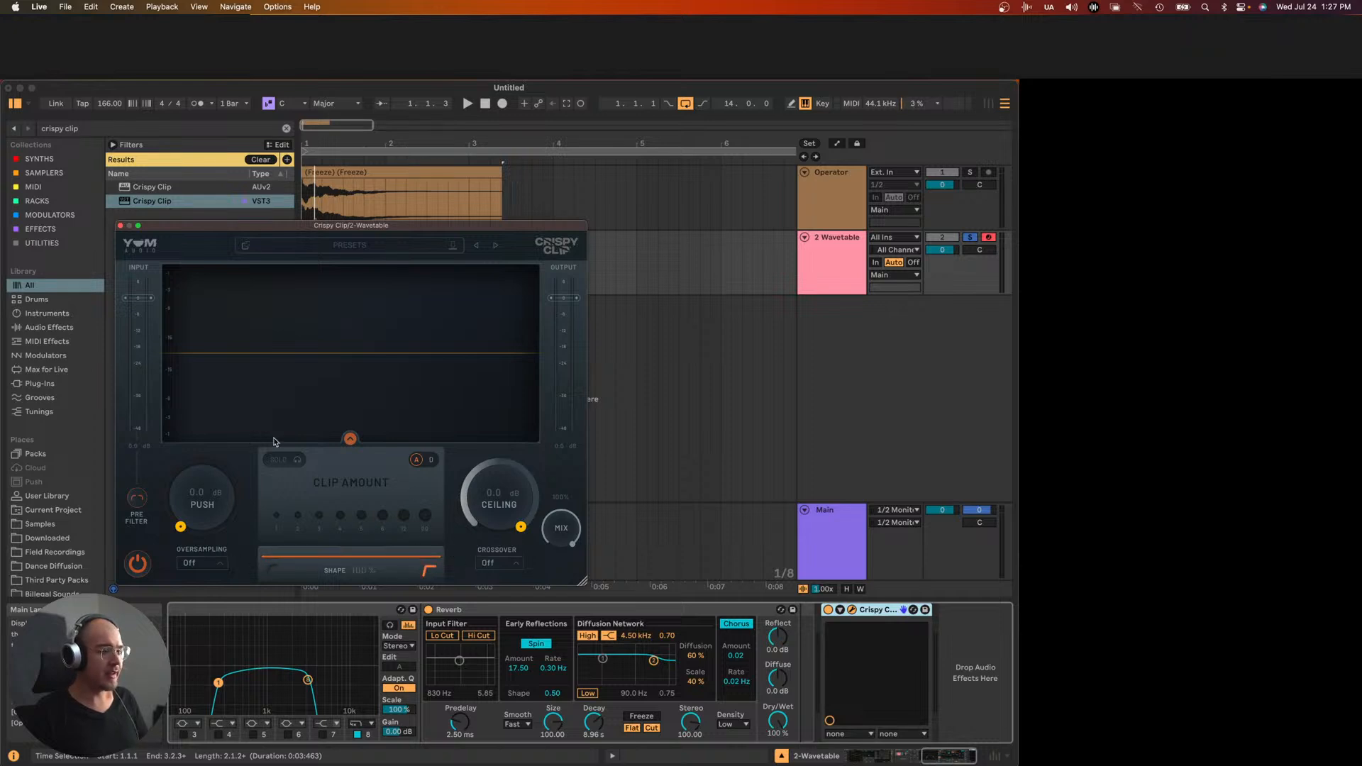
{"action": "left_click", "coordinate": [418, 461]}
{"action": "left_click", "coordinate": [429, 460]}
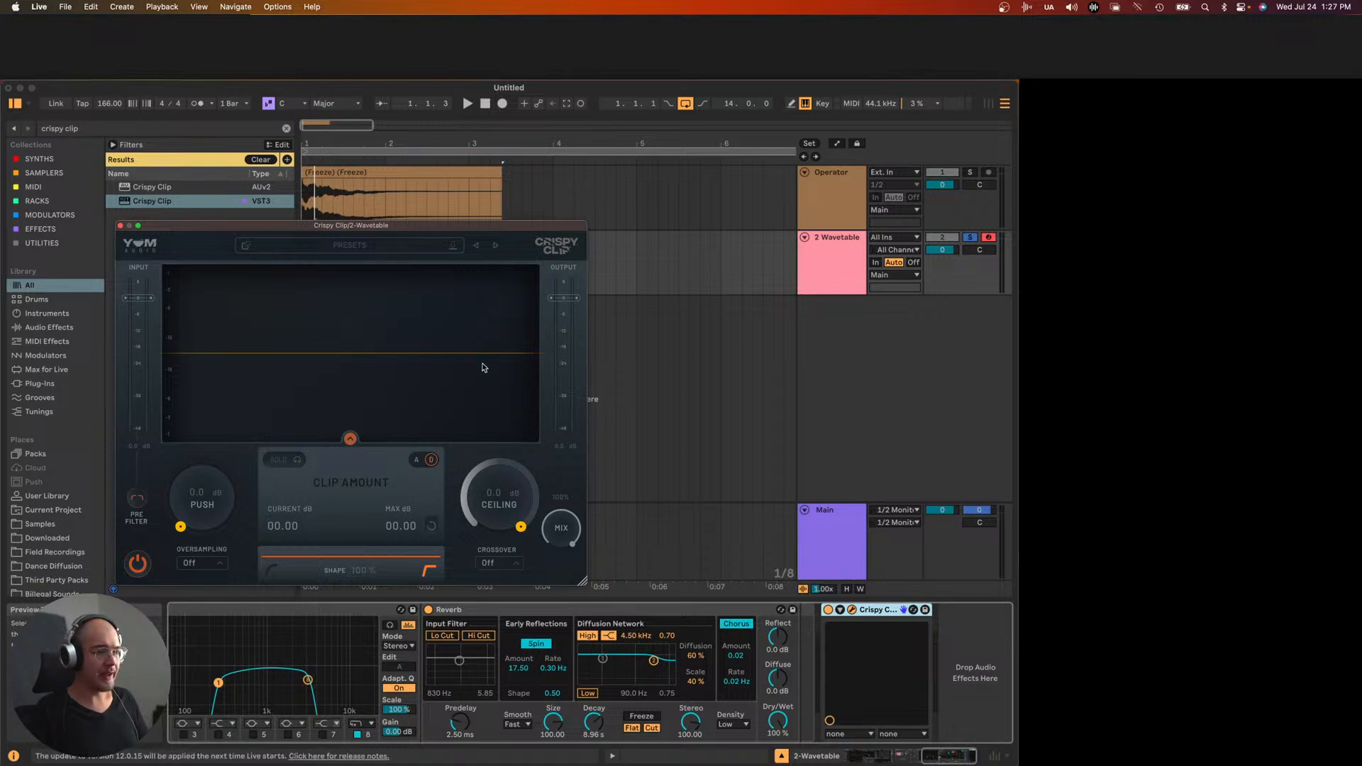
- Try Crispy Clip's Crossover on Low, and return it to Off
{"action": "left_click", "coordinate": [496, 563]}
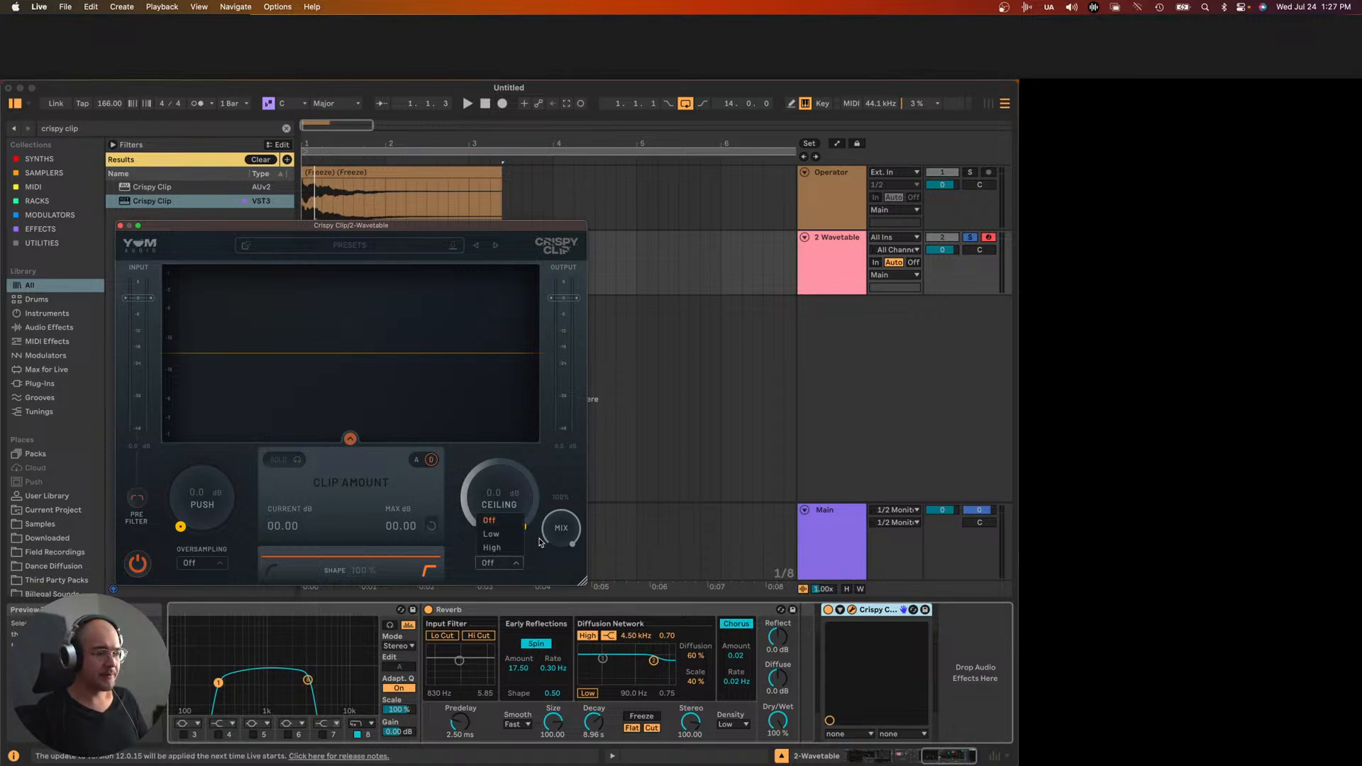
{"action": "left_click", "coordinate": [503, 534]}
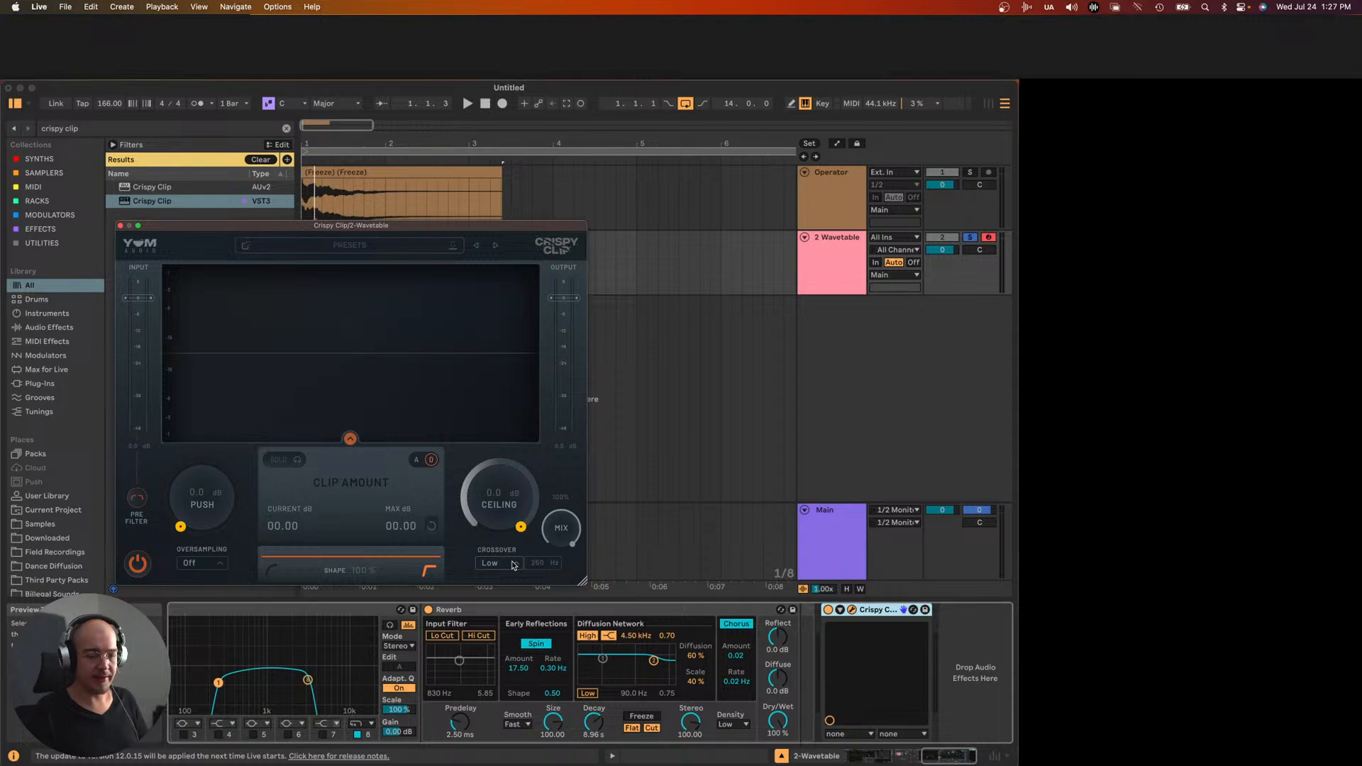
{"action": "left_click", "coordinate": [514, 563]}
{"action": "left_click", "coordinate": [500, 520]}
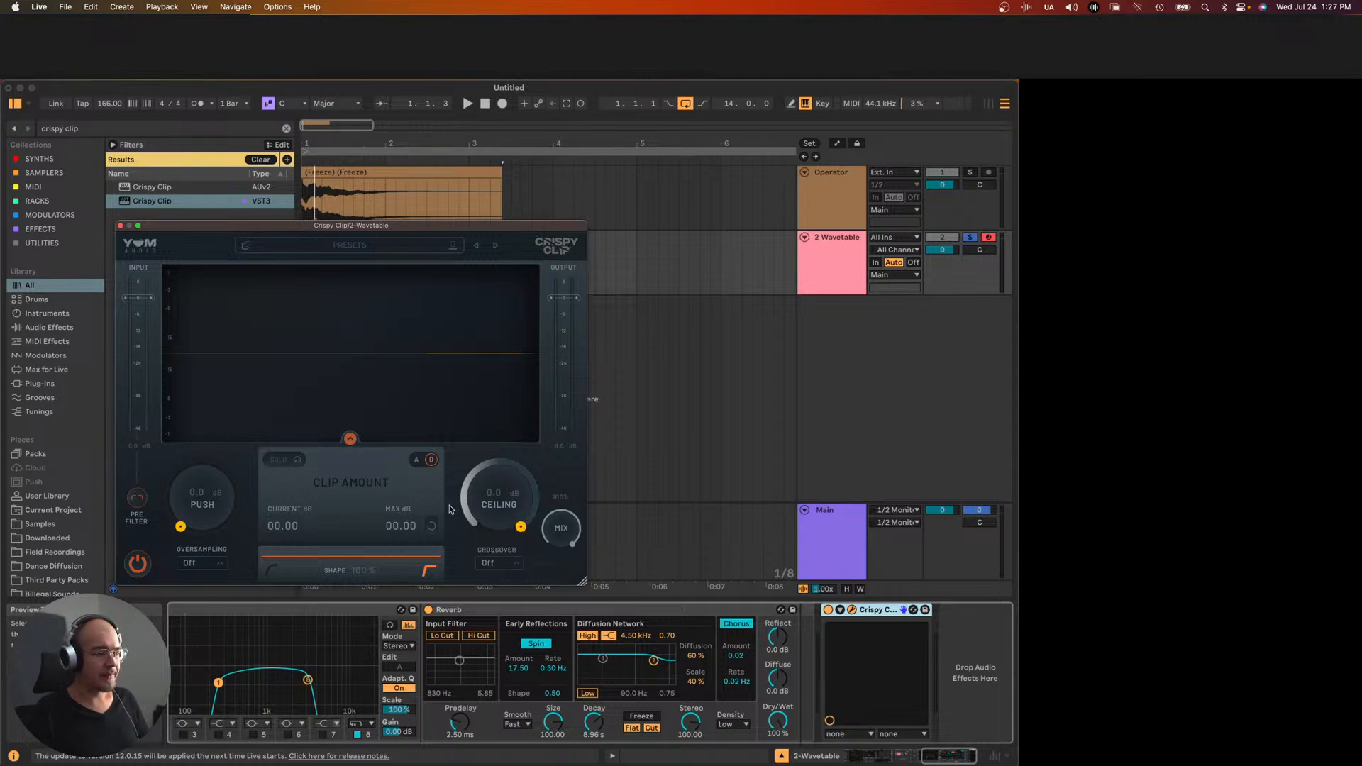
- Close the Crispy Clip window and delete the plug-in from the track's device chain
{"action": "left_click_drag", "start_coordinate": [214, 230], "coordinate": [382, 224]}
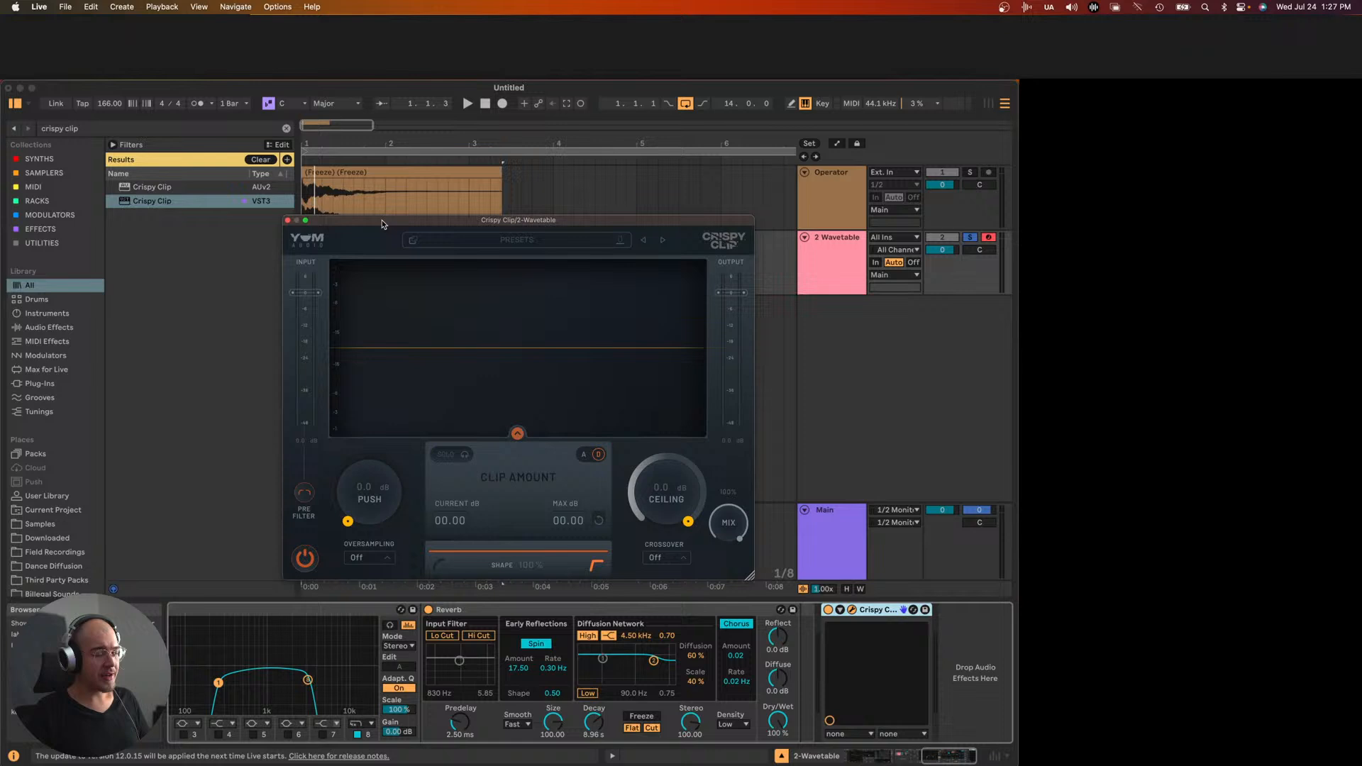
{"action": "left_click", "coordinate": [287, 221]}
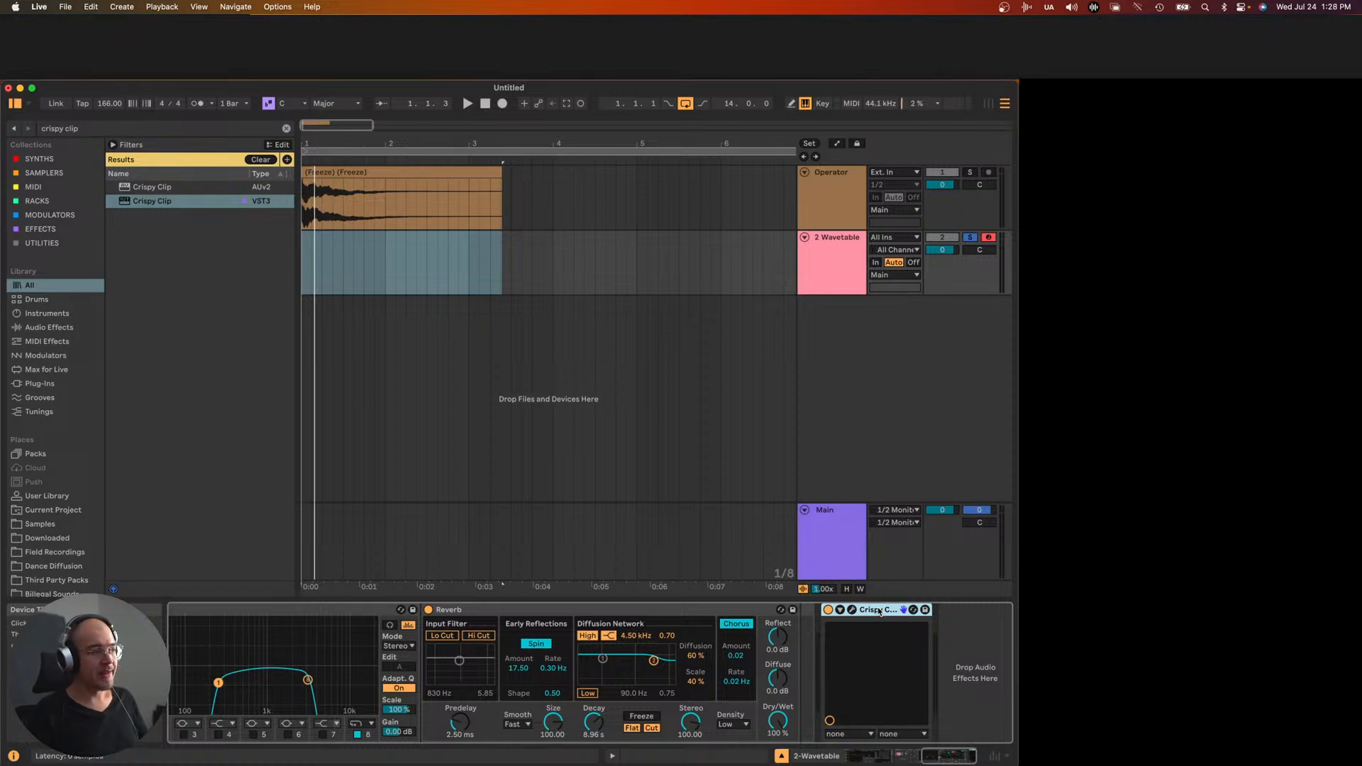
{"action": "key", "text": "Delete"}
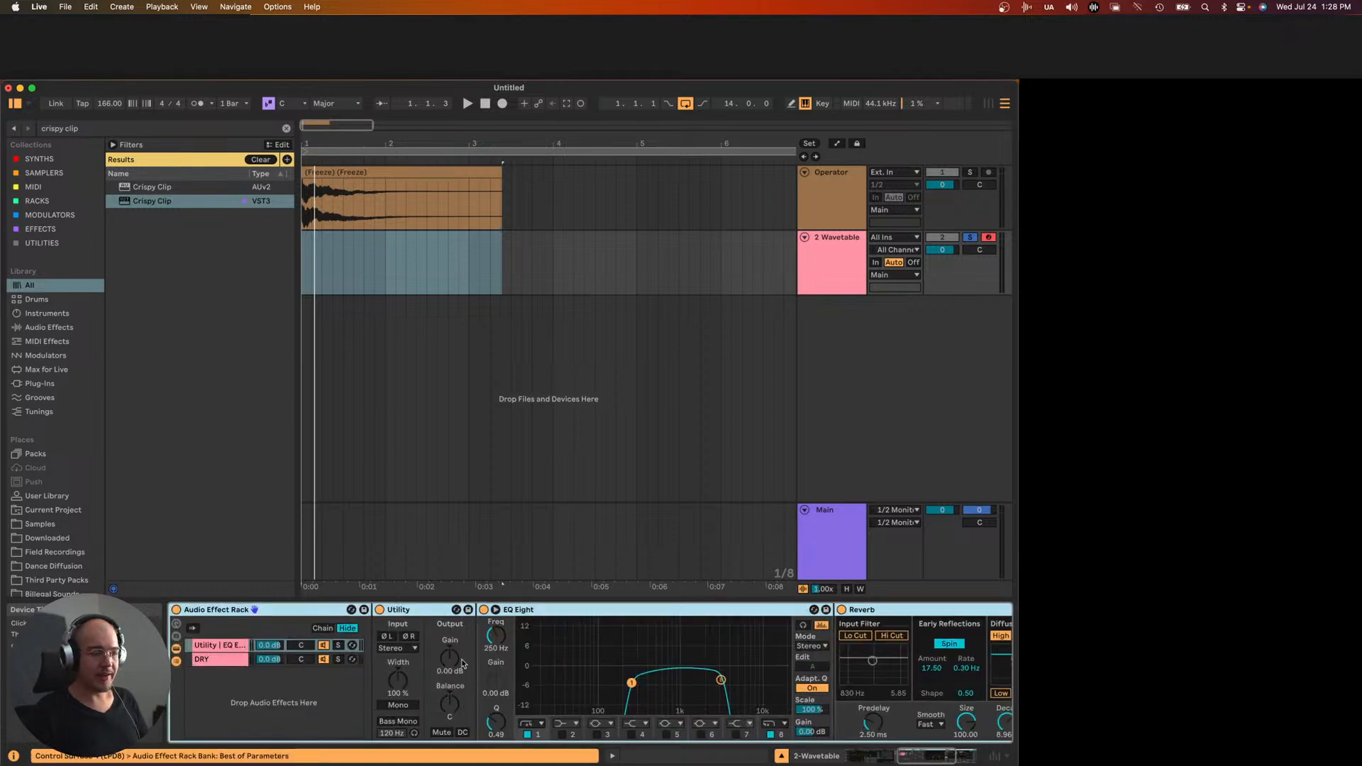
- Collapse the Wavetable device and the Audio Effect Rack in the track's device chain
{"action": "scroll", "coordinate": [335, 674], "scroll_direction": "left", "scroll_amount": 10}
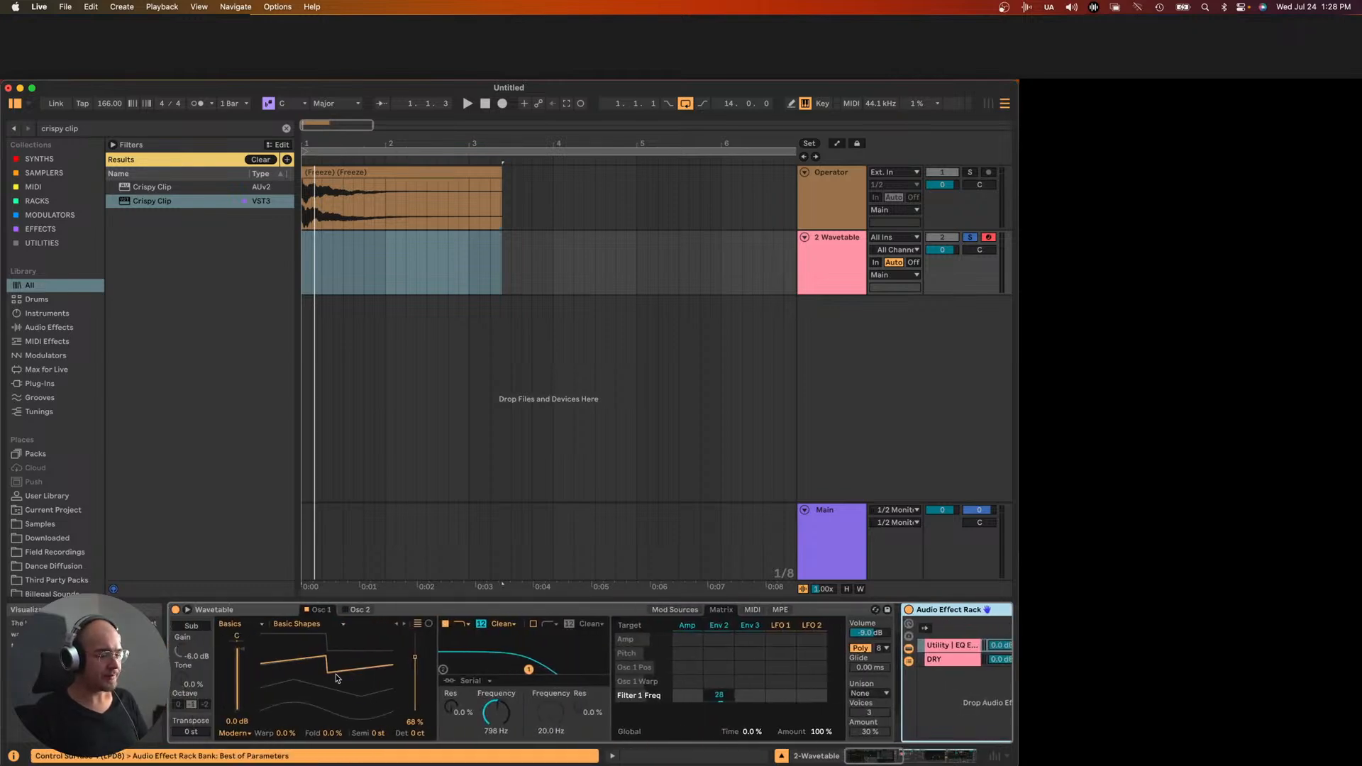
{"action": "scroll", "coordinate": [337, 678], "scroll_direction": "right", "scroll_amount": 6}
{"action": "scroll", "coordinate": [336, 678], "scroll_direction": "right", "scroll_amount": 3}
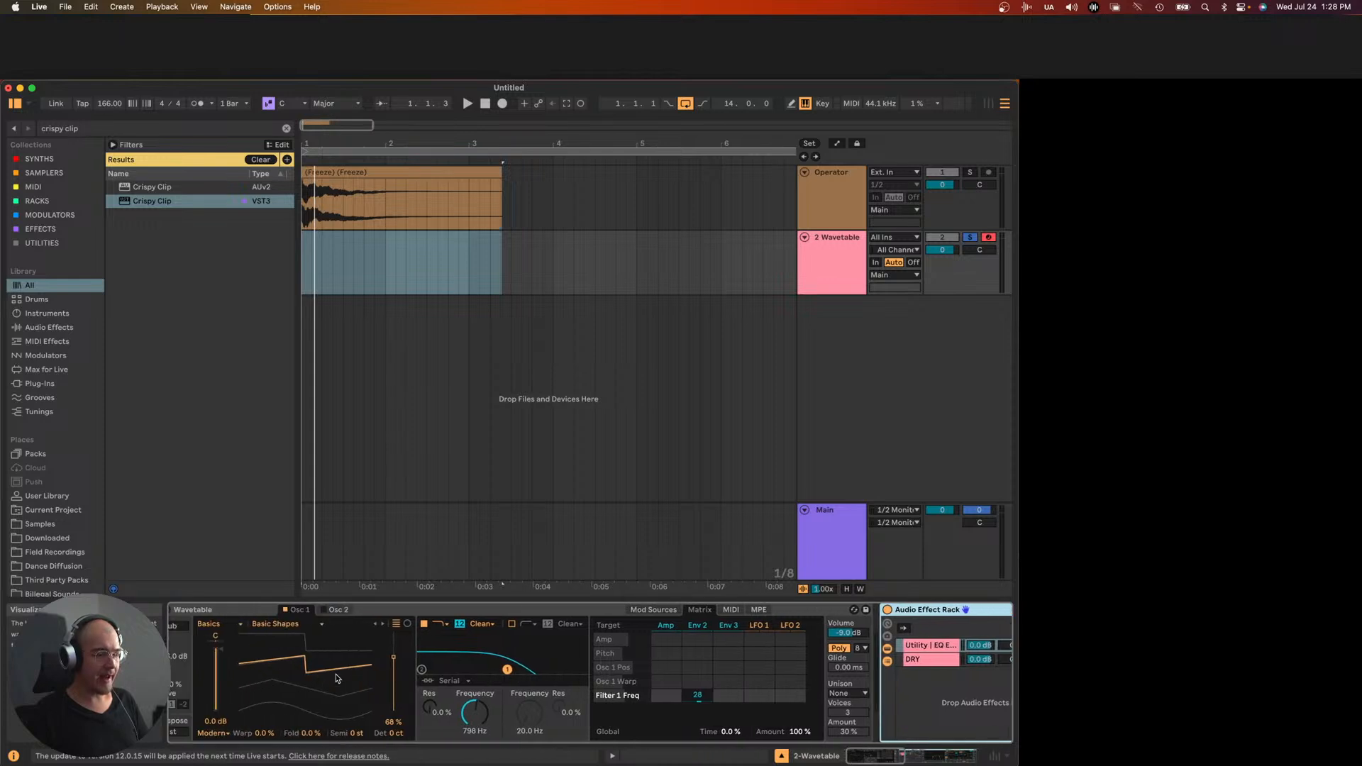
{"action": "double_click", "coordinate": [323, 611]}
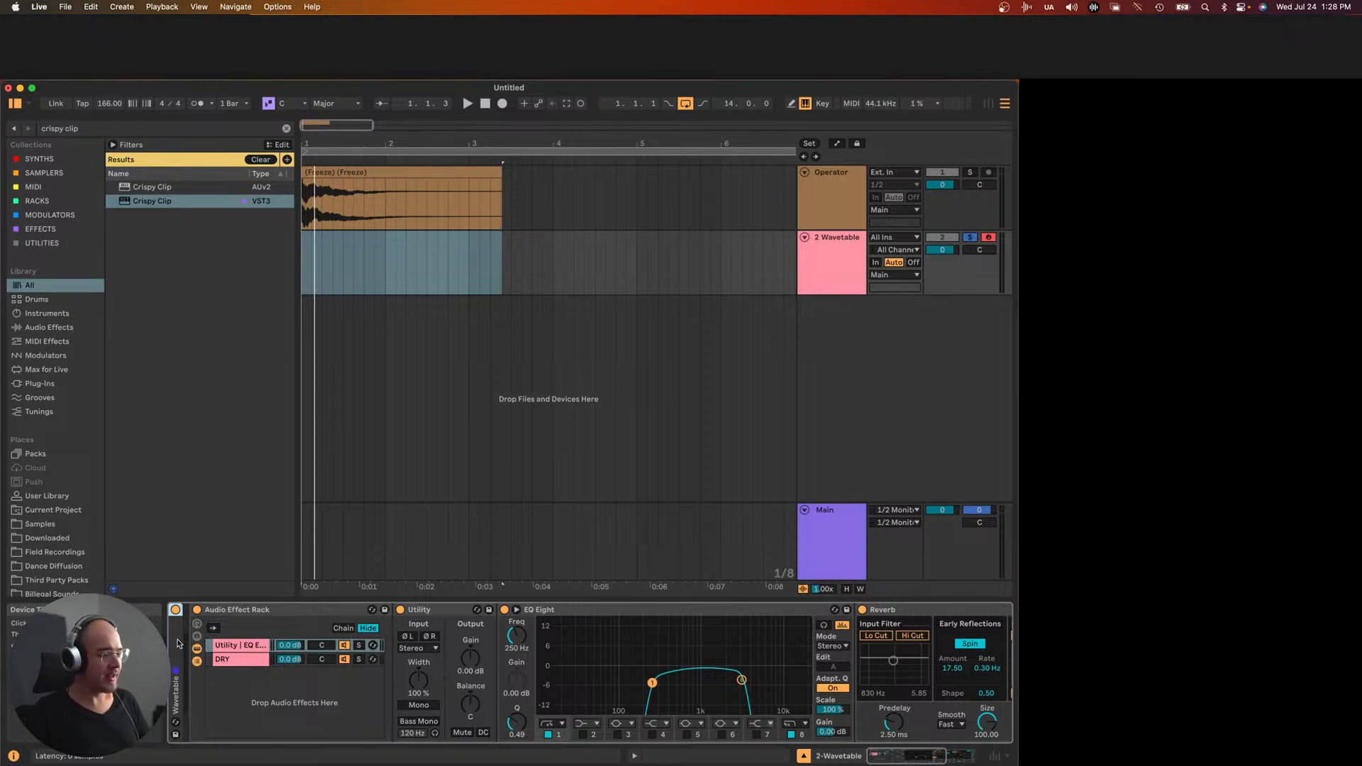
{"action": "scroll", "coordinate": [478, 572], "scroll_direction": "right", "scroll_amount": 1}
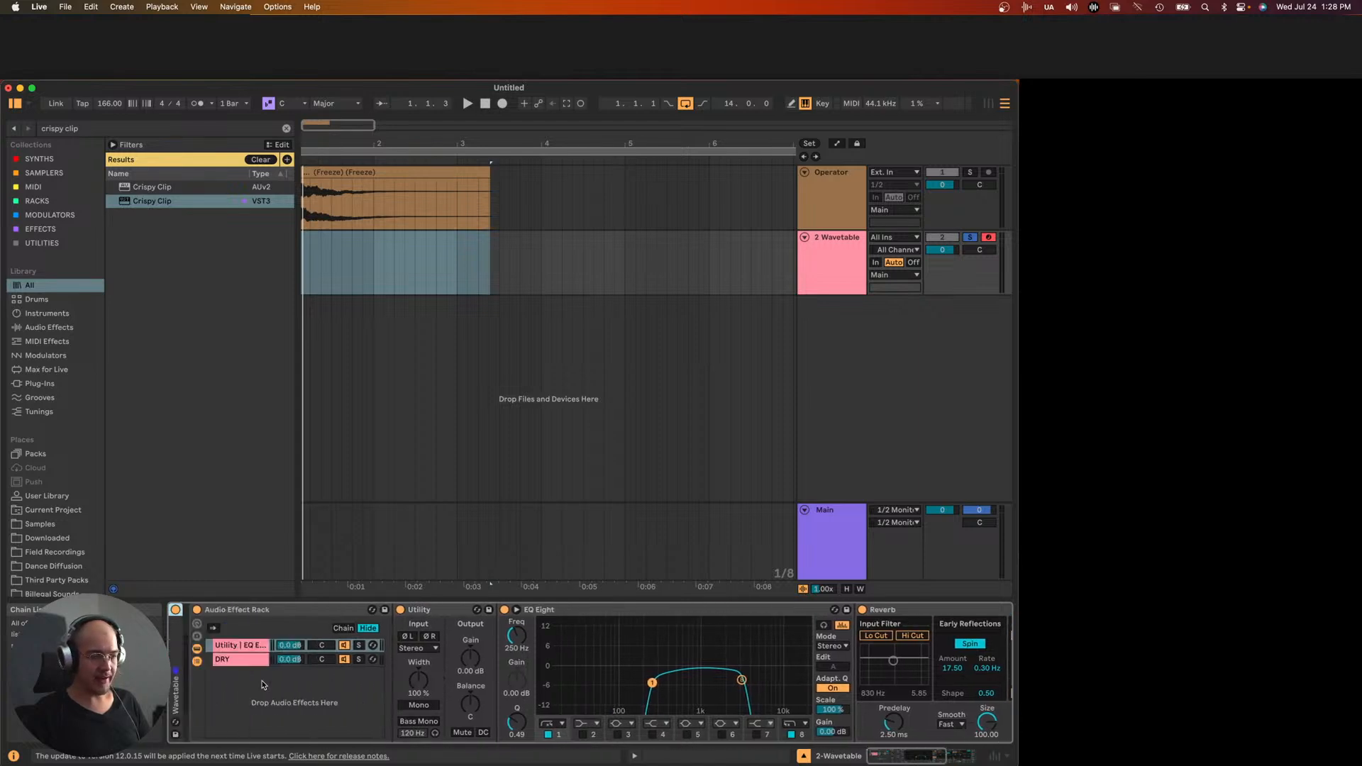
{"action": "double_click", "coordinate": [246, 619]}
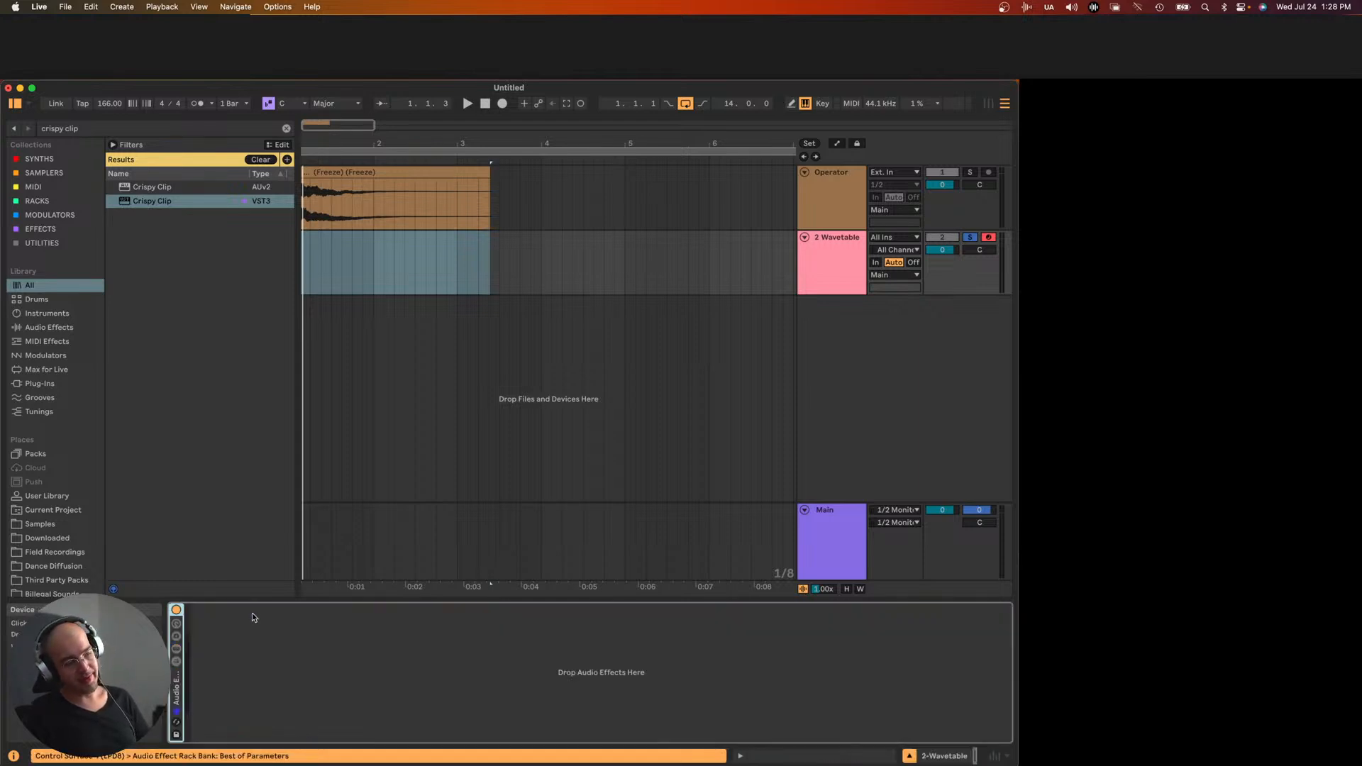
{"action": "scroll", "coordinate": [213, 660], "scroll_direction": "left", "scroll_amount": 1}
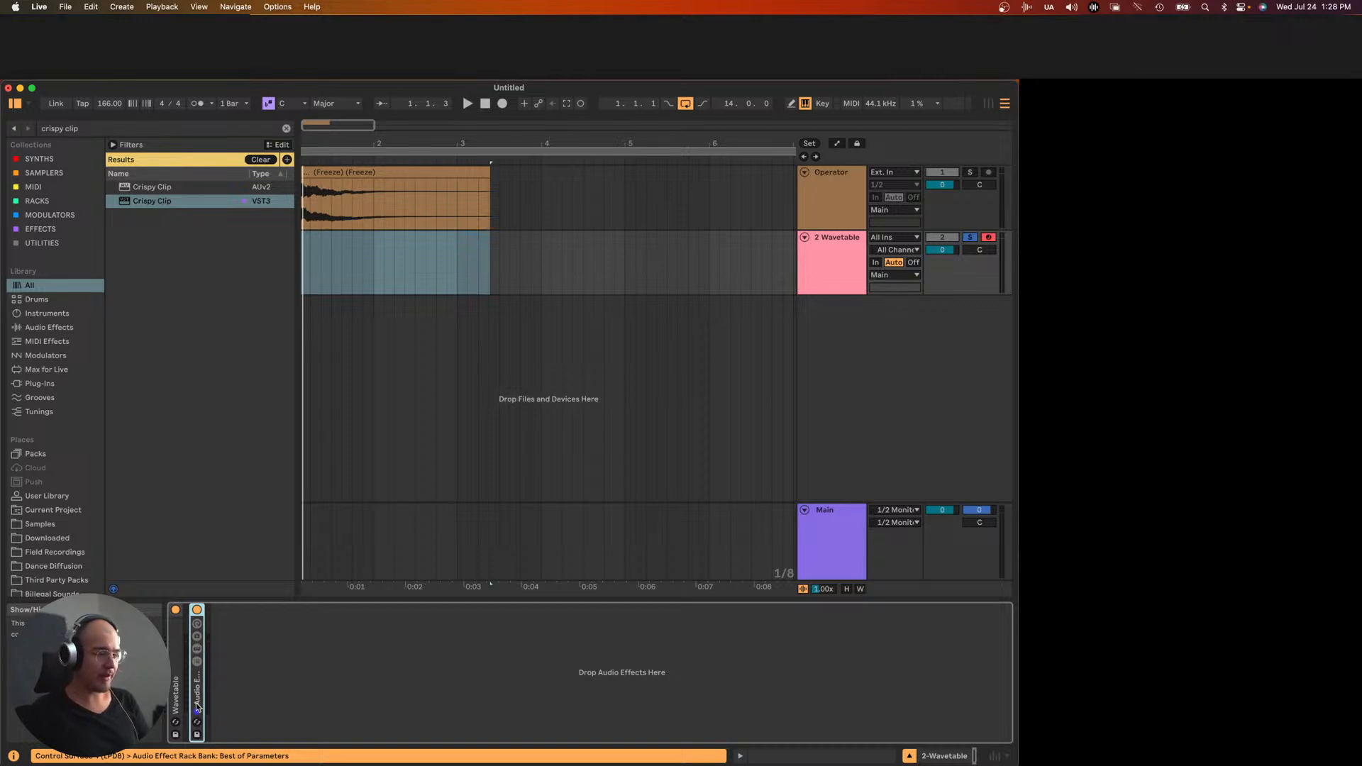
- Delete the Audio Effect Rack and Wavetable together with the pink track that holds them
{"action": "key", "text": "Delete"}
{"action": "key", "text": "Delete"}
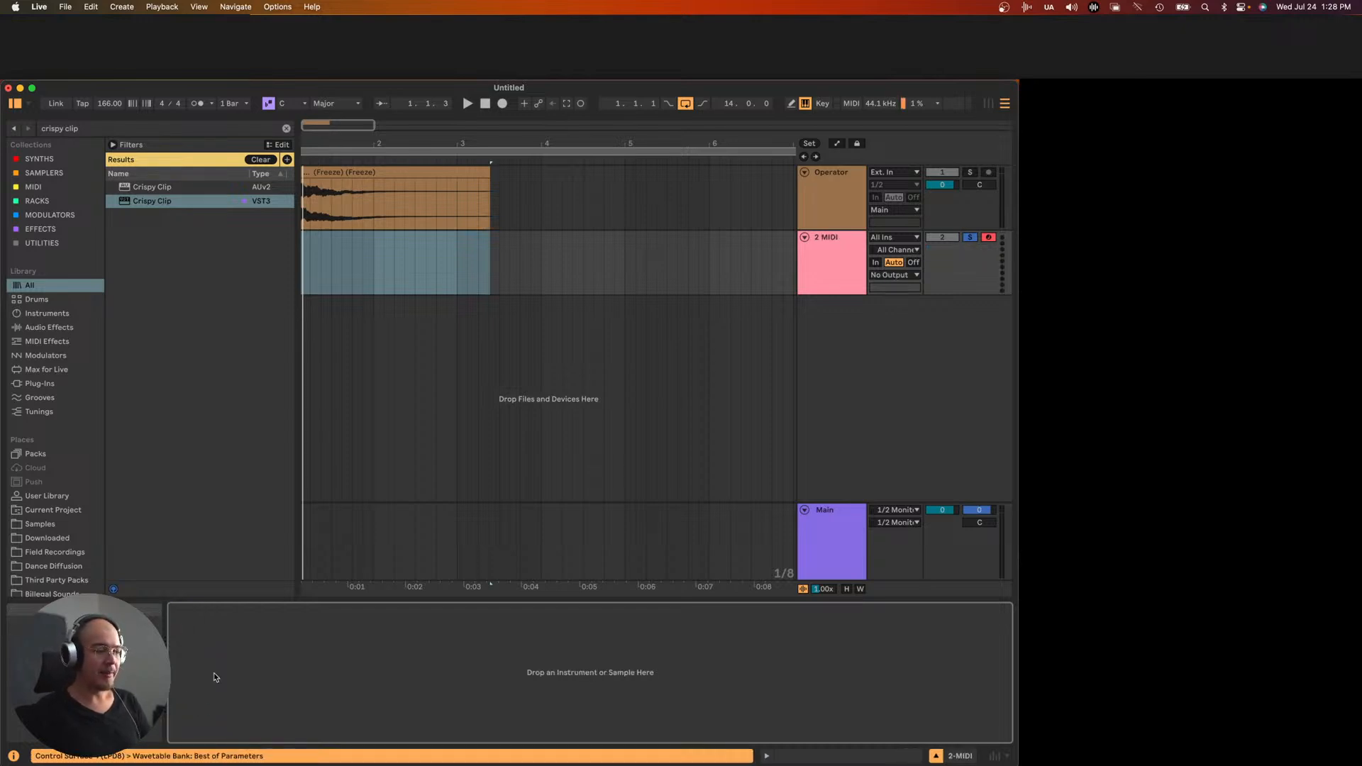
{"action": "left_click", "coordinate": [837, 282]}
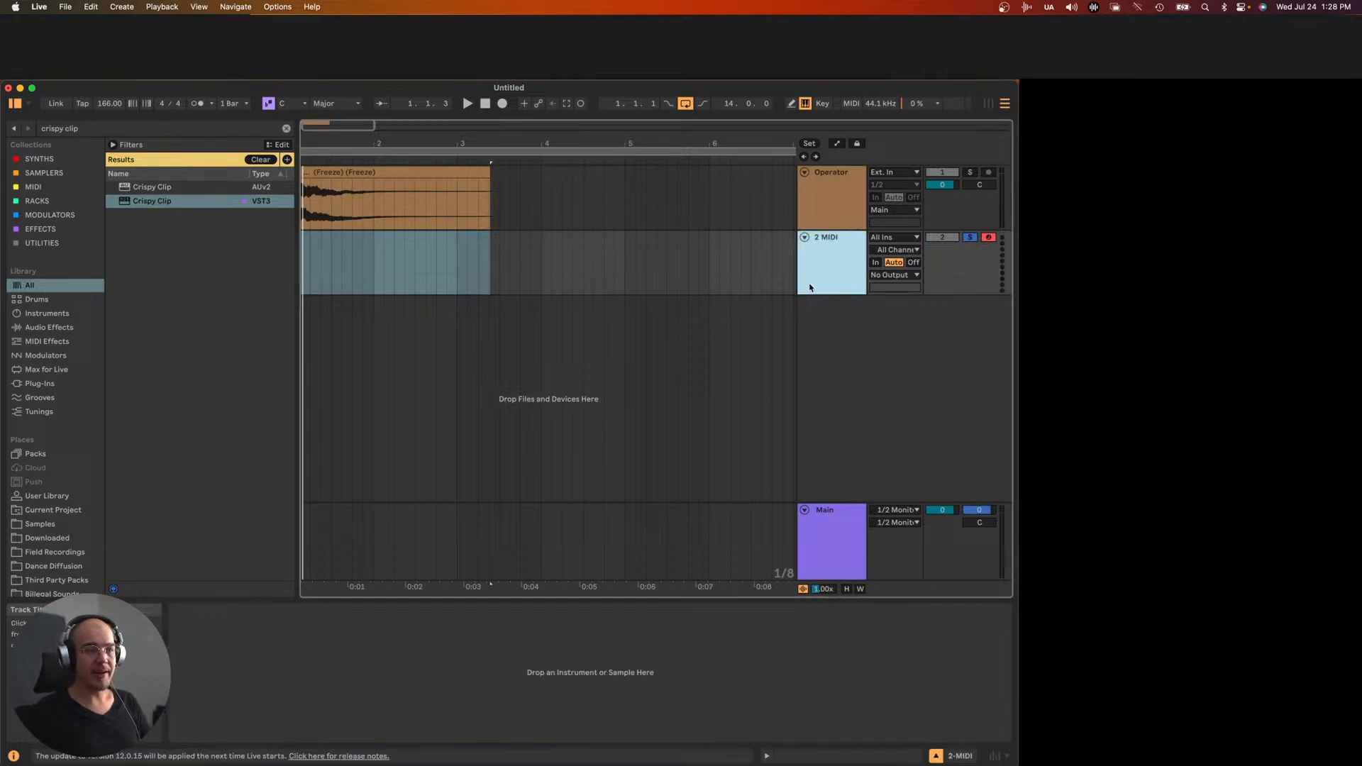
{"action": "key", "text": "Delete"}
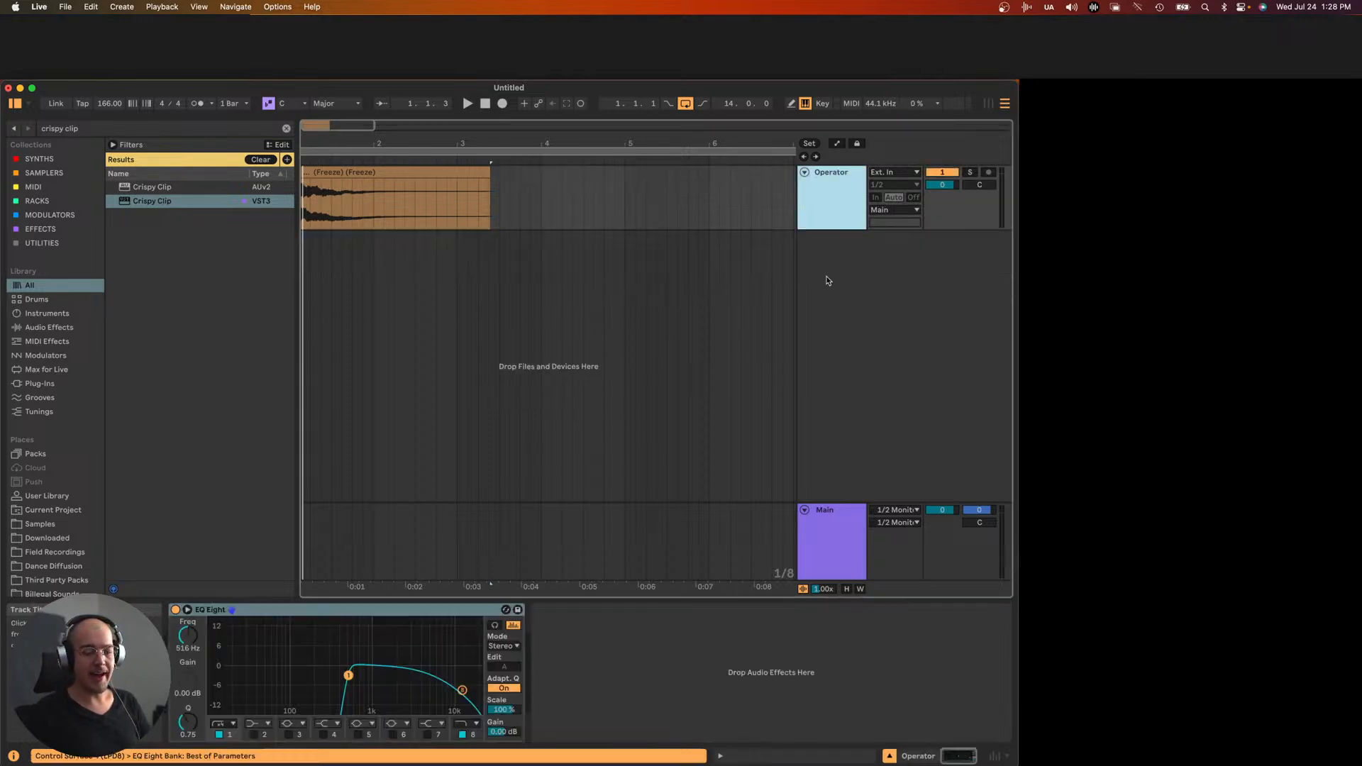
- Play the frozen Operator clip and insert a new MIDI track below it
{"action": "left_click", "coordinate": [376, 175]}
{"action": "key", "text": "space"}
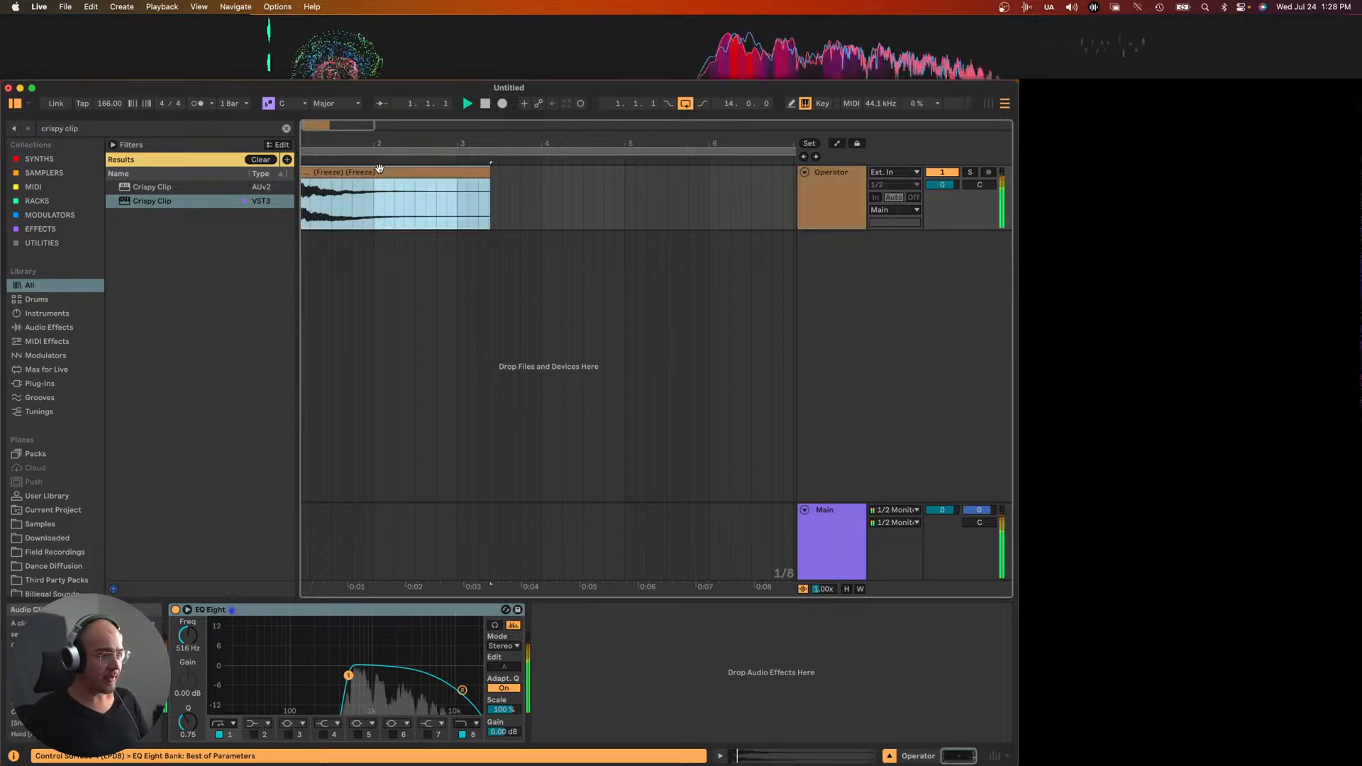
{"action": "right_click", "coordinate": [838, 319]}
{"action": "left_click", "coordinate": [887, 330]}
- Load Sampler onto the new MIDI track and use the frozen Operator clip as its sample
{"action": "key", "text": "super+f"}
{"action": "type", "text": "sampler"}
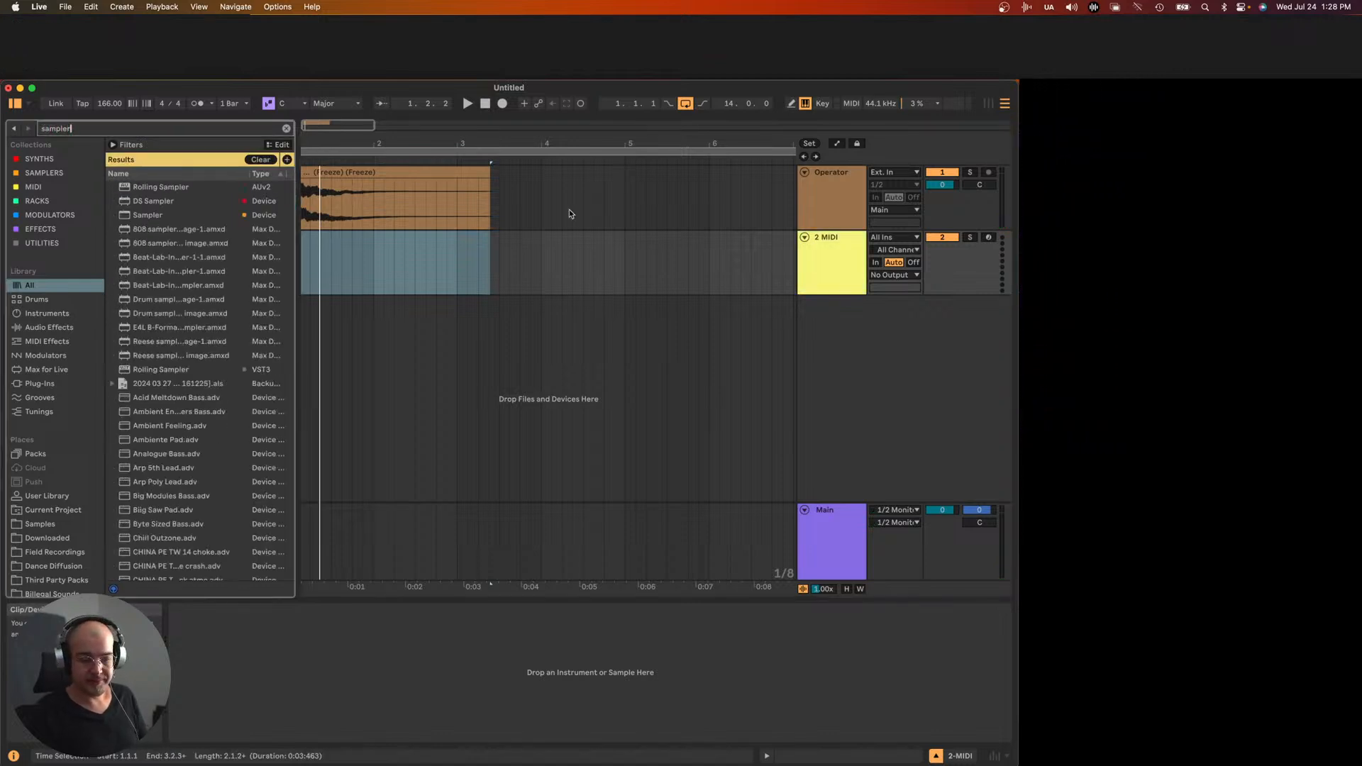
{"action": "left_click", "coordinate": [148, 217]}
{"action": "left_click_drag", "start_coordinate": [844, 282], "coordinate": [845, 283]}
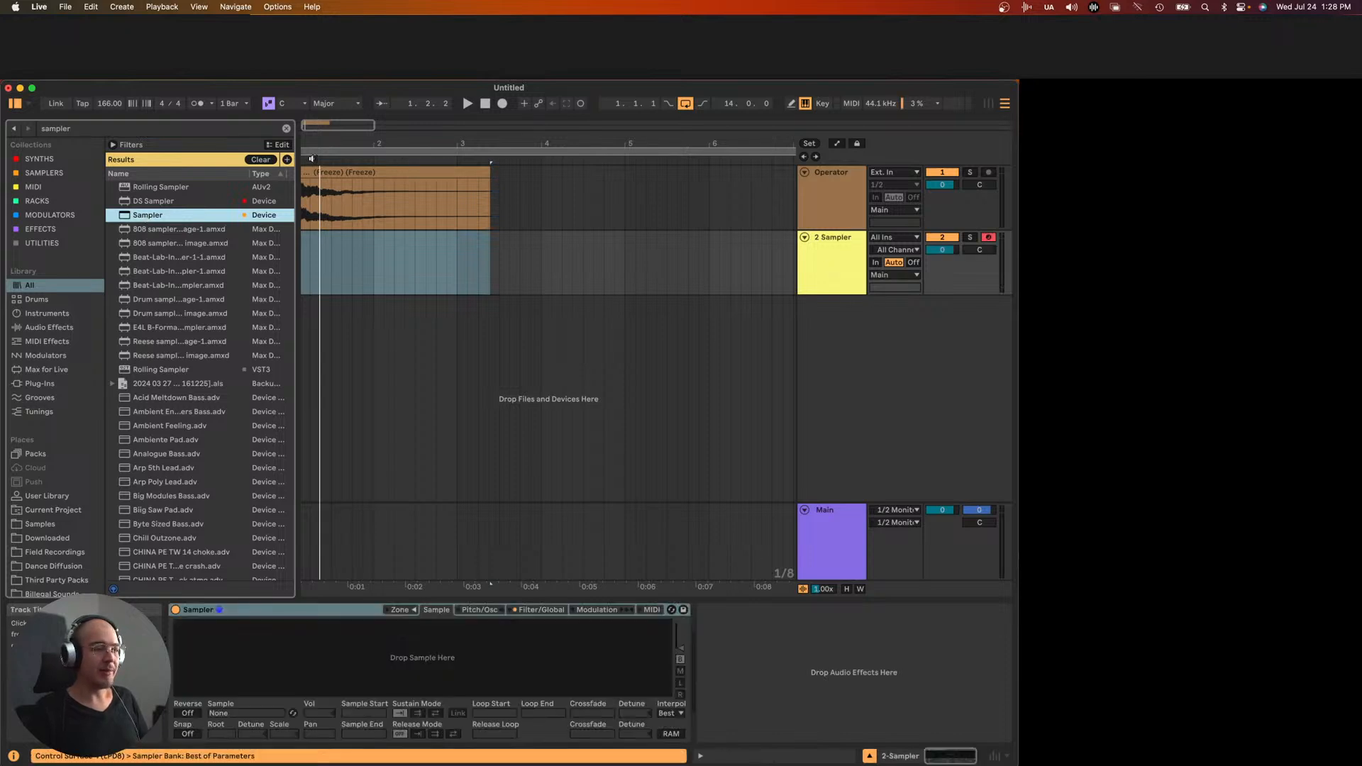
{"action": "left_click_drag", "start_coordinate": [430, 174], "coordinate": [395, 678]}
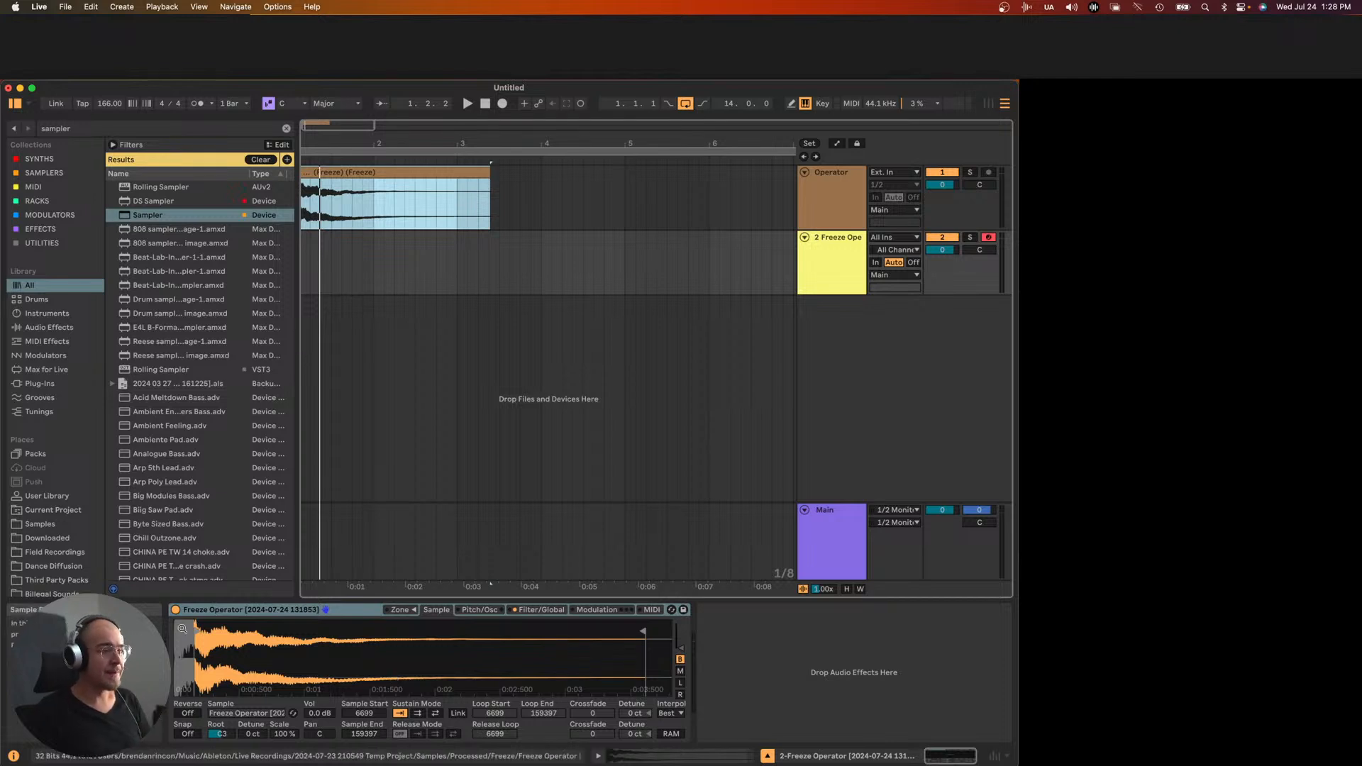
- Set Sampler's Sample Start to 6499, lower its filter frequency and return to the sample view
{"action": "left_click_drag", "start_coordinate": [195, 630], "coordinate": [201, 630]}
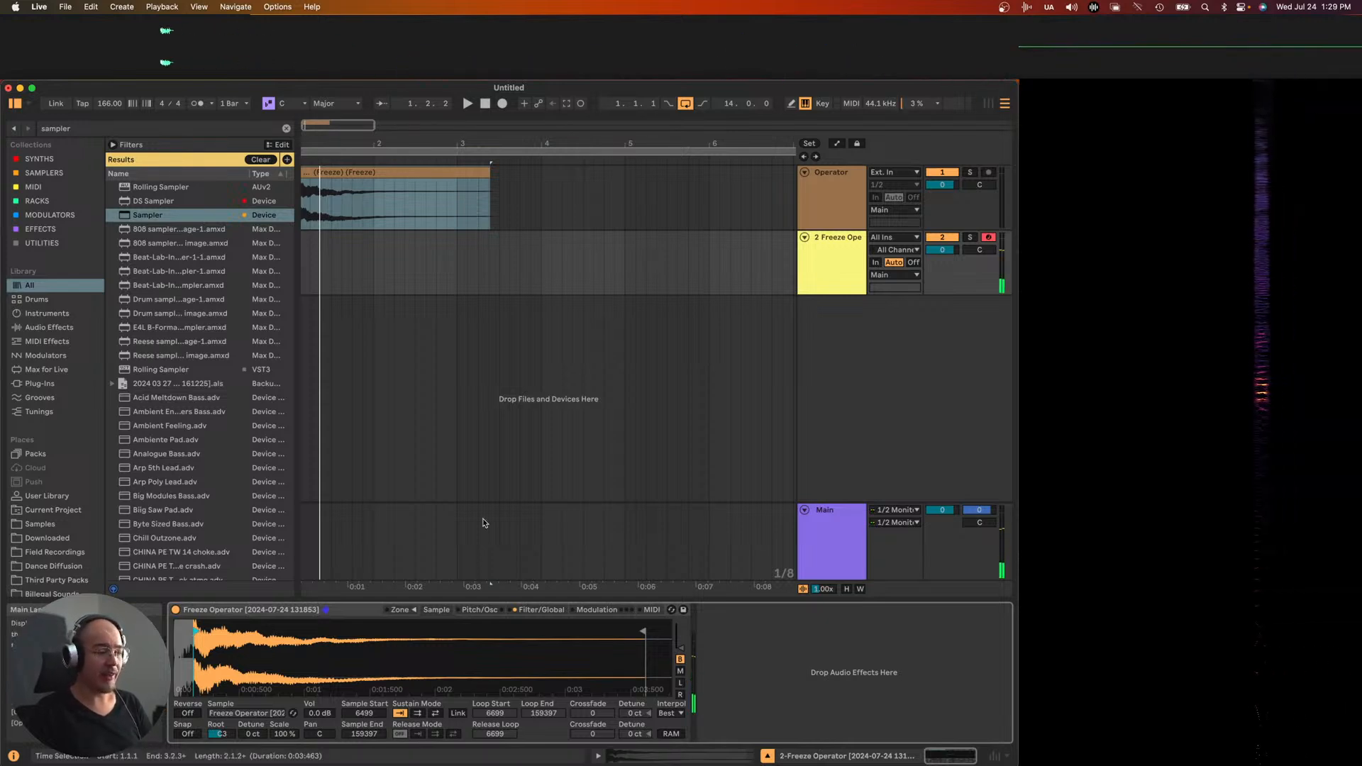
{"action": "left_click", "coordinate": [542, 610]}
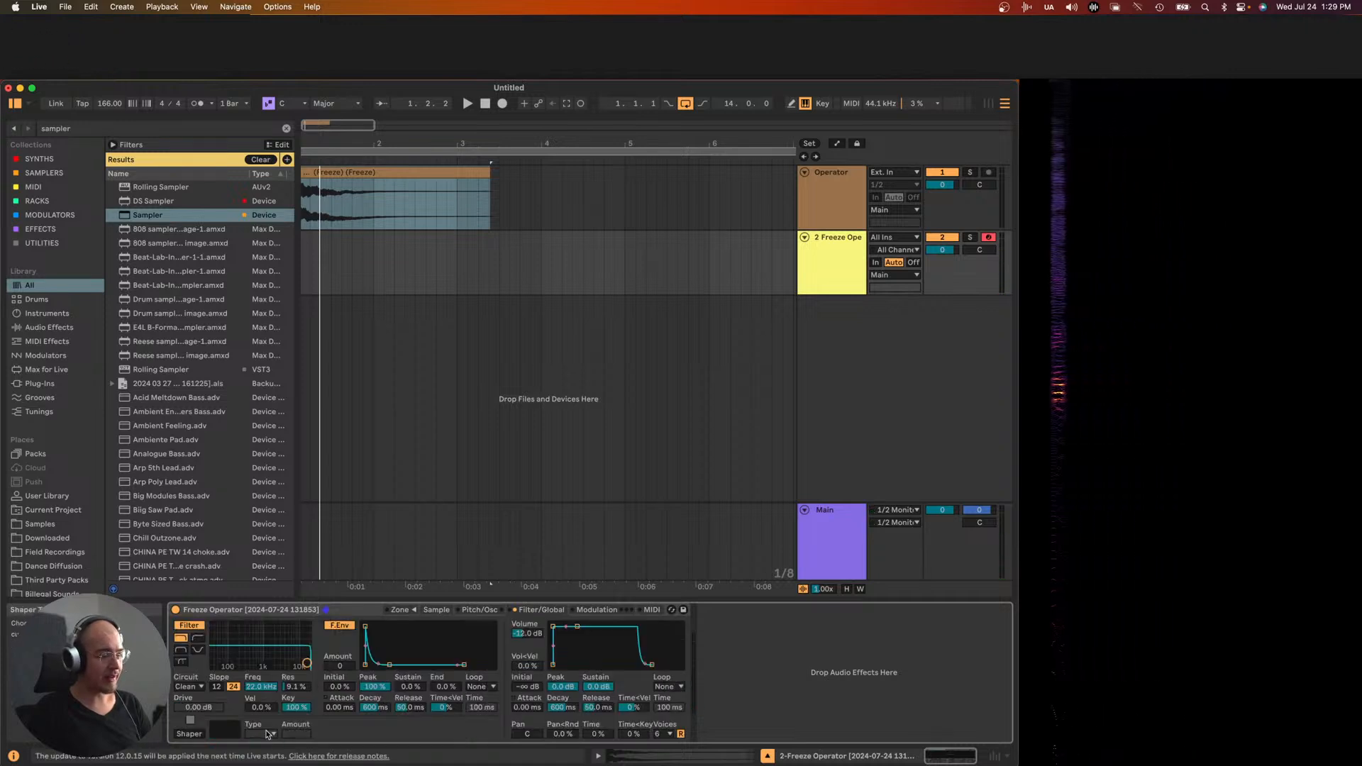
{"action": "left_click_drag", "start_coordinate": [315, 663], "coordinate": [273, 667]}
{"action": "left_click", "coordinate": [476, 610]}
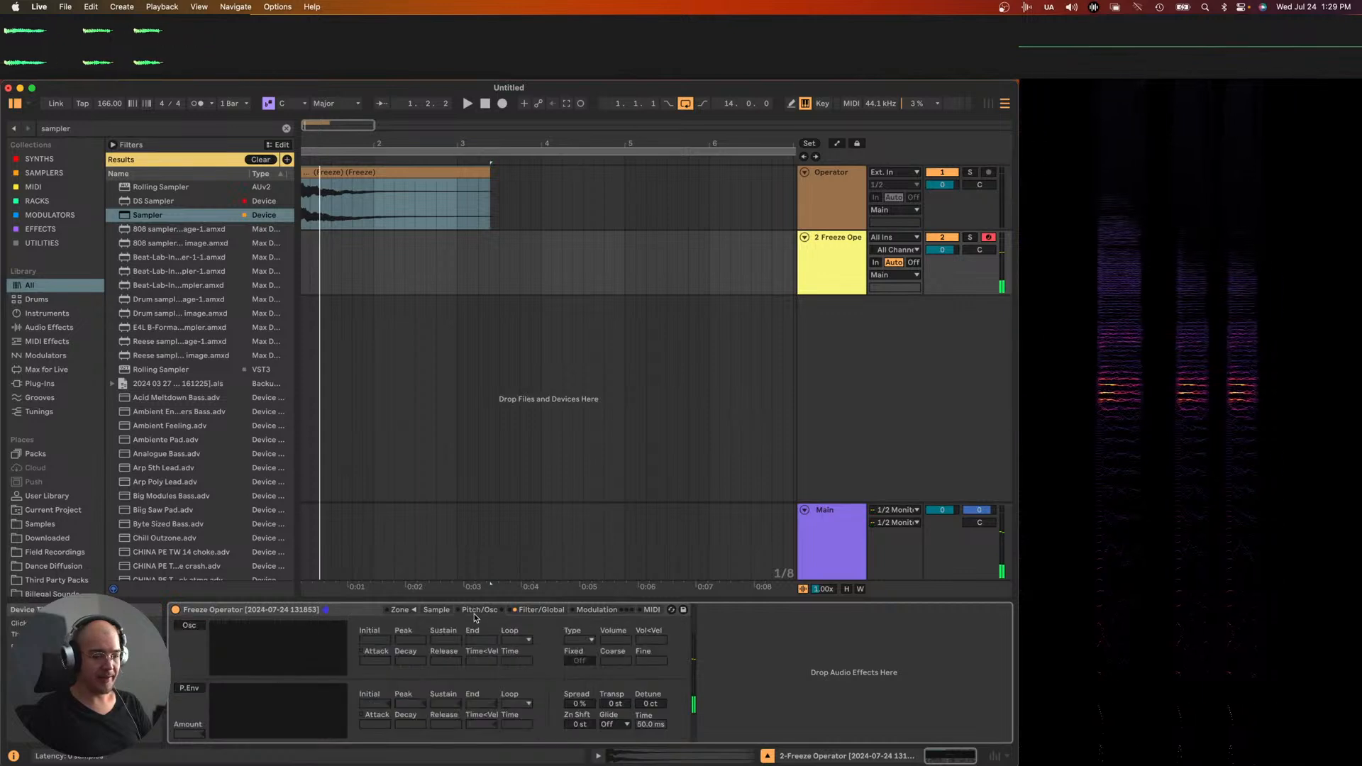
{"action": "left_click", "coordinate": [437, 610]}
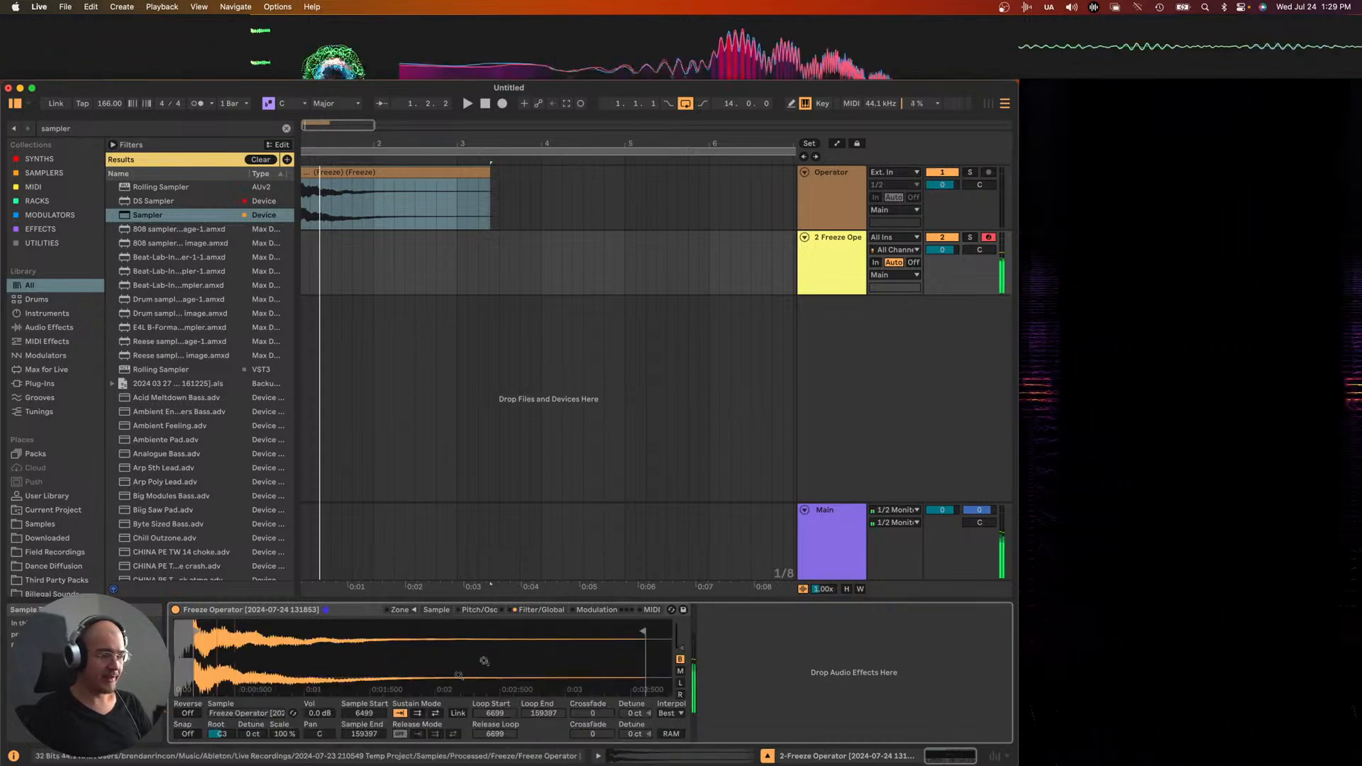
- Lengthen the release of Sampler's volume envelope to about 49.5 s
{"action": "left_click", "coordinate": [479, 610]}
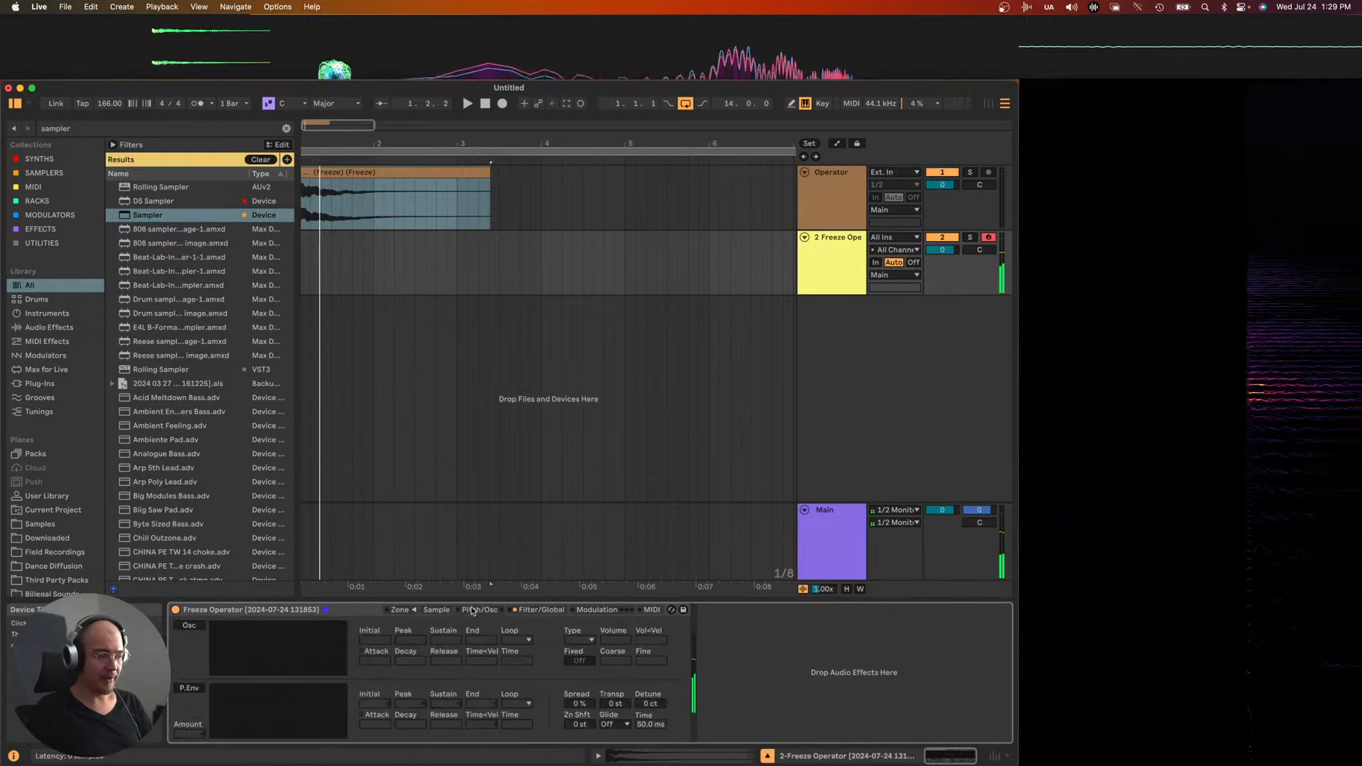
{"action": "left_click", "coordinate": [521, 611]}
{"action": "left_click_drag", "start_coordinate": [652, 665], "coordinate": [678, 665]}
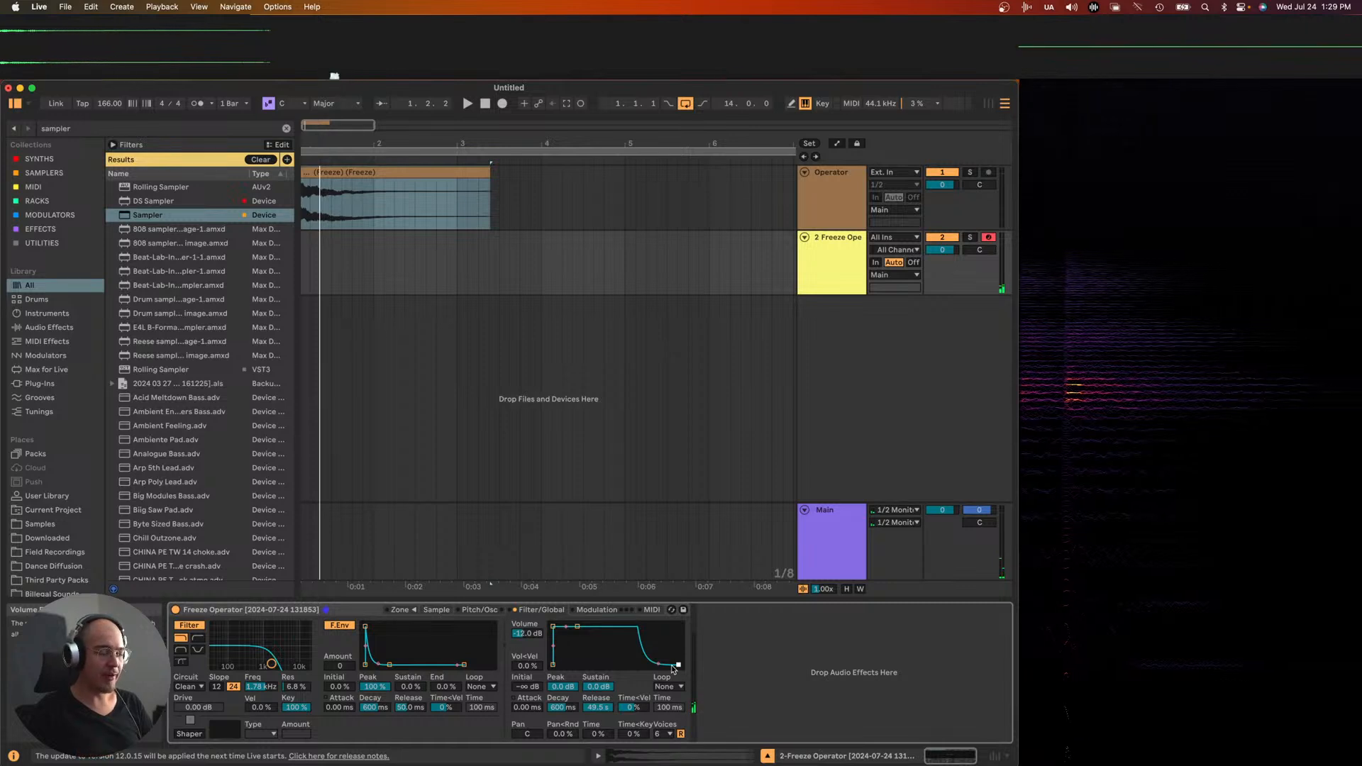
- Set Sampler's sustain mode to back-and-forth looping, with loop start 20196, loop end 59416 and crossfade 4498
{"action": "left_click", "coordinate": [437, 610]}
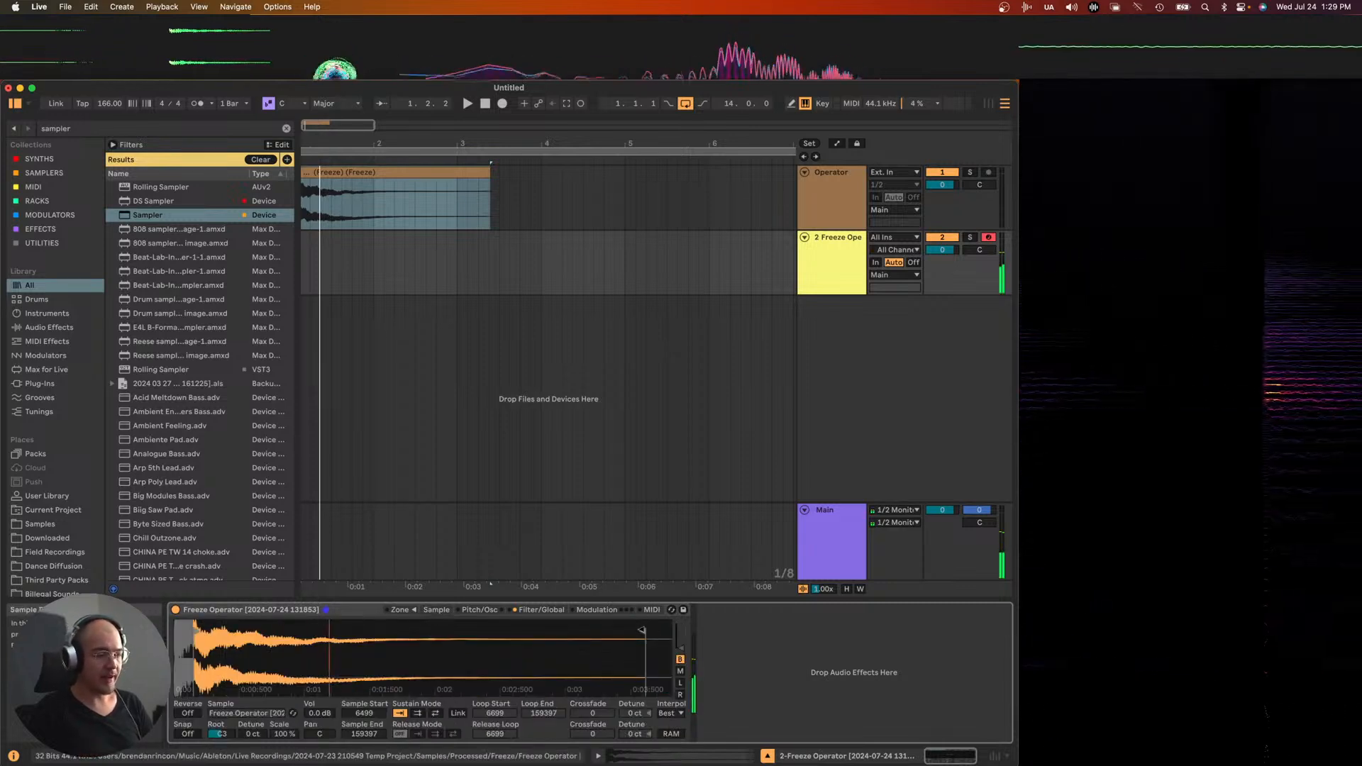
{"action": "left_click", "coordinate": [436, 713]}
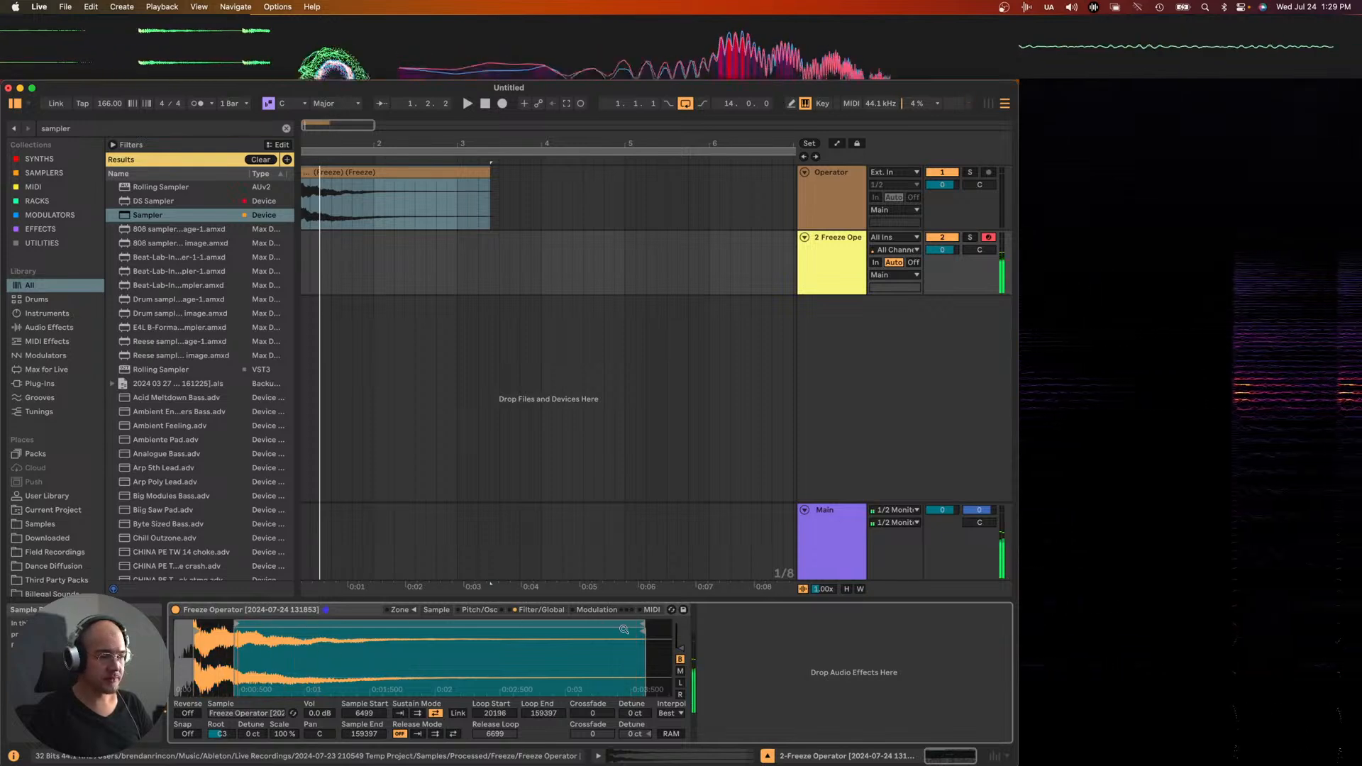
{"action": "mouse_move", "coordinate": [643, 625]}
{"action": "left_mouse_down"}
{"action": "mouse_move", "coordinate": [306, 628]}
{"action": "mouse_move", "coordinate": [323, 628]}
{"action": "left_mouse_up"}
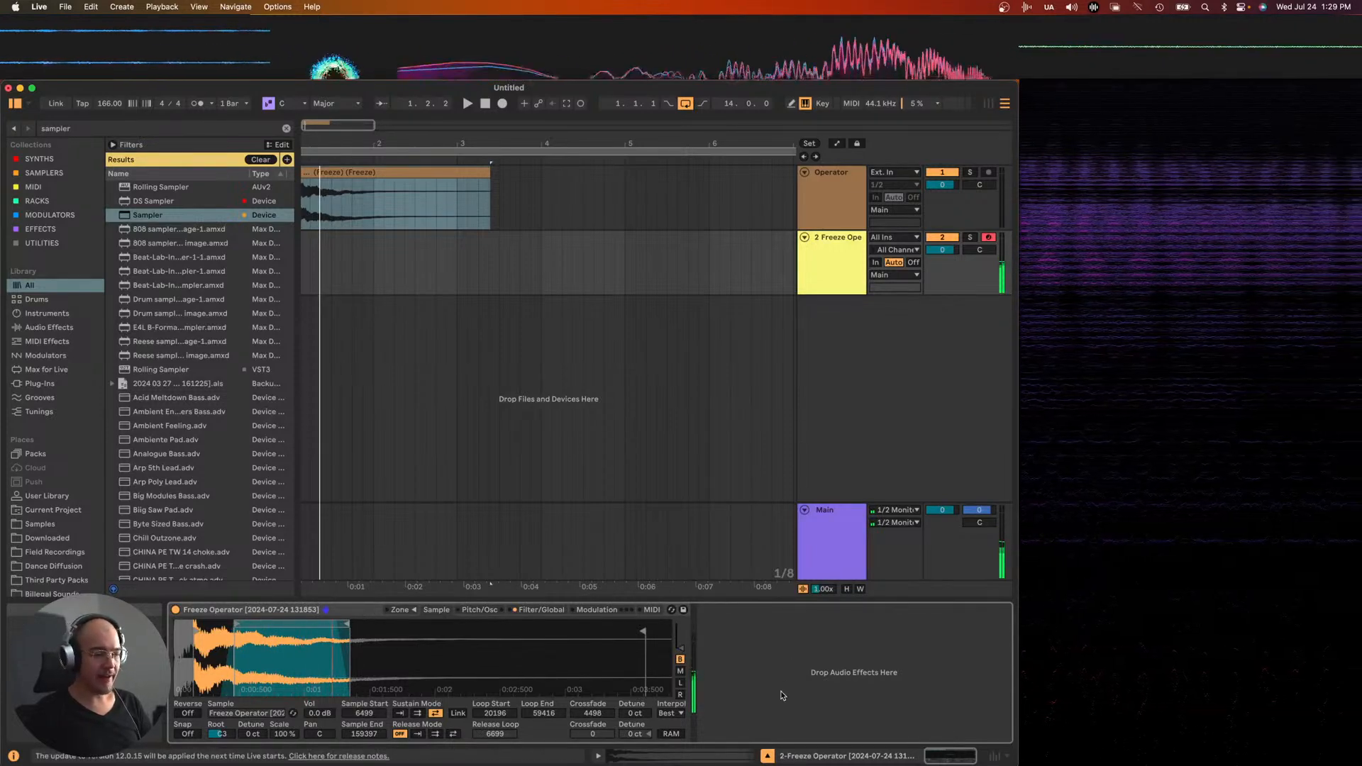
{"action": "right_click", "coordinate": [840, 376]}
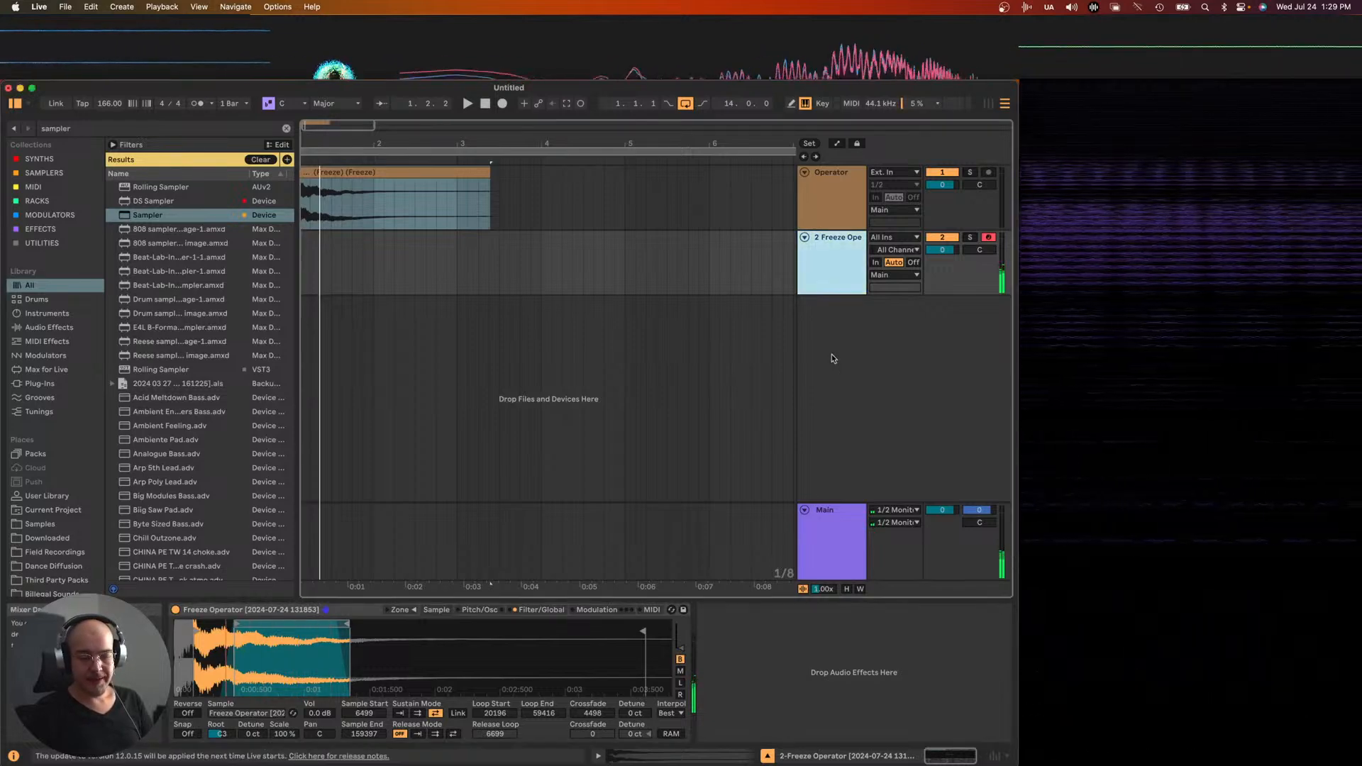
{"action": "right_click", "coordinate": [832, 350]}
{"action": "left_click", "coordinate": [856, 377]}
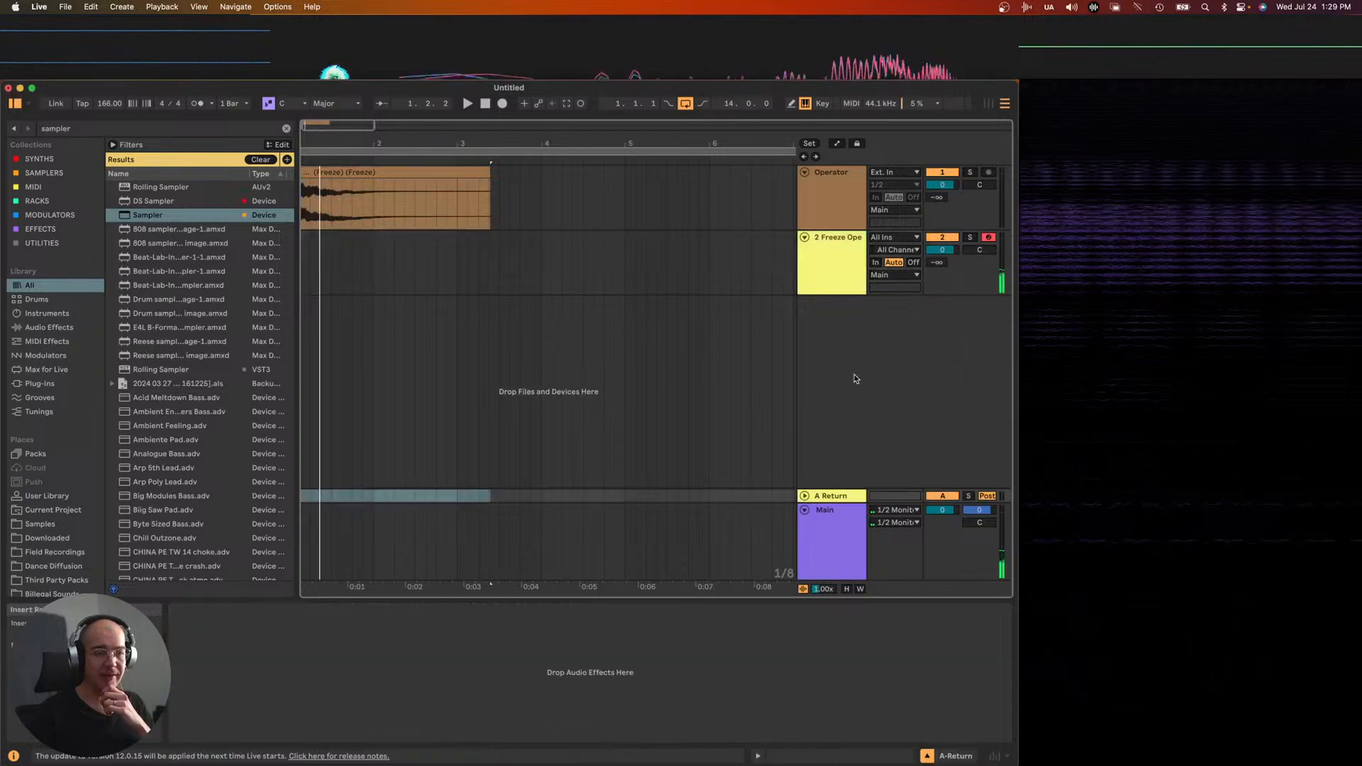
- Insert a new MIDI track below the Sampler track and load the current Undulae Snare Designer rack onto it
{"action": "right_click", "coordinate": [844, 349]}
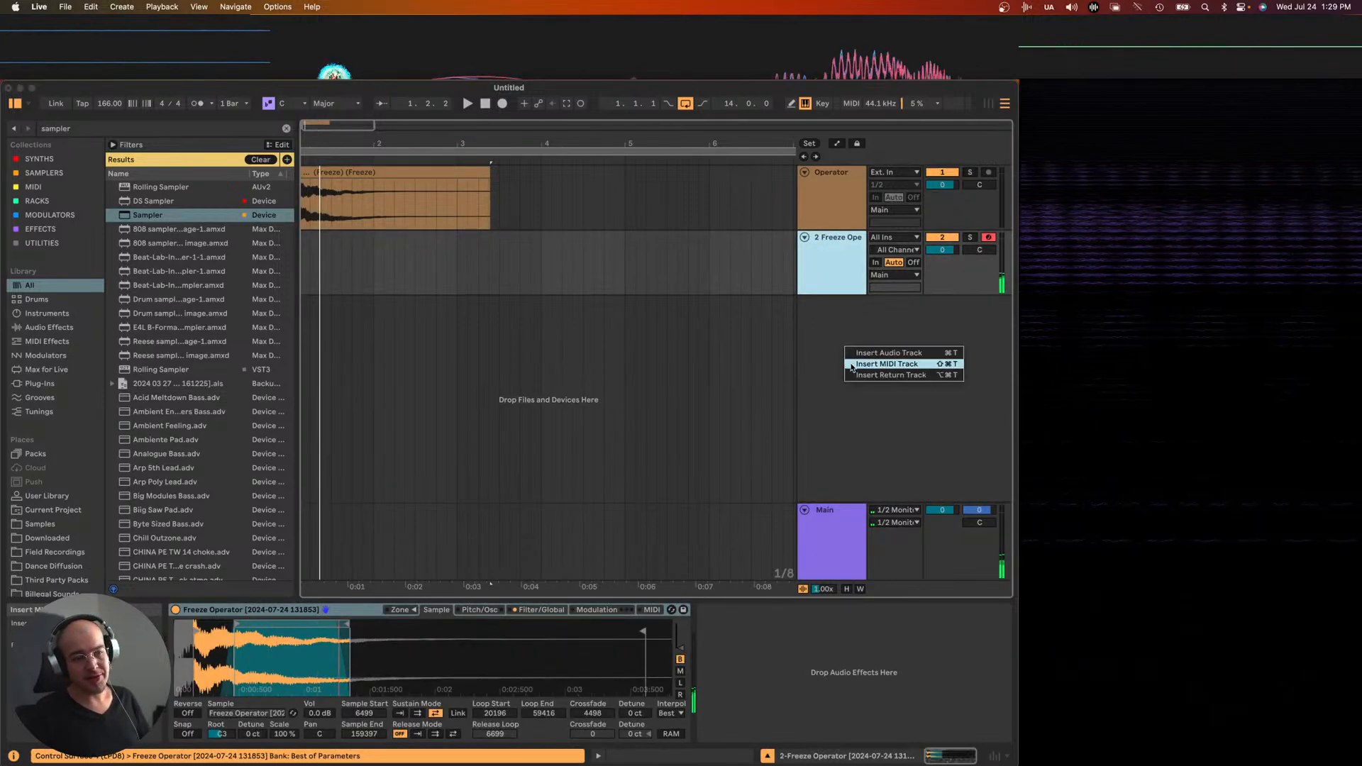
{"action": "left_click", "coordinate": [854, 363]}
{"action": "key", "text": "super+f"}
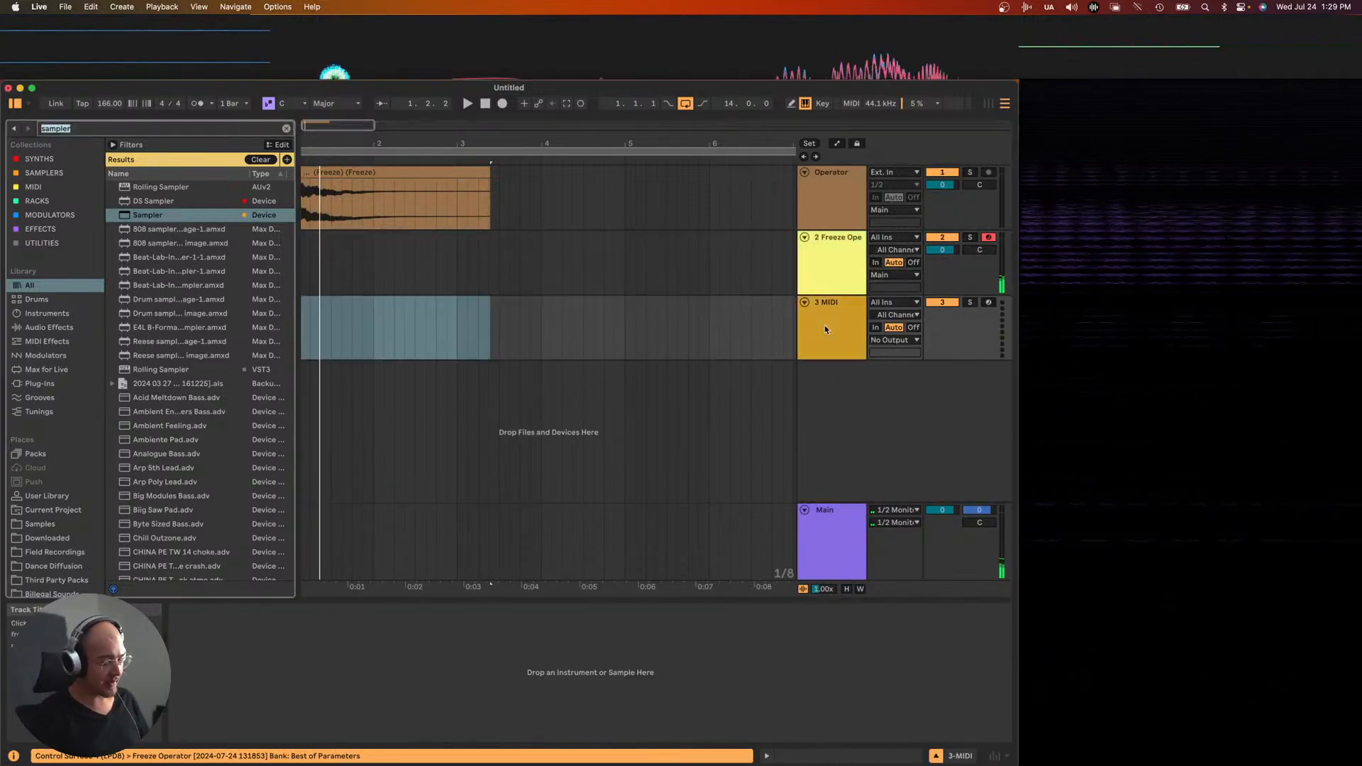
{"action": "type", "text": "snare design"}
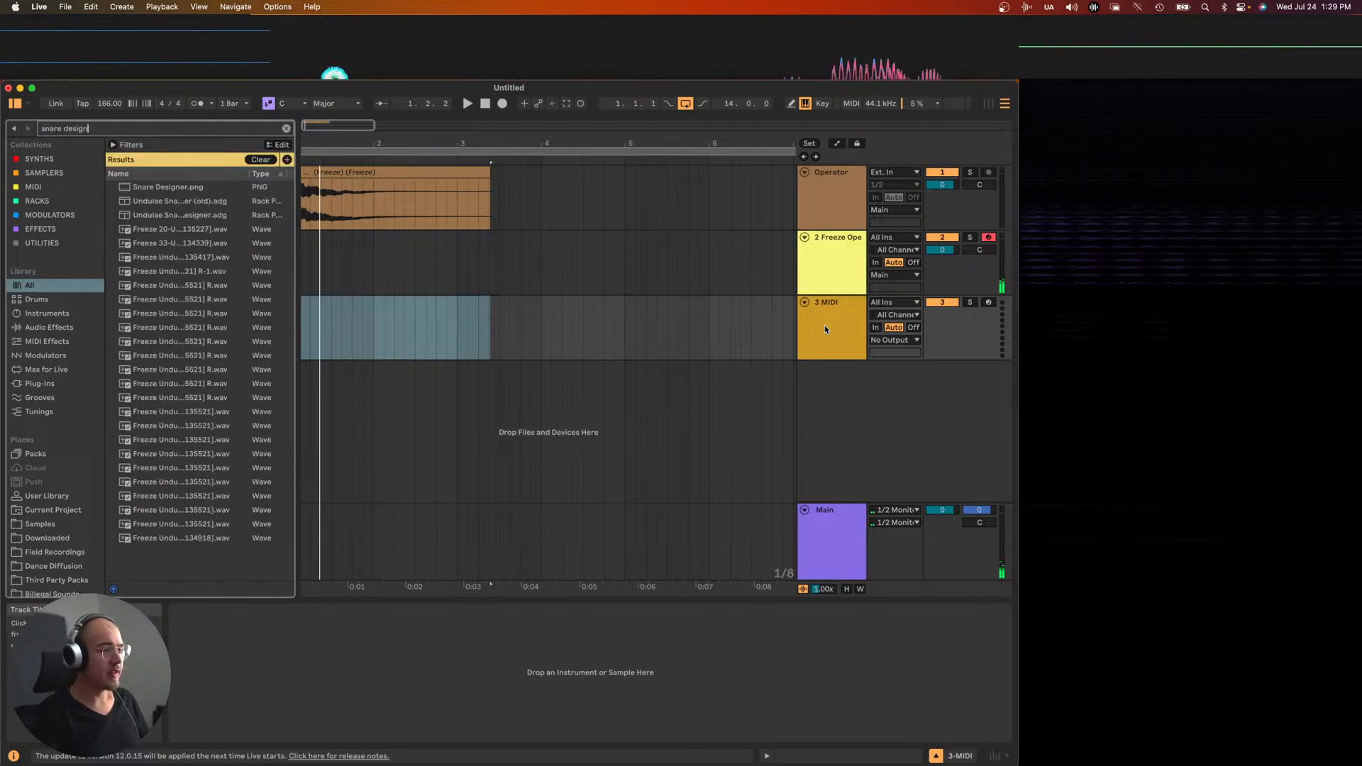
{"action": "key", "text": "Down"}
{"action": "key", "text": "Down"}
{"action": "key", "text": "Down"}
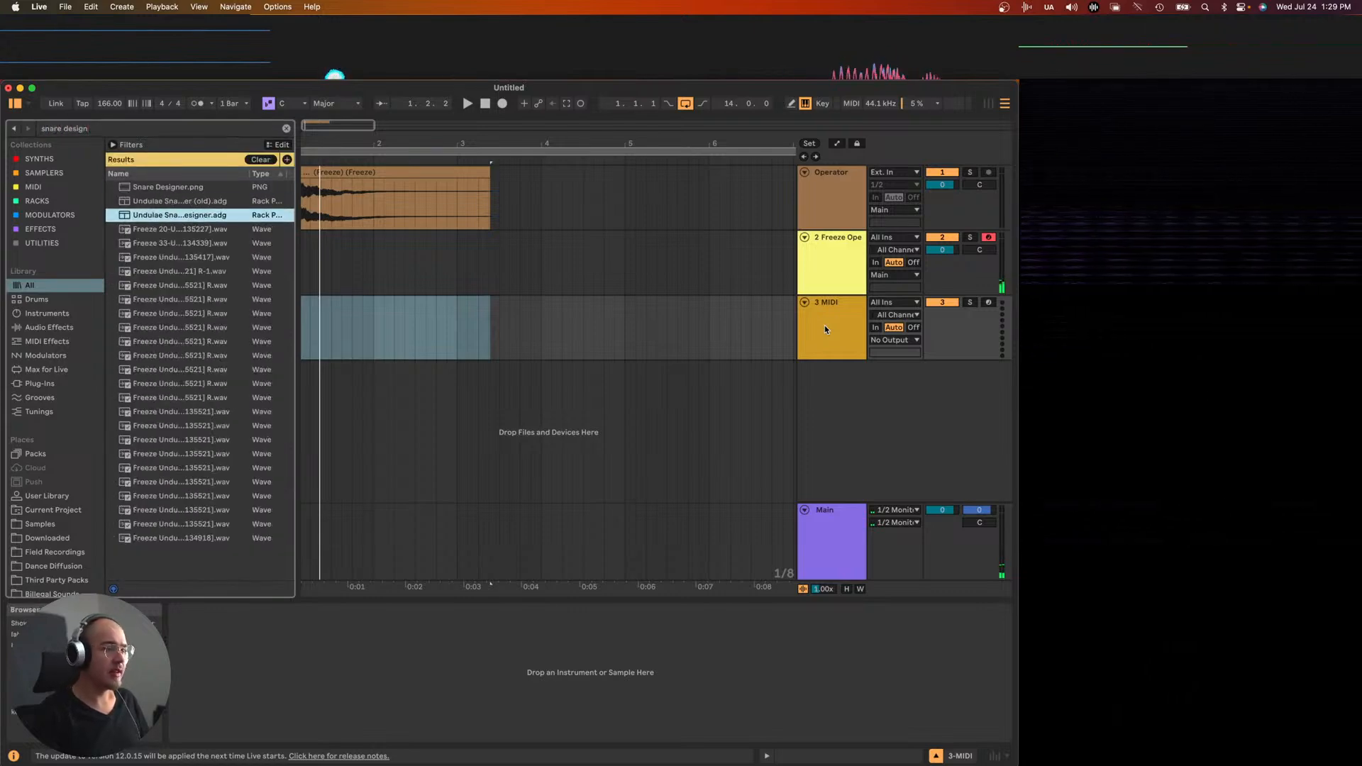
{"action": "key", "text": "Return"}
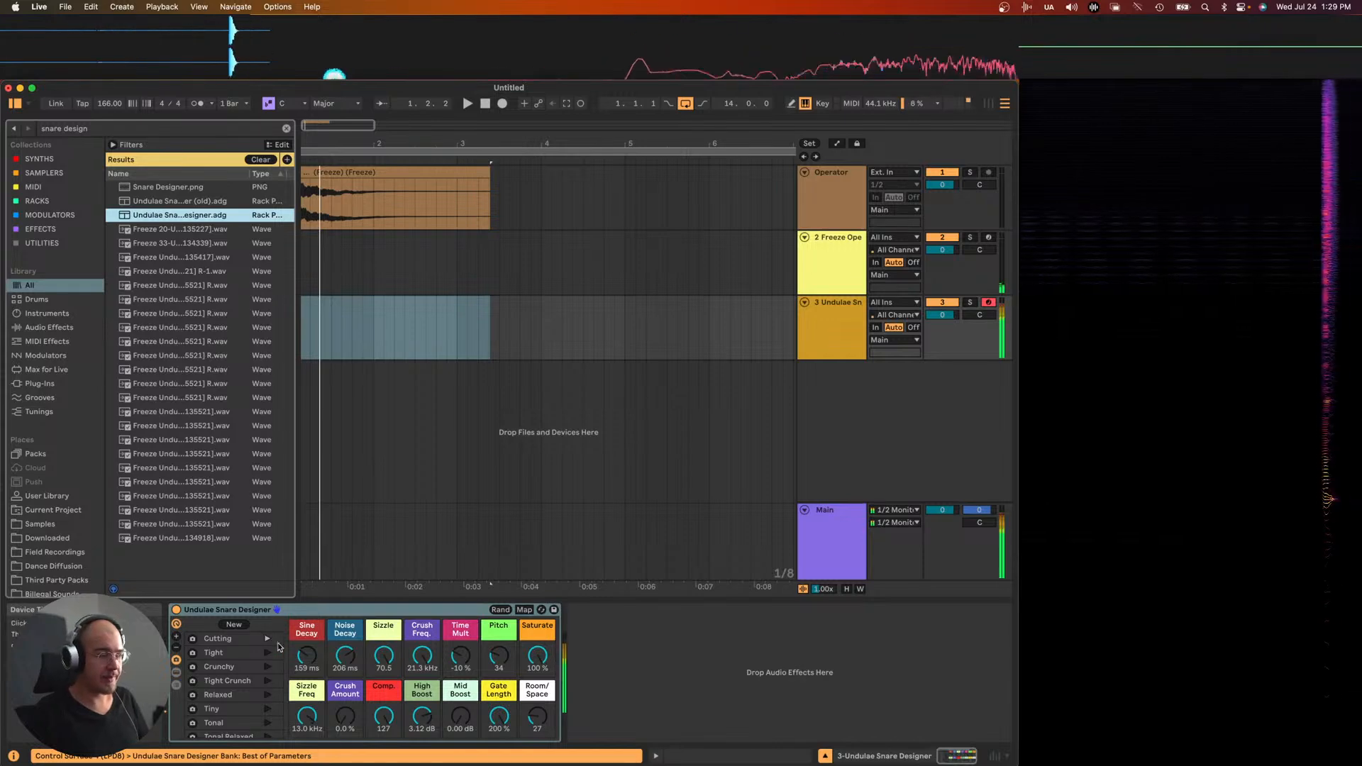
- Search the browser for "valhall" and load the VST3 version of ValhallaRoom after the snare rack
{"action": "key", "text": "super+f"}
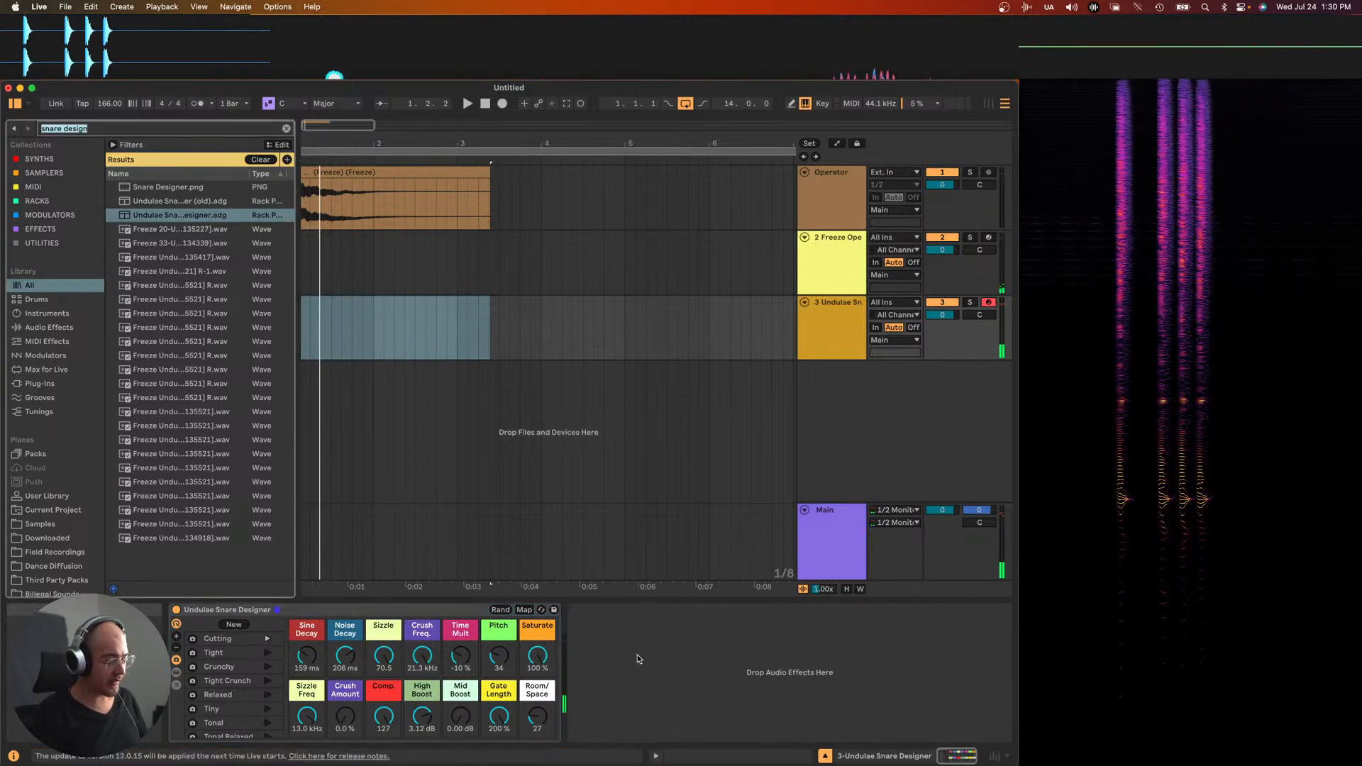
{"action": "type", "text": "valhall"}
{"action": "key", "text": "Down"}
{"action": "key", "text": "Down"}
{"action": "key", "text": "Down"}
{"action": "key", "text": "Up"}
{"action": "key", "text": "Down"}
{"action": "key", "text": "Down"}
{"action": "key", "text": "Down"}
{"action": "key", "text": "Down"}
{"action": "key", "text": "Down"}
{"action": "key", "text": "Down"}
{"action": "key", "text": "Down"}
{"action": "key", "text": "Down"}
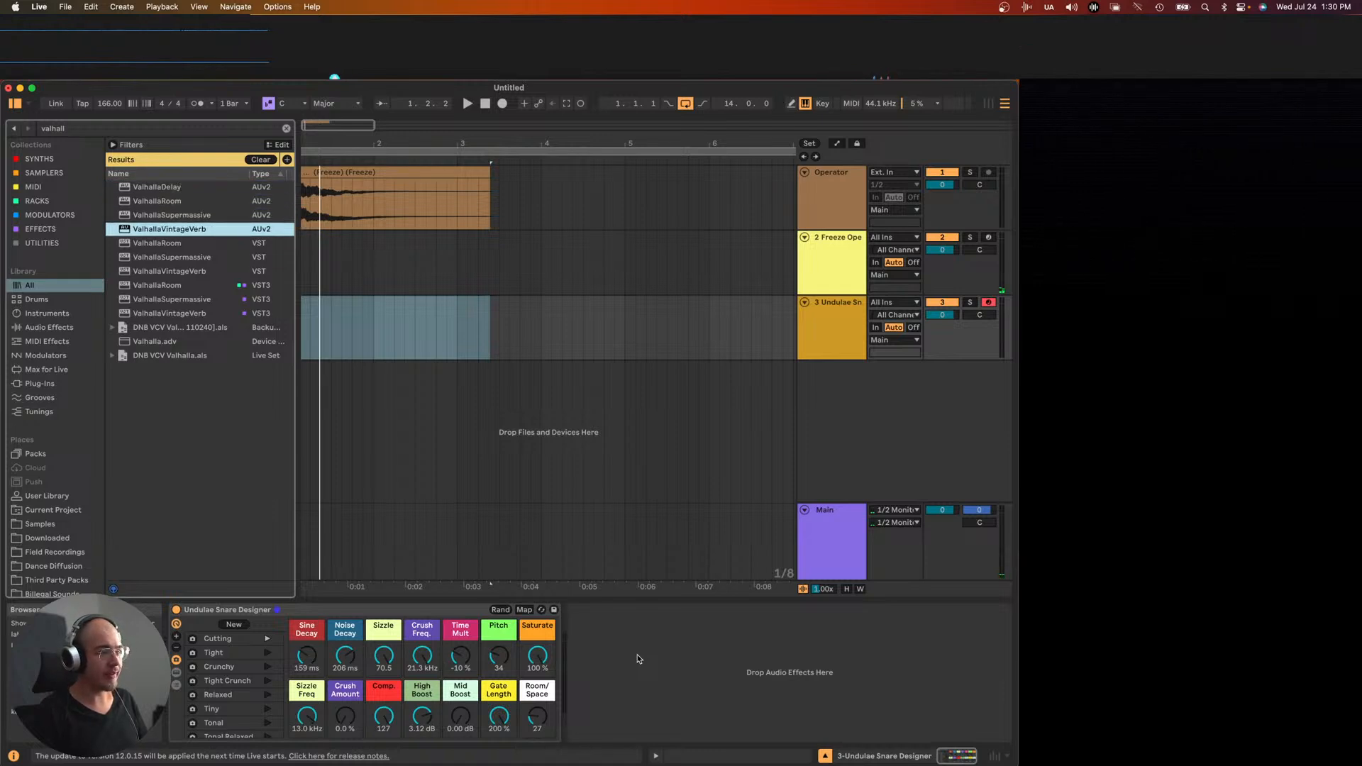
{"action": "key", "text": "Up"}
{"action": "key", "text": "Up"}
{"action": "key", "text": "Up"}
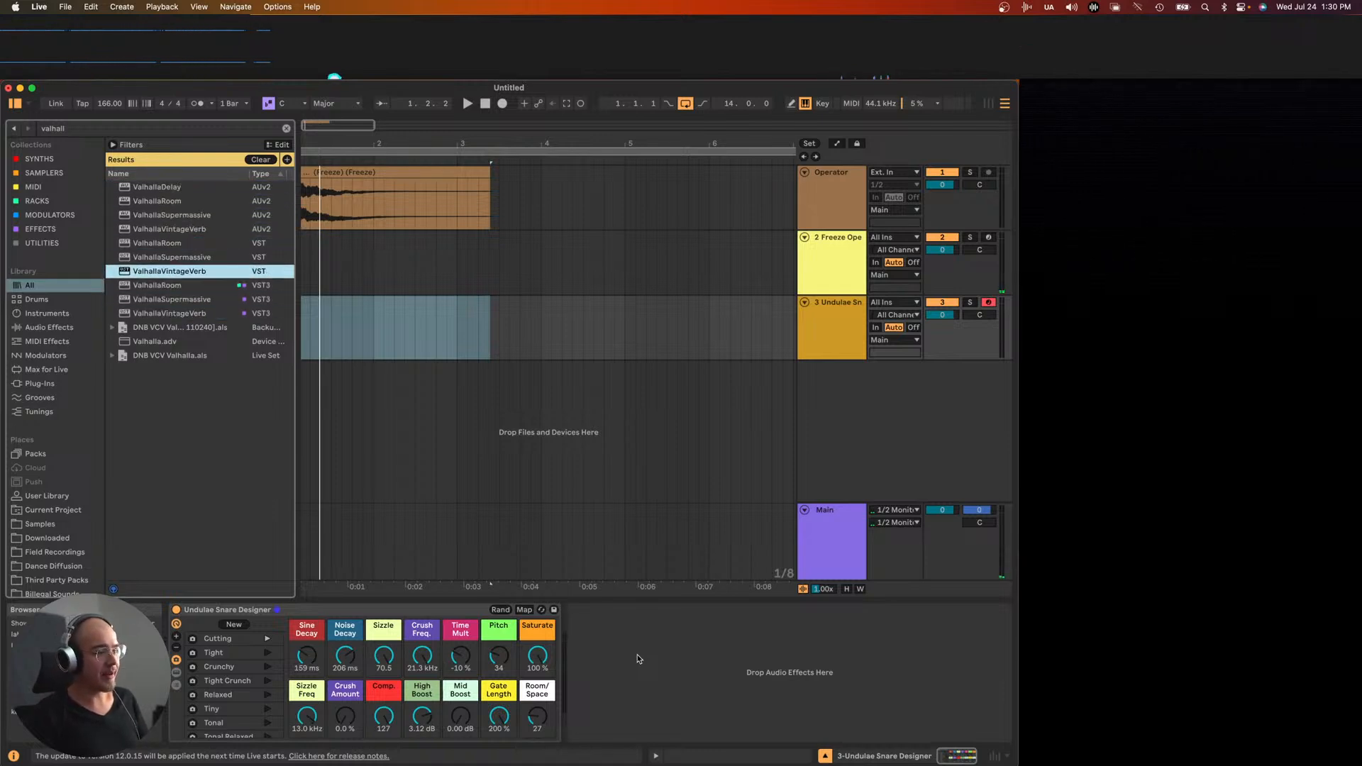
{"action": "key", "text": "Down"}
{"action": "key", "text": "Return"}
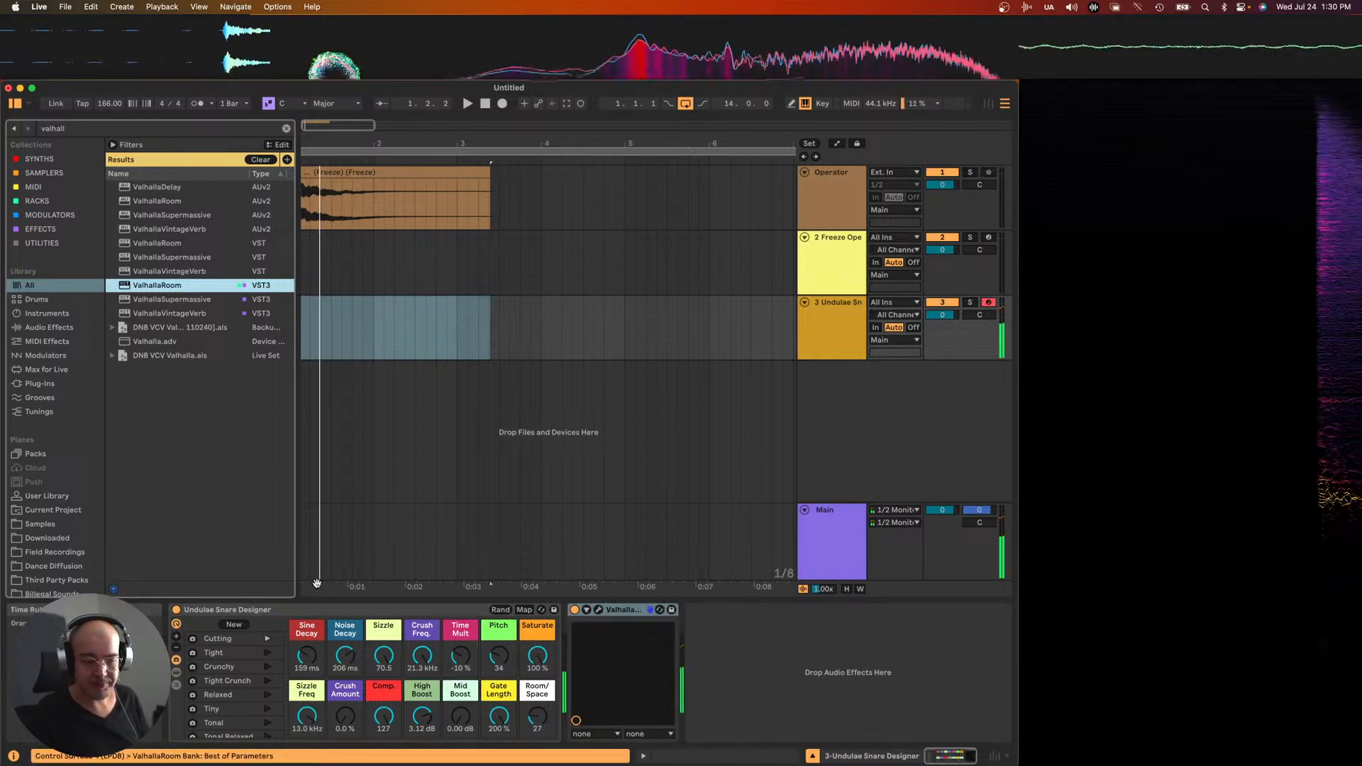
- Set ValhallaRoom's high cut to 15000 Hz, decay to 0.12 s and mix to 45%, and compare the sound with the reverb bypassed
{"action": "left_click", "coordinate": [598, 613]}
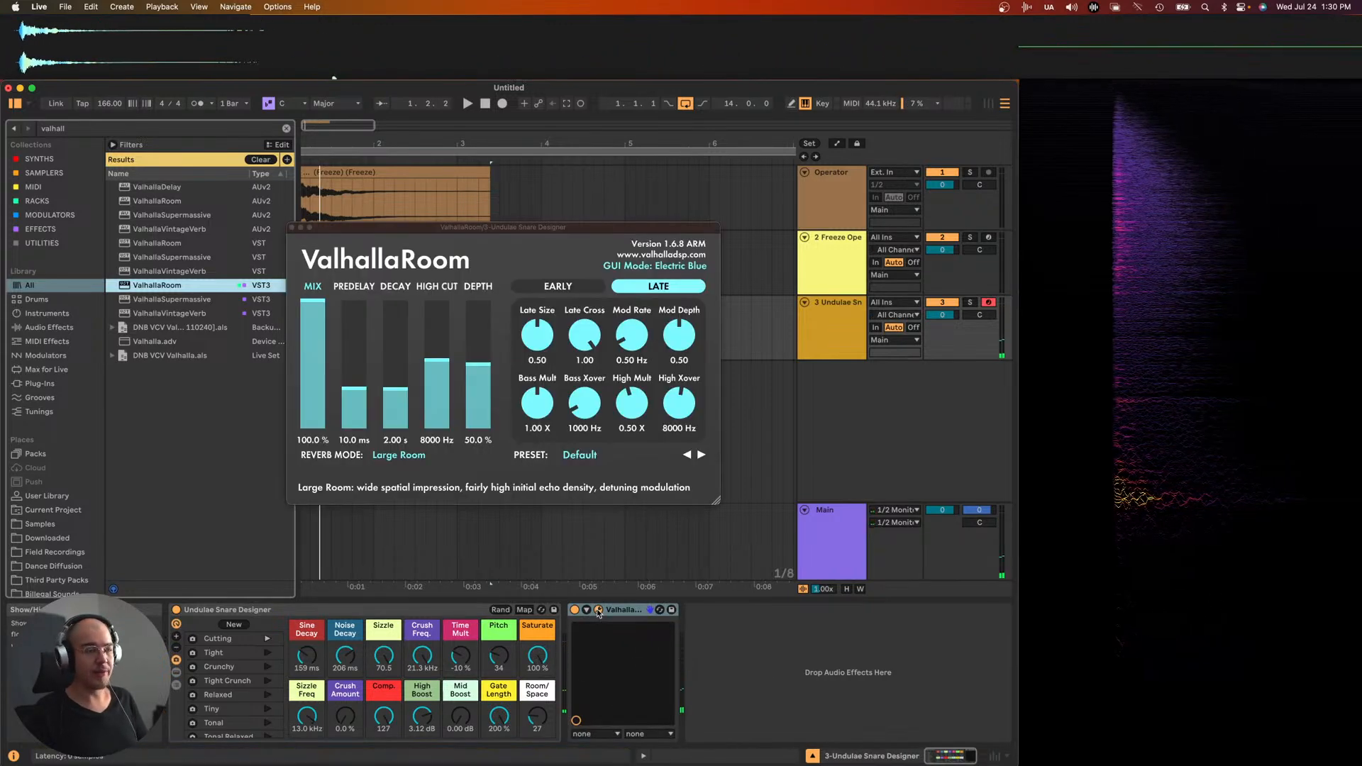
{"action": "left_click_drag", "start_coordinate": [439, 336], "coordinate": [439, 298]}
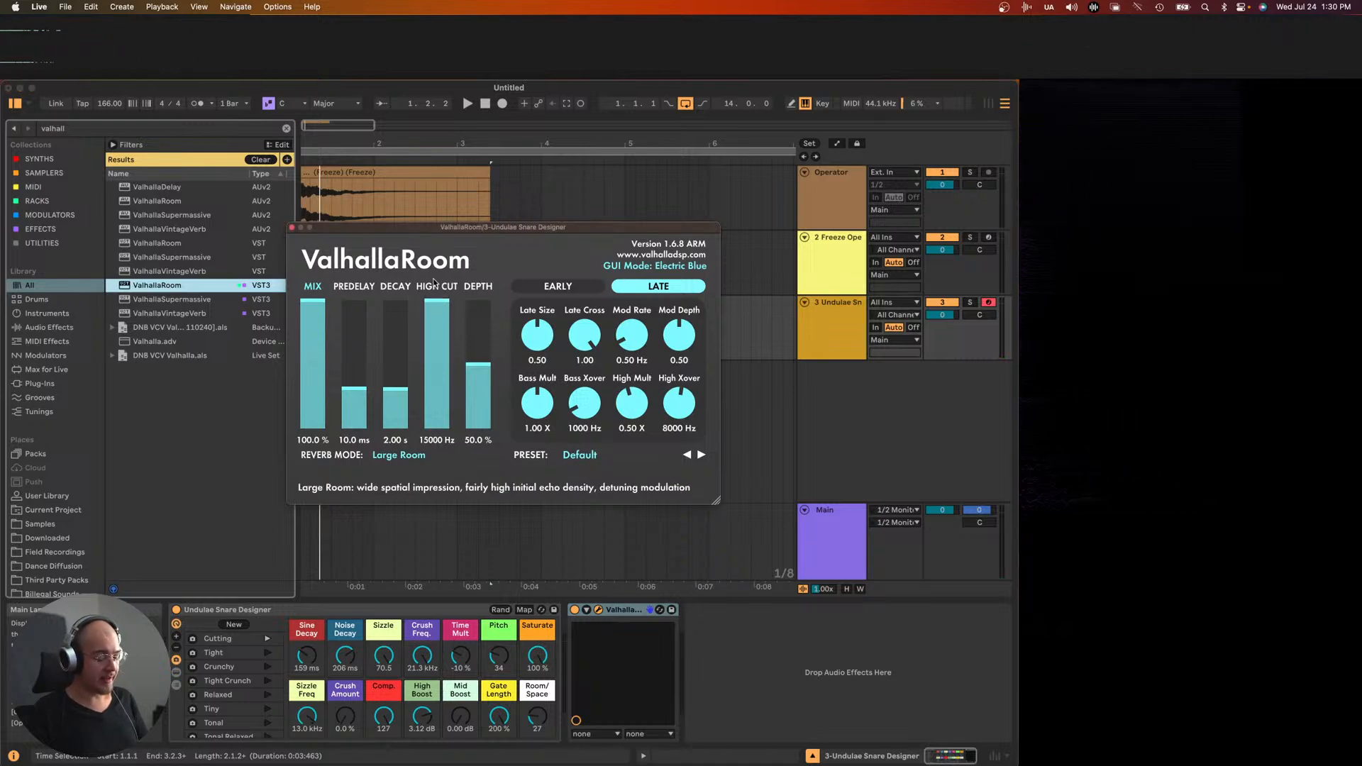
{"action": "left_click_drag", "start_coordinate": [403, 389], "coordinate": [392, 438]}
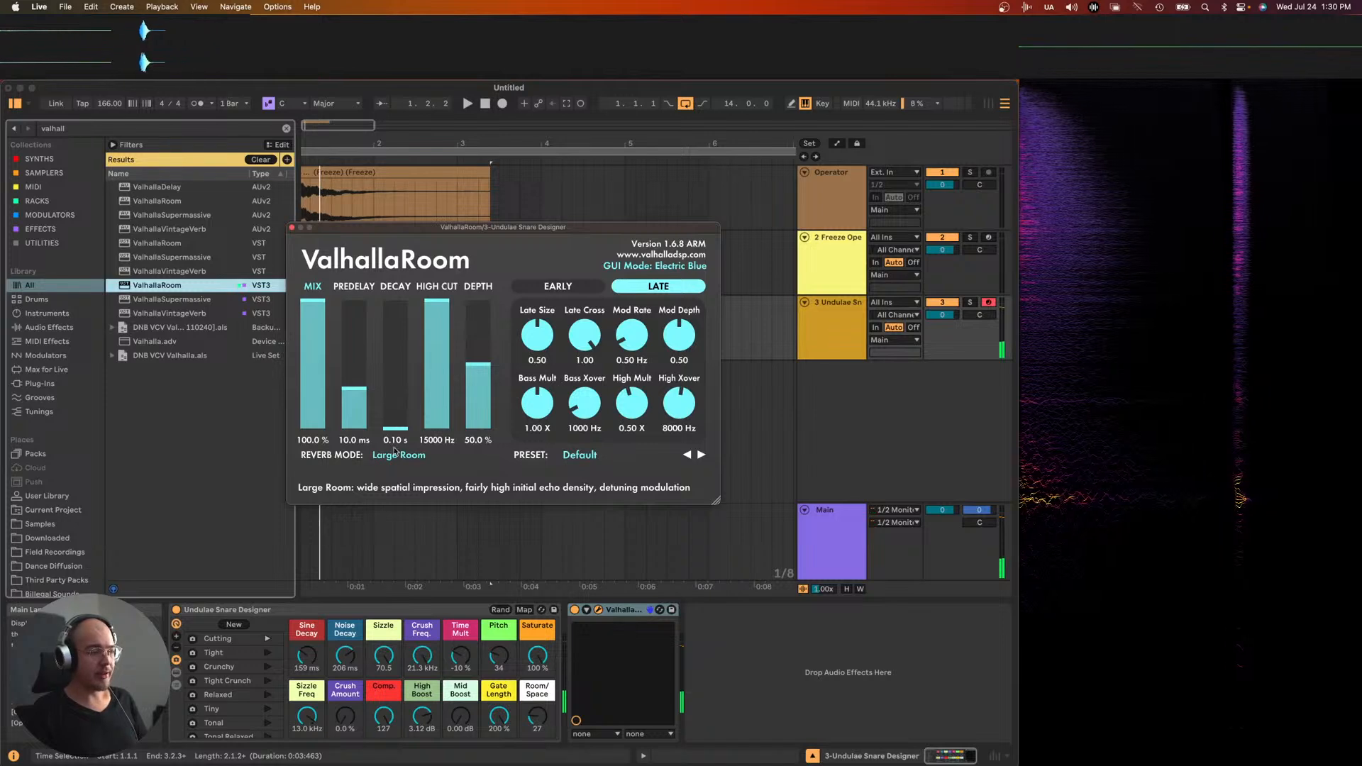
{"action": "left_click", "coordinate": [304, 394]}
{"action": "left_click_drag", "start_coordinate": [304, 396], "coordinate": [305, 369]}
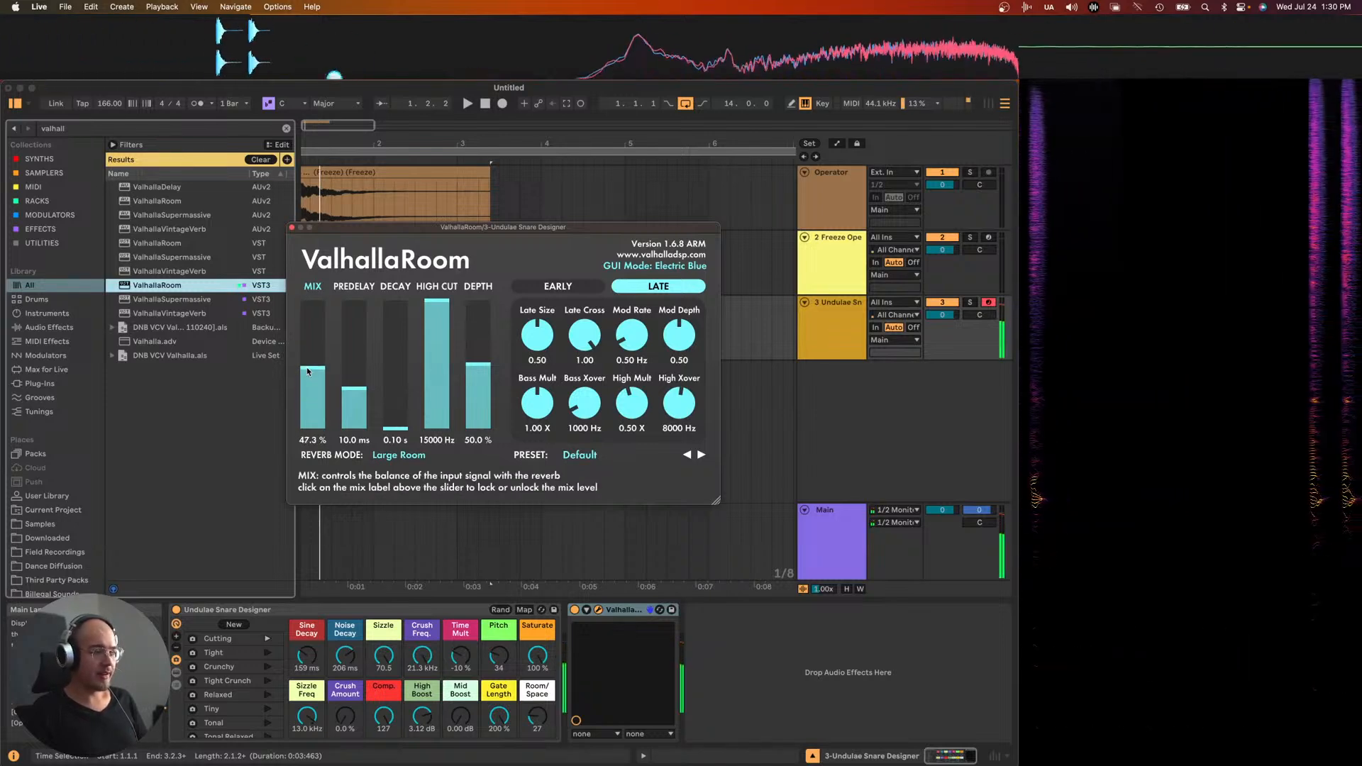
{"action": "left_click", "coordinate": [410, 420]}
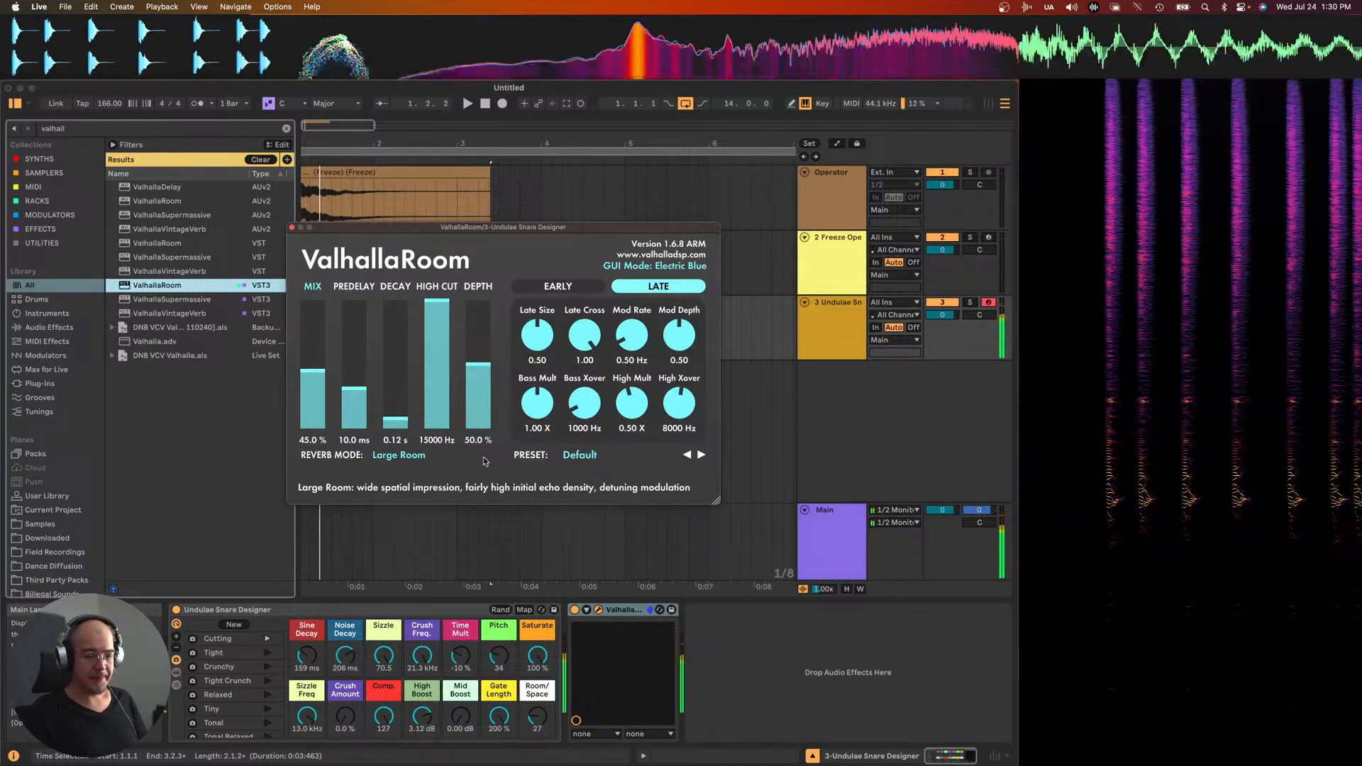
{"action": "left_click", "coordinate": [575, 610]}
{"action": "left_click", "coordinate": [575, 610]}
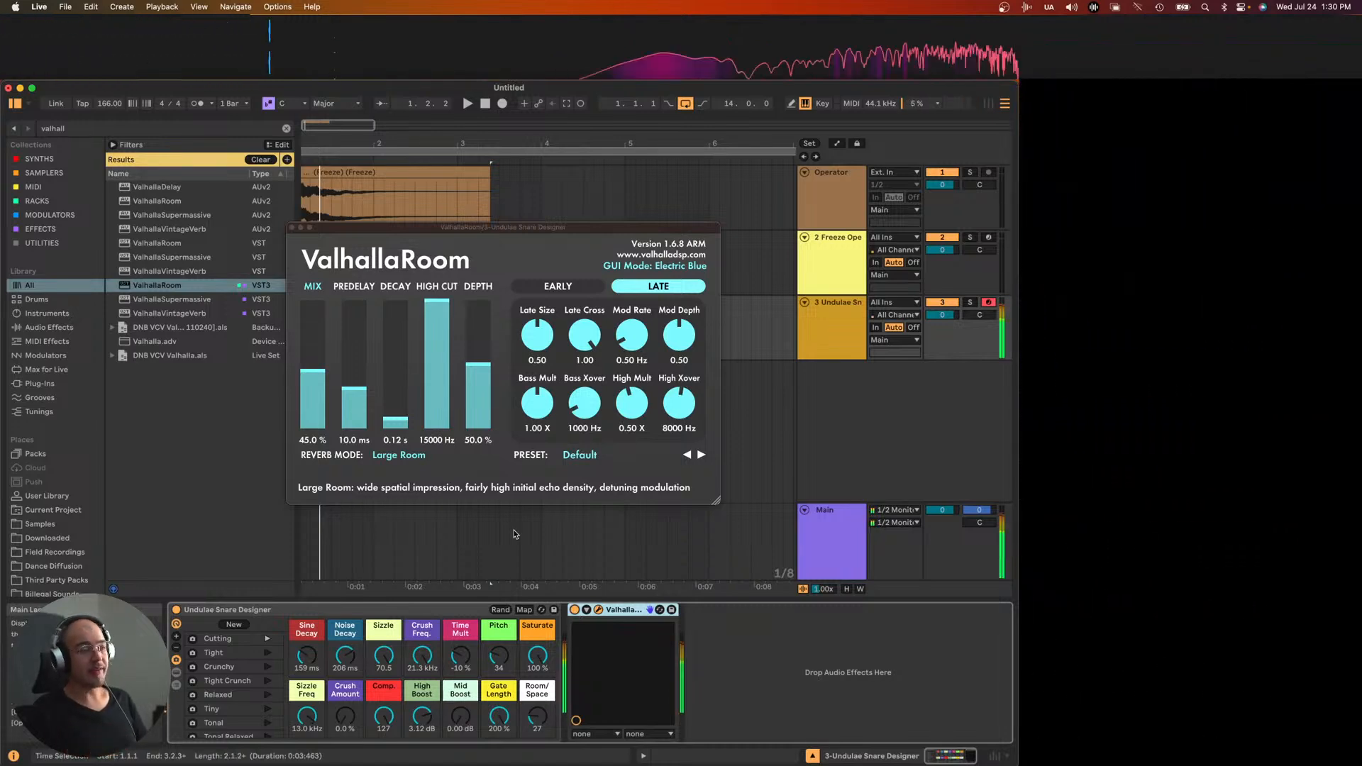
- Try longer decays in ValhallaRoom, set decay to 0.10 s and mix to 29.5%, and close its window with the reverb bypassed
{"action": "left_click", "coordinate": [397, 422]}
{"action": "left_click_drag", "start_coordinate": [397, 422], "coordinate": [398, 431]}
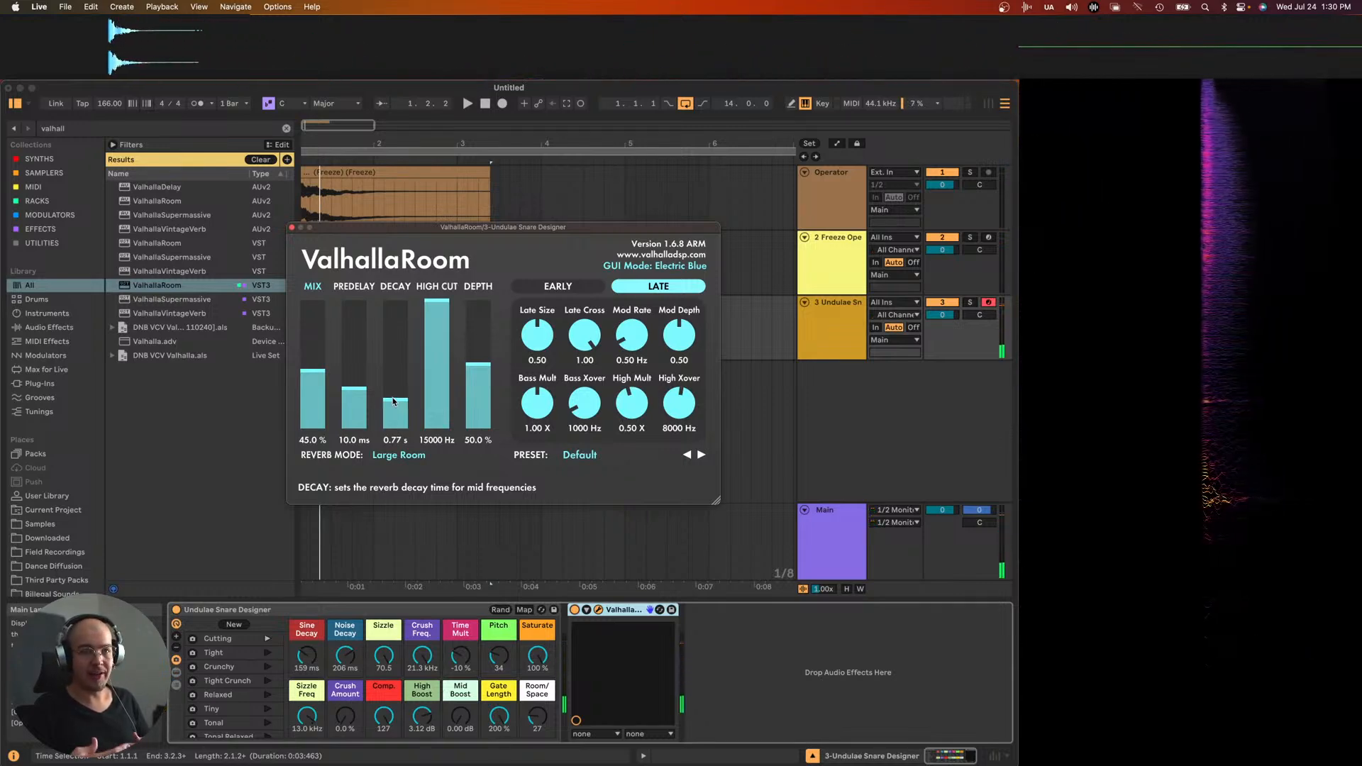
{"action": "left_click_drag", "start_coordinate": [394, 401], "coordinate": [383, 539]}
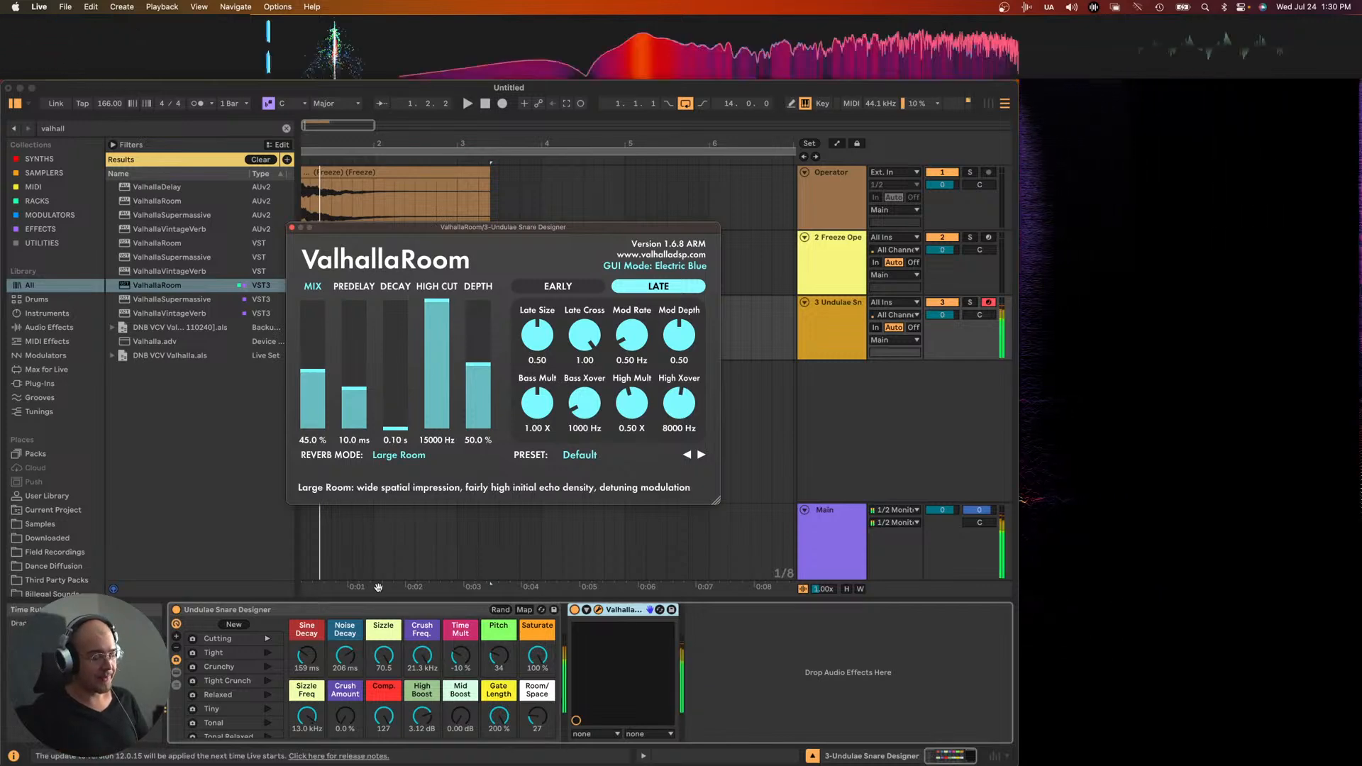
{"action": "left_click_drag", "start_coordinate": [312, 370], "coordinate": [313, 394]}
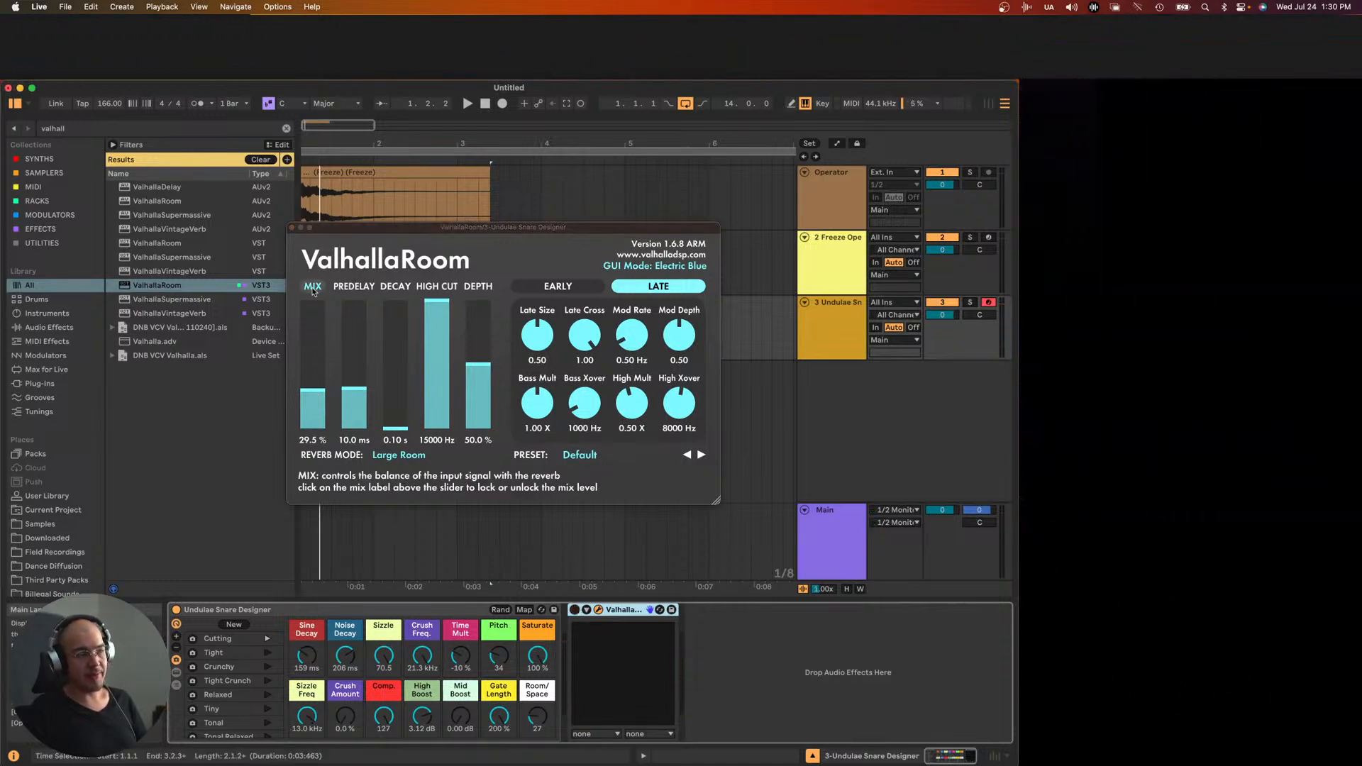
{"action": "left_click", "coordinate": [291, 227]}
- Search the browser for "reverb" and load Live's built-in Reverb device after ValhallaRoom
{"action": "key", "text": "super+f"}
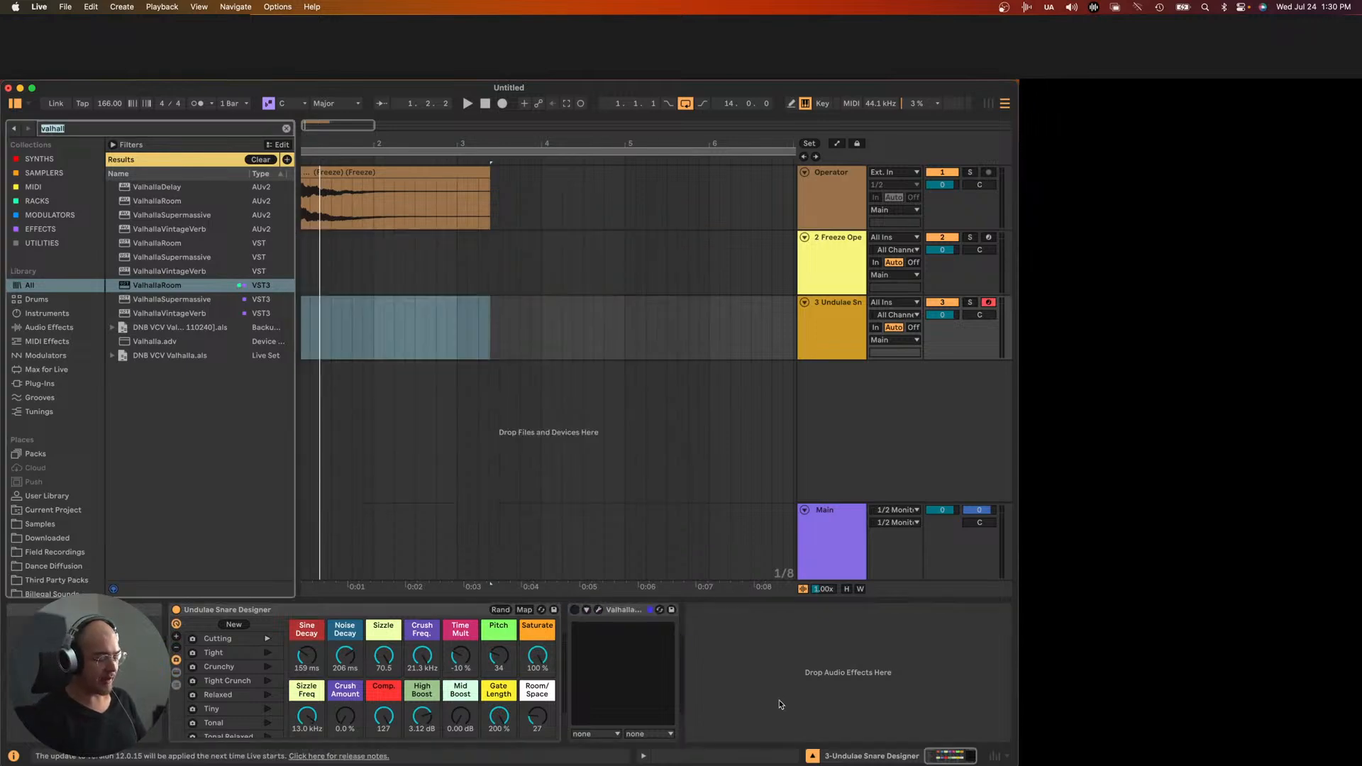
{"action": "type", "text": "reverb"}
{"action": "key", "text": "Down"}
{"action": "key", "text": "Down"}
{"action": "key", "text": "Down"}
{"action": "key", "text": "Down"}
{"action": "key", "text": "Down"}
{"action": "key", "text": "Down"}
{"action": "key", "text": "Down"}
{"action": "key", "text": "Down"}
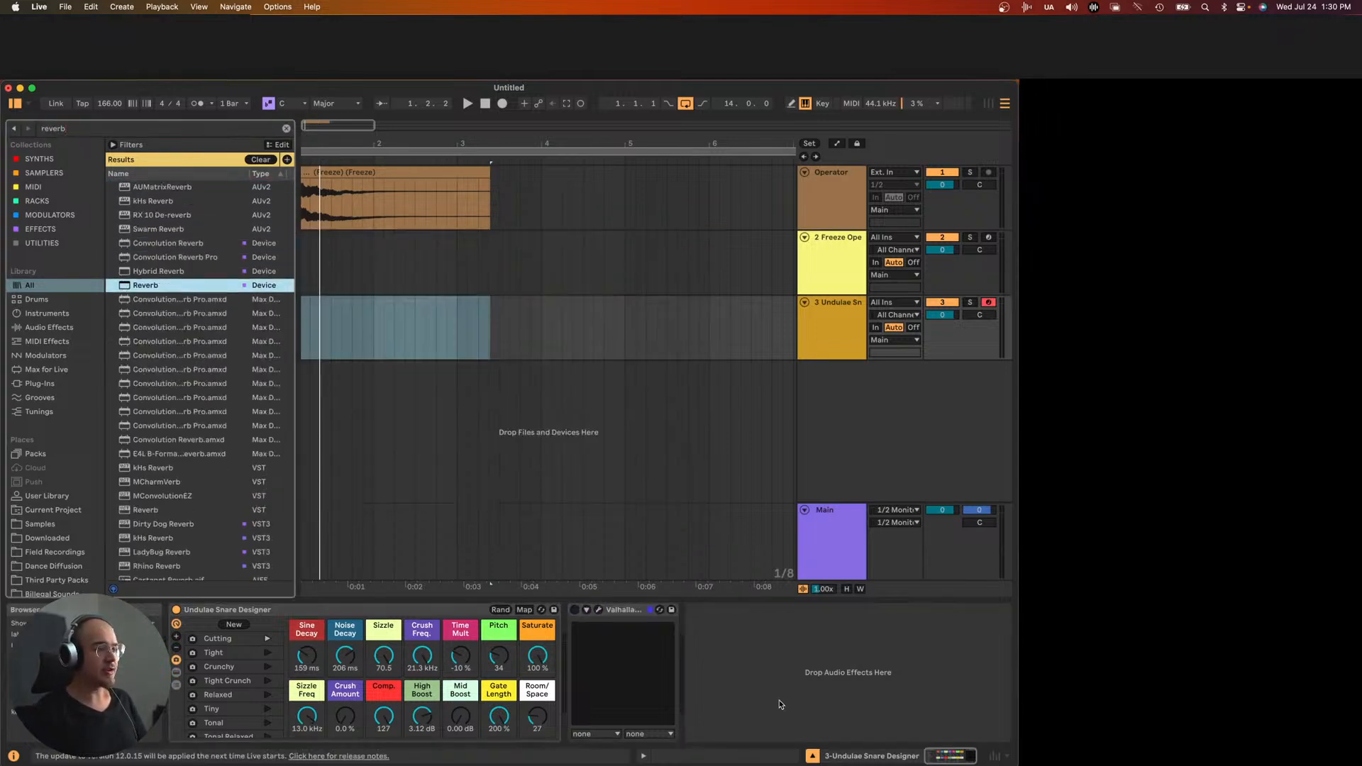
{"action": "key", "text": "Return"}
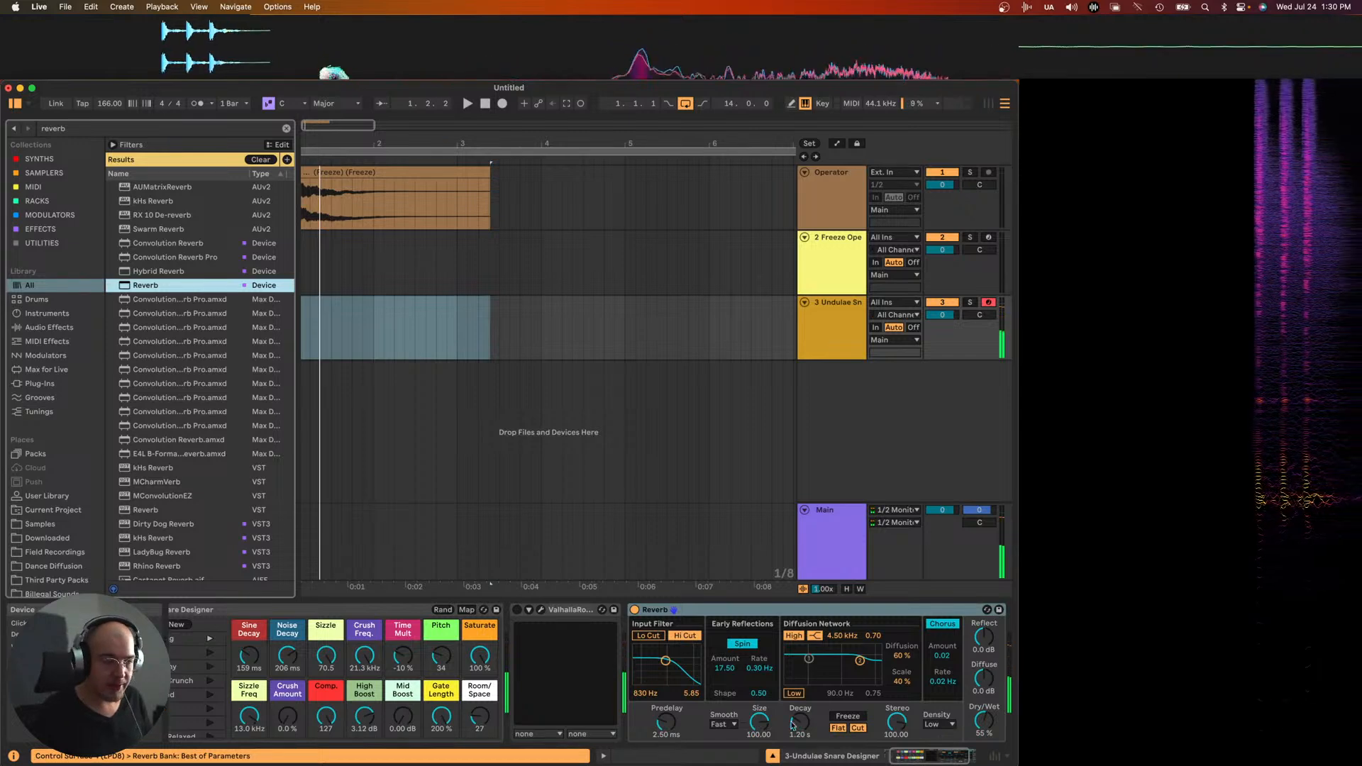
- Set Reverb's decay to 200 ms, size to 0.22 and Dry/Wet to 21%
{"action": "left_click_drag", "start_coordinate": [791, 718], "coordinate": [759, 752]}
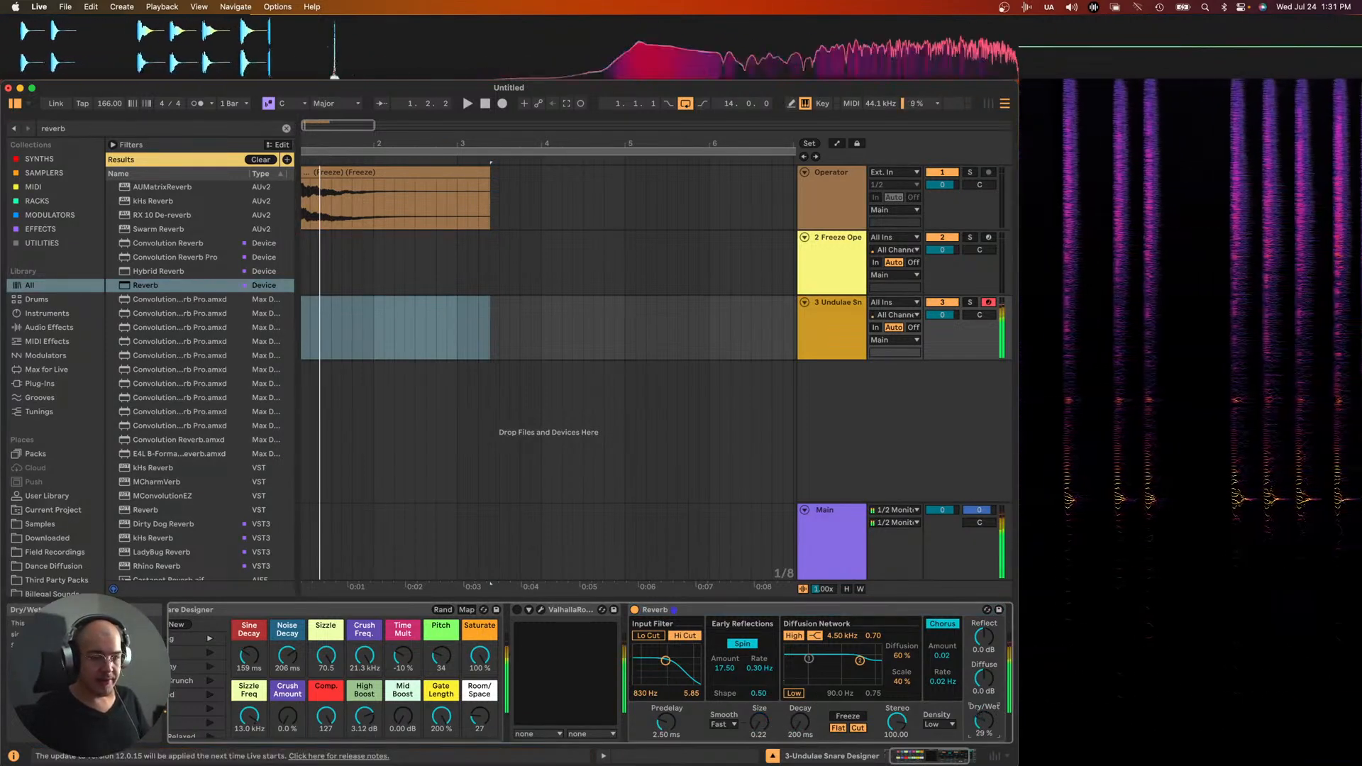
{"action": "left_click_drag", "start_coordinate": [984, 720], "coordinate": [984, 745]}
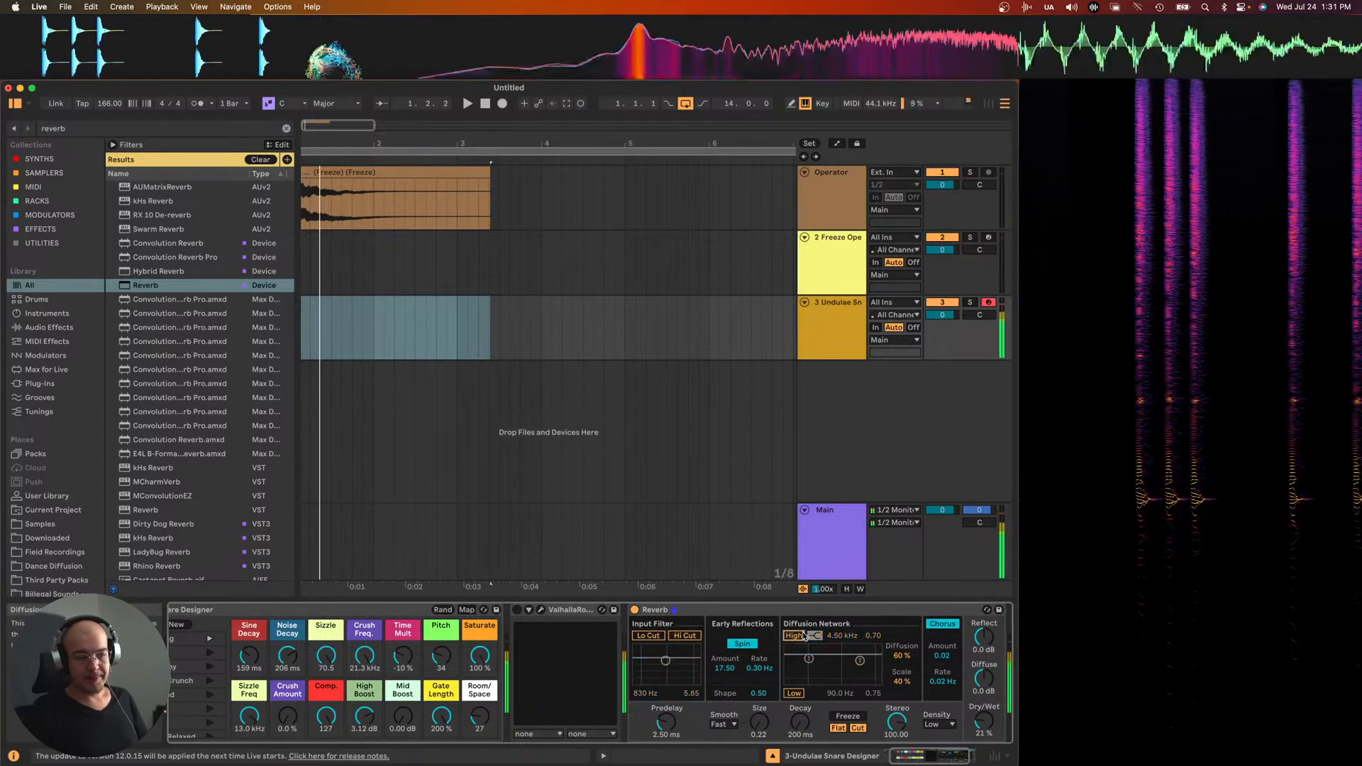
- Group the Reverb device into an Audio Effect Rack and show the rack's chain list
{"action": "scroll", "coordinate": [754, 724], "scroll_direction": "right", "scroll_amount": 2}
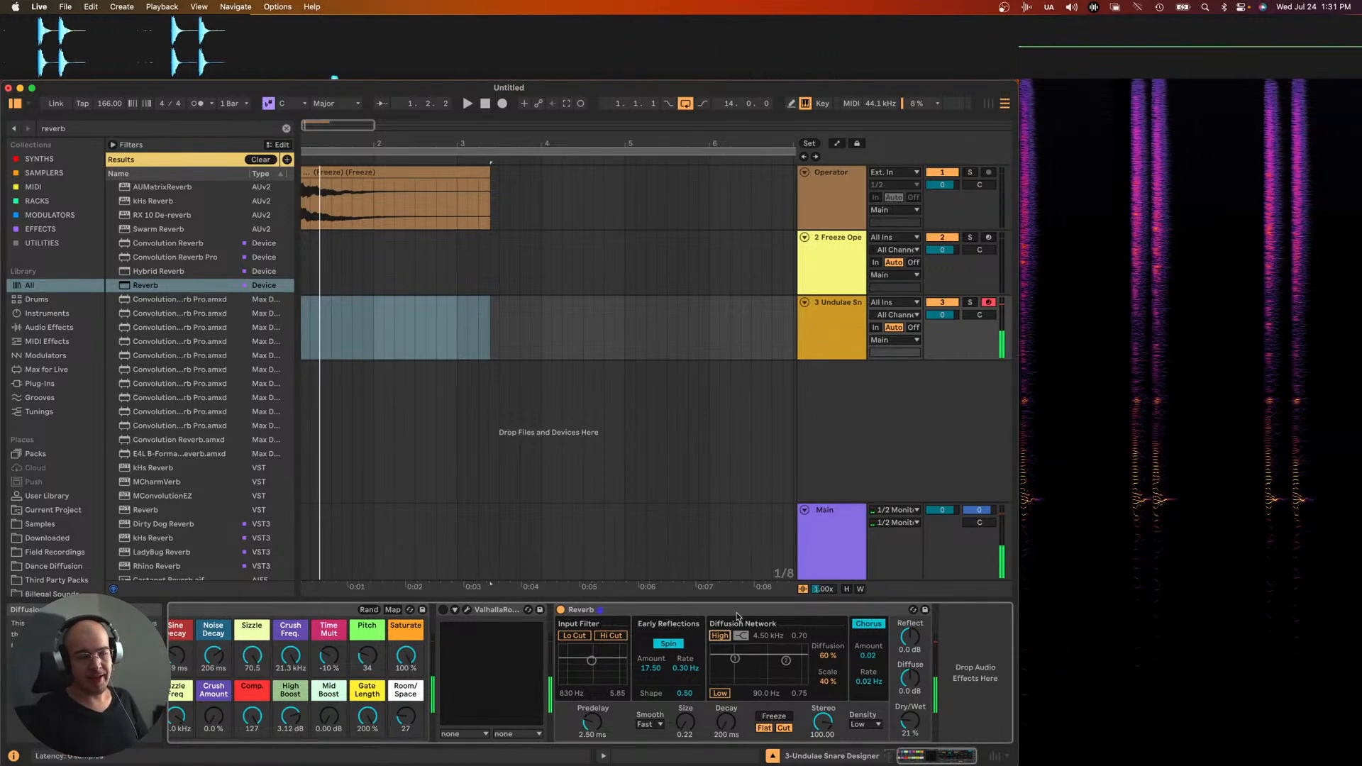
{"action": "left_click", "coordinate": [811, 686]}
{"action": "key", "text": "super+g"}
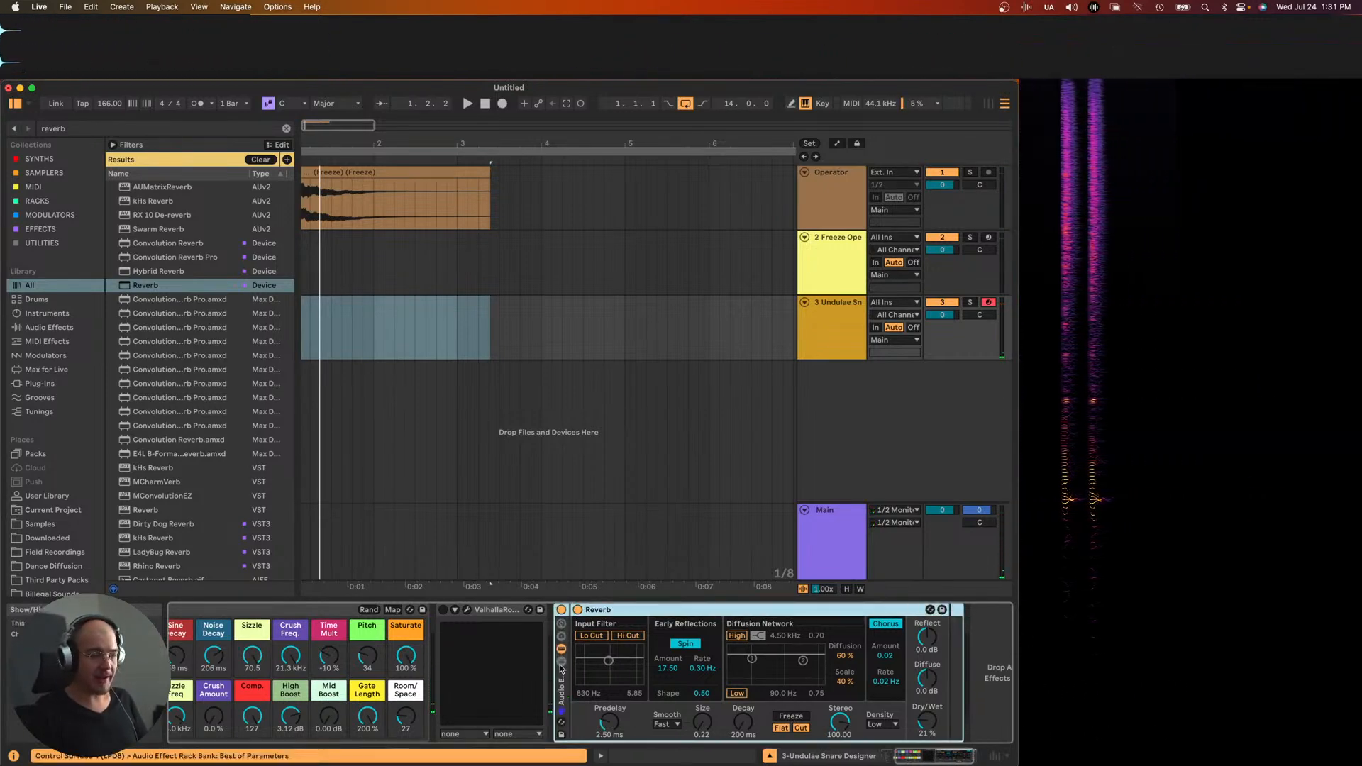
{"action": "left_click", "coordinate": [561, 661]}
- Create a second chain in the Audio Effect Rack and name it DRY
{"action": "type", "text": "D"}
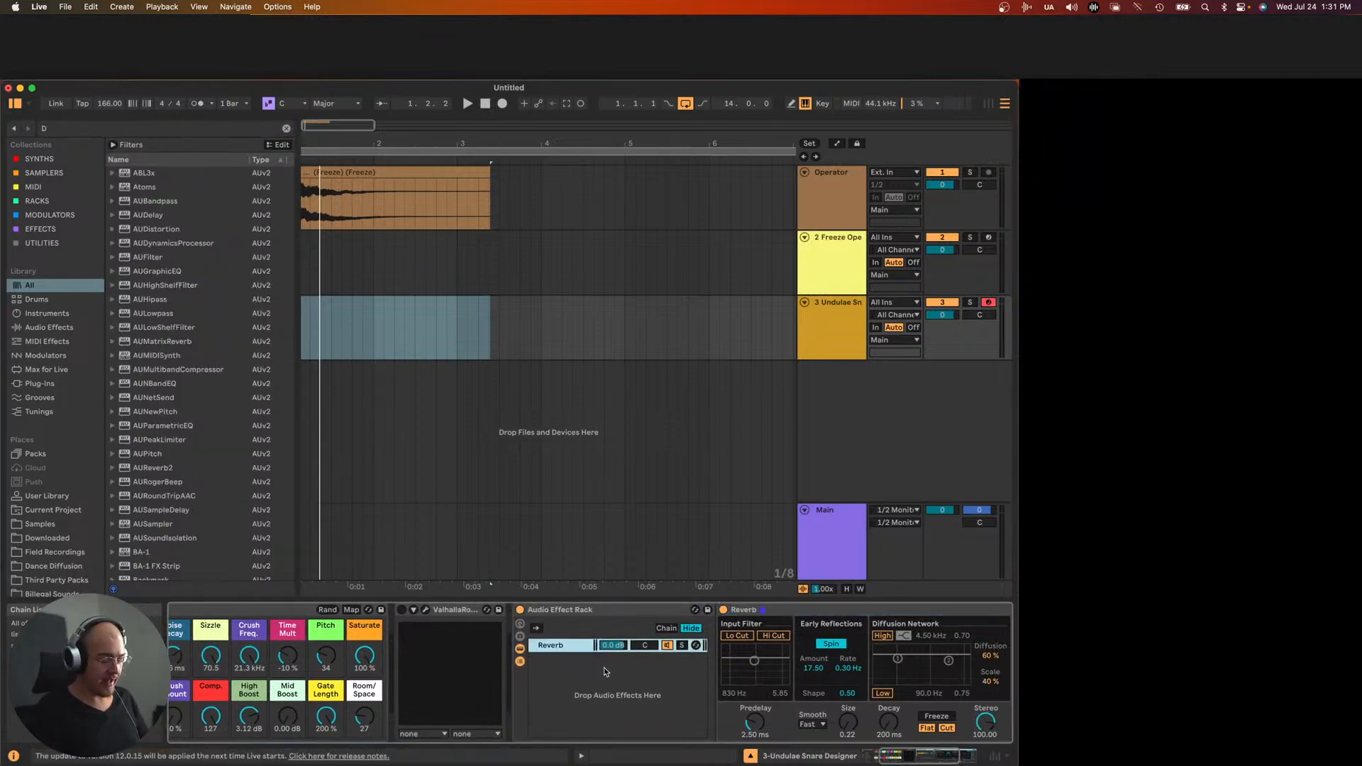
{"action": "right_click", "coordinate": [606, 675]}
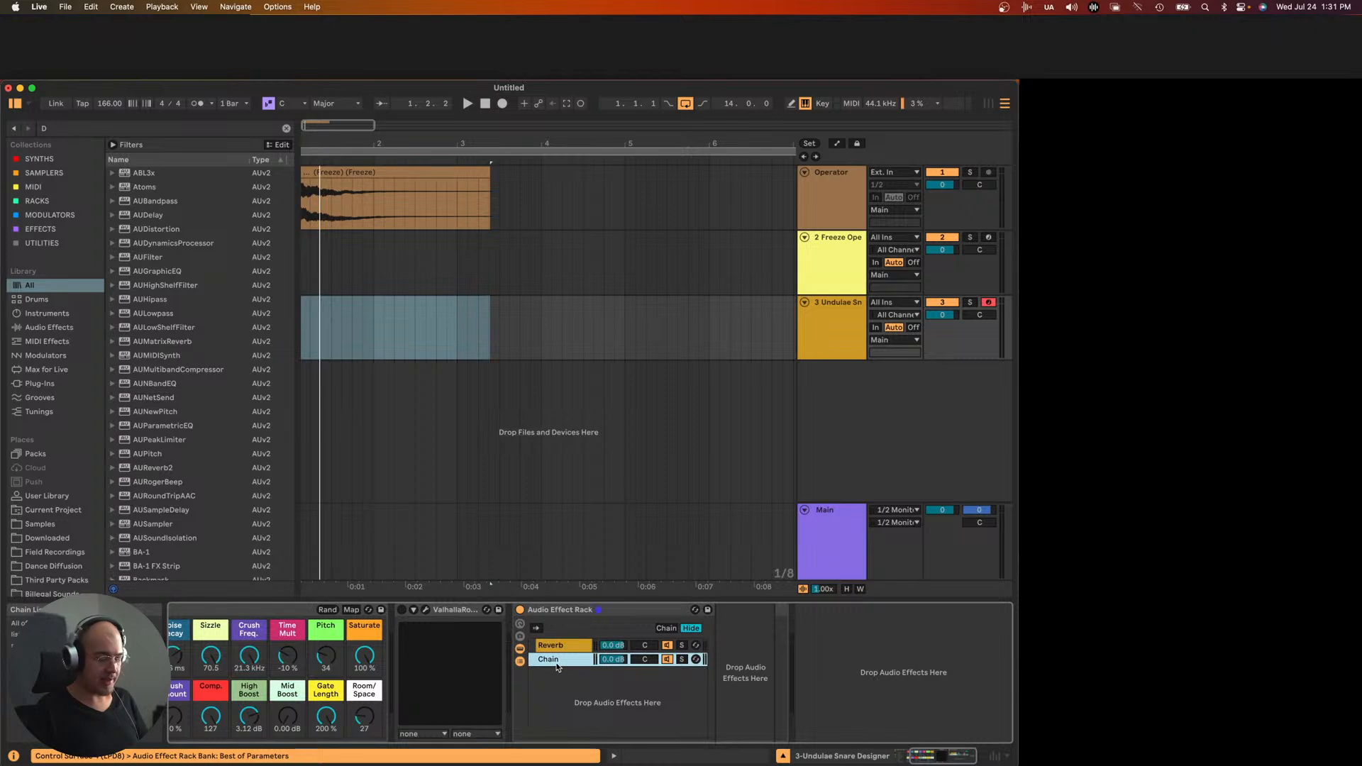
{"action": "key", "text": "super+r"}
{"action": "type", "text": "DRY"}
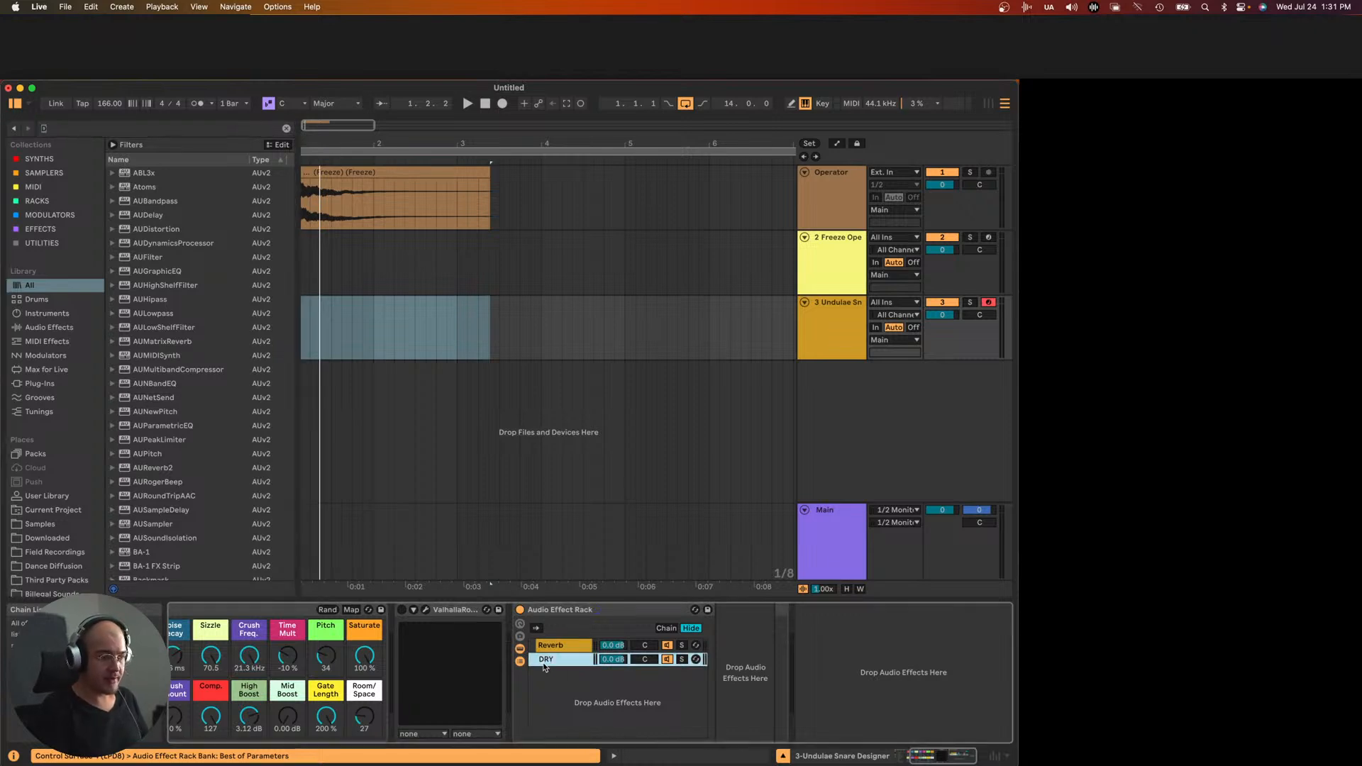
- Finish naming the DRY chain and set the Reverb chain's Dry/Wet to 100%
{"action": "key", "text": "Return"}
{"action": "left_click", "coordinate": [557, 647]}
{"action": "scroll", "coordinate": [557, 649], "scroll_direction": "right", "scroll_amount": 5}
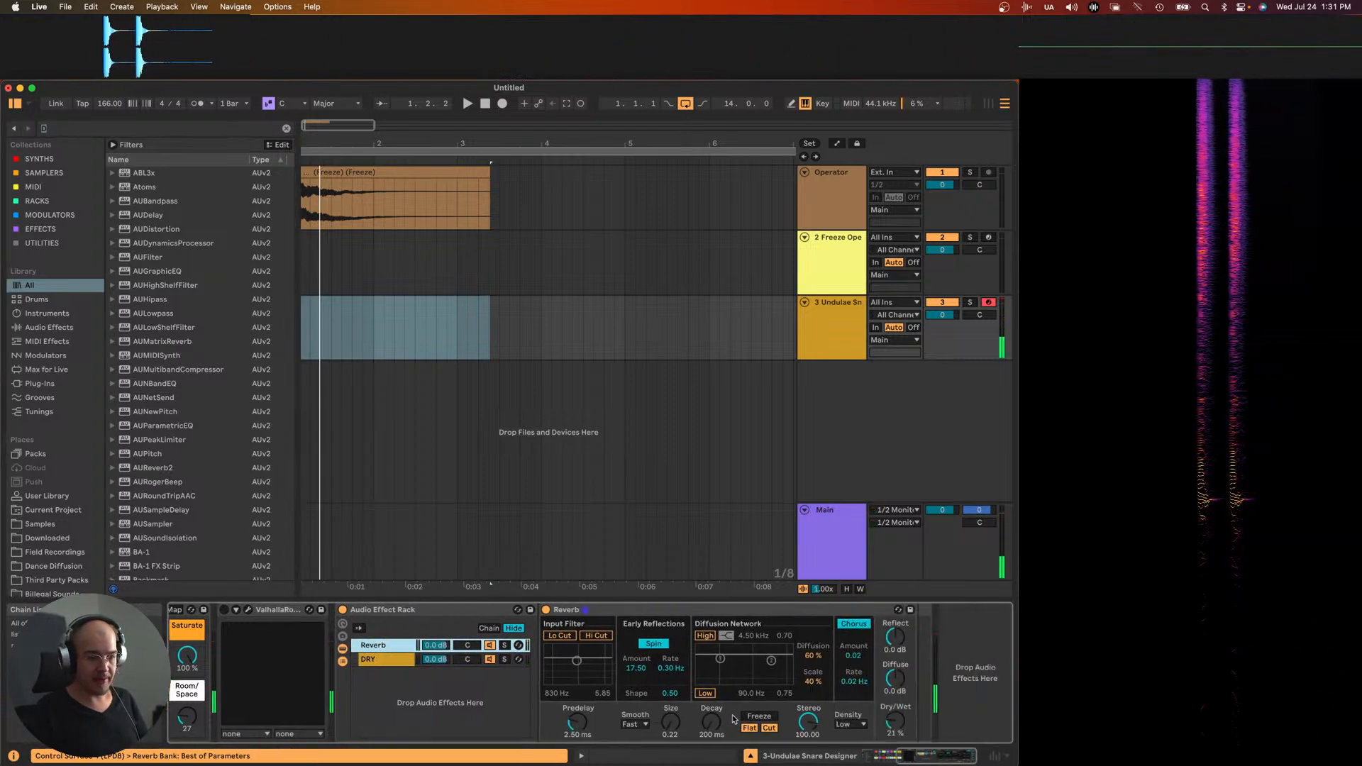
{"action": "left_click", "coordinate": [906, 716]}
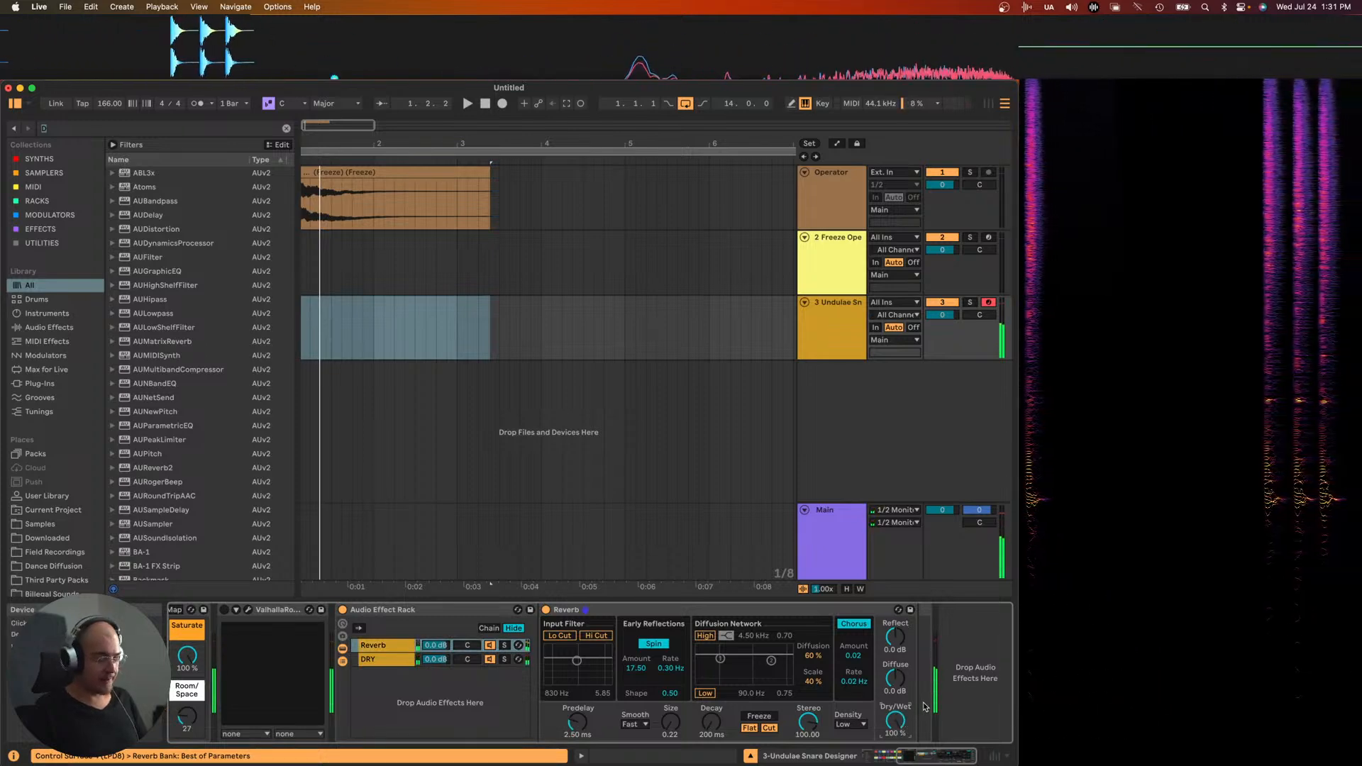
- Search the browser for "gate" and load Live's Gate device after Reverb in the Reverb chain
{"action": "key", "text": "super+f"}
{"action": "type", "text": "gate"}
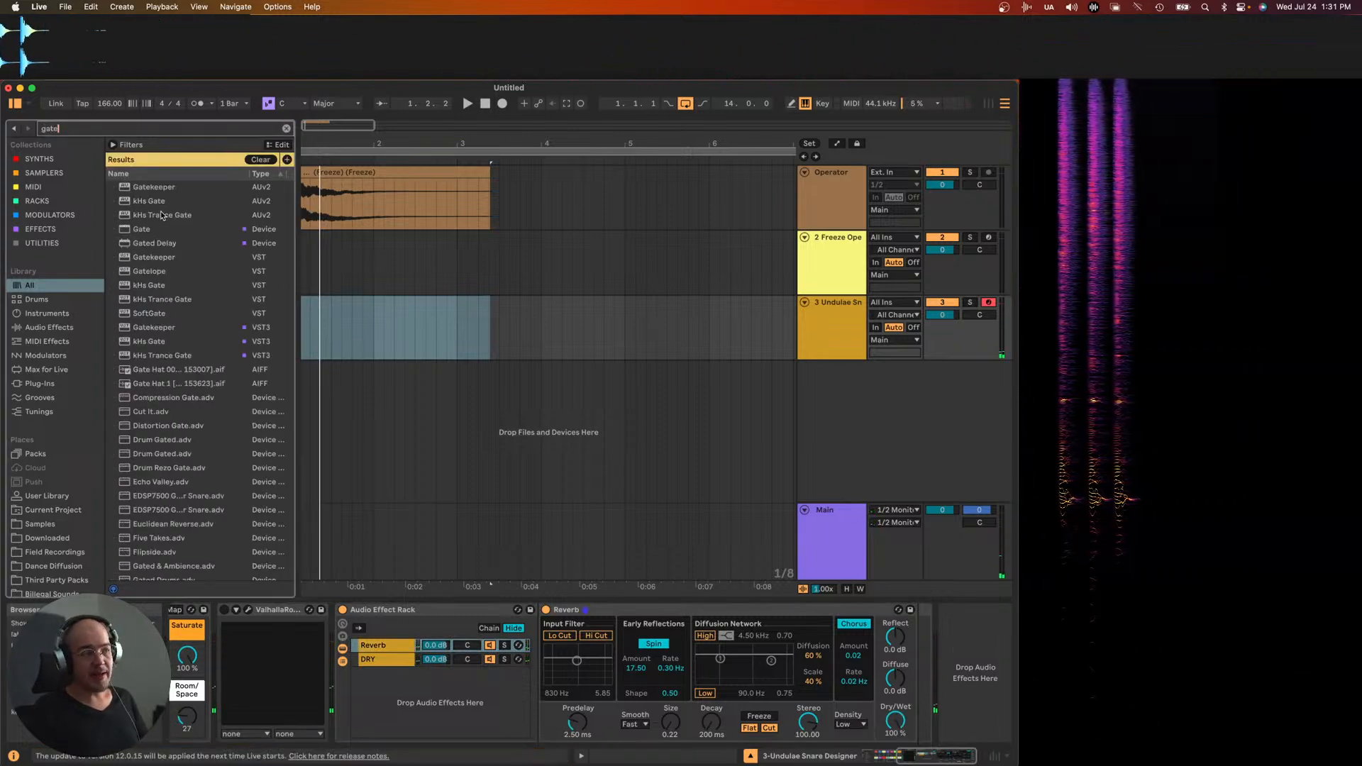
{"action": "left_click", "coordinate": [142, 229]}
{"action": "left_click", "coordinate": [201, 205], "text": "shift"}
{"action": "left_click", "coordinate": [188, 231]}
{"action": "left_click_drag", "start_coordinate": [188, 231], "coordinate": [915, 732]}
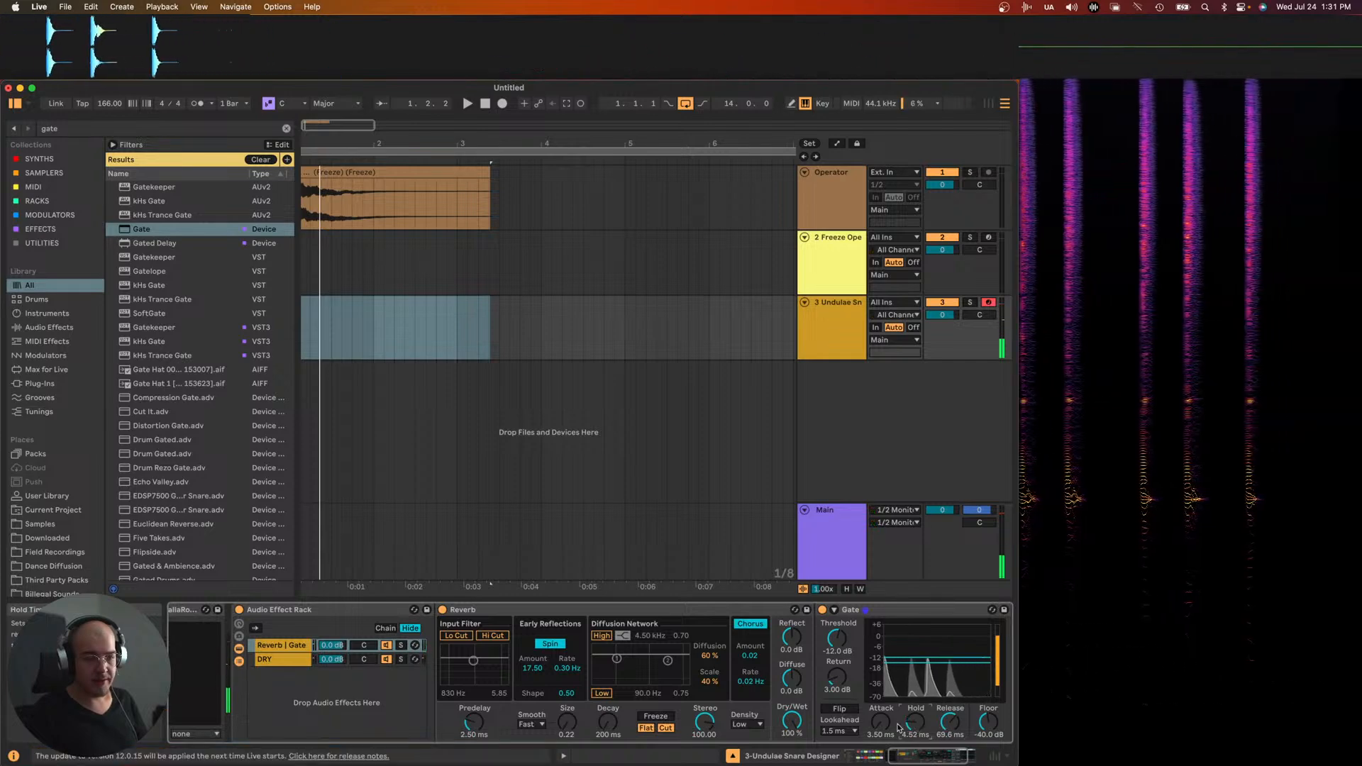
- Set the Gate's threshold to about -13.8 dB, hold to 1.00 ms, release to 0.27 ms and floor to -inf dB
{"action": "left_click_drag", "start_coordinate": [837, 637], "coordinate": [838, 659]}
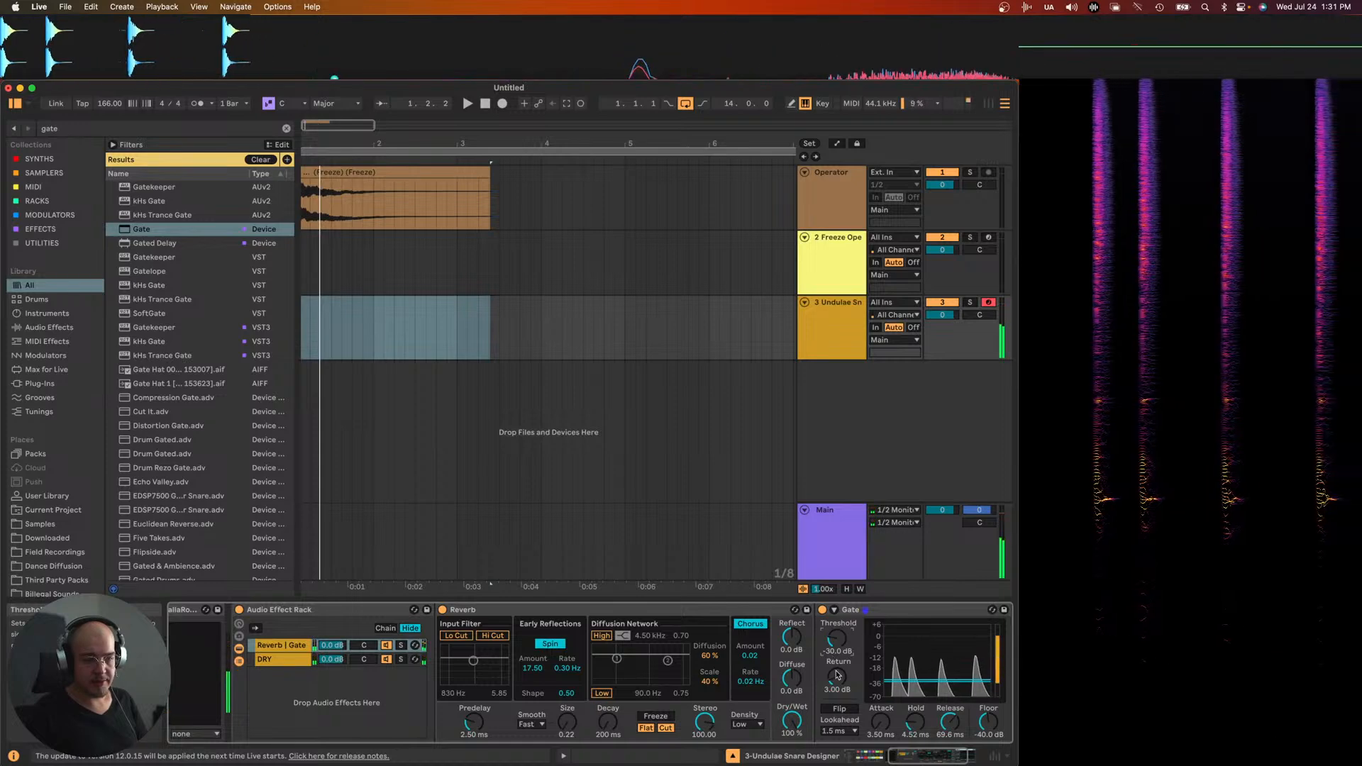
{"action": "left_click_drag", "start_coordinate": [837, 677], "coordinate": [838, 649]}
{"action": "left_click_drag", "start_coordinate": [950, 721], "coordinate": [916, 738]}
{"action": "left_click_drag", "start_coordinate": [838, 638], "coordinate": [837, 617]}
{"action": "left_click_drag", "start_coordinate": [989, 721], "coordinate": [988, 741]}
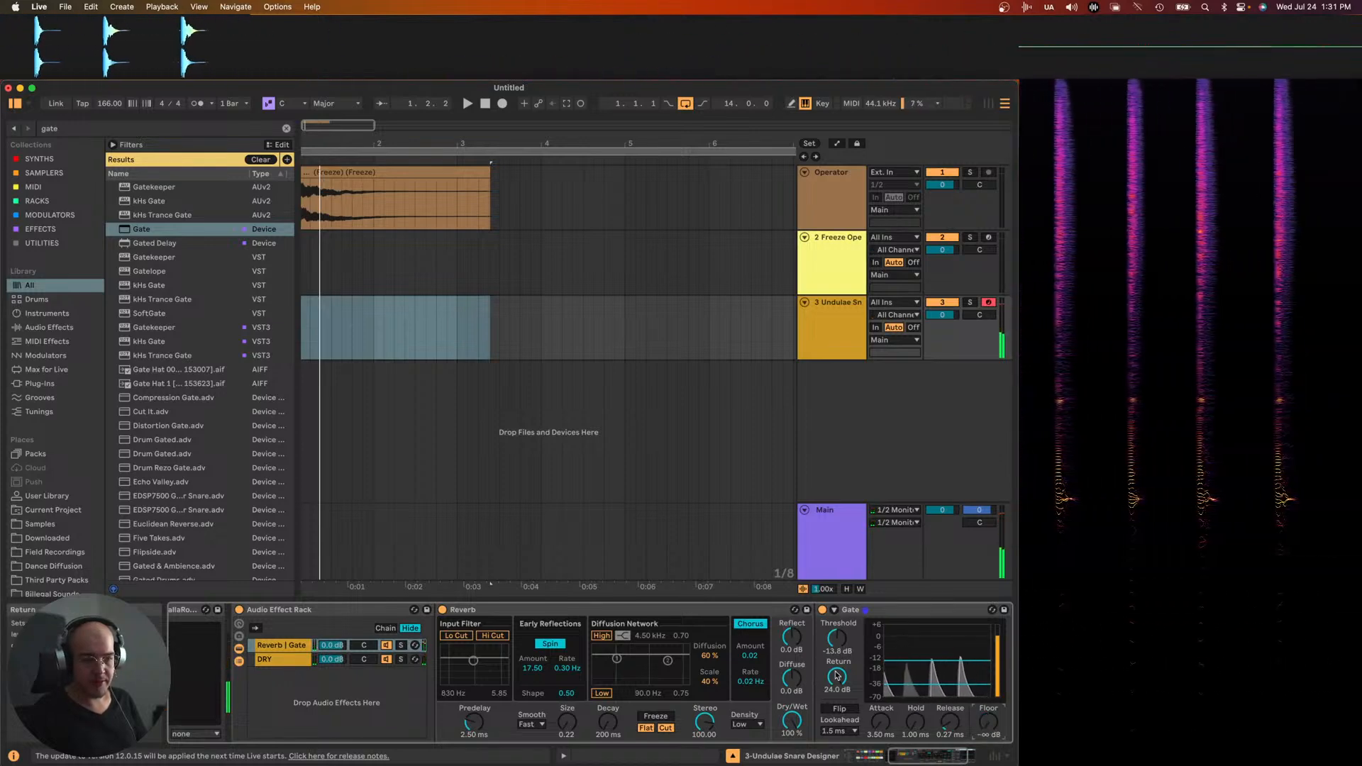
- Refine the Gate with return 7.43 dB, threshold -17.2 dB, attack 0.02 ms and release 0.18 ms
{"action": "left_click_drag", "start_coordinate": [837, 678], "coordinate": [838, 684]}
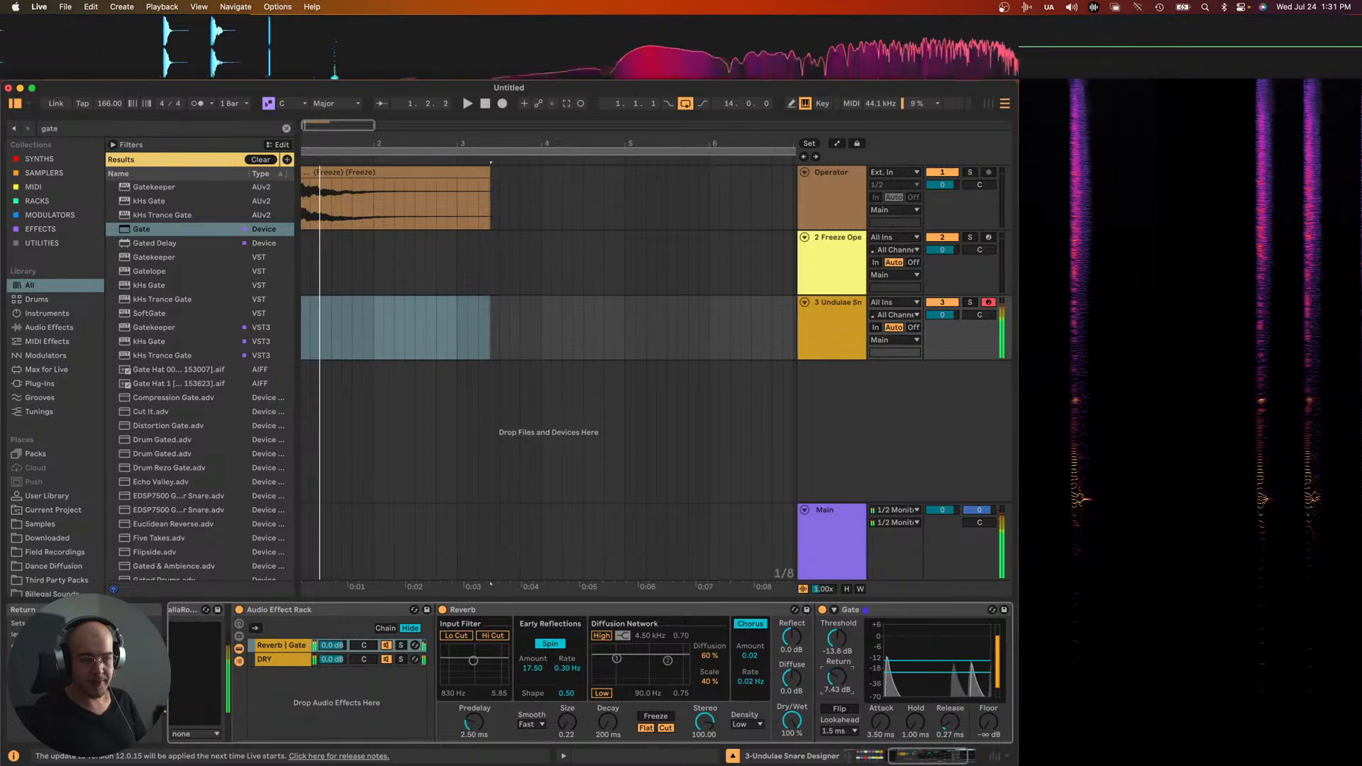
{"action": "left_click_drag", "start_coordinate": [837, 637], "coordinate": [837, 647]}
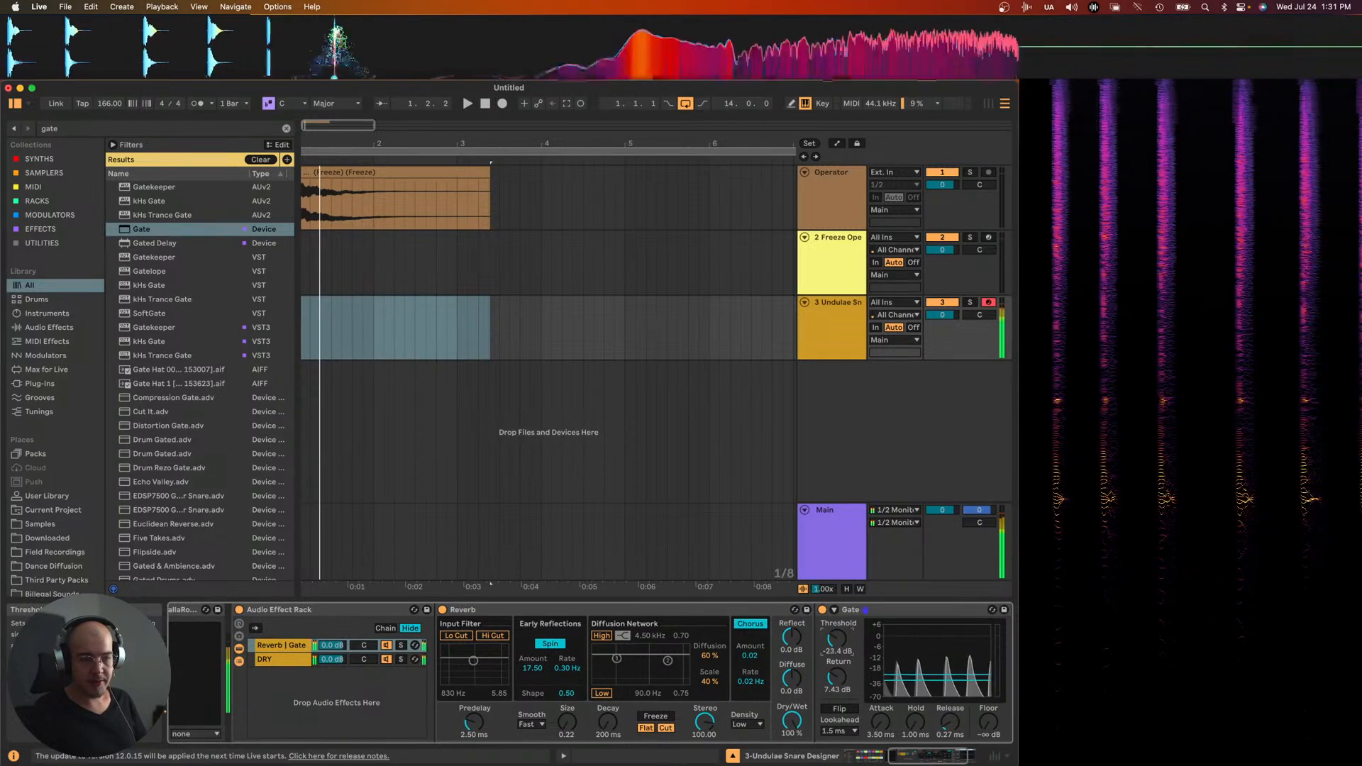
{"action": "left_click_drag", "start_coordinate": [881, 722], "coordinate": [940, 735]}
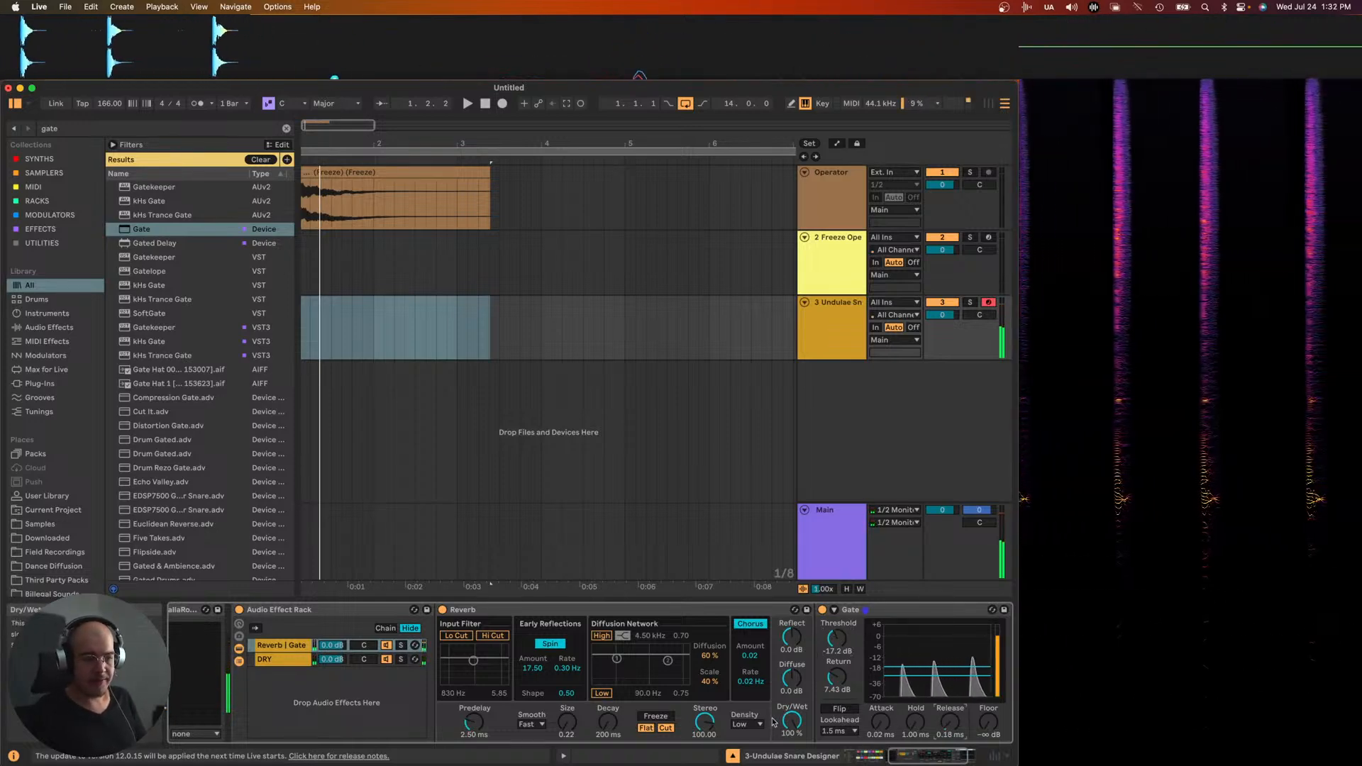
- Lower the Reverb | Gate chain's volume to about -16 dB and toggle the rack and ValhallaRoom to compare the sound
{"action": "mouse_move", "coordinate": [332, 644]}
{"action": "left_mouse_down"}
{"action": "mouse_move", "coordinate": [331, 687]}
{"action": "mouse_move", "coordinate": [333, 647]}
{"action": "left_mouse_up"}
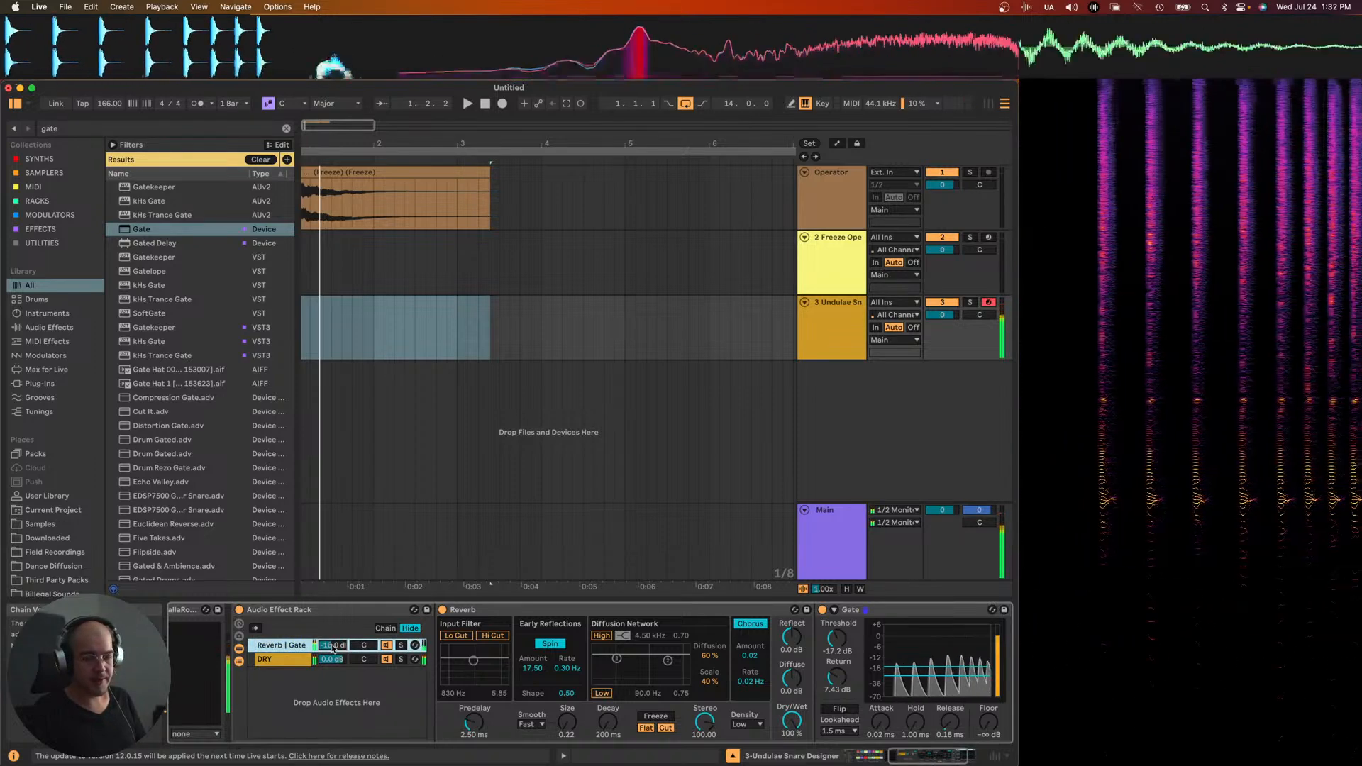
{"action": "scroll", "coordinate": [351, 635], "scroll_direction": "left", "scroll_amount": 4}
{"action": "left_click", "coordinate": [366, 610]}
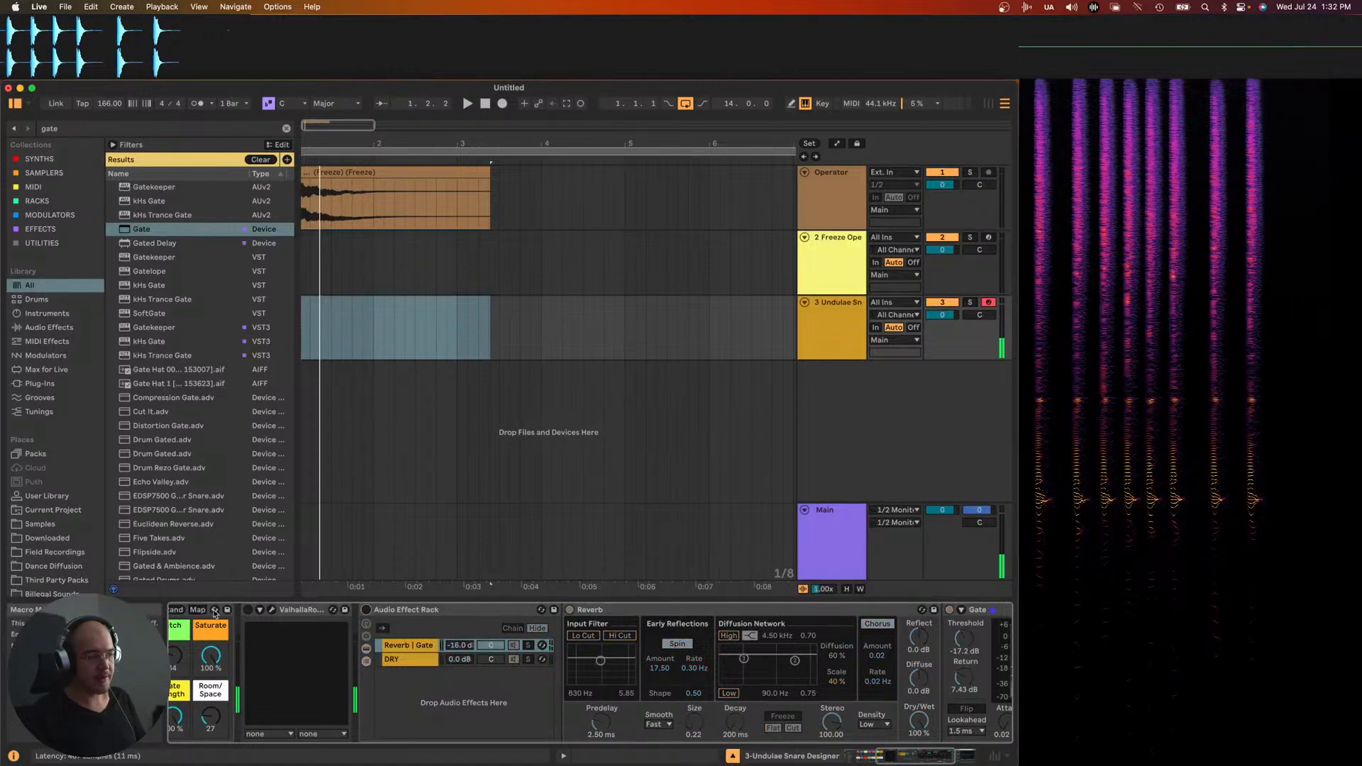
{"action": "left_click", "coordinate": [247, 610]}
{"action": "left_click", "coordinate": [366, 610]}
{"action": "scroll", "coordinate": [364, 614], "scroll_direction": "right", "scroll_amount": 2}
{"action": "scroll", "coordinate": [364, 614], "scroll_direction": "left", "scroll_amount": 2}
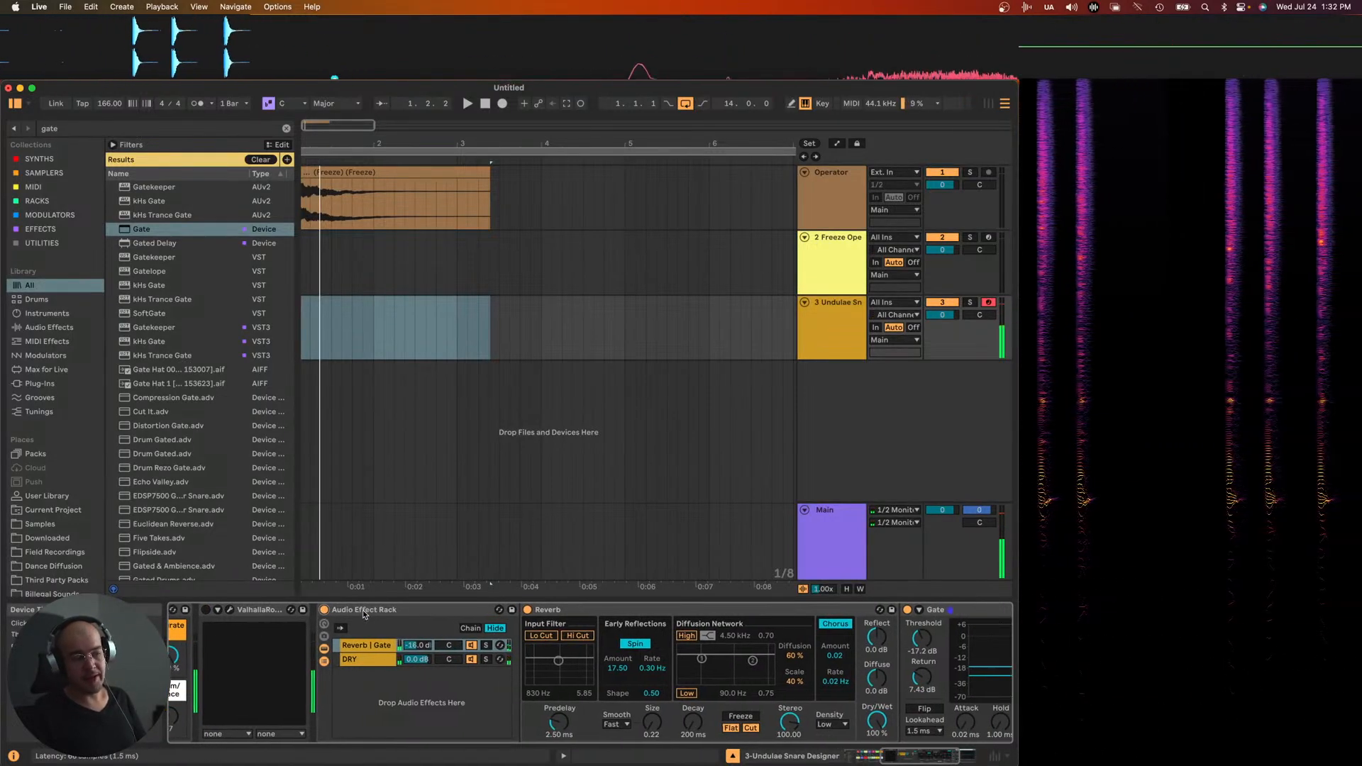
- Delete the Audio Effect Rack from the snare track and open ValhallaRoom's plug-in window
{"action": "left_click", "coordinate": [375, 618]}
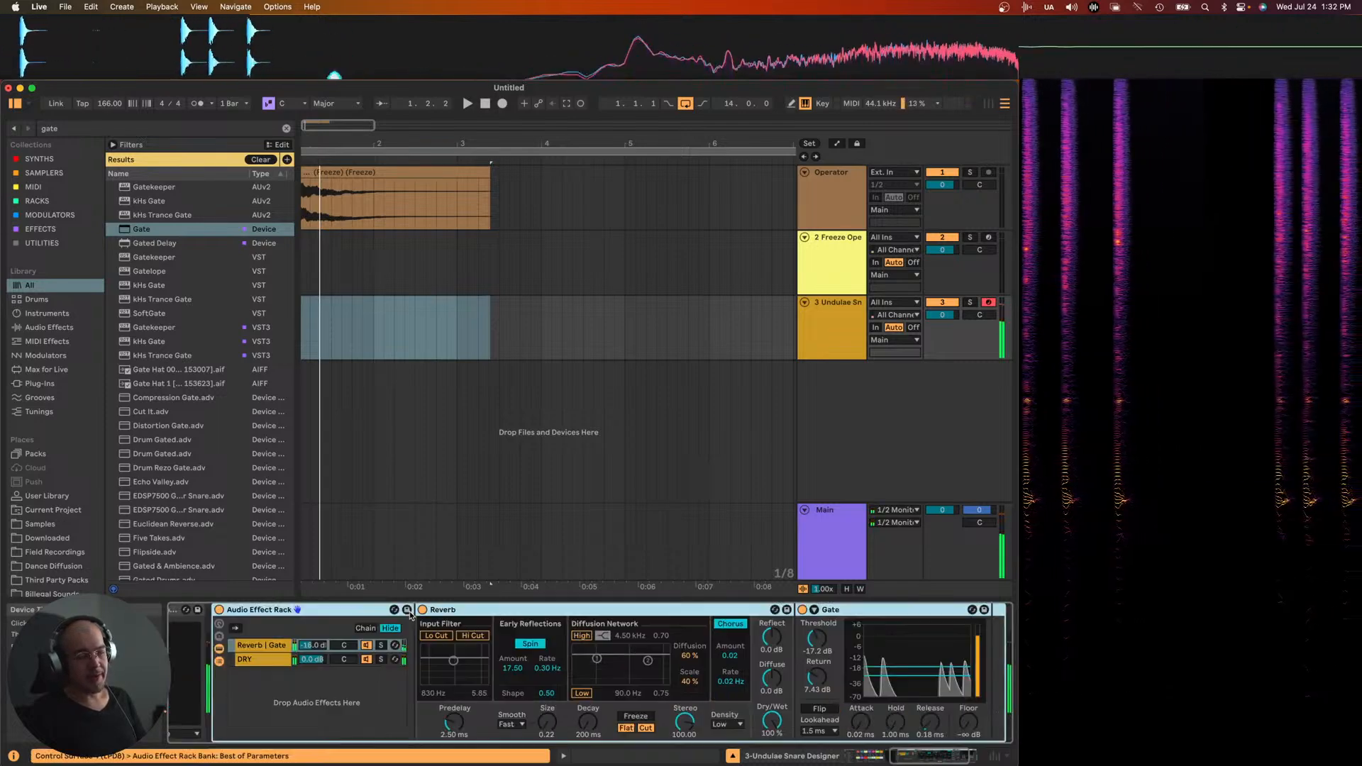
{"action": "key", "text": "Delete"}
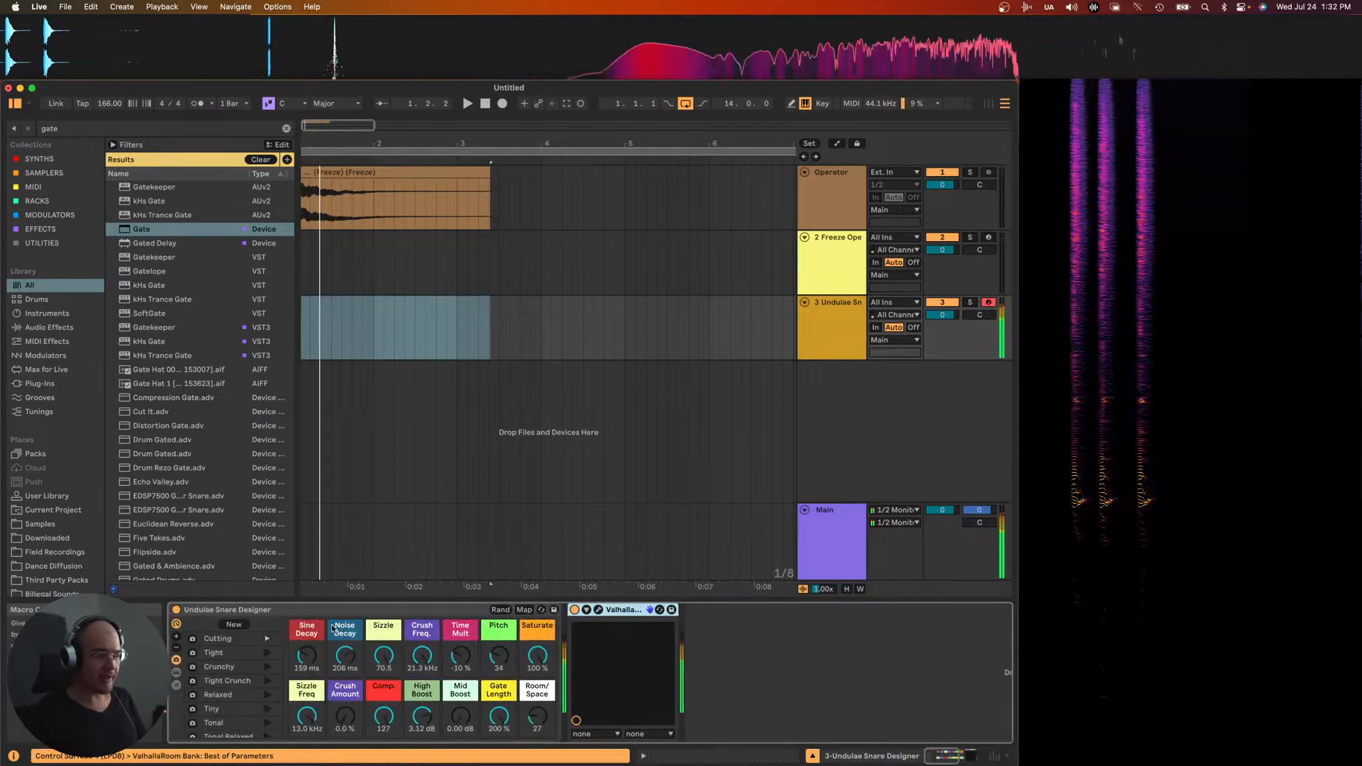
{"action": "left_click", "coordinate": [598, 610]}
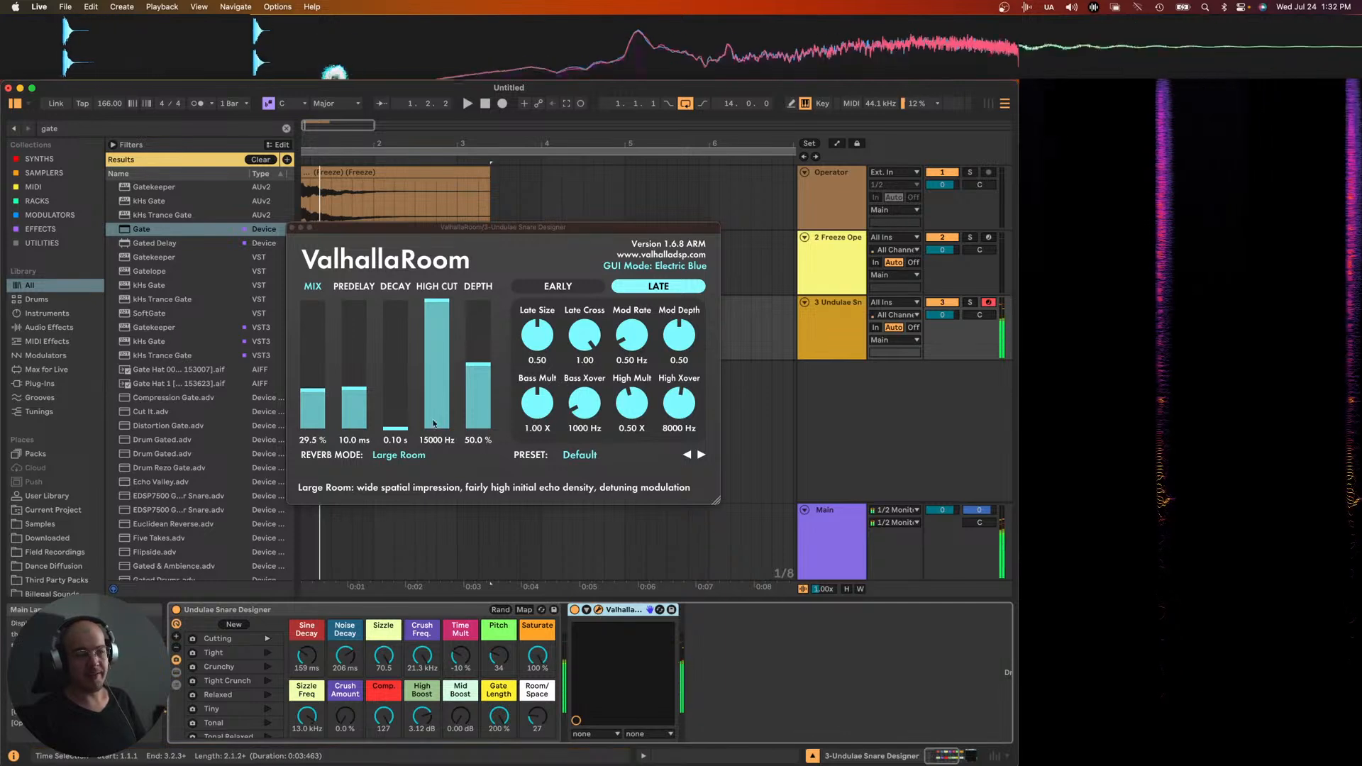
- Set ValhallaRoom's predelay to 0 ms, audition a 100 s decay, return the decay to 0.10 s and close the plug-in window
{"action": "left_click", "coordinate": [392, 430]}
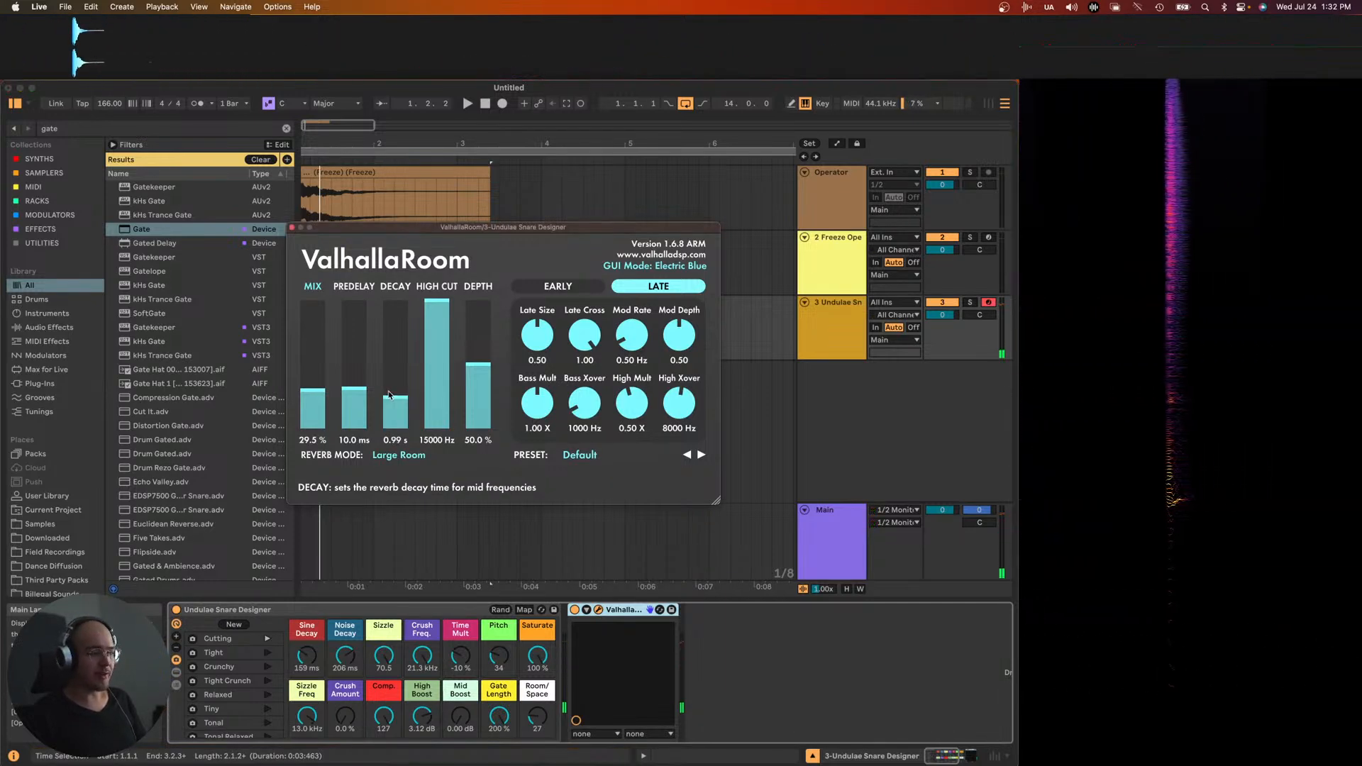
{"action": "left_click_drag", "start_coordinate": [354, 424], "coordinate": [357, 454]}
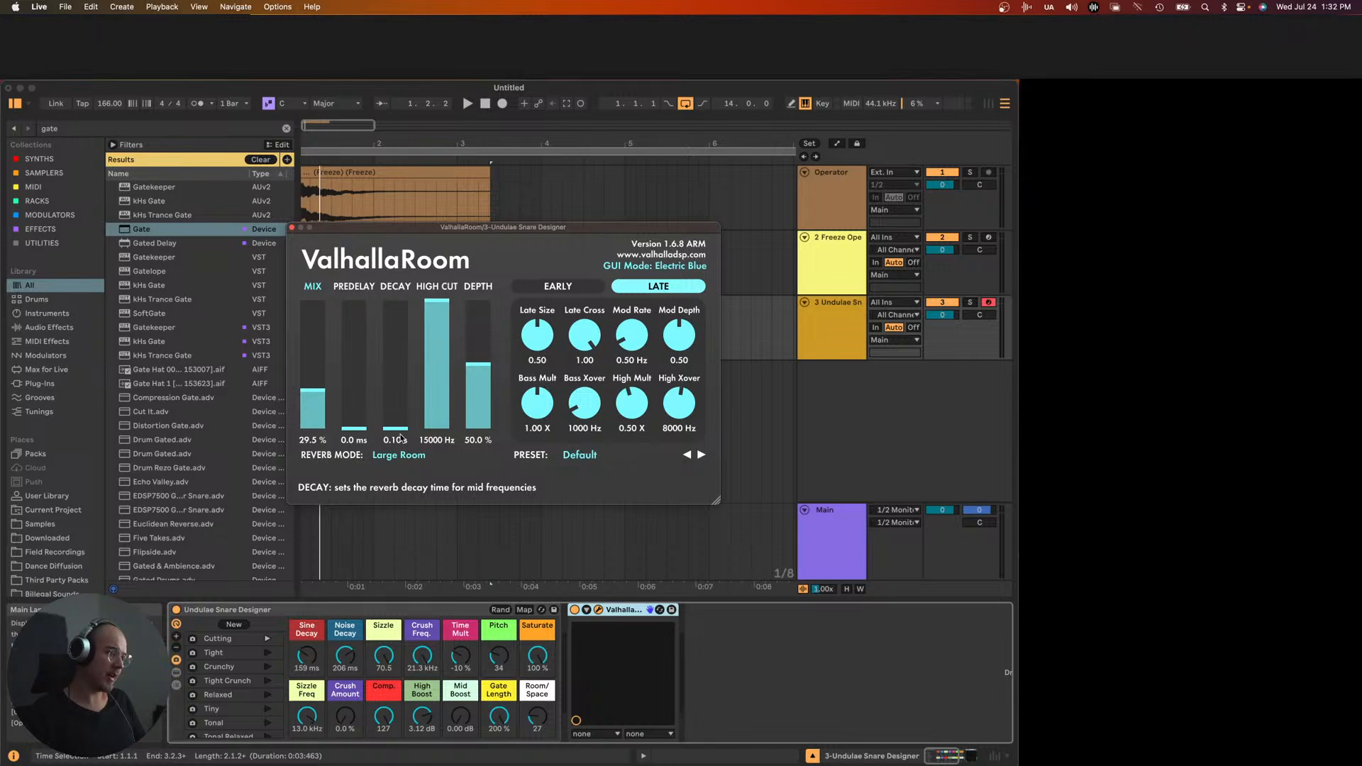
{"action": "left_click_drag", "start_coordinate": [401, 431], "coordinate": [383, 287]}
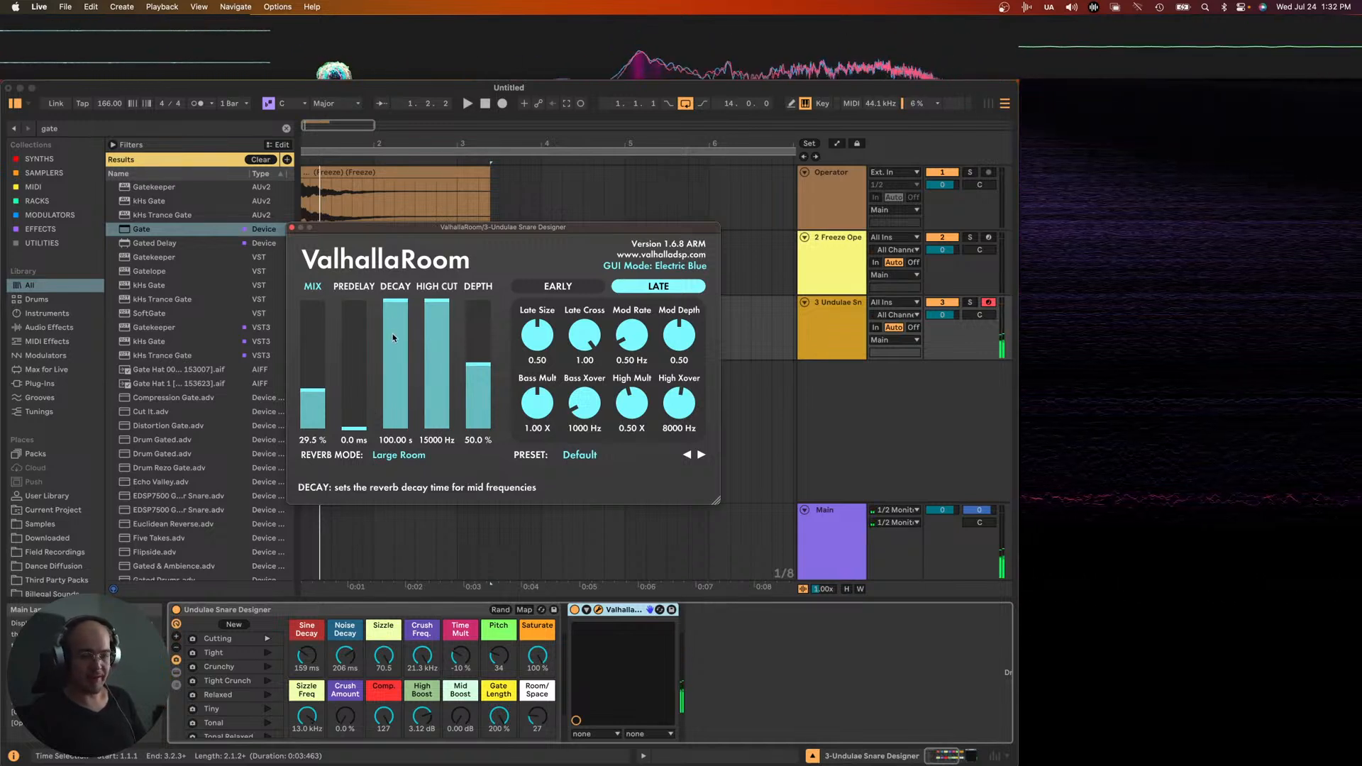
{"action": "left_click_drag", "start_coordinate": [393, 338], "coordinate": [395, 432]}
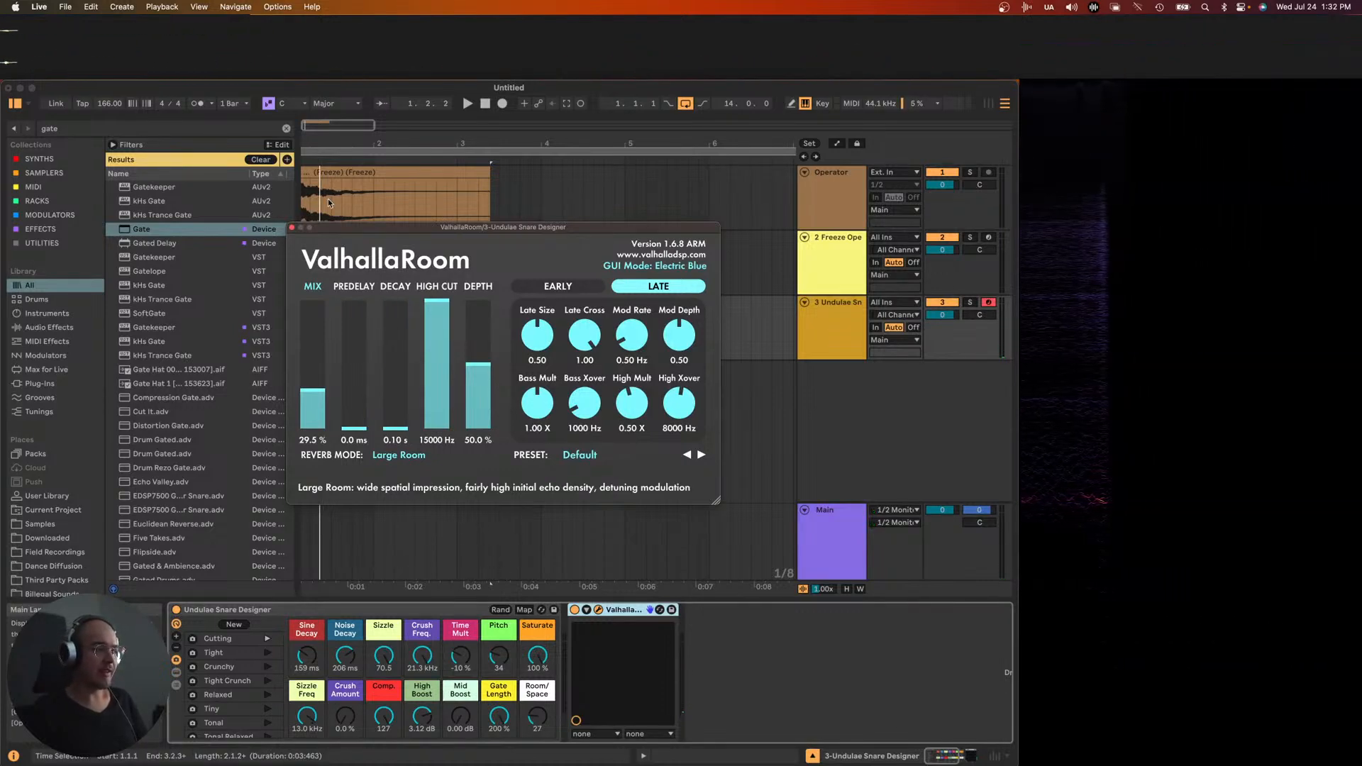
{"action": "left_click_drag", "start_coordinate": [348, 231], "coordinate": [394, 293]}
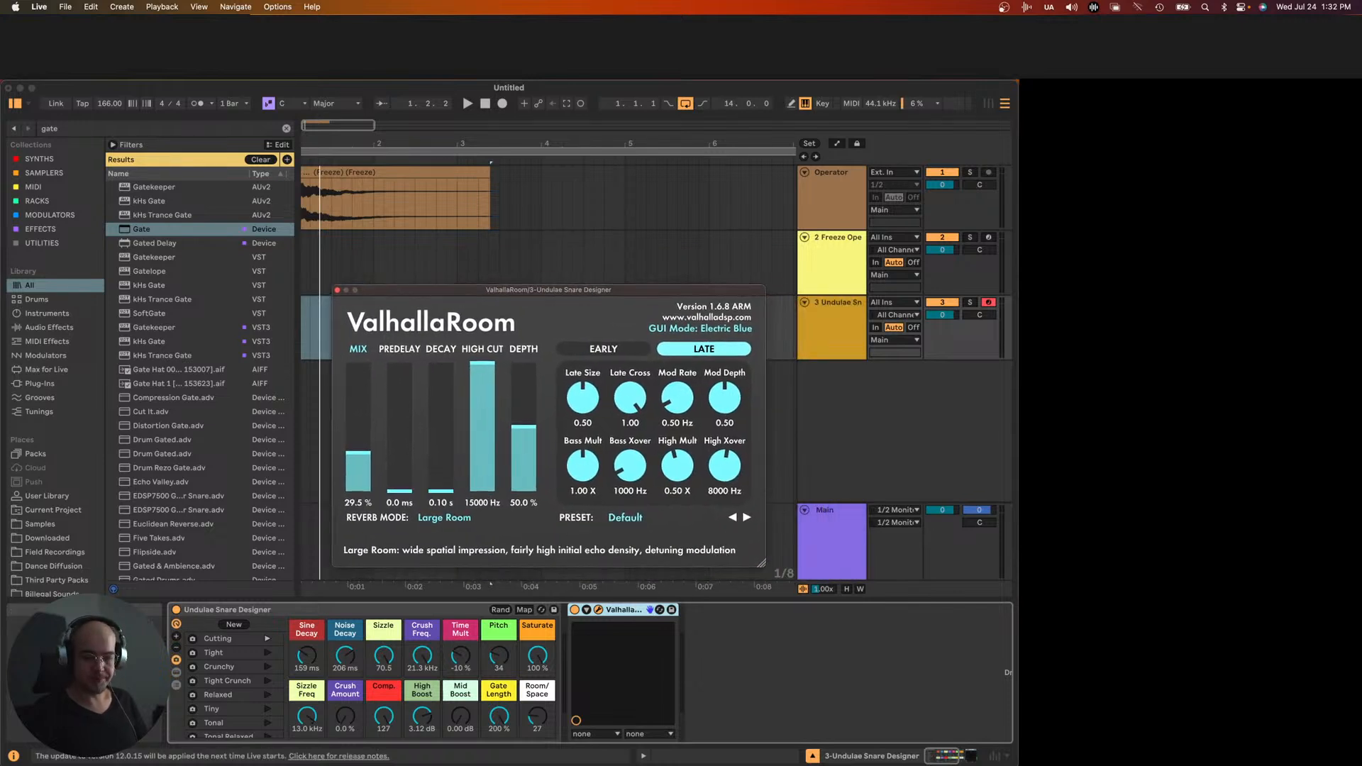
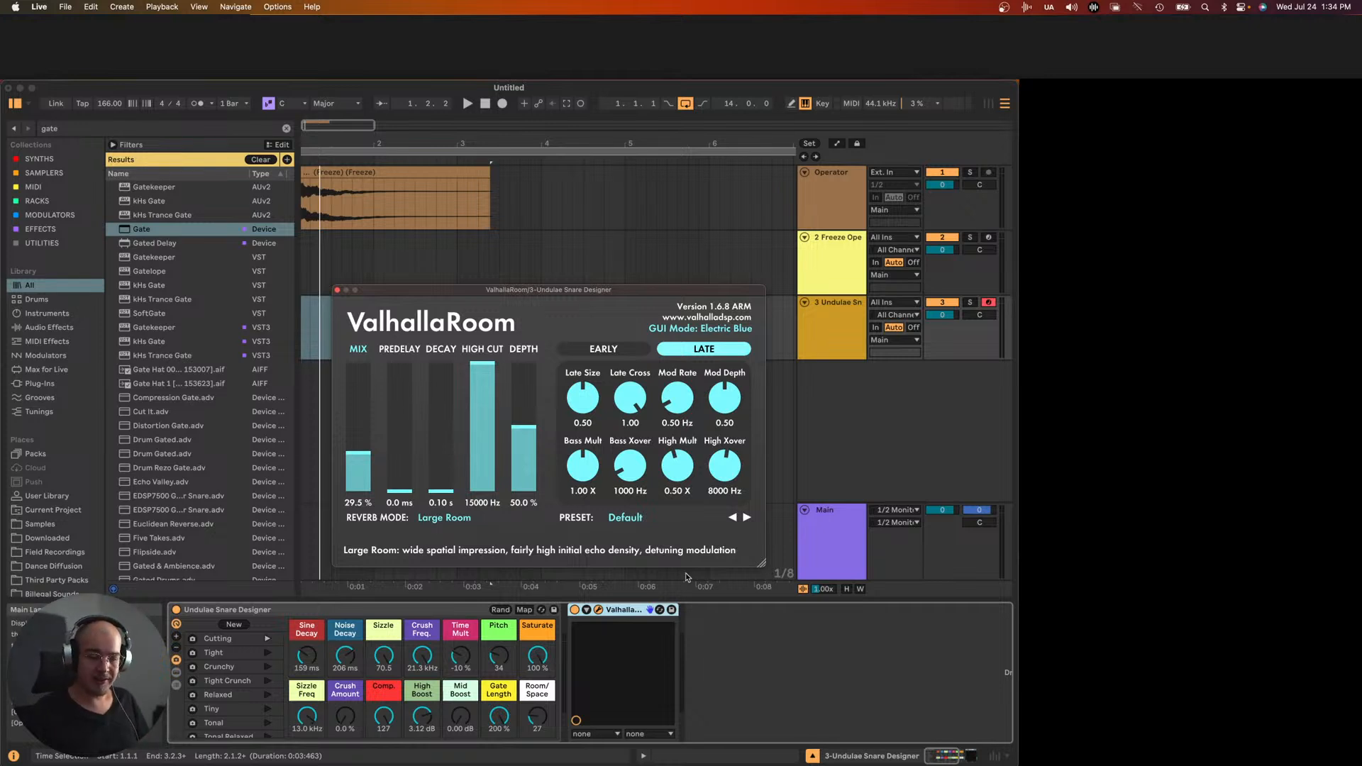
{"action": "left_click", "coordinate": [337, 290]}
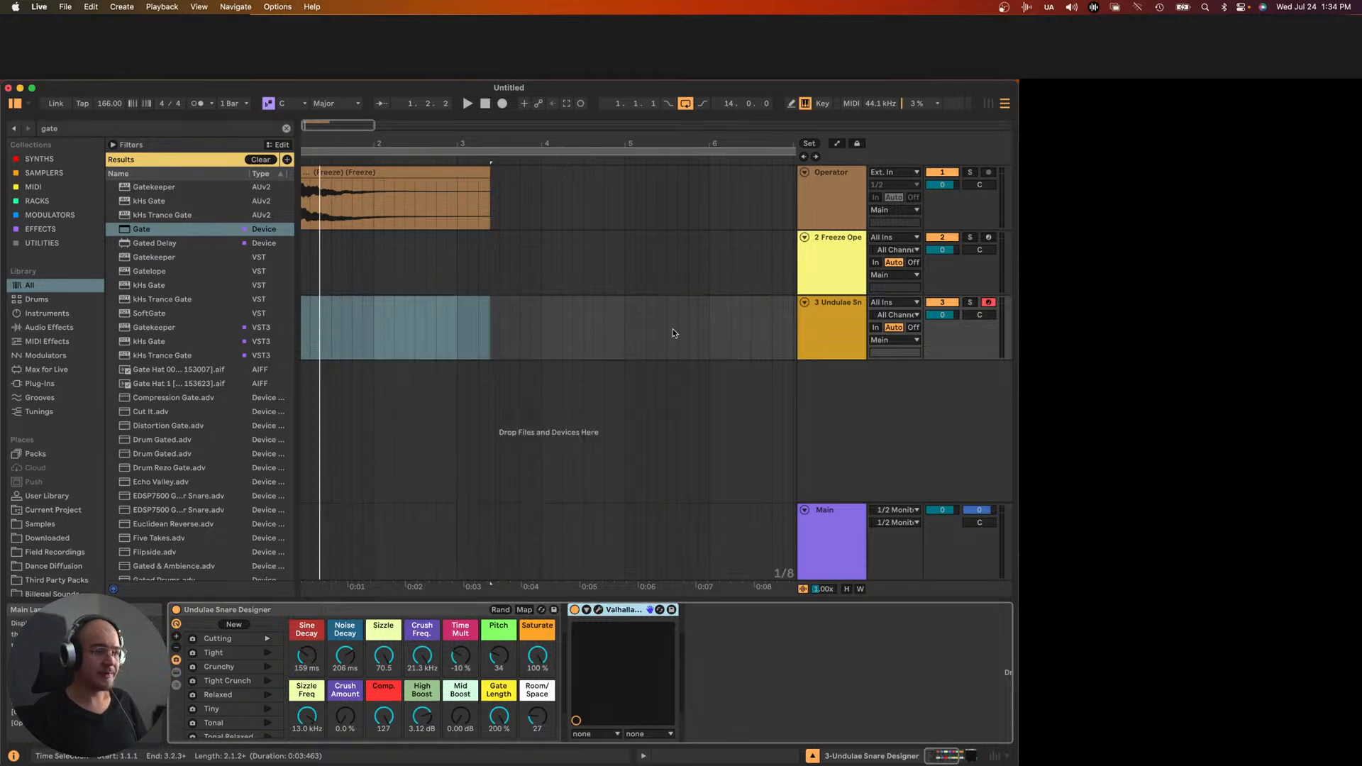
- Delete the Undulae Snare Designer track and set the Freeze Operator track's monitoring to In
{"action": "key", "text": "space"}
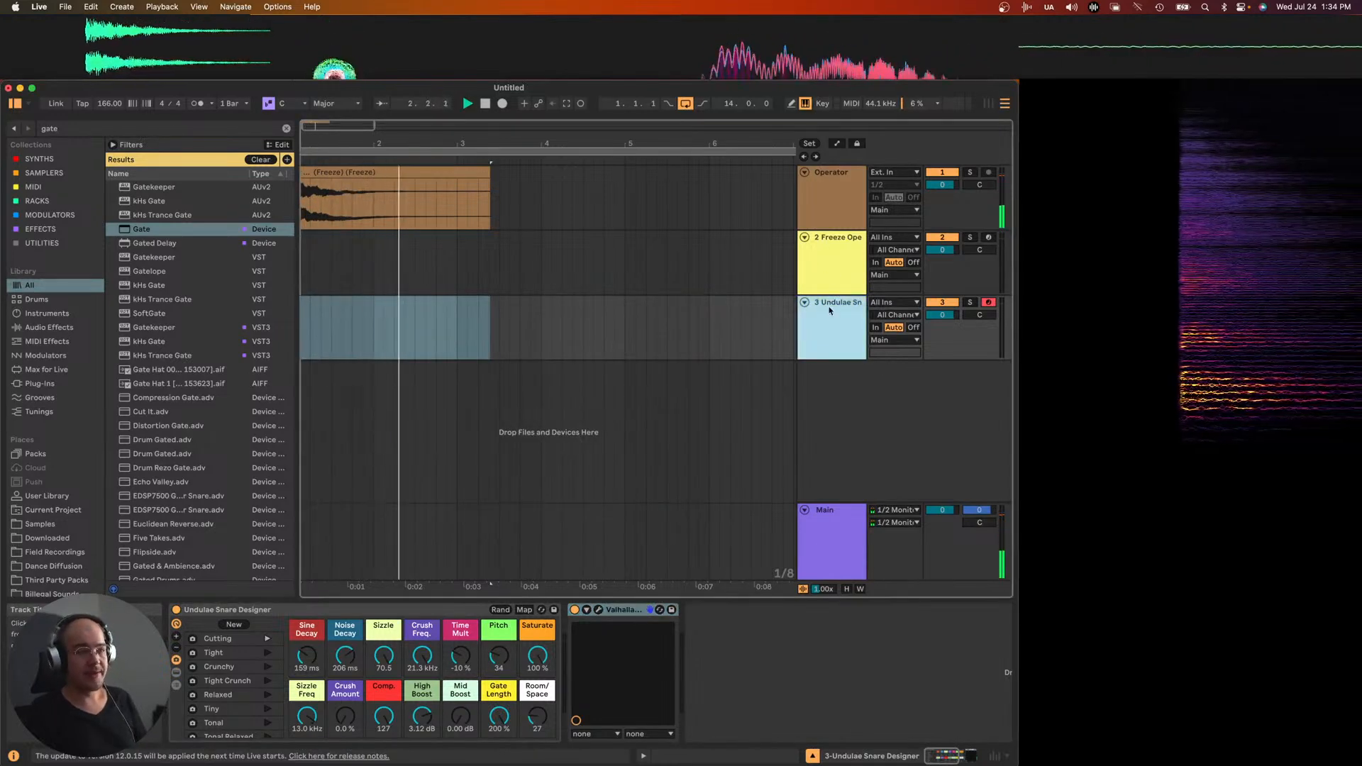
{"action": "key", "text": "Delete"}
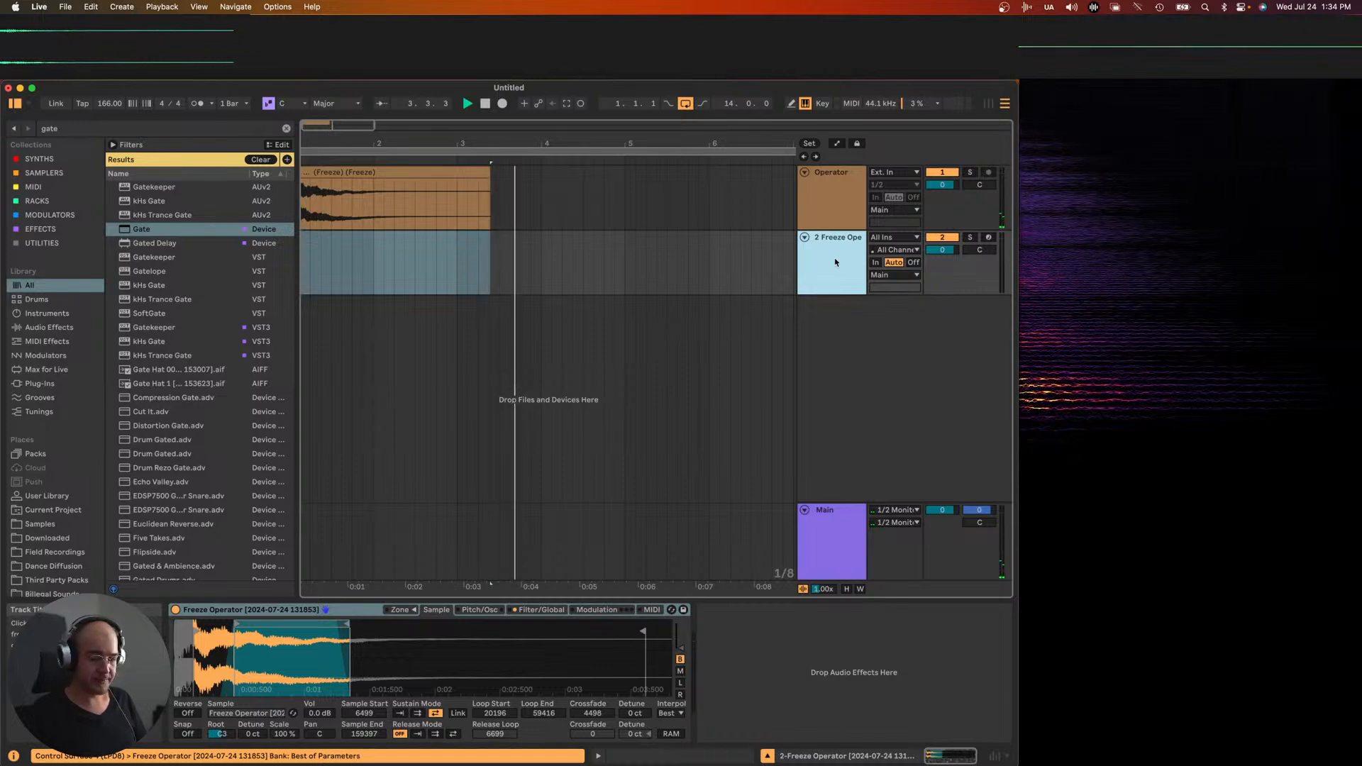
{"action": "left_click", "coordinate": [876, 263]}
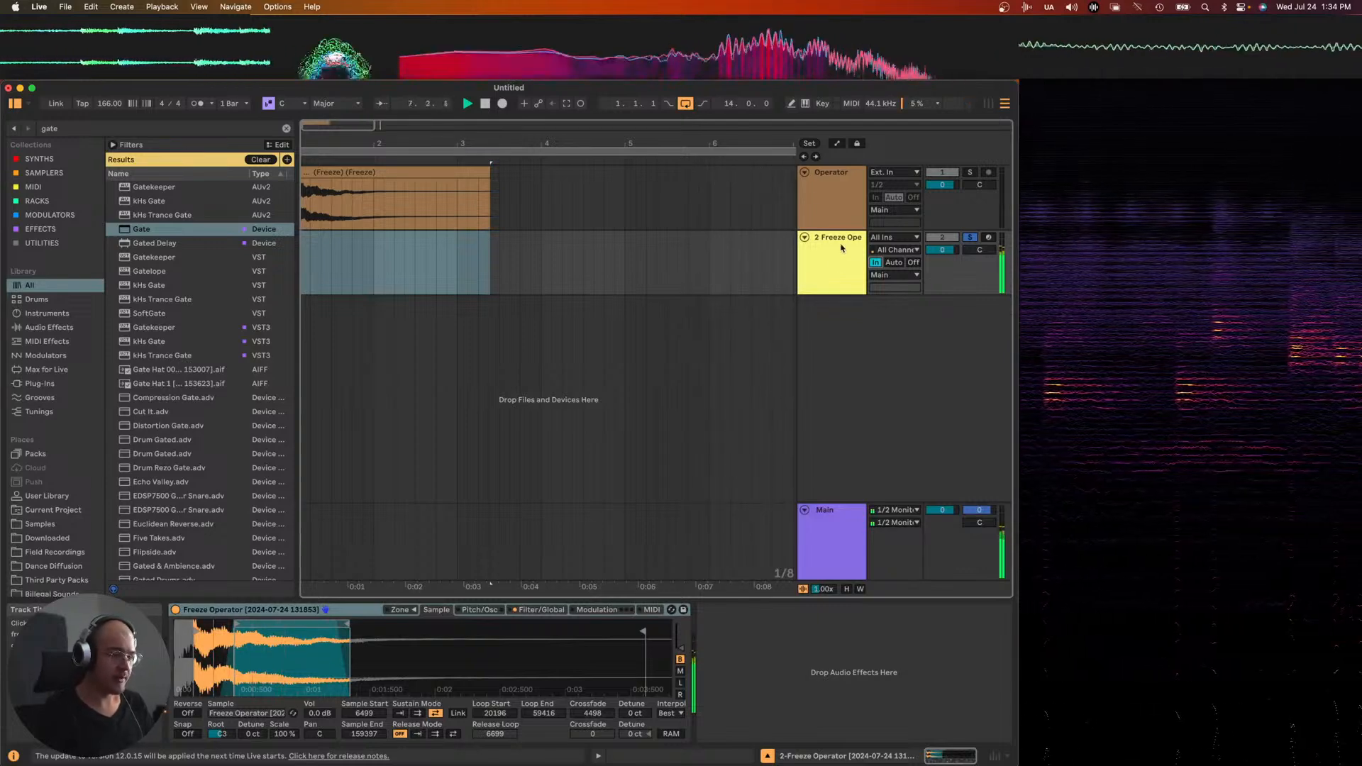
- Raise Sampler's filter frequency to about 9.53 kHz and shorten the sample loop to end at about 26422
{"action": "left_click", "coordinate": [541, 610]}
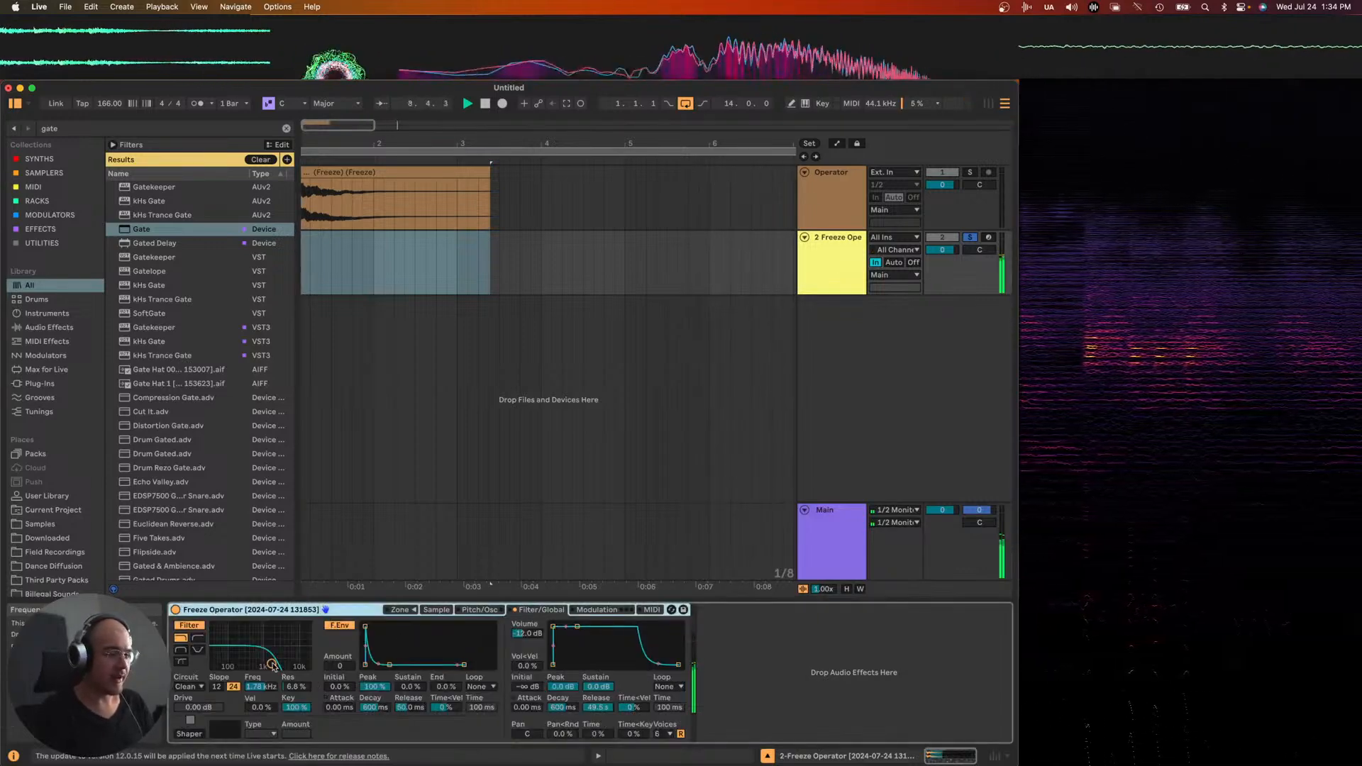
{"action": "left_click_drag", "start_coordinate": [273, 667], "coordinate": [295, 666]}
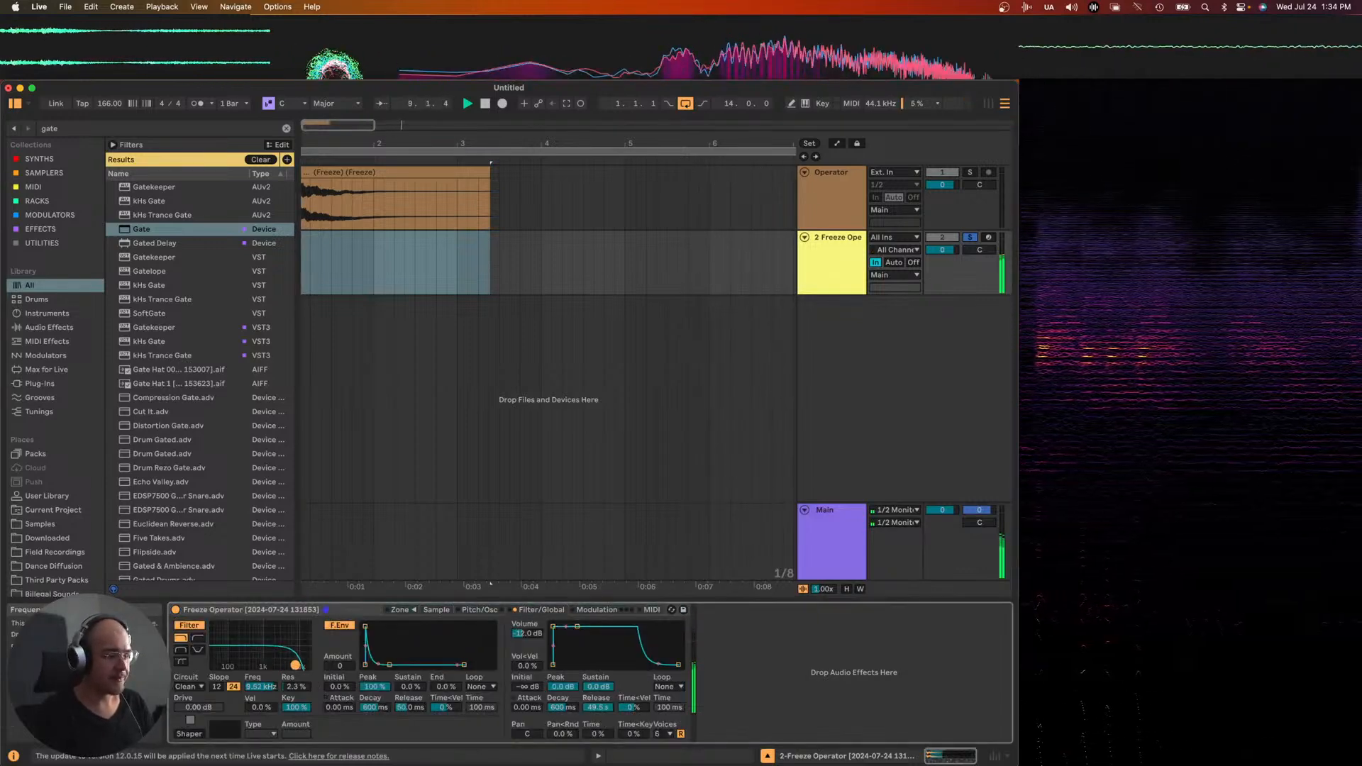
{"action": "left_click", "coordinate": [441, 611]}
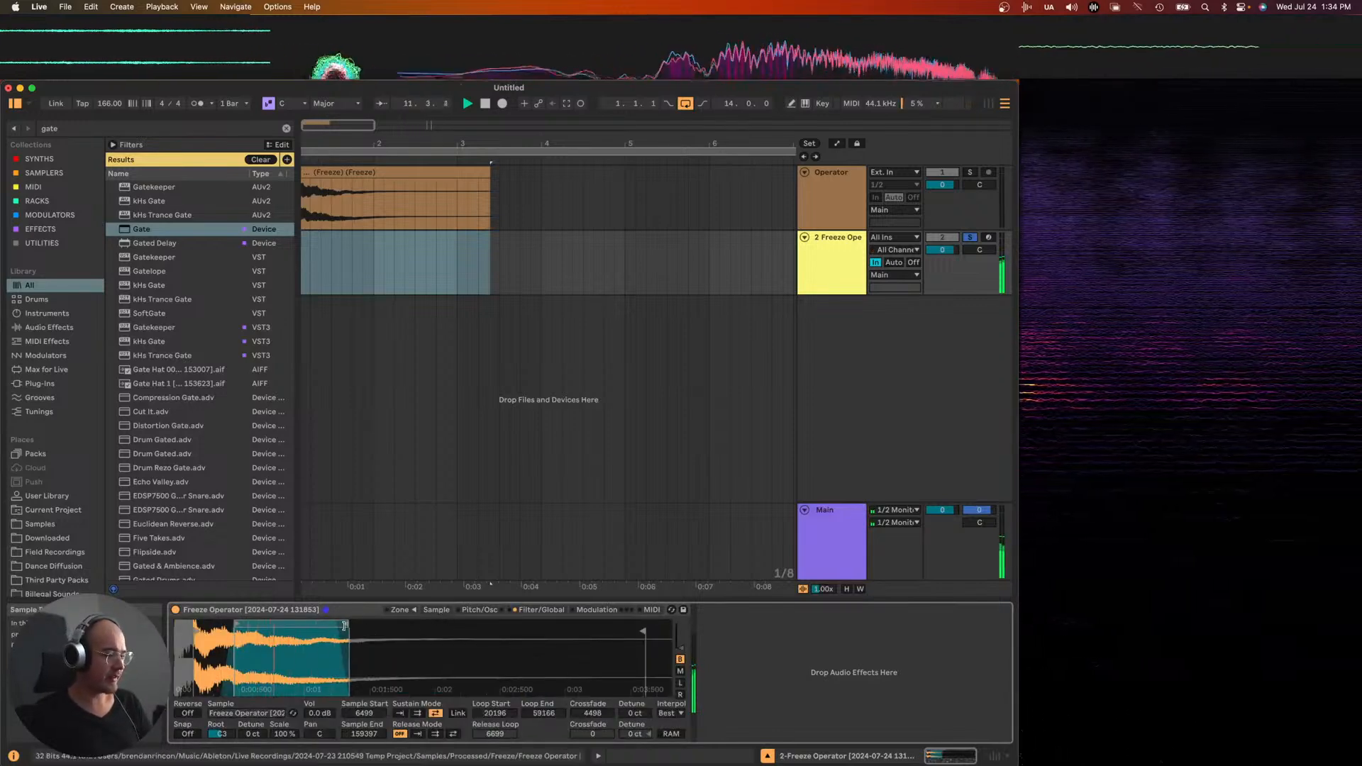
{"action": "left_click_drag", "start_coordinate": [345, 626], "coordinate": [277, 629]}
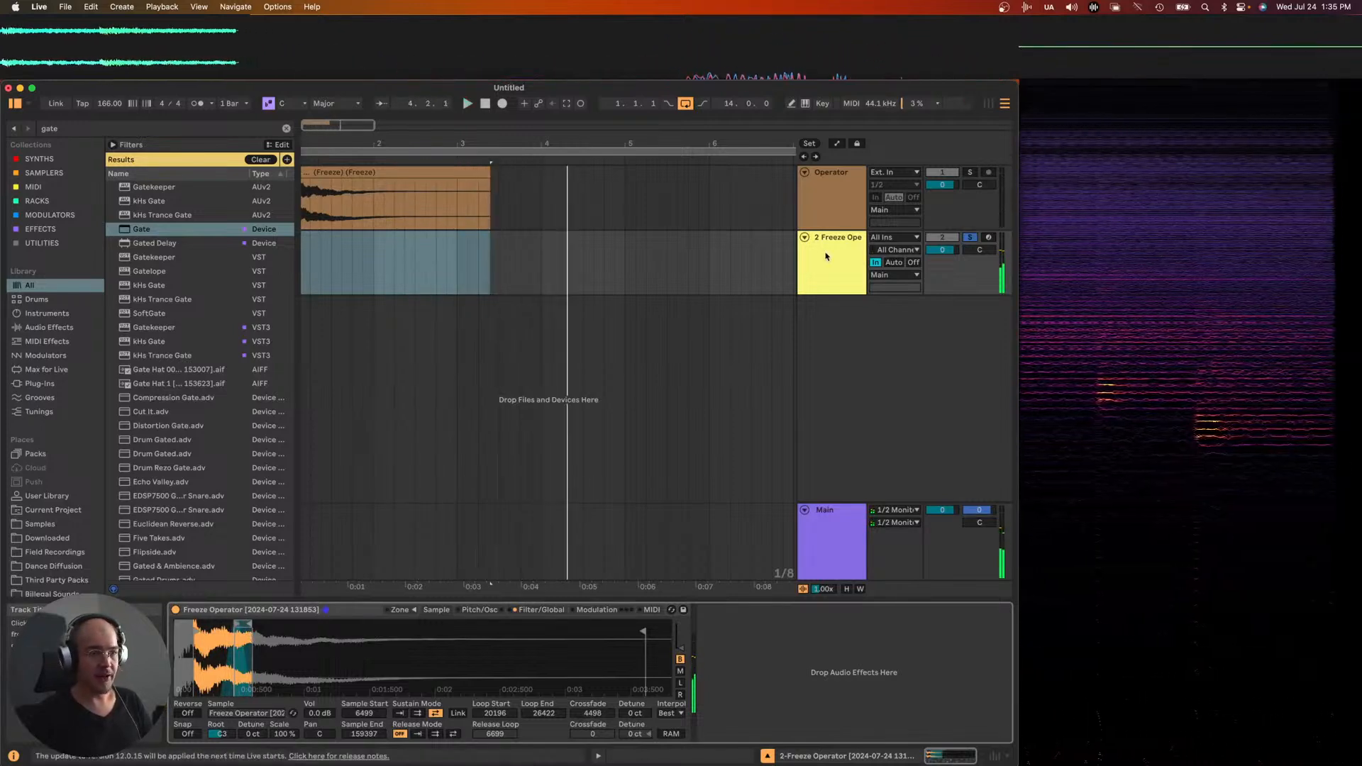
- Replace the Freeze Operator and Operator tracks with one new empty MIDI track
{"action": "left_click", "coordinate": [815, 287]}
{"action": "key", "text": "Delete"}
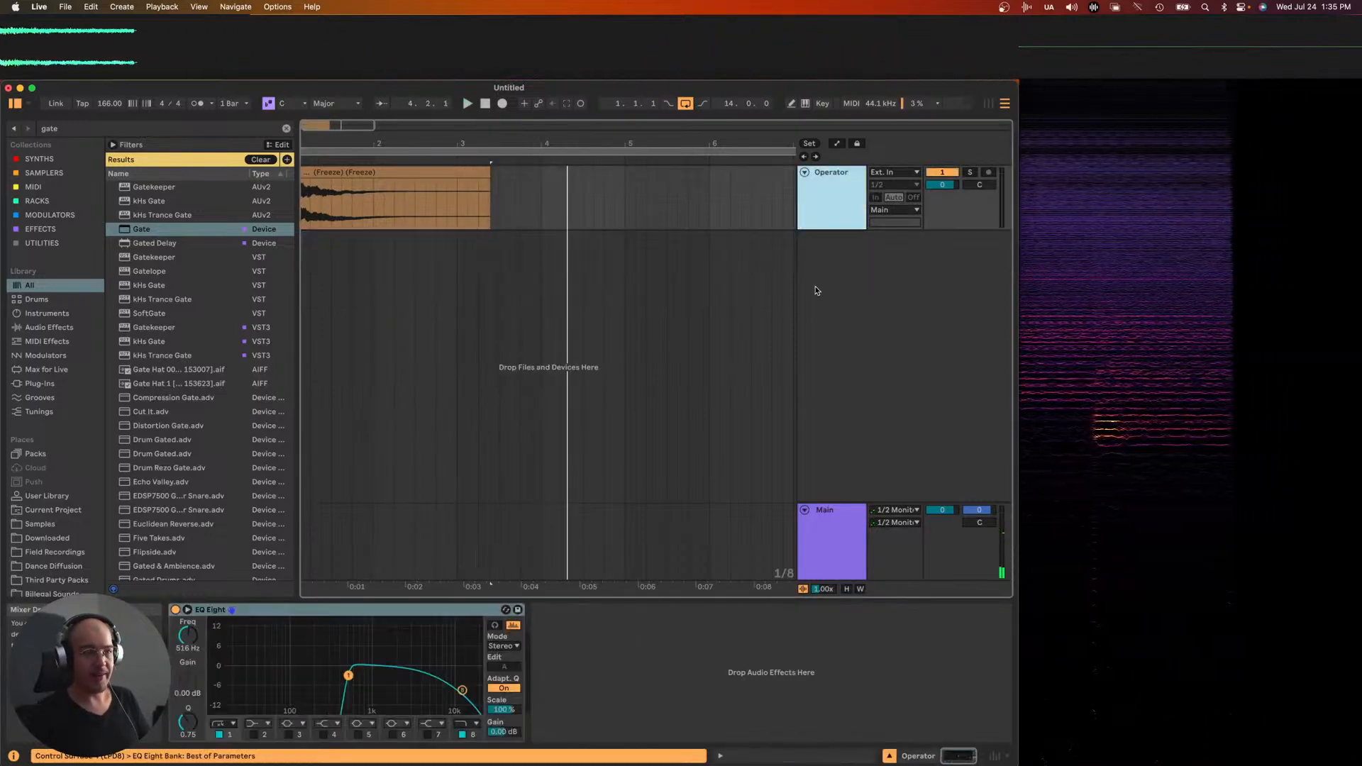
{"action": "right_click", "coordinate": [843, 327]}
{"action": "left_click", "coordinate": [855, 345]}
{"action": "left_click", "coordinate": [822, 227]}
{"action": "key", "text": "Delete"}
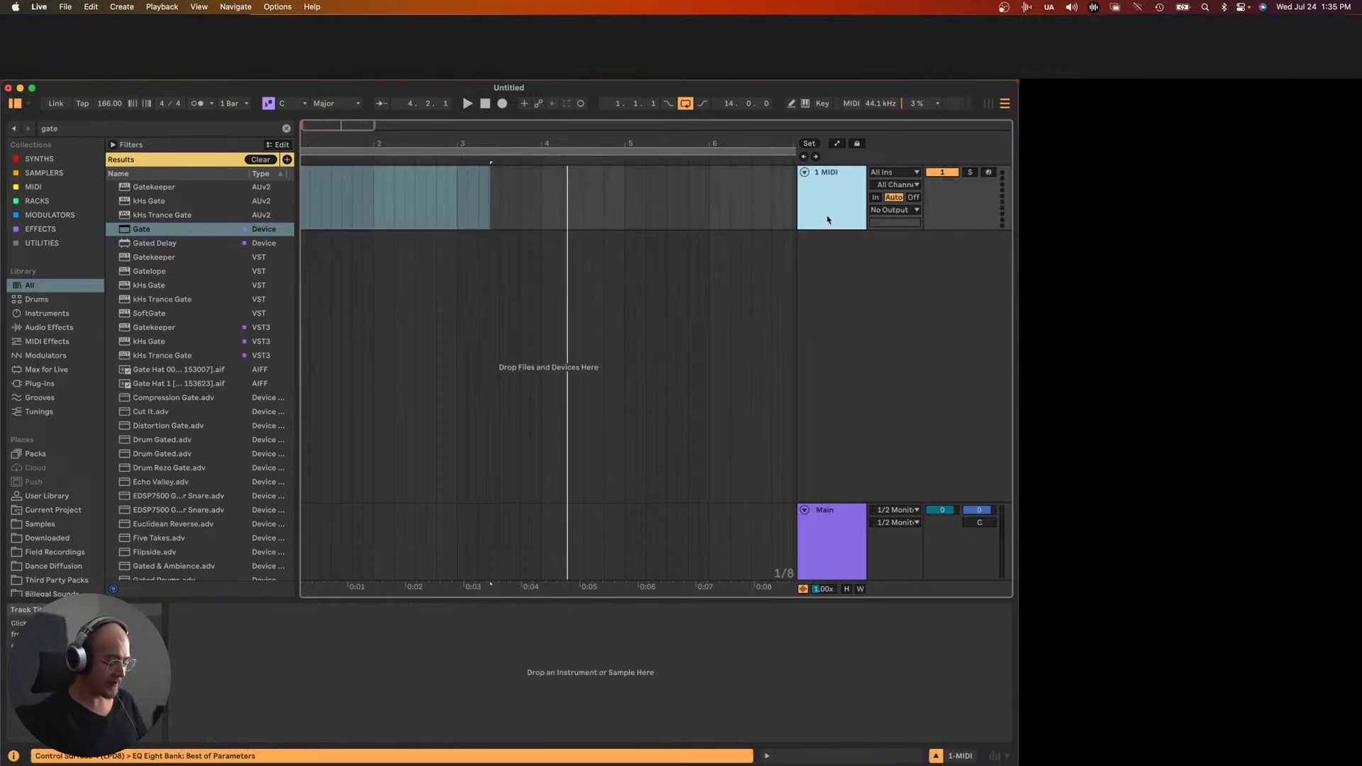
- Clear the browser search, open the Patreon folder and collapse its 2024 03 04 sample pack folder
{"action": "key", "text": "super+f"}
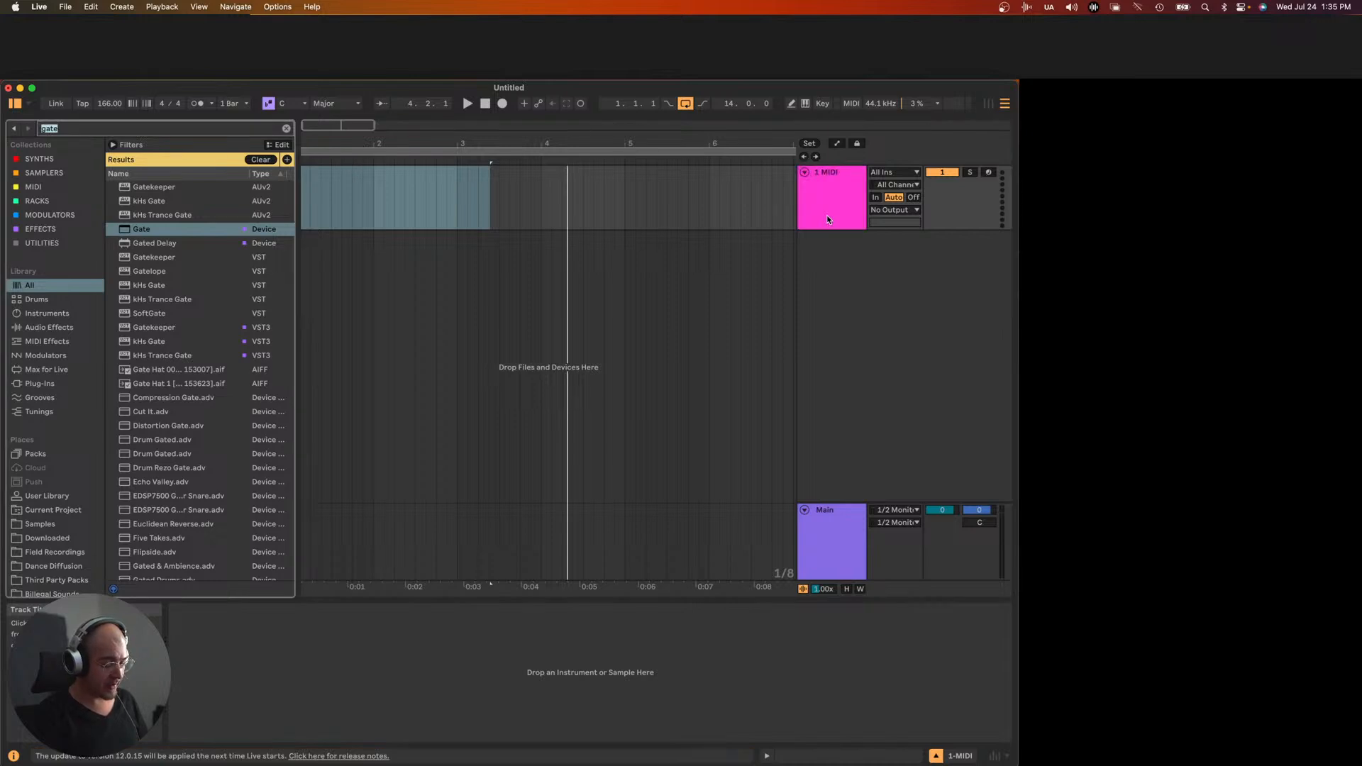
{"action": "key", "text": "Escape"}
{"action": "scroll", "coordinate": [50, 383], "scroll_direction": "down", "scroll_amount": 6}
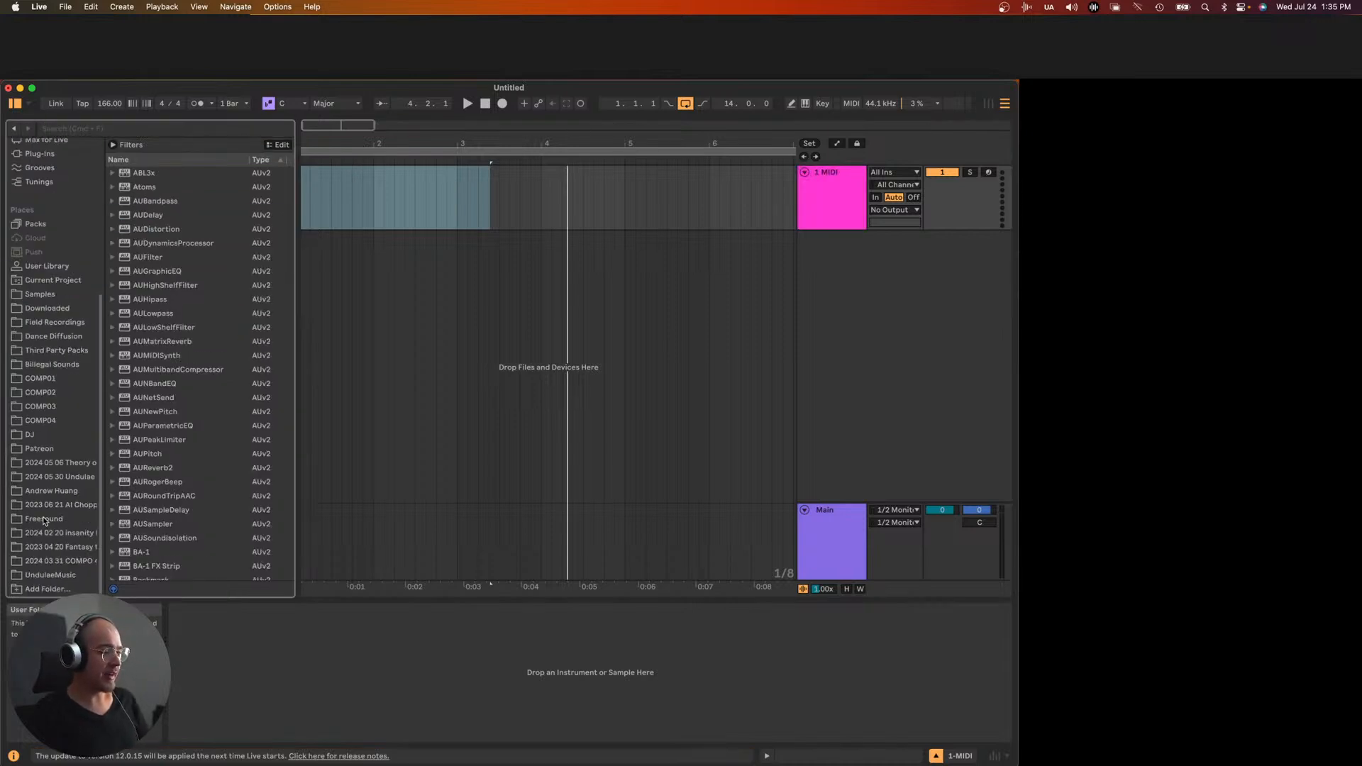
{"action": "left_click", "coordinate": [40, 450]}
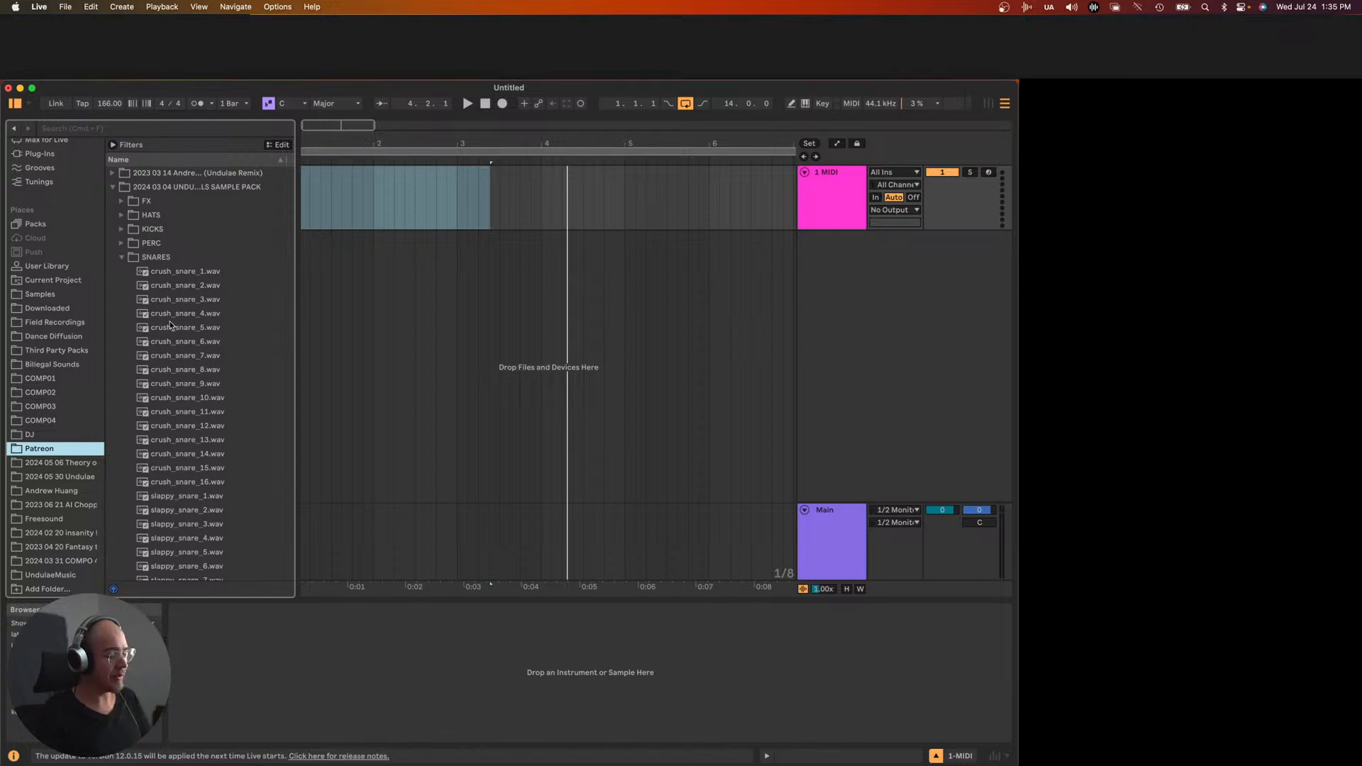
{"action": "left_click", "coordinate": [123, 258]}
{"action": "left_click", "coordinate": [113, 188]}
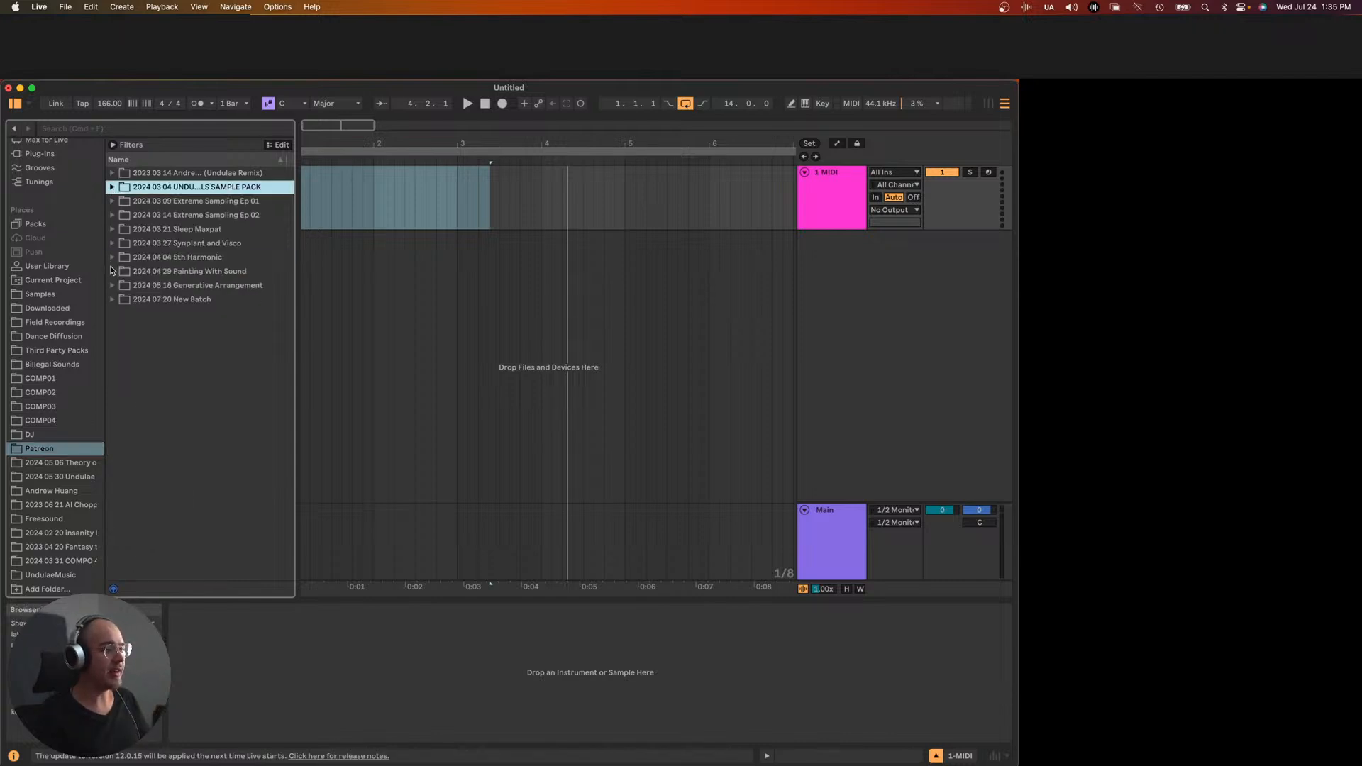
- Audition basic_snare_1.wav through basic_snare_13.wav in the 2024 07 20 New Batch Snares folder, raising the system volume
{"action": "left_click", "coordinate": [112, 299]}
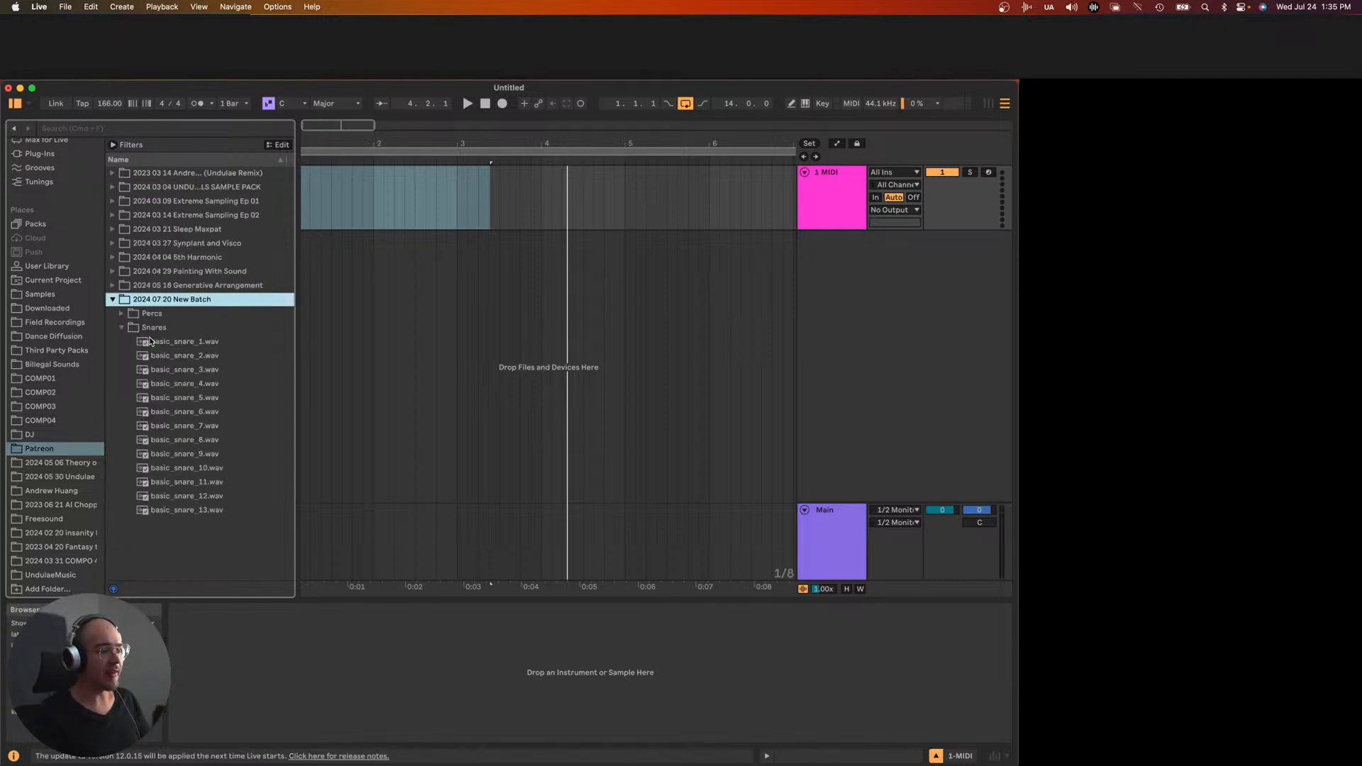
{"action": "left_click", "coordinate": [153, 341]}
{"action": "key", "text": "XF86AudioRaiseVolume"}
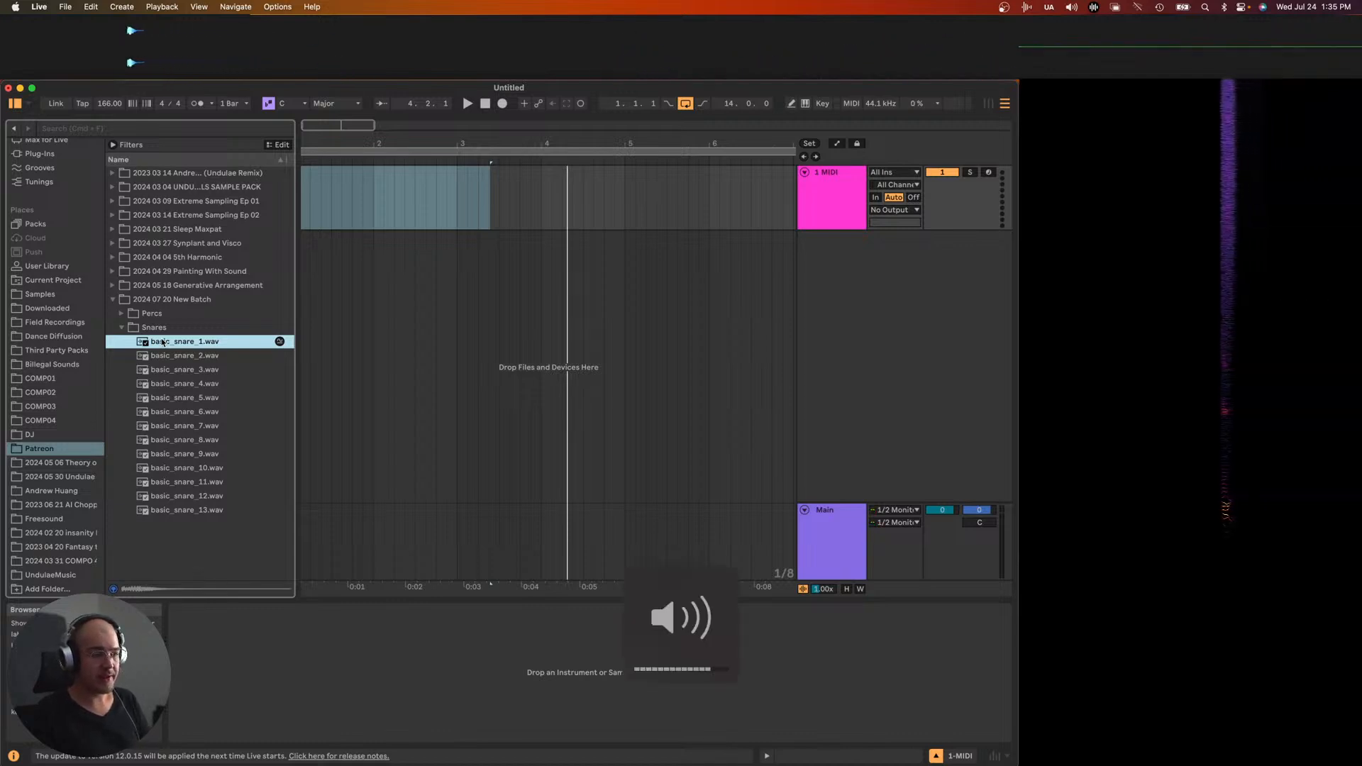
{"action": "key", "text": "Down"}
{"action": "key", "text": "Down"}
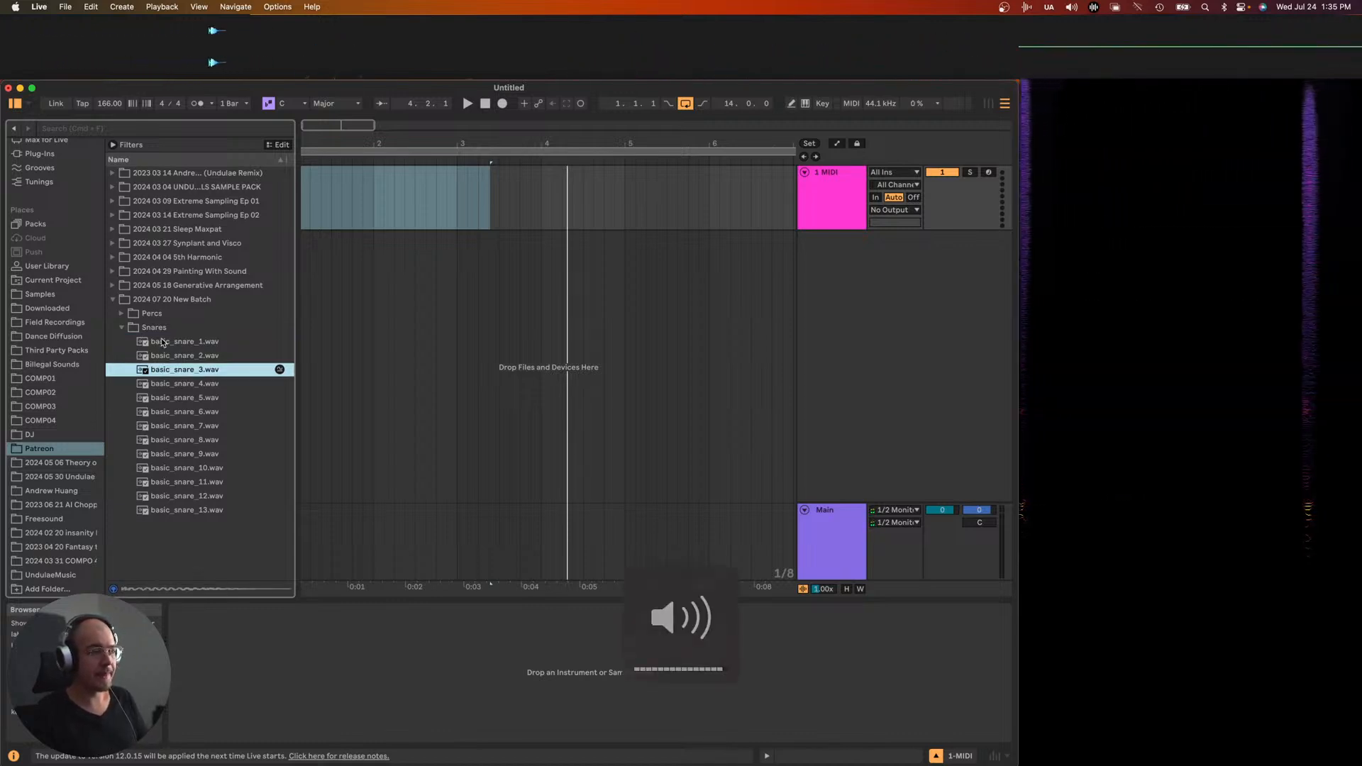
{"action": "key", "text": "Down"}
{"action": "key", "text": "Down"}
{"action": "key", "text": "Down"}
{"action": "key", "text": "Down"}
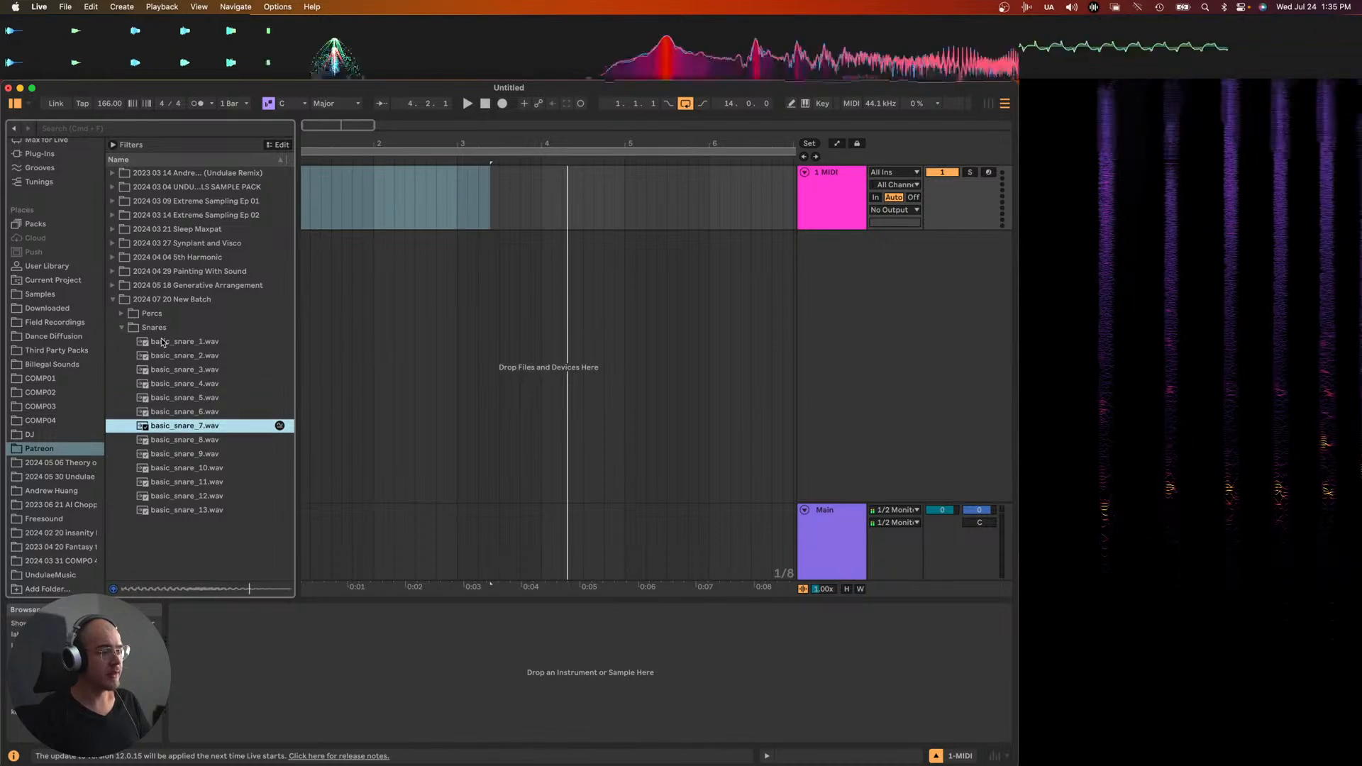
{"action": "key", "text": "Down"}
{"action": "key", "text": "Down"}
{"action": "key", "text": "Down"}
{"action": "key", "text": "Down"}
{"action": "key", "text": "Down"}
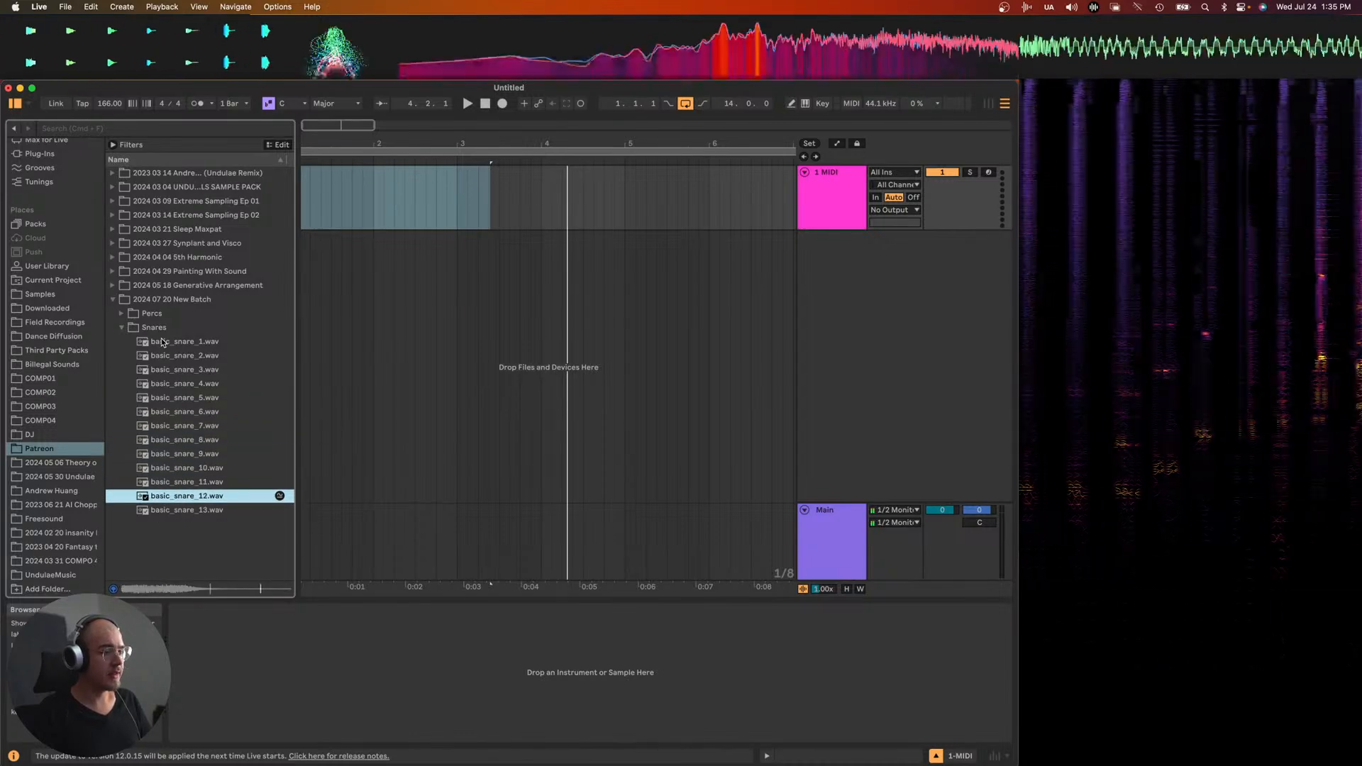
{"action": "key", "text": "Down"}
- Open the New Batch Percs folder and audition the basic_rim samples
{"action": "left_click", "coordinate": [120, 314]}
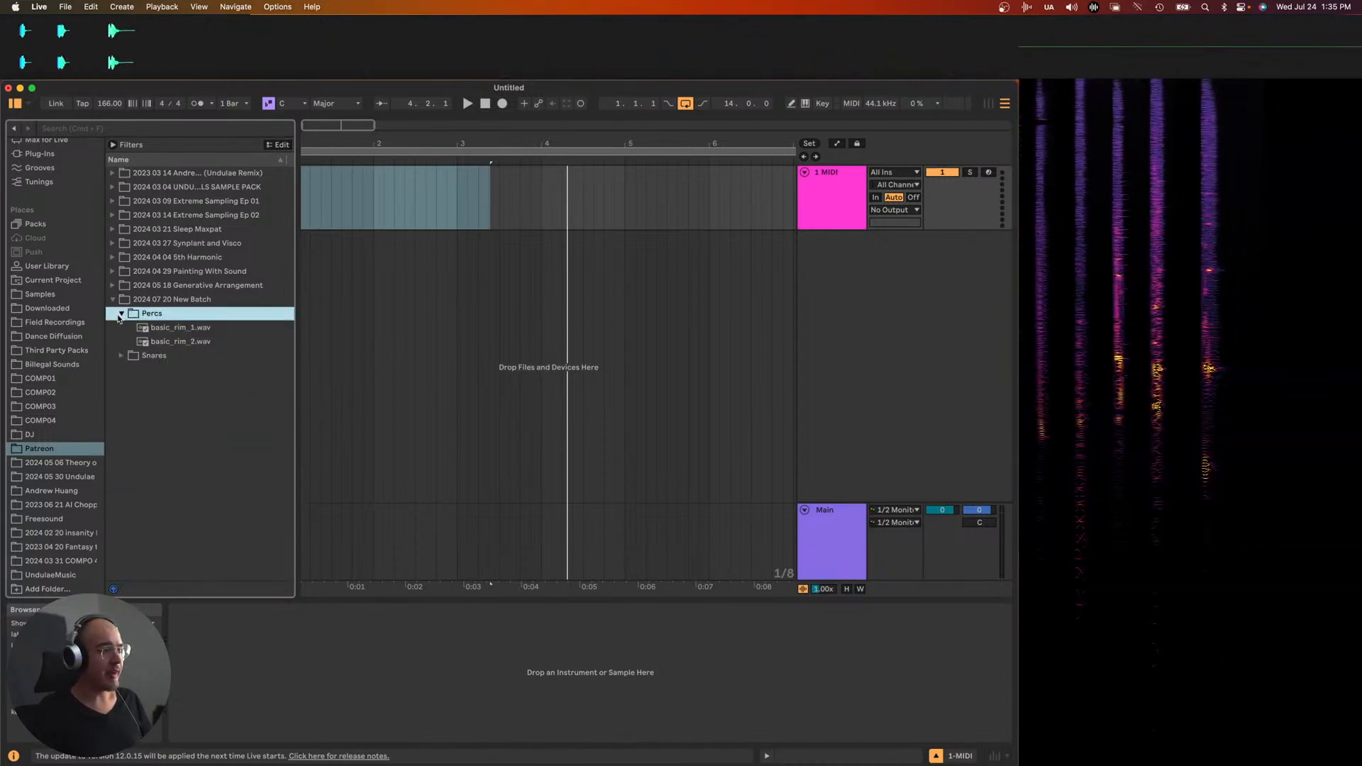
{"action": "left_click", "coordinate": [162, 330]}
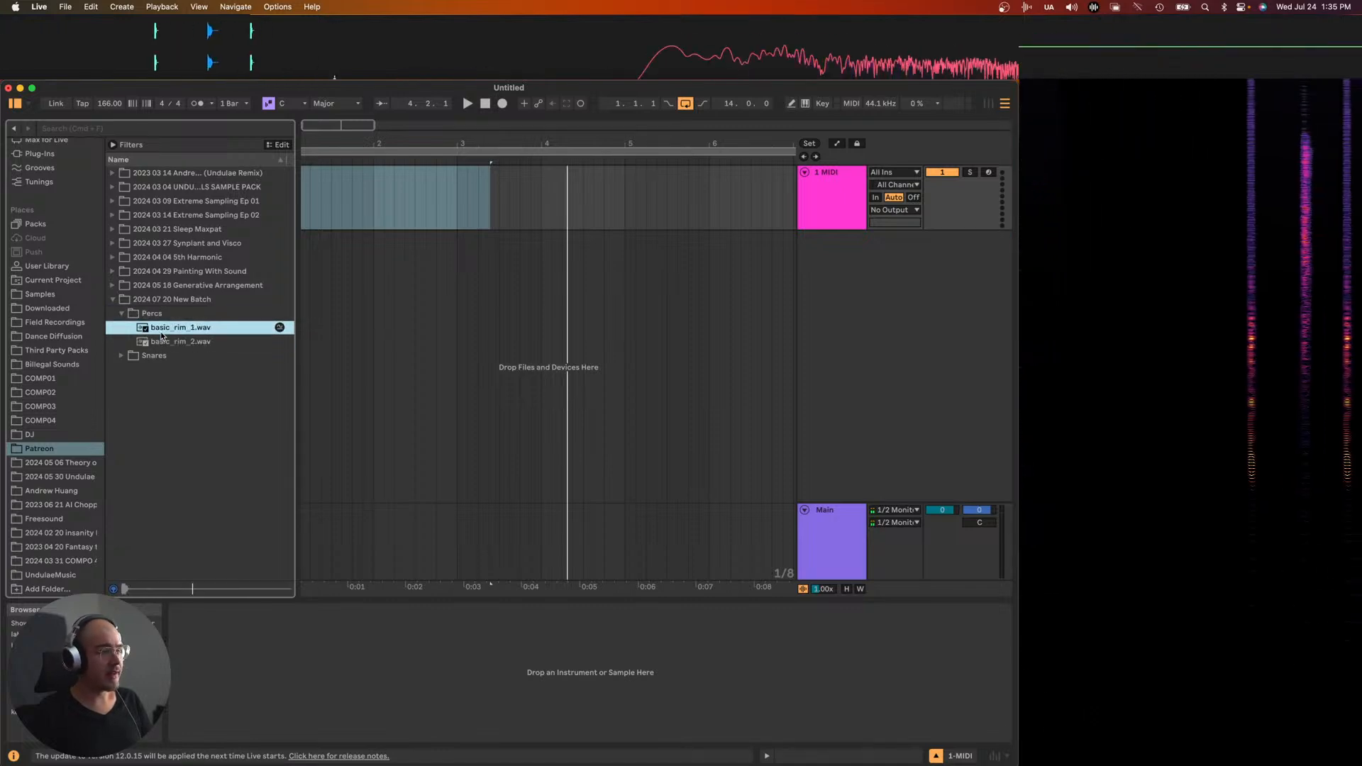
{"action": "key", "text": "Up"}
- Audition crush_snare_1.wav through crush_snare_13.wav in the SNARES folder of the 2024 03 04 sample pack
{"action": "left_click", "coordinate": [113, 187]}
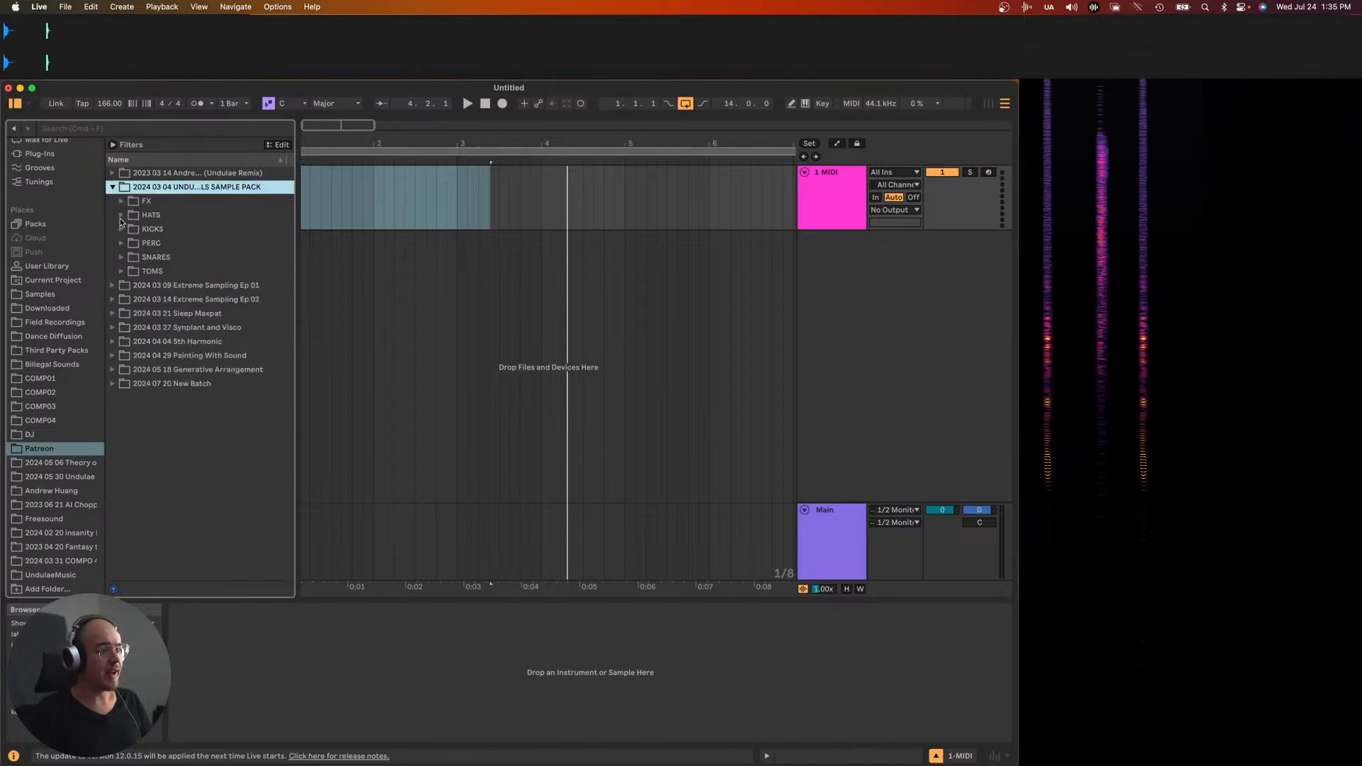
{"action": "left_click", "coordinate": [121, 257]}
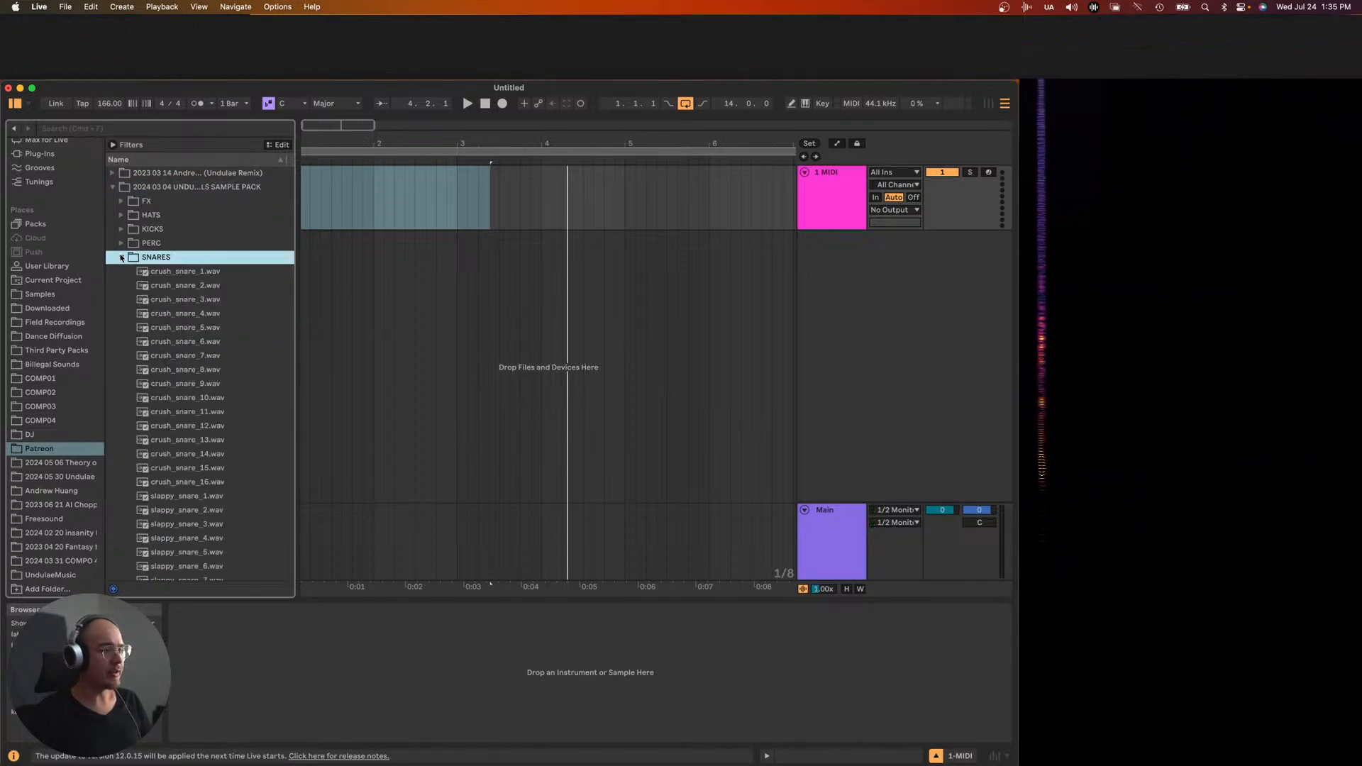
{"action": "left_click", "coordinate": [172, 275]}
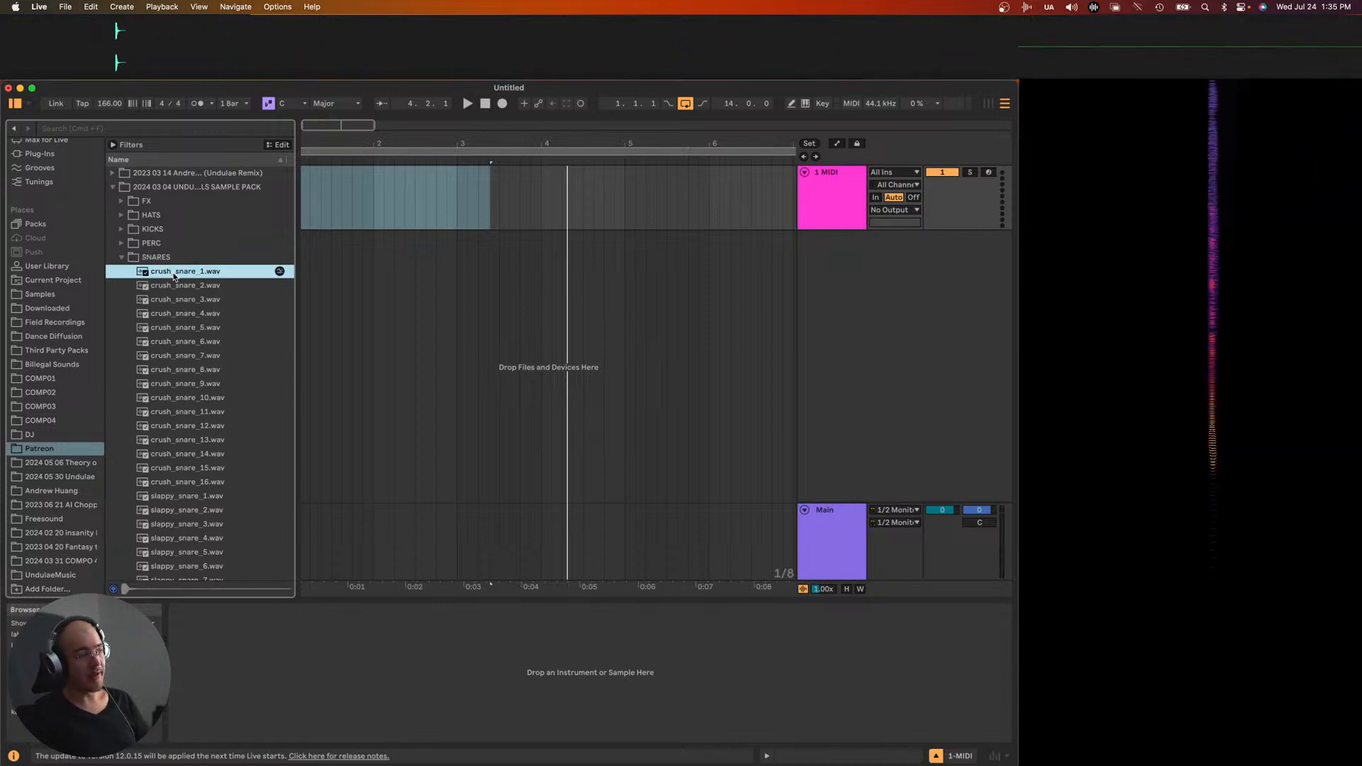
{"action": "key", "text": "Down"}
{"action": "key", "text": "Down"}
{"action": "key", "text": "Down"}
{"action": "key", "text": "Down"}
{"action": "key", "text": "Down"}
{"action": "key", "text": "Down"}
{"action": "key", "text": "Down"}
{"action": "key", "text": "Down"}
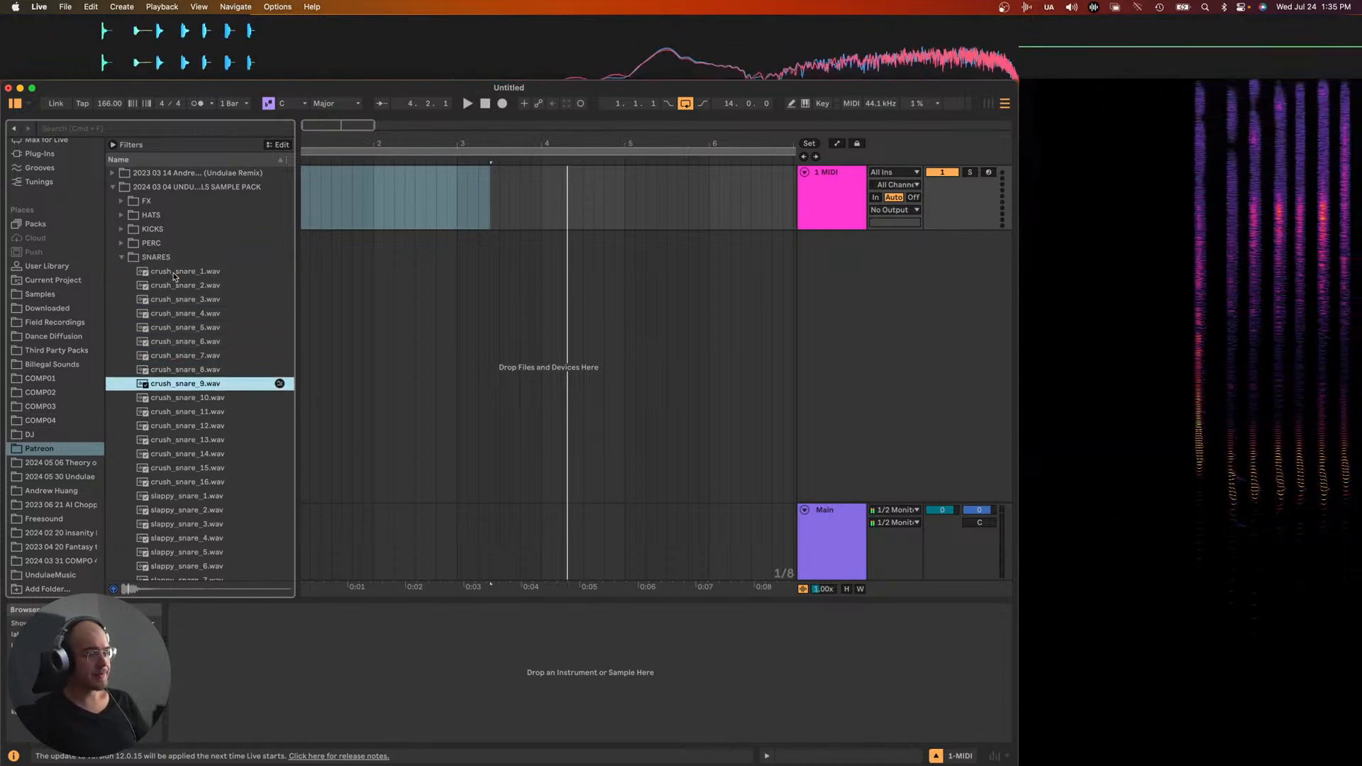
{"action": "key", "text": "Down"}
{"action": "key", "text": "Down"}
{"action": "key", "text": "Down"}
{"action": "key", "text": "Down"}
- Audition the slappy_snare samples and the samples following them in the SNARES folder
{"action": "scroll", "coordinate": [167, 443], "scroll_direction": "down", "scroll_amount": 3}
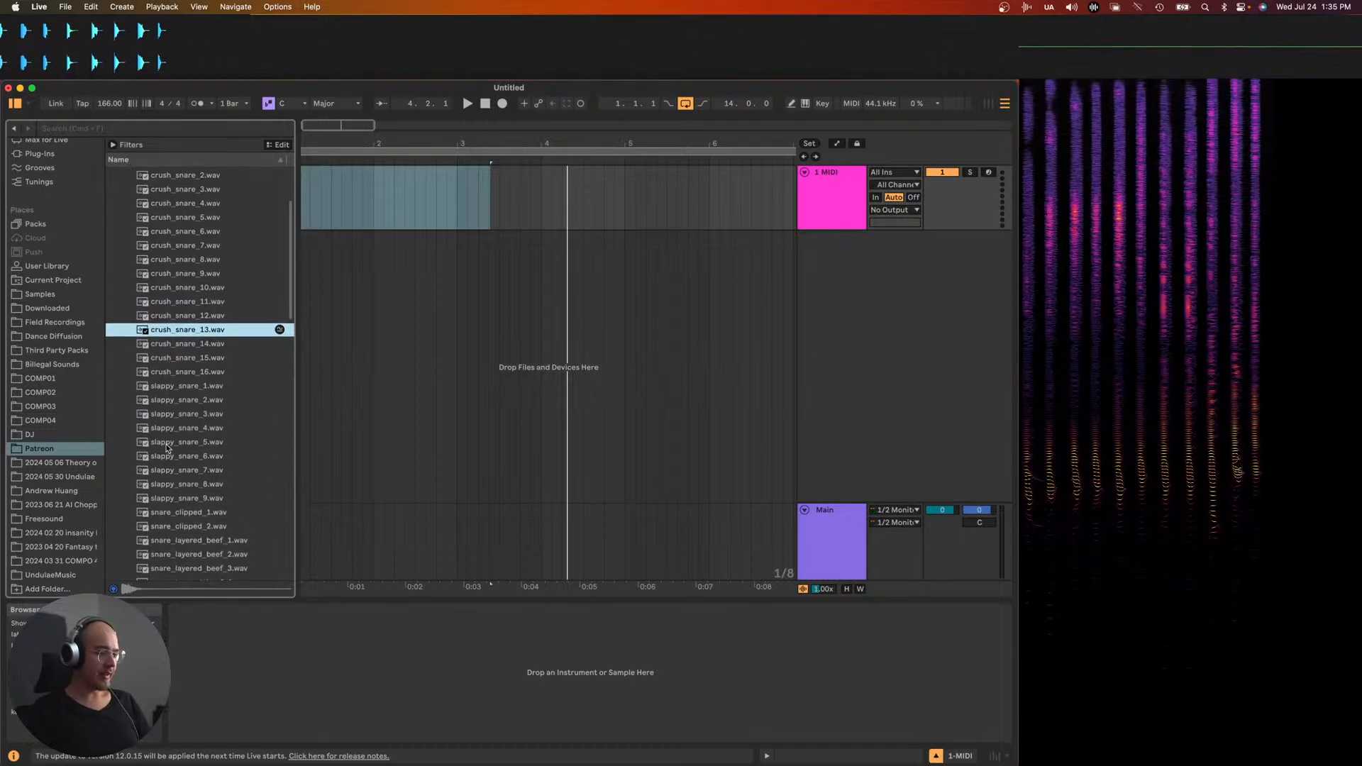
{"action": "left_click", "coordinate": [168, 447]}
{"action": "key", "text": "Down"}
{"action": "key", "text": "Down"}
{"action": "scroll", "coordinate": [174, 433], "scroll_direction": "down", "scroll_amount": 2}
{"action": "key", "text": "Down"}
{"action": "key", "text": "Down"}
{"action": "key", "text": "Down"}
{"action": "key", "text": "Down"}
{"action": "key", "text": "Down"}
{"action": "scroll", "coordinate": [174, 428], "scroll_direction": "up", "scroll_amount": 6}
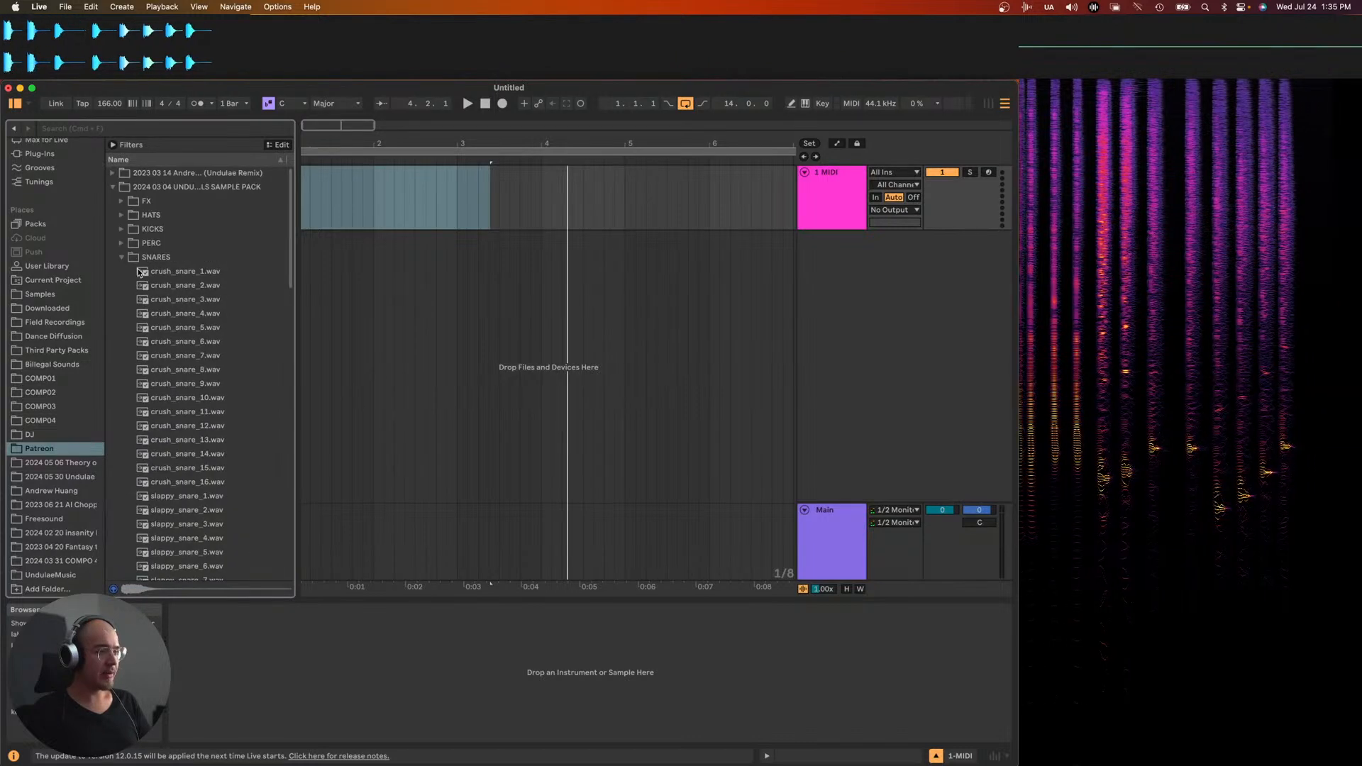
- Audition the sample pack's HATS folder from FilterHat.wav to hat_spectral_20.wav, and collapse the folder and the 2024 03 04 sample pack
{"action": "key", "text": "Left"}
{"action": "key", "text": "Up"}
{"action": "key", "text": "Up"}
{"action": "key", "text": "Up"}
{"action": "key", "text": "Right"}
{"action": "key", "text": "Down"}
{"action": "key", "text": "Down"}
{"action": "key", "text": "Down"}
{"action": "key", "text": "Down"}
{"action": "key", "text": "Down"}
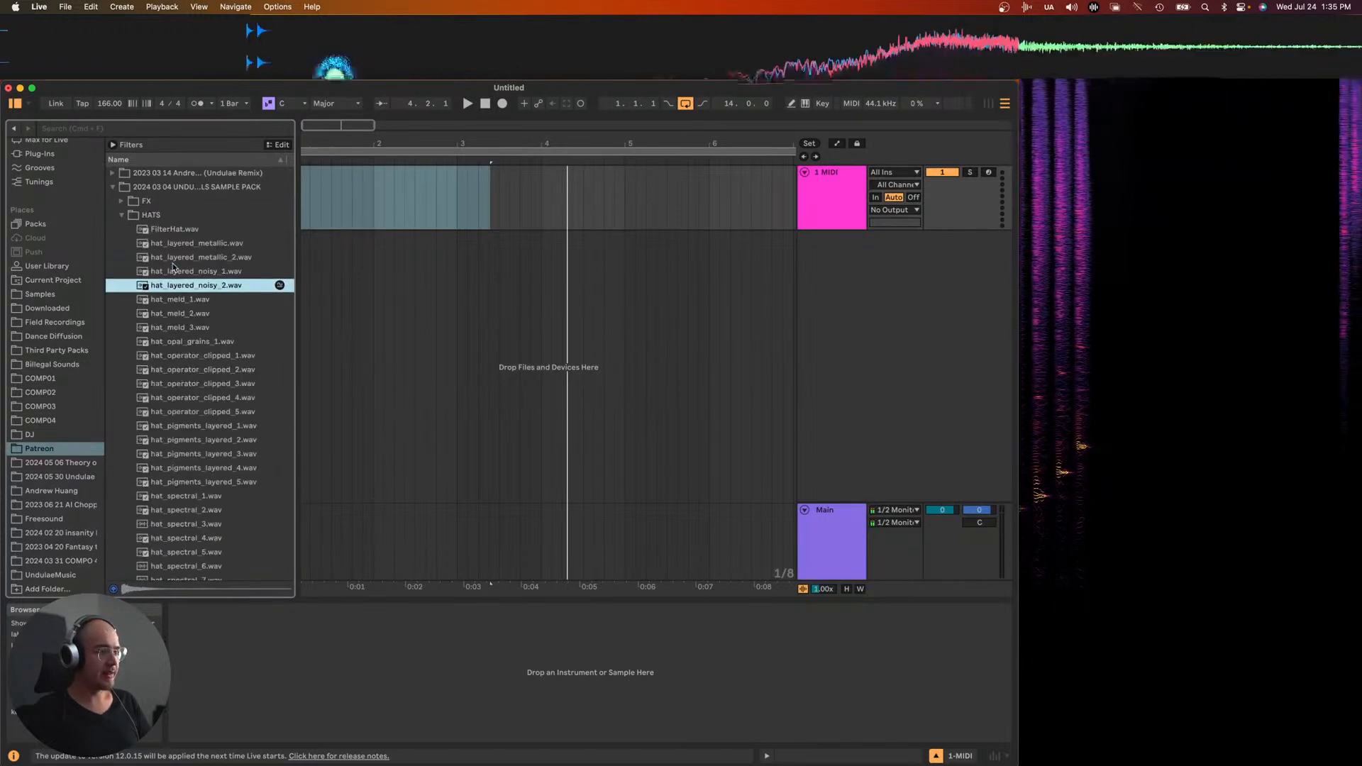
{"action": "key", "text": "Down"}
{"action": "key", "text": "Down"}
{"action": "key", "text": "Down"}
{"action": "key", "text": "Down"}
{"action": "key", "text": "Down"}
{"action": "key", "text": "Down"}
{"action": "key", "text": "Down"}
{"action": "key", "text": "Down"}
{"action": "key", "text": "Down"}
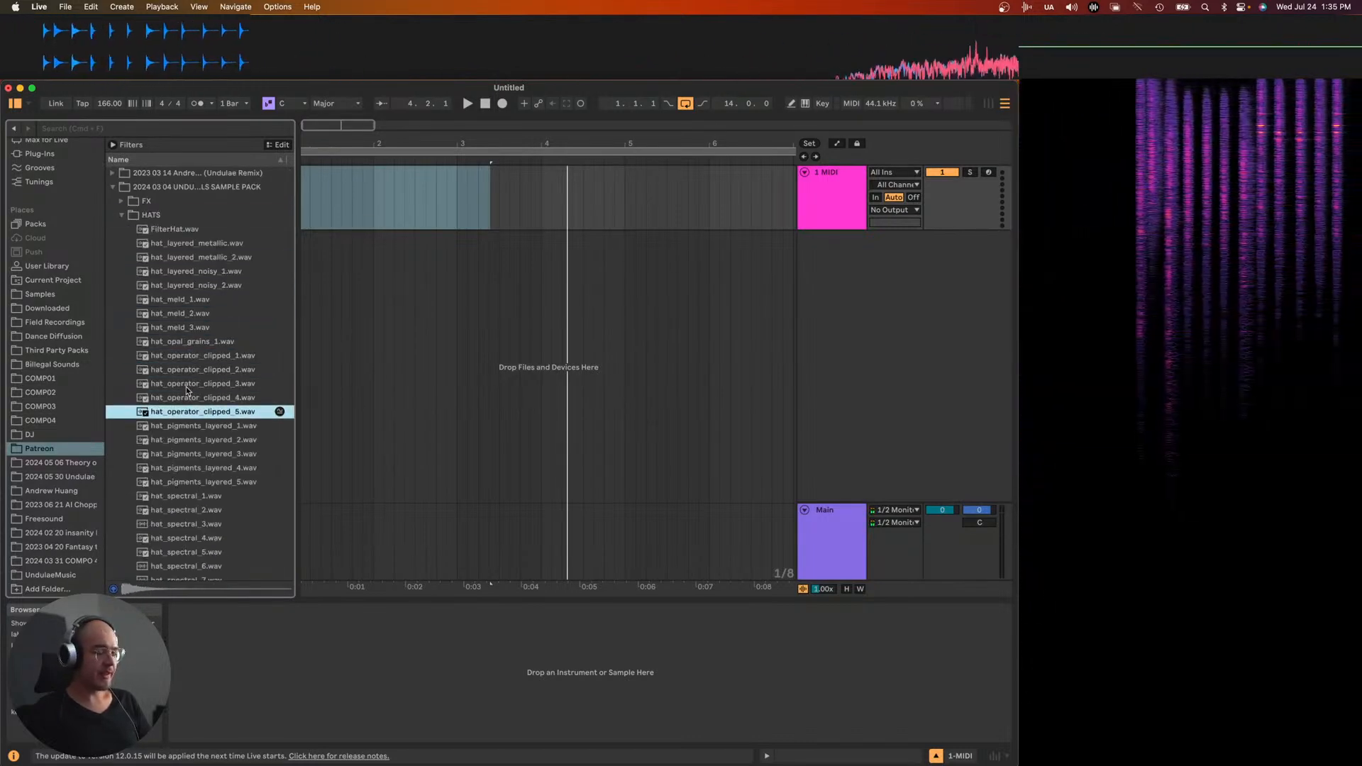
{"action": "key", "text": "Down"}
{"action": "key", "text": "Down"}
{"action": "key", "text": "Down"}
{"action": "key", "text": "Down"}
{"action": "key", "text": "Down"}
{"action": "key", "text": "Down"}
{"action": "key", "text": "Down"}
{"action": "key", "text": "Down"}
{"action": "key", "text": "Down"}
{"action": "key", "text": "Down"}
{"action": "key", "text": "Down"}
{"action": "key", "text": "Down"}
{"action": "key", "text": "Down"}
{"action": "key", "text": "Down"}
{"action": "key", "text": "Down"}
{"action": "key", "text": "Down"}
{"action": "key", "text": "Down"}
{"action": "key", "text": "Down"}
{"action": "key", "text": "Down"}
{"action": "key", "text": "Down"}
{"action": "key", "text": "Down"}
{"action": "key", "text": "Down"}
{"action": "key", "text": "Down"}
{"action": "key", "text": "Down"}
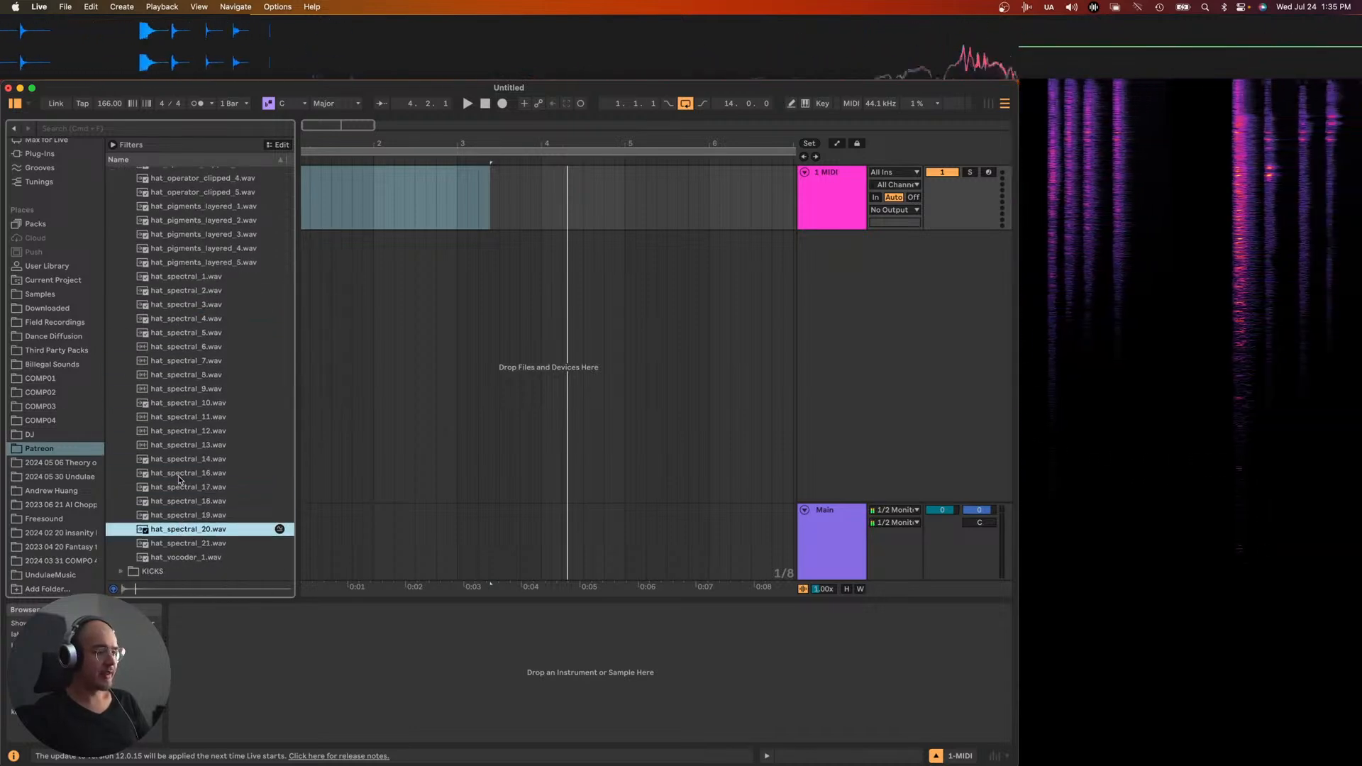
{"action": "scroll", "coordinate": [156, 319], "scroll_direction": "up", "scroll_amount": 5}
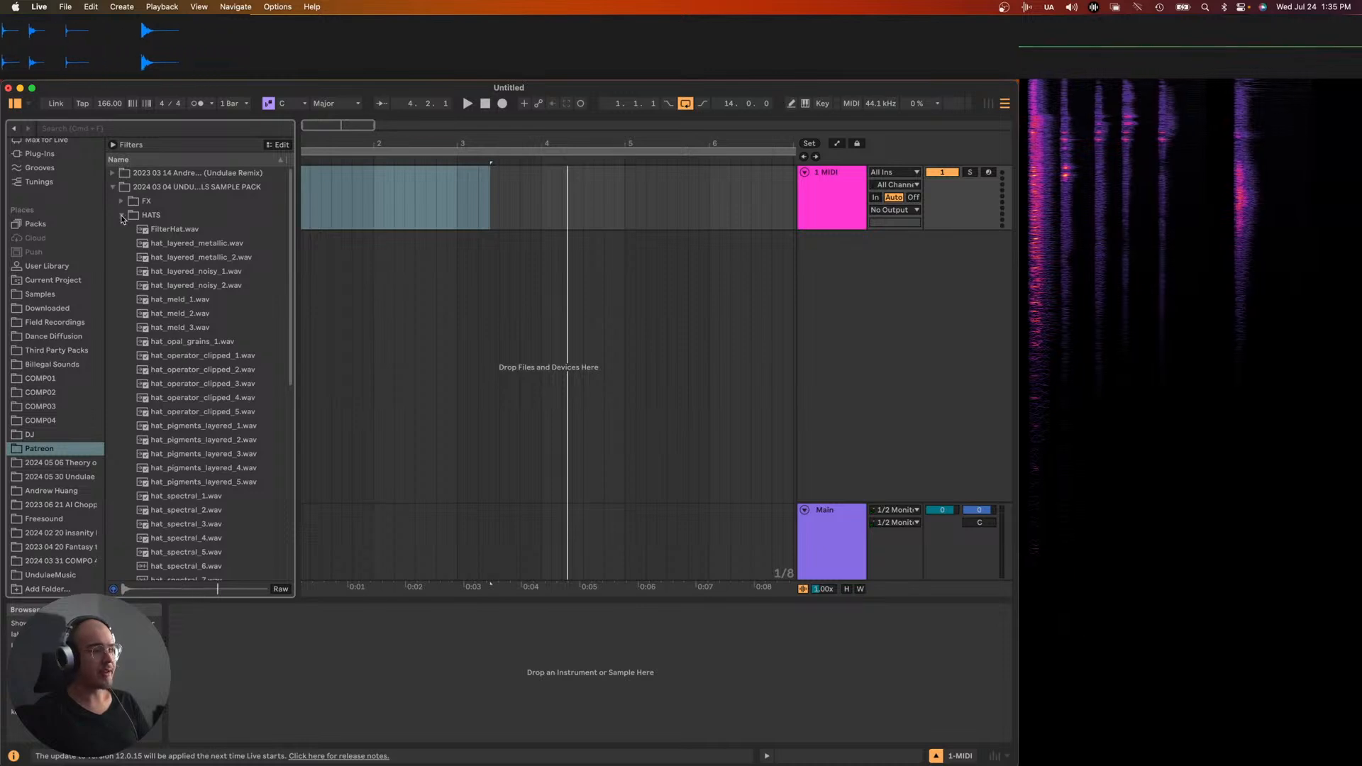
{"action": "left_click", "coordinate": [121, 216]}
{"action": "left_click", "coordinate": [112, 187]}
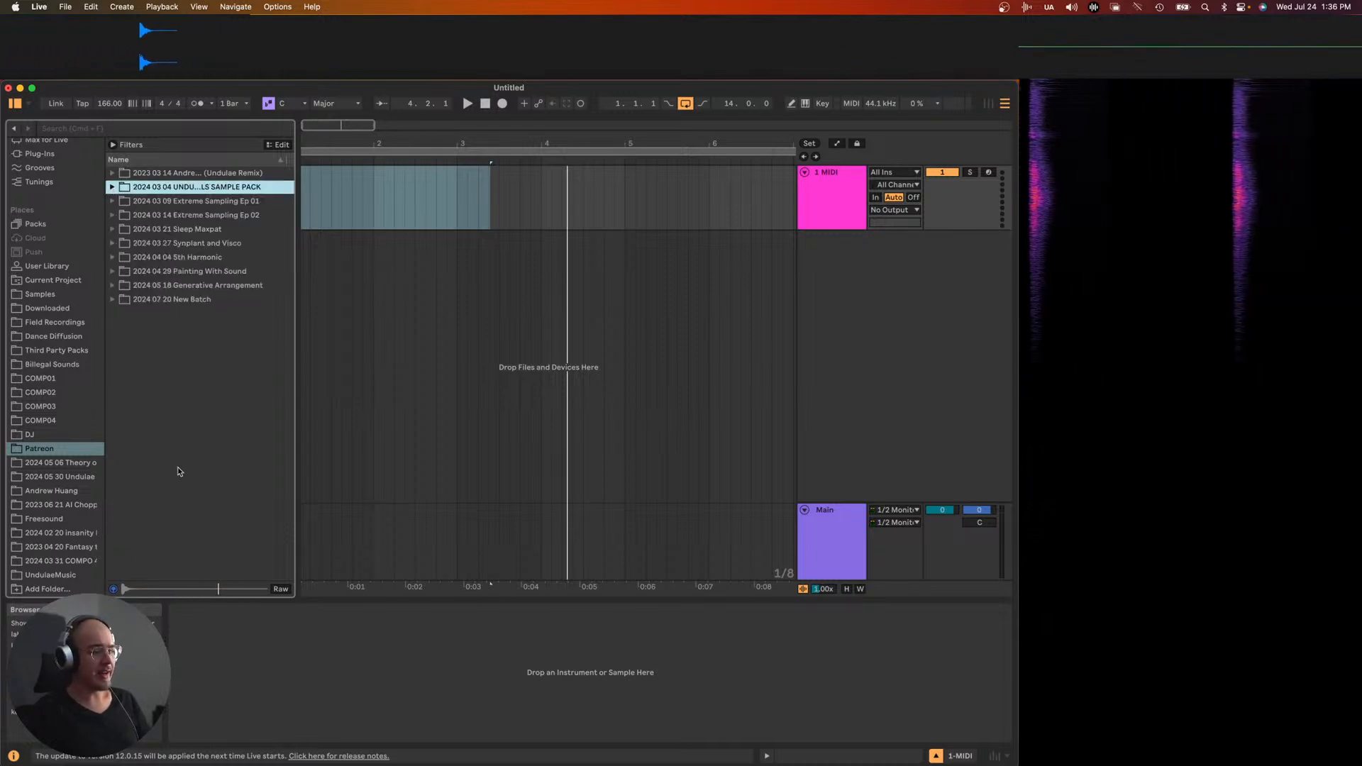
- Reopen the New Batch Snares folder, compare basic_snare_1.wav with basic_snare_13.wav back through basic_snare_6.wav, and collapse the Snares folder
{"action": "left_click", "coordinate": [112, 300]}
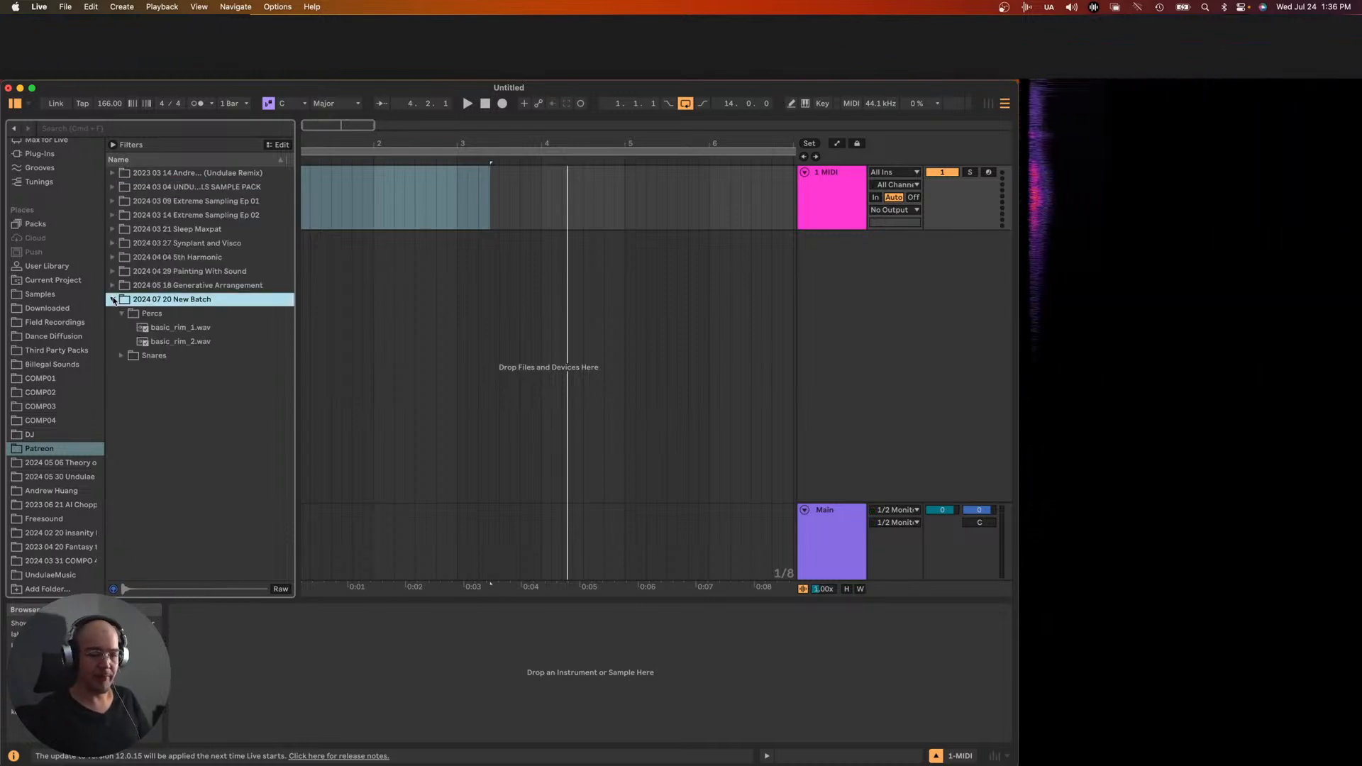
{"action": "left_click", "coordinate": [122, 313]}
{"action": "left_click", "coordinate": [121, 328]}
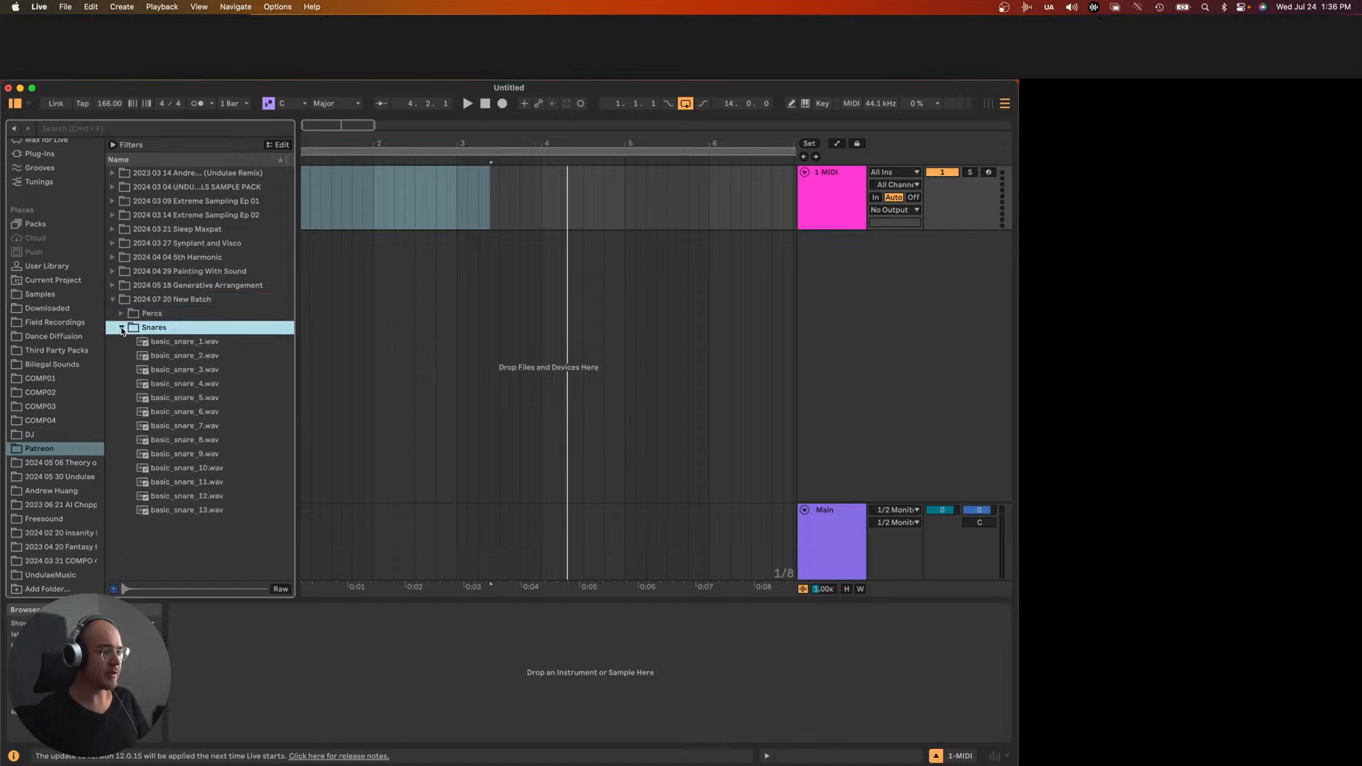
{"action": "left_click", "coordinate": [171, 345]}
{"action": "left_click", "coordinate": [164, 499]}
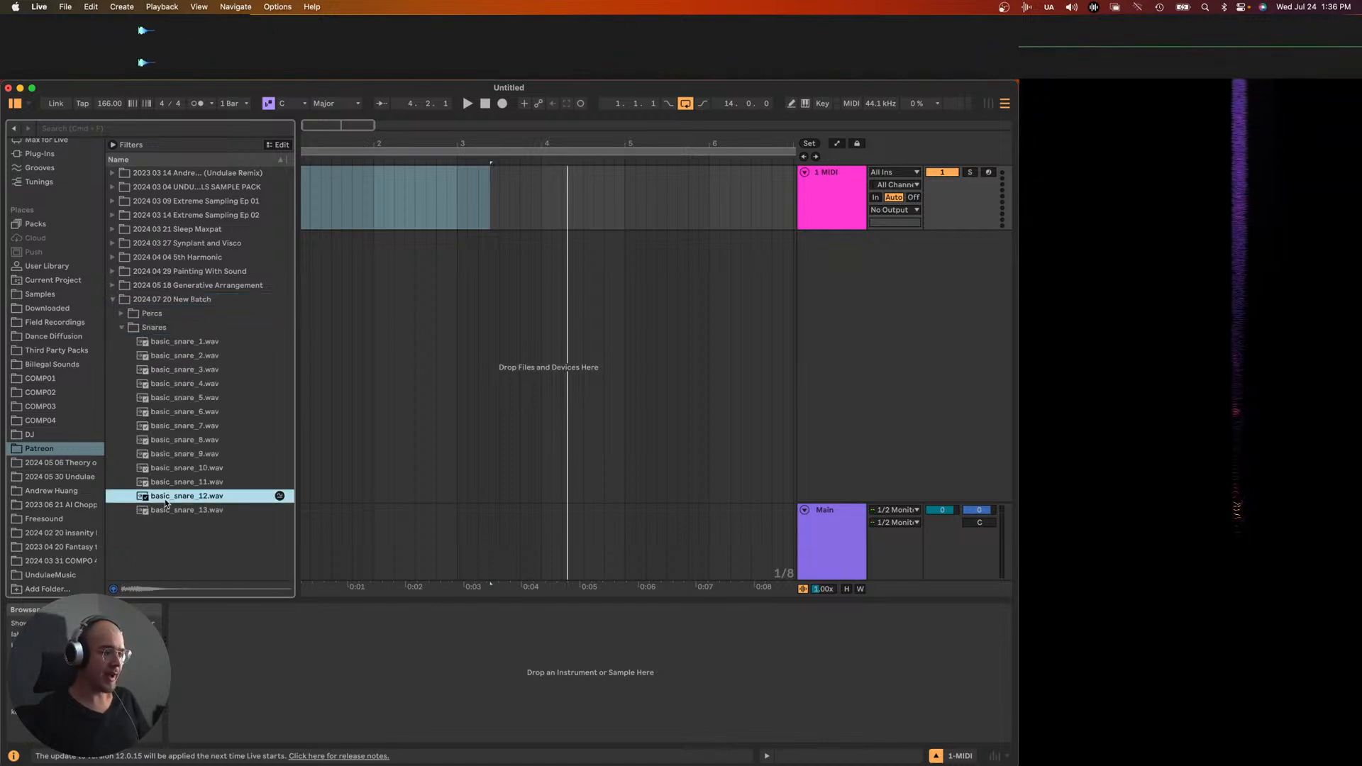
{"action": "left_click", "coordinate": [164, 499]}
{"action": "left_click", "coordinate": [165, 500]}
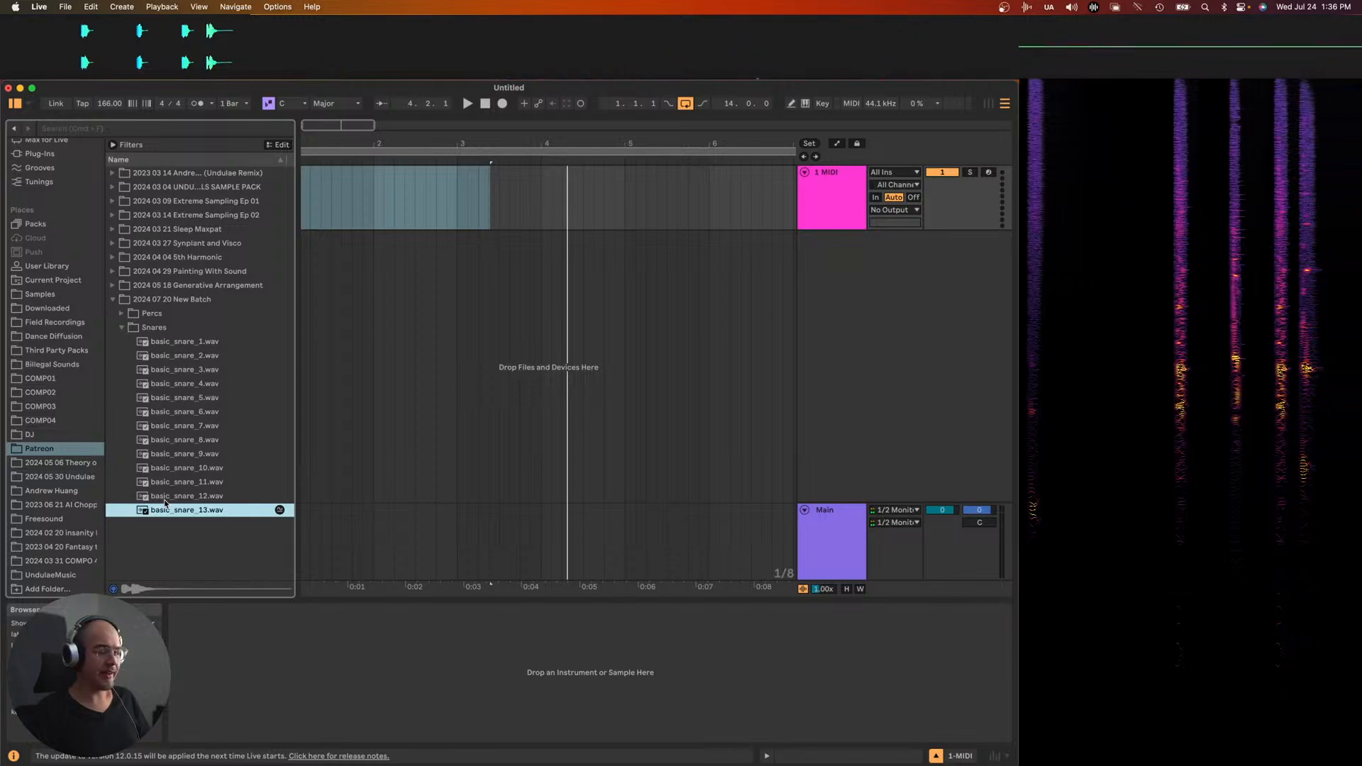
{"action": "key", "text": "Up"}
{"action": "key", "text": "Up"}
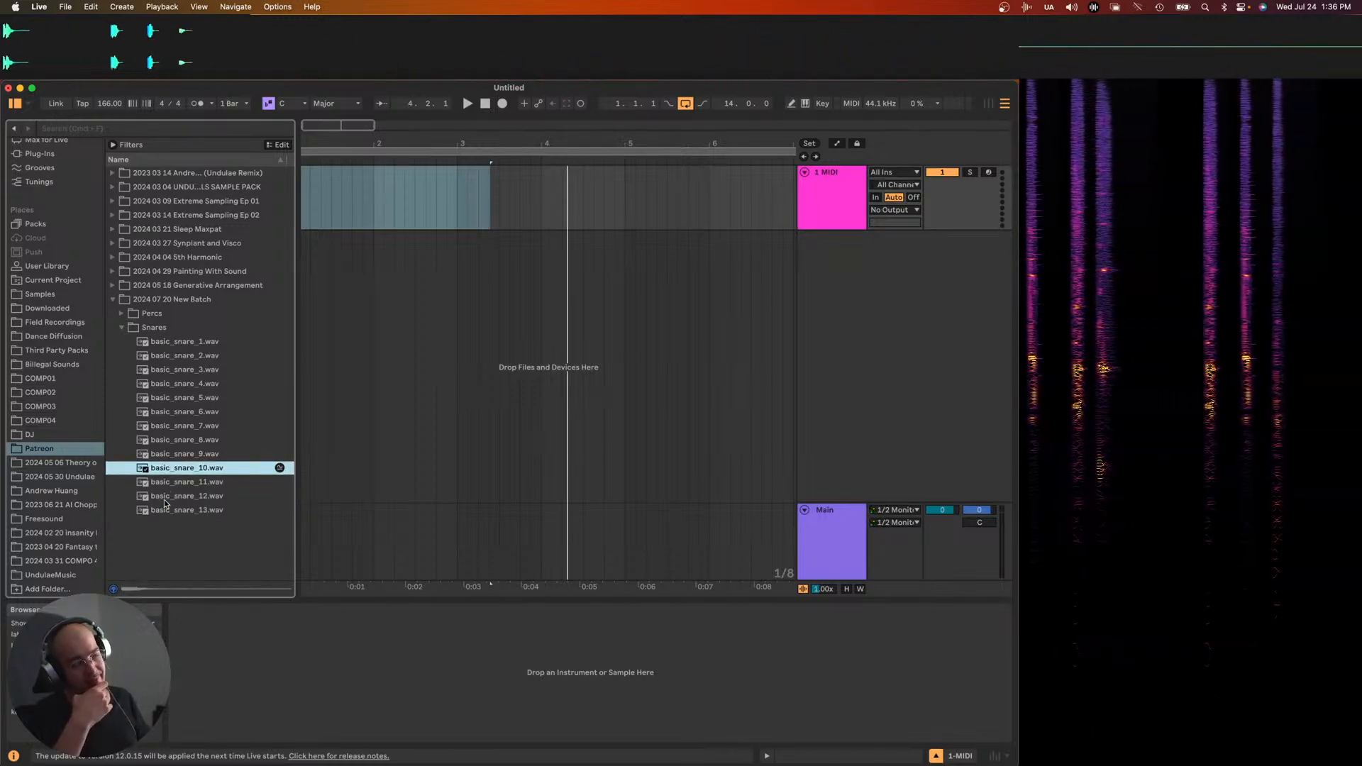
{"action": "key", "text": "Up"}
{"action": "key", "text": "Up"}
{"action": "key", "text": "Up"}
{"action": "key", "text": "Up"}
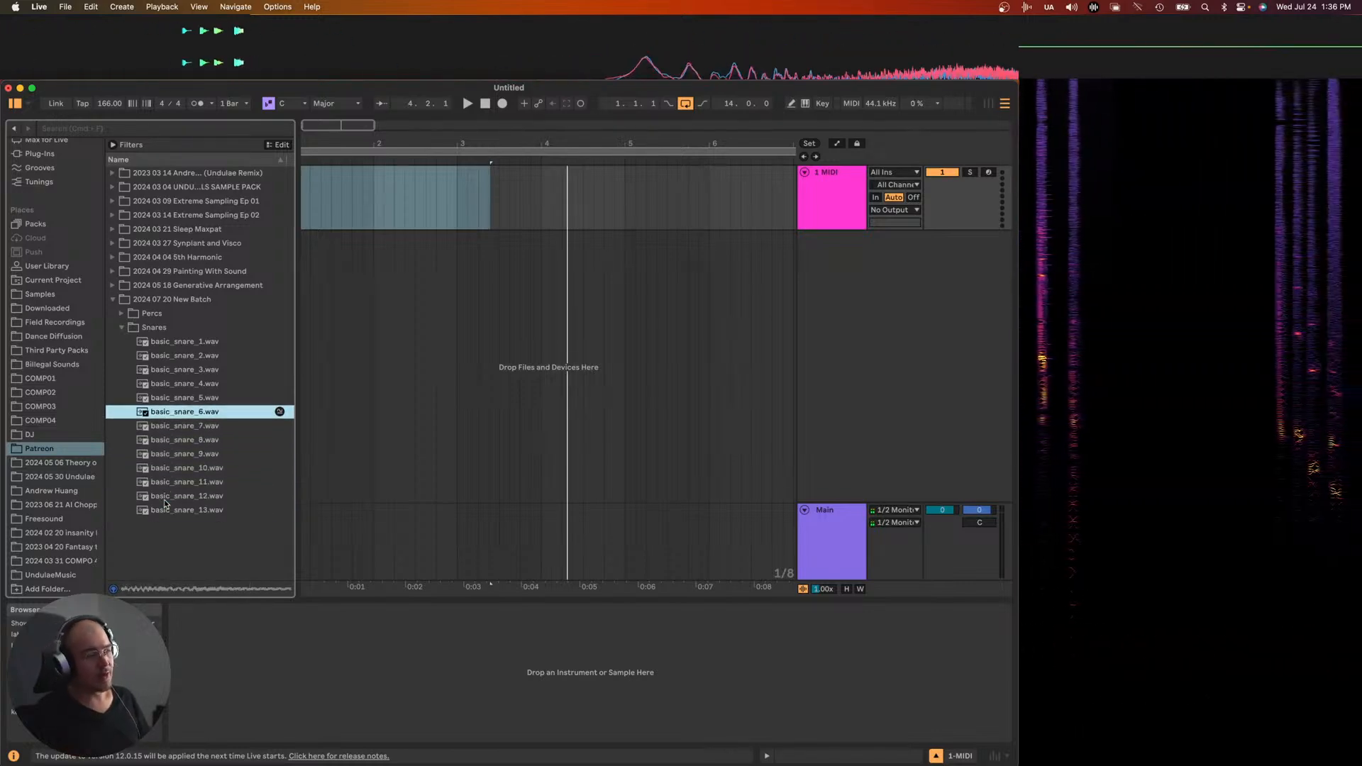
{"action": "key", "text": "Left"}
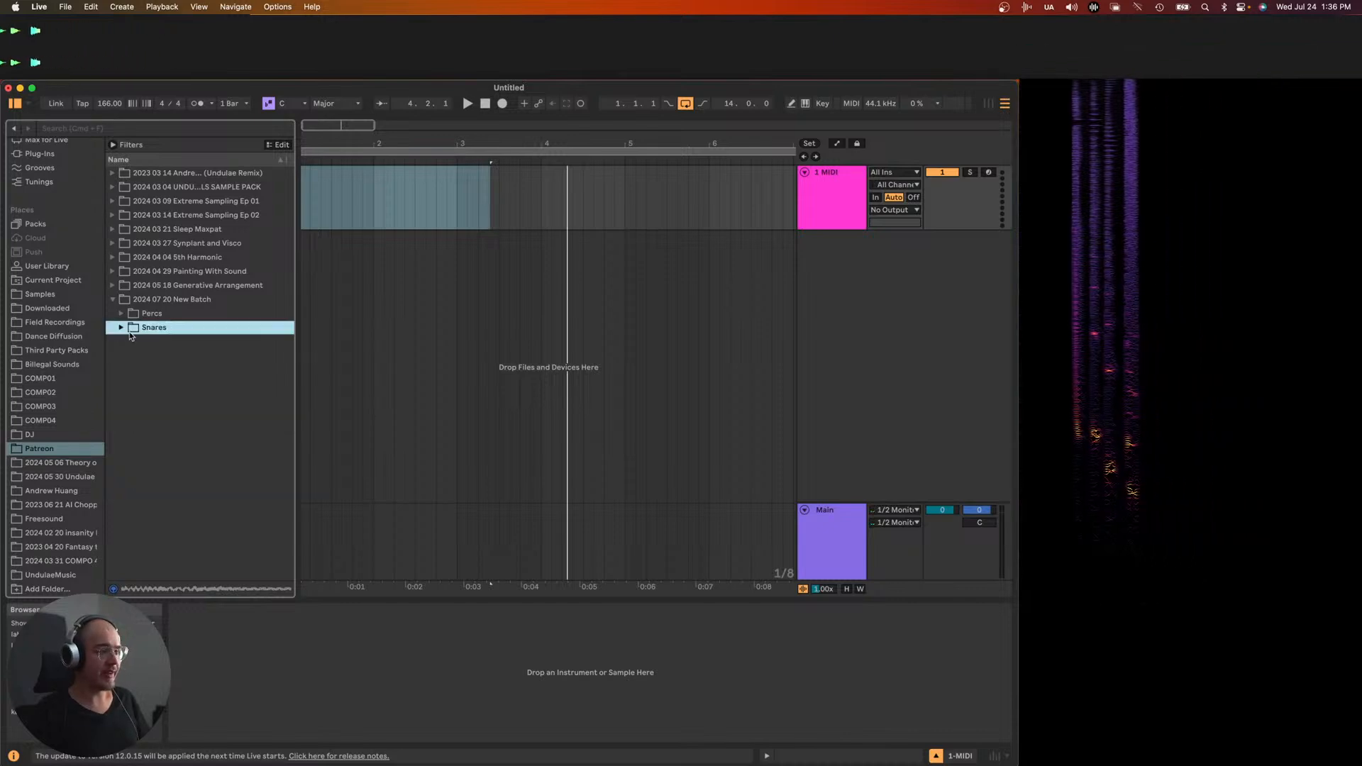
- Search the browser for operator and load the Operator instrument onto the 1 MIDI track
{"action": "left_click", "coordinate": [834, 276]}
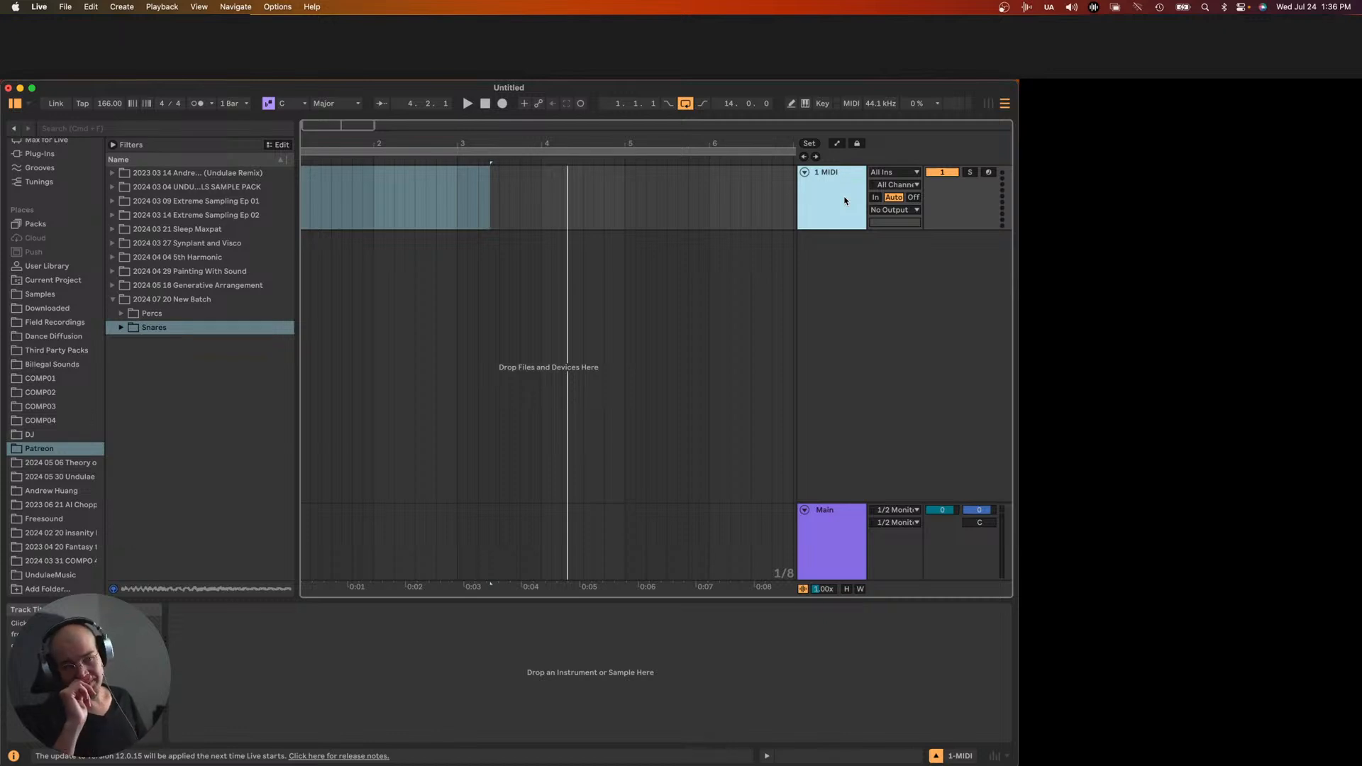
{"action": "key", "text": "super+f"}
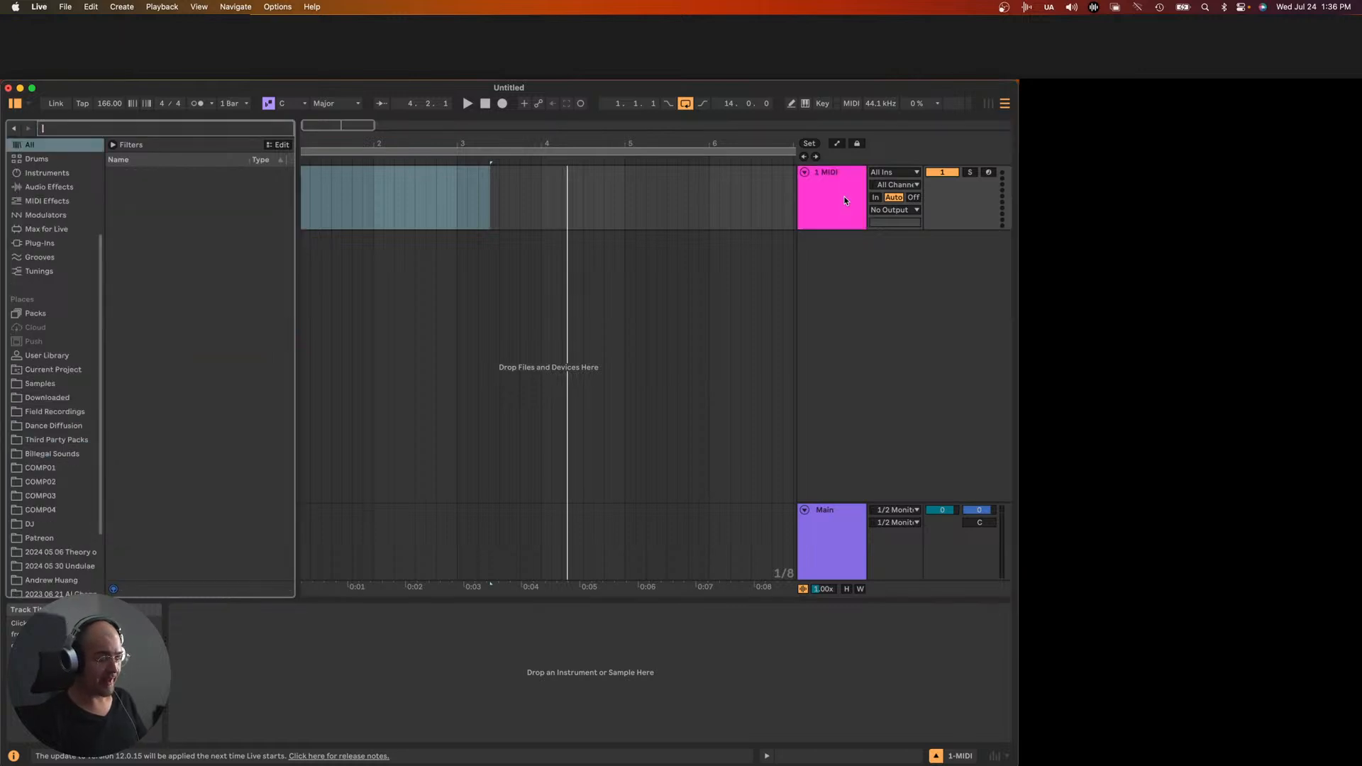
{"action": "type", "text": "oper"}
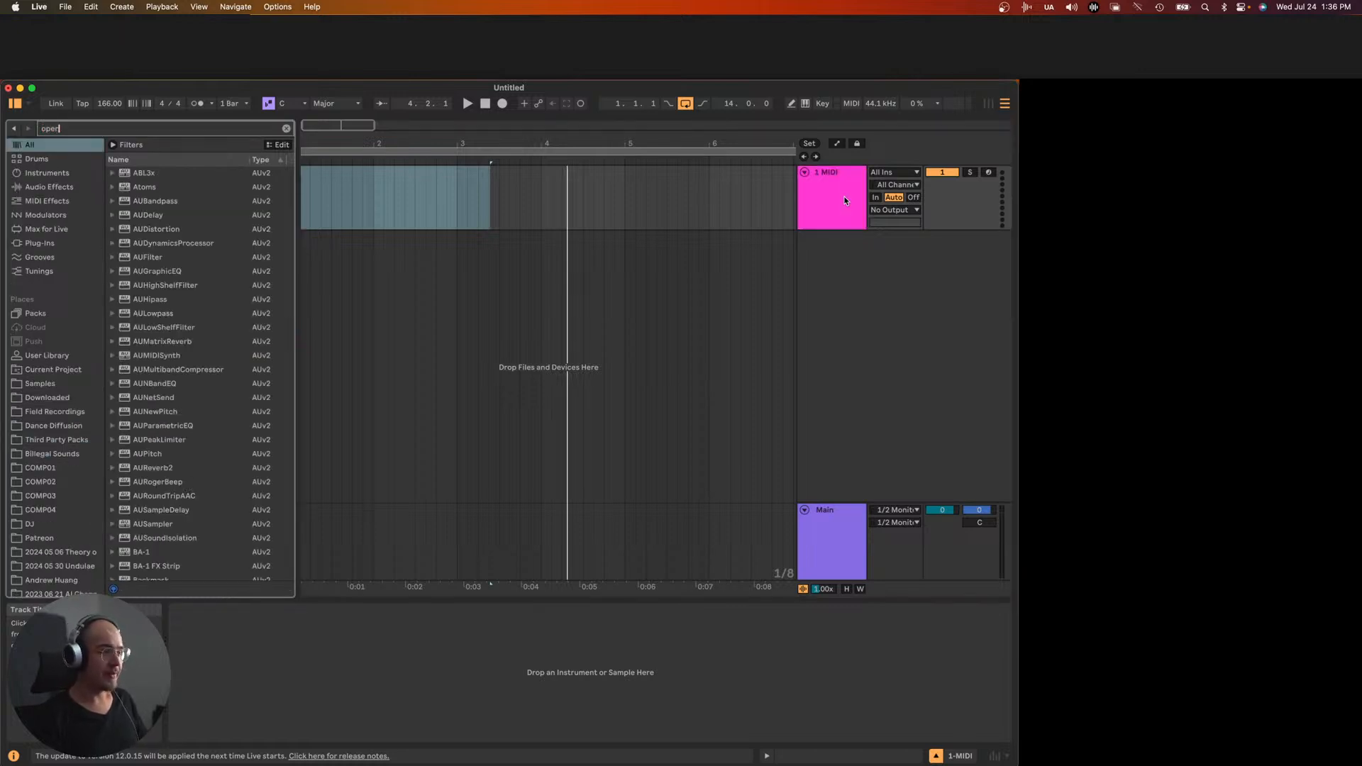
{"action": "type", "text": "ator"}
{"action": "key", "text": "Down"}
{"action": "key", "text": "Return"}
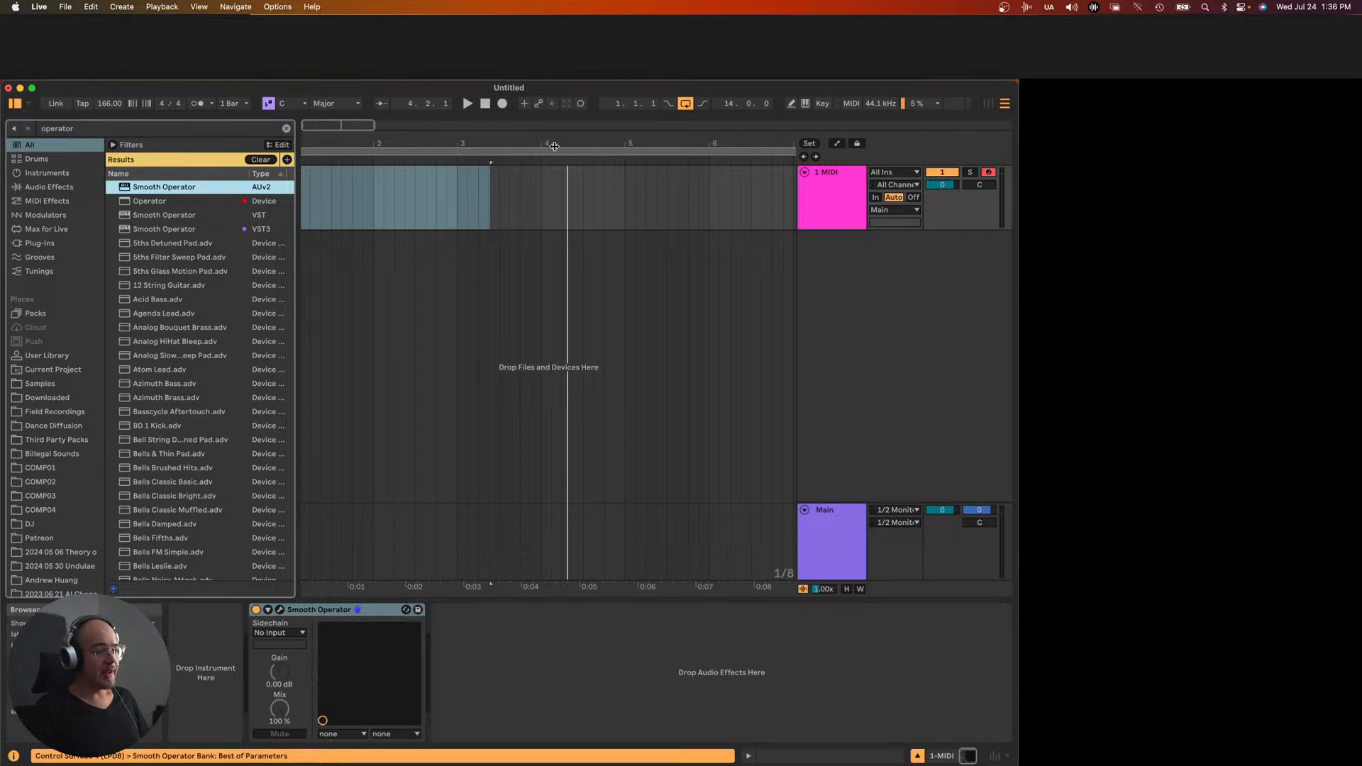
{"action": "key", "text": "Down"}
{"action": "key", "text": "Return"}
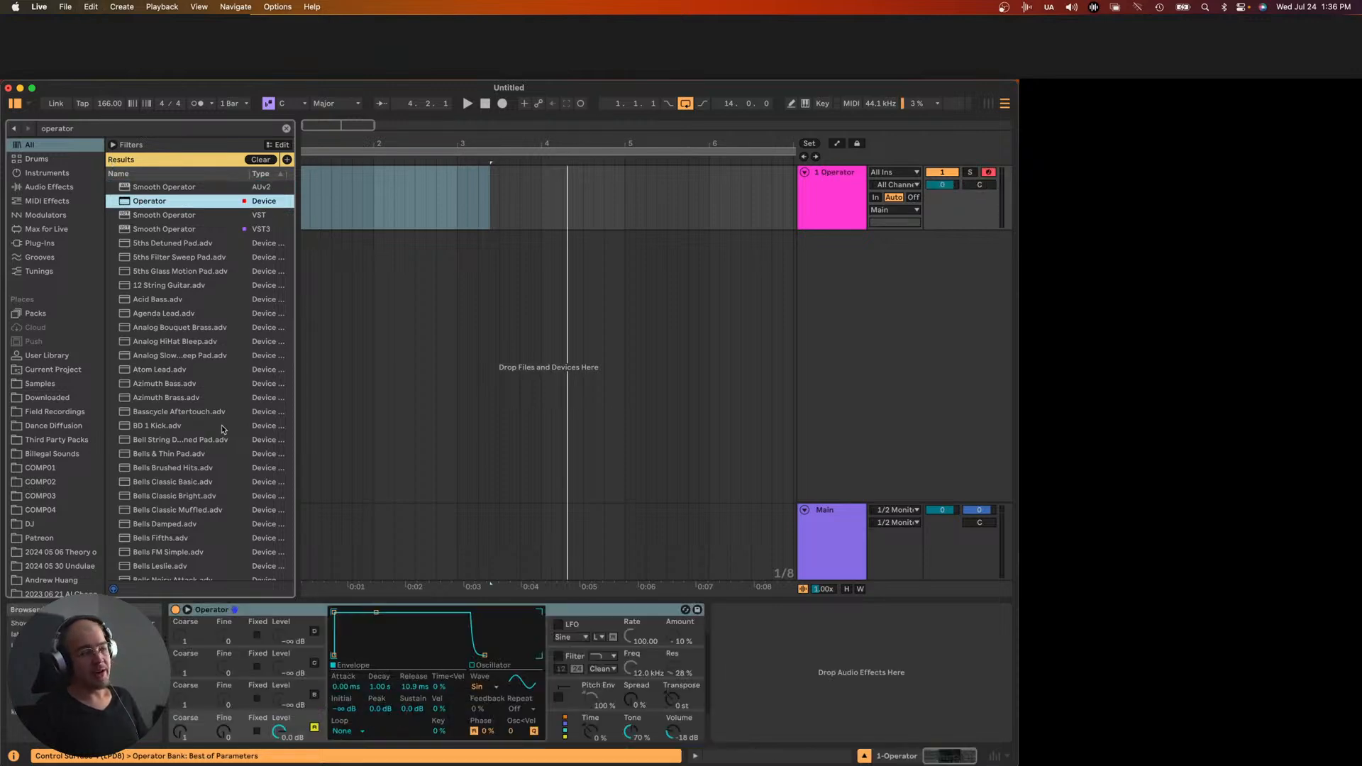
- Enable Operator's filter and set oscillator A's waveform to white noise (NoW)
{"action": "left_click", "coordinate": [302, 727]}
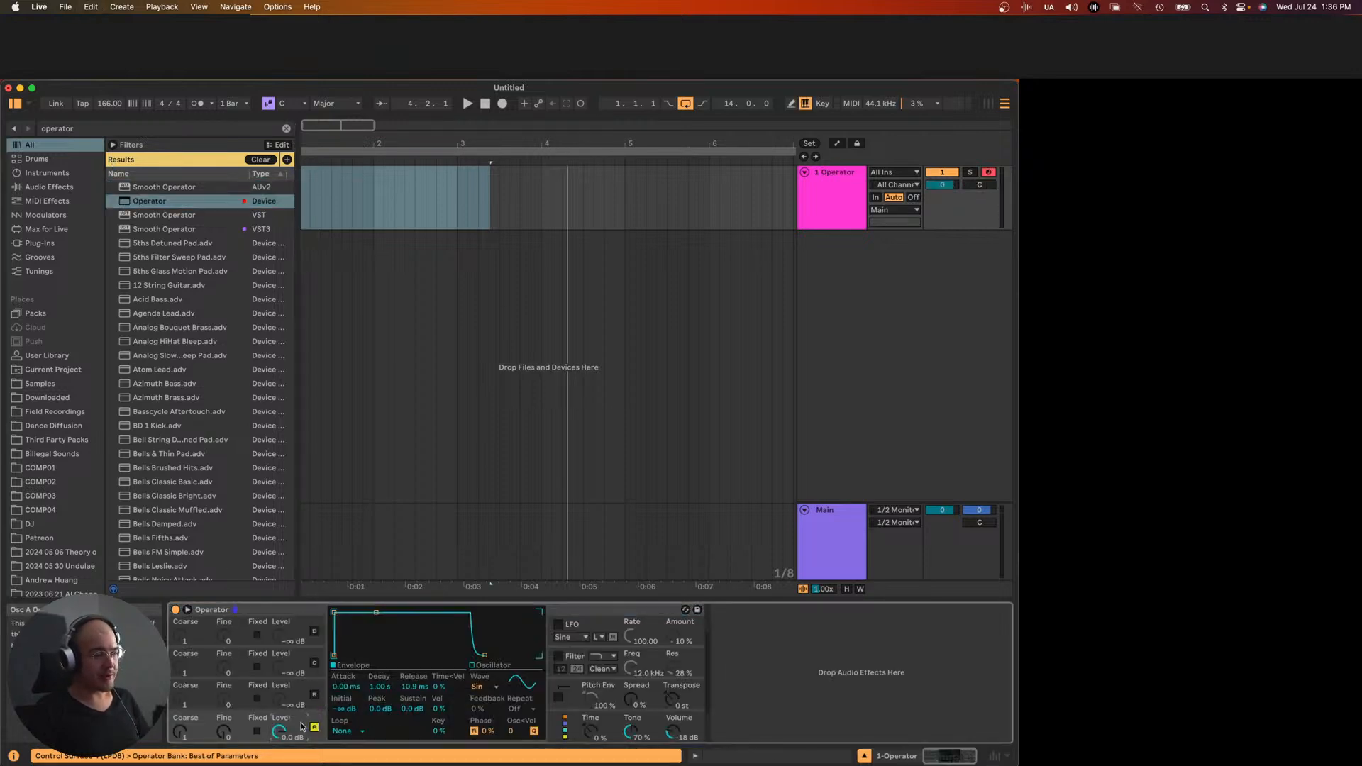
{"action": "left_click", "coordinate": [559, 657]}
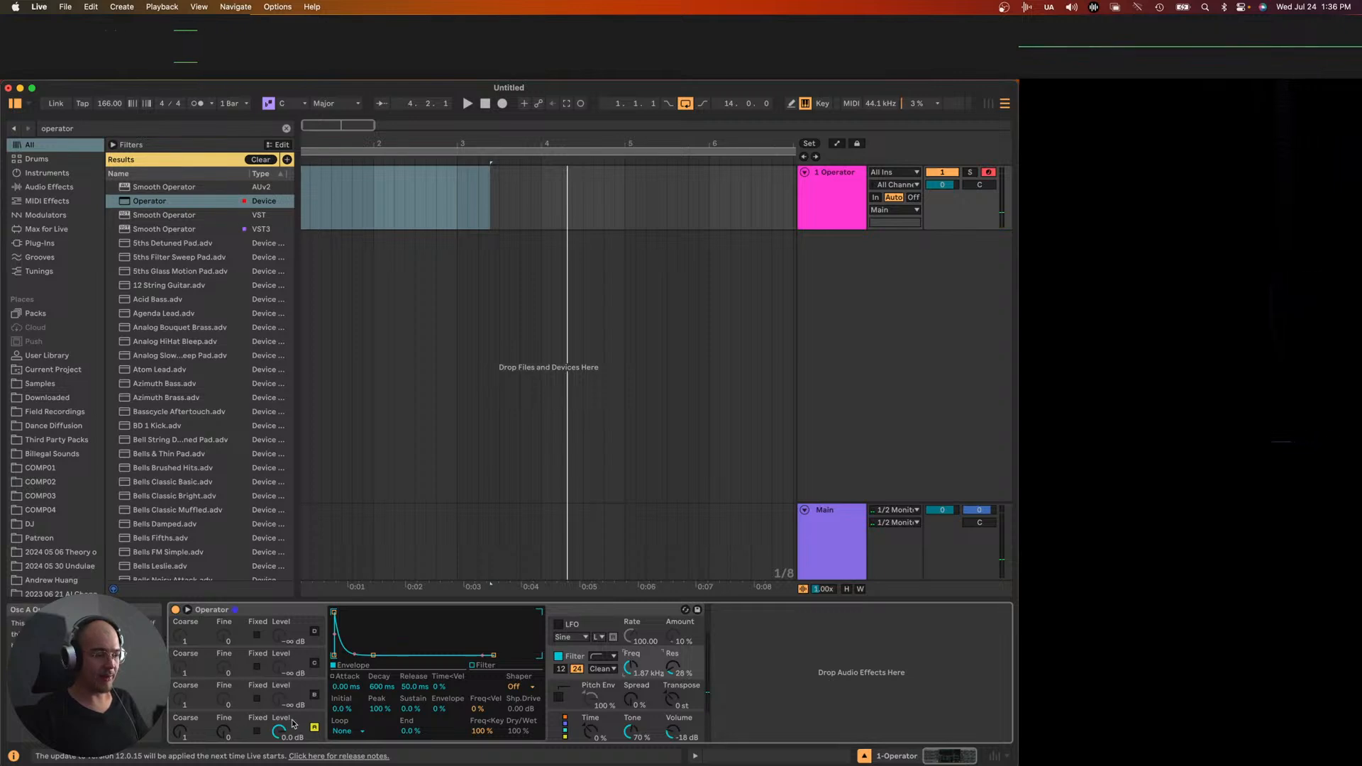
{"action": "left_click", "coordinate": [293, 724]}
{"action": "left_click", "coordinate": [481, 686]}
{"action": "left_click", "coordinate": [489, 672]}
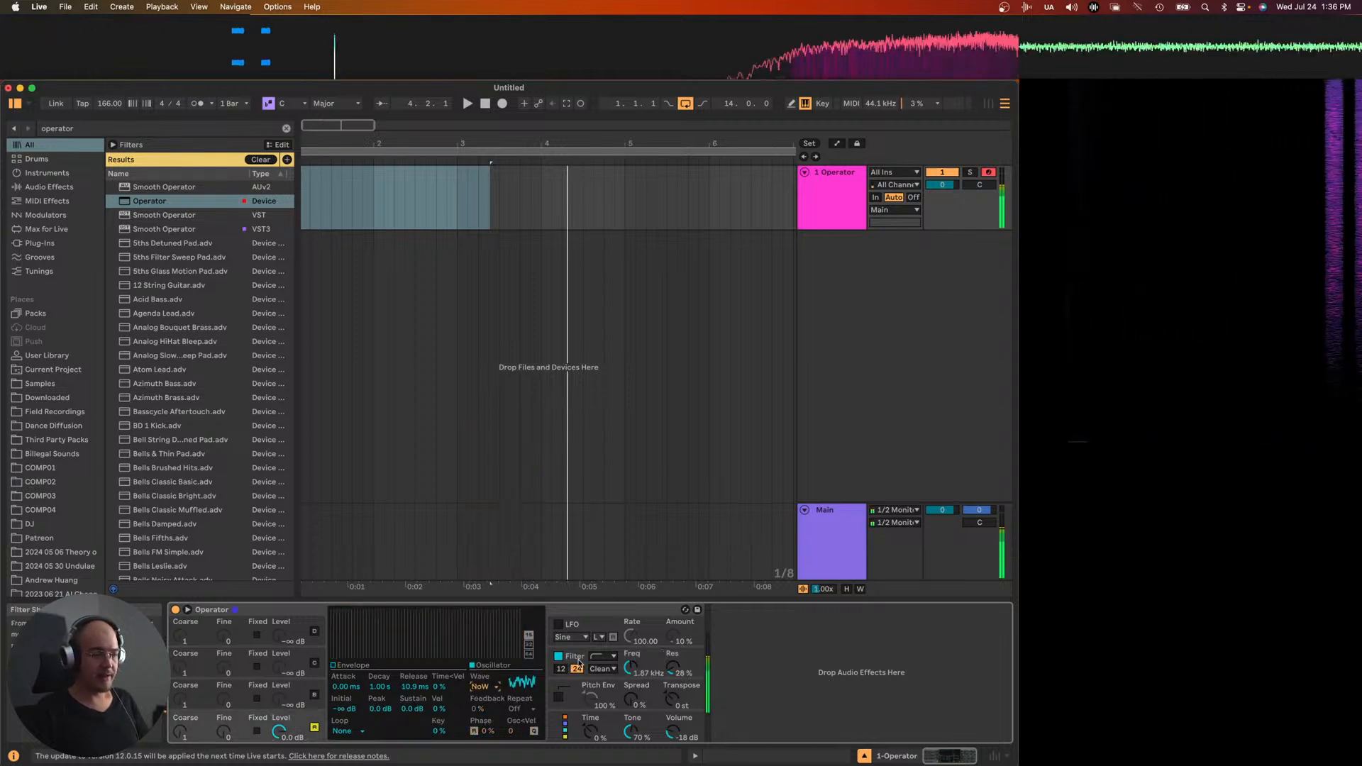
- Set Operator's filter frequency to 2.29 kHz and shape the noise oscillator's envelope with decay 83.5 ms, sustain -38 dB and release 502 ms
{"action": "left_click_drag", "start_coordinate": [629, 667], "coordinate": [628, 656]}
{"action": "left_click", "coordinate": [315, 718]}
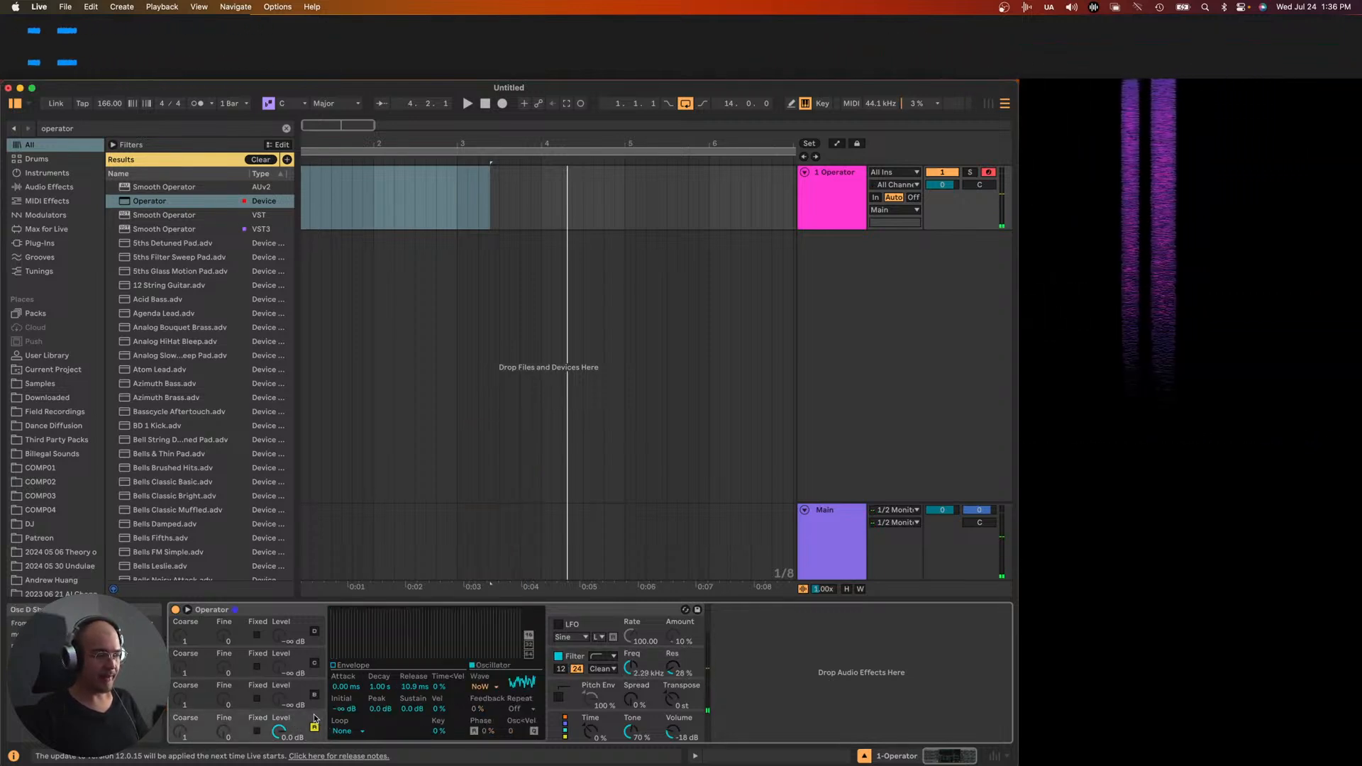
{"action": "left_click", "coordinate": [346, 666]}
{"action": "left_click_drag", "start_coordinate": [375, 613], "coordinate": [365, 640]}
{"action": "left_click_drag", "start_coordinate": [484, 655], "coordinate": [508, 655]}
{"action": "left_click_drag", "start_coordinate": [365, 640], "coordinate": [361, 646]}
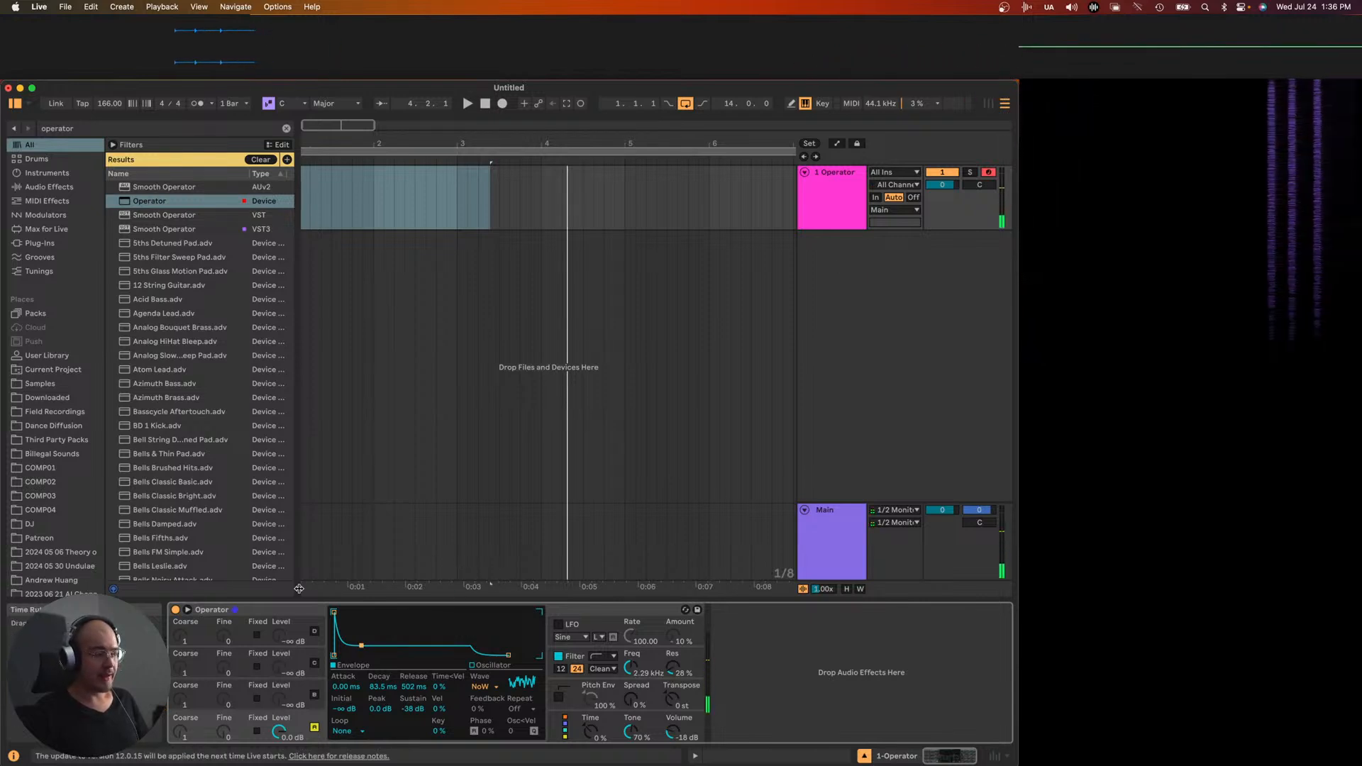
- Group Operator into an Instrument Rack, show its chain list and create a second, empty chain
{"action": "left_click", "coordinate": [273, 617]}
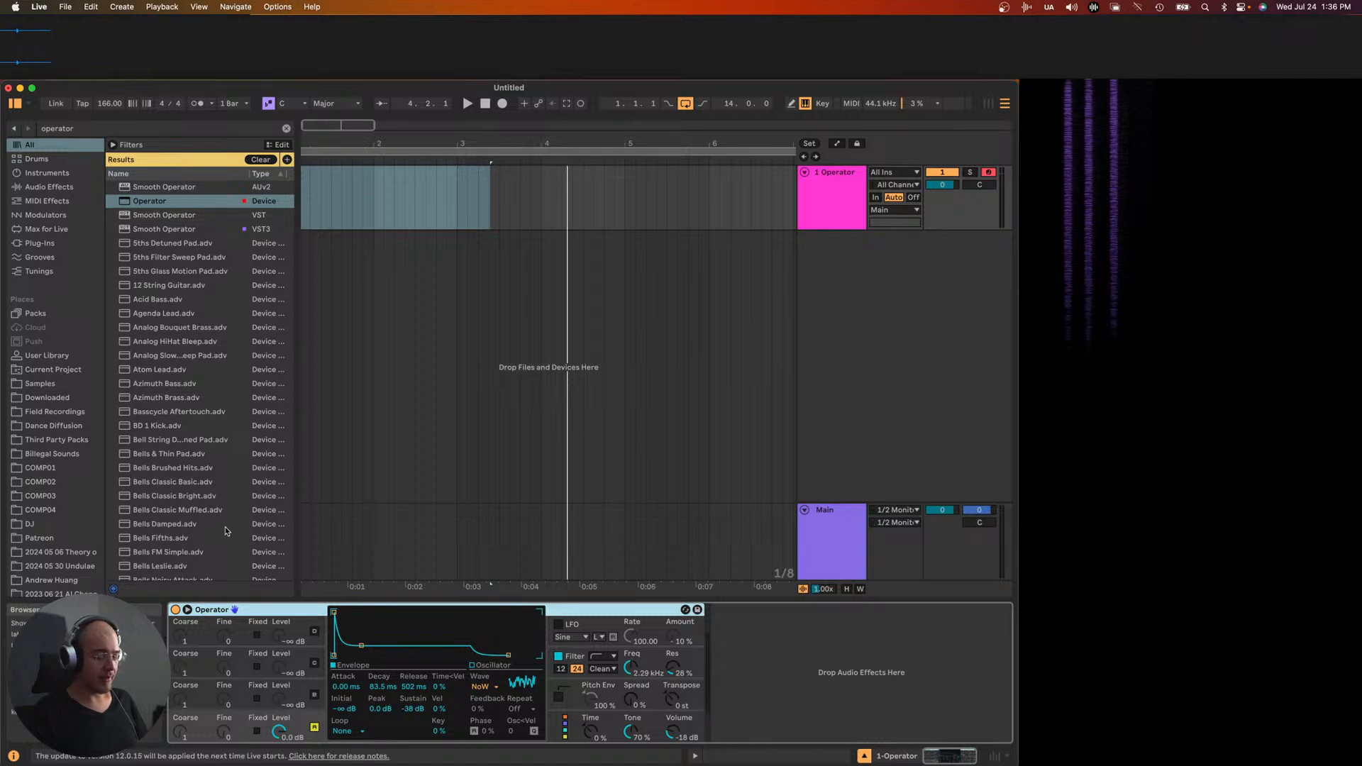
{"action": "key", "text": "super+g"}
{"action": "left_click", "coordinate": [176, 661]}
{"action": "right_click", "coordinate": [210, 669]}
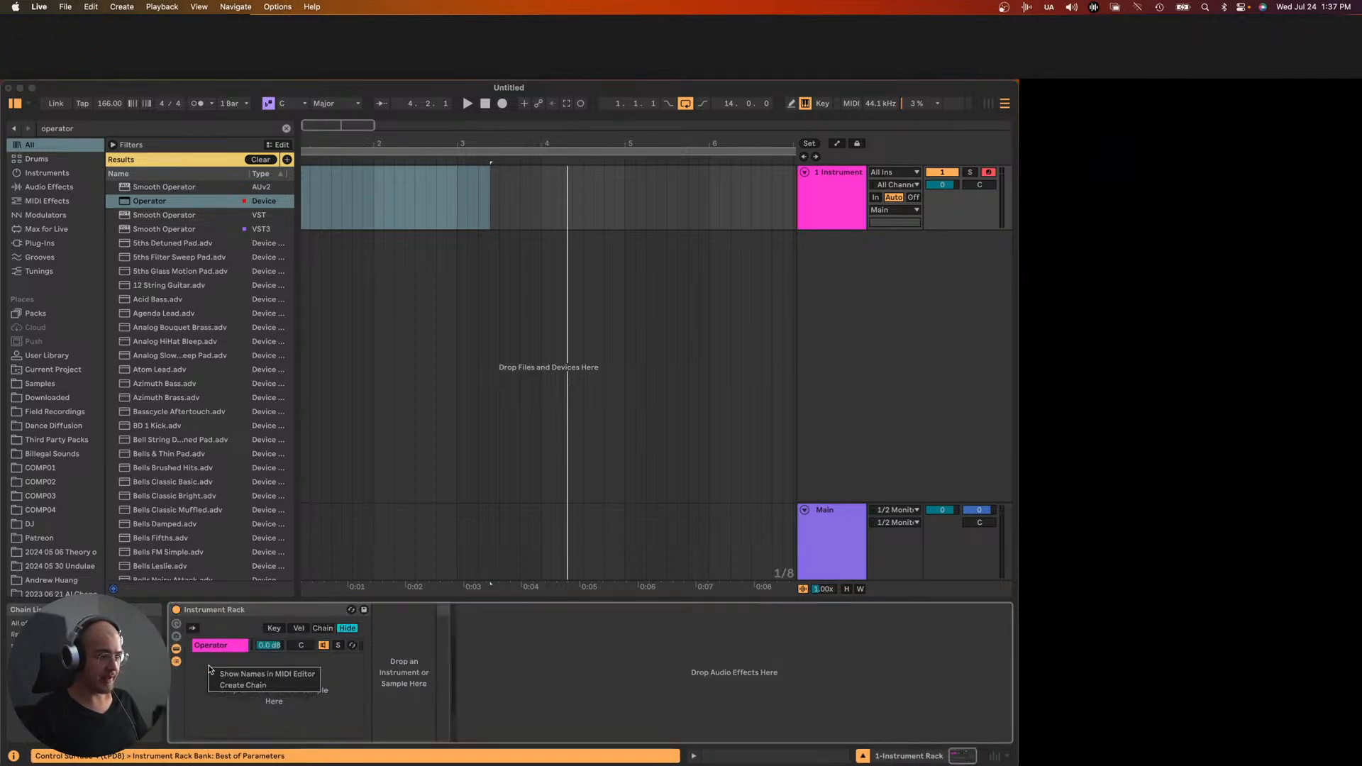
{"action": "left_click", "coordinate": [221, 686]}
- Find the VST3 version of Vital in the browser and load it onto the new empty chain
{"action": "key", "text": "super+f"}
{"action": "type", "text": "v"}
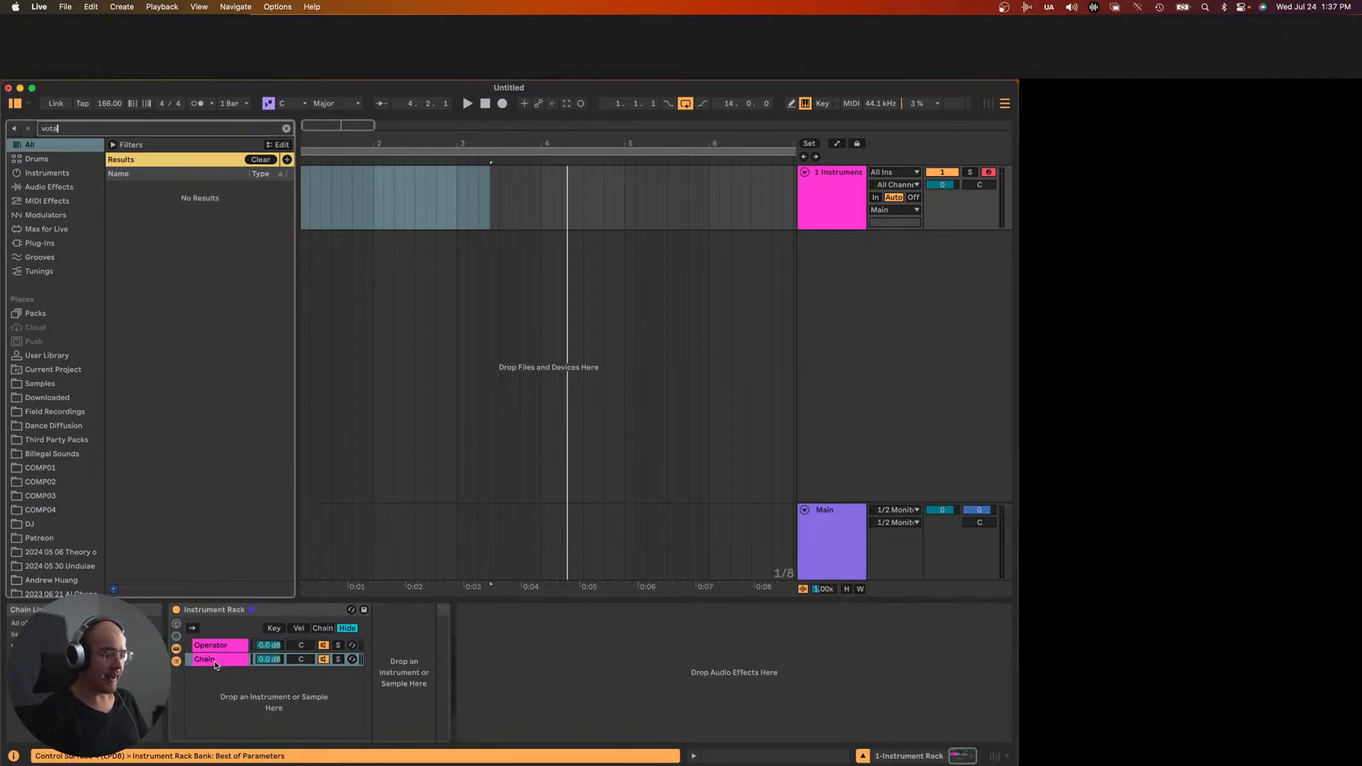
{"action": "type", "text": "ital"}
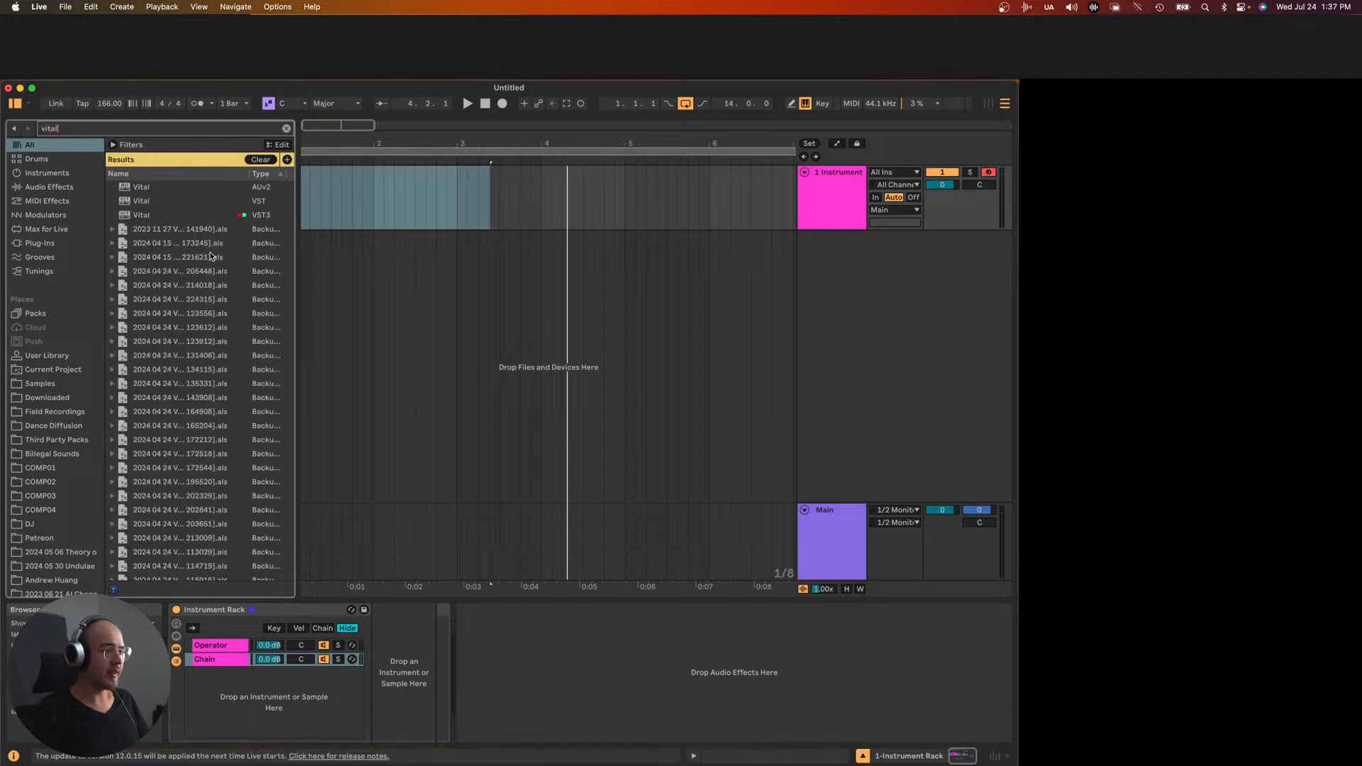
{"action": "left_click", "coordinate": [182, 215]}
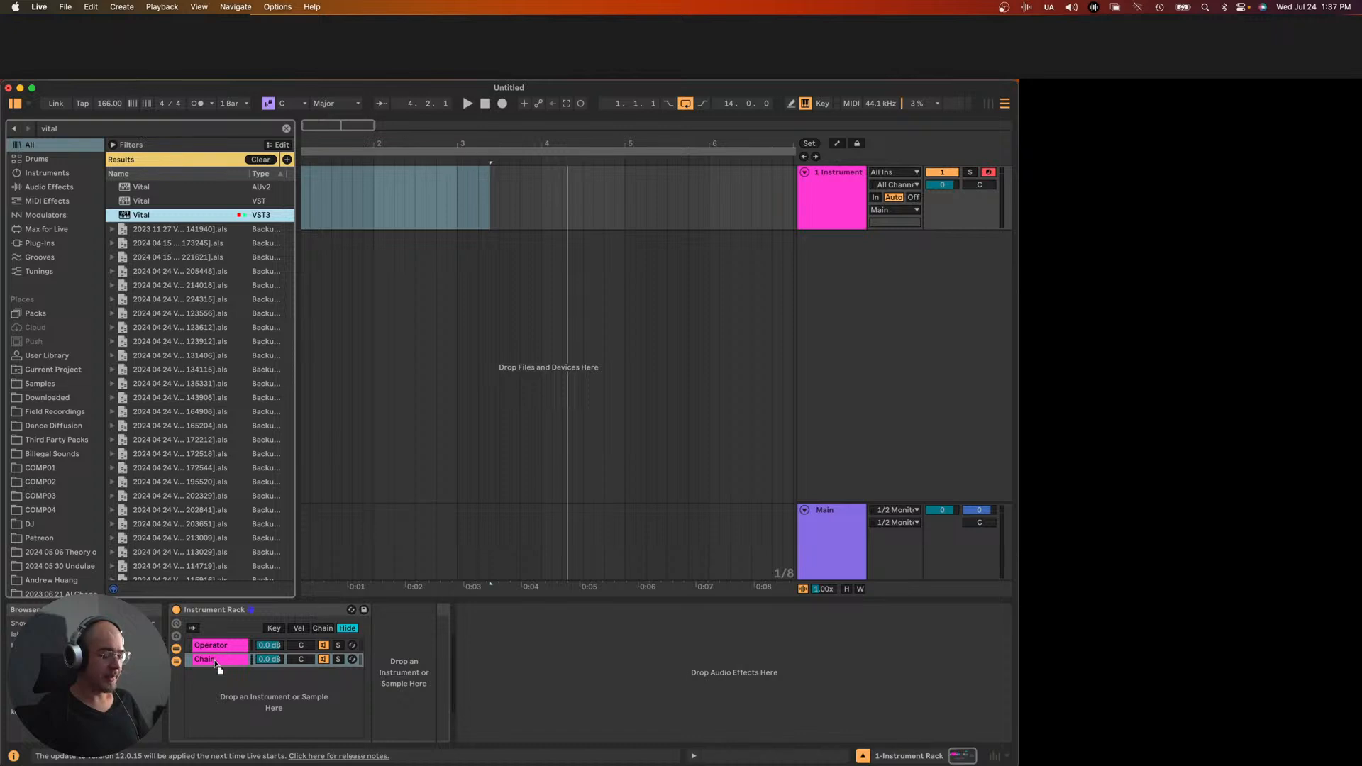
{"action": "left_click_drag", "start_coordinate": [213, 659], "coordinate": [215, 663]}
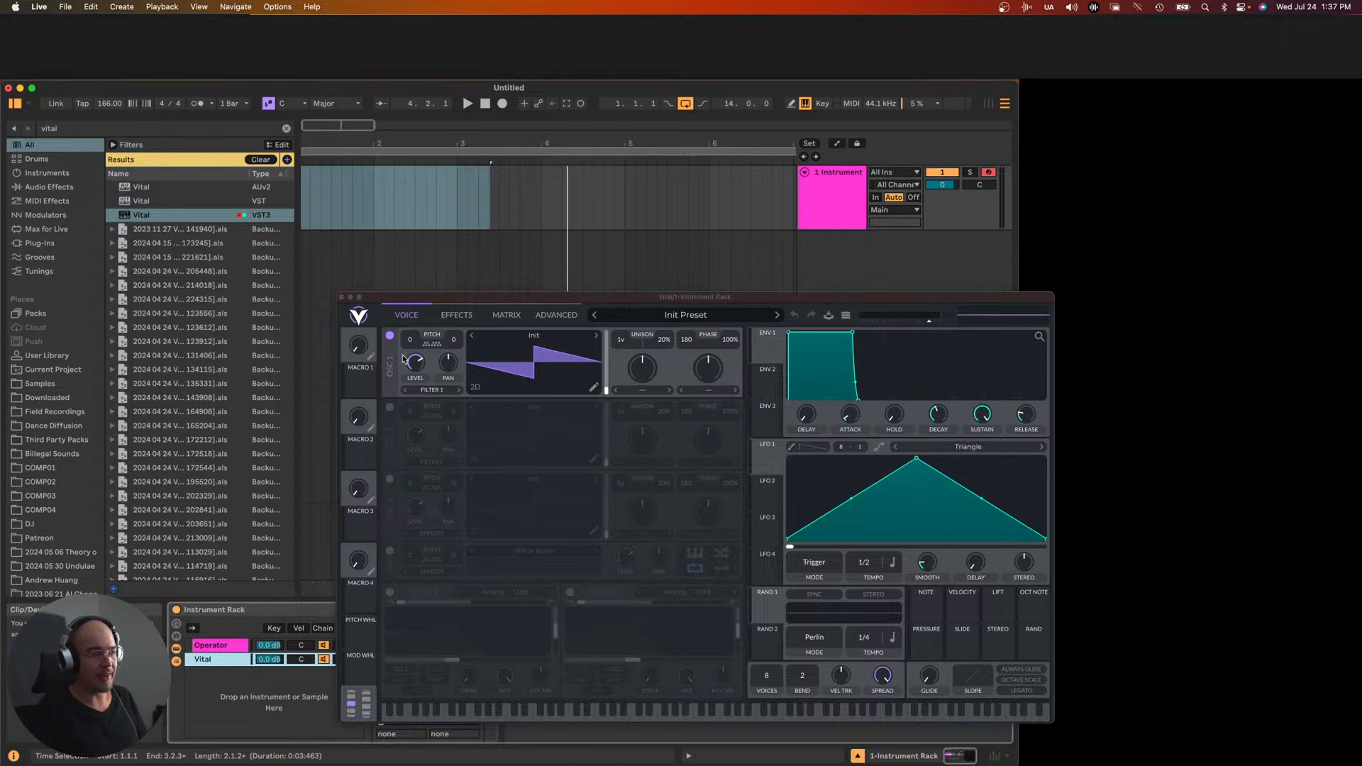
- Load the Basic Shapes wavetable into Vital's oscillator 1
{"action": "left_click", "coordinate": [551, 340]}
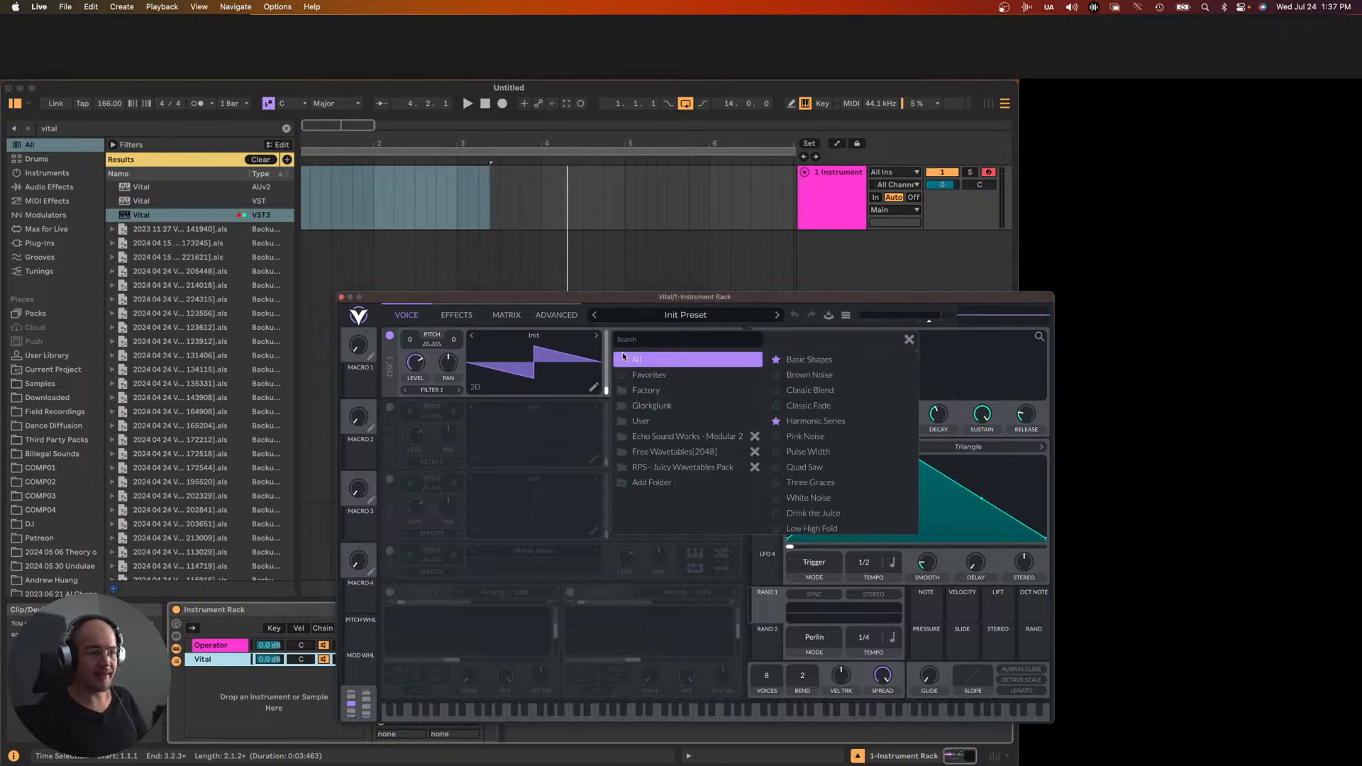
{"action": "left_click", "coordinate": [808, 360]}
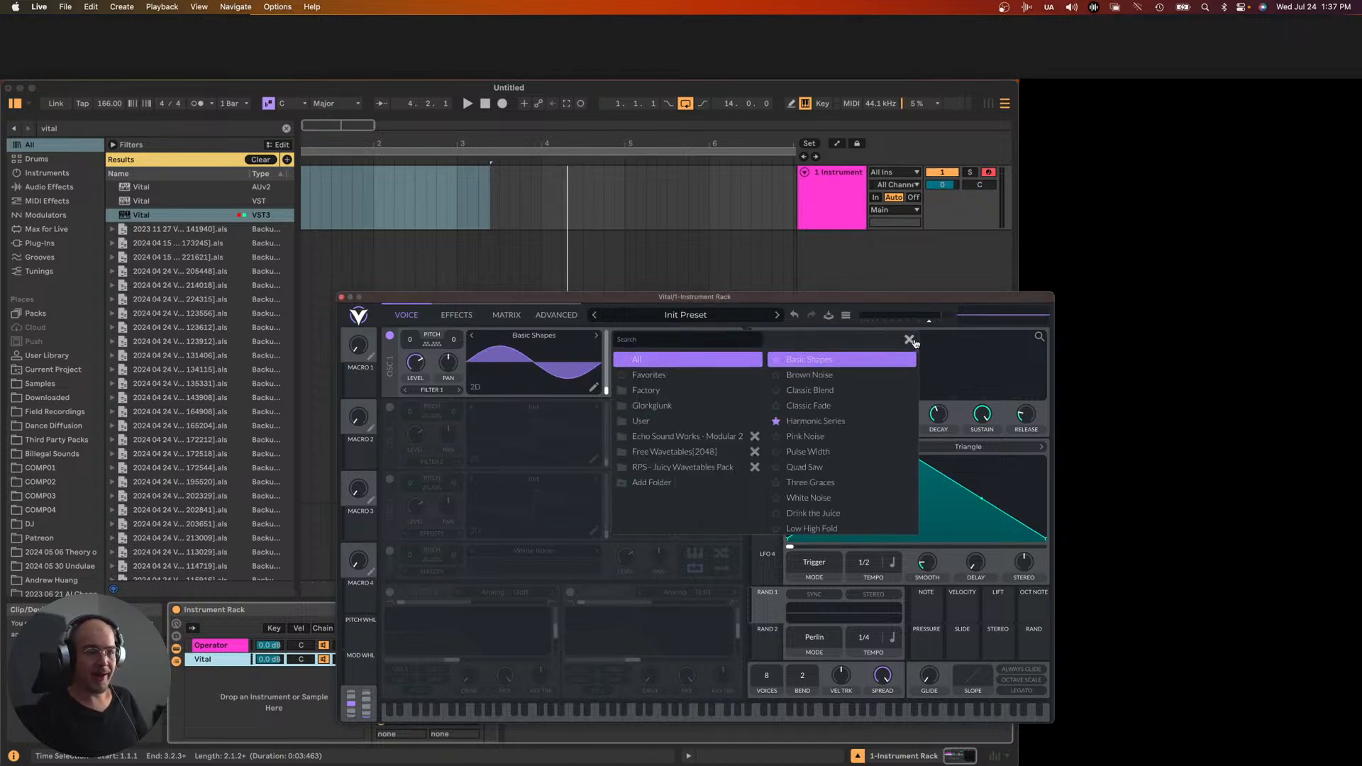
{"action": "left_click", "coordinate": [909, 341]}
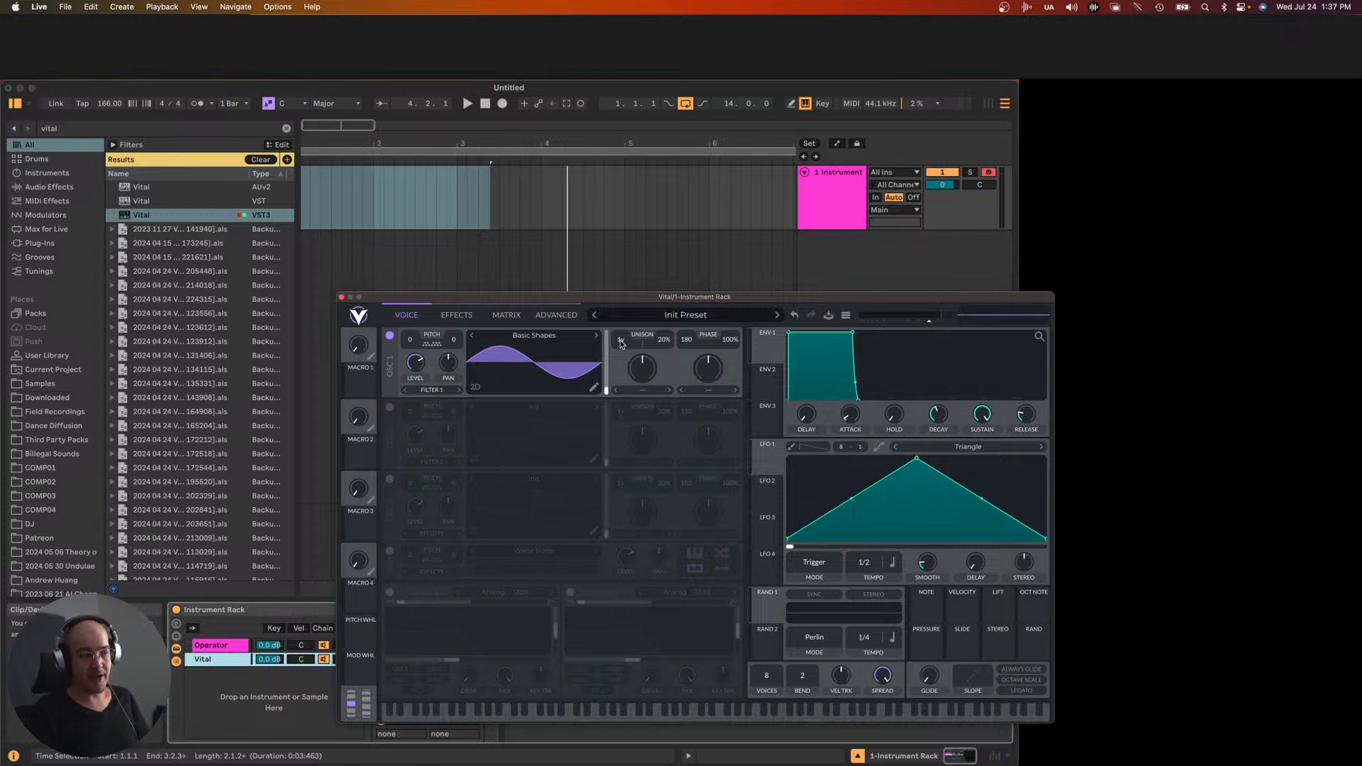
- Set oscillator 1's unison to 16 voices with 99% detune and its detune range to 35.56
{"action": "left_click_drag", "start_coordinate": [621, 343], "coordinate": [623, 326]}
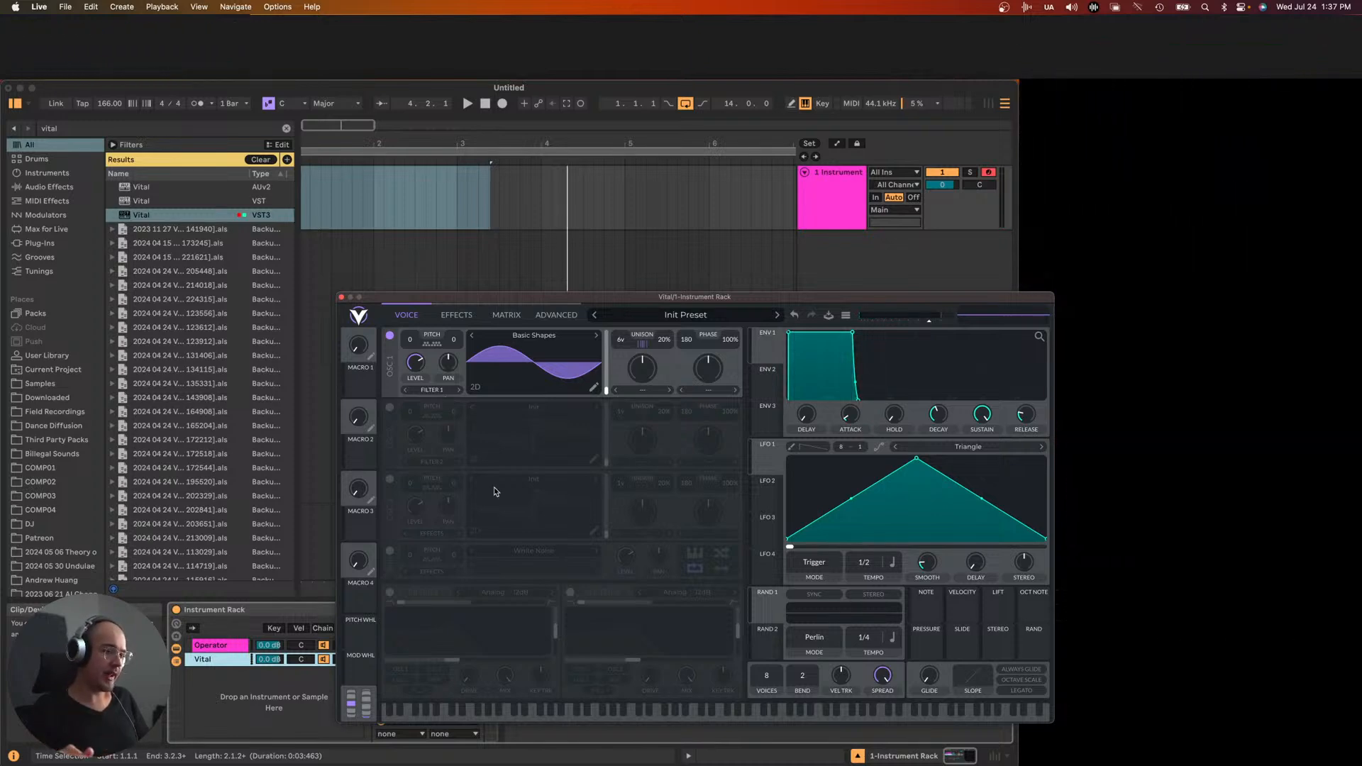
{"action": "left_click_drag", "start_coordinate": [498, 296], "coordinate": [330, 223]}
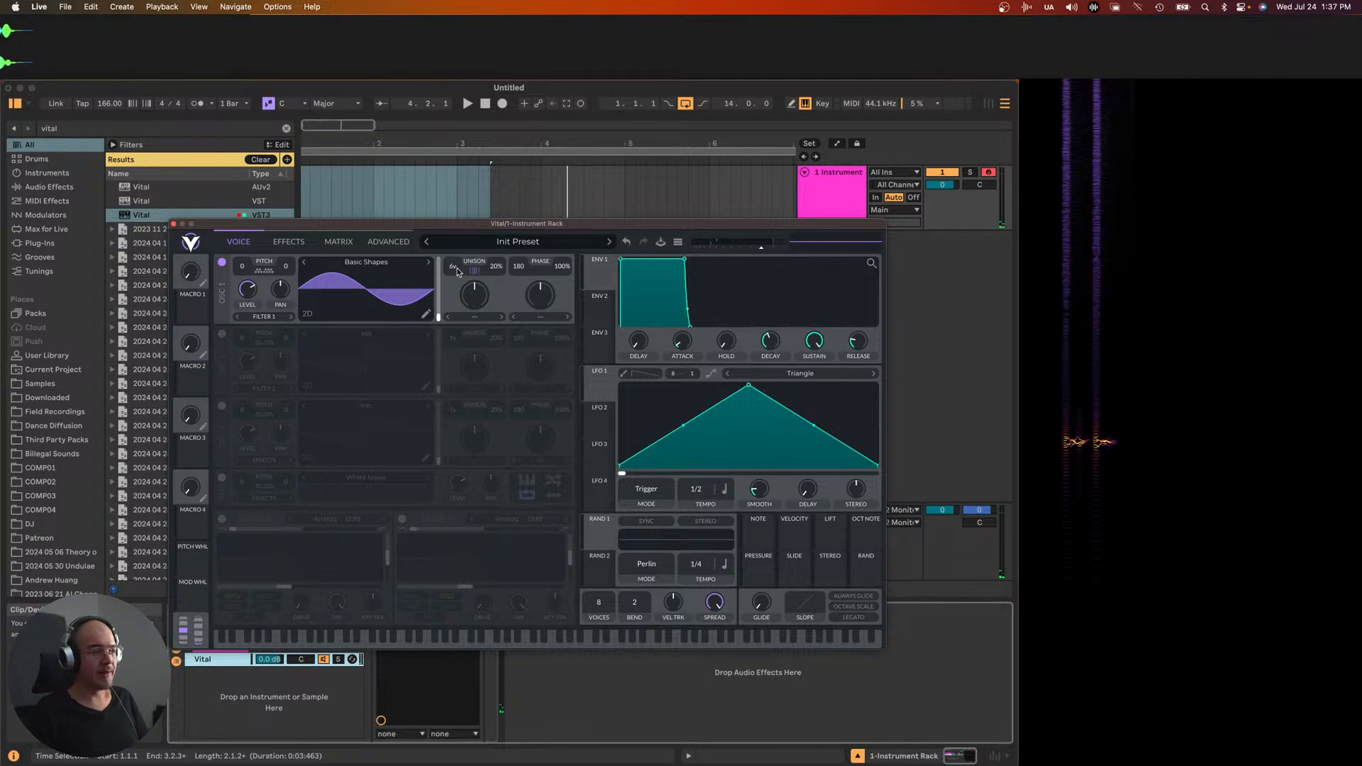
{"action": "left_click_drag", "start_coordinate": [474, 269], "coordinate": [458, 210]}
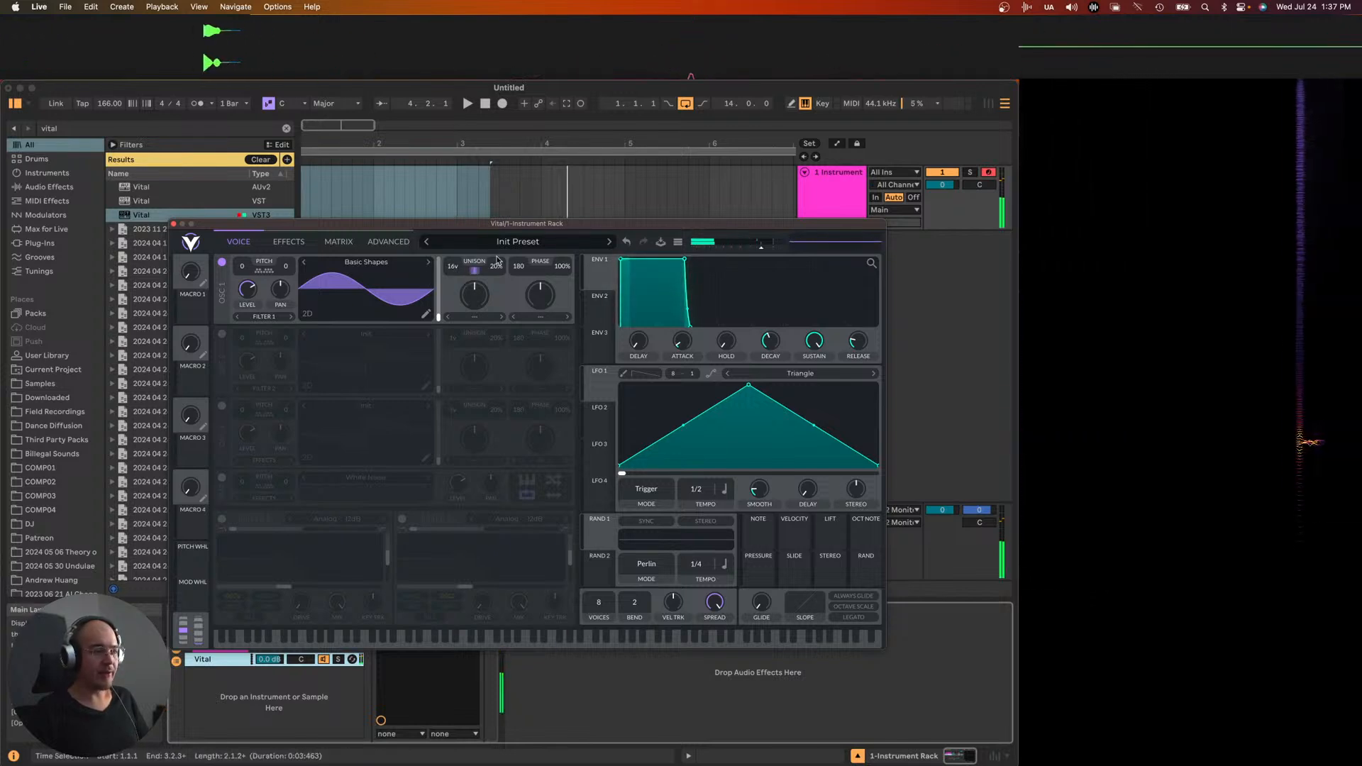
{"action": "left_click_drag", "start_coordinate": [474, 294], "coordinate": [500, 180]}
{"action": "left_click", "coordinate": [338, 241]}
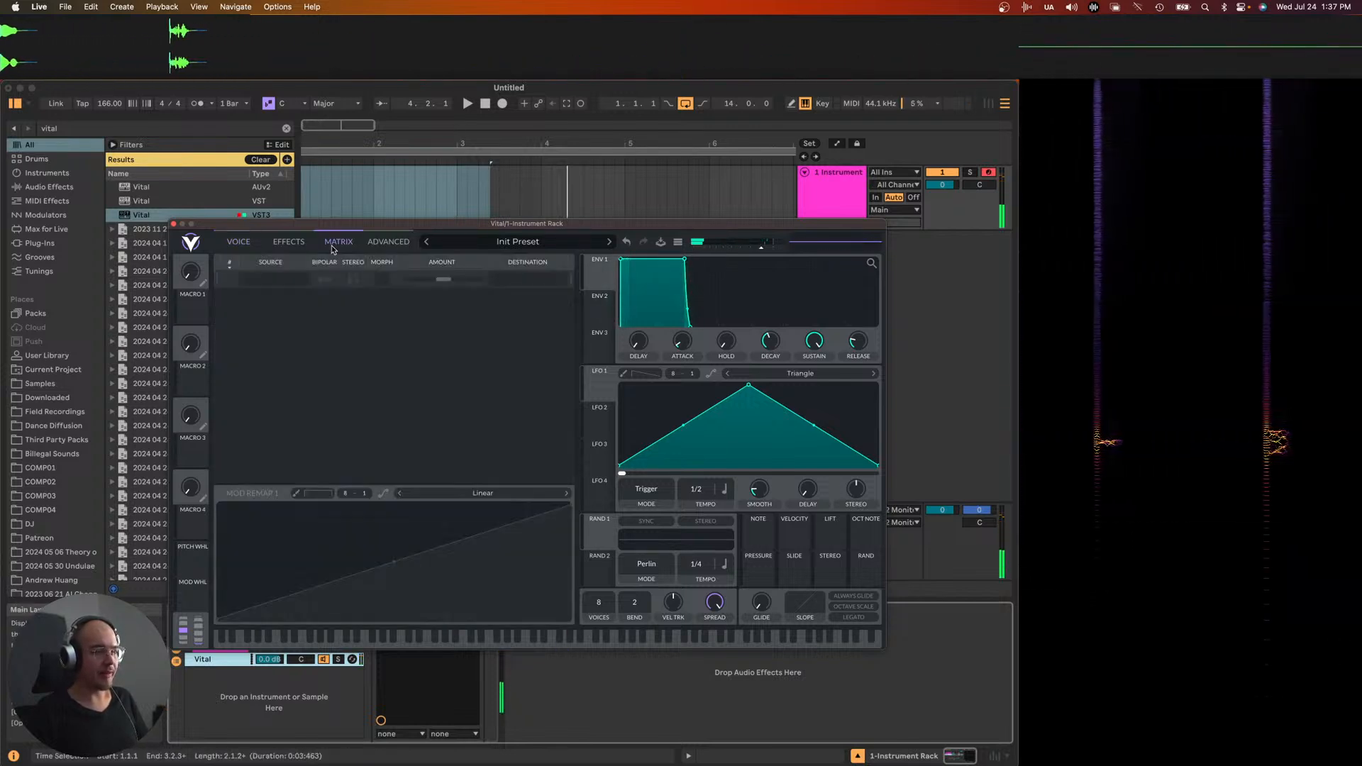
{"action": "left_click", "coordinate": [386, 241]}
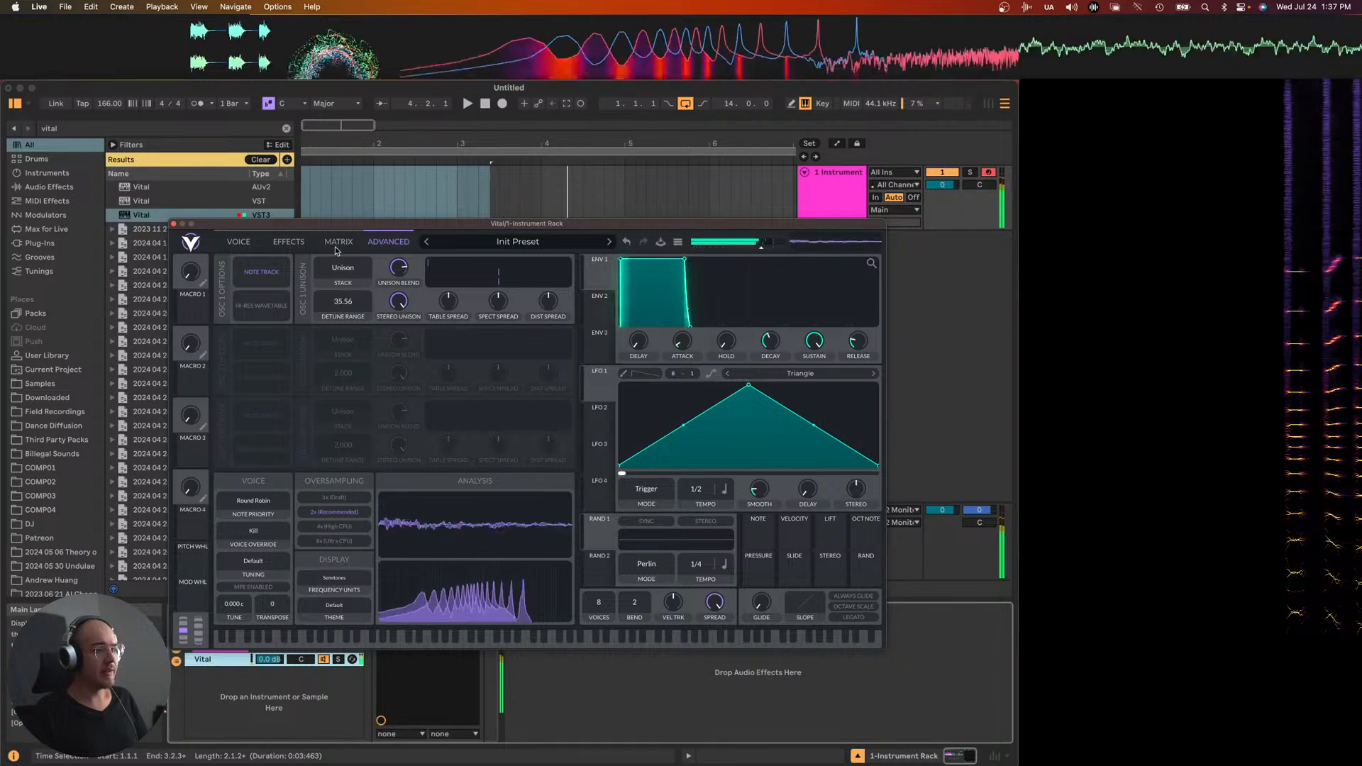
- Transpose oscillator 1 up 48 semitones and reshape envelope 1 into a sharp decay with low sustain and a longer release tail
{"action": "left_click", "coordinate": [247, 241]}
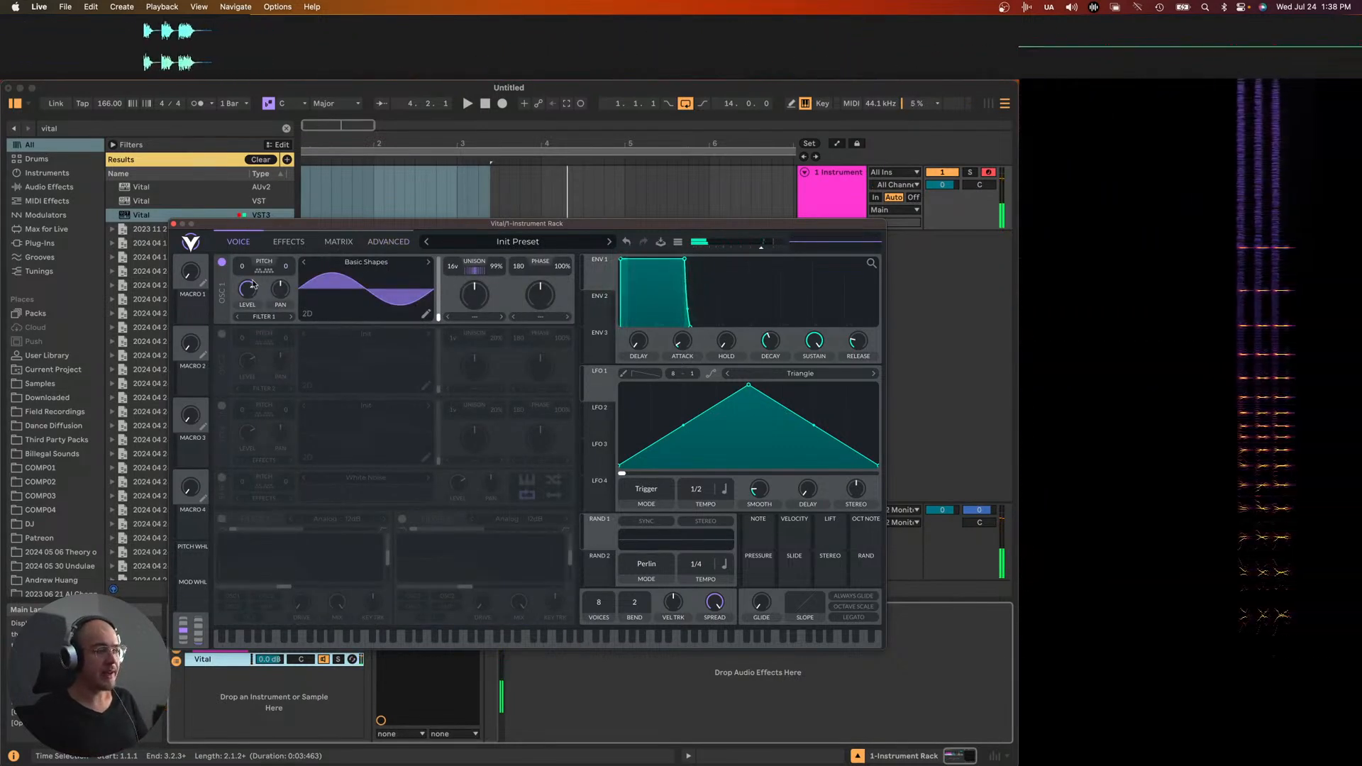
{"action": "left_click_drag", "start_coordinate": [242, 267], "coordinate": [253, 249]}
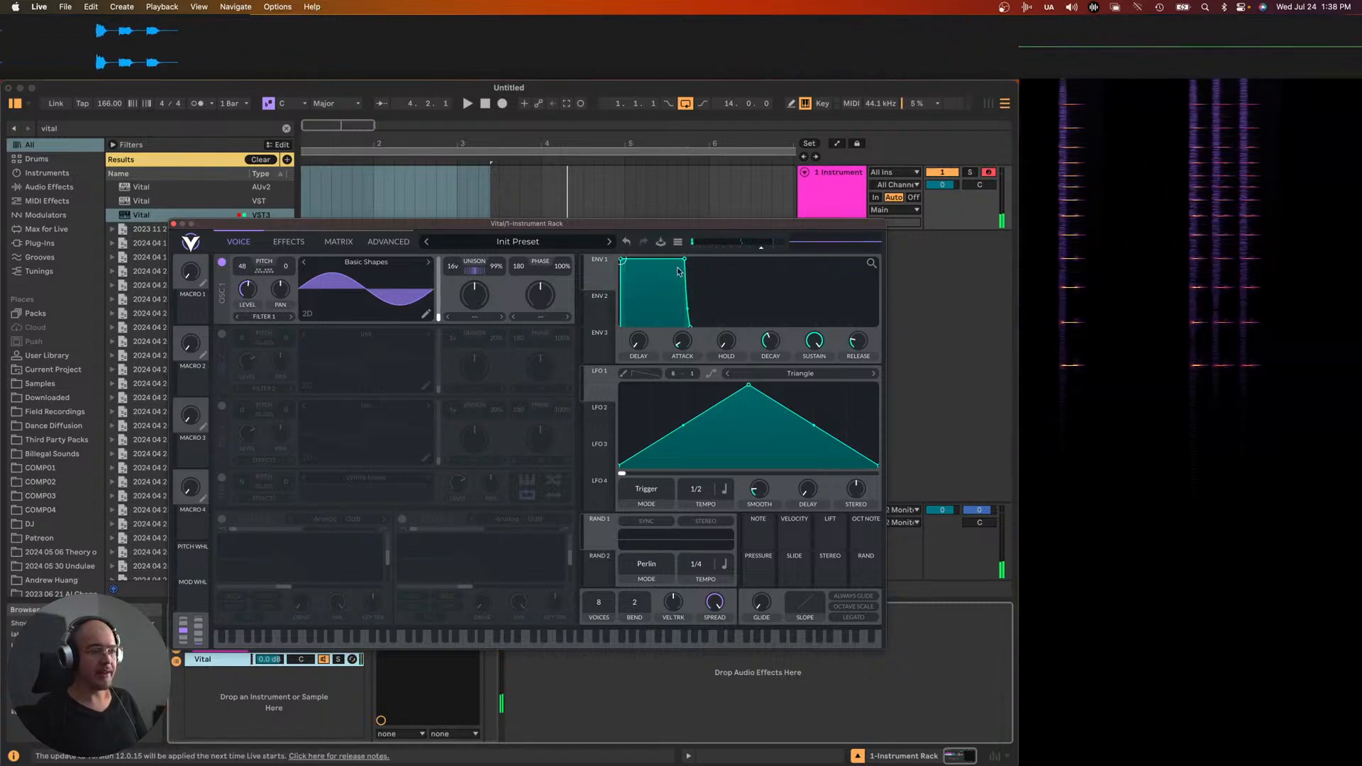
{"action": "left_click_drag", "start_coordinate": [685, 260], "coordinate": [638, 325]}
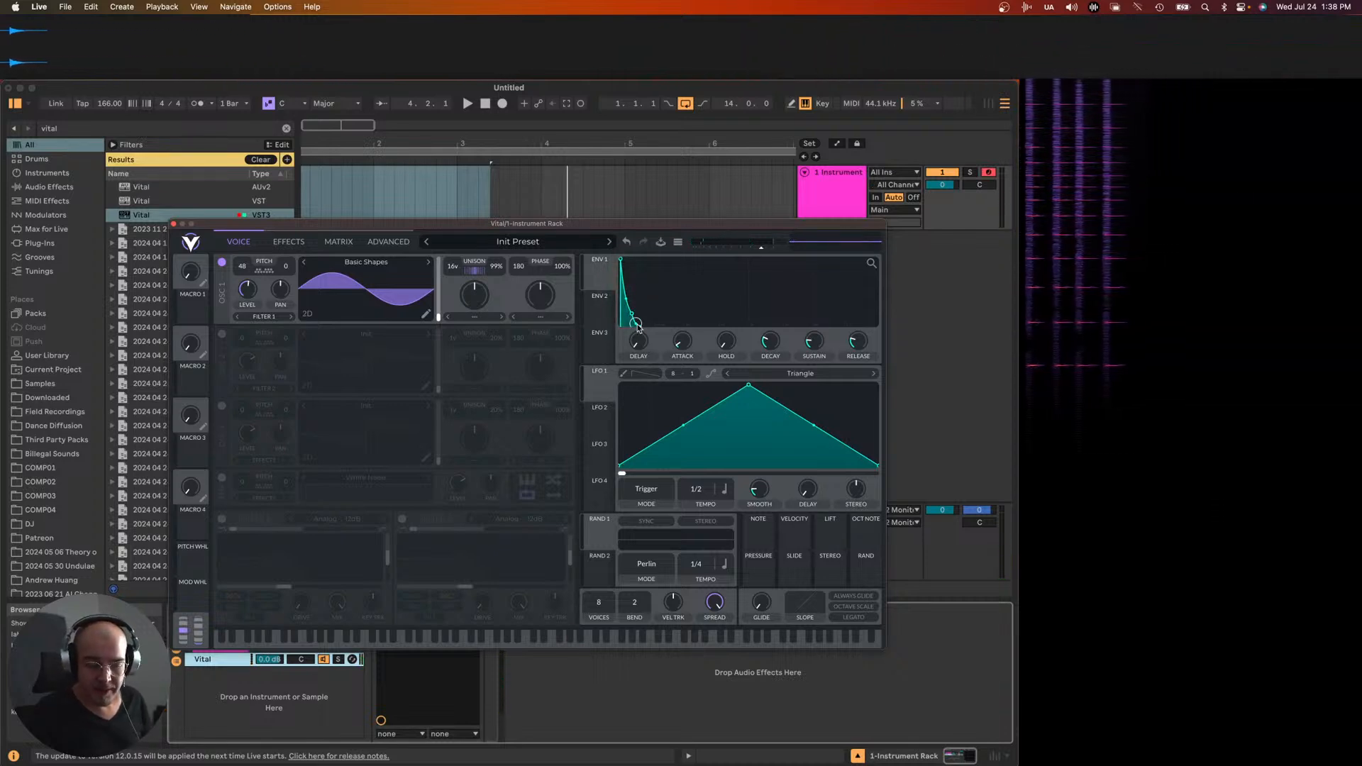
{"action": "left_click_drag", "start_coordinate": [637, 325], "coordinate": [692, 327]}
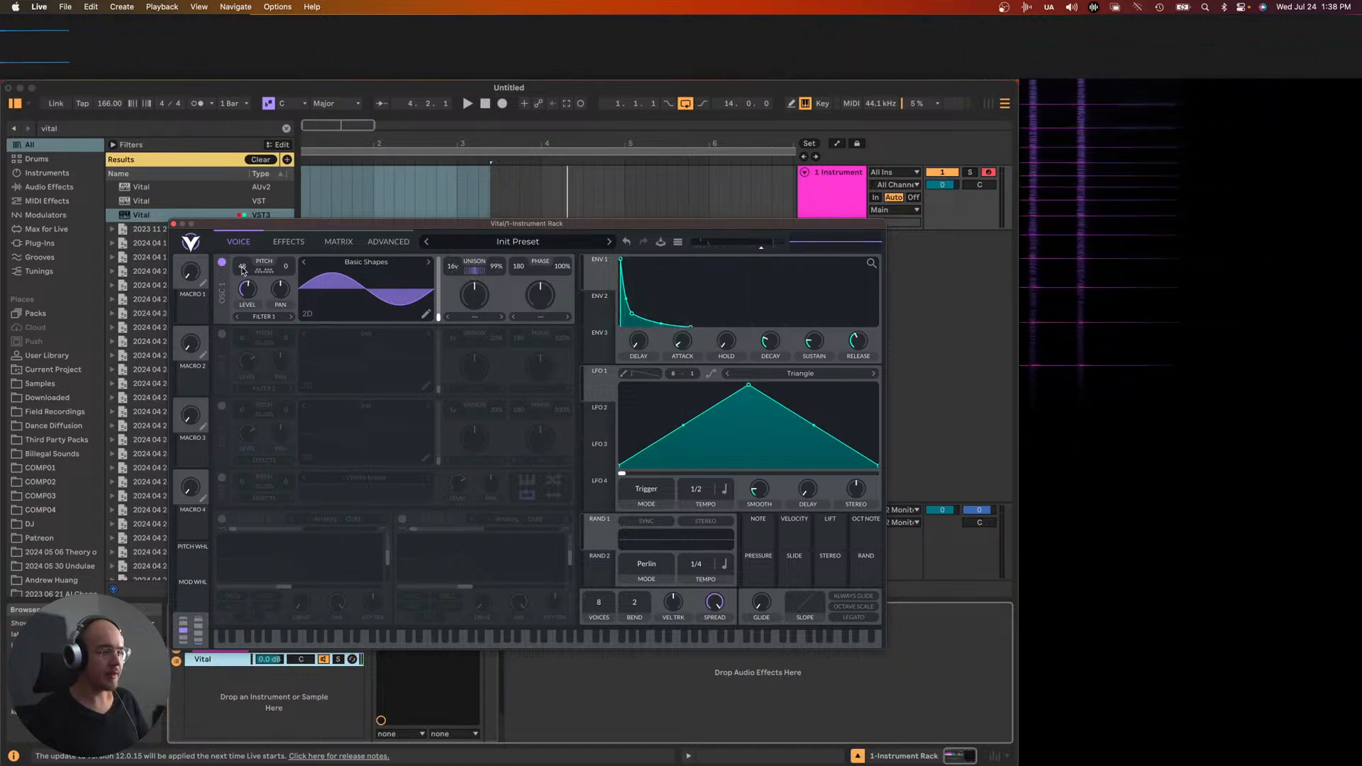
- Set oscillator 1's unison detune range to 9.929 in Vital's advanced settings
{"action": "left_click", "coordinate": [304, 242]}
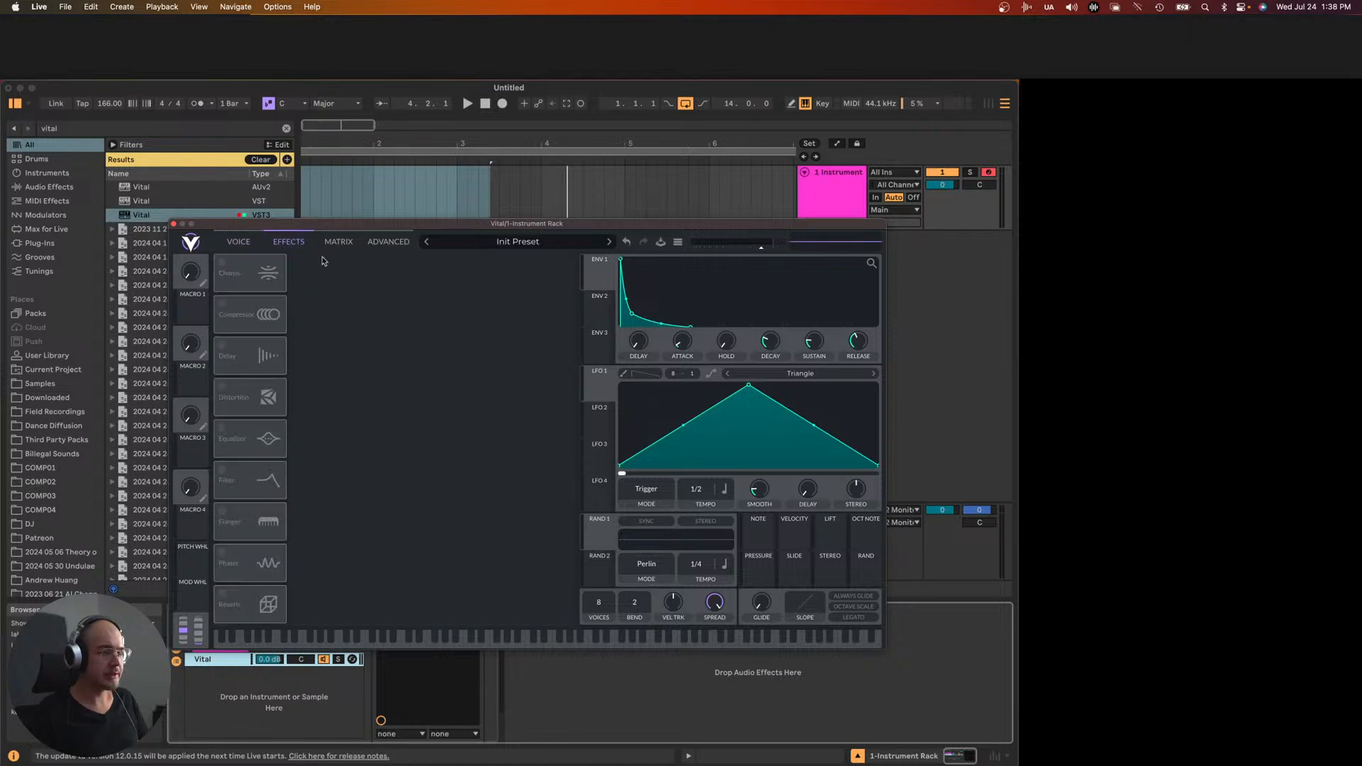
{"action": "left_click", "coordinate": [340, 243]}
{"action": "left_click", "coordinate": [390, 242]}
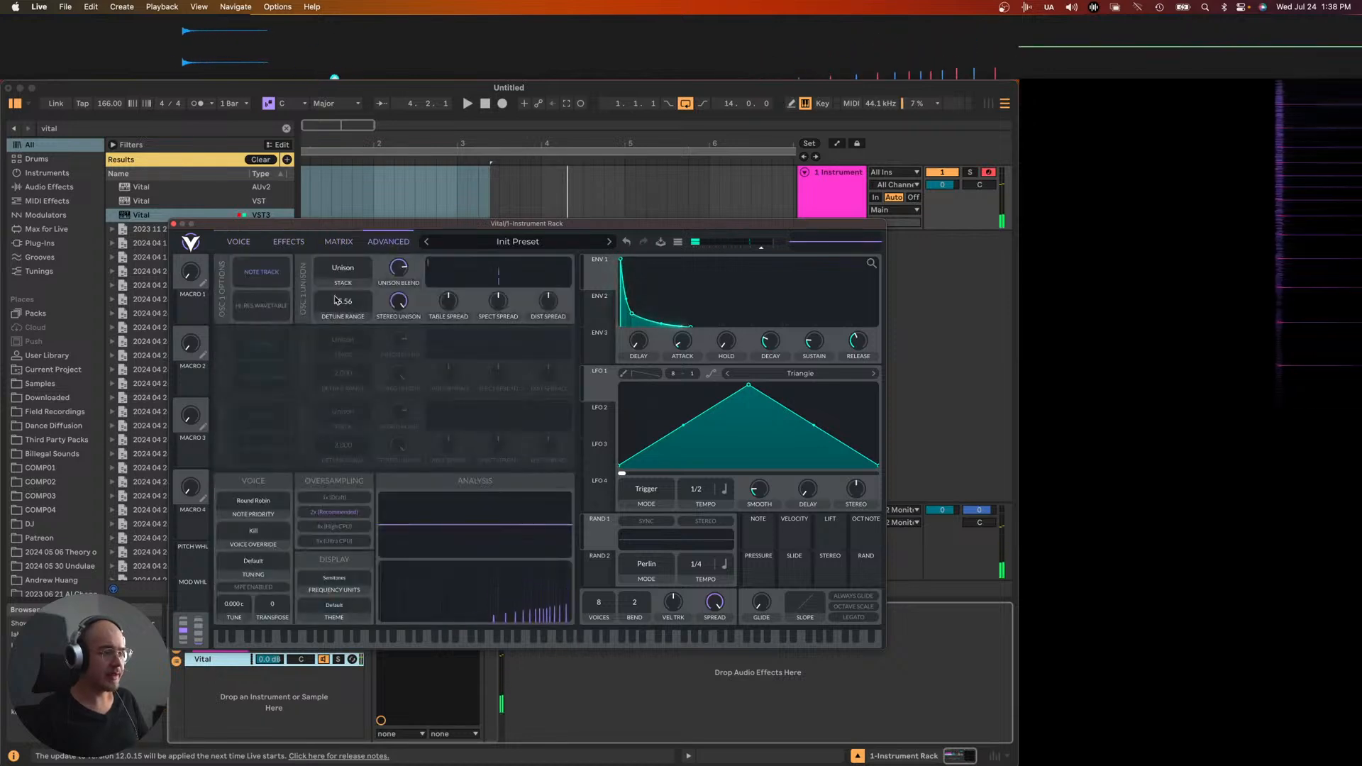
{"action": "left_click_drag", "start_coordinate": [339, 346], "coordinate": [340, 351]}
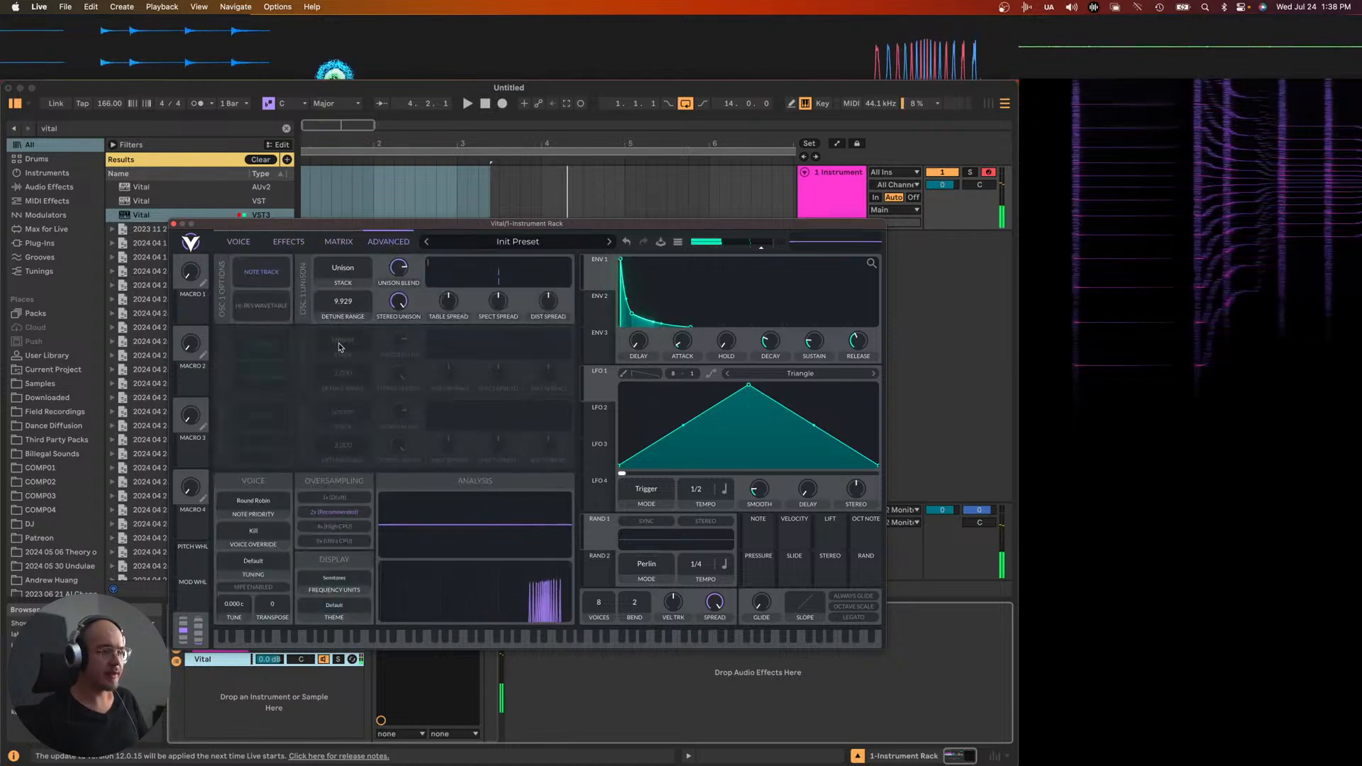
- Hide the Vital plug-in window and set the Vital chain's volume to -20.0 dB
{"action": "left_click", "coordinate": [238, 241]}
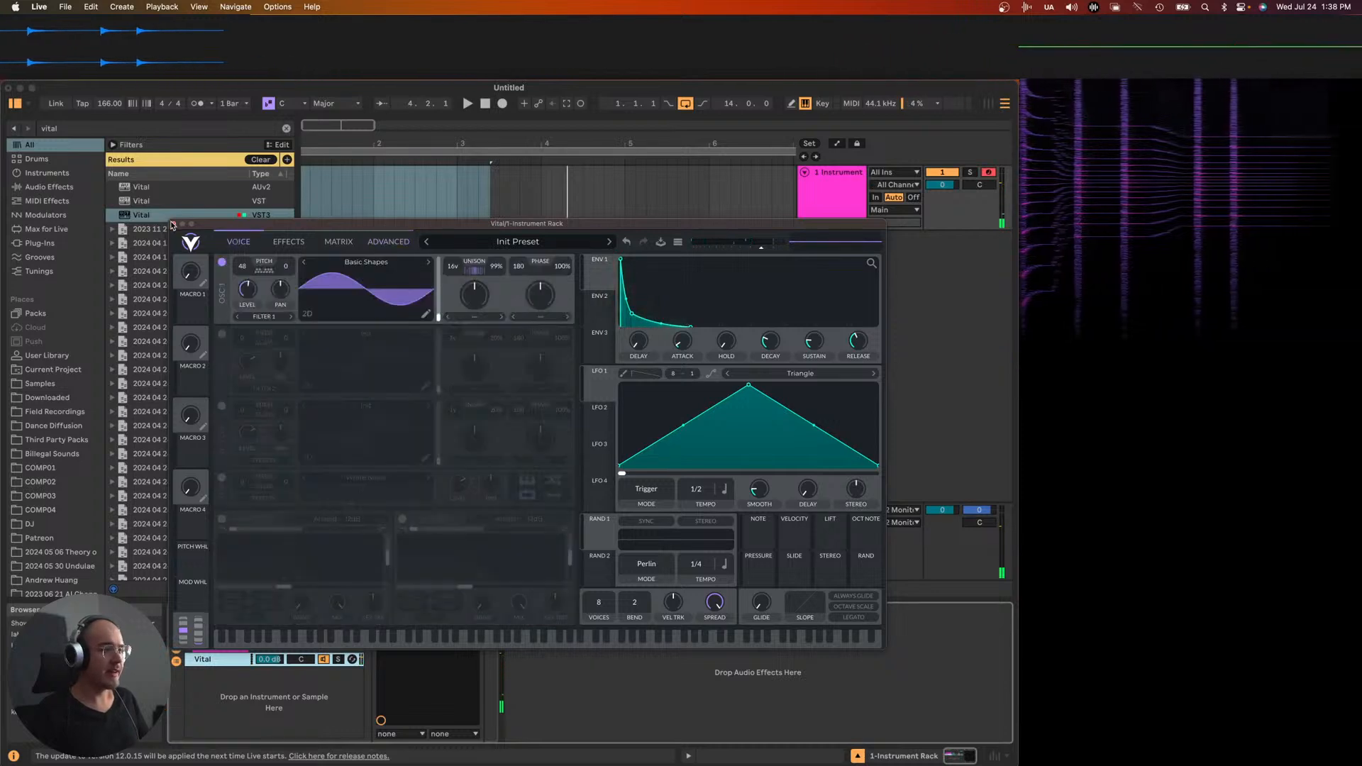
{"action": "key", "text": "super+alt+p"}
{"action": "left_click_drag", "start_coordinate": [270, 659], "coordinate": [270, 681]}
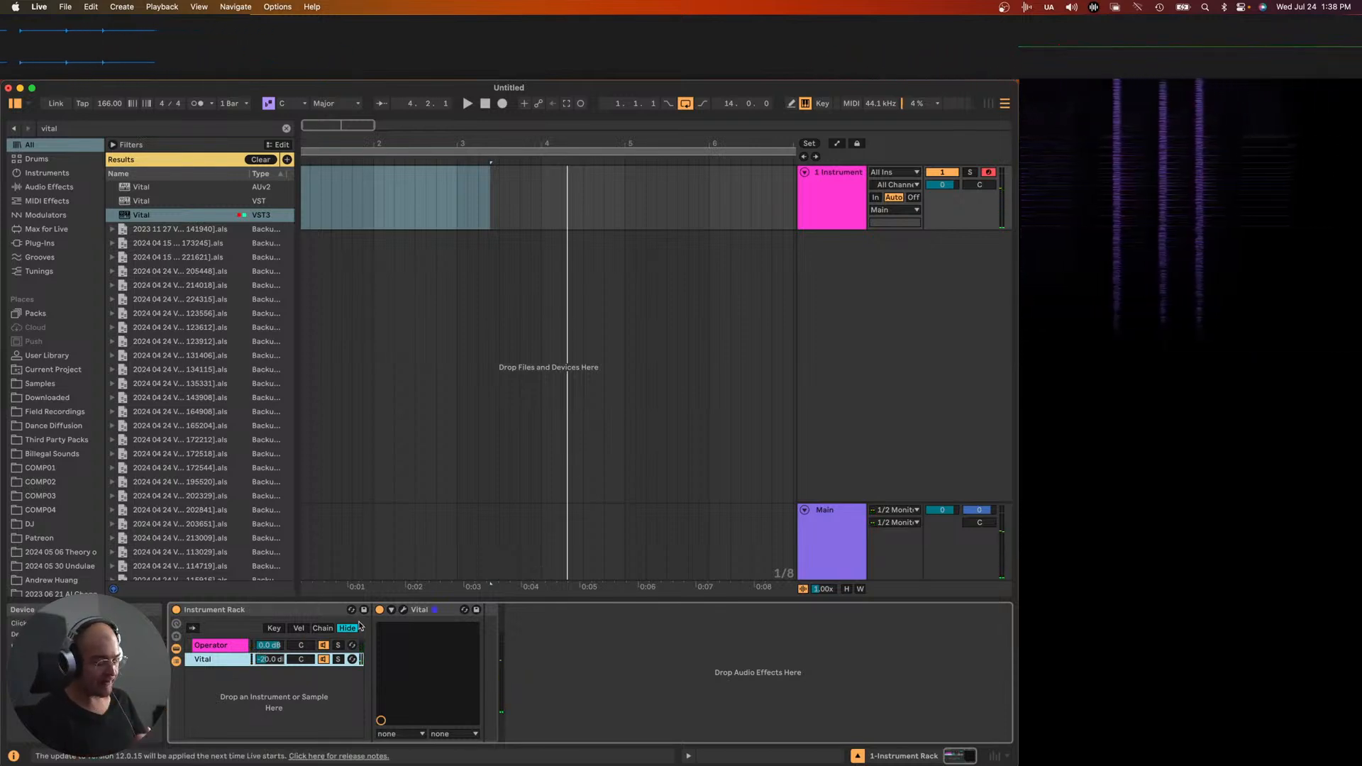
- Search the browser for "note" and add the Note Length device in front of the Instrument Rack
{"action": "key", "text": "super+f"}
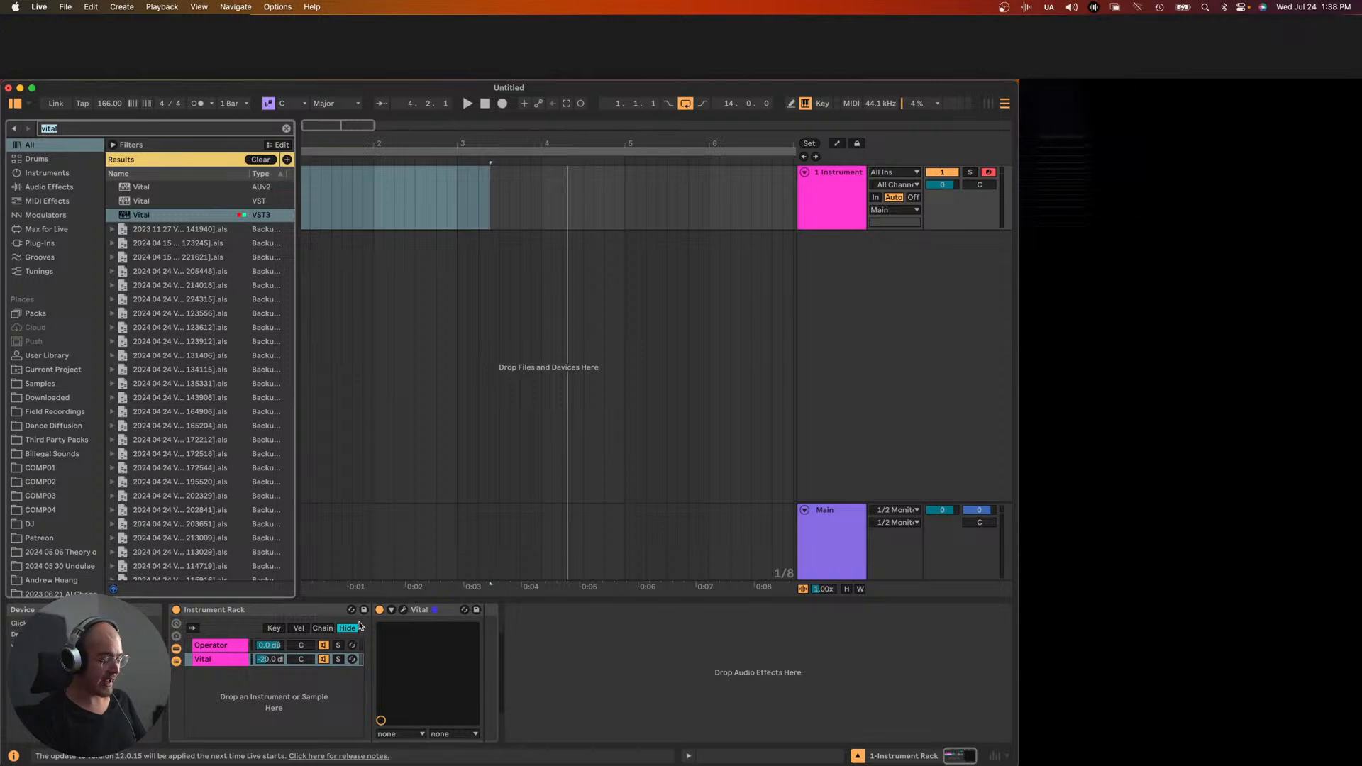
{"action": "type", "text": "note"}
{"action": "key", "text": "Down"}
{"action": "key", "text": "Down"}
{"action": "key", "text": "Down"}
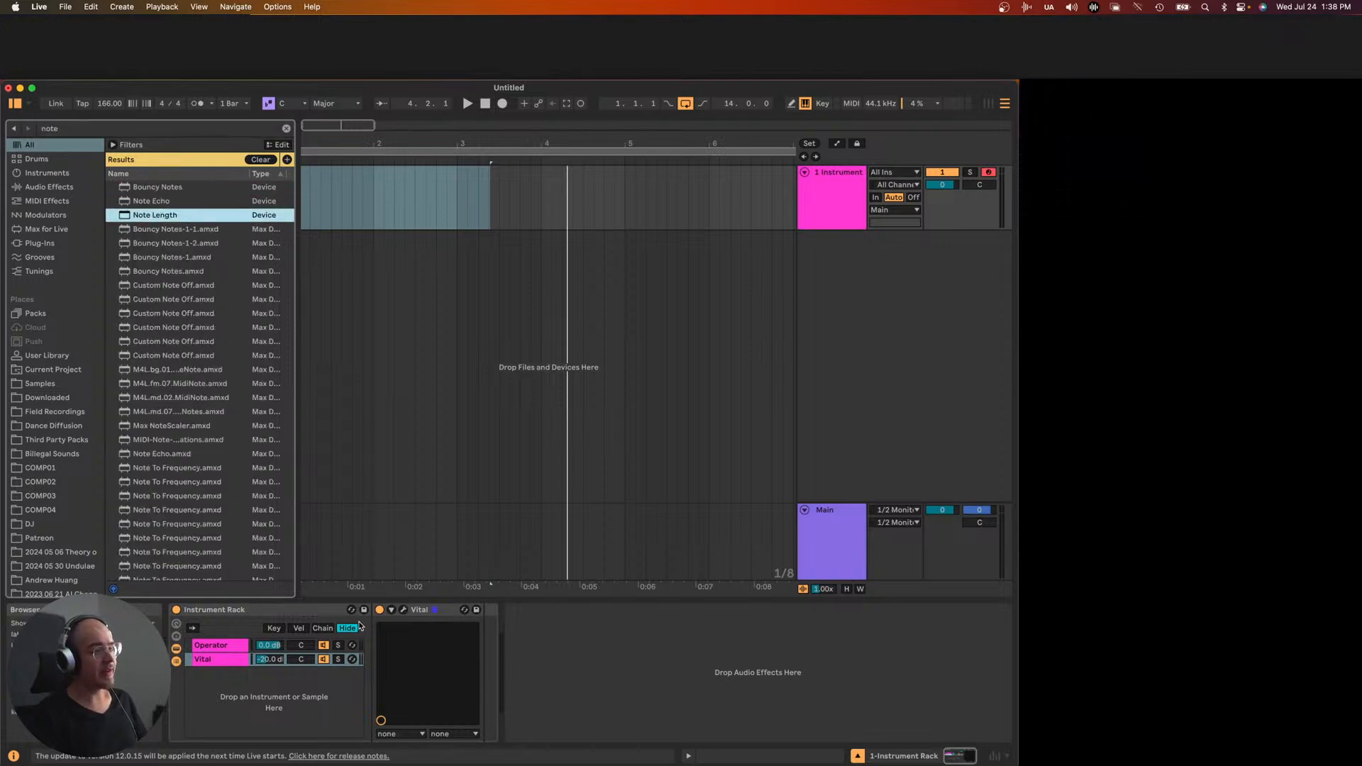
{"action": "key", "text": "Return"}
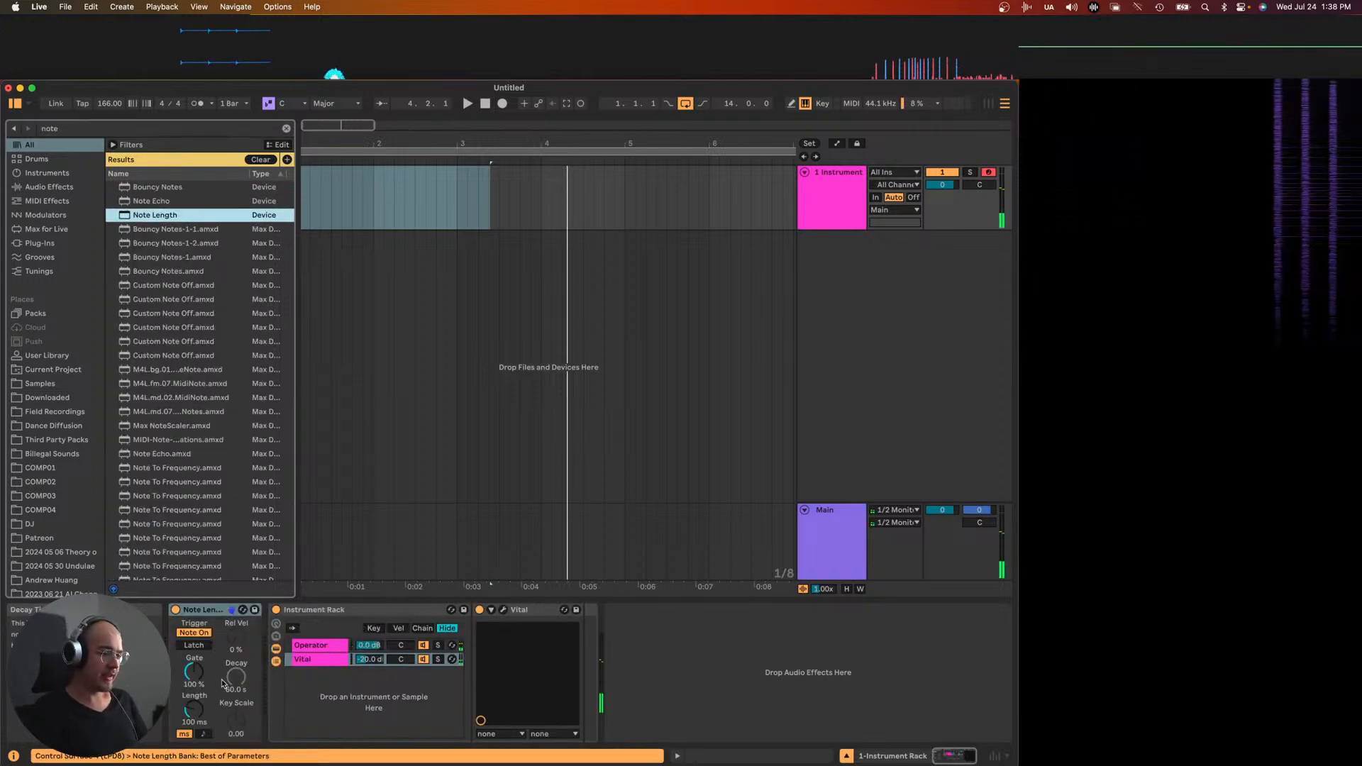
- Set the Note Length device's length to 240 ms and toggle the device to compare the sound
{"action": "mouse_move", "coordinate": [194, 671]}
{"action": "left_mouse_down"}
{"action": "mouse_move", "coordinate": [194, 703]}
{"action": "mouse_move", "coordinate": [194, 691]}
{"action": "left_mouse_up"}
{"action": "left_click", "coordinate": [194, 709]}
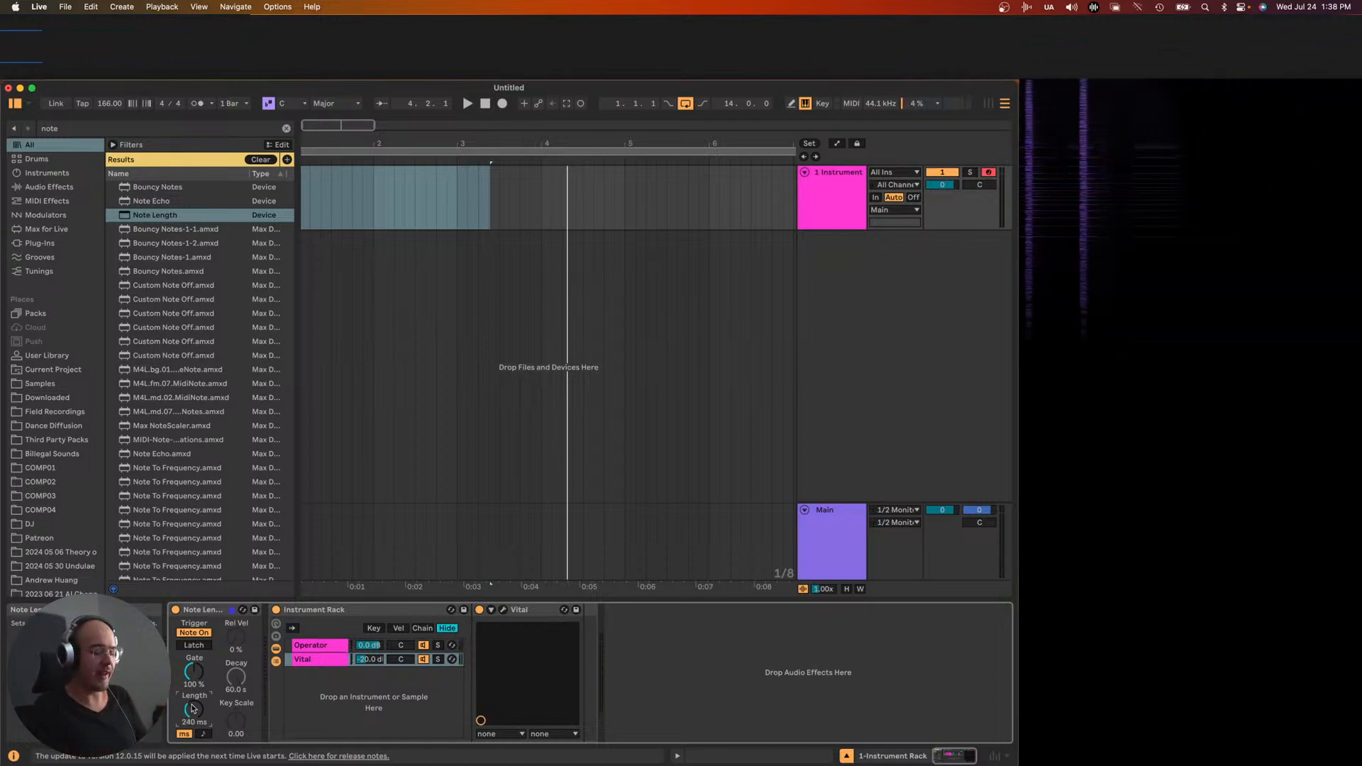
{"action": "left_click", "coordinate": [175, 610]}
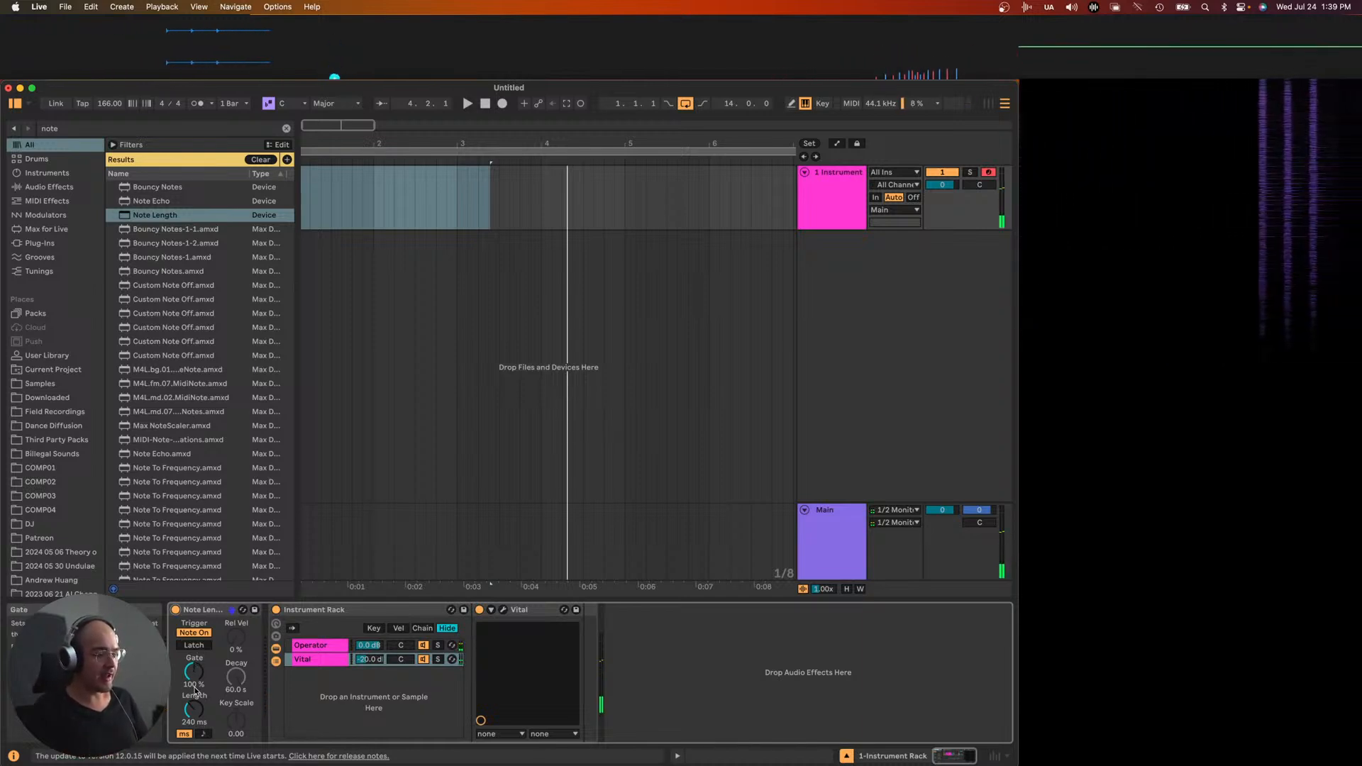
{"action": "mouse_move", "coordinate": [193, 709]}
{"action": "left_mouse_down"}
{"action": "mouse_move", "coordinate": [193, 738]}
{"action": "mouse_move", "coordinate": [202, 705]}
{"action": "left_mouse_up"}
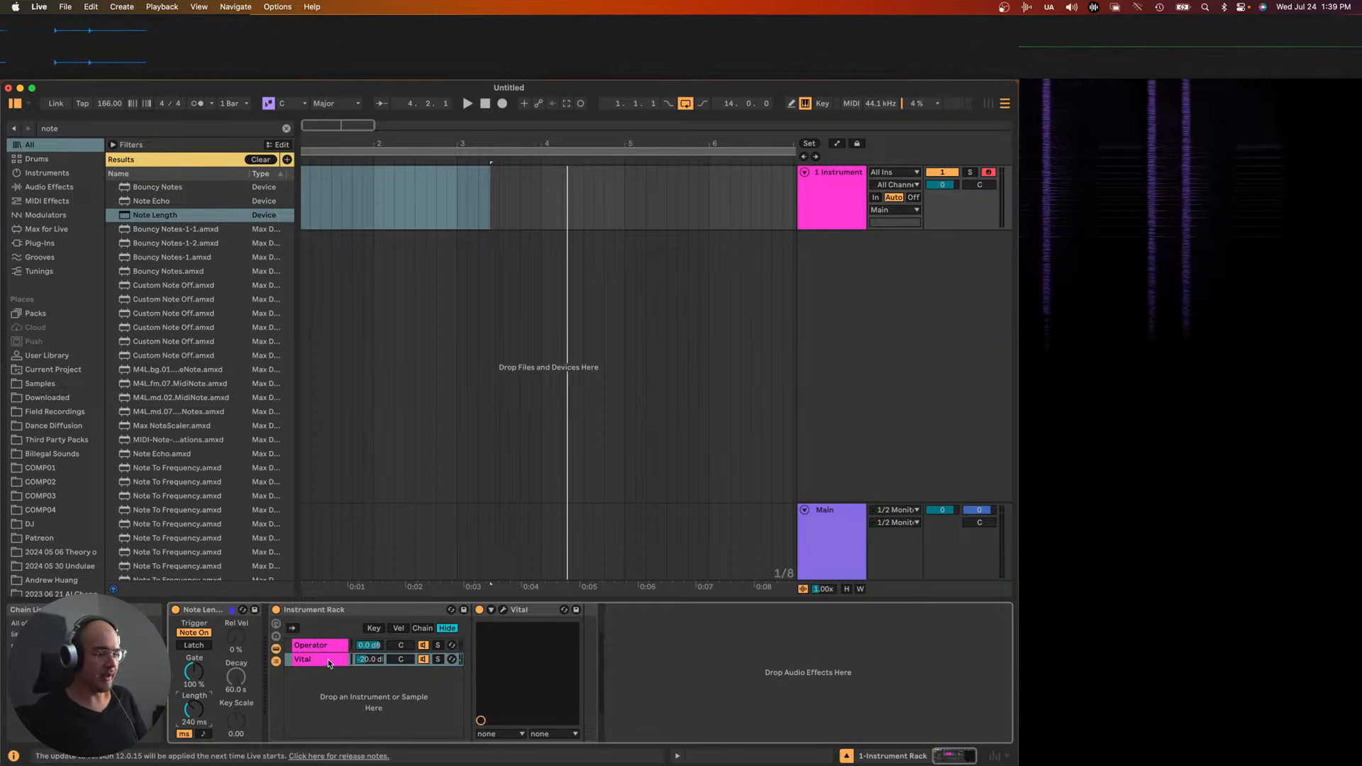
- Check the Operator chain's settings and set the Vital chain's volume to -15.2 dB
{"action": "left_click_drag", "start_coordinate": [369, 659], "coordinate": [369, 652]}
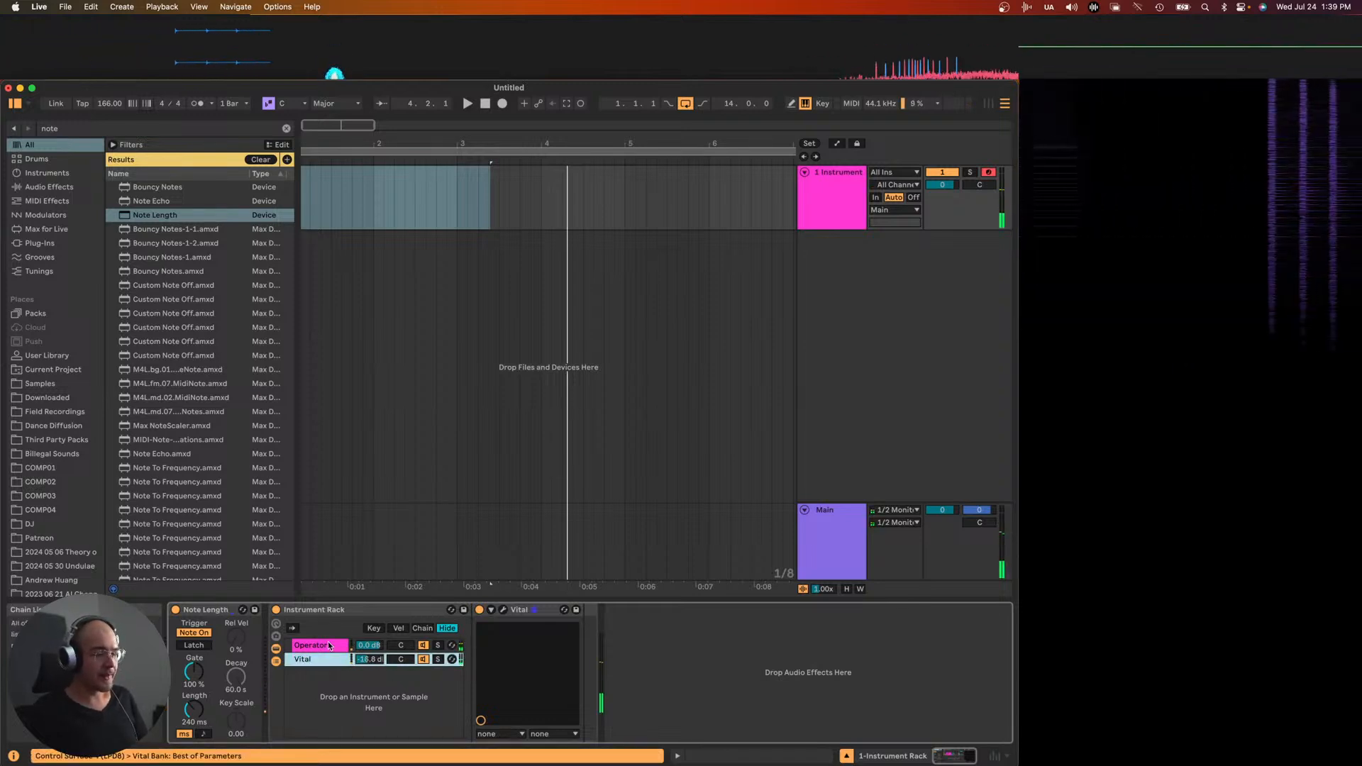
{"action": "key", "text": "Up"}
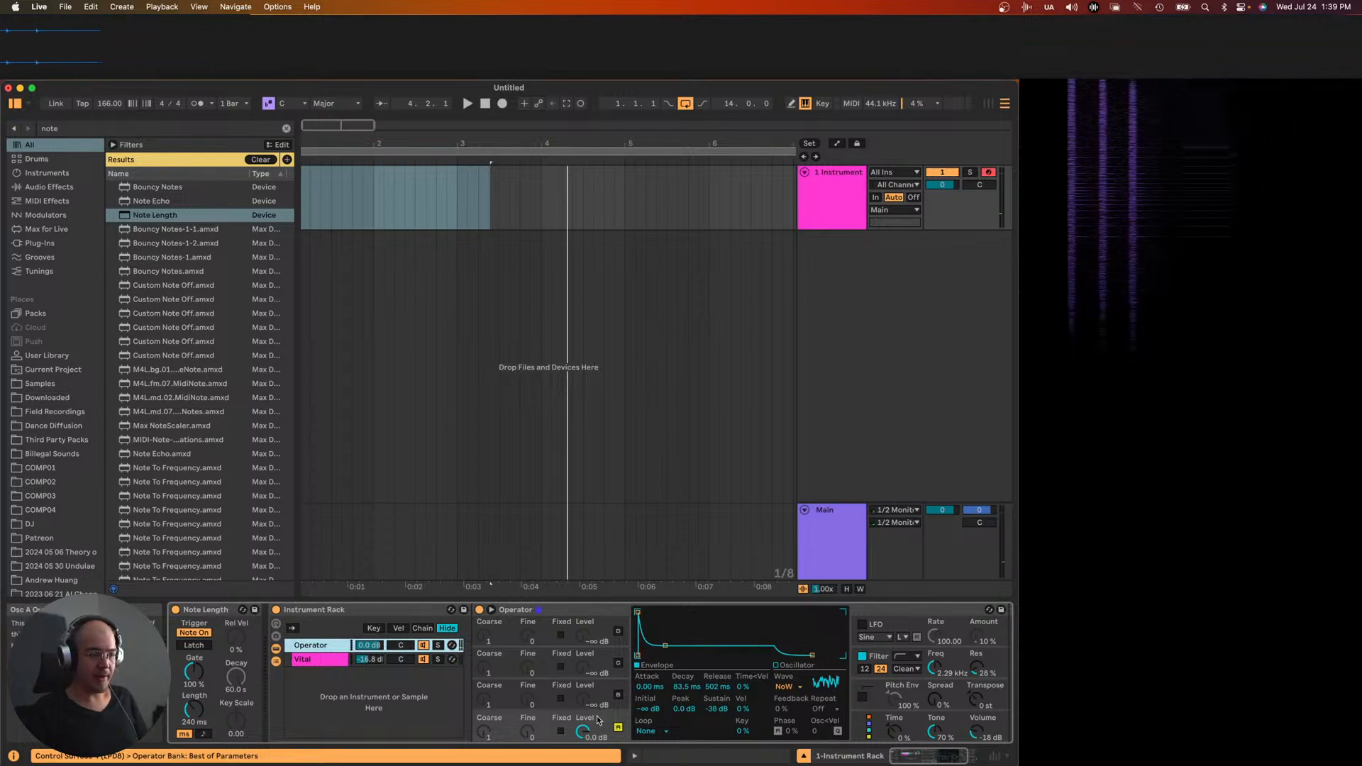
{"action": "scroll", "coordinate": [598, 720], "scroll_direction": "right", "scroll_amount": 3}
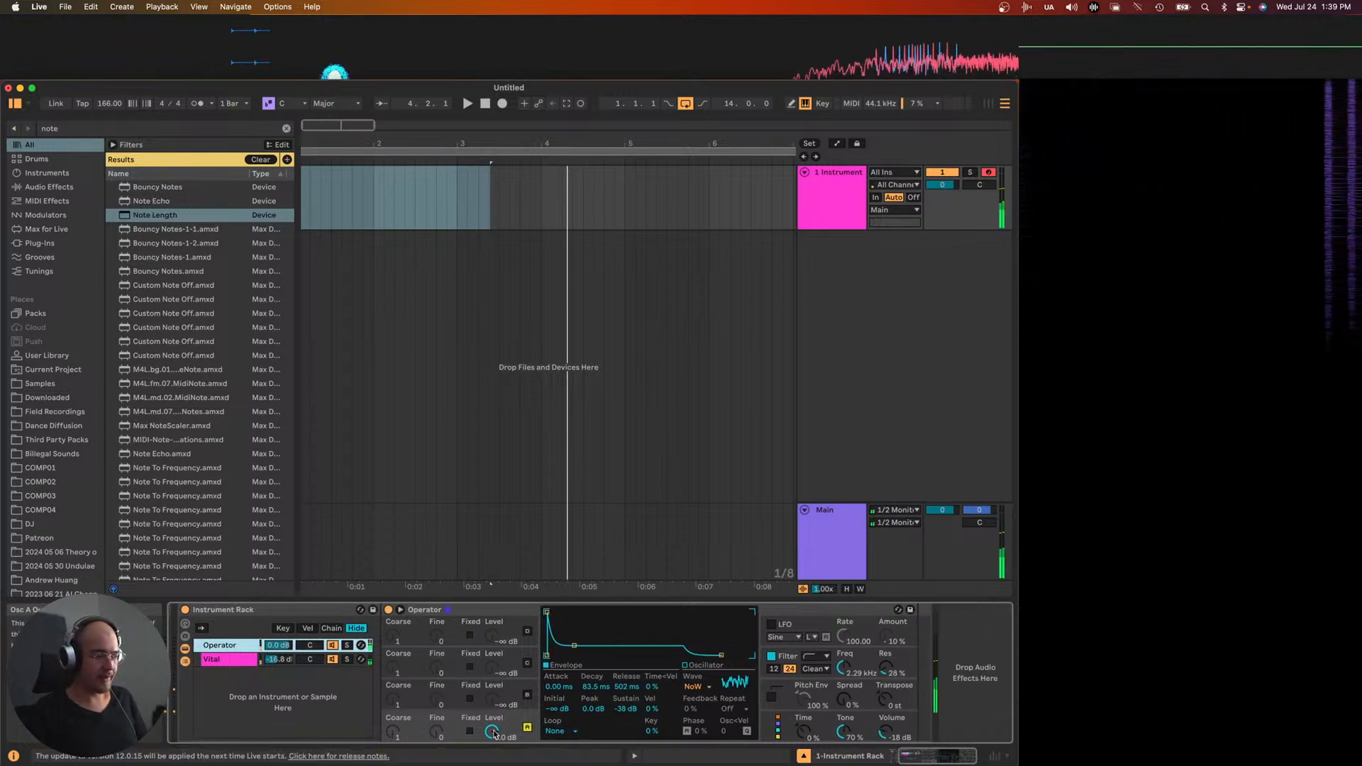
{"action": "left_click", "coordinate": [276, 660]}
{"action": "left_click", "coordinate": [228, 661]}
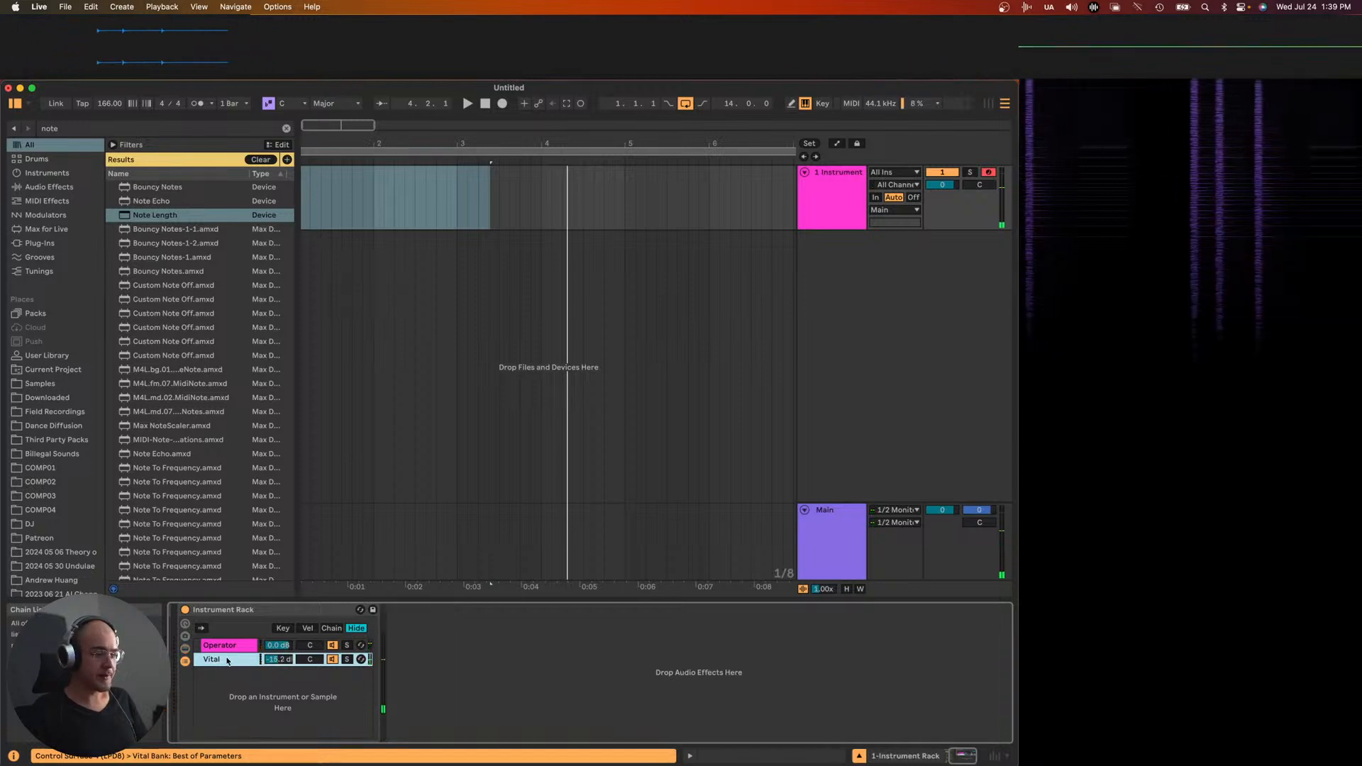
- Open the Vital chain's plug-in window and set oscillator 1's unison detune power to 5.000
{"action": "left_click", "coordinate": [217, 666]}
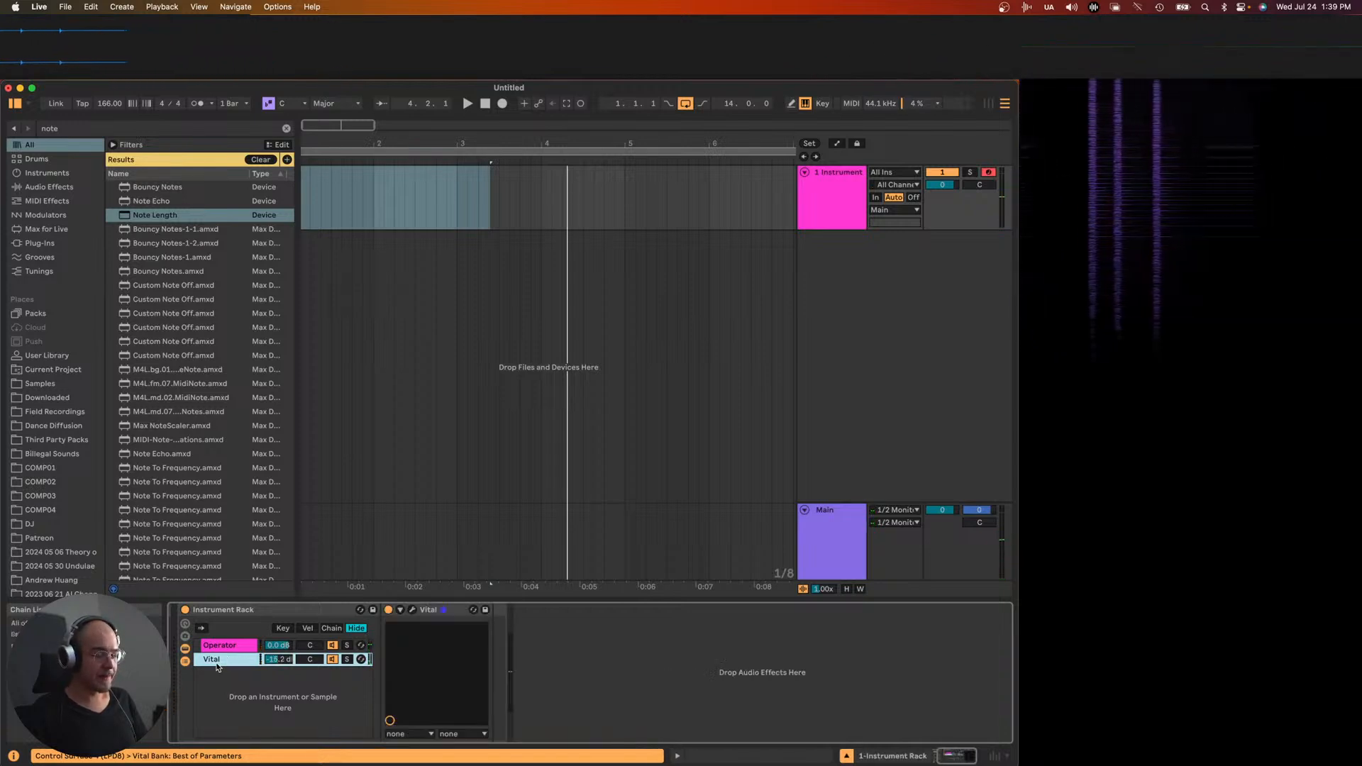
{"action": "left_click", "coordinate": [413, 616]}
{"action": "key", "text": "a"}
{"action": "left_click", "coordinate": [472, 279]}
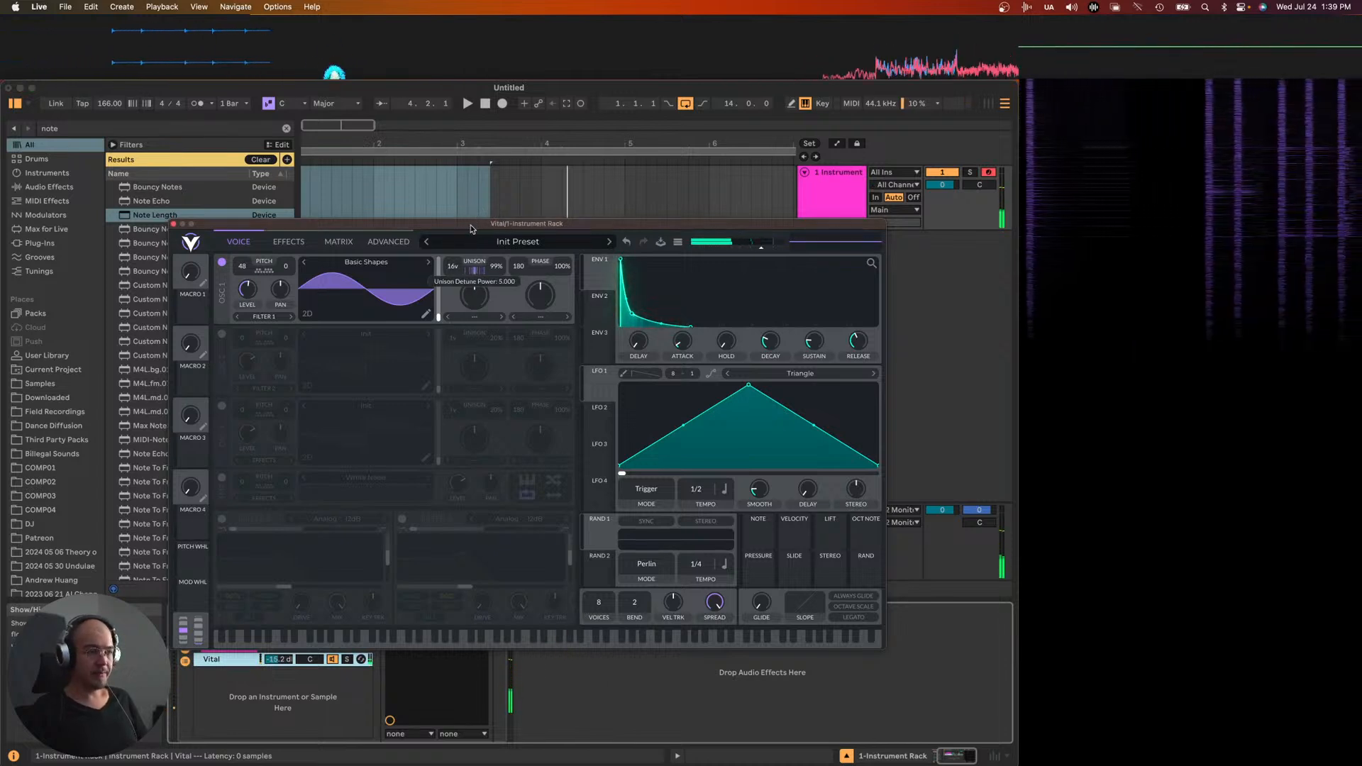
{"action": "left_click_drag", "start_coordinate": [473, 283], "coordinate": [474, 264]}
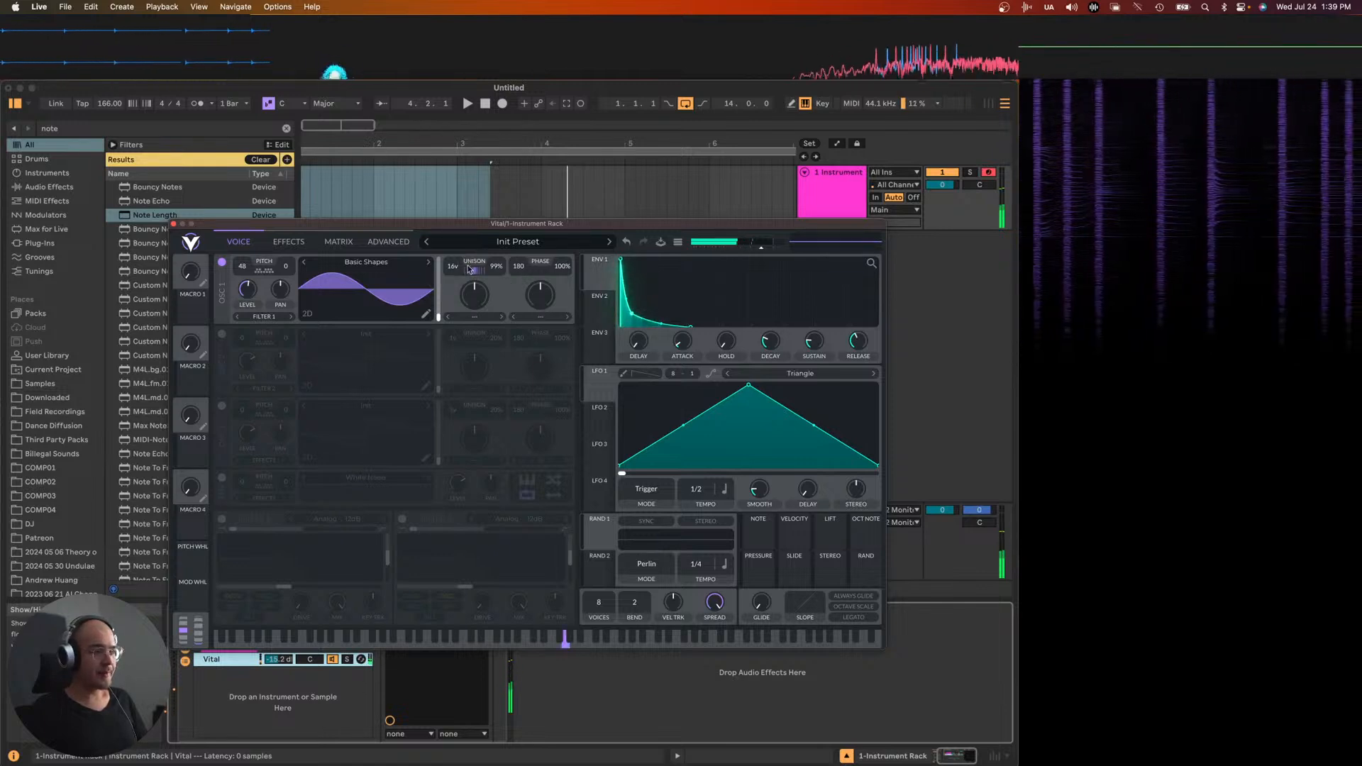
- Move oscillator 1's Basic Shapes wavetable position to about frame 248 and close the Vital window
{"action": "left_click", "coordinate": [408, 267]}
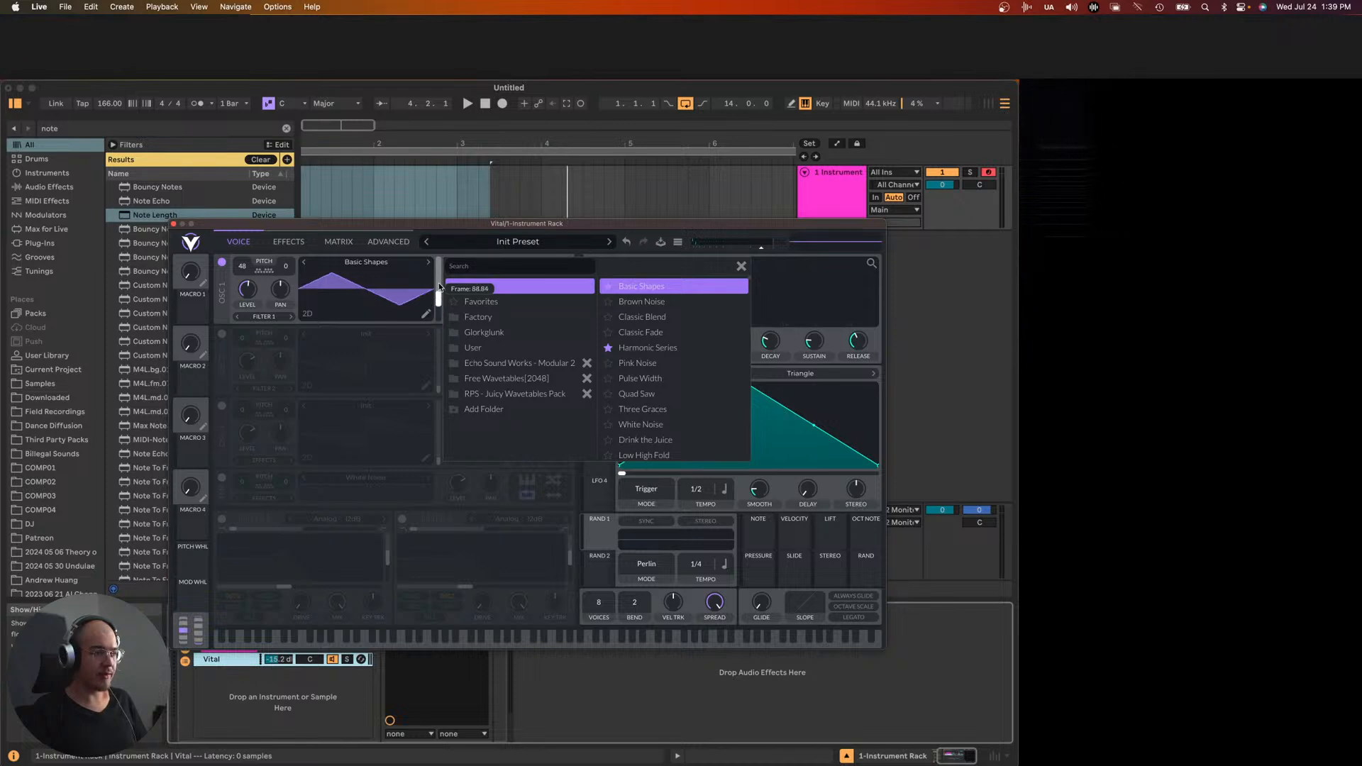
{"action": "left_click_drag", "start_coordinate": [439, 283], "coordinate": [441, 280]}
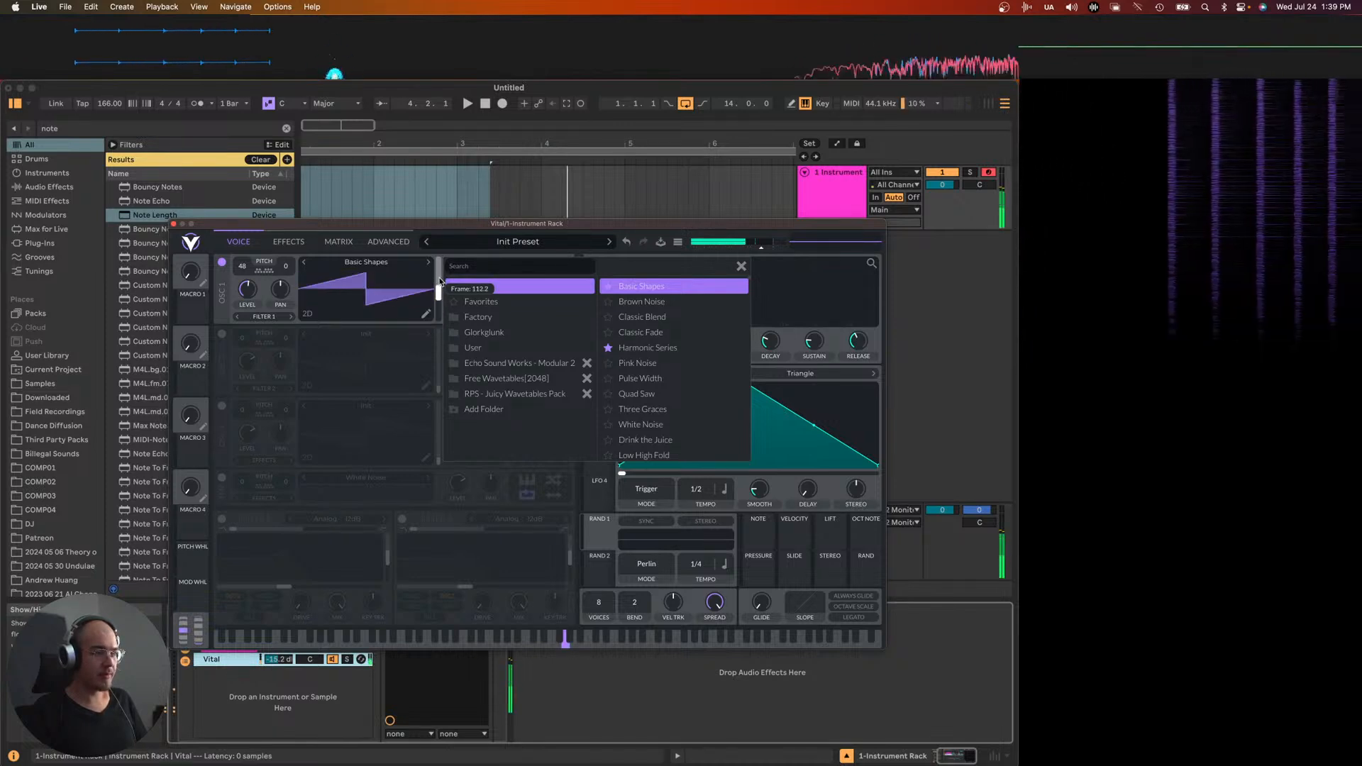
{"action": "left_click", "coordinate": [738, 267]}
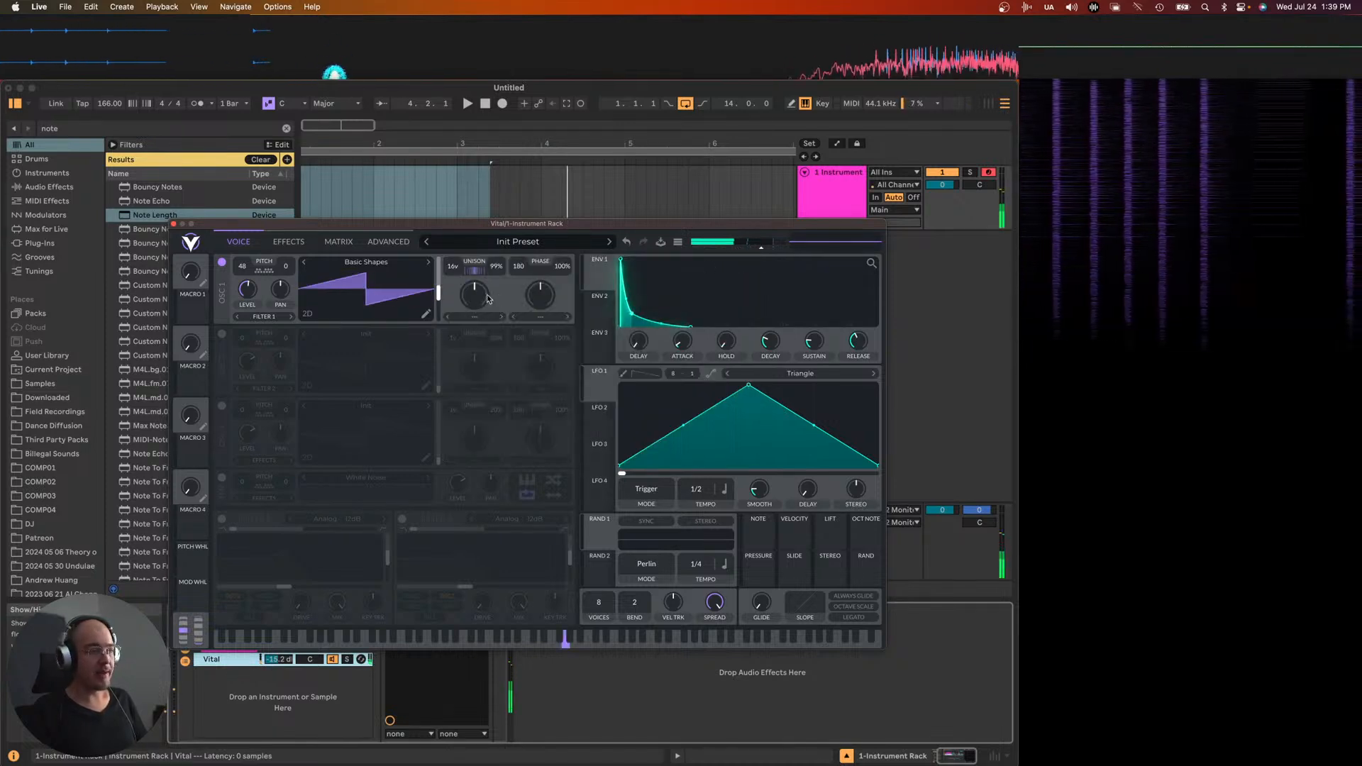
{"action": "left_click_drag", "start_coordinate": [437, 295], "coordinate": [438, 262]}
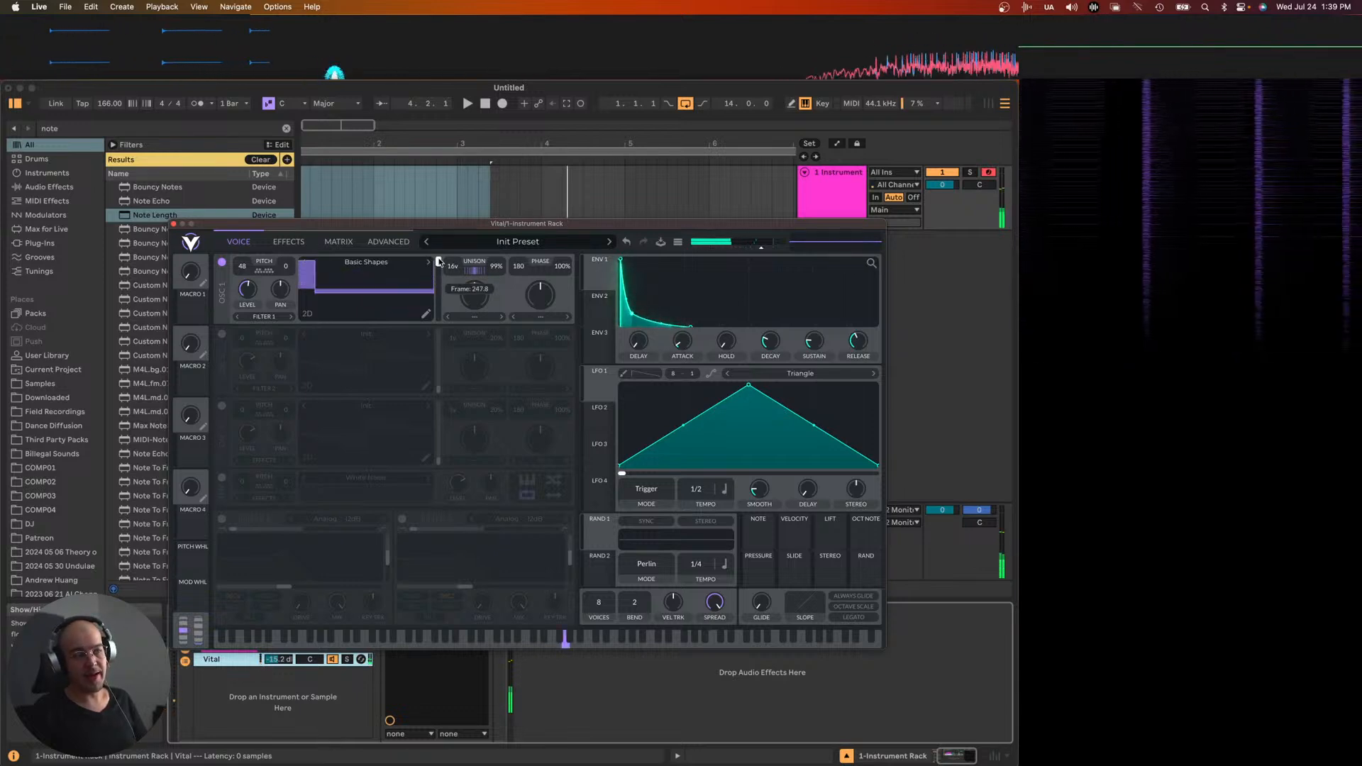
{"action": "left_click_drag", "start_coordinate": [439, 266], "coordinate": [440, 270]}
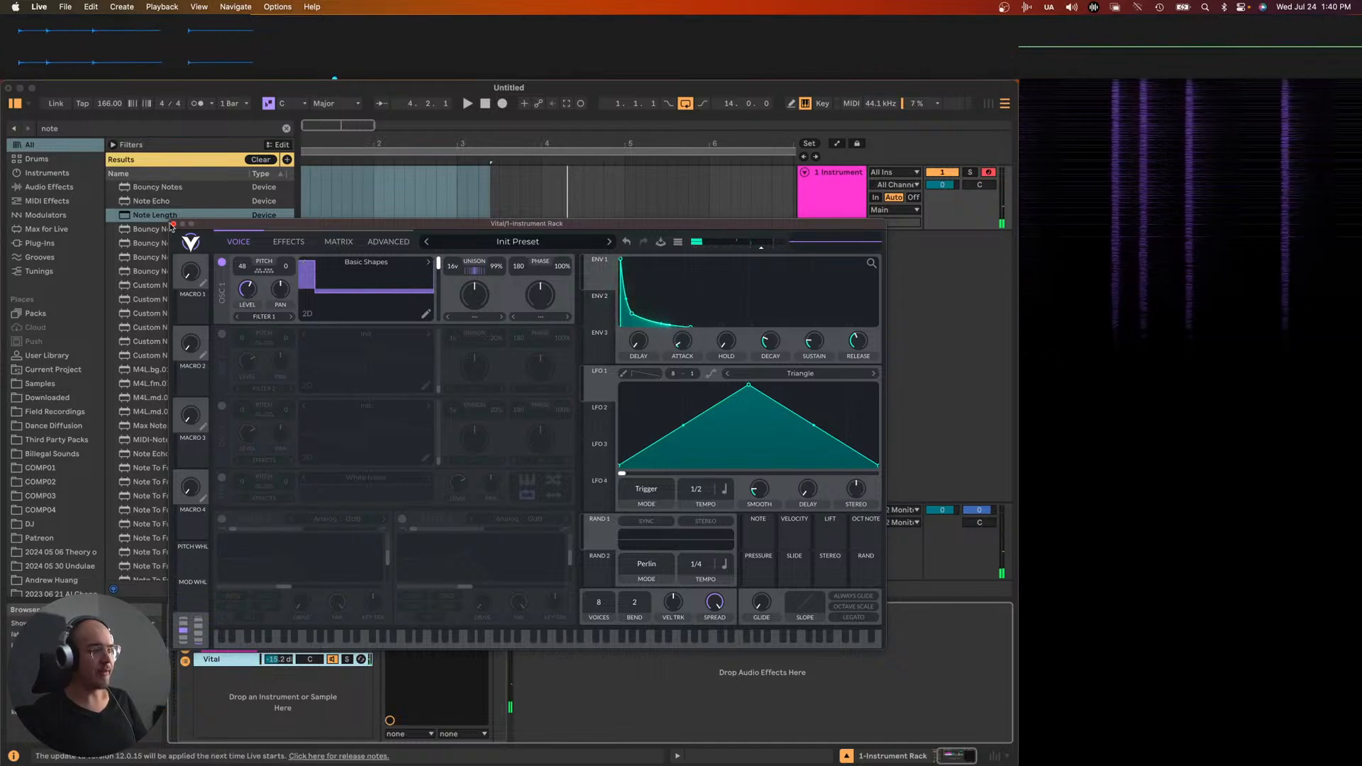
{"action": "left_click", "coordinate": [173, 224]}
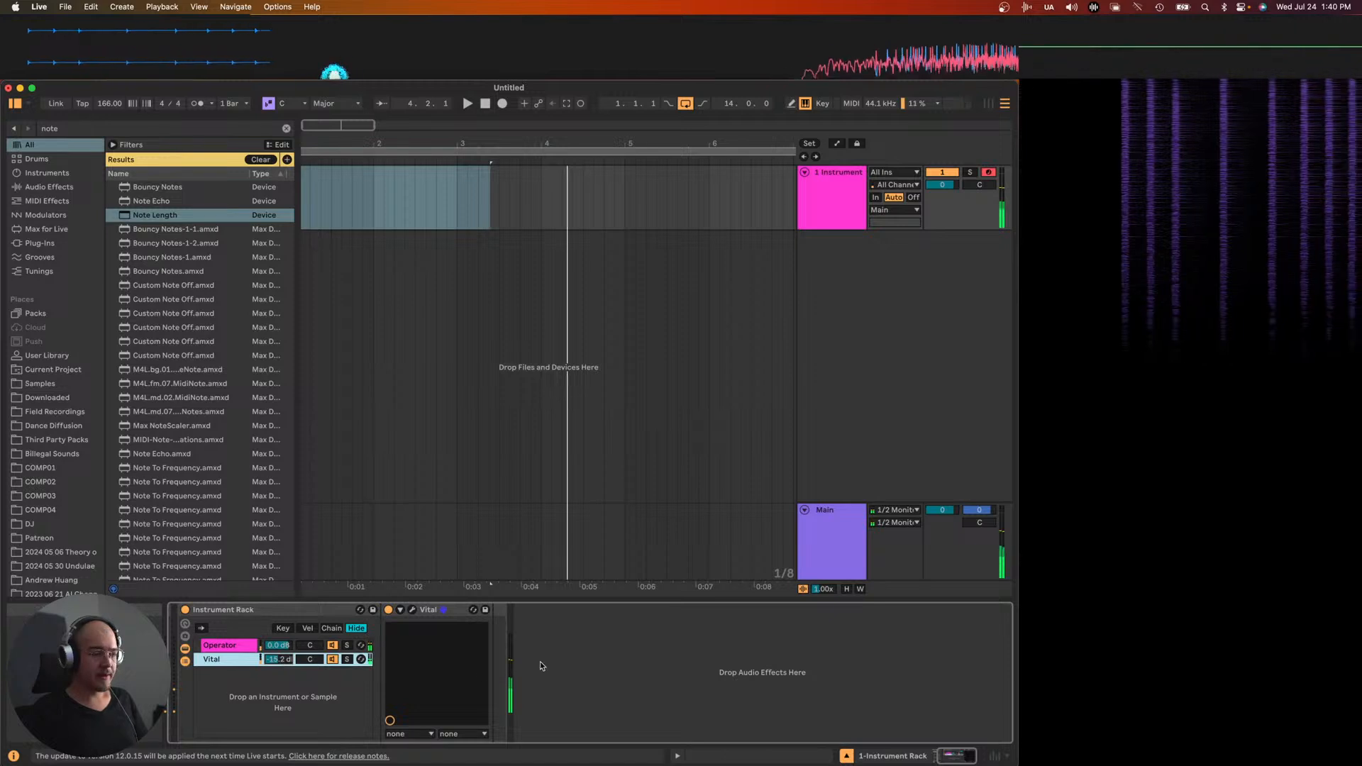
- In the Operator chain, set the noise envelope's decay to 120 ms and lower its sustain all the way
{"action": "left_click", "coordinate": [207, 645]}
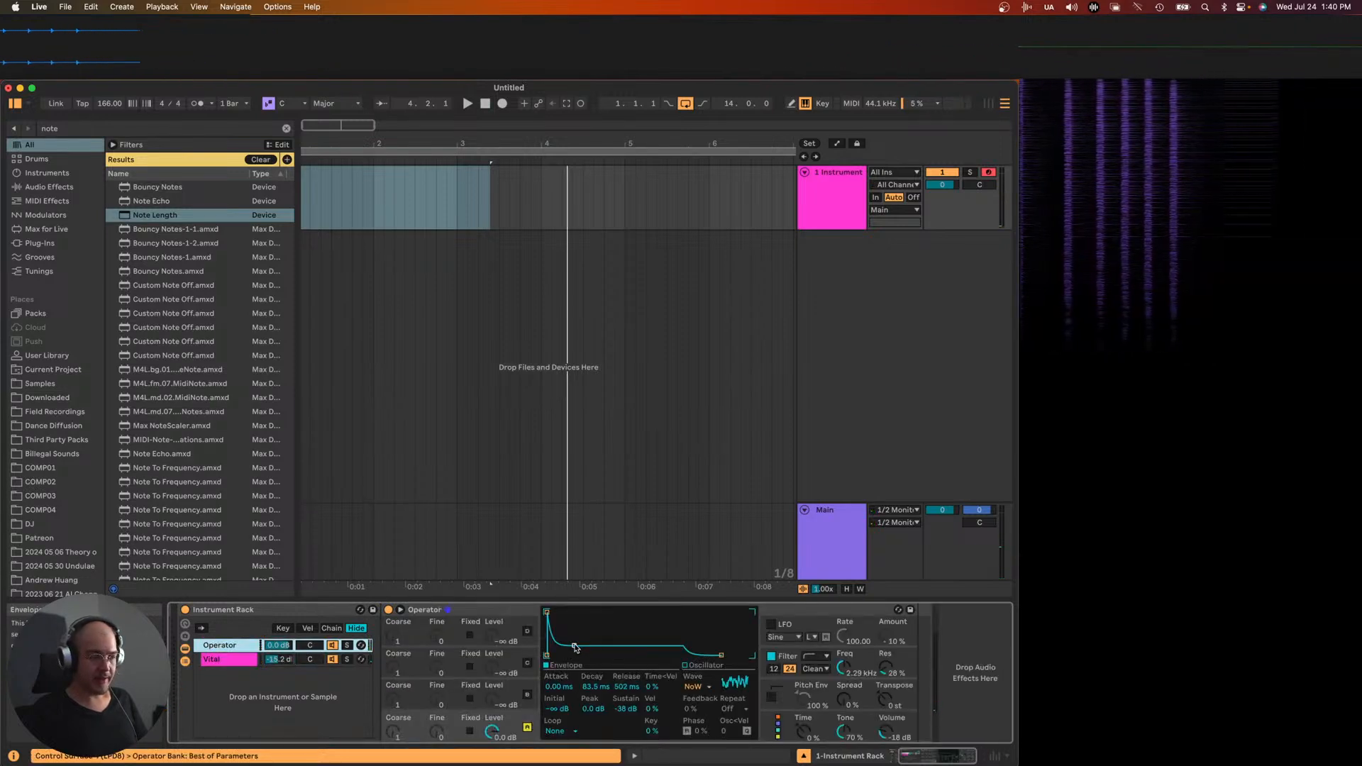
{"action": "left_click_drag", "start_coordinate": [574, 647], "coordinate": [574, 655]}
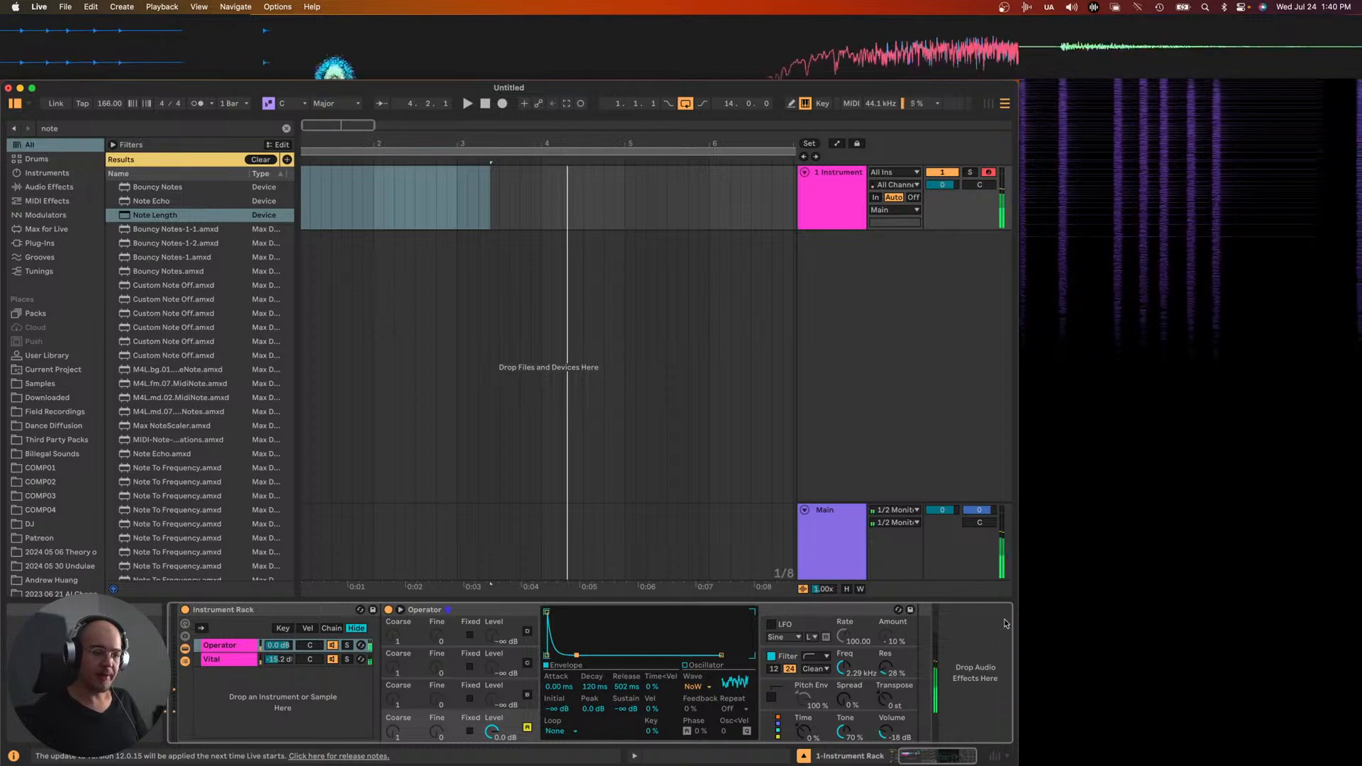
{"action": "key", "text": "super+f"}
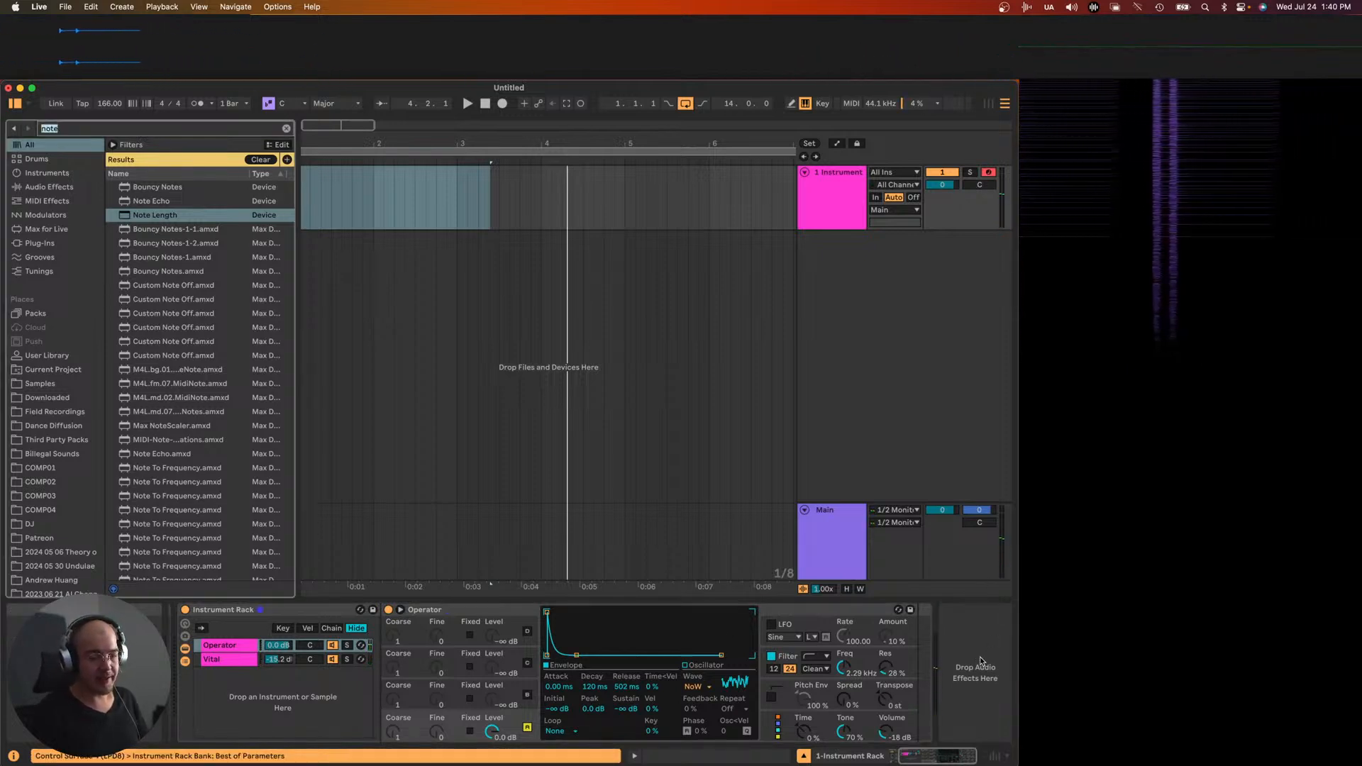
{"action": "left_click", "coordinate": [592, 440]}
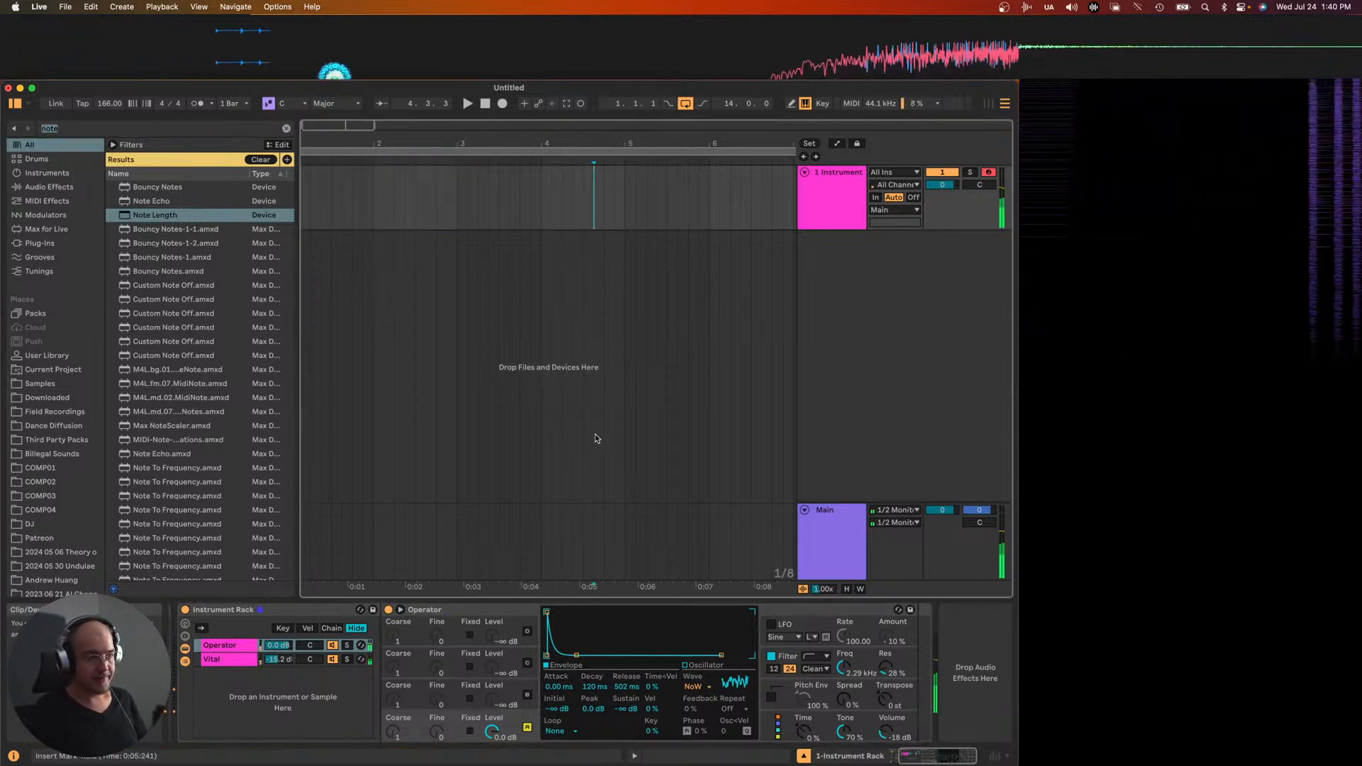
- Audition the rack in different keyboard octaves and set the Vital chain's volume to -18.8 dB
{"action": "key", "text": "x"}
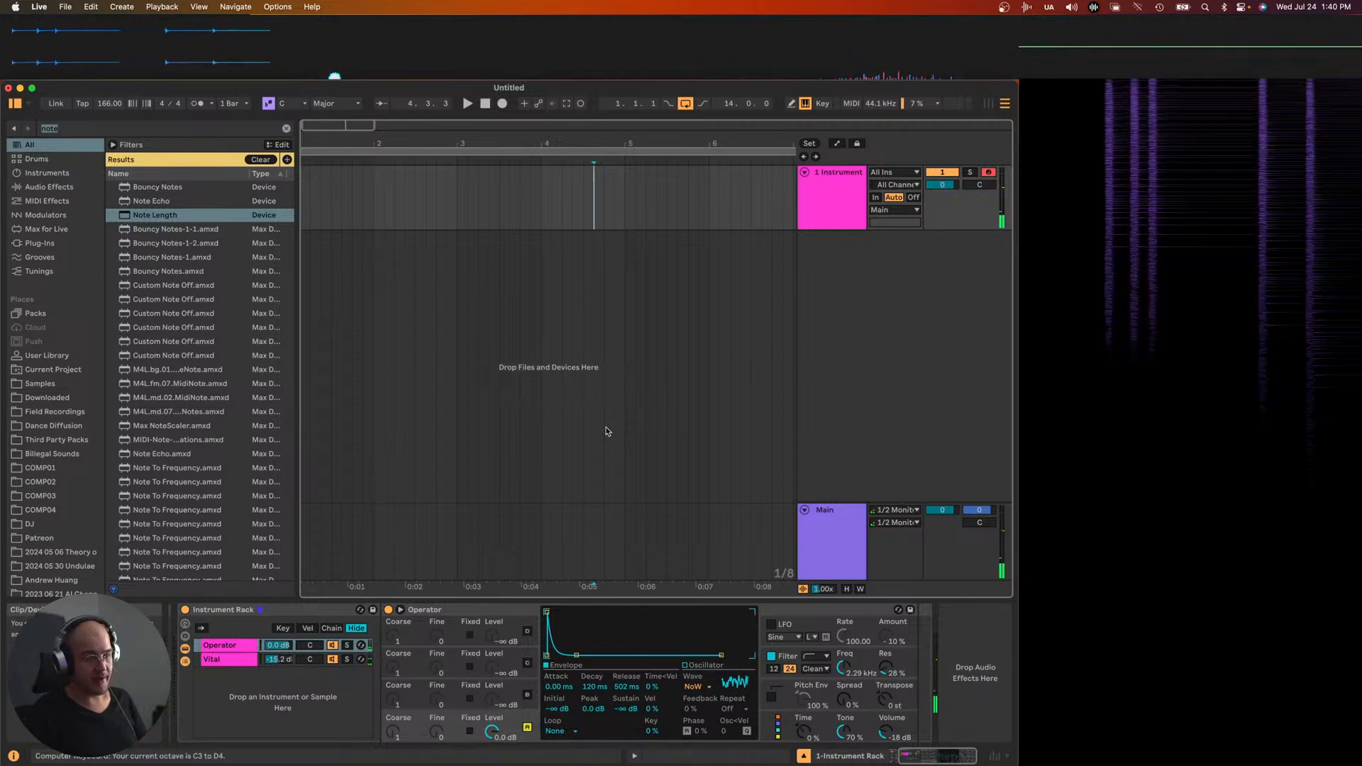
{"action": "key", "text": "z"}
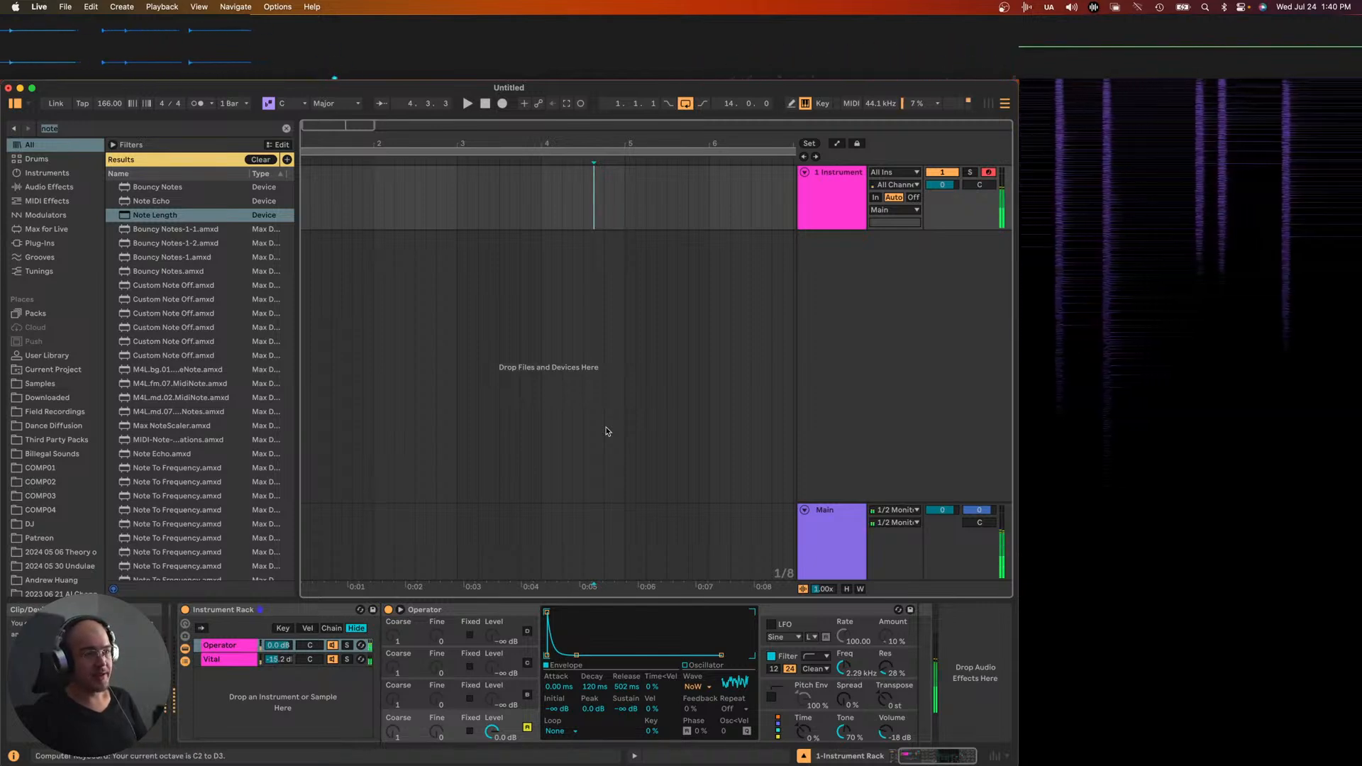
{"action": "key", "text": "x"}
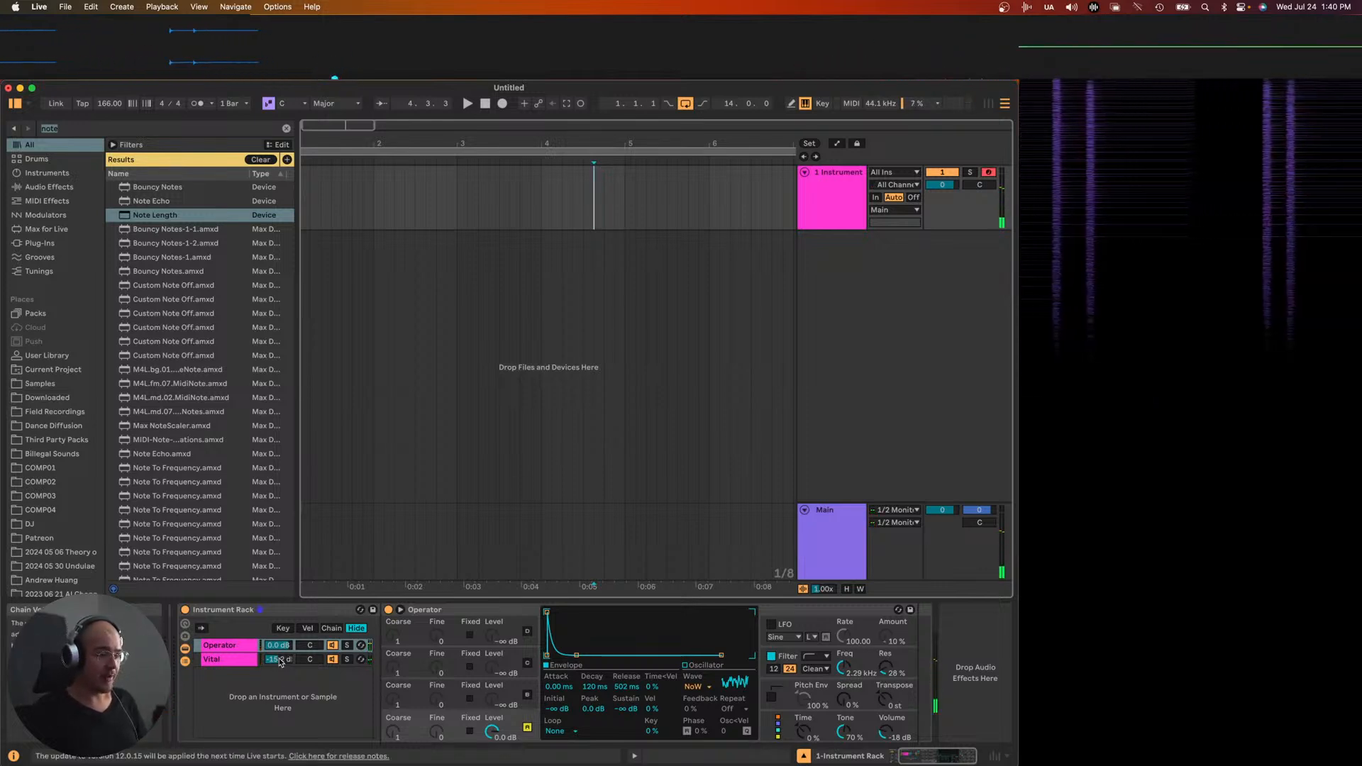
{"action": "left_click_drag", "start_coordinate": [280, 662], "coordinate": [280, 670]}
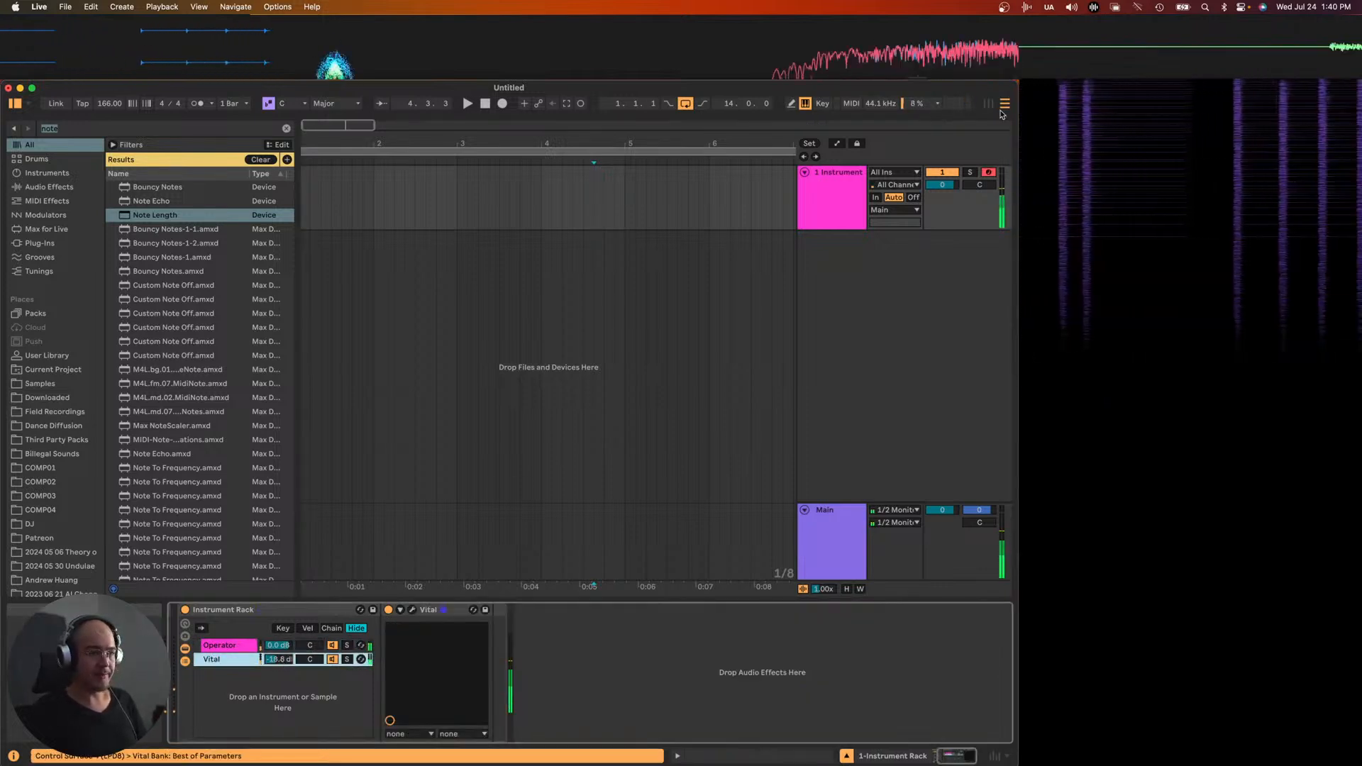
- Insert a new MIDI track, search the browser for "cymbaldesig" and load BR_CymbalDesigner.adg on it
{"action": "left_click", "coordinate": [837, 293]}
{"action": "right_click", "coordinate": [838, 294]}
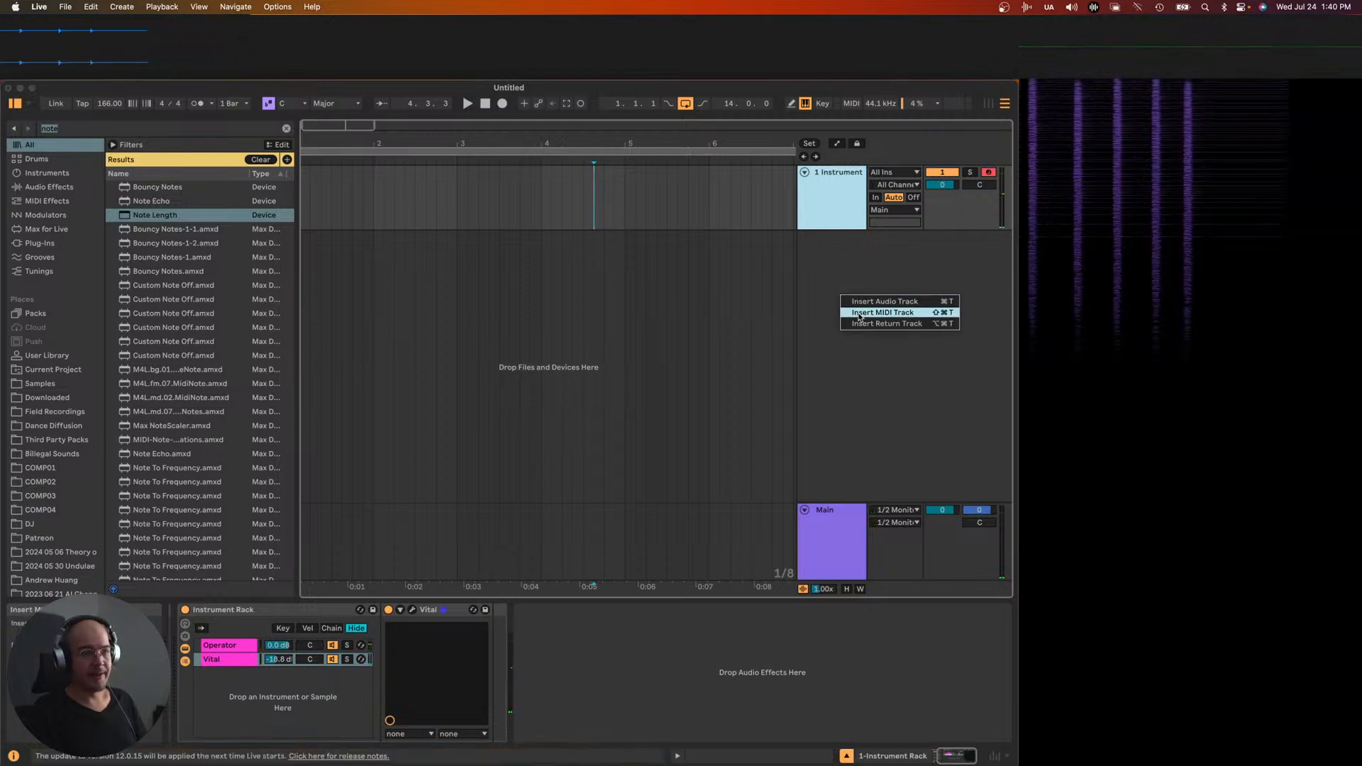
{"action": "left_click", "coordinate": [859, 313]}
{"action": "key", "text": "super+f"}
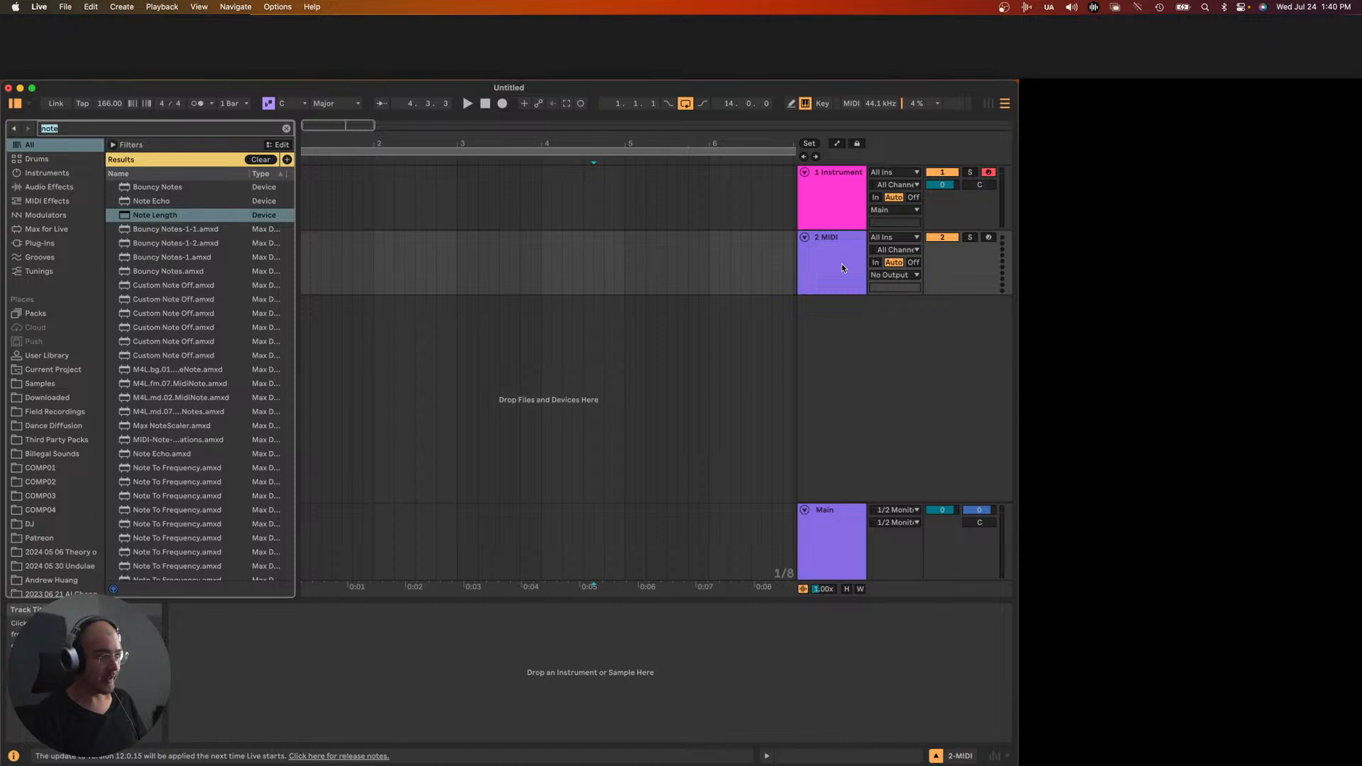
{"action": "key", "text": "BackSpace"}
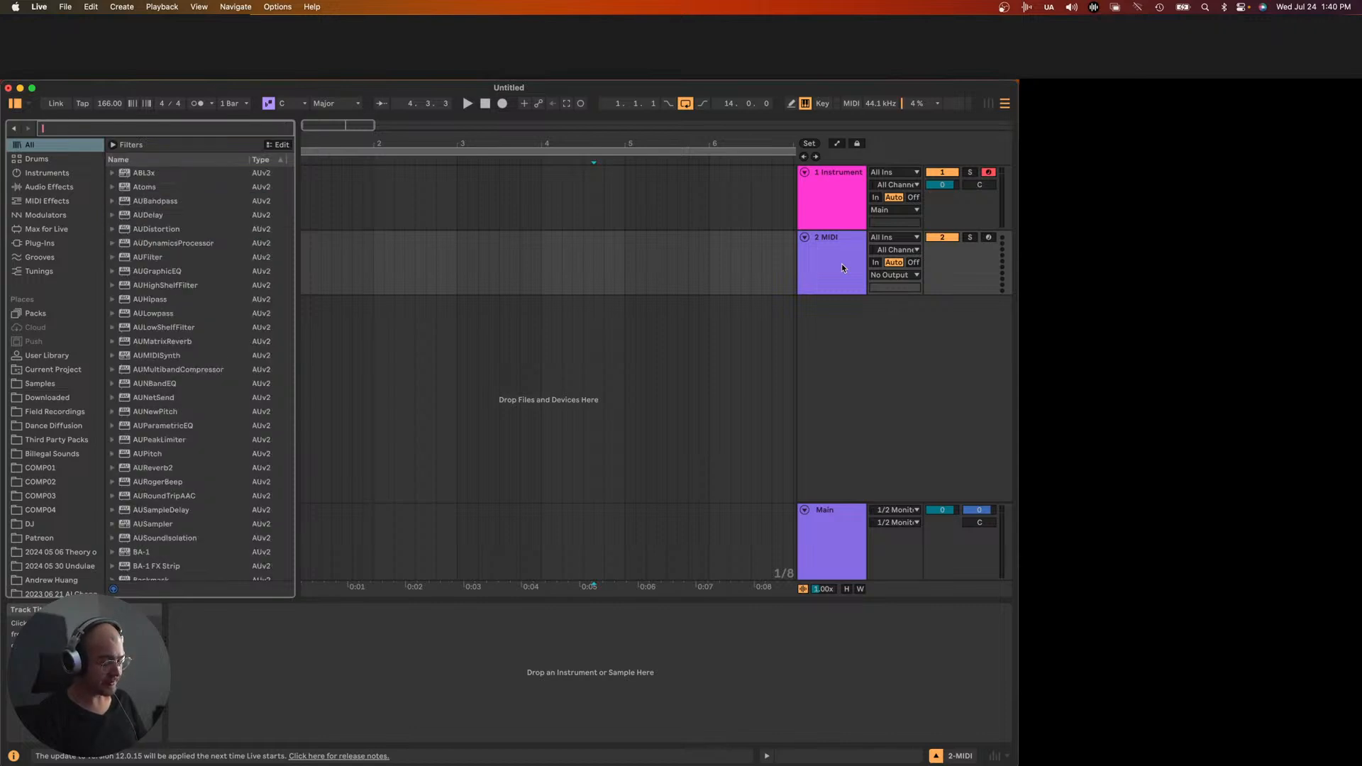
{"action": "type", "text": "cymbaldesi"}
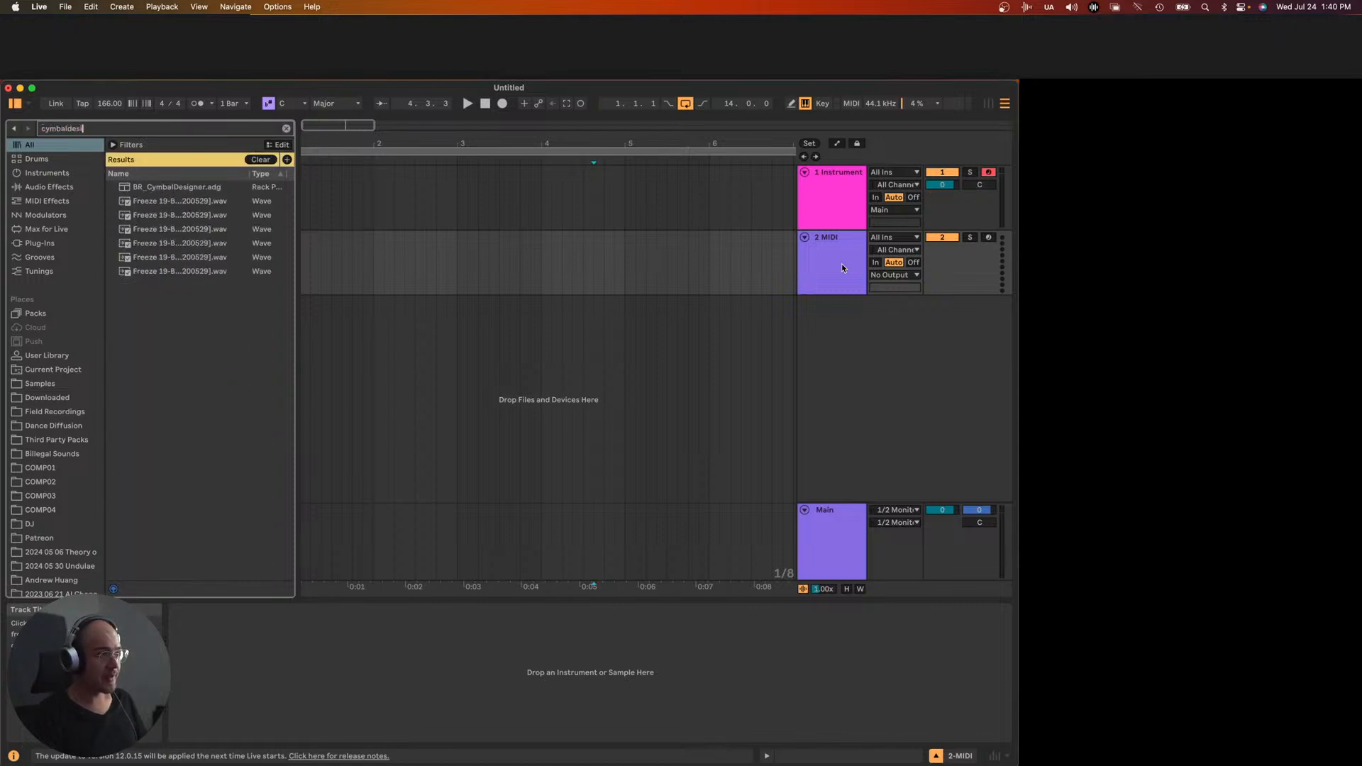
{"action": "type", "text": "g"}
{"action": "double_click", "coordinate": [170, 187]}
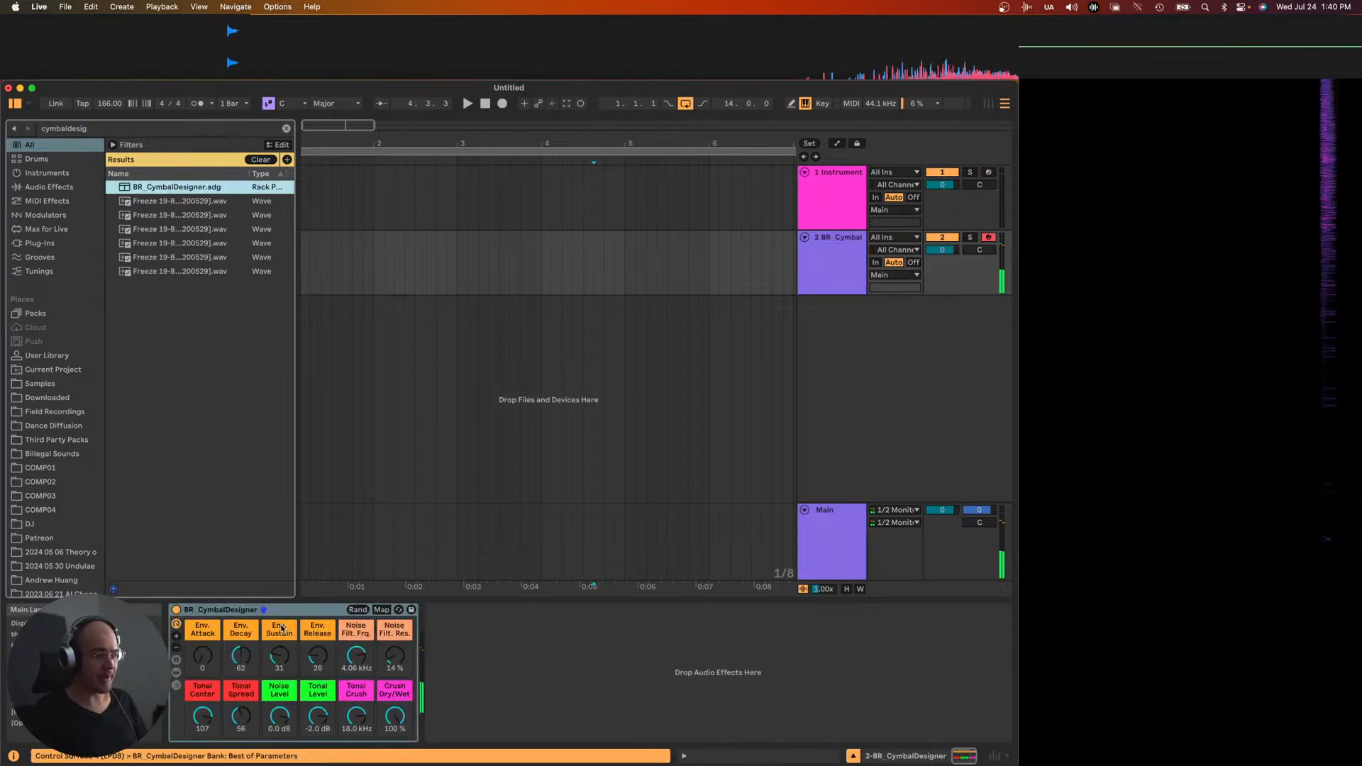
- Set the BR_CymbalDesigner envelope macros to decay 53, sustain 17 and release 22 while playing notes in different octaves
{"action": "key", "text": "x"}
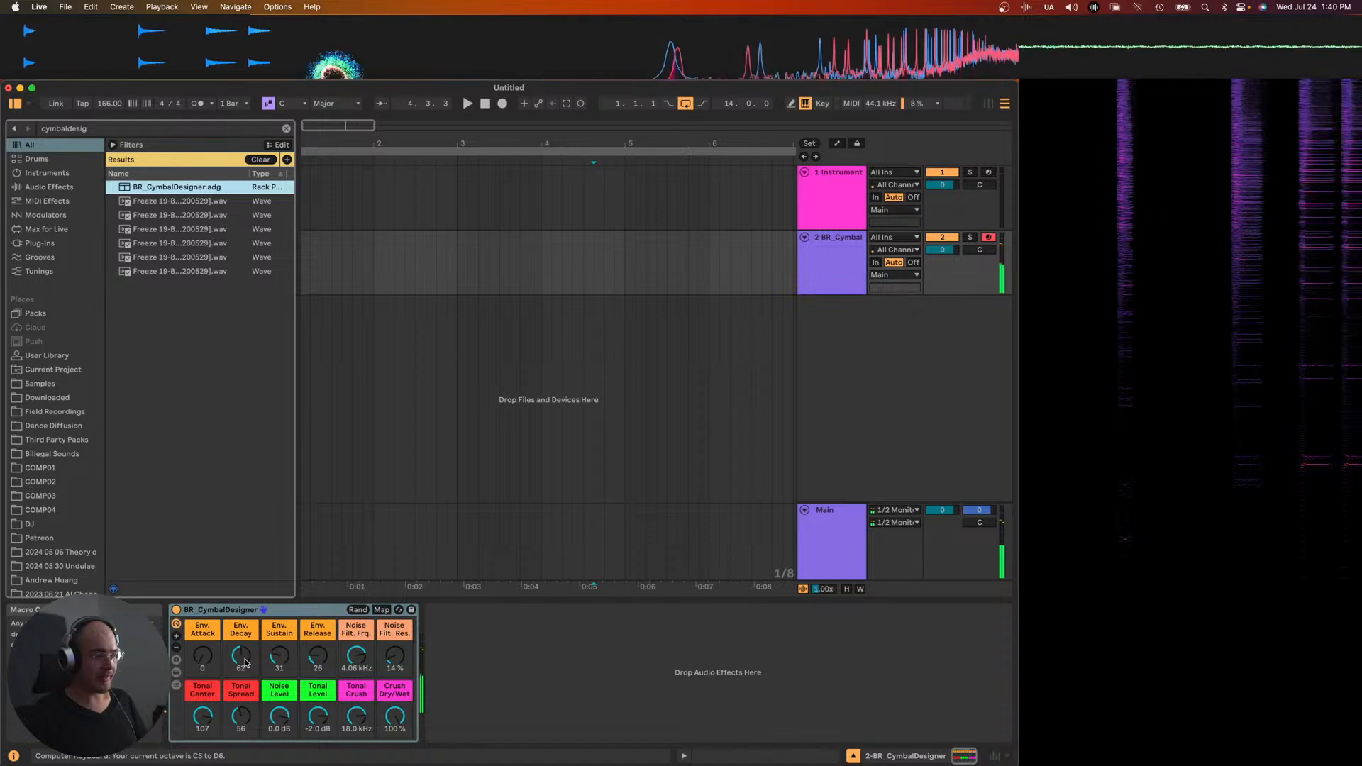
{"action": "left_click_drag", "start_coordinate": [245, 658], "coordinate": [245, 681]}
{"action": "key", "text": "z"}
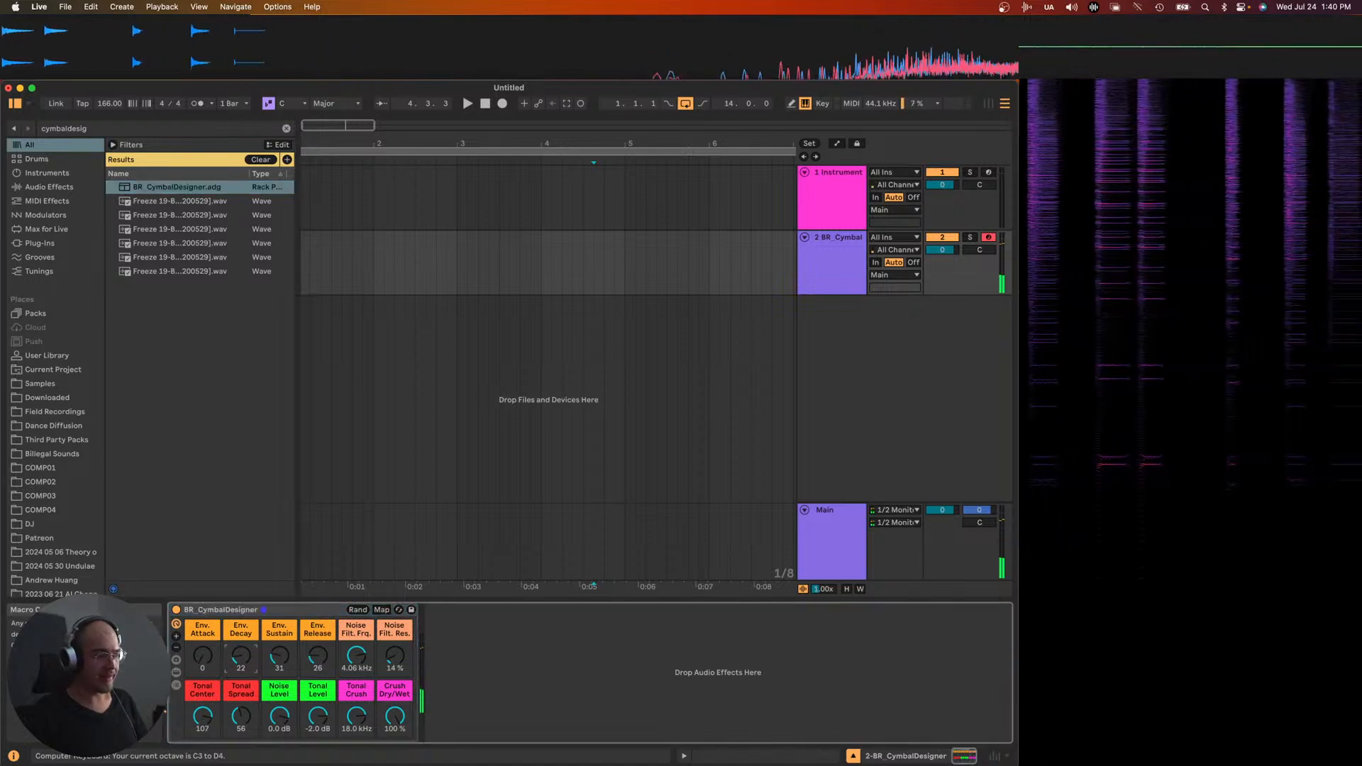
{"action": "left_click_drag", "start_coordinate": [279, 657], "coordinate": [280, 654]}
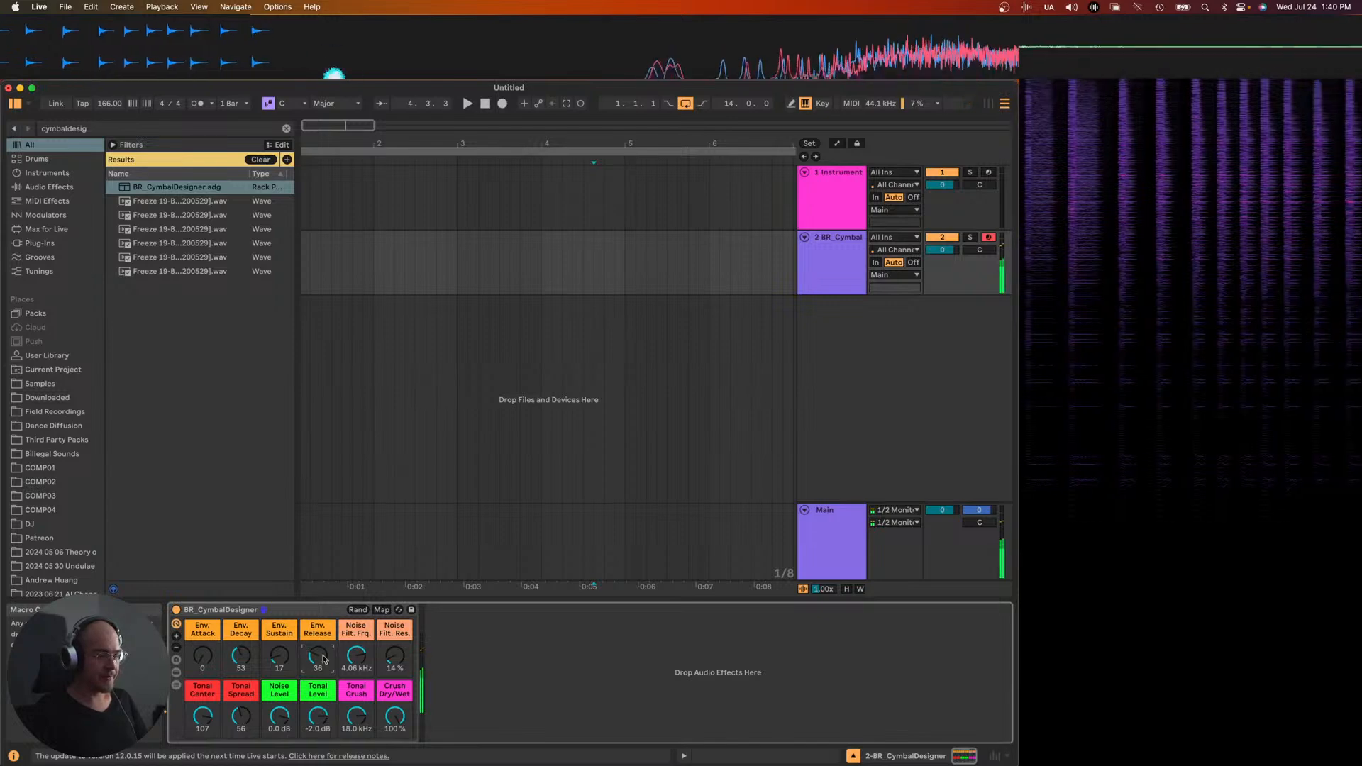
- Set Tonal Center to 122, Tonal Spread to 32, Noise Level to -5.021 dB, Tonal Level to -16.361 dB and Crush Dry/Wet to 49%
{"action": "left_click_drag", "start_coordinate": [202, 716], "coordinate": [203, 727]}
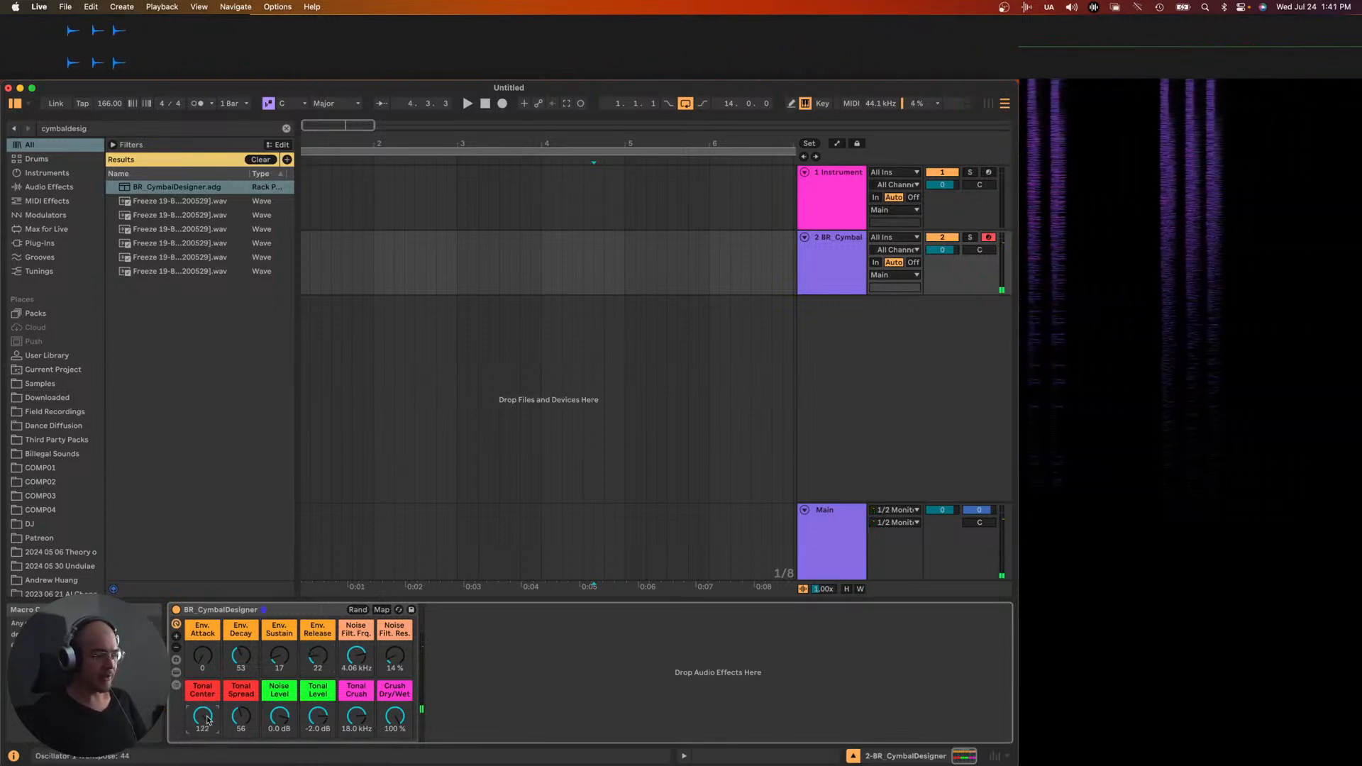
{"action": "left_click_drag", "start_coordinate": [241, 718], "coordinate": [242, 717]}
{"action": "left_click", "coordinate": [280, 716]}
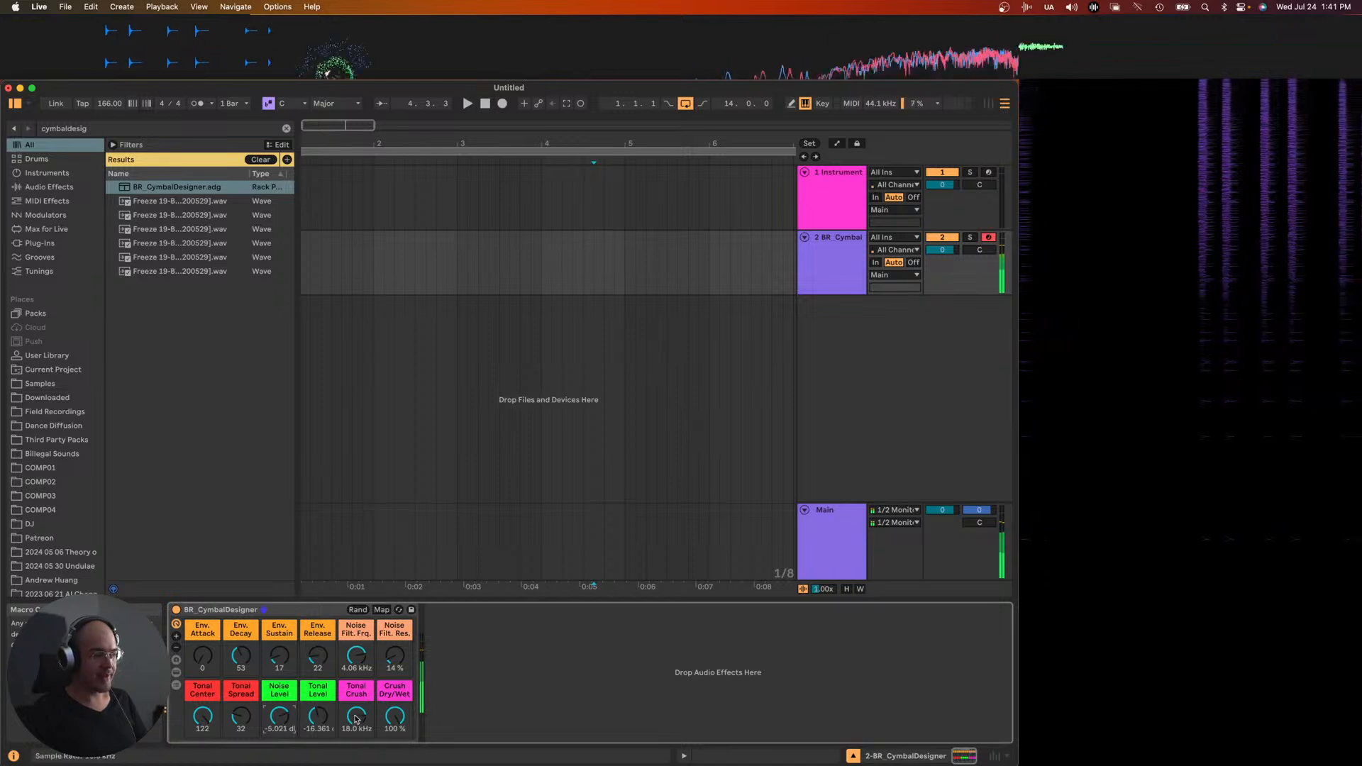
{"action": "left_click", "coordinate": [409, 725]}
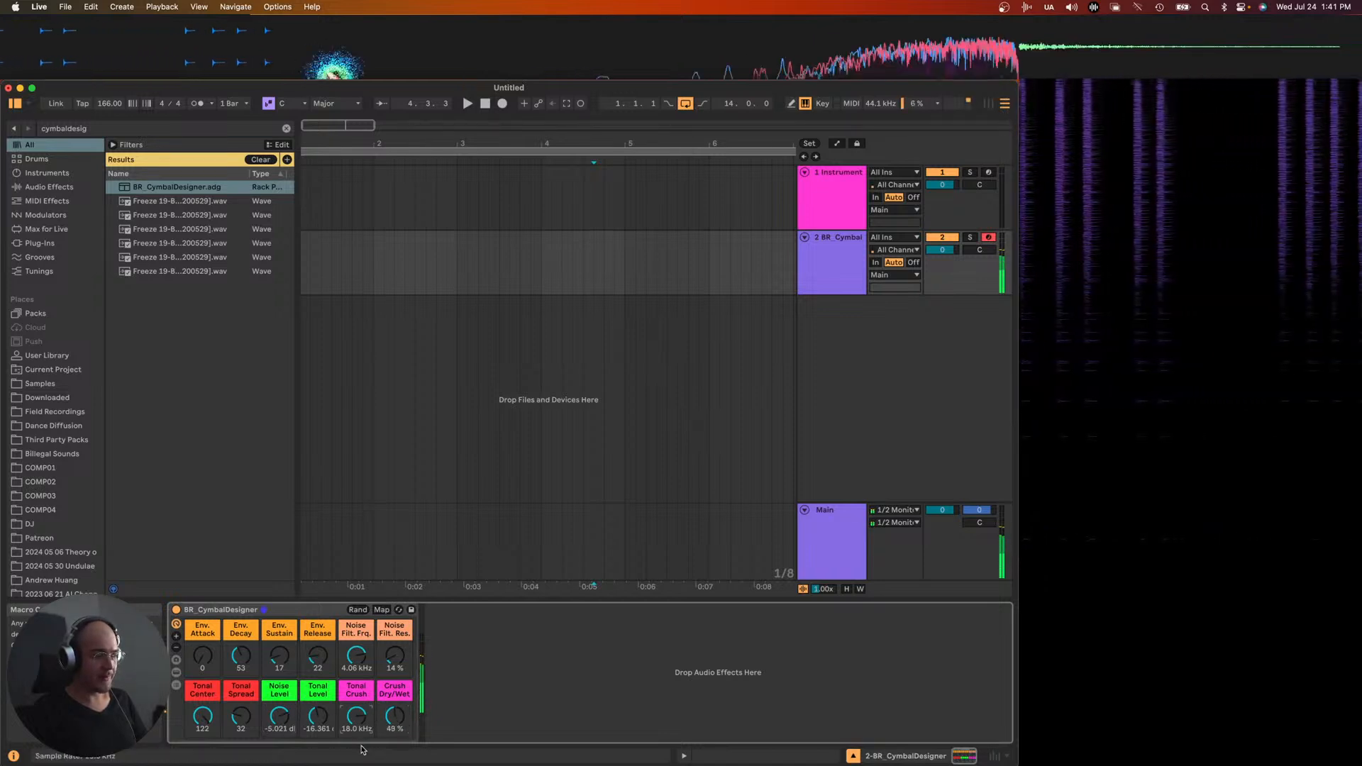
{"action": "left_click", "coordinate": [357, 718]}
{"action": "left_click", "coordinate": [388, 720]}
- Delete the BR_CymbalDesigner rack and its MIDI track
{"action": "key", "text": "Delete"}
{"action": "left_click", "coordinate": [328, 610]}
{"action": "key", "text": "Delete"}
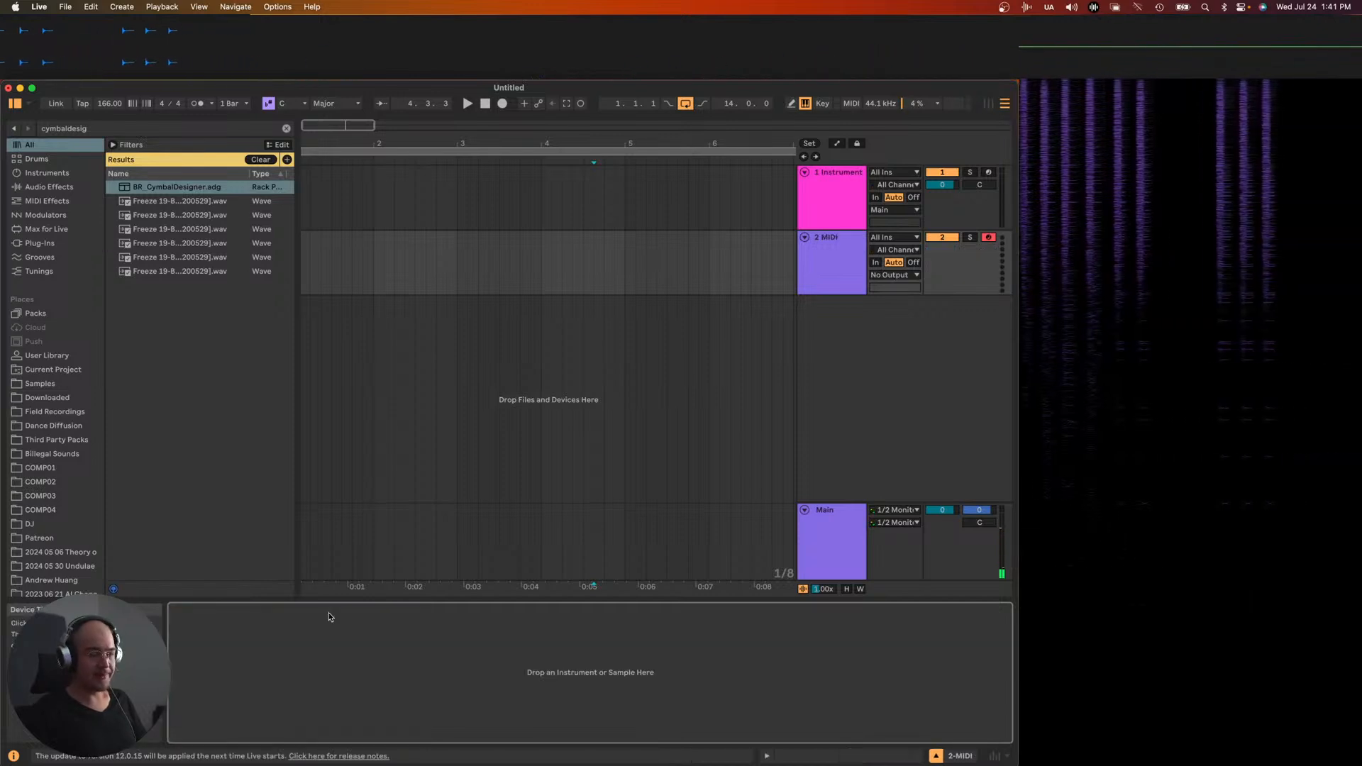
{"action": "left_click", "coordinate": [846, 263]}
{"action": "key", "text": "Delete"}
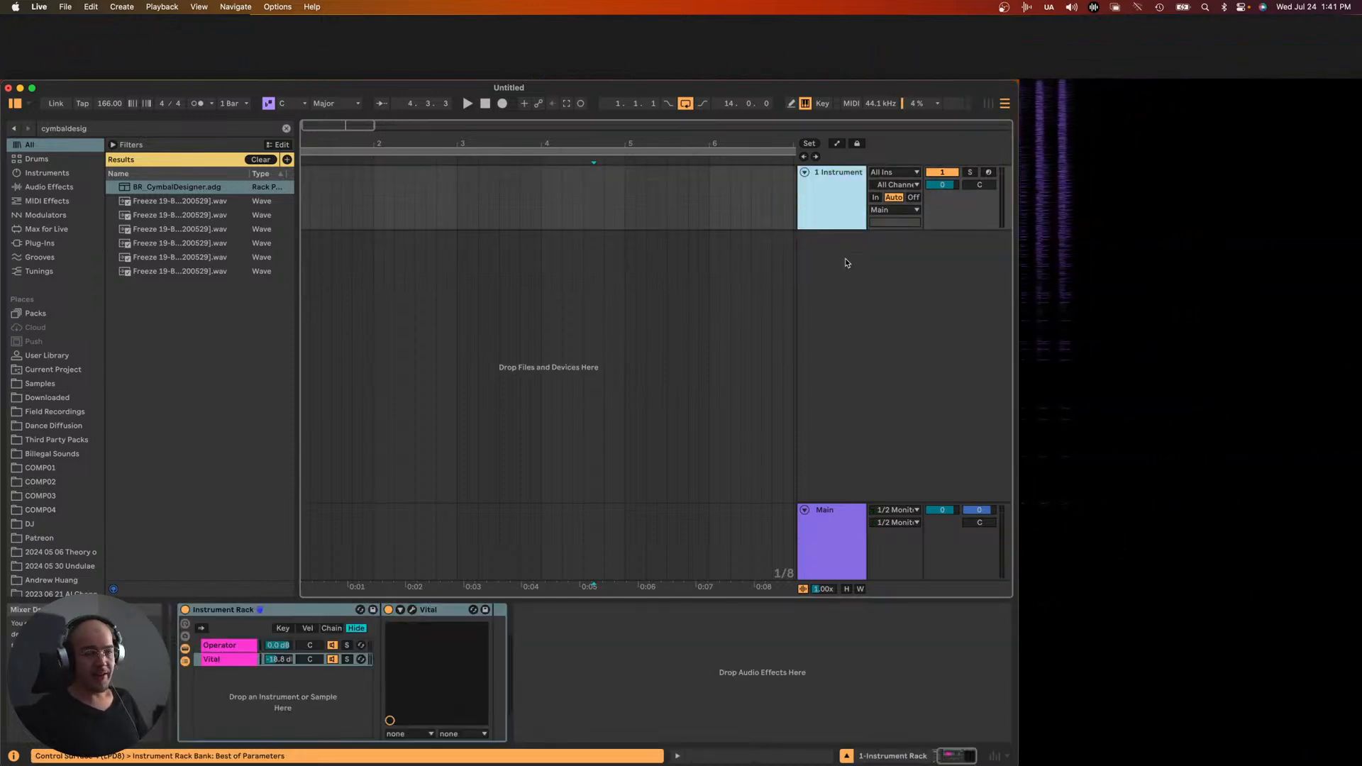
- Set the instrument track's monitoring to In and open the Vital chain's plug-in window
{"action": "left_click", "coordinate": [876, 198]}
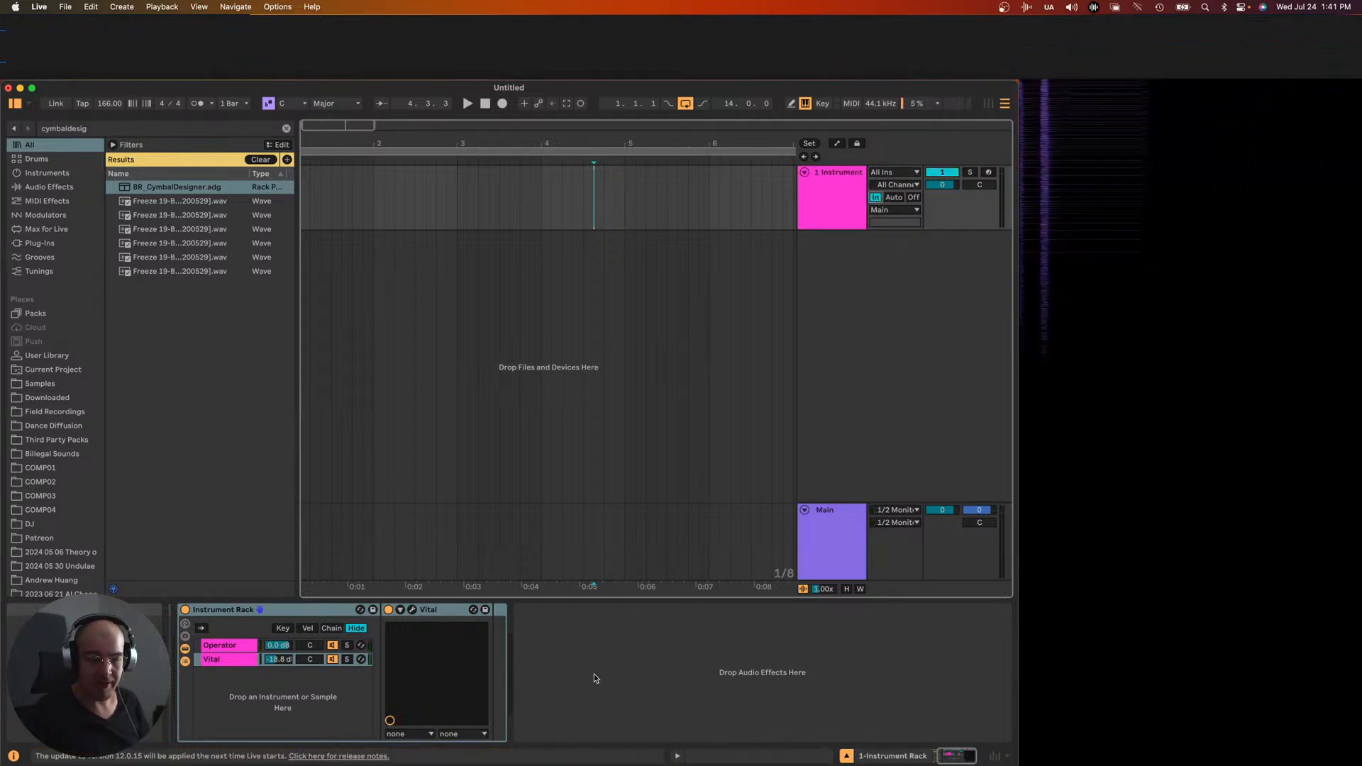
{"action": "left_click", "coordinate": [242, 660]}
{"action": "left_click", "coordinate": [413, 609]}
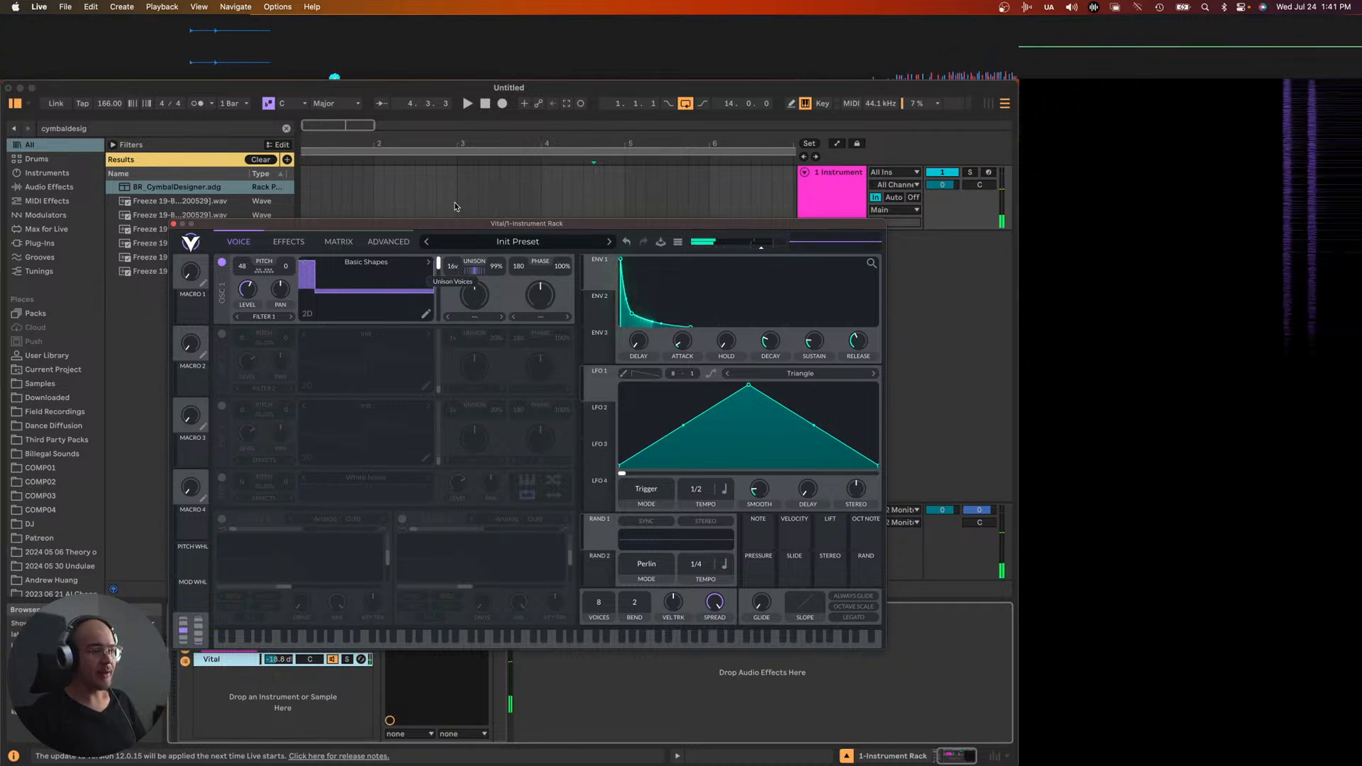
- Review Vital's unison detune control, its effects page and the advanced unison settings including detune range
{"action": "left_click_drag", "start_coordinate": [474, 294], "coordinate": [504, 211]}
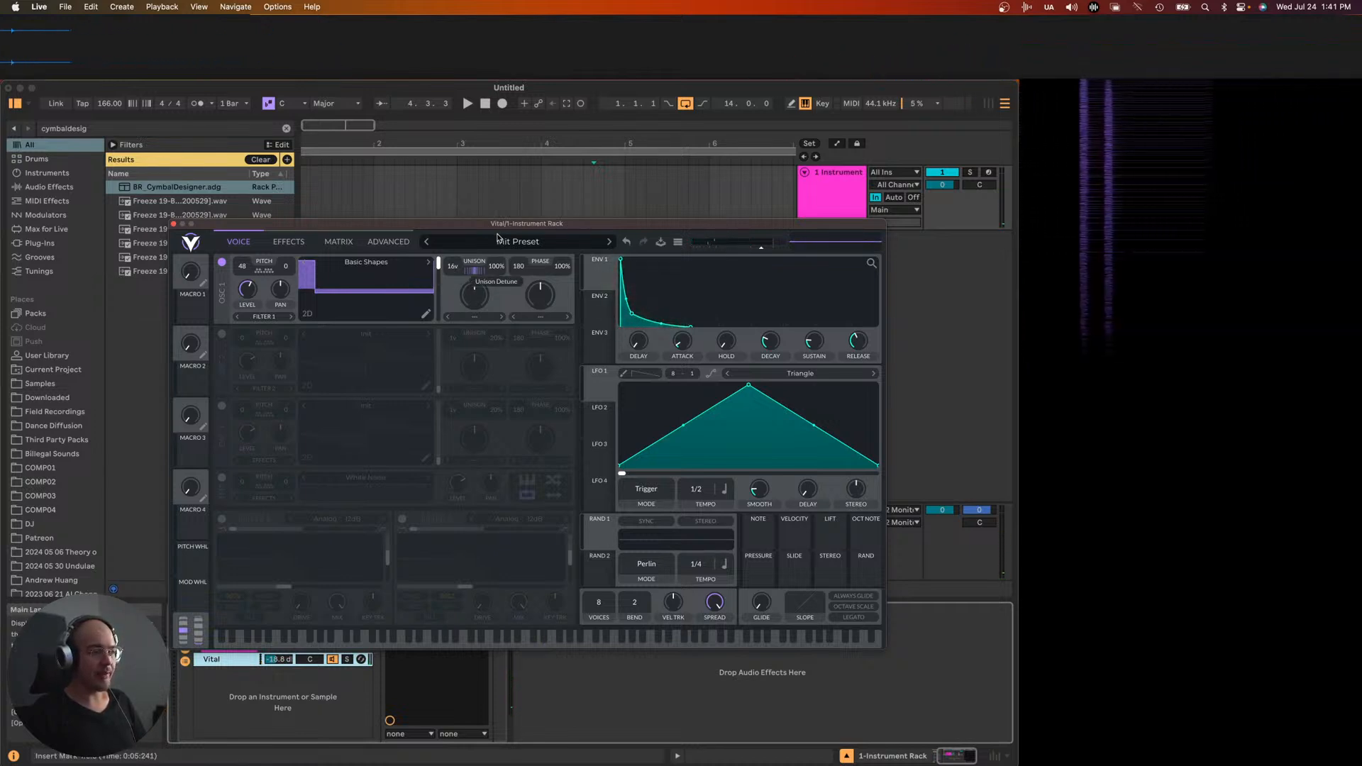
{"action": "left_click", "coordinate": [289, 241]}
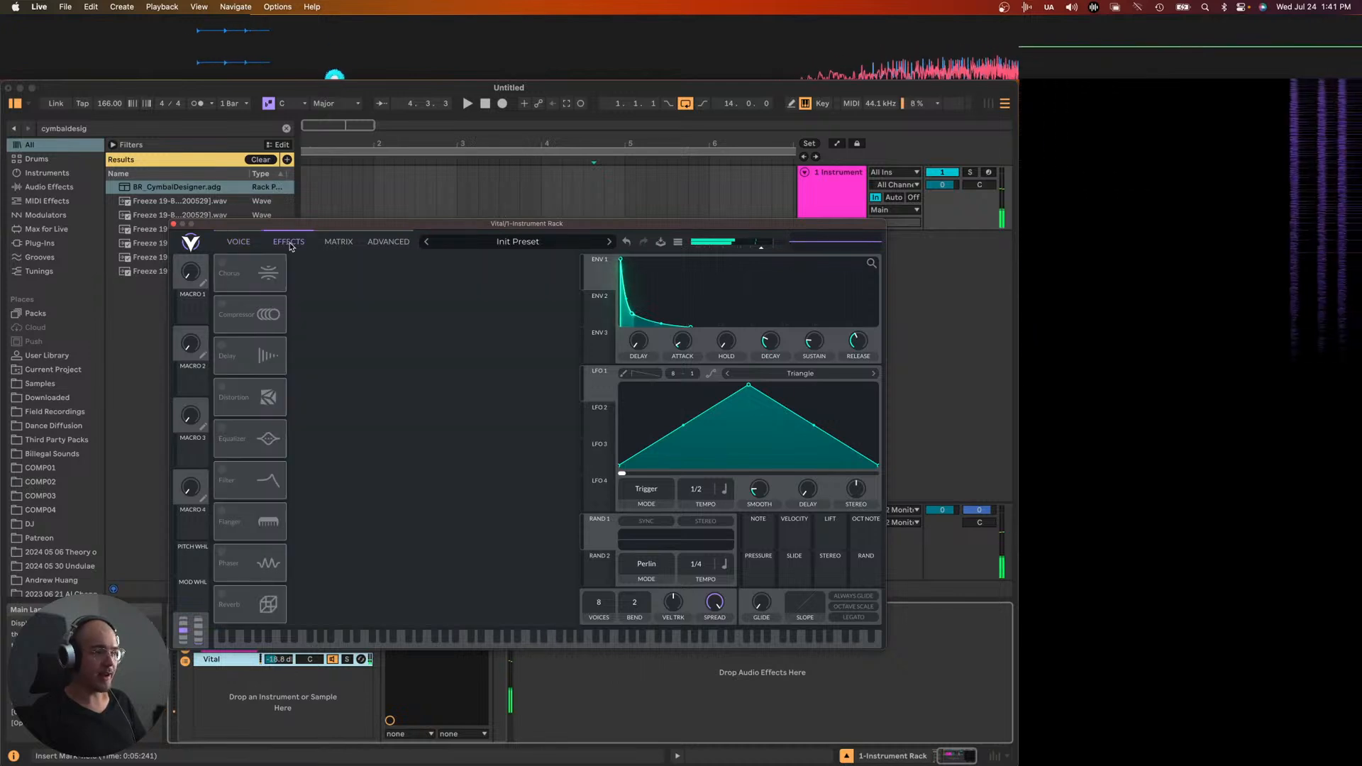
{"action": "left_click", "coordinate": [369, 243]}
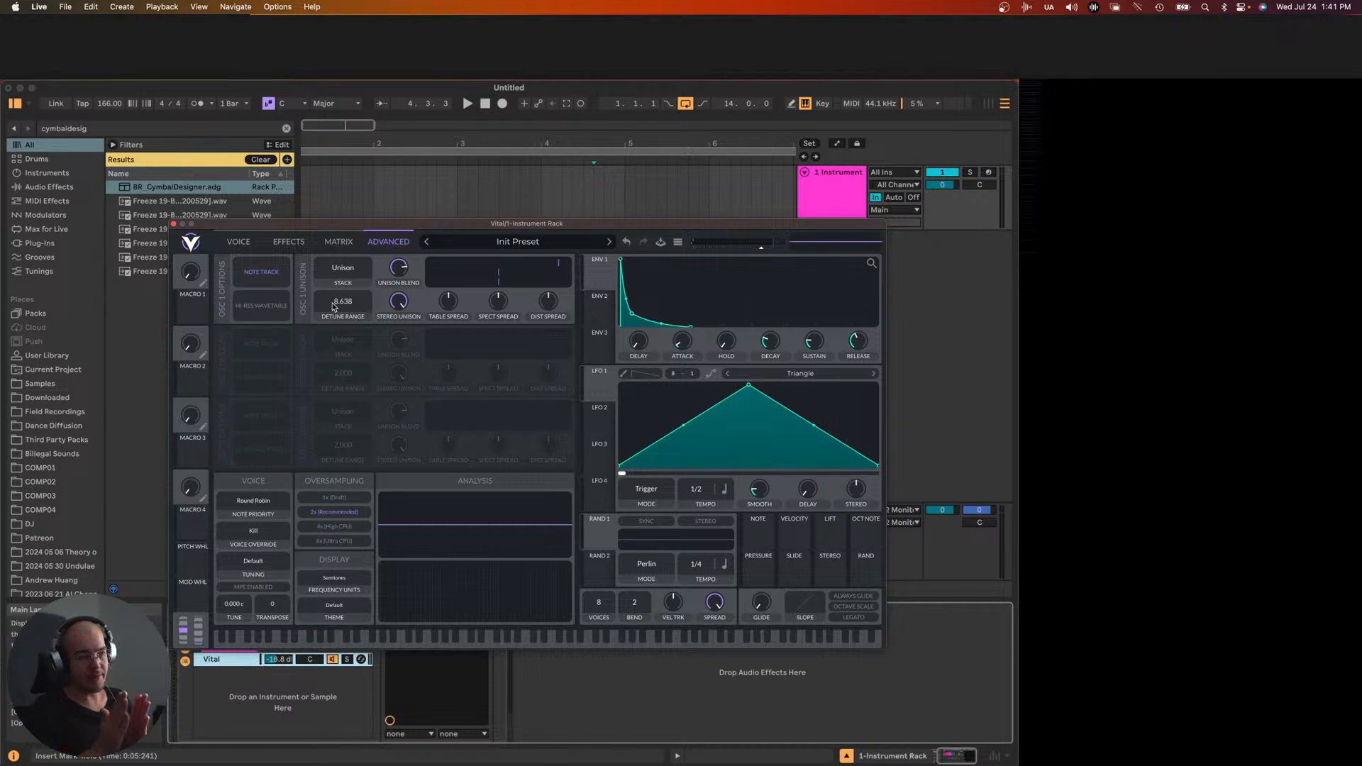
- Adjust Vital's oscillator 1 detune range to 8.851 while auditioning notes in different octaves, and close the plug-in window
{"action": "scroll", "coordinate": [335, 302], "scroll_direction": "down", "scroll_amount": 5}
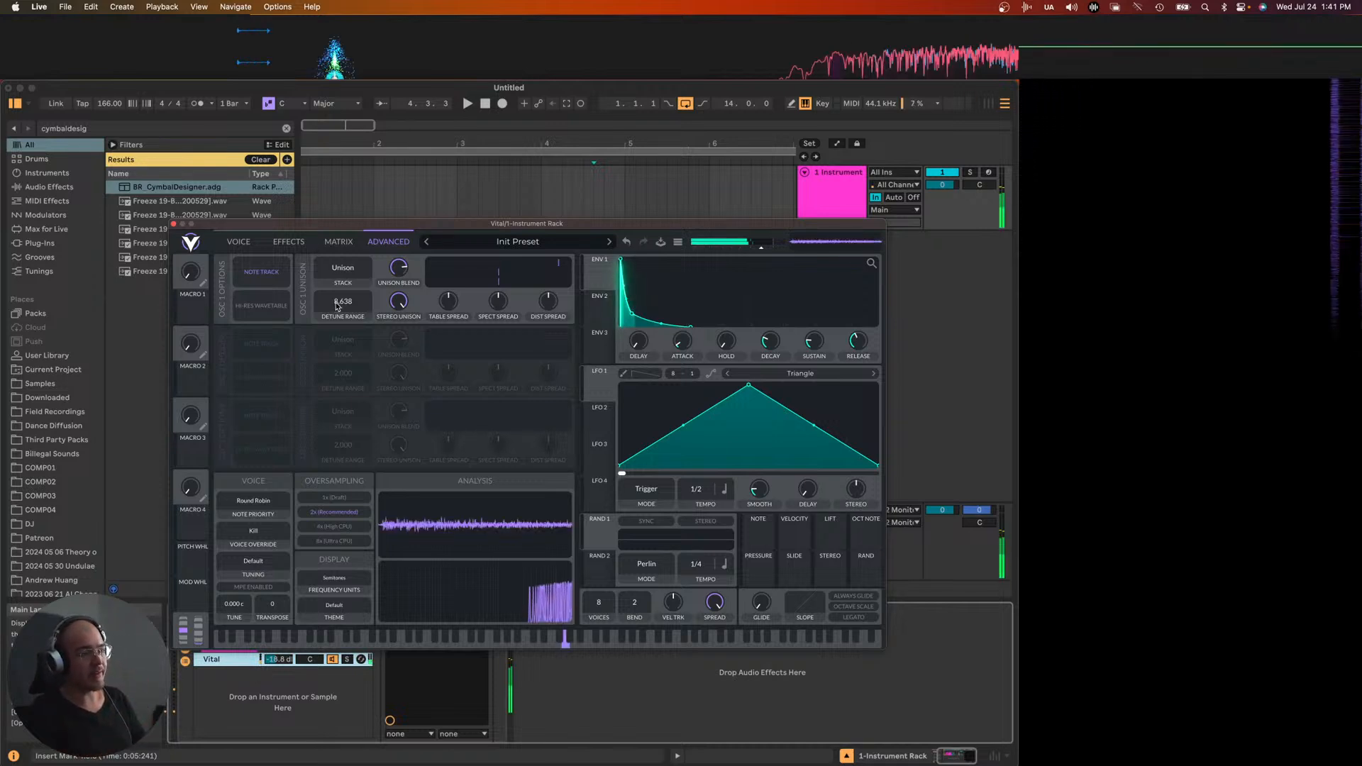
{"action": "scroll", "coordinate": [336, 301], "scroll_direction": "down", "scroll_amount": 3}
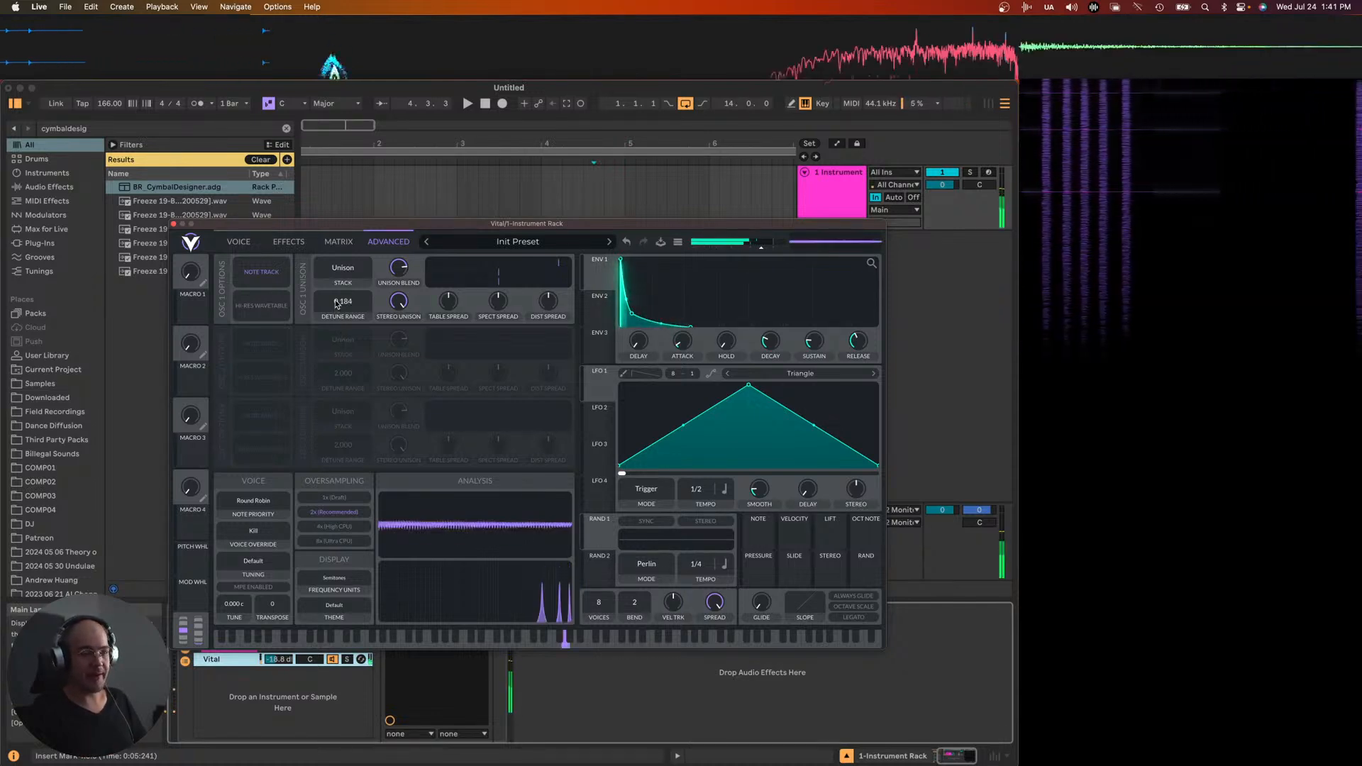
{"action": "left_click_drag", "start_coordinate": [335, 299], "coordinate": [340, 290]}
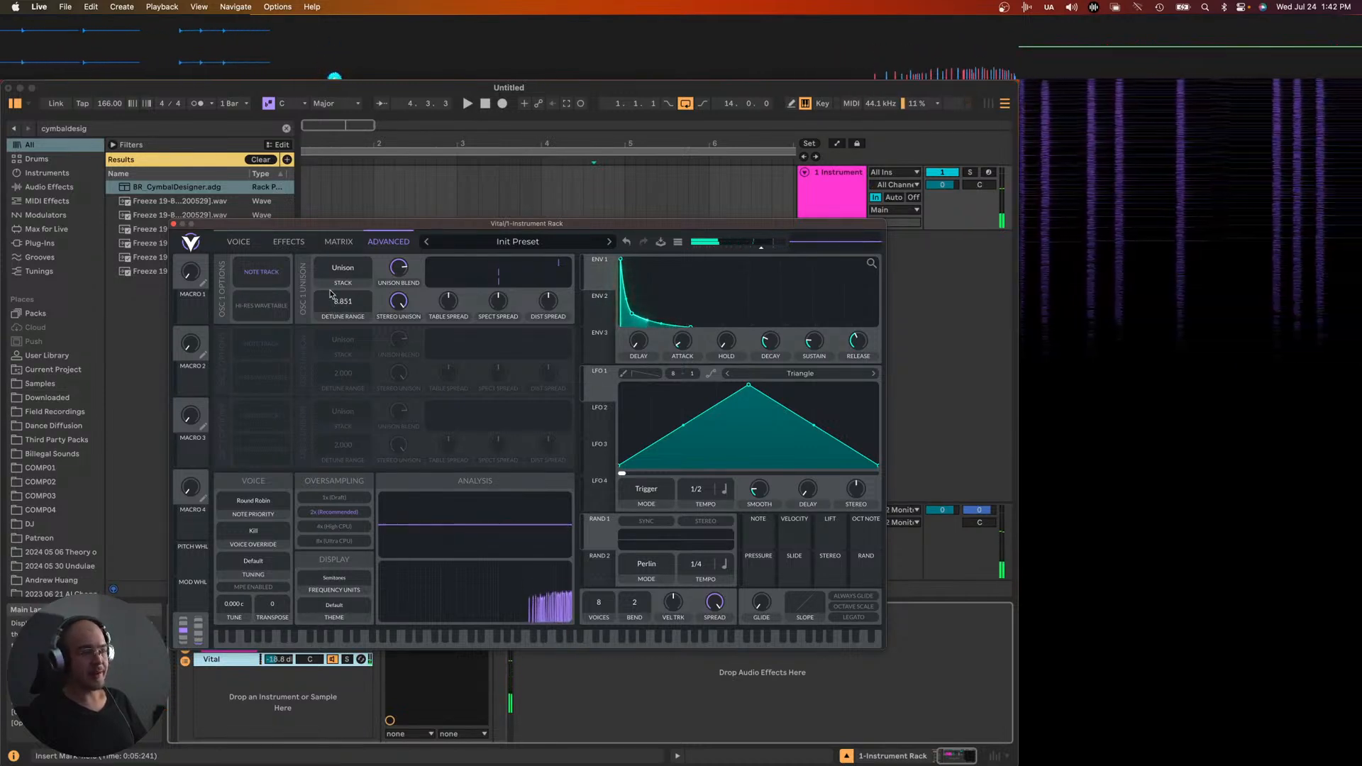
{"action": "key", "text": "x"}
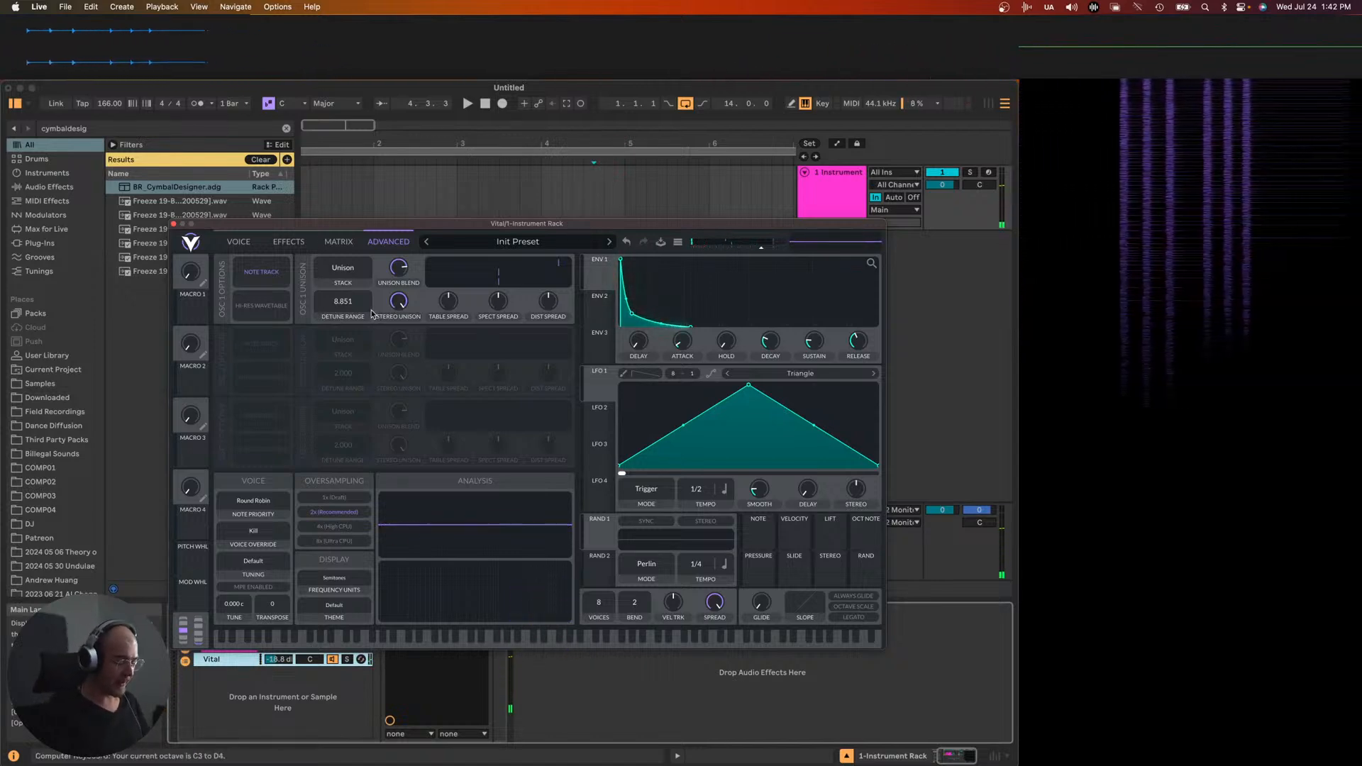
{"action": "key", "text": "z"}
{"action": "key", "text": "z"}
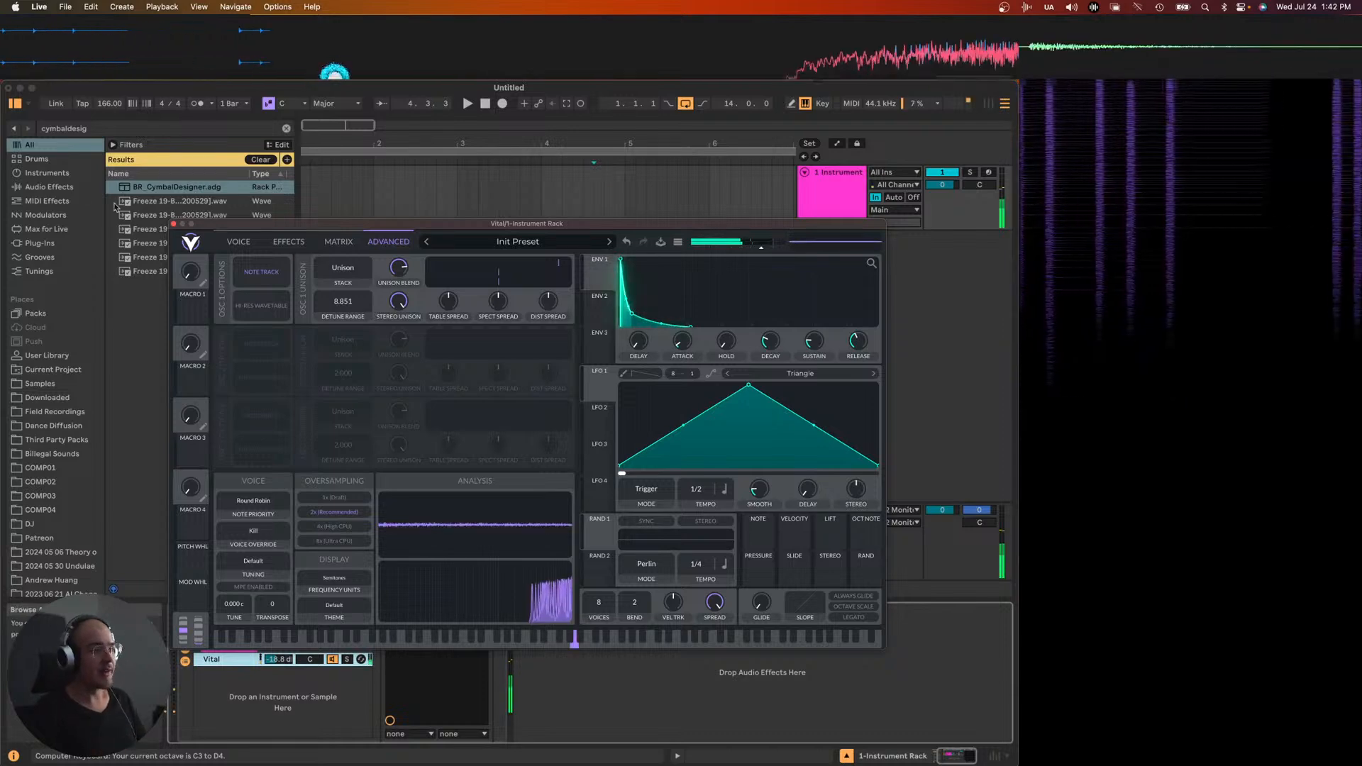
{"action": "left_click", "coordinate": [173, 225]}
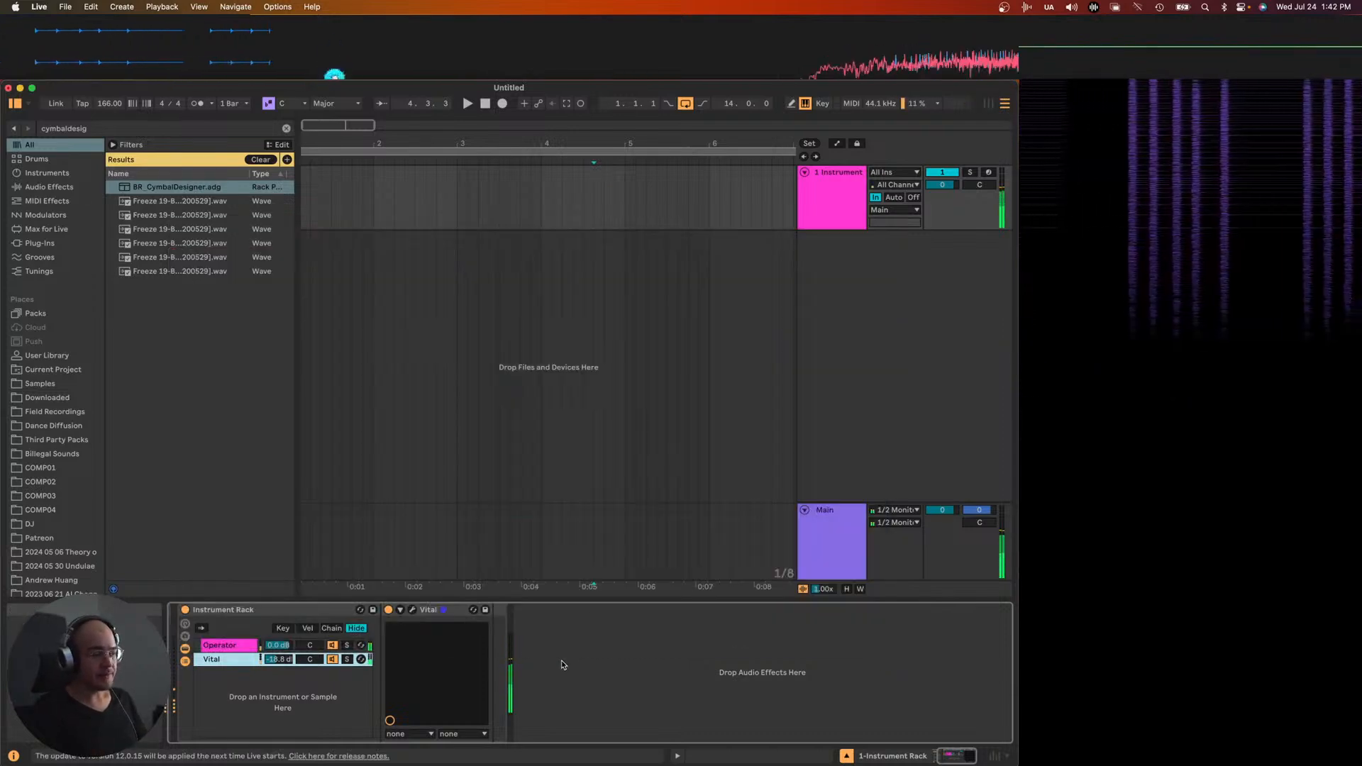
- Search the browser for "eq" and add EQ Eight after the Instrument Rack
{"action": "key", "text": "super+f"}
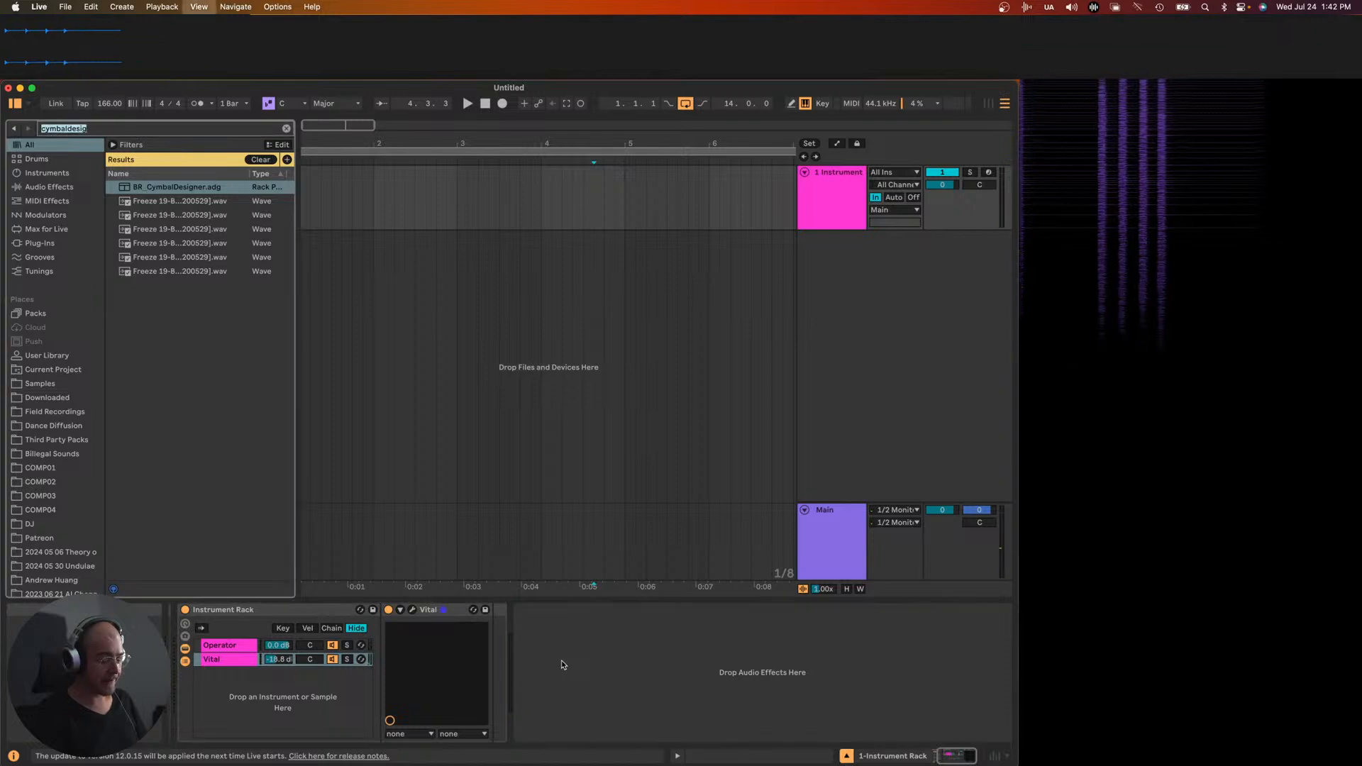
{"action": "type", "text": "eq"}
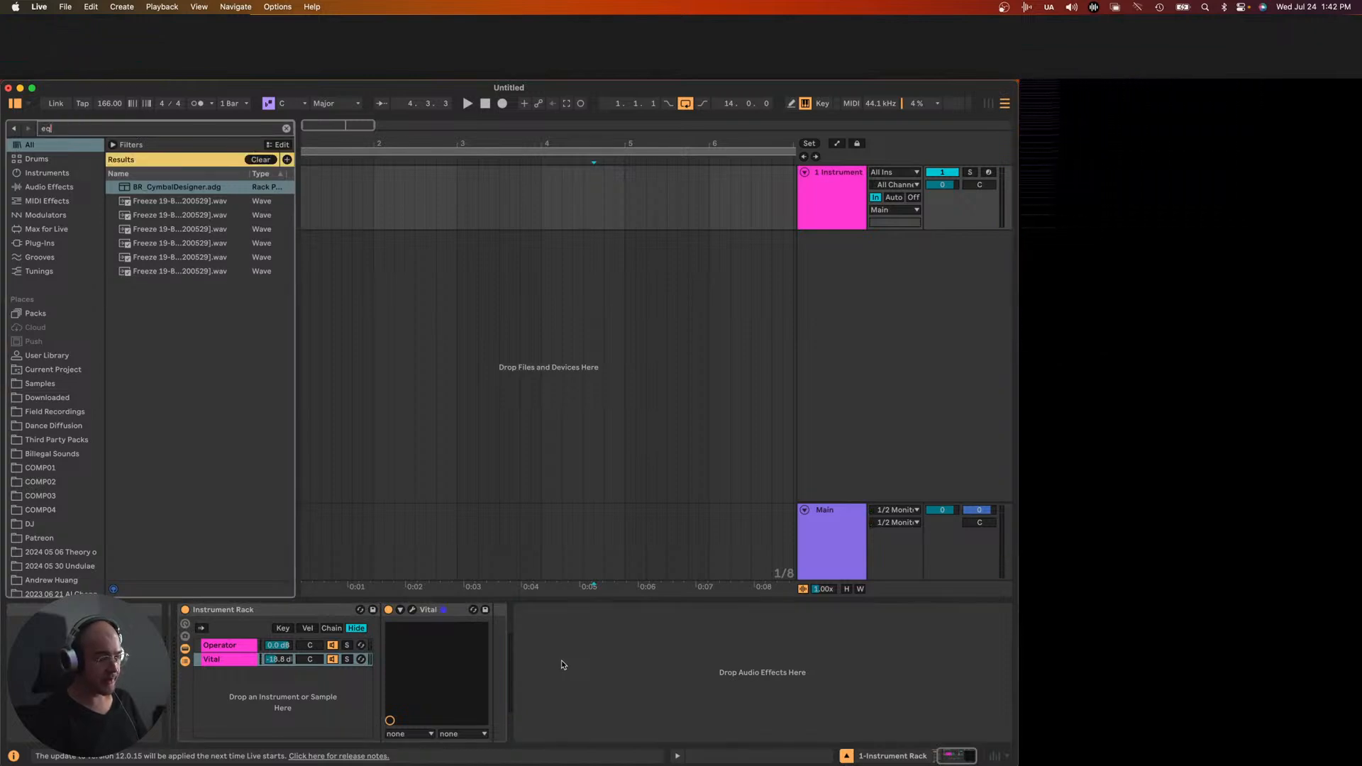
{"action": "key", "text": "Down"}
{"action": "key", "text": "Down"}
{"action": "key", "text": "Down"}
{"action": "key", "text": "Down"}
{"action": "key", "text": "Down"}
{"action": "key", "text": "Down"}
{"action": "key", "text": "Down"}
{"action": "key", "text": "Down"}
{"action": "key", "text": "Down"}
{"action": "key", "text": "Down"}
{"action": "key", "text": "Down"}
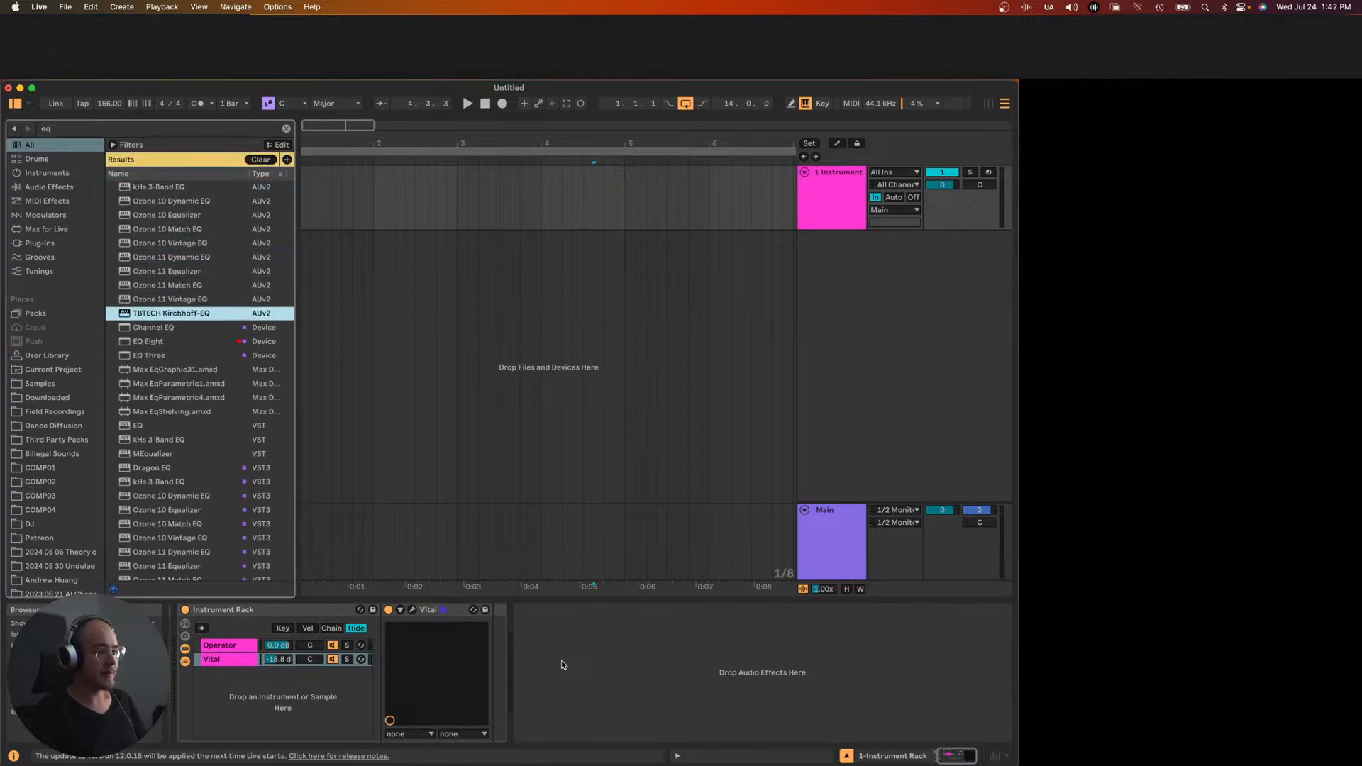
{"action": "key", "text": "Return"}
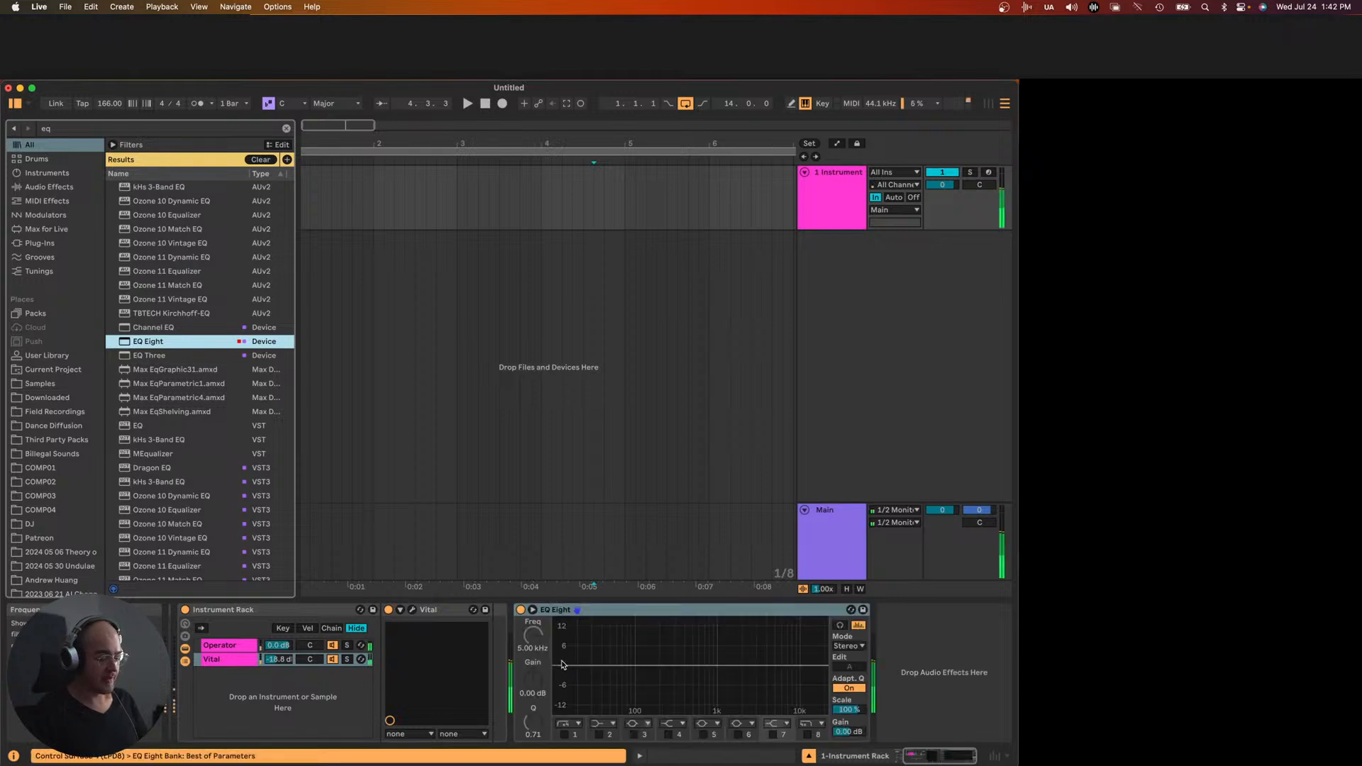
- Enable EQ Eight's band 5 as a narrow boost at 4.54 kHz with 5.83 dB gain and a Q of 3.61
{"action": "left_click", "coordinate": [704, 734]}
{"action": "left_click_drag", "start_coordinate": [633, 671], "coordinate": [638, 664]}
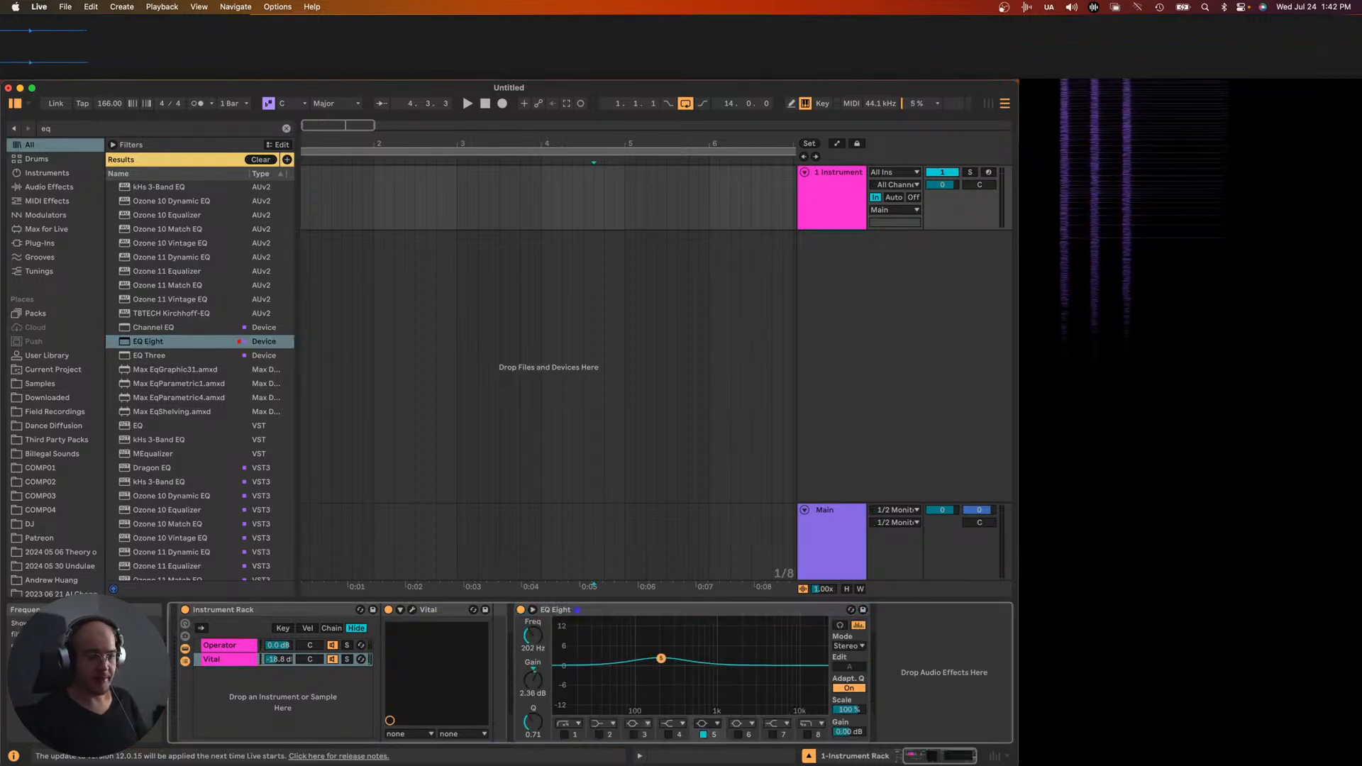
{"action": "left_click_drag", "start_coordinate": [780, 622], "coordinate": [780, 589]}
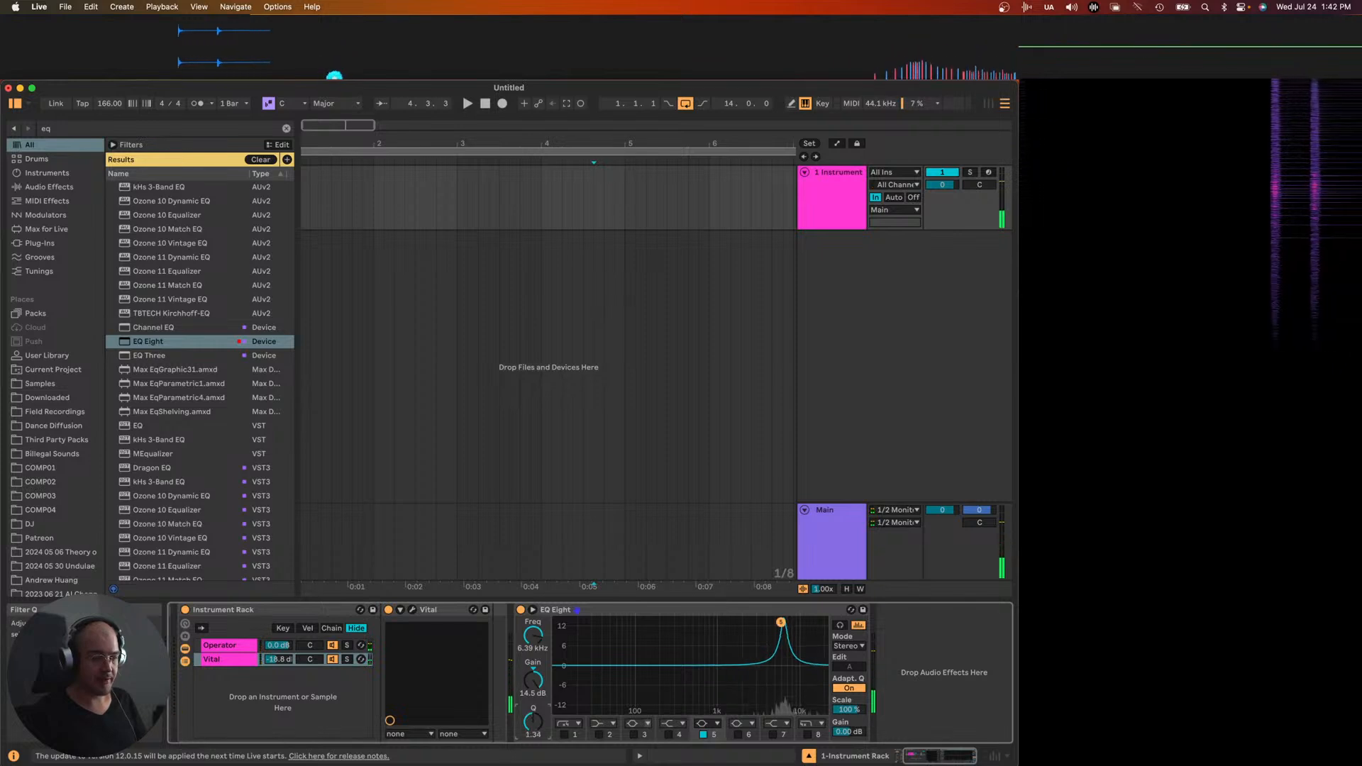
{"action": "left_click_drag", "start_coordinate": [532, 721], "coordinate": [533, 727]}
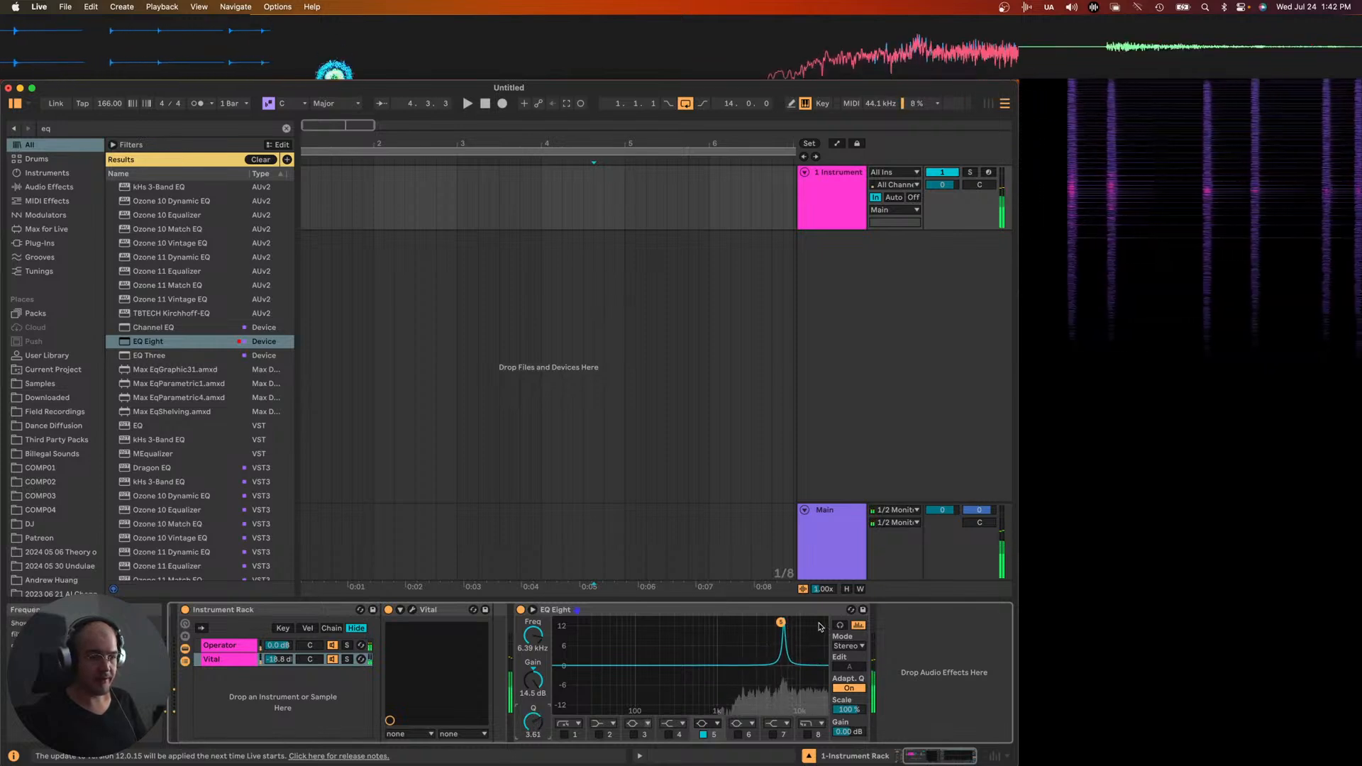
{"action": "left_click_drag", "start_coordinate": [781, 623], "coordinate": [769, 648]}
- Search the browser for "spec" and look through the spectral plug-ins, including SpecOps, and search for "reverb"
{"action": "key", "text": "super+f"}
{"action": "type", "text": "spec"}
{"action": "key", "text": "Down"}
{"action": "key", "text": "Down"}
{"action": "key", "text": "Down"}
{"action": "key", "text": "Down"}
{"action": "key", "text": "Down"}
{"action": "key", "text": "Down"}
{"action": "key", "text": "Down"}
{"action": "key", "text": "Down"}
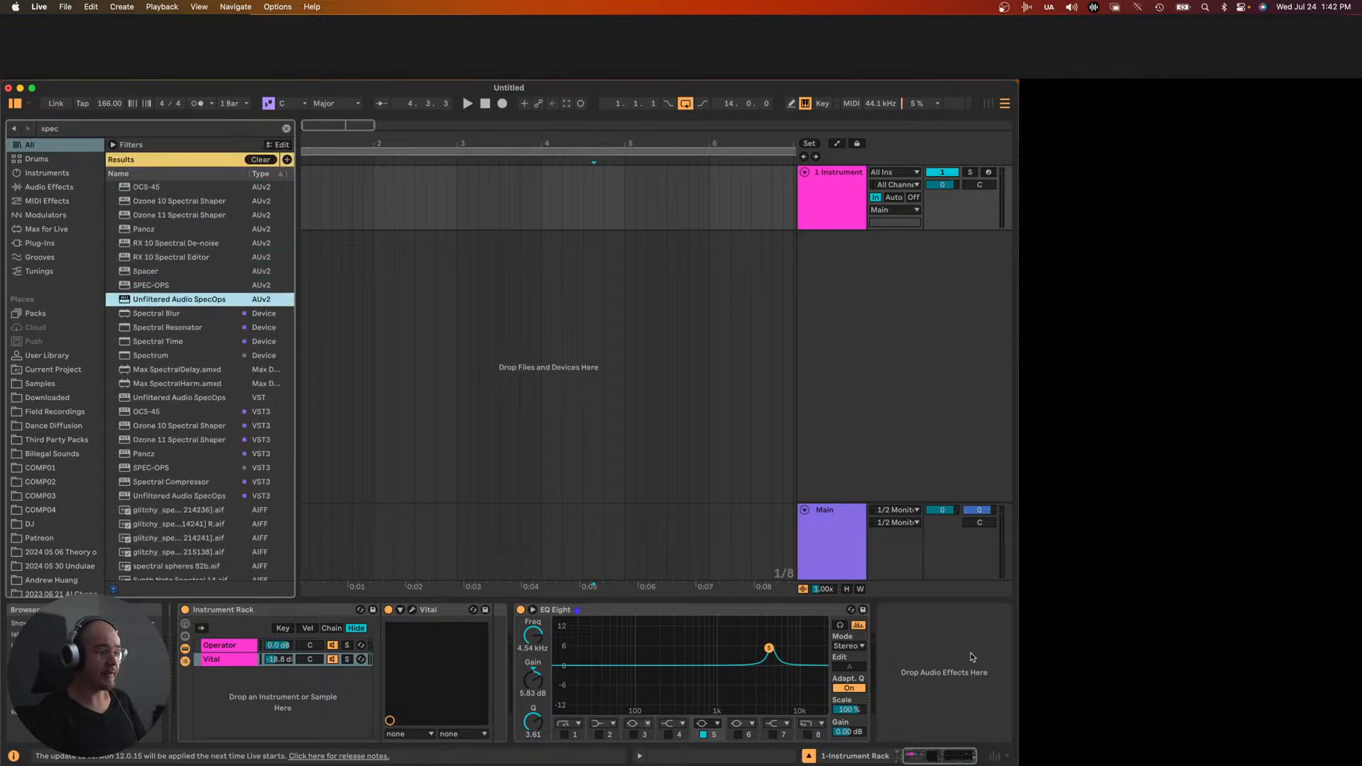
{"action": "key", "text": "Up"}
{"action": "key", "text": "Up"}
{"action": "key", "text": "Down"}
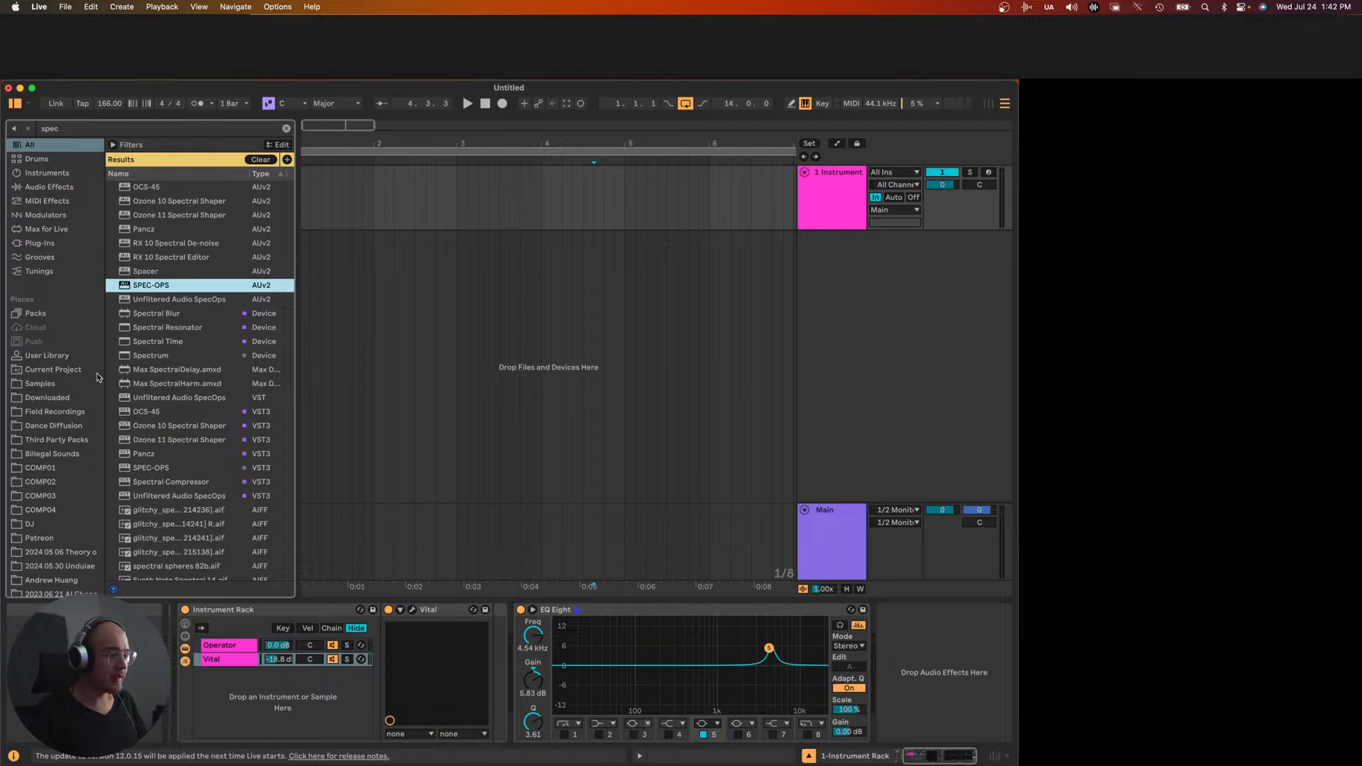
{"action": "left_click", "coordinate": [163, 496]}
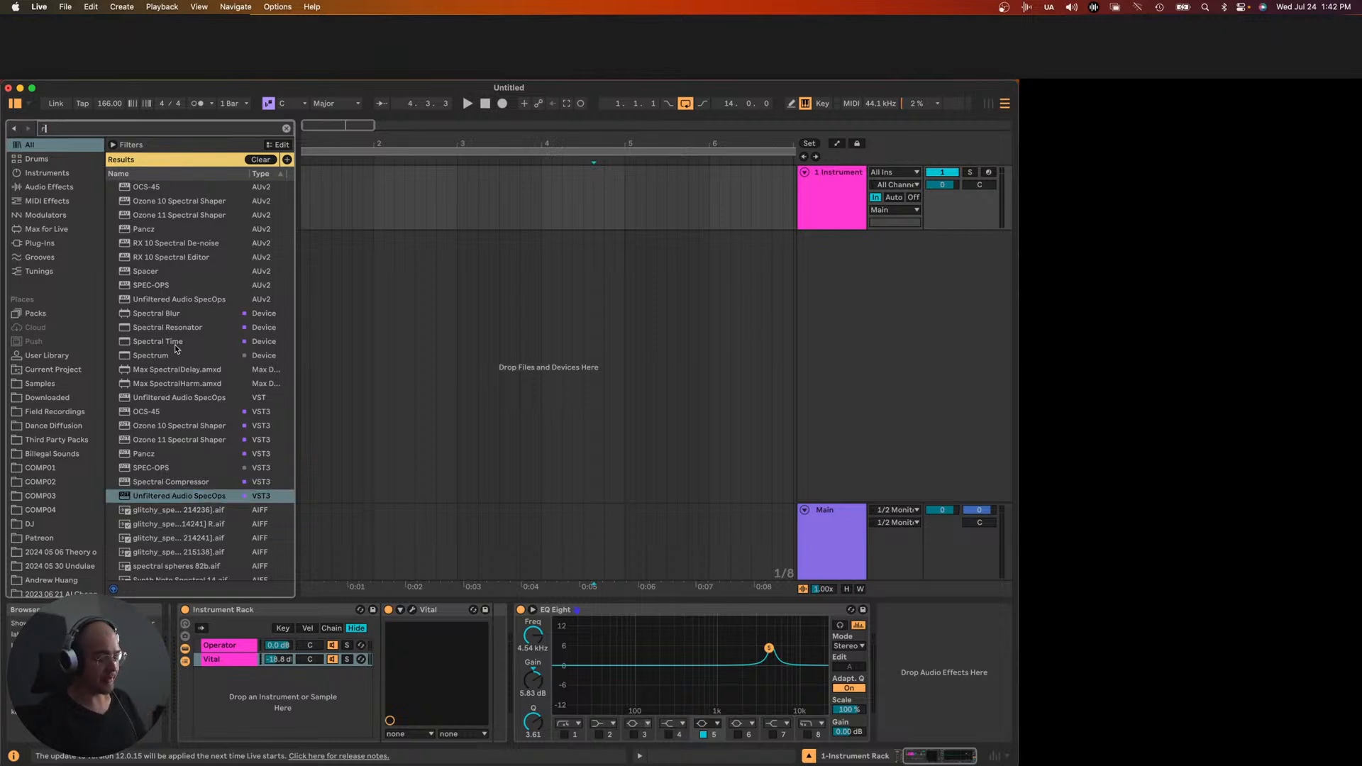
{"action": "type", "text": "everb"}
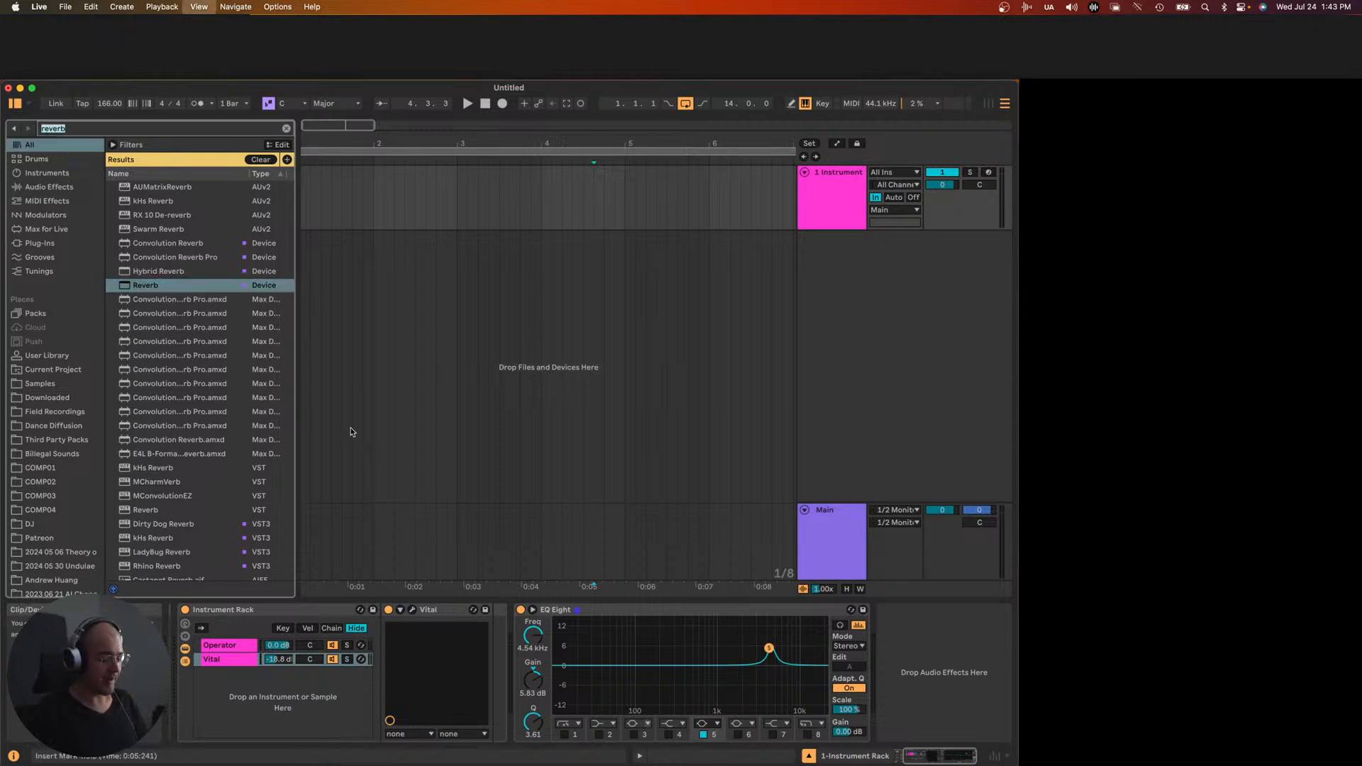
- Add one VST3 instance of Unfiltered Audio SpecOps after EQ Eight, removing the duplicate, and open its plug-in window
{"action": "type", "text": "spec"}
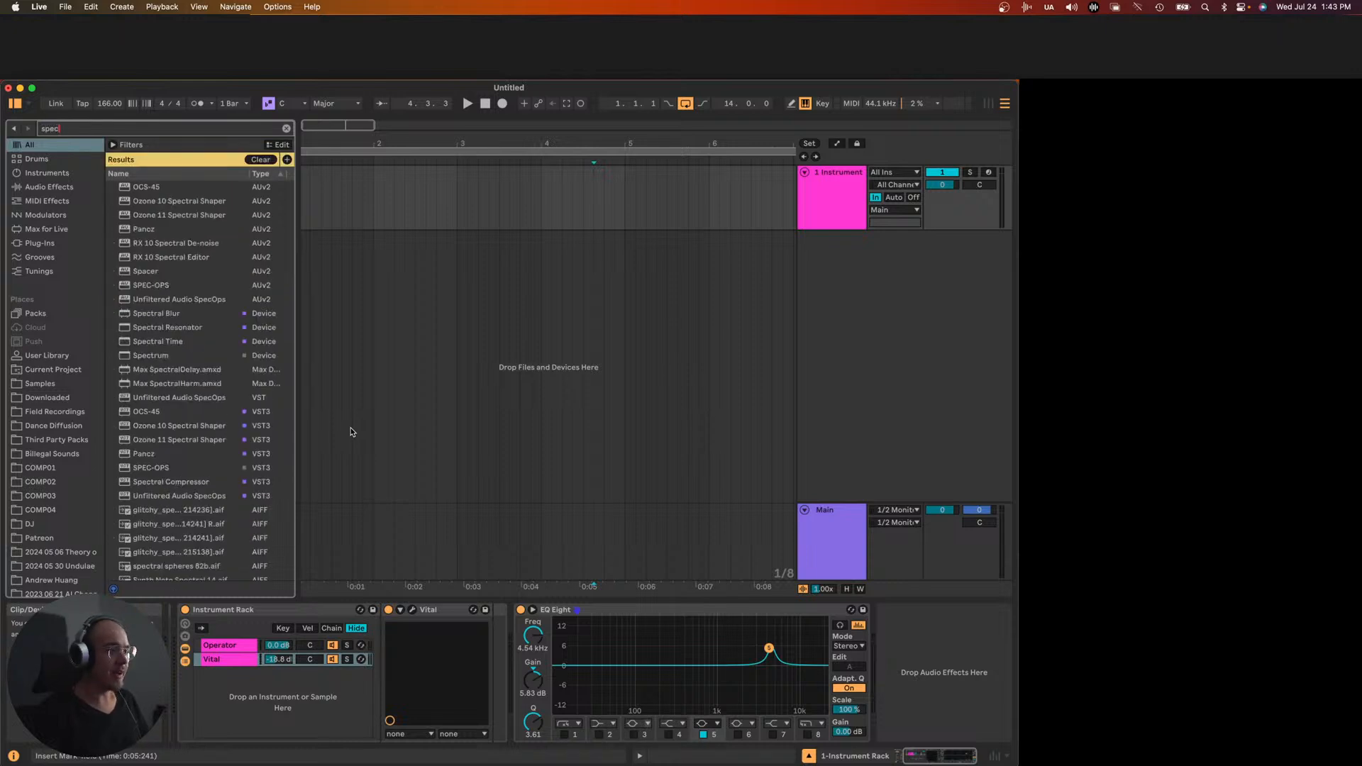
{"action": "type", "text": "ops"}
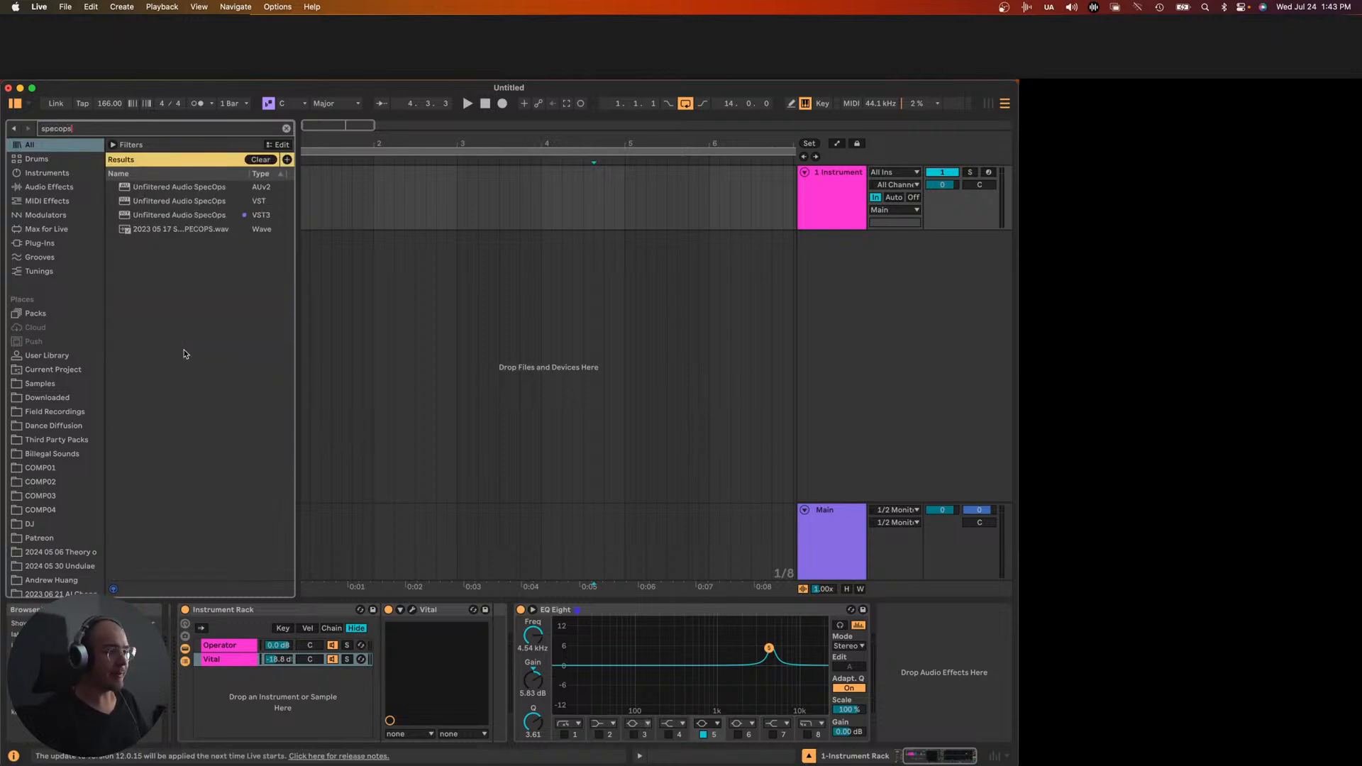
{"action": "key", "text": "Down"}
{"action": "key", "text": "Down"}
{"action": "key", "text": "Down"}
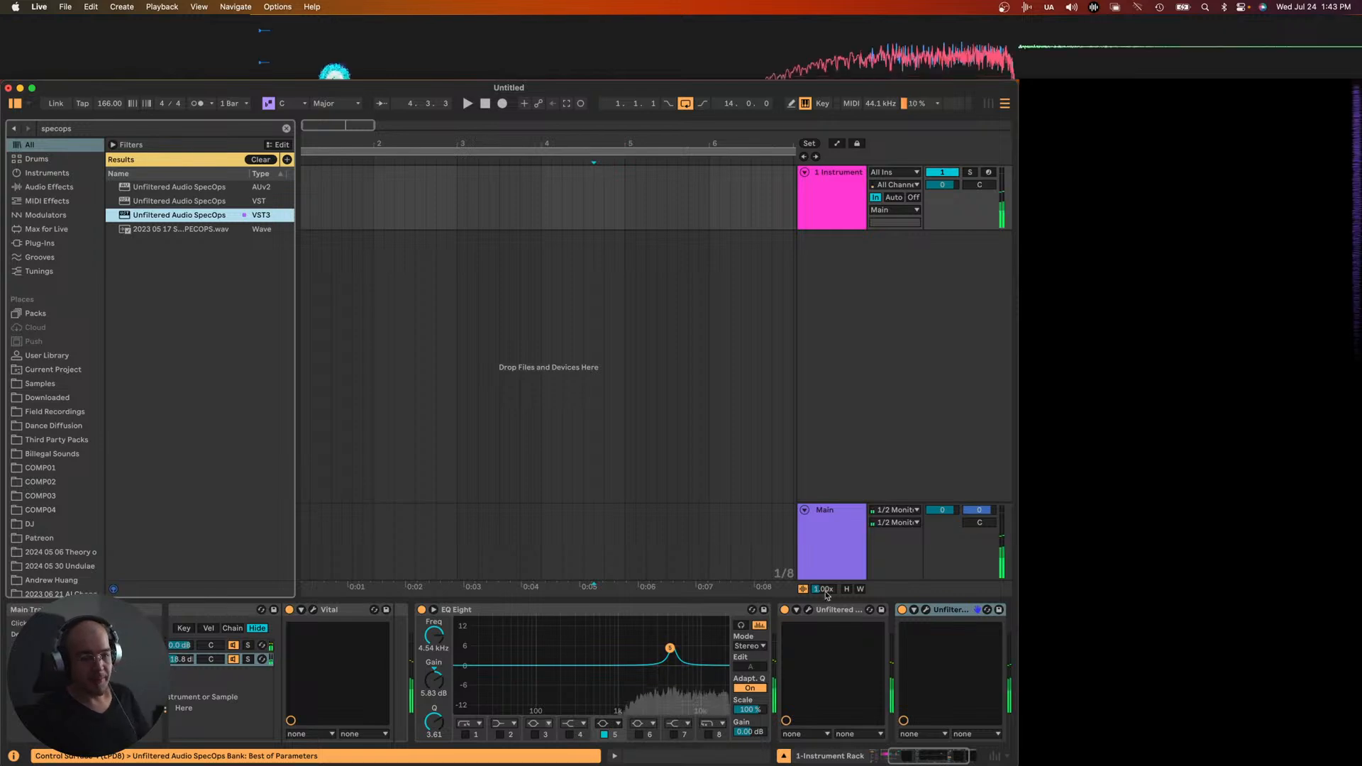
{"action": "key", "text": "BackSpace"}
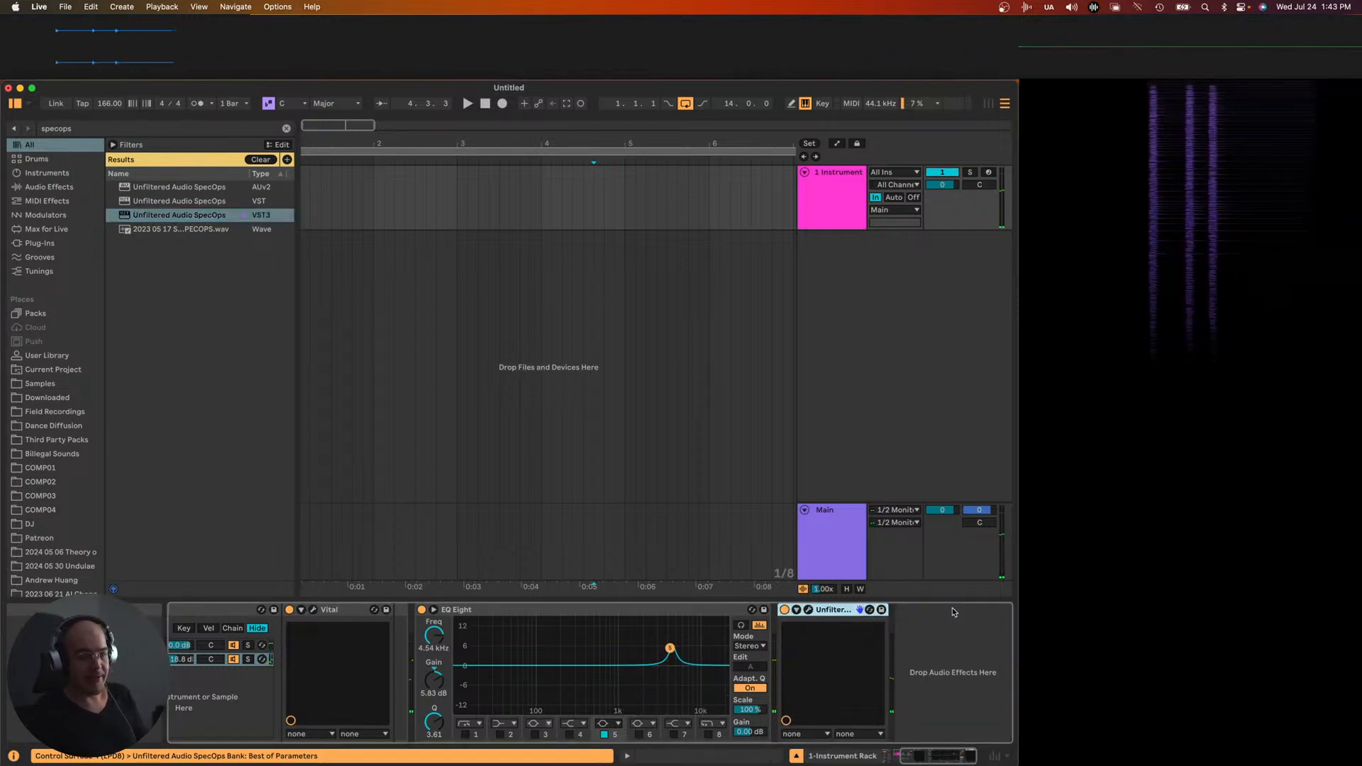
{"action": "left_click", "coordinate": [808, 610]}
{"action": "left_click_drag", "start_coordinate": [517, 235], "coordinate": [468, 174]}
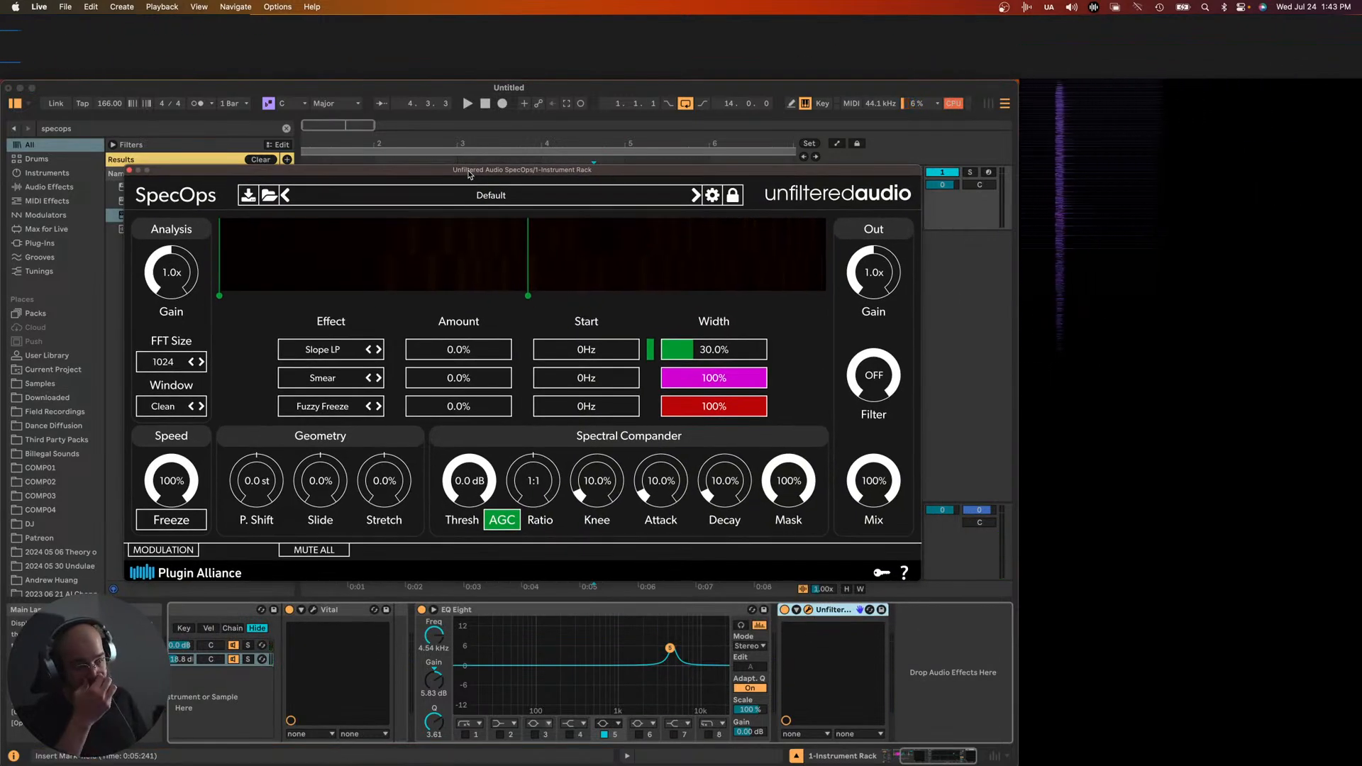
- Try MP3ify as the second SpecOps effect with its amount raised to 26.0%
{"action": "left_click", "coordinate": [325, 406]}
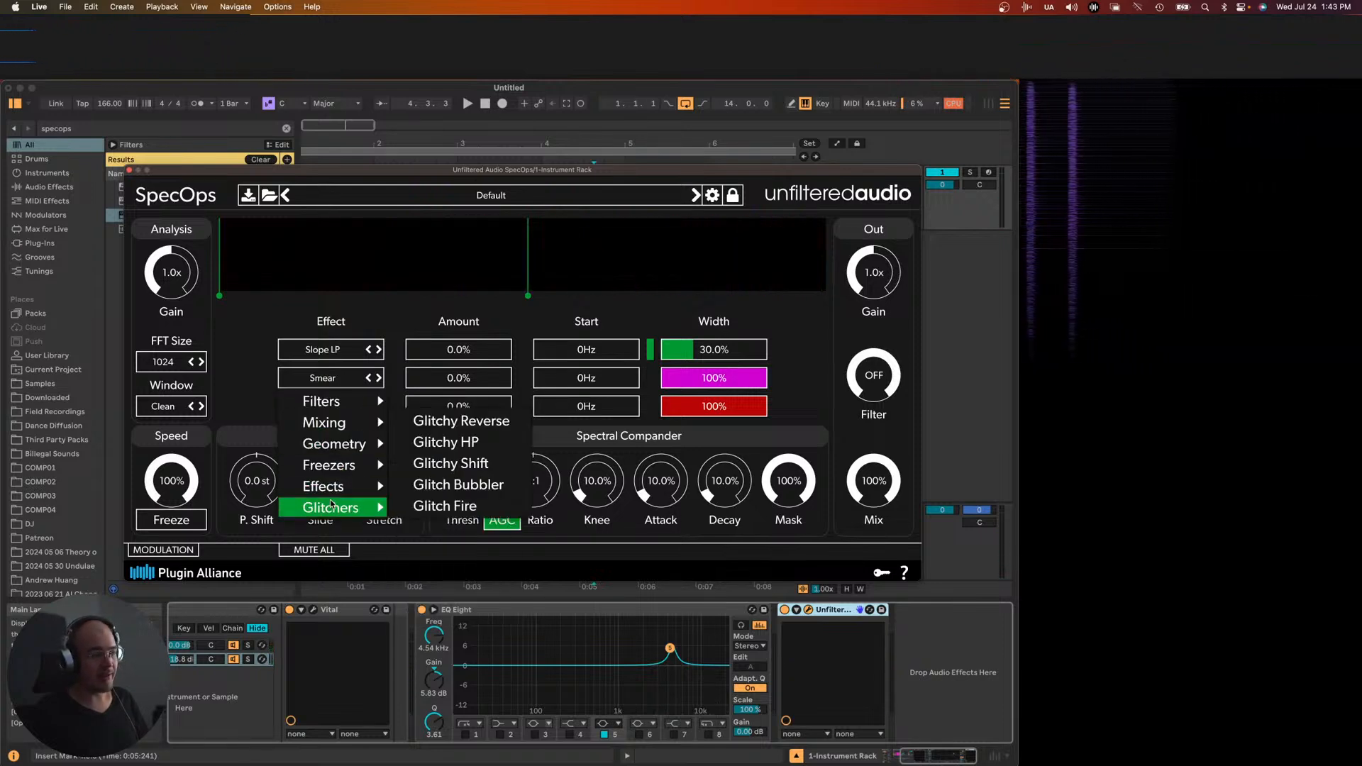
{"action": "mouse_move", "coordinate": [334, 490]}
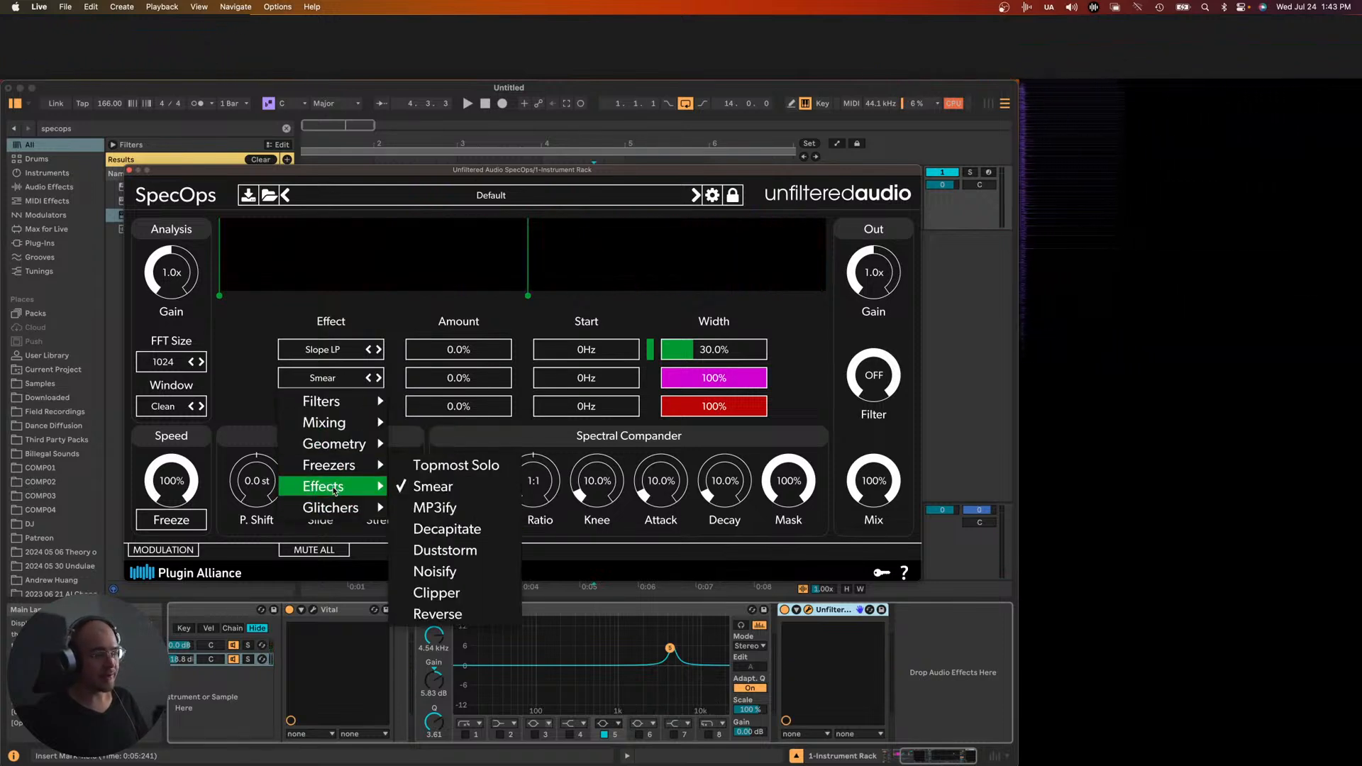
{"action": "left_click", "coordinate": [469, 508]}
{"action": "left_click", "coordinate": [420, 378]}
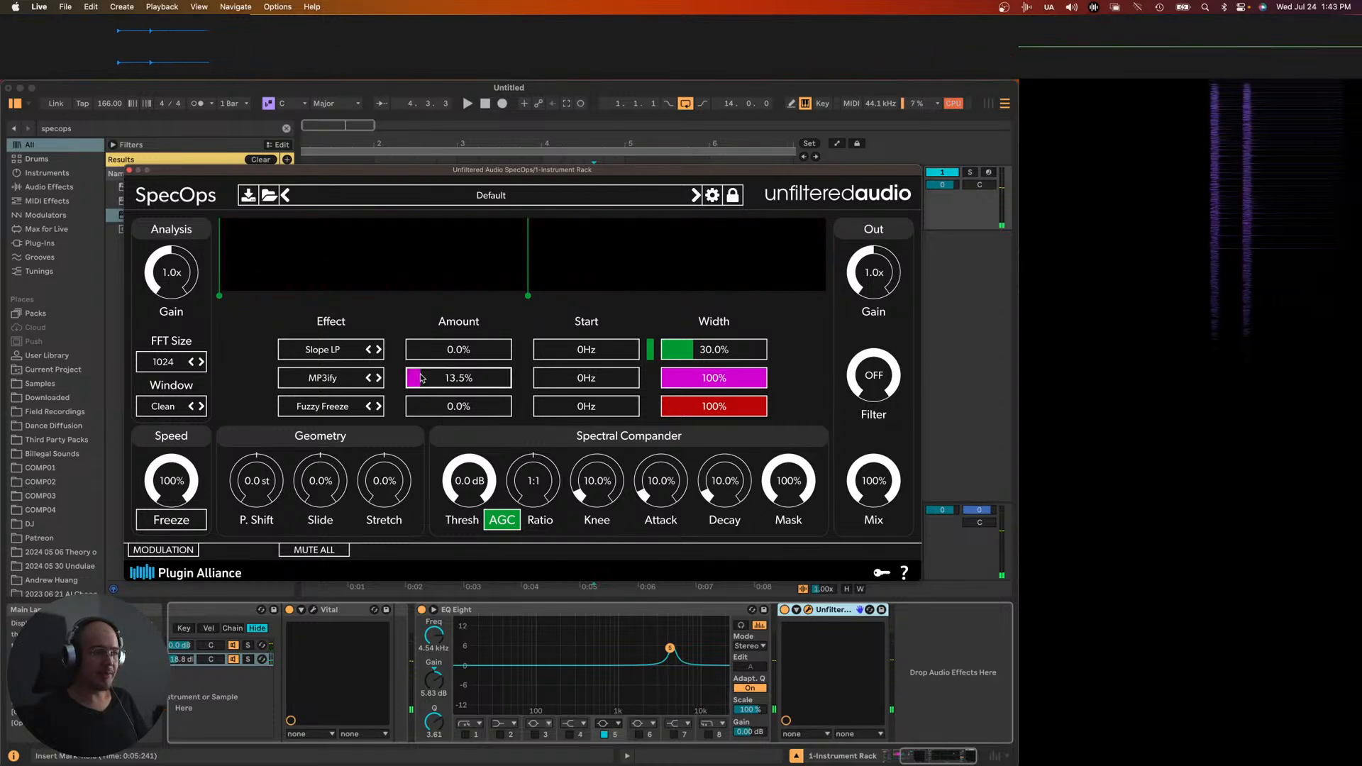
{"action": "mouse_move", "coordinate": [420, 378]}
{"action": "left_mouse_down"}
{"action": "mouse_move", "coordinate": [472, 381]}
{"action": "mouse_move", "coordinate": [429, 380]}
{"action": "left_mouse_up"}
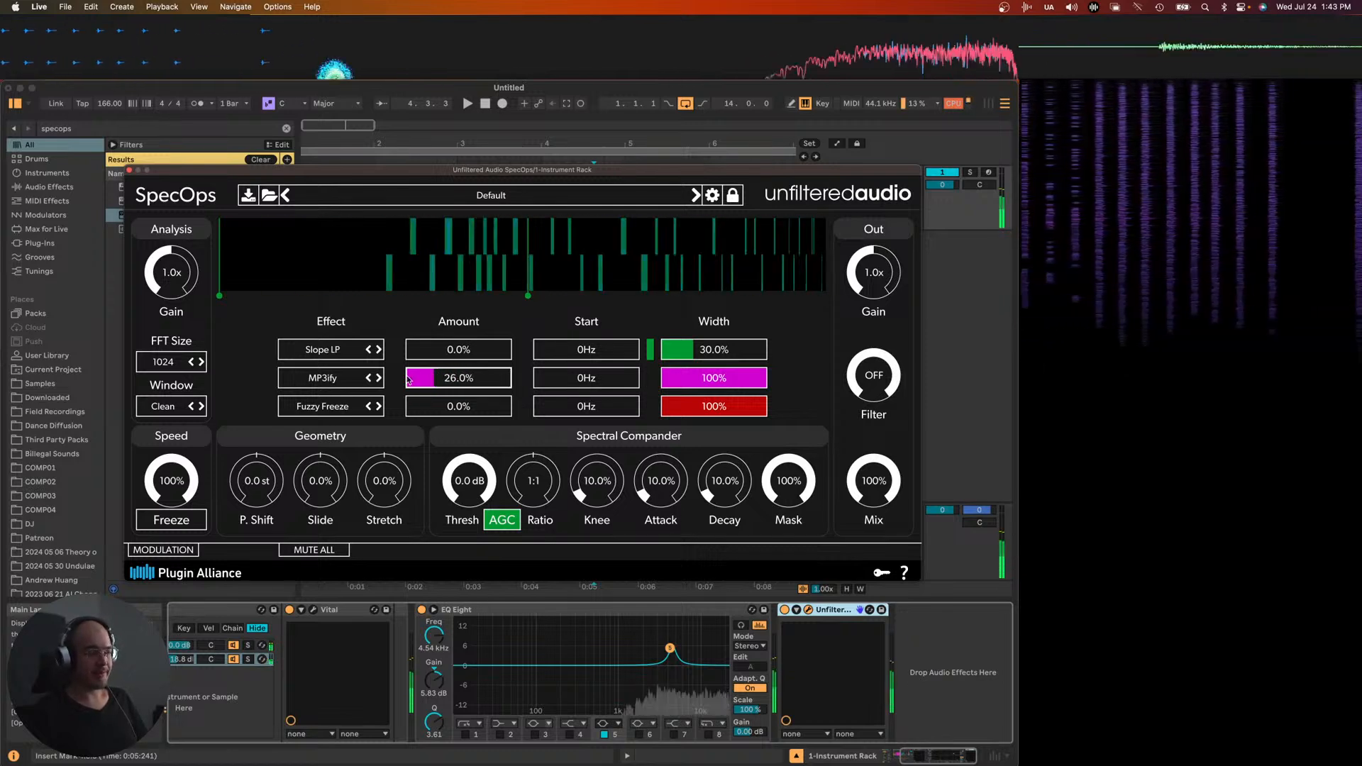
- Switch SpecOps' second effect to Glitchy Freeze at 61.9%, set Fuzzy Freeze to 37.7%, and close the plug-in window
{"action": "left_click", "coordinate": [332, 378]}
{"action": "mouse_move", "coordinate": [327, 506]}
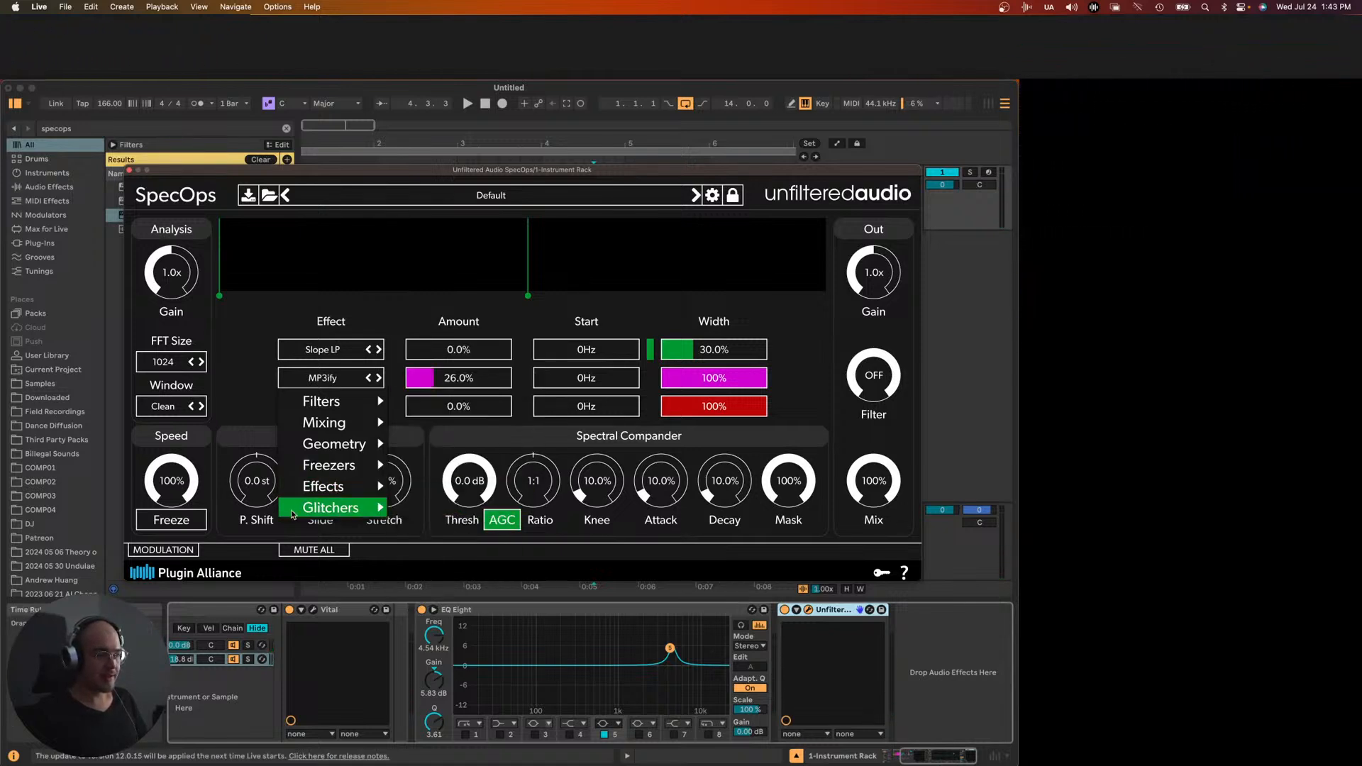
{"action": "left_click", "coordinate": [458, 378]}
{"action": "left_click_drag", "start_coordinate": [458, 378], "coordinate": [495, 382]}
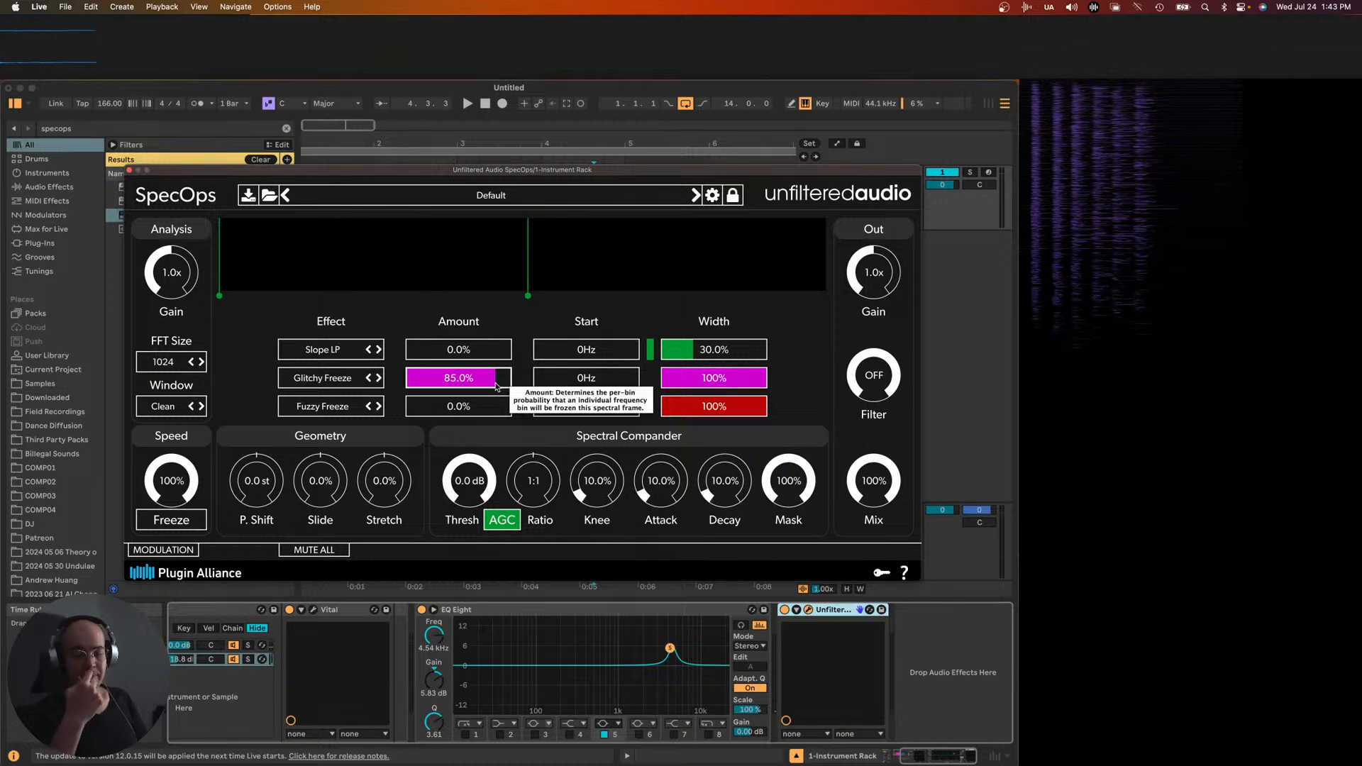
{"action": "left_click_drag", "start_coordinate": [495, 387], "coordinate": [480, 380]}
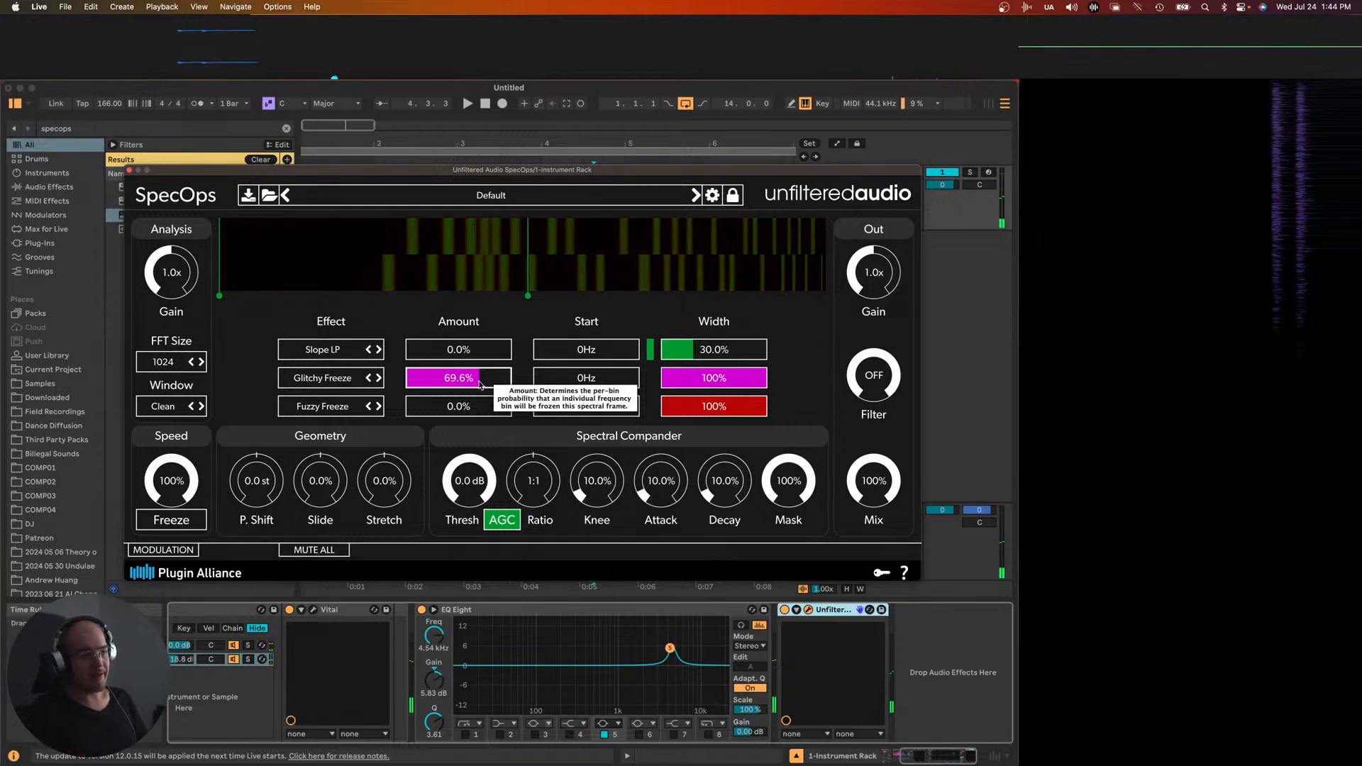
{"action": "left_click_drag", "start_coordinate": [474, 383], "coordinate": [473, 388]}
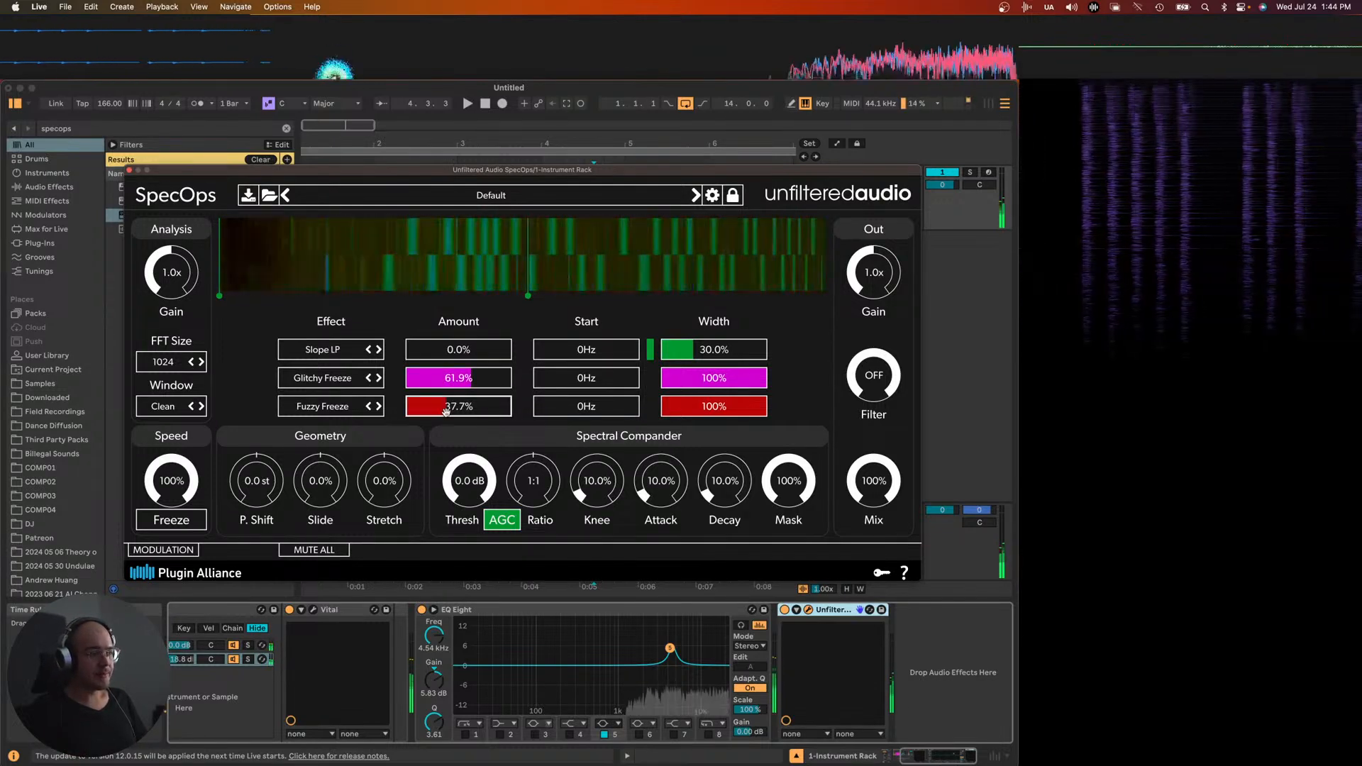
{"action": "left_click", "coordinate": [132, 170]}
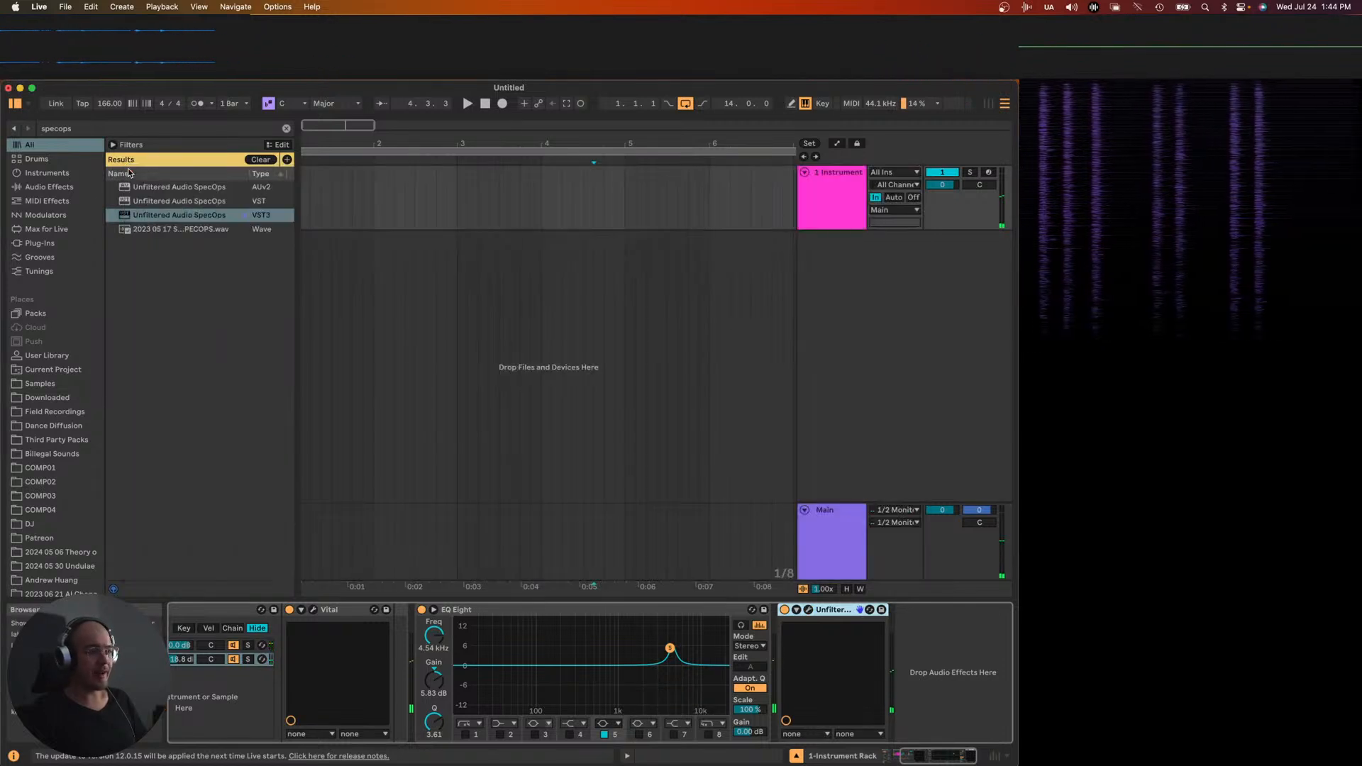
- Create a half-bar MIDI clip at bar 1 with an A#3 sixteenth note, and turn the track's monitoring off
{"action": "left_click", "coordinate": [411, 193]}
{"action": "key", "text": "plus"}
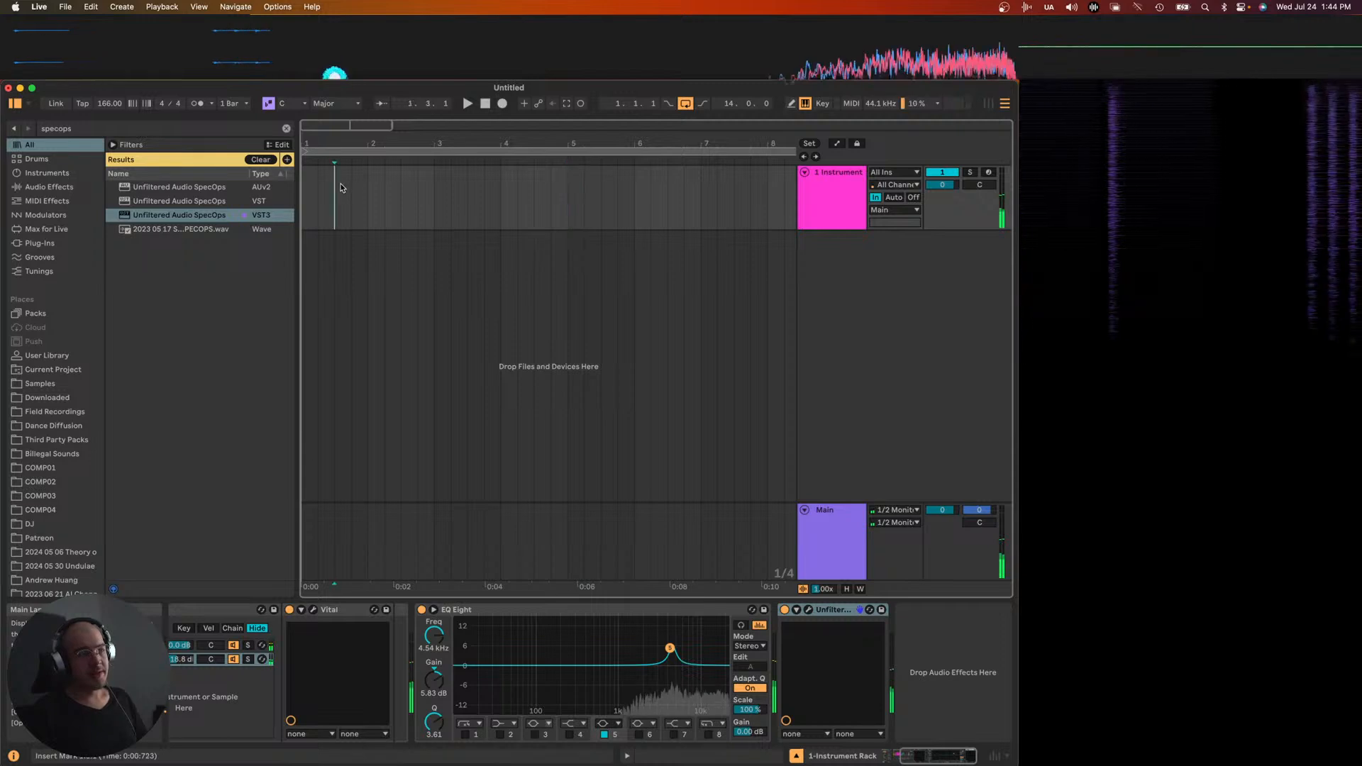
{"action": "double_click", "coordinate": [319, 195]}
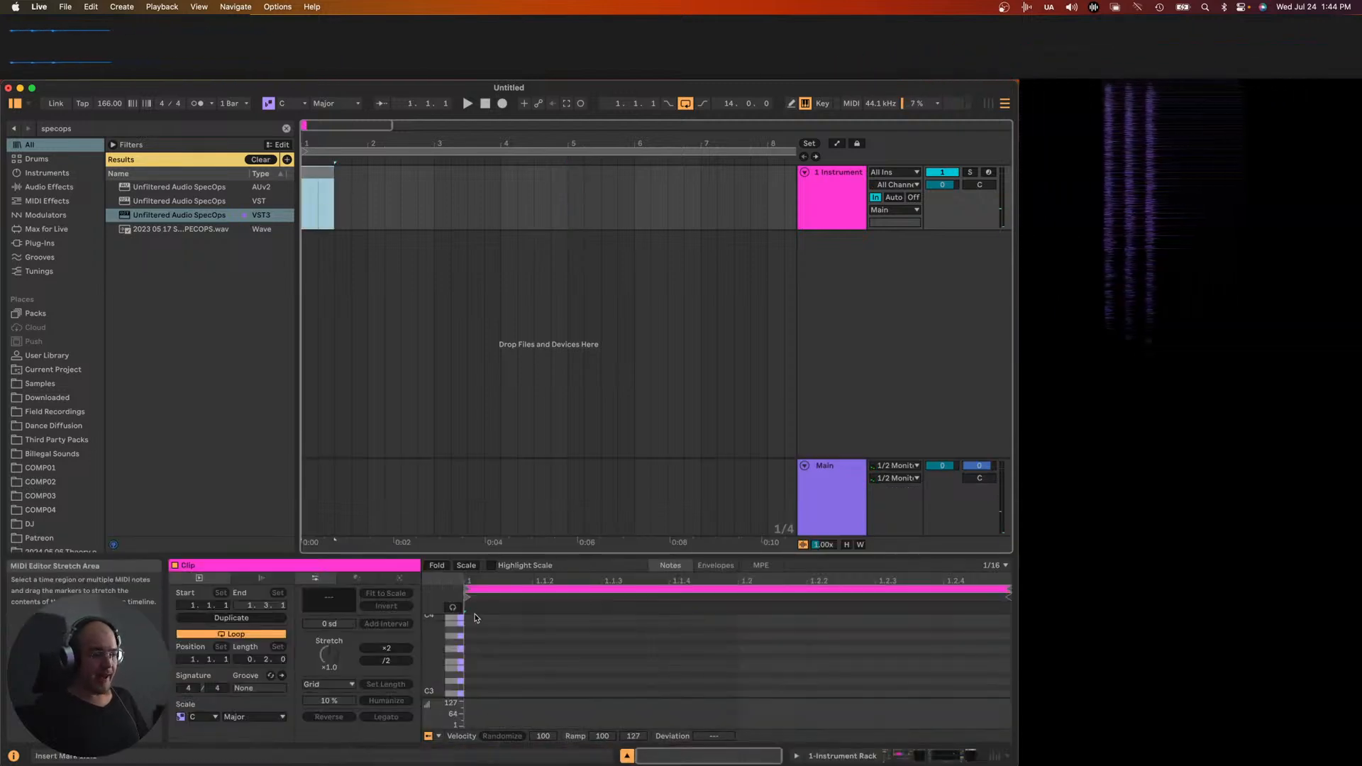
{"action": "double_click", "coordinate": [489, 629]}
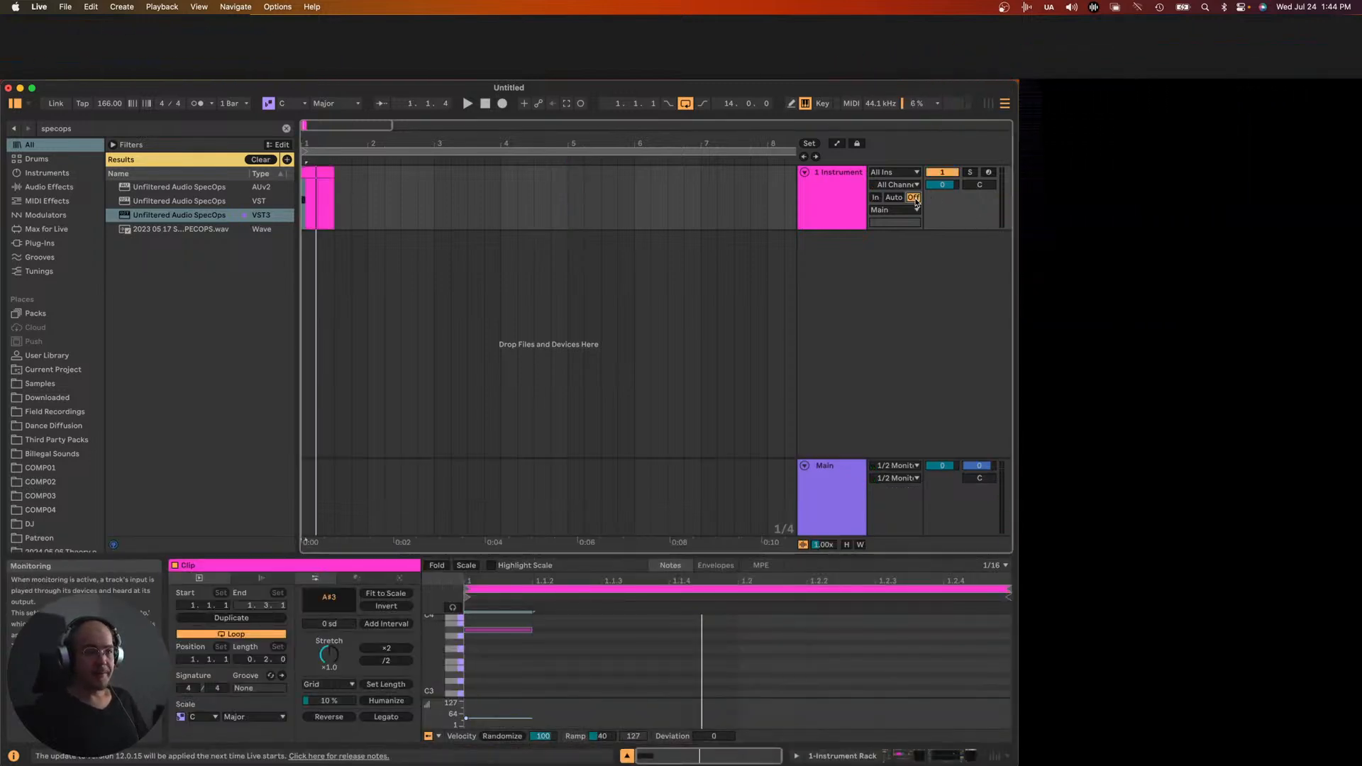
- Duplicate the instrument track together with its MIDI clip and devices
{"action": "left_click", "coordinate": [813, 193]}
{"action": "key", "text": "super+d"}
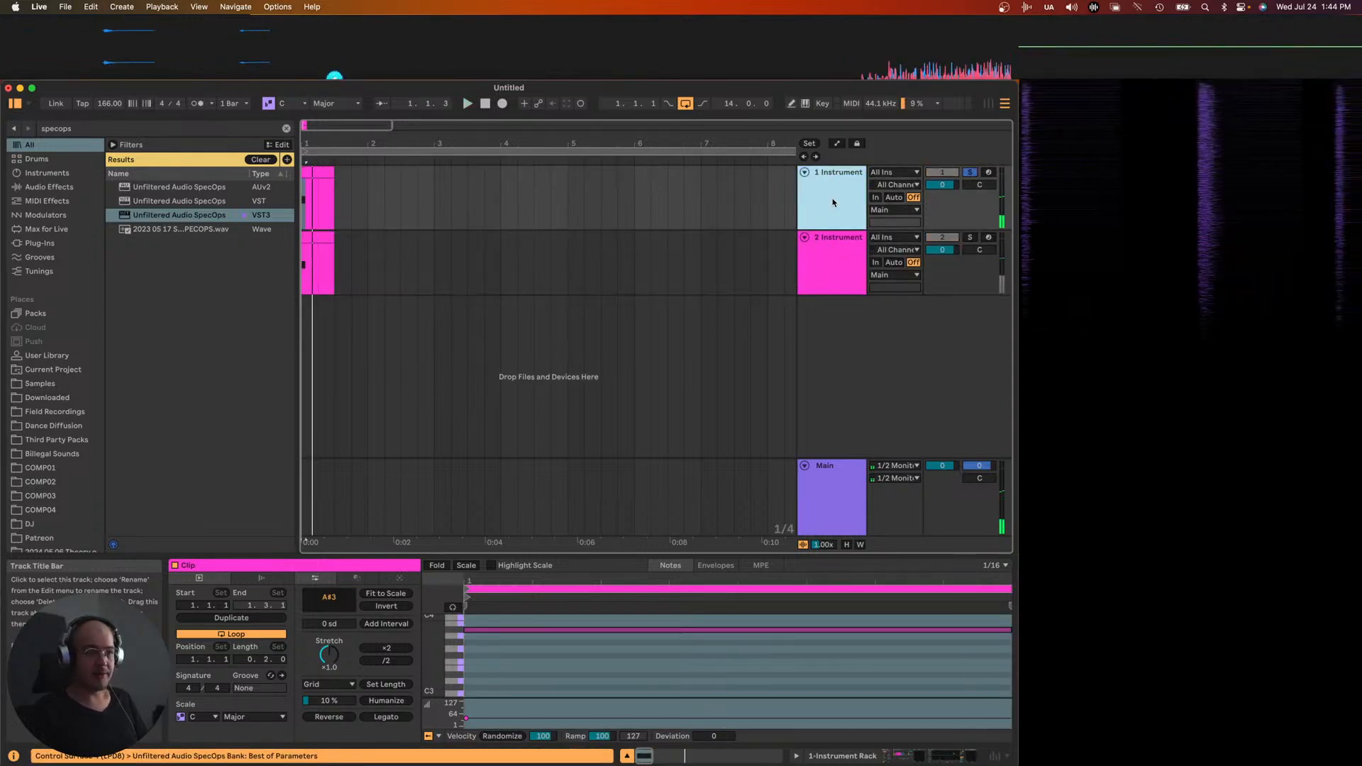
- Freeze and flatten the first instrument track
{"action": "right_click", "coordinate": [833, 202]}
{"action": "left_click", "coordinate": [899, 299]}
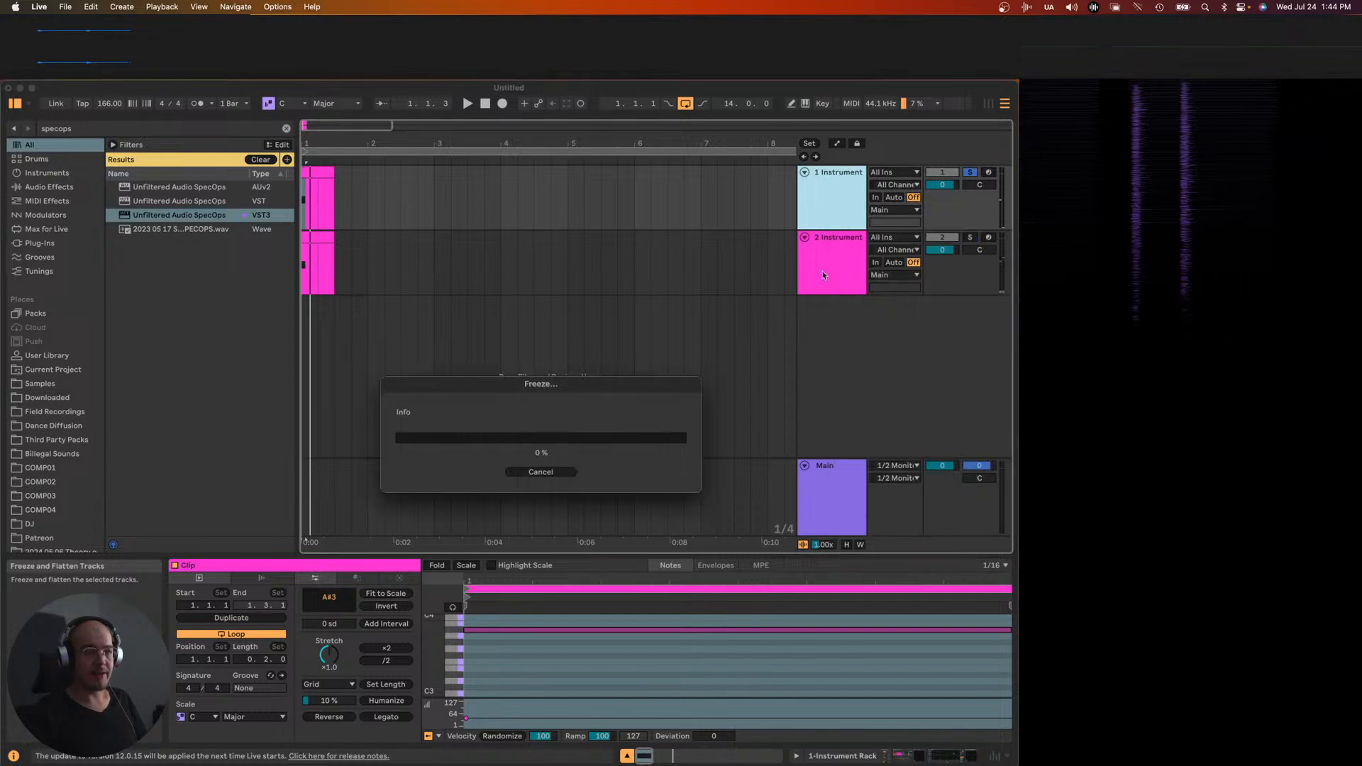
- Remove SpecOps from the second instrument track's device chain and play back the result
{"action": "left_click", "coordinate": [823, 261]}
{"action": "left_click", "coordinate": [820, 280]}
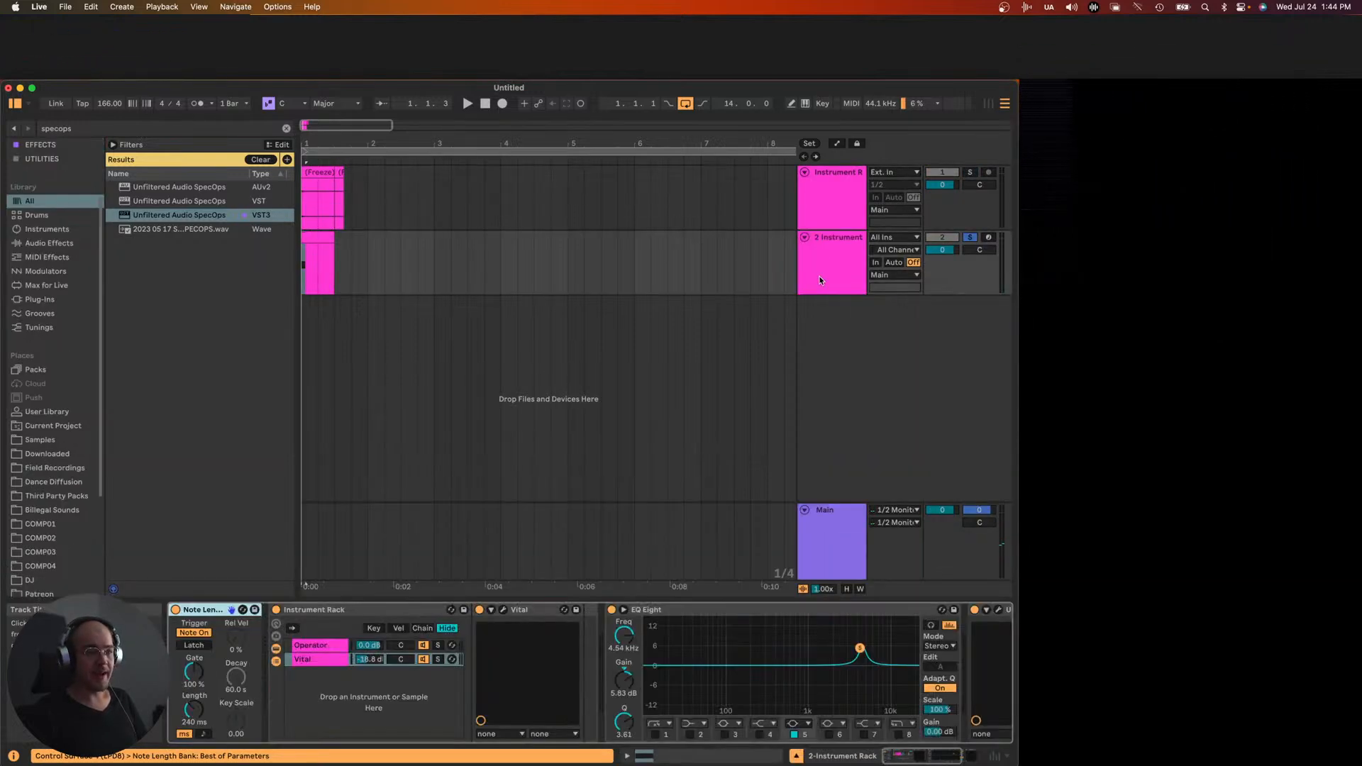
{"action": "scroll", "coordinate": [780, 645], "scroll_direction": "right", "scroll_amount": 3}
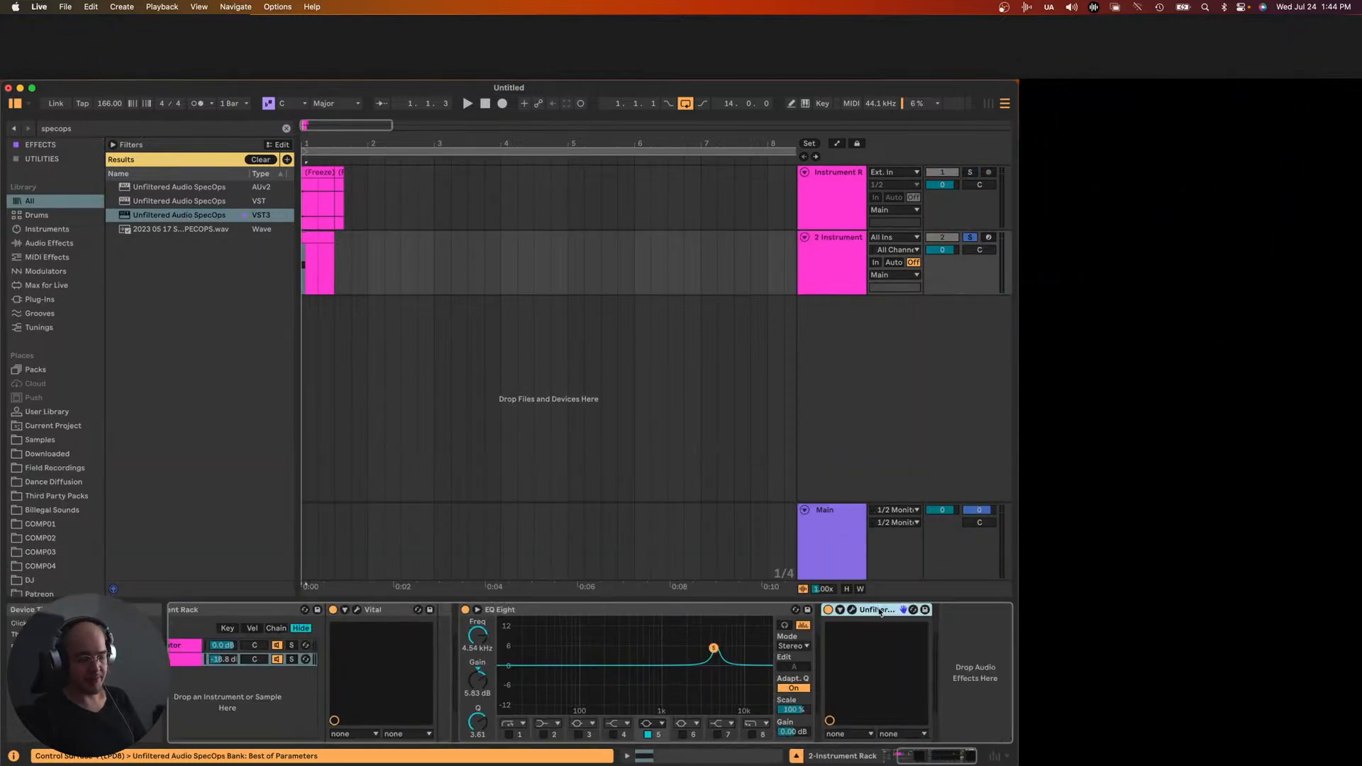
{"action": "key", "text": "Delete"}
{"action": "key", "text": "space"}
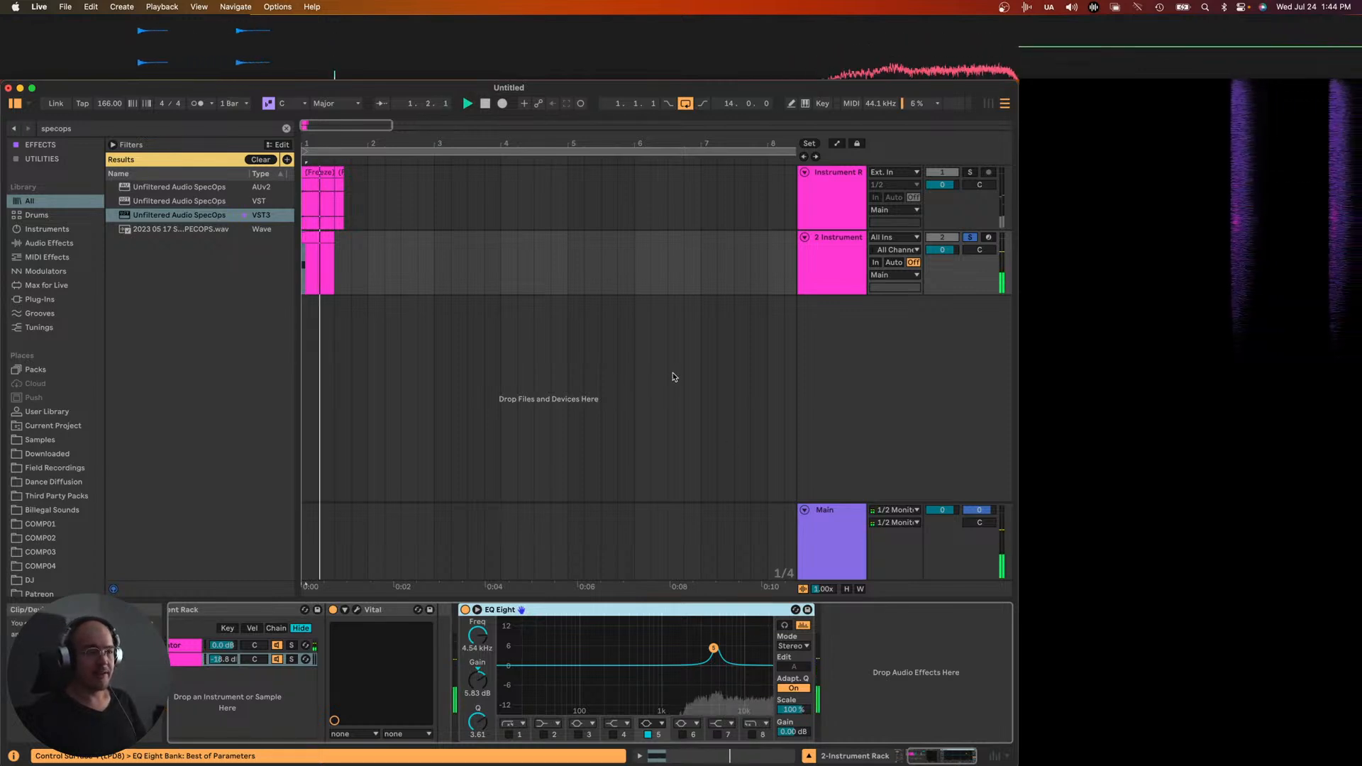
- Lower the gain of EQ Eight's band 5 on the second instrument track to 0.87 dB
{"action": "scroll", "coordinate": [410, 261], "scroll_direction": "up", "scroll_amount": 2}
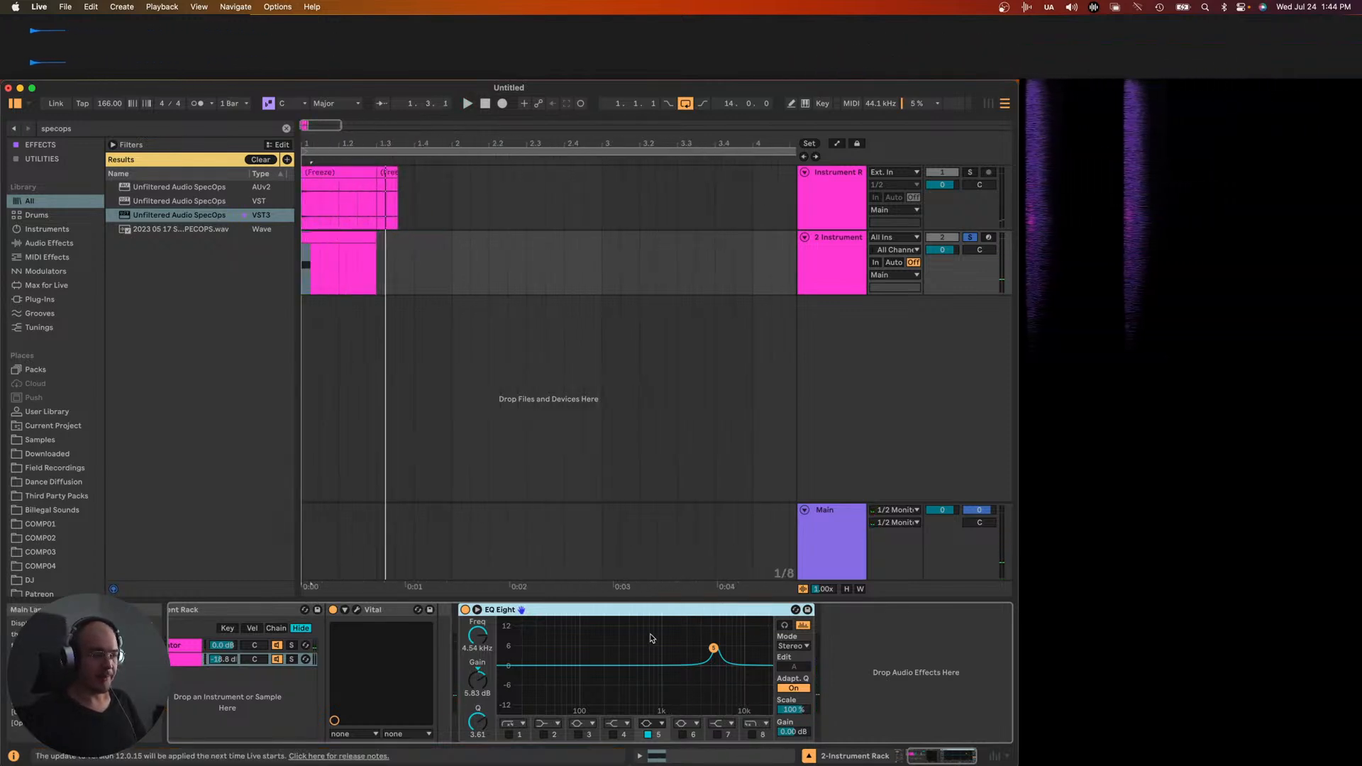
{"action": "left_click_drag", "start_coordinate": [713, 648], "coordinate": [714, 664]}
{"action": "scroll", "coordinate": [713, 665], "scroll_direction": "left", "scroll_amount": 3}
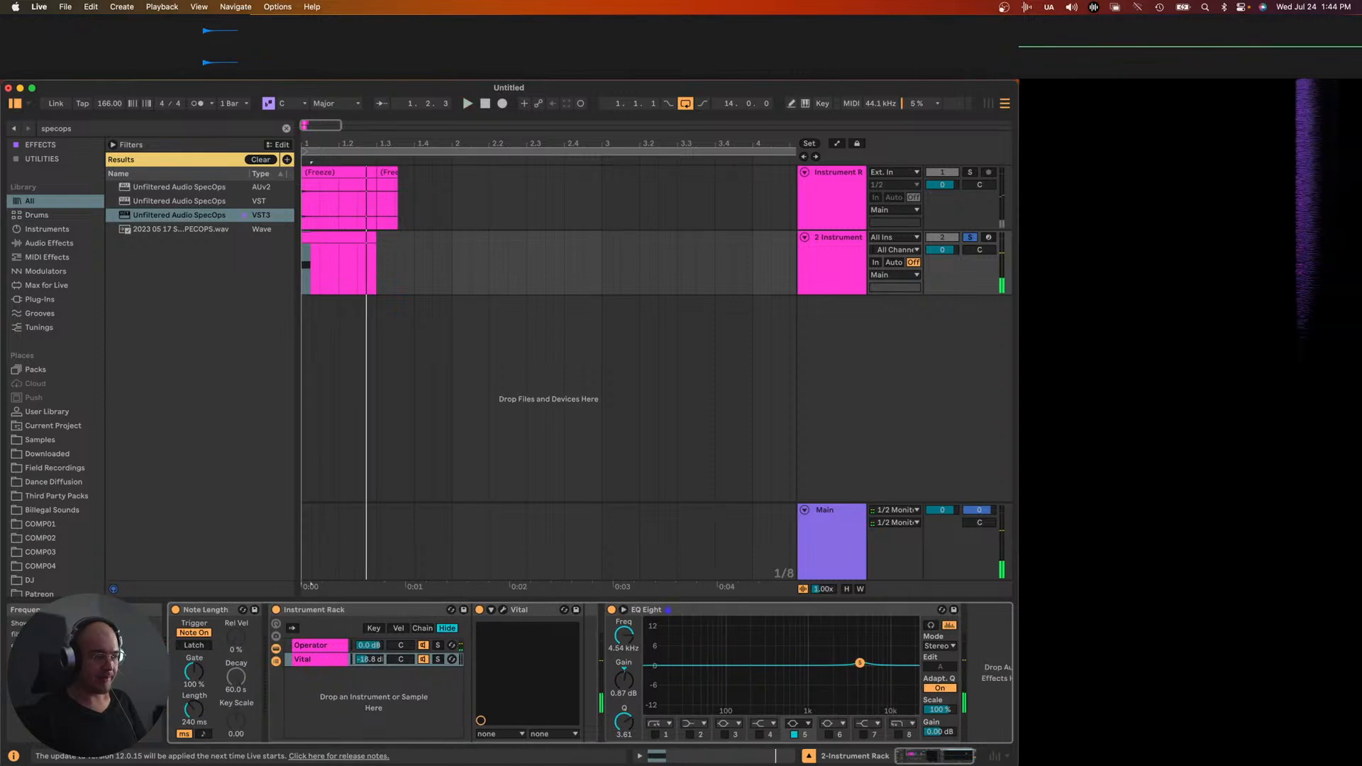
- Shorten Operator's noise envelope to a 106 ms decay and 104 ms release while auditioning the loop
{"action": "left_click", "coordinate": [319, 645]}
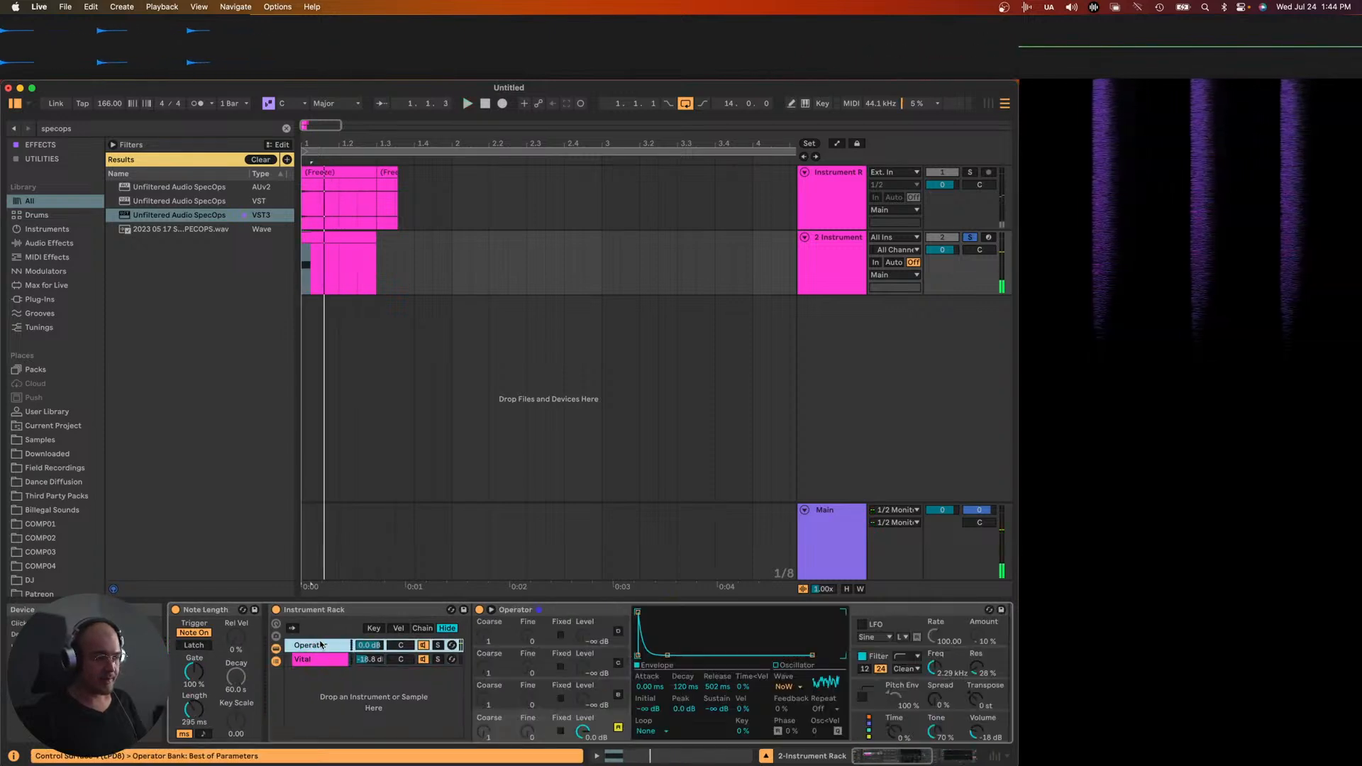
{"action": "key", "text": "space"}
{"action": "key", "text": "space"}
{"action": "key", "text": "space"}
{"action": "left_click_drag", "start_coordinate": [717, 687], "coordinate": [718, 699]}
{"action": "key", "text": "space"}
{"action": "key", "text": "space"}
{"action": "key", "text": "space"}
{"action": "key", "text": "space"}
{"action": "left_click_drag", "start_coordinate": [668, 655], "coordinate": [666, 655]}
{"action": "key", "text": "space"}
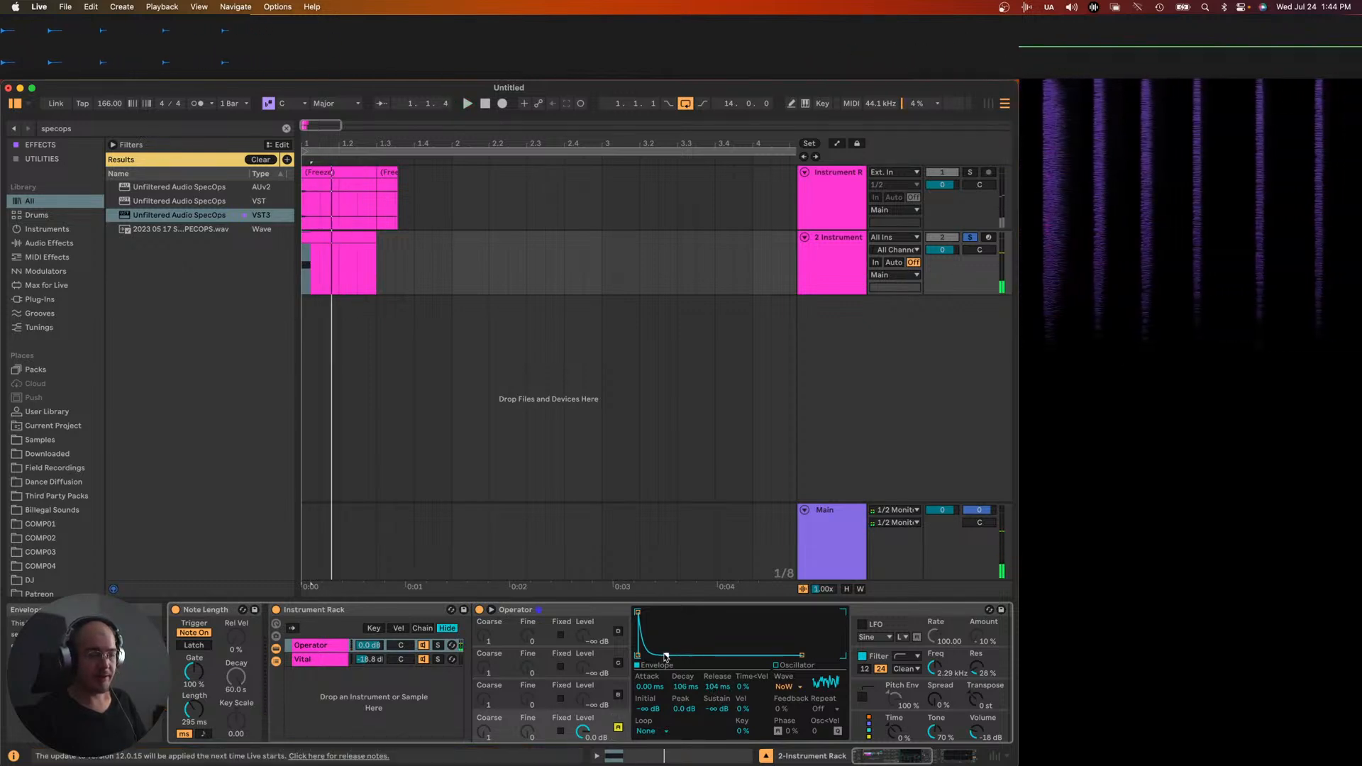
{"action": "key", "text": "space"}
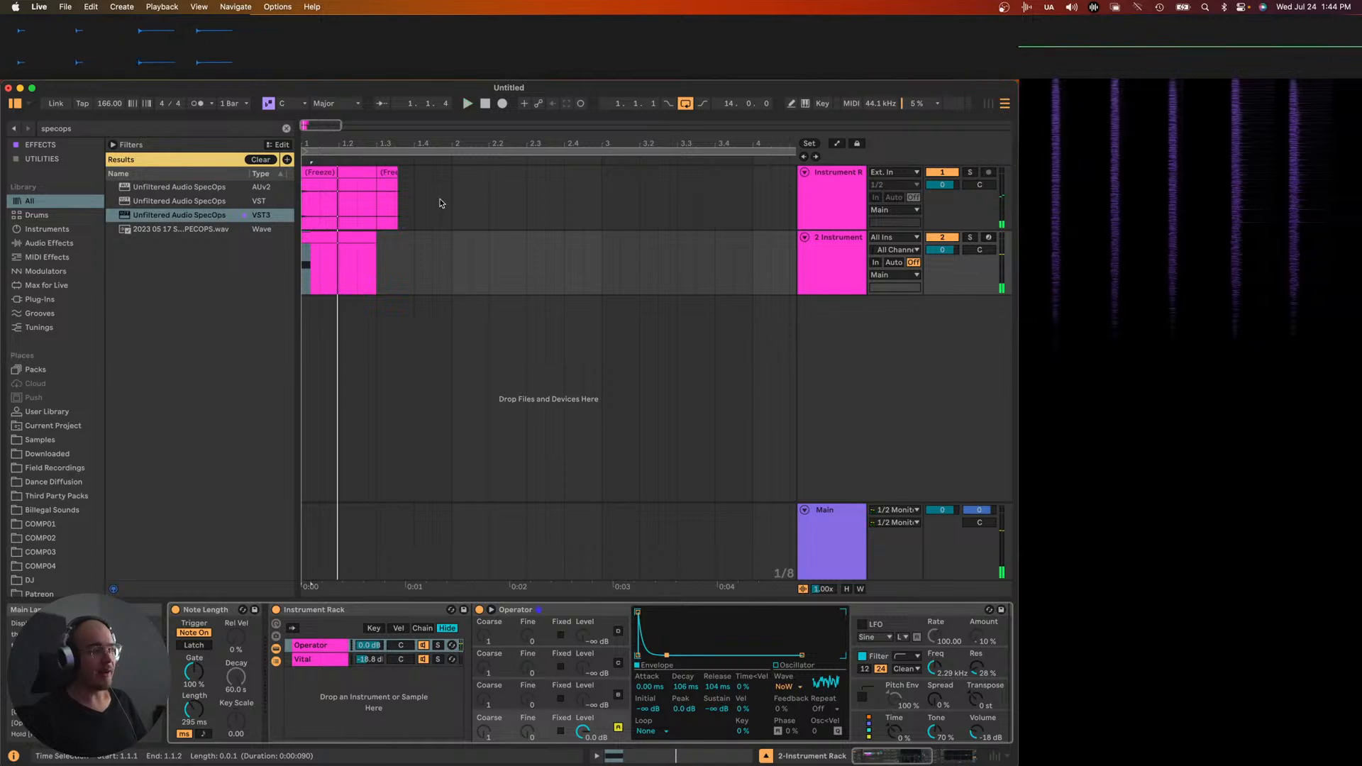
- Remove the leftover frozen tail and trim the frozen and MIDI clips to end at 1.2.3, with a fade-out on the frozen clip
{"action": "left_click", "coordinate": [388, 176]}
{"action": "key", "text": "space"}
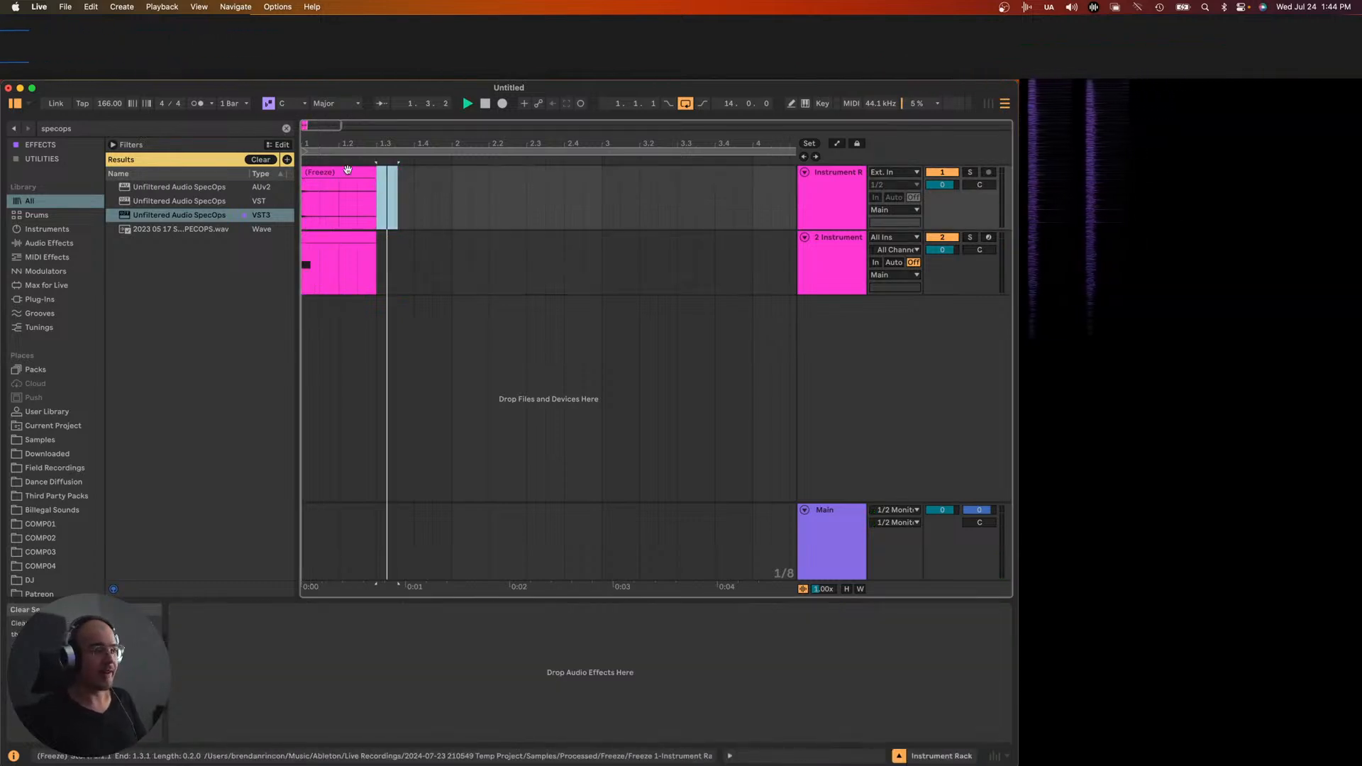
{"action": "left_click", "coordinate": [378, 176]}
{"action": "left_click_drag", "start_coordinate": [378, 175], "coordinate": [357, 182]}
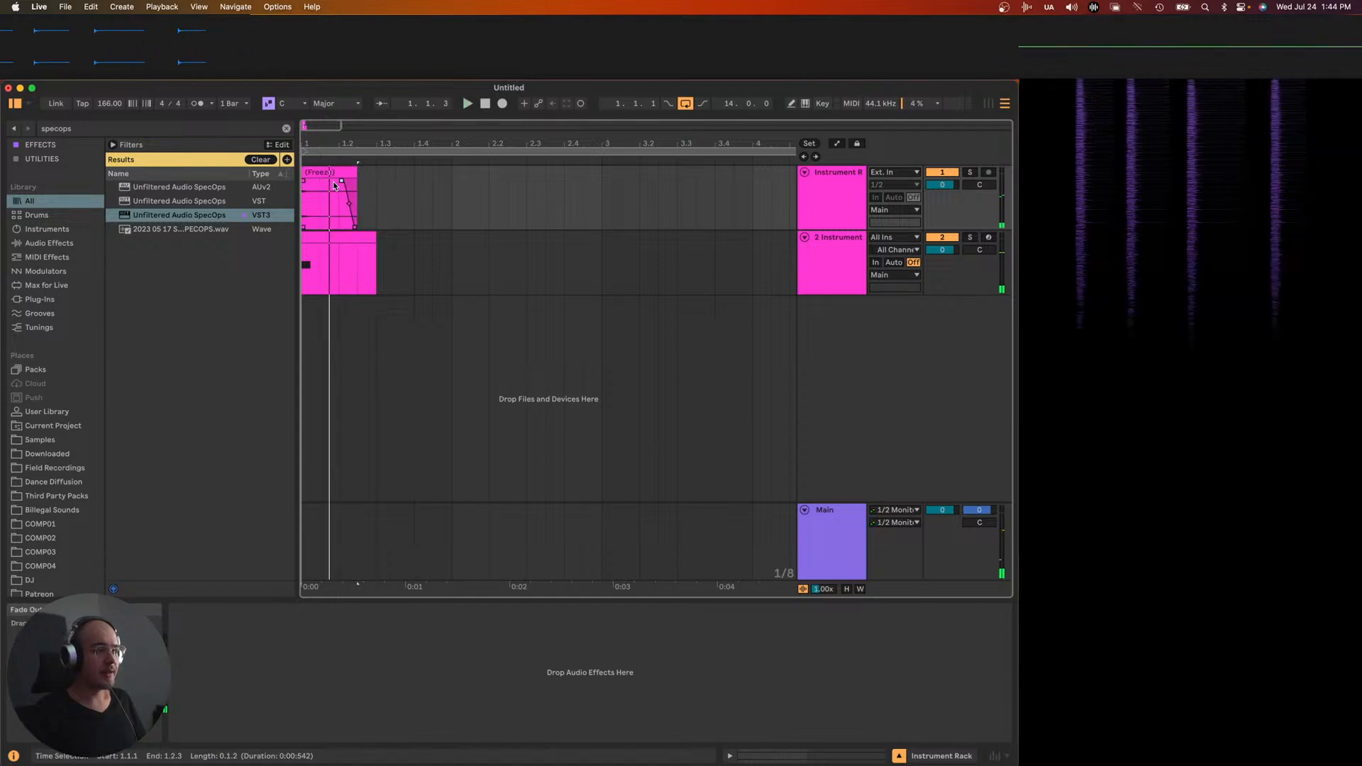
{"action": "key", "text": "Down"}
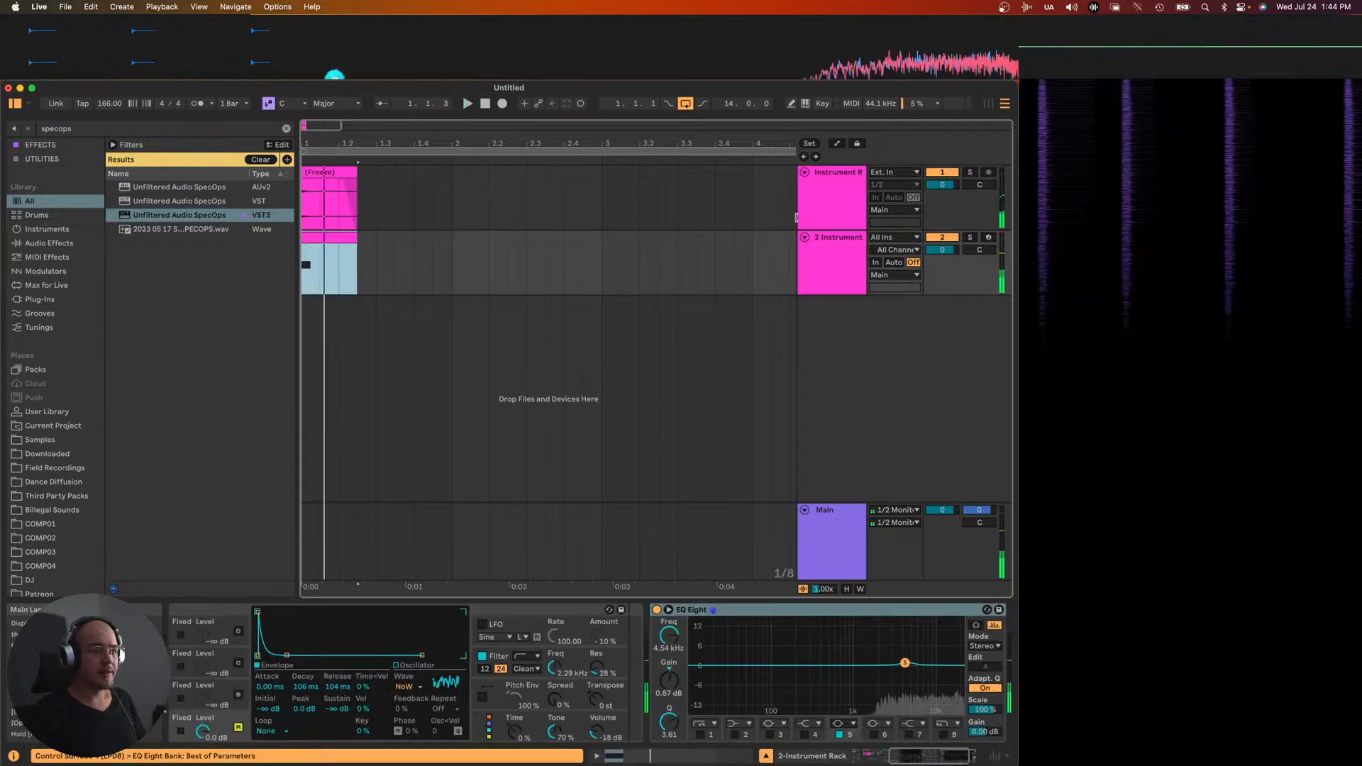
- Group the flattened audio track and the instrument track together
{"action": "left_click", "coordinate": [818, 255]}
{"action": "left_click", "coordinate": [830, 204], "text": "shift"}
{"action": "key", "text": "super+g"}
{"action": "key", "text": "space"}
- Search the browser for "valha" and load the VST3 version of ValhallaRoom onto the group track
{"action": "left_click", "coordinate": [479, 659]}
{"action": "key", "text": "super+f"}
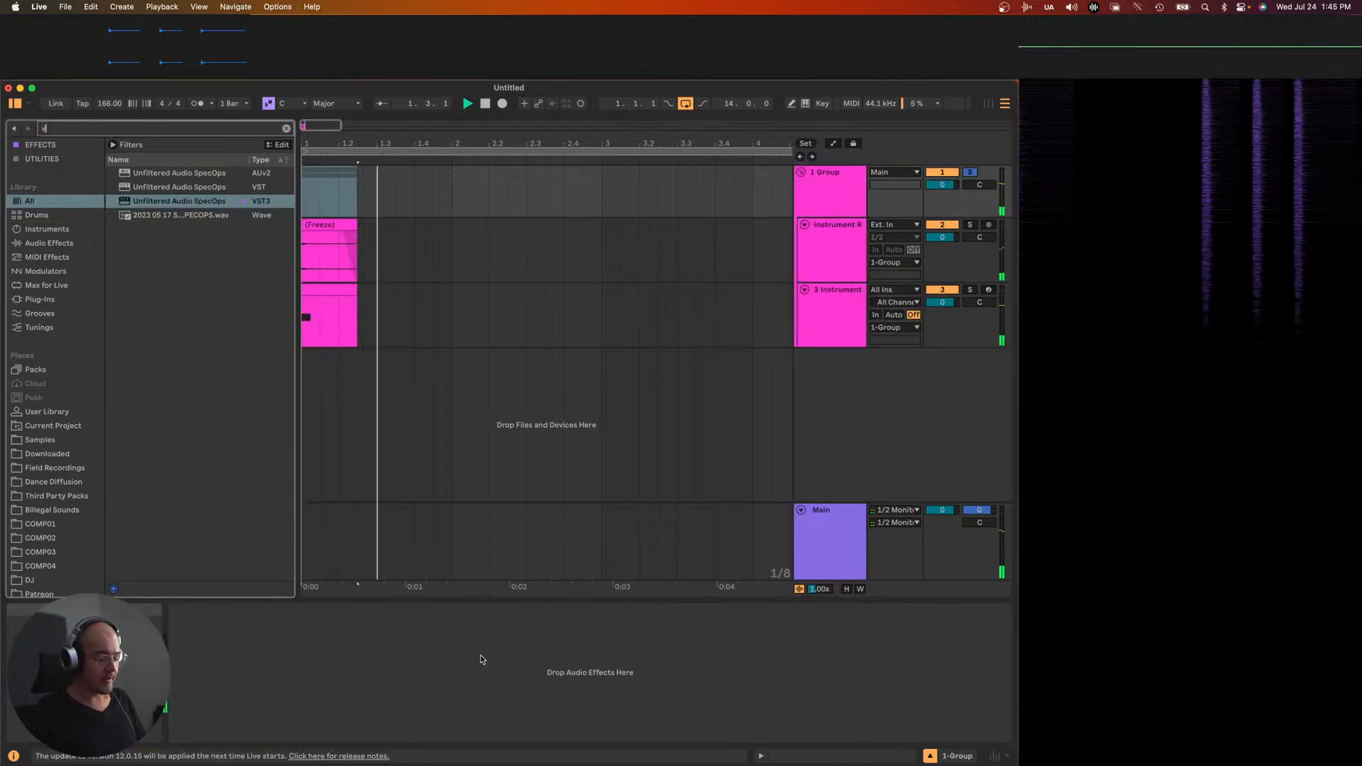
{"action": "type", "text": "valha"}
{"action": "key", "text": "Down"}
{"action": "key", "text": "Down"}
{"action": "key", "text": "Down"}
{"action": "key", "text": "Down"}
{"action": "key", "text": "Down"}
{"action": "key", "text": "Down"}
{"action": "key", "text": "Down"}
{"action": "key", "text": "Down"}
{"action": "key", "text": "Down"}
{"action": "key", "text": "Up"}
{"action": "key", "text": "Up"}
{"action": "key", "text": "Return"}
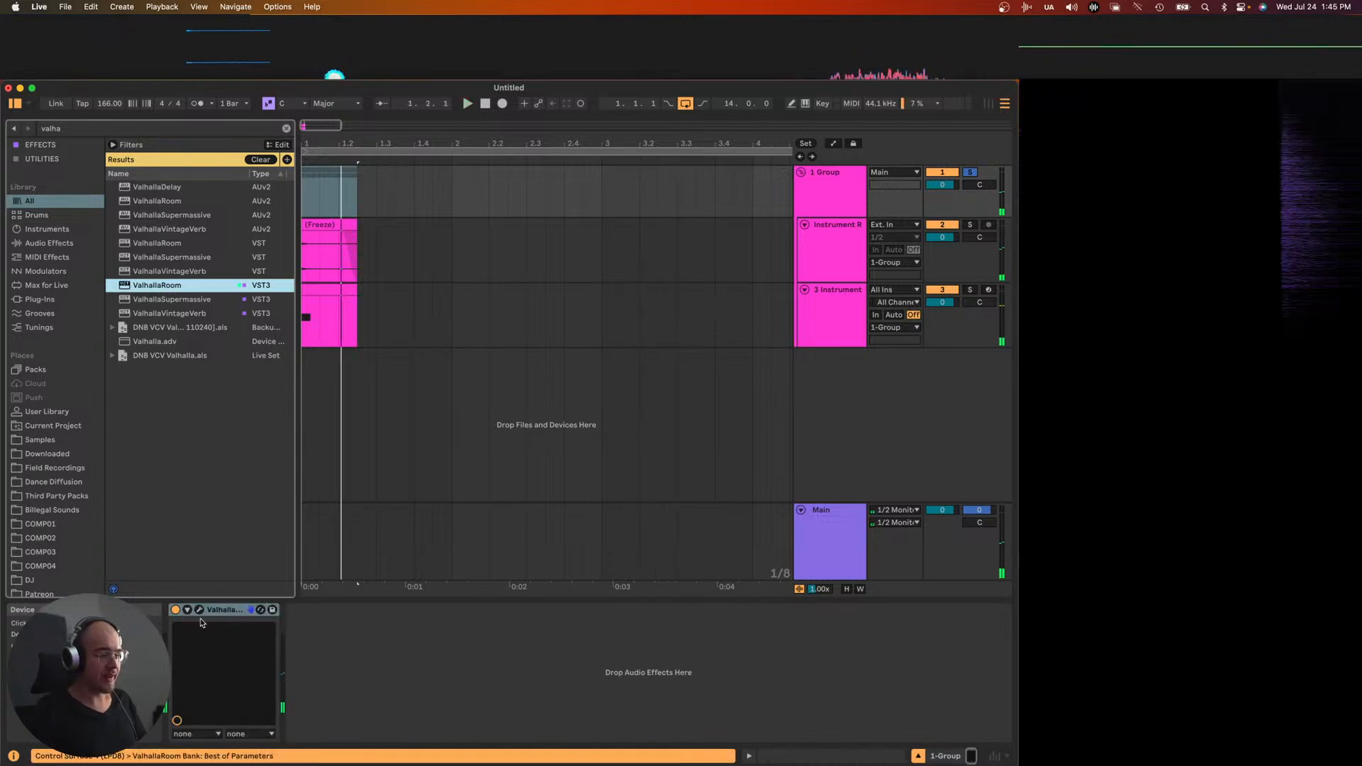
- Set ValhallaRoom to a 15000 Hz high cut, 0.10 s decay, 0.0 ms predelay and 24.3% mix, and close its window
{"action": "left_click_drag", "start_coordinate": [280, 263], "coordinate": [279, 234]}
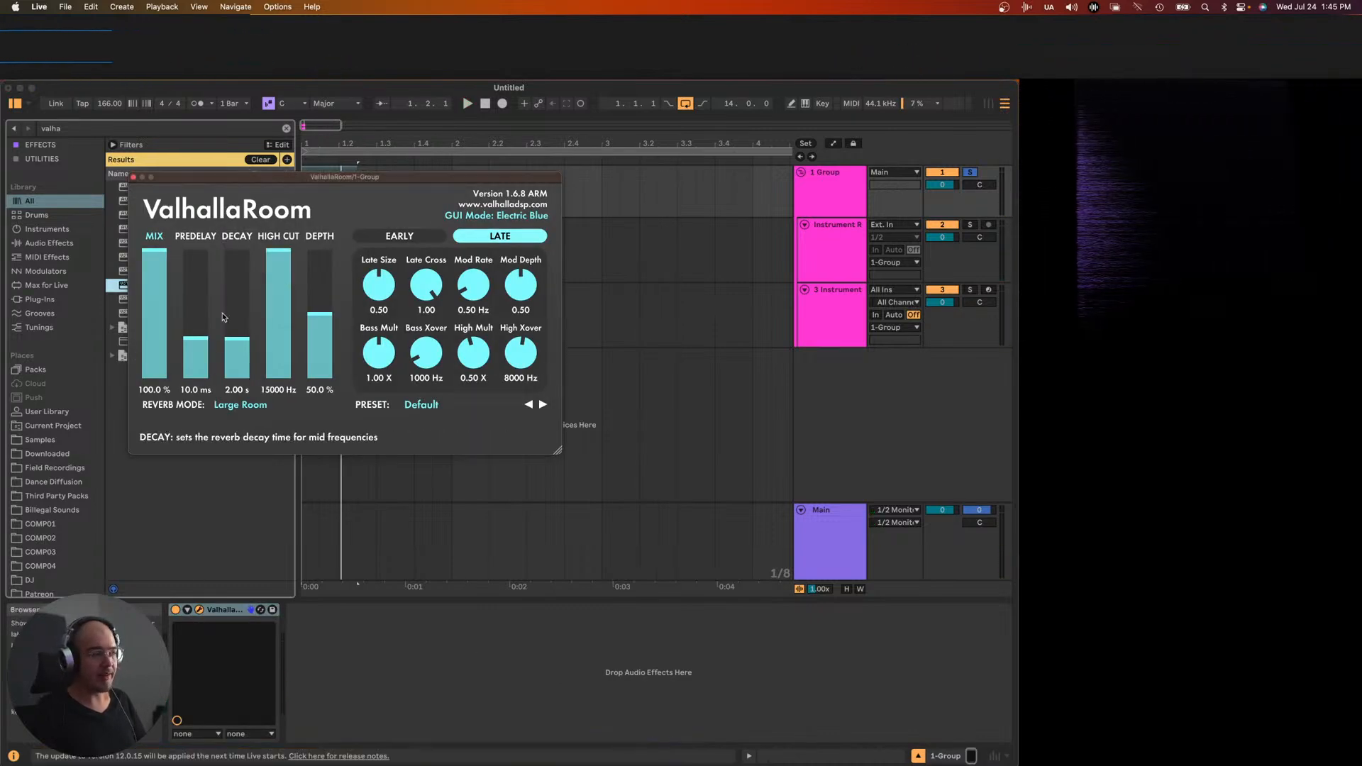
{"action": "left_click_drag", "start_coordinate": [237, 333], "coordinate": [237, 397]}
{"action": "left_click_drag", "start_coordinate": [196, 337], "coordinate": [196, 397]}
{"action": "left_click_drag", "start_coordinate": [154, 256], "coordinate": [149, 343]}
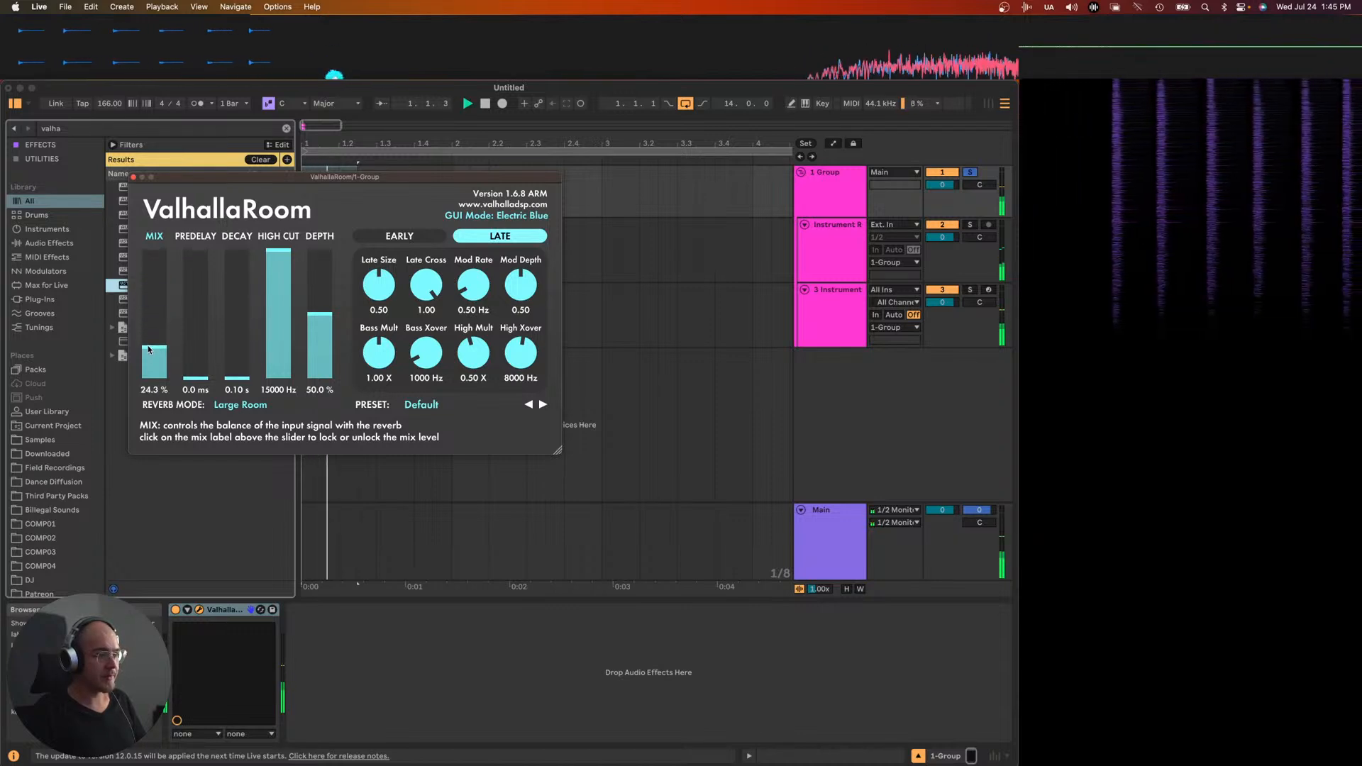
{"action": "left_click", "coordinate": [132, 177]}
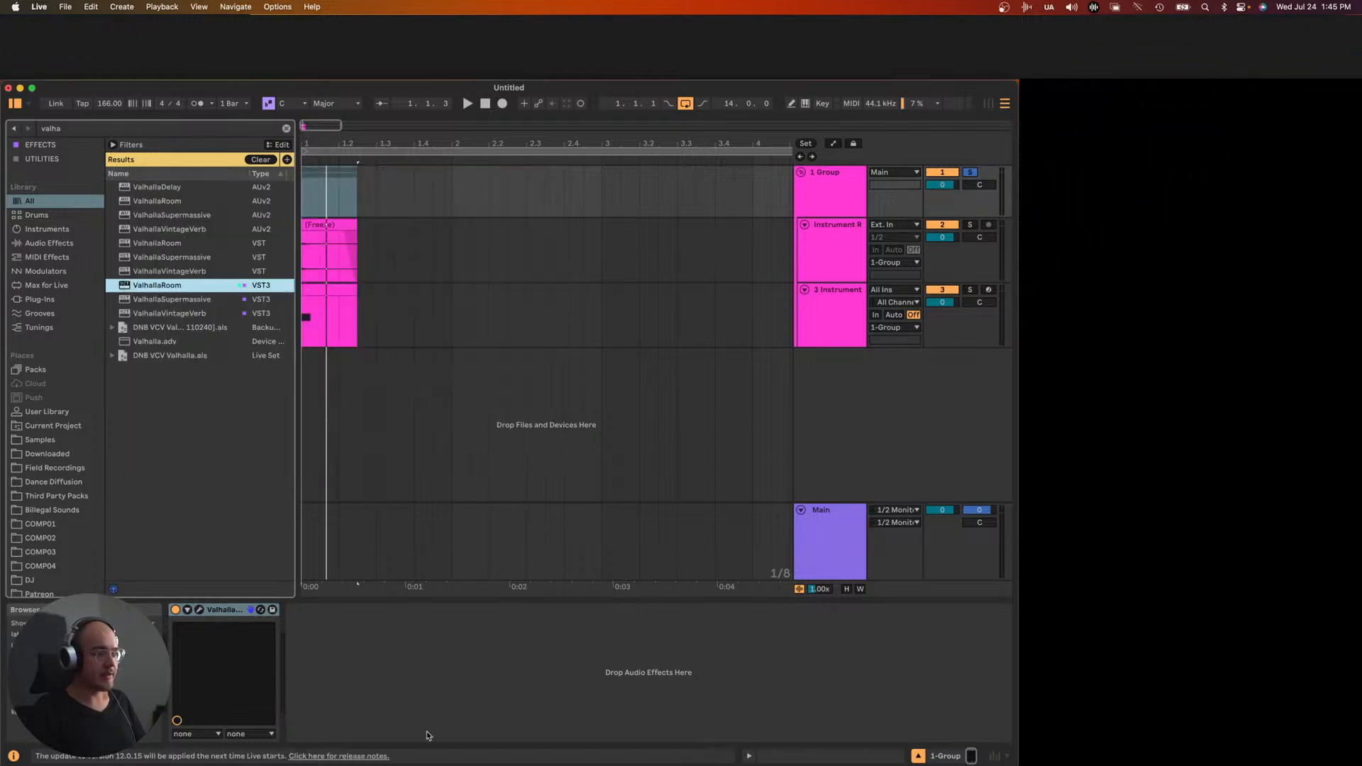
- Add Saturator after ValhallaRoom on the group, with Drive at 14.9 dB and Output at -4.50 dB
{"action": "key", "text": "super+f"}
{"action": "type", "text": "satur"}
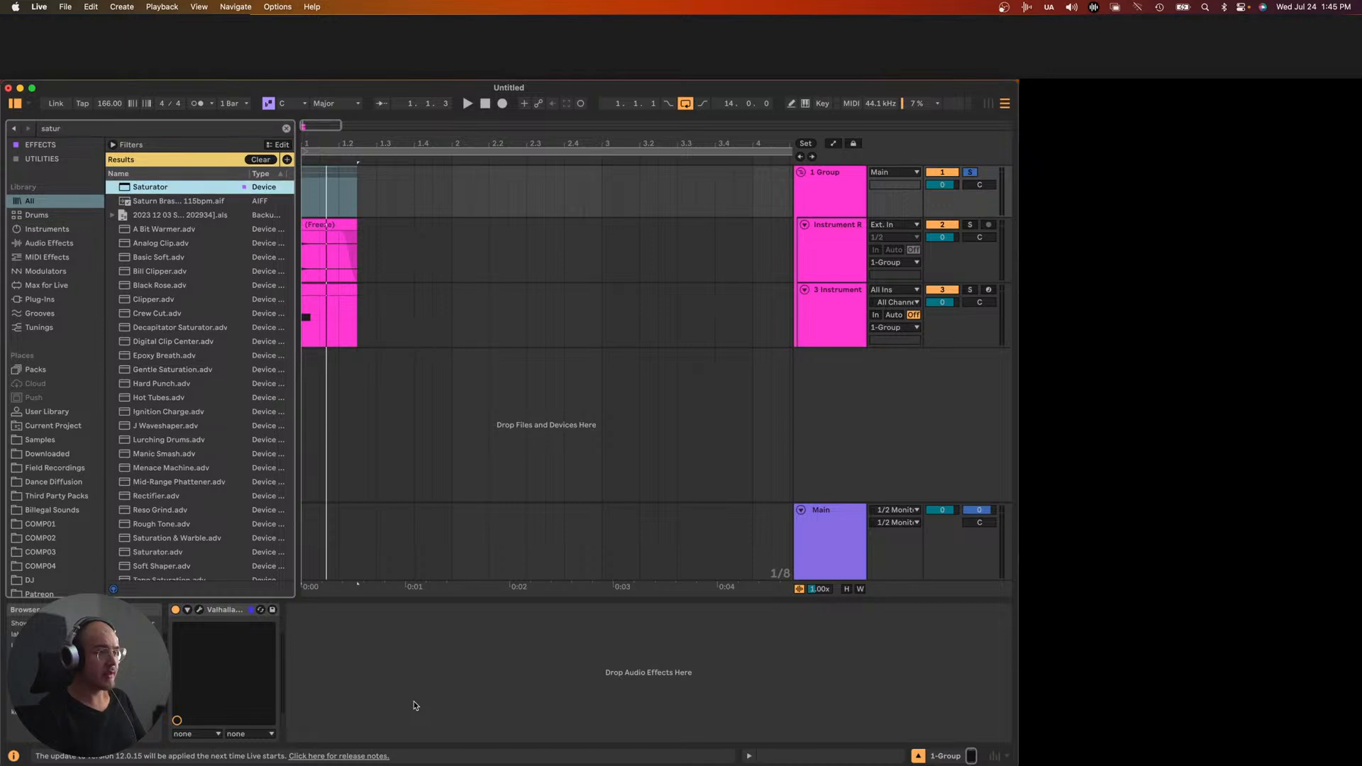
{"action": "key", "text": "Return"}
{"action": "key", "text": "space"}
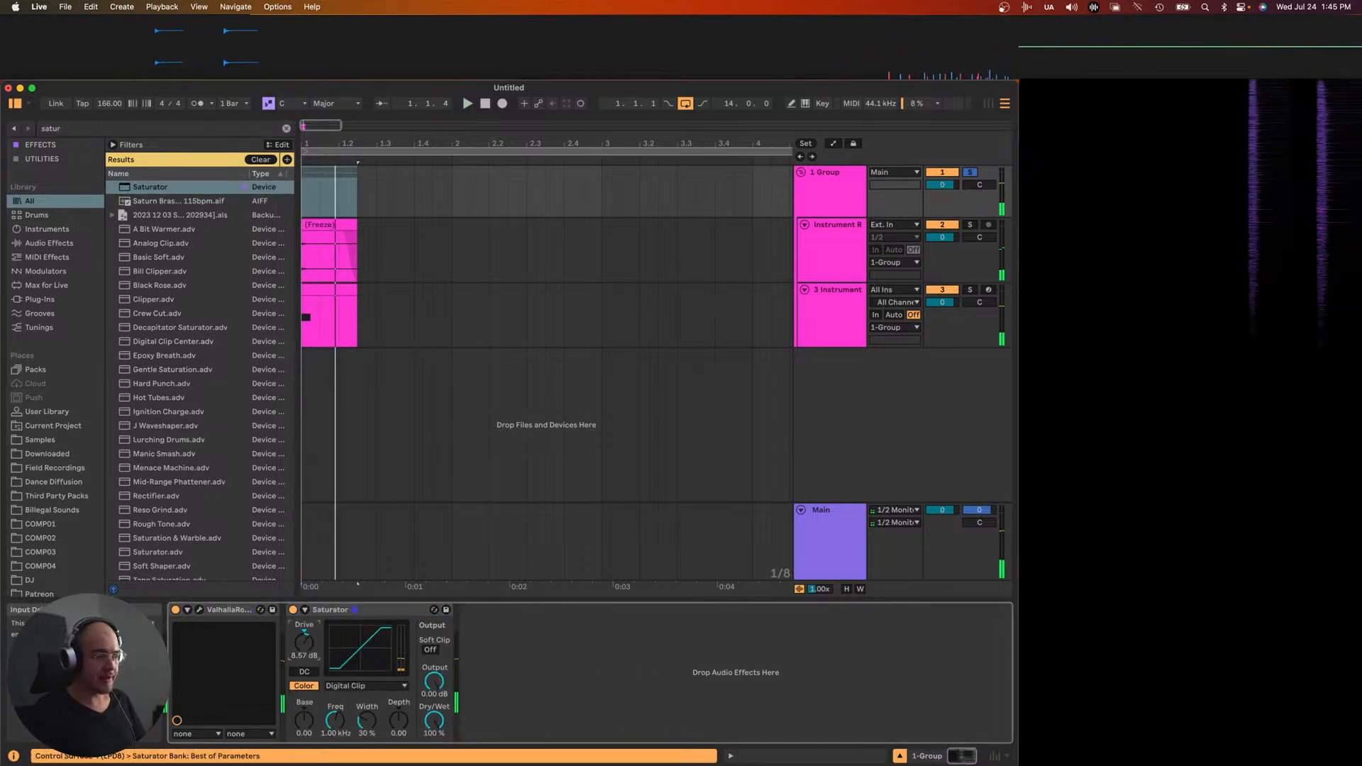
{"action": "left_click_drag", "start_coordinate": [360, 665], "coordinate": [360, 638]}
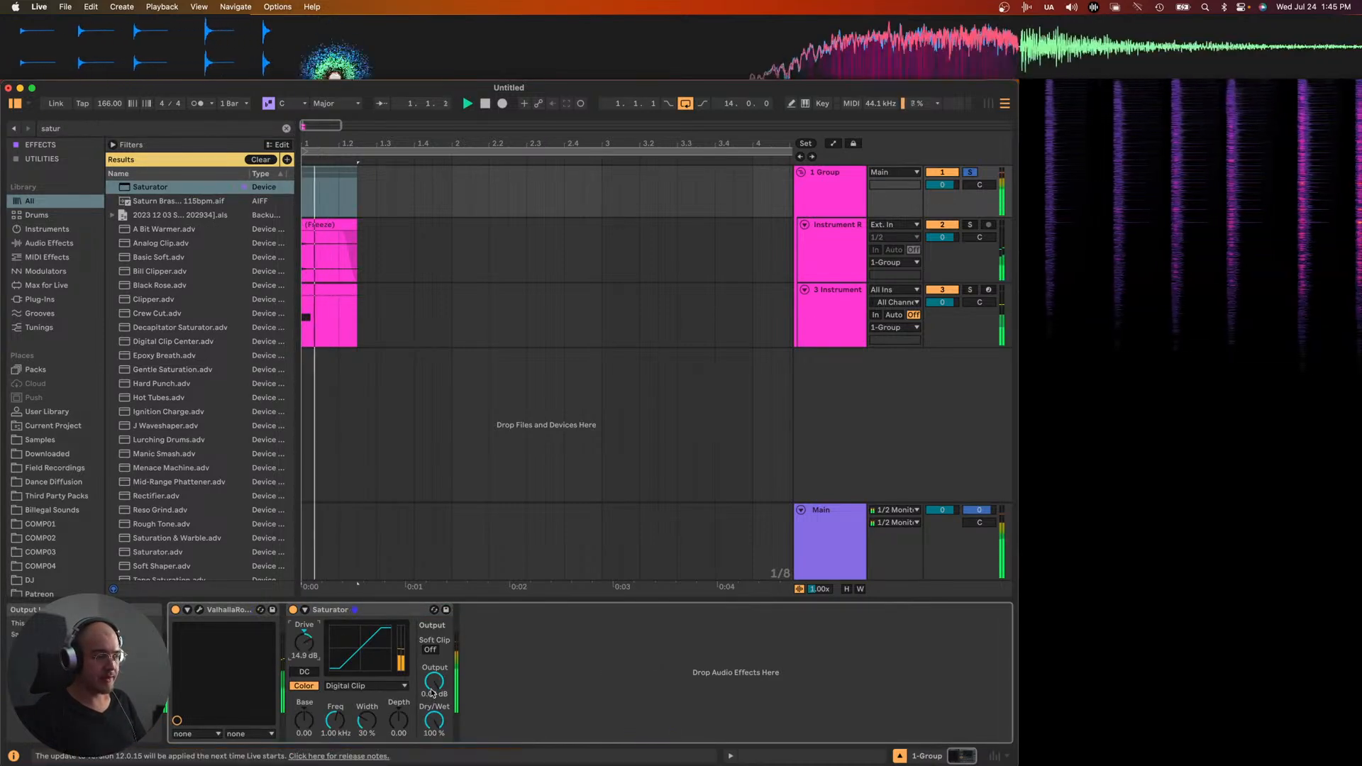
{"action": "left_click_drag", "start_coordinate": [434, 682], "coordinate": [433, 693]}
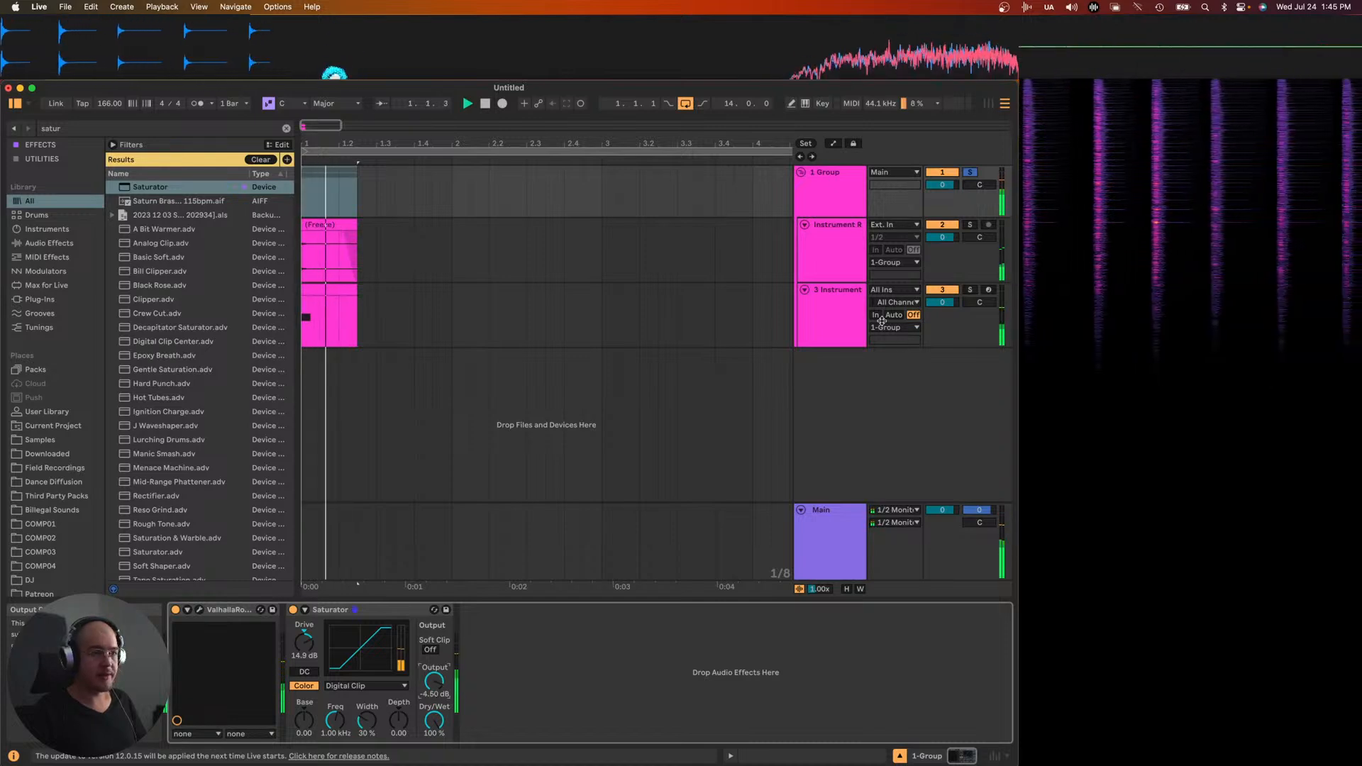
- Insert an audio track that takes Post Mixer input from 1-Group, with monitoring off, and arm it for recording
{"action": "left_click", "coordinate": [863, 361]}
{"action": "key", "text": "space"}
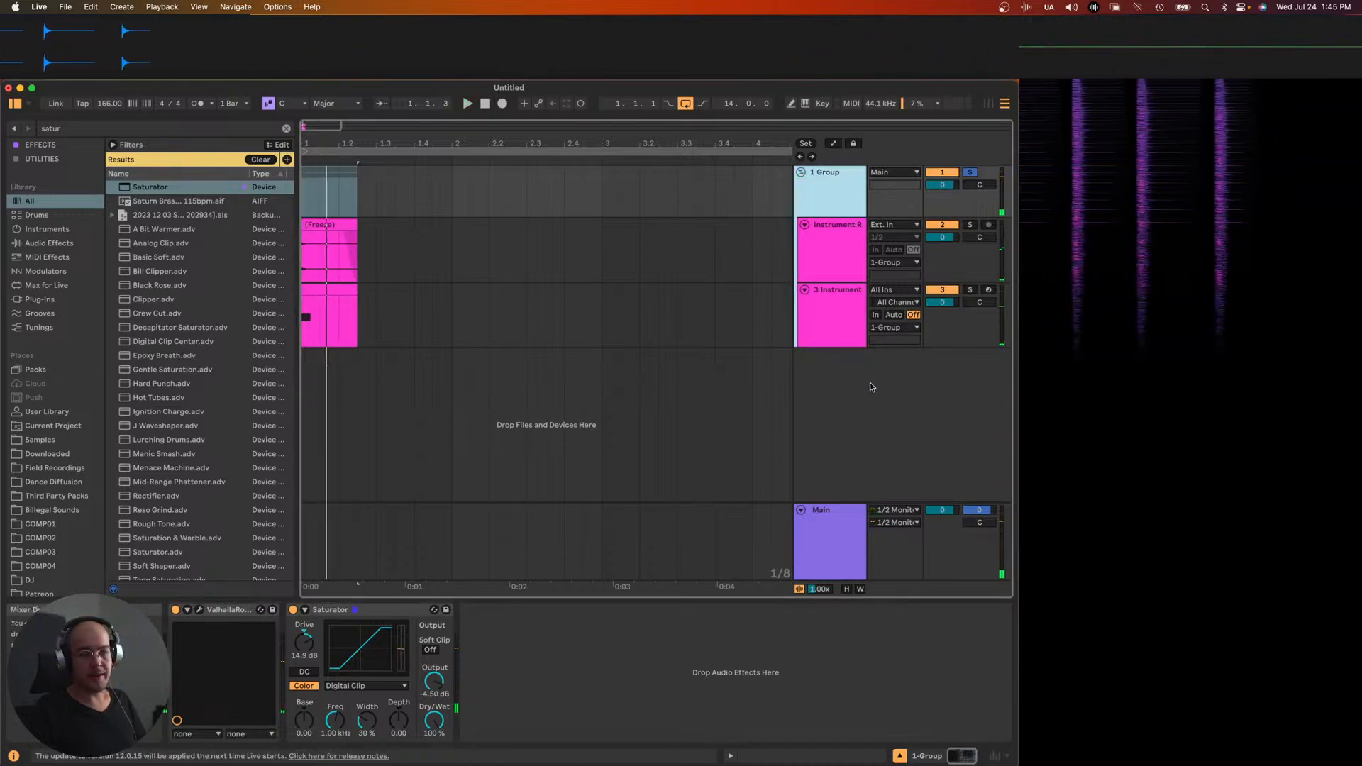
{"action": "right_click", "coordinate": [841, 395]}
{"action": "left_click", "coordinate": [849, 404]}
{"action": "left_click", "coordinate": [893, 355]}
{"action": "left_click", "coordinate": [895, 409]}
{"action": "left_click", "coordinate": [914, 381]}
{"action": "left_click", "coordinate": [986, 355]}
- Record one hit of the group's output onto the audio track and delete the group with its tracks
{"action": "key", "text": "space"}
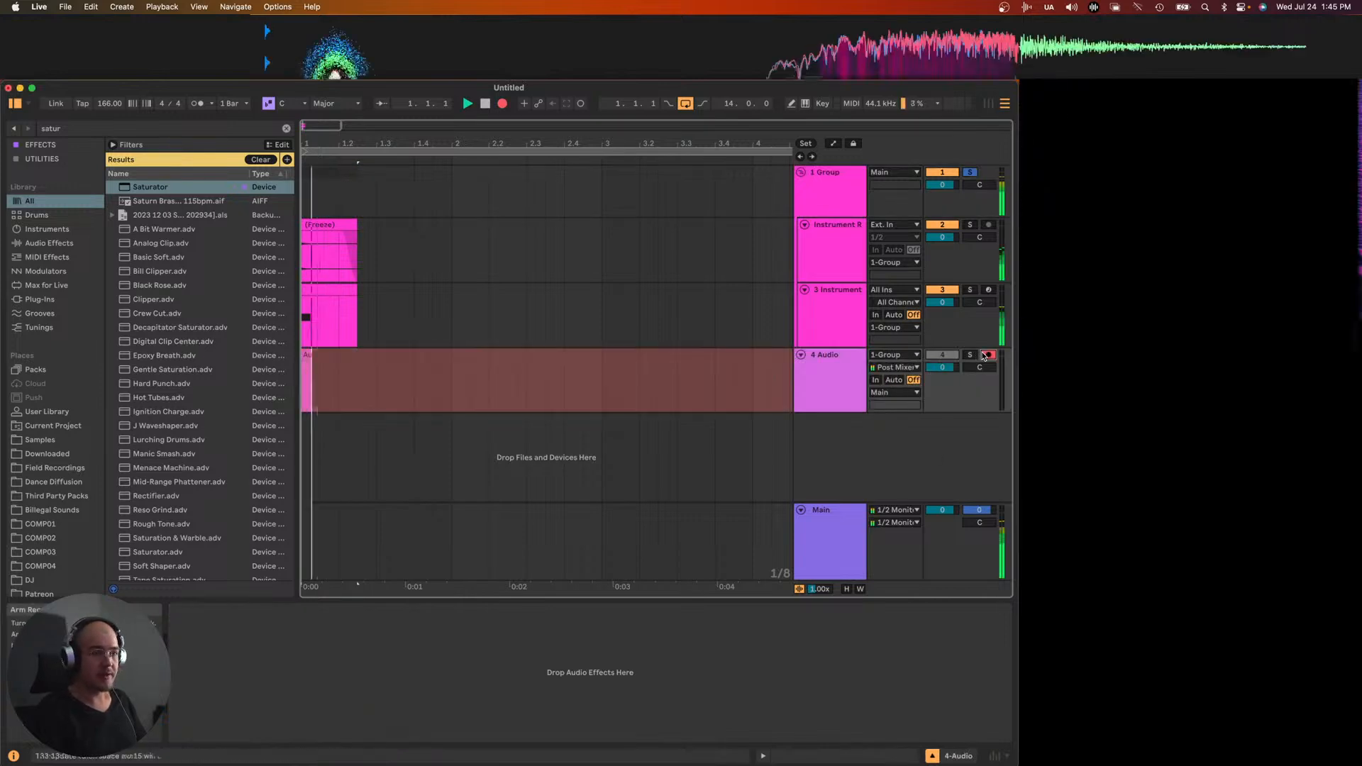
{"action": "key", "text": "space"}
{"action": "left_click", "coordinate": [917, 213]}
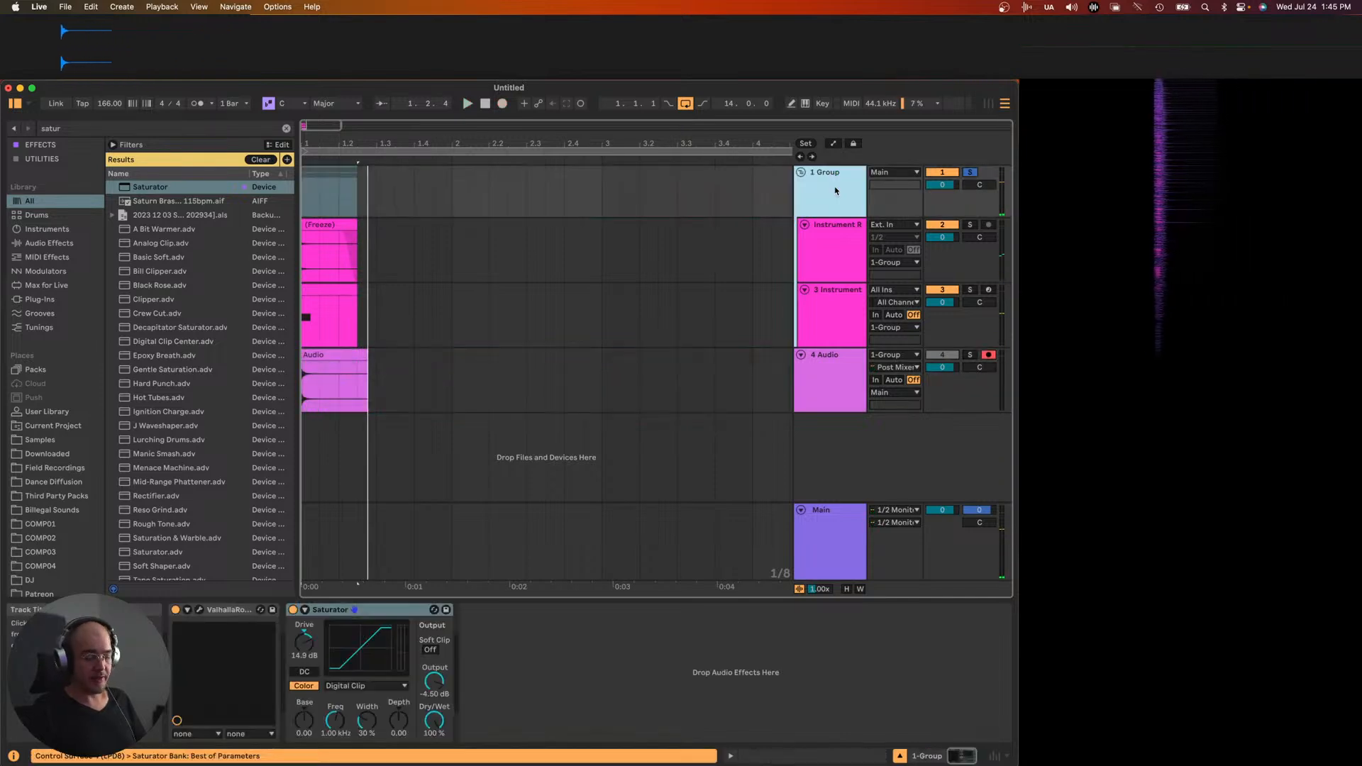
{"action": "key", "text": "Delete"}
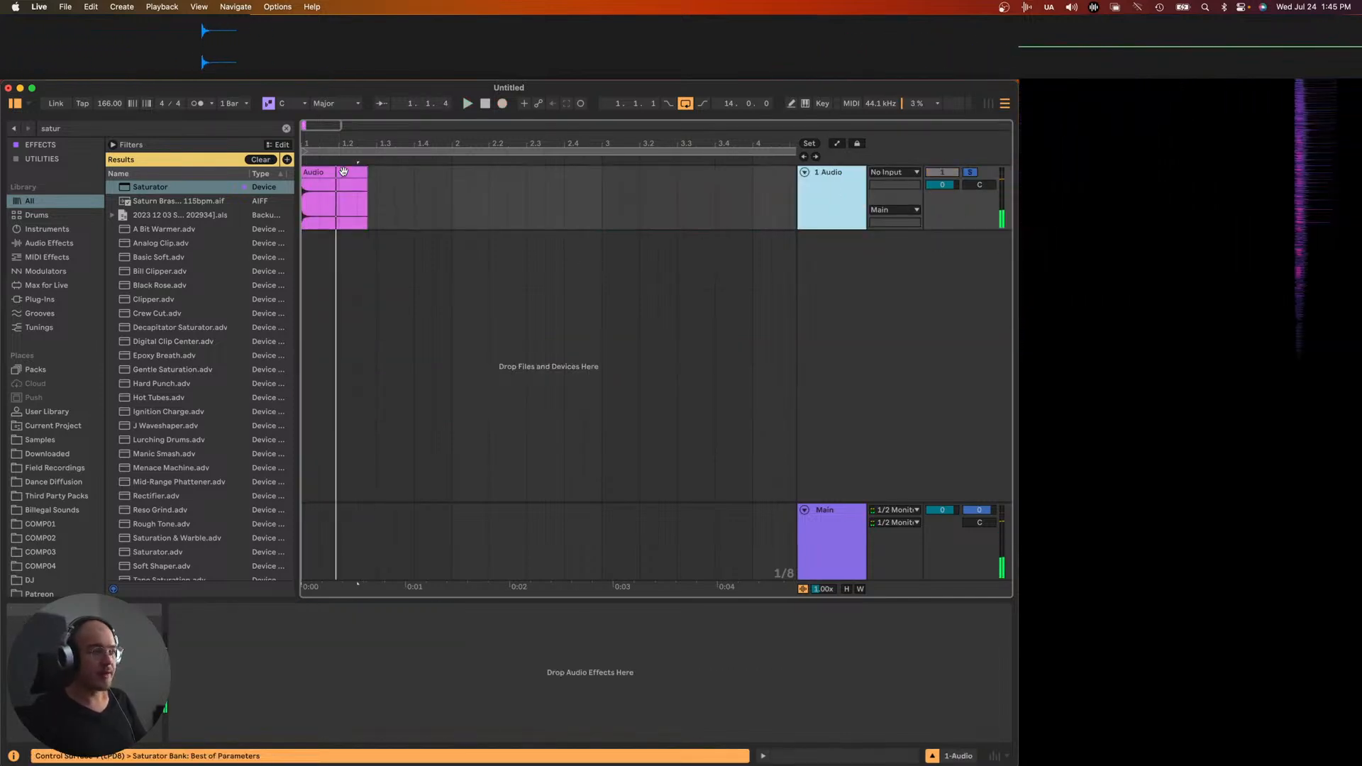
- Trim the recorded audio clip to about 85 ms with a fade-out over its tail, auditioning the result
{"action": "left_click_drag", "start_coordinate": [367, 181], "coordinate": [310, 179]}
{"action": "scroll", "coordinate": [310, 180], "scroll_direction": "up", "scroll_amount": 5}
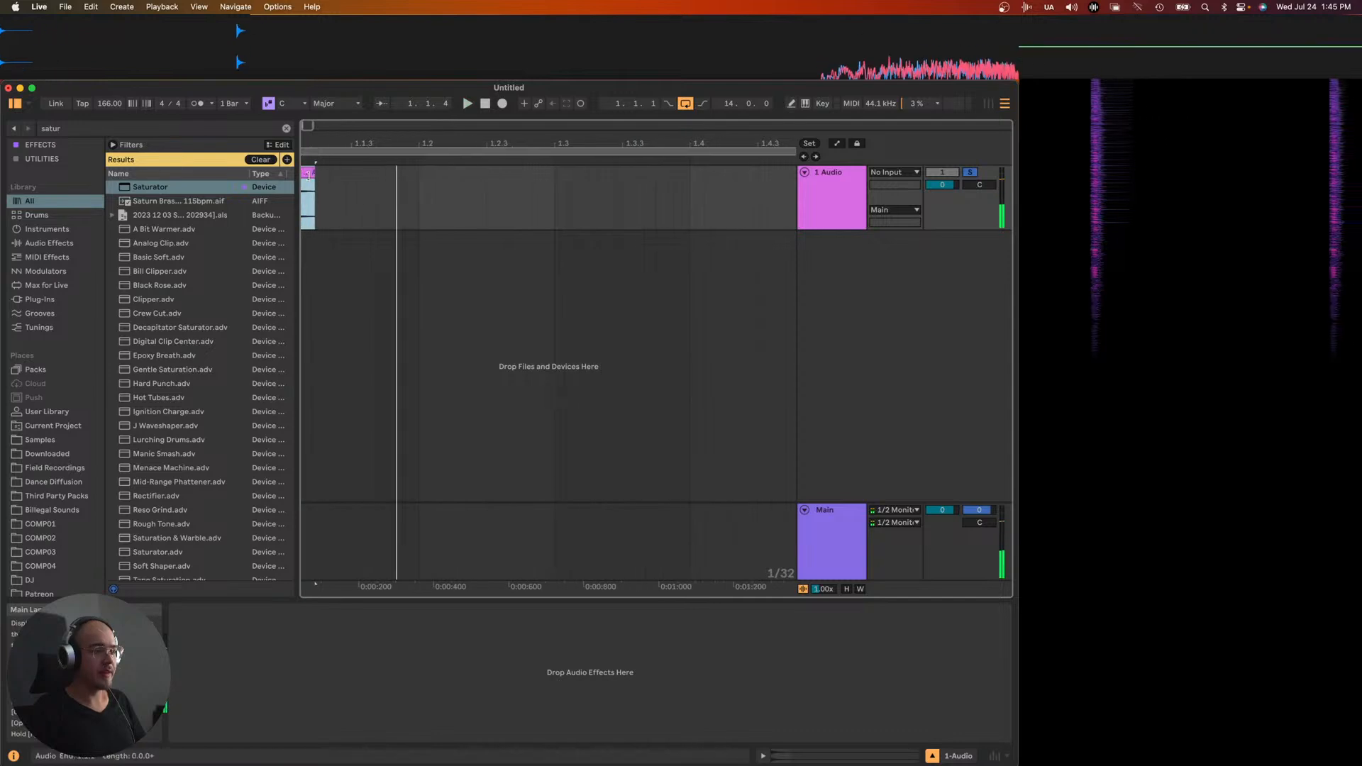
{"action": "left_click_drag", "start_coordinate": [330, 183], "coordinate": [312, 183]}
{"action": "key", "text": "space"}
{"action": "key", "text": "space"}
{"action": "key", "text": "space"}
{"action": "key", "text": "space"}
{"action": "scroll", "coordinate": [310, 184], "scroll_direction": "up", "scroll_amount": 5}
{"action": "key", "text": "space"}
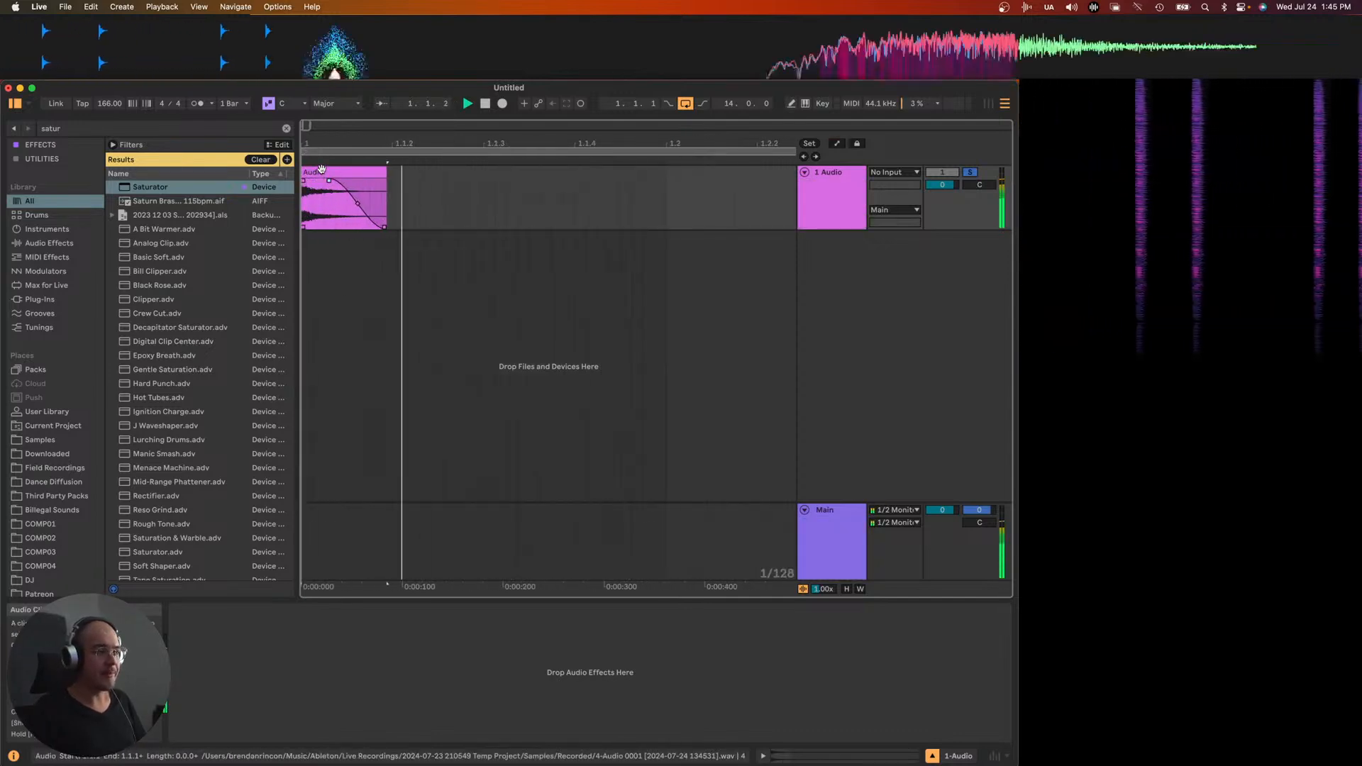
- Turn off warping for the recorded clip, audition transpositions of +5, -8 and -20 semitones, and settle on -6
{"action": "double_click", "coordinate": [327, 214]}
{"action": "left_click", "coordinate": [317, 594]}
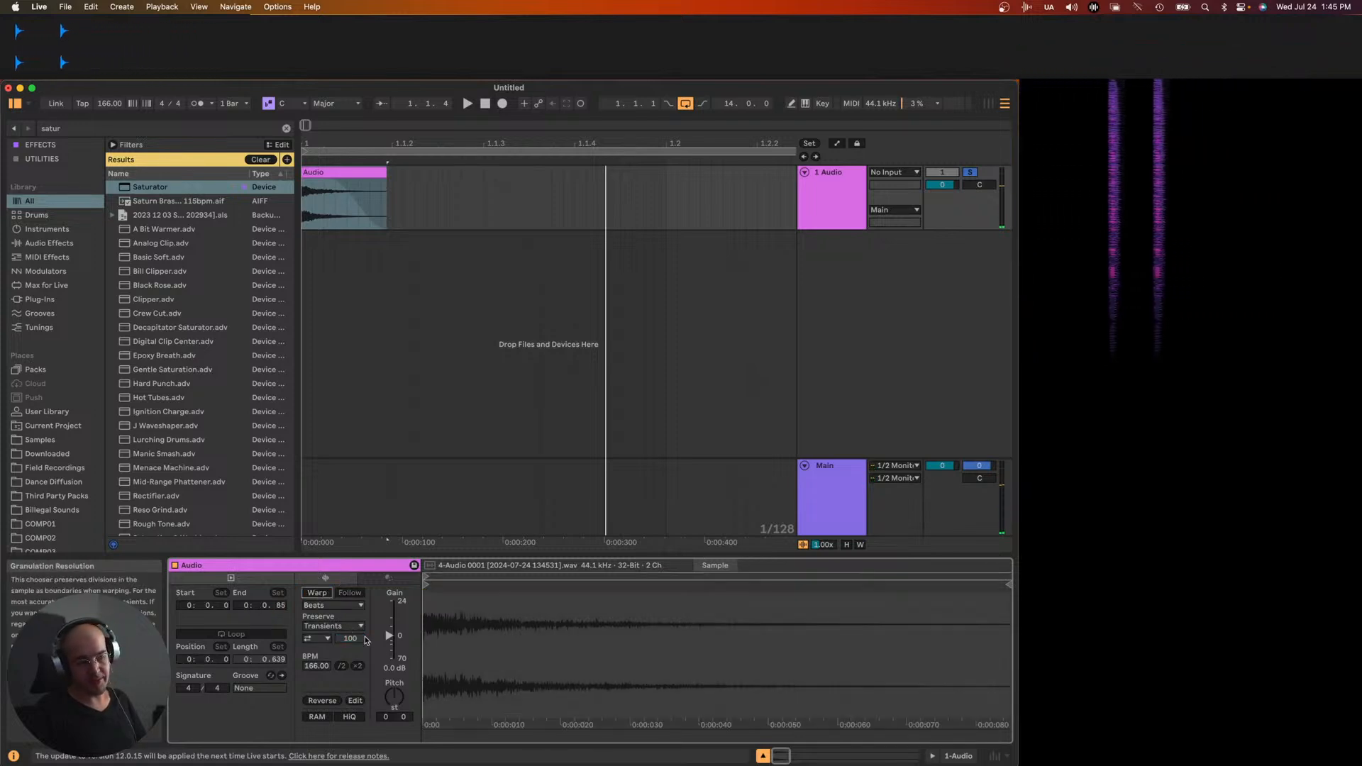
{"action": "left_click_drag", "start_coordinate": [395, 710], "coordinate": [395, 705]}
{"action": "scroll", "coordinate": [395, 704], "scroll_direction": "up", "scroll_amount": 1}
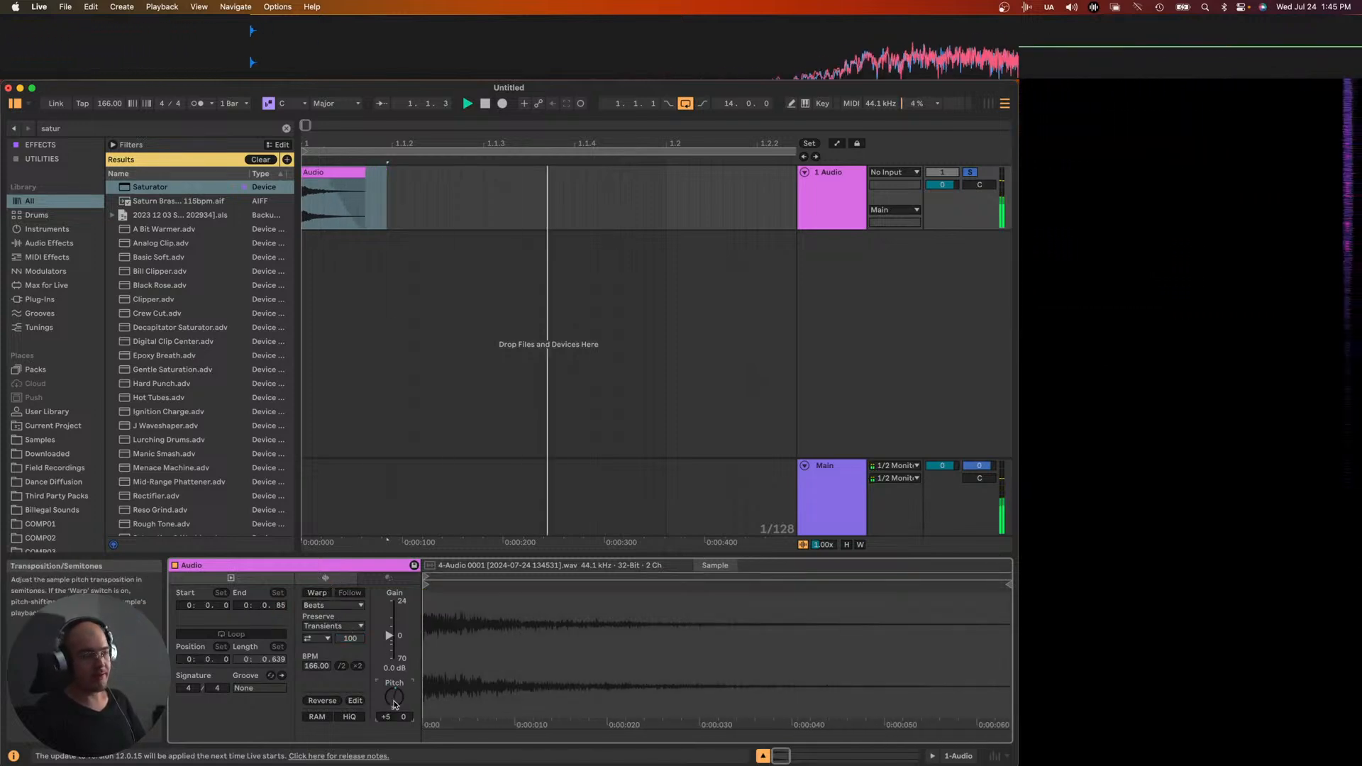
{"action": "scroll", "coordinate": [395, 704], "scroll_direction": "down", "scroll_amount": 12}
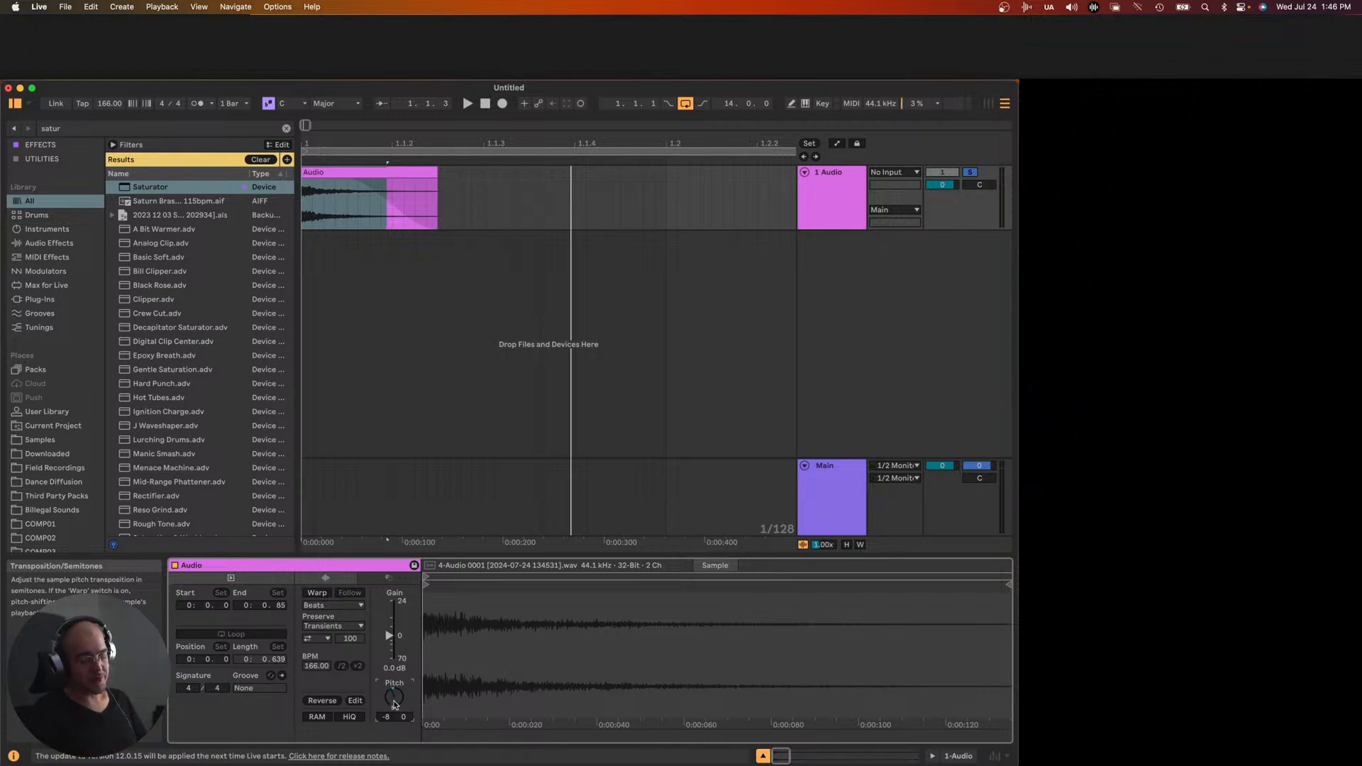
{"action": "left_click_drag", "start_coordinate": [395, 703], "coordinate": [395, 704]}
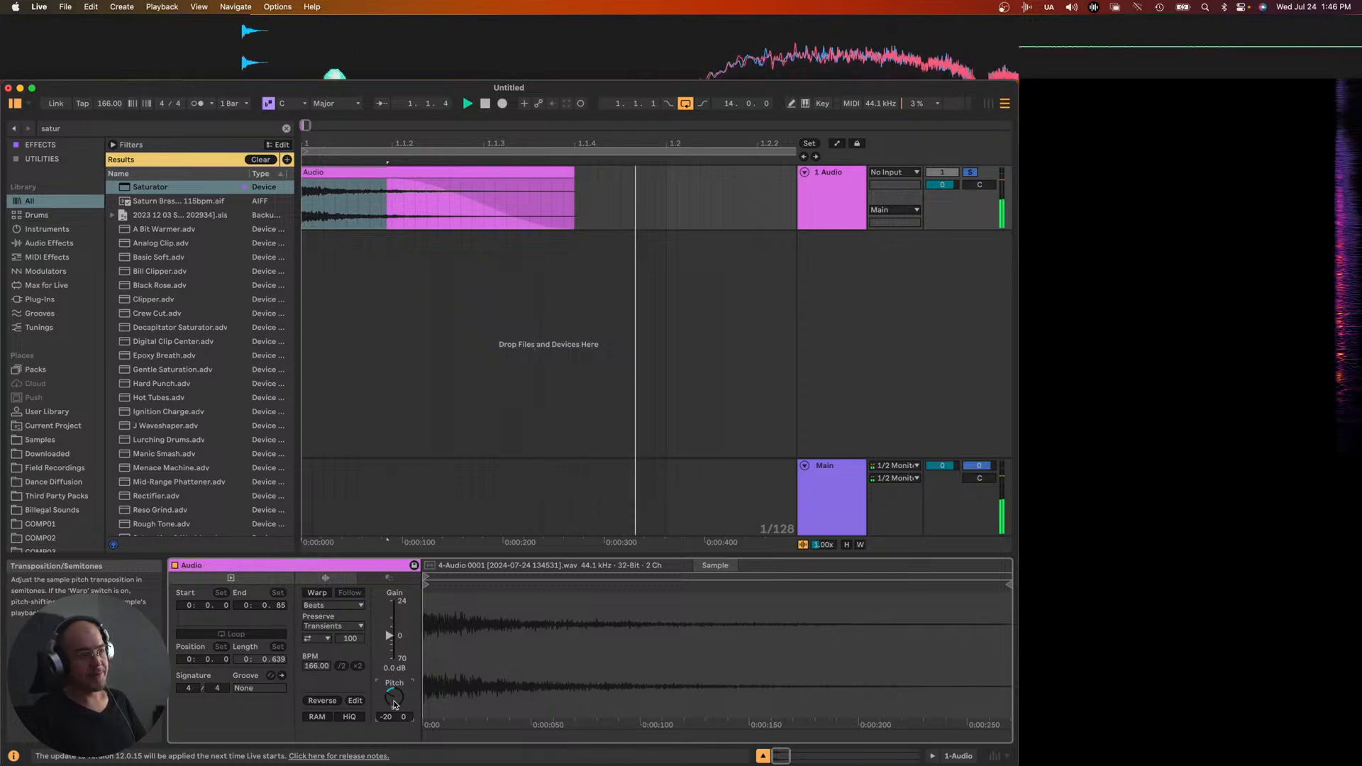
{"action": "left_click_drag", "start_coordinate": [396, 704], "coordinate": [396, 704]}
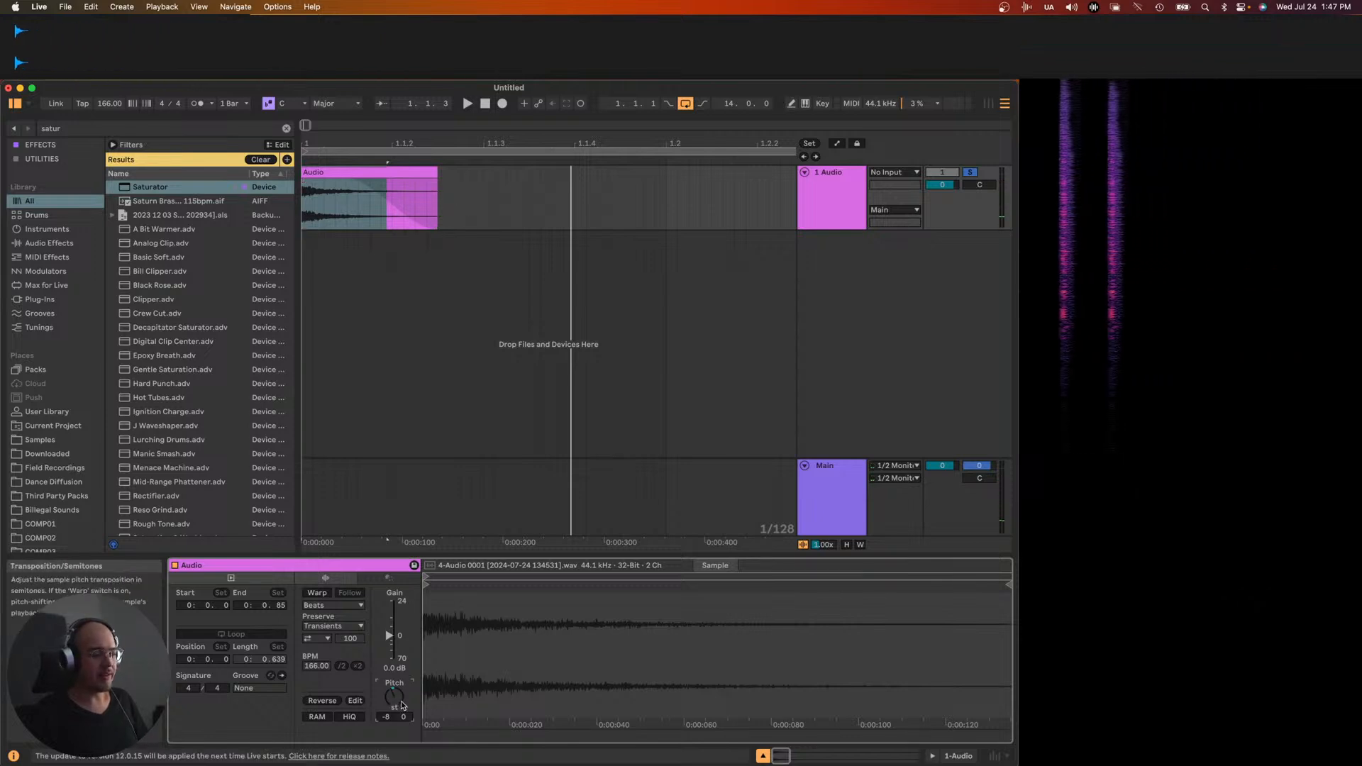
{"action": "left_click_drag", "start_coordinate": [395, 697], "coordinate": [394, 694]}
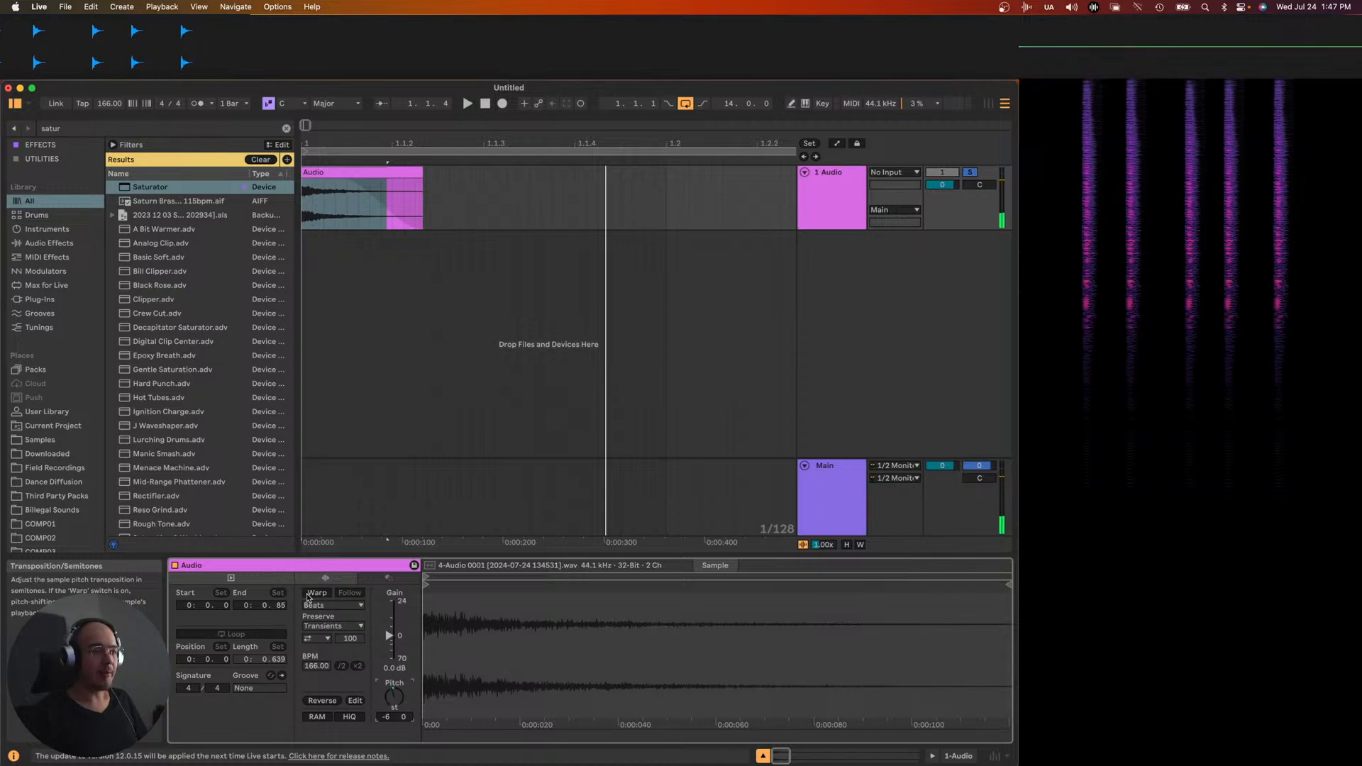
- Select the first beat from 1.1.1 on the audio track and set the loop to that 0.1.0 length
{"action": "scroll", "coordinate": [470, 192], "scroll_direction": "down", "scroll_amount": 2}
{"action": "left_click_drag", "start_coordinate": [409, 180], "coordinate": [304, 182]}
{"action": "key", "text": "super+l"}
{"action": "key", "text": "space"}
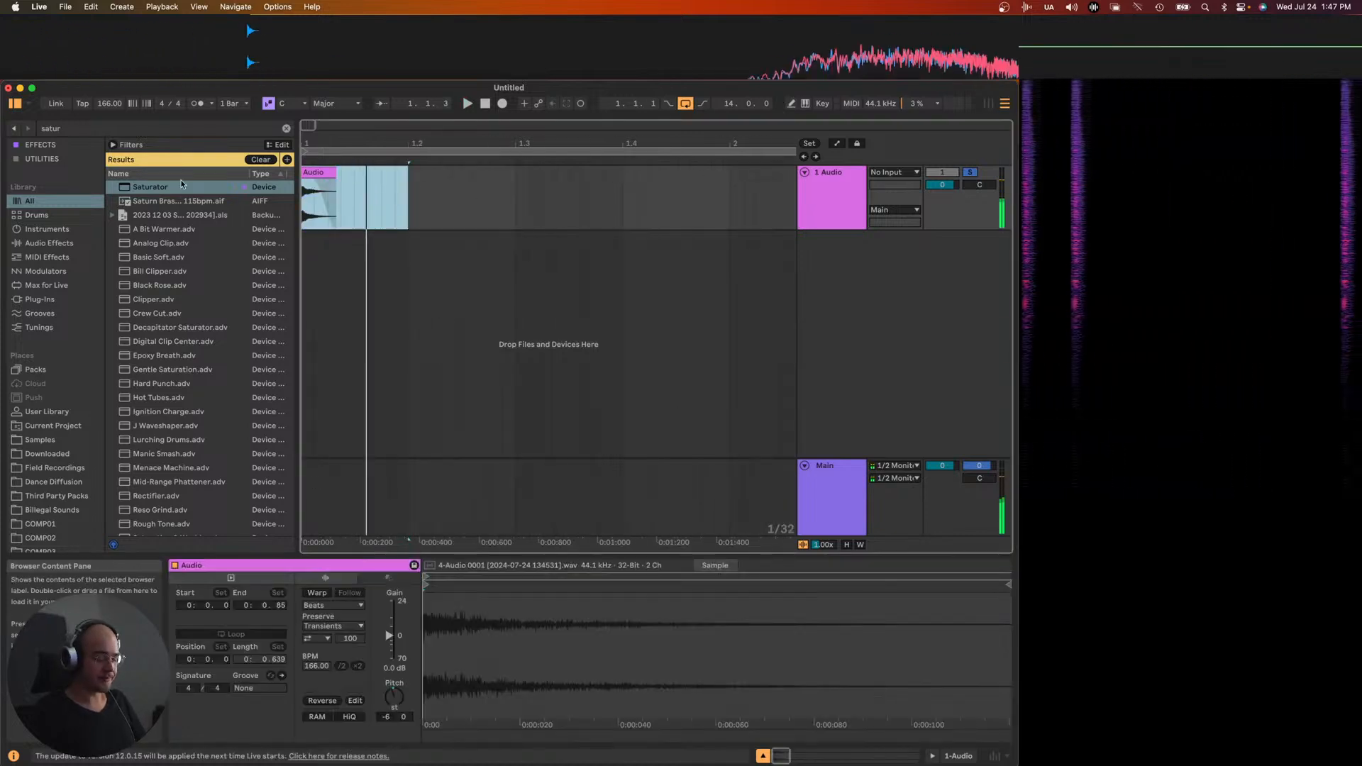
- Export the looped beat as a WAV named basic_hat_1 into a new Hats folder inside 2024 07 20 New Batch
{"action": "key", "text": "super+shift+r"}
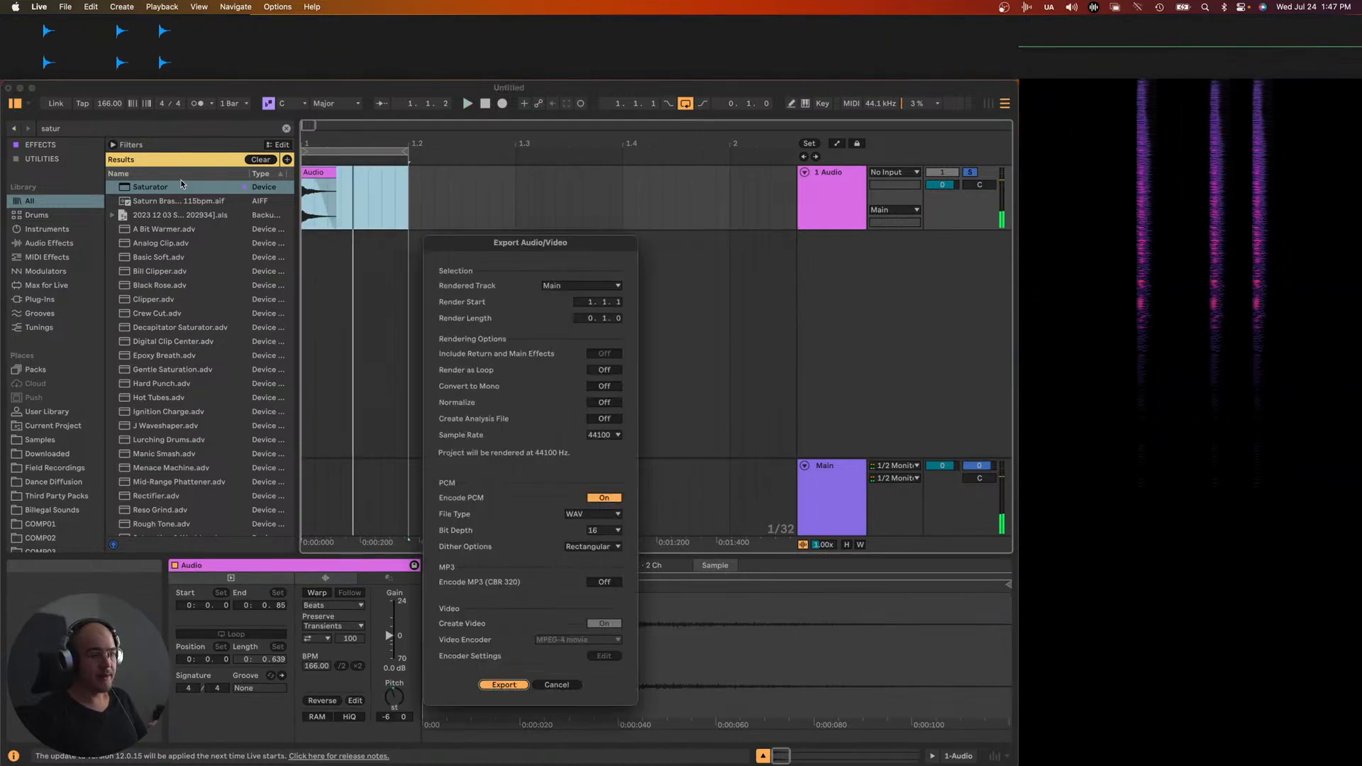
{"action": "key", "text": "Return"}
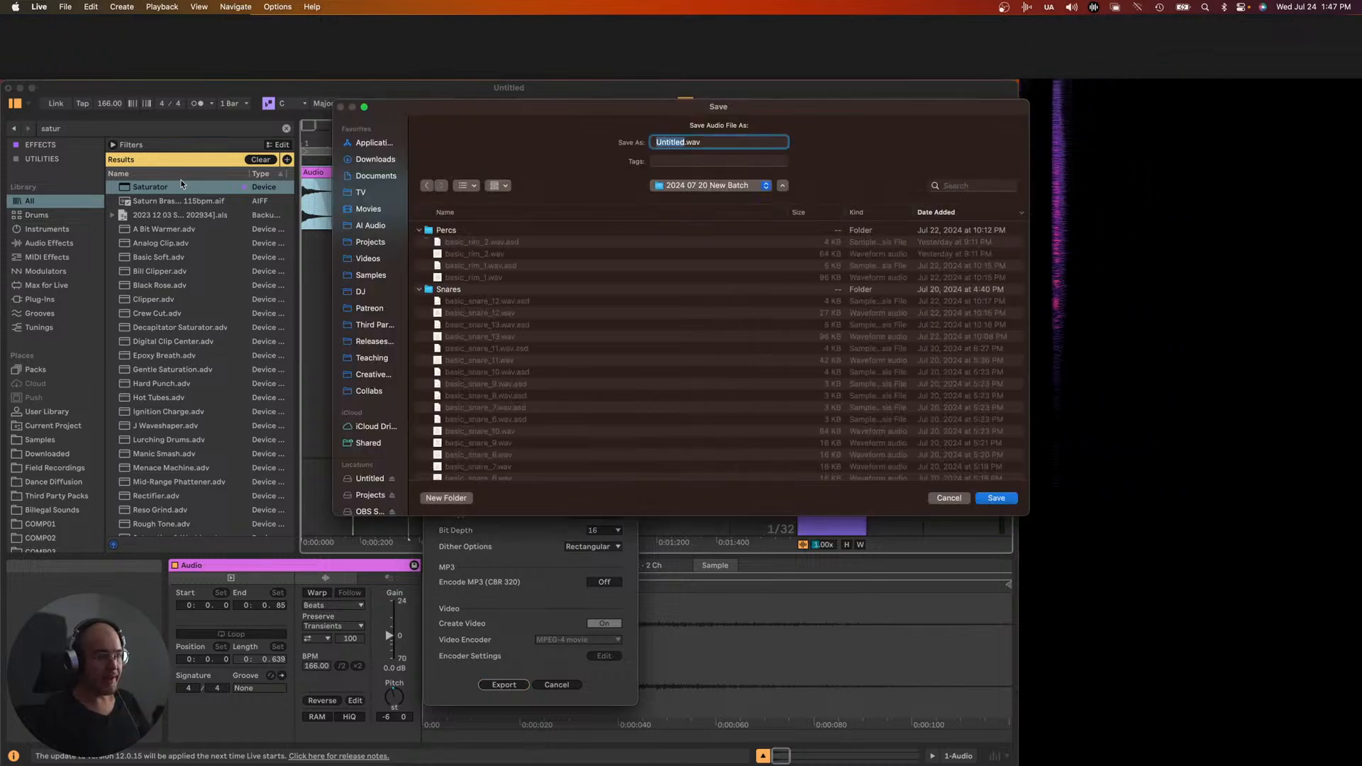
{"action": "key", "text": "super+shift+n"}
{"action": "type", "text": "Hats"}
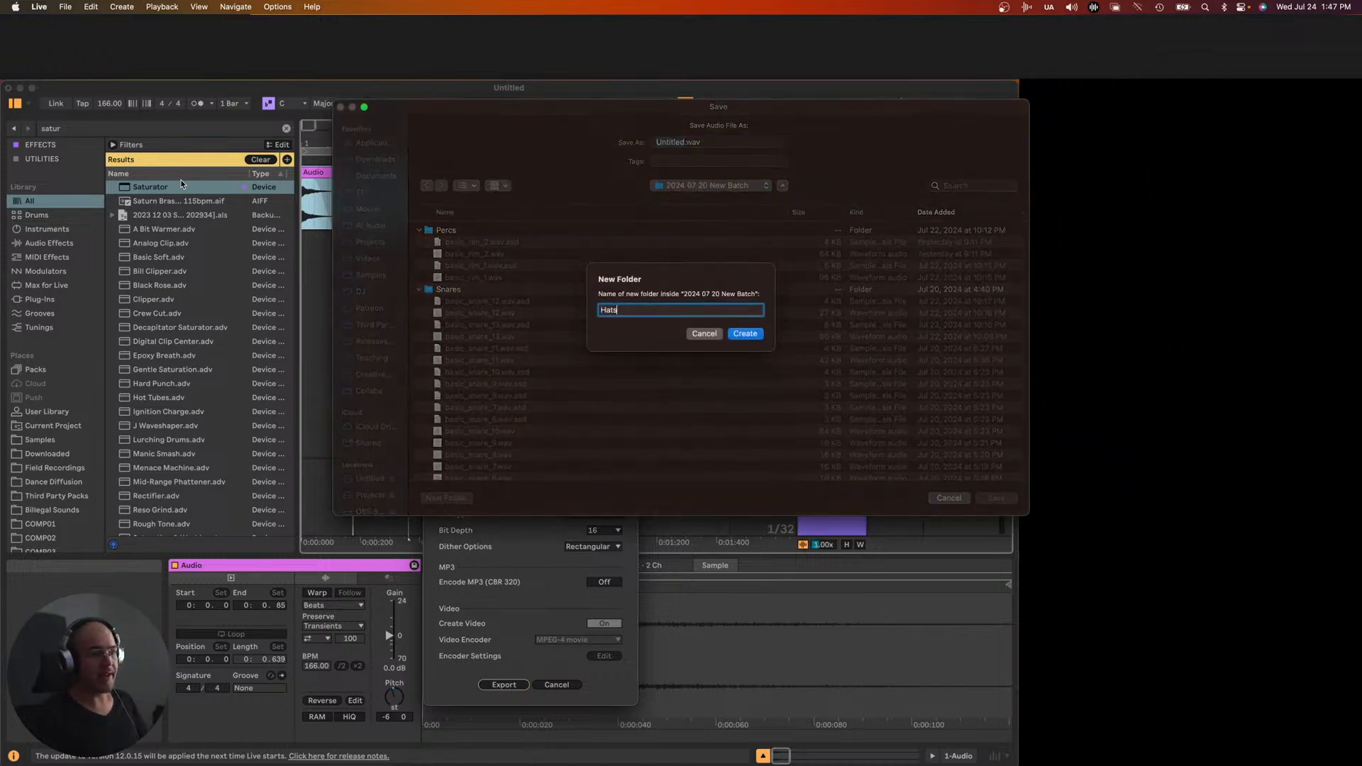
{"action": "key", "text": "Return"}
{"action": "type", "text": "basiuc"}
{"action": "key", "text": "BackSpace"}
{"action": "key", "text": "BackSpace"}
{"action": "type", "text": "c_hat_1"}
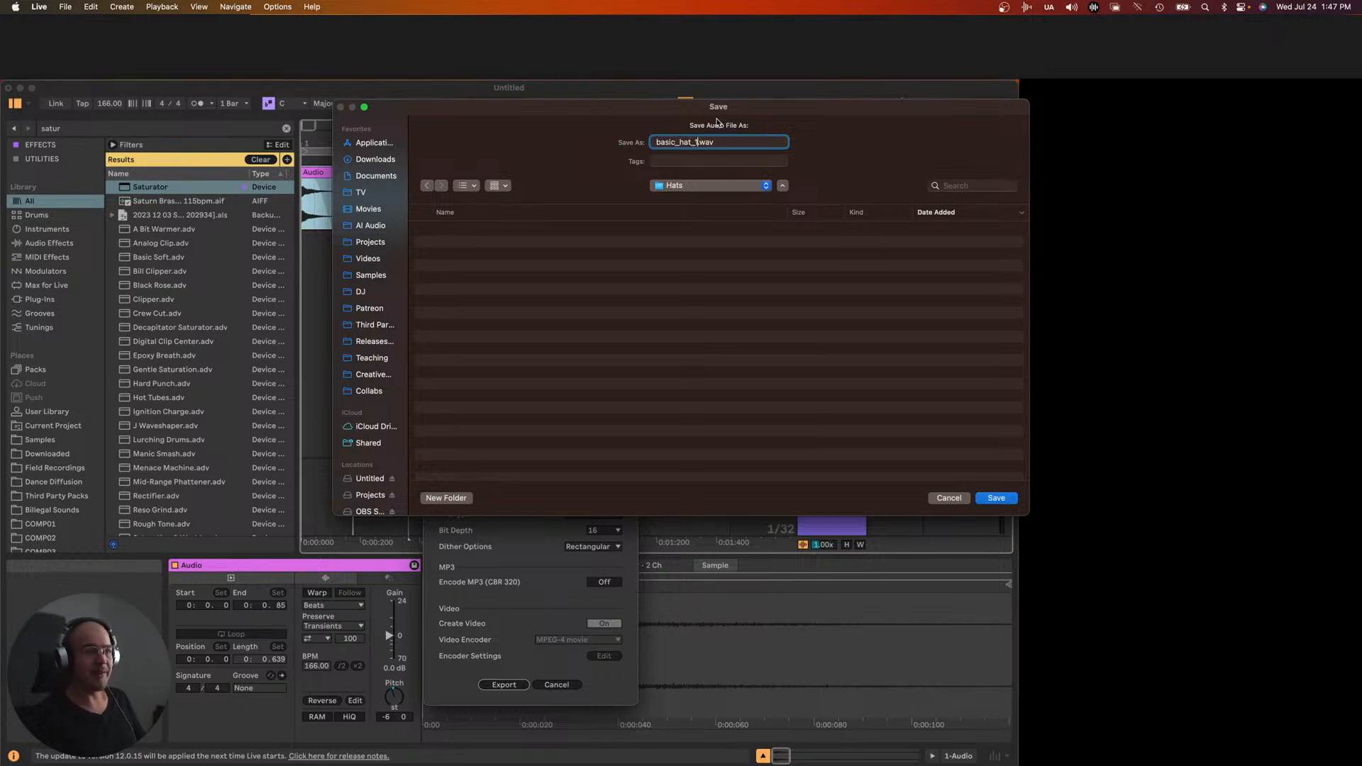
{"action": "key", "text": "Return"}
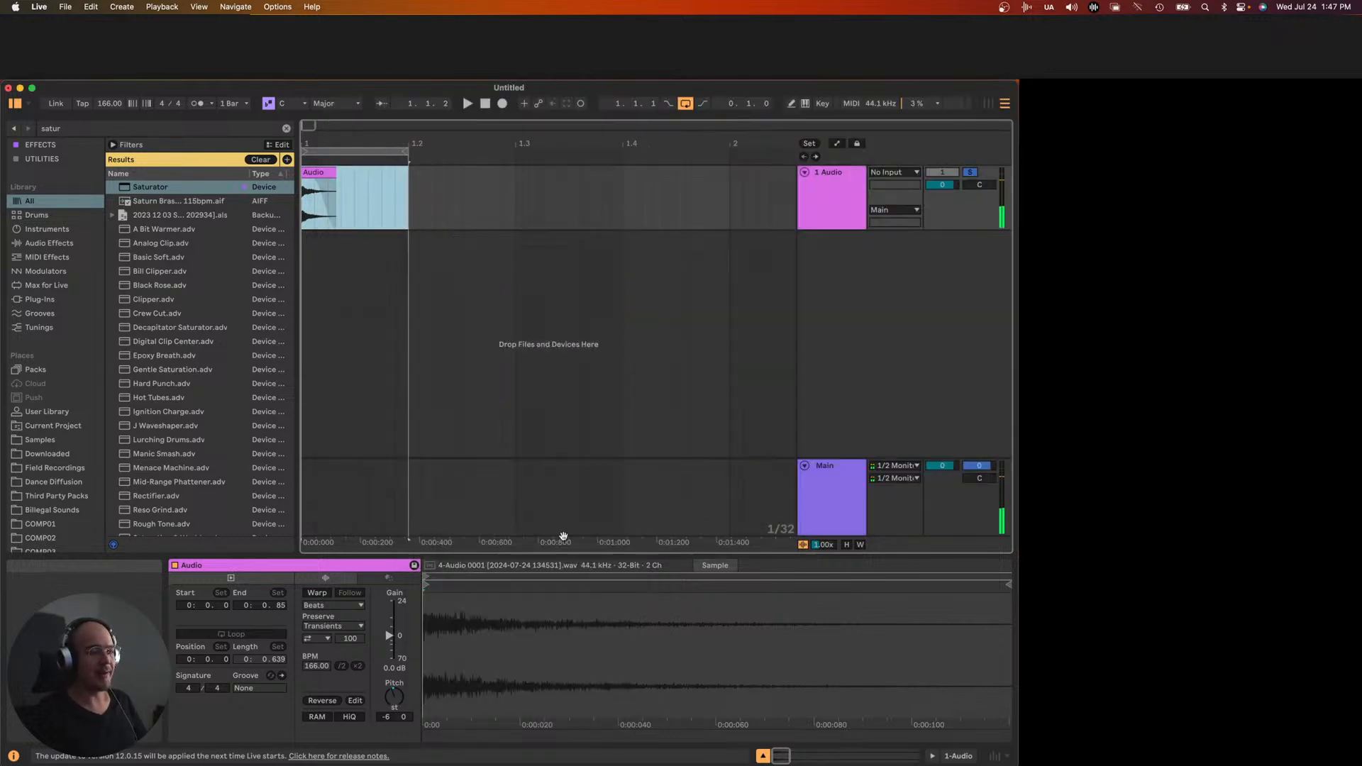
{"action": "key", "text": "space"}
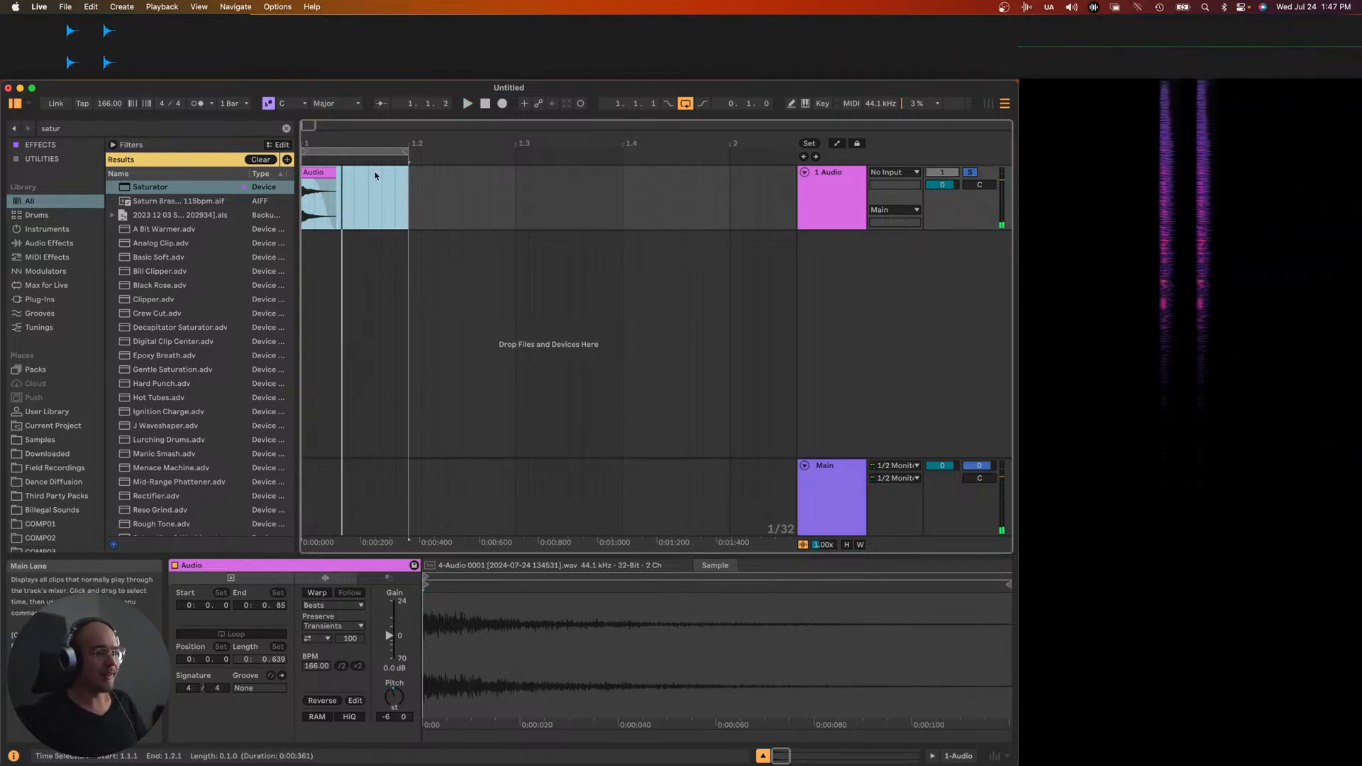
{"action": "key", "text": "minus"}
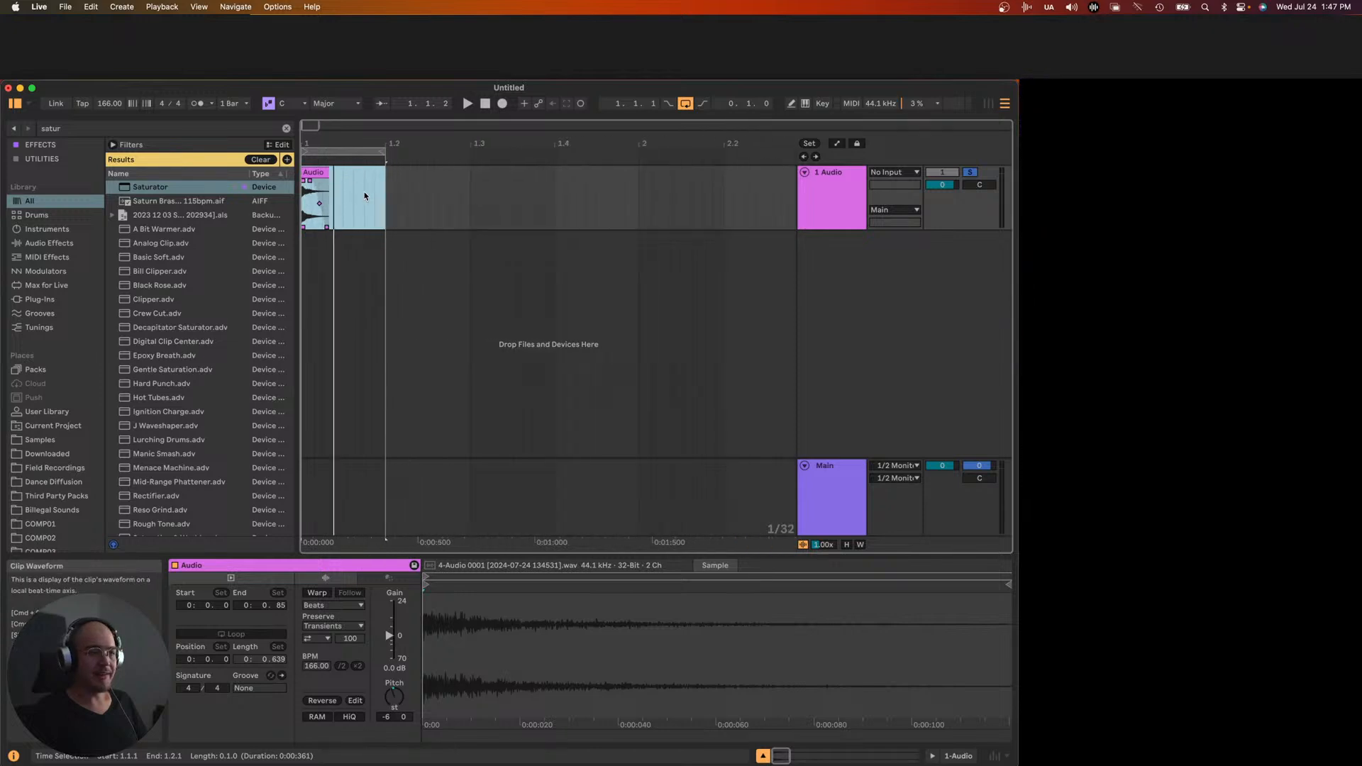
{"action": "key", "text": "plus"}
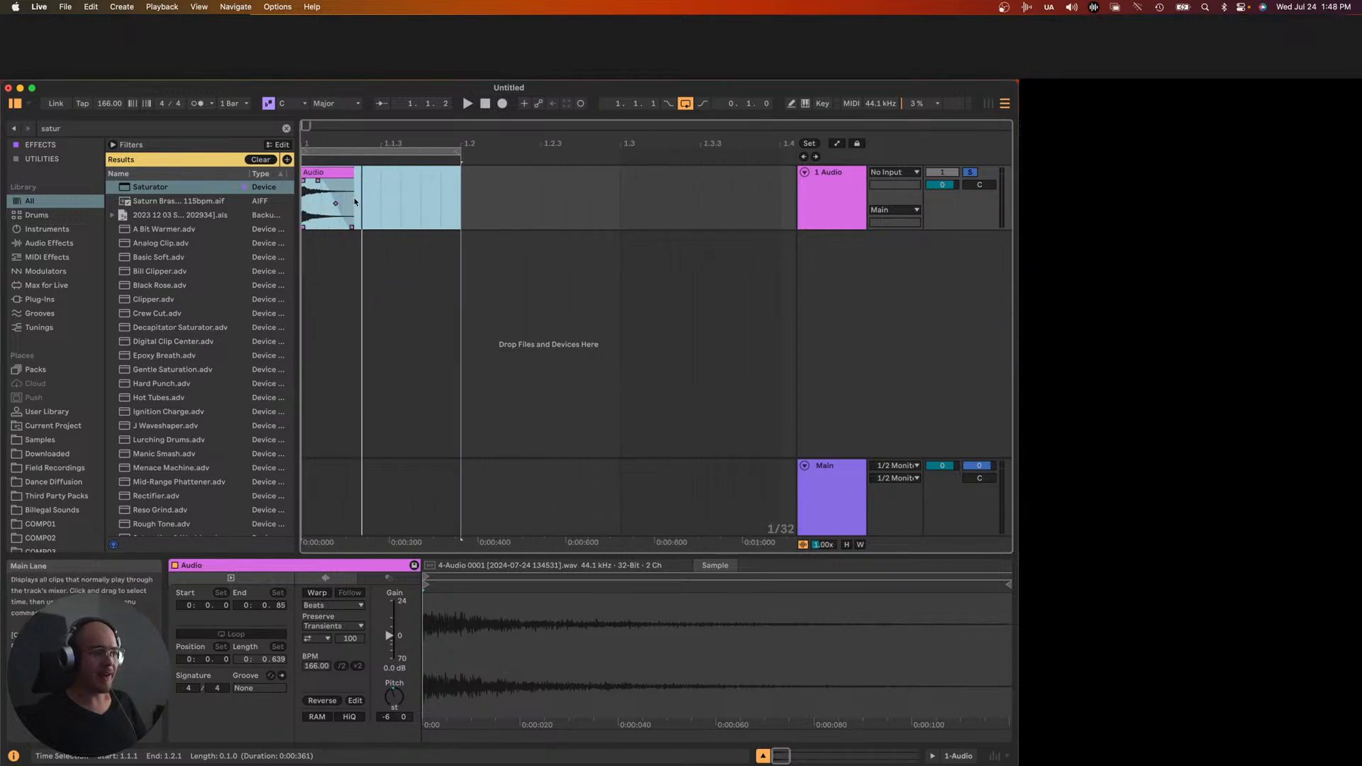
{"action": "left_click", "coordinate": [401, 199]}
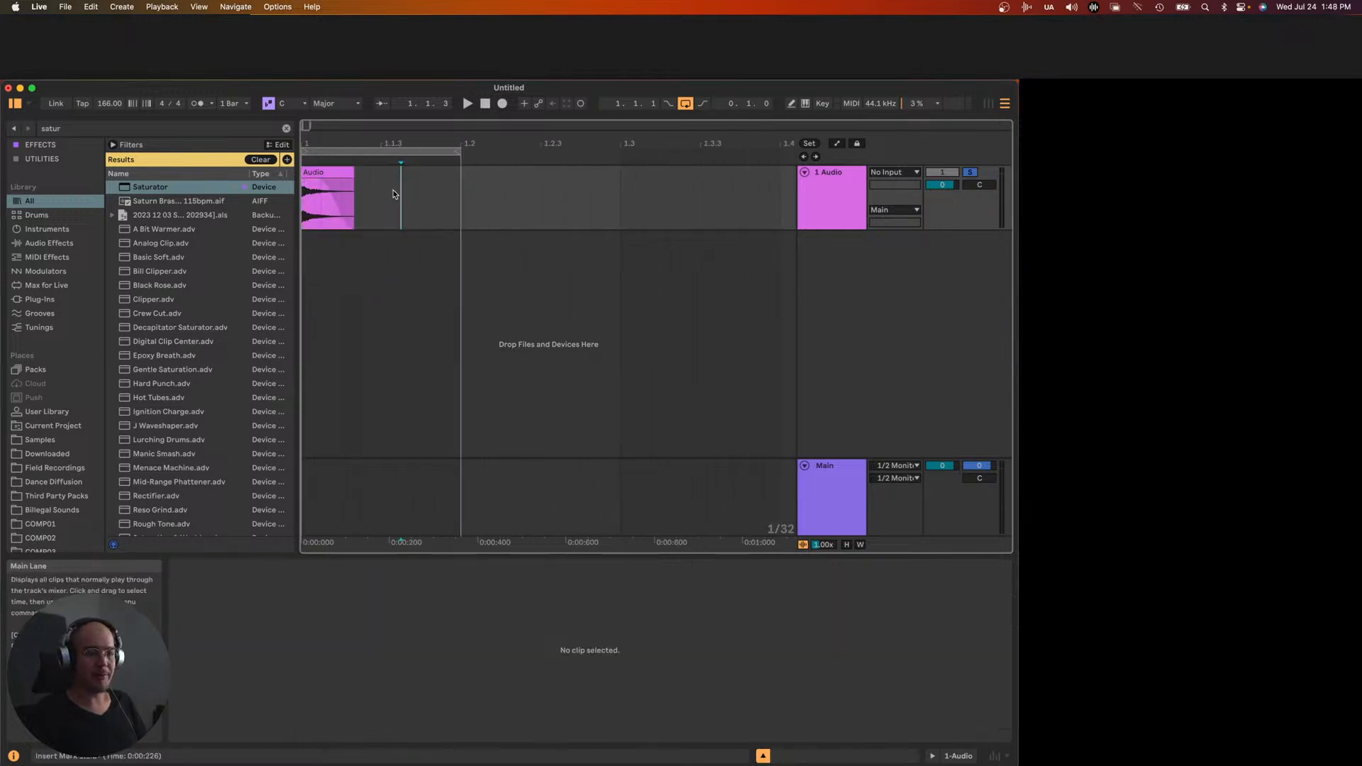
{"action": "left_click", "coordinate": [374, 175]}
{"action": "left_click", "coordinate": [832, 275]}
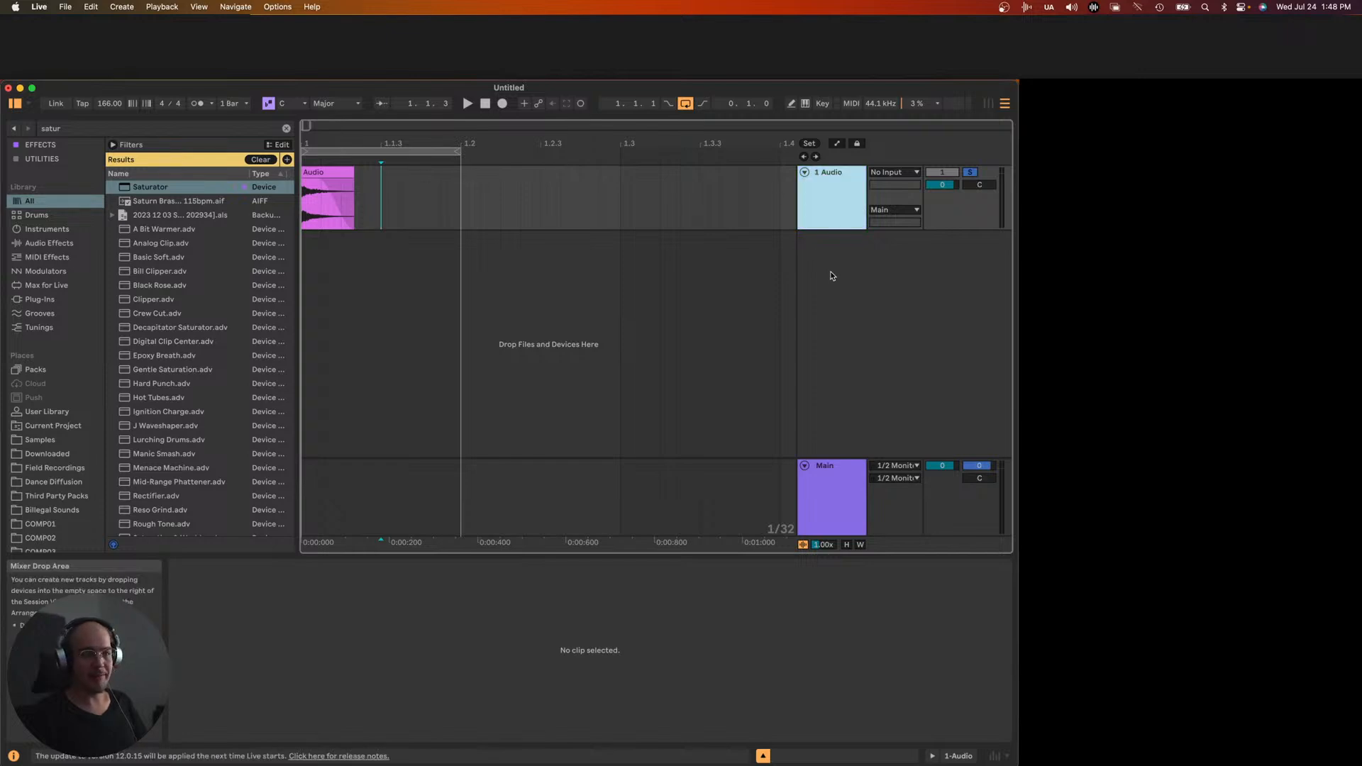
{"action": "right_click", "coordinate": [834, 289]}
{"action": "key", "text": "Escape"}
- Set the audio clip's transposition to -1 semitone while auditioning the loop
{"action": "key", "text": "space"}
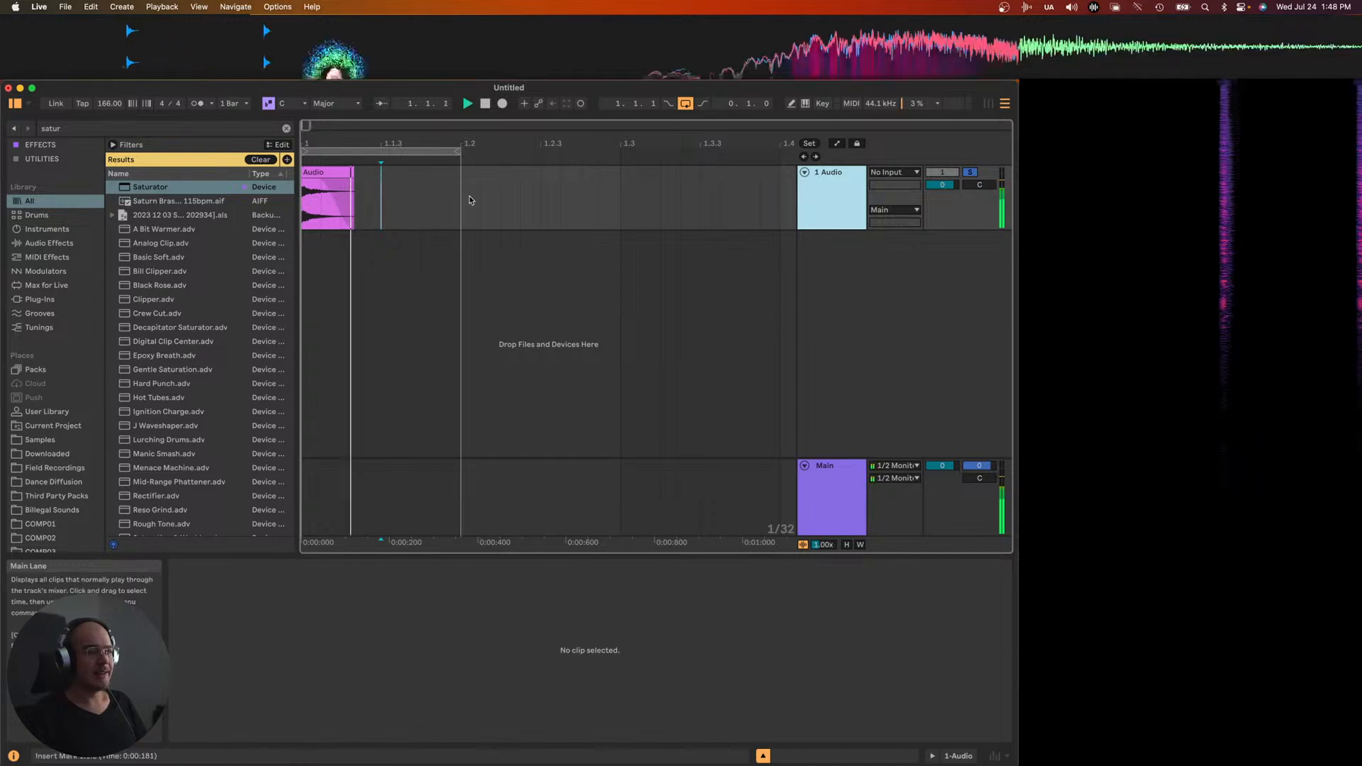
{"action": "left_click", "coordinate": [328, 199]}
{"action": "key", "text": "space"}
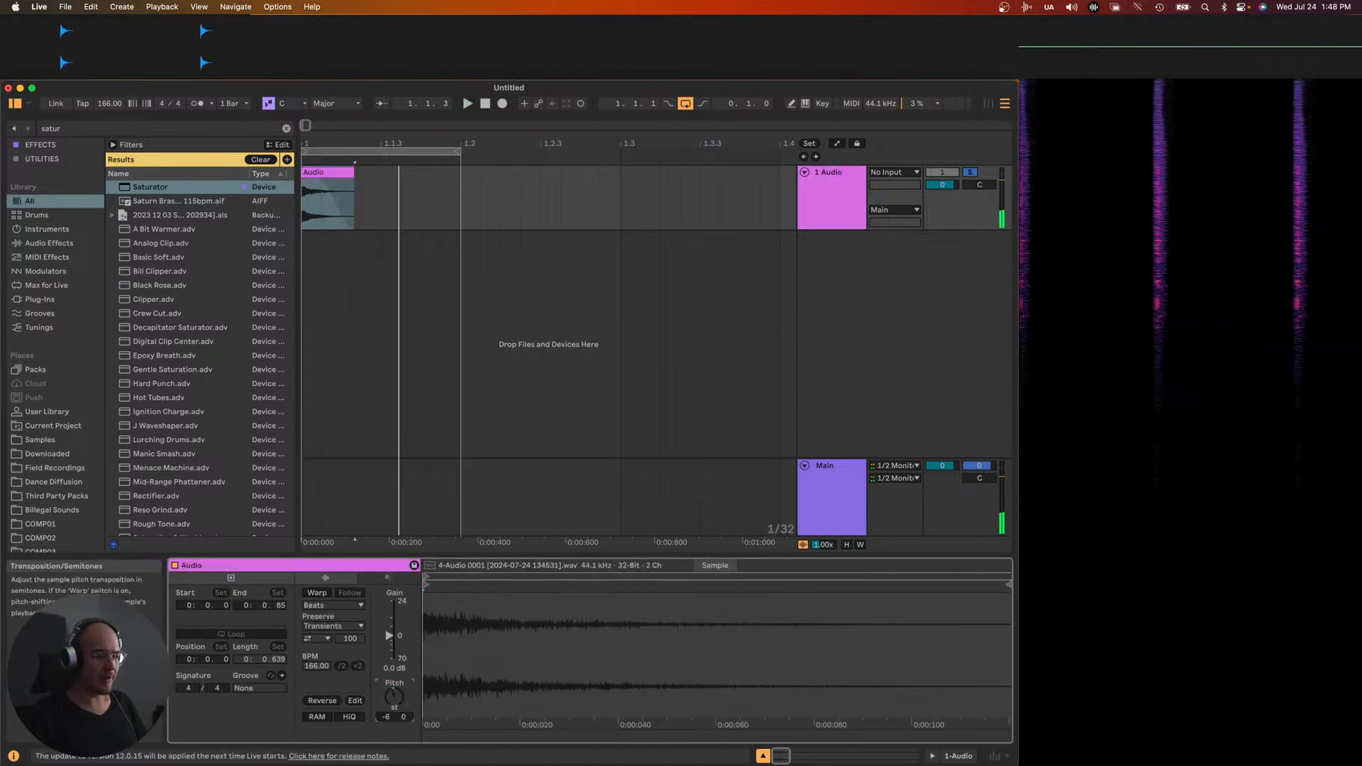
{"action": "left_click_drag", "start_coordinate": [398, 695], "coordinate": [399, 686]}
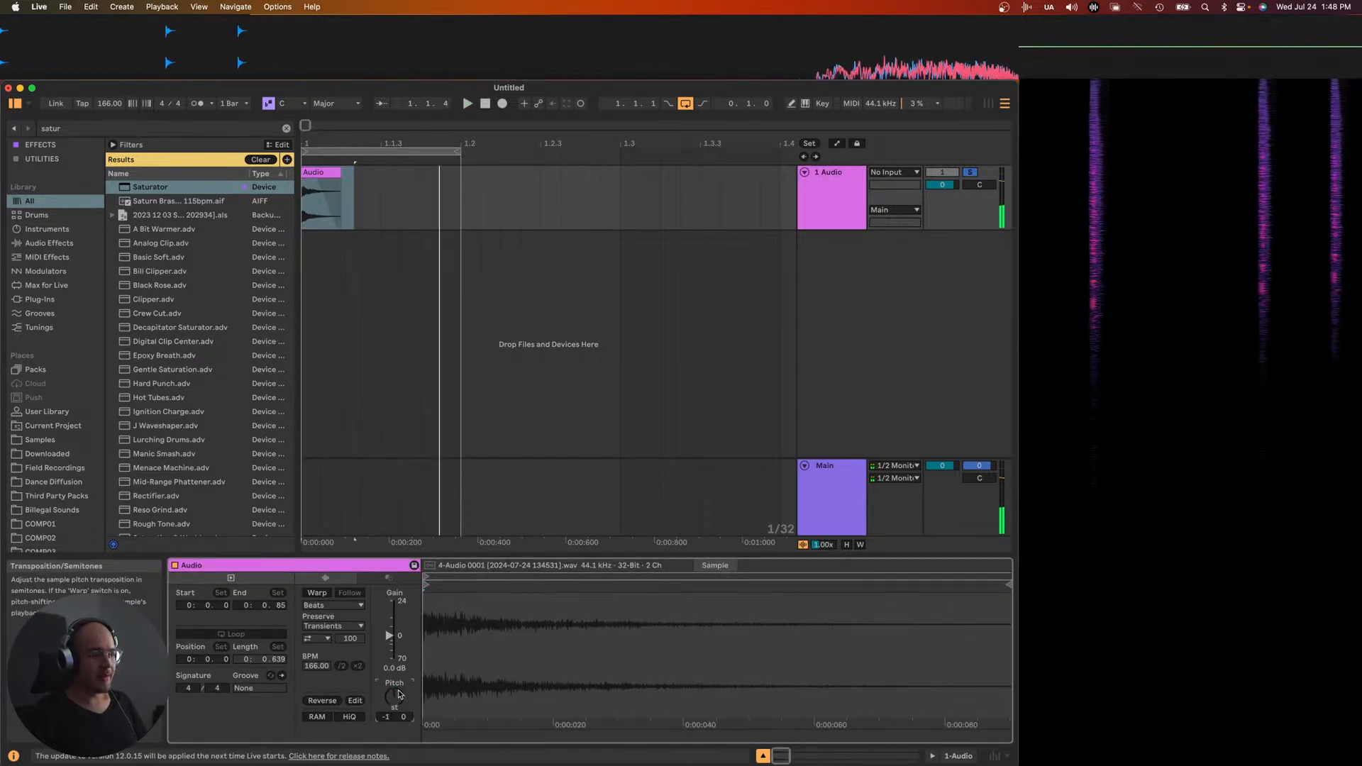
- Export the repitched clip as a WAV named basic_hat_2 into the Hats folder
{"action": "key", "text": "super+shift+r"}
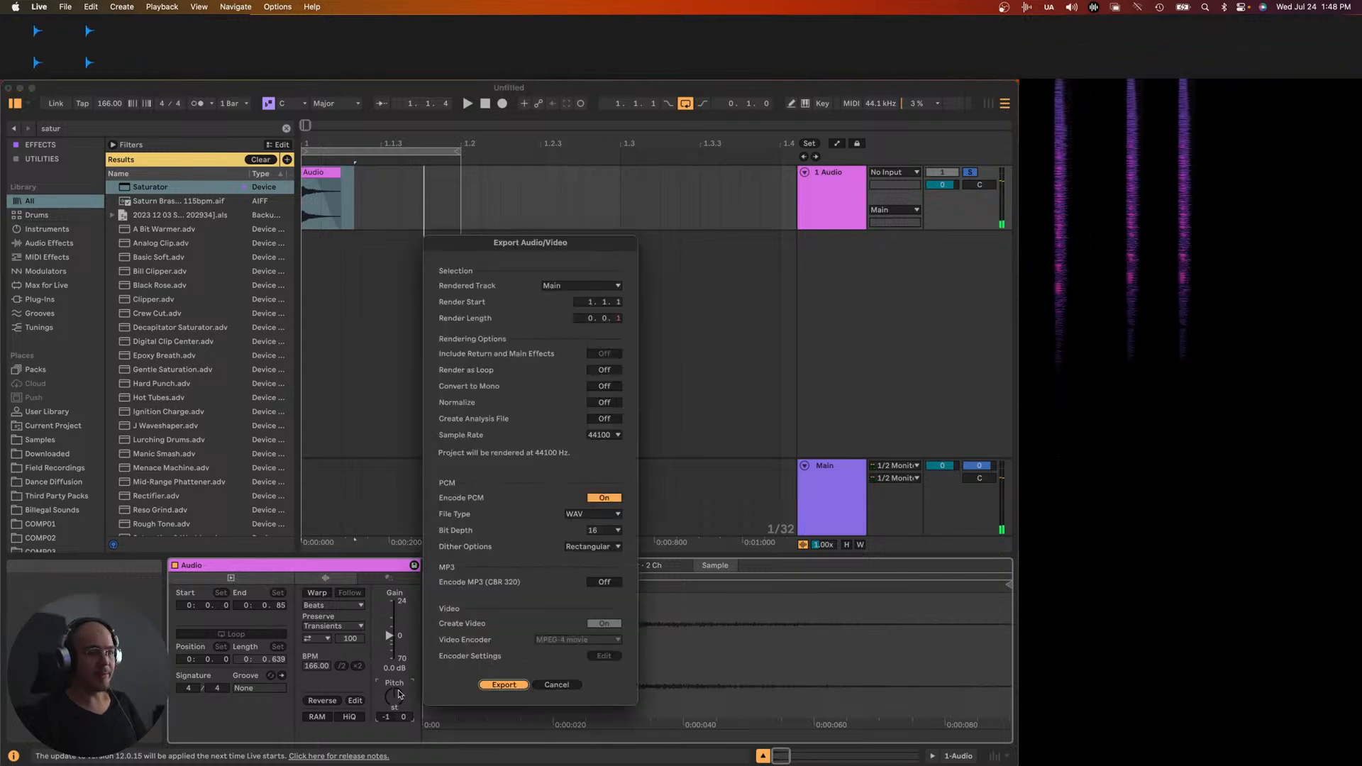
{"action": "key", "text": "Return"}
{"action": "key", "text": "Right"}
{"action": "type", "text": "2"}
{"action": "key", "text": "Return"}
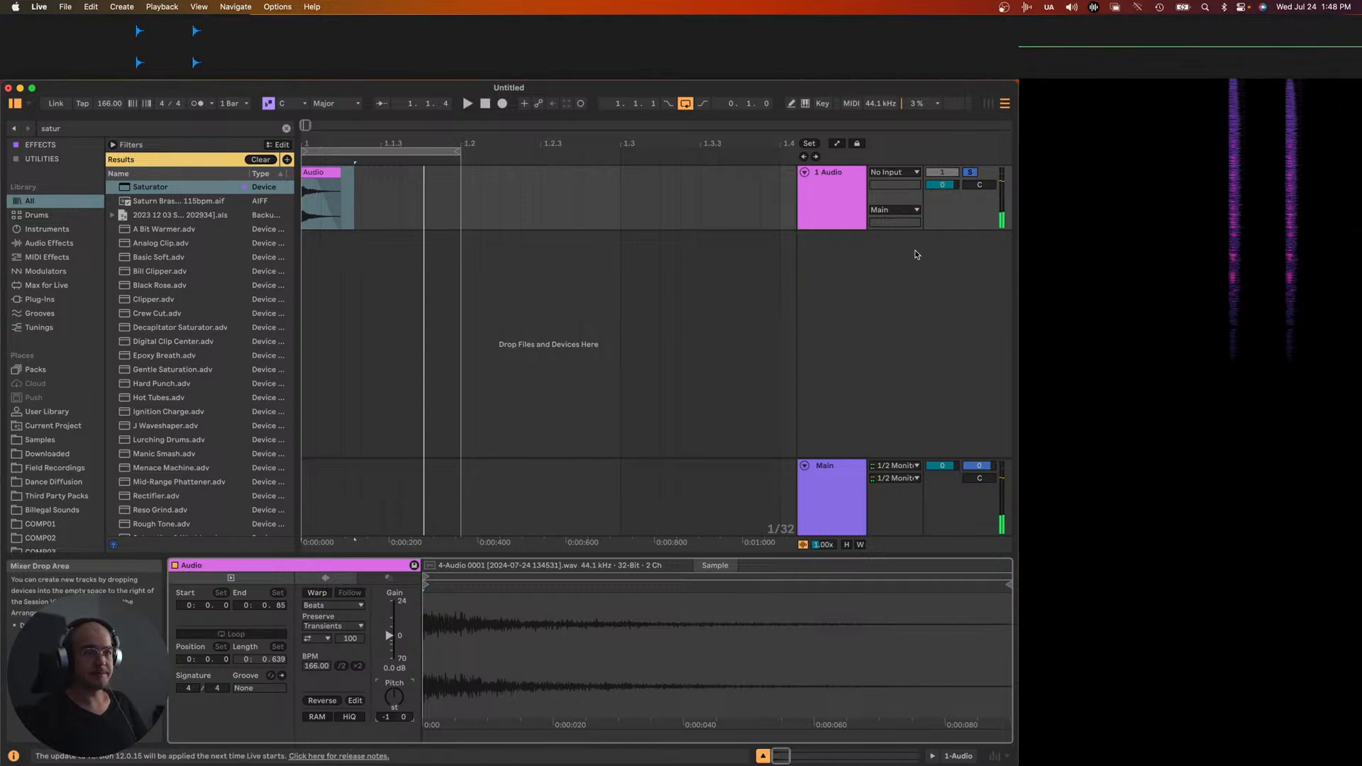
{"action": "left_click", "coordinate": [832, 200]}
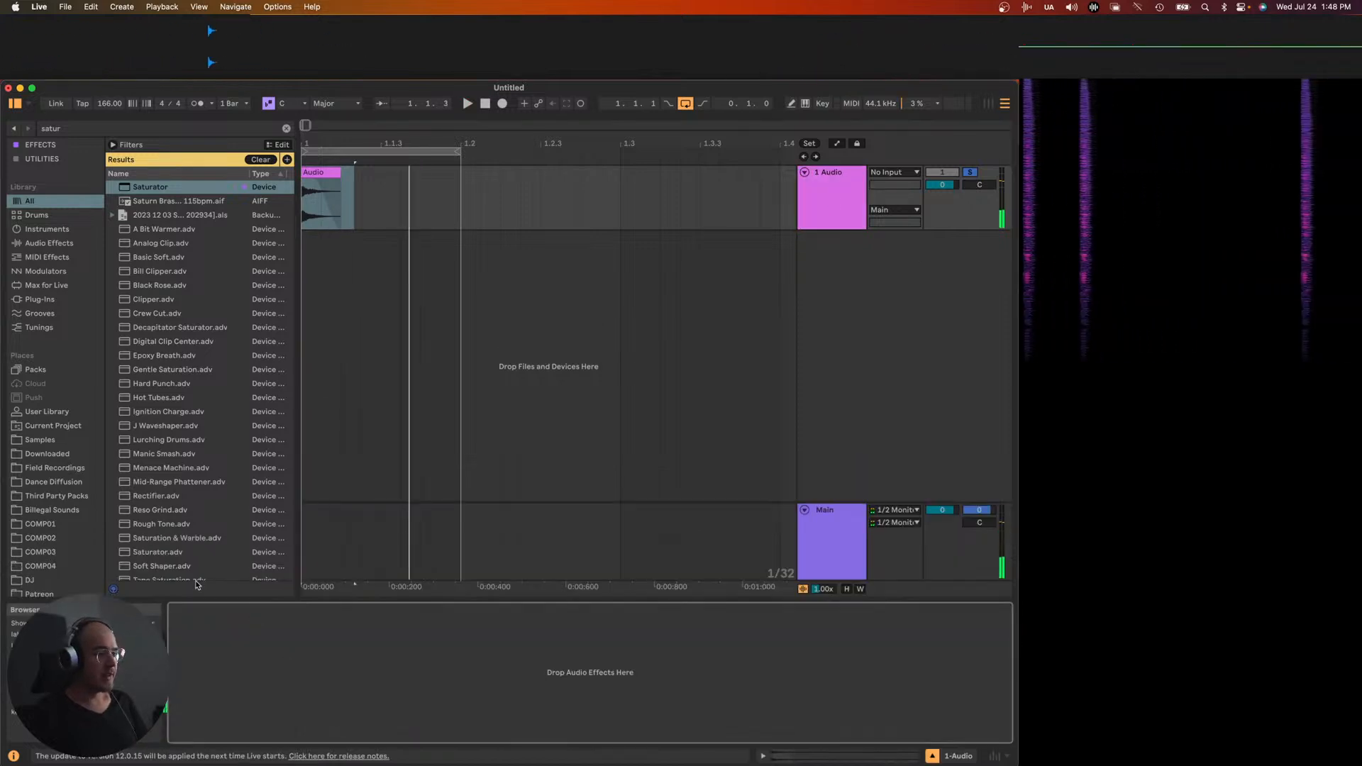
{"action": "left_click", "coordinate": [315, 173]}
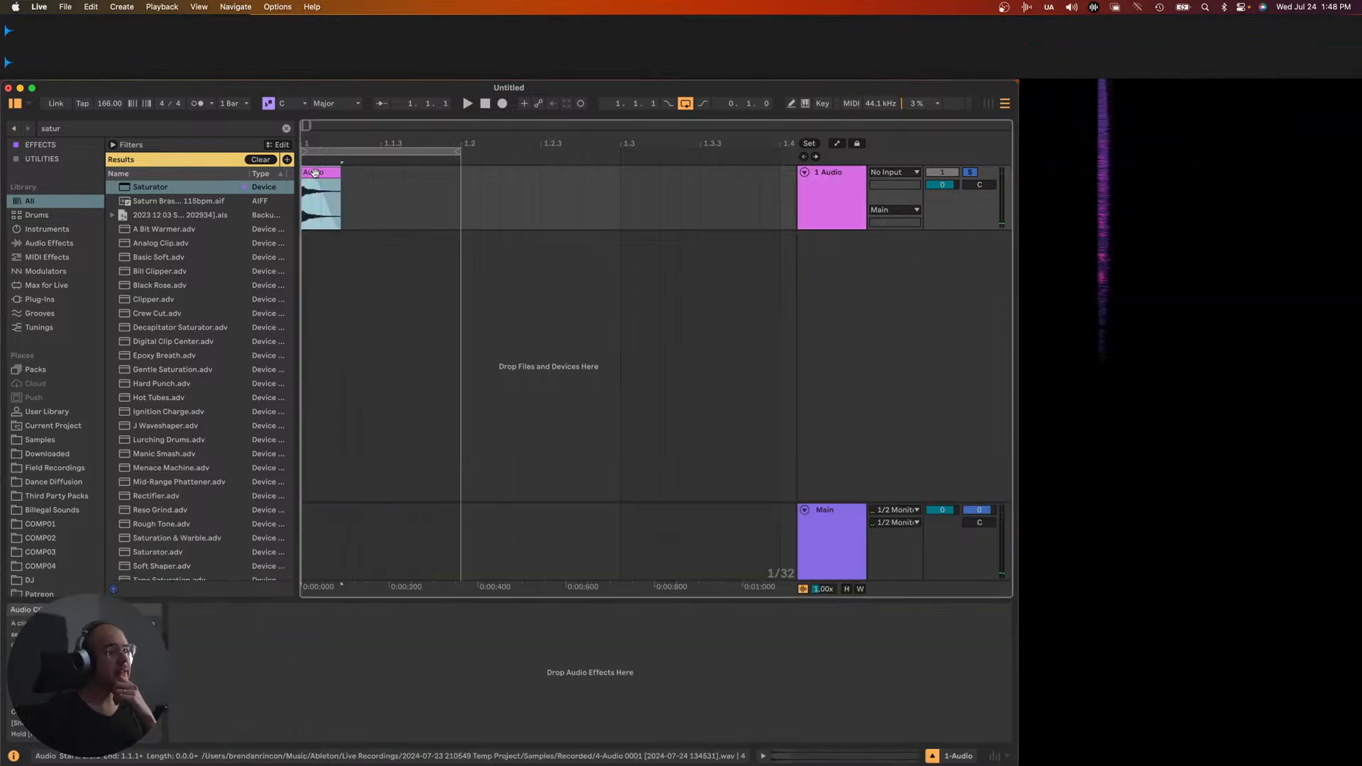
{"action": "double_click", "coordinate": [315, 172]}
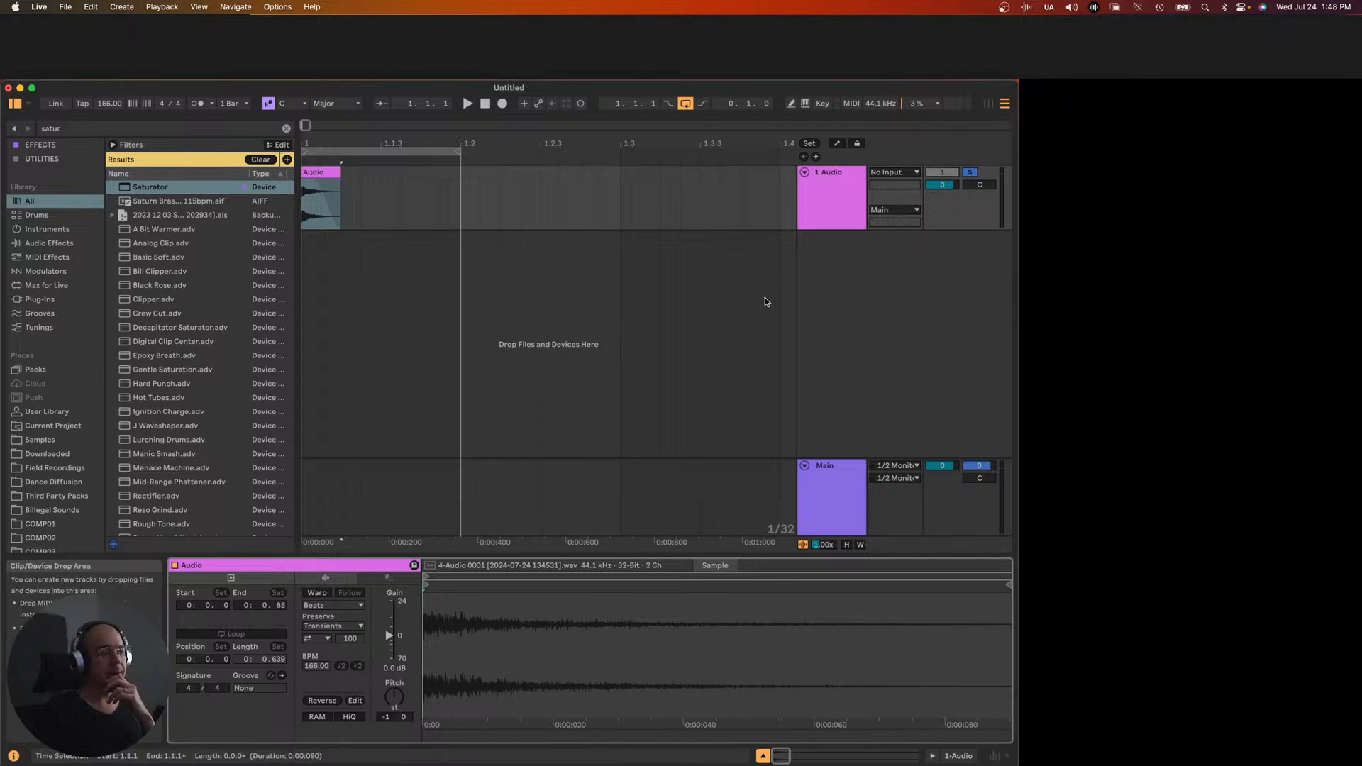
- Insert a MIDI track below the audio track and load the VST3 version of Visco onto it
{"action": "left_click", "coordinate": [810, 296]}
{"action": "right_click", "coordinate": [810, 296]}
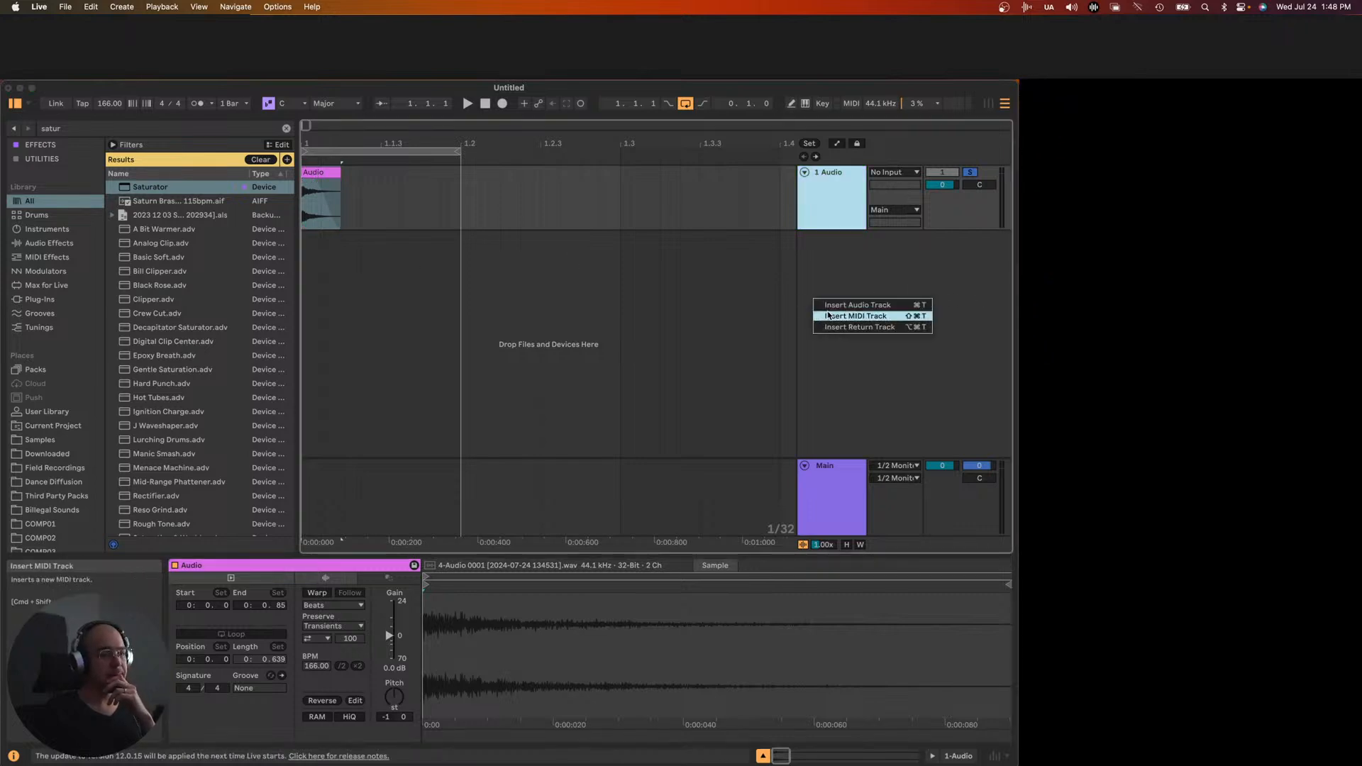
{"action": "left_click", "coordinate": [828, 315]}
{"action": "left_click", "coordinate": [823, 267]}
{"action": "key", "text": "super+f"}
{"action": "type", "text": "vi"}
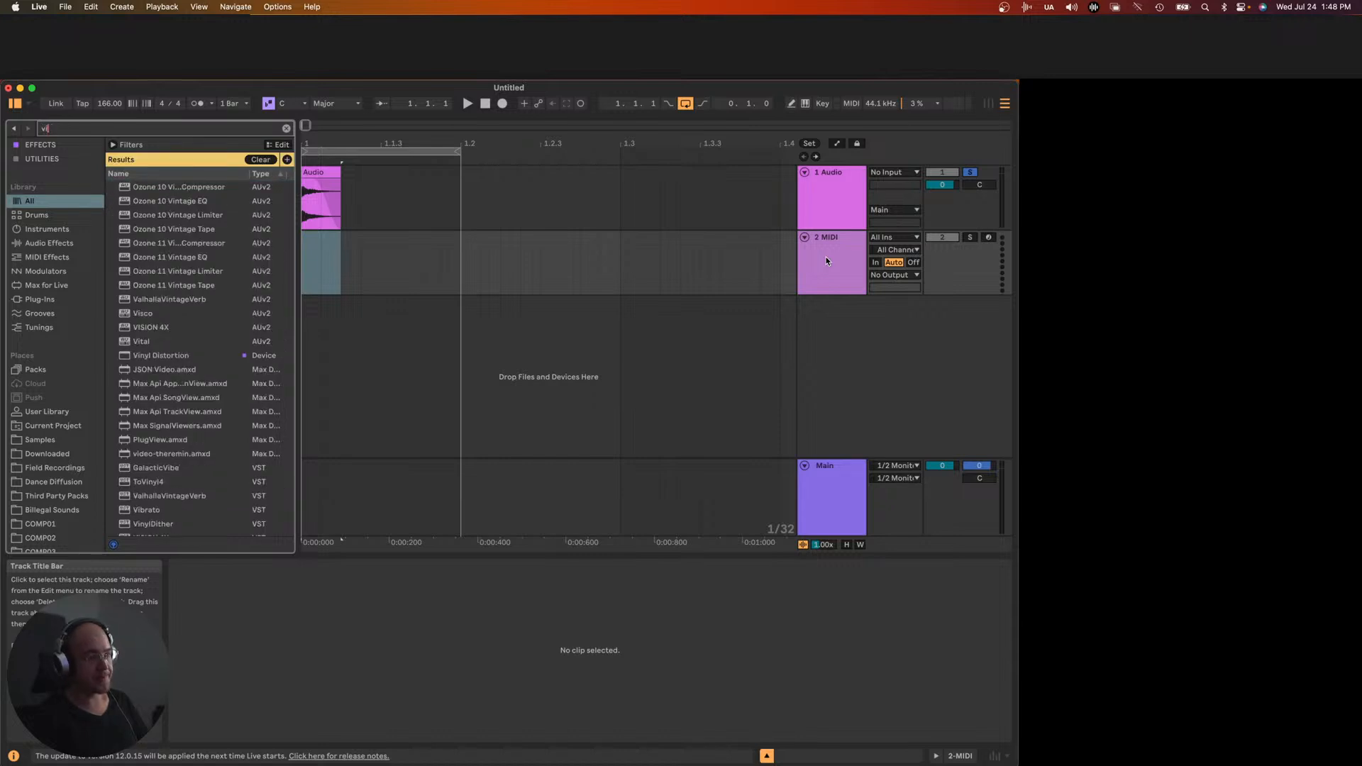
{"action": "type", "text": "scl"}
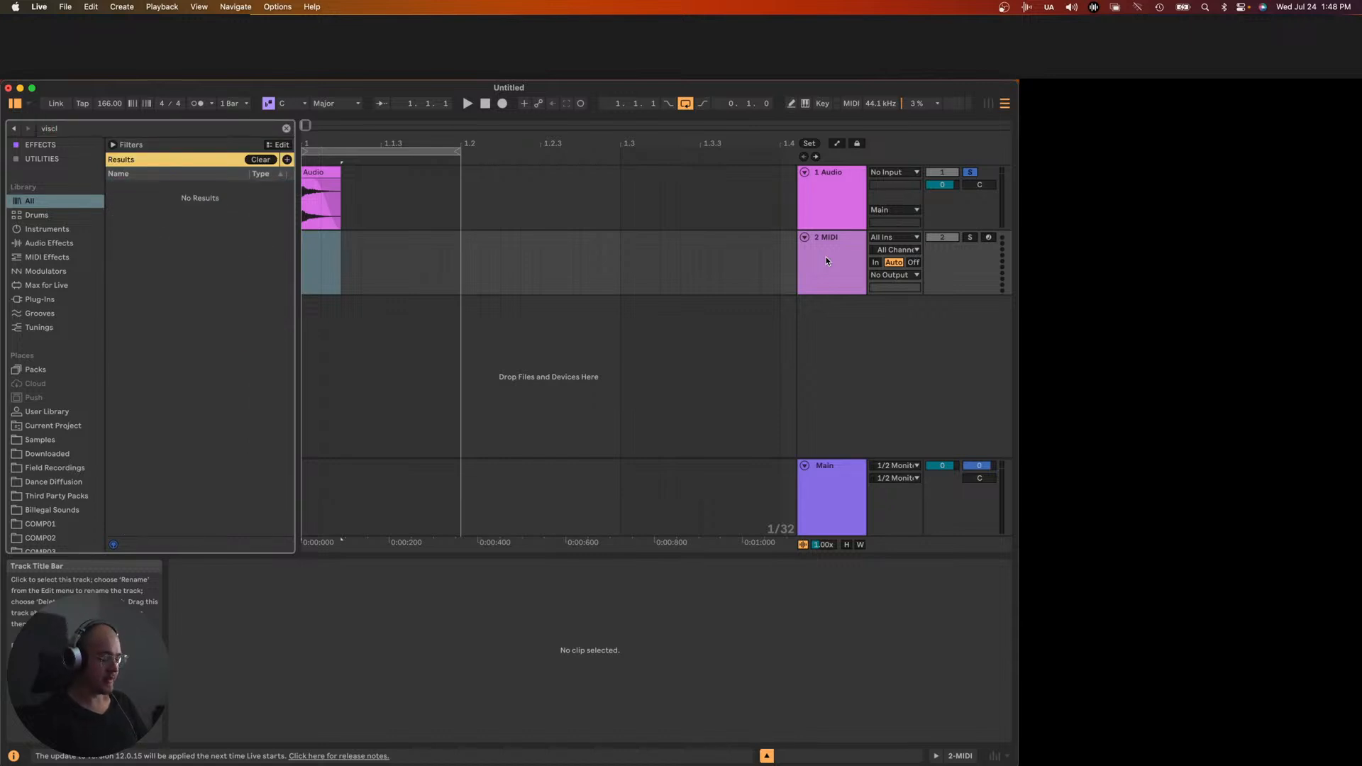
{"action": "key", "text": "BackSpace"}
{"action": "type", "text": "o"}
{"action": "key", "text": "Down"}
{"action": "key", "text": "Down"}
{"action": "key", "text": "Return"}
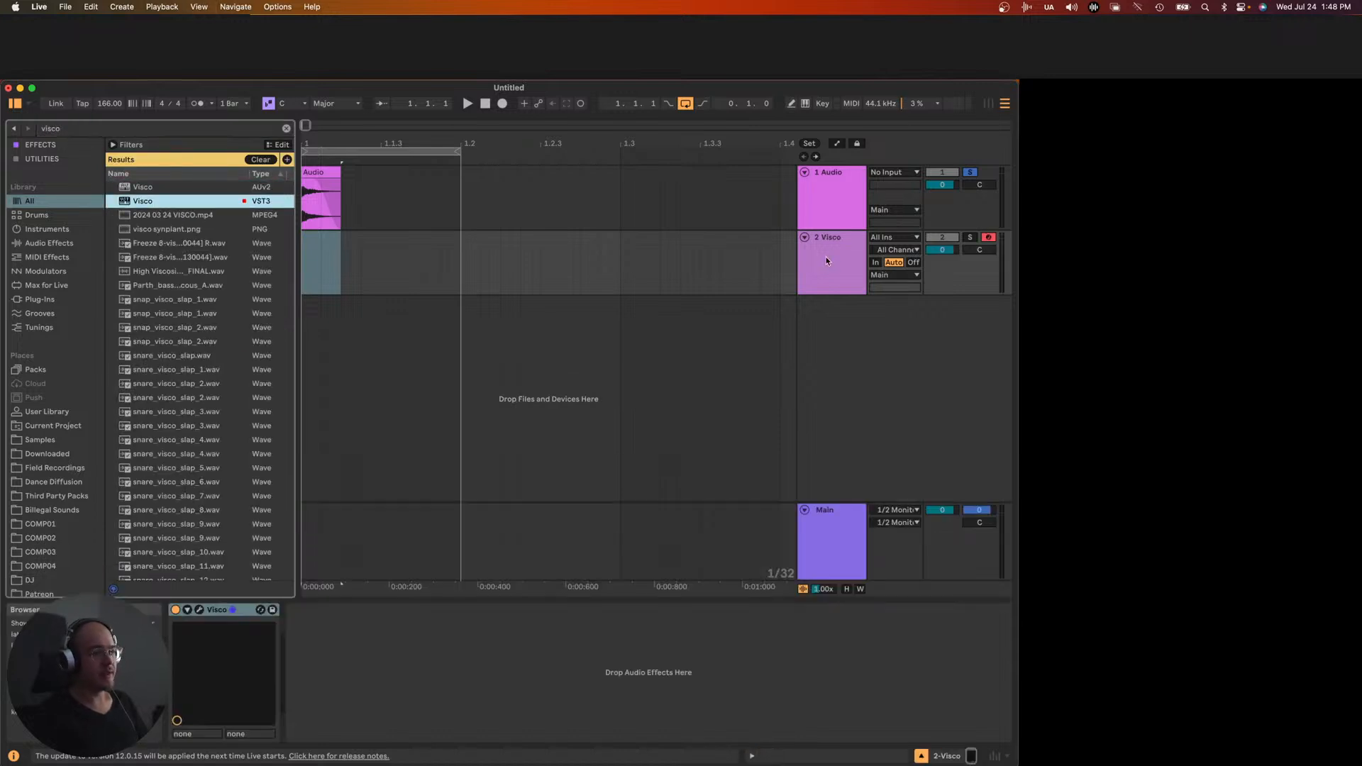
- Solo the Visco track and open the Visco instrument's editor window
{"action": "left_click", "coordinate": [324, 200]}
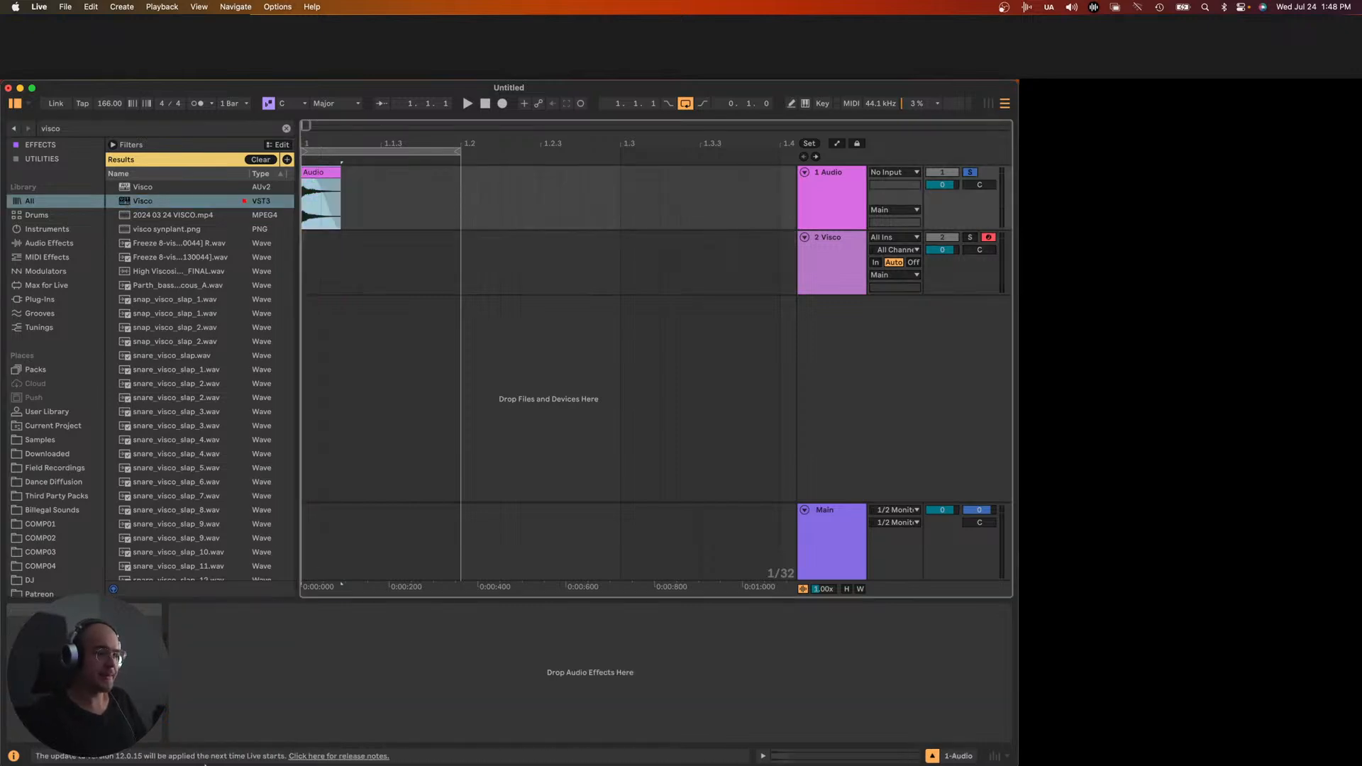
{"action": "left_click", "coordinate": [833, 256]}
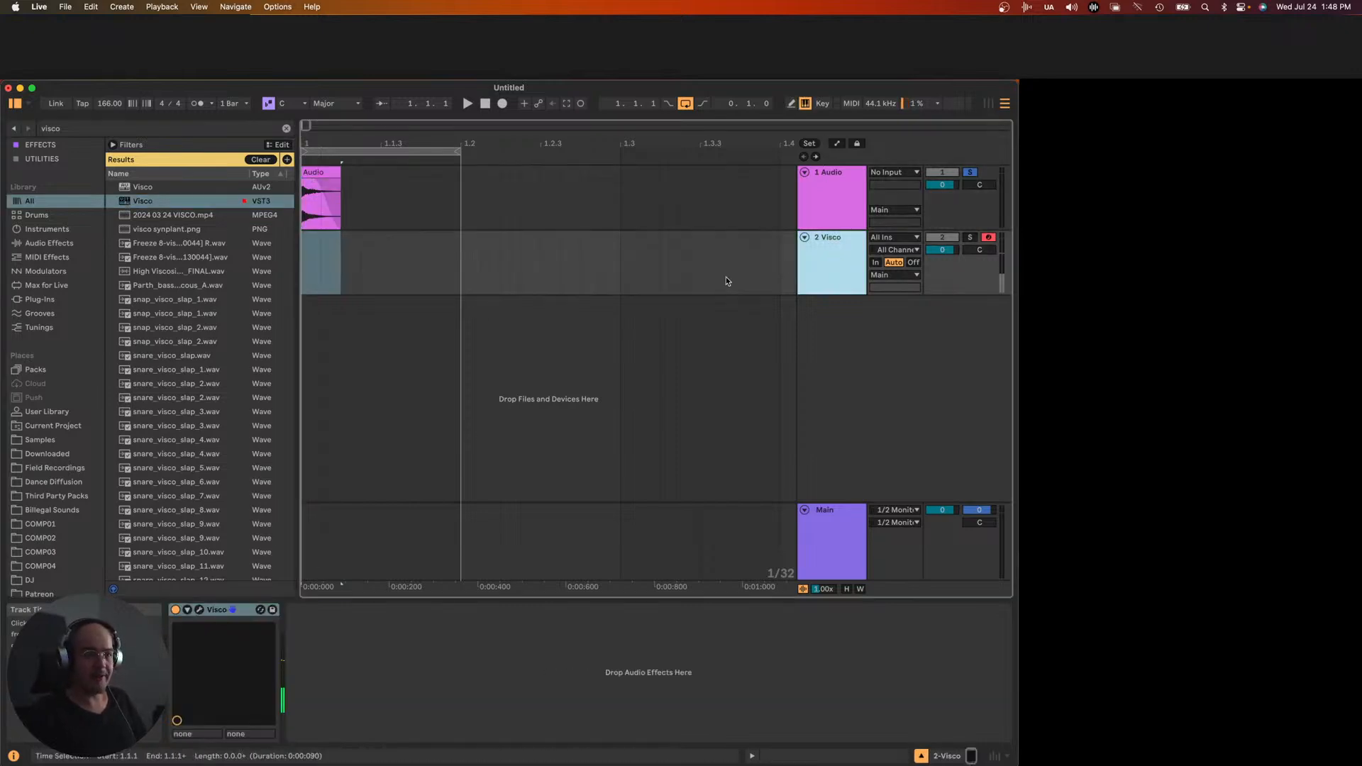
{"action": "key", "text": "space"}
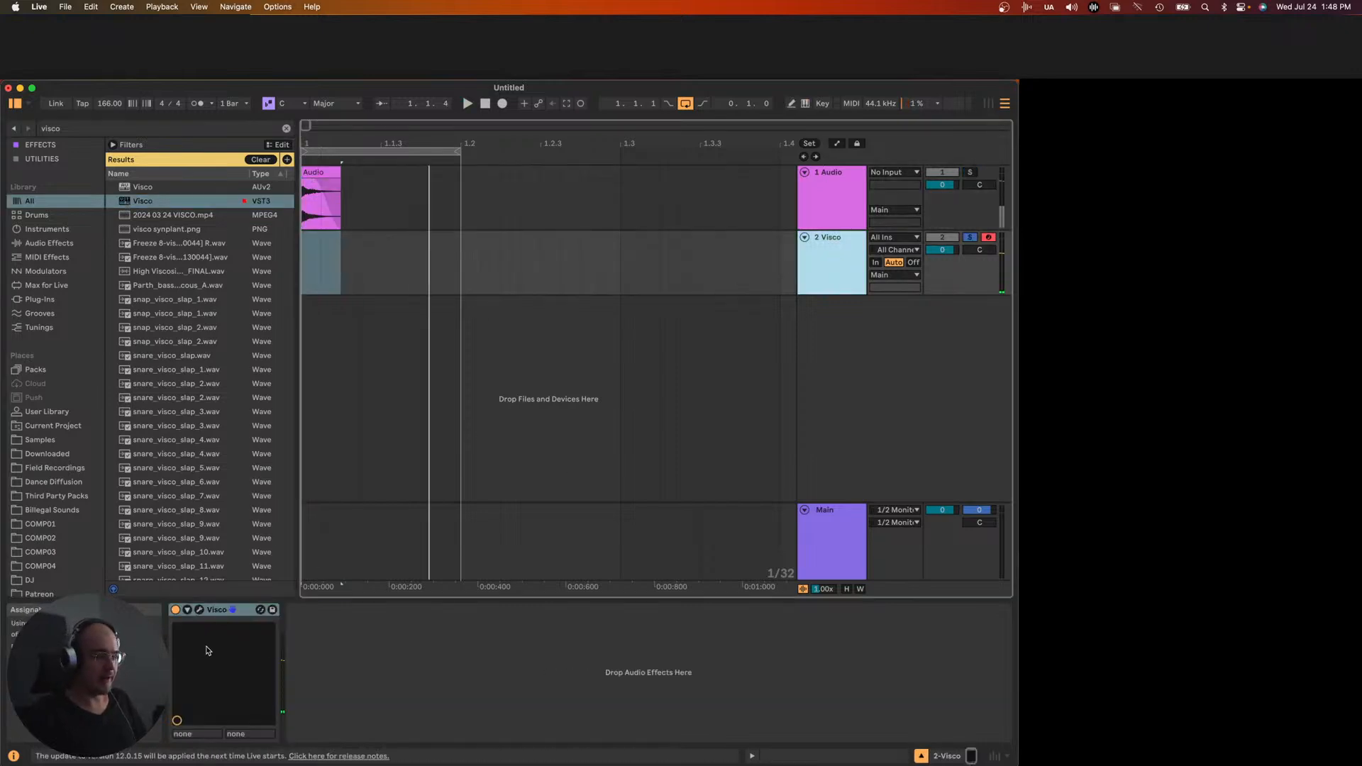
{"action": "left_click", "coordinate": [199, 610]}
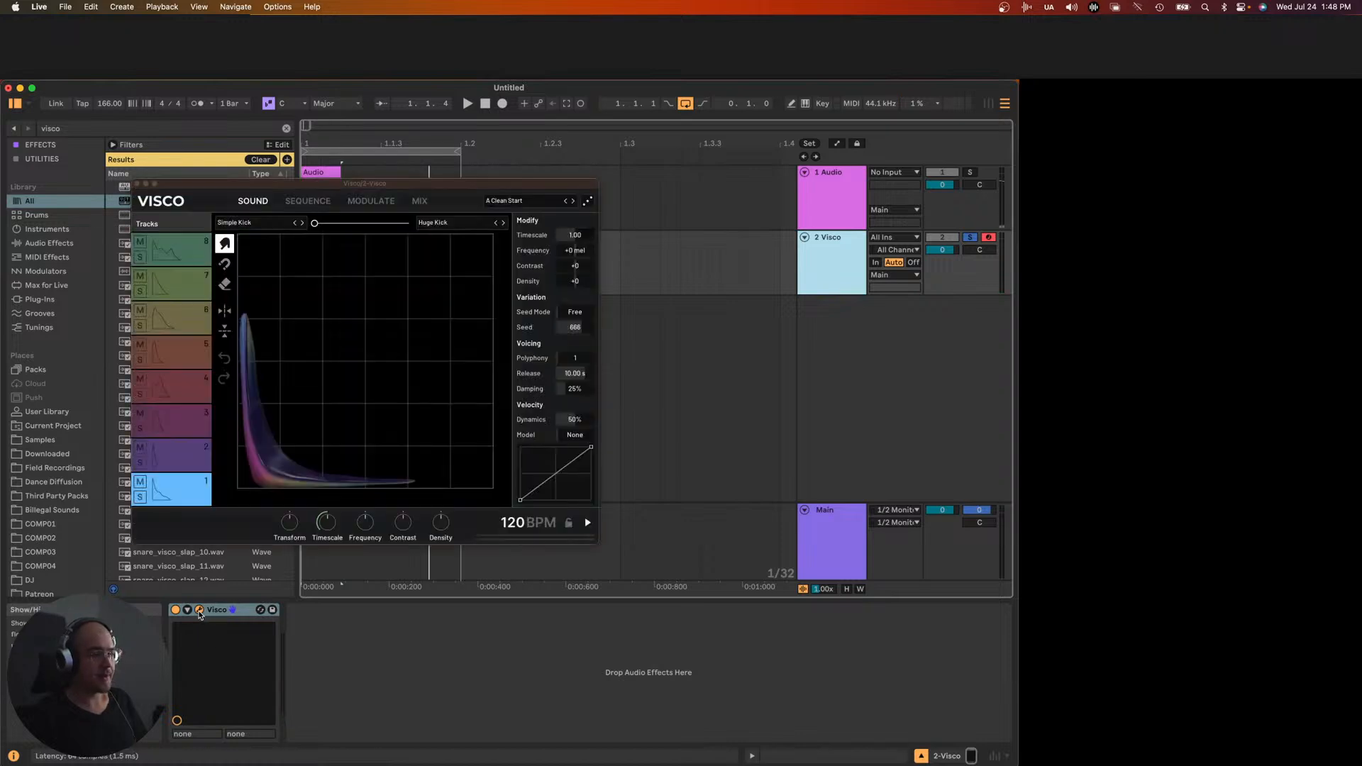
- Import basic_hat_1.wav from the Hats folder into Visco's blob slot A in place of Simple Kick
{"action": "left_click", "coordinate": [230, 222]}
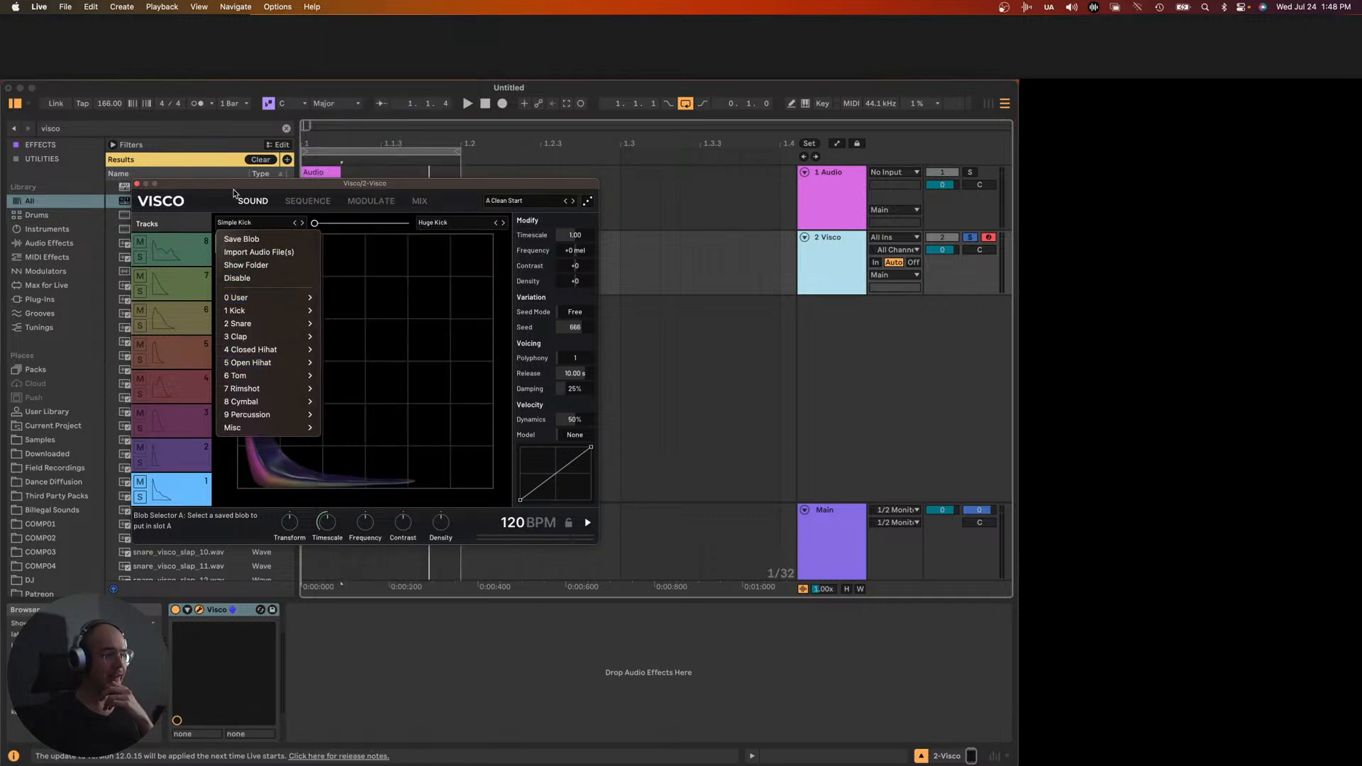
{"action": "left_click", "coordinate": [235, 193]}
{"action": "left_click_drag", "start_coordinate": [234, 183], "coordinate": [366, 182]}
{"action": "left_click", "coordinate": [369, 223]}
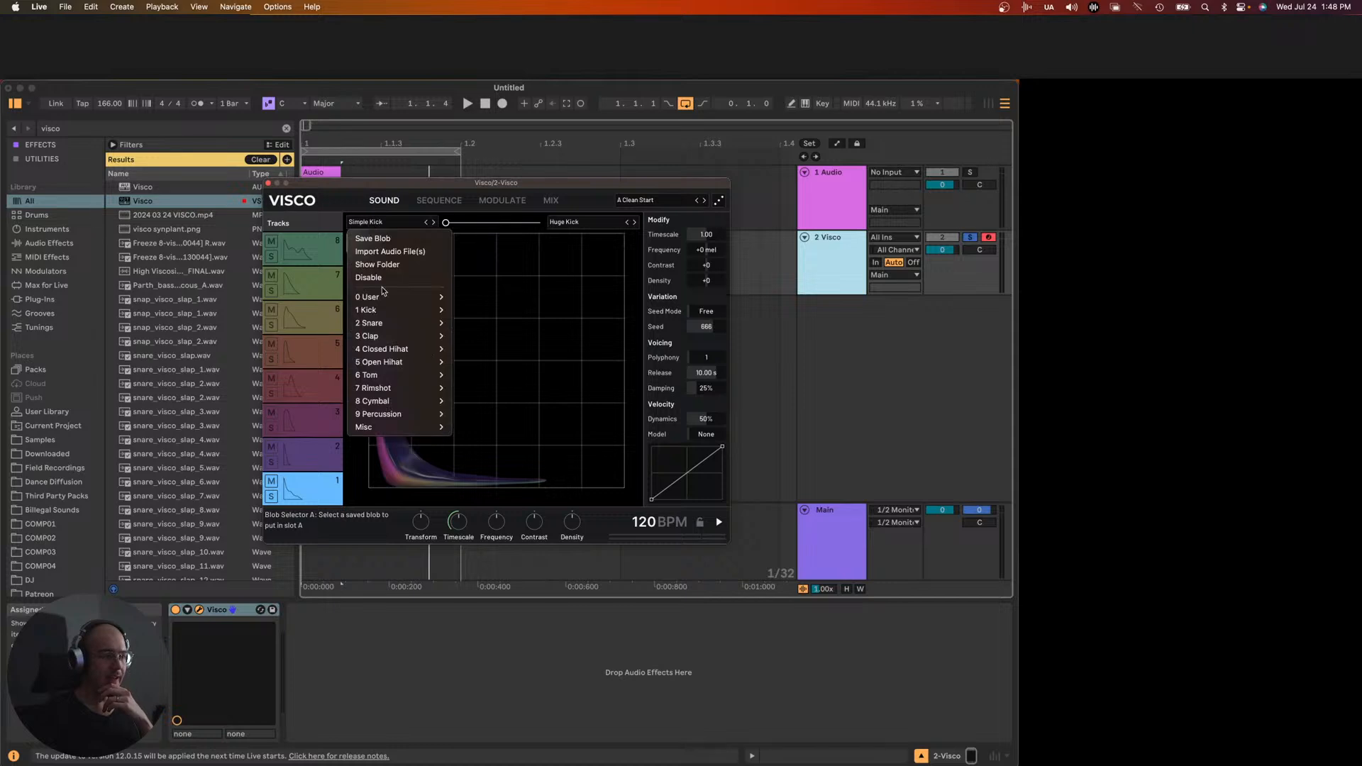
{"action": "left_click", "coordinate": [384, 254]}
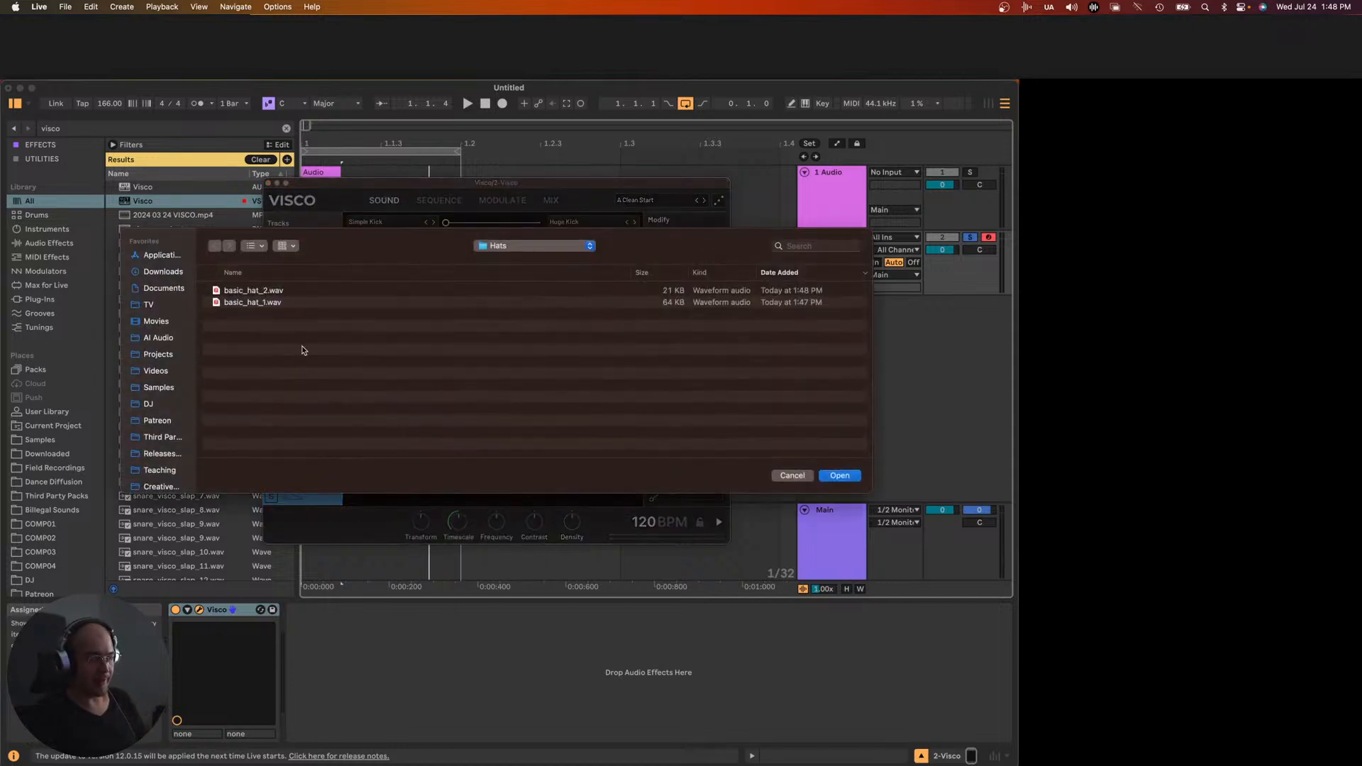
{"action": "double_click", "coordinate": [244, 302]}
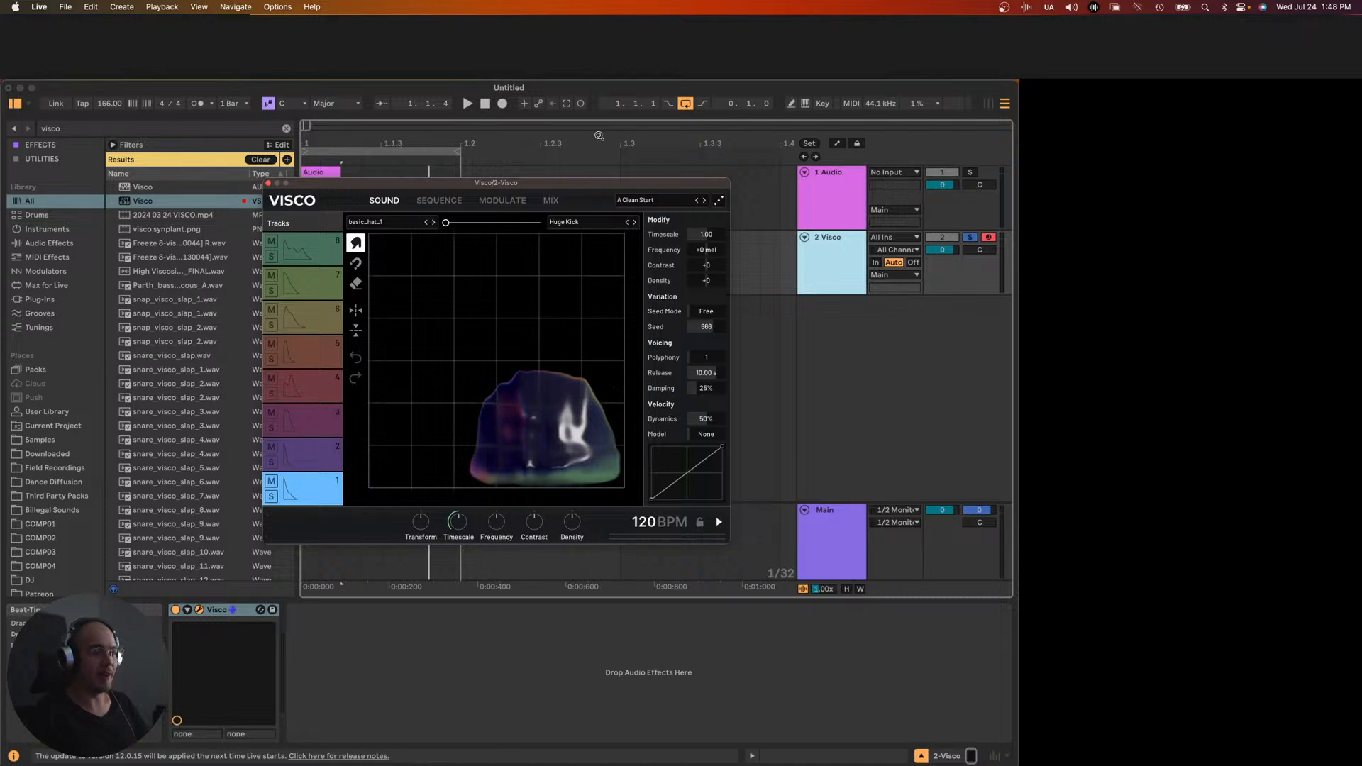
- Import basic_rim_2.wav from the Percs folder into Visco's blob slot B in place of Huge Kick
{"action": "left_click", "coordinate": [588, 224]}
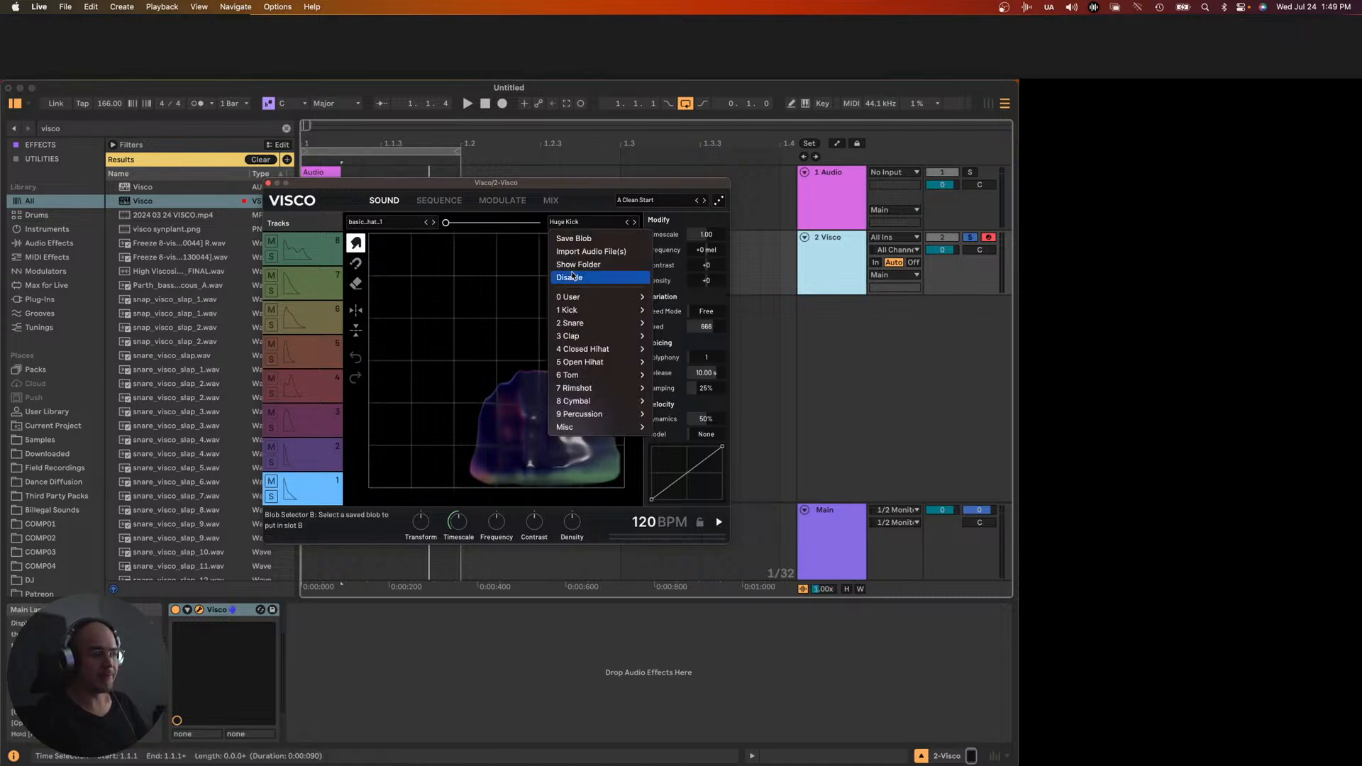
{"action": "left_click", "coordinate": [587, 252]}
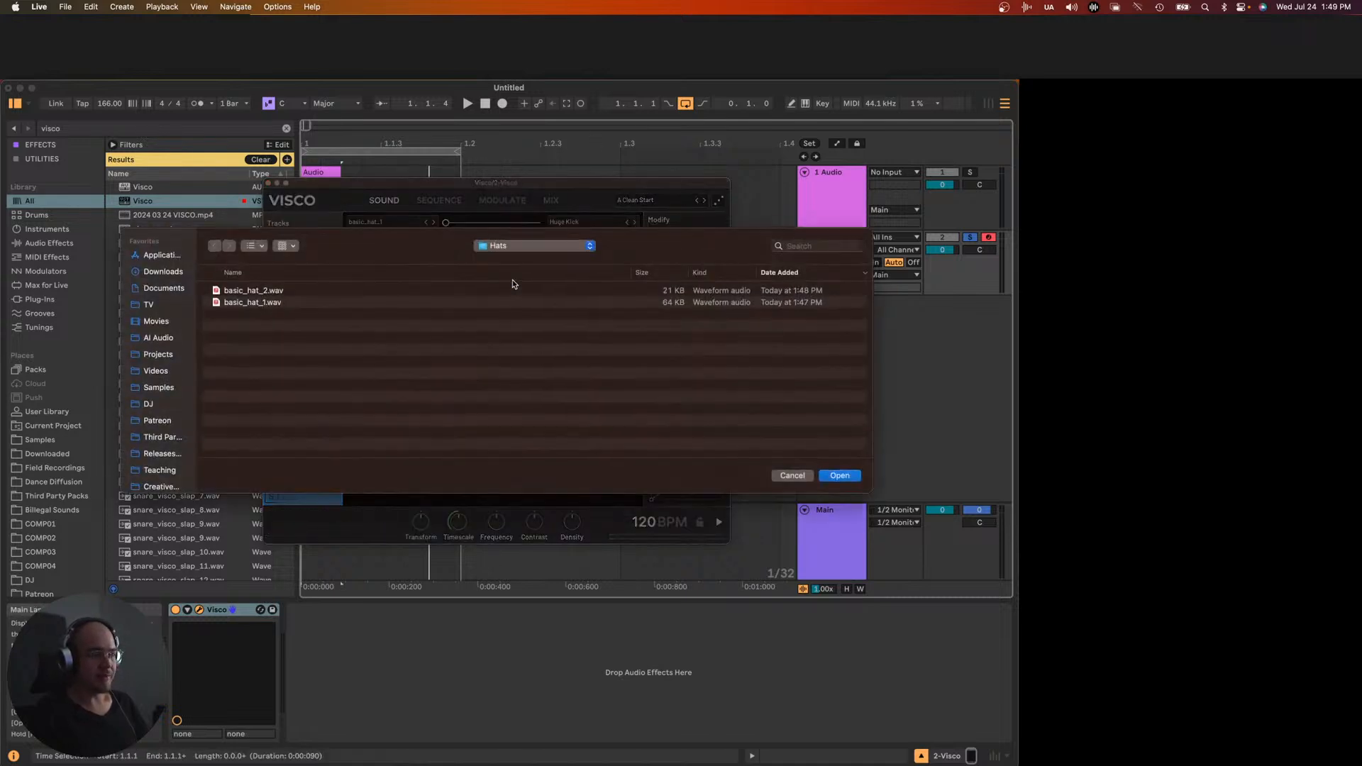
{"action": "key", "text": "super+Up"}
{"action": "scroll", "coordinate": [261, 399], "scroll_direction": "down", "scroll_amount": 5}
{"action": "scroll", "coordinate": [213, 340], "scroll_direction": "up", "scroll_amount": 5}
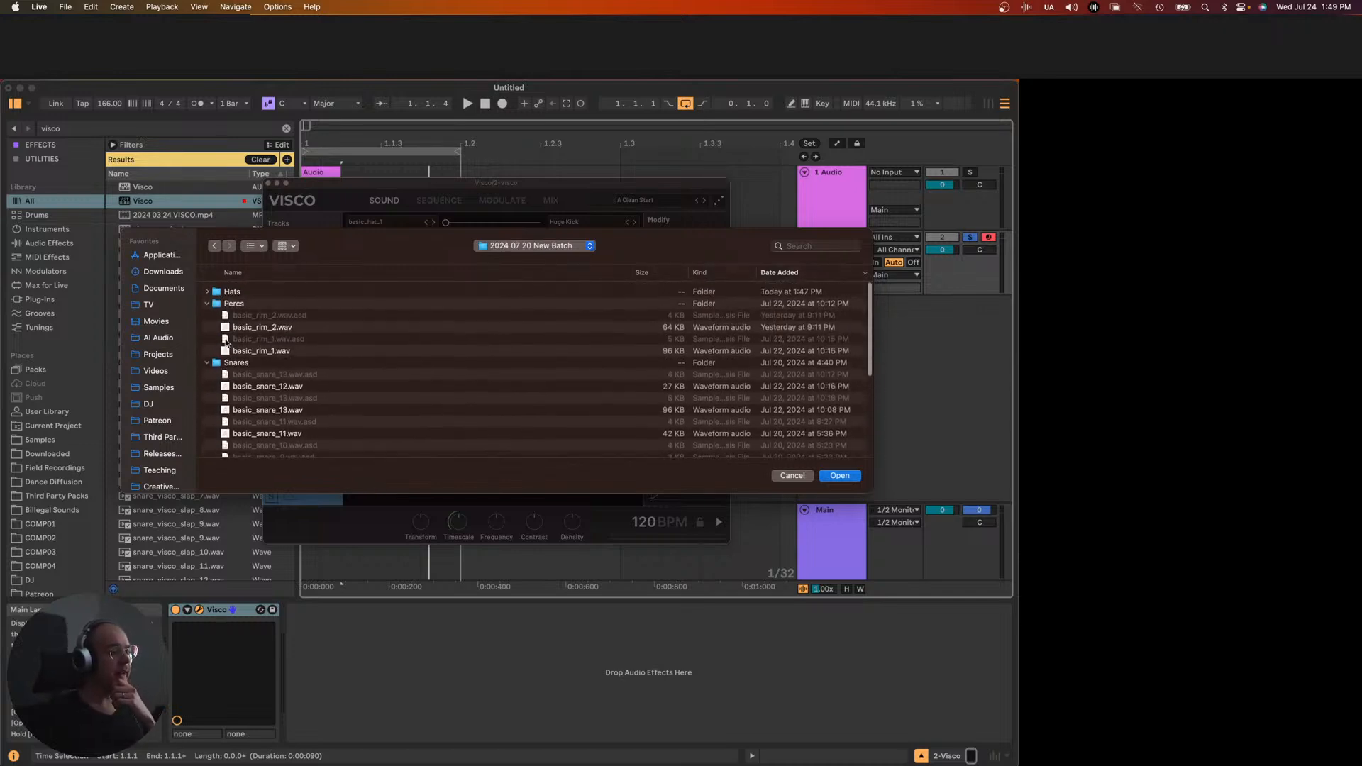
{"action": "left_click", "coordinate": [207, 303], "text": "alt"}
{"action": "left_click", "coordinate": [207, 303]}
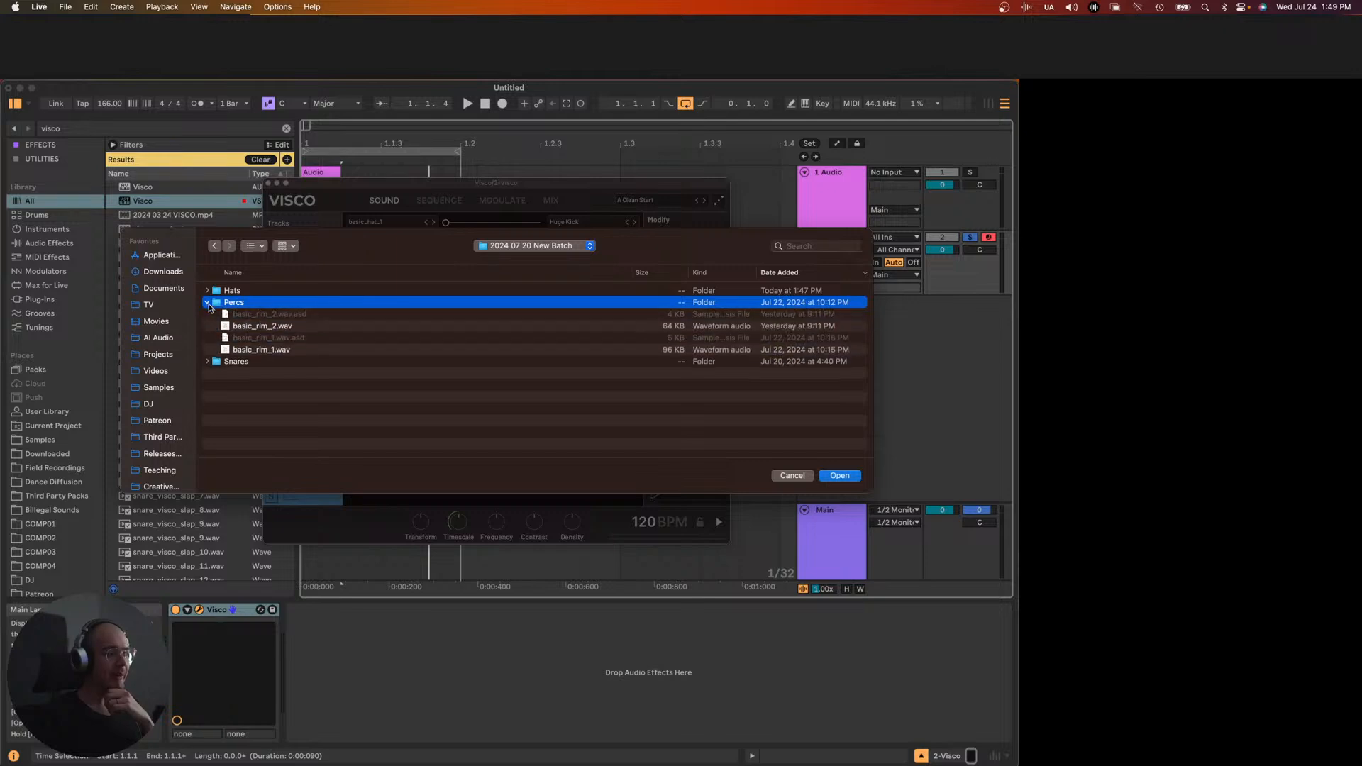
{"action": "left_click", "coordinate": [284, 328]}
{"action": "left_click", "coordinate": [267, 352]}
{"action": "double_click", "coordinate": [274, 324]}
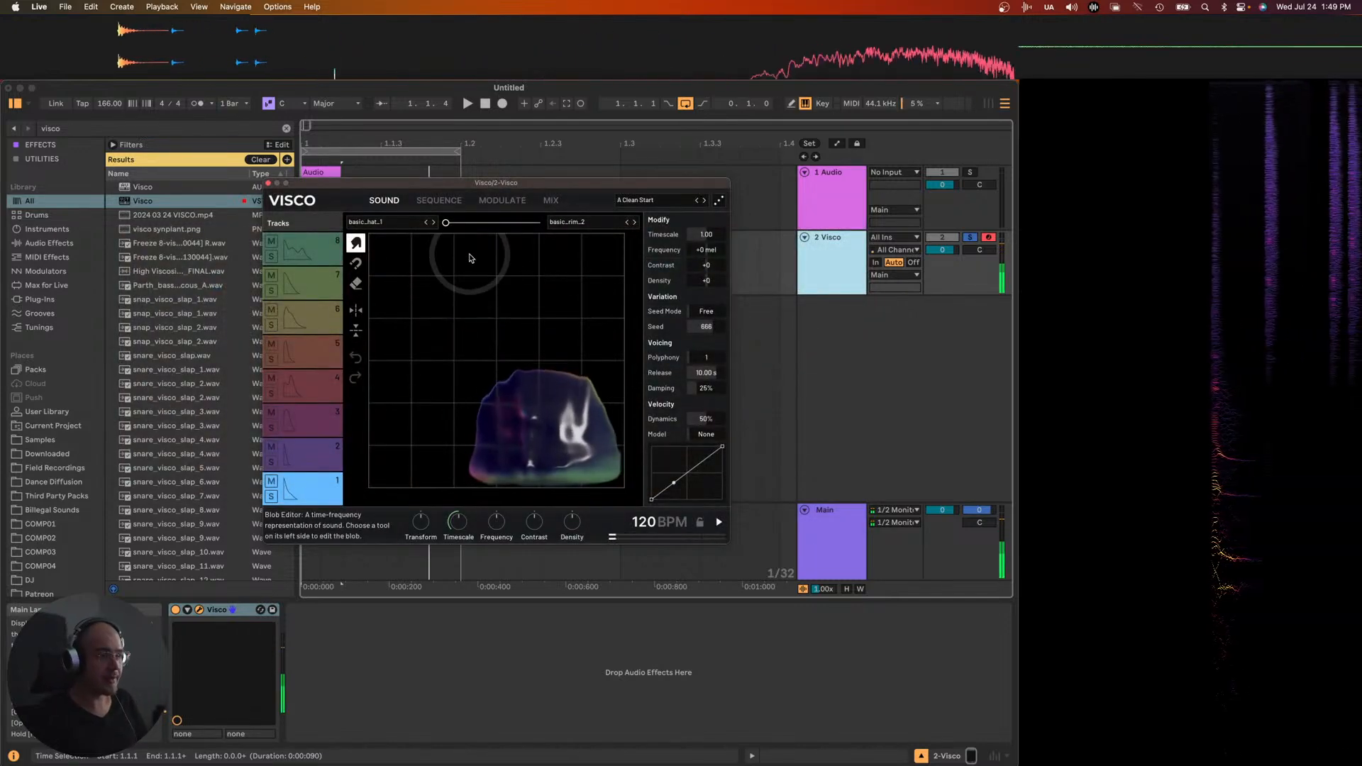
- Morph the Visco sound between basic_hat_1 and basic_rim_2 to slightly past the midpoint towards basic_rim_2
{"action": "left_click_drag", "start_coordinate": [447, 231], "coordinate": [521, 222]}
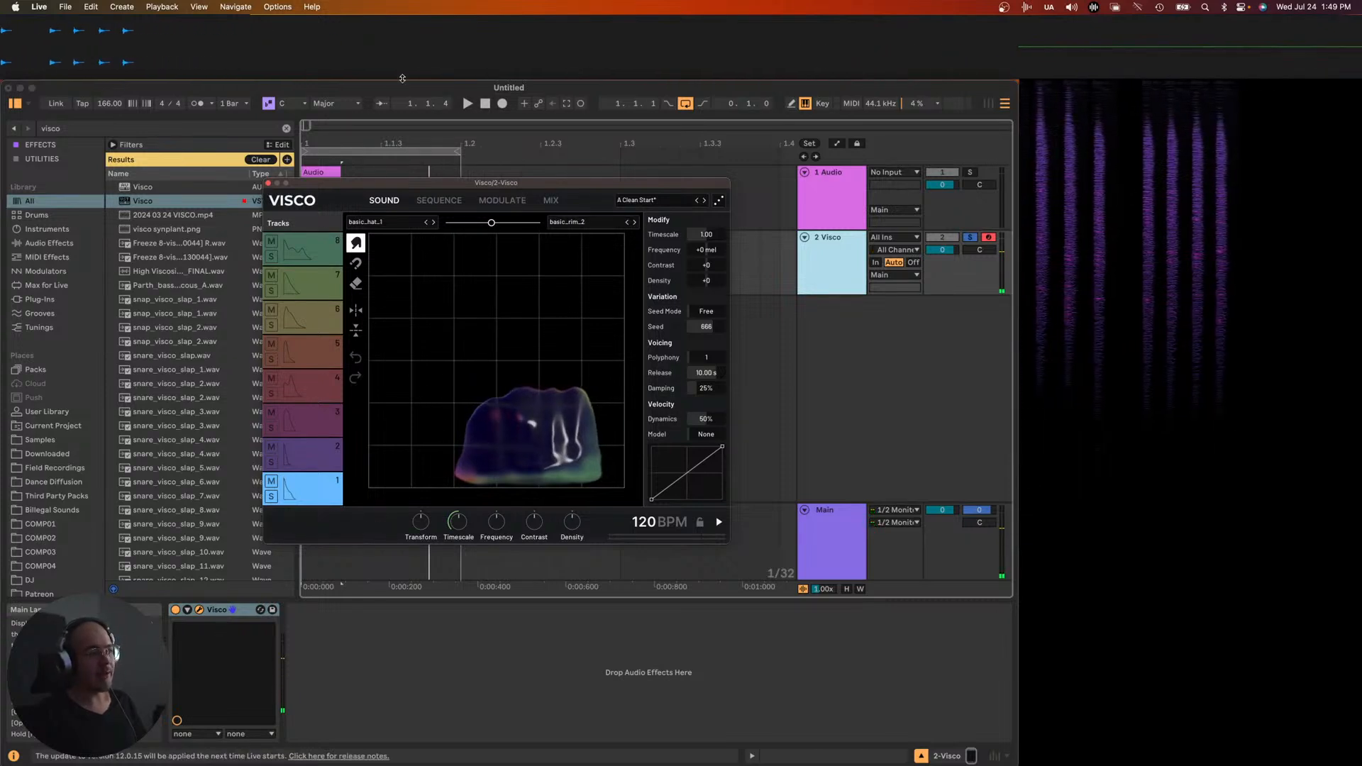
{"action": "left_click_drag", "start_coordinate": [372, 186], "coordinate": [427, 251]}
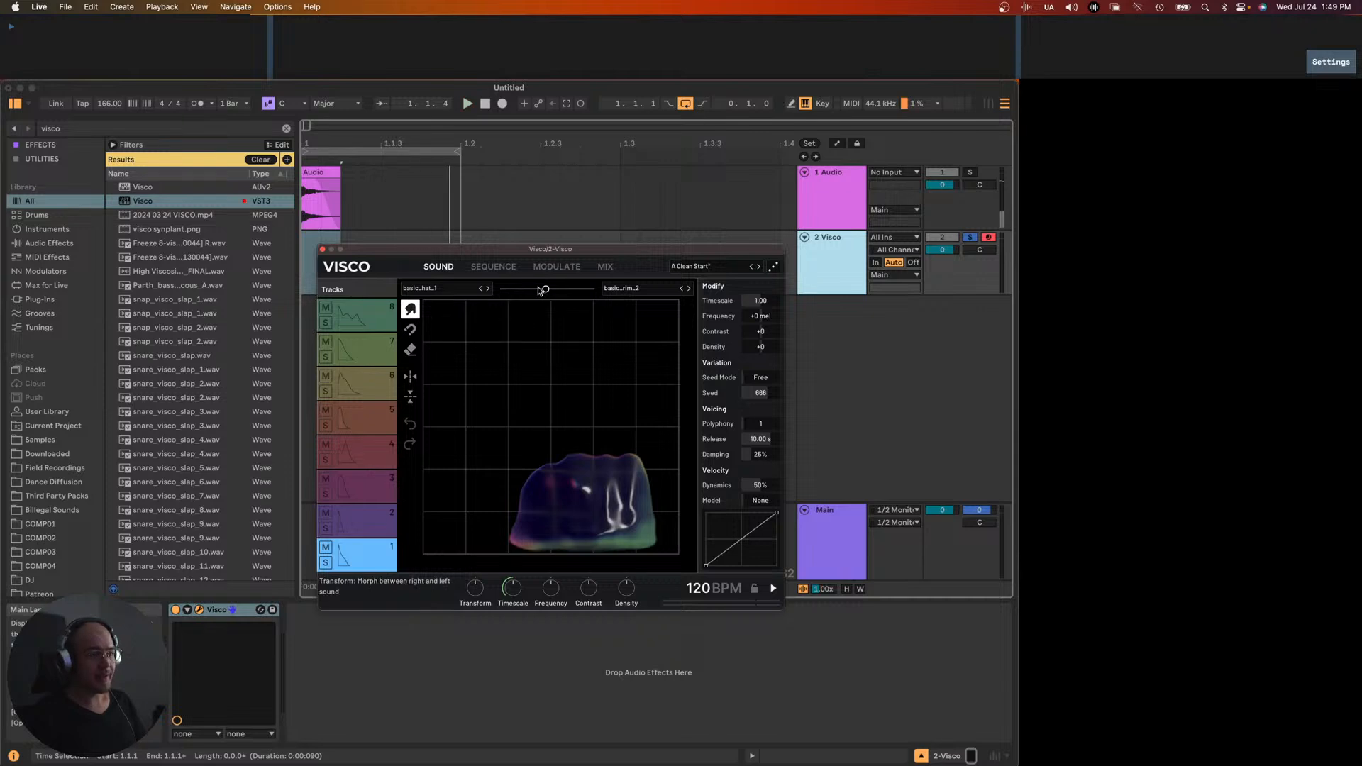
{"action": "mouse_move", "coordinate": [545, 289]}
{"action": "left_mouse_down"}
{"action": "mouse_move", "coordinate": [752, 295]}
{"action": "mouse_move", "coordinate": [443, 261]}
{"action": "mouse_move", "coordinate": [523, 281]}
{"action": "left_mouse_up"}
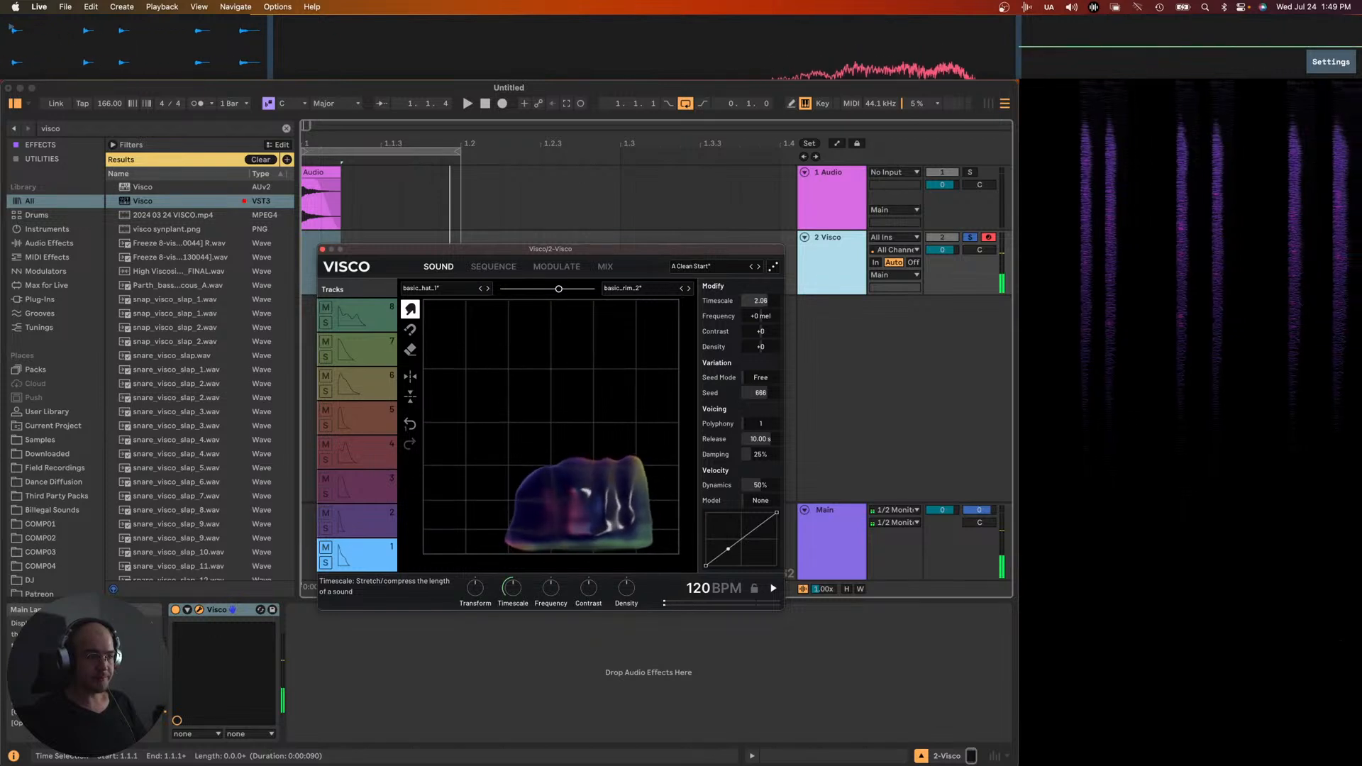
- Raise Visco's Timescale to about 3.49 and Frequency to about +178 mel, and close the instrument's editor window
{"action": "left_click_drag", "start_coordinate": [512, 587], "coordinate": [512, 576]}
{"action": "mouse_move", "coordinate": [757, 317]}
{"action": "left_mouse_down"}
{"action": "mouse_move", "coordinate": [757, 283]}
{"action": "mouse_move", "coordinate": [757, 301]}
{"action": "left_mouse_up"}
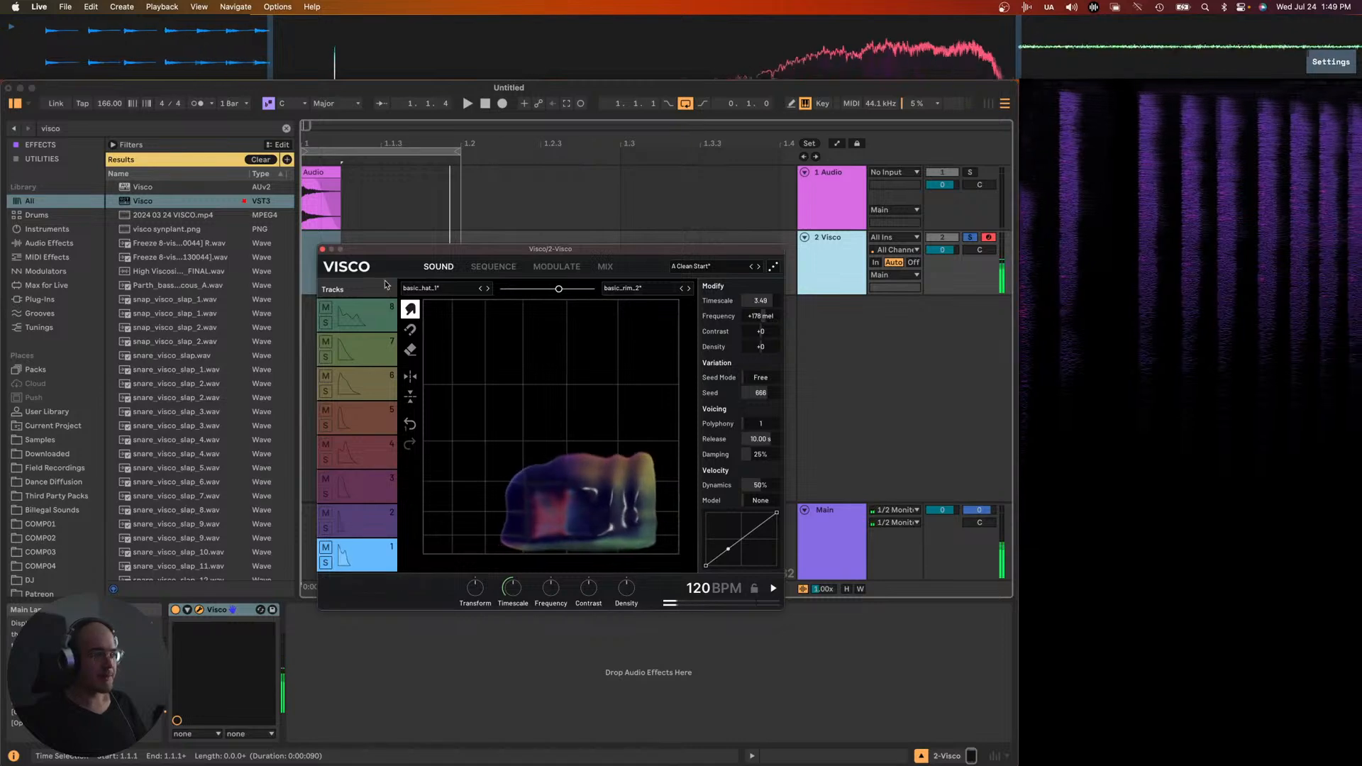
{"action": "left_click", "coordinate": [323, 248]}
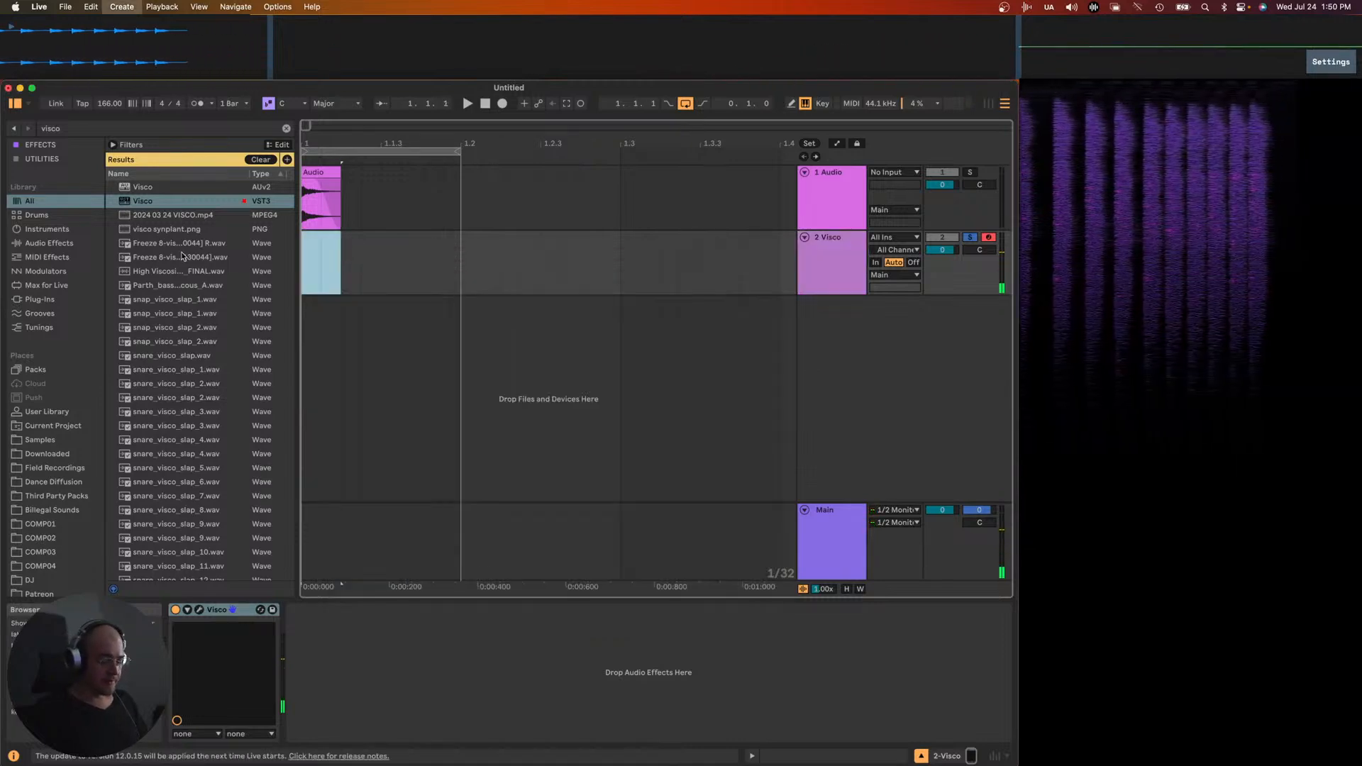
- Insert a MIDI clip with a C3 note on the Visco track, and freeze and flatten the track
{"action": "key", "text": "super+shift+m"}
{"action": "double_click", "coordinate": [468, 678]}
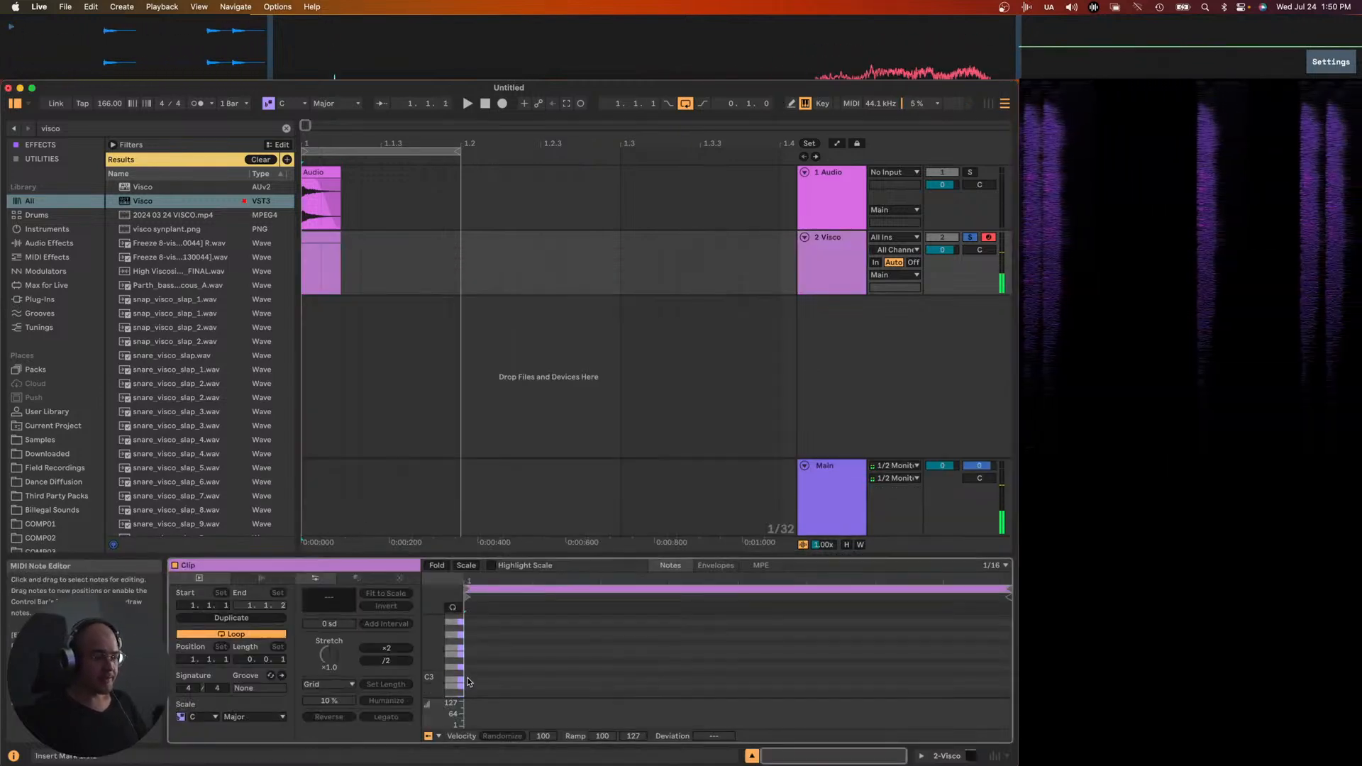
{"action": "right_click", "coordinate": [842, 239]}
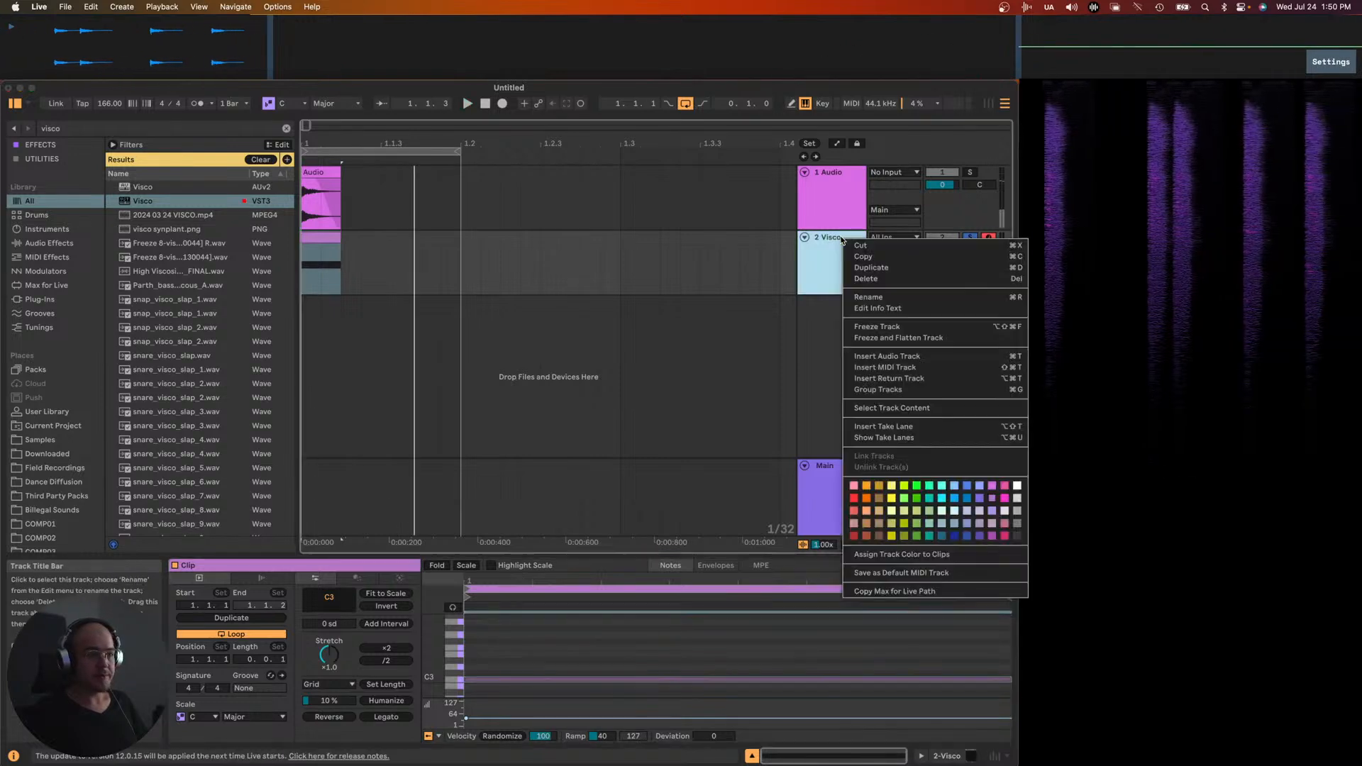
{"action": "left_click", "coordinate": [877, 337]}
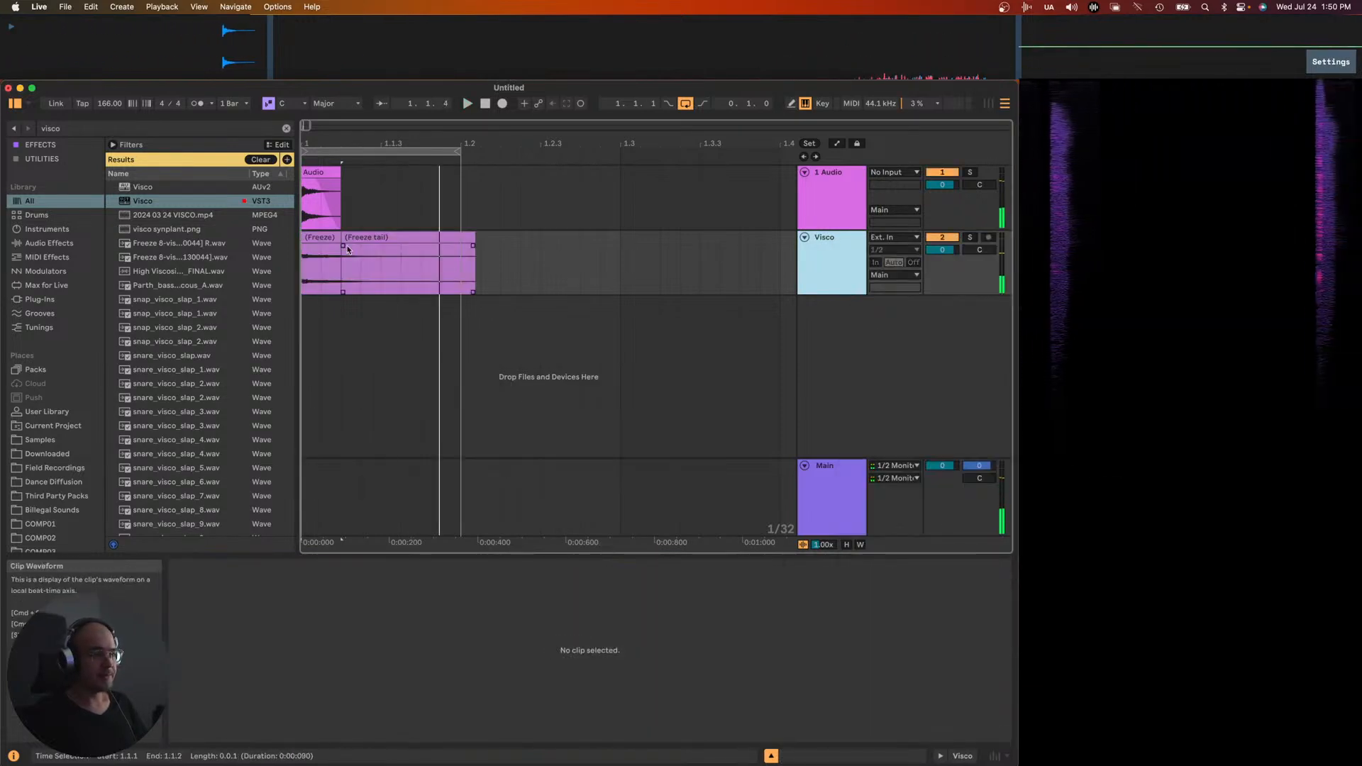
- Deactivate the Audio track, solo the flattened Visco track and audition it
{"action": "left_click", "coordinate": [942, 172]}
{"action": "left_click", "coordinate": [811, 259]}
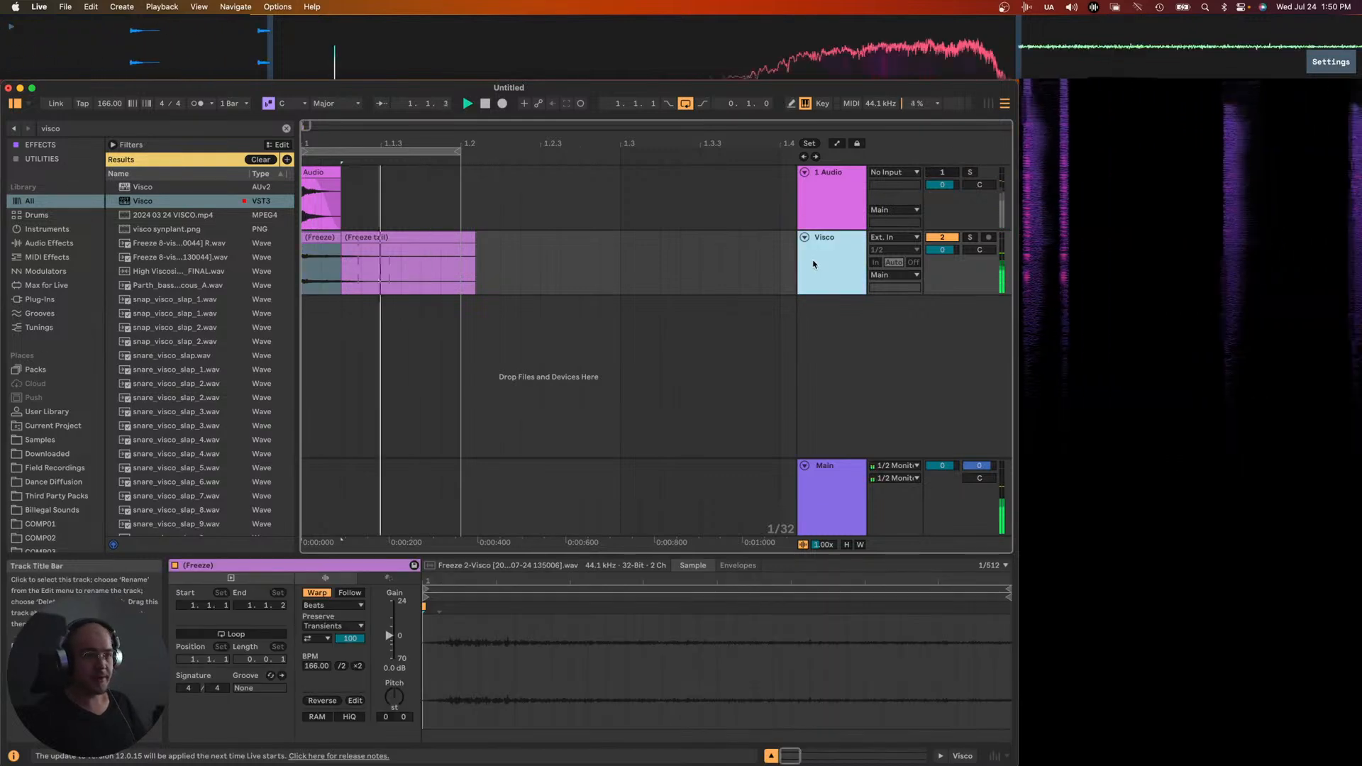
{"action": "key", "text": "s"}
{"action": "key", "text": "space"}
{"action": "key", "text": "space"}
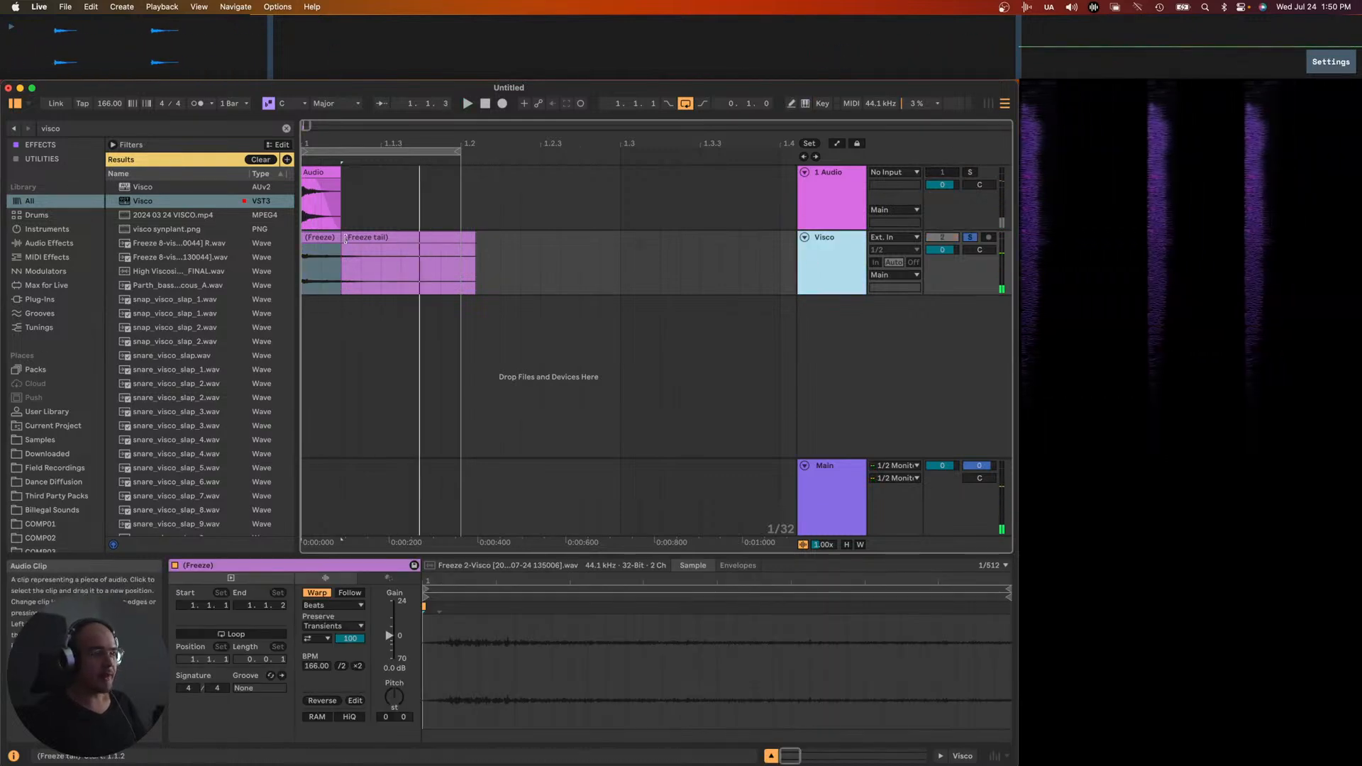
- Extend the frozen clip over its tail to about 0.45 s and lengthen the loop to 0.2.0 for an audition
{"action": "left_click_drag", "start_coordinate": [335, 237], "coordinate": [501, 238]}
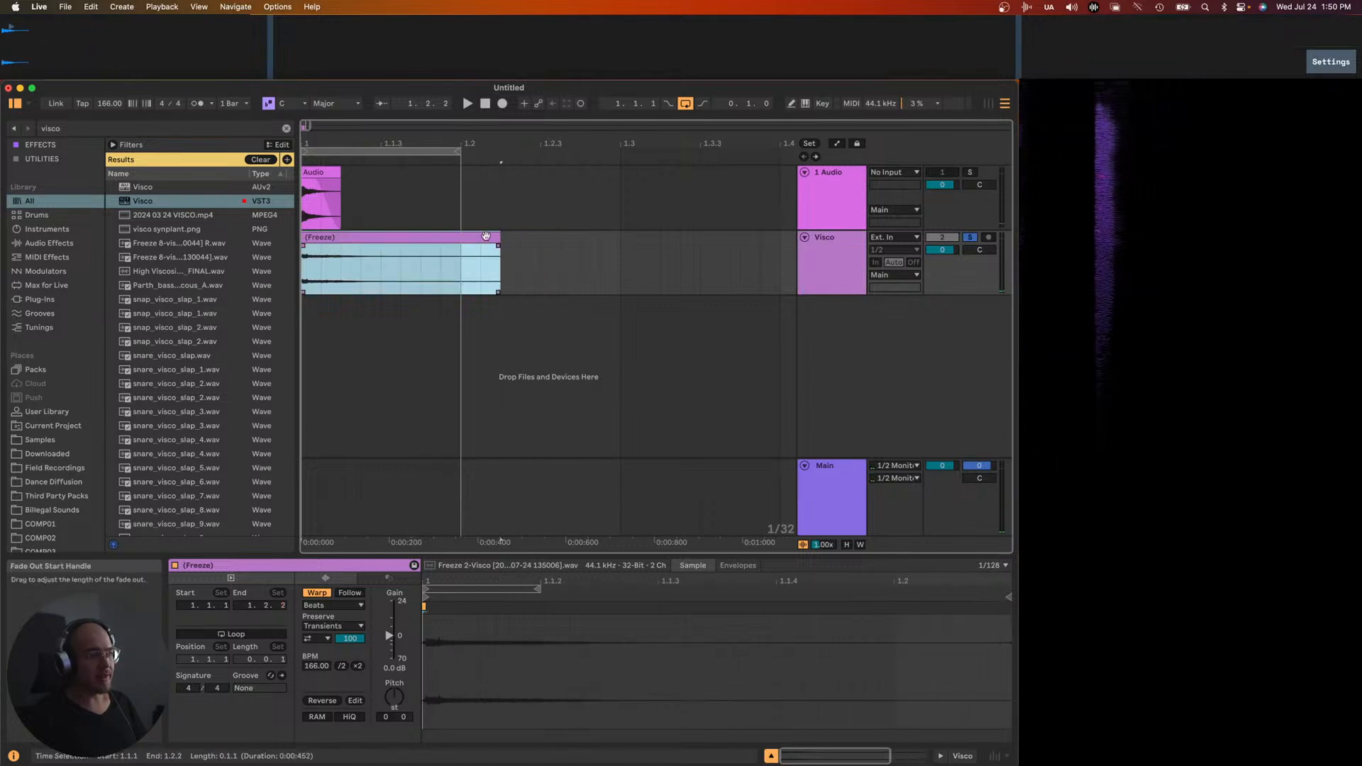
{"action": "left_click", "coordinate": [465, 151]}
{"action": "left_click_drag", "start_coordinate": [465, 151], "coordinate": [607, 158]}
{"action": "key", "text": "space"}
{"action": "key", "text": "space"}
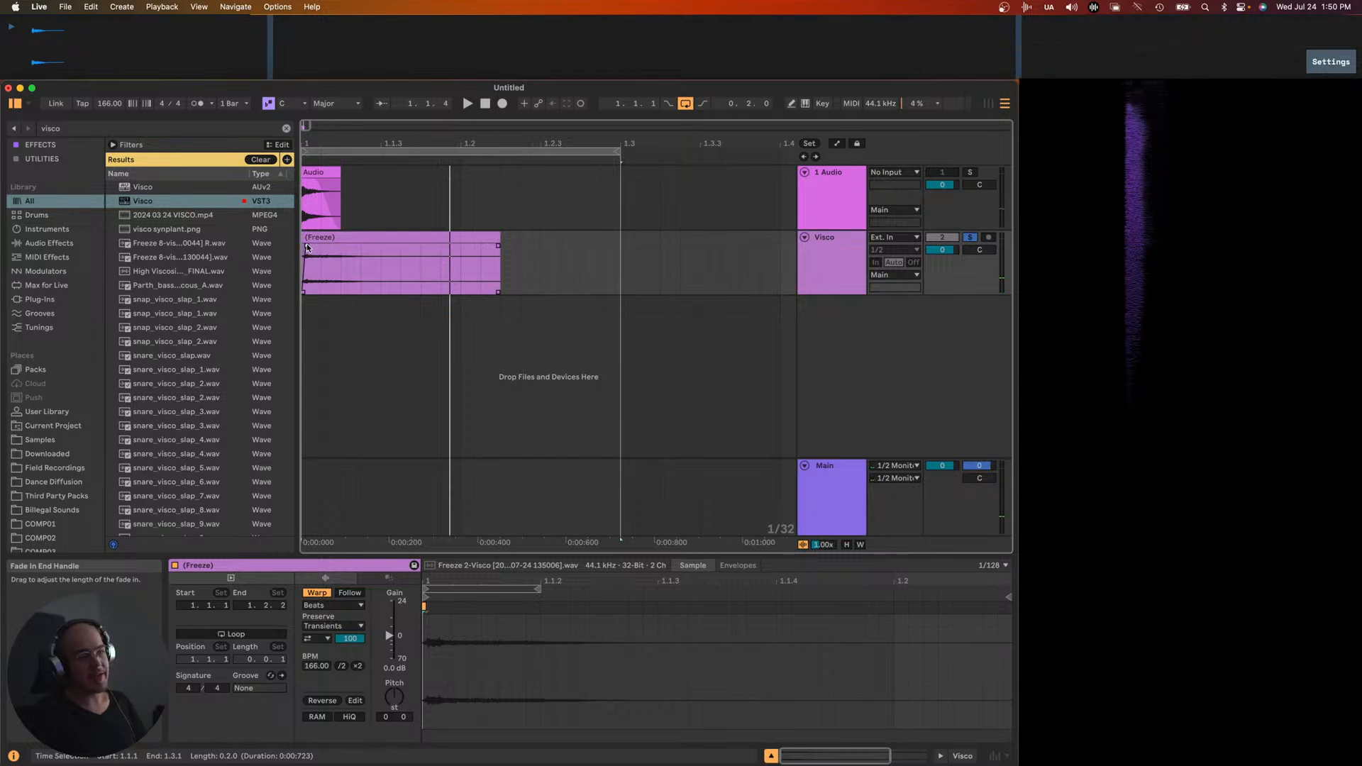
- Shorten the frozen clip to about 56 ms and shape it with a long fade-out while auditioning it
{"action": "left_click_drag", "start_coordinate": [500, 238], "coordinate": [358, 238]}
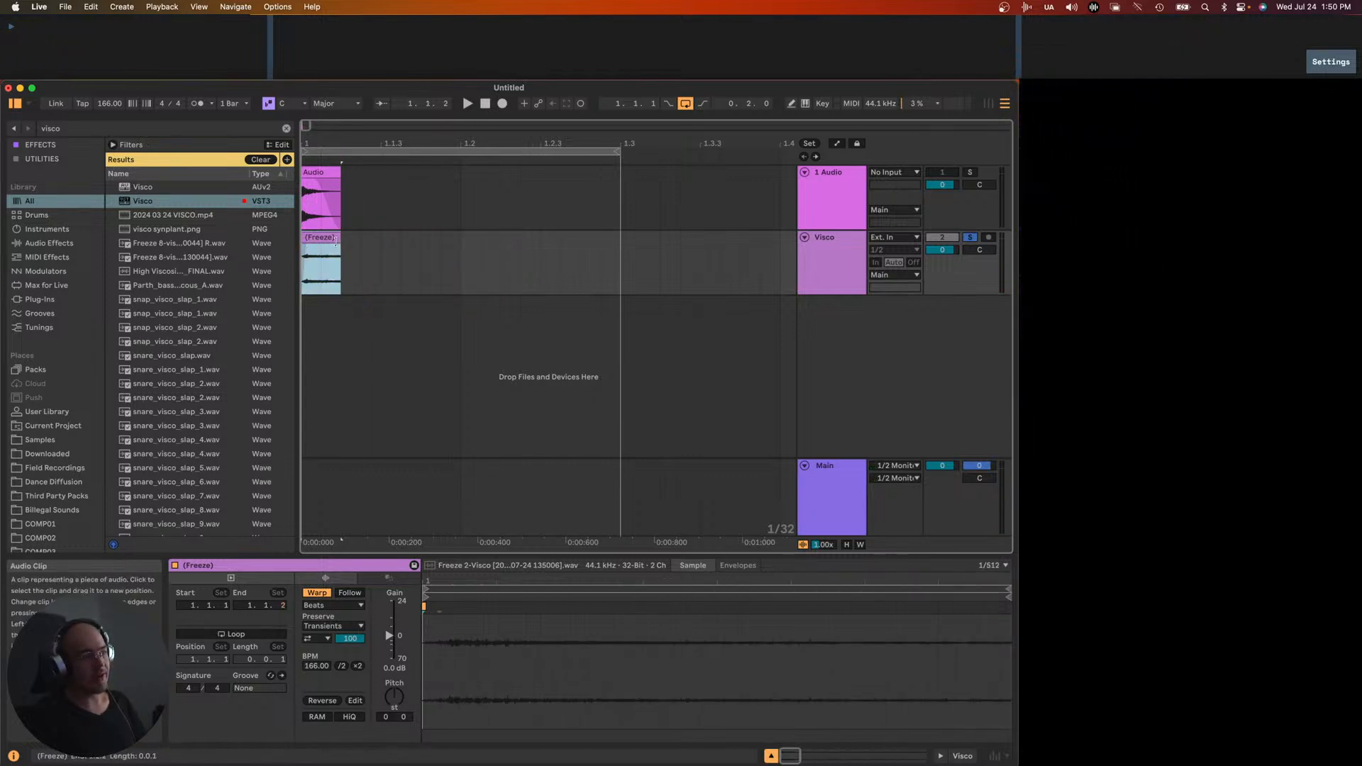
{"action": "scroll", "coordinate": [358, 239], "scroll_direction": "up", "scroll_amount": 3}
{"action": "key", "text": "space"}
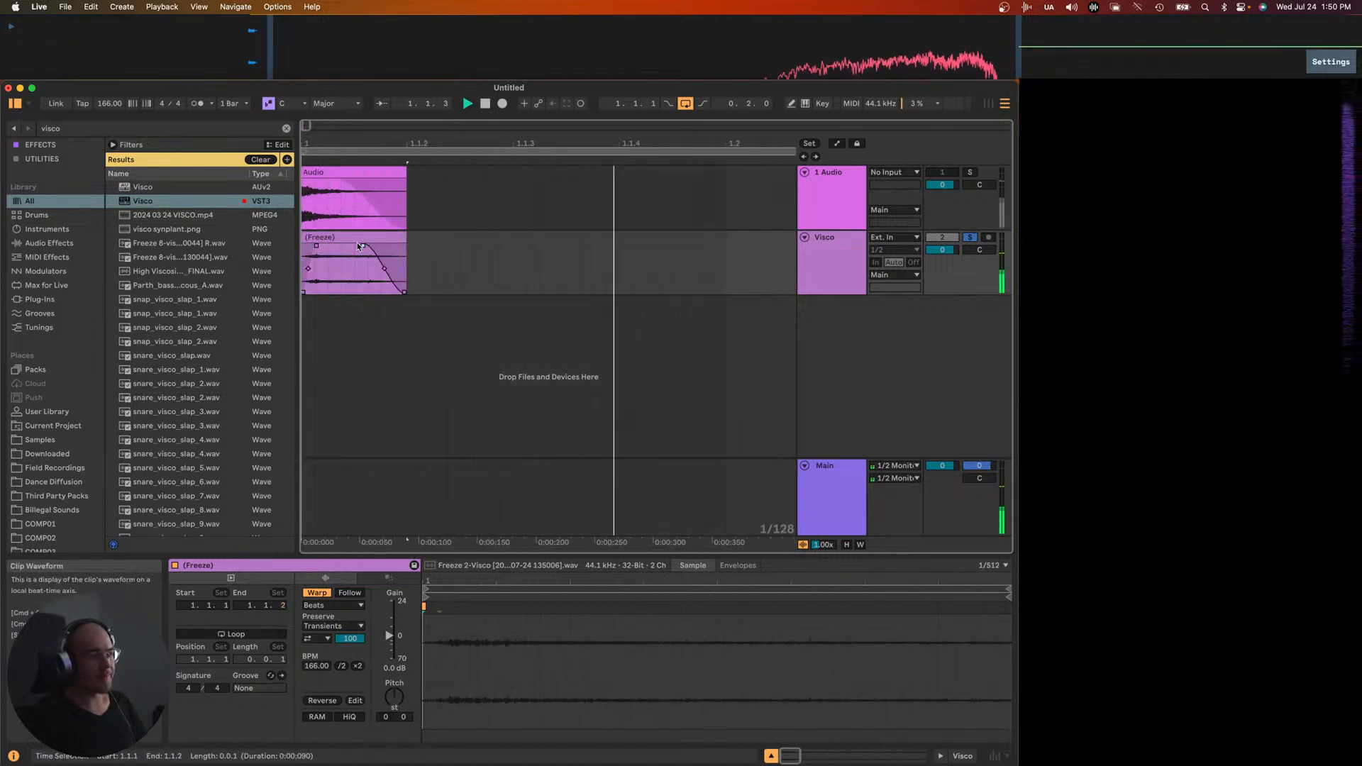
{"action": "left_click_drag", "start_coordinate": [405, 241], "coordinate": [327, 249]}
{"action": "scroll", "coordinate": [348, 247], "scroll_direction": "up", "scroll_amount": 1}
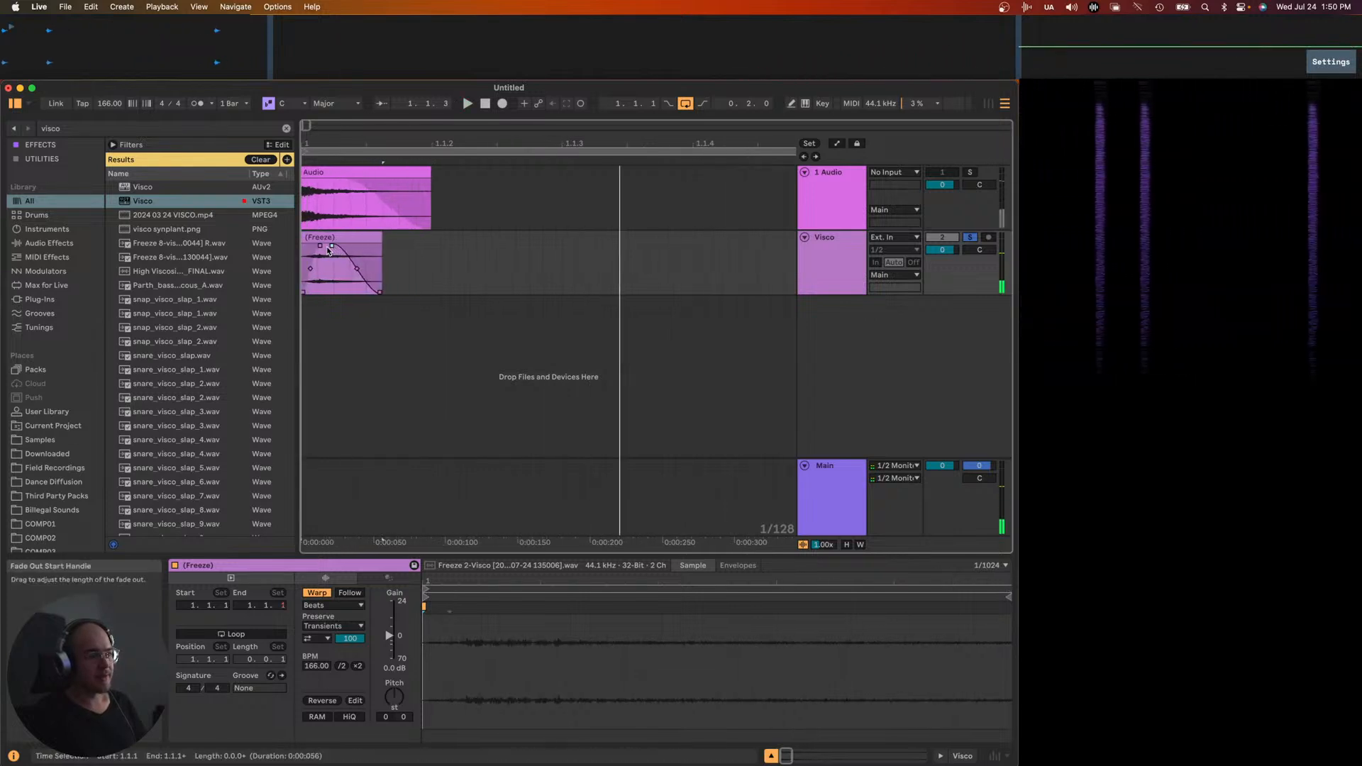
{"action": "left_click", "coordinate": [364, 241]}
{"action": "left_click", "coordinate": [363, 240]}
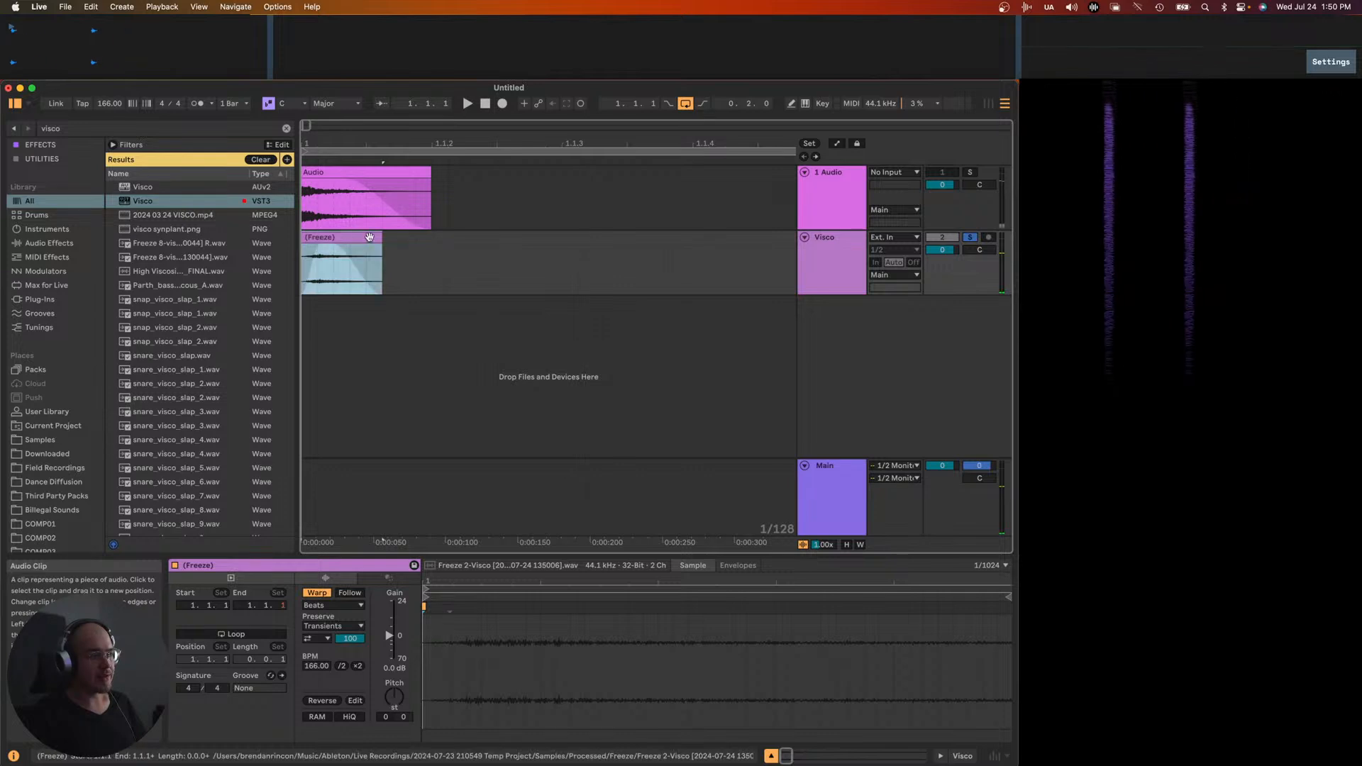
{"action": "scroll", "coordinate": [446, 229], "scroll_direction": "down", "scroll_amount": 2}
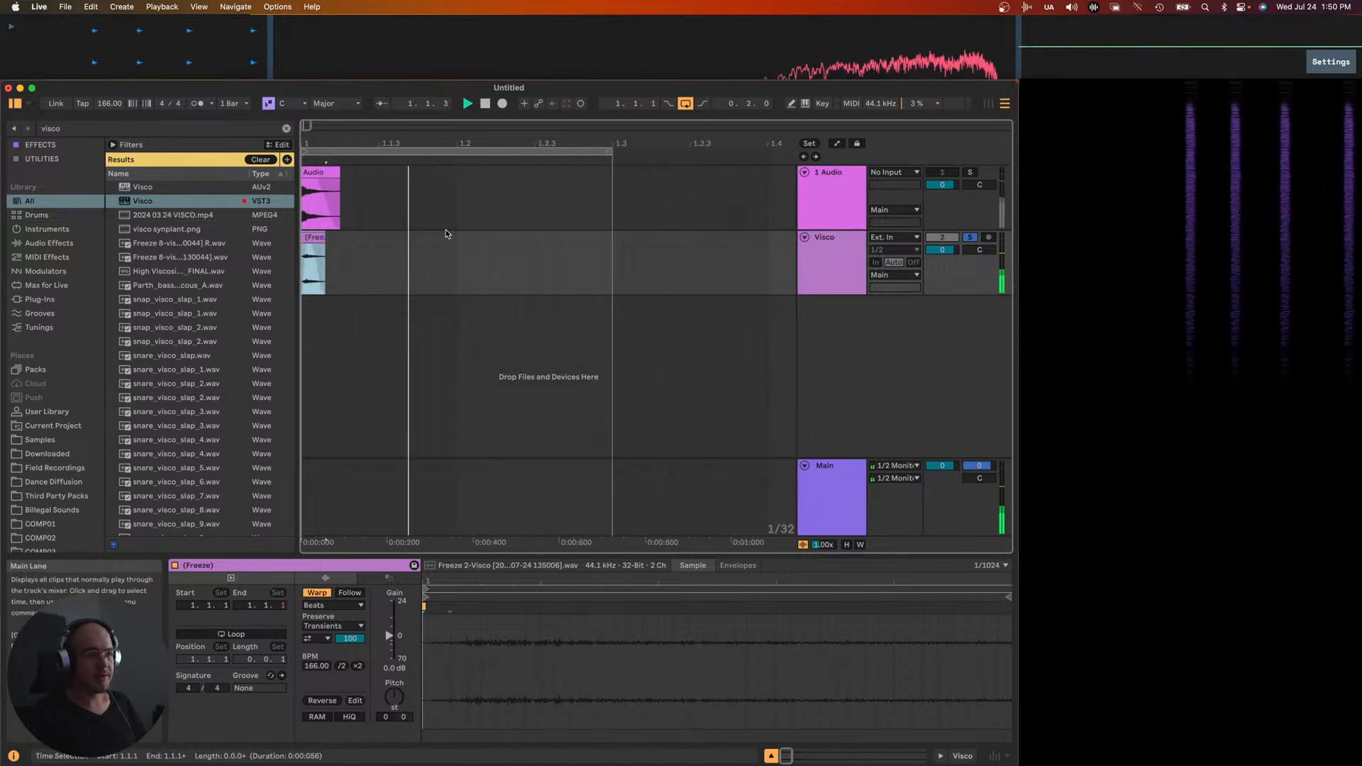
- Export the shortened clip as basic_shk_1.wav into the Percs folder of 2024 07 20 New Batch
{"action": "key", "text": "super+shift+r"}
{"action": "key", "text": "Return"}
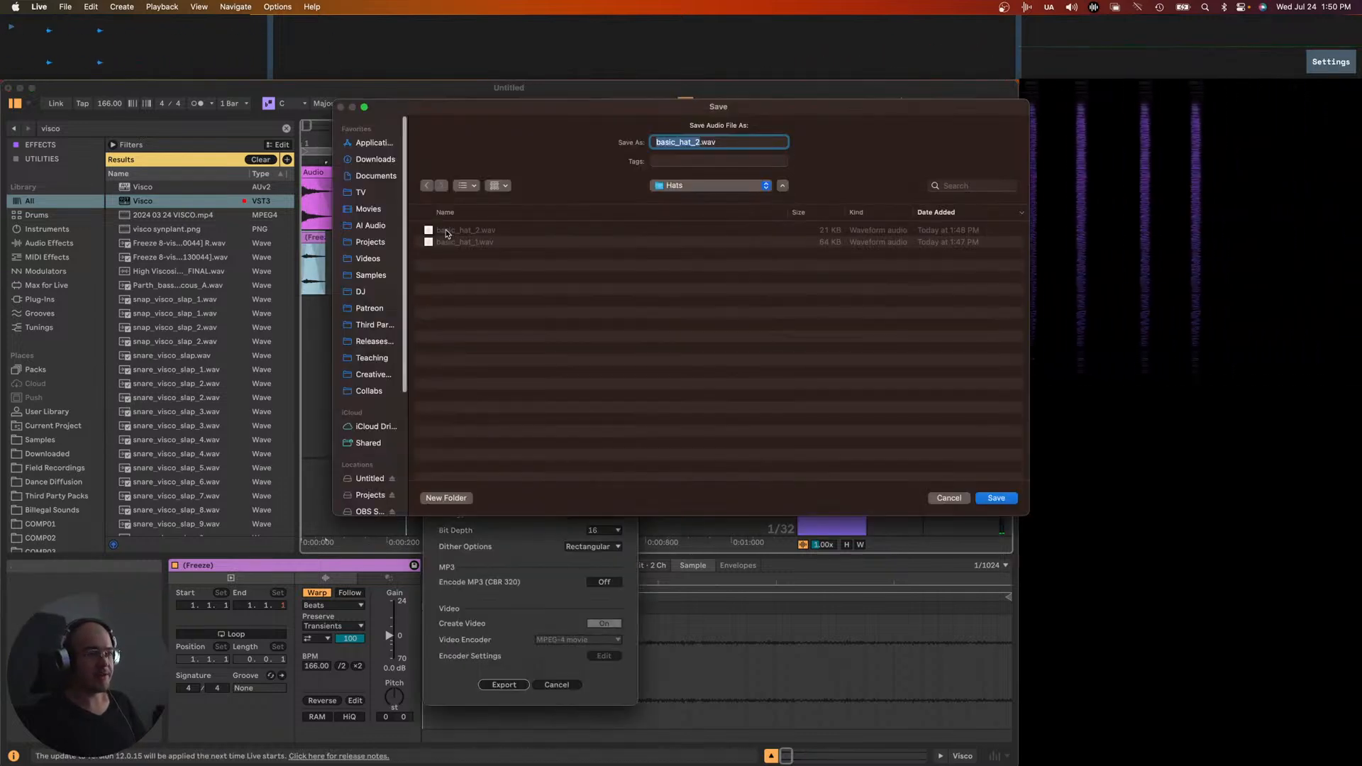
{"action": "key", "text": "super+Up"}
{"action": "double_click", "coordinate": [472, 242]}
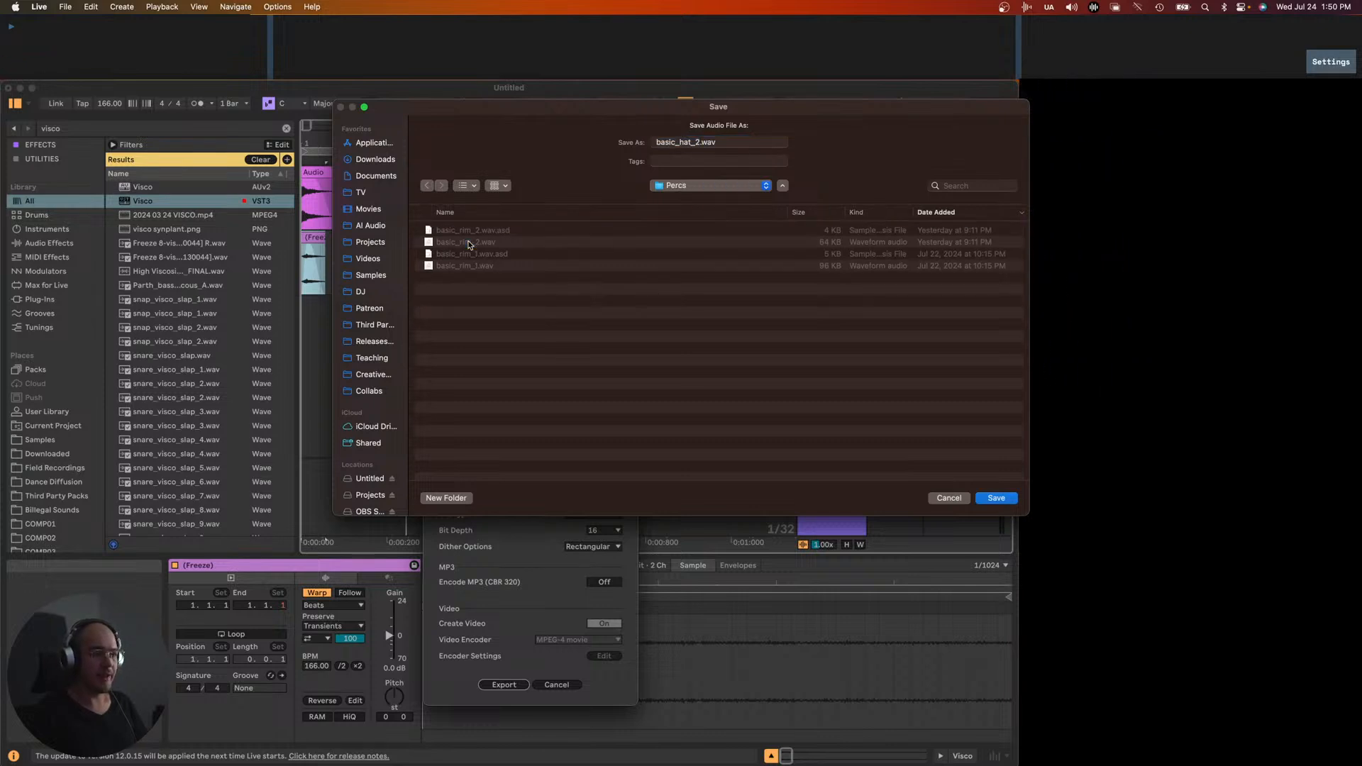
{"action": "key", "text": "super+Up"}
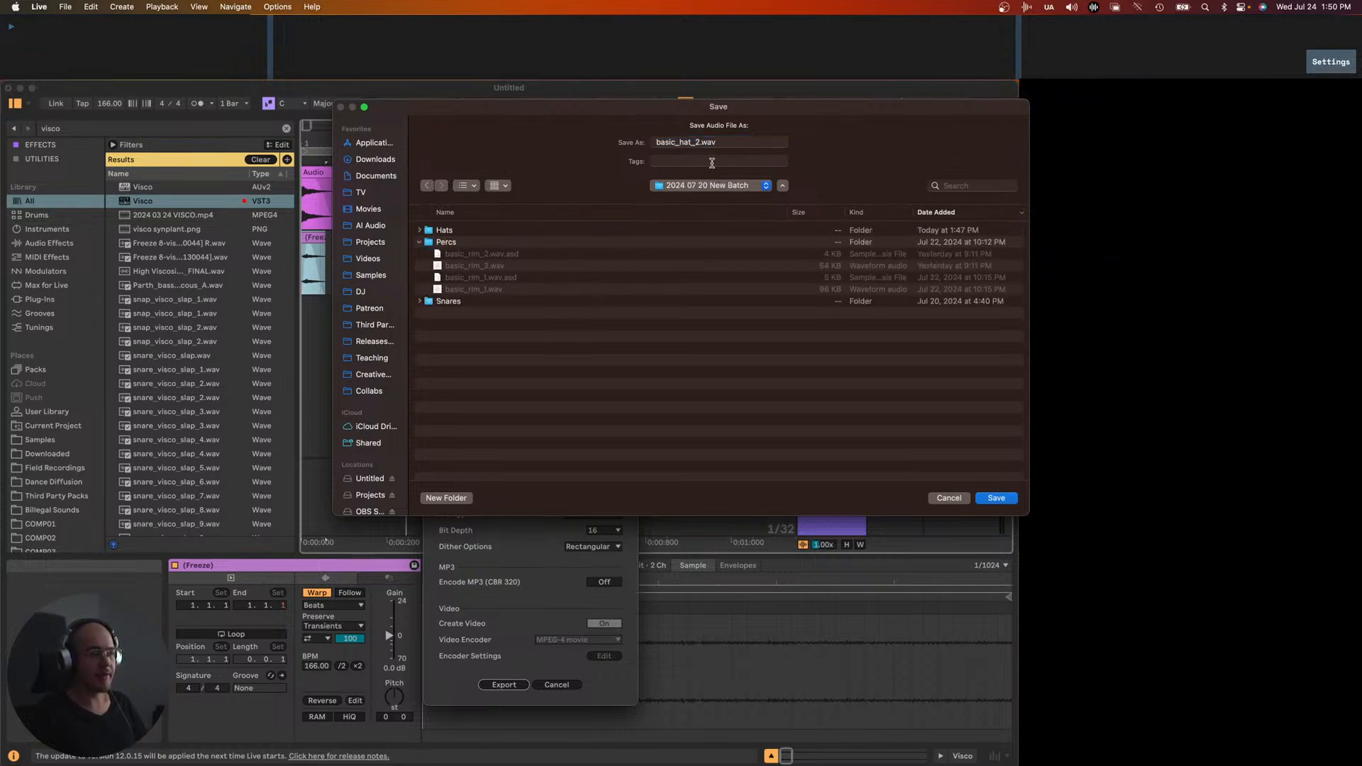
{"action": "double_click", "coordinate": [450, 245]}
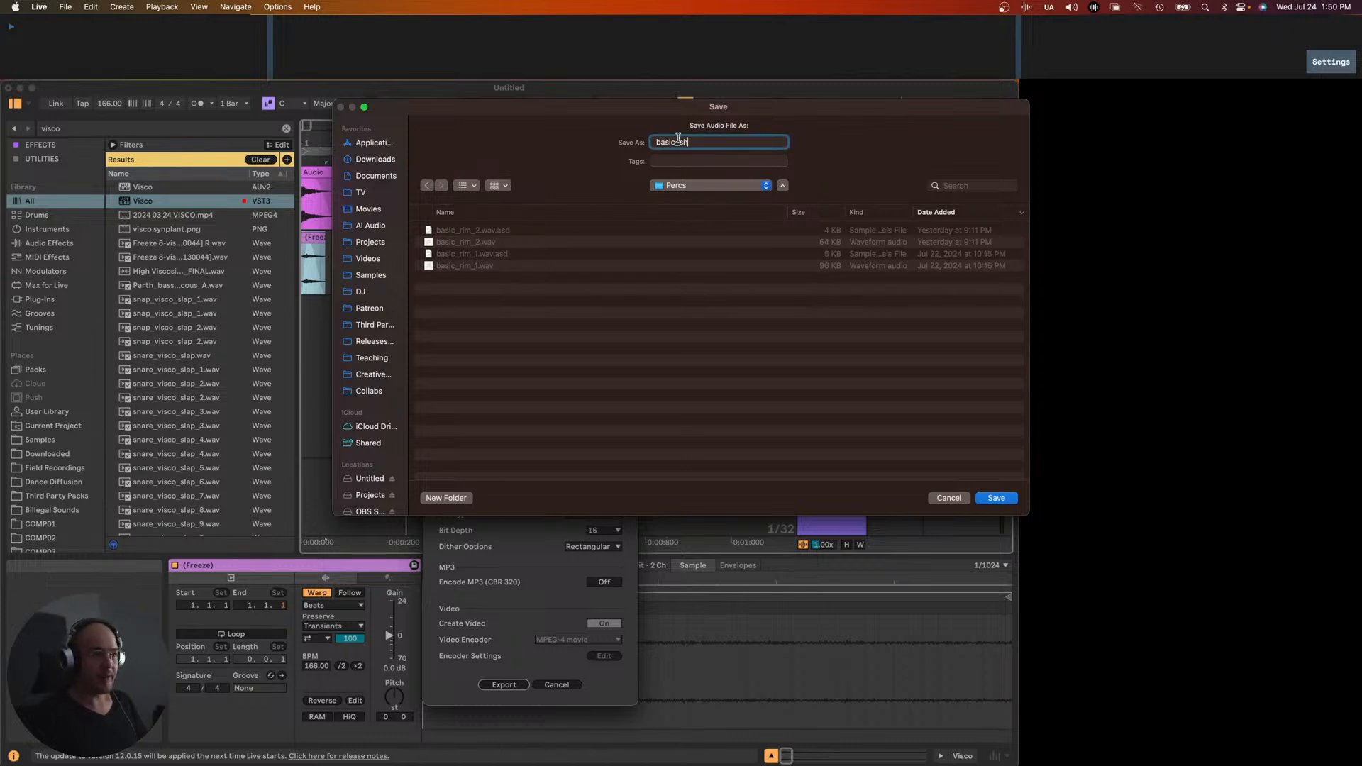
{"action": "key", "text": "Return"}
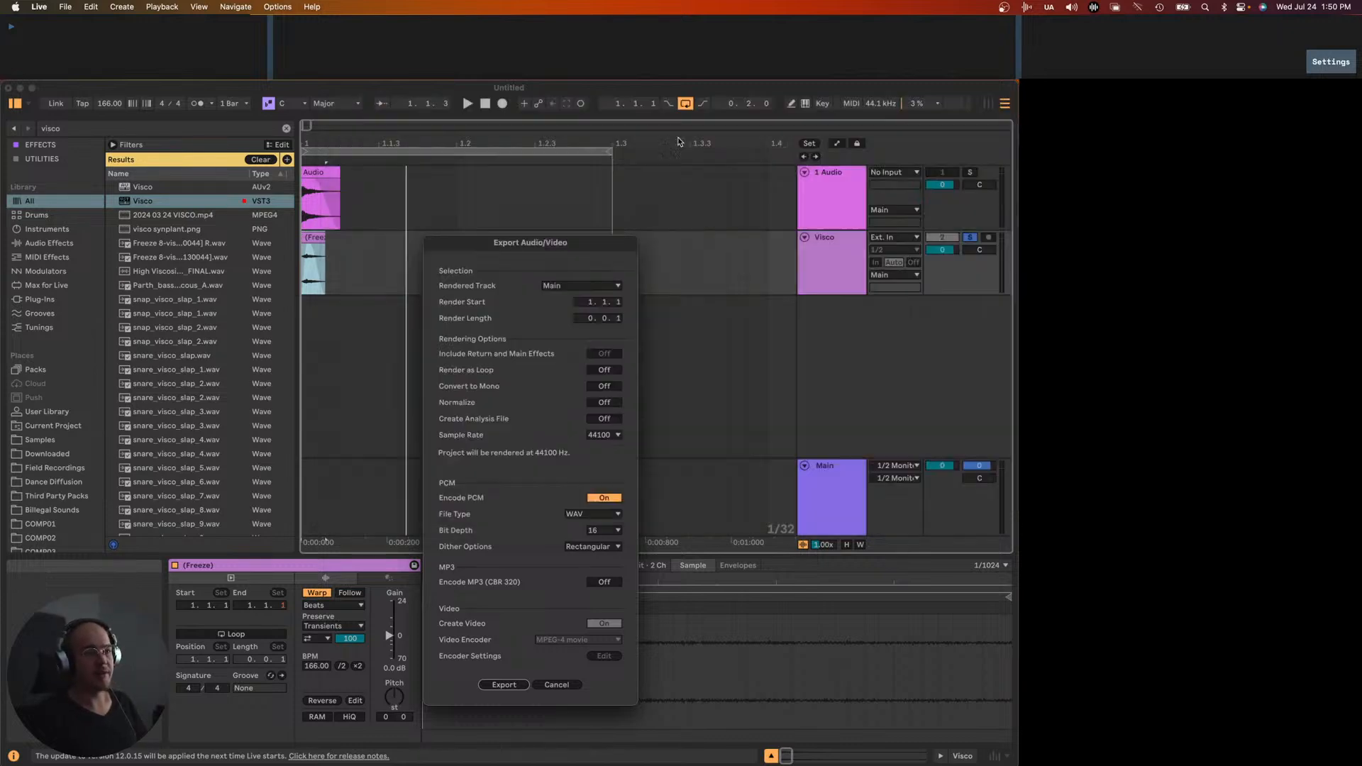
- Lengthen the frozen clip to 0.1.0 so it ends at 1.2.1, and loop that selection
{"action": "left_click_drag", "start_coordinate": [321, 237], "coordinate": [556, 237]}
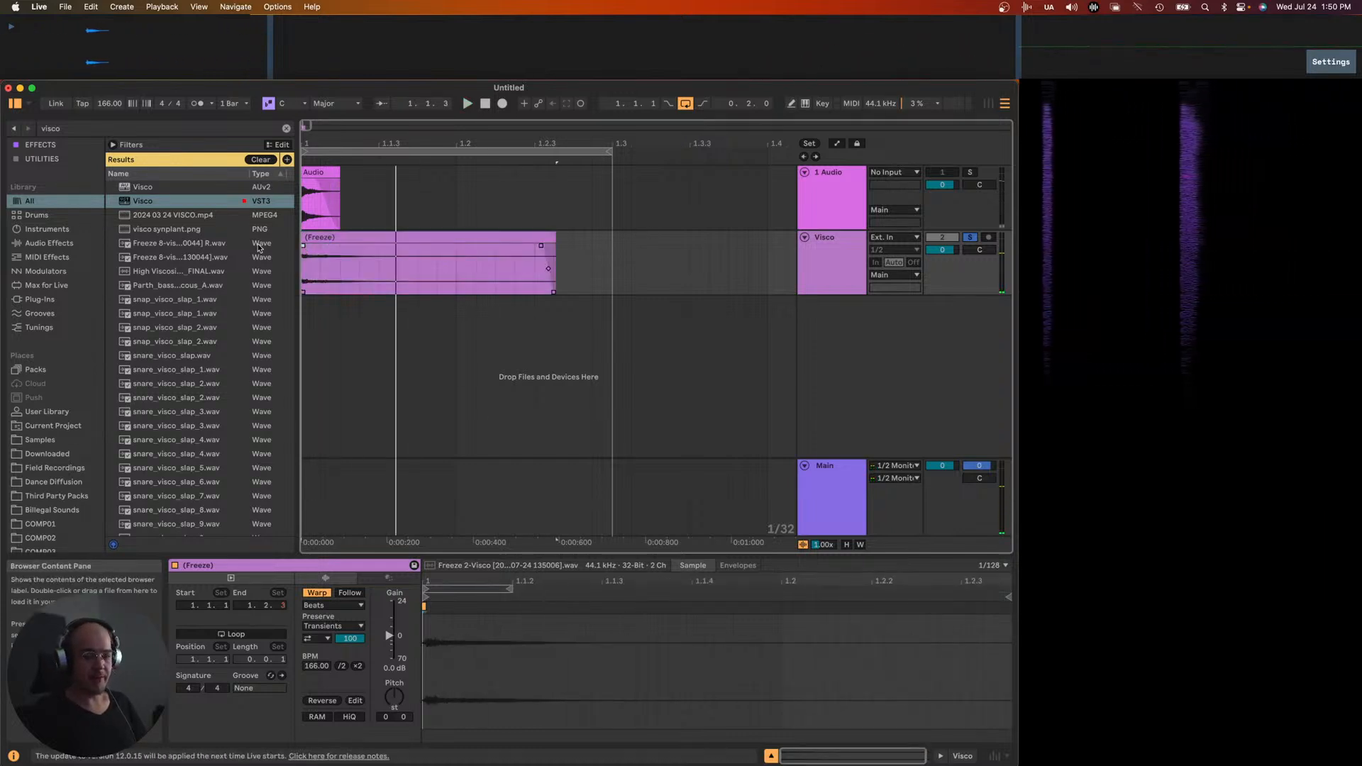
{"action": "left_click", "coordinate": [411, 237]}
{"action": "left_click_drag", "start_coordinate": [550, 237], "coordinate": [455, 237]}
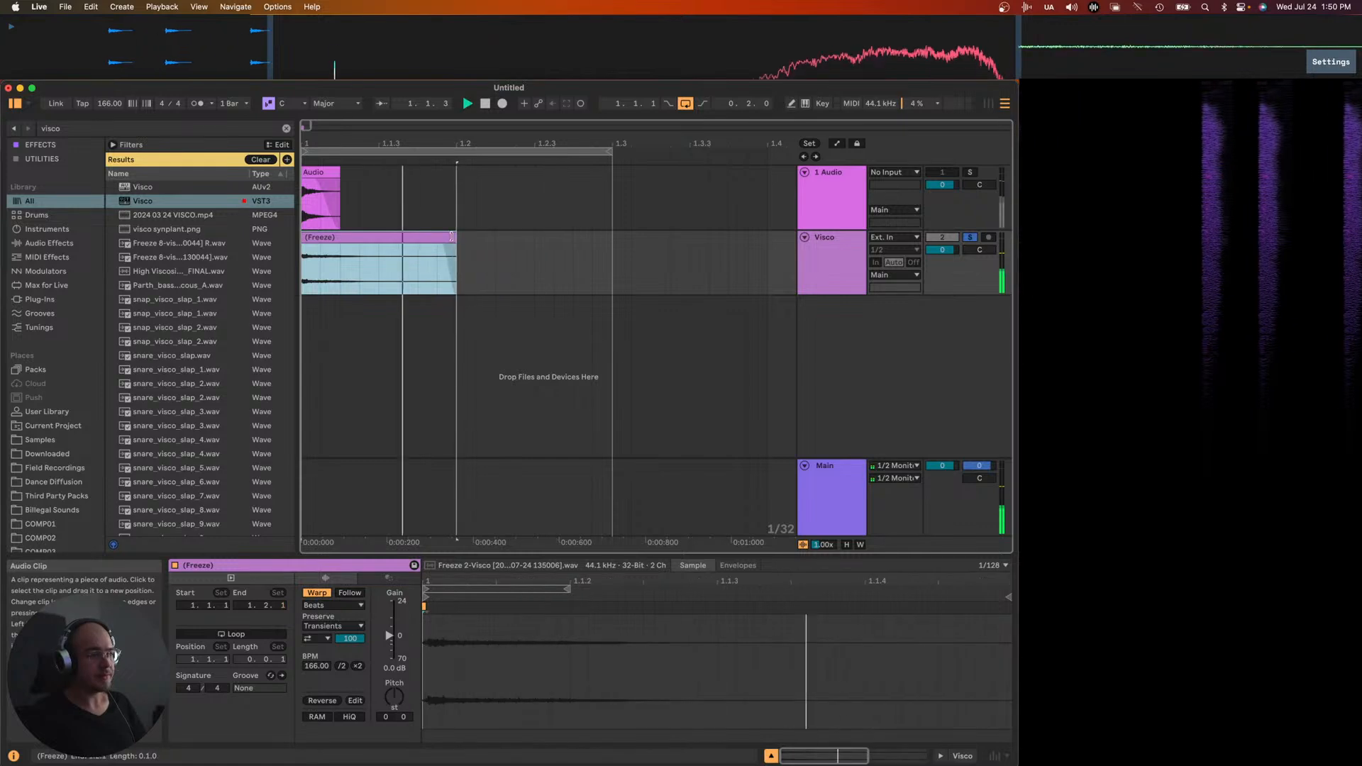
{"action": "key", "text": "super+l"}
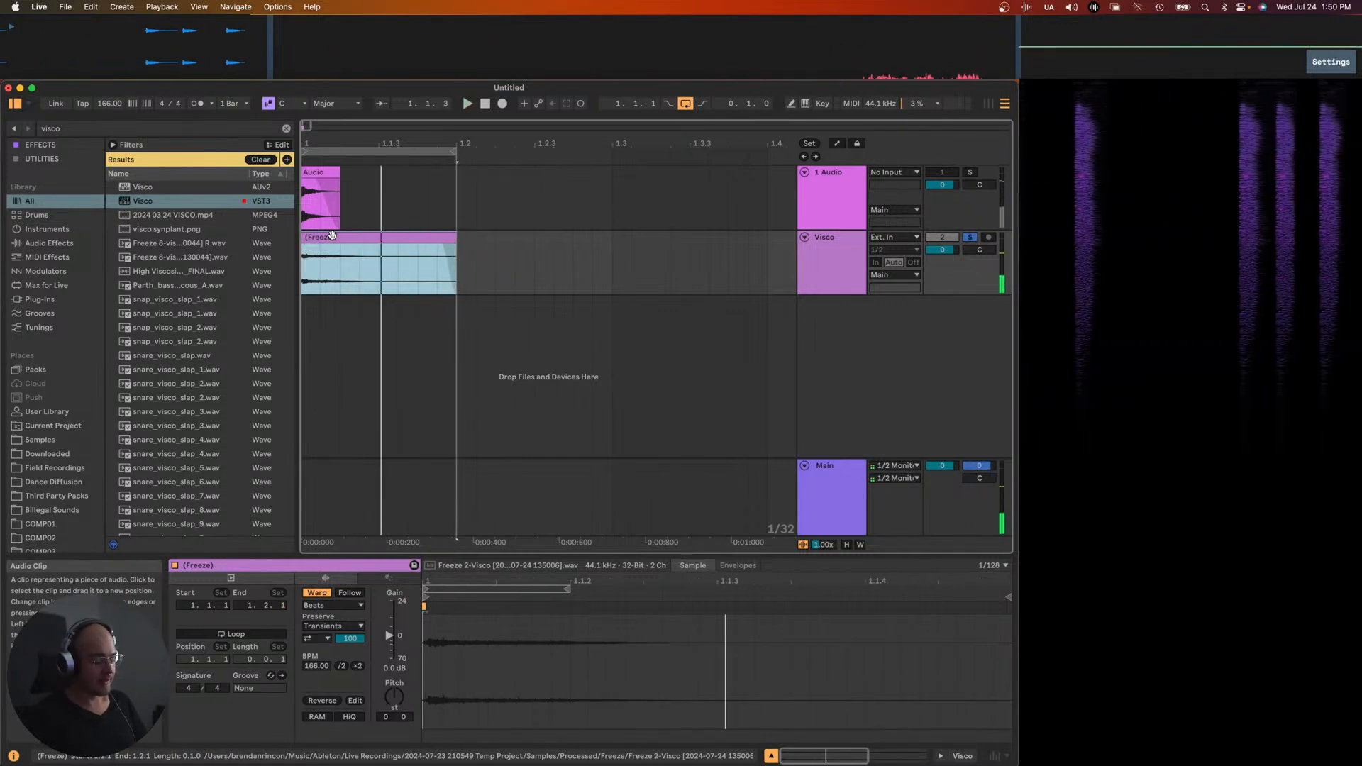
- Export the longer clip as another numbered basic_hat WAV file into the Hats folder
{"action": "key", "text": "super+shift+r"}
{"action": "key", "text": "Return"}
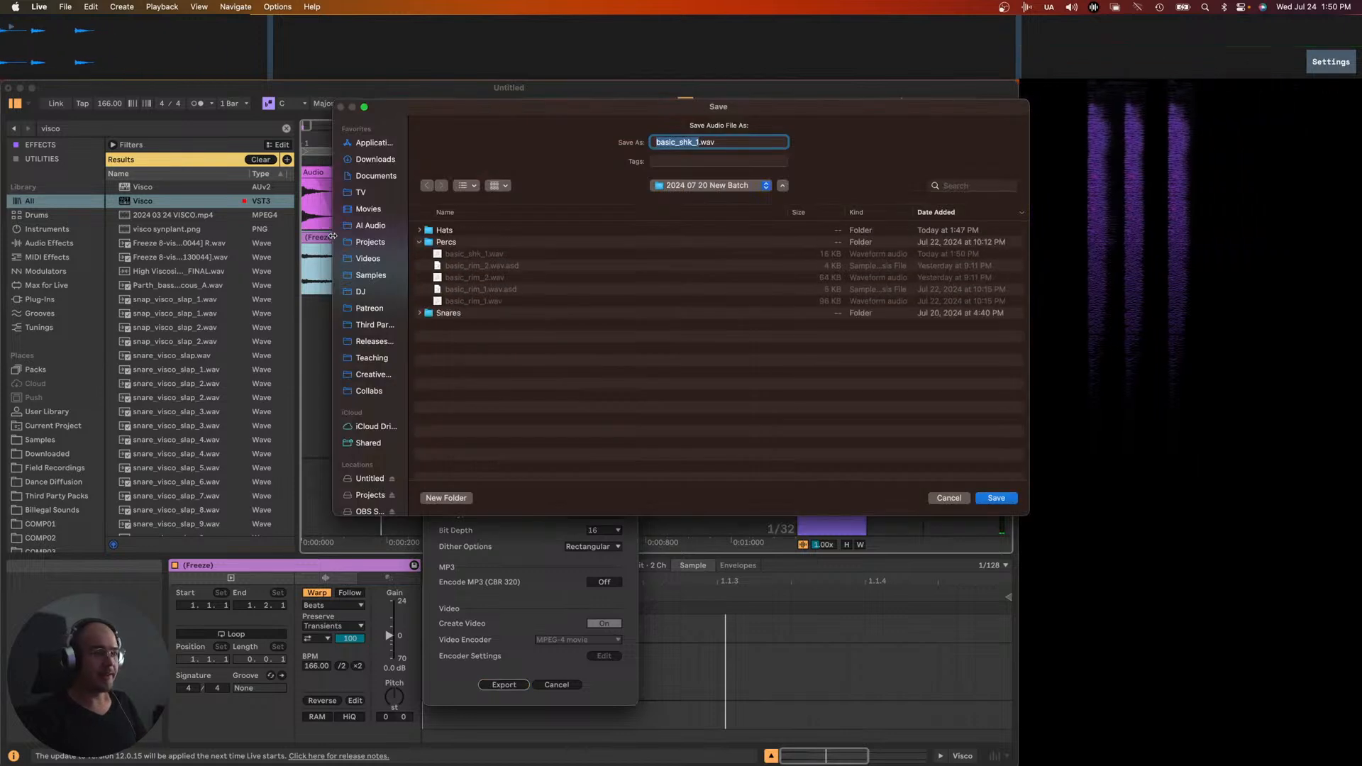
{"action": "double_click", "coordinate": [457, 230]}
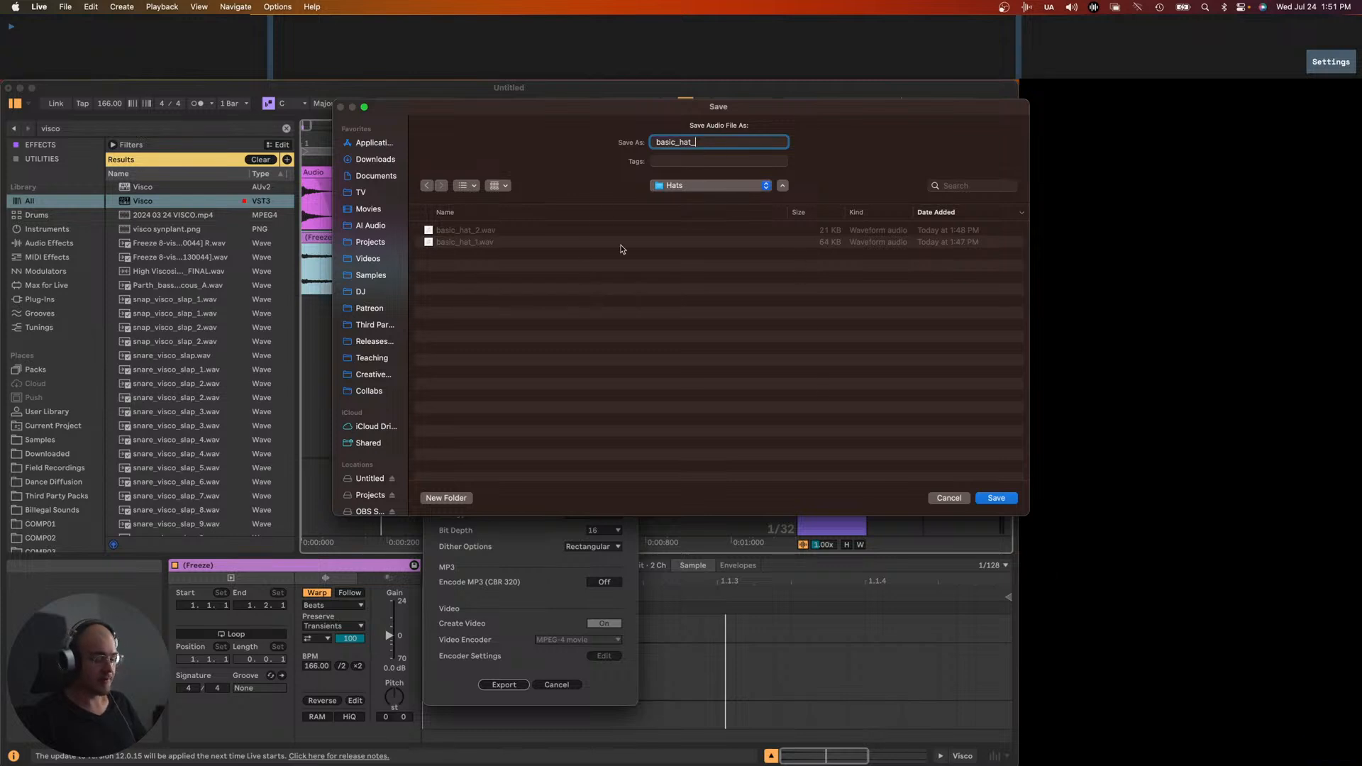
{"action": "key", "text": "Return"}
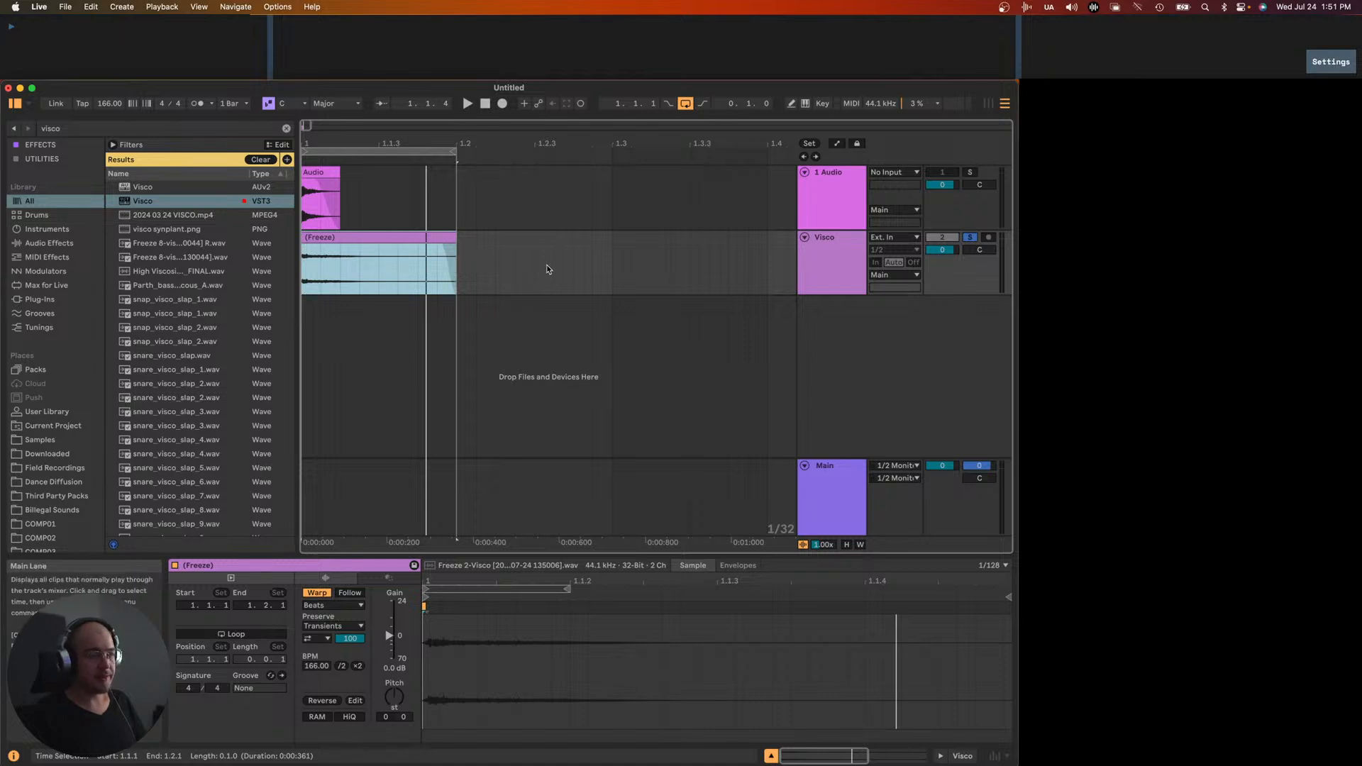
{"action": "left_click", "coordinate": [360, 241]}
{"action": "right_click", "coordinate": [838, 341]}
{"action": "left_click", "coordinate": [828, 345]}
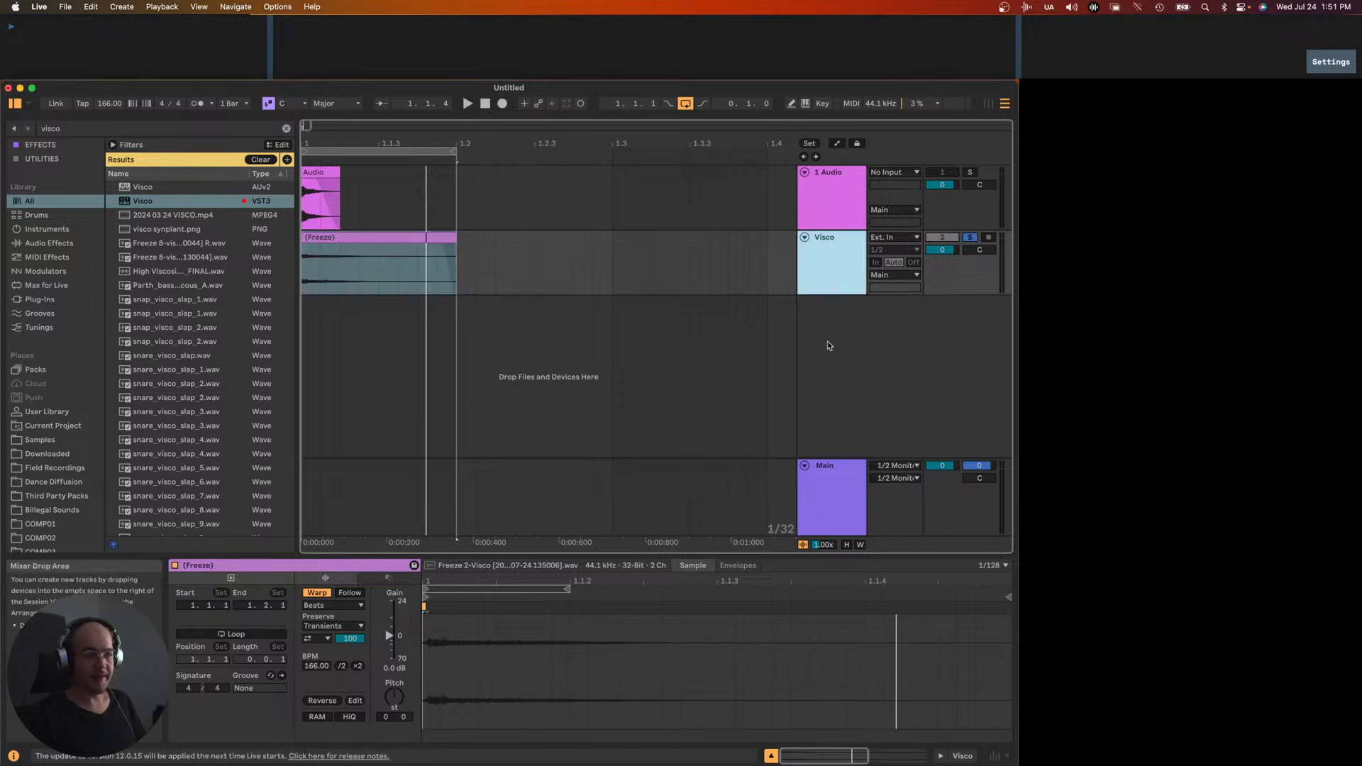
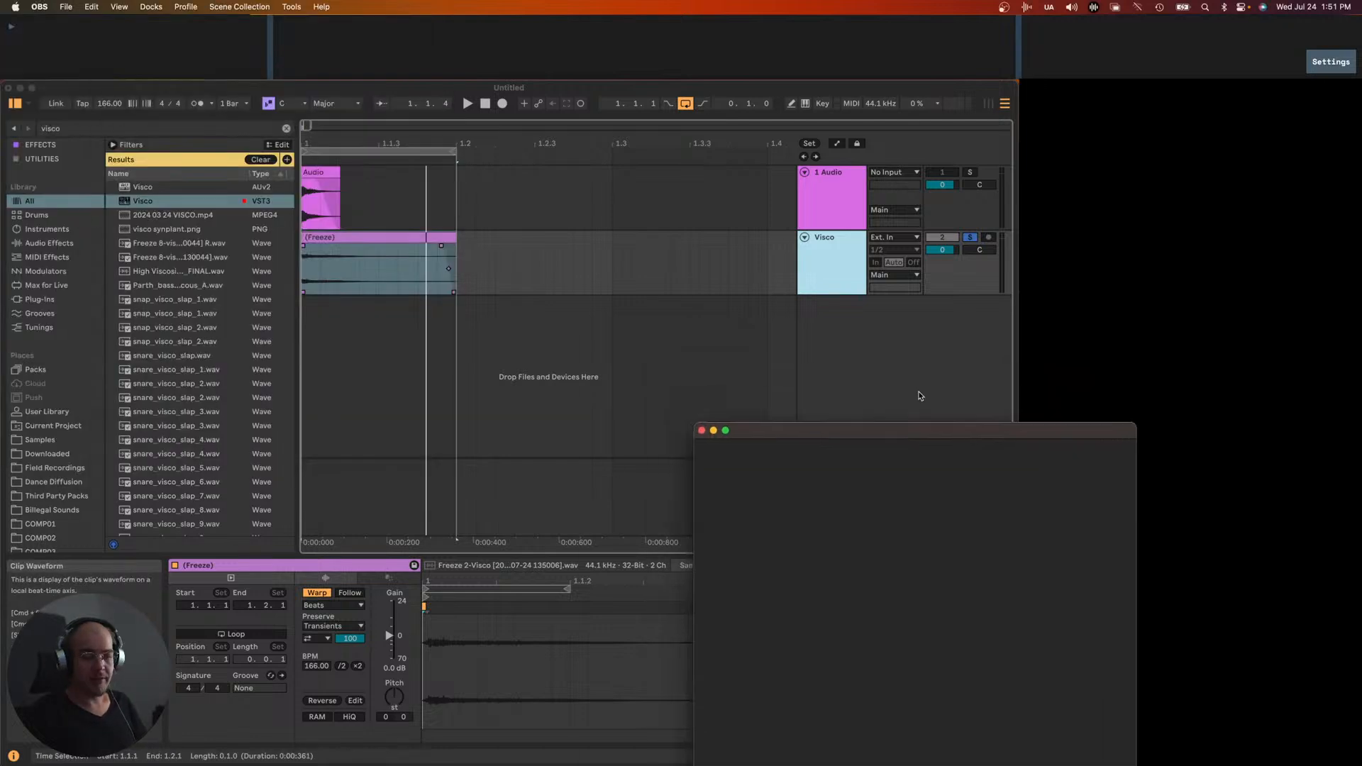
- Widen the YouTube Studio live stream window to check the chat and stream statistics, and close the window
{"action": "left_click_drag", "start_coordinate": [310, 21], "coordinate": [885, 229]}
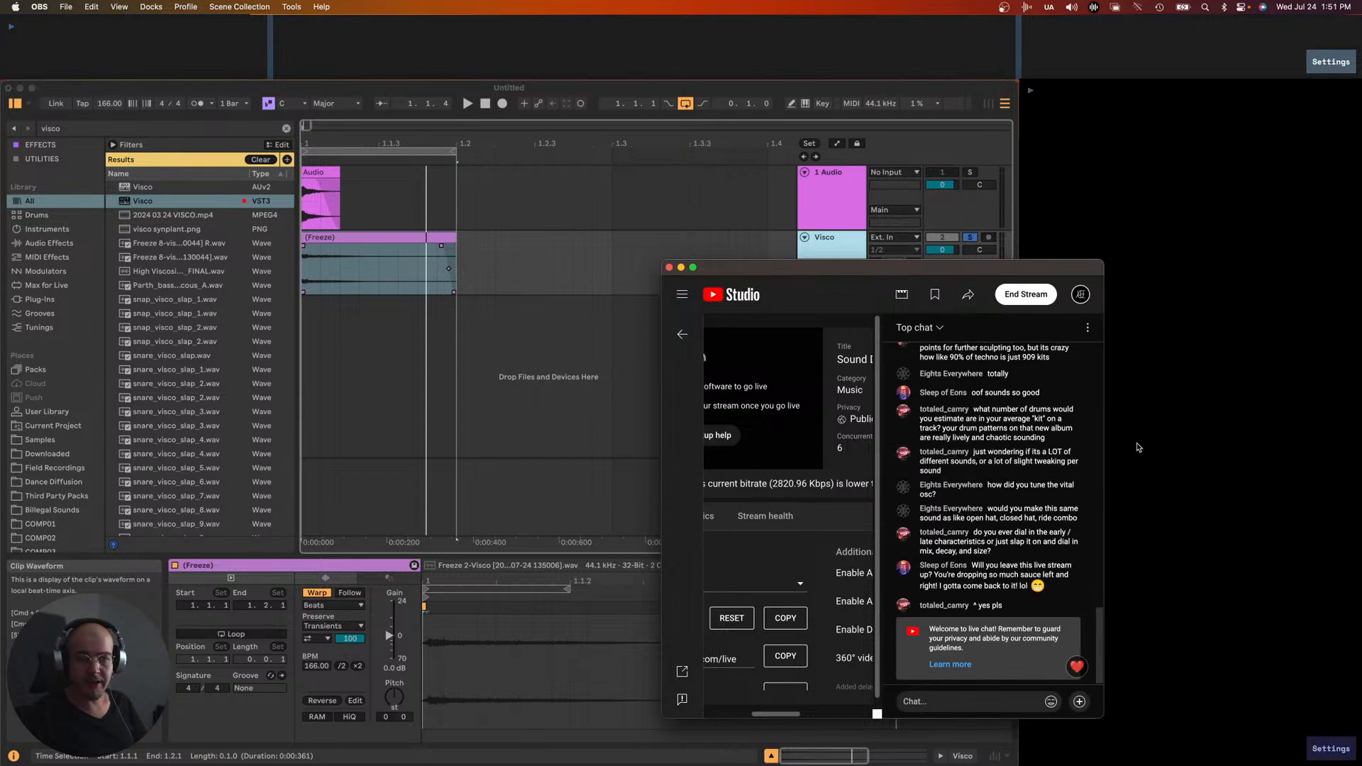
{"action": "left_click_drag", "start_coordinate": [1106, 441], "coordinate": [1310, 441]}
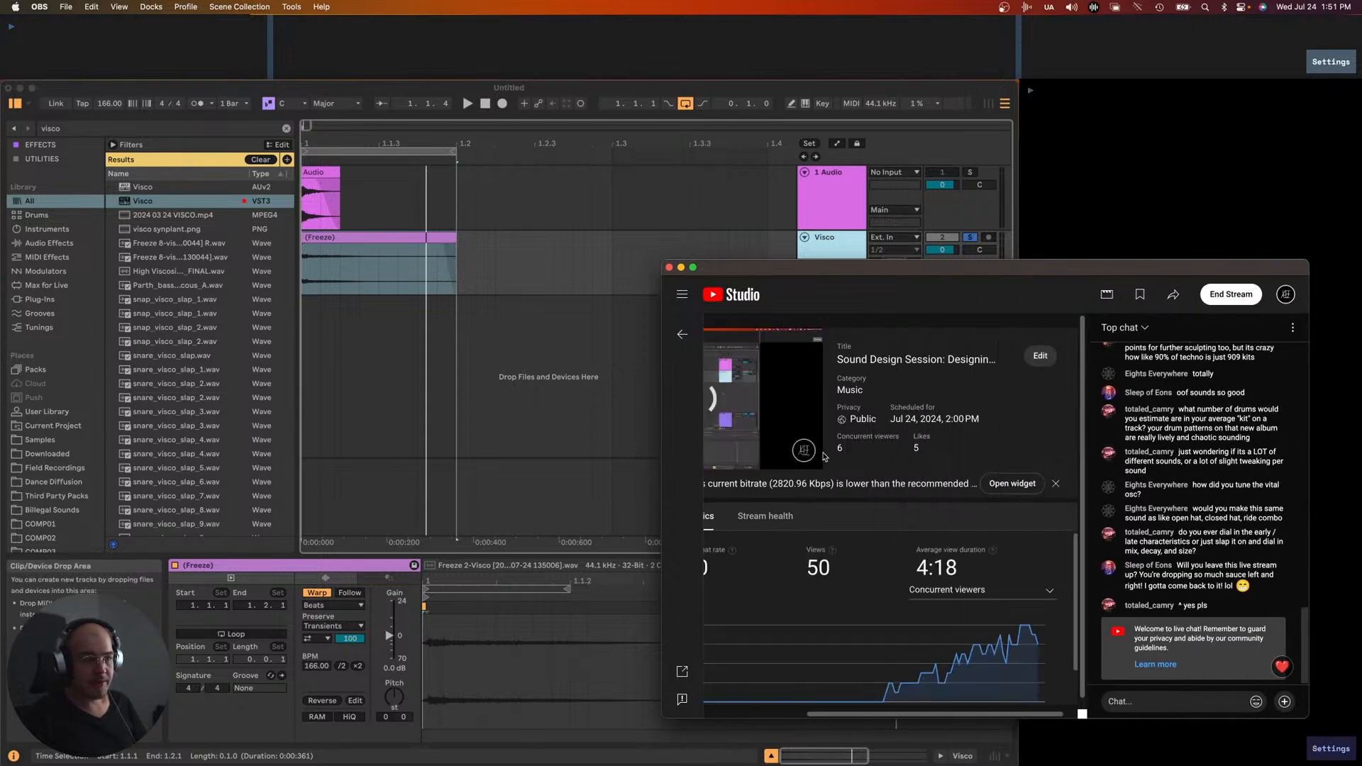
{"action": "scroll", "coordinate": [824, 457], "scroll_direction": "left", "scroll_amount": 5}
{"action": "scroll", "coordinate": [825, 457], "scroll_direction": "right", "scroll_amount": 5}
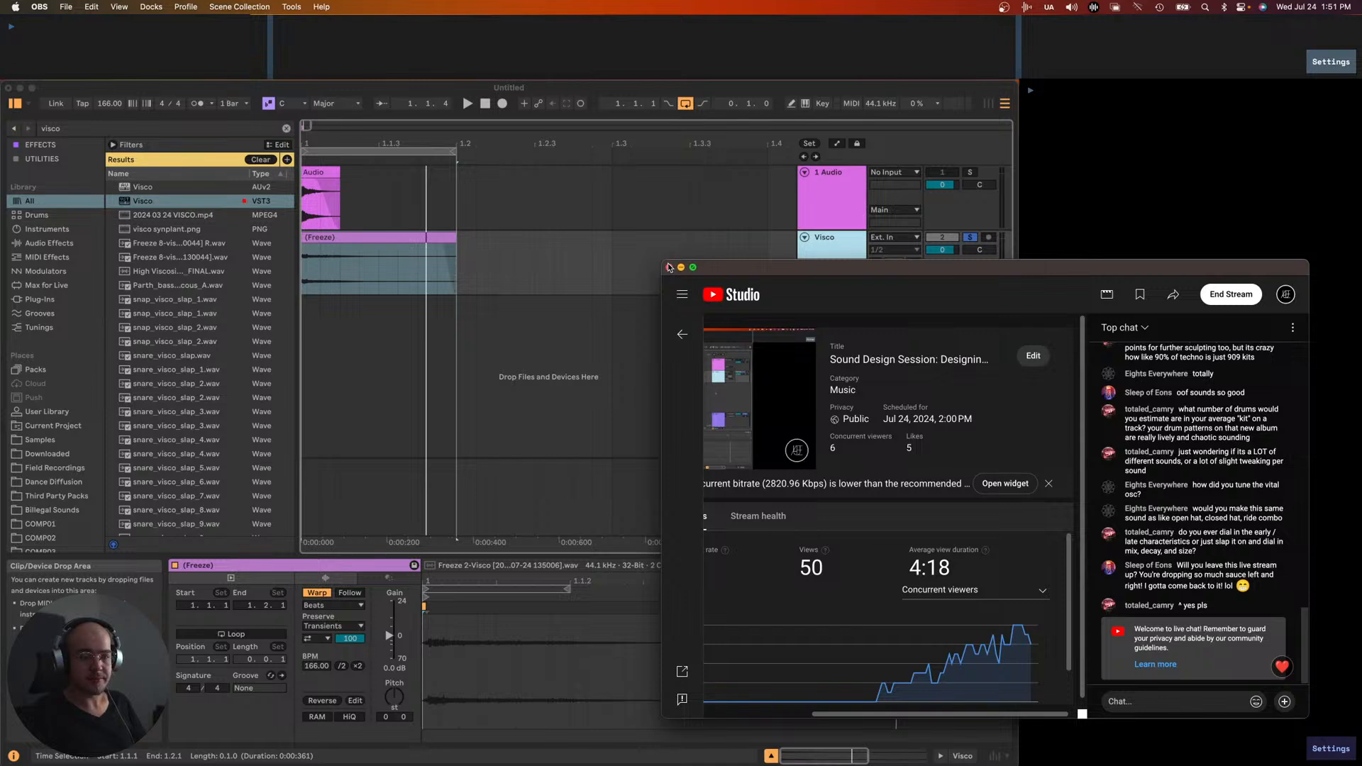
{"action": "left_click", "coordinate": [668, 267]}
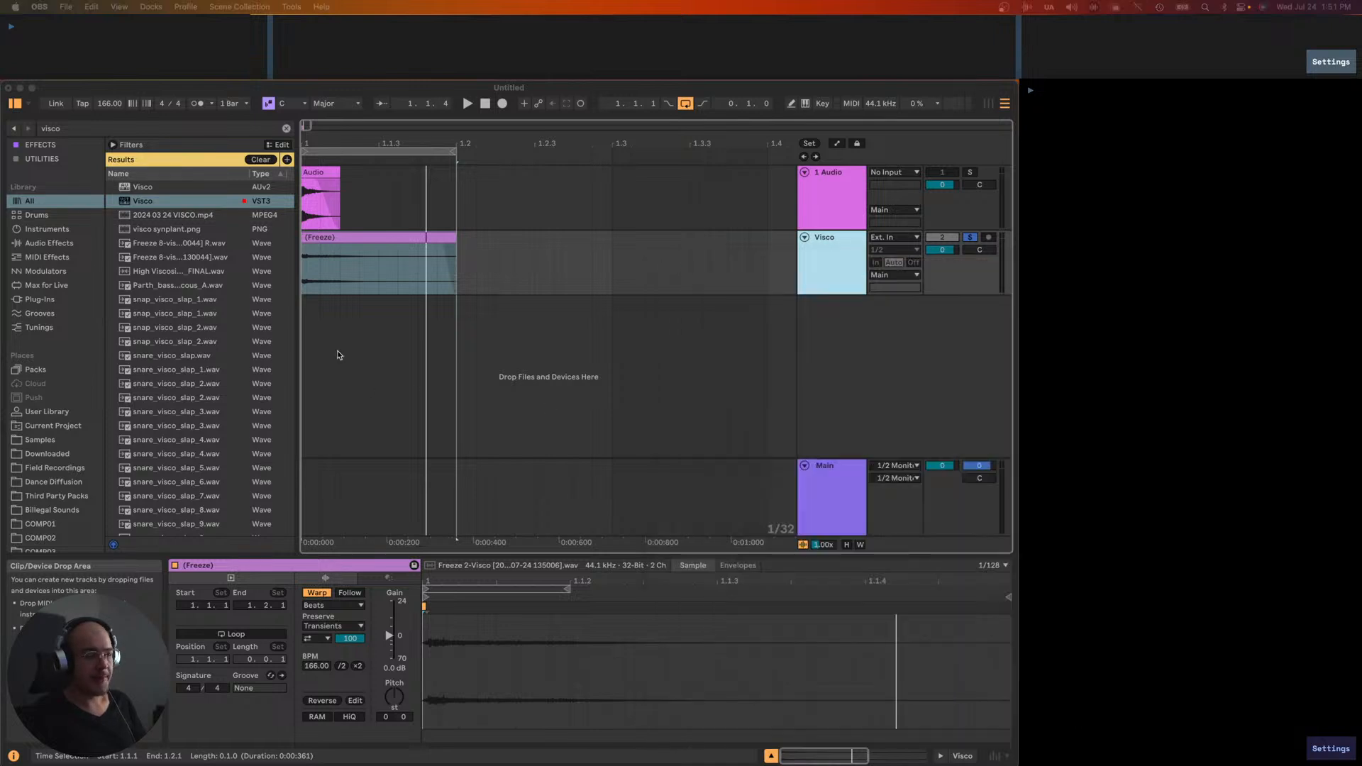
- Play back the looped clip on the Visco track
{"action": "left_click", "coordinate": [330, 237]}
{"action": "key", "text": "space"}
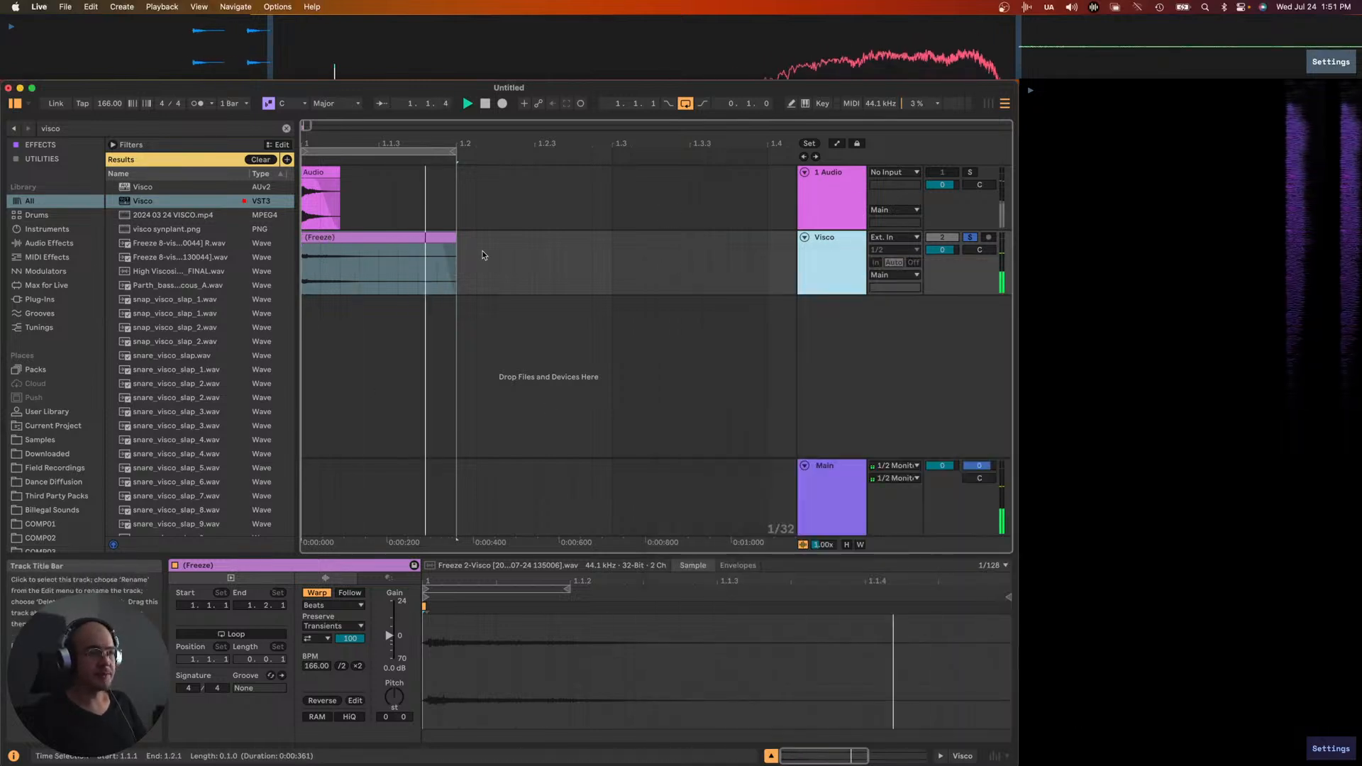
- Add the Spectral Time effect to the Visco track and play the loop through it
{"action": "right_click", "coordinate": [828, 337]}
{"action": "left_click", "coordinate": [696, 282]}
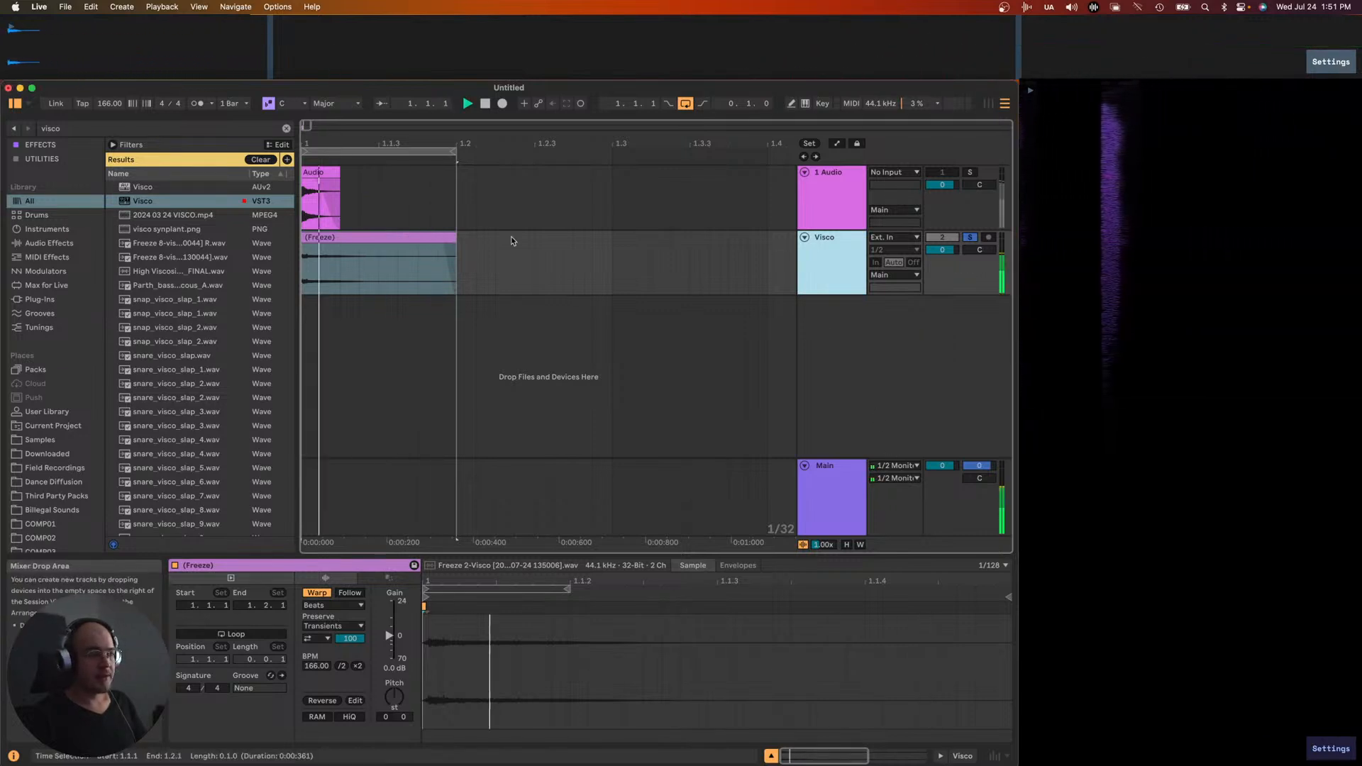
{"action": "left_click", "coordinate": [842, 349]}
{"action": "key", "text": "super+f"}
{"action": "type", "text": "spectral time"}
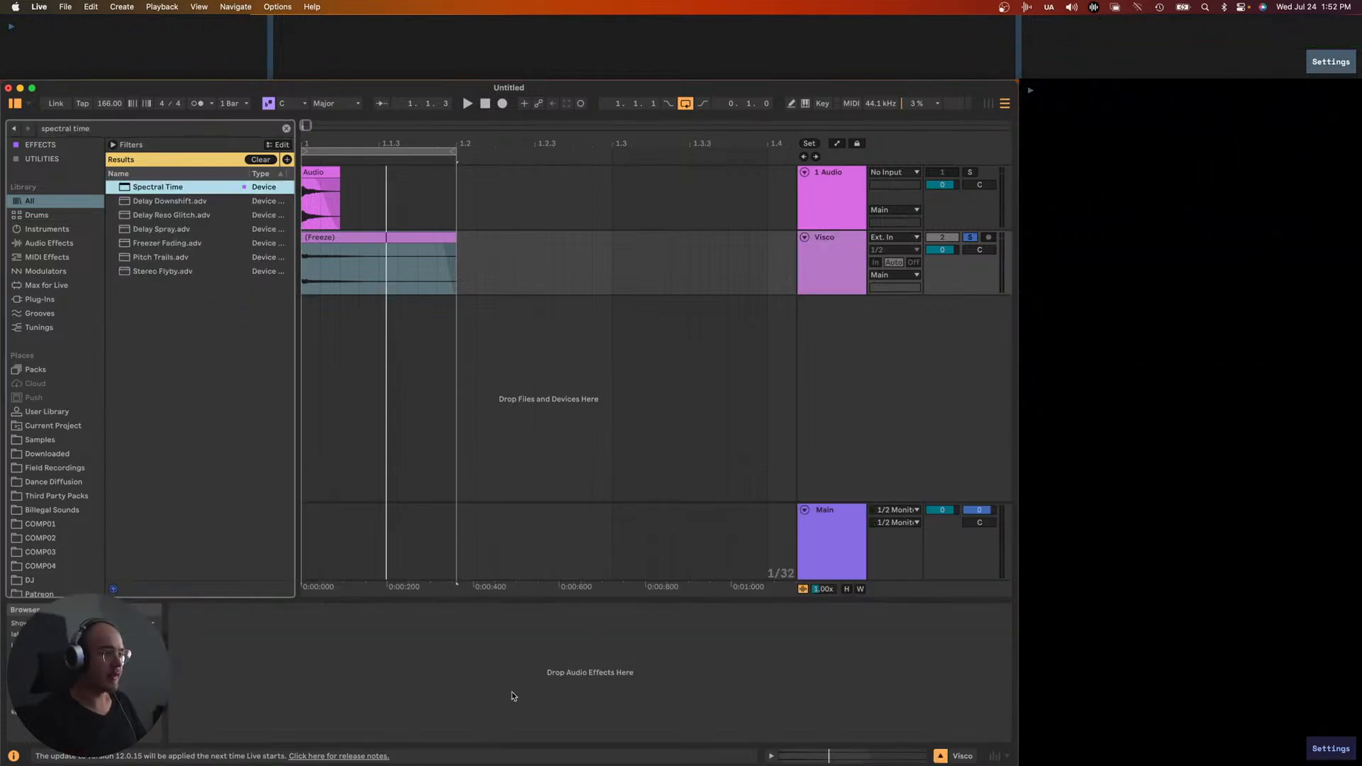
{"action": "key", "text": "Up"}
{"action": "key", "text": "Return"}
{"action": "key", "text": "space"}
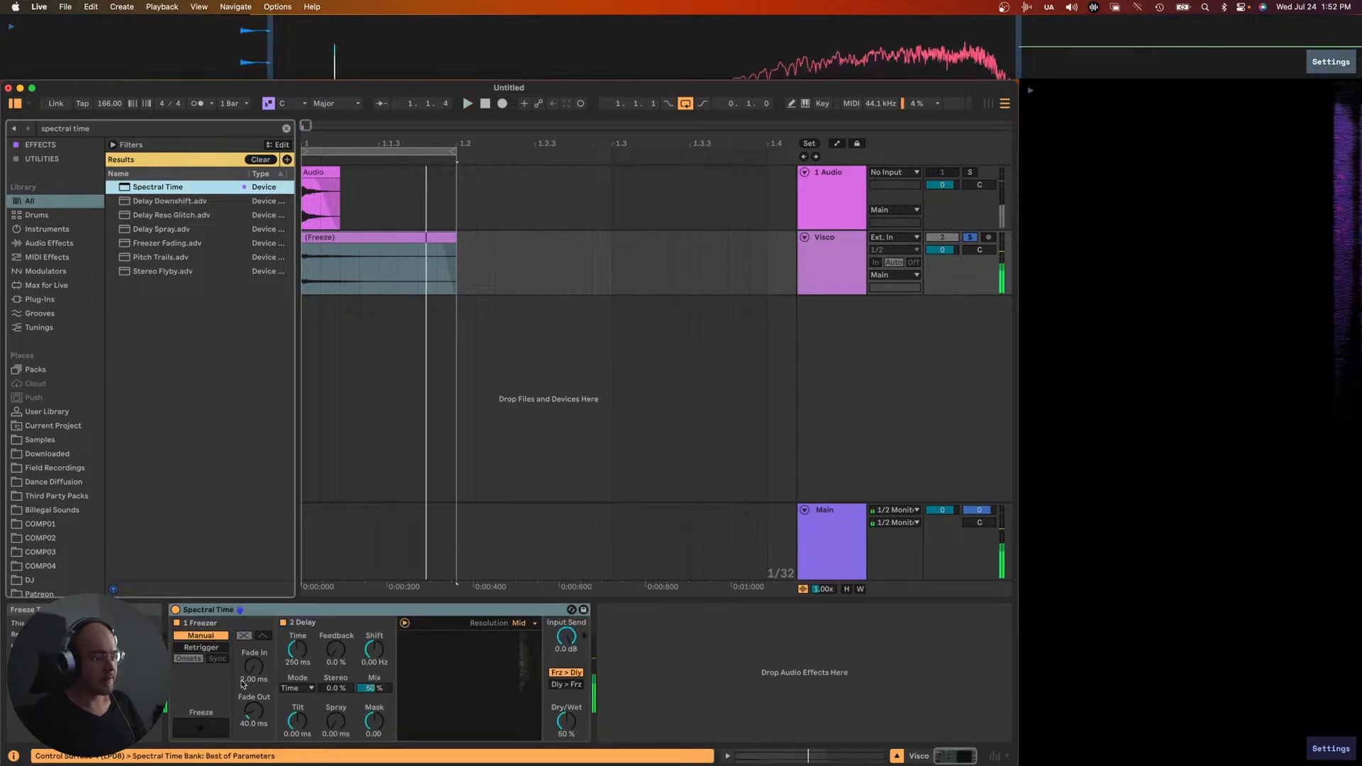
- Set Spectral Time's delay to 10 ms, Mix and Dry/Wet to 100% and Tilt to -603 ms, and extend the loop to 1.3.1
{"action": "left_click_drag", "start_coordinate": [367, 691], "coordinate": [367, 642]}
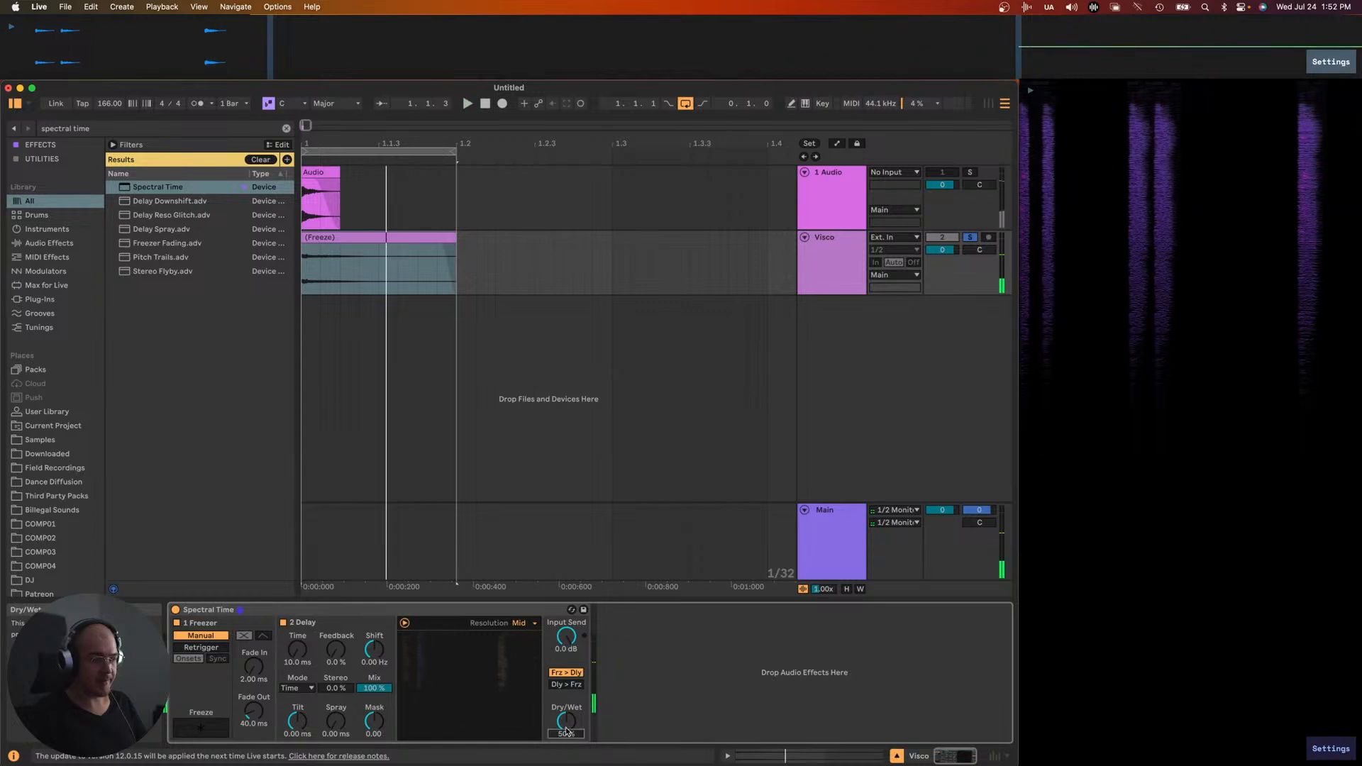
{"action": "key", "text": "space"}
{"action": "mouse_move", "coordinate": [297, 722]}
{"action": "left_mouse_down"}
{"action": "mouse_move", "coordinate": [297, 676]}
{"action": "mouse_move", "coordinate": [297, 756]}
{"action": "mouse_move", "coordinate": [298, 720]}
{"action": "left_mouse_up"}
{"action": "left_click_drag", "start_coordinate": [456, 151], "coordinate": [614, 168]}
{"action": "key", "text": "space"}
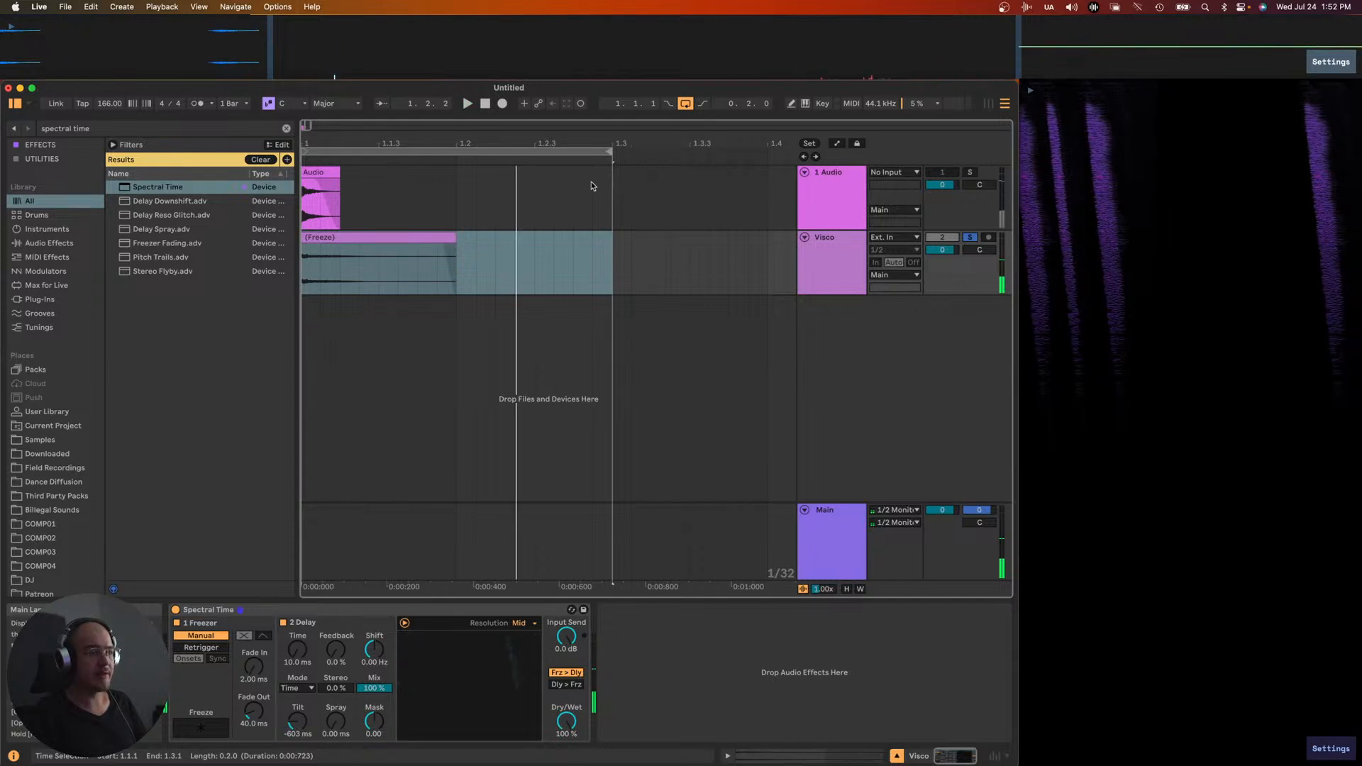
- Freeze and flatten the Visco track, and extend the resulting clip over the freeze tail to 1.3.3
{"action": "right_click", "coordinate": [846, 236]}
{"action": "left_click", "coordinate": [908, 359]}
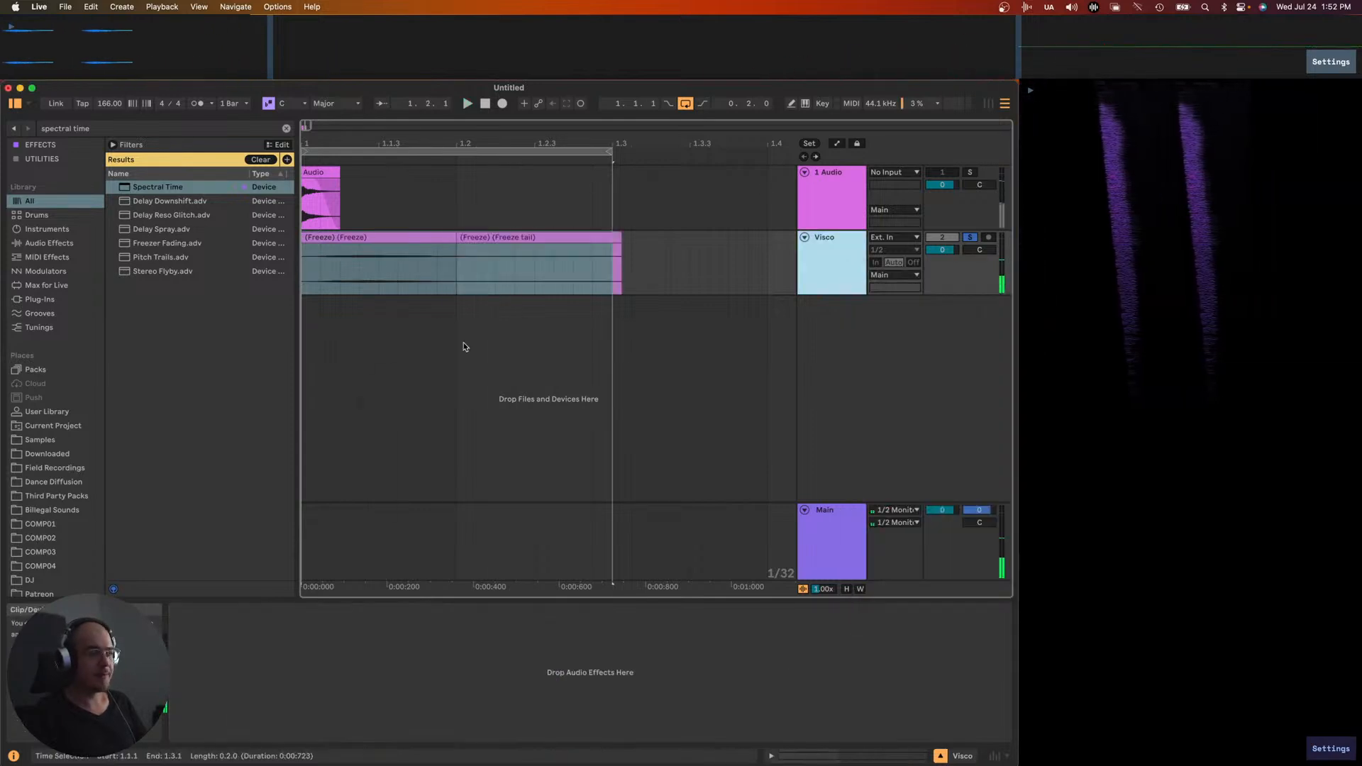
{"action": "left_click_drag", "start_coordinate": [455, 238], "coordinate": [678, 244]}
{"action": "key", "text": "space"}
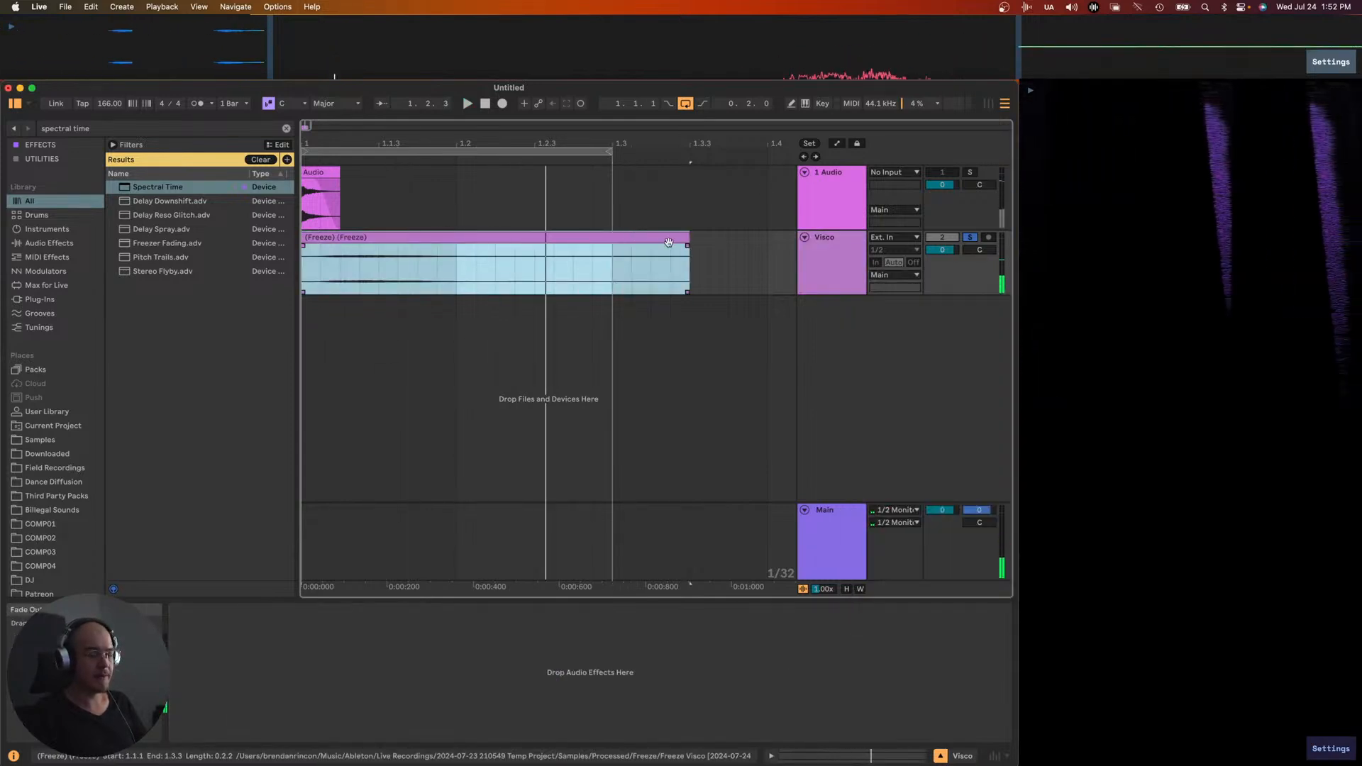
- Lengthen the arrangement loop to 1.0.2 so it runs past the end of the flattened clip
{"action": "key", "text": "minus"}
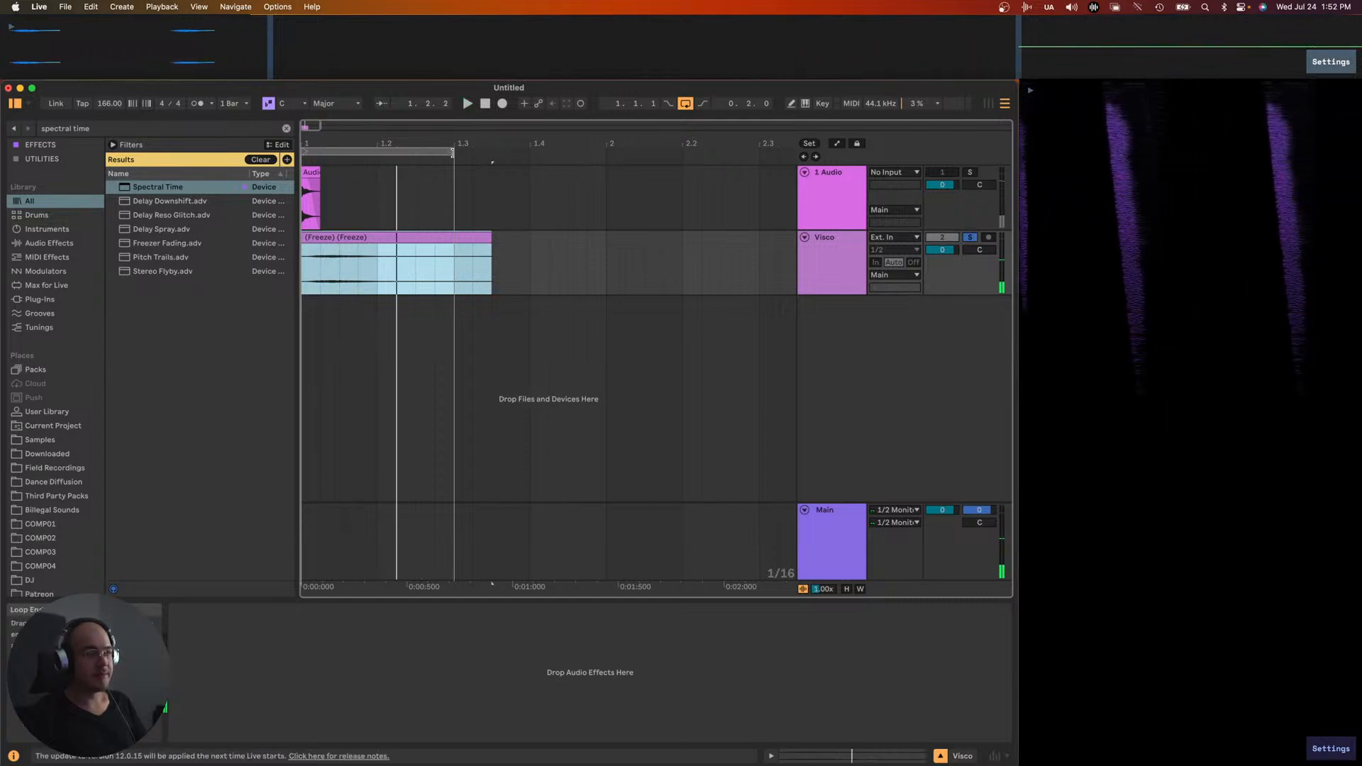
{"action": "left_click", "coordinate": [558, 160]}
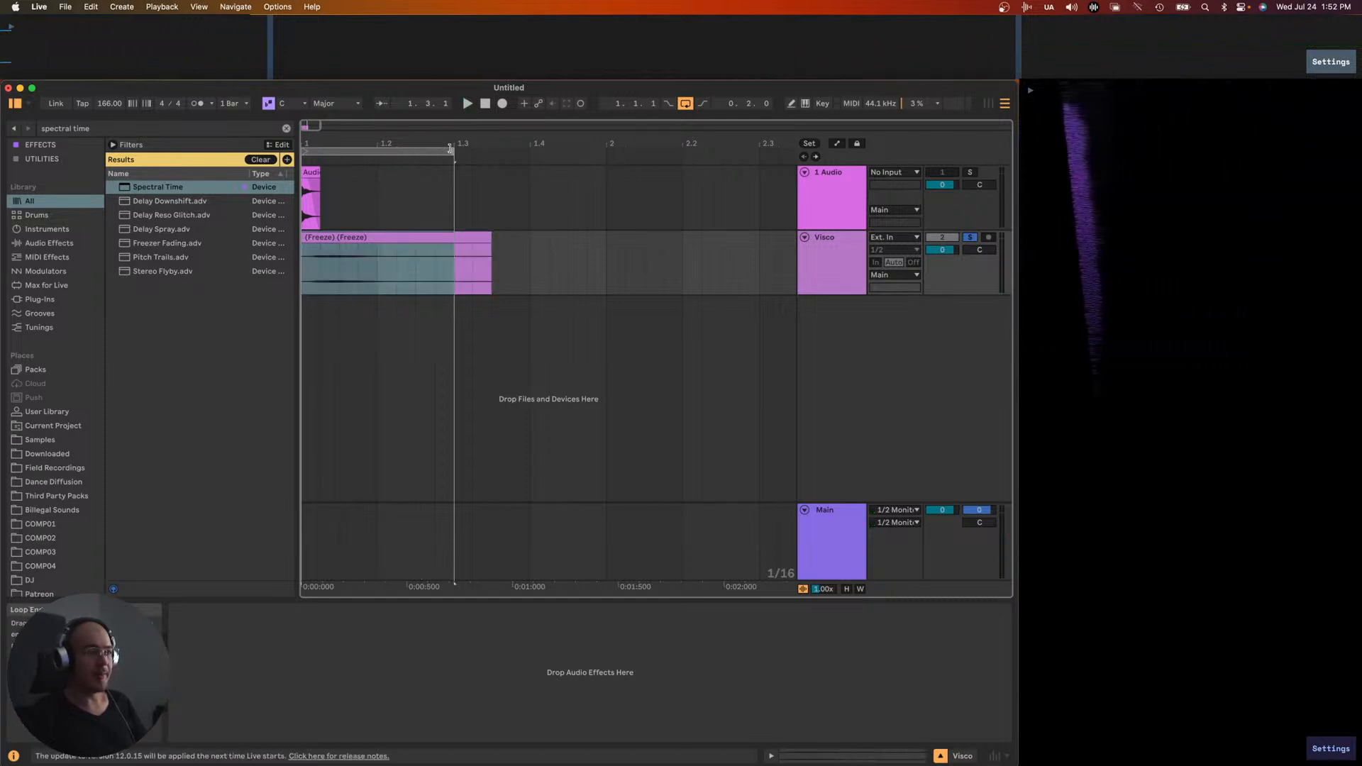
{"action": "left_click_drag", "start_coordinate": [453, 152], "coordinate": [644, 175]}
- Stretch the flattened clip to twice its length by doubling its BPM to 332, and play it back
{"action": "left_click", "coordinate": [454, 237]}
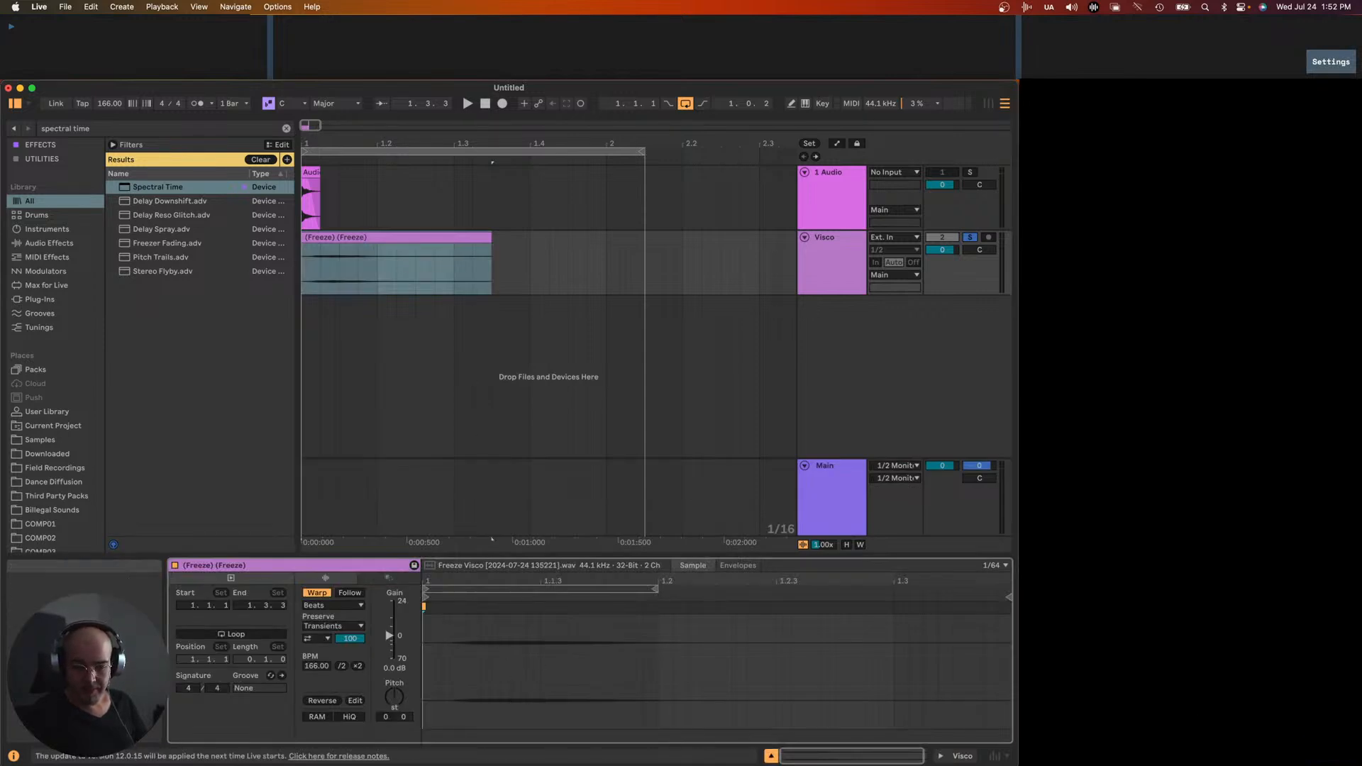
{"action": "left_click", "coordinate": [823, 525]}
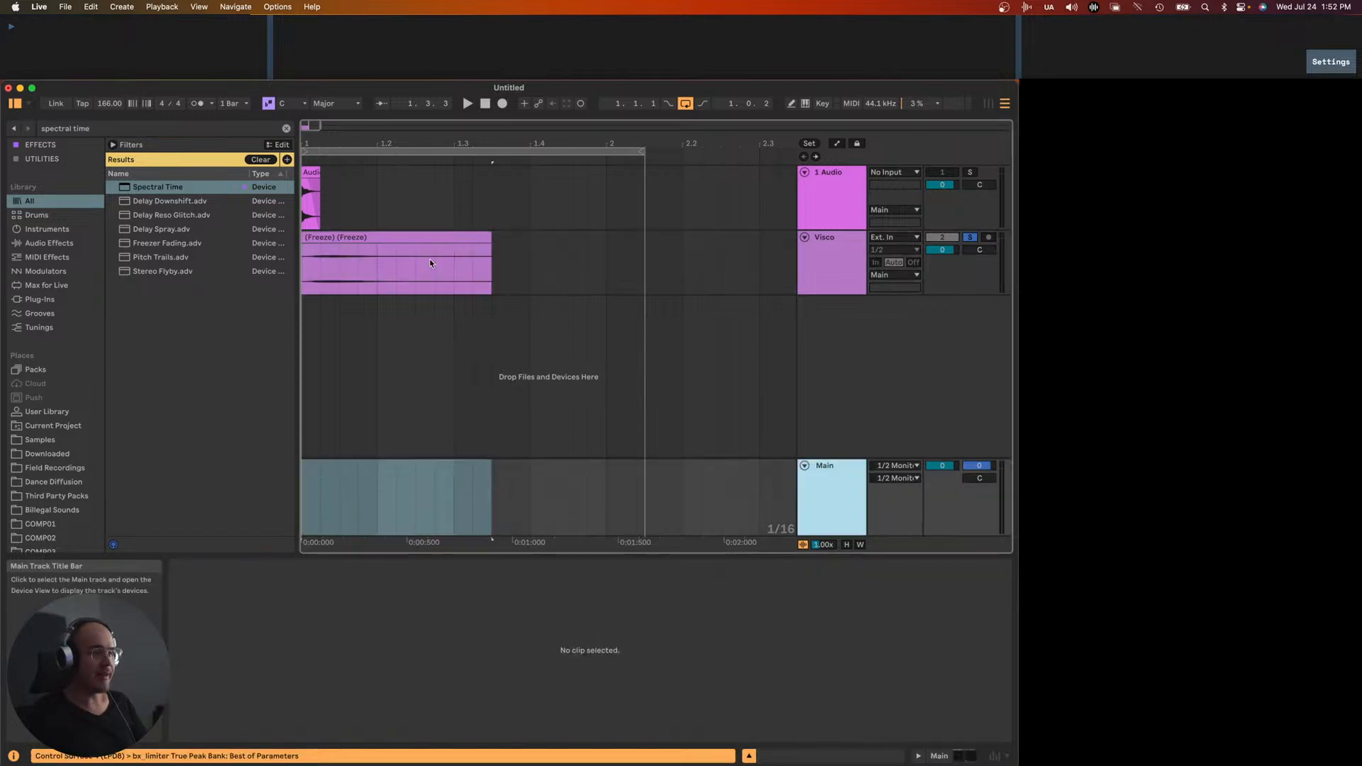
{"action": "left_click", "coordinate": [361, 240]}
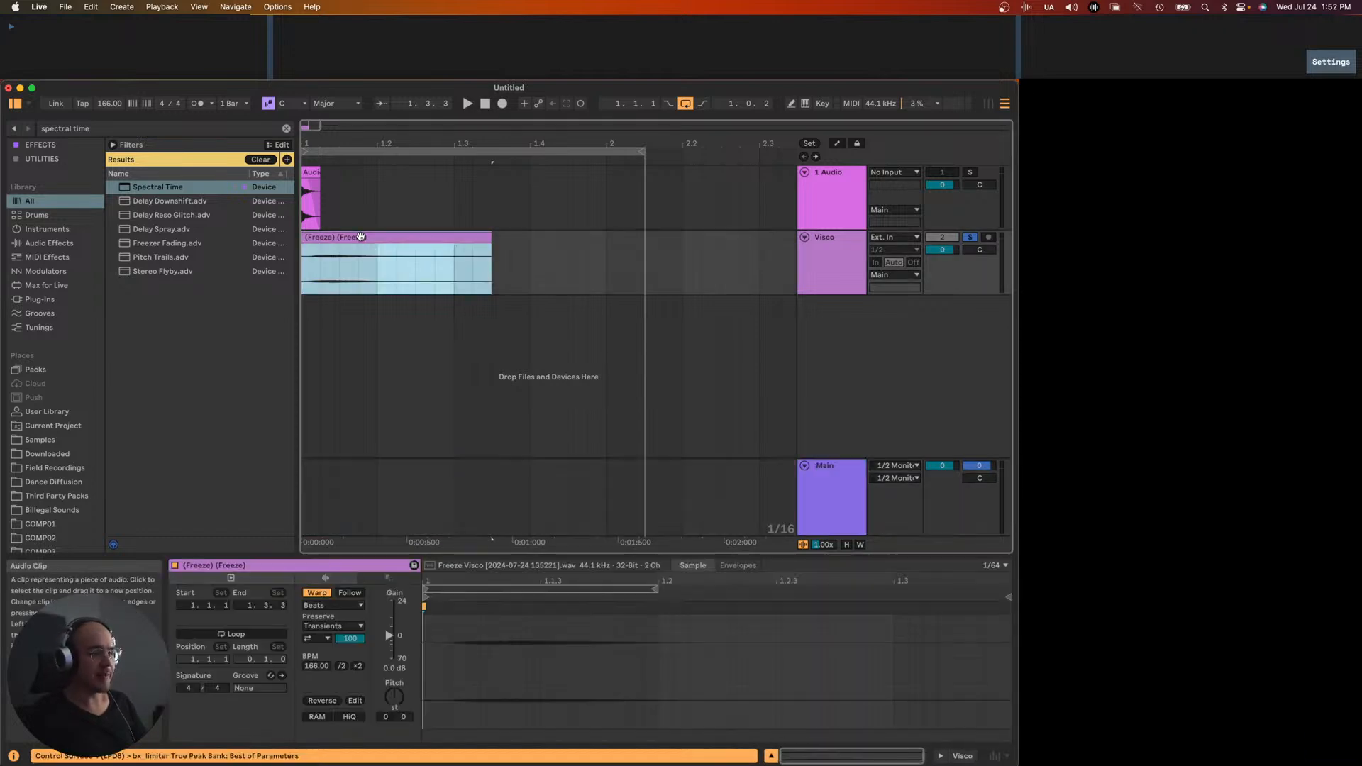
{"action": "left_click", "coordinate": [358, 667]}
{"action": "key", "text": "space"}
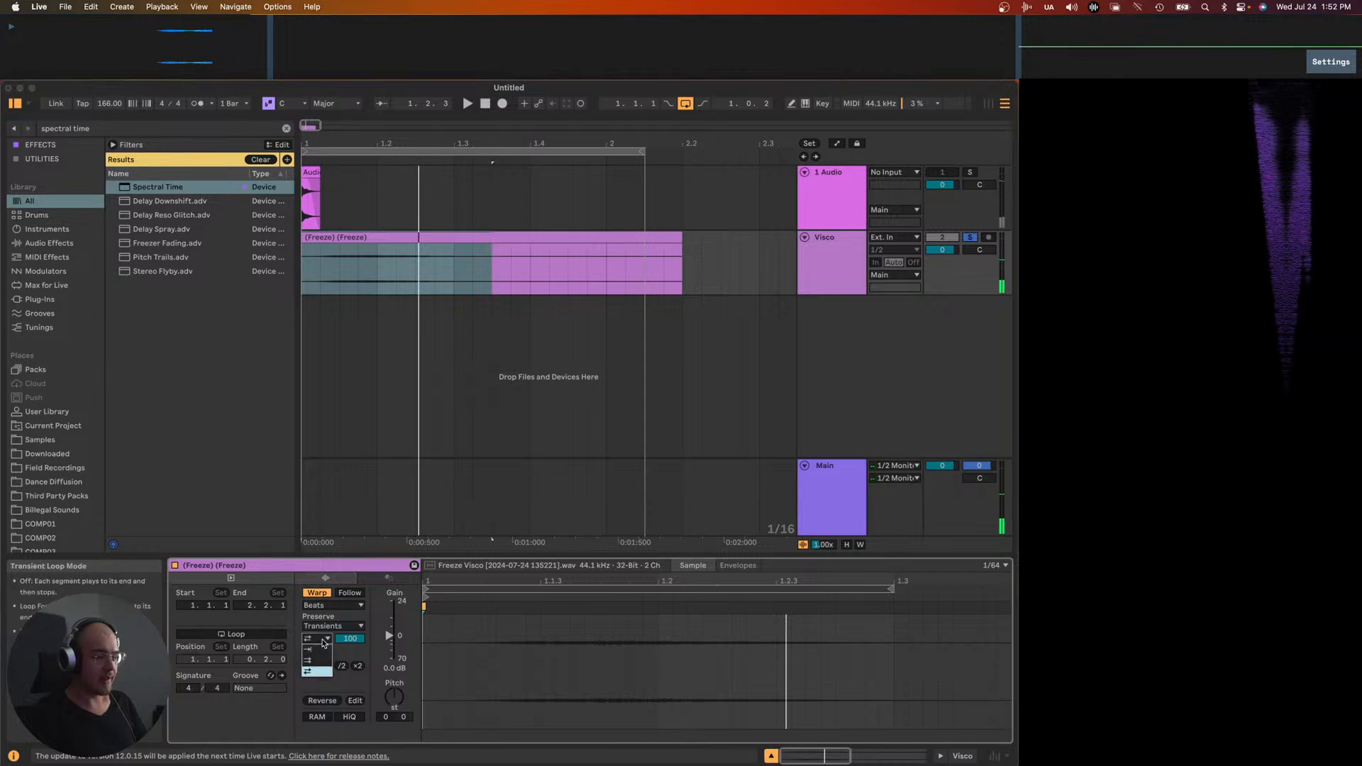
- Set the clip's warp mode to Texture with a grain size of 52.98, and lengthen the loop to 1.1.3
{"action": "left_click", "coordinate": [324, 624]}
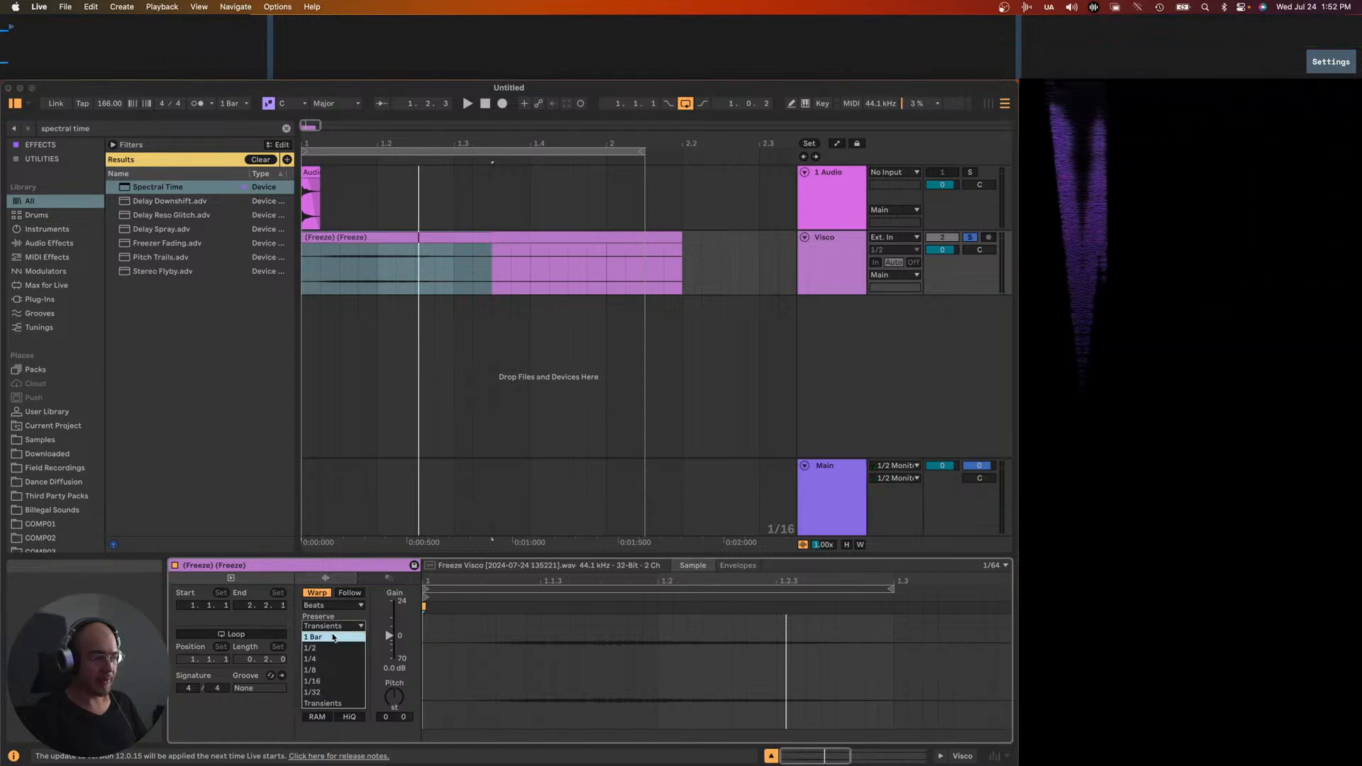
{"action": "left_click", "coordinate": [325, 619]}
{"action": "left_click", "coordinate": [332, 605]}
{"action": "mouse_move", "coordinate": [327, 640]}
{"action": "left_mouse_down"}
{"action": "mouse_move", "coordinate": [347, 657]}
{"action": "mouse_move", "coordinate": [342, 636]}
{"action": "mouse_move", "coordinate": [342, 661]}
{"action": "mouse_move", "coordinate": [343, 635]}
{"action": "left_mouse_up"}
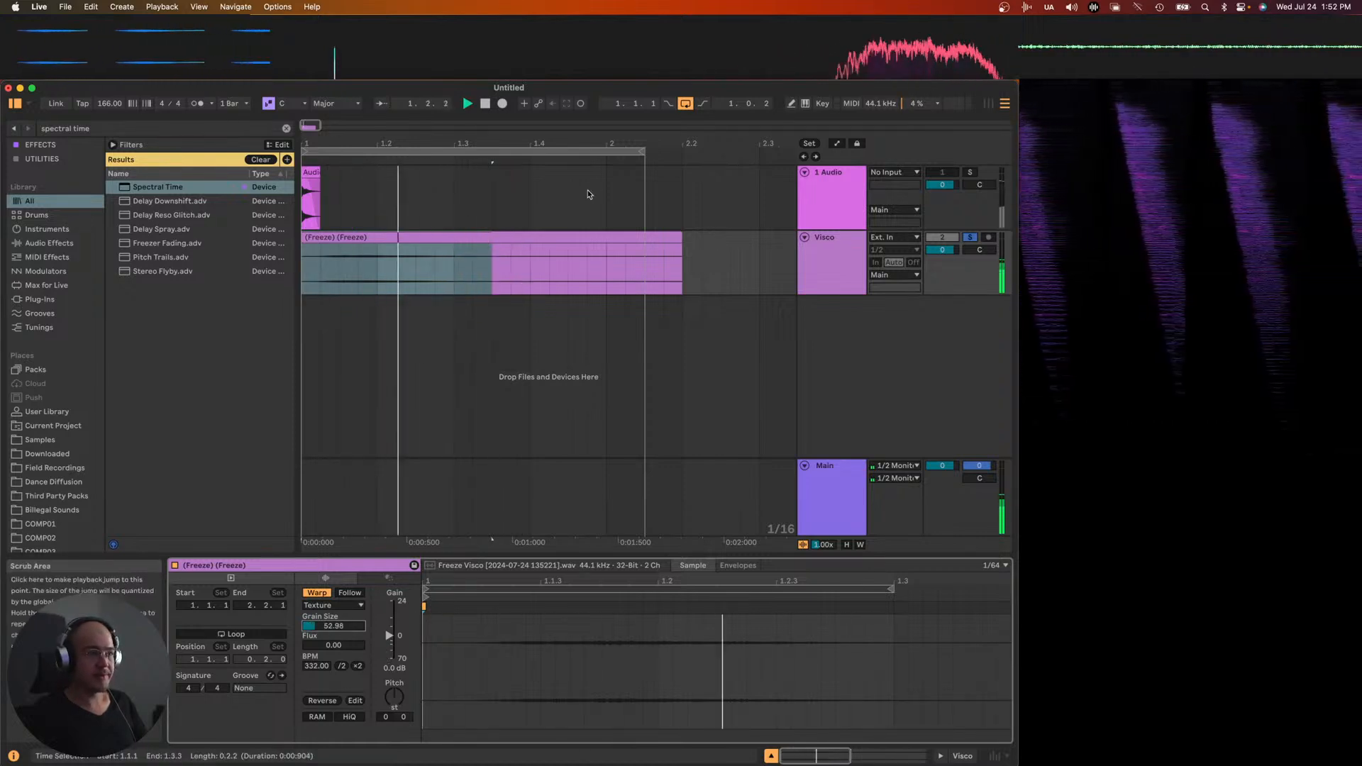
{"action": "left_click_drag", "start_coordinate": [644, 151], "coordinate": [738, 152]}
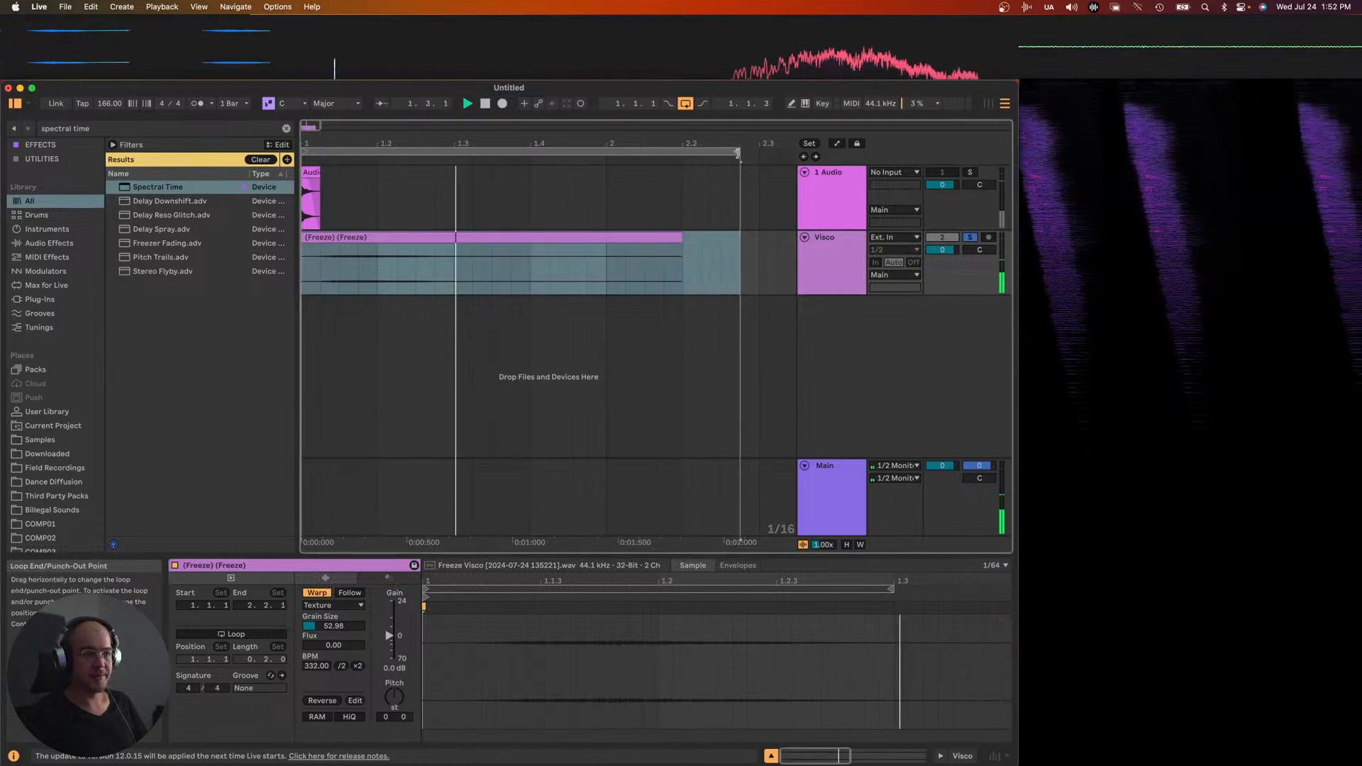
- Find the OTT.adv preset, load it on the Visco track and play the loop
{"action": "left_click", "coordinate": [833, 267]}
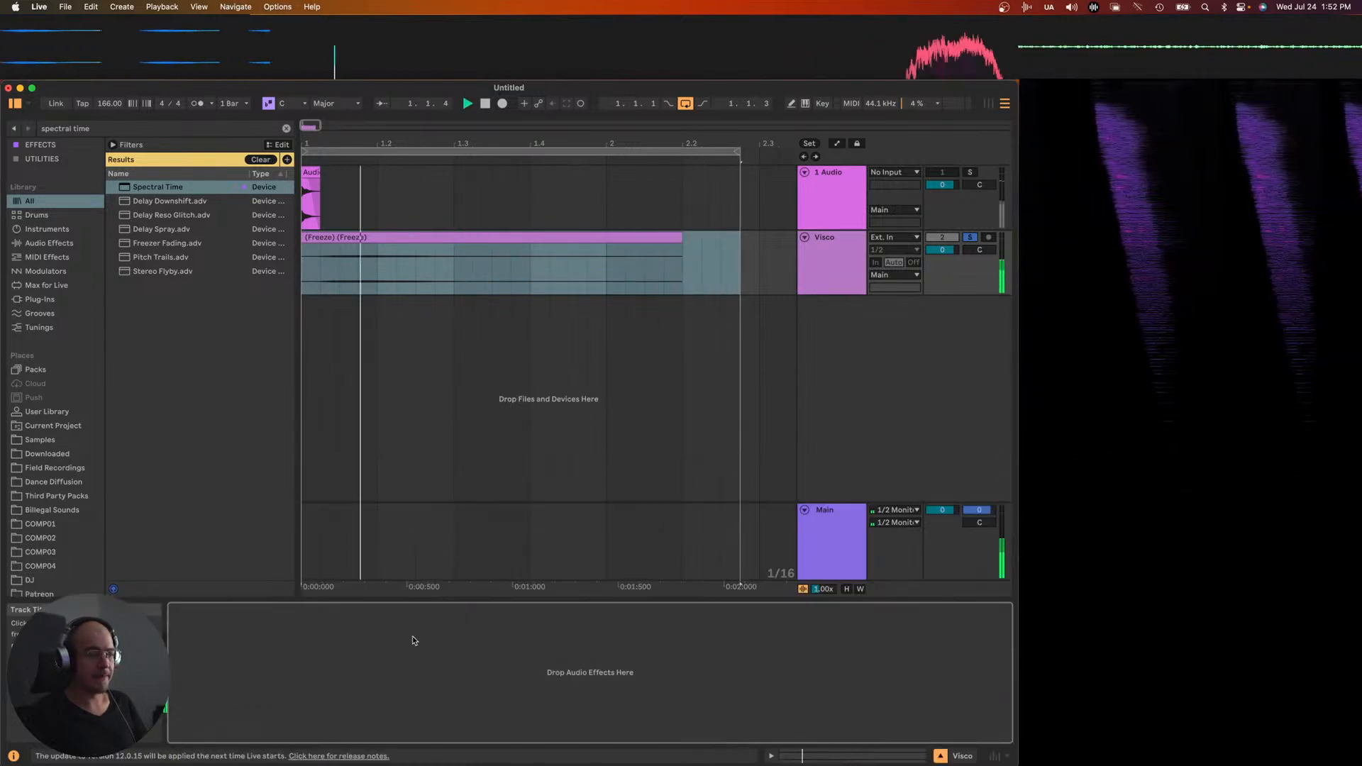
{"action": "key", "text": "super+f"}
{"action": "type", "text": "ott.ad"}
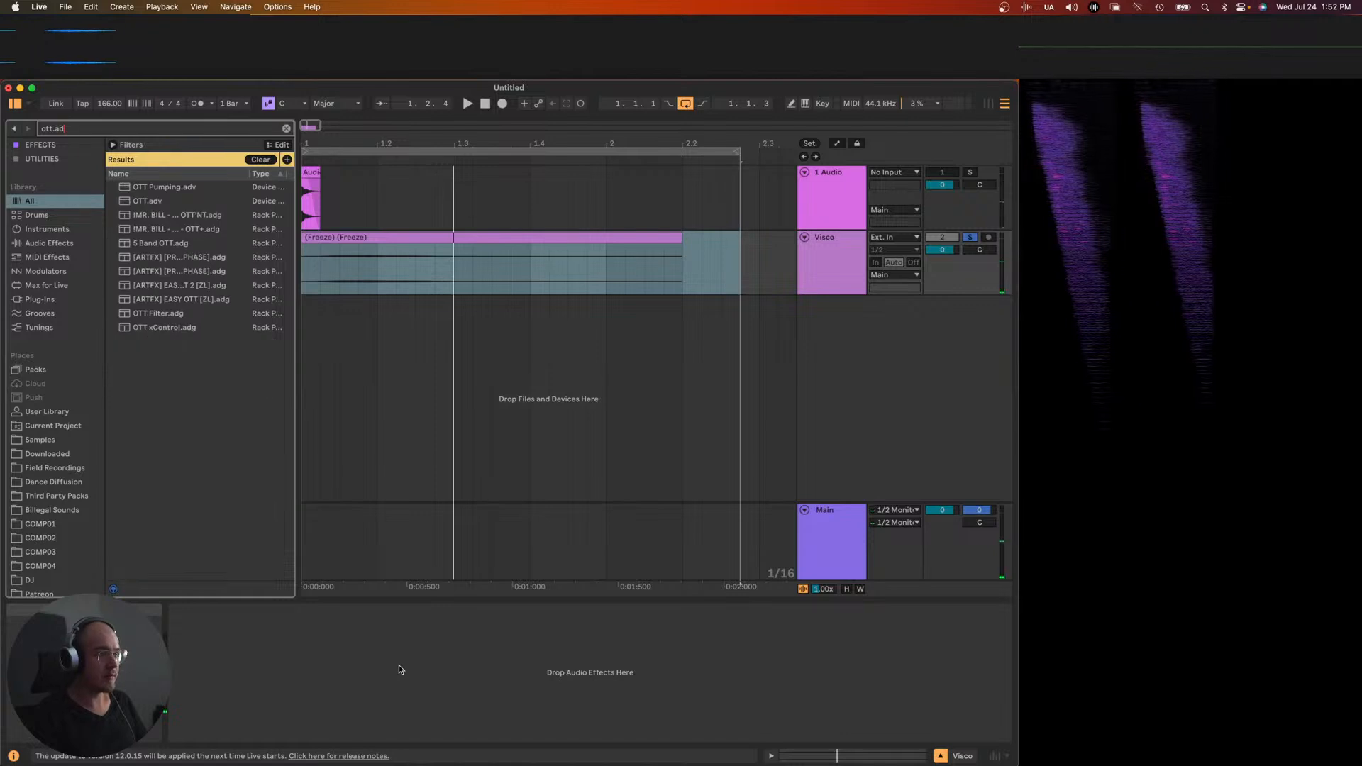
{"action": "key", "text": "Return"}
{"action": "key", "text": "space"}
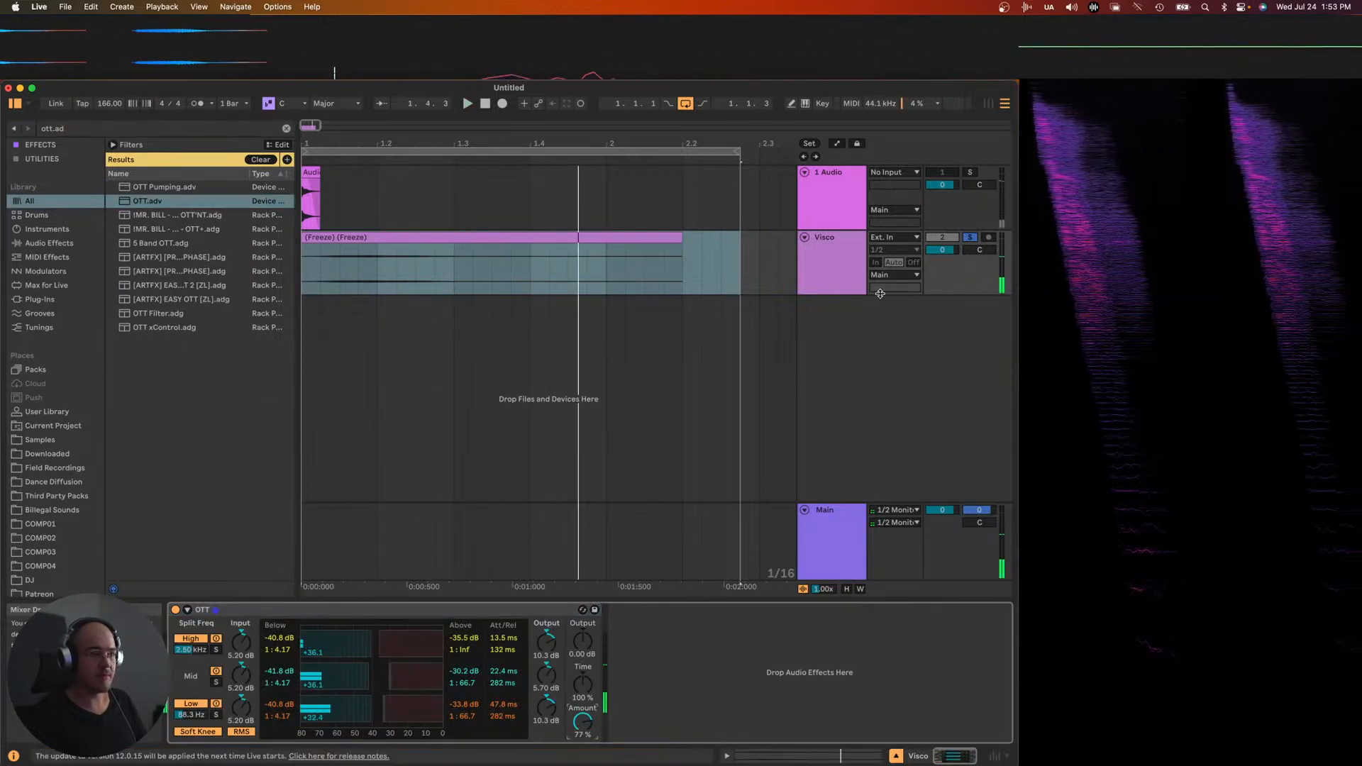
- Reduce the Visco clip's Texture grain size to 31.97 while the loop plays
{"action": "left_click", "coordinate": [844, 248]}
{"action": "left_click", "coordinate": [582, 237]}
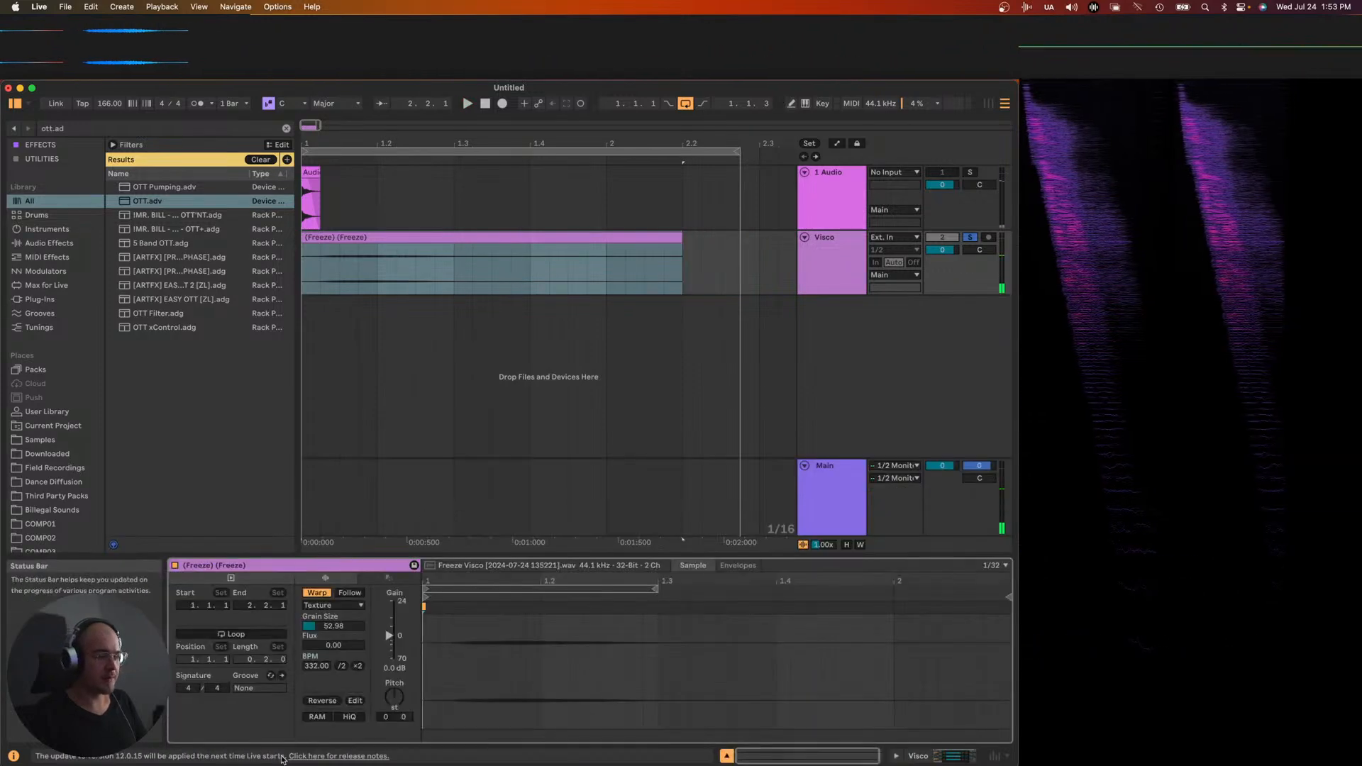
{"action": "left_click_drag", "start_coordinate": [334, 626], "coordinate": [333, 610]}
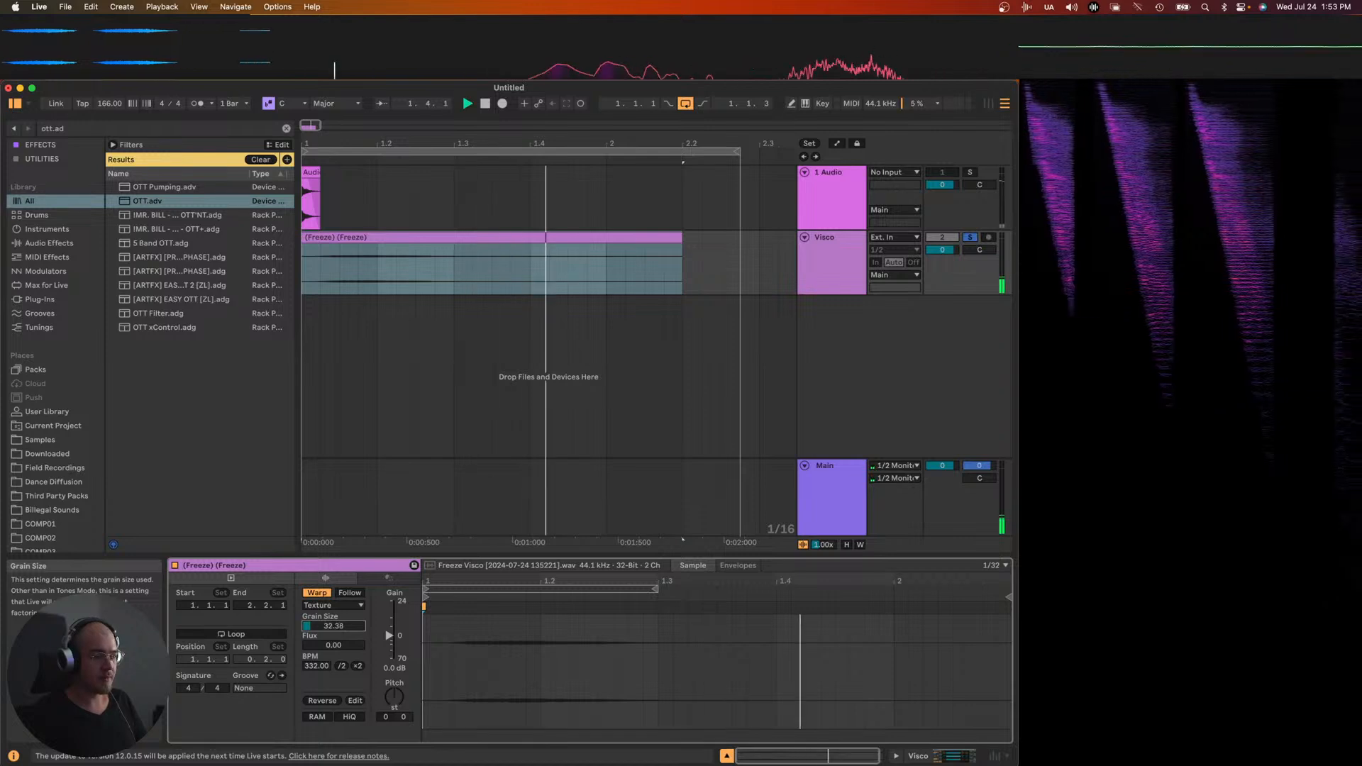
{"action": "left_click_drag", "start_coordinate": [323, 632], "coordinate": [323, 639]}
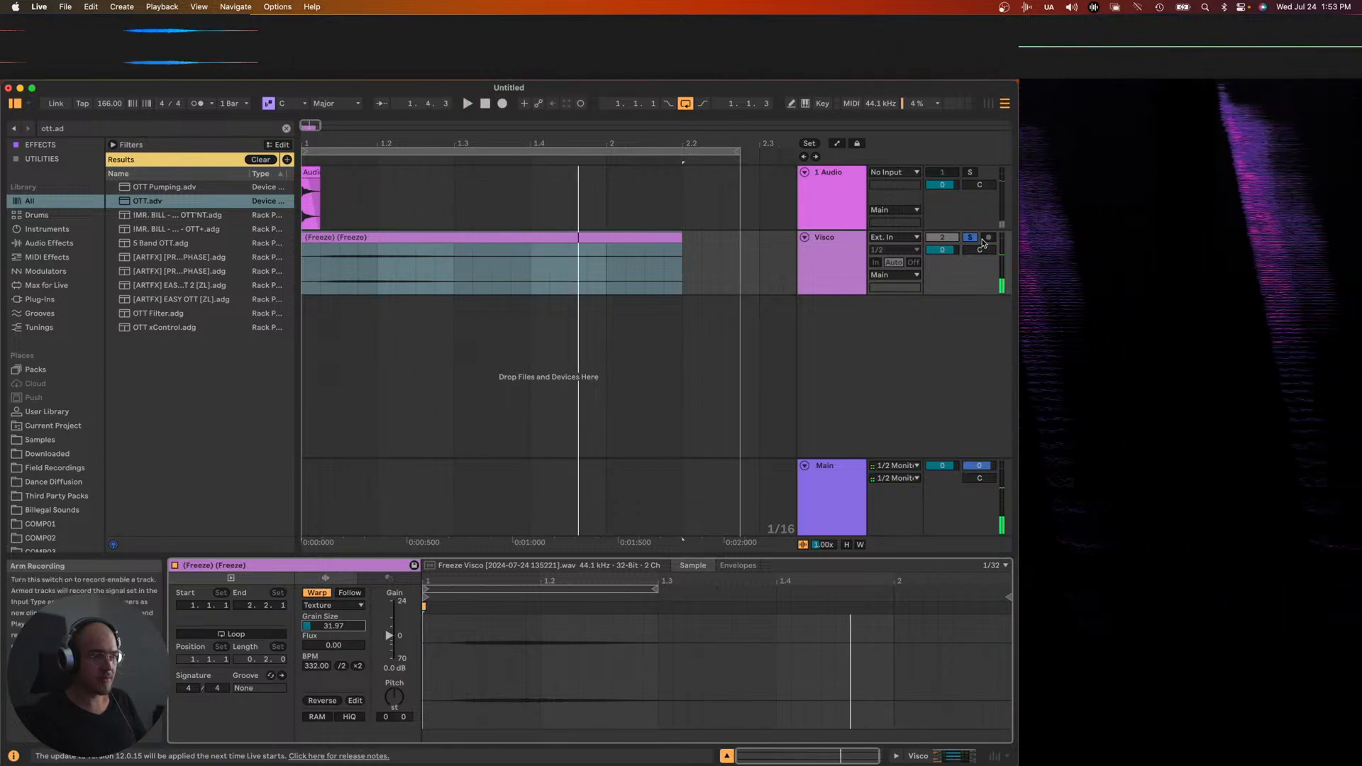
- Try adding the Reverb Tail Machine rack after OTT on the Visco track
{"action": "key", "text": "shift+Tab"}
{"action": "key", "text": "super+f"}
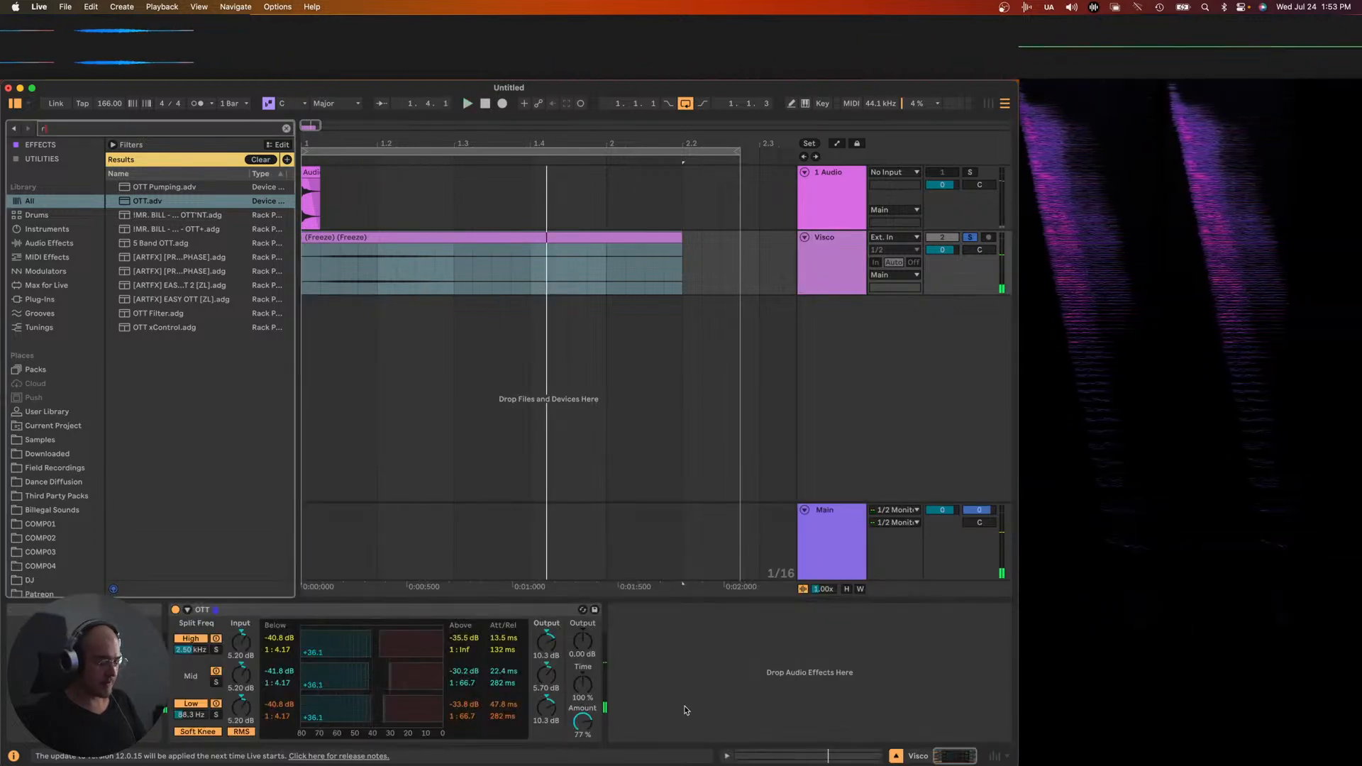
{"action": "type", "text": "reverb tail "}
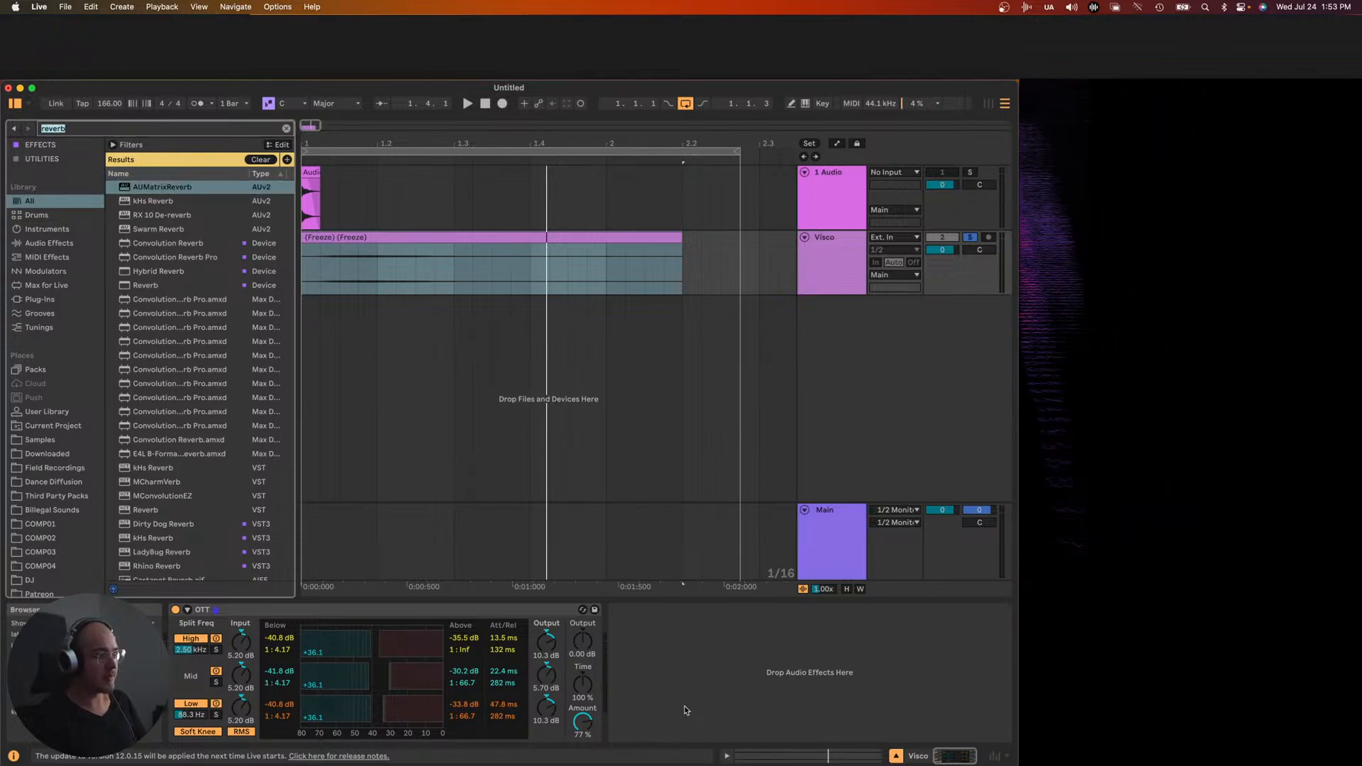
{"action": "type", "text": "ma"}
{"action": "key", "text": "Down"}
{"action": "key", "text": "Return"}
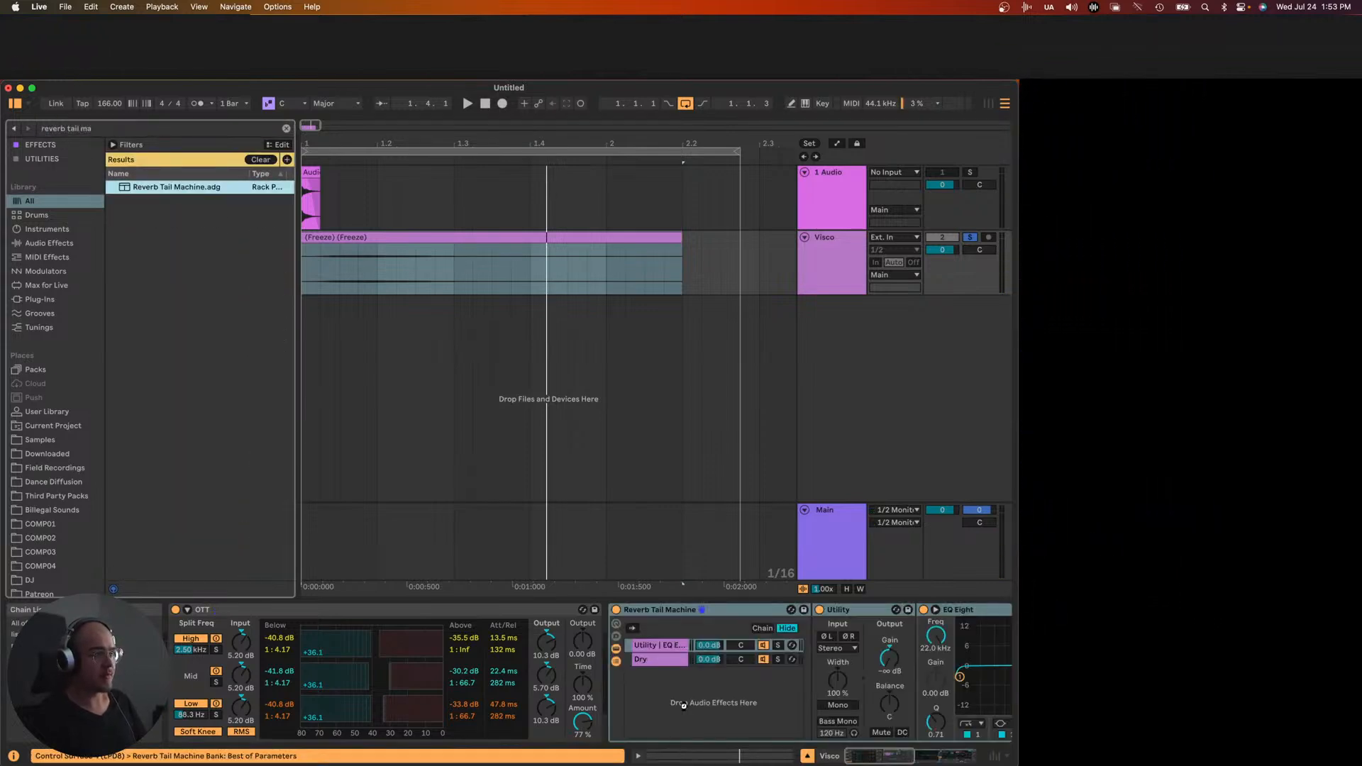
- Try setting the reverb chain's Utility gain to -2.22 dB and narrowing its EQ Eight with a low cut and a 2.15 kHz high cut
{"action": "scroll", "coordinate": [760, 679], "scroll_direction": "right", "scroll_amount": 10}
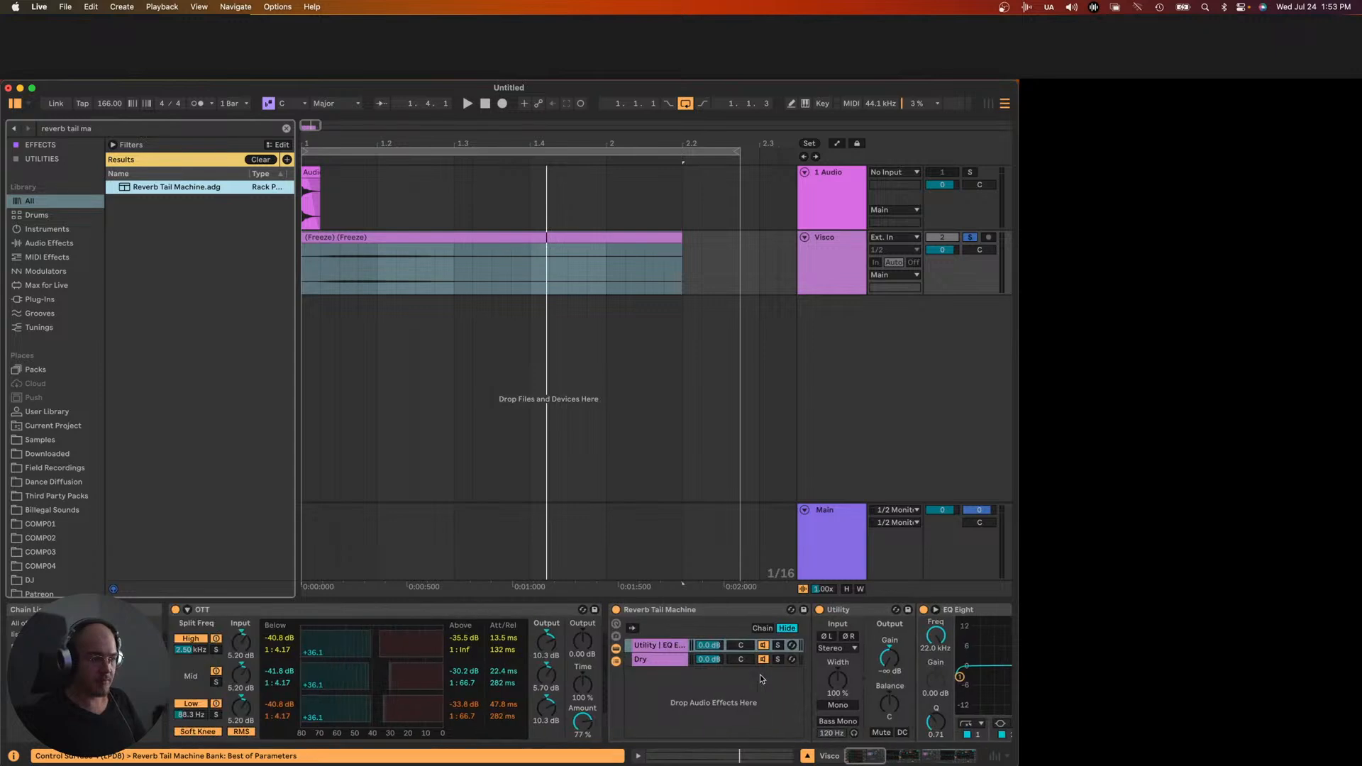
{"action": "key", "text": "space"}
{"action": "scroll", "coordinate": [650, 660], "scroll_direction": "right", "scroll_amount": 5}
{"action": "mouse_move", "coordinate": [482, 658]}
{"action": "left_mouse_down"}
{"action": "mouse_move", "coordinate": [482, 632]}
{"action": "mouse_move", "coordinate": [483, 668]}
{"action": "left_mouse_up"}
{"action": "left_click_drag", "start_coordinate": [819, 676], "coordinate": [758, 679]}
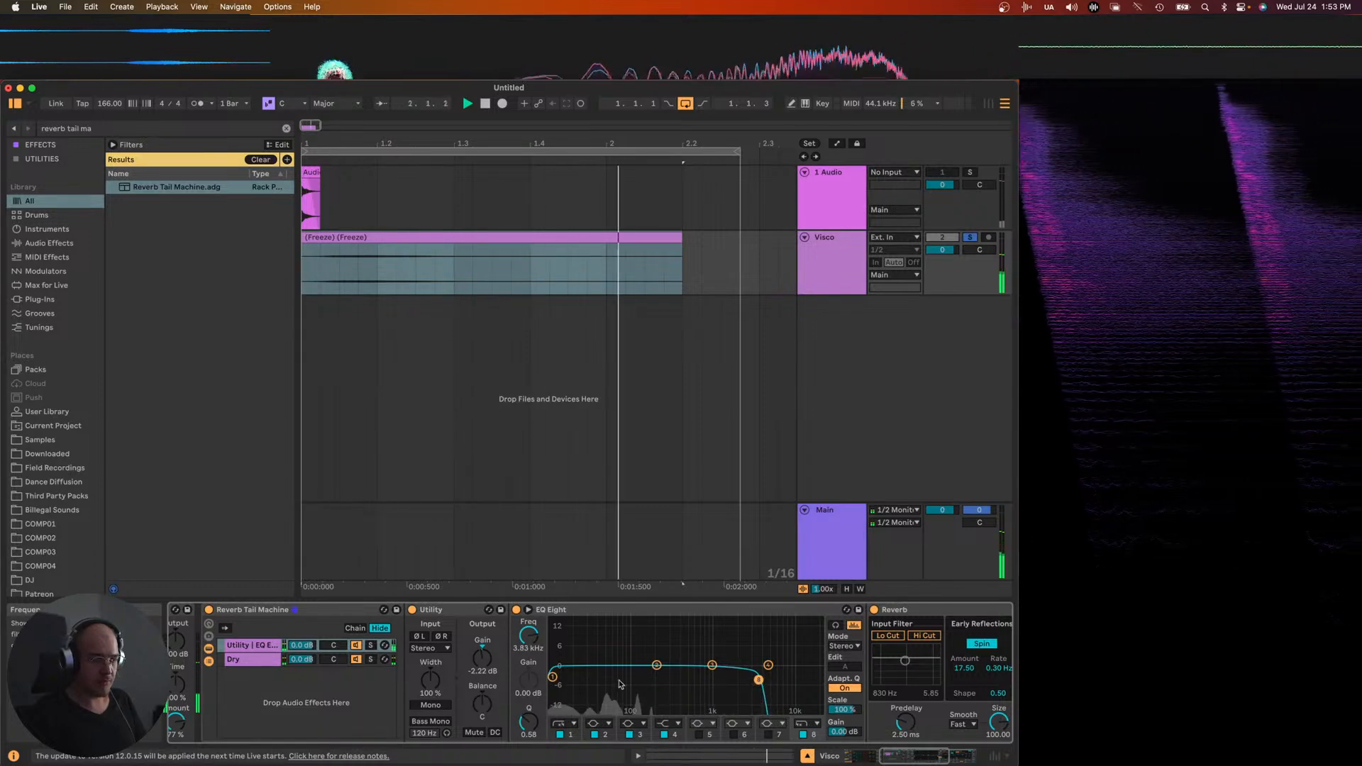
{"action": "left_click_drag", "start_coordinate": [657, 690], "coordinate": [668, 696]}
{"action": "left_click_drag", "start_coordinate": [758, 680], "coordinate": [737, 677]}
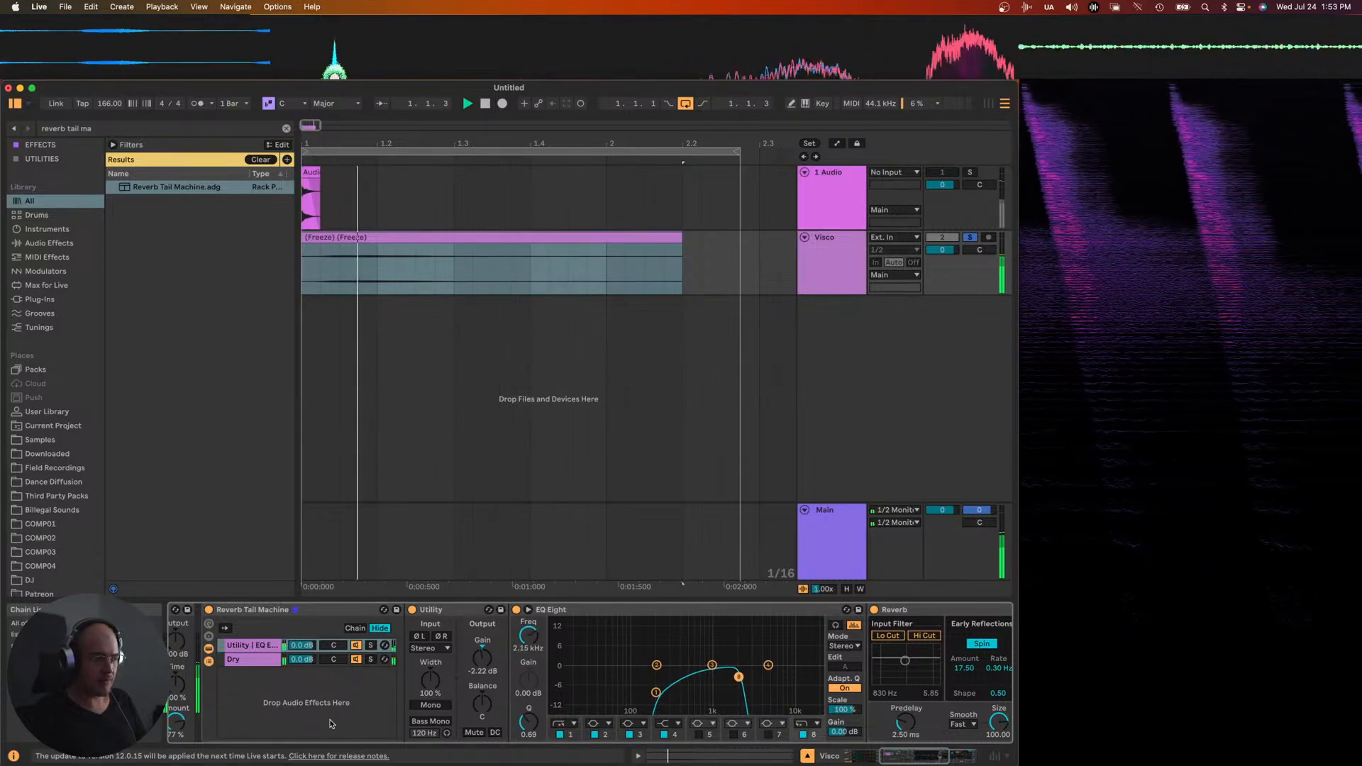
- Try lowering OTT's high-band output to -23.2 dB, and reset it to 10.3 dB
{"action": "scroll", "coordinate": [329, 720], "scroll_direction": "left", "scroll_amount": 5}
{"action": "scroll", "coordinate": [639, 563], "scroll_direction": "right", "scroll_amount": 5}
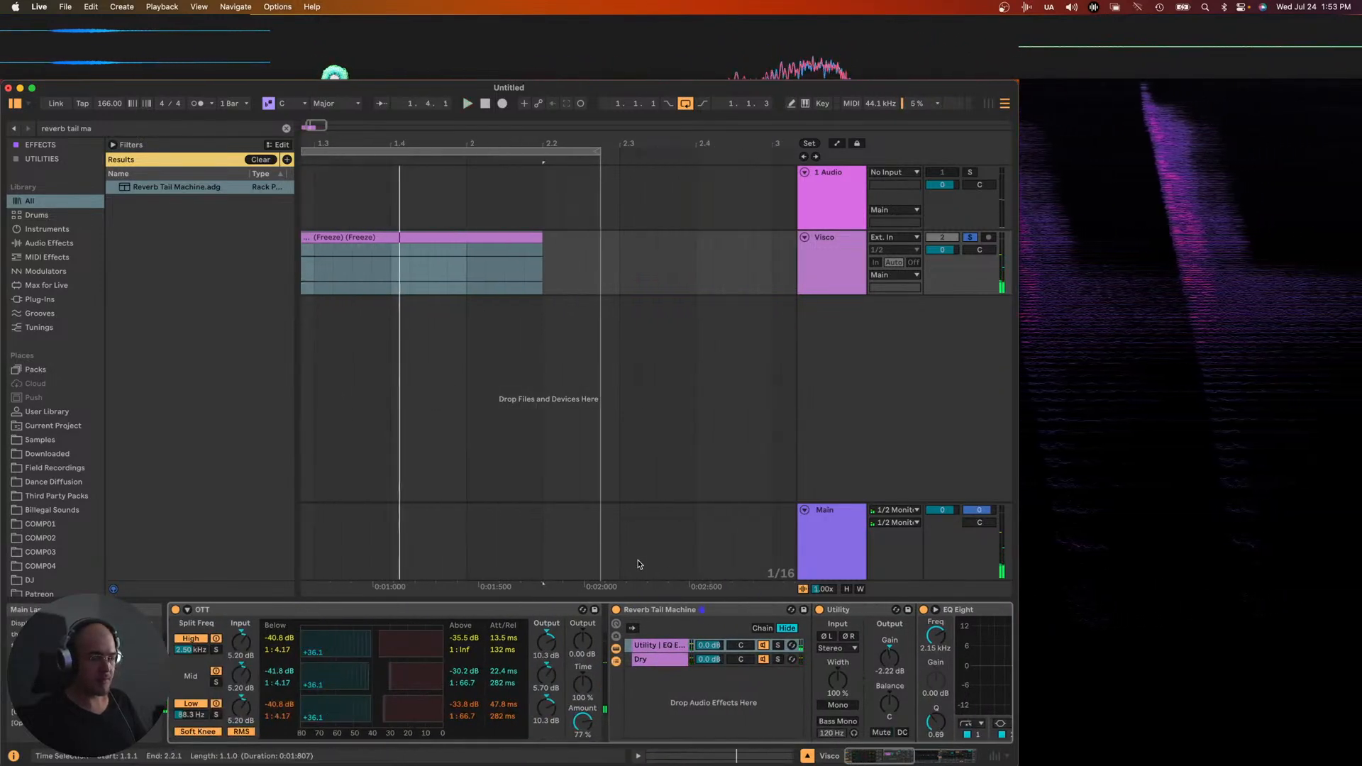
{"action": "key", "text": "space"}
{"action": "left_click_drag", "start_coordinate": [546, 642], "coordinate": [546, 699]}
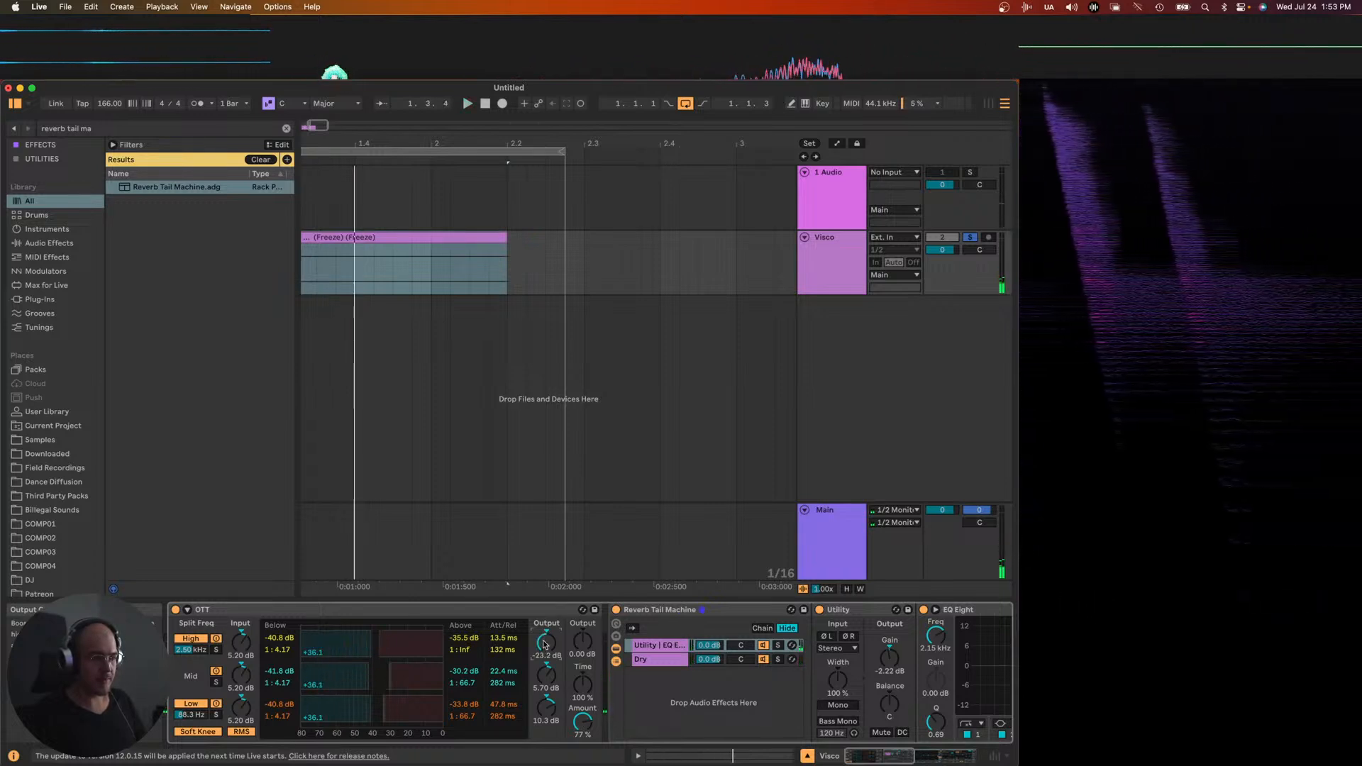
{"action": "double_click", "coordinate": [545, 643]}
- Delete the Reverb Tail Machine rack from the Visco track, keeping OTT
{"action": "scroll", "coordinate": [544, 644], "scroll_direction": "right", "scroll_amount": 5}
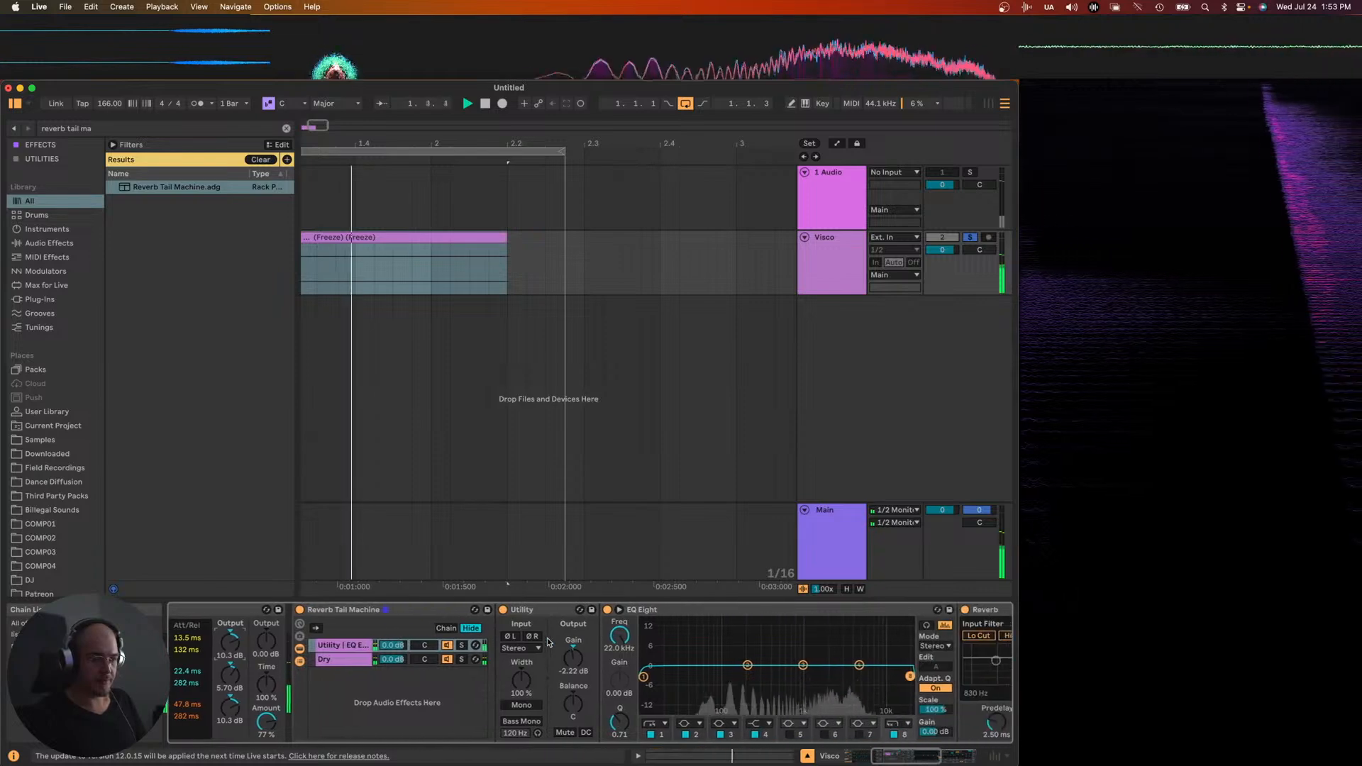
{"action": "scroll", "coordinate": [535, 651], "scroll_direction": "right", "scroll_amount": 7}
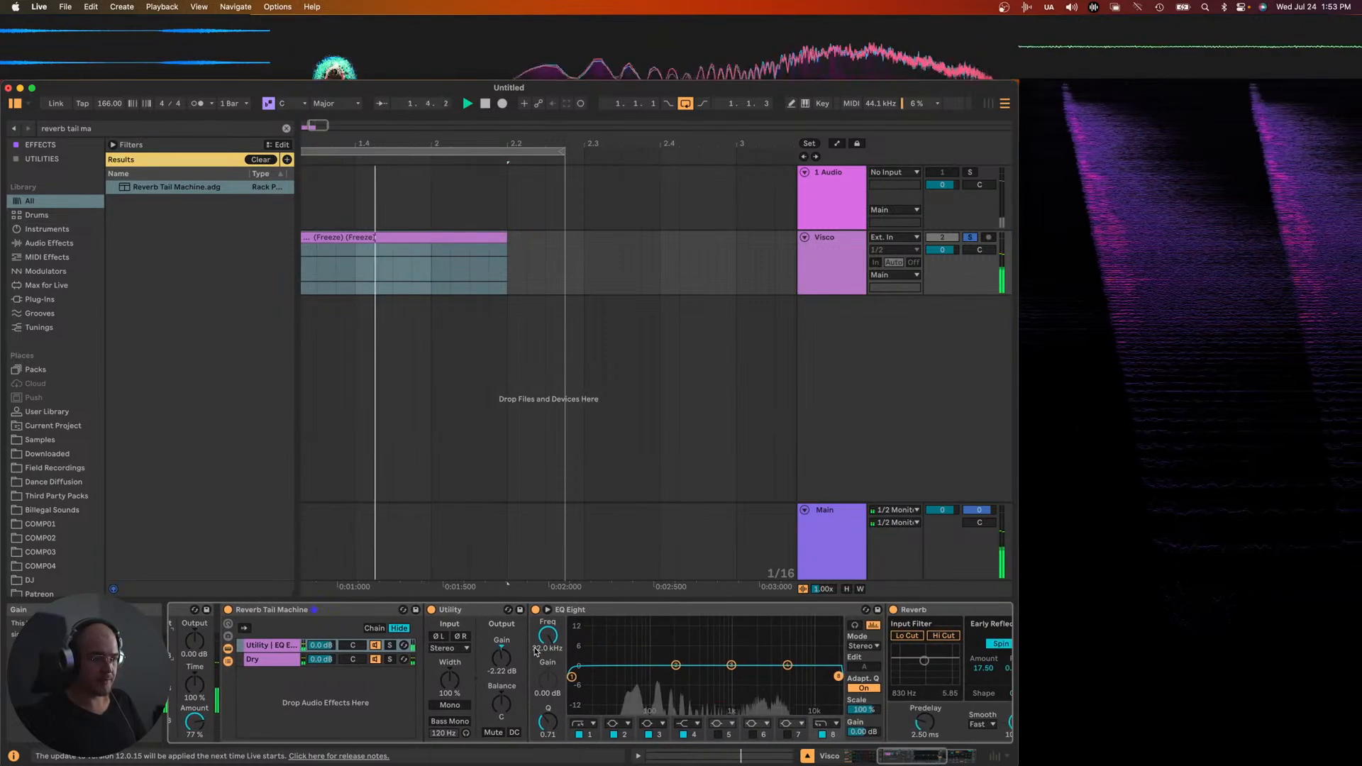
{"action": "key", "text": "Delete"}
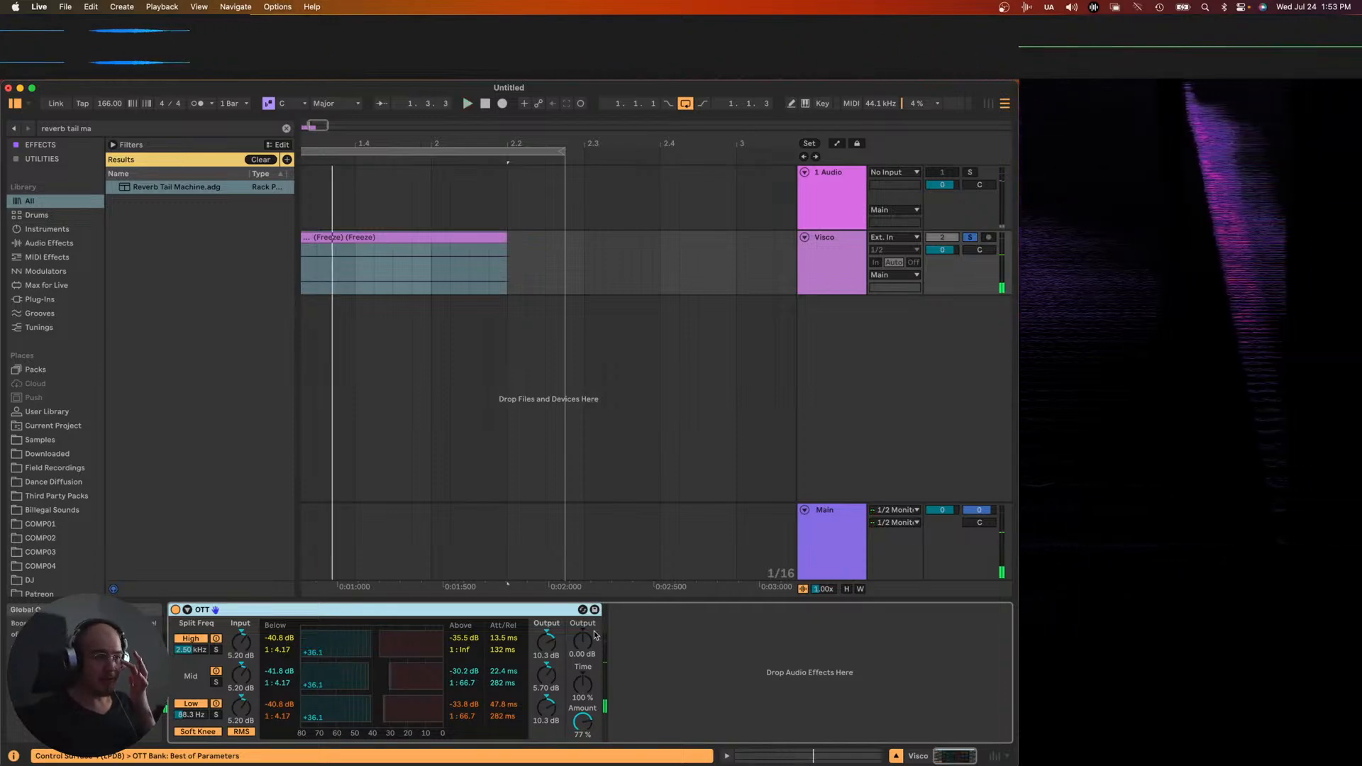
{"action": "key", "text": "minus"}
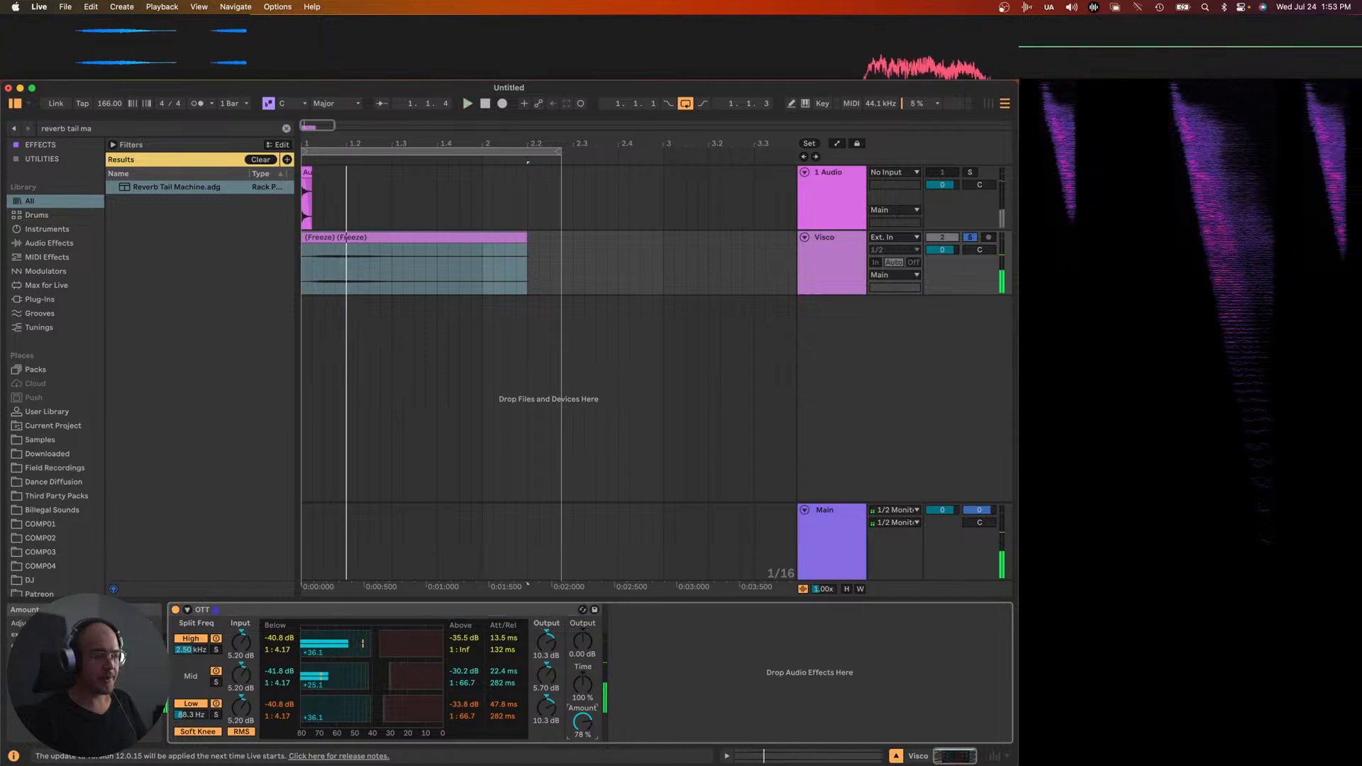
{"action": "mouse_move", "coordinate": [1090, 750]}
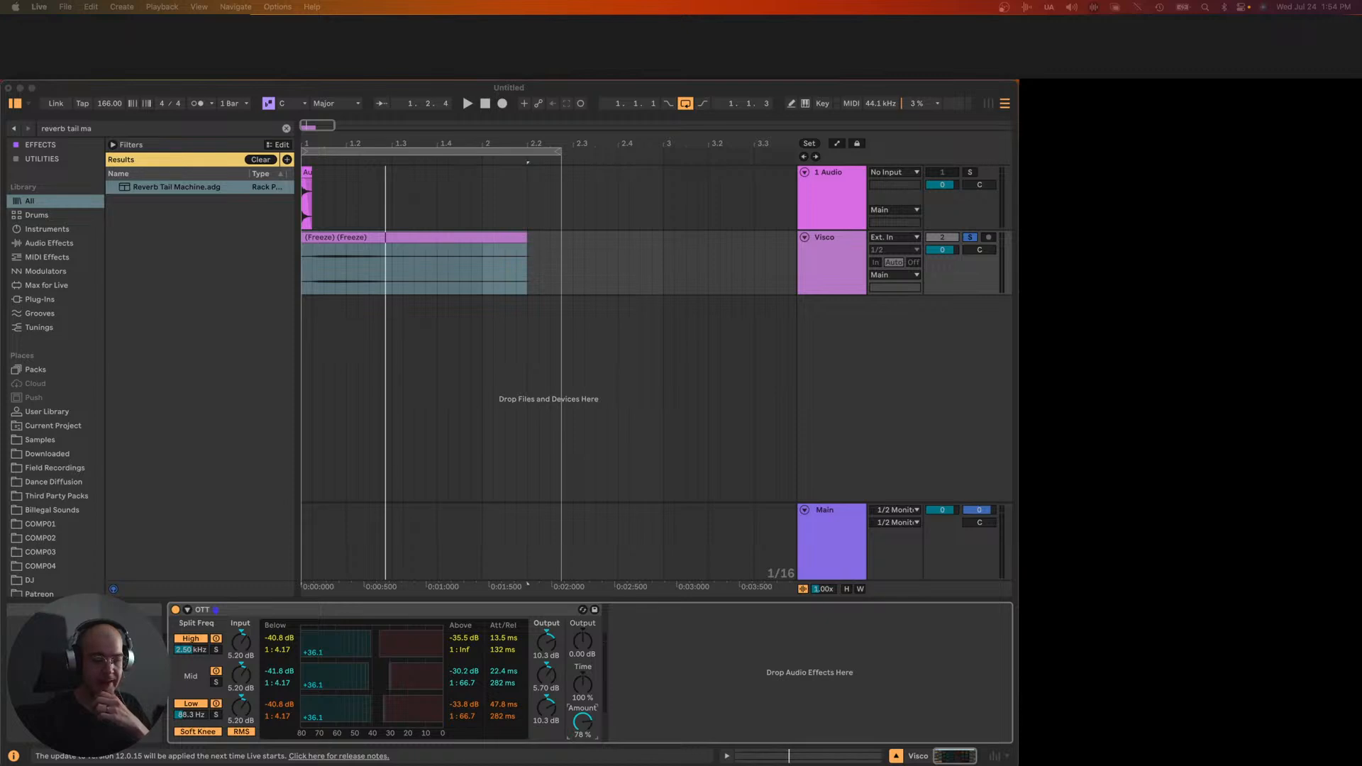
- Switch to Notion and review the USE IGNORED PLUGINS (+NEW ONES) list for a plugin to try
{"action": "key", "text": "super+Tab"}
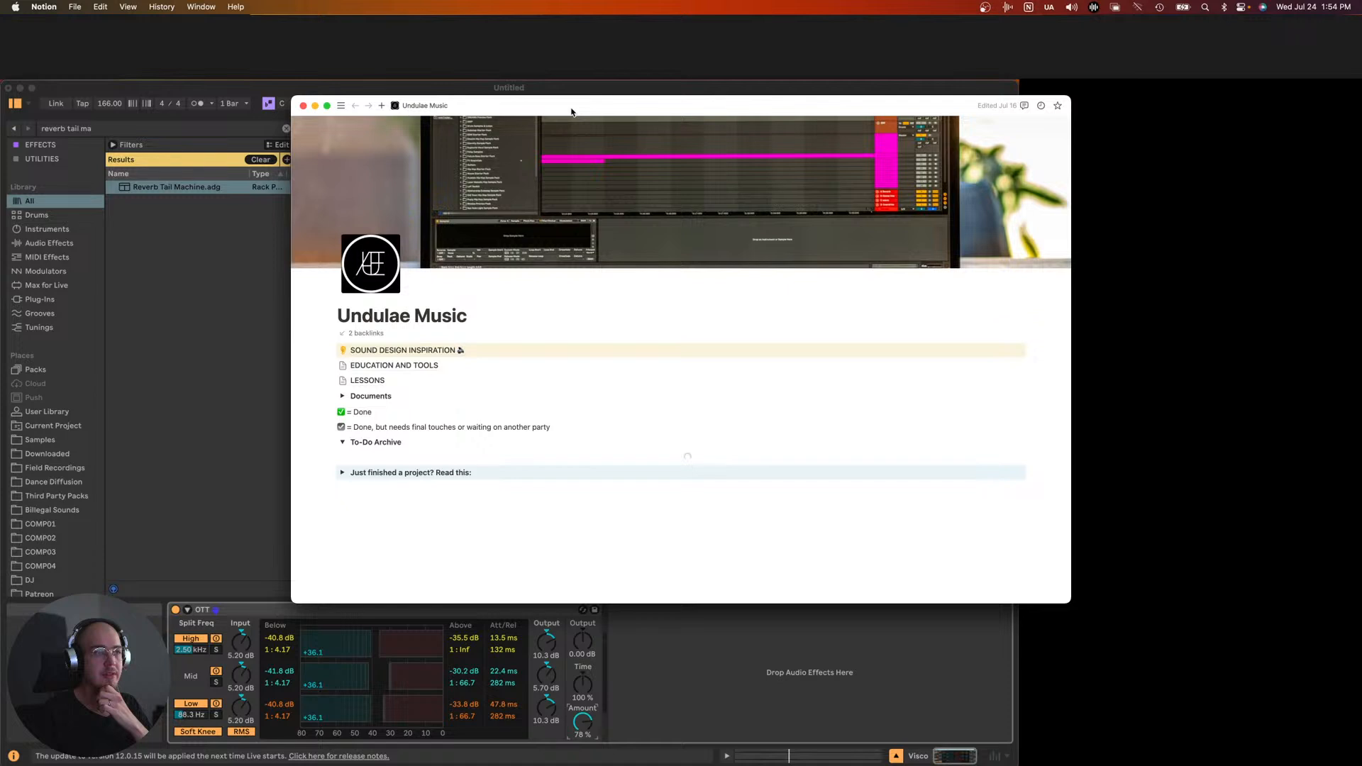
{"action": "key", "text": "super+h"}
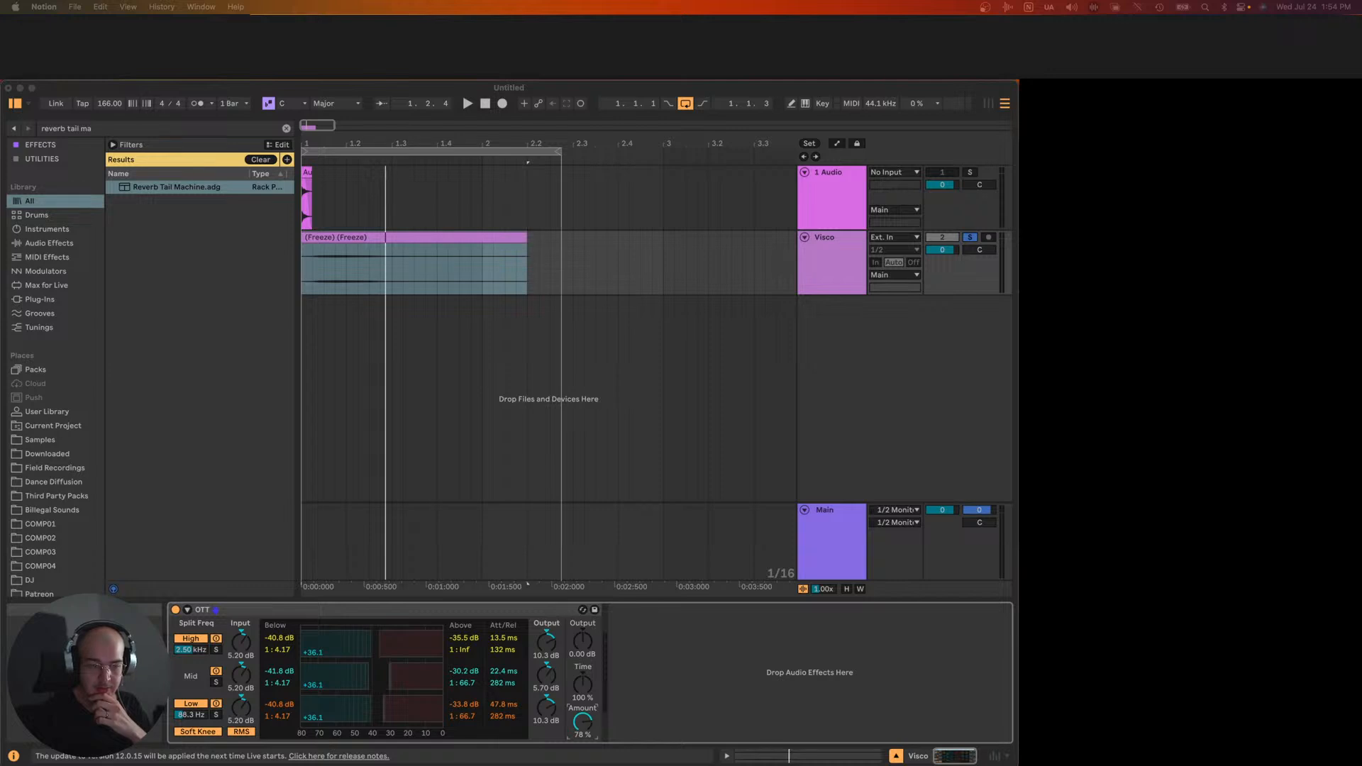
{"action": "left_click", "coordinate": [1180, 754]}
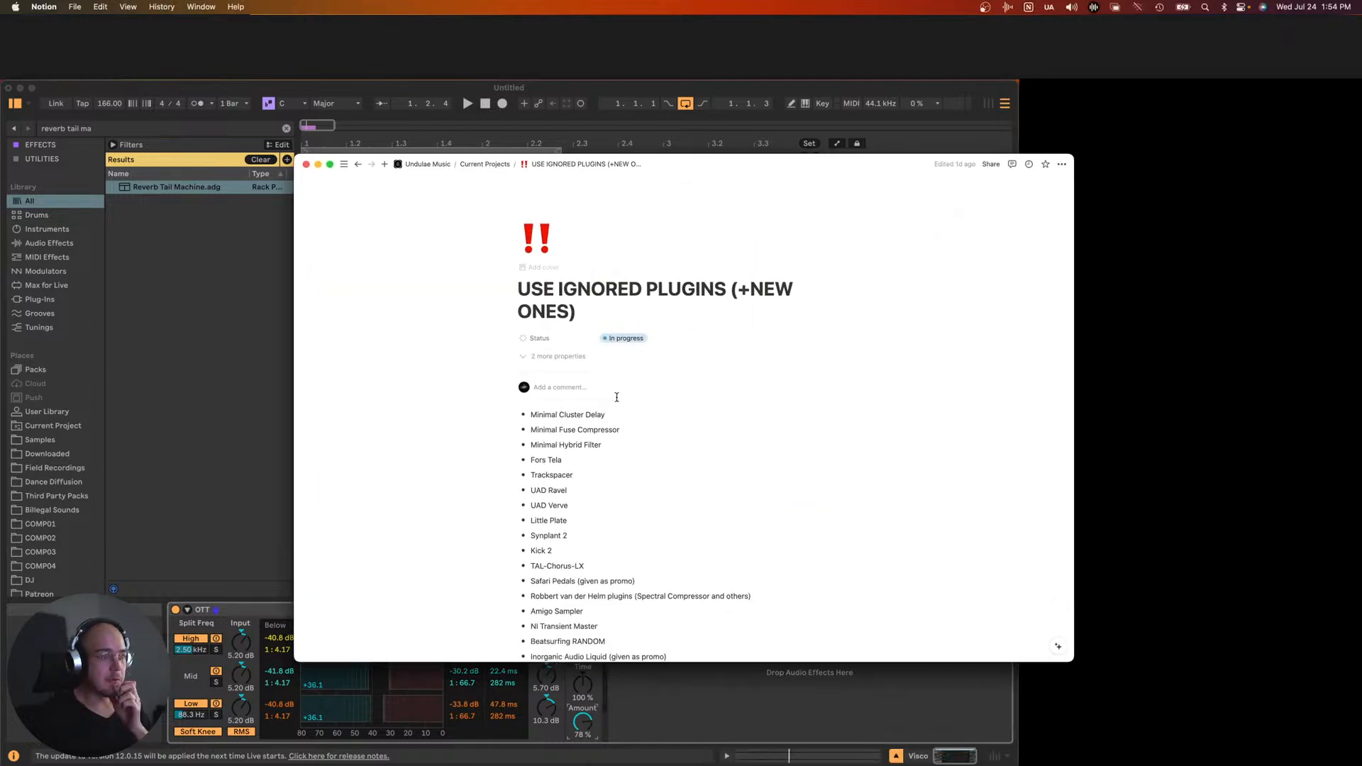
{"action": "scroll", "coordinate": [616, 397], "scroll_direction": "down", "scroll_amount": 2}
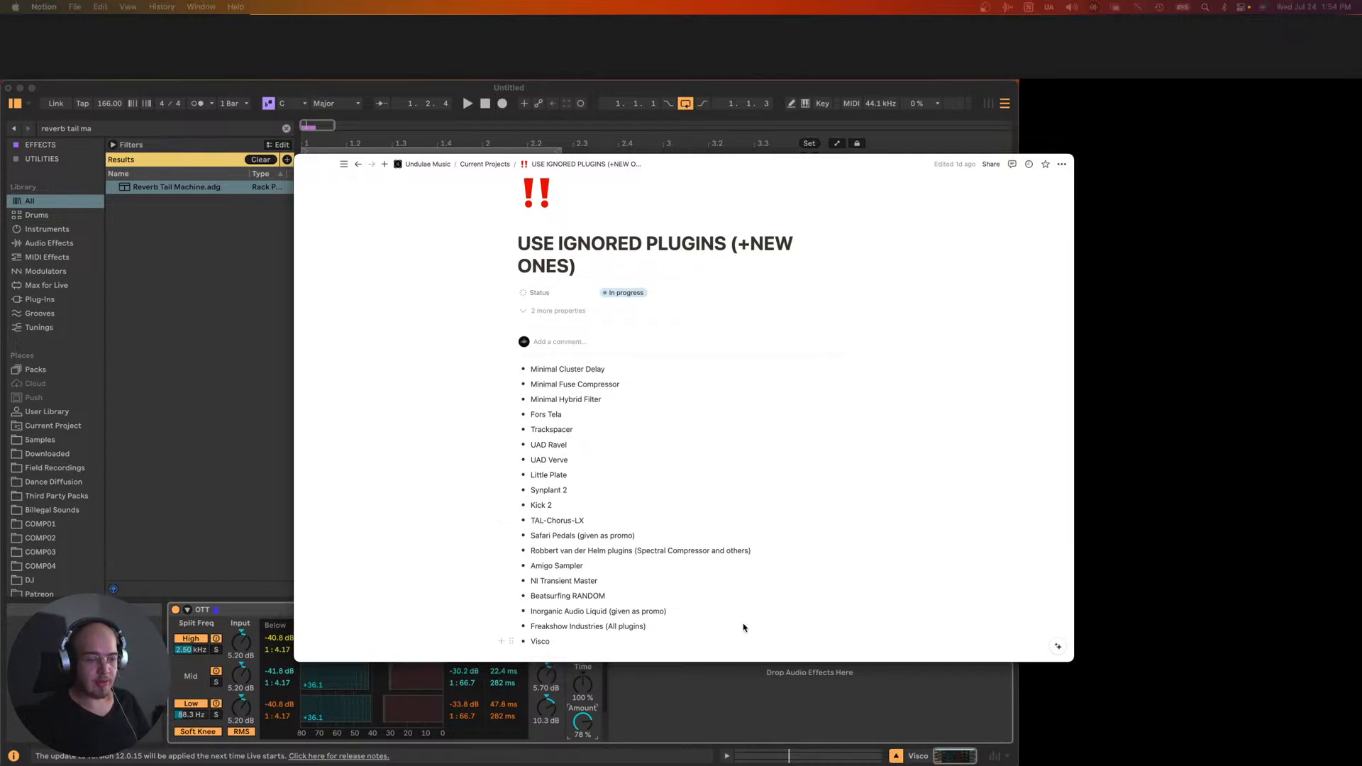
{"action": "scroll", "coordinate": [631, 401], "scroll_direction": "down", "scroll_amount": 1}
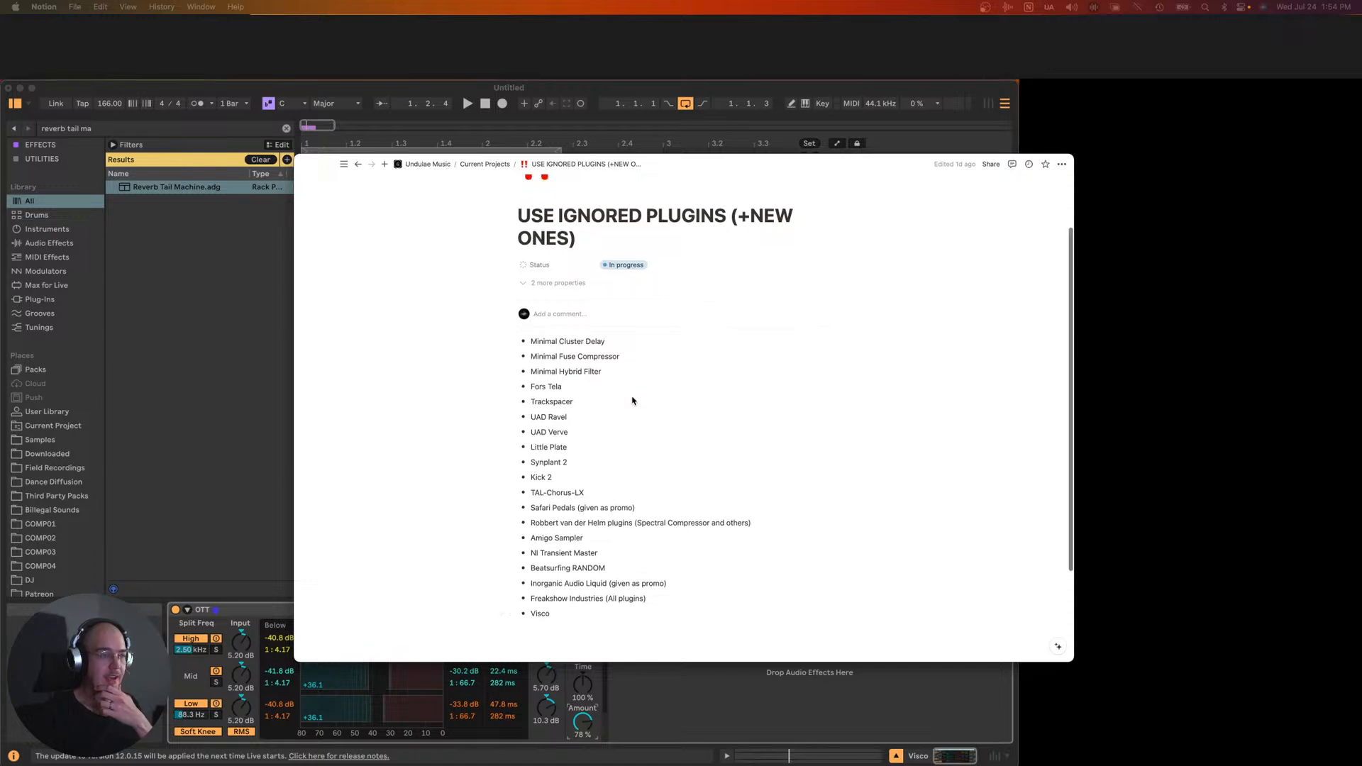
{"action": "key", "text": "super+equal"}
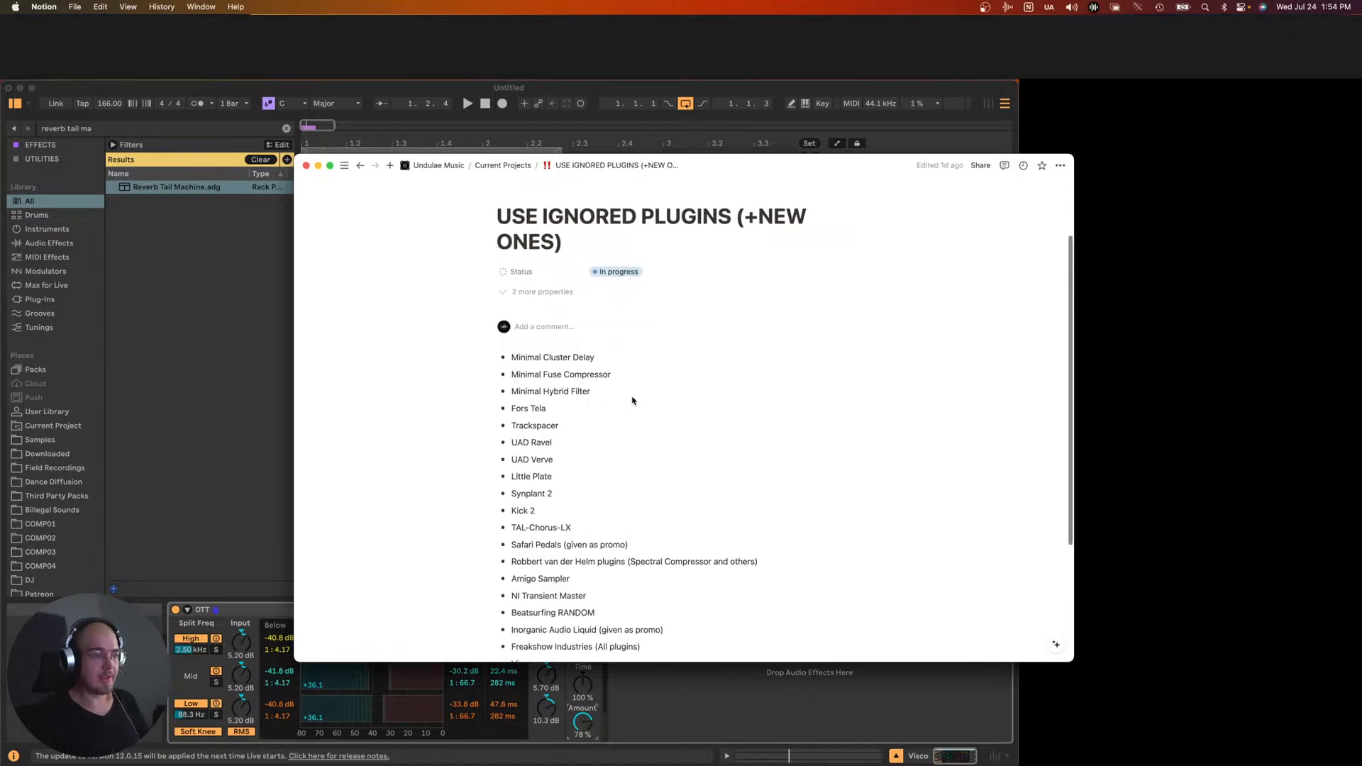
{"action": "scroll", "coordinate": [632, 401], "scroll_direction": "down", "scroll_amount": 5}
{"action": "key", "text": "super+equal"}
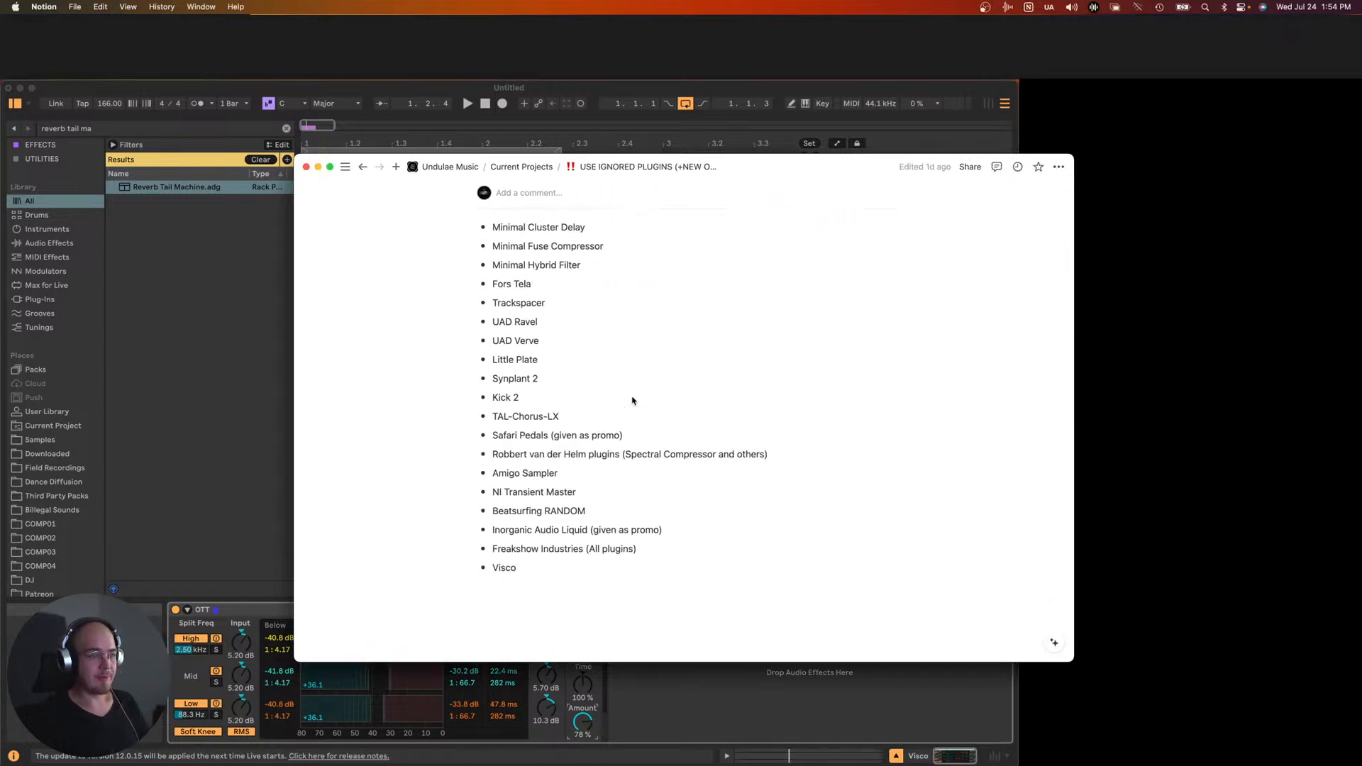
{"action": "scroll", "coordinate": [632, 401], "scroll_direction": "up", "scroll_amount": 1}
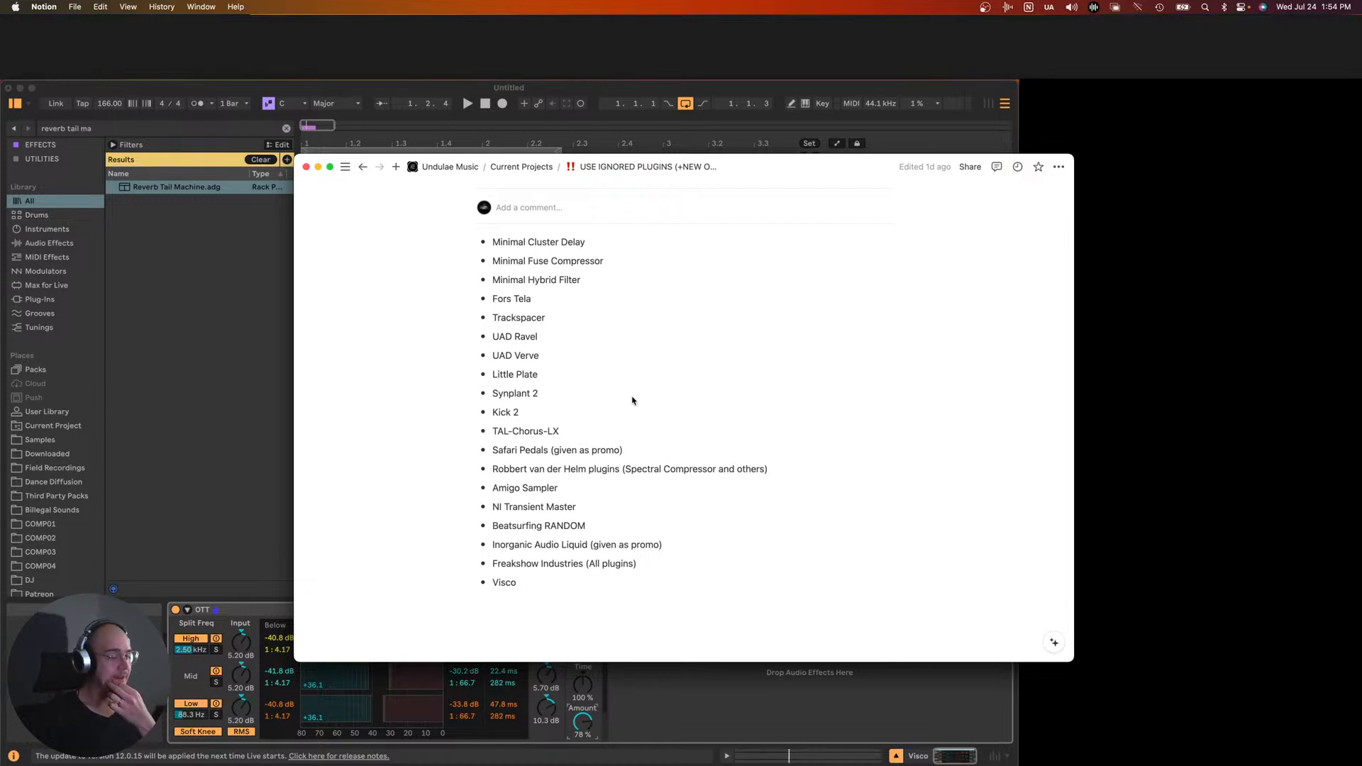
{"action": "scroll", "coordinate": [630, 433], "scroll_direction": "up", "scroll_amount": 1}
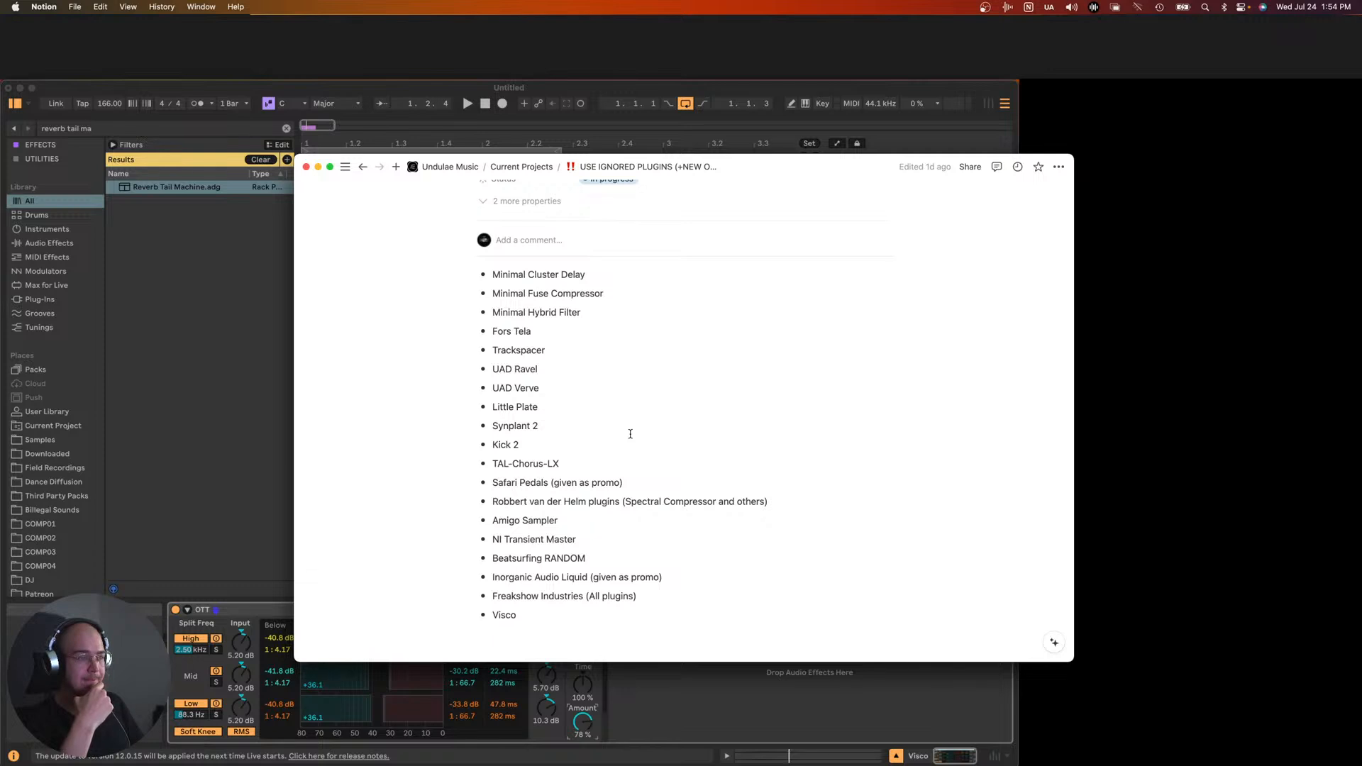
{"action": "left_click_drag", "start_coordinate": [800, 173], "coordinate": [744, 177]}
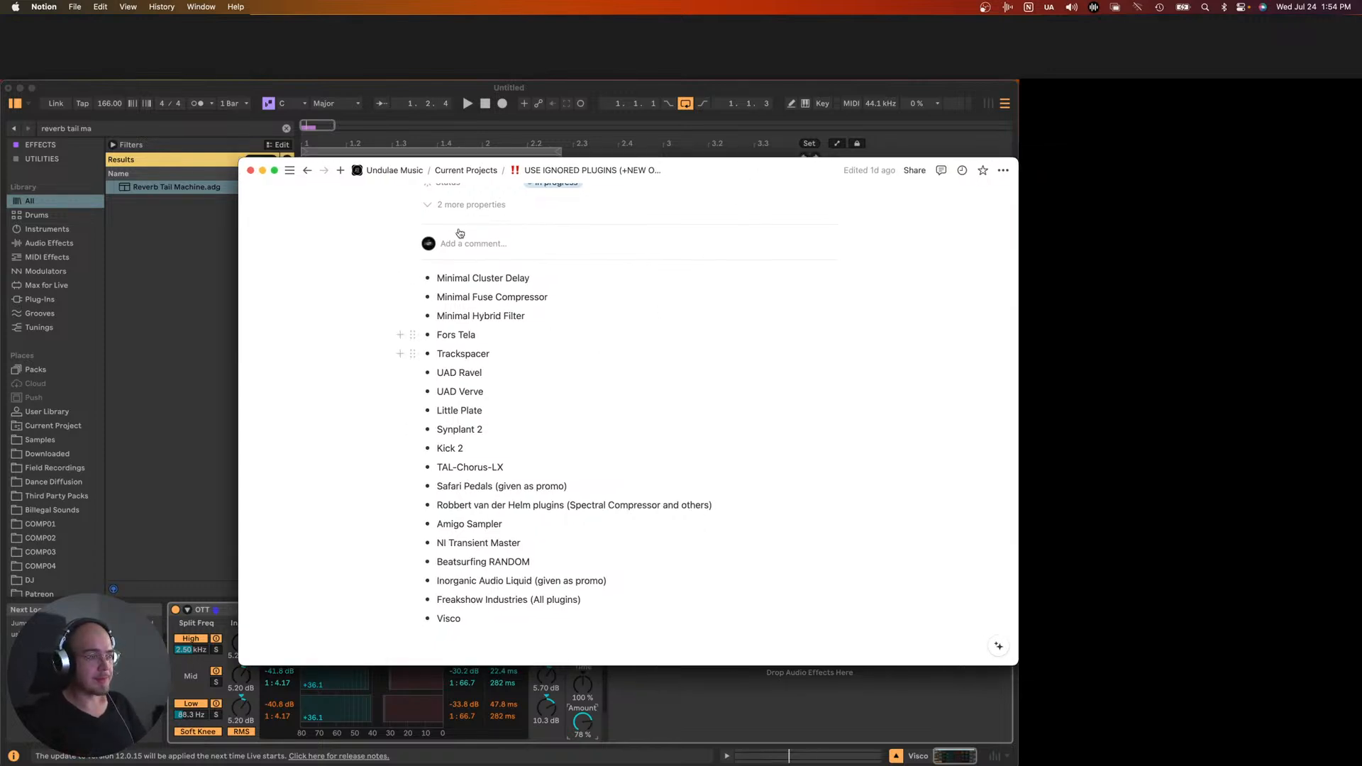
{"action": "scroll", "coordinate": [537, 337], "scroll_direction": "down", "scroll_amount": 1}
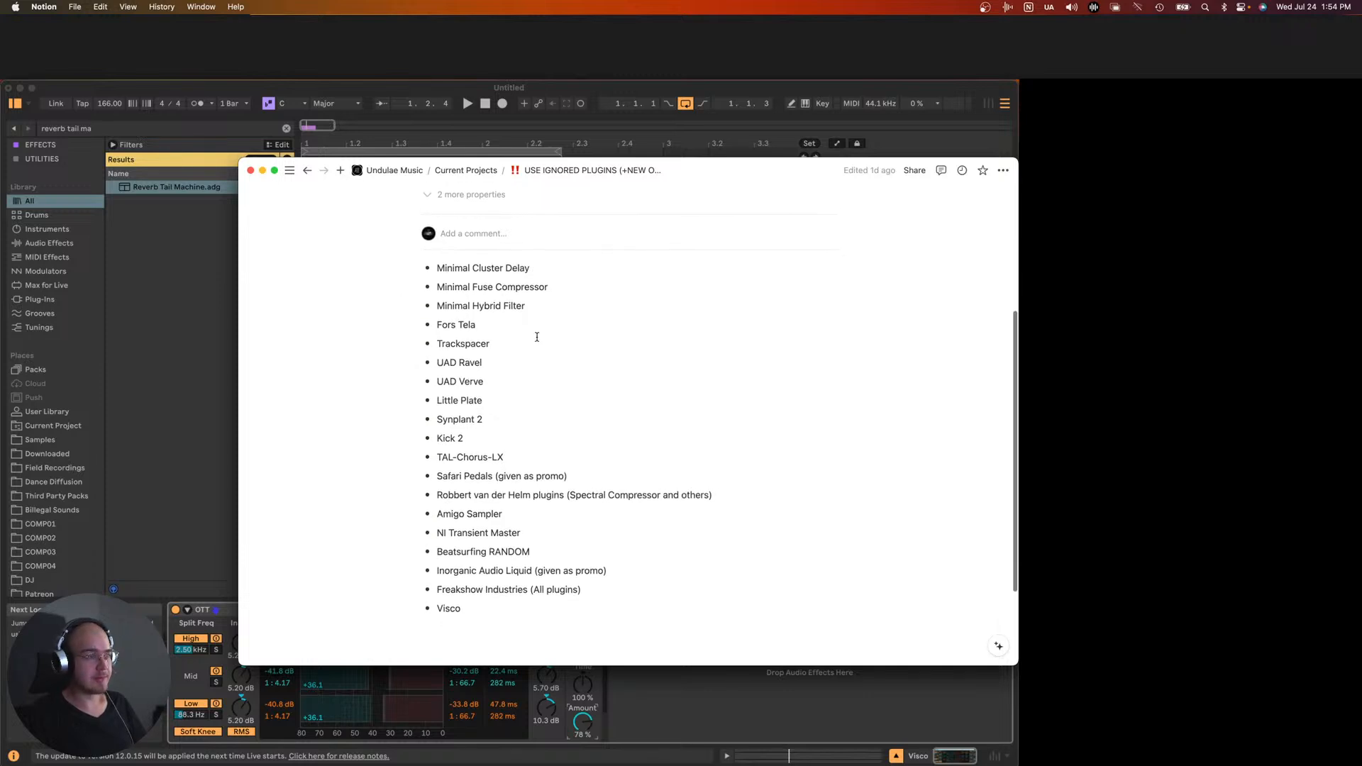
{"action": "scroll", "coordinate": [537, 337], "scroll_direction": "down", "scroll_amount": 1}
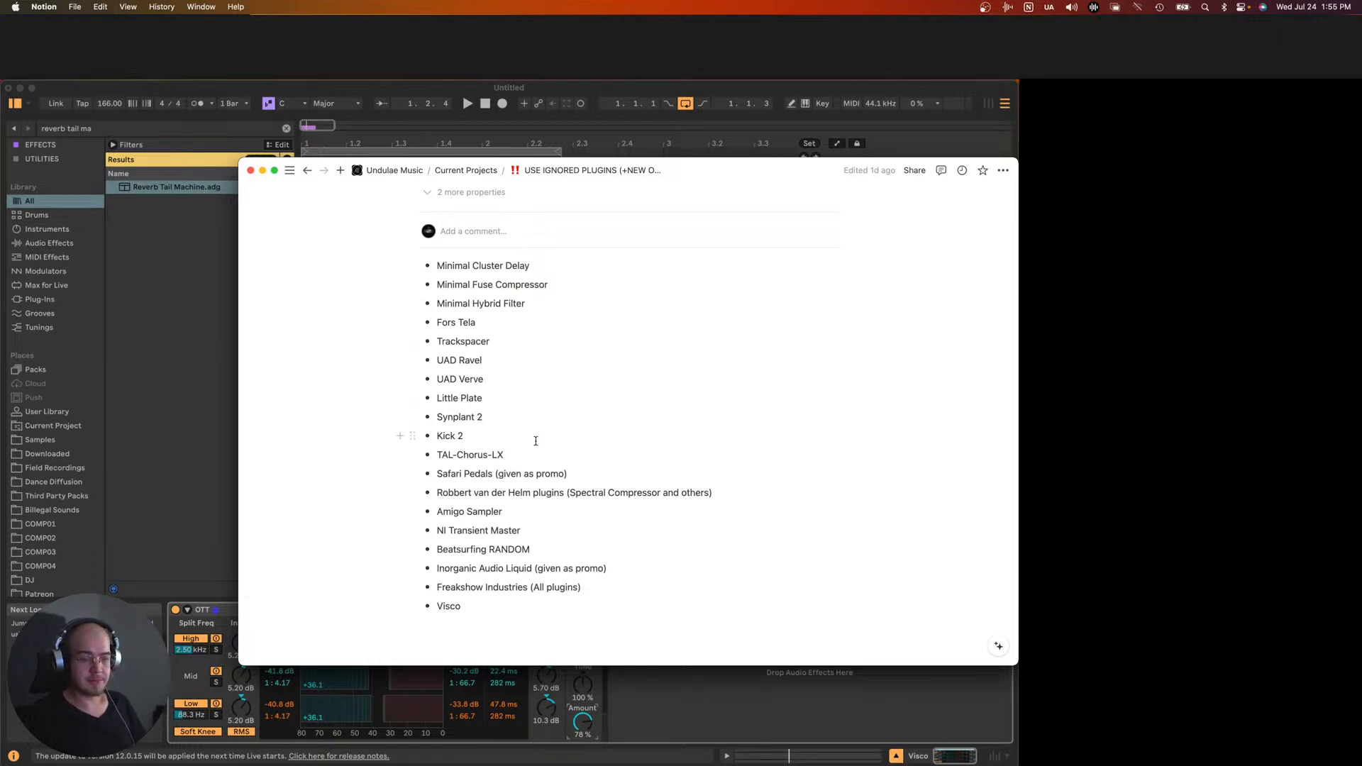
{"action": "scroll", "coordinate": [607, 435], "scroll_direction": "up", "scroll_amount": 2}
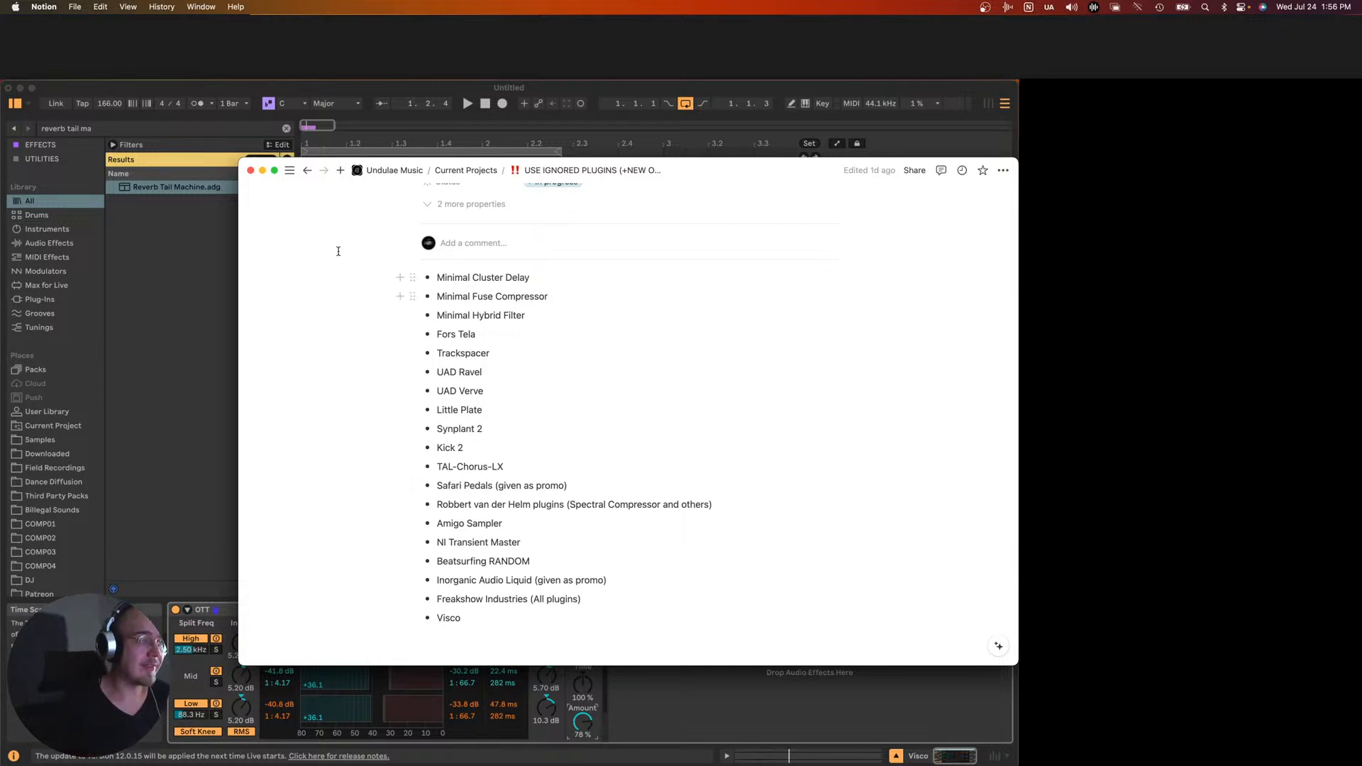
{"action": "left_click", "coordinate": [262, 171]}
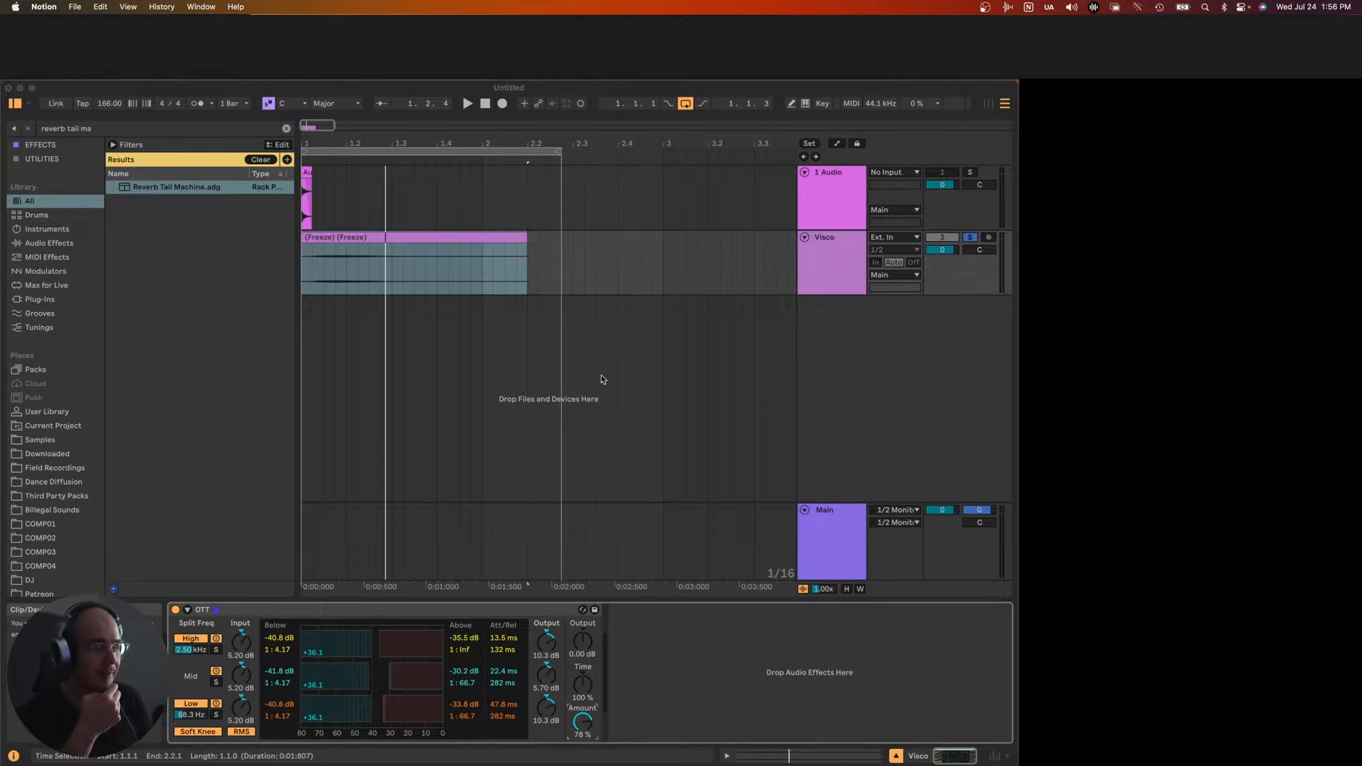
- Try inserting a MIDI track and deleting the Audio and Visco tracks, and undo the deletion
{"action": "left_click", "coordinate": [817, 374]}
{"action": "right_click", "coordinate": [821, 375]}
{"action": "left_click", "coordinate": [837, 392]}
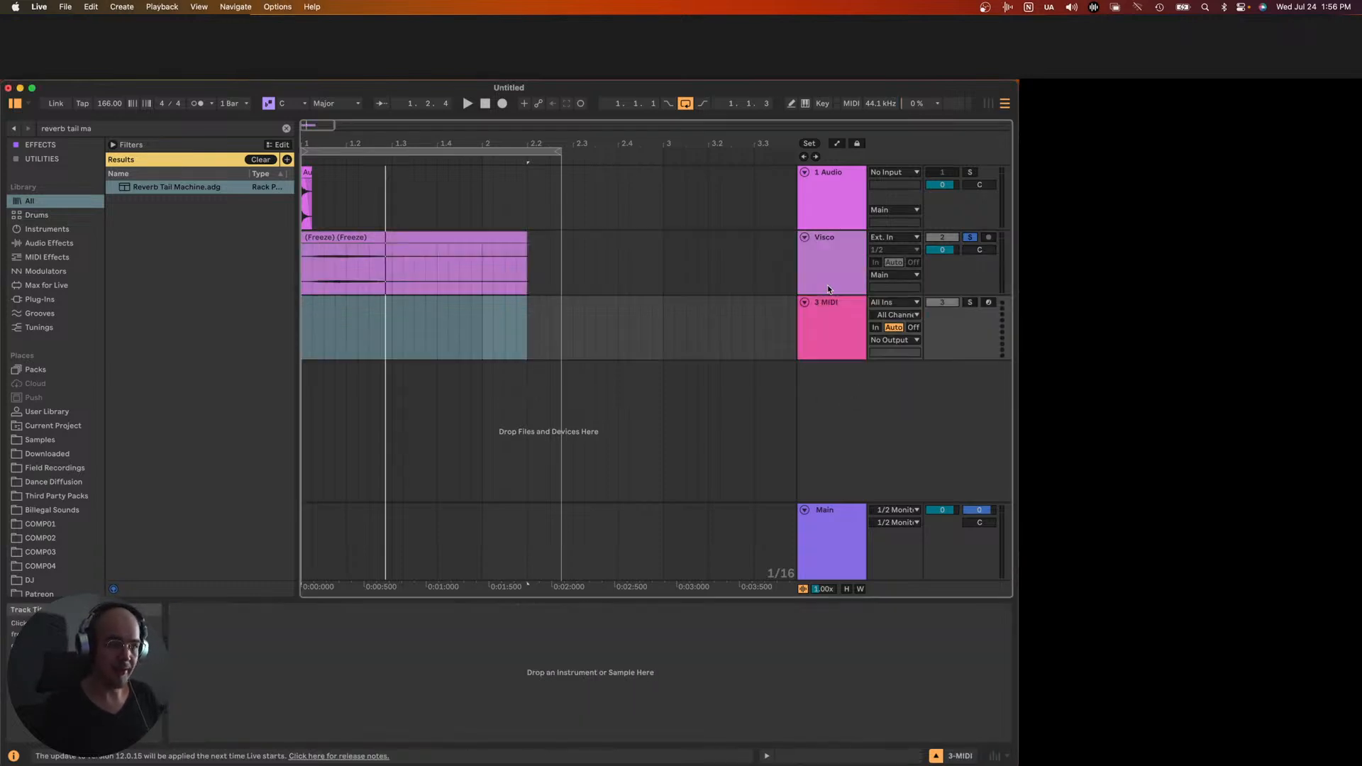
{"action": "left_click", "coordinate": [827, 284]}
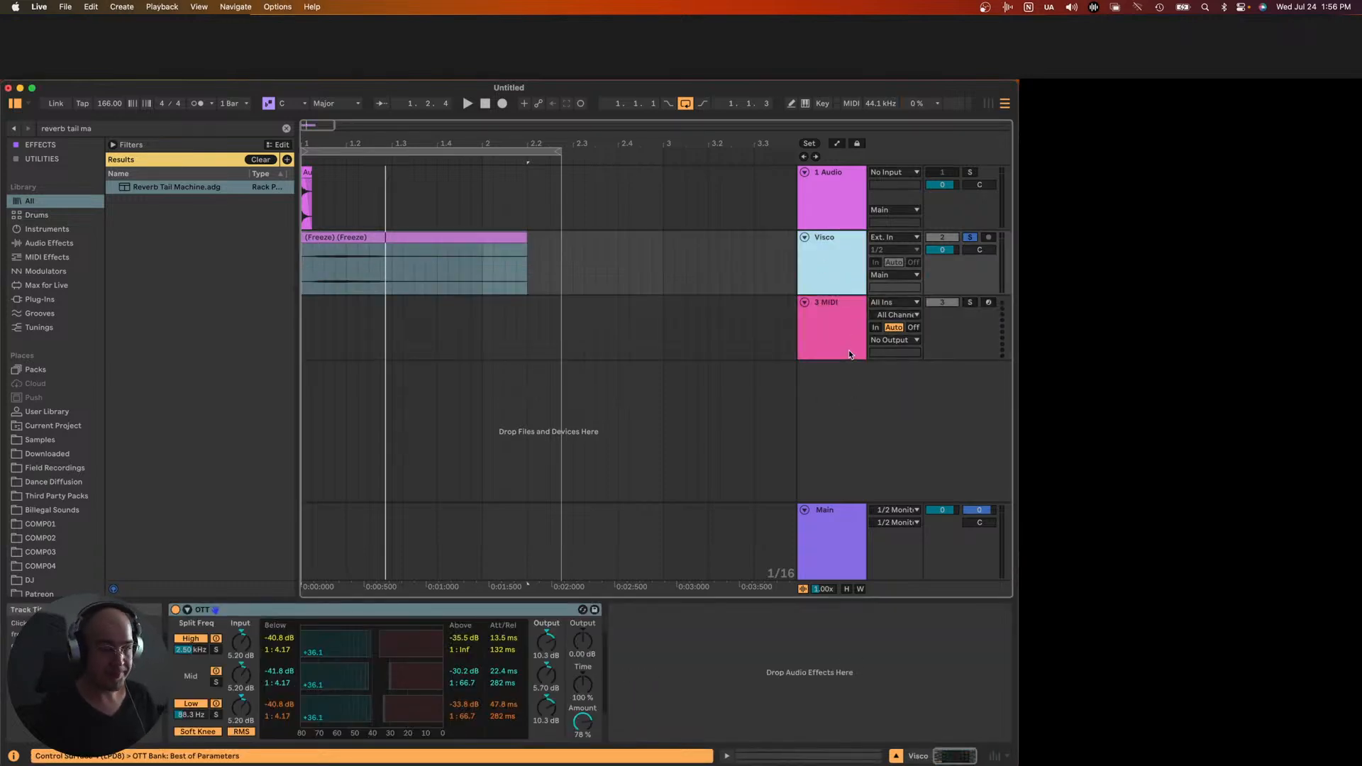
{"action": "key", "text": "shift+Up"}
{"action": "key", "text": "Delete"}
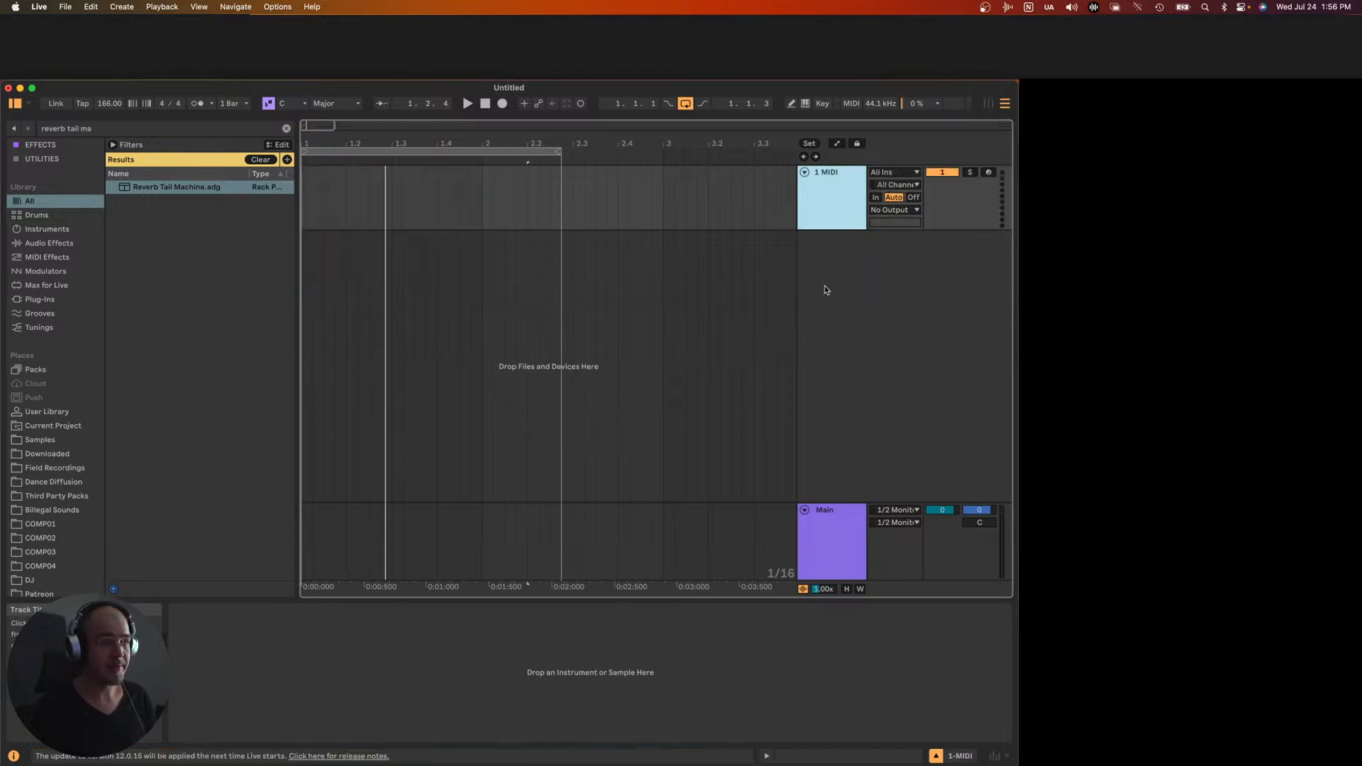
{"action": "key", "text": "super+f"}
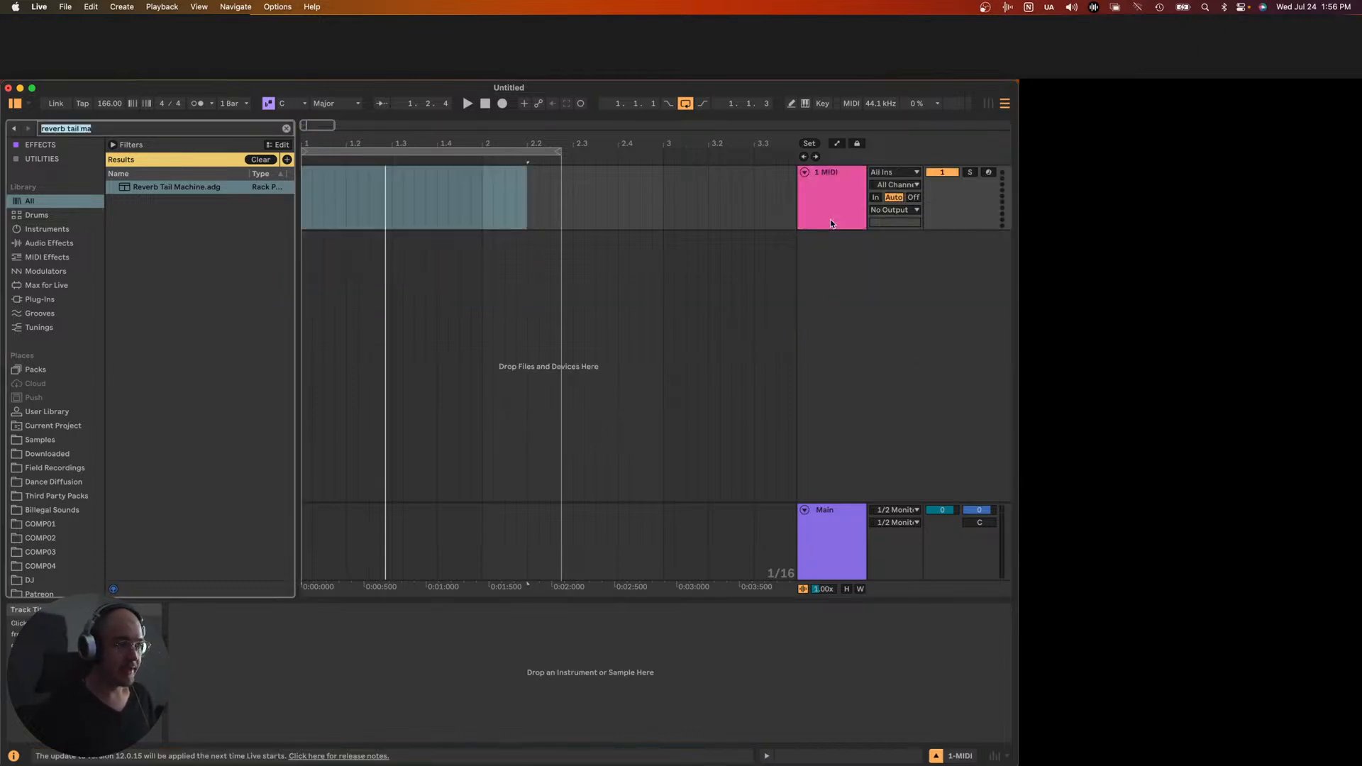
{"action": "key", "text": "BackSpace"}
{"action": "key", "text": "super+z"}
- Audition the frozen Visco clip, shorten the loop to end just after it, and select the looped range
{"action": "left_click", "coordinate": [474, 240]}
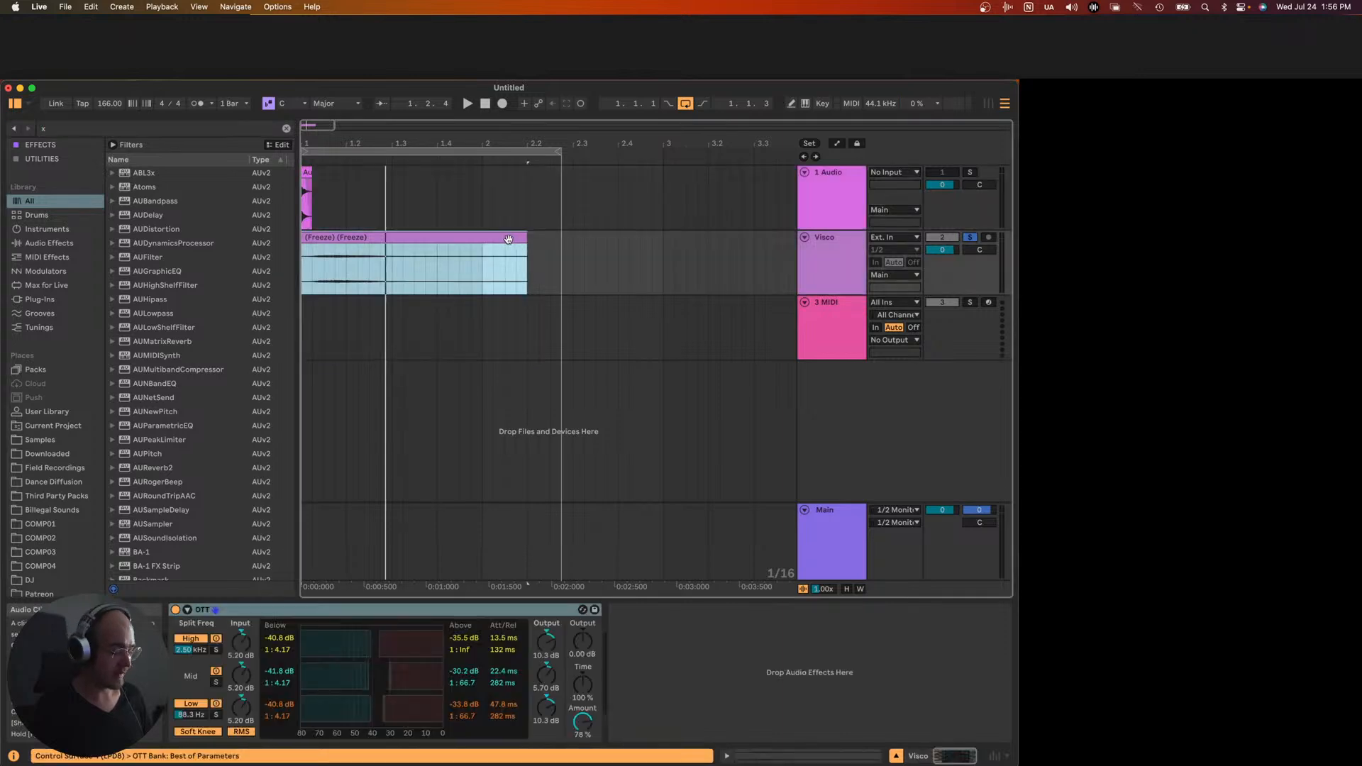
{"action": "key", "text": "space"}
{"action": "key", "text": "space"}
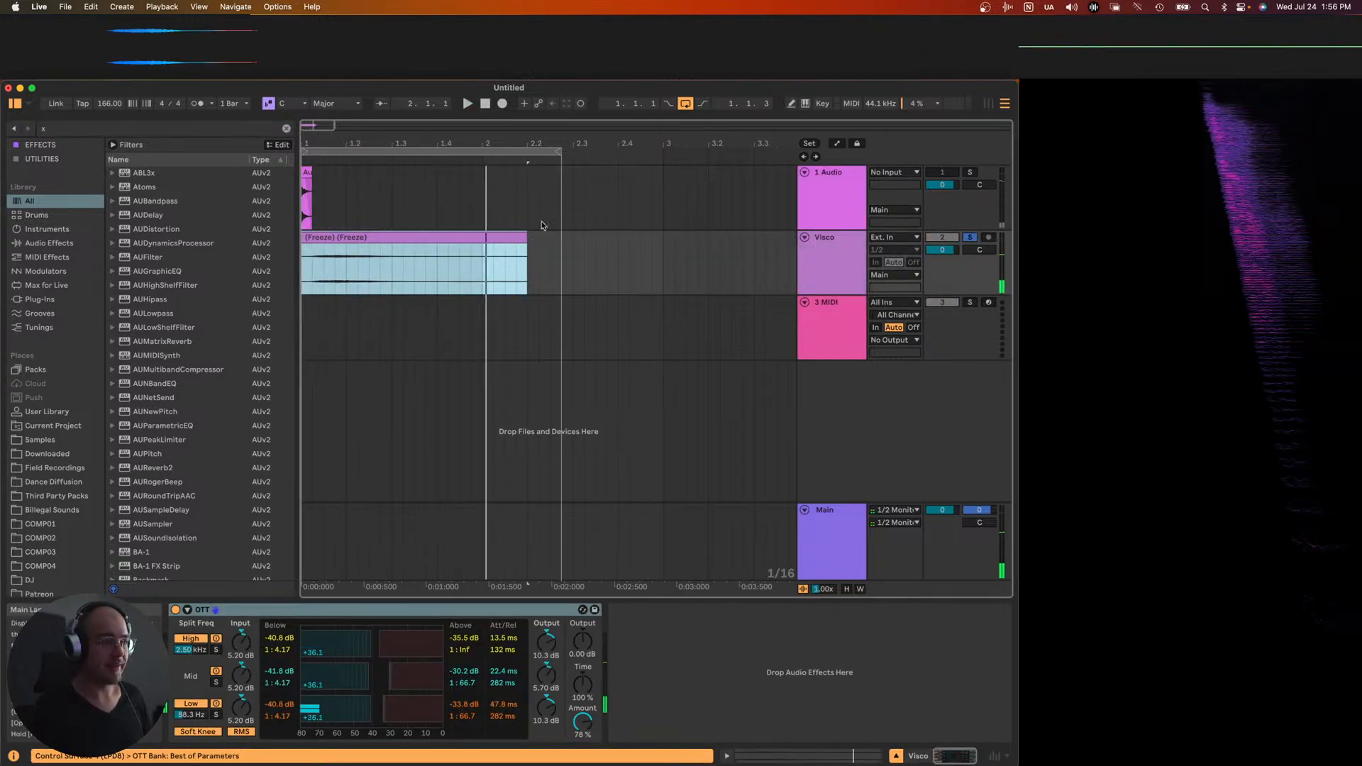
{"action": "left_click_drag", "start_coordinate": [559, 151], "coordinate": [542, 155]}
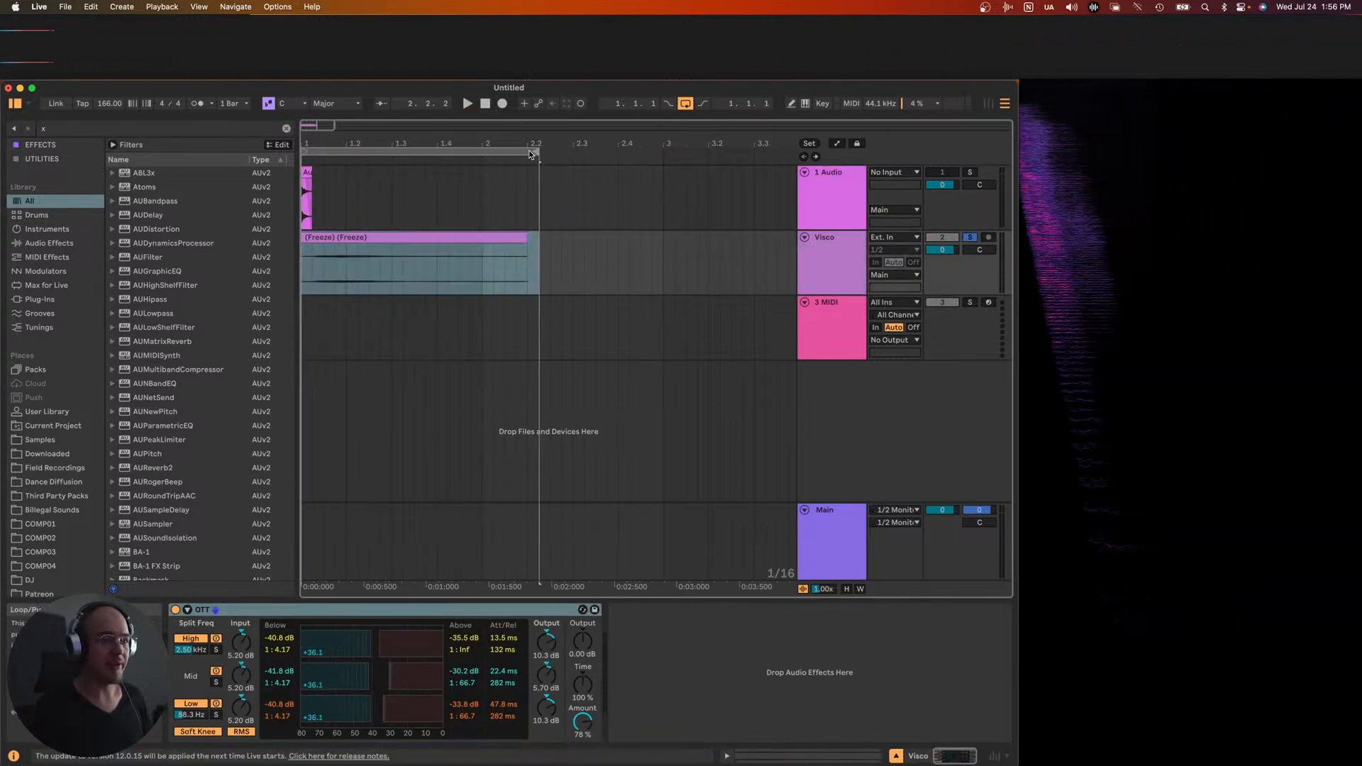
{"action": "left_click", "coordinate": [517, 150]}
{"action": "key", "text": "space"}
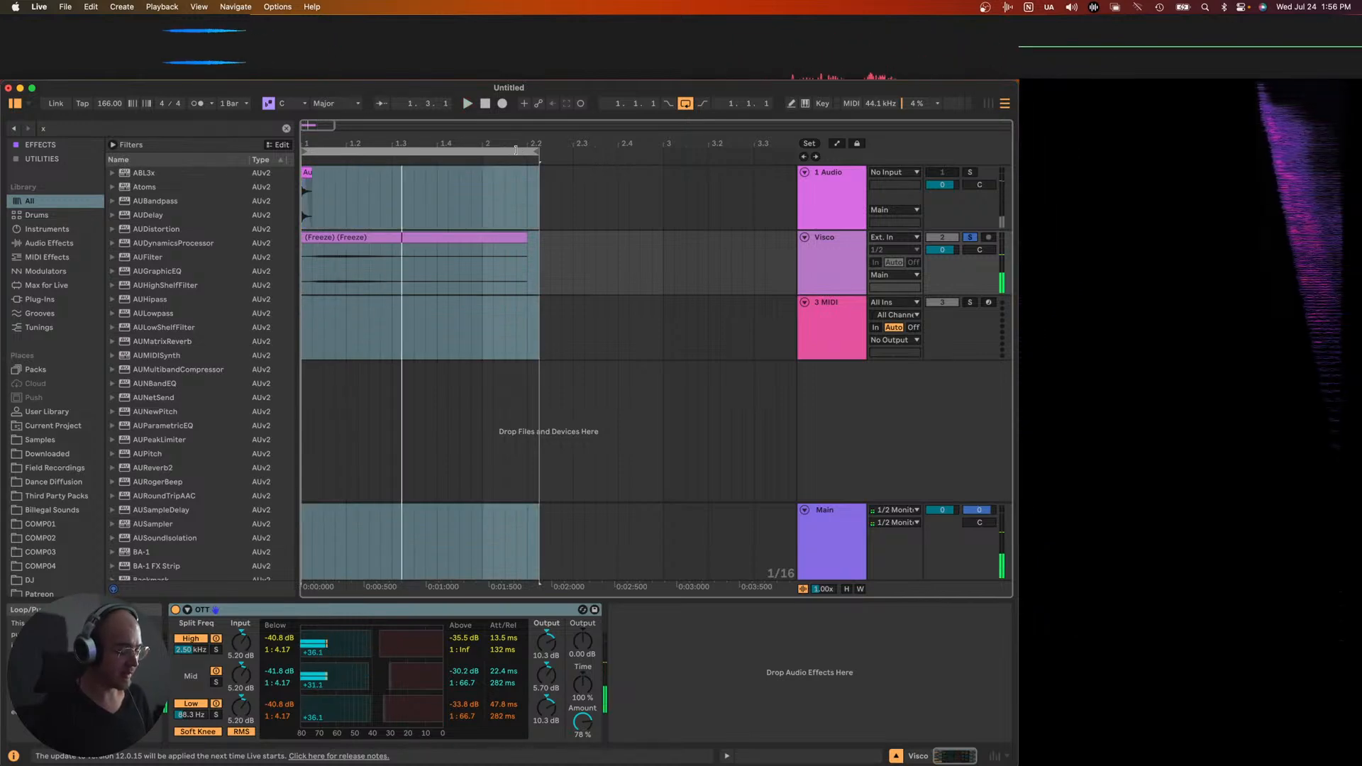
- Export the selected range as basic_sweep.wav into a new FX folder inside 2024 07 20 New Batch
{"action": "key", "text": "super+shift+r"}
{"action": "key", "text": "Return"}
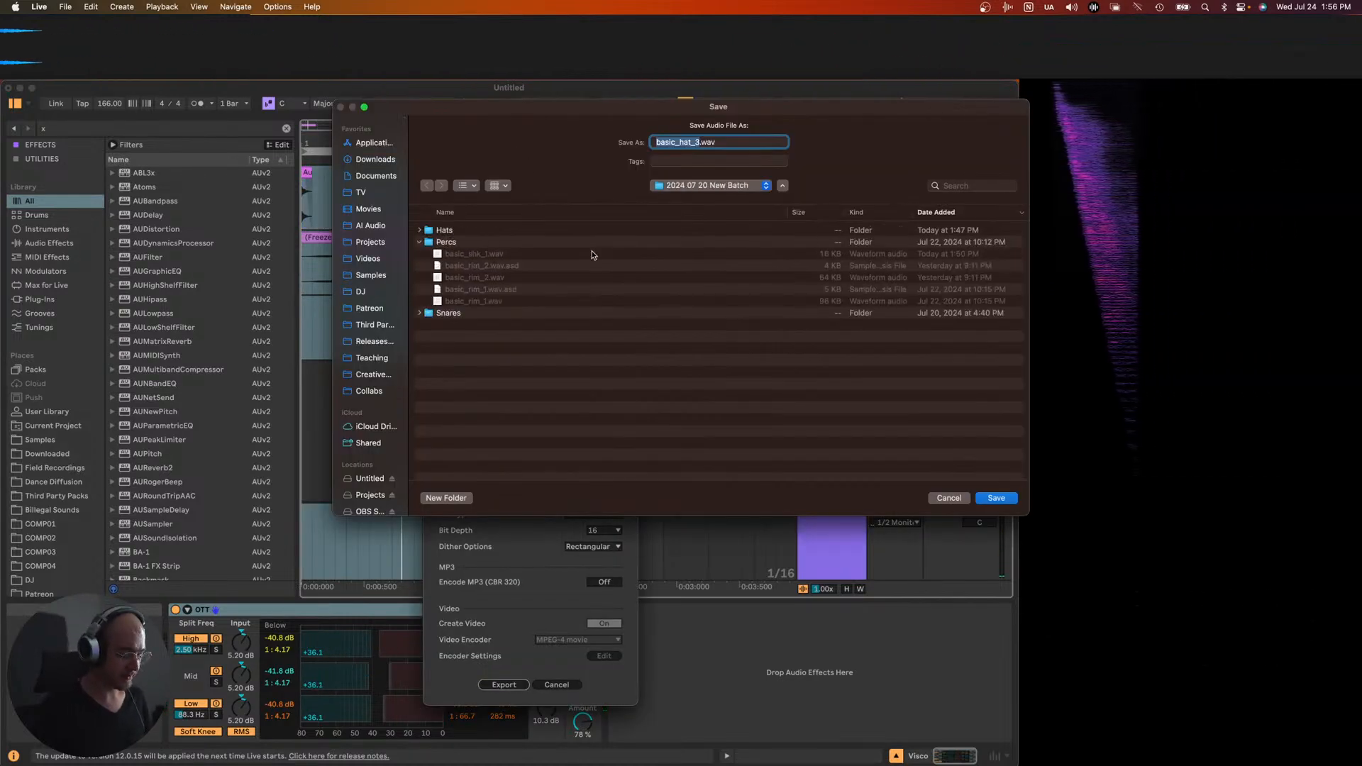
{"action": "key", "text": "shift+super+n"}
{"action": "type", "text": "FX"}
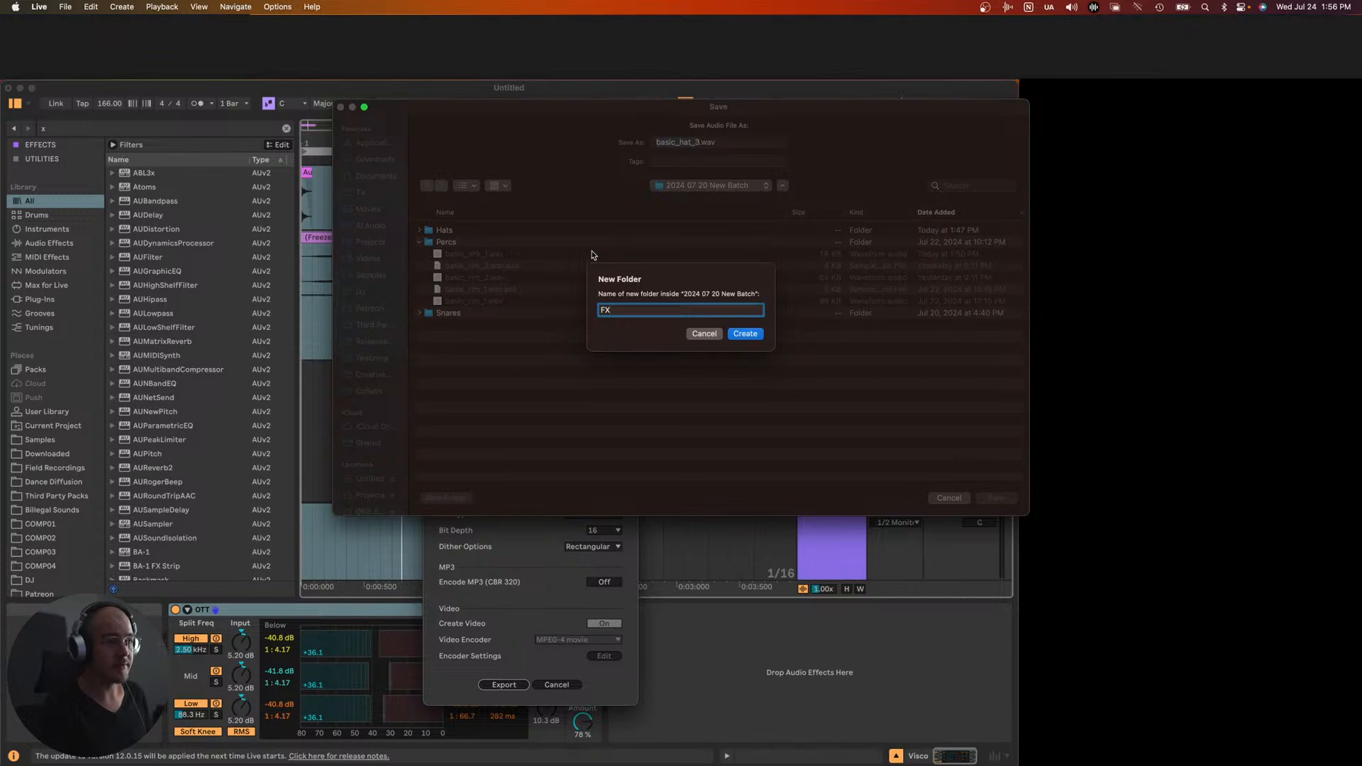
{"action": "key", "text": "Return"}
{"action": "type", "text": "basic_swee"}
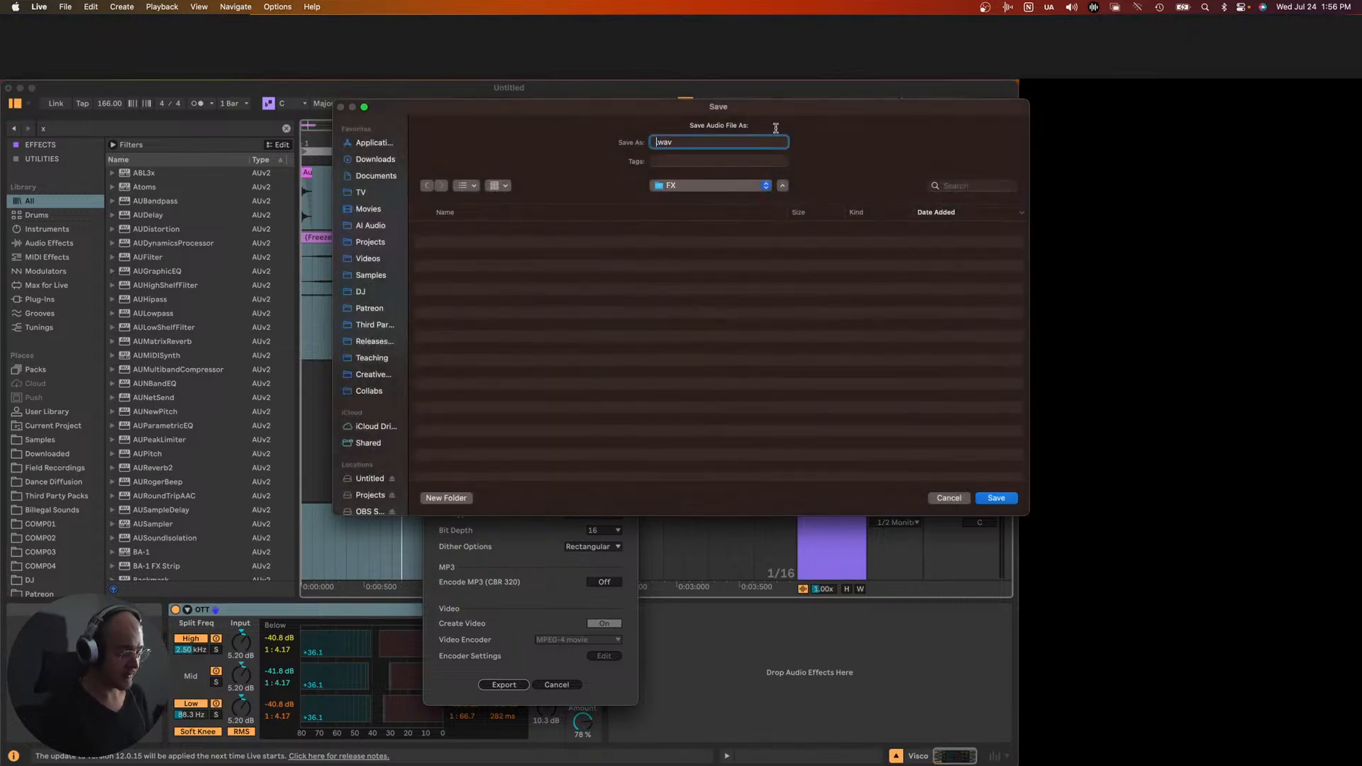
{"action": "type", "text": "p_"}
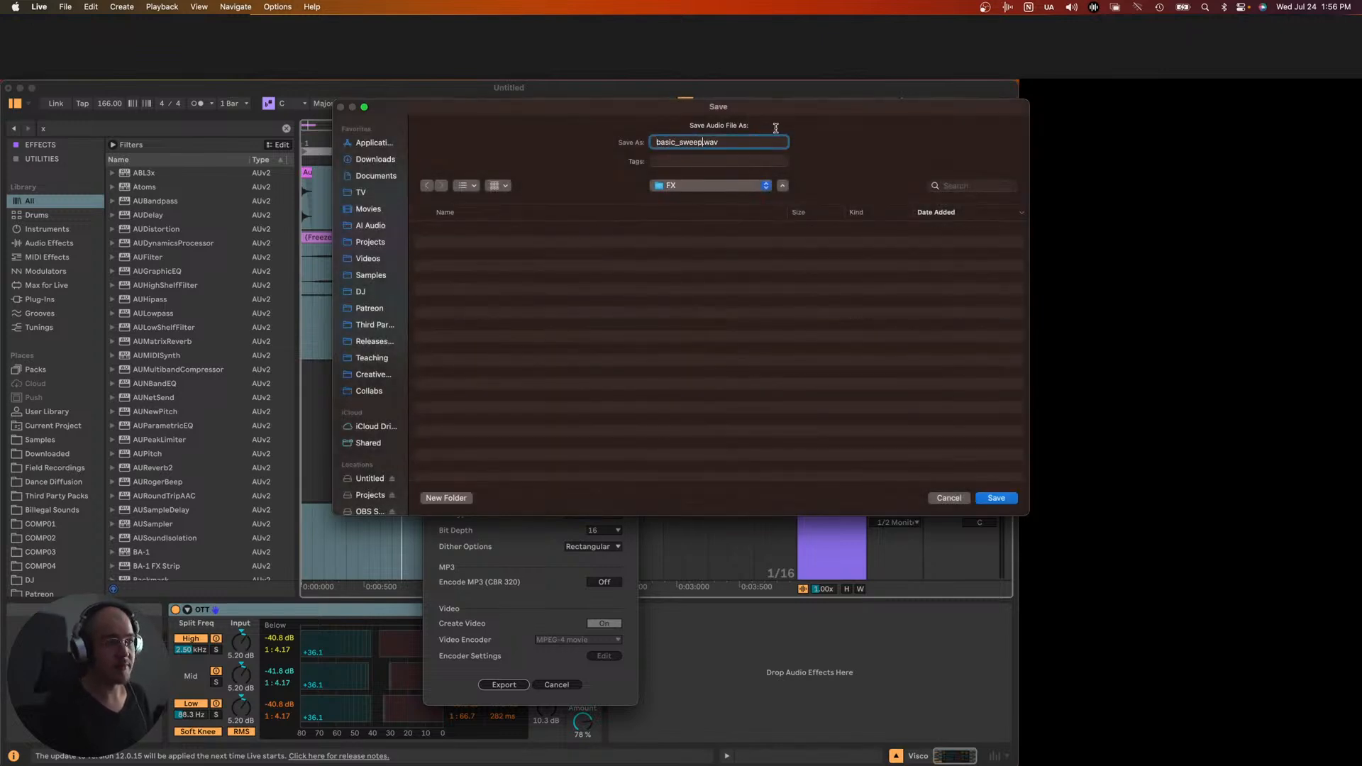
{"action": "key", "text": "Return"}
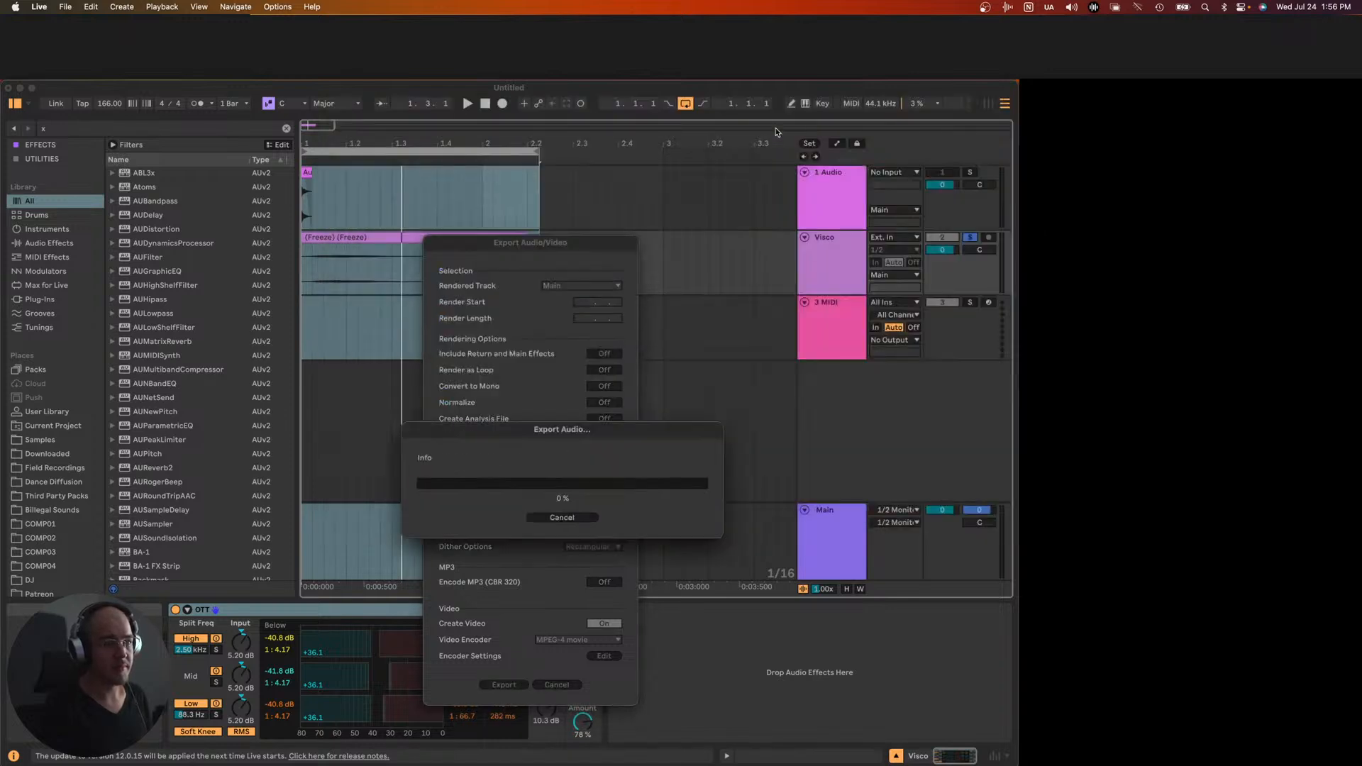
- Replace the current set with a fresh template set, discarding the changes and deleting the temporary project files
{"action": "key", "text": "super+q"}
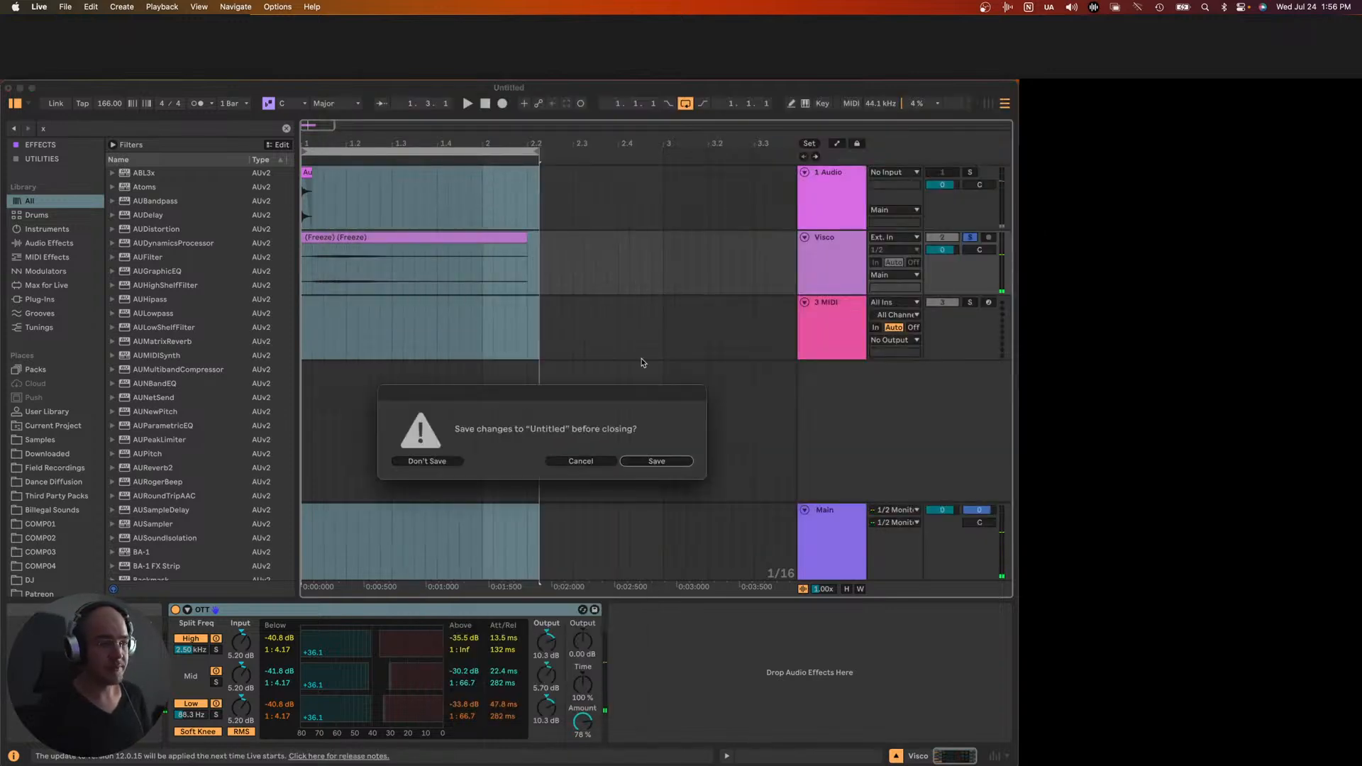
{"action": "left_click", "coordinate": [440, 465]}
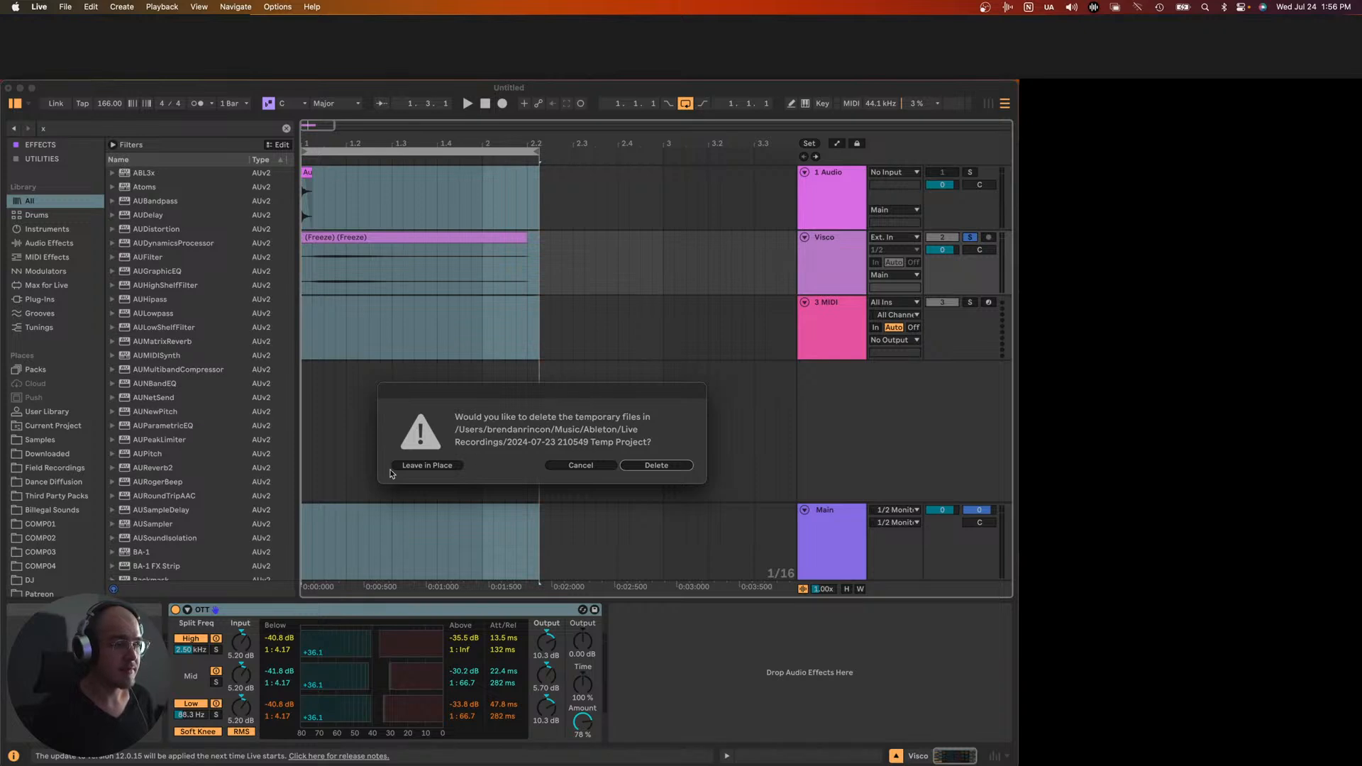
{"action": "left_click", "coordinate": [631, 465]}
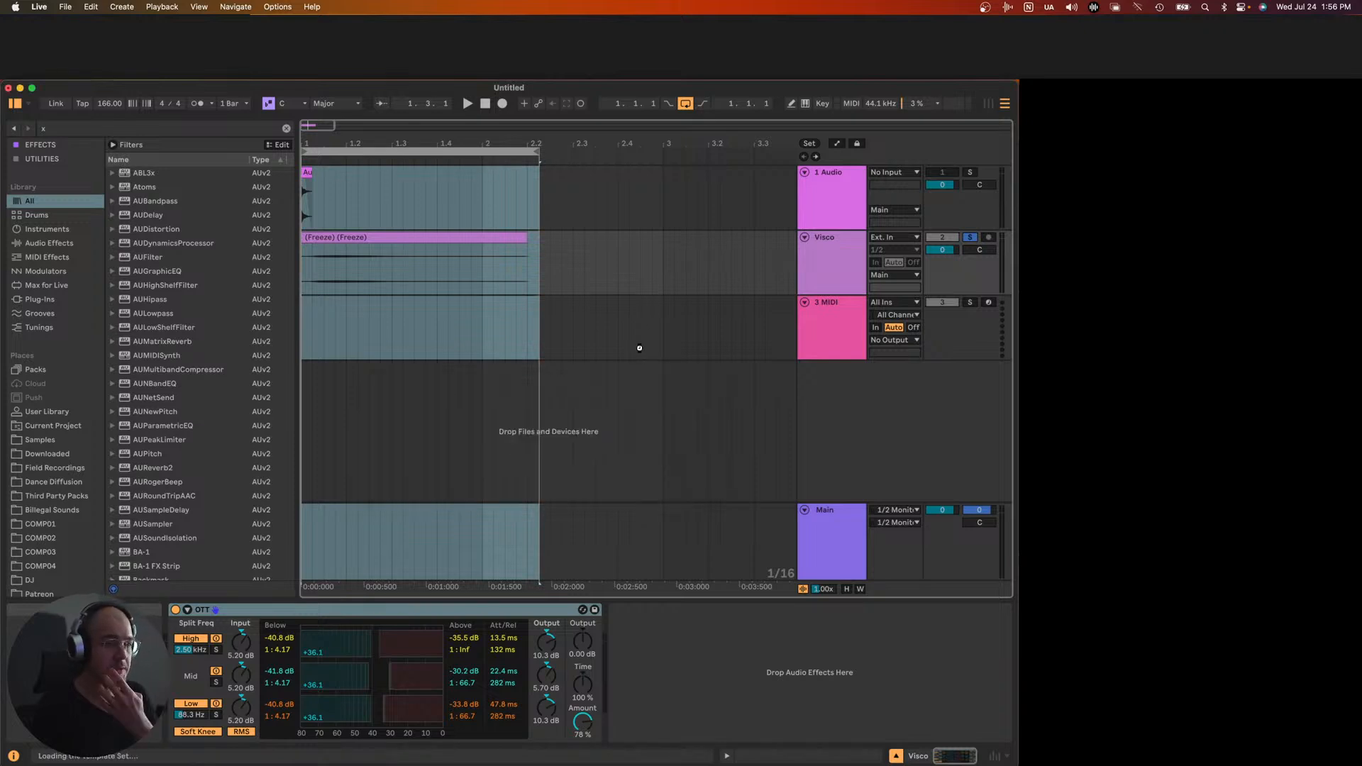
- Load the VST3 version of Synplant onto the MIDI track and place its open window over the arrangement's upper area
{"action": "key", "text": "super+f"}
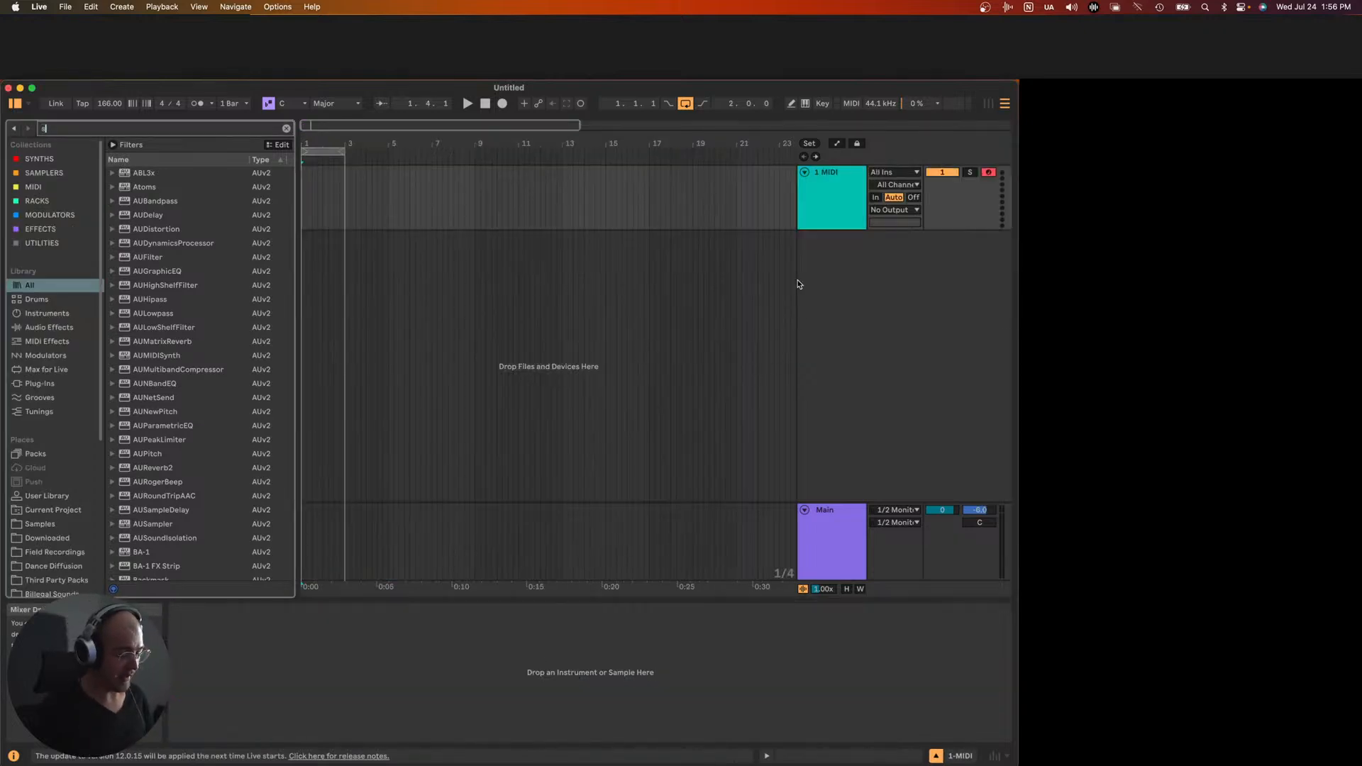
{"action": "type", "text": "synplant"}
{"action": "key", "text": "Down"}
{"action": "key", "text": "Down"}
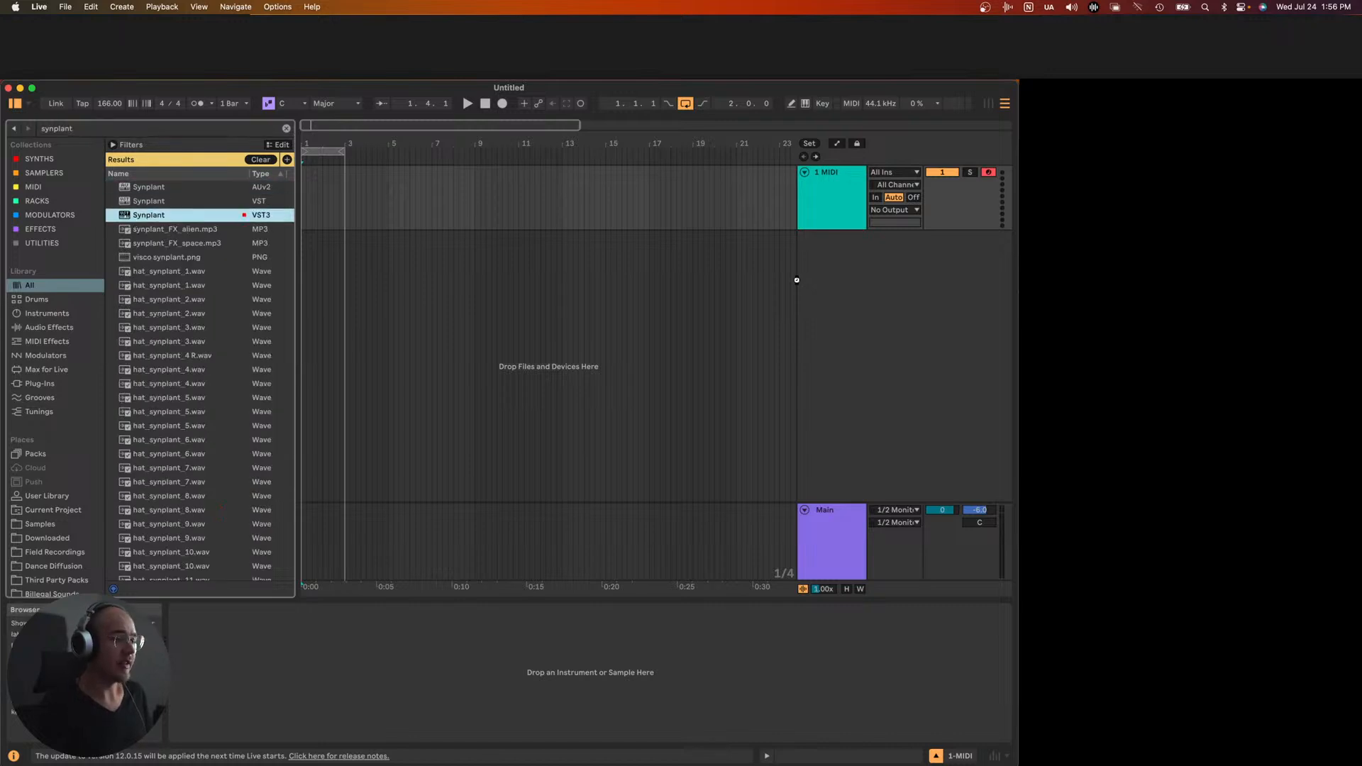
{"action": "key", "text": "Return"}
{"action": "left_click", "coordinate": [200, 610]}
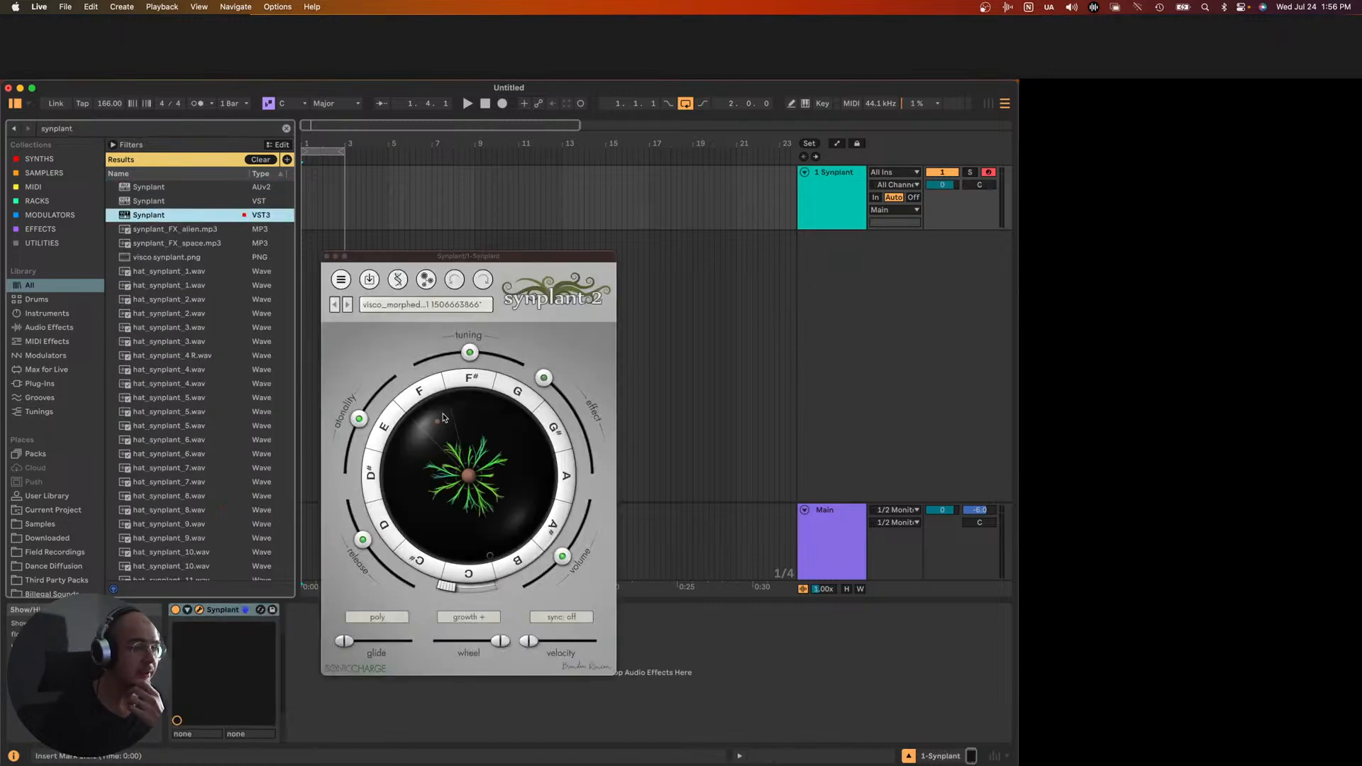
{"action": "left_click_drag", "start_coordinate": [481, 267], "coordinate": [511, 154]}
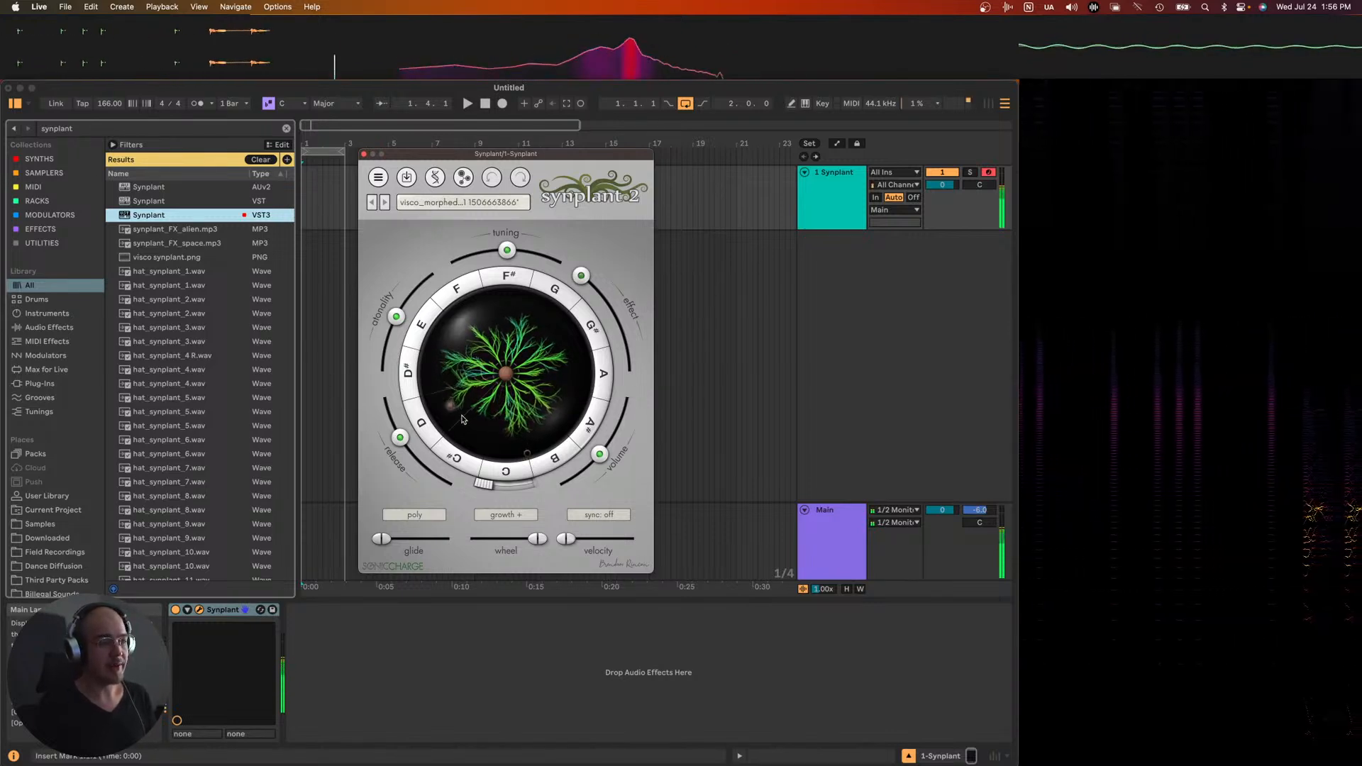
- Open Synplant's Genopatch view and browse to the Patreon folder for a reference sample
{"action": "left_click", "coordinate": [507, 378]}
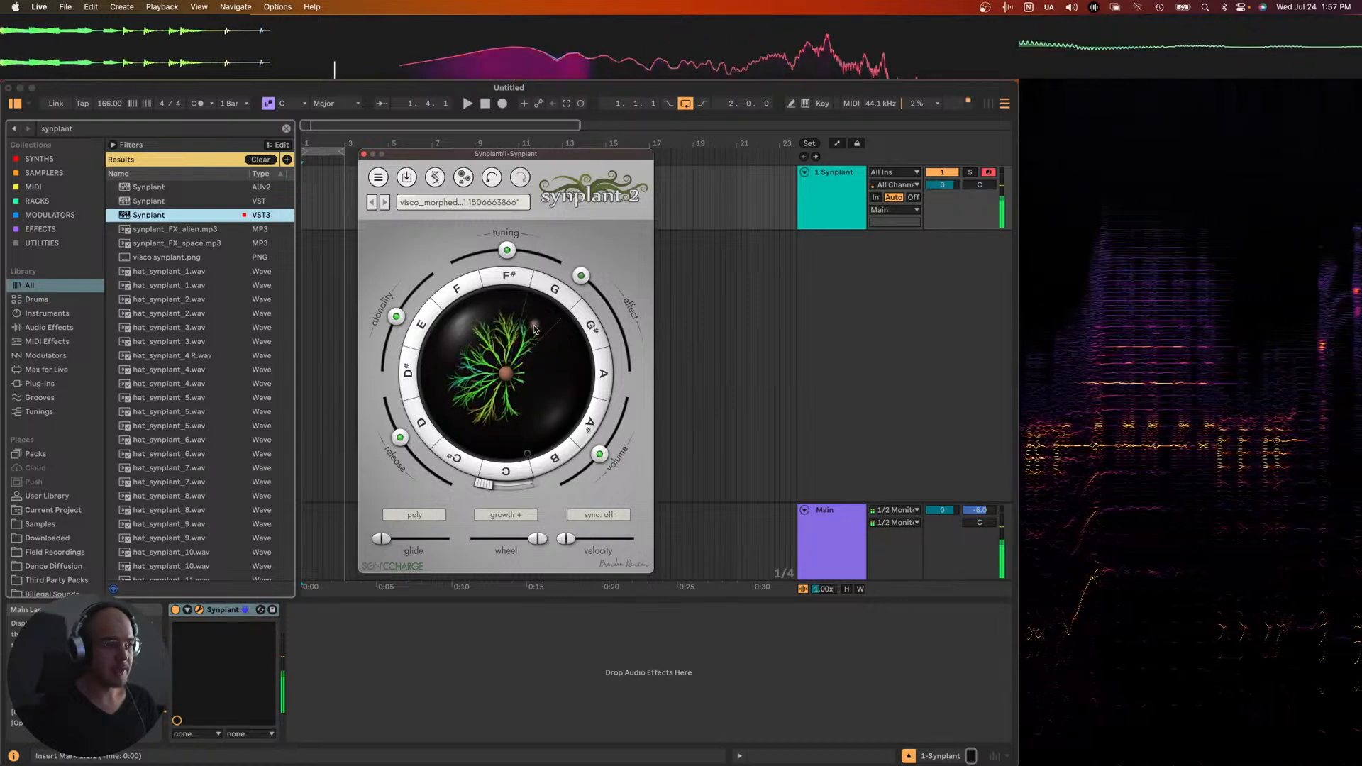
{"action": "left_click", "coordinate": [464, 179]}
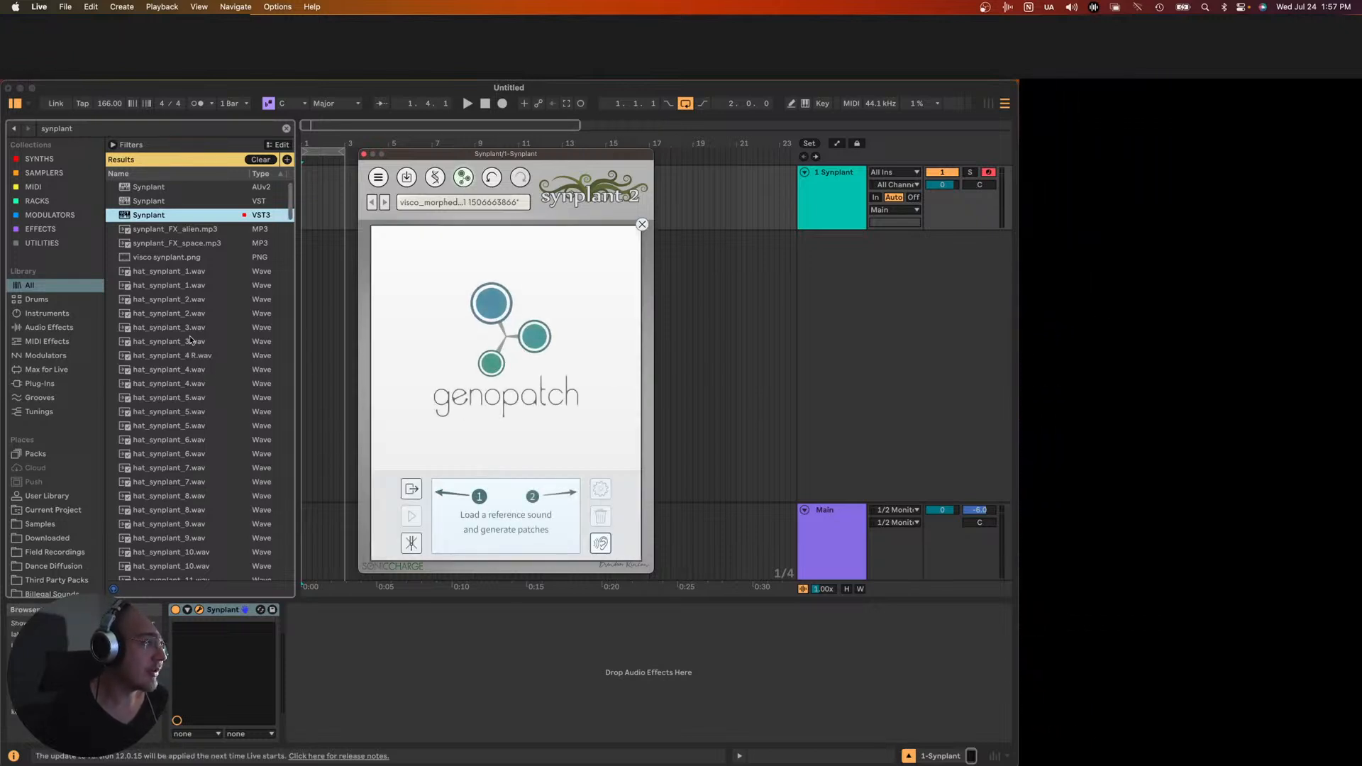
{"action": "scroll", "coordinate": [189, 335], "scroll_direction": "down", "scroll_amount": 10}
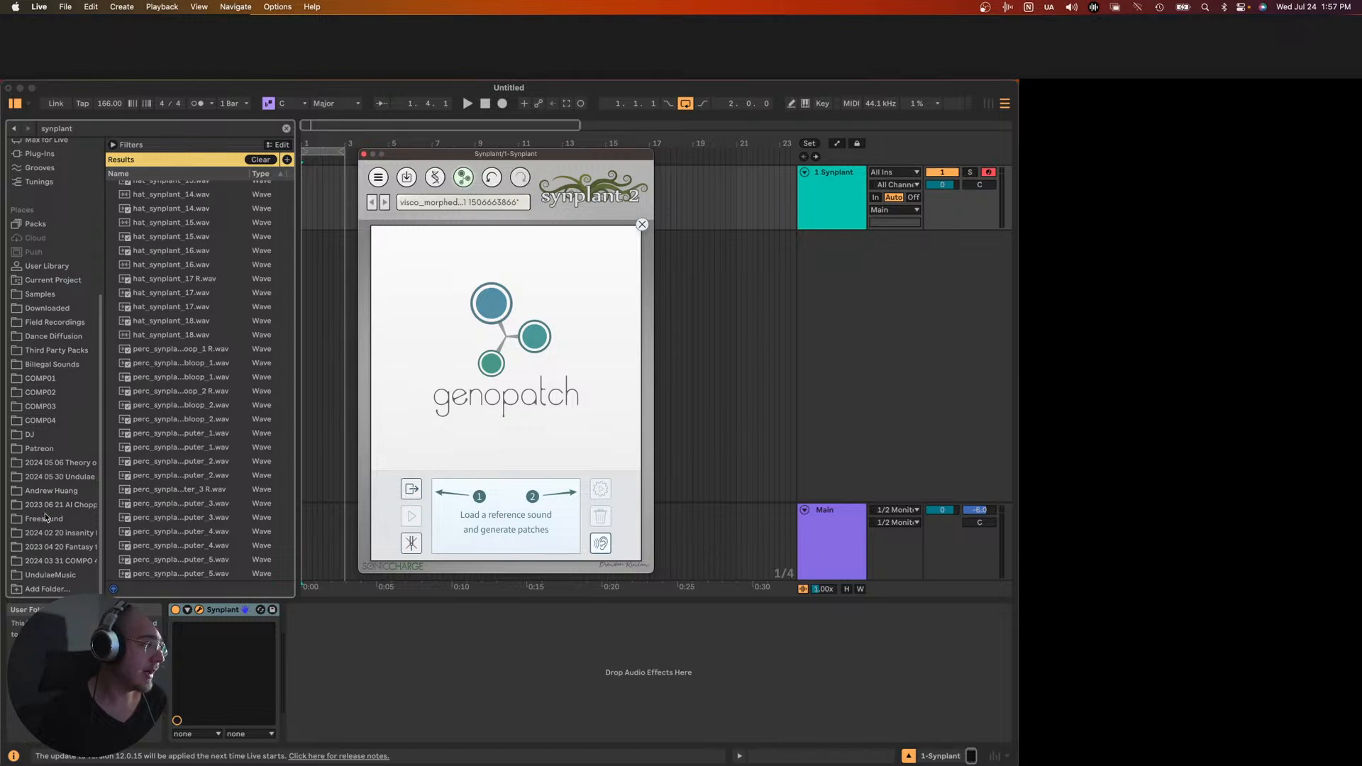
{"action": "left_click", "coordinate": [56, 574]}
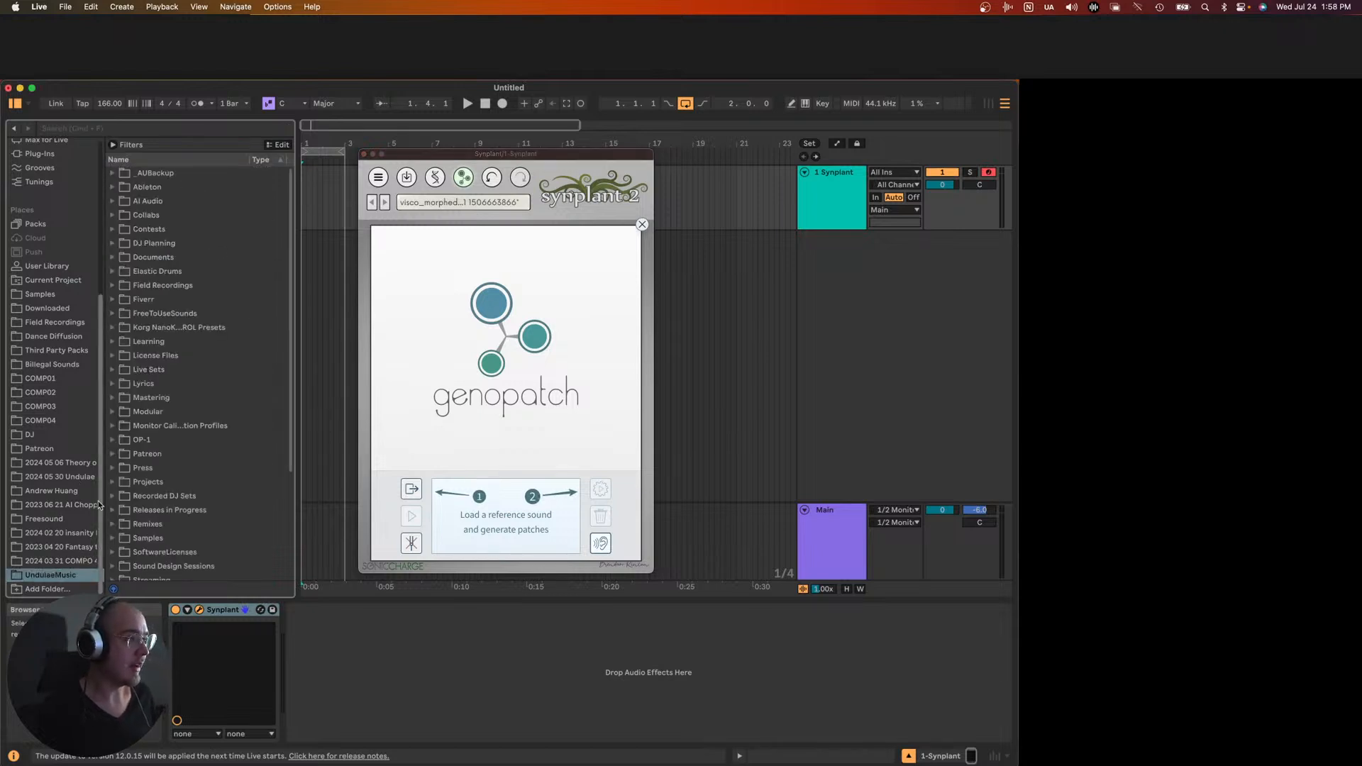
{"action": "left_click", "coordinate": [50, 452]}
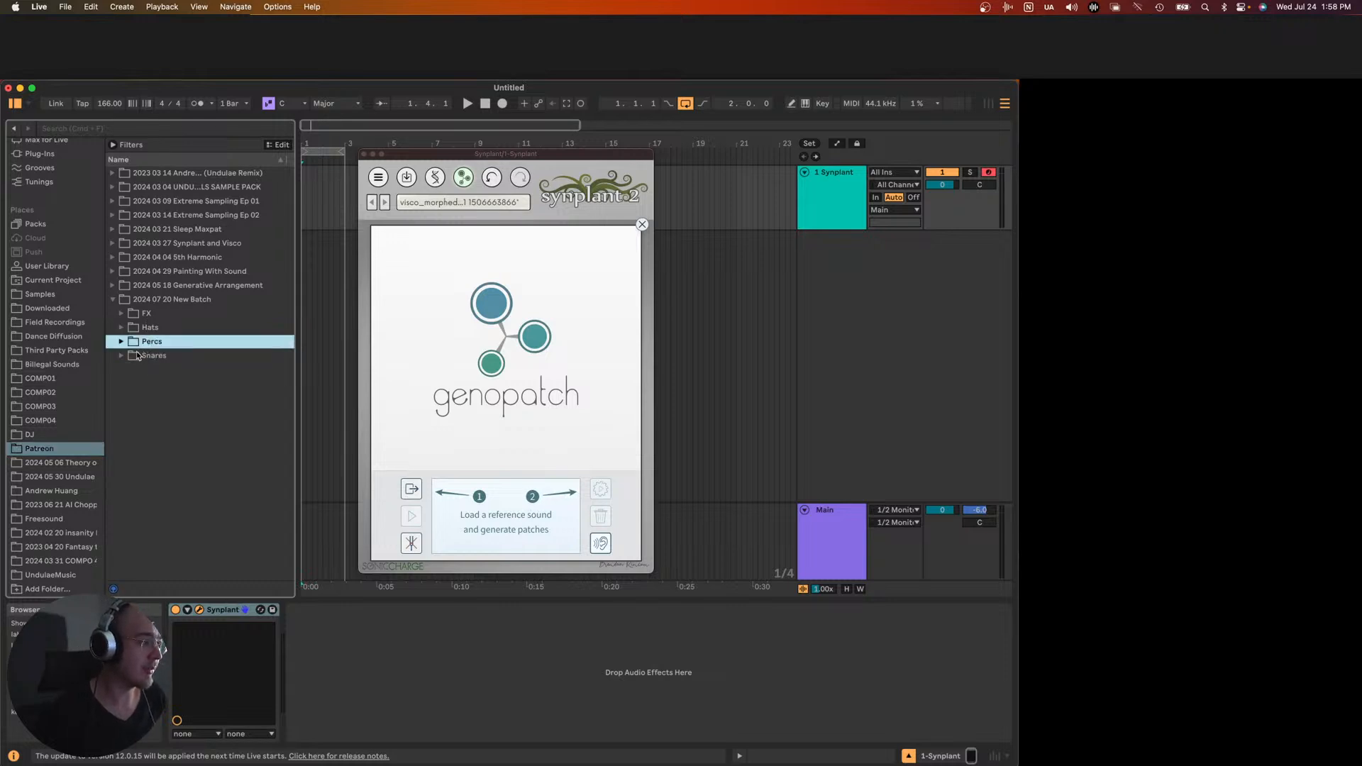
- Load basic_snare_12.wav from the Snares folder of 2024 07 20 New Batch into Genopatch and generate patches from it
{"action": "key", "text": "Down"}
{"action": "key", "text": "Down"}
{"action": "key", "text": "Down"}
{"action": "key", "text": "Down"}
{"action": "key", "text": "Down"}
{"action": "left_click_drag", "start_coordinate": [192, 523], "coordinate": [517, 508]}
{"action": "left_click", "coordinate": [415, 520]}
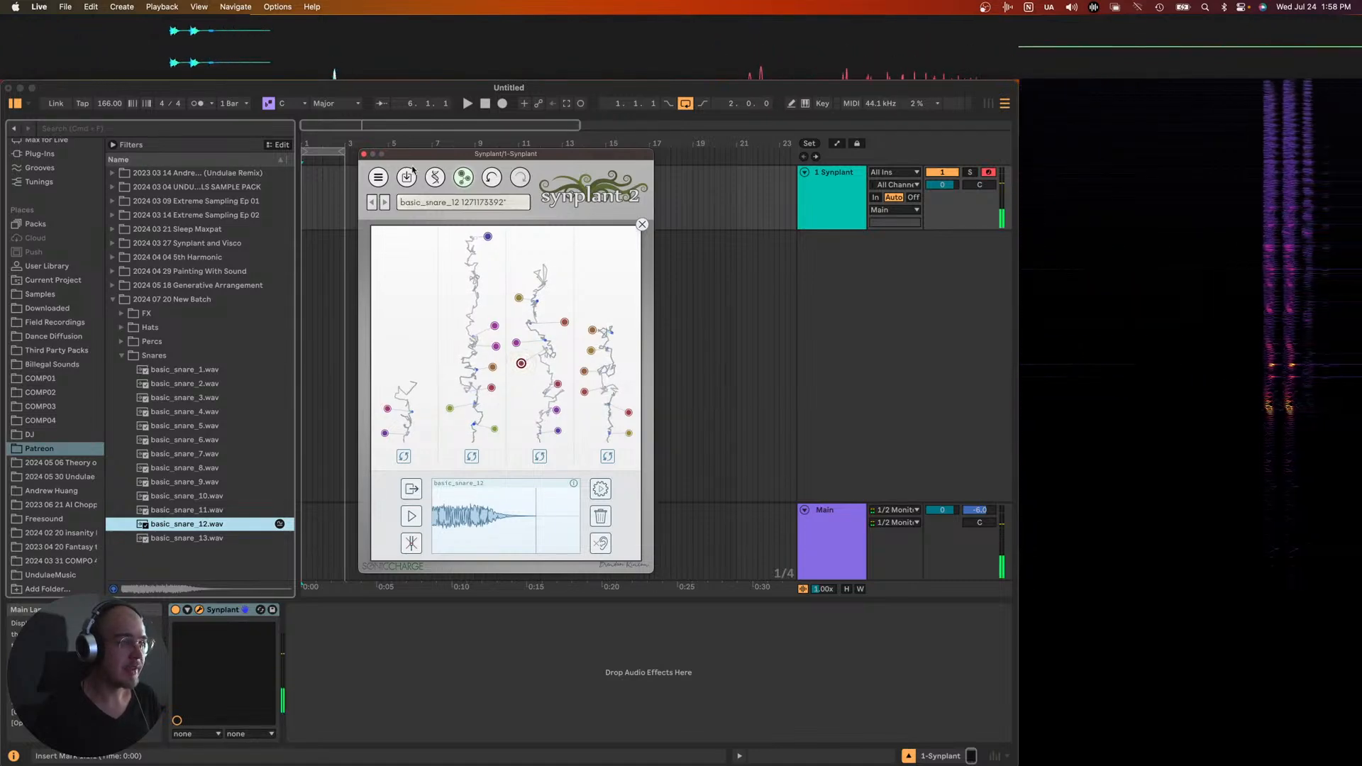
- Inspect the generated snare patch in Synplant's different views and return to the main plant view
{"action": "left_click", "coordinate": [462, 178]}
{"action": "left_click", "coordinate": [435, 177]}
{"action": "left_click", "coordinate": [434, 177]}
{"action": "left_click", "coordinate": [463, 178]}
{"action": "left_click", "coordinate": [470, 180]}
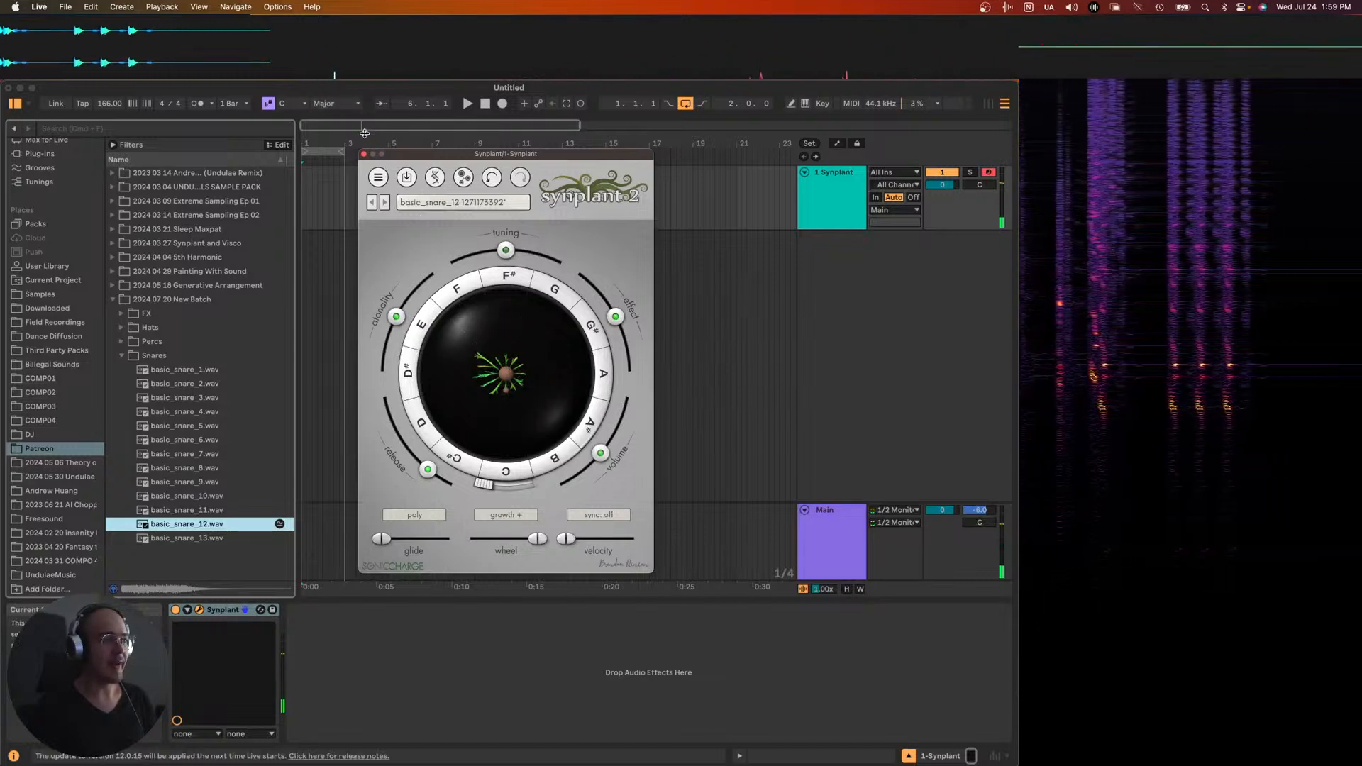
- Close the Synplant window and create a five-beat MIDI clip at the start of its track with a 1/16 C3 note
{"action": "left_click", "coordinate": [364, 155]}
{"action": "left_click", "coordinate": [315, 199]}
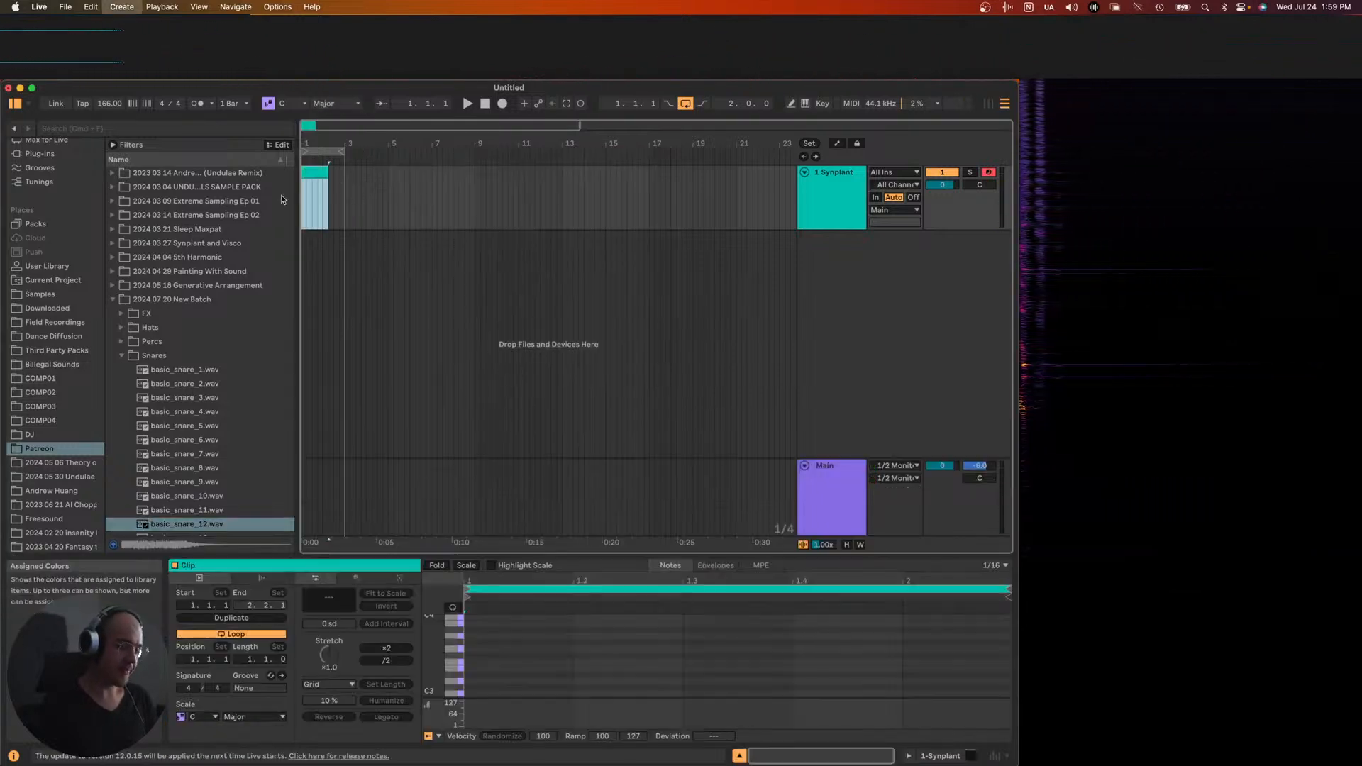
{"action": "double_click", "coordinate": [489, 664]}
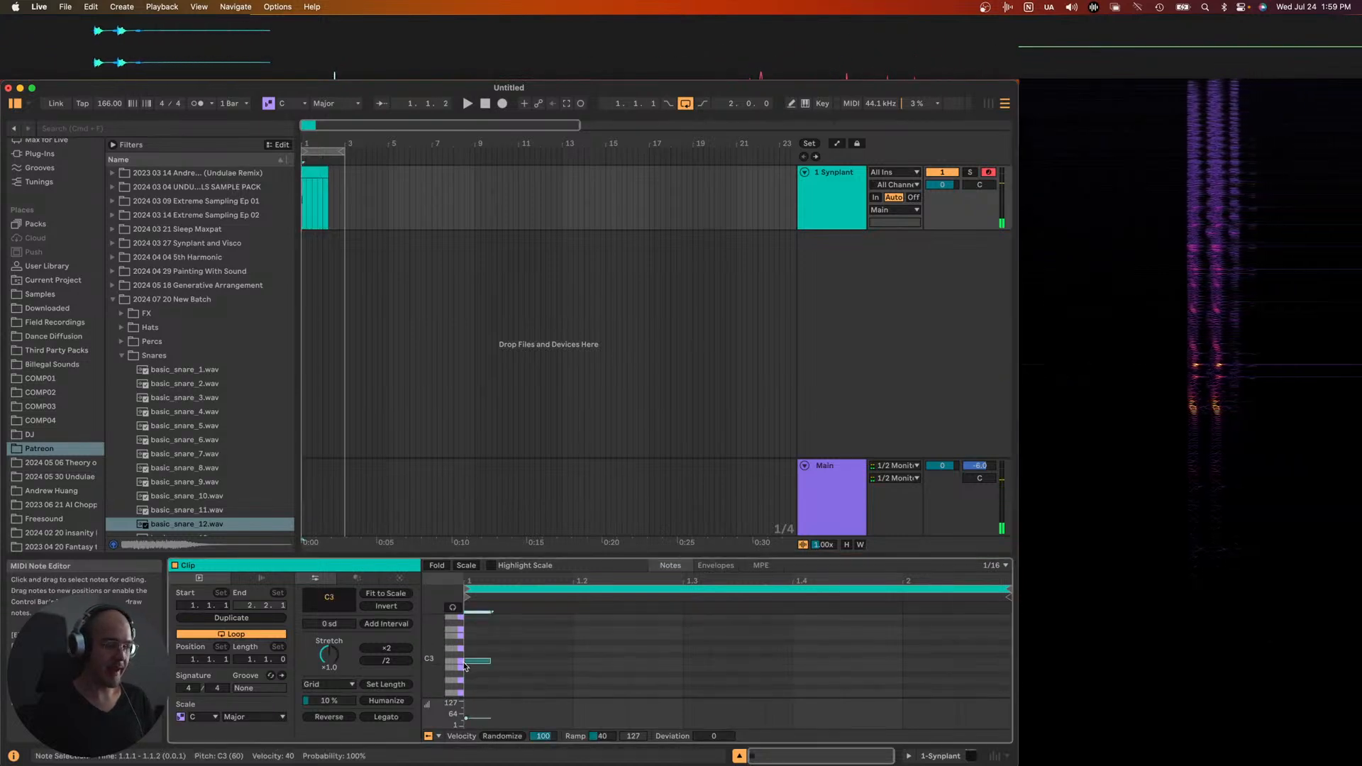
- Insert a second MIDI track and load the current Undulae Snare Designer rack onto it
{"action": "right_click", "coordinate": [897, 290]}
{"action": "left_click", "coordinate": [907, 304]}
{"action": "key", "text": "super+f"}
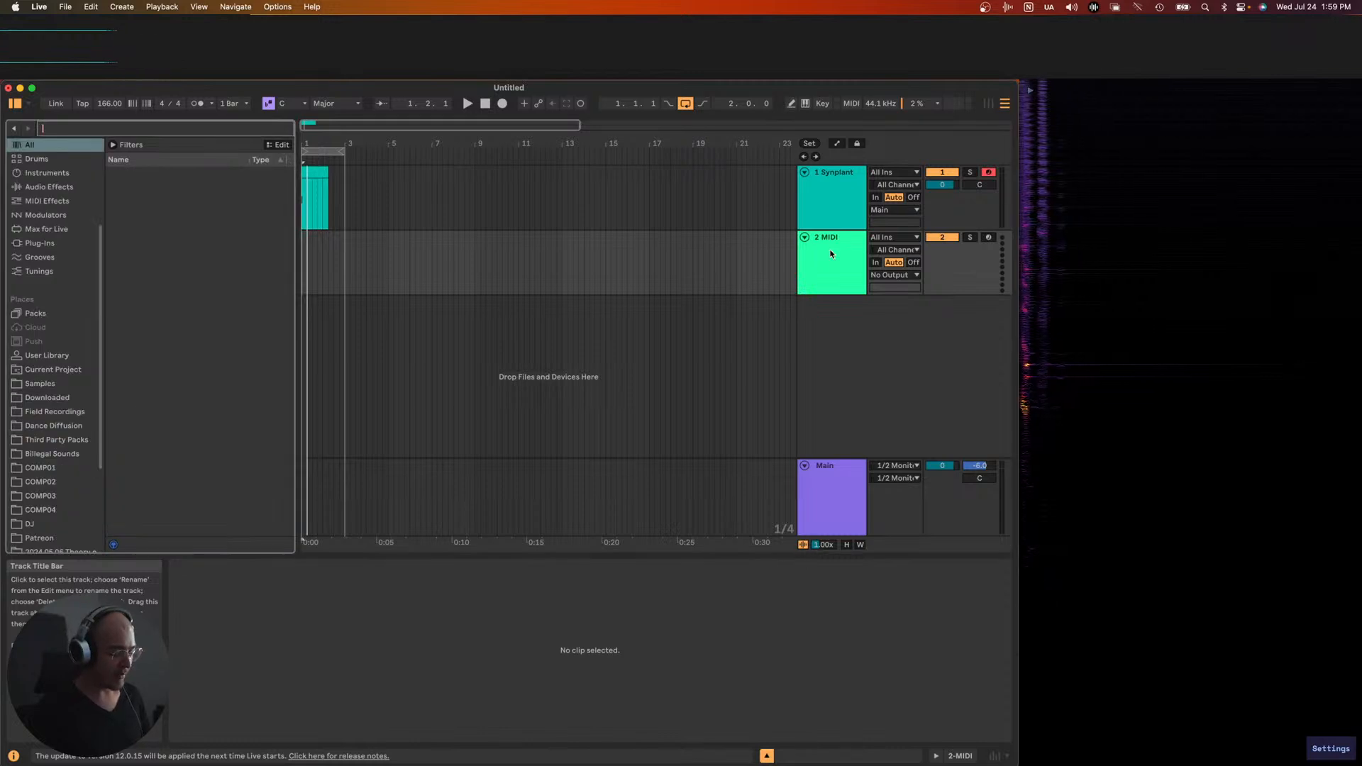
{"action": "type", "text": "undulae"}
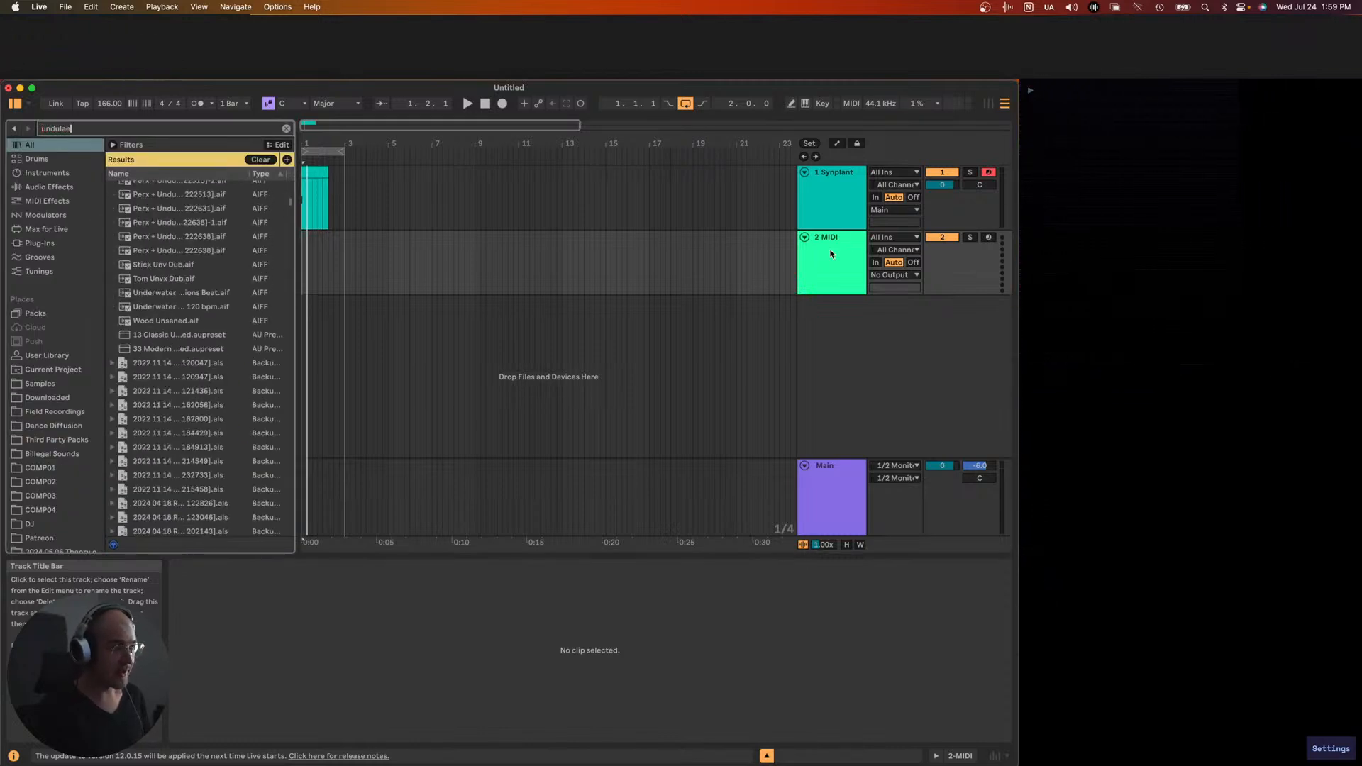
{"action": "type", "text": " snare design"}
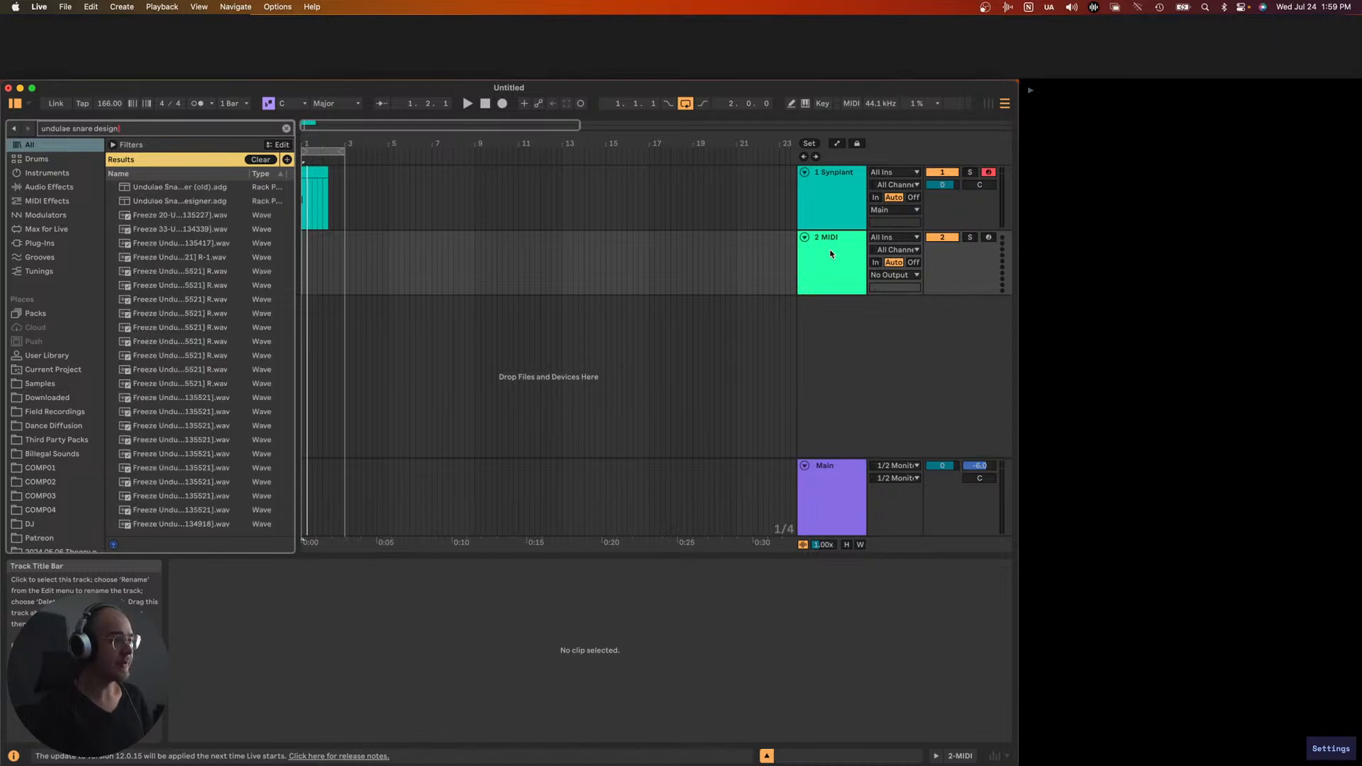
{"action": "left_click_drag", "start_coordinate": [829, 250], "coordinate": [831, 253]}
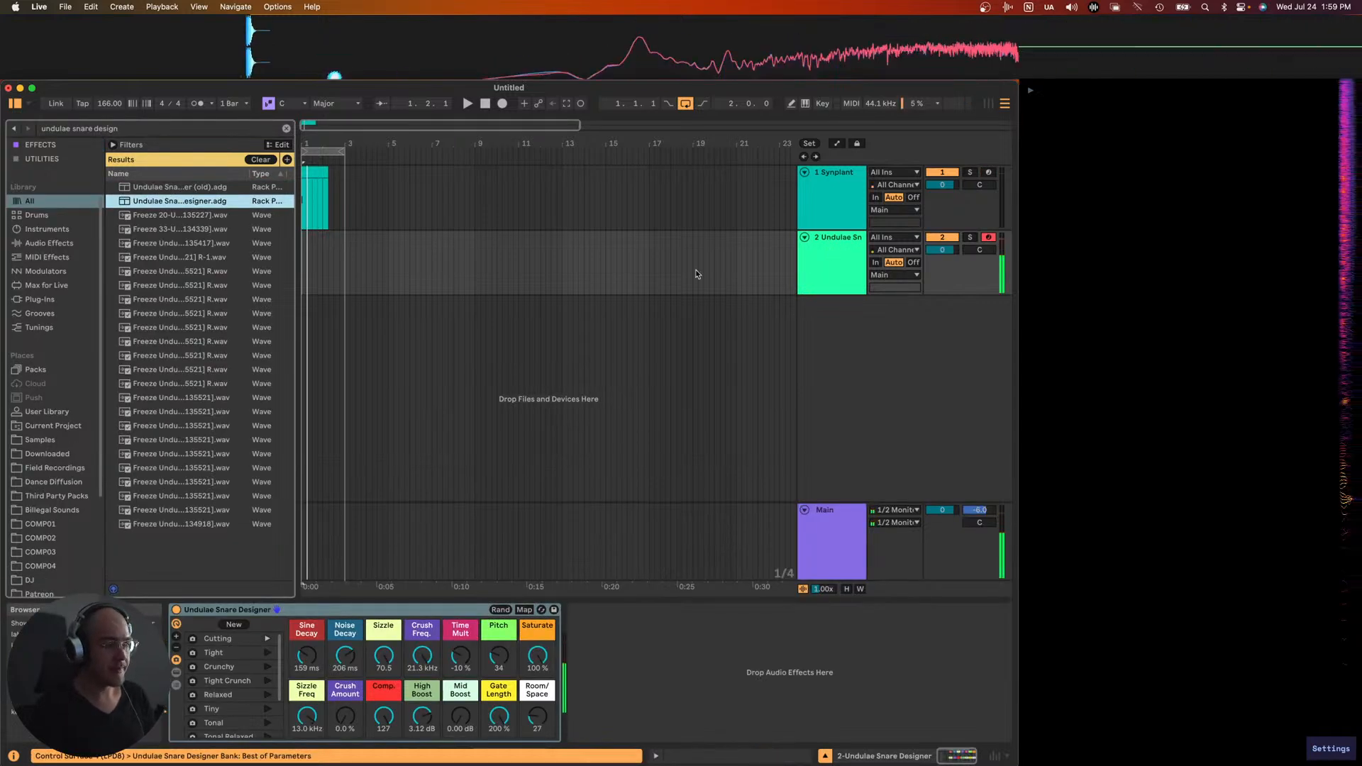
- Create a one-beat MIDI clip at the start of the Snare Designer track, add a note at its beginning and show the rack
{"action": "scroll", "coordinate": [329, 267], "scroll_direction": "up", "scroll_amount": 5}
{"action": "left_click_drag", "start_coordinate": [322, 267], "coordinate": [248, 264]}
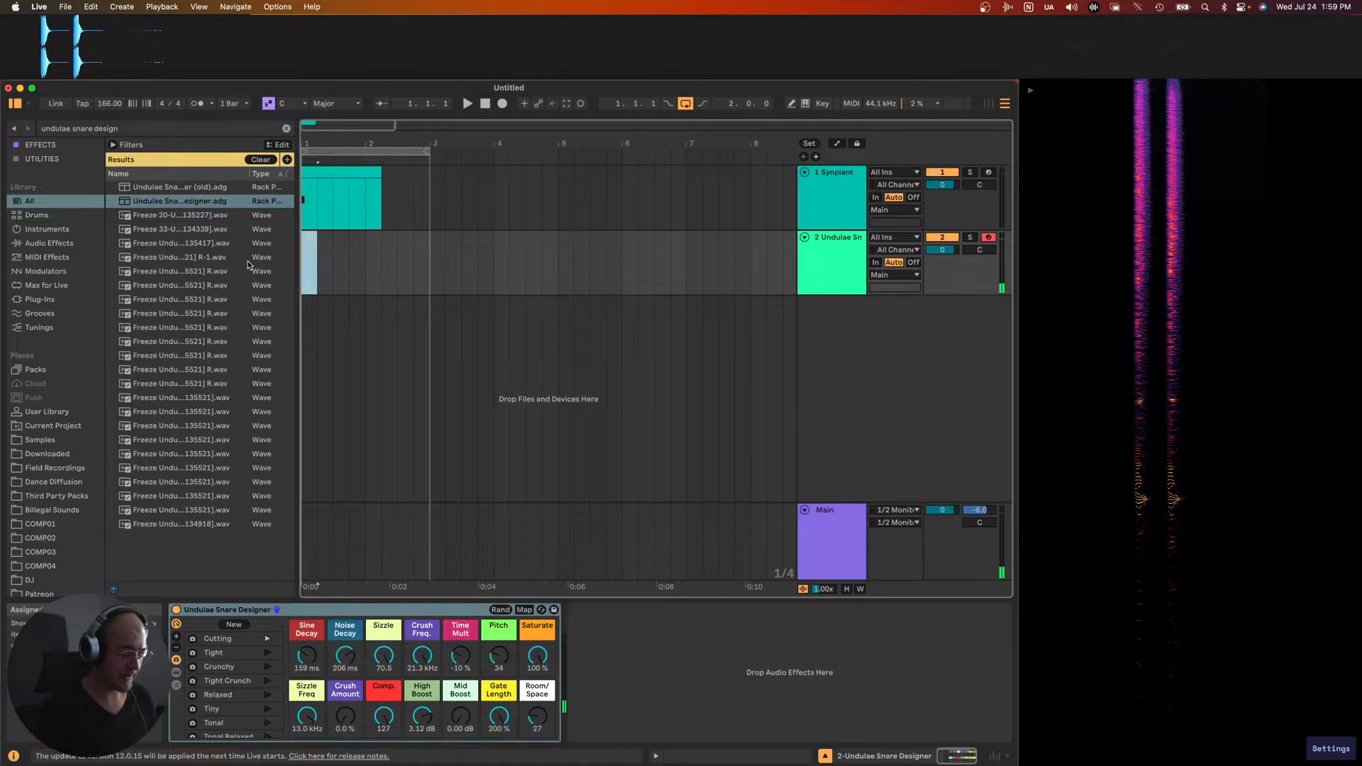
{"action": "key", "text": "super+shift+m"}
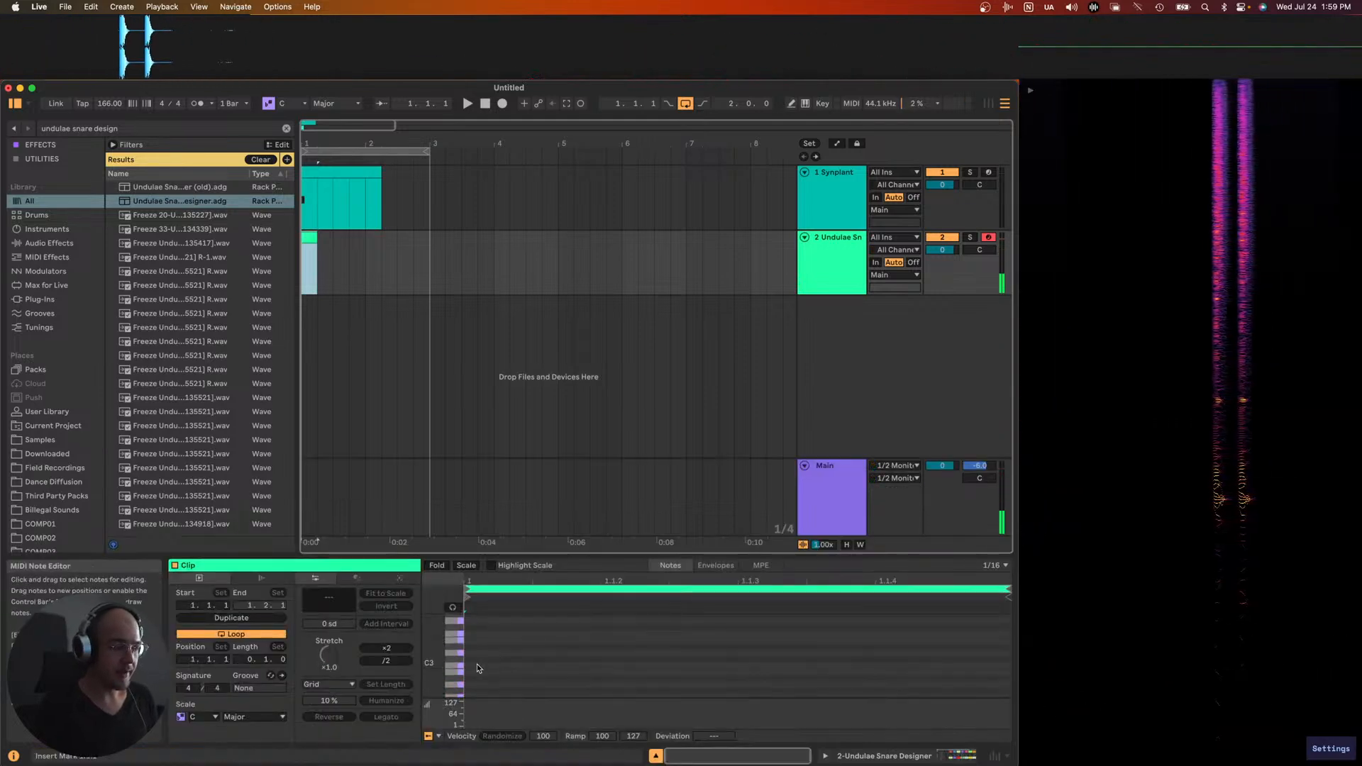
{"action": "double_click", "coordinate": [496, 675]}
{"action": "double_click", "coordinate": [847, 277]}
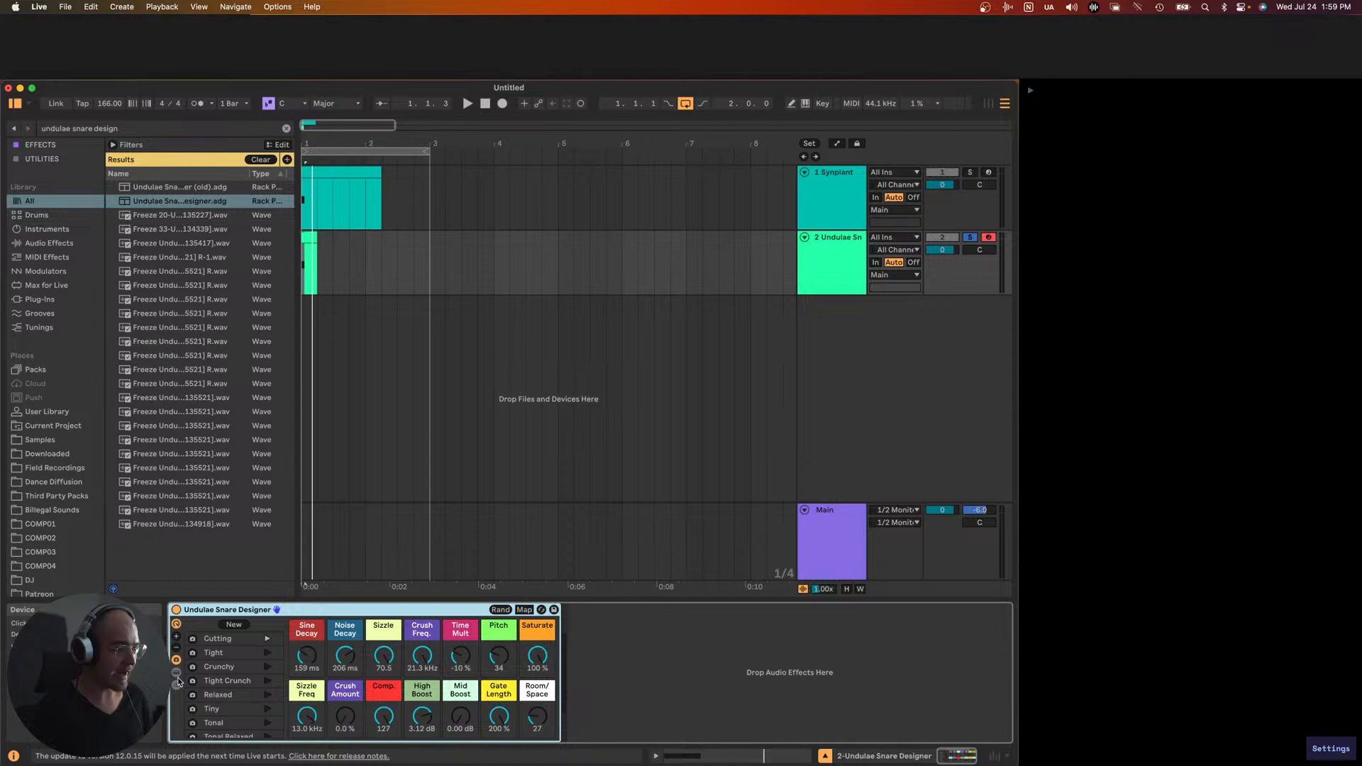
- Audition the Tonal Relaxed, Tonal and other macro variations of the Undulae Snare Designer rack
{"action": "scroll", "coordinate": [270, 703], "scroll_direction": "down", "scroll_amount": 3}
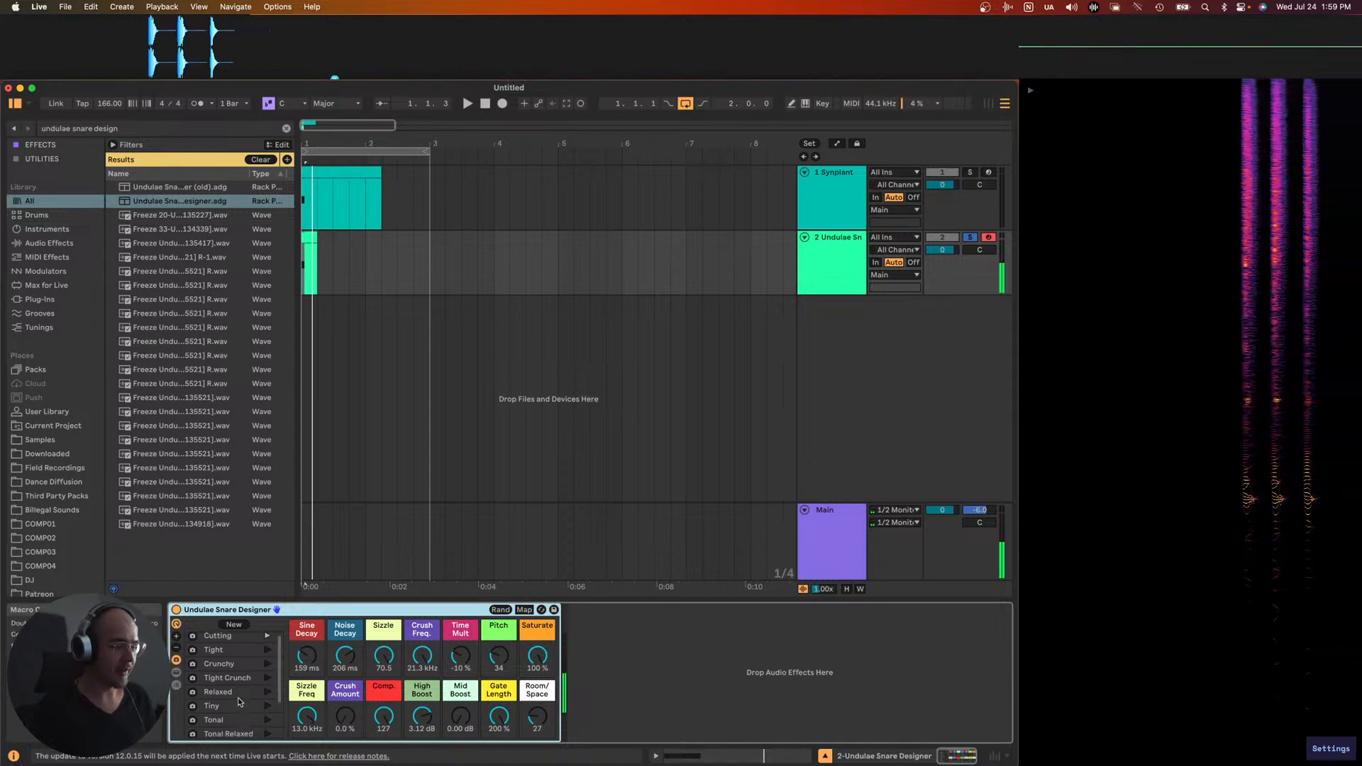
{"action": "left_click", "coordinate": [268, 686]}
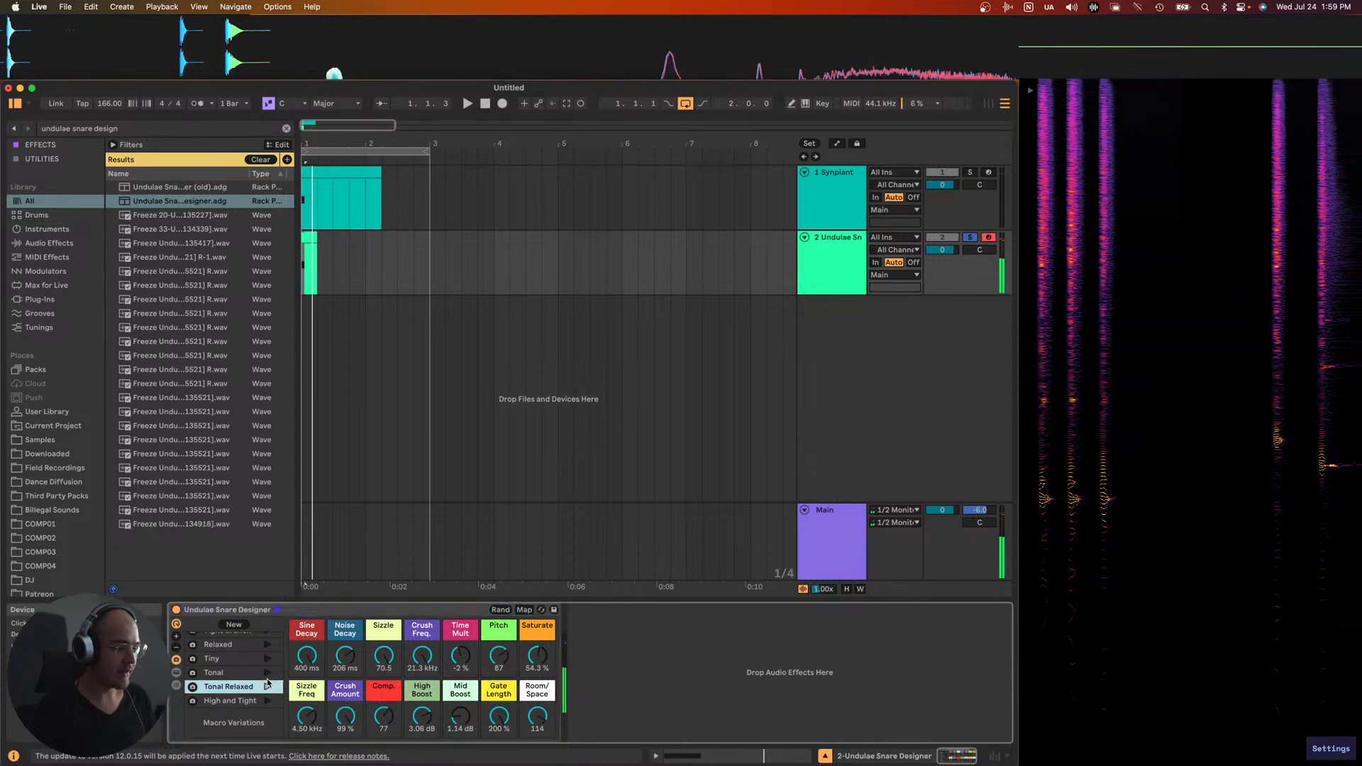
{"action": "left_click", "coordinate": [266, 673]}
{"action": "scroll", "coordinate": [268, 660], "scroll_direction": "up", "scroll_amount": 3}
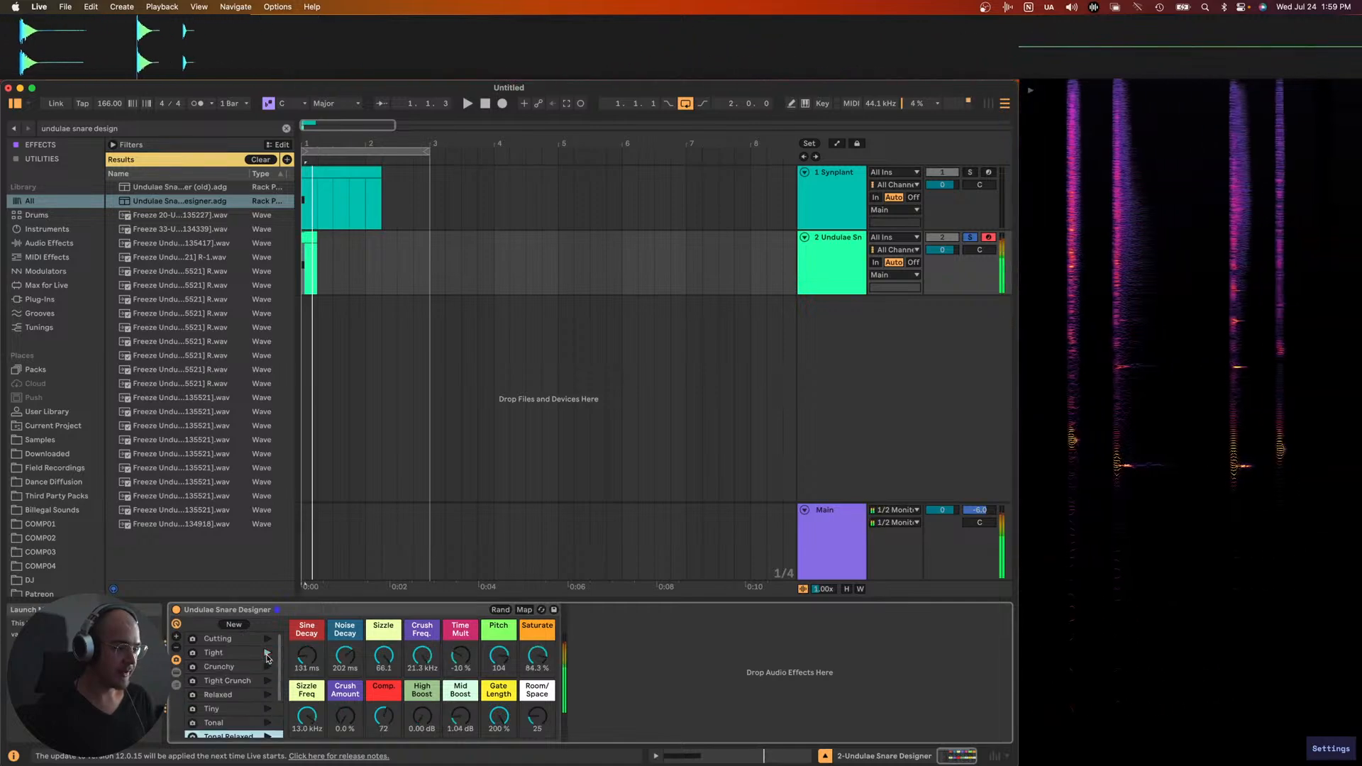
- Freeze and flatten the Undulae Snare Designer track to audio
{"action": "left_click", "coordinate": [830, 199]}
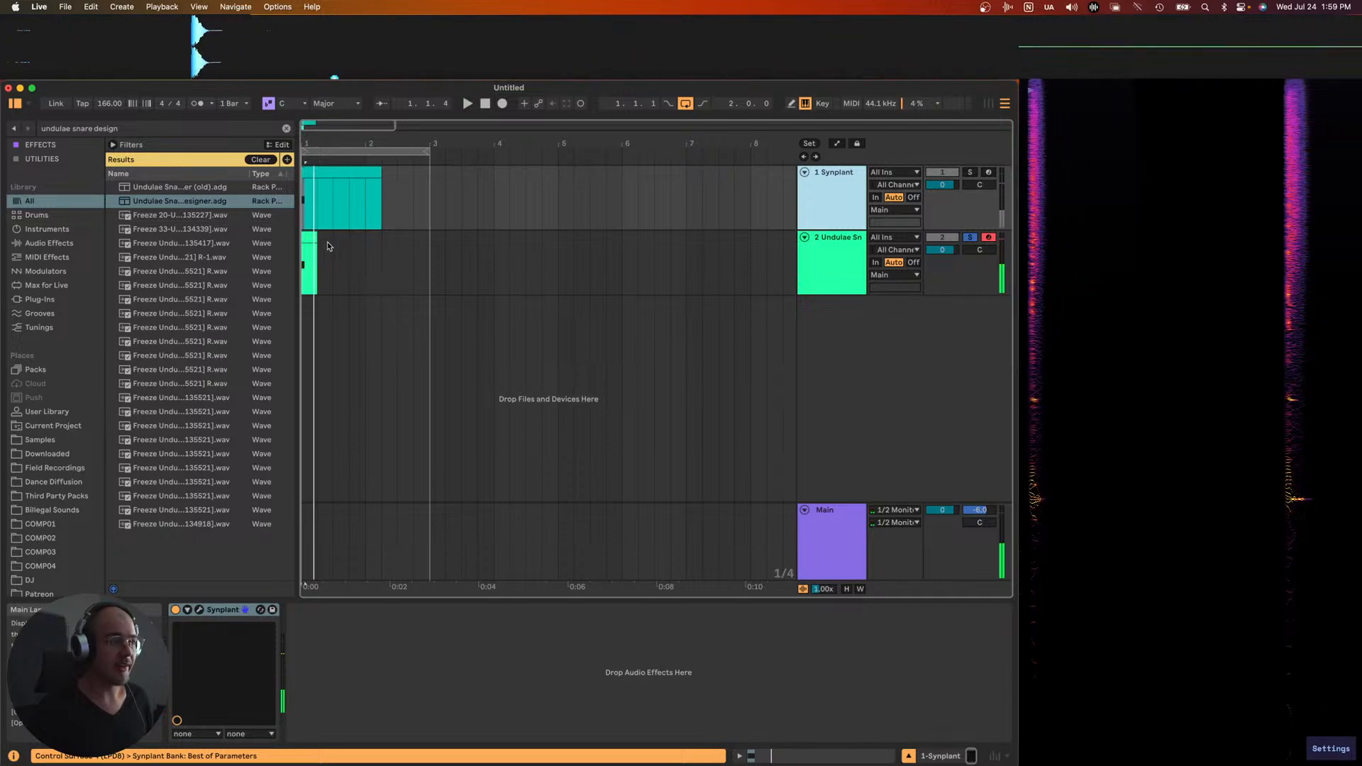
{"action": "scroll", "coordinate": [312, 241], "scroll_direction": "up", "scroll_amount": 2}
{"action": "right_click", "coordinate": [817, 254]}
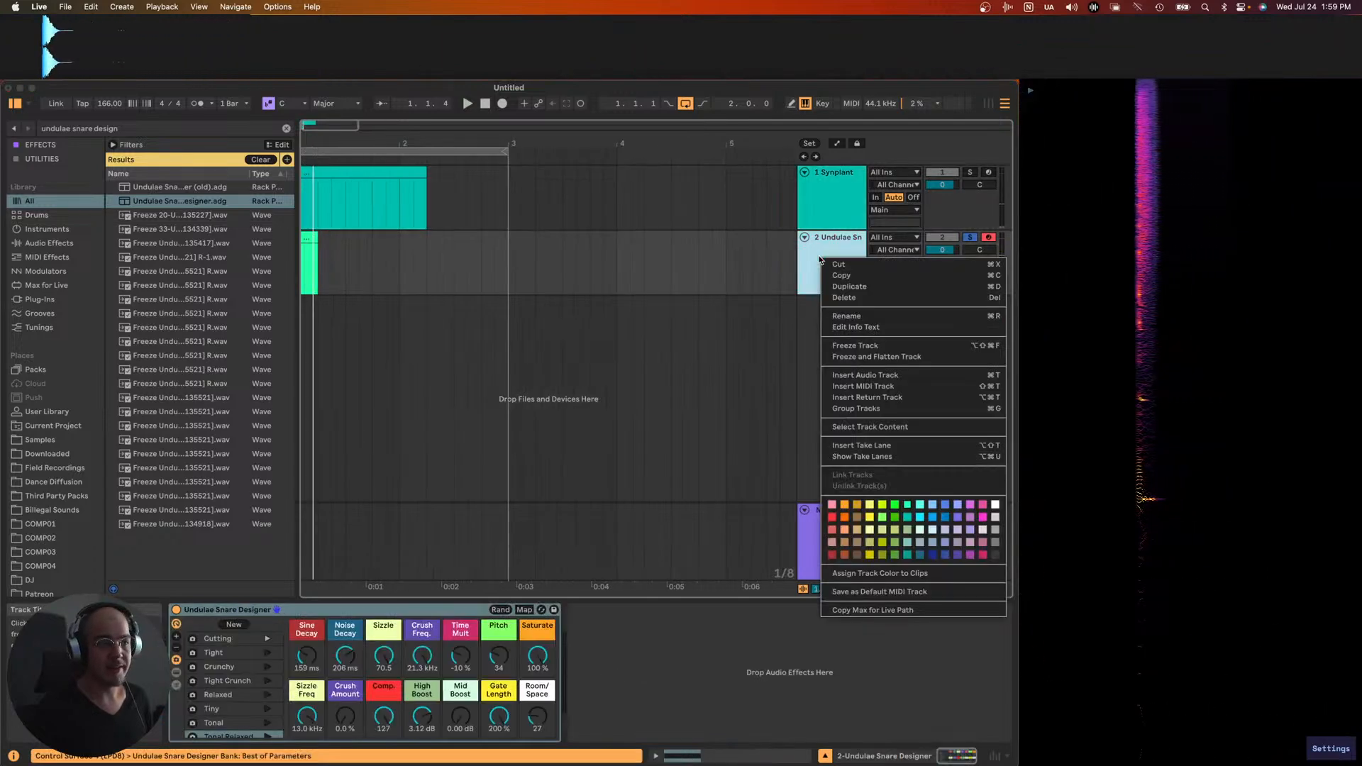
{"action": "left_click", "coordinate": [851, 359]}
- Shorten the frozen snare clip to its initial hit, about 77 ms long, with a long fade-out
{"action": "scroll", "coordinate": [402, 254], "scroll_direction": "up", "scroll_amount": 5}
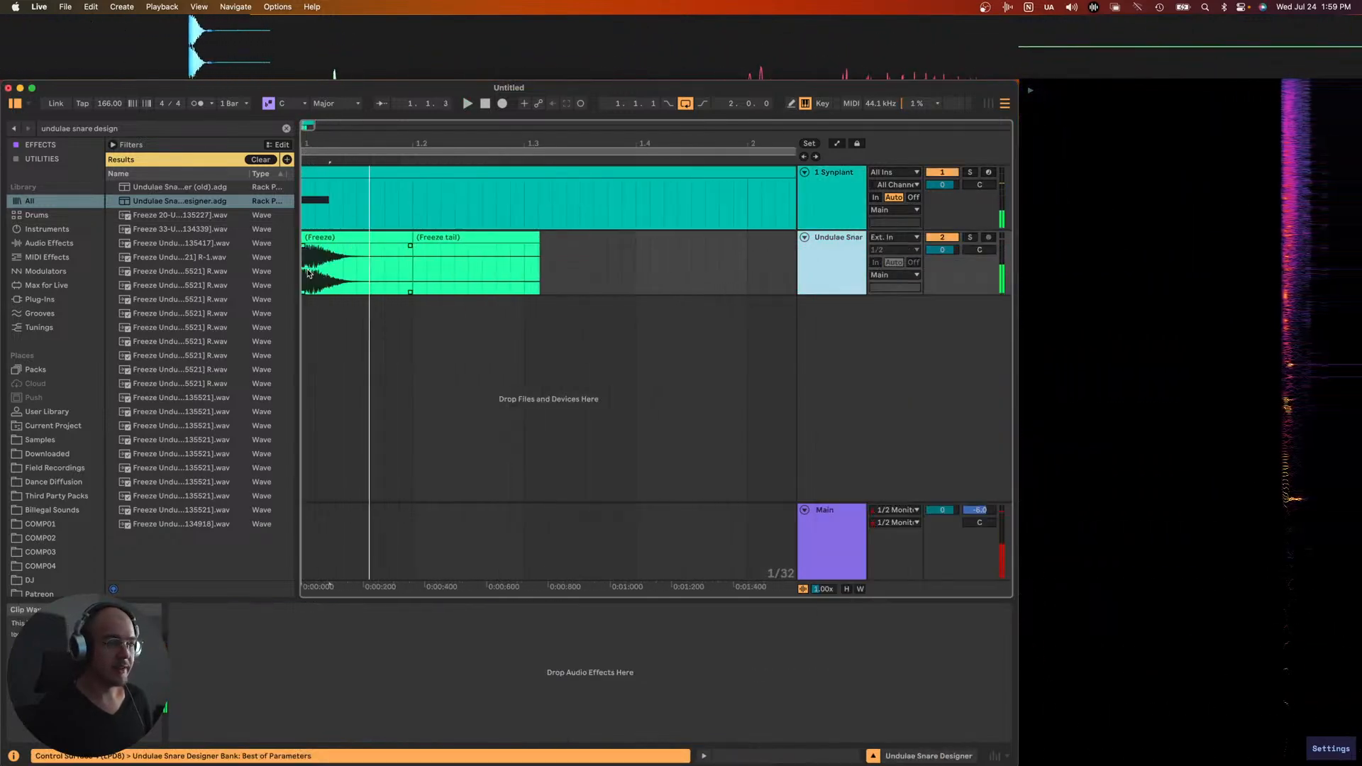
{"action": "left_click_drag", "start_coordinate": [416, 233], "coordinate": [310, 247]}
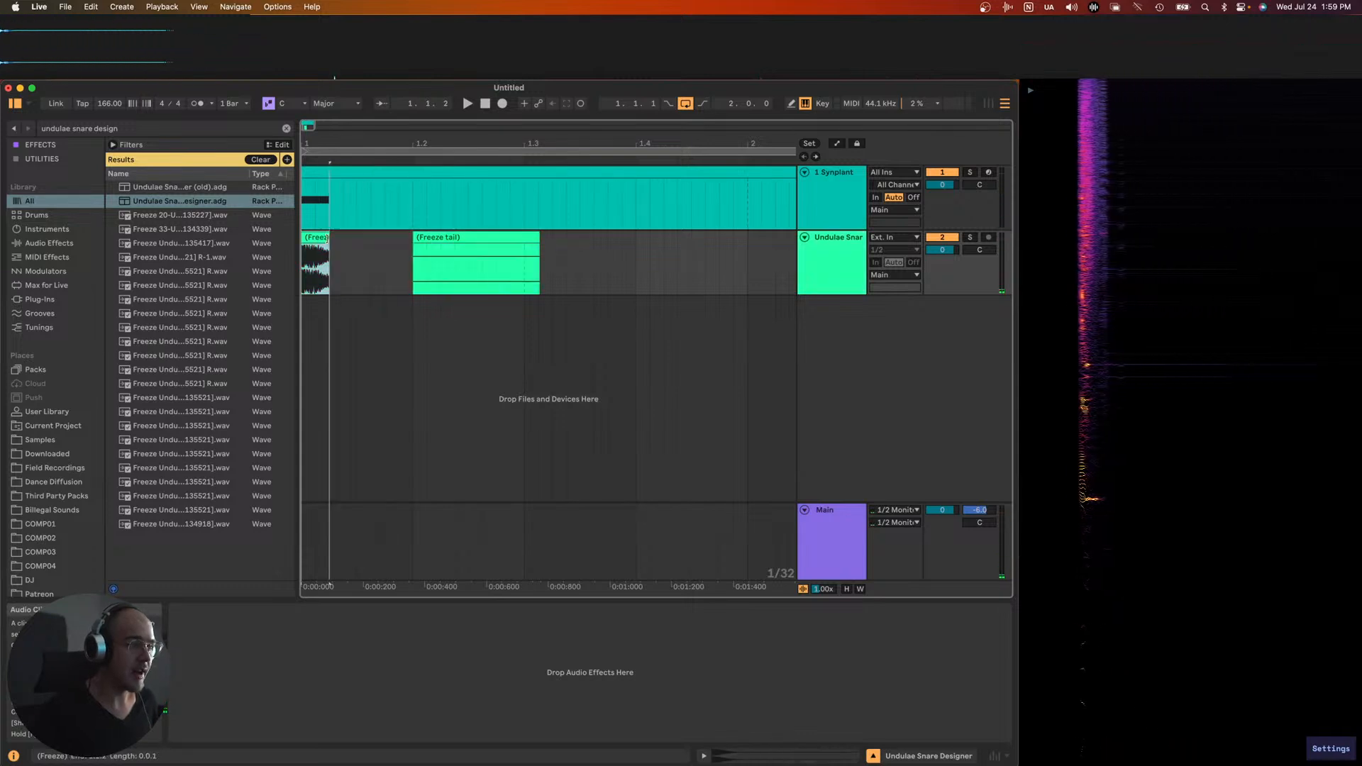
{"action": "scroll", "coordinate": [310, 247], "scroll_direction": "up", "scroll_amount": 2}
{"action": "scroll", "coordinate": [310, 248], "scroll_direction": "up", "scroll_amount": 3}
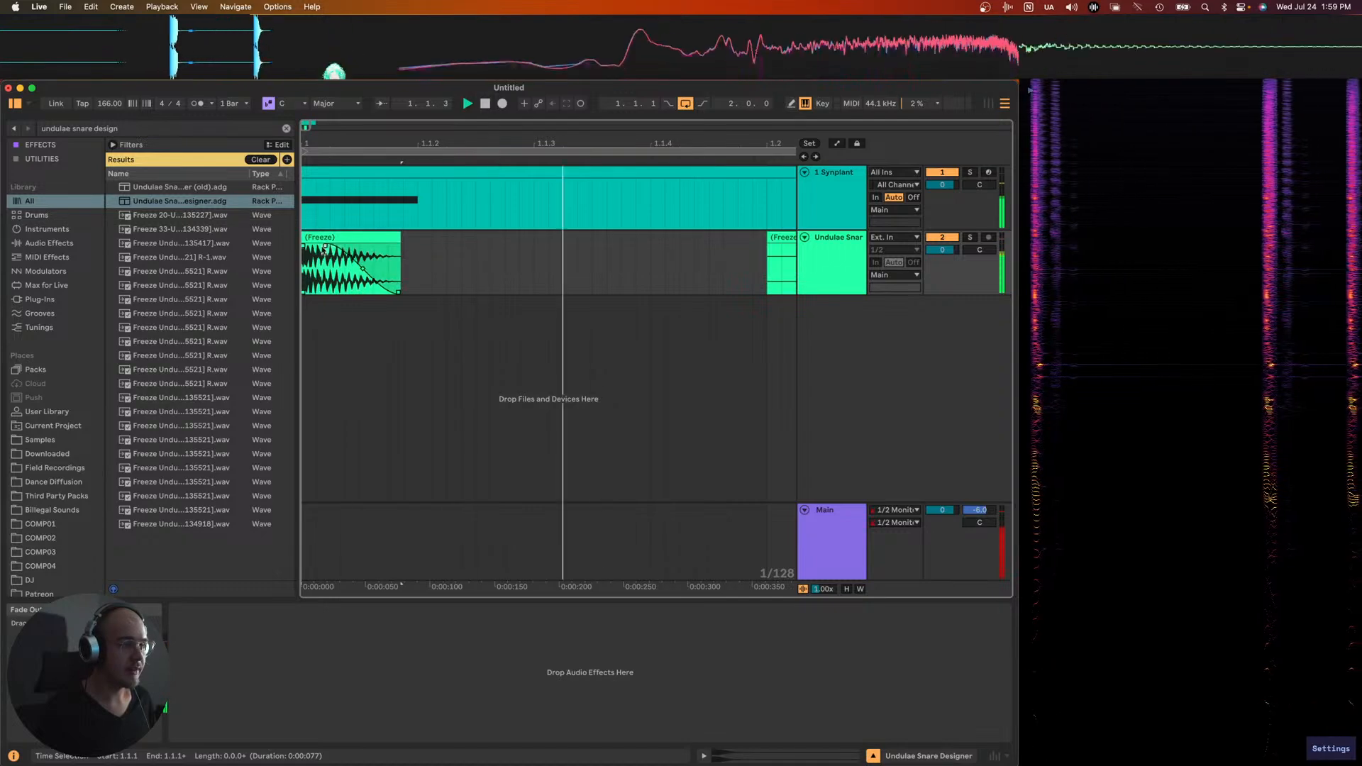
- Transpose the shortened snare clip up 6 semitones
{"action": "left_click", "coordinate": [835, 277]}
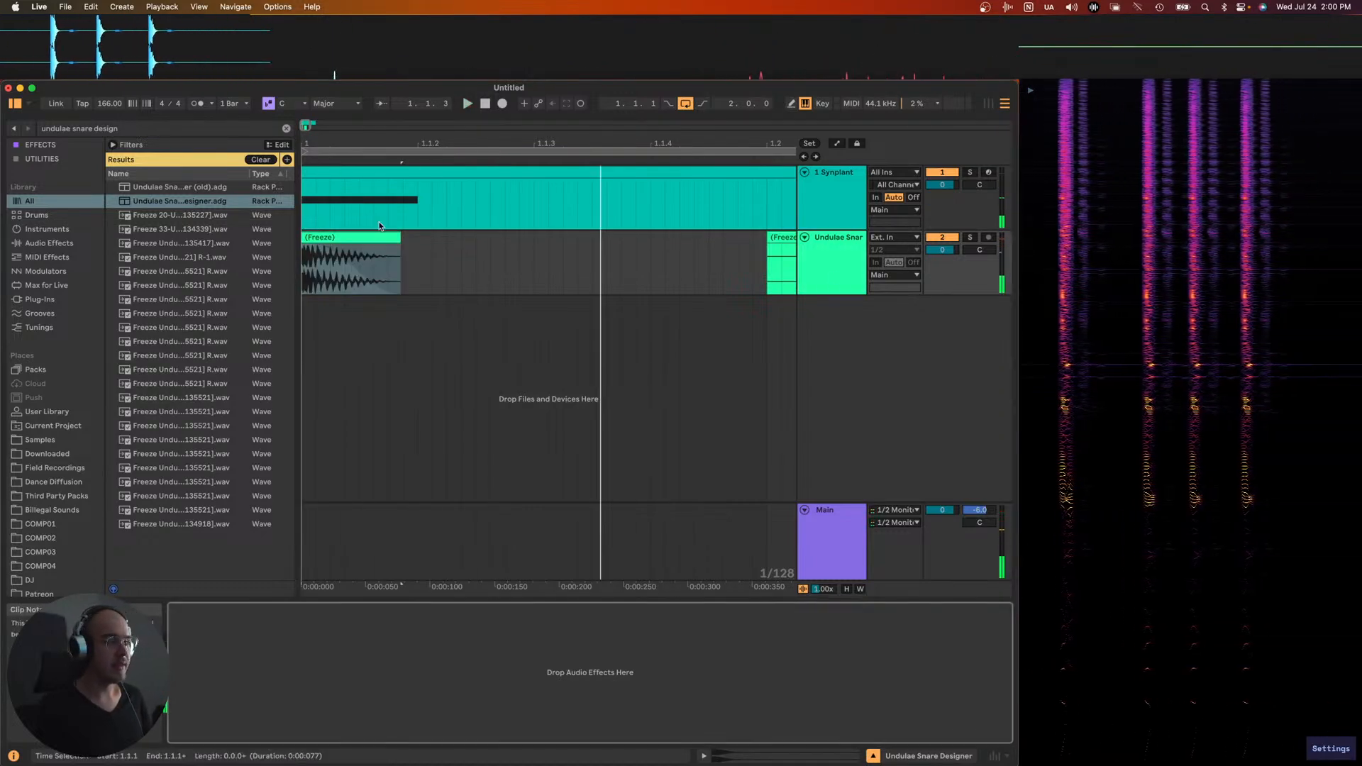
{"action": "left_click", "coordinate": [349, 236]}
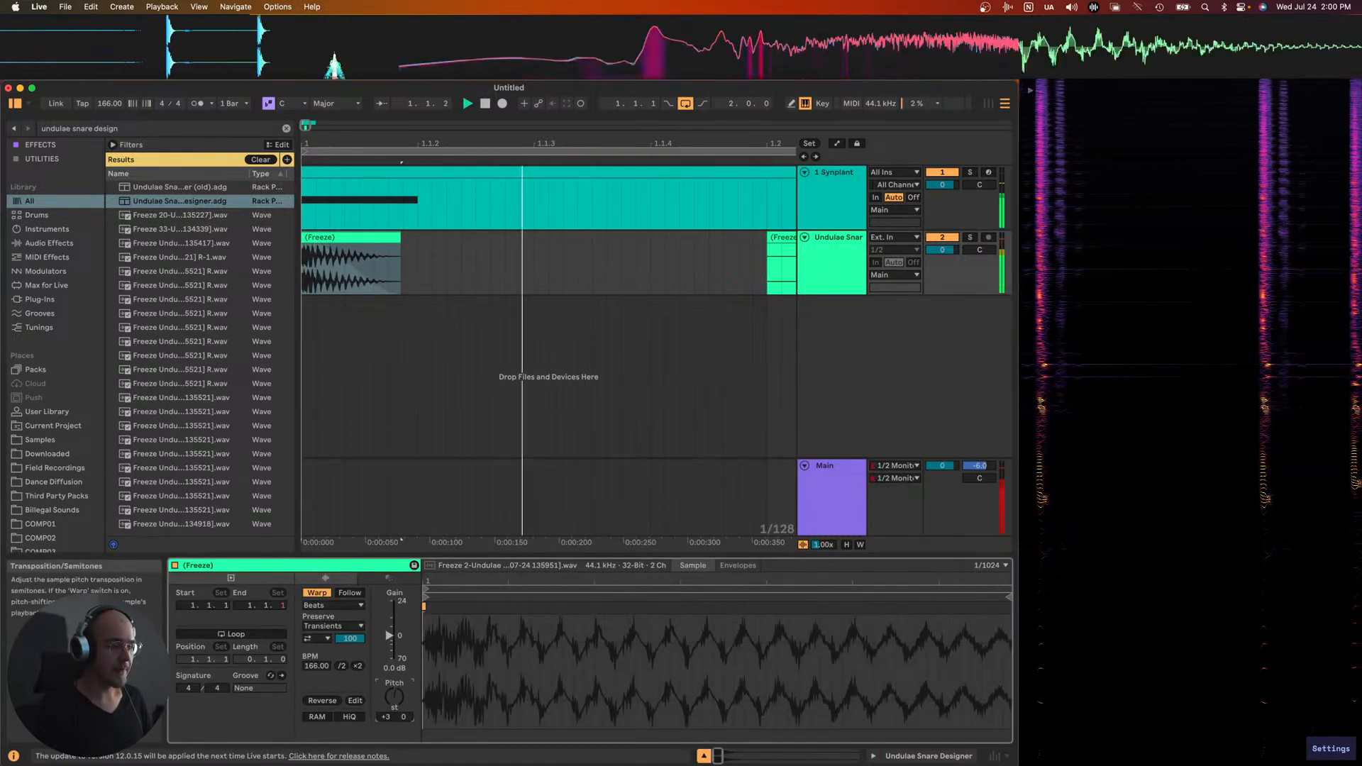
{"action": "left_click_drag", "start_coordinate": [395, 706], "coordinate": [395, 702]}
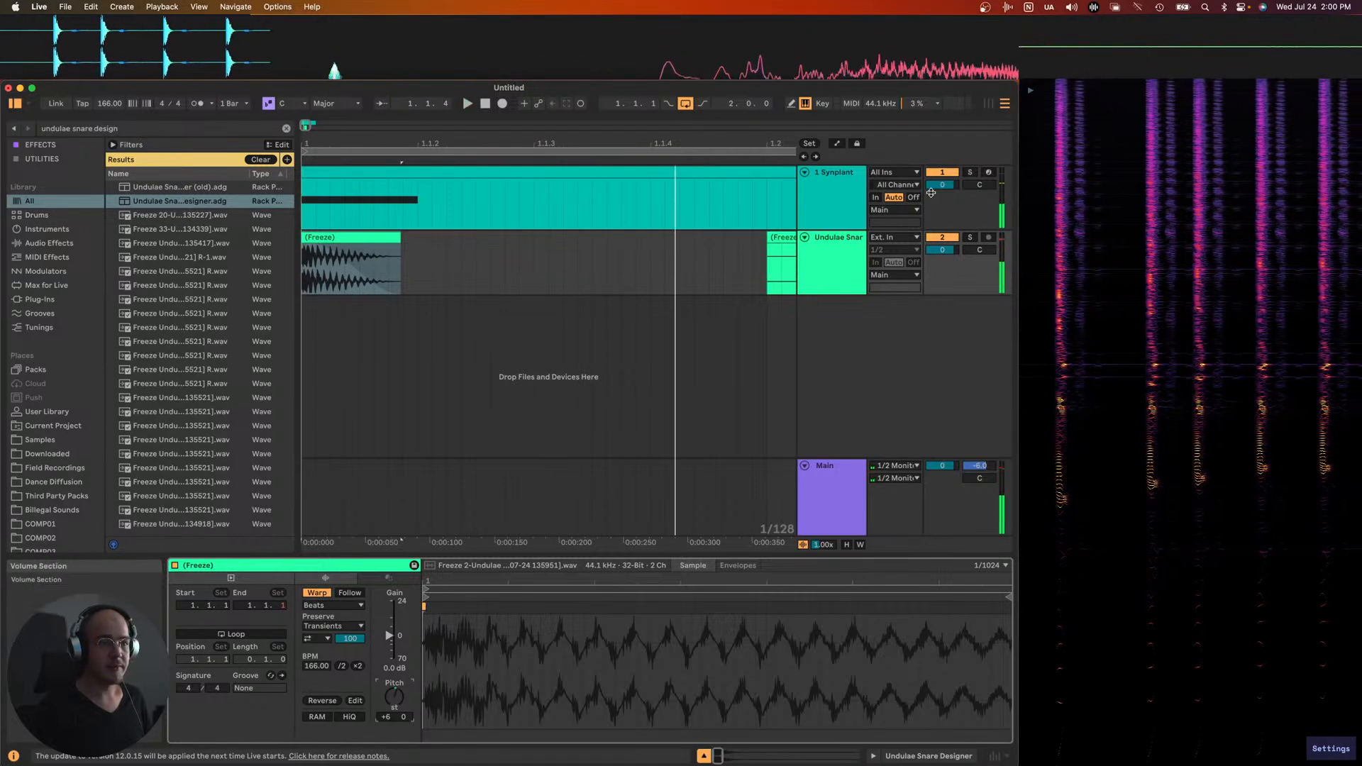
- Add a Utility after Synplant on the Synplant track and set its gain to 6.11 dB
{"action": "left_click", "coordinate": [837, 202]}
{"action": "key", "text": "shift+Tab"}
{"action": "key", "text": "super+f"}
{"action": "type", "text": "util"}
{"action": "key", "text": "Down"}
{"action": "key", "text": "Down"}
{"action": "key", "text": "Return"}
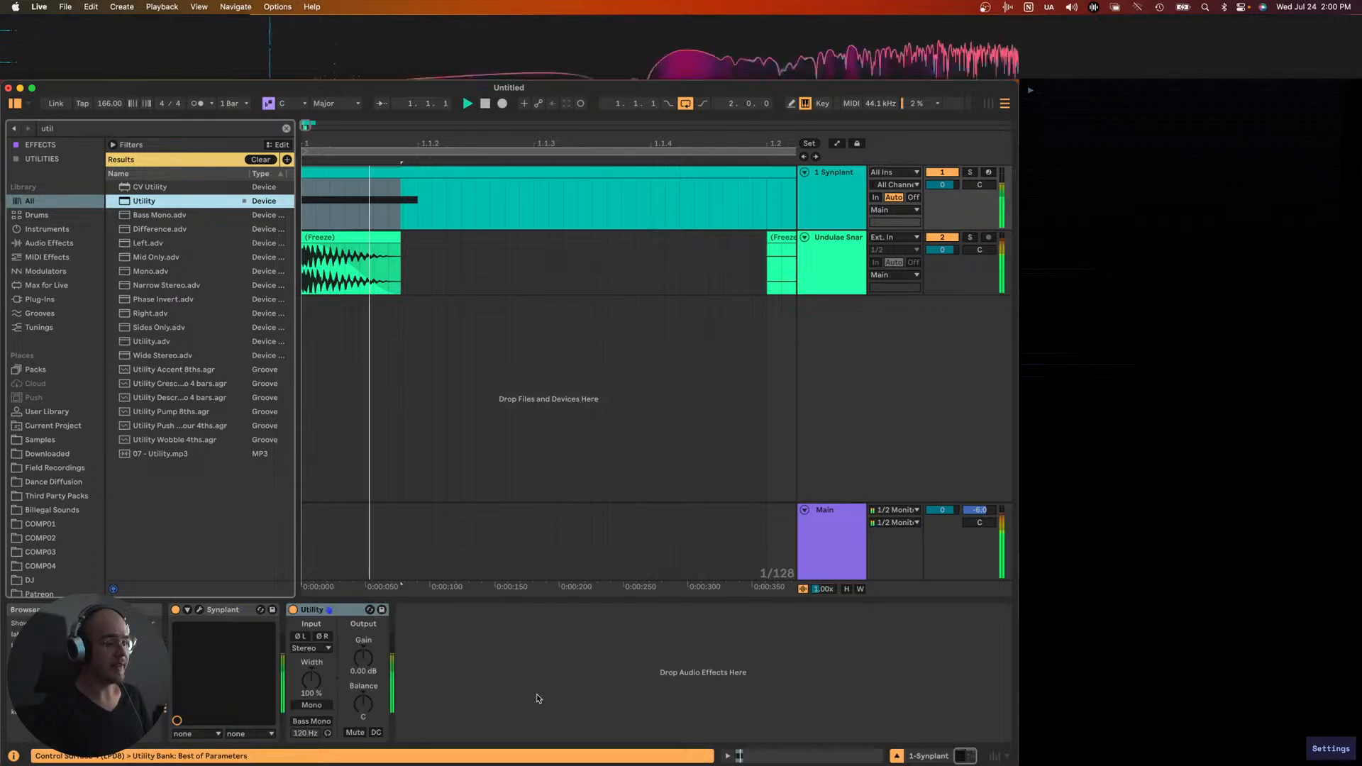
{"action": "left_click_drag", "start_coordinate": [372, 663], "coordinate": [372, 638]}
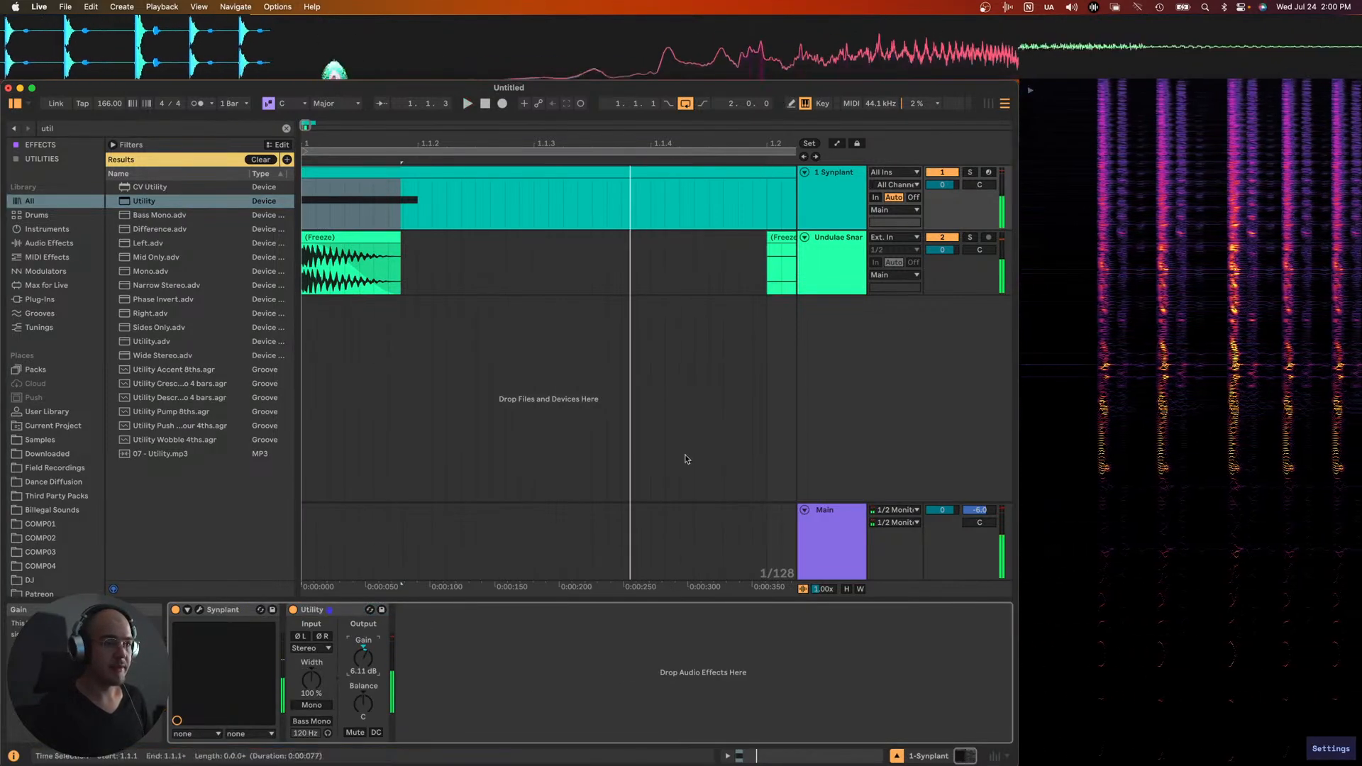
- Group the Synplant and snare tracks and load Roar onto the group
{"action": "left_click", "coordinate": [851, 193], "text": "shift"}
{"action": "key", "text": "super+g"}
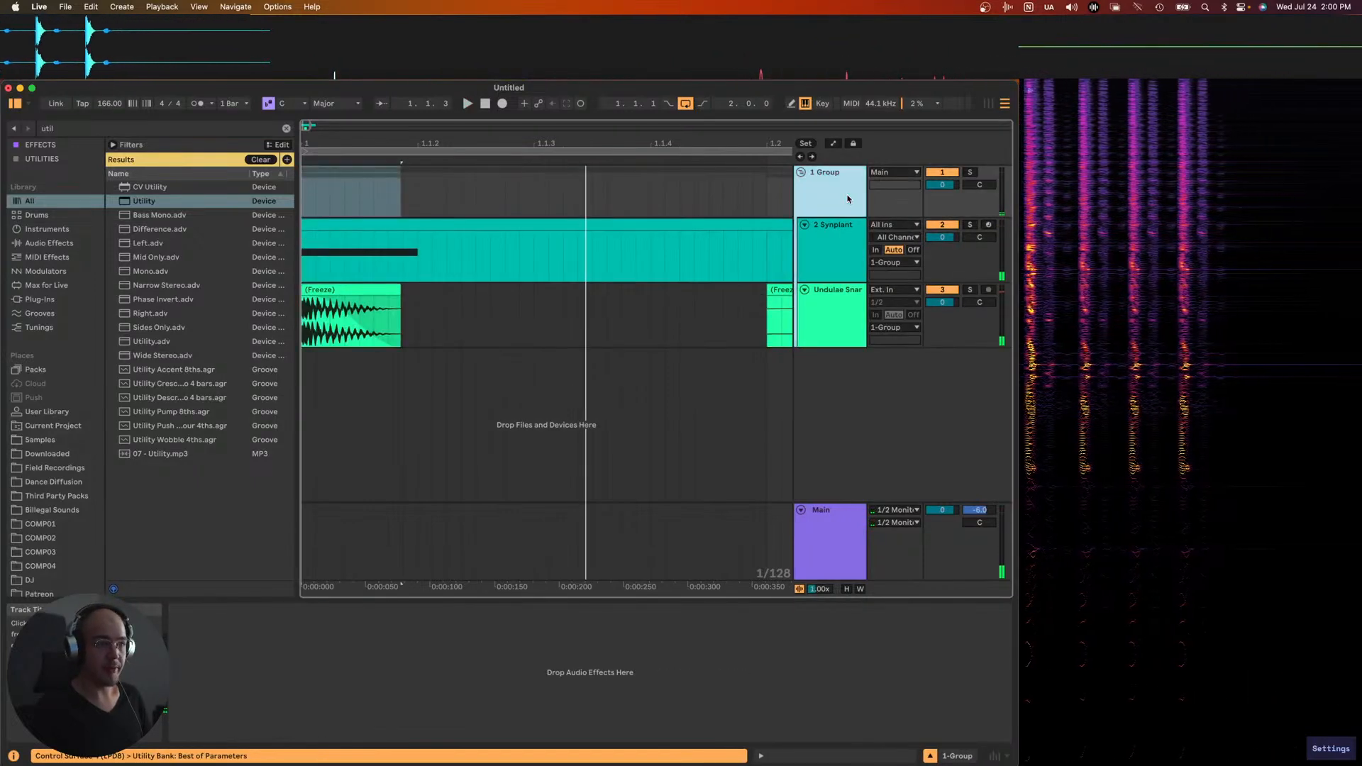
{"action": "key", "text": "super+f"}
{"action": "type", "text": "roar"}
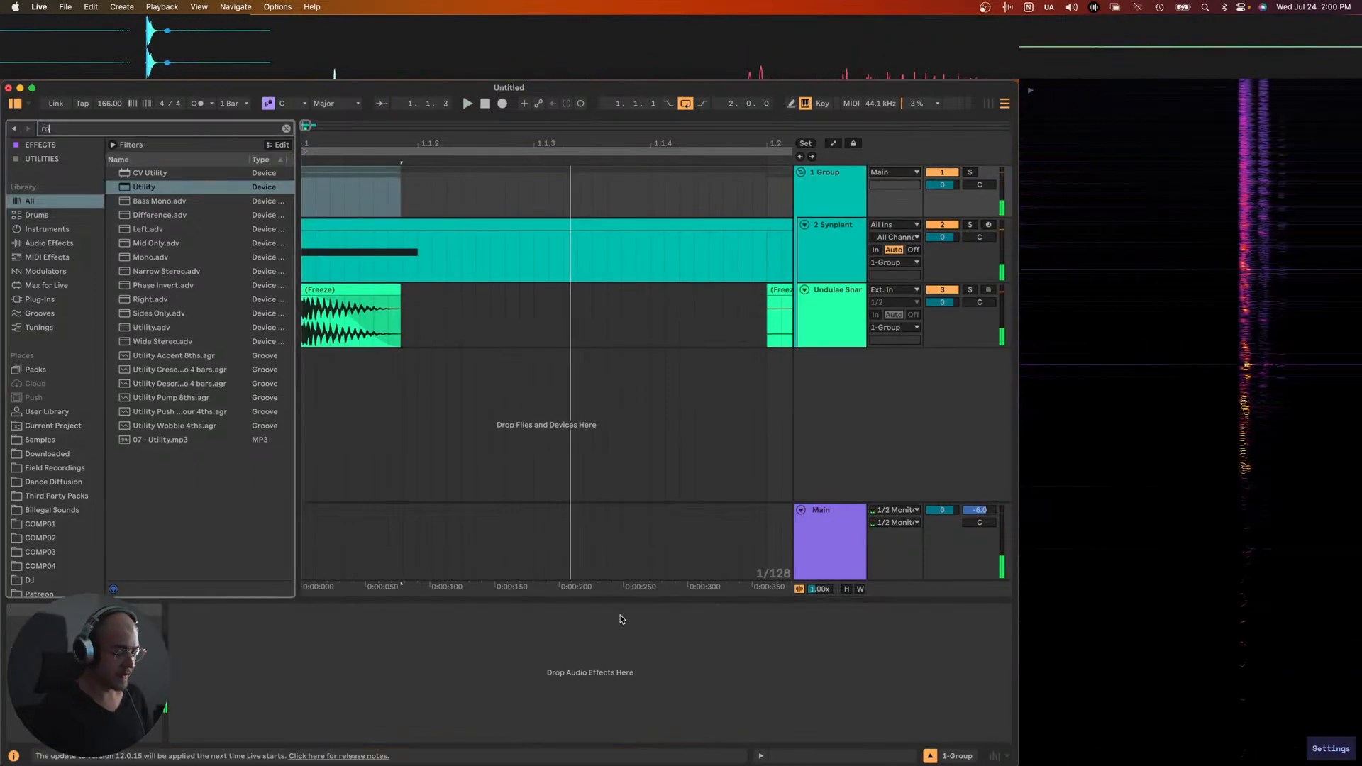
{"action": "key", "text": "Return"}
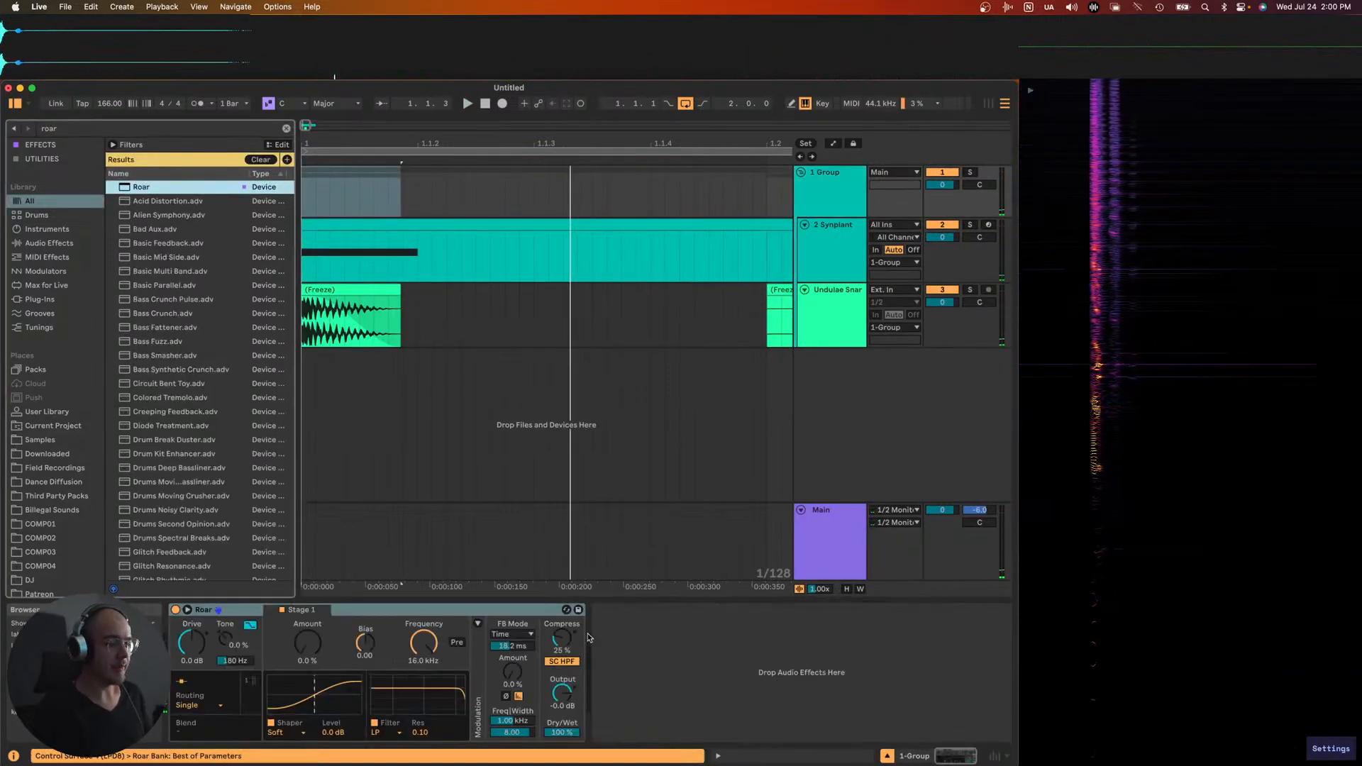
- Set Roar's shaper to Noise, raise the shaper amount and lower the output while auditioning the layered snare
{"action": "left_click", "coordinate": [279, 732]}
{"action": "left_click", "coordinate": [284, 710]}
{"action": "key", "text": "space"}
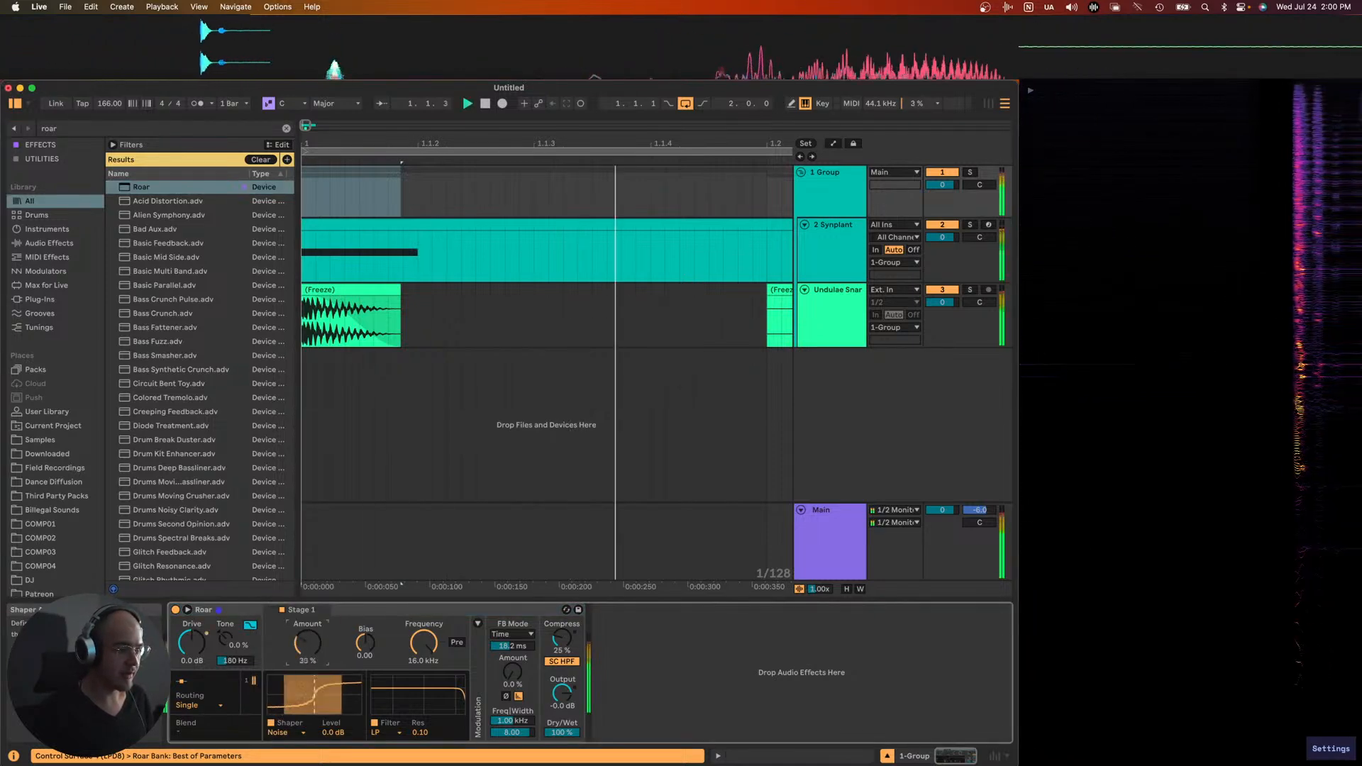
{"action": "key", "text": "space"}
{"action": "left_click_drag", "start_coordinate": [562, 693], "coordinate": [562, 716]}
{"action": "key", "text": "space"}
{"action": "key", "text": "space"}
- Duplicate the Synplant track inside the group
{"action": "key", "text": "minus"}
{"action": "left_click", "coordinate": [821, 270]}
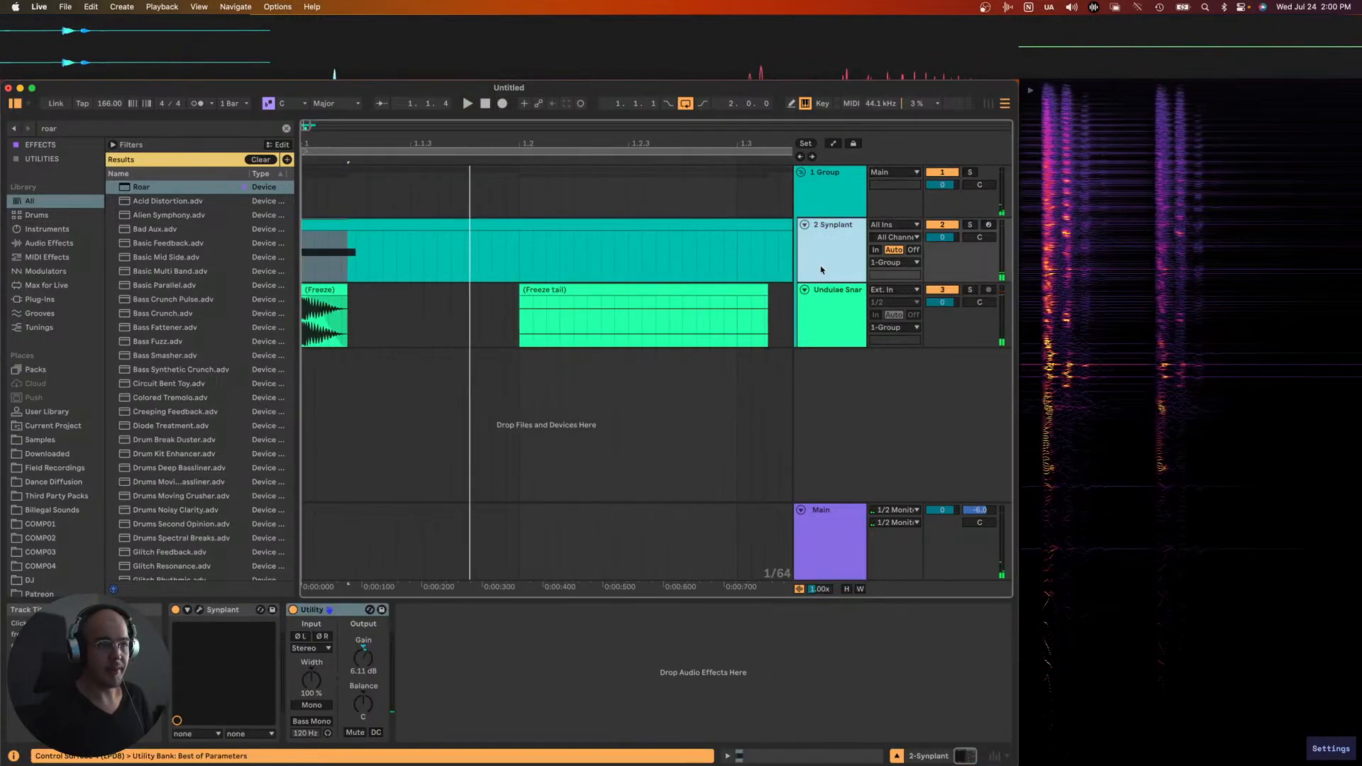
{"action": "key", "text": "super+d"}
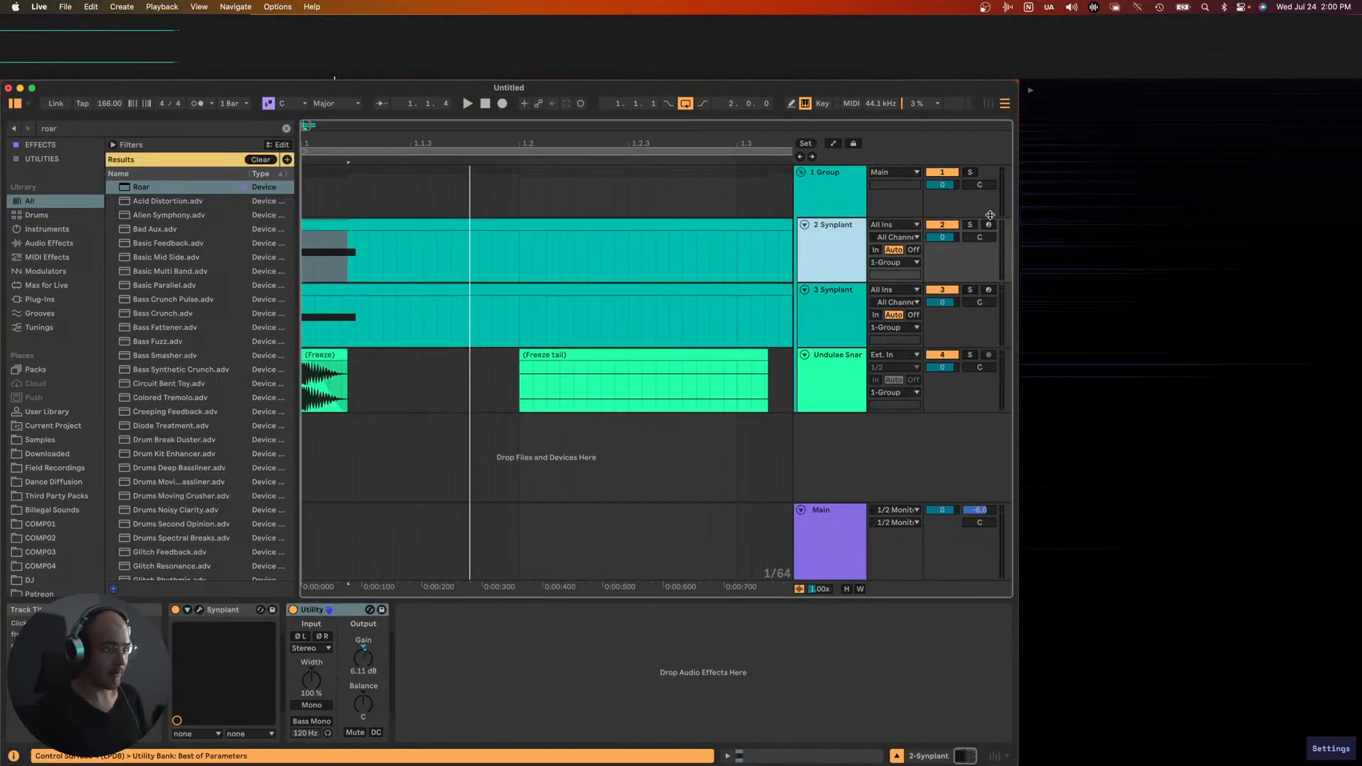
- Freeze and flatten the duplicate Synplant track in the group to audio
{"action": "left_click", "coordinate": [845, 303]}
{"action": "right_click", "coordinate": [852, 329]}
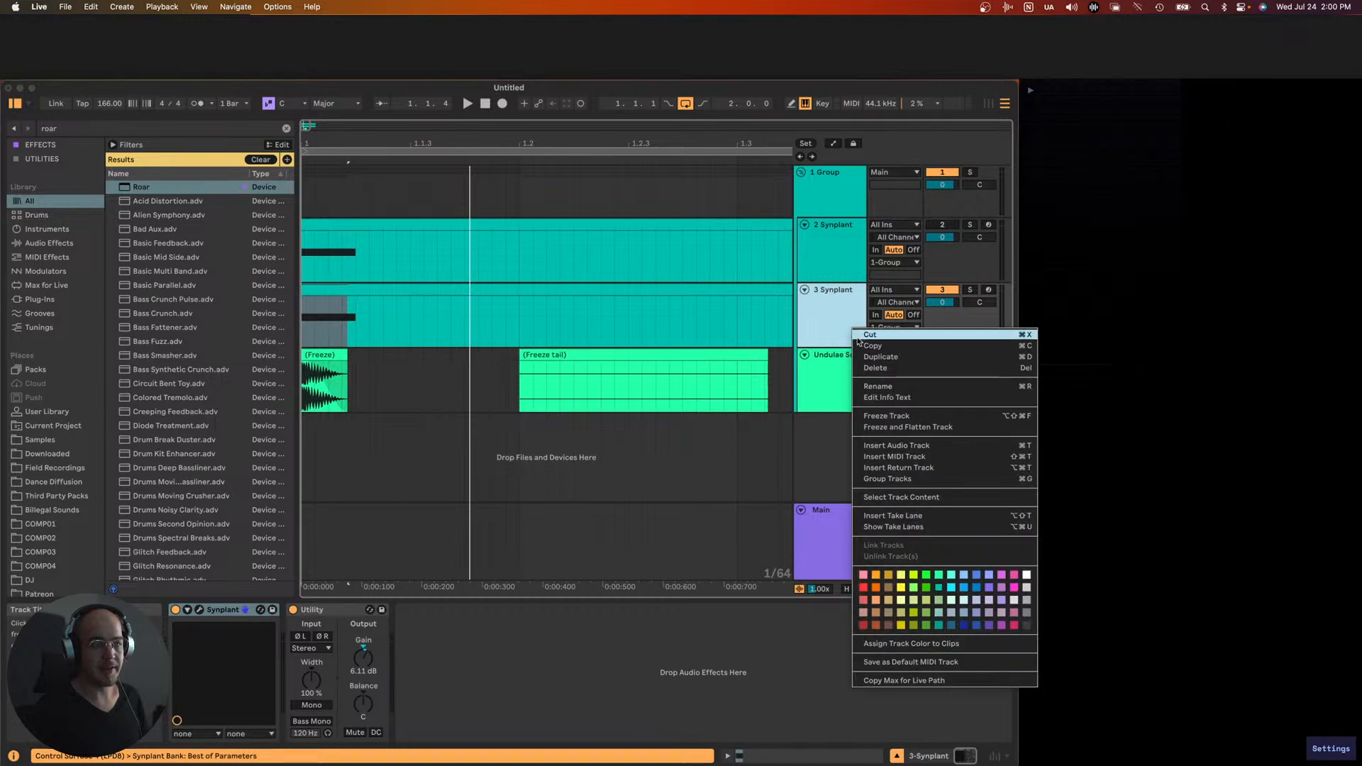
{"action": "left_click", "coordinate": [887, 427]}
{"action": "key", "text": "minus"}
{"action": "key", "text": "minus"}
{"action": "key", "text": "minus"}
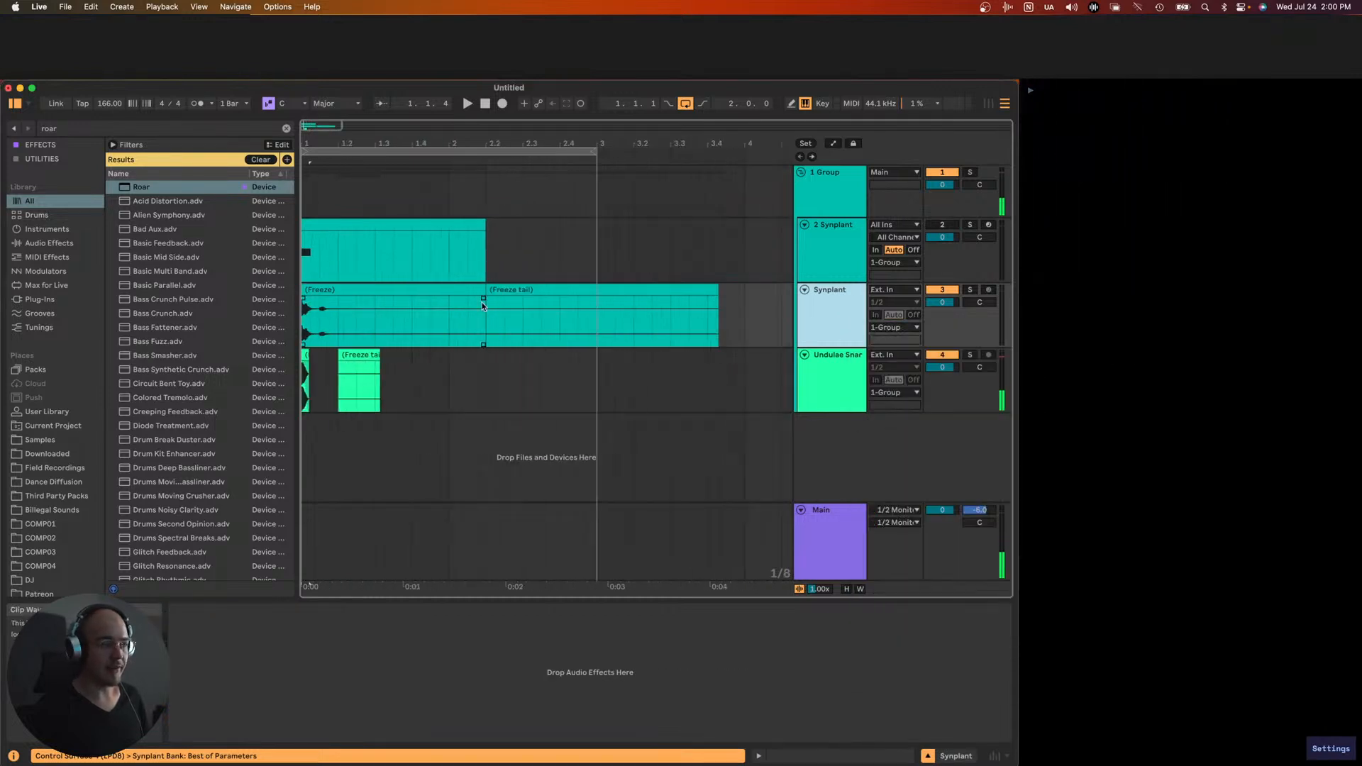
- Tighten the flattened Synplant audio by moving its tail section earlier, directly behind the initial hit, while auditioning it
{"action": "left_click", "coordinate": [481, 286]}
{"action": "key", "text": "space"}
{"action": "scroll", "coordinate": [349, 298], "scroll_direction": "up", "scroll_amount": 4}
{"action": "scroll", "coordinate": [349, 298], "scroll_direction": "left", "scroll_amount": 3}
{"action": "key", "text": "space"}
{"action": "left_click_drag", "start_coordinate": [426, 290], "coordinate": [352, 298]}
{"action": "key", "text": "ctrl+d"}
{"action": "scroll", "coordinate": [343, 292], "scroll_direction": "up", "scroll_amount": 5}
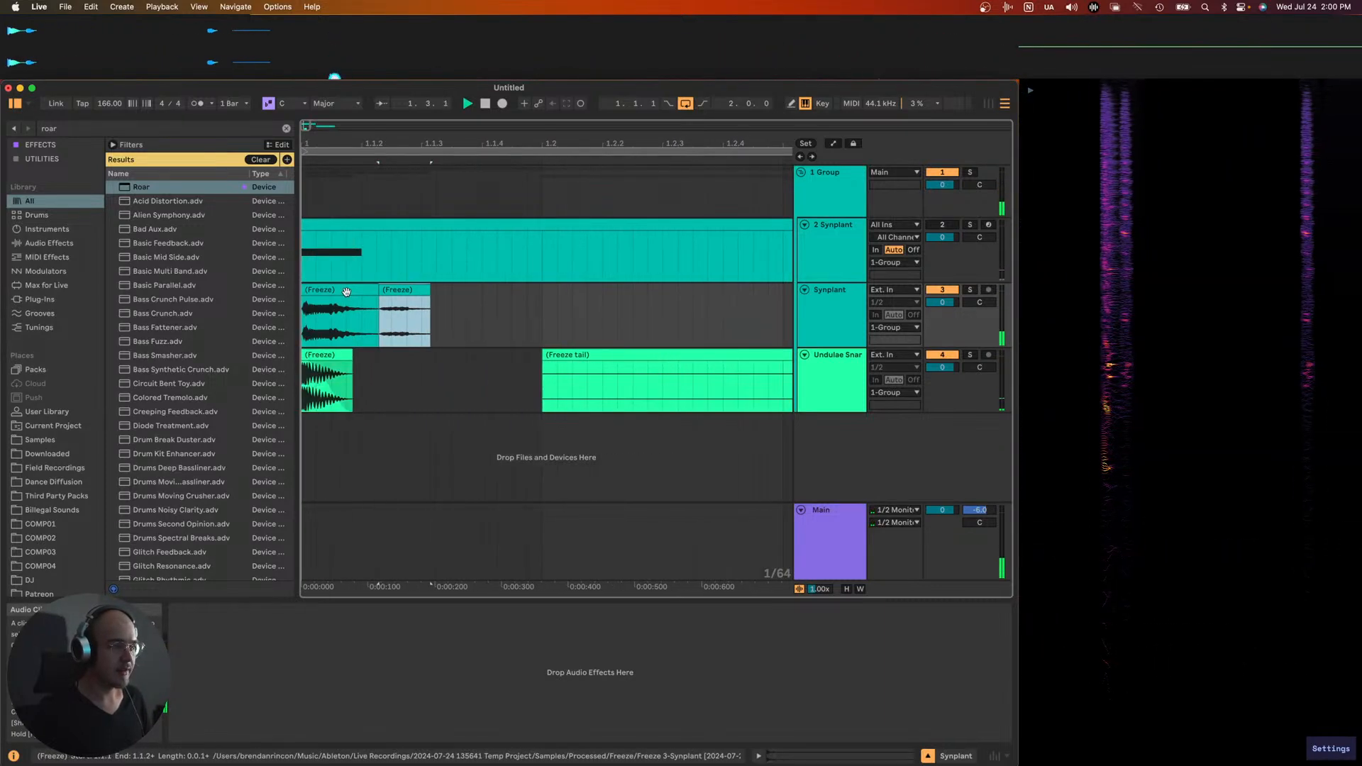
- Crossfade the flattened Synplant hit into its tail section
{"action": "key", "text": "space"}
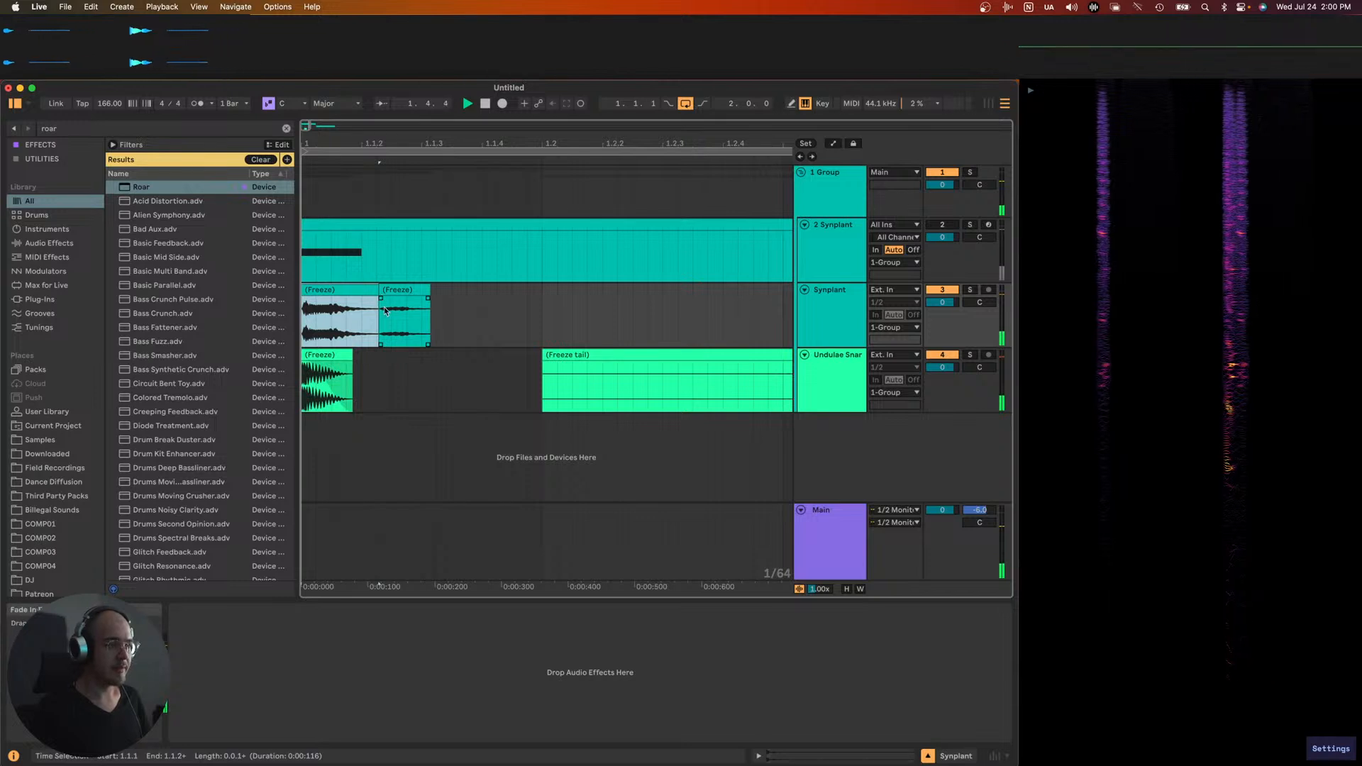
{"action": "left_click_drag", "start_coordinate": [391, 310], "coordinate": [358, 311]}
{"action": "left_click", "coordinate": [364, 288]}
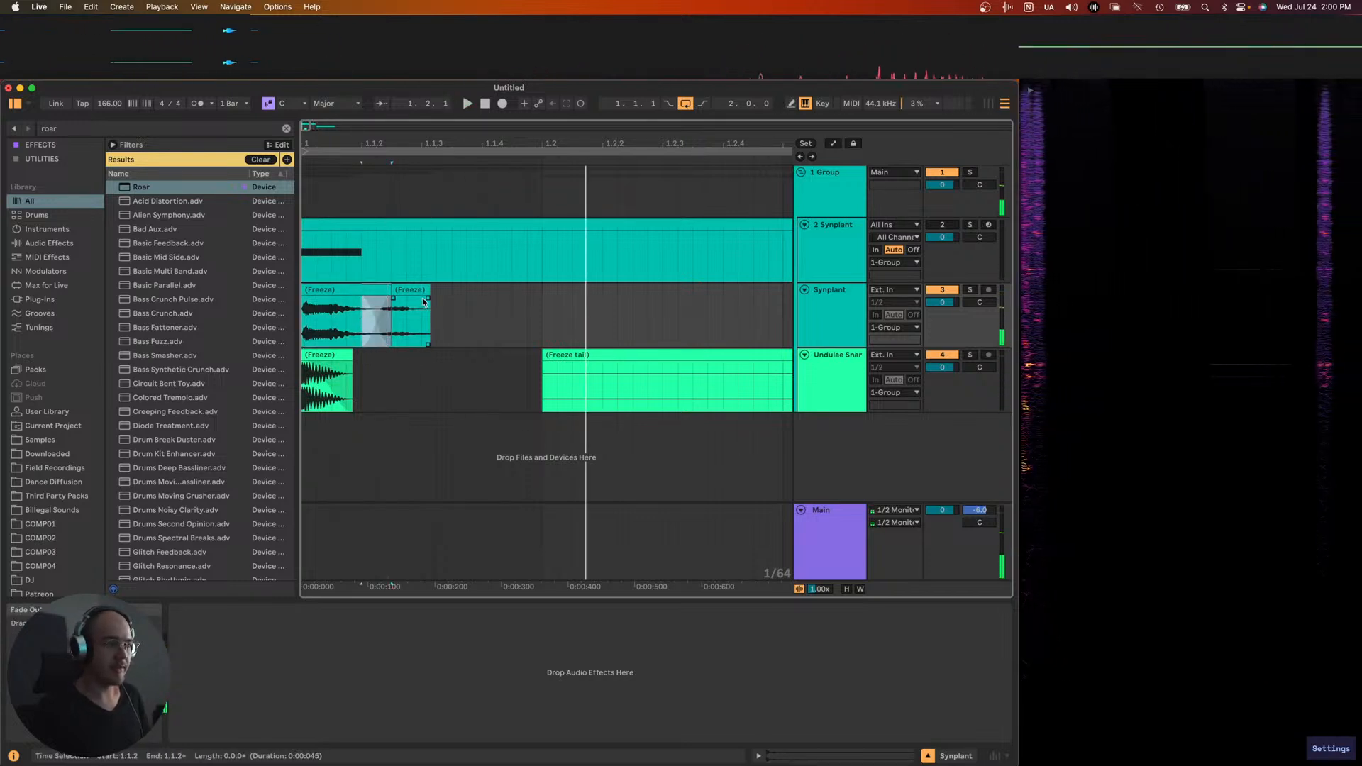
{"action": "key", "text": "space"}
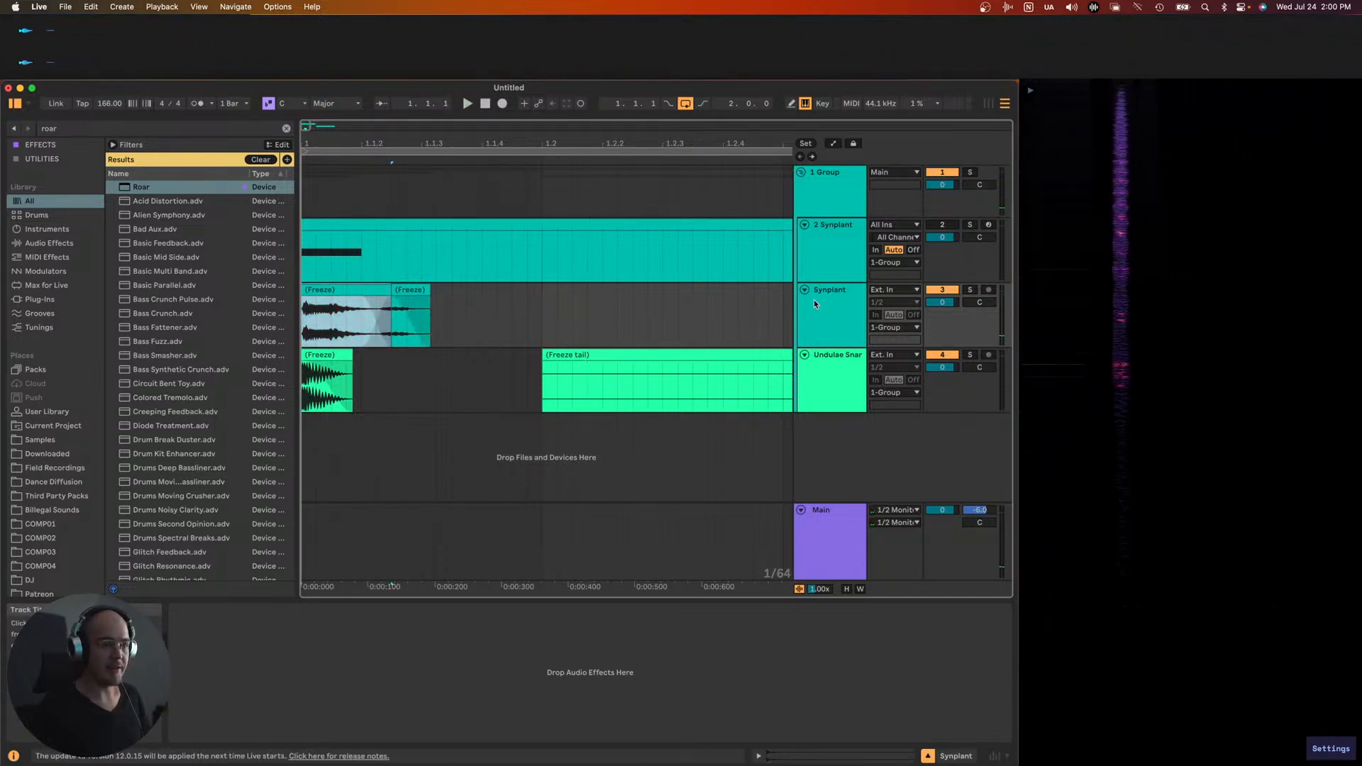
- Add a fade-out to the Synplant tail section and audition it layered with the Undulae snare
{"action": "left_click", "coordinate": [840, 376], "text": "shift"}
{"action": "key", "text": "space"}
{"action": "key", "text": "space"}
{"action": "key", "text": "space"}
{"action": "scroll", "coordinate": [404, 333], "scroll_direction": "up", "scroll_amount": 2}
{"action": "key", "text": "space"}
{"action": "left_click", "coordinate": [415, 289], "text": "shift"}
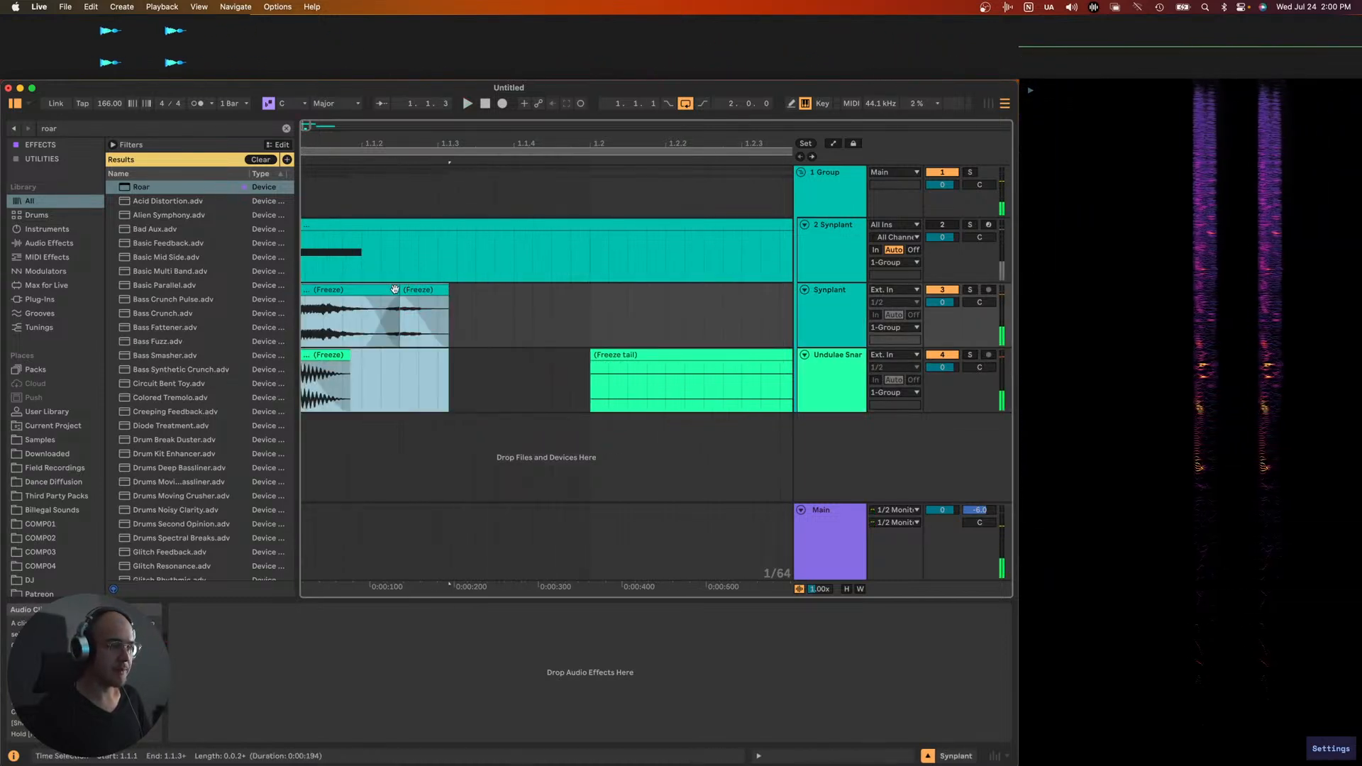
- Start the Synplant tail section earlier, at 1.1.2, and trim its end shorter while auditioning the result
{"action": "left_click", "coordinate": [475, 305]}
{"action": "scroll", "coordinate": [475, 305], "scroll_direction": "left", "scroll_amount": 1}
{"action": "left_click_drag", "start_coordinate": [444, 289], "coordinate": [371, 319]}
{"action": "key", "text": "space"}
{"action": "key", "text": "space"}
{"action": "scroll", "coordinate": [373, 313], "scroll_direction": "up", "scroll_amount": 5}
{"action": "scroll", "coordinate": [366, 313], "scroll_direction": "down", "scroll_amount": 3}
{"action": "key", "text": "space"}
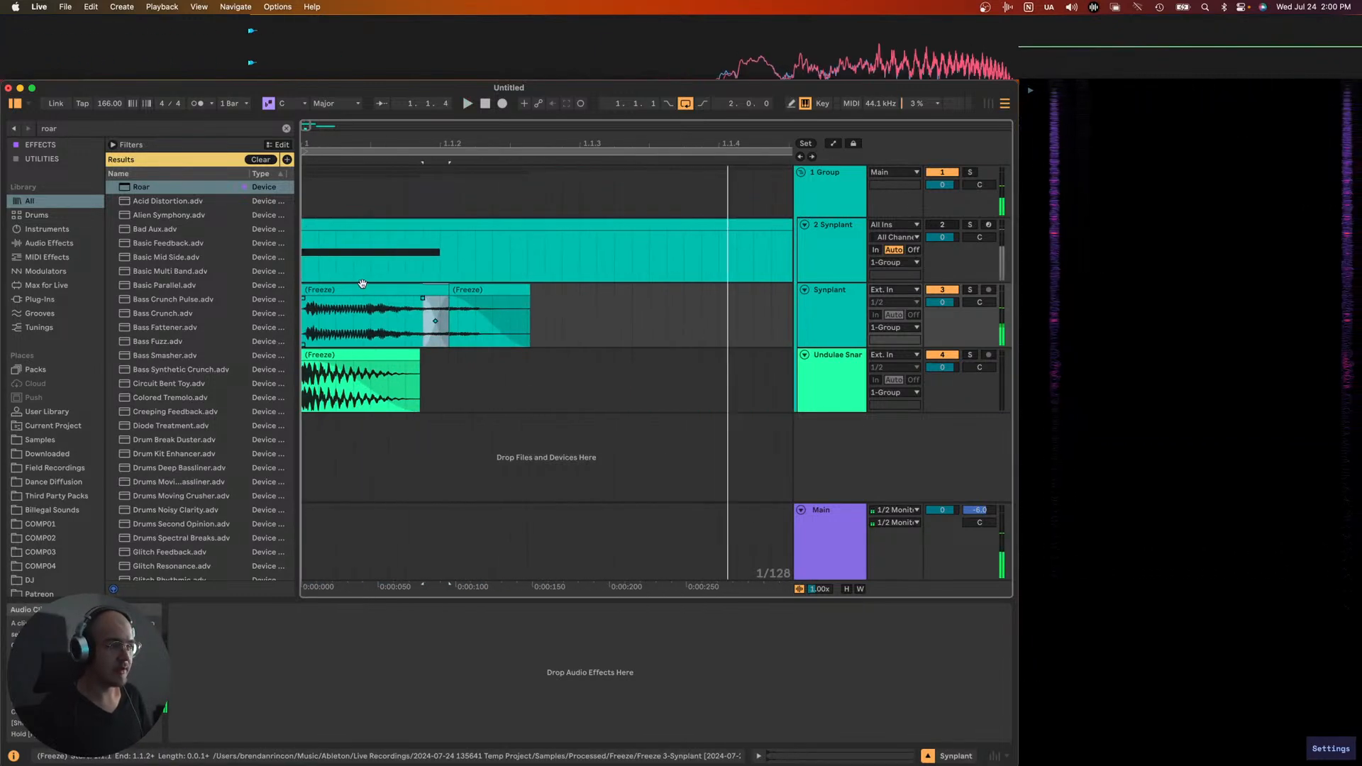
{"action": "left_click_drag", "start_coordinate": [529, 316], "coordinate": [495, 316]}
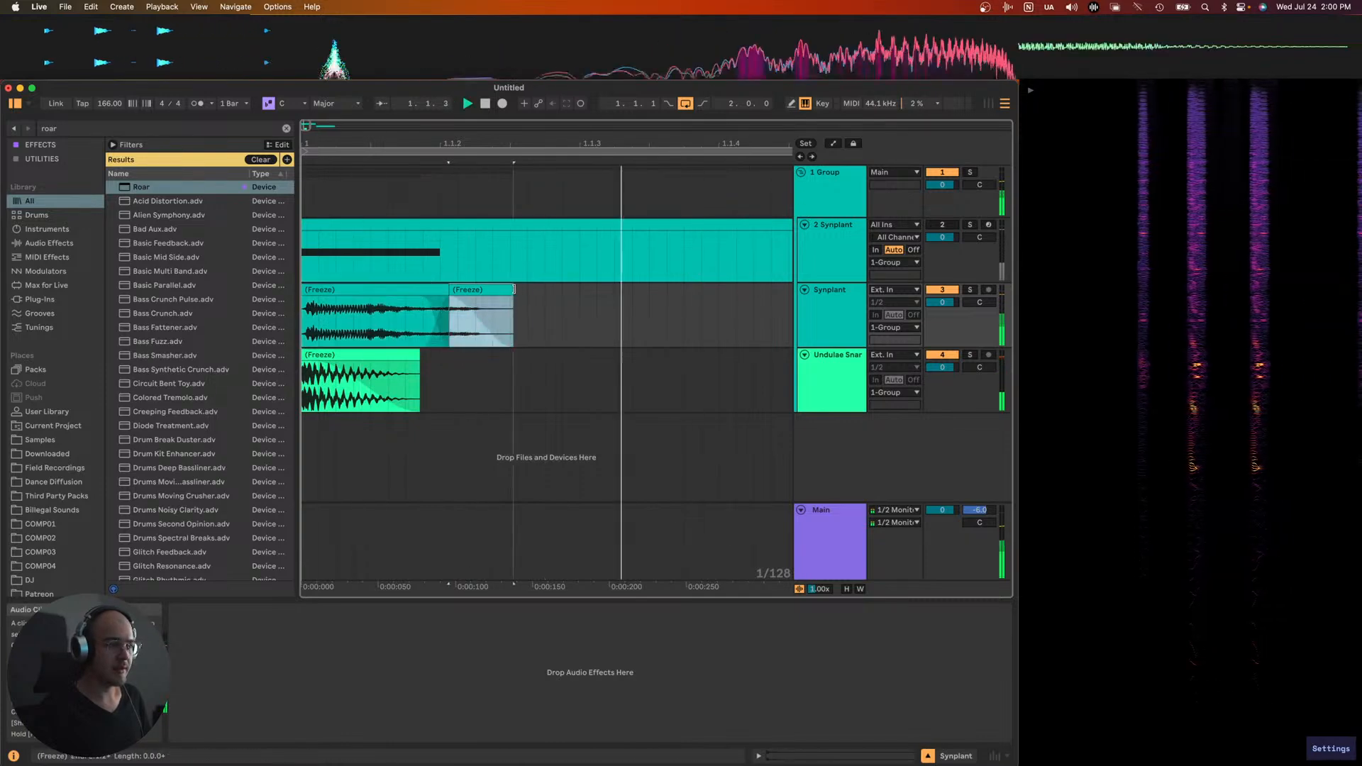
- Audition the layered snare and load the ValhallaRoom VST3 after Roar on the group
{"action": "scroll", "coordinate": [495, 315], "scroll_direction": "down", "scroll_amount": 3}
{"action": "left_click", "coordinate": [846, 187]}
{"action": "key", "text": "space"}
{"action": "key", "text": "space"}
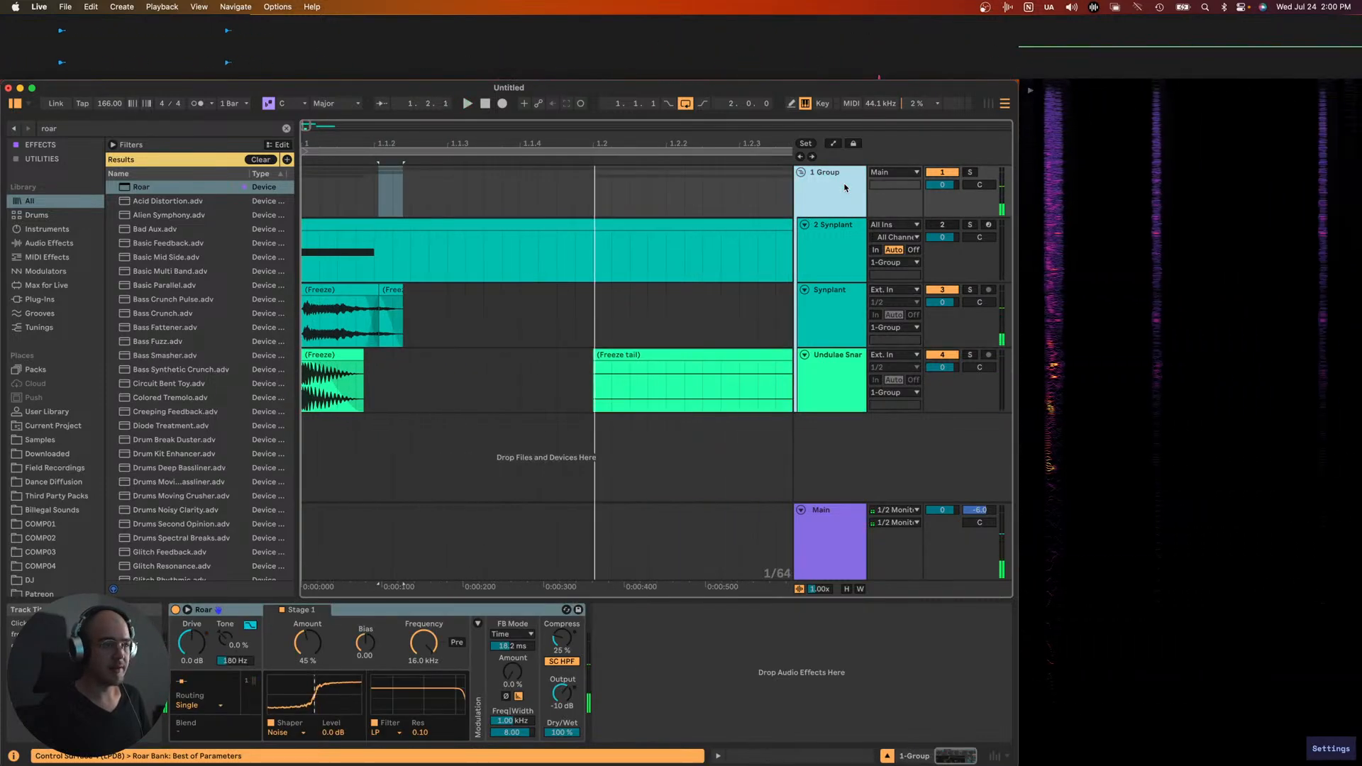
{"action": "key", "text": "space"}
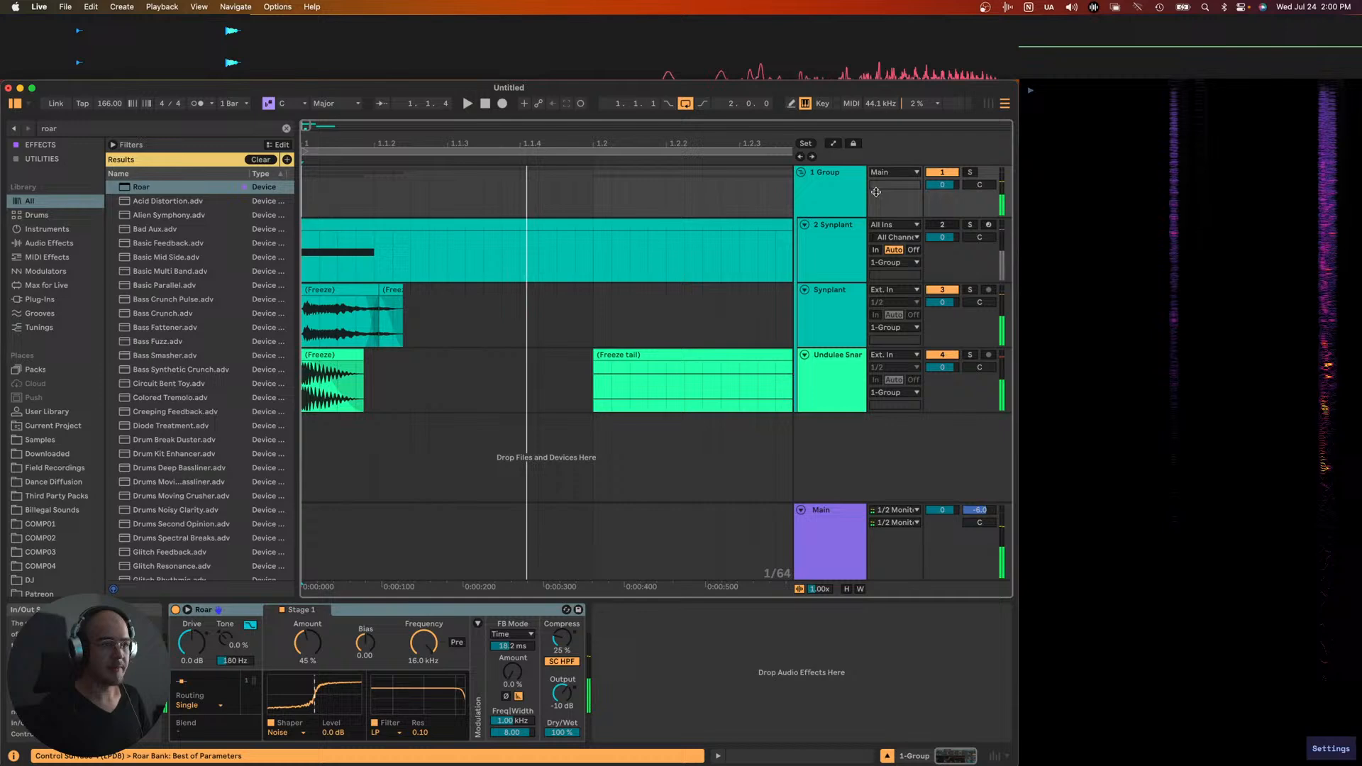
{"action": "left_click", "coordinate": [831, 195]}
{"action": "key", "text": "super+f"}
{"action": "type", "text": "valhal"}
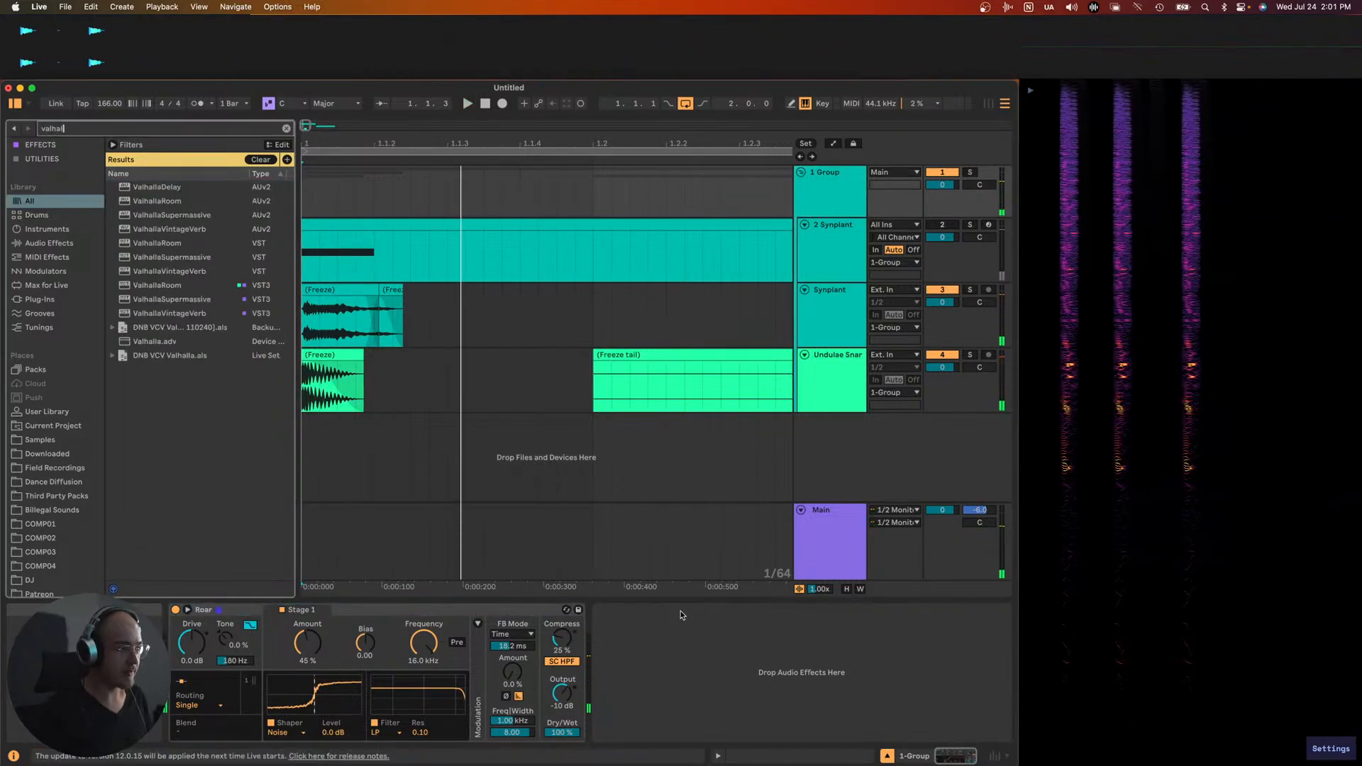
{"action": "key", "text": "Down"}
{"action": "key", "text": "Down"}
{"action": "key", "text": "Return"}
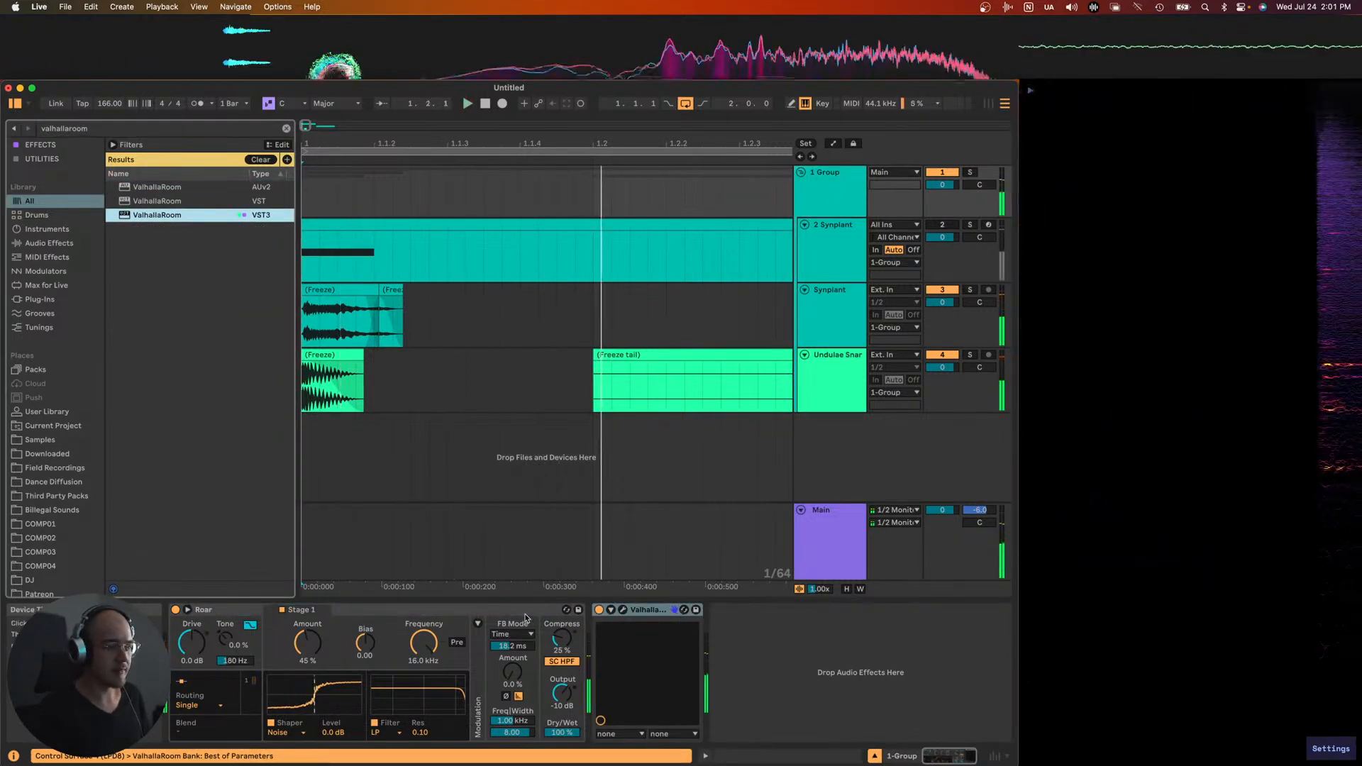
- Set ValhallaRoom to 24.6% mix, 0.0 ms predelay, 0.10 s decay and 14150 Hz high cut, and audition it
{"action": "left_click", "coordinate": [624, 611]}
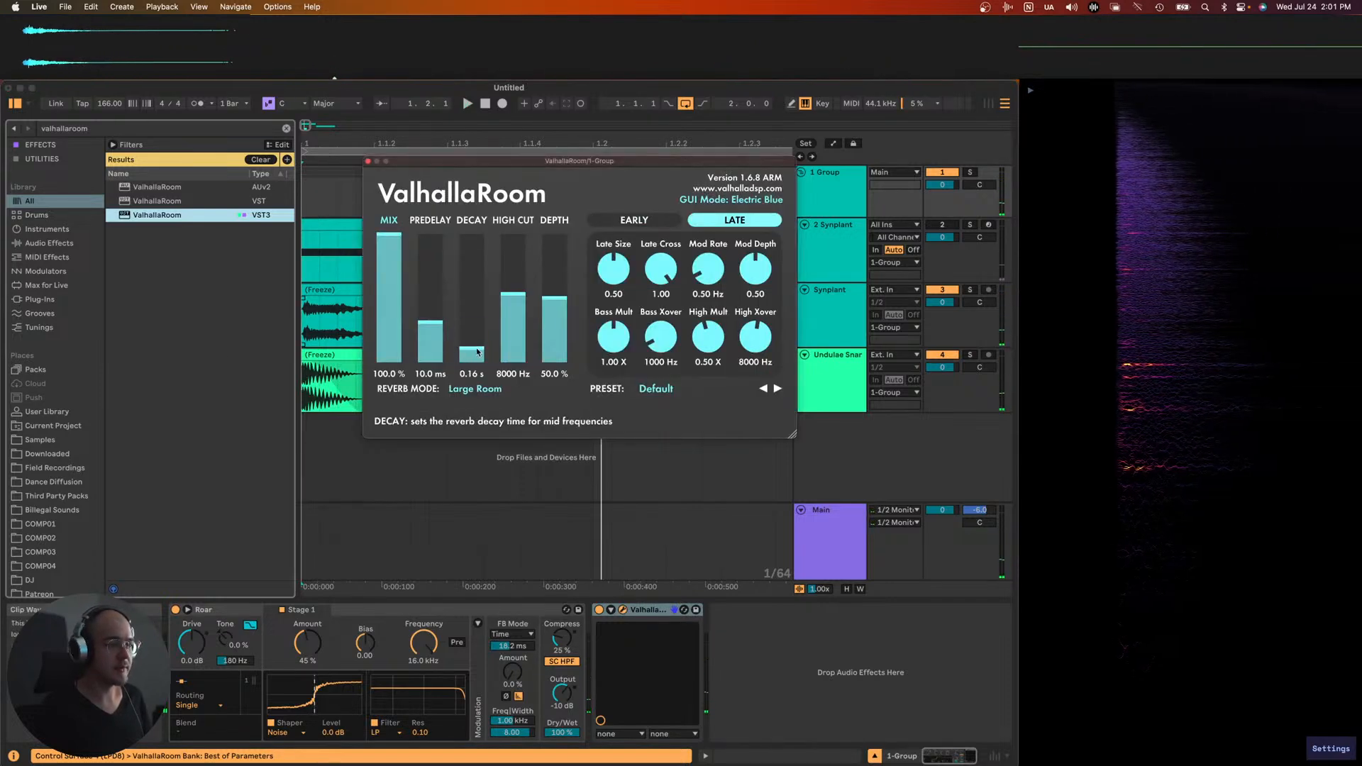
{"action": "left_click_drag", "start_coordinate": [478, 352], "coordinate": [477, 366]}
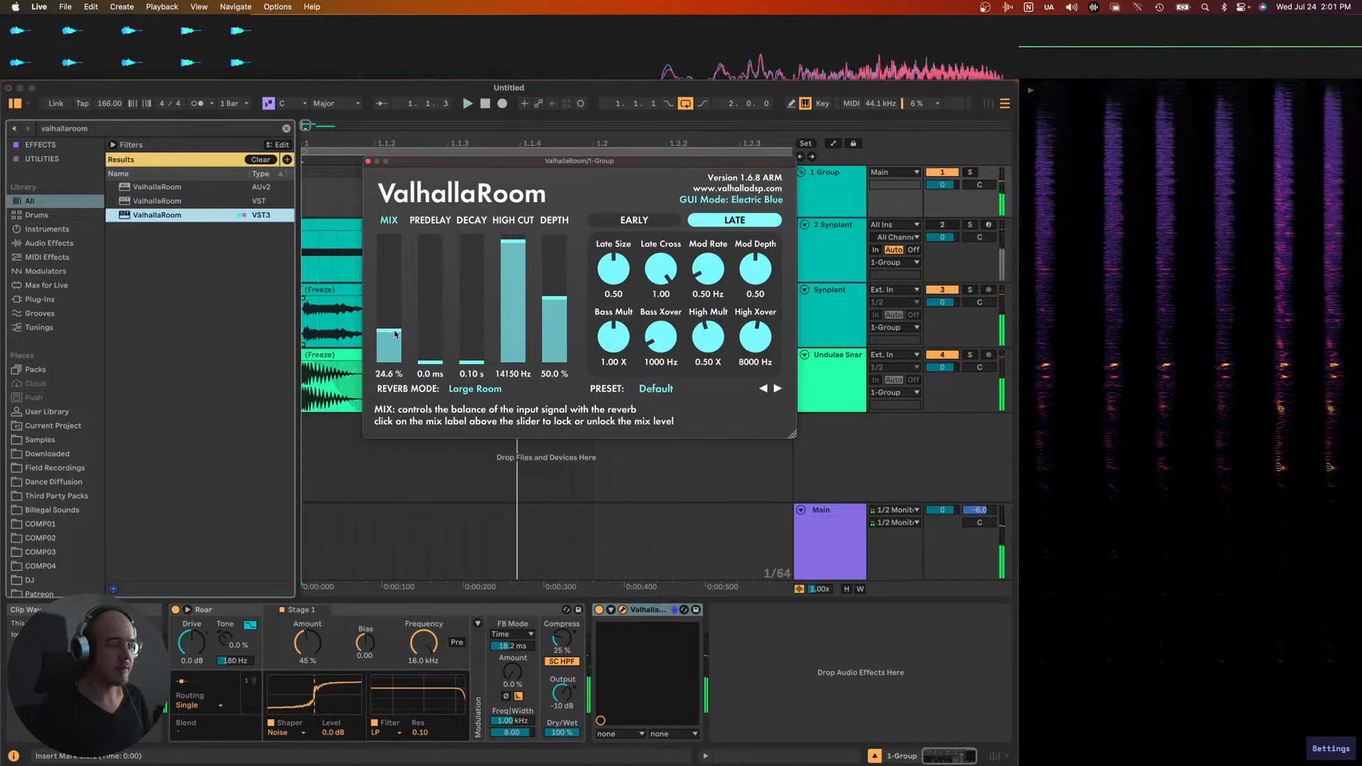
{"action": "left_click", "coordinate": [368, 161]}
{"action": "key", "text": "space"}
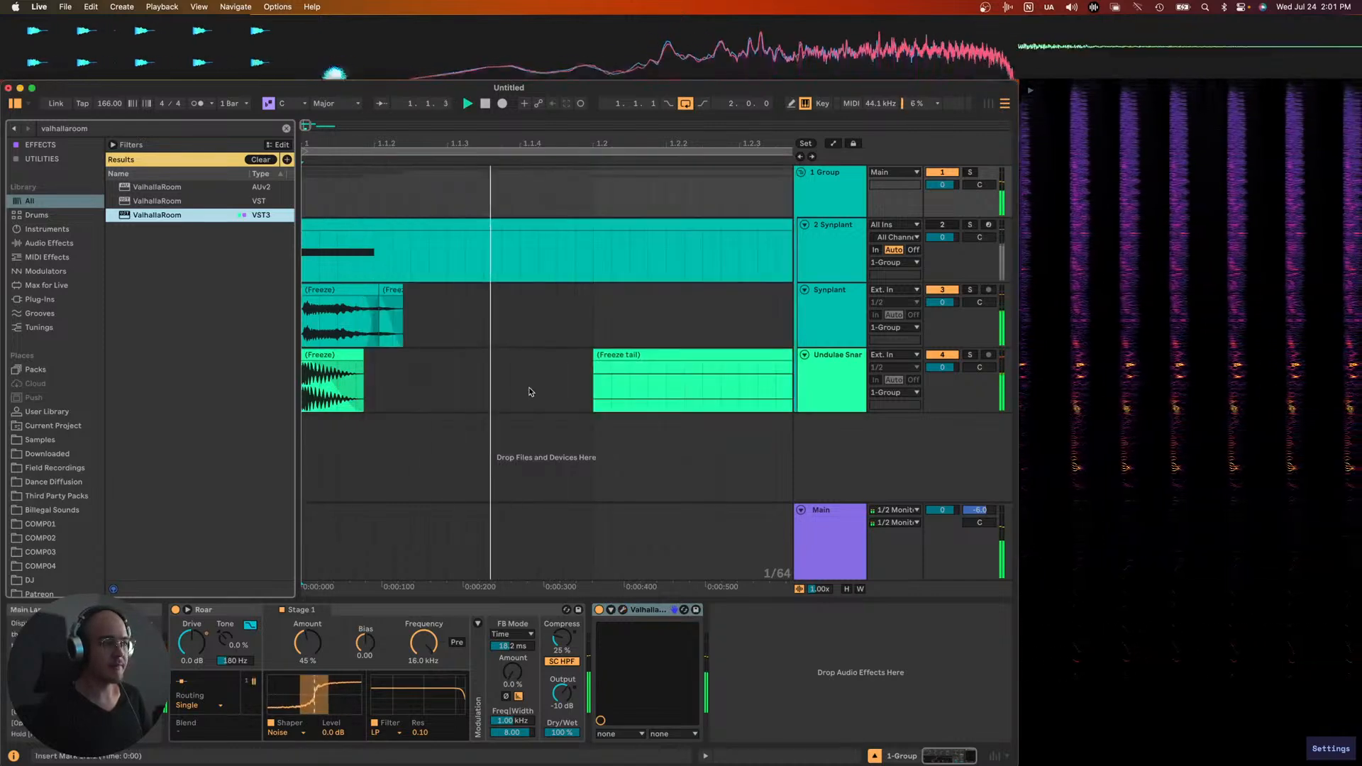
- Raise Roar's shaper amount on the group to 58% and check the end of the Undulae snare clip
{"action": "key", "text": "minus"}
{"action": "key", "text": "minus"}
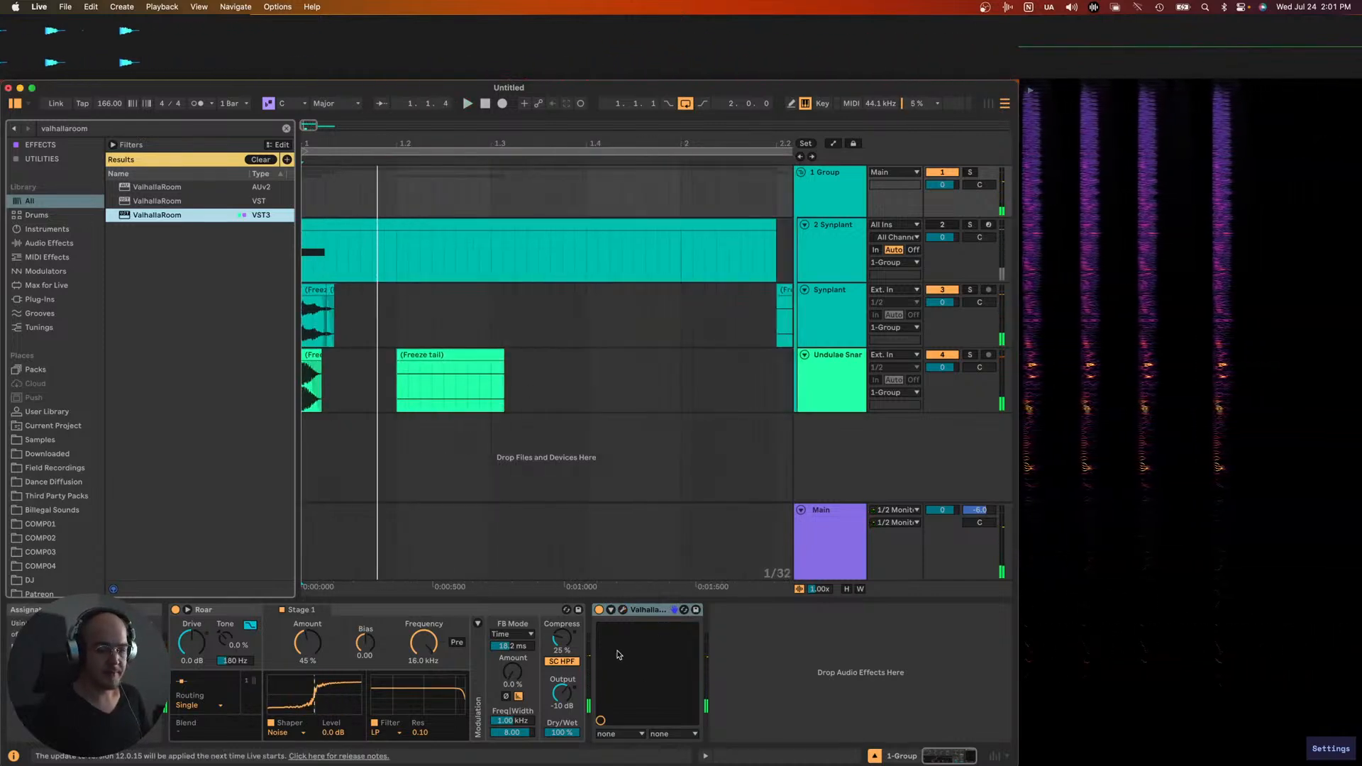
{"action": "left_click_drag", "start_coordinate": [307, 643], "coordinate": [307, 625]}
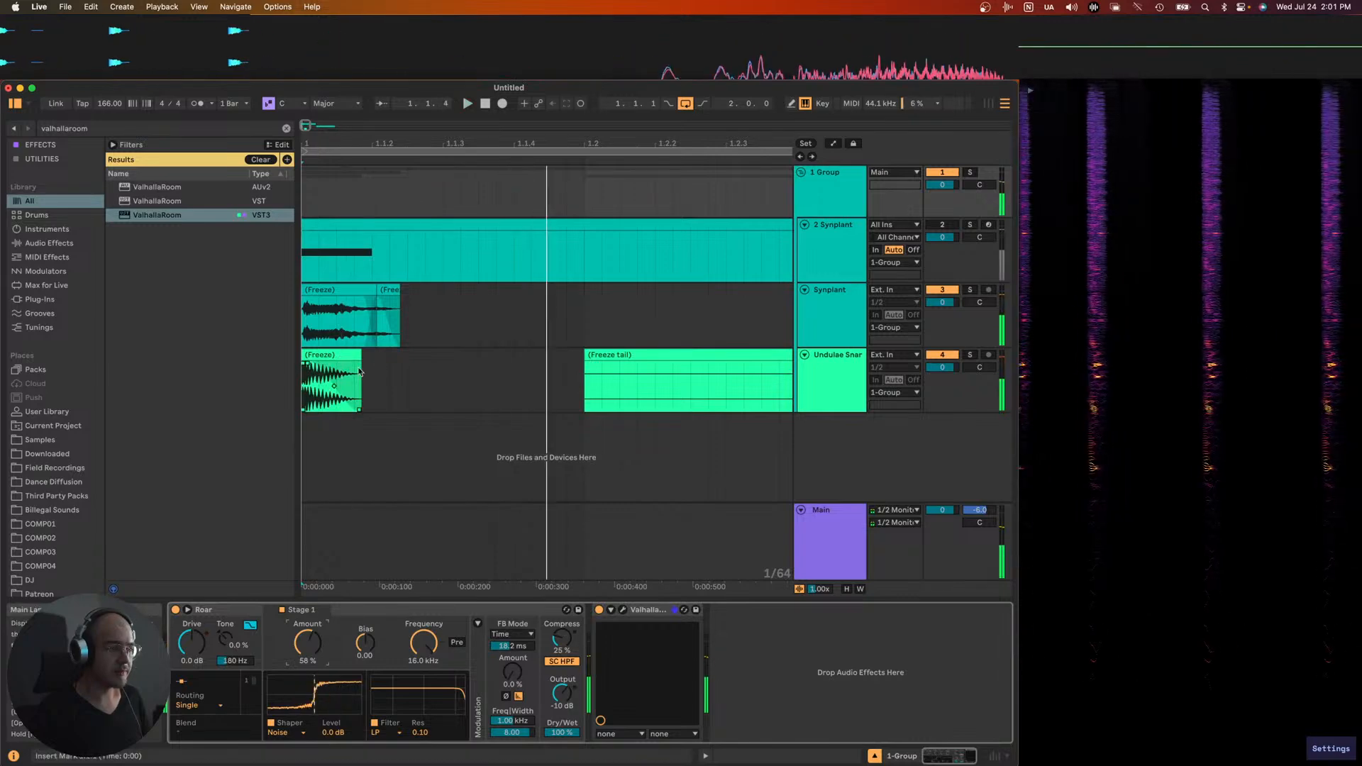
{"action": "left_click", "coordinate": [364, 383]}
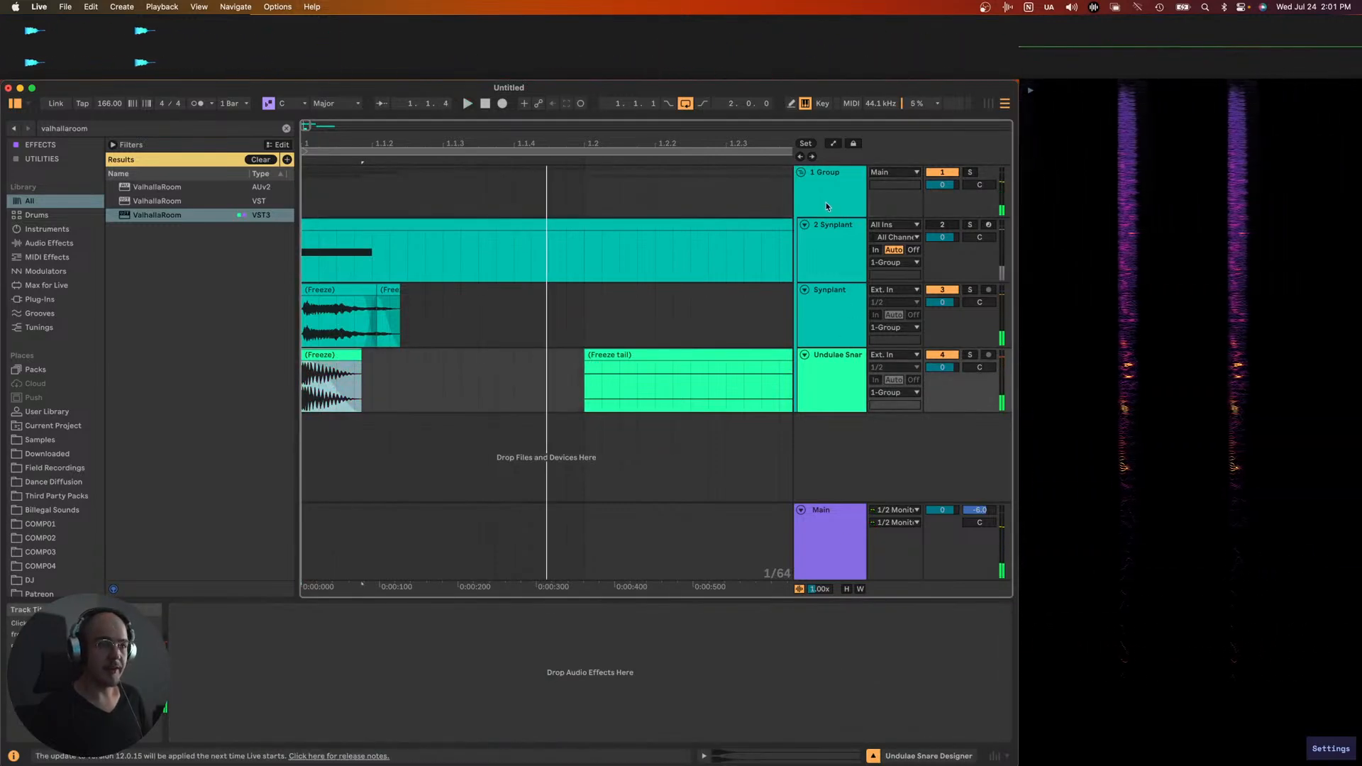
- Select the first beat, 1.1.1 to 1.2.1, across all the group's tracks and loop it
{"action": "left_click", "coordinate": [826, 215]}
{"action": "key", "text": "minus"}
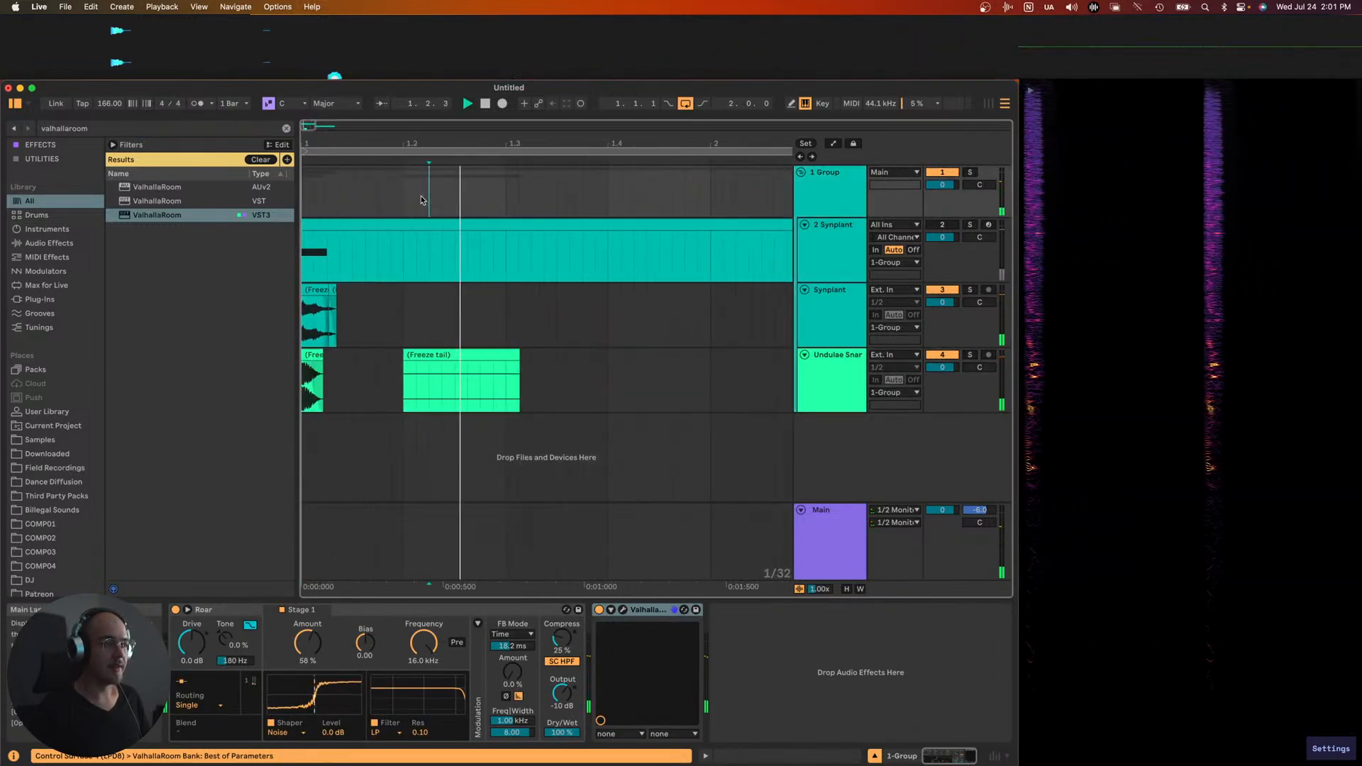
{"action": "left_click_drag", "start_coordinate": [404, 211], "coordinate": [304, 383]}
{"action": "key", "text": "space"}
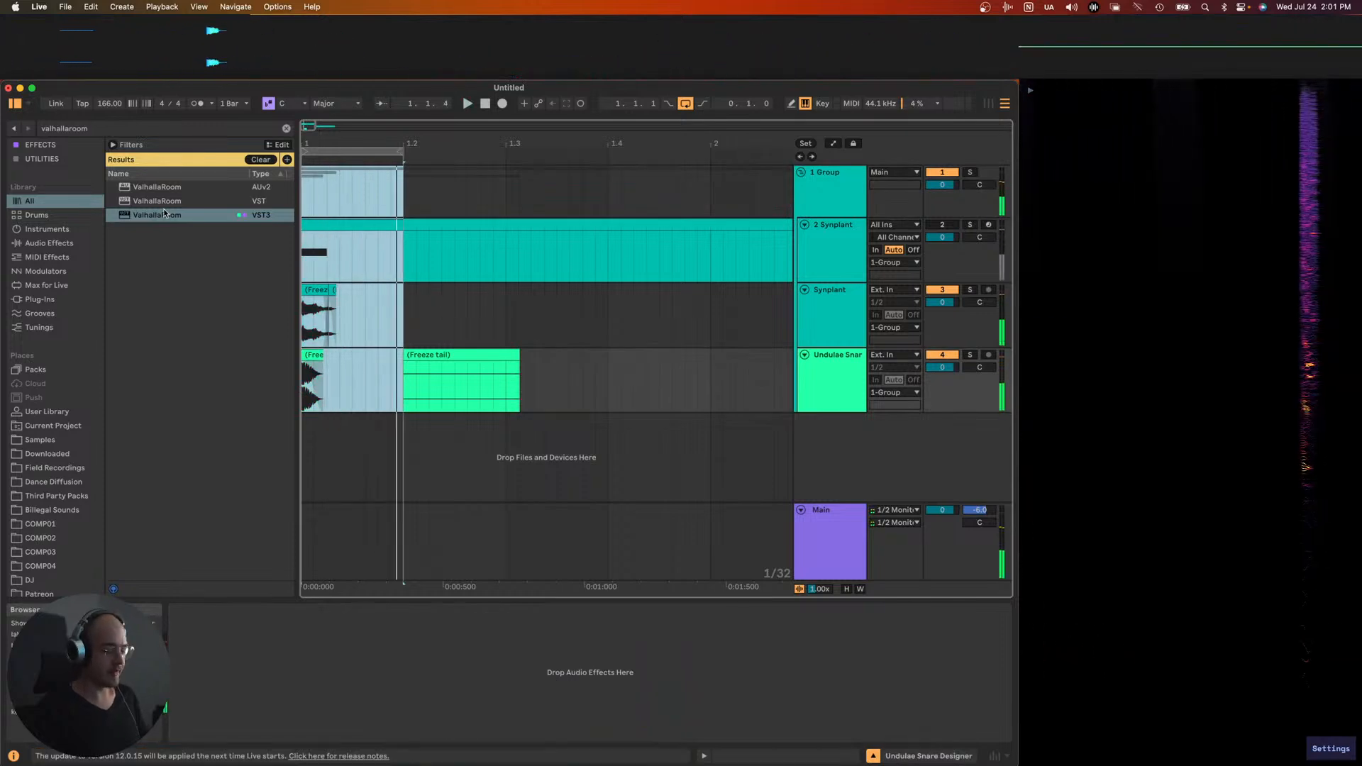
- Export the selected snare into the Snares folder as basic_snare_14.wav
{"action": "key", "text": "super+shift+r"}
{"action": "key", "text": "Return"}
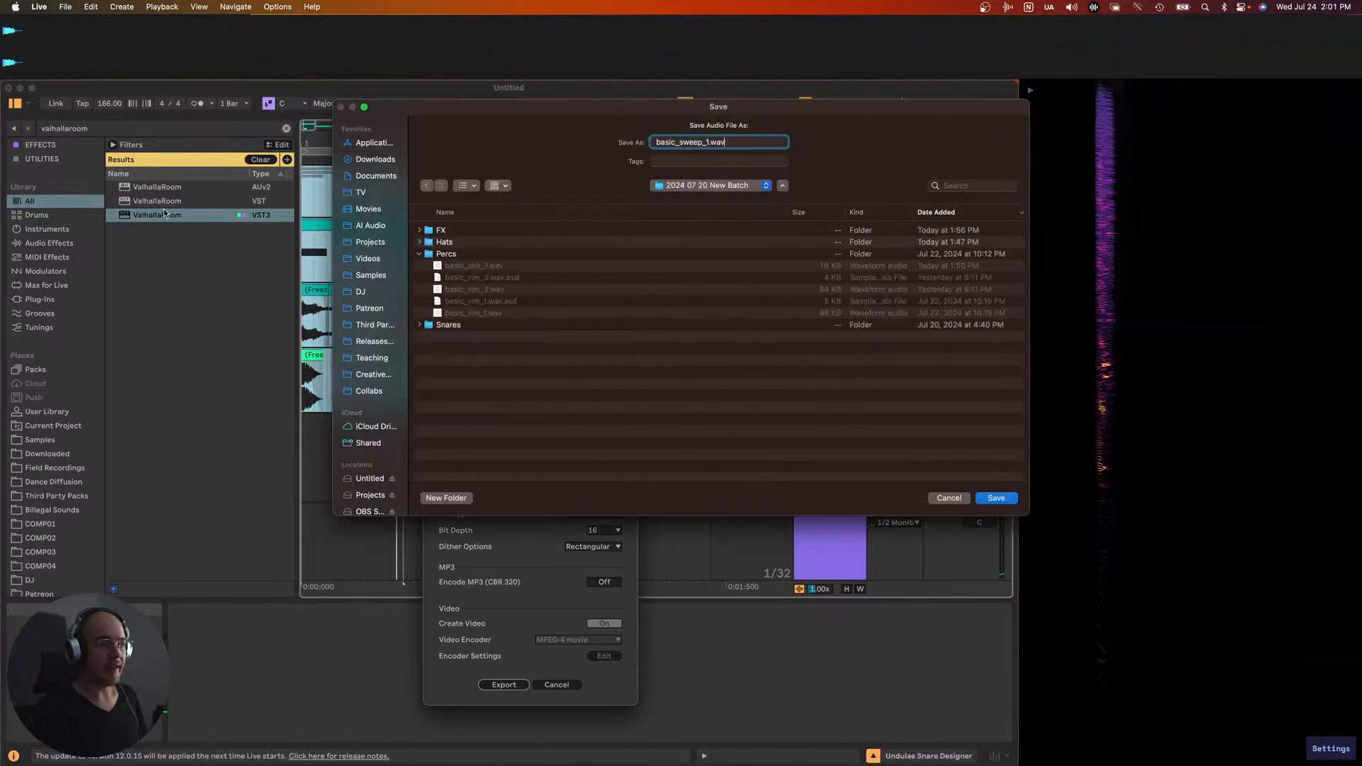
{"action": "left_click", "coordinate": [501, 324]}
{"action": "double_click", "coordinate": [500, 324]}
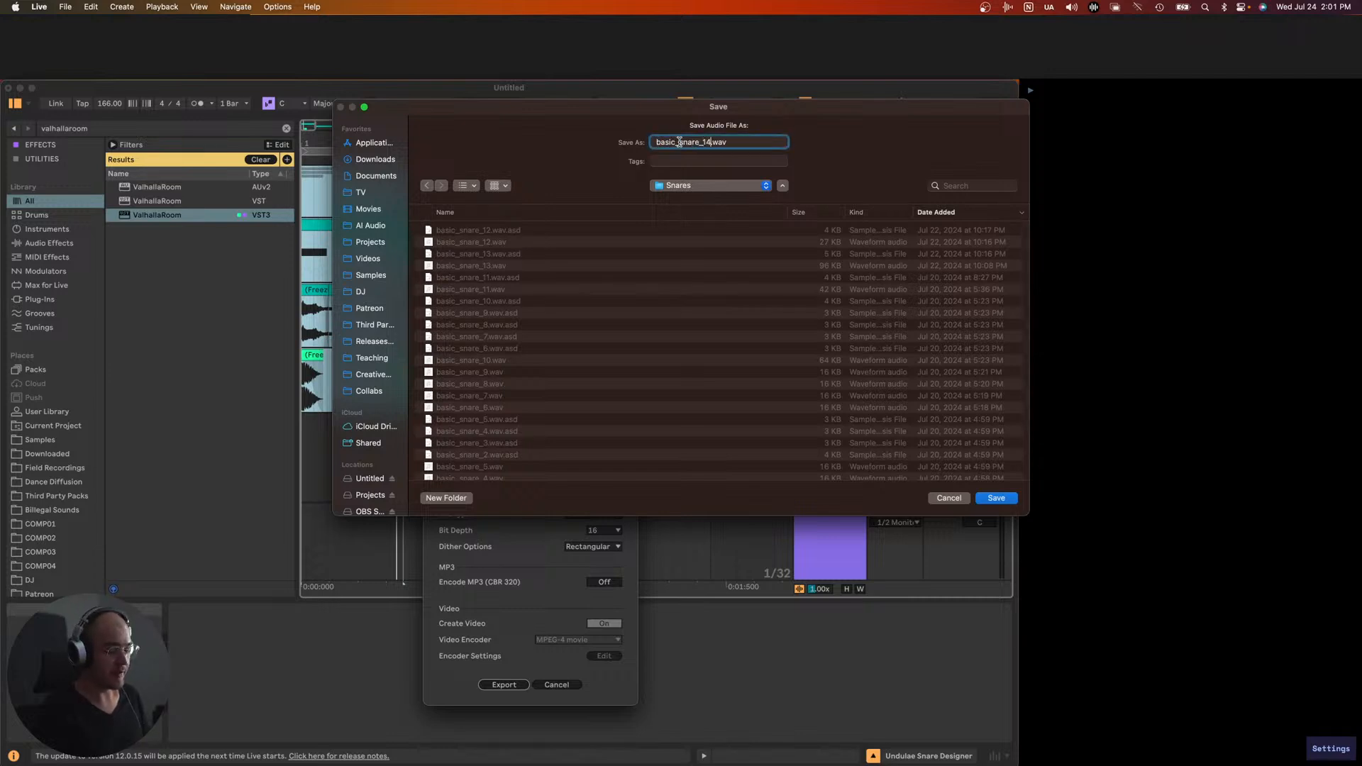
{"action": "key", "text": "Return"}
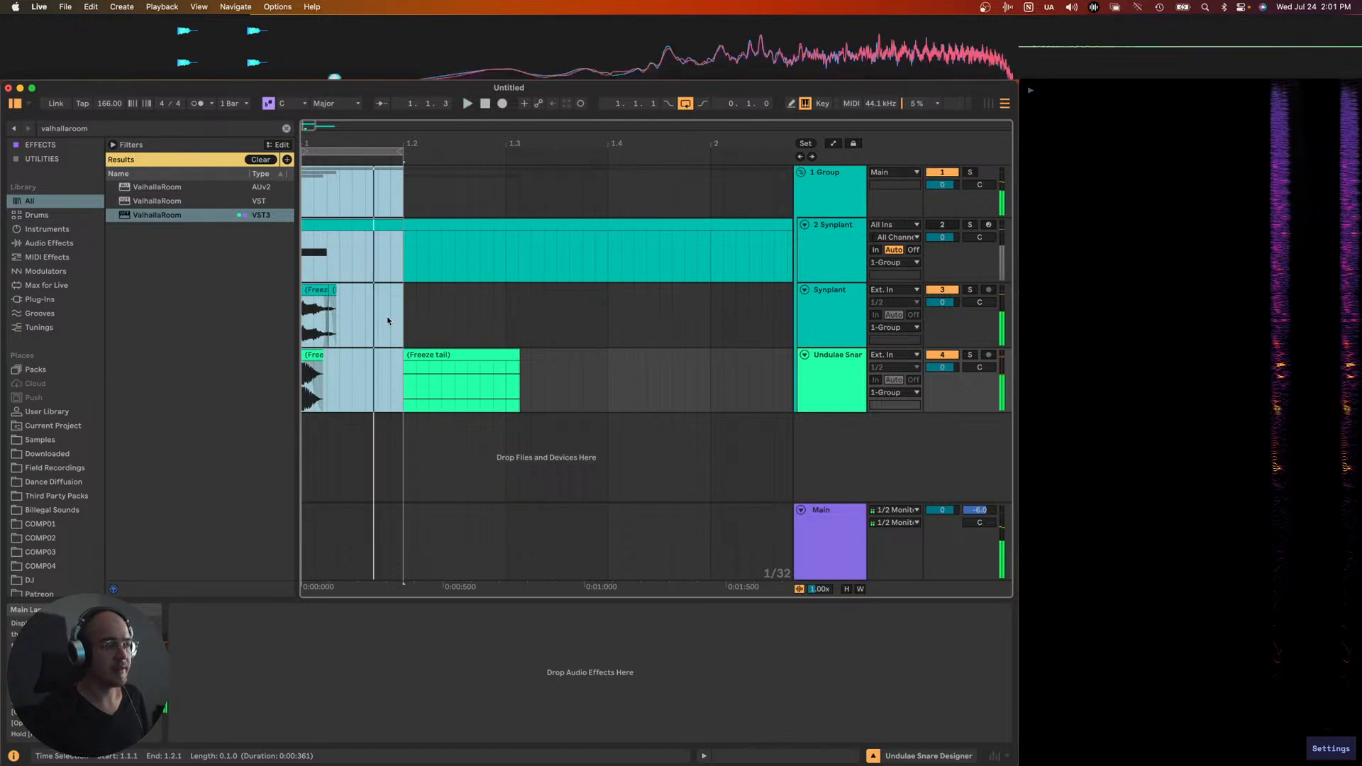
- Solo the original Synplant instrument track in the group and play it
{"action": "left_click", "coordinate": [352, 321]}
{"action": "left_click", "coordinate": [830, 249]}
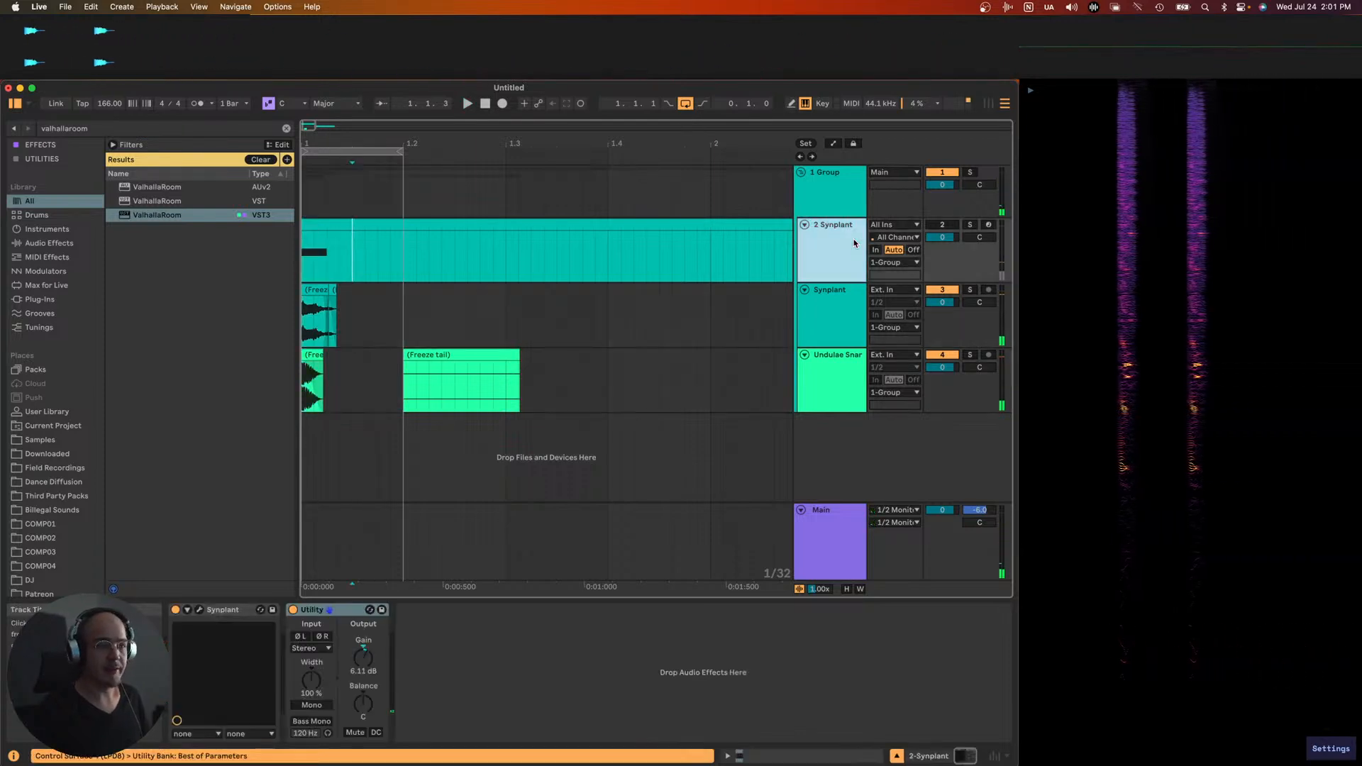
{"action": "left_click", "coordinate": [970, 224]}
{"action": "key", "text": "space"}
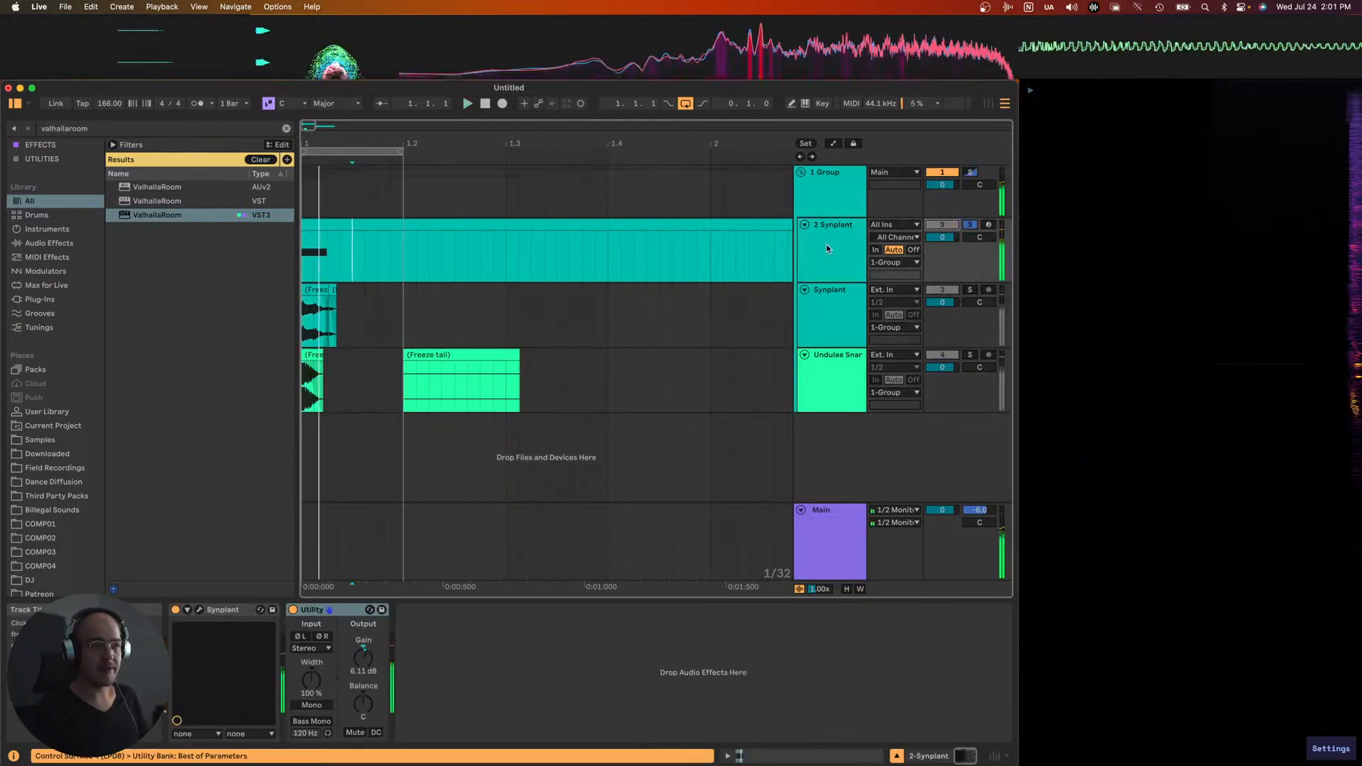
- Set the Synplant instrument track's monitoring to In and deactivate Roar and ValhallaRoom on the group track
{"action": "left_click", "coordinate": [198, 609]}
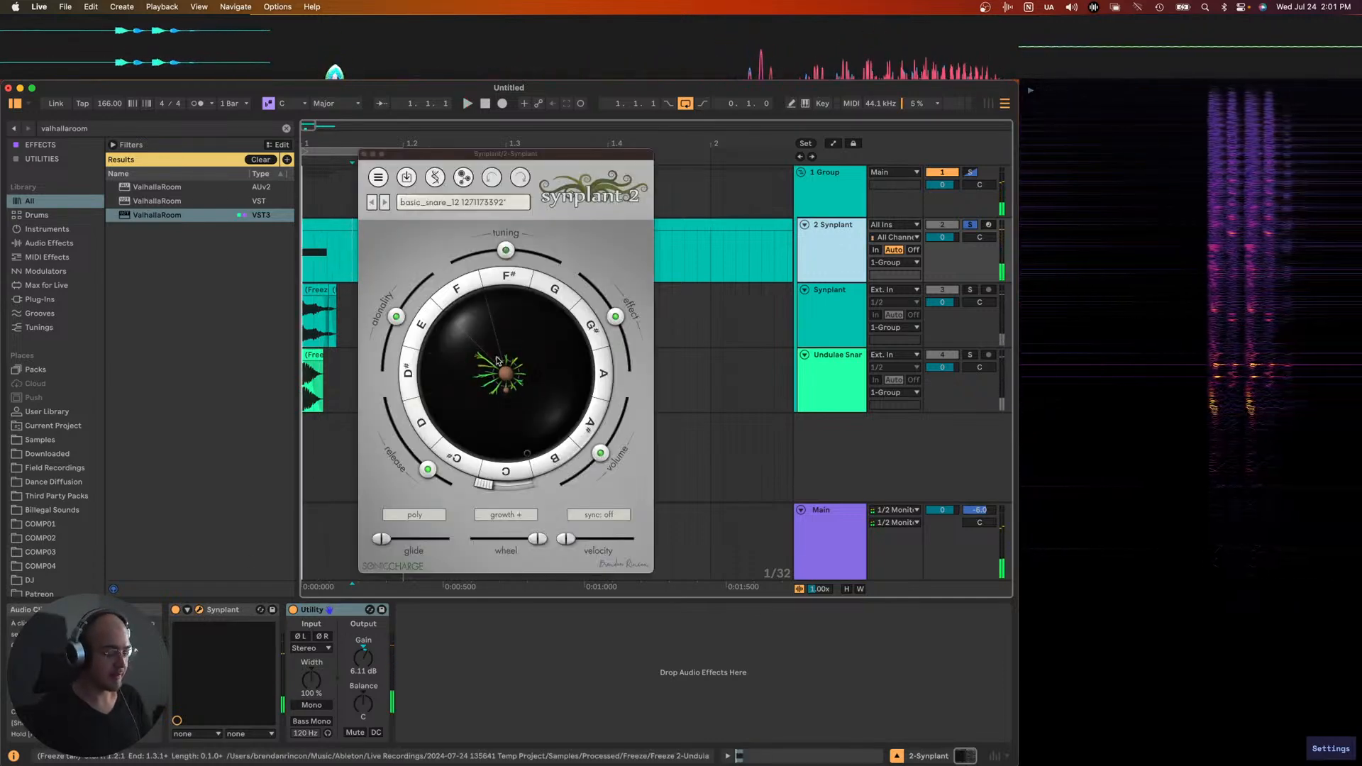
{"action": "left_click", "coordinate": [876, 250]}
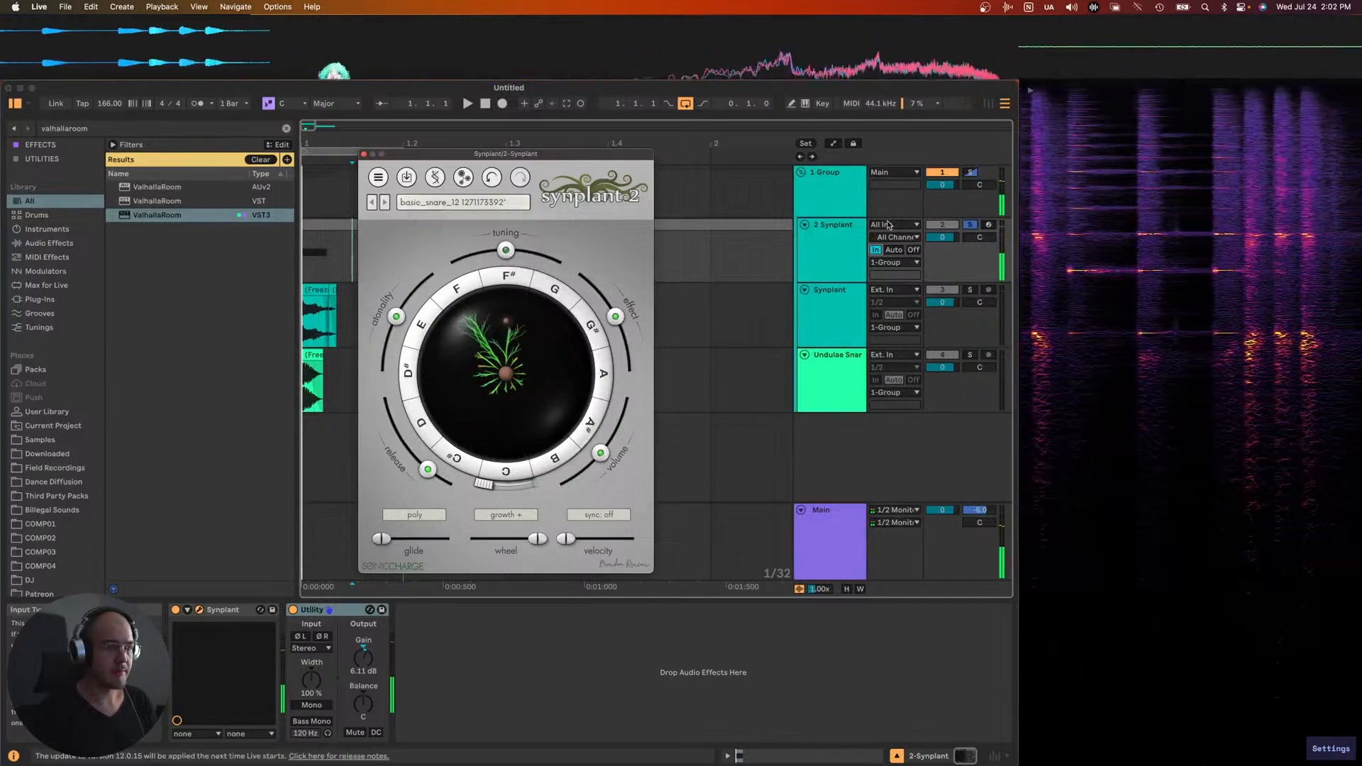
{"action": "left_click", "coordinate": [833, 206]}
{"action": "left_click", "coordinate": [638, 614]}
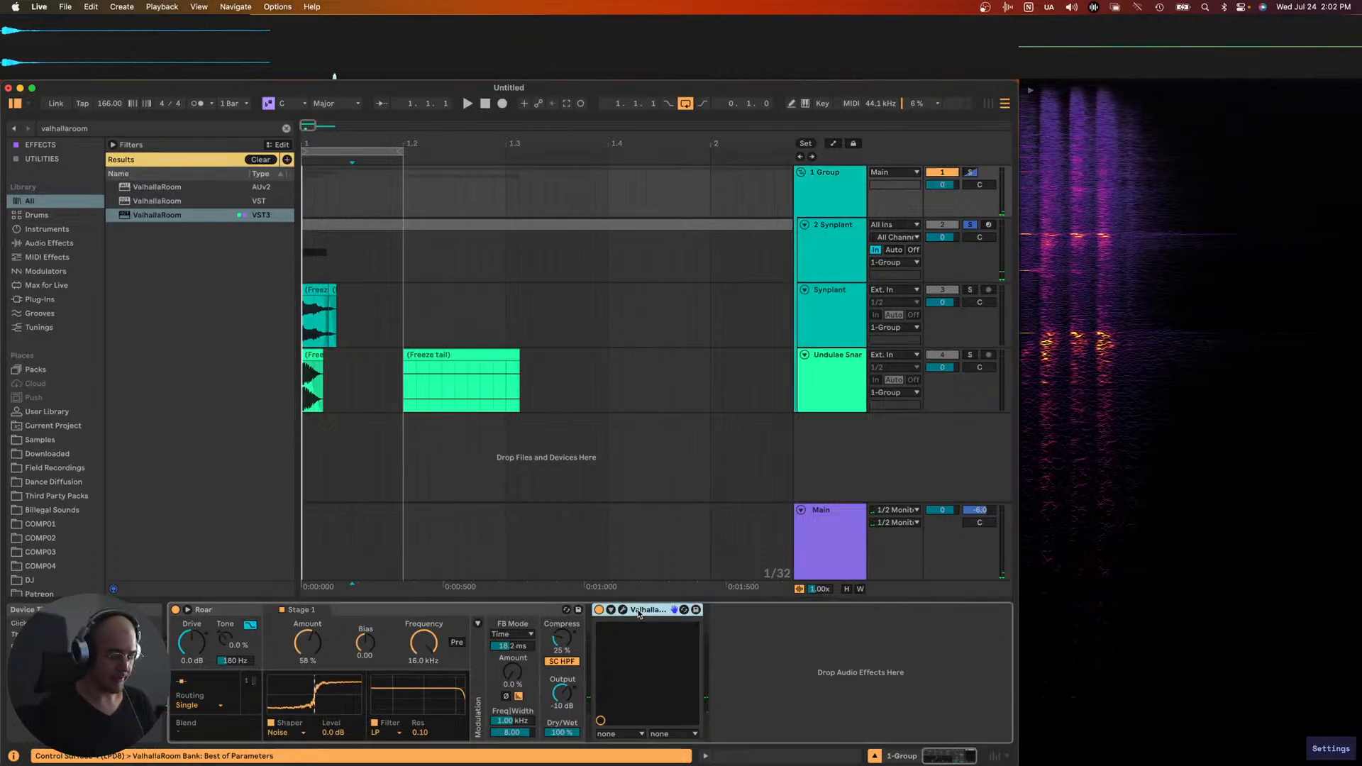
{"action": "key", "text": "super+a"}
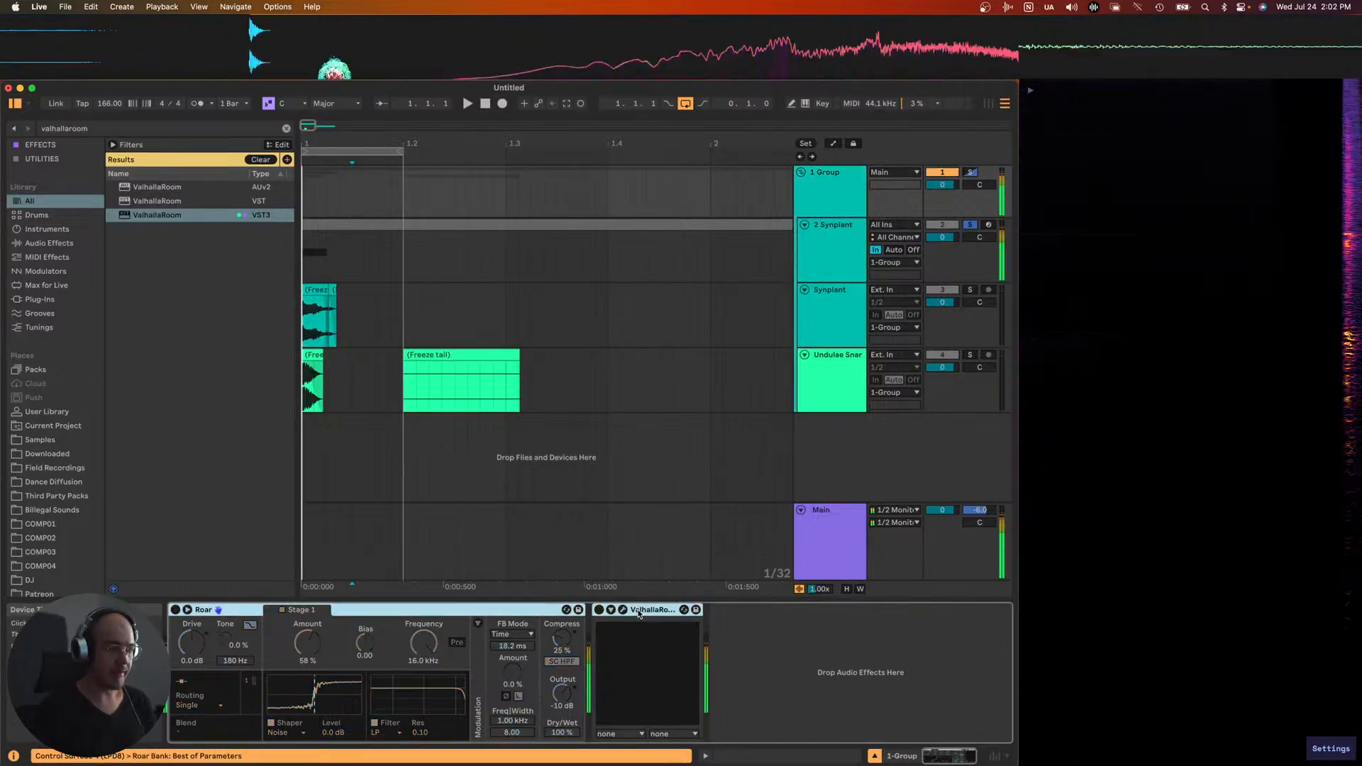
- Close the Synplant plug-in window and open the Synplant MIDI clip in an enlarged note editor
{"action": "left_click", "coordinate": [835, 233]}
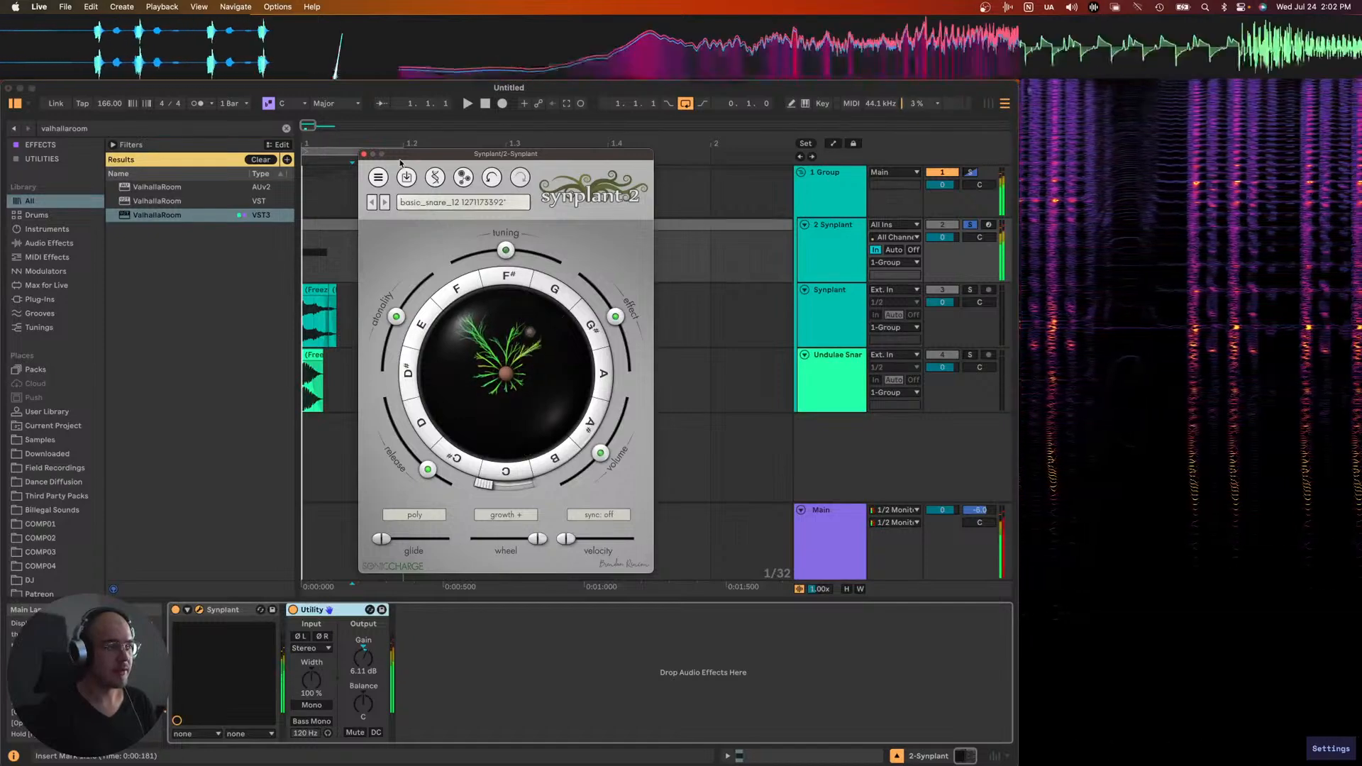
{"action": "left_click", "coordinate": [364, 155]}
{"action": "left_click", "coordinate": [364, 239]}
{"action": "left_click", "coordinate": [543, 672]}
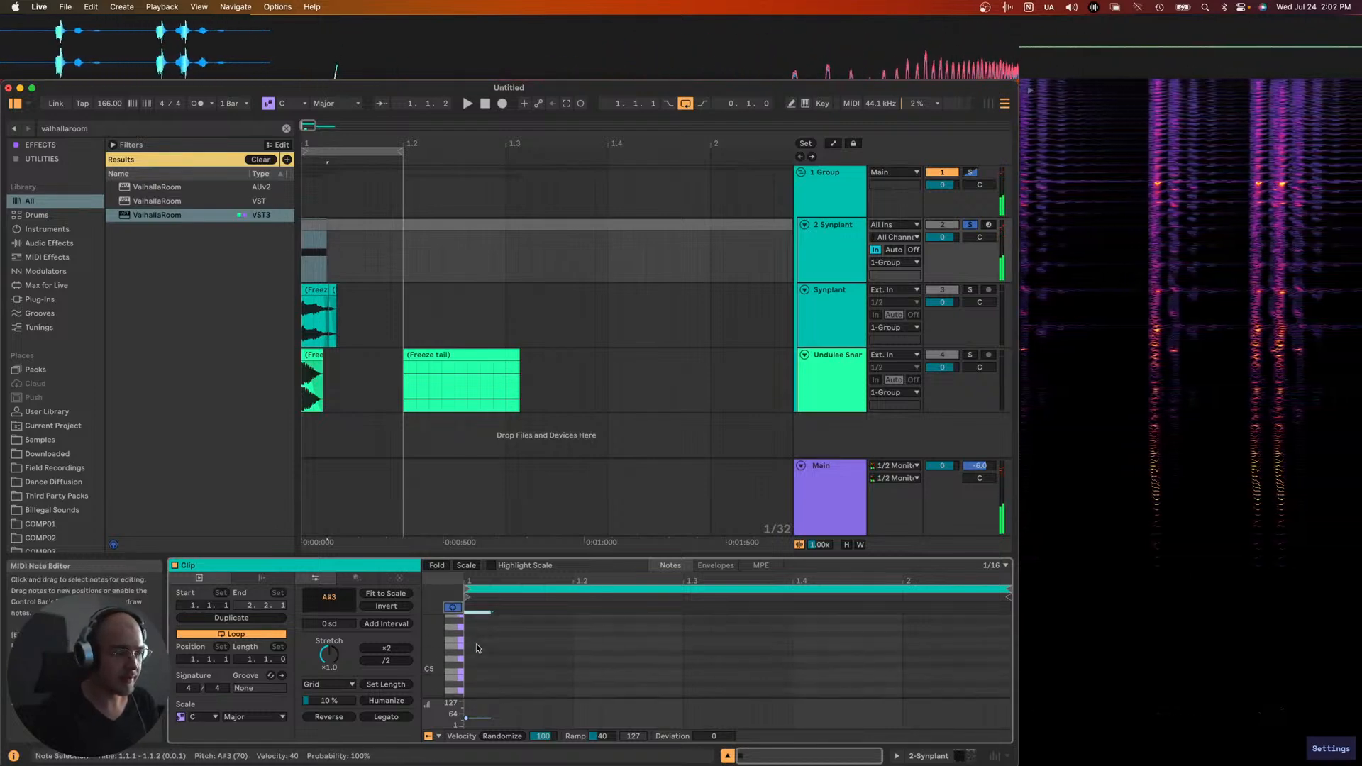
{"action": "left_click_drag", "start_coordinate": [485, 564], "coordinate": [485, 388]}
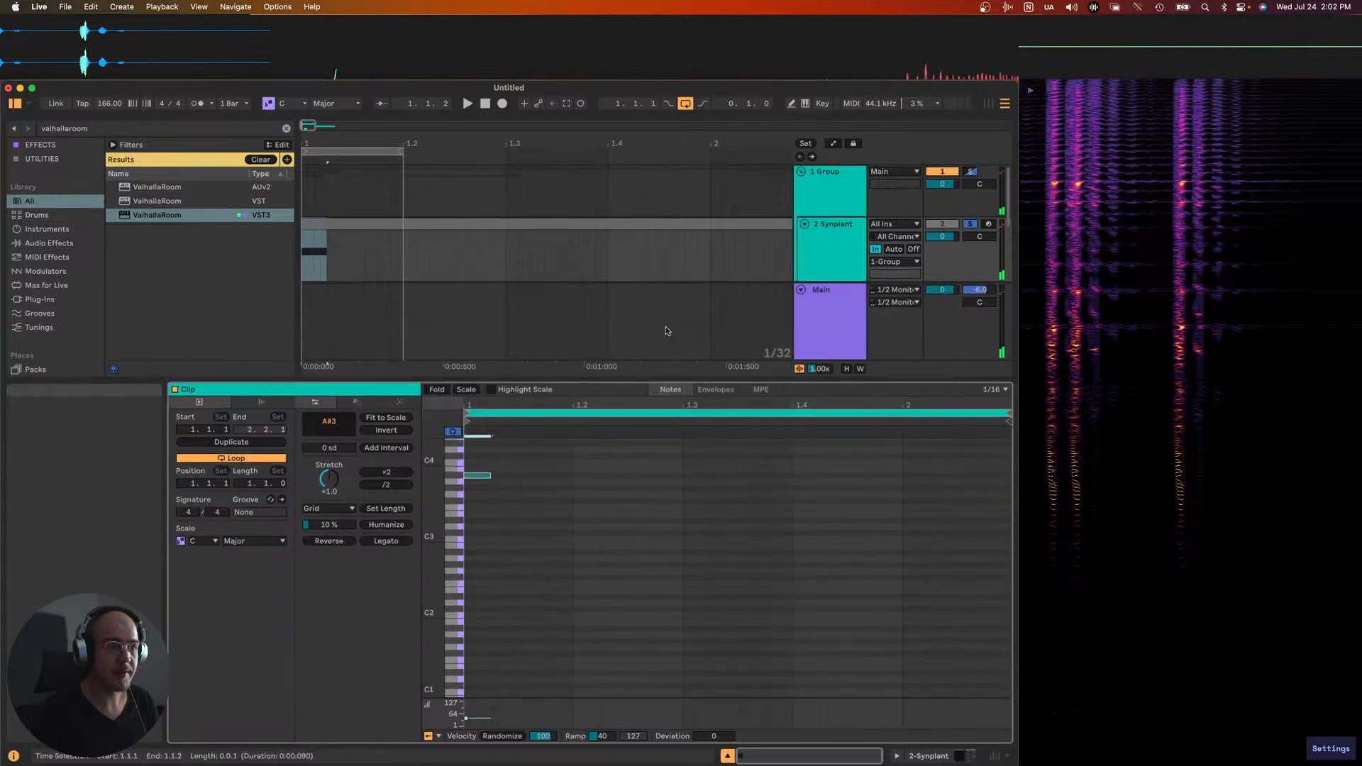
- Arm the Synplant instrument track and transpose the note in its MIDI clip down three semitones to G3
{"action": "left_click", "coordinate": [990, 224]}
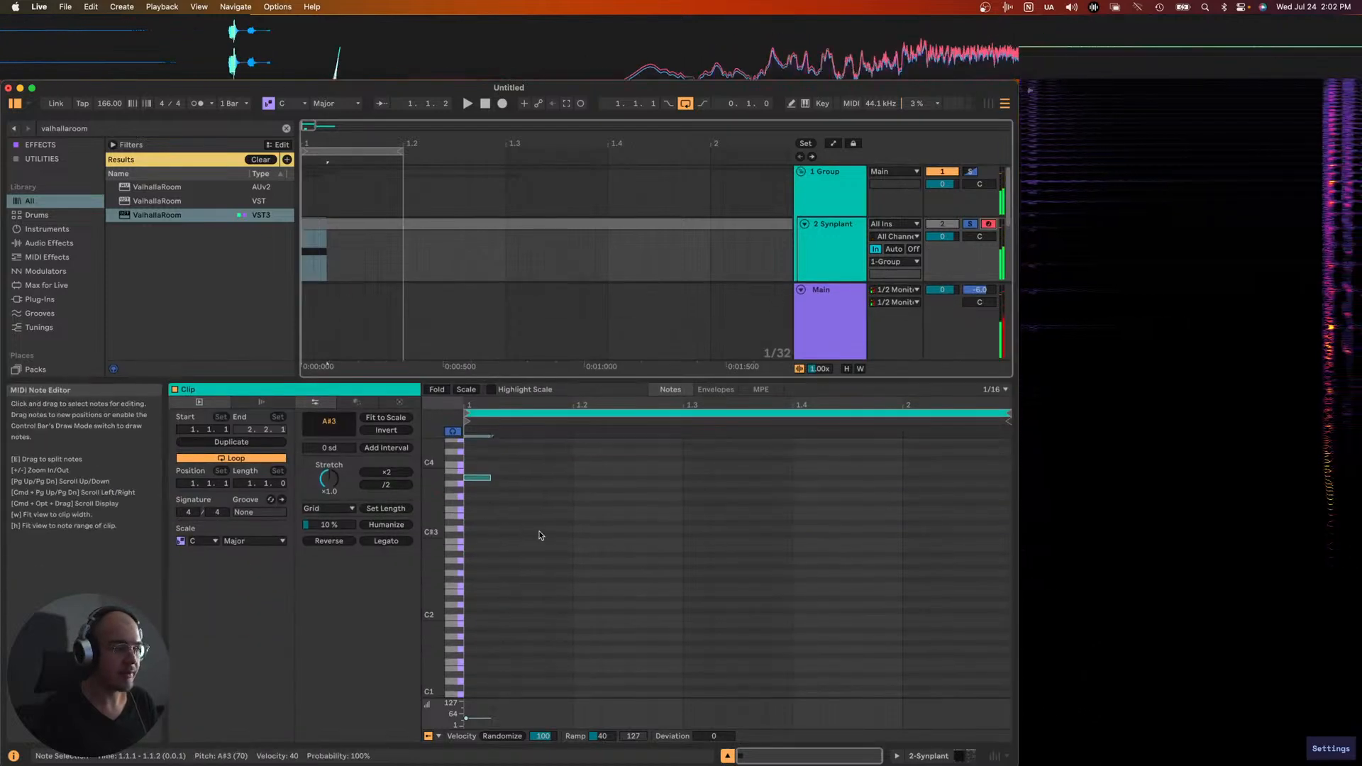
{"action": "left_click", "coordinate": [478, 476]}
{"action": "key", "text": "Down"}
{"action": "key", "text": "Down"}
{"action": "key", "text": "Down"}
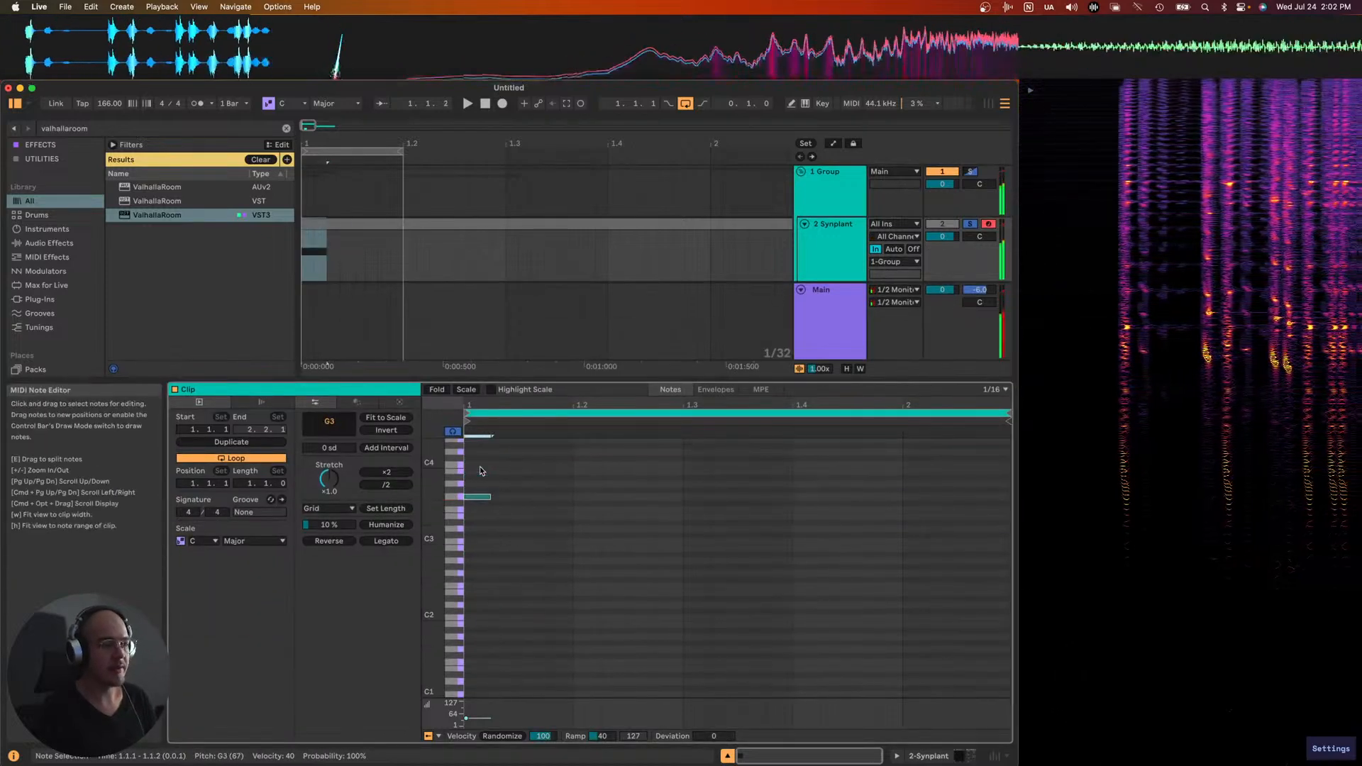
- Play the Synplant clip briefly and set the track's monitoring to Off
{"action": "key", "text": "space"}
{"action": "key", "text": "space"}
{"action": "left_click", "coordinate": [913, 249]}
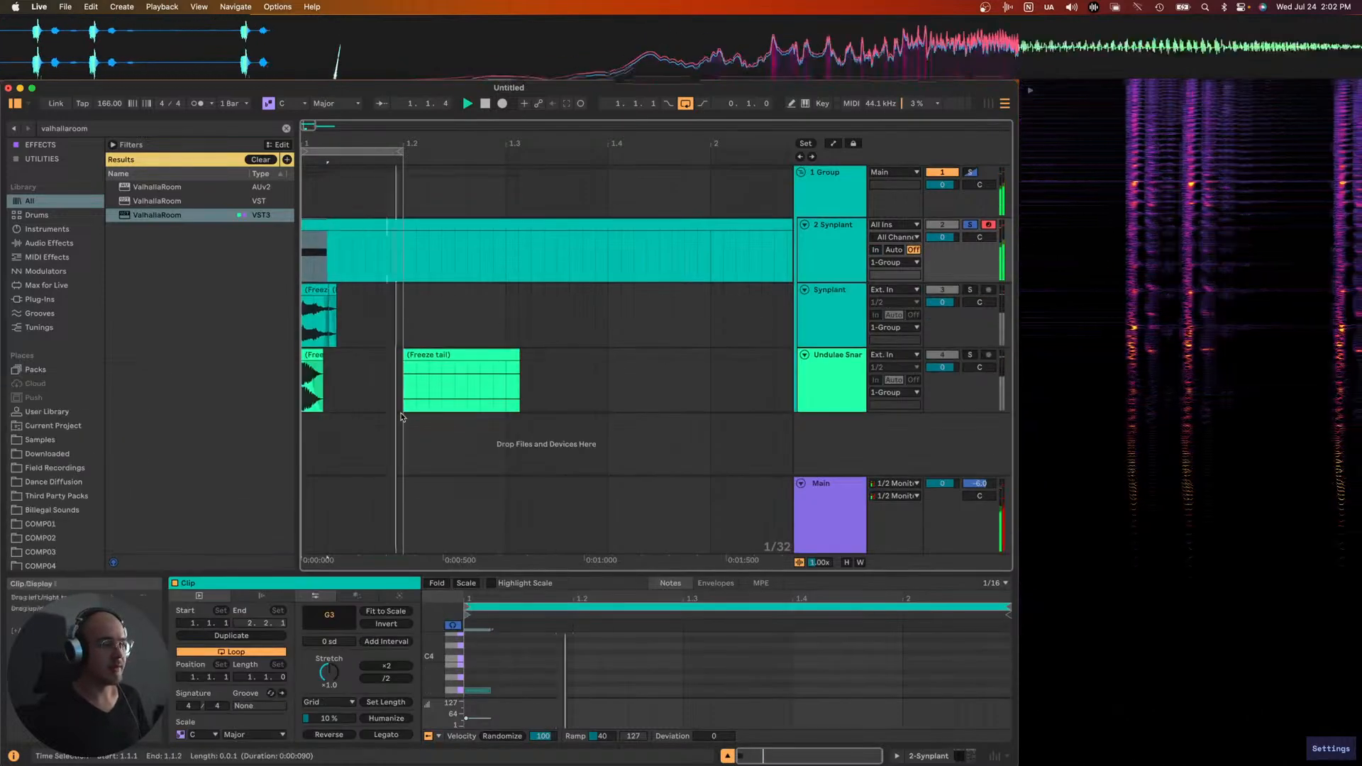
- Delete the rendered Synplant and snare audio tracks, and insert an empty audio track below the Synplant instrument track
{"action": "left_click", "coordinate": [826, 369], "text": "shift"}
{"action": "key", "text": "Delete"}
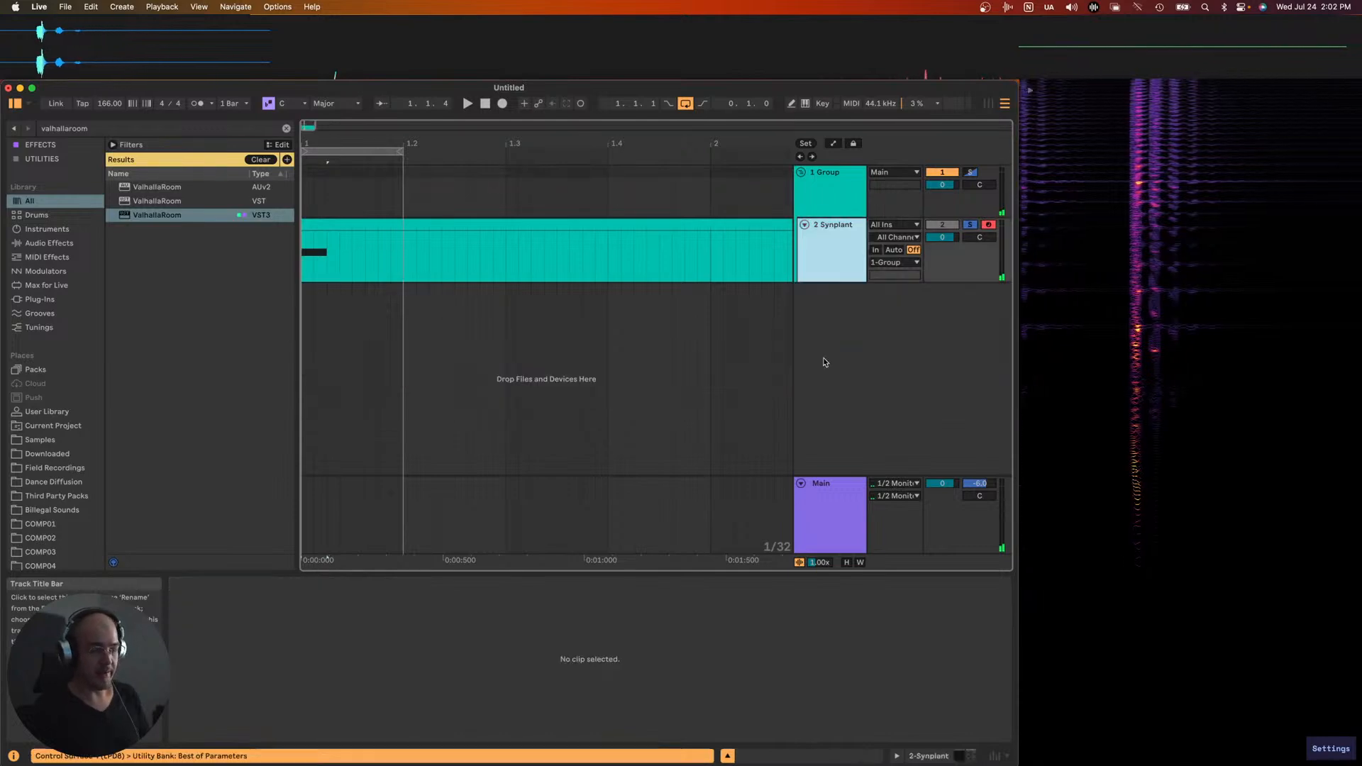
{"action": "key", "text": "super+t"}
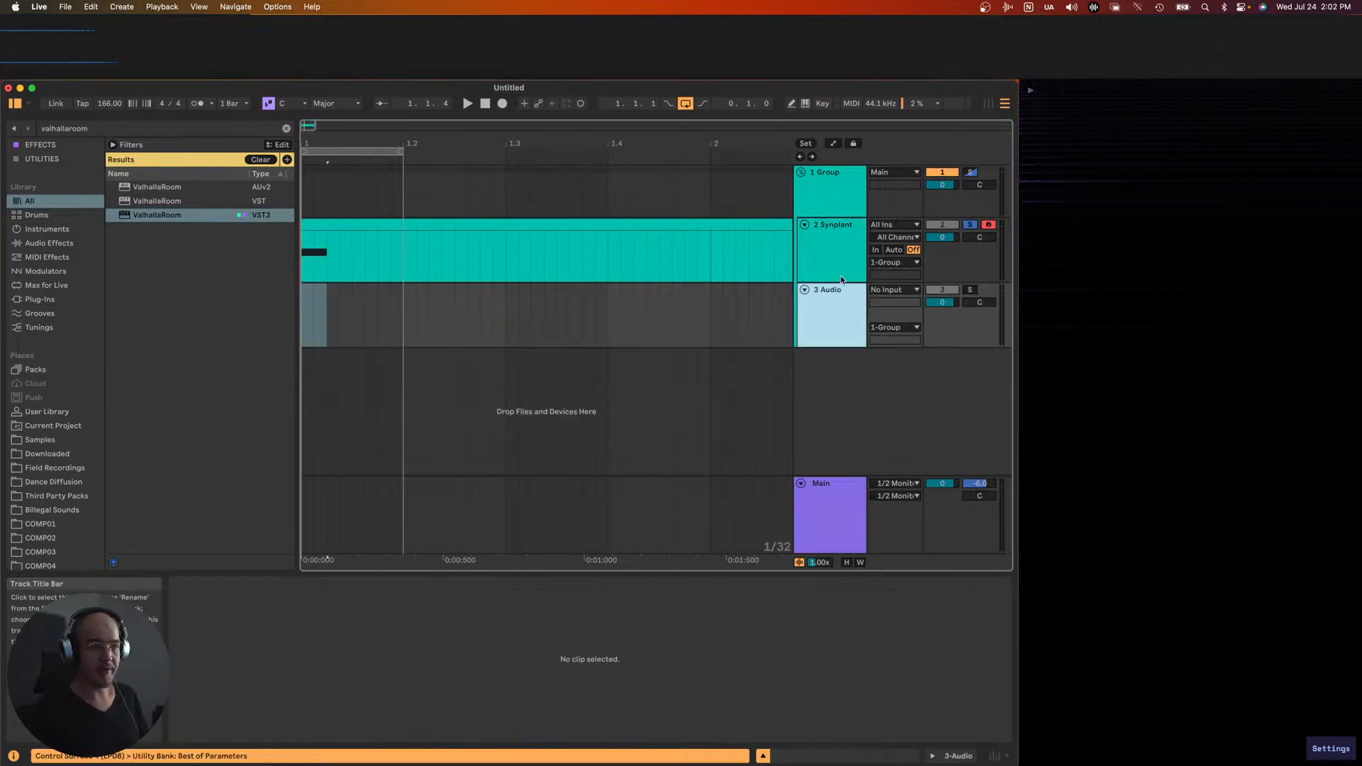
- Duplicate the Synplant instrument track, turn off soloing, and deactivate the original track
{"action": "left_click", "coordinate": [823, 247]}
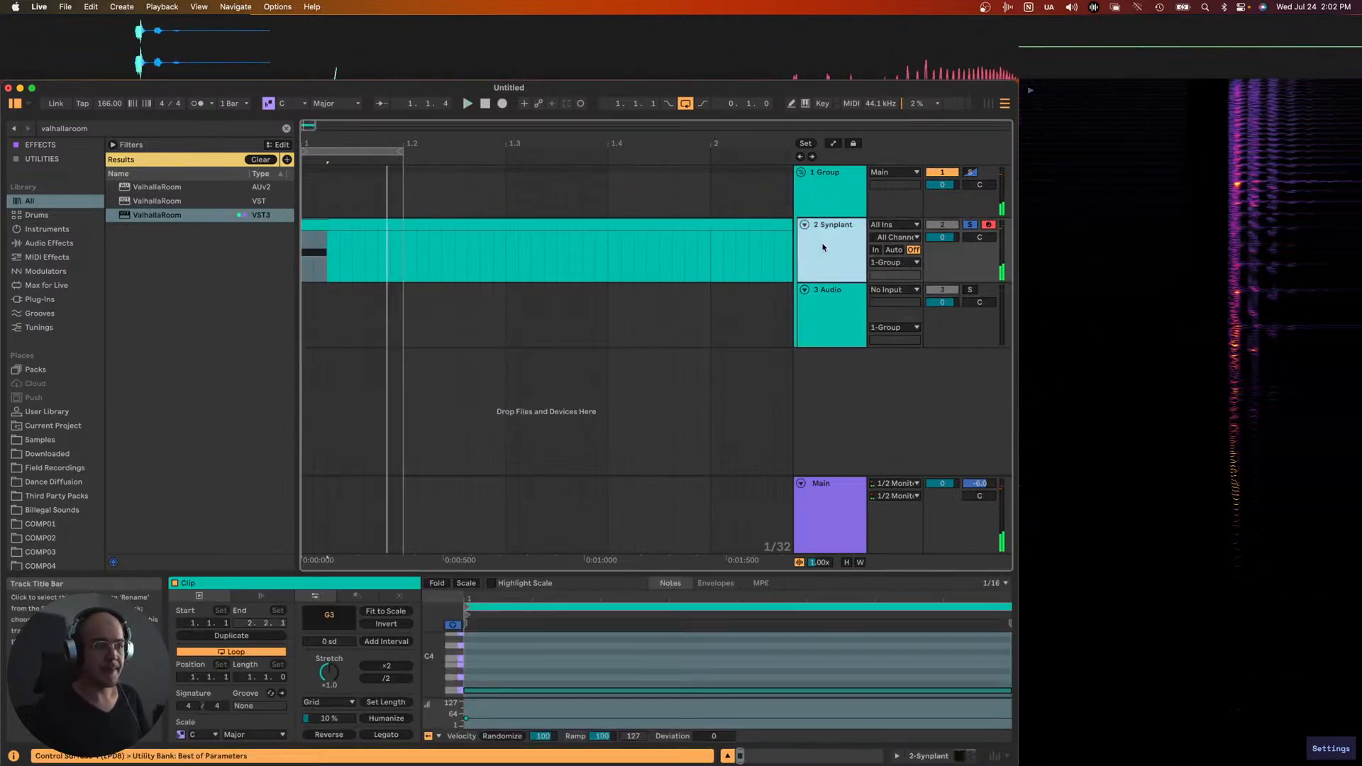
{"action": "key", "text": "super+d"}
{"action": "left_click", "coordinate": [824, 250]}
{"action": "key", "text": "s"}
{"action": "left_click", "coordinate": [943, 225]}
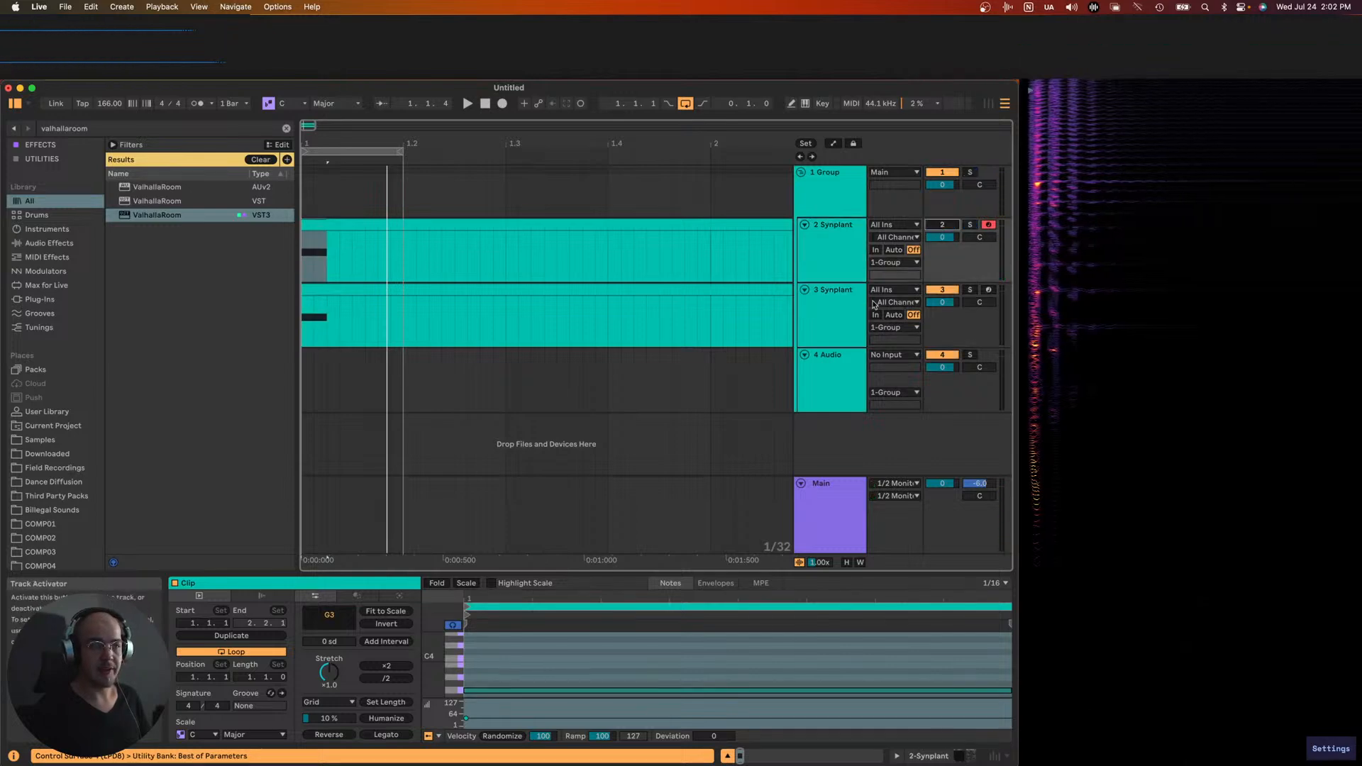
- Freeze and flatten the duplicated Synplant track into audio
{"action": "left_click", "coordinate": [854, 316]}
{"action": "right_click", "coordinate": [854, 315]}
{"action": "left_click", "coordinate": [879, 410]}
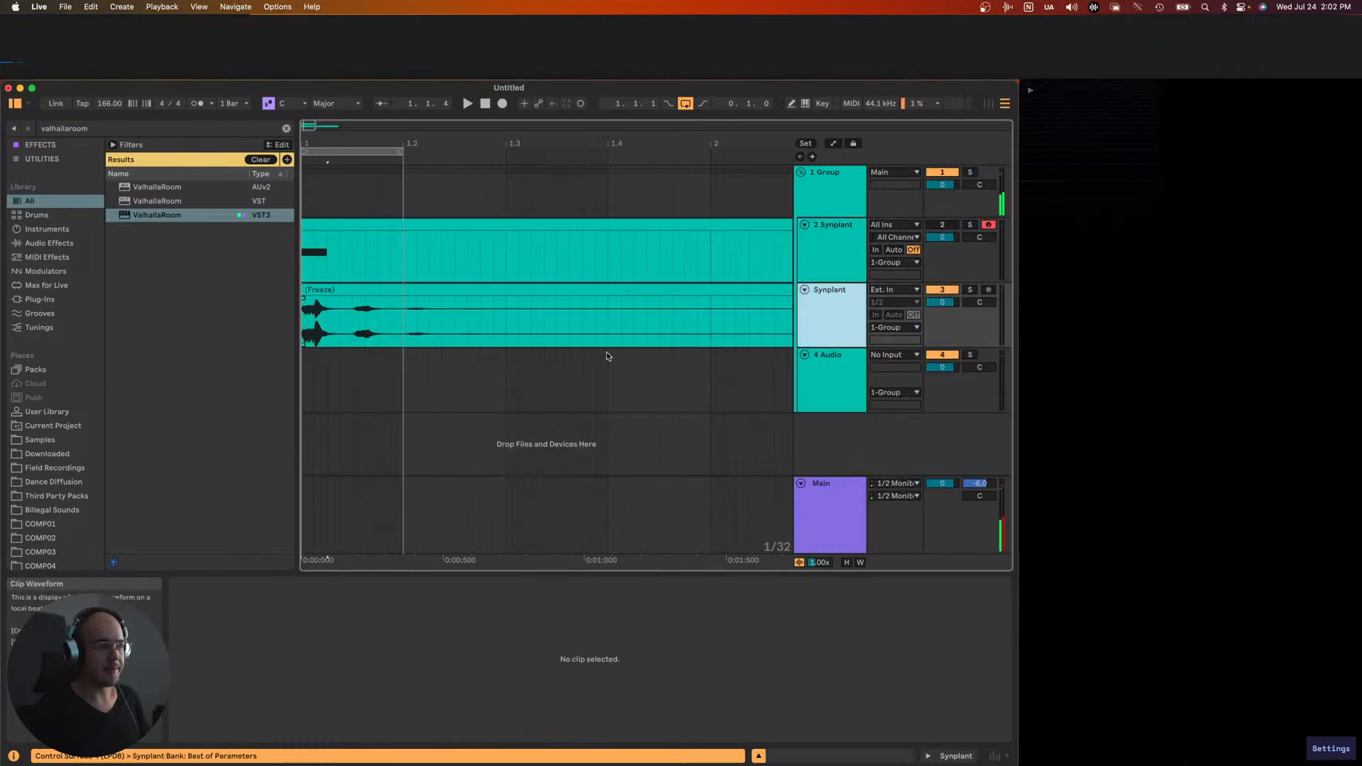
- Audition the flattened Synplant audio and extend the arrangement loop to a length of 0.3.1
{"action": "key", "text": "space"}
{"action": "key", "text": "space"}
{"action": "left_click_drag", "start_coordinate": [402, 151], "coordinate": [633, 152]}
{"action": "scroll", "coordinate": [438, 338], "scroll_direction": "down", "scroll_amount": 3}
{"action": "scroll", "coordinate": [454, 326], "scroll_direction": "up", "scroll_amount": 2}
- Split the flattened Synplant clip at 1.3.2 and shorten its first part to end at 1.2.4
{"action": "left_click", "coordinate": [481, 318]}
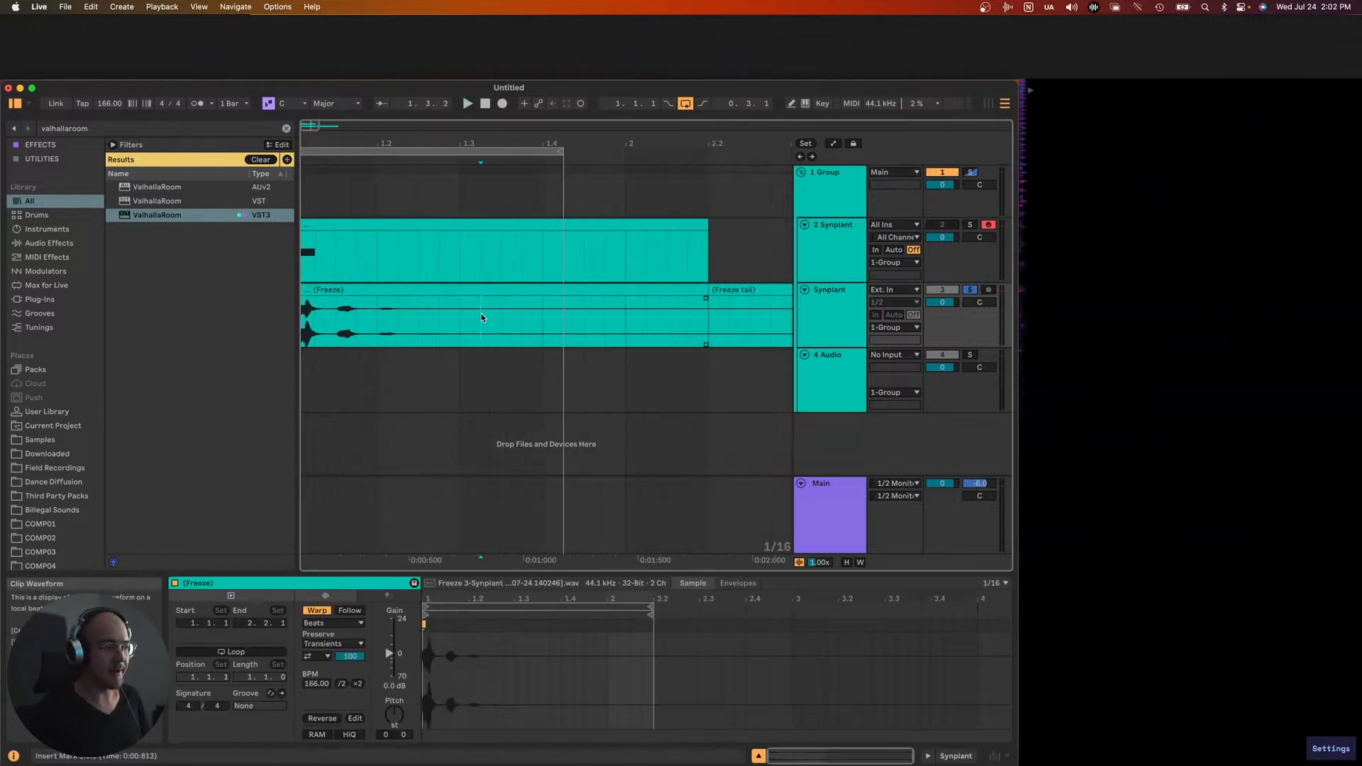
{"action": "left_click_drag", "start_coordinate": [472, 289], "coordinate": [447, 289]}
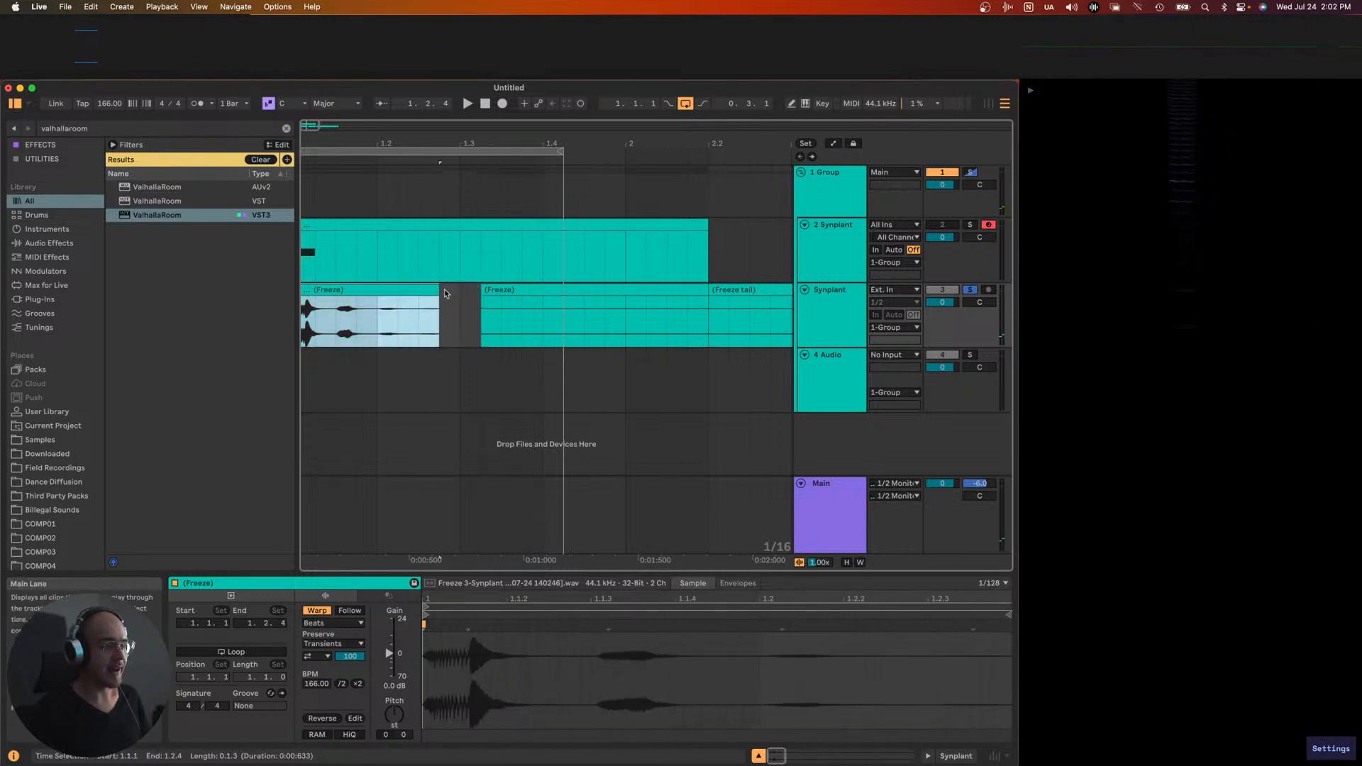
{"action": "key", "text": "plus"}
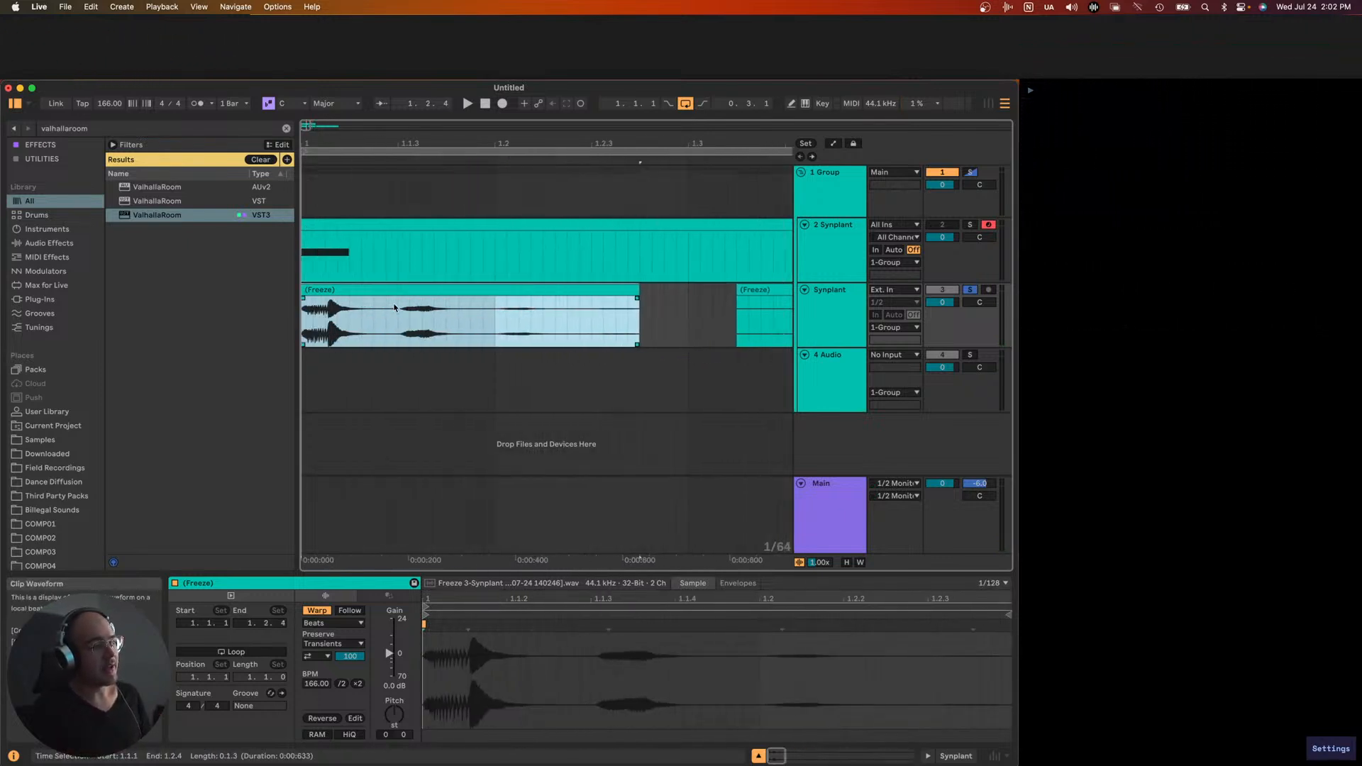
- Set the first Synplant audio clip's warp mode to Complex Pro, with formants at 14.84 and pitch at +7 semitones
{"action": "left_click", "coordinate": [374, 320]}
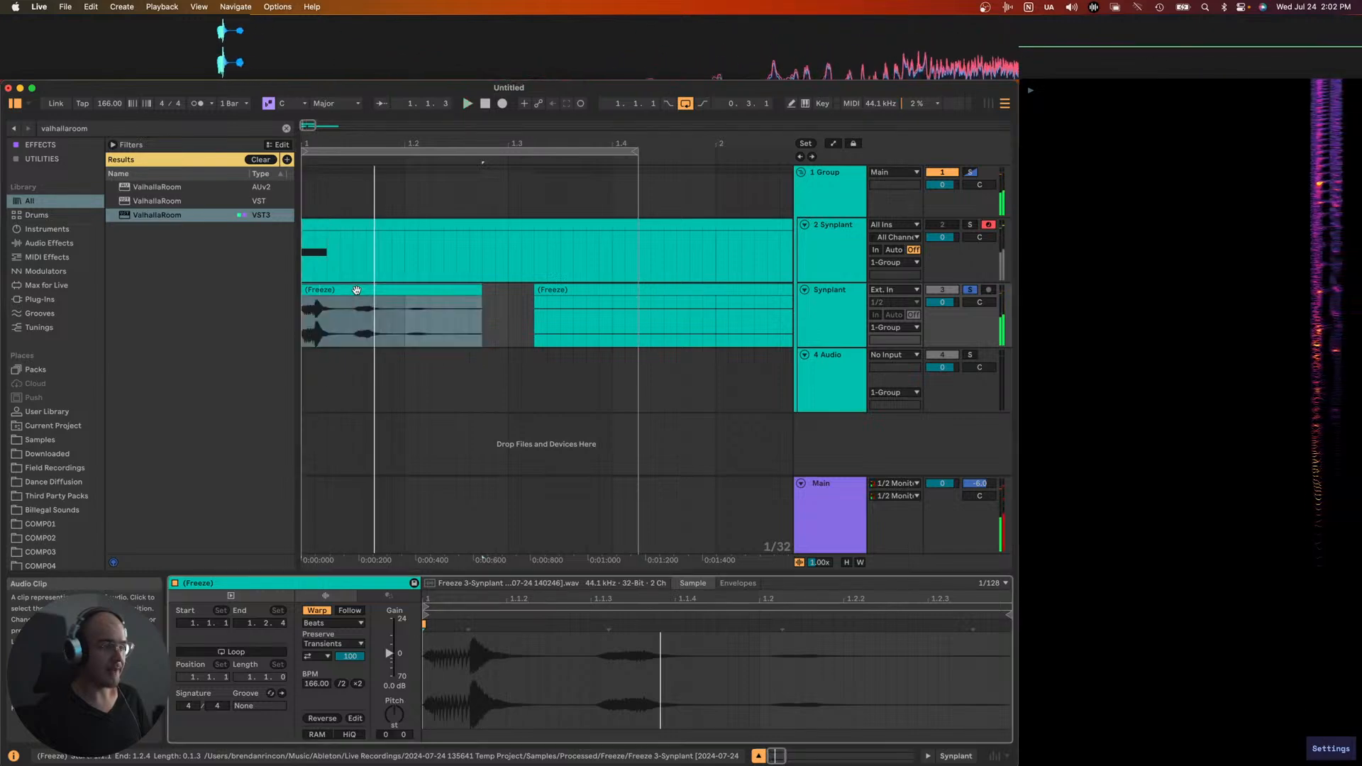
{"action": "left_click", "coordinate": [326, 622]}
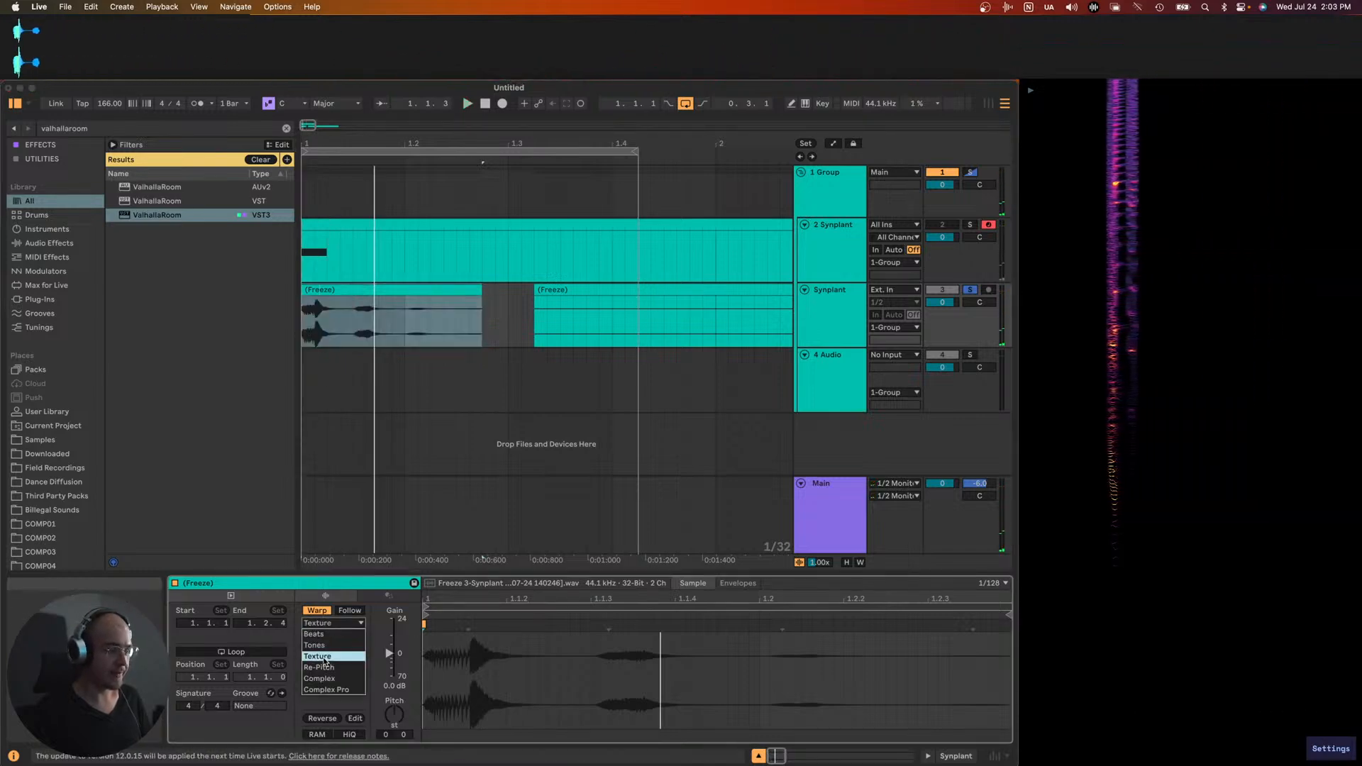
{"action": "left_click", "coordinate": [324, 643]}
{"action": "left_click", "coordinate": [330, 624]}
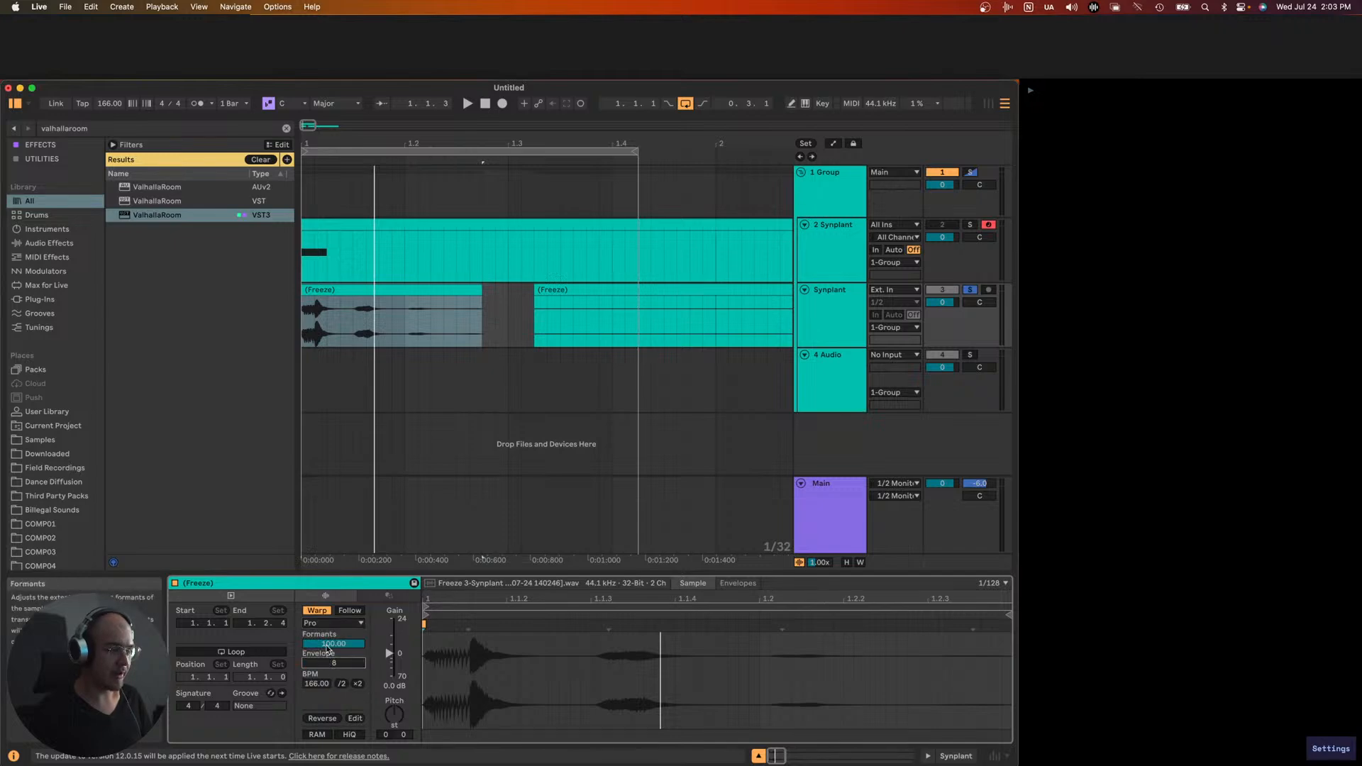
{"action": "key", "text": "space"}
{"action": "left_click_drag", "start_coordinate": [328, 643], "coordinate": [328, 681]}
{"action": "mouse_move", "coordinate": [394, 714]}
{"action": "left_mouse_down"}
{"action": "mouse_move", "coordinate": [394, 681]}
{"action": "mouse_move", "coordinate": [394, 739]}
{"action": "mouse_move", "coordinate": [394, 727]}
{"action": "left_mouse_up"}
- Trim the Synplant audio clip to end at 1.1.3 and give it a short fade-out
{"action": "left_click_drag", "start_coordinate": [482, 290], "coordinate": [358, 290]}
{"action": "key", "text": "plus"}
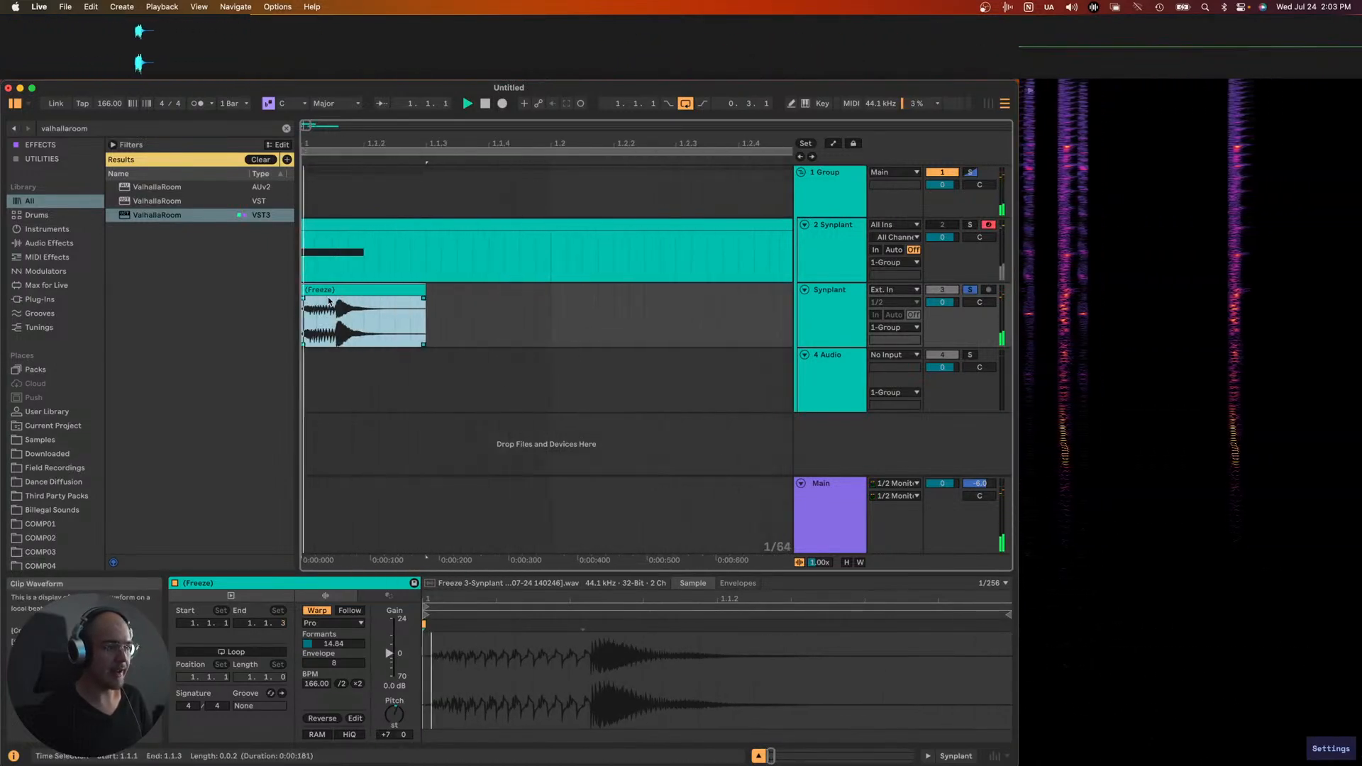
{"action": "left_click_drag", "start_coordinate": [410, 301], "coordinate": [424, 300]}
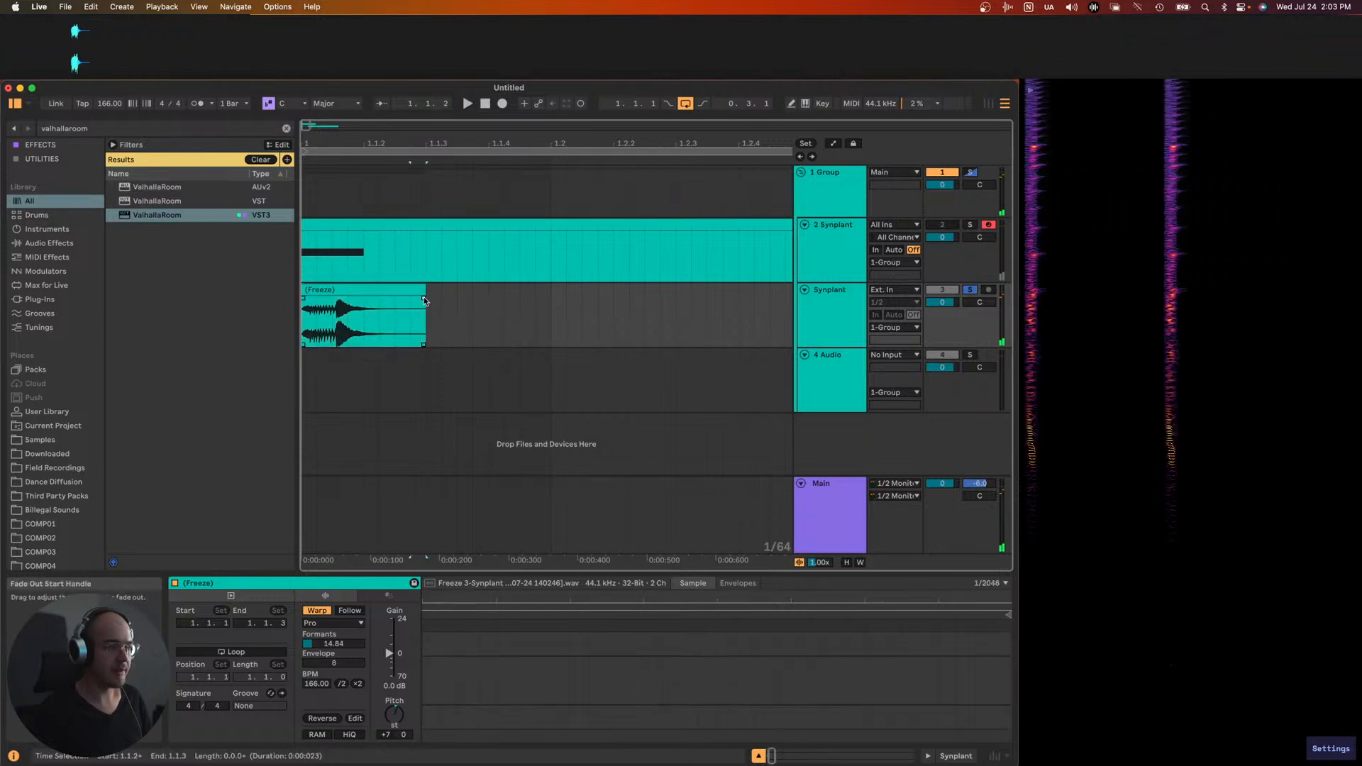
{"action": "left_click", "coordinate": [398, 289]}
{"action": "key", "text": "space"}
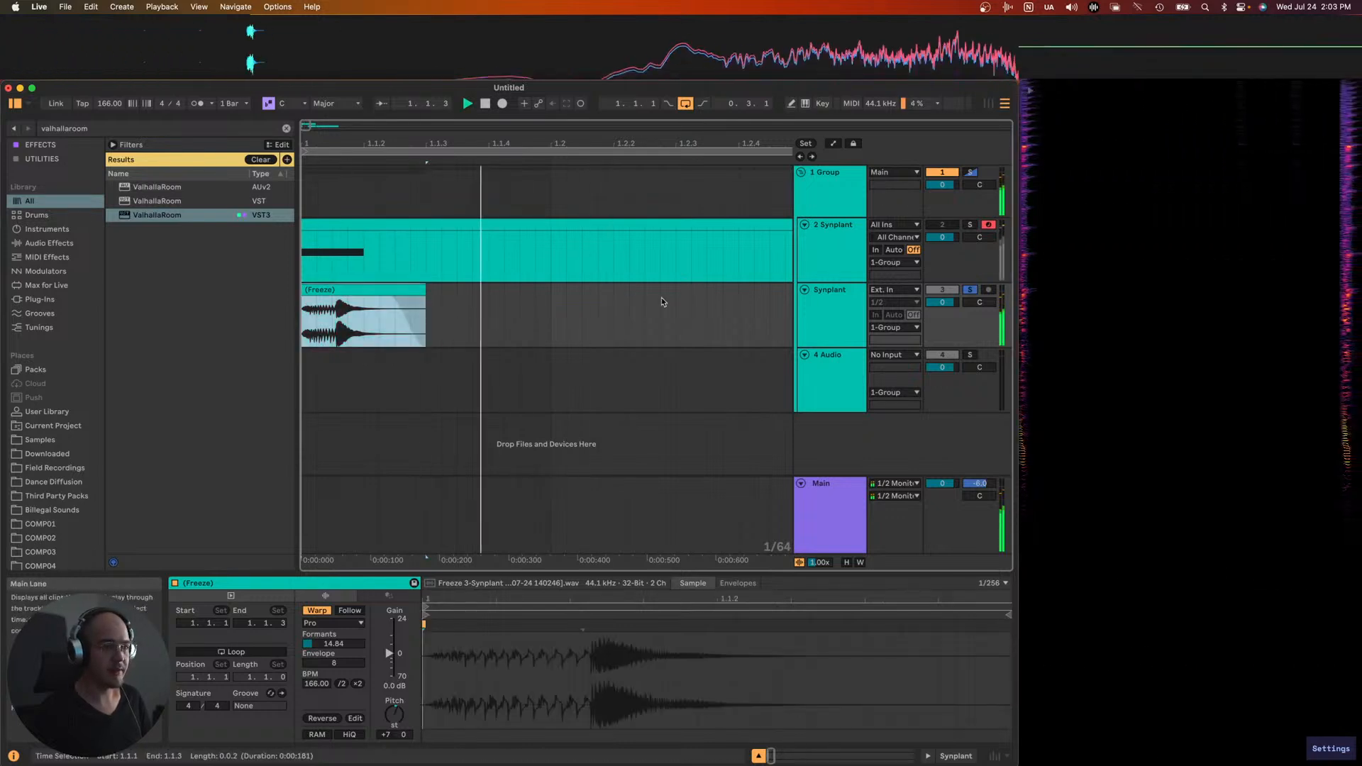
- Add a Saturator to the flattened Synplant track, with Drive at 36.0 dB and Output at -14.6 dB
{"action": "left_click", "coordinate": [836, 310]}
{"action": "key", "text": "space"}
{"action": "key", "text": "super+f"}
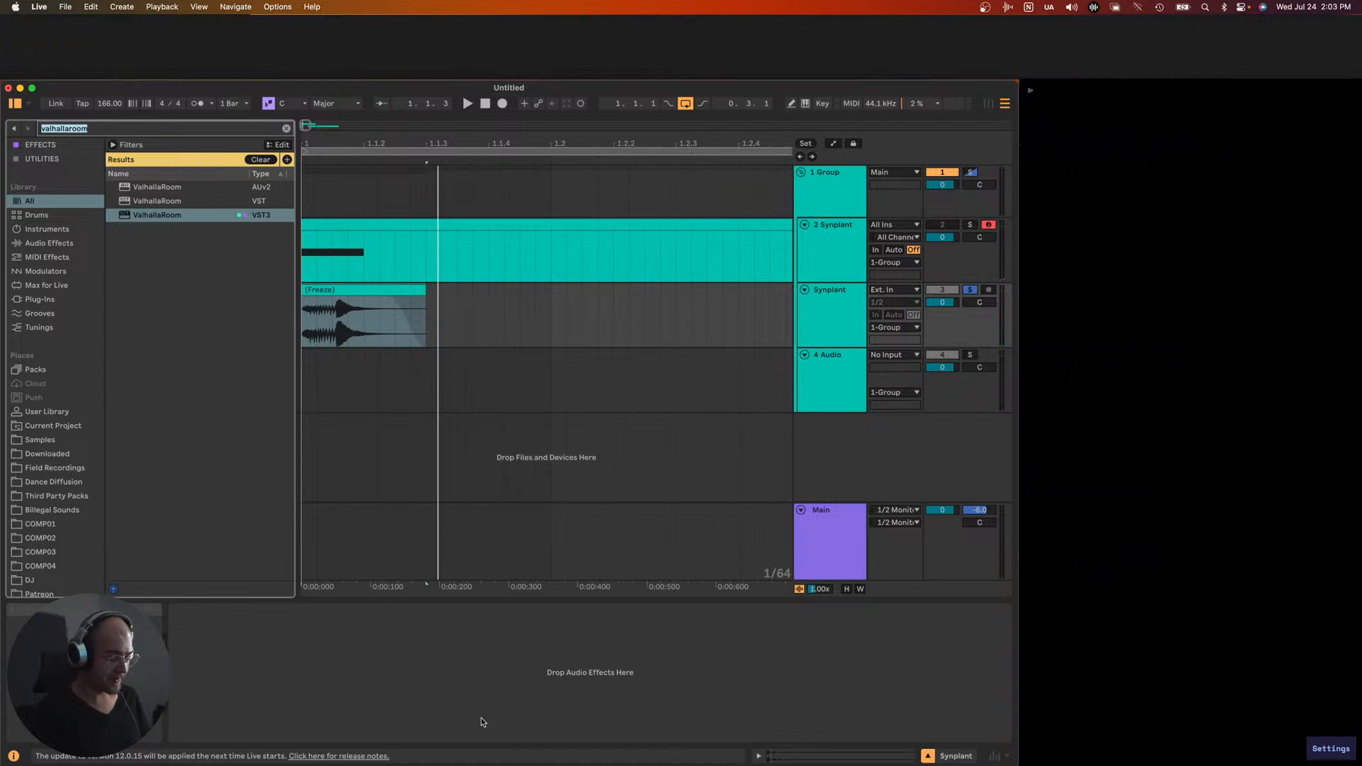
{"action": "type", "text": "sxa"}
{"action": "key", "text": "BackSpace"}
{"action": "key", "text": "BackSpace"}
{"action": "type", "text": "atu'fsau"}
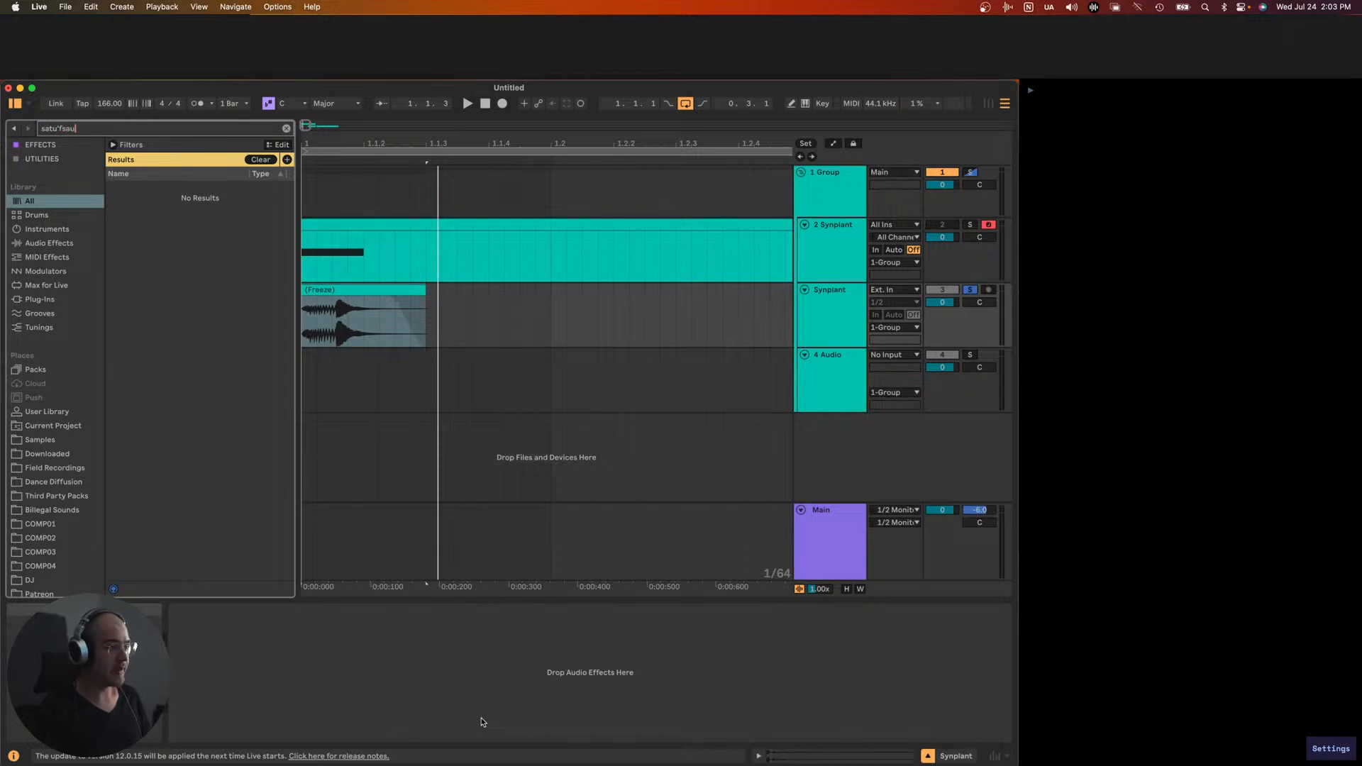
{"action": "key", "text": "BackSpace"}
{"action": "key", "text": "BackSpace"}
{"action": "key", "text": "BackSpace"}
{"action": "key", "text": "Return"}
{"action": "key", "text": "space"}
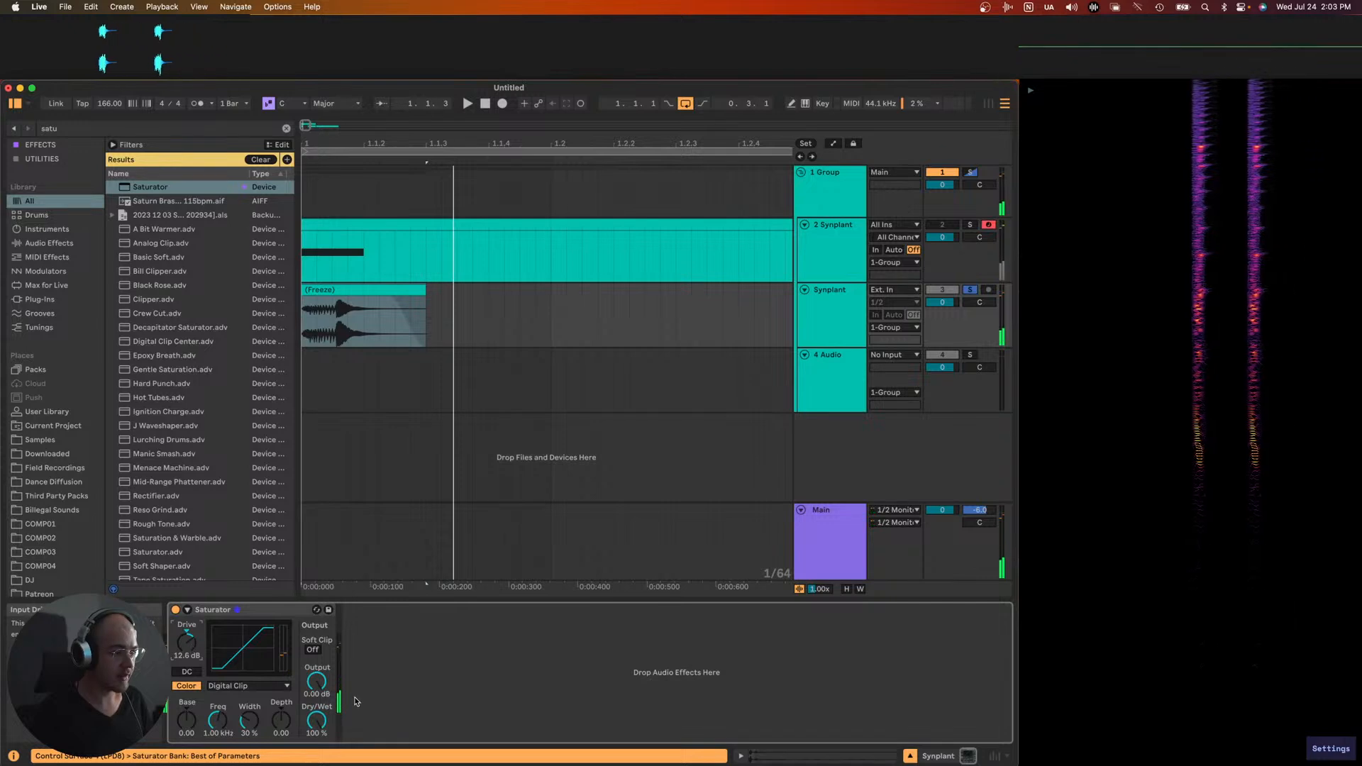
{"action": "left_click_drag", "start_coordinate": [217, 642], "coordinate": [217, 610]}
- Insert one EQ Eight before the Saturator and a second EQ Eight after it
{"action": "key", "text": "super+f"}
{"action": "type", "text": "eq"}
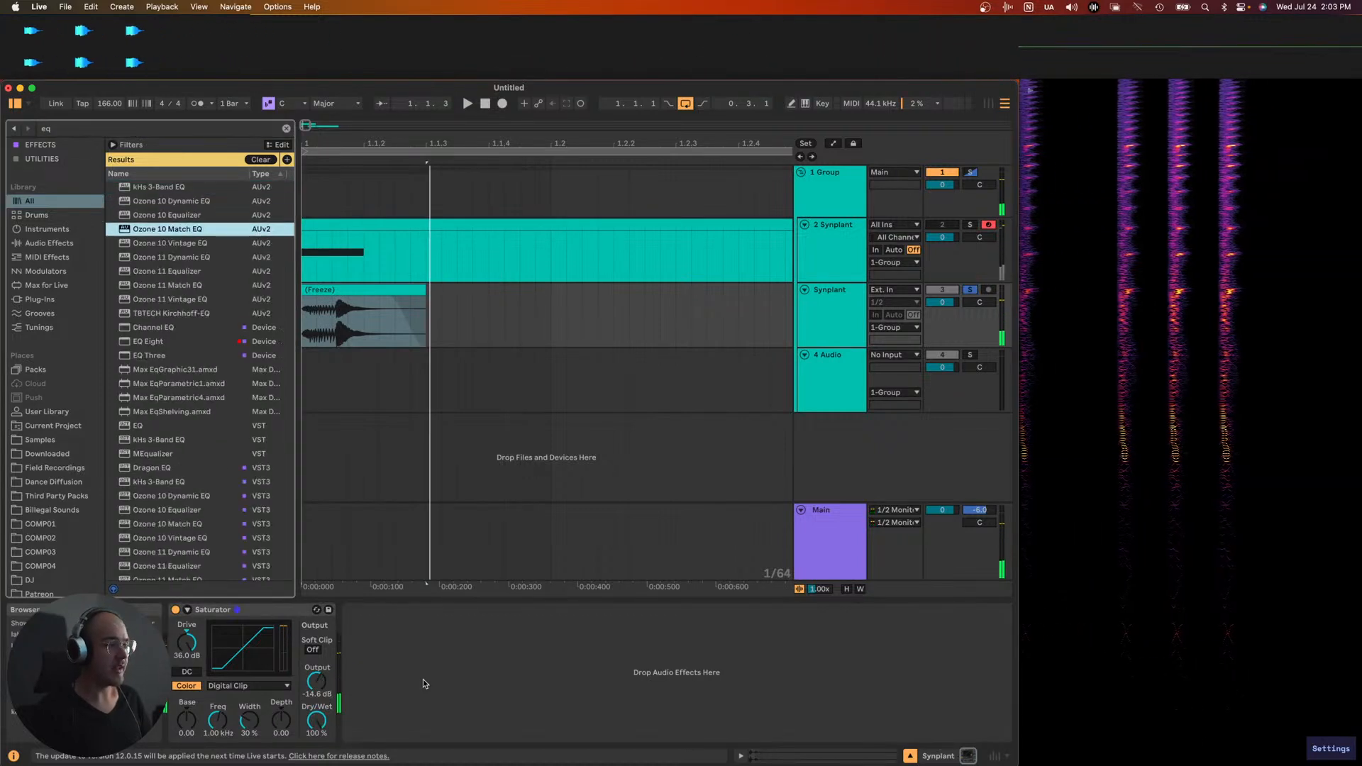
{"action": "key", "text": "Down"}
{"action": "key", "text": "Return"}
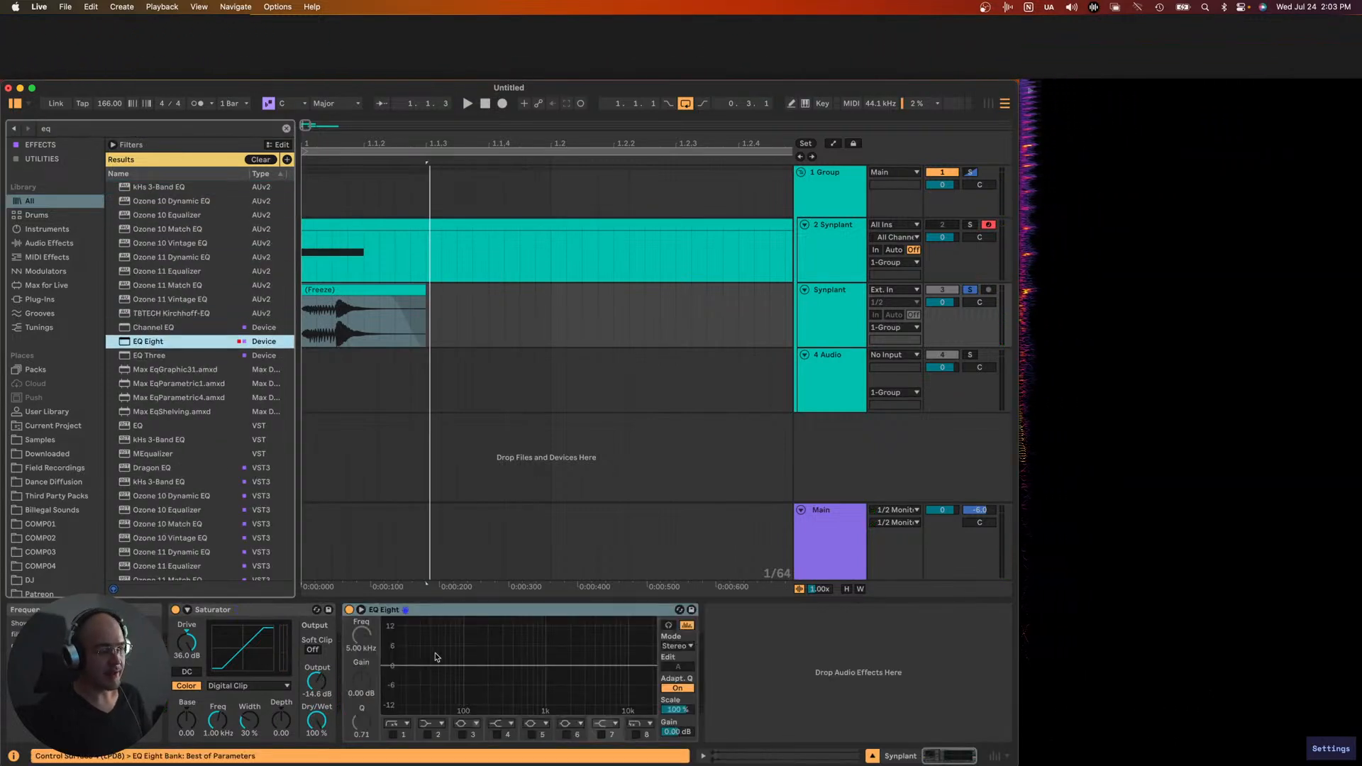
{"action": "left_click_drag", "start_coordinate": [184, 635], "coordinate": [185, 634]}
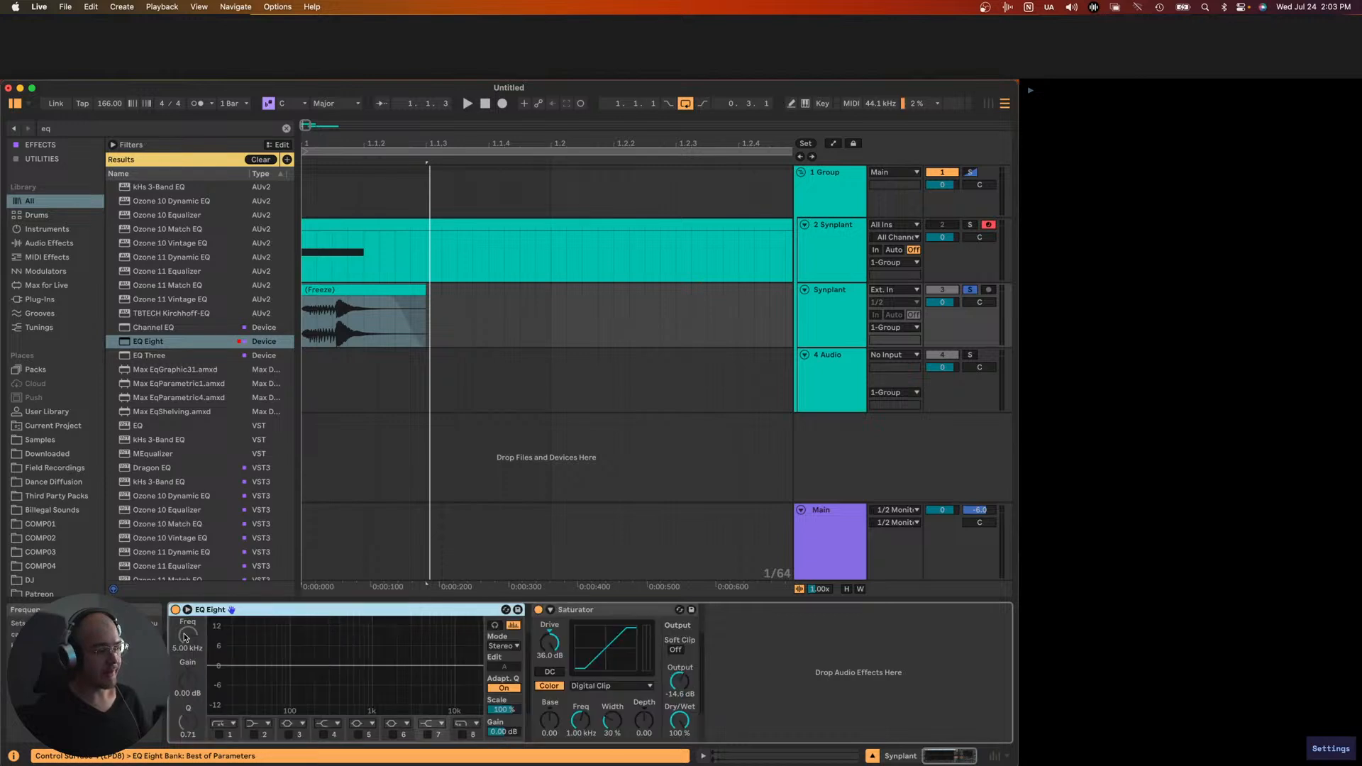
{"action": "key", "text": "Return"}
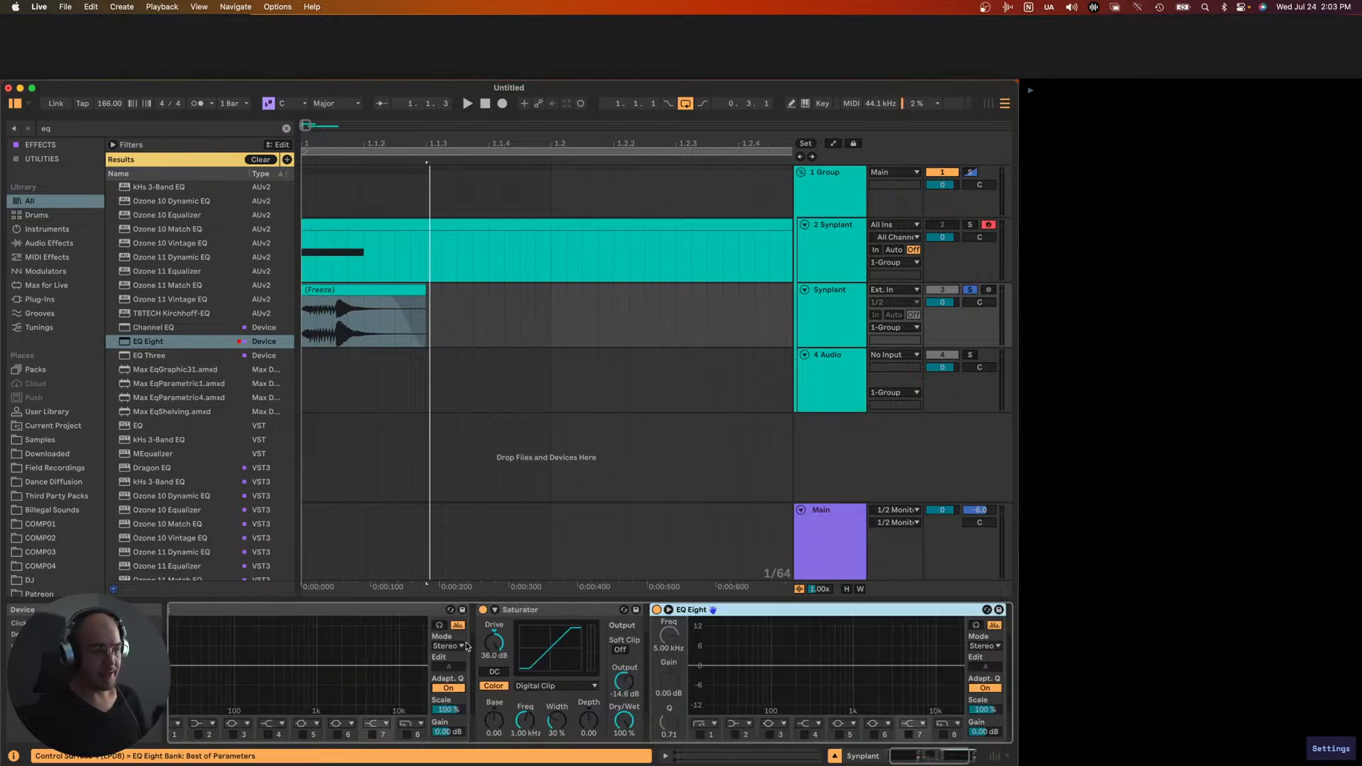
- Enable high-cut band 8 and low-cut band 1 on the first EQ Eight to roll off both spectrum ends
{"action": "key", "text": "space"}
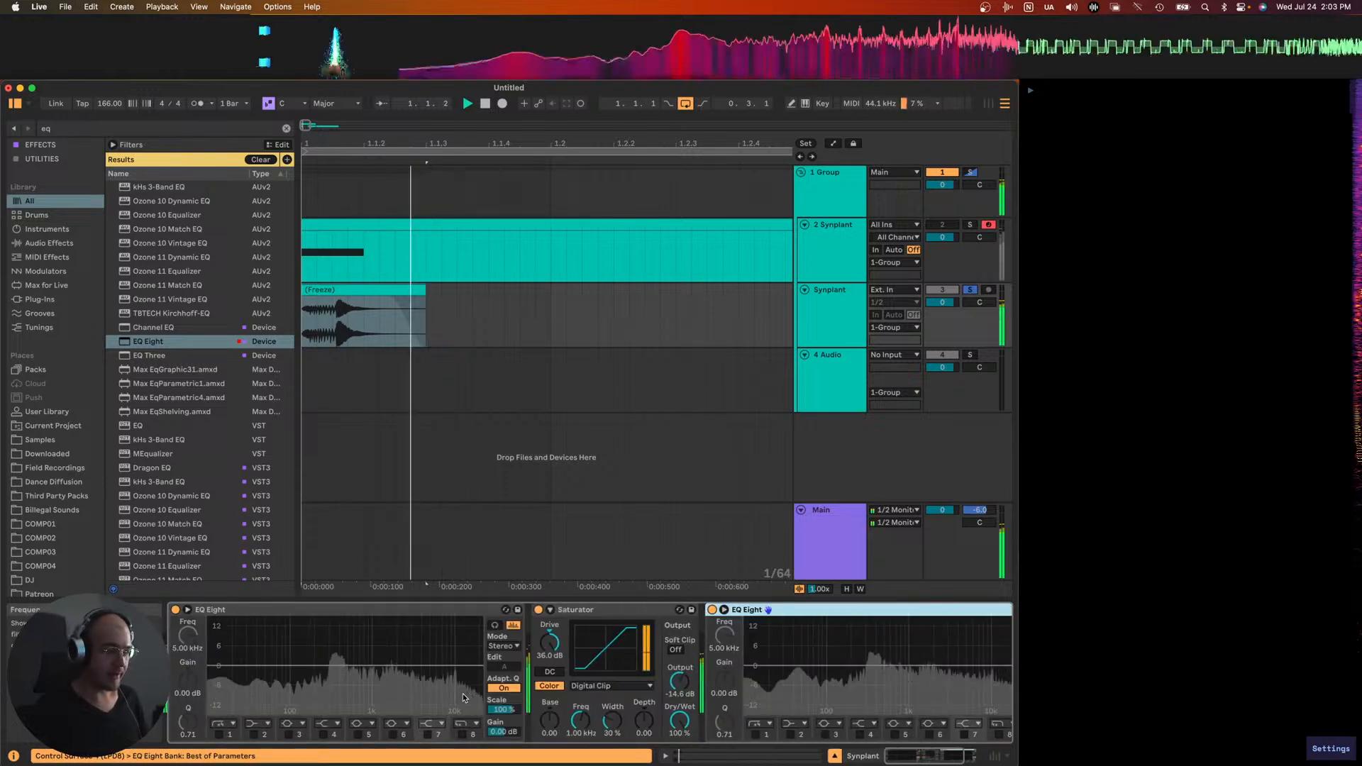
{"action": "left_click", "coordinate": [393, 724]}
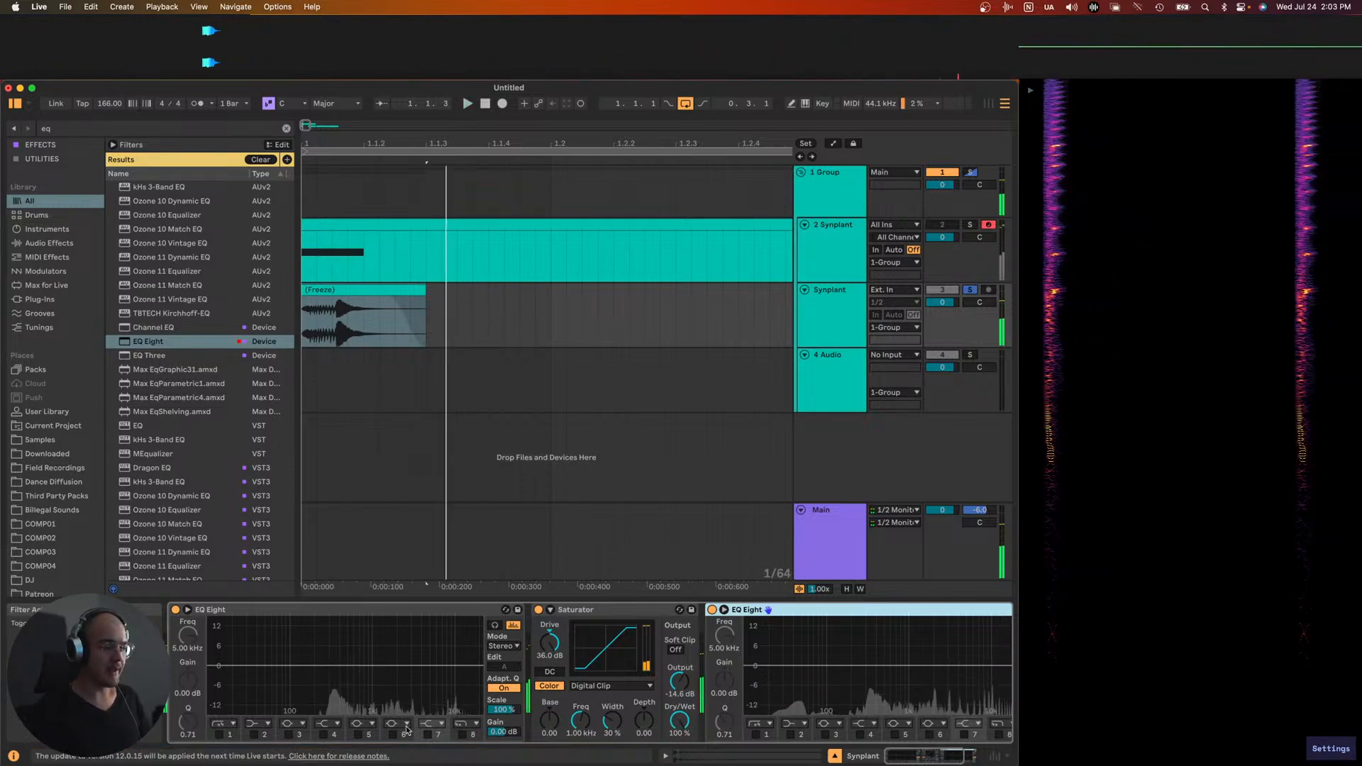
{"action": "left_click", "coordinate": [462, 734]}
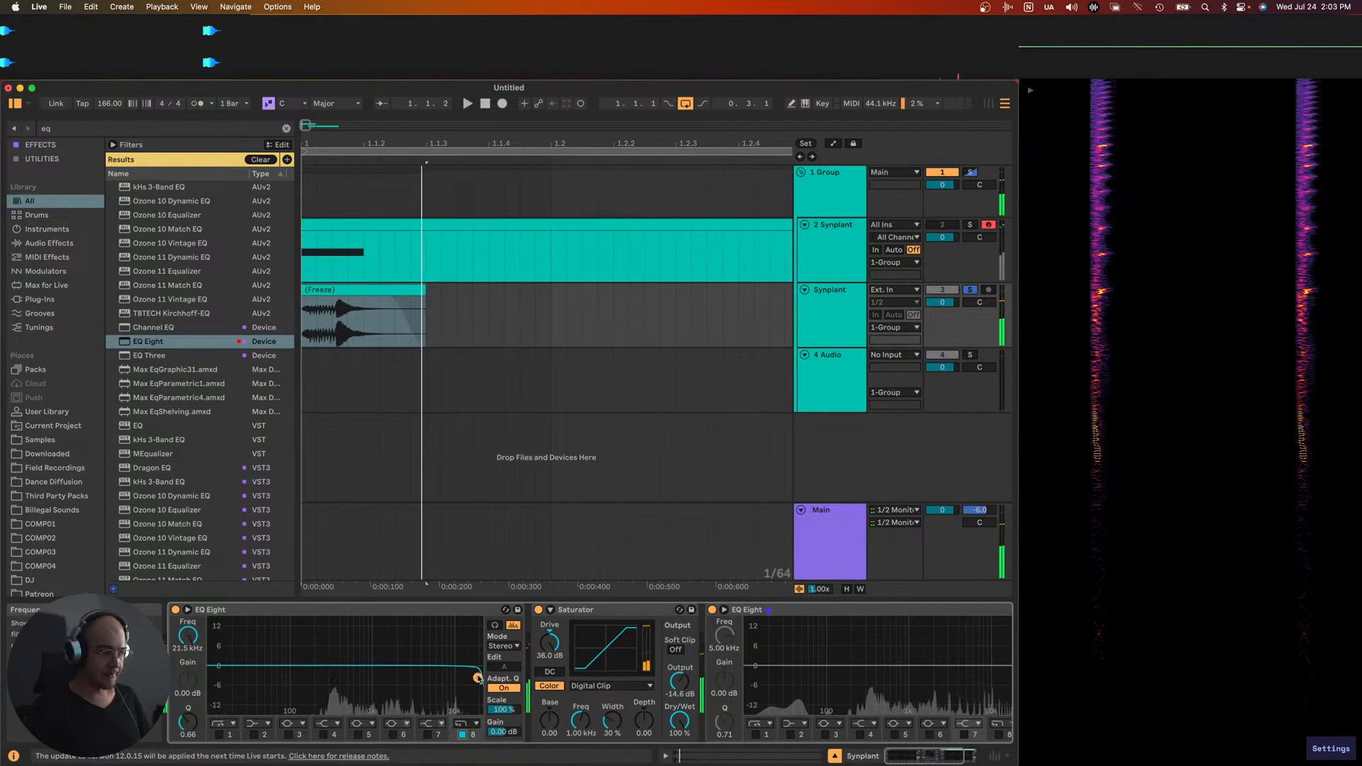
{"action": "left_click", "coordinate": [218, 734]}
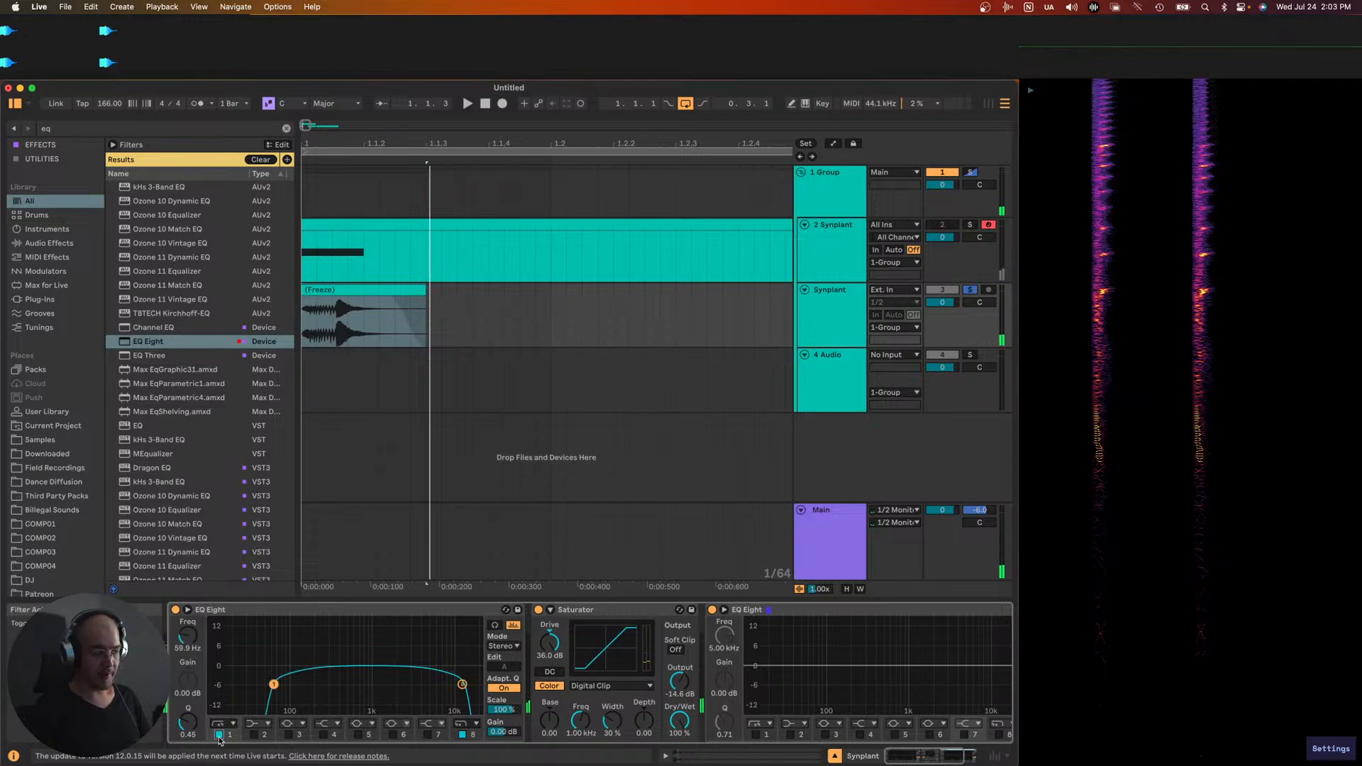
- Move the first EQ Eight's low cut to 202 Hz with Q 0.28 and enable band 6 as a high-frequency boost
{"action": "left_click_drag", "start_coordinate": [273, 684], "coordinate": [316, 693]}
{"action": "key", "text": "space"}
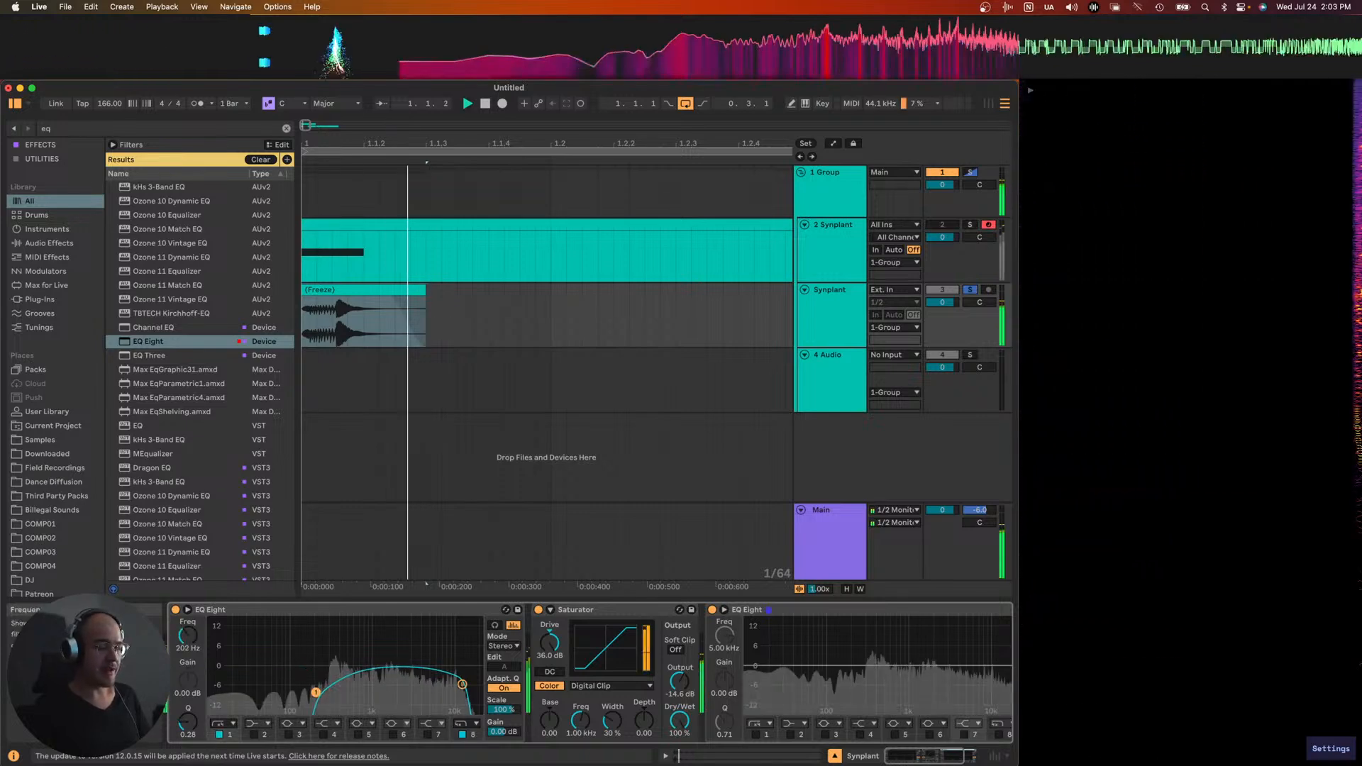
{"action": "left_click", "coordinate": [392, 734]}
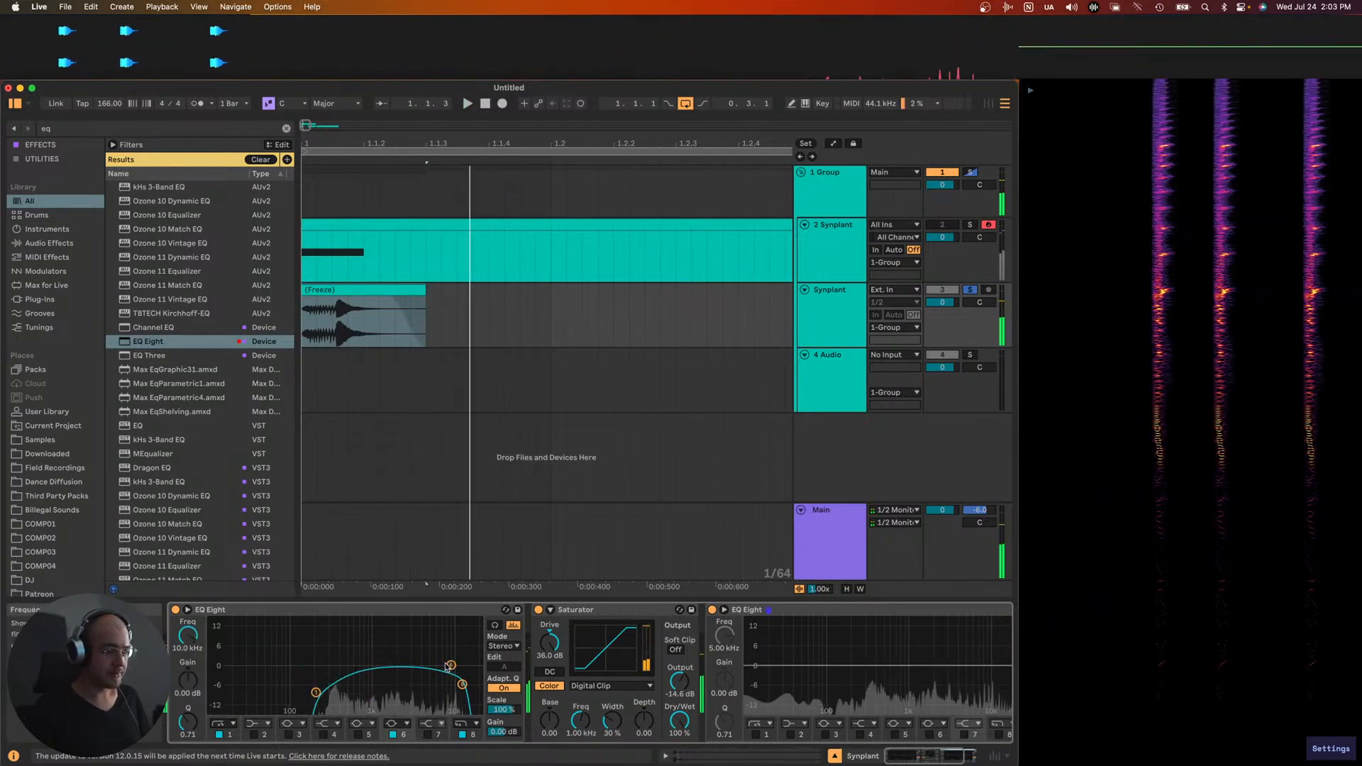
{"action": "left_click_drag", "start_coordinate": [451, 665], "coordinate": [424, 645]}
{"action": "scroll", "coordinate": [508, 662], "scroll_direction": "right", "scroll_amount": 3}
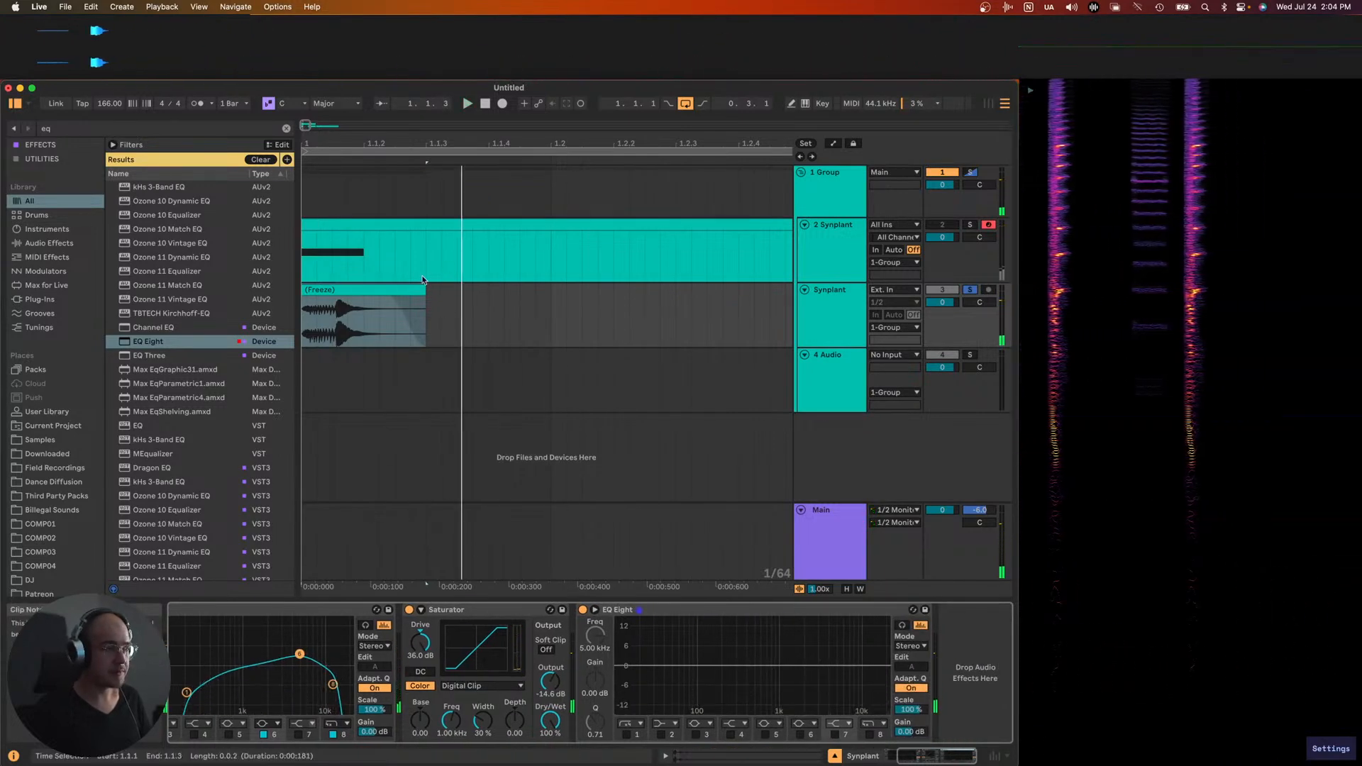
- Shorten the Synplant clip to about 85 ms and lengthen its fade-out to start early in the clip
{"action": "left_click_drag", "start_coordinate": [418, 288], "coordinate": [389, 289]}
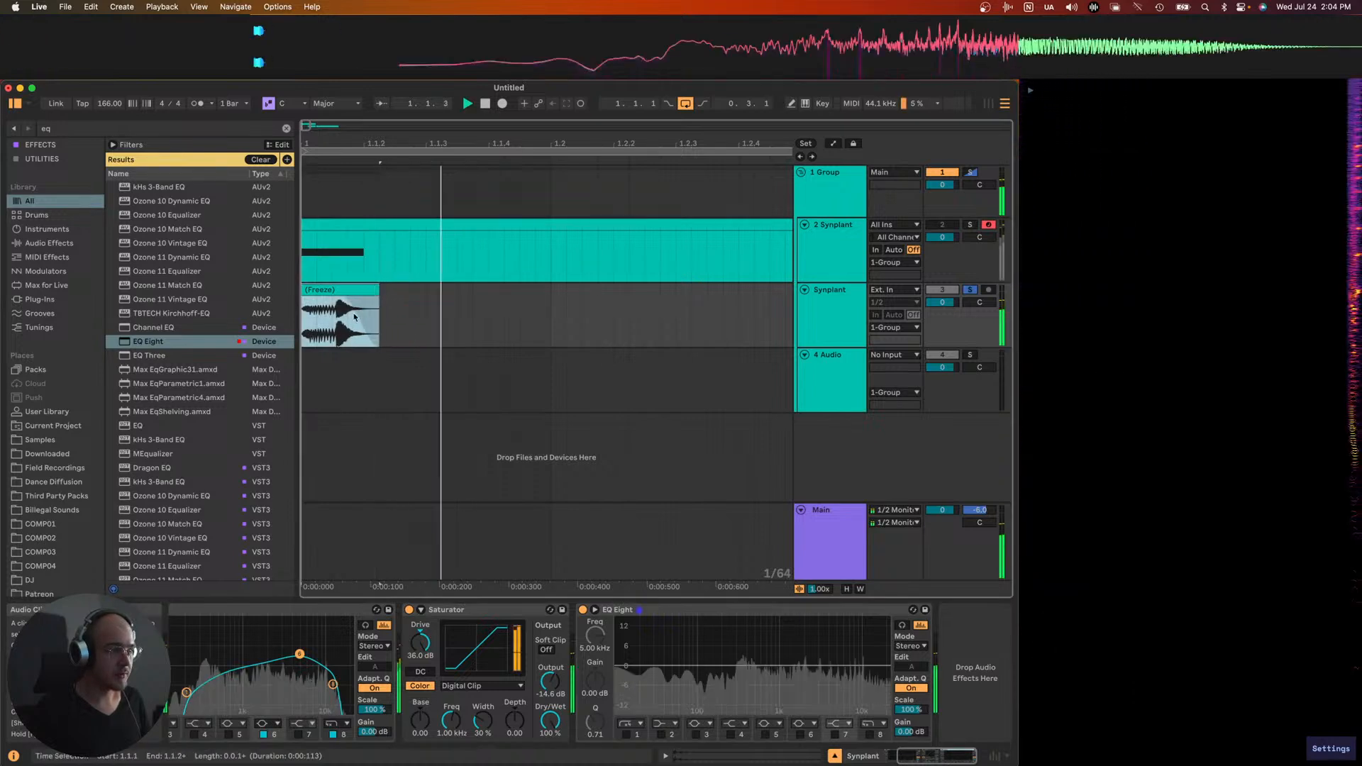
{"action": "scroll", "coordinate": [354, 317], "scroll_direction": "up", "scroll_amount": 8}
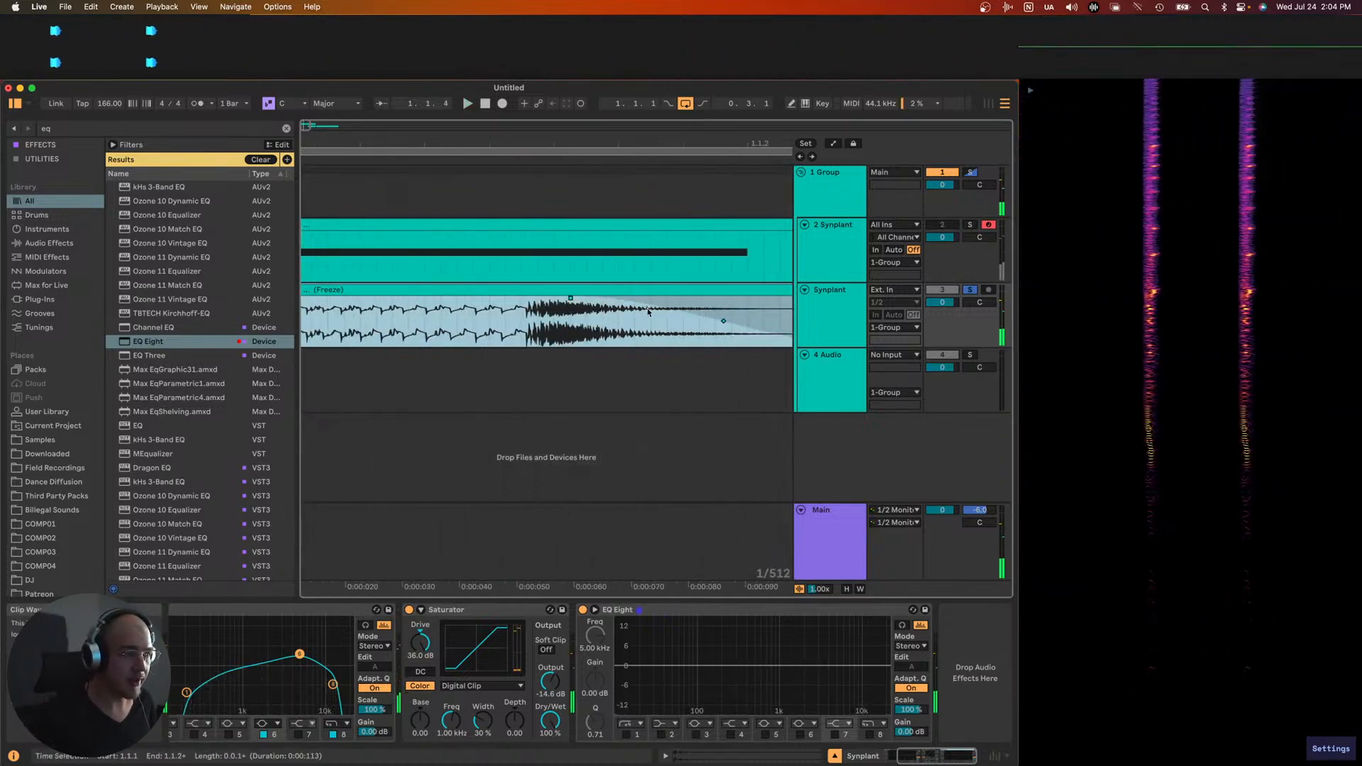
{"action": "left_click", "coordinate": [570, 298]}
{"action": "scroll", "coordinate": [649, 306], "scroll_direction": "down", "scroll_amount": 2}
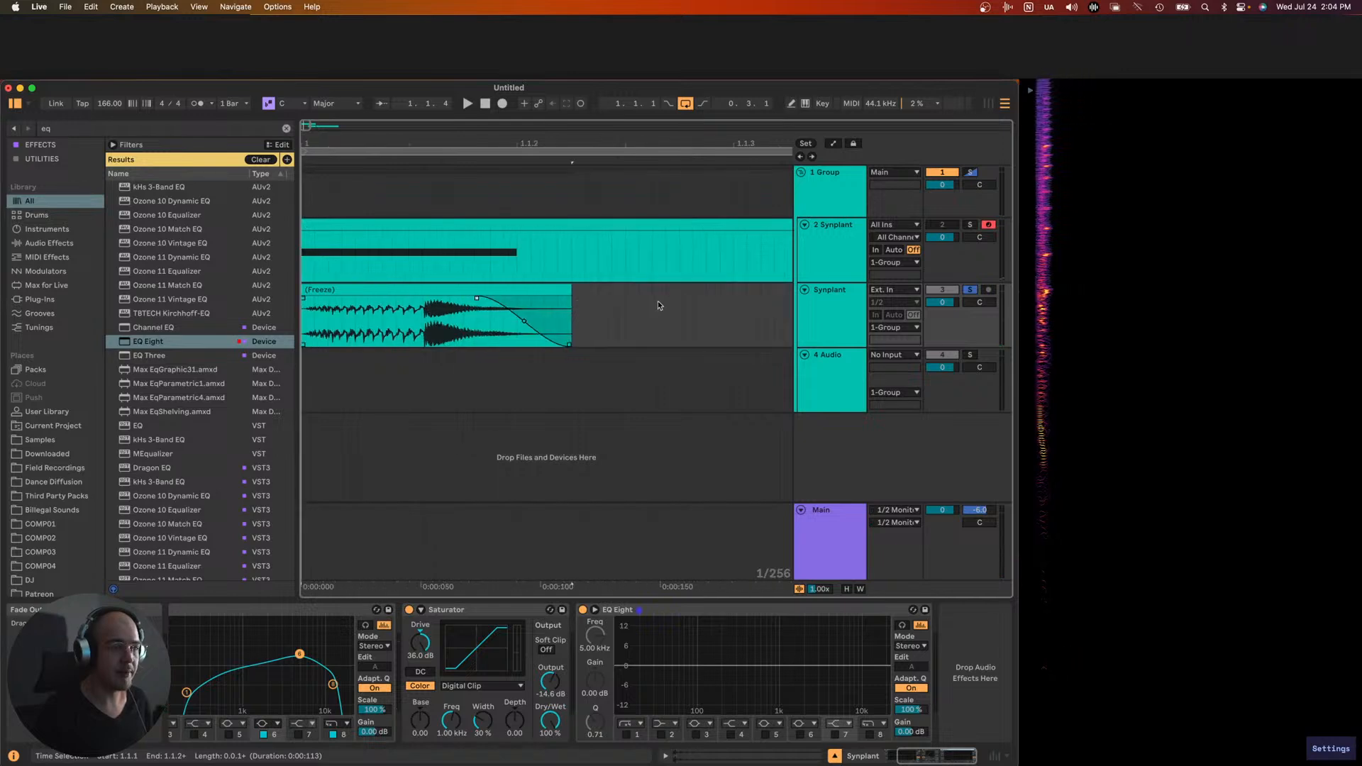
{"action": "left_click_drag", "start_coordinate": [575, 290], "coordinate": [475, 297]}
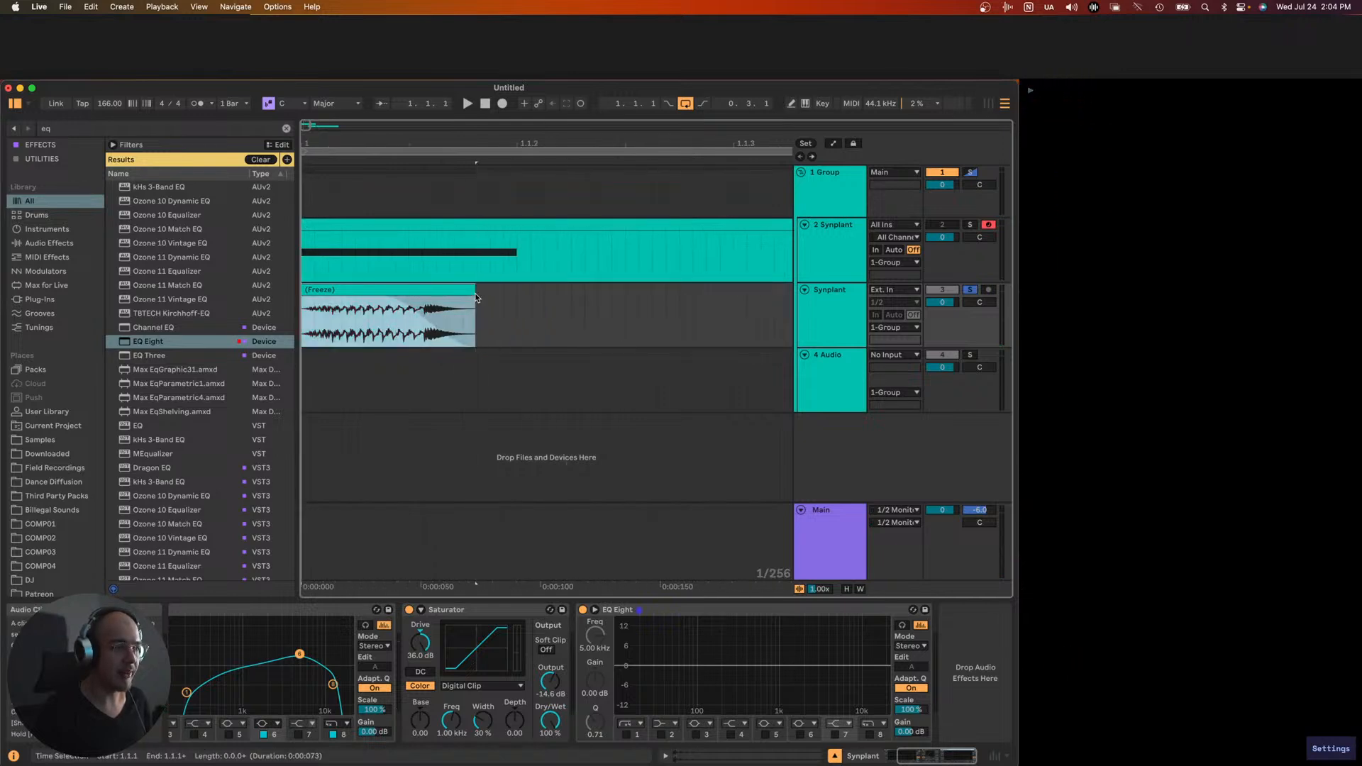
{"action": "left_click", "coordinate": [381, 299]}
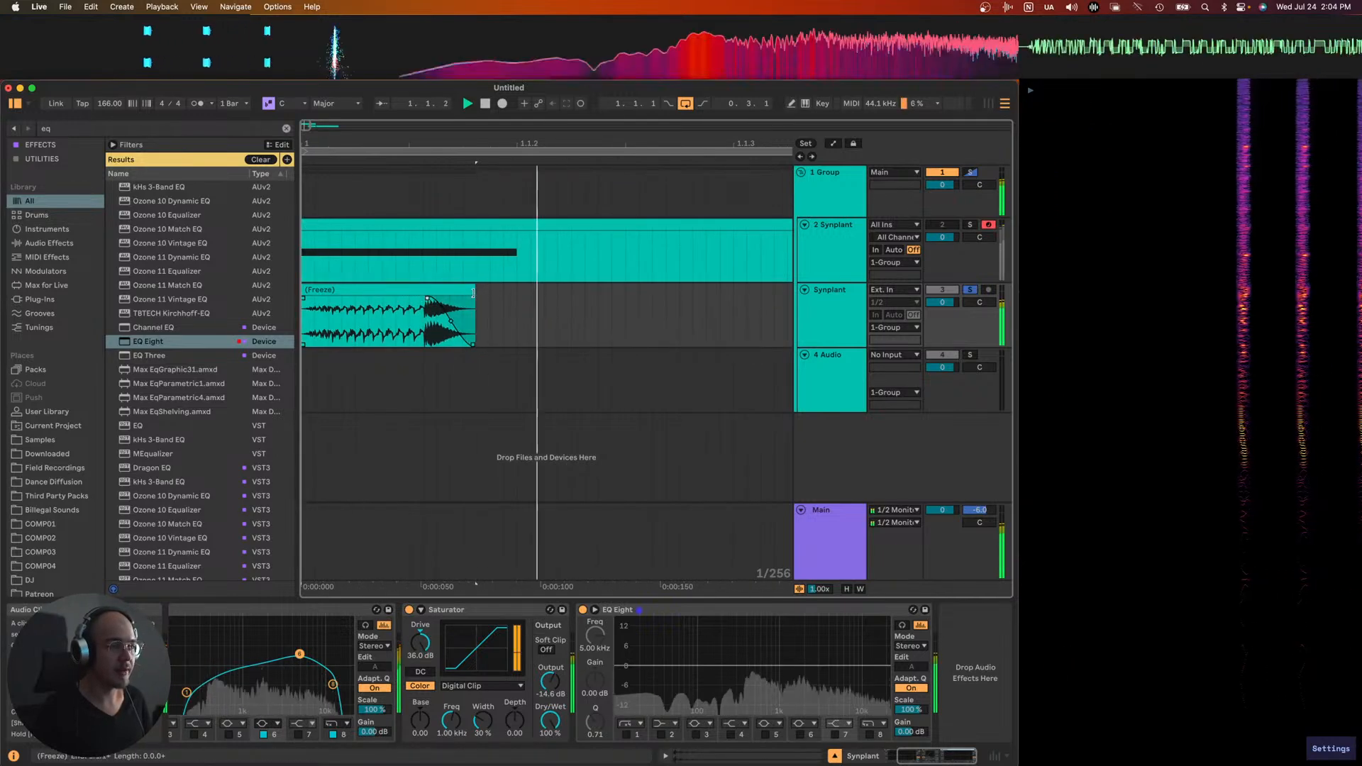
{"action": "left_click_drag", "start_coordinate": [475, 296], "coordinate": [416, 299]}
{"action": "key", "text": "space"}
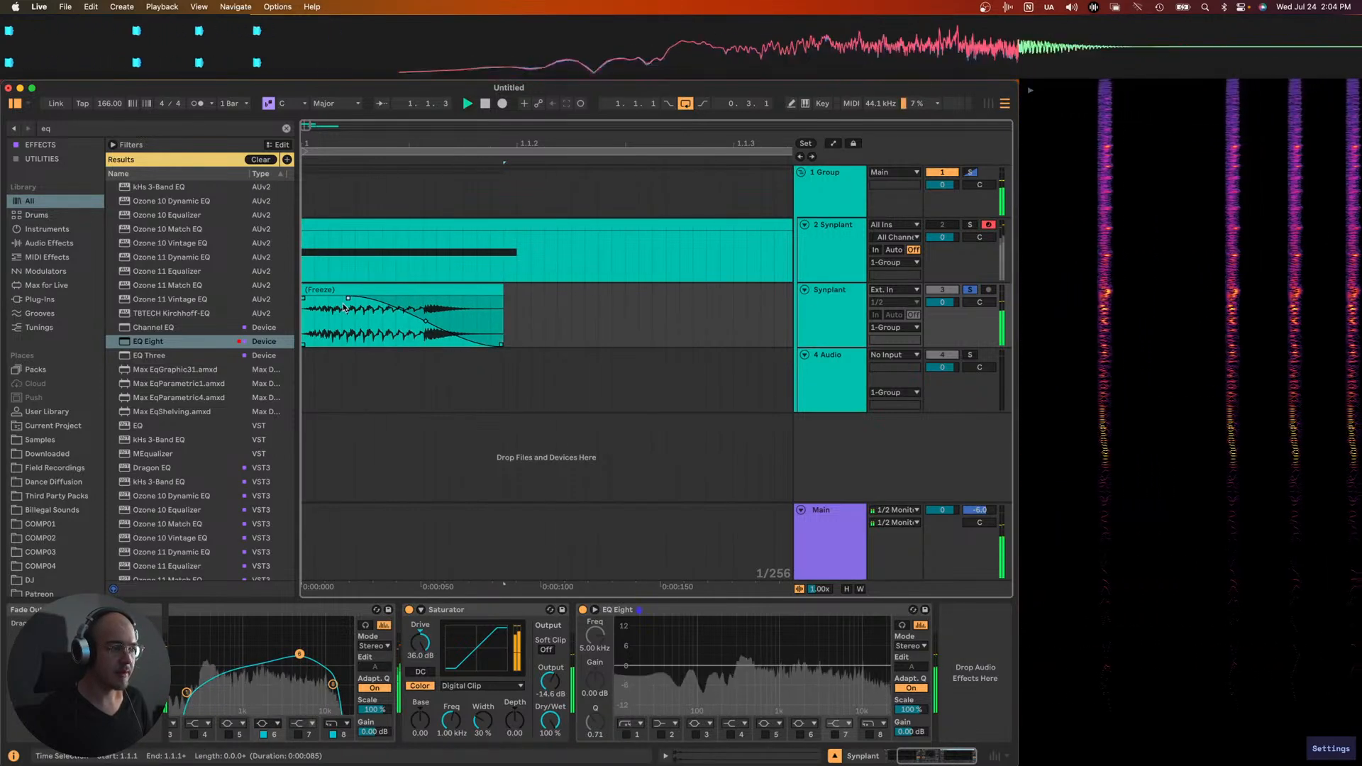
- On the second EQ Eight, enable a band 8 high cut, a band 6 boost and a band 1 low cut at 245 Hz
{"action": "left_click", "coordinate": [870, 734]}
{"action": "left_click_drag", "start_coordinate": [884, 678], "coordinate": [849, 685]}
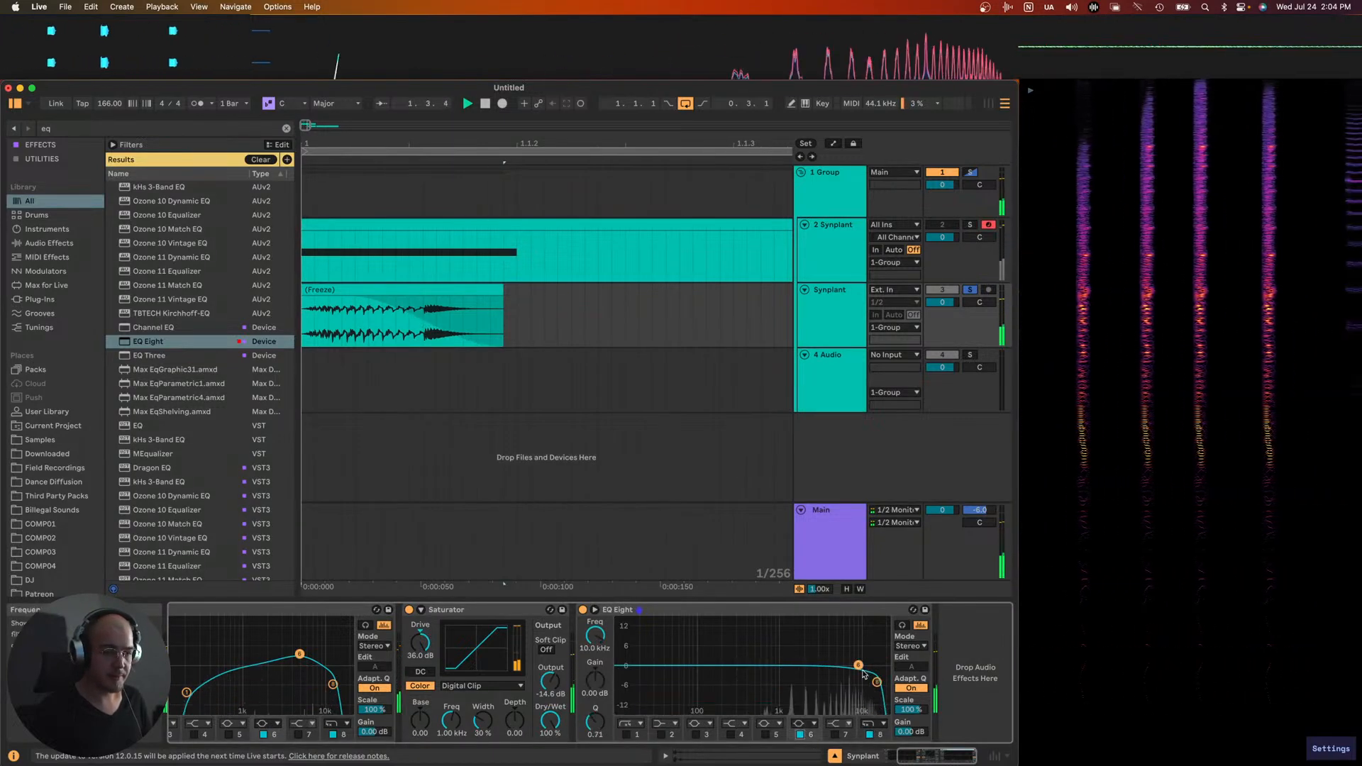
{"action": "left_click_drag", "start_coordinate": [859, 665], "coordinate": [841, 654]}
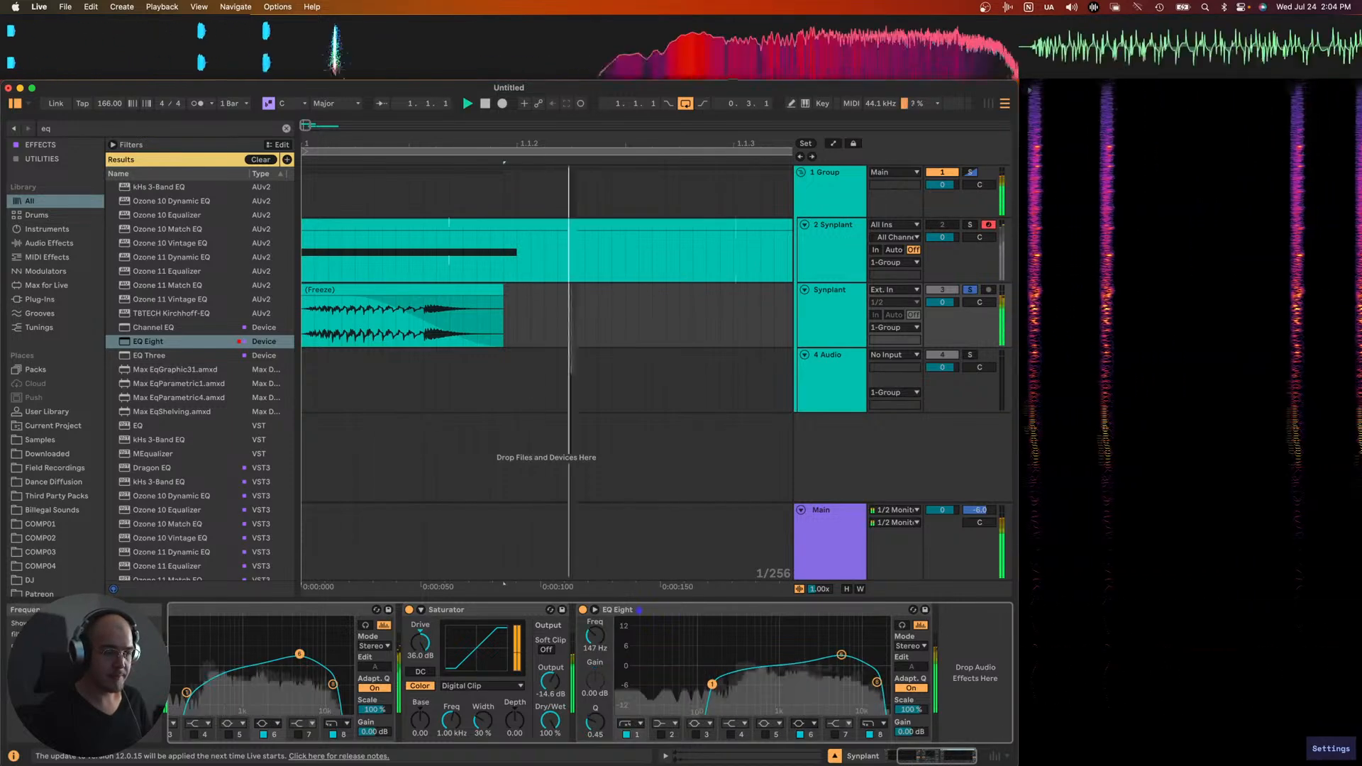
- Freeze and flatten the processed Synplant audio track
{"action": "scroll", "coordinate": [546, 399], "scroll_direction": "down", "scroll_amount": 5}
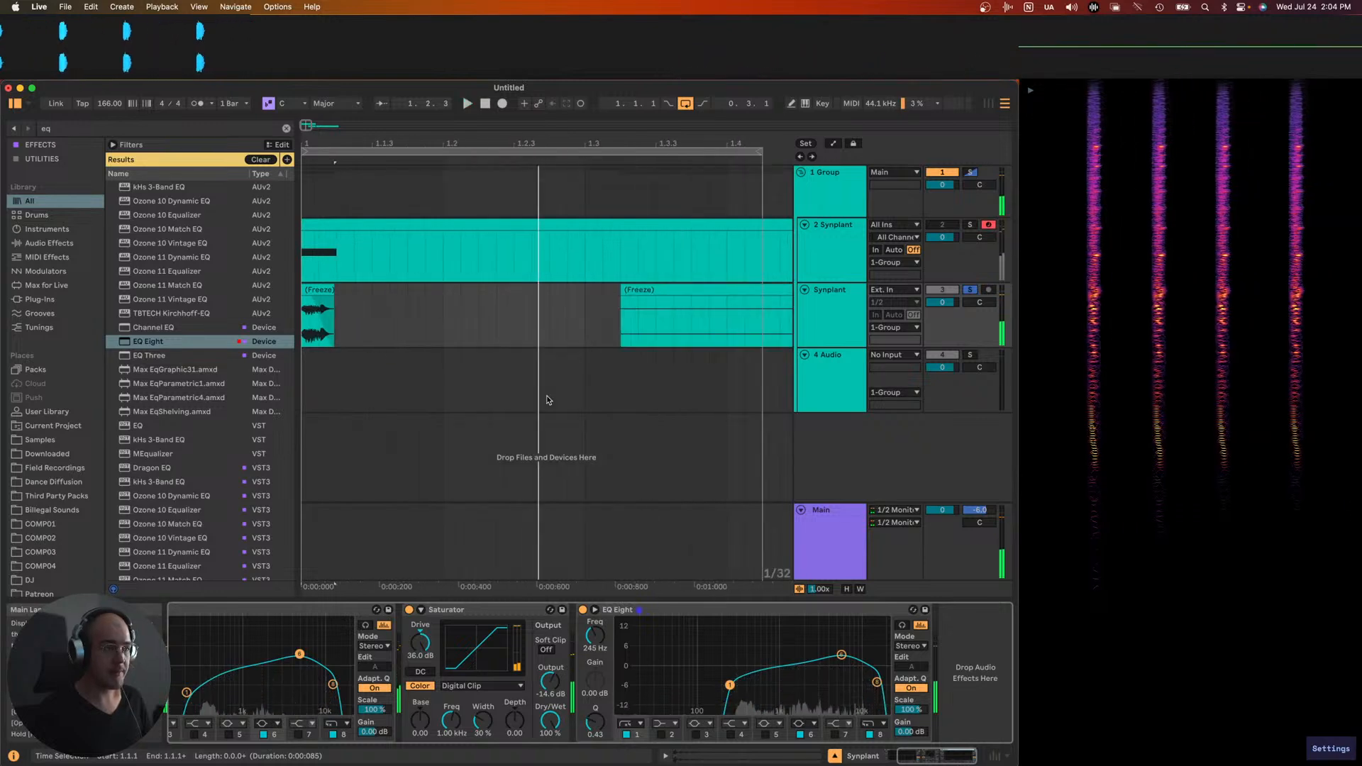
{"action": "right_click", "coordinate": [858, 330]}
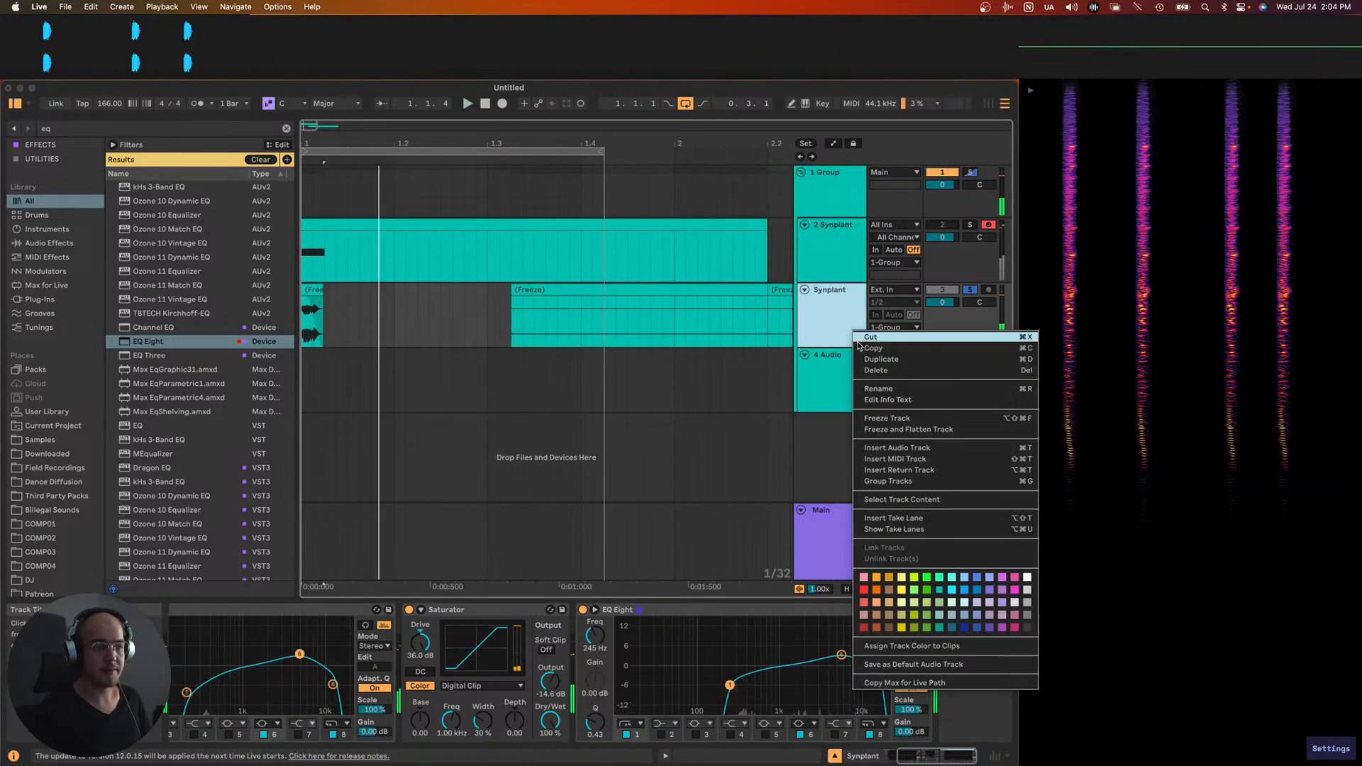
{"action": "left_click", "coordinate": [887, 429]}
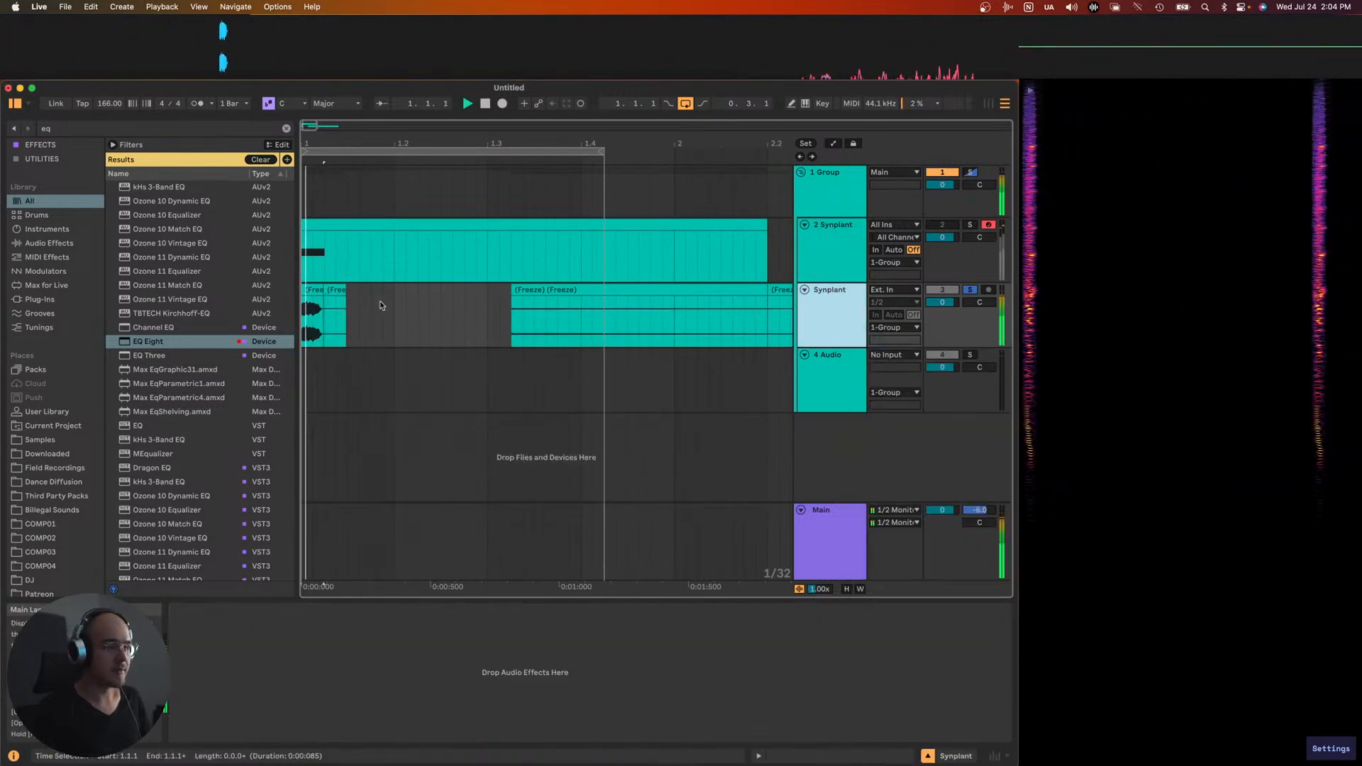
- Insert a MIDI track, move it into the group and load the Undulae Snare Designer rack on it
{"action": "left_click", "coordinate": [820, 373]}
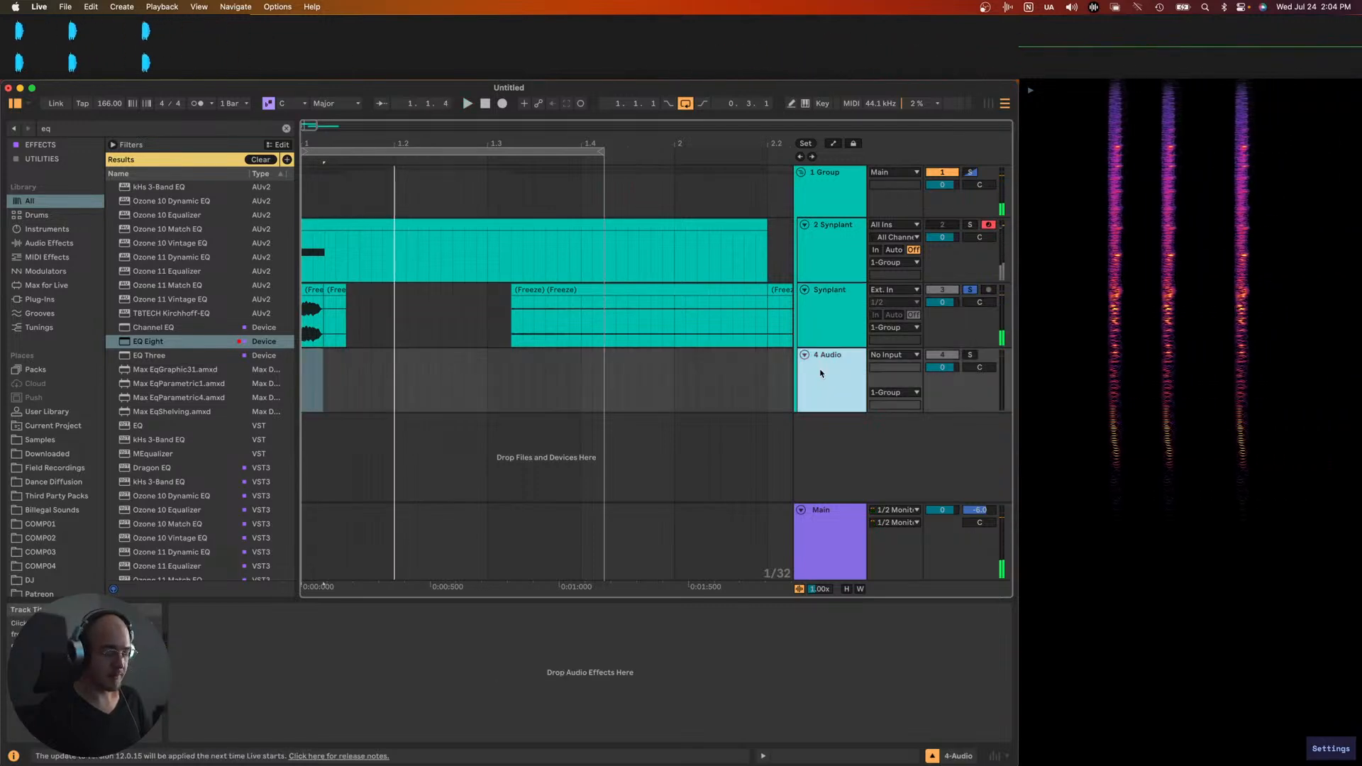
{"action": "right_click", "coordinate": [816, 468]}
{"action": "left_click", "coordinate": [859, 483]}
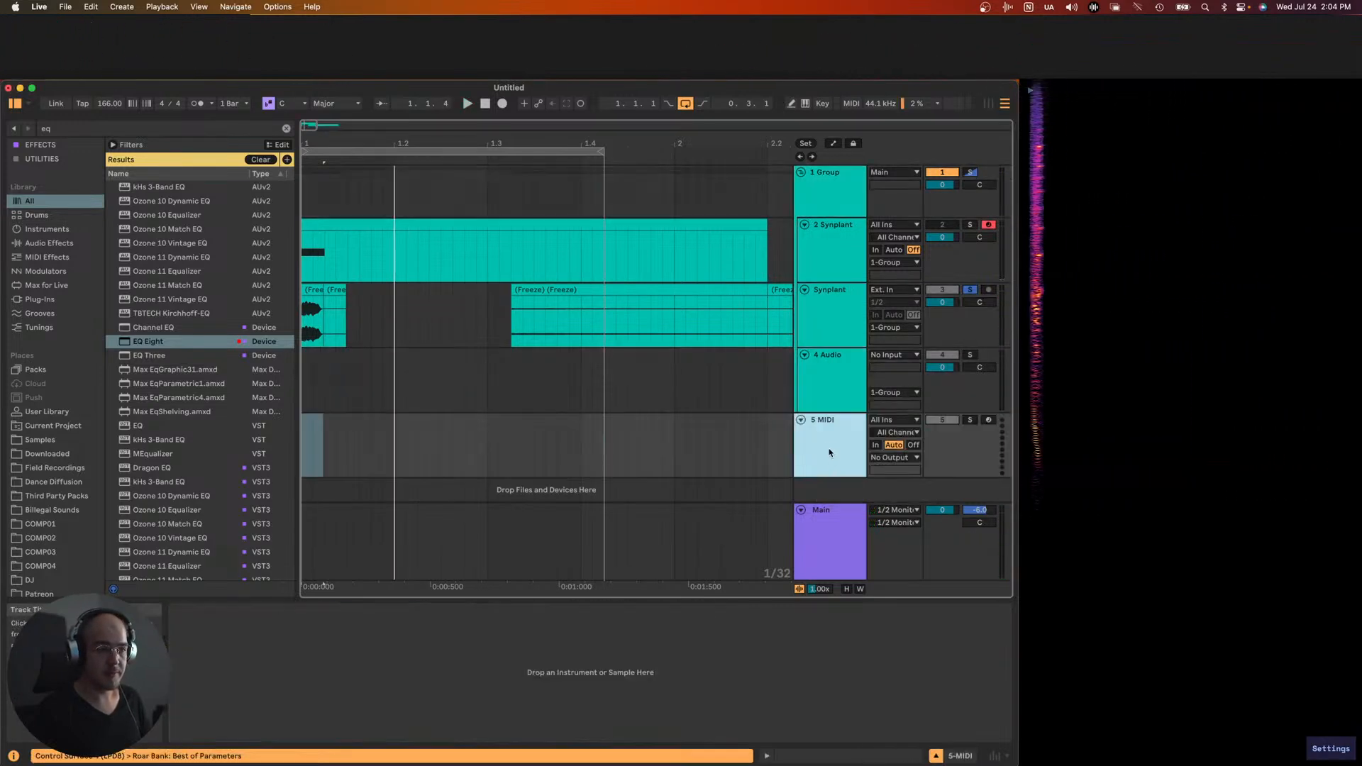
{"action": "left_click_drag", "start_coordinate": [827, 412], "coordinate": [826, 411]}
{"action": "key", "text": "super+f"}
{"action": "type", "text": "snare design"}
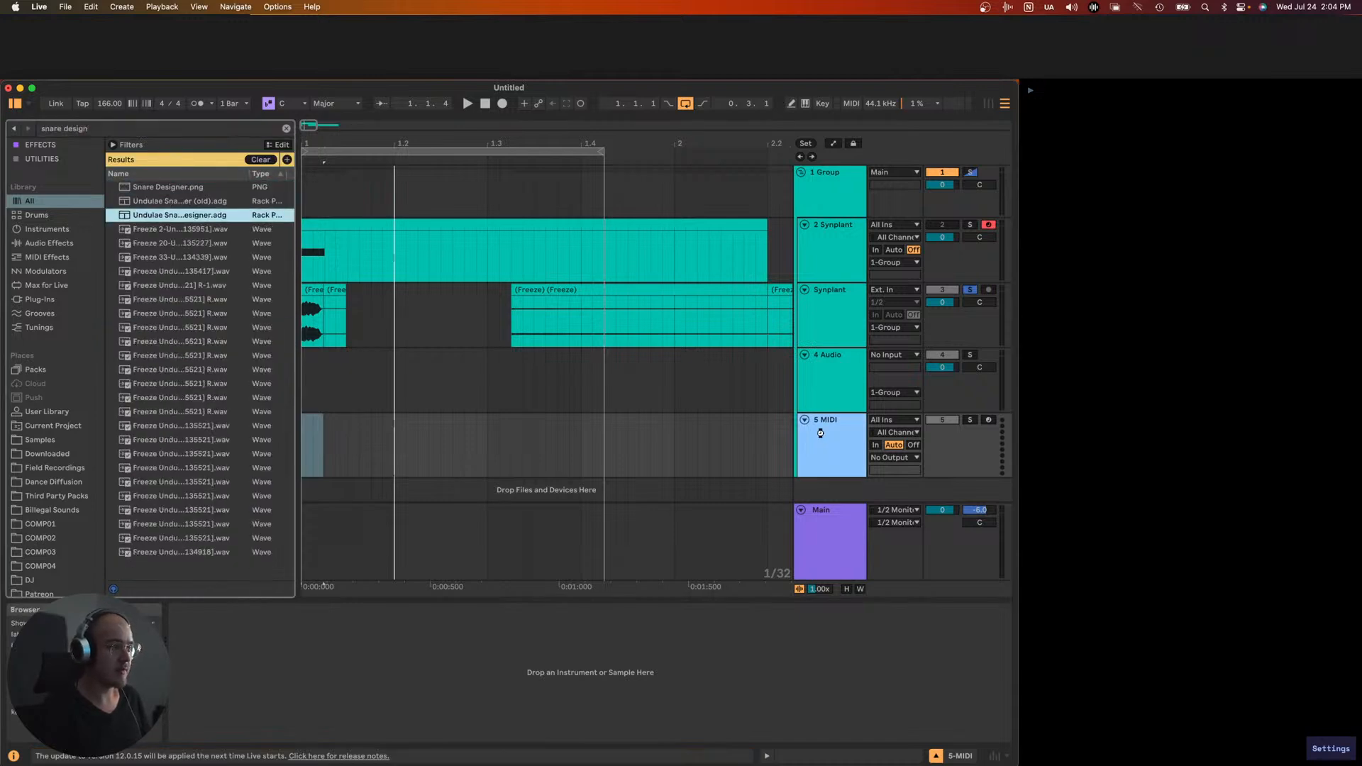
{"action": "left_click_drag", "start_coordinate": [820, 434], "coordinate": [821, 434]}
- Create a MIDI clip from 1.1.1 to 1.1.2 with a G#3 note on the snare track and play it soloed
{"action": "left_click", "coordinate": [316, 432]}
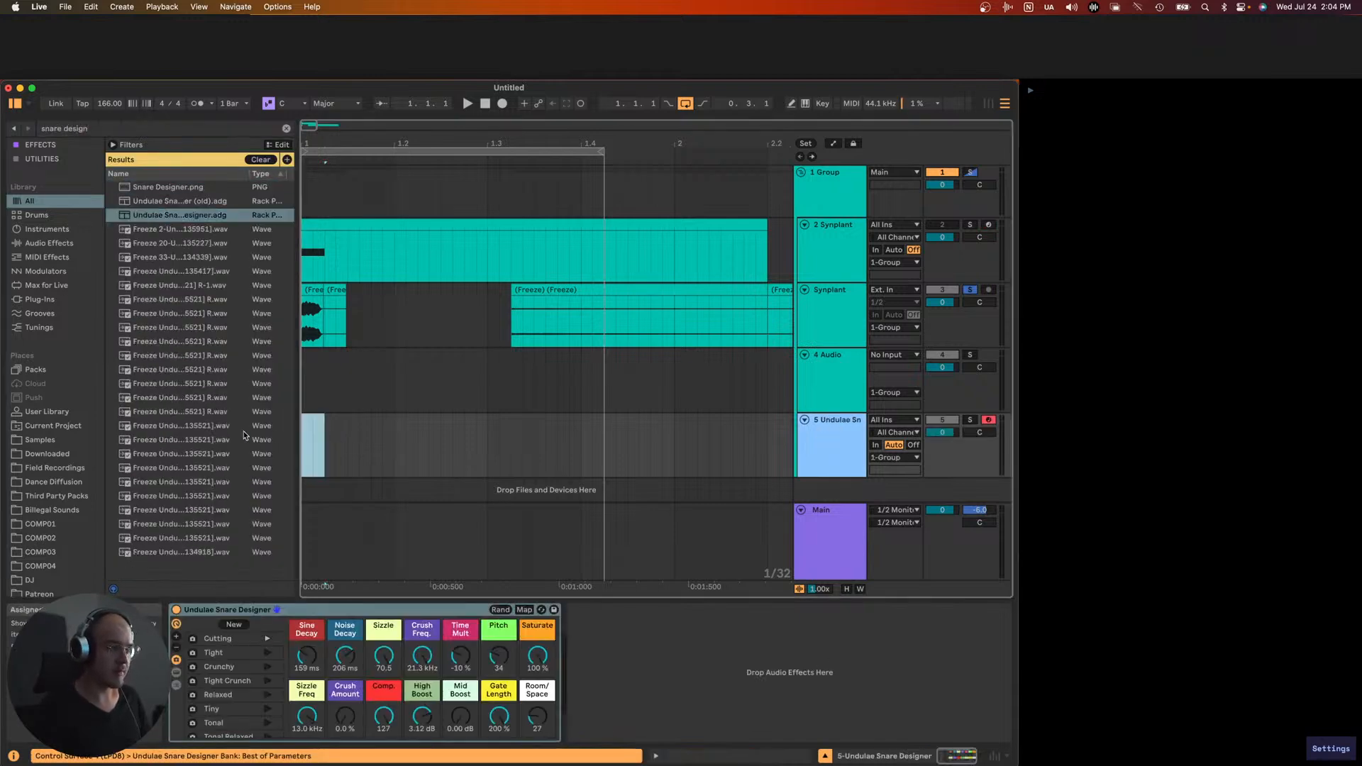
{"action": "key", "text": "super+shift+m"}
{"action": "double_click", "coordinate": [501, 629]}
{"action": "key", "text": "space"}
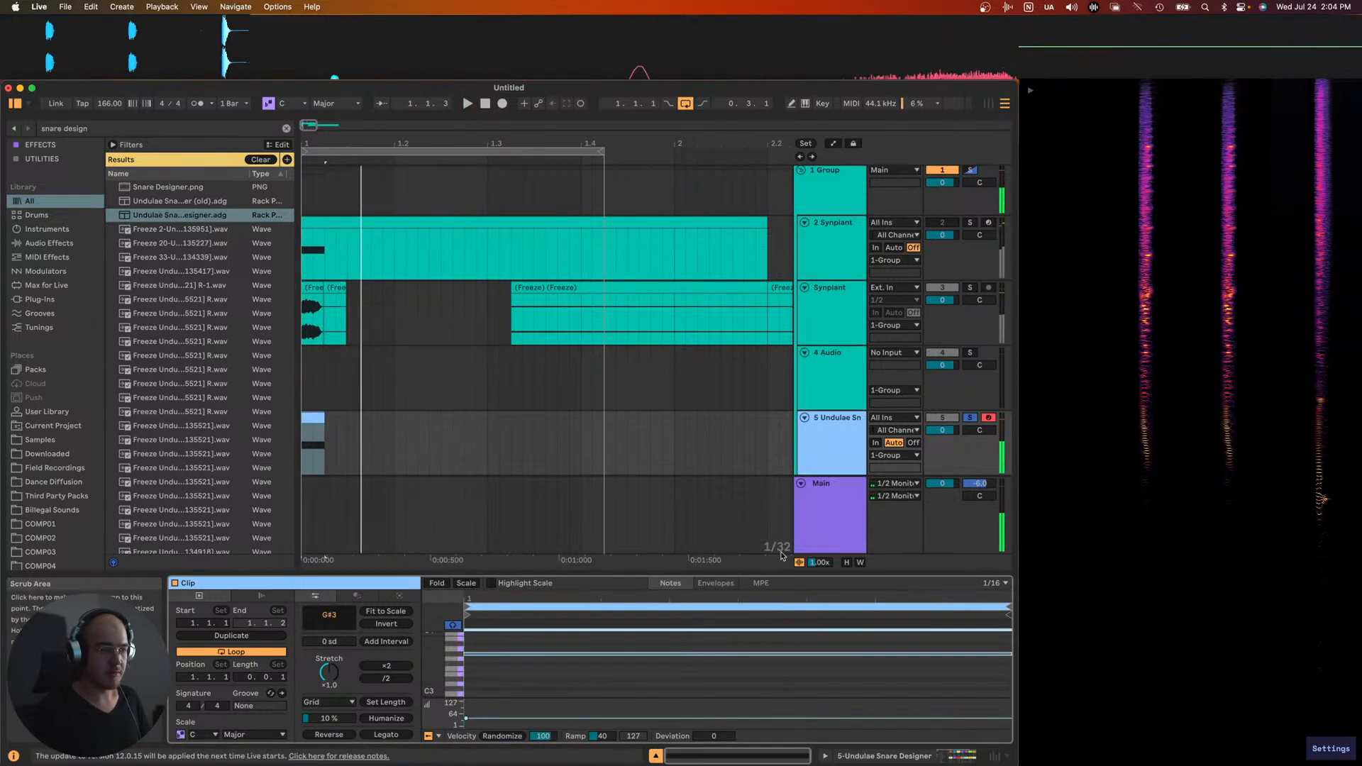
- Recall the High and Tight macro variation in the Snare Designer rack and audition it with the clip
{"action": "left_click", "coordinate": [807, 436]}
{"action": "key", "text": "shift+Tab"}
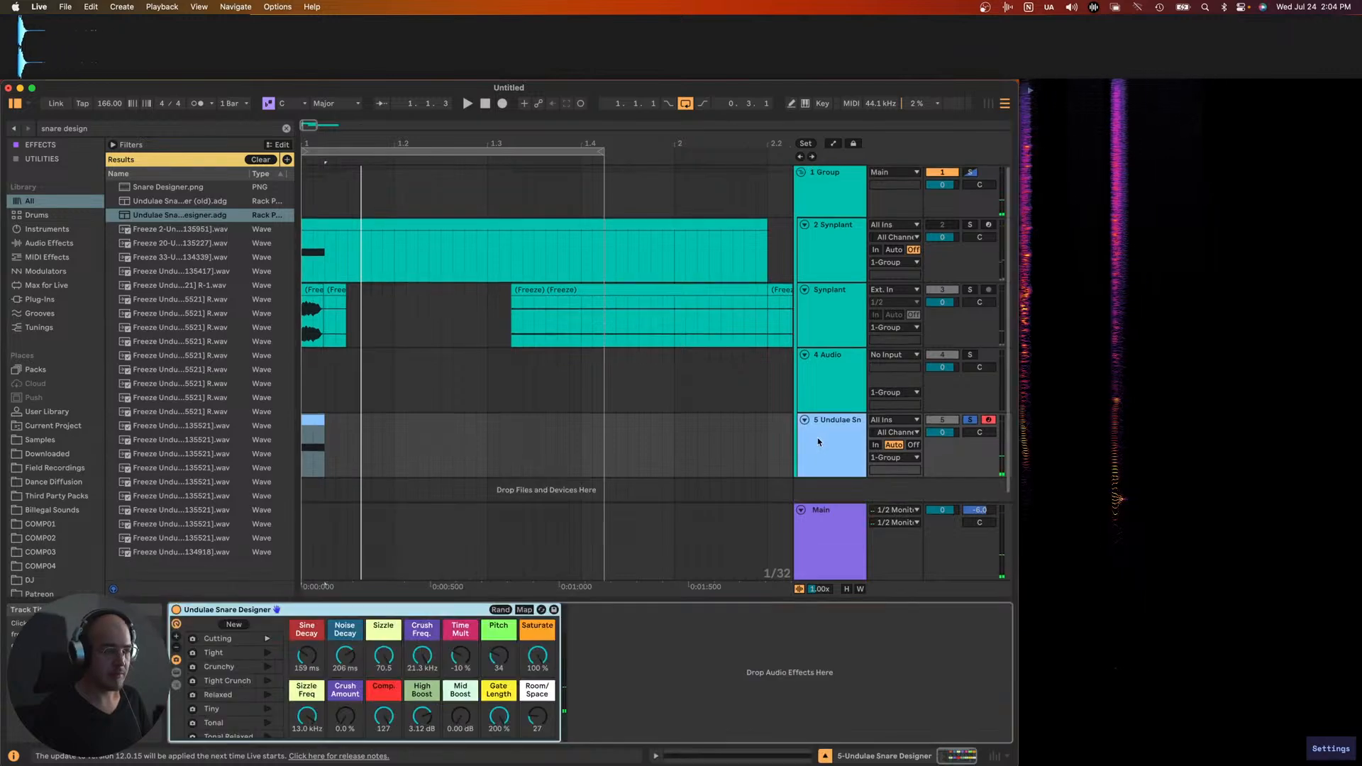
{"action": "left_click", "coordinate": [255, 702]}
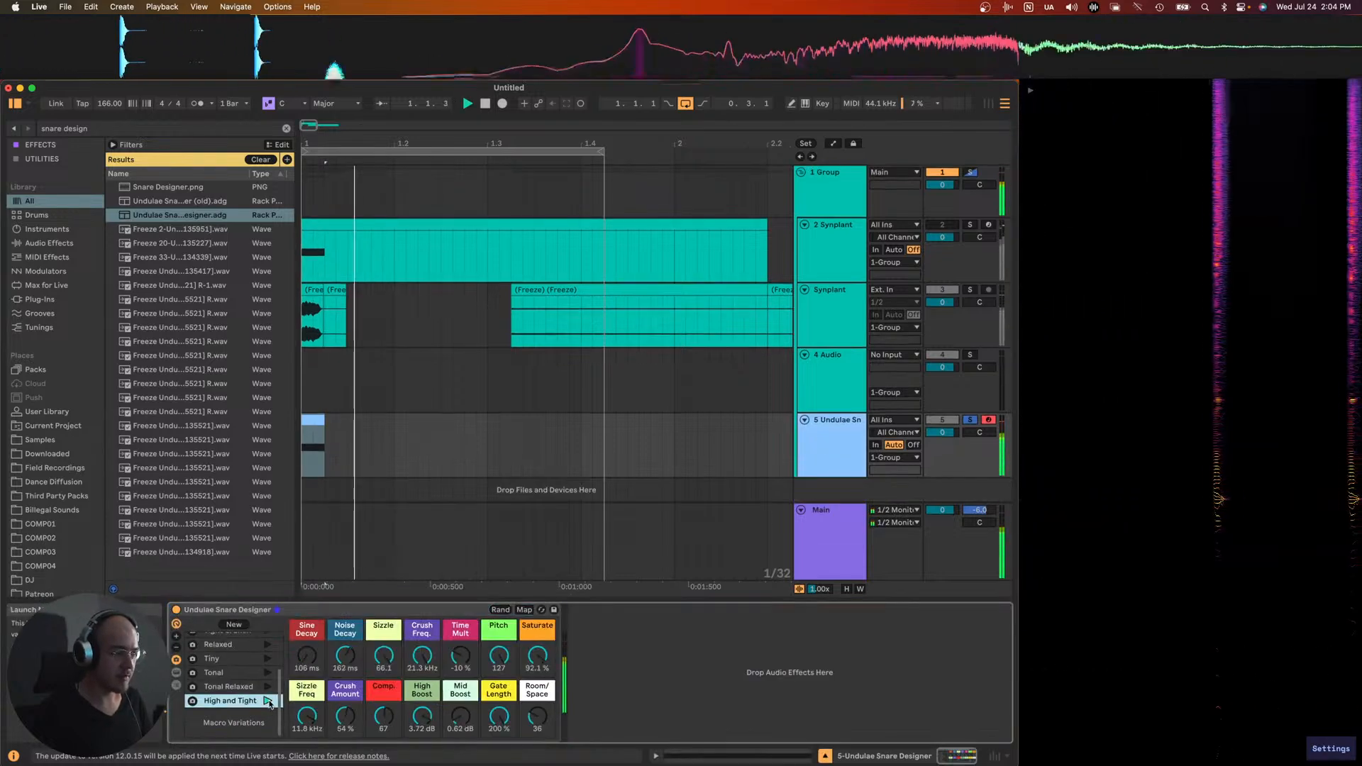
{"action": "left_click", "coordinate": [316, 424]}
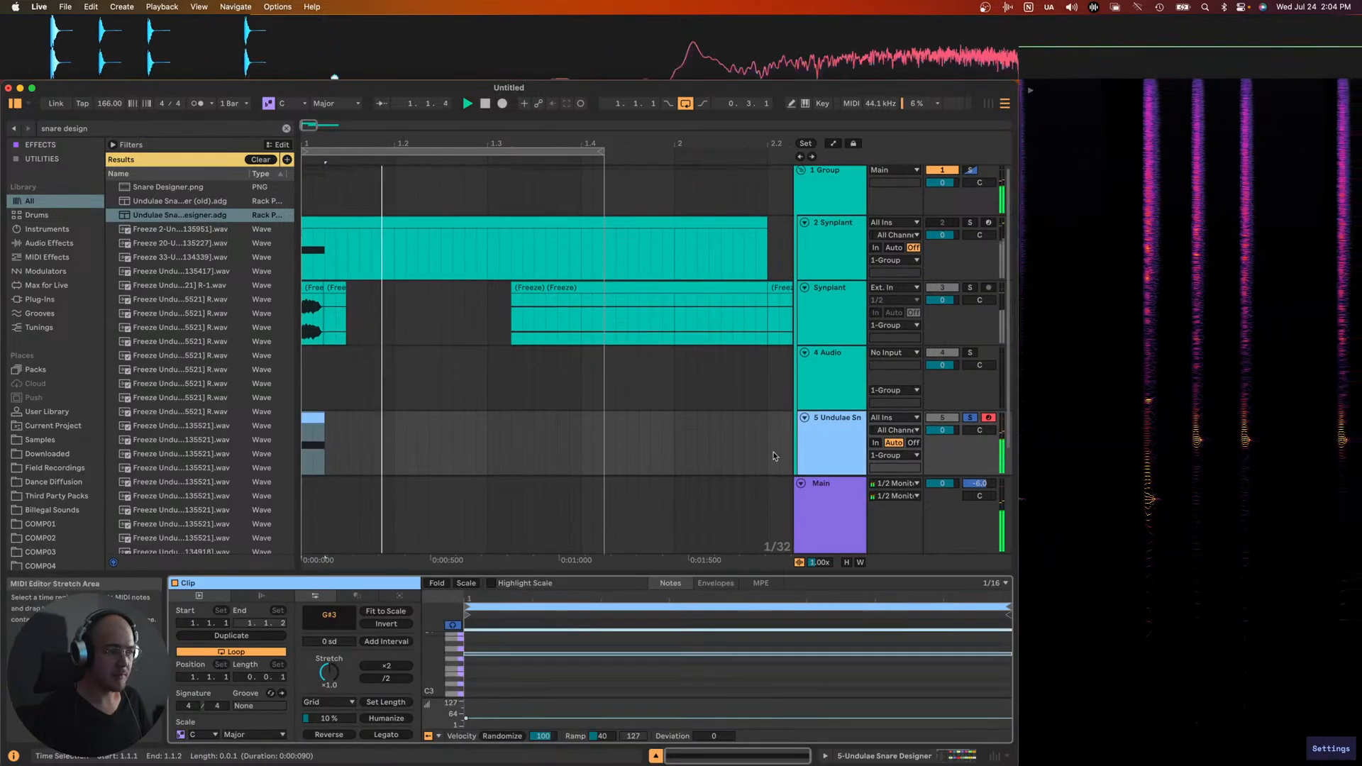
- Freeze and flatten the Snare Designer track to audio and play it with the group's other layers
{"action": "right_click", "coordinate": [851, 444]}
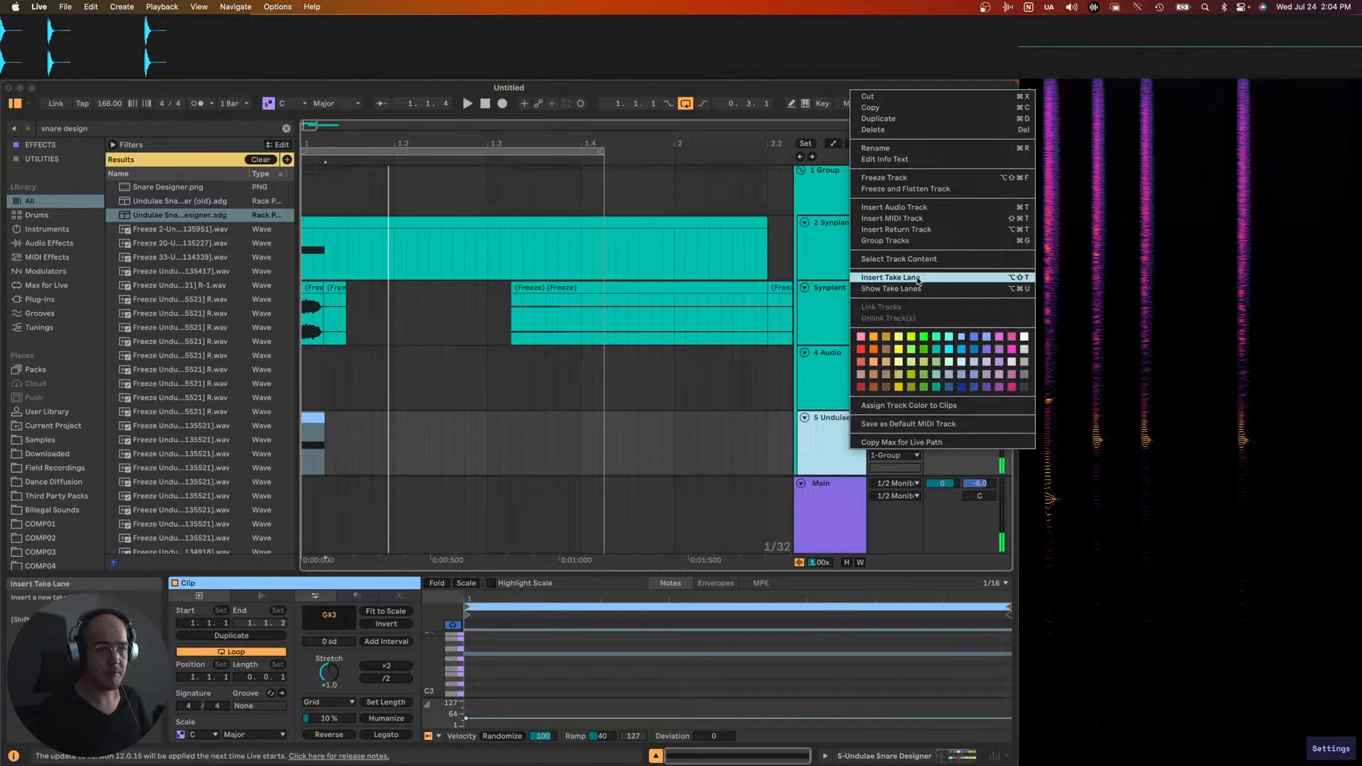
{"action": "left_click", "coordinate": [899, 189]}
{"action": "scroll", "coordinate": [337, 417], "scroll_direction": "up", "scroll_amount": 5}
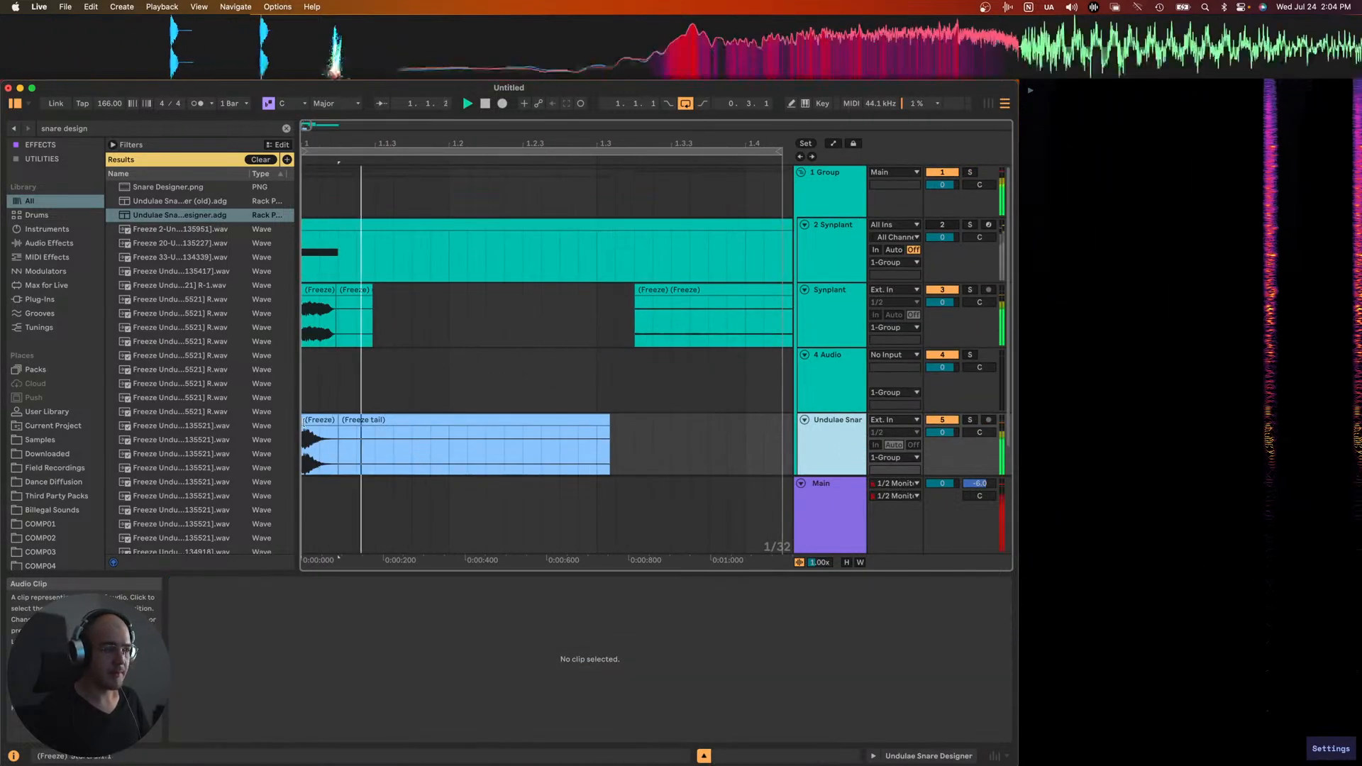
- Add a fade-in to the Synplant clip, and trim the snare clip to about 27 ms with a fade-out
{"action": "left_click", "coordinate": [303, 301]}
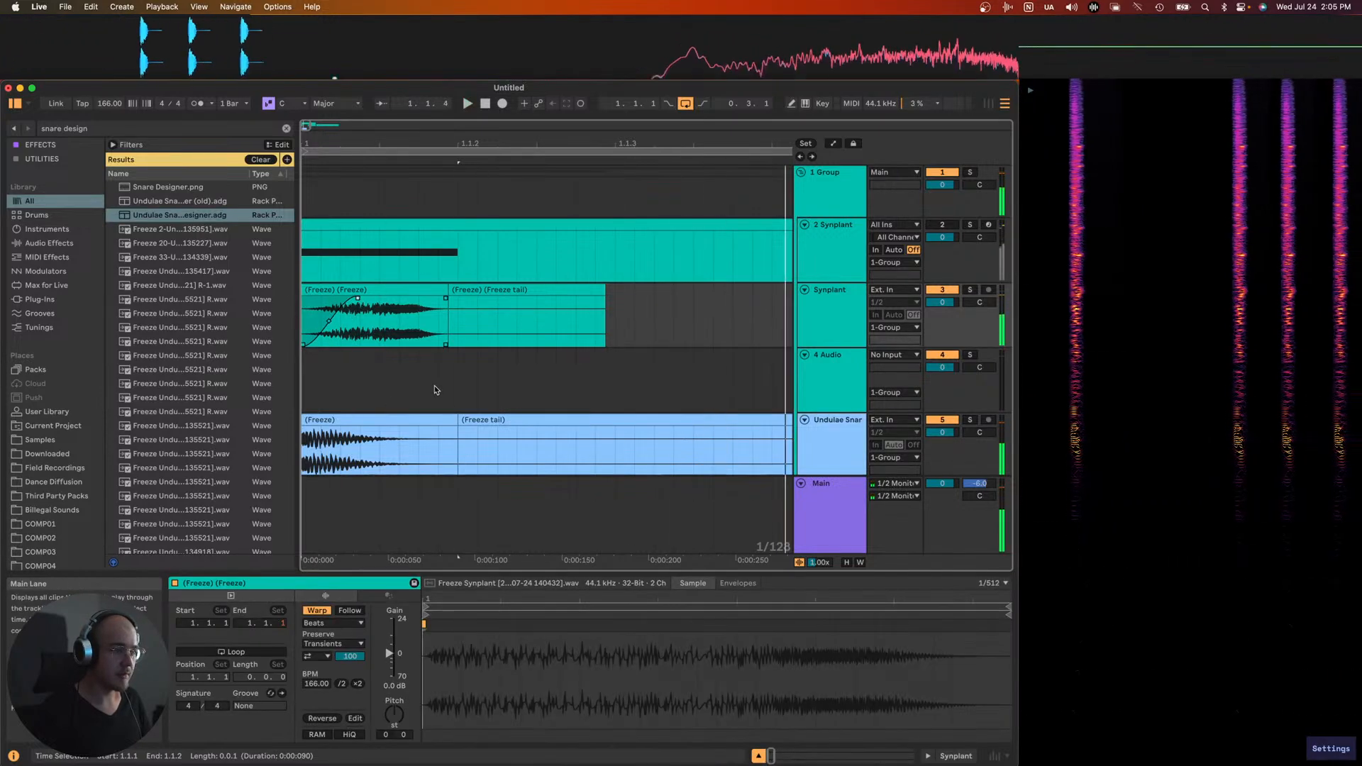
{"action": "left_click_drag", "start_coordinate": [451, 417], "coordinate": [365, 418]}
{"action": "scroll", "coordinate": [346, 419], "scroll_direction": "up", "scroll_amount": 2}
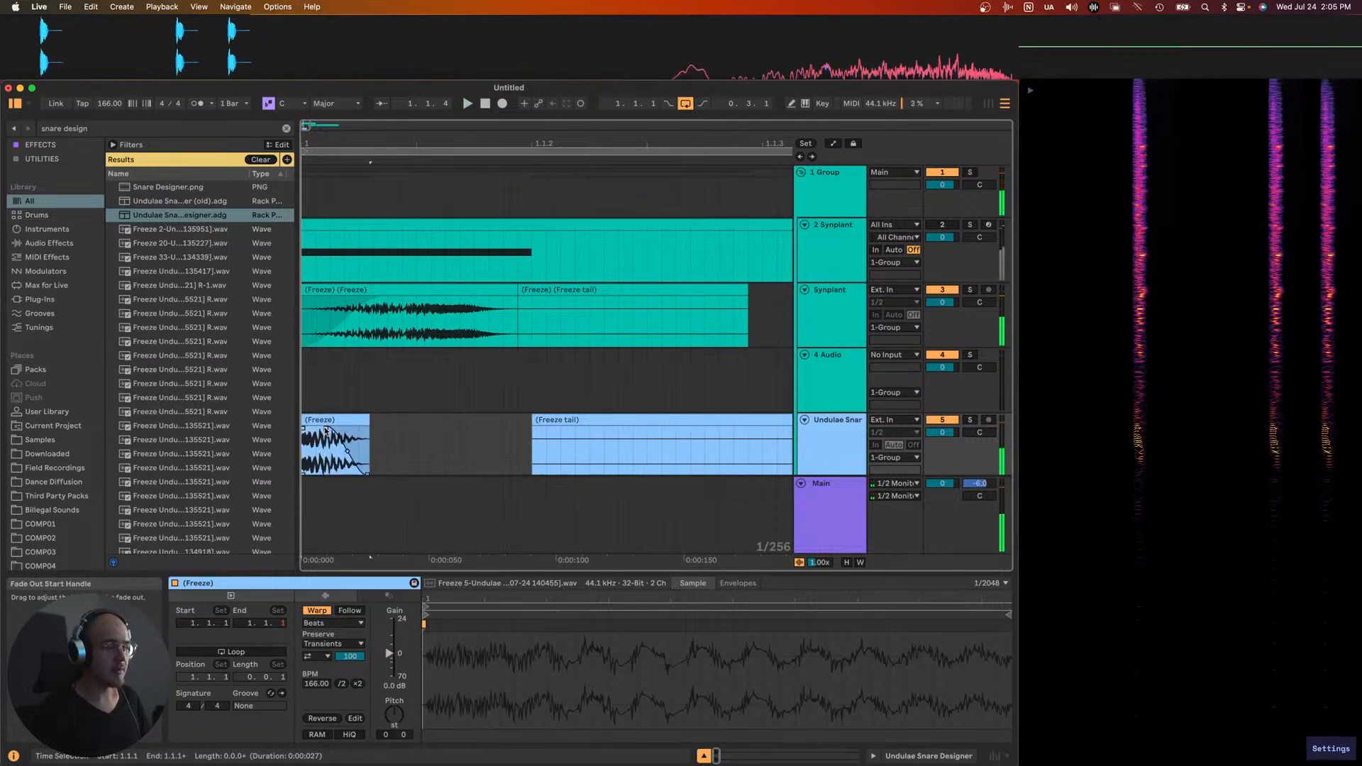
{"action": "scroll", "coordinate": [313, 430], "scroll_direction": "down", "scroll_amount": 1}
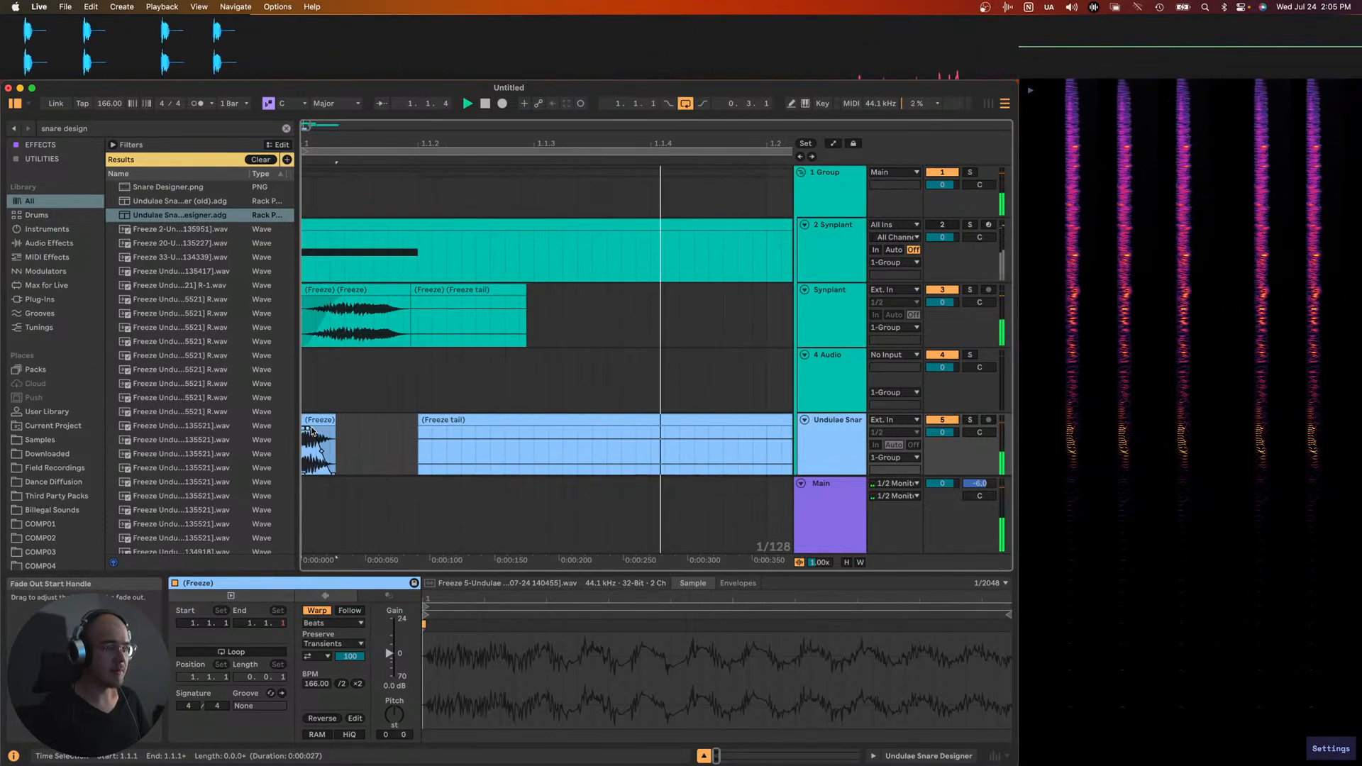
- On the group's Roar, set Amount to 89 %, Bias to 0.13 and Output to -9.9 dB
{"action": "left_click", "coordinate": [837, 206]}
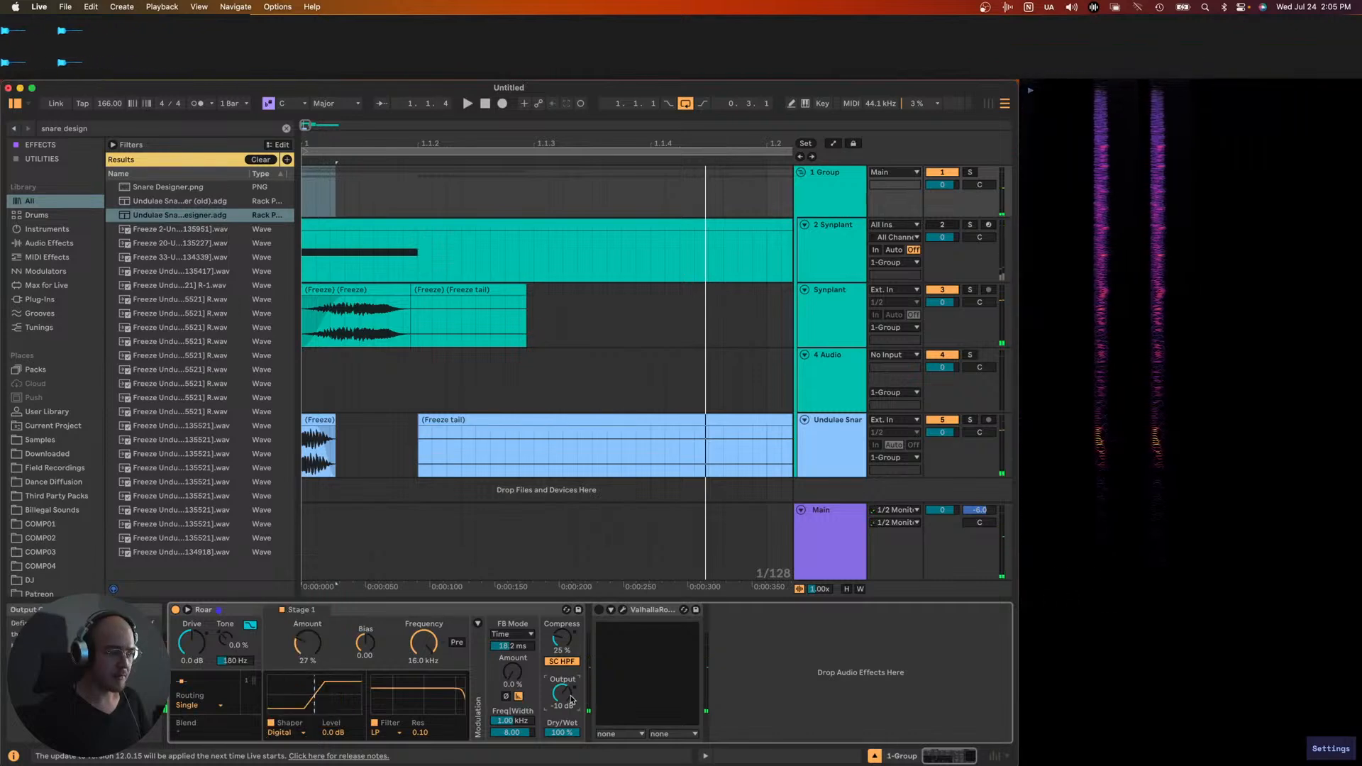
{"action": "left_click_drag", "start_coordinate": [316, 647], "coordinate": [316, 649]}
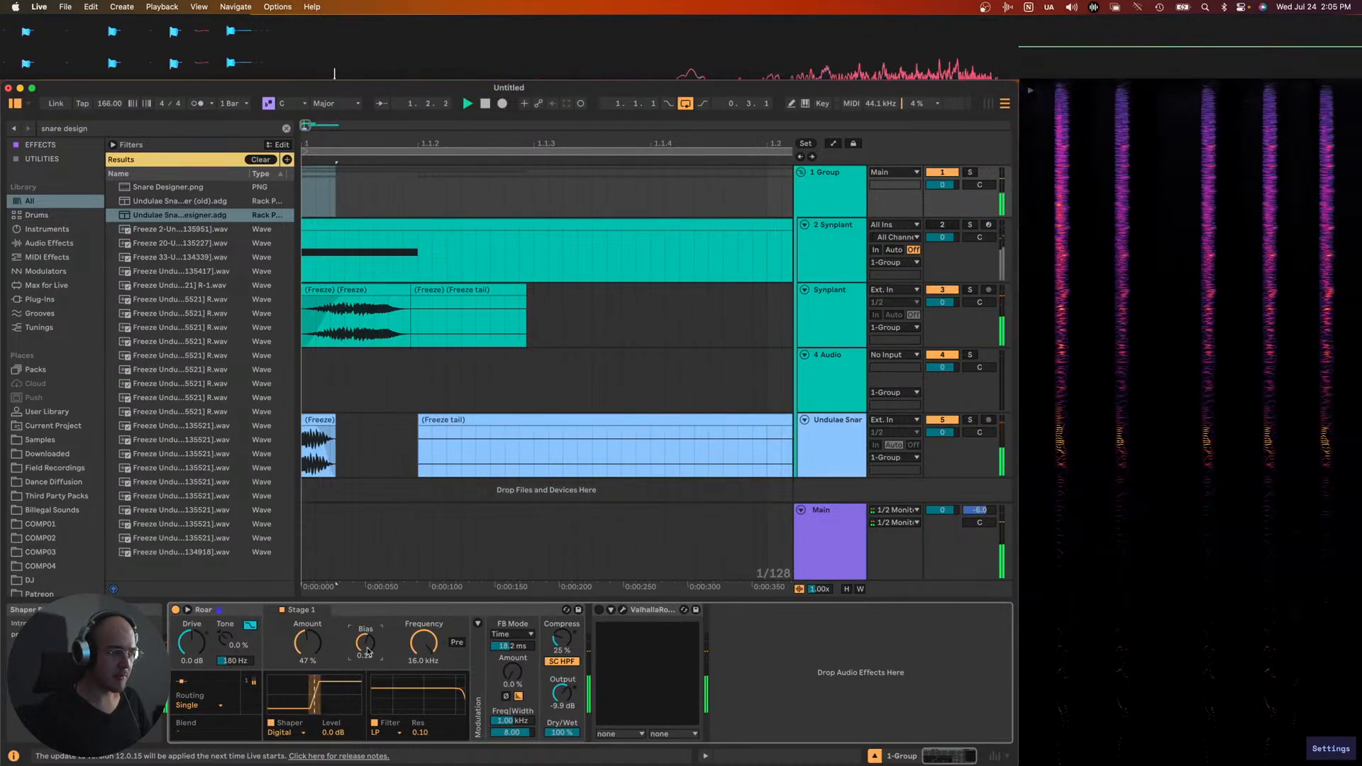
- Deactivate the snare track's freeze-tail clip and delete the Synplant track's freeze-tail clip
{"action": "key", "text": "minus"}
{"action": "left_click", "coordinate": [448, 418]}
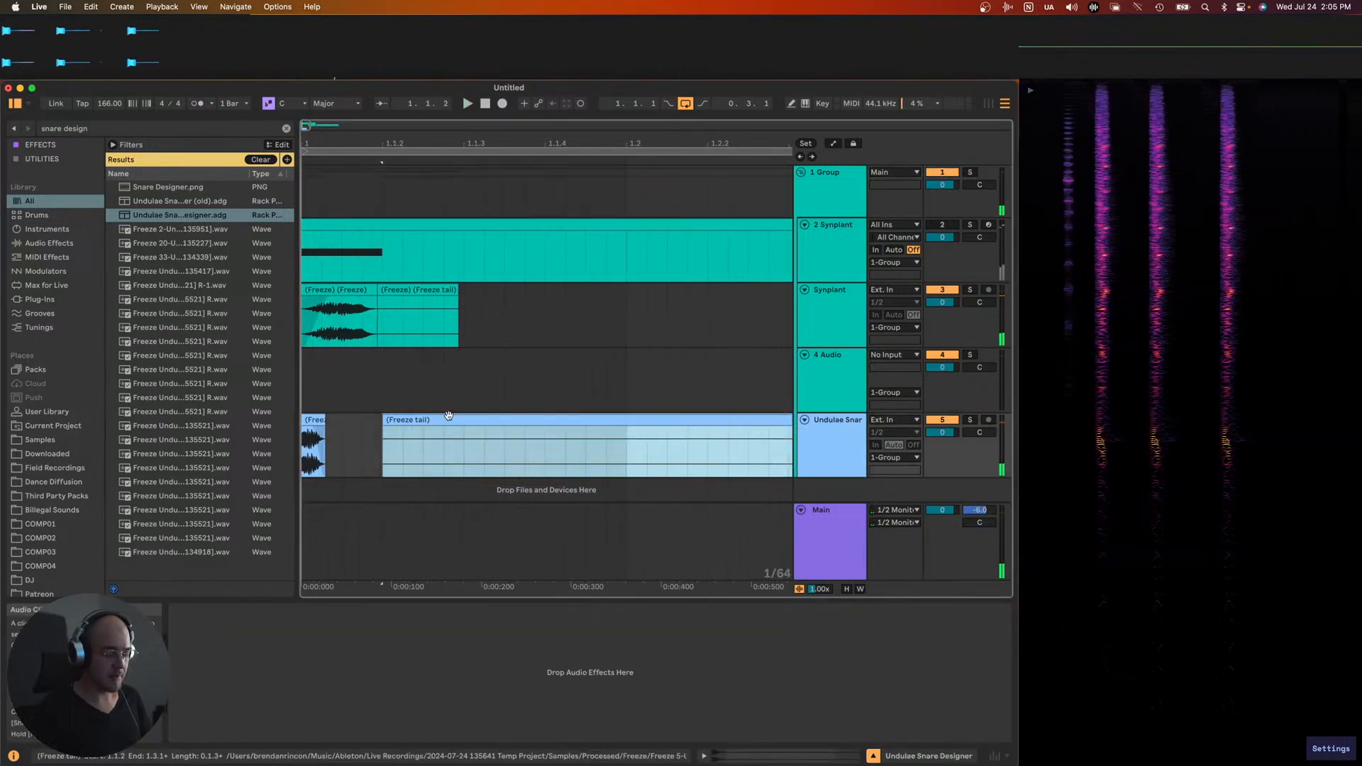
{"action": "left_click", "coordinate": [381, 301]}
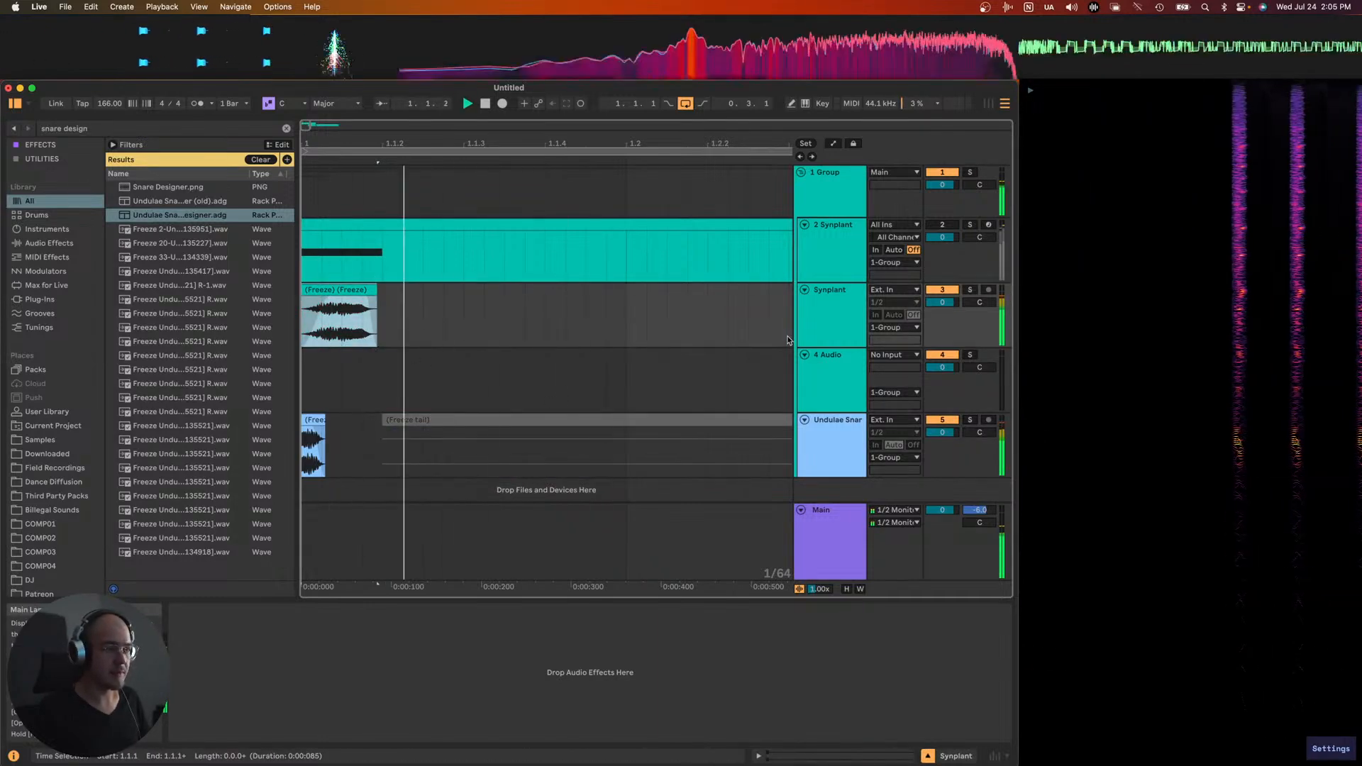
- Enable ValhallaRoom on the group, with Mix at 13.8 % and Decay at 0.13 s
{"action": "left_click", "coordinate": [813, 203]}
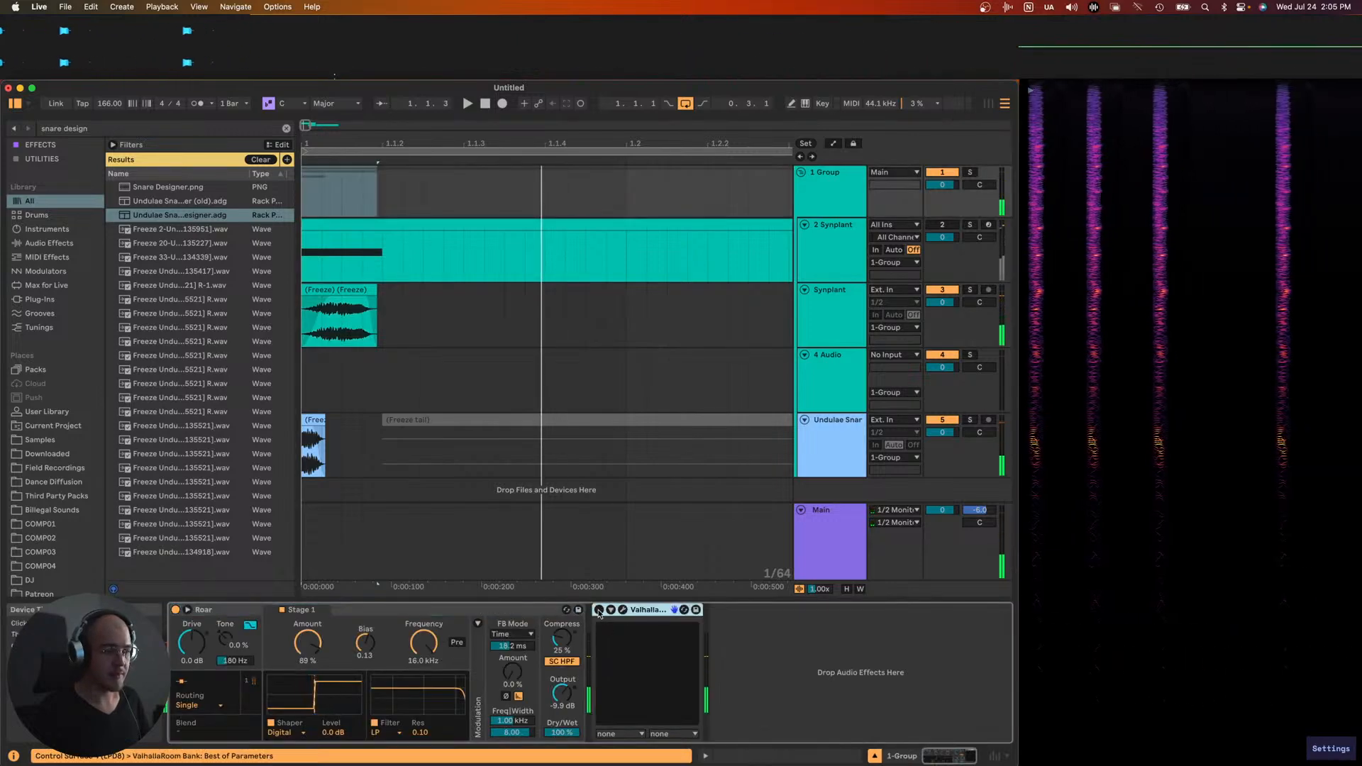
{"action": "left_click", "coordinate": [624, 610]}
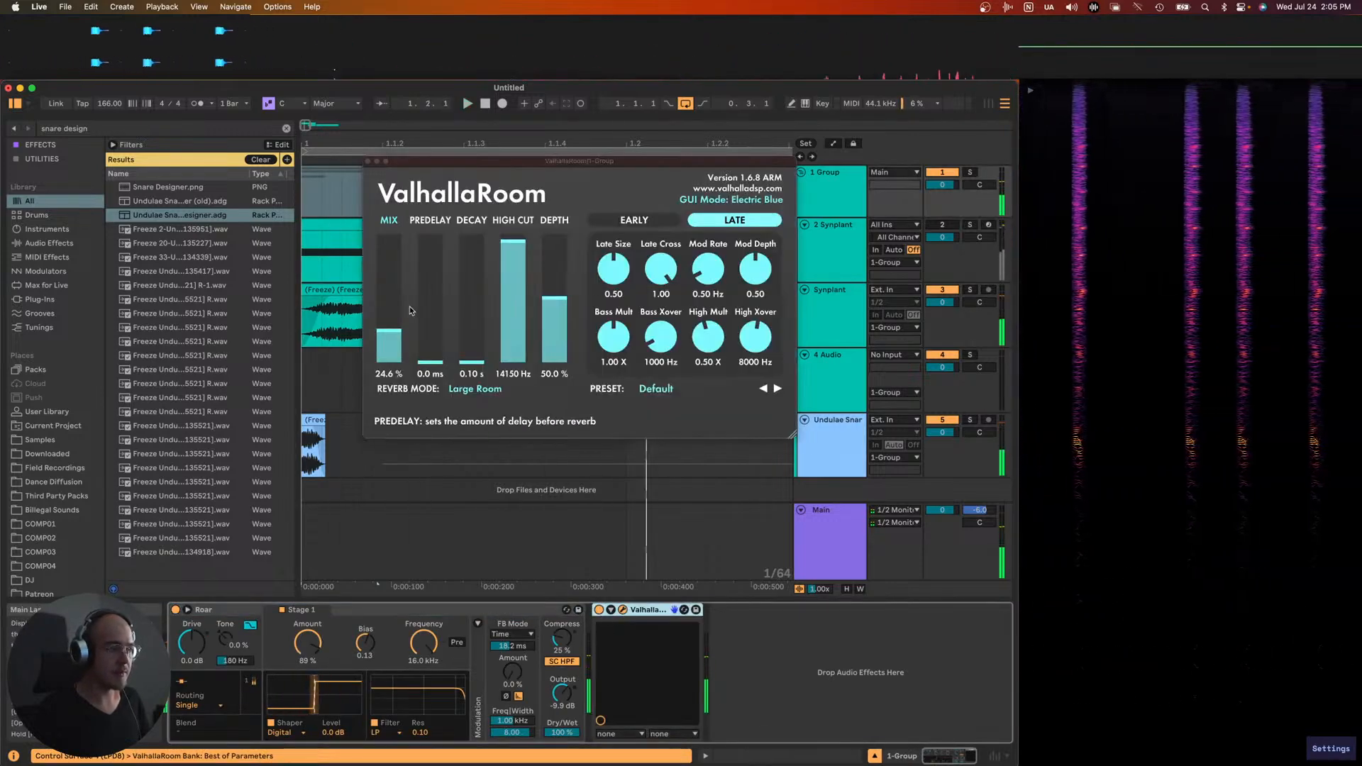
{"action": "left_click_drag", "start_coordinate": [378, 317], "coordinate": [382, 324]}
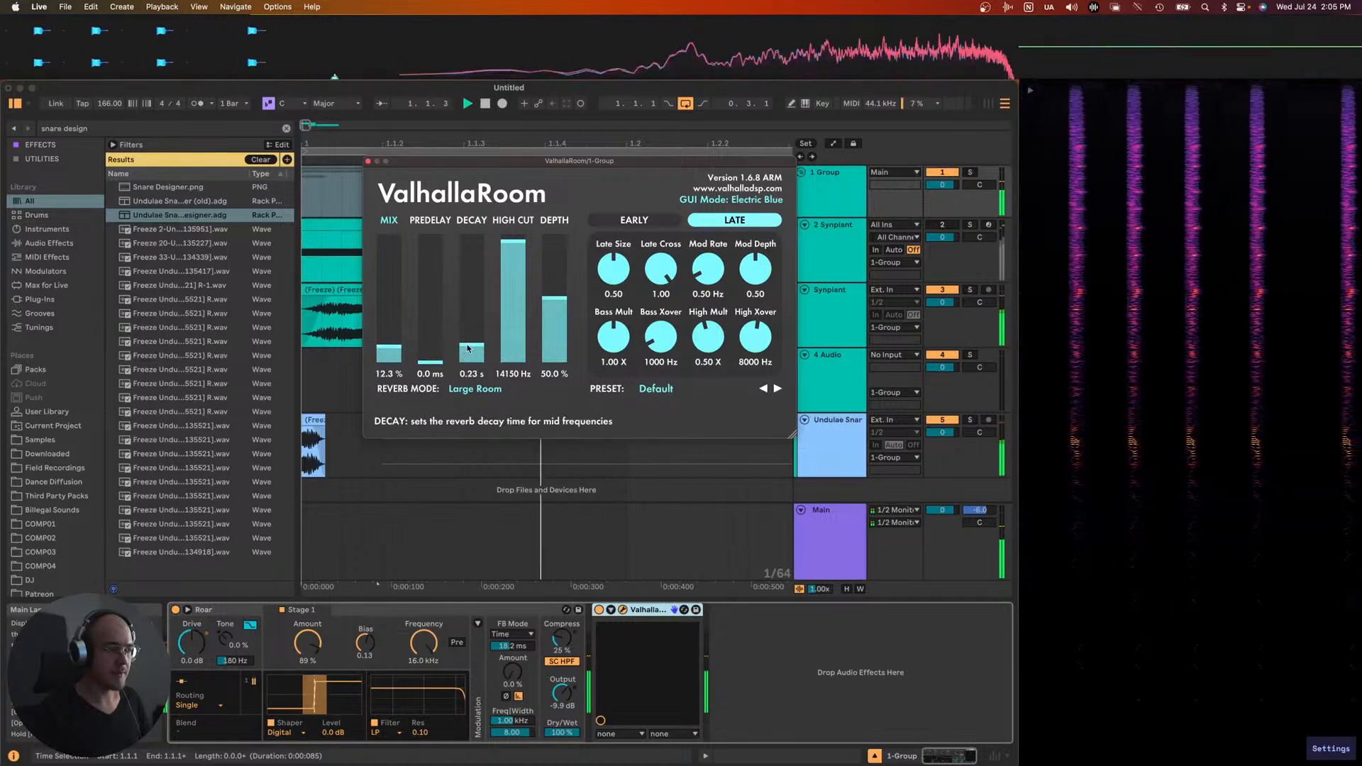
{"action": "left_click_drag", "start_coordinate": [469, 341], "coordinate": [467, 354]}
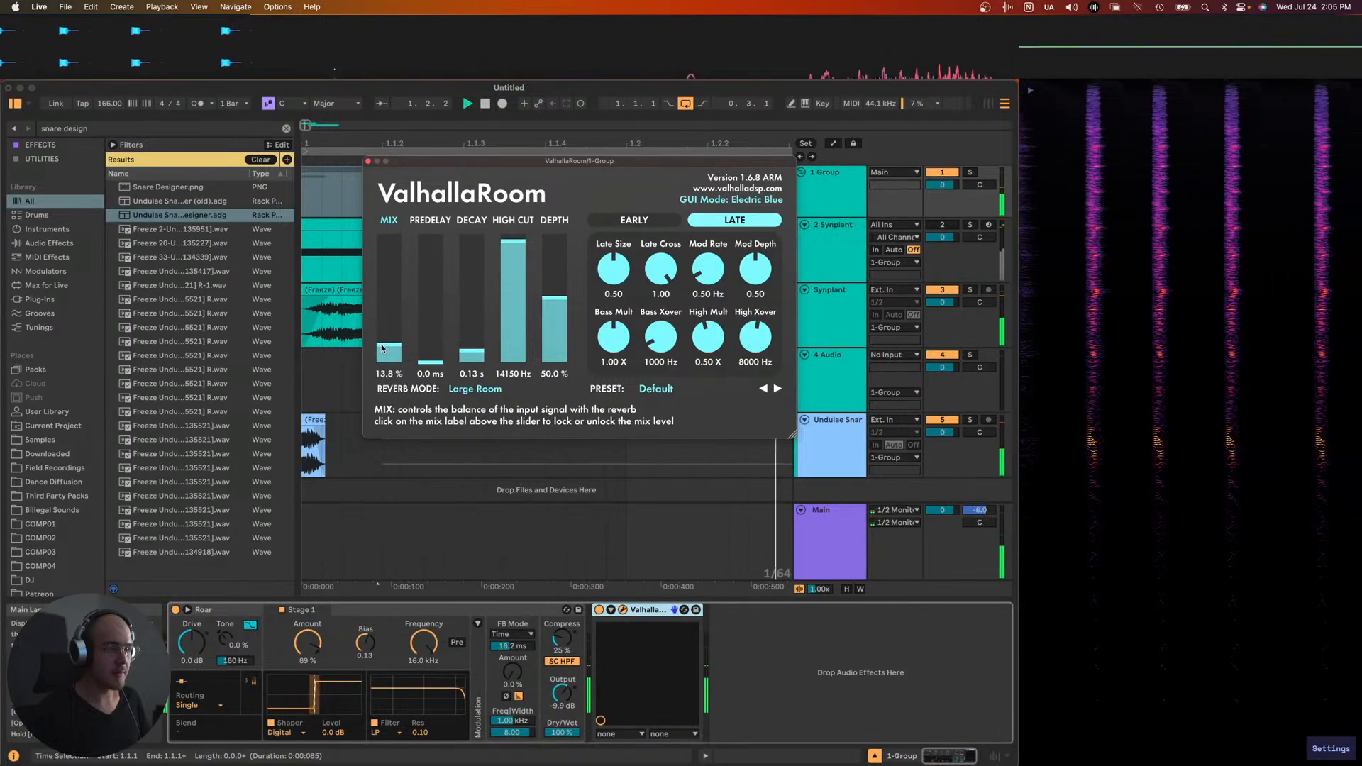
- Close the reverb window, insert a MIDI track below the rendered Synplant track, and load Operator onto it
{"action": "left_click", "coordinate": [367, 161]}
{"action": "scroll", "coordinate": [614, 447], "scroll_direction": "right", "scroll_amount": 5}
{"action": "scroll", "coordinate": [614, 447], "scroll_direction": "left", "scroll_amount": 5}
{"action": "right_click", "coordinate": [819, 309]}
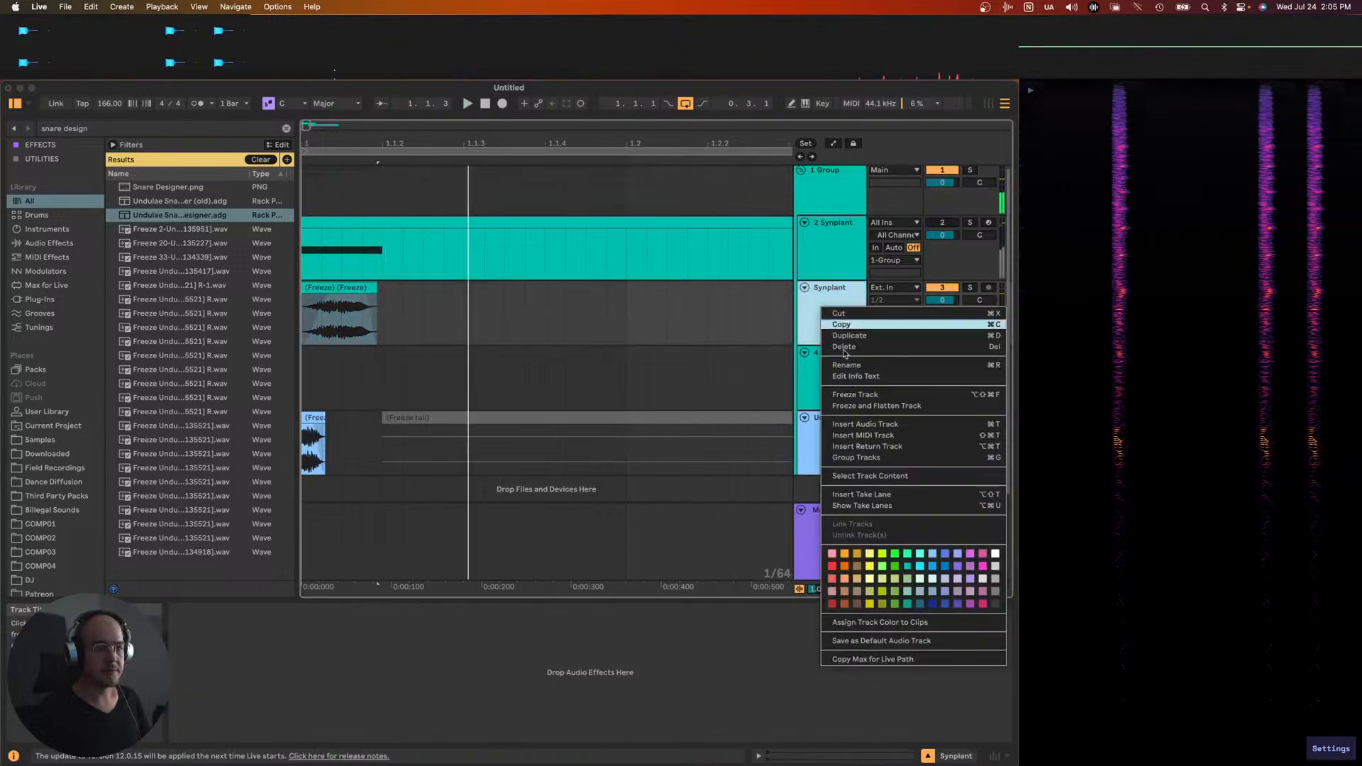
{"action": "left_click", "coordinate": [863, 435]}
{"action": "key", "text": "super+f"}
{"action": "type", "text": "oper"}
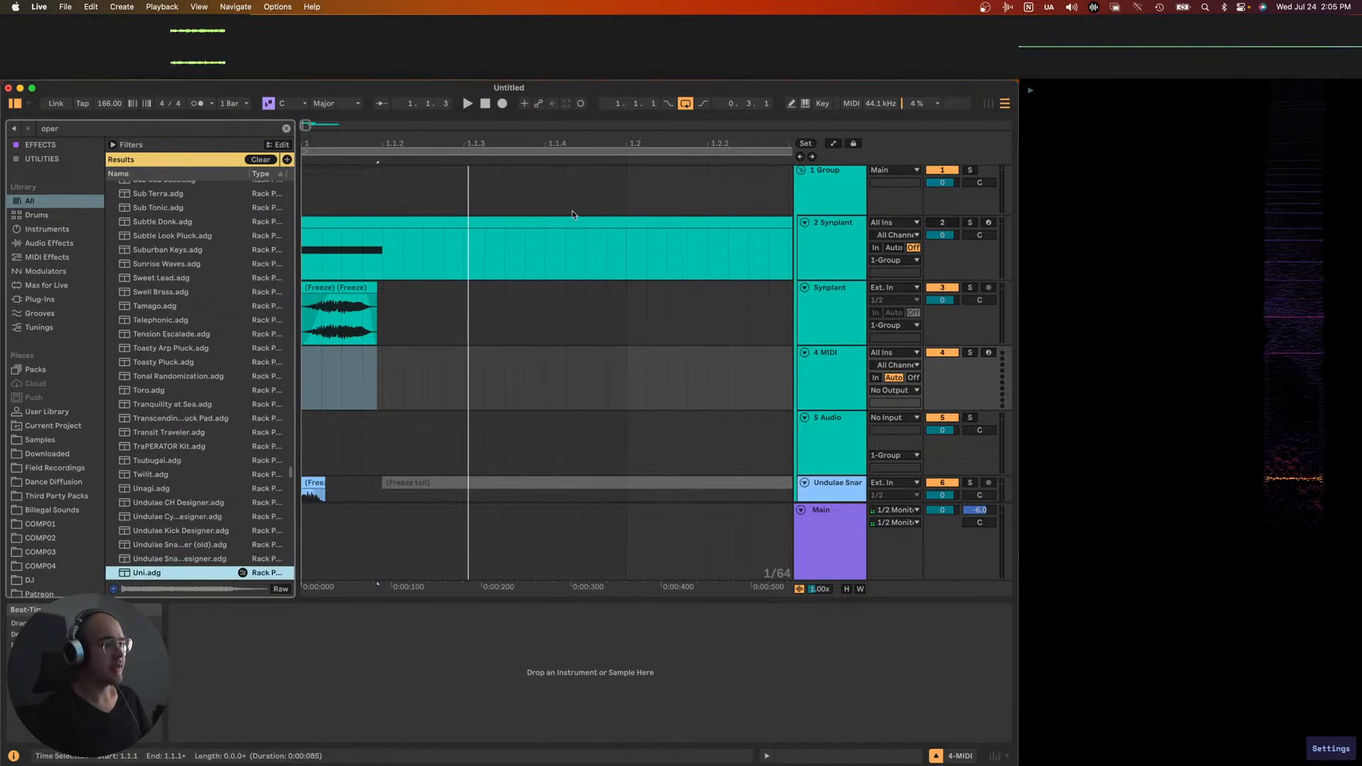
{"action": "scroll", "coordinate": [168, 291], "scroll_direction": "up", "scroll_amount": 15}
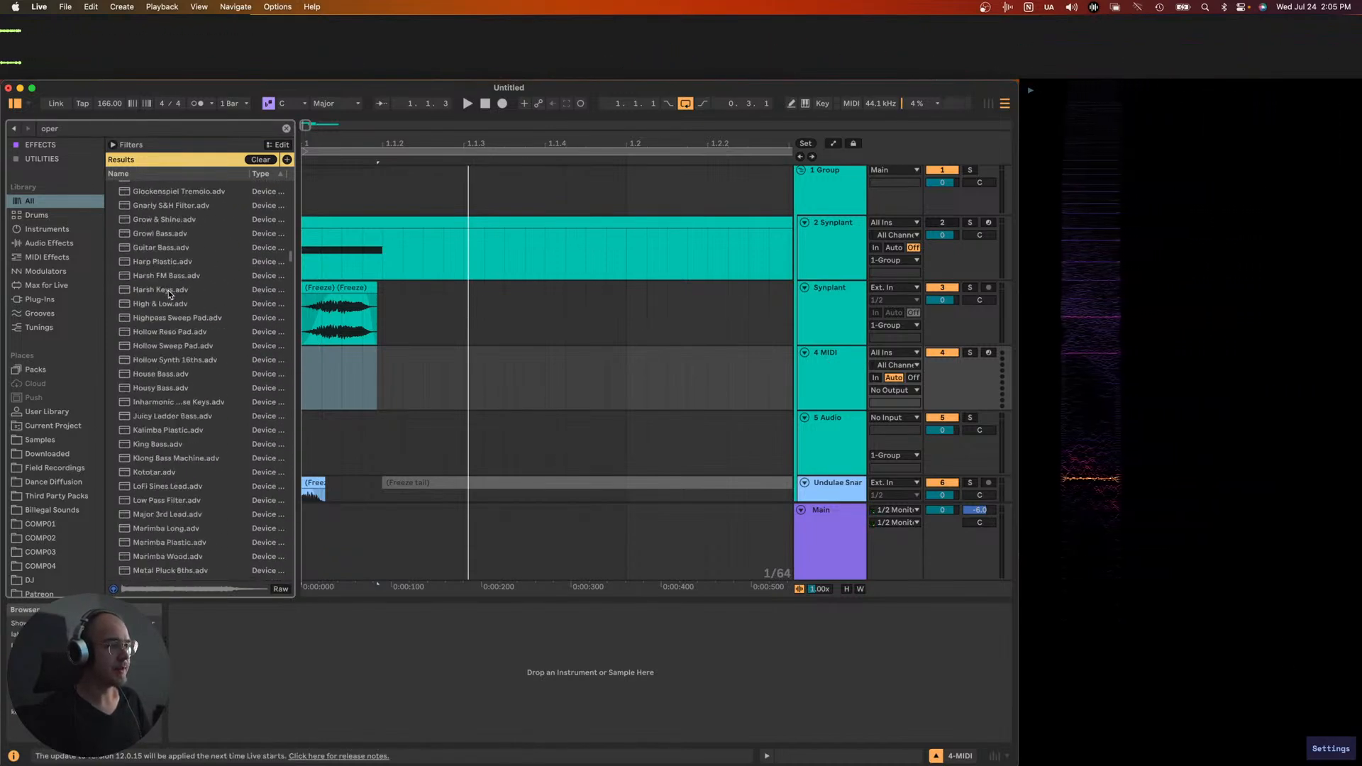
{"action": "left_click_drag", "start_coordinate": [149, 201], "coordinate": [346, 377]}
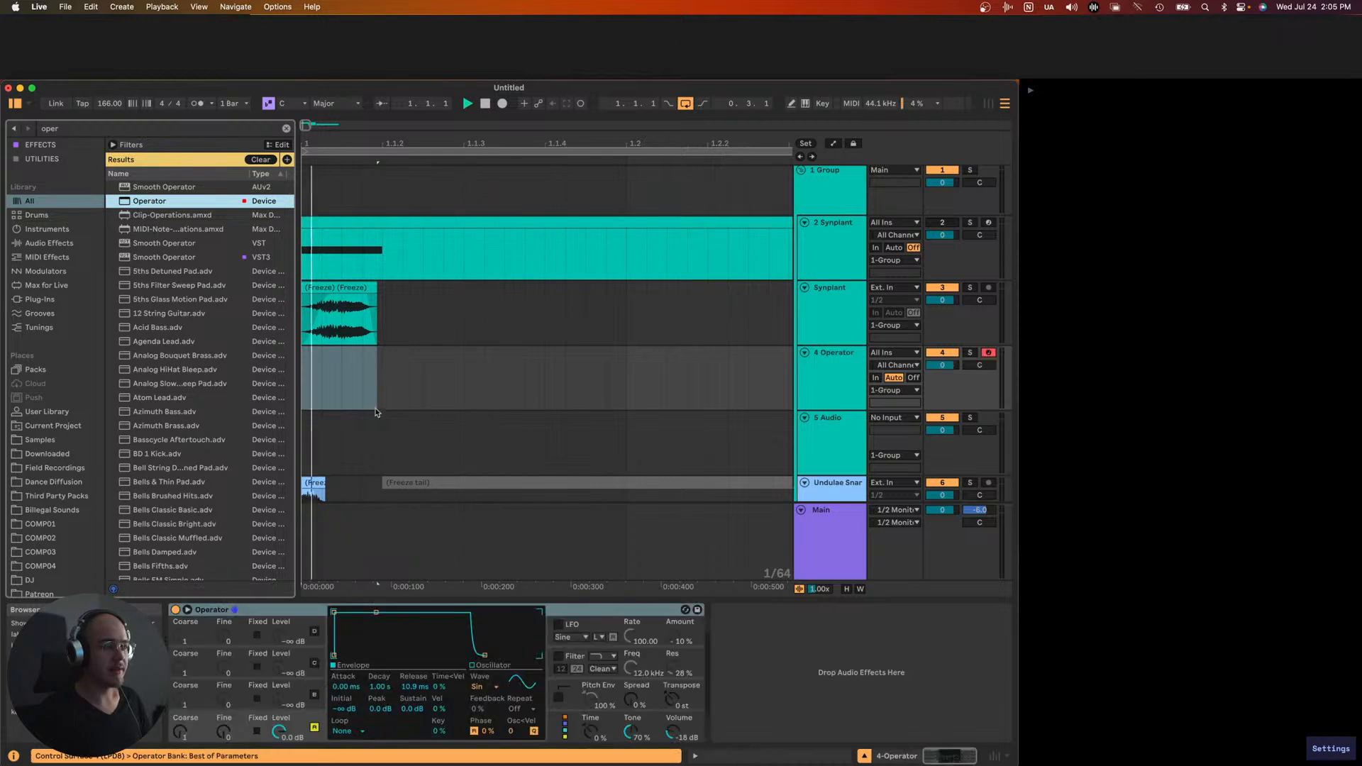
- Create a short MIDI clip on the Operator track under the middle of the Synplant clip, filled with one C4 note
{"action": "scroll", "coordinate": [360, 394], "scroll_direction": "up", "scroll_amount": 3}
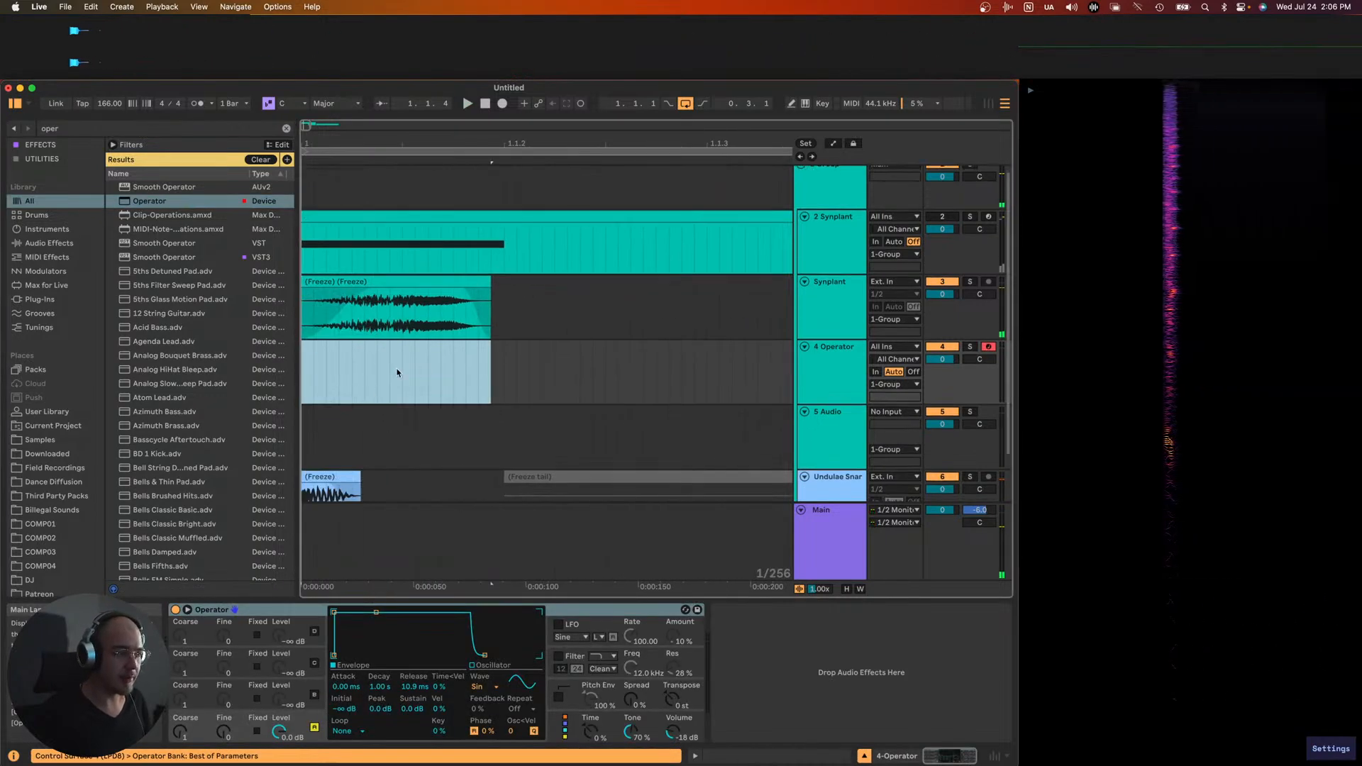
{"action": "left_click_drag", "start_coordinate": [389, 371], "coordinate": [458, 368]}
{"action": "key", "text": "super+shift+m"}
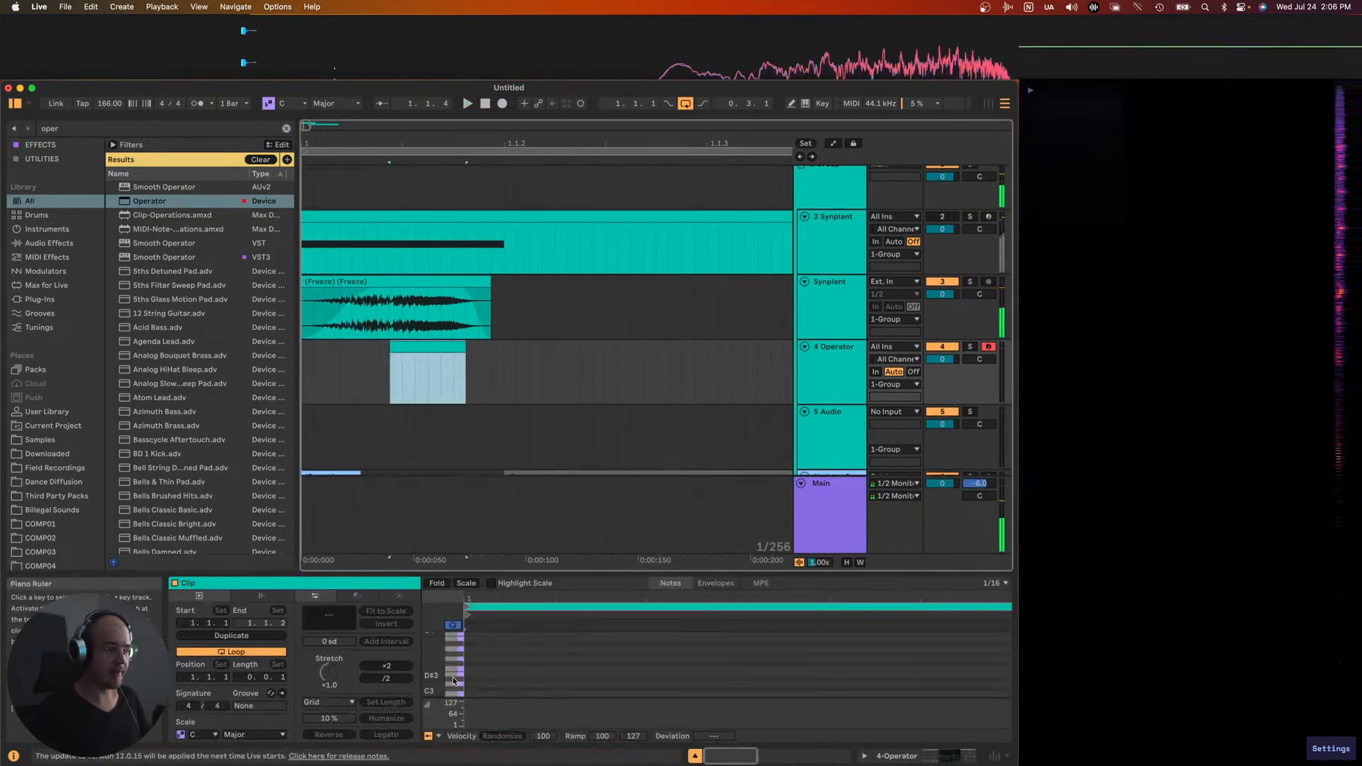
{"action": "double_click", "coordinate": [525, 630]}
{"action": "key", "text": "space"}
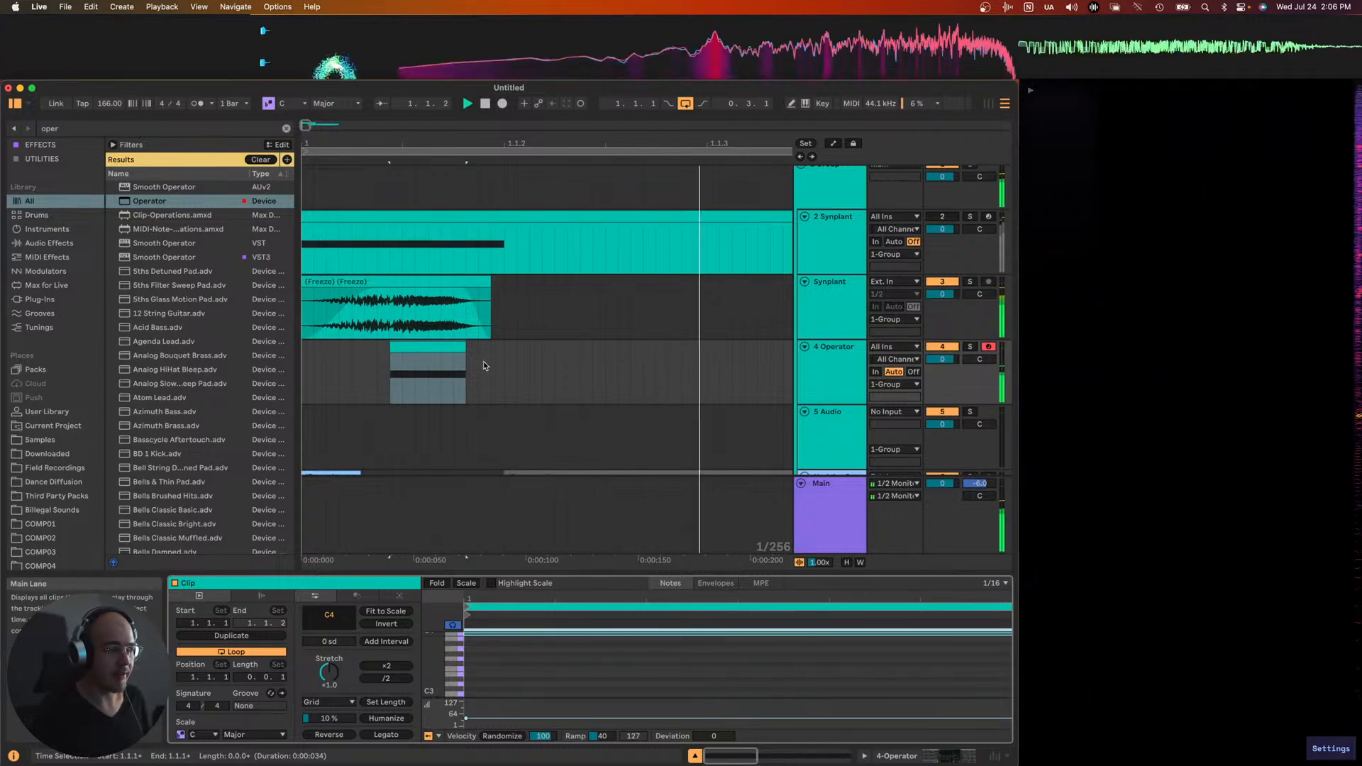
- Audition the layered sound with the Operator clip in the loop
{"action": "left_click", "coordinate": [412, 347]}
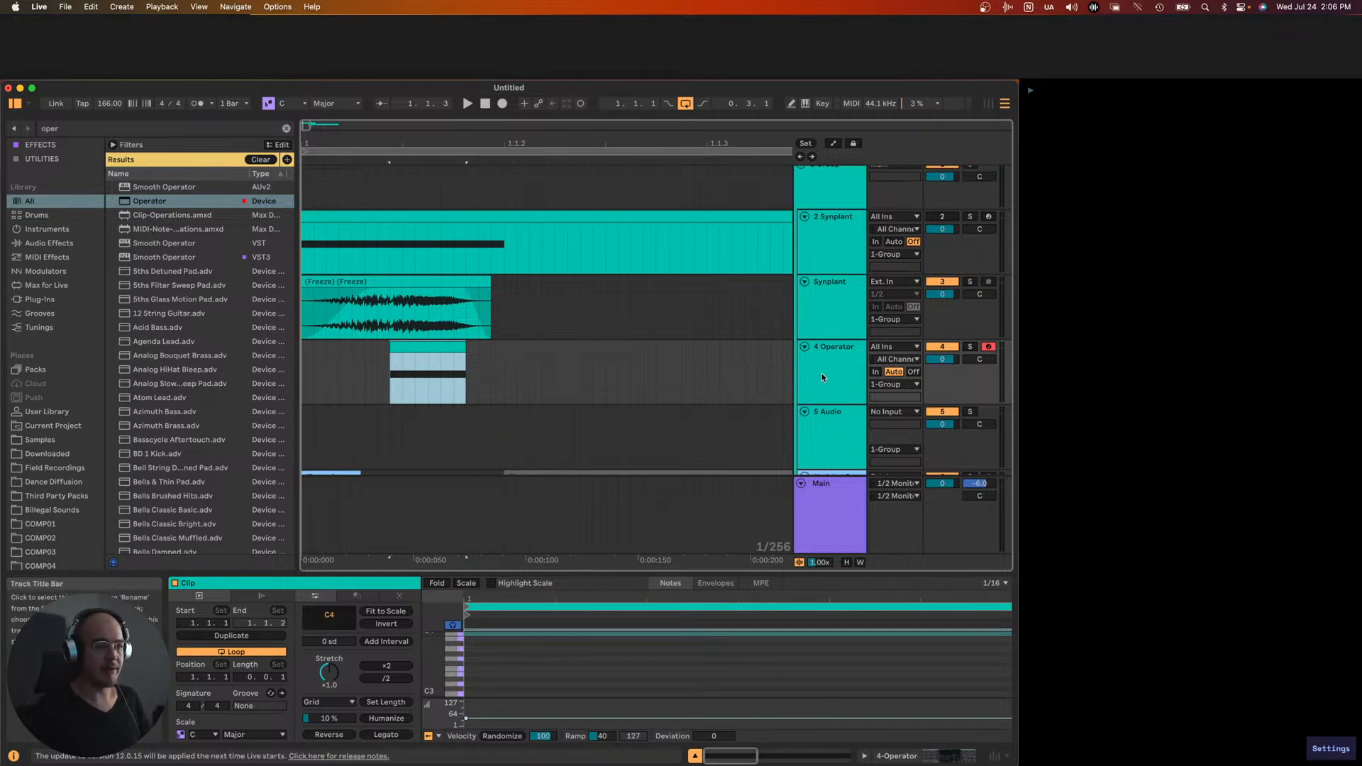
{"action": "scroll", "coordinate": [815, 358], "scroll_direction": "up", "scroll_amount": 1}
{"action": "key", "text": "space"}
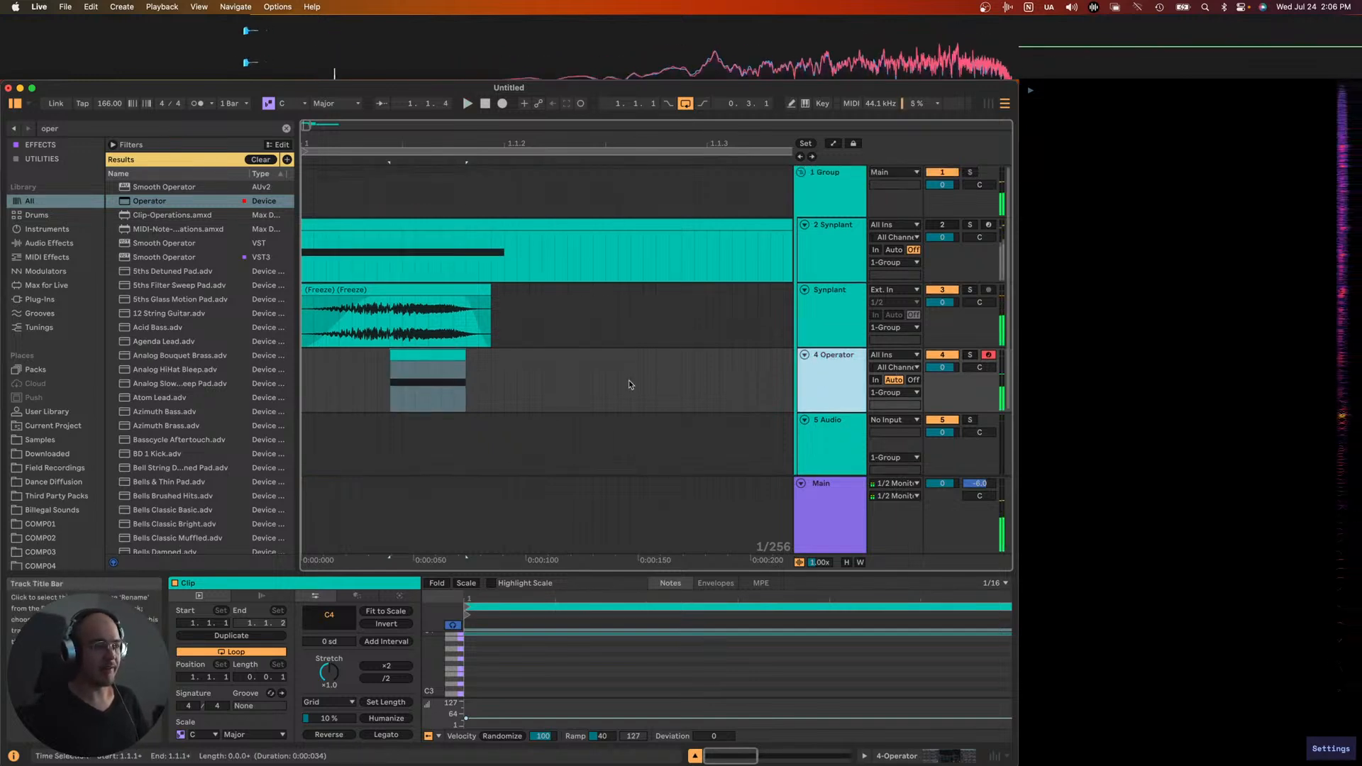
{"action": "left_click", "coordinate": [305, 388]}
{"action": "key", "text": "Escape"}
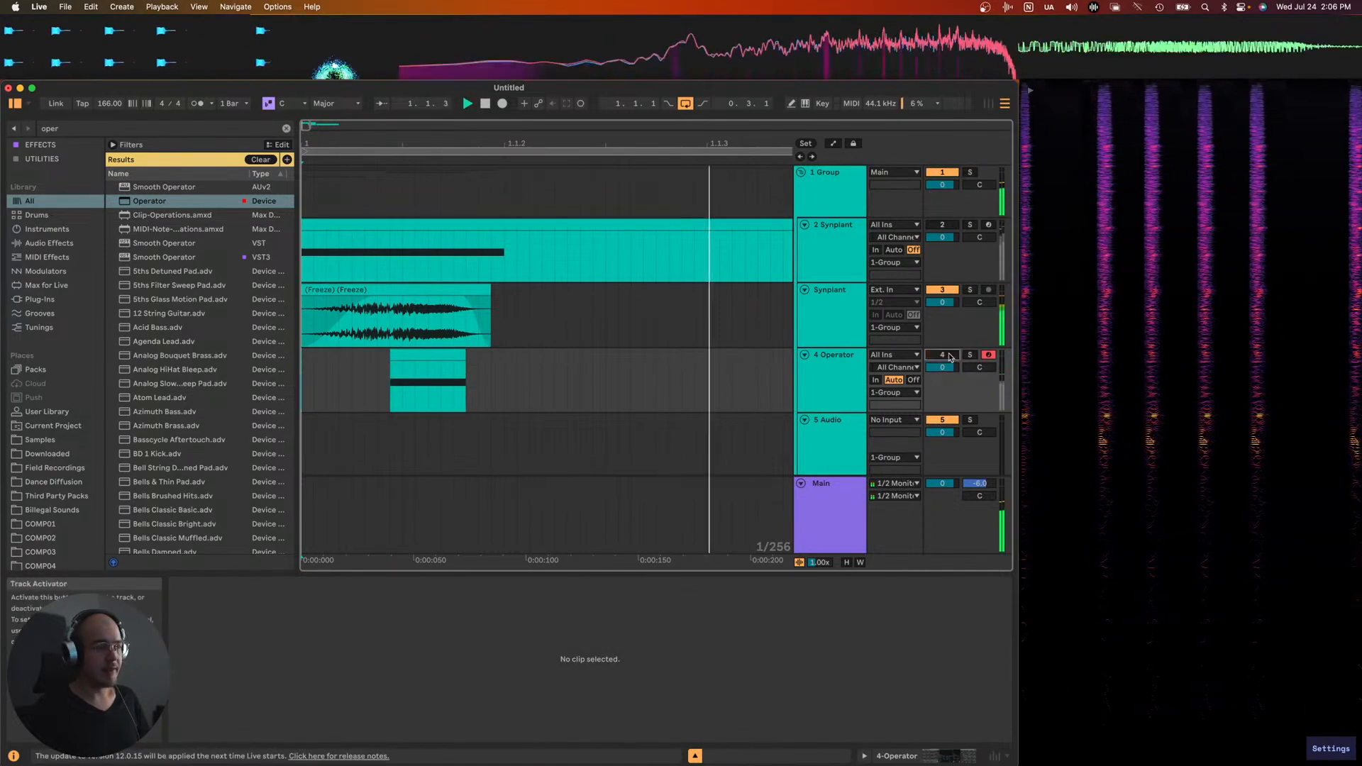
- Show Operator's pitch envelope settings and set the Operator track's volume to 6.0 dB
{"action": "double_click", "coordinate": [837, 368]}
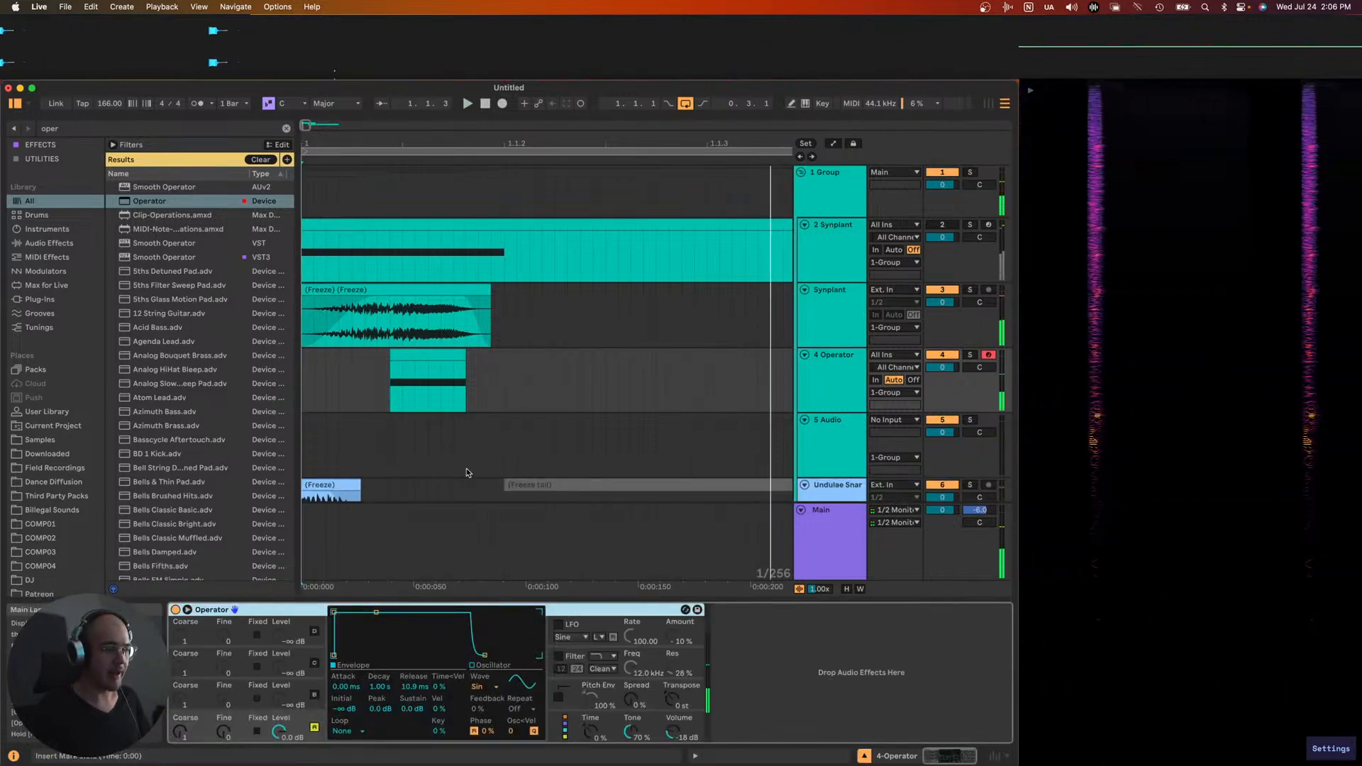
{"action": "scroll", "coordinate": [387, 364], "scroll_direction": "down", "scroll_amount": 3}
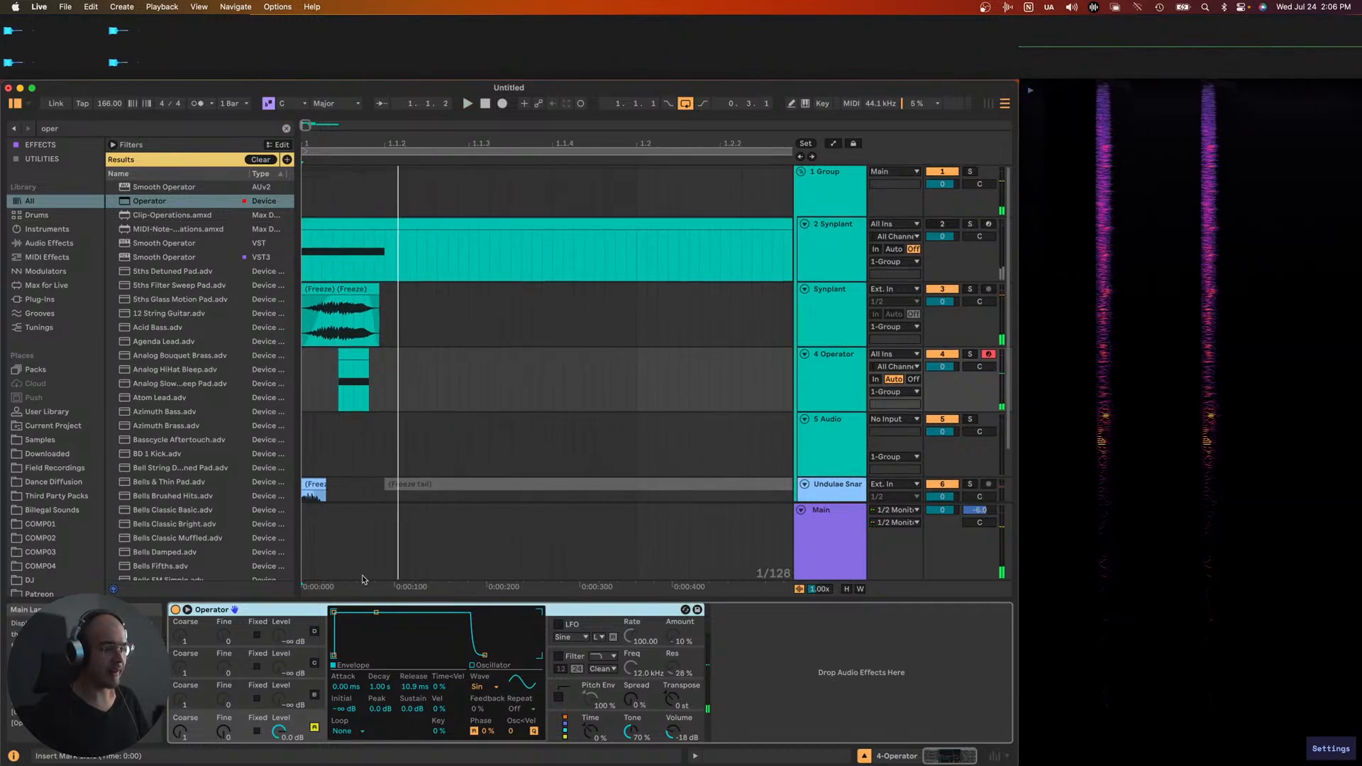
{"action": "left_click", "coordinate": [559, 696]}
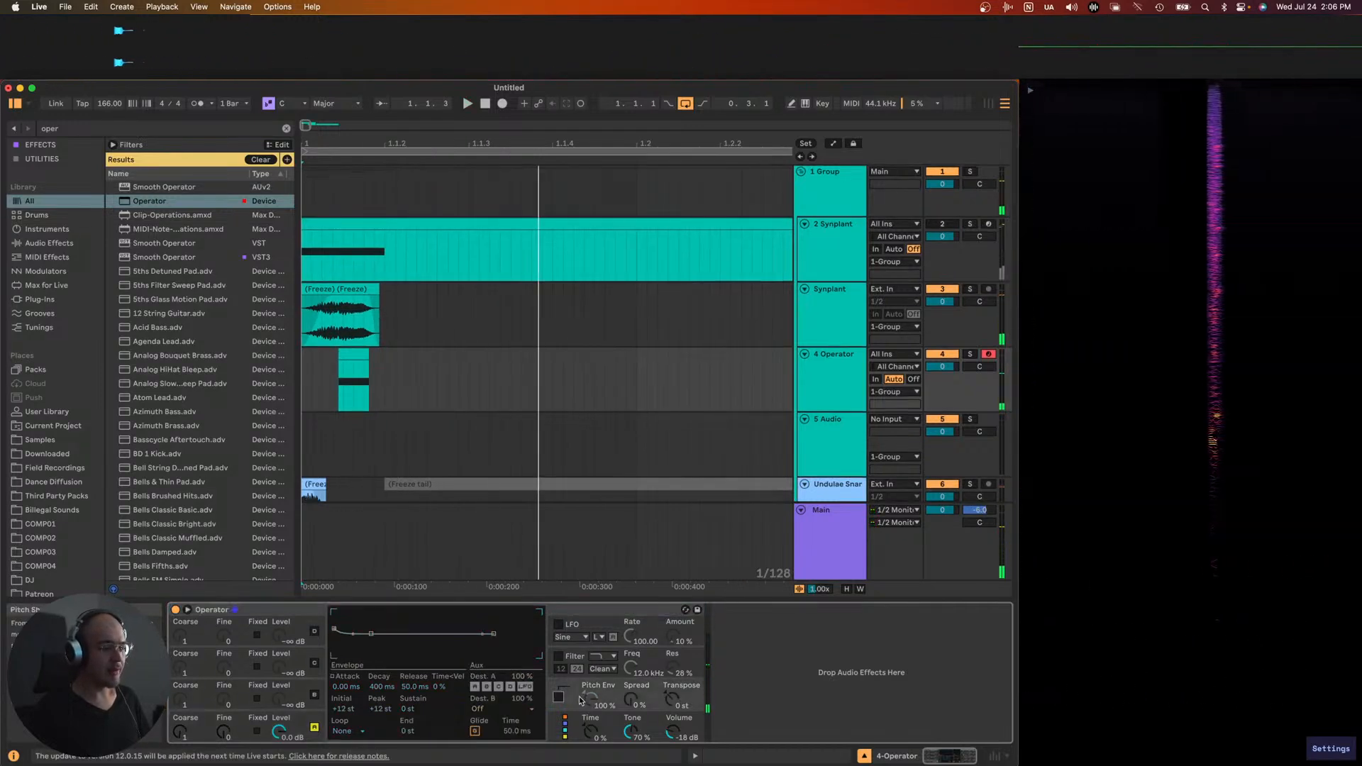
{"action": "left_click_drag", "start_coordinate": [944, 369], "coordinate": [944, 333]}
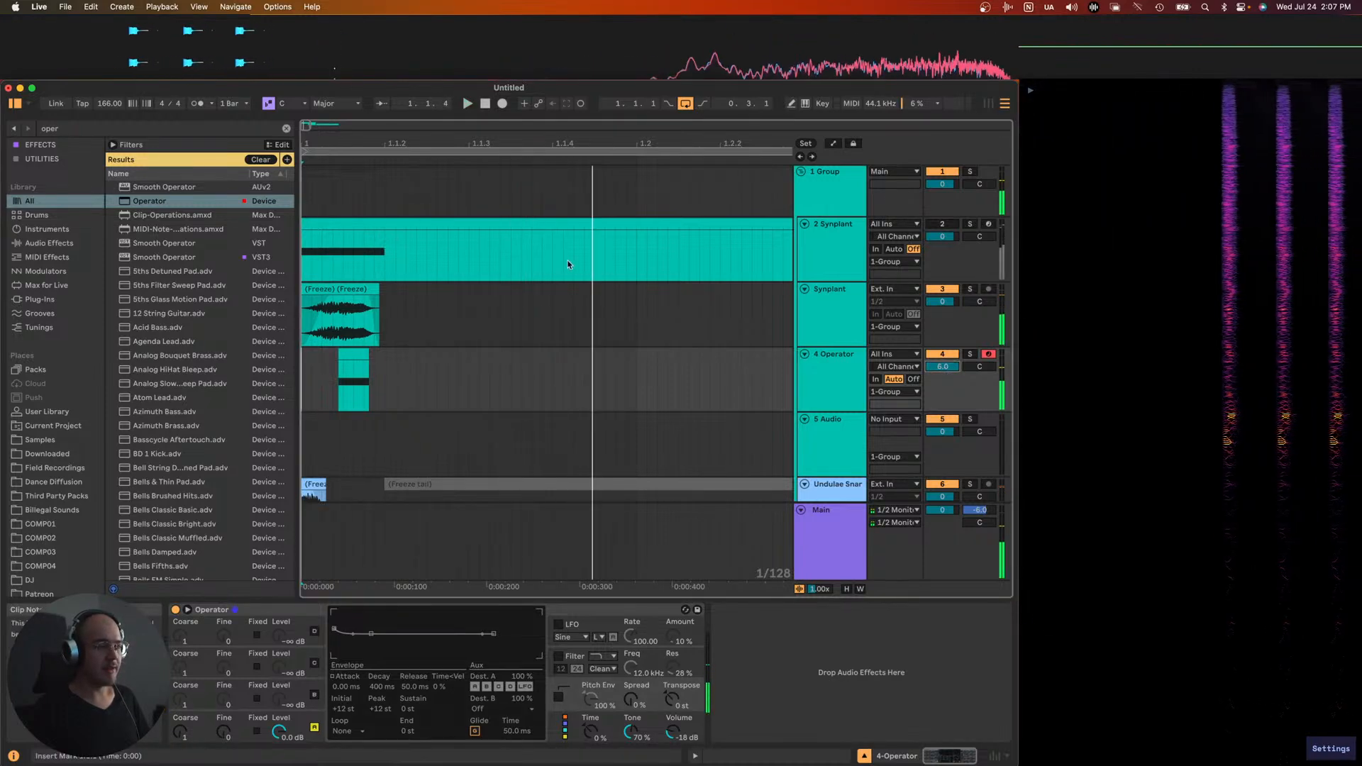
- Shorten the loop to the first beat and export the sound as a WAV file into the Snares folder
{"action": "scroll", "coordinate": [404, 298], "scroll_direction": "down", "scroll_amount": 1}
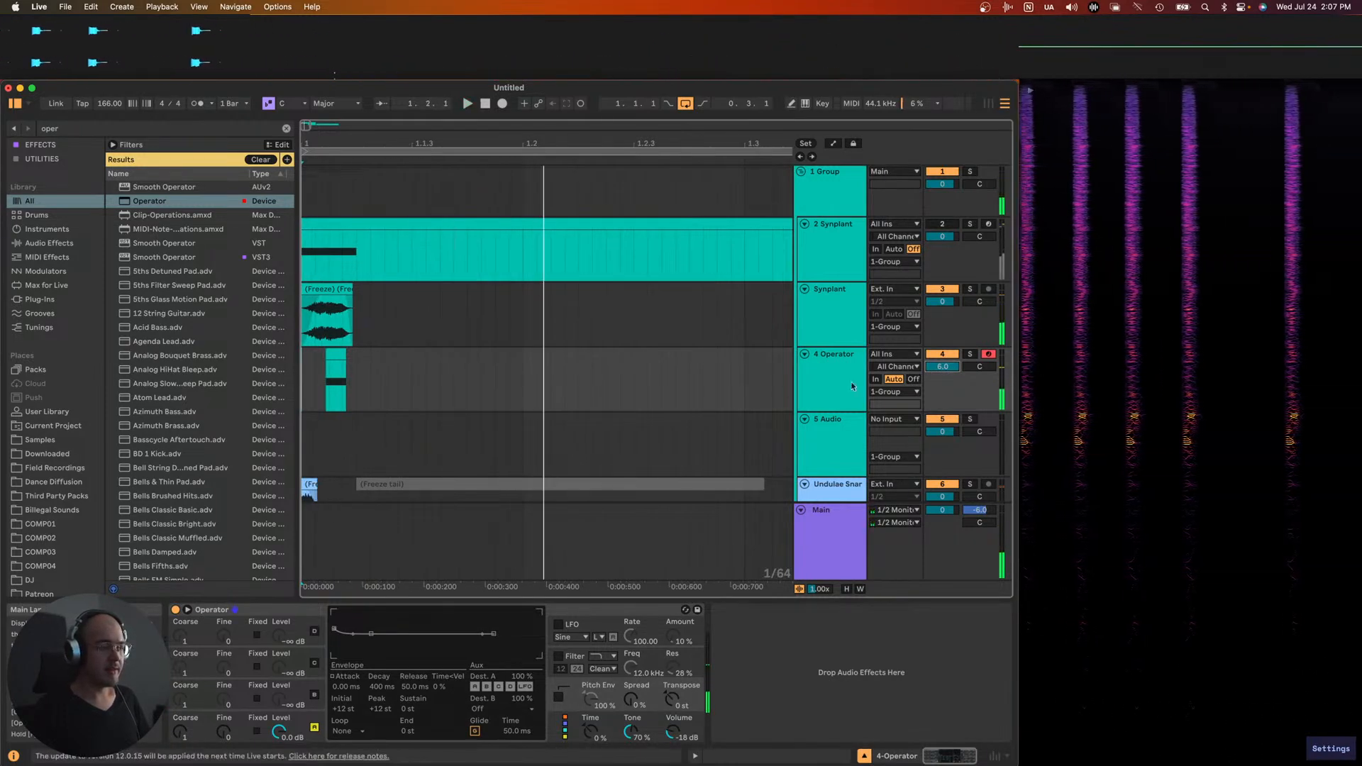
{"action": "scroll", "coordinate": [332, 266], "scroll_direction": "down", "scroll_amount": 2}
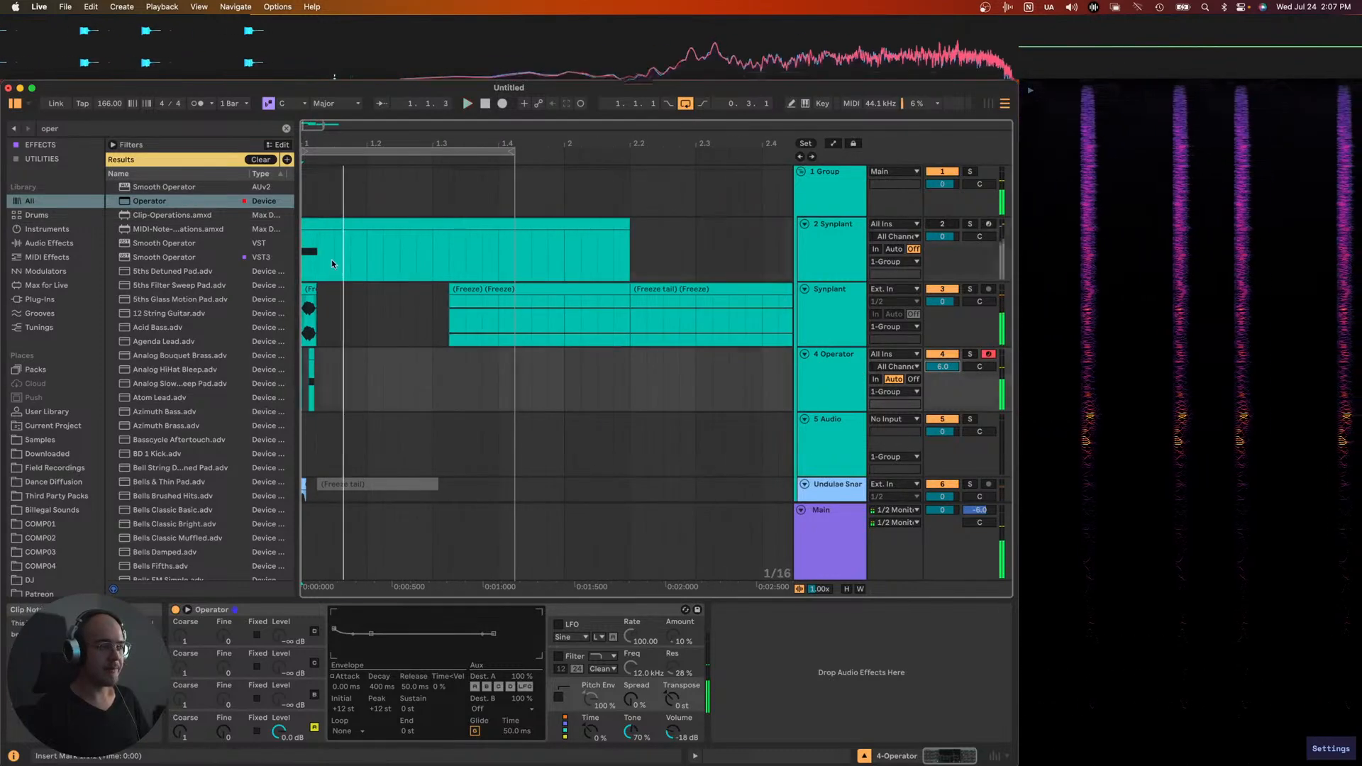
{"action": "left_click_drag", "start_coordinate": [332, 265], "coordinate": [303, 265]}
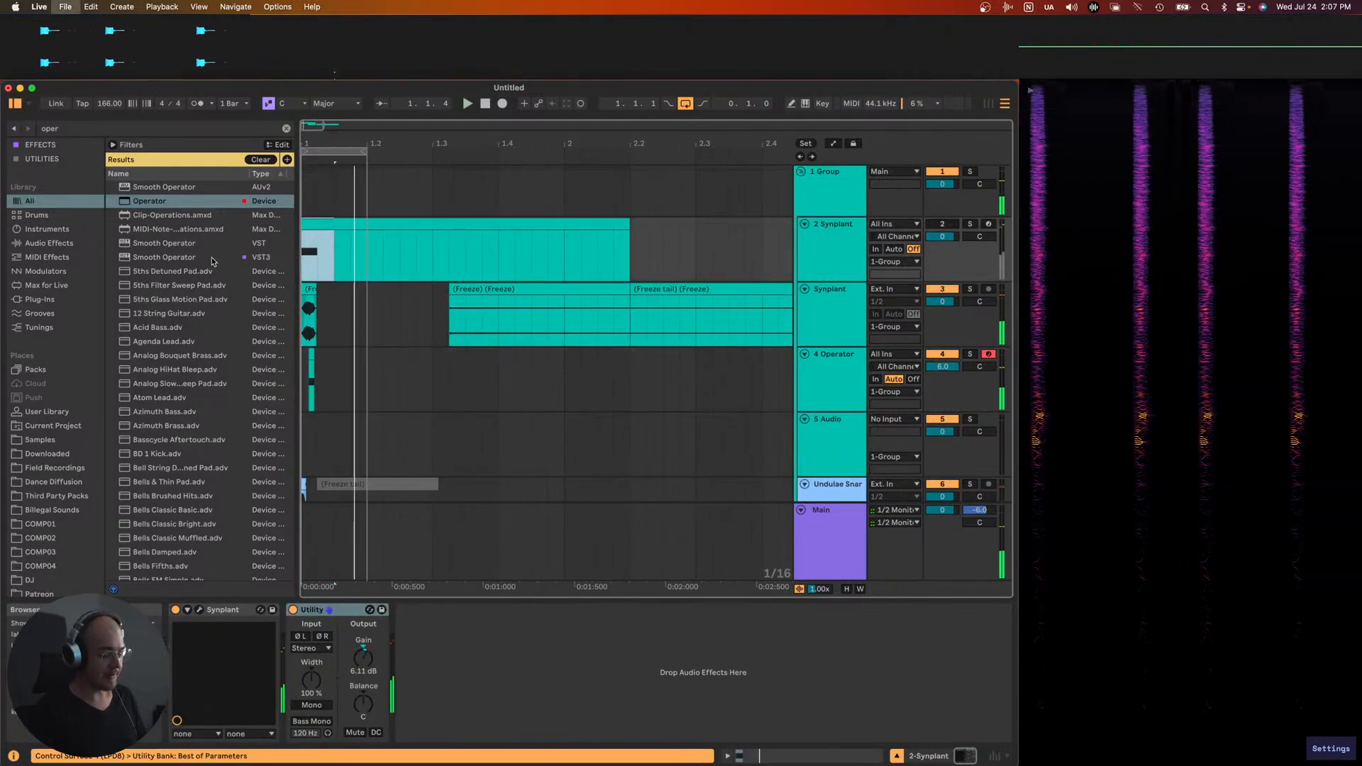
{"action": "key", "text": "super+shift+r"}
{"action": "key", "text": "Return"}
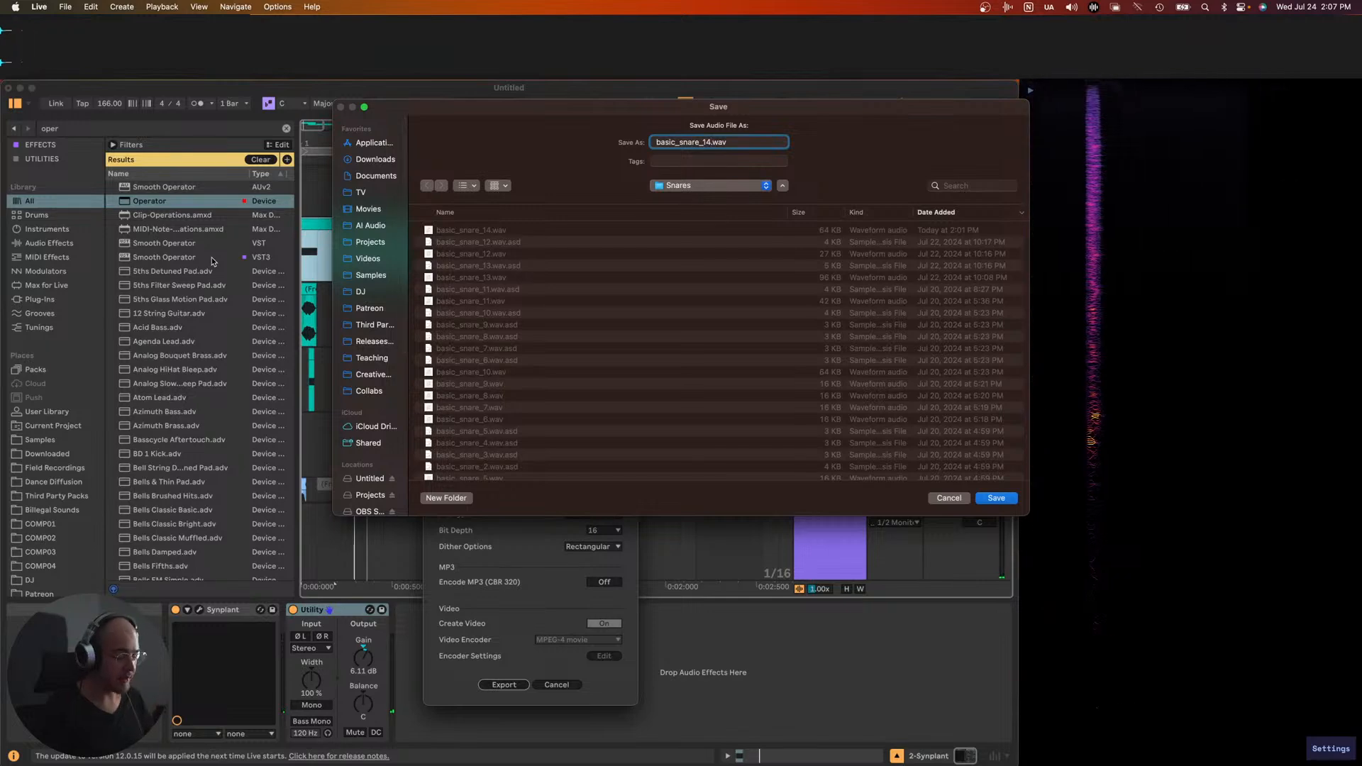
{"action": "key", "text": "Return"}
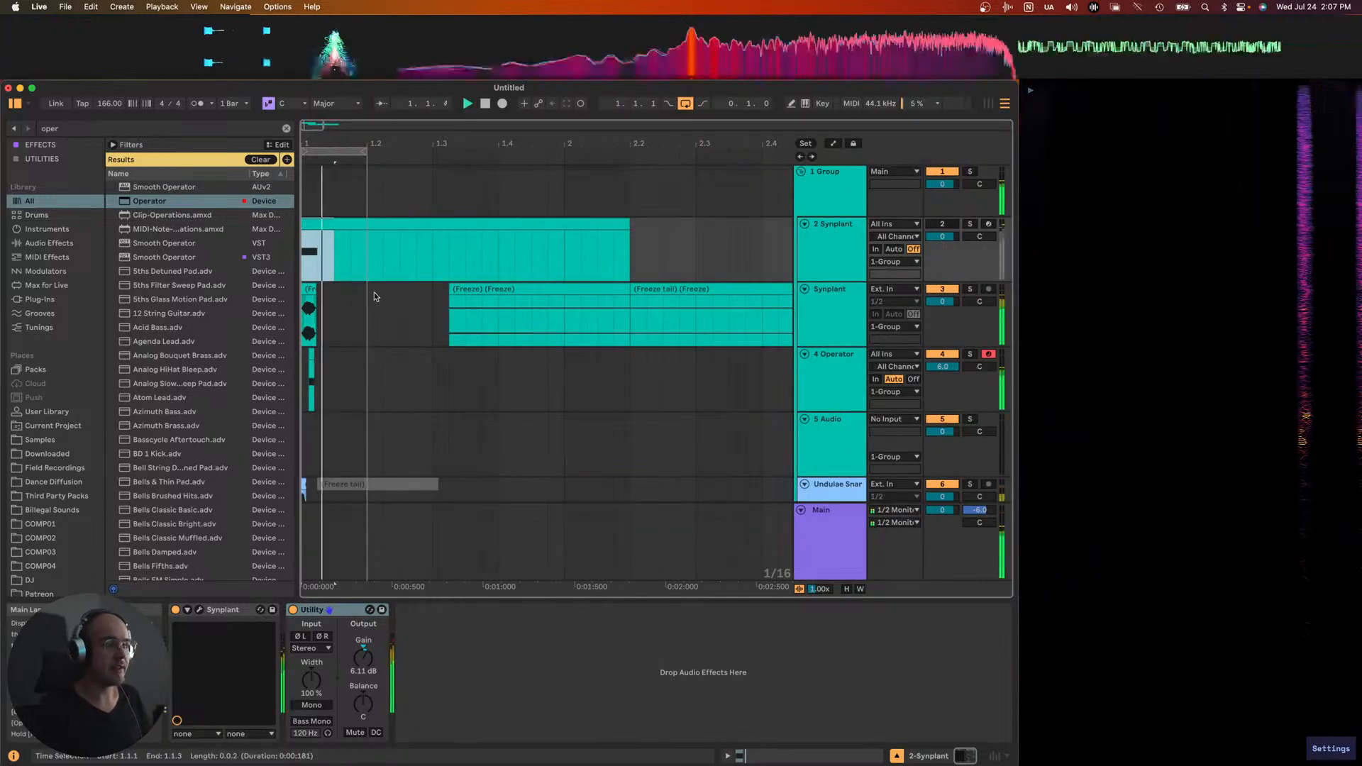
{"action": "scroll", "coordinate": [375, 296], "scroll_direction": "down", "scroll_amount": 3}
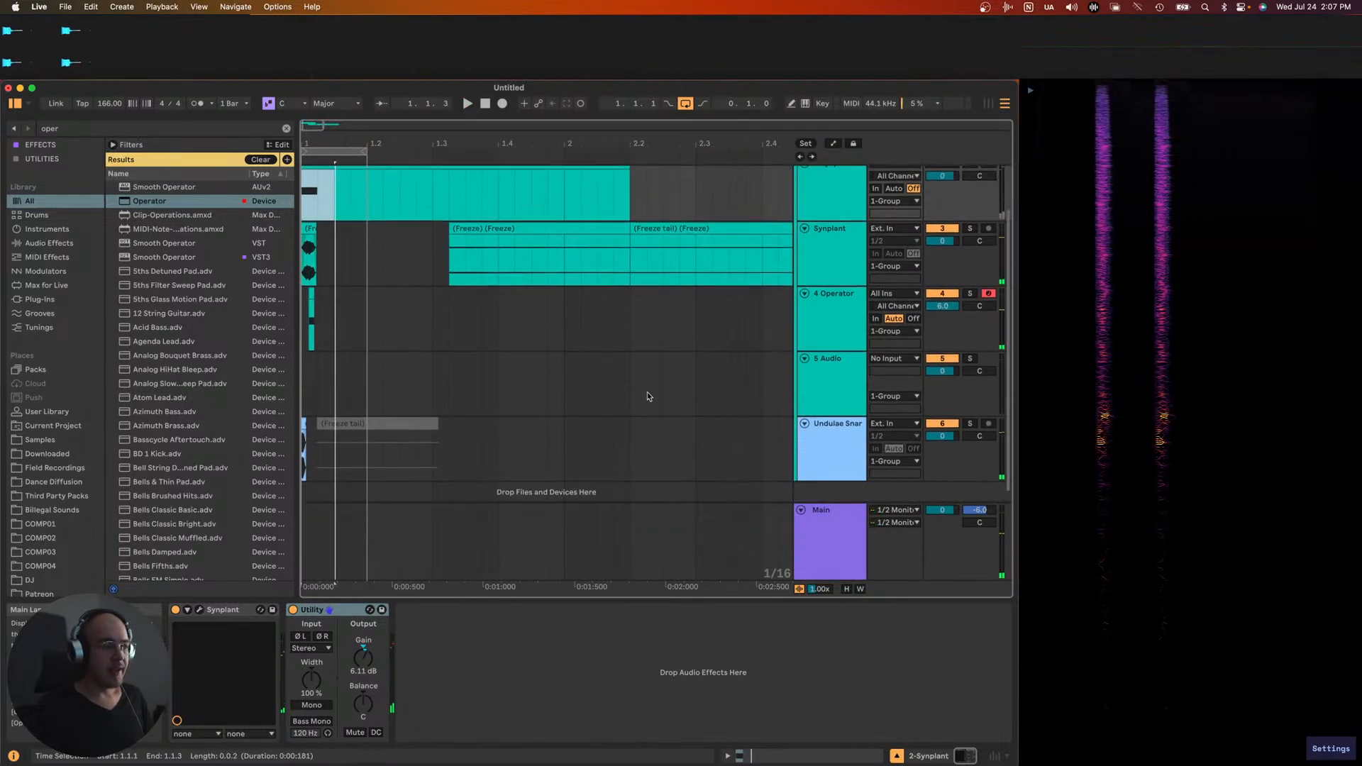
{"action": "left_click", "coordinate": [832, 443]}
{"action": "scroll", "coordinate": [832, 443], "scroll_direction": "up", "scroll_amount": 2}
{"action": "scroll", "coordinate": [832, 443], "scroll_direction": "up", "scroll_amount": 1}
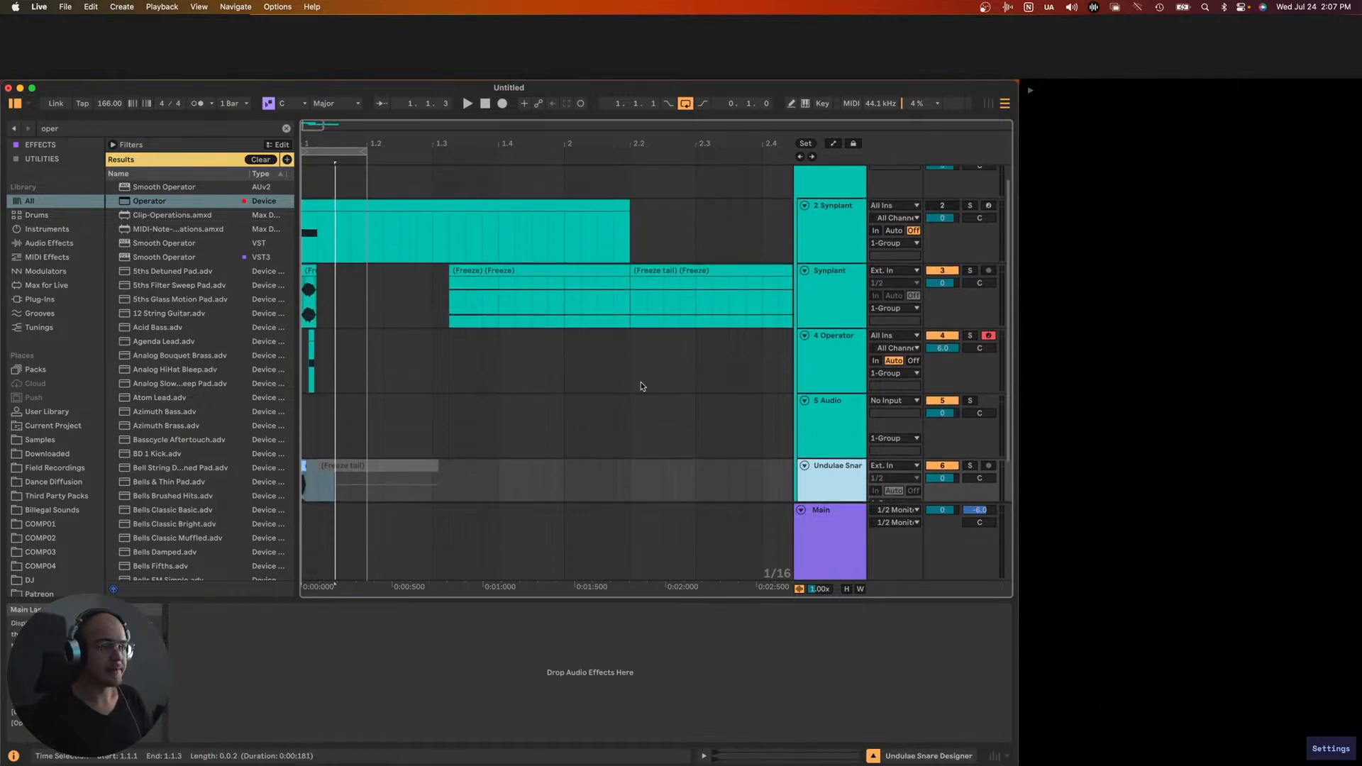
{"action": "scroll", "coordinate": [641, 386], "scroll_direction": "up", "scroll_amount": 2}
{"action": "key", "text": "space"}
{"action": "scroll", "coordinate": [821, 475], "scroll_direction": "down", "scroll_amount": 5}
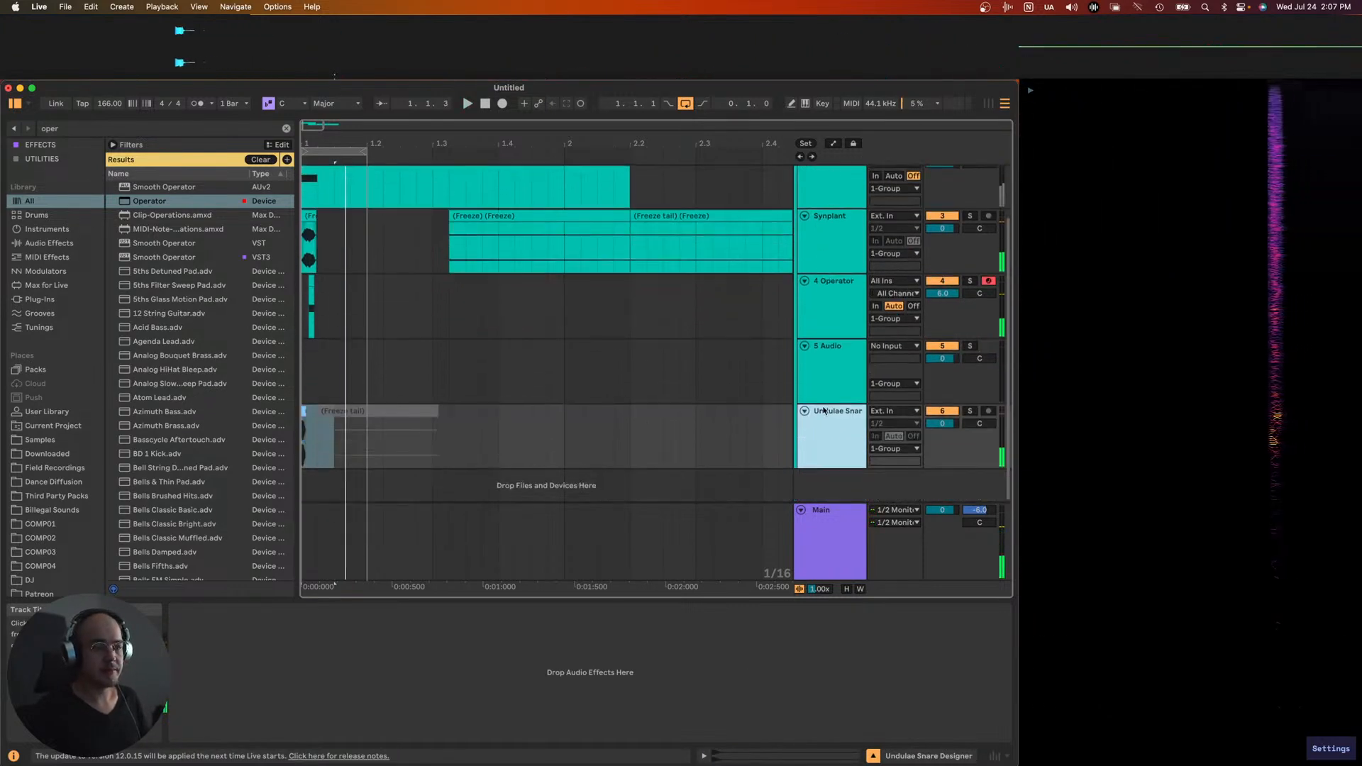
- Insert a new audio track after the snare track and set its audio input to 1-Group
{"action": "right_click", "coordinate": [820, 489]}
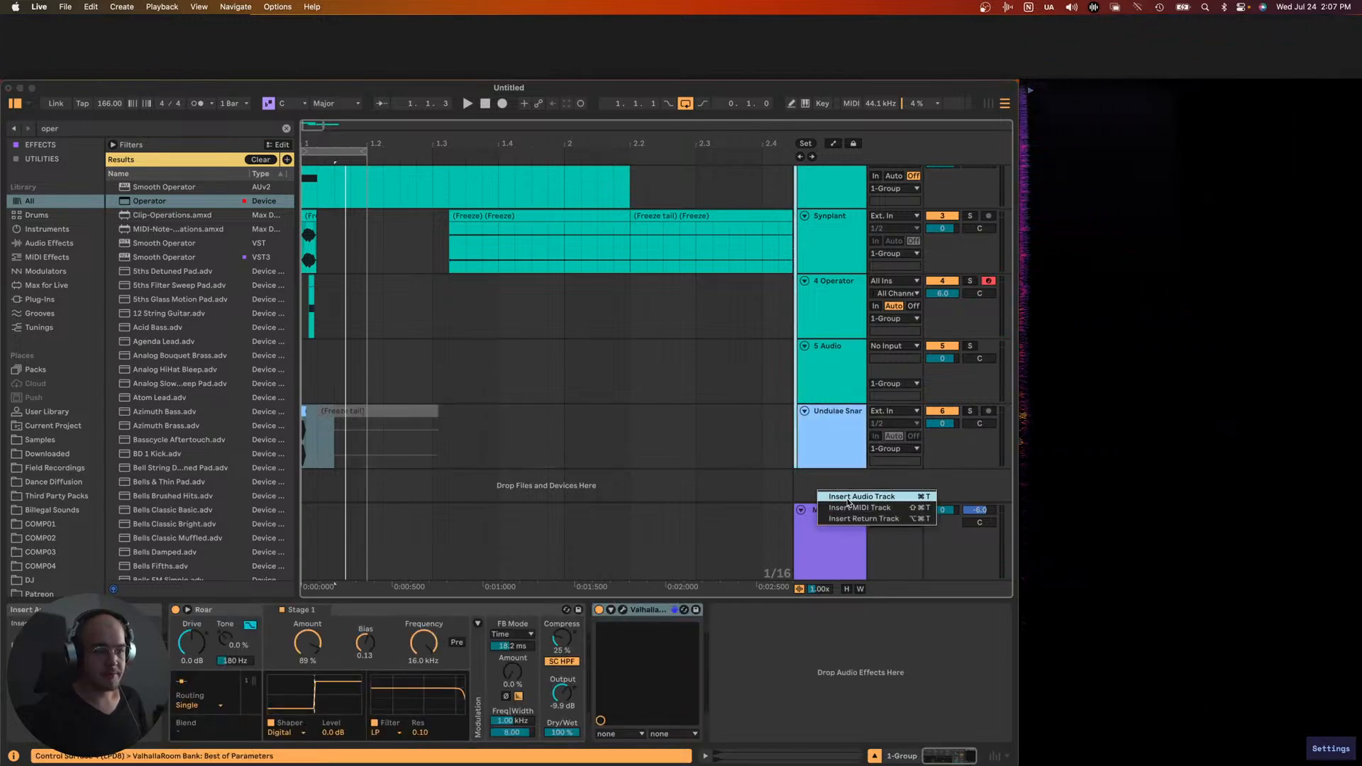
{"action": "left_click", "coordinate": [851, 496]}
{"action": "left_click", "coordinate": [894, 444]}
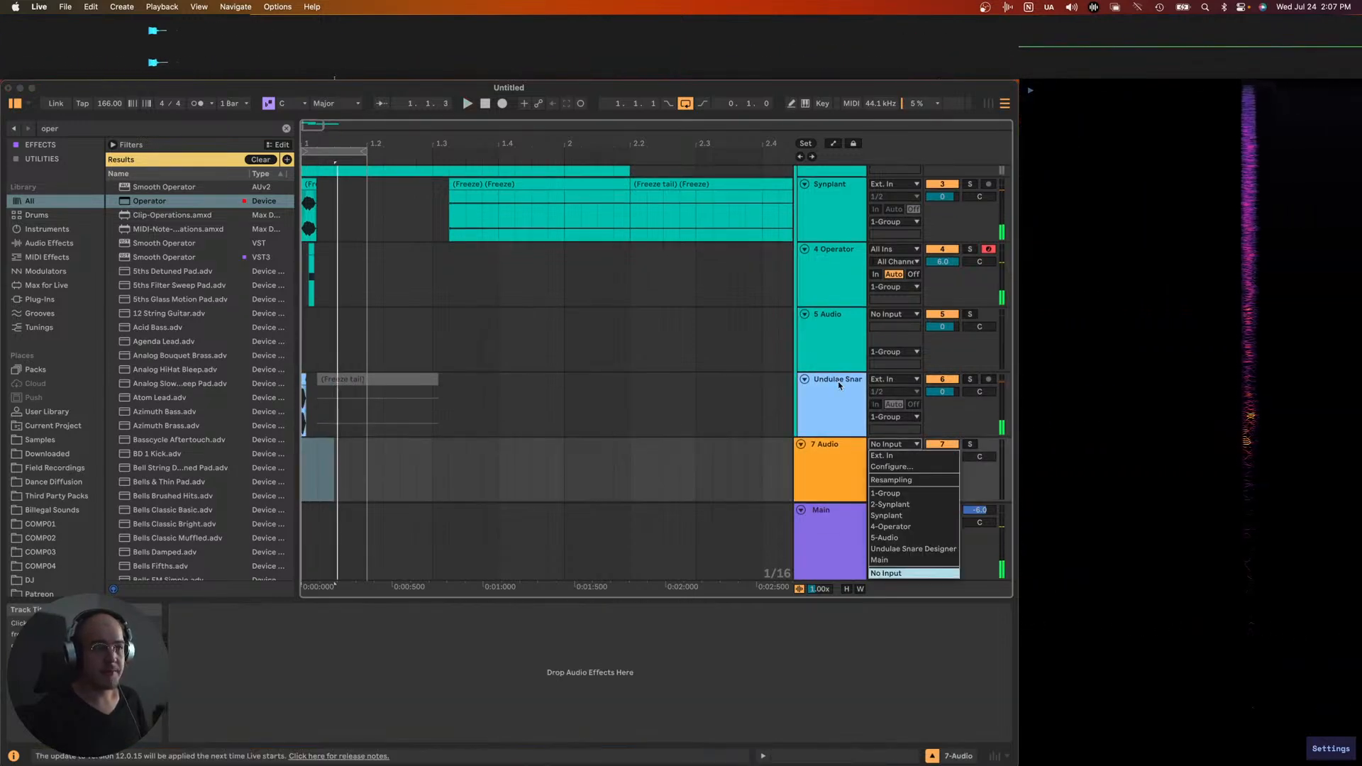
{"action": "scroll", "coordinate": [839, 385], "scroll_direction": "down", "scroll_amount": 3}
{"action": "left_click", "coordinate": [892, 420]}
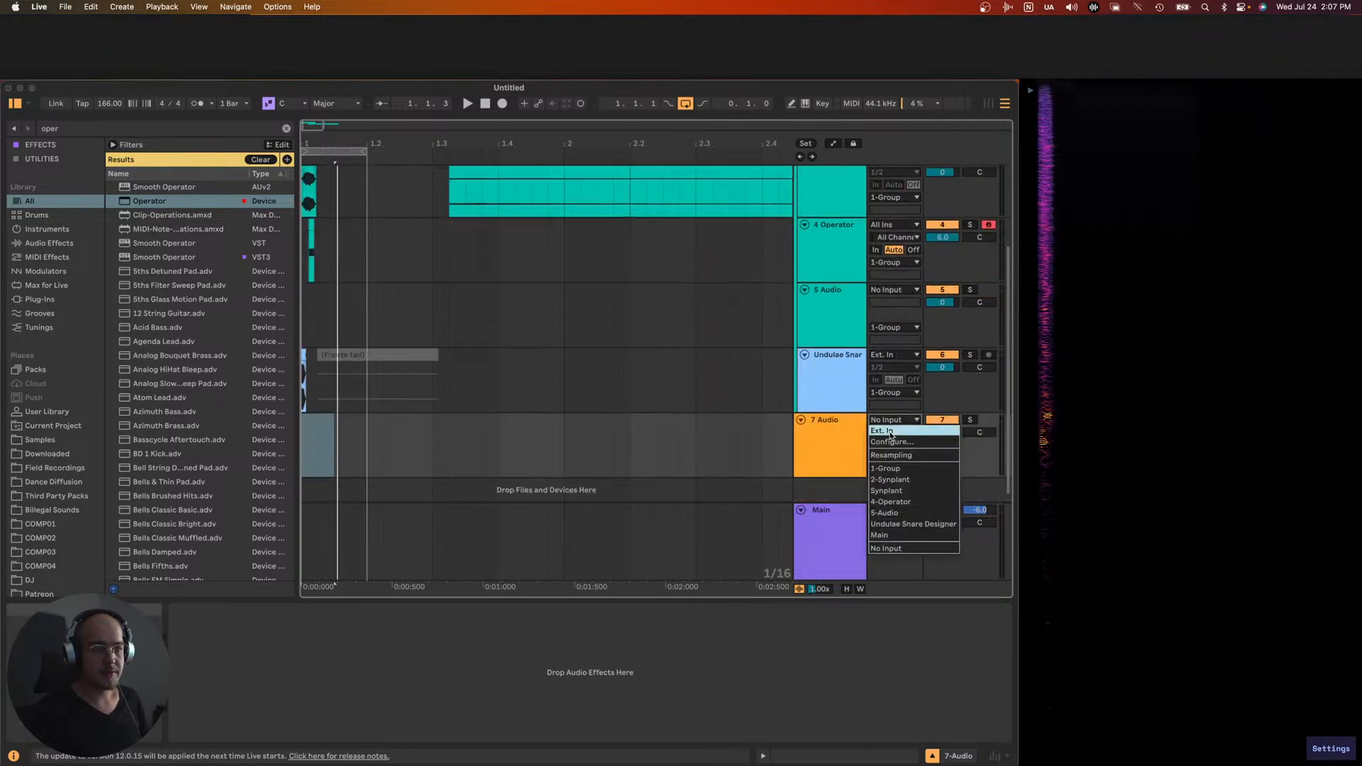
{"action": "left_click", "coordinate": [891, 438]}
{"action": "key", "text": "Escape"}
{"action": "left_click", "coordinate": [892, 420]}
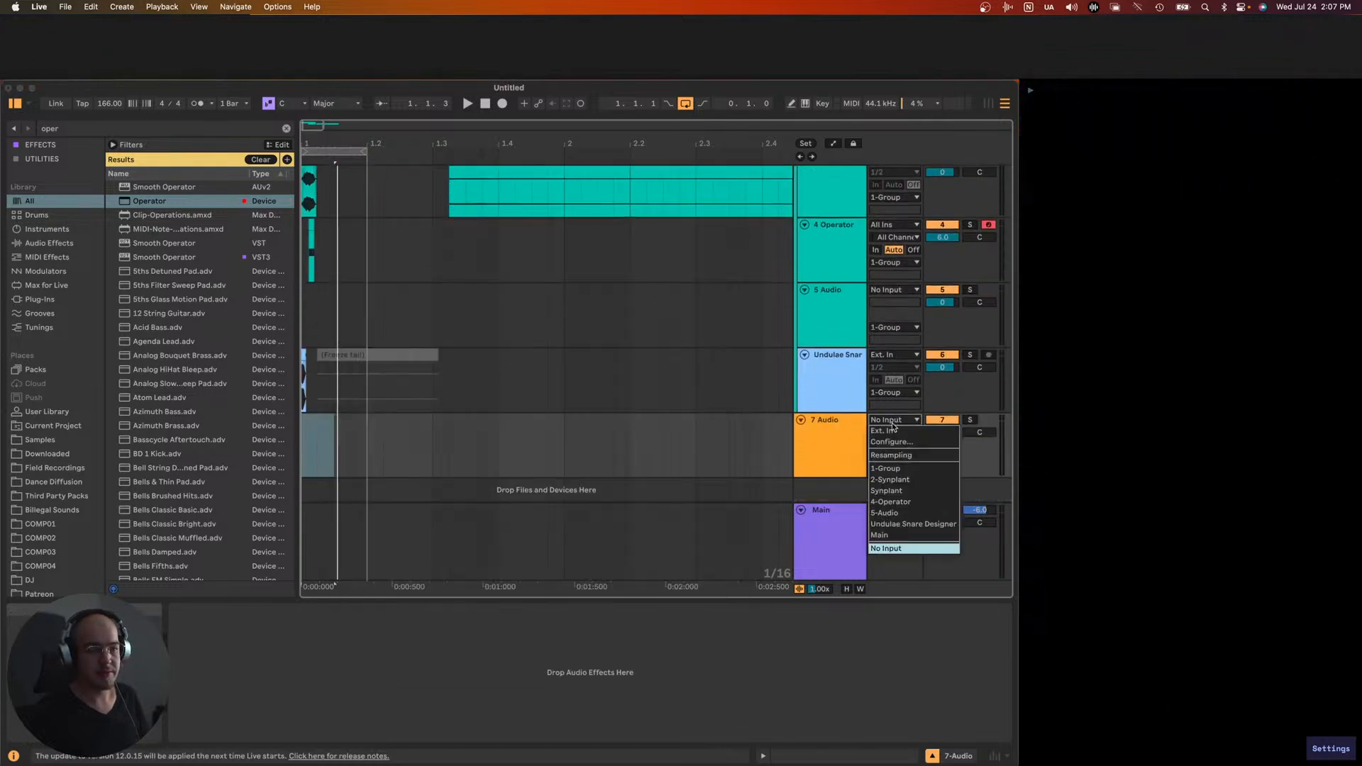
{"action": "left_click", "coordinate": [886, 468]}
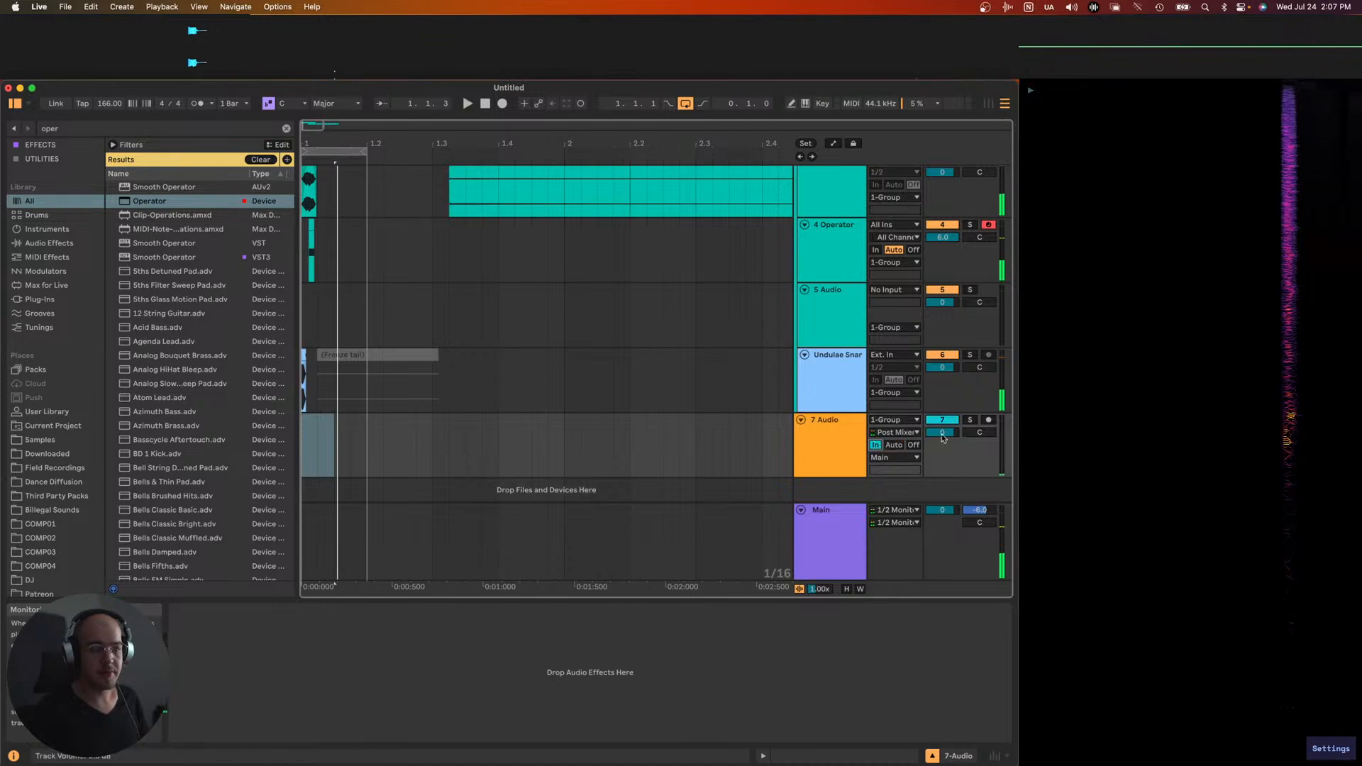
- Turn off monitoring on the new audio track, arm it, and record the group's output
{"action": "left_click", "coordinate": [914, 445]}
{"action": "left_click", "coordinate": [988, 420]}
{"action": "key", "text": "F9"}
{"action": "key", "text": "space"}
{"action": "left_click", "coordinate": [806, 370]}
{"action": "scroll", "coordinate": [808, 369], "scroll_direction": "up", "scroll_amount": 4}
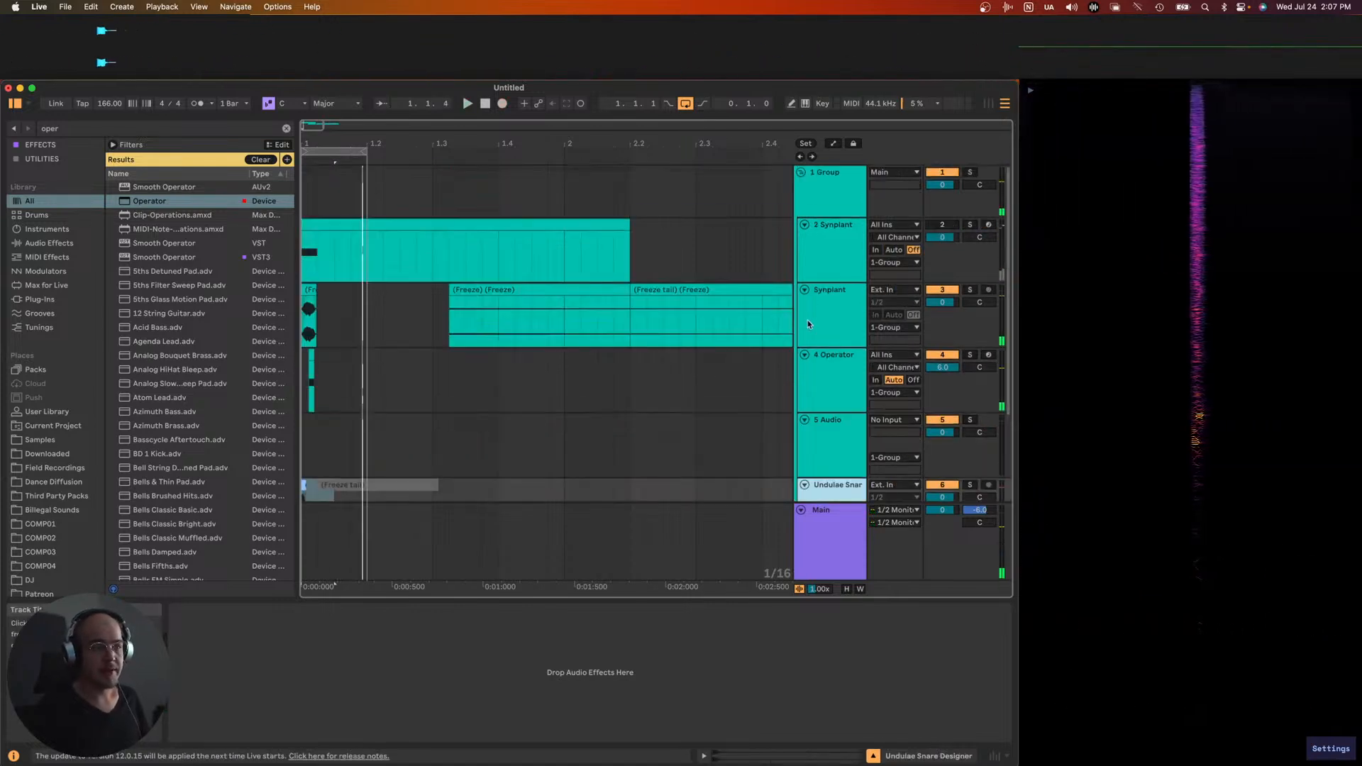
{"action": "left_click", "coordinate": [818, 205]}
{"action": "key", "text": "Delete"}
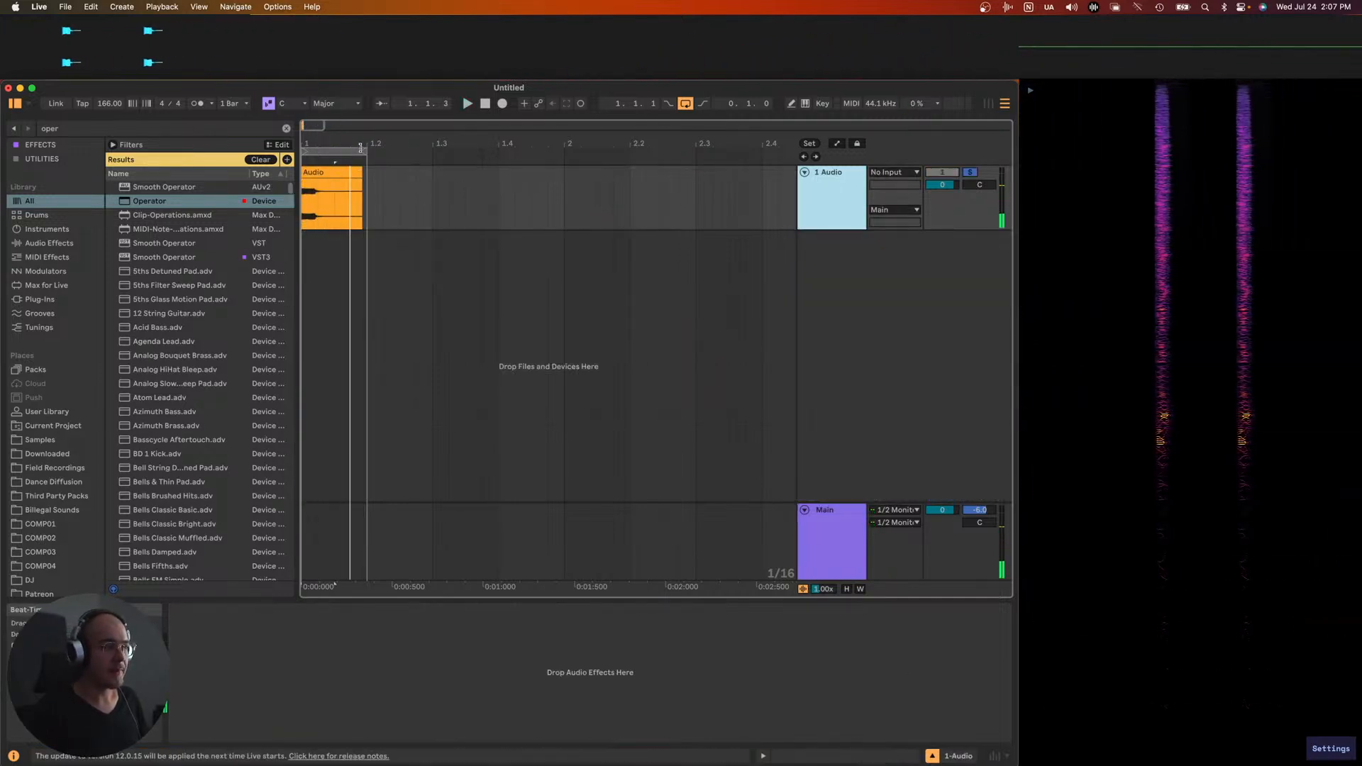
{"action": "key", "text": "super+z"}
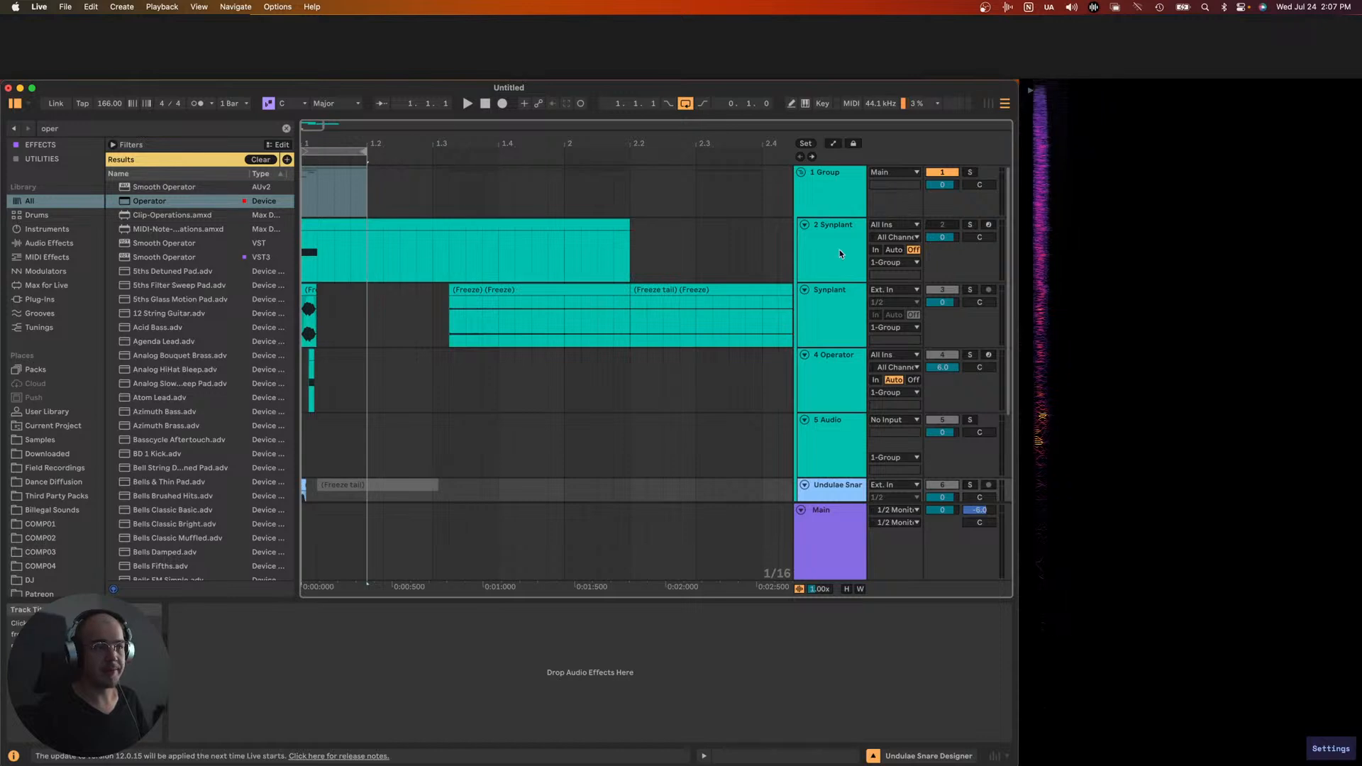
- Move the original Synplant MIDI track out of the group, and delete the group, keeping the recorded audio
{"action": "left_click", "coordinate": [840, 253]}
{"action": "left_click_drag", "start_coordinate": [840, 177], "coordinate": [834, 218]}
{"action": "left_click", "coordinate": [821, 247]}
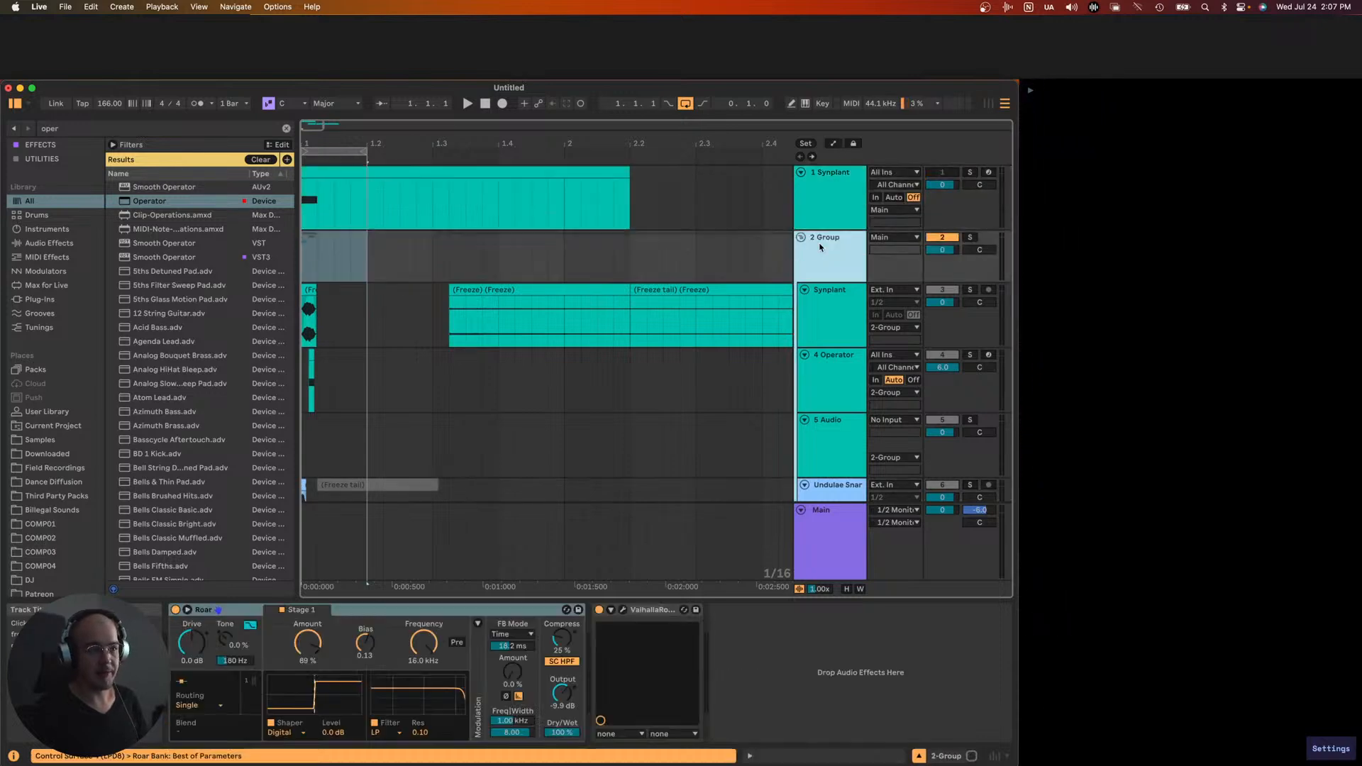
{"action": "key", "text": "Delete"}
{"action": "key", "text": "space"}
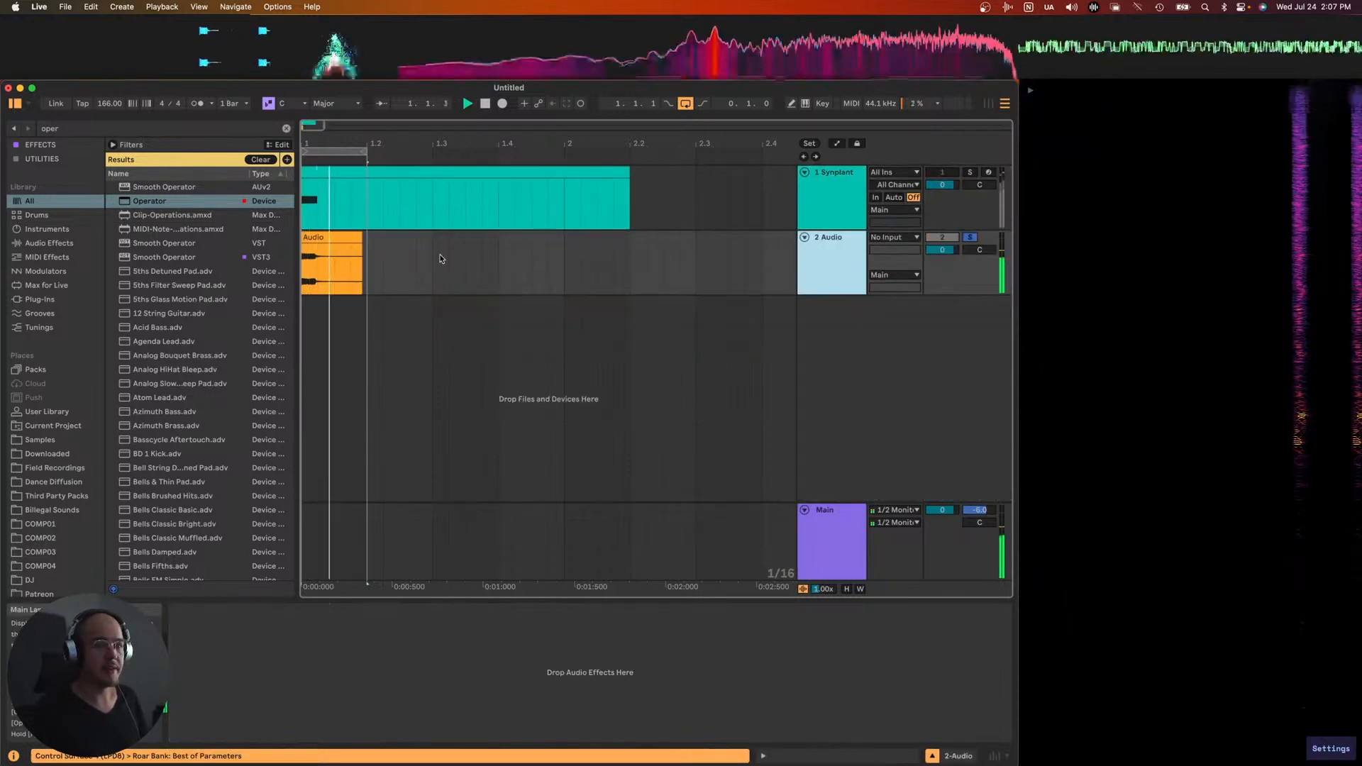
- Transpose the recorded audio clip down 12 semitones and turn off its warping
{"action": "scroll", "coordinate": [364, 268], "scroll_direction": "up", "scroll_amount": 3}
{"action": "left_click", "coordinate": [346, 242]}
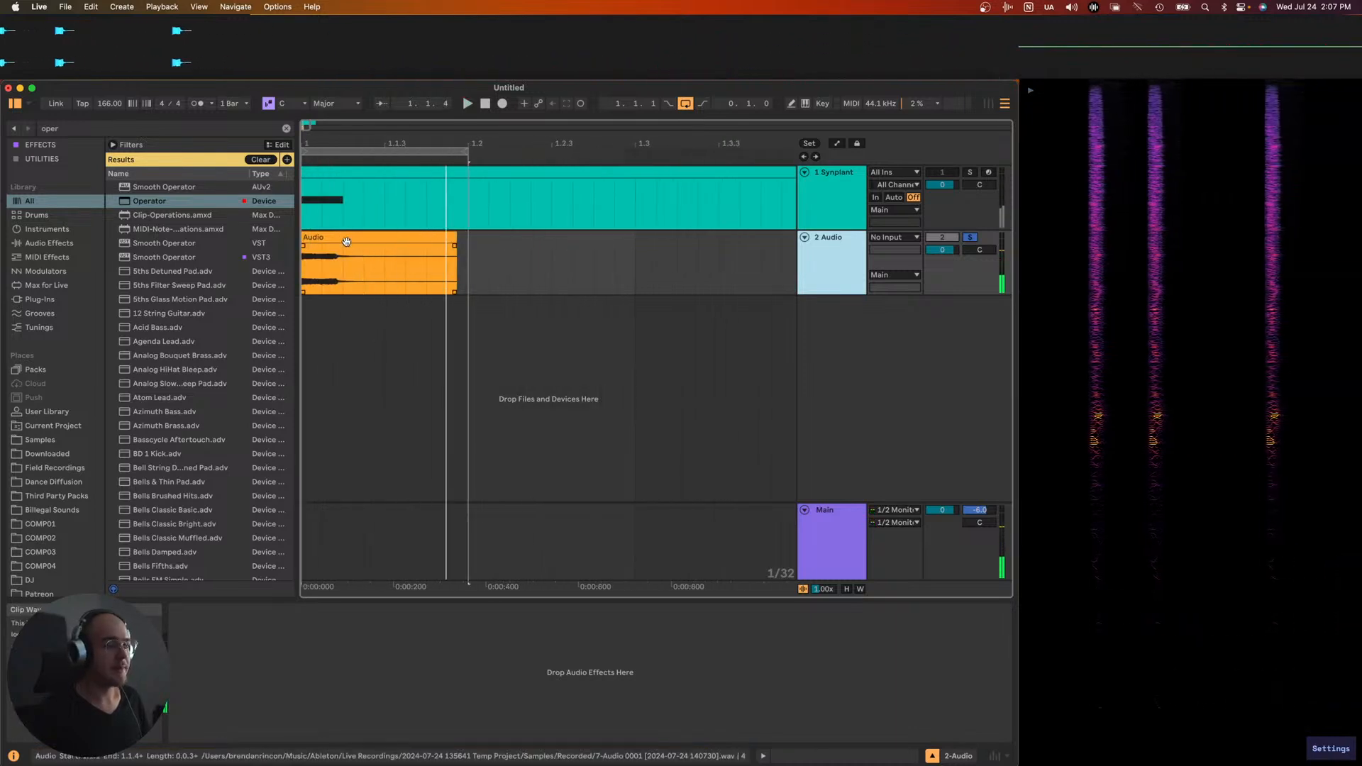
{"action": "double_click", "coordinate": [345, 243]}
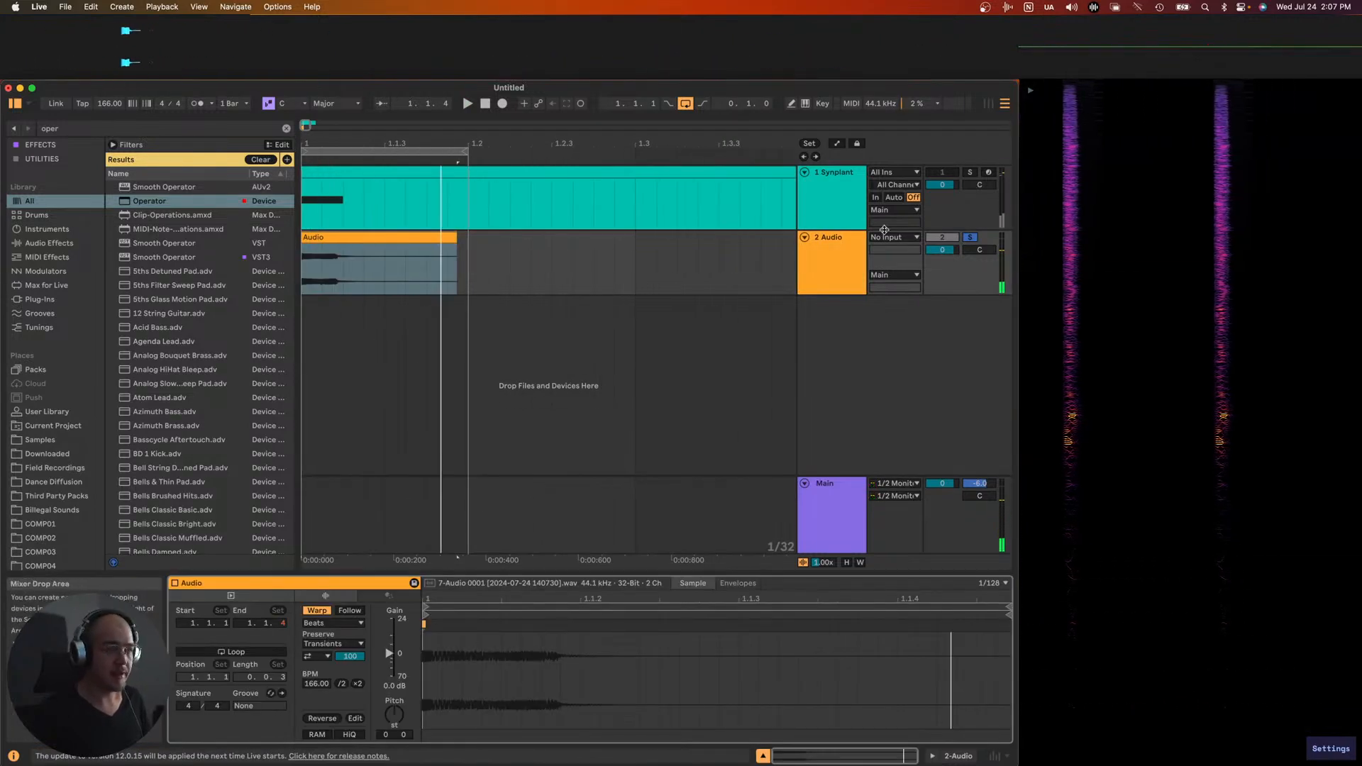
{"action": "left_click_drag", "start_coordinate": [387, 715], "coordinate": [387, 744]}
{"action": "left_click", "coordinate": [316, 610]}
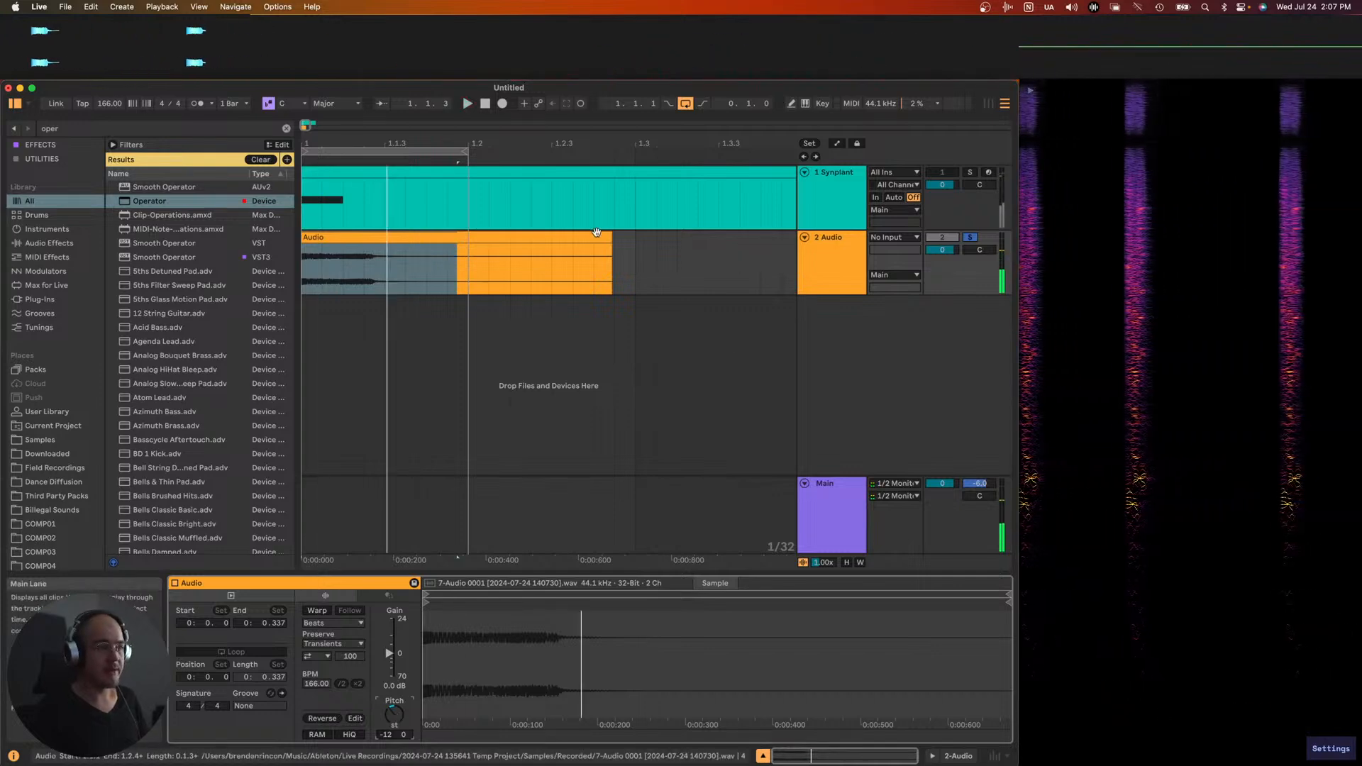
- Trim the recorded audio clip to its initial hit, and add an EQ Eight with a low-pass around 3.9 kHz to its track
{"action": "left_click_drag", "start_coordinate": [611, 255], "coordinate": [317, 246]}
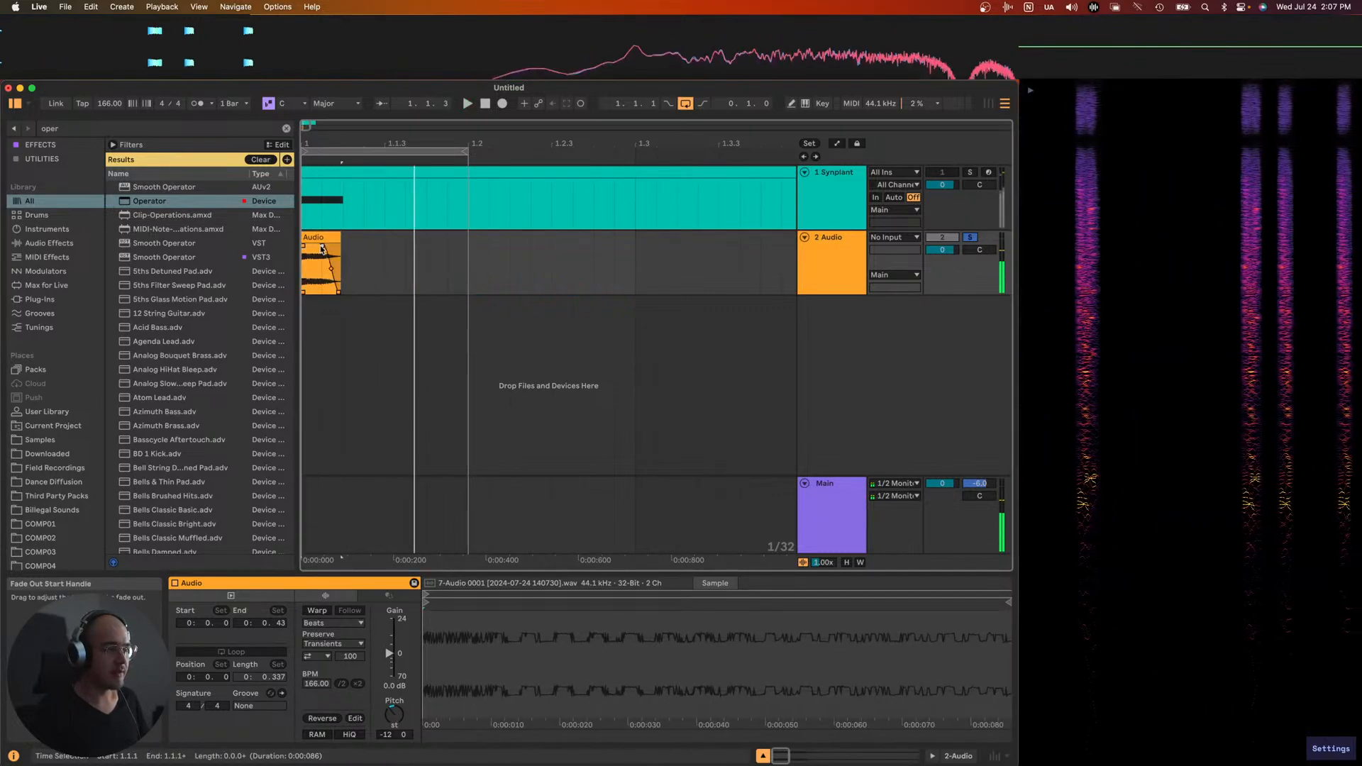
{"action": "key", "text": "super+f"}
{"action": "type", "text": "eq"}
{"action": "key", "text": "Down"}
{"action": "key", "text": "Down"}
{"action": "key", "text": "Down"}
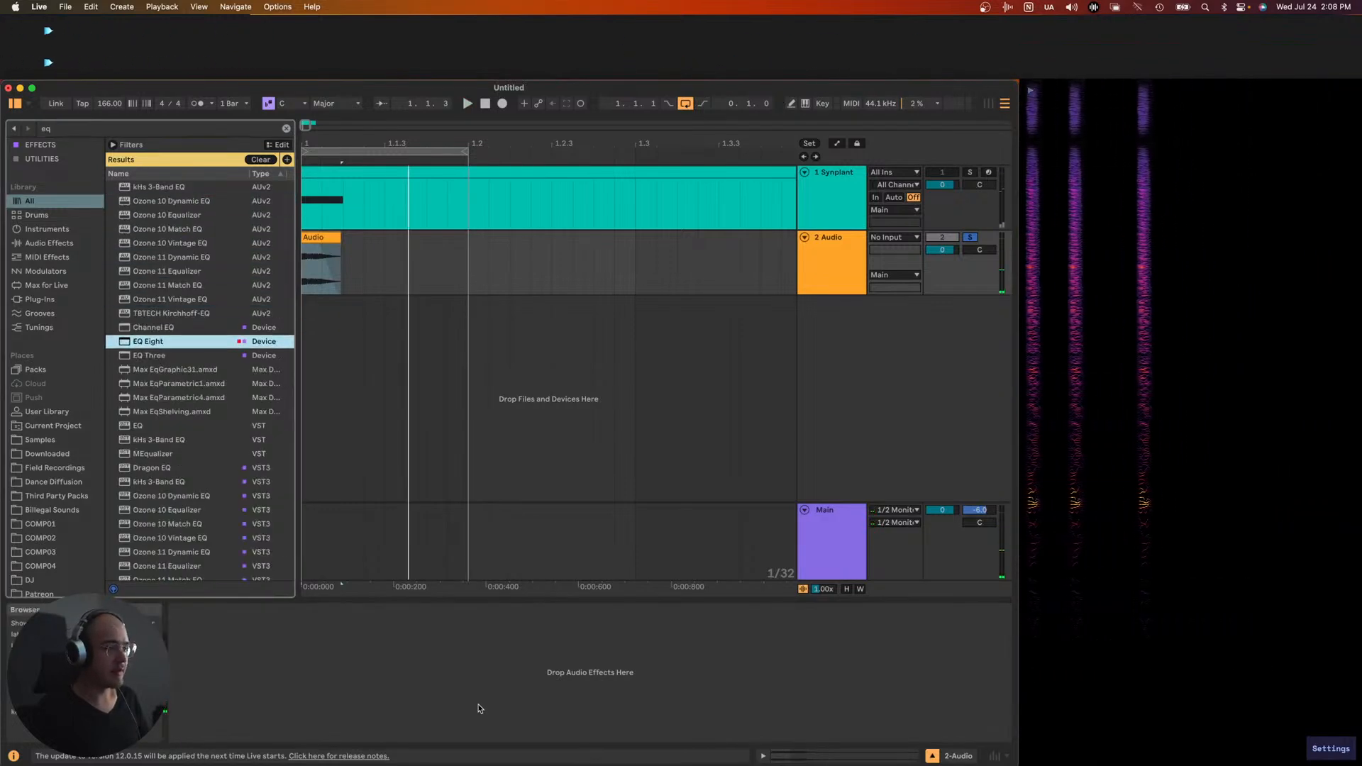
{"action": "key", "text": "Return"}
{"action": "left_click_drag", "start_coordinate": [476, 679], "coordinate": [418, 684]}
{"action": "key", "text": "space"}
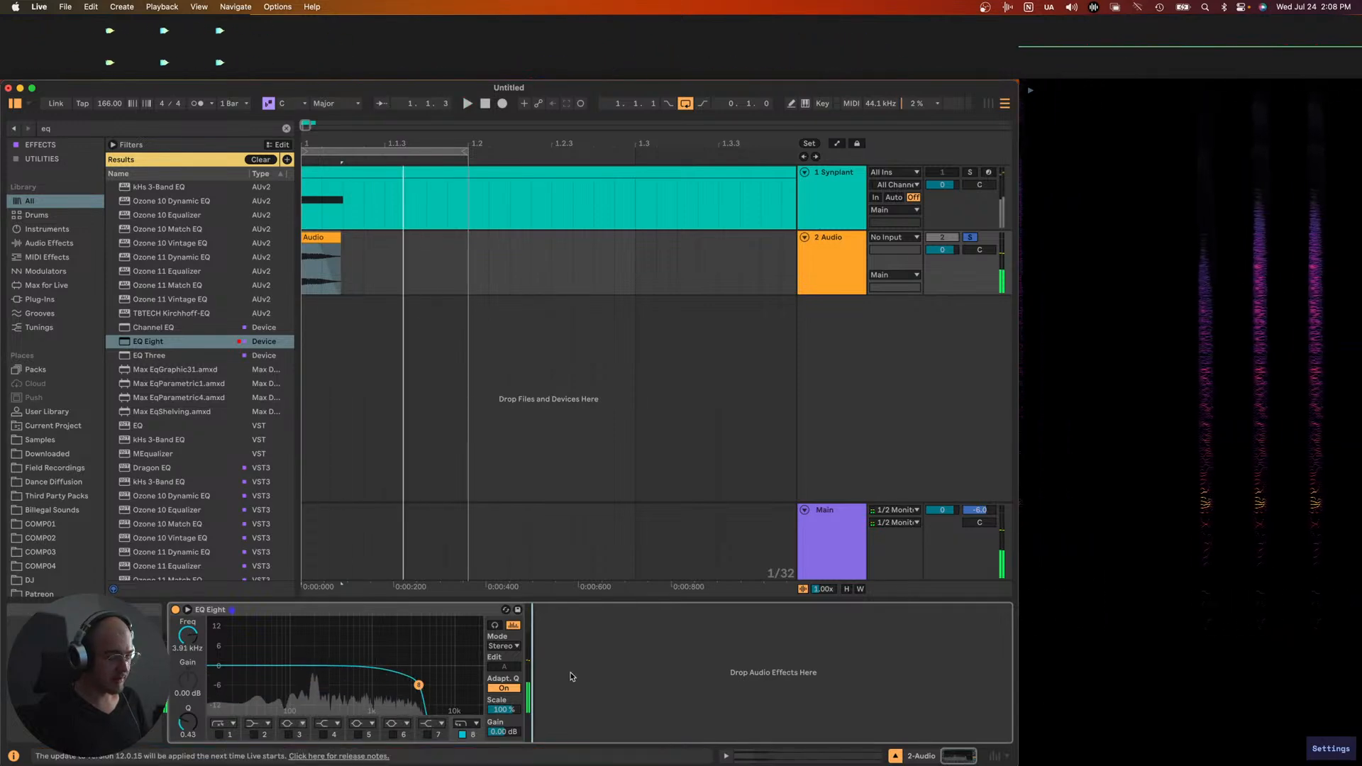
- Add a Redux device after the EQ Eight on the audio track
{"action": "key", "text": "super+f"}
{"action": "type", "text": "redu"}
{"action": "key", "text": "Up"}
{"action": "key", "text": "Return"}
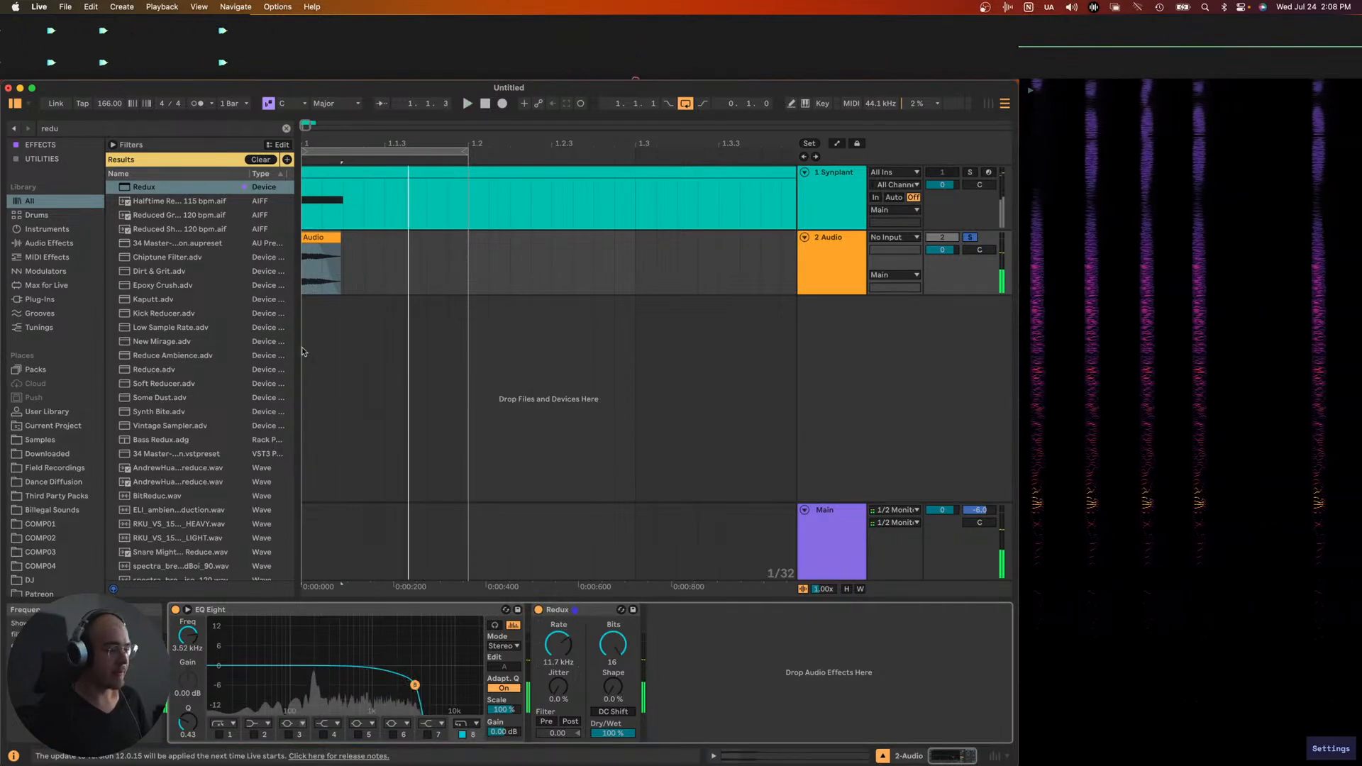
- Set the audio clip's transposition to -7 semitones and audition it through the effects
{"action": "left_click", "coordinate": [326, 240]}
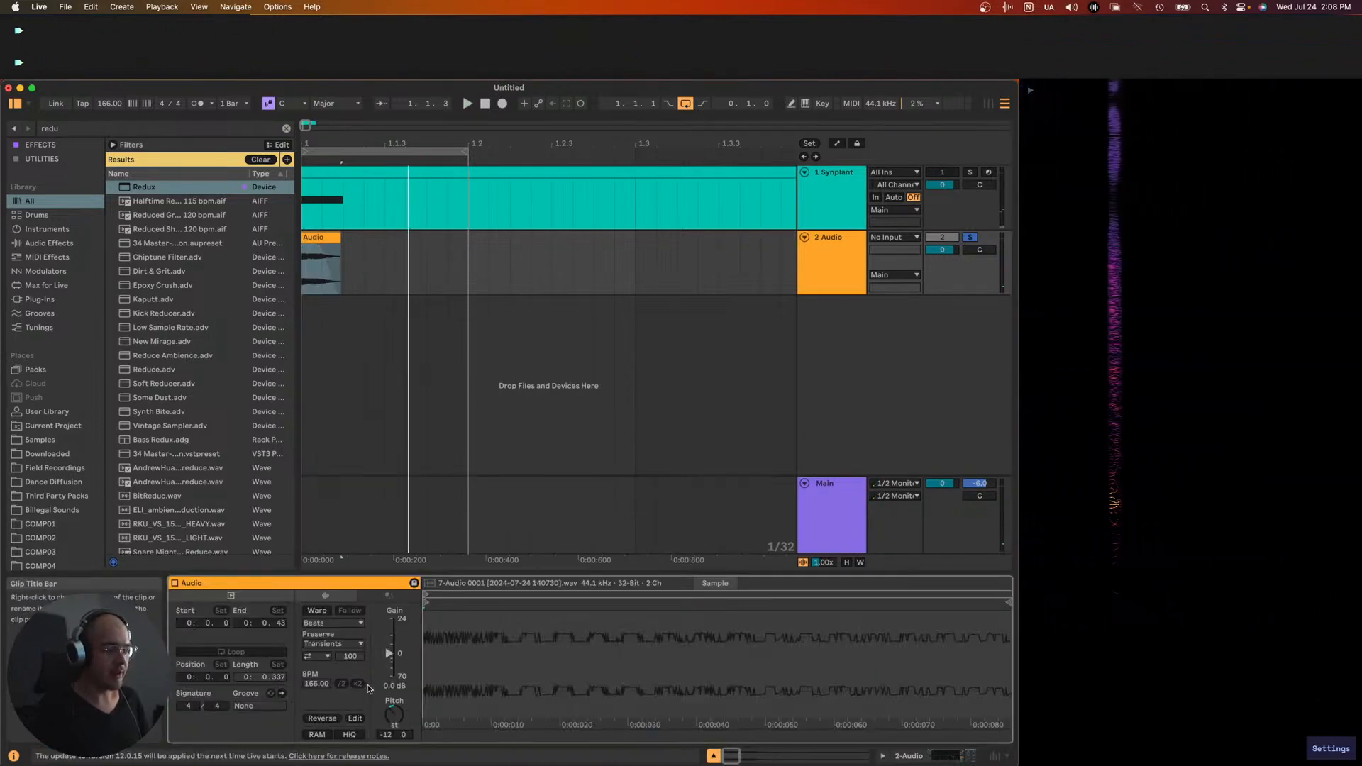
{"action": "left_click_drag", "start_coordinate": [394, 731], "coordinate": [396, 717]}
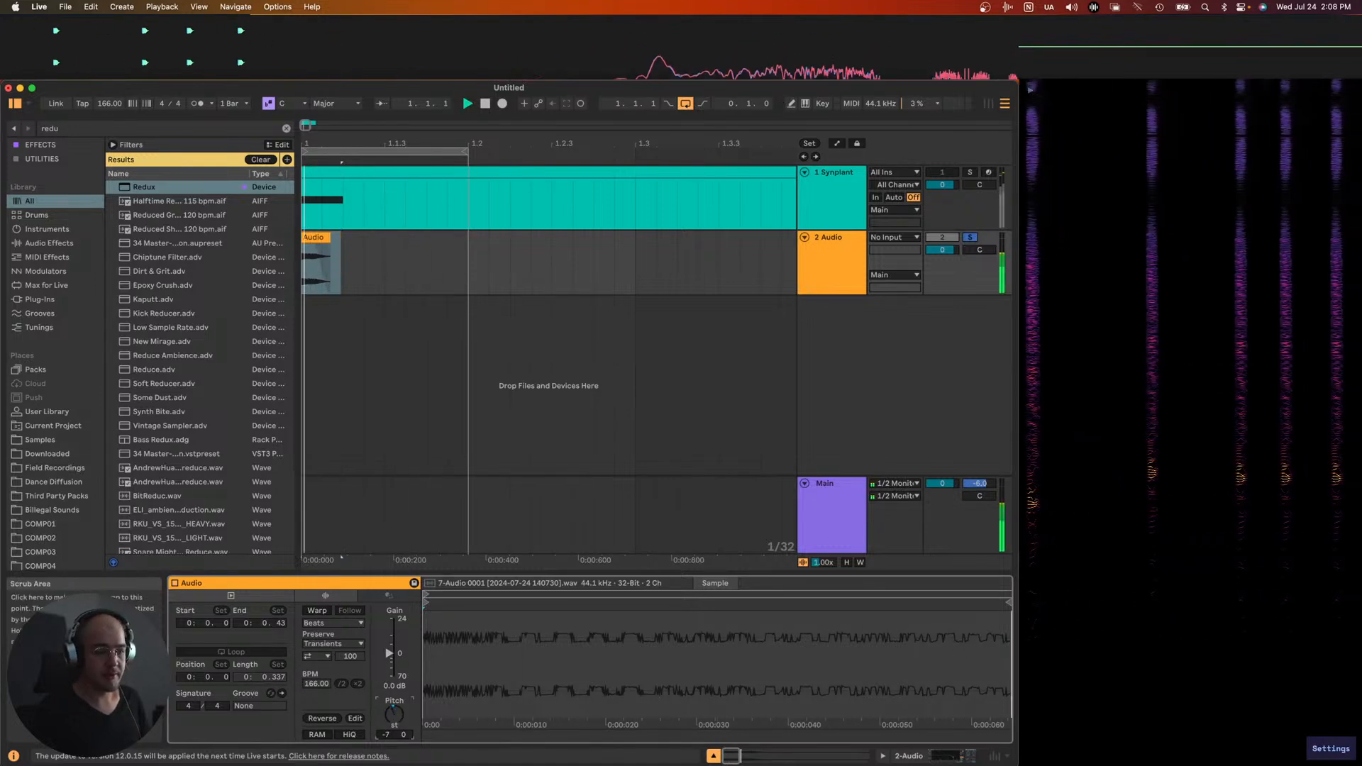
{"action": "left_click", "coordinate": [926, 754]}
{"action": "key", "text": "space"}
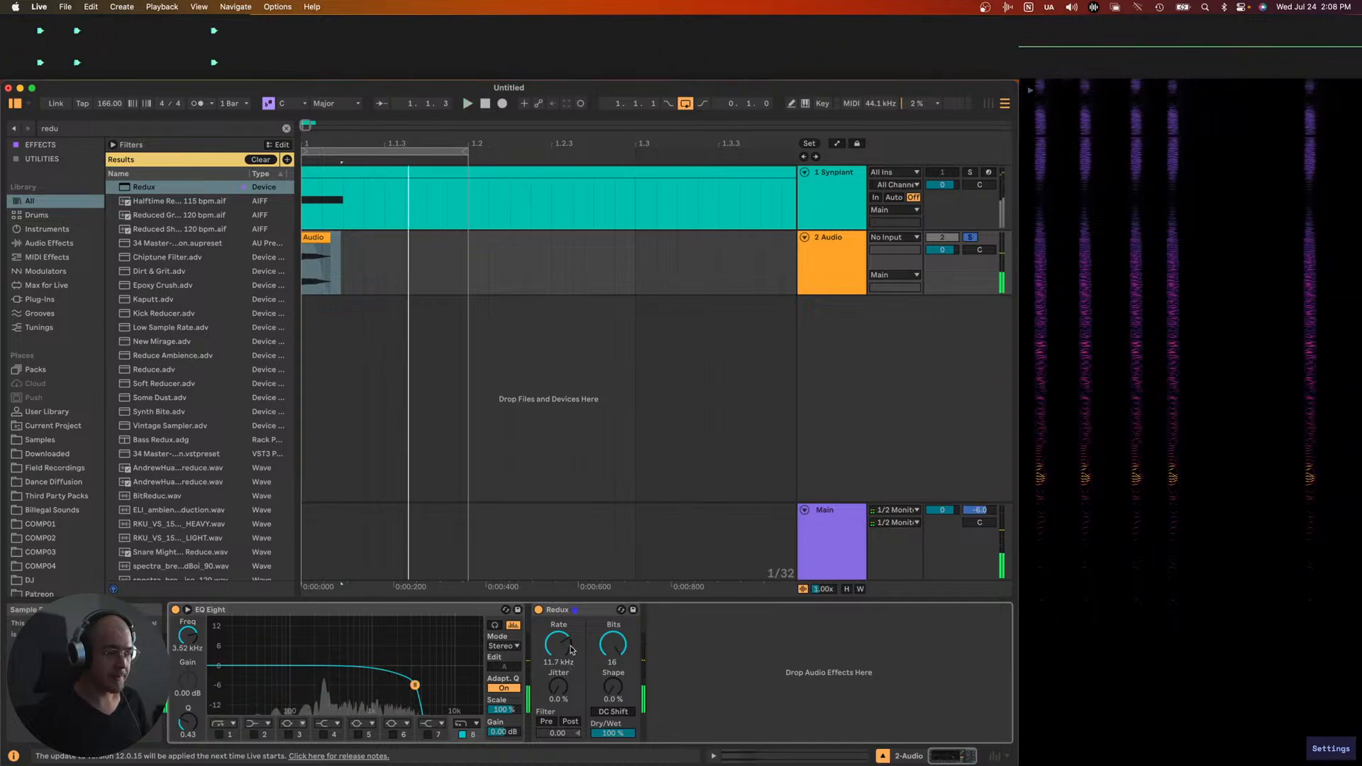
- Audition different Redux sample rates, including 40.0 kHz, and settle the rate at about 7.76 kHz
{"action": "left_click_drag", "start_coordinate": [558, 643], "coordinate": [558, 667]}
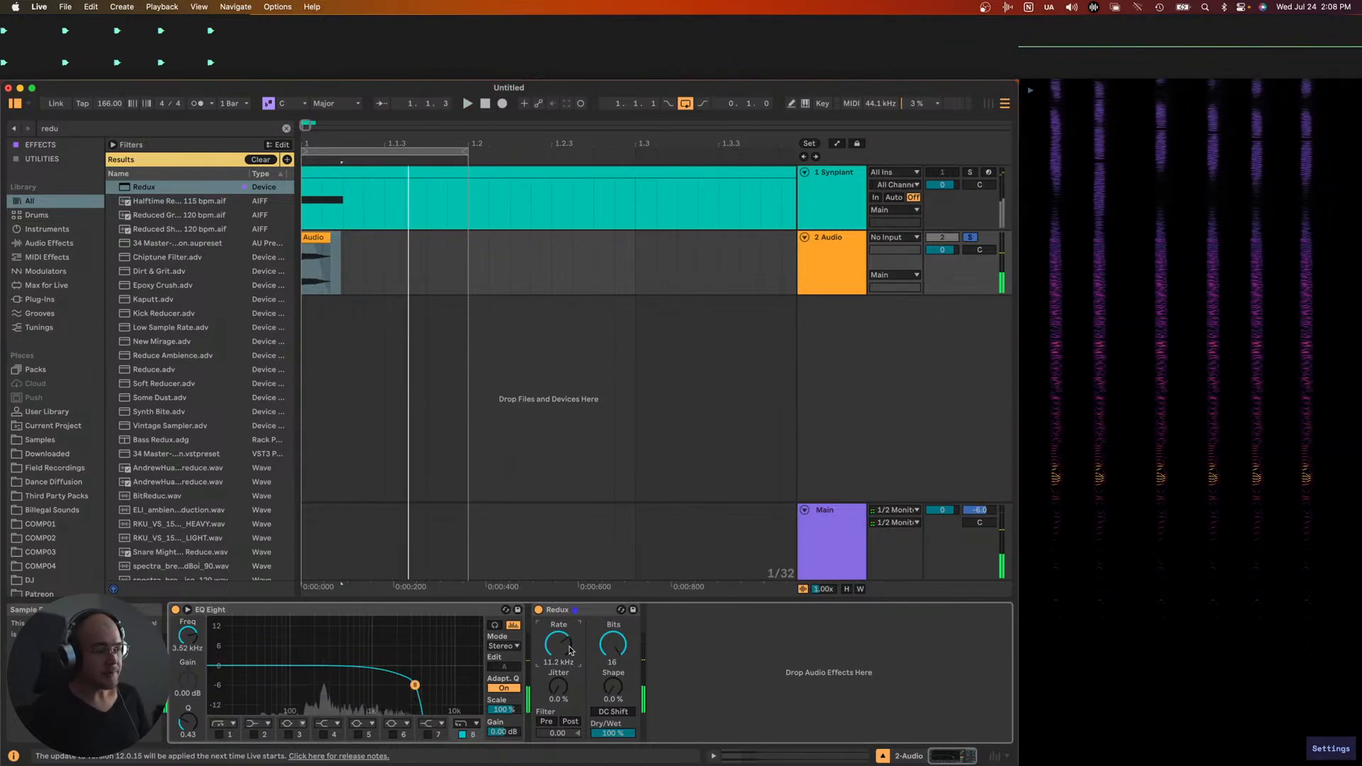
{"action": "key", "text": "space"}
{"action": "left_click_drag", "start_coordinate": [570, 650], "coordinate": [562, 653]}
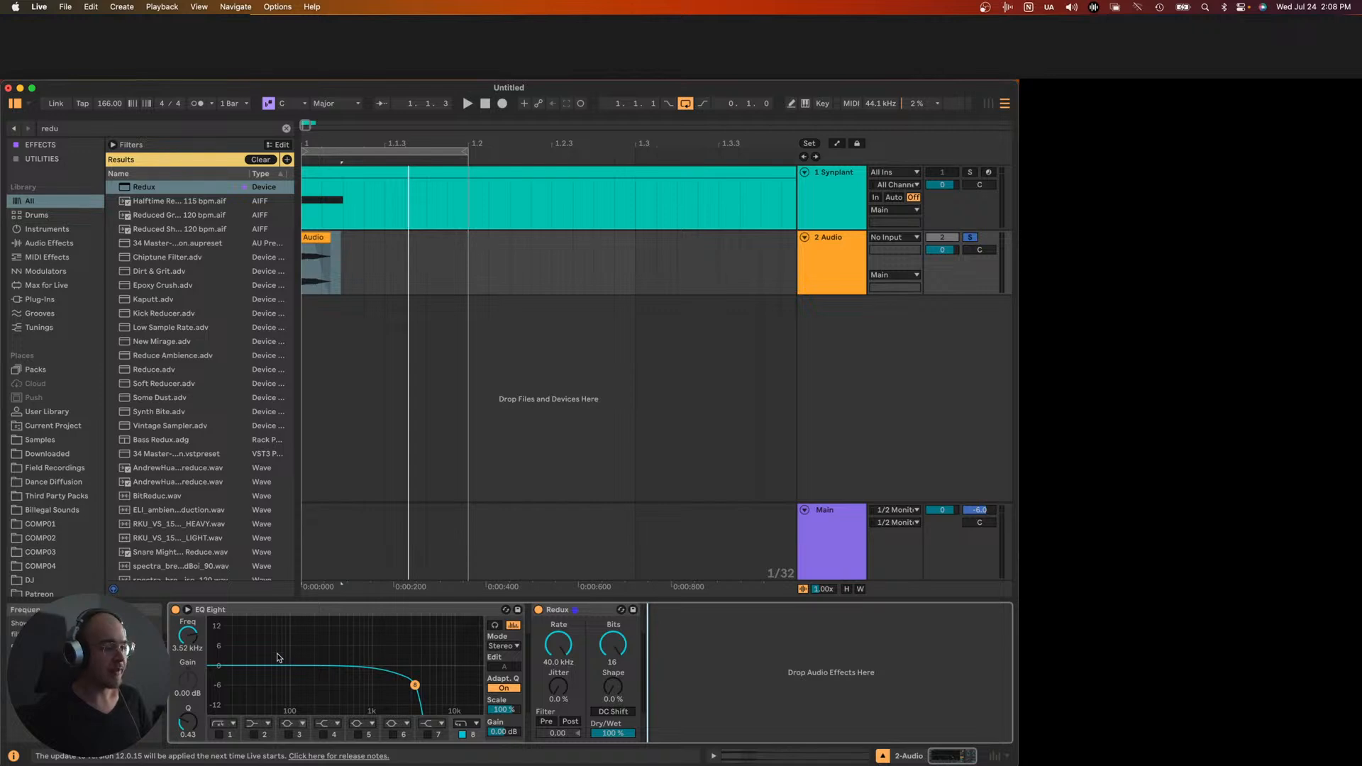
{"action": "left_click", "coordinate": [278, 615]}
{"action": "key", "text": "space"}
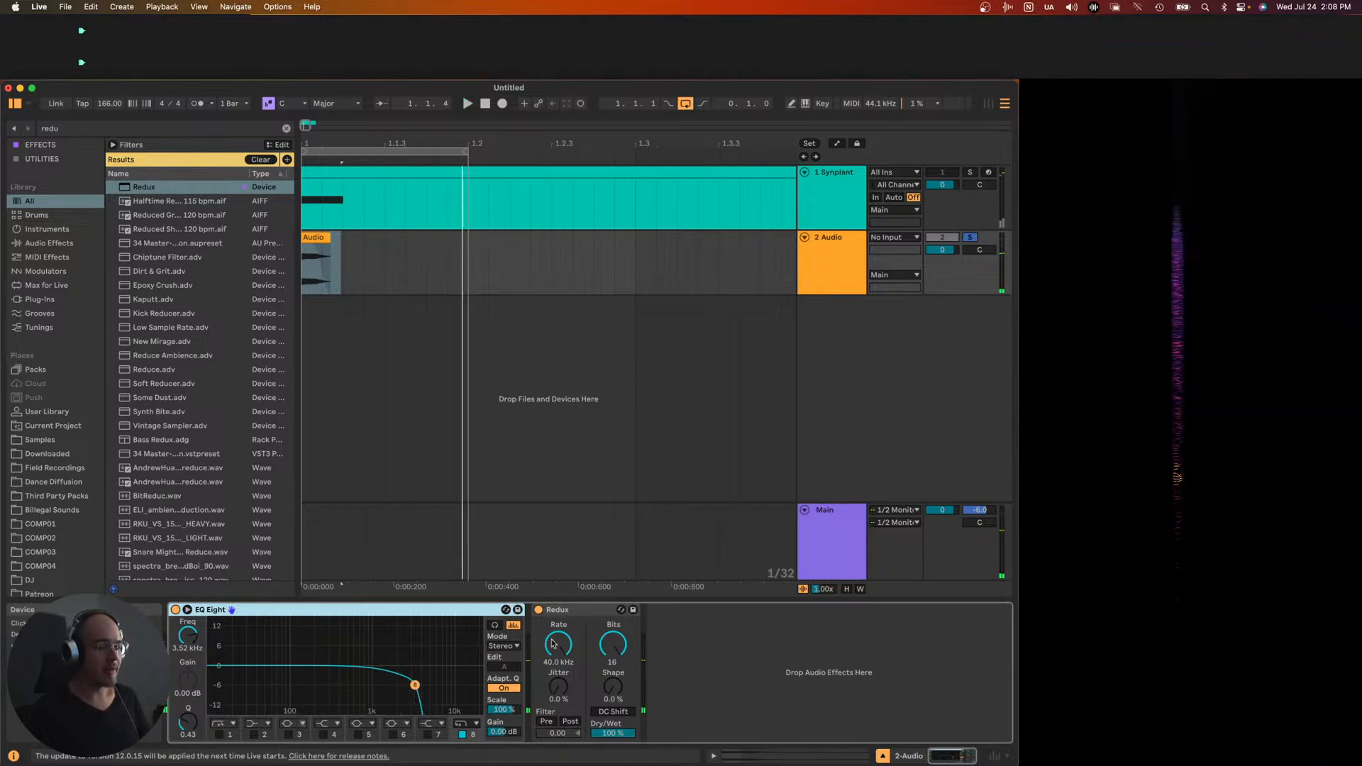
{"action": "left_click_drag", "start_coordinate": [557, 643], "coordinate": [557, 678]}
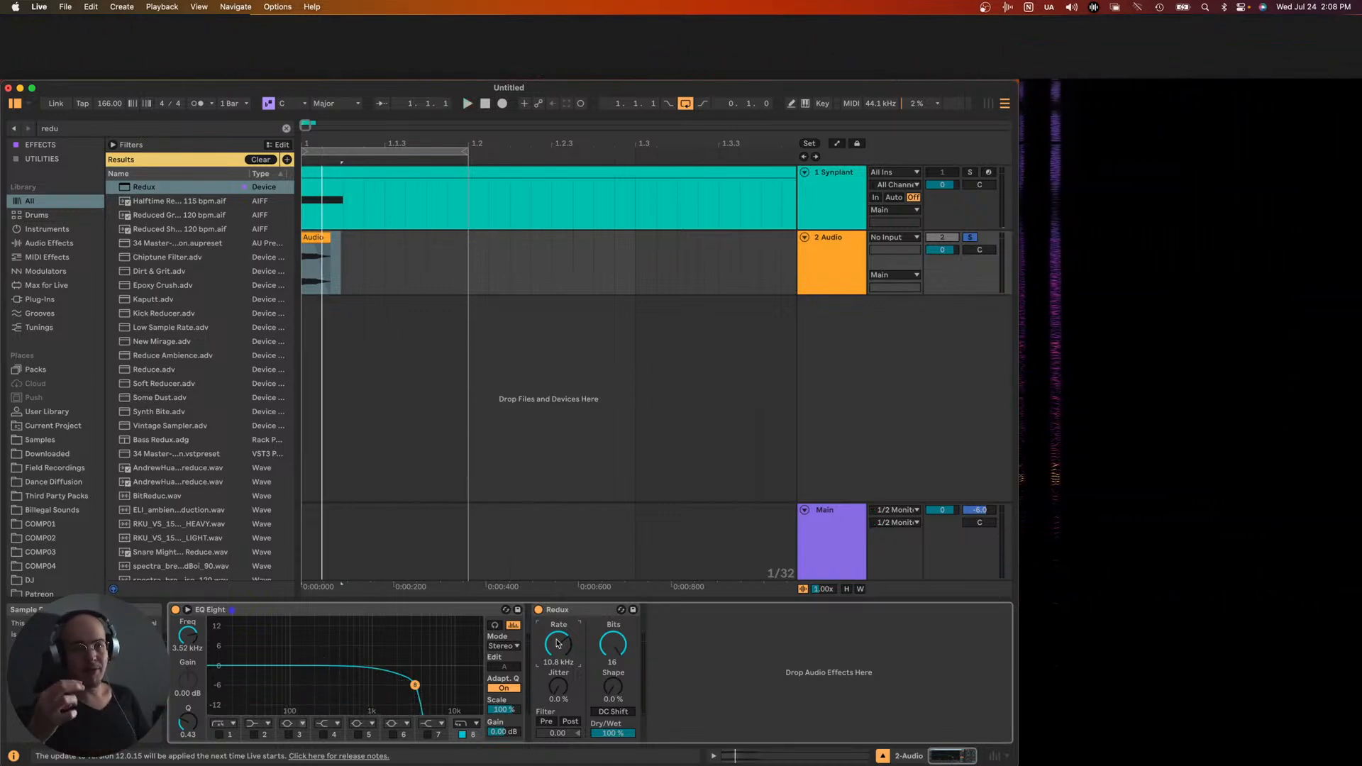
{"action": "key", "text": "space"}
{"action": "scroll", "coordinate": [558, 643], "scroll_direction": "down", "scroll_amount": 2}
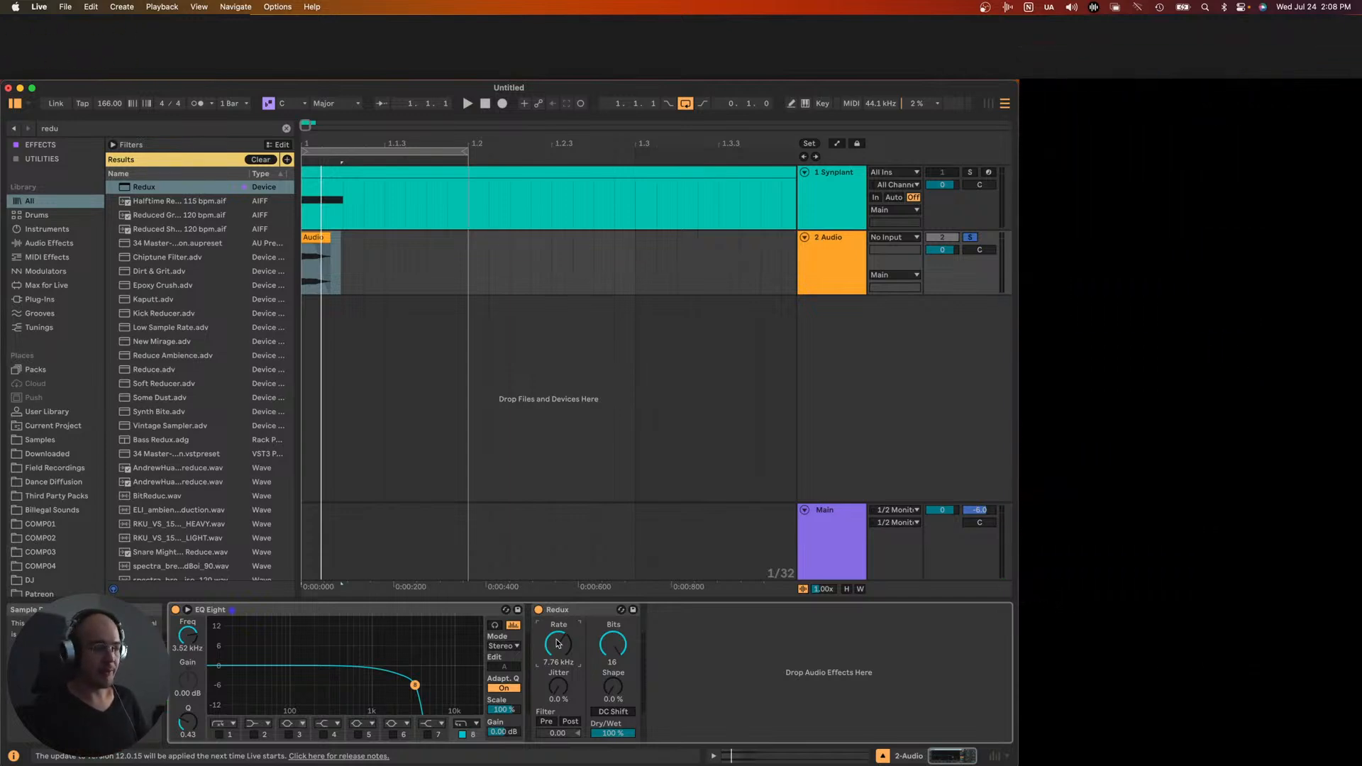
{"action": "key", "text": "space"}
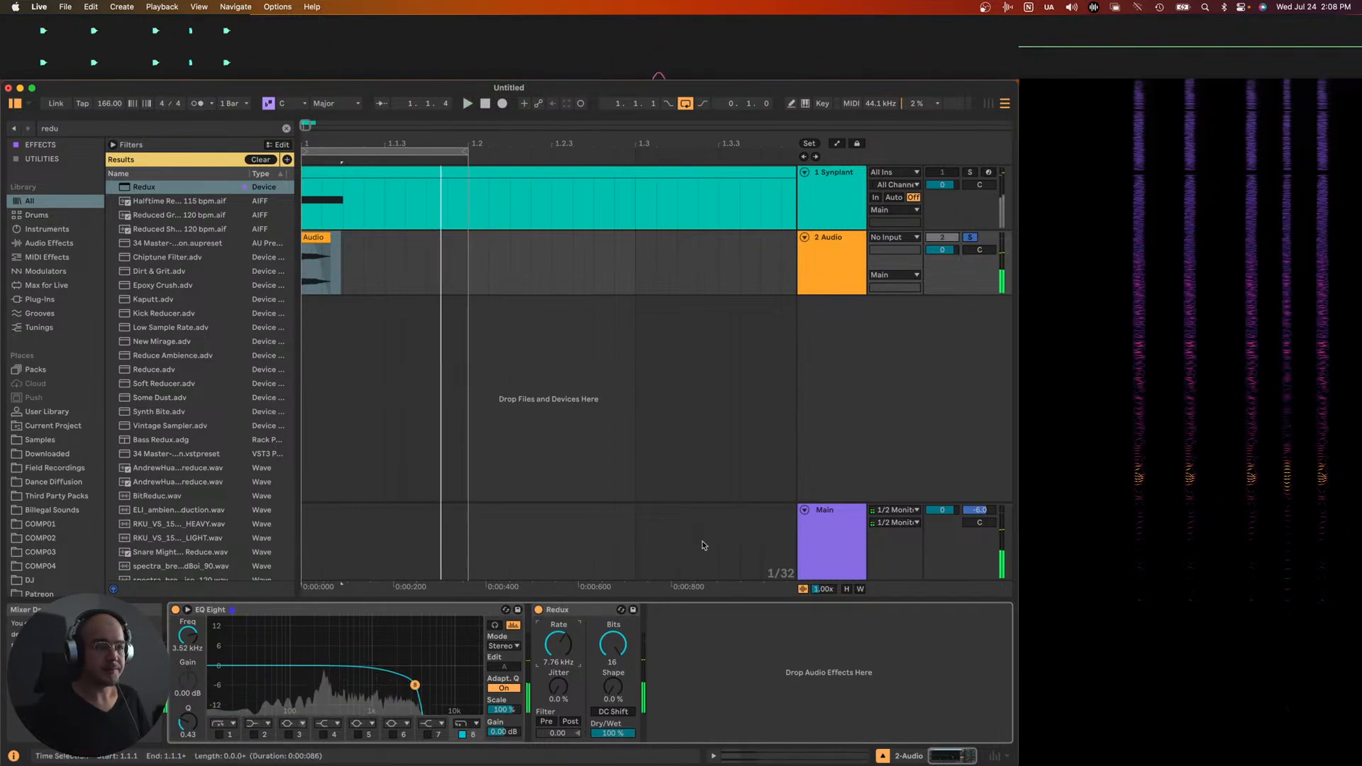
- Select the looped region and export it from the Main track as a new audio file
{"action": "left_click", "coordinate": [431, 152]}
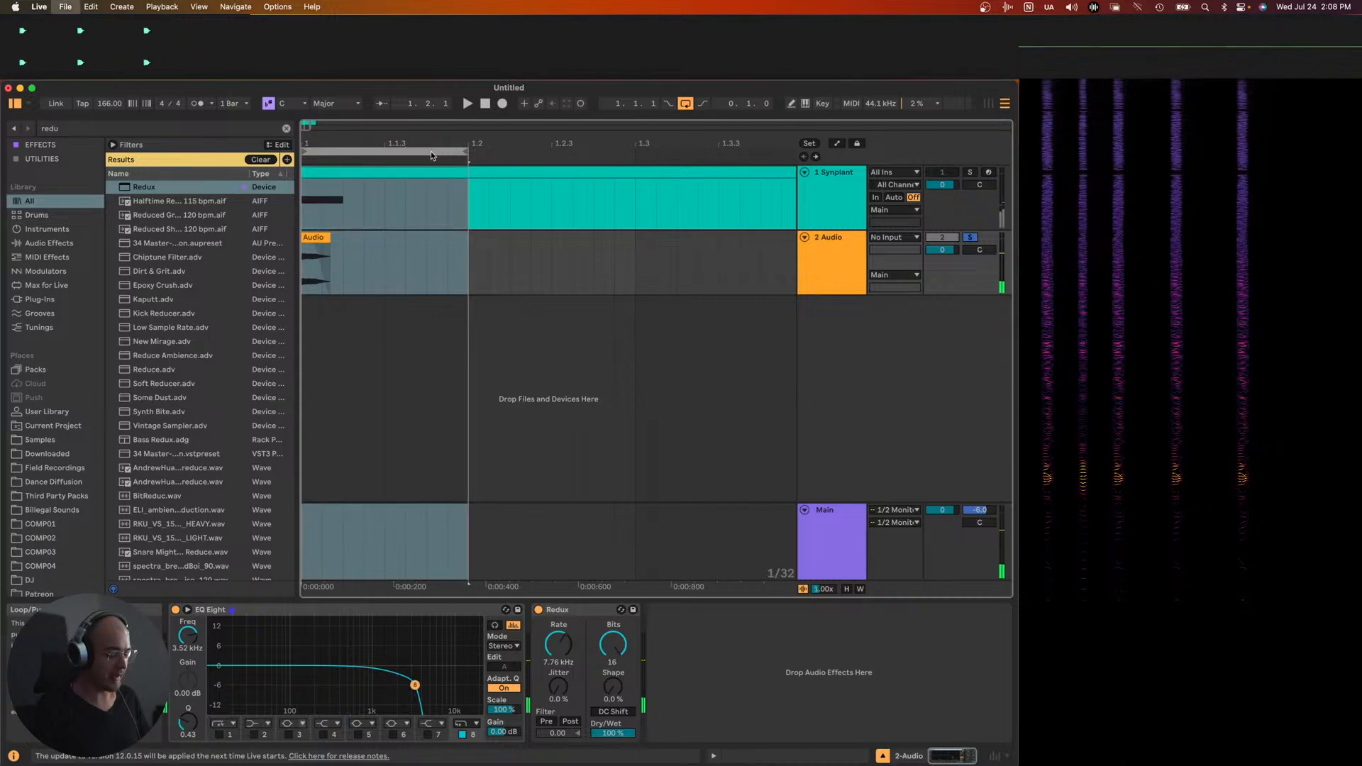
{"action": "key", "text": "super+shift+r"}
{"action": "key", "text": "Return"}
{"action": "key", "text": "Right"}
{"action": "key", "text": "BackSpace"}
{"action": "key", "text": "Return"}
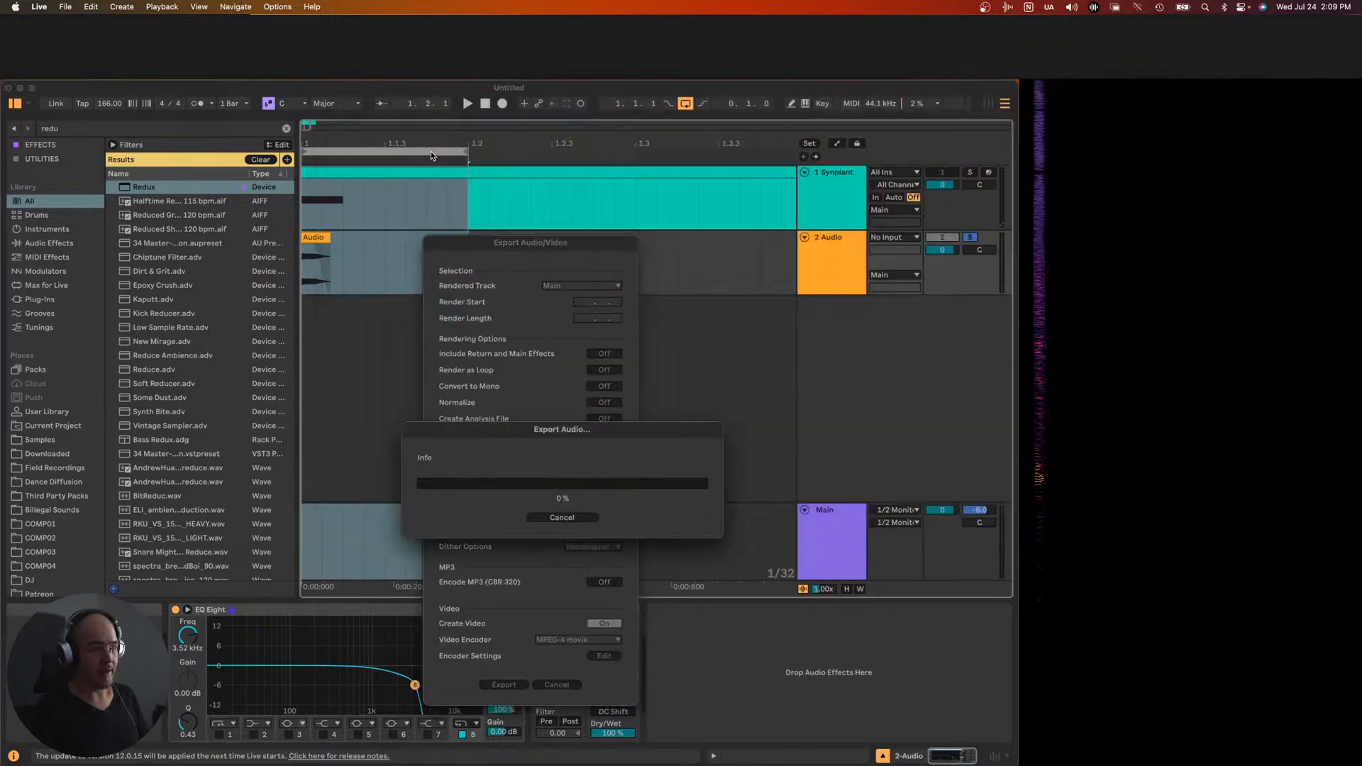
- Raise the EQ Eight low-pass cutoff to about 5.99 kHz and set the clip's transposition to -3 semitones
{"action": "left_click_drag", "start_coordinate": [415, 685], "coordinate": [434, 688]}
{"action": "key", "text": "space"}
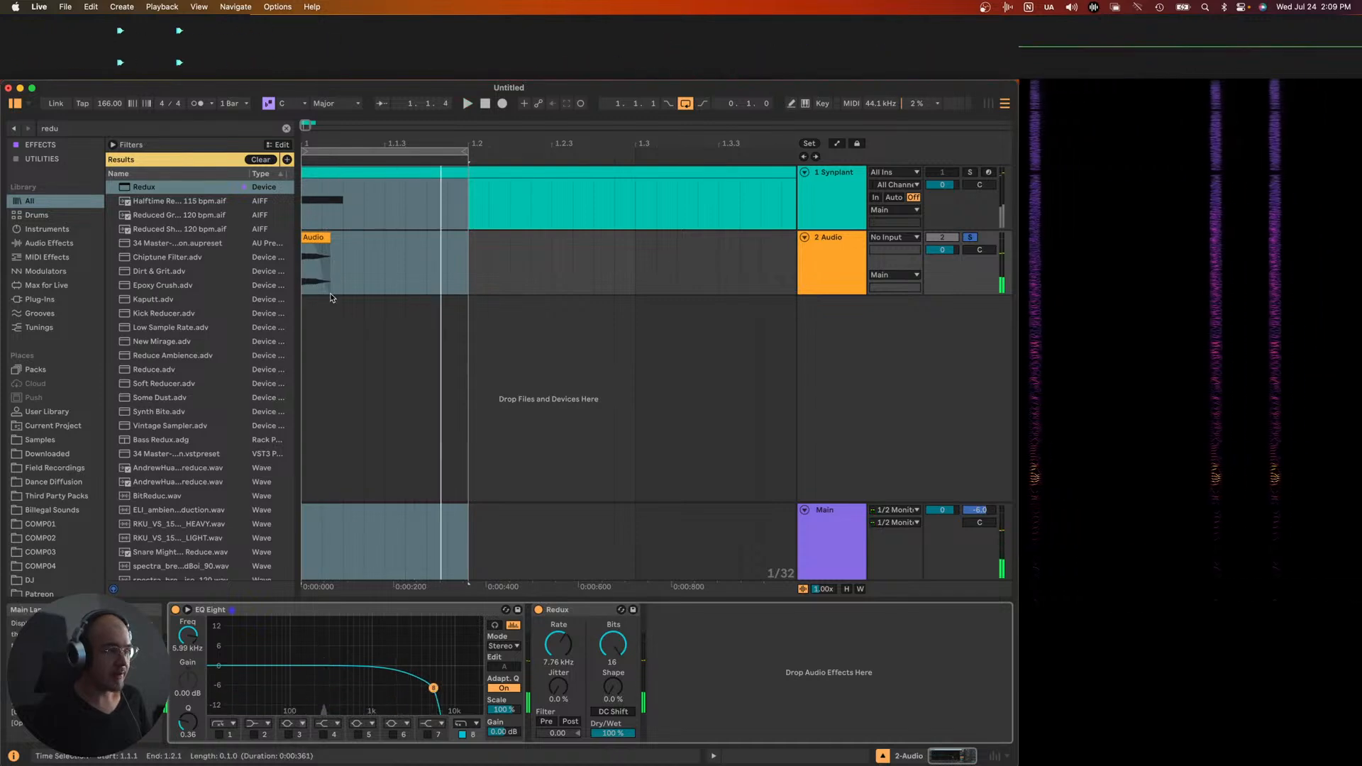
{"action": "double_click", "coordinate": [316, 245]}
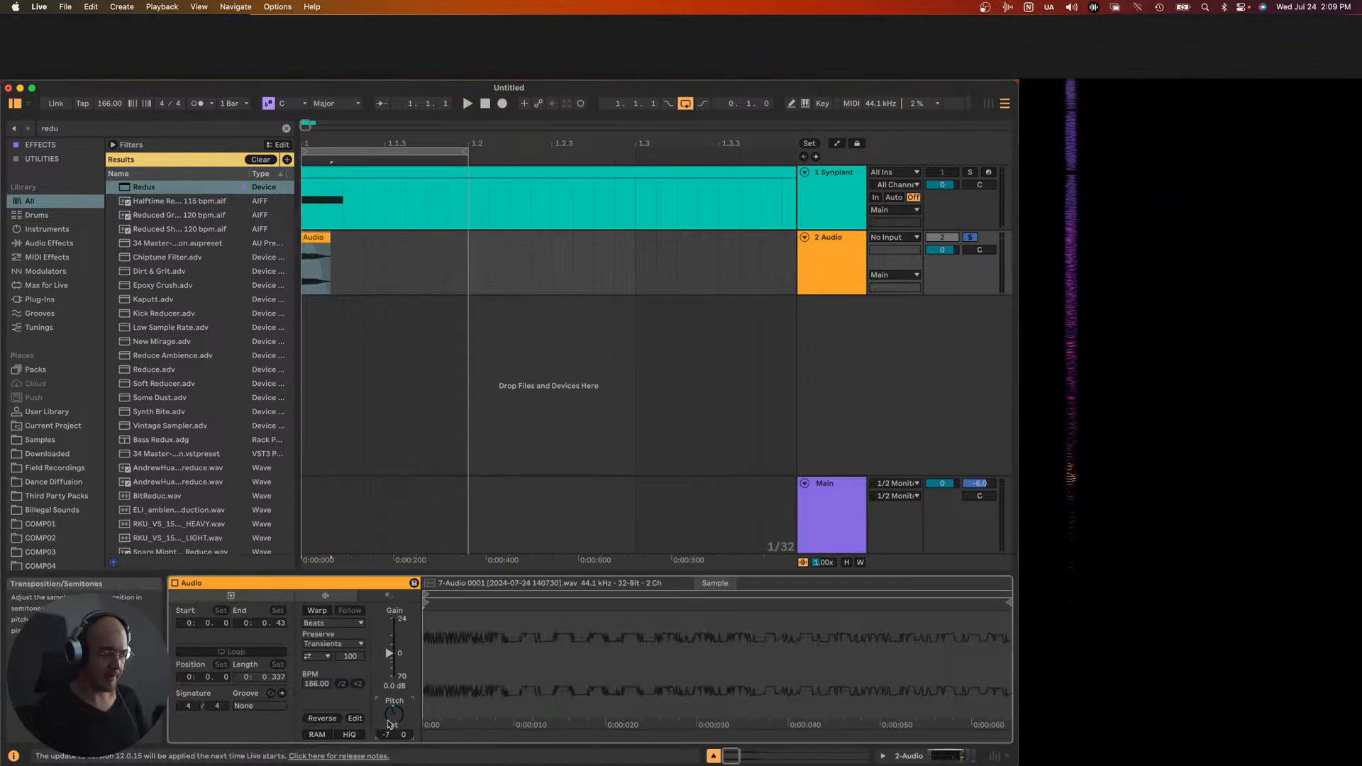
{"action": "key", "text": "space"}
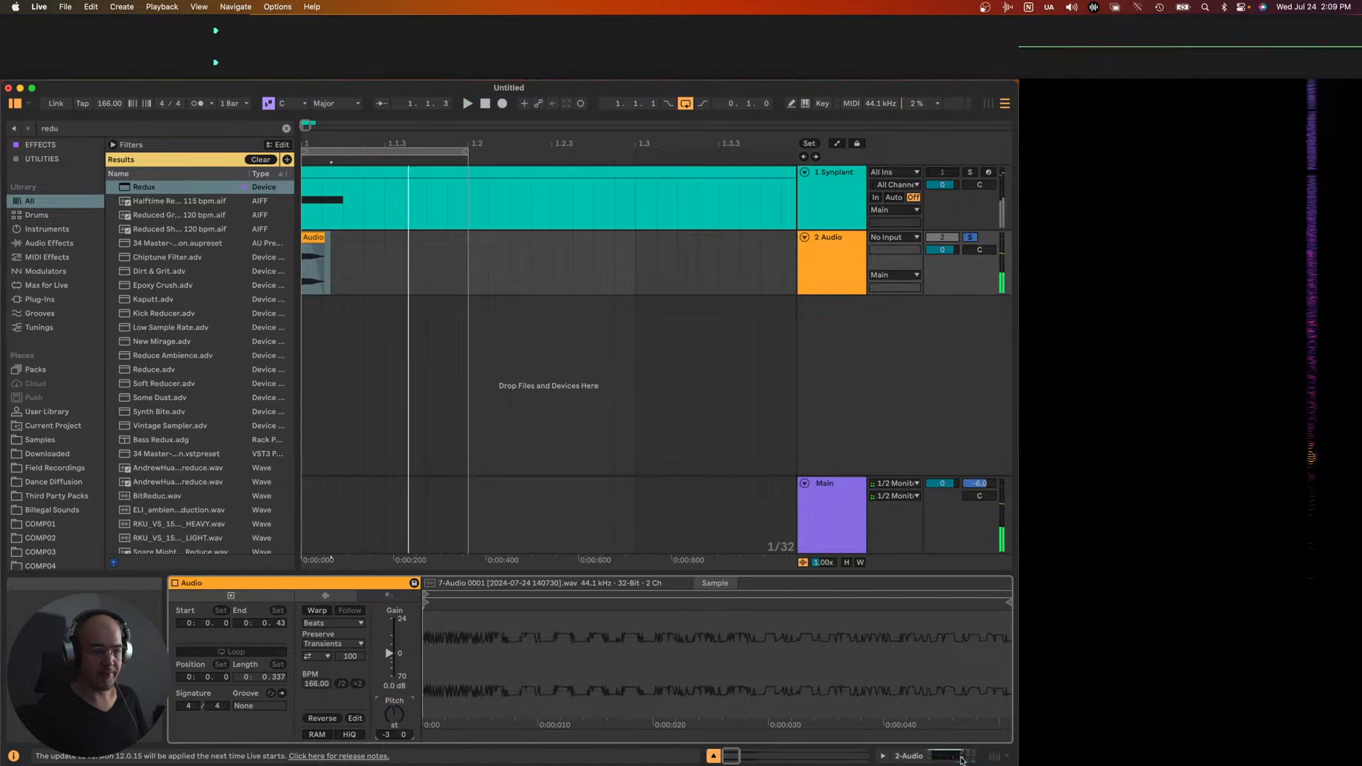
- Open the EQ Eight low-pass to about 8.08 kHz and set the Redux rate to about 9.57 kHz
{"action": "key", "text": "shift+Tab"}
{"action": "left_click_drag", "start_coordinate": [432, 689], "coordinate": [443, 685]}
{"action": "mouse_move", "coordinate": [558, 645]}
{"action": "left_mouse_down"}
{"action": "mouse_move", "coordinate": [558, 632]}
{"action": "mouse_move", "coordinate": [570, 641]}
{"action": "left_mouse_up"}
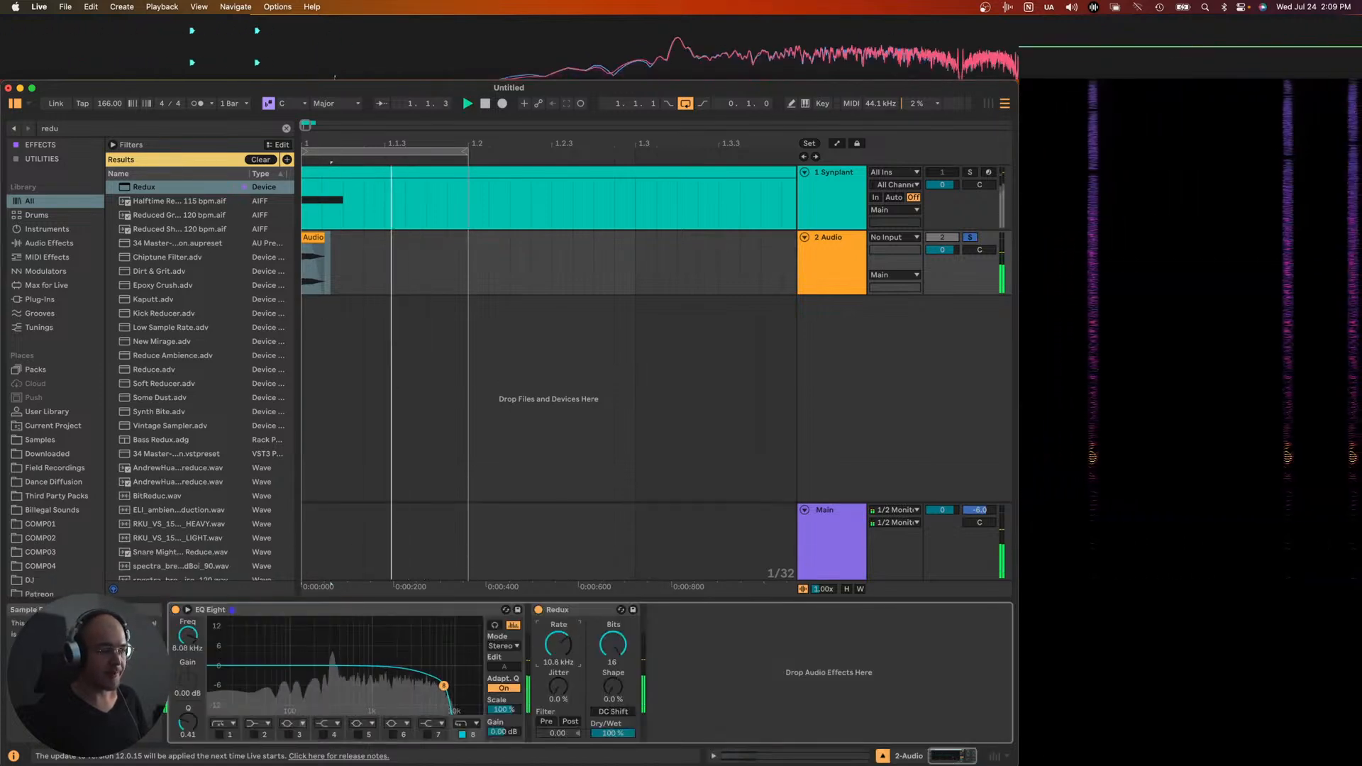
- Export this snare variation as basic_snare_1.wav
{"action": "key", "text": "super+shift+r"}
{"action": "key", "text": "Return"}
{"action": "type", "text": "basic_snare_1.wav"}
{"action": "key", "text": "Return"}
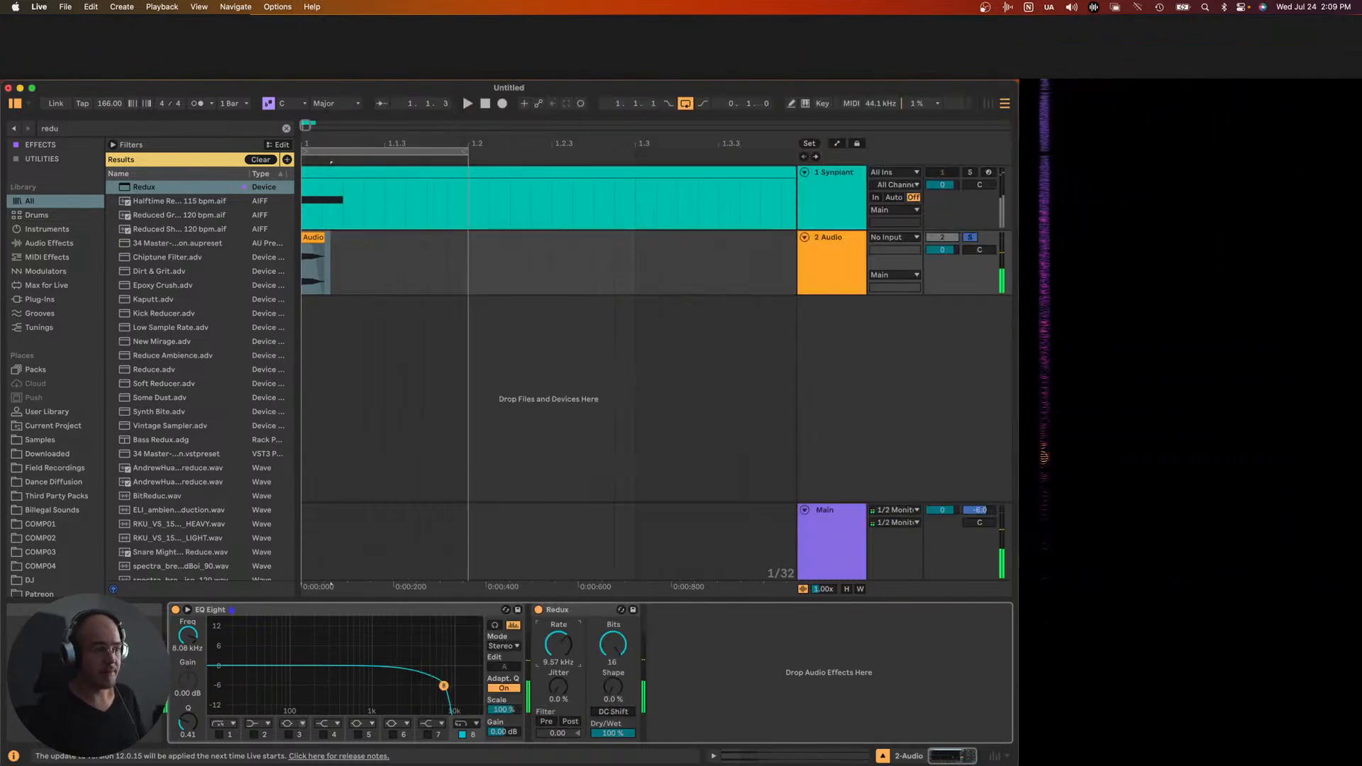
- Lower the EQ Eight low-pass cutoff to about 742 Hz and the Redux rate to about 1.38 kHz
{"action": "left_click_drag", "start_coordinate": [444, 688], "coordinate": [361, 689]}
{"action": "key", "text": "space"}
{"action": "left_click_drag", "start_coordinate": [558, 644], "coordinate": [559, 698]}
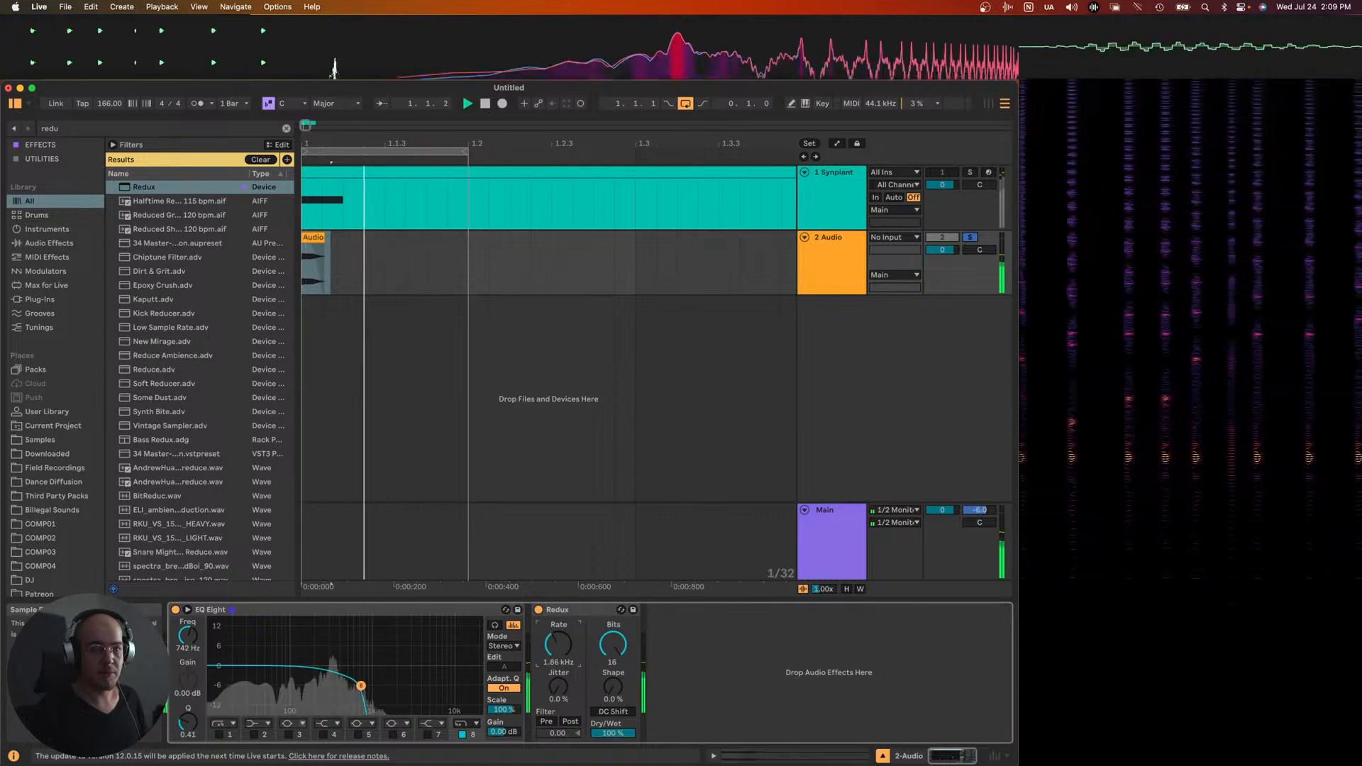
{"action": "scroll", "coordinate": [547, 651], "scroll_direction": "down", "scroll_amount": 2}
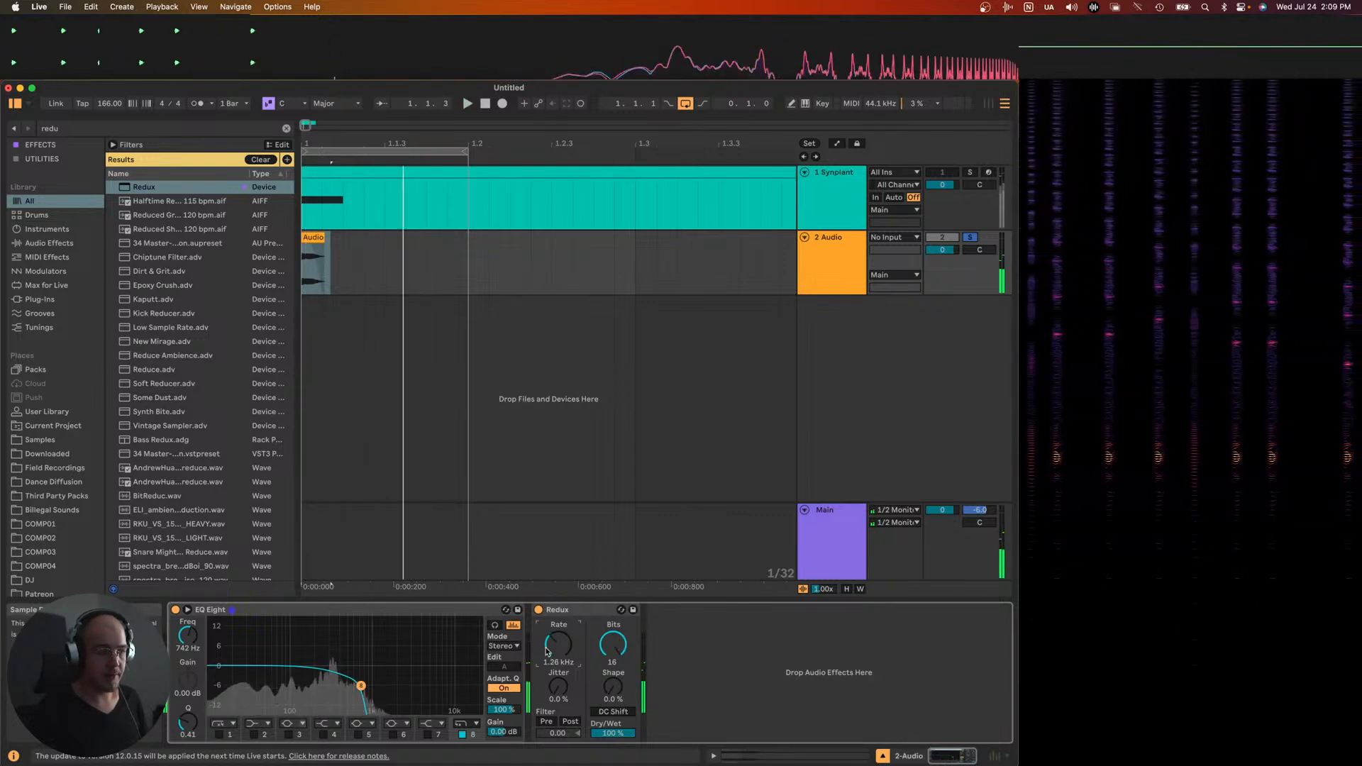
- Add a Saturator after Redux, with its drive at 36.0 dB and its output at about -17.1 dB
{"action": "left_click", "coordinate": [776, 650]}
{"action": "key", "text": "super+f"}
{"action": "type", "text": "satur"}
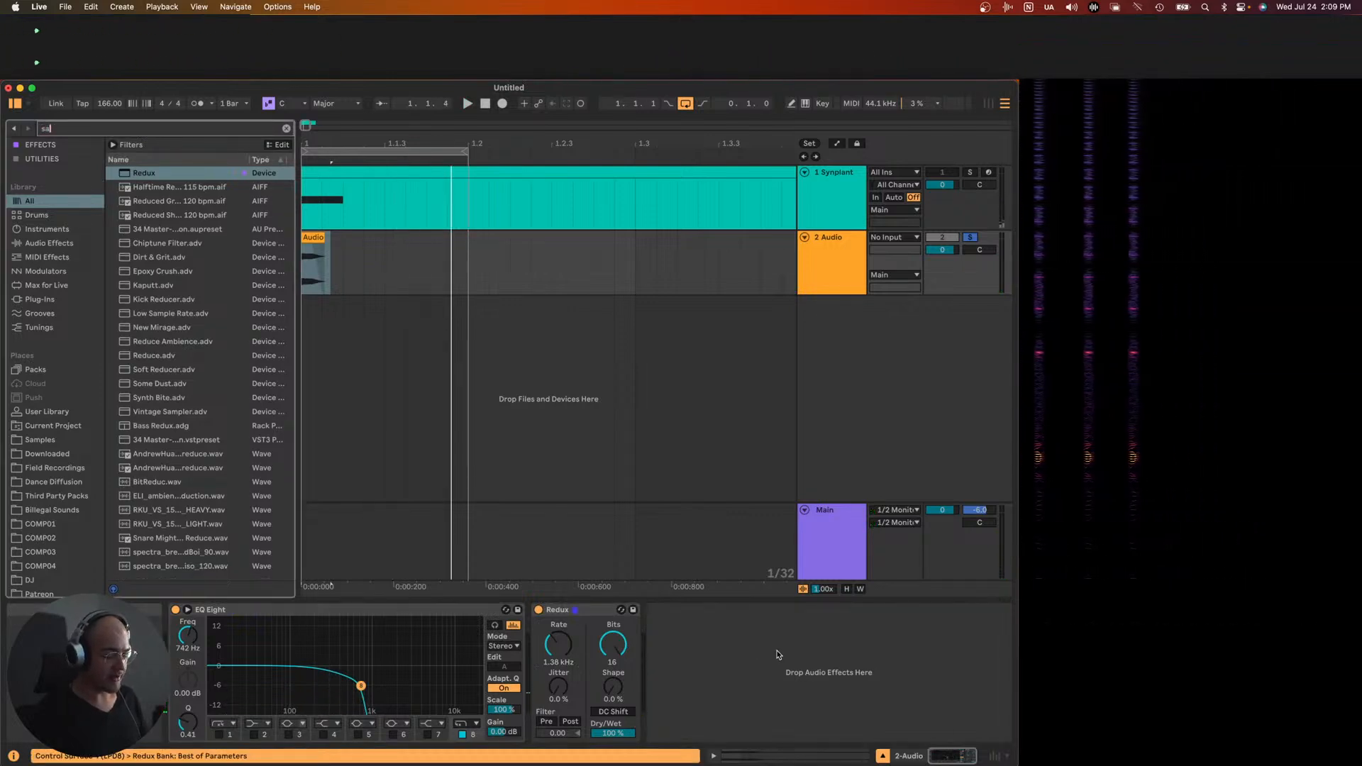
{"action": "key", "text": "Return"}
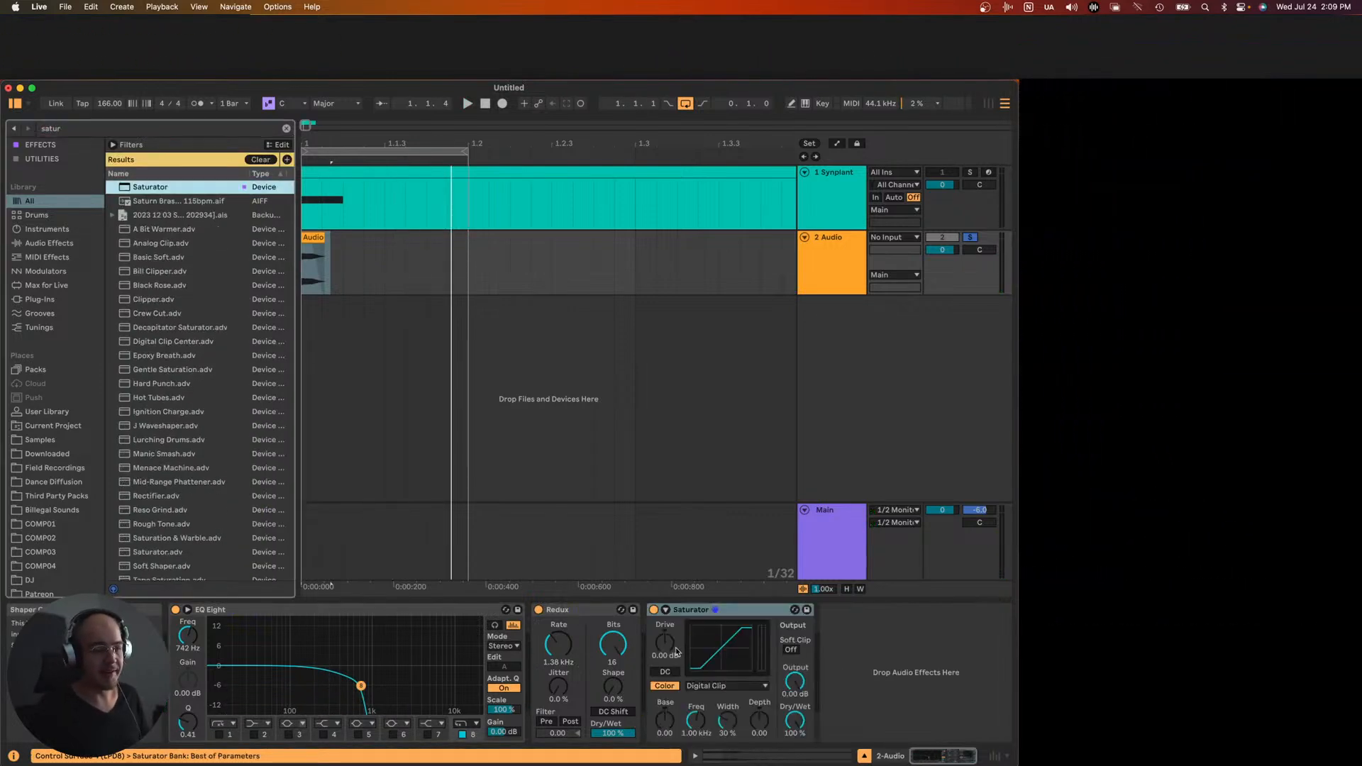
{"action": "left_click_drag", "start_coordinate": [676, 652], "coordinate": [677, 621]}
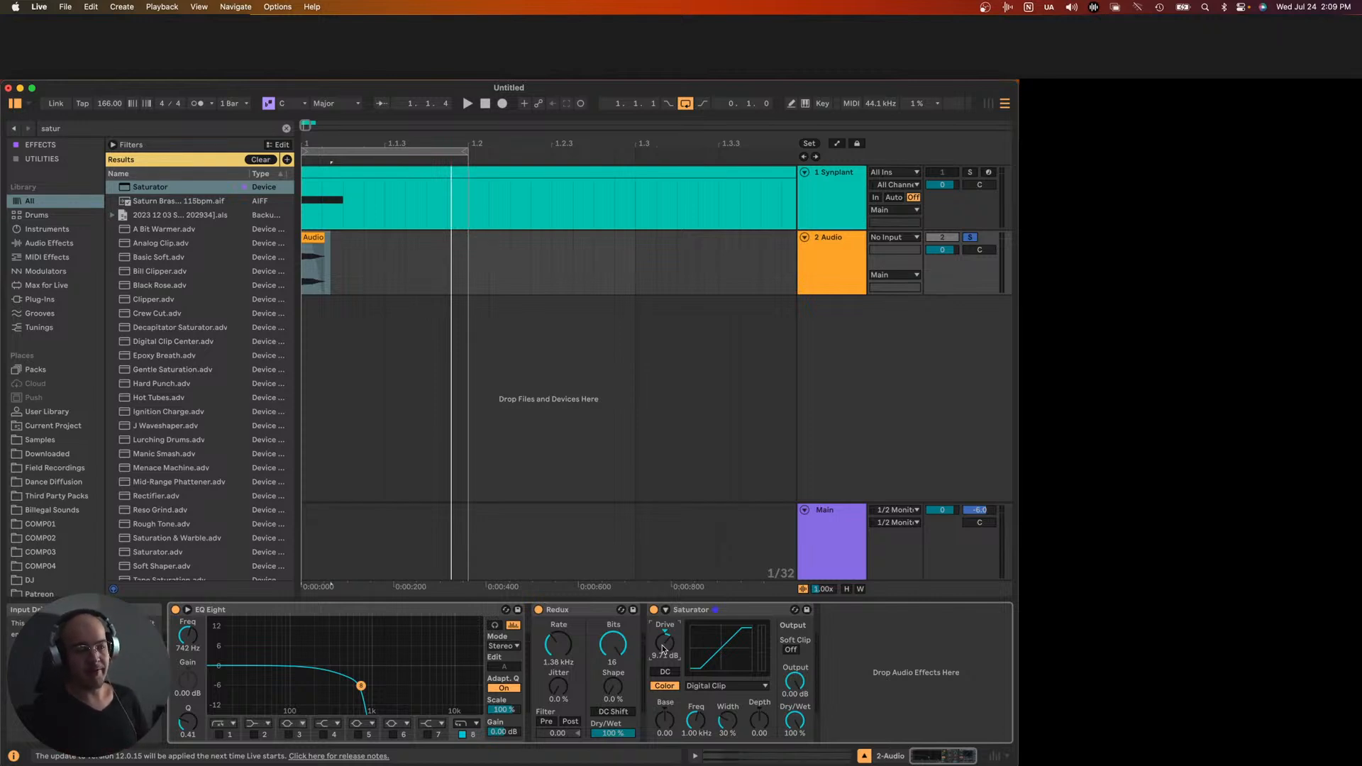
{"action": "key", "text": "space"}
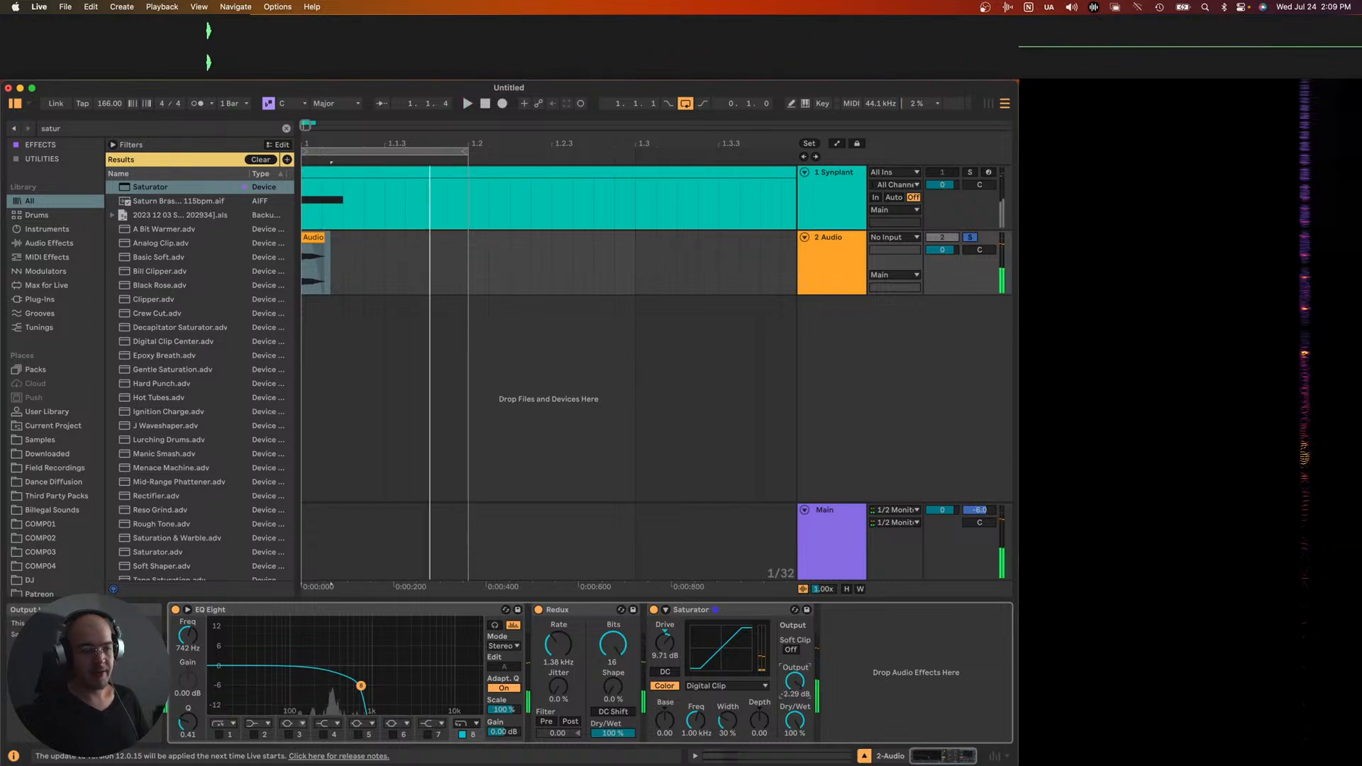
{"action": "left_click_drag", "start_coordinate": [665, 642], "coordinate": [665, 611]}
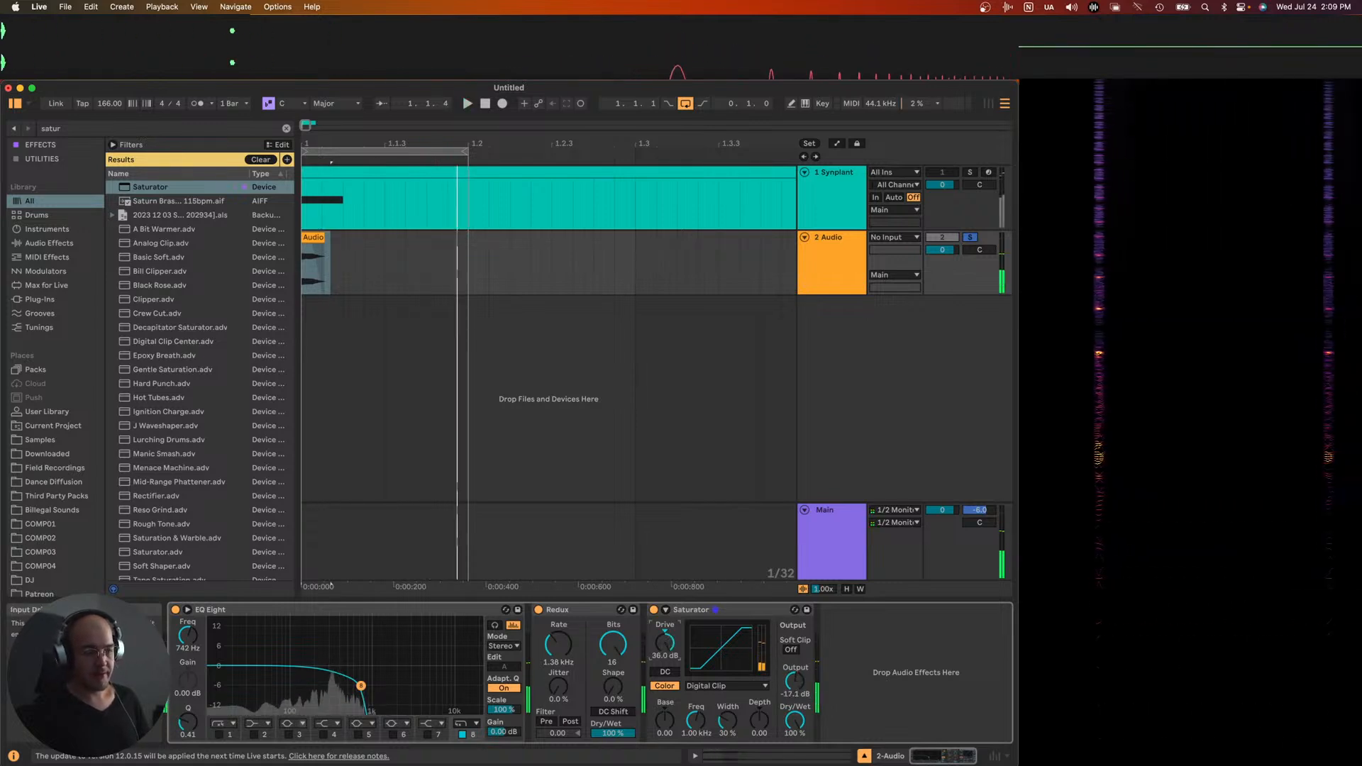
- Set the EQ Eight low-pass cutoff to about 539 Hz and the Redux rate to about 4.42 kHz
{"action": "mouse_move", "coordinate": [361, 686]}
{"action": "left_mouse_down"}
{"action": "mouse_move", "coordinate": [399, 690]}
{"action": "mouse_move", "coordinate": [312, 688]}
{"action": "mouse_move", "coordinate": [352, 687]}
{"action": "left_mouse_up"}
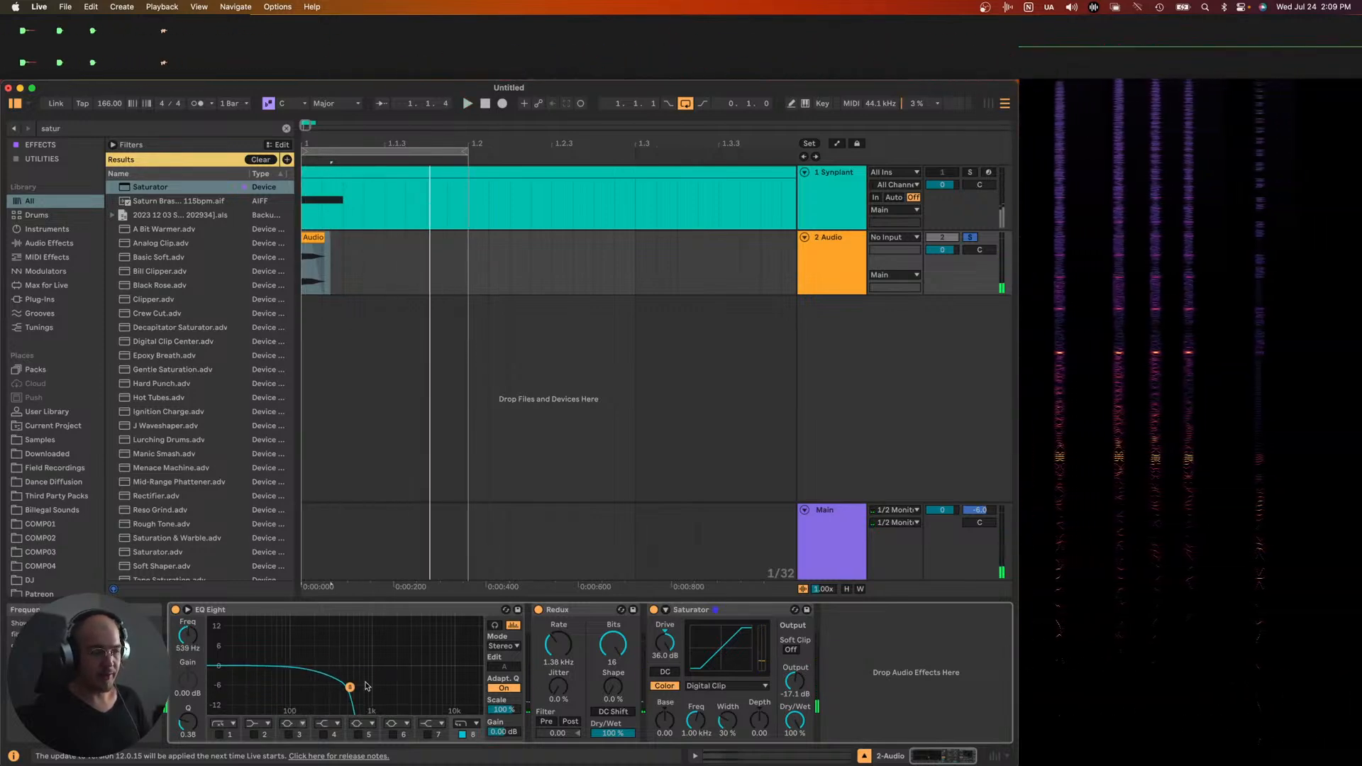
{"action": "mouse_move", "coordinate": [558, 644]}
{"action": "left_mouse_down"}
{"action": "mouse_move", "coordinate": [558, 674]}
{"action": "mouse_move", "coordinate": [557, 654]}
{"action": "left_mouse_up"}
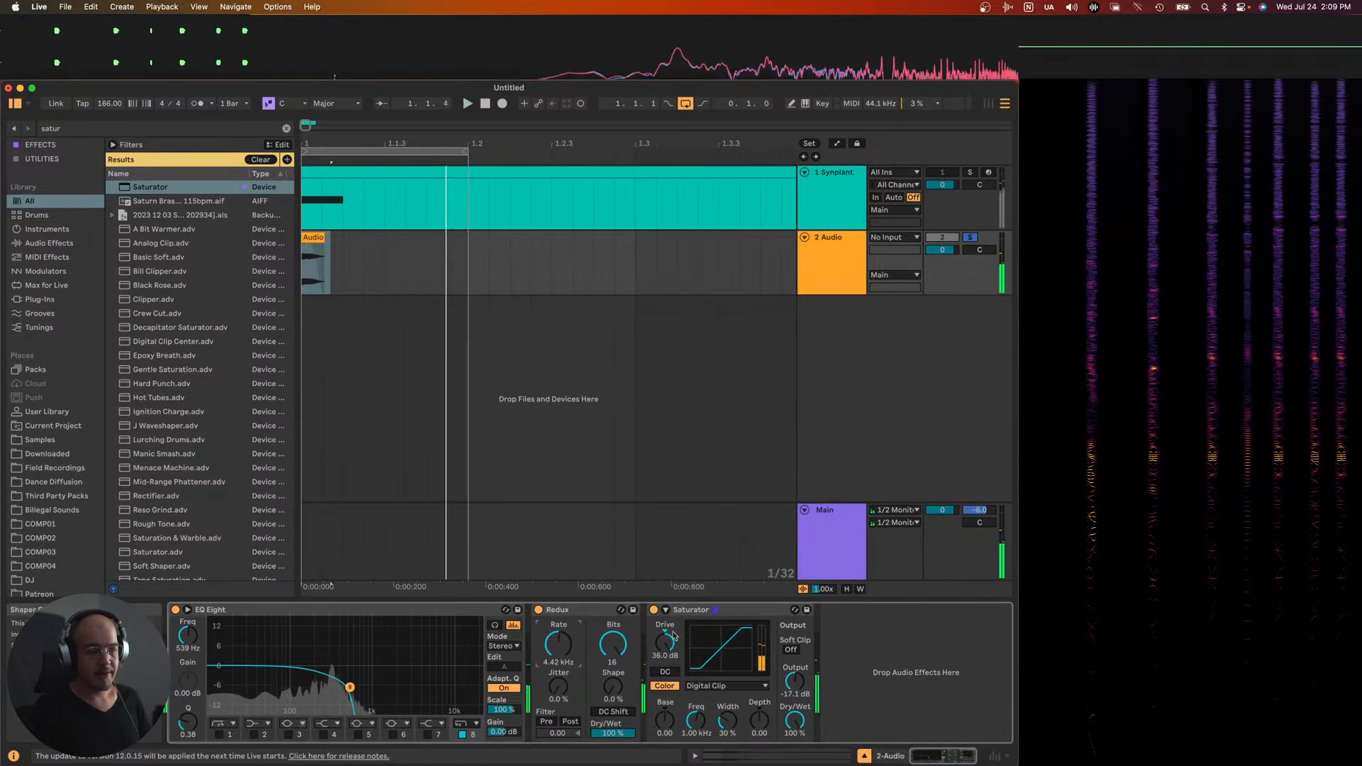
- Compare the snare's sound with the Saturator bypassed and active
{"action": "left_click", "coordinate": [653, 609]}
{"action": "left_click", "coordinate": [653, 610]}
{"action": "key", "text": "space"}
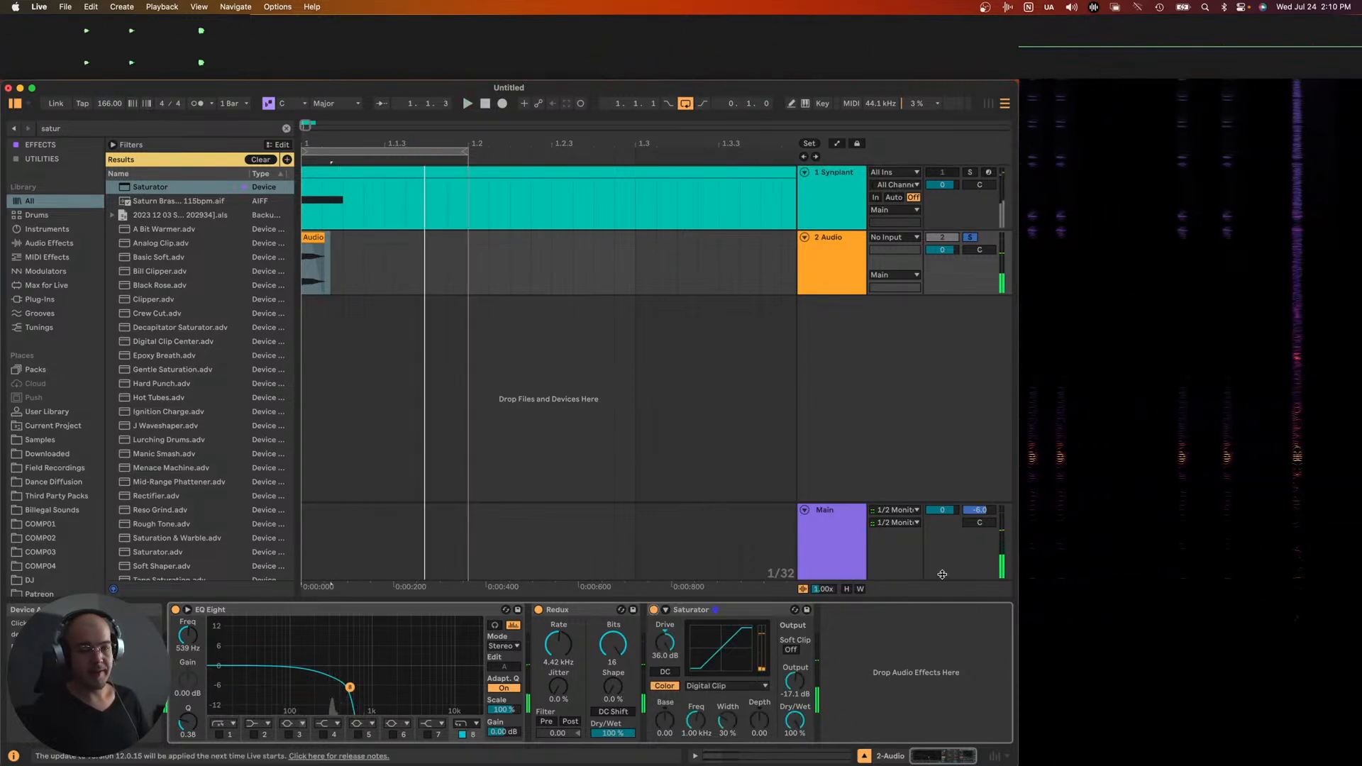
- Add the VST3 version of Texture after the Saturator and set its envelope decay to 34 ms
{"action": "key", "text": "super+f"}
{"action": "type", "text": "texture"}
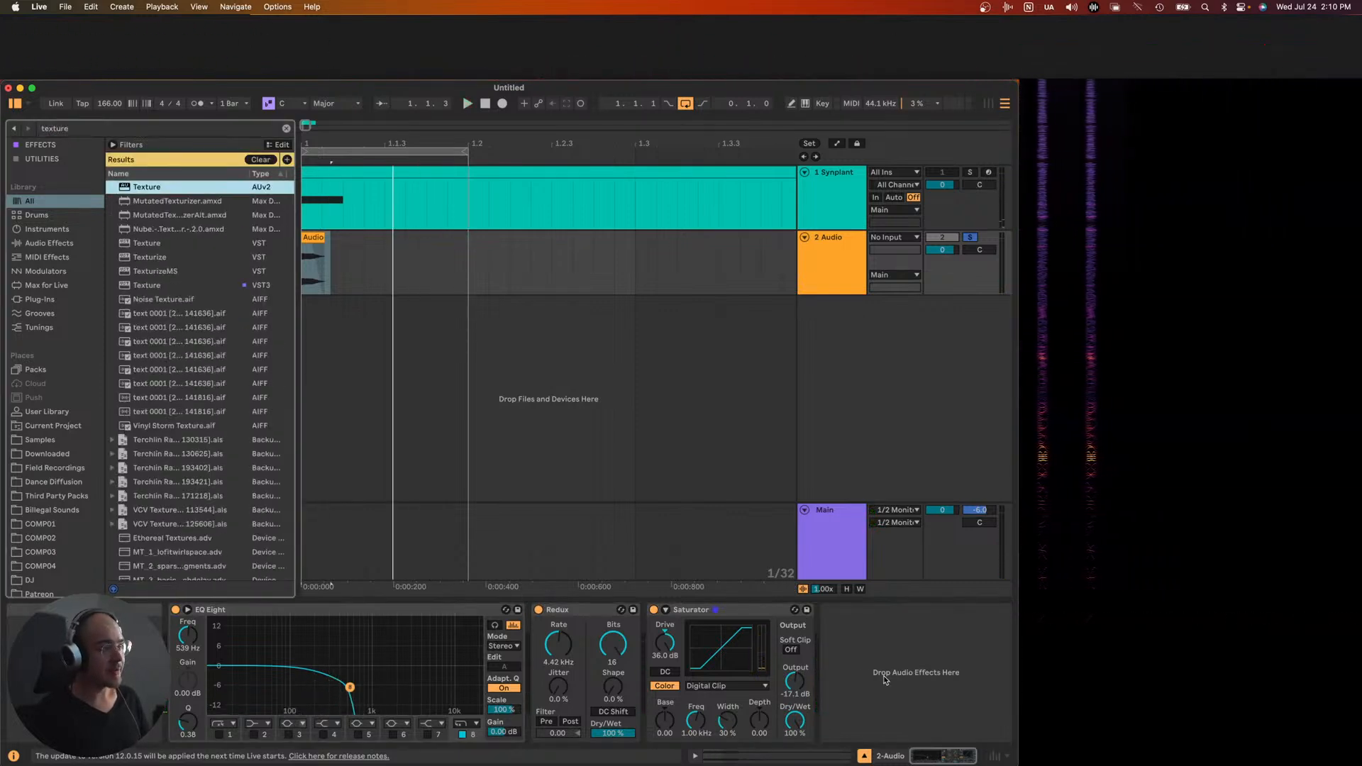
{"action": "left_click_drag", "start_coordinate": [883, 675], "coordinate": [882, 674]}
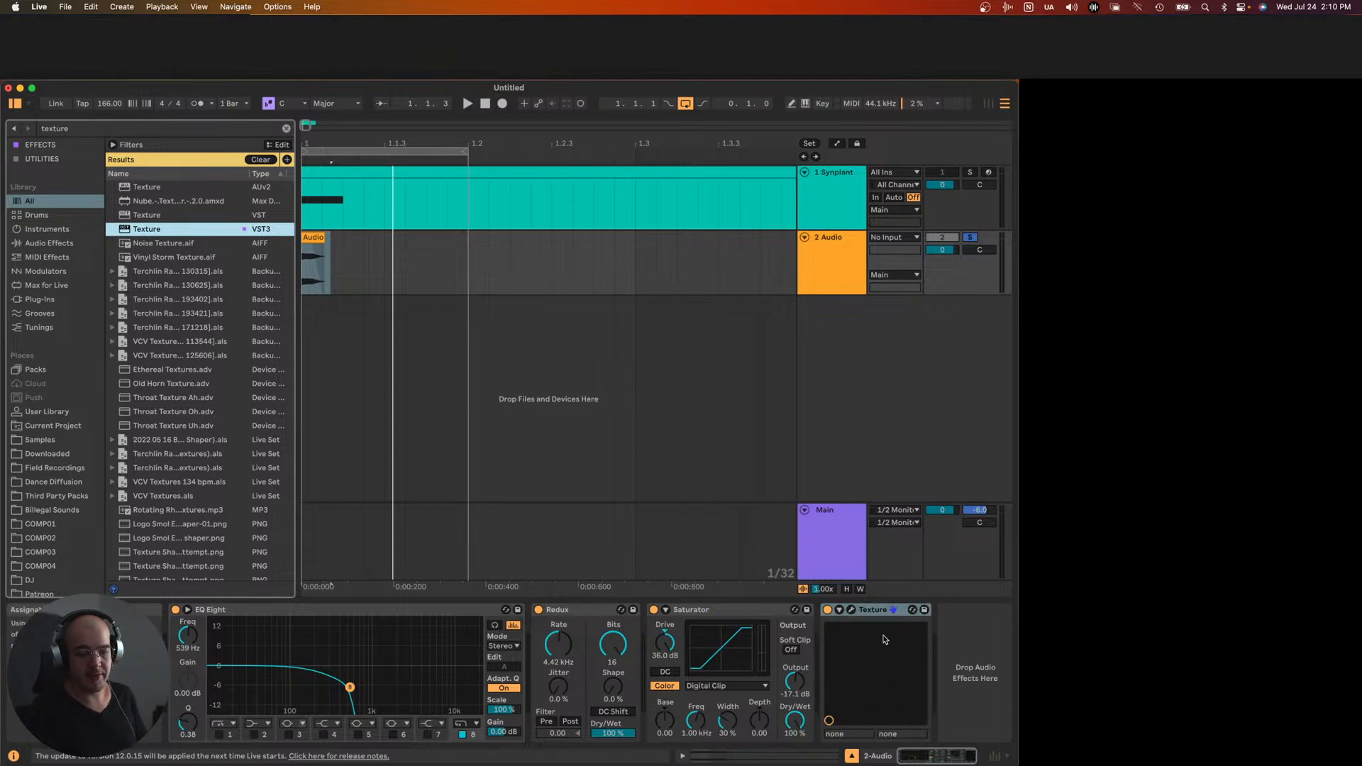
{"action": "left_click", "coordinate": [852, 610]}
{"action": "key", "text": "space"}
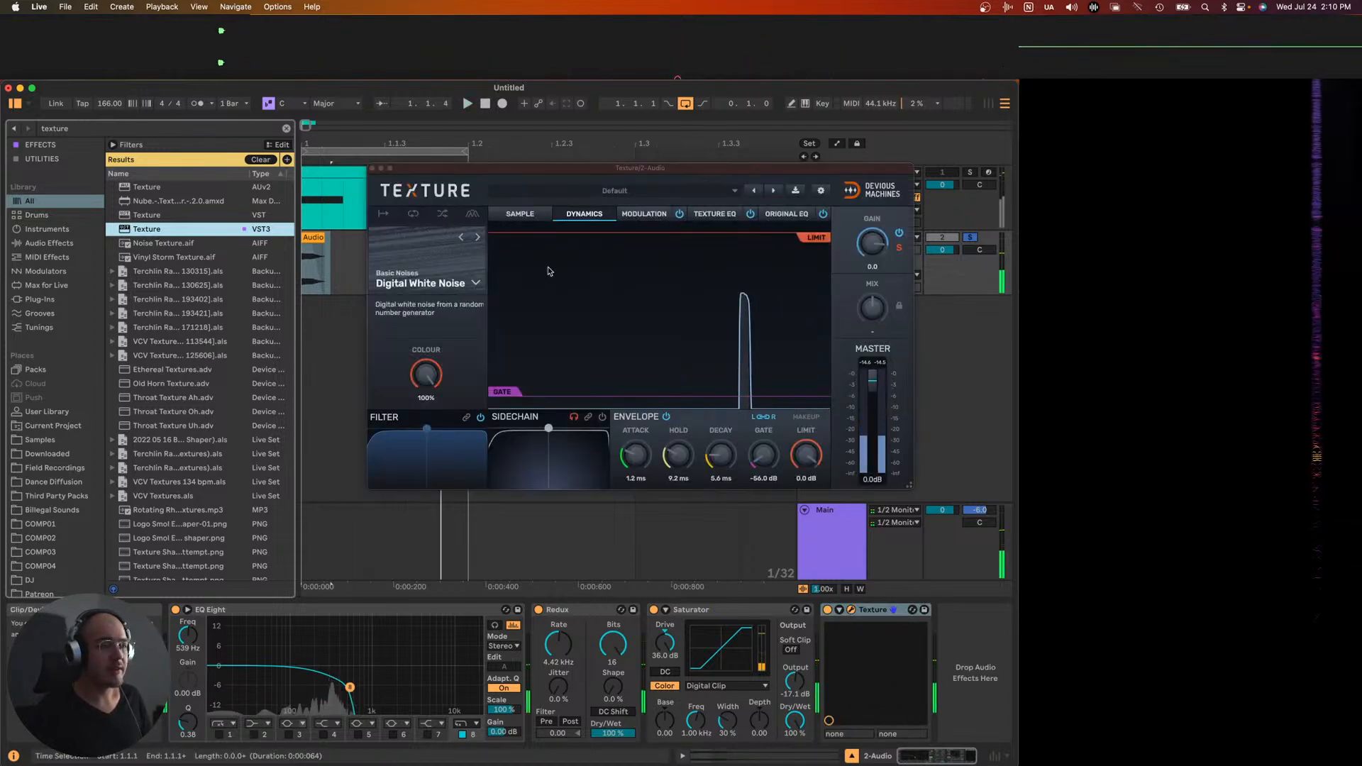
{"action": "left_click_drag", "start_coordinate": [719, 459], "coordinate": [720, 423]}
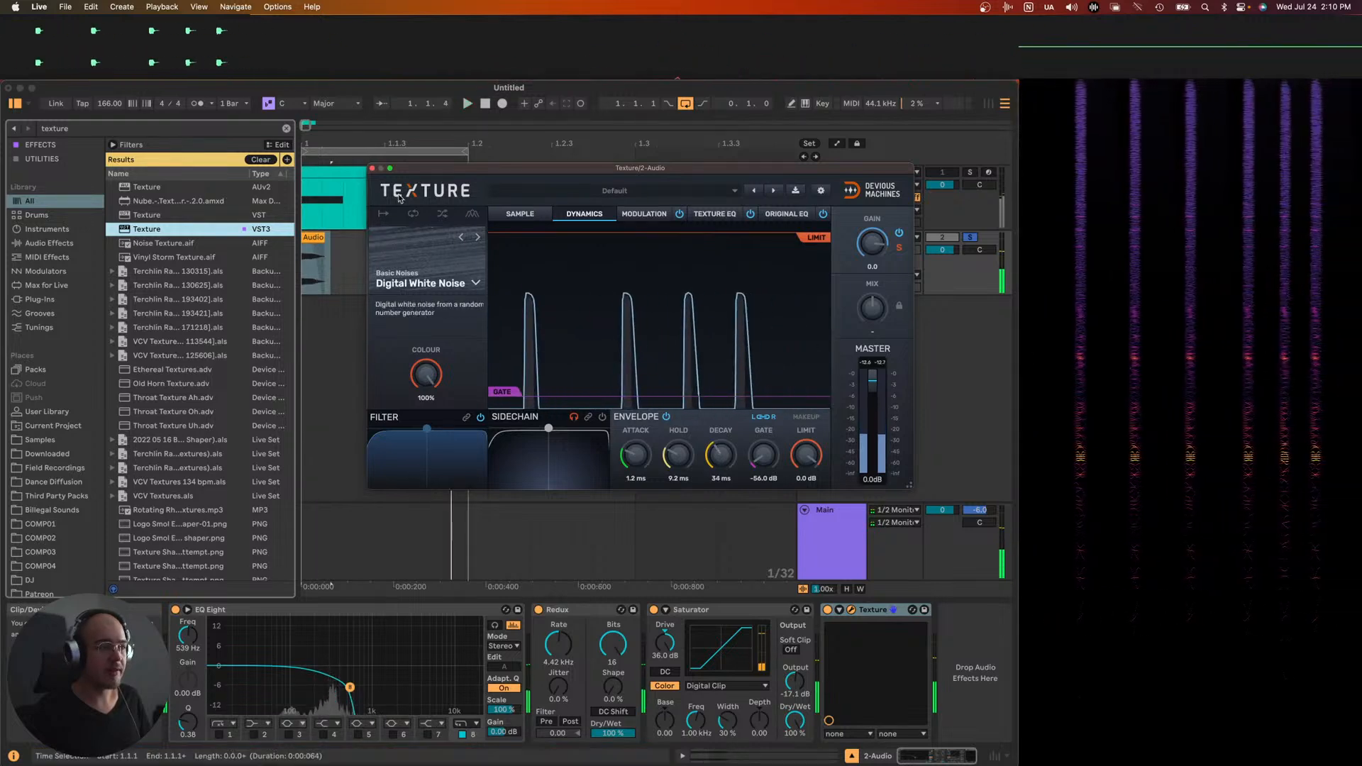
{"action": "left_click", "coordinate": [372, 171]}
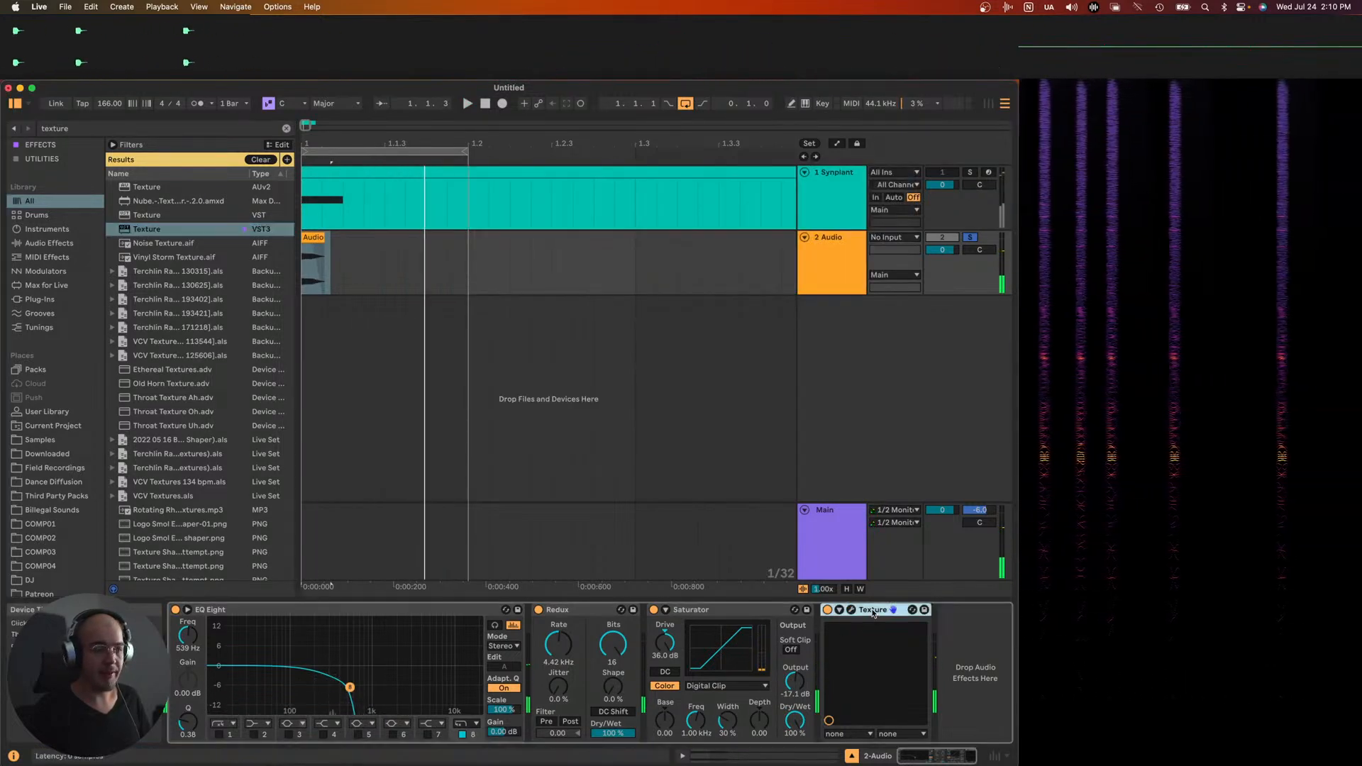
- Try Texture ahead of the Saturator in the device chain, and undo the change
{"action": "left_click_drag", "start_coordinate": [668, 639], "coordinate": [667, 640]}
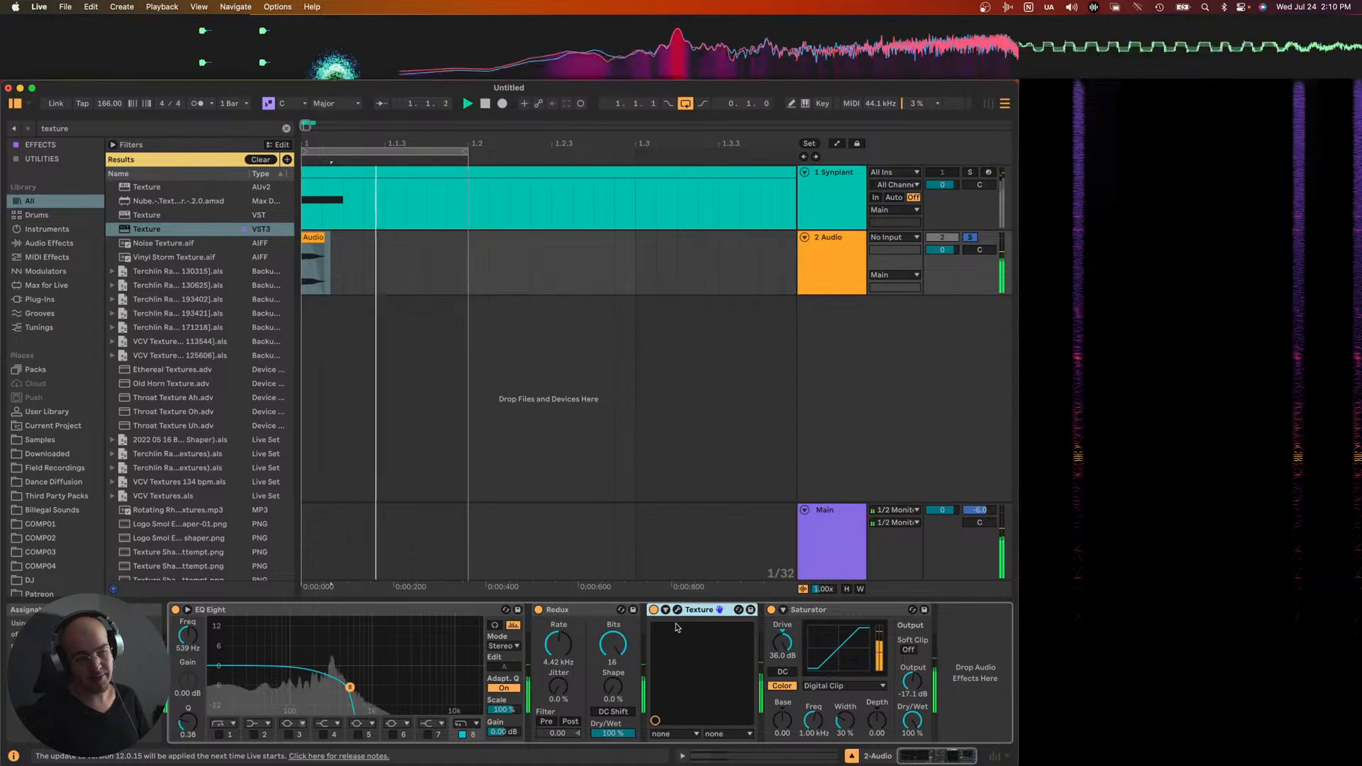
{"action": "key", "text": "Delete"}
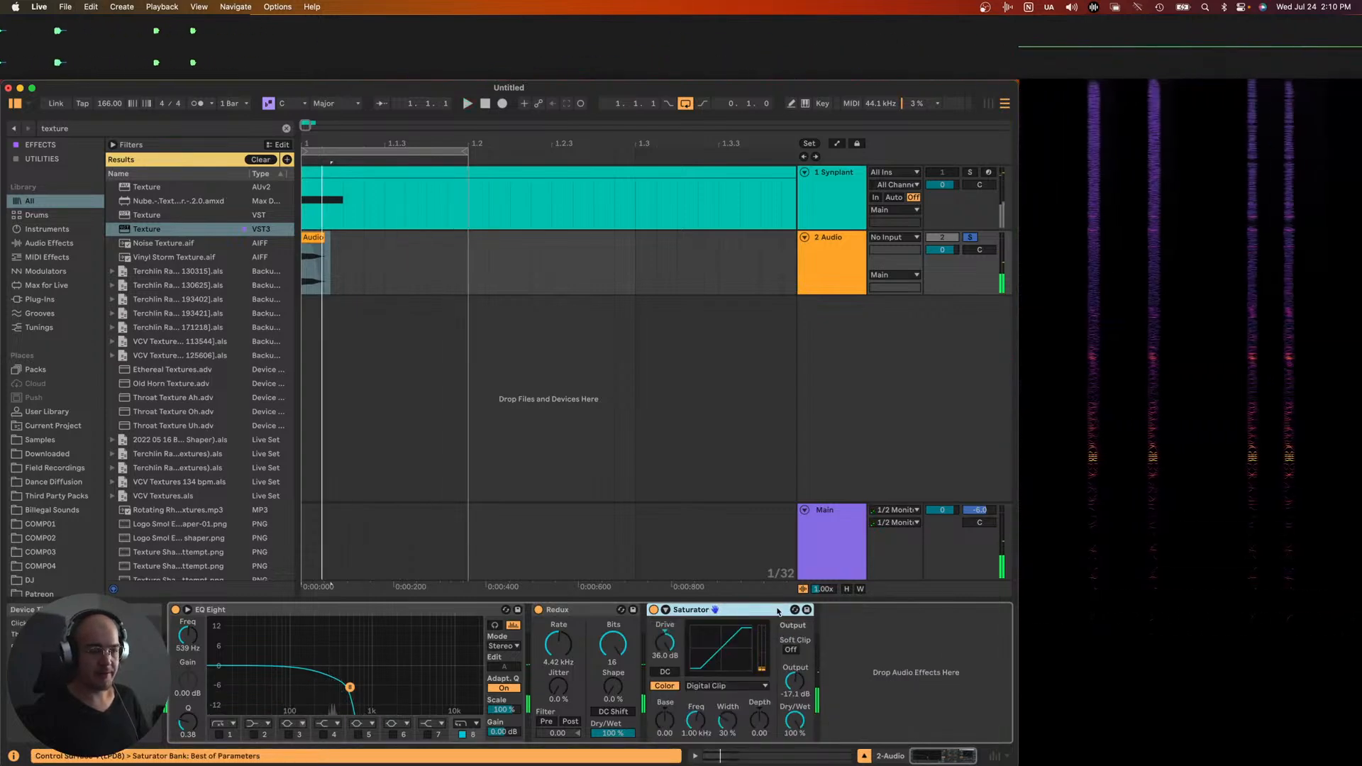
{"action": "key", "text": "super+z"}
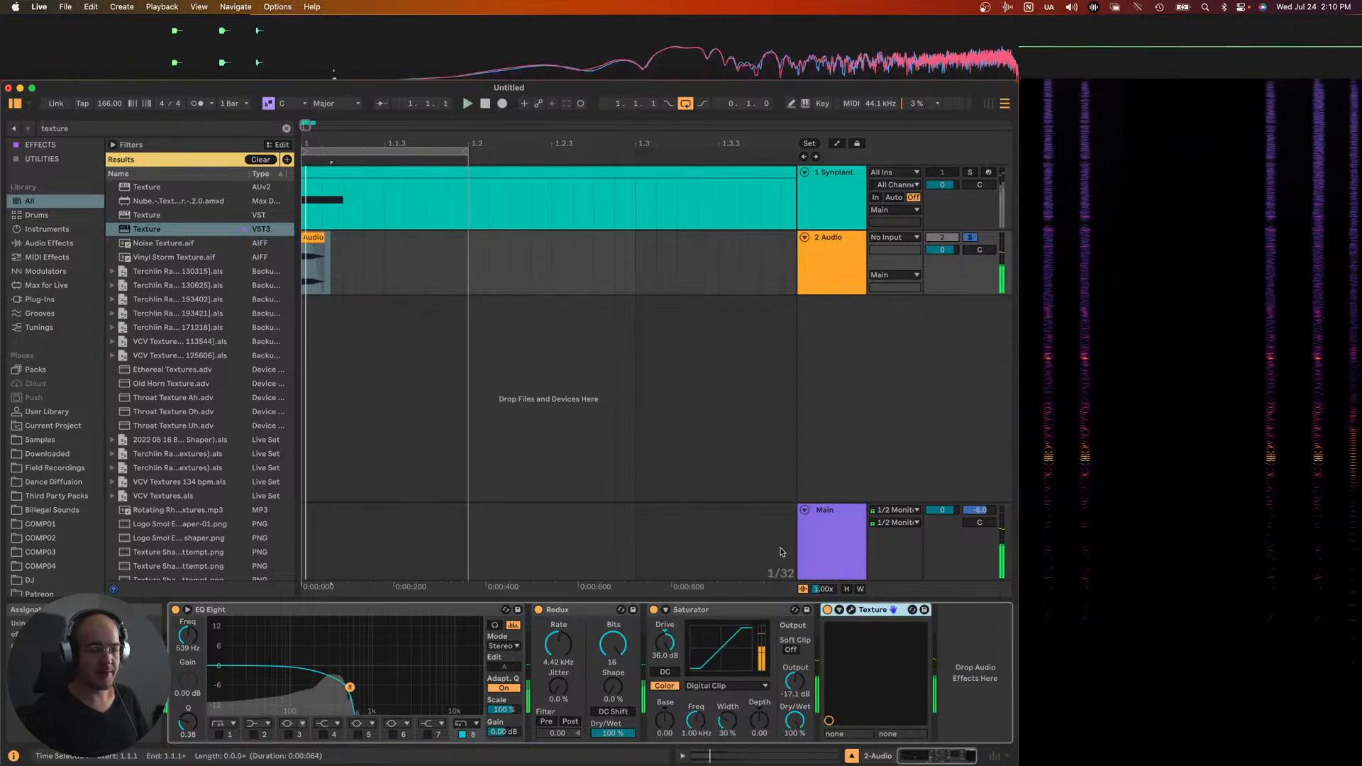
- Set Texture's mix to 44 Dry while the snare loop plays, and close the plugin window
{"action": "left_click", "coordinate": [851, 610]}
{"action": "key", "text": "space"}
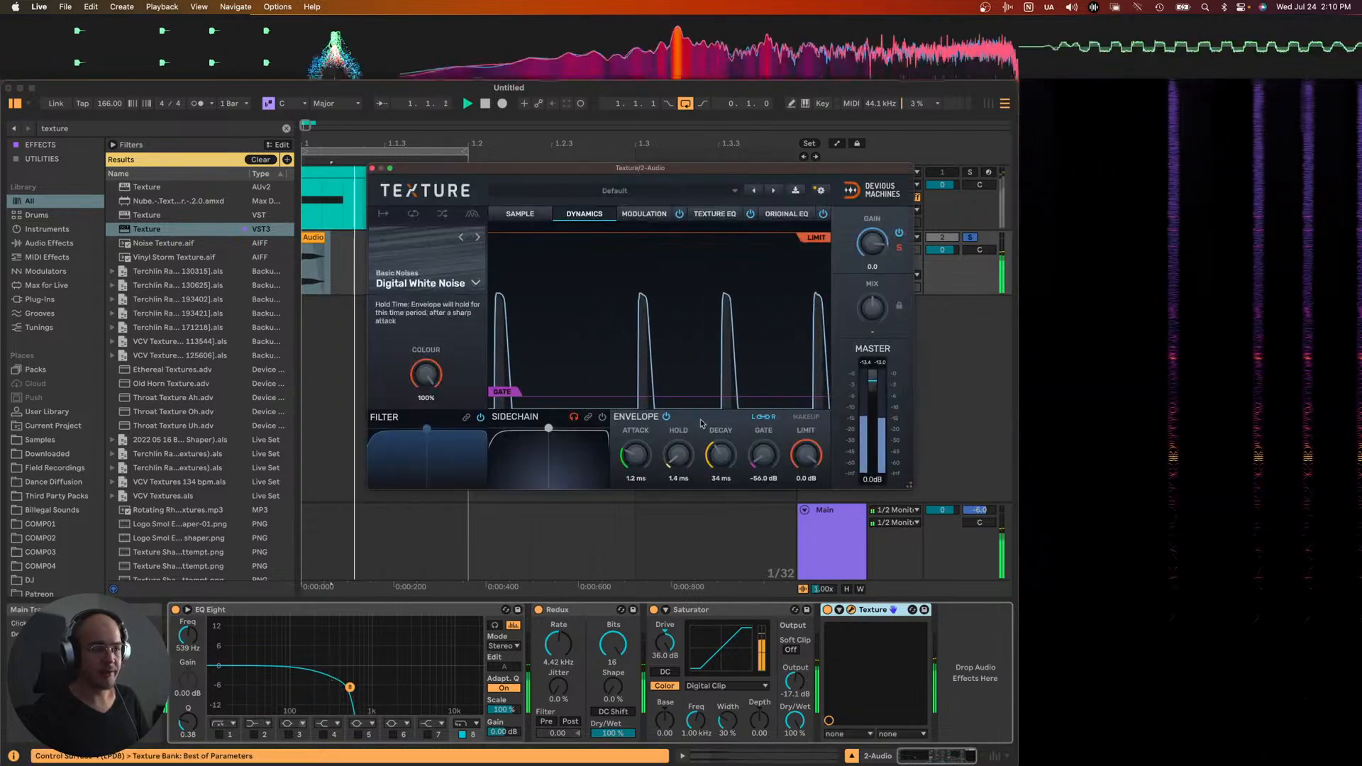
{"action": "mouse_move", "coordinate": [861, 339]}
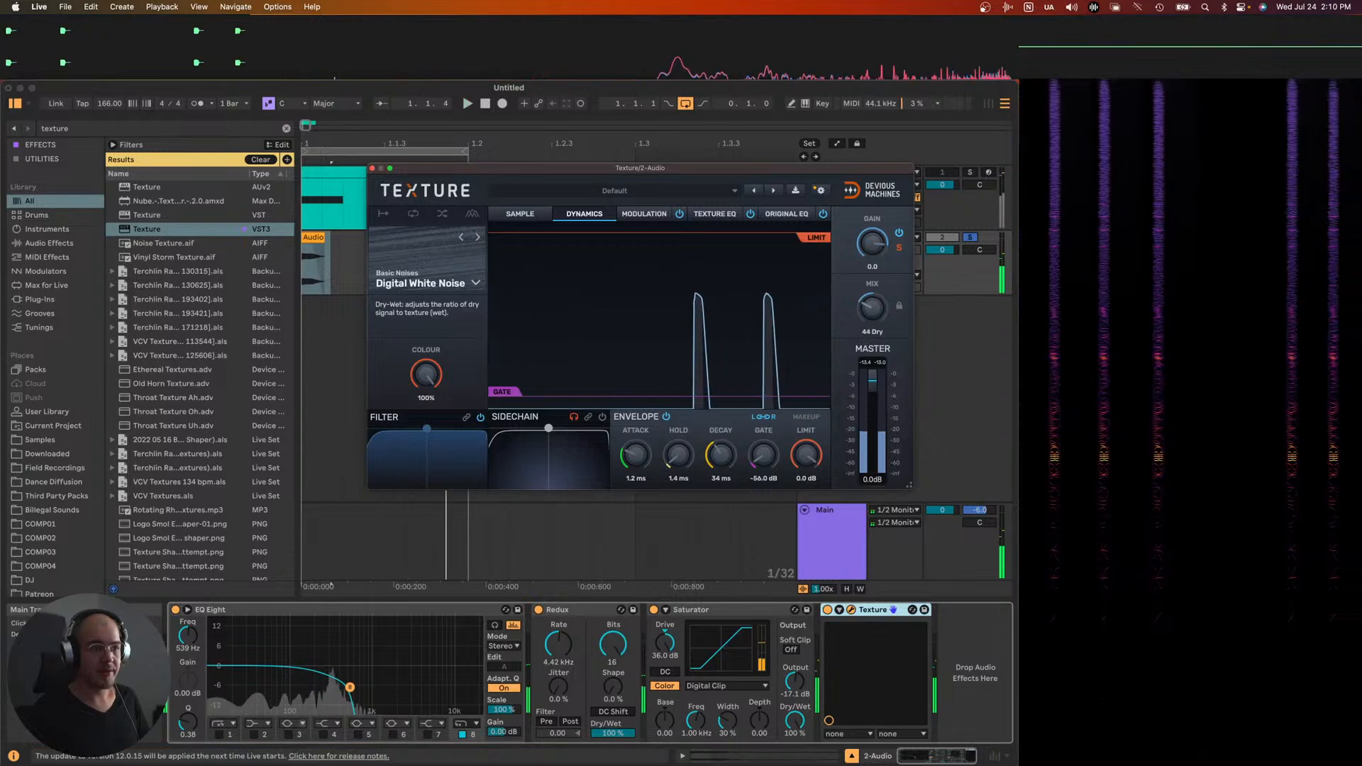
{"action": "left_click", "coordinate": [372, 169]}
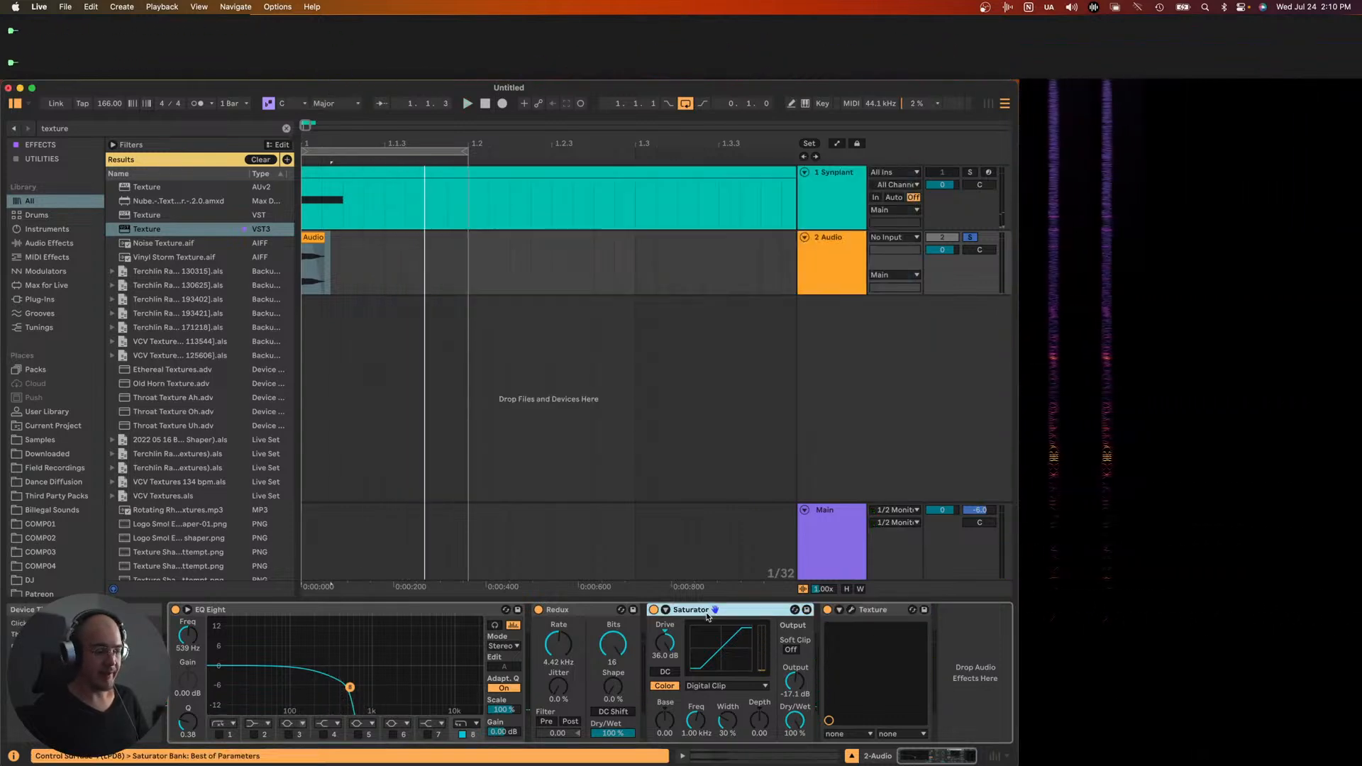
- Add a second Saturator after Texture in Digital Clip mode, with its drive at 22.3 dB and output at -17.1 dB
{"action": "left_click_drag", "start_coordinate": [982, 670], "coordinate": [985, 674]}
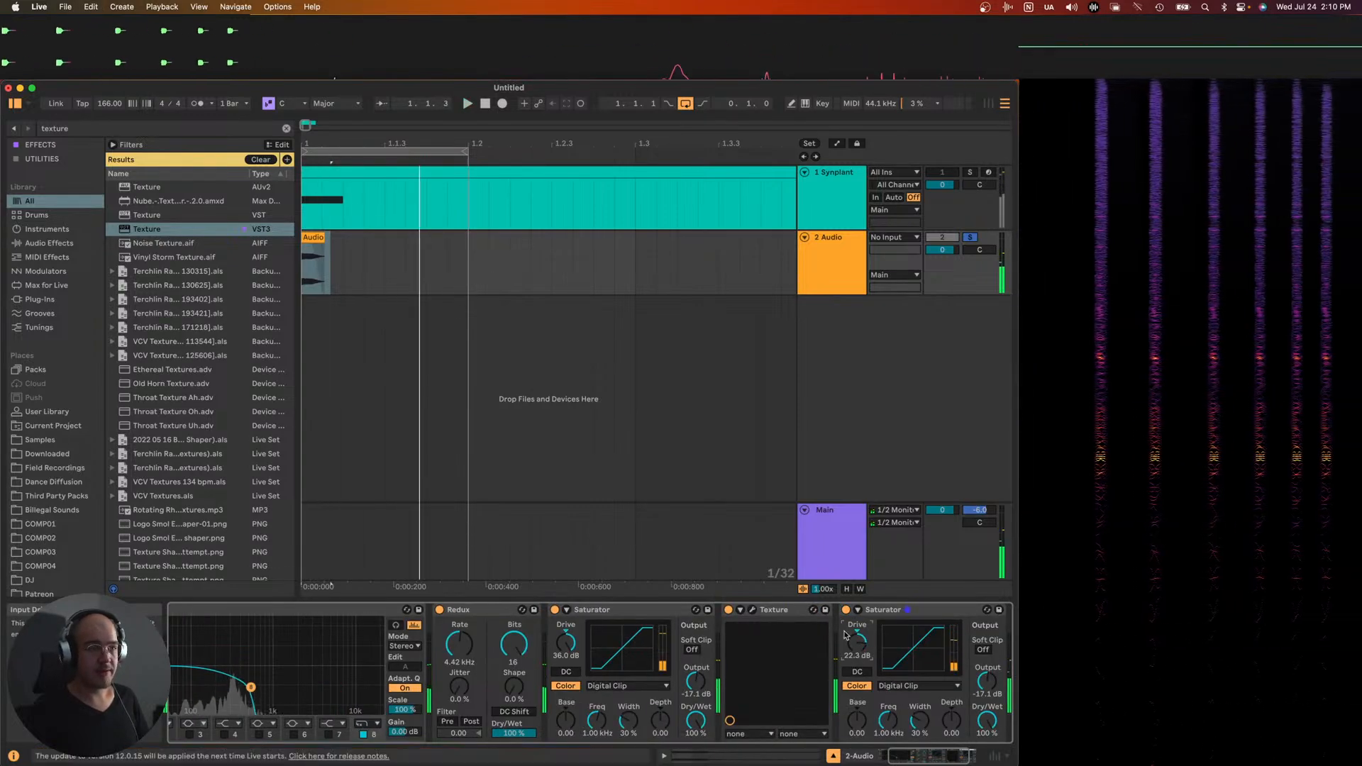
{"action": "scroll", "coordinate": [820, 674], "scroll_direction": "left", "scroll_amount": 3}
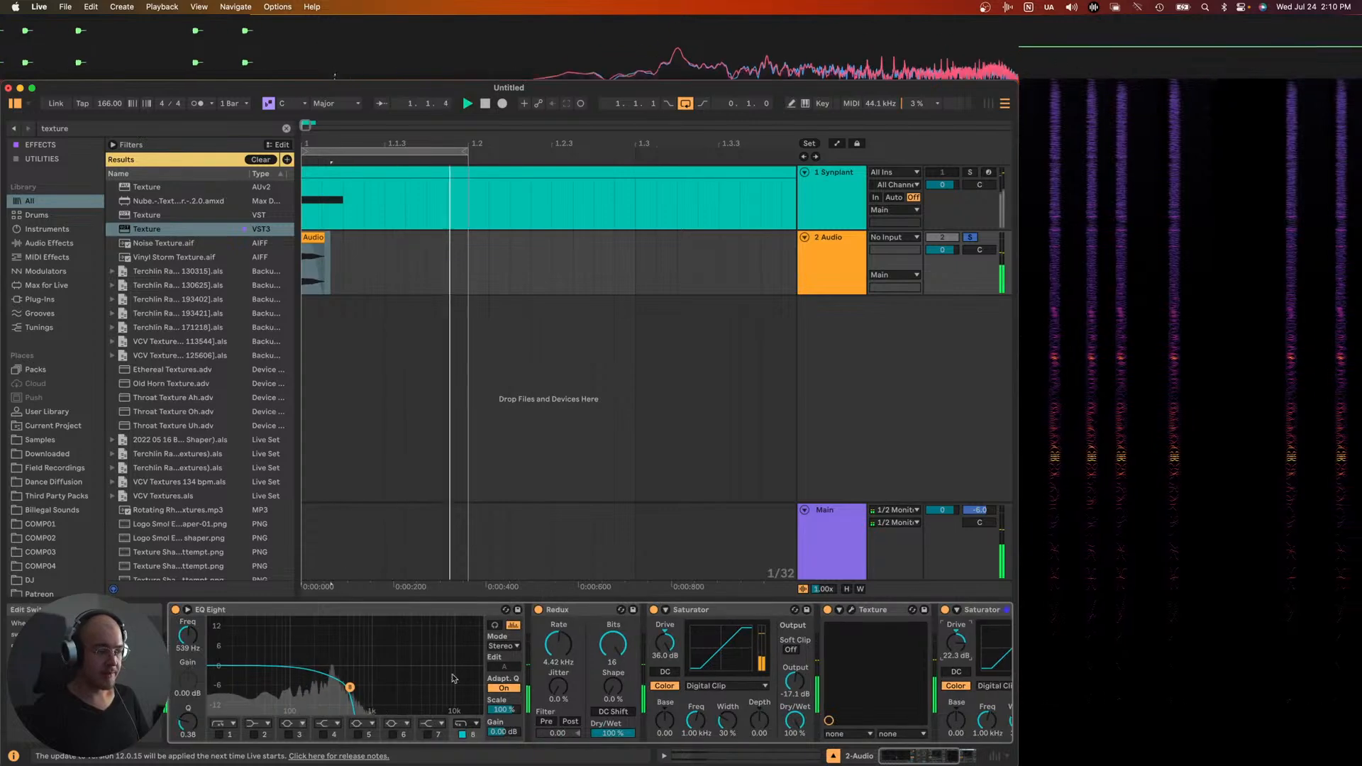
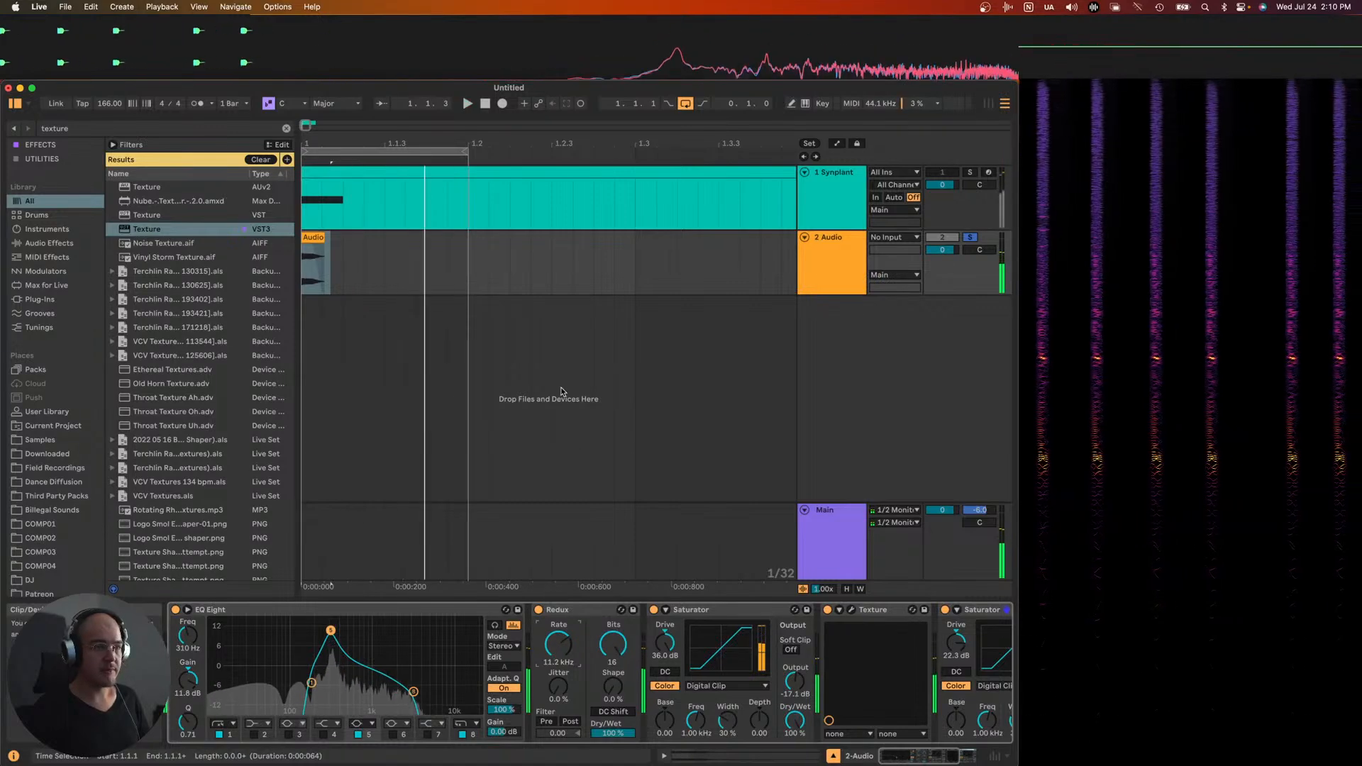
- Select the one-beat range from 1.1.1 to 1.2.1 and export it as basic_snare_18.wav into the Snares folder
{"action": "key", "text": "space"}
{"action": "left_click", "coordinate": [375, 151]}
{"action": "scroll", "coordinate": [399, 235], "scroll_direction": "left", "scroll_amount": 1}
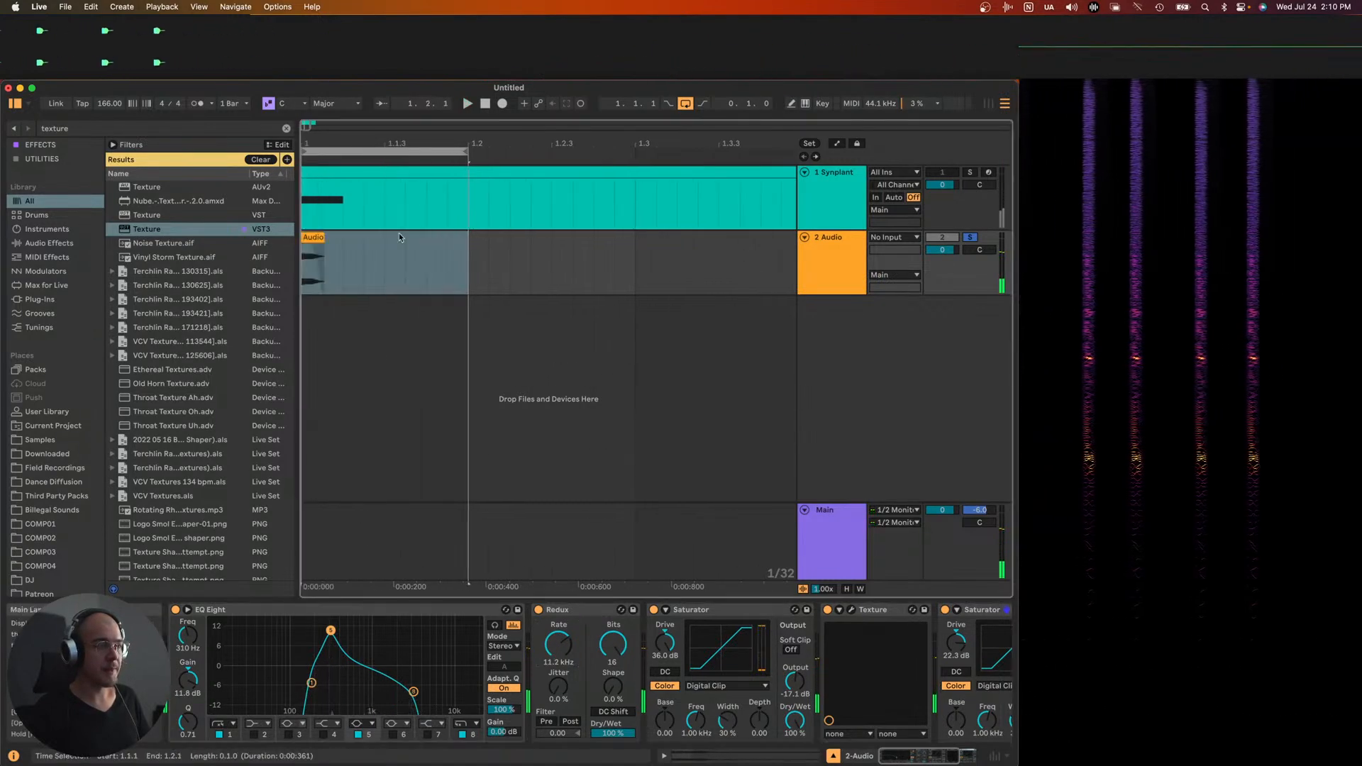
{"action": "key", "text": "space"}
{"action": "key", "text": "super+shift+r"}
{"action": "key", "text": "Return"}
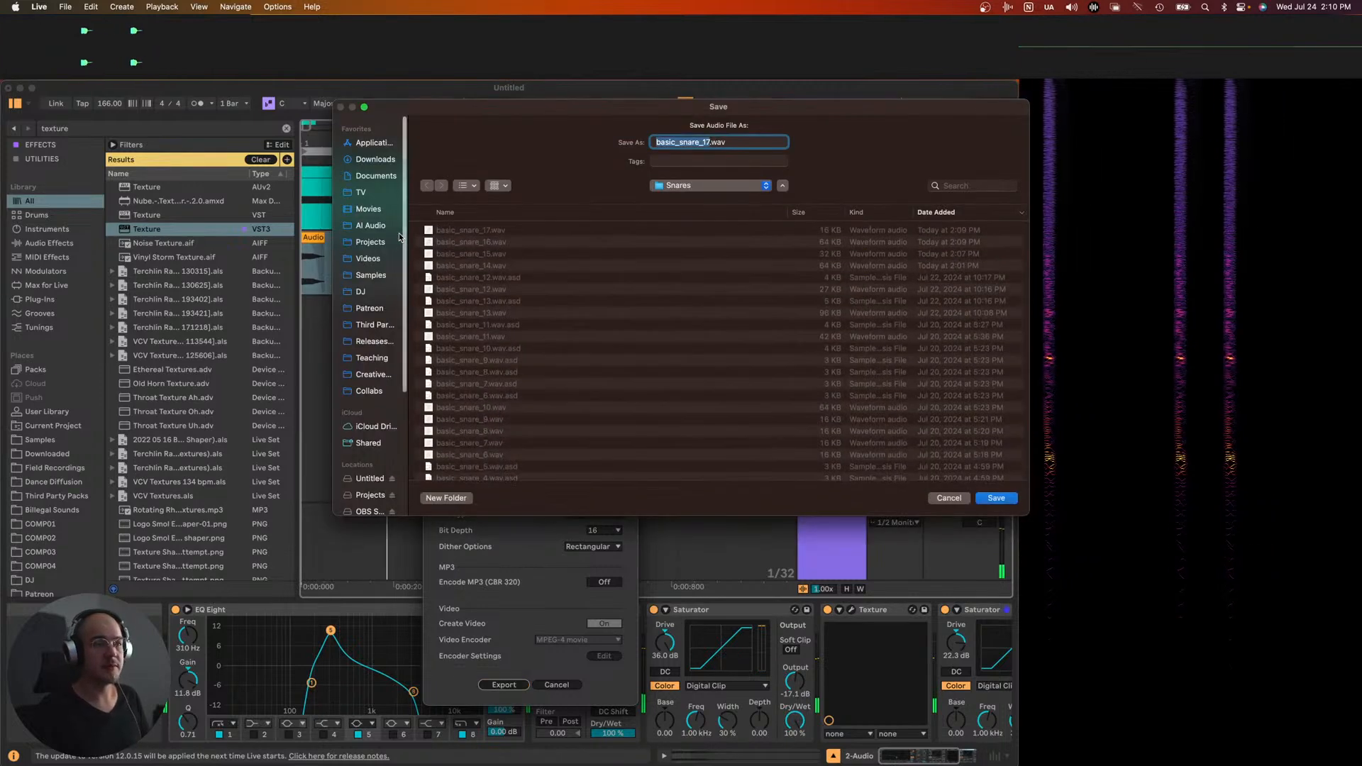
{"action": "key", "text": "Return"}
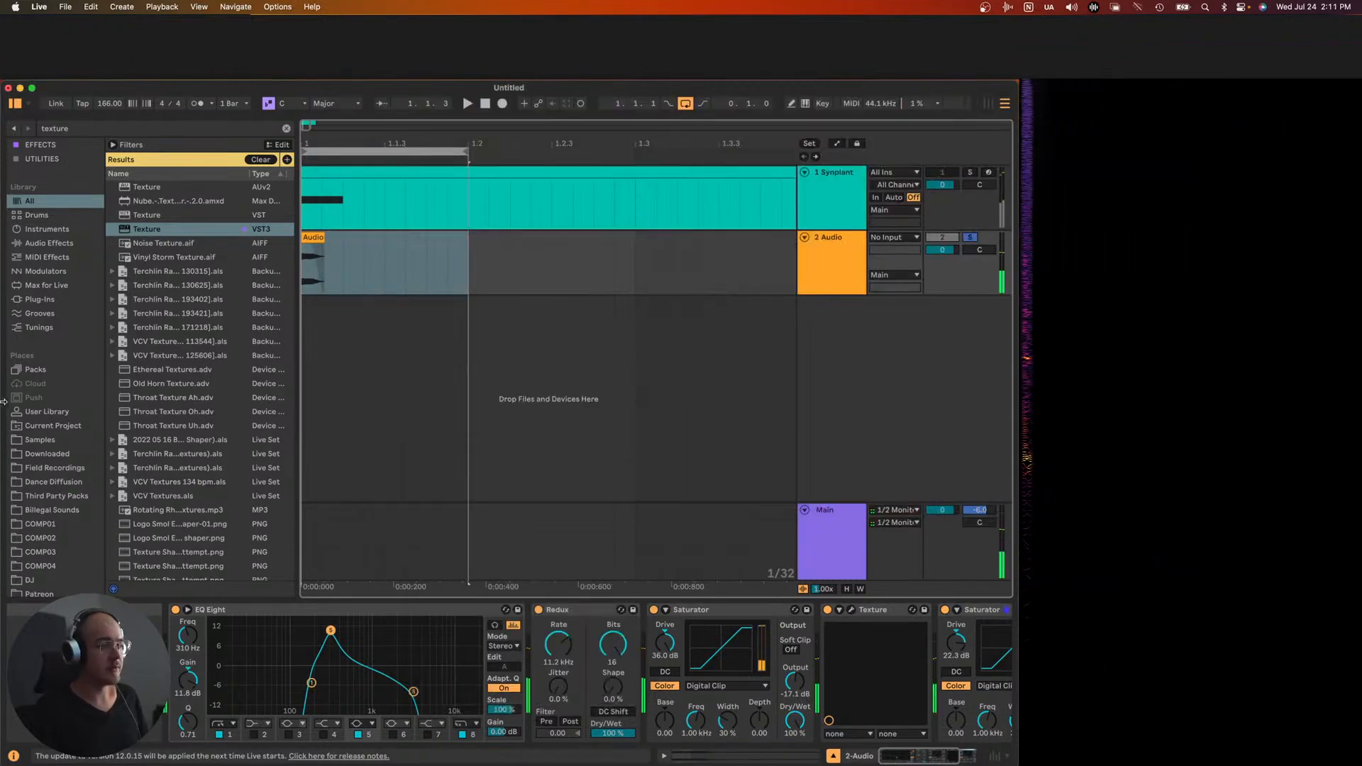
- Clear the browser search and show the Snares folder of 2024 07 20 New Batch in the Patreon place
{"action": "scroll", "coordinate": [31, 405], "scroll_direction": "down", "scroll_amount": 5}
{"action": "left_click", "coordinate": [44, 575]}
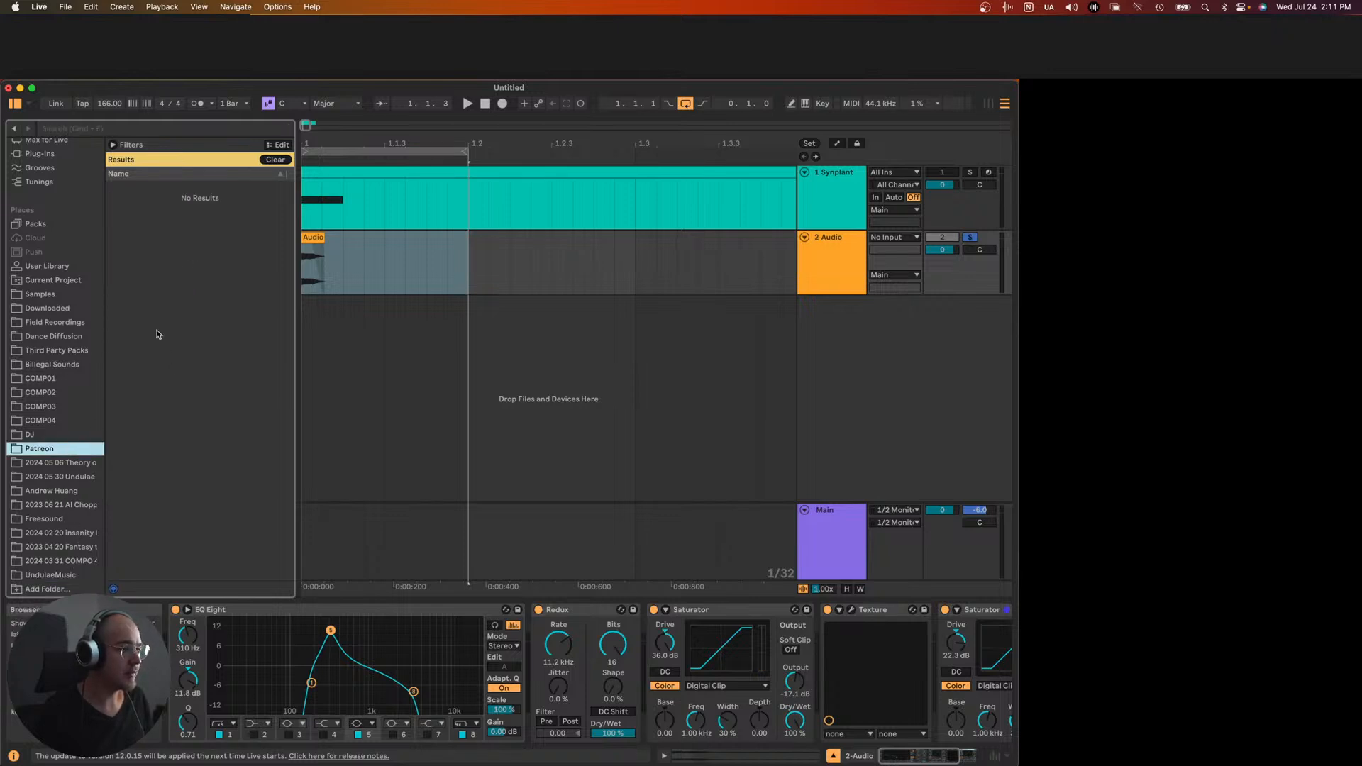
{"action": "key", "text": "Escape"}
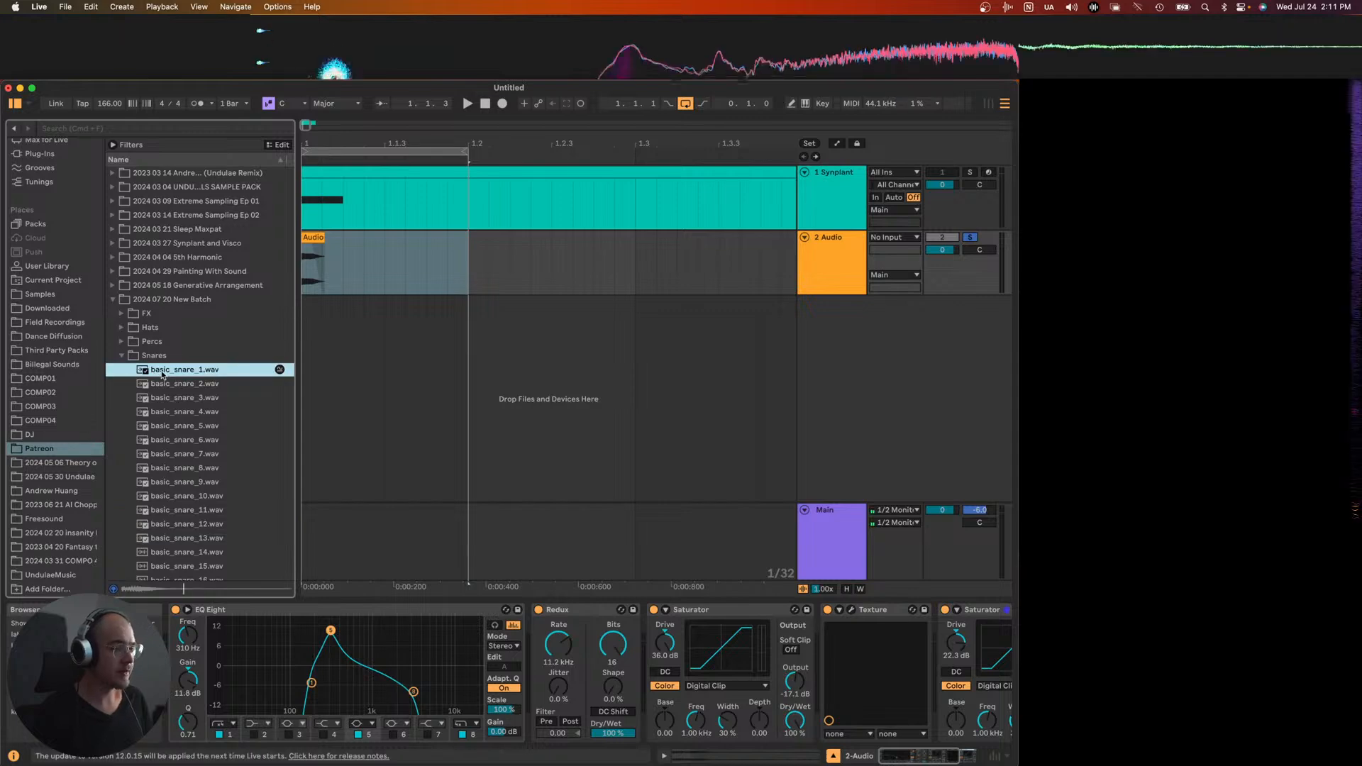
- Audition the exported snares in order, from basic_snare_1.wav through basic_snare_17.wav
{"action": "key", "text": "Down"}
{"action": "key", "text": "Down"}
{"action": "key", "text": "Down"}
{"action": "key", "text": "Down"}
{"action": "key", "text": "Down"}
{"action": "key", "text": "Down"}
{"action": "key", "text": "Down"}
{"action": "key", "text": "Down"}
{"action": "key", "text": "Down"}
{"action": "key", "text": "Down"}
{"action": "key", "text": "Down"}
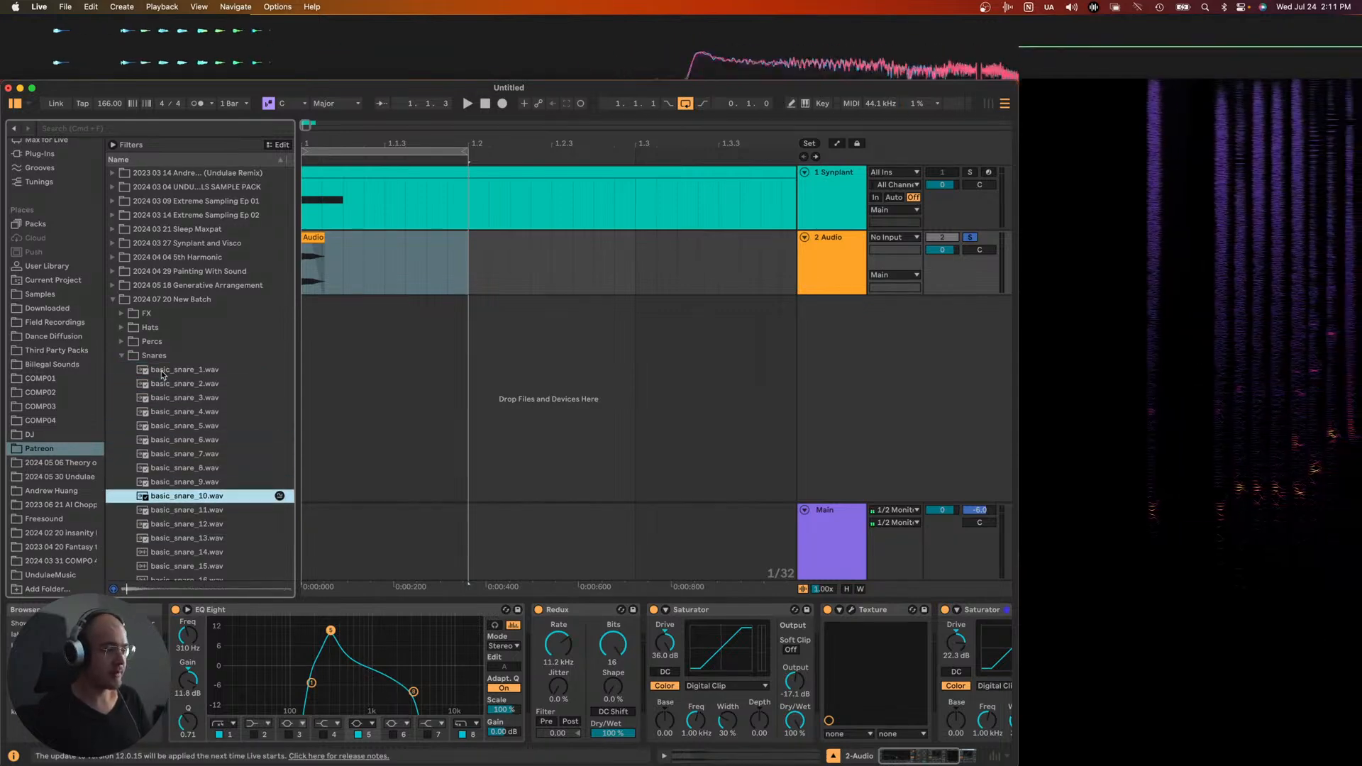
{"action": "key", "text": "Down"}
{"action": "key", "text": "Down"}
{"action": "key", "text": "Down"}
{"action": "key", "text": "Down"}
{"action": "key", "text": "Down"}
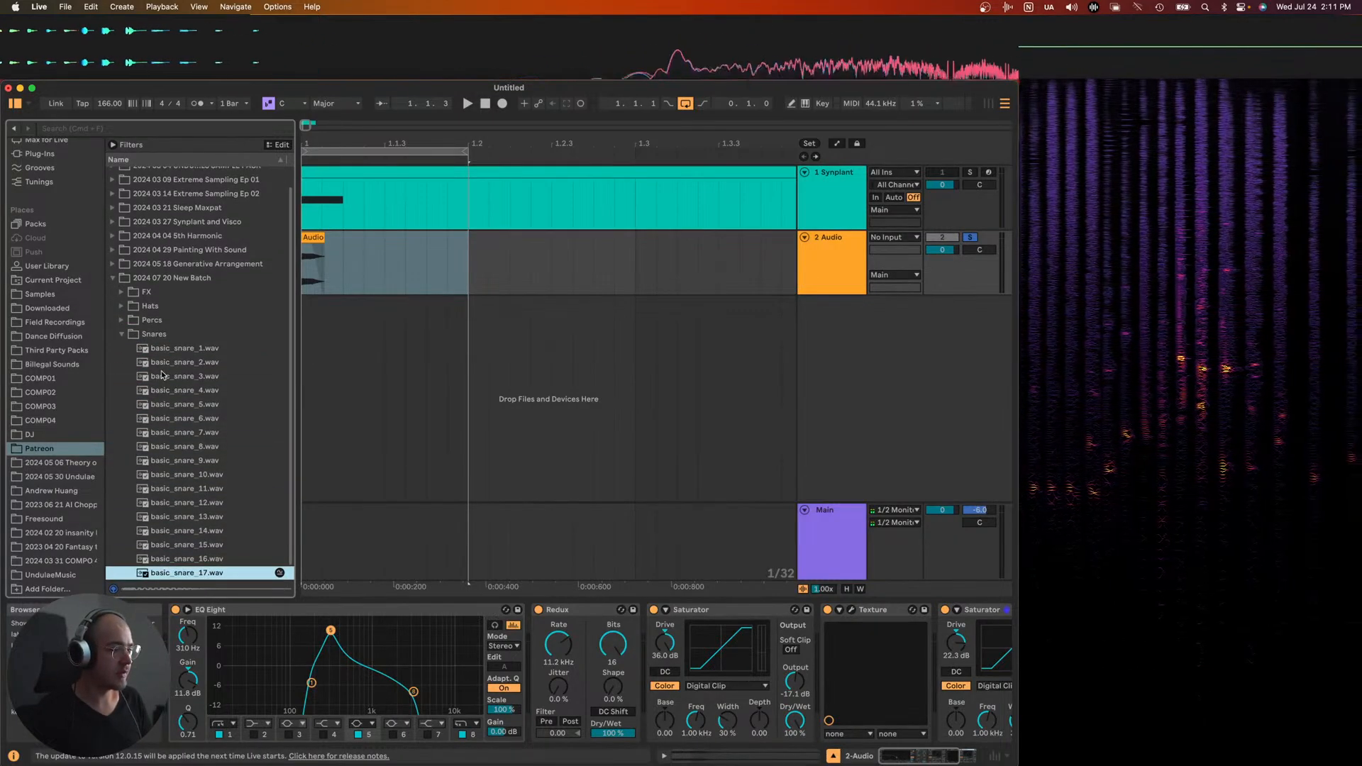
- Replay and compare the newer snares between basic_snare_12.wav and basic_snare_18.wav
{"action": "key", "text": "Up"}
{"action": "key", "text": "Up"}
{"action": "key", "text": "Up"}
{"action": "key", "text": "Up"}
{"action": "key", "text": "Up"}
{"action": "key", "text": "Up"}
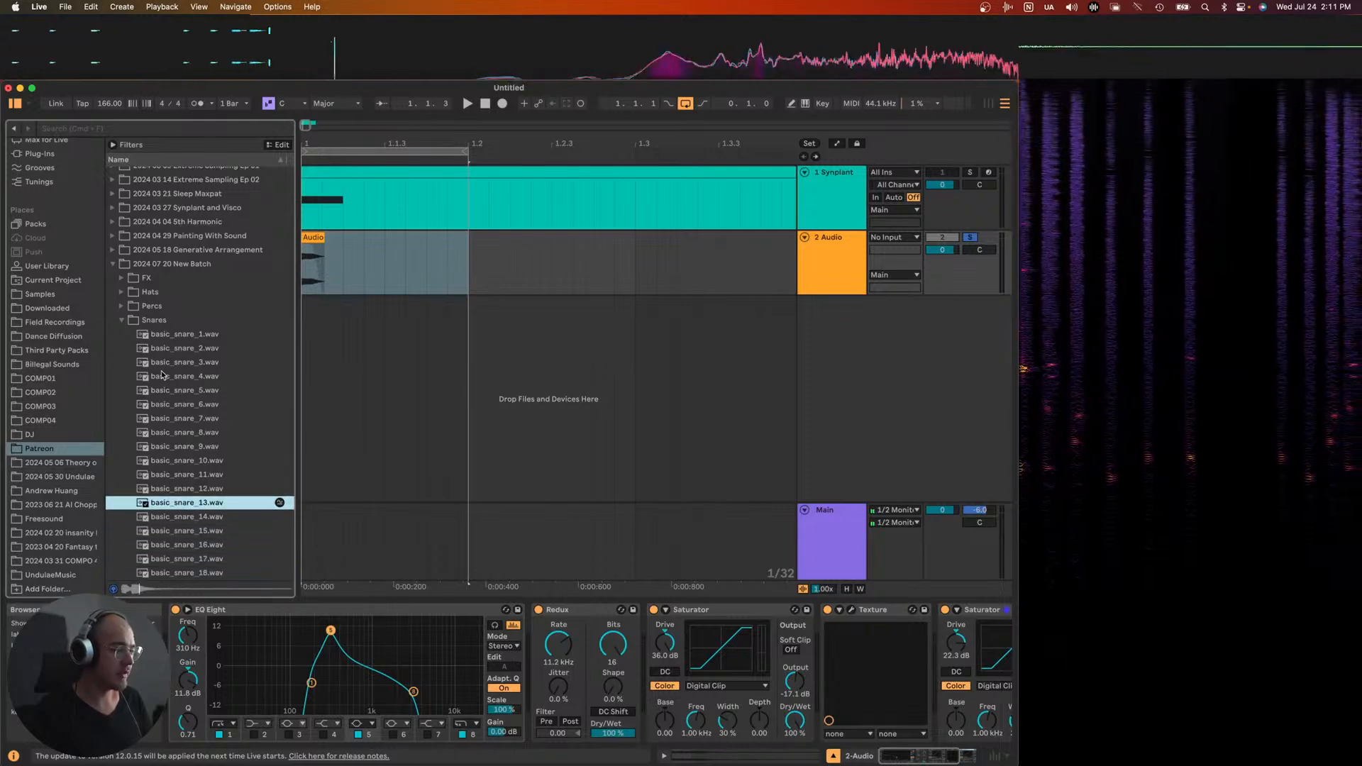
{"action": "key", "text": "Down"}
{"action": "key", "text": "Down"}
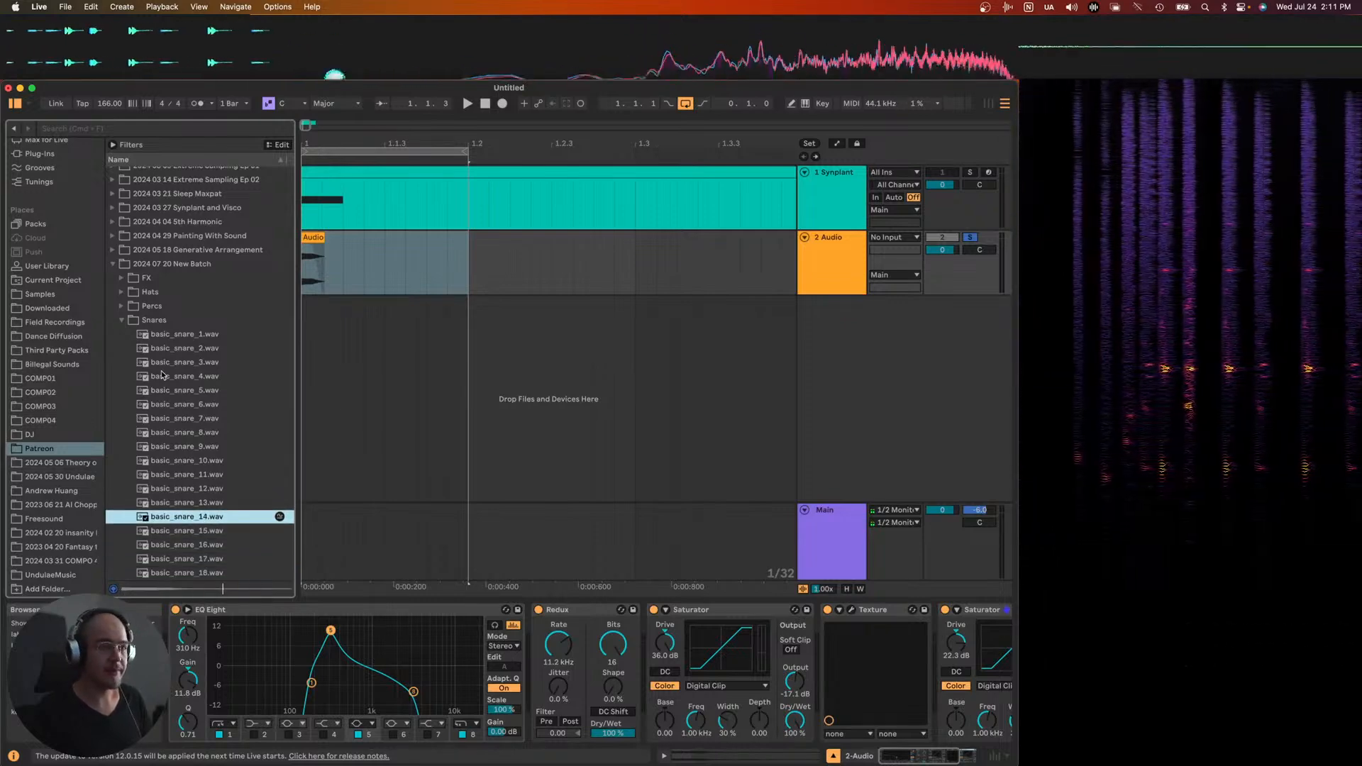
{"action": "key", "text": "Down"}
{"action": "key", "text": "Down"}
{"action": "key", "text": "Down"}
{"action": "key", "text": "Down"}
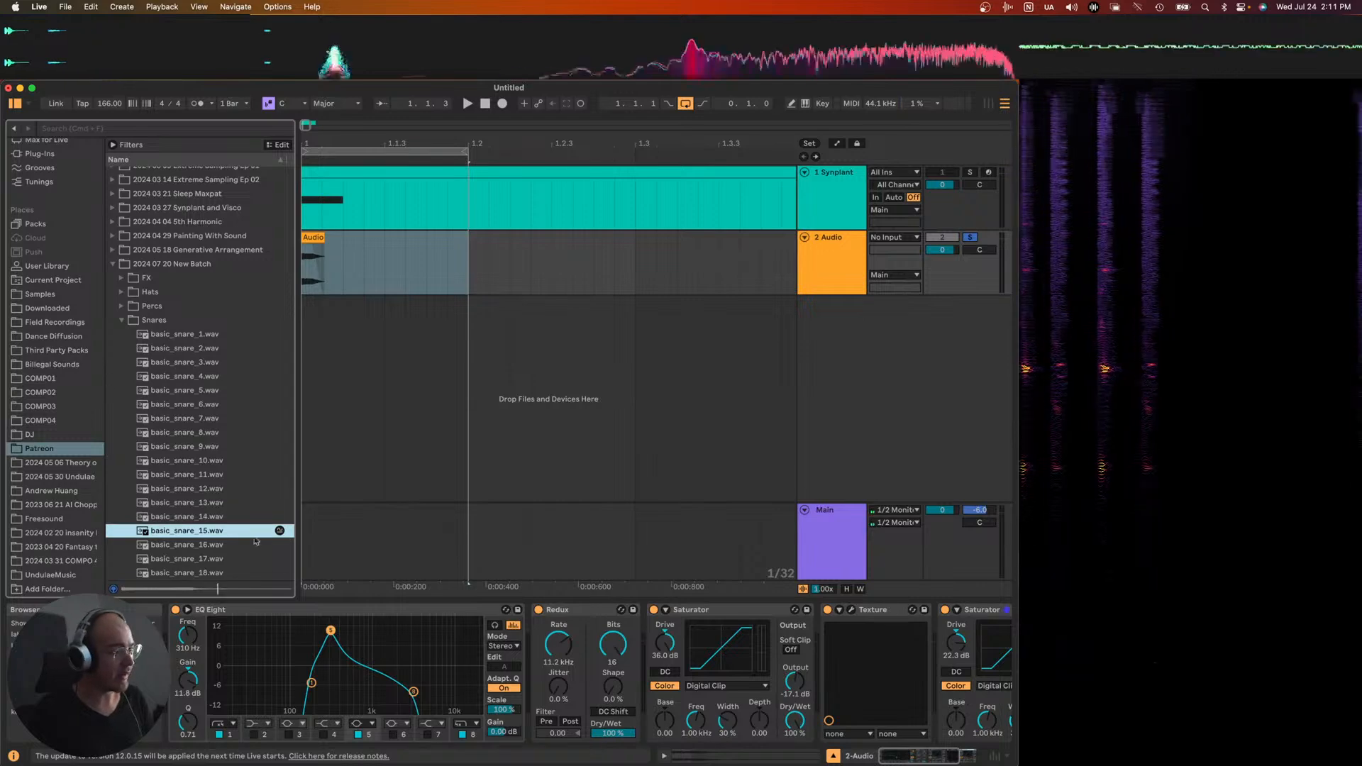
{"action": "key", "text": "Up"}
{"action": "key", "text": "Up"}
{"action": "key", "text": "Up"}
{"action": "key", "text": "Up"}
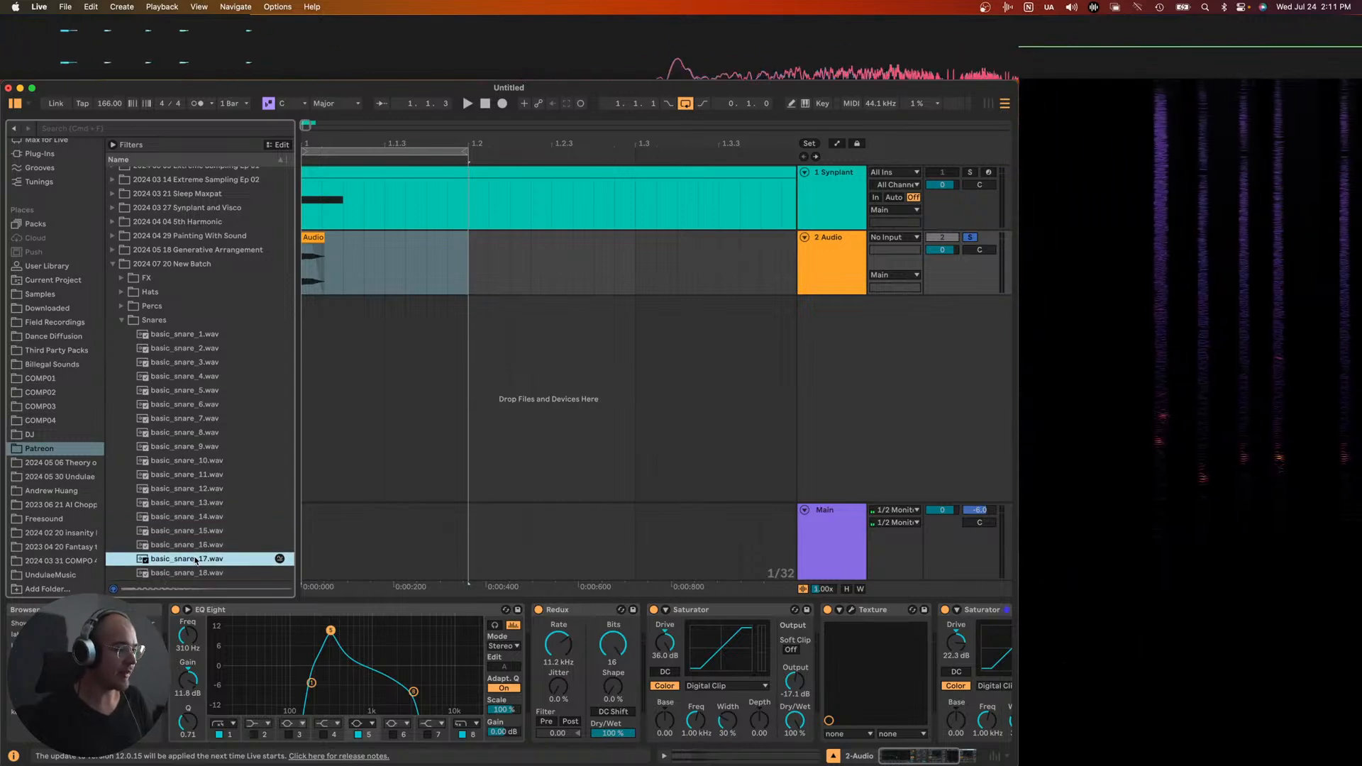
{"action": "key", "text": "Up"}
{"action": "key", "text": "Up"}
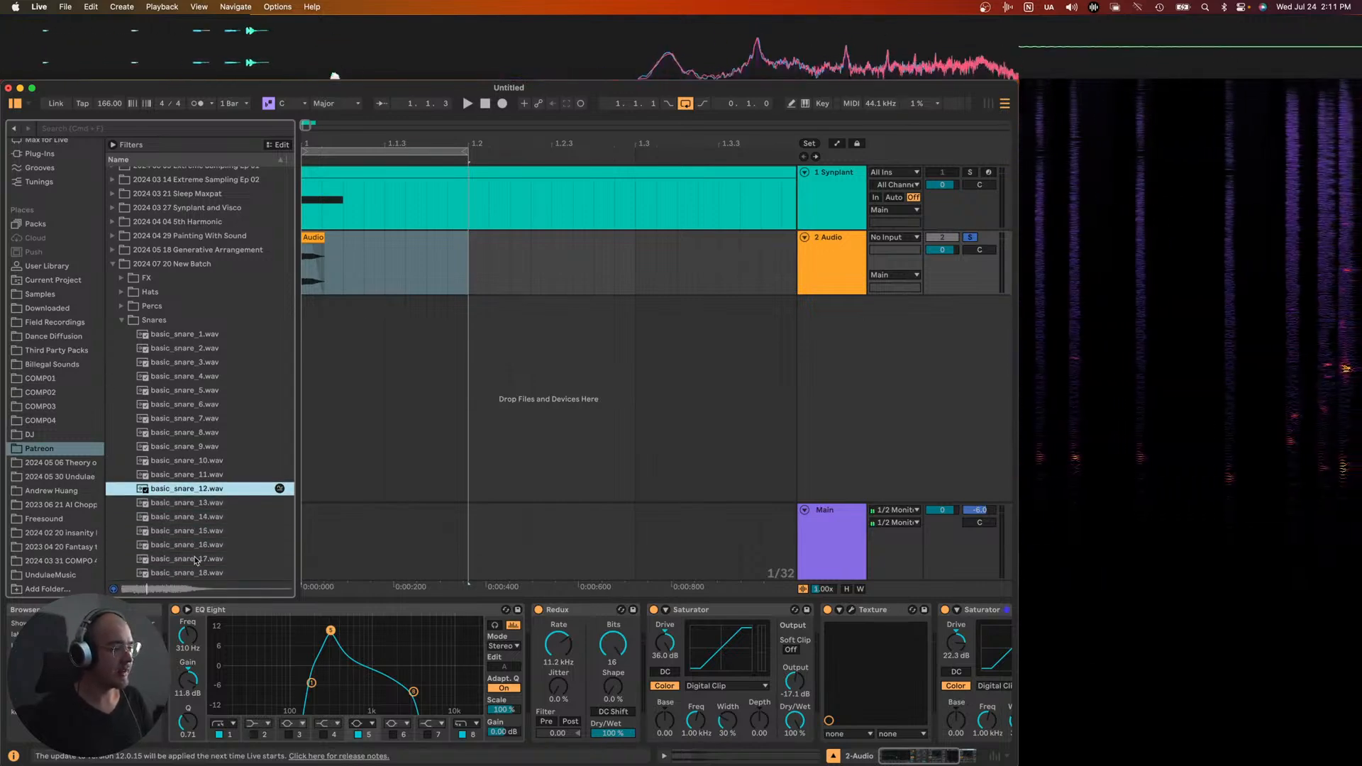
{"action": "key", "text": "Down"}
{"action": "key", "text": "Down"}
{"action": "key", "text": "Down"}
{"action": "key", "text": "Down"}
{"action": "key", "text": "Down"}
{"action": "key", "text": "Down"}
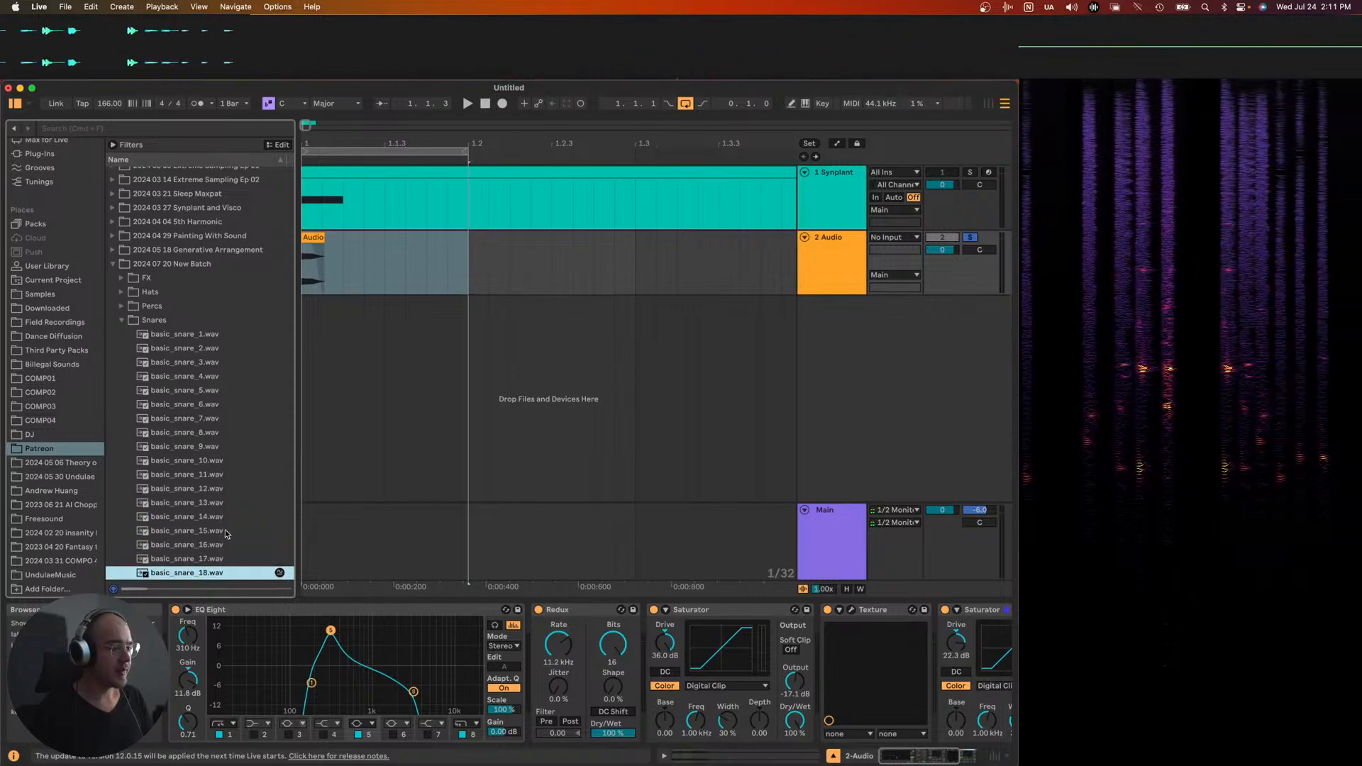
{"action": "key", "text": "Up"}
{"action": "key", "text": "Up"}
{"action": "key", "text": "Down"}
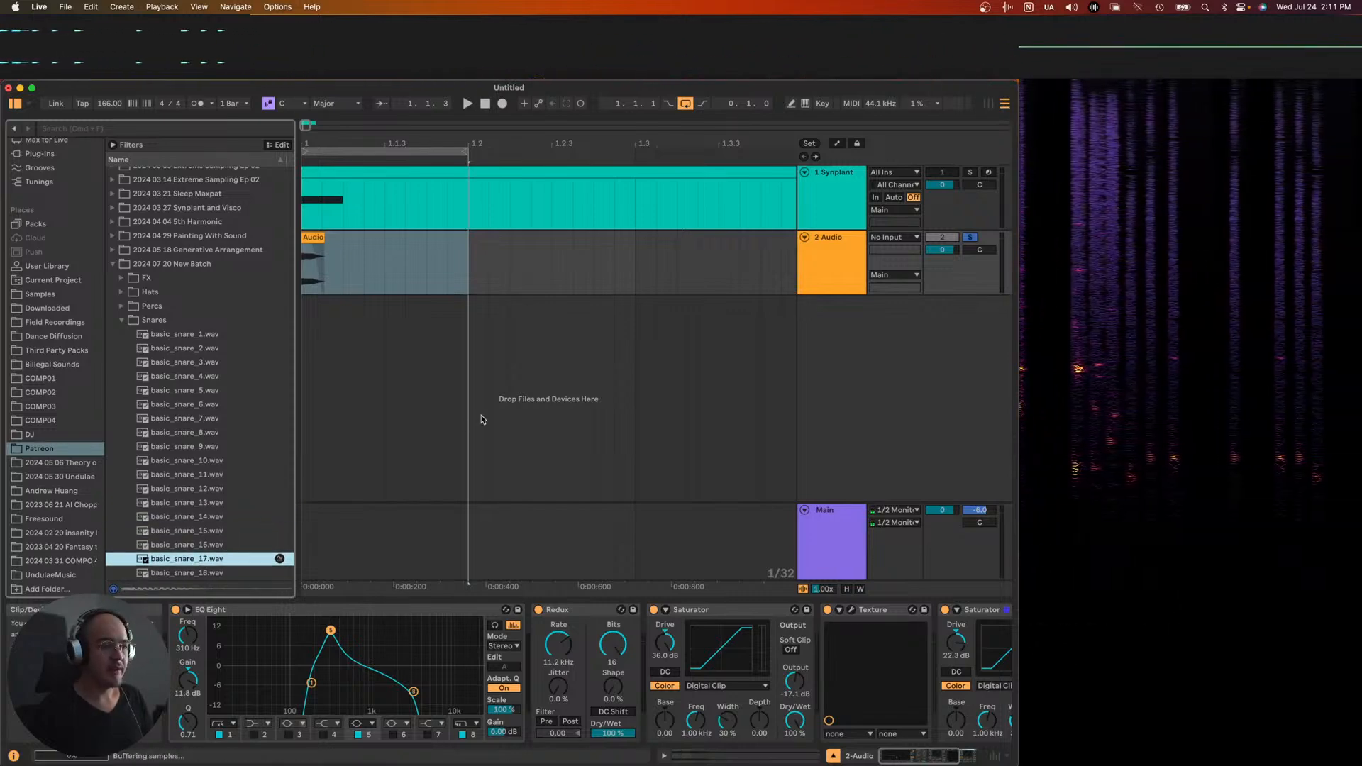
- Solo the Synplant track, play it and open the Synplant plugin window
{"action": "left_click", "coordinate": [848, 204]}
{"action": "key", "text": "space"}
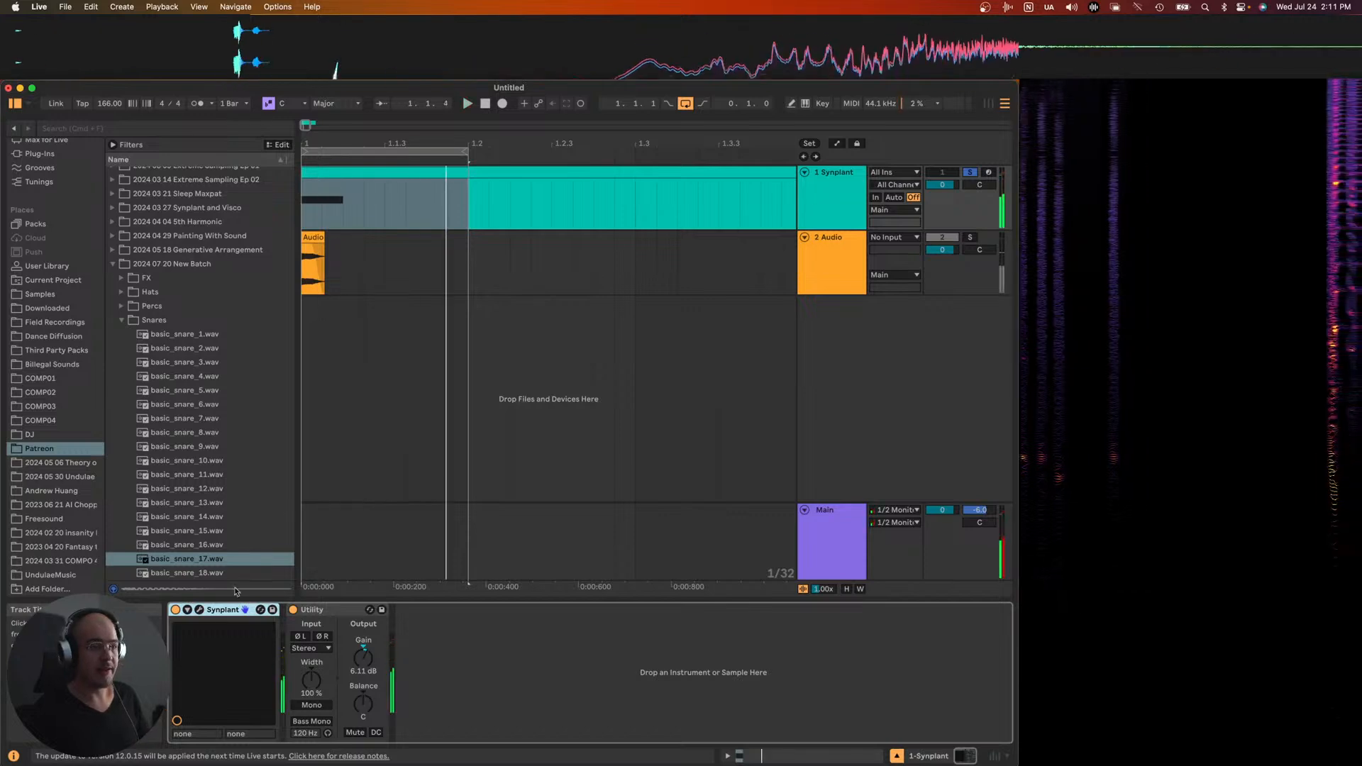
{"action": "left_click", "coordinate": [200, 610]}
{"action": "left_click", "coordinate": [199, 610]}
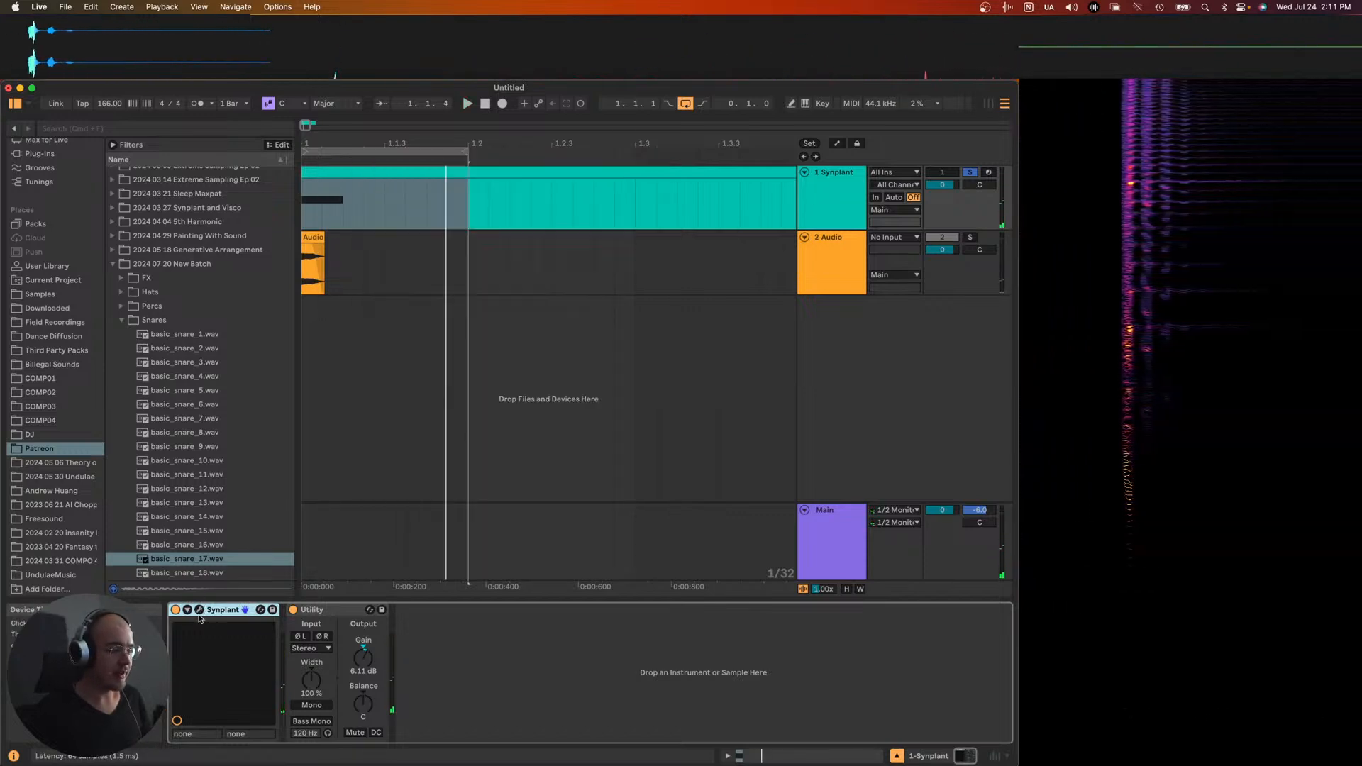
{"action": "left_click", "coordinate": [200, 610]}
- Load basic_snare_17.wav into Synplant's Genopatch and let it generate patches from the sample
{"action": "left_click", "coordinate": [191, 560]}
{"action": "left_click", "coordinate": [191, 565]}
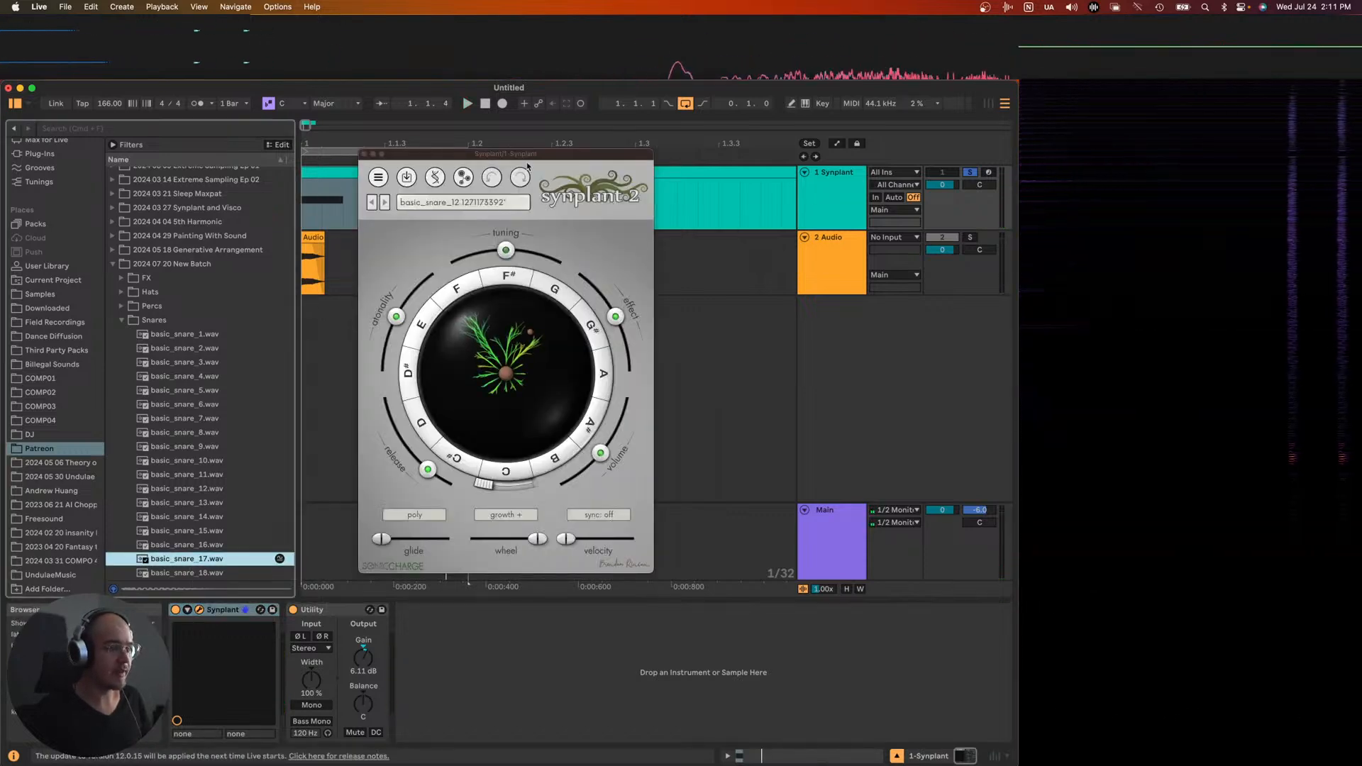
{"action": "left_click", "coordinate": [464, 177]}
{"action": "left_click_drag", "start_coordinate": [300, 522], "coordinate": [501, 525]}
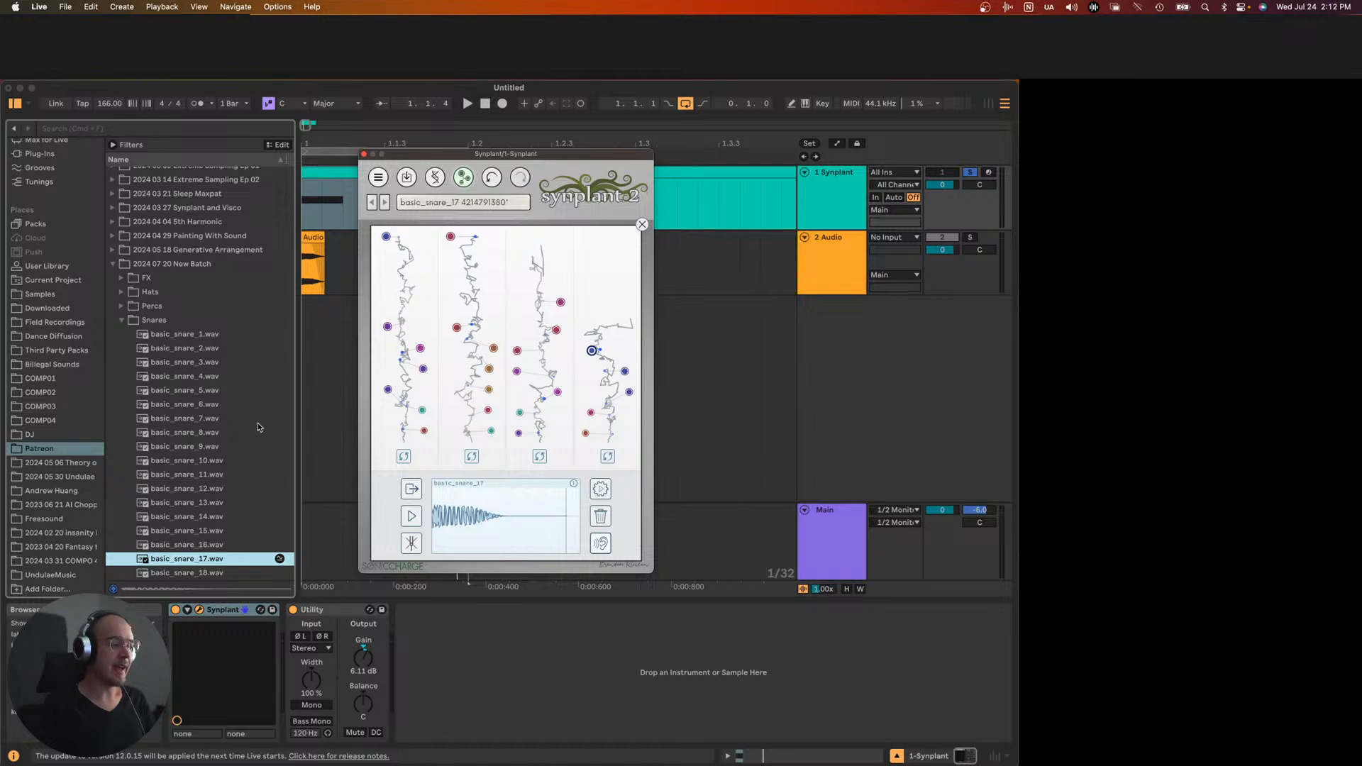
{"action": "left_click_drag", "start_coordinate": [429, 158], "coordinate": [428, 161]}
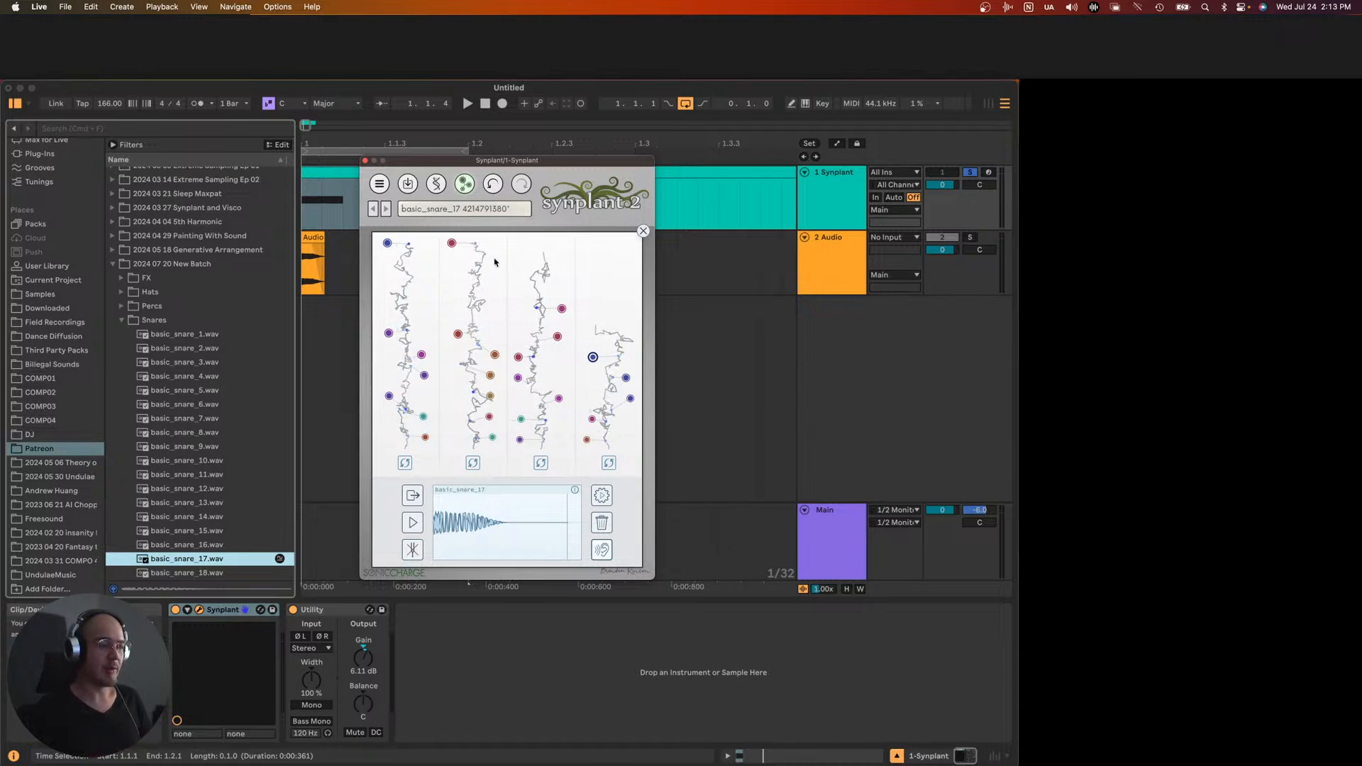
- Audition the Genopatch results, keep the orange patch in the second strand and return to the main Synplant view
{"action": "left_click", "coordinate": [560, 400]}
{"action": "left_click", "coordinate": [559, 399]}
{"action": "left_click", "coordinate": [518, 358]}
{"action": "left_click", "coordinate": [519, 359]}
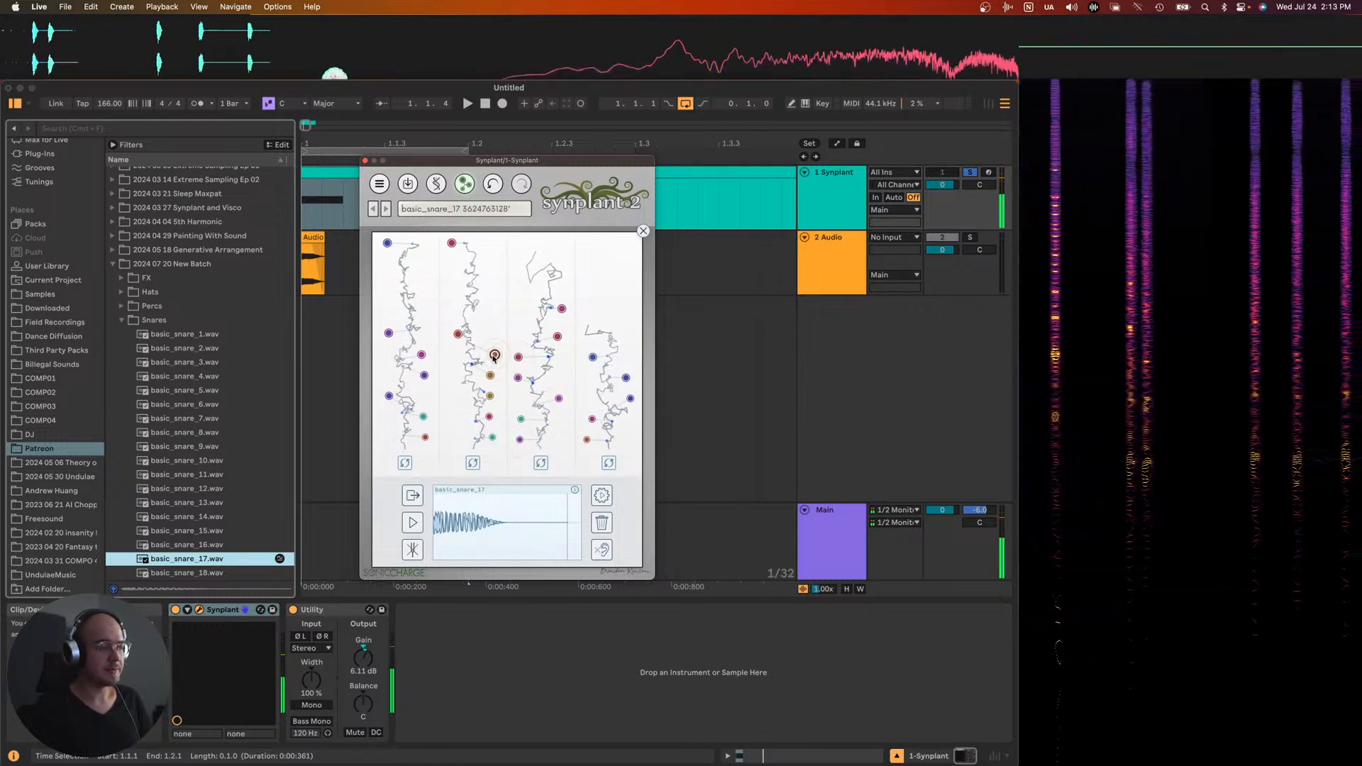
{"action": "left_click", "coordinate": [489, 394]}
{"action": "left_click", "coordinate": [490, 394]}
{"action": "left_click", "coordinate": [490, 375]}
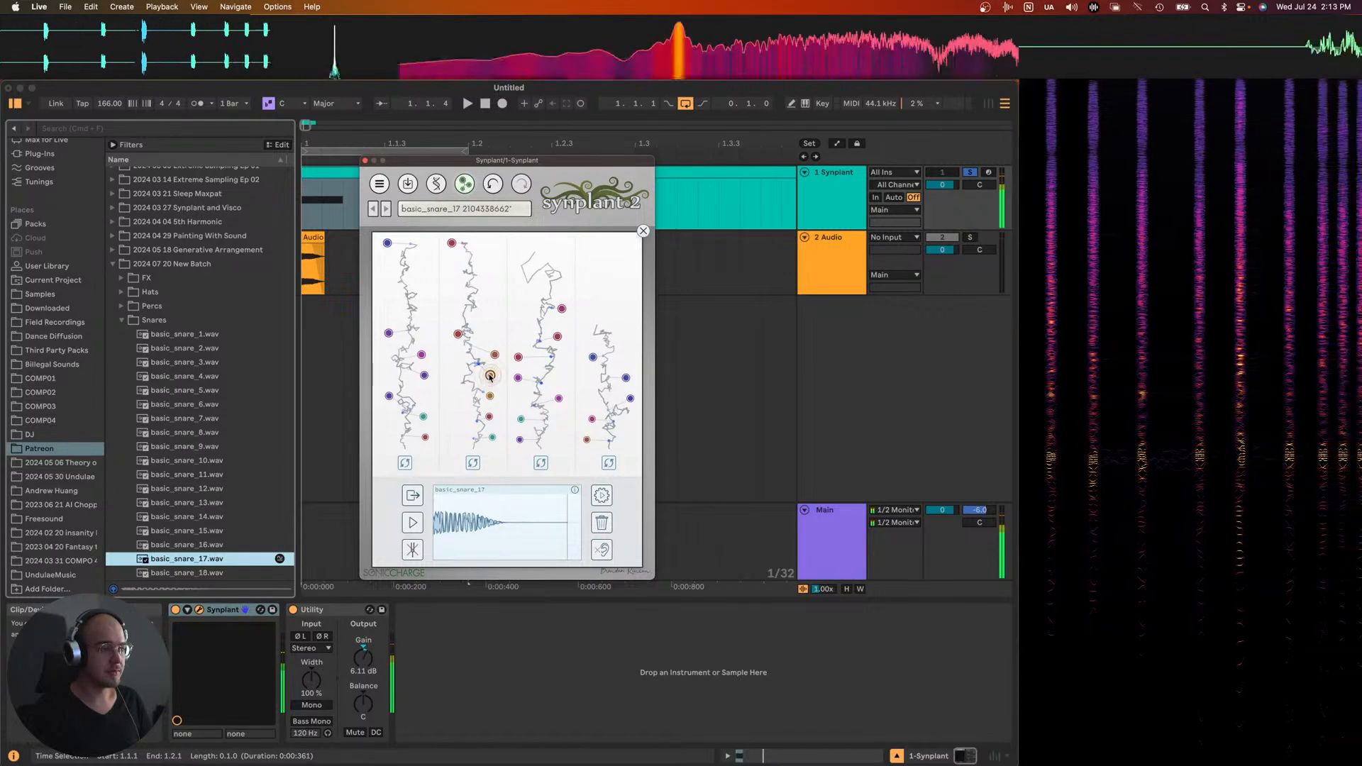
{"action": "left_click", "coordinate": [643, 230]}
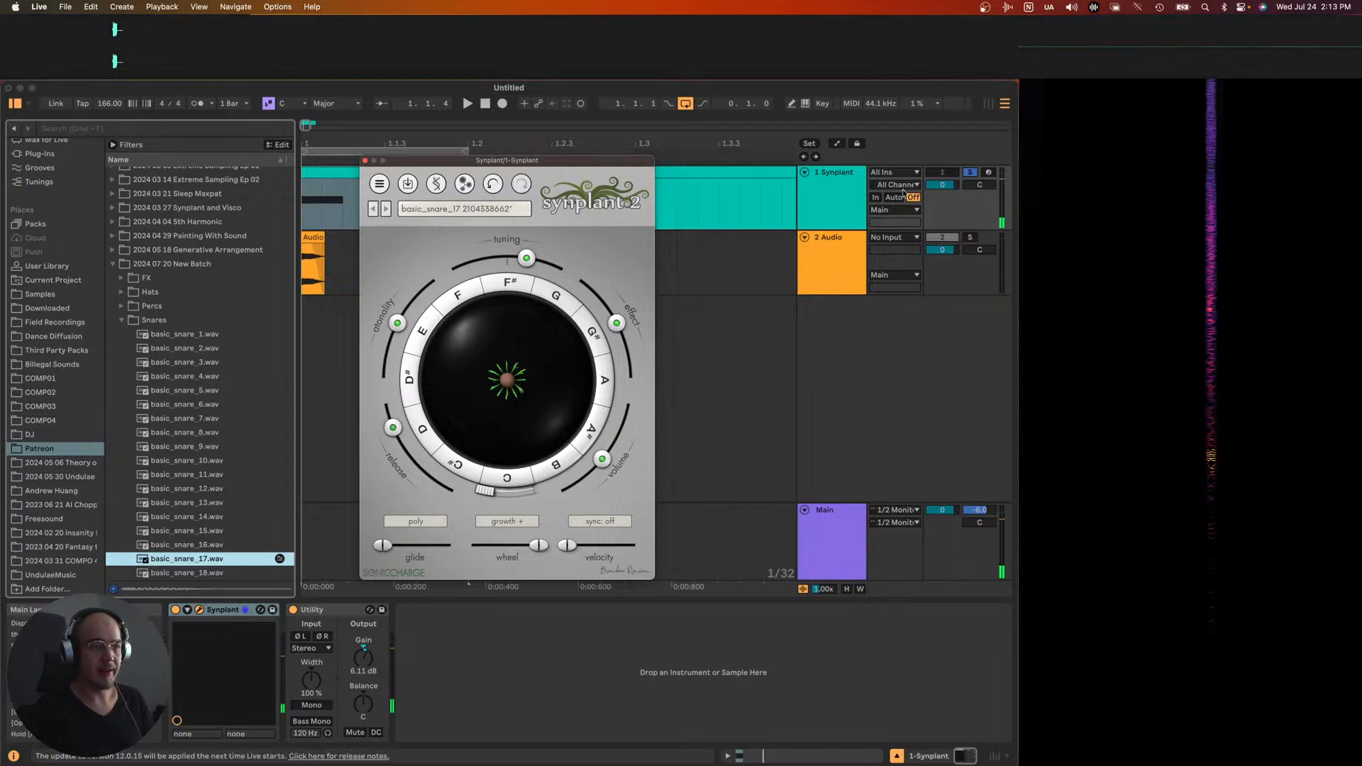
- Activate the Synplant track and set its monitoring to In
{"action": "left_click", "coordinate": [936, 174]}
{"action": "left_click", "coordinate": [876, 197]}
- Grow Synplant's branches toward D to try out variations of the snare patch
{"action": "left_click", "coordinate": [523, 411]}
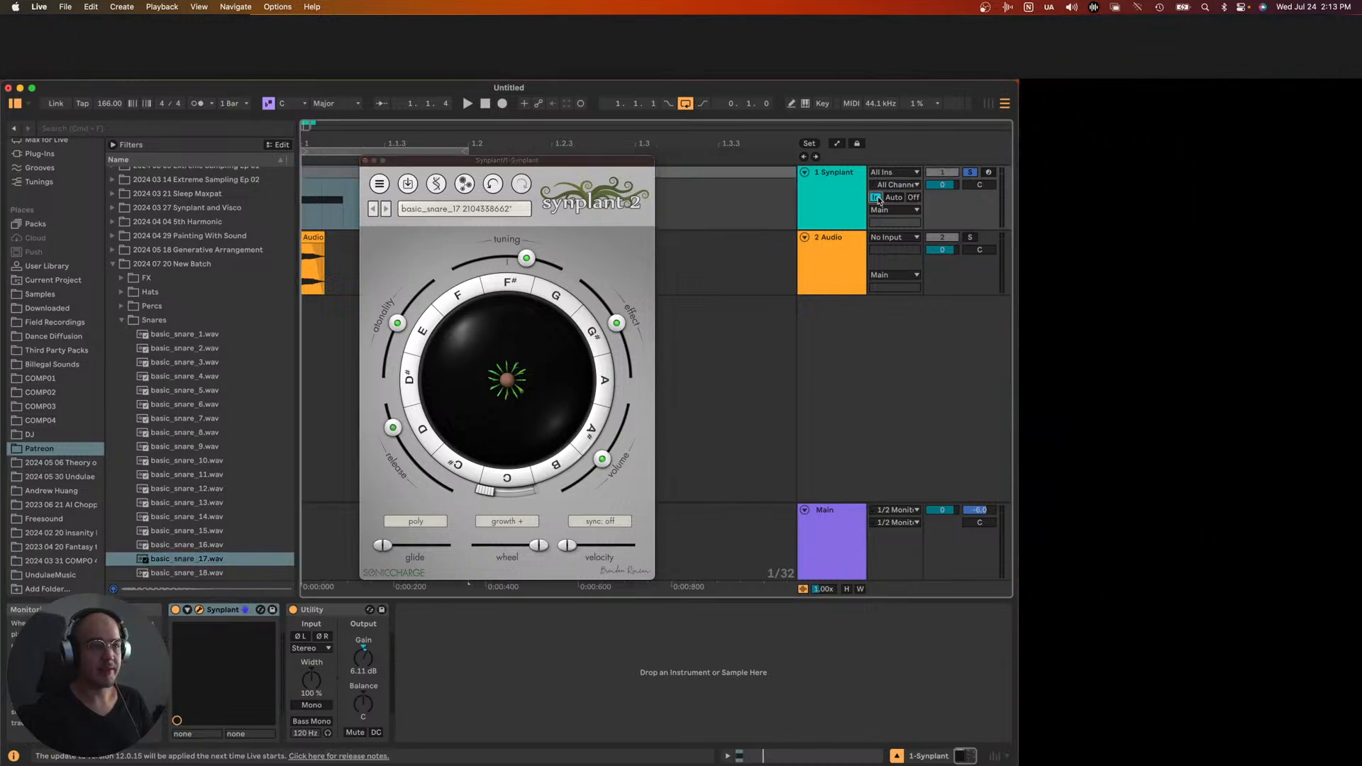
{"action": "mouse_move", "coordinate": [522, 412]}
{"action": "left_mouse_down"}
{"action": "mouse_move", "coordinate": [511, 444]}
{"action": "mouse_move", "coordinate": [493, 409]}
{"action": "mouse_move", "coordinate": [469, 441]}
{"action": "mouse_move", "coordinate": [488, 411]}
{"action": "mouse_move", "coordinate": [474, 390]}
{"action": "mouse_move", "coordinate": [435, 384]}
{"action": "mouse_move", "coordinate": [463, 383]}
{"action": "mouse_move", "coordinate": [476, 366]}
{"action": "mouse_move", "coordinate": [463, 357]}
{"action": "mouse_move", "coordinate": [483, 345]}
{"action": "mouse_move", "coordinate": [508, 424]}
{"action": "mouse_move", "coordinate": [497, 403]}
{"action": "mouse_move", "coordinate": [484, 423]}
{"action": "mouse_move", "coordinate": [482, 395]}
{"action": "mouse_move", "coordinate": [448, 418]}
{"action": "left_mouse_up"}
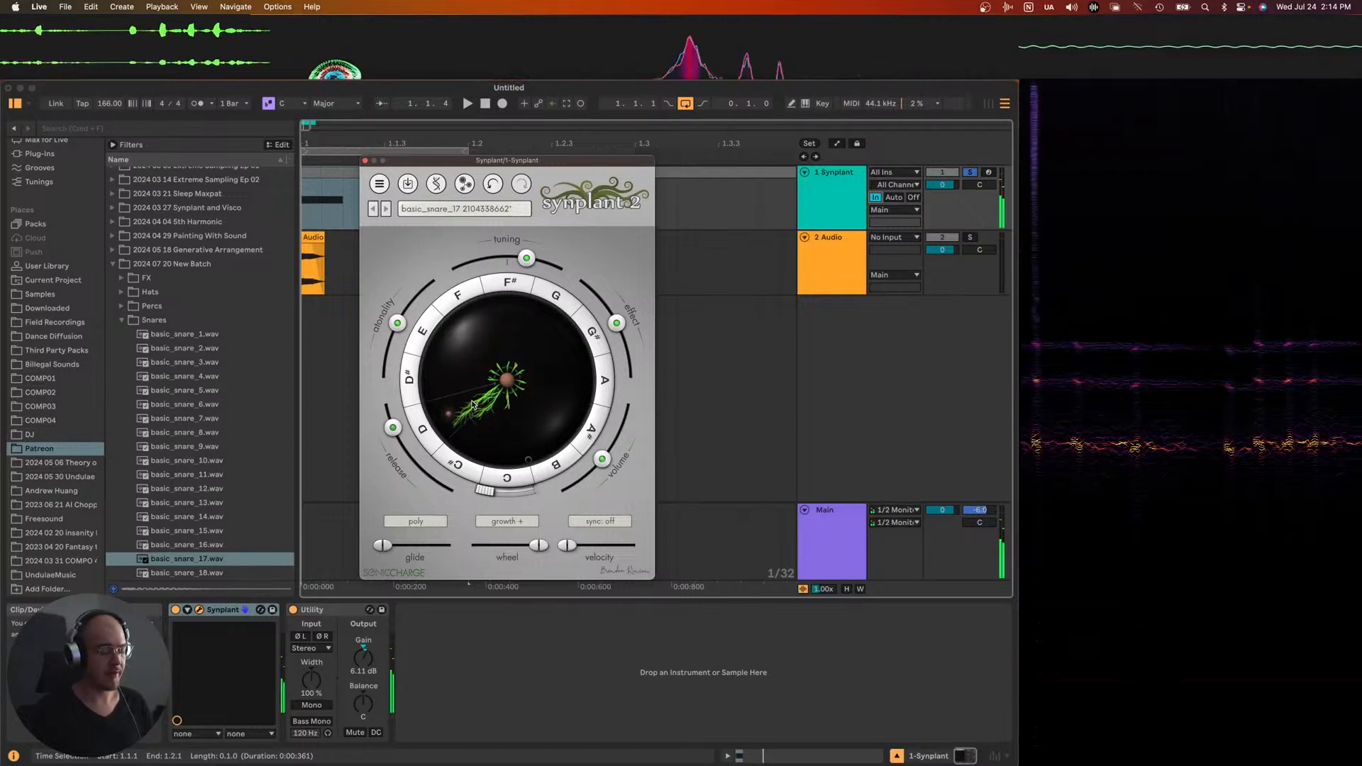
{"action": "mouse_move", "coordinate": [473, 406]}
{"action": "left_mouse_down"}
{"action": "mouse_move", "coordinate": [466, 361]}
{"action": "mouse_move", "coordinate": [431, 385]}
{"action": "mouse_move", "coordinate": [478, 388]}
{"action": "left_mouse_up"}
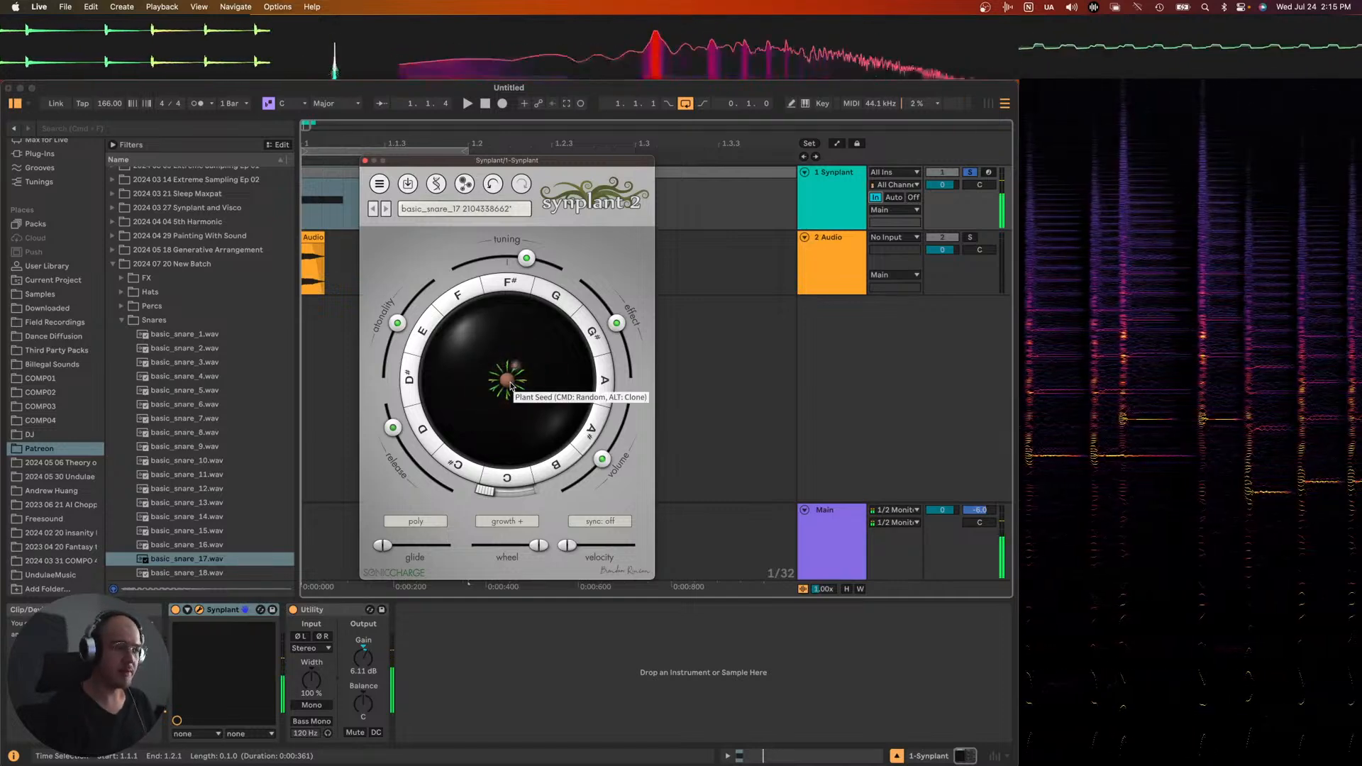
- Reshape Synplant's volume envelope in the Envelope and LFO genes by adjusting vol_atk, vol_dcy and vol_sus, and close the plug-in window
{"action": "left_click", "coordinate": [433, 187]}
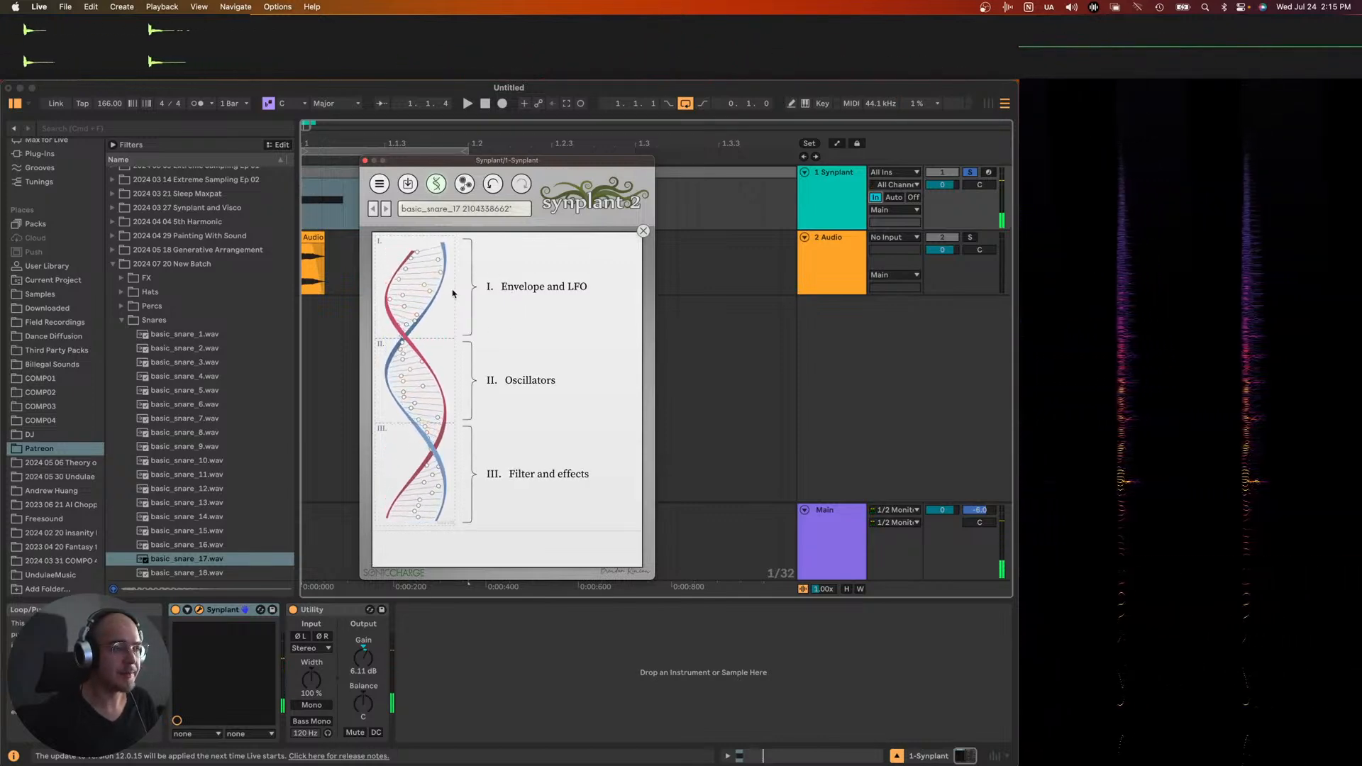
{"action": "left_click", "coordinate": [508, 286]}
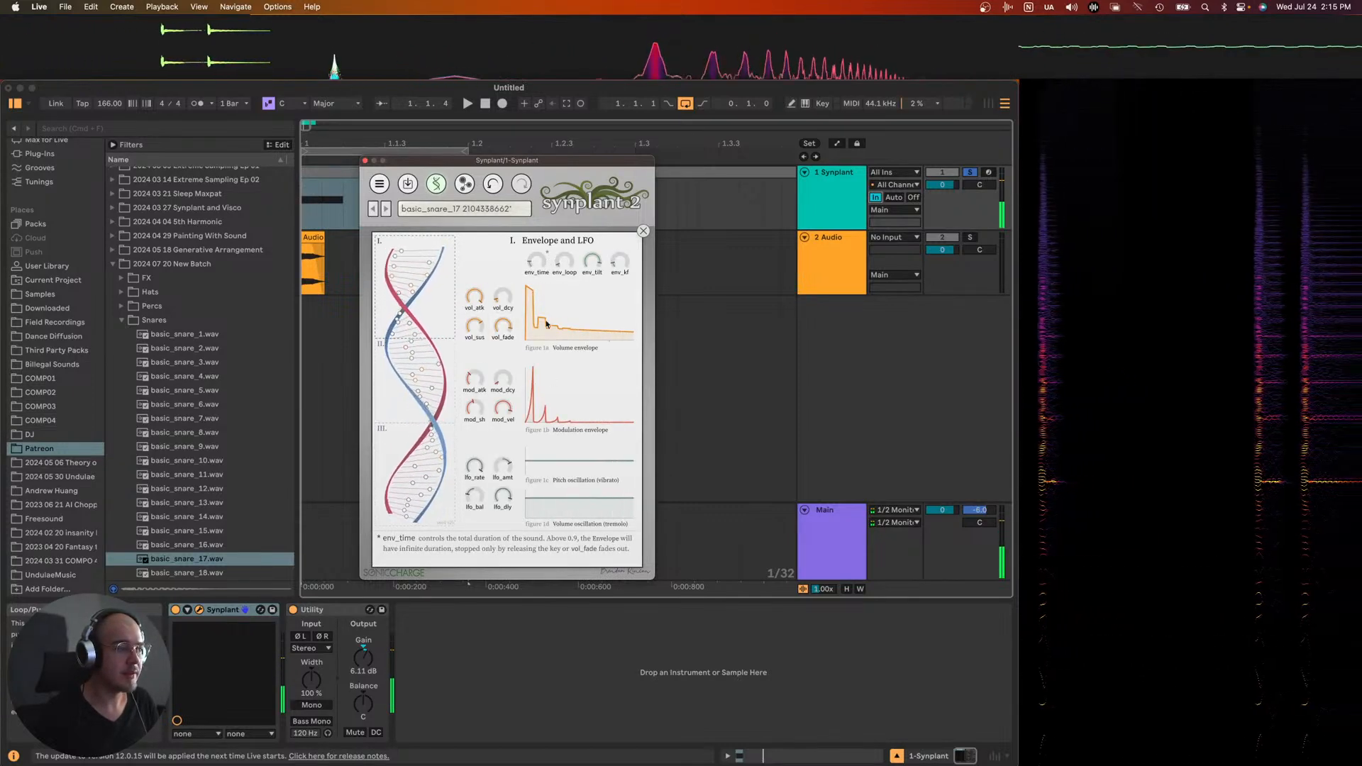
{"action": "mouse_move", "coordinate": [540, 270]}
{"action": "left_click_drag", "start_coordinate": [475, 297], "coordinate": [475, 343]}
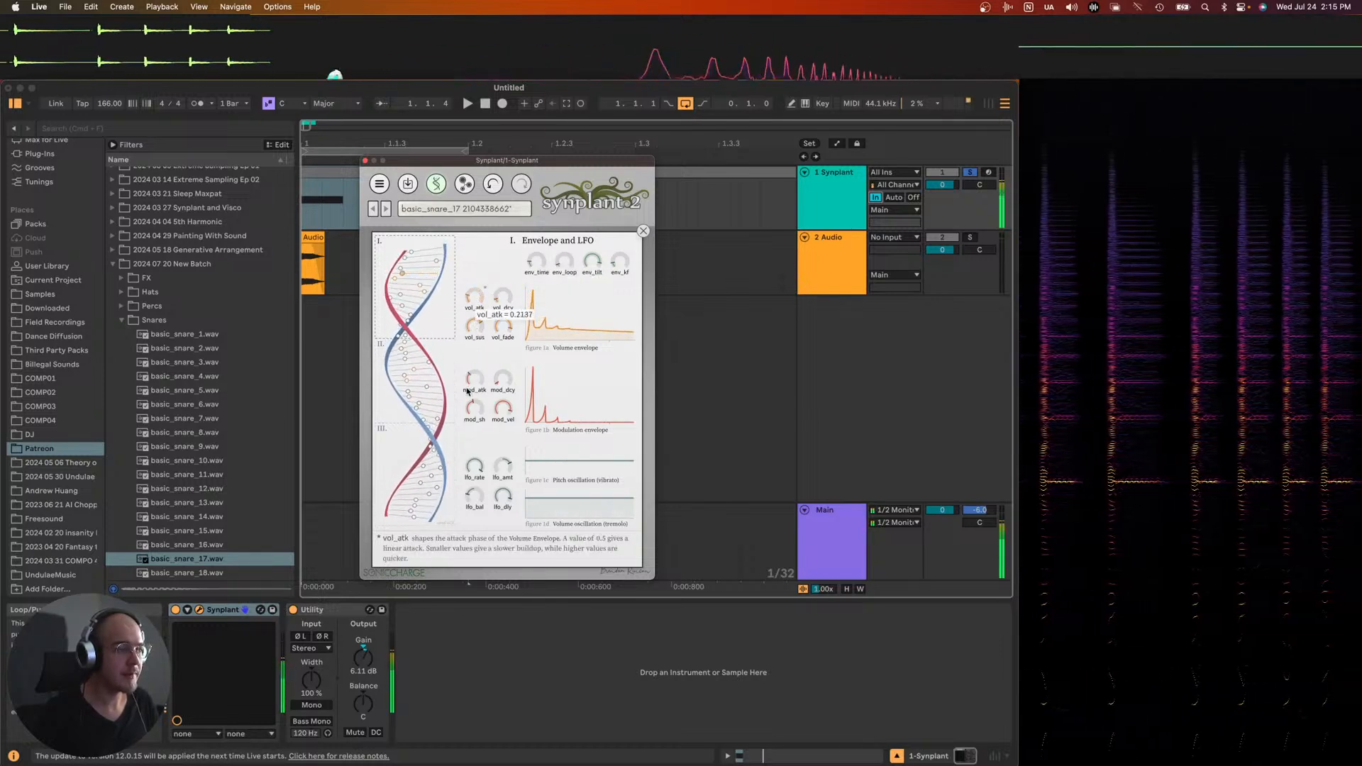
{"action": "mouse_move", "coordinate": [482, 317]}
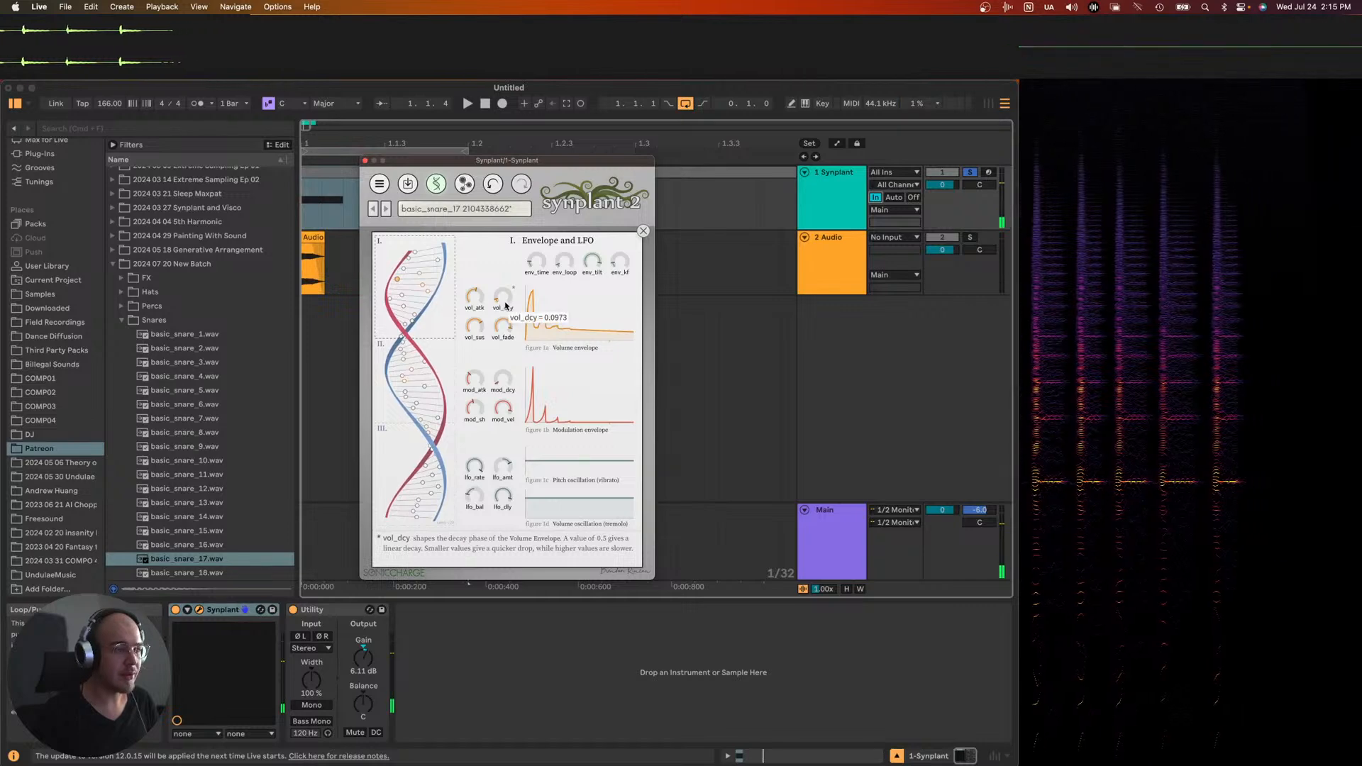
{"action": "left_click_drag", "start_coordinate": [505, 291], "coordinate": [505, 266]}
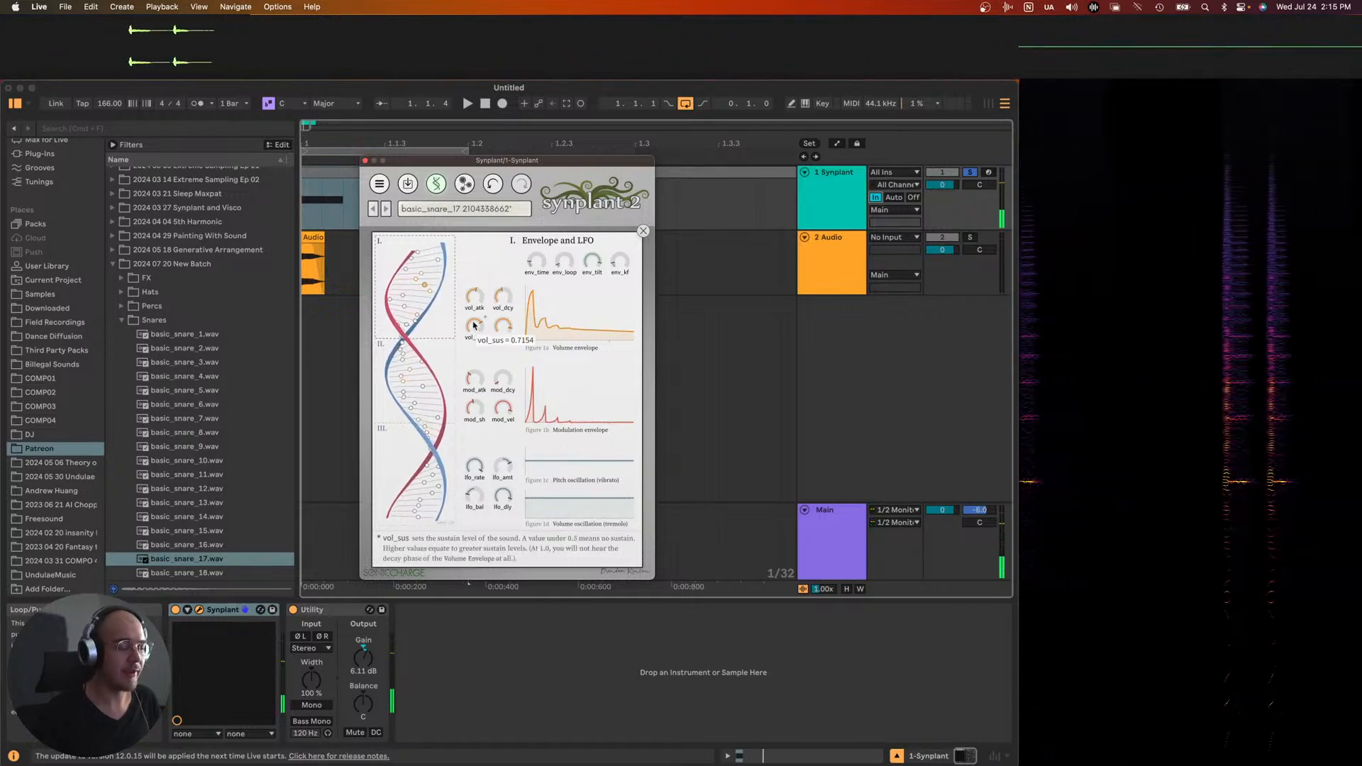
{"action": "left_click_drag", "start_coordinate": [474, 327], "coordinate": [473, 317]}
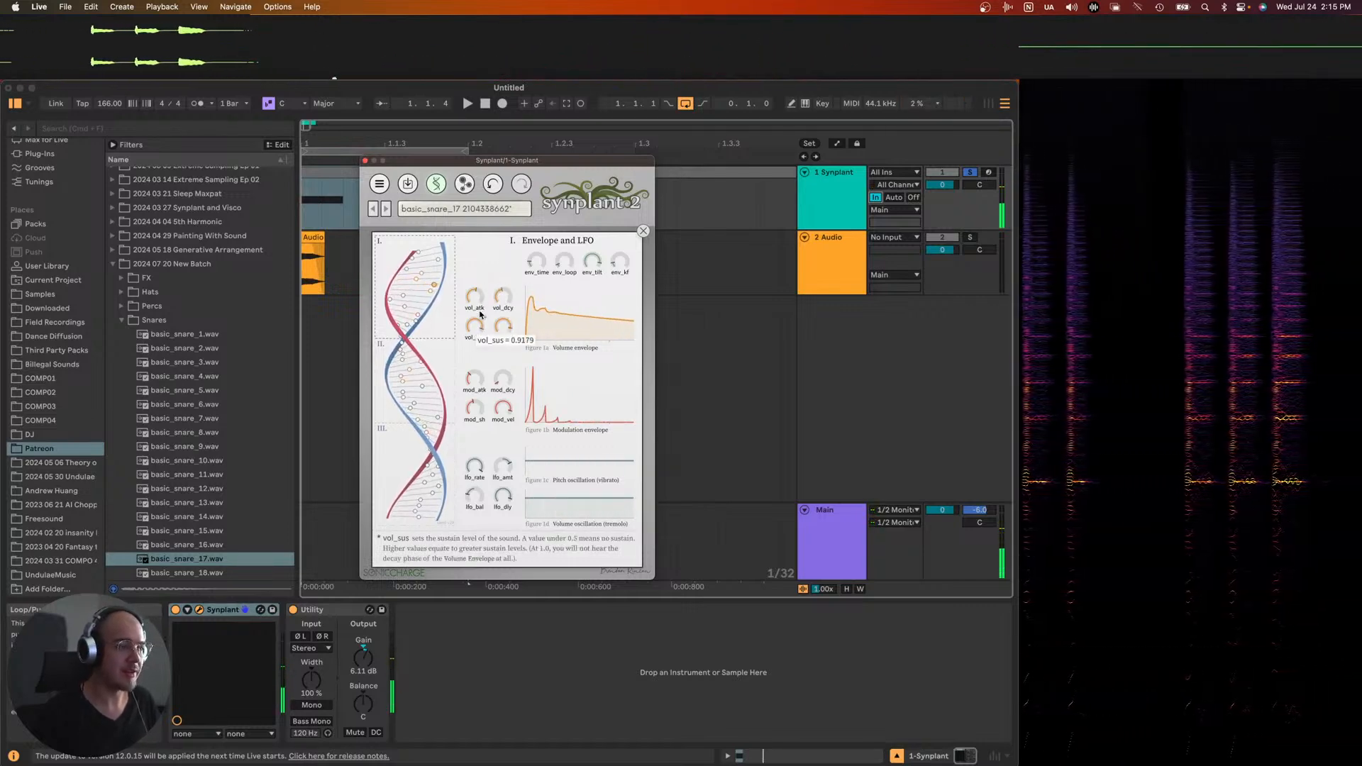
{"action": "left_click_drag", "start_coordinate": [475, 298], "coordinate": [467, 339]}
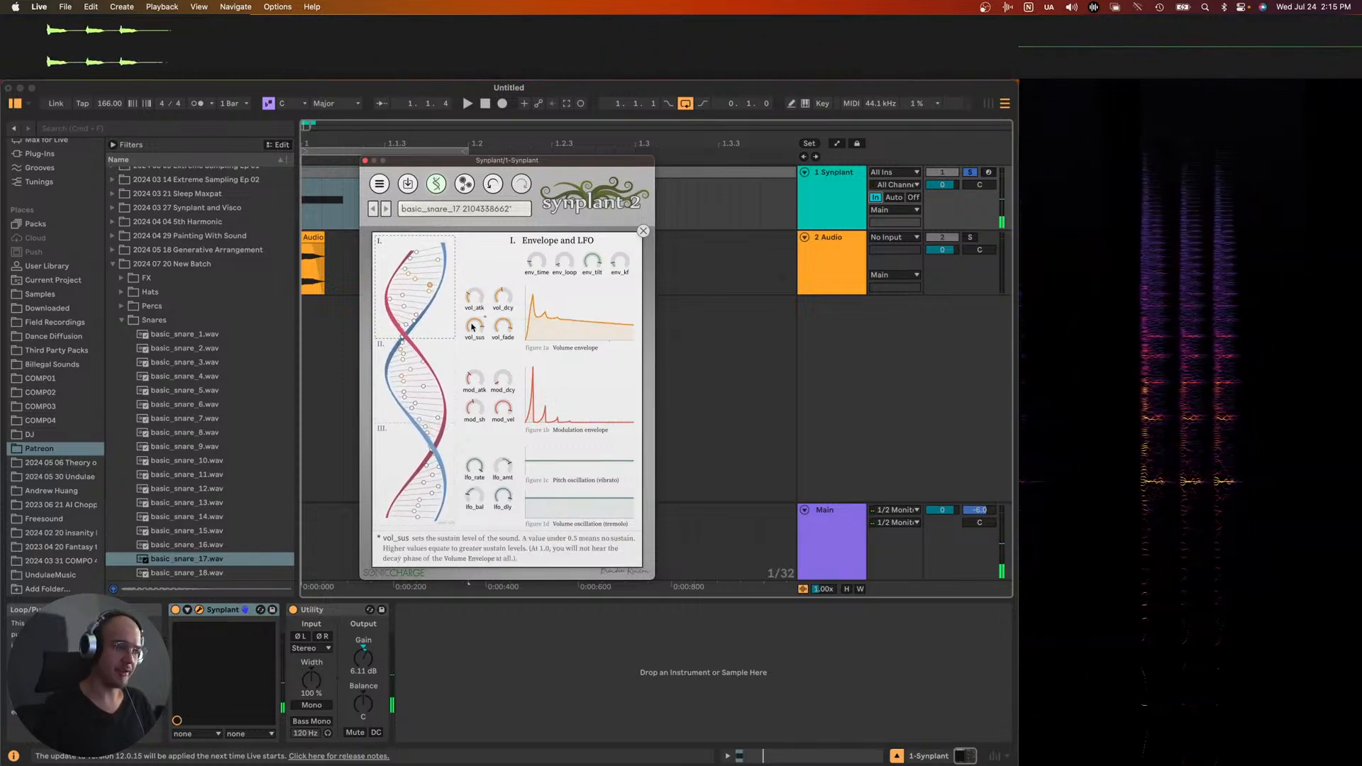
{"action": "mouse_move", "coordinate": [503, 332]}
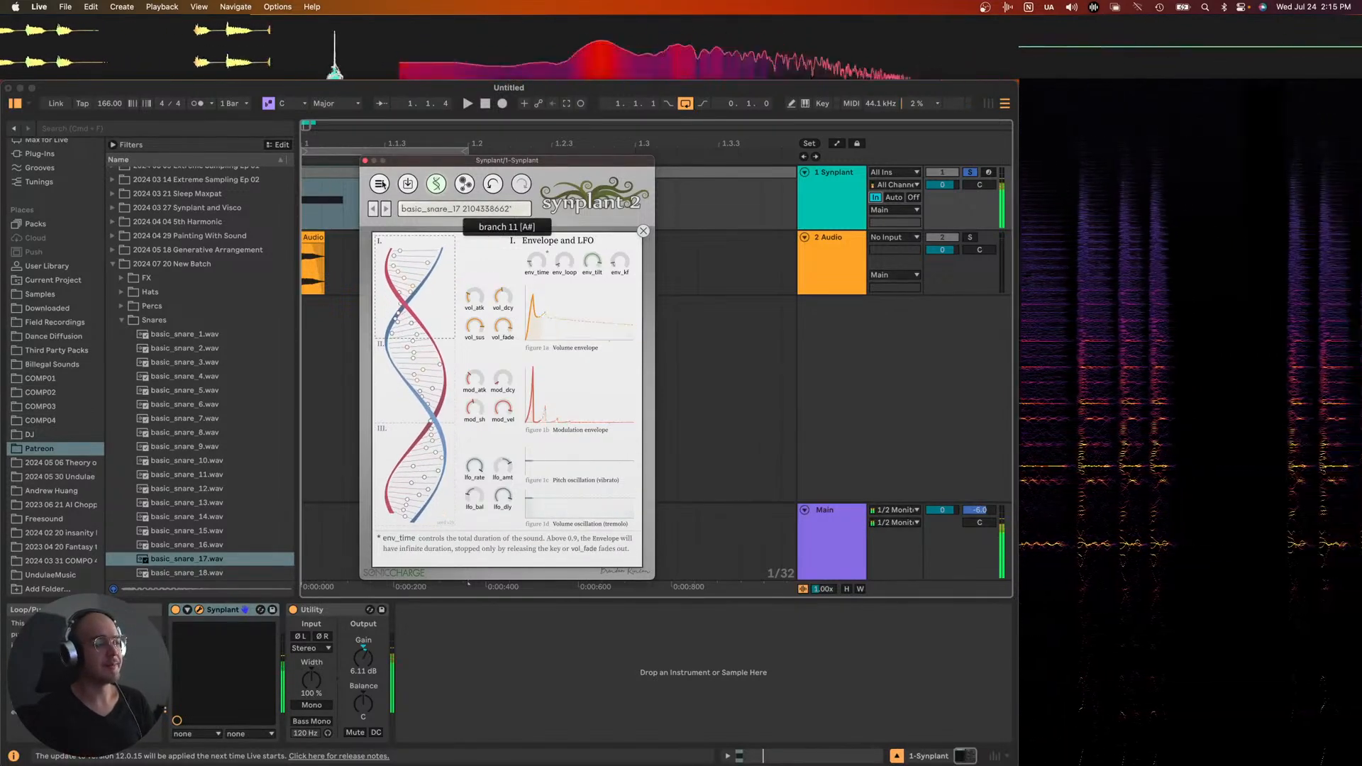
{"action": "left_click", "coordinate": [363, 162]}
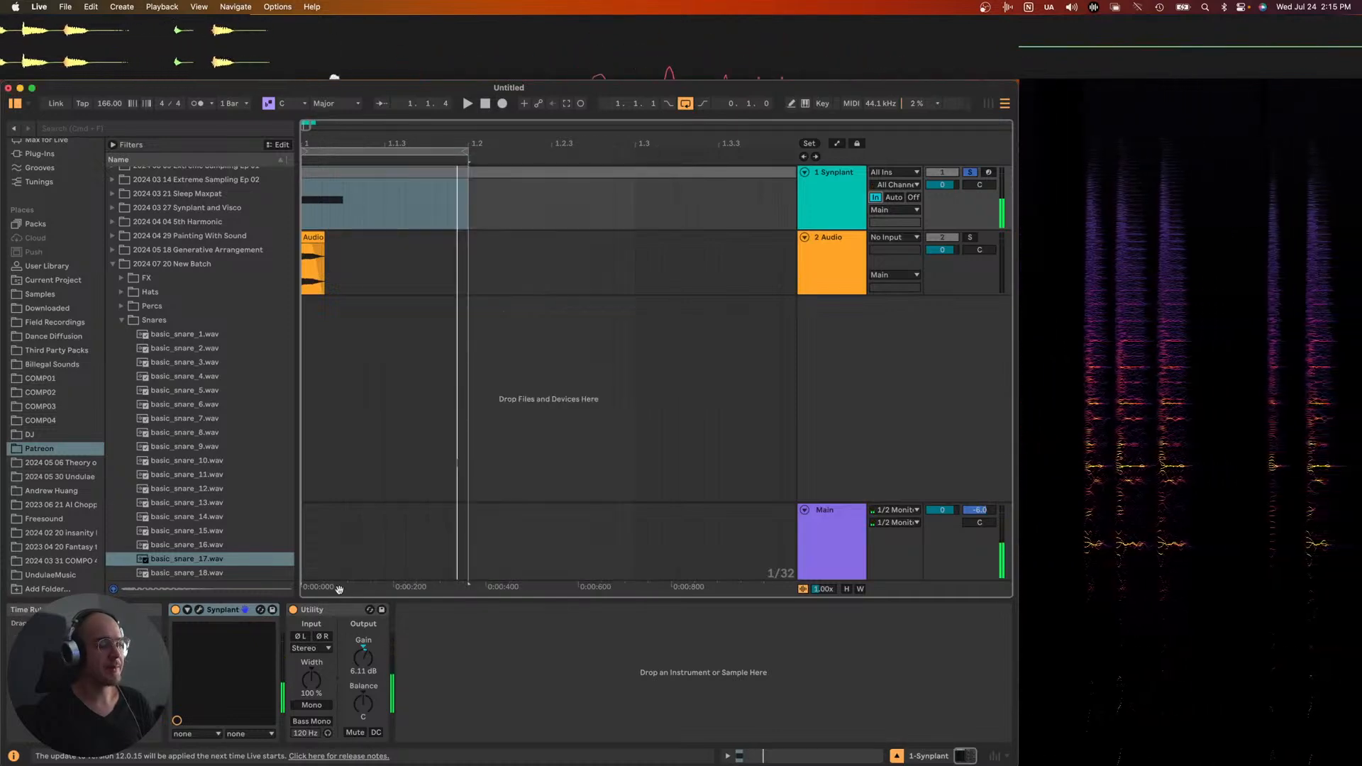
- Remove the Utility device from the Synplant track and add Ableton's Reverb device in its place
{"action": "left_click", "coordinate": [331, 608]}
{"action": "key", "text": "Delete"}
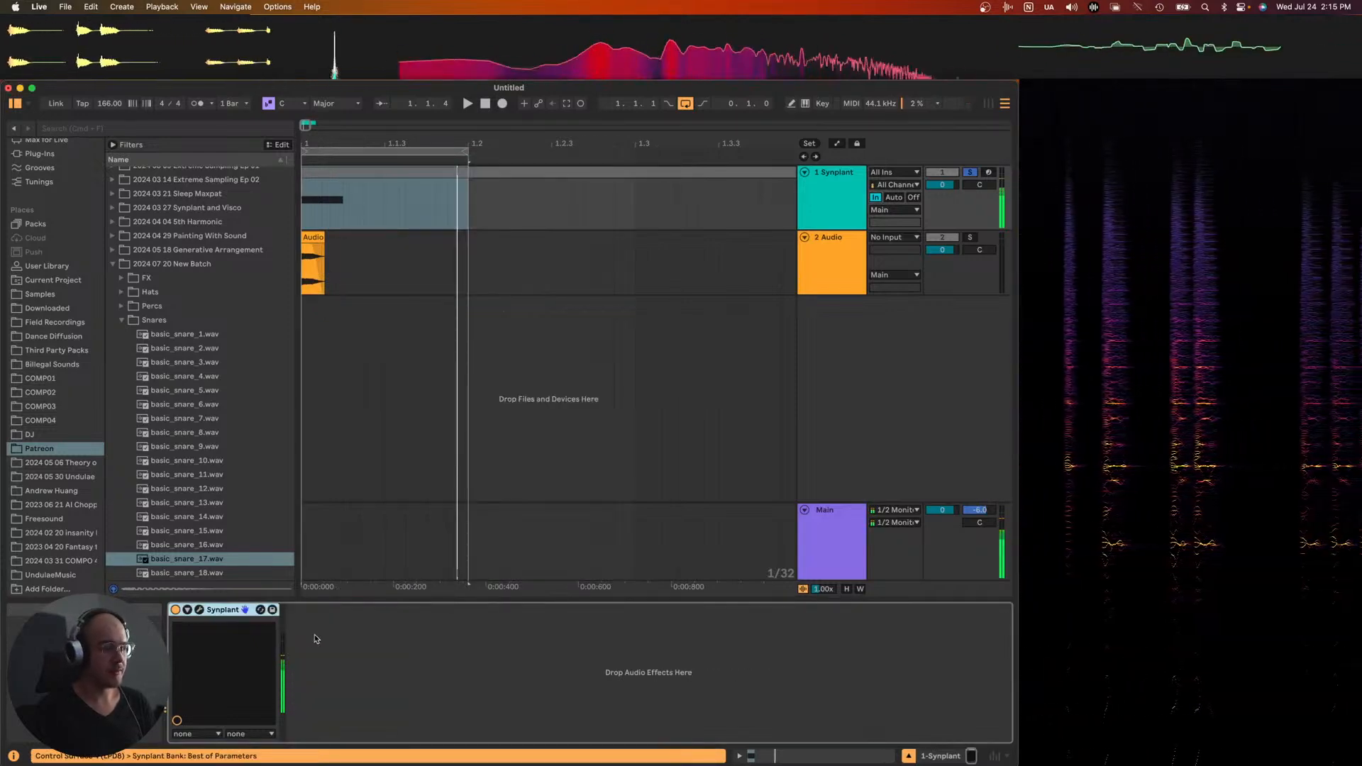
{"action": "key", "text": "super+f"}
{"action": "type", "text": "reverb"}
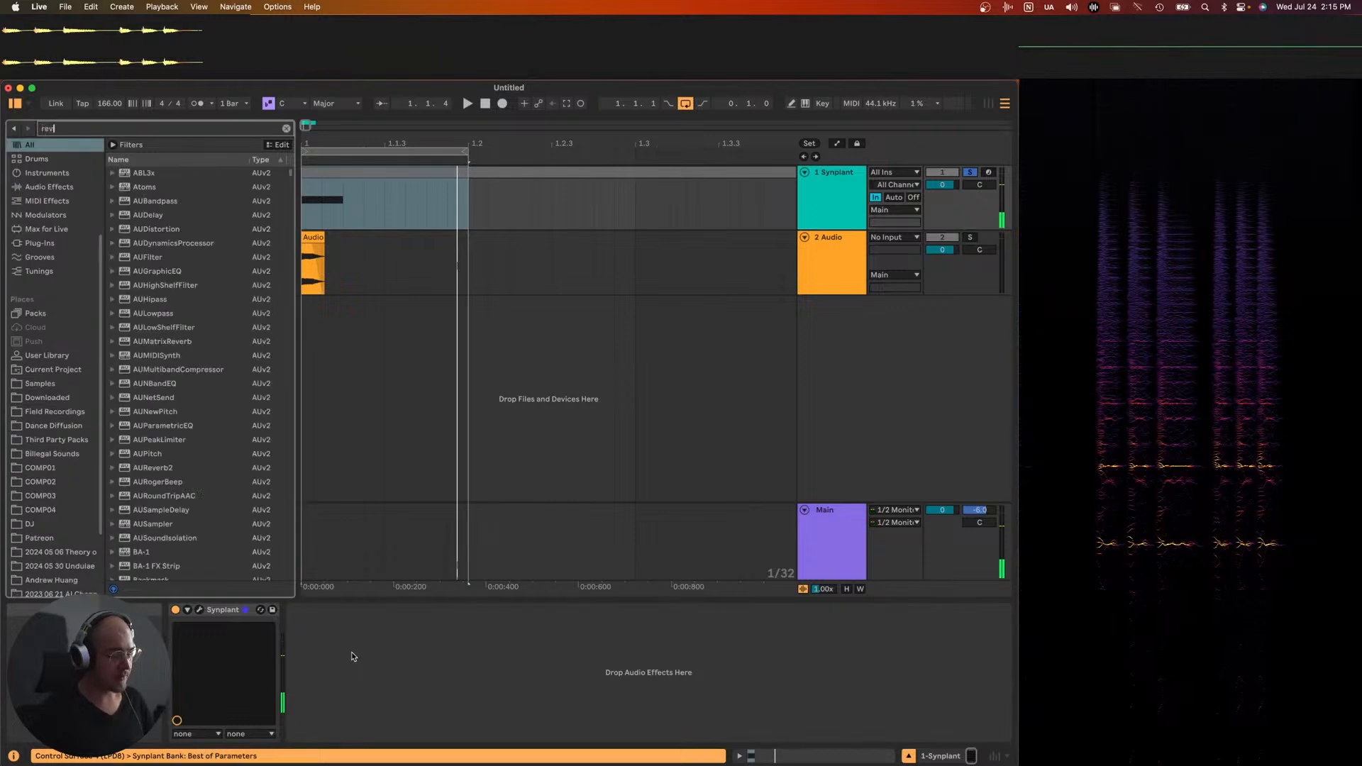
{"action": "key", "text": "Down"}
{"action": "key", "text": "Down"}
{"action": "key", "text": "Down"}
{"action": "key", "text": "Down"}
{"action": "key", "text": "Down"}
{"action": "key", "text": "Down"}
{"action": "key", "text": "Down"}
{"action": "key", "text": "Down"}
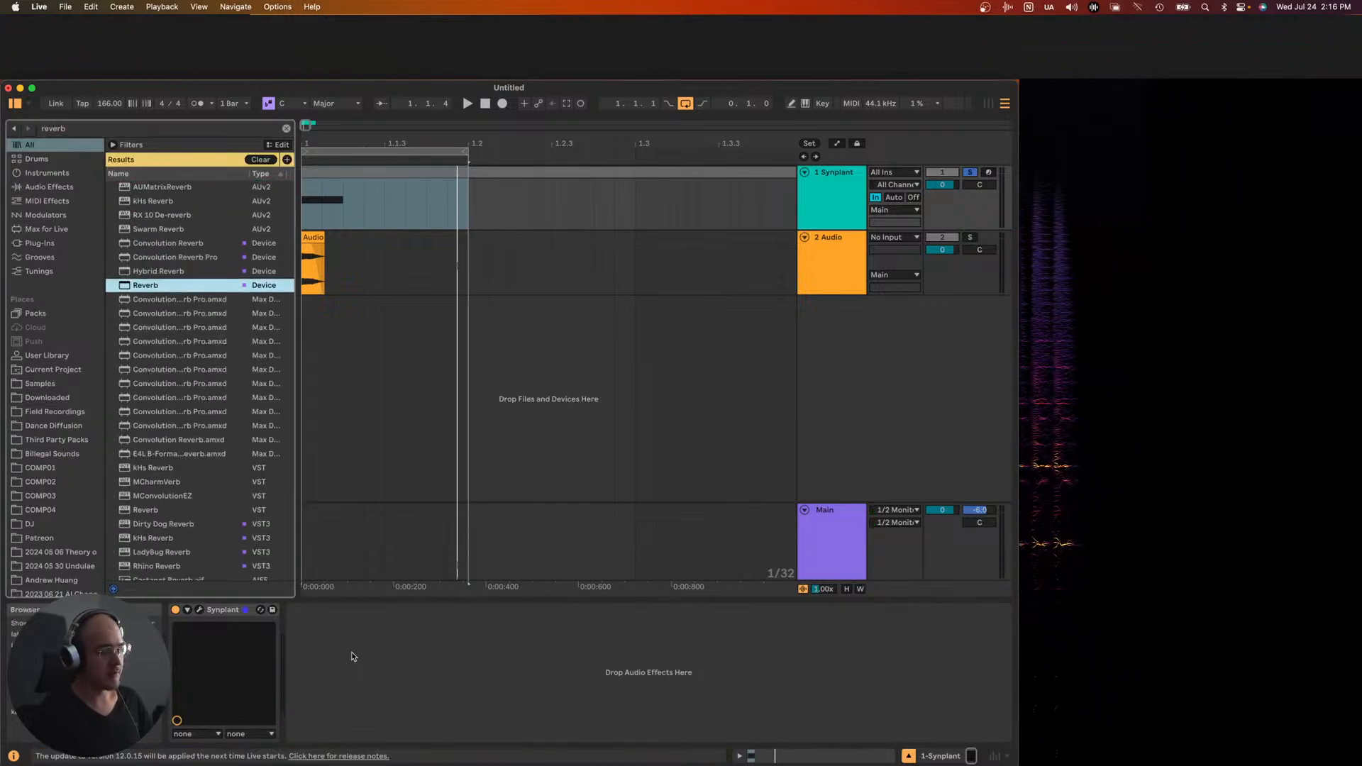
{"action": "key", "text": "Return"}
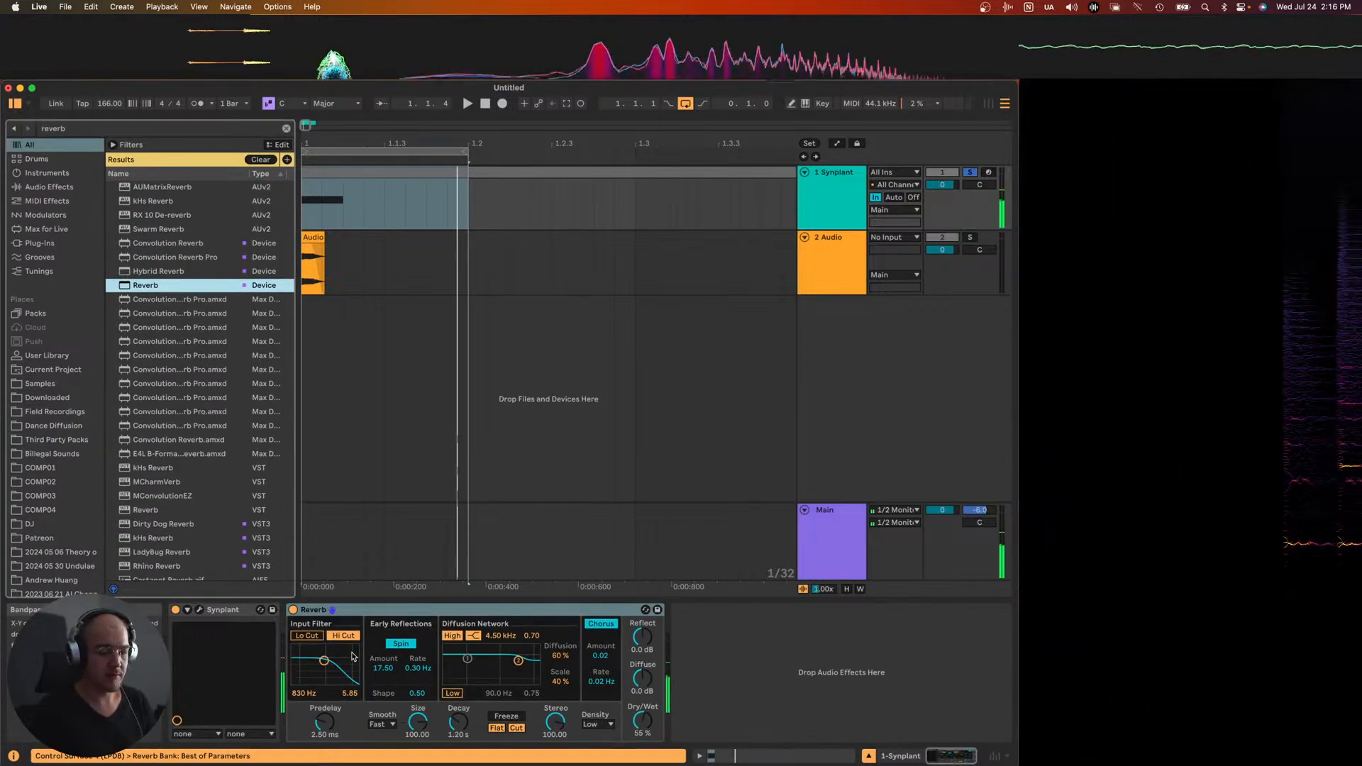
- Set the Reverb's decay to 21.2 s and dry/wet to 42%, disable the High diffusion filter, and enable Lo Cut with the input filter at 1.54 kHz
{"action": "left_click_drag", "start_coordinate": [457, 722], "coordinate": [457, 681]}
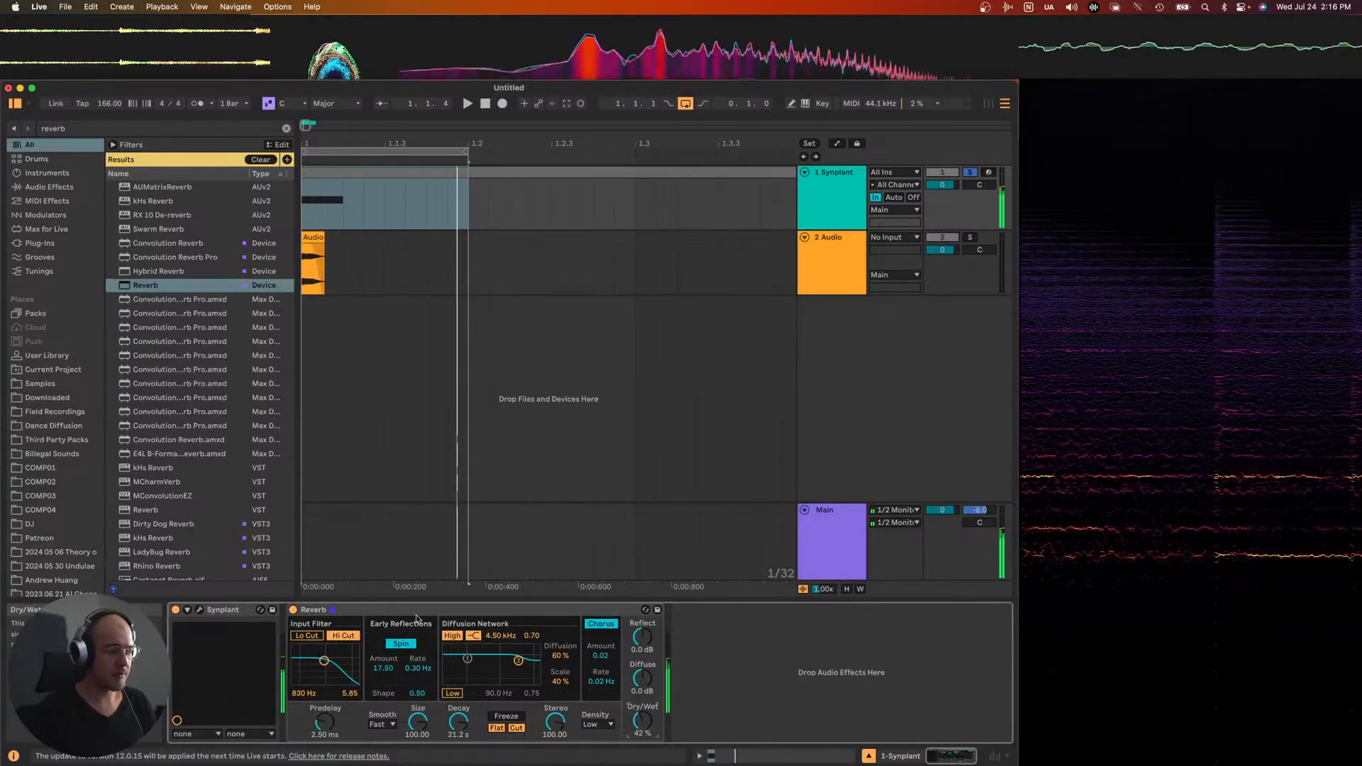
{"action": "left_click", "coordinate": [444, 635]}
{"action": "left_click_drag", "start_coordinate": [327, 656], "coordinate": [330, 659]}
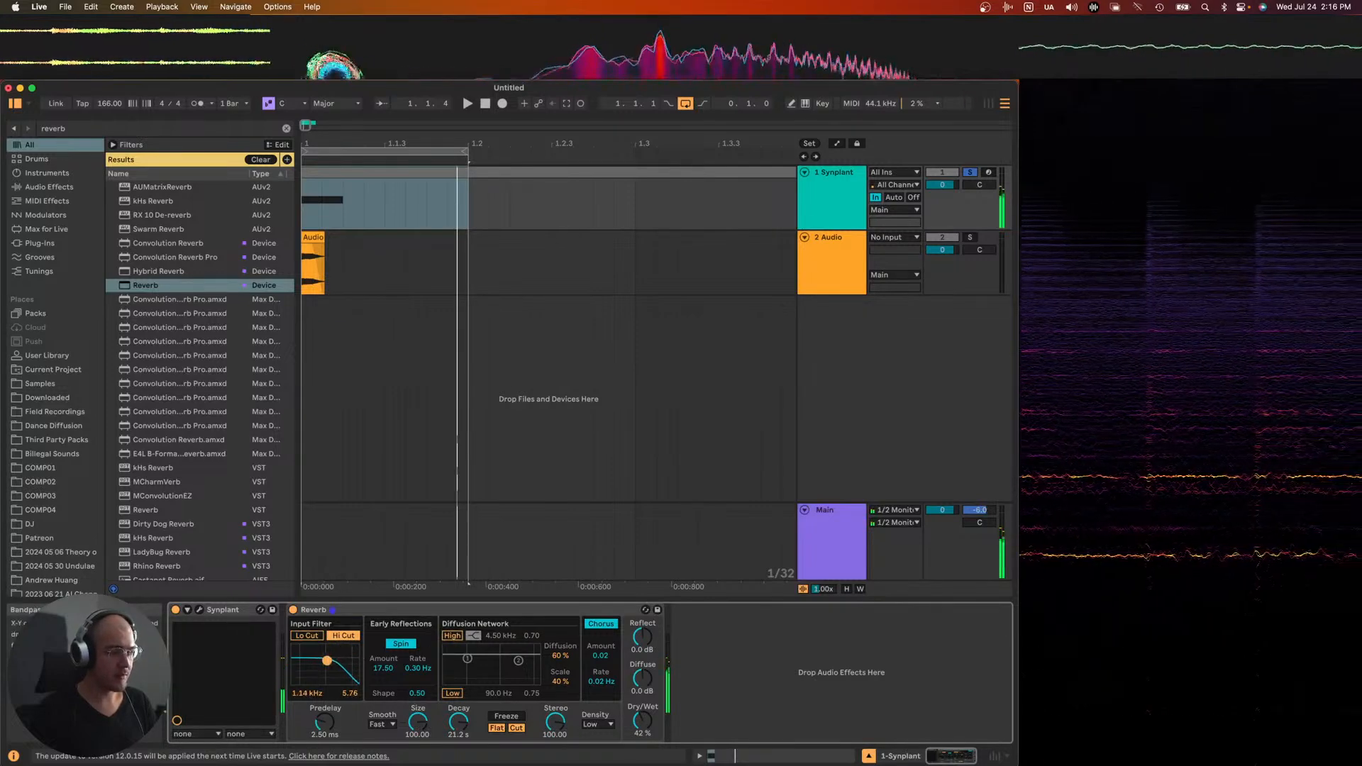
{"action": "left_click", "coordinate": [313, 636]}
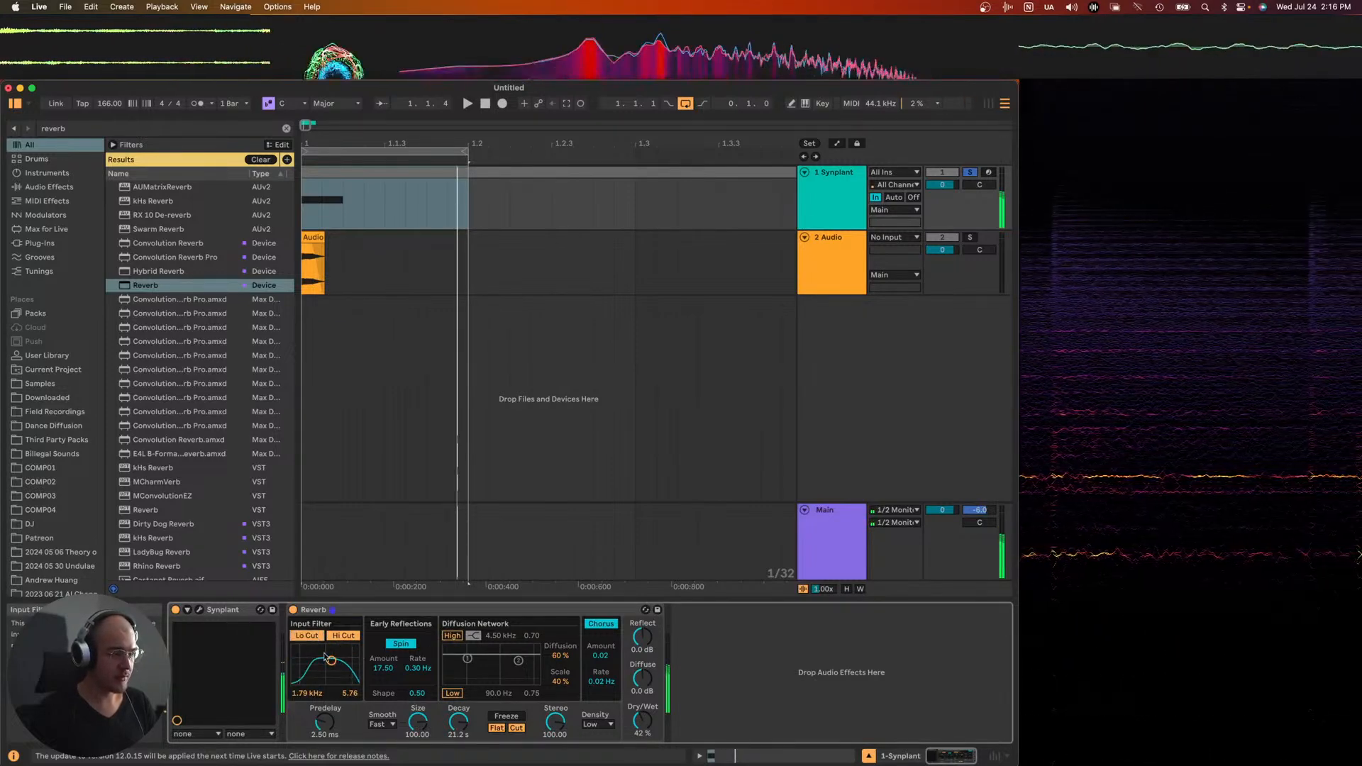
{"action": "left_click_drag", "start_coordinate": [332, 660], "coordinate": [329, 663]}
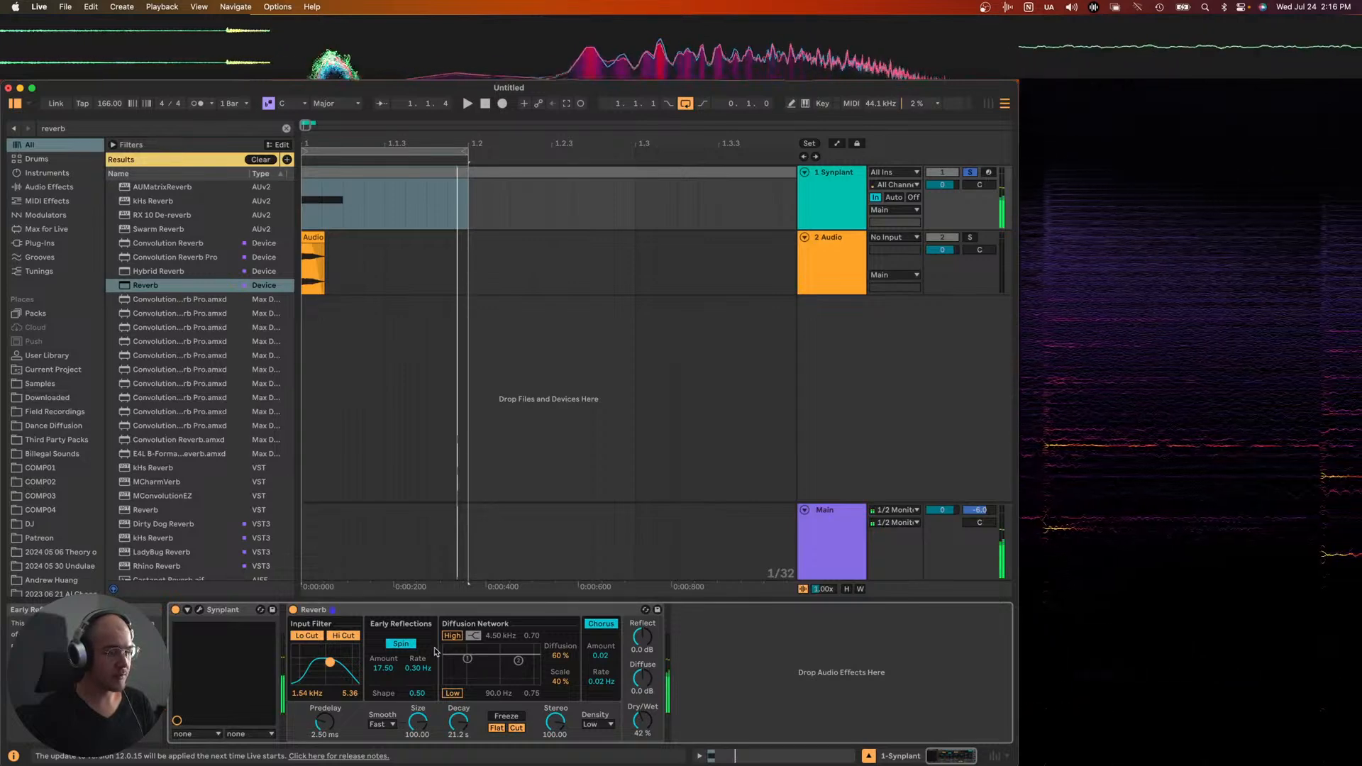
- Raise Synplant's volume slightly in its plug-in window and close the window
{"action": "left_click", "coordinate": [200, 609]}
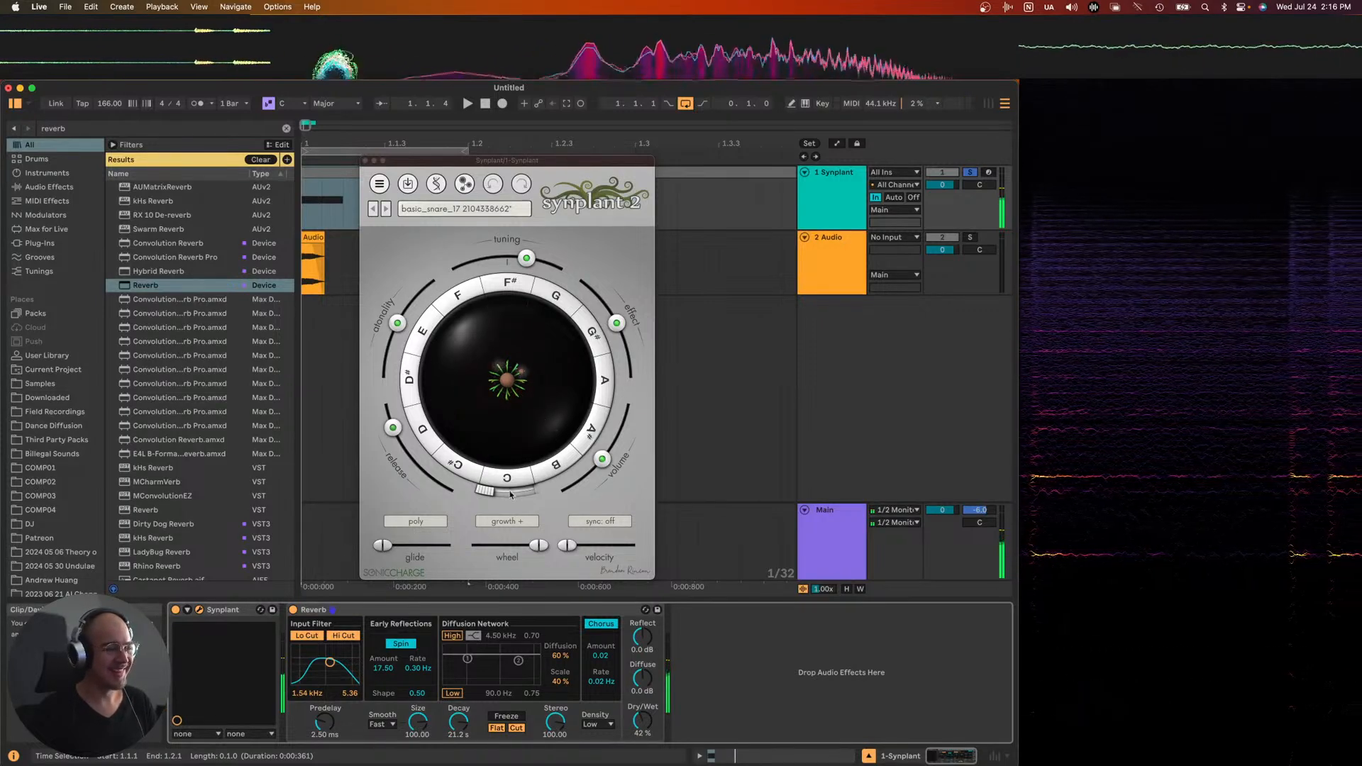
{"action": "left_click", "coordinate": [606, 456]}
{"action": "left_click_drag", "start_coordinate": [612, 455], "coordinate": [615, 441]}
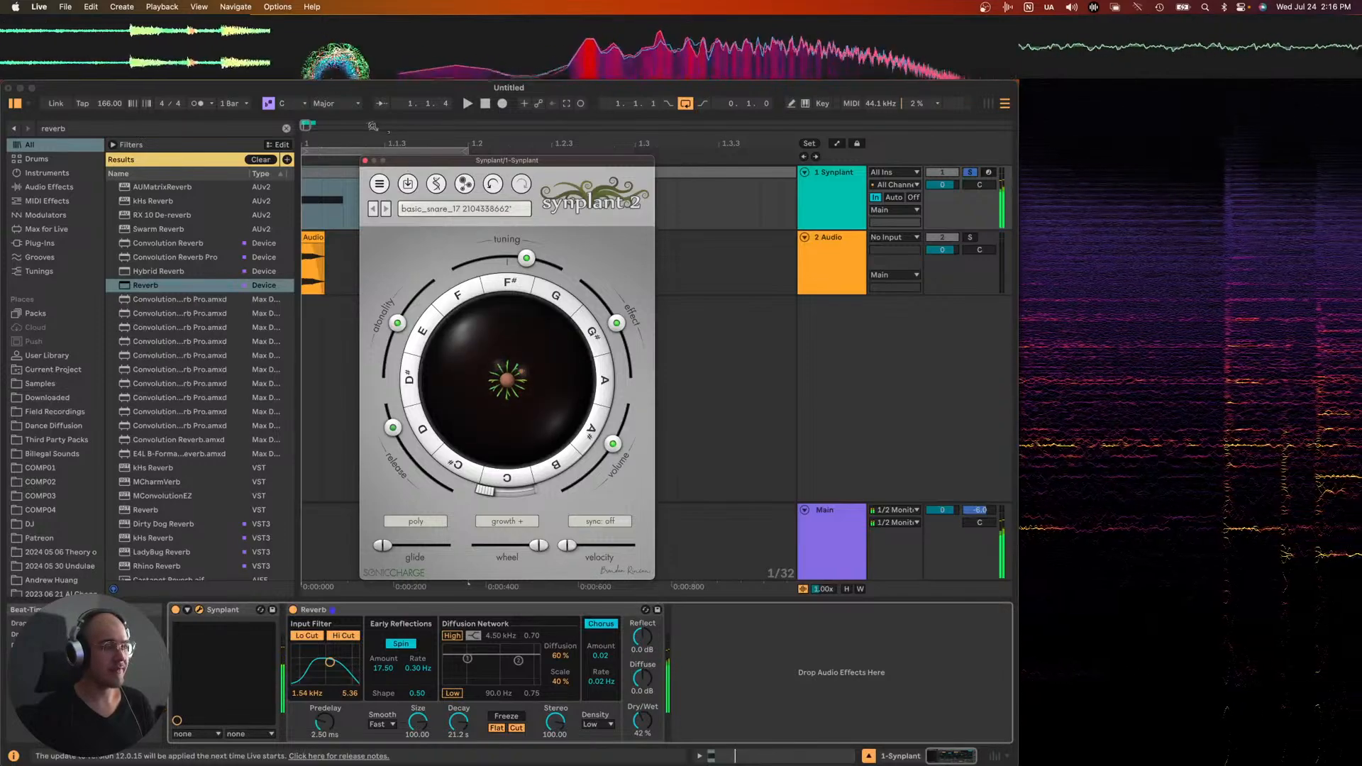
{"action": "left_click", "coordinate": [364, 160]}
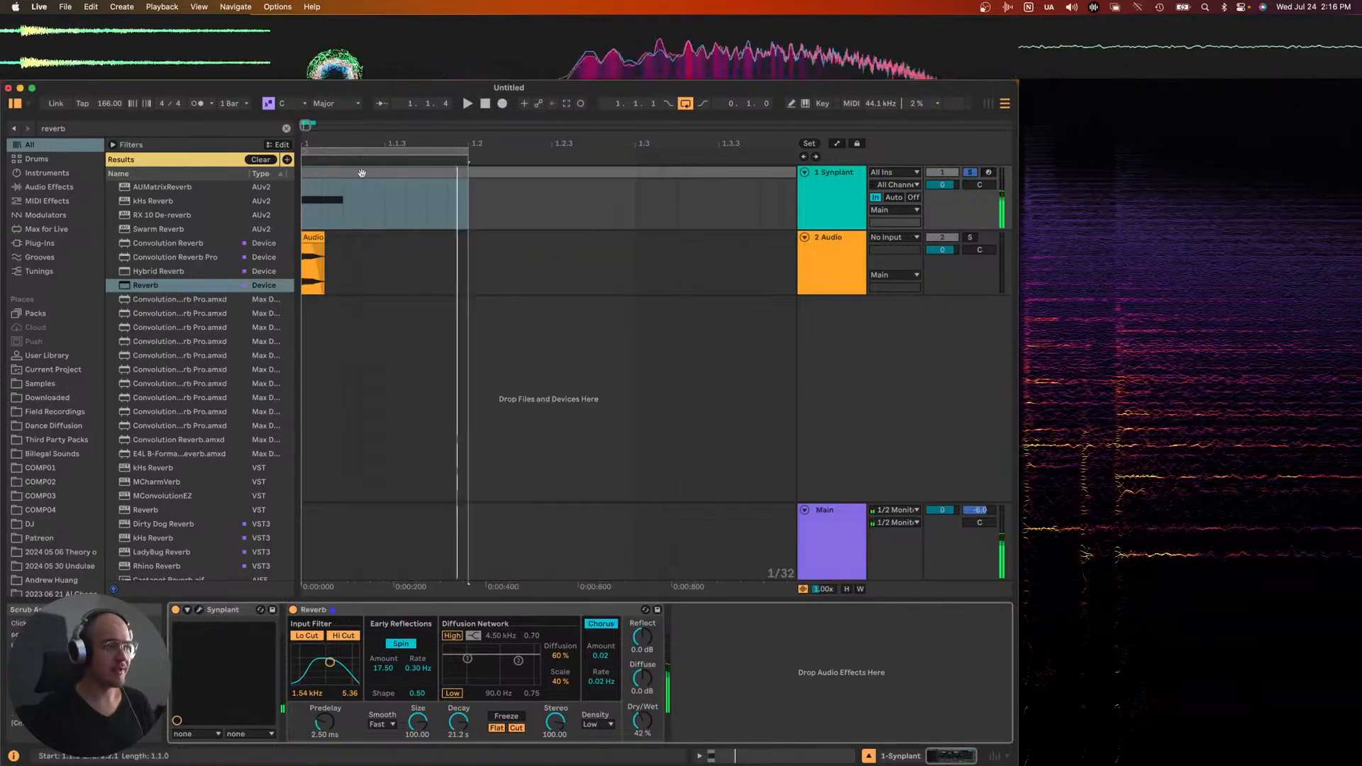
- Open the Synplant MIDI clip in an enlarged note editor and add a low note transposed down to F1
{"action": "double_click", "coordinate": [339, 200]}
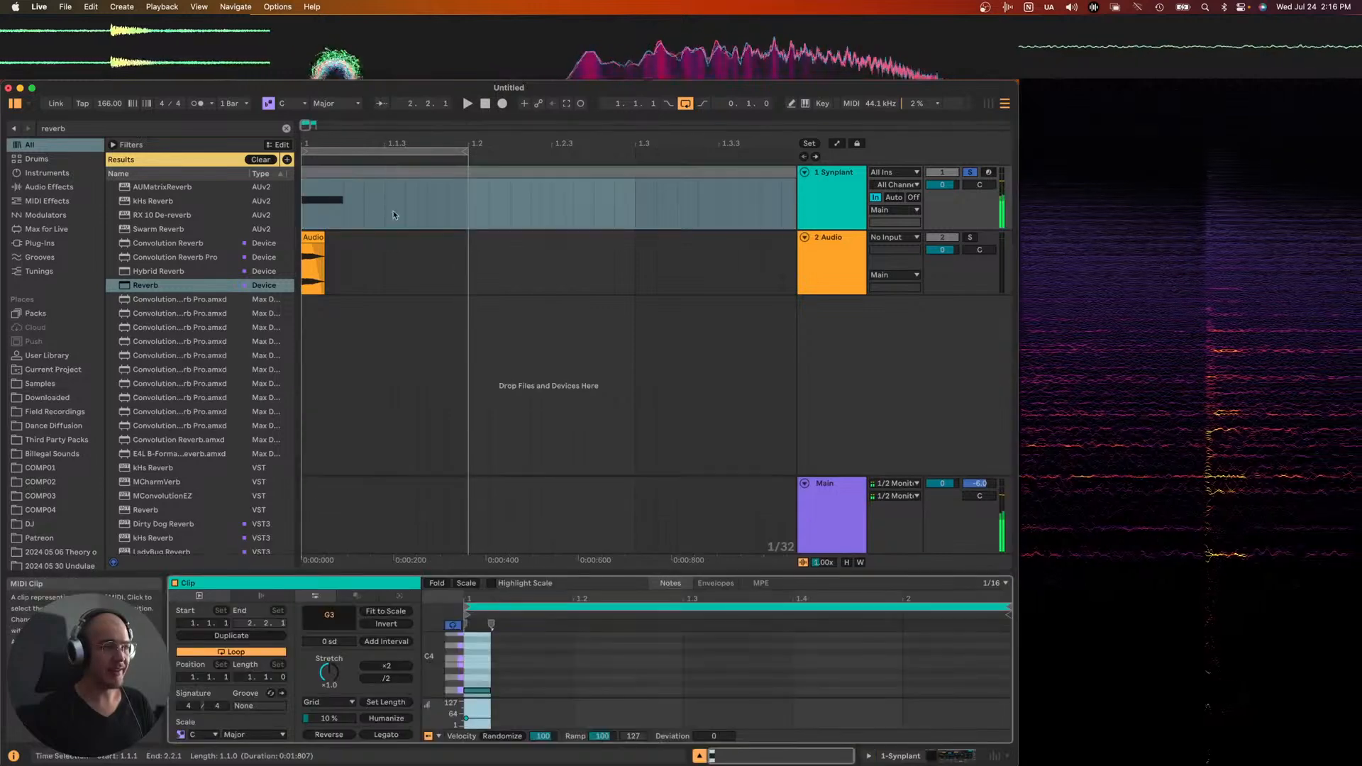
{"action": "left_click_drag", "start_coordinate": [489, 576], "coordinate": [445, 647]}
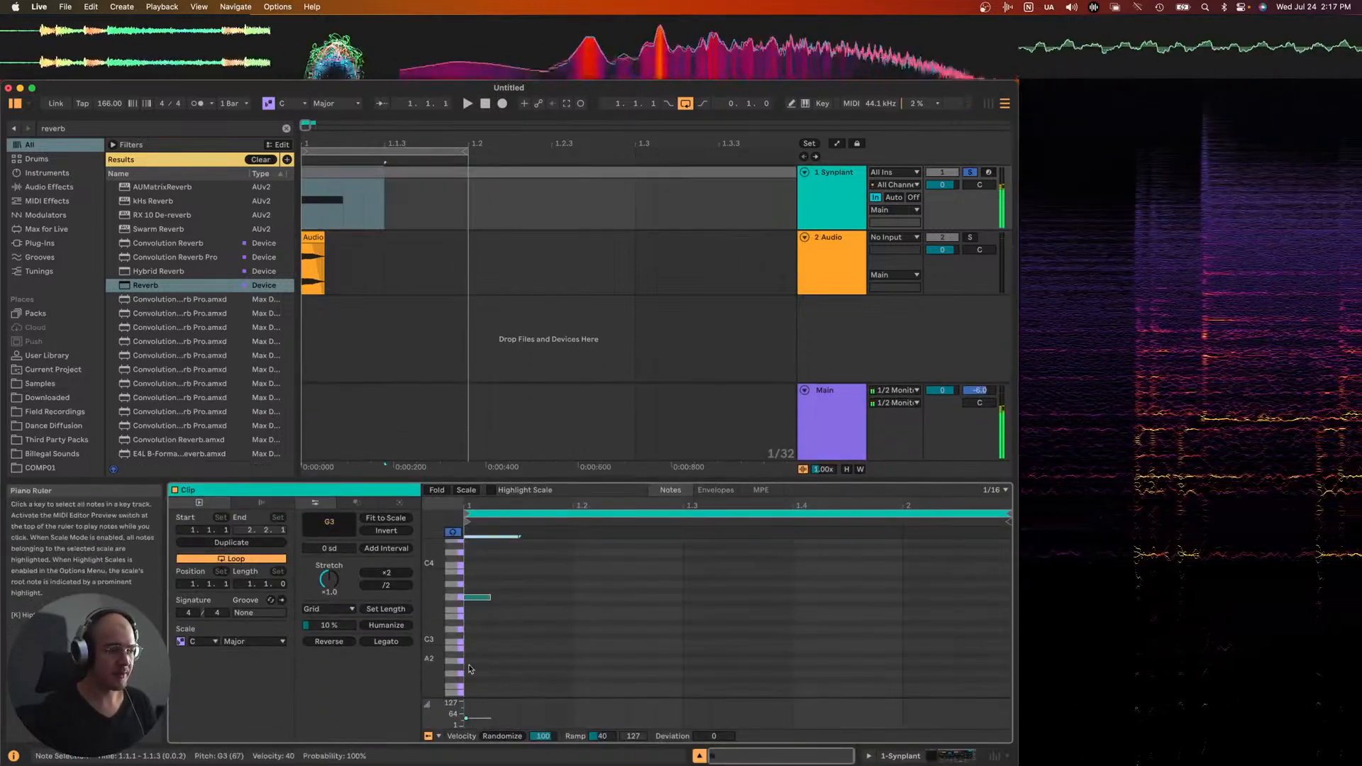
{"action": "scroll", "coordinate": [470, 669], "scroll_direction": "down", "scroll_amount": 5}
{"action": "left_click", "coordinate": [491, 618]}
{"action": "double_click", "coordinate": [481, 594]}
{"action": "key", "text": "Down"}
{"action": "key", "text": "Down"}
{"action": "key", "text": "Down"}
{"action": "key", "text": "Down"}
{"action": "key", "text": "Down"}
{"action": "key", "text": "Down"}
{"action": "key", "text": "Down"}
{"action": "key", "text": "Down"}
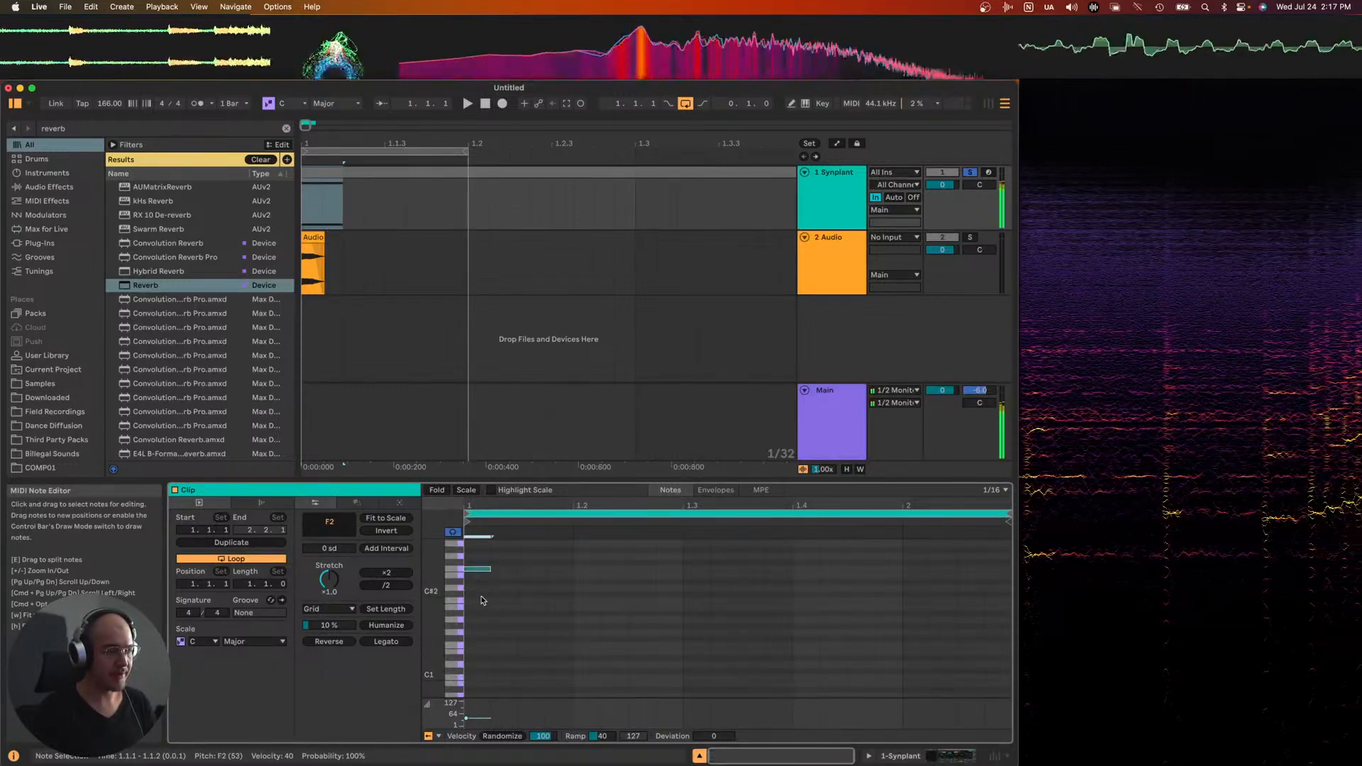
- Add a G#2 note at the start of the Synplant clip and play back the chord
{"action": "scroll", "coordinate": [481, 600], "scroll_direction": "up", "scroll_amount": 3}
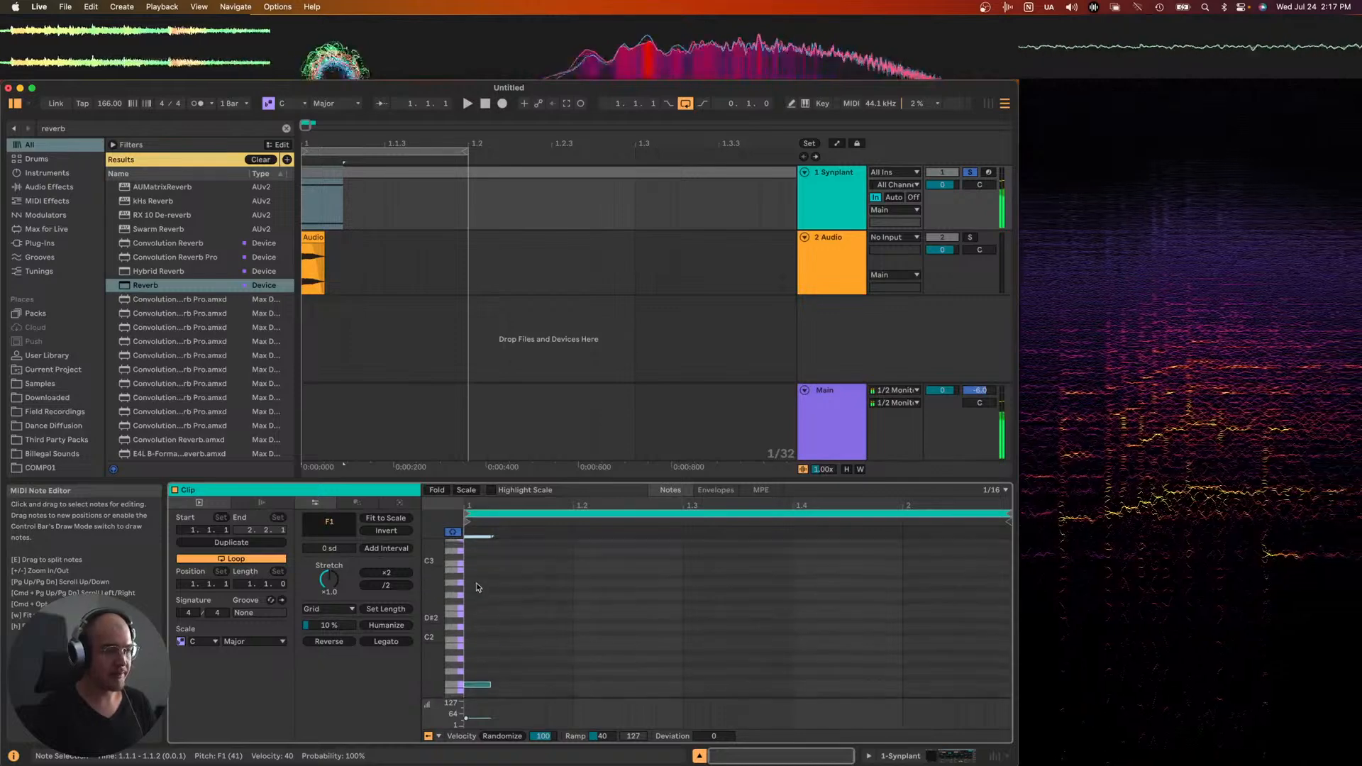
{"action": "double_click", "coordinate": [477, 590]}
{"action": "key", "text": "space"}
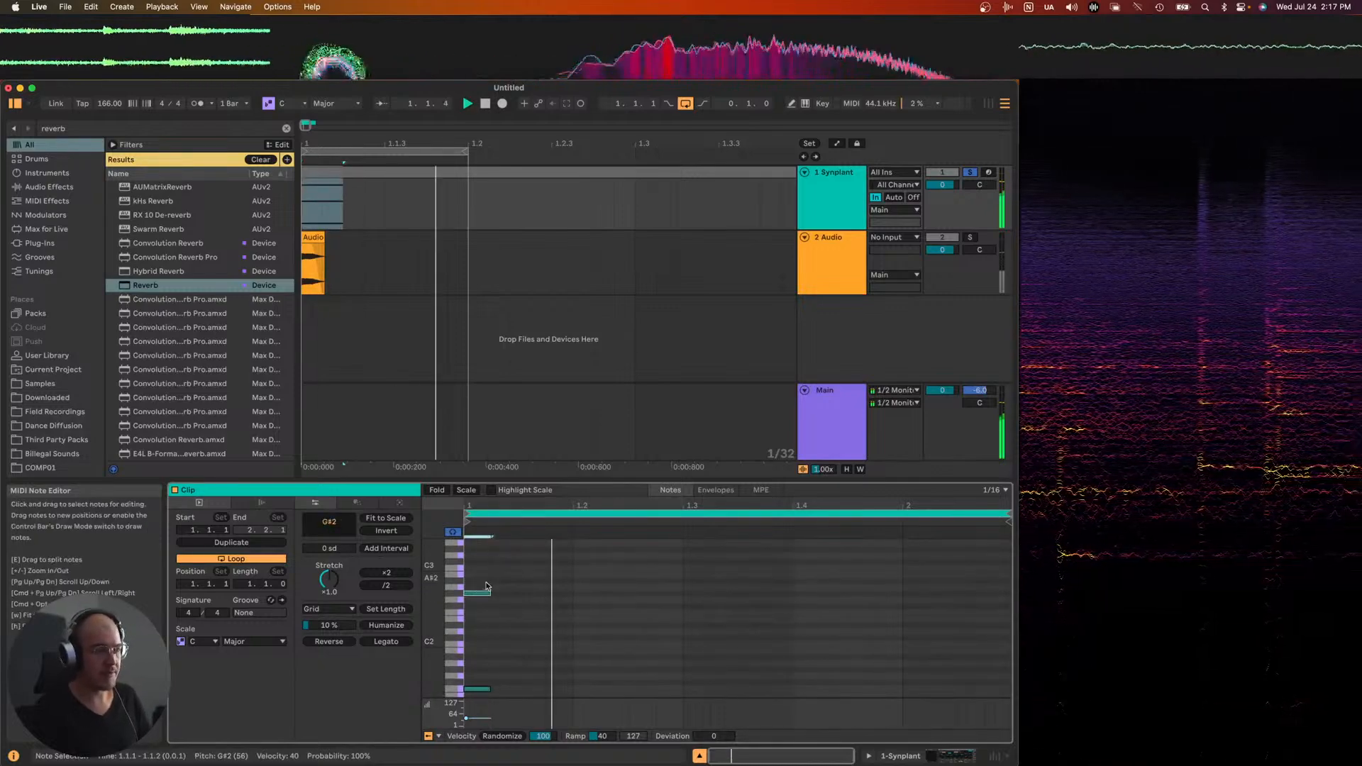
- Turn the Synplant track's monitoring Off and set the arrangement loop length to 5.1.0
{"action": "left_click", "coordinate": [914, 197]}
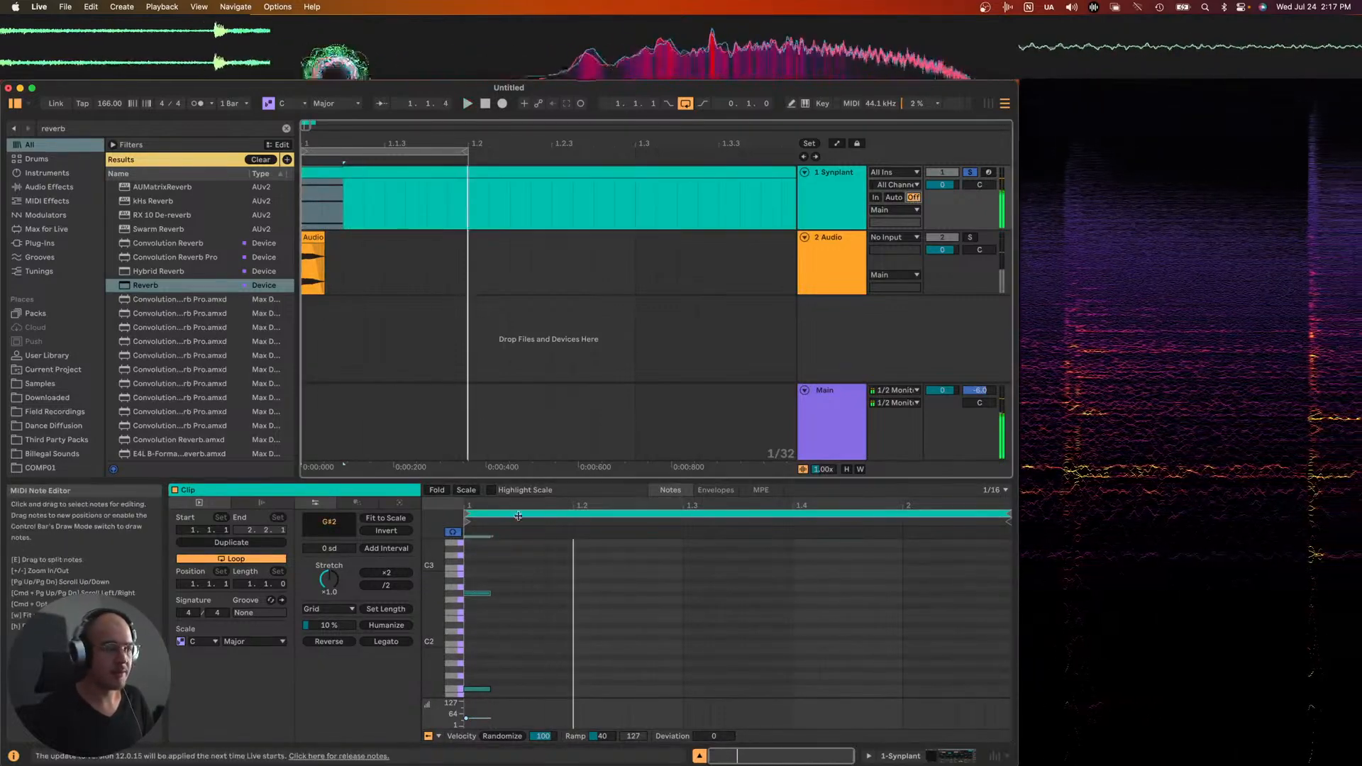
{"action": "key", "text": "super+a"}
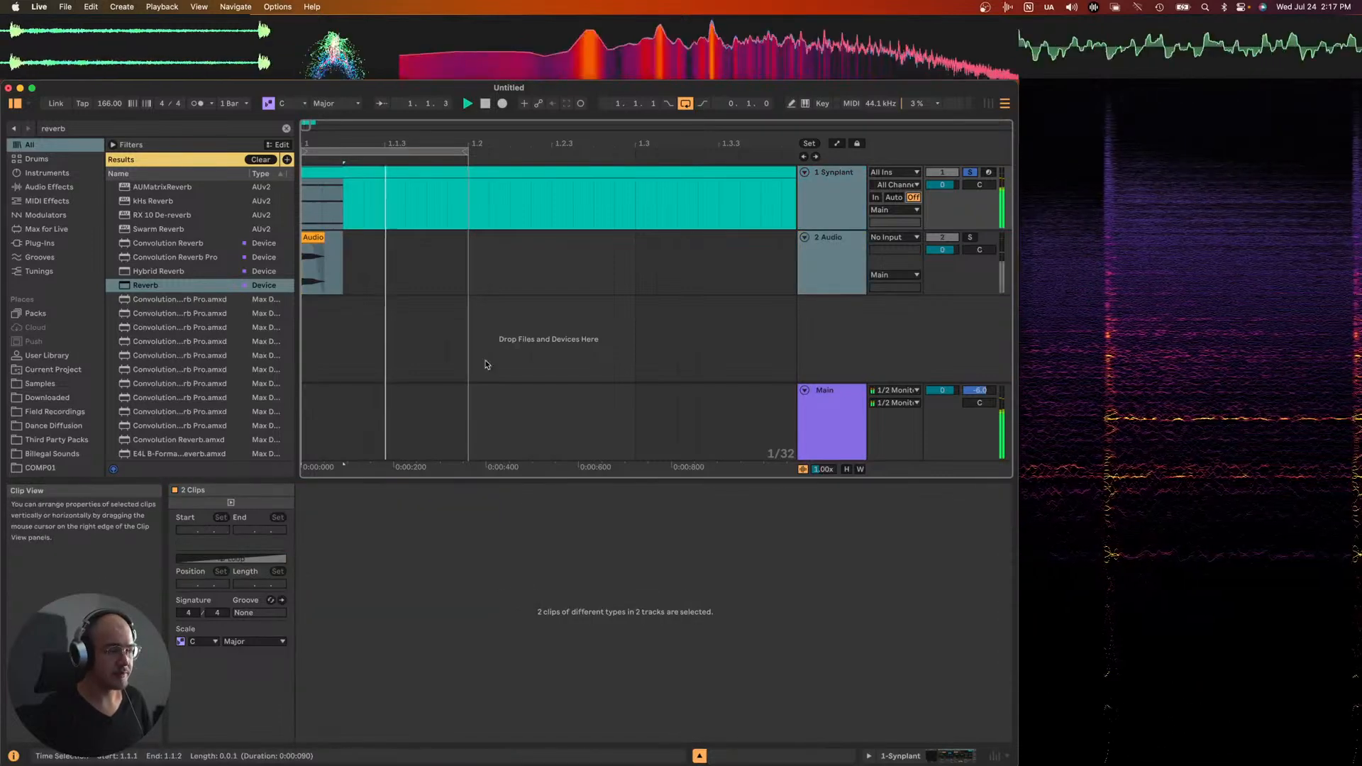
{"action": "left_click", "coordinate": [419, 198]}
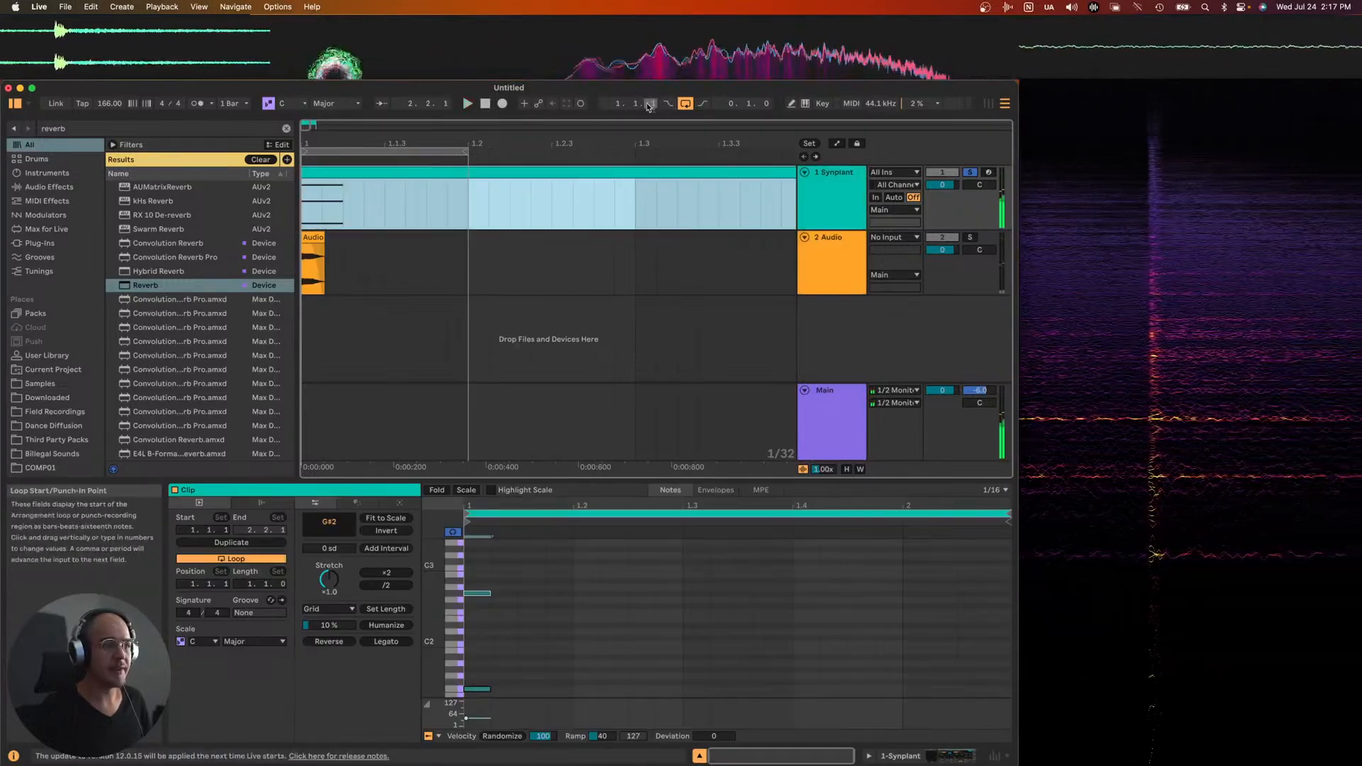
{"action": "left_click", "coordinate": [731, 103]}
{"action": "type", "text": "5."}
{"action": "scroll", "coordinate": [477, 314], "scroll_direction": "down", "scroll_amount": 5}
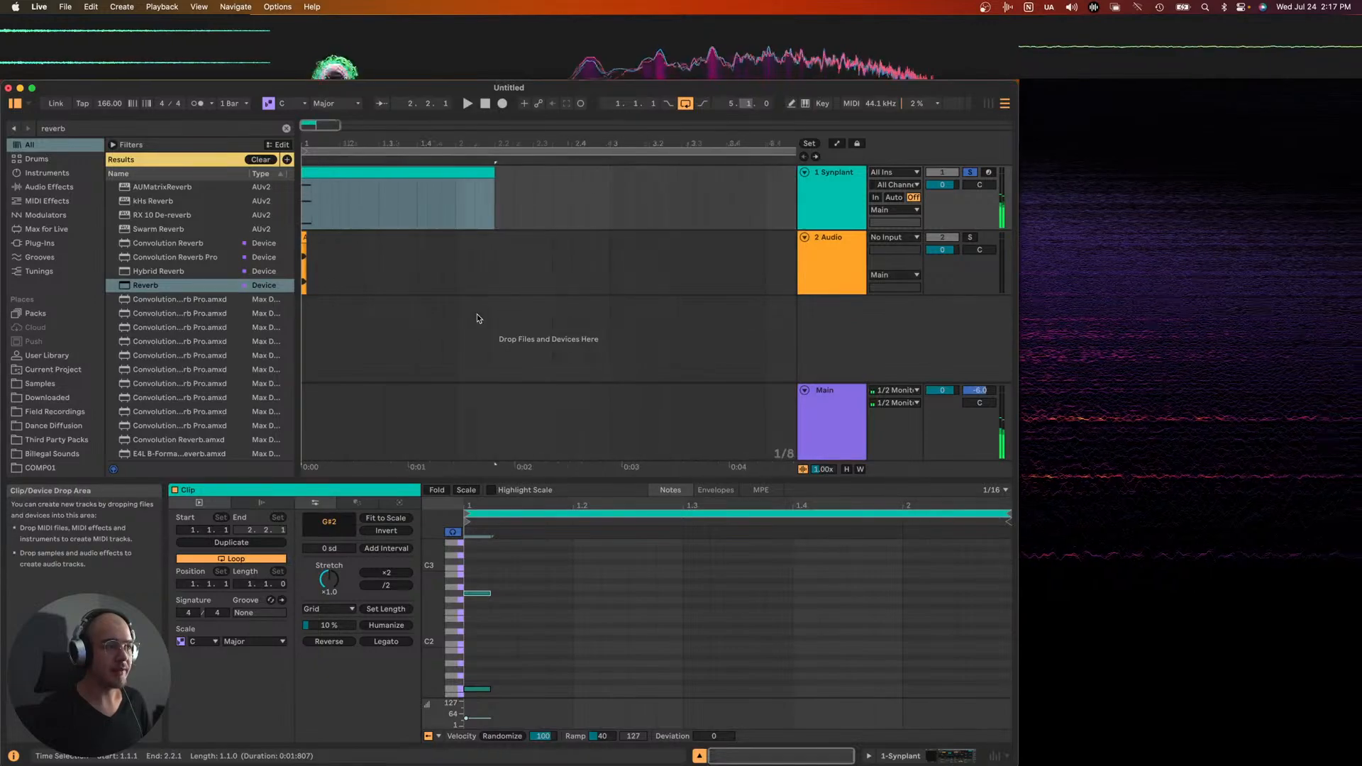
- Extend all the notes in the Synplant clip to end at about 1.4.2
{"action": "double_click", "coordinate": [335, 173]}
{"action": "key", "text": "space"}
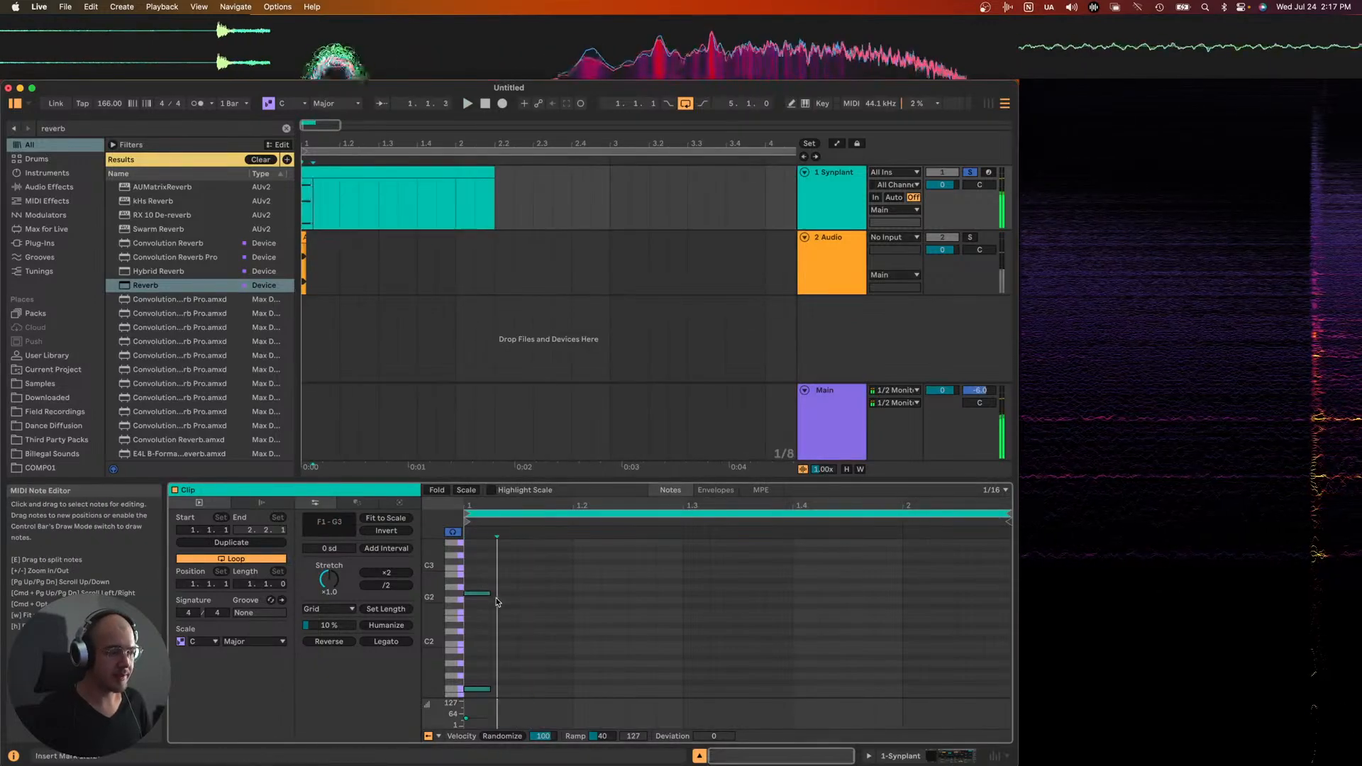
{"action": "key", "text": "super+a"}
{"action": "left_click_drag", "start_coordinate": [490, 593], "coordinate": [821, 593]}
{"action": "scroll", "coordinate": [724, 589], "scroll_direction": "up", "scroll_amount": 3}
- Delete the highest note of the chord, keeping F1 and G#2, and play back the clip
{"action": "left_click", "coordinate": [589, 620]}
{"action": "key", "text": "Down"}
{"action": "key", "text": "Down"}
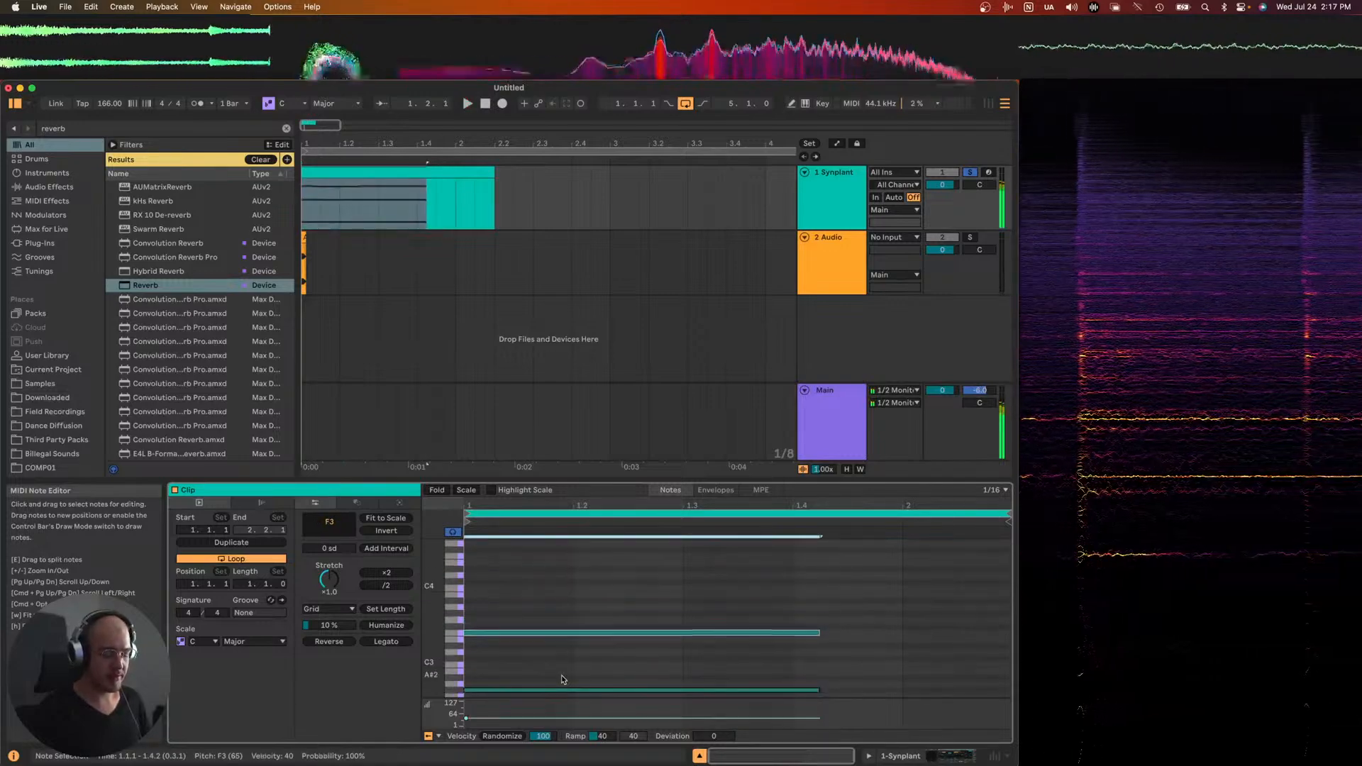
{"action": "key", "text": "Delete"}
{"action": "key", "text": "space"}
- Trim the Synplant clip to end at bar 2 and duplicate it to start at bar 3
{"action": "left_click_drag", "start_coordinate": [495, 171], "coordinate": [527, 187]}
{"action": "key", "text": "minus"}
{"action": "key", "text": "cmd+d"}
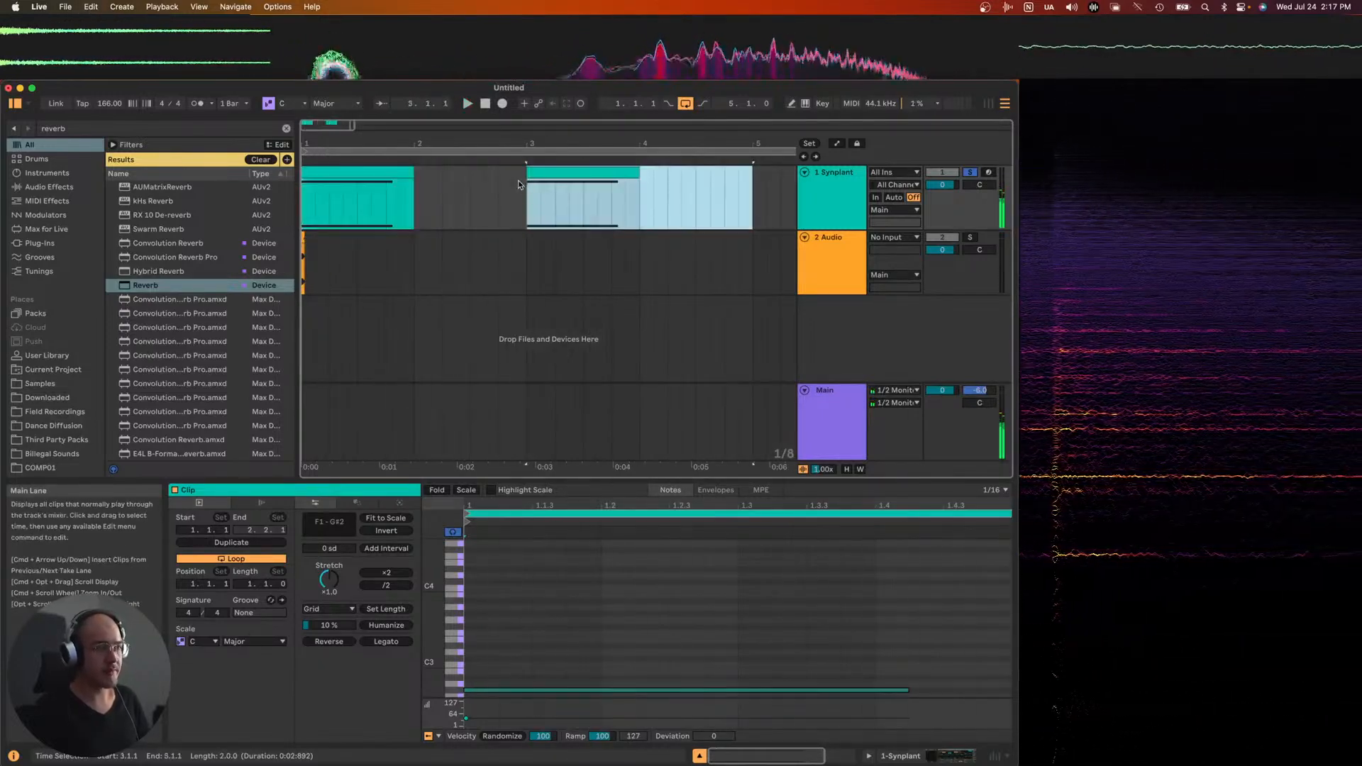
- Transpose both notes of the clip at bar 3 up three semitones
{"action": "left_click", "coordinate": [517, 624]}
{"action": "key", "text": "Up"}
{"action": "key", "text": "Up"}
{"action": "key", "text": "Up"}
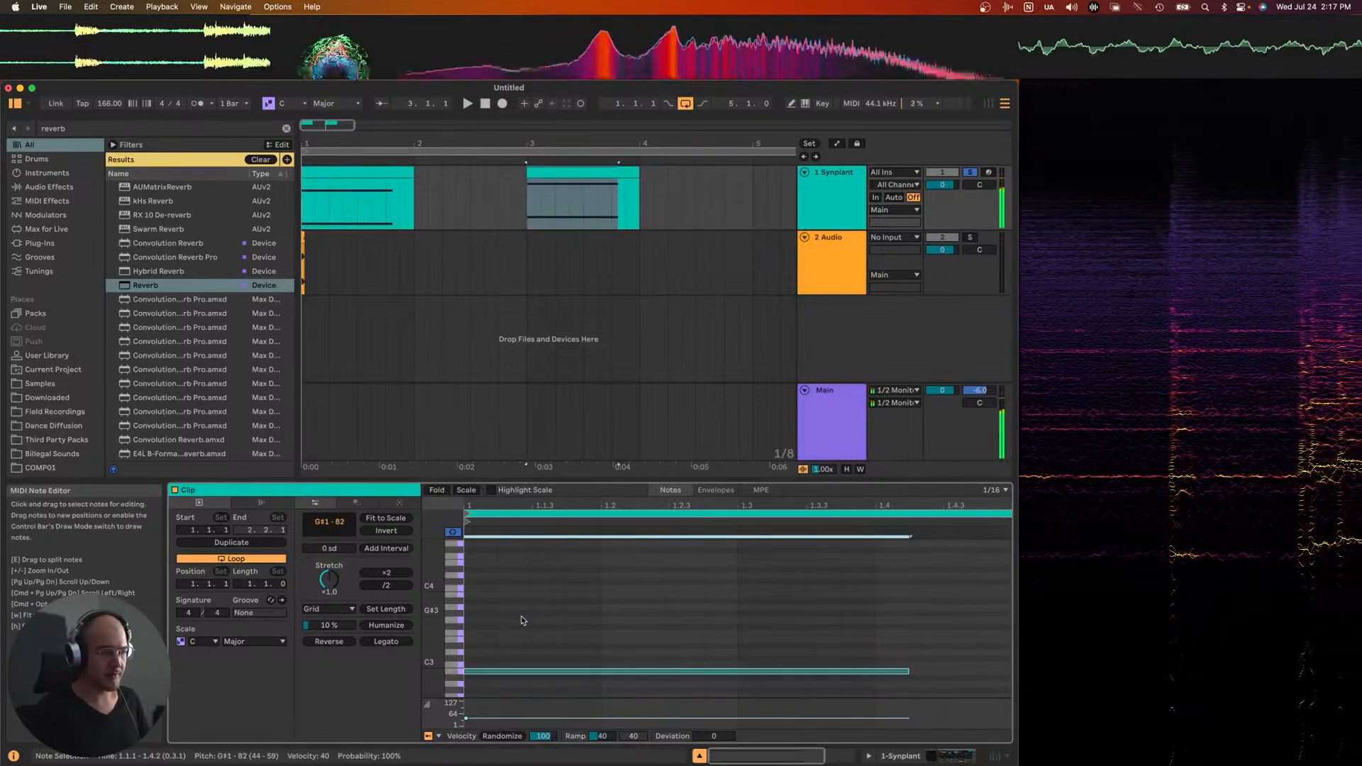
- Move the upper note of the bar 3 clip to C3 over the low G#1 and play back the progression
{"action": "left_click", "coordinate": [522, 674]}
{"action": "key", "text": "shift+Down"}
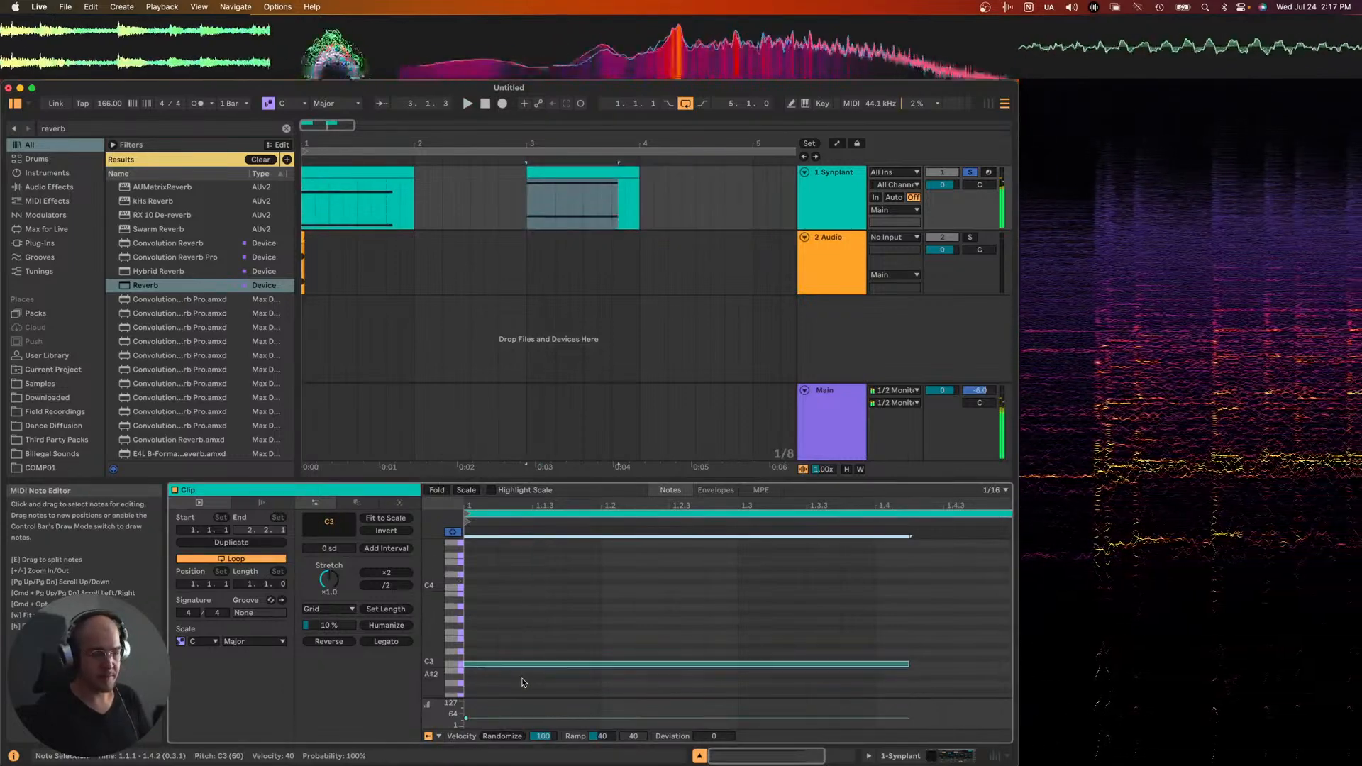
{"action": "key", "text": "Down"}
{"action": "key", "text": "Down"}
{"action": "key", "text": "Down"}
{"action": "key", "text": "space"}
{"action": "left_click", "coordinate": [622, 166]}
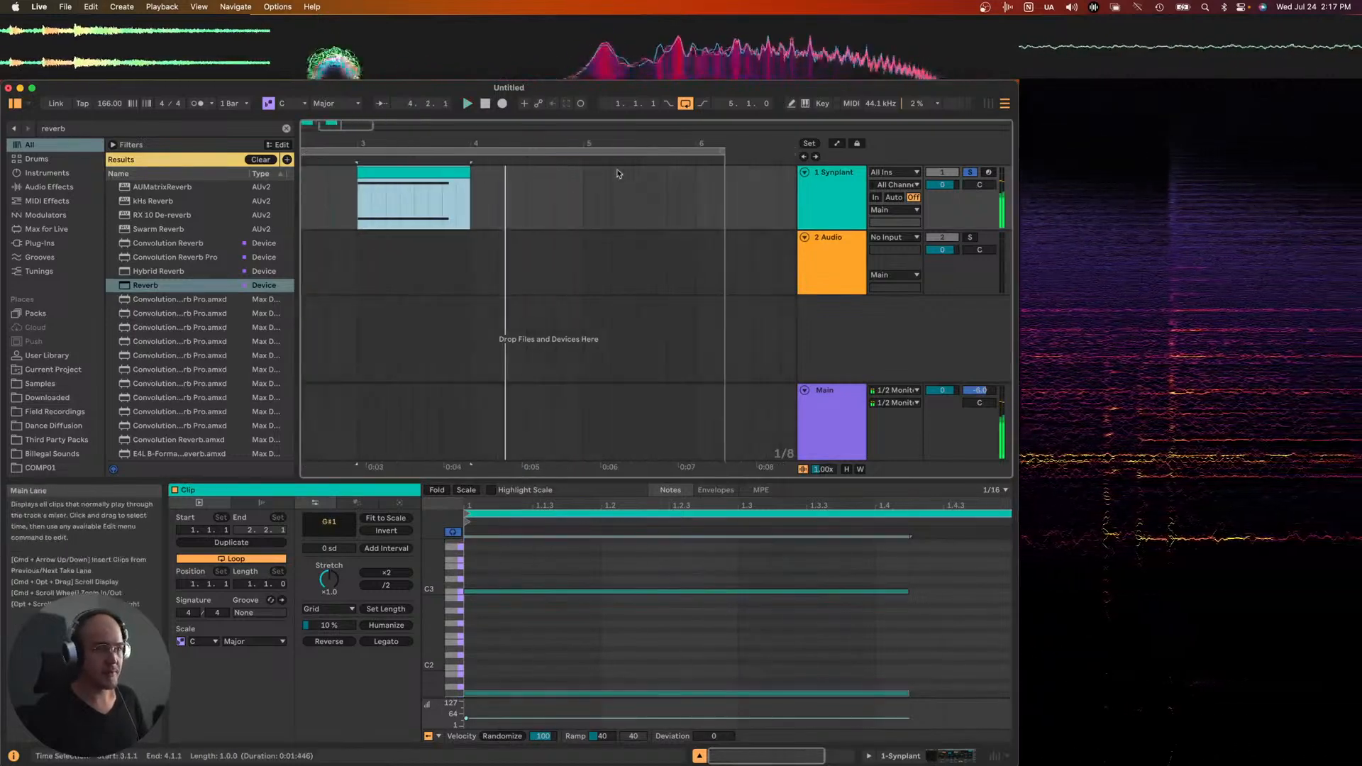
- Paste a copy of the chord clip at bar 5 on the Synplant track and set the arrangement loop length to 13 bars
{"action": "left_click", "coordinate": [576, 188]}
{"action": "key", "text": "super+v"}
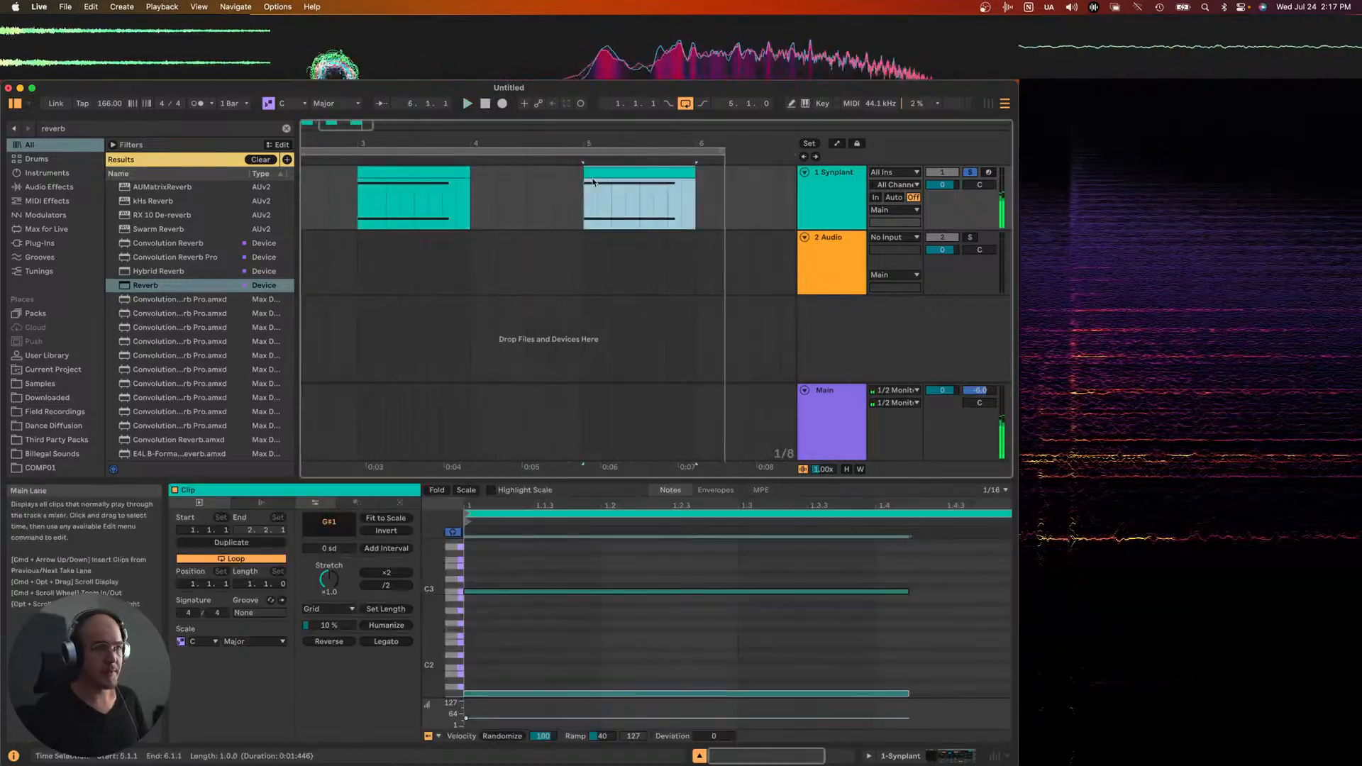
{"action": "left_click", "coordinate": [725, 104]}
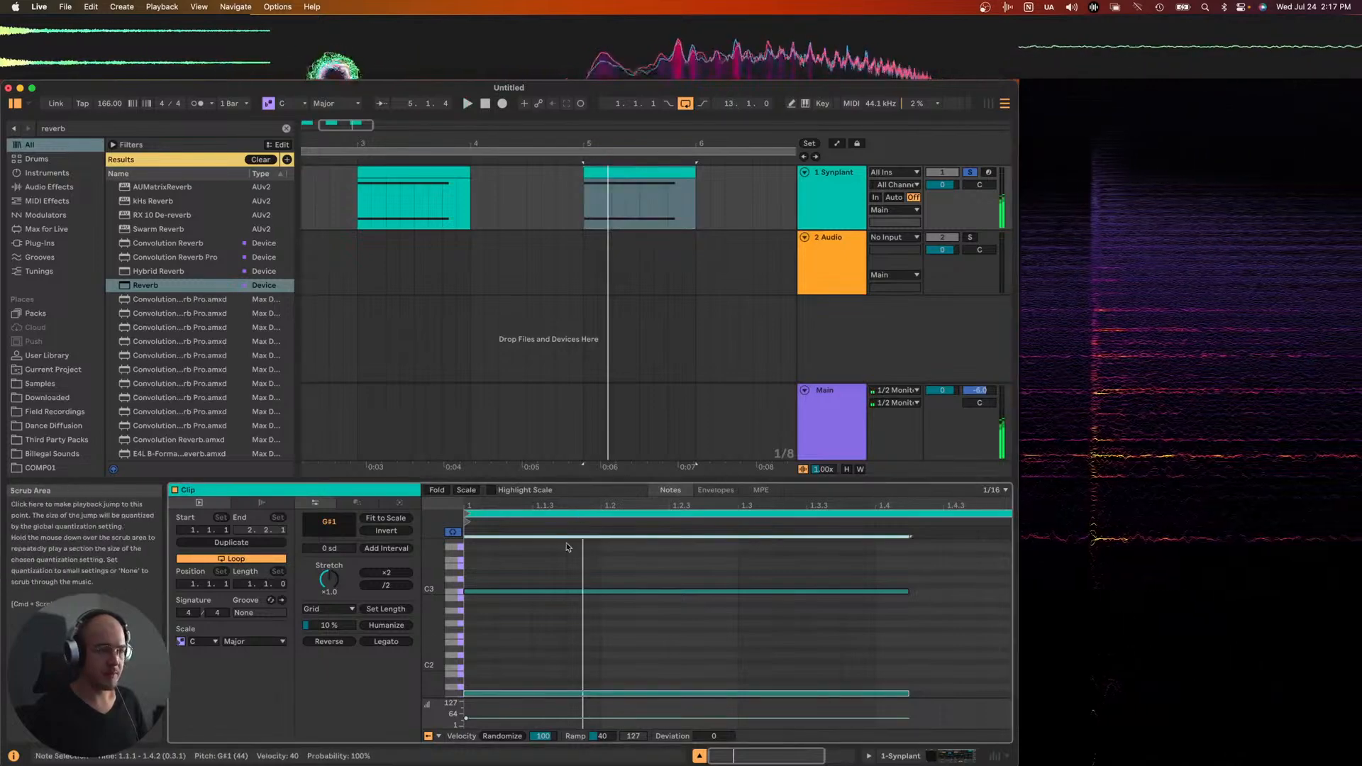
- Move the lower note of the bar 5 clip to C1 and play back the chord
{"action": "left_click", "coordinate": [466, 719]}
{"action": "key", "text": "Up"}
{"action": "key", "text": "Up"}
{"action": "key", "text": "Up"}
{"action": "key", "text": "Up"}
{"action": "key", "text": "shift+Down"}
{"action": "key", "text": "space"}
{"action": "scroll", "coordinate": [487, 671], "scroll_direction": "up", "scroll_amount": 3}
{"action": "key", "text": "space"}
- Move the upper note of the bar 5 clip to D#2 and play back the chord
{"action": "left_click", "coordinate": [488, 666]}
{"action": "left_click", "coordinate": [488, 591]}
{"action": "key", "text": "Up"}
{"action": "key", "text": "Up"}
{"action": "key", "text": "Up"}
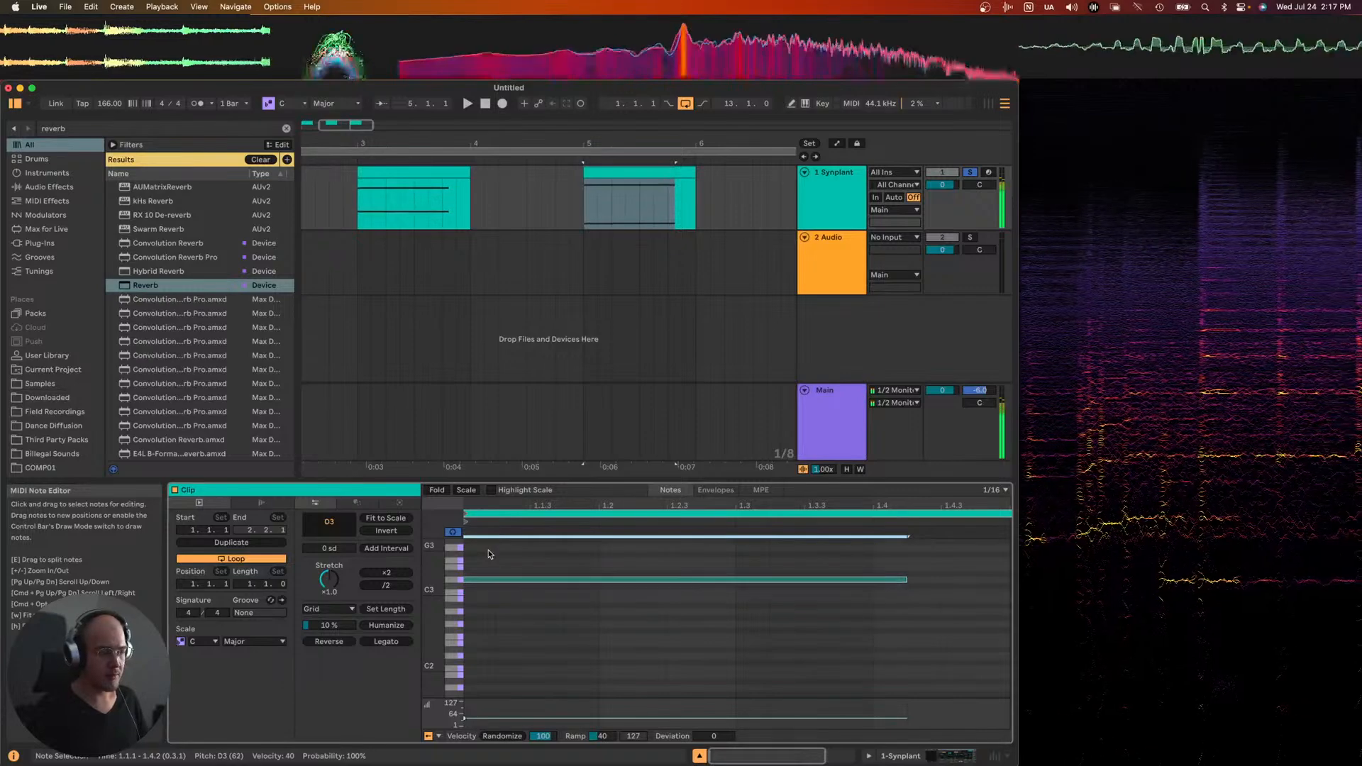
{"action": "key", "text": "shift+Down"}
{"action": "key", "text": "space"}
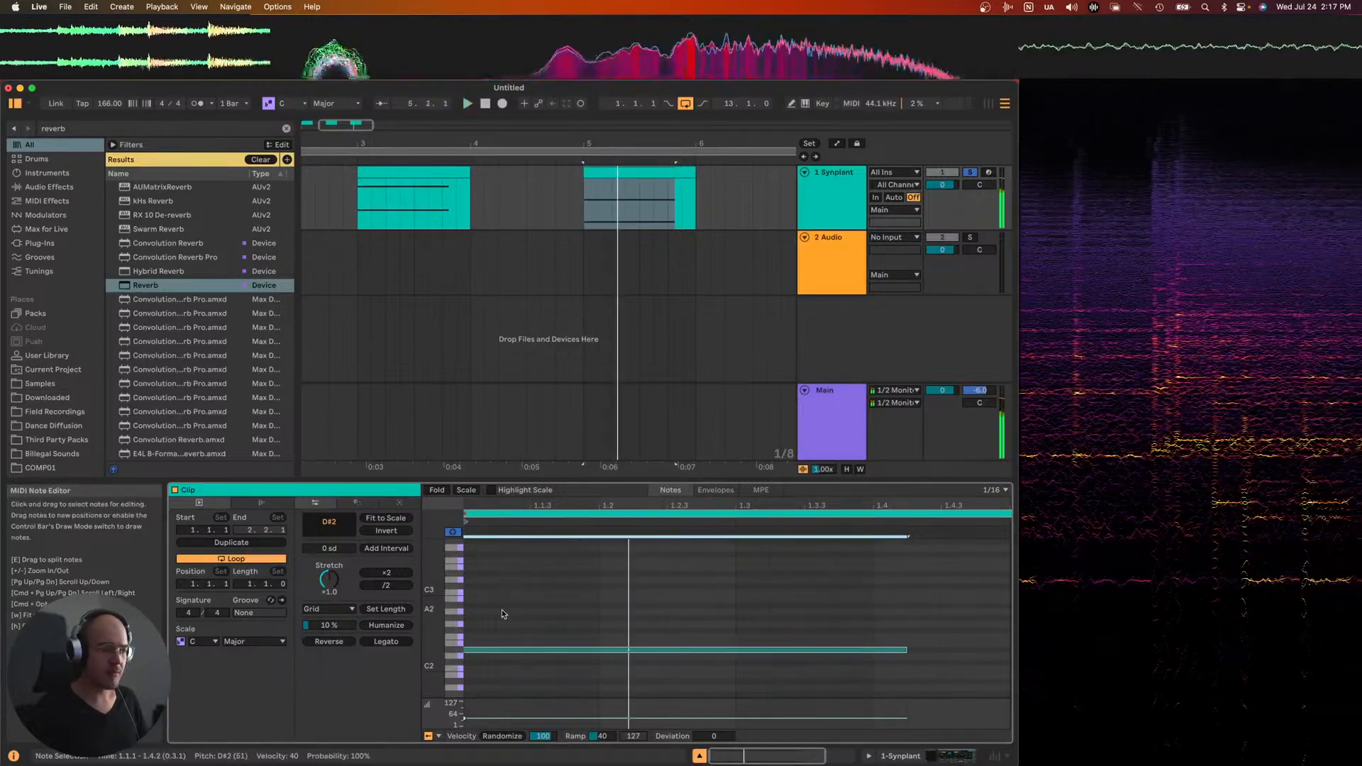
- Add an F2 note starting on beat 2 of the bar 5 clip and lengthen it to the end of the chord
{"action": "scroll", "coordinate": [501, 610], "scroll_direction": "up", "scroll_amount": 2}
{"action": "double_click", "coordinate": [666, 649]}
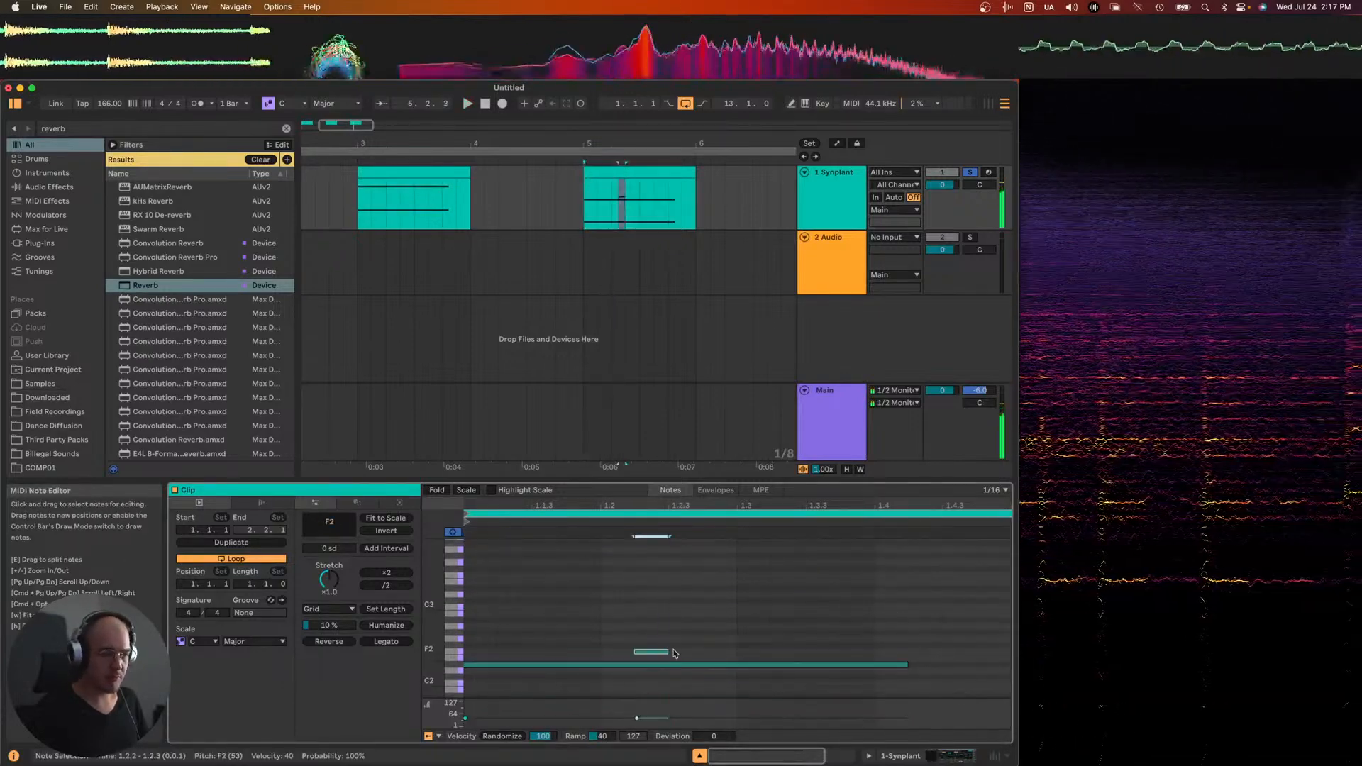
{"action": "key", "text": "Left"}
{"action": "key", "text": "shift+Right"}
{"action": "key", "text": "shift+Right"}
{"action": "key", "text": "shift+Right"}
{"action": "key", "text": "shift+Right"}
{"action": "key", "text": "shift+Right"}
{"action": "key", "text": "shift+Right"}
{"action": "key", "text": "shift+Right"}
{"action": "key", "text": "shift+Right"}
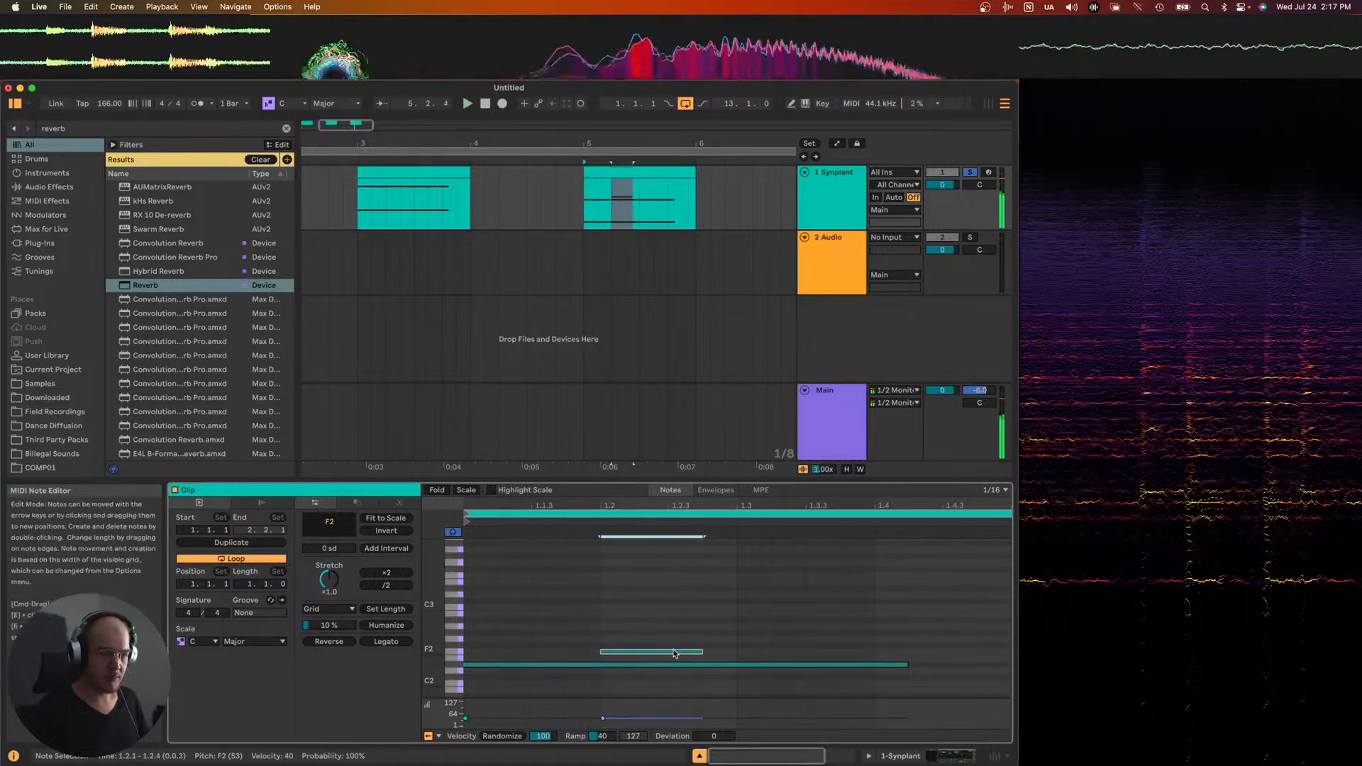
- Paste the G#1–C3 chord clip at bar 7 and raise its upper note to D3
{"action": "scroll", "coordinate": [378, 174], "scroll_direction": "down", "scroll_amount": 3}
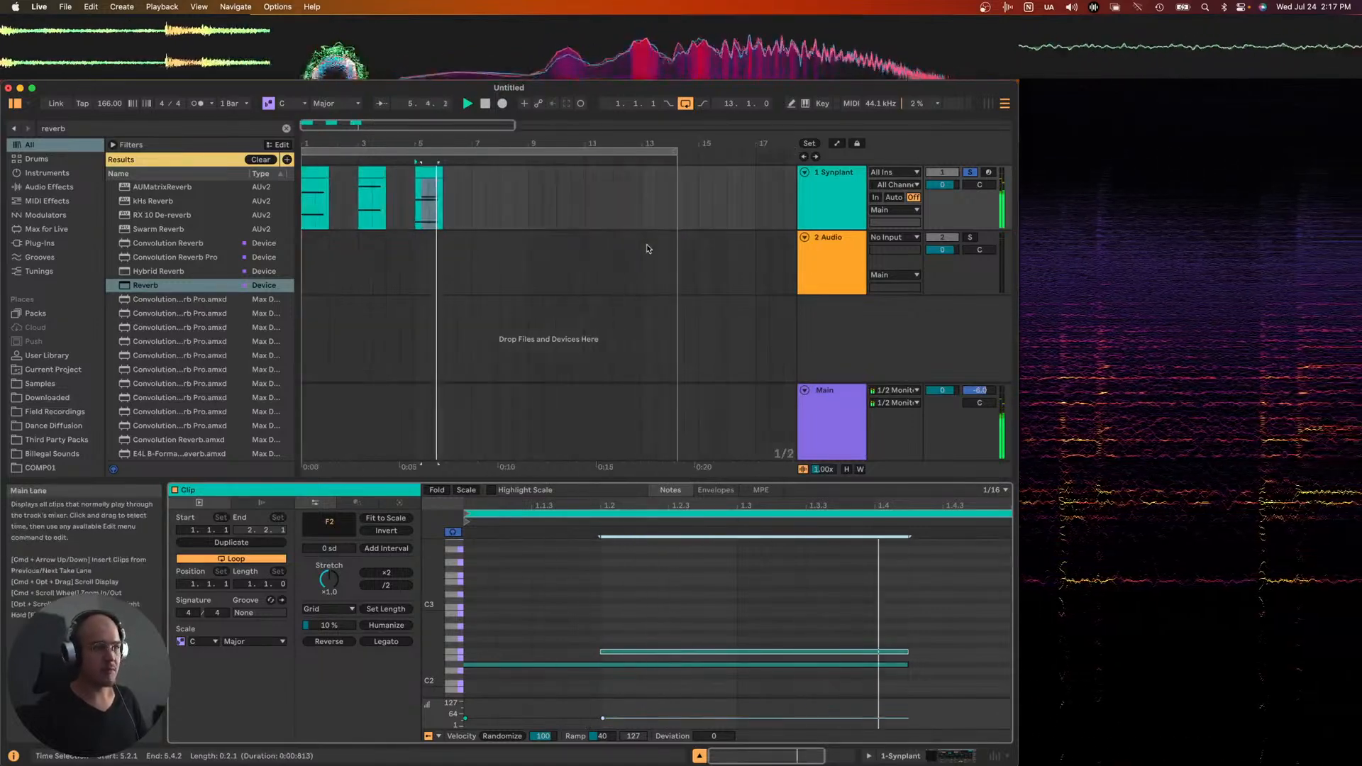
{"action": "left_click", "coordinate": [475, 186]}
{"action": "key", "text": "super+v"}
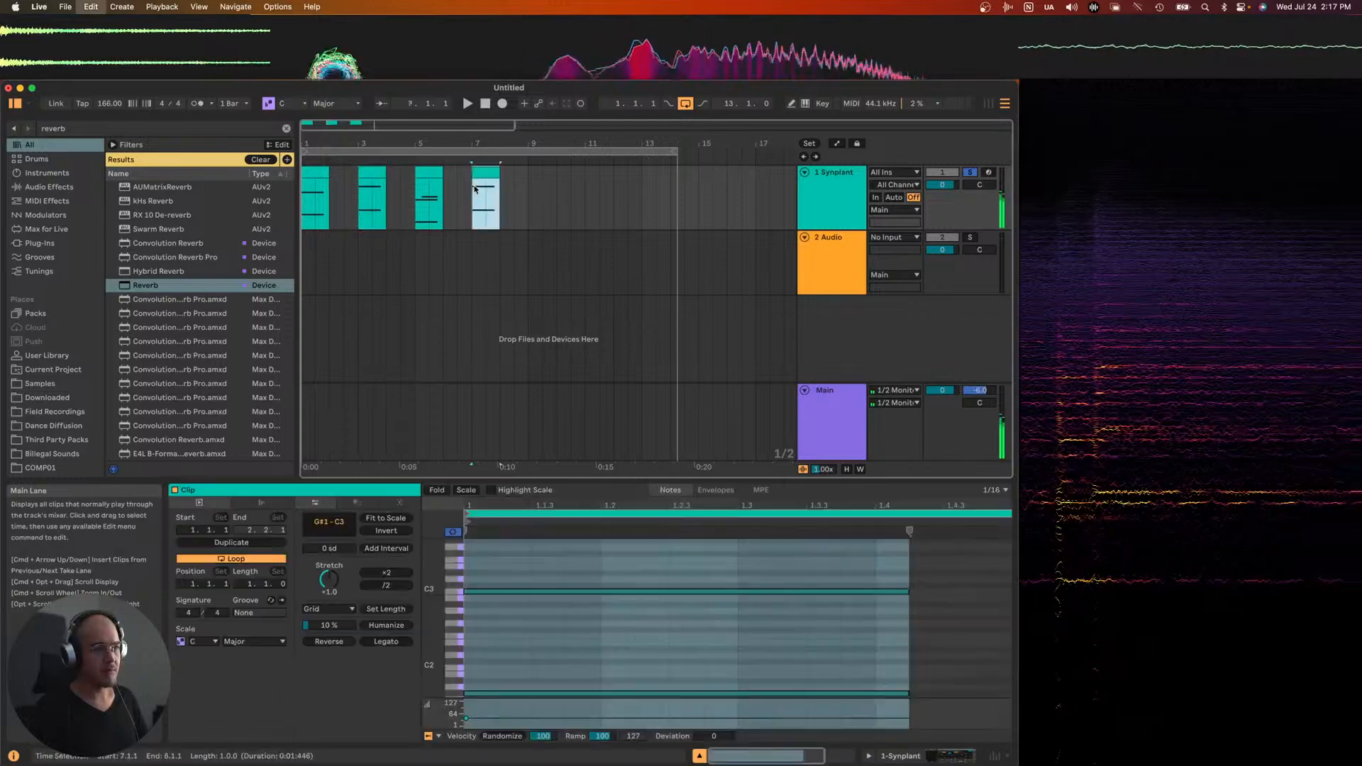
{"action": "left_click", "coordinate": [521, 515]}
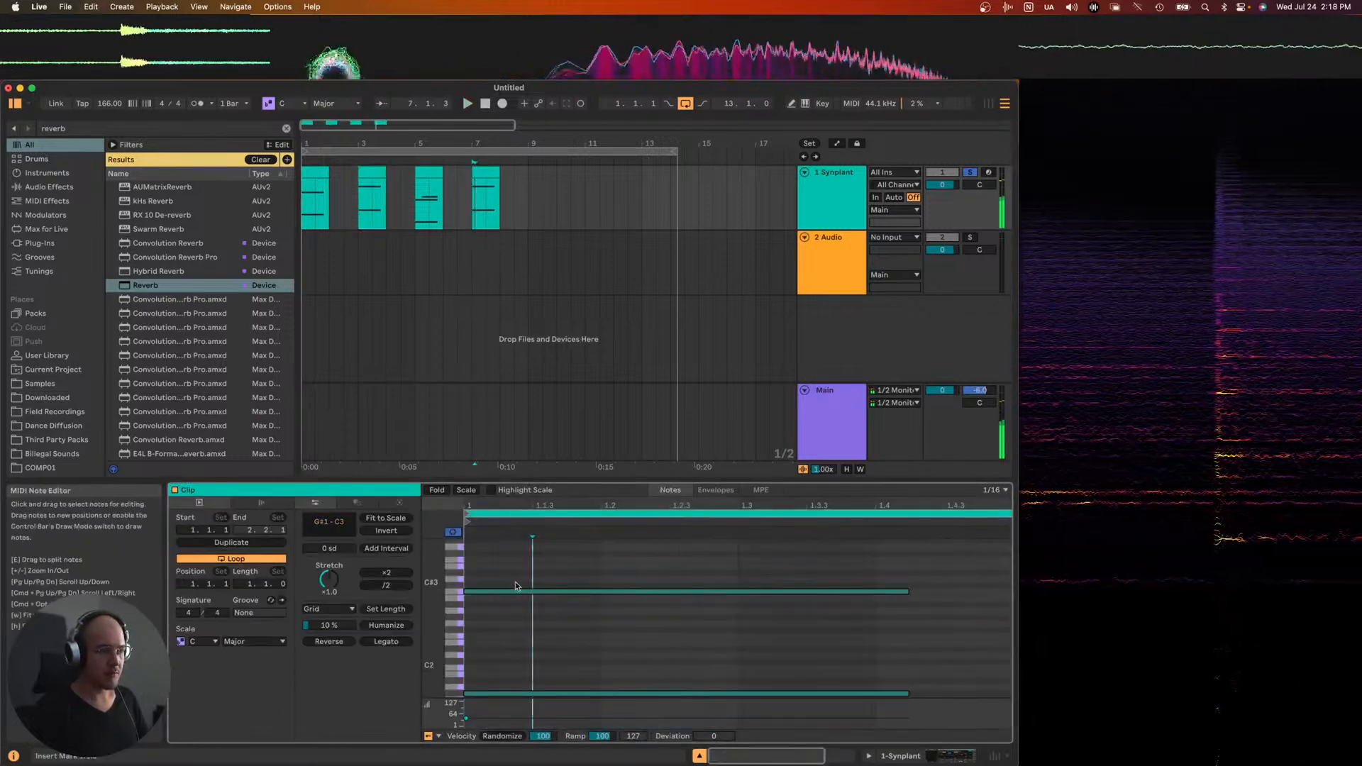
{"action": "left_click", "coordinate": [516, 591]}
{"action": "key", "text": "Up"}
{"action": "key", "text": "Up"}
- Lower the bottom note of the bar 7 clip to A#0 while playing back the chord
{"action": "left_click", "coordinate": [496, 685]}
{"action": "left_click", "coordinate": [496, 693]}
{"action": "key", "text": "space"}
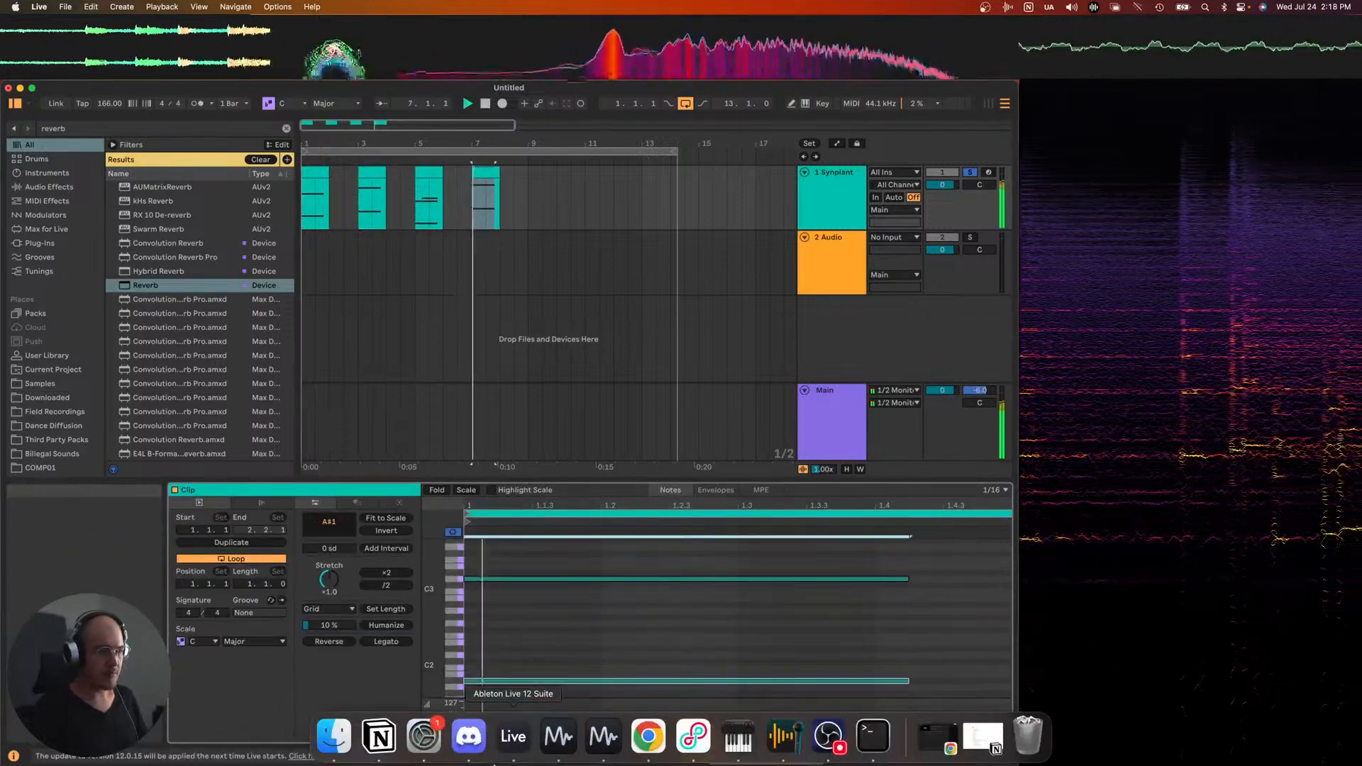
{"action": "key", "text": "Down"}
{"action": "key", "text": "Down"}
{"action": "key", "text": "Down"}
{"action": "key", "text": "Down"}
{"action": "key", "text": "Down"}
{"action": "key", "text": "Down"}
{"action": "key", "text": "Down"}
{"action": "key", "text": "Down"}
{"action": "key", "text": "Down"}
{"action": "key", "text": "Down"}
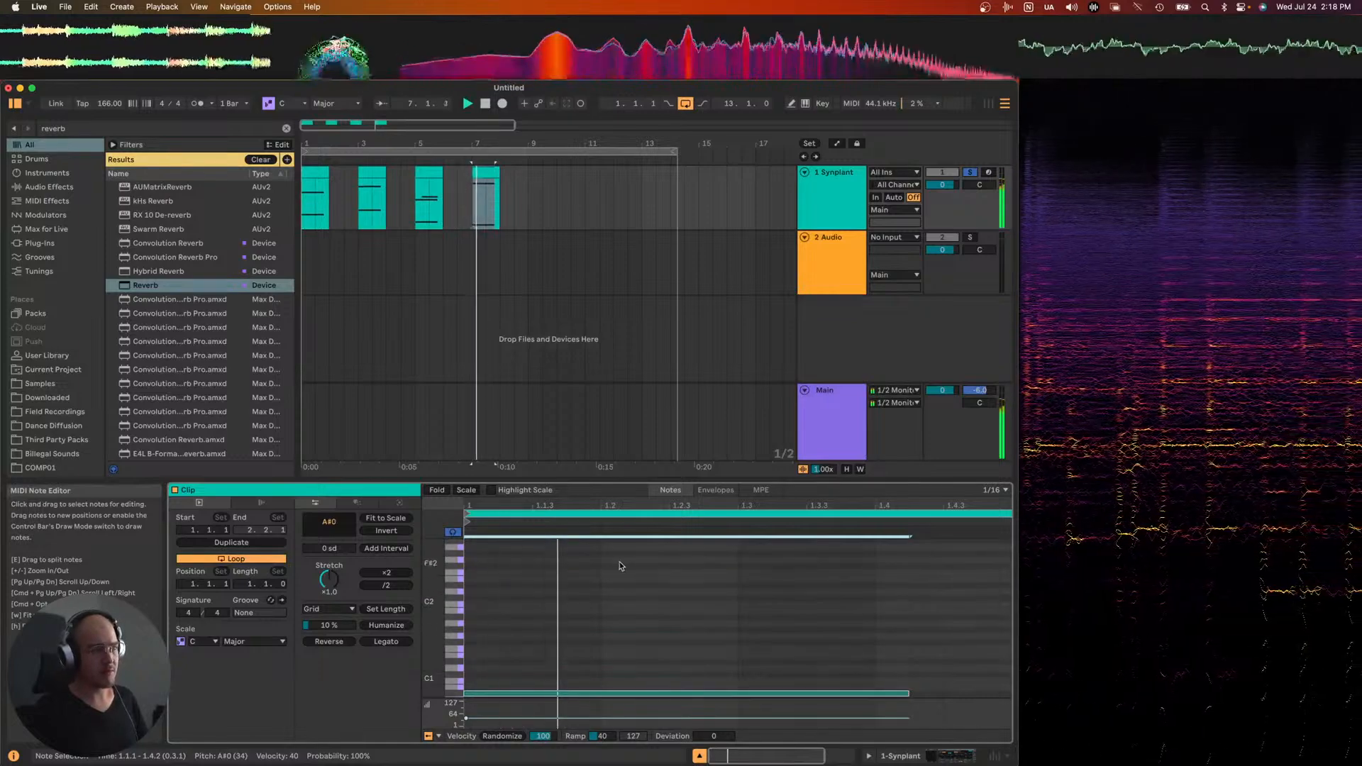
- Shorten the arrangement loop to 8 bars and play the four-chord progression from the start
{"action": "left_click_drag", "start_coordinate": [483, 126], "coordinate": [398, 150]}
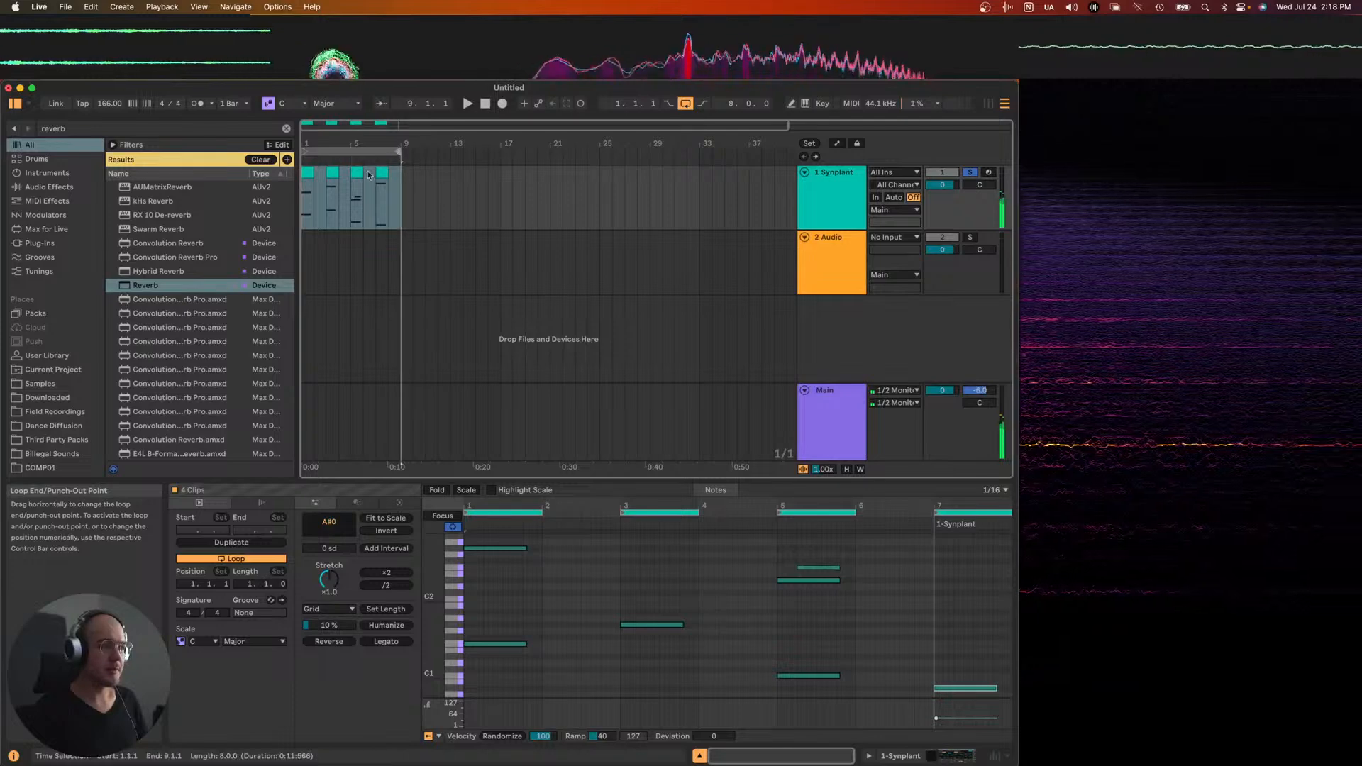
{"action": "left_click", "coordinate": [308, 172]}
{"action": "key", "text": "space"}
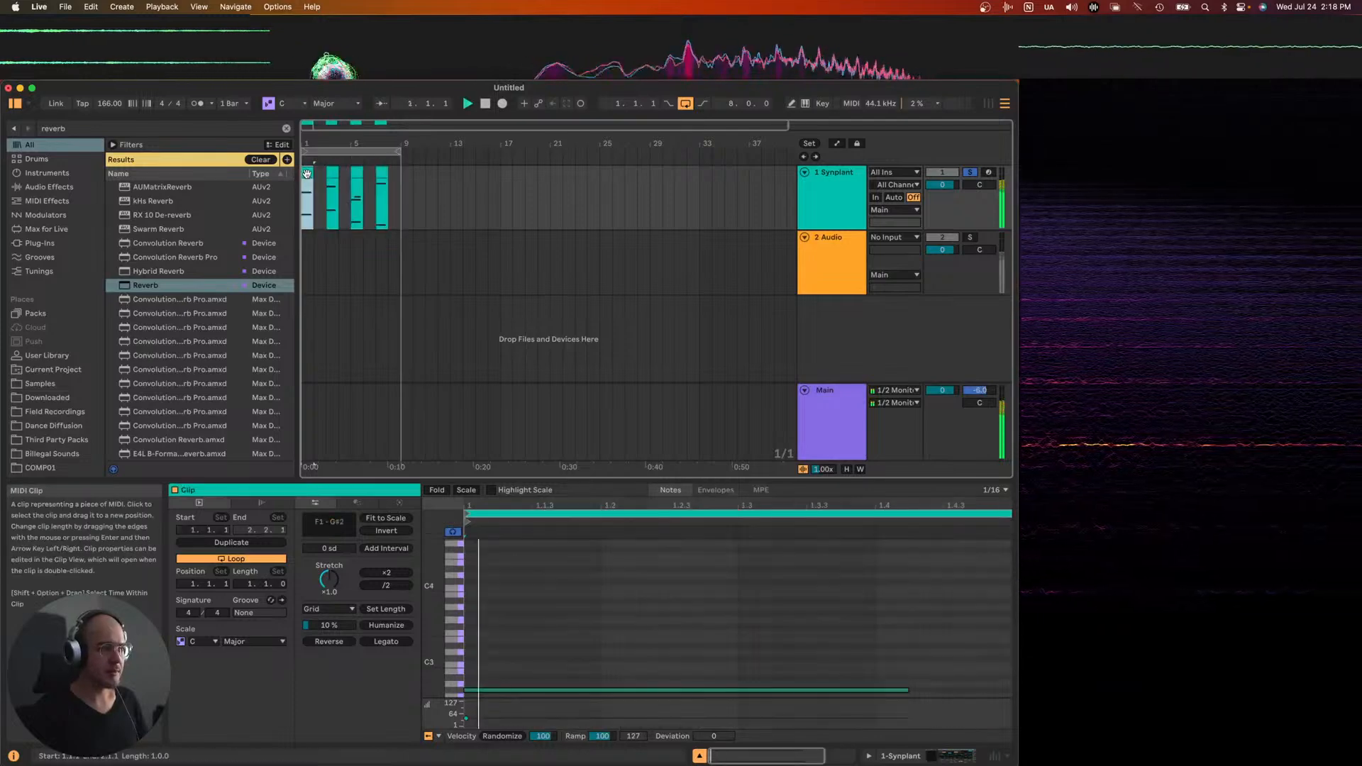
{"action": "left_click", "coordinate": [401, 185], "text": "shift"}
- Insert an EQ Eight between Synplant and Reverb and set its band 8 high cut to 5.16 kHz with Q 0.33
{"action": "left_click", "coordinate": [833, 202]}
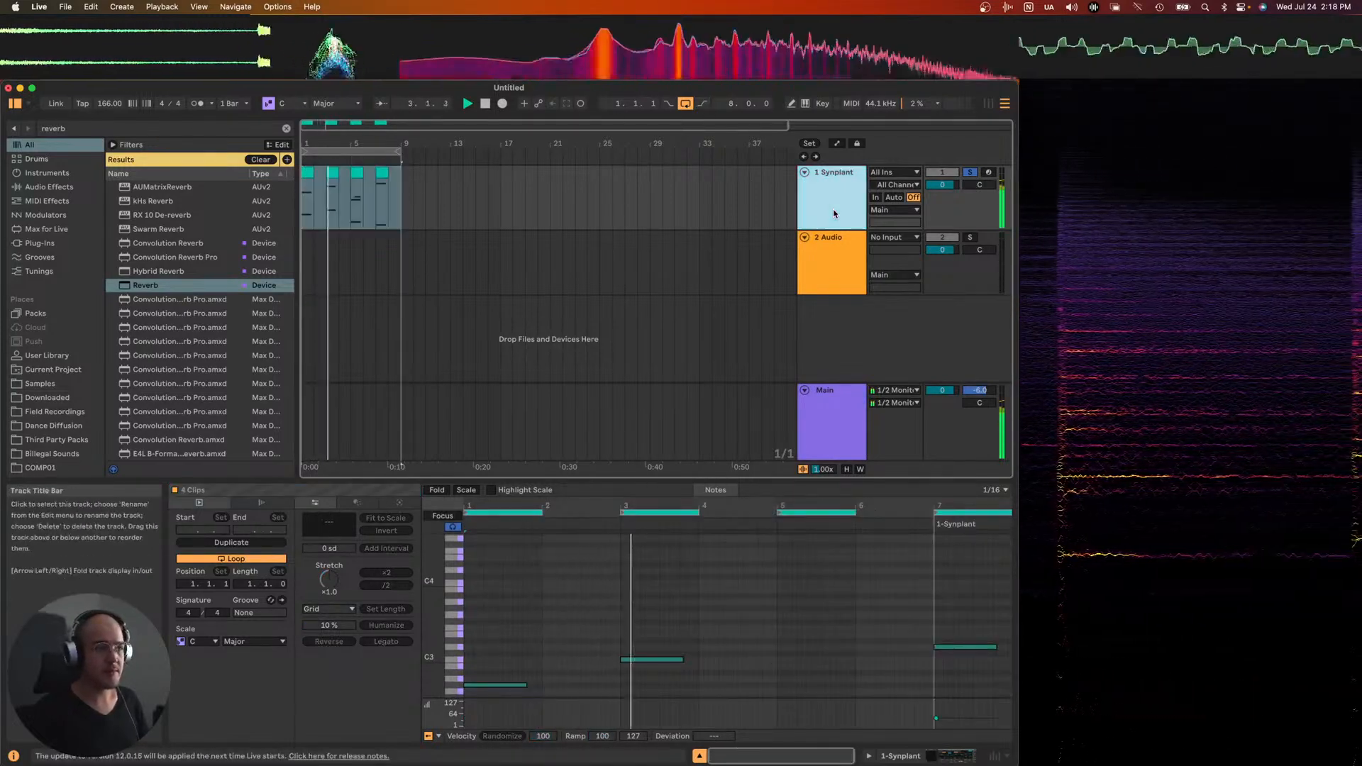
{"action": "key", "text": "super+f"}
{"action": "type", "text": "eq"}
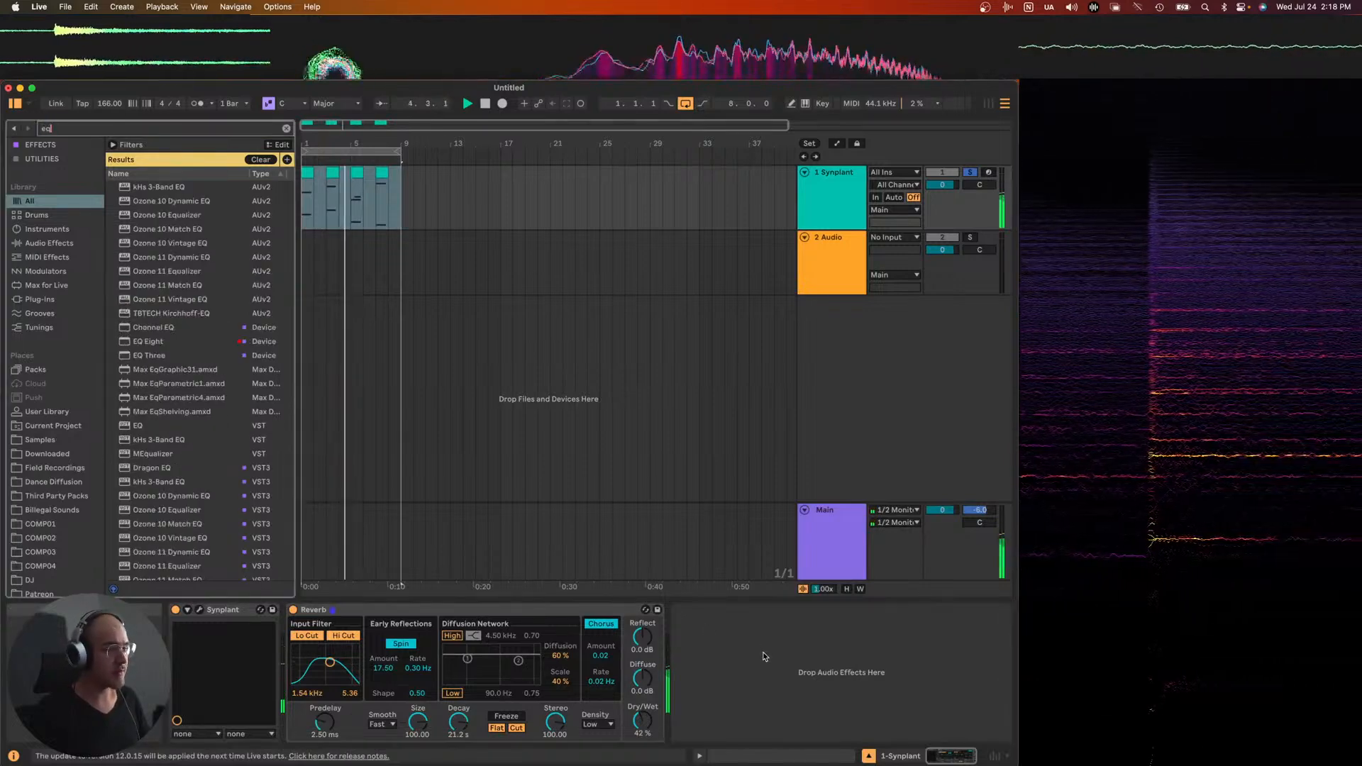
{"action": "key", "text": "Return"}
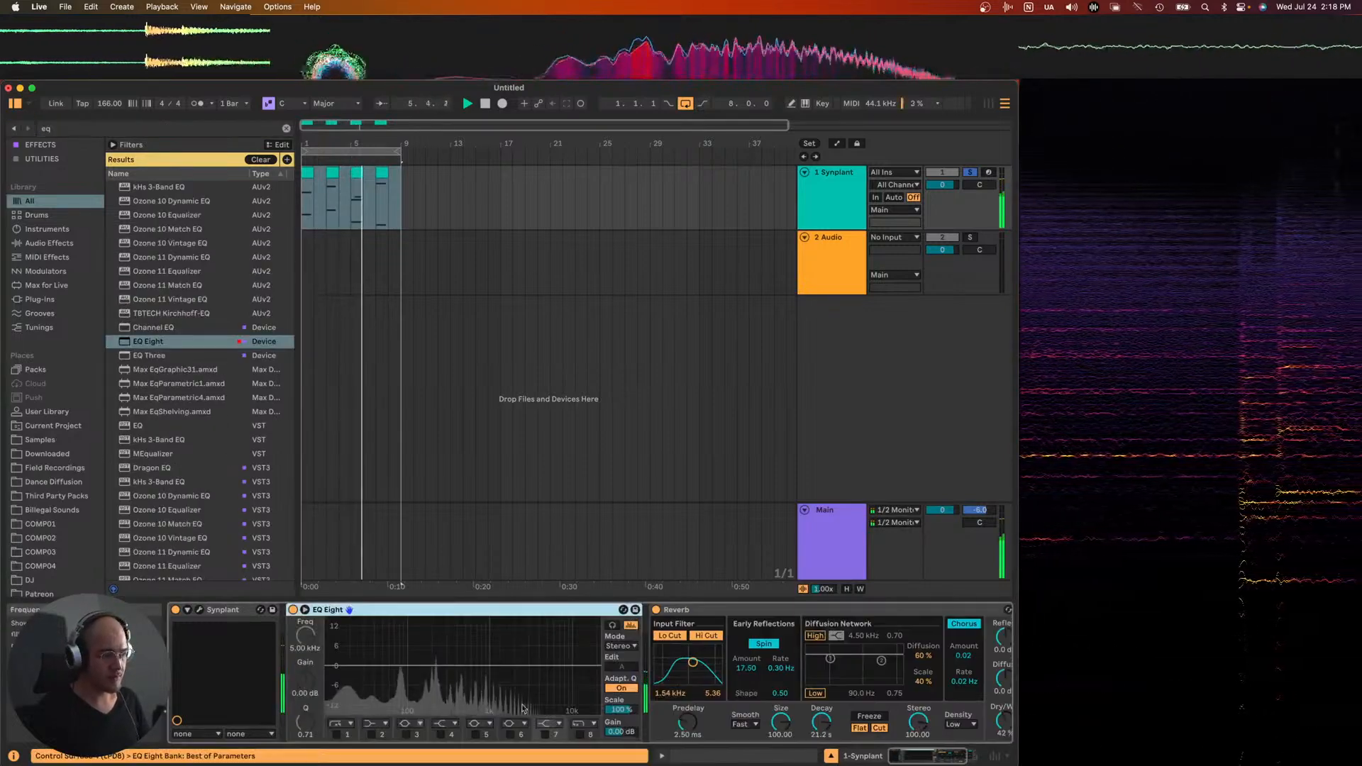
{"action": "left_click_drag", "start_coordinate": [578, 685], "coordinate": [545, 688]}
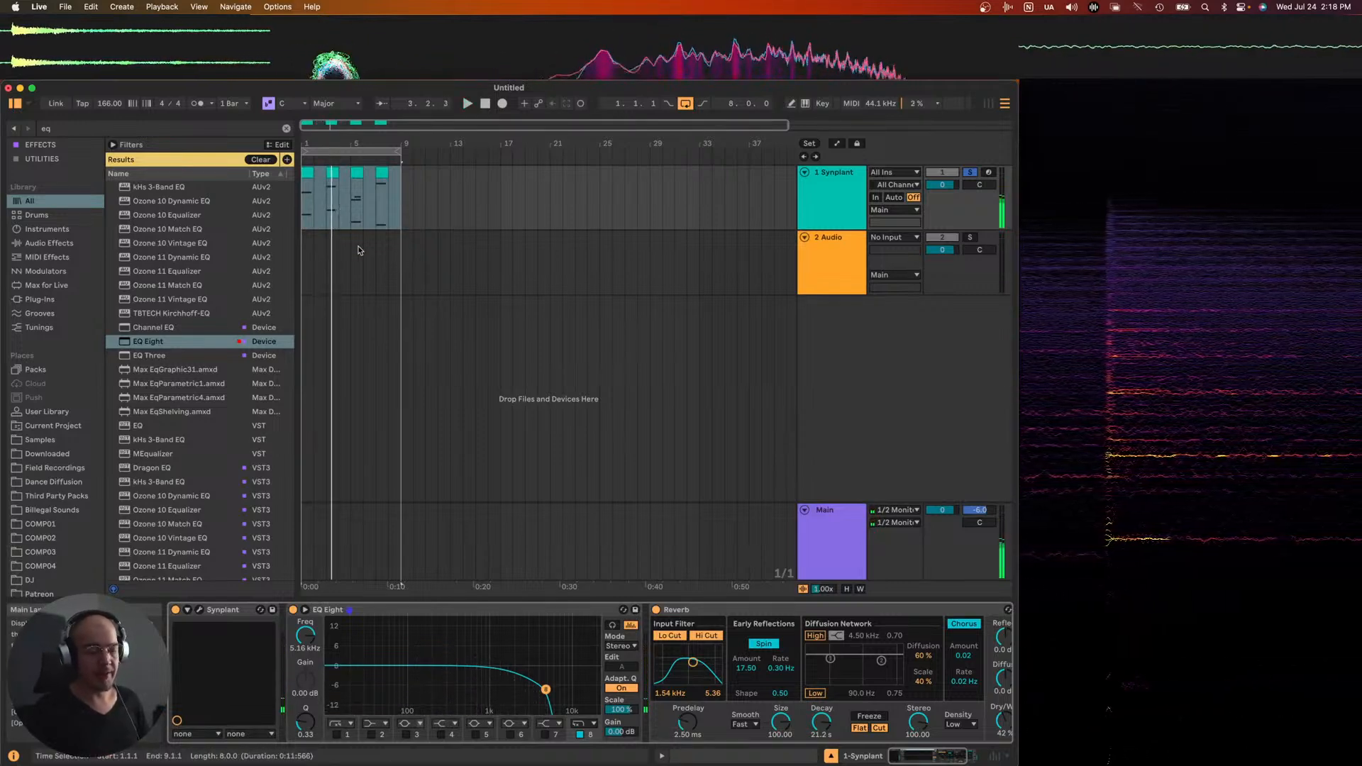
{"action": "key", "text": "space"}
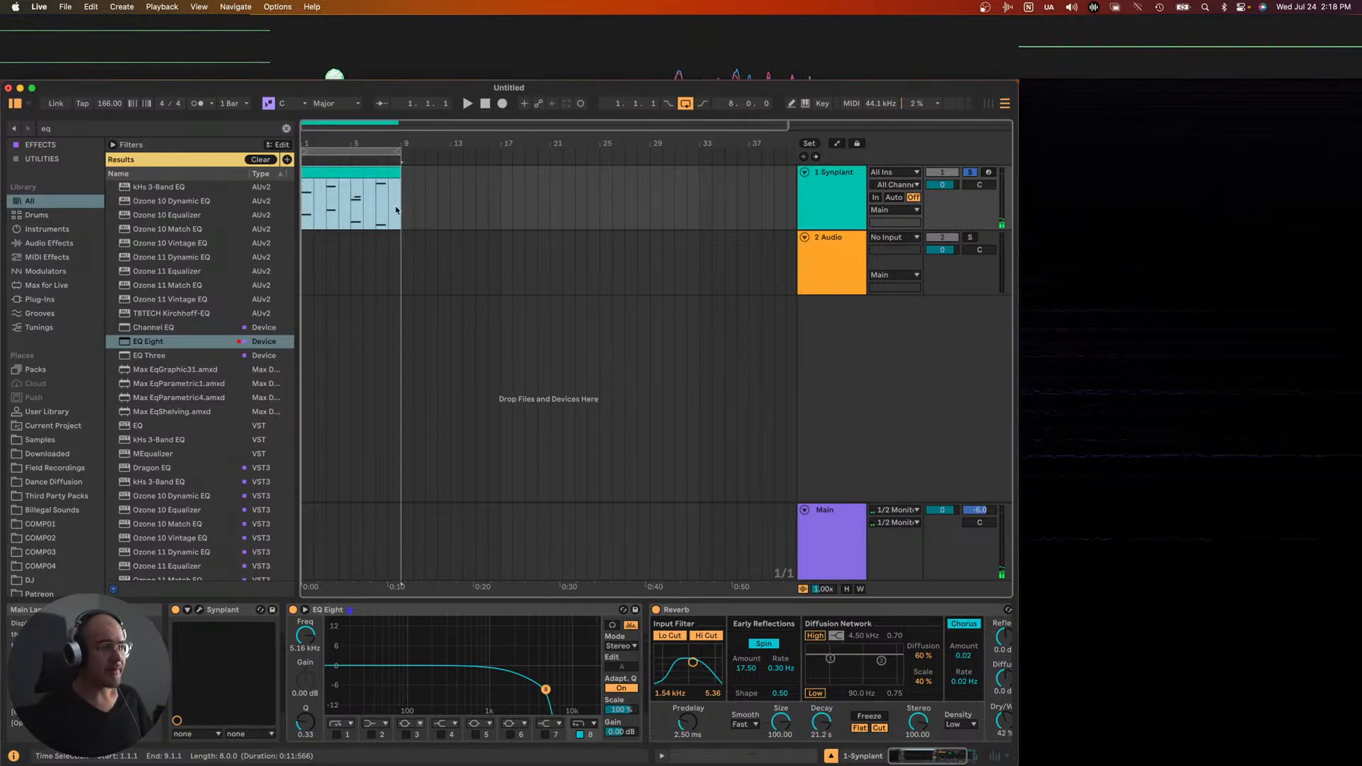
- Open the consolidated eight-bar clip and delete the F2 note that starts on beat 2 of bar 5
{"action": "double_click", "coordinate": [365, 199]}
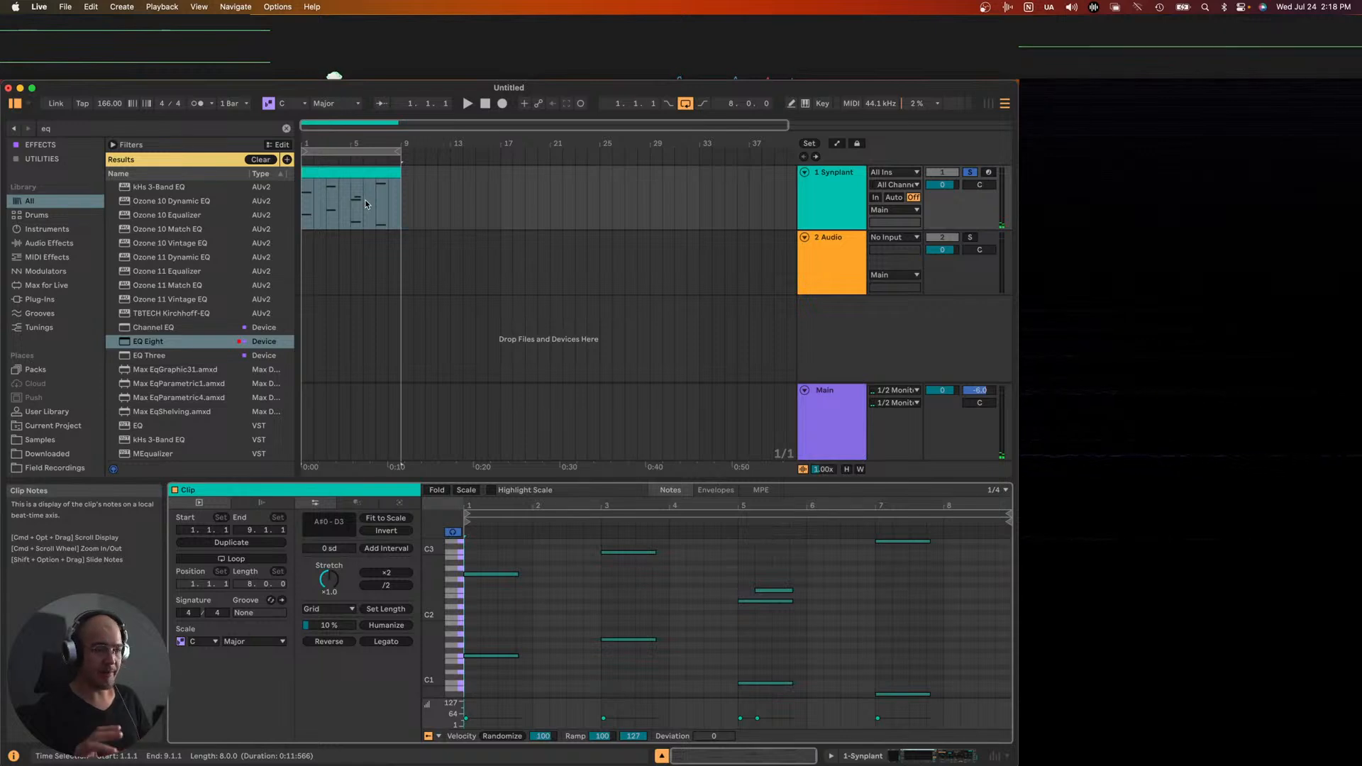
{"action": "left_click", "coordinate": [766, 591]}
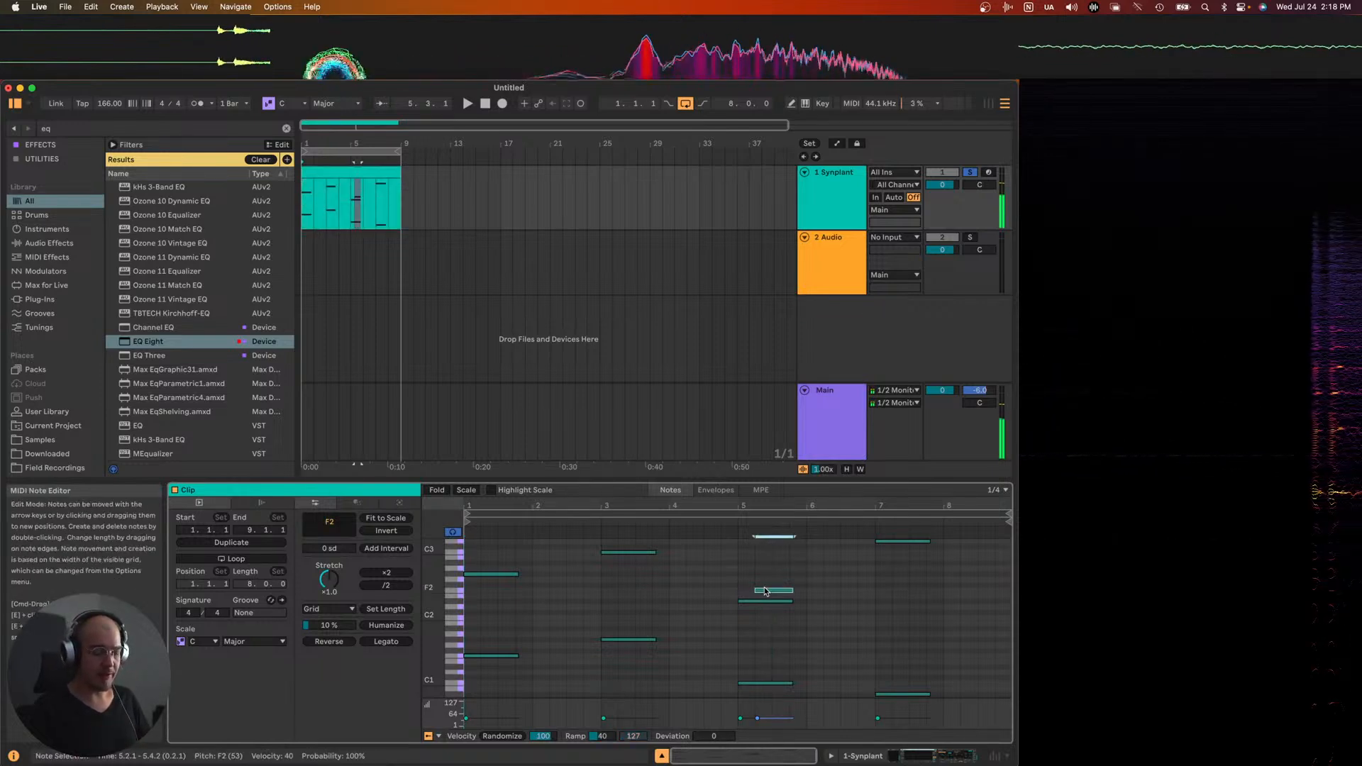
{"action": "double_click", "coordinate": [765, 591]}
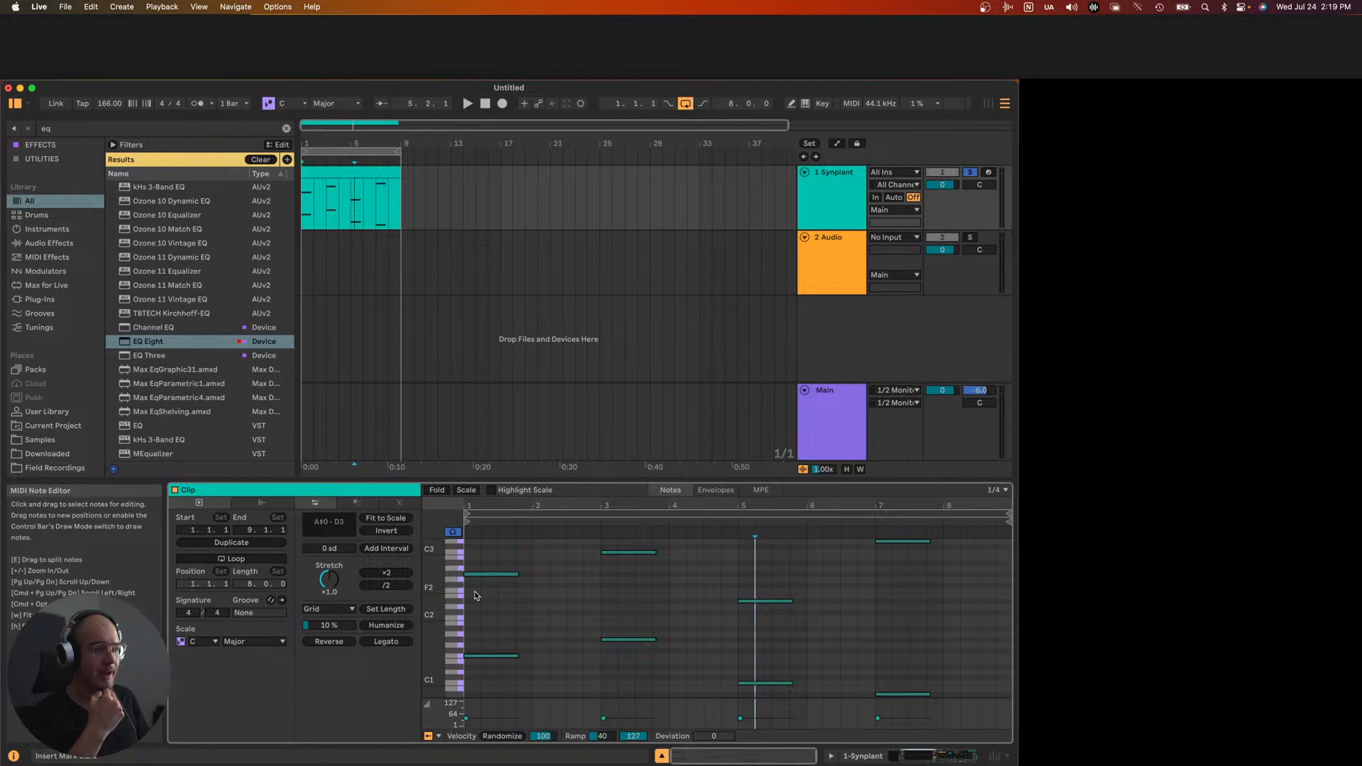
- Play the progression and enable EQ Eight's band 1 low cut at 132 Hz with Q 0.47
{"action": "left_click", "coordinate": [365, 168]}
{"action": "left_click", "coordinate": [365, 391]}
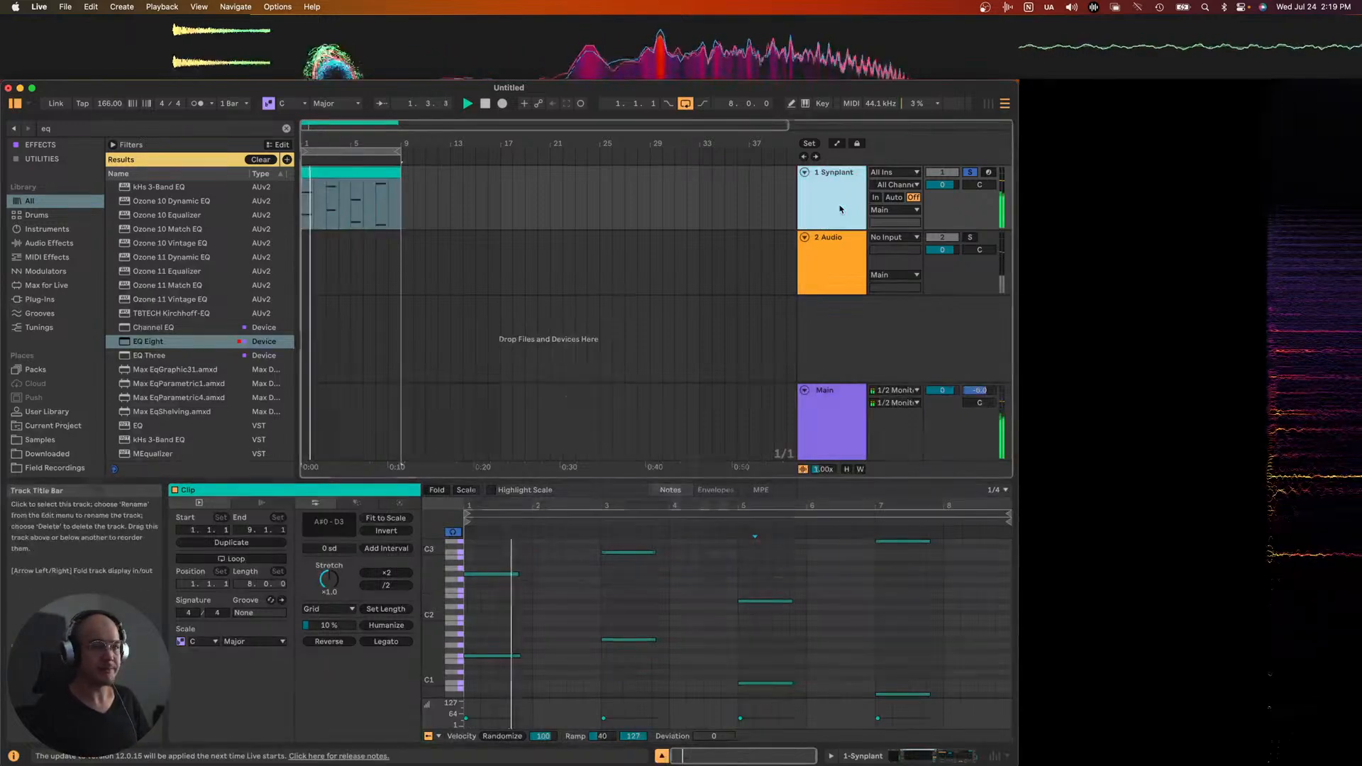
{"action": "double_click", "coordinate": [391, 685]}
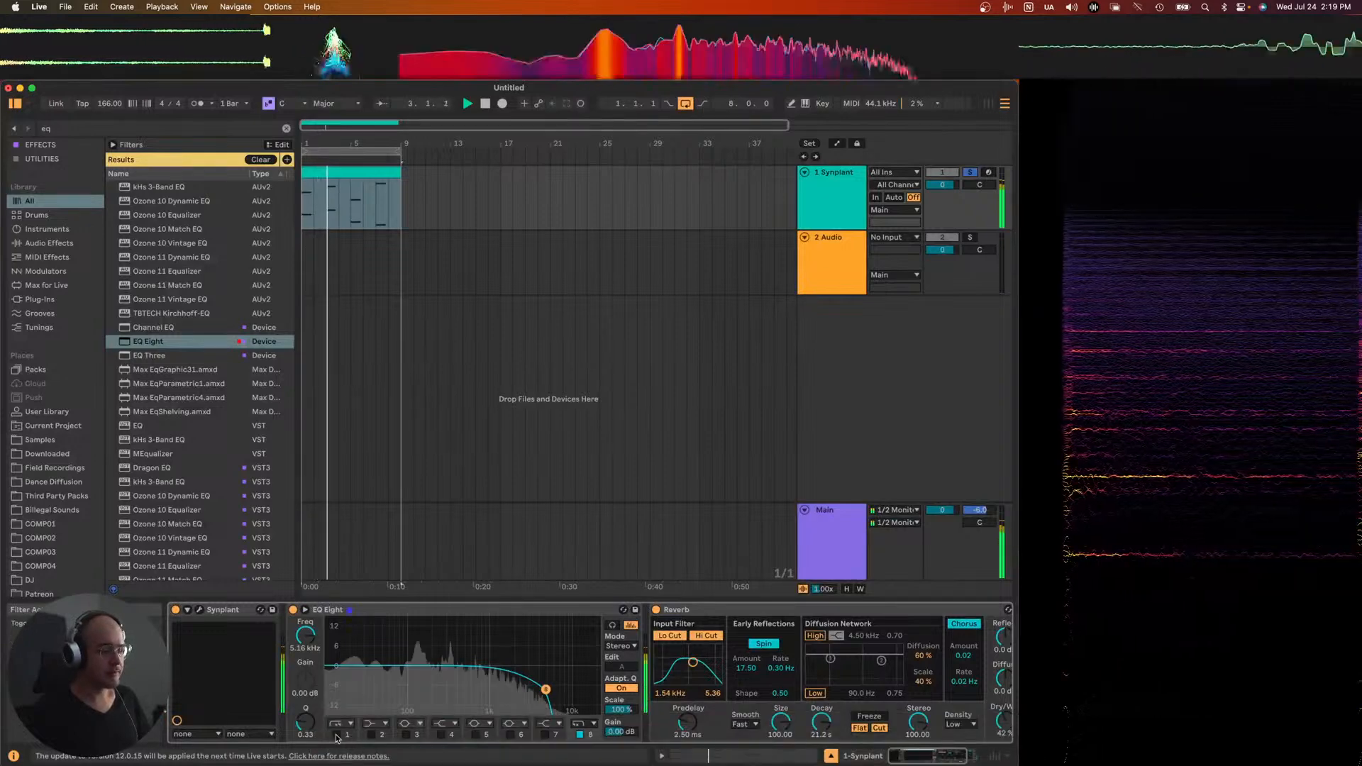
{"action": "left_click_drag", "start_coordinate": [390, 685], "coordinate": [418, 684]}
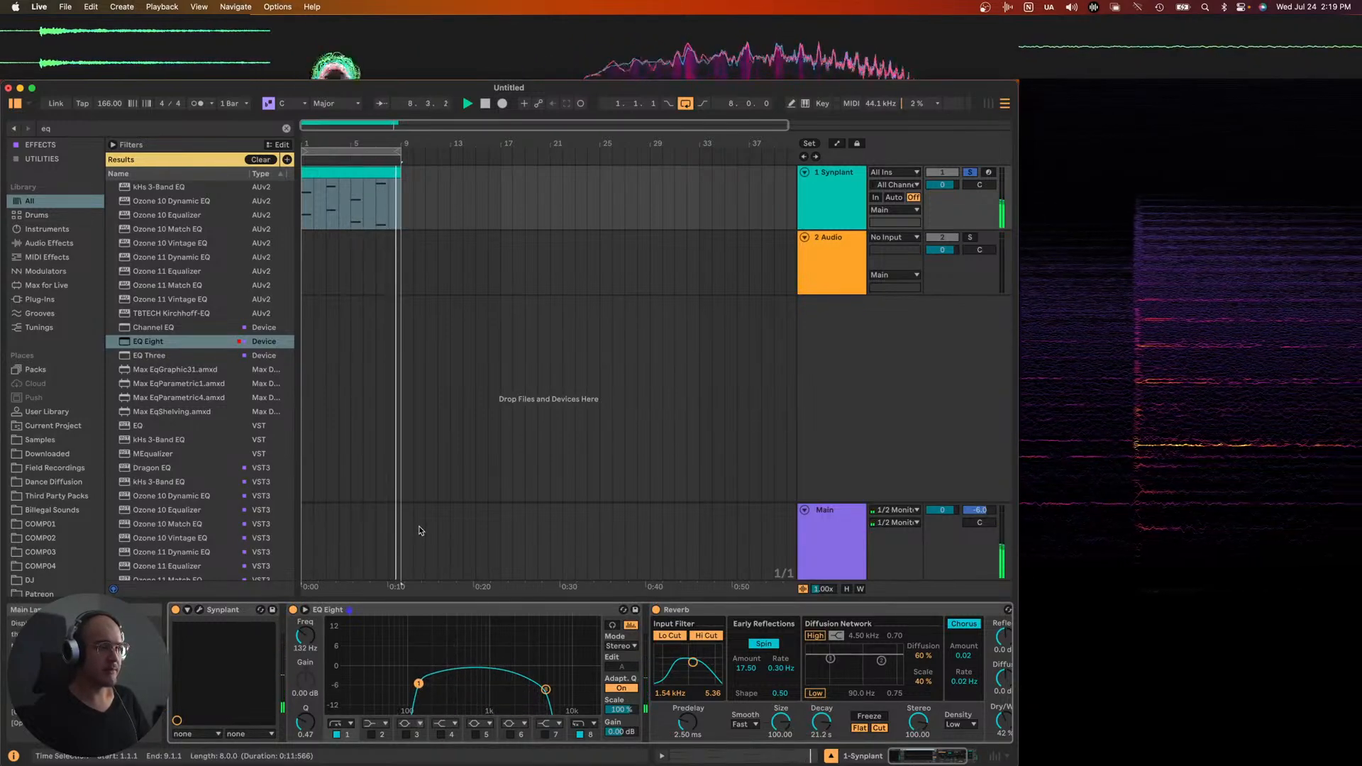
- Extend the arrangement loop to 16 bars and duplicate the eight-bar clip to start at bar 9
{"action": "left_click_drag", "start_coordinate": [392, 142], "coordinate": [500, 146]}
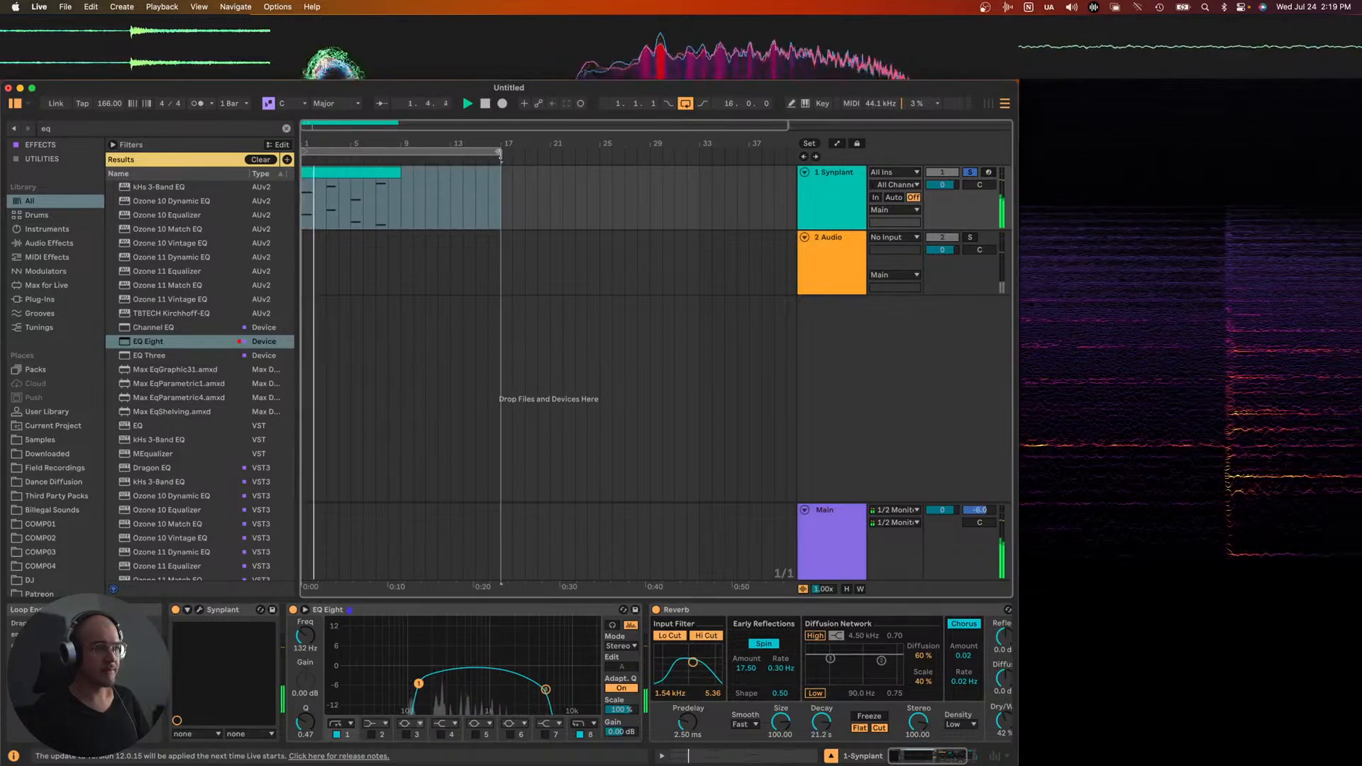
{"action": "left_click", "coordinate": [389, 172]}
{"action": "key", "text": "ctrl+d"}
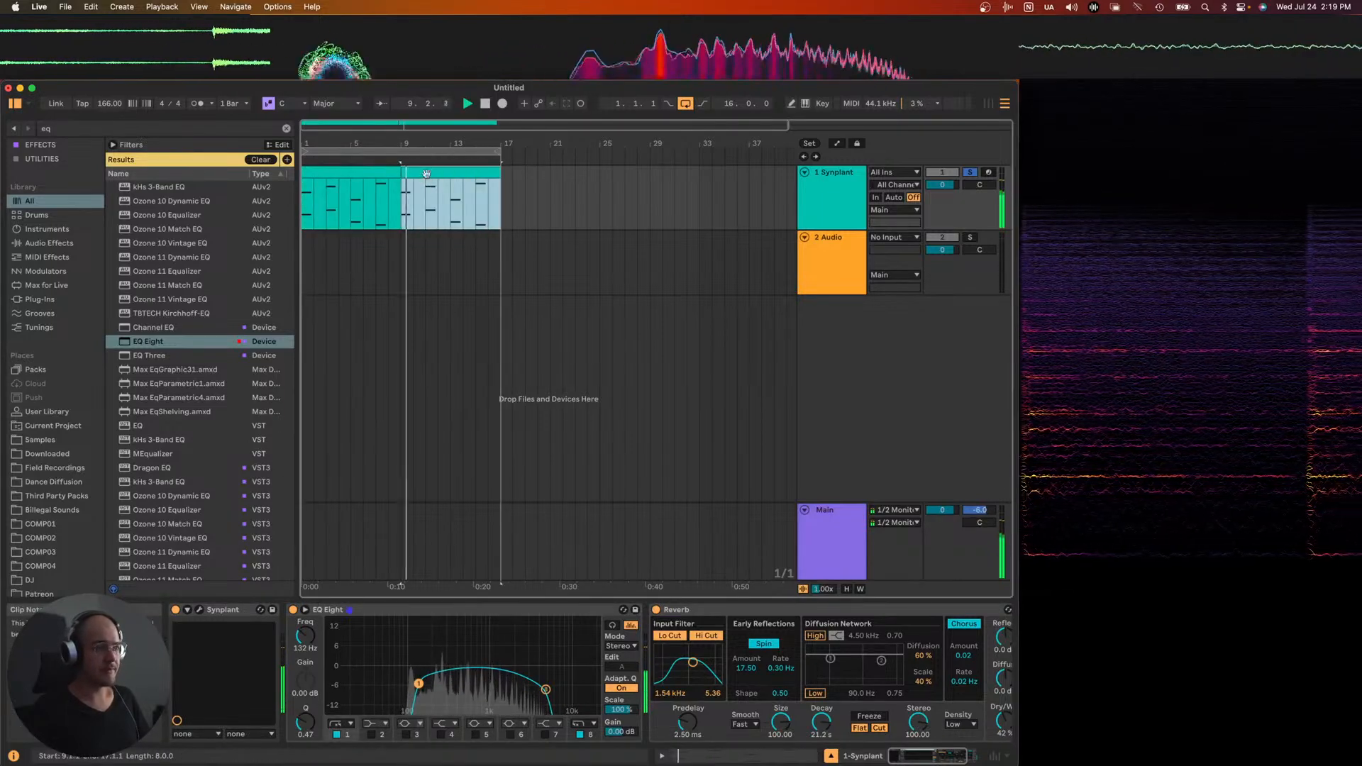
- Add a three-beat G3 note at the start of the duplicated clip and copy it to the clip's bar 3 as D#3
{"action": "double_click", "coordinate": [422, 177]}
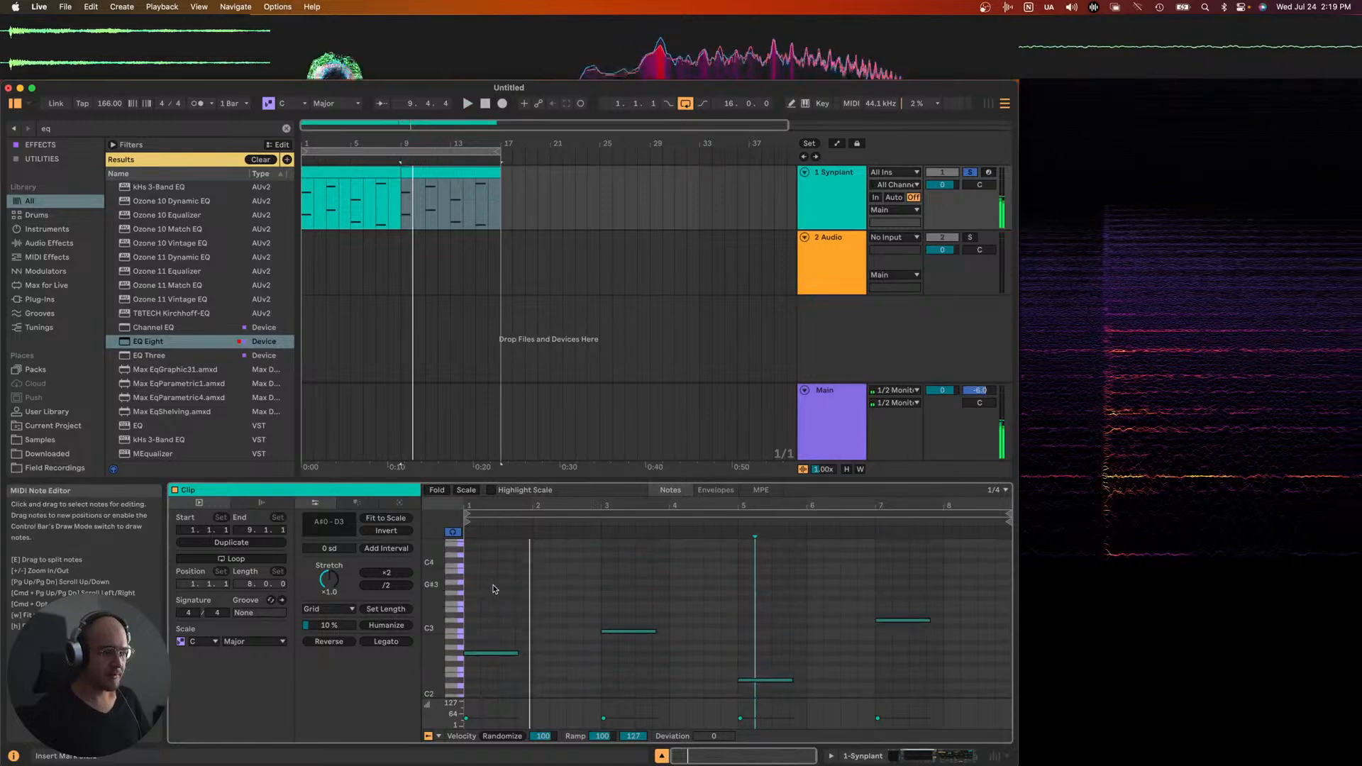
{"action": "left_click", "coordinate": [492, 587]}
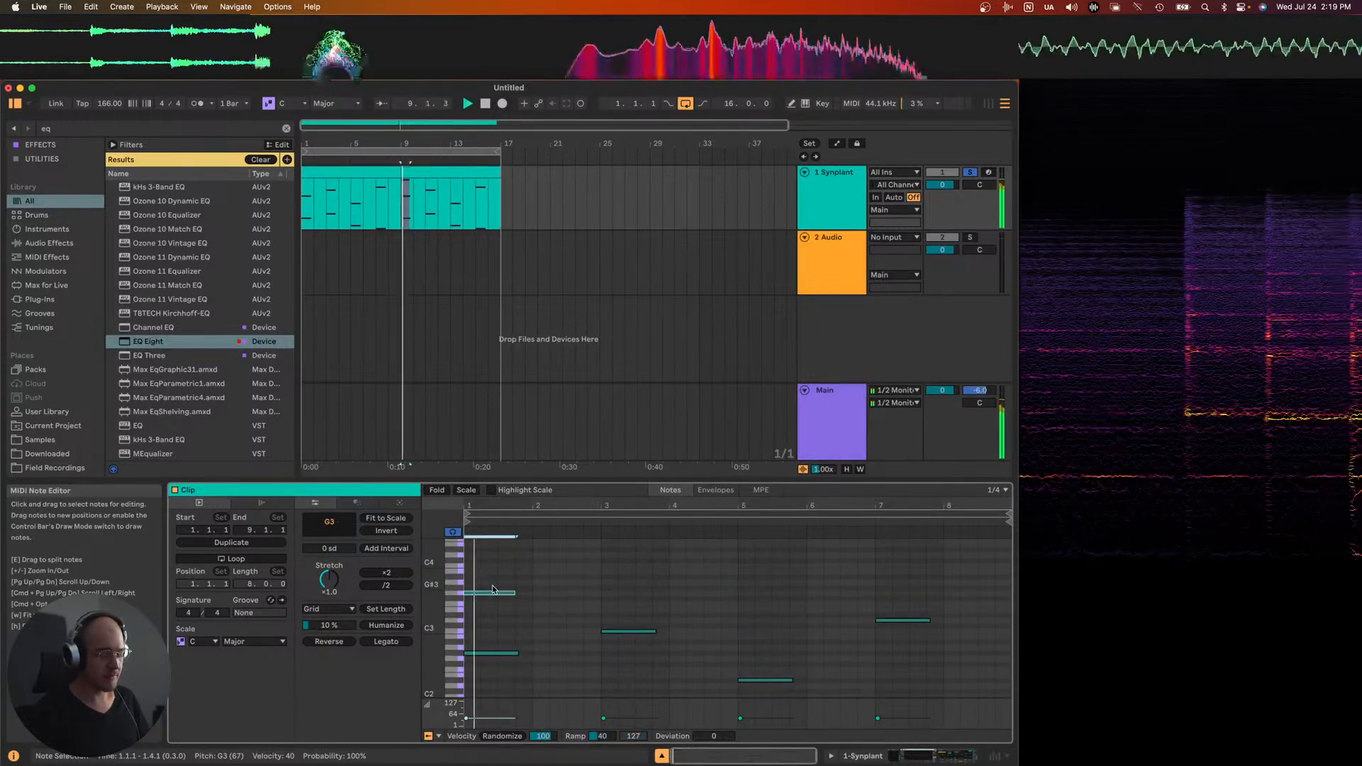
{"action": "key", "text": "super+d"}
{"action": "key", "text": "Right"}
{"action": "key", "text": "Right"}
{"action": "key", "text": "Right"}
{"action": "key", "text": "Right"}
{"action": "key", "text": "Right"}
{"action": "key", "text": "Right"}
{"action": "key", "text": "Left"}
{"action": "key", "text": "Down"}
{"action": "key", "text": "Down"}
{"action": "key", "text": "Down"}
{"action": "key", "text": "Down"}
- Copy the D#3 note to bar 5 of the duplicated clip and raise the copy to F3
{"action": "key", "text": "super+d"}
{"action": "key", "text": "Right"}
{"action": "key", "text": "Right"}
{"action": "key", "text": "Right"}
{"action": "key", "text": "Right"}
{"action": "key", "text": "Right"}
{"action": "key", "text": "Right"}
{"action": "key", "text": "Left"}
{"action": "key", "text": "Up"}
{"action": "key", "text": "Up"}
- Copy the F3 note to bar 7 of the duplicated clip and raise the copy to A#3
{"action": "key", "text": "super+d"}
{"action": "key", "text": "Right"}
{"action": "key", "text": "Right"}
{"action": "key", "text": "Right"}
{"action": "key", "text": "Right"}
{"action": "key", "text": "Right"}
{"action": "key", "text": "Right"}
{"action": "key", "text": "Left"}
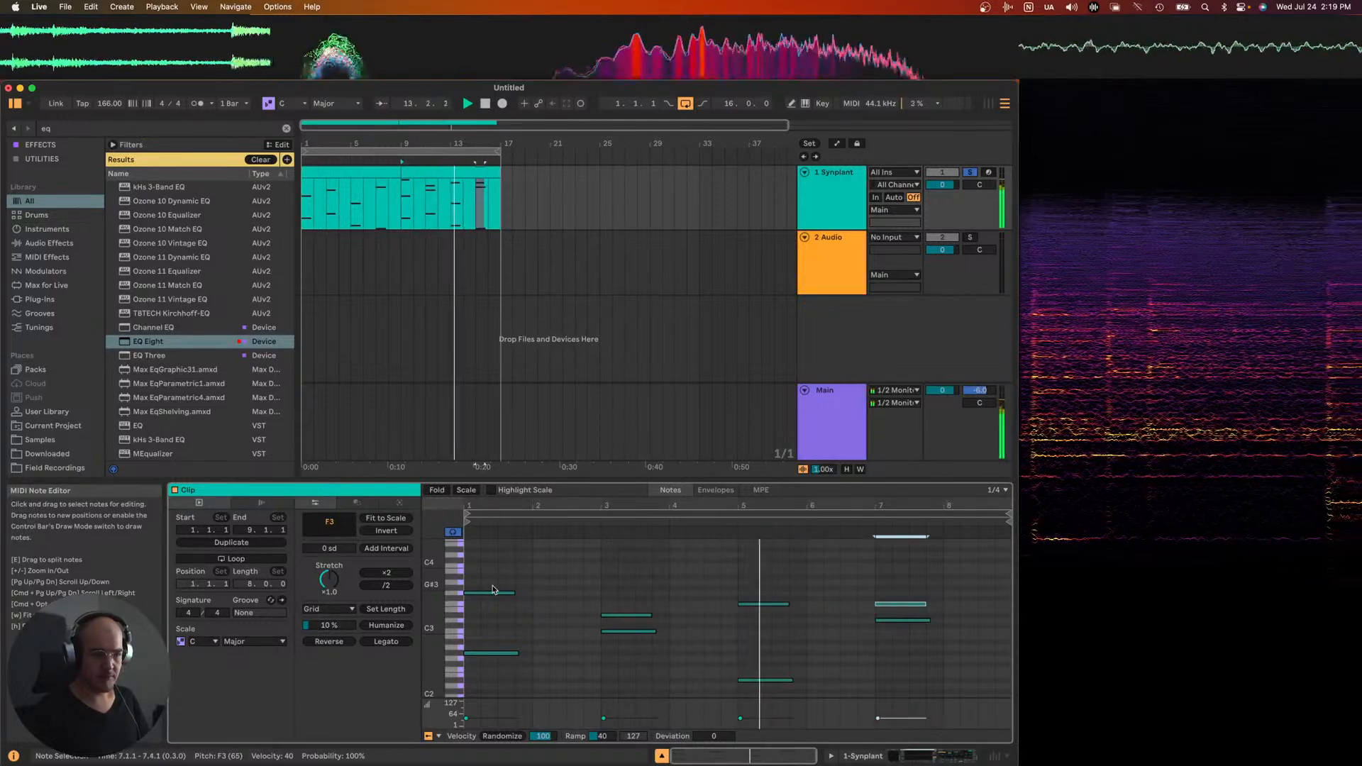
{"action": "key", "text": "Up"}
{"action": "key", "text": "Up"}
{"action": "key", "text": "Up"}
{"action": "key", "text": "Up"}
{"action": "key", "text": "Up"}
{"action": "key", "text": "Up"}
{"action": "key", "text": "Up"}
{"action": "key", "text": "Up"}
{"action": "key", "text": "Up"}
{"action": "key", "text": "Down"}
{"action": "key", "text": "Down"}
{"action": "key", "text": "Down"}
{"action": "key", "text": "Down"}
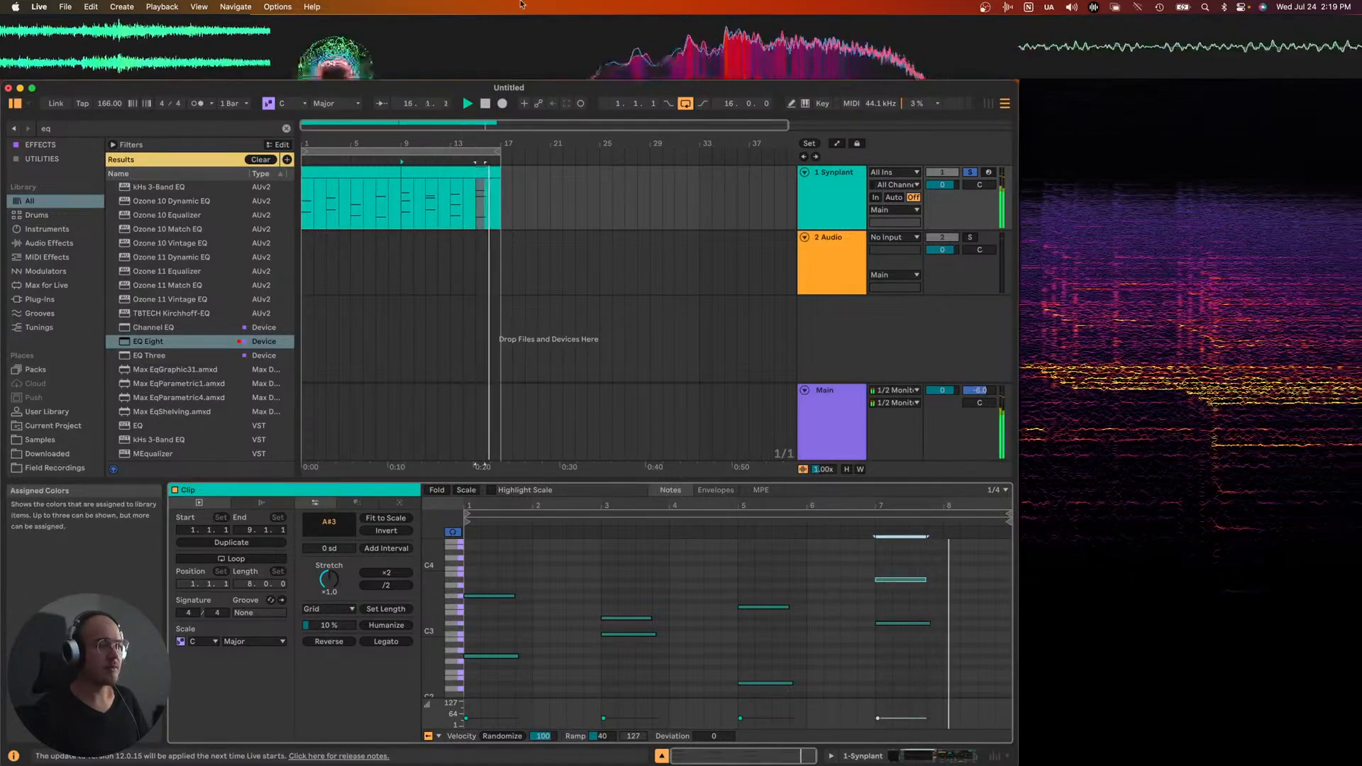
- Lower EQ Eight's band 8 high cut to 2.84 kHz with Q 0.26 while the 16-bar progression plays
{"action": "left_click", "coordinate": [416, 172]}
{"action": "scroll", "coordinate": [416, 173], "scroll_direction": "down", "scroll_amount": 1}
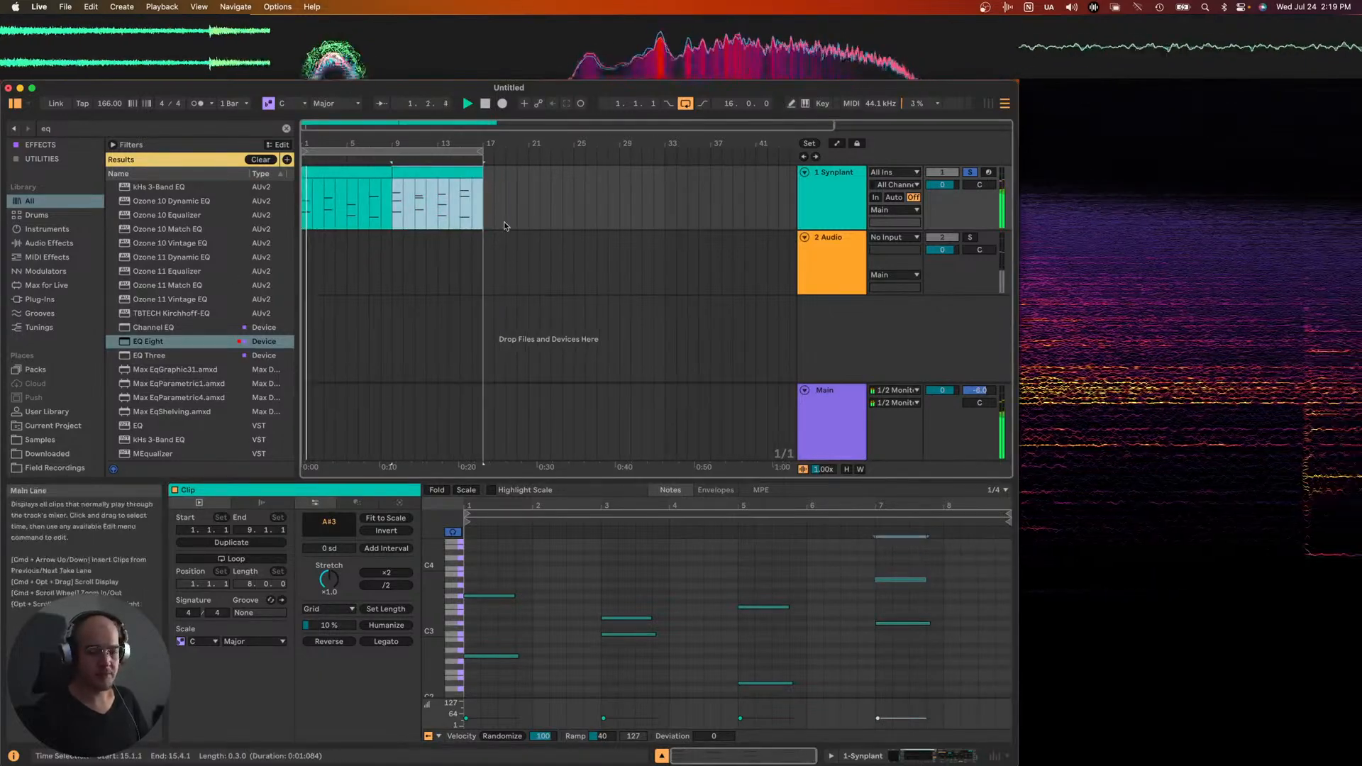
{"action": "key", "text": "shift+Tab"}
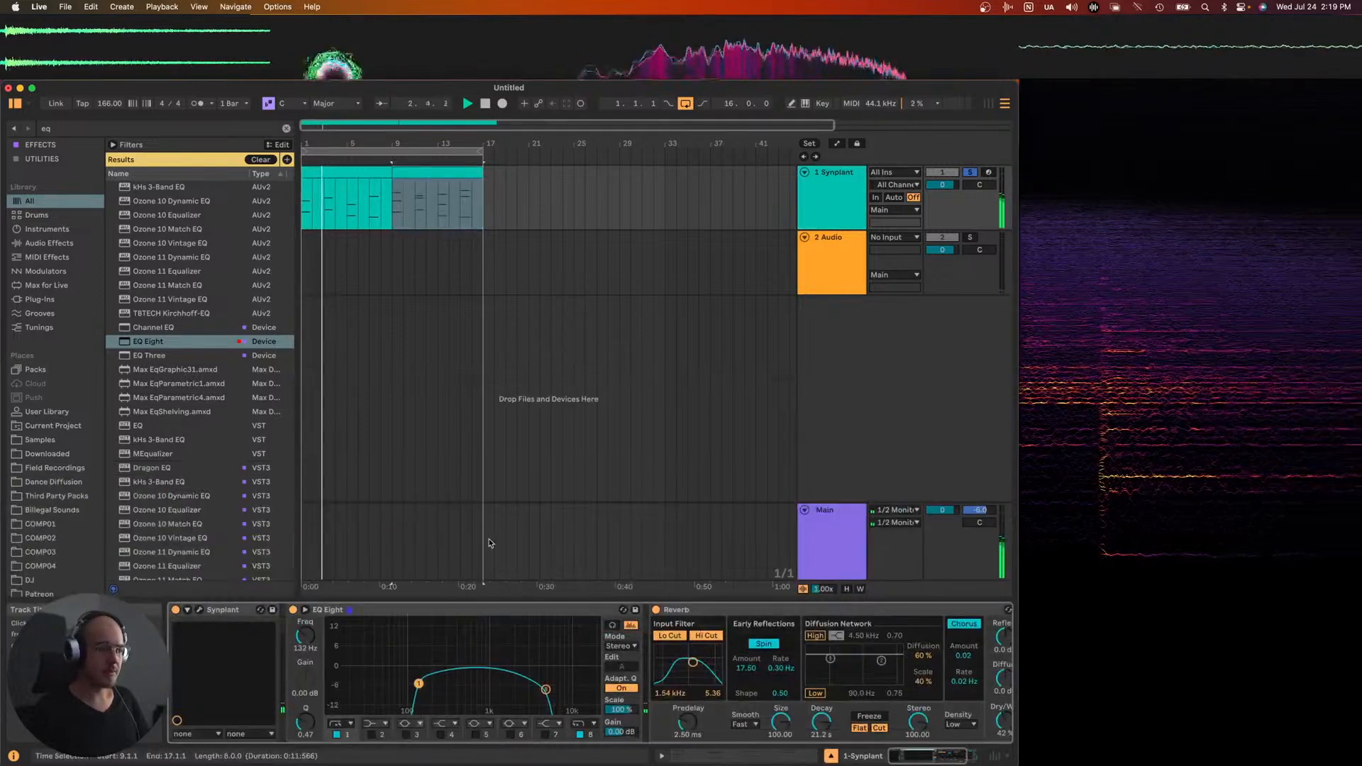
{"action": "left_click_drag", "start_coordinate": [546, 690], "coordinate": [525, 694]}
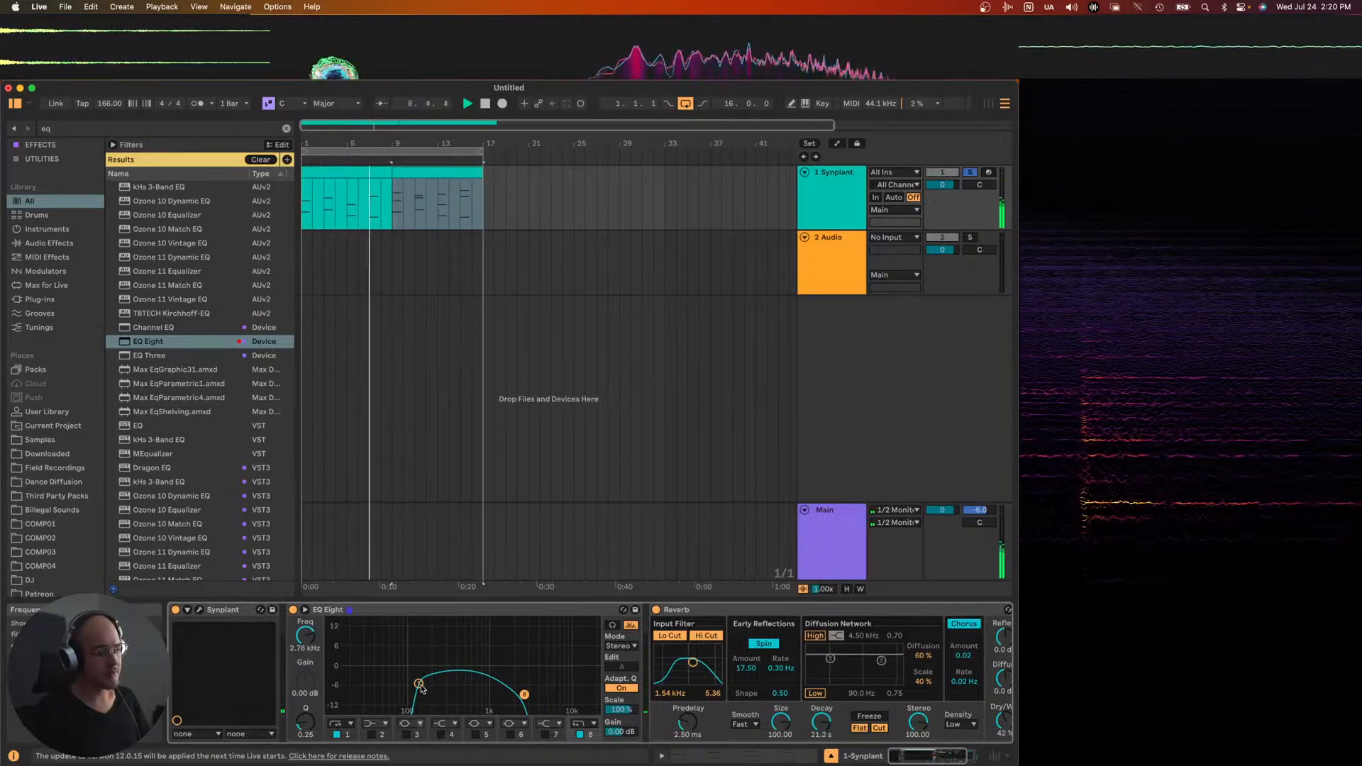
{"action": "left_click_drag", "start_coordinate": [524, 694], "coordinate": [524, 693]}
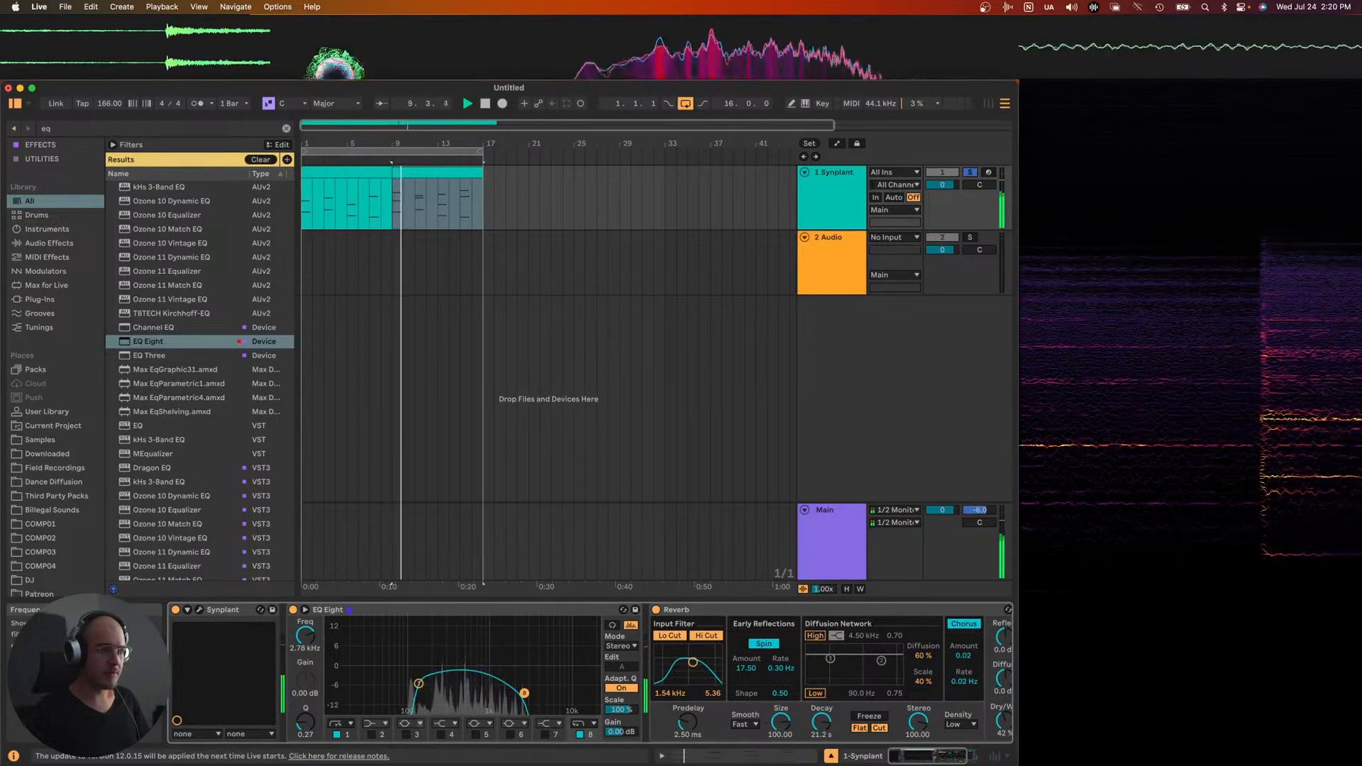
{"action": "left_click_drag", "start_coordinate": [524, 694], "coordinate": [526, 695]}
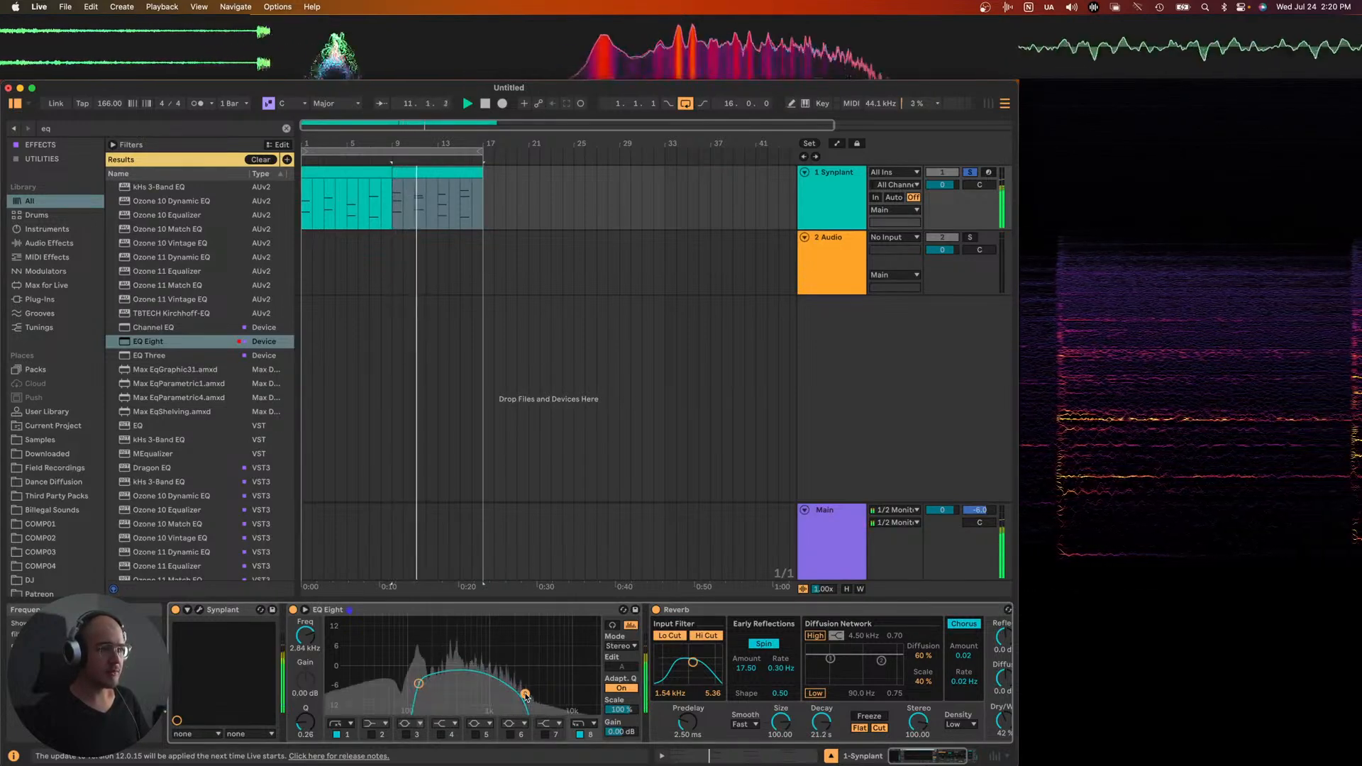
- Extend the arrangement loop to 32 bars and duplicate the two progression clips so the copy starts at bar 17
{"action": "scroll", "coordinate": [486, 244], "scroll_direction": "down", "scroll_amount": 2}
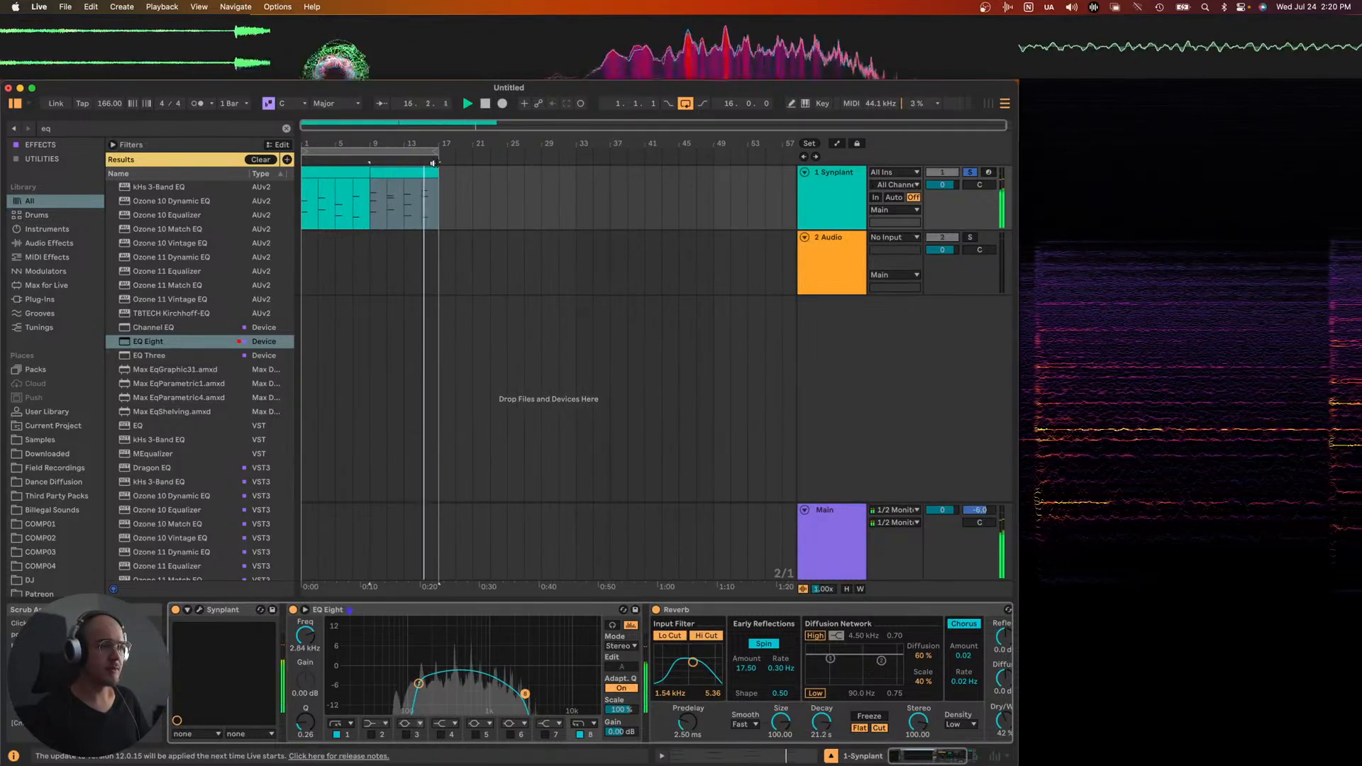
{"action": "left_click", "coordinate": [357, 170]}
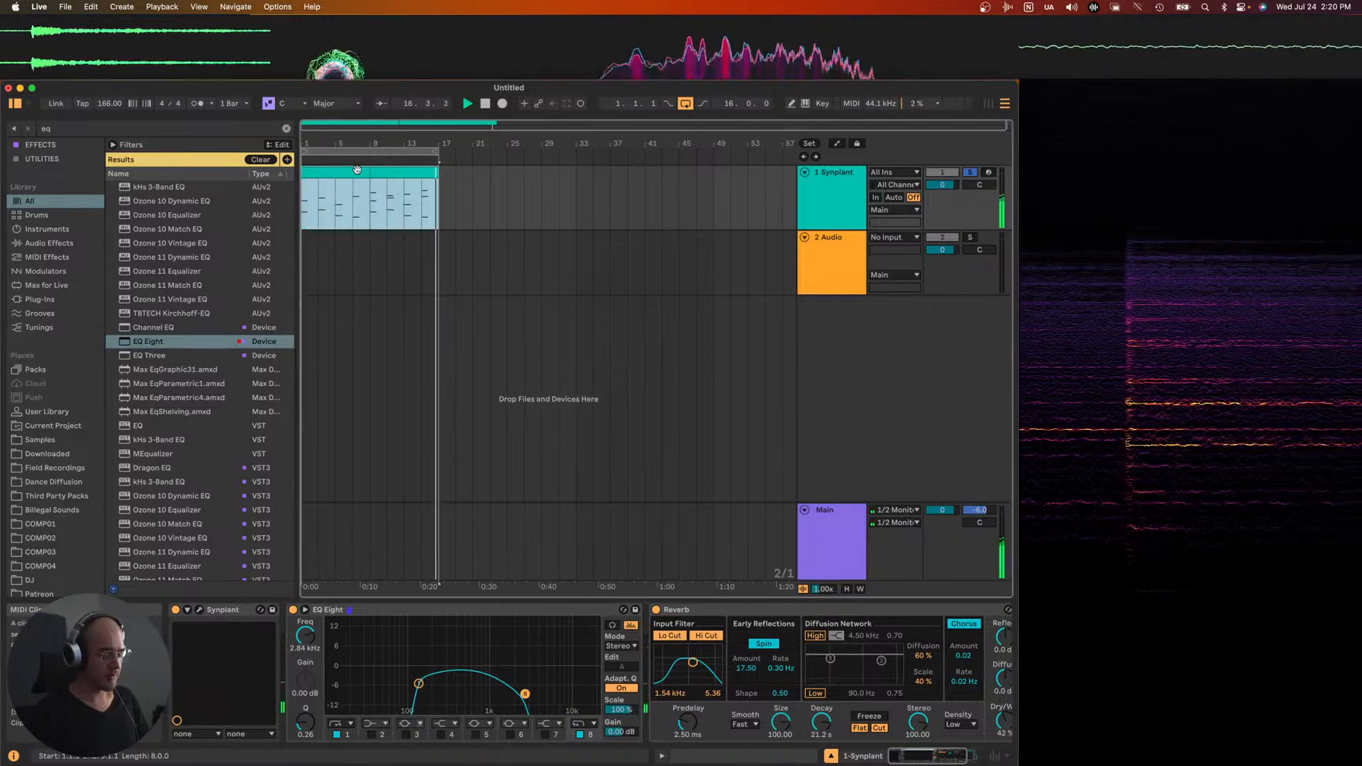
{"action": "left_click_drag", "start_coordinate": [438, 158], "coordinate": [576, 170]}
{"action": "left_click", "coordinate": [392, 173]}
{"action": "key", "text": "super+d"}
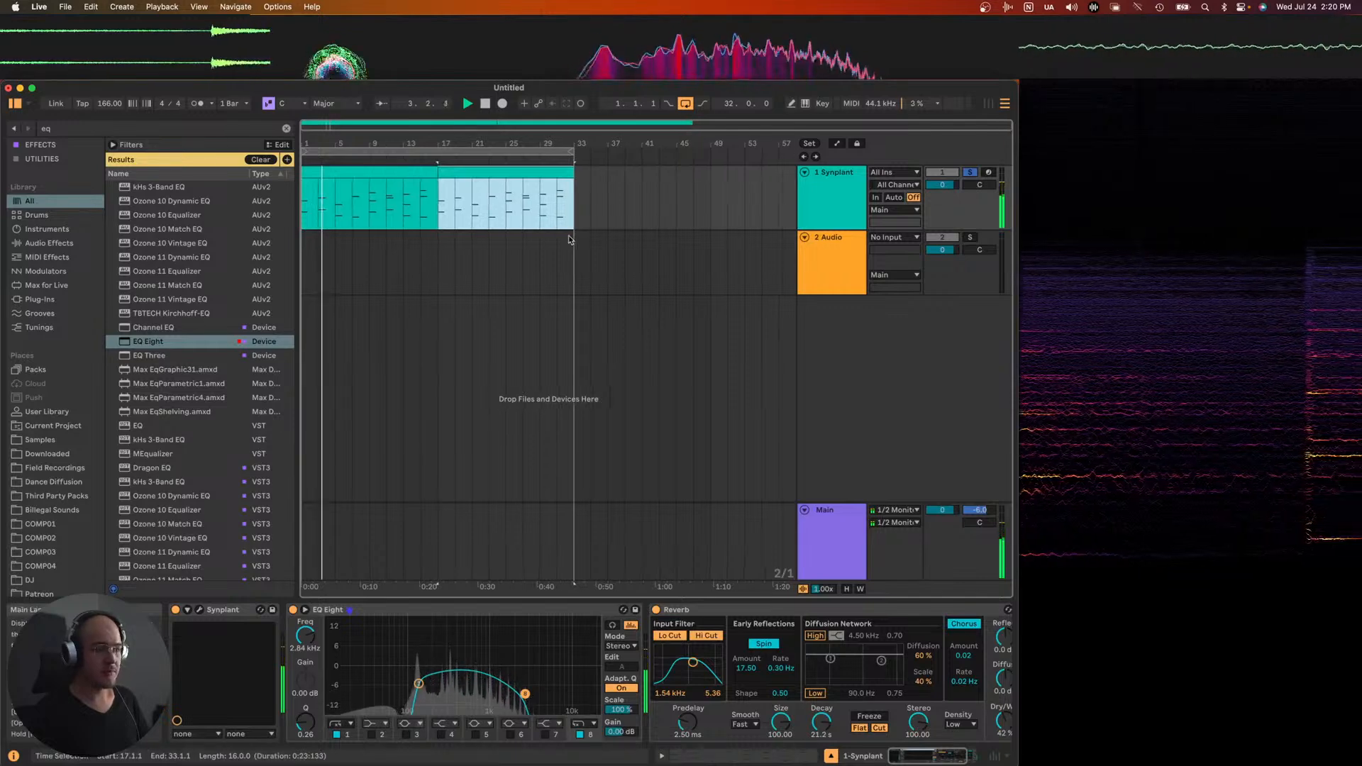
{"action": "left_click_drag", "start_coordinate": [437, 195], "coordinate": [574, 179]}
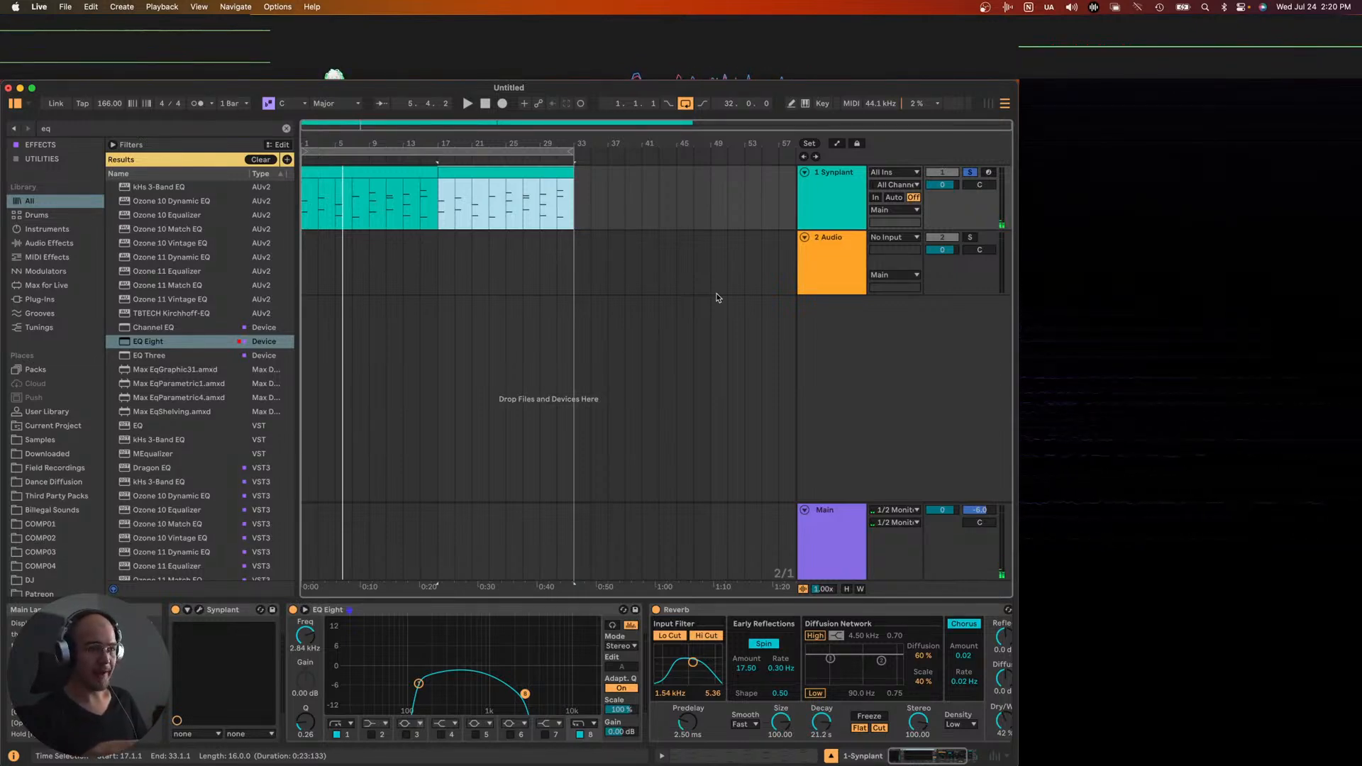
- Delete the 2 Audio track and play the 32-bar Synplant progression from bar 17
{"action": "left_click", "coordinate": [811, 284]}
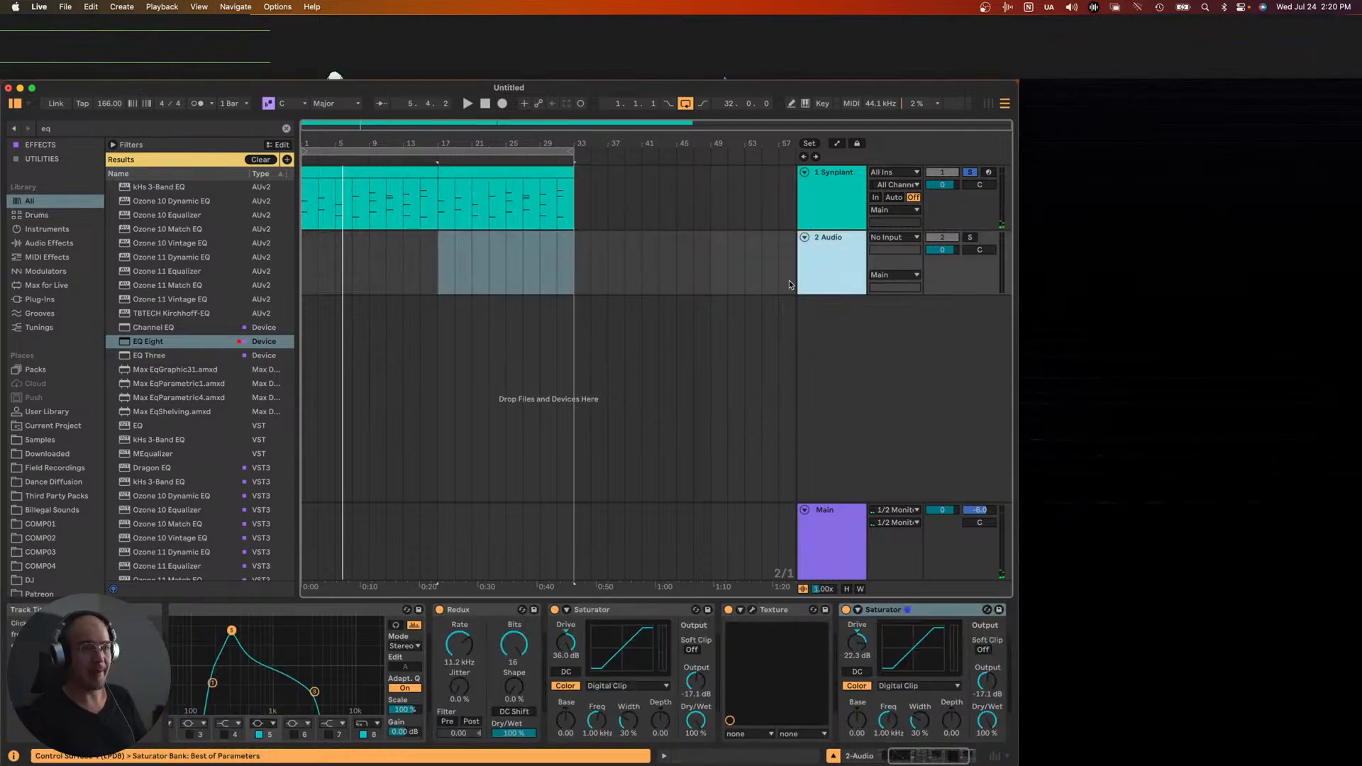
{"action": "key", "text": "Delete"}
{"action": "key", "text": "z"}
{"action": "key", "text": "space"}
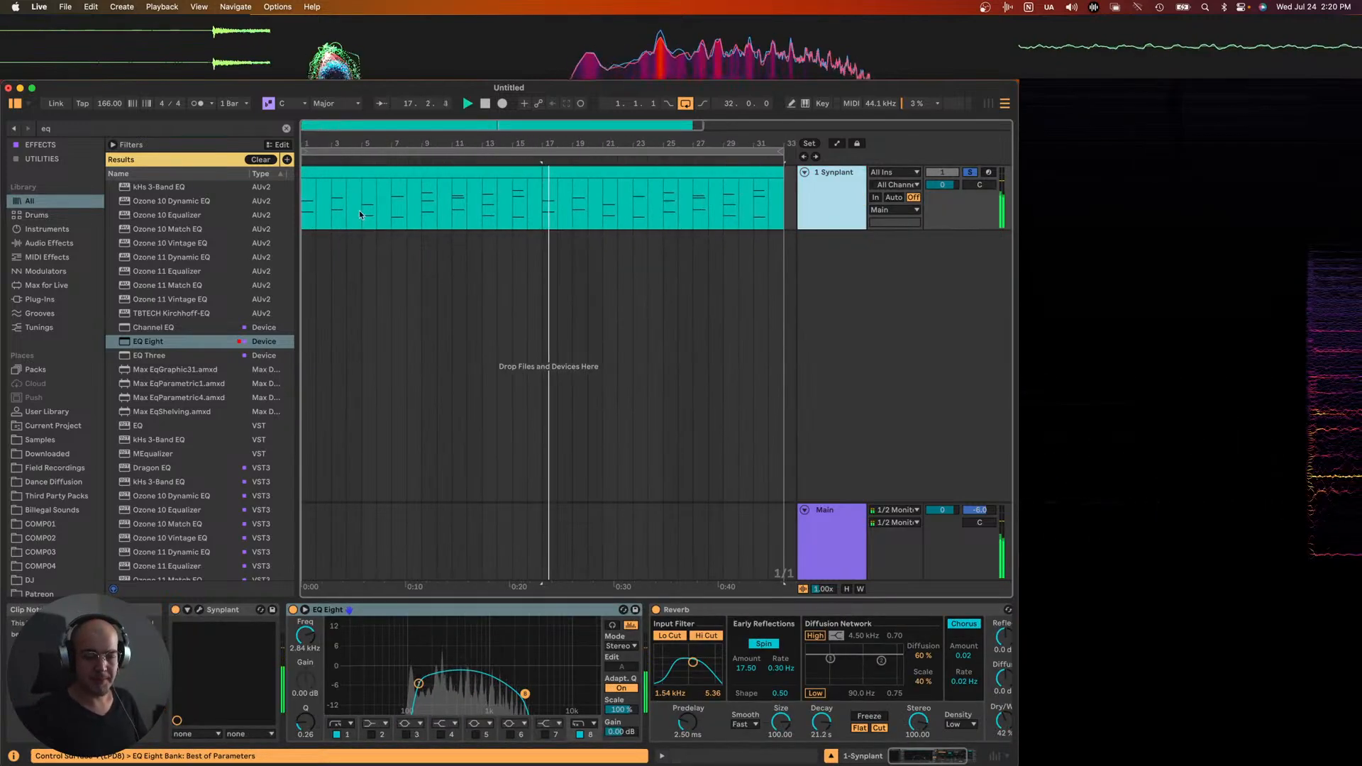
{"action": "key", "text": "minus"}
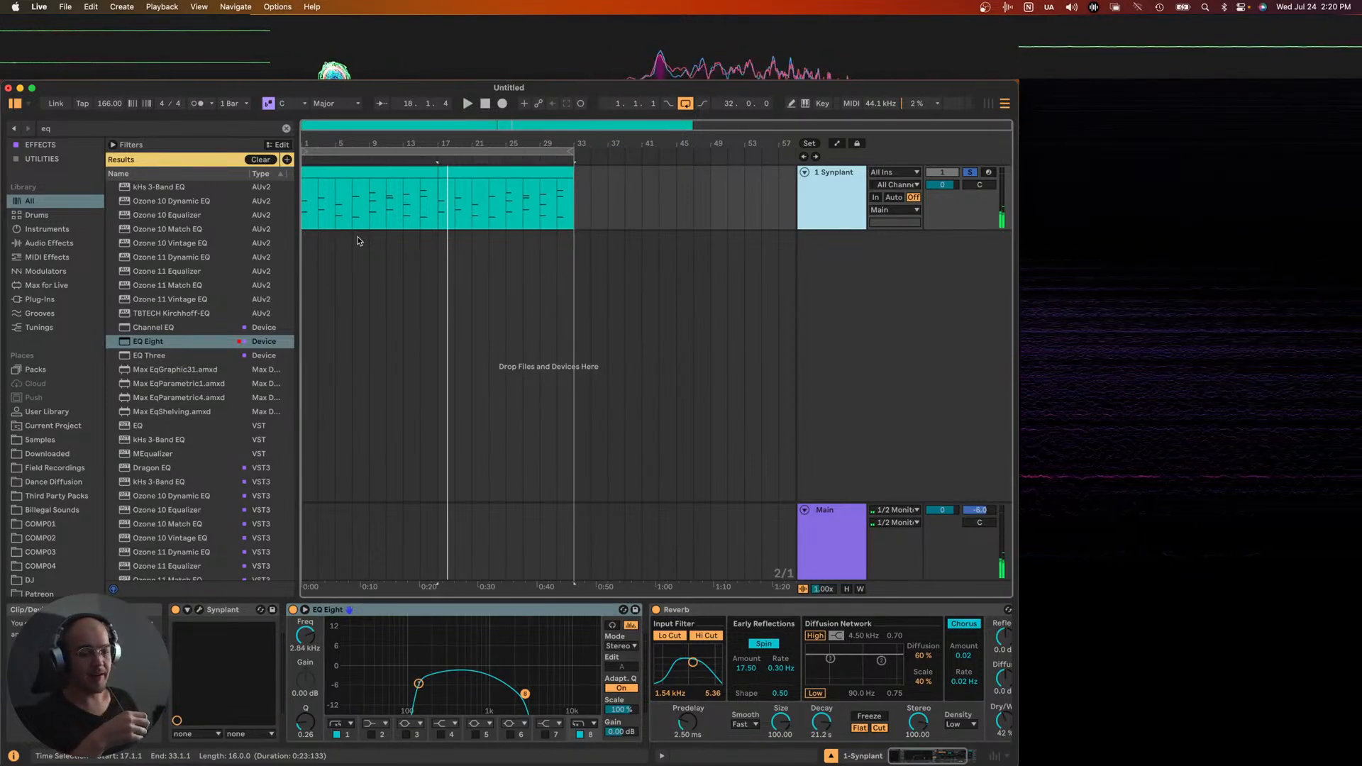
{"action": "key", "text": "plus"}
{"action": "key", "text": "minus"}
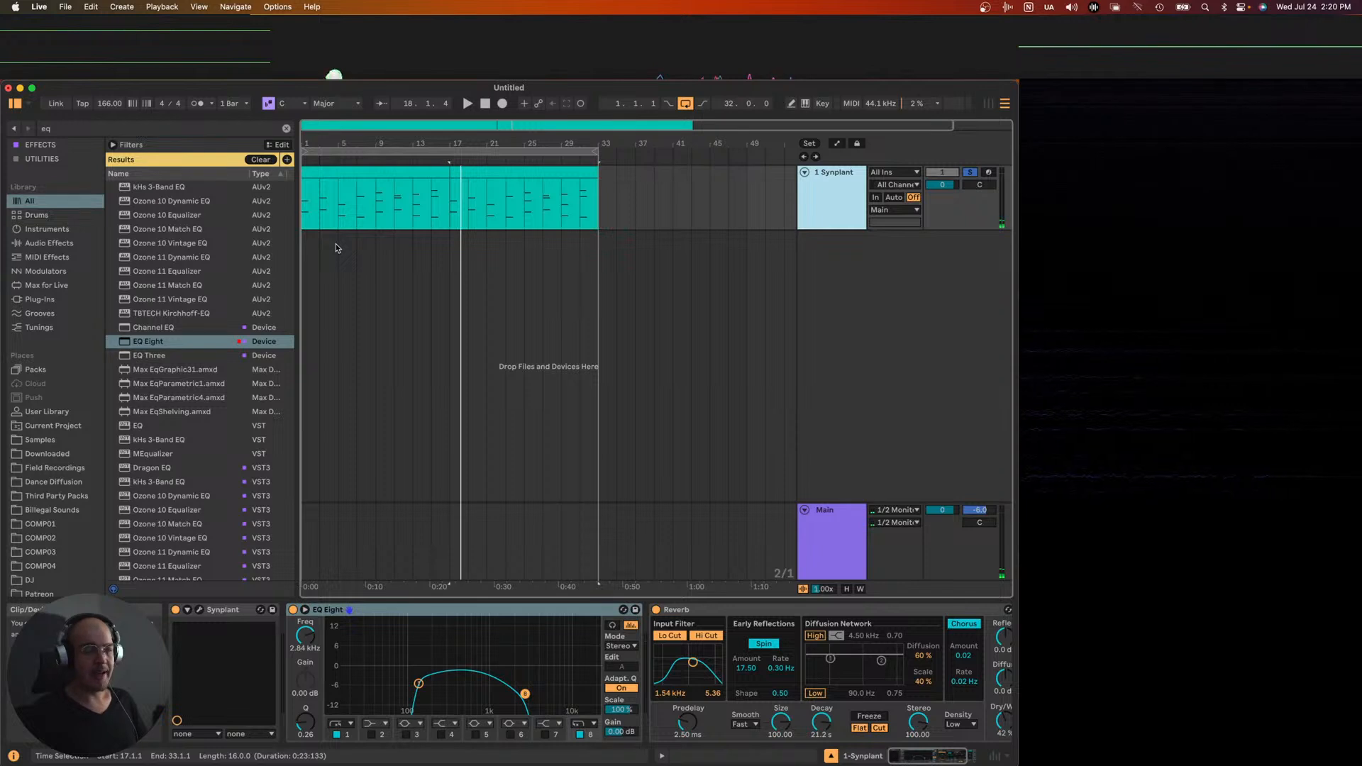
- Open the first 16-bar clip's notes and play the progression from the start, skipping to the chord at bar 13
{"action": "left_click", "coordinate": [343, 196]}
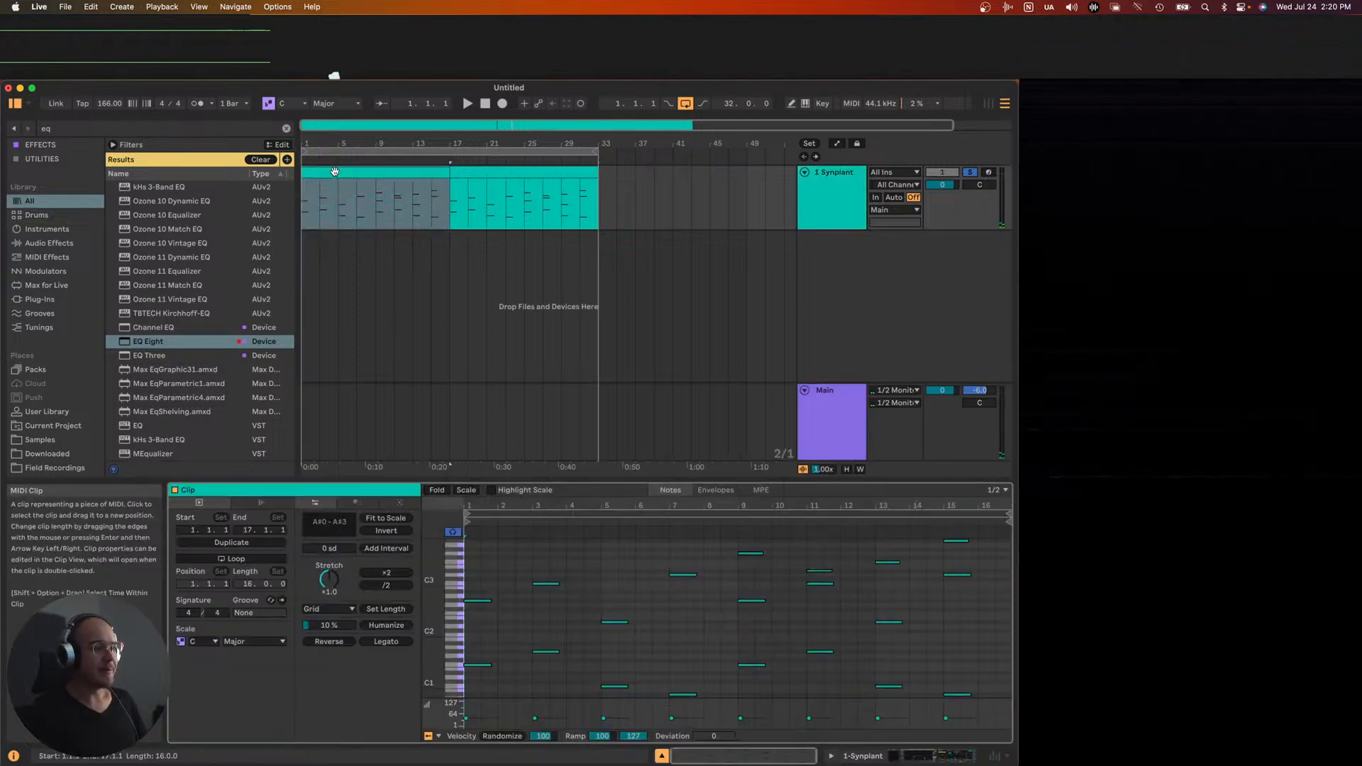
{"action": "key", "text": "space"}
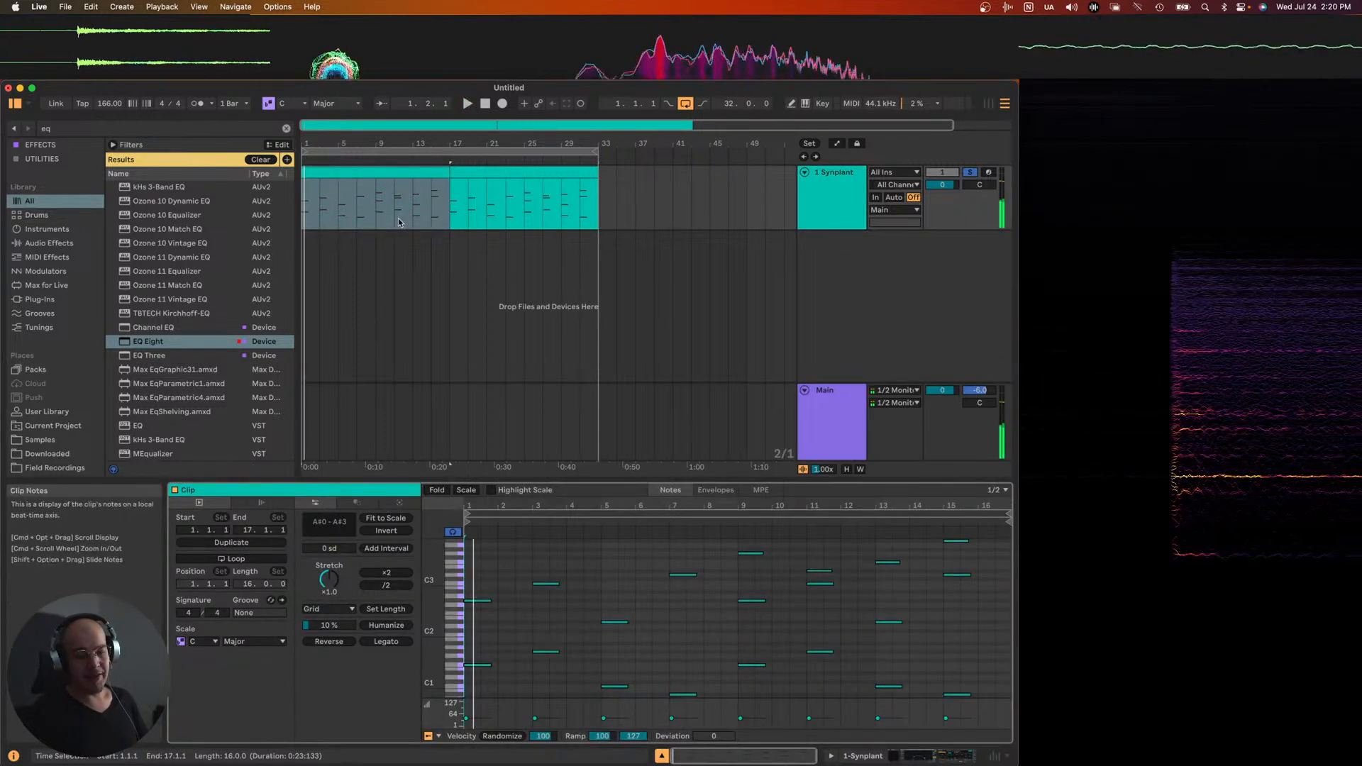
{"action": "scroll", "coordinate": [426, 216], "scroll_direction": "up", "scroll_amount": 3}
{"action": "left_click", "coordinate": [431, 216]}
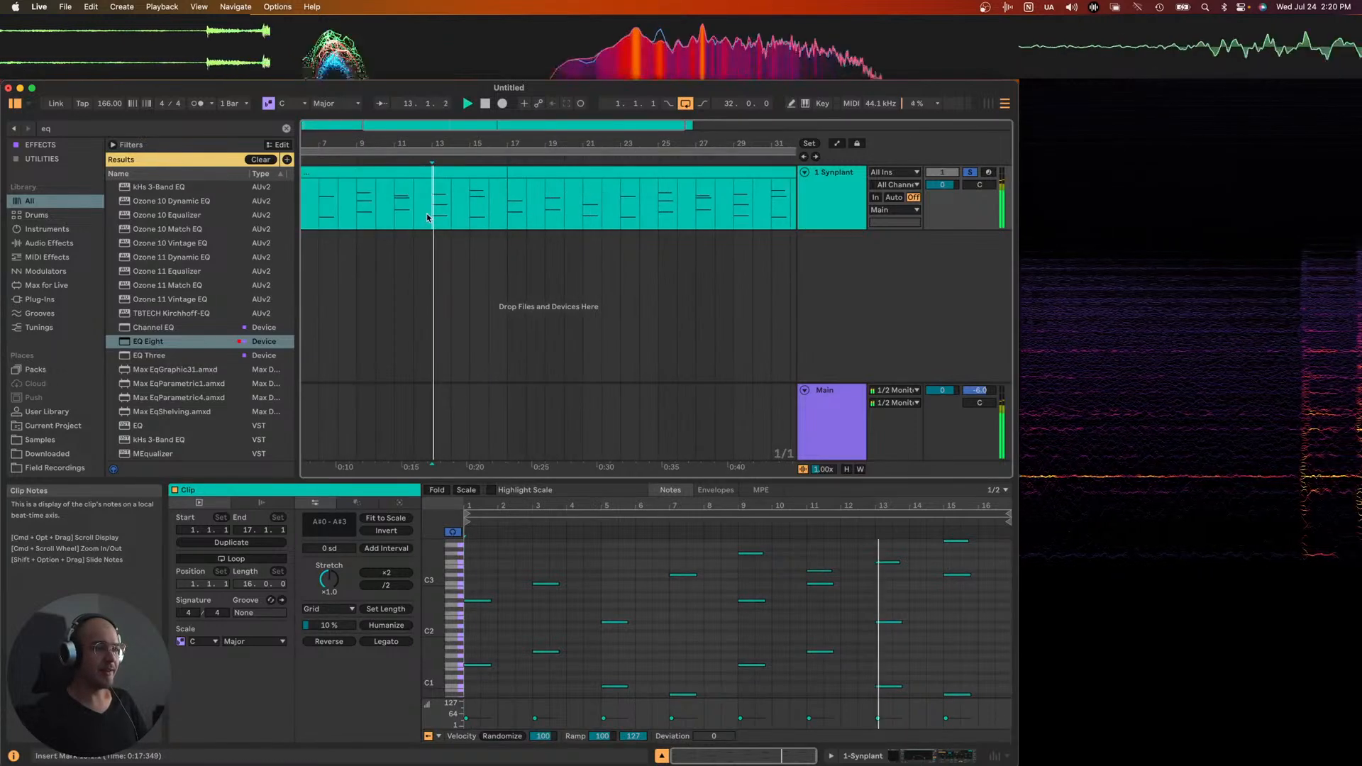
- Examine the bar 13 chord by selecting its bass note C1 and its upper notes D#2 and F3
{"action": "left_click", "coordinate": [889, 622]}
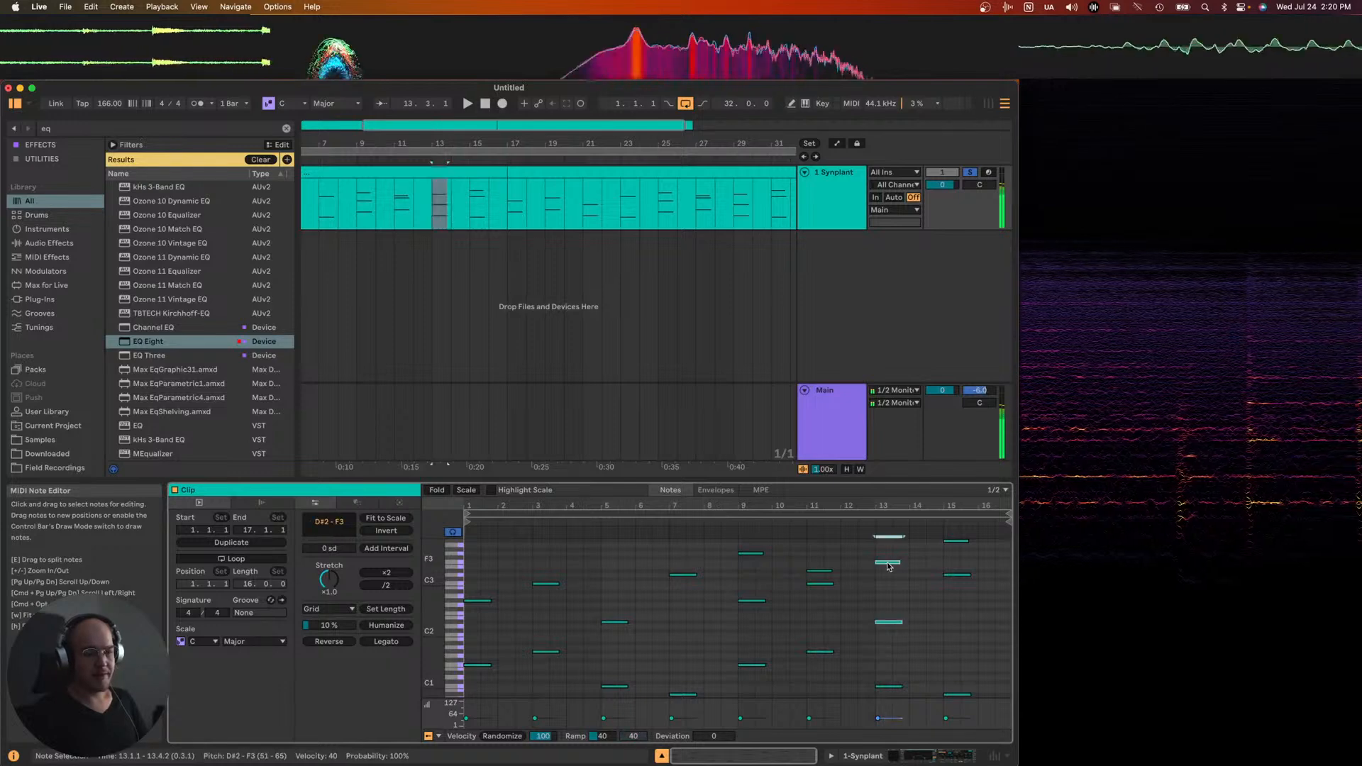
{"action": "key", "text": "alt+Up"}
{"action": "left_click", "coordinate": [889, 653]}
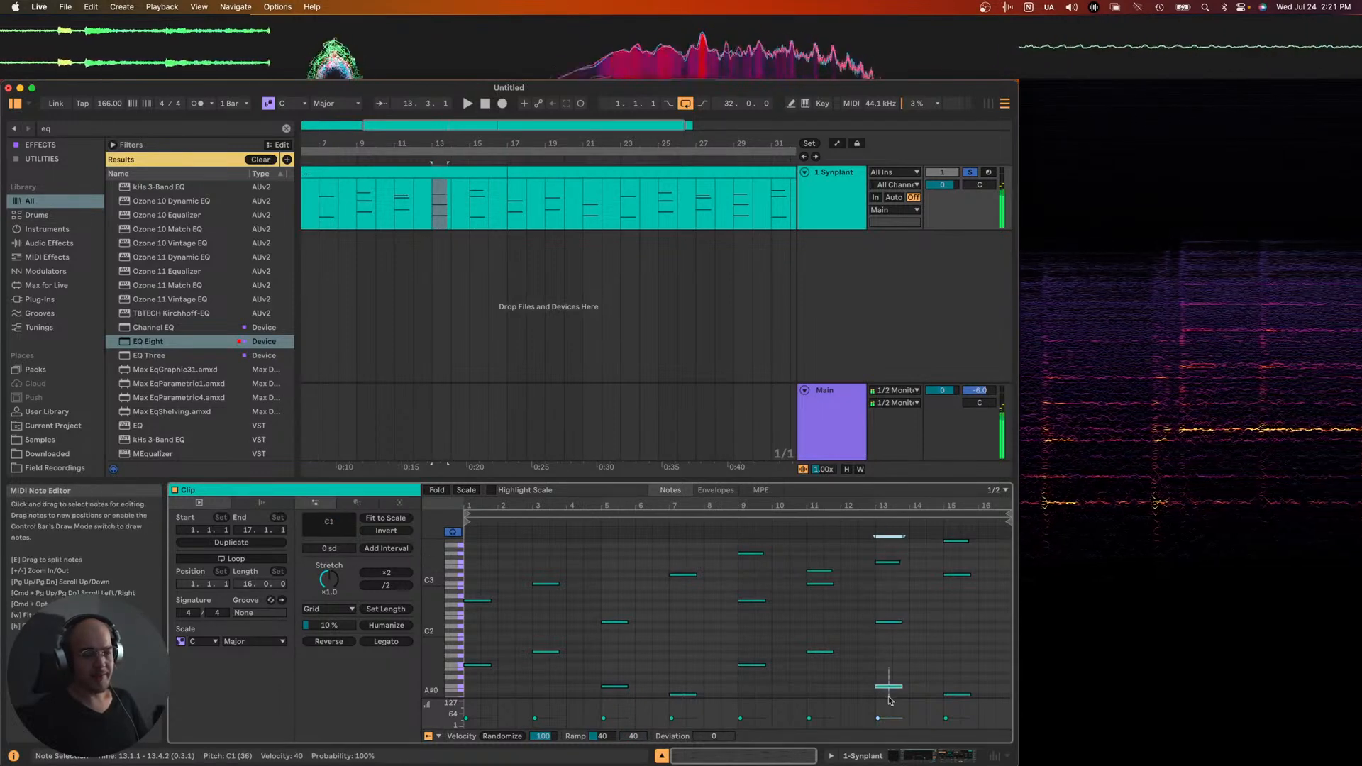
{"action": "double_click", "coordinate": [893, 620]}
{"action": "key", "text": "super+z"}
{"action": "left_click_drag", "start_coordinate": [901, 647], "coordinate": [867, 532]}
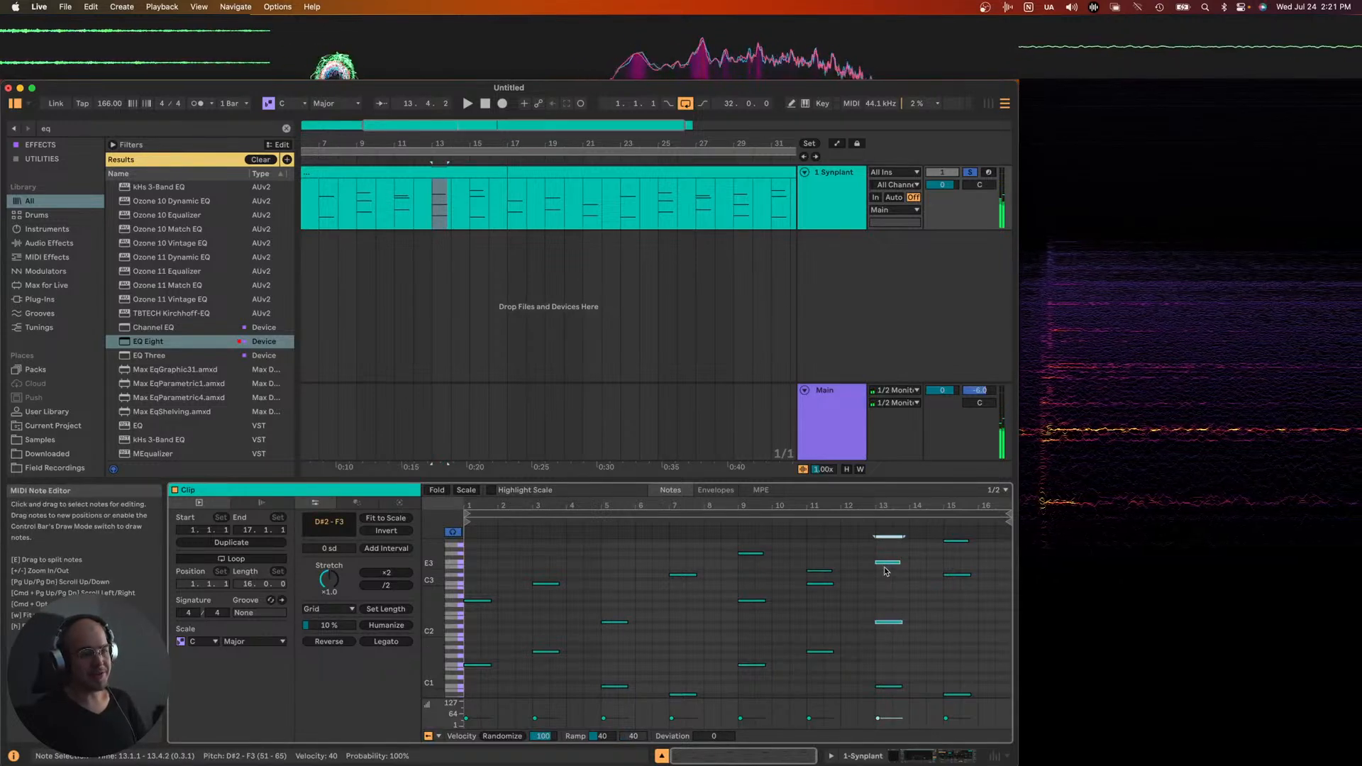
{"action": "left_click_drag", "start_coordinate": [880, 654], "coordinate": [893, 564]}
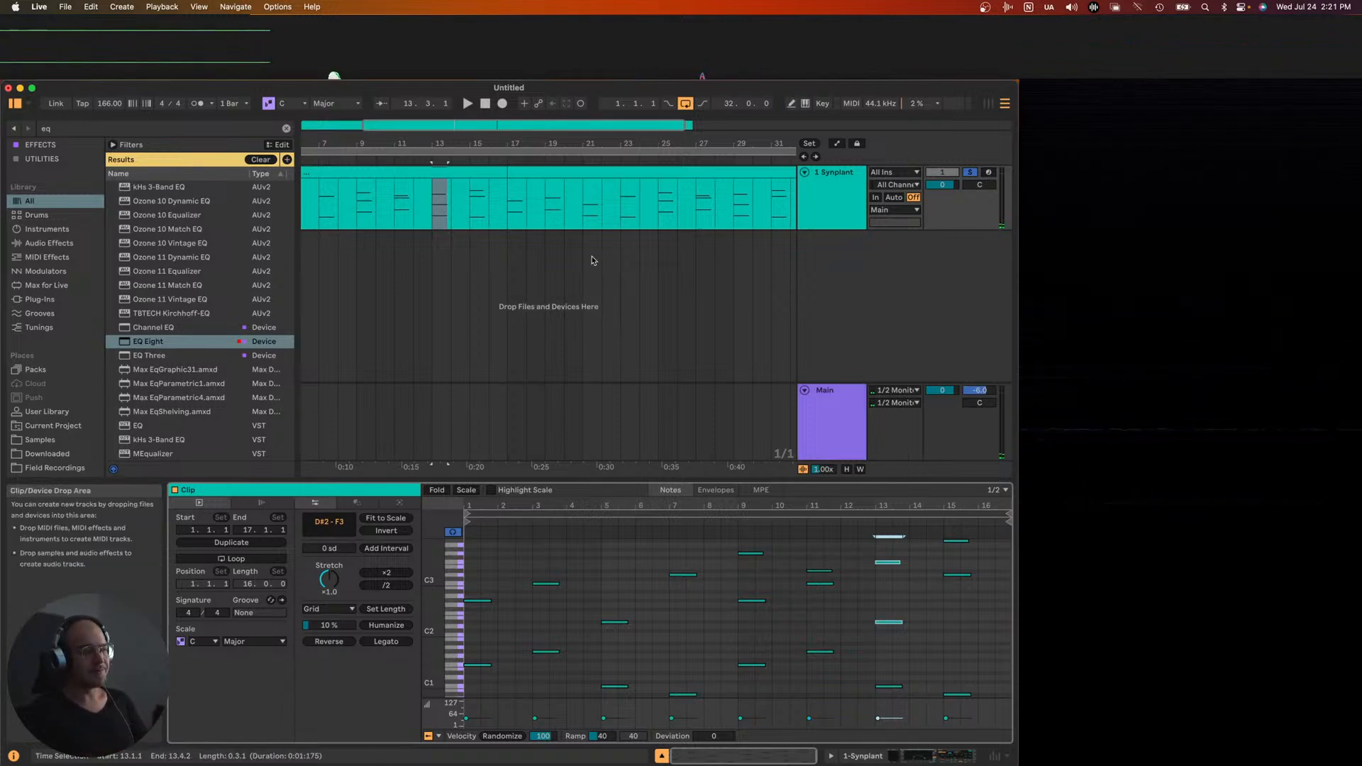
- Bring back the Synplant track's device chain and play the arrangement from bar 1
{"action": "key", "text": "minus"}
{"action": "left_click", "coordinate": [380, 176]}
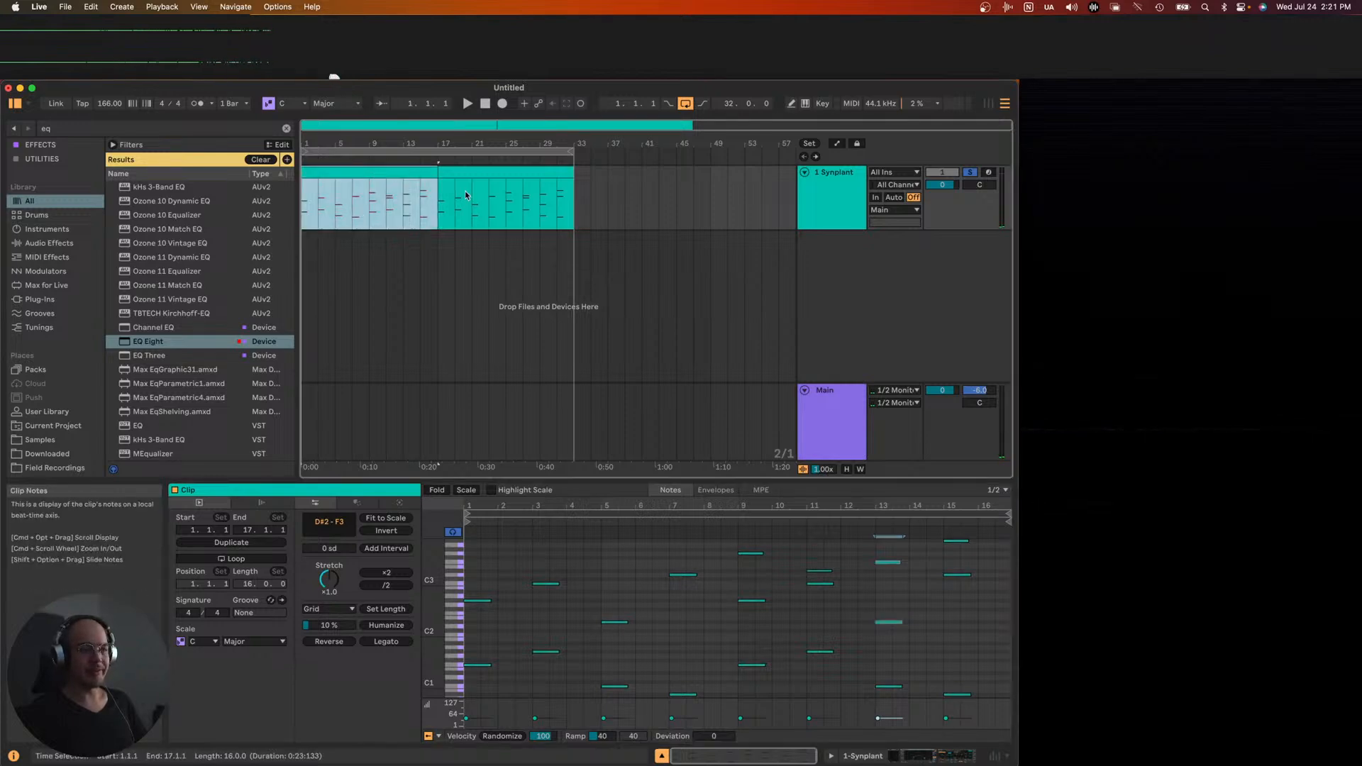
{"action": "key", "text": "shift+Tab"}
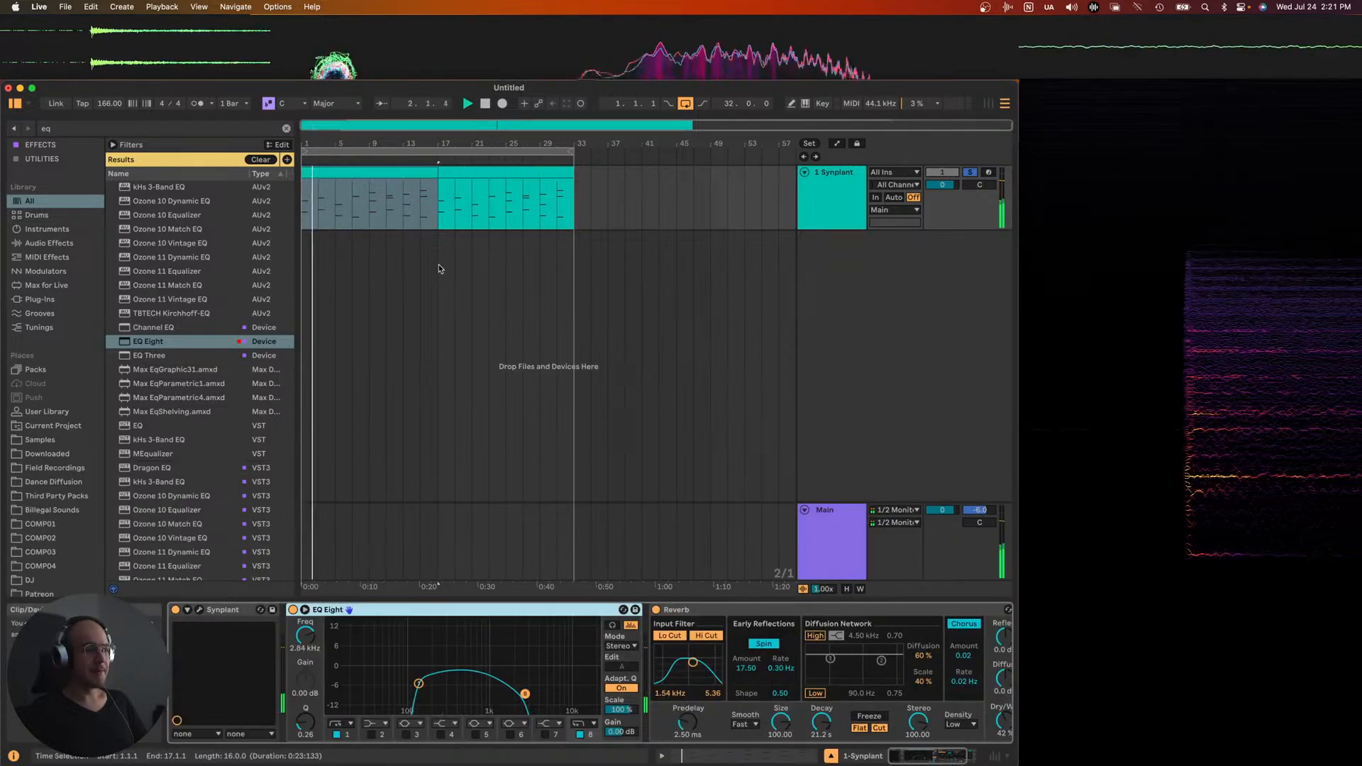
{"action": "key", "text": "plus"}
- Browse the 2024 07 20 New Batch folder in Patreon and preview its snare and hat samples
{"action": "scroll", "coordinate": [51, 461], "scroll_direction": "down", "scroll_amount": 5}
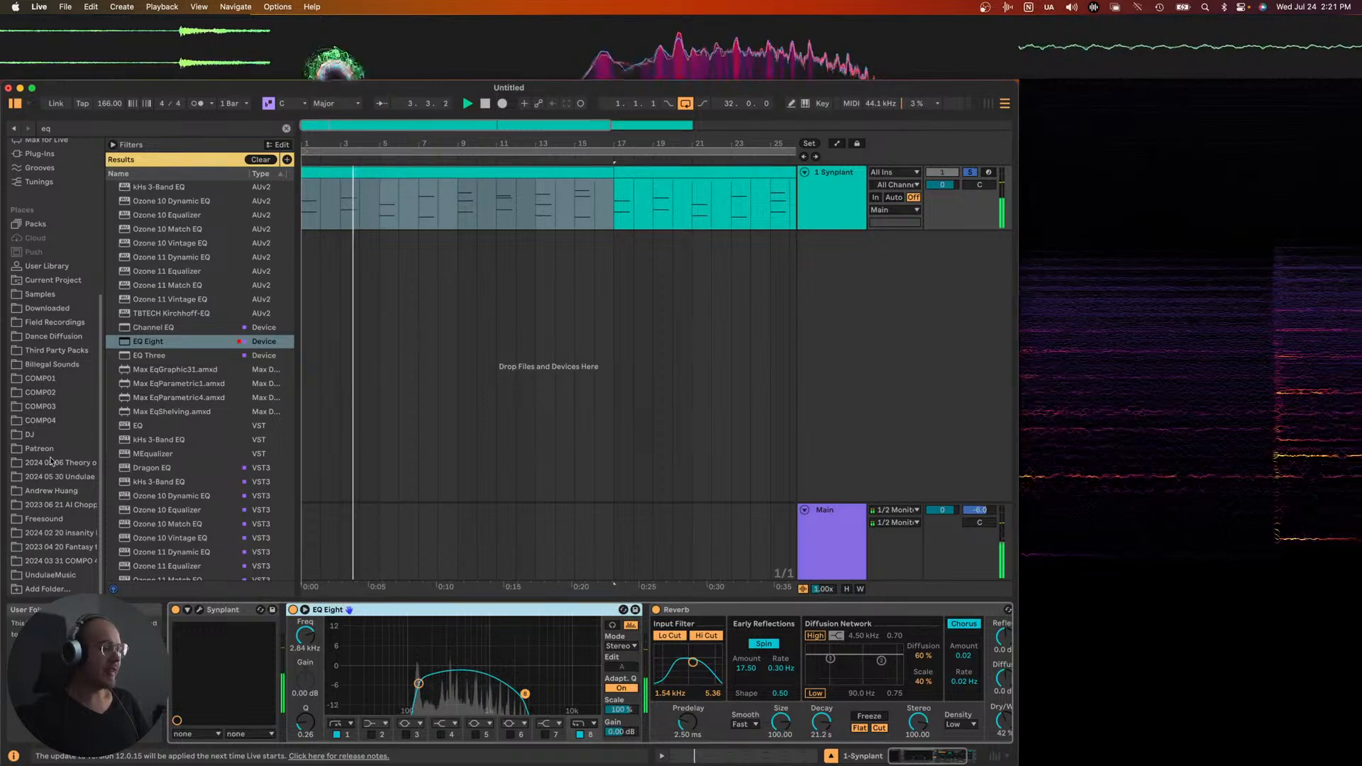
{"action": "left_click", "coordinate": [53, 576]}
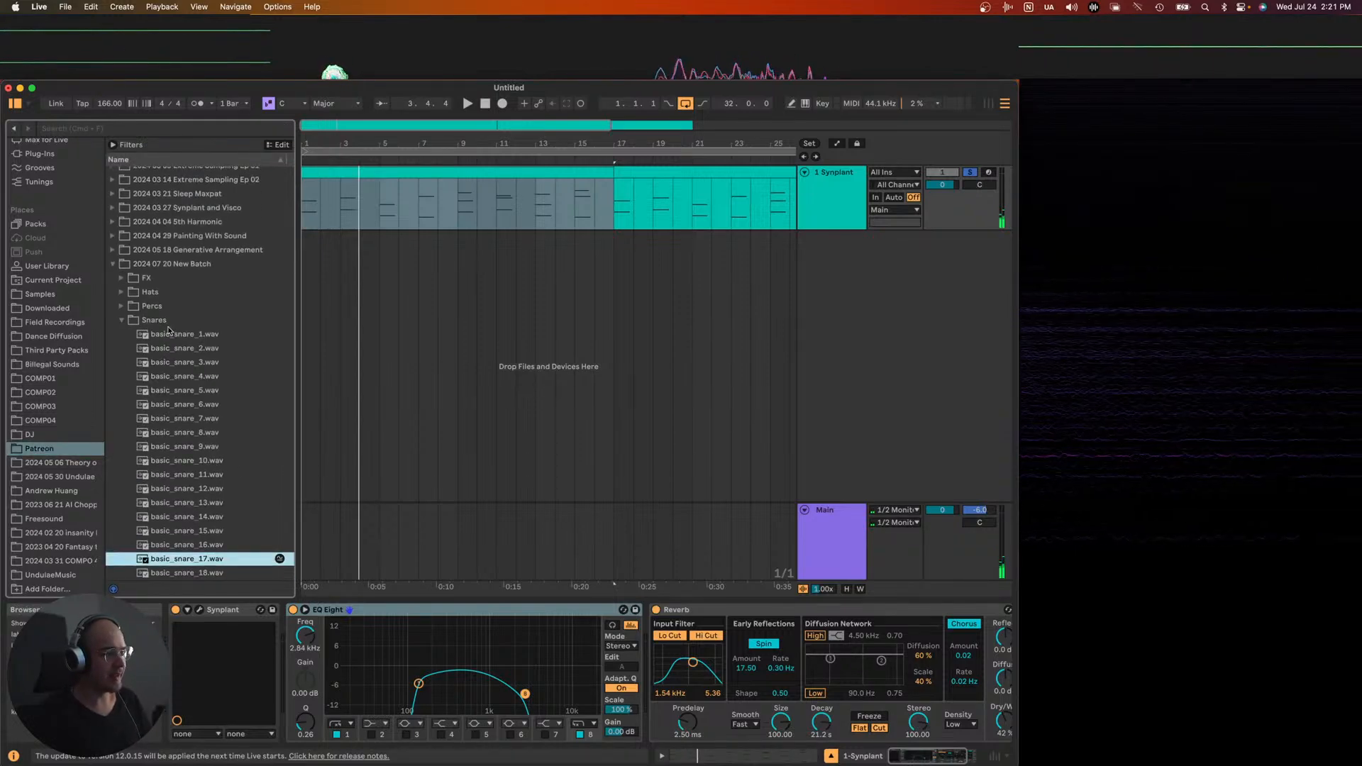
{"action": "left_click", "coordinate": [170, 521]}
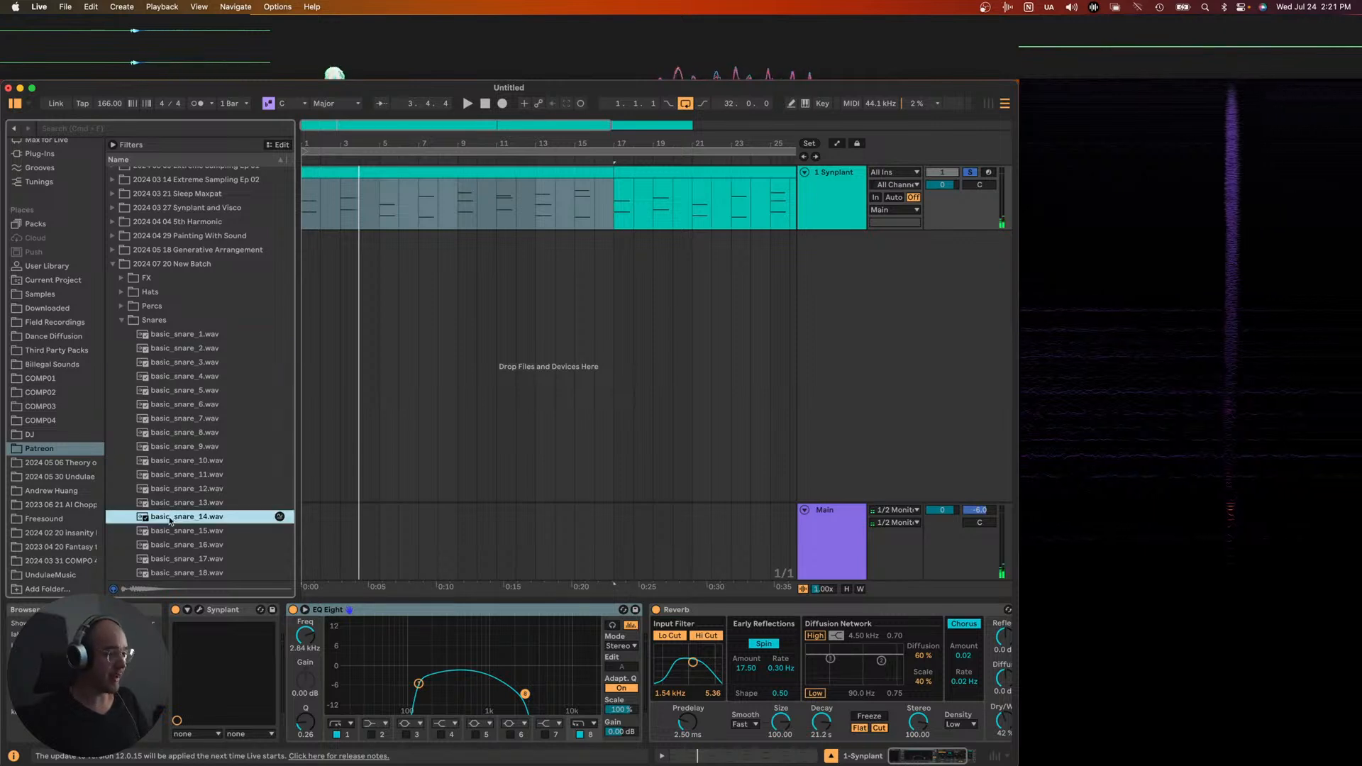
{"action": "left_click", "coordinate": [151, 292]}
{"action": "key", "text": "Down"}
{"action": "key", "text": "Down"}
{"action": "key", "text": "Down"}
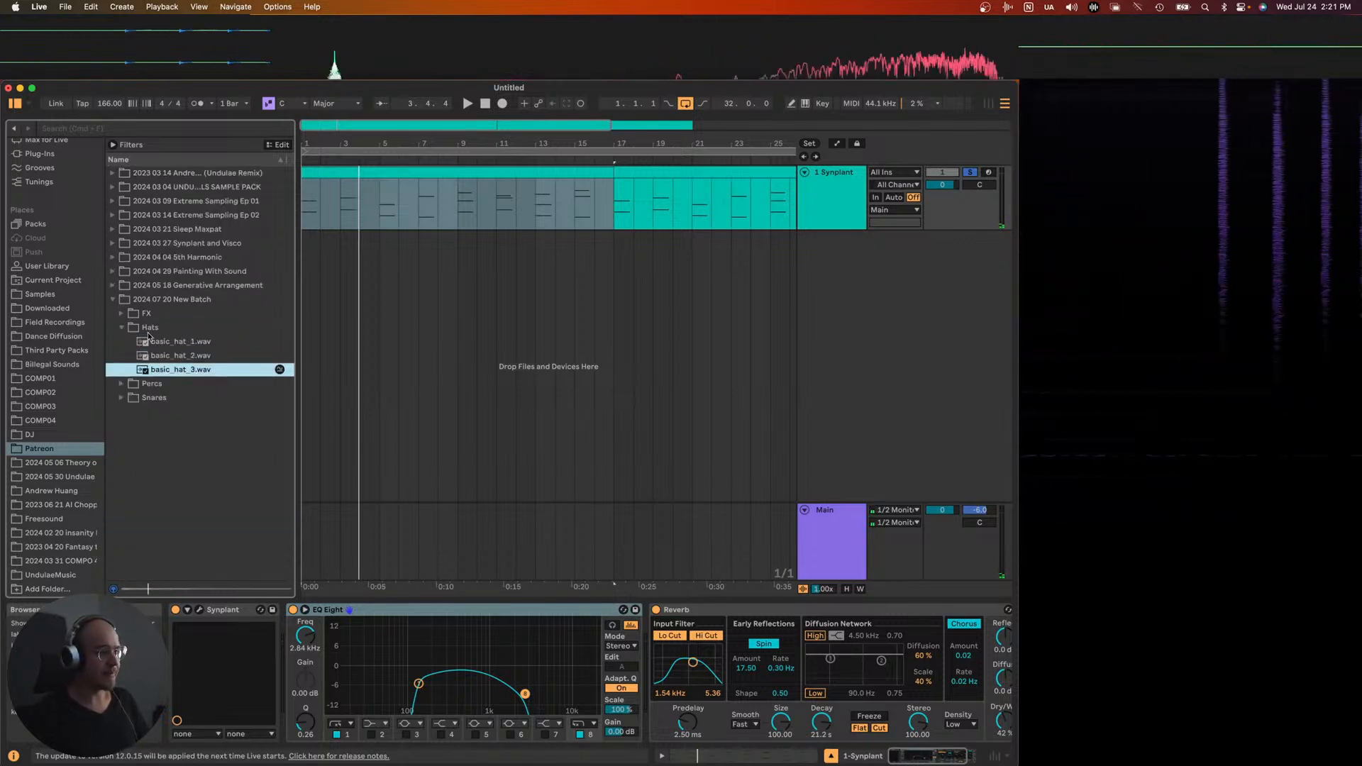
- Preview the rim and shaker samples in the New Batch folder's Percs subfolder
{"action": "left_click", "coordinate": [149, 332]}
{"action": "left_click", "coordinate": [151, 341]}
{"action": "left_click", "coordinate": [170, 371]}
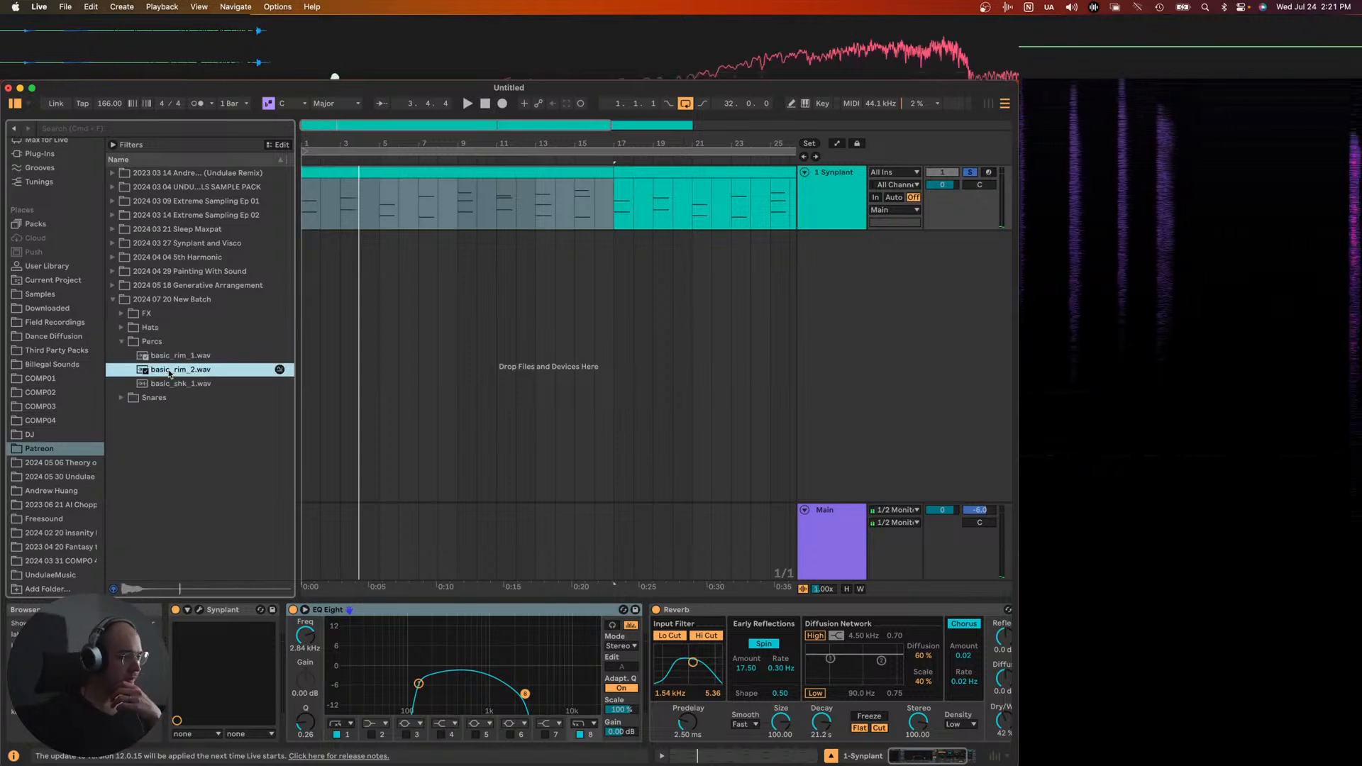
{"action": "key", "text": "Down"}
{"action": "key", "text": "Up"}
{"action": "key", "text": "Up"}
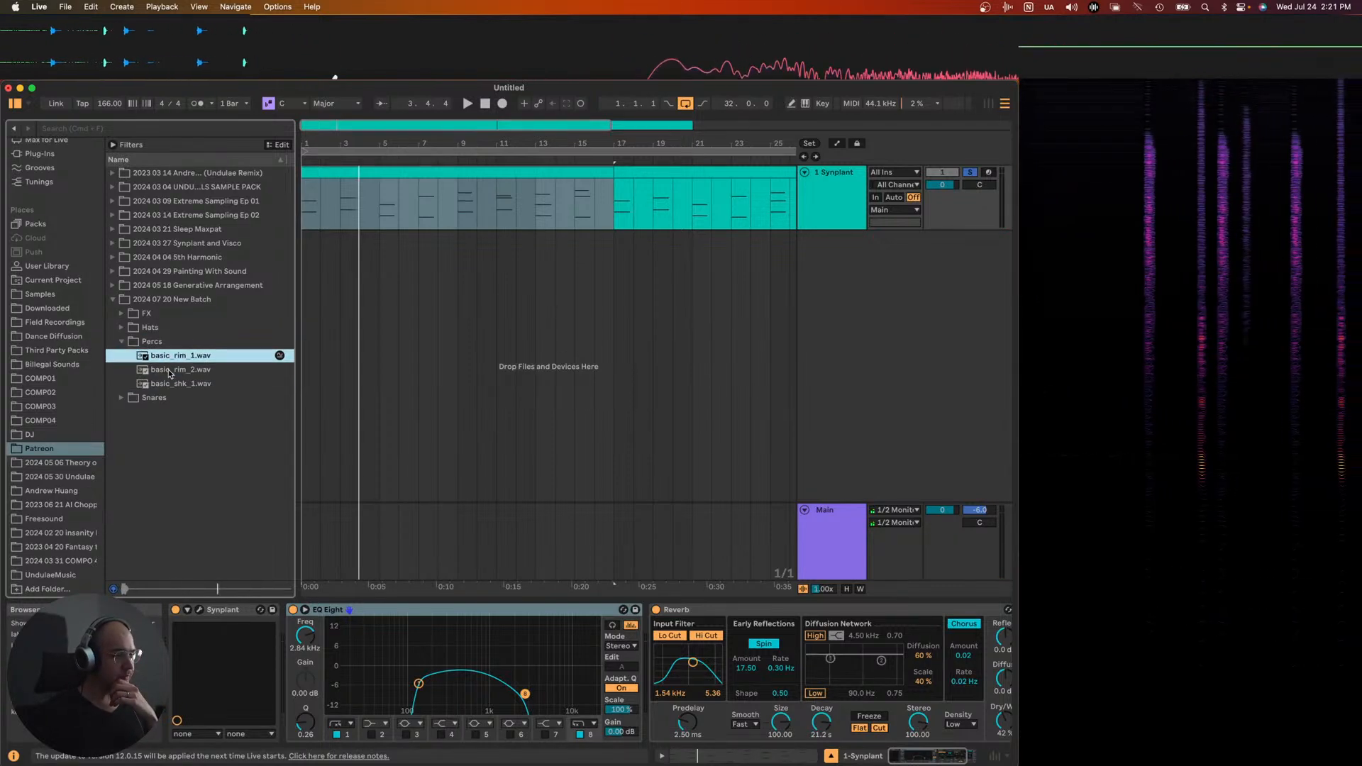
- Return to the Hats subfolder and audition basic_hat_1.wav and basic_hat_2.wav
{"action": "key", "text": "Left"}
{"action": "key", "text": "Left"}
{"action": "key", "text": "Up"}
{"action": "key", "text": "Right"}
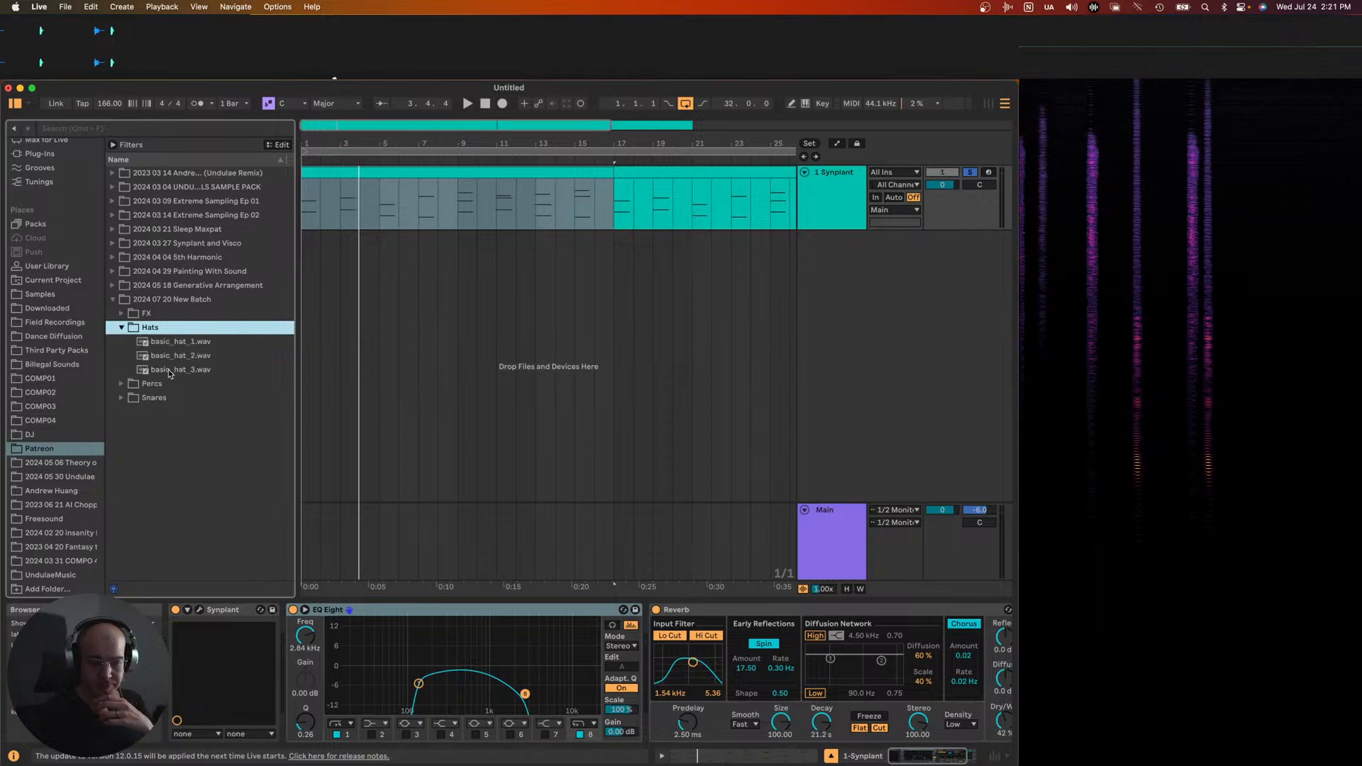
{"action": "key", "text": "Down"}
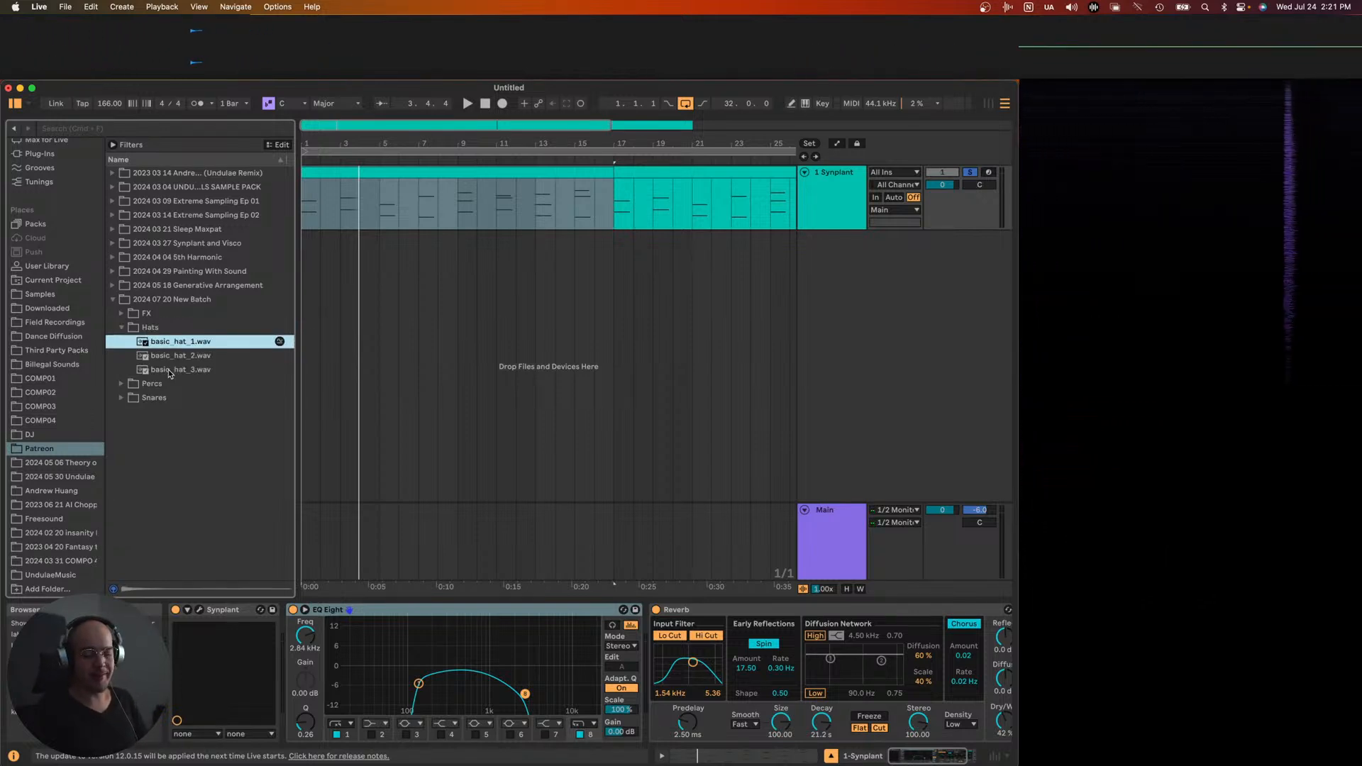
{"action": "key", "text": "Down"}
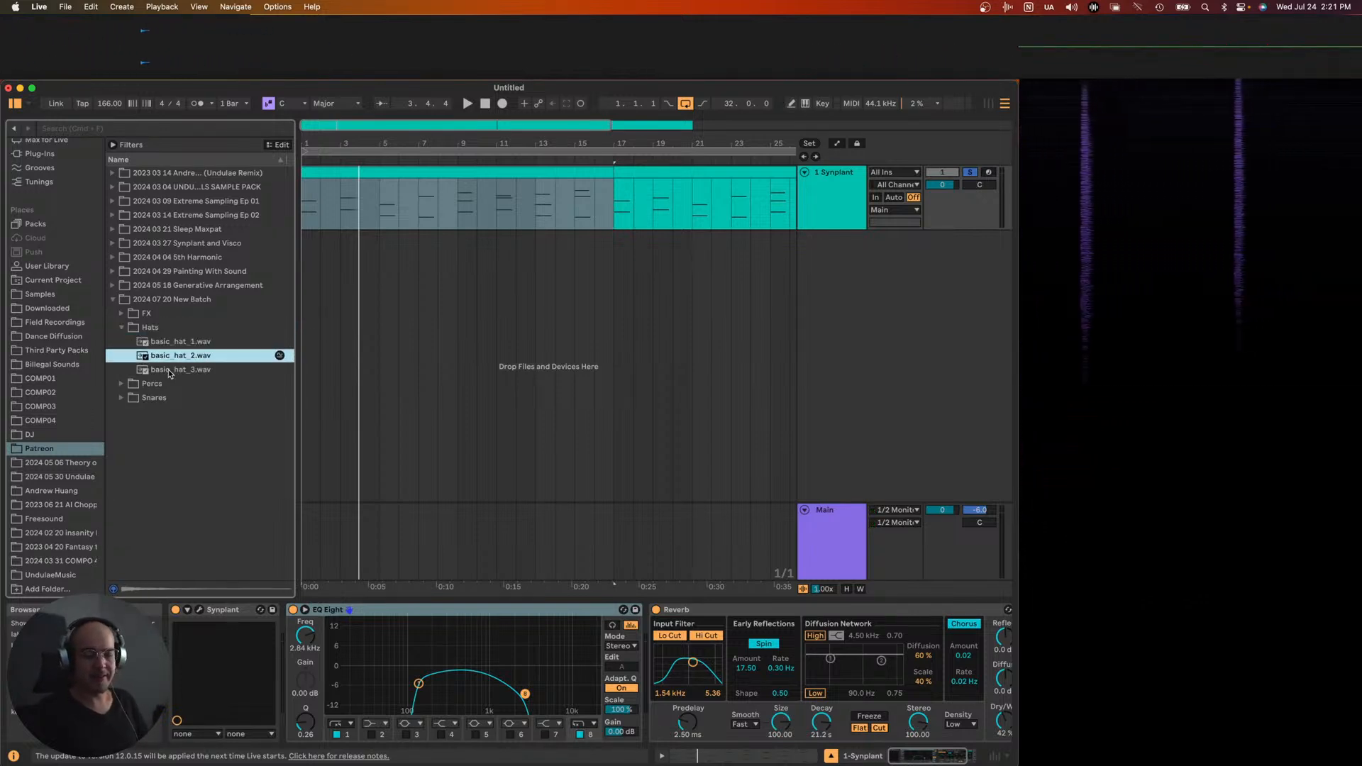
- Add basic_hat_2.wav to a new audio track at bar 1 and play it
{"action": "key", "text": "space"}
{"action": "left_click_drag", "start_coordinate": [181, 355], "coordinate": [309, 253]}
{"action": "scroll", "coordinate": [338, 247], "scroll_direction": "up", "scroll_amount": 5}
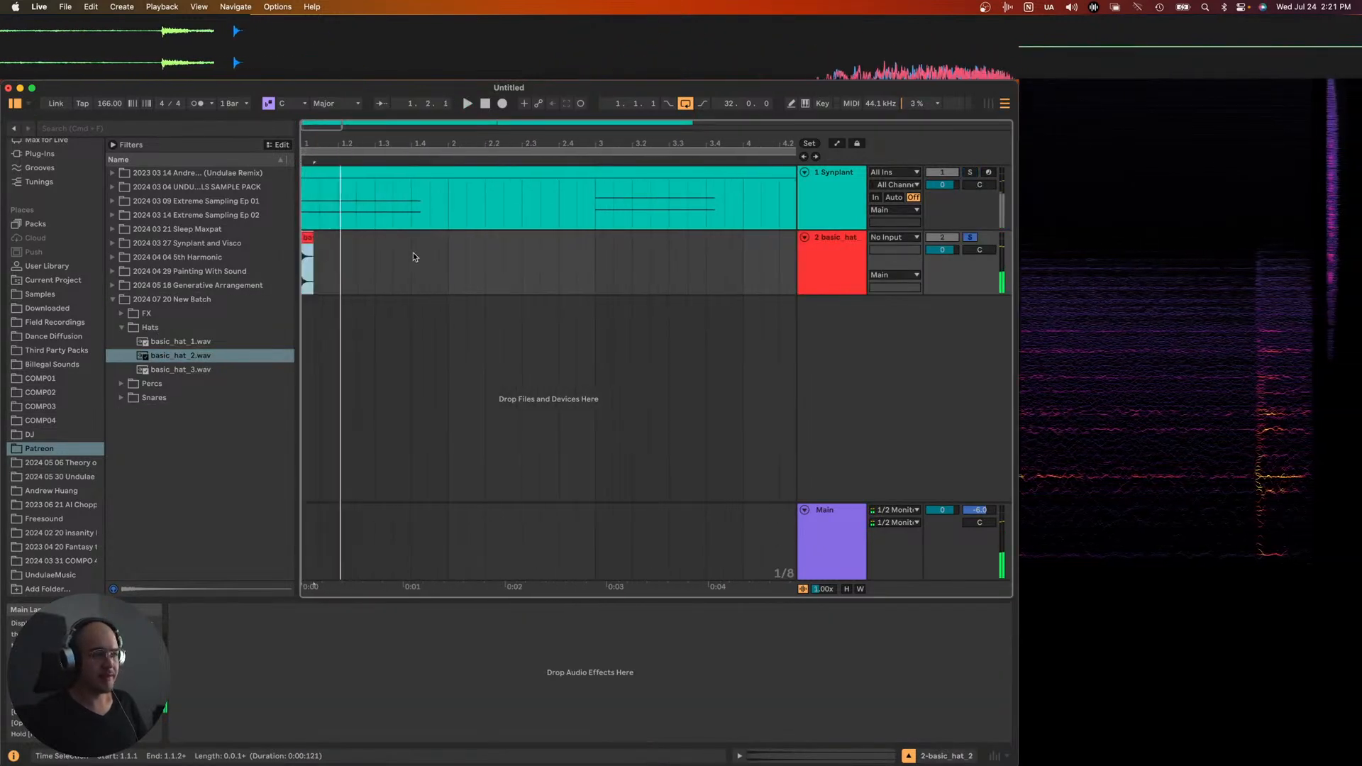
{"action": "scroll", "coordinate": [367, 257], "scroll_direction": "left", "scroll_amount": 2}
{"action": "key", "text": "space"}
{"action": "key", "text": "space"}
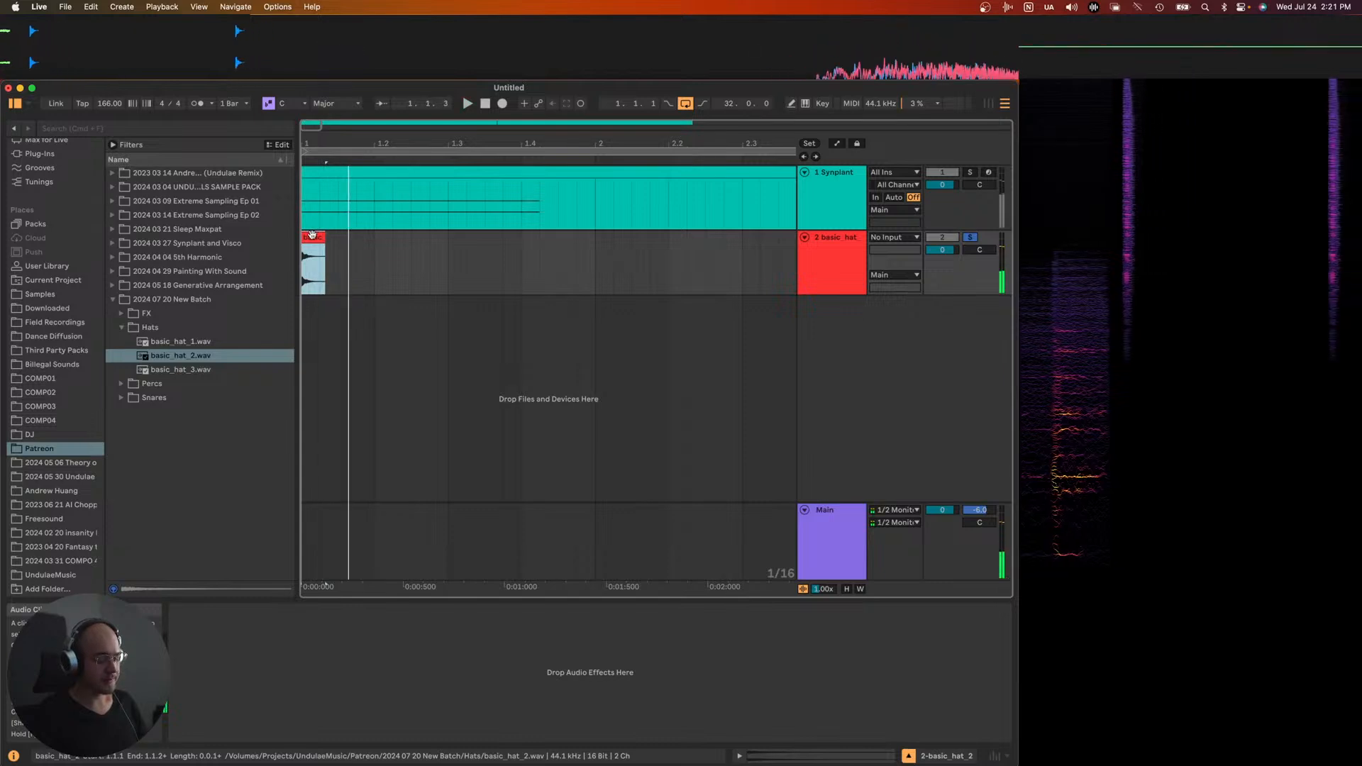
- Duplicate the hat clip on every beat through bars 1 and 2
{"action": "key", "text": "super+d"}
{"action": "key", "text": "super+d"}
{"action": "key", "text": "super+d"}
{"action": "key", "text": "super+d"}
{"action": "key", "text": "super+d"}
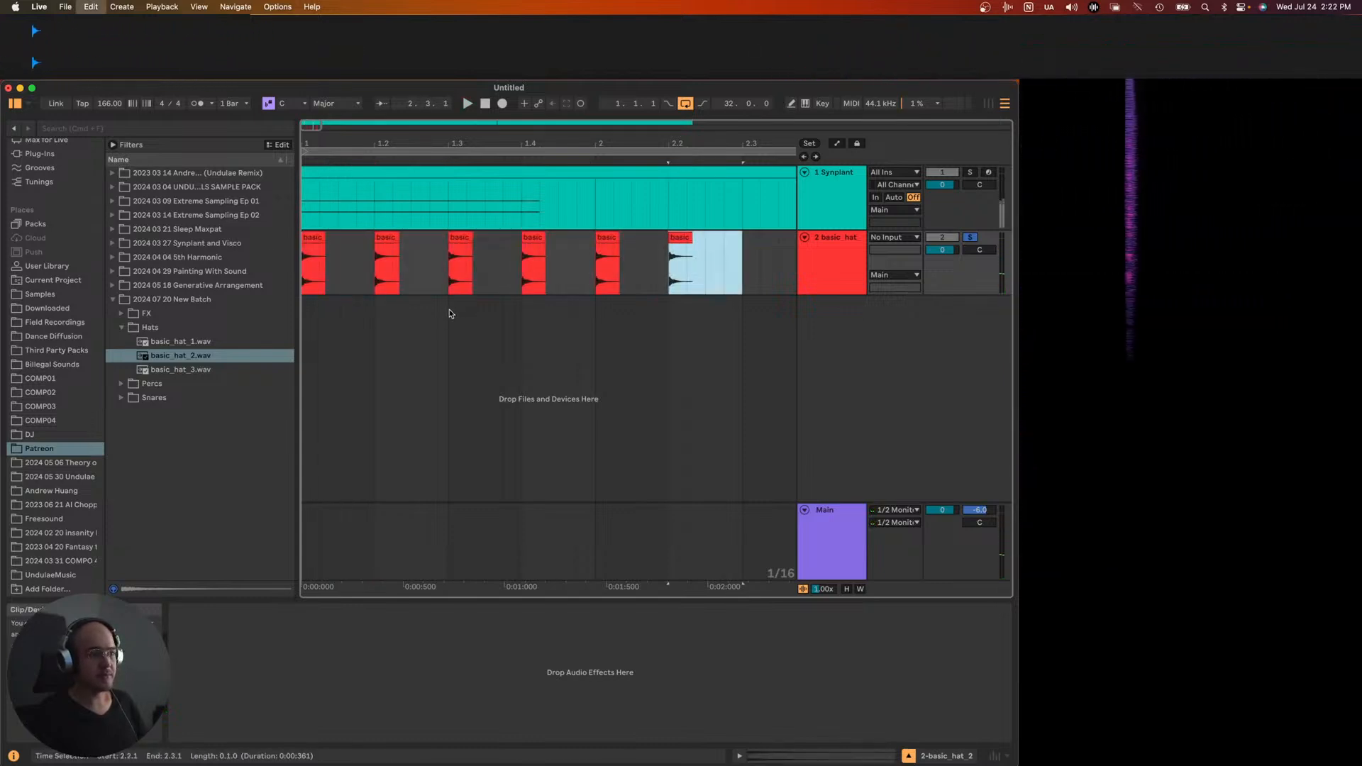
{"action": "scroll", "coordinate": [449, 314], "scroll_direction": "down", "scroll_amount": 4}
- Play the two-bar hat pattern from bar 1
{"action": "key", "text": "space"}
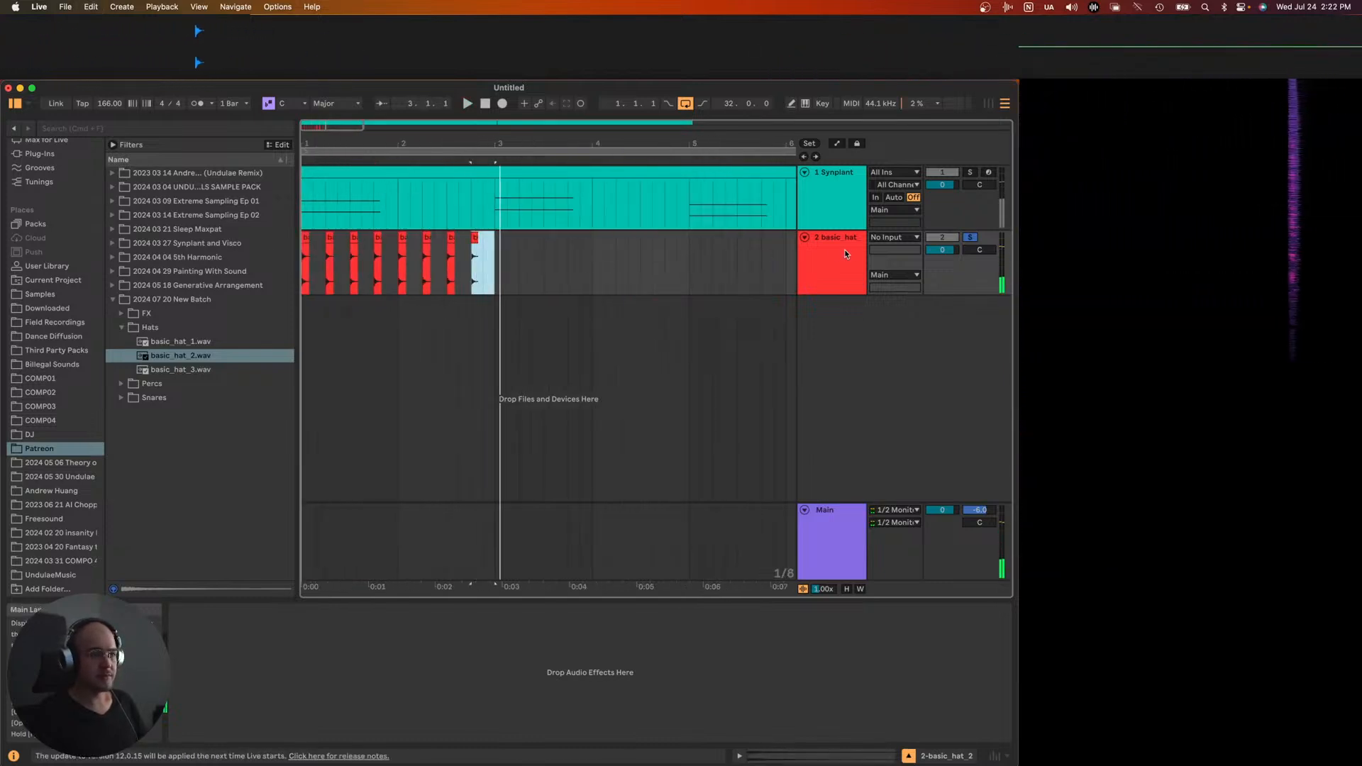
{"action": "left_click", "coordinate": [500, 257]}
{"action": "left_click", "coordinate": [304, 266]}
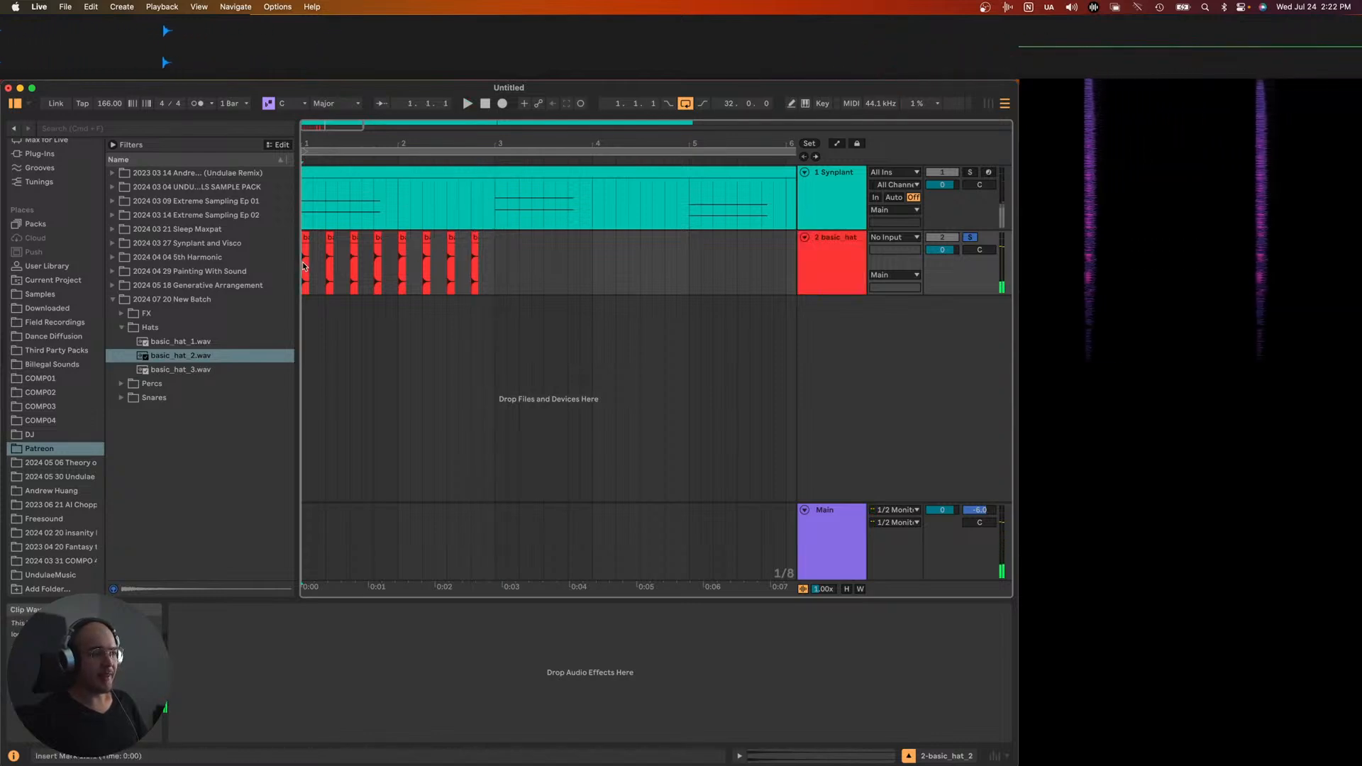
{"action": "key", "text": "space"}
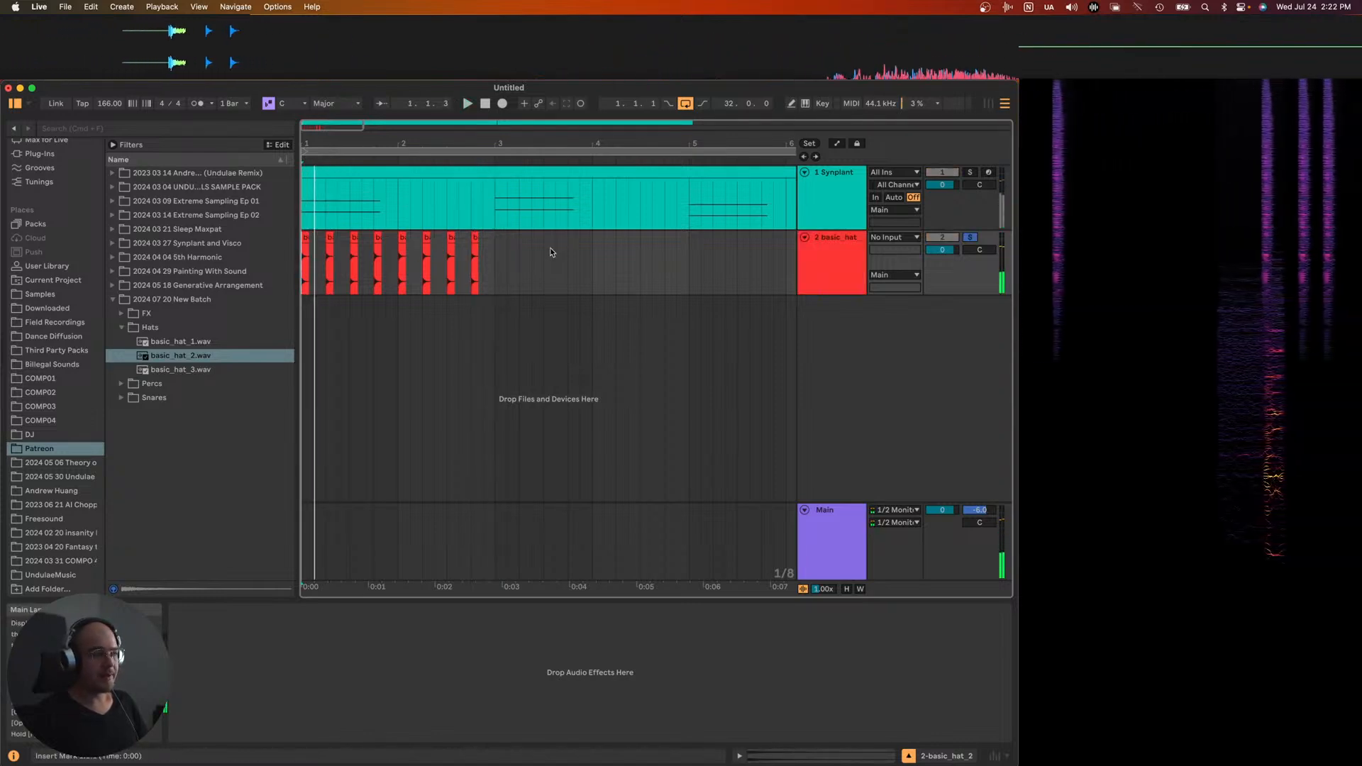
{"action": "key", "text": "space"}
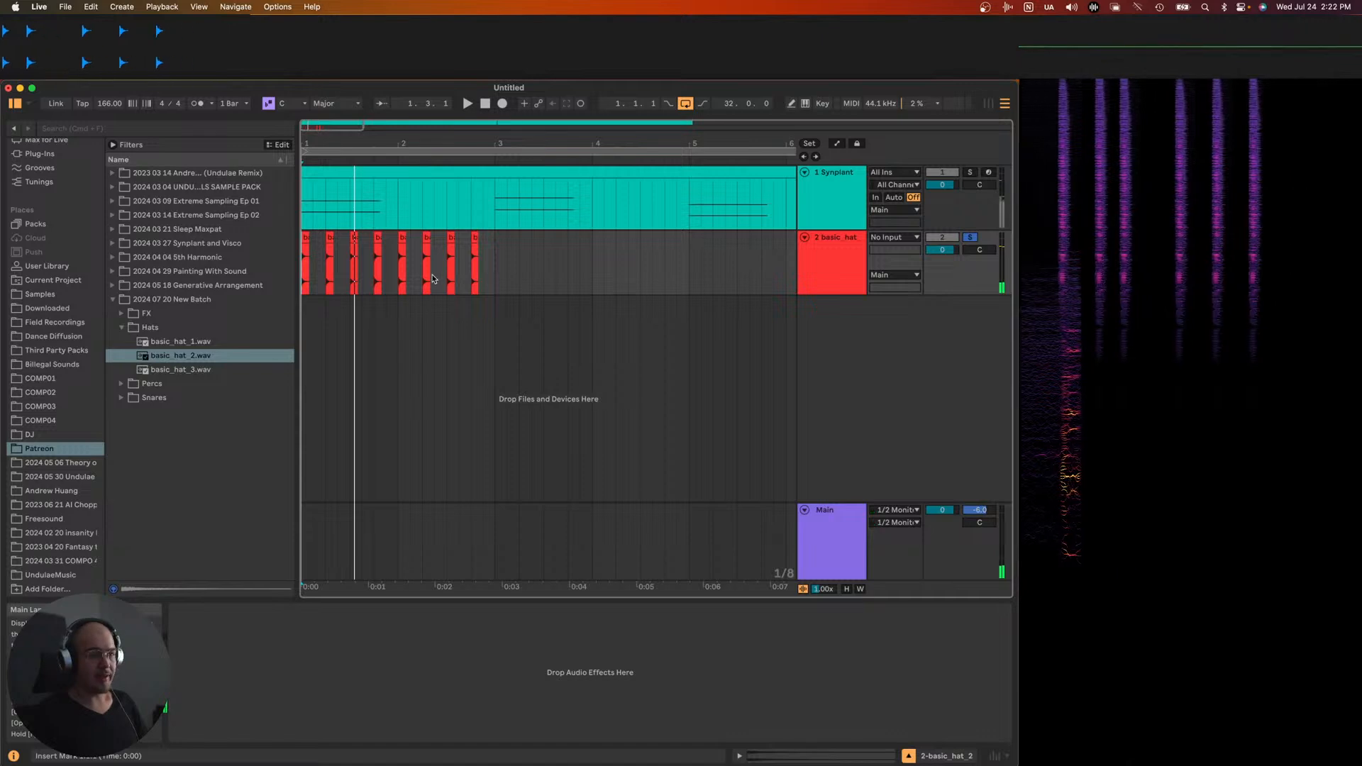
- Duplicate the basic_hat_2 track together with its two-bar pattern
{"action": "left_click", "coordinate": [475, 238]}
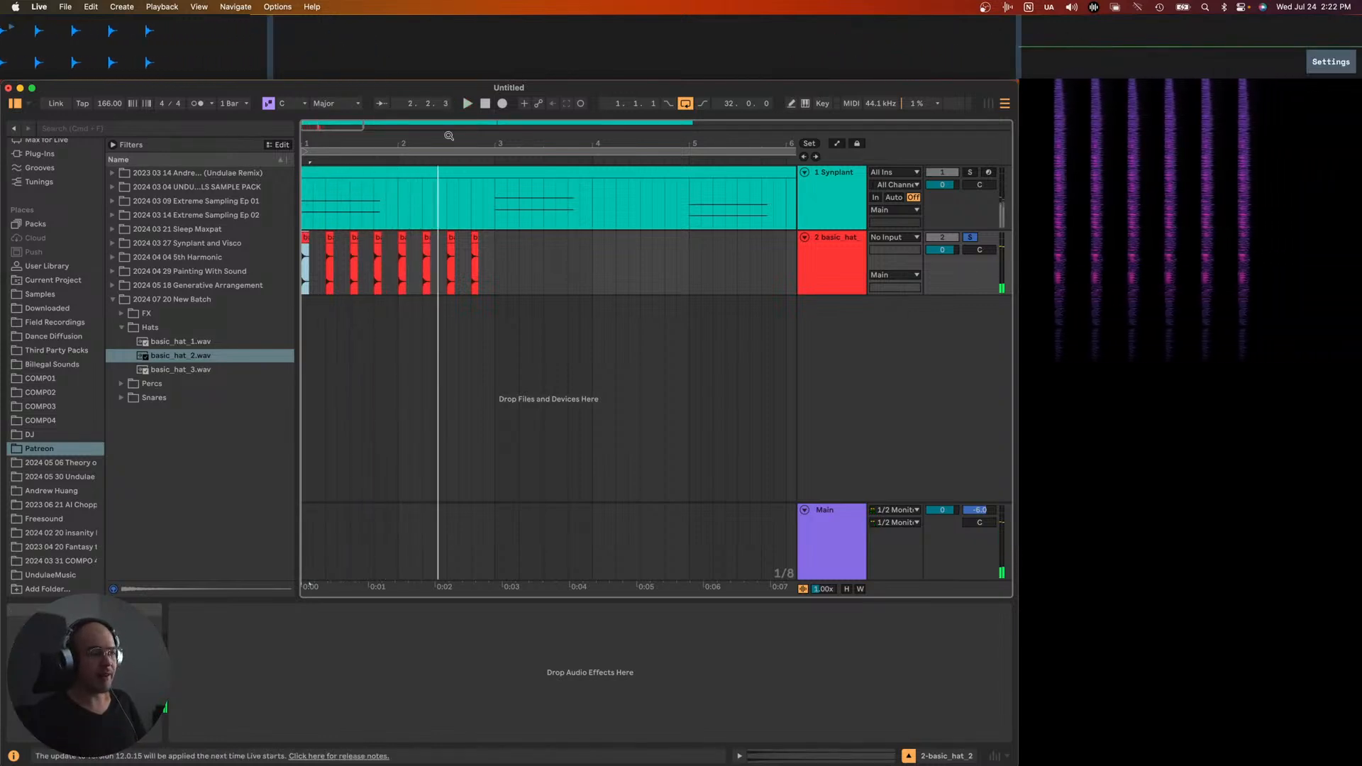
{"action": "left_click", "coordinate": [855, 277]}
{"action": "key", "text": "super+d"}
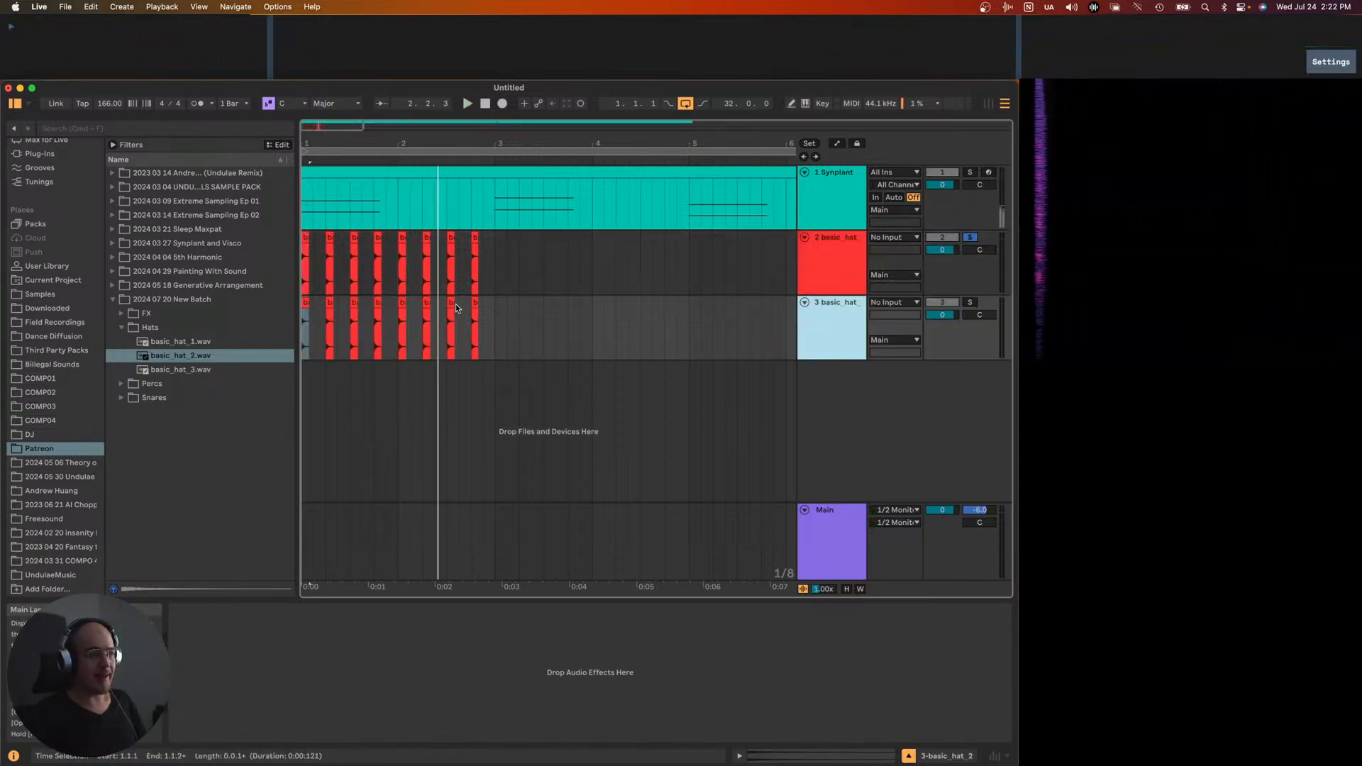
- Clear the copied hats on track 3 except the one at 2.4, and paste hats at beats 1.2 and 2.1
{"action": "key", "text": "space"}
{"action": "left_click_drag", "start_coordinate": [458, 304], "coordinate": [10, 321]}
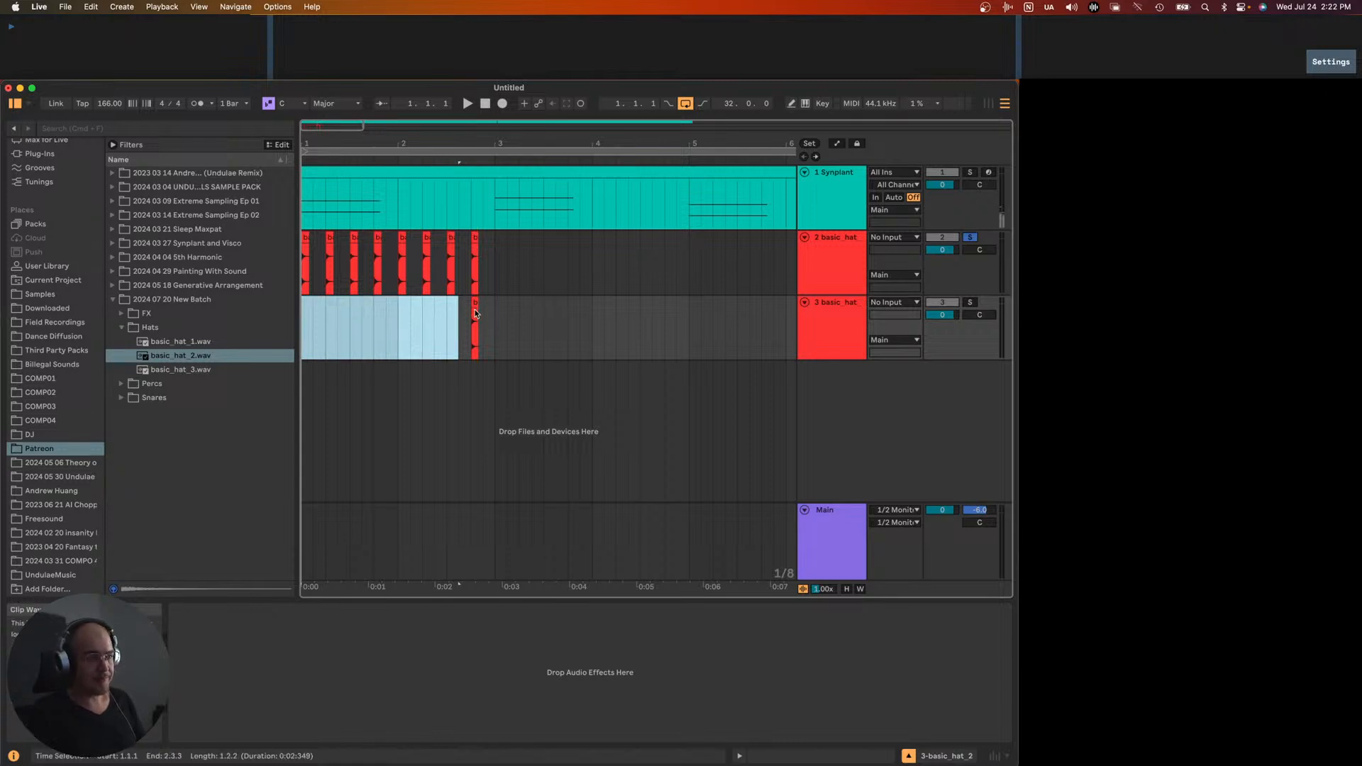
{"action": "key", "text": "Delete"}
{"action": "left_click", "coordinate": [475, 314]}
{"action": "key", "text": "super+v"}
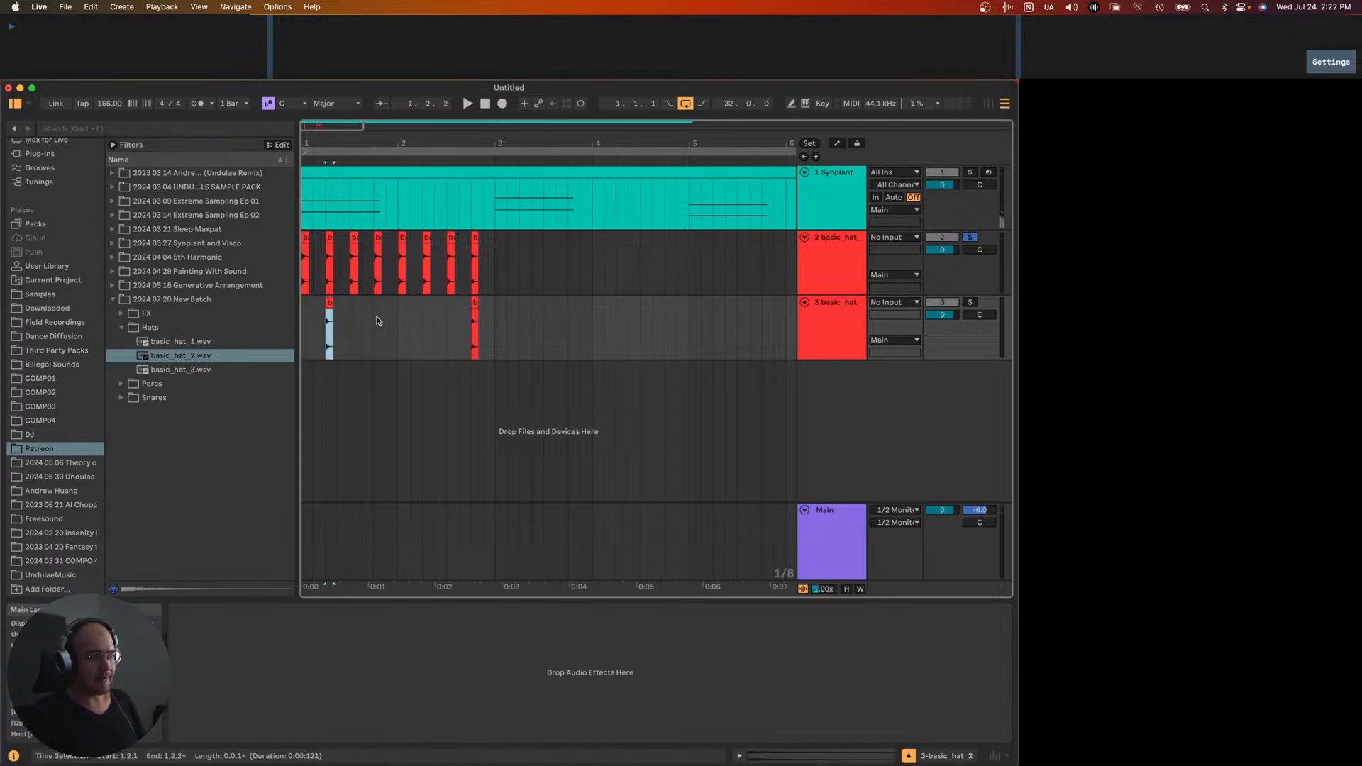
{"action": "key", "text": "super+v"}
- Solo track 3 and play its hat at beat 1.2
{"action": "left_click", "coordinate": [329, 312]}
{"action": "key", "text": "s"}
{"action": "key", "text": "space"}
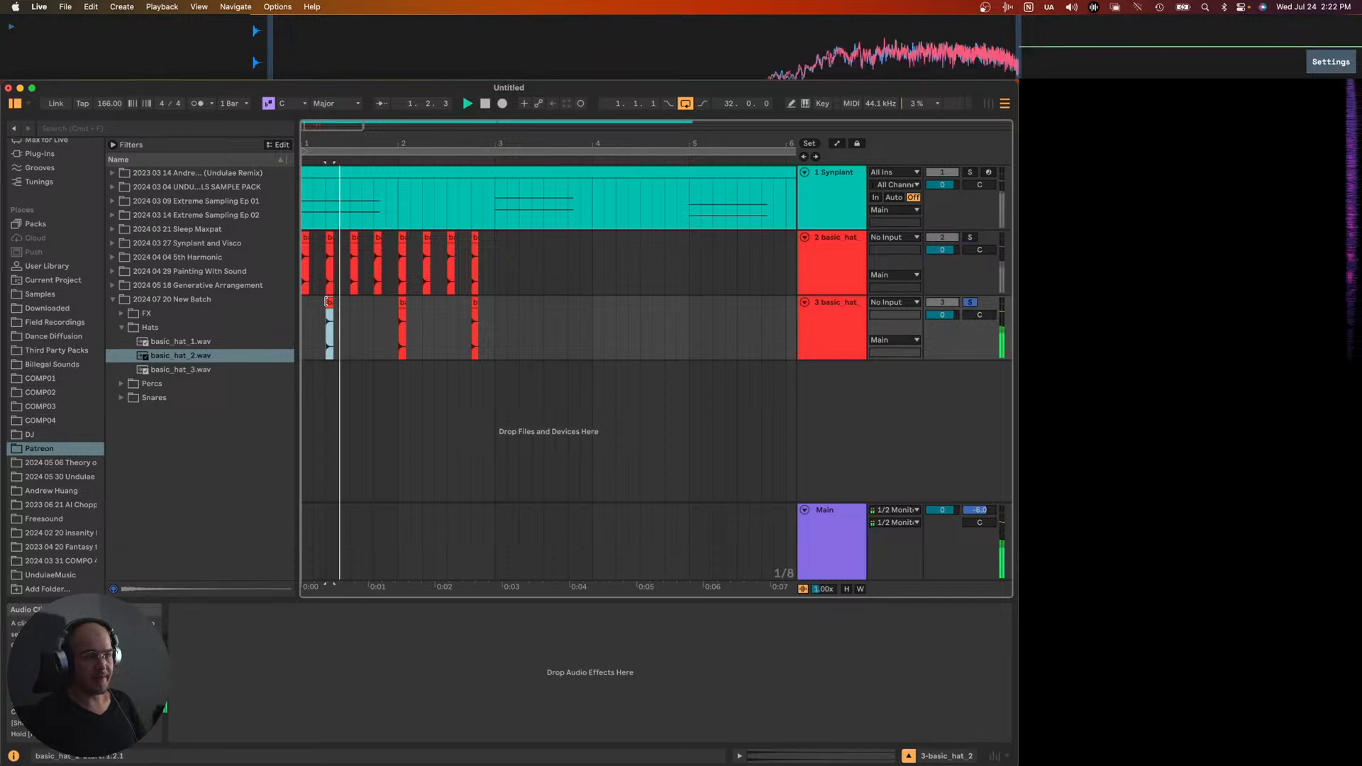
- Warp the beat 1.2 hat in Texture mode, stretch it to 332 BPM and set its grain size to about 24
{"action": "double_click", "coordinate": [328, 312]}
{"action": "left_click", "coordinate": [317, 518]}
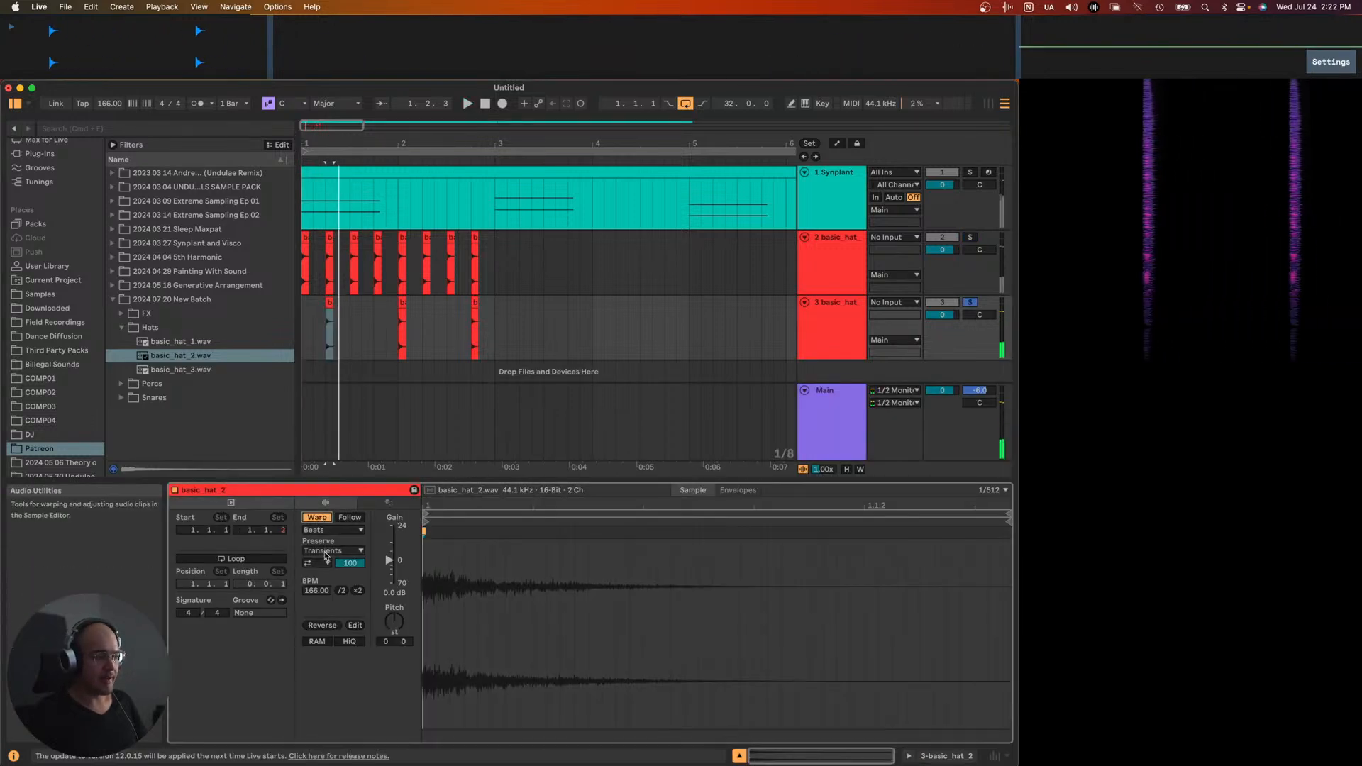
{"action": "left_click", "coordinate": [332, 530]}
{"action": "left_click", "coordinate": [323, 571]}
{"action": "left_click", "coordinate": [332, 530]}
{"action": "left_click", "coordinate": [356, 590]}
{"action": "mouse_move", "coordinate": [334, 569]}
{"action": "left_mouse_down"}
{"action": "mouse_move", "coordinate": [334, 596]}
{"action": "mouse_move", "coordinate": [334, 568]}
{"action": "left_mouse_up"}
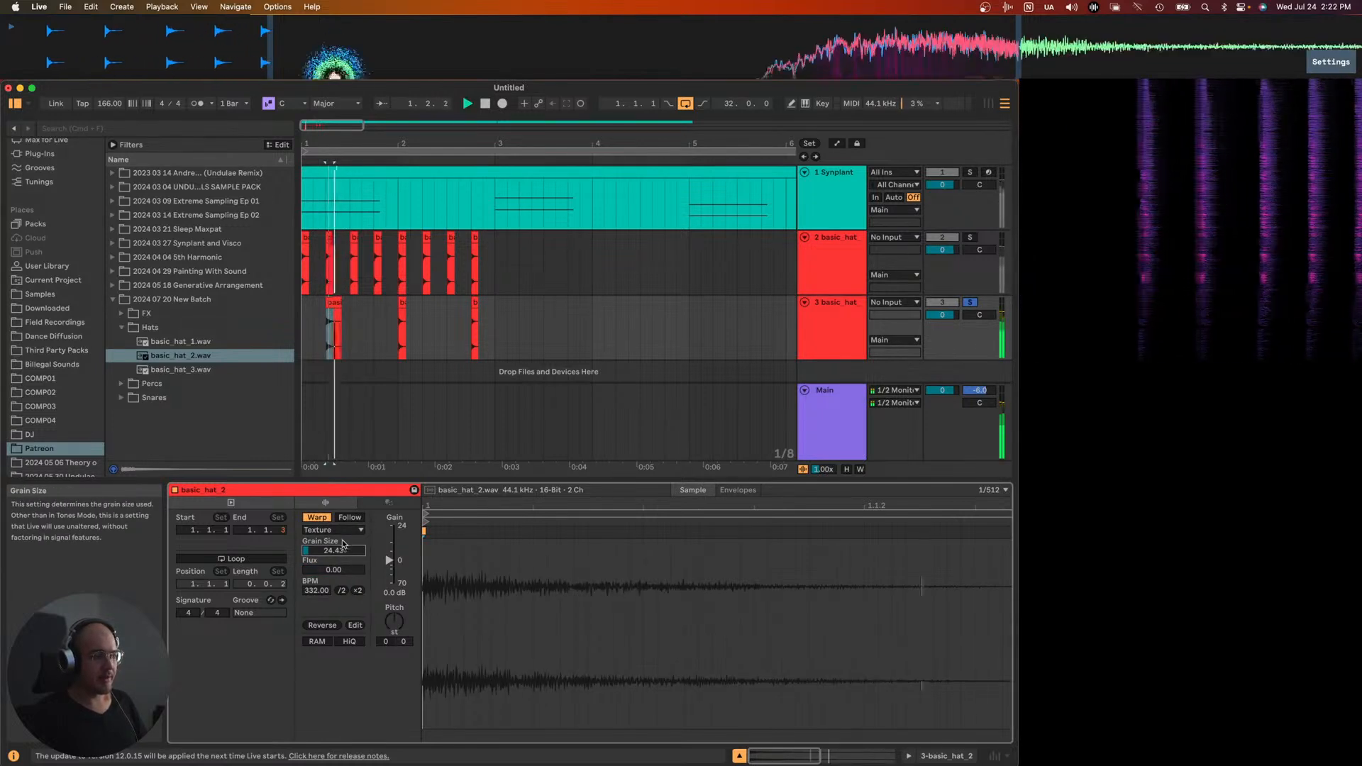
{"action": "left_click", "coordinate": [335, 320]}
{"action": "key", "text": "space"}
- Warp the beat 2.1 hat in Texture mode at 664 BPM with a grain size of 50.94 and audition it
{"action": "left_click_drag", "start_coordinate": [334, 326], "coordinate": [406, 326]}
{"action": "left_click", "coordinate": [357, 590]}
{"action": "key", "text": "space"}
{"action": "left_click_drag", "start_coordinate": [334, 551], "coordinate": [334, 539]}
{"action": "key", "text": "space"}
{"action": "key", "text": "space"}
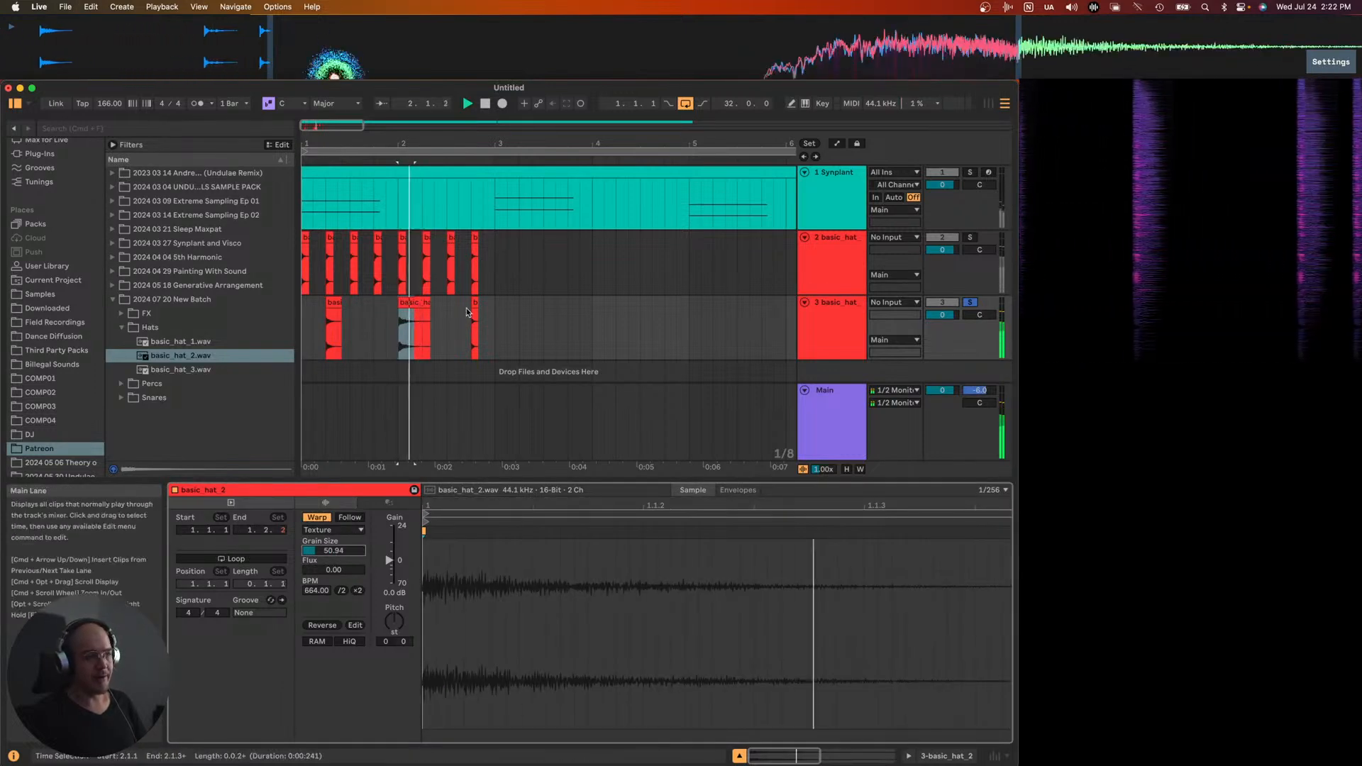
{"action": "key", "text": "space"}
- Warp the beat 2.4 hat in Texture mode at 664 BPM with a grain size of 11.99
{"action": "left_click", "coordinate": [475, 304]}
{"action": "key", "text": "space"}
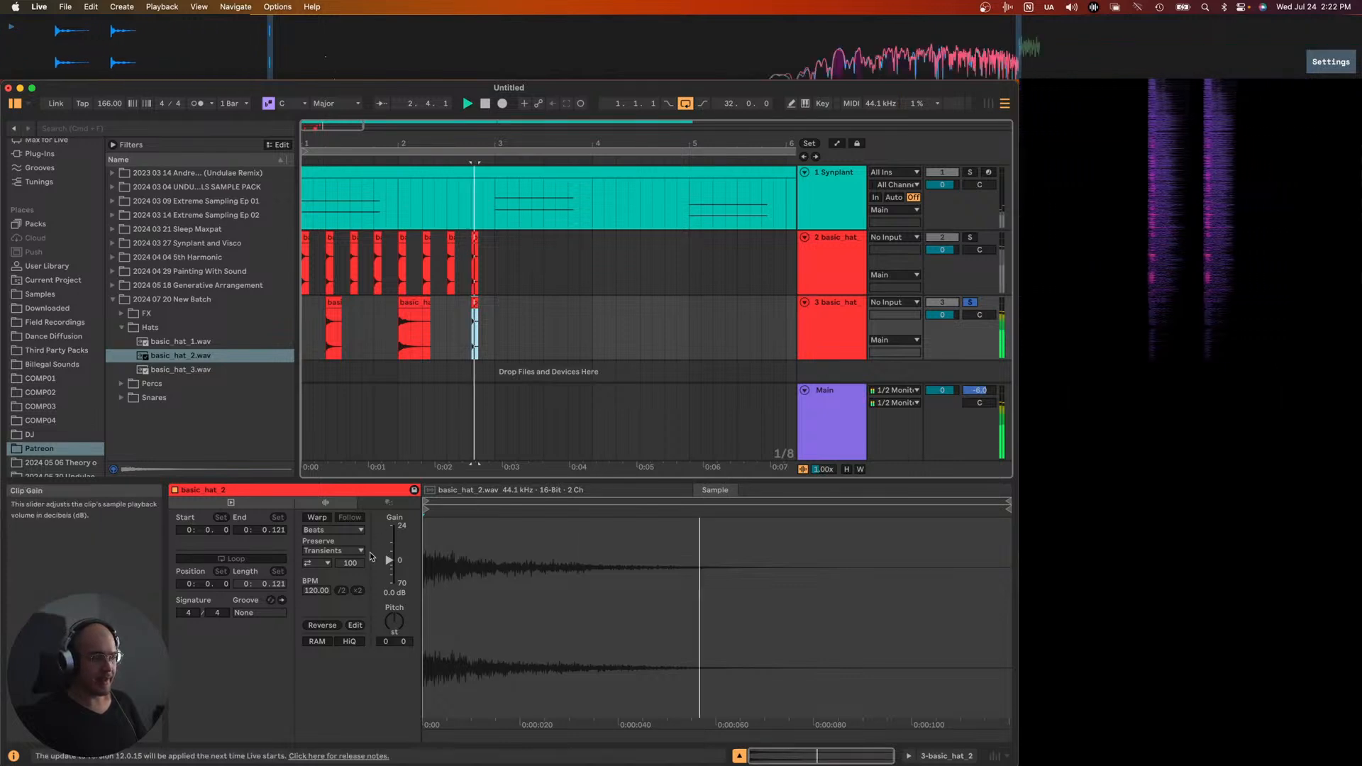
{"action": "left_click", "coordinate": [317, 518]}
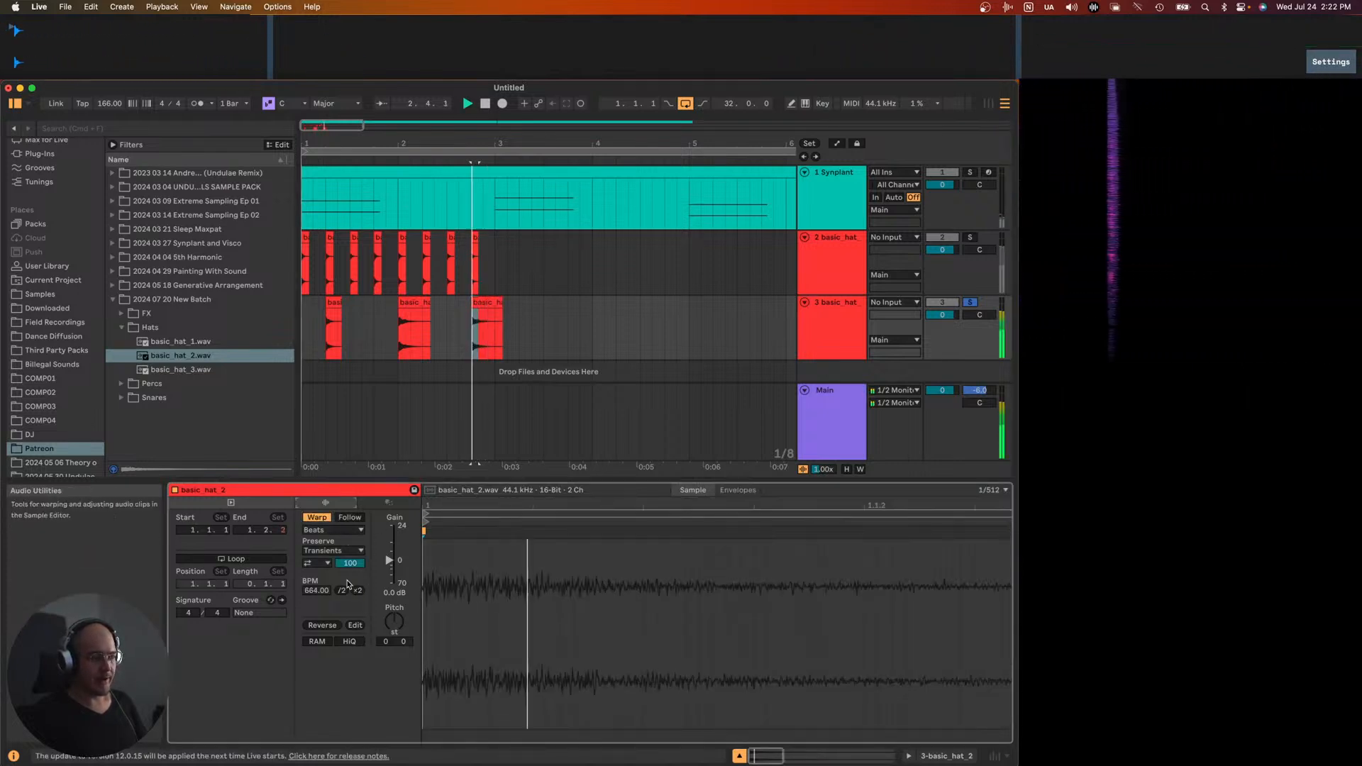
{"action": "left_click", "coordinate": [332, 550]}
{"action": "left_click", "coordinate": [321, 532]}
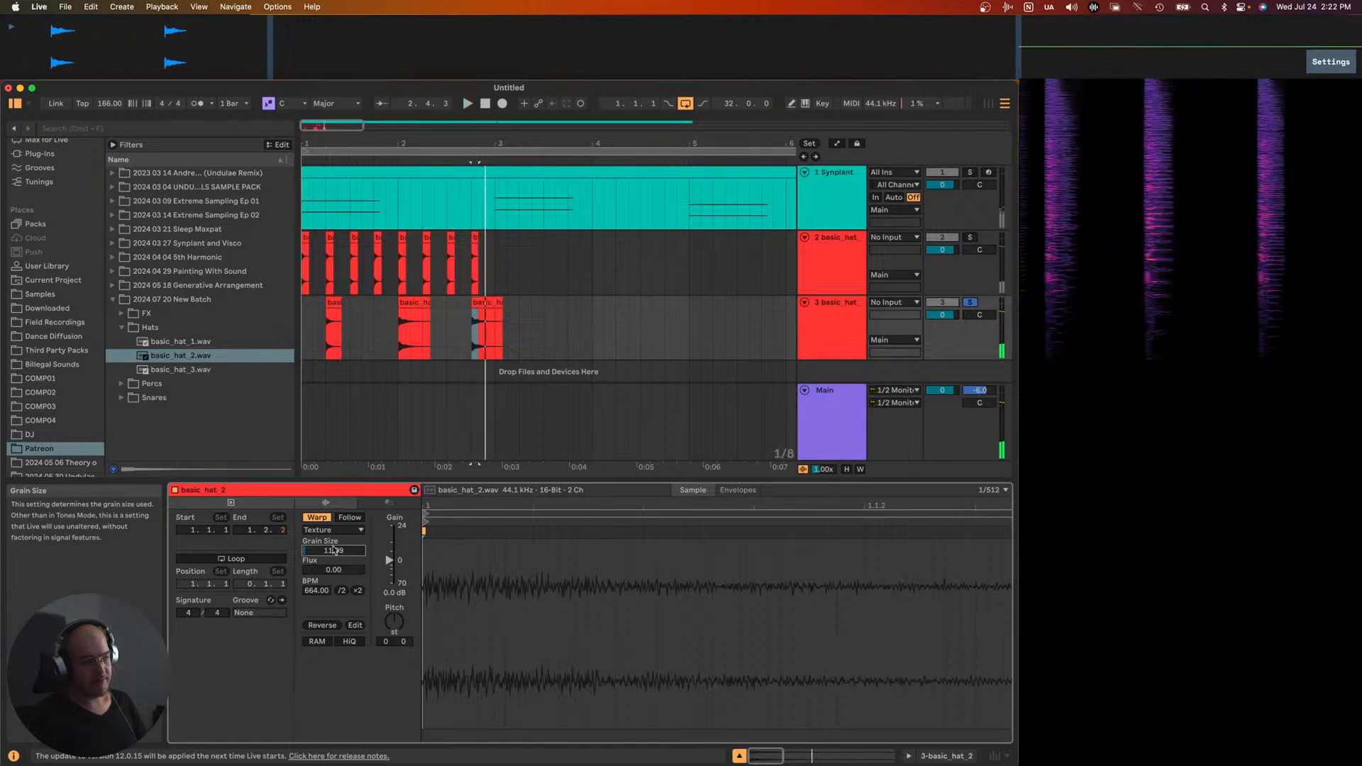
- Play the Synplant chords from bar 1, and fine-tune the beat 2.4 hat's grain size to 11.79
{"action": "left_click", "coordinate": [308, 208]}
{"action": "key", "text": "space"}
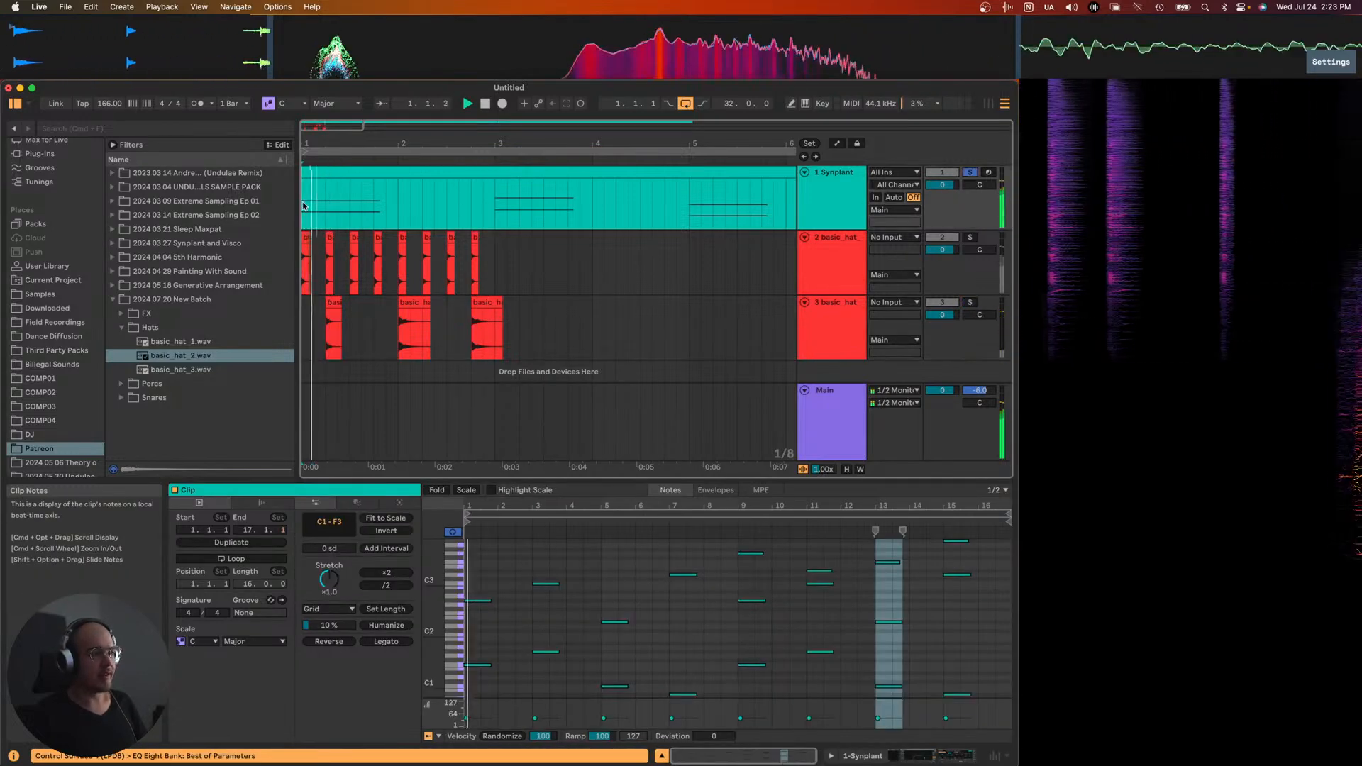
{"action": "left_click", "coordinate": [483, 304]}
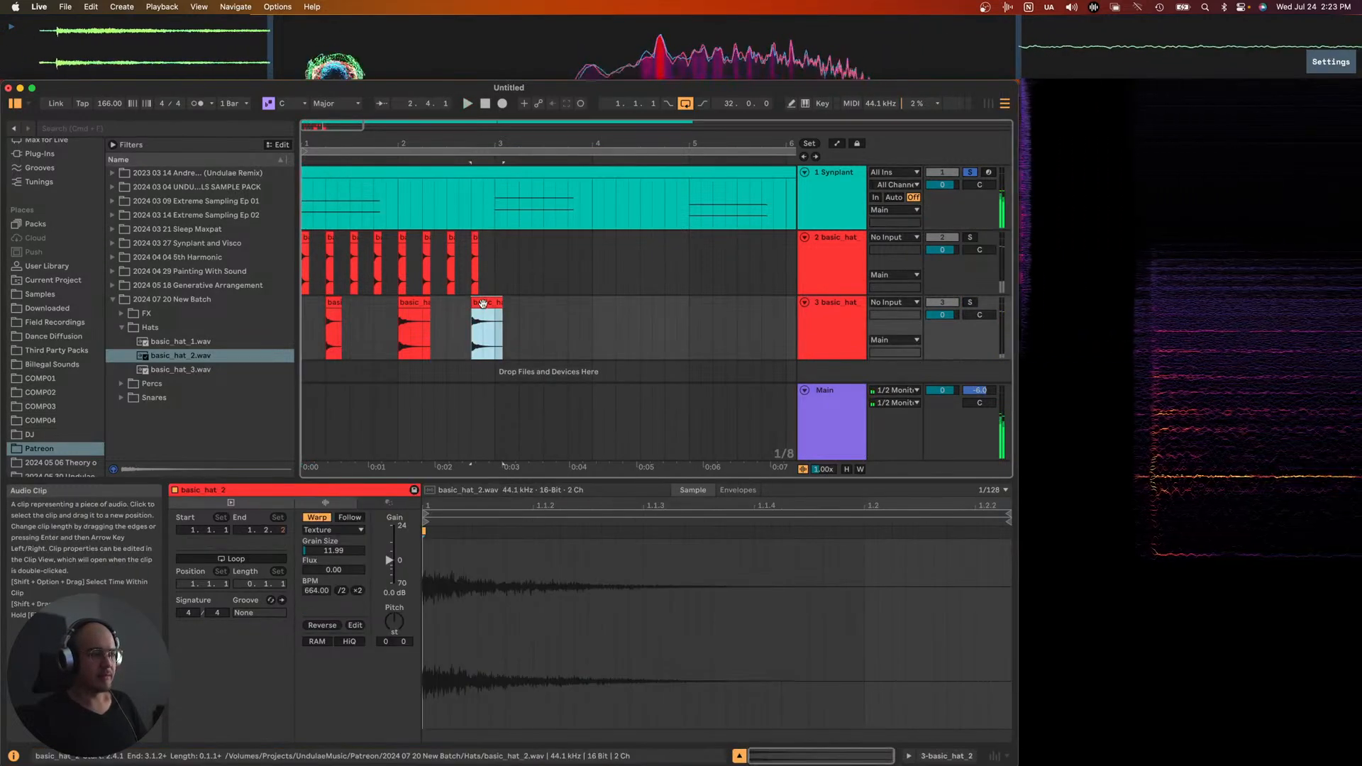
{"action": "left_click_drag", "start_coordinate": [348, 551], "coordinate": [348, 543]}
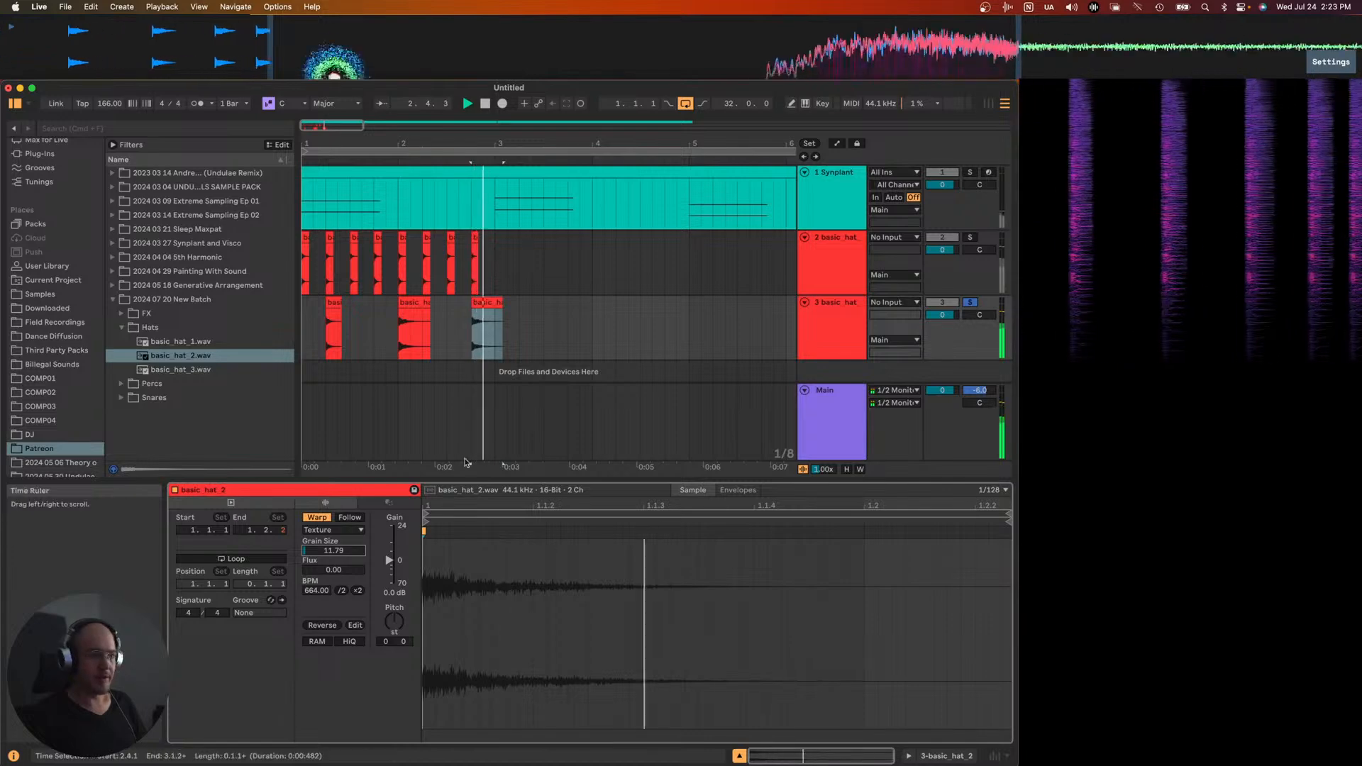
- Freeze and flatten track 3 so its stretched hats become rendered audio
{"action": "scroll", "coordinate": [495, 307], "scroll_direction": "down", "scroll_amount": 3}
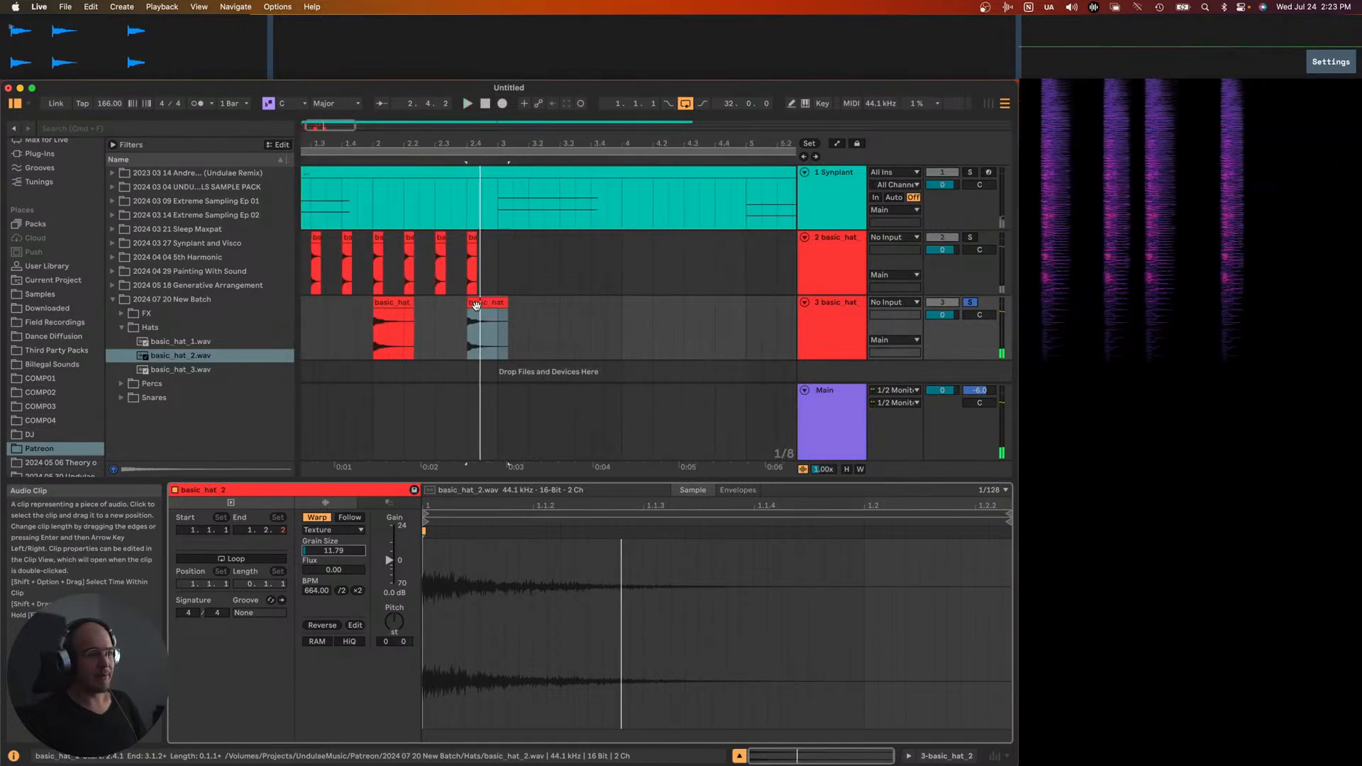
{"action": "scroll", "coordinate": [447, 322], "scroll_direction": "up", "scroll_amount": 3}
{"action": "scroll", "coordinate": [456, 325], "scroll_direction": "down", "scroll_amount": 3}
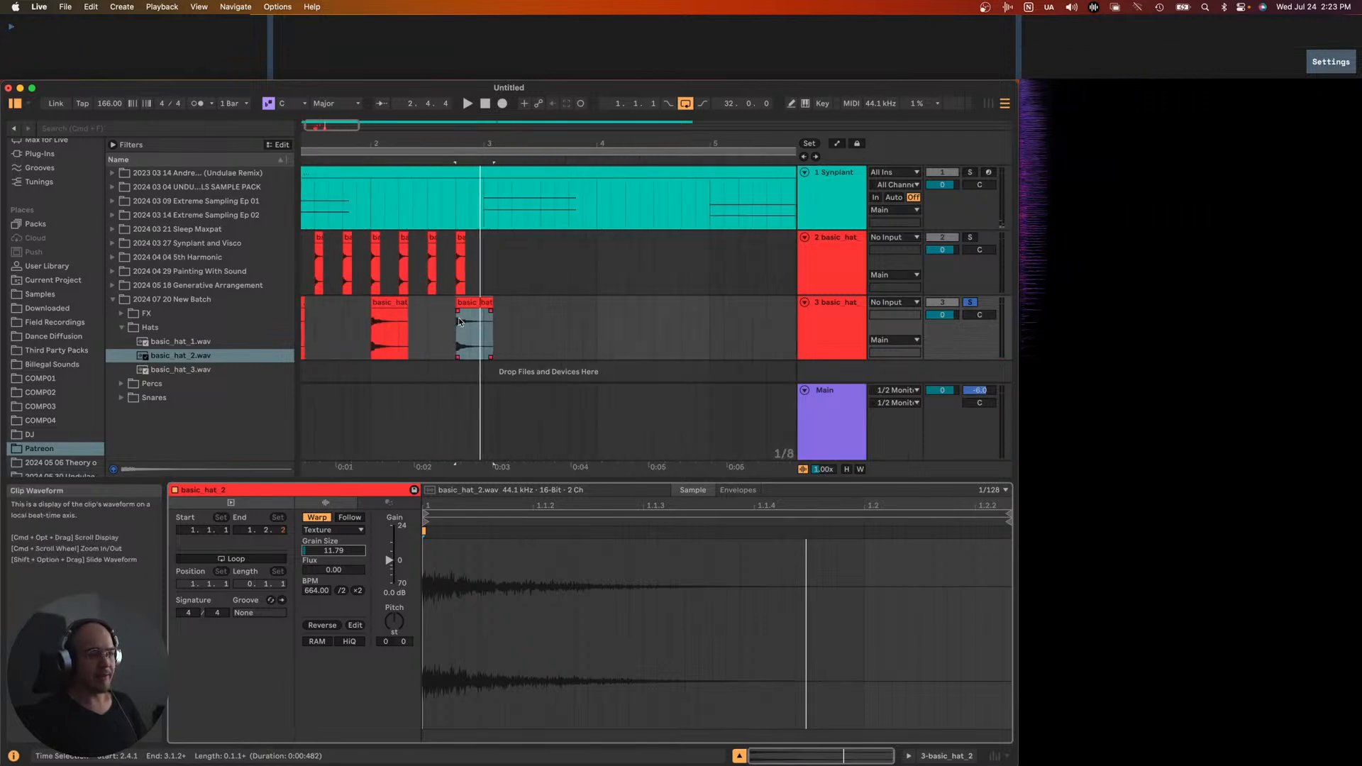
{"action": "scroll", "coordinate": [497, 291], "scroll_direction": "down", "scroll_amount": 3}
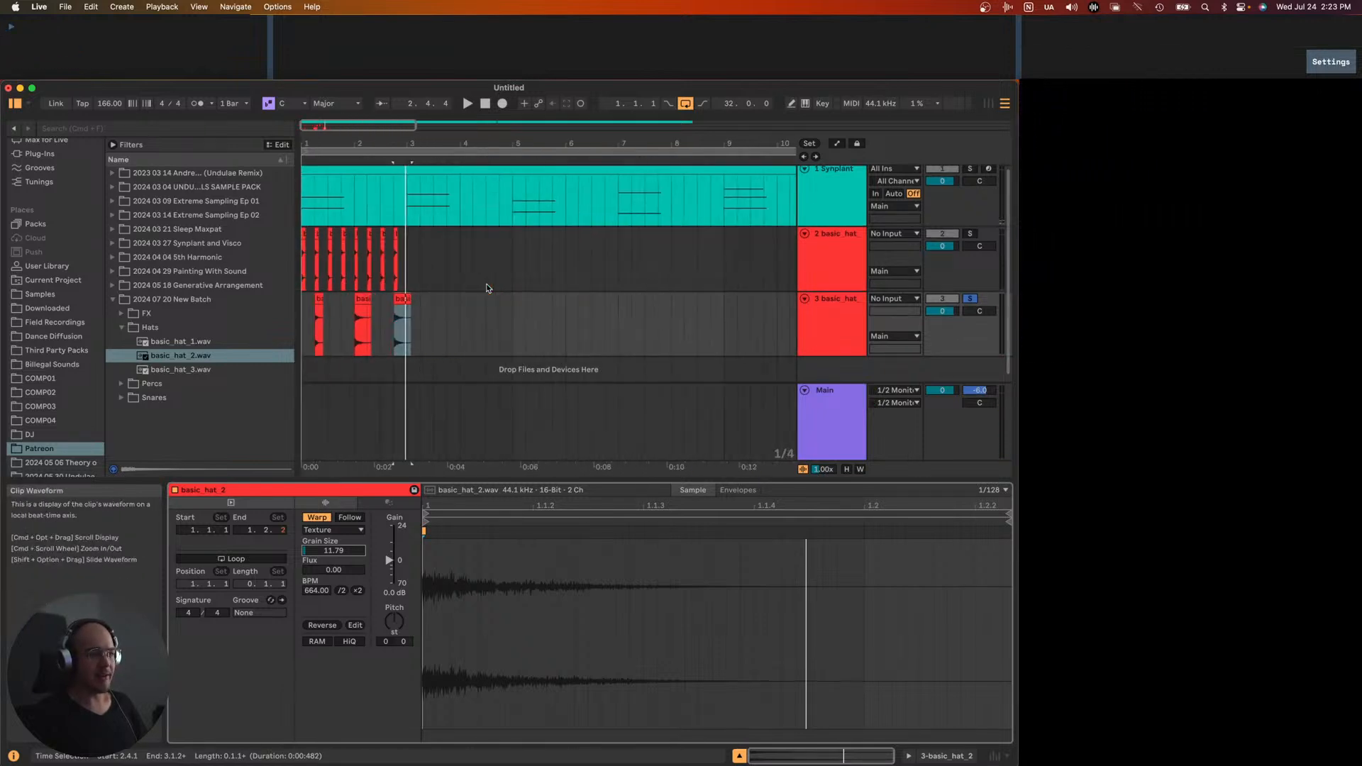
{"action": "right_click", "coordinate": [853, 327]}
{"action": "left_click", "coordinate": [867, 424]}
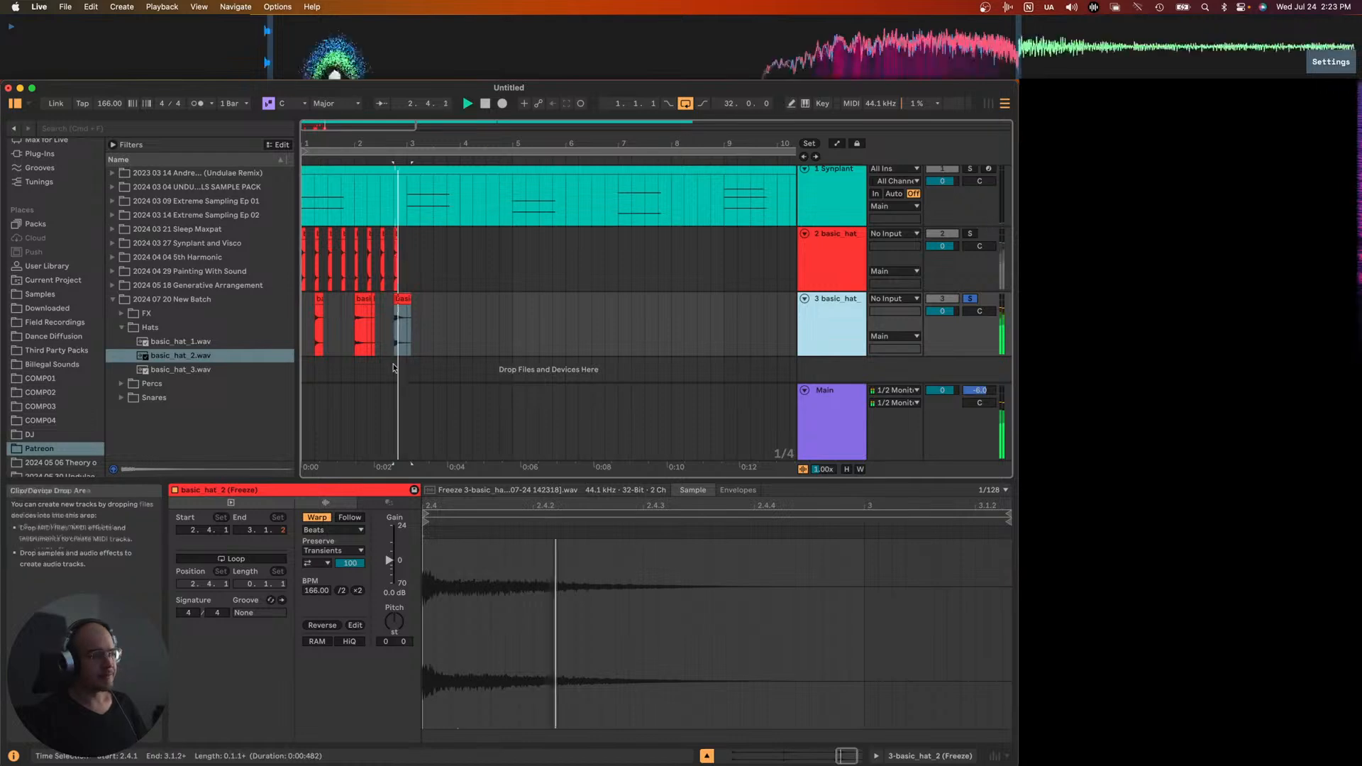
- Split the first sixteenth off the rendered hat at beat 1.2, move it to 1.1.4 and reverse it
{"action": "scroll", "coordinate": [452, 325], "scroll_direction": "up", "scroll_amount": 5}
{"action": "scroll", "coordinate": [426, 320], "scroll_direction": "left", "scroll_amount": 2}
{"action": "left_click", "coordinate": [384, 309]}
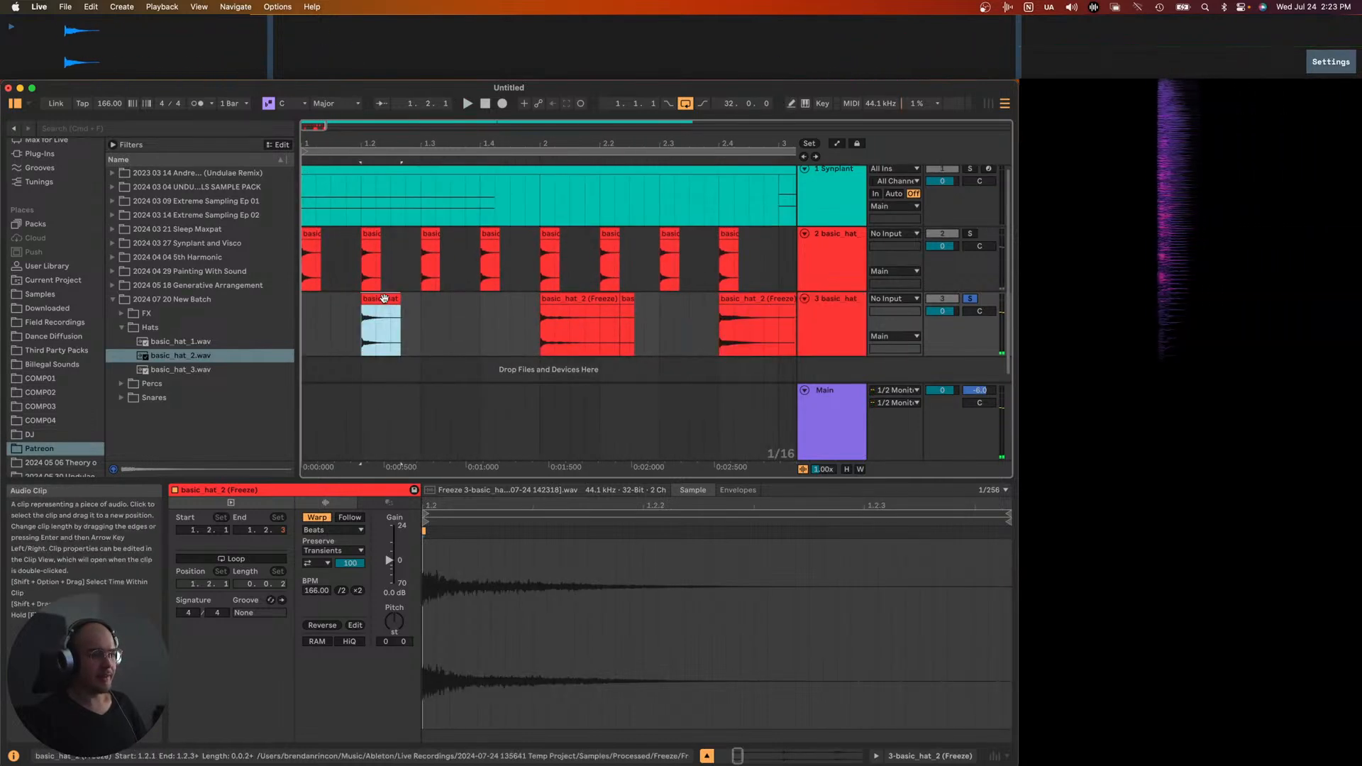
{"action": "scroll", "coordinate": [383, 298], "scroll_direction": "up", "scroll_amount": 3}
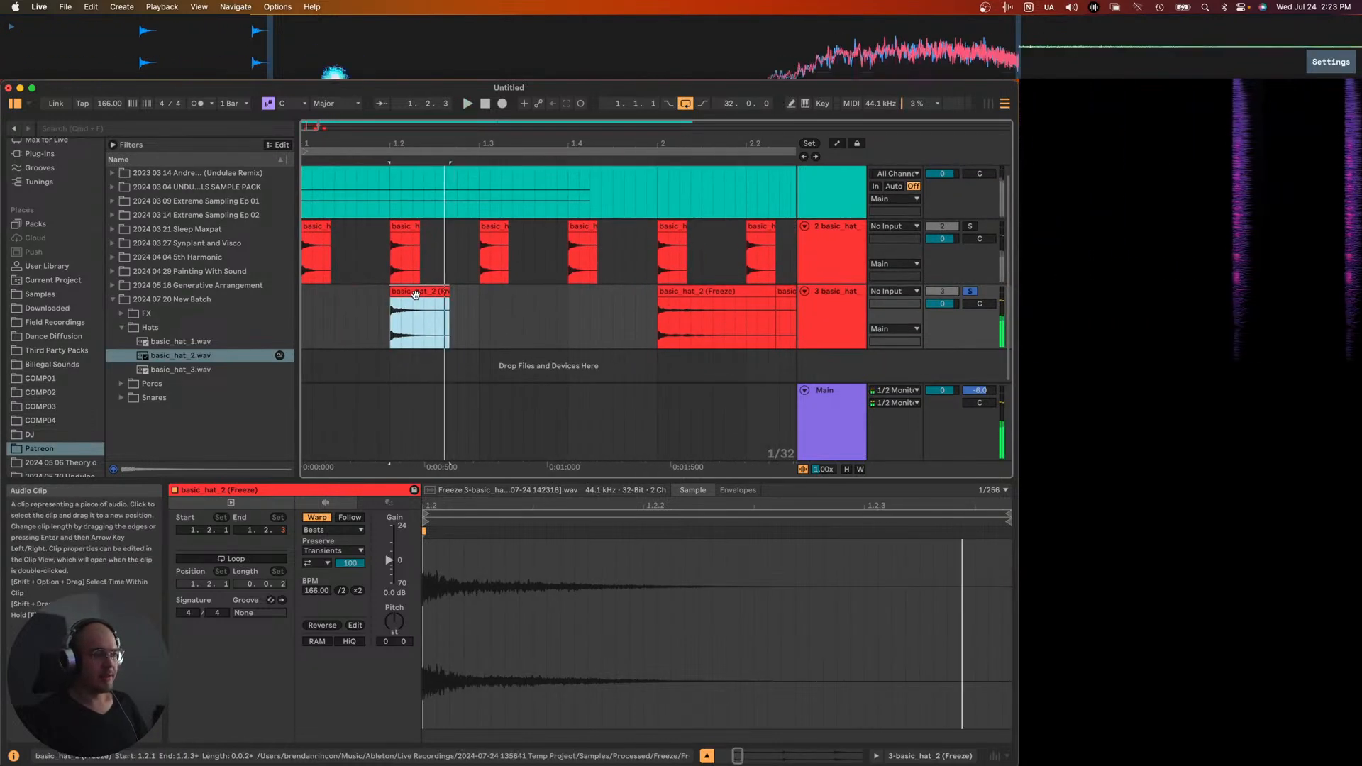
{"action": "left_click", "coordinate": [391, 316]}
{"action": "left_click_drag", "start_coordinate": [402, 292], "coordinate": [381, 294]}
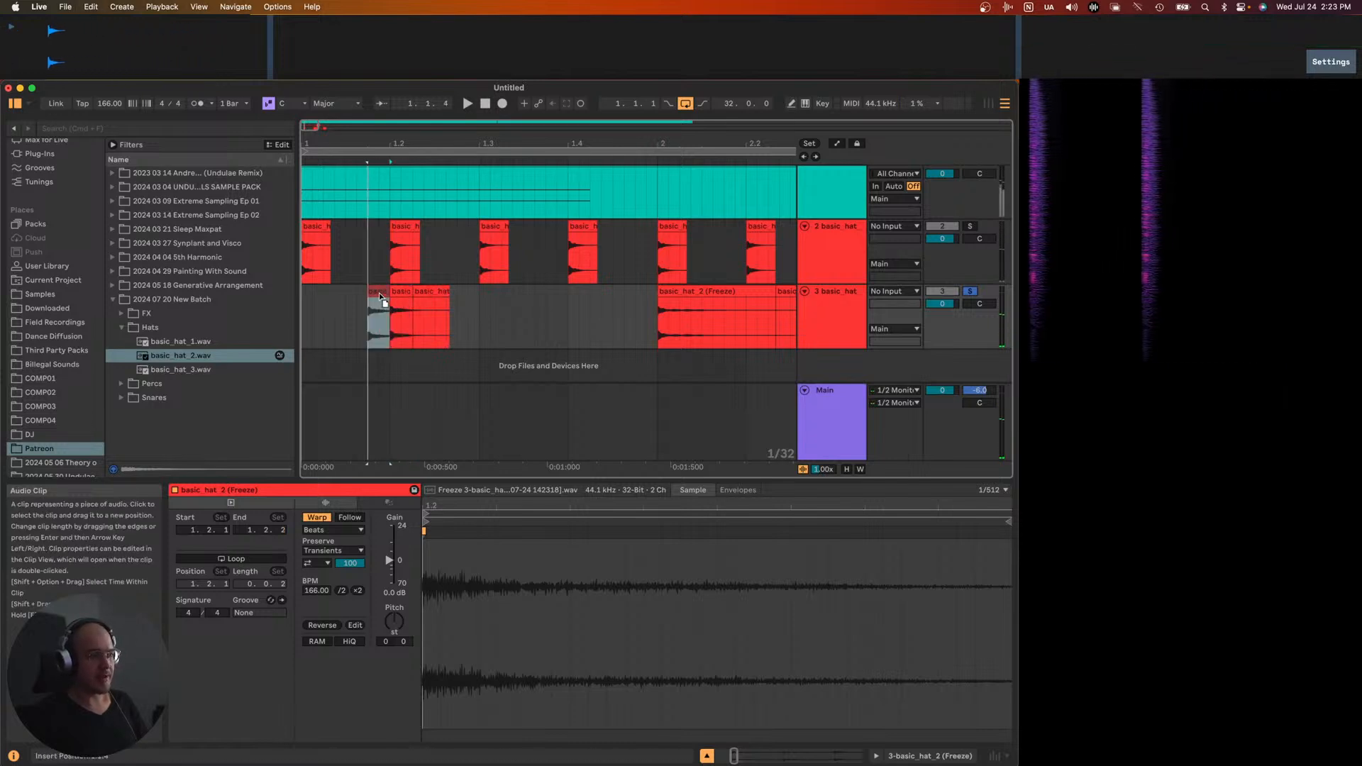
{"action": "key", "text": "r"}
- Lower the reversed slice's clip gain to -11.6 dB and play the hats from bar 1
{"action": "scroll", "coordinate": [381, 294], "scroll_direction": "down", "scroll_amount": 2}
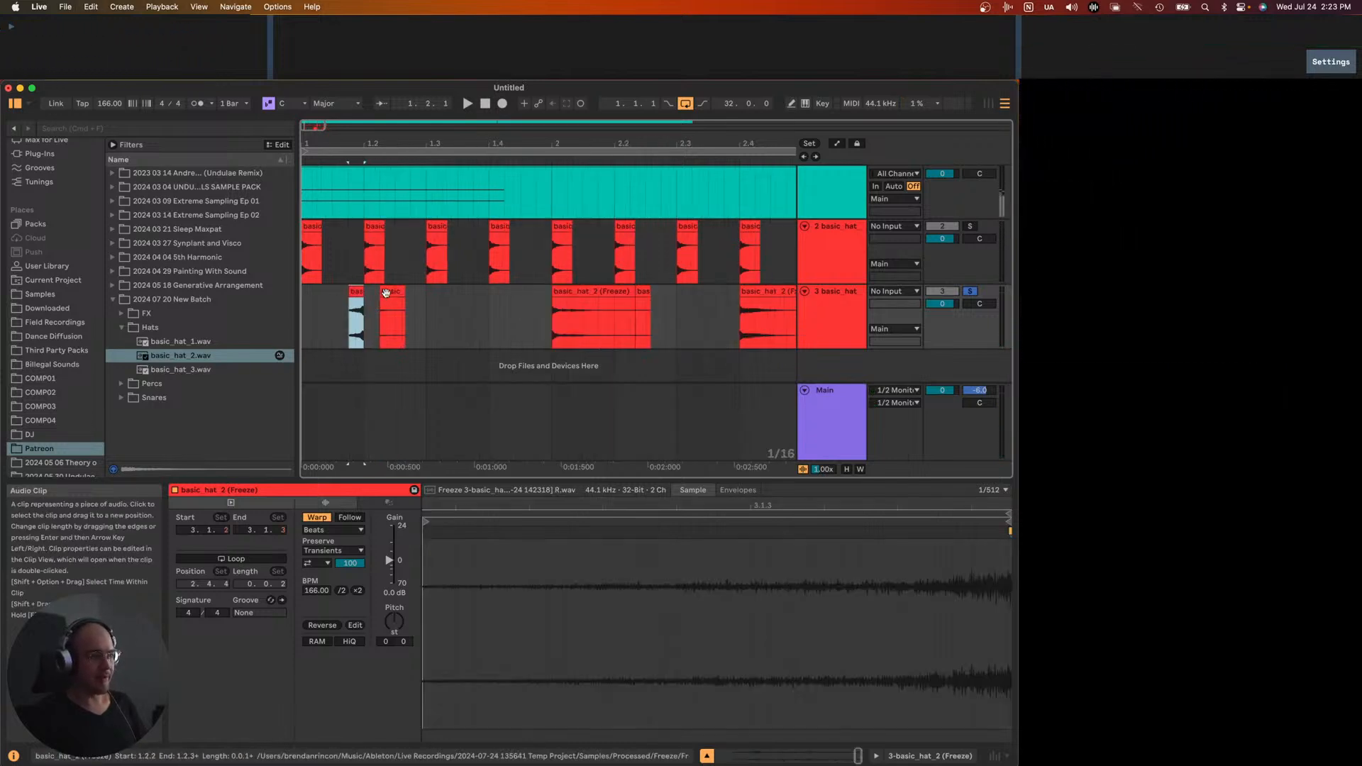
{"action": "scroll", "coordinate": [356, 292], "scroll_direction": "up", "scroll_amount": 3}
{"action": "double_click", "coordinate": [356, 292]}
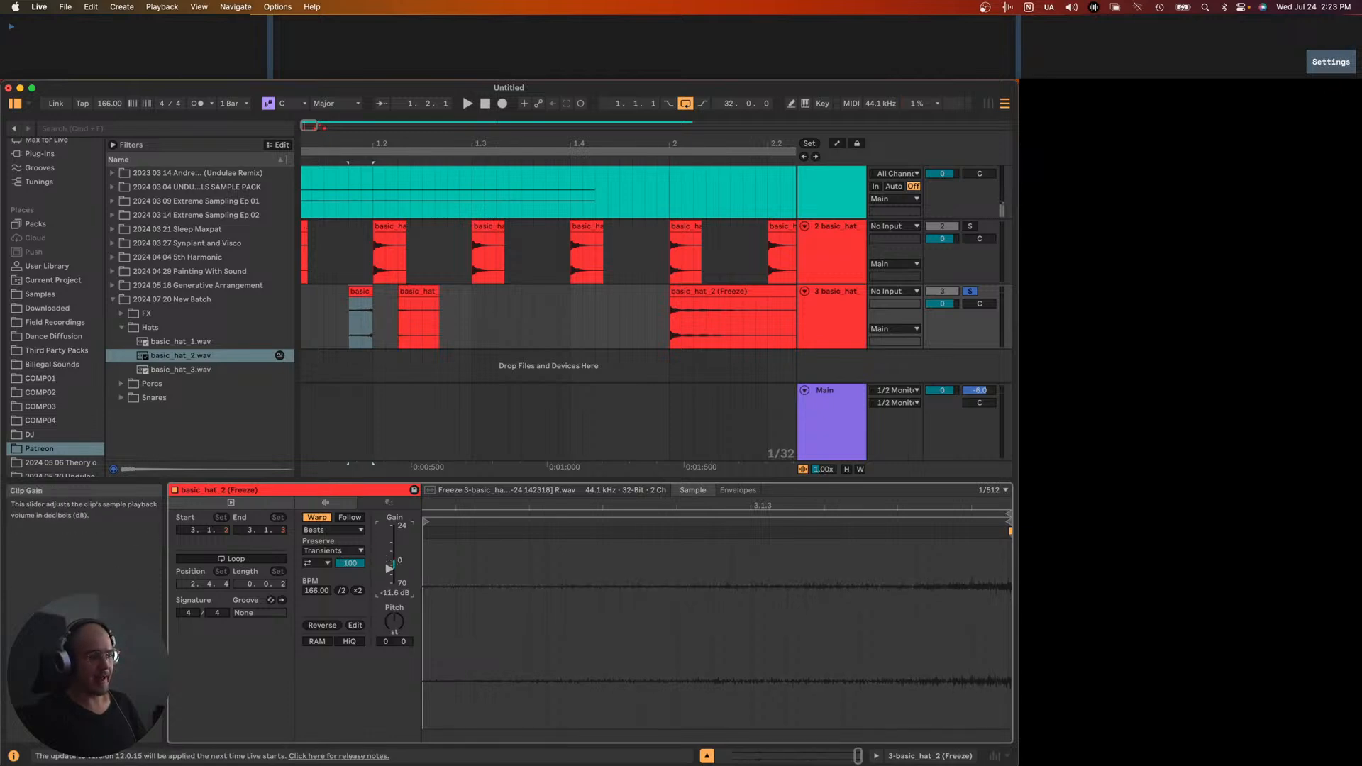
{"action": "scroll", "coordinate": [434, 236], "scroll_direction": "down", "scroll_amount": 3}
{"action": "left_click", "coordinate": [304, 295]}
{"action": "key", "text": "space"}
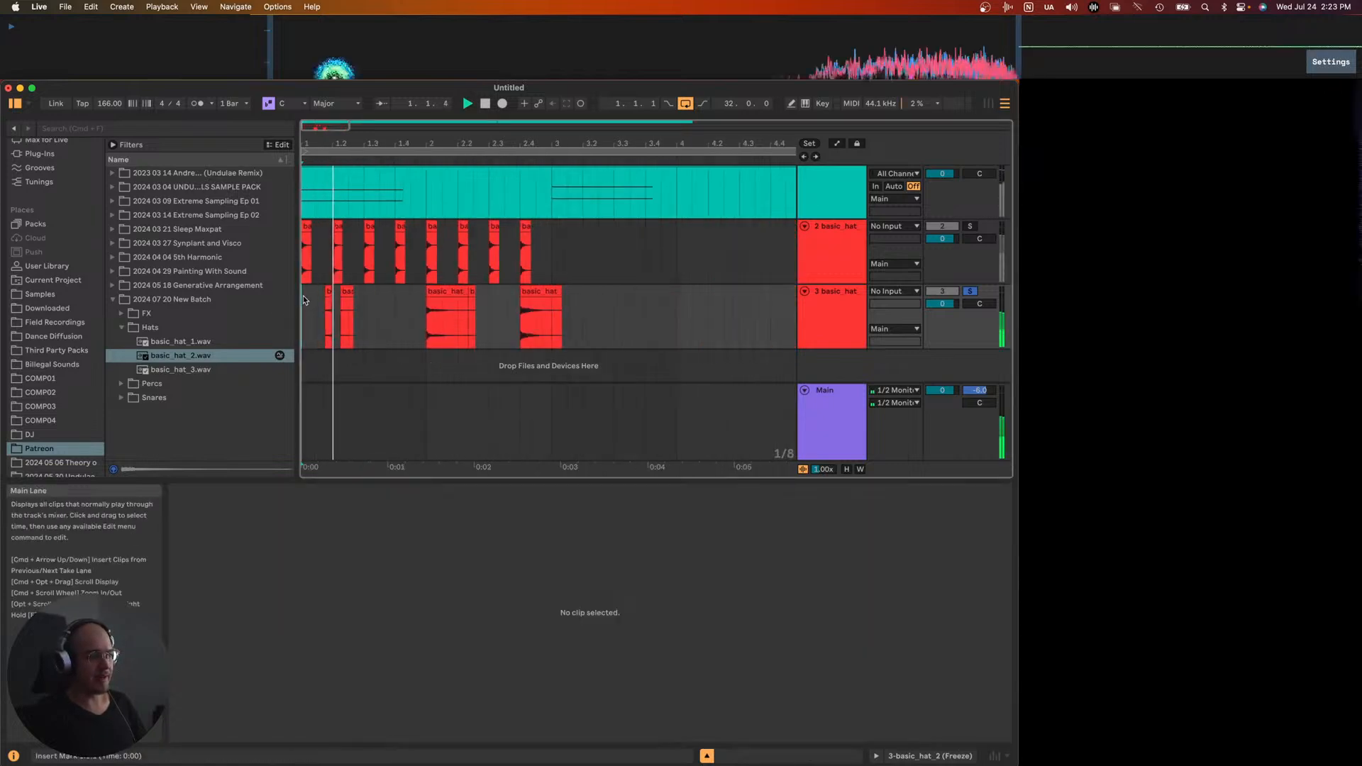
- Trim the leftover hat tail after beat 1.2 to a short fading slice, and place copies at 1.2.3 and 1.2.4
{"action": "scroll", "coordinate": [330, 294], "scroll_direction": "up", "scroll_amount": 3}
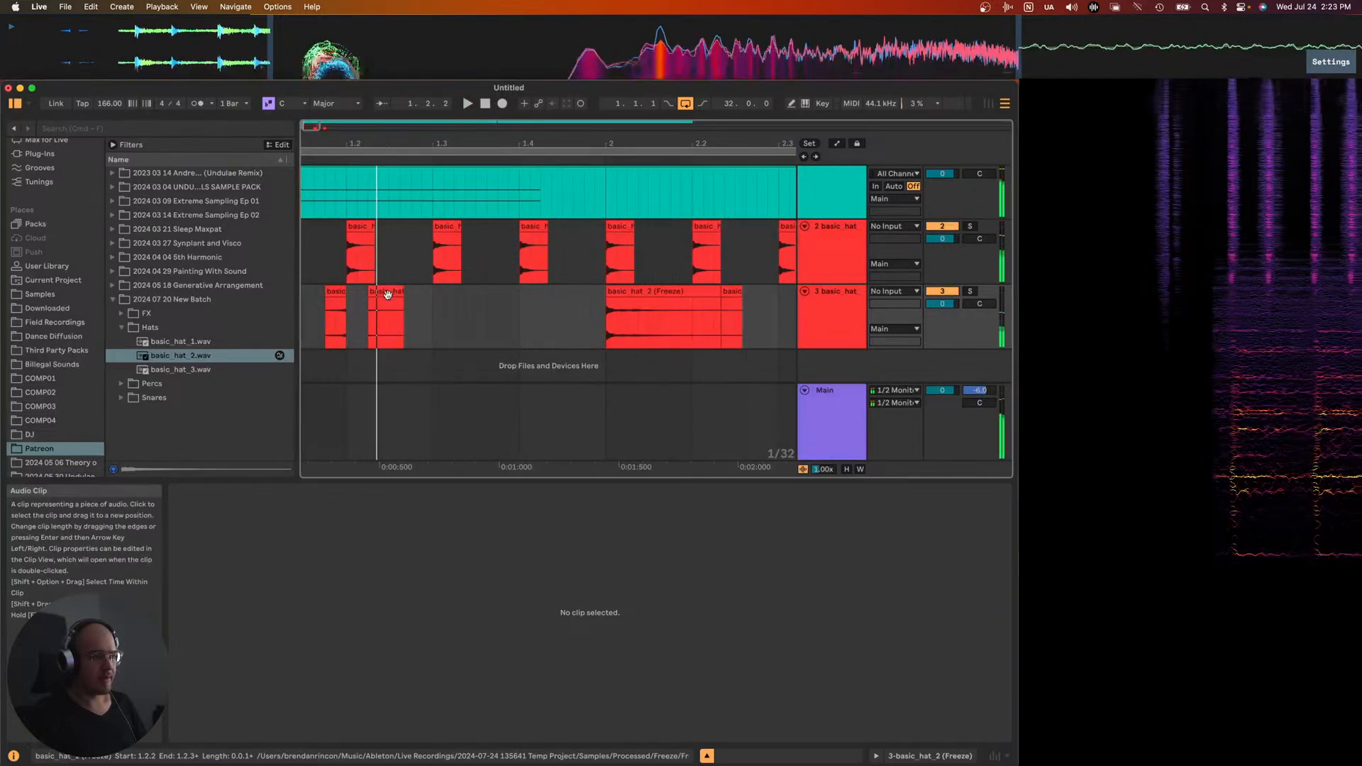
{"action": "left_click", "coordinate": [395, 293]}
{"action": "scroll", "coordinate": [383, 305], "scroll_direction": "up", "scroll_amount": 3}
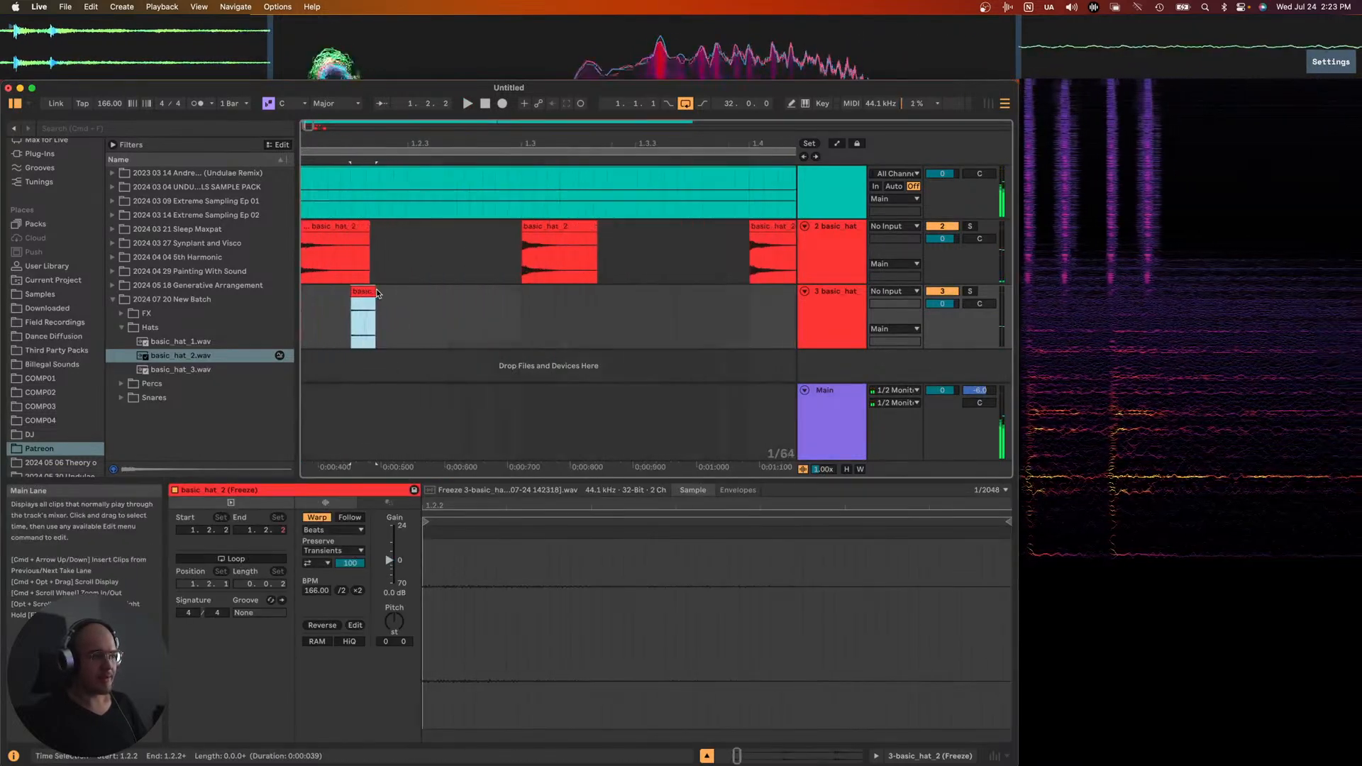
{"action": "scroll", "coordinate": [370, 302], "scroll_direction": "down", "scroll_amount": 2}
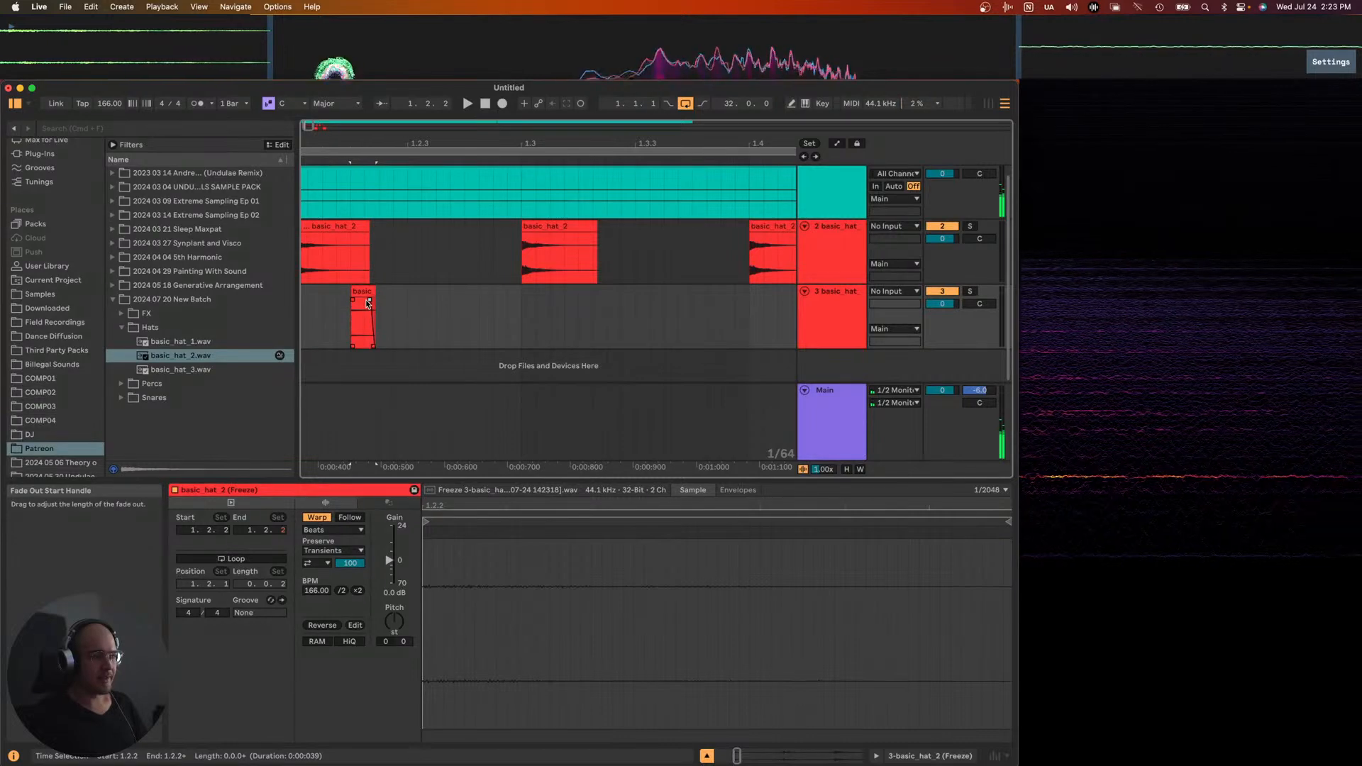
{"action": "key", "text": "space"}
{"action": "scroll", "coordinate": [412, 305], "scroll_direction": "down", "scroll_amount": 2}
{"action": "left_click", "coordinate": [423, 305]}
{"action": "left_click", "coordinate": [433, 294]}
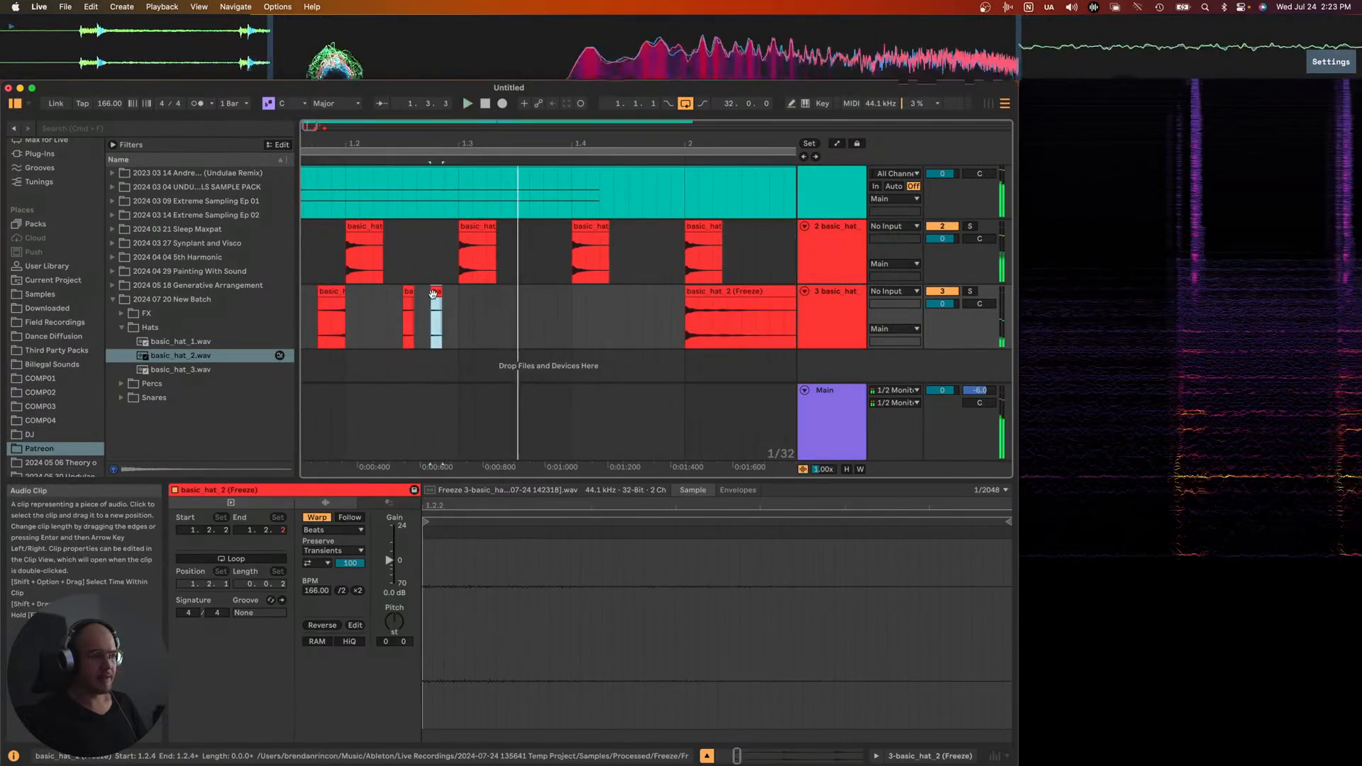
{"action": "scroll", "coordinate": [496, 284], "scroll_direction": "down", "scroll_amount": 2}
{"action": "left_click", "coordinate": [562, 280]}
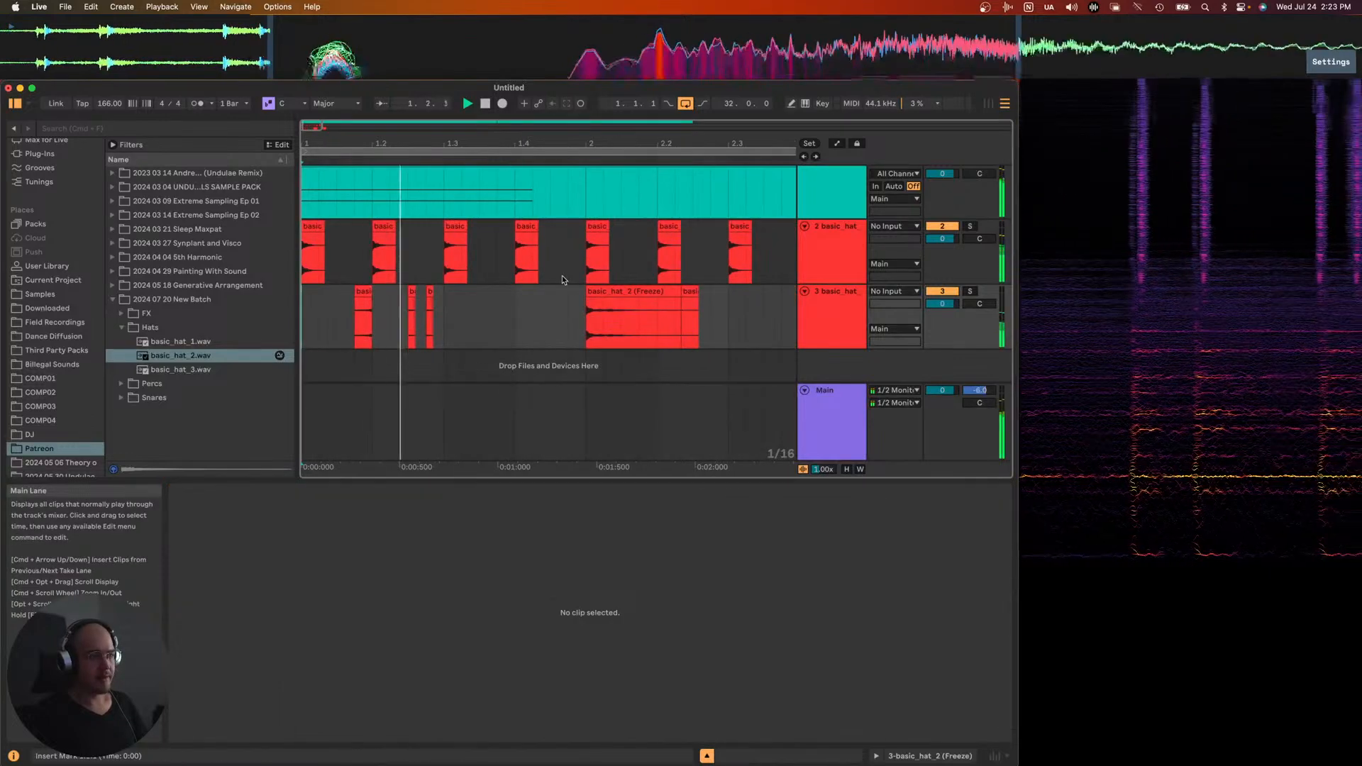
- Split the first sixteenth off the hat at beat 2.1, move it to 1.4.4, reverse it and play it
{"action": "left_click", "coordinate": [588, 311]}
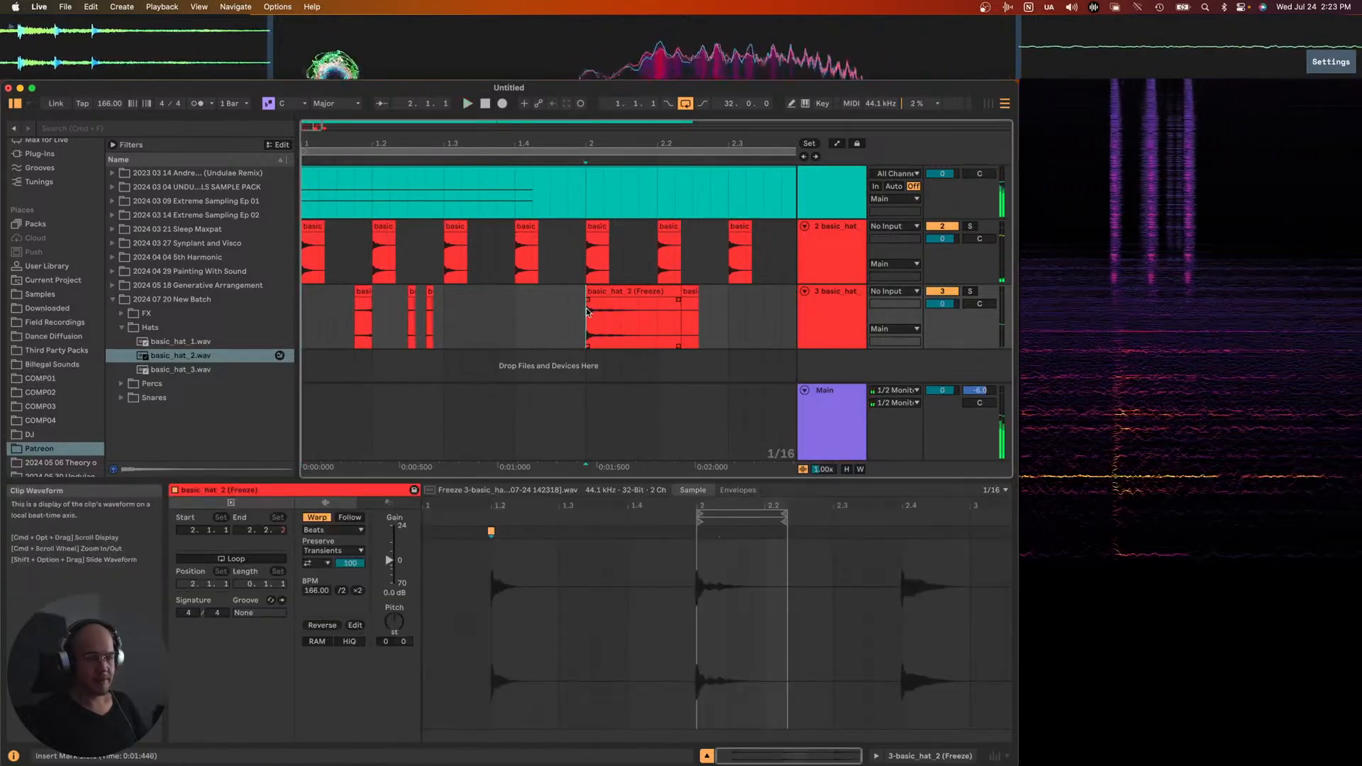
{"action": "left_click_drag", "start_coordinate": [587, 311], "coordinate": [610, 308]}
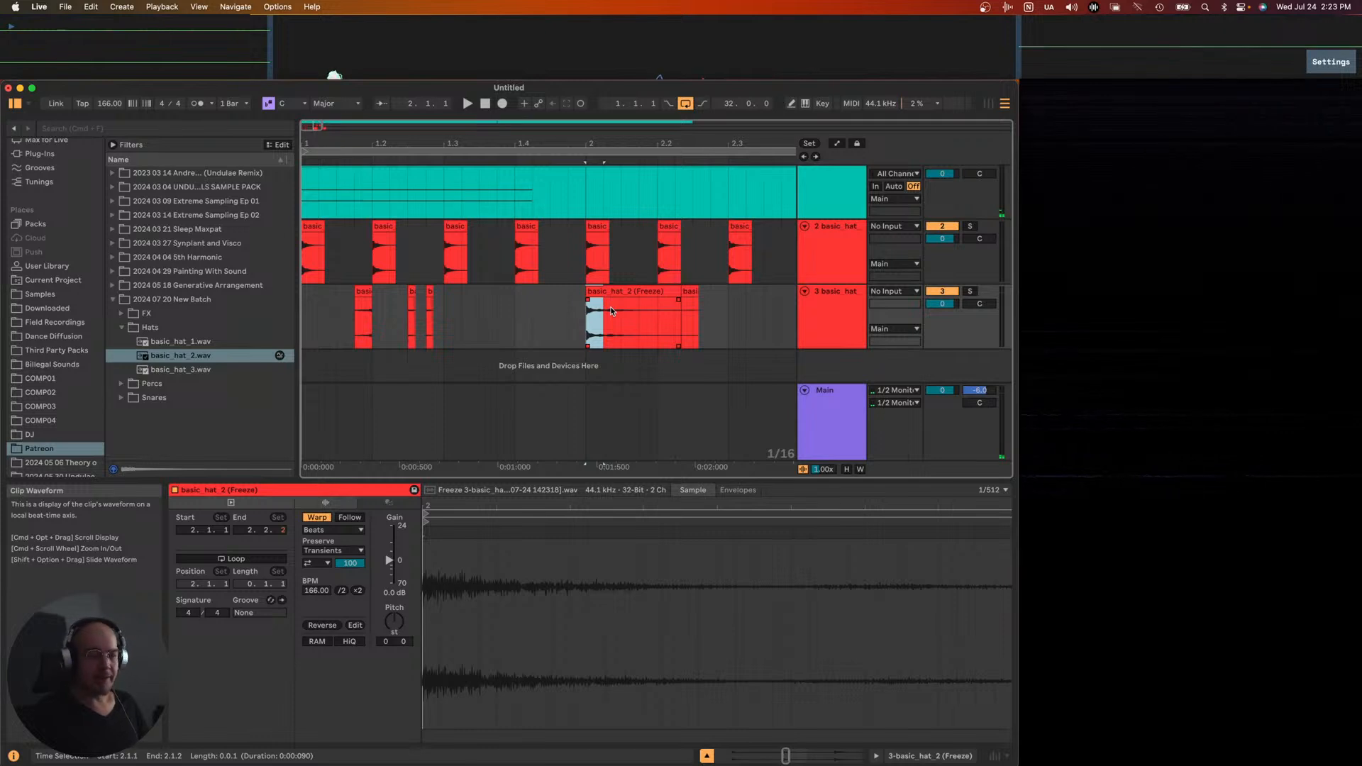
{"action": "left_click", "coordinate": [611, 309]}
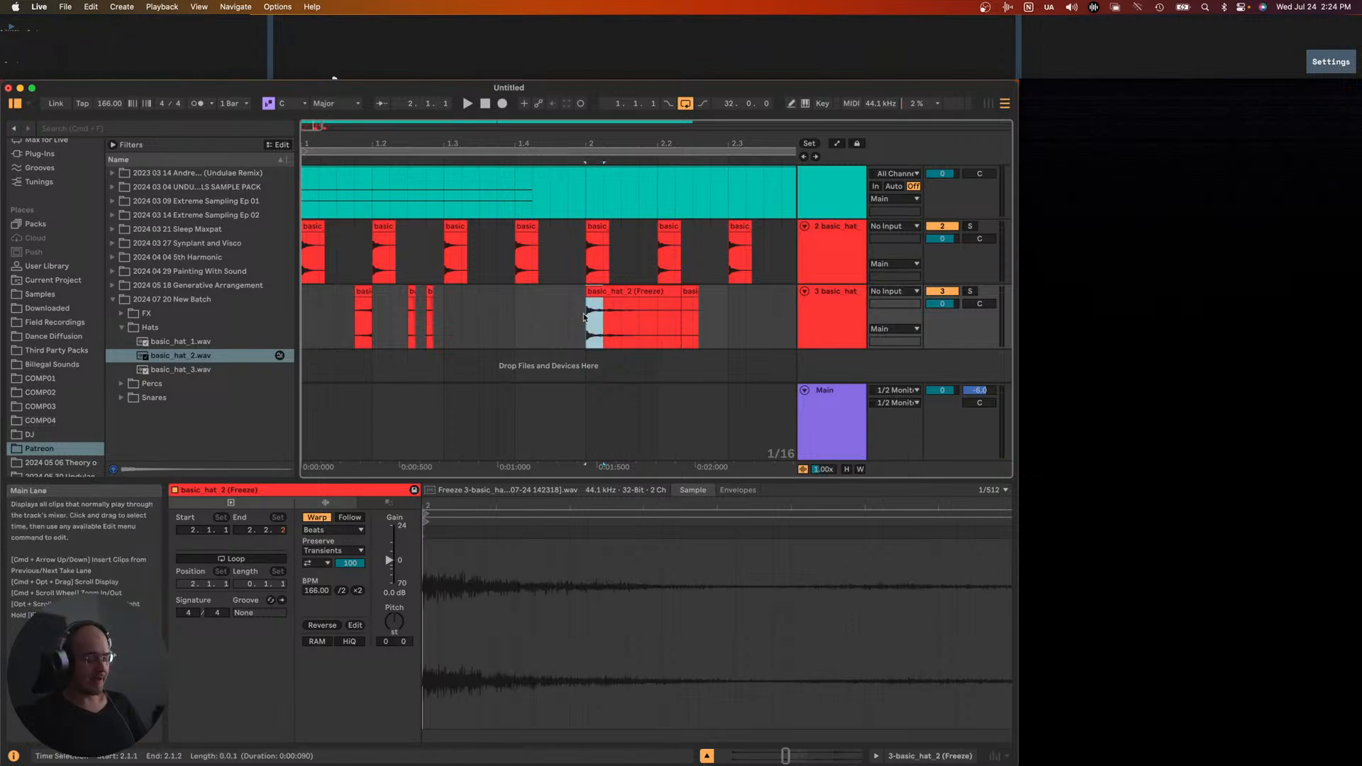
{"action": "key", "text": "super+e"}
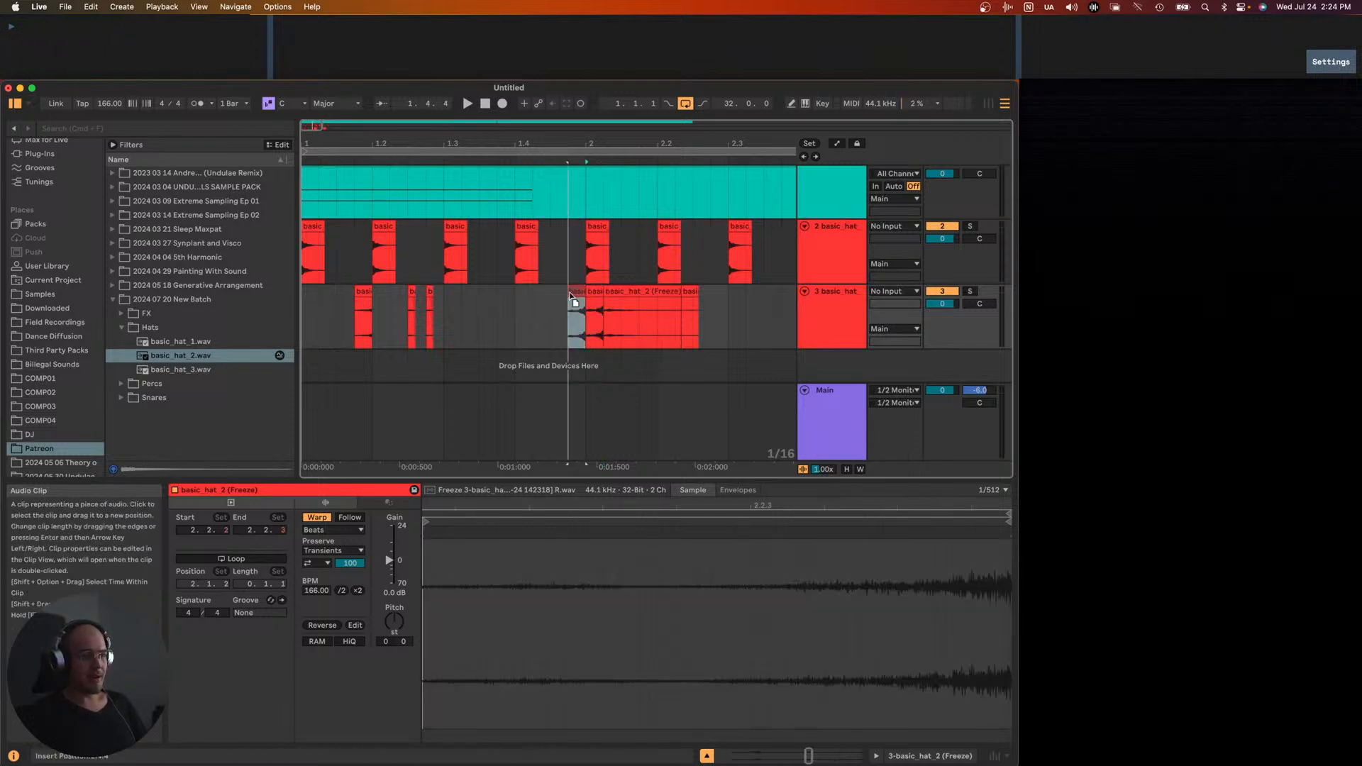
{"action": "key", "text": "space"}
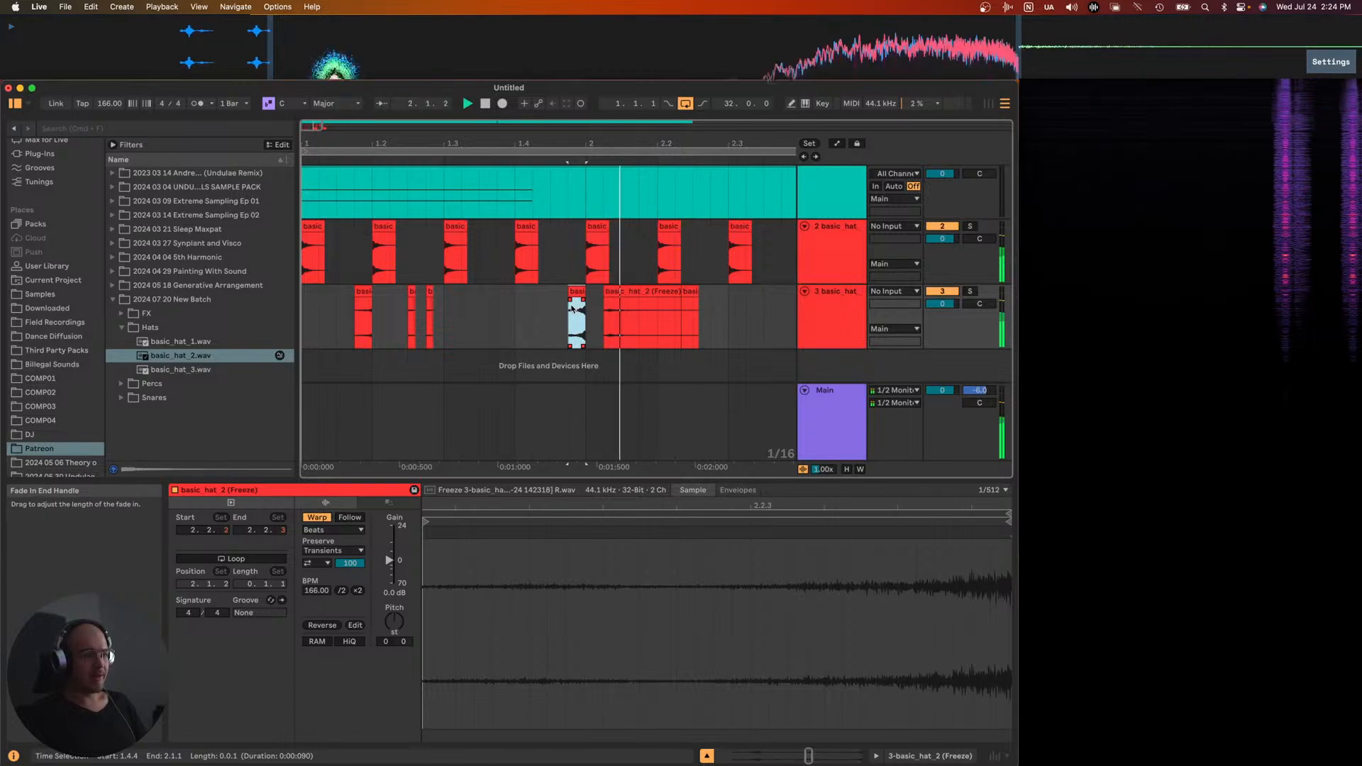
- Lower the clip gain of the reversed slice at 1.4.4 to -14.9 dB
{"action": "double_click", "coordinate": [579, 292]}
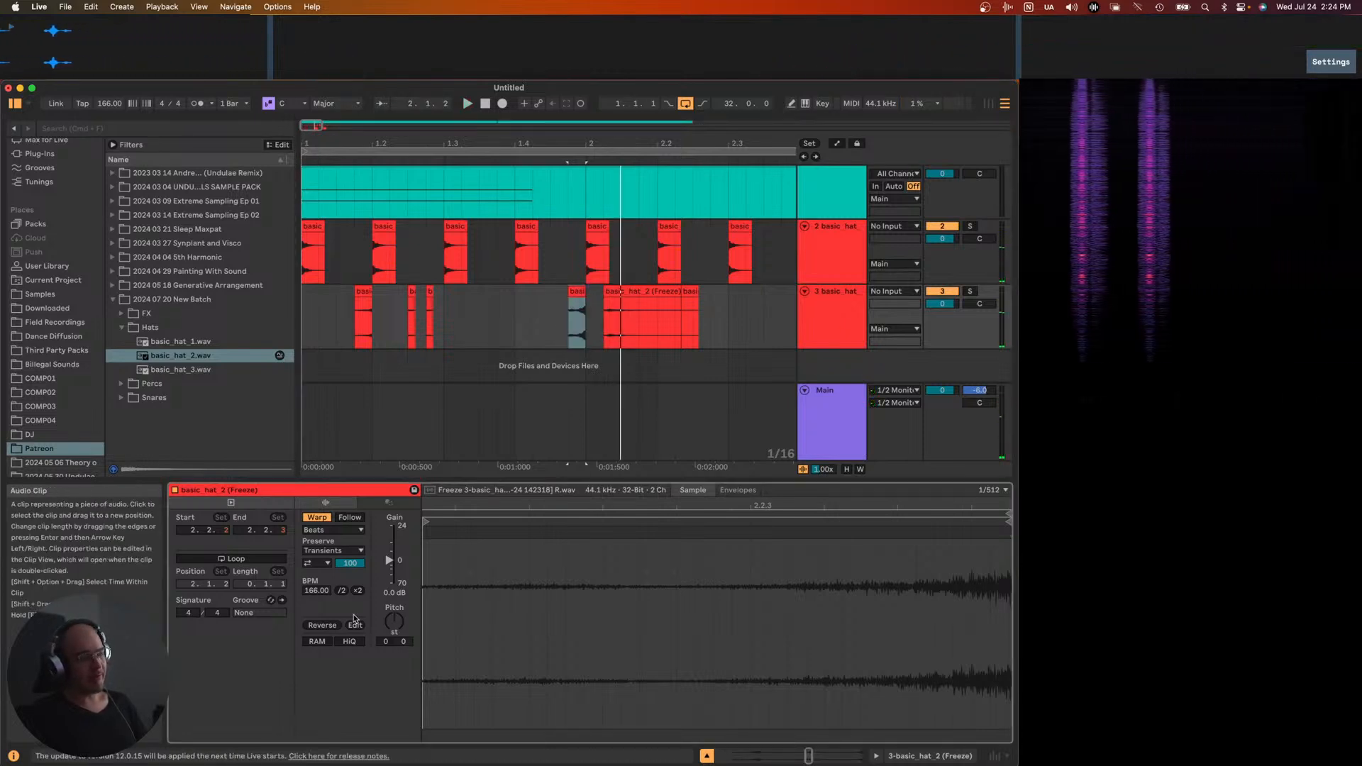
{"action": "left_click", "coordinate": [389, 561]}
{"action": "left_click_drag", "start_coordinate": [389, 561], "coordinate": [389, 568]}
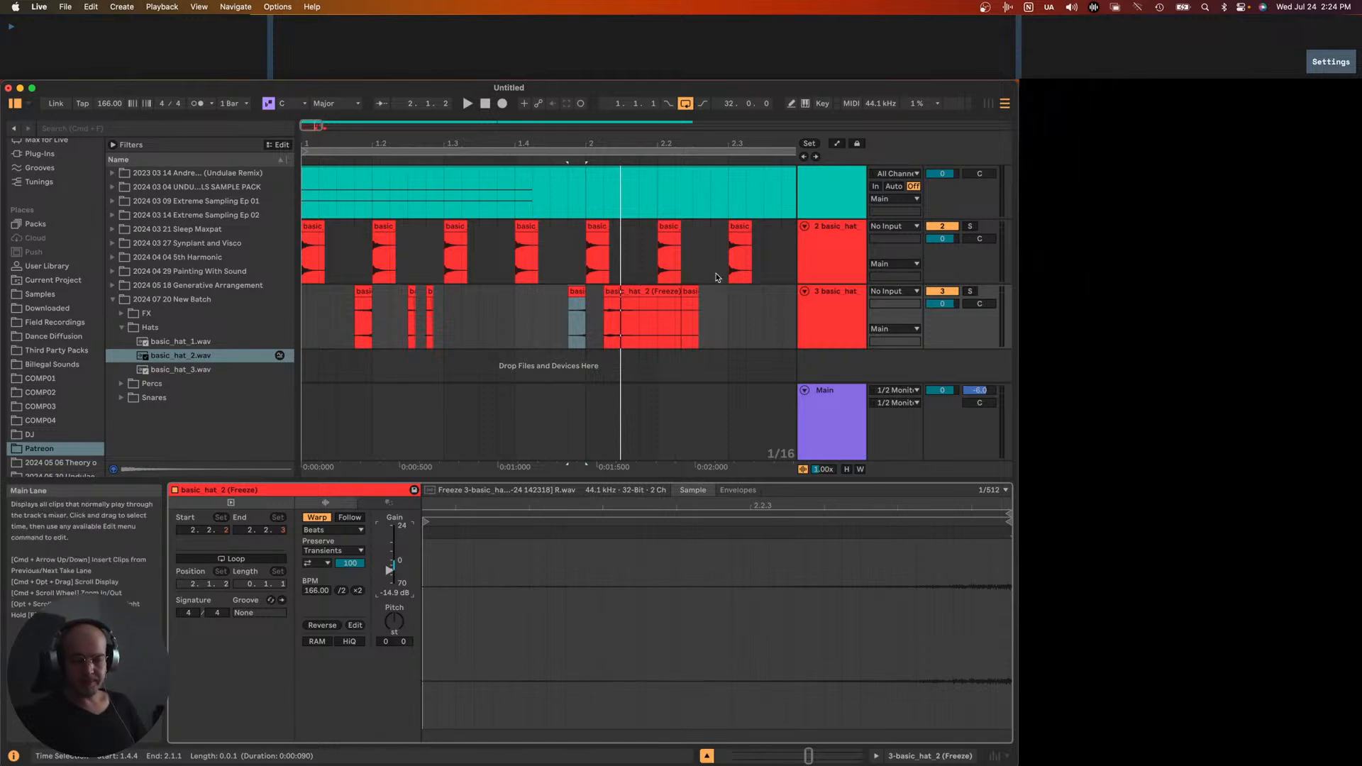
- Audition the hat samples in the 2024 03 04 sample pack's HATS folder, and collapse the folder
{"action": "left_click", "coordinate": [640, 289]}
{"action": "left_click", "coordinate": [686, 289], "text": "shift"}
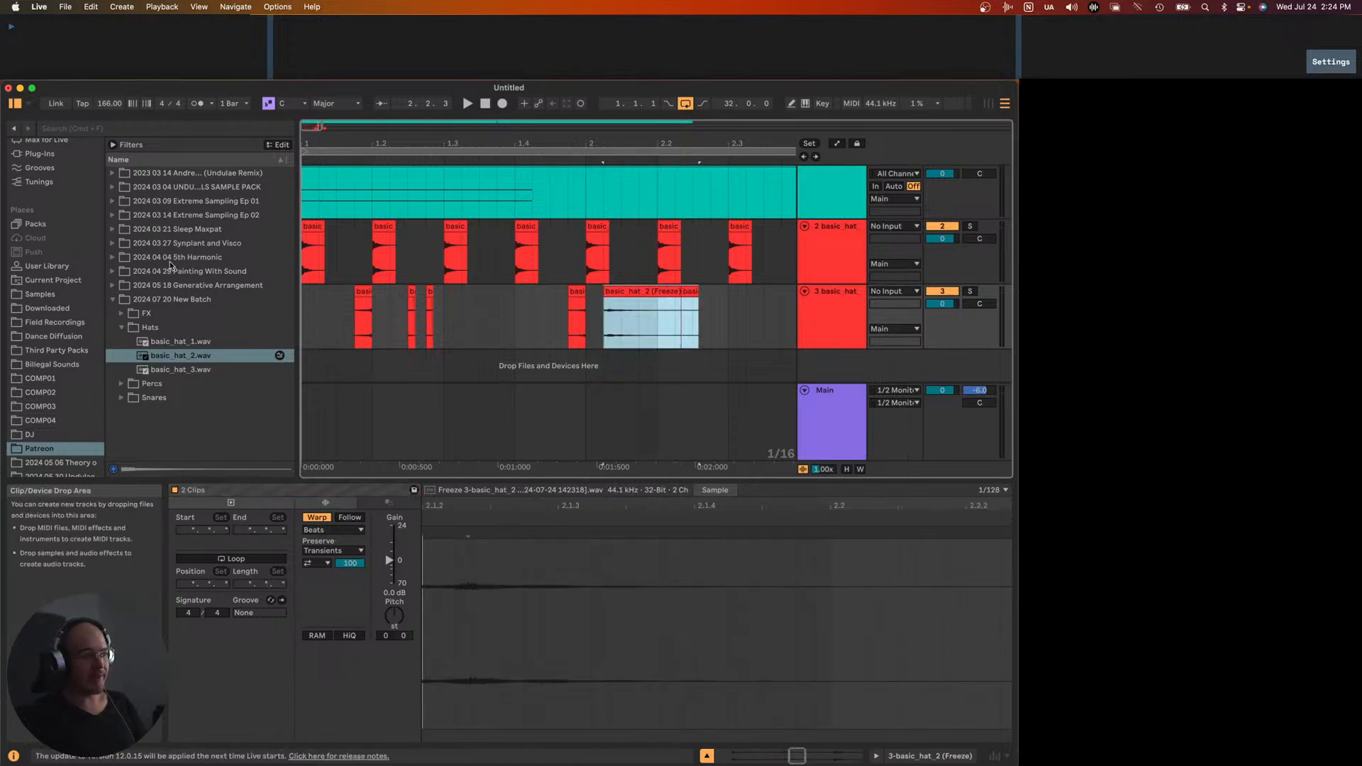
{"action": "left_click", "coordinate": [113, 188]}
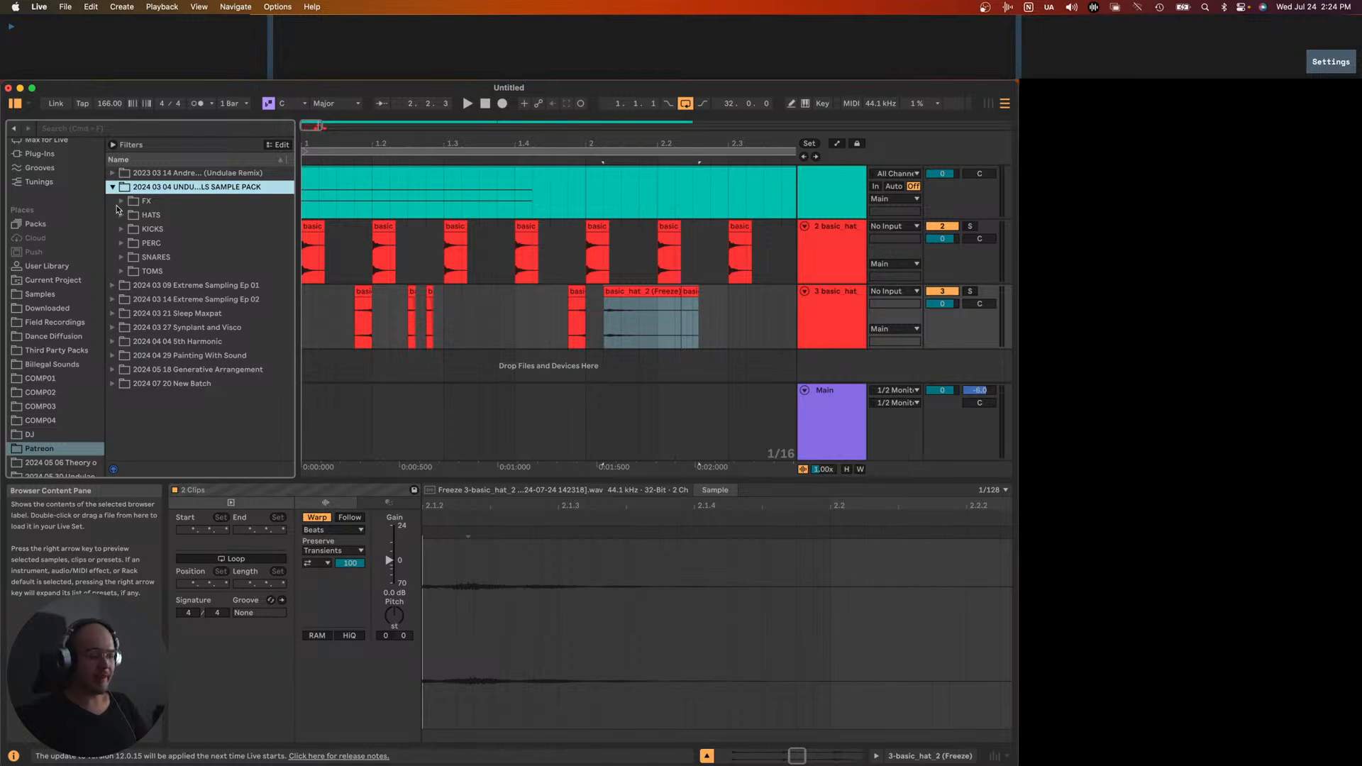
{"action": "left_click", "coordinate": [122, 215]}
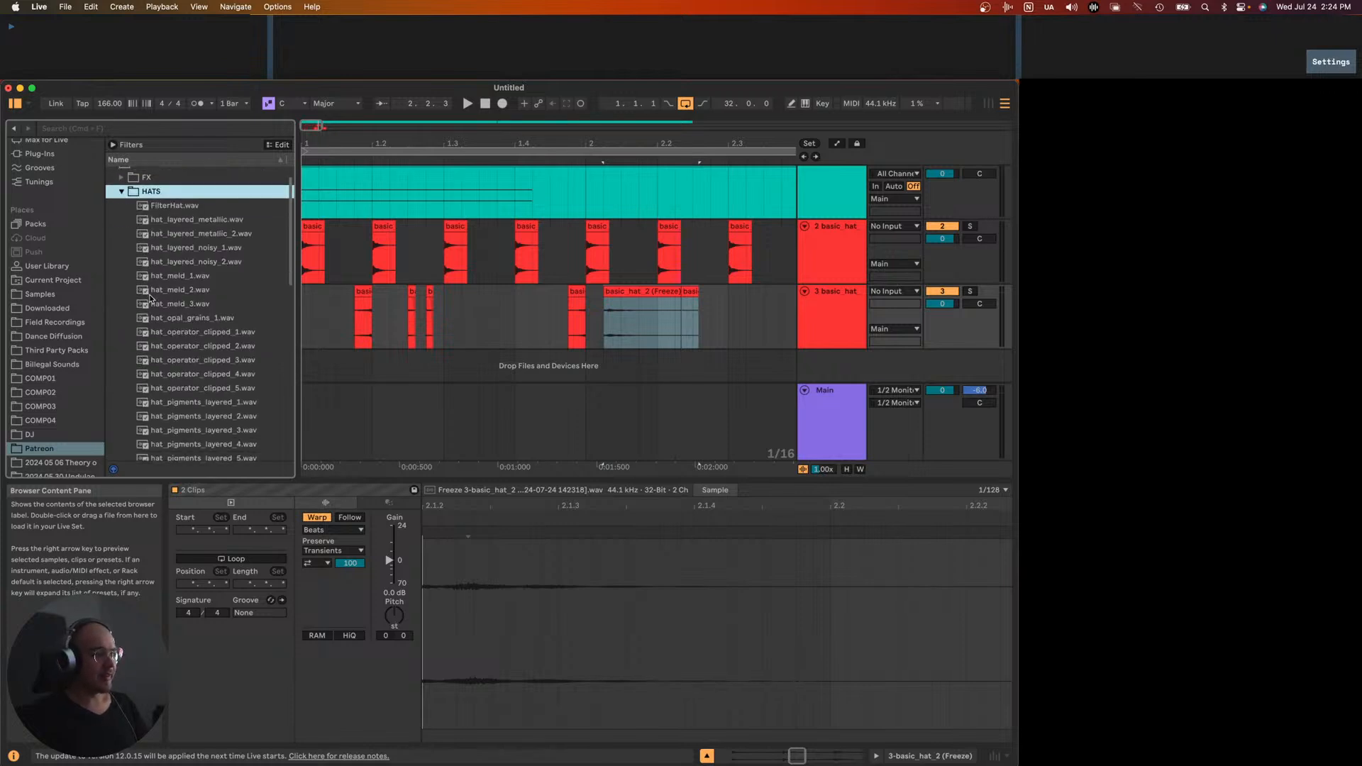
{"action": "key", "text": "Down"}
{"action": "key", "text": "Down"}
{"action": "key", "text": "Down"}
{"action": "key", "text": "Down"}
{"action": "key", "text": "Down"}
{"action": "key", "text": "Down"}
{"action": "key", "text": "Down"}
{"action": "key", "text": "Down"}
{"action": "key", "text": "Down"}
{"action": "key", "text": "Down"}
{"action": "key", "text": "Down"}
{"action": "key", "text": "Down"}
{"action": "key", "text": "Down"}
{"action": "key", "text": "Down"}
{"action": "key", "text": "Down"}
{"action": "key", "text": "Down"}
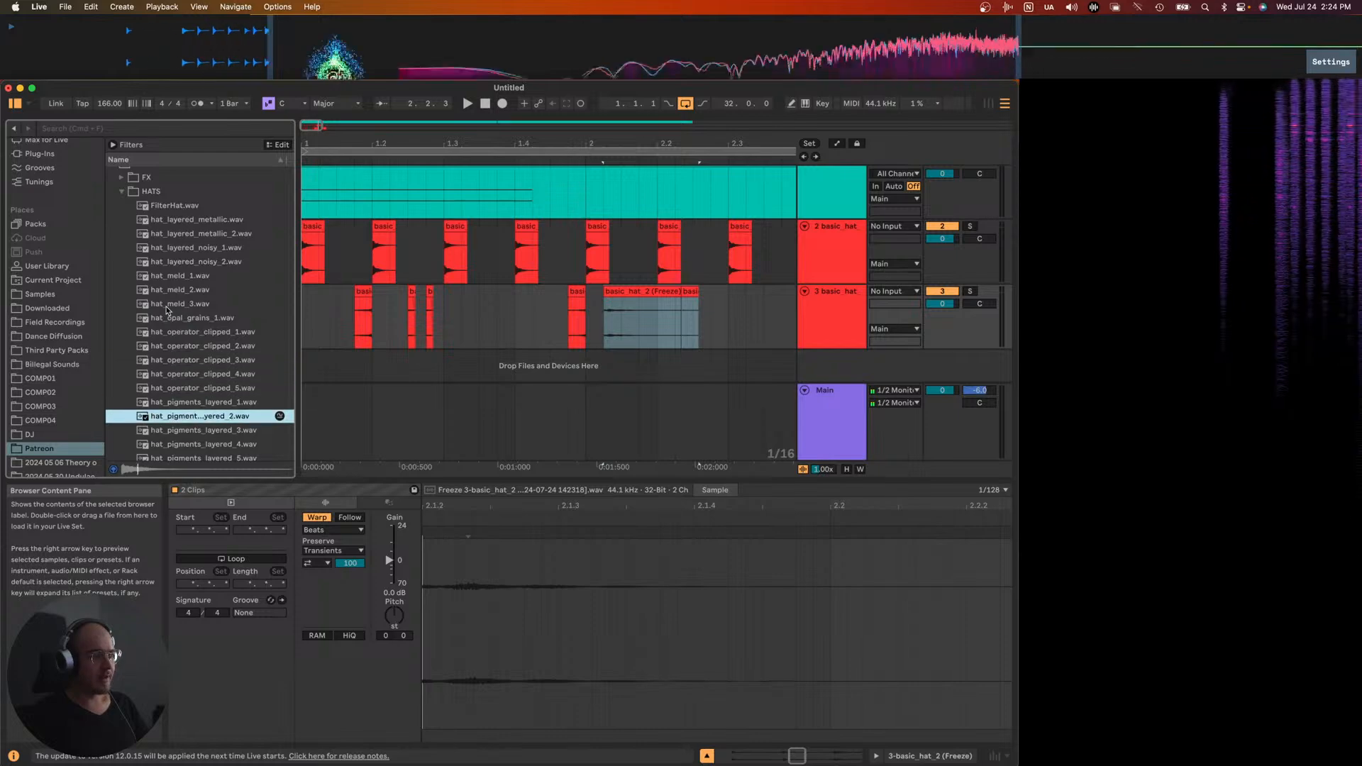
{"action": "key", "text": "Down"}
{"action": "key", "text": "Down"}
{"action": "key", "text": "Down"}
{"action": "key", "text": "Down"}
{"action": "key", "text": "Down"}
{"action": "key", "text": "Down"}
{"action": "key", "text": "Down"}
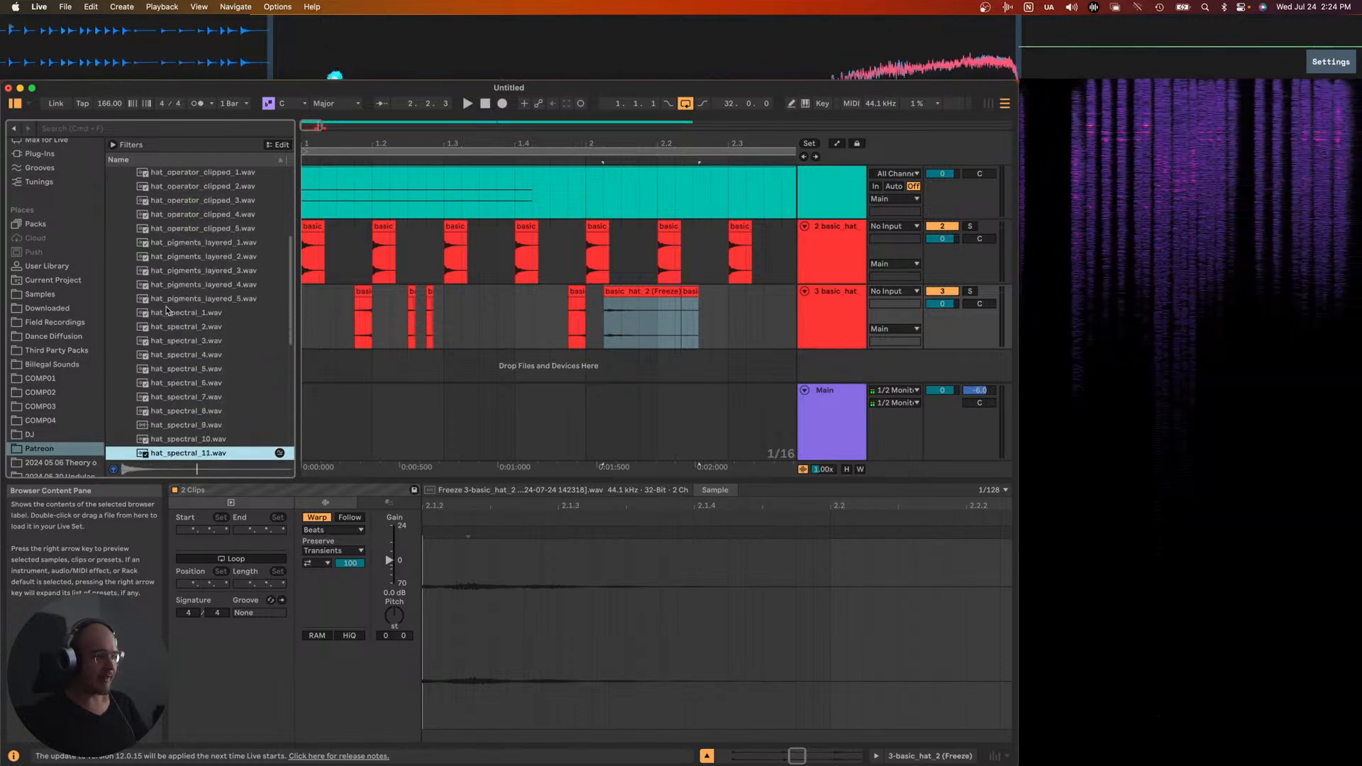
{"action": "key", "text": "Down"}
{"action": "key", "text": "Down"}
{"action": "key", "text": "Down"}
{"action": "key", "text": "Down"}
{"action": "key", "text": "Down"}
{"action": "key", "text": "Down"}
{"action": "key", "text": "Down"}
{"action": "key", "text": "Down"}
{"action": "key", "text": "Down"}
{"action": "key", "text": "Down"}
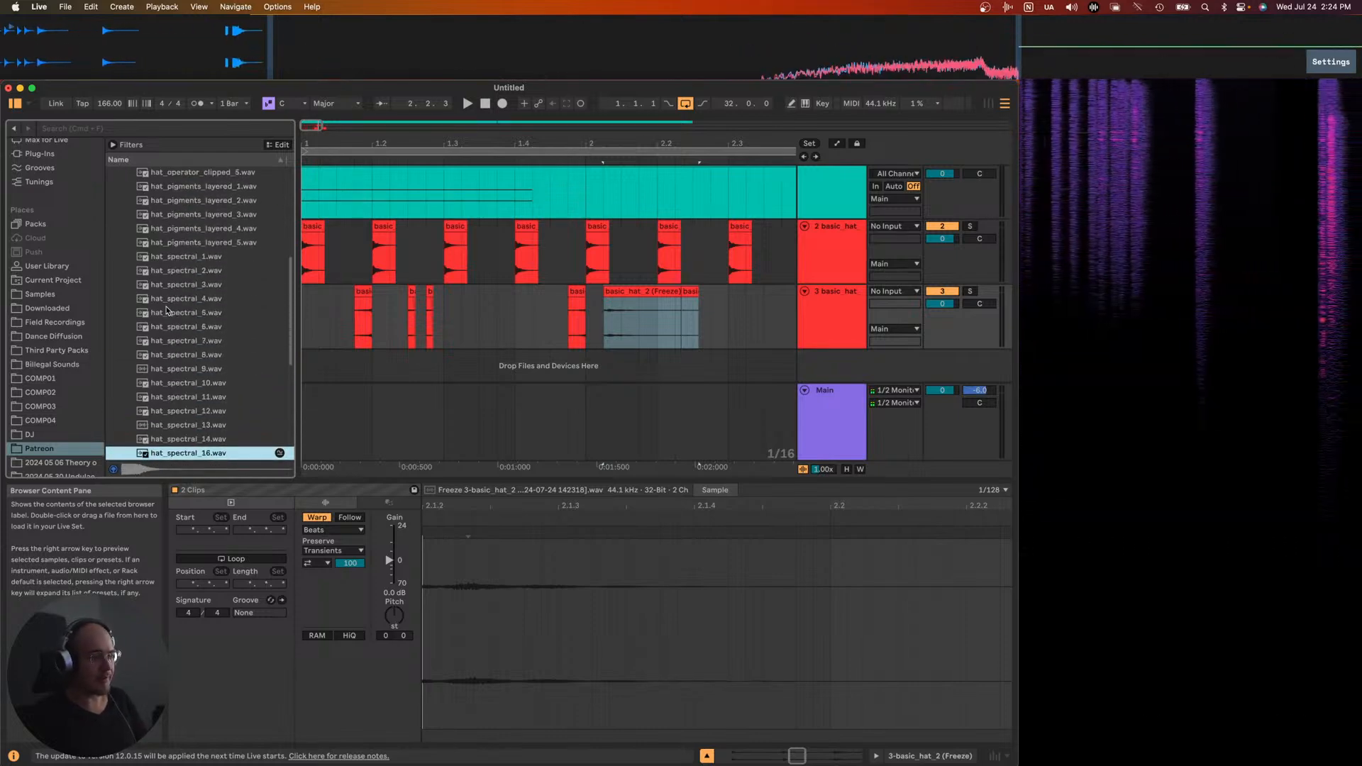
{"action": "key", "text": "Up"}
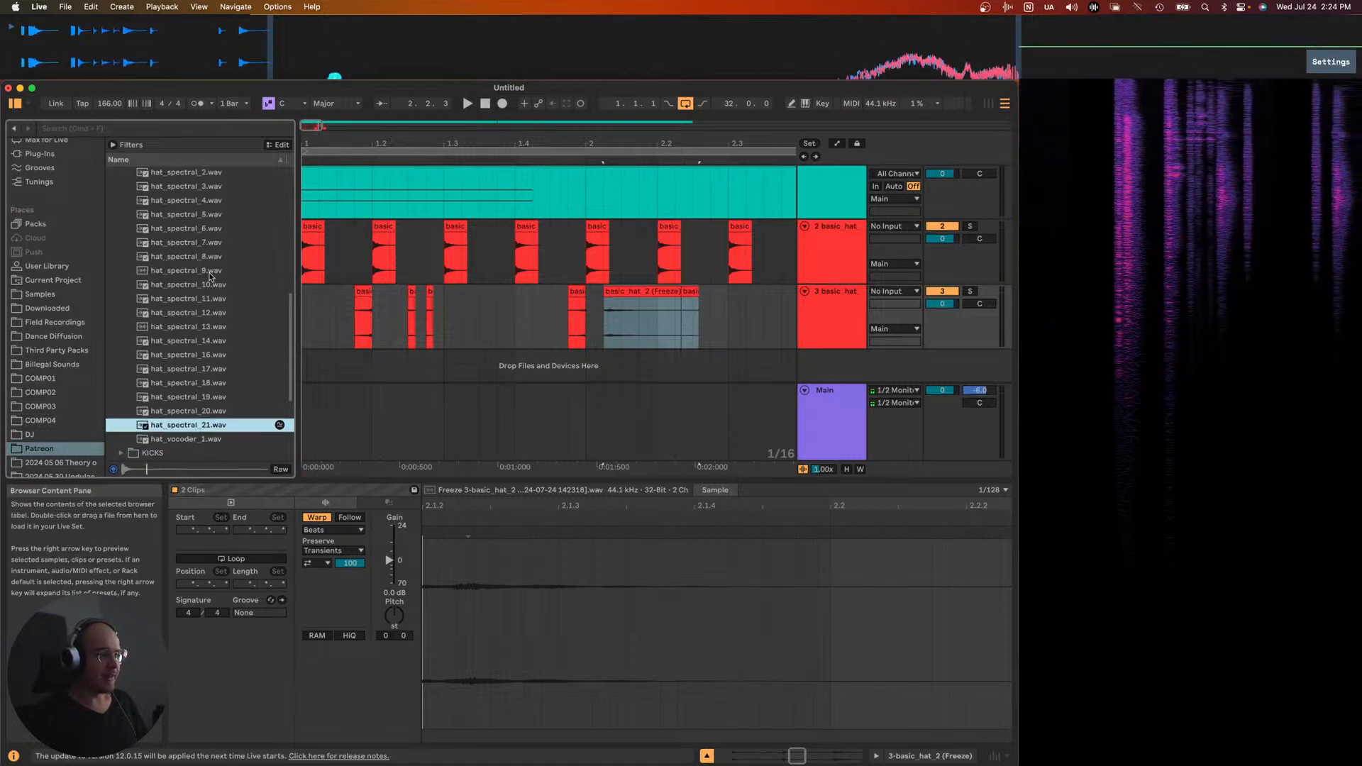
{"action": "scroll", "coordinate": [210, 271], "scroll_direction": "up", "scroll_amount": 5}
{"action": "scroll", "coordinate": [210, 277], "scroll_direction": "up", "scroll_amount": 3}
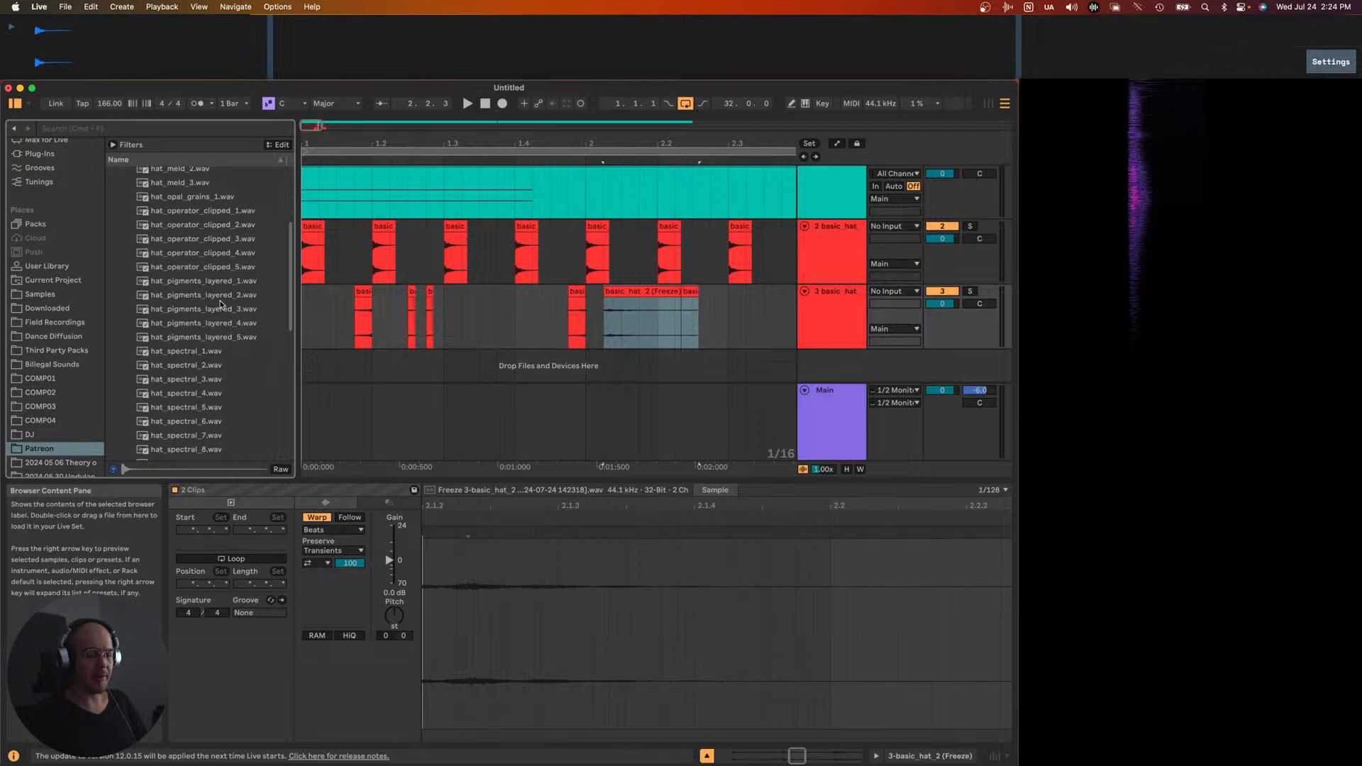
{"action": "scroll", "coordinate": [222, 302], "scroll_direction": "up", "scroll_amount": 5}
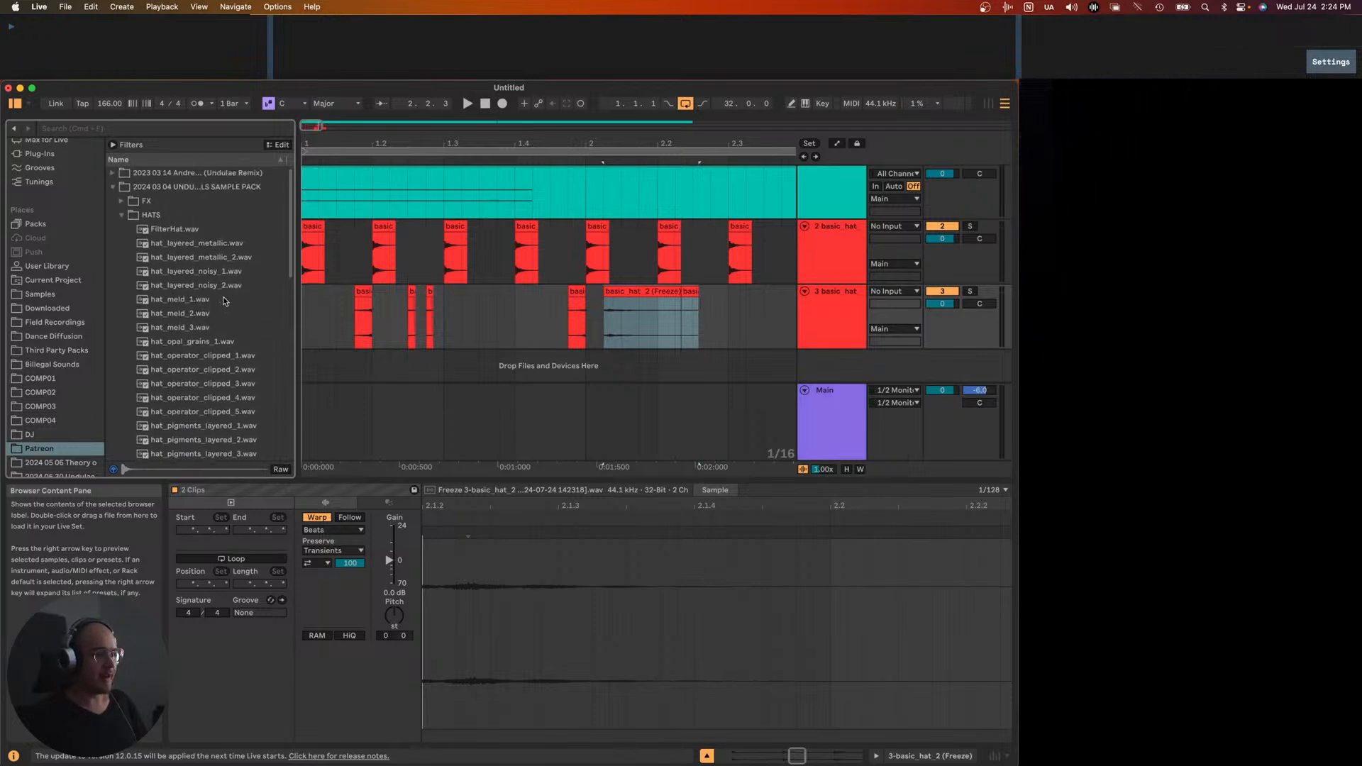
{"action": "left_click", "coordinate": [121, 205]}
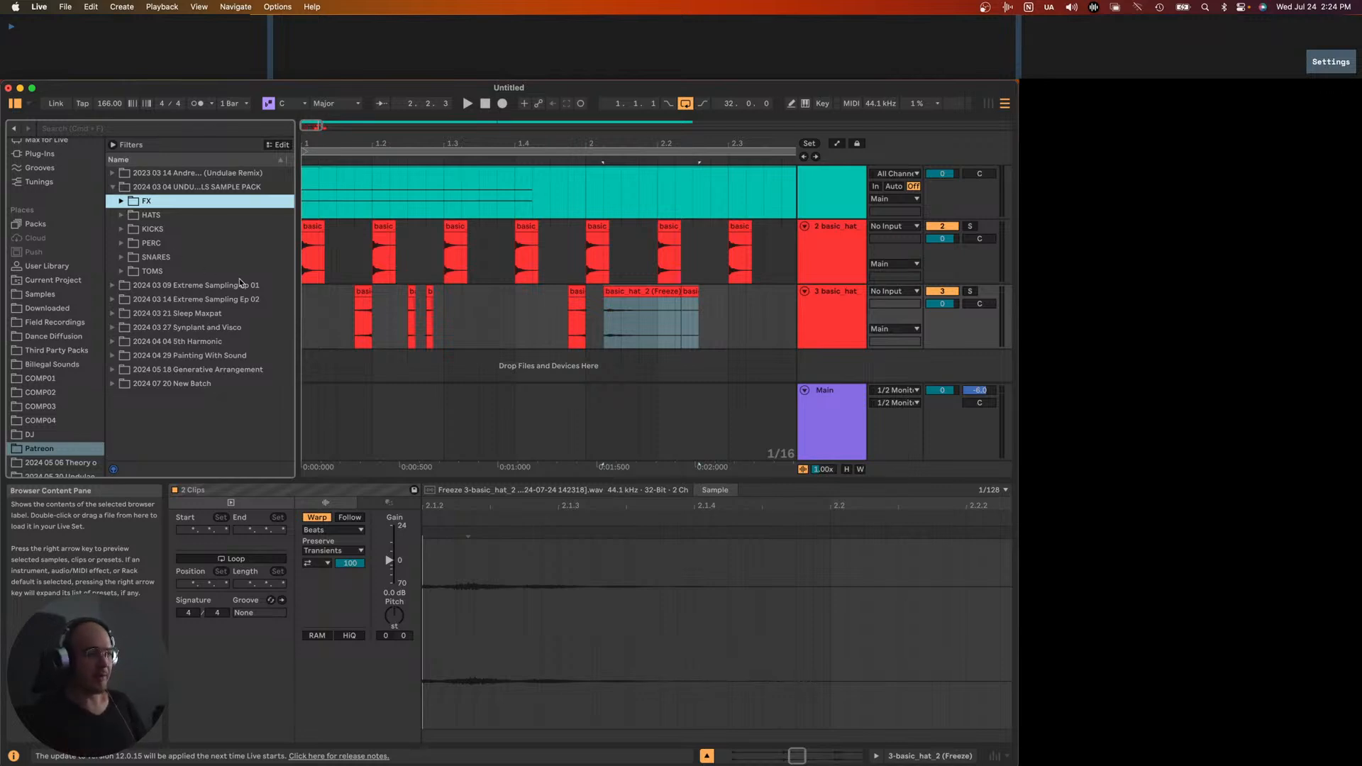
{"action": "scroll", "coordinate": [379, 339], "scroll_direction": "down", "scroll_amount": 3}
- Play the chord and hat pattern from bar 1 and check the arrangement through bar 2
{"action": "left_click", "coordinate": [306, 255]}
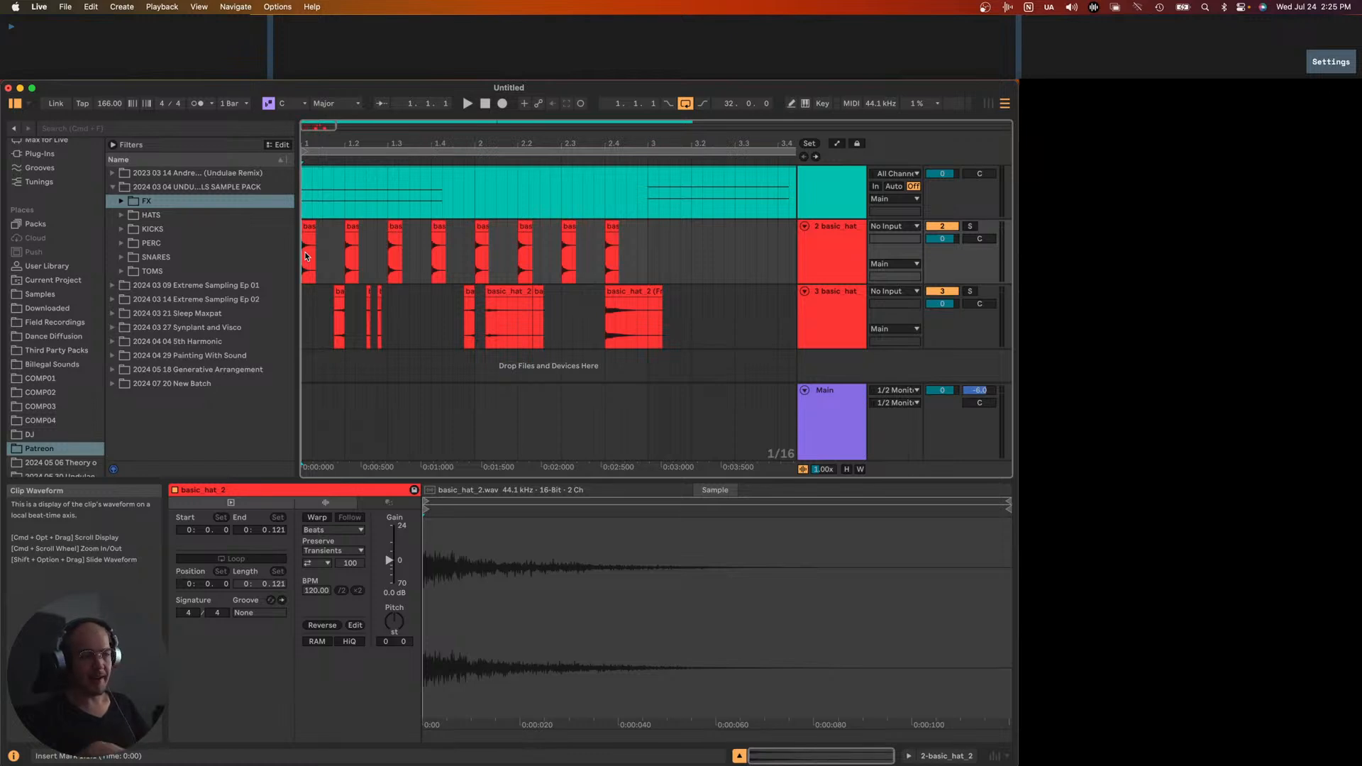
{"action": "key", "text": "space"}
{"action": "scroll", "coordinate": [371, 262], "scroll_direction": "up", "scroll_amount": 2}
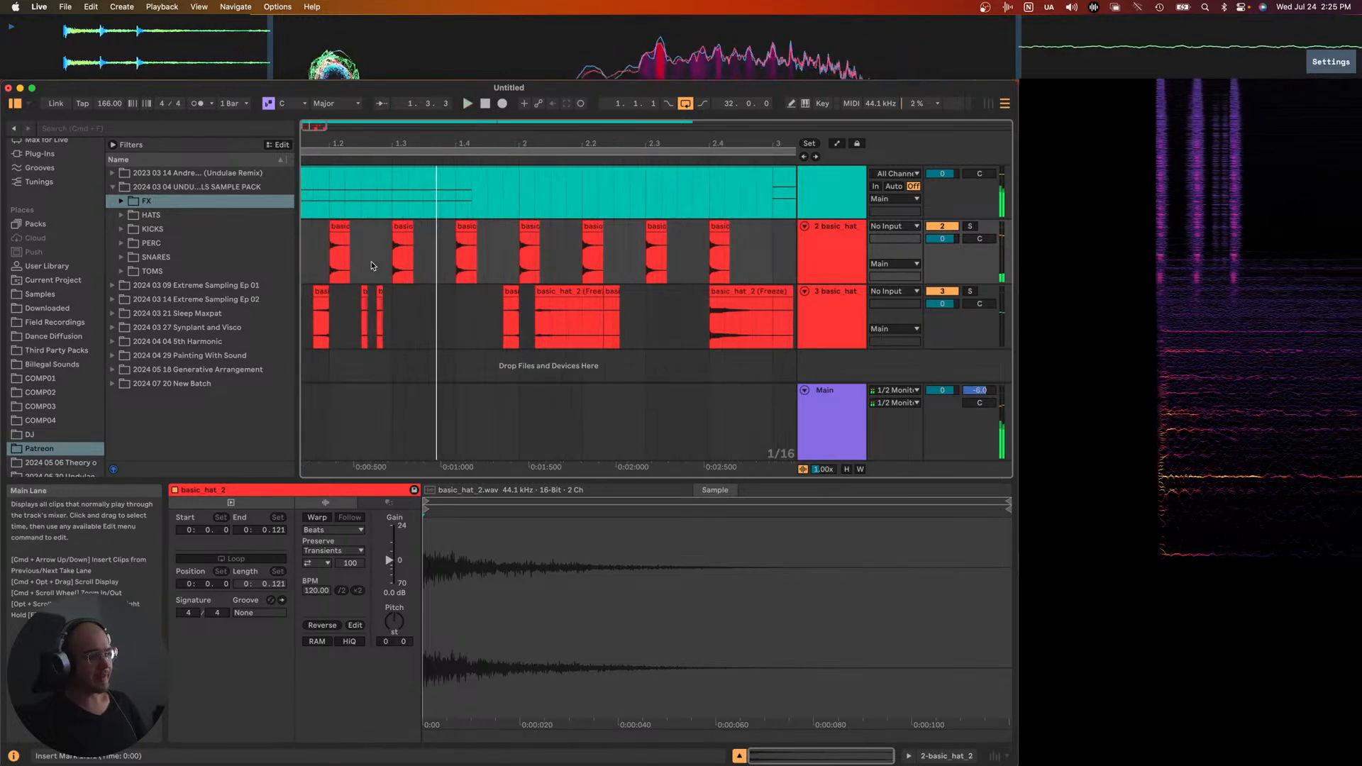
{"action": "scroll", "coordinate": [371, 264], "scroll_direction": "left", "scroll_amount": 2}
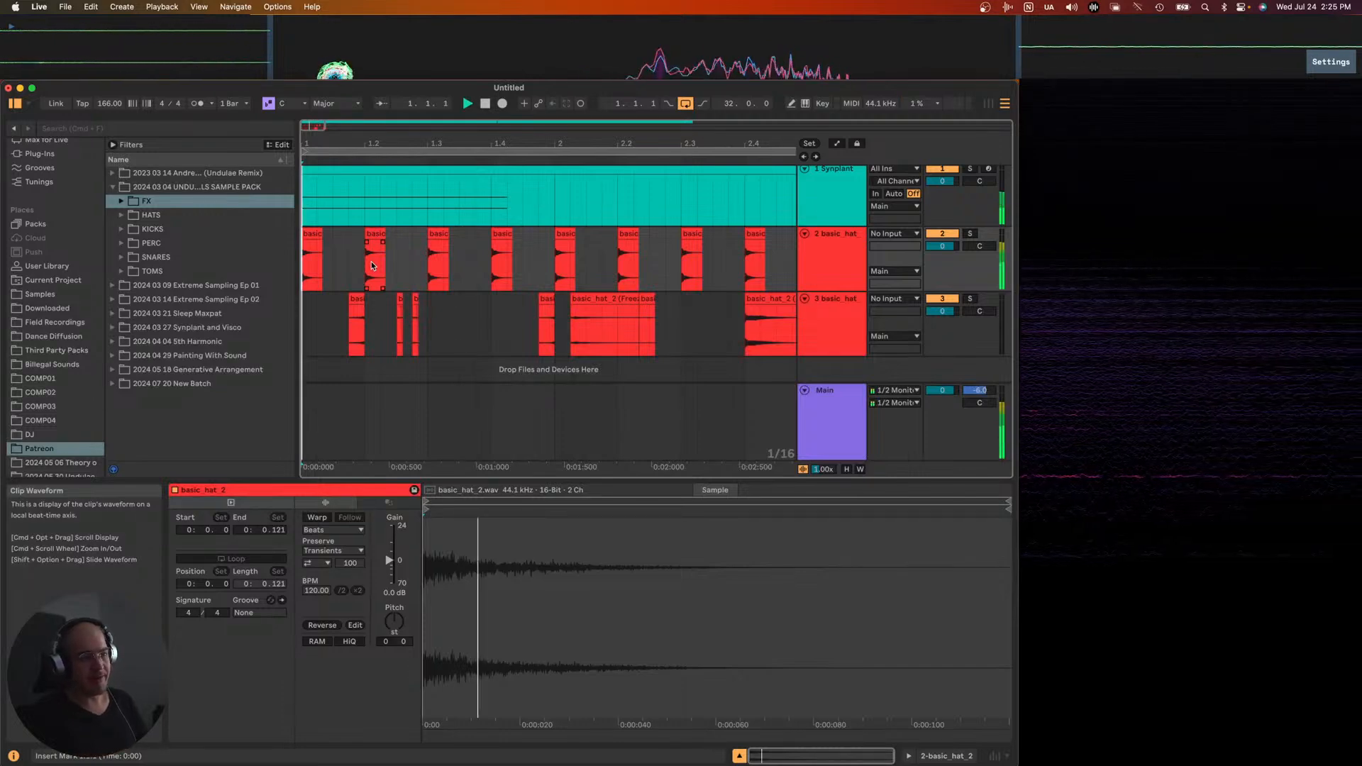
{"action": "scroll", "coordinate": [410, 285], "scroll_direction": "down", "scroll_amount": 2}
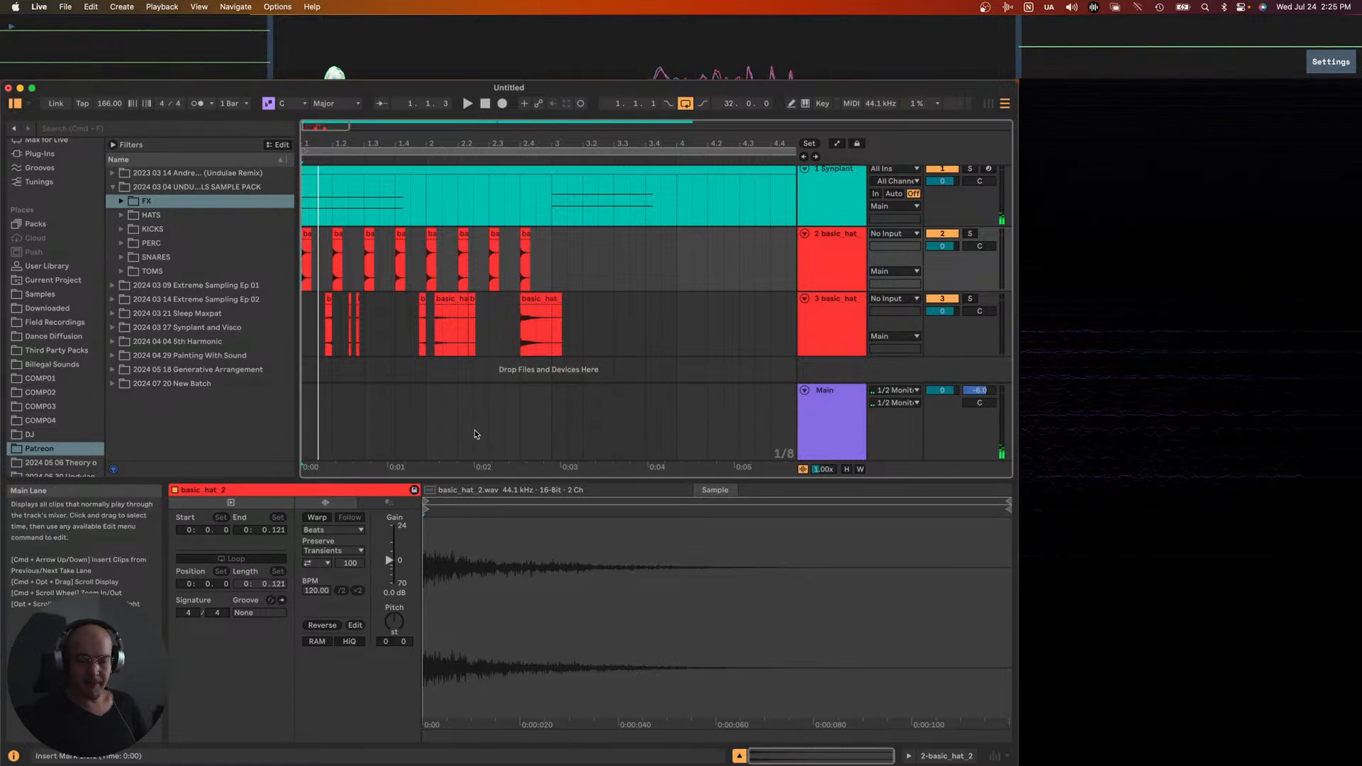
{"action": "scroll", "coordinate": [425, 309], "scroll_direction": "down", "scroll_amount": 1}
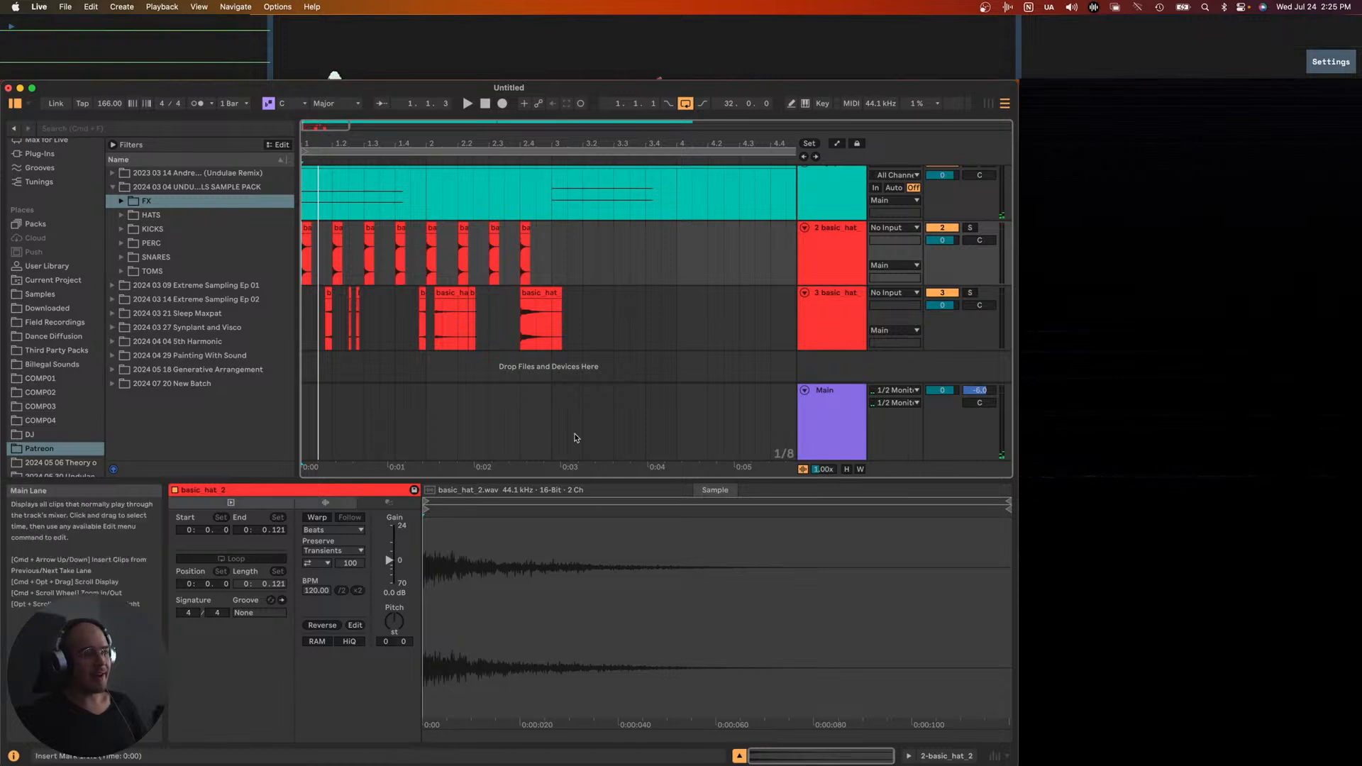
{"action": "scroll", "coordinate": [361, 318], "scroll_direction": "up", "scroll_amount": 1}
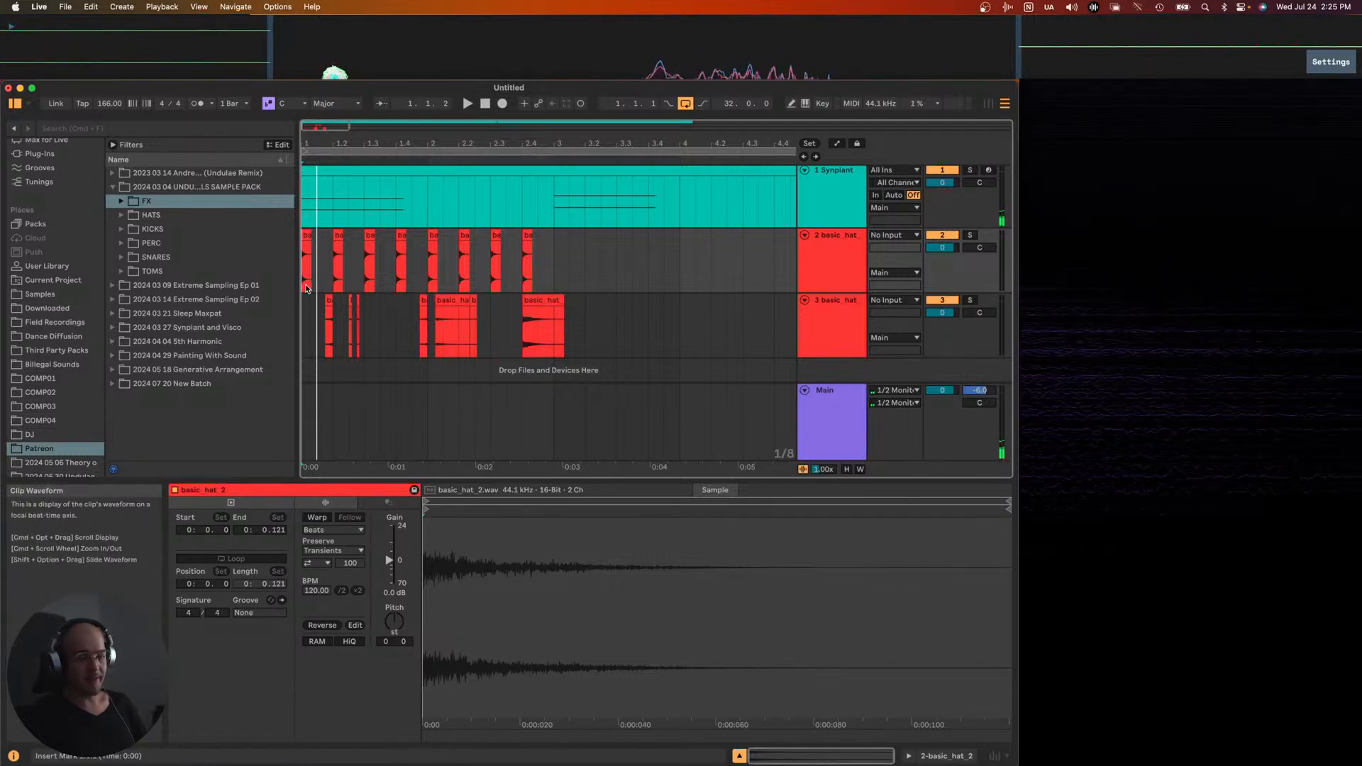
{"action": "key", "text": "space"}
{"action": "key", "text": "plus"}
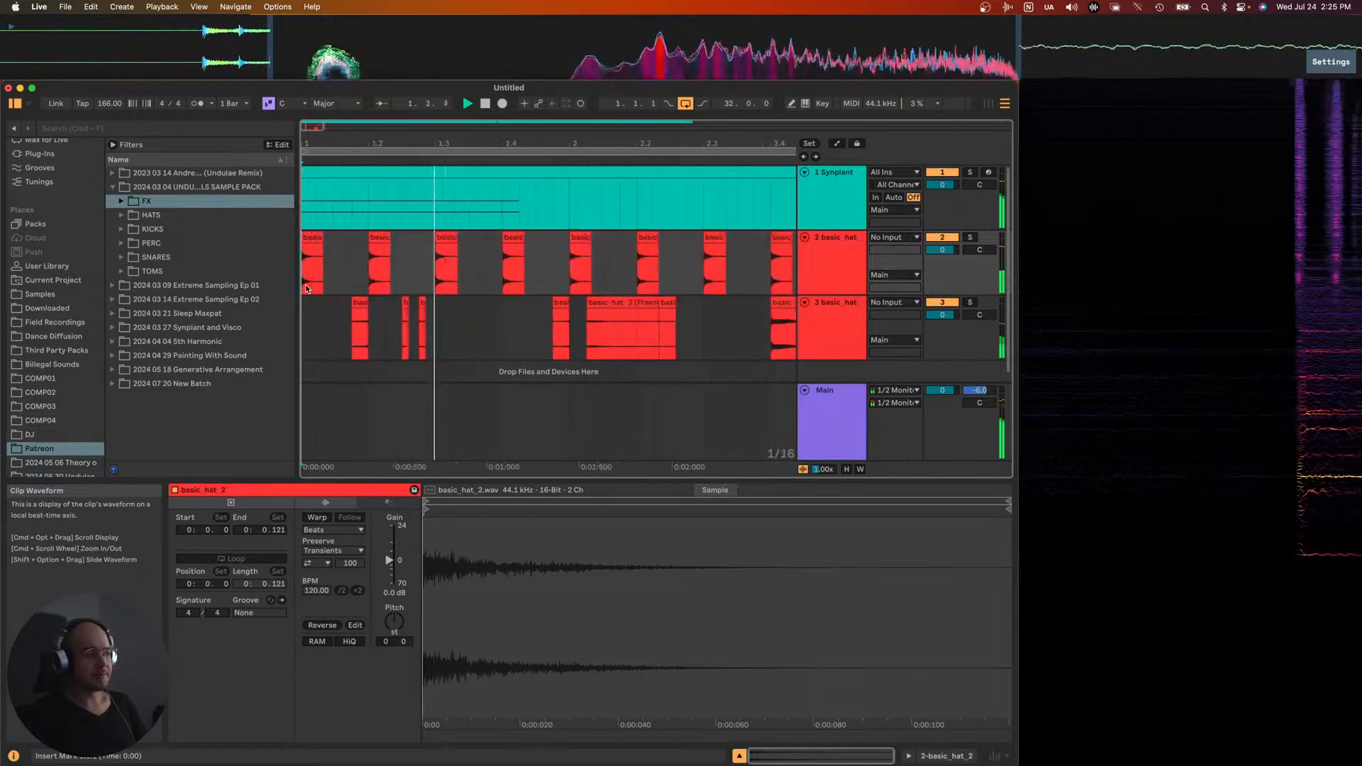
{"action": "key", "text": "plus"}
{"action": "key", "text": "plus"}
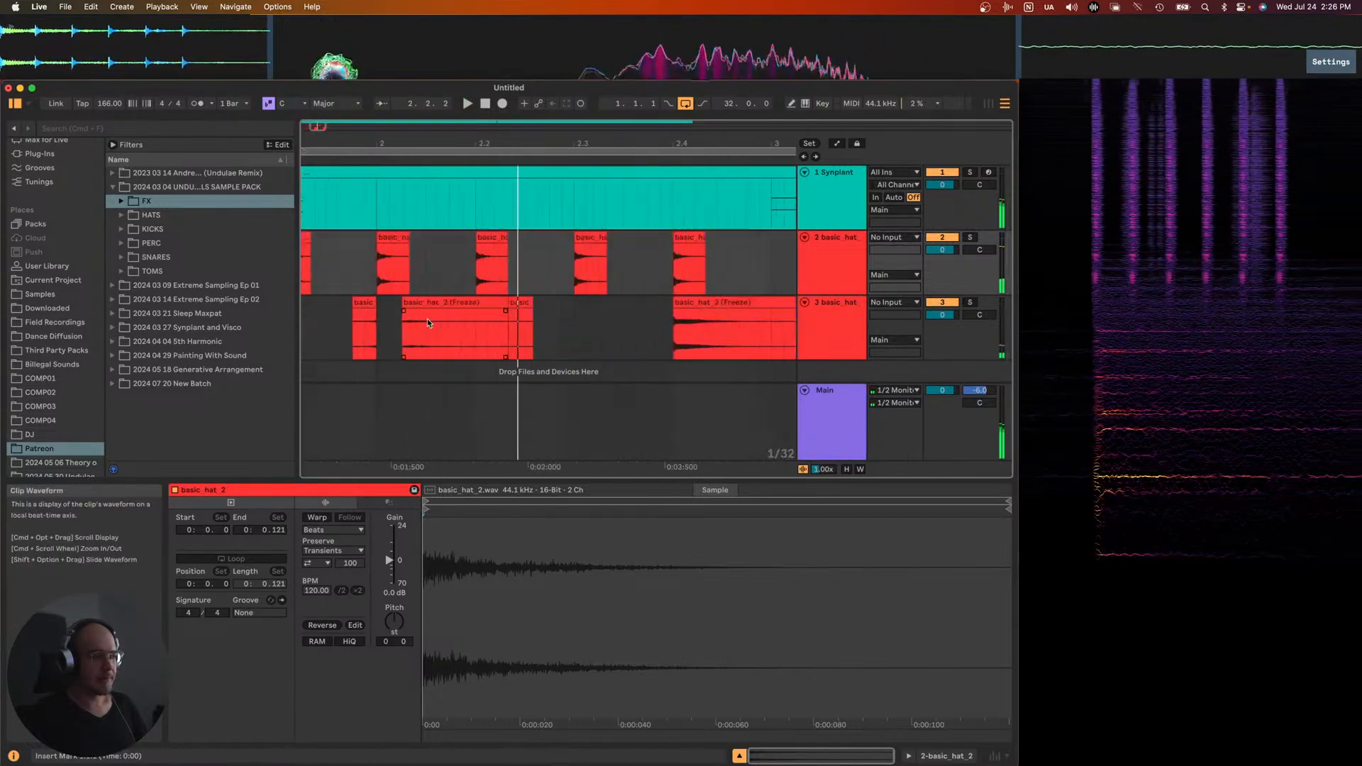
- Trim the frozen hat after beat 2.1 to a one-sixteenth slice at 2.1.2 and give it a fade-out
{"action": "left_click_drag", "start_coordinate": [408, 323], "coordinate": [628, 255]}
{"action": "left_click_drag", "start_coordinate": [408, 301], "coordinate": [398, 300]}
{"action": "left_click_drag", "start_coordinate": [629, 312], "coordinate": [441, 305]}
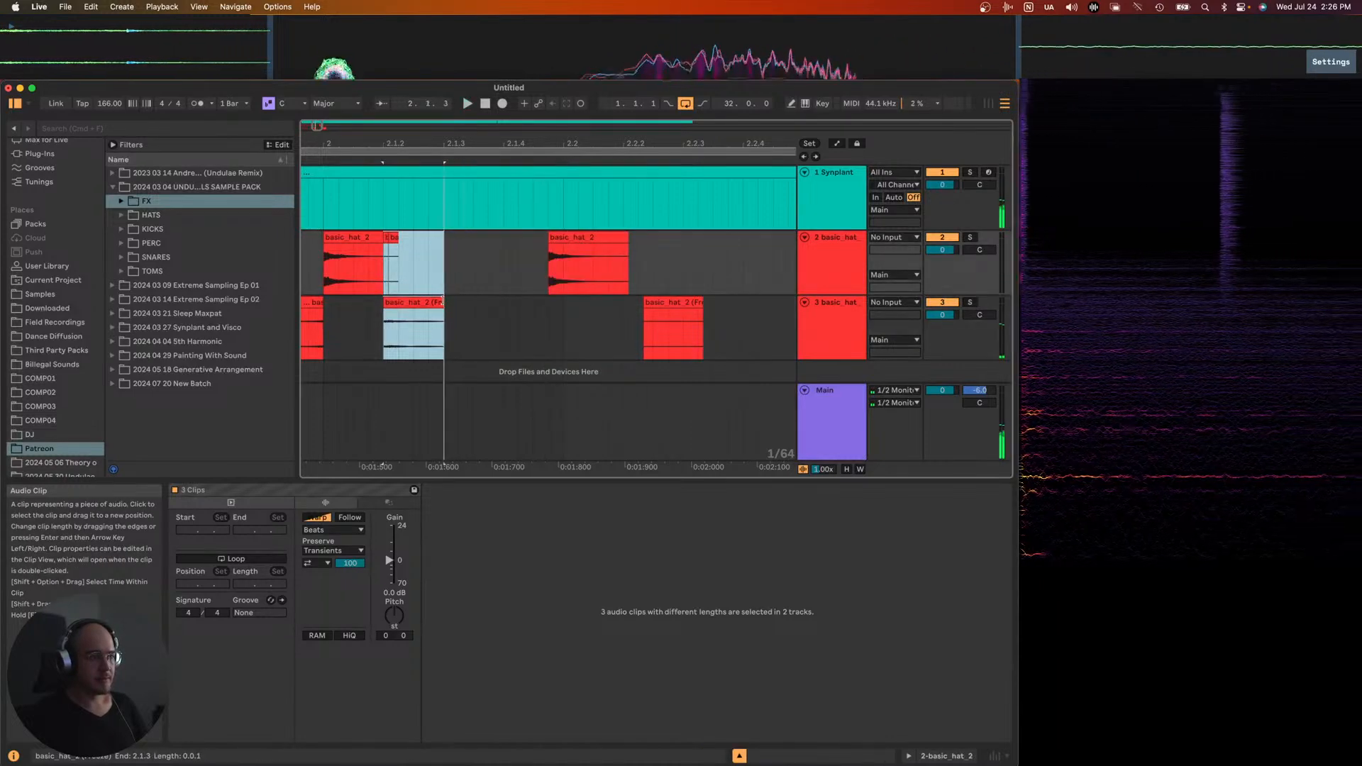
{"action": "key", "text": "a"}
{"action": "left_click", "coordinate": [439, 306]}
{"action": "key", "text": "a"}
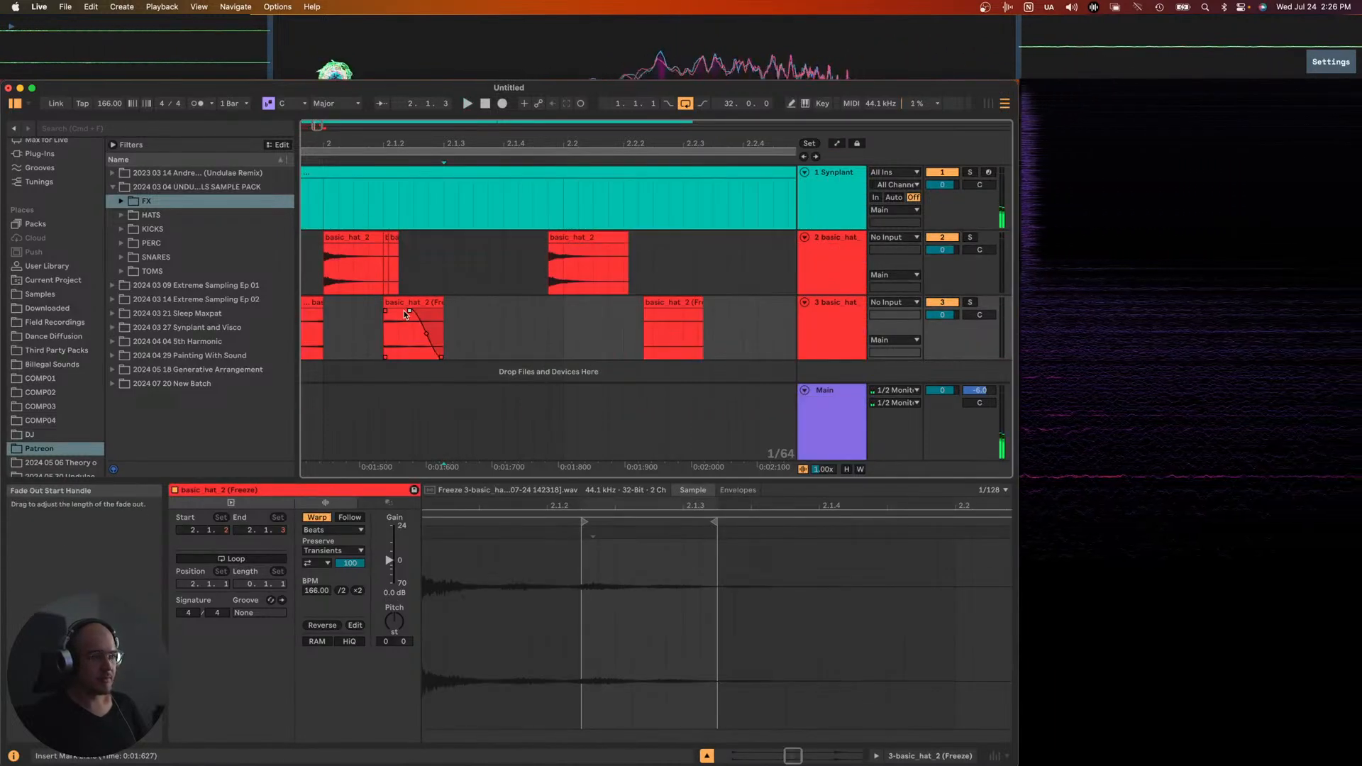
- Place a shorter copy of the fading slice at 2.1.4 and play the pattern from 2.2
{"action": "left_click_drag", "start_coordinate": [415, 303], "coordinate": [532, 298]}
{"action": "scroll", "coordinate": [530, 298], "scroll_direction": "down", "scroll_amount": 5}
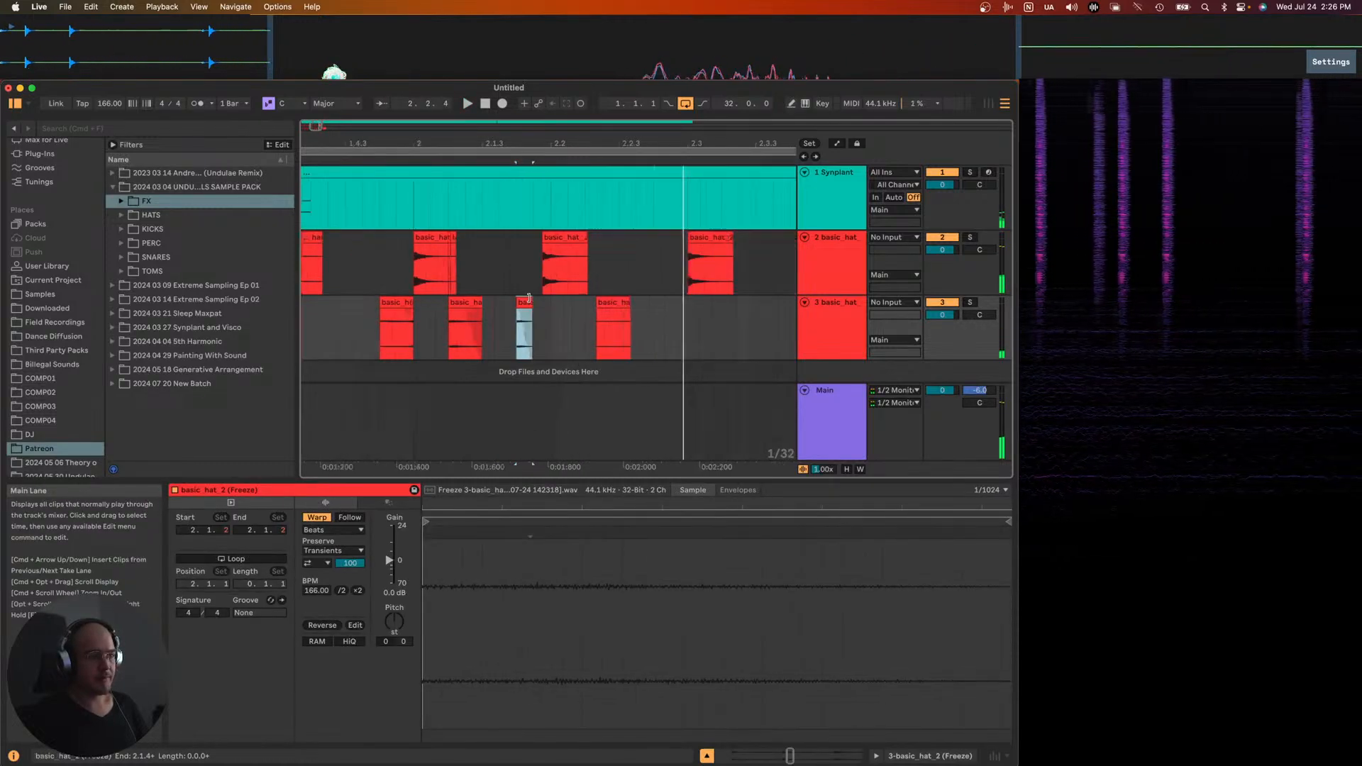
{"action": "left_click", "coordinate": [570, 239]}
{"action": "scroll", "coordinate": [570, 239], "scroll_direction": "down", "scroll_amount": 1}
{"action": "key", "text": "space"}
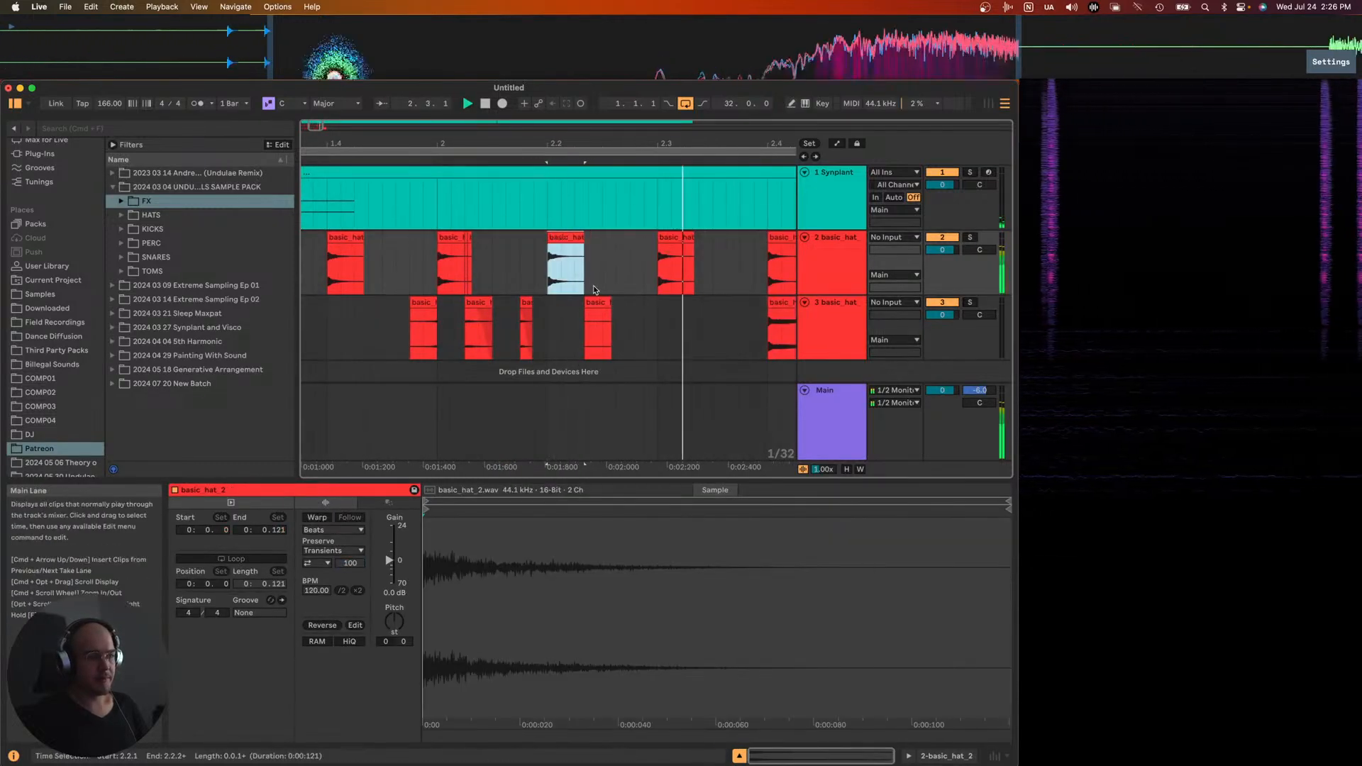
- Move the frozen hat from beat 2.4 to 2.2.3, replacing the leftover slice there, and play the result
{"action": "left_click_drag", "start_coordinate": [750, 317], "coordinate": [627, 303]}
{"action": "scroll", "coordinate": [681, 315], "scroll_direction": "down", "scroll_amount": 2}
{"action": "key", "text": "space"}
{"action": "key", "text": "space"}
{"action": "left_click", "coordinate": [594, 303]}
{"action": "key", "text": "Delete"}
{"action": "key", "text": "space"}
{"action": "key", "text": "space"}
{"action": "key", "text": "space"}
- Move the frozen hat at 2.2.3 onto its own new audio track below the hats and solo that track
{"action": "left_click", "coordinate": [645, 326]}
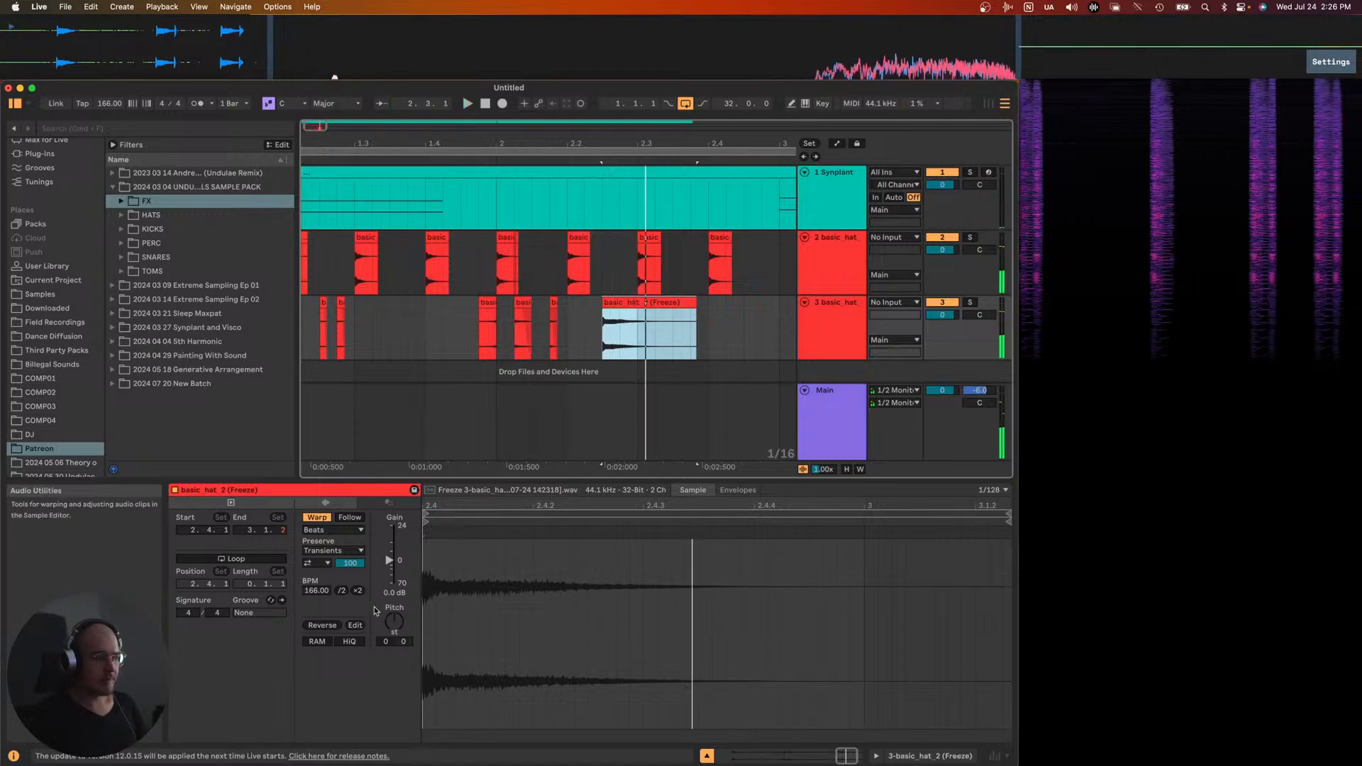
{"action": "left_click_drag", "start_coordinate": [660, 331], "coordinate": [664, 358]}
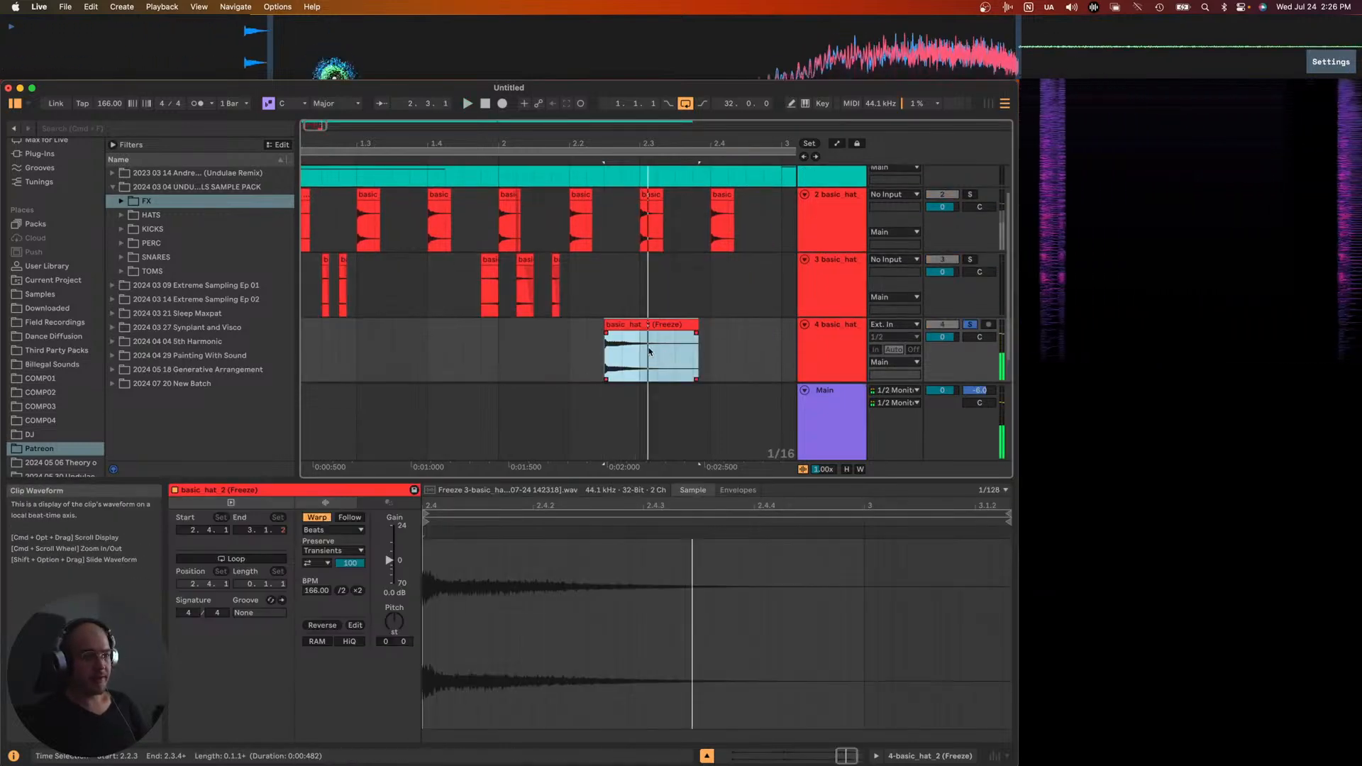
{"action": "right_click", "coordinate": [837, 348]}
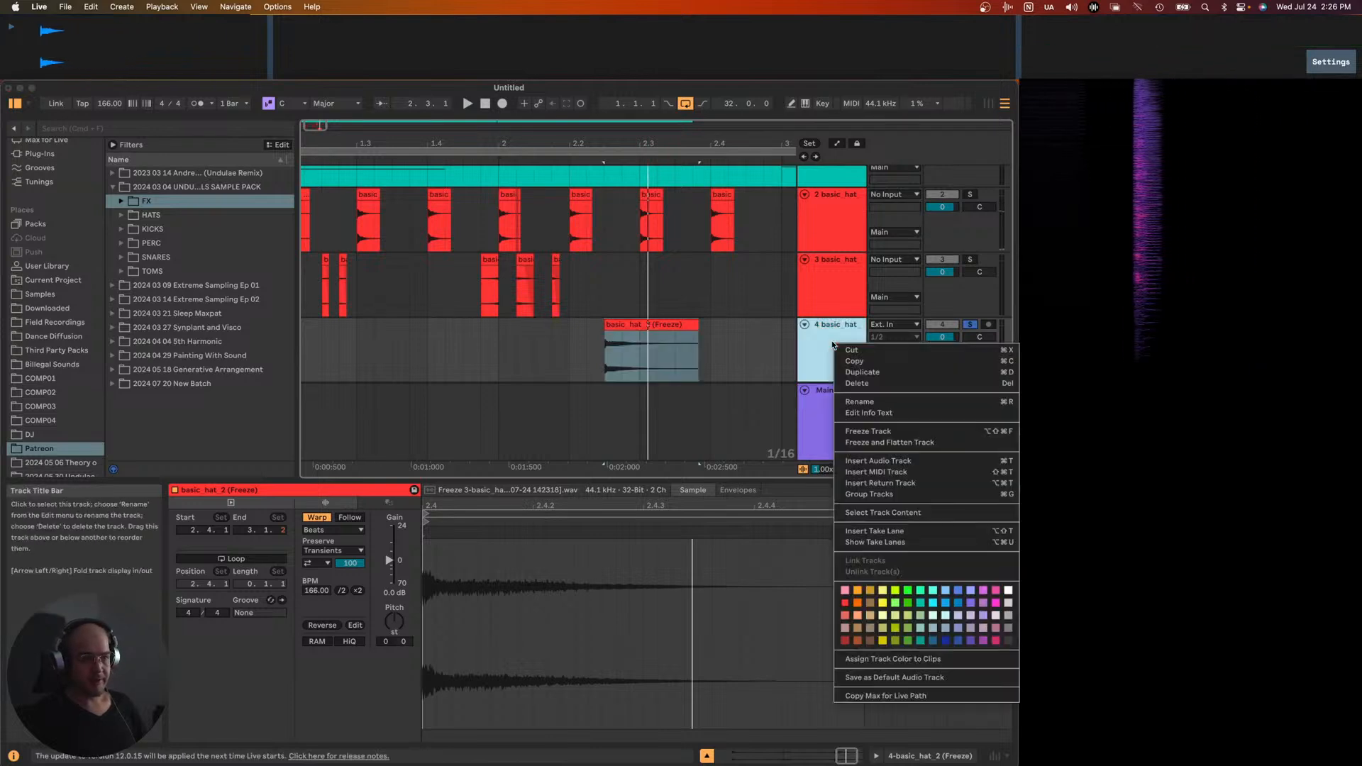
- Freeze and flatten the fourth hat track and turn off warping on its clip
{"action": "left_click", "coordinate": [889, 442]}
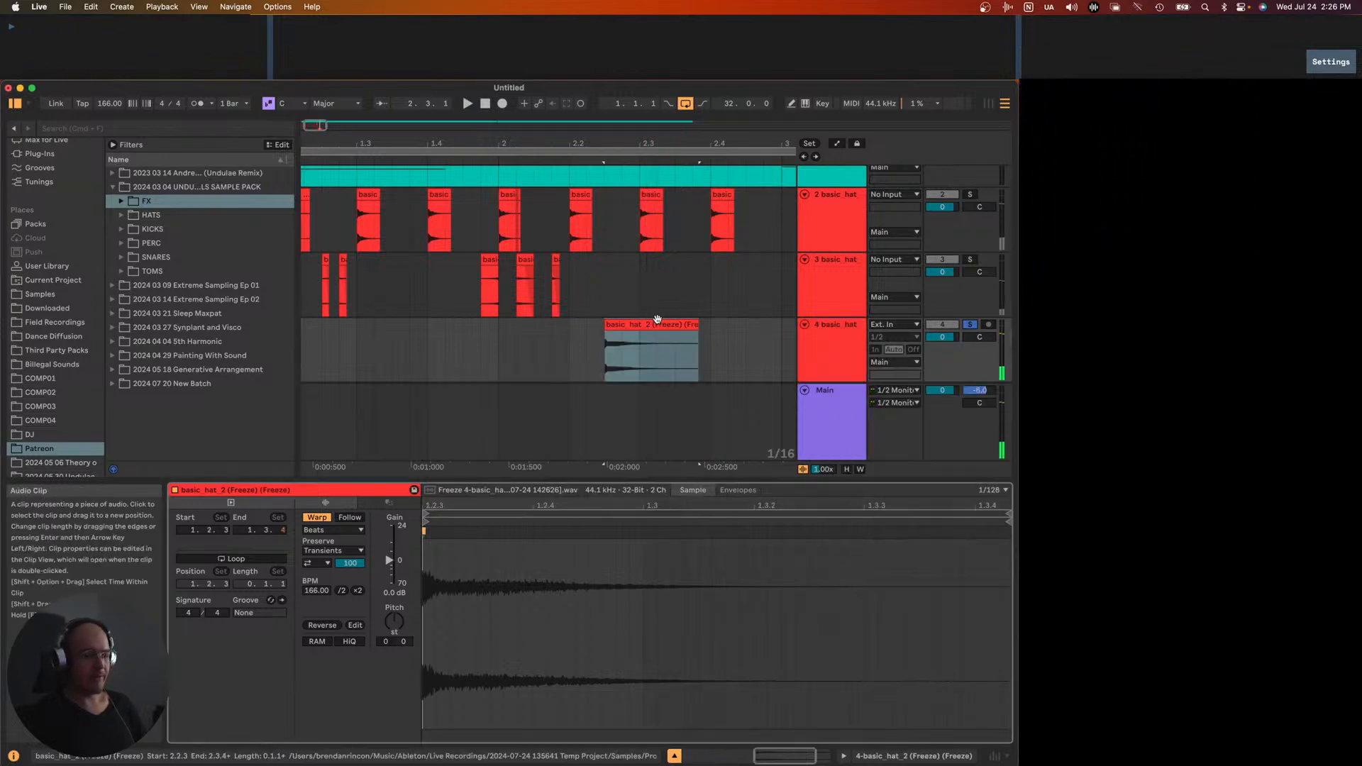
{"action": "key", "text": "space"}
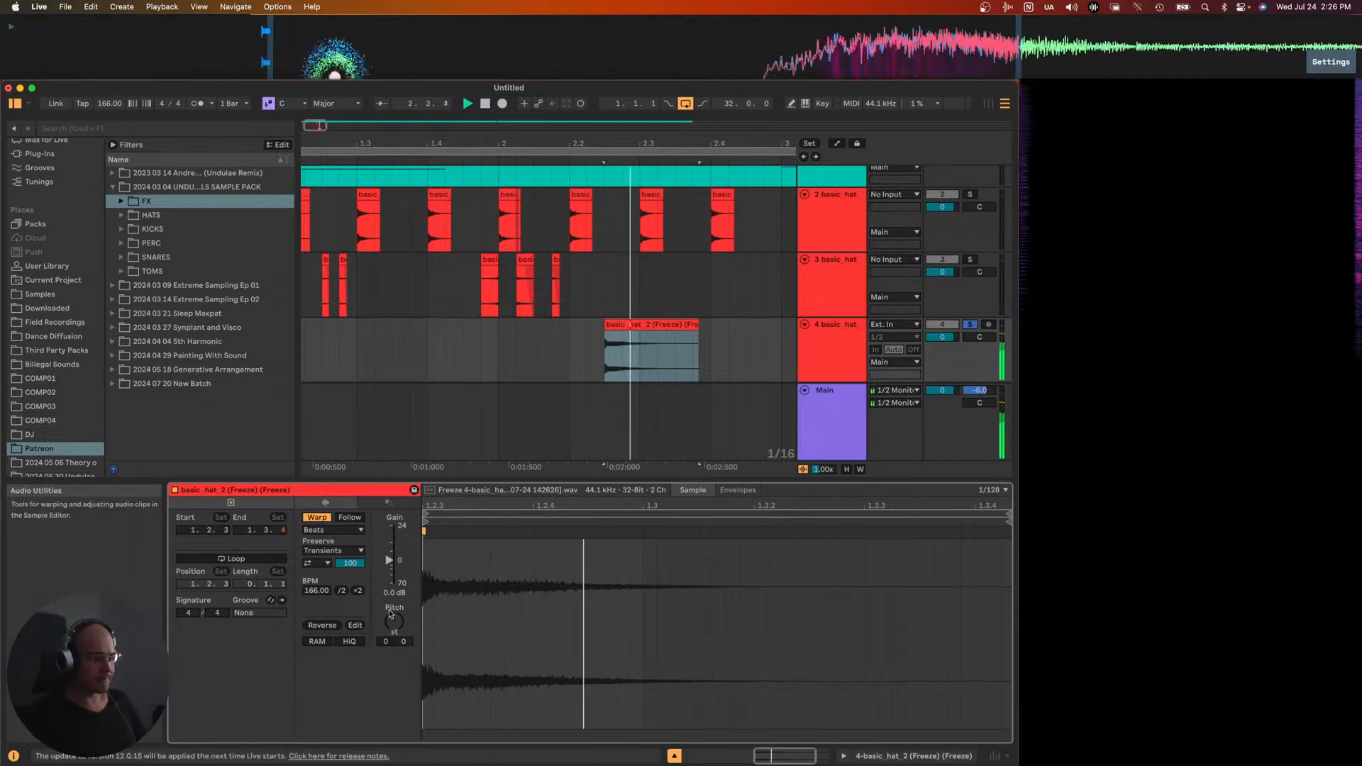
{"action": "left_click", "coordinate": [316, 517]}
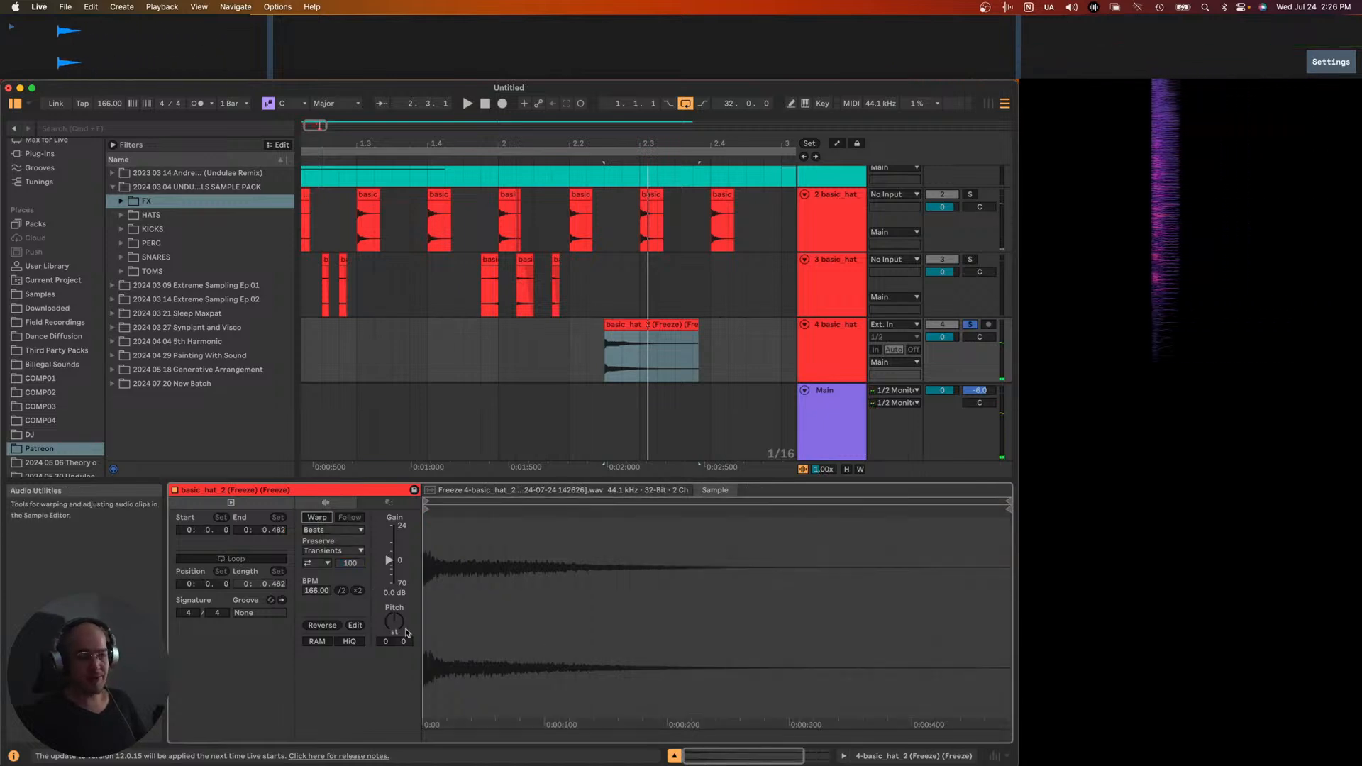
- Try transposing the unwarped hat clip down 8 semitones, and undo the pitch change
{"action": "left_click_drag", "start_coordinate": [386, 641], "coordinate": [386, 657]}
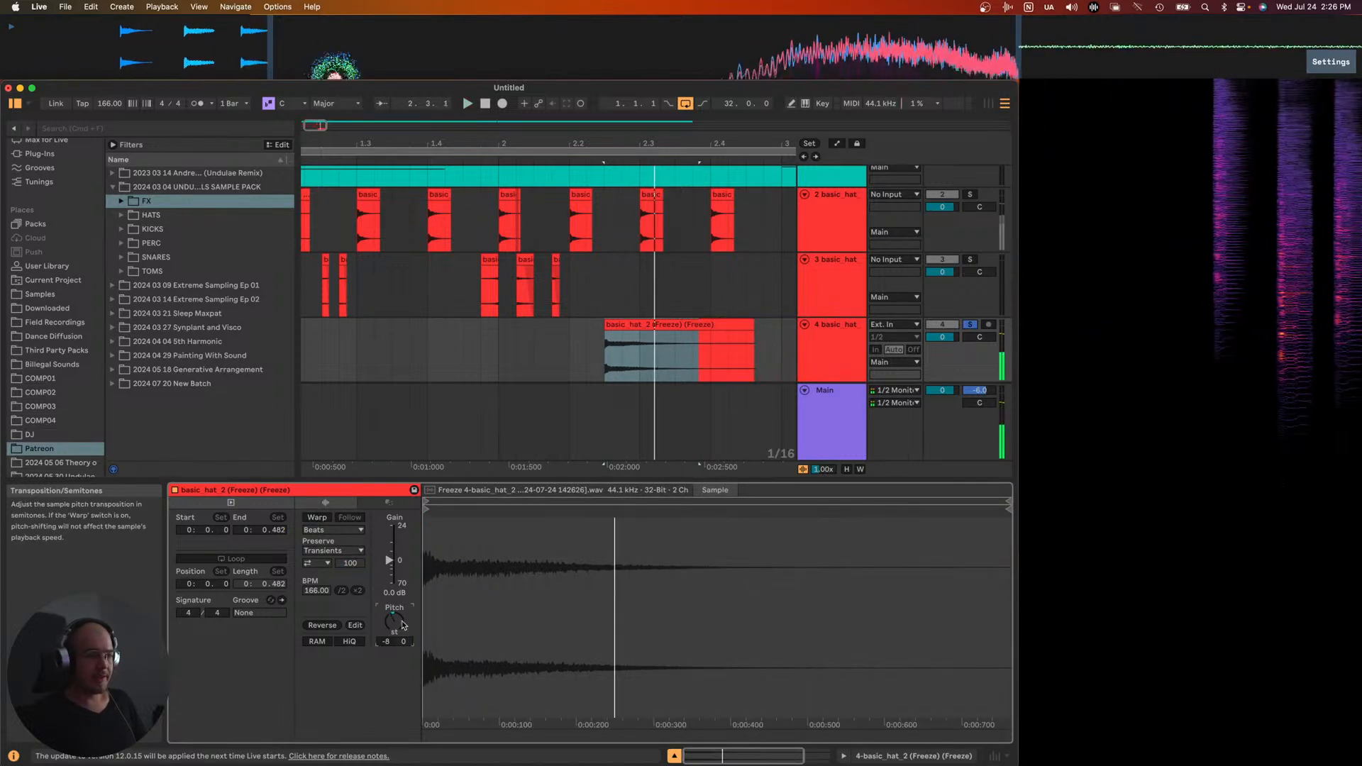
{"action": "key", "text": "super+z"}
- Add a short fade-in to the hat clip just before bar 2 on track 3
{"action": "scroll", "coordinate": [527, 347], "scroll_direction": "down", "scroll_amount": 2}
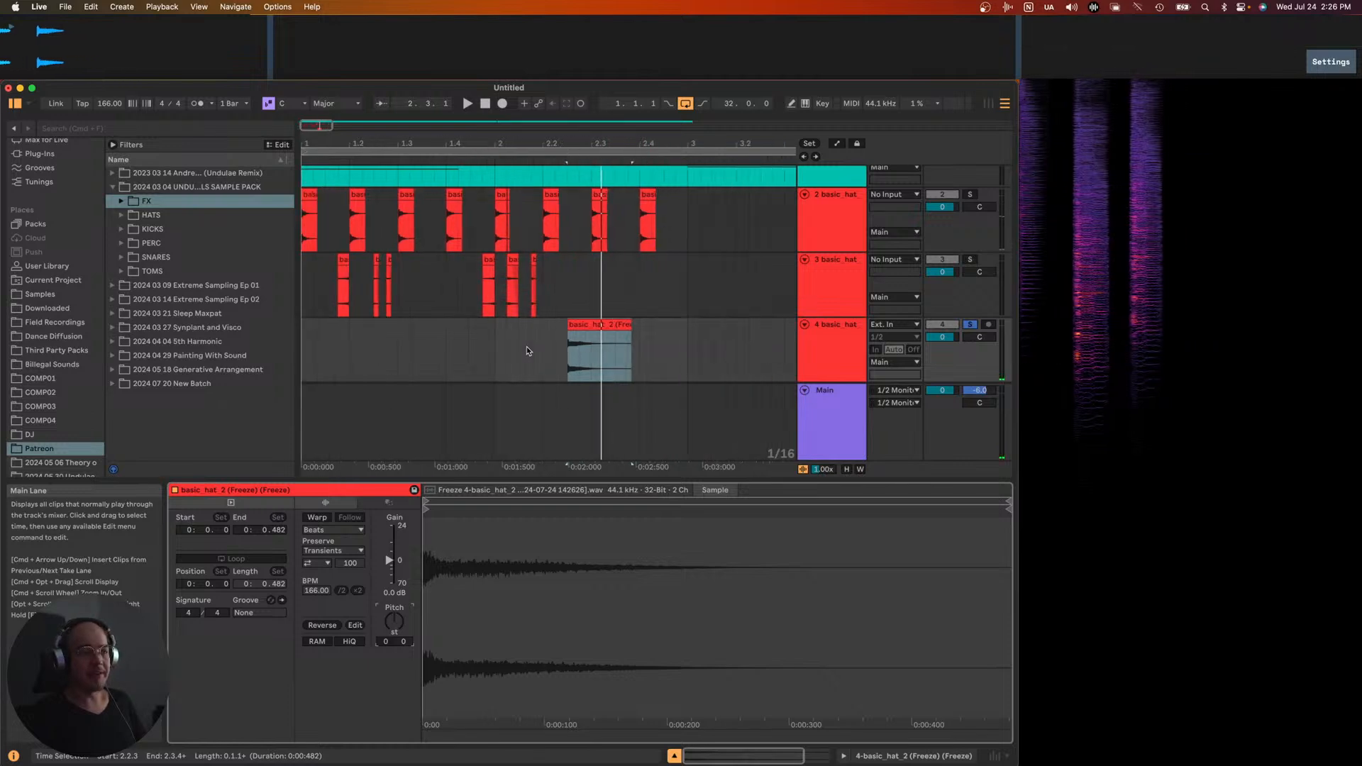
{"action": "scroll", "coordinate": [481, 276], "scroll_direction": "up", "scroll_amount": 3}
{"action": "scroll", "coordinate": [481, 274], "scroll_direction": "up", "scroll_amount": 1}
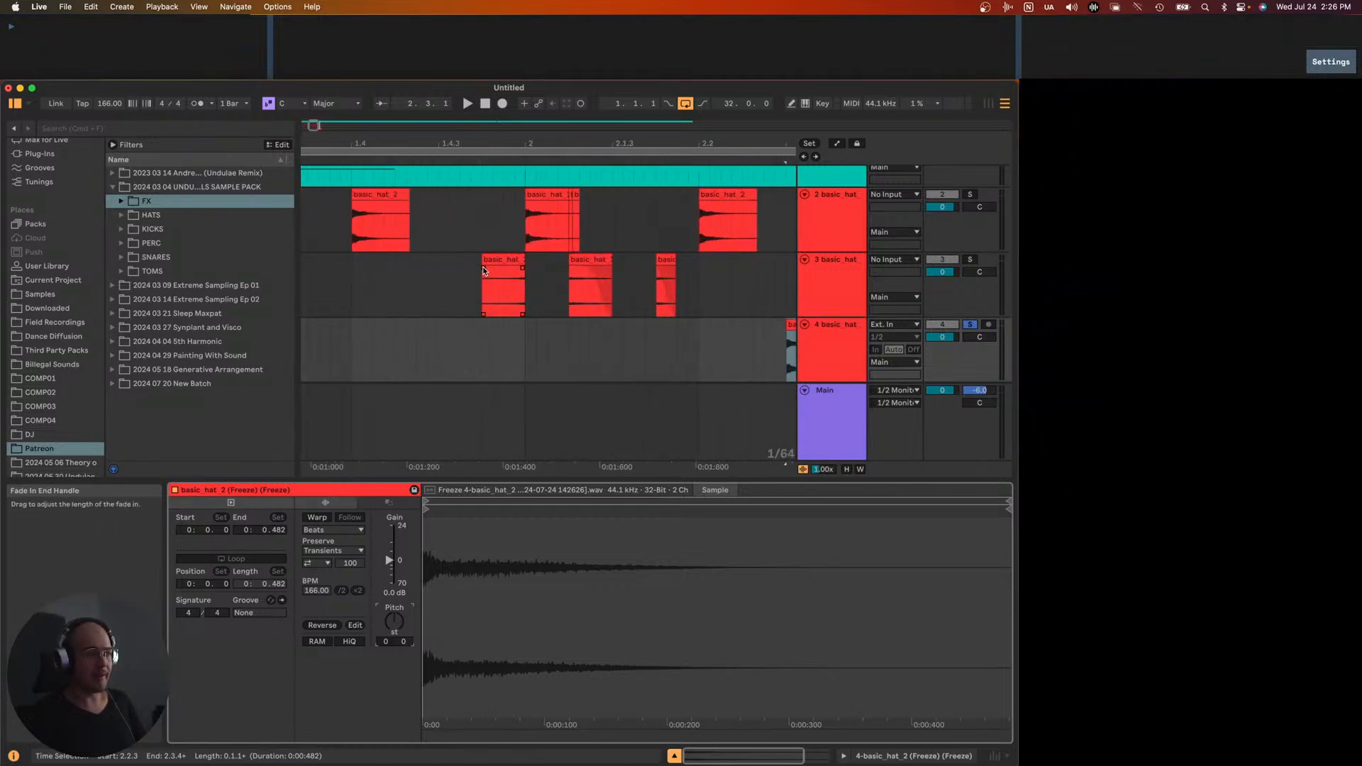
{"action": "left_click_drag", "start_coordinate": [483, 268], "coordinate": [493, 268]}
{"action": "mouse_move", "coordinate": [568, 296]}
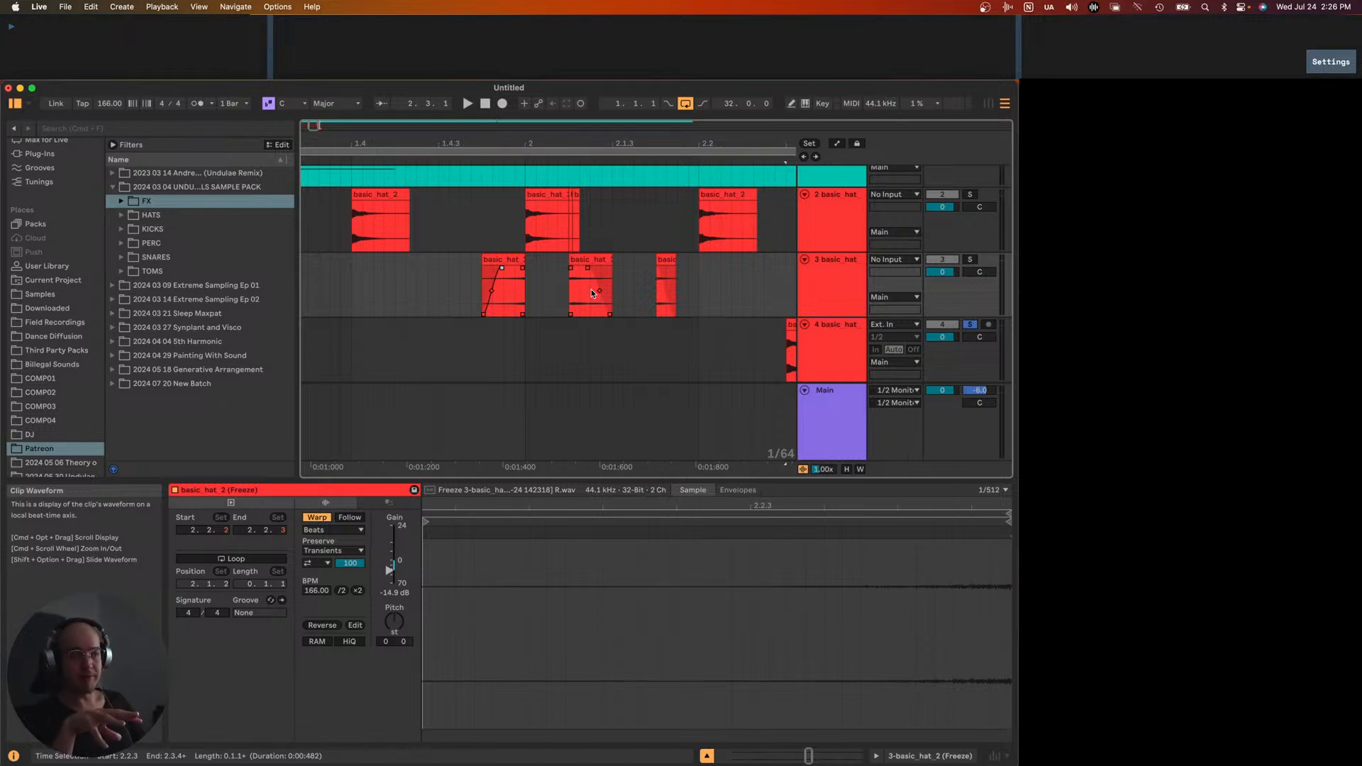
- Audition the hat clip on track 4 and shorten it to one sixteenth note, spanning 2.2.3 to 2.2.4
{"action": "scroll", "coordinate": [573, 268], "scroll_direction": "down", "scroll_amount": 5}
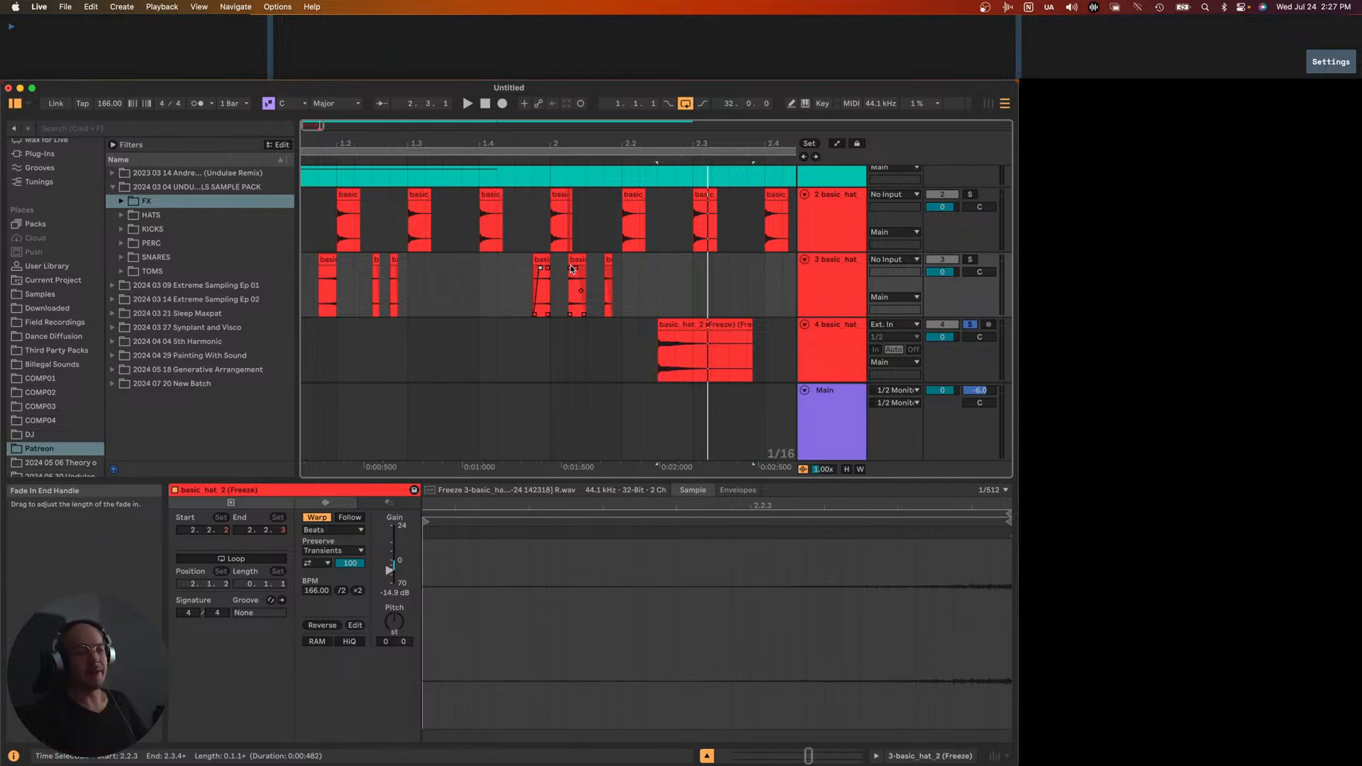
{"action": "key", "text": "minus"}
{"action": "scroll", "coordinate": [405, 311], "scroll_direction": "up", "scroll_amount": 1}
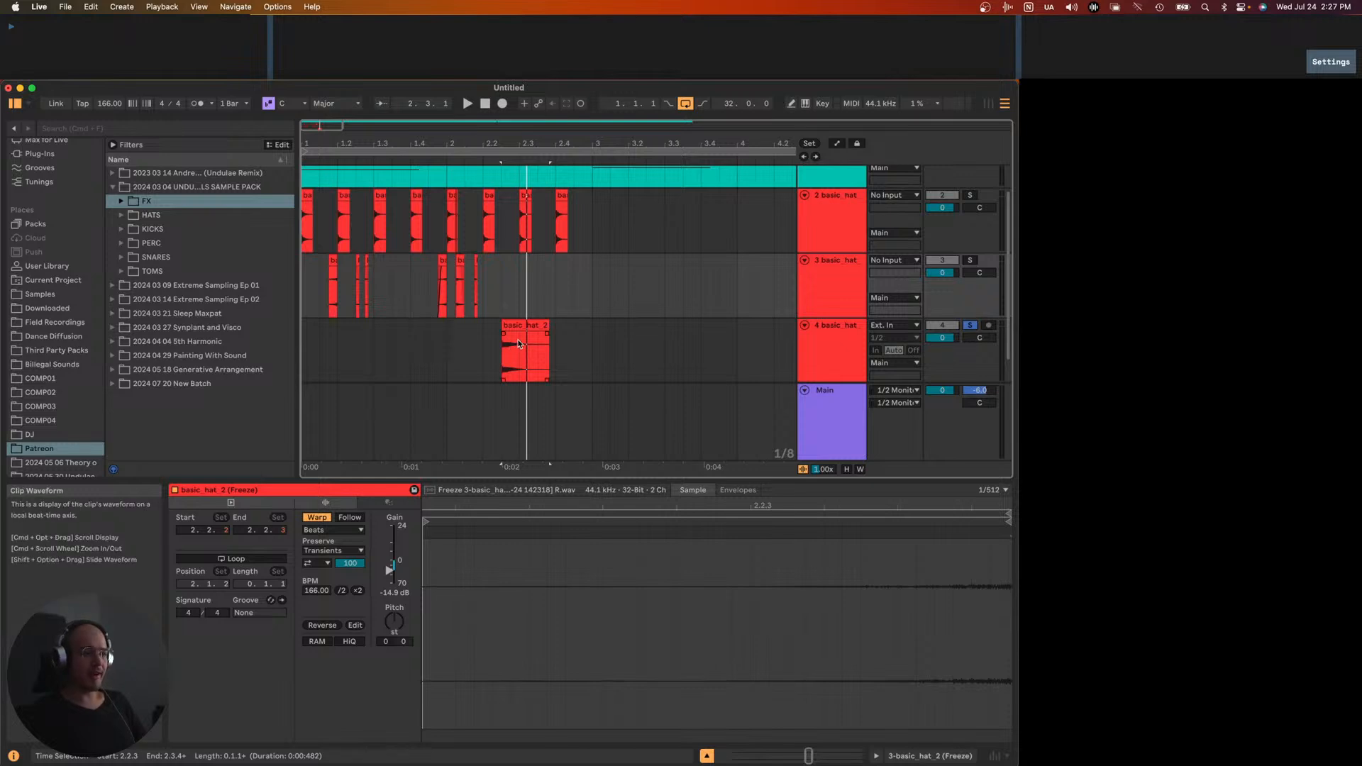
{"action": "key", "text": "plus"}
{"action": "left_click", "coordinate": [490, 353]}
{"action": "key", "text": "space"}
{"action": "key", "text": "space"}
{"action": "key", "text": "space"}
{"action": "key", "text": "space"}
{"action": "left_click_drag", "start_coordinate": [569, 326], "coordinate": [507, 325]}
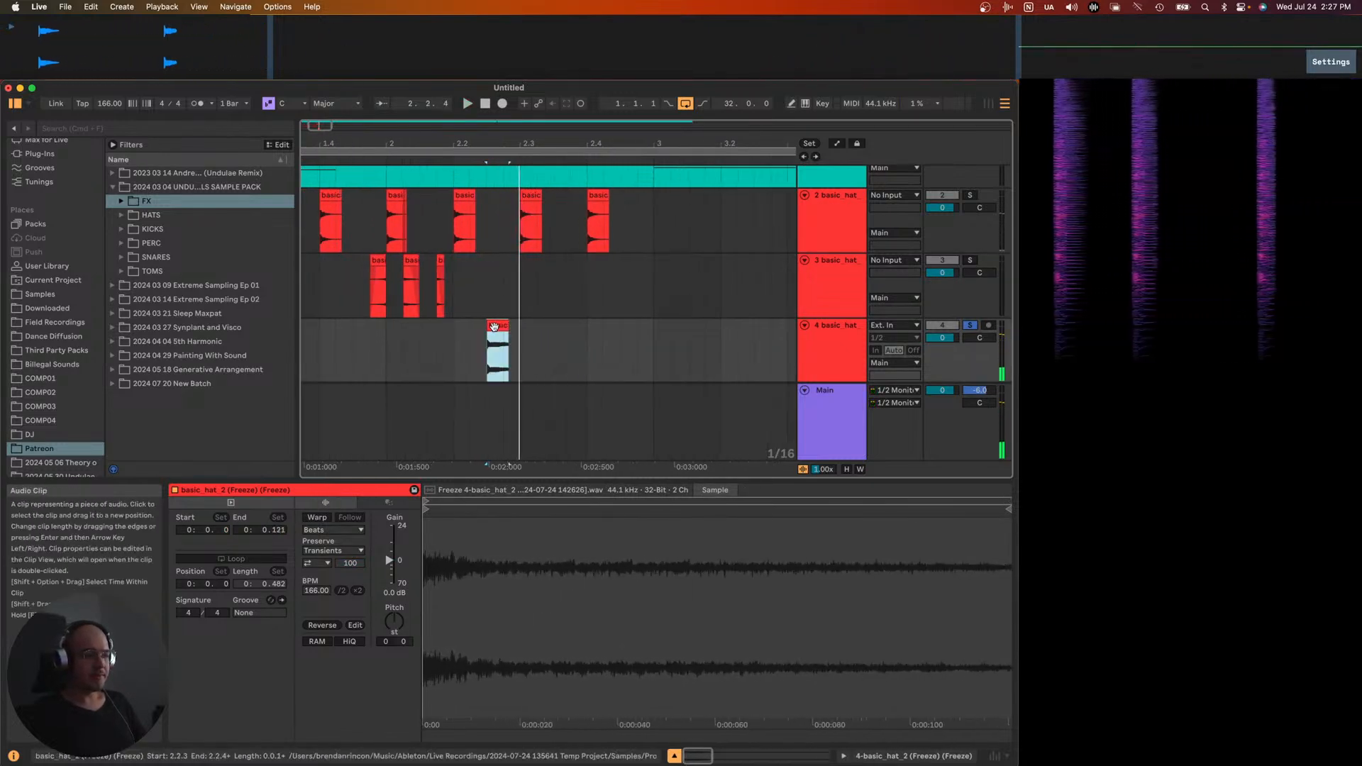
- Audition the track 4 hat clip at +7, -3 and -12 semitones, and reset its transposition to 0
{"action": "left_click_drag", "start_coordinate": [391, 627], "coordinate": [391, 610]}
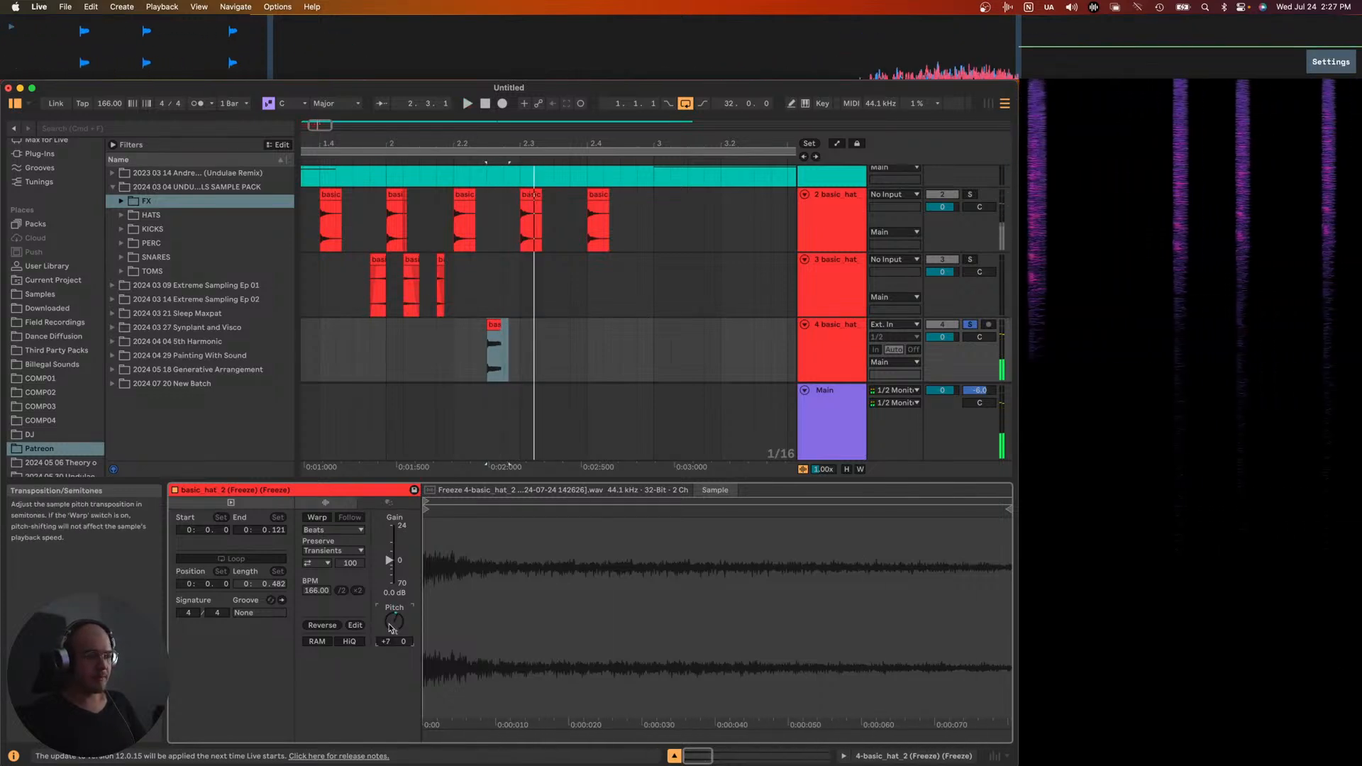
{"action": "mouse_move", "coordinate": [391, 628]}
{"action": "left_mouse_down"}
{"action": "mouse_move", "coordinate": [391, 649]}
{"action": "mouse_move", "coordinate": [391, 621]}
{"action": "left_mouse_up"}
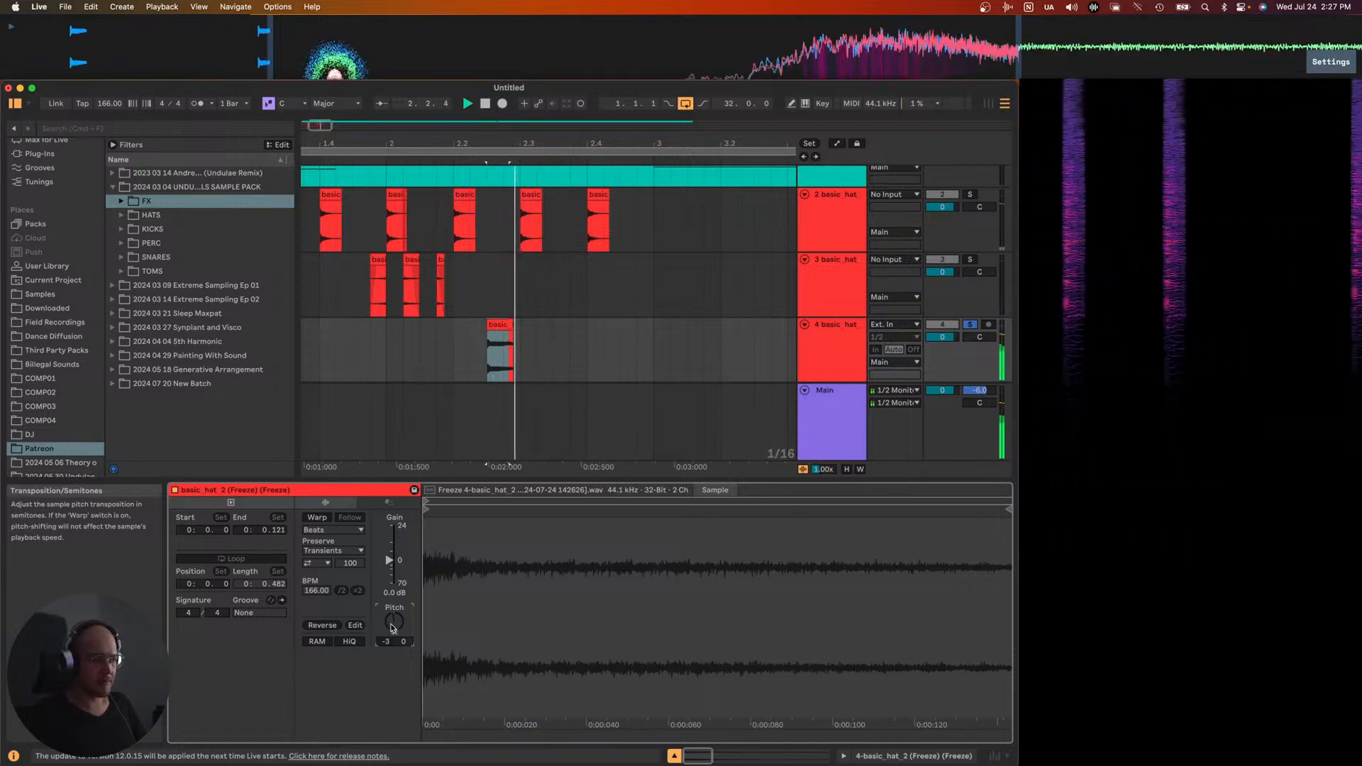
{"action": "left_click_drag", "start_coordinate": [391, 628], "coordinate": [391, 663]}
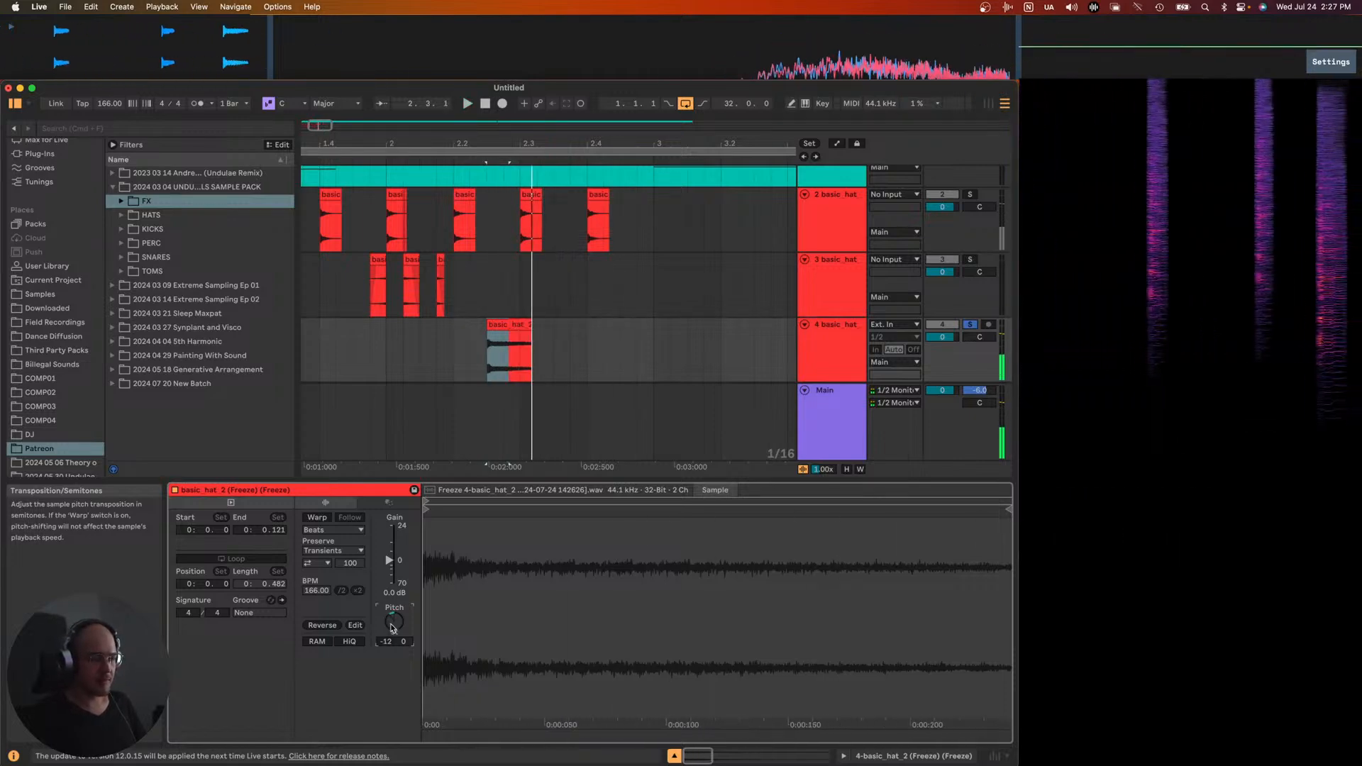
{"action": "key", "text": "Delete"}
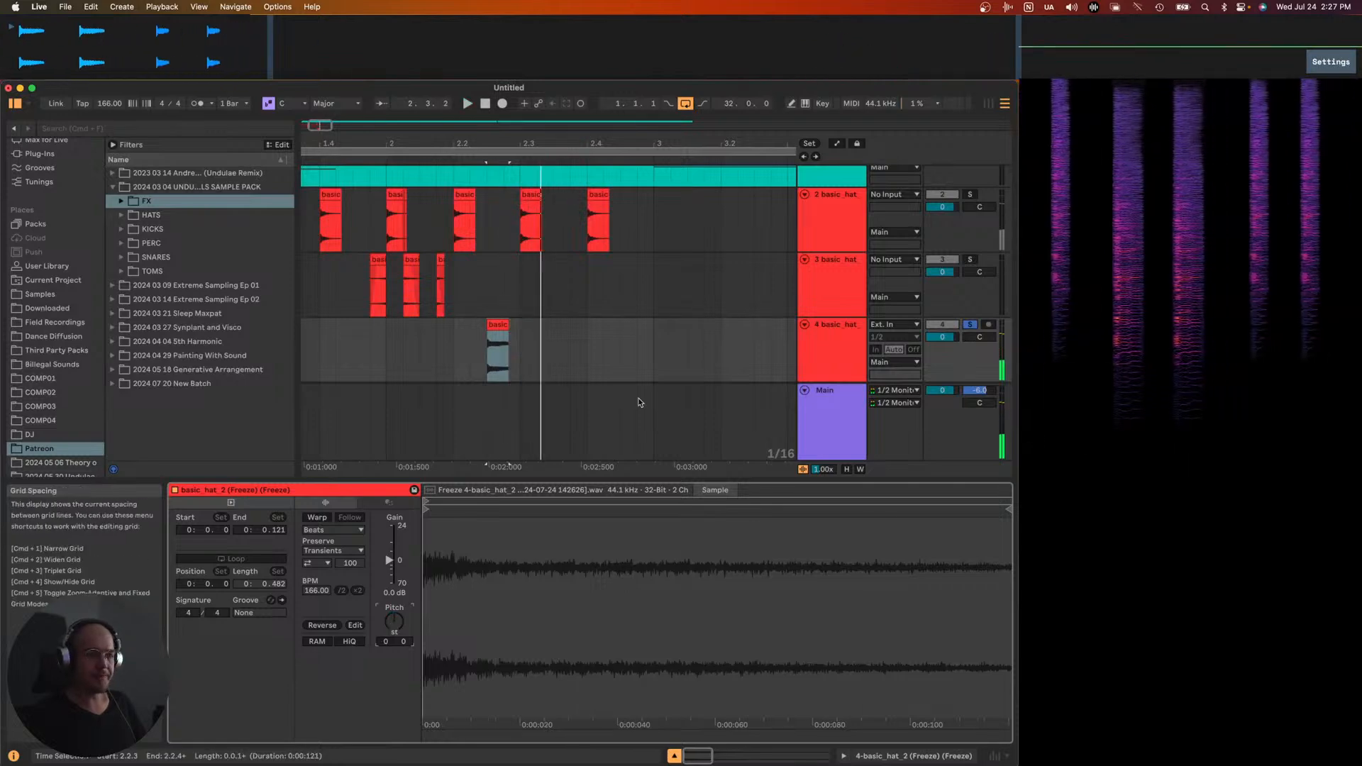
- Trim the end of the track 4 hat clip to a duration of 0.097 s and audition it
{"action": "left_click", "coordinate": [505, 340]}
{"action": "key", "text": "space"}
{"action": "scroll", "coordinate": [505, 341], "scroll_direction": "up", "scroll_amount": 3}
{"action": "key", "text": "space"}
{"action": "mouse_move", "coordinate": [510, 326]}
{"action": "left_mouse_down"}
{"action": "mouse_move", "coordinate": [489, 326]}
{"action": "mouse_move", "coordinate": [505, 326]}
{"action": "left_mouse_up"}
{"action": "key", "text": "space"}
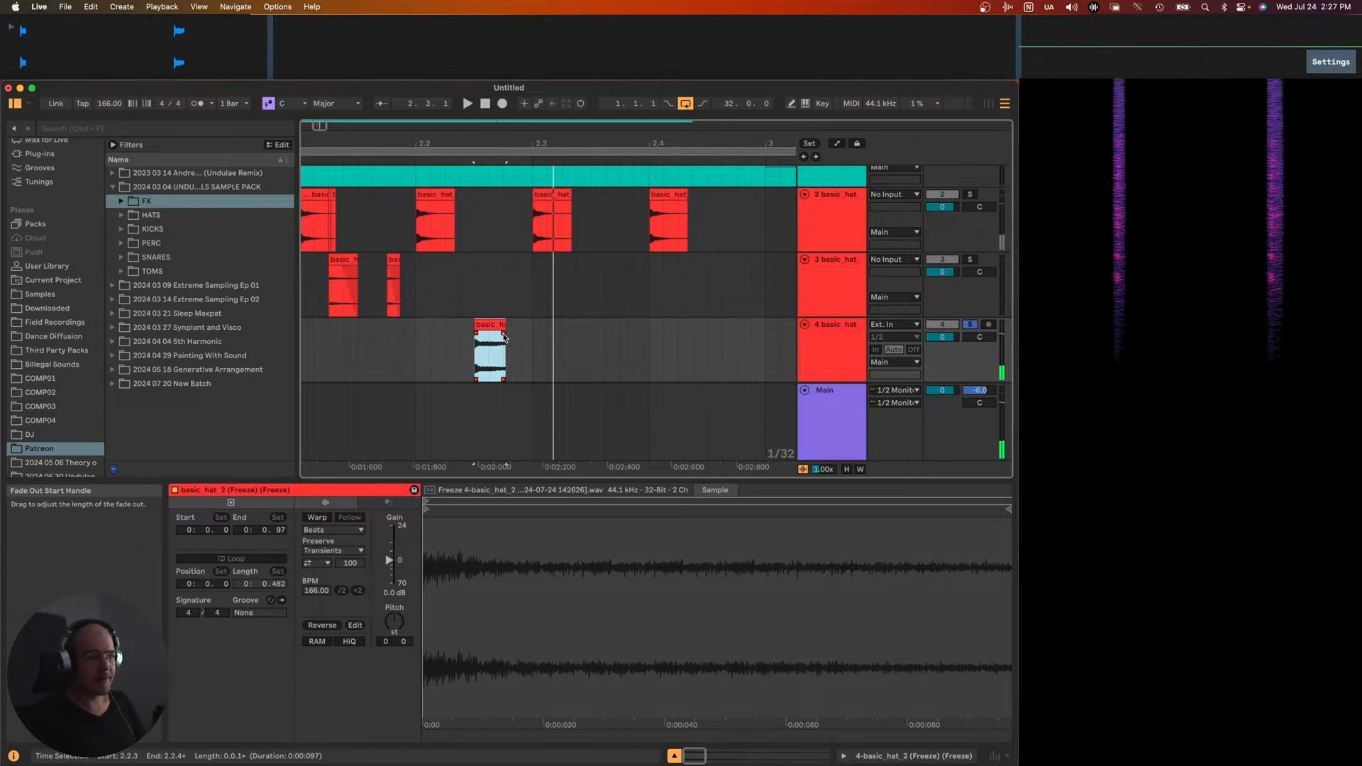
- Find the Reverb Tail Machine rack in the browser, load it on track 4 and audition it
{"action": "left_click", "coordinate": [840, 349]}
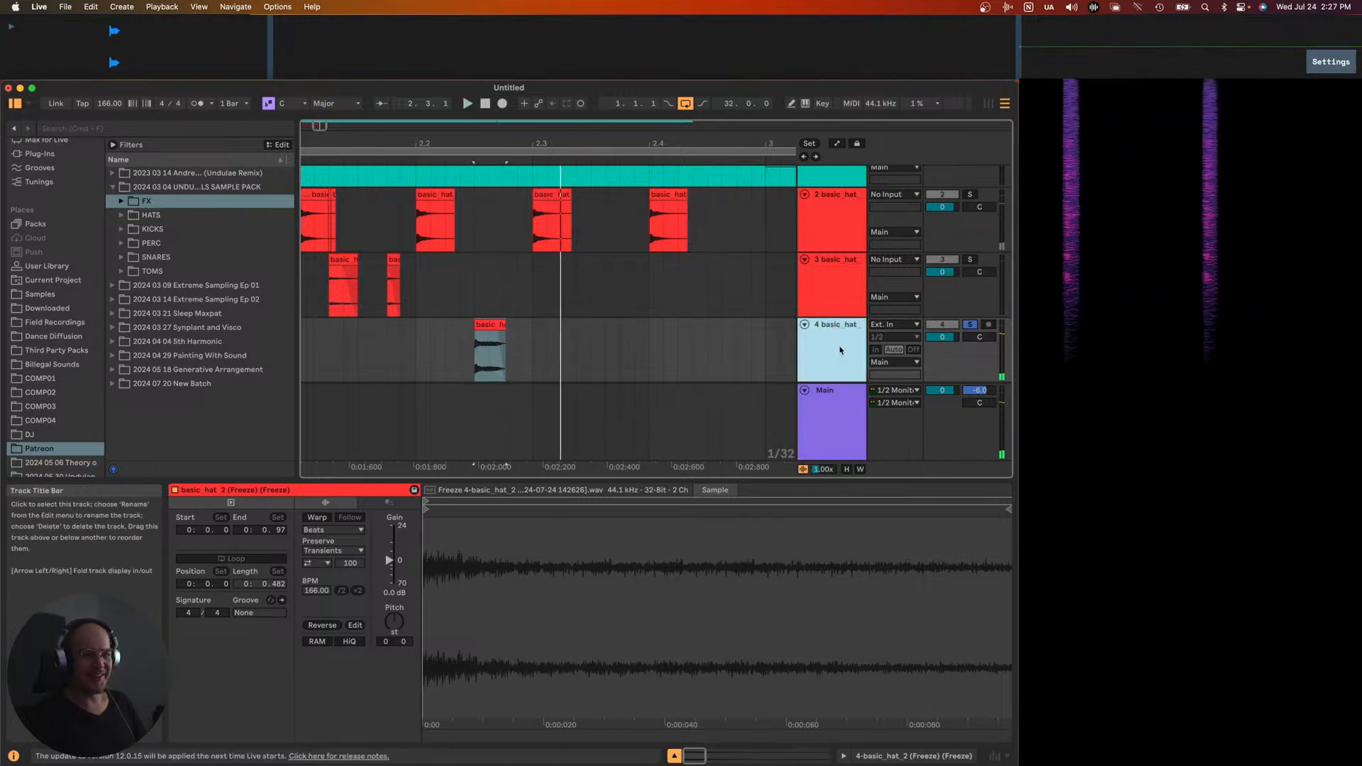
{"action": "key", "text": "shift+Tab"}
{"action": "key", "text": "super+f"}
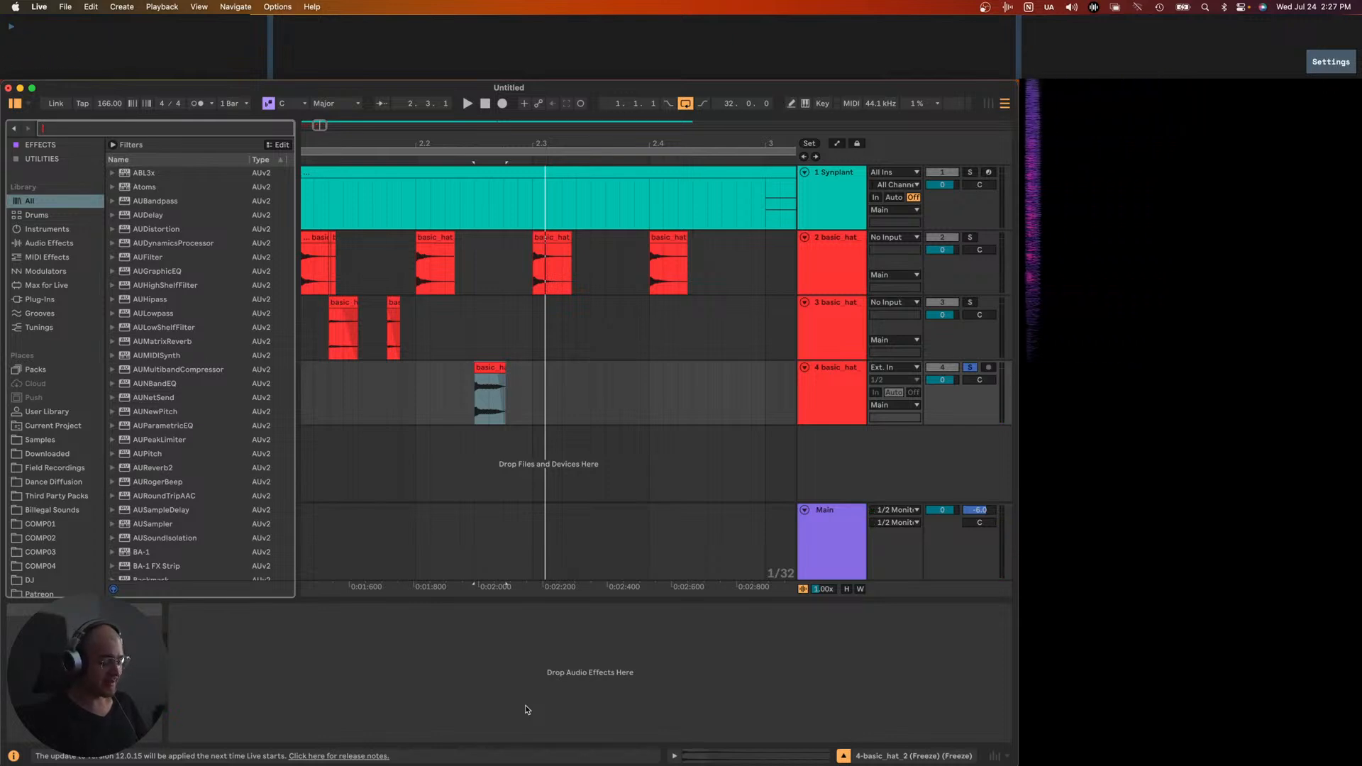
{"action": "type", "text": "reverb"}
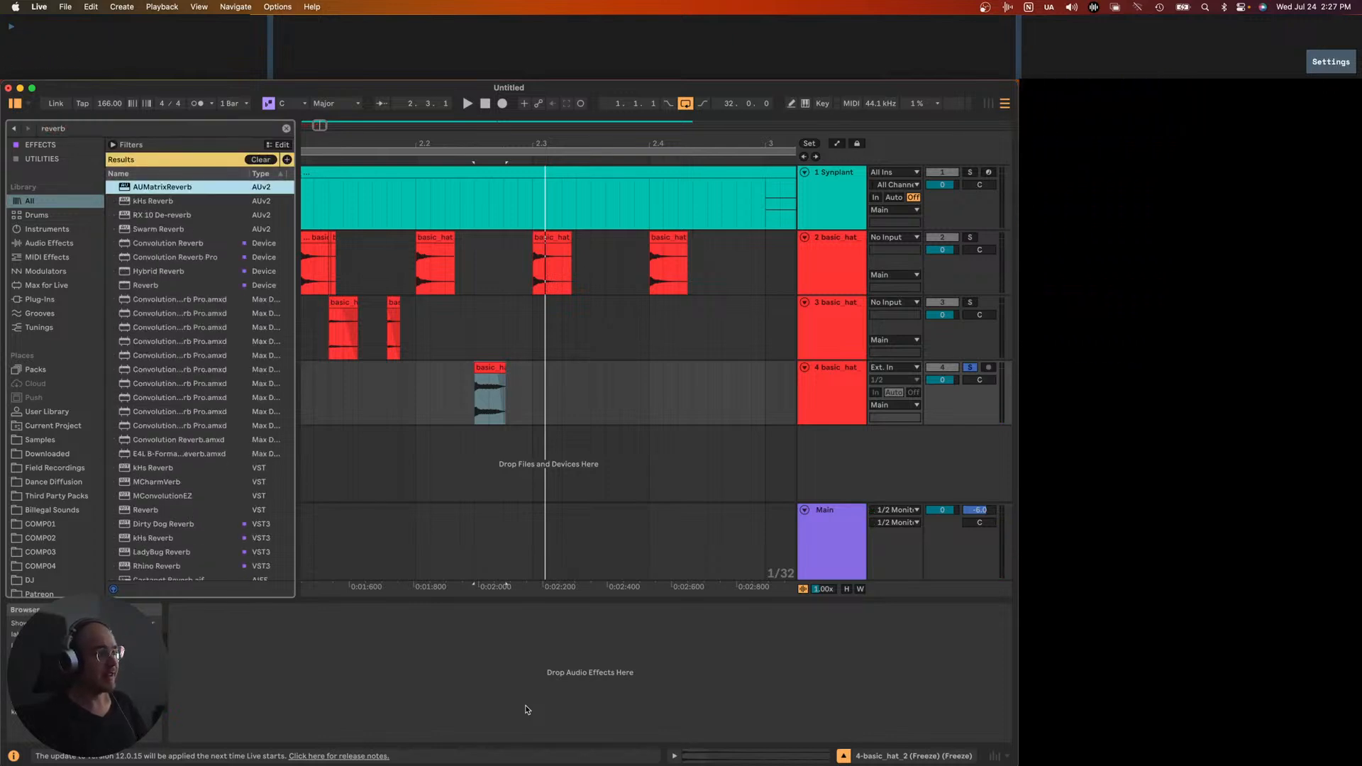
{"action": "type", "text": " tail ma"}
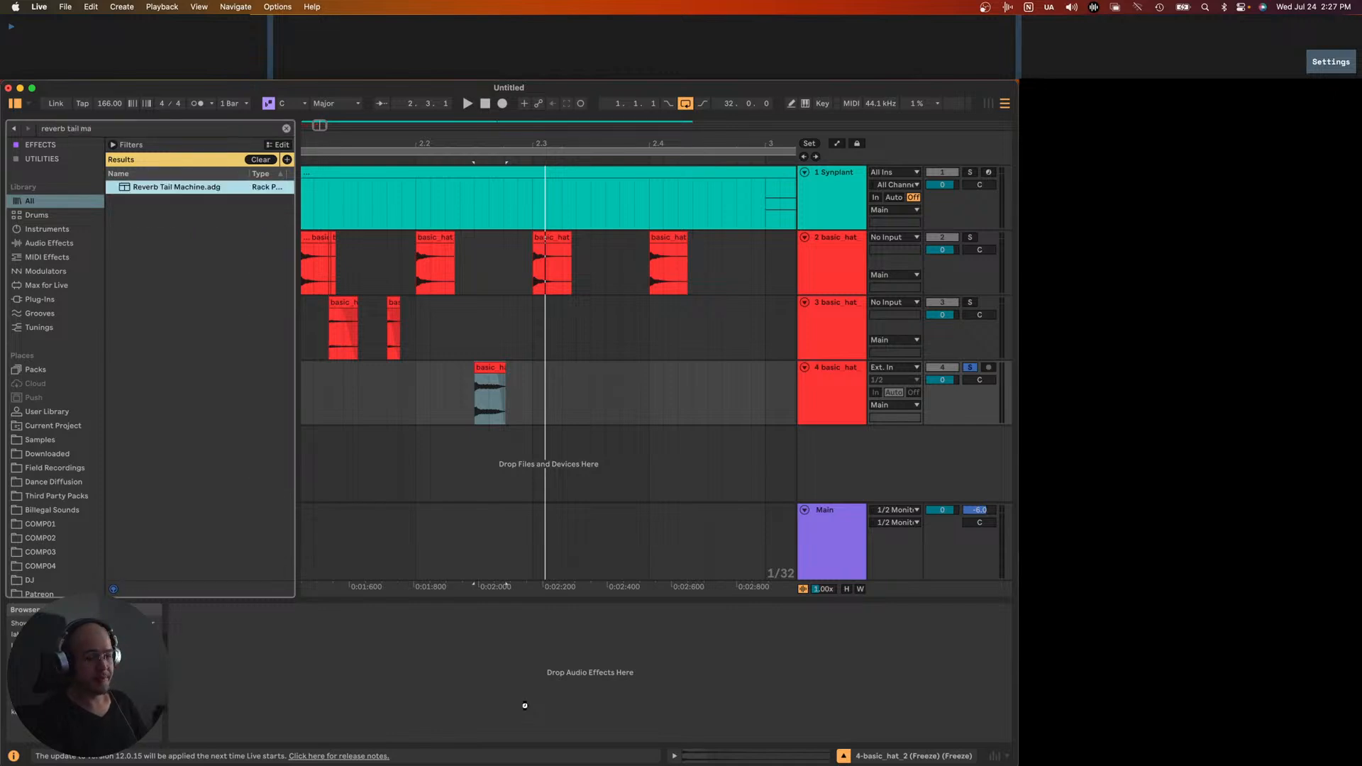
{"action": "key", "text": "Return"}
{"action": "key", "text": "space"}
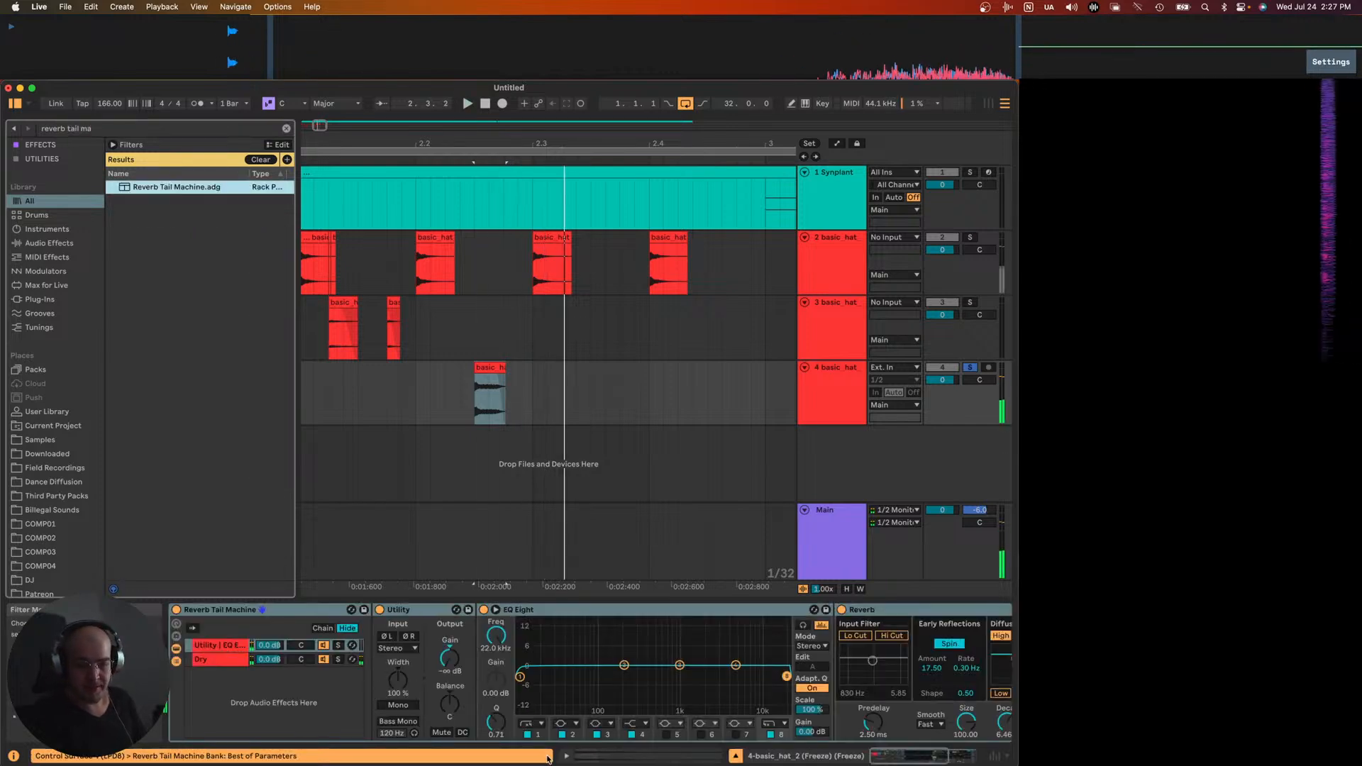
- Set the Utility gain in the reverb chain to -12.2 dB while auditioning the hat
{"action": "mouse_move", "coordinate": [449, 658]}
{"action": "left_mouse_down"}
{"action": "mouse_move", "coordinate": [450, 617]}
{"action": "mouse_move", "coordinate": [450, 632]}
{"action": "left_mouse_up"}
{"action": "key", "text": "space"}
{"action": "key", "text": "space"}
{"action": "key", "text": "space"}
{"action": "key", "text": "space"}
- Raise the EQ Eight low cut in the reverb chain and lower its high cut to 19.8 kHz, auditioning the tail
{"action": "left_click_drag", "start_coordinate": [520, 677], "coordinate": [607, 700]}
{"action": "key", "text": "space"}
{"action": "left_click_drag", "start_coordinate": [787, 676], "coordinate": [757, 683]}
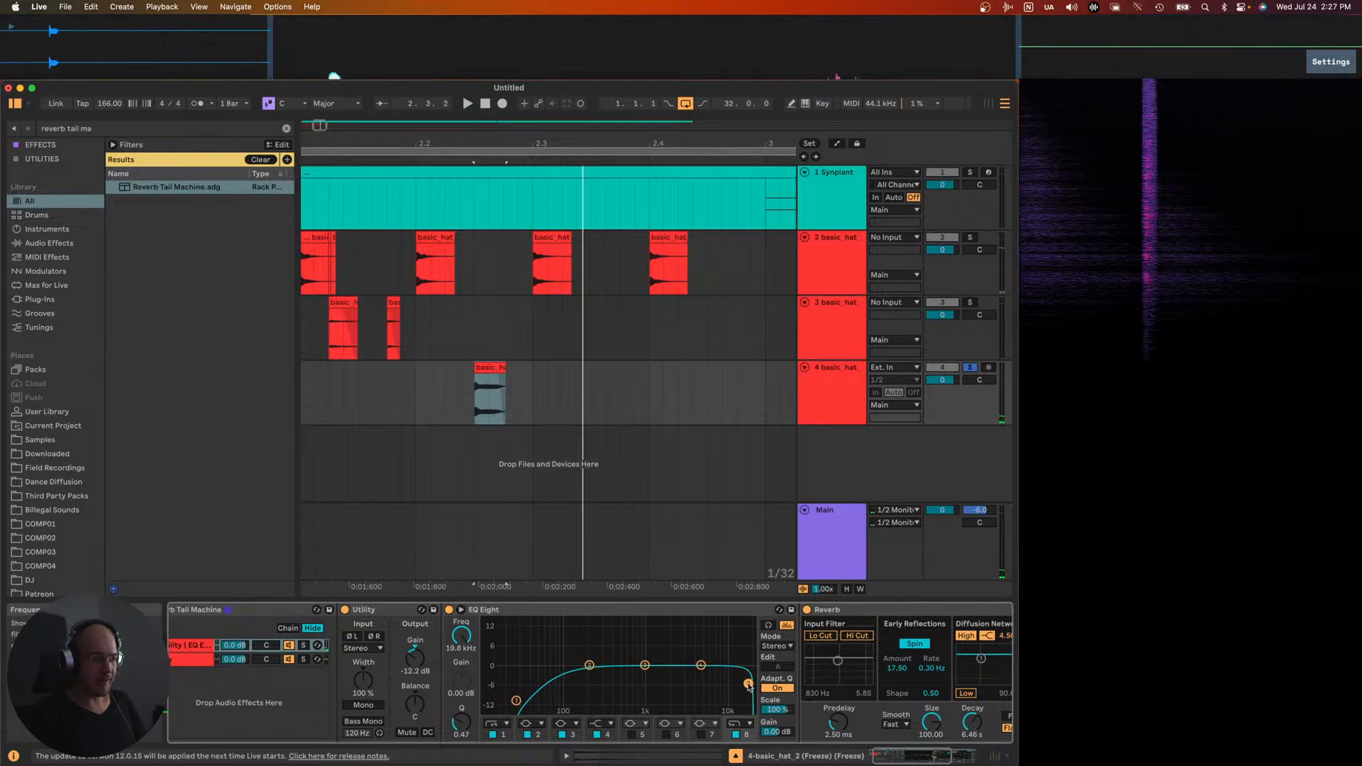
{"action": "scroll", "coordinate": [561, 699], "scroll_direction": "right", "scroll_amount": 5}
{"action": "key", "text": "space"}
{"action": "key", "text": "space"}
{"action": "scroll", "coordinate": [380, 646], "scroll_direction": "left", "scroll_amount": 3}
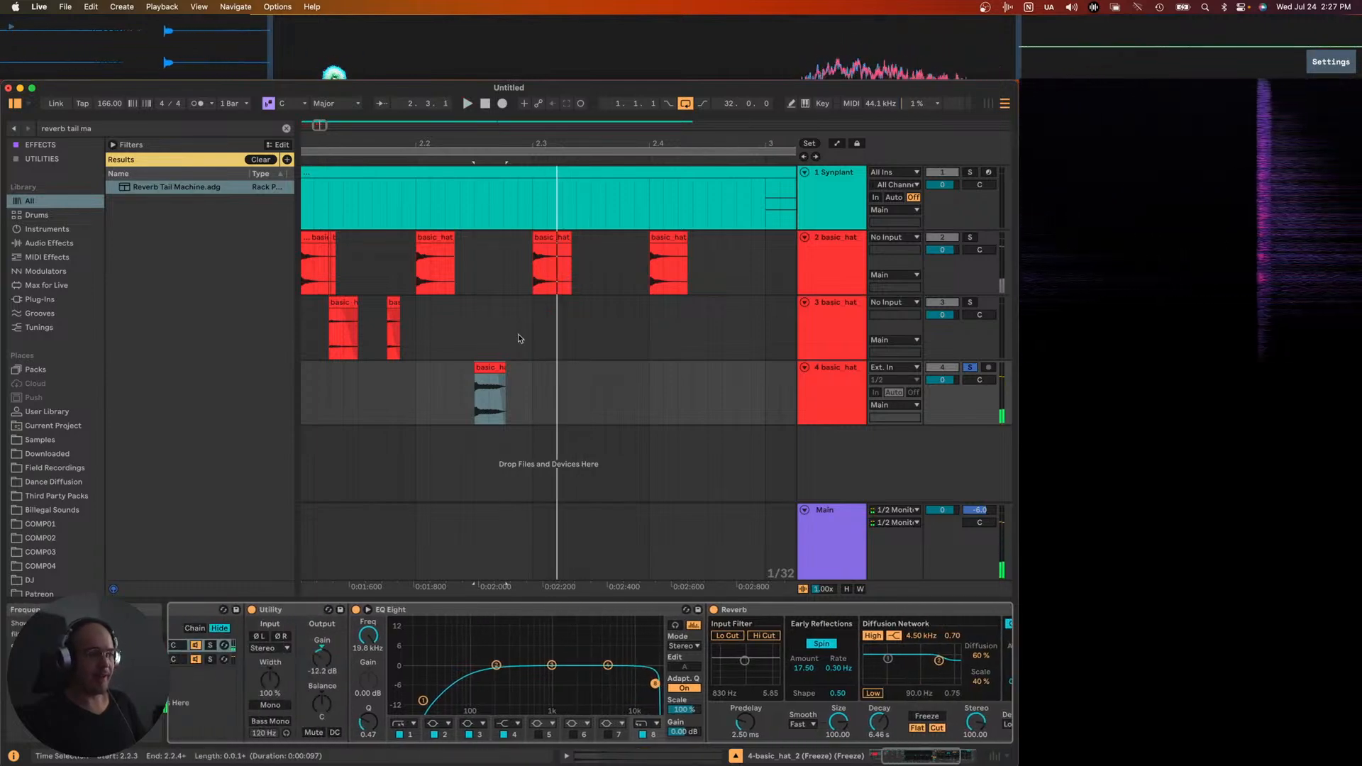
- Trim the track 4 hat clip further to a duration of 0.052 s and audition it
{"action": "key", "text": "space"}
{"action": "key", "text": "minus"}
{"action": "key", "text": "minus"}
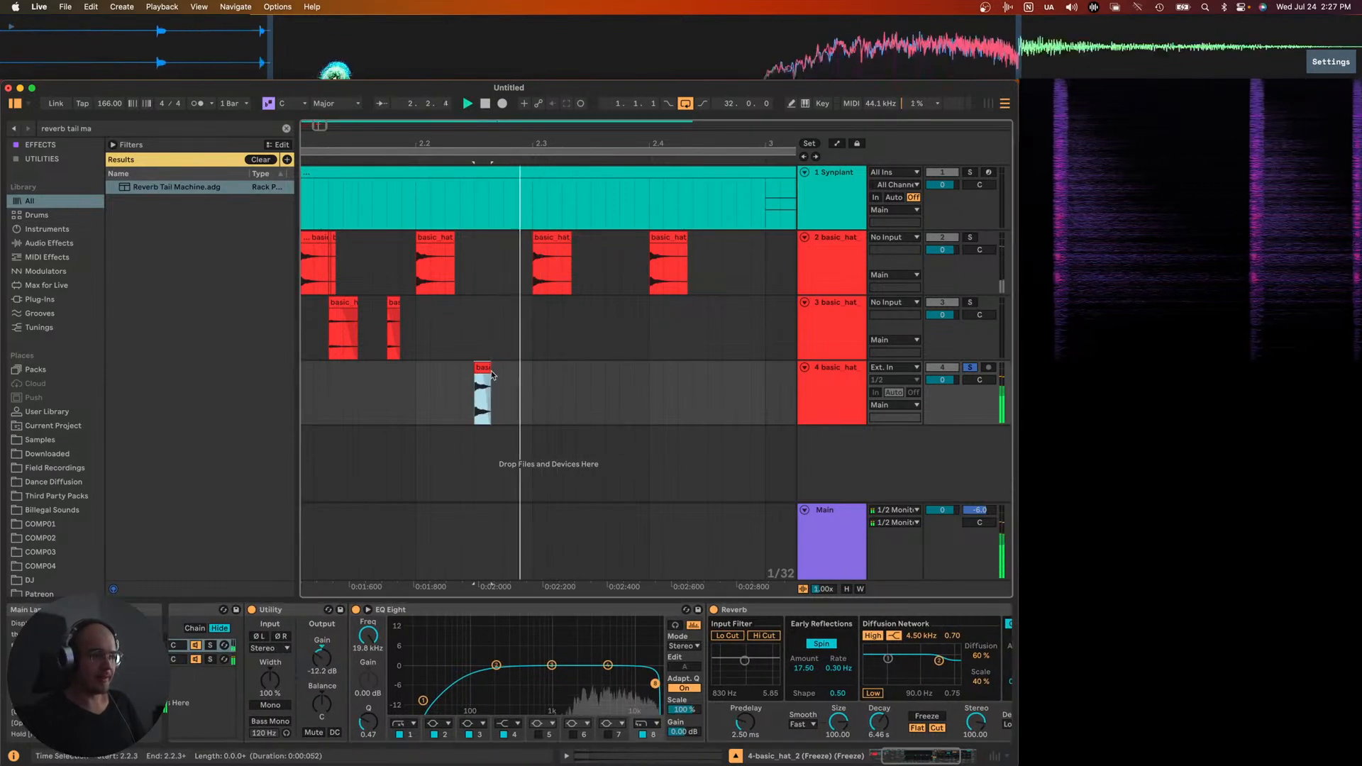
{"action": "key", "text": "minus"}
{"action": "key", "text": "minus"}
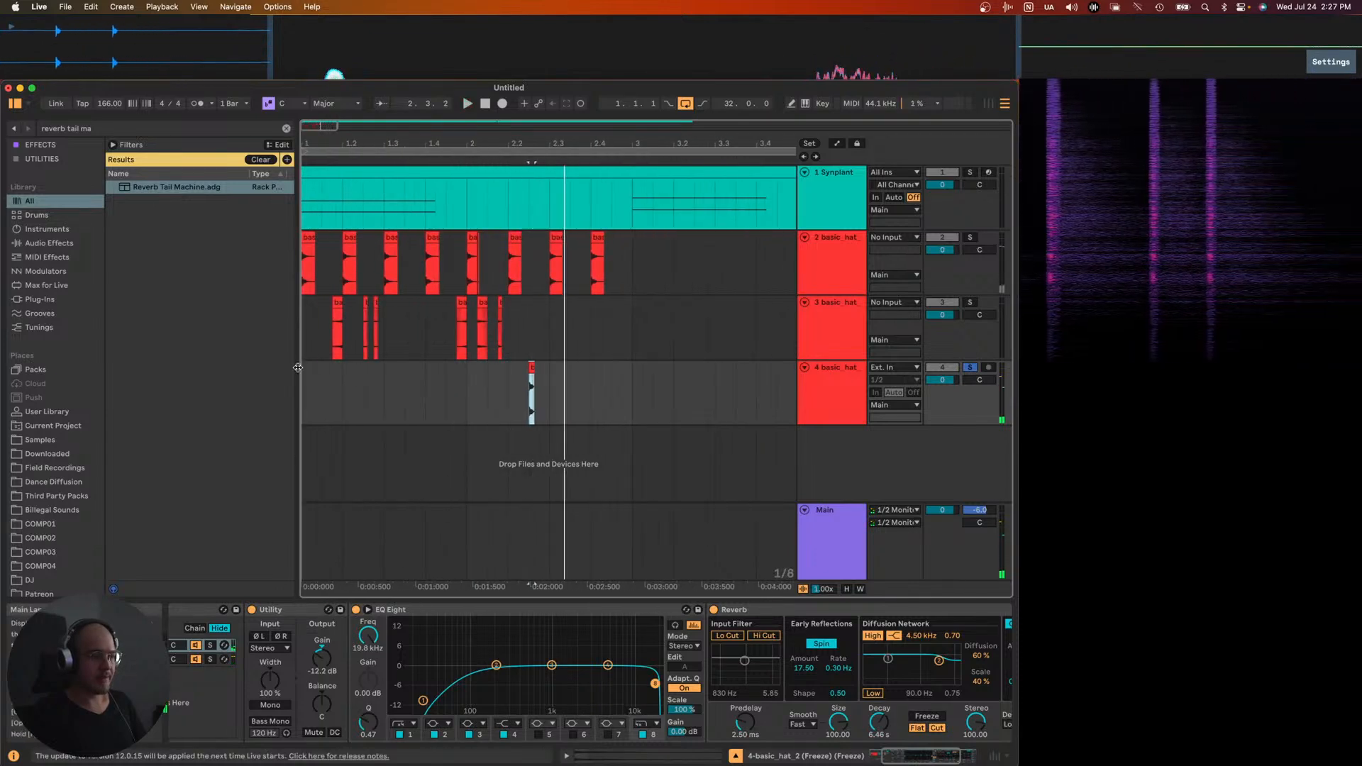
- Play all tracks together without the solo and shorten the Reverb decay to 743 ms
{"action": "key", "text": "space"}
{"action": "key", "text": "space"}
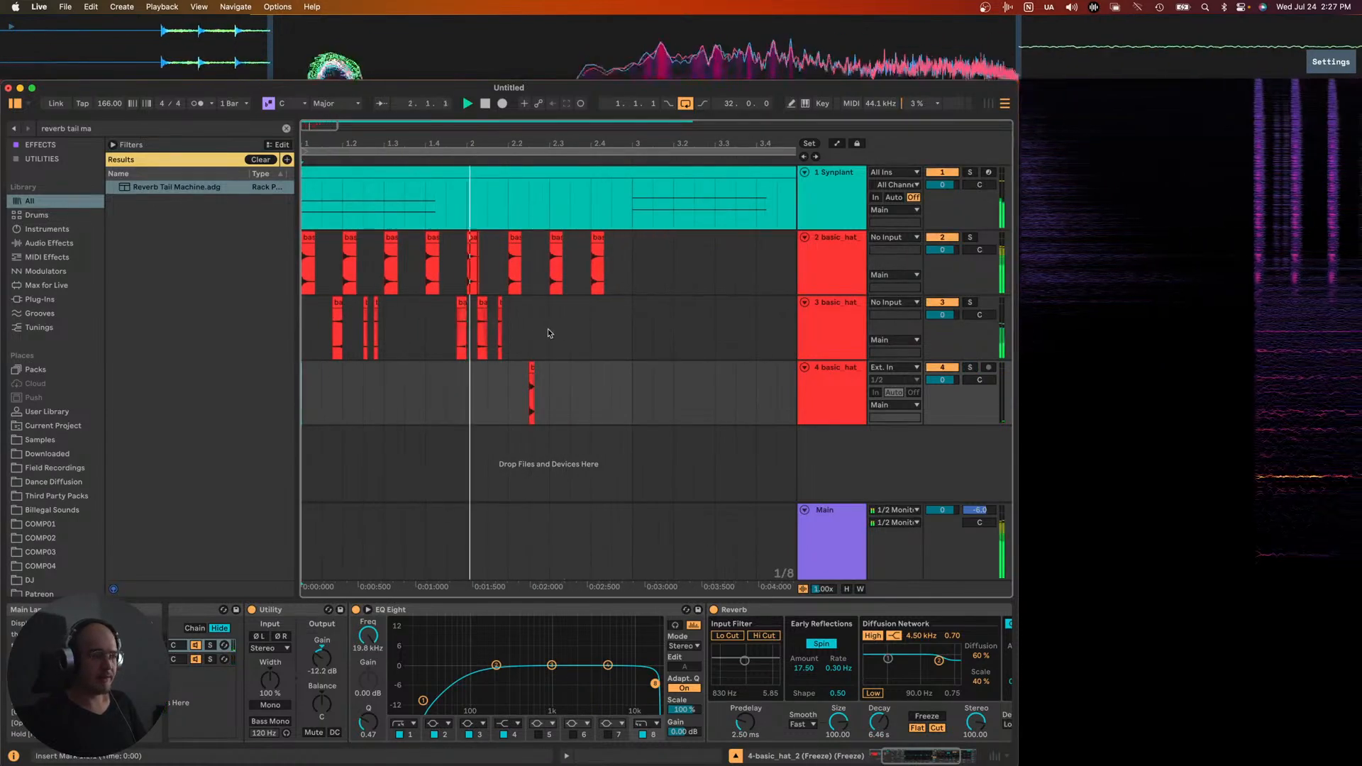
{"action": "key", "text": "plus"}
{"action": "key", "text": "plus"}
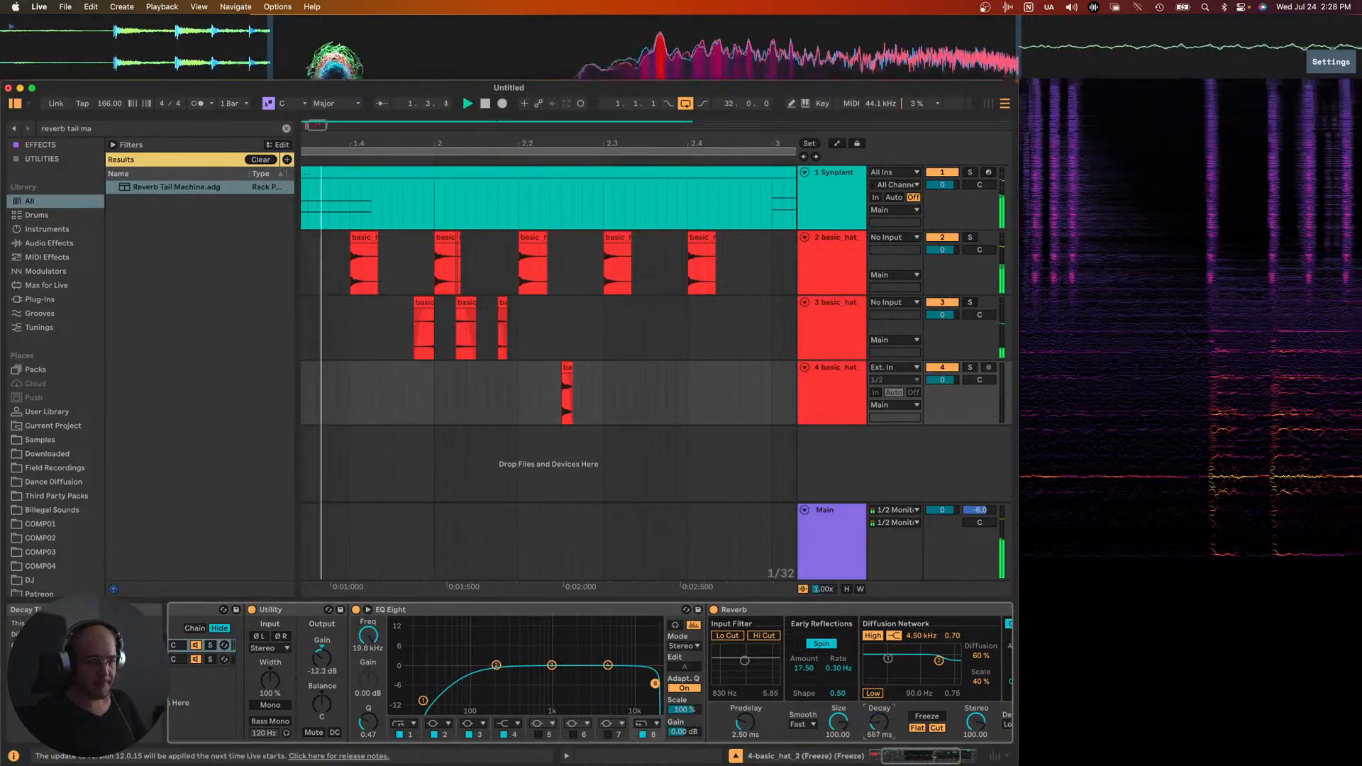
{"action": "scroll", "coordinate": [878, 722], "scroll_direction": "right", "scroll_amount": 3}
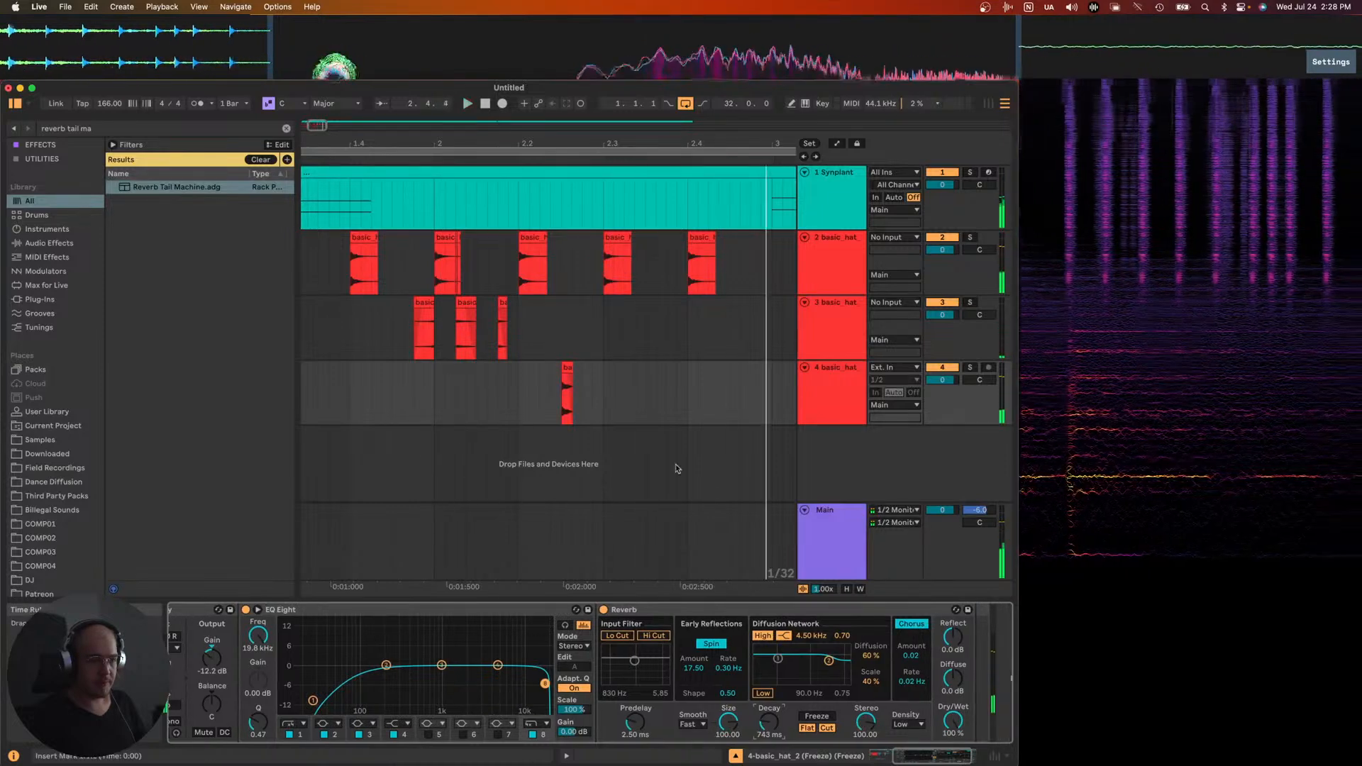
- Delete the fourth hat track together with its reverb rack
{"action": "left_click", "coordinate": [835, 391]}
{"action": "key", "text": "Delete"}
- Shorten the middle hat clip shortly after bar 2 on track 3 to 0.065 s and paste a copy at 2.2.3
{"action": "left_click", "coordinate": [434, 327]}
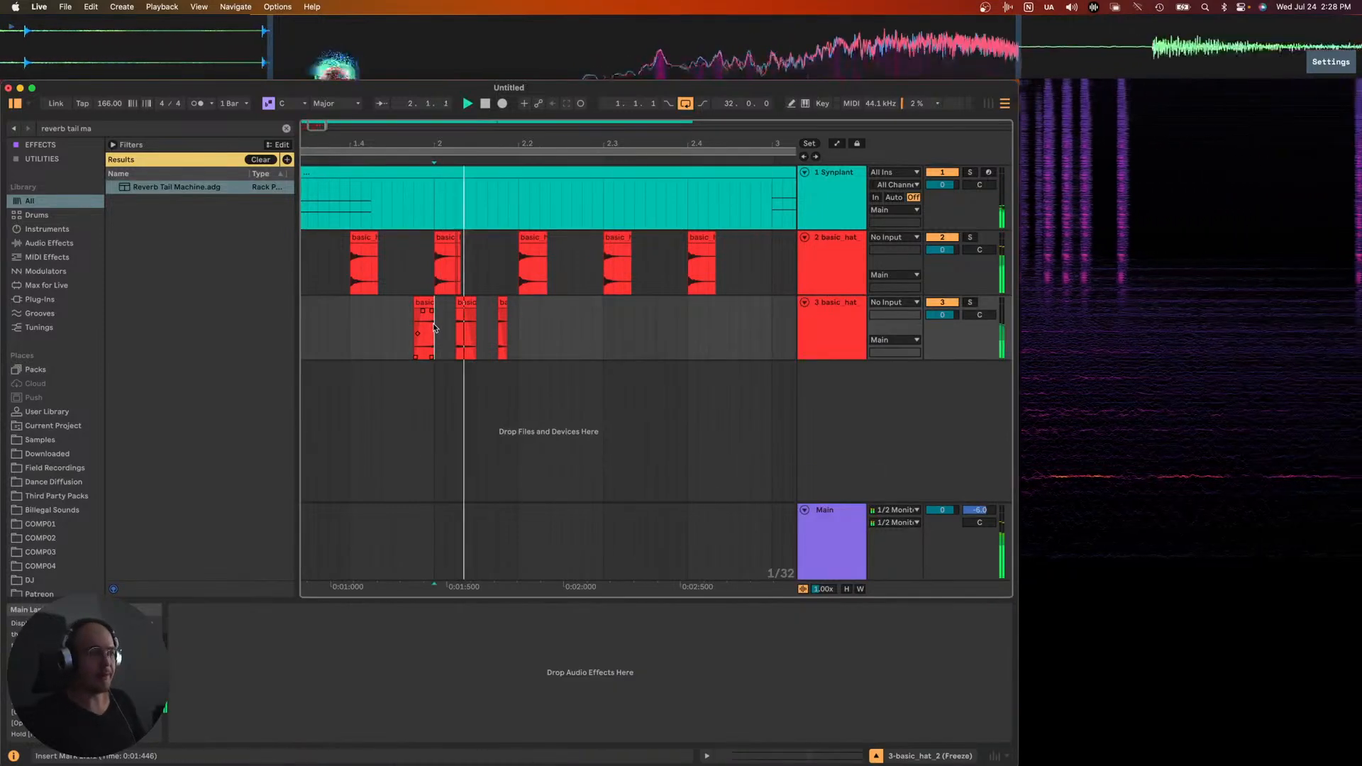
{"action": "scroll", "coordinate": [457, 311], "scroll_direction": "up", "scroll_amount": 3}
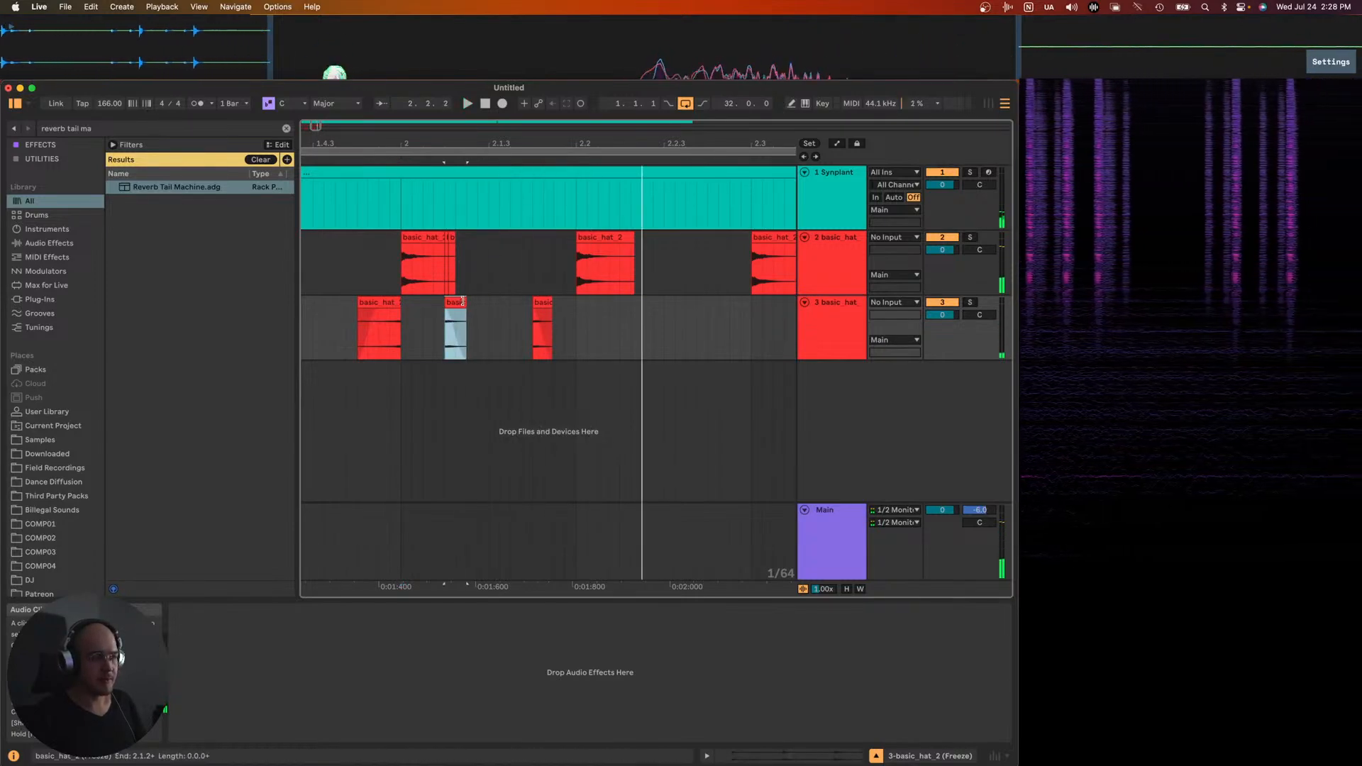
{"action": "scroll", "coordinate": [575, 314], "scroll_direction": "down", "scroll_amount": 4}
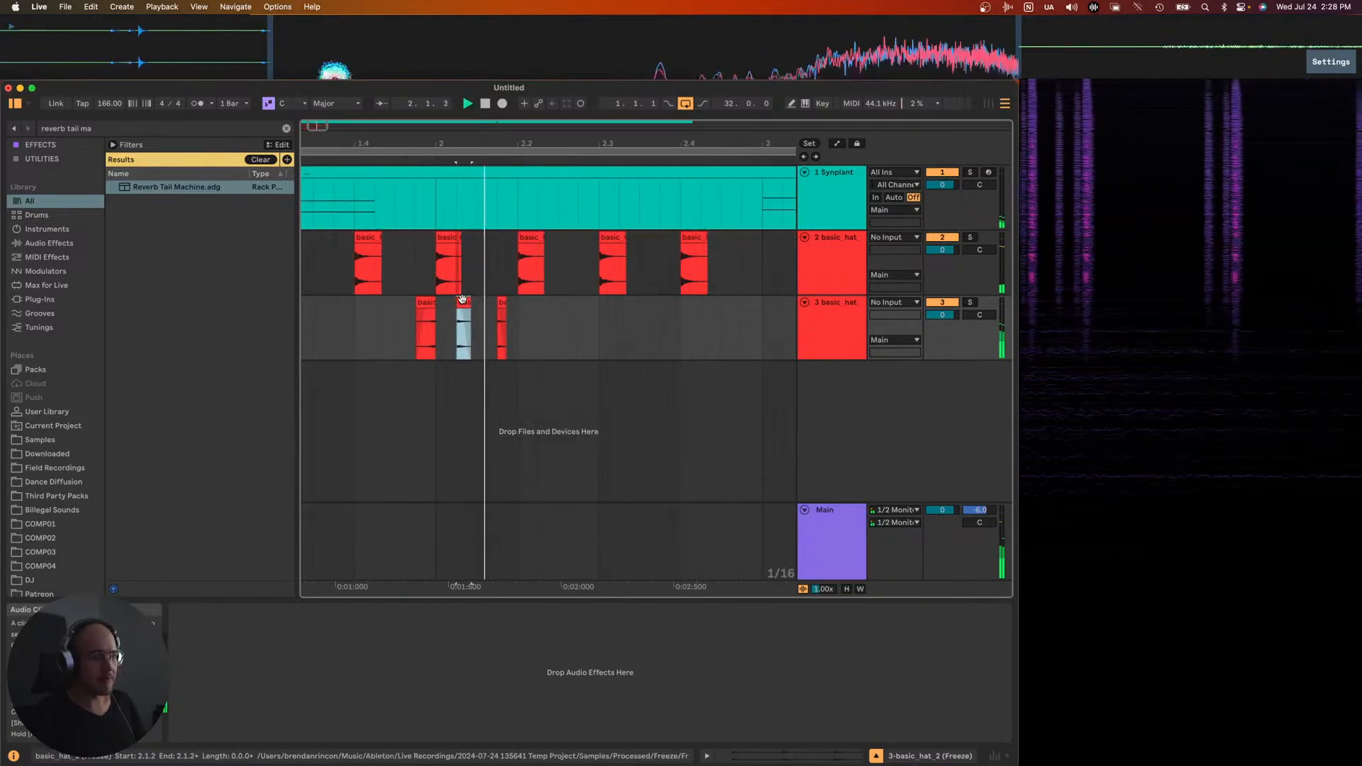
{"action": "scroll", "coordinate": [575, 313], "scroll_direction": "up", "scroll_amount": 3}
{"action": "left_click", "coordinate": [565, 314]}
{"action": "key", "text": "super+v"}
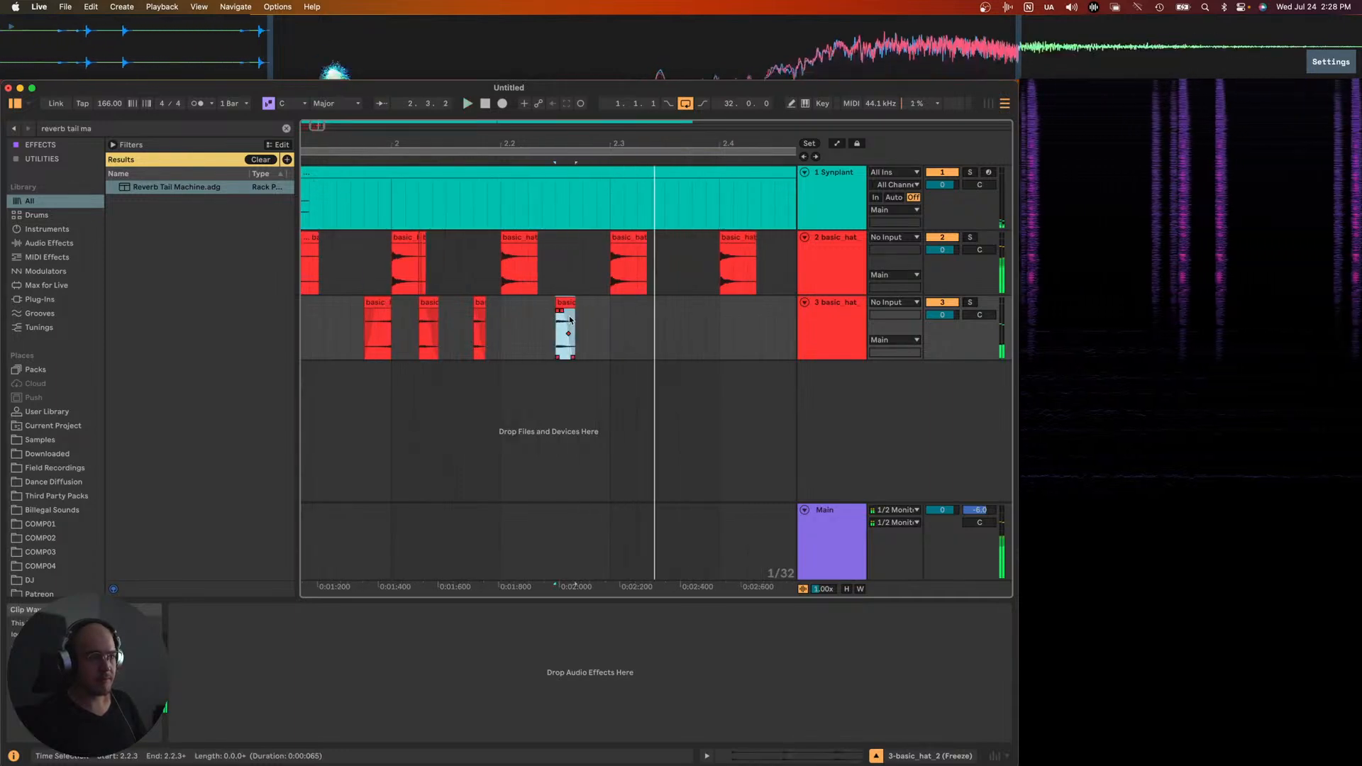
- Trim the pasted hat clip at 2.2.3 to 0.020 s and duplicate it into a four-hit roll leading up to beat 2.3
{"action": "scroll", "coordinate": [569, 305], "scroll_direction": "up", "scroll_amount": 5}
{"action": "left_click", "coordinate": [552, 302]}
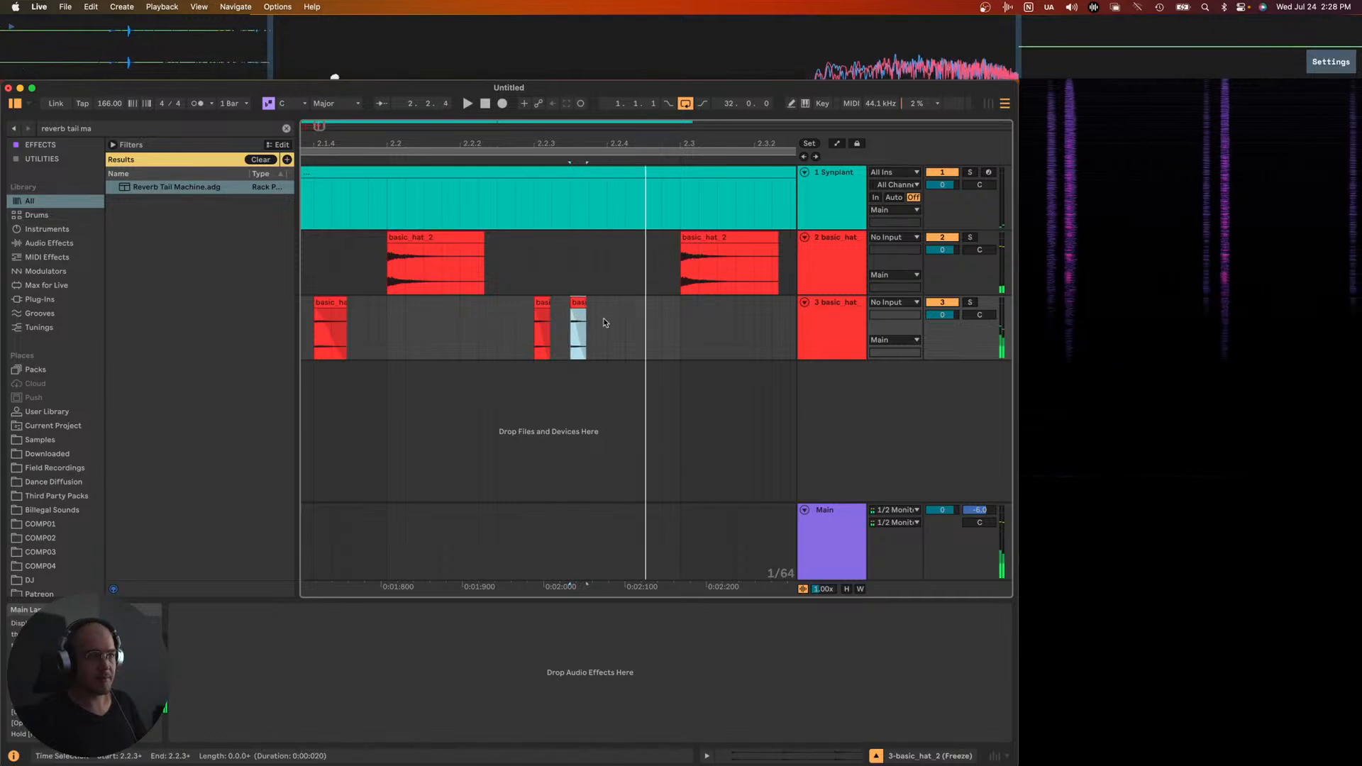
{"action": "key", "text": "super+v"}
{"action": "scroll", "coordinate": [647, 320], "scroll_direction": "down", "scroll_amount": 3}
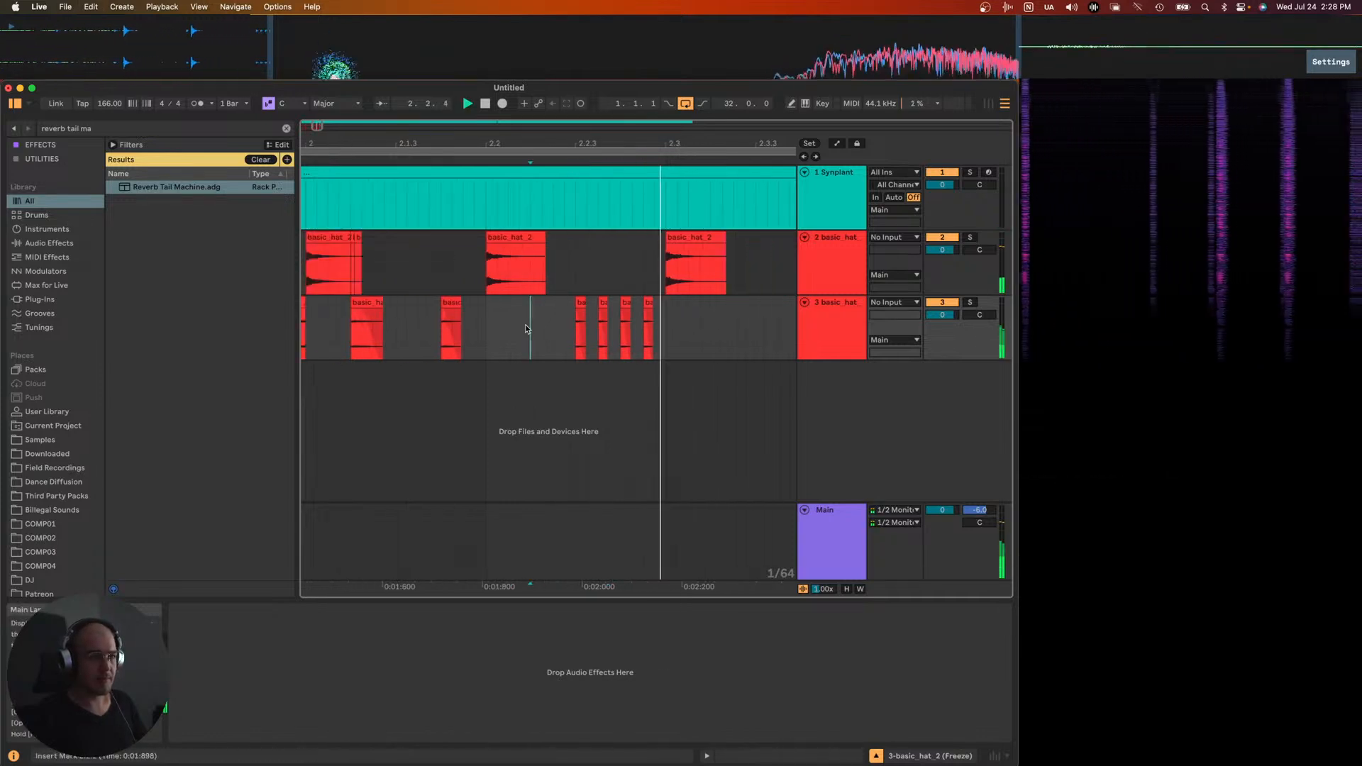
{"action": "scroll", "coordinate": [577, 319], "scroll_direction": "down", "scroll_amount": 3}
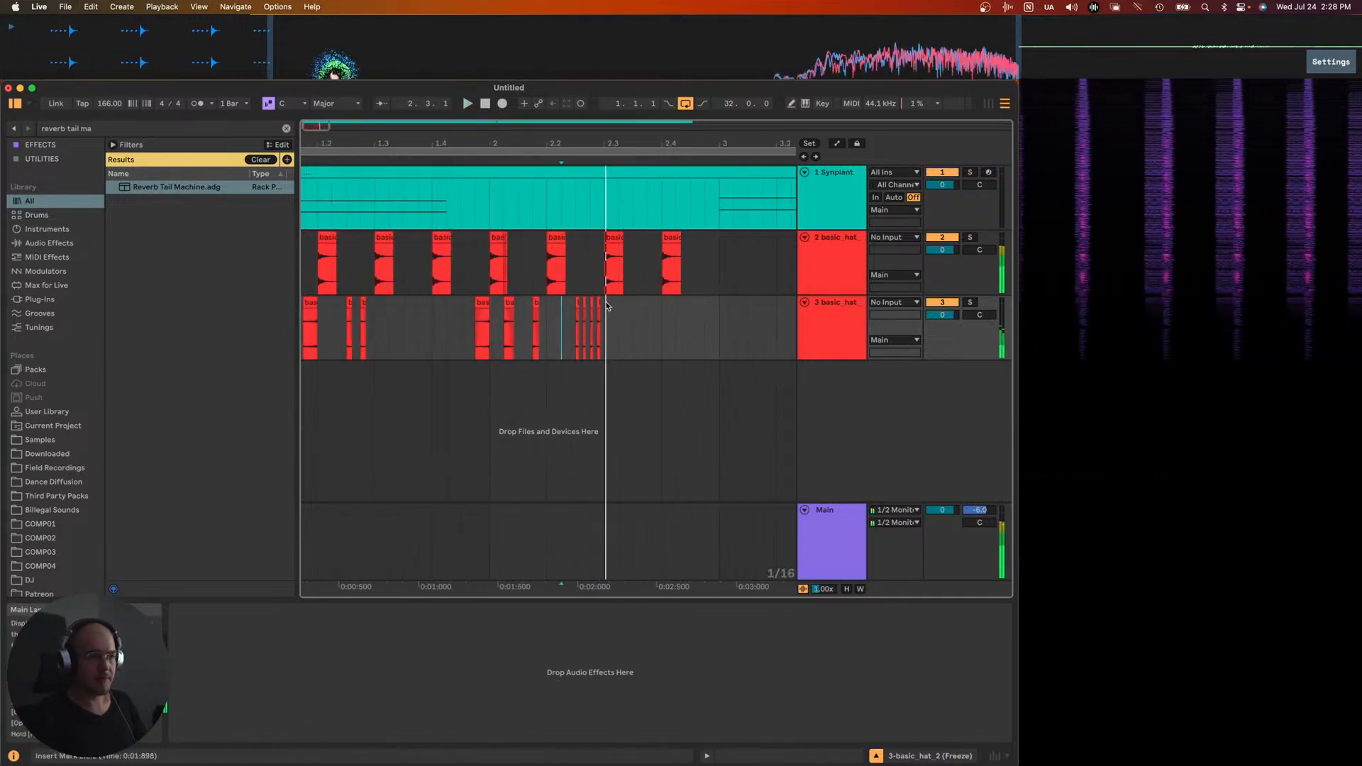
{"action": "scroll", "coordinate": [597, 301], "scroll_direction": "up", "scroll_amount": 3}
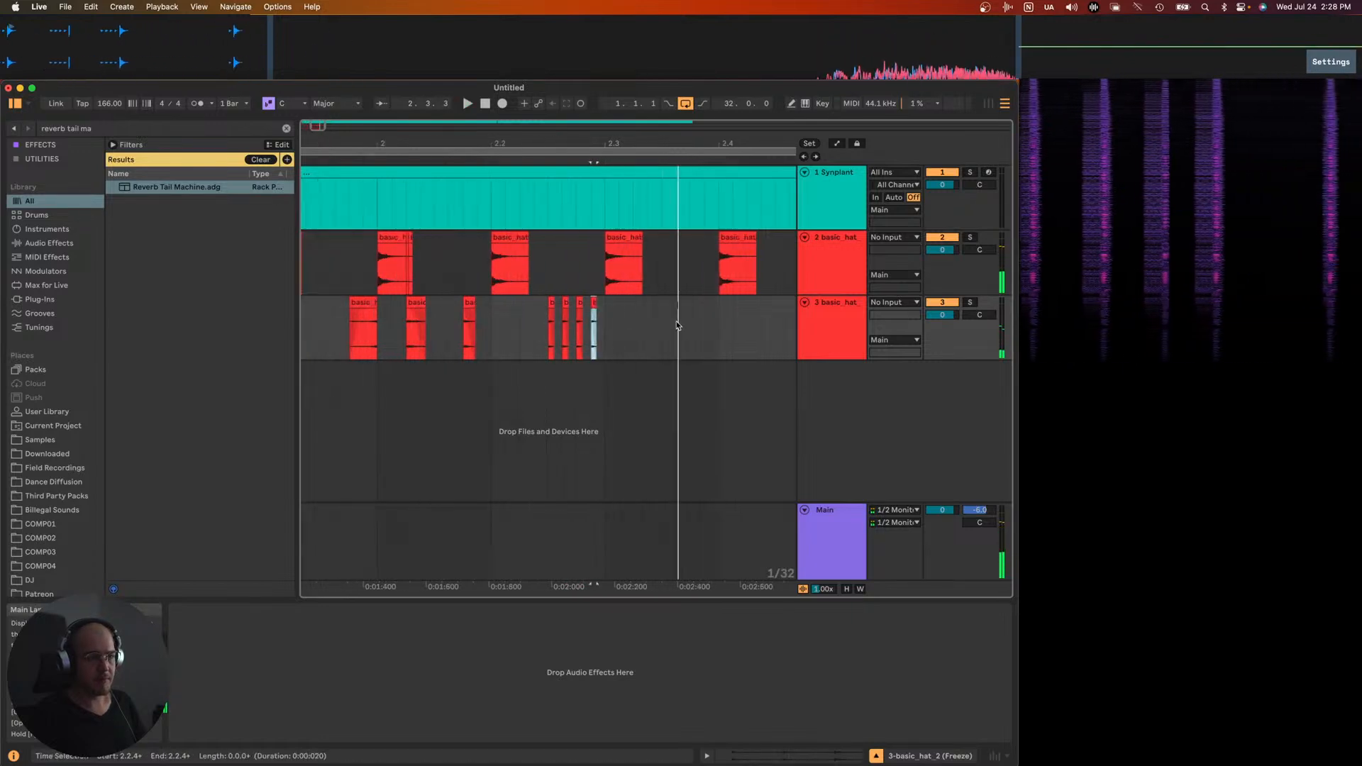
- Place a shortened, faded hat clip at 2.3.3 on track 3 and duplicate it to 2.3.4
{"action": "scroll", "coordinate": [678, 320], "scroll_direction": "up", "scroll_amount": 3}
{"action": "left_click_drag", "start_coordinate": [657, 302], "coordinate": [689, 305]}
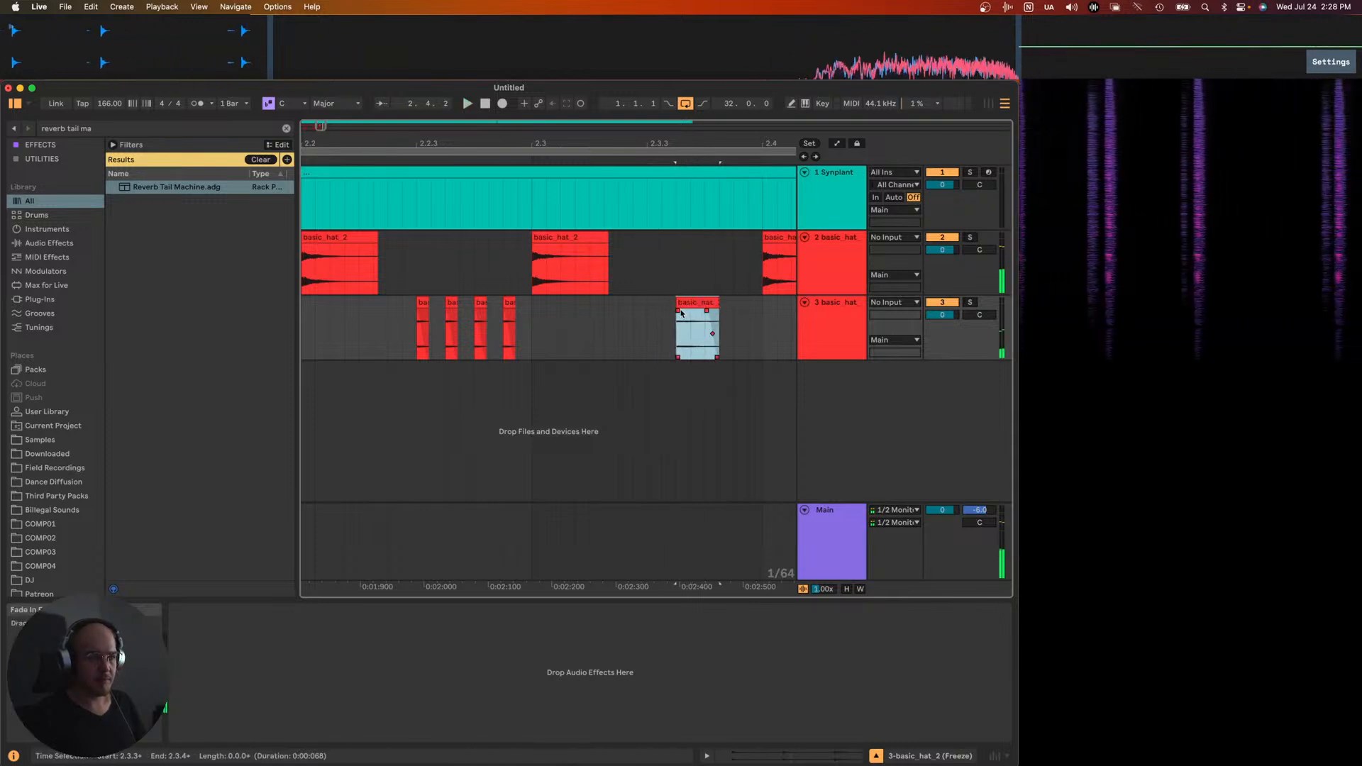
{"action": "left_click_drag", "start_coordinate": [702, 313], "coordinate": [686, 301]}
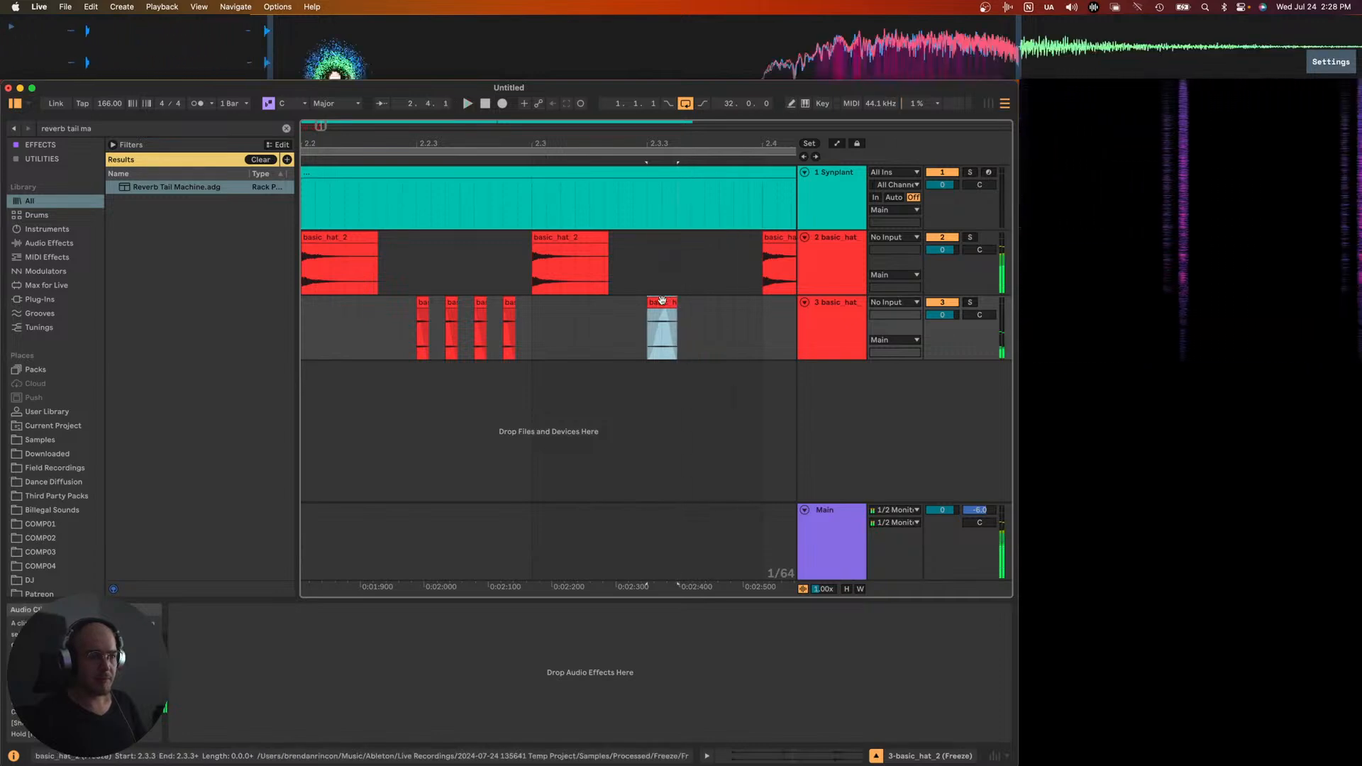
{"action": "left_click", "coordinate": [657, 302]}
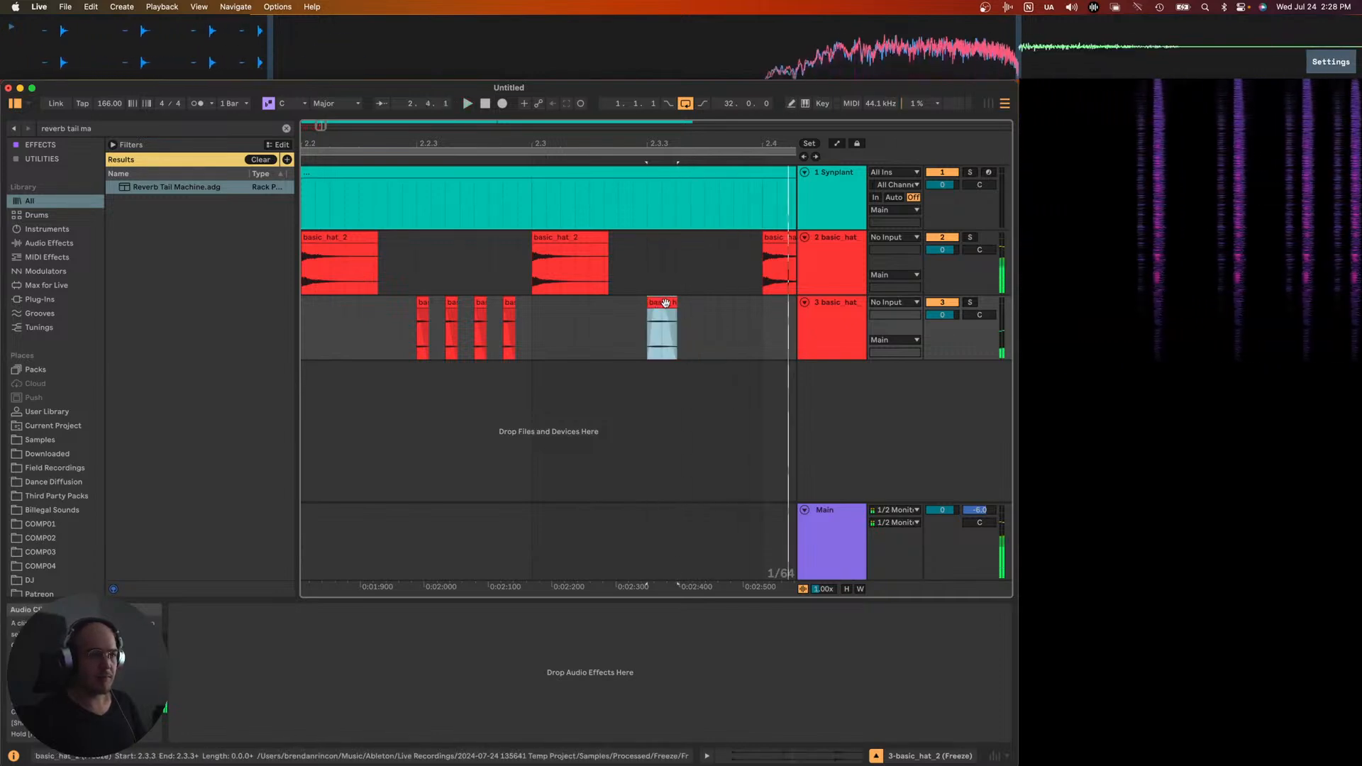
{"action": "scroll", "coordinate": [707, 318], "scroll_direction": "down", "scroll_amount": 2}
{"action": "scroll", "coordinate": [687, 317], "scroll_direction": "down", "scroll_amount": 3}
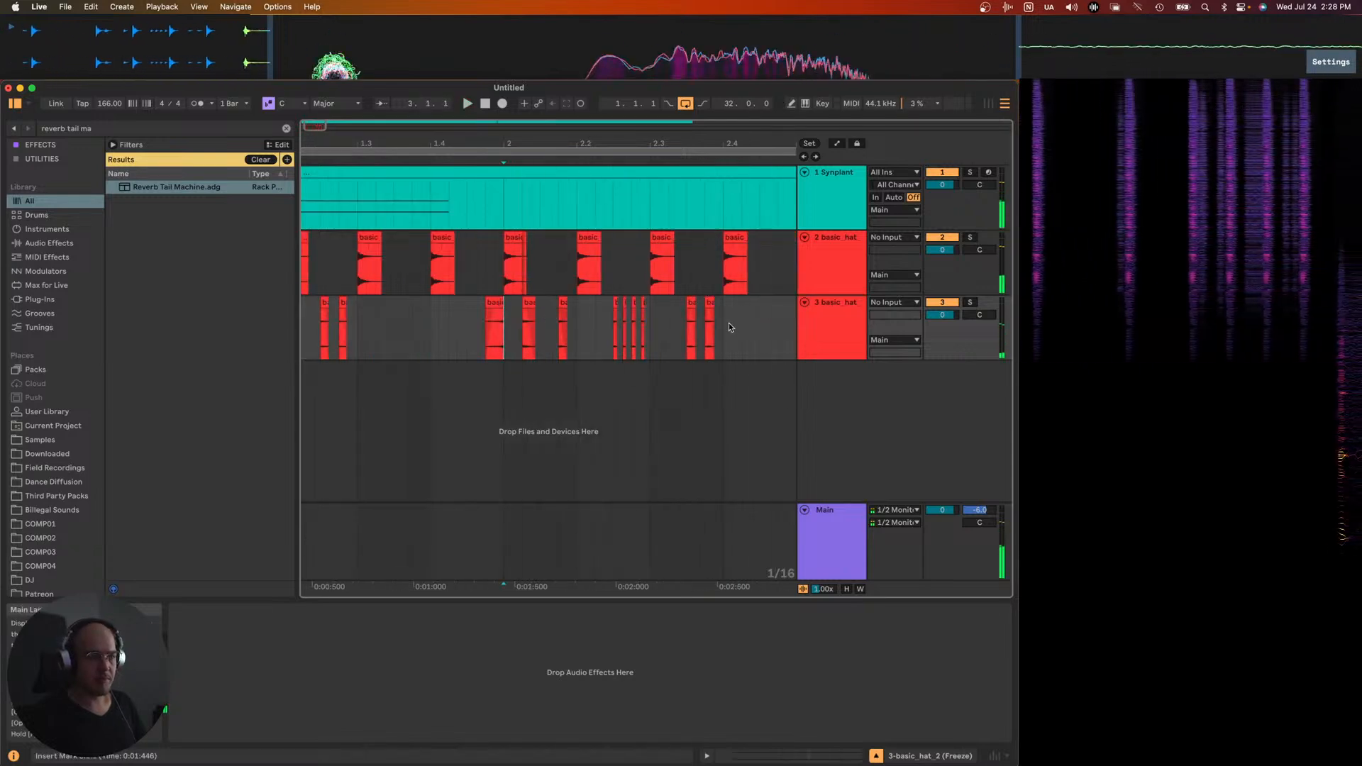
- Lower the gain of the hat clip at 2.3.3 to -20 dB and play the pattern from the start
{"action": "scroll", "coordinate": [723, 325], "scroll_direction": "up", "scroll_amount": 3}
{"action": "double_click", "coordinate": [674, 326]}
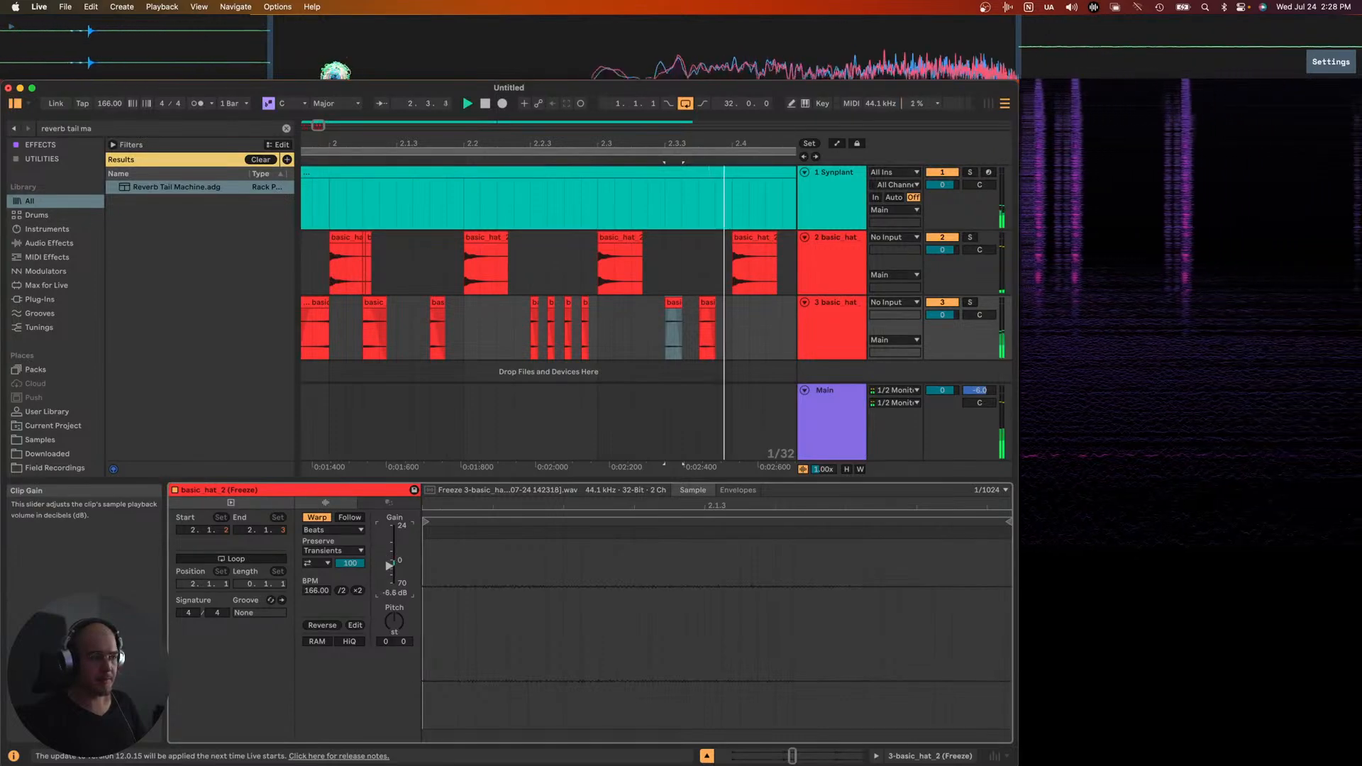
{"action": "left_click", "coordinate": [497, 330]}
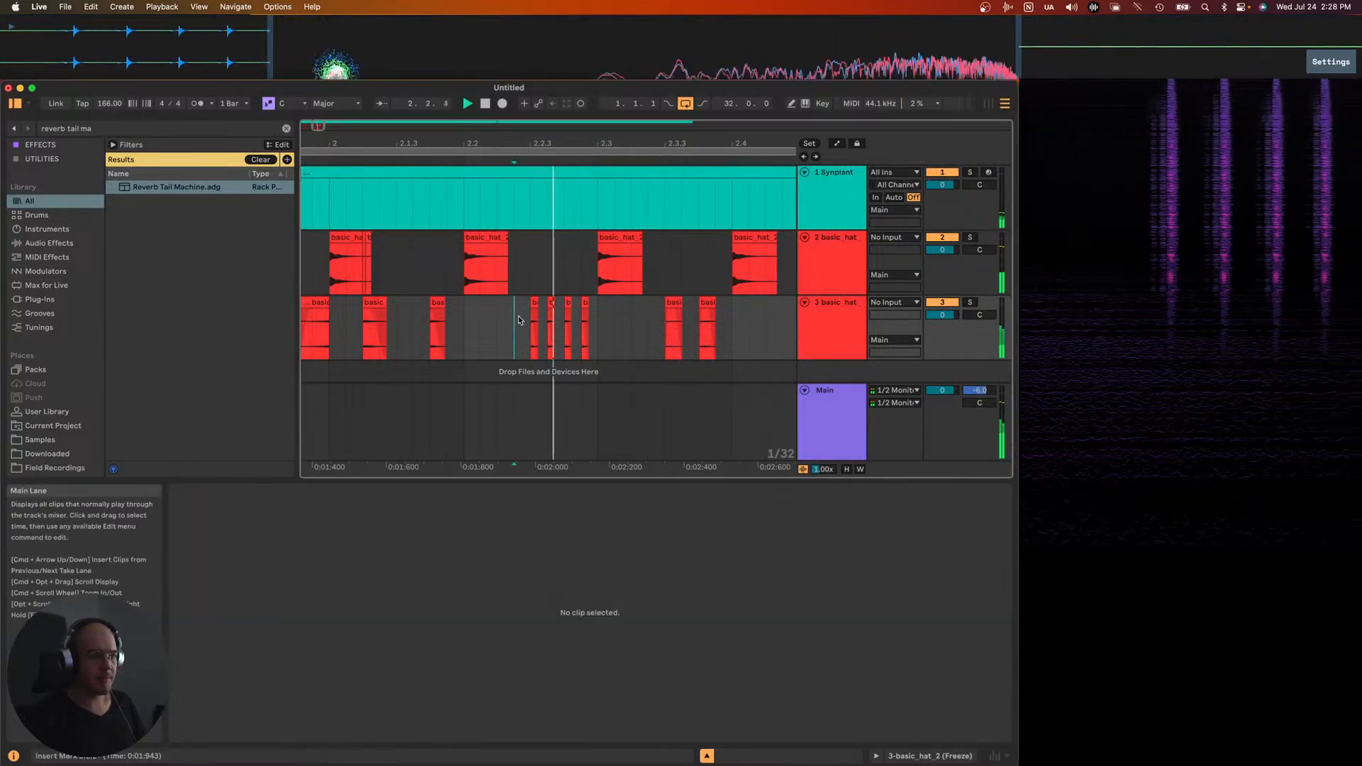
{"action": "left_click", "coordinate": [533, 303]}
{"action": "scroll", "coordinate": [402, 327], "scroll_direction": "down", "scroll_amount": 5}
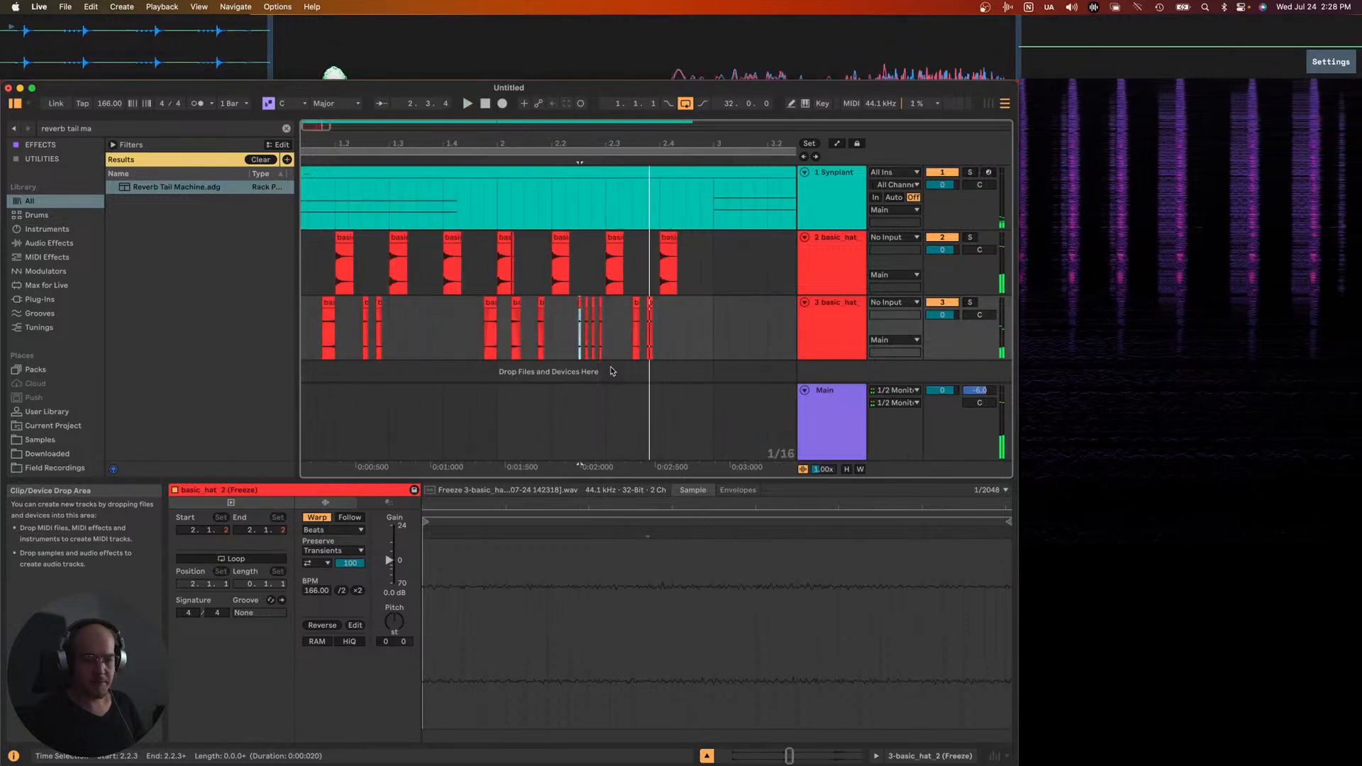
{"action": "left_click", "coordinate": [482, 335]}
{"action": "key", "text": "space"}
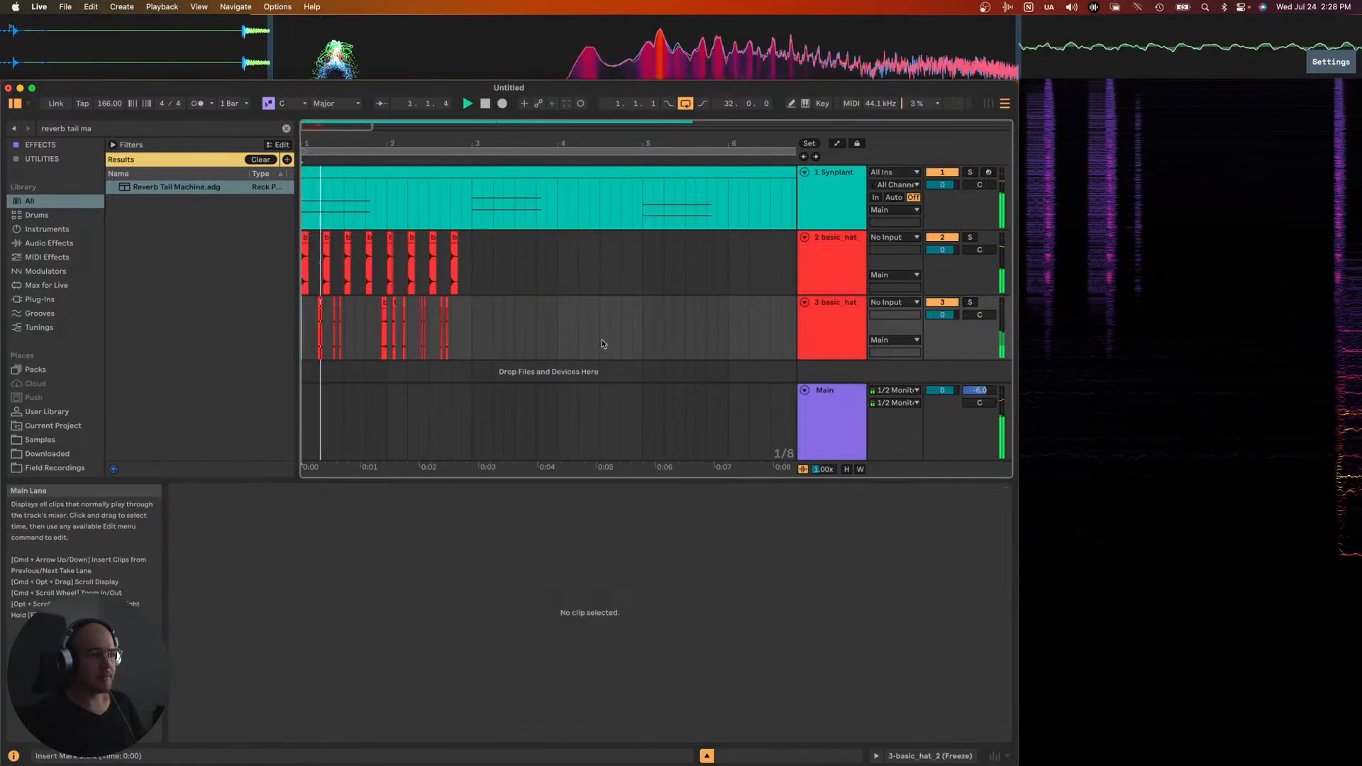
- Duplicate the two bars of main hats and the latter part of the track 3 hat pattern to start at bar 3
{"action": "left_click_drag", "start_coordinate": [305, 263], "coordinate": [356, 326]}
{"action": "key", "text": "super+d"}
{"action": "key", "text": "super+d"}
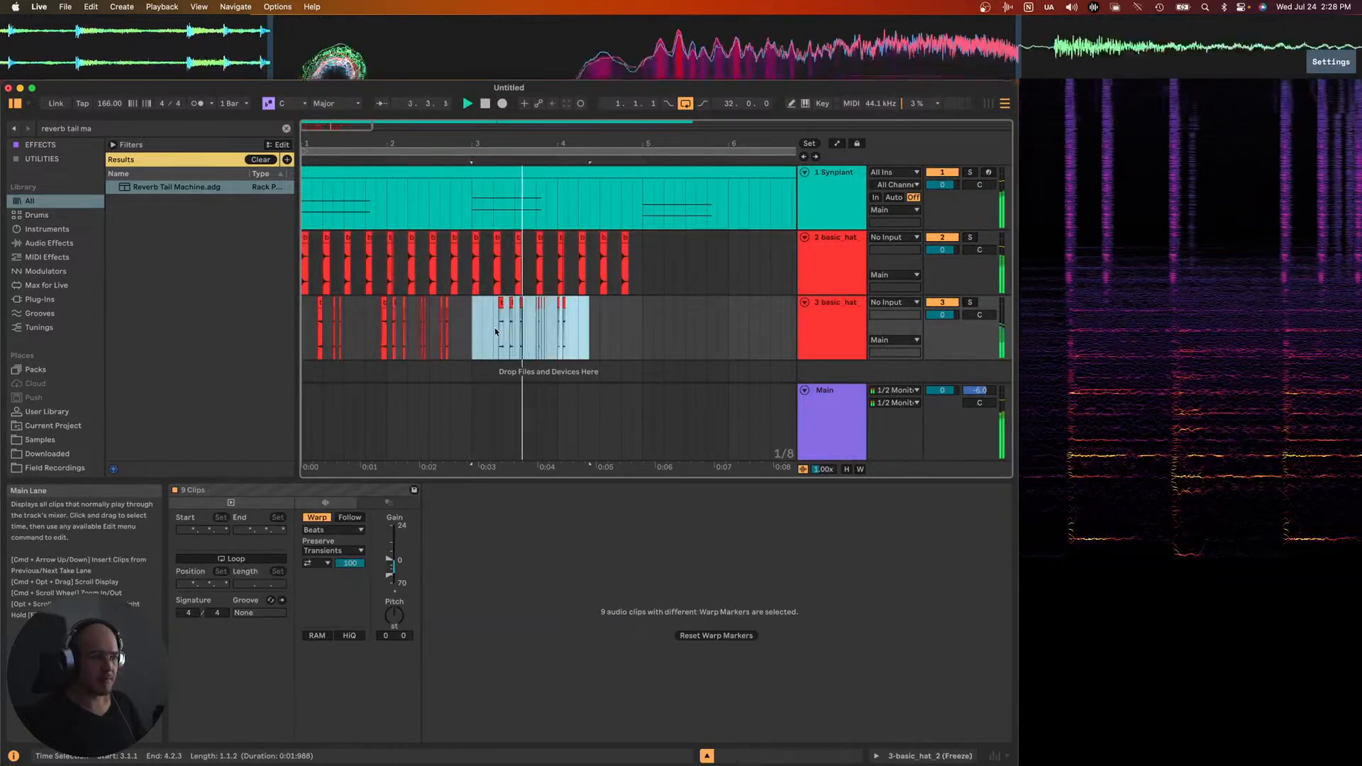
- Copy a main hat clip from track 2 onto track 3 at 3.2.3
{"action": "left_click", "coordinate": [495, 331]}
{"action": "scroll", "coordinate": [509, 325], "scroll_direction": "up", "scroll_amount": 5}
{"action": "left_click", "coordinate": [389, 323]}
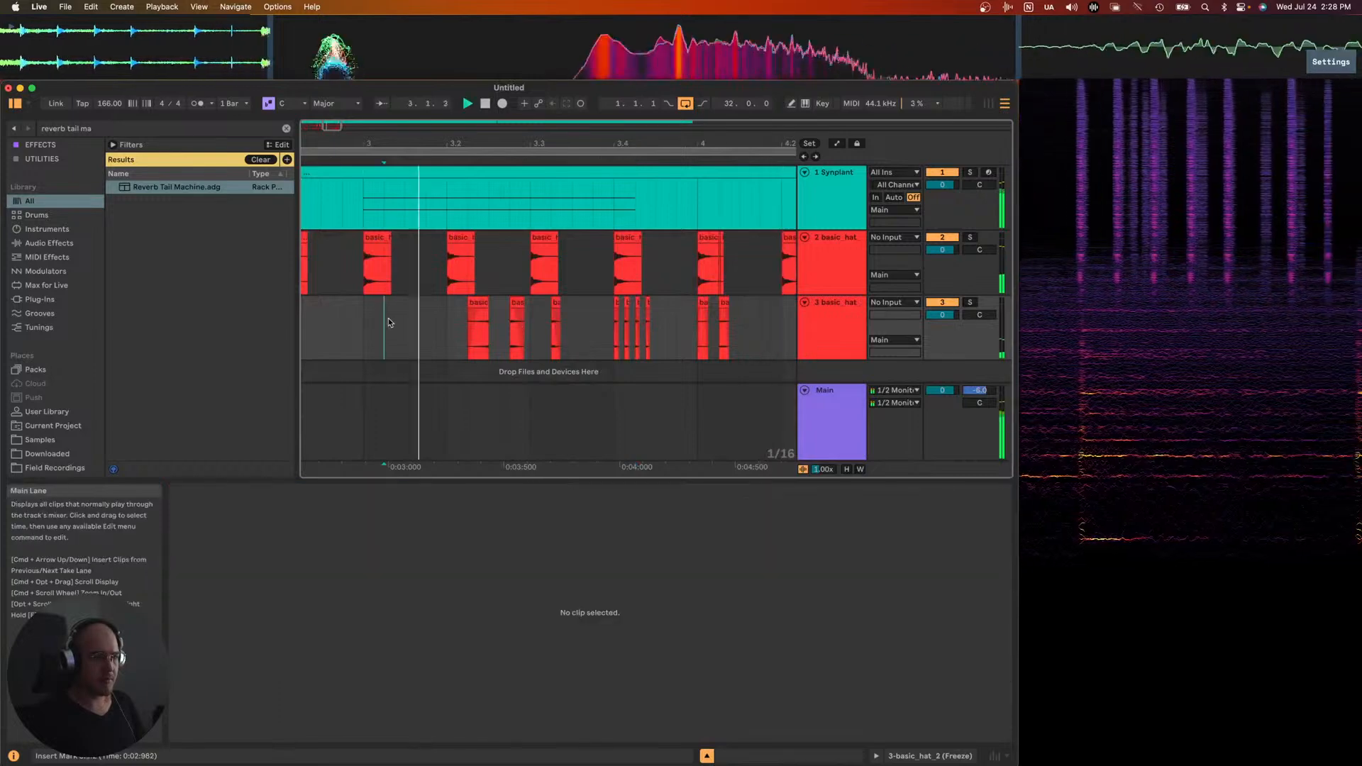
{"action": "left_click", "coordinate": [461, 262]}
{"action": "left_click", "coordinate": [489, 258]}
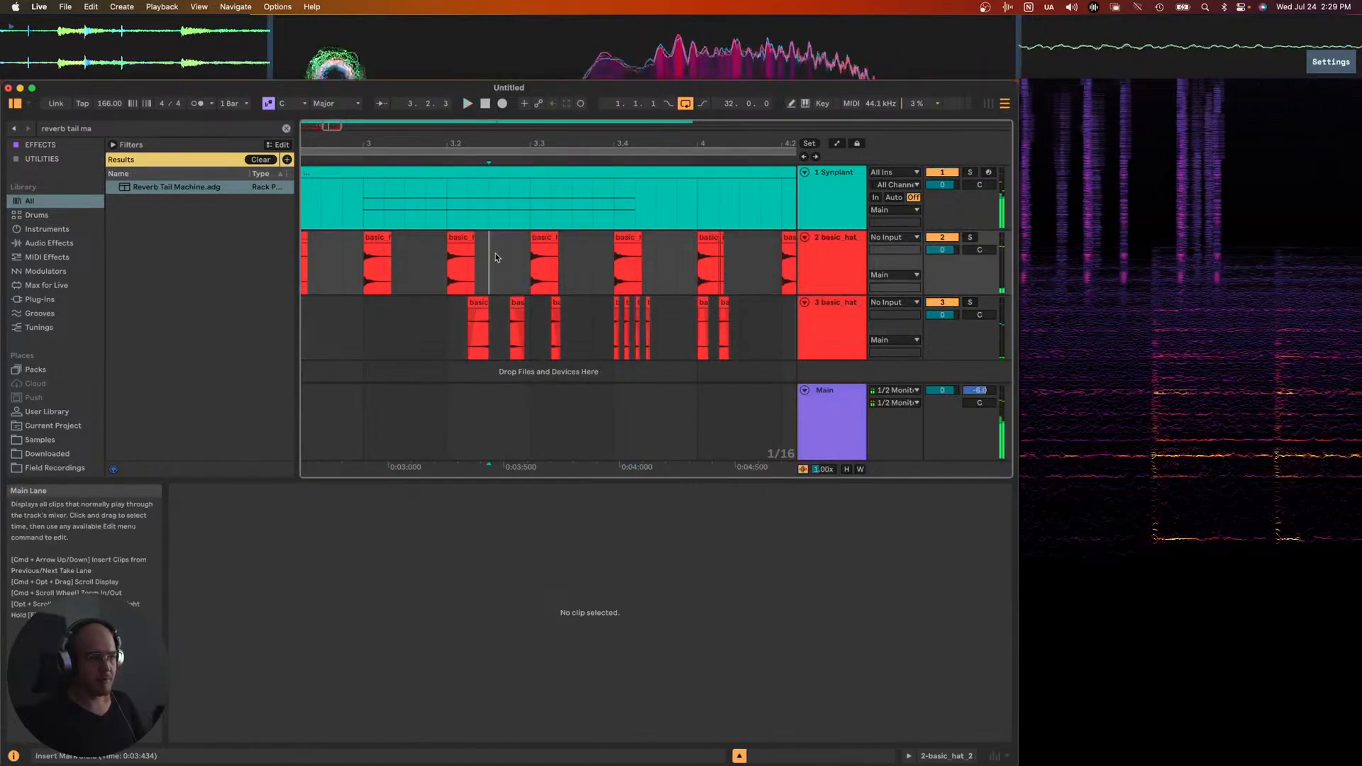
{"action": "scroll", "coordinate": [495, 257], "scroll_direction": "up", "scroll_amount": 3}
{"action": "left_click", "coordinate": [495, 250]}
{"action": "left_click", "coordinate": [528, 240]}
{"action": "left_click_drag", "start_coordinate": [524, 239], "coordinate": [482, 321]}
- Trim the copied hat clip at 3.2.3 to 0.037 s and give it a fade-out
{"action": "scroll", "coordinate": [499, 239], "scroll_direction": "up", "scroll_amount": 3}
{"action": "key", "text": "space"}
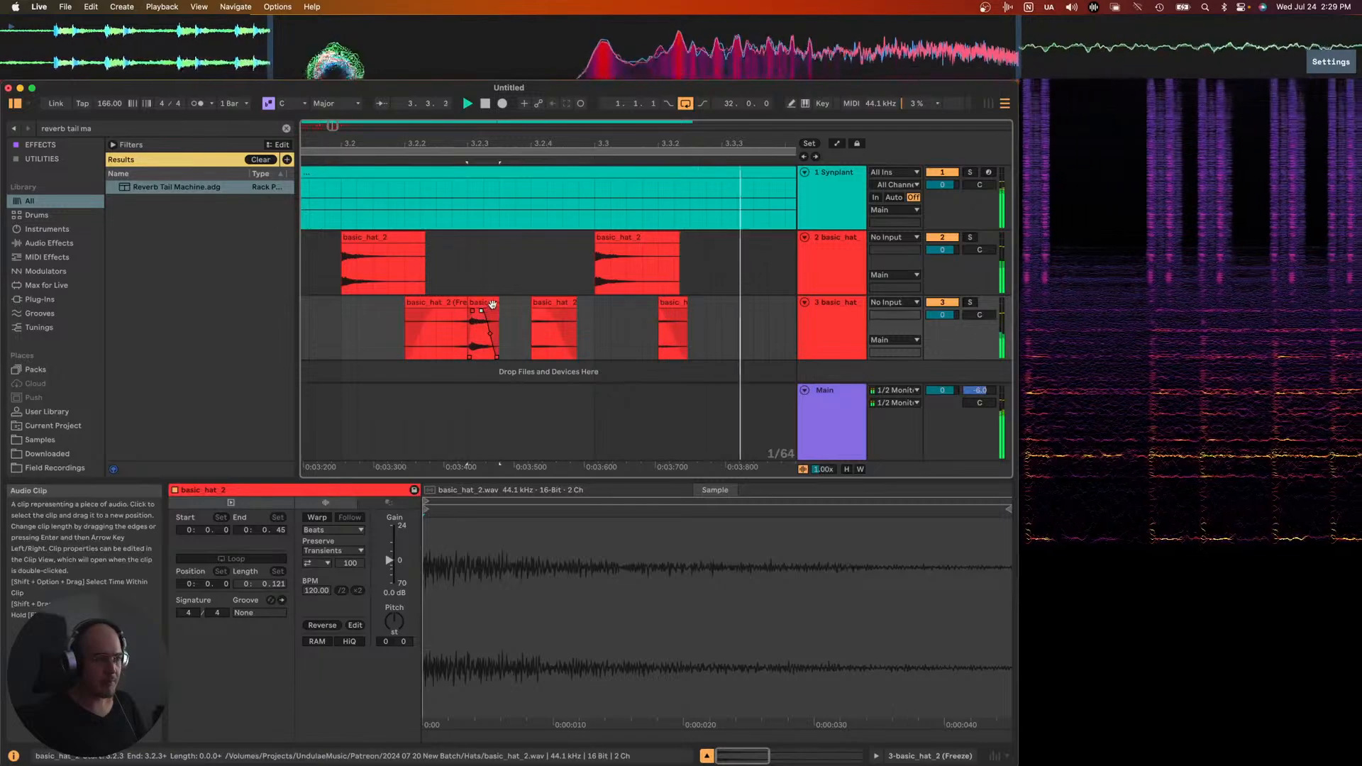
{"action": "left_click", "coordinate": [480, 312]}
{"action": "scroll", "coordinate": [469, 309], "scroll_direction": "up", "scroll_amount": 3}
{"action": "scroll", "coordinate": [465, 306], "scroll_direction": "up", "scroll_amount": 2}
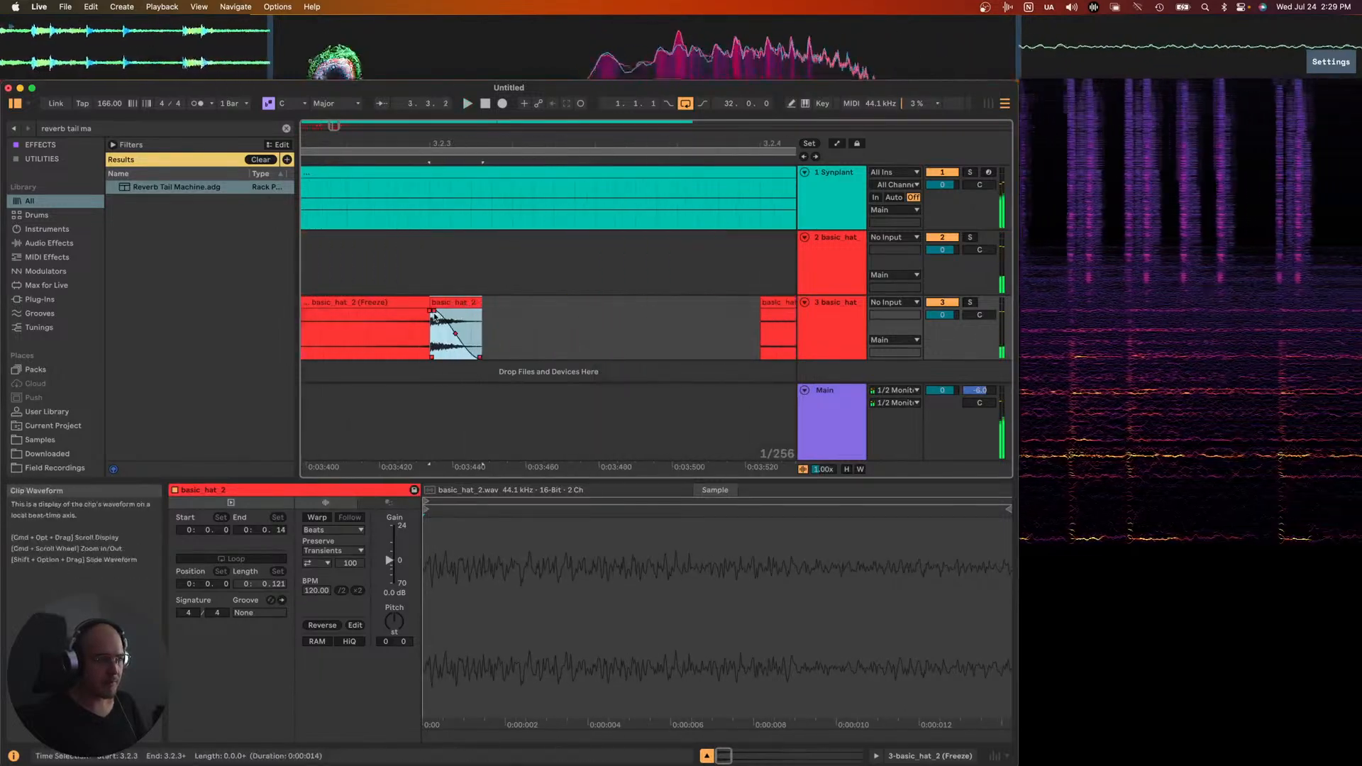
{"action": "left_click_drag", "start_coordinate": [477, 303], "coordinate": [562, 303]}
{"action": "left_click", "coordinate": [492, 312]}
{"action": "scroll", "coordinate": [492, 313], "scroll_direction": "down", "scroll_amount": 3}
{"action": "scroll", "coordinate": [497, 311], "scroll_direction": "down", "scroll_amount": 10}
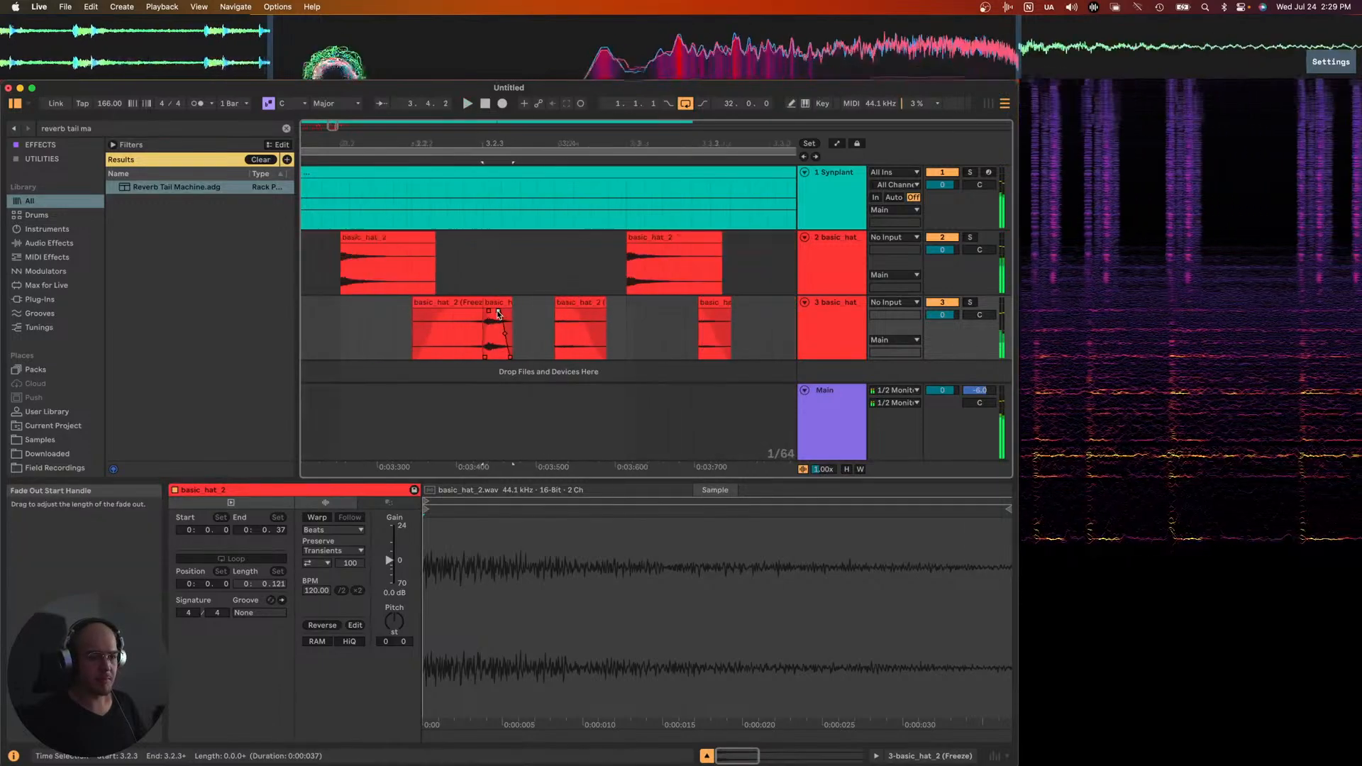
- Play the extended pattern and add a copy of the preceding short hat clip at 3.3.3 on track 3
{"action": "left_click", "coordinate": [342, 323]}
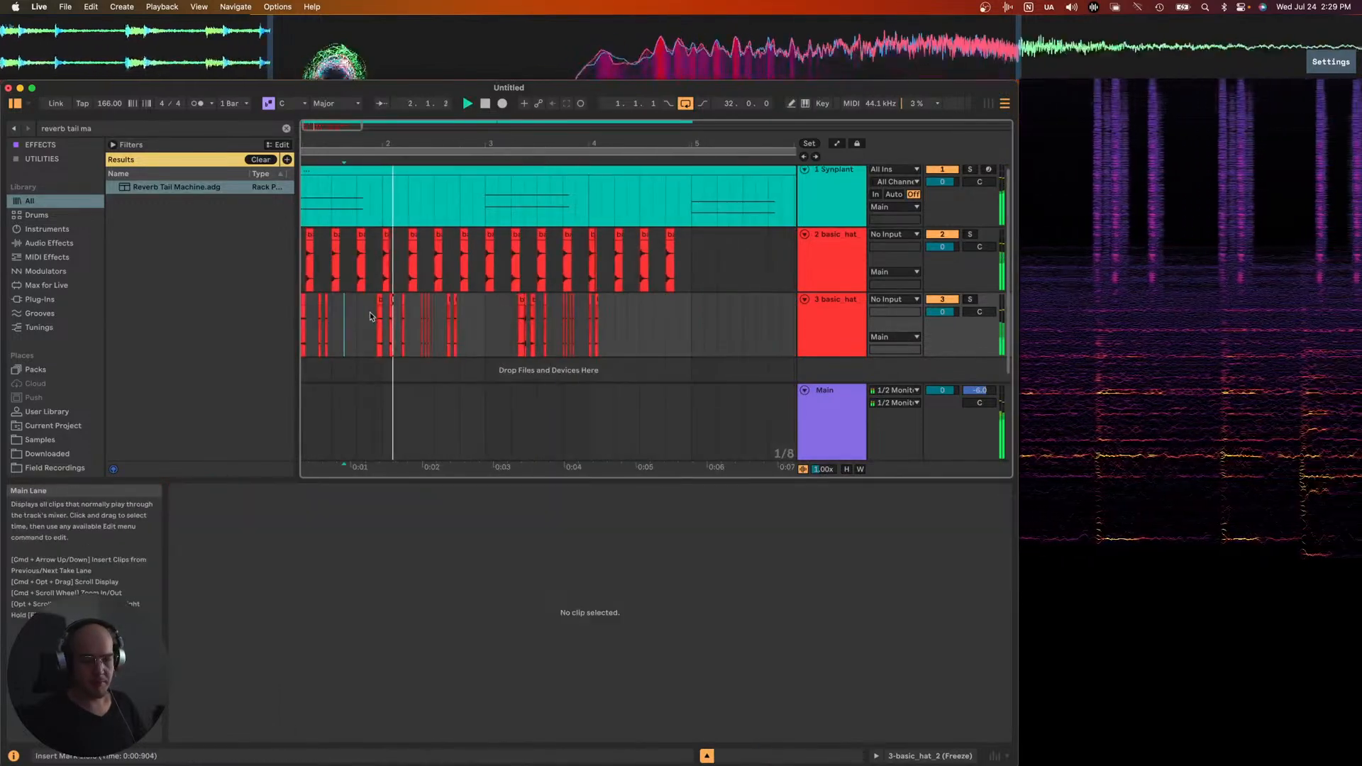
{"action": "scroll", "coordinate": [385, 313], "scroll_direction": "down", "scroll_amount": 2}
{"action": "scroll", "coordinate": [501, 323], "scroll_direction": "up", "scroll_amount": 3}
{"action": "scroll", "coordinate": [500, 324], "scroll_direction": "up", "scroll_amount": 2}
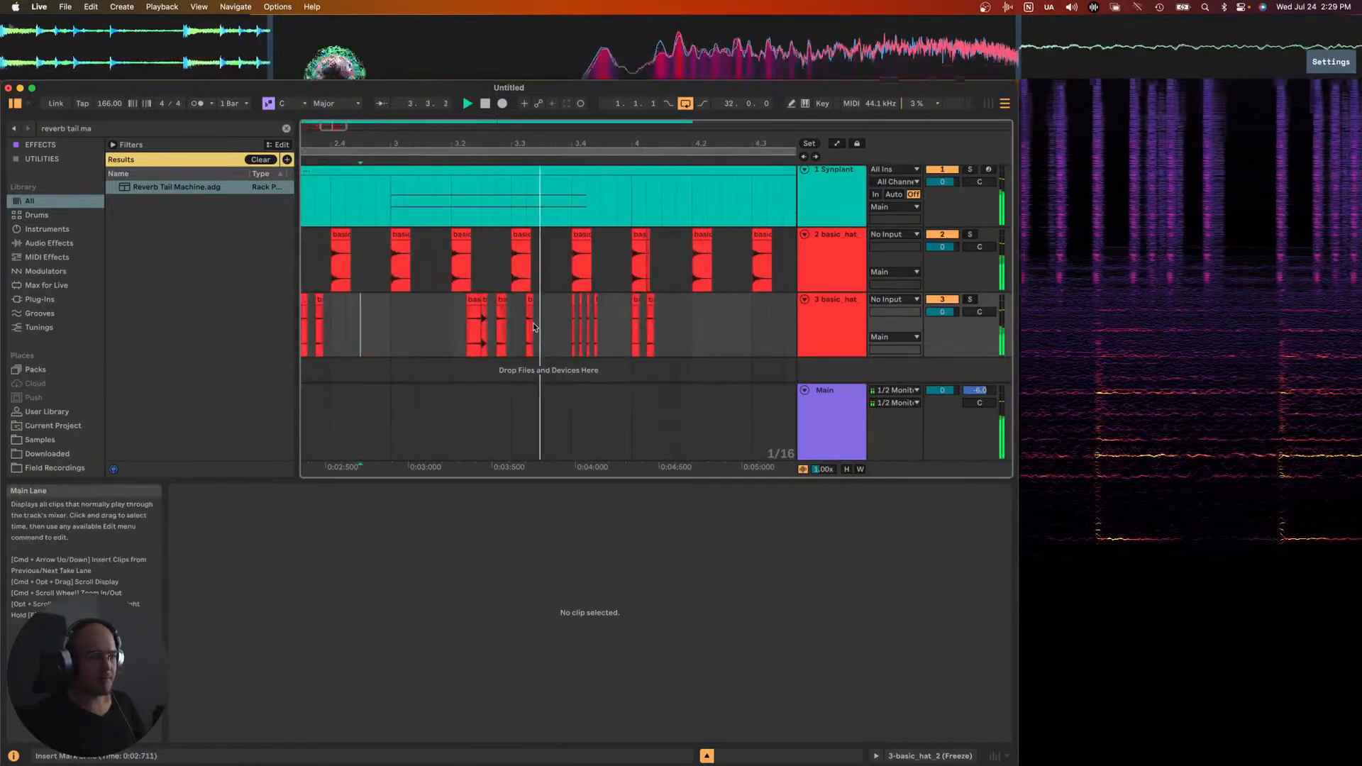
{"action": "left_click", "coordinate": [543, 312]}
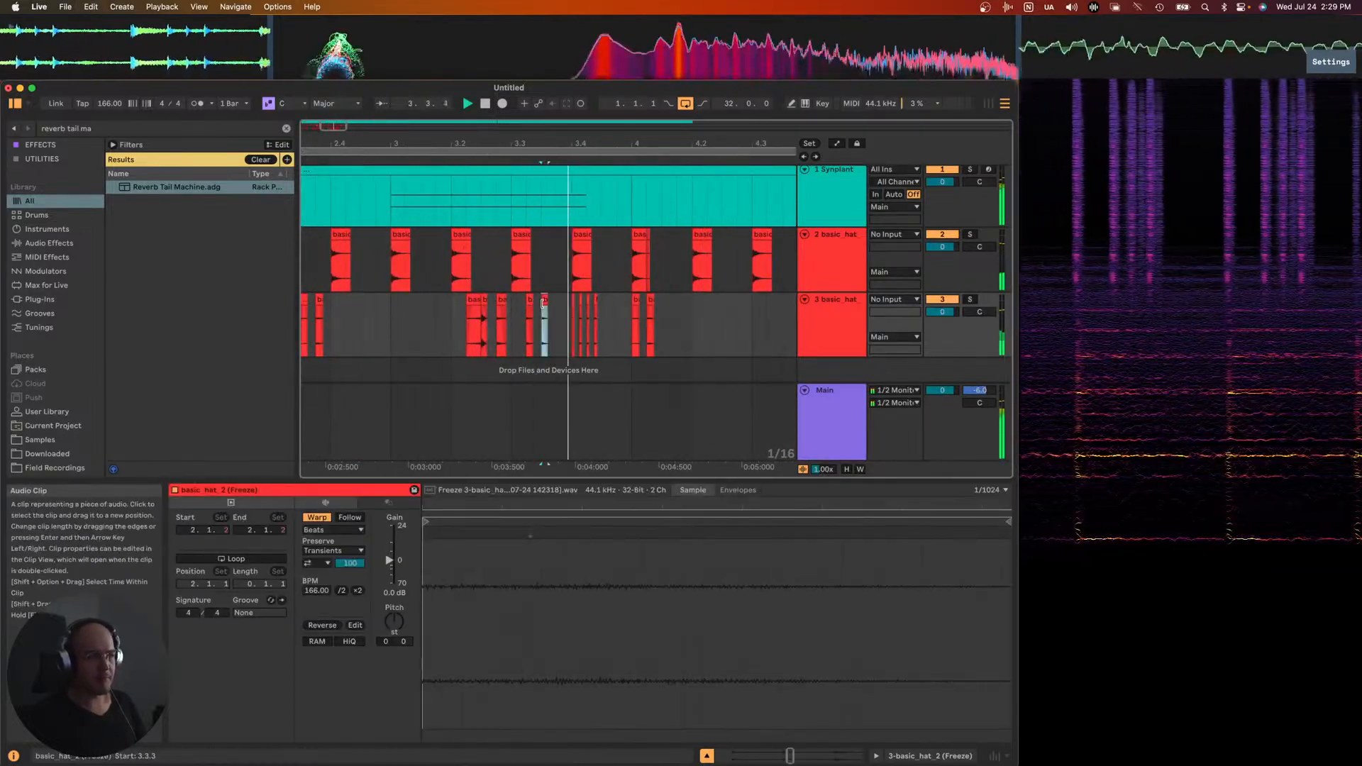
- Continue the hat roll on track 3 with copies of its last short hit at 3.4.3 and 3.4.4
{"action": "scroll", "coordinate": [605, 312], "scroll_direction": "up", "scroll_amount": 3}
{"action": "left_click", "coordinate": [587, 301]}
{"action": "key", "text": "super+d"}
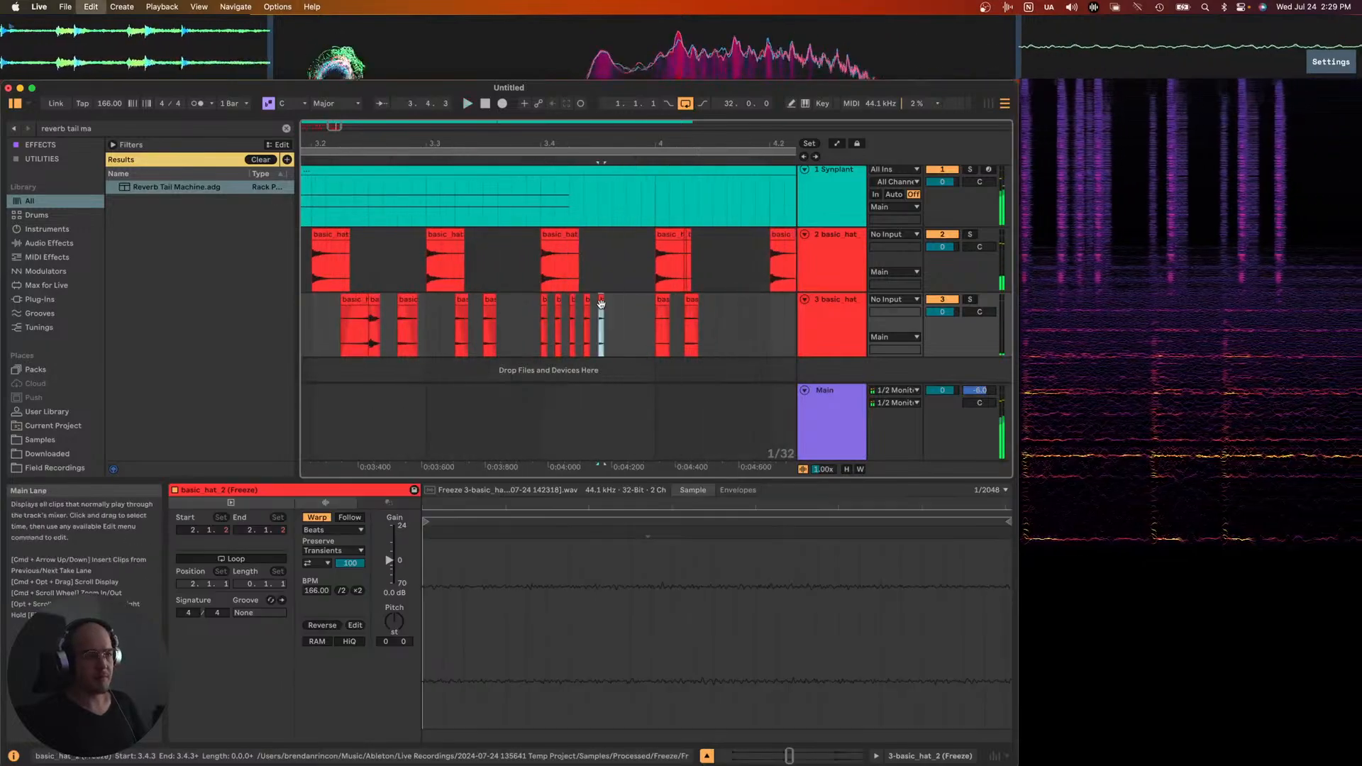
{"action": "left_click", "coordinate": [636, 317]}
- Duplicate the short hat clip at 4.1.2 to 4.1.3 and extend the copy to 4.2.1
{"action": "left_click", "coordinate": [490, 319]}
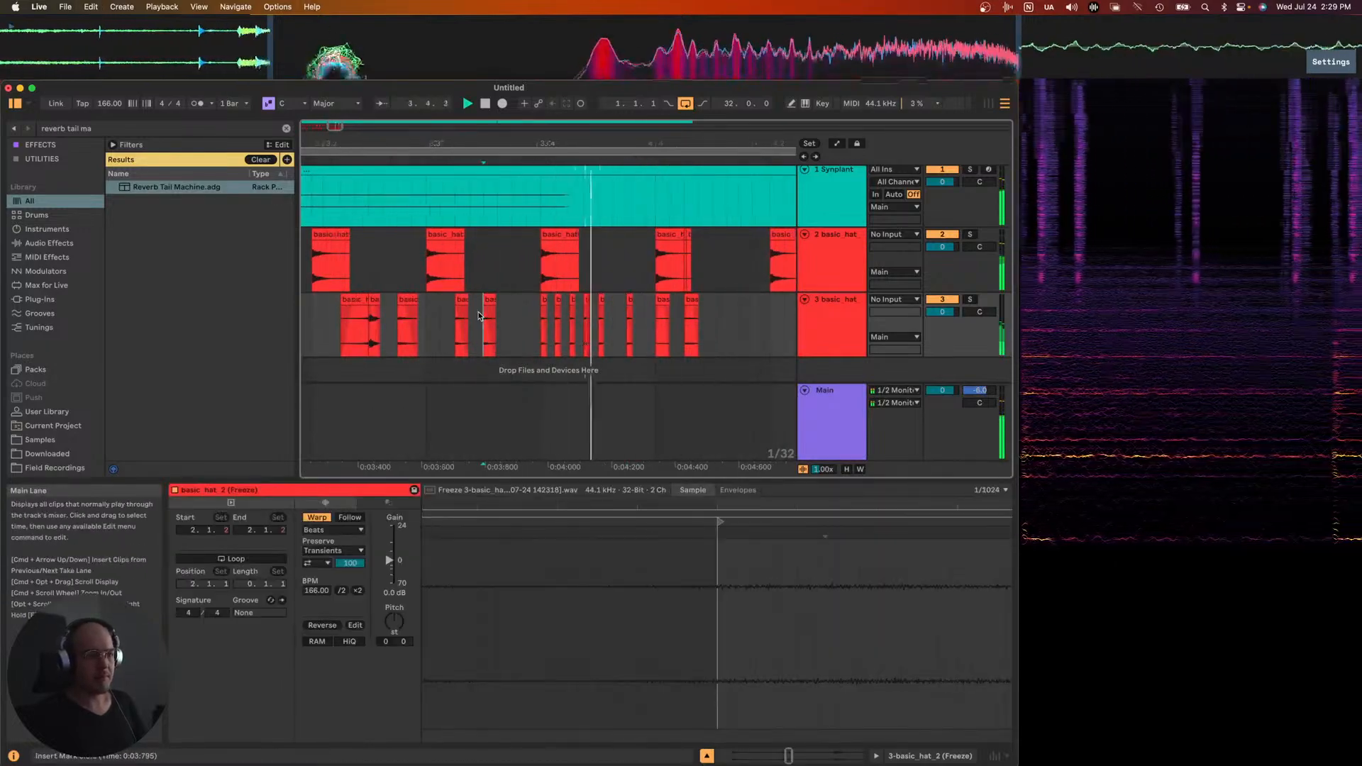
{"action": "scroll", "coordinate": [486, 313], "scroll_direction": "down", "scroll_amount": 3}
{"action": "key", "text": "space"}
{"action": "left_click", "coordinate": [577, 298]}
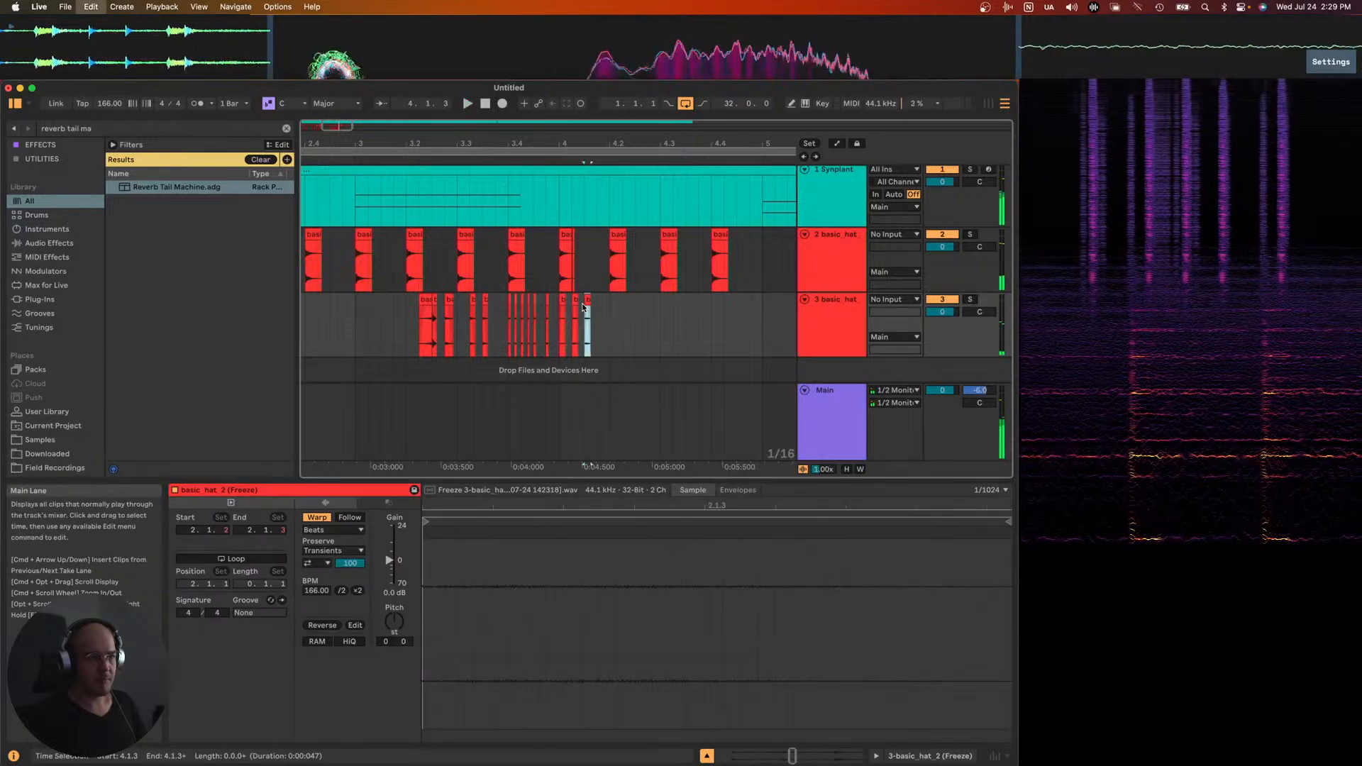
{"action": "scroll", "coordinate": [583, 307], "scroll_direction": "up", "scroll_amount": 2}
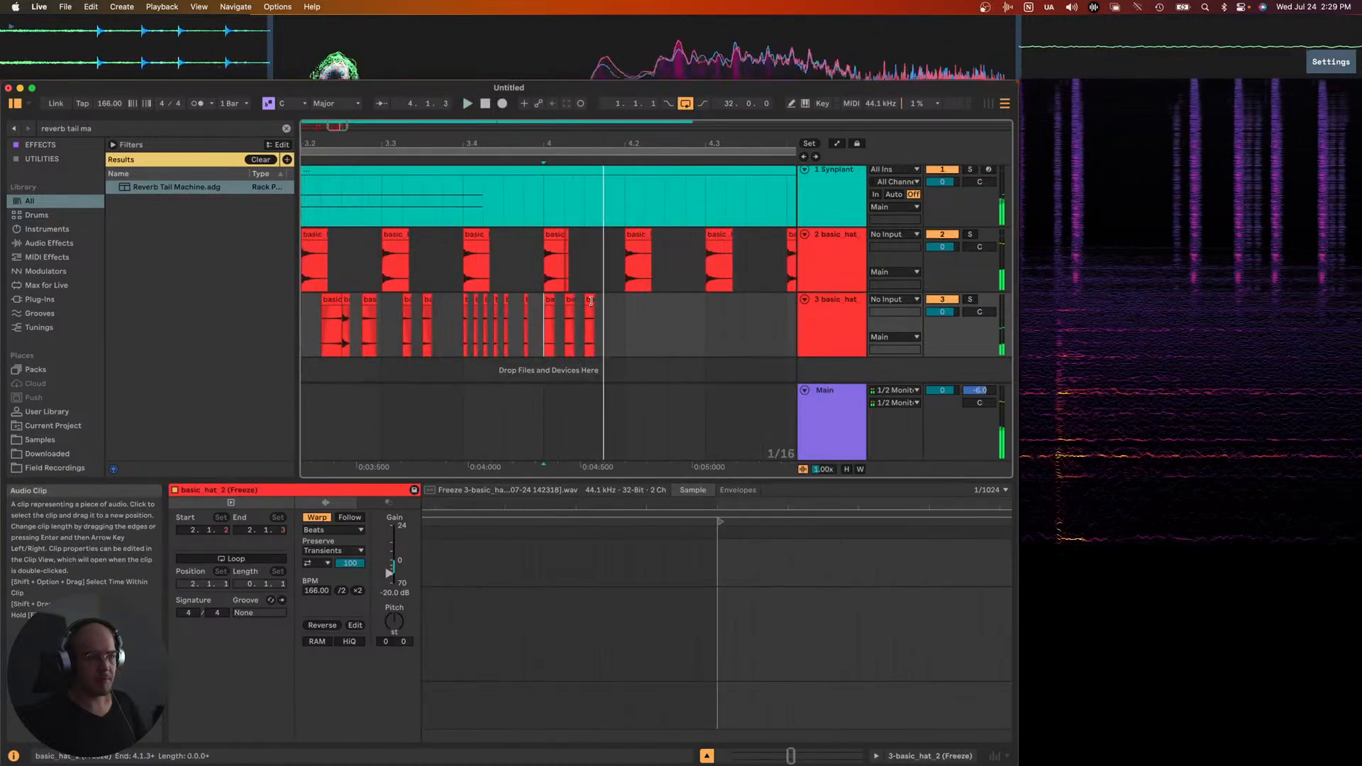
{"action": "scroll", "coordinate": [591, 301], "scroll_direction": "up", "scroll_amount": 1}
{"action": "left_click", "coordinate": [591, 301]}
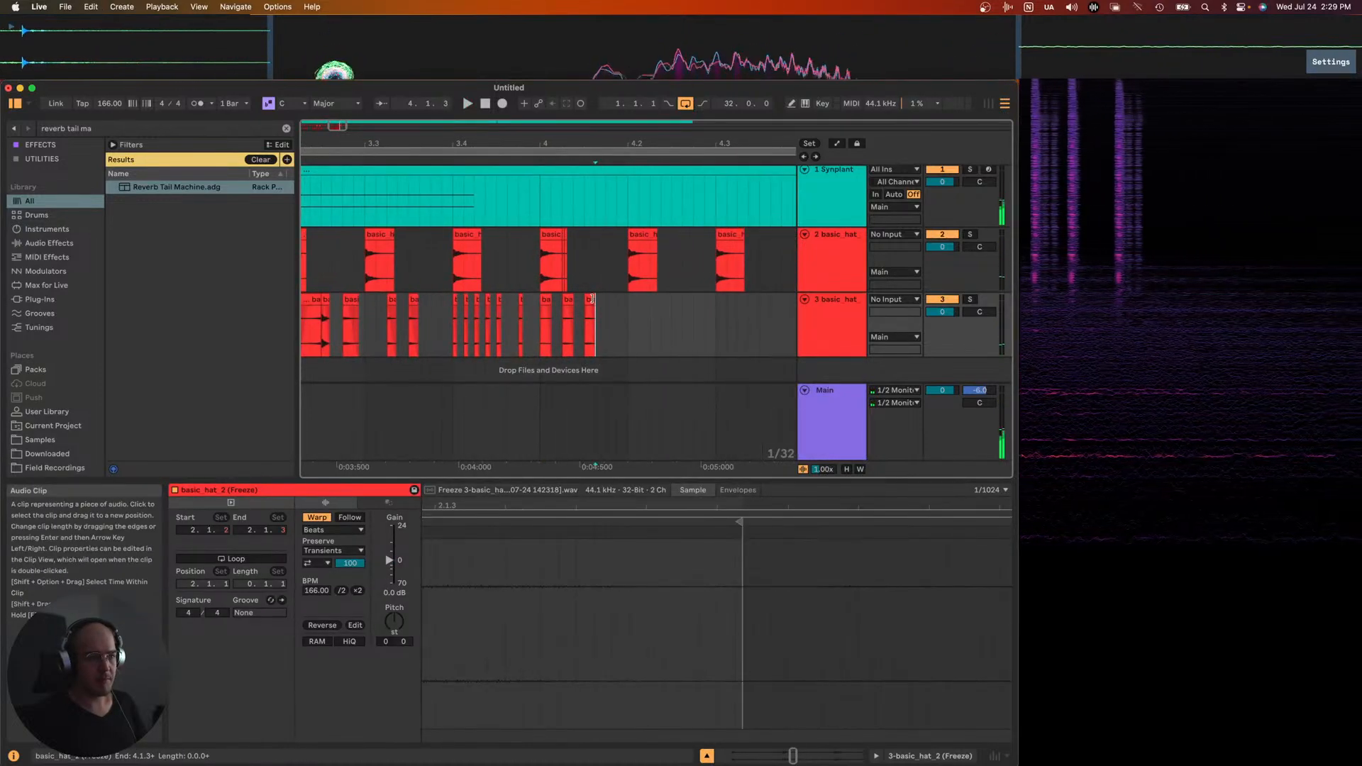
{"action": "left_click_drag", "start_coordinate": [591, 301], "coordinate": [647, 301]}
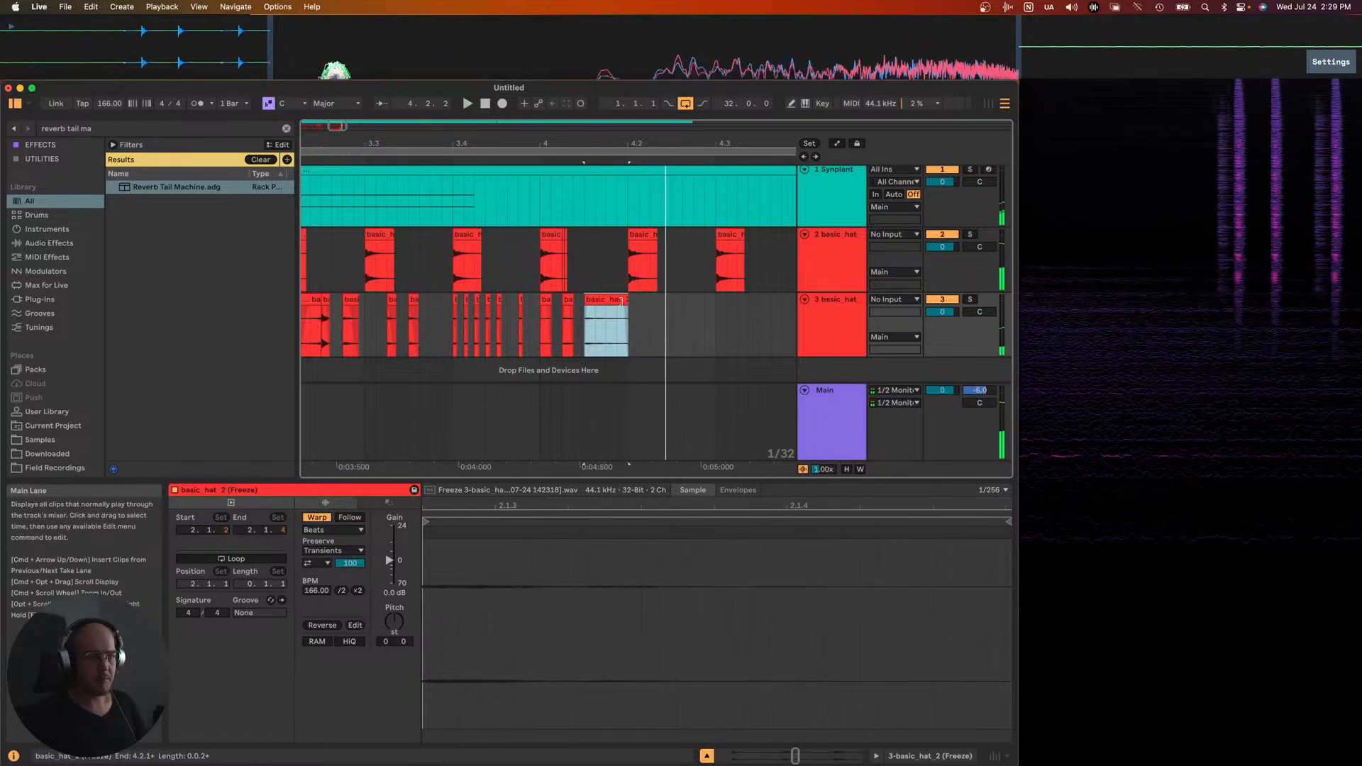
- Paste a copy of the extended hat clip at 4.2.3 on track 3
{"action": "left_click", "coordinate": [649, 307]}
{"action": "left_click", "coordinate": [669, 314]}
{"action": "key", "text": "super+v"}
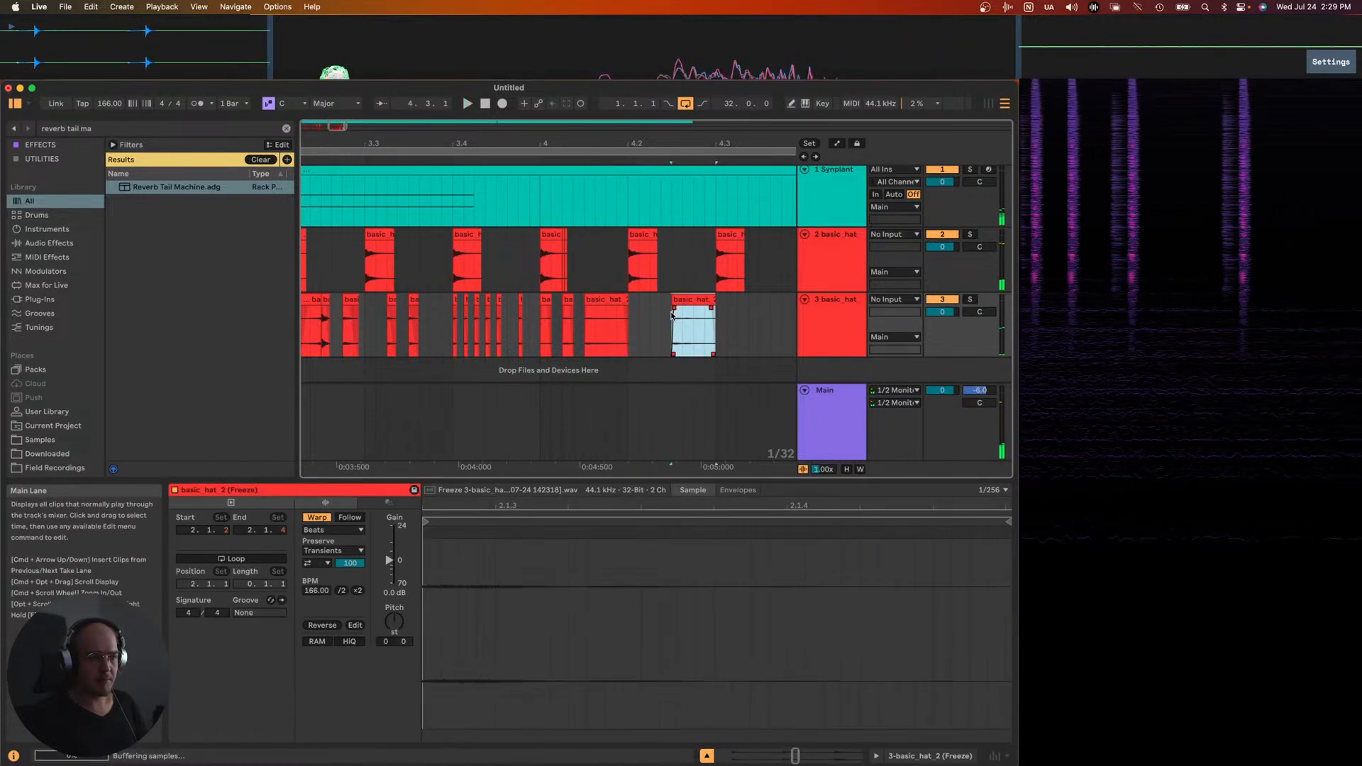
{"action": "scroll", "coordinate": [701, 305], "scroll_direction": "right", "scroll_amount": 5}
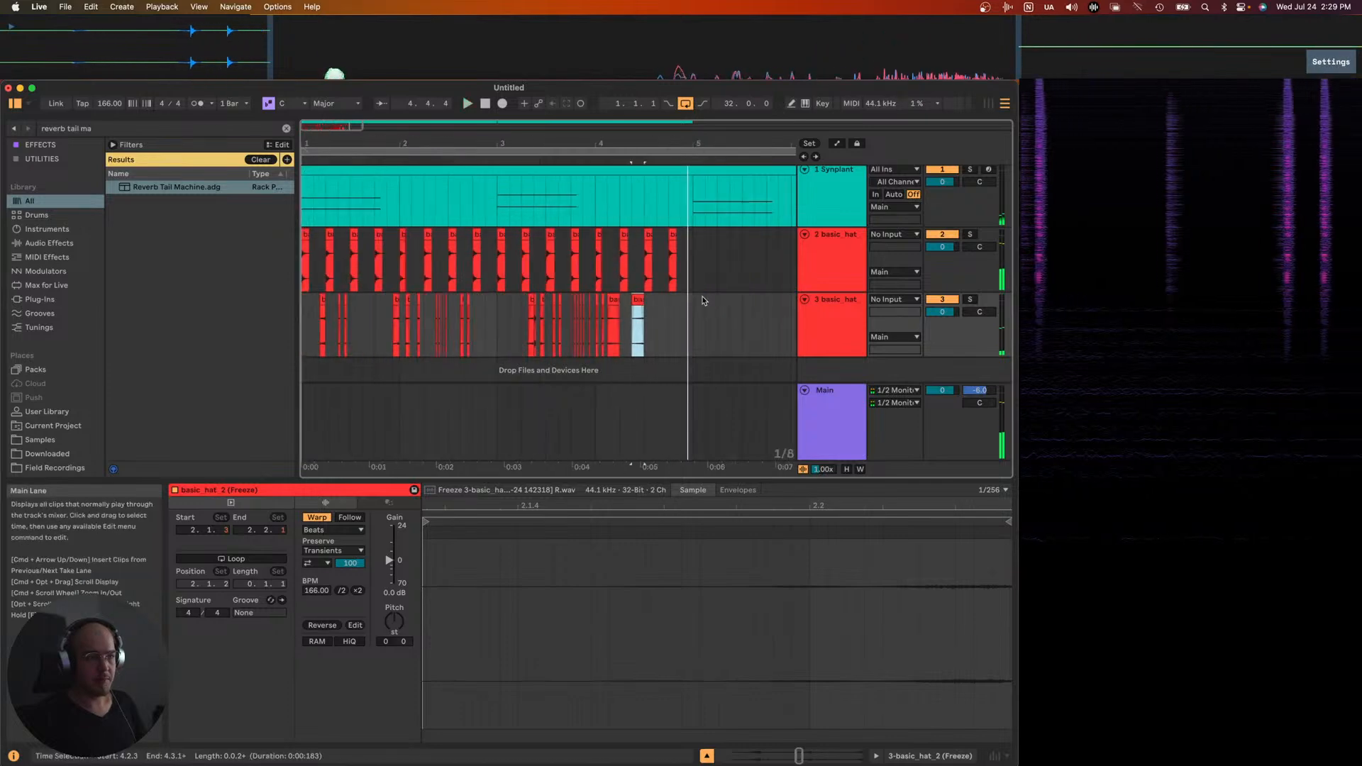
- Paste another hat clip copy around 4.3.2, shorten it and repeat it so the second hit ends at 4.4.1
{"action": "left_click", "coordinate": [542, 310]}
{"action": "key", "text": "super+v"}
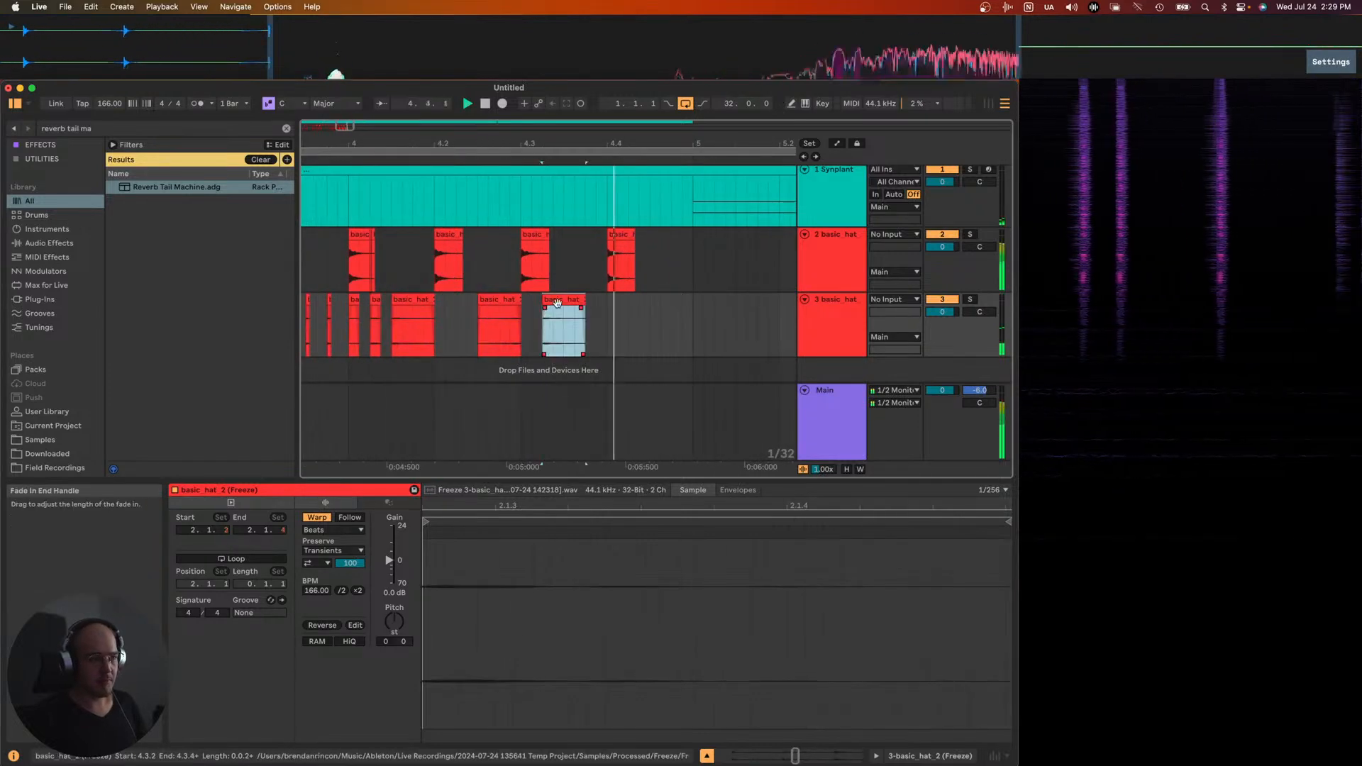
{"action": "left_click", "coordinate": [567, 322]}
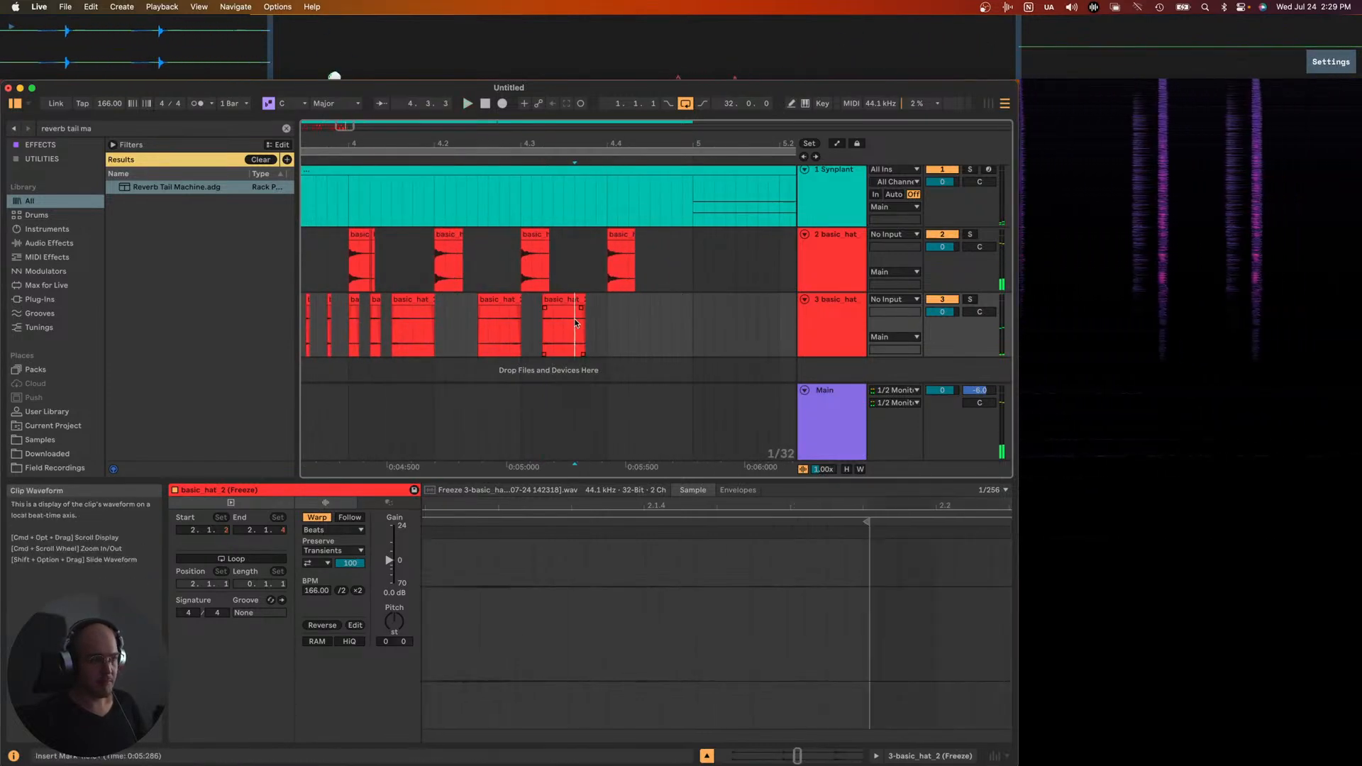
{"action": "left_click_drag", "start_coordinate": [575, 324], "coordinate": [559, 297]}
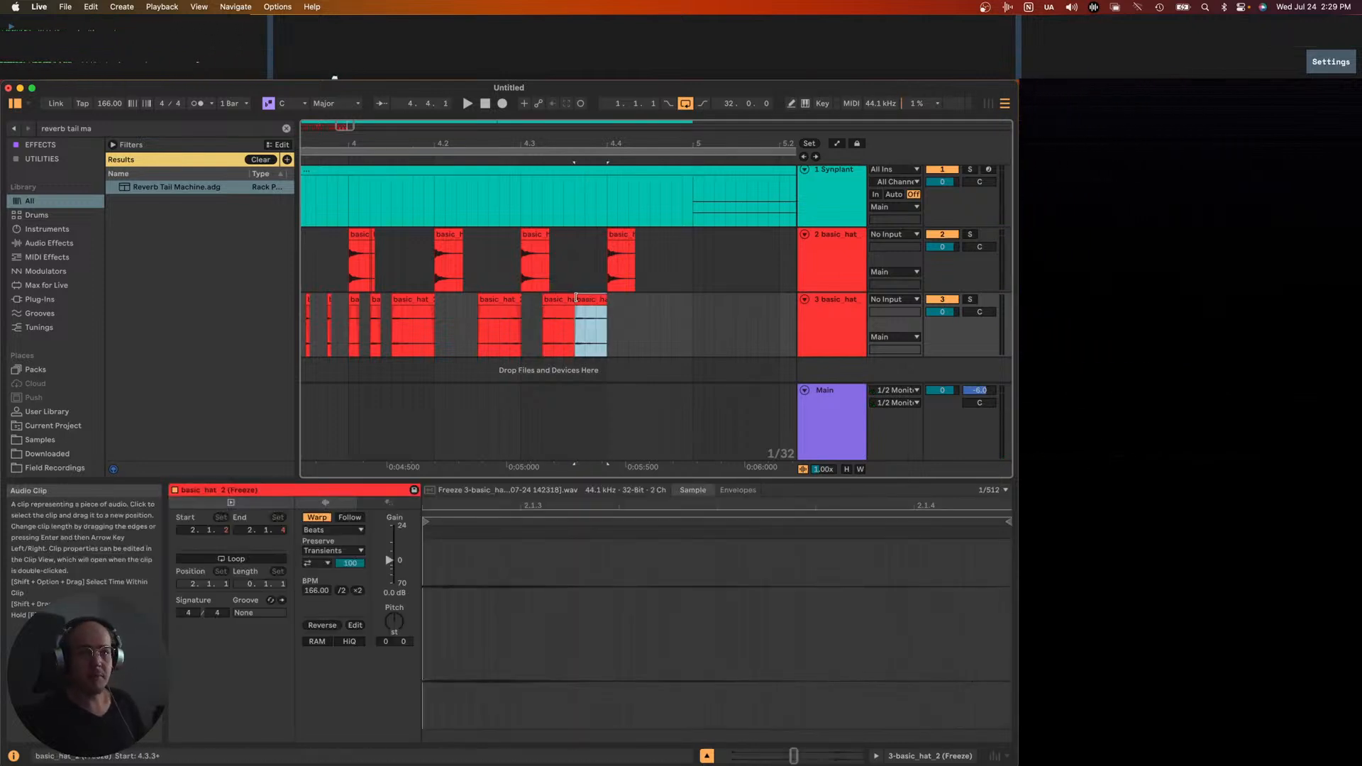
- Play the full four-bar pattern from the start and group the two hat tracks
{"action": "scroll", "coordinate": [385, 273], "scroll_direction": "down", "scroll_amount": 10}
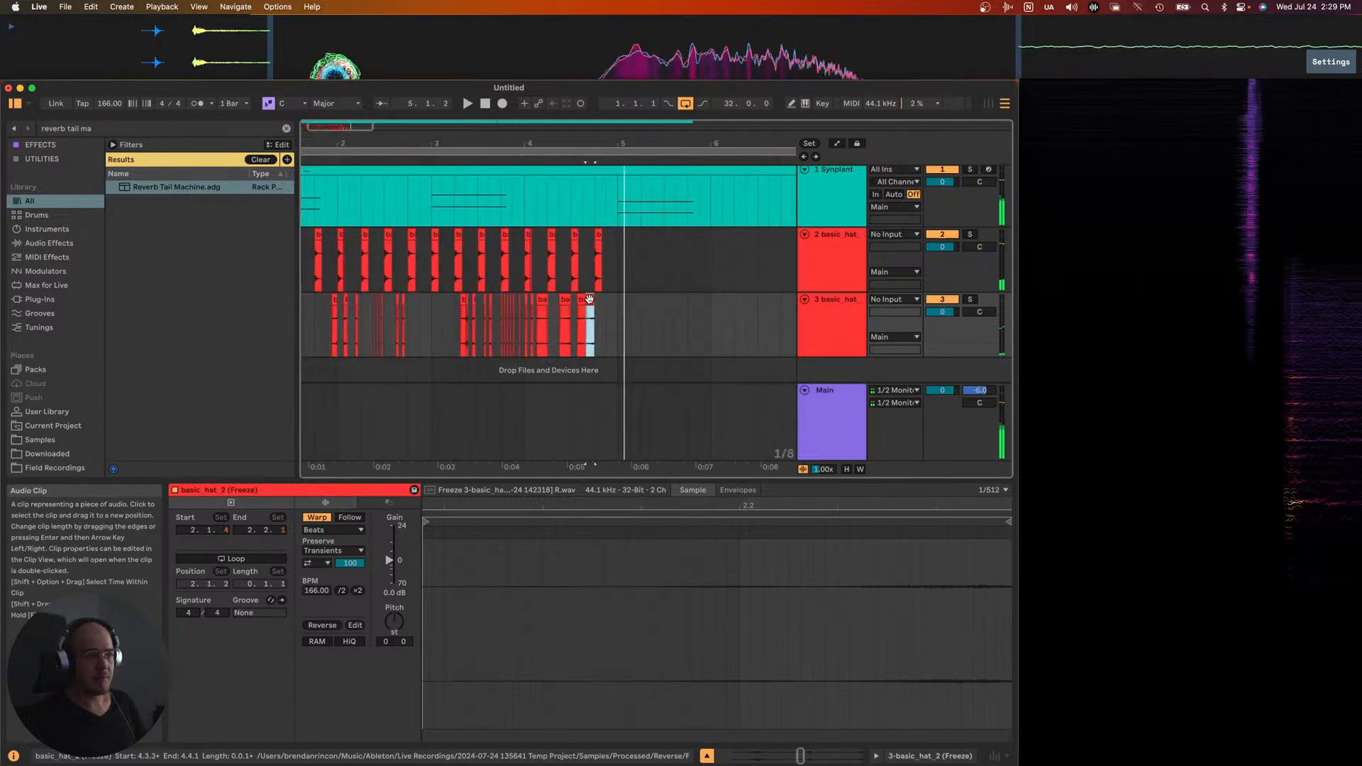
{"action": "left_click", "coordinate": [302, 254]}
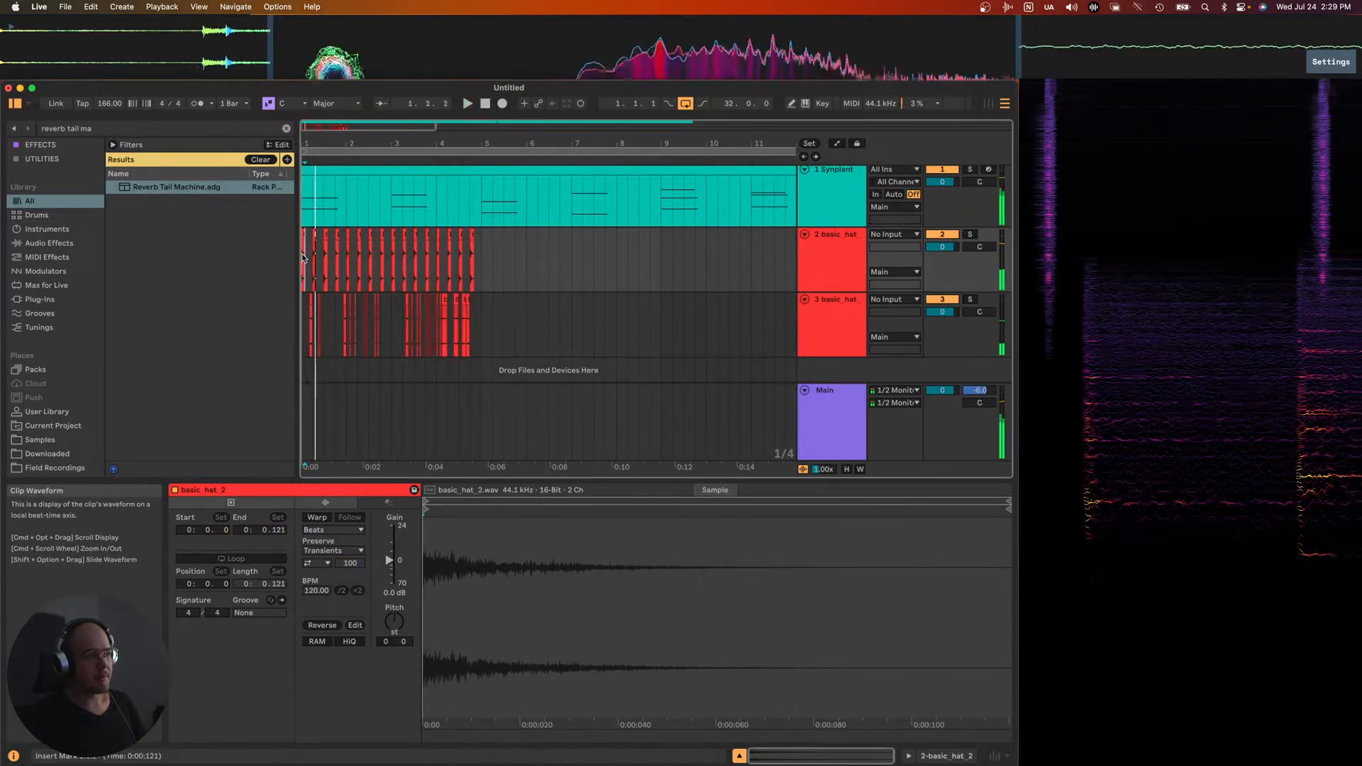
{"action": "key", "text": "space"}
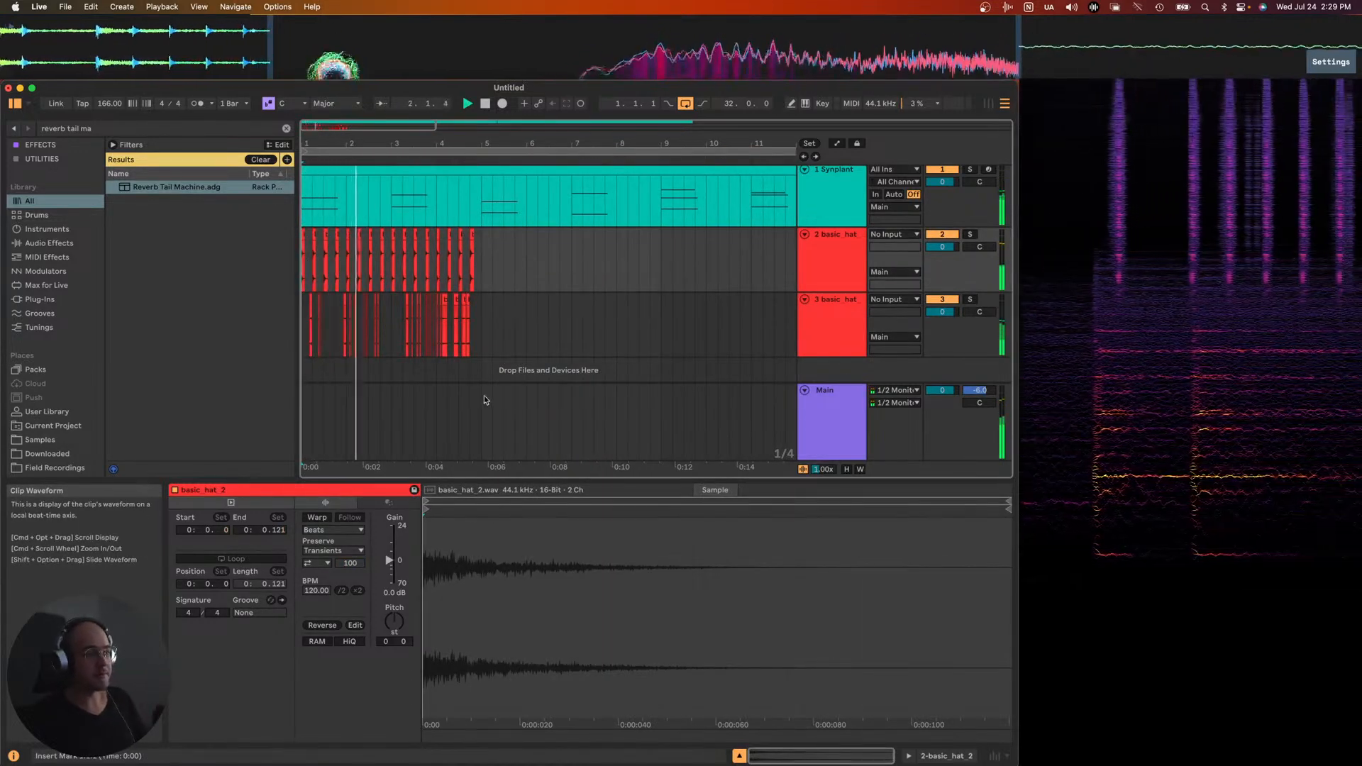
{"action": "left_click", "coordinate": [828, 297]}
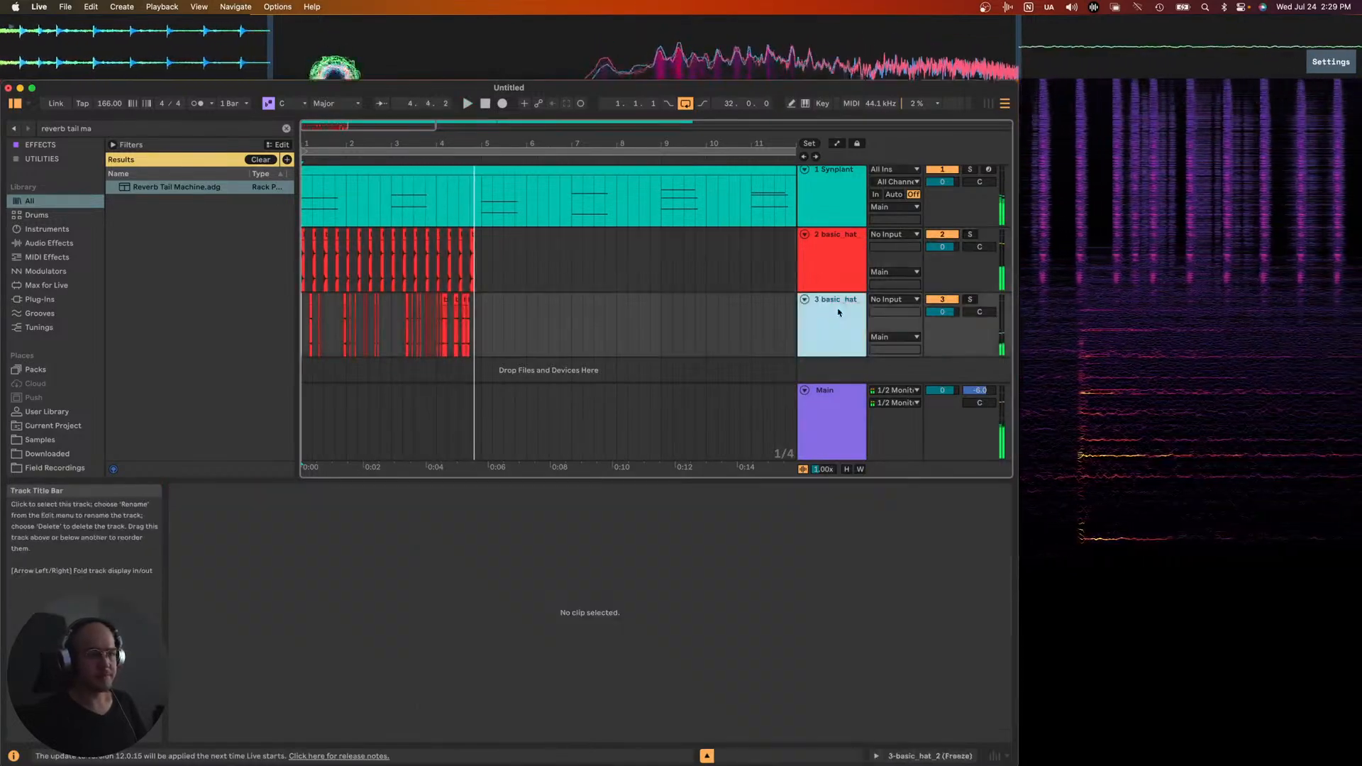
{"action": "left_click", "coordinate": [835, 277], "text": "shift"}
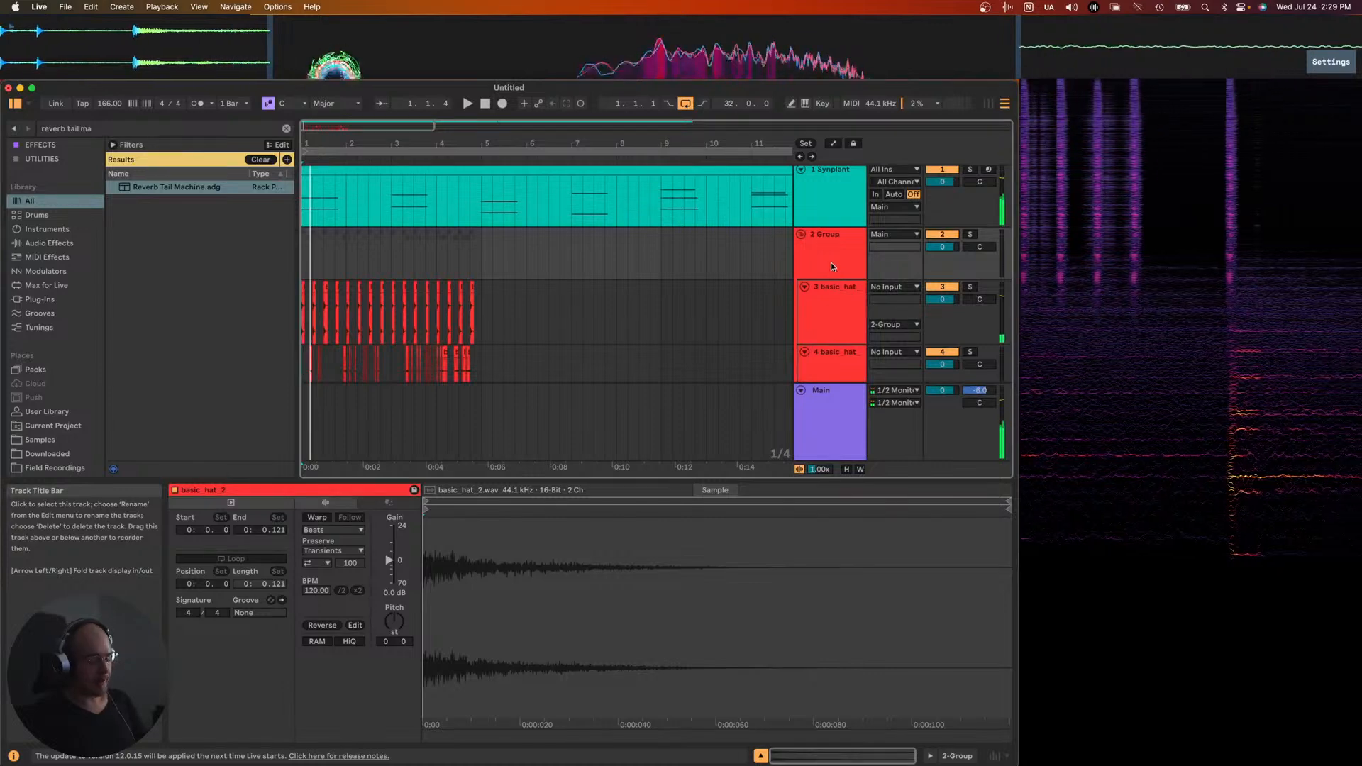
{"action": "key", "text": "super+g"}
- Solo the hat group and play its pattern from the start
{"action": "scroll", "coordinate": [831, 266], "scroll_direction": "down", "scroll_amount": 1}
{"action": "key", "text": "space"}
{"action": "key", "text": "space"}
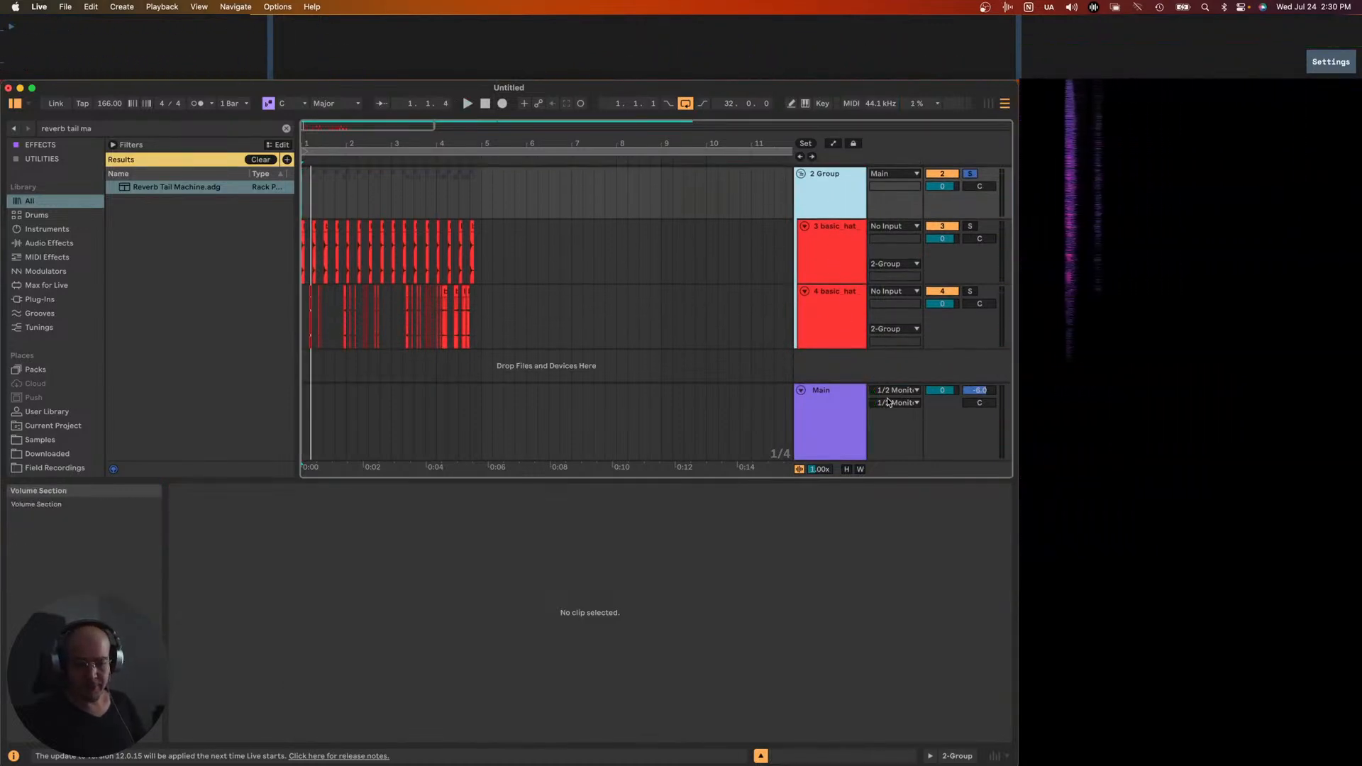
{"action": "key", "text": "space"}
{"action": "key", "text": "plus"}
{"action": "key", "text": "plus"}
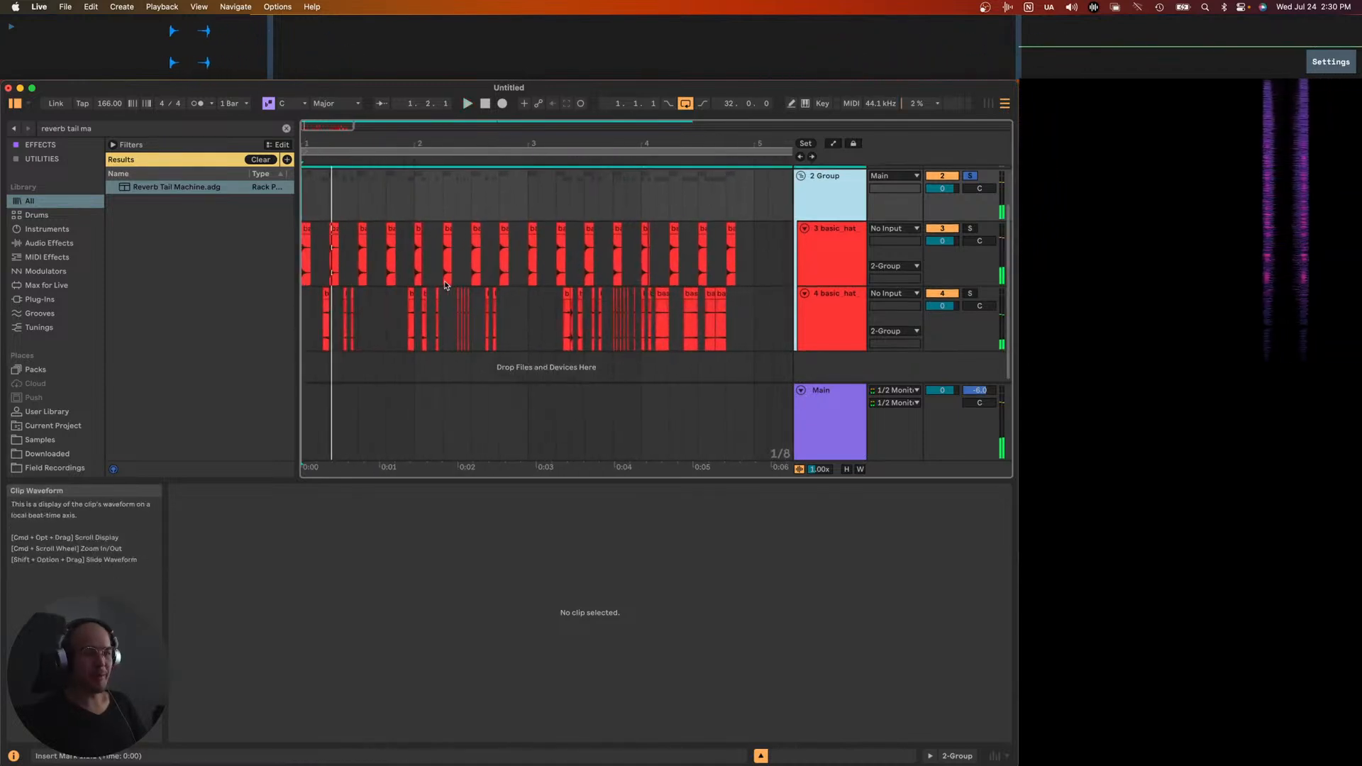
- Solo hat track 3 within the group and play its last hit at 4.4.1
{"action": "key", "text": "minus"}
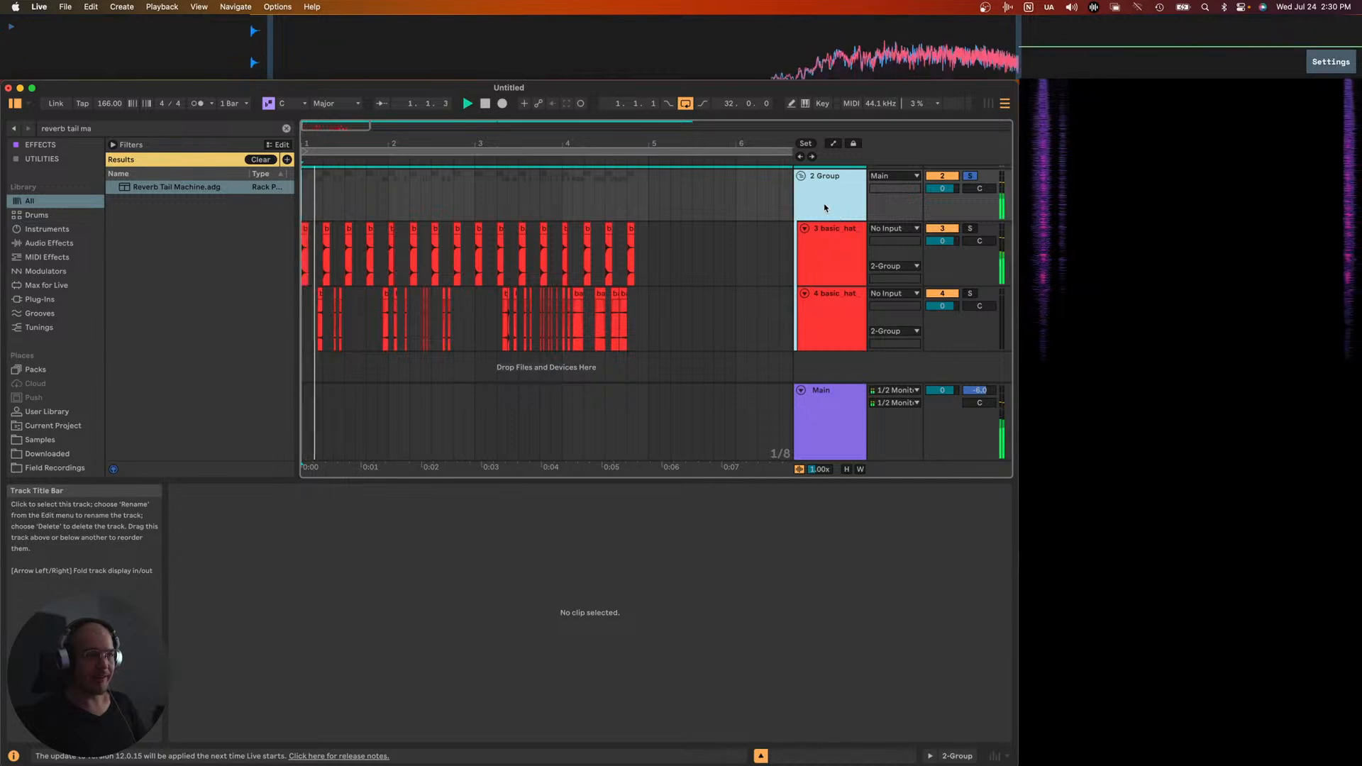
{"action": "key", "text": "space"}
{"action": "left_click", "coordinate": [827, 240]}
{"action": "left_click", "coordinate": [653, 284]}
{"action": "key", "text": "plus"}
{"action": "key", "text": "plus"}
{"action": "left_click", "coordinate": [557, 333]}
{"action": "key", "text": "space"}
{"action": "key", "text": "space"}
{"action": "left_click", "coordinate": [596, 330]}
{"action": "key", "text": "s"}
{"action": "key", "text": "space"}
{"action": "key", "text": "space"}
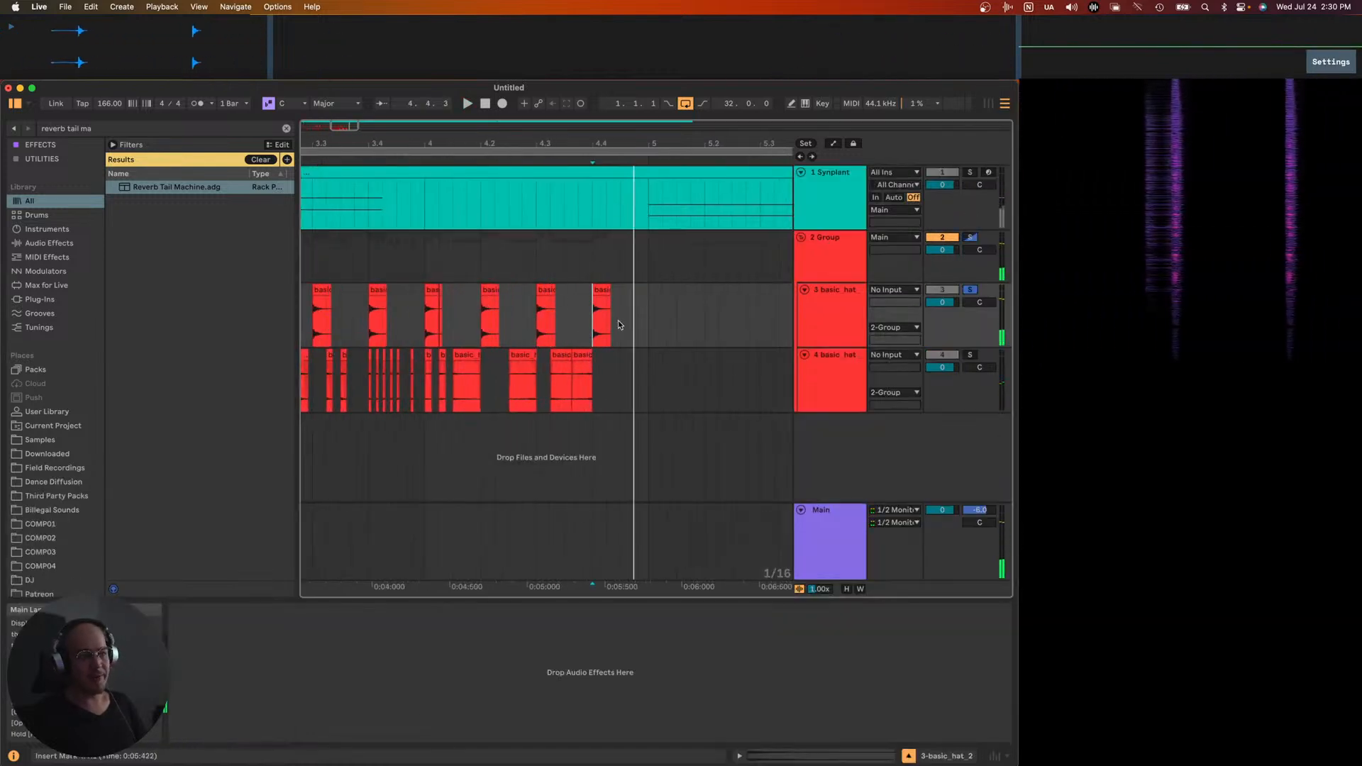
- Load the Reverb Tail Machine rack on hat track 3 and inspect the devices in its Dry and reverb chains
{"action": "key", "text": "super+f"}
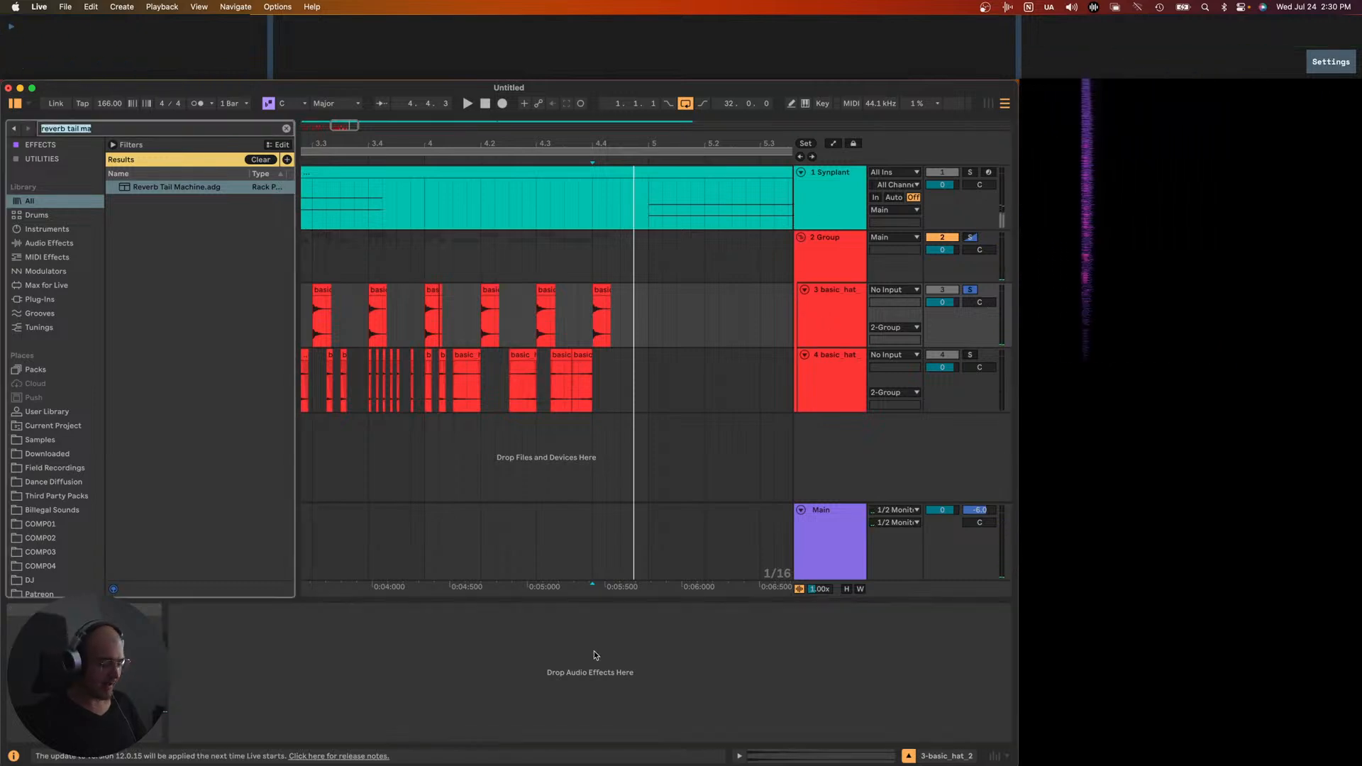
{"action": "type", "text": "reverb tail"}
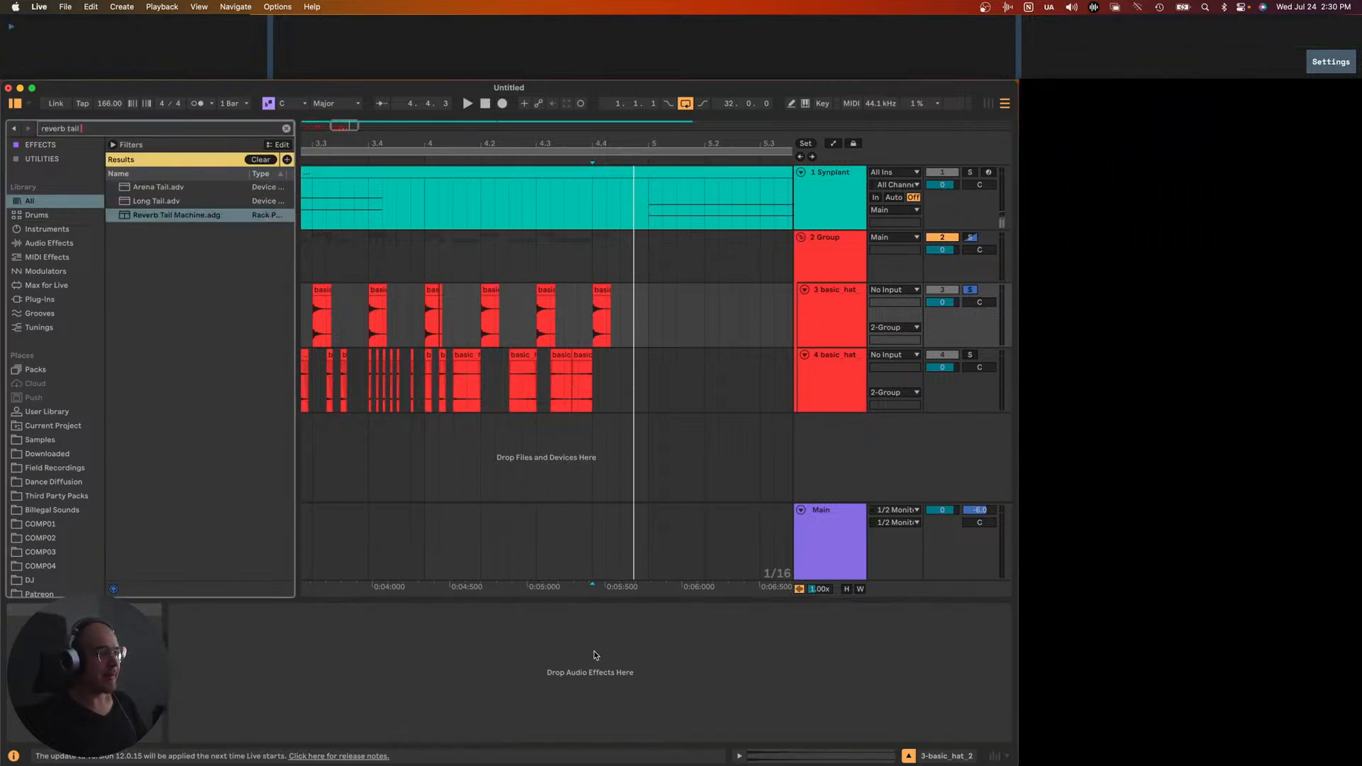
{"action": "key", "text": "Down"}
{"action": "key", "text": "Return"}
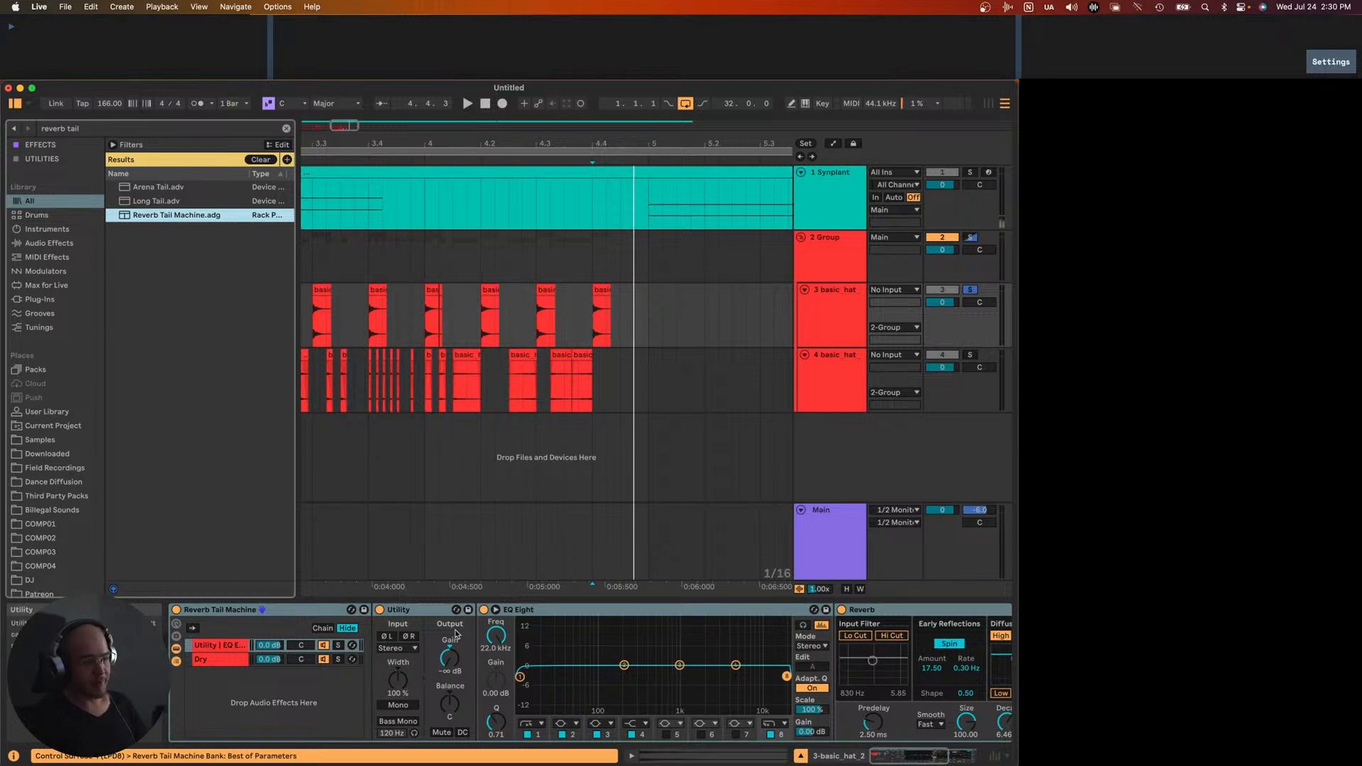
{"action": "left_click", "coordinate": [240, 661]}
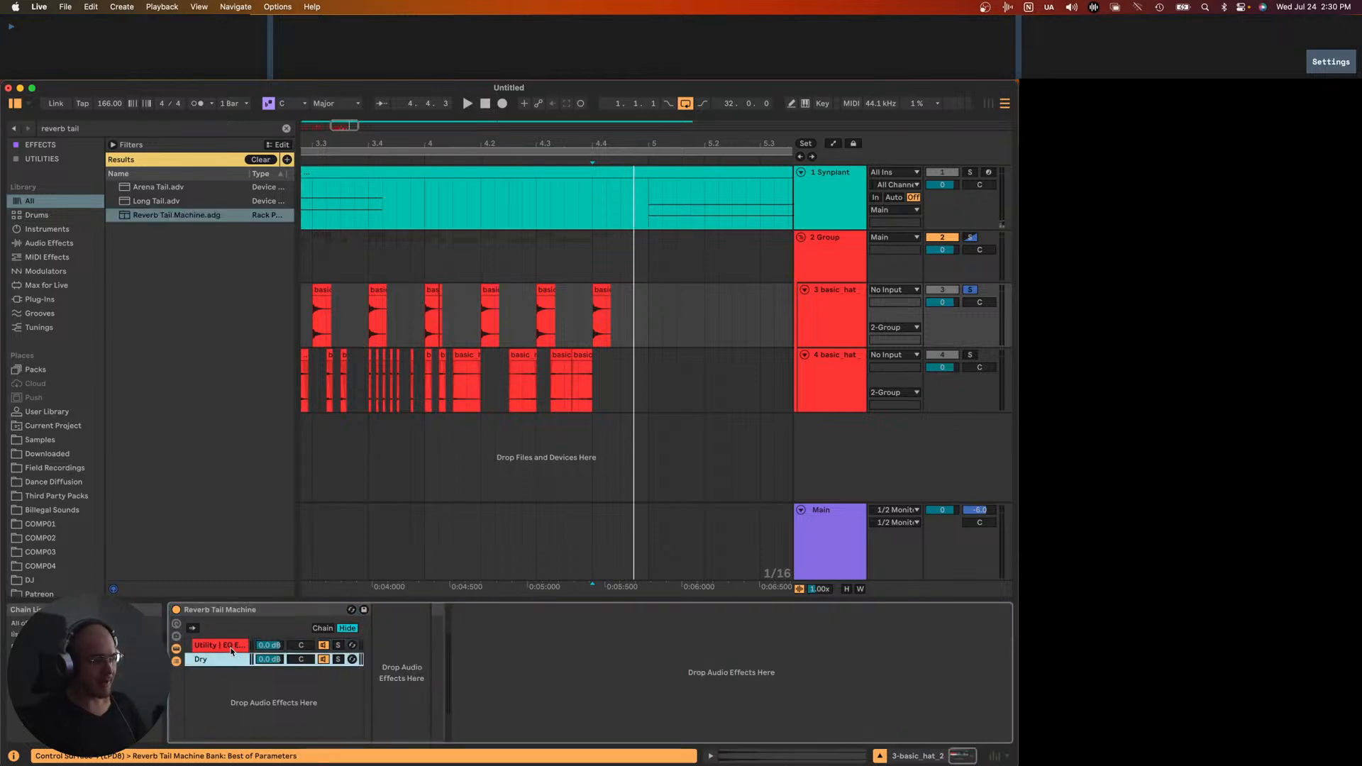
{"action": "left_click", "coordinate": [226, 647]}
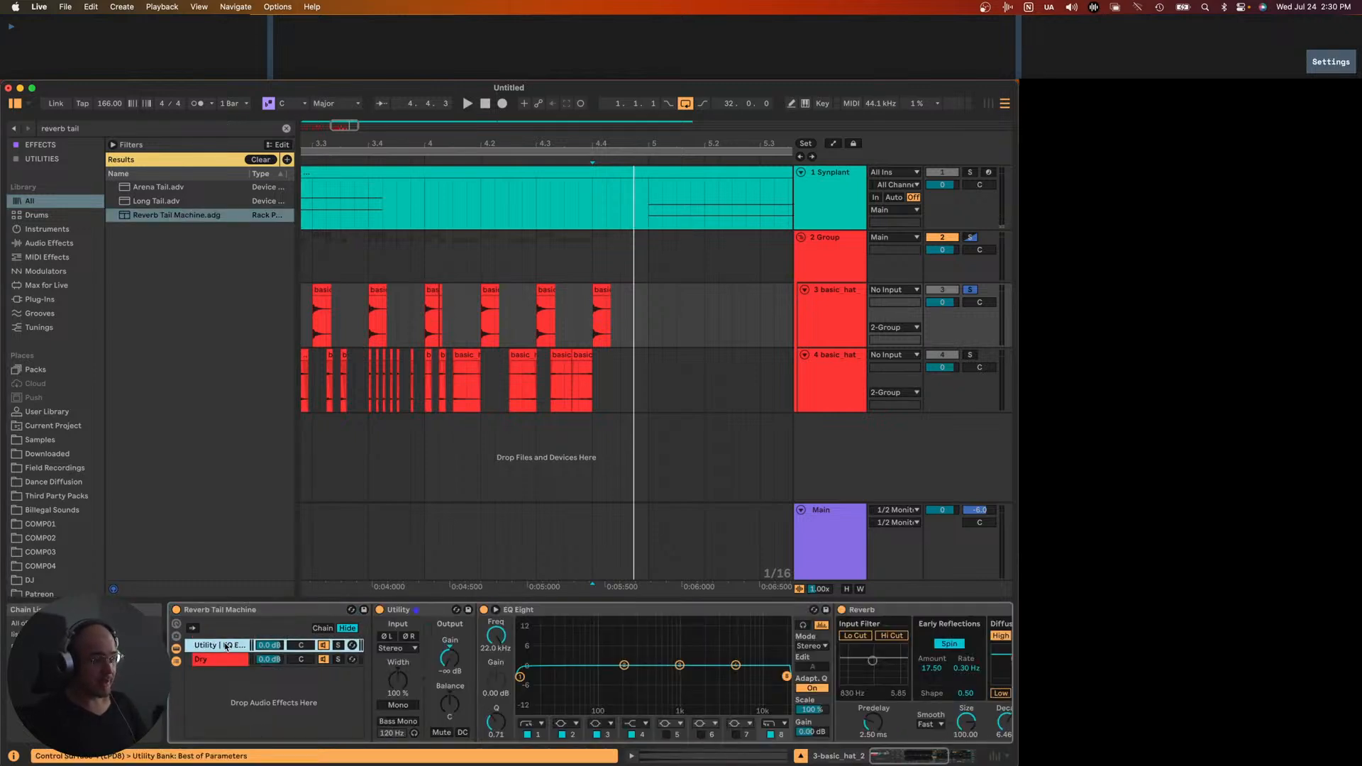
{"action": "scroll", "coordinate": [276, 638], "scroll_direction": "right", "scroll_amount": 5}
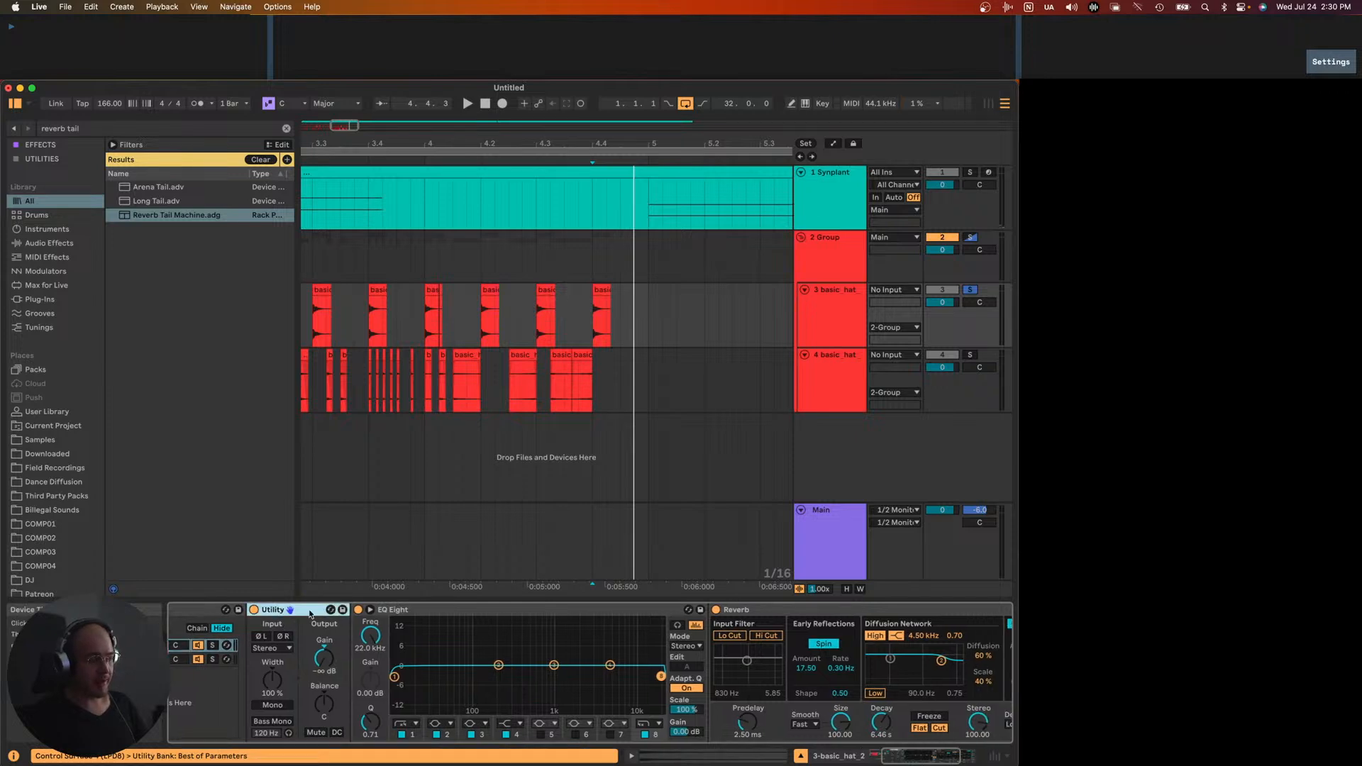
{"action": "left_click", "coordinate": [426, 610]}
{"action": "left_click", "coordinate": [819, 612]}
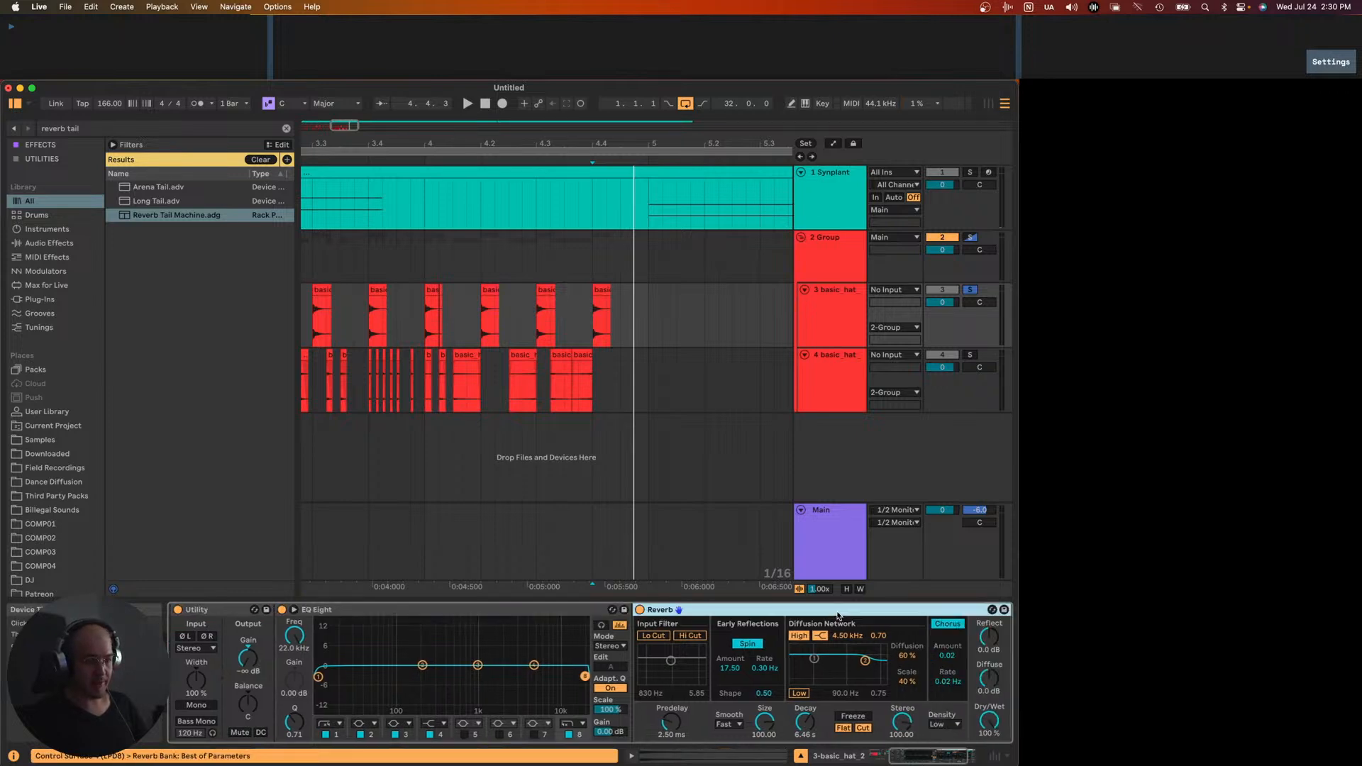
{"action": "scroll", "coordinate": [568, 674], "scroll_direction": "left", "scroll_amount": 4}
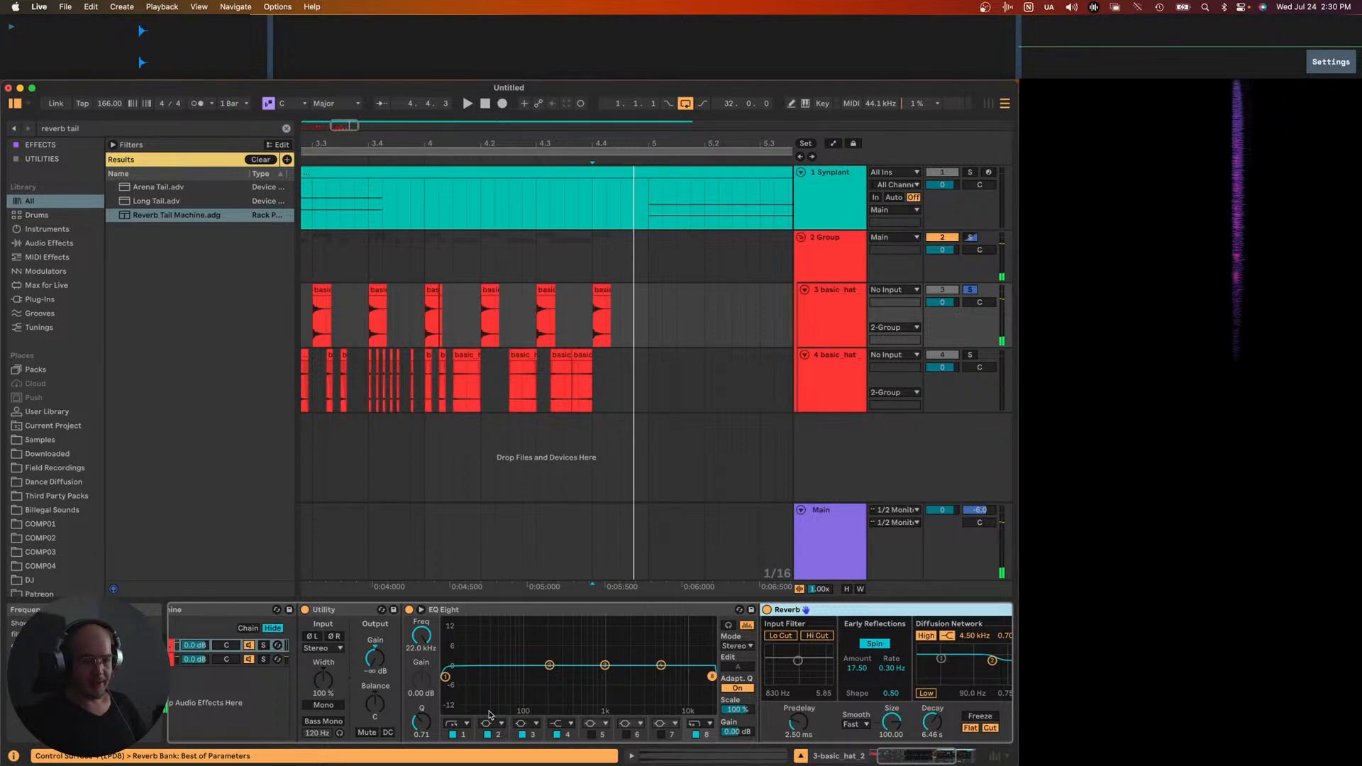
- Automate the rack's Utility gain on track 3 to jump to -7.84 dB at 4.4.1 and fade back down during the last hat
{"action": "key", "text": "a"}
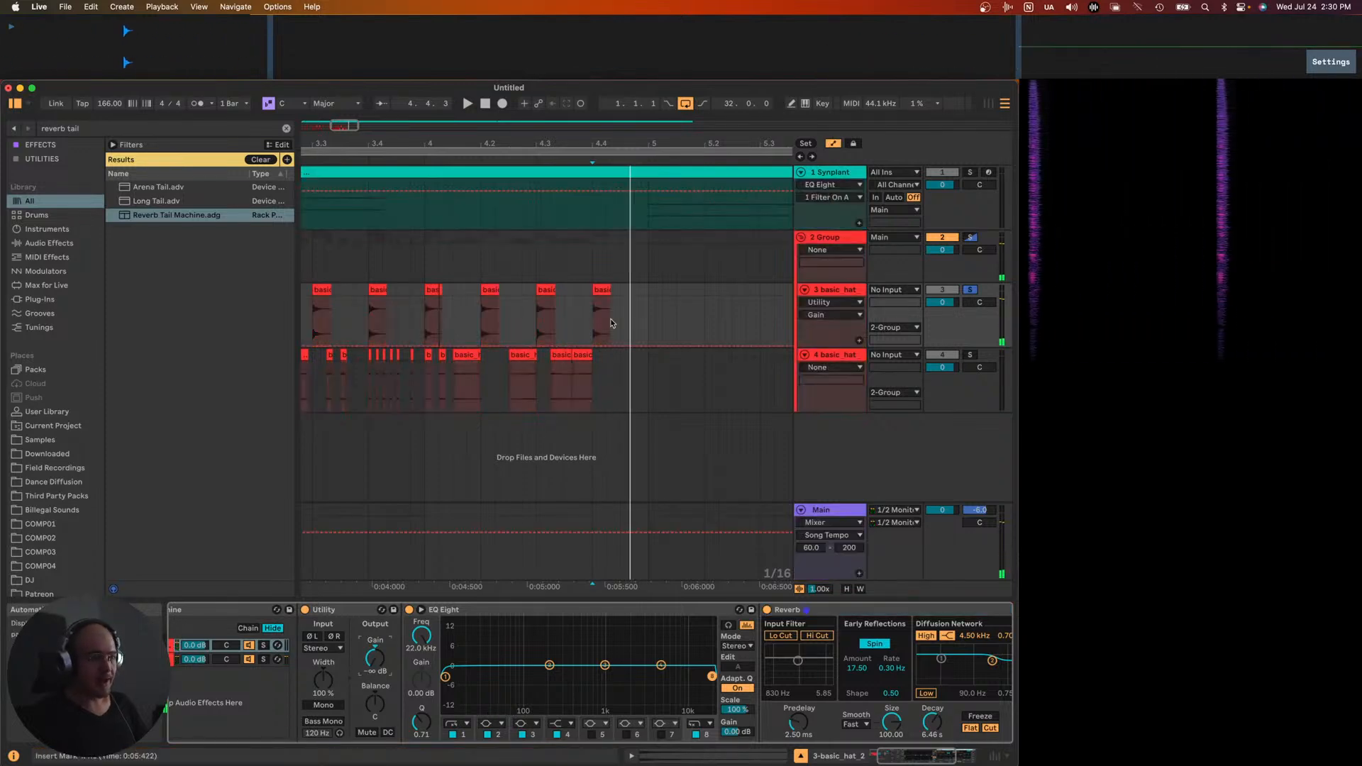
{"action": "scroll", "coordinate": [578, 352], "scroll_direction": "up", "scroll_amount": 5}
{"action": "left_click", "coordinate": [578, 353]}
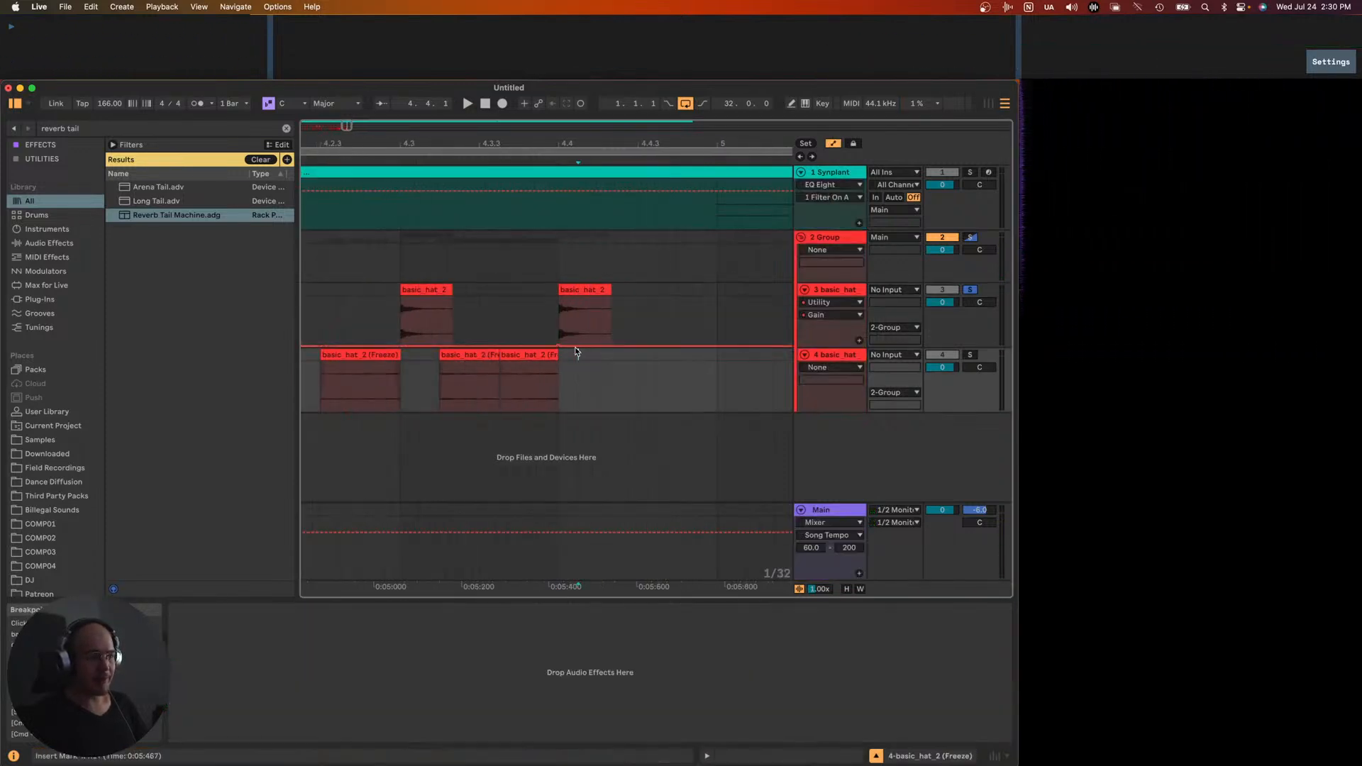
{"action": "left_click", "coordinate": [574, 348]}
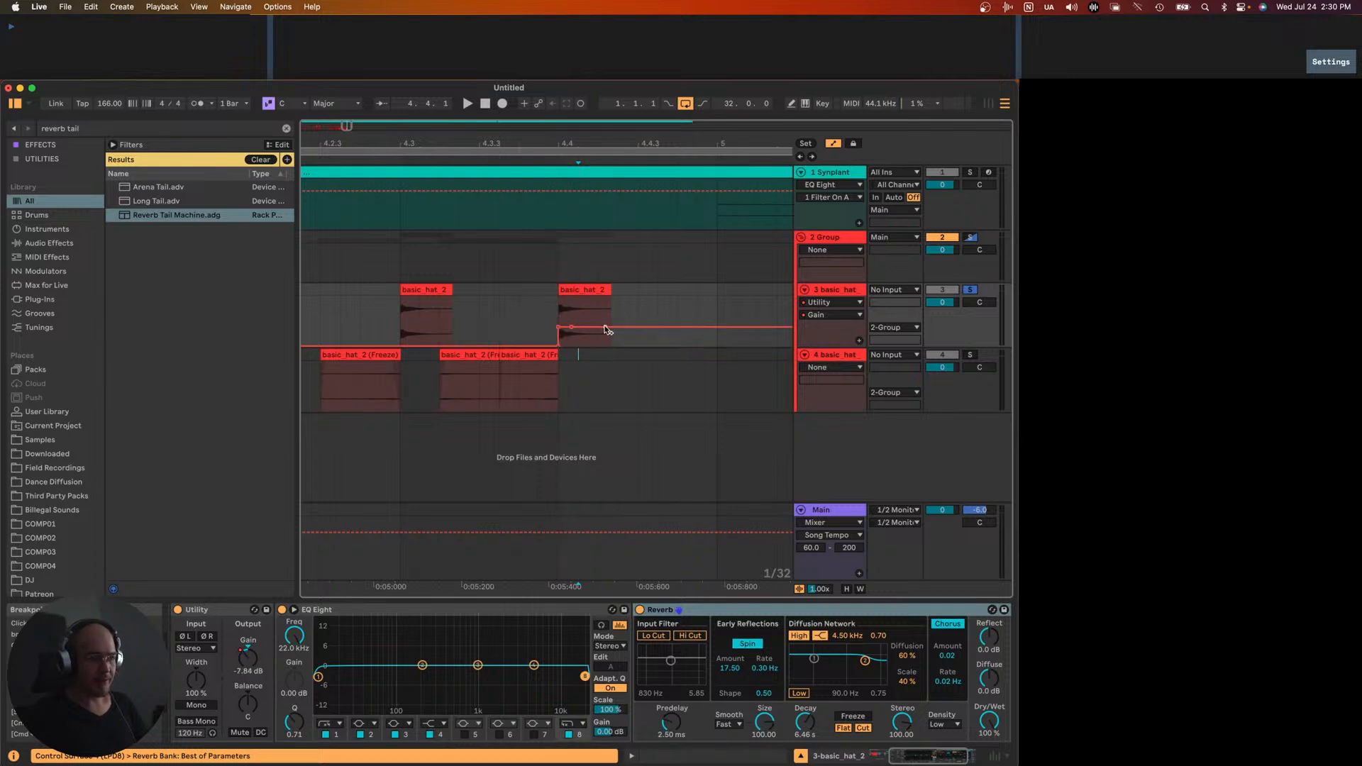
{"action": "key", "text": "space"}
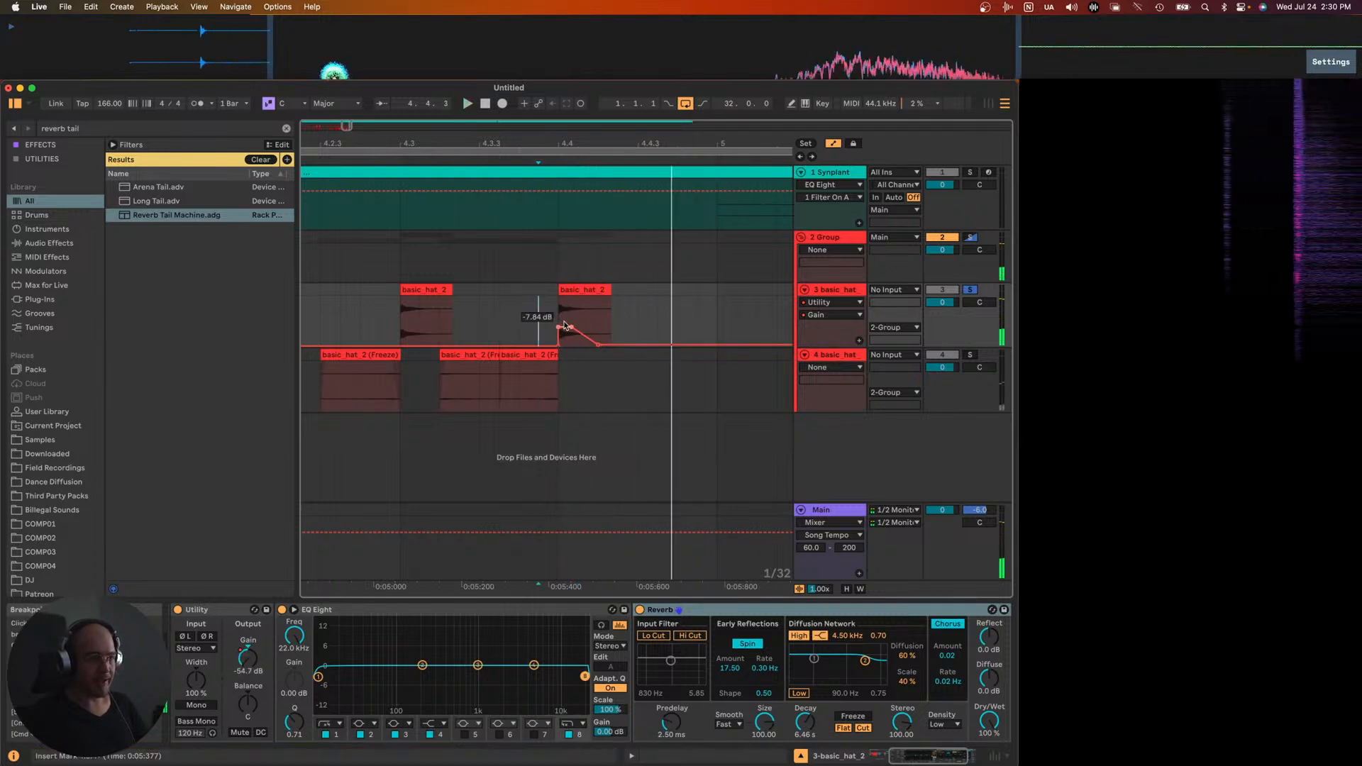
- Automate the reverb chain's volume to ramp from silence at 4.4.1 up to 0.0 dB at 5.1.1, cut it there, and play the swell
{"action": "scroll", "coordinate": [541, 307], "scroll_direction": "down", "scroll_amount": 5}
{"action": "scroll", "coordinate": [263, 694], "scroll_direction": "left", "scroll_amount": 5}
{"action": "left_click", "coordinate": [268, 645]}
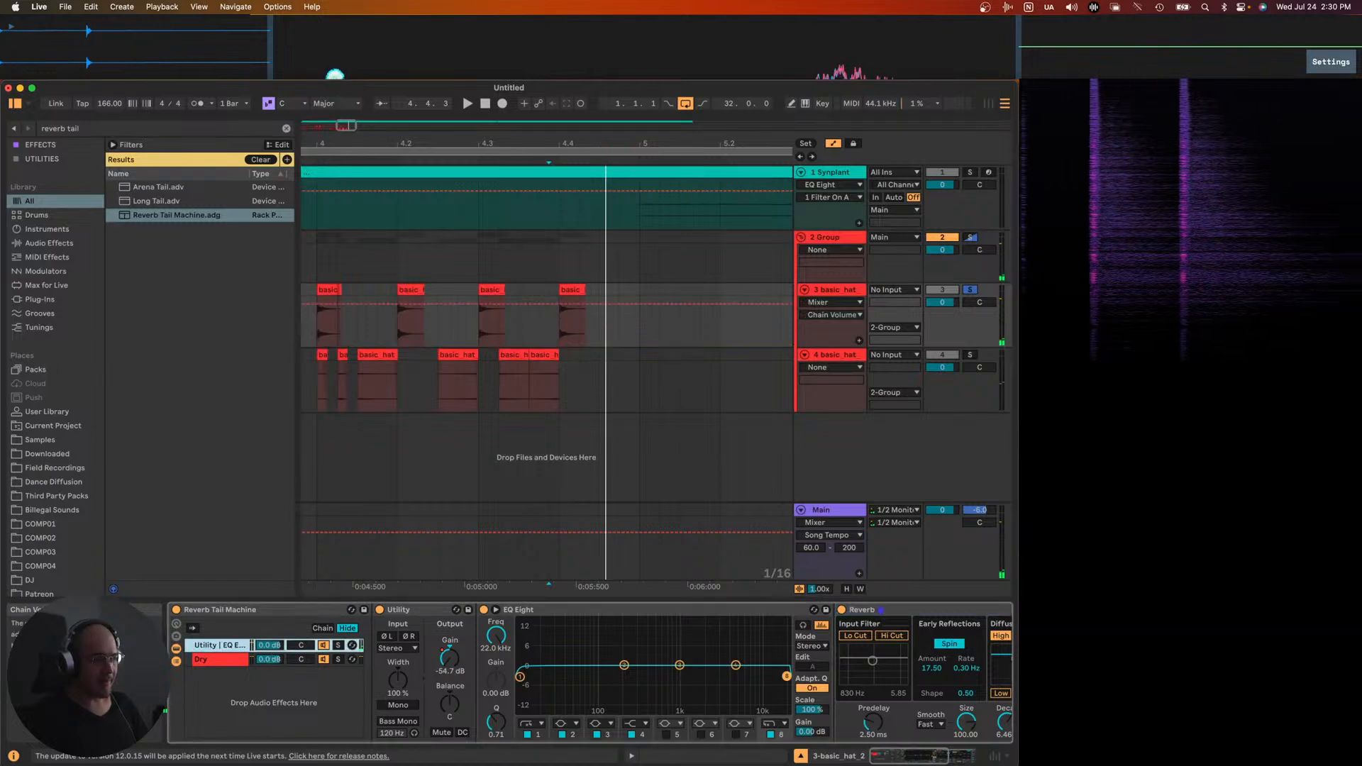
{"action": "left_click", "coordinate": [638, 304]}
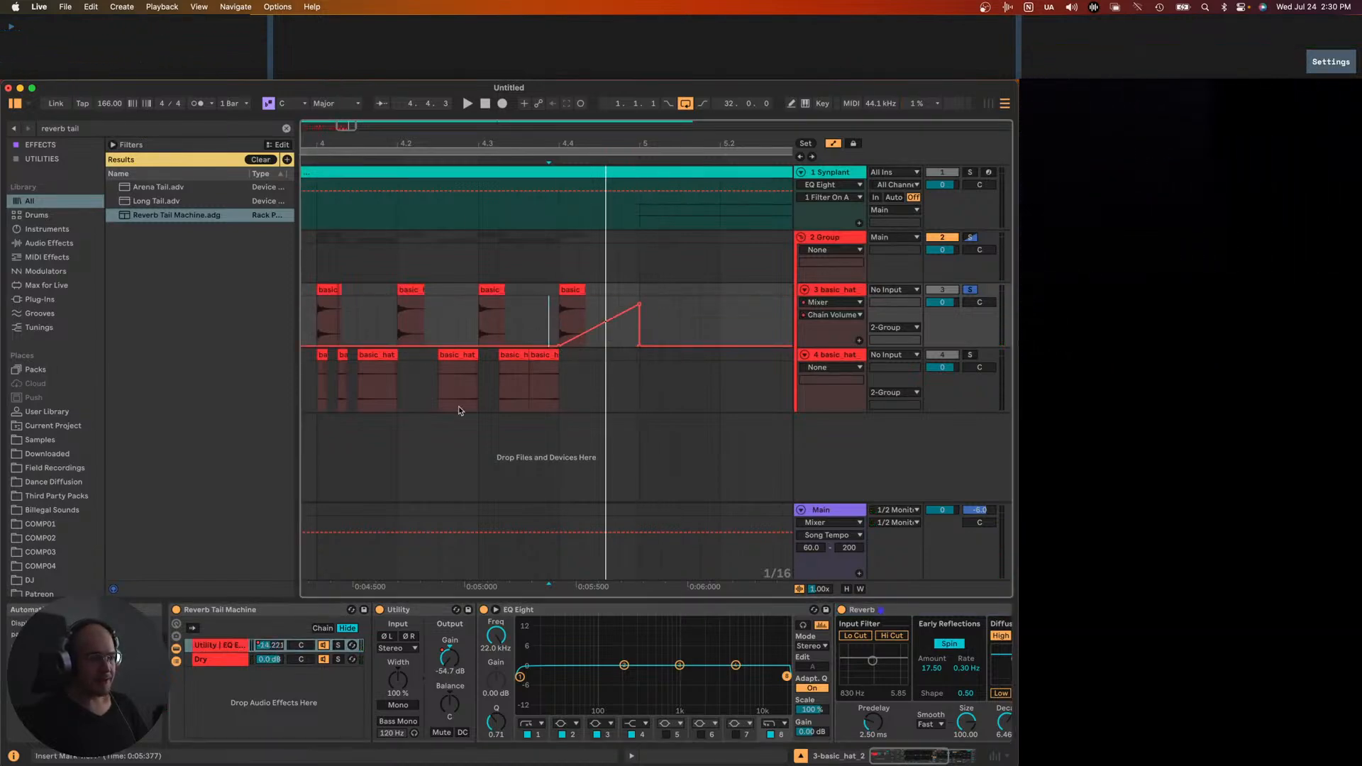
{"action": "scroll", "coordinate": [546, 315], "scroll_direction": "down", "scroll_amount": 2}
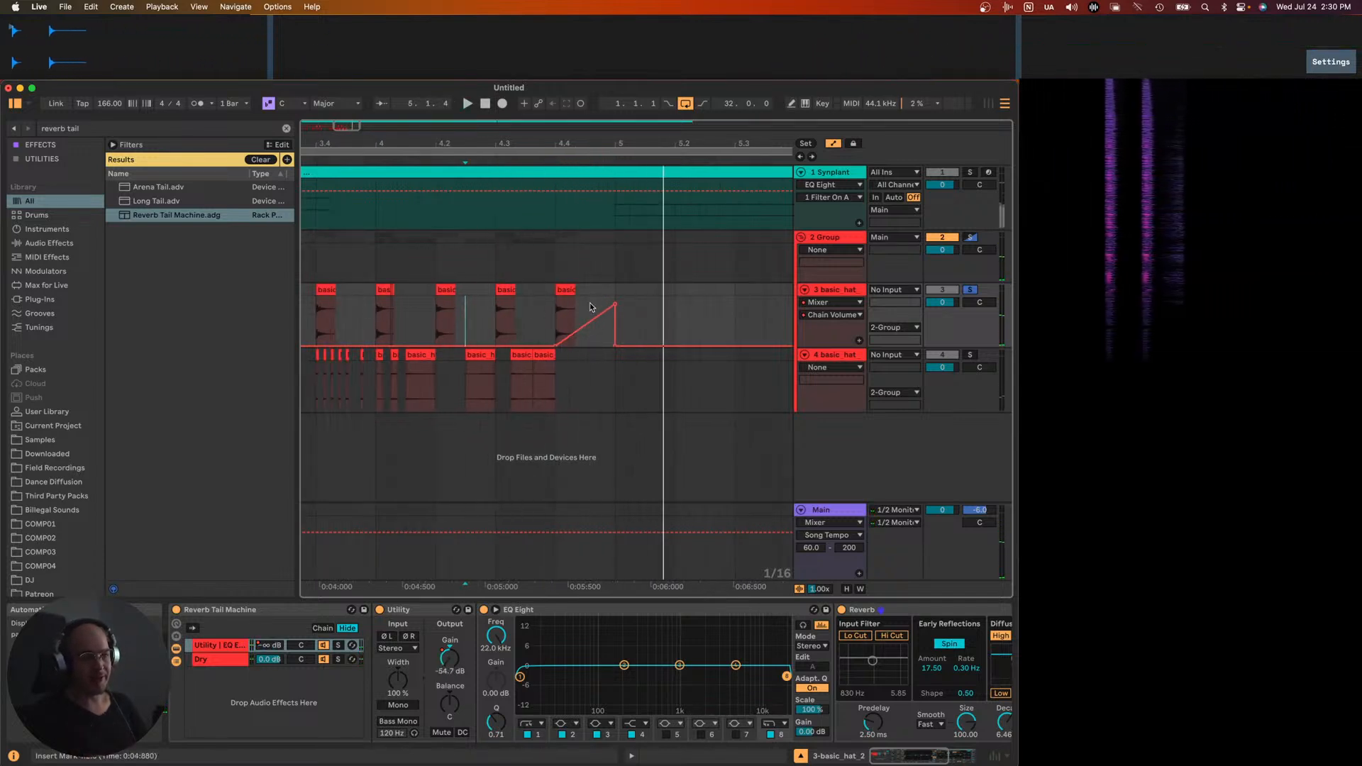
{"action": "left_click", "coordinate": [556, 323]}
{"action": "key", "text": "space"}
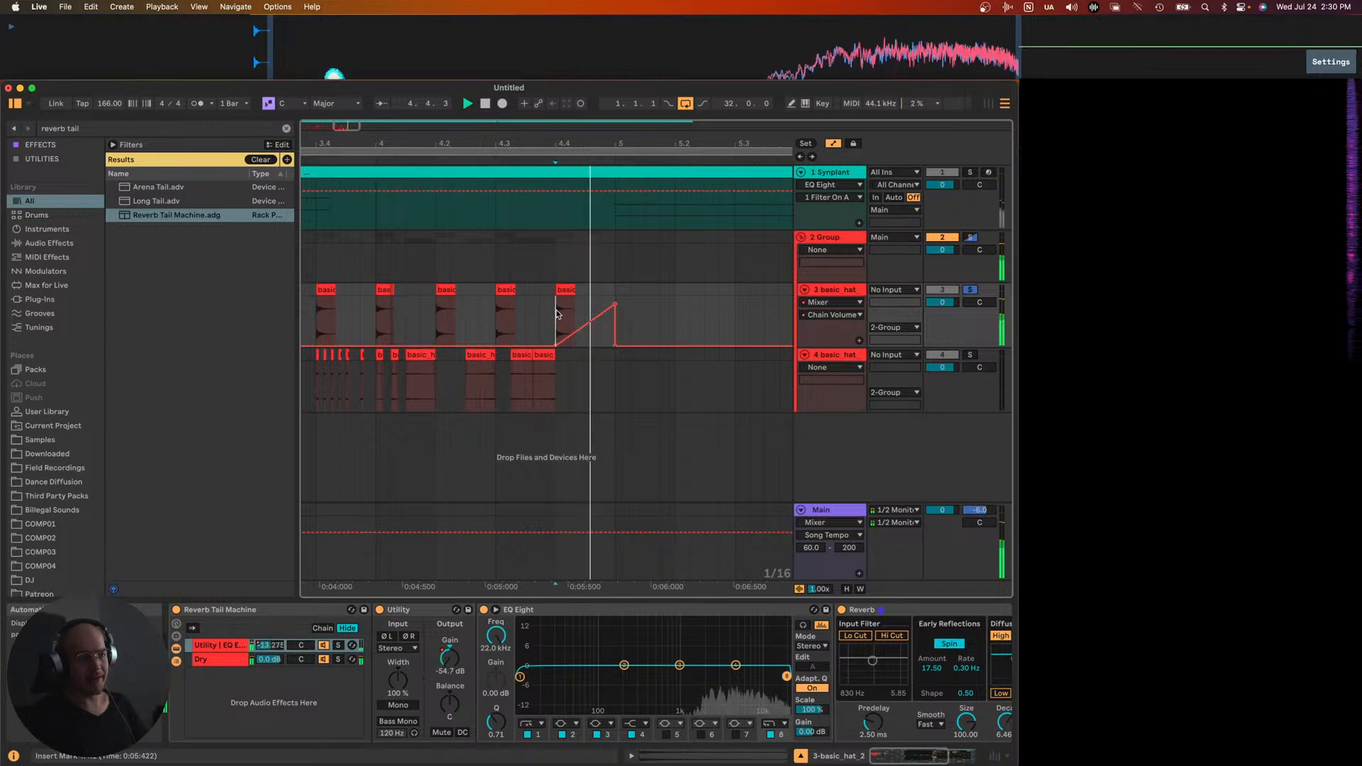
- Loop the section from 1.1.1 to 5.1.1 and play it, first soloed and then with all tracks
{"action": "scroll", "coordinate": [572, 329], "scroll_direction": "down", "scroll_amount": 5}
{"action": "left_click", "coordinate": [560, 292]}
{"action": "scroll", "coordinate": [539, 291], "scroll_direction": "down", "scroll_amount": 3}
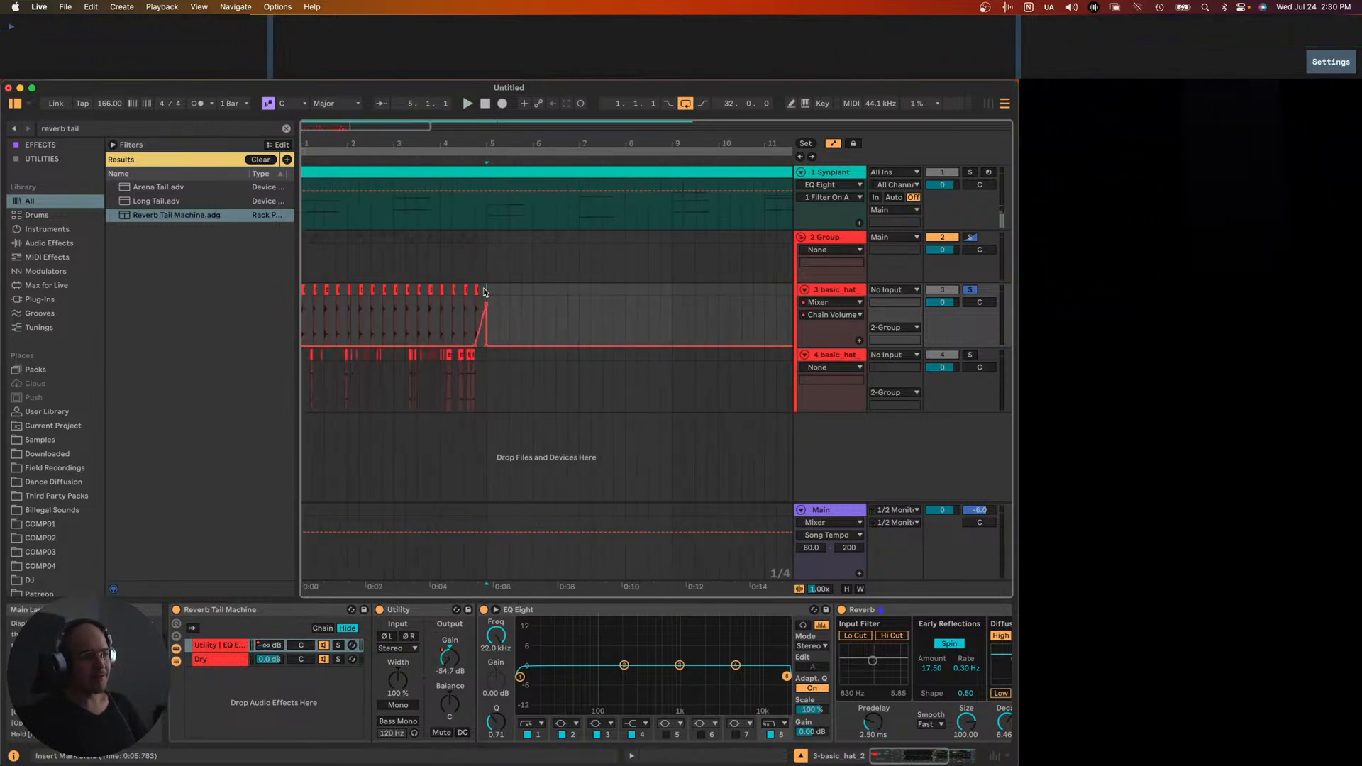
{"action": "left_click", "coordinate": [305, 296]}
{"action": "key", "text": "space"}
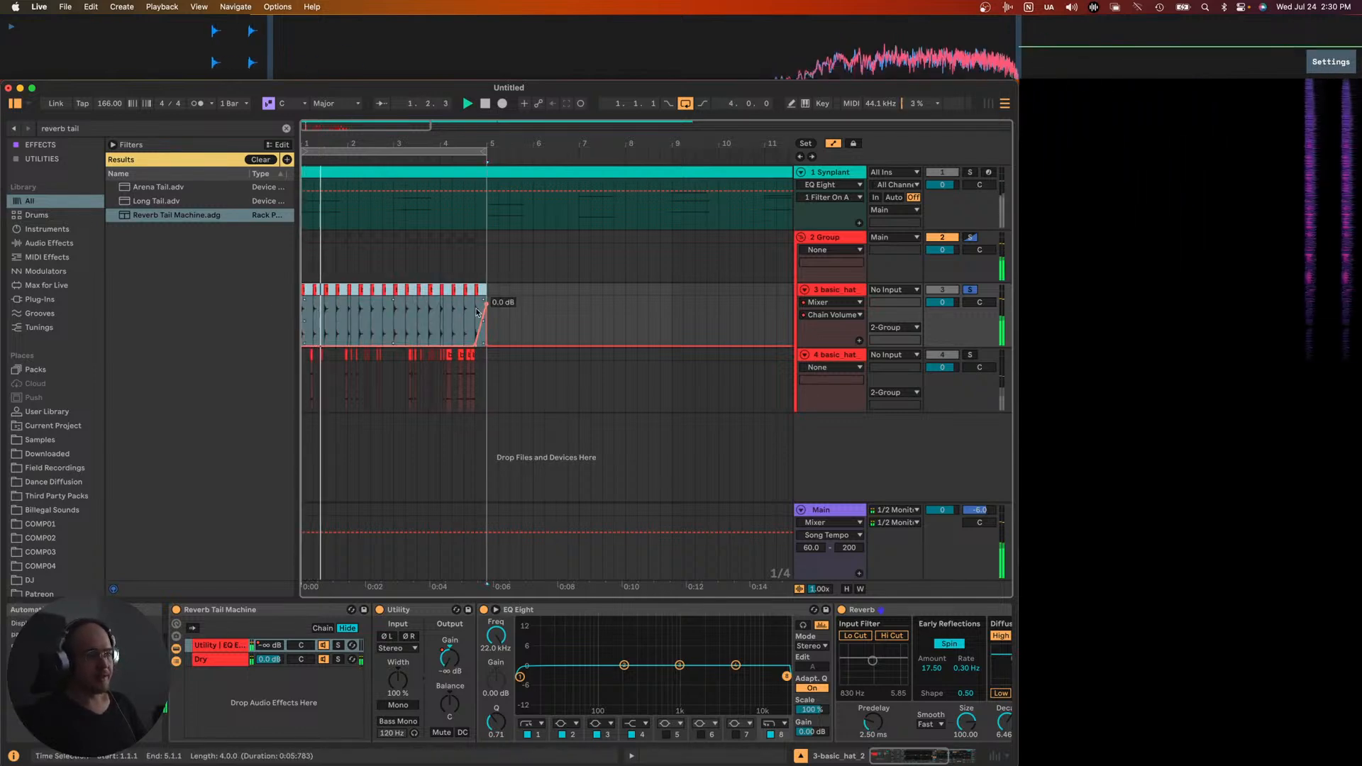
{"action": "left_click", "coordinate": [452, 312]}
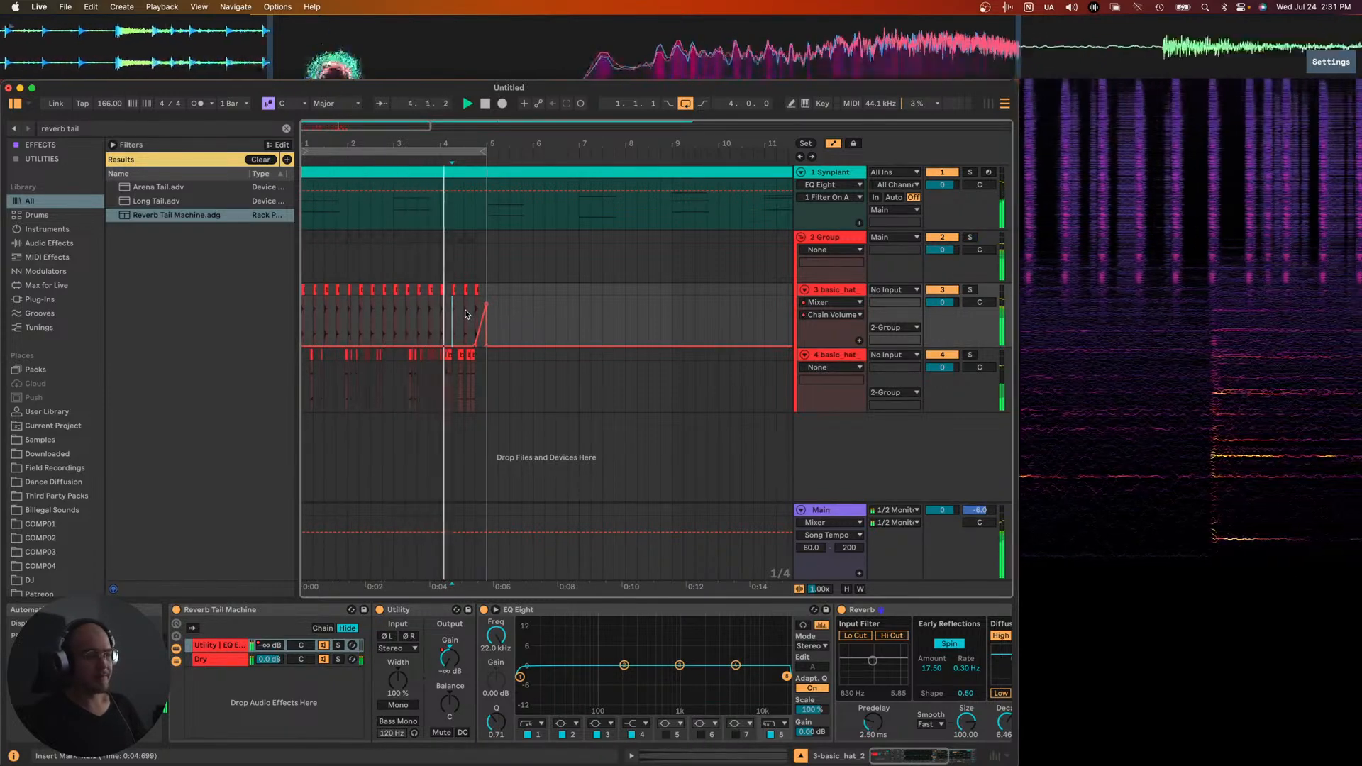
{"action": "key", "text": "plus"}
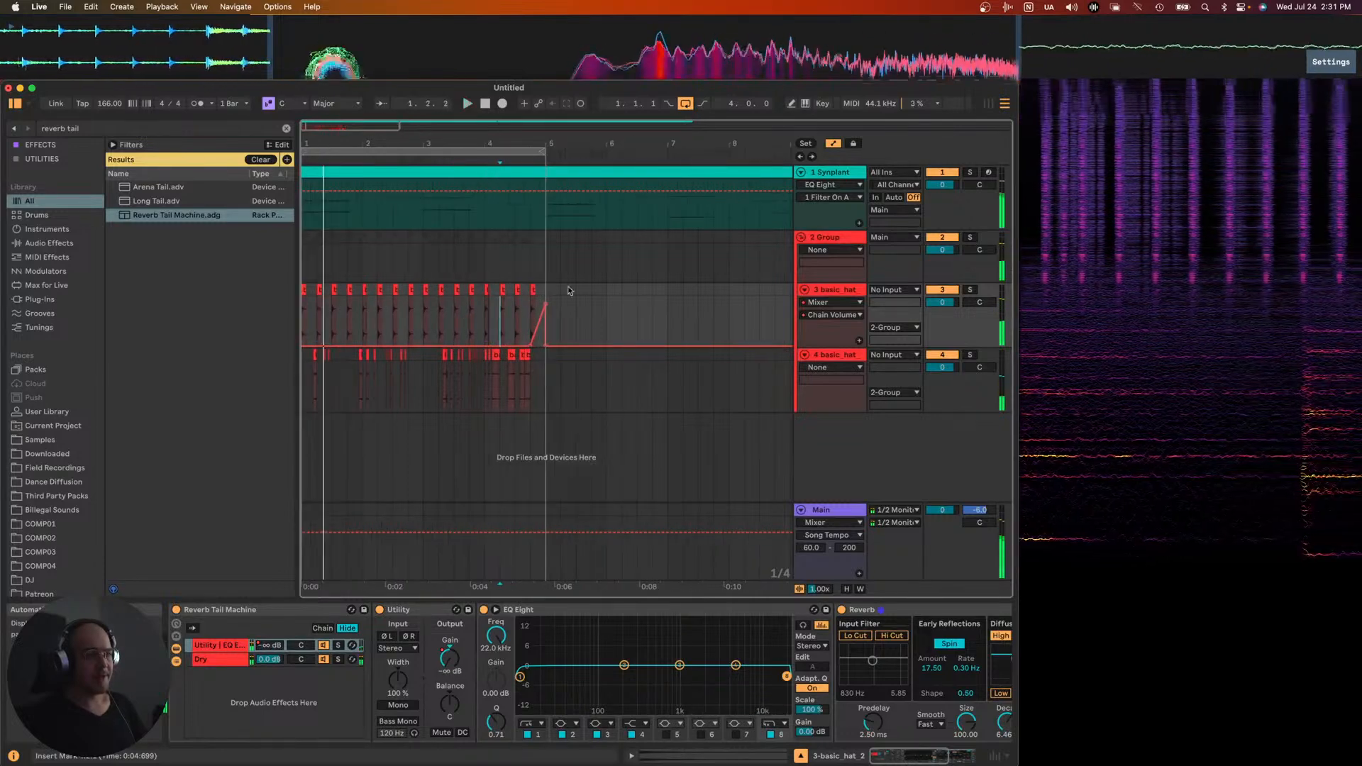
- Solo the hat group and load the VST3 version of ValhallaRoom on it
{"action": "left_click", "coordinate": [499, 238]}
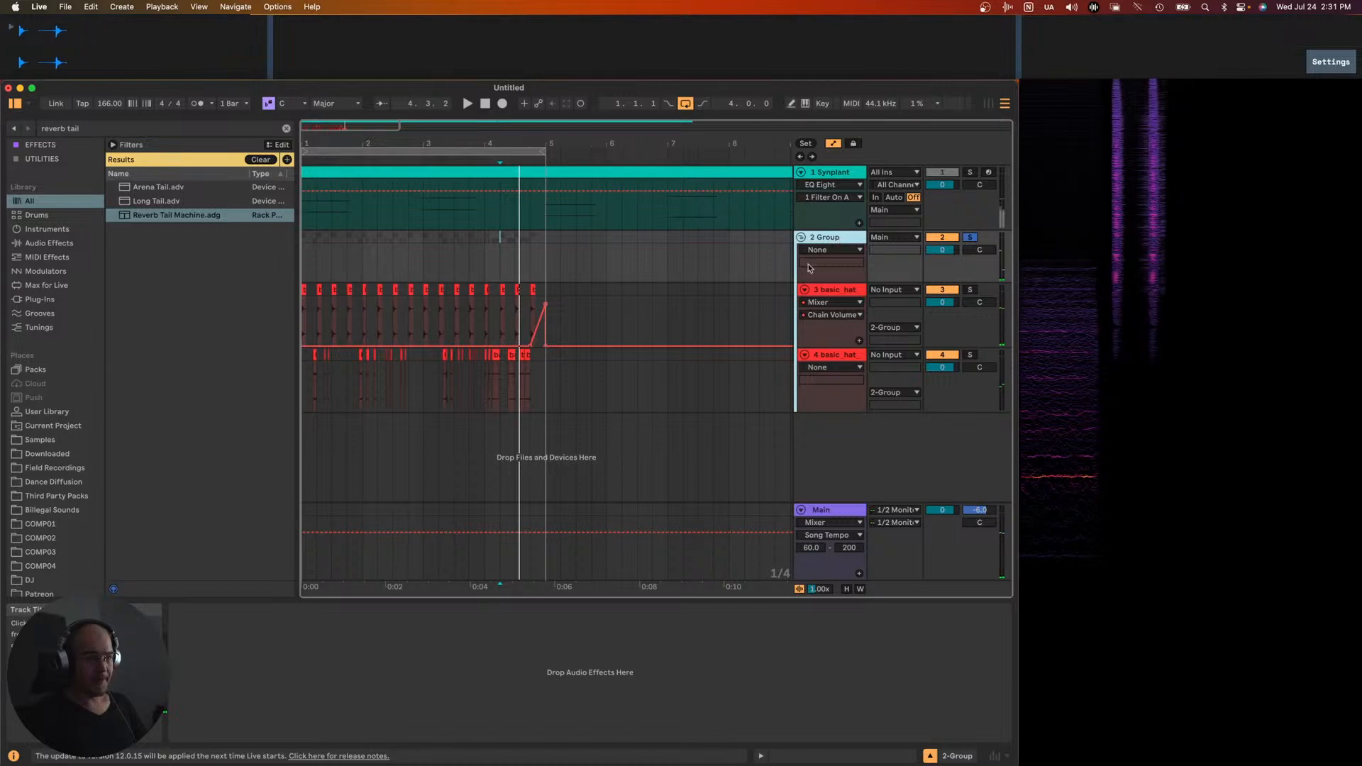
{"action": "left_click", "coordinate": [497, 658]}
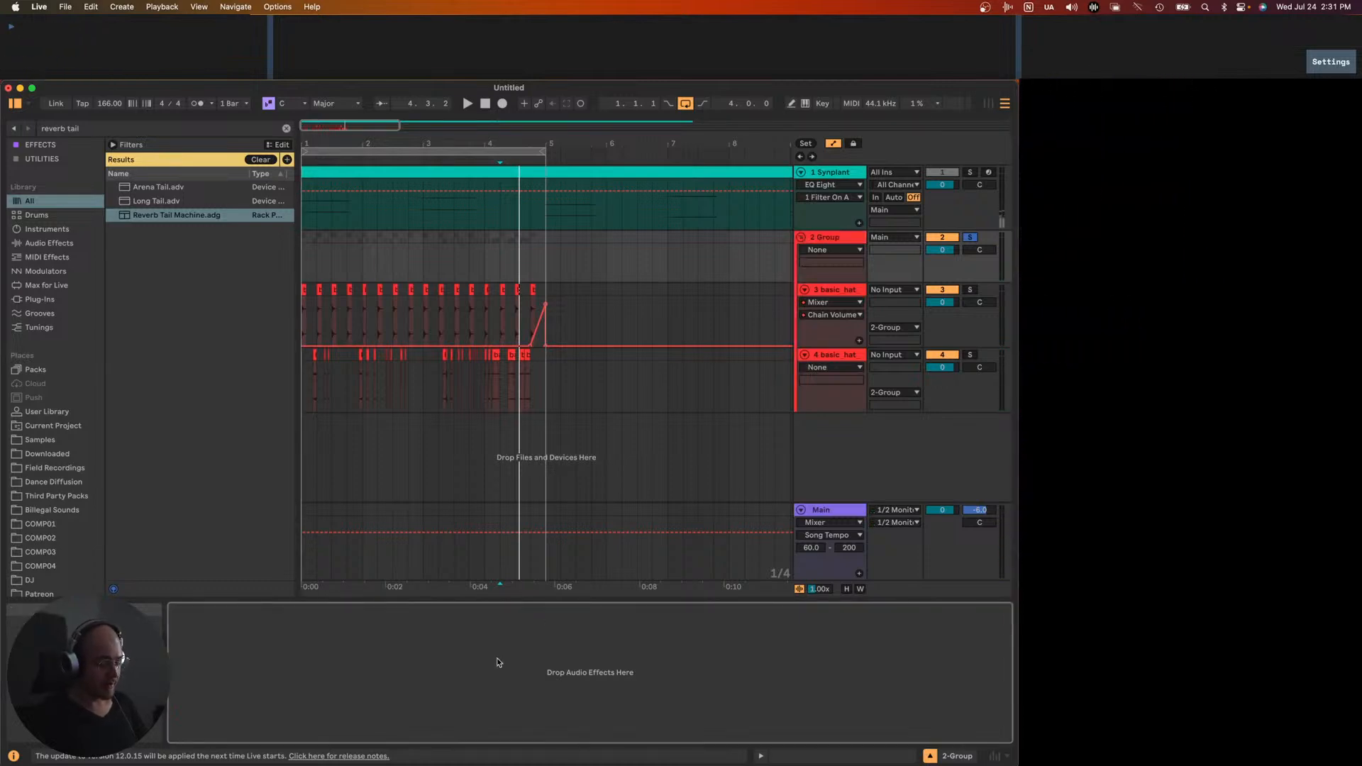
{"action": "key", "text": "super+f"}
{"action": "type", "text": "valhallaroom"}
{"action": "key", "text": "Down"}
{"action": "key", "text": "Down"}
{"action": "key", "text": "Down"}
{"action": "key", "text": "Return"}
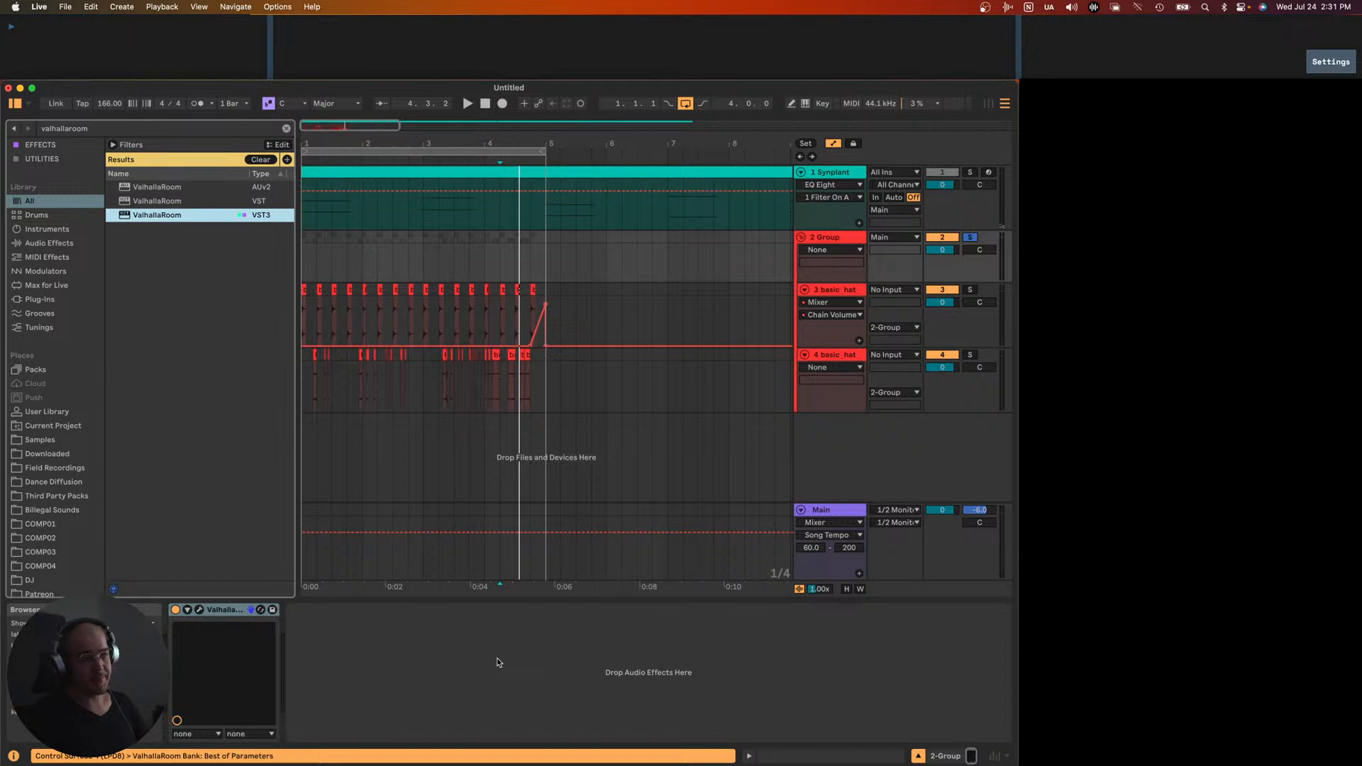
- Set ValhallaRoom's predelay to 0.0 ms, decay to 0.11 s, high cut to 9970 Hz and mix to 35.8% while the hats play
{"action": "left_click", "coordinate": [200, 610]}
{"action": "left_click_drag", "start_coordinate": [474, 339], "coordinate": [474, 369]}
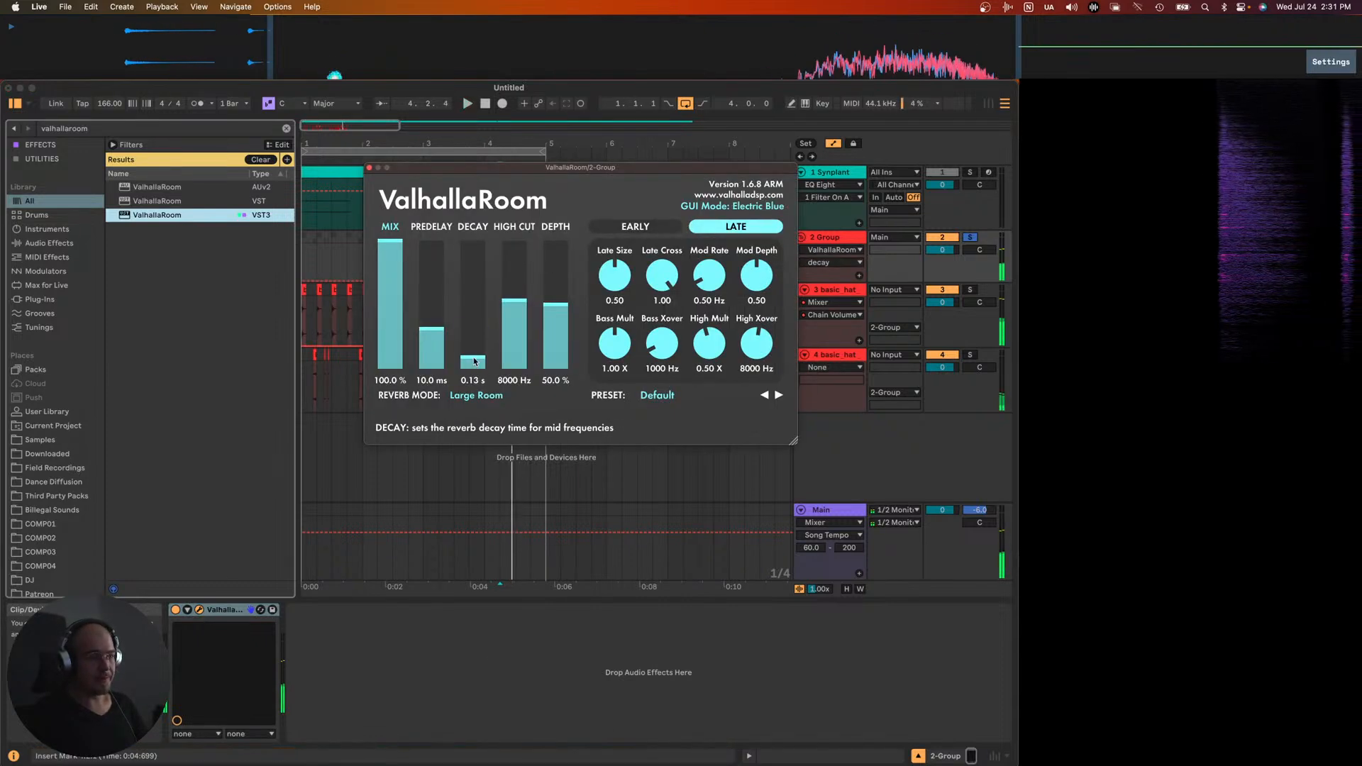
{"action": "left_click_drag", "start_coordinate": [514, 301], "coordinate": [514, 286]}
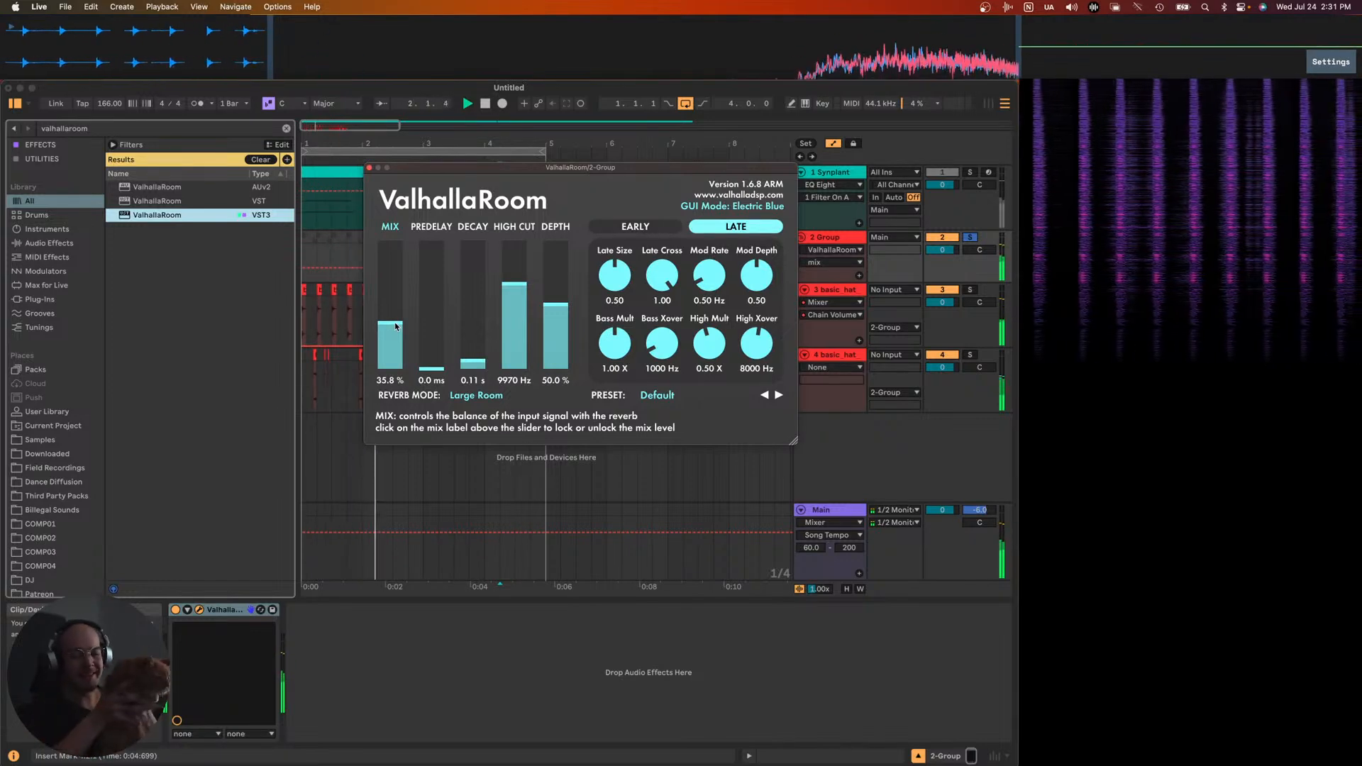
{"action": "key", "text": "Up"}
{"action": "key", "text": "Up"}
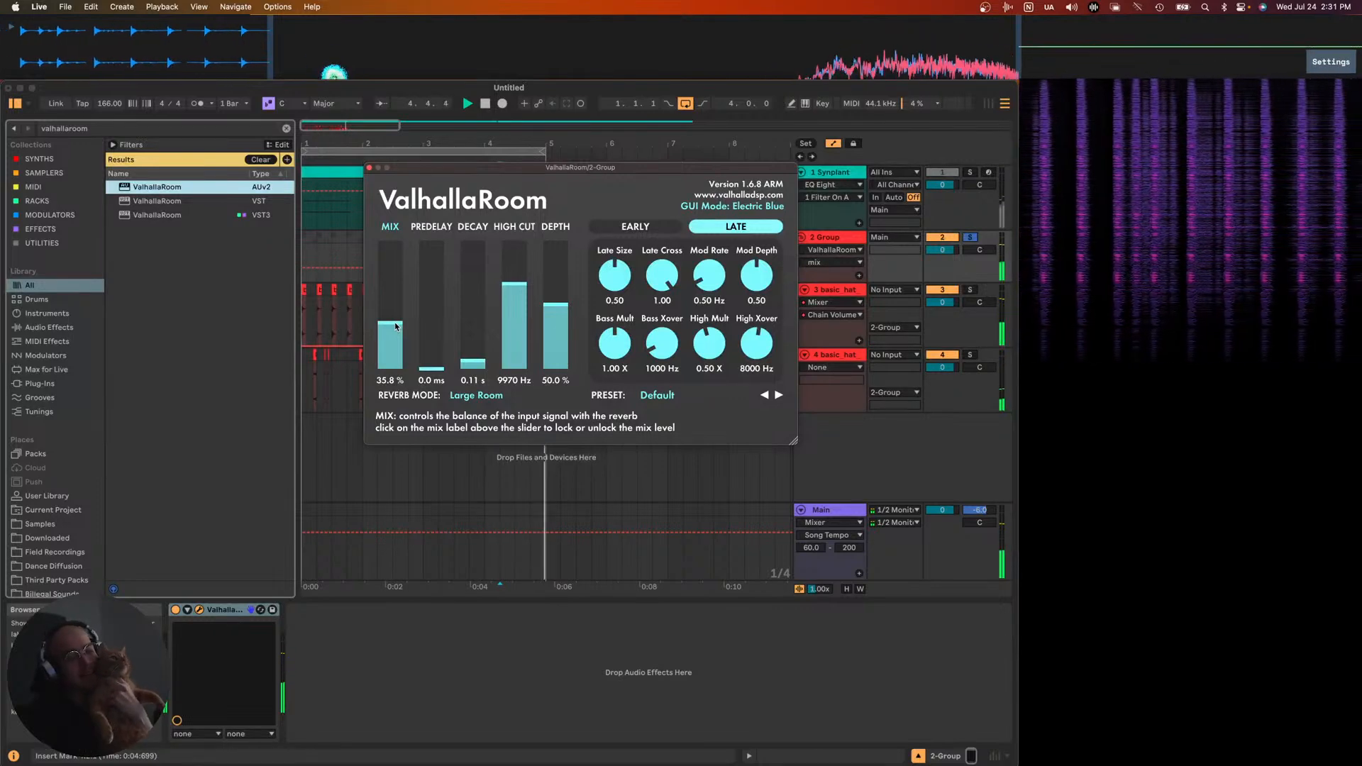
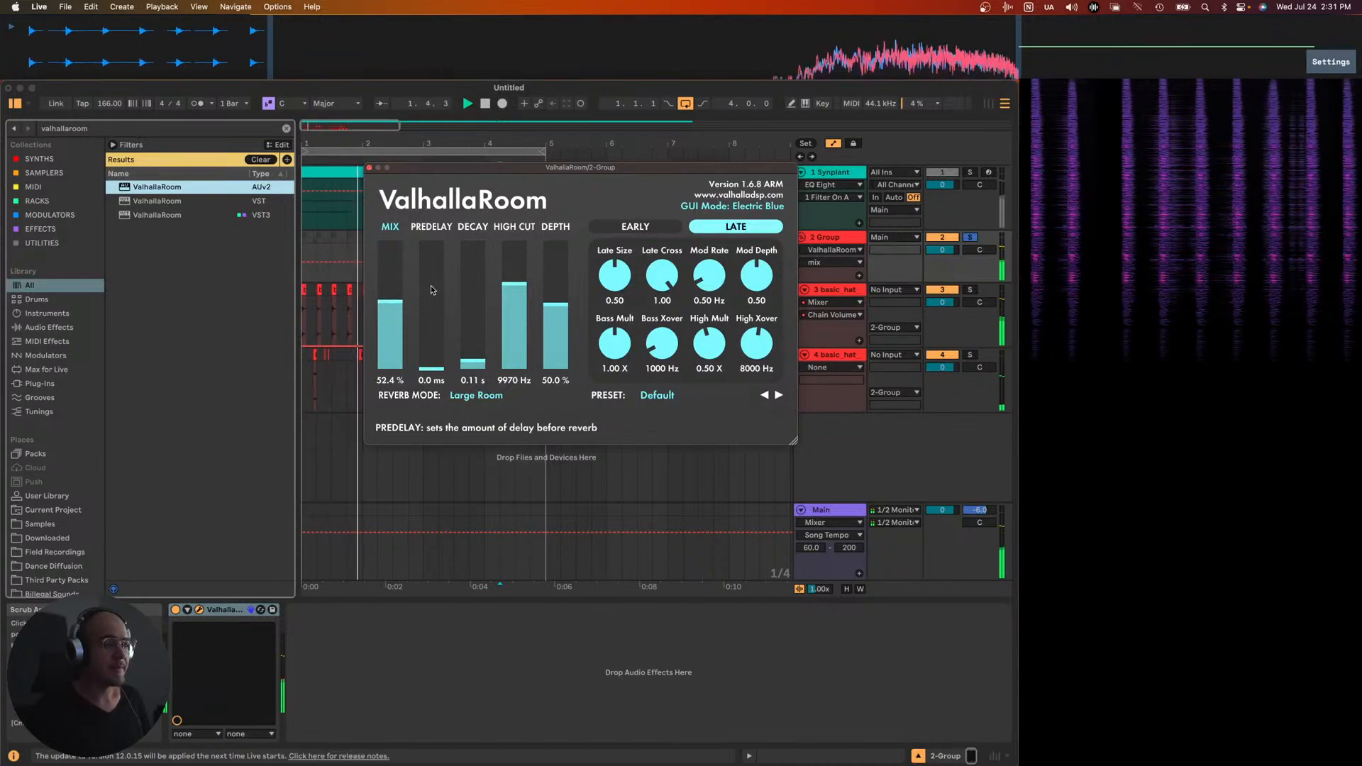
- Refine ValhallaRoom to 52.4% mix, 15000 Hz high cut, 92.8% depth, 0.17 late size and 0.17 s decay, and close its window
{"action": "left_click_drag", "start_coordinate": [512, 280], "coordinate": [508, 216]}
{"action": "left_click_drag", "start_coordinate": [555, 298], "coordinate": [549, 350]}
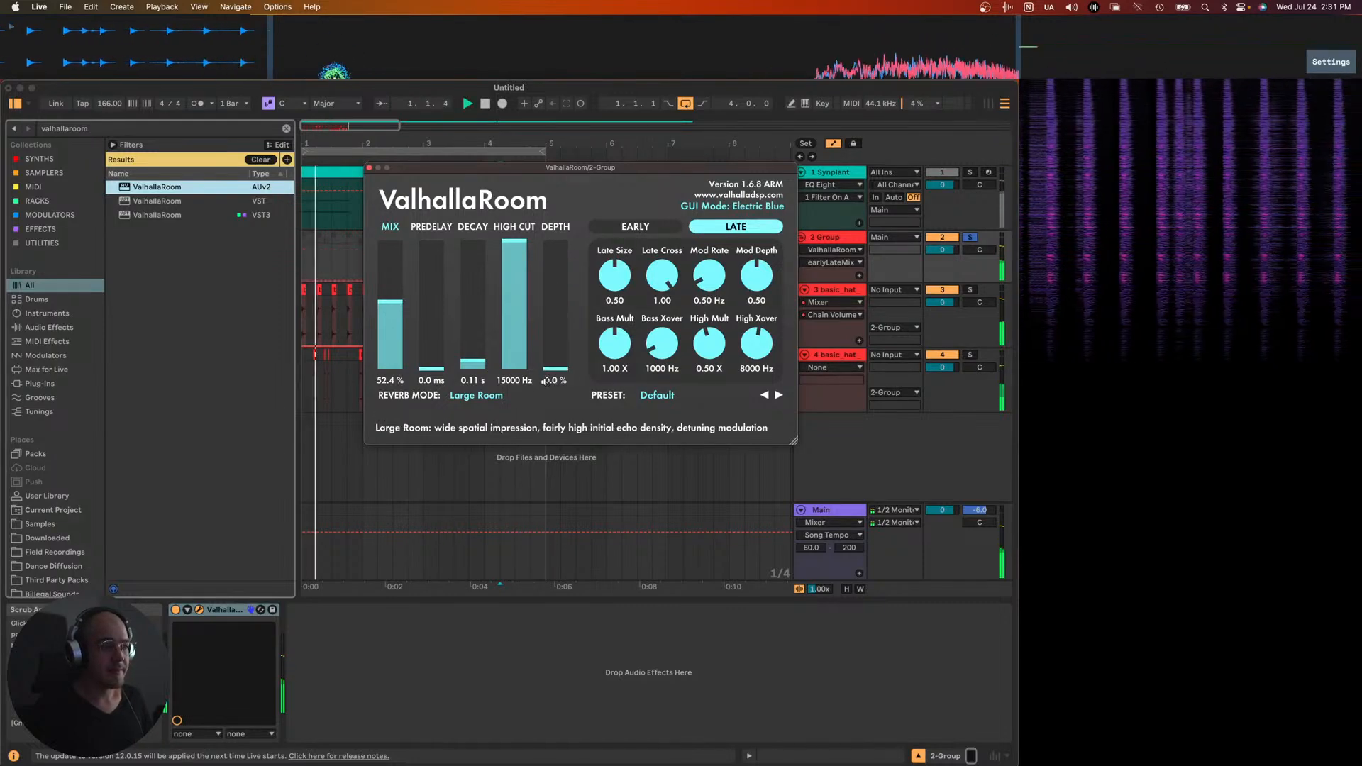
{"action": "mouse_move", "coordinate": [614, 277]}
{"action": "left_mouse_down"}
{"action": "mouse_move", "coordinate": [611, 331]}
{"action": "mouse_move", "coordinate": [560, 247]}
{"action": "mouse_move", "coordinate": [614, 285]}
{"action": "left_mouse_up"}
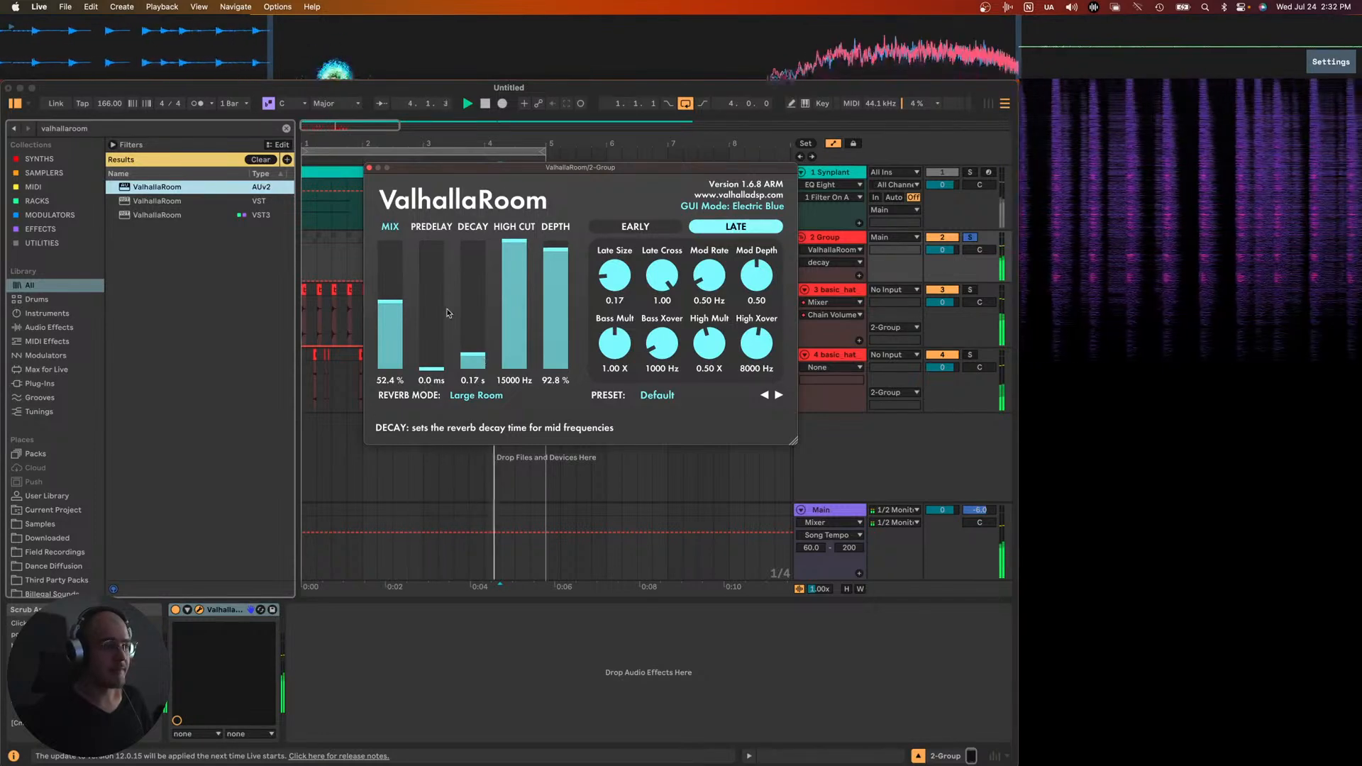
{"action": "left_click", "coordinate": [369, 168]}
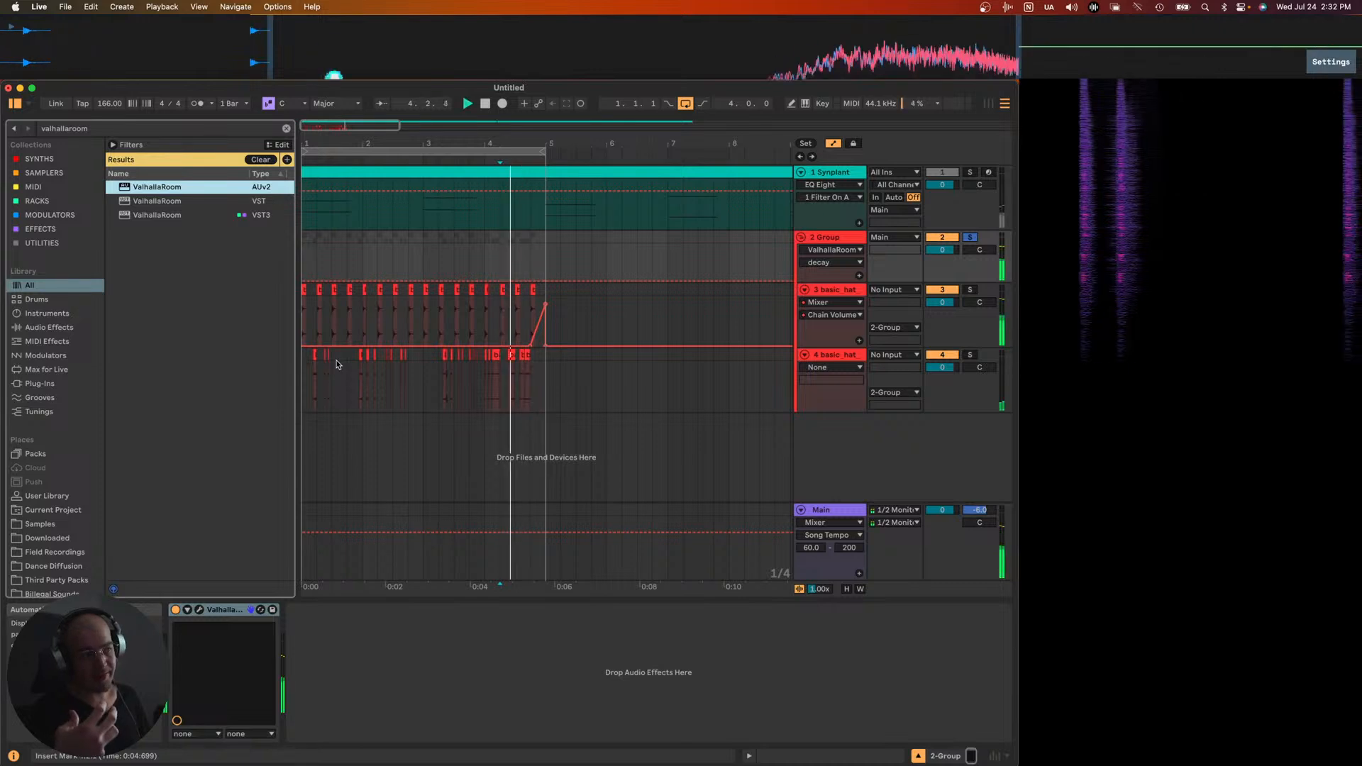
- Insert an audio track fed by 2-Group post mixer with monitoring off, arm it and start recording the looped hats
{"action": "right_click", "coordinate": [833, 450]}
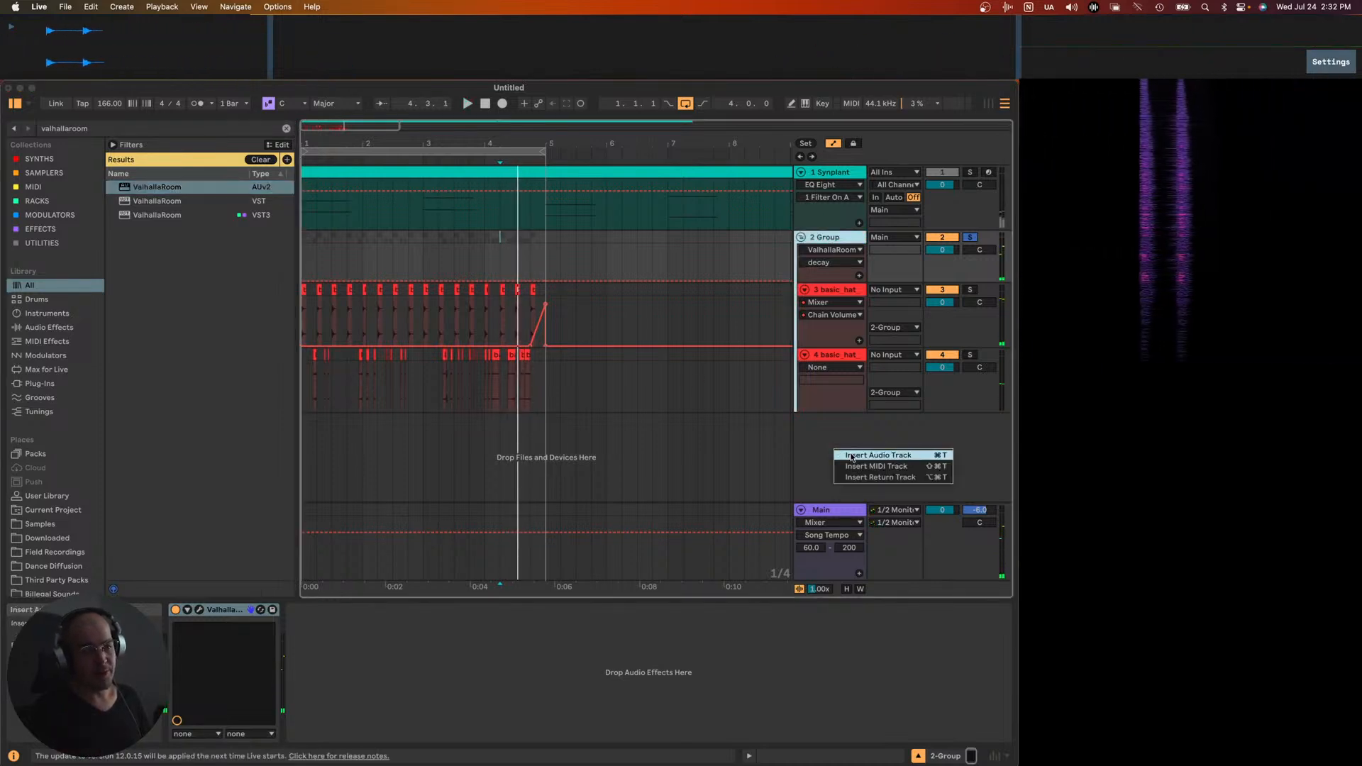
{"action": "left_click", "coordinate": [852, 455]}
{"action": "left_click", "coordinate": [882, 420]}
{"action": "left_click", "coordinate": [884, 480]}
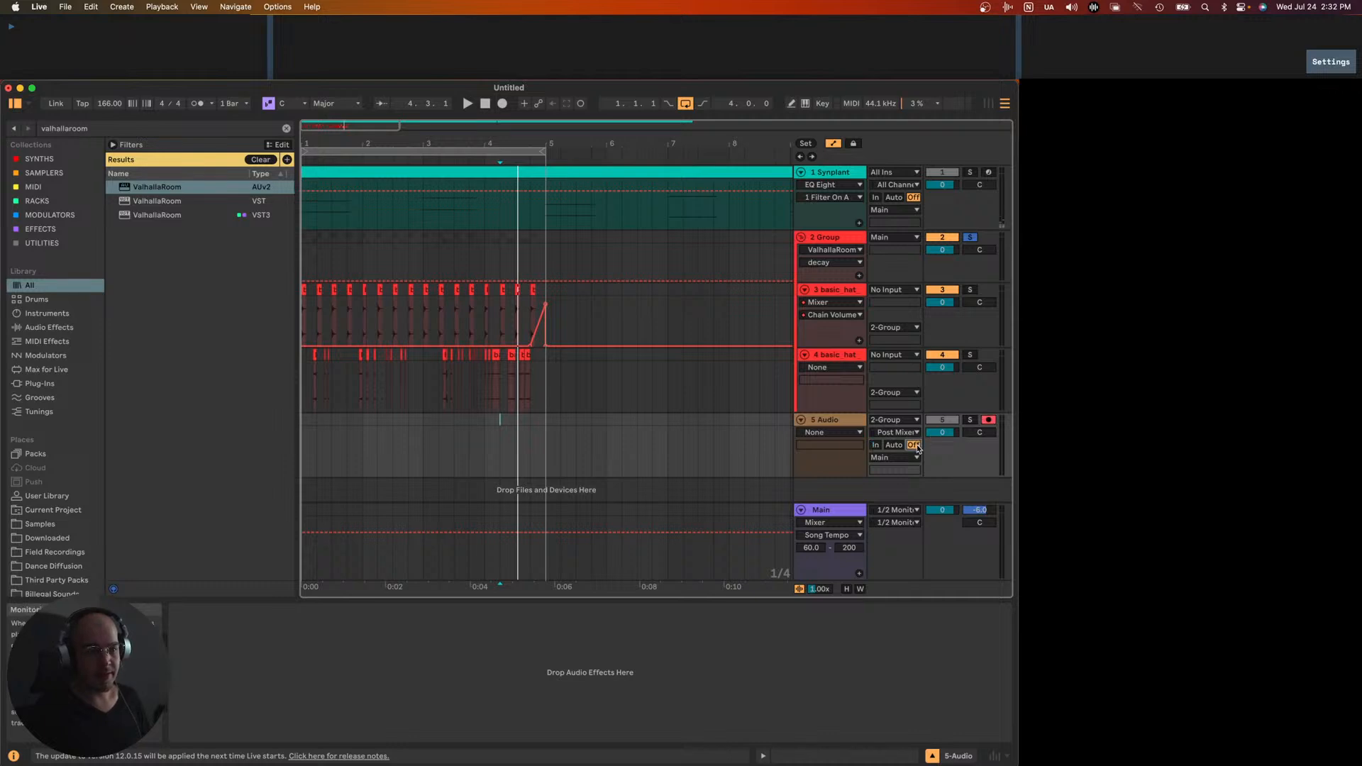
{"action": "key", "text": "F9"}
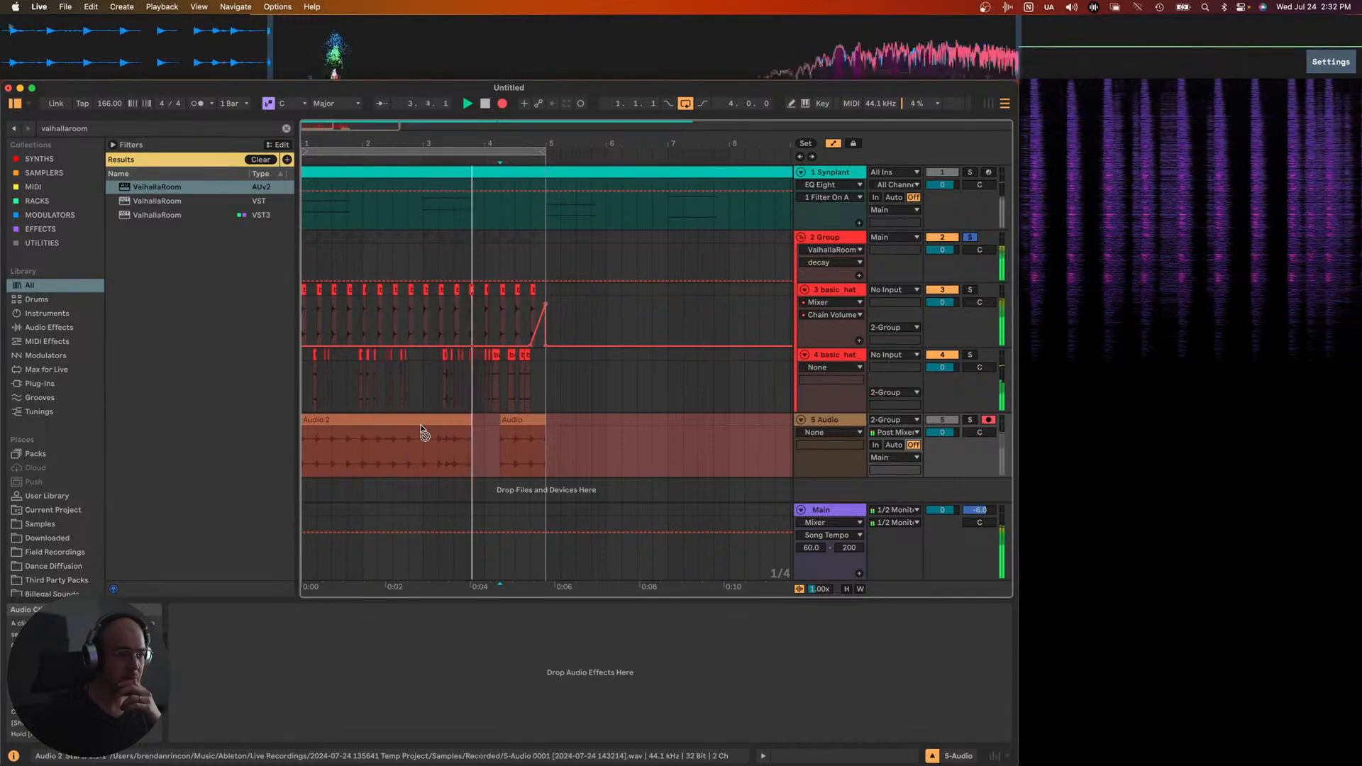
- Stop the resampling recording, check the end of the recorded hat clip, and delete ValhallaRoom from the hat group
{"action": "key", "text": "space"}
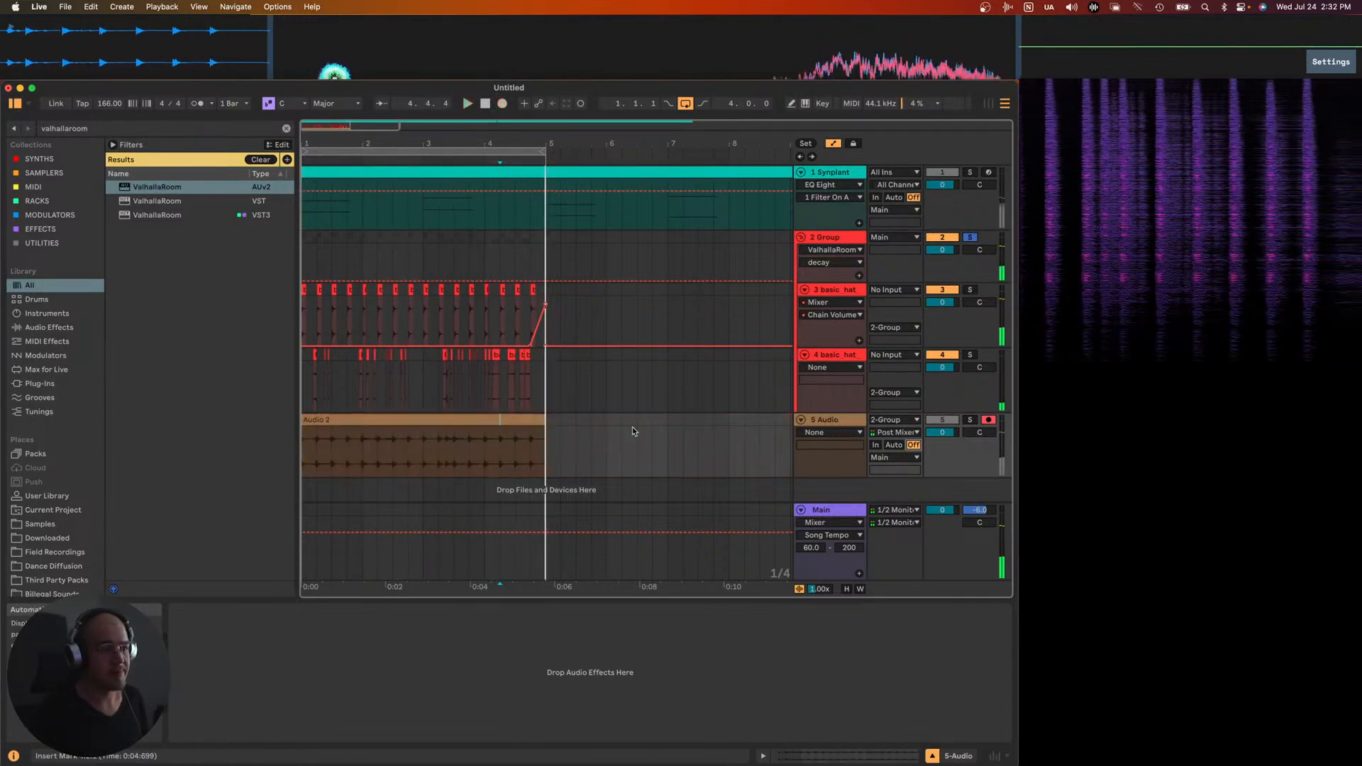
{"action": "left_click", "coordinate": [543, 420]}
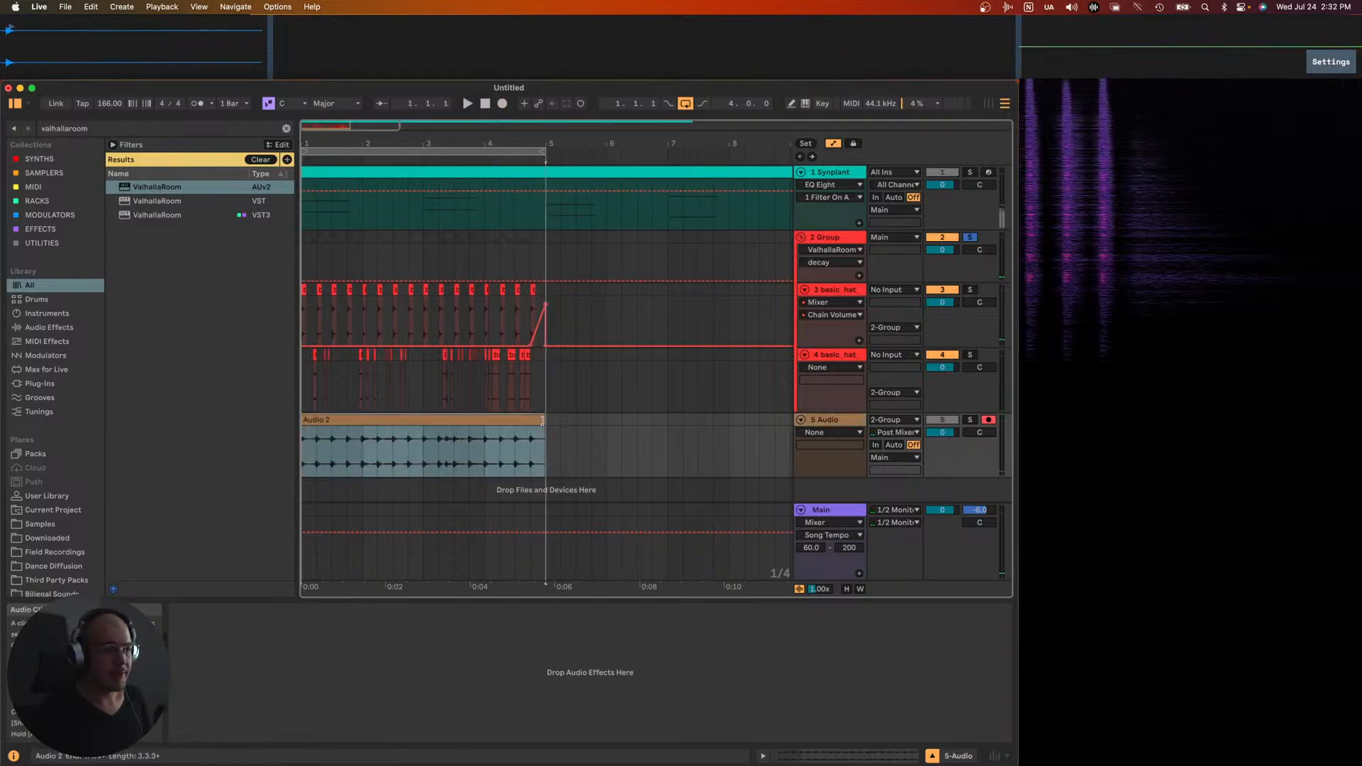
{"action": "scroll", "coordinate": [543, 422], "scroll_direction": "up", "scroll_amount": 10}
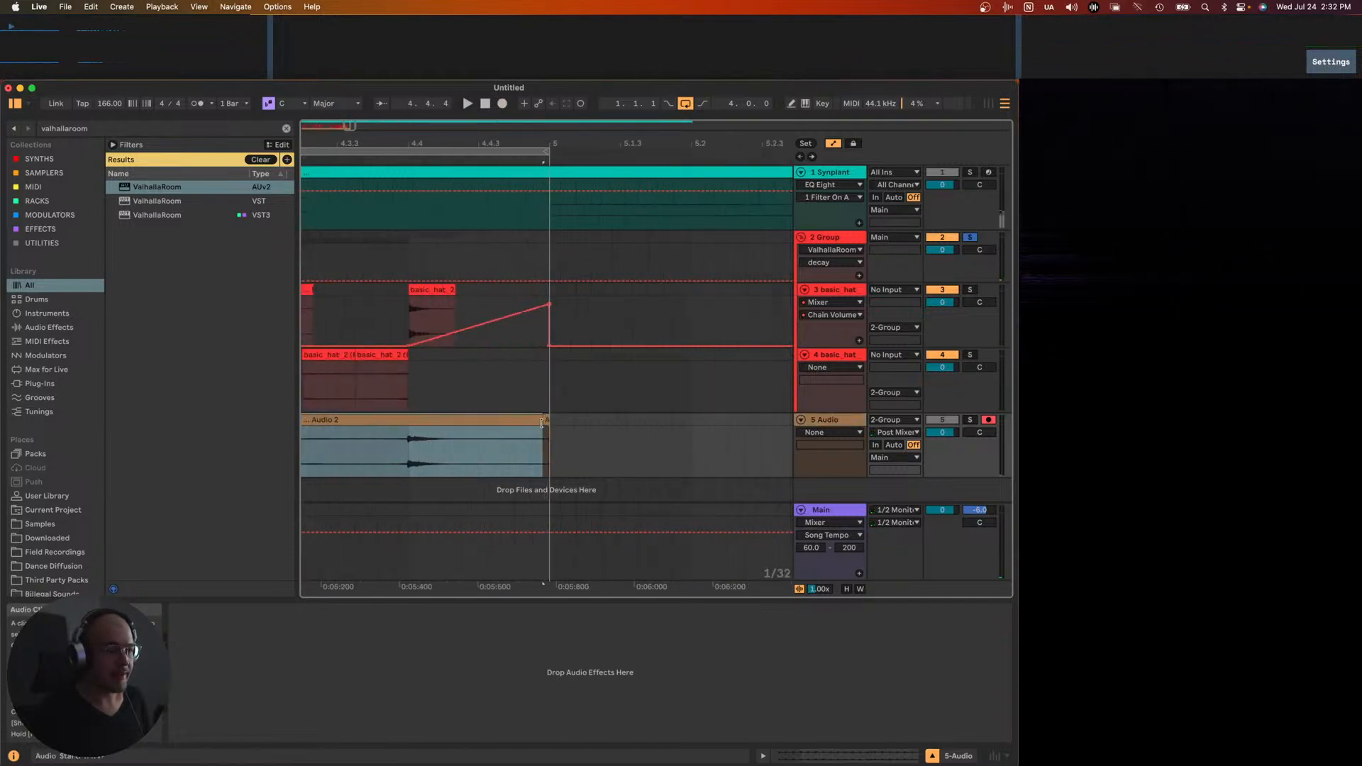
{"action": "scroll", "coordinate": [544, 423], "scroll_direction": "down", "scroll_amount": 8}
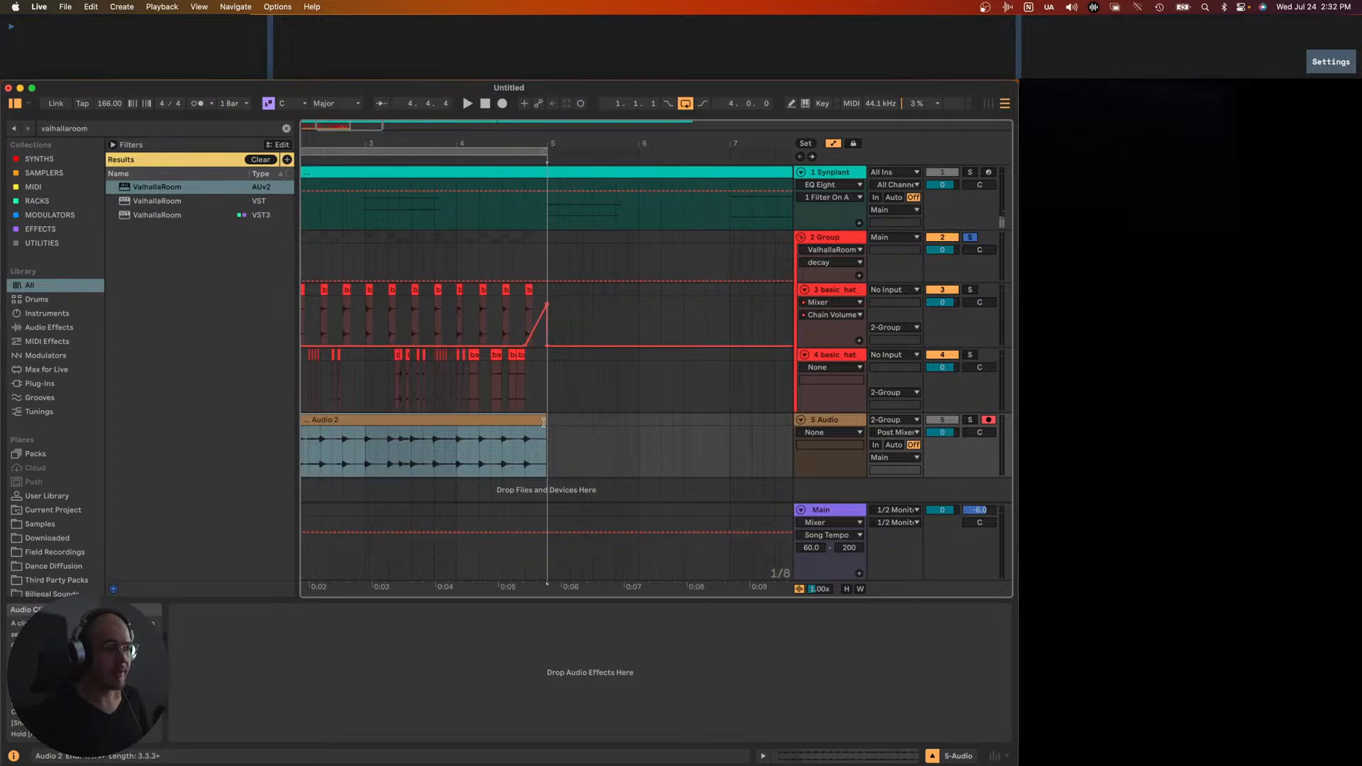
{"action": "scroll", "coordinate": [544, 424], "scroll_direction": "down", "scroll_amount": 3}
{"action": "left_click", "coordinate": [869, 234]}
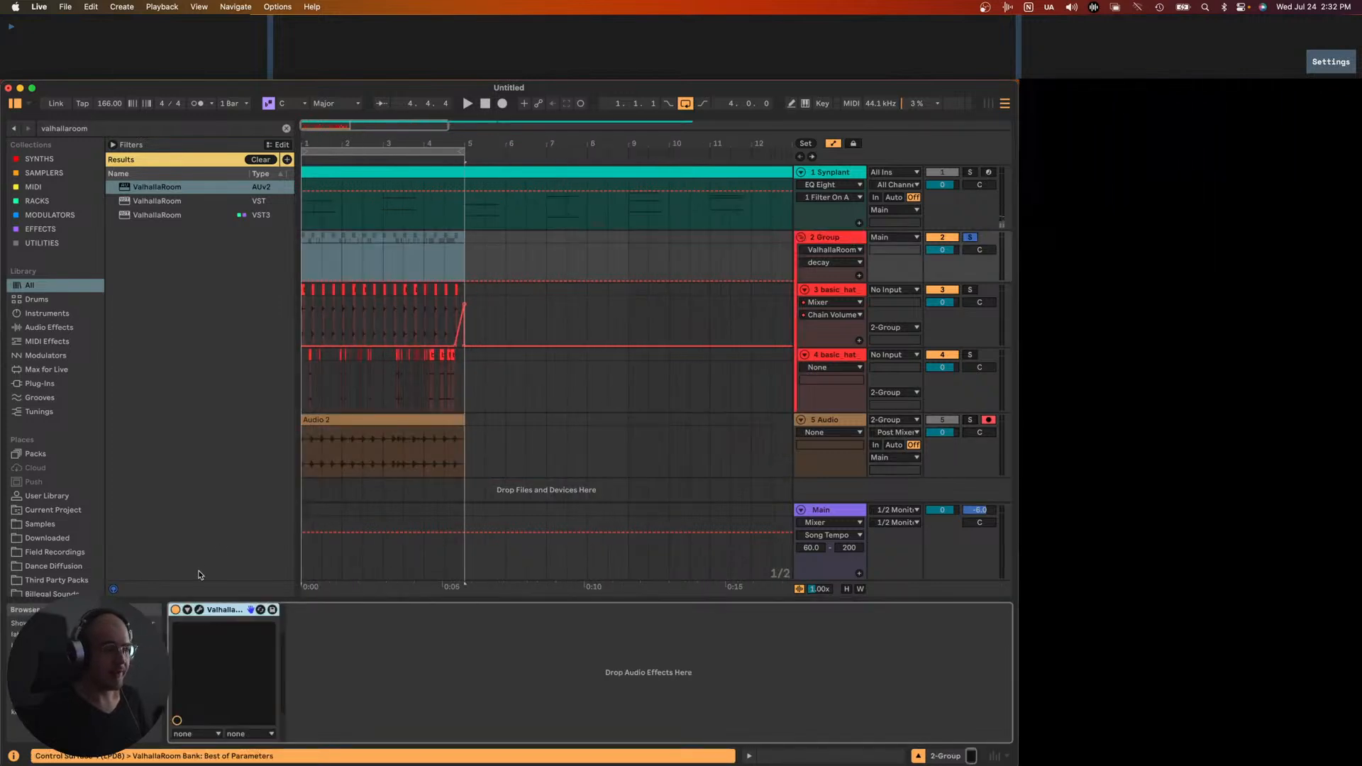
{"action": "key", "text": "Delete"}
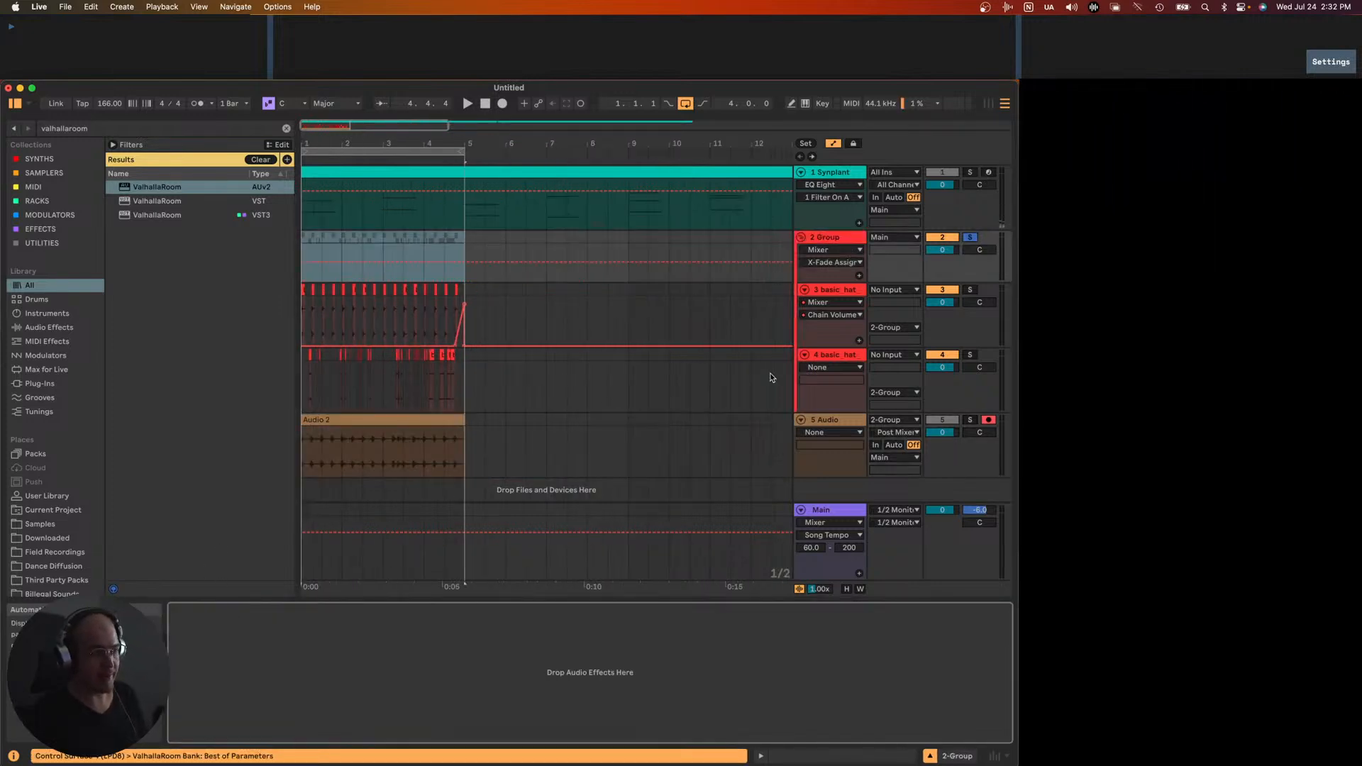
- Solo the resampled audio track, play it, and shift its clip to start at 1.1.3
{"action": "left_click", "coordinate": [832, 428]}
{"action": "key", "text": "space"}
{"action": "key", "text": "z"}
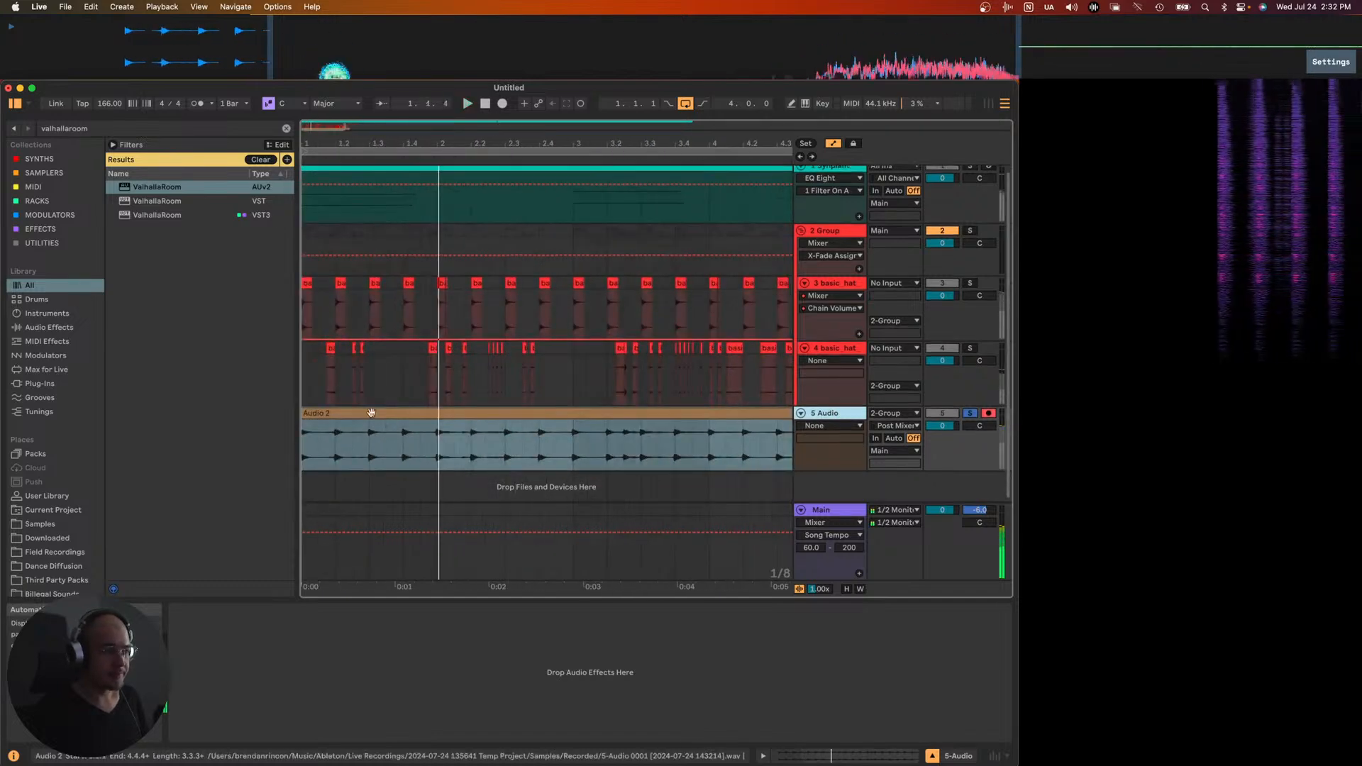
{"action": "scroll", "coordinate": [303, 423], "scroll_direction": "up", "scroll_amount": 5}
{"action": "left_click_drag", "start_coordinate": [314, 423], "coordinate": [374, 429]}
- Split the shifted resampled clip at 1.2.1 and audition the slice
{"action": "left_click", "coordinate": [377, 425]}
{"action": "key", "text": "super+e"}
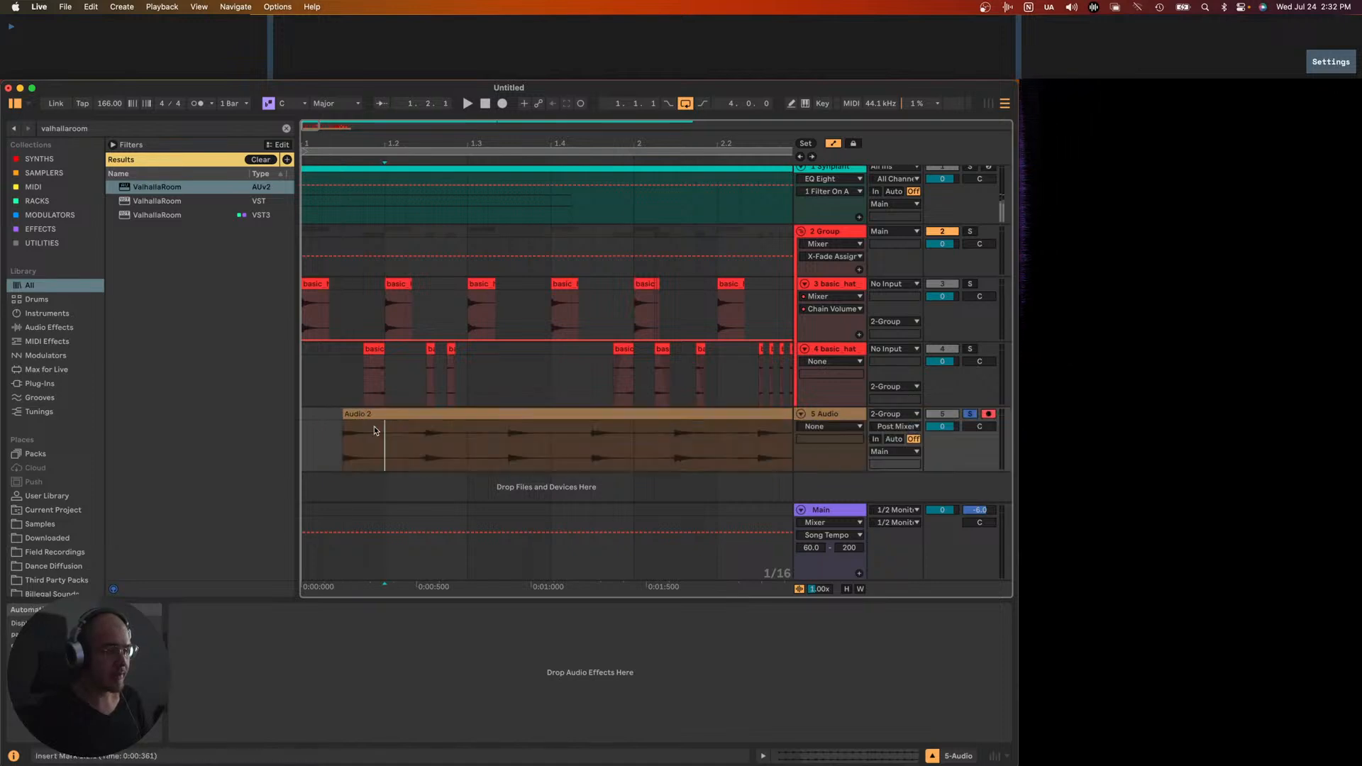
{"action": "scroll", "coordinate": [382, 438], "scroll_direction": "up", "scroll_amount": 3}
{"action": "key", "text": "space"}
{"action": "key", "text": "space"}
- Play the resampled audio together with the other tracks and open the first slice's clip settings
{"action": "left_click", "coordinate": [330, 437]}
{"action": "scroll", "coordinate": [330, 440], "scroll_direction": "down", "scroll_amount": 3}
{"action": "key", "text": "space"}
{"action": "scroll", "coordinate": [351, 430], "scroll_direction": "up", "scroll_amount": 3}
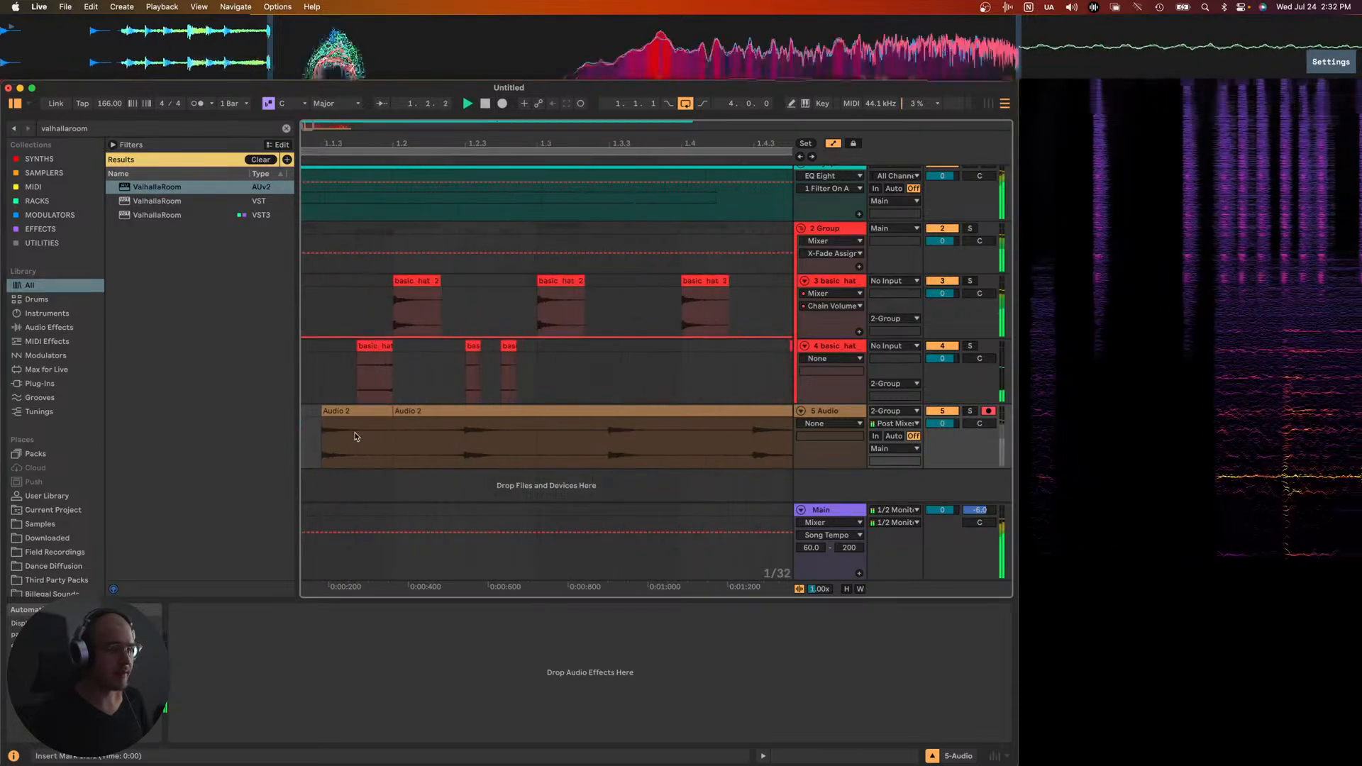
{"action": "left_click", "coordinate": [369, 413]}
{"action": "scroll", "coordinate": [403, 413], "scroll_direction": "down", "scroll_amount": 5}
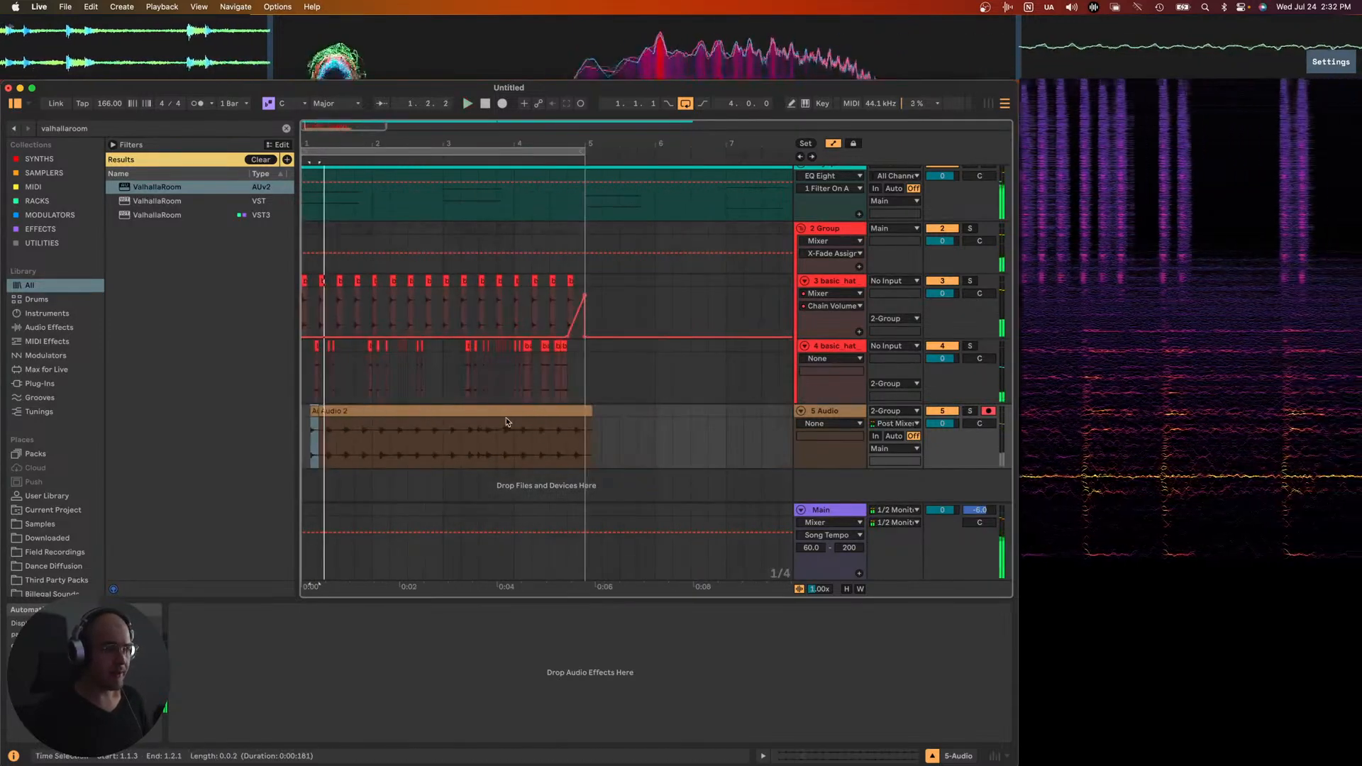
{"action": "left_click", "coordinate": [312, 411]}
{"action": "double_click", "coordinate": [312, 410]}
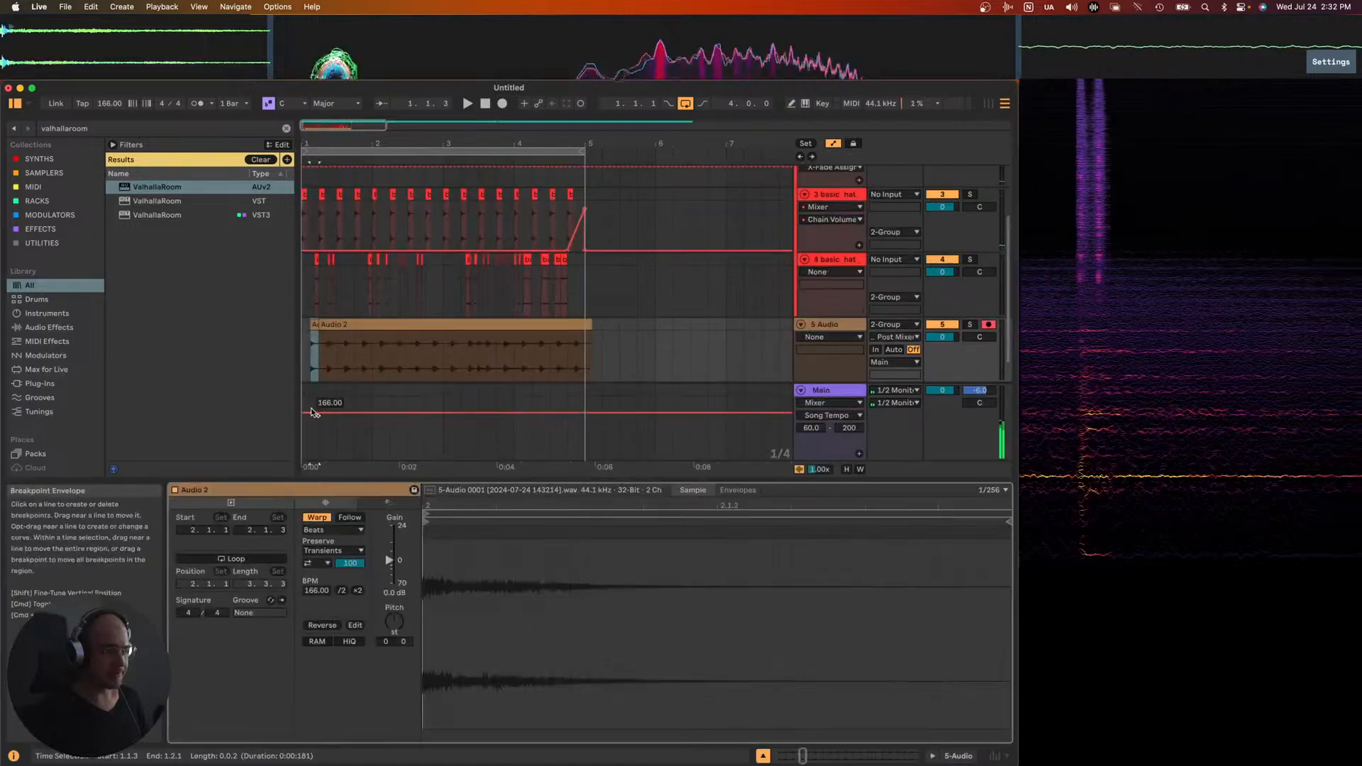
- Transpose the whole resampled clip to +5 semitones and compare the Complex Pro, Tones and Beats warp modes during playback
{"action": "left_click", "coordinate": [348, 343]}
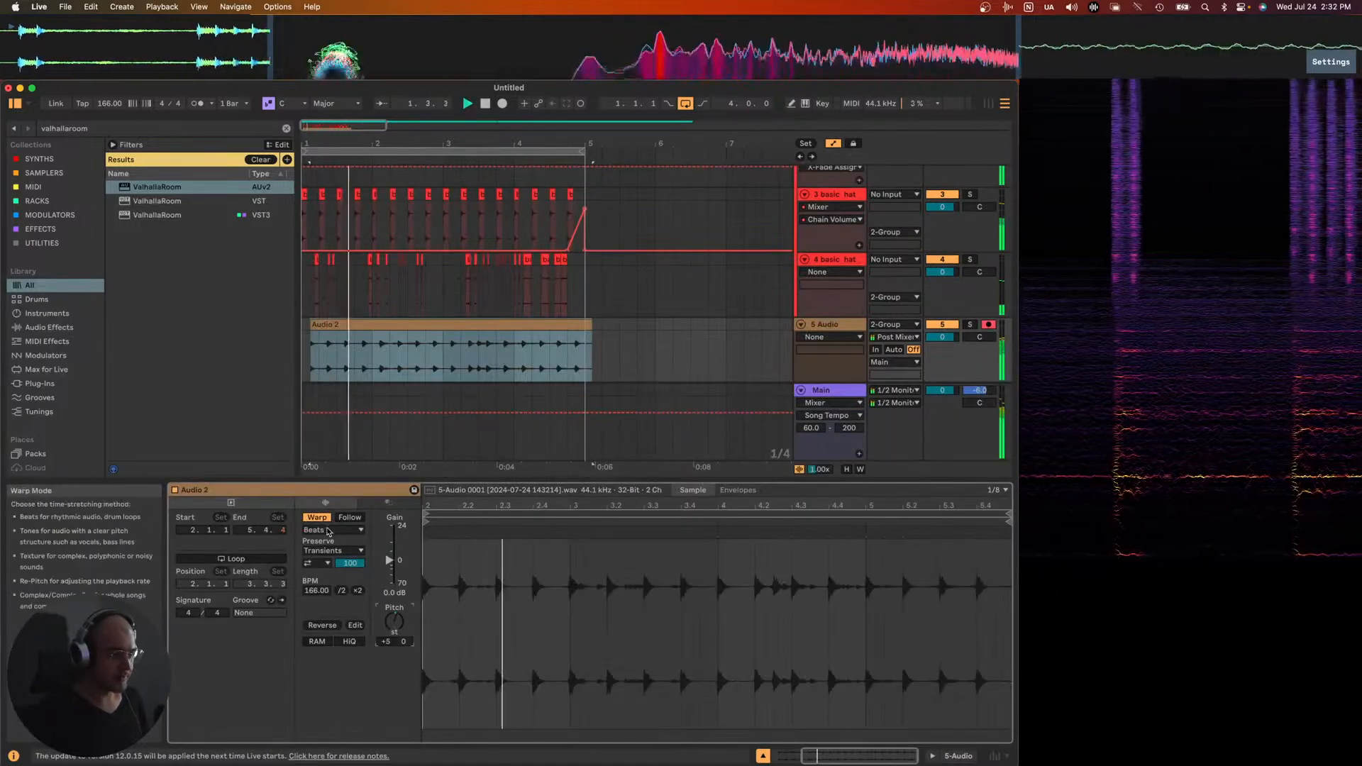
{"action": "left_click", "coordinate": [333, 529]}
{"action": "left_click", "coordinate": [324, 587]}
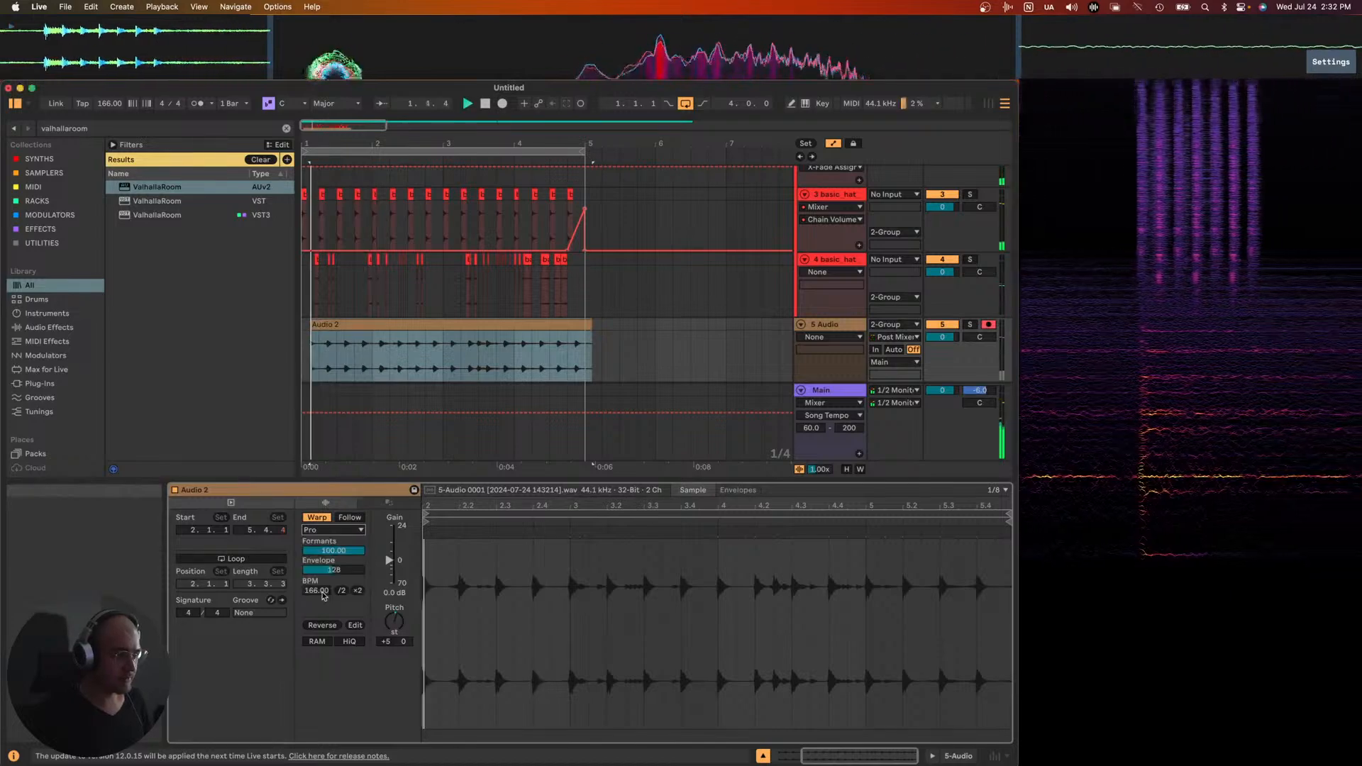
{"action": "left_click", "coordinate": [317, 530]}
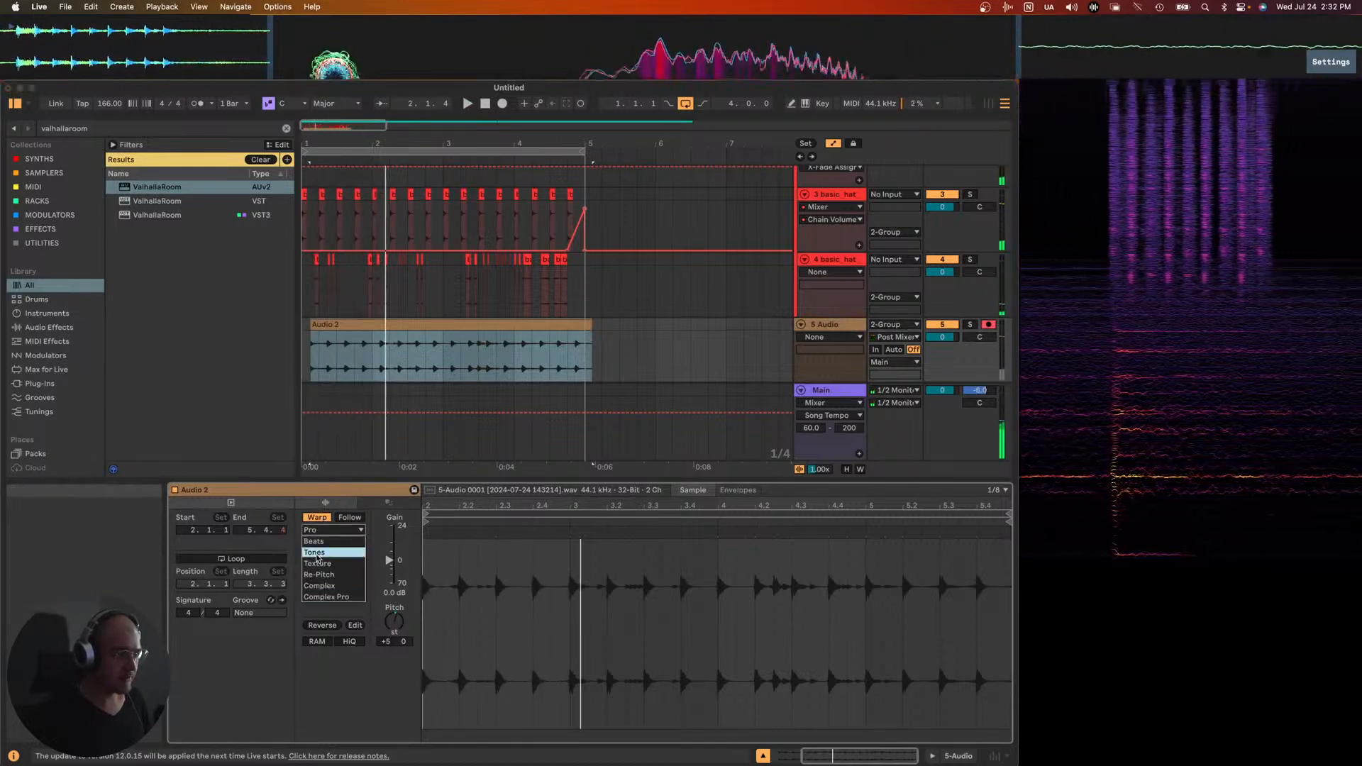
{"action": "left_click", "coordinate": [315, 552]}
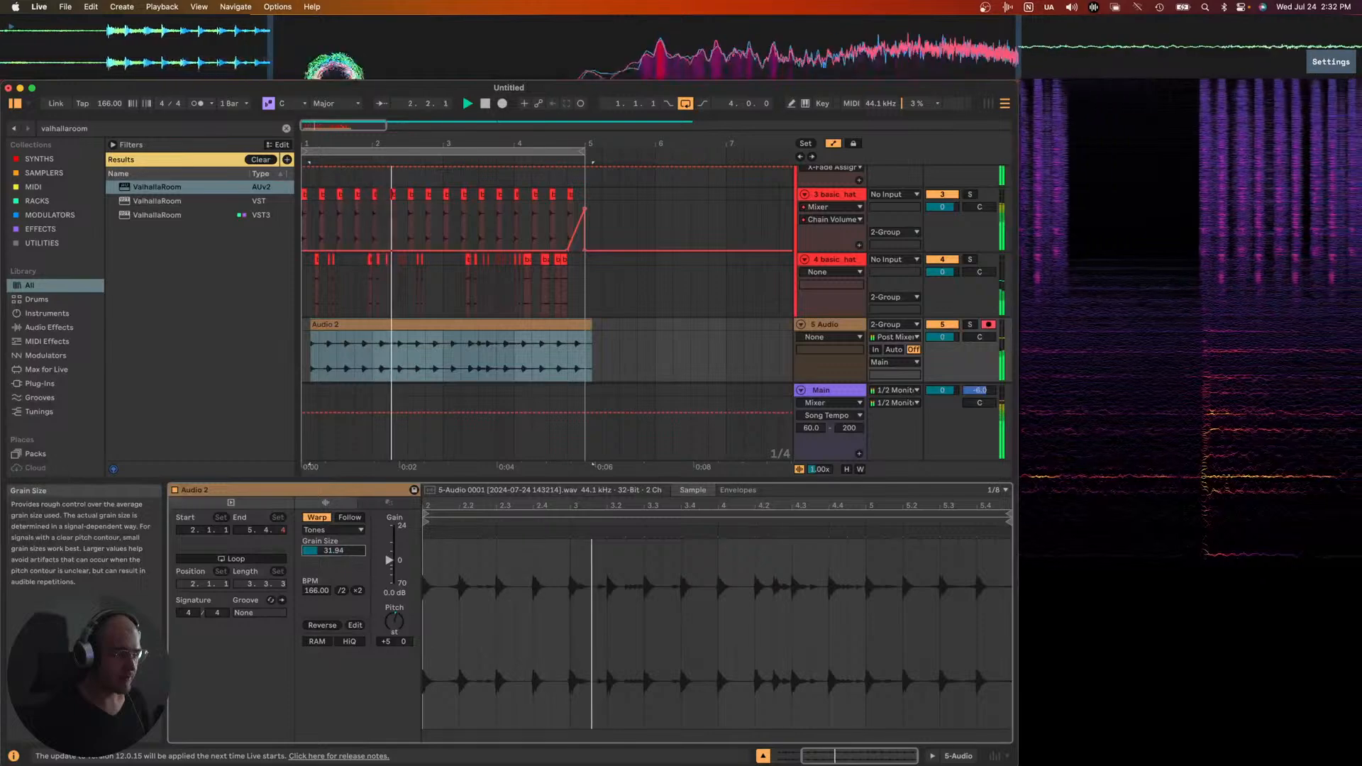
{"action": "left_click", "coordinate": [323, 530]}
{"action": "left_click", "coordinate": [323, 542]}
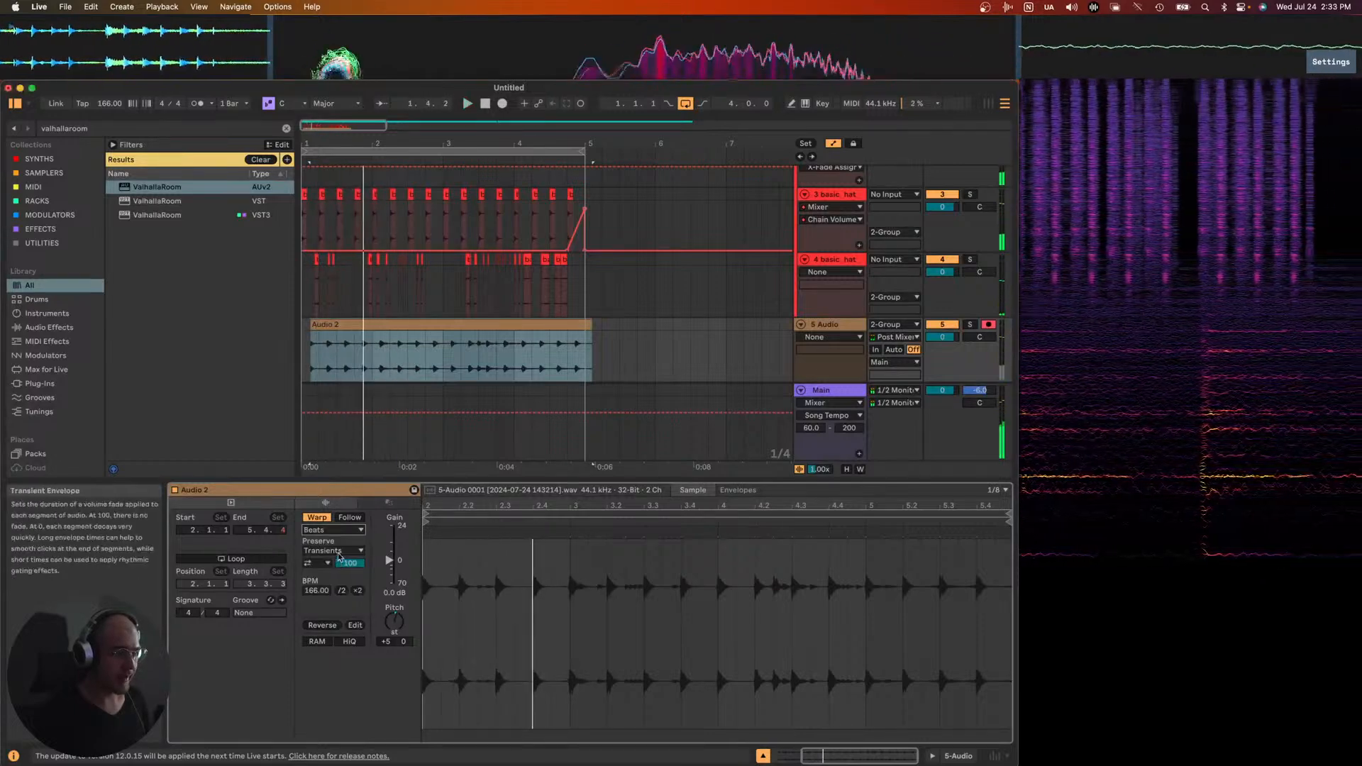
- Try the Beats warp mode's Preserve setting at 1/16, 1/8 and 1 Bar, with a transient envelope of 19
{"action": "left_click", "coordinate": [327, 551]}
{"action": "left_click", "coordinate": [317, 605]}
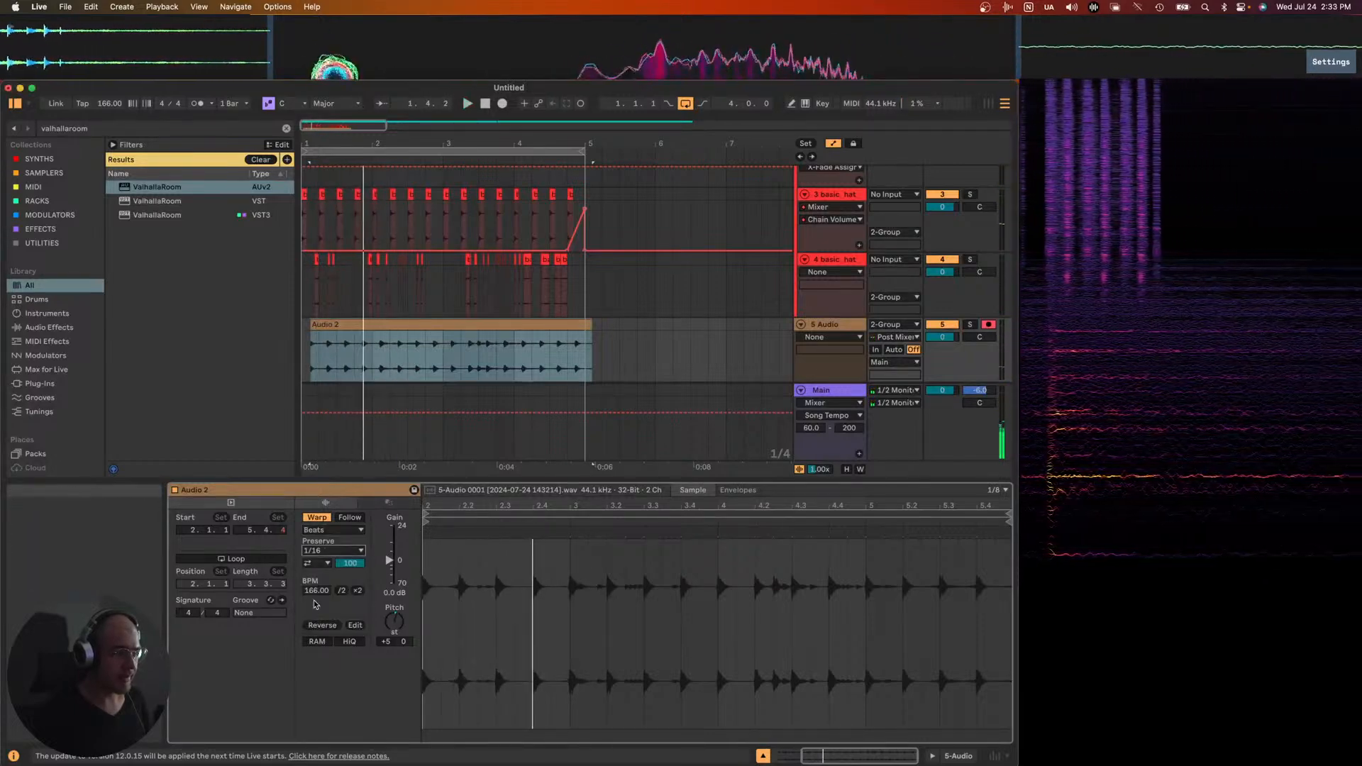
{"action": "left_click", "coordinate": [344, 551]}
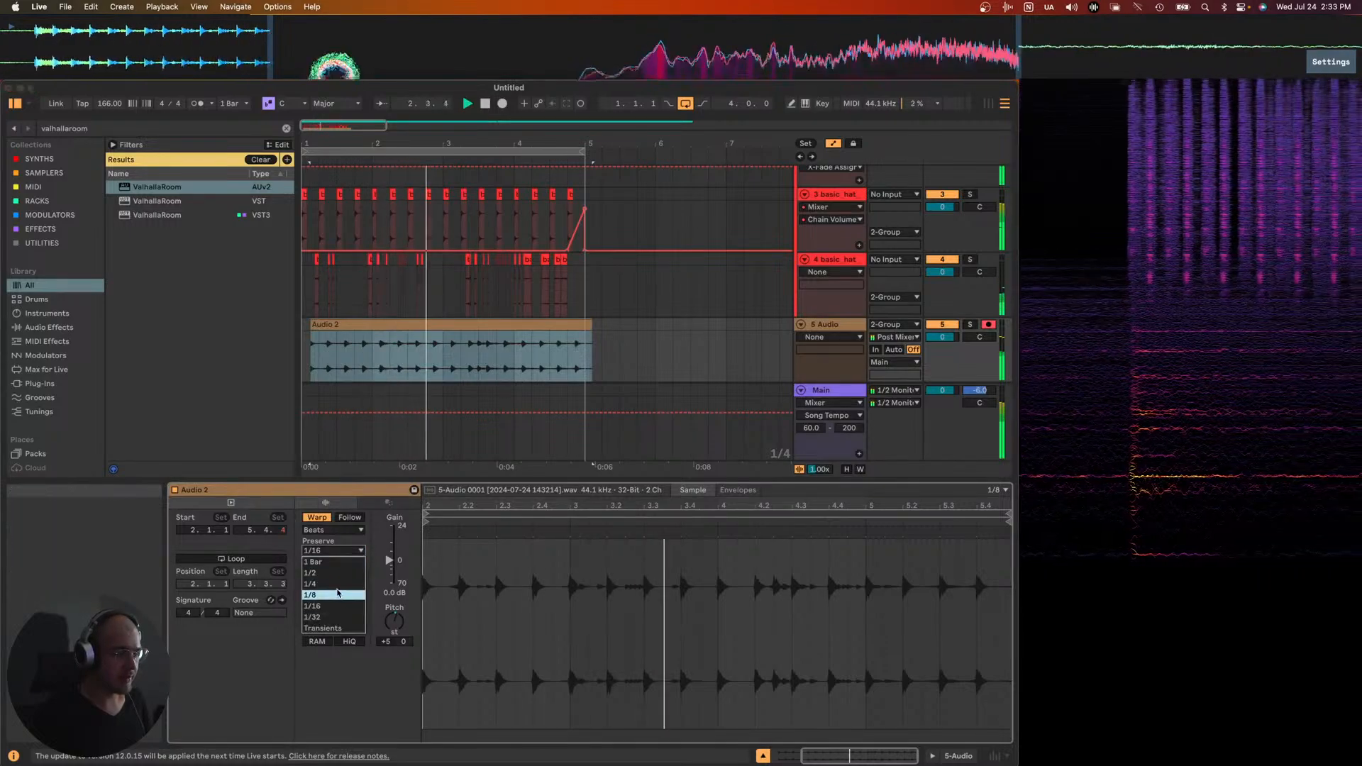
{"action": "left_click", "coordinate": [330, 595]}
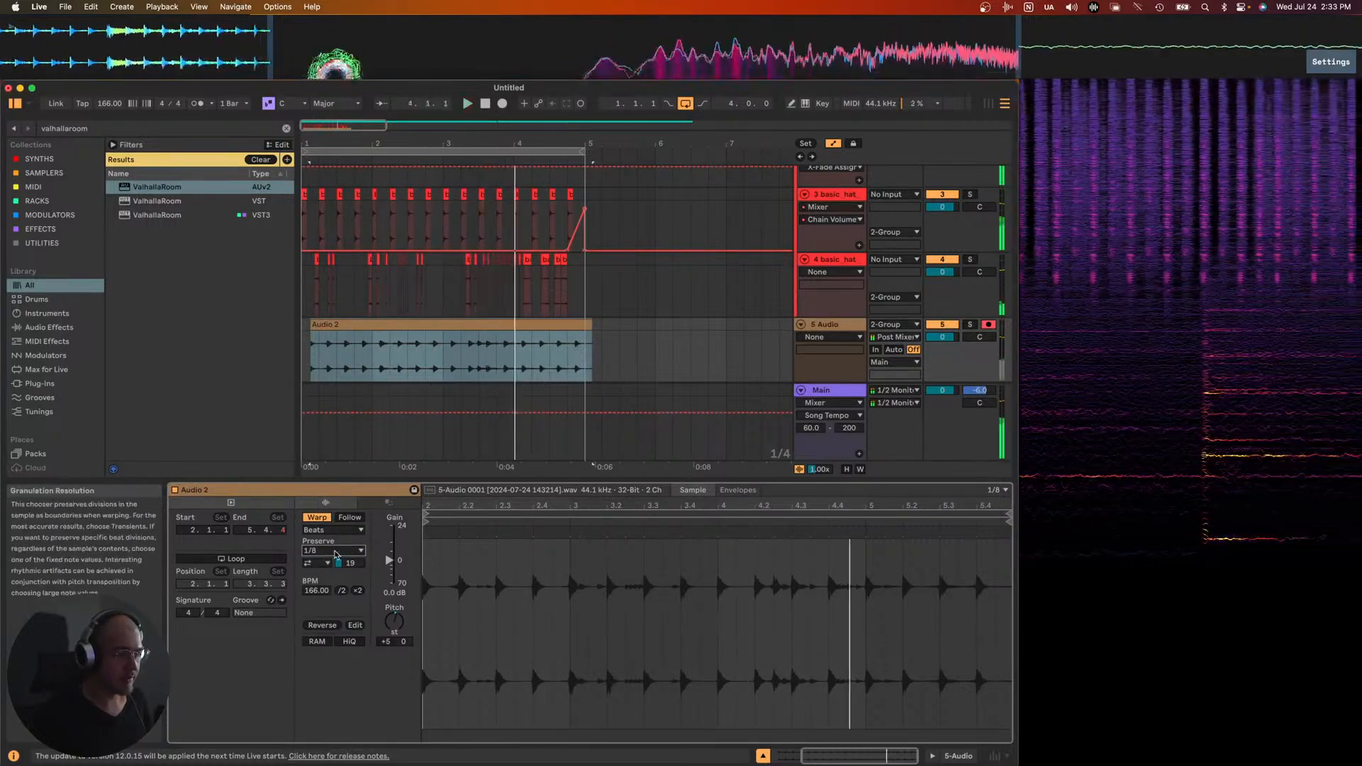
{"action": "left_click", "coordinate": [336, 553]}
{"action": "left_click", "coordinate": [318, 561]}
- Set the resampled clip's warp mode to Complex and its pitch to +9 semitones while it plays
{"action": "left_click", "coordinate": [332, 530]}
{"action": "left_click", "coordinate": [319, 586]}
{"action": "key", "text": "space"}
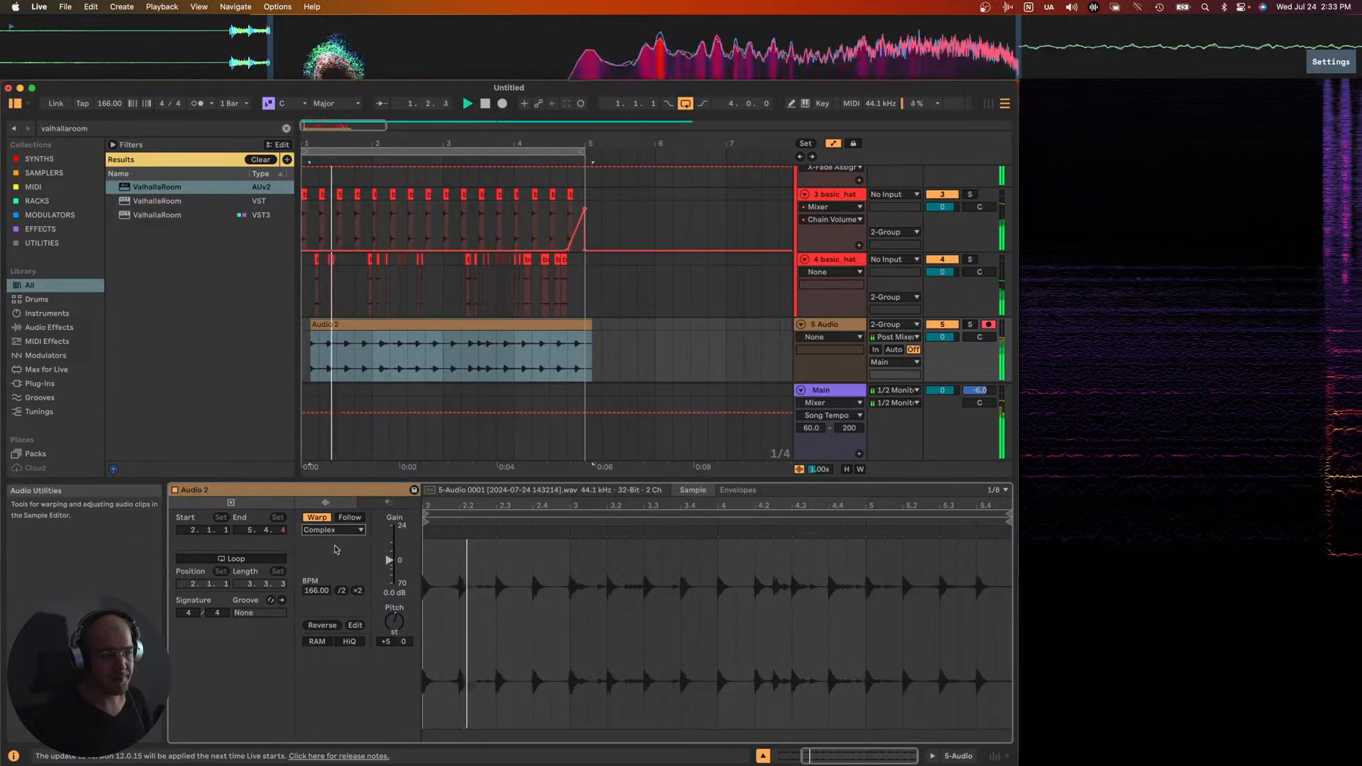
{"action": "left_click_drag", "start_coordinate": [385, 641], "coordinate": [385, 635]}
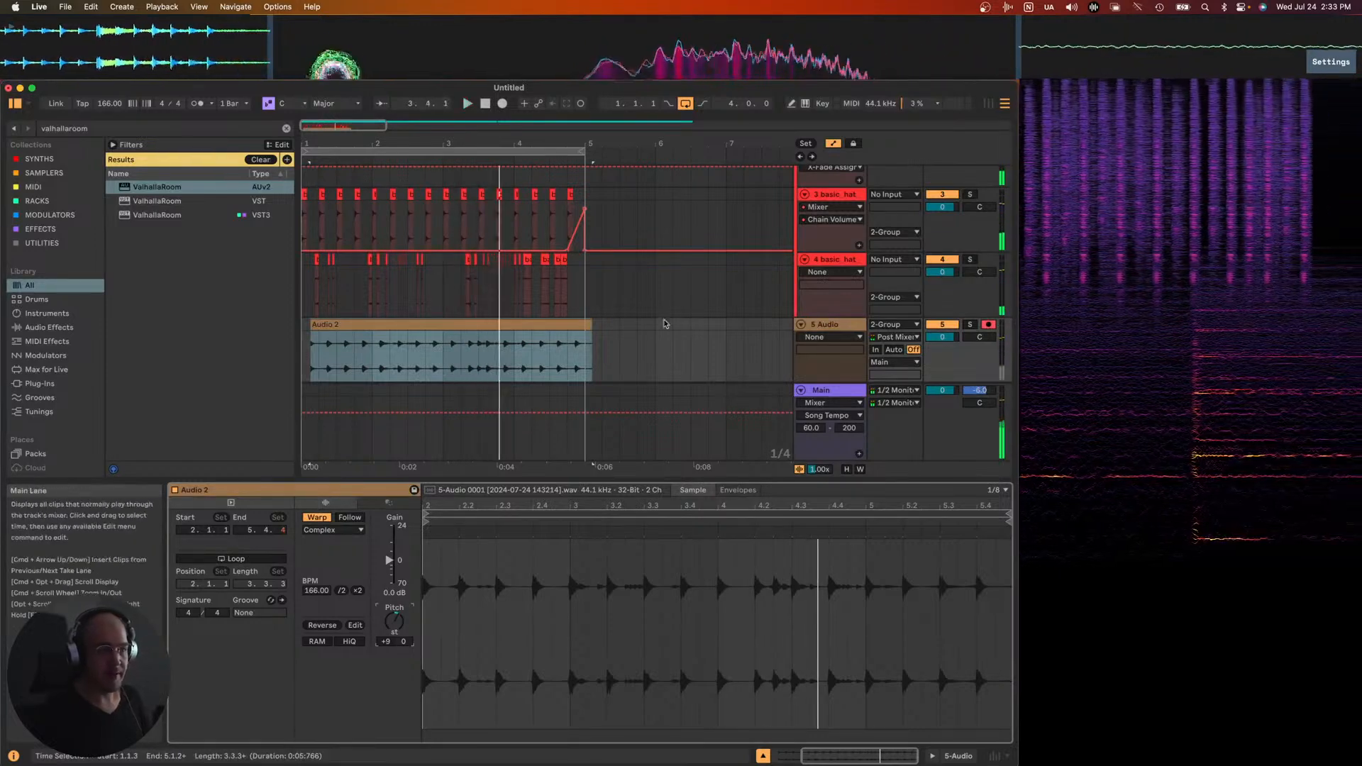
- Freeze and flatten the pitched audio track
{"action": "right_click", "coordinate": [841, 328]}
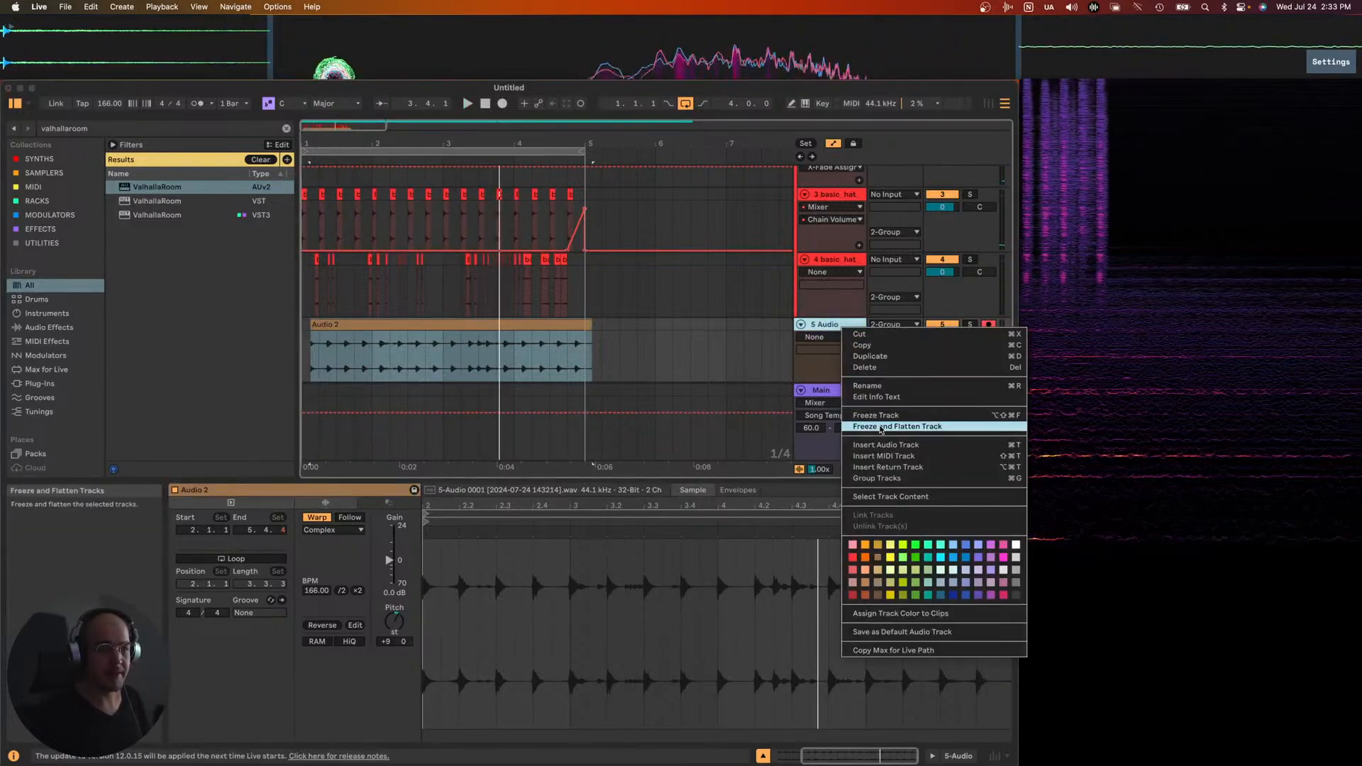
{"action": "left_click", "coordinate": [500, 341]}
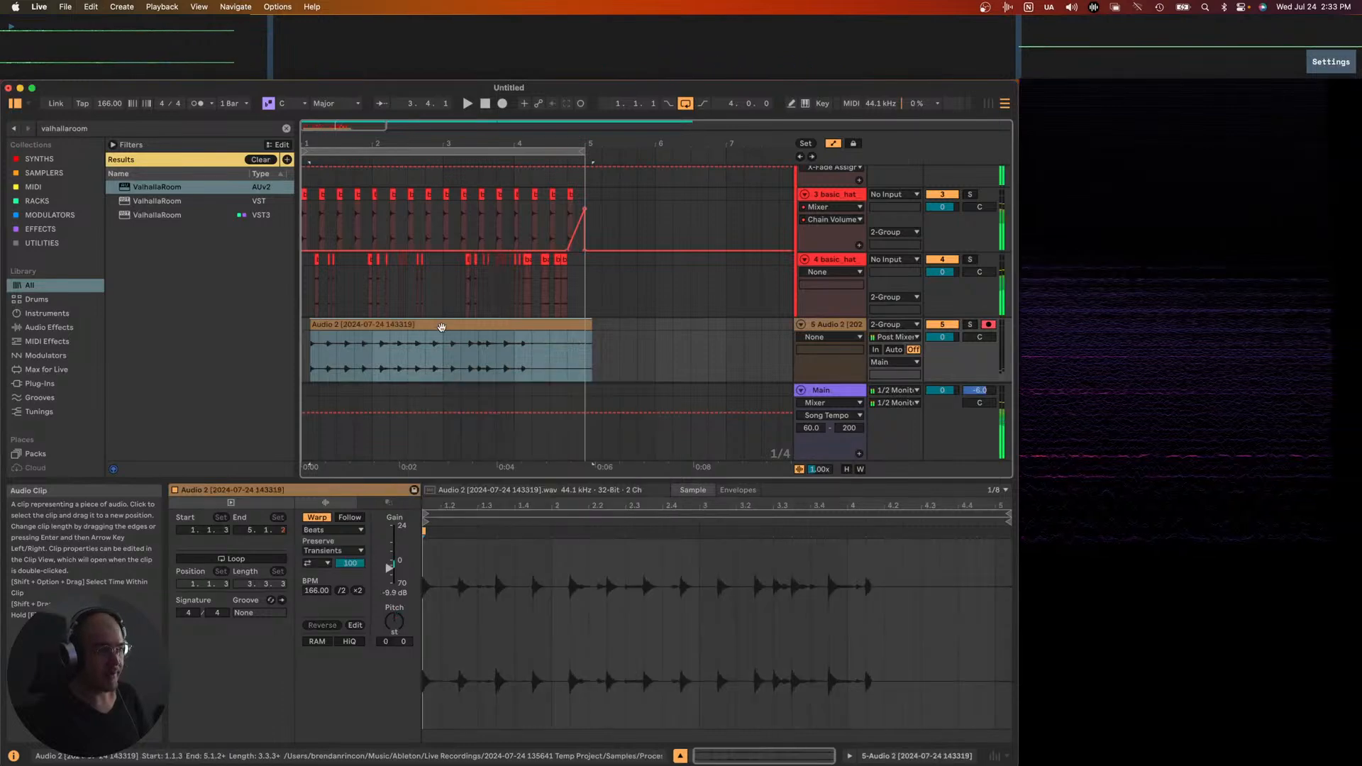
{"action": "left_click", "coordinate": [382, 320]}
- Split the flattened clip at 1.1.4 and remove the section from there to just after 1.2.1
{"action": "scroll", "coordinate": [360, 349], "scroll_direction": "up", "scroll_amount": 6}
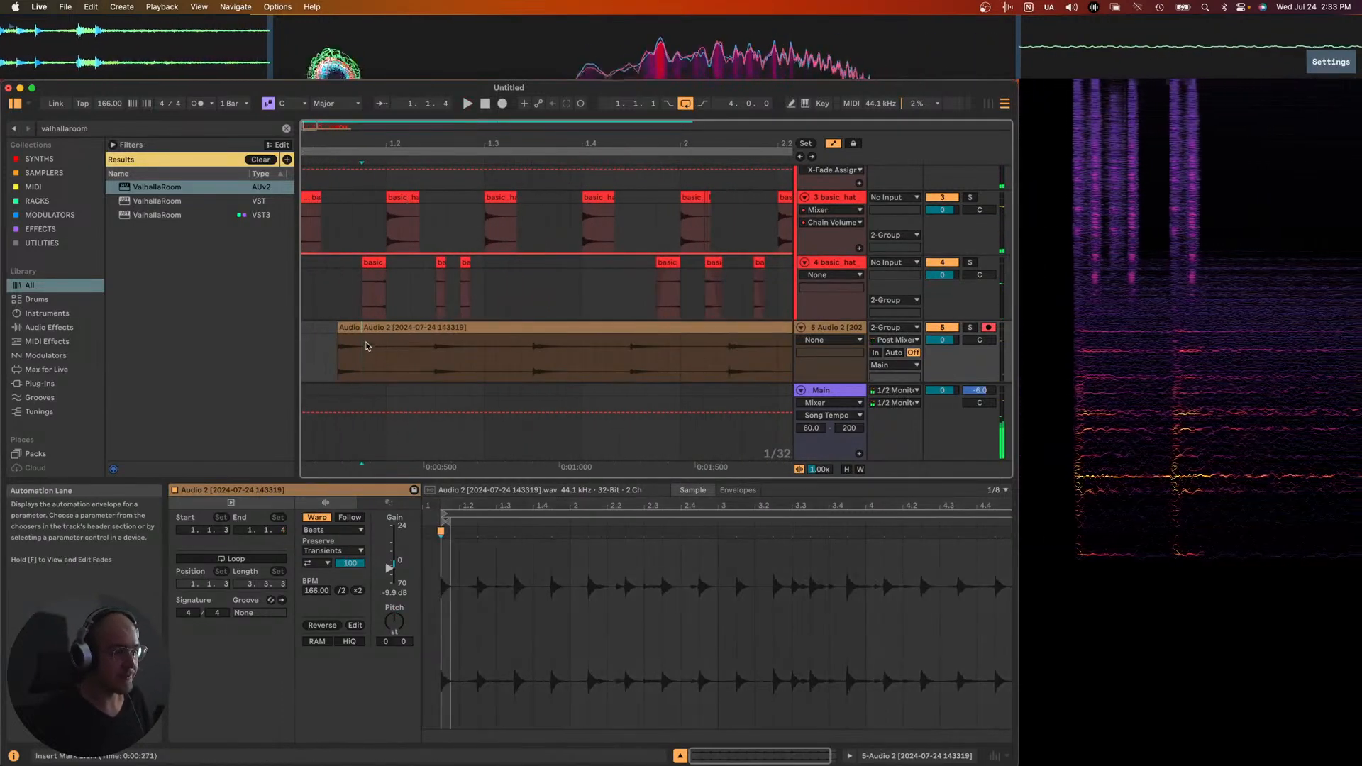
{"action": "key", "text": "super+e"}
{"action": "left_click_drag", "start_coordinate": [363, 350], "coordinate": [399, 348]}
{"action": "scroll", "coordinate": [356, 338], "scroll_direction": "up", "scroll_amount": 3}
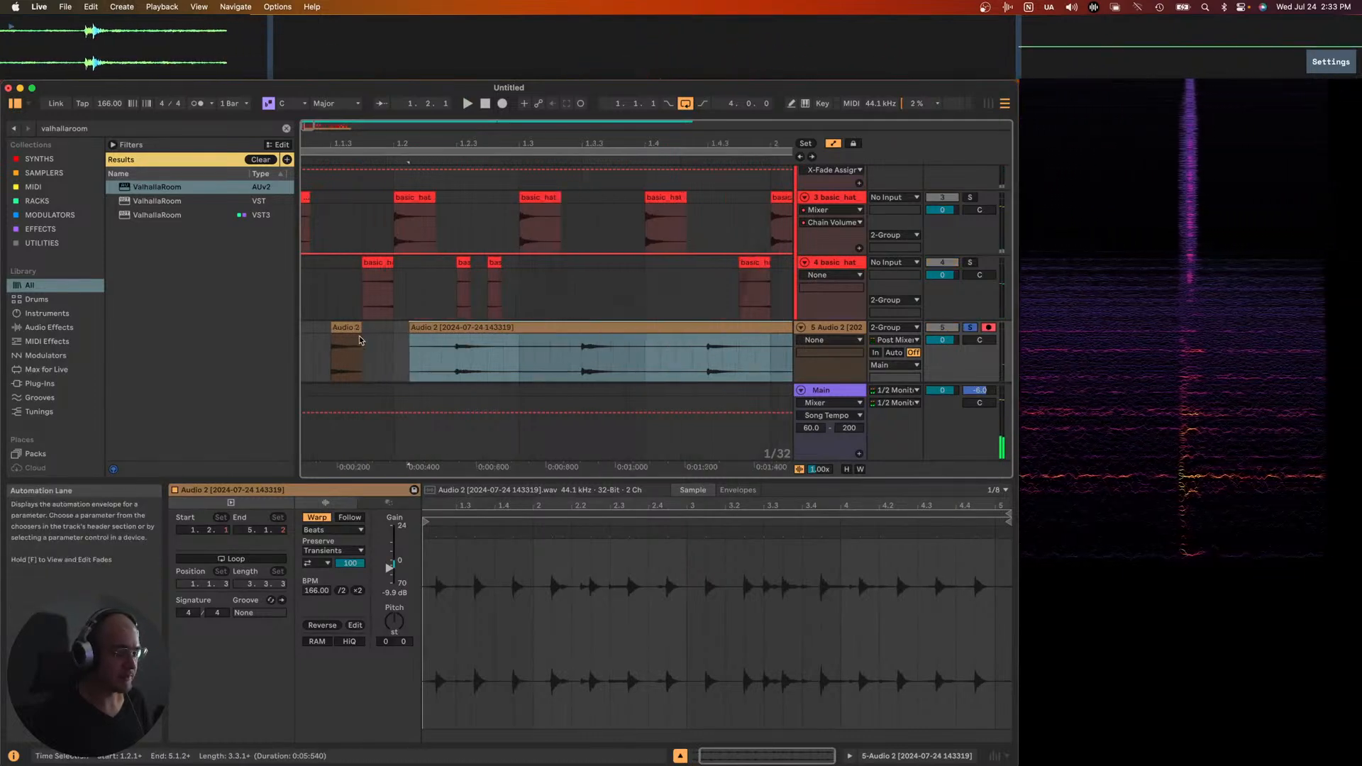
- Show the clip fades, add a fade-out to the short slice at 1.1.3, and play the result
{"action": "left_click", "coordinate": [362, 338]}
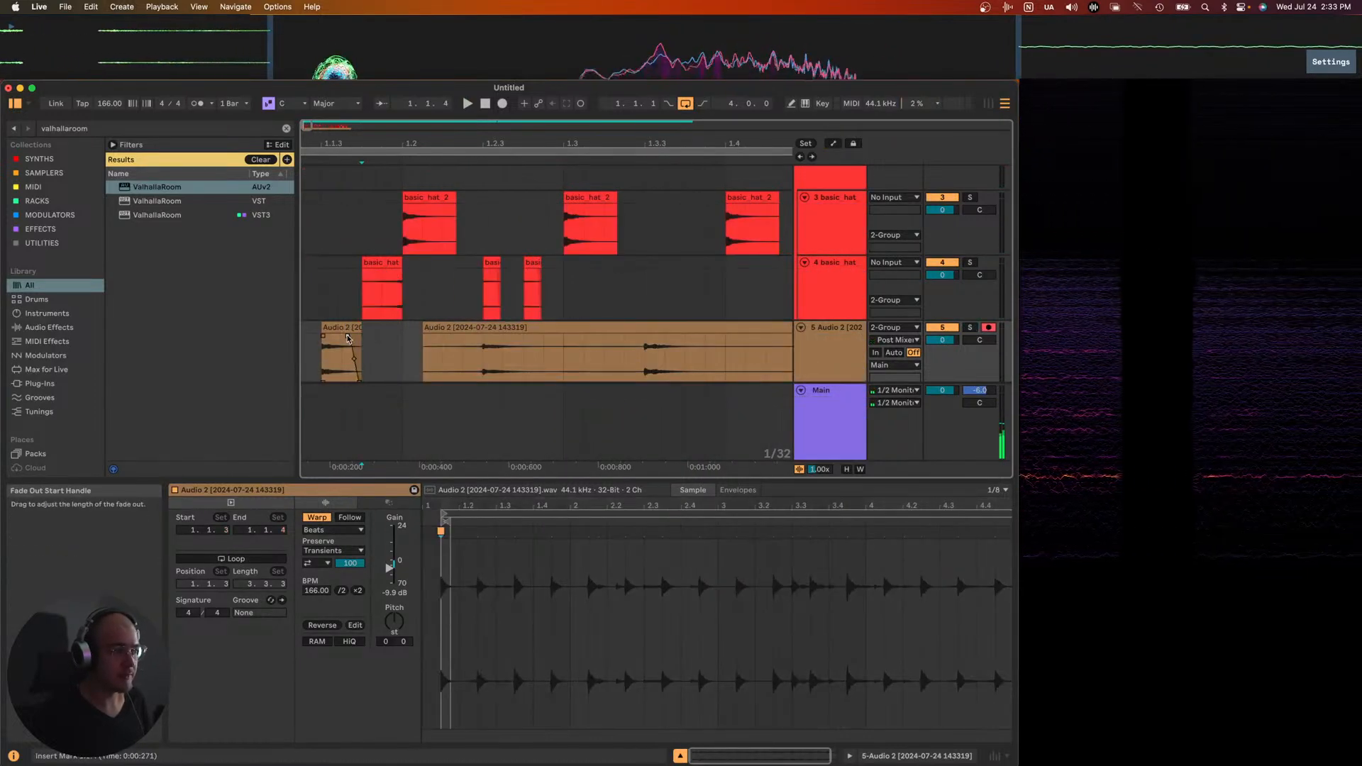
{"action": "scroll", "coordinate": [344, 335], "scroll_direction": "down", "scroll_amount": 3}
{"action": "left_click", "coordinate": [338, 333]}
{"action": "scroll", "coordinate": [338, 328], "scroll_direction": "down", "scroll_amount": 1}
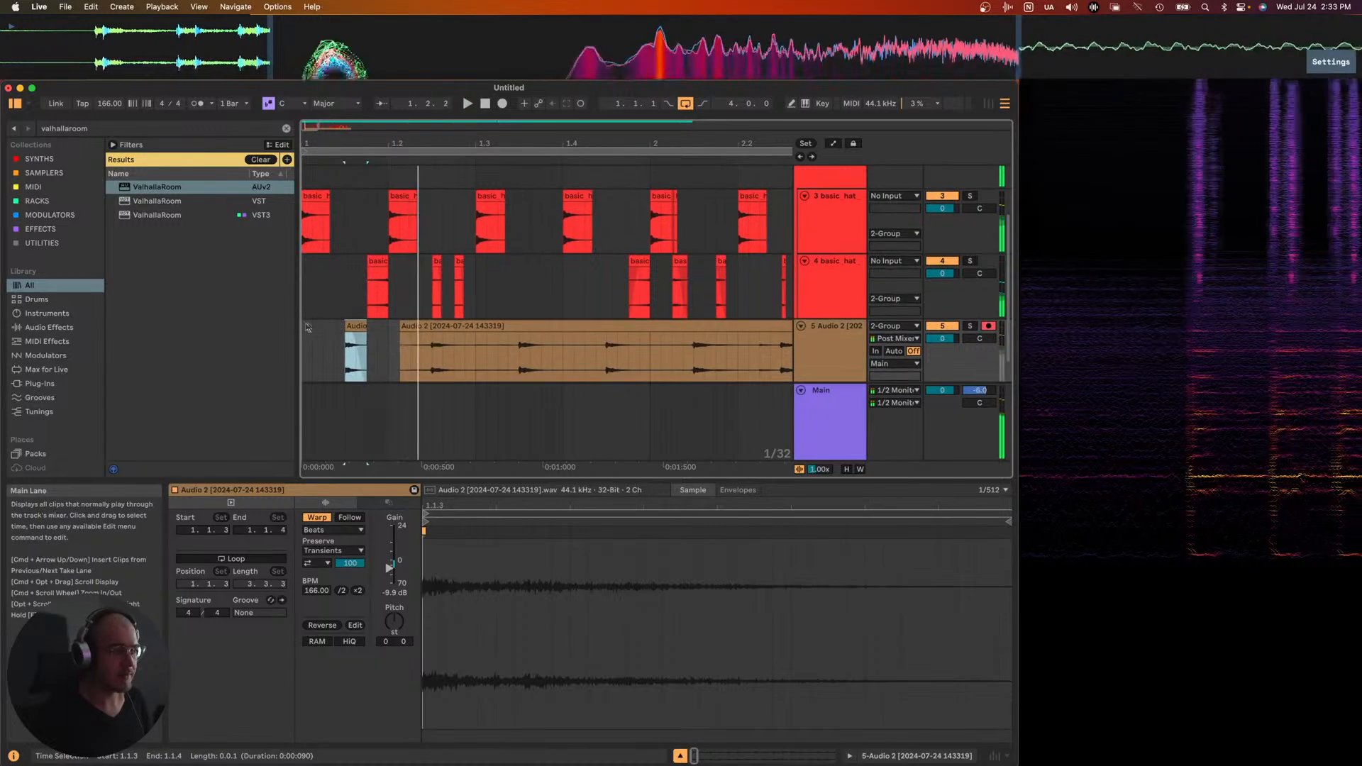
- Refine the fade-out of the 1.1.3 slice and add a fade-in to the second hat track's clip at 1.1.4
{"action": "left_click", "coordinate": [358, 329]}
{"action": "scroll", "coordinate": [374, 326], "scroll_direction": "up", "scroll_amount": 2}
{"action": "left_click", "coordinate": [399, 288]}
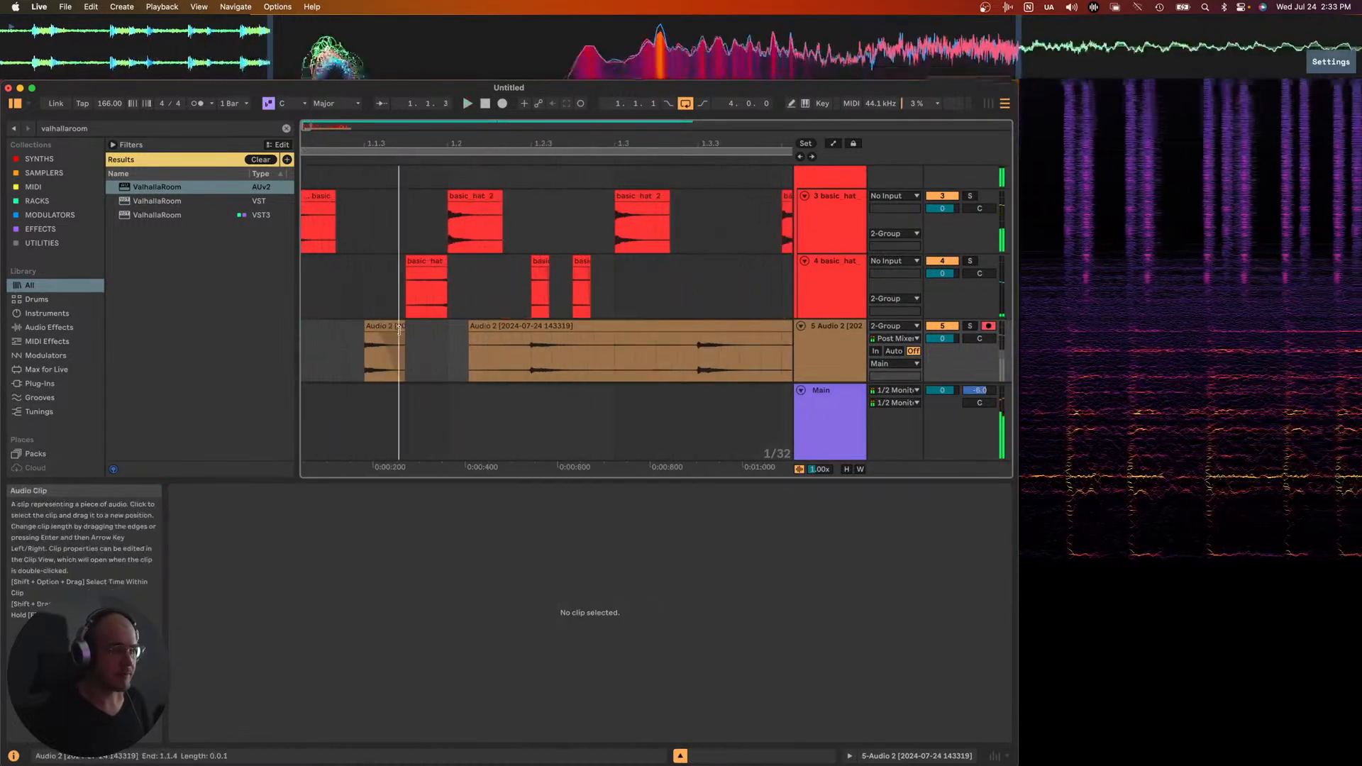
{"action": "left_click", "coordinate": [416, 260]}
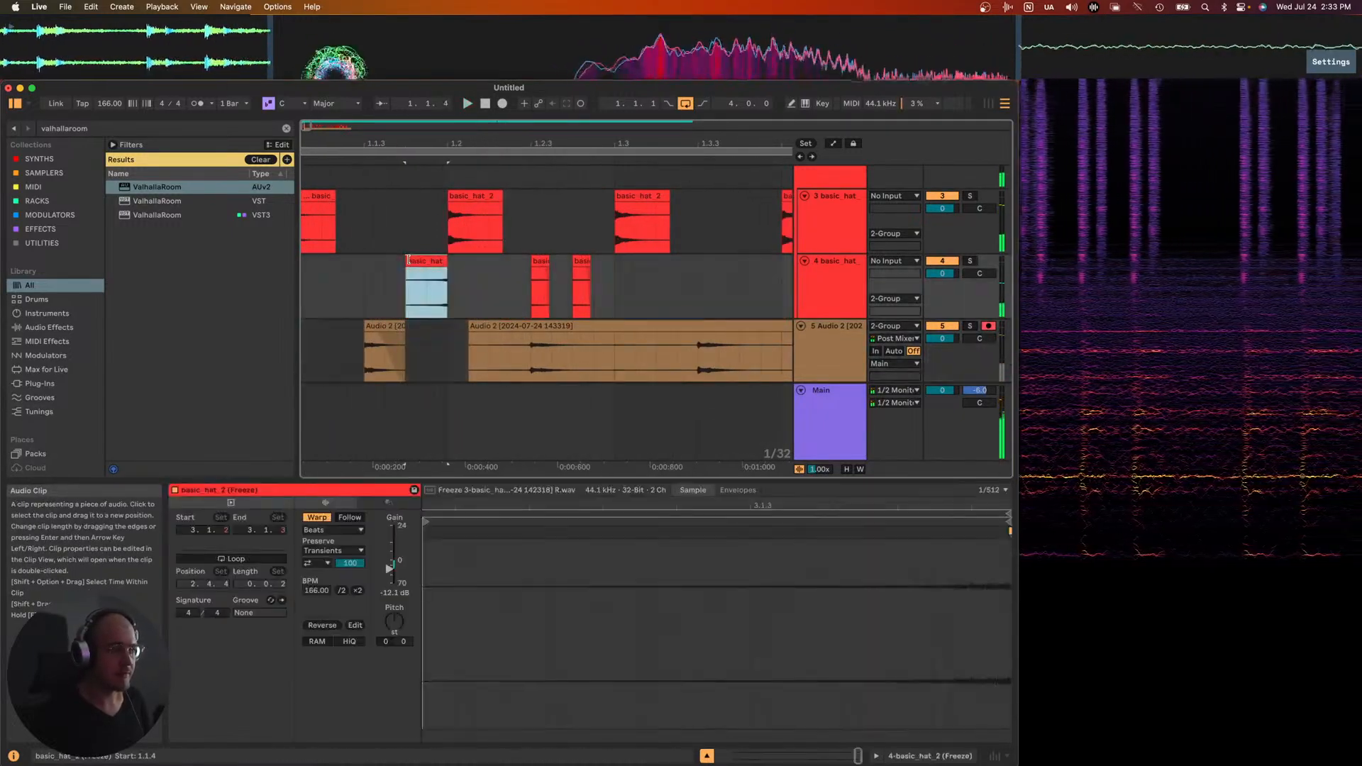
{"action": "left_click", "coordinate": [307, 297]}
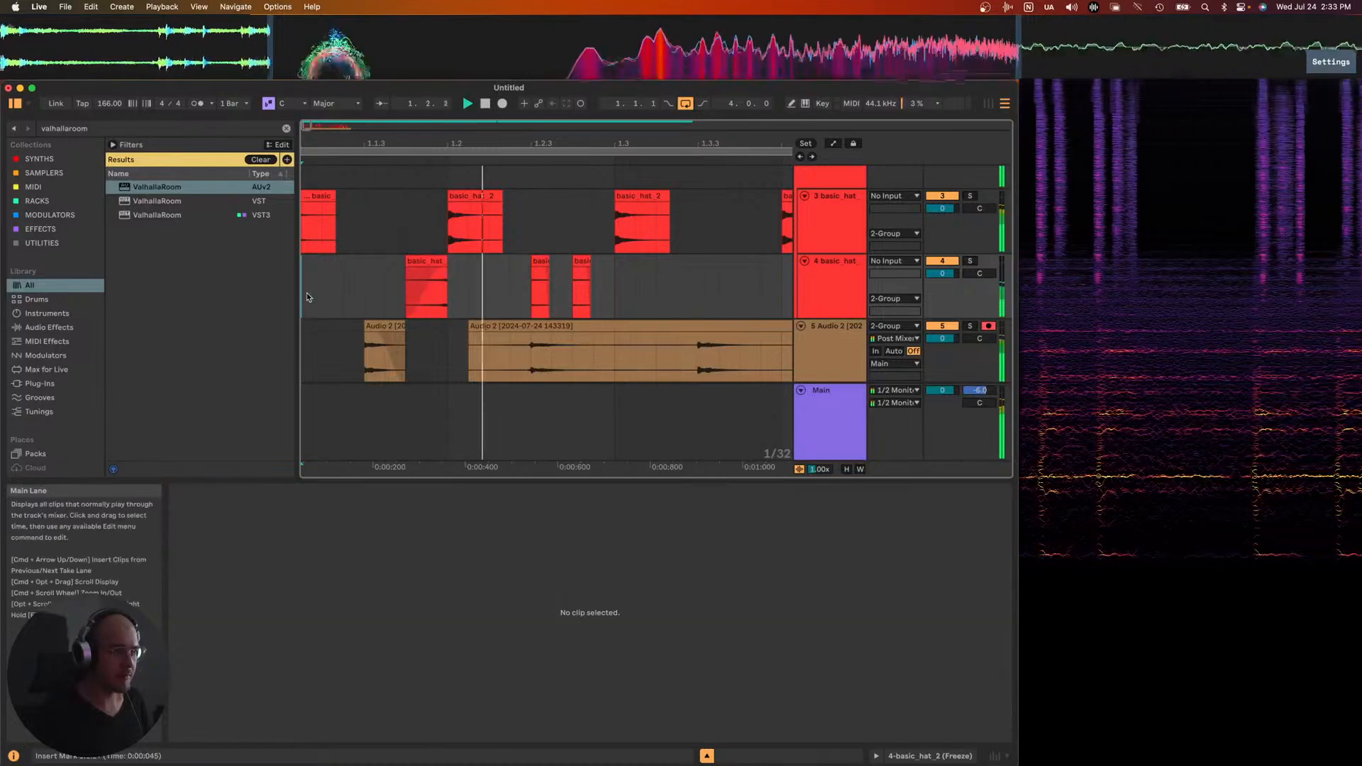
- Isolate a very short slice of the pitched hats at 1.2.3, clear the audio up to 1.3, and move the slice to 1.2.2
{"action": "left_click", "coordinate": [386, 326]}
{"action": "scroll", "coordinate": [408, 341], "scroll_direction": "right", "scroll_amount": 3}
{"action": "left_click_drag", "start_coordinate": [353, 326], "coordinate": [422, 325]}
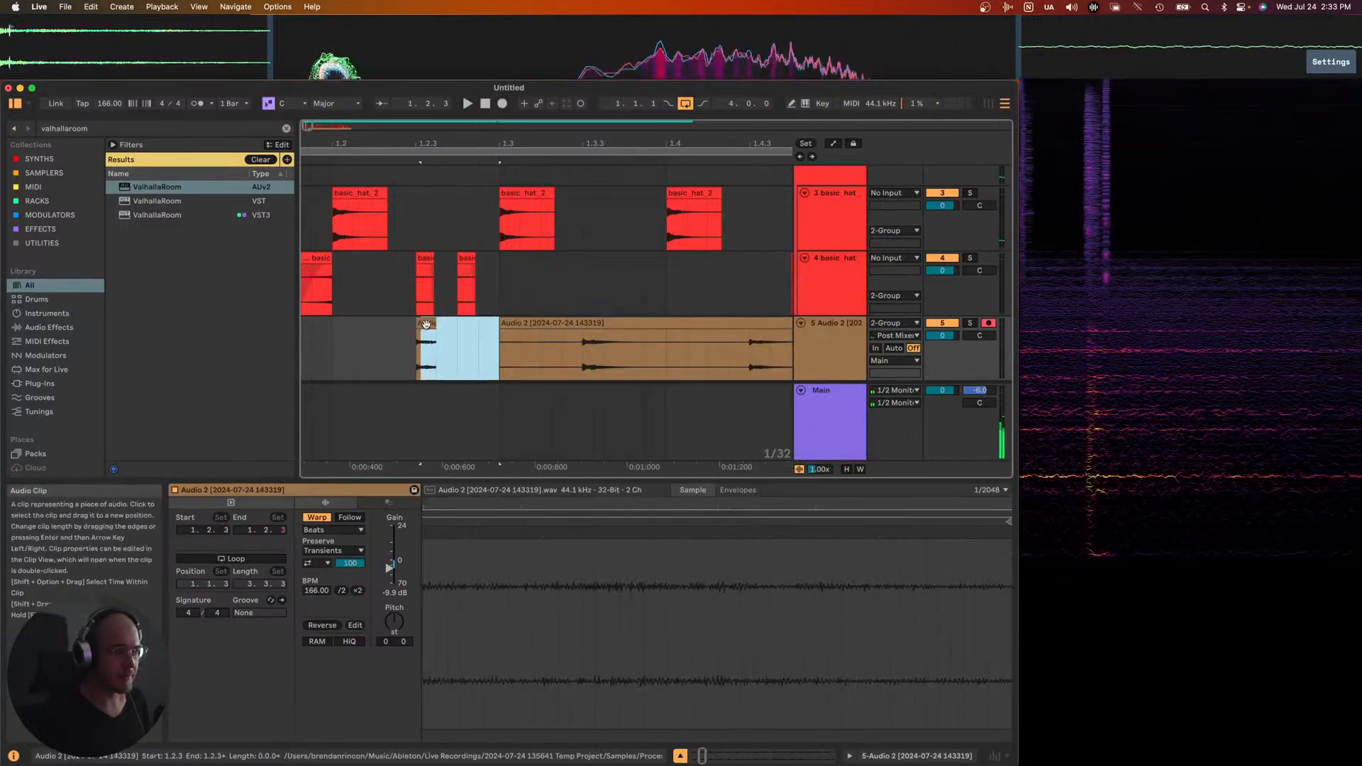
{"action": "left_click_drag", "start_coordinate": [431, 323], "coordinate": [377, 332]}
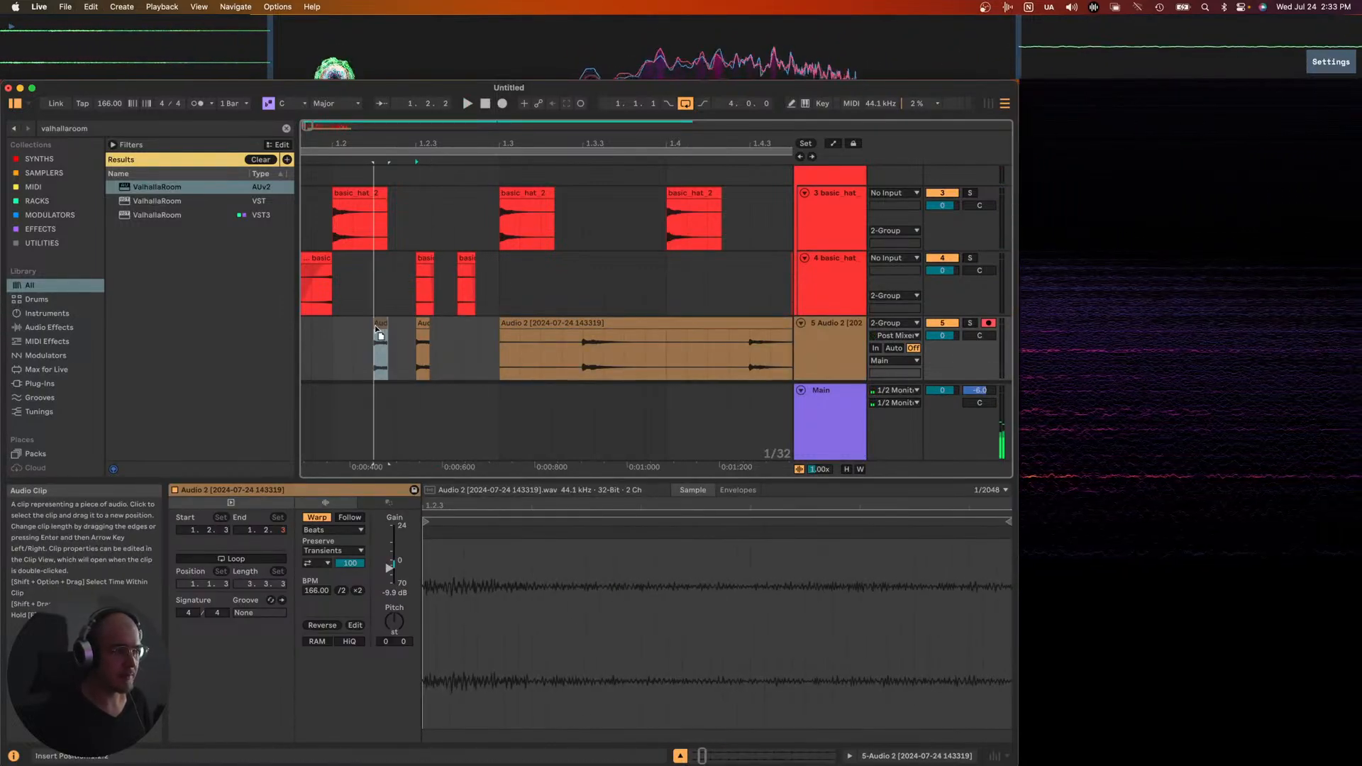
- Adjust the fade on the short slice at 1.2.2 and play the hats from 1.1.3
{"action": "scroll", "coordinate": [383, 337], "scroll_direction": "up", "scroll_amount": 2}
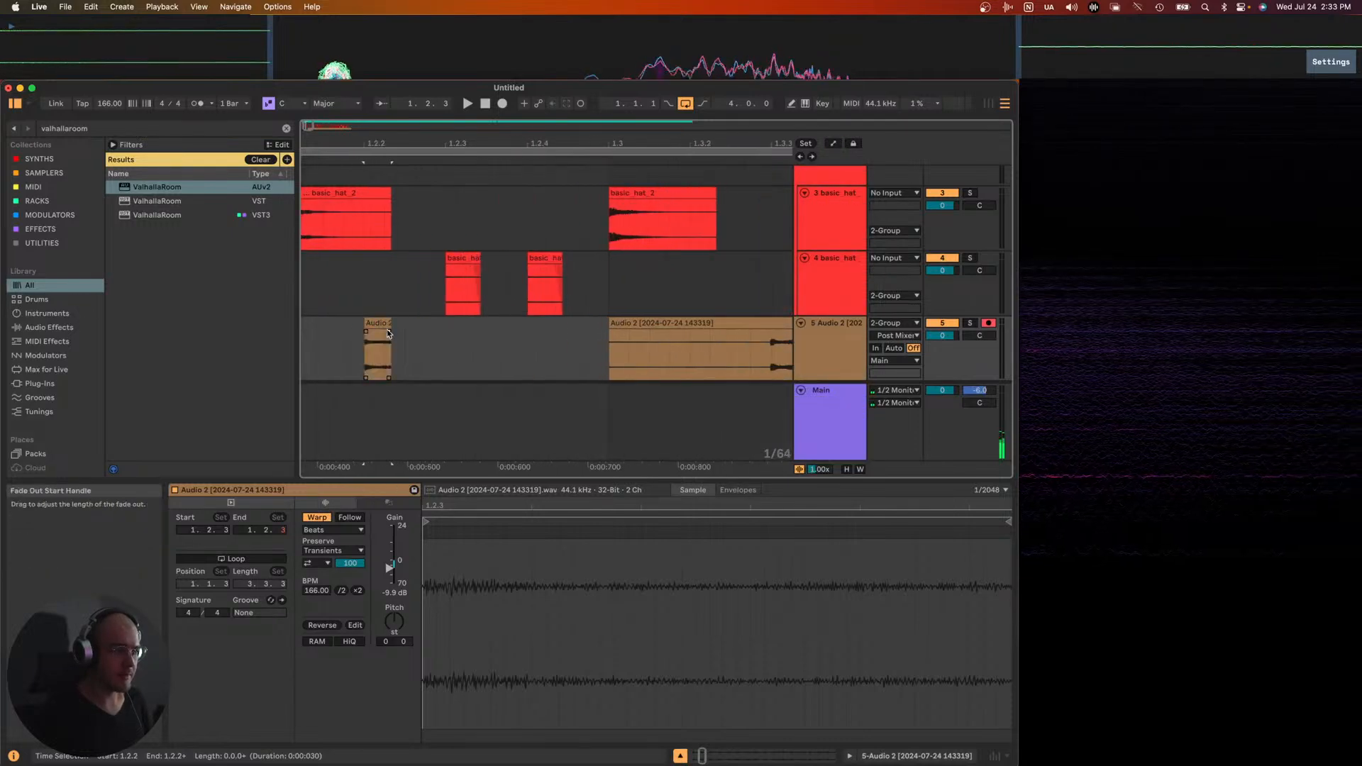
{"action": "scroll", "coordinate": [381, 333], "scroll_direction": "down", "scroll_amount": 3}
{"action": "left_click", "coordinate": [380, 331]}
{"action": "key", "text": "space"}
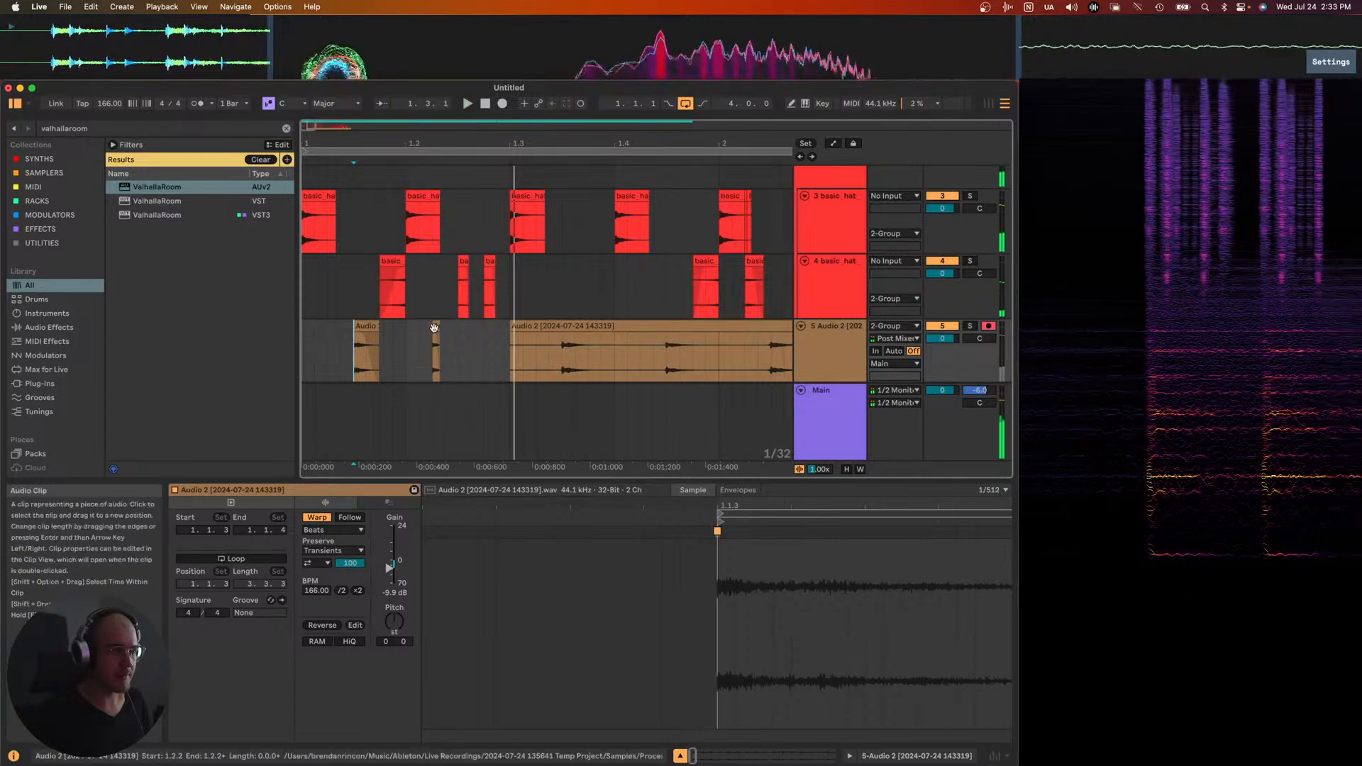
- Split the pitched hats clip at 1.3.3 and clear its audio from 1.3 to 1.3.4
{"action": "left_click", "coordinate": [435, 351]}
{"action": "left_click_drag", "start_coordinate": [563, 344], "coordinate": [587, 345]}
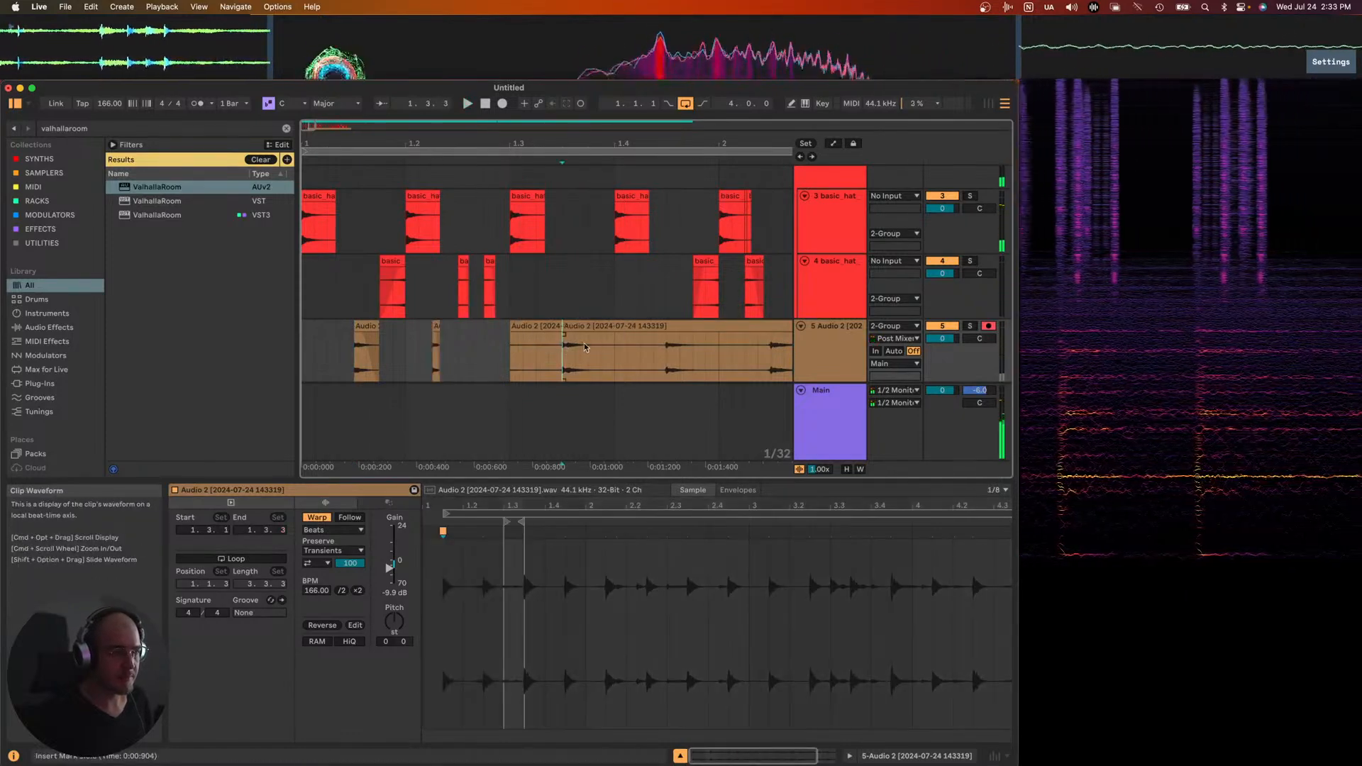
{"action": "key", "text": "super+e"}
{"action": "key", "text": "Delete"}
{"action": "left_click", "coordinate": [553, 345]}
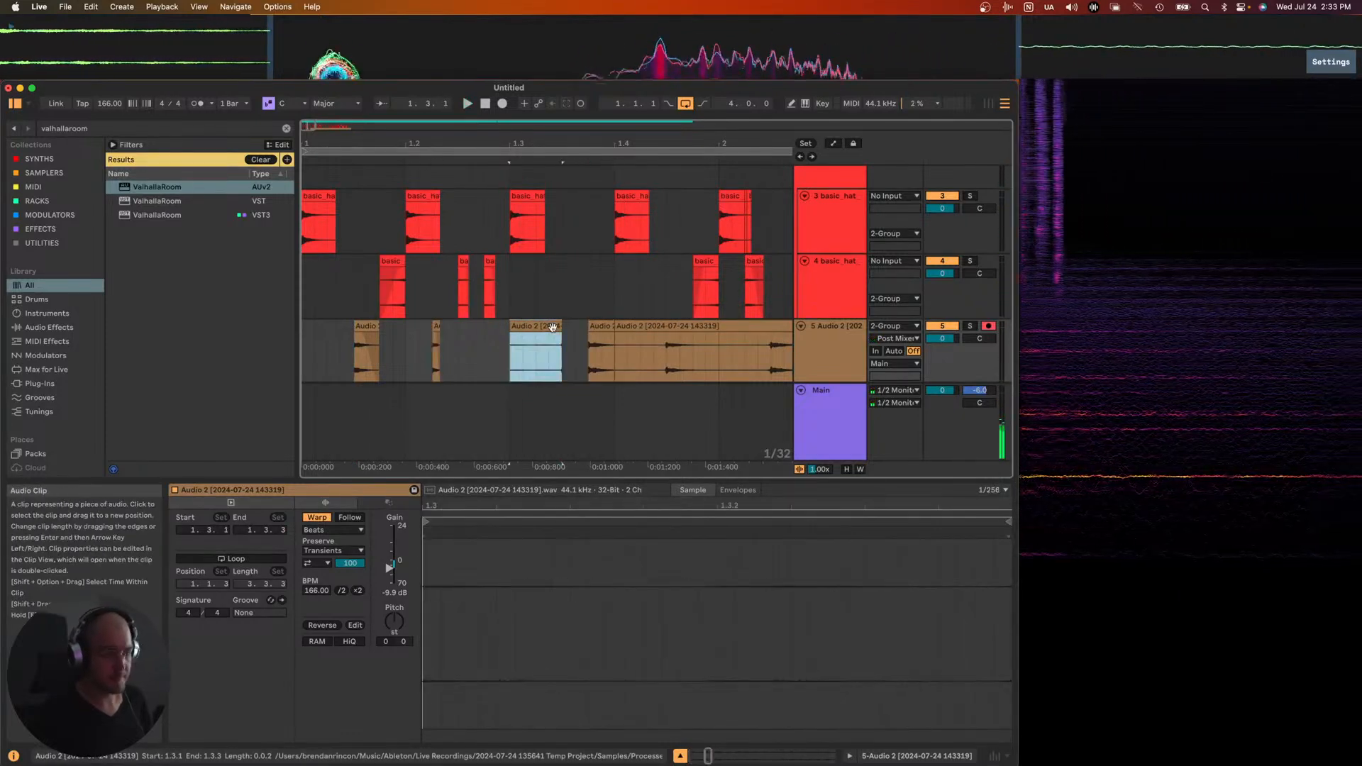
{"action": "key", "text": "Delete"}
- Fade and shorten the pitched hat slice at 1.3.4, clear the audio between it and 1.4, and play the result
{"action": "scroll", "coordinate": [561, 345], "scroll_direction": "up", "scroll_amount": 3}
{"action": "left_click_drag", "start_coordinate": [612, 339], "coordinate": [571, 339]}
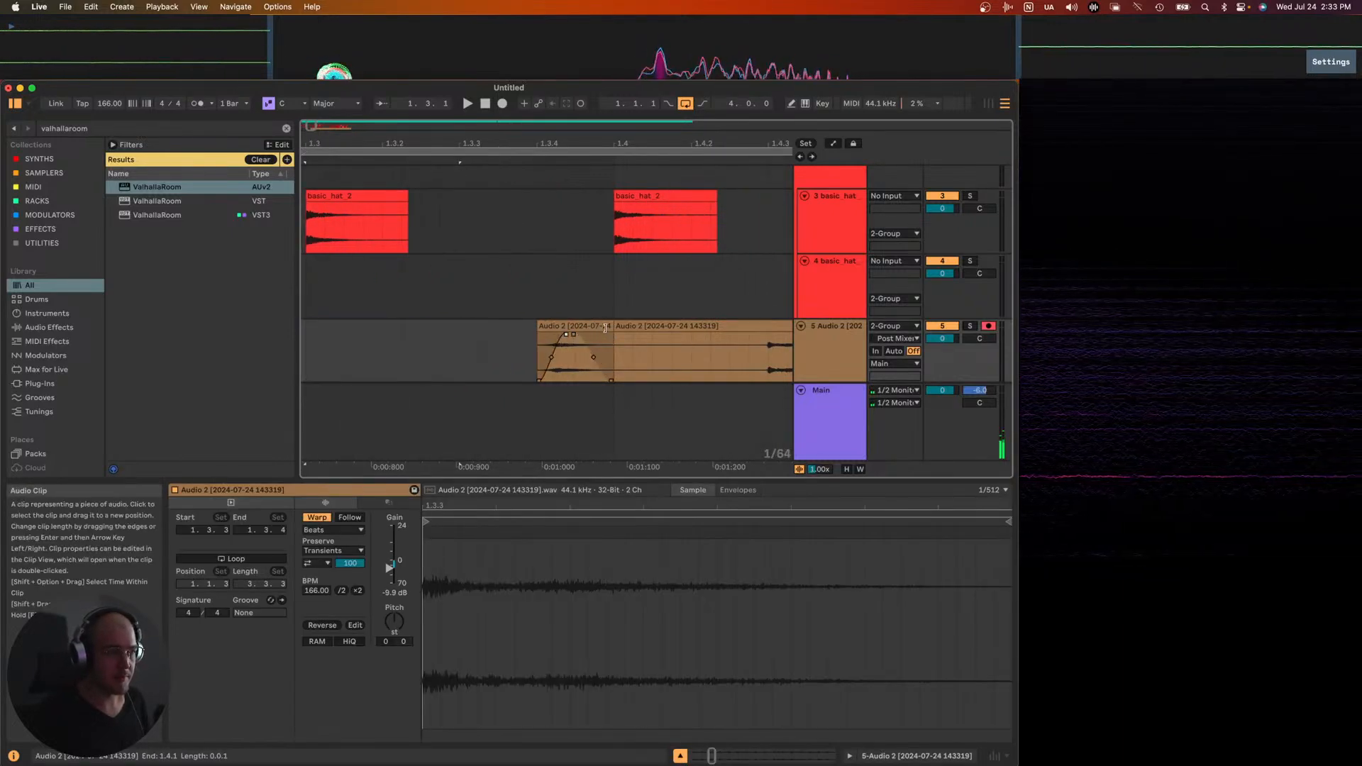
{"action": "left_click_drag", "start_coordinate": [605, 328], "coordinate": [580, 327]}
{"action": "scroll", "coordinate": [587, 332], "scroll_direction": "down", "scroll_amount": 5}
{"action": "key", "text": "space"}
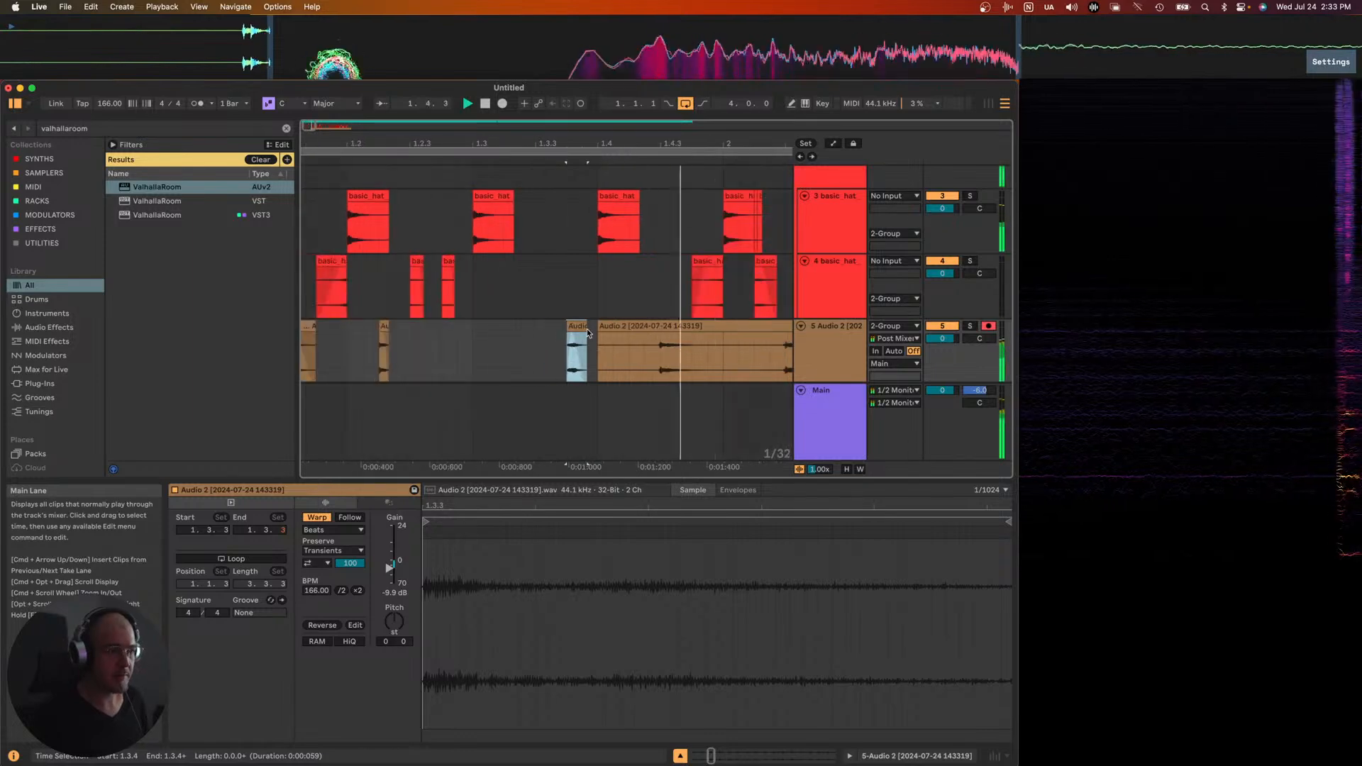
{"action": "key", "text": "space"}
{"action": "left_click", "coordinate": [491, 346]}
{"action": "key", "text": "space"}
{"action": "key", "text": "space"}
- Isolate a pitched hat slice at 1.4.3, clearing the audio before it and trimming the following clip to start at 2.1.2
{"action": "left_click_drag", "start_coordinate": [599, 328], "coordinate": [787, 342]}
{"action": "left_click", "coordinate": [699, 342]}
{"action": "key", "text": "Delete"}
{"action": "left_click", "coordinate": [681, 328]}
{"action": "scroll", "coordinate": [681, 328], "scroll_direction": "down", "scroll_amount": 3}
{"action": "key", "text": "super+z"}
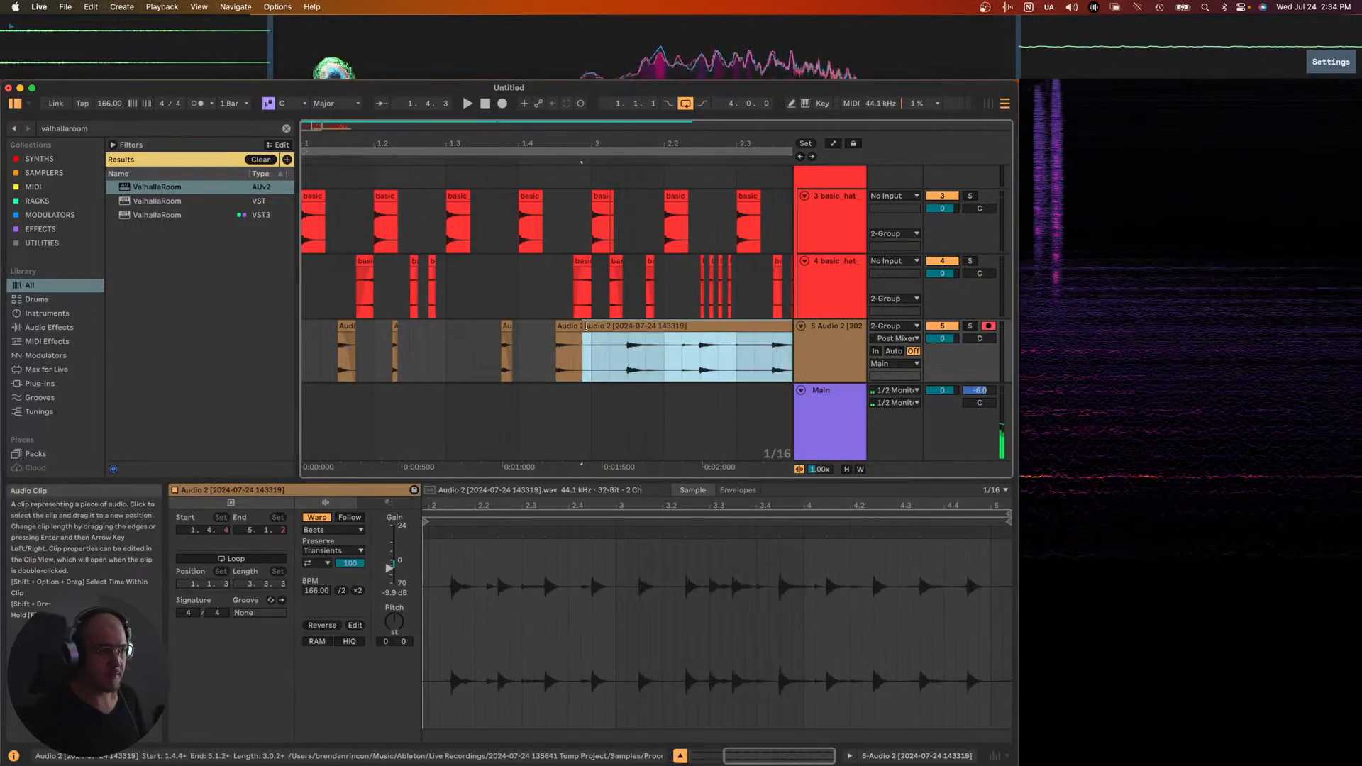
{"action": "left_click_drag", "start_coordinate": [585, 328], "coordinate": [611, 328]}
{"action": "left_click", "coordinate": [567, 328]}
{"action": "key", "text": "space"}
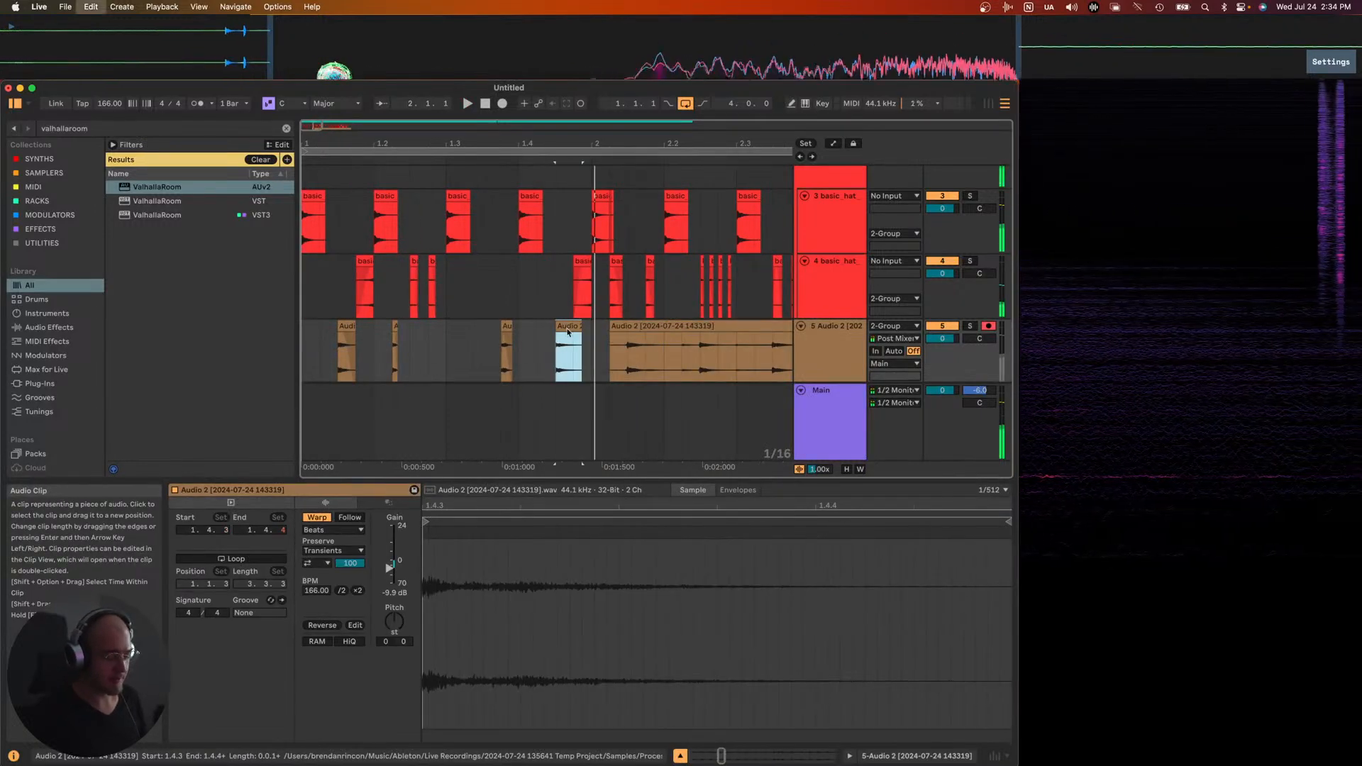
- Stretch the slice at 1.4.3 by doubling its clip tempo to 332 BPM and set its warp mode to Texture
{"action": "left_click", "coordinate": [355, 592]}
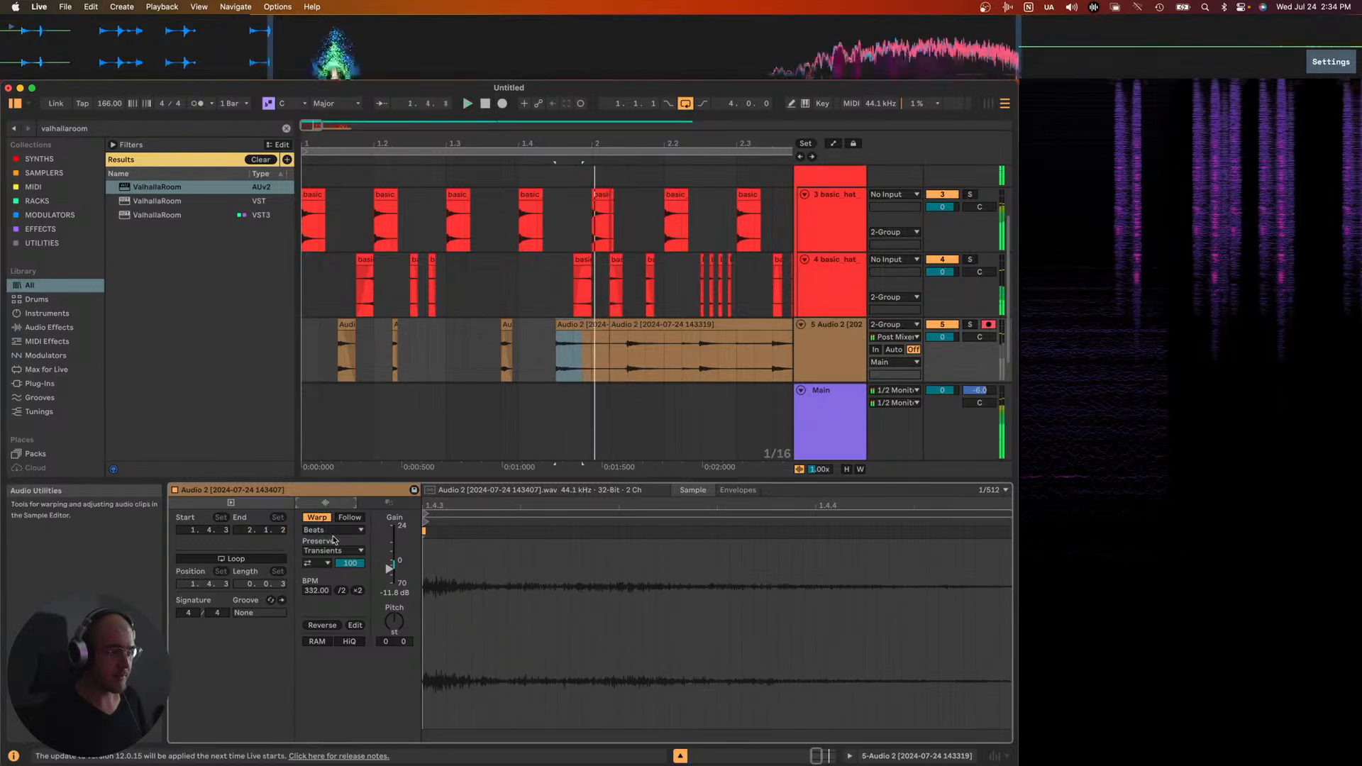
{"action": "left_click", "coordinate": [333, 530]}
{"action": "left_click", "coordinate": [326, 564]}
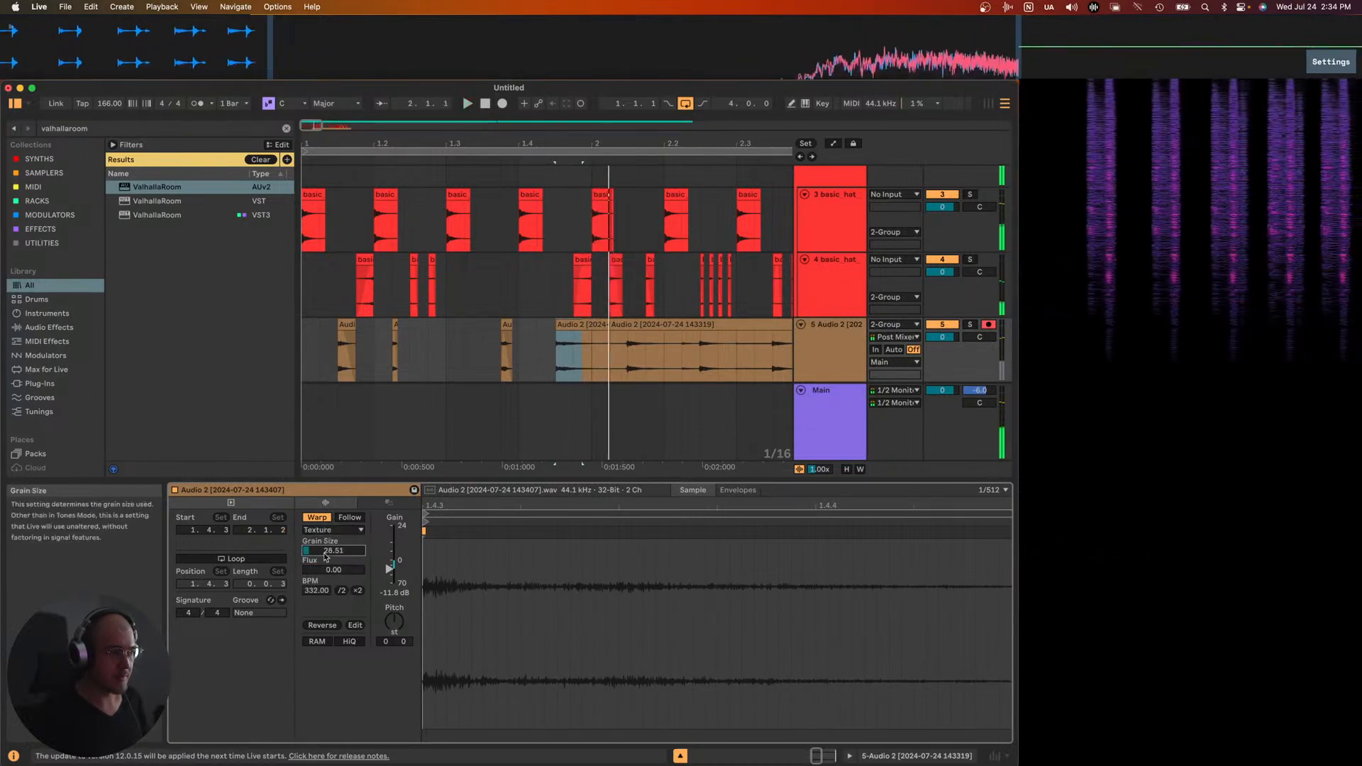
{"action": "key", "text": "space"}
- Cut the stretched slice off at 2.1.1, reverse the remaining part from 1.4.3, and play it
{"action": "left_click", "coordinate": [594, 352]}
{"action": "key", "text": "super+e"}
{"action": "left_click", "coordinate": [596, 328]}
{"action": "key", "text": "Delete"}
{"action": "left_click", "coordinate": [575, 327]}
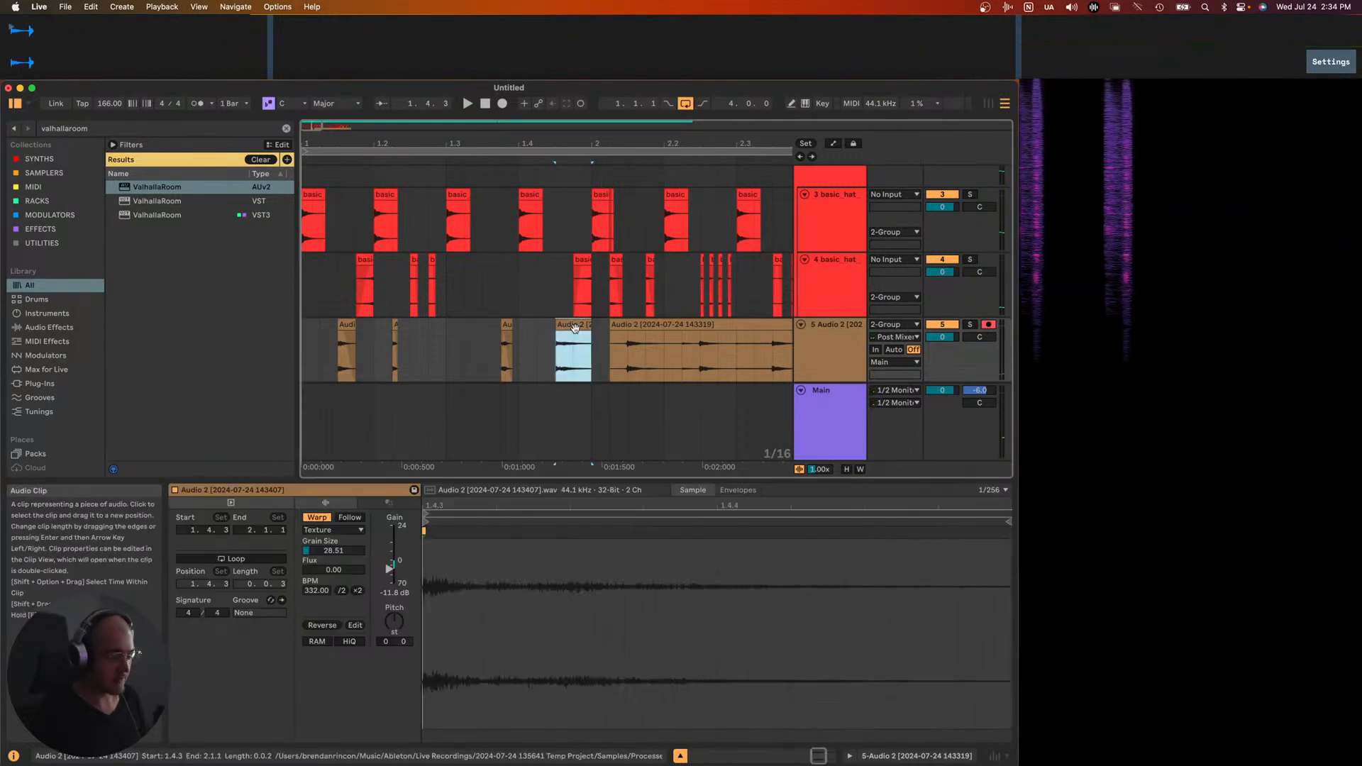
{"action": "key", "text": "r"}
{"action": "key", "text": "space"}
- Play the hats around 2.2, and move the one-beat section from 2.2 to 2.3 onto a new audio track below
{"action": "scroll", "coordinate": [576, 324], "scroll_direction": "down", "scroll_amount": 1}
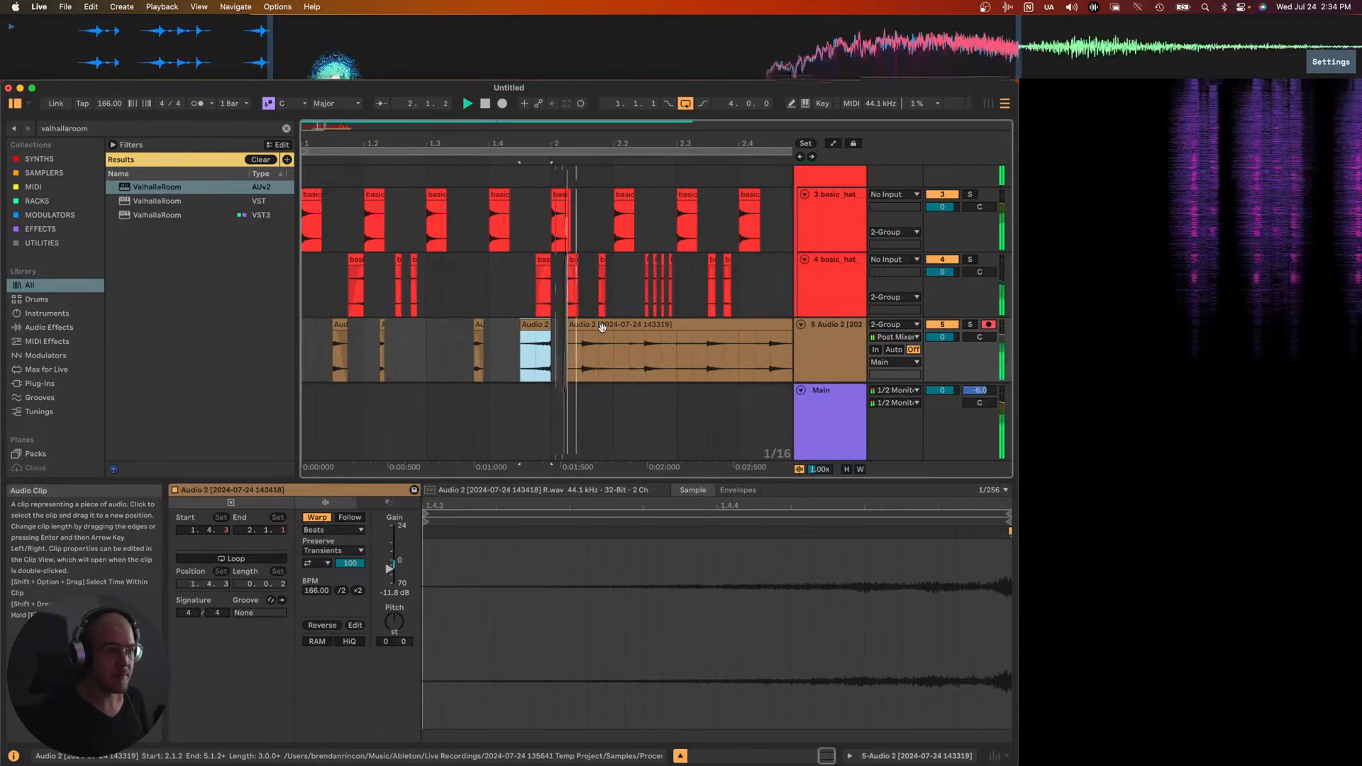
{"action": "key", "text": "space"}
{"action": "left_click", "coordinate": [613, 345]}
{"action": "key", "text": "space"}
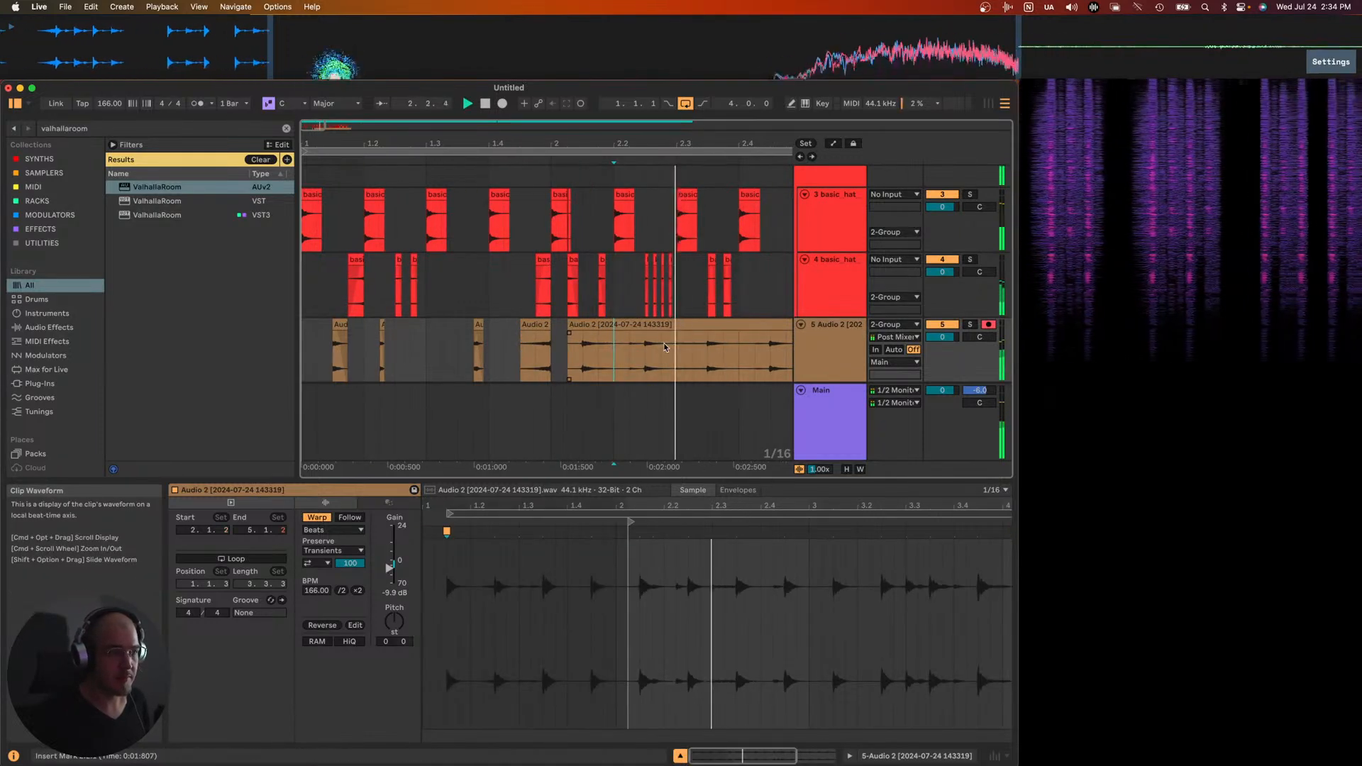
{"action": "scroll", "coordinate": [534, 359], "scroll_direction": "down", "scroll_amount": 1}
{"action": "left_click_drag", "start_coordinate": [543, 355], "coordinate": [517, 403]}
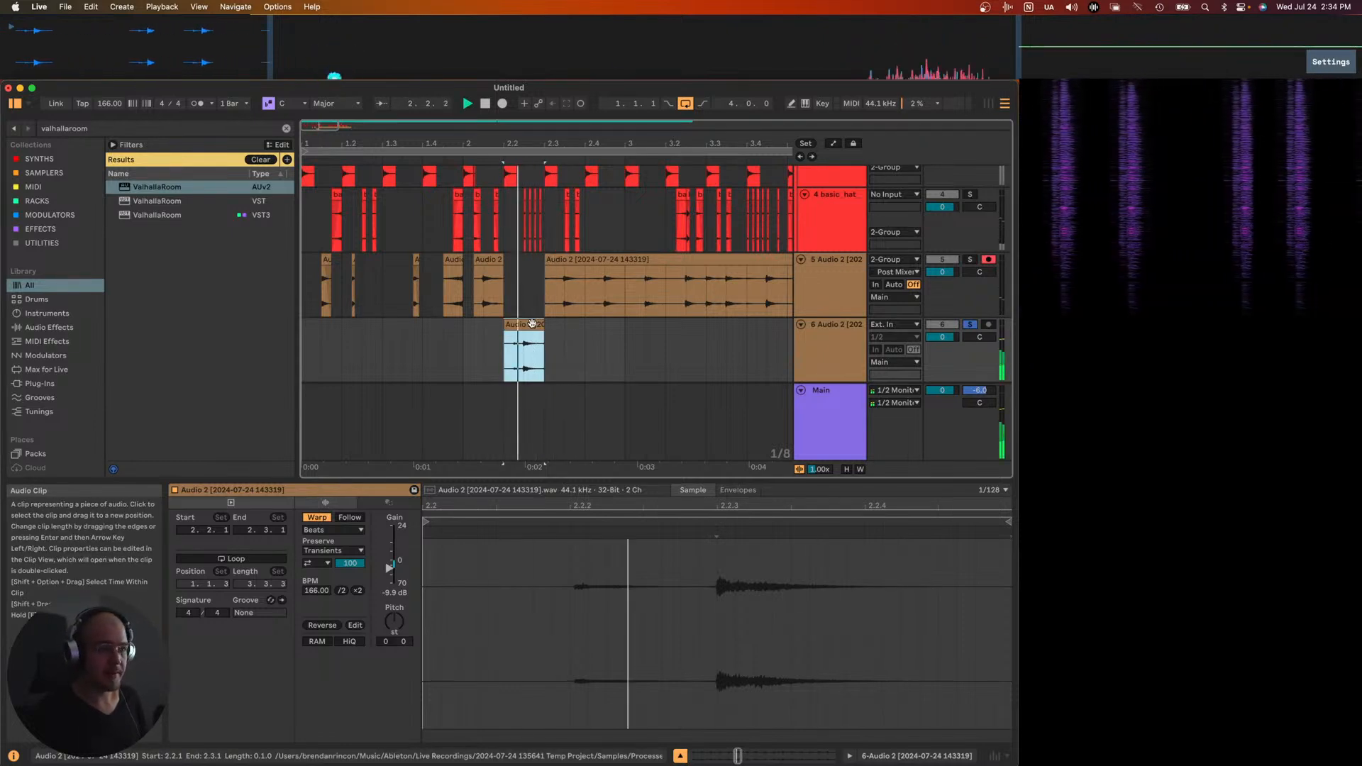
- Duplicate the one-beat clip on the new track into seven consecutive clips starting at 2.2, and play them
{"action": "left_click", "coordinate": [532, 323]}
{"action": "key", "text": "minus"}
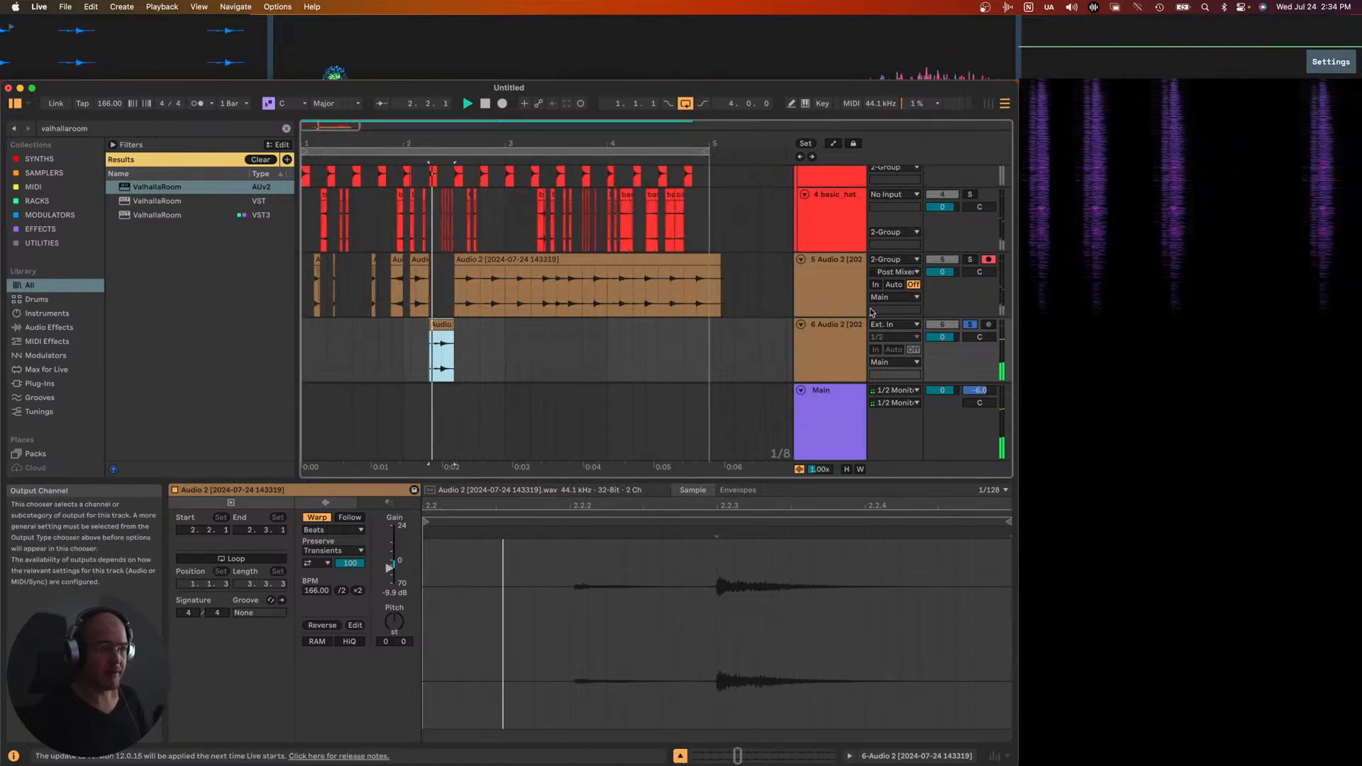
{"action": "key", "text": "super+d"}
{"action": "key", "text": "super+d"}
{"action": "key", "text": "super+d"}
{"action": "key", "text": "super+d"}
{"action": "key", "text": "super+d"}
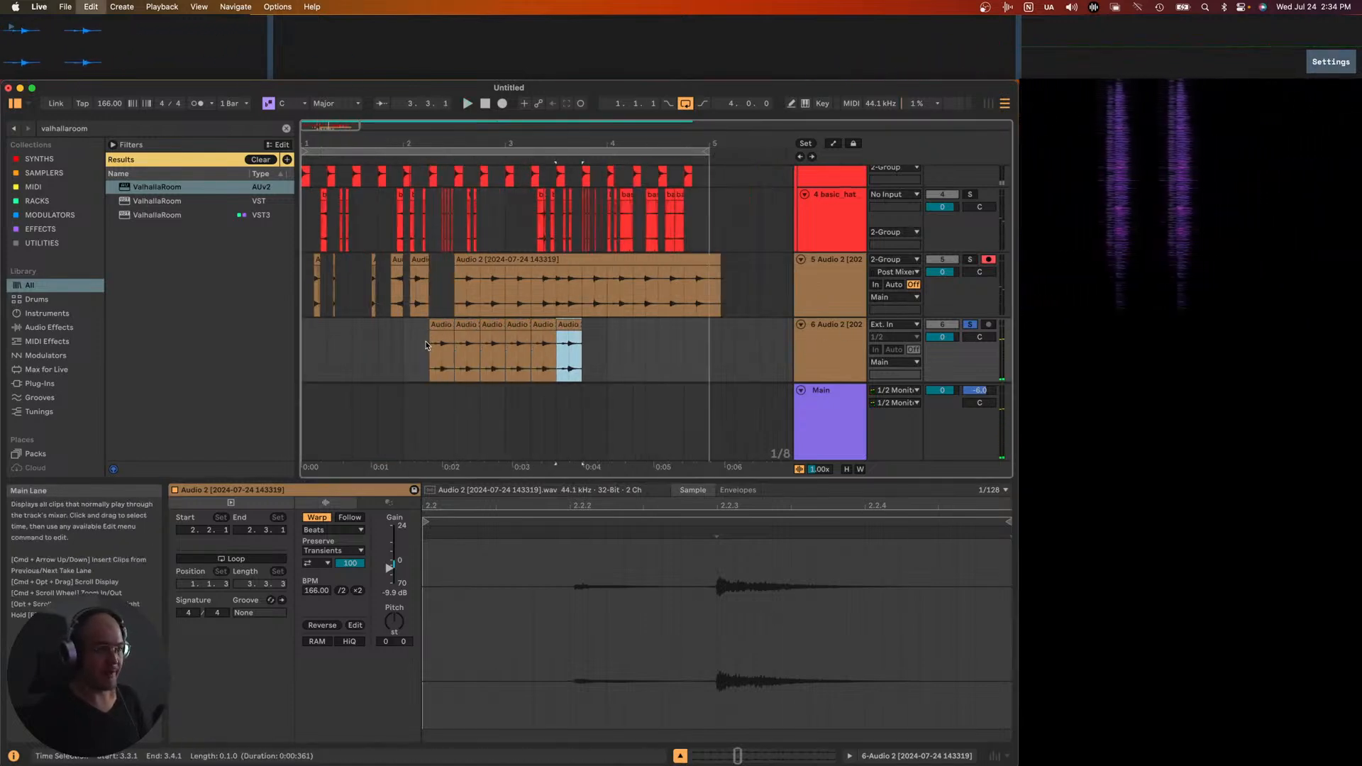
{"action": "left_click", "coordinate": [427, 343]}
{"action": "key", "text": "space"}
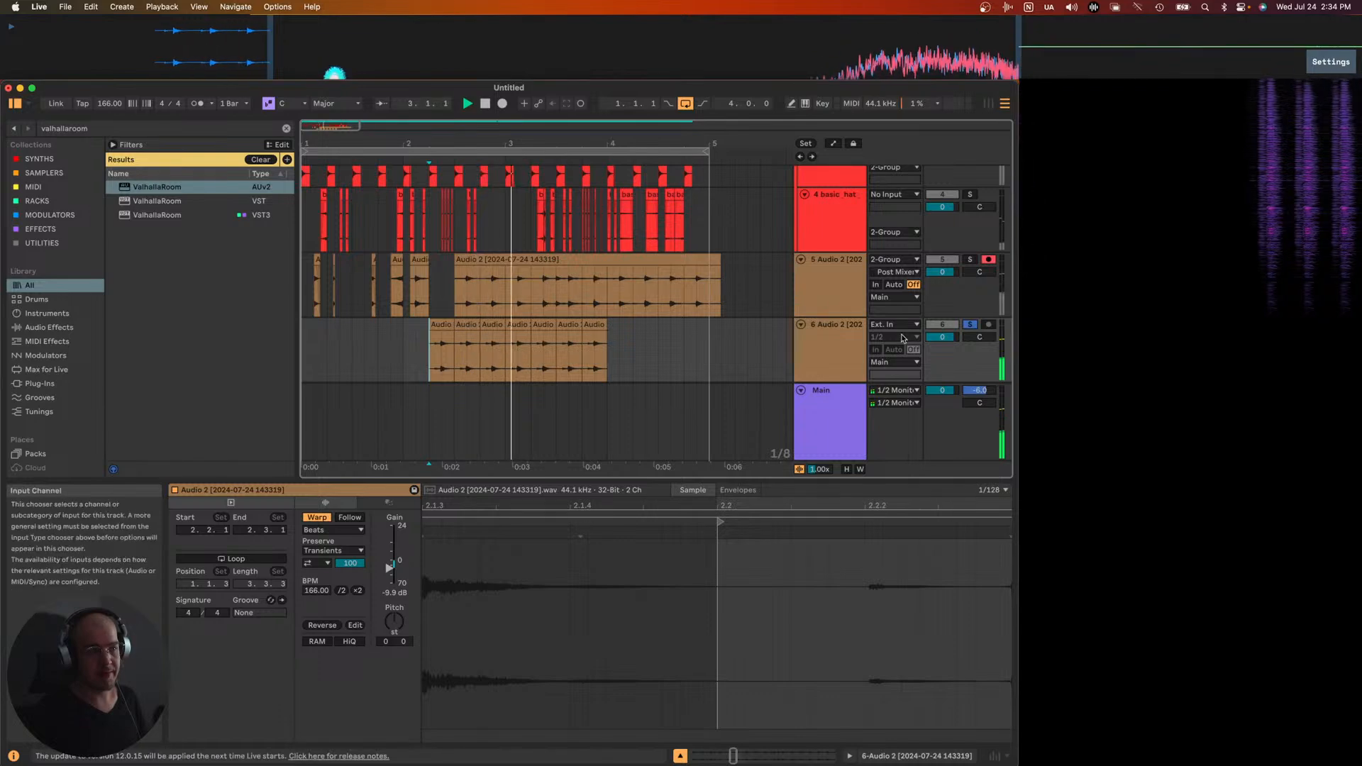
- Search the browser for "eq" and load EQ Eight onto the new sixth track
{"action": "double_click", "coordinate": [816, 350]}
{"action": "key", "text": "super+f"}
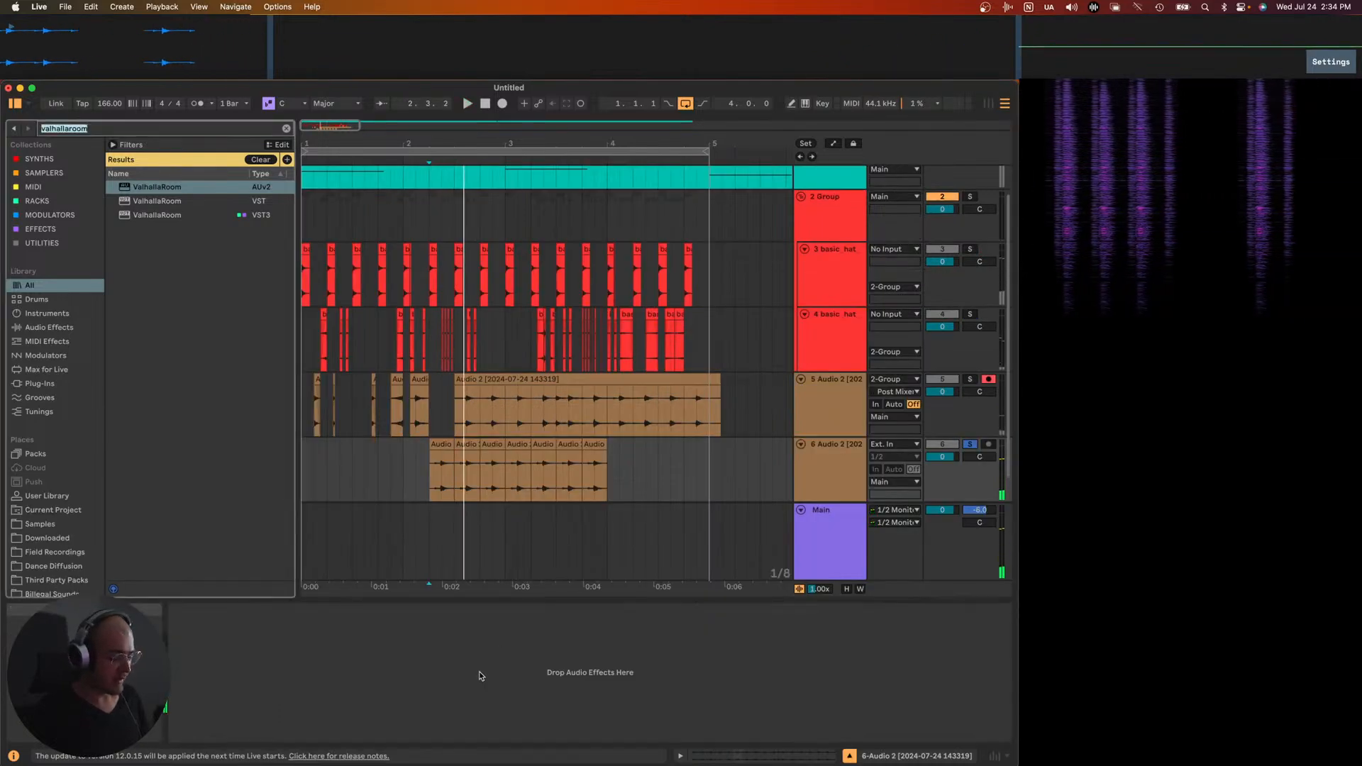
{"action": "type", "text": "eq"}
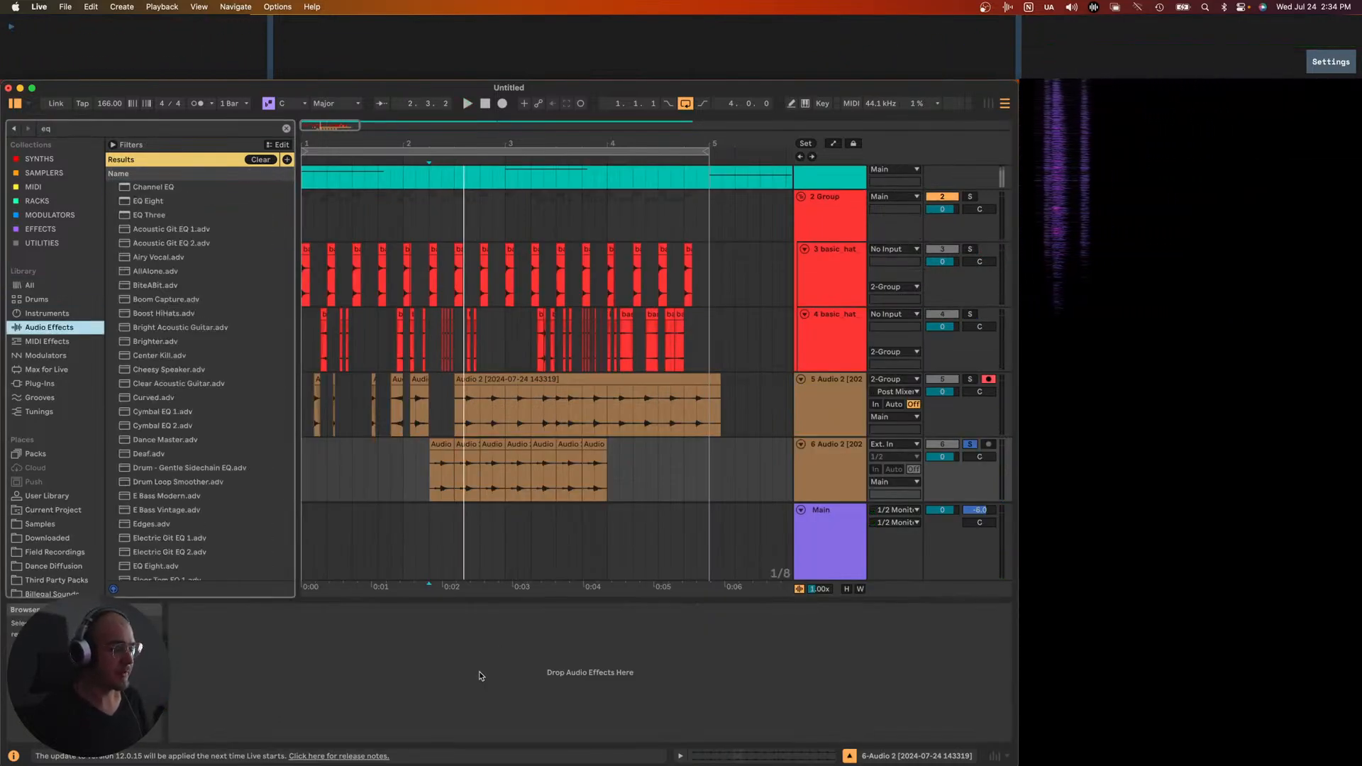
{"action": "key", "text": "Up"}
{"action": "key", "text": "Up"}
{"action": "key", "text": "Up"}
{"action": "key", "text": "Down"}
{"action": "key", "text": "Down"}
{"action": "key", "text": "Down"}
{"action": "key", "text": "Down"}
{"action": "key", "text": "Down"}
{"action": "key", "text": "Down"}
{"action": "key", "text": "Down"}
{"action": "key", "text": "Down"}
{"action": "key", "text": "Down"}
{"action": "key", "text": "Down"}
{"action": "key", "text": "Down"}
{"action": "key", "text": "Down"}
{"action": "key", "text": "Return"}
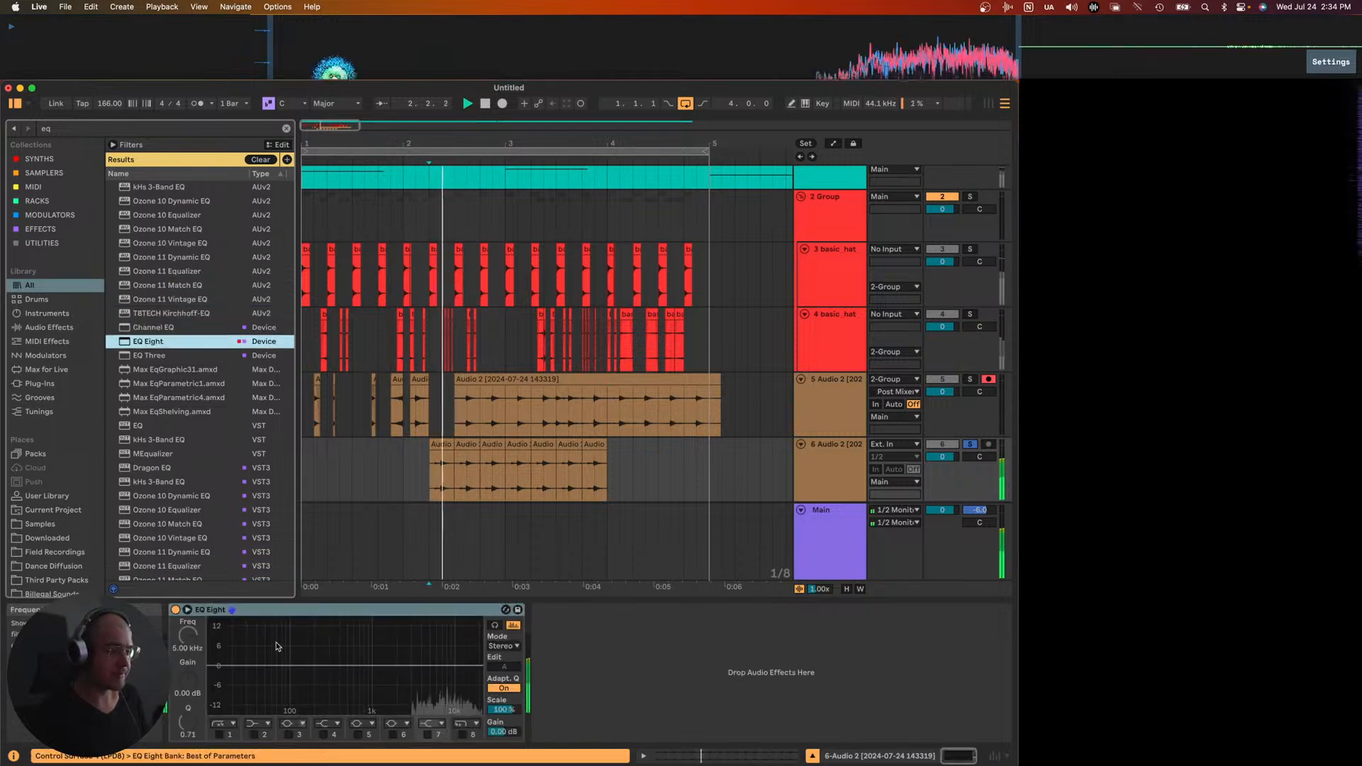
- Band-limit the sixth track in EQ Eight with a low cut at about 3.09 kHz and a high cut near 10 kHz
{"action": "double_click", "coordinate": [274, 686]}
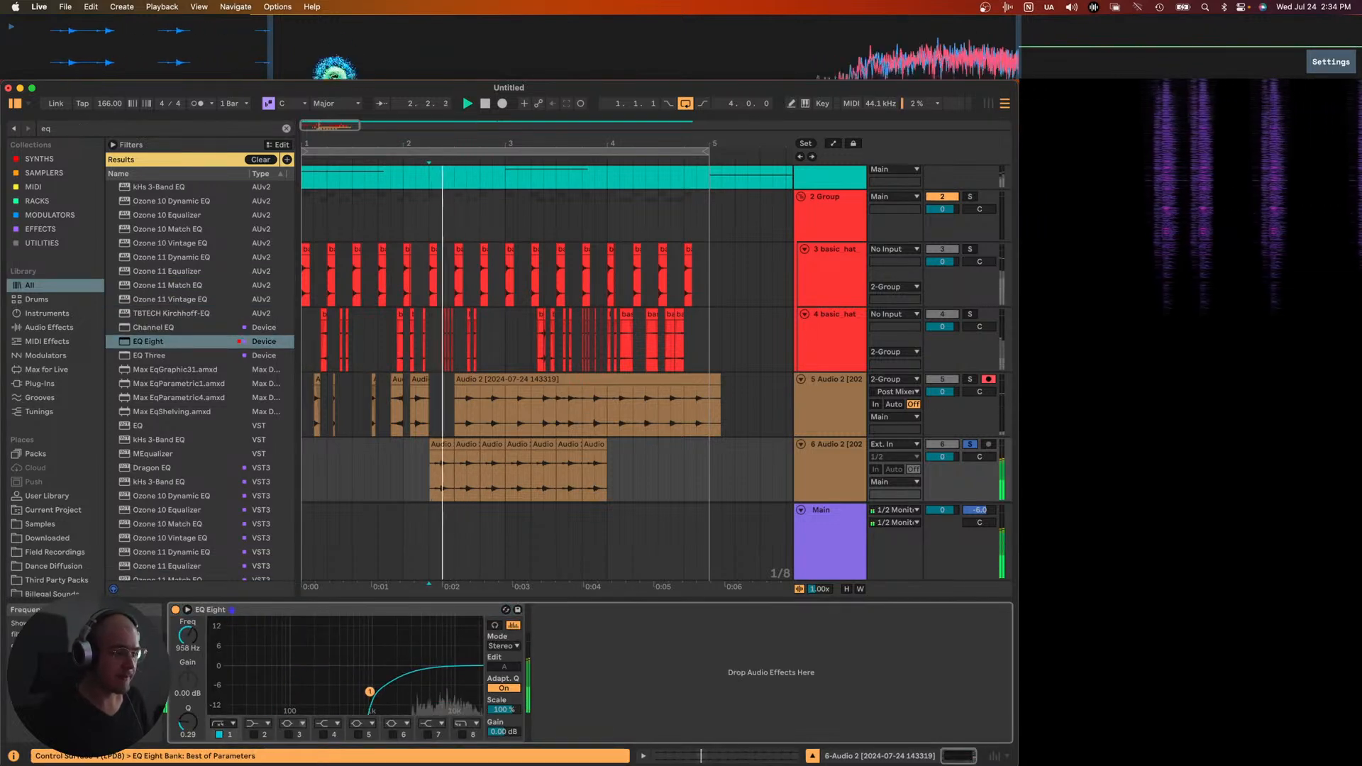
{"action": "double_click", "coordinate": [457, 683]}
{"action": "left_click_drag", "start_coordinate": [457, 683], "coordinate": [452, 681]}
{"action": "left_click_drag", "start_coordinate": [370, 691], "coordinate": [410, 688]}
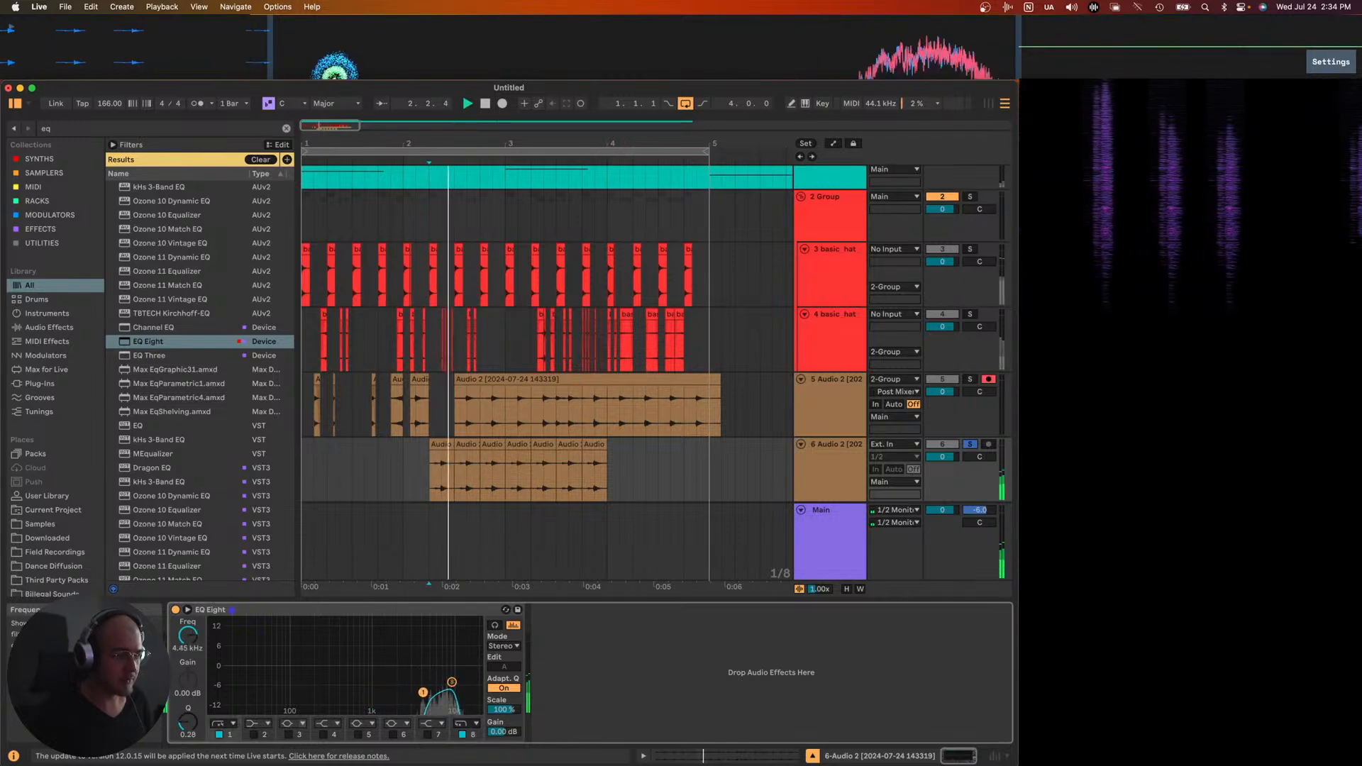
- Move the seven filtered clips to start at 1.1.1 and lower the sixth track's volume
{"action": "left_click", "coordinate": [589, 444]}
{"action": "left_click", "coordinate": [455, 444], "text": "shift"}
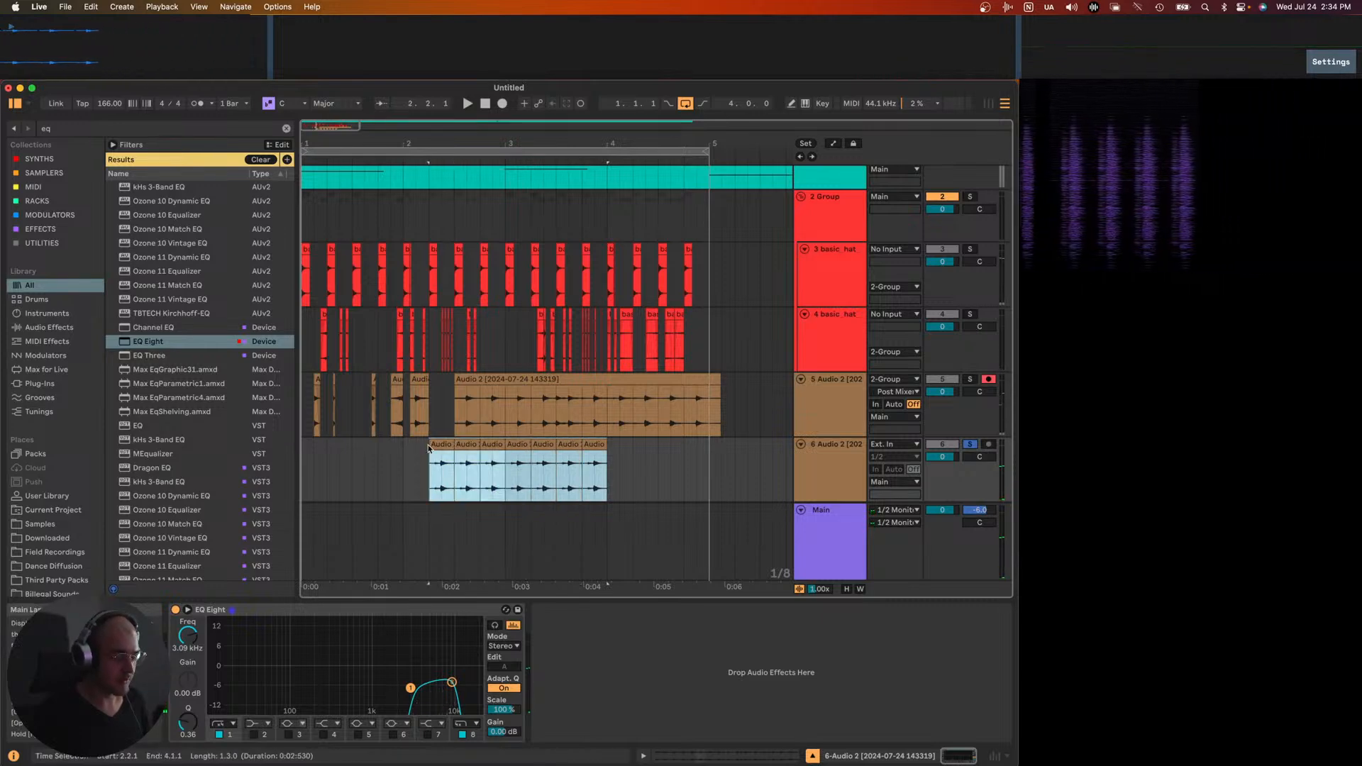
{"action": "key", "text": "Delete"}
{"action": "left_click", "coordinate": [303, 444]}
{"action": "key", "text": "super+v"}
{"action": "key", "text": "space"}
{"action": "left_click_drag", "start_coordinate": [942, 454], "coordinate": [943, 451]}
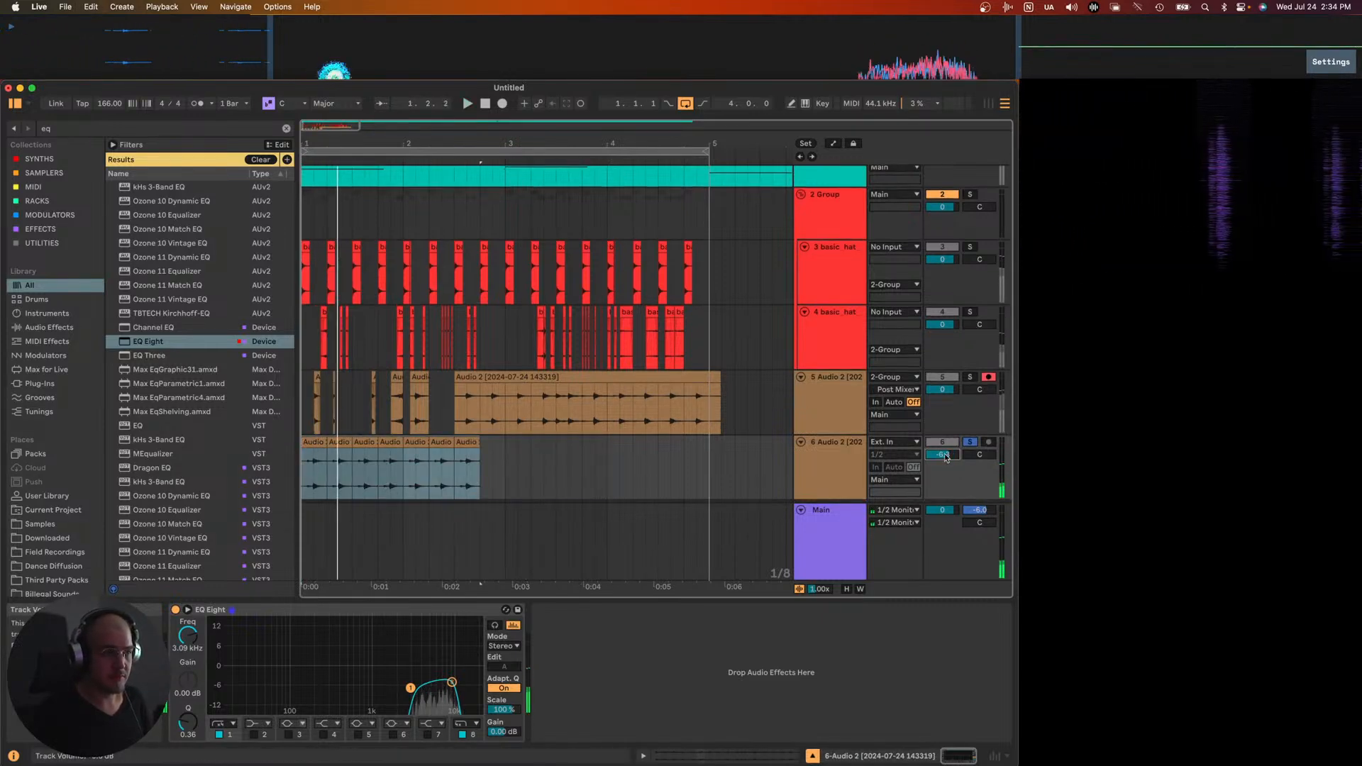
- Transpose the seven clips up 8 semitones, set their transient envelope to 35, and change their transient loop mode
{"action": "left_click", "coordinate": [315, 441]}
{"action": "left_click", "coordinate": [461, 451], "text": "shift"}
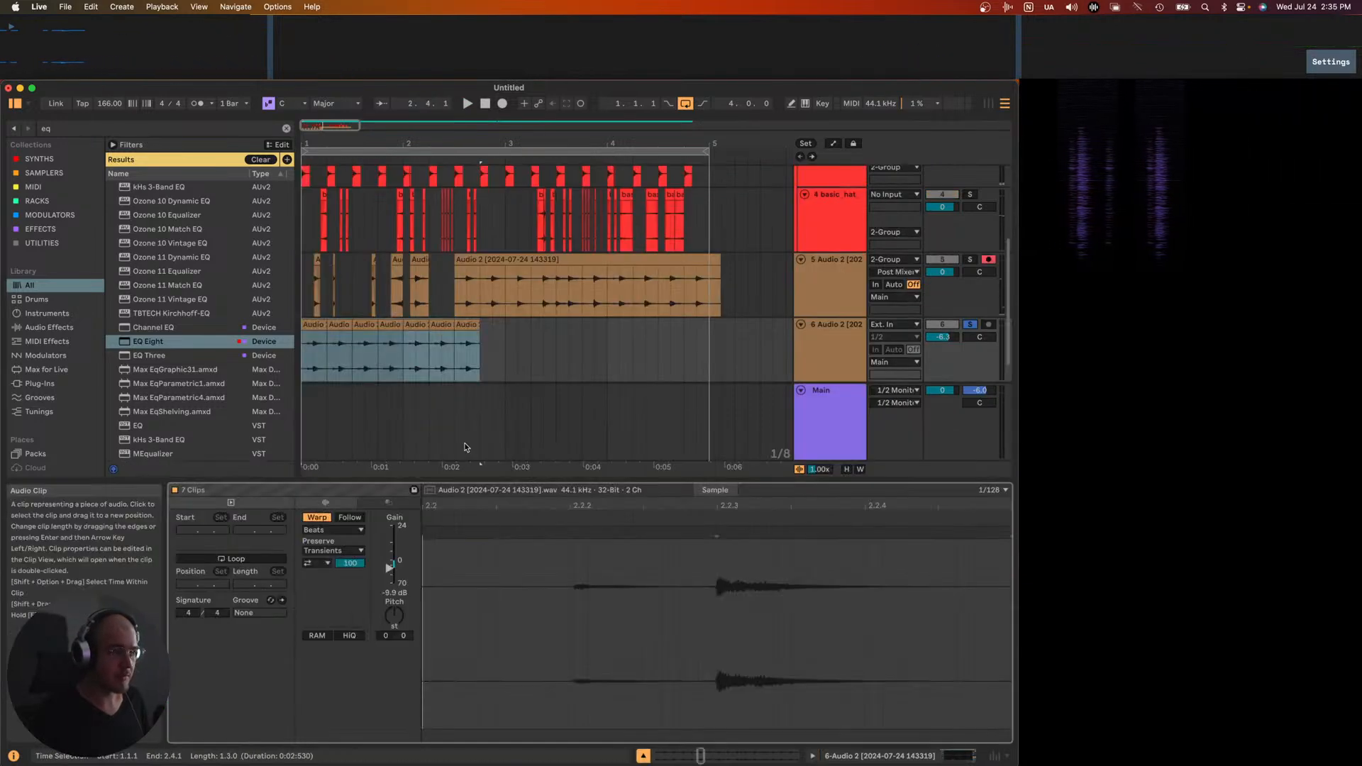
{"action": "key", "text": "space"}
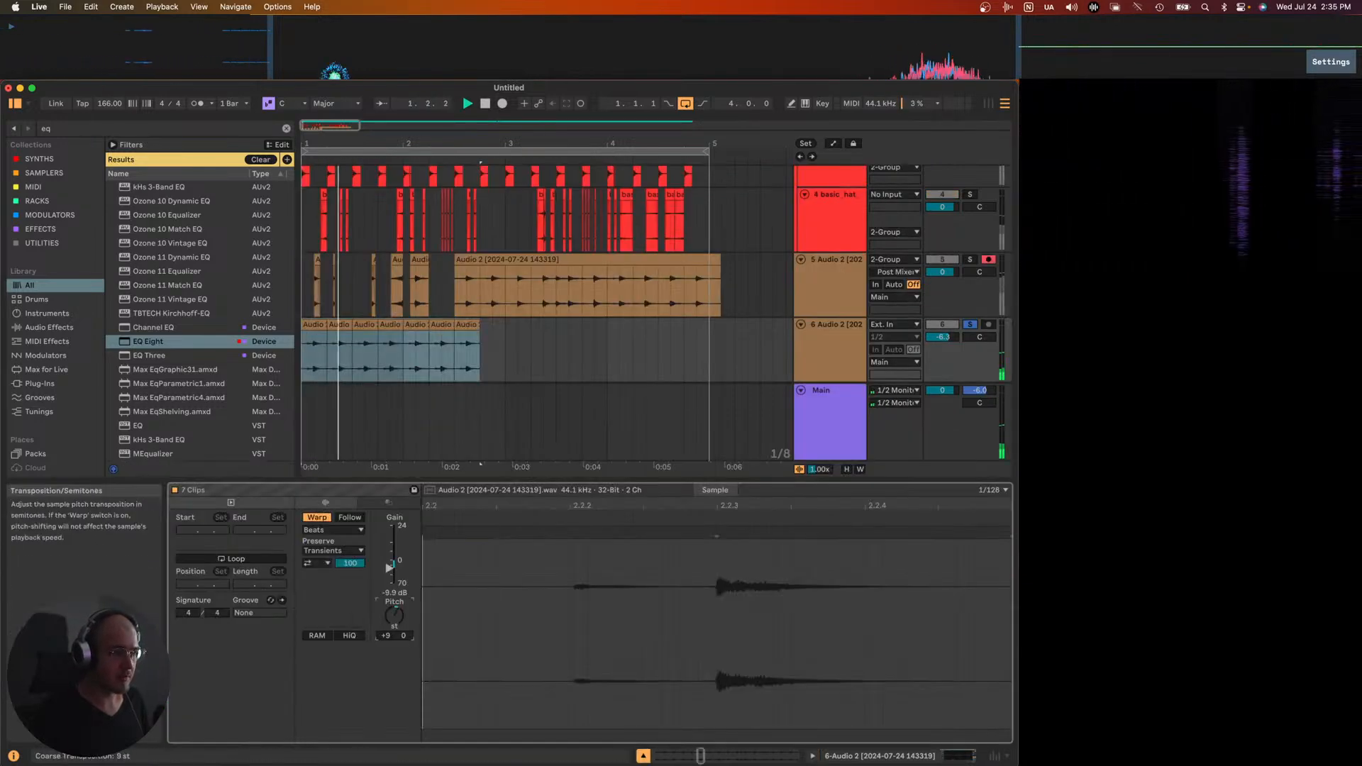
{"action": "left_click_drag", "start_coordinate": [395, 616], "coordinate": [395, 621]}
{"action": "left_click_drag", "start_coordinate": [350, 565], "coordinate": [350, 559]}
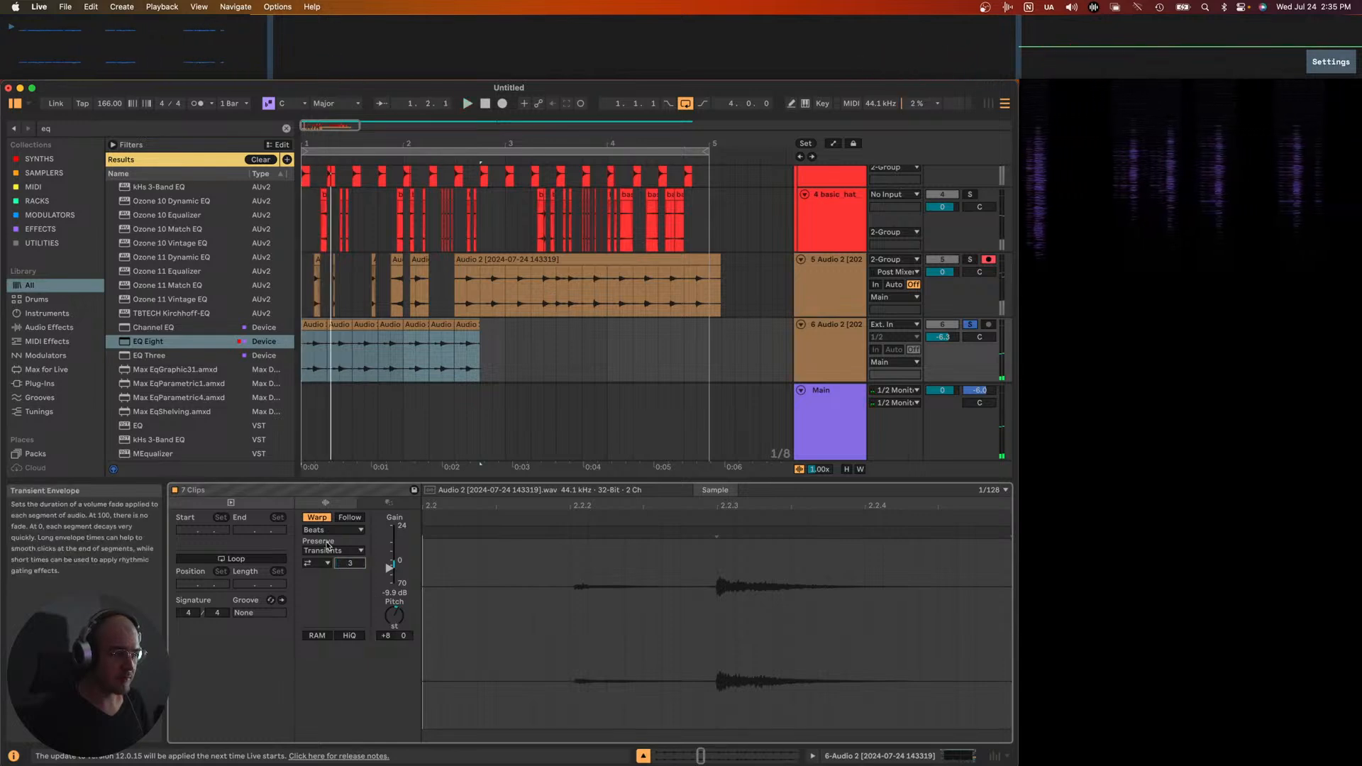
{"action": "left_click", "coordinate": [317, 564]}
{"action": "left_click", "coordinate": [316, 582]}
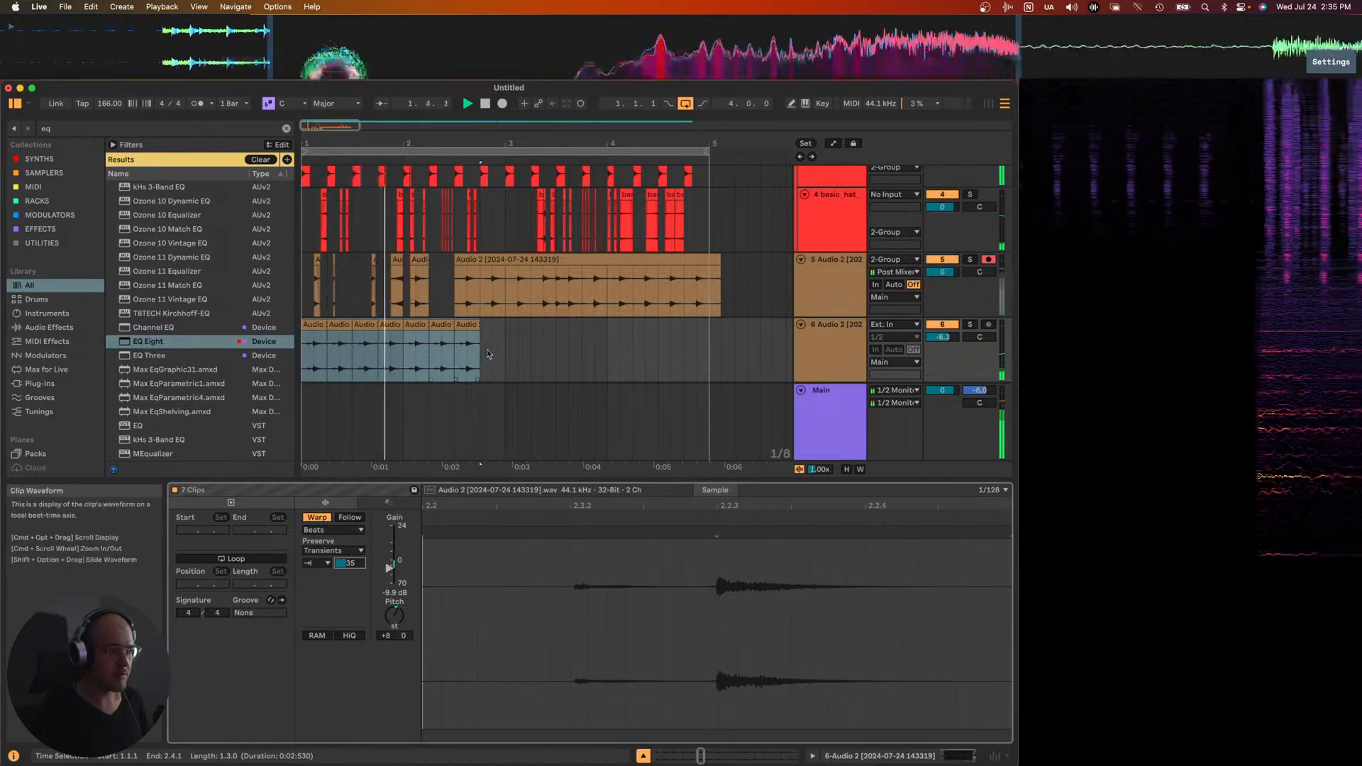
- Freeze and flatten the sixth track and play the rendered clips
{"action": "left_click", "coordinate": [830, 345]}
{"action": "right_click", "coordinate": [830, 346]}
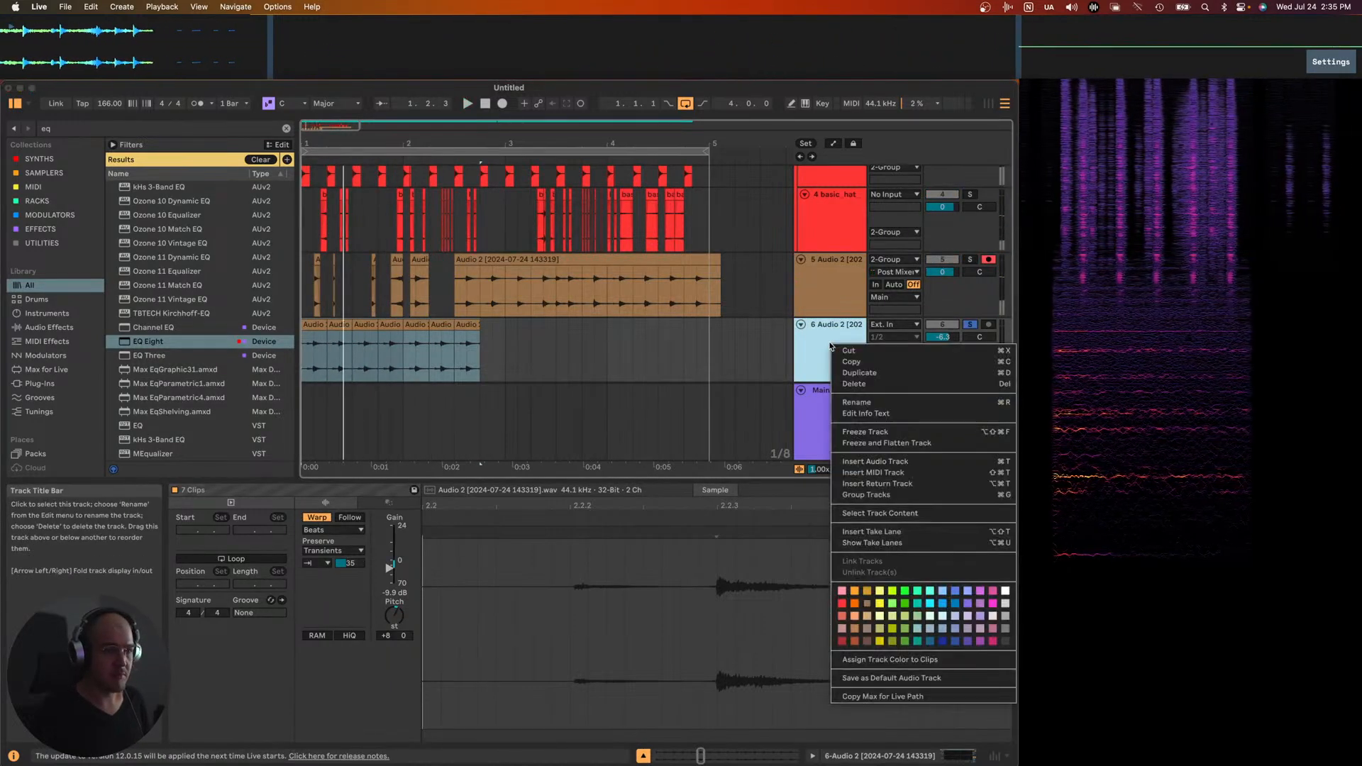
{"action": "left_click", "coordinate": [856, 432]}
{"action": "scroll", "coordinate": [363, 365], "scroll_direction": "up", "scroll_amount": 5}
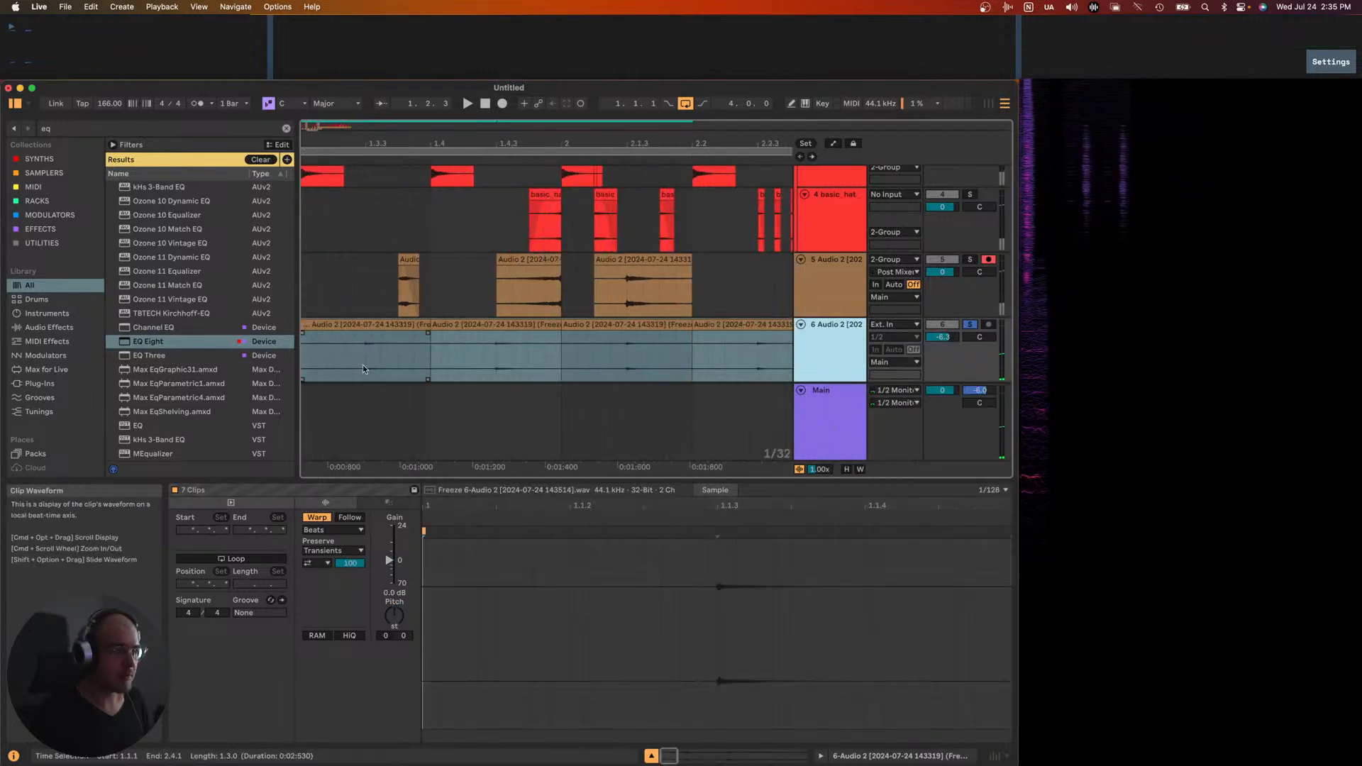
{"action": "scroll", "coordinate": [363, 364], "scroll_direction": "down", "scroll_amount": 5}
{"action": "key", "text": "space"}
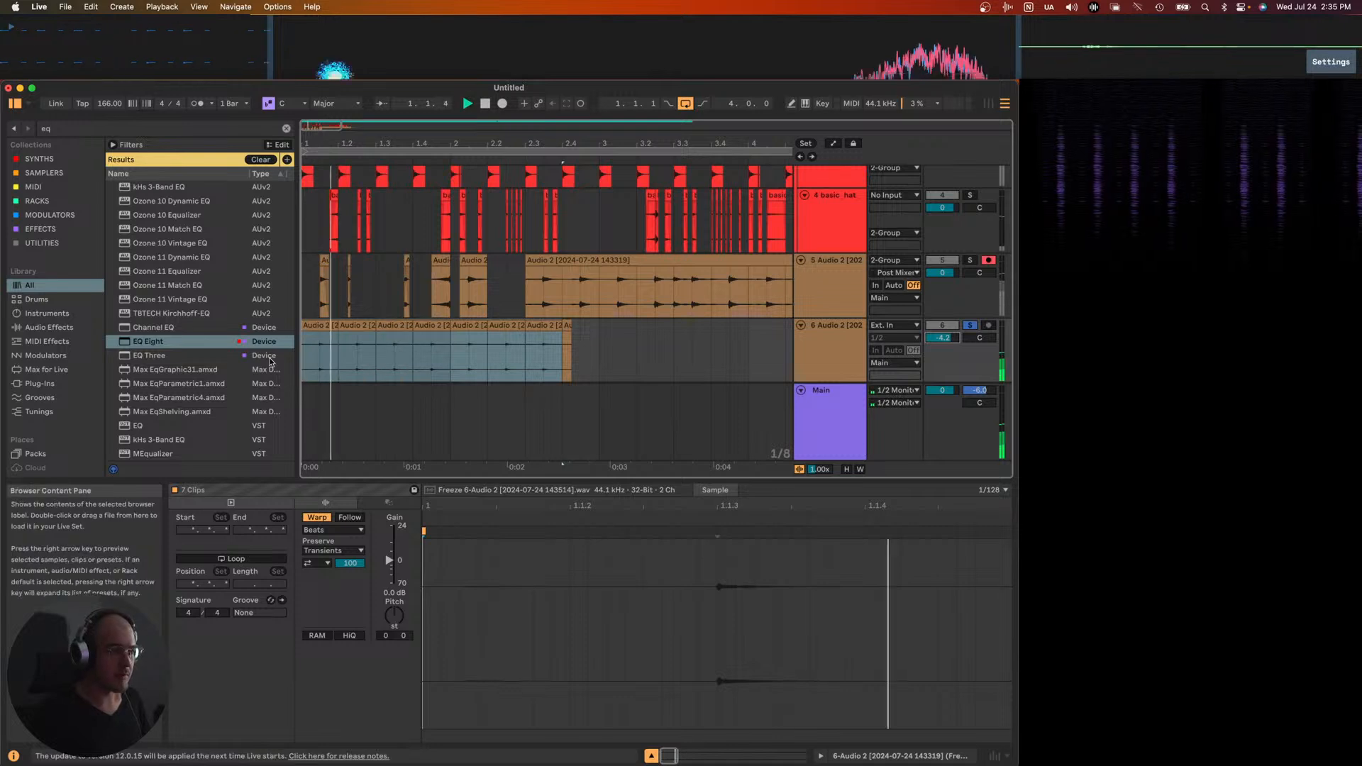
- Clear the first halves of beats 1.1 and 1.2 on the flattened track and delete its audio from 1.3 onward
{"action": "scroll", "coordinate": [316, 351], "scroll_direction": "up", "scroll_amount": 5}
{"action": "left_click_drag", "start_coordinate": [303, 329], "coordinate": [416, 348]}
{"action": "scroll", "coordinate": [360, 331], "scroll_direction": "down", "scroll_amount": 3}
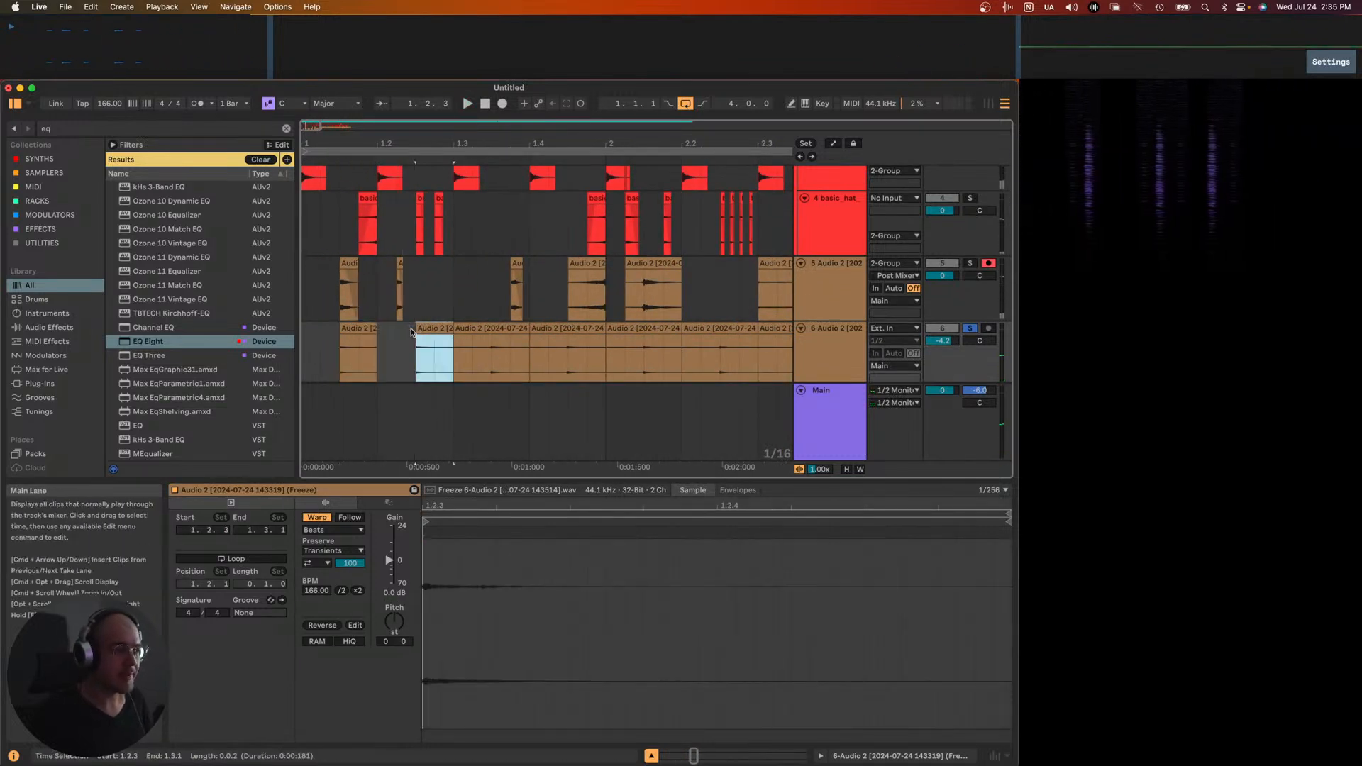
{"action": "scroll", "coordinate": [426, 348], "scroll_direction": "down", "scroll_amount": 2}
{"action": "scroll", "coordinate": [427, 347], "scroll_direction": "up", "scroll_amount": 3}
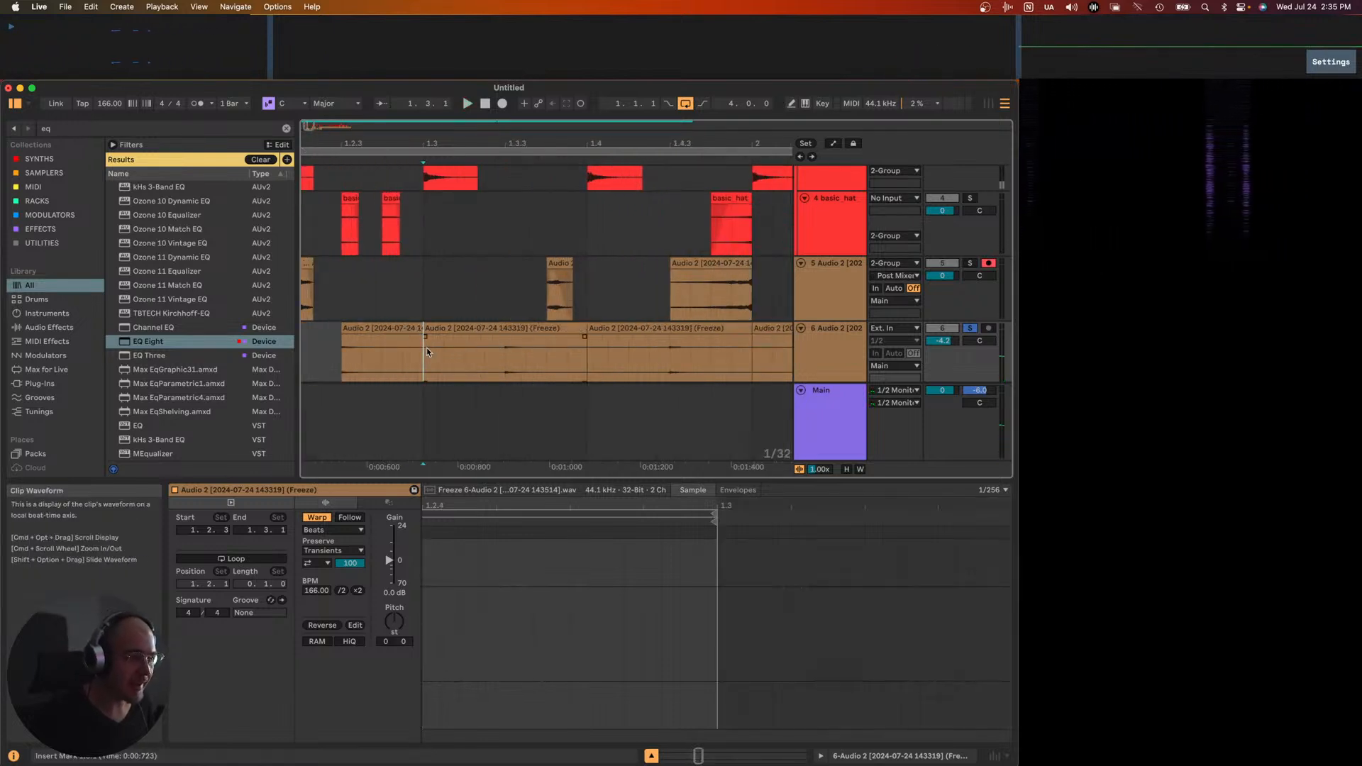
{"action": "scroll", "coordinate": [427, 347], "scroll_direction": "down", "scroll_amount": 4}
{"action": "left_click", "coordinate": [437, 329]}
{"action": "scroll", "coordinate": [436, 328], "scroll_direction": "down", "scroll_amount": 2}
{"action": "left_click", "coordinate": [579, 351], "text": "shift"}
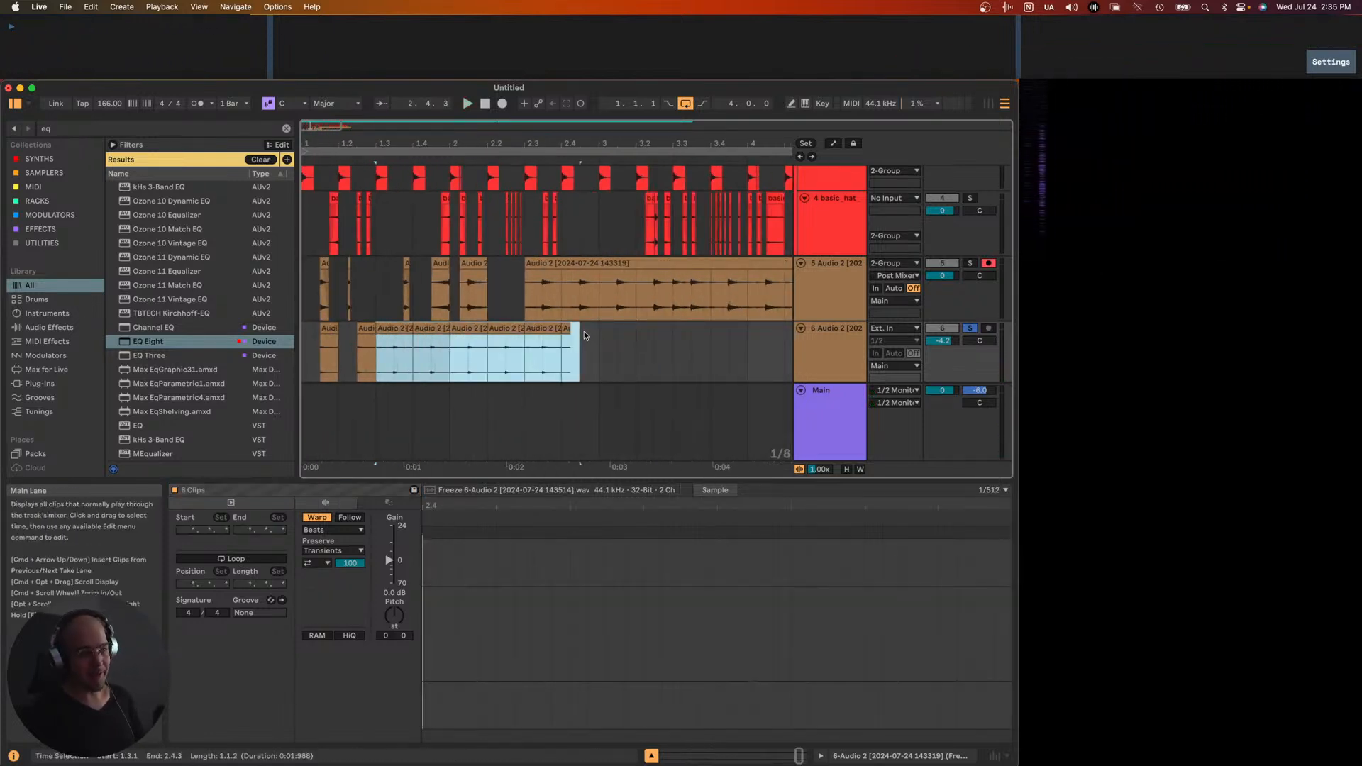
{"action": "key", "text": "Delete"}
- Duplicate the one-beat off-beat slice from 1.2 to 1.3 repeatedly along the sixth track up to 4.4
{"action": "left_click_drag", "start_coordinate": [374, 342], "coordinate": [337, 330]}
{"action": "key", "text": "super+d"}
{"action": "key", "text": "super+d"}
{"action": "key", "text": "super+d"}
{"action": "scroll", "coordinate": [335, 328], "scroll_direction": "down", "scroll_amount": 1}
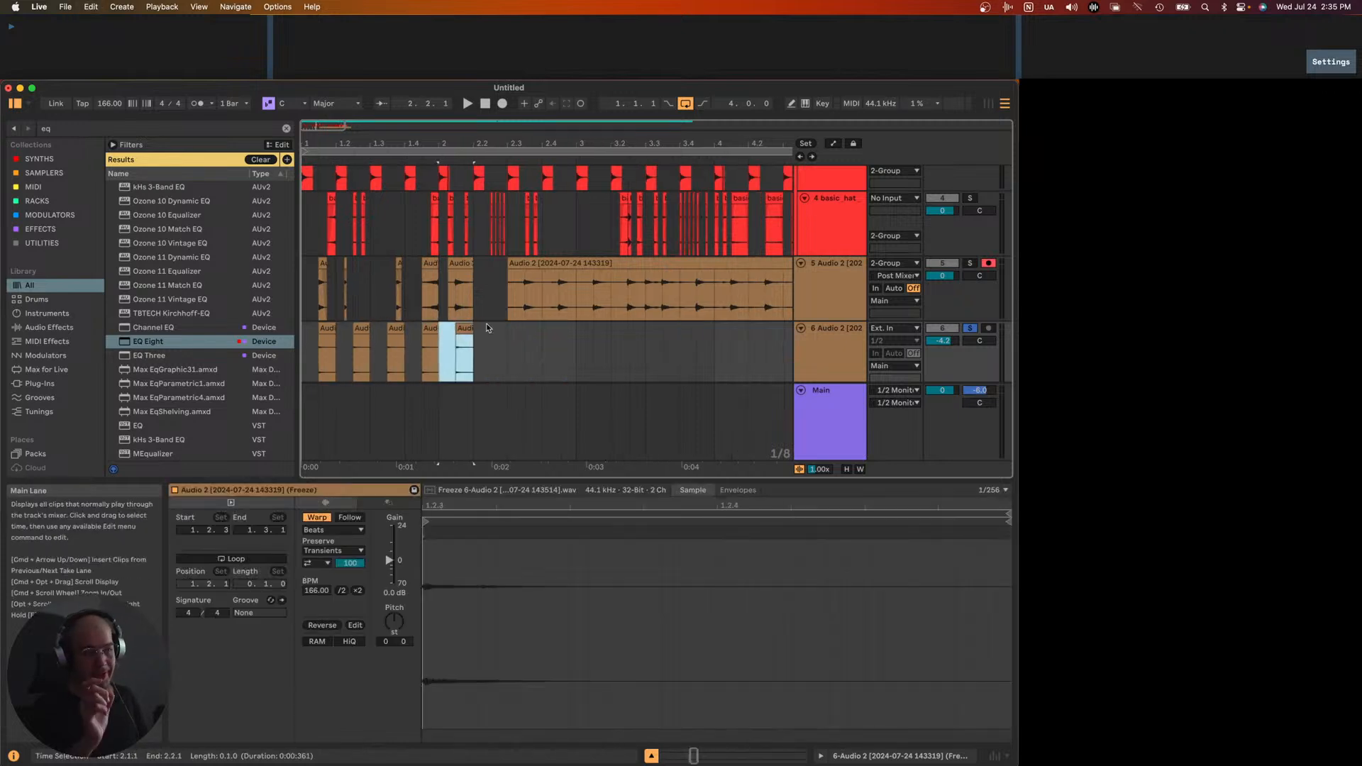
{"action": "key", "text": "super+d"}
{"action": "key", "text": "super+d"}
{"action": "key", "text": "super+d"}
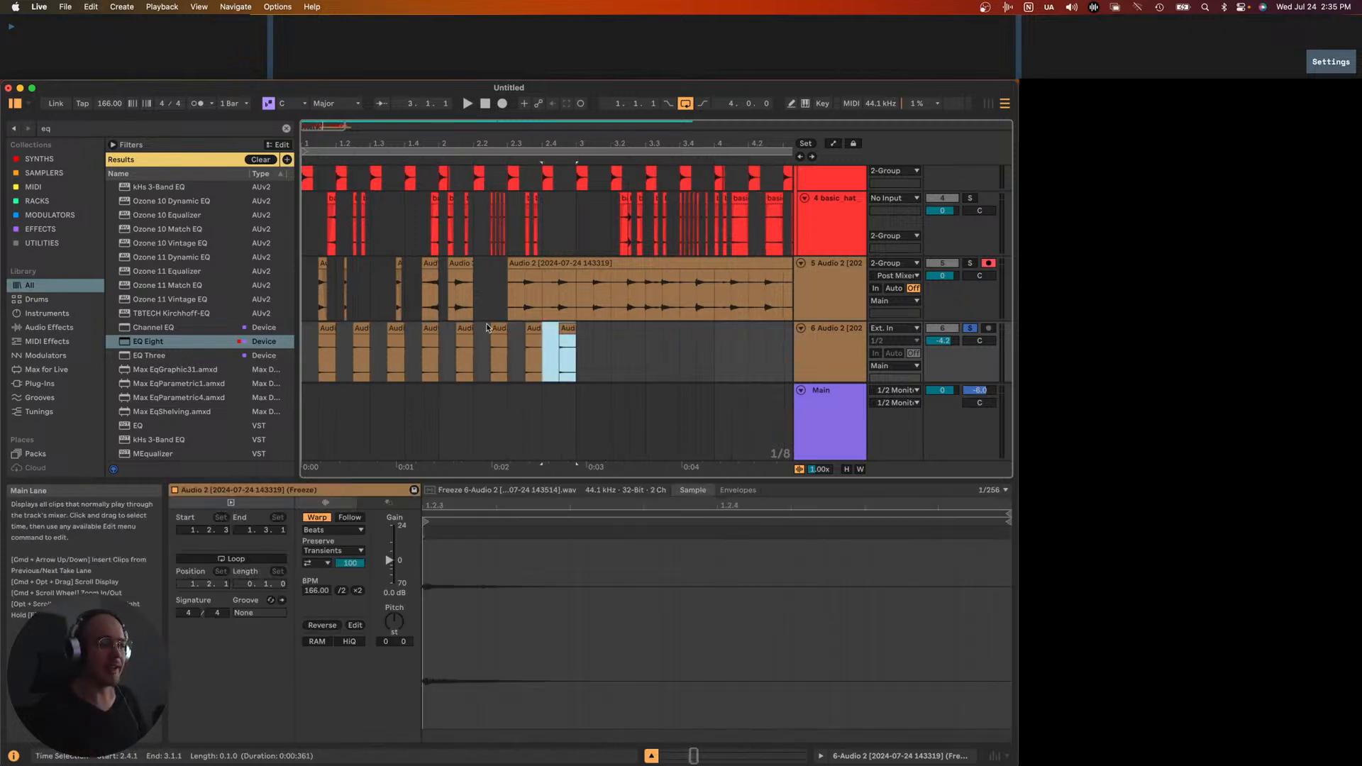
{"action": "scroll", "coordinate": [486, 328], "scroll_direction": "down", "scroll_amount": 3}
{"action": "key", "text": "super+d"}
{"action": "key", "text": "super+d"}
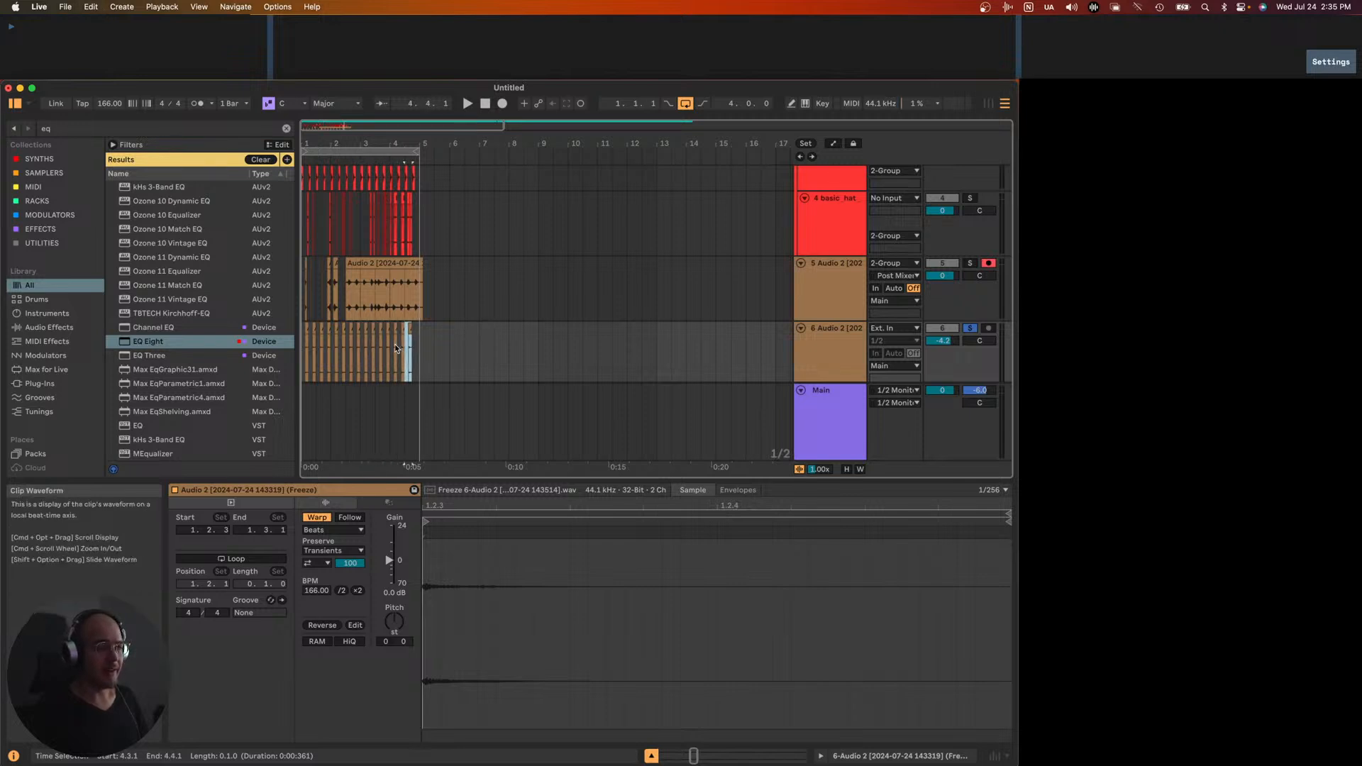
- Play the opening beats of the soloed sixth track from the start of the arrangement to check the off-beat slices
{"action": "scroll", "coordinate": [395, 348], "scroll_direction": "down", "scroll_amount": 1}
{"action": "scroll", "coordinate": [305, 351], "scroll_direction": "up", "scroll_amount": 2}
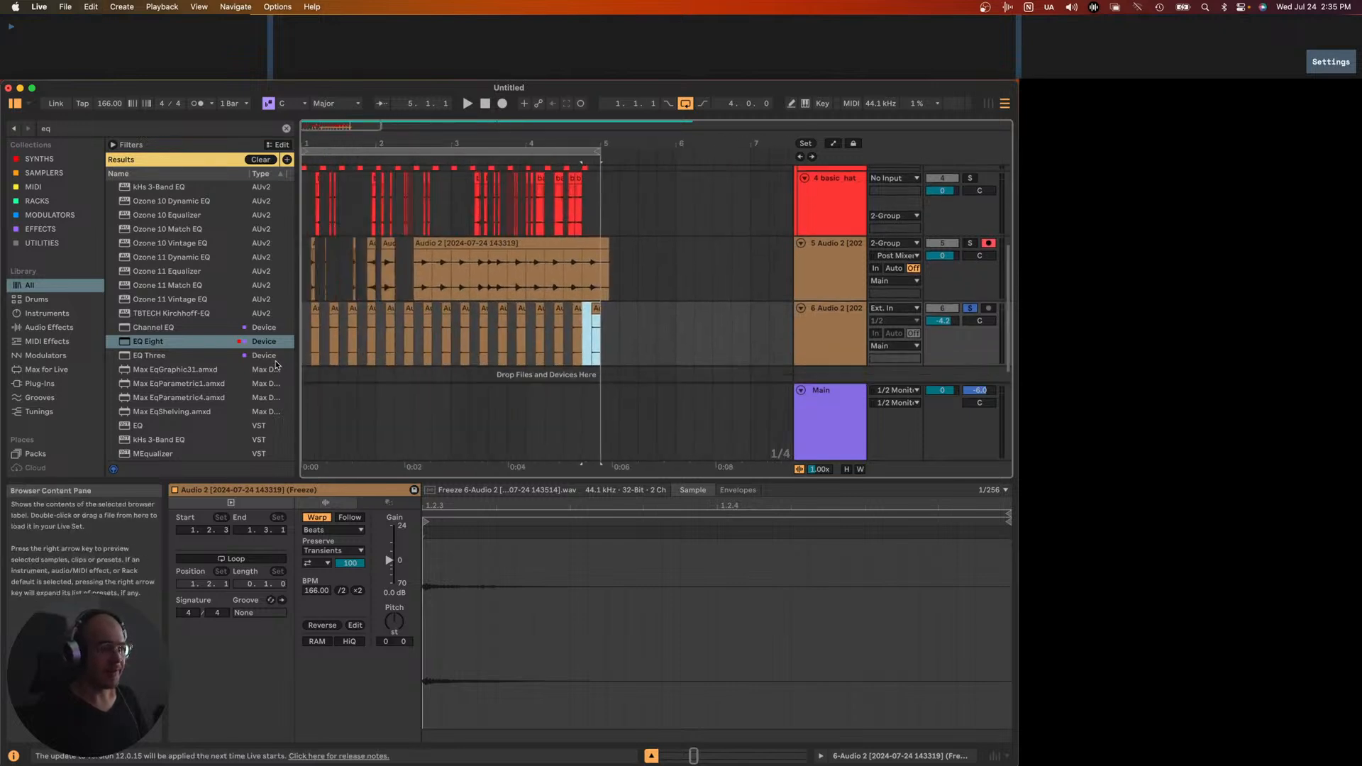
{"action": "left_click", "coordinate": [300, 356]}
{"action": "scroll", "coordinate": [302, 356], "scroll_direction": "up", "scroll_amount": 2}
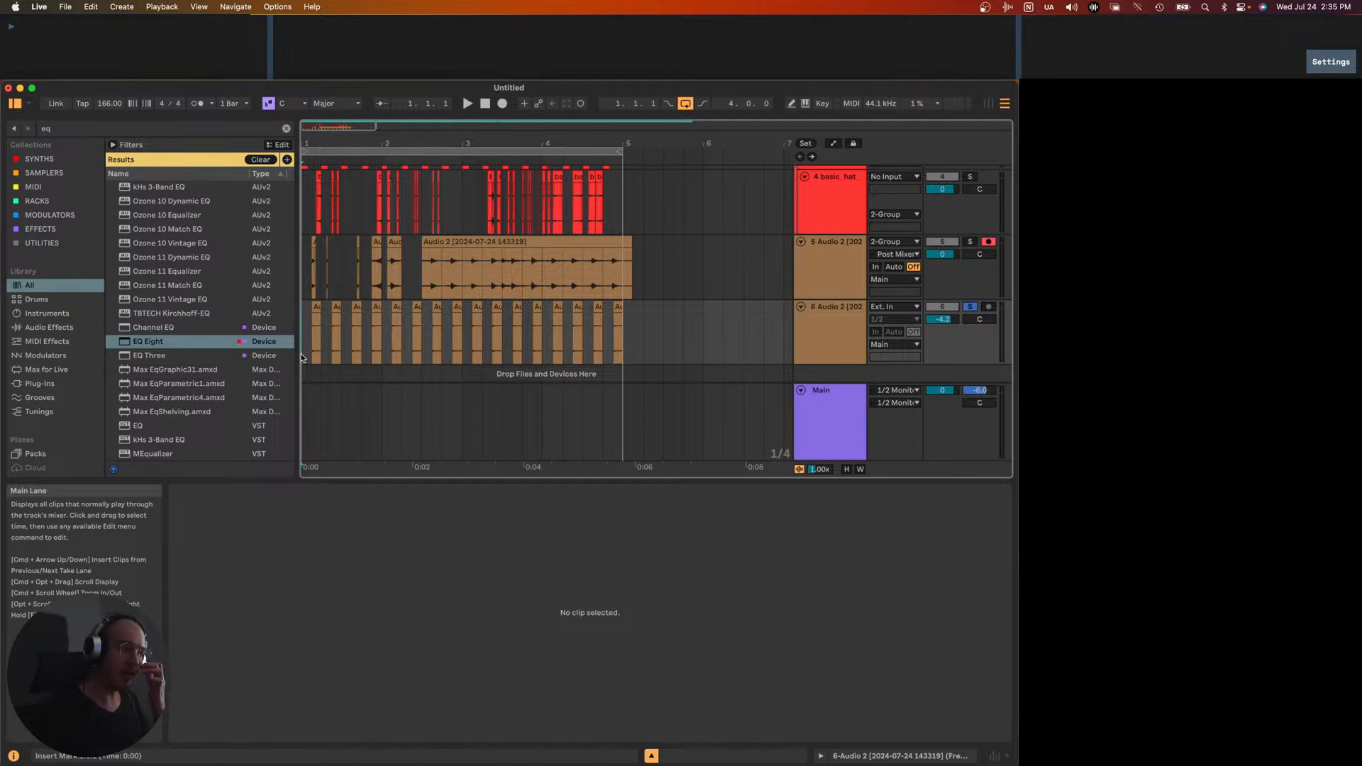
{"action": "key", "text": "space"}
{"action": "scroll", "coordinate": [303, 354], "scroll_direction": "up", "scroll_amount": 5}
{"action": "key", "text": "space"}
{"action": "scroll", "coordinate": [312, 355], "scroll_direction": "down", "scroll_amount": 1}
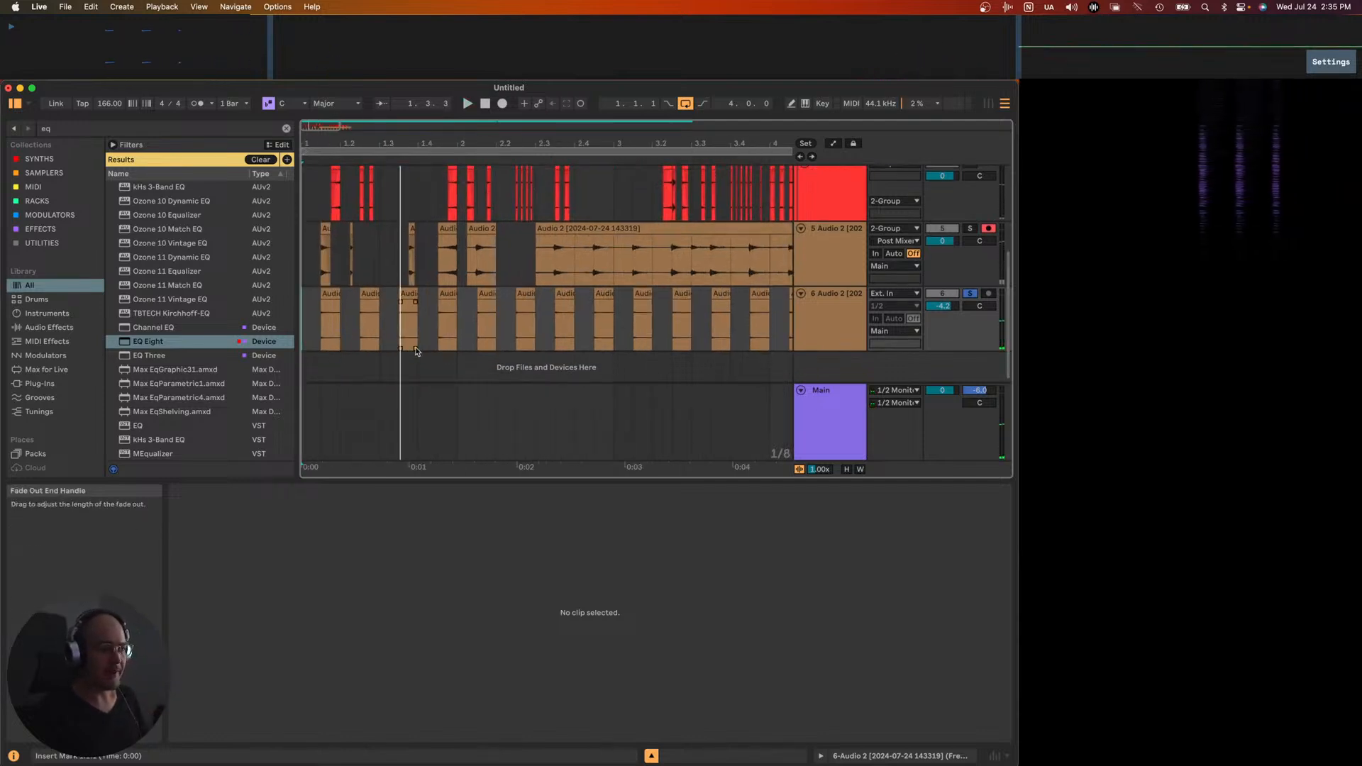
{"action": "scroll", "coordinate": [416, 351], "scroll_direction": "down", "scroll_amount": 5}
{"action": "scroll", "coordinate": [402, 332], "scroll_direction": "up", "scroll_amount": 1}
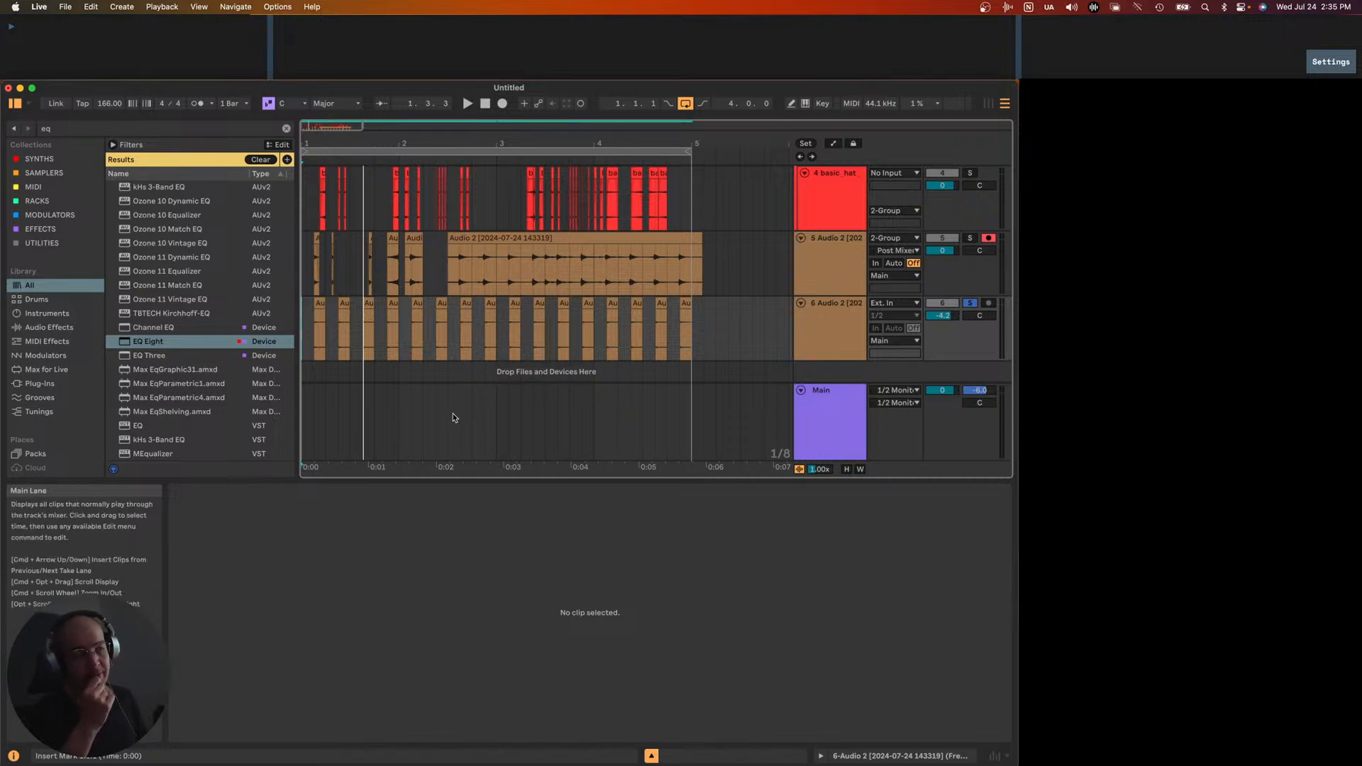
- Switch to Chrome and search the web in a new tab for "soundcloud thinking seeds drops"
{"action": "key", "text": "super+Tab"}
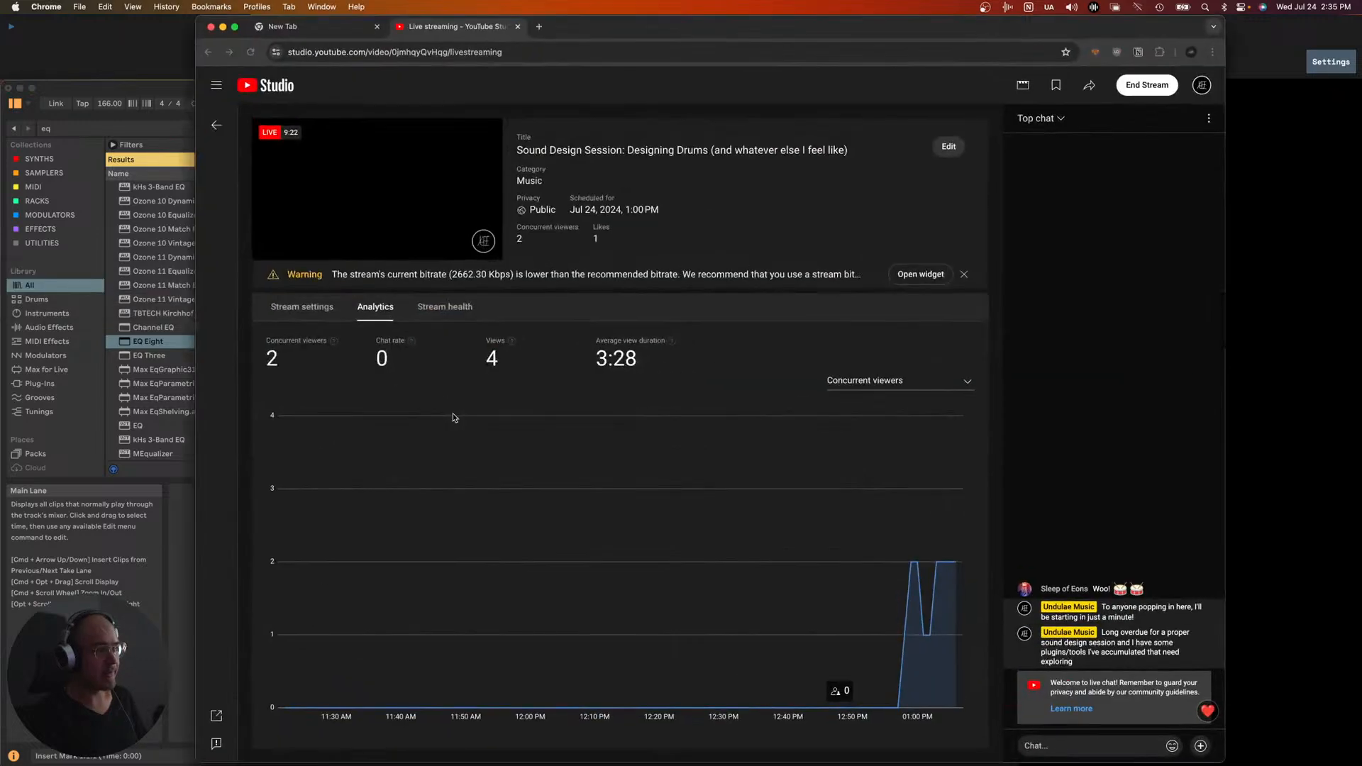
{"action": "key", "text": "super+t"}
{"action": "type", "text": "y"}
{"action": "key", "text": "BackSpace"}
{"action": "key", "text": "BackSpace"}
{"action": "type", "text": "soundcloud"}
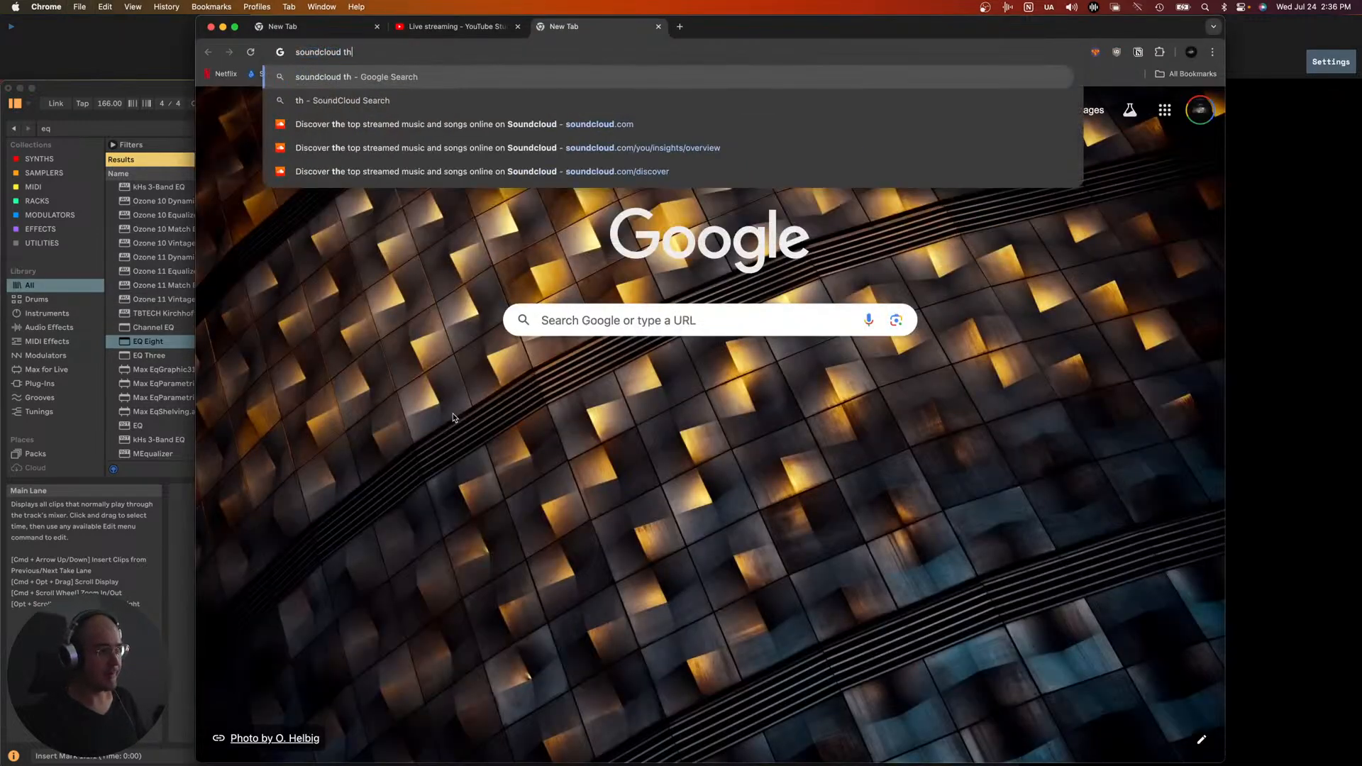
{"action": "type", "text": " thi"}
{"action": "key", "text": "BackSpace"}
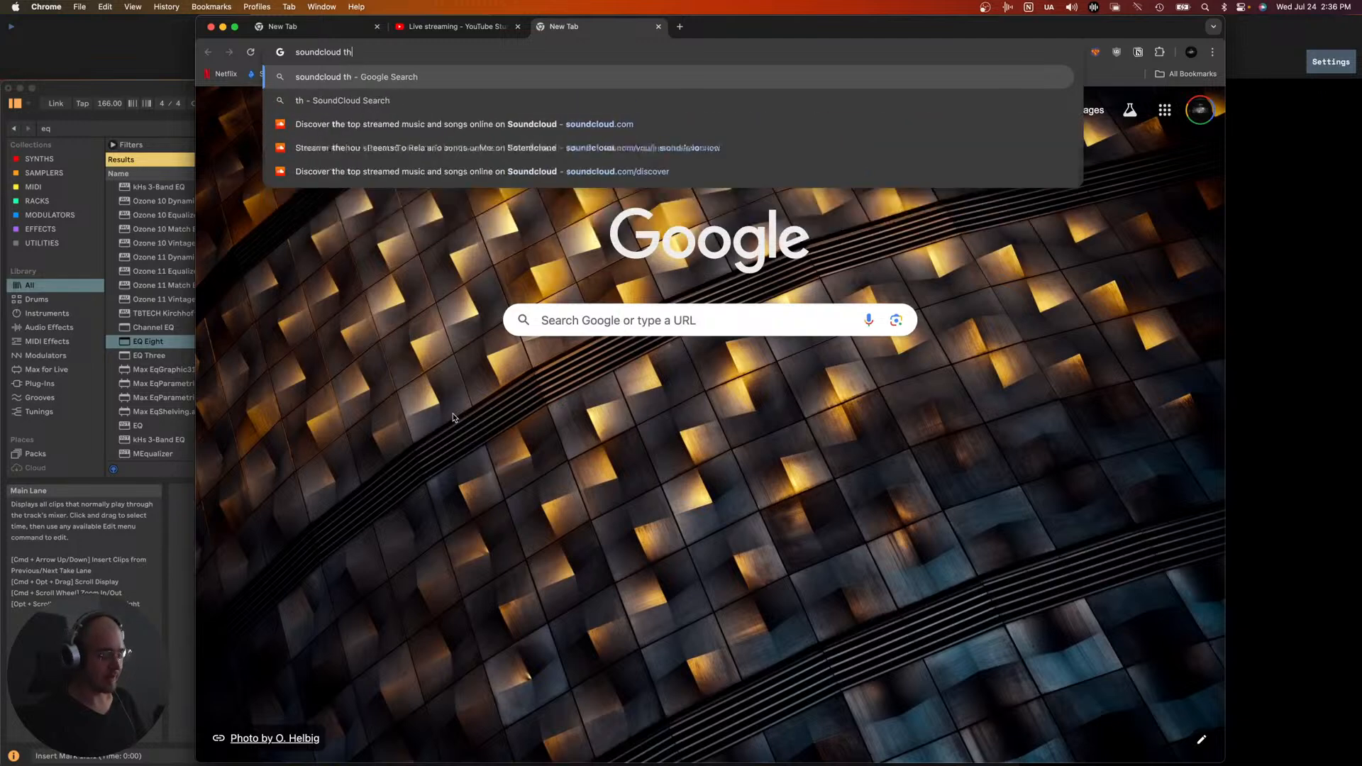
{"action": "type", "text": "inking seeds drops"}
{"action": "key", "text": "Return"}
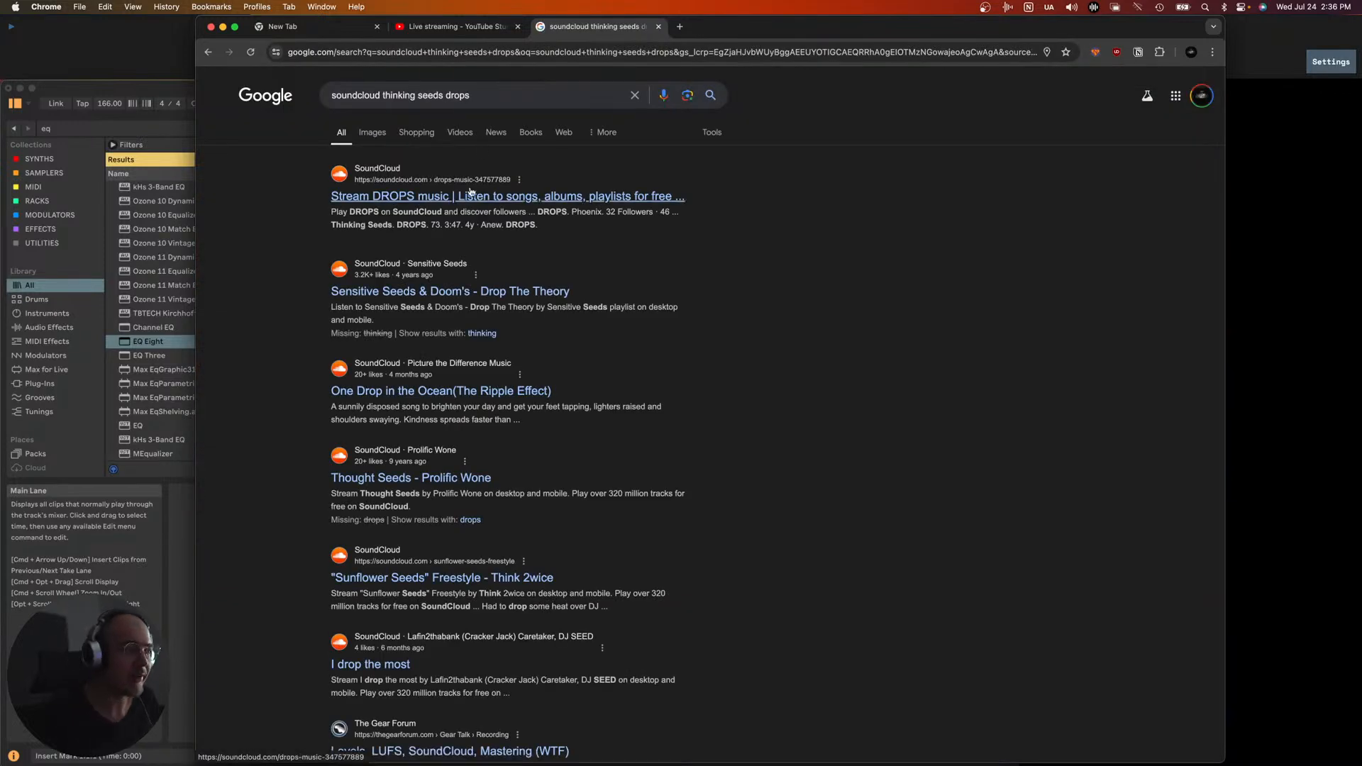
- Open the DROPS page on SoundCloud, listen to Thinking Seeds with the browser window narrowed, and pause it
{"action": "left_click", "coordinate": [465, 202]}
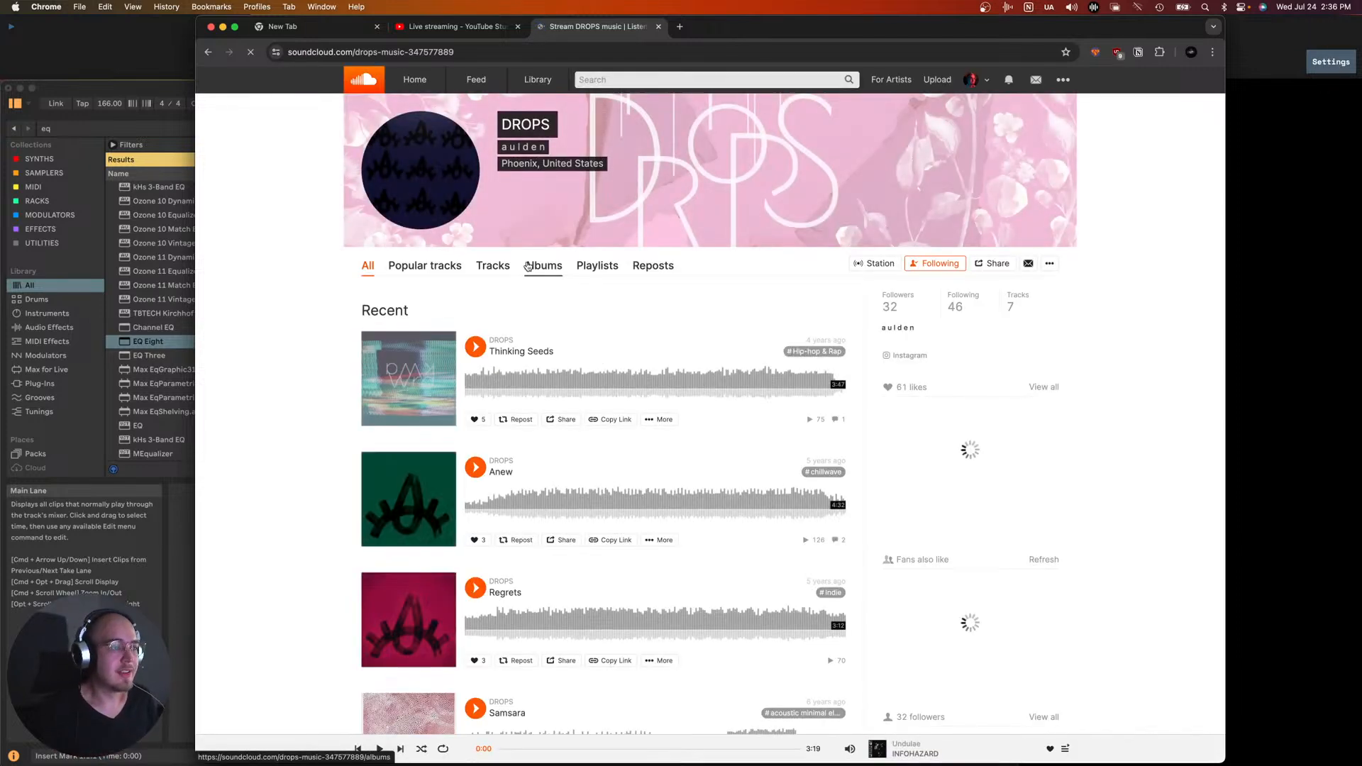
{"action": "scroll", "coordinate": [511, 355], "scroll_direction": "down", "scroll_amount": 1}
{"action": "left_click", "coordinate": [475, 320]}
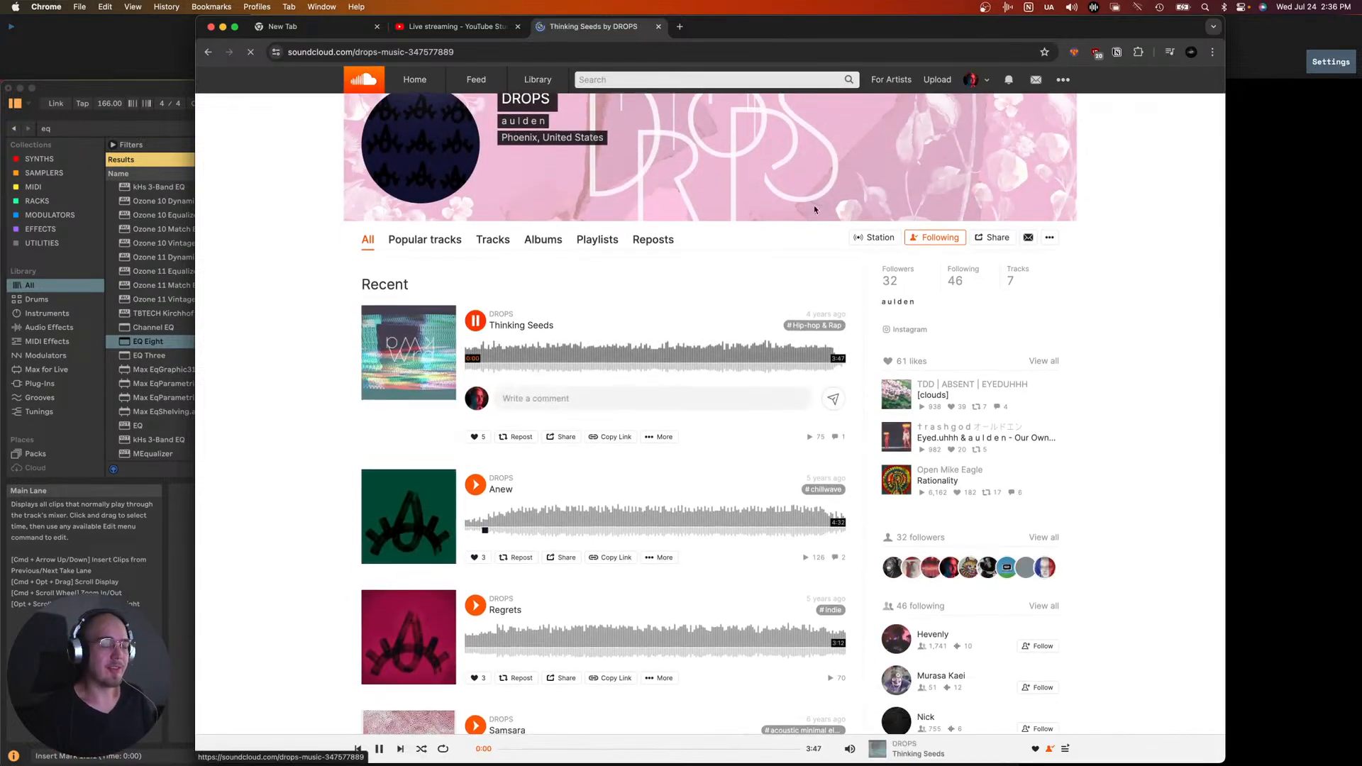
{"action": "mouse_move", "coordinate": [851, 738]}
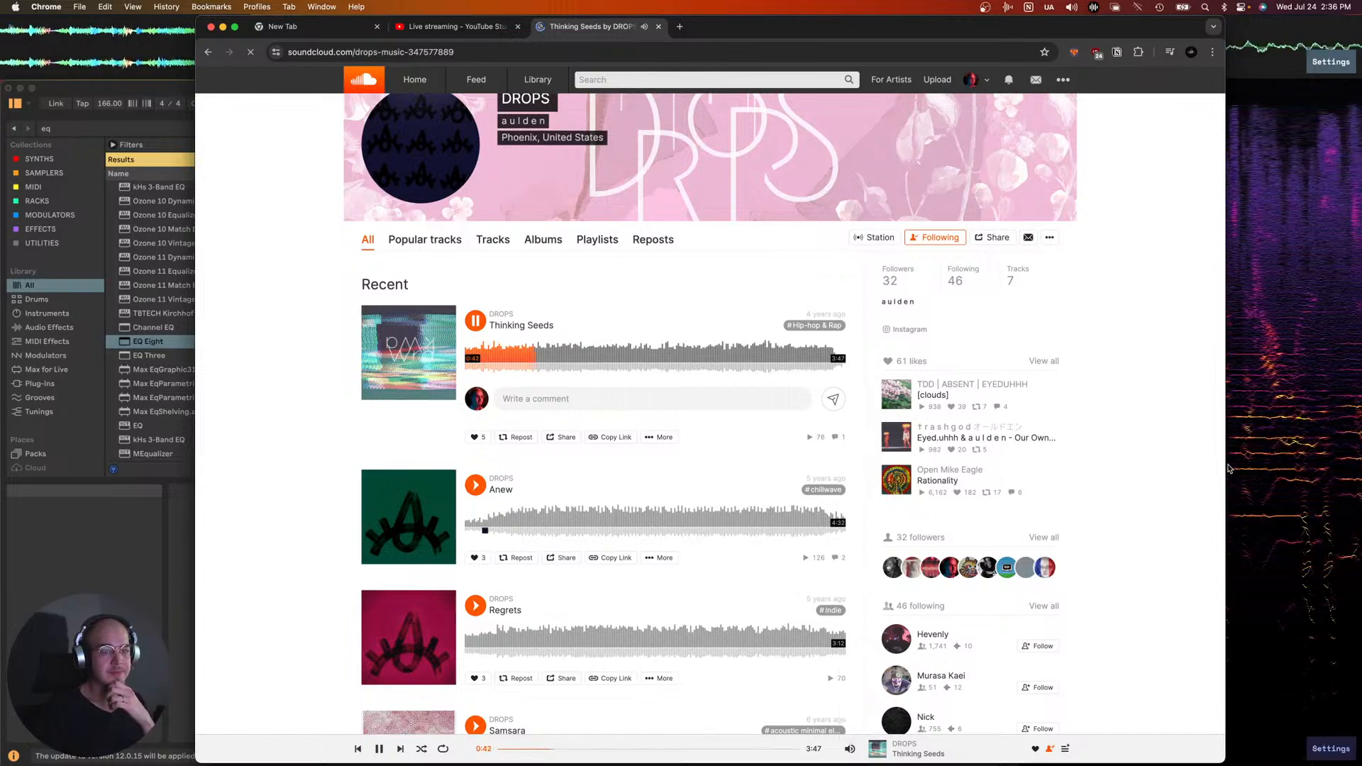
{"action": "left_click_drag", "start_coordinate": [1226, 465], "coordinate": [971, 466]}
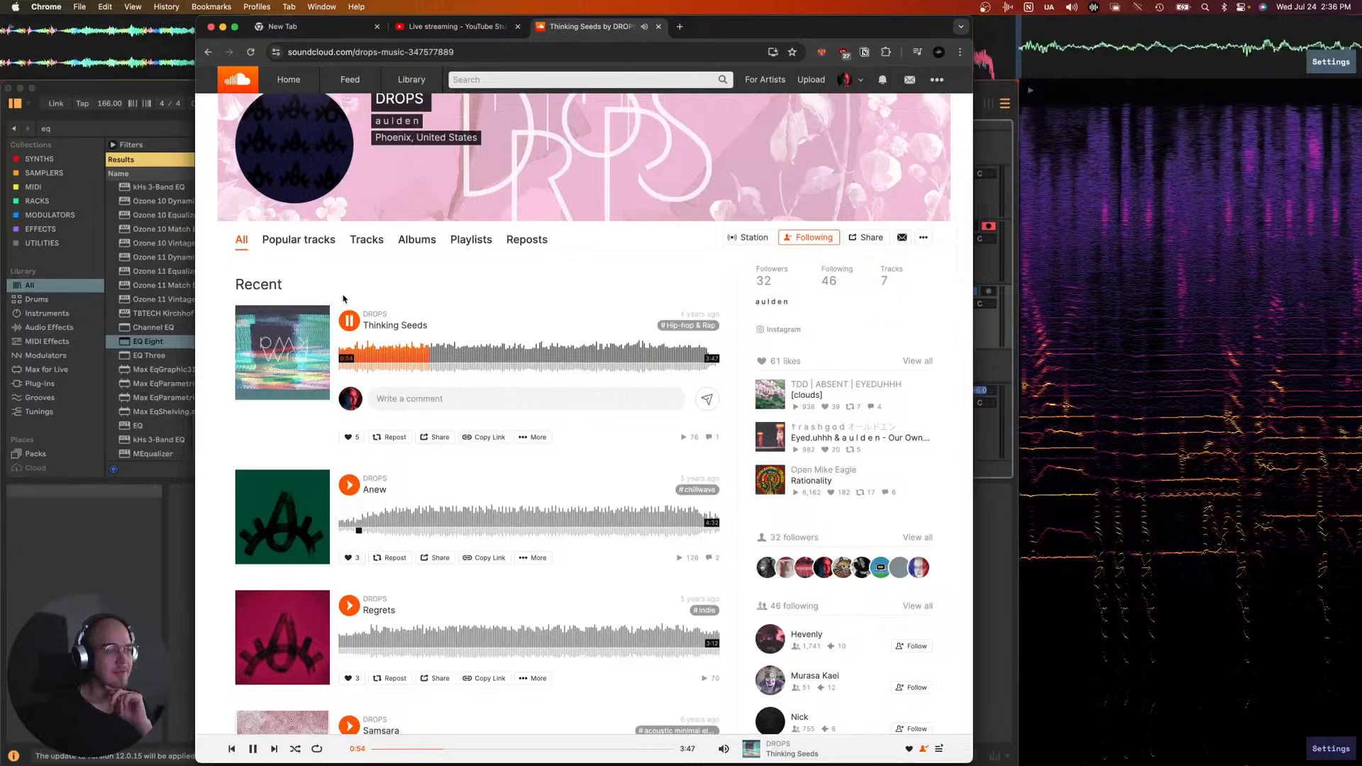
{"action": "left_click", "coordinate": [349, 321]}
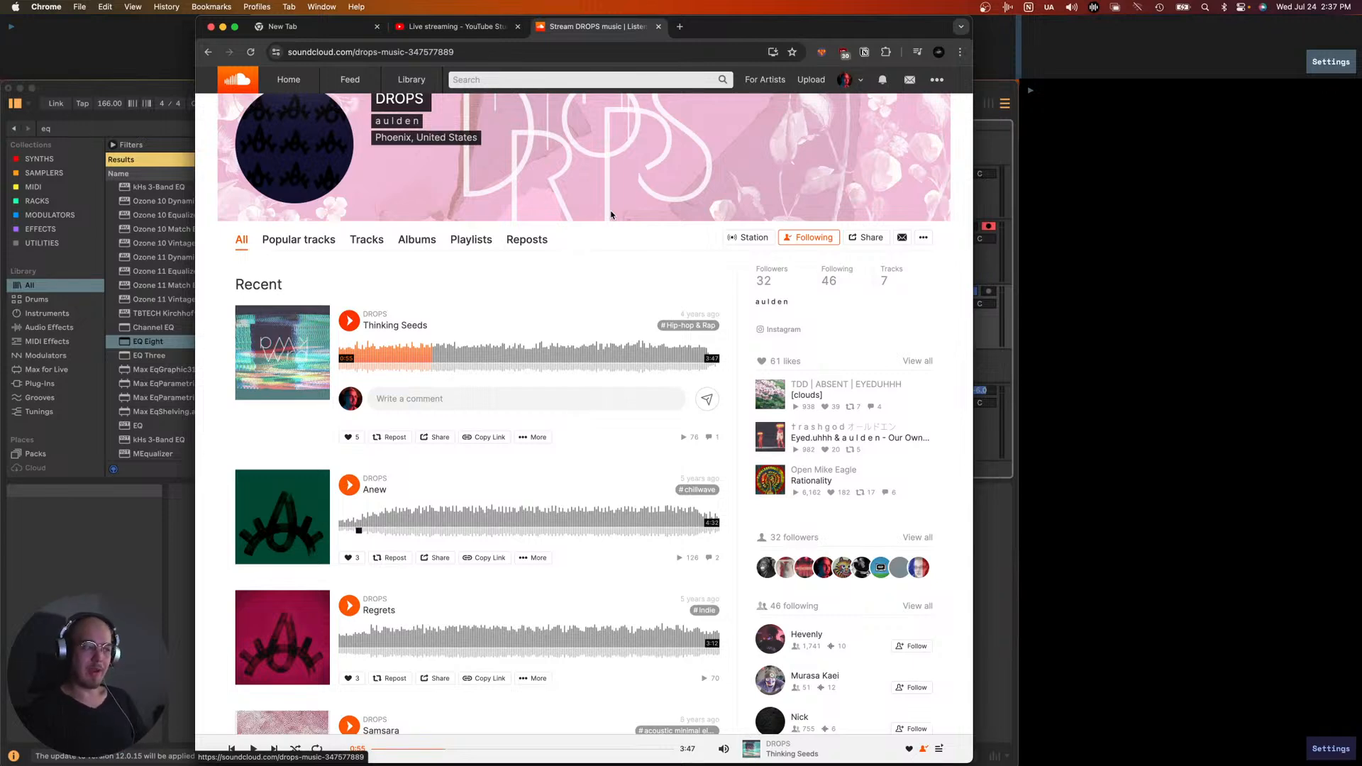
- Close the SoundCloud tab, restore the closed YouTube Studio livestream tab and minimise the browser window
{"action": "key", "text": "super+w"}
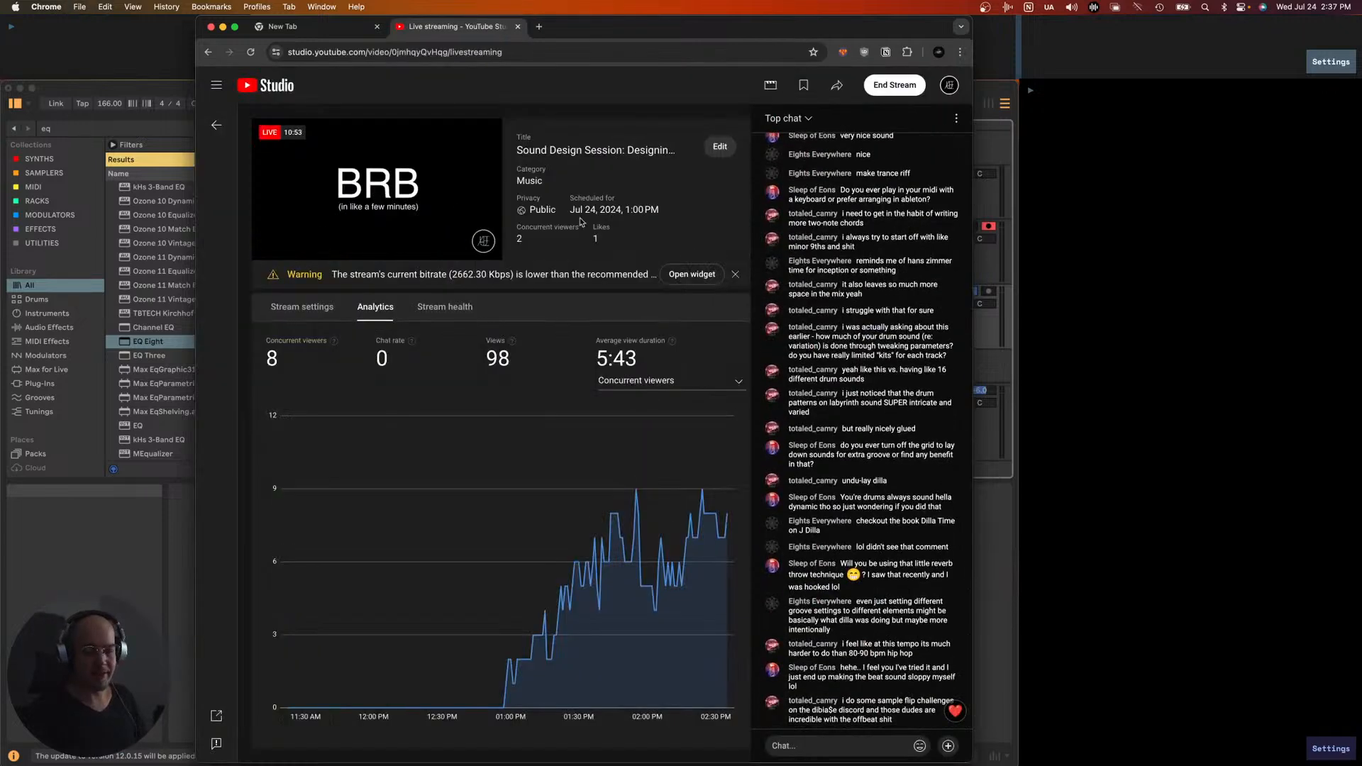
{"action": "key", "text": "super+w"}
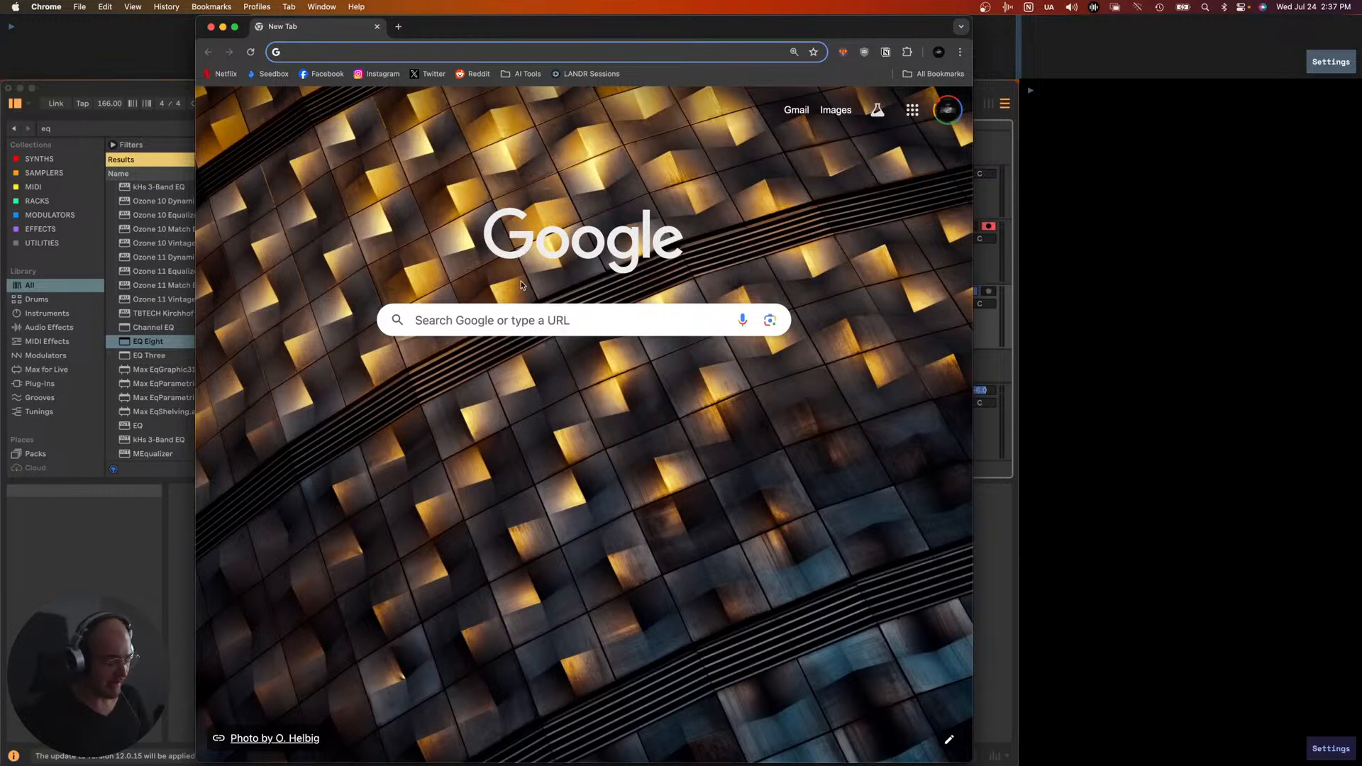
{"action": "key", "text": "super+shift+t"}
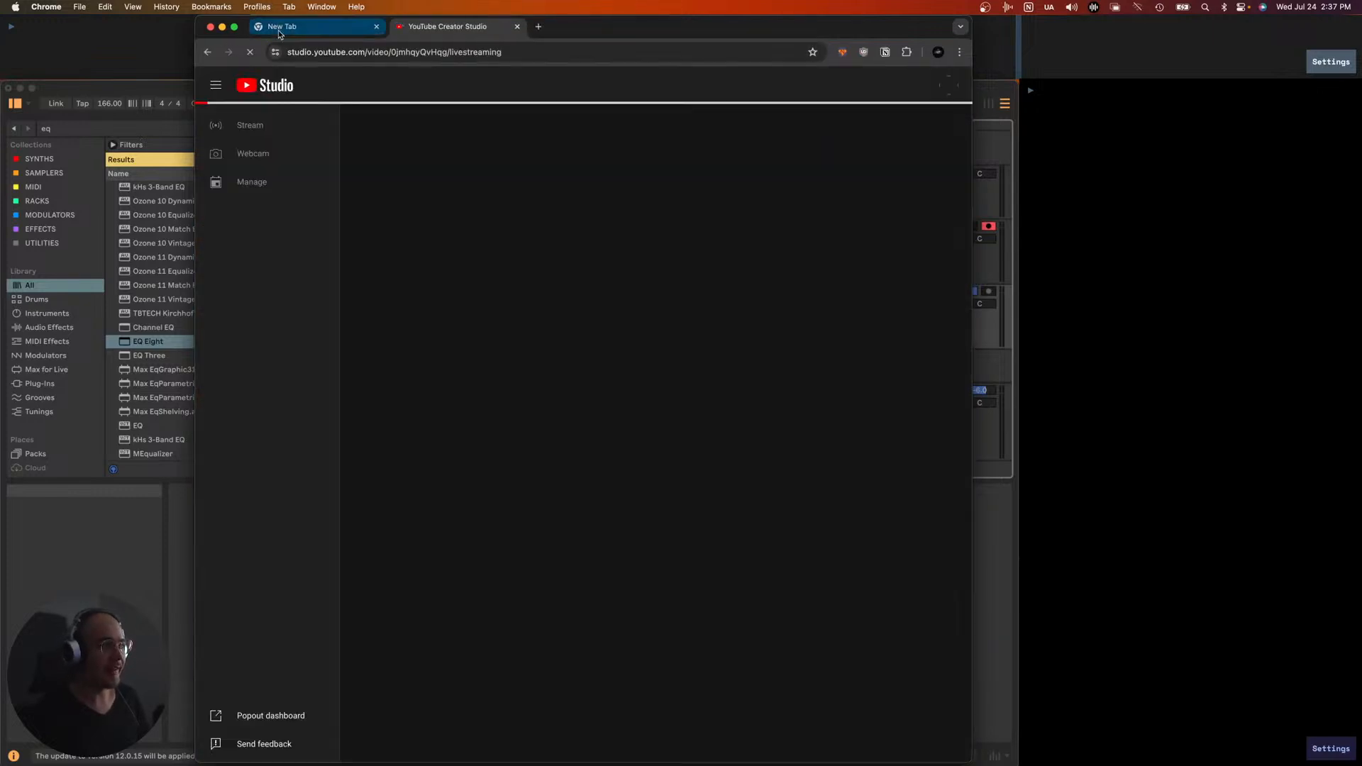
{"action": "left_click", "coordinate": [278, 30]}
{"action": "left_click", "coordinate": [447, 26]}
{"action": "left_click", "coordinate": [223, 27]}
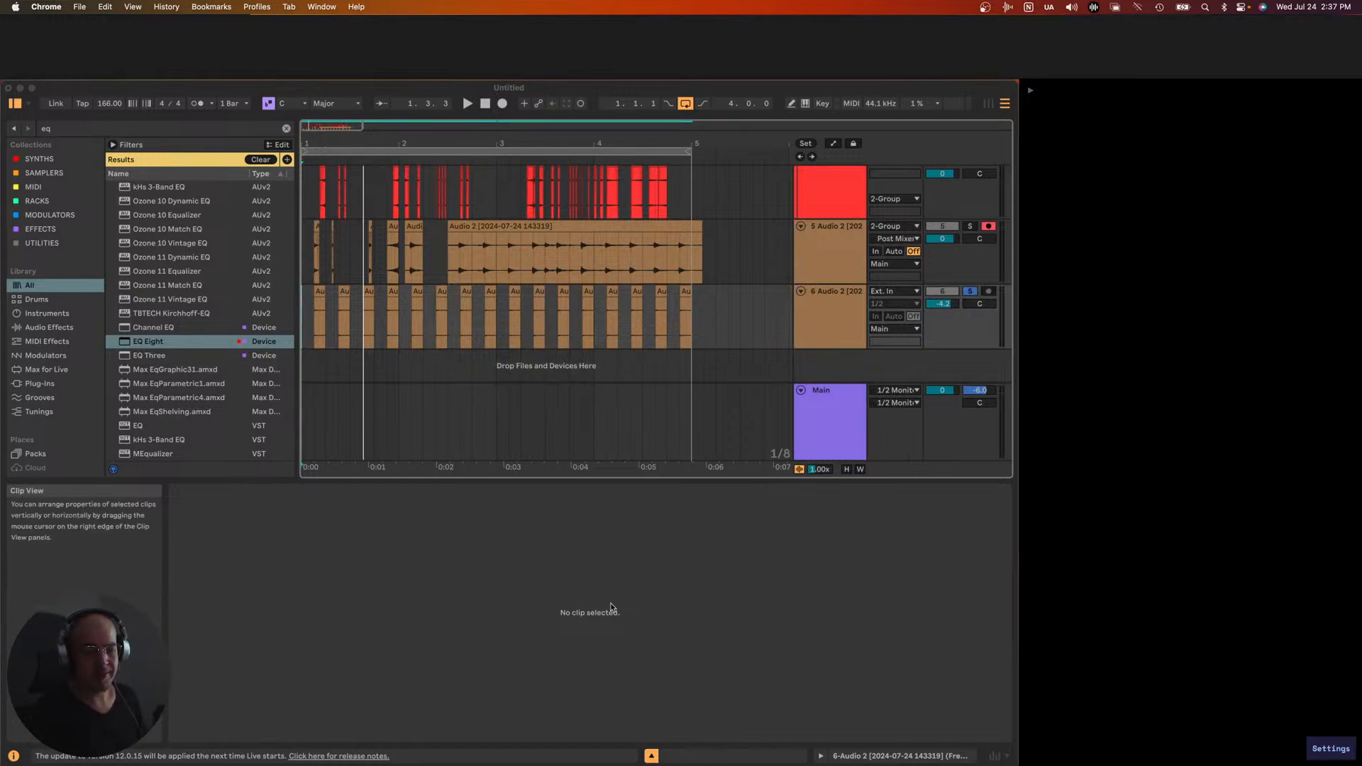
- Return to Live, play the full unsoloed pattern, raise the sixth track's volume to -2.9 dB and enlarge the arrangement area
{"action": "left_click", "coordinate": [635, 619]}
{"action": "key", "text": "space"}
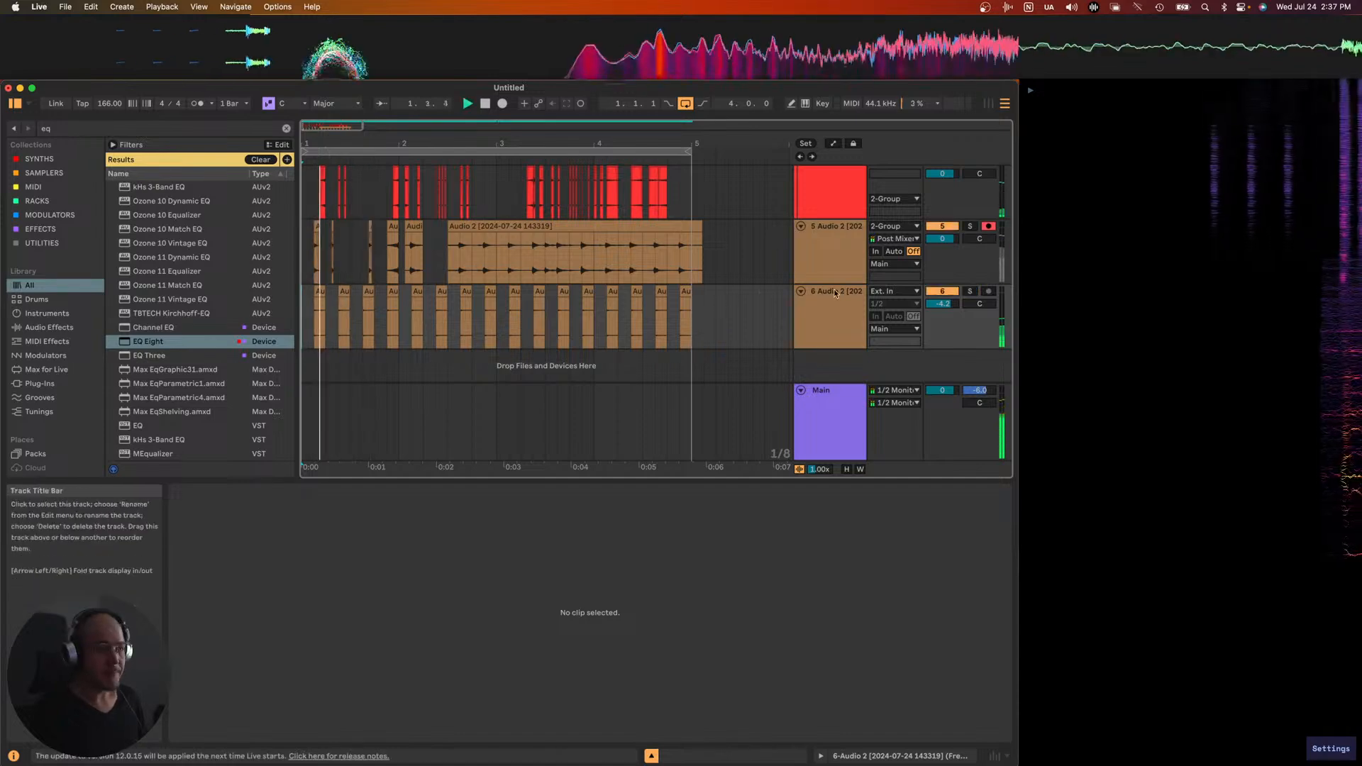
{"action": "left_click_drag", "start_coordinate": [942, 303], "coordinate": [942, 295]}
{"action": "scroll", "coordinate": [461, 291], "scroll_direction": "down", "scroll_amount": 2}
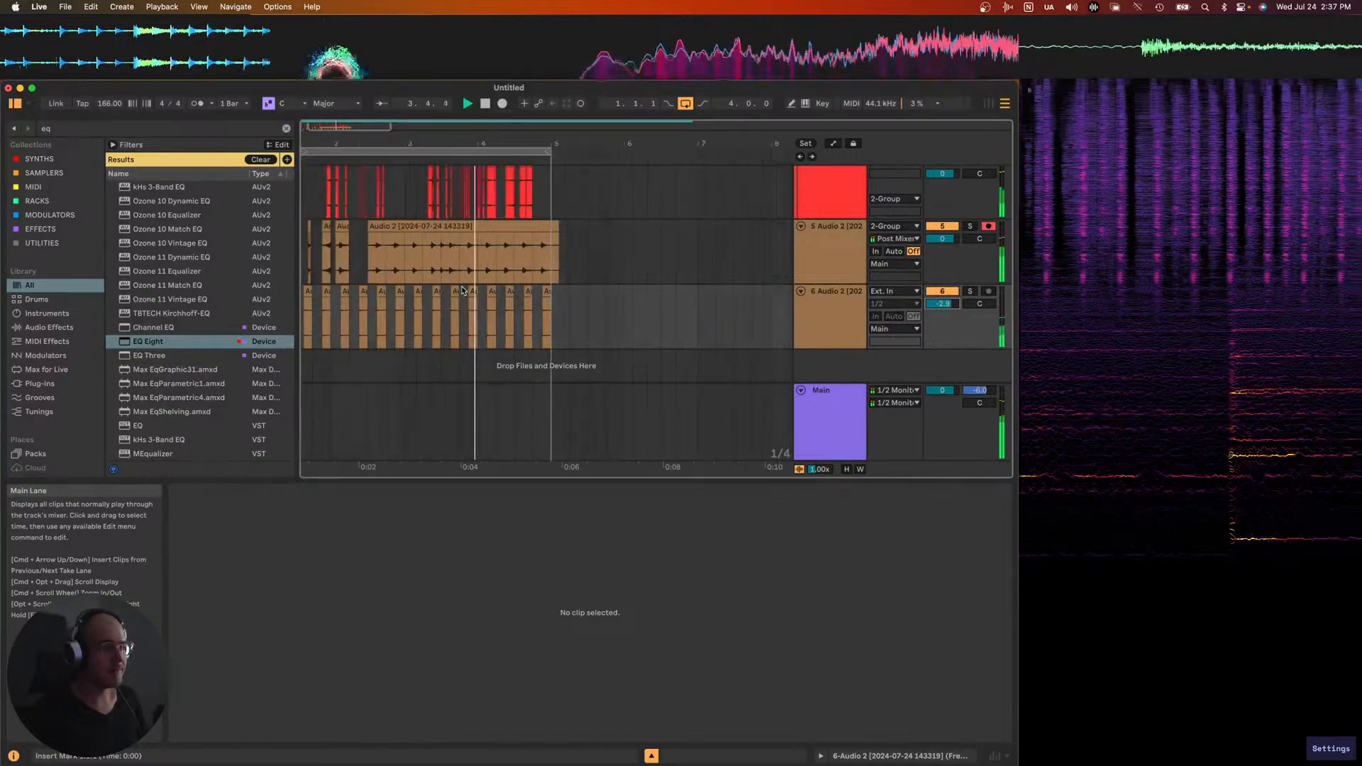
{"action": "scroll", "coordinate": [462, 290], "scroll_direction": "left", "scroll_amount": 3}
{"action": "scroll", "coordinate": [462, 291], "scroll_direction": "up", "scroll_amount": 2}
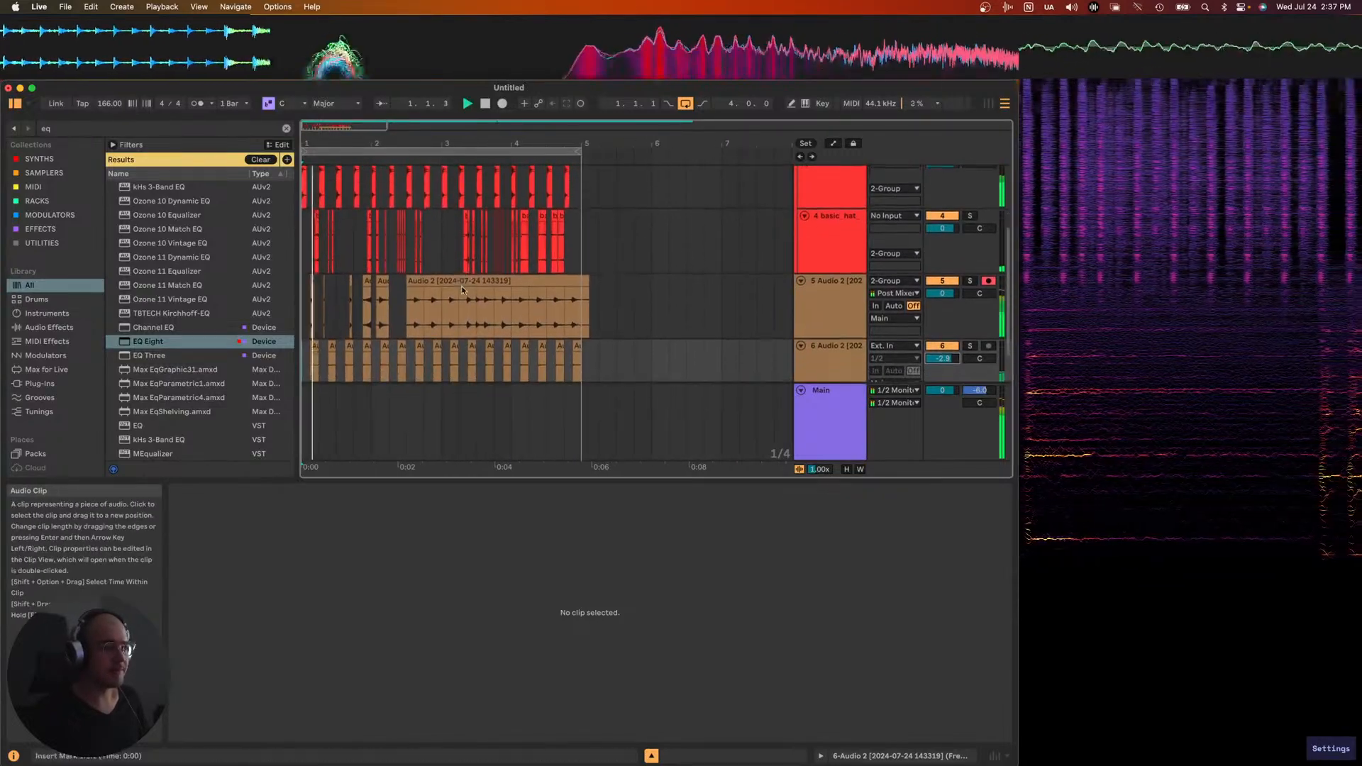
{"action": "scroll", "coordinate": [461, 286], "scroll_direction": "down", "scroll_amount": 1}
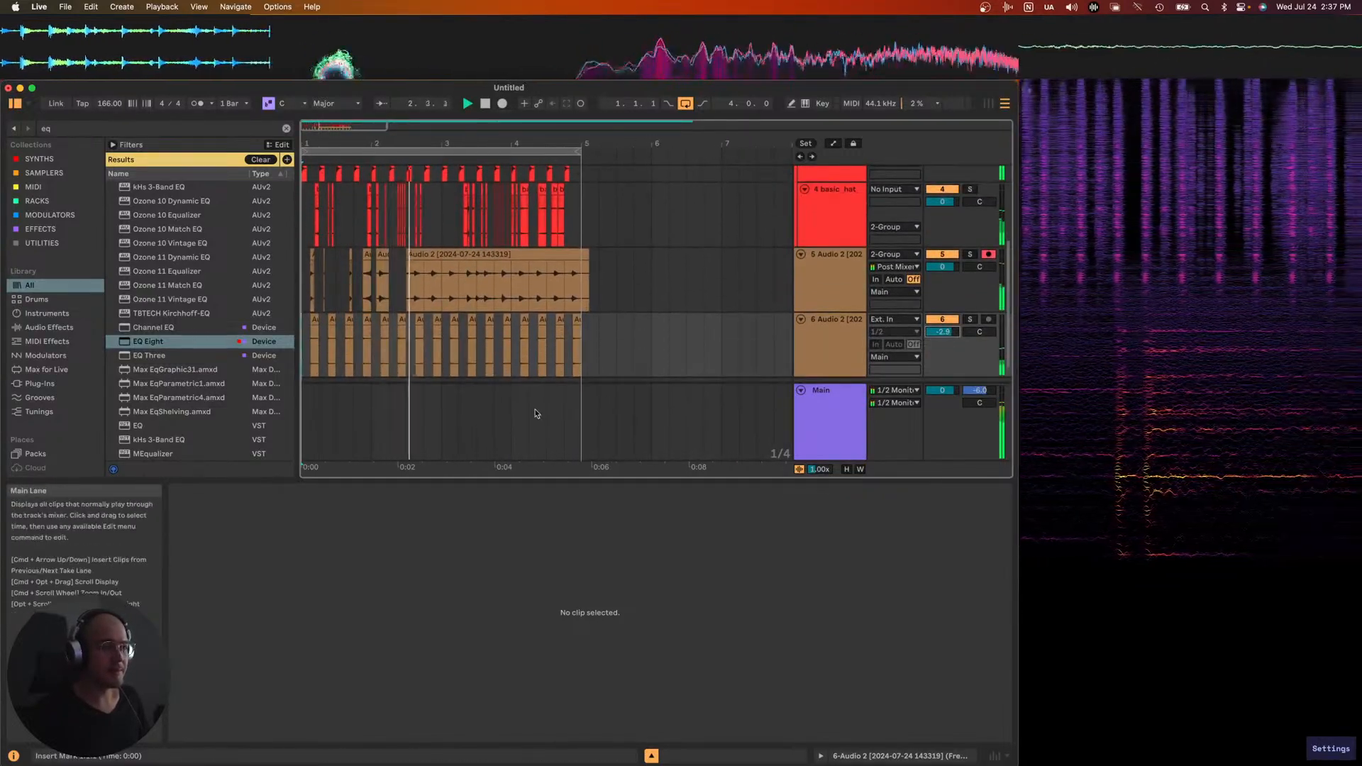
{"action": "left_click_drag", "start_coordinate": [500, 482], "coordinate": [496, 575]}
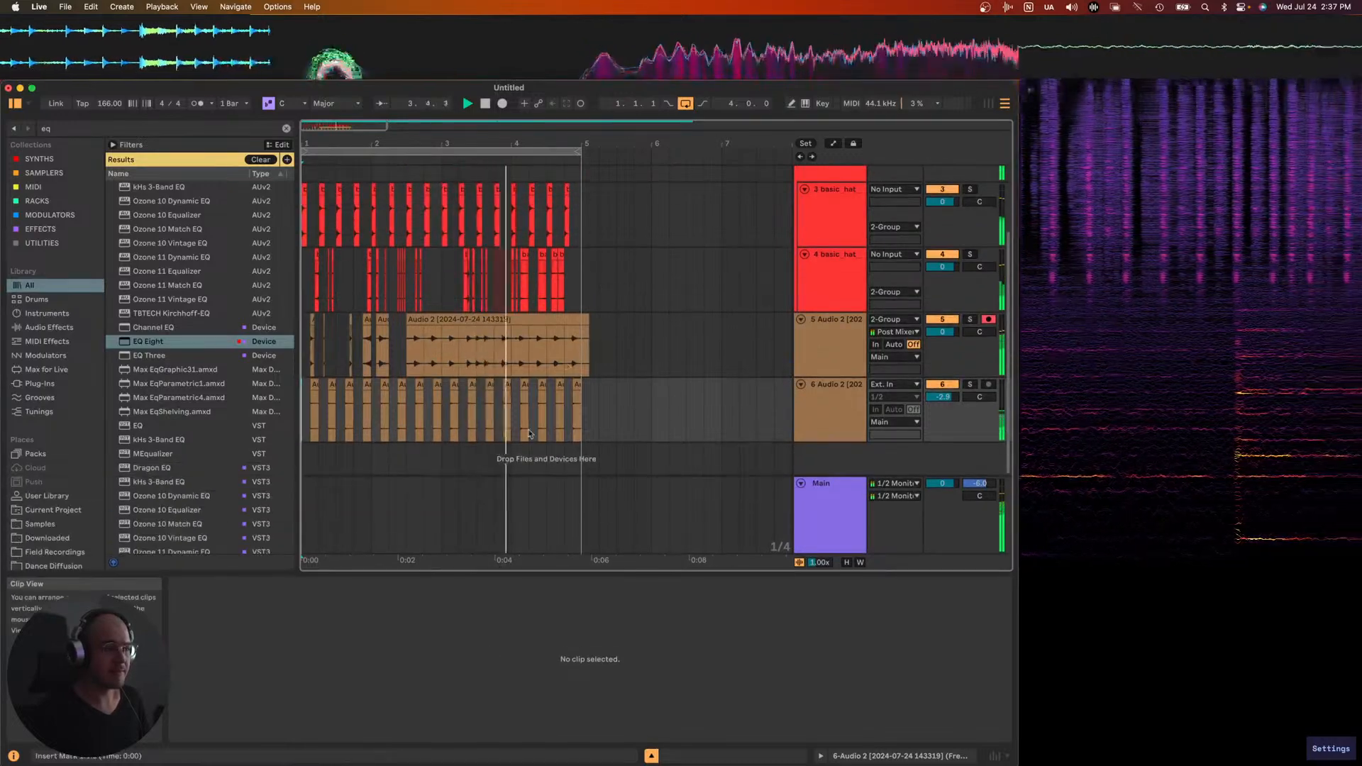
- Trim and remove the long clip on the fifth track, leaving only the short fills before beat 2.3
{"action": "key", "text": "minus"}
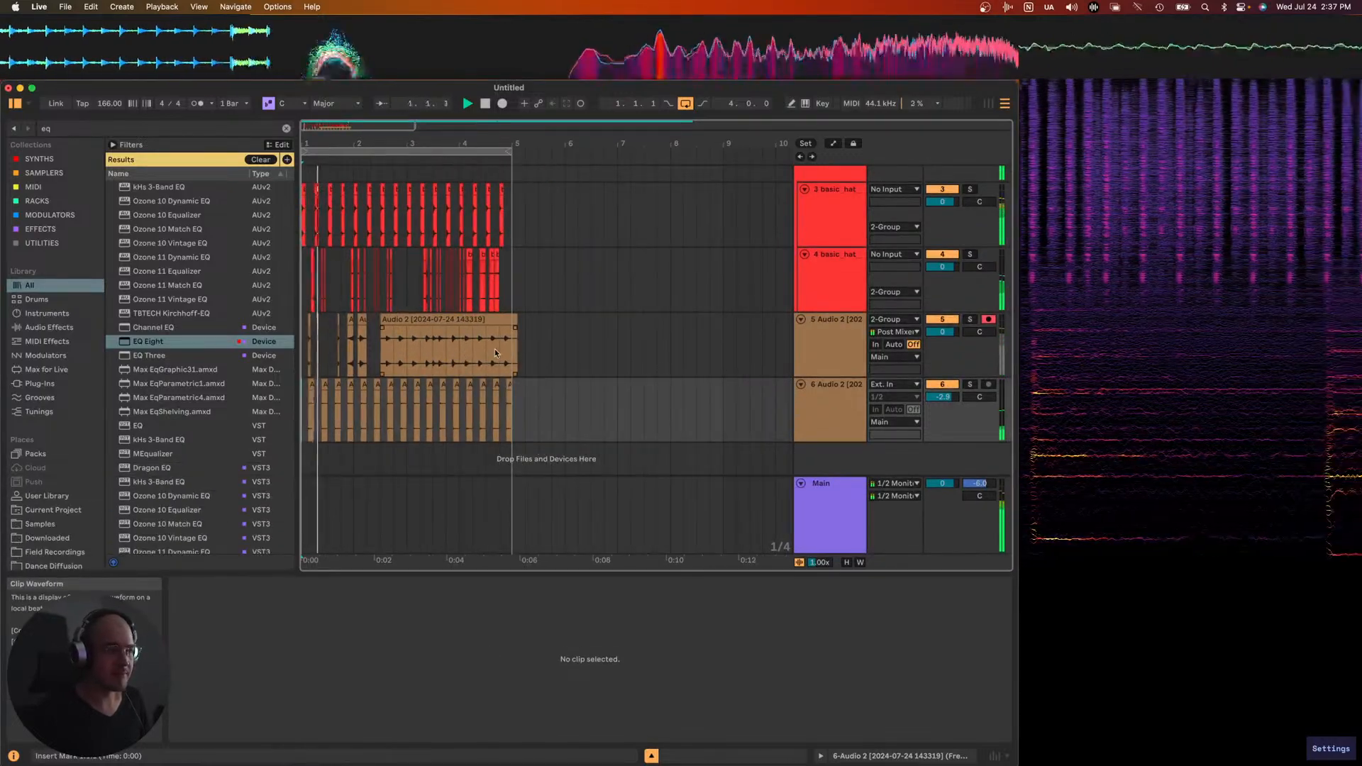
{"action": "scroll", "coordinate": [510, 298], "scroll_direction": "up", "scroll_amount": 3}
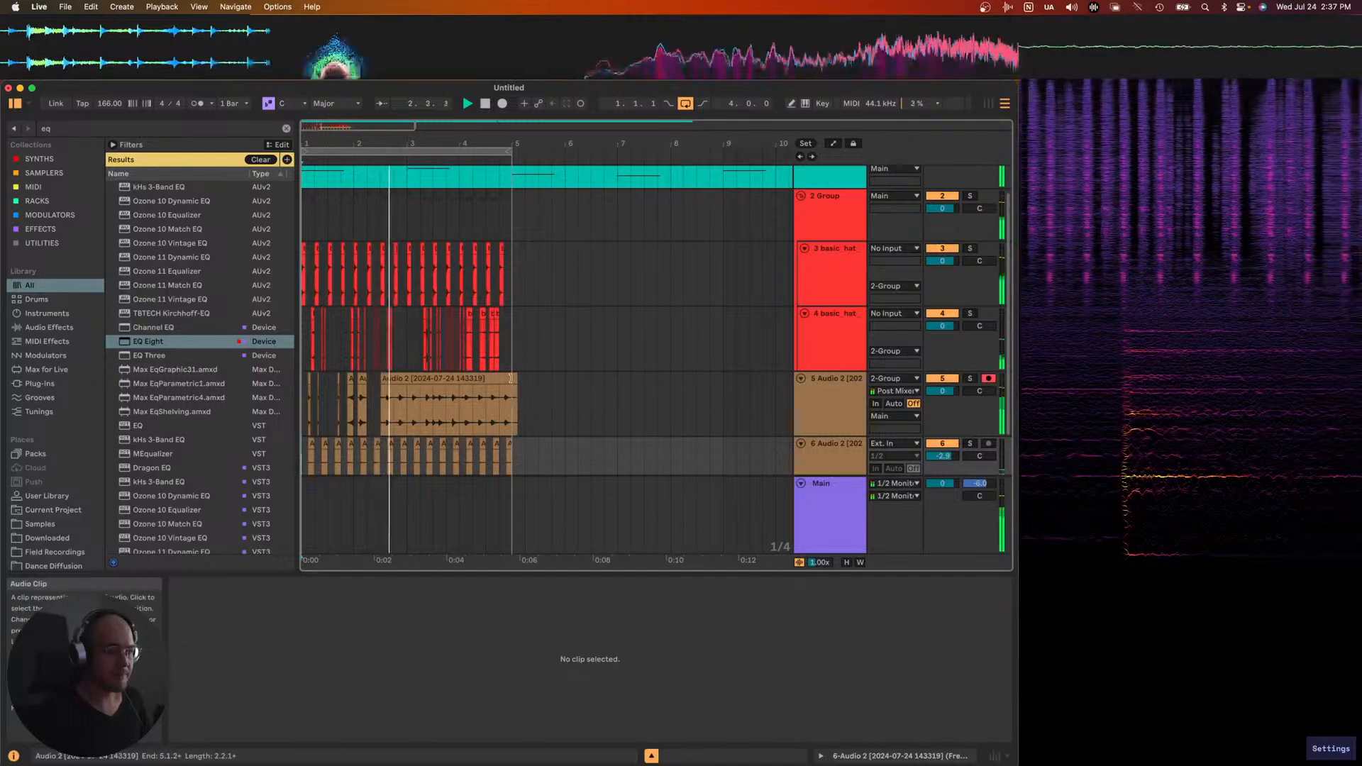
{"action": "left_click_drag", "start_coordinate": [517, 398], "coordinate": [399, 399]}
{"action": "key", "text": "plus"}
{"action": "key", "text": "Delete"}
{"action": "scroll", "coordinate": [386, 379], "scroll_direction": "left", "scroll_amount": 1}
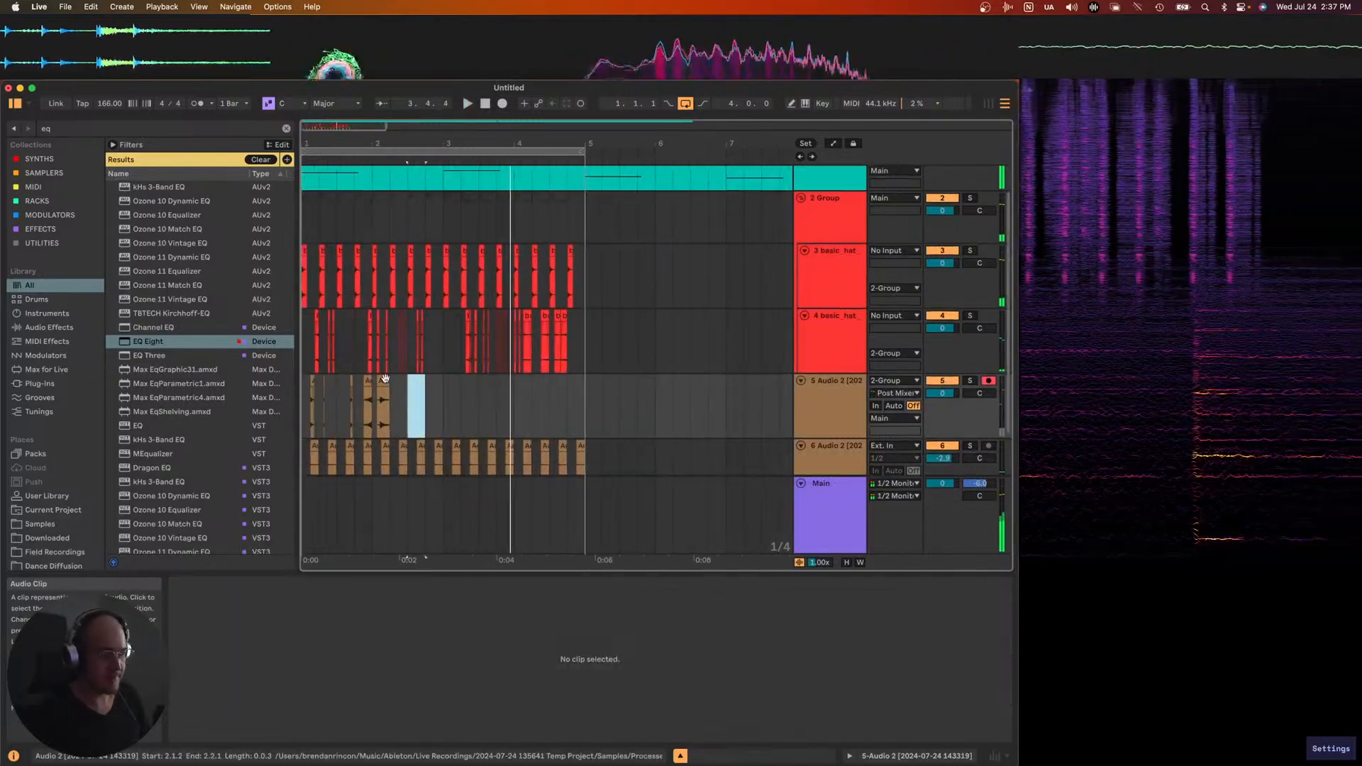
- Duplicate the fifth track's phrase from bar 1 to beat 2.3 twice and delete the excess from 5.1 to 5.3
{"action": "left_click_drag", "start_coordinate": [407, 396], "coordinate": [307, 397]}
{"action": "key", "text": "space"}
{"action": "key", "text": "super+d"}
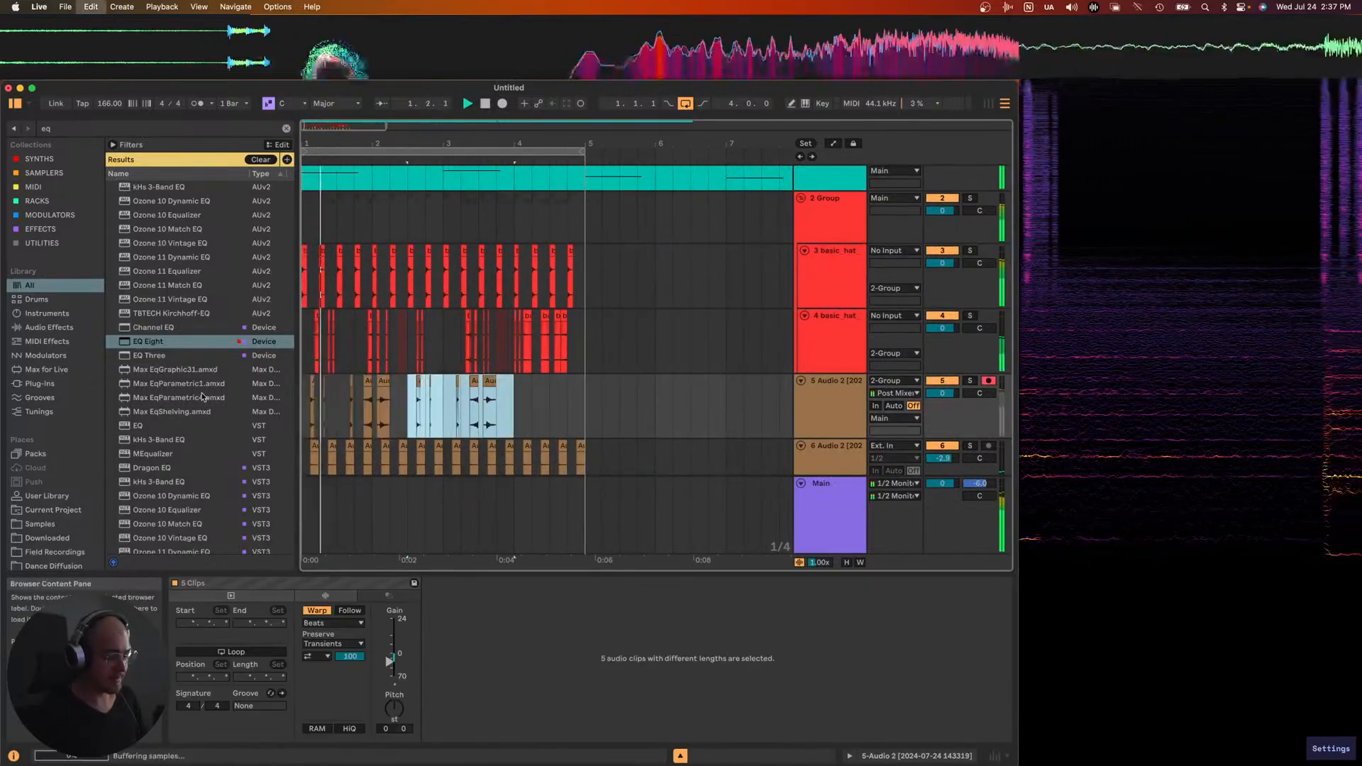
{"action": "key", "text": "super+d"}
{"action": "left_click_drag", "start_coordinate": [618, 402], "coordinate": [590, 397]}
{"action": "key", "text": "Delete"}
- Group the existing hat group together with the two Audio 2 tracks into one outer group
{"action": "scroll", "coordinate": [589, 397], "scroll_direction": "down", "scroll_amount": 4}
{"action": "scroll", "coordinate": [590, 398], "scroll_direction": "down", "scroll_amount": 3}
{"action": "scroll", "coordinate": [590, 397], "scroll_direction": "right", "scroll_amount": 1}
{"action": "scroll", "coordinate": [381, 332], "scroll_direction": "left", "scroll_amount": 1}
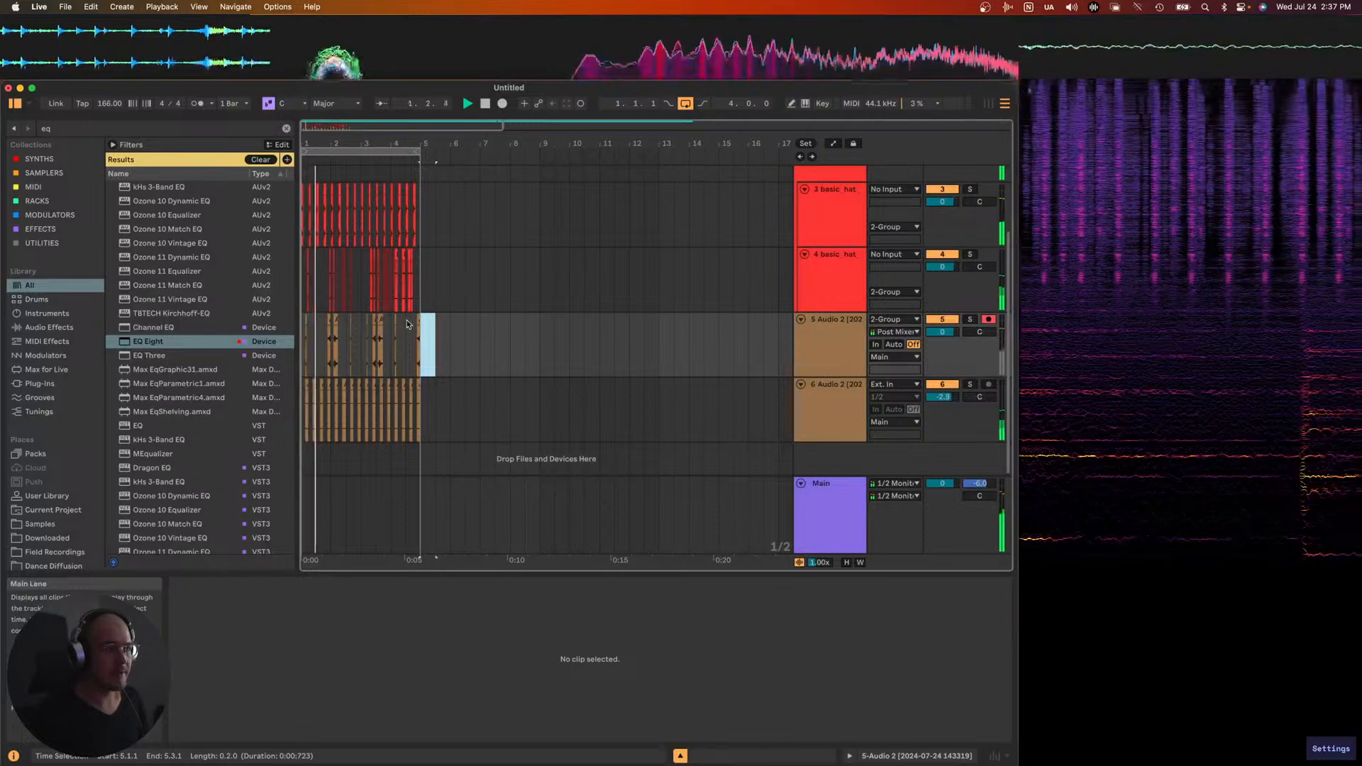
{"action": "scroll", "coordinate": [760, 213], "scroll_direction": "up", "scroll_amount": 2}
{"action": "left_click", "coordinate": [809, 410]}
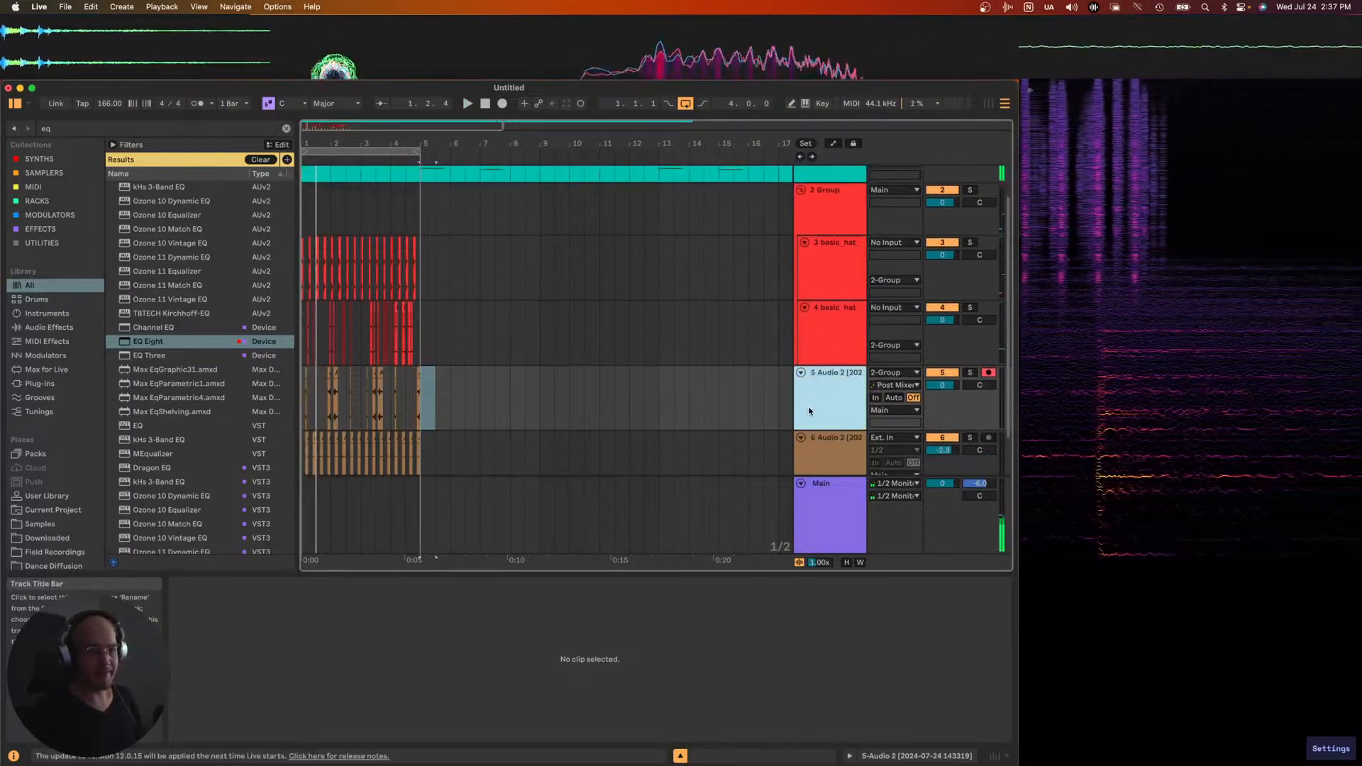
{"action": "scroll", "coordinate": [816, 334], "scroll_direction": "down", "scroll_amount": 2}
{"action": "scroll", "coordinate": [823, 283], "scroll_direction": "up", "scroll_amount": 3}
{"action": "left_click", "coordinate": [825, 256]}
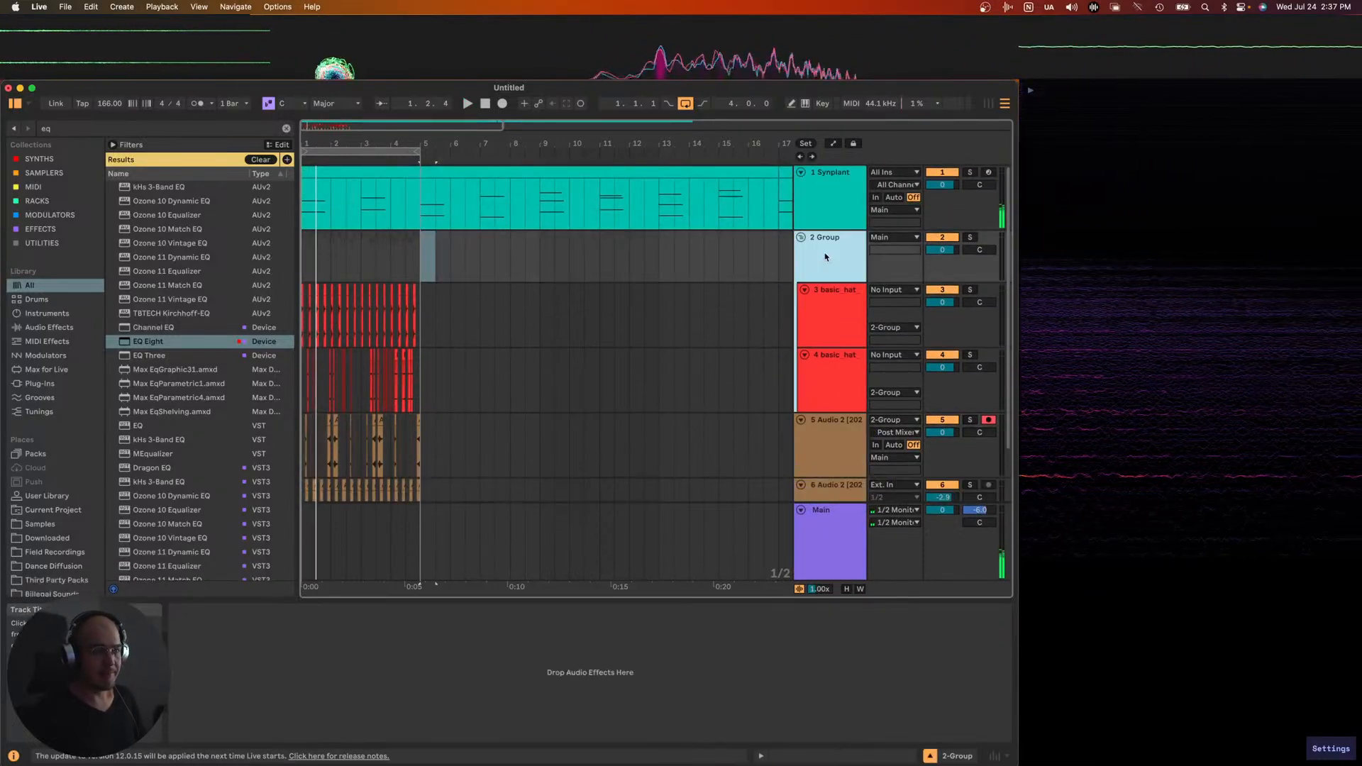
{"action": "double_click", "coordinate": [824, 253]}
{"action": "scroll", "coordinate": [825, 253], "scroll_direction": "down", "scroll_amount": 2}
{"action": "left_click", "coordinate": [832, 435], "text": "shift"}
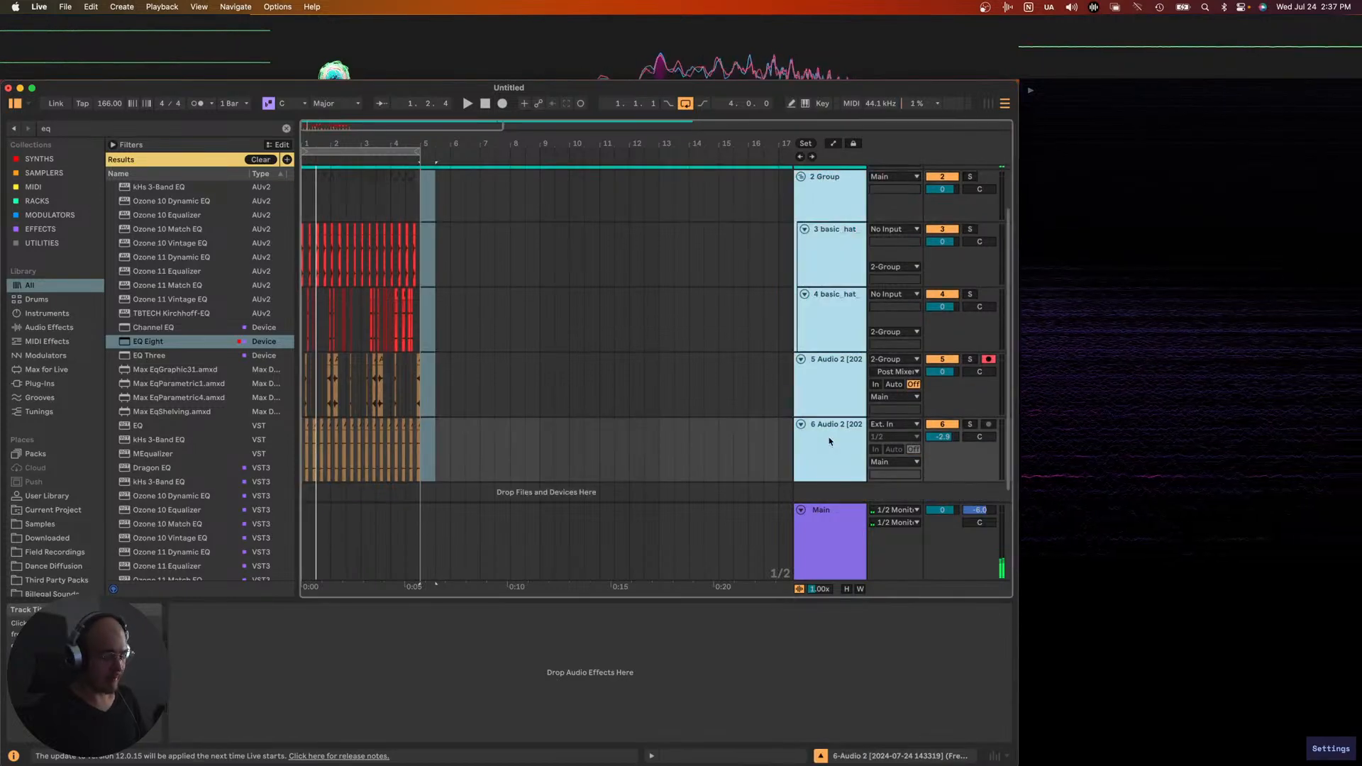
{"action": "key", "text": "super+g"}
- Solo the new outer group and play it from the start of the arrangement
{"action": "left_click", "coordinate": [835, 178]}
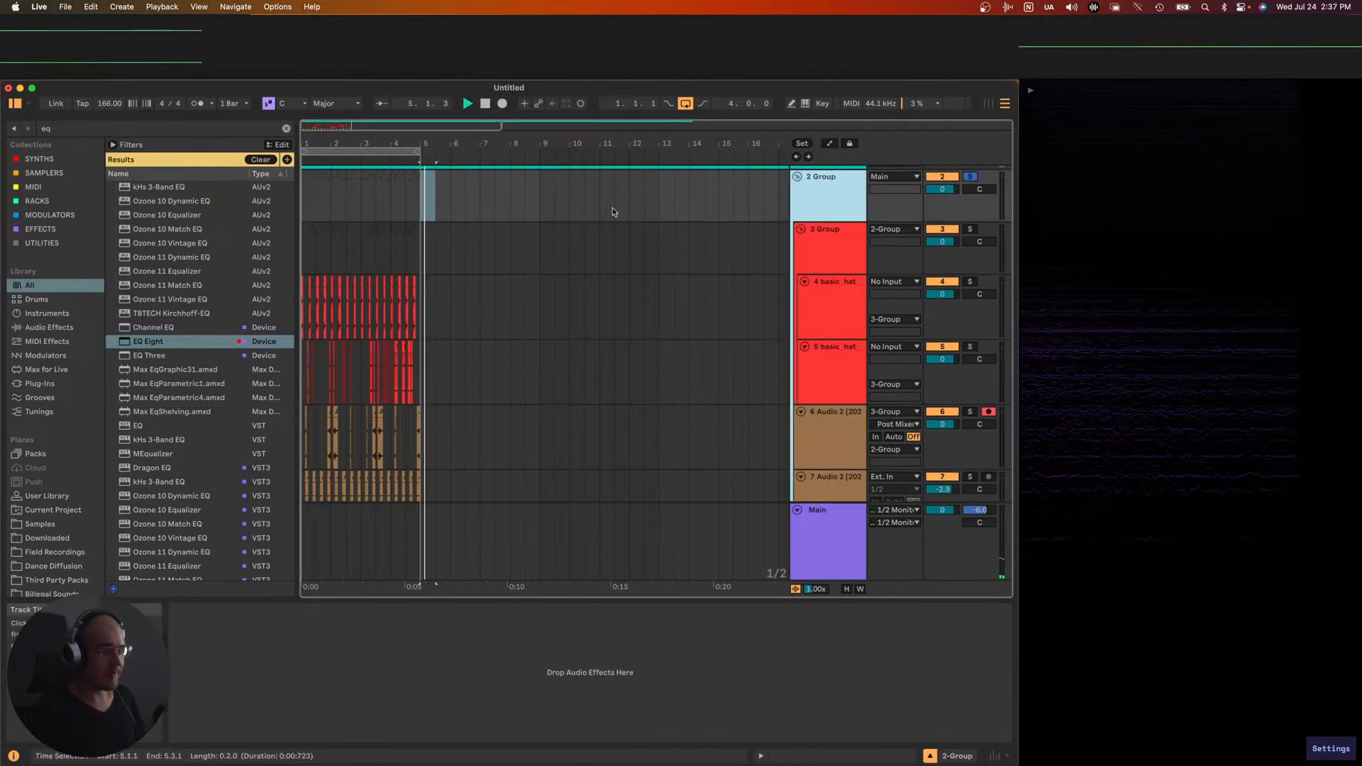
{"action": "left_click", "coordinate": [311, 216]}
{"action": "key", "text": "space"}
- Browse the Patreon folder to the Hats samples in 2024 07 20 New Batch and preview basic_hat_2.wav
{"action": "scroll", "coordinate": [28, 505], "scroll_direction": "down", "scroll_amount": 3}
{"action": "scroll", "coordinate": [29, 505], "scroll_direction": "down", "scroll_amount": 4}
{"action": "left_click", "coordinate": [32, 448]}
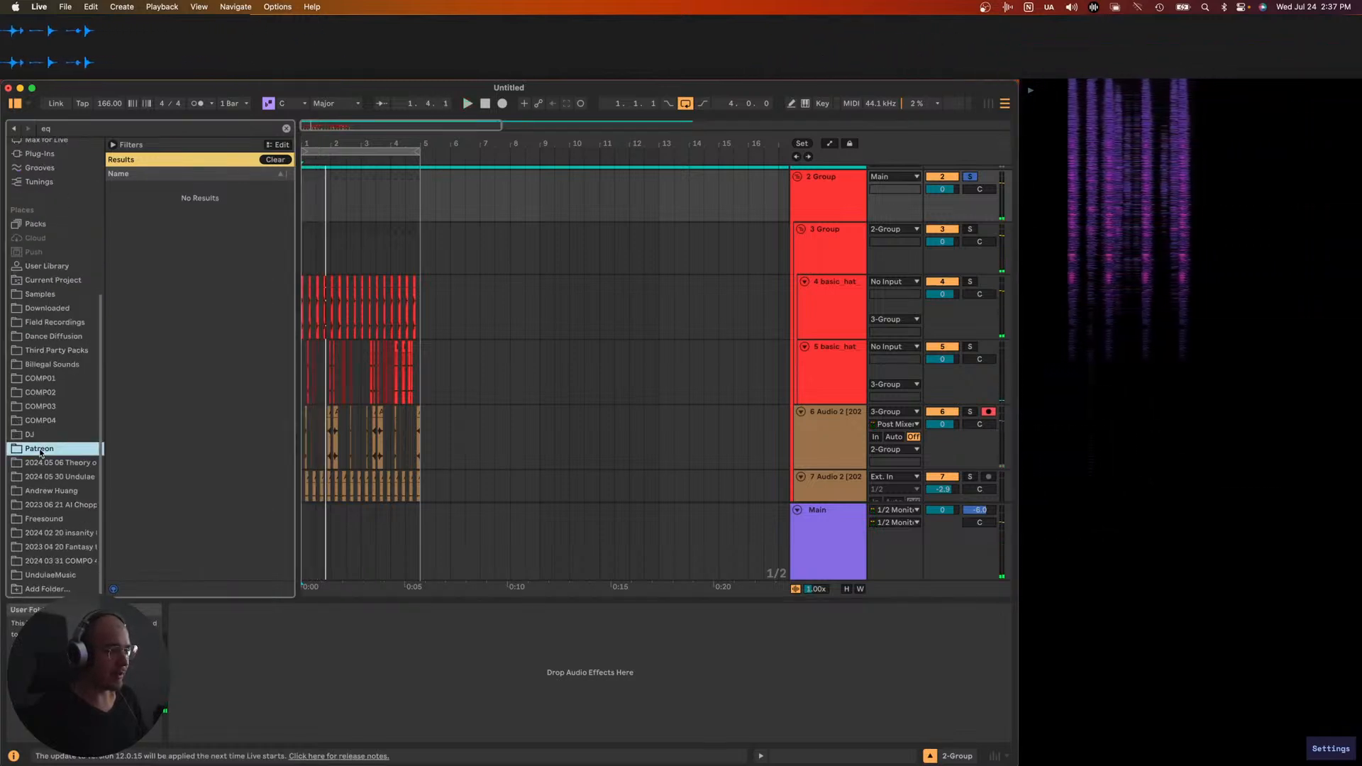
{"action": "left_click", "coordinate": [112, 383]}
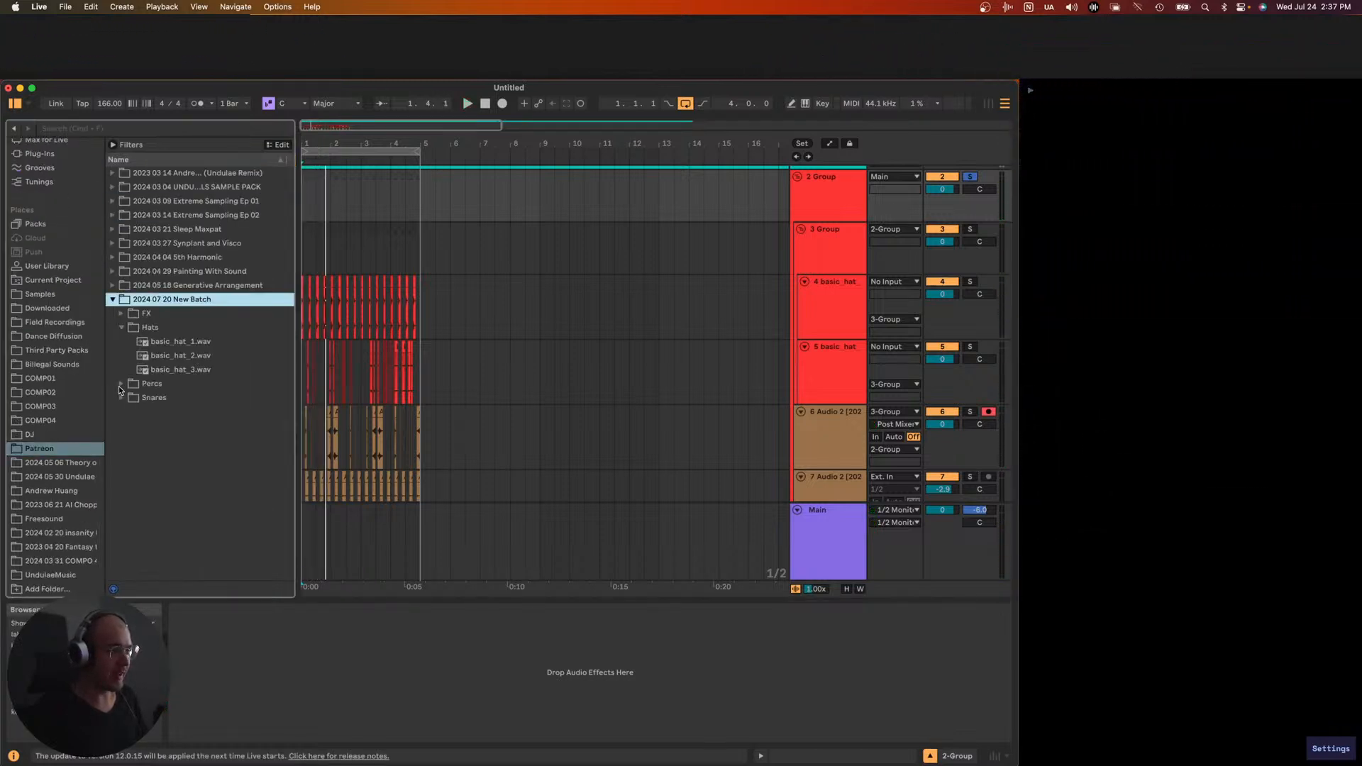
{"action": "left_click", "coordinate": [154, 356]}
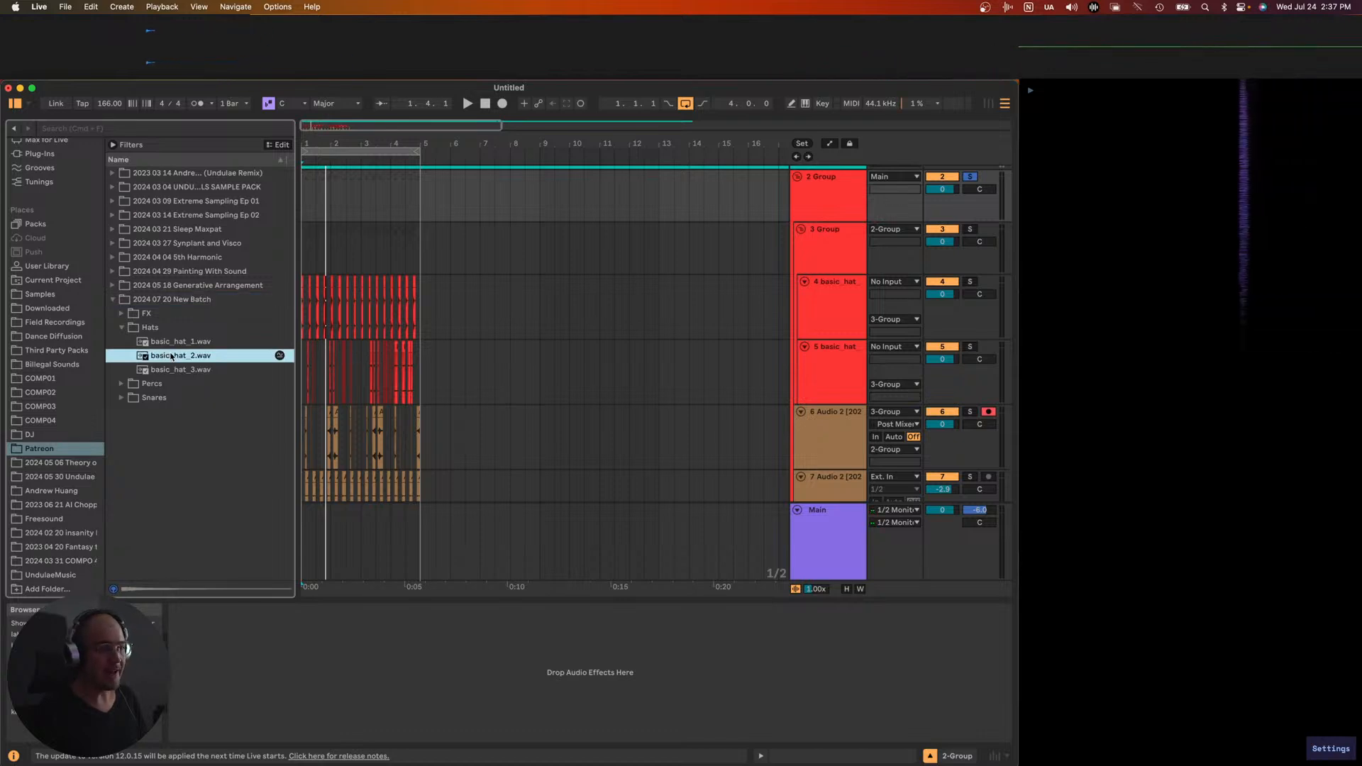
{"action": "mouse_move", "coordinate": [790, 295]}
{"action": "left_mouse_down"}
{"action": "mouse_move", "coordinate": [729, 296]}
{"action": "mouse_move", "coordinate": [774, 296]}
{"action": "left_mouse_up"}
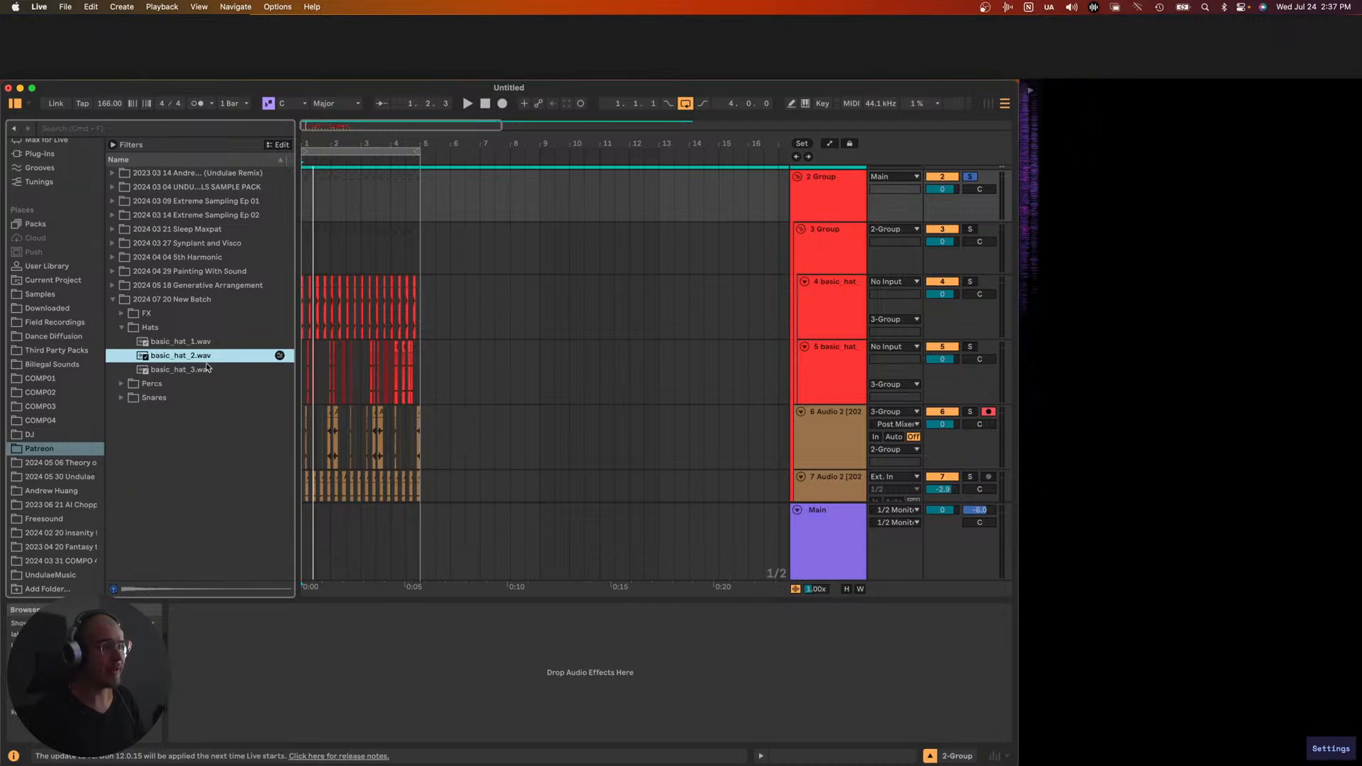
- Select the outer group and play the opening bars of its soloed hat pattern from the arrangement start
{"action": "left_click", "coordinate": [168, 360]}
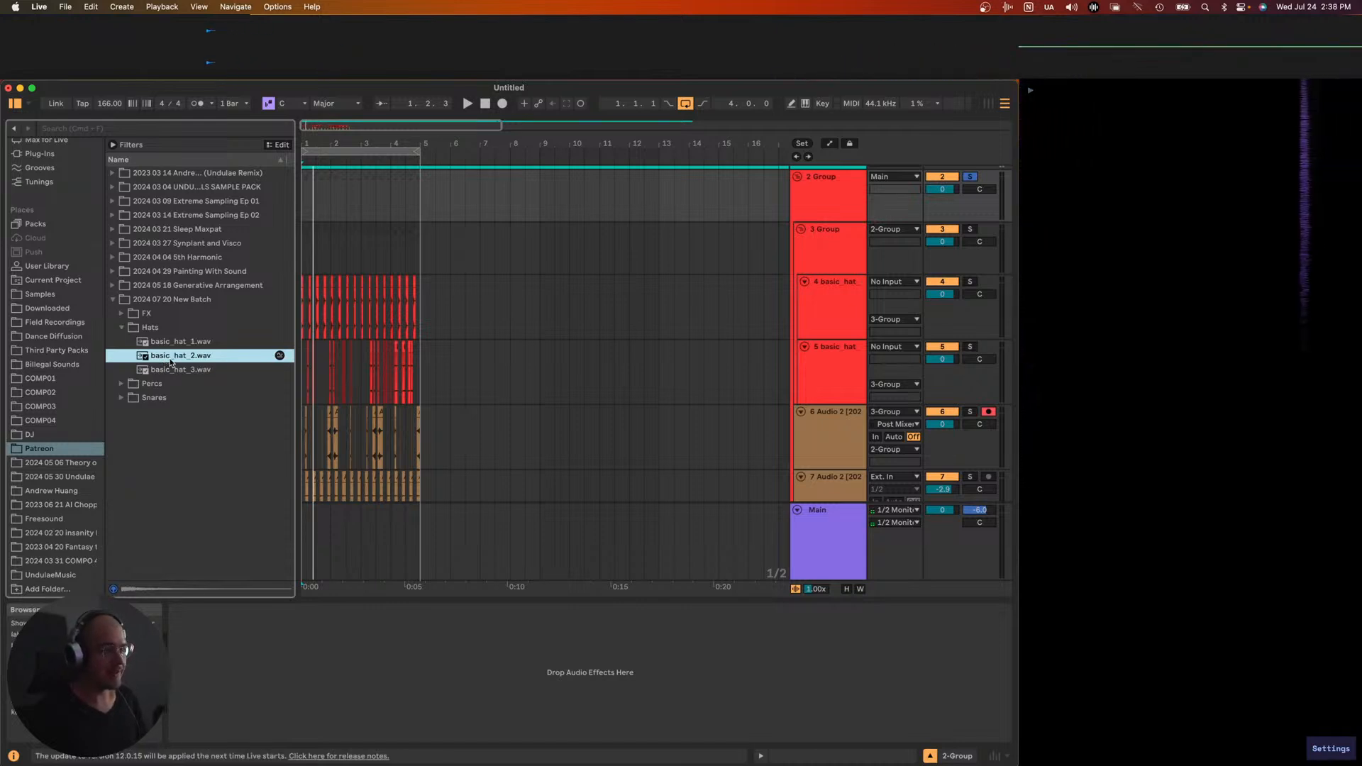
{"action": "left_click", "coordinate": [903, 235]}
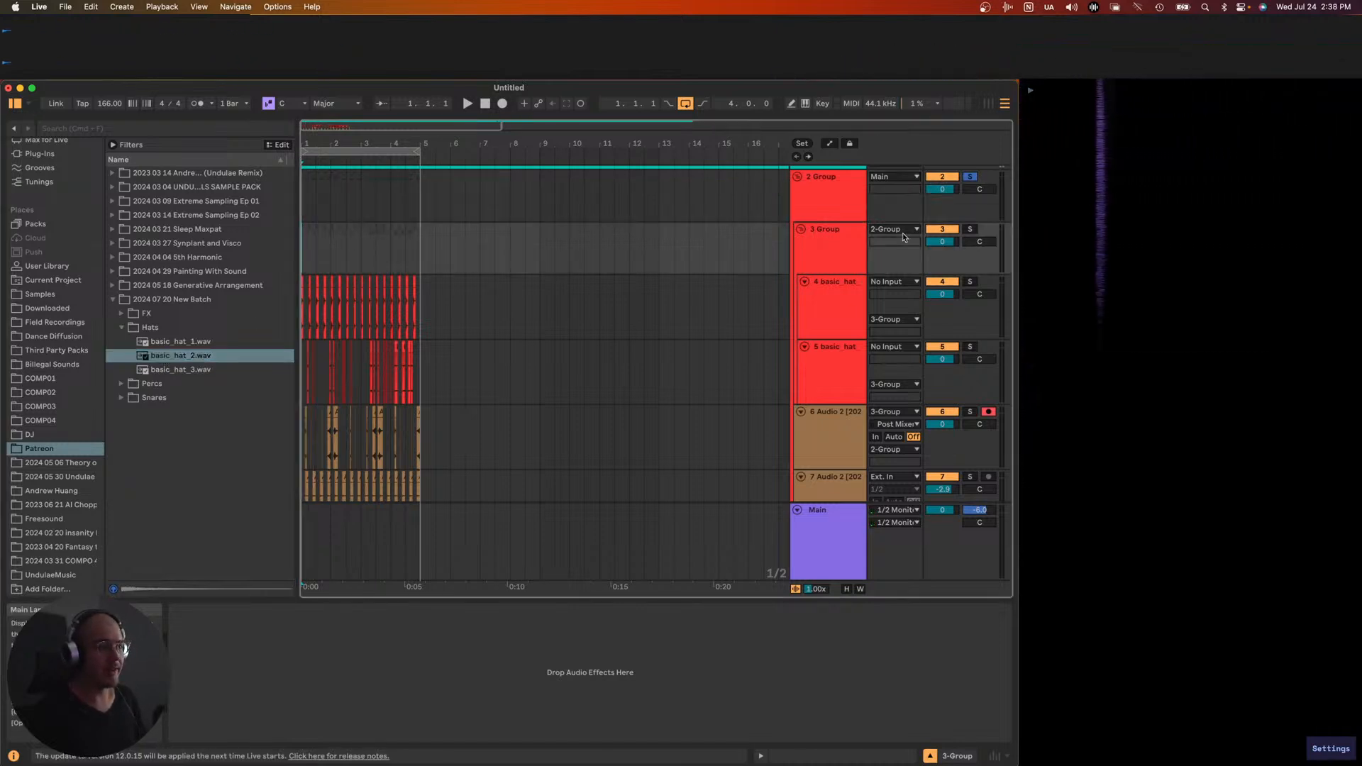
{"action": "left_click", "coordinate": [845, 188]}
{"action": "key", "text": "s"}
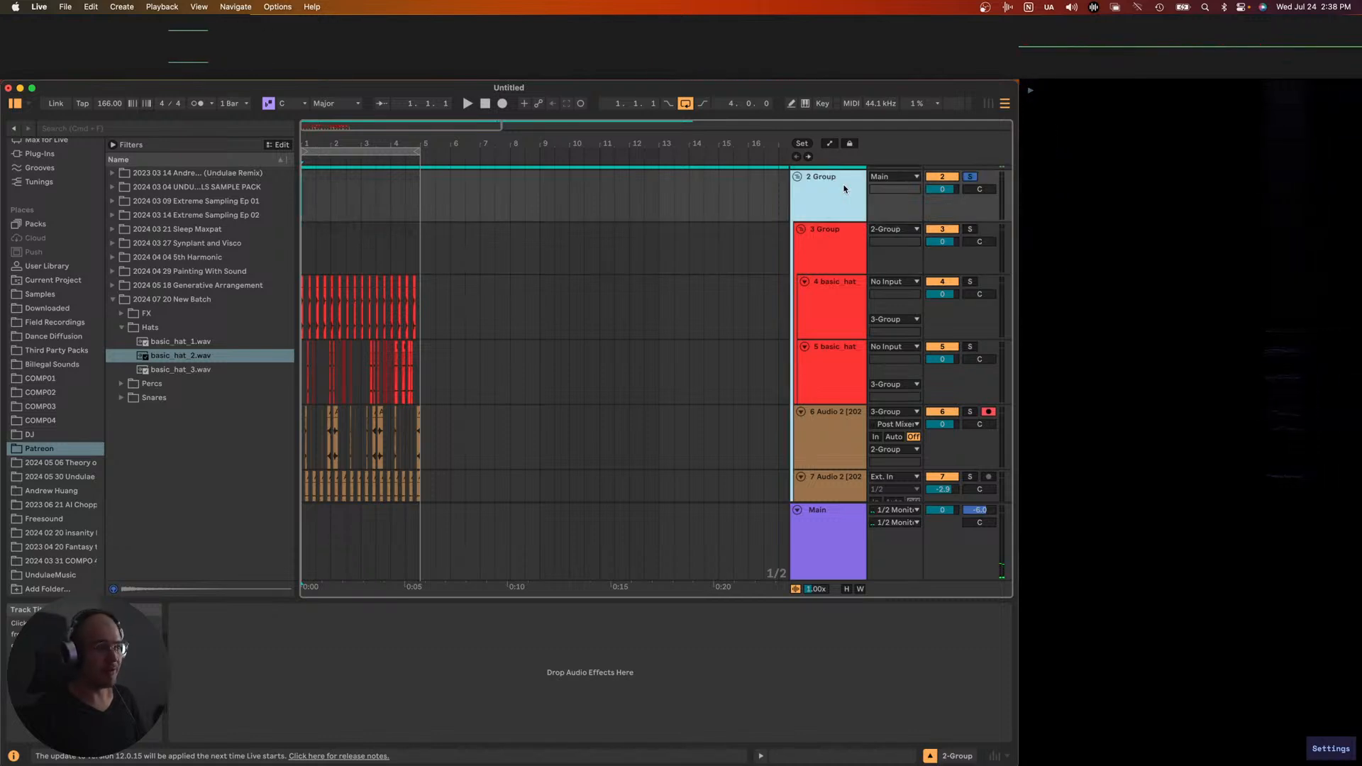
{"action": "key", "text": "space"}
{"action": "scroll", "coordinate": [340, 324], "scroll_direction": "up", "scroll_amount": 3}
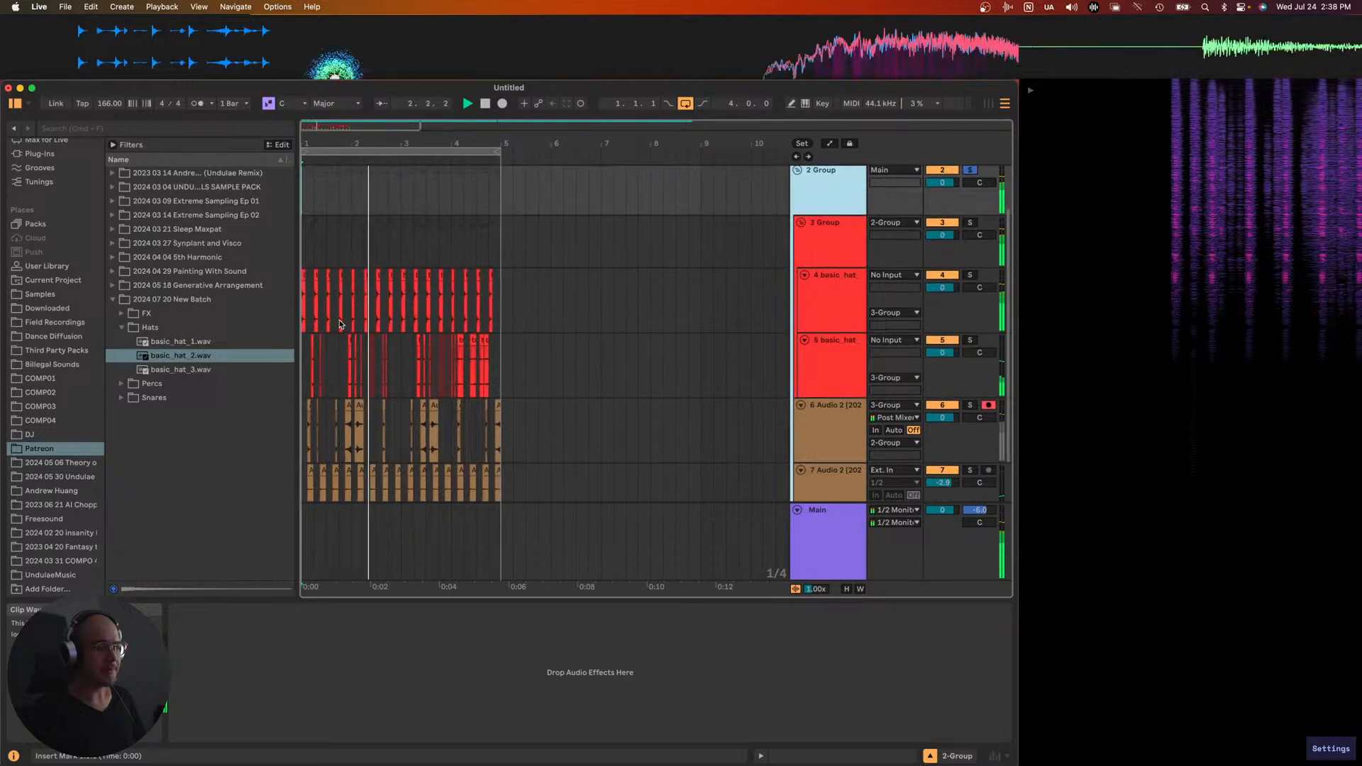
{"action": "scroll", "coordinate": [340, 324], "scroll_direction": "down", "scroll_amount": 2}
{"action": "key", "text": "space"}
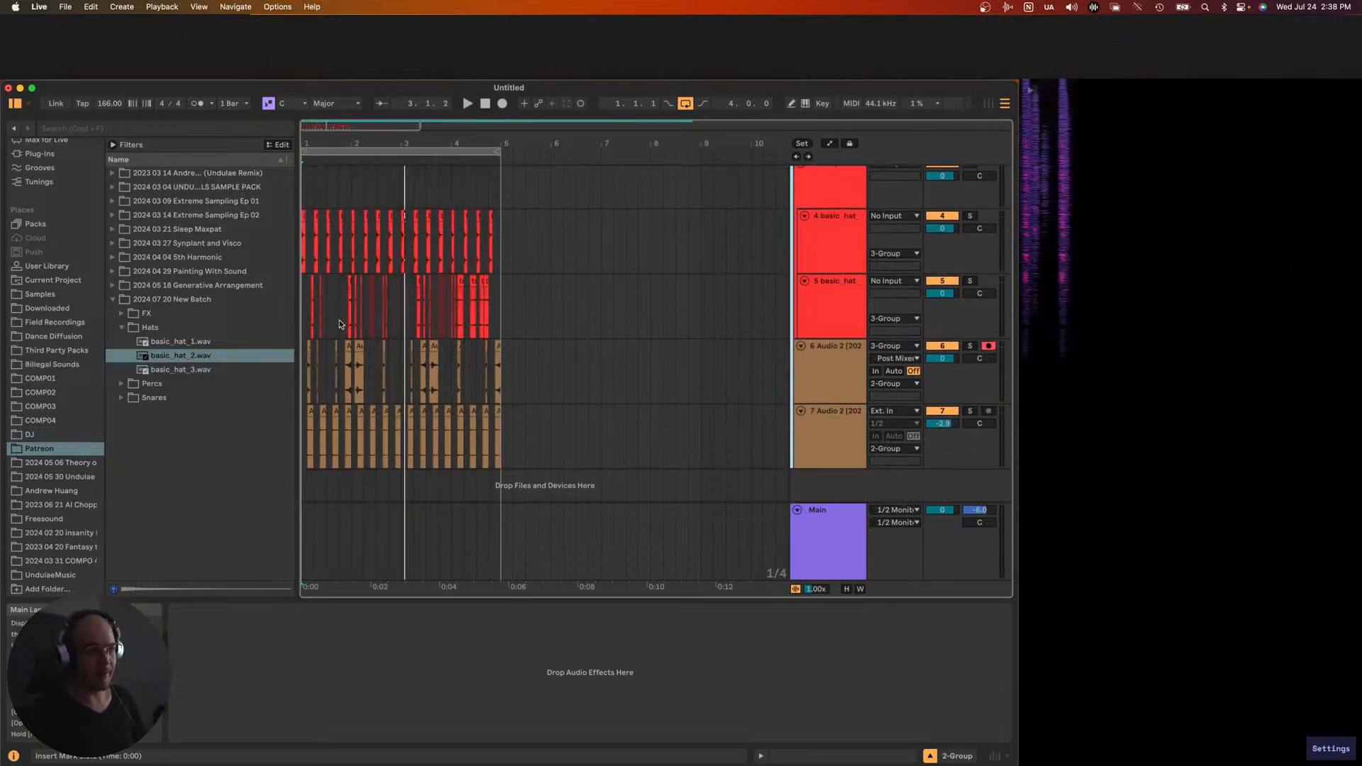
- Restart playback and listen through the full four-bar hat pattern
{"action": "scroll", "coordinate": [343, 319], "scroll_direction": "up", "scroll_amount": 2}
{"action": "key", "text": "space"}
{"action": "scroll", "coordinate": [383, 305], "scroll_direction": "up", "scroll_amount": 1}
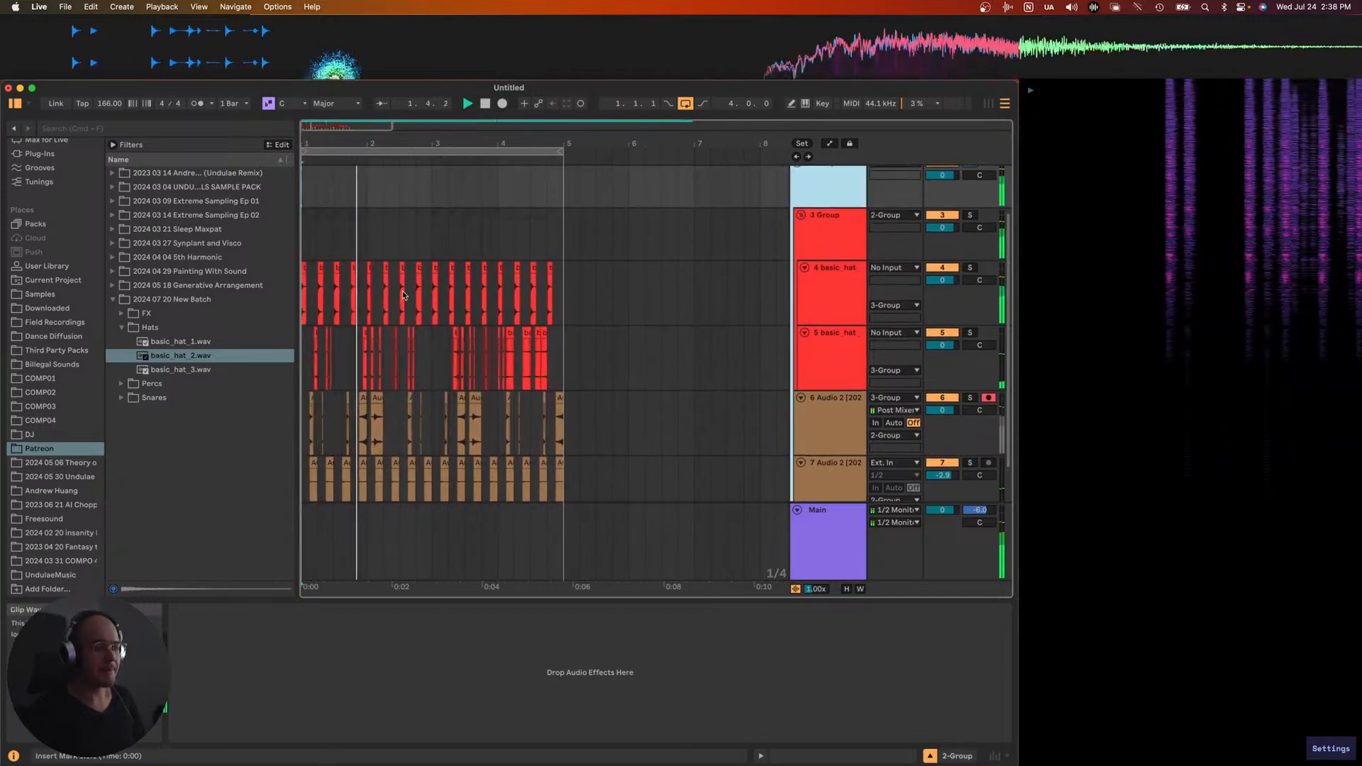
{"action": "scroll", "coordinate": [403, 291], "scroll_direction": "down", "scroll_amount": 1}
{"action": "scroll", "coordinate": [403, 291], "scroll_direction": "down", "scroll_amount": 3}
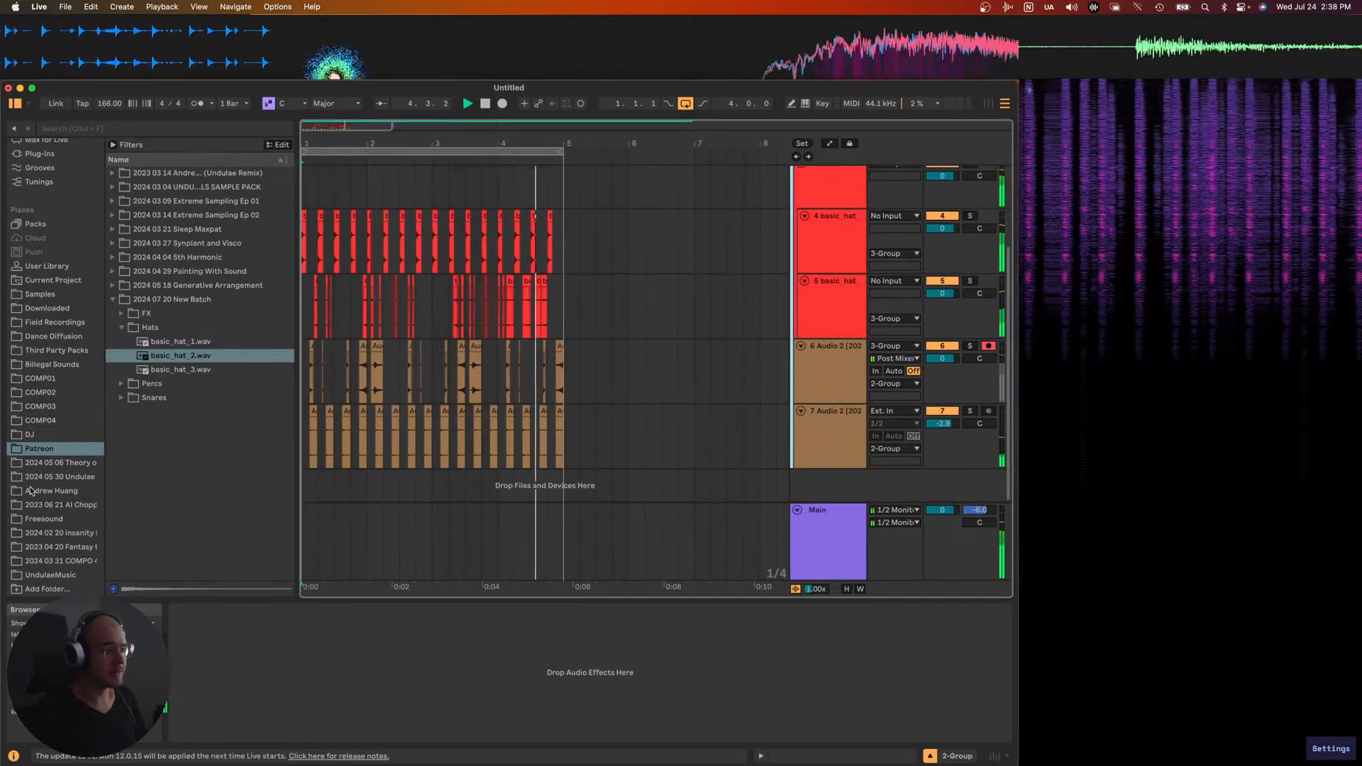
{"action": "key", "text": "space"}
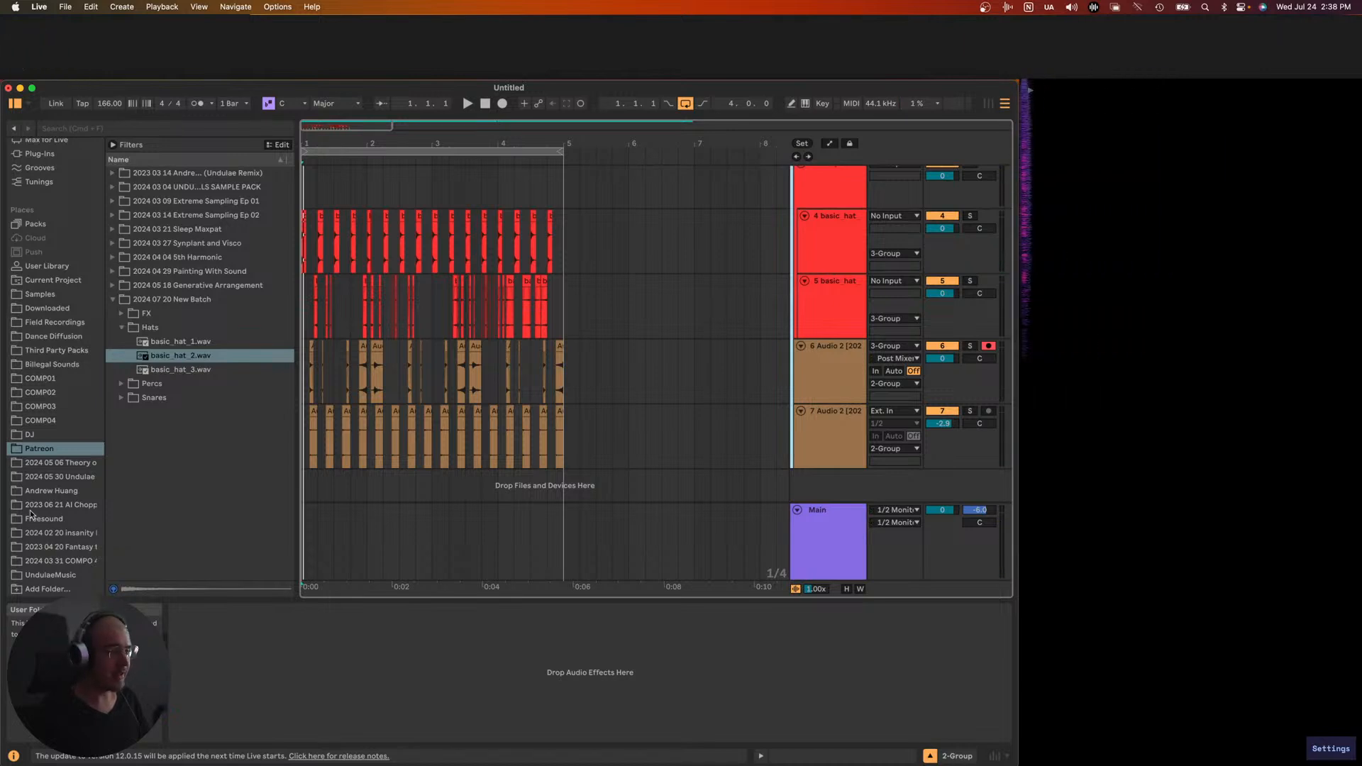
- Expand the Snares folder in 2024 07 20 New Batch to view its samples
{"action": "left_click", "coordinate": [122, 398]}
{"action": "scroll", "coordinate": [489, 361], "scroll_direction": "up", "scroll_amount": 2}
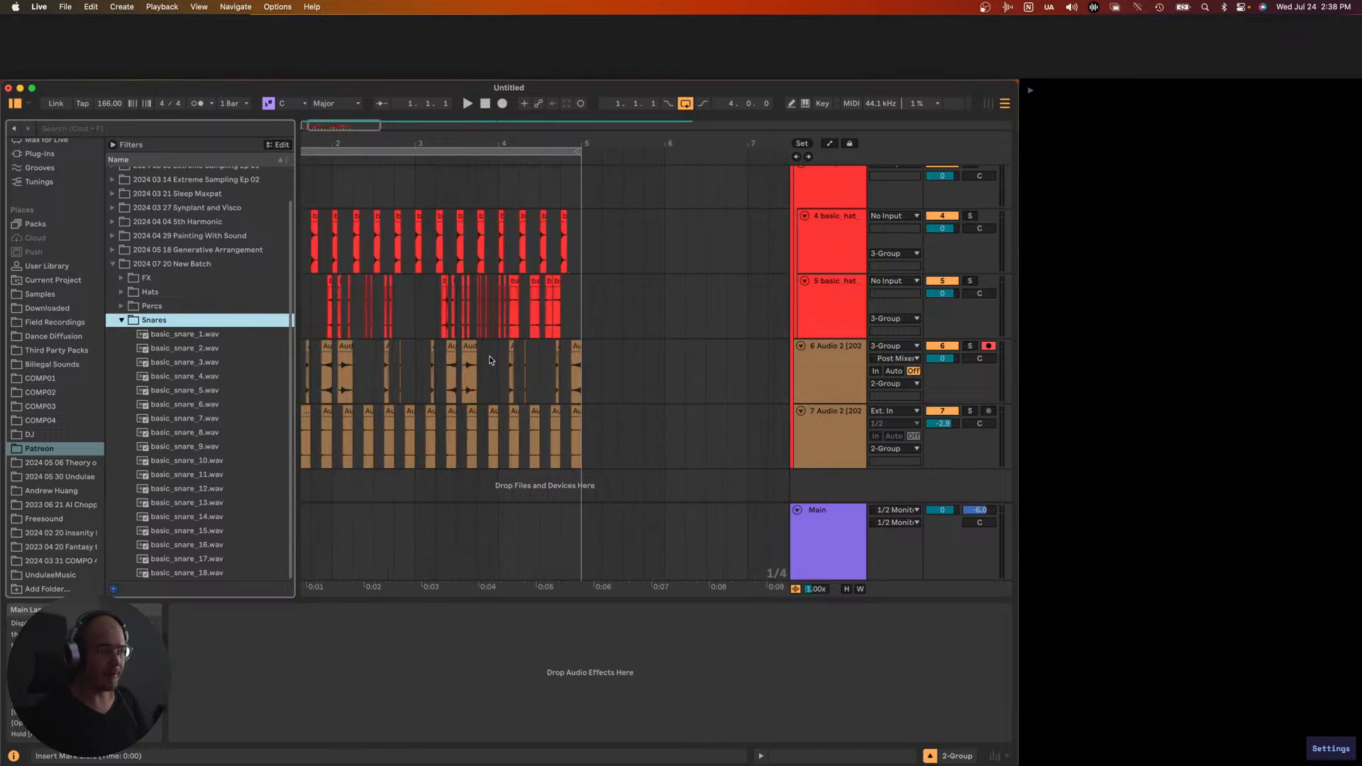
{"action": "scroll", "coordinate": [489, 360], "scroll_direction": "up", "scroll_amount": 3}
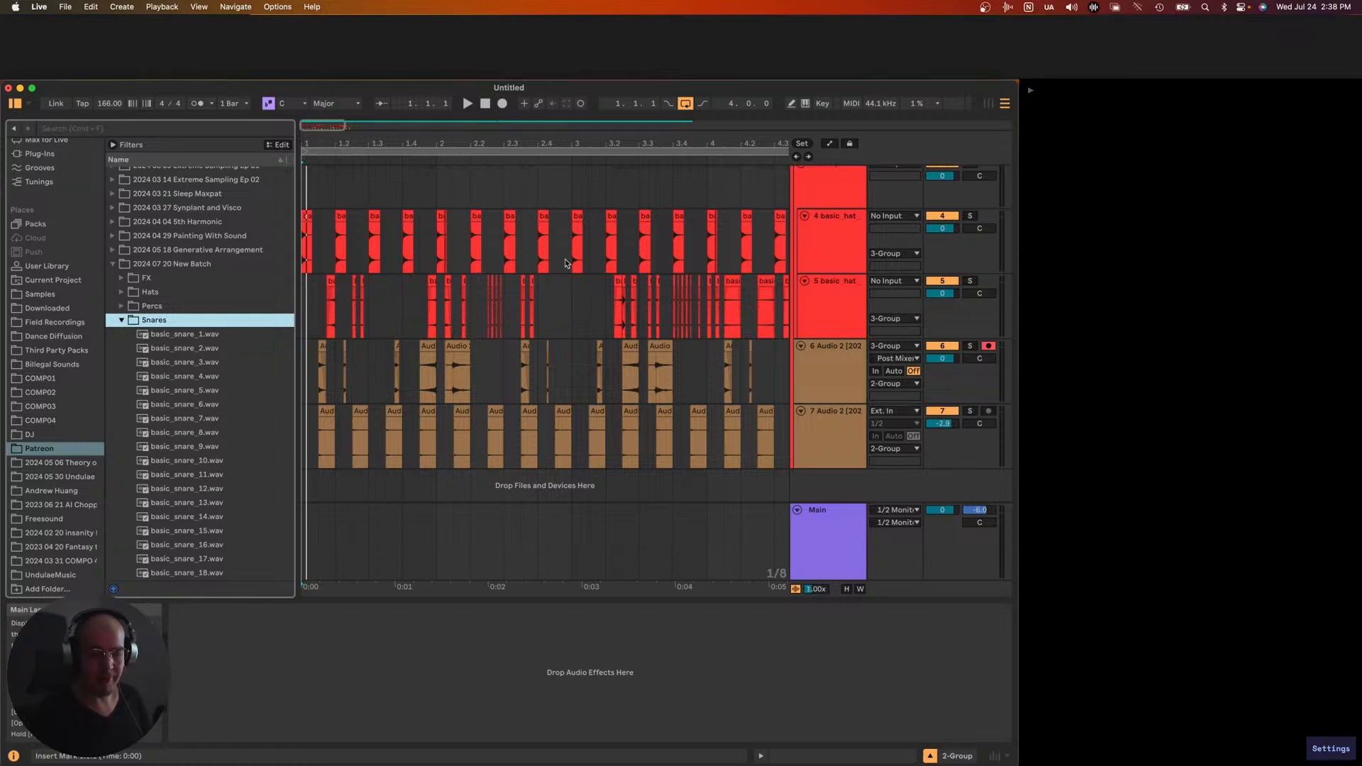
{"action": "scroll", "coordinate": [534, 301], "scroll_direction": "down", "scroll_amount": 3}
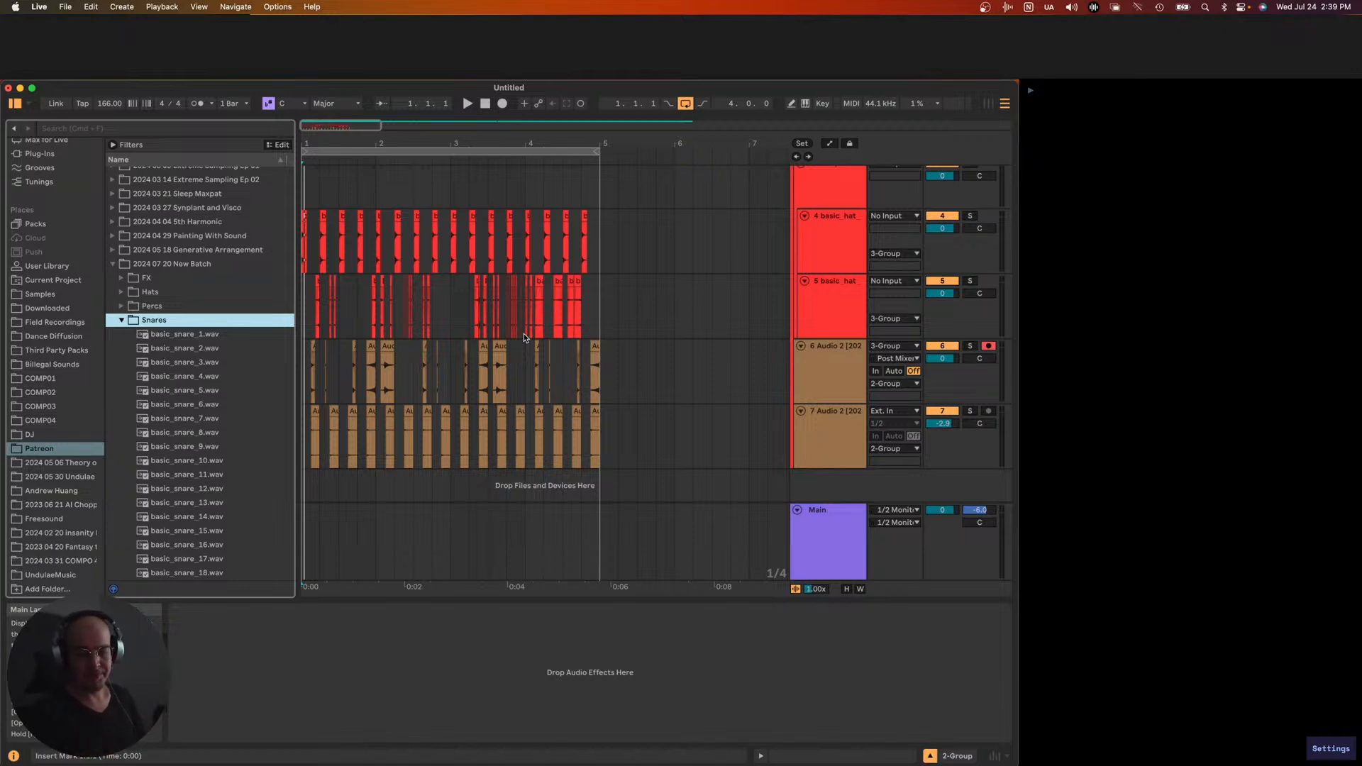
- Play the first beats of the hat pattern and examine the four-bar layout of the hat and Audio 2 clips
{"action": "key", "text": "space"}
{"action": "scroll", "coordinate": [581, 263], "scroll_direction": "up", "scroll_amount": 2}
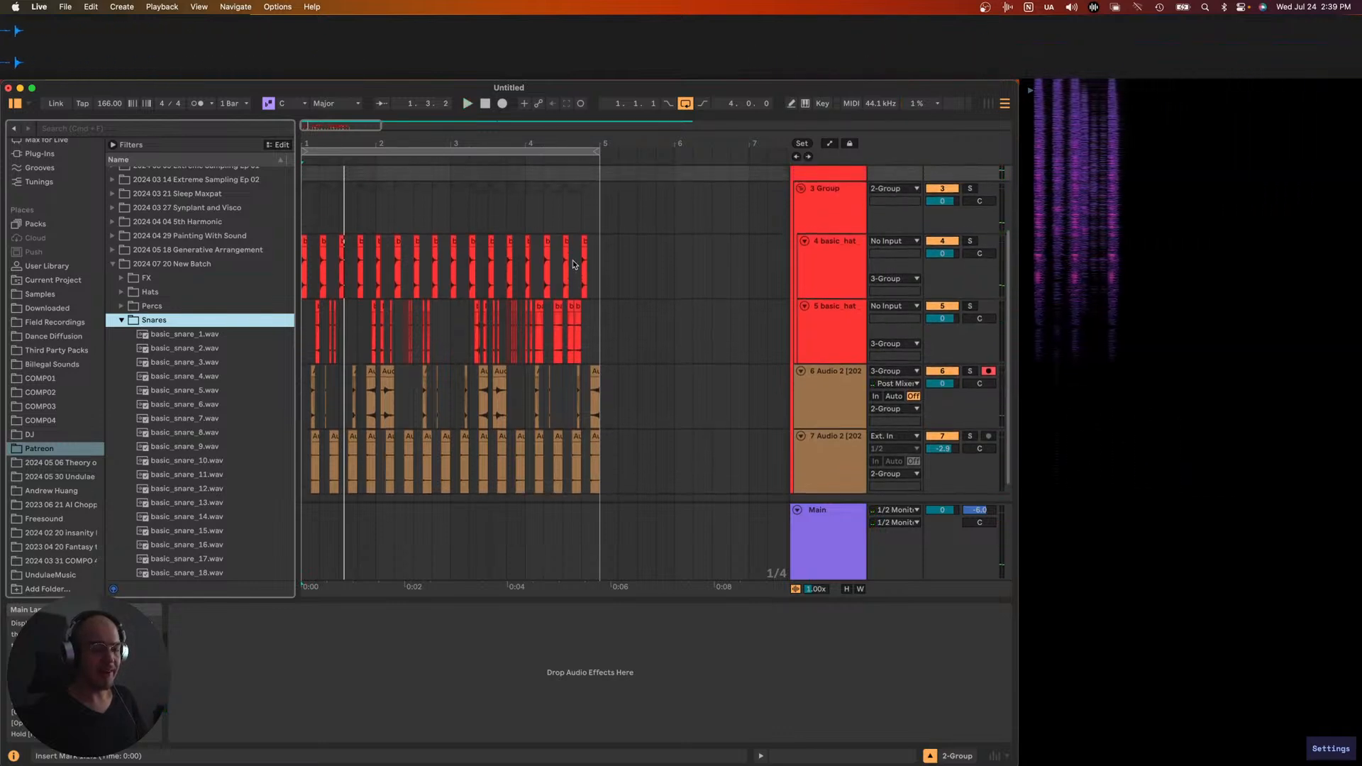
{"action": "scroll", "coordinate": [573, 265], "scroll_direction": "down", "scroll_amount": 1}
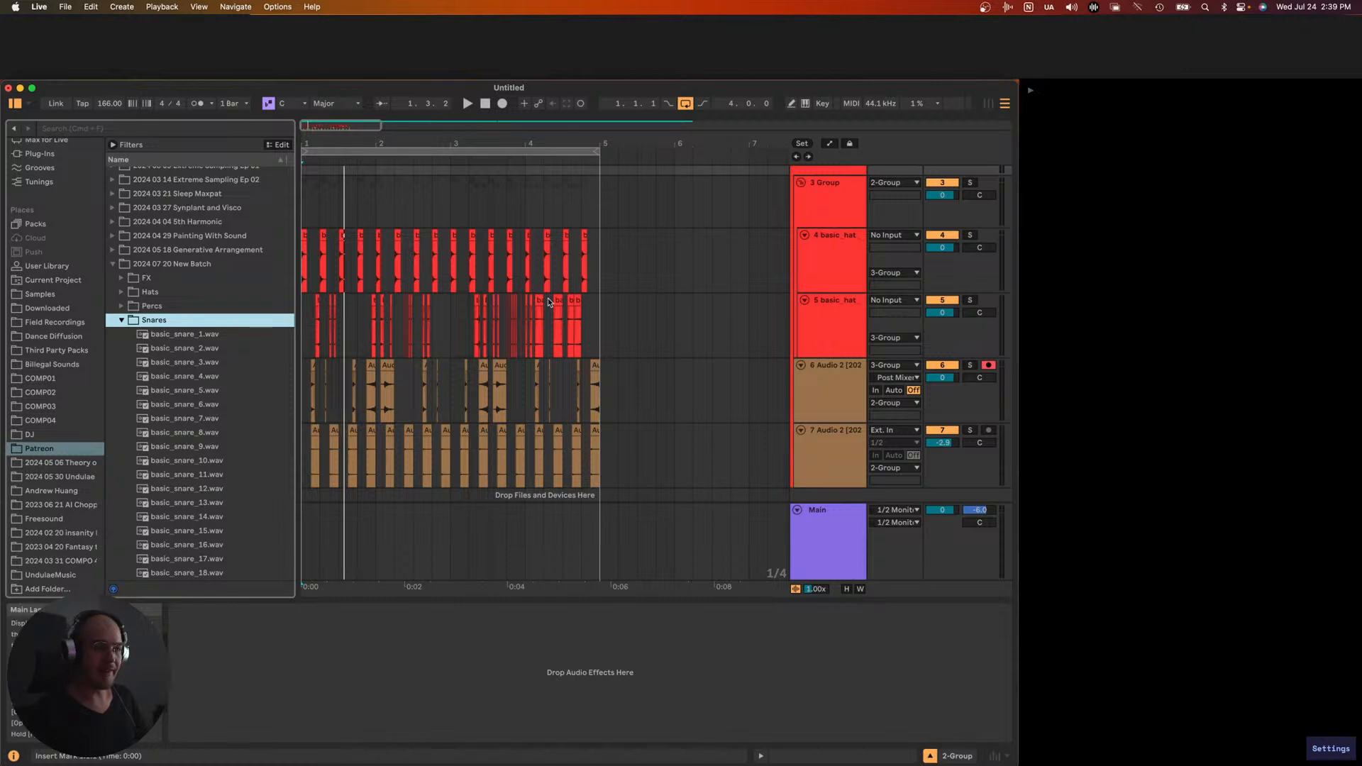
{"action": "key", "text": "plus"}
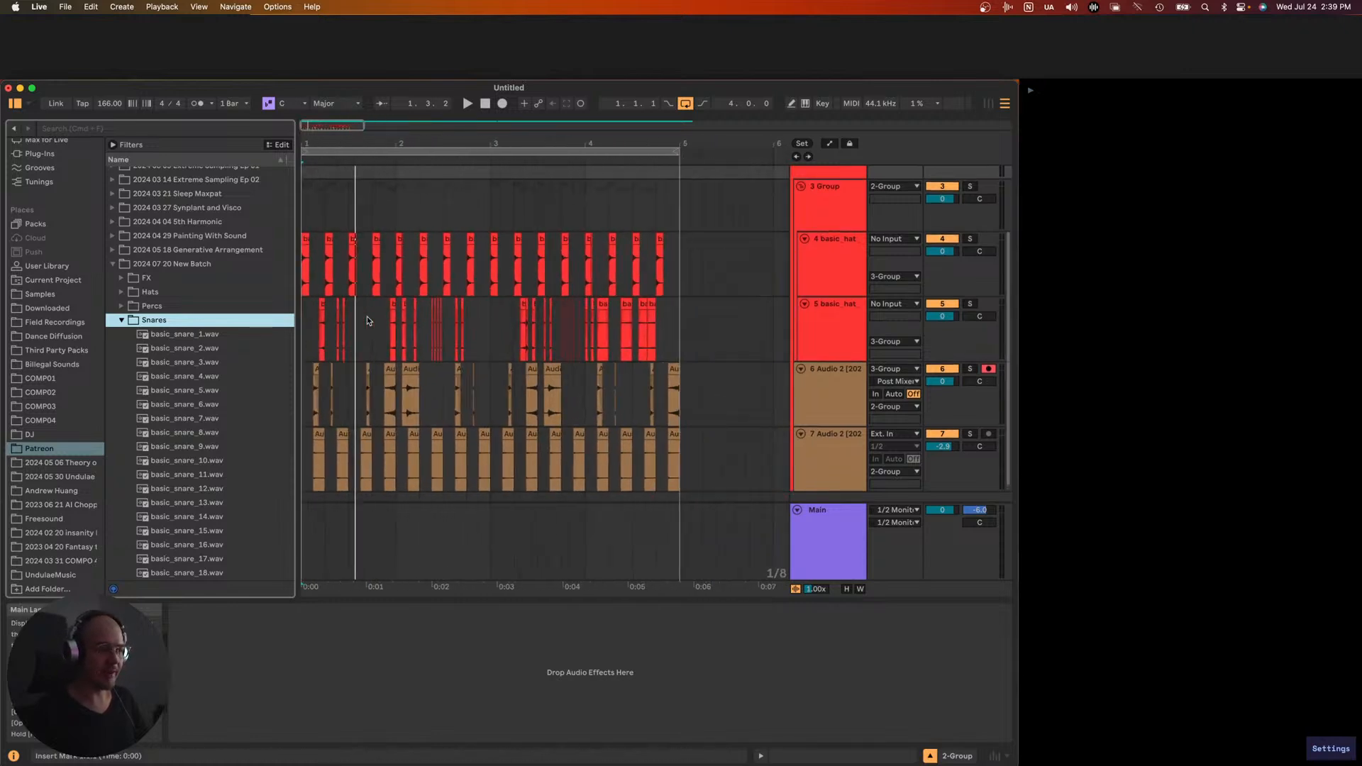
{"action": "scroll", "coordinate": [367, 321], "scroll_direction": "down", "scroll_amount": 1}
{"action": "scroll", "coordinate": [367, 320], "scroll_direction": "down", "scroll_amount": 2}
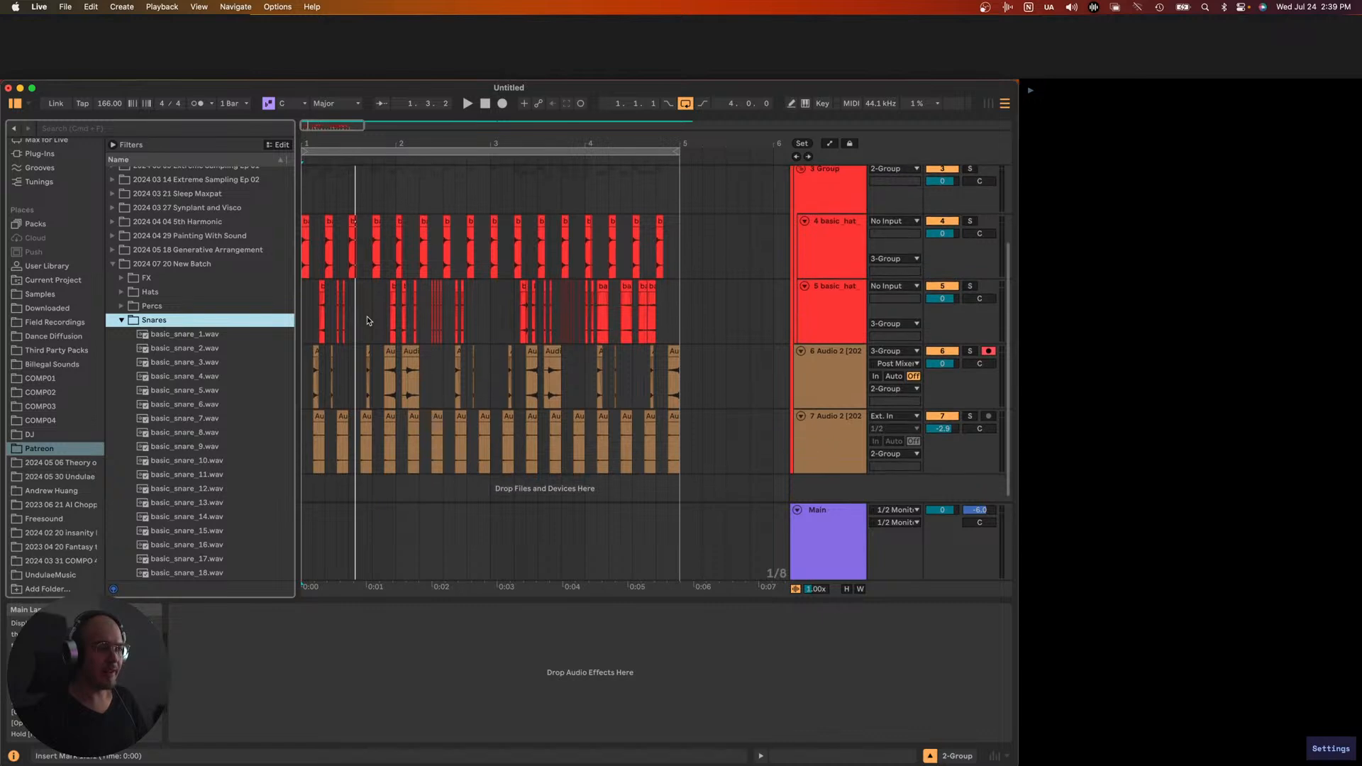
{"action": "scroll", "coordinate": [368, 321], "scroll_direction": "up", "scroll_amount": 5}
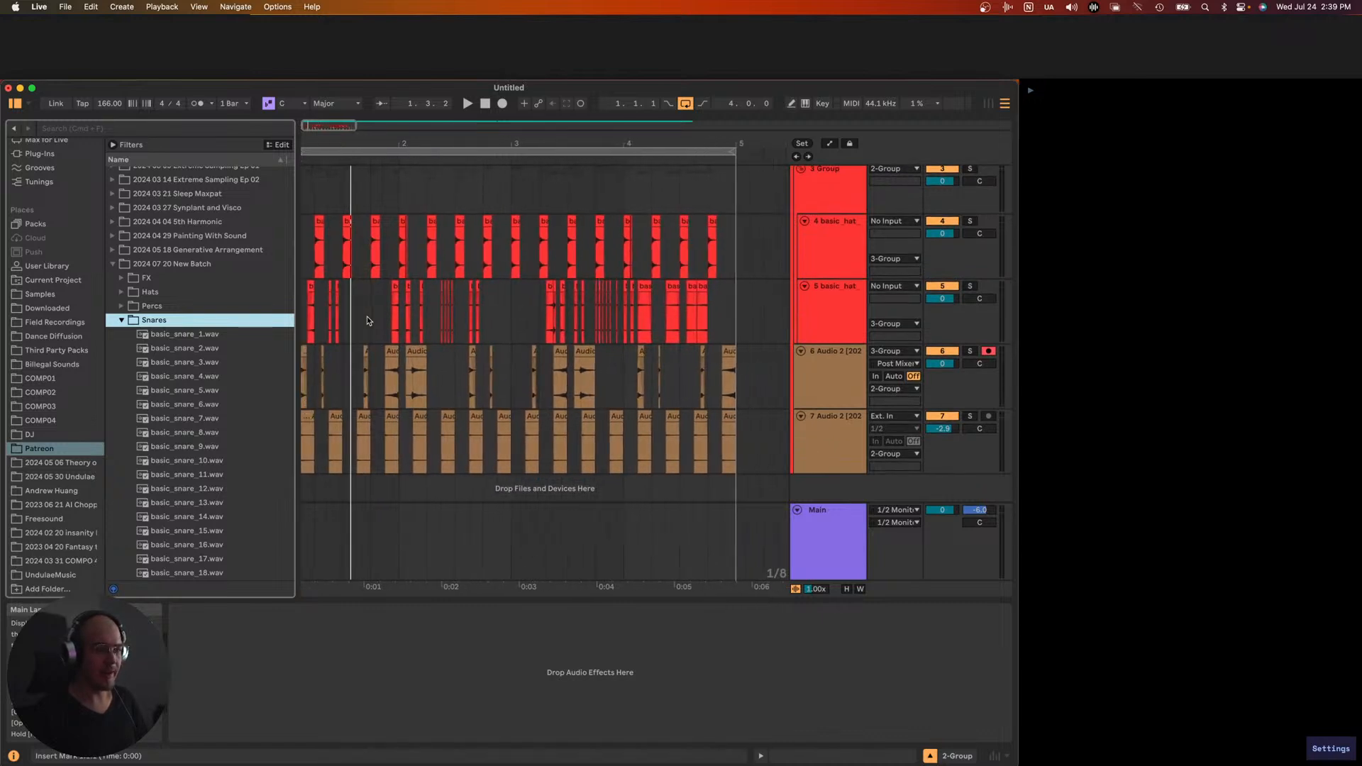
{"action": "scroll", "coordinate": [368, 320], "scroll_direction": "left", "scroll_amount": 1}
{"action": "scroll", "coordinate": [367, 321], "scroll_direction": "down", "scroll_amount": 1}
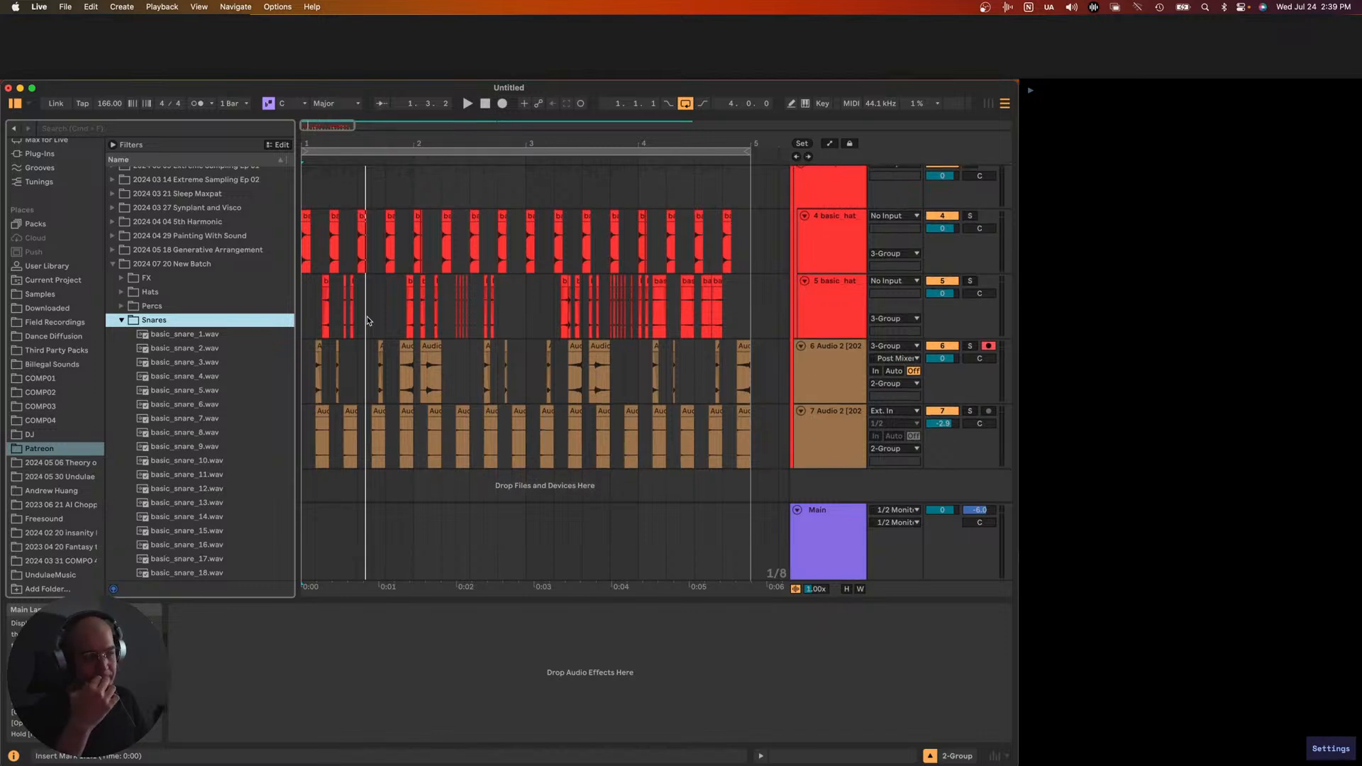
- Switch to Finder and open the Projects folder
{"action": "left_click", "coordinate": [326, 738]}
{"action": "scroll", "coordinate": [362, 398], "scroll_direction": "down", "scroll_amount": 5}
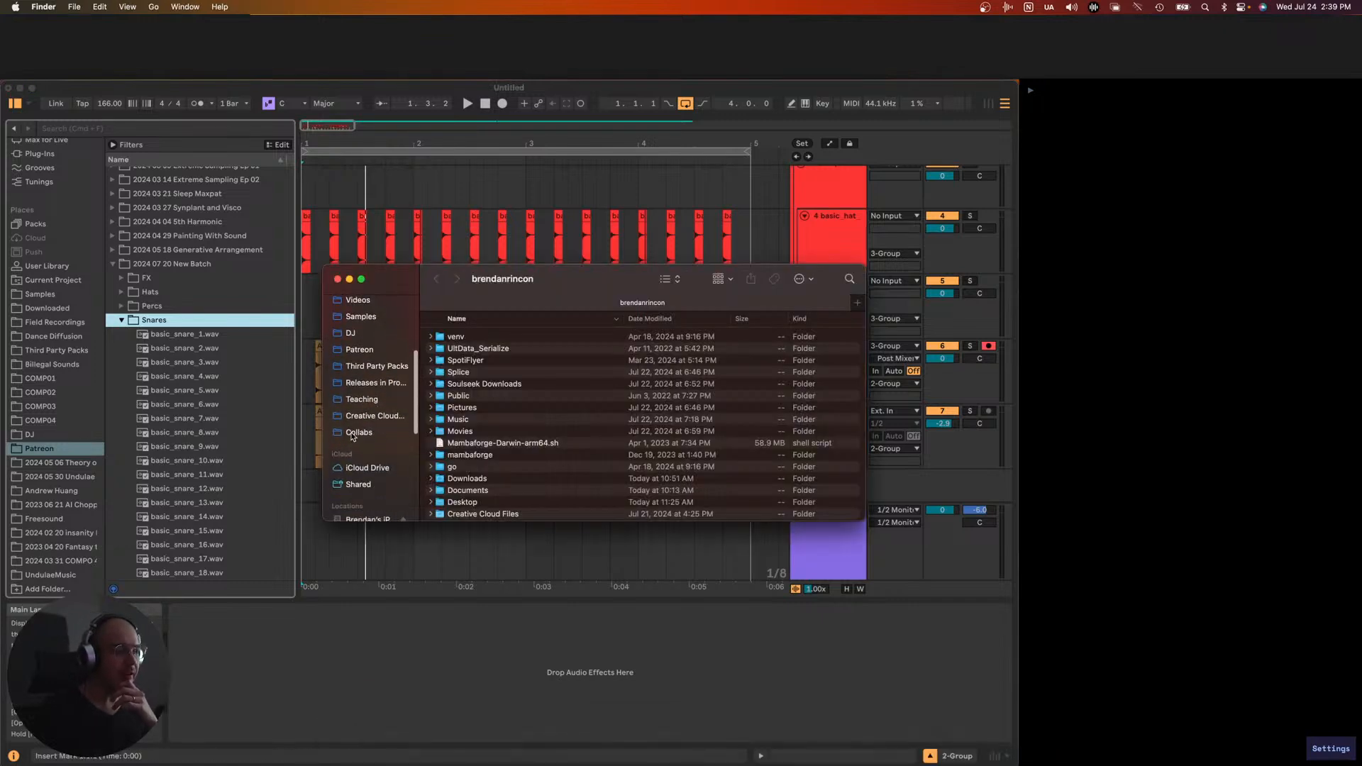
{"action": "scroll", "coordinate": [379, 359], "scroll_direction": "up", "scroll_amount": 3}
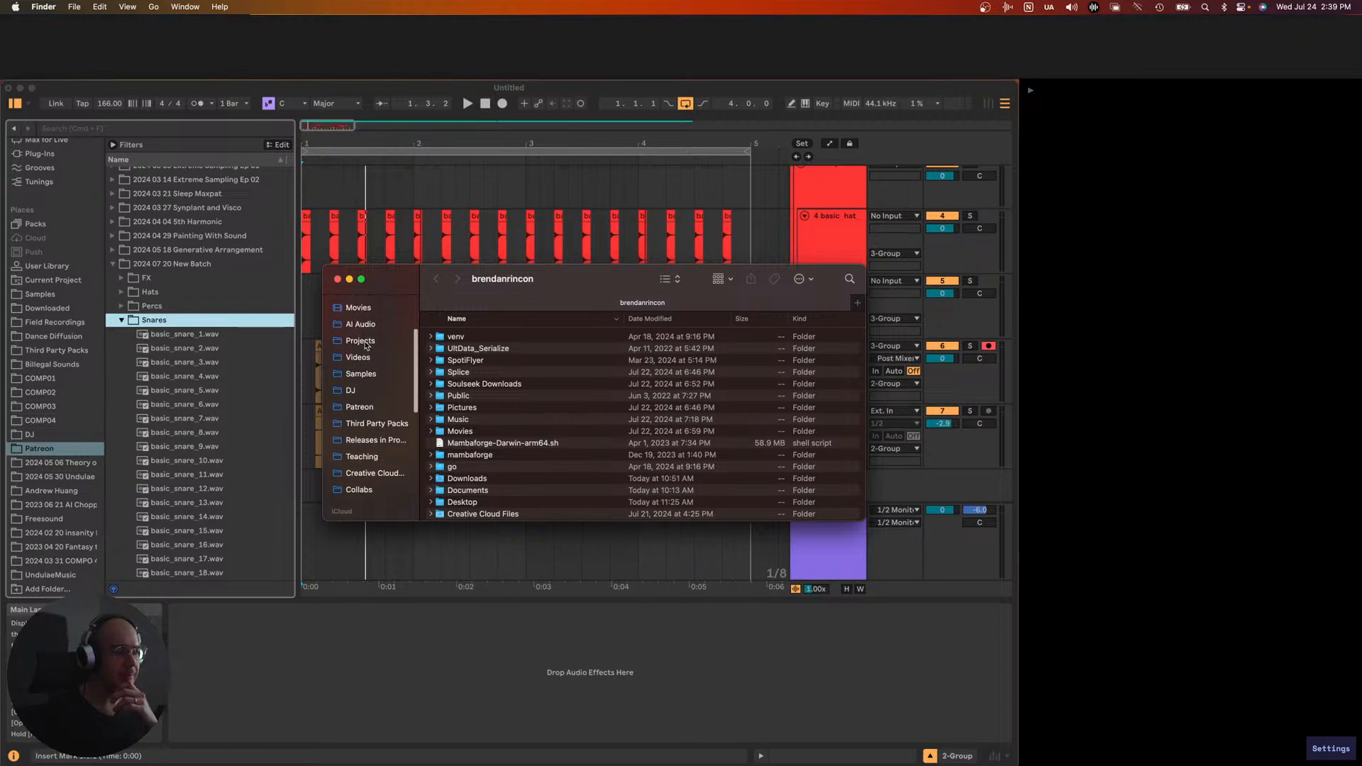
{"action": "left_click", "coordinate": [395, 345]}
{"action": "scroll", "coordinate": [446, 369], "scroll_direction": "down", "scroll_amount": 10}
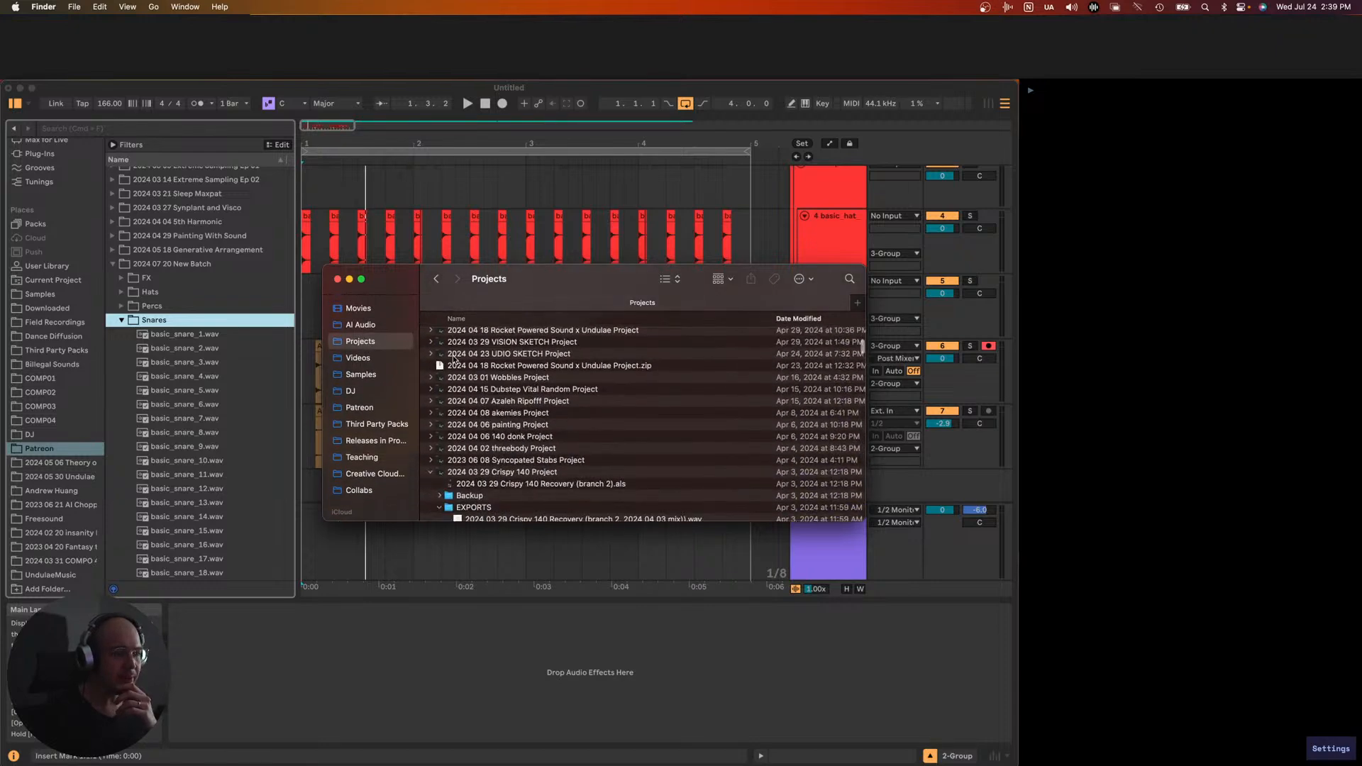
- Collapse the 2024 03 29 Crispy 140 Project folder and expand the 2024 02 01 Bumpin Project folder
{"action": "left_click", "coordinate": [430, 383]}
{"action": "left_click", "coordinate": [431, 384]}
{"action": "scroll", "coordinate": [432, 397], "scroll_direction": "down", "scroll_amount": 6}
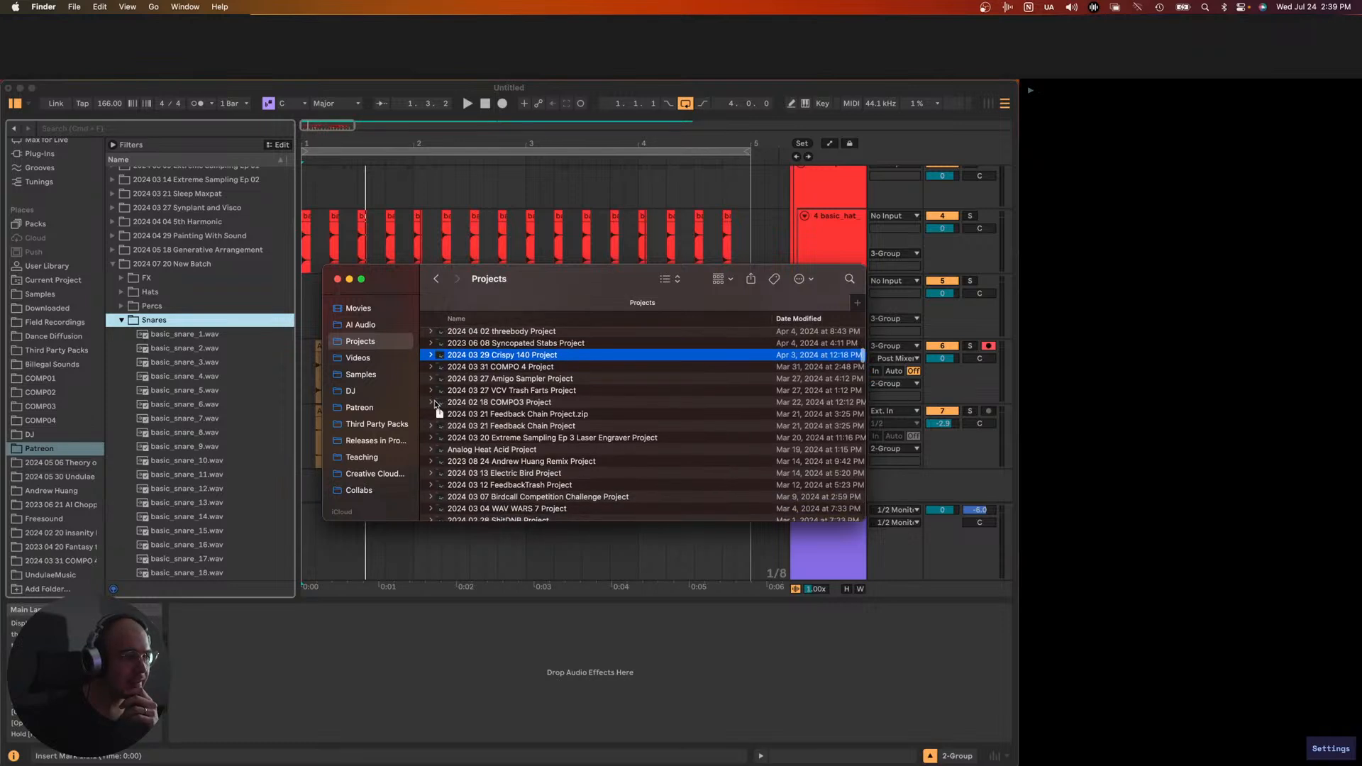
{"action": "scroll", "coordinate": [435, 405], "scroll_direction": "down", "scroll_amount": 5}
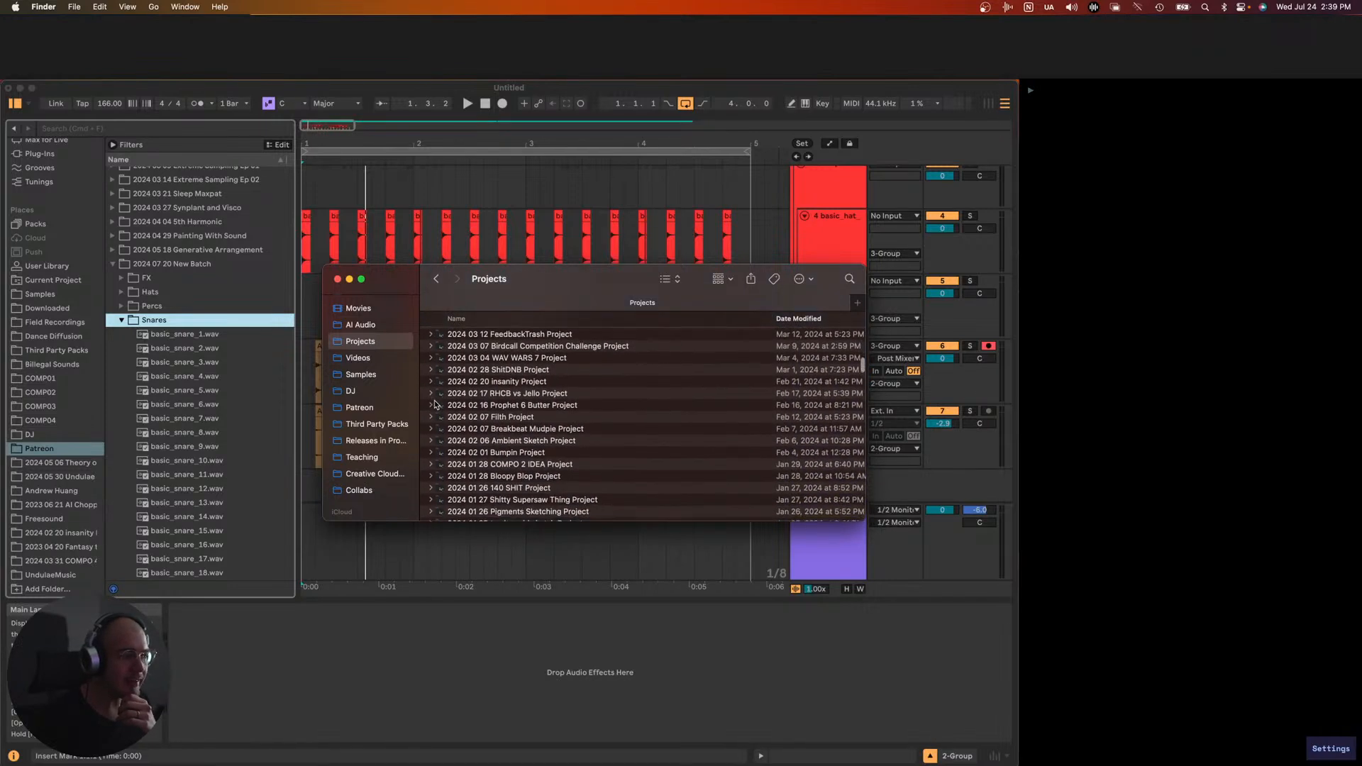
{"action": "scroll", "coordinate": [435, 406], "scroll_direction": "down", "scroll_amount": 2}
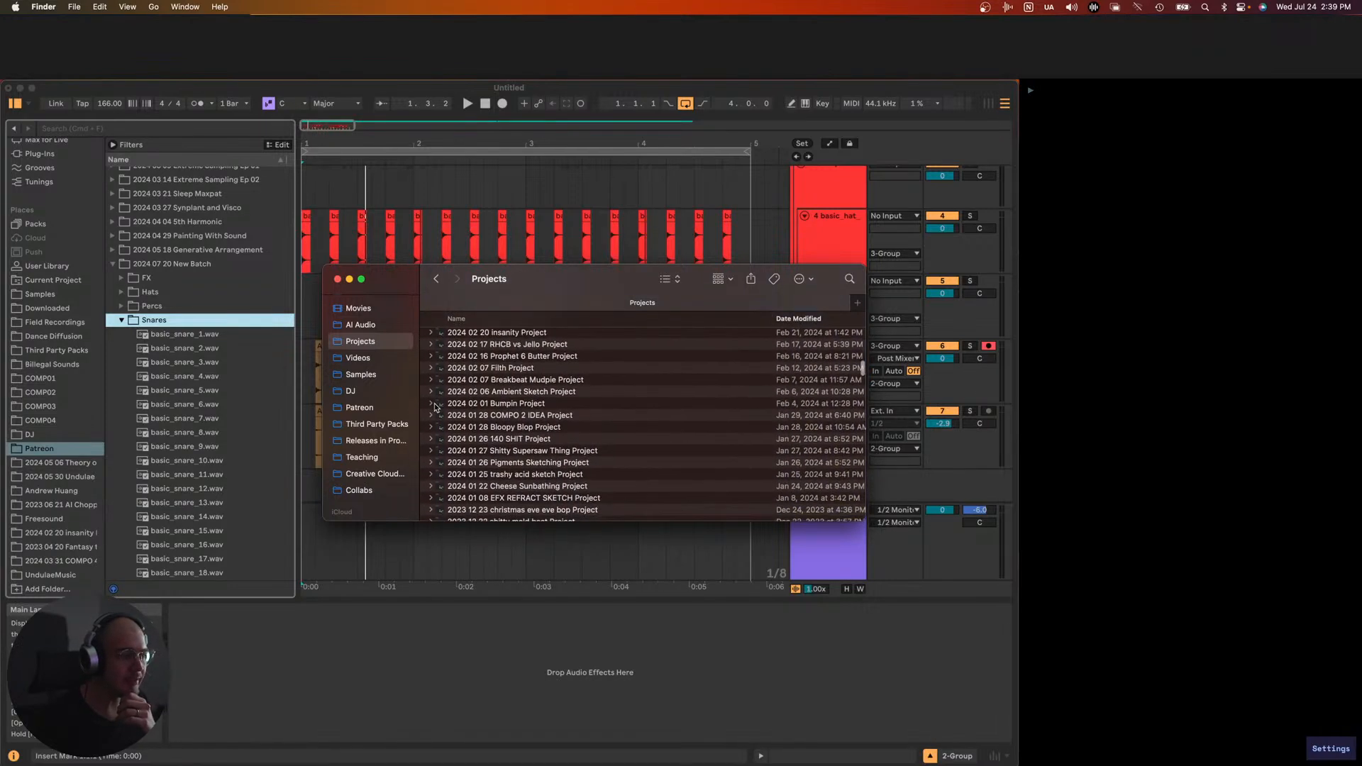
{"action": "left_click", "coordinate": [431, 403]}
{"action": "scroll", "coordinate": [500, 465], "scroll_direction": "down", "scroll_amount": 1}
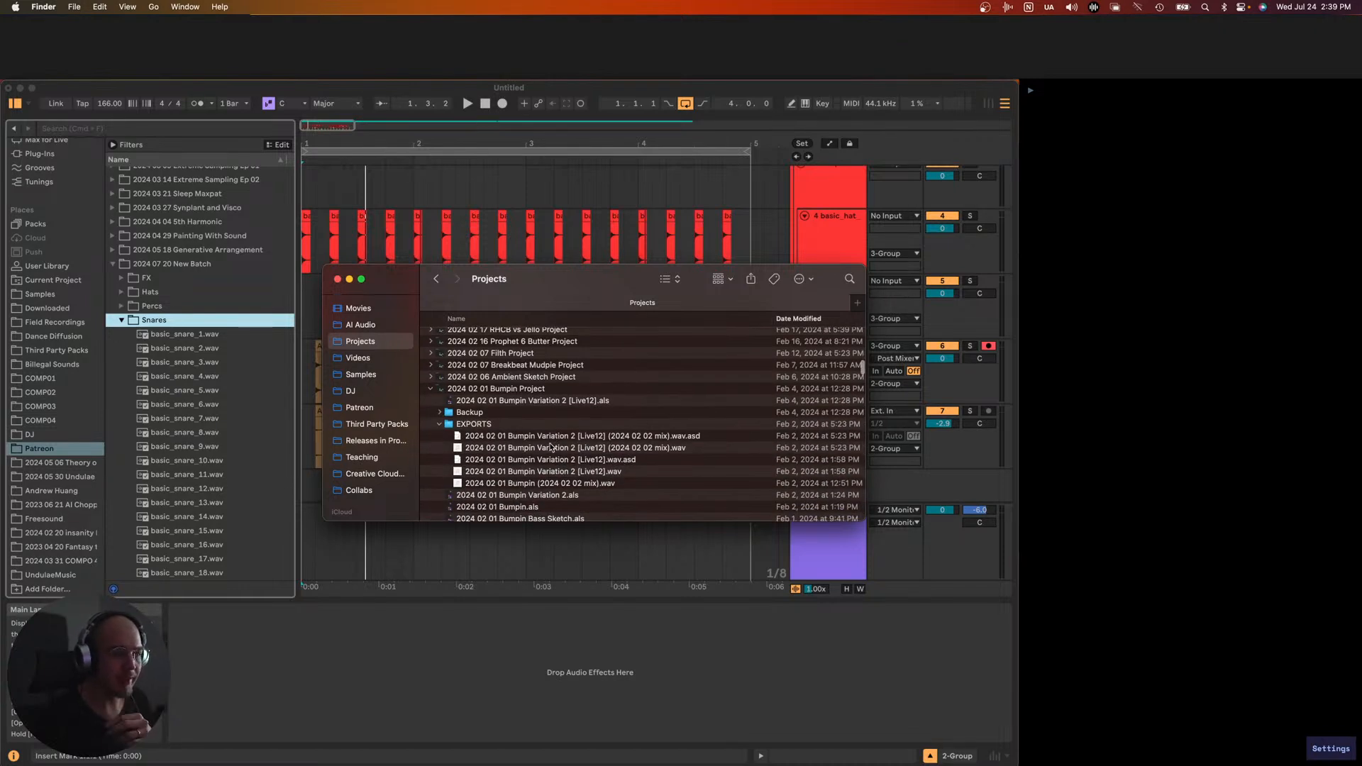
- Preview the exported file 2024 02 01 Bumpin Variation 2 [Live12] (2024 02 02 mix).wav, then close the preview
{"action": "left_click", "coordinate": [551, 446]}
{"action": "key", "text": "space"}
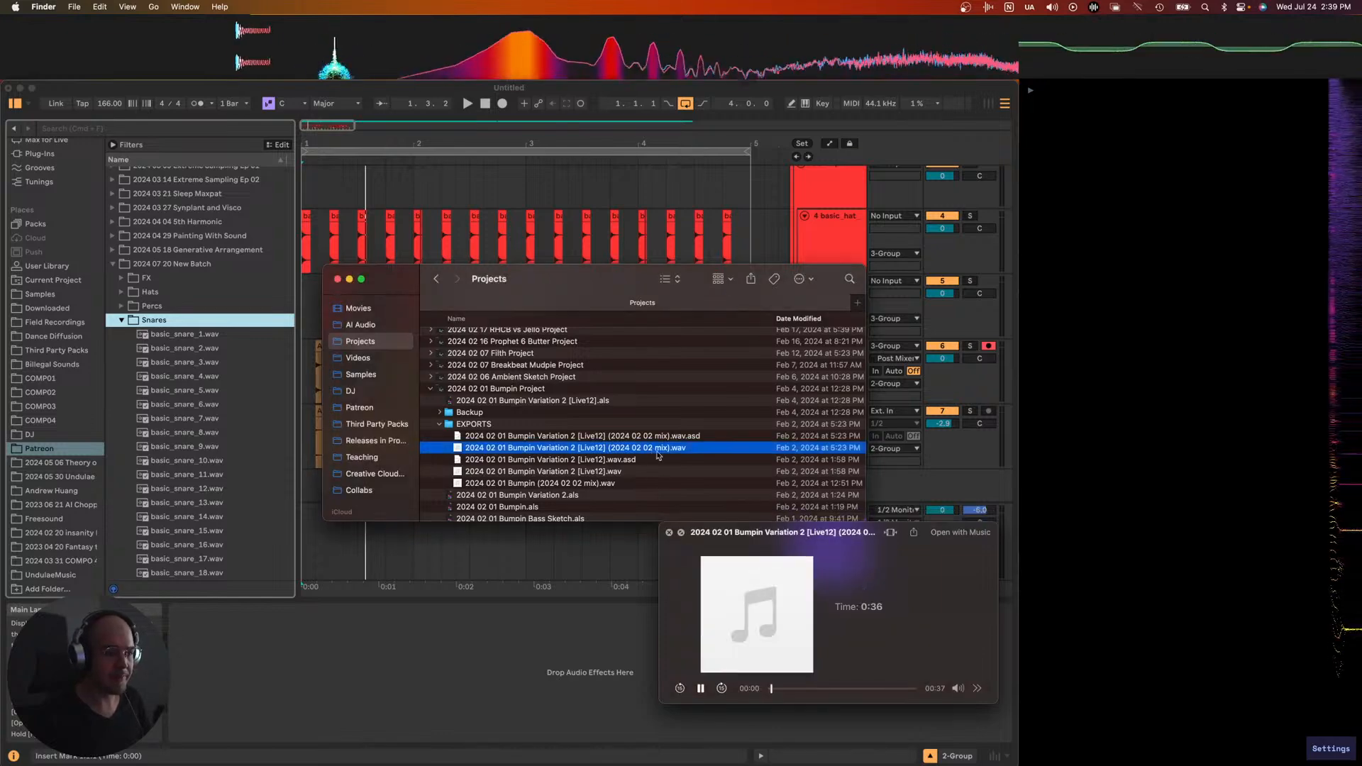
{"action": "mouse_move", "coordinate": [957, 688]}
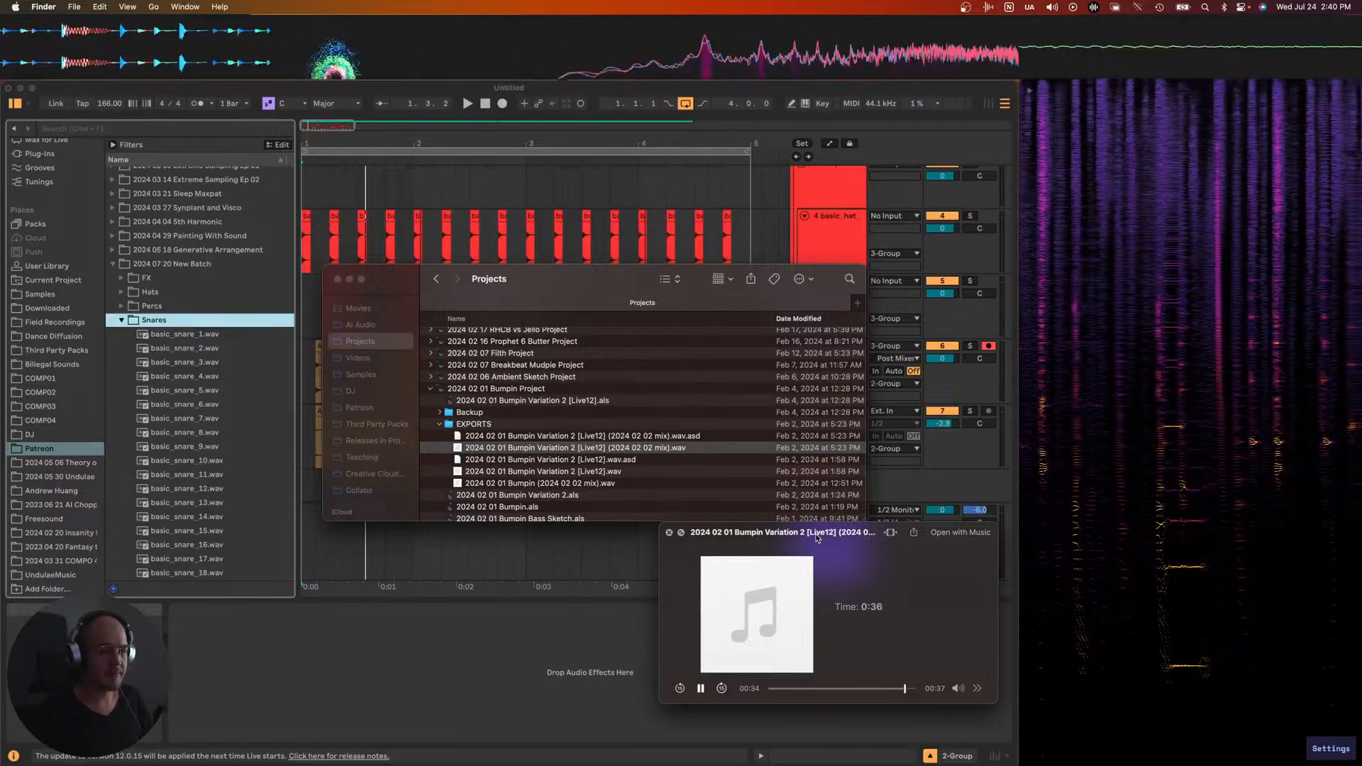
{"action": "key", "text": "space"}
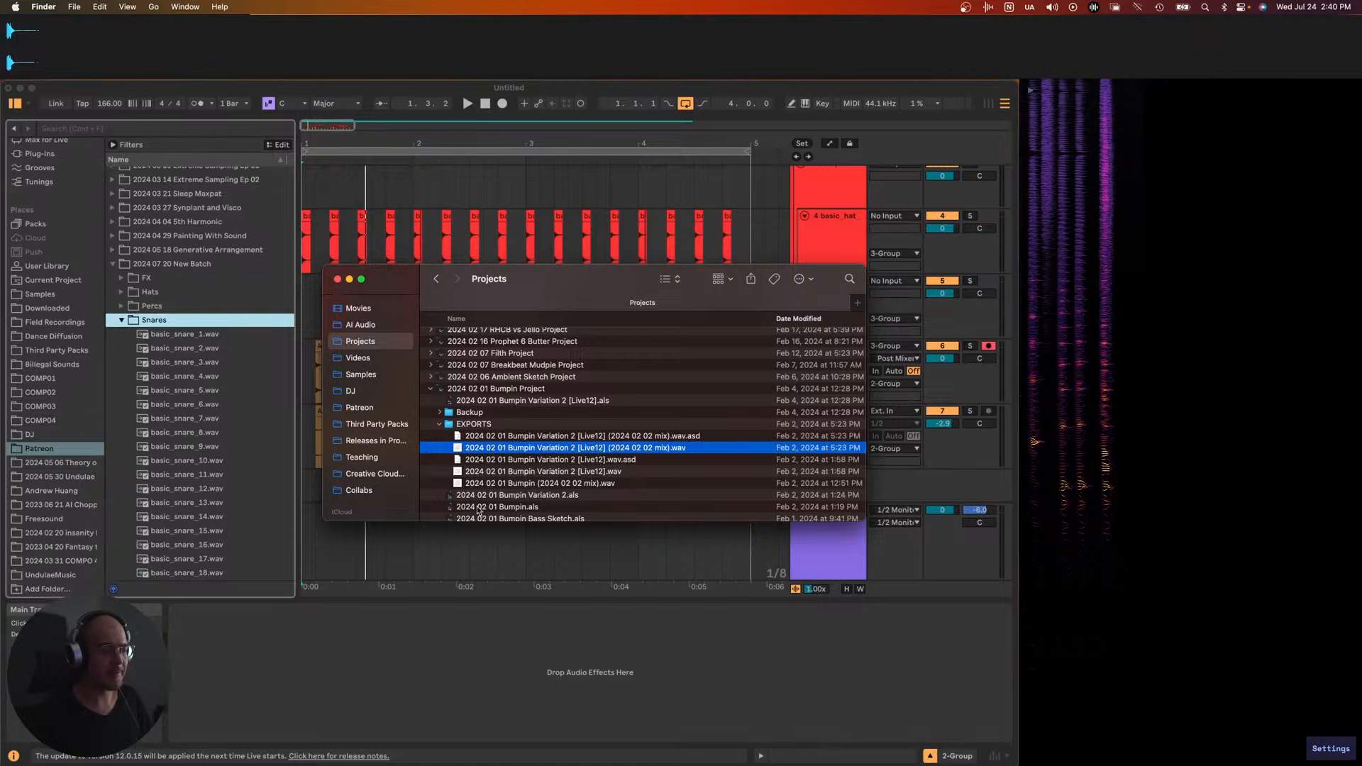
- Collapse the EXPORTS and 2024 02 01 Bumpin Project folders and minimize the Finder window
{"action": "left_click", "coordinate": [439, 424]}
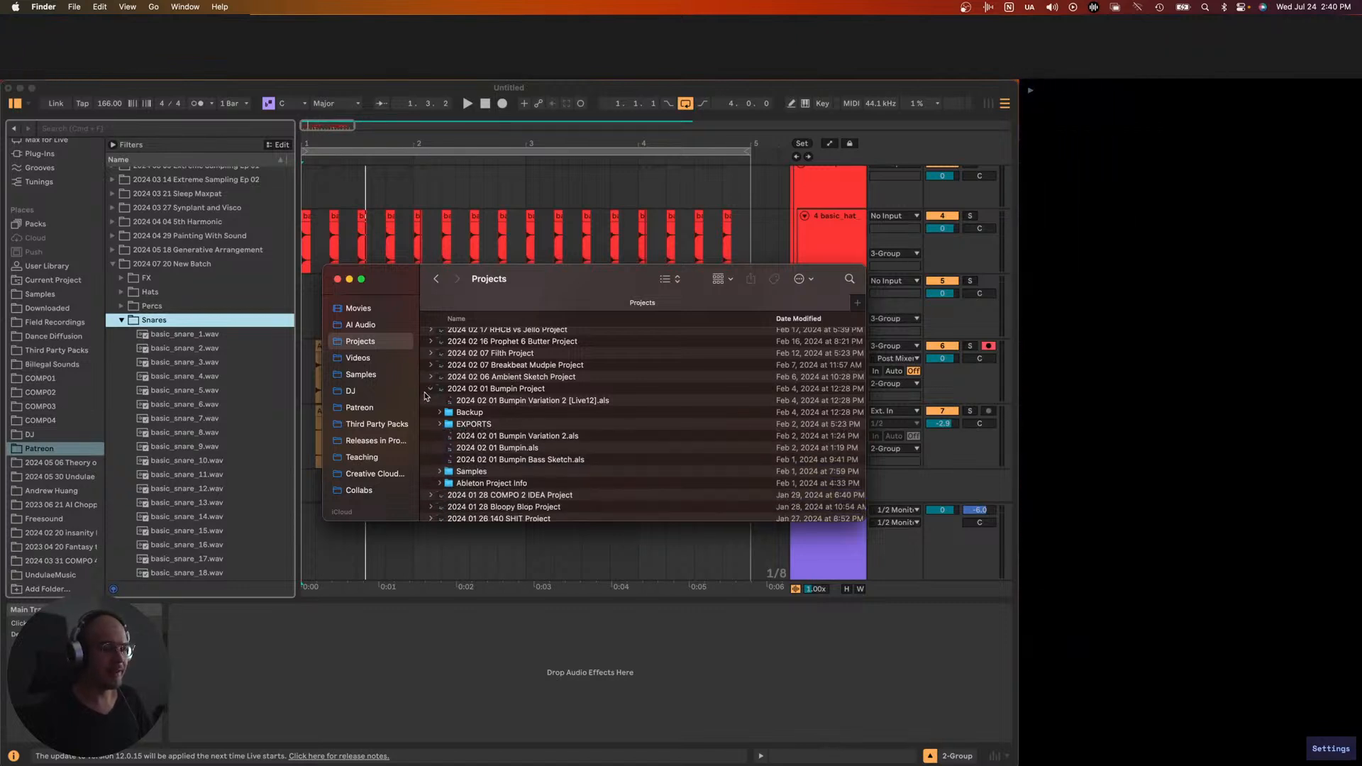
{"action": "left_click", "coordinate": [426, 395]}
{"action": "left_click", "coordinate": [430, 389]}
{"action": "scroll", "coordinate": [440, 413], "scroll_direction": "up", "scroll_amount": 1}
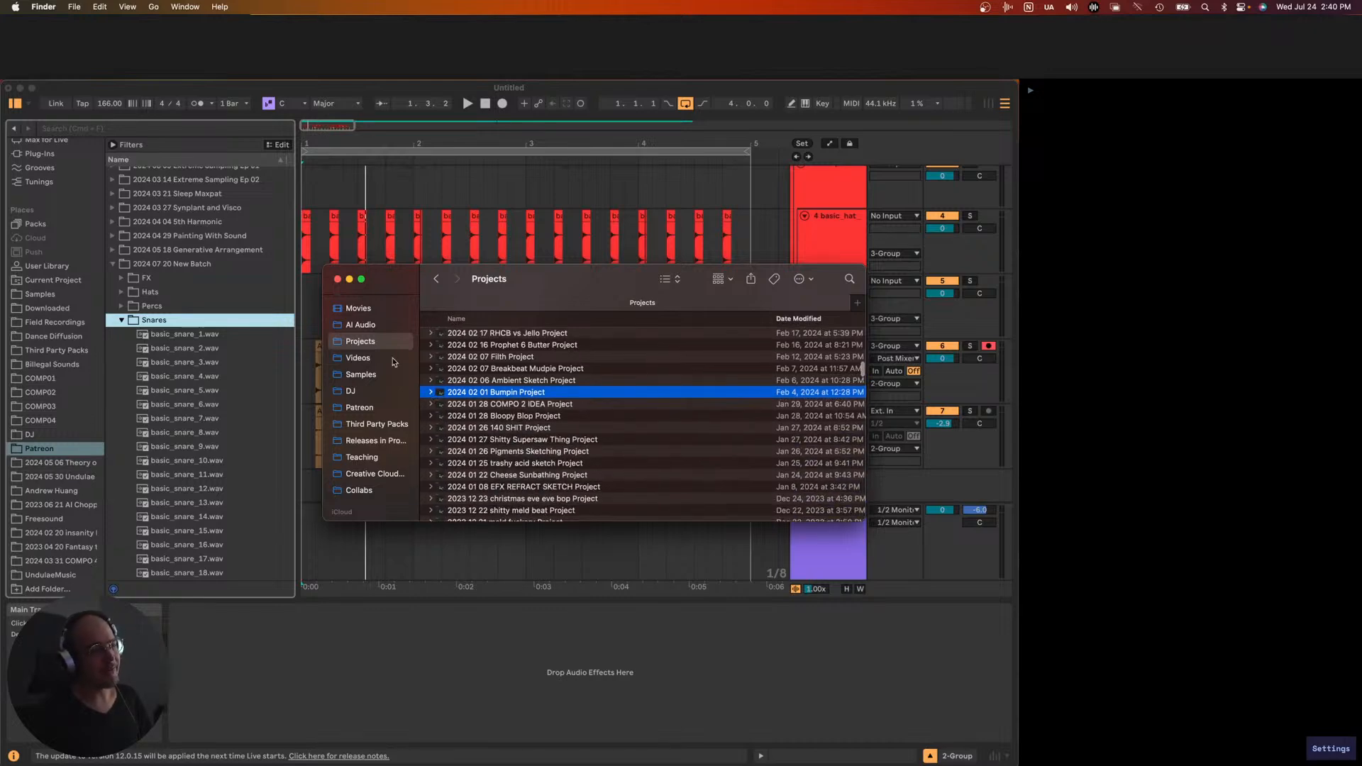
{"action": "left_click", "coordinate": [349, 279]}
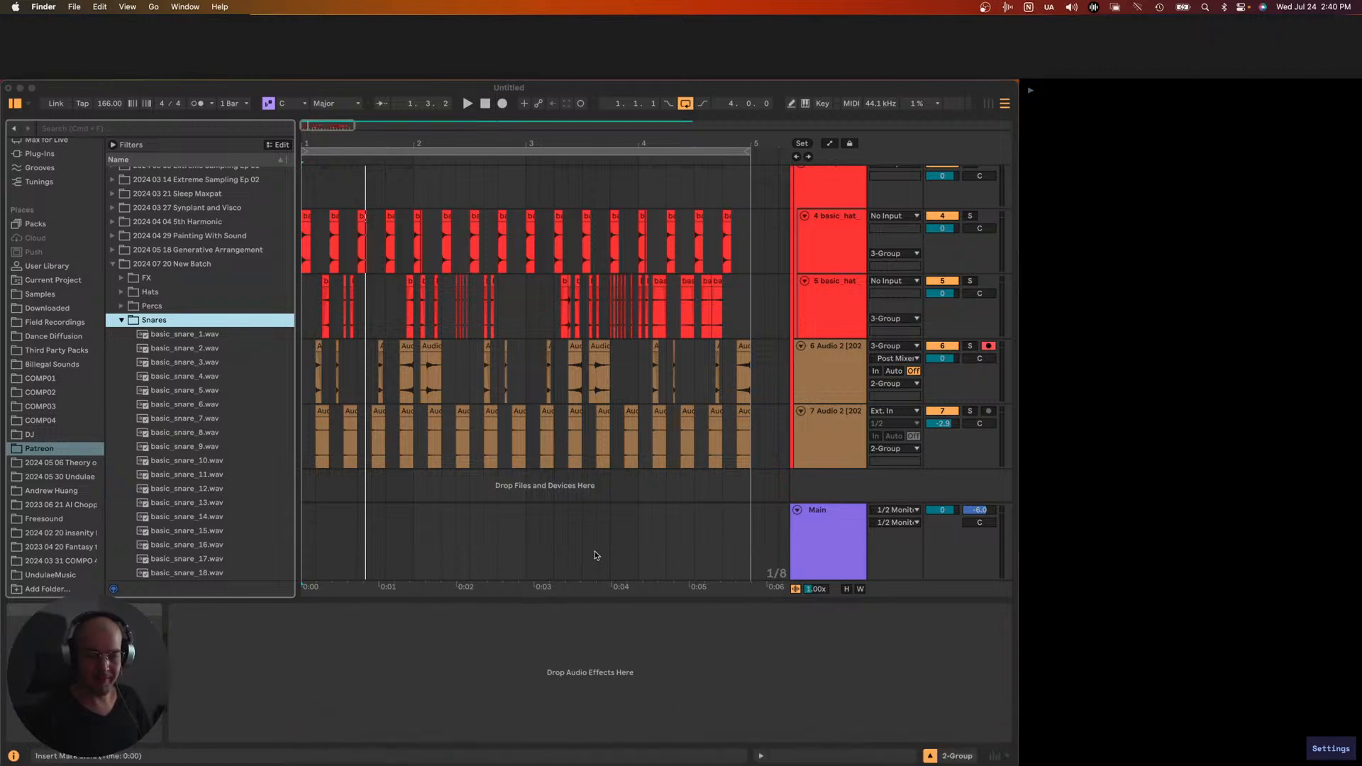
- Switch to Spotify, search for Eprom and open the artist's page
{"action": "key", "text": "super+space"}
{"action": "type", "text": "spo"}
{"action": "key", "text": "Return"}
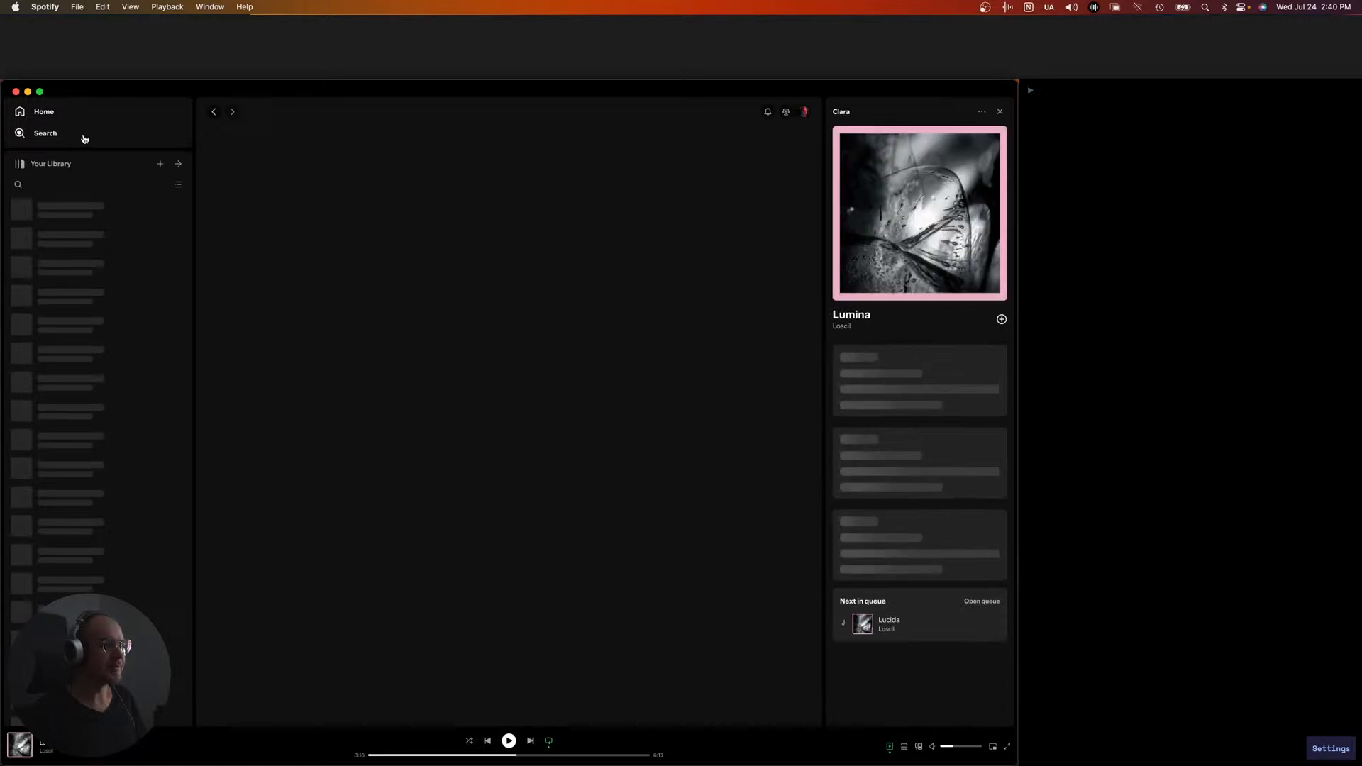
{"action": "left_click", "coordinate": [85, 135]}
{"action": "type", "text": "eprom"}
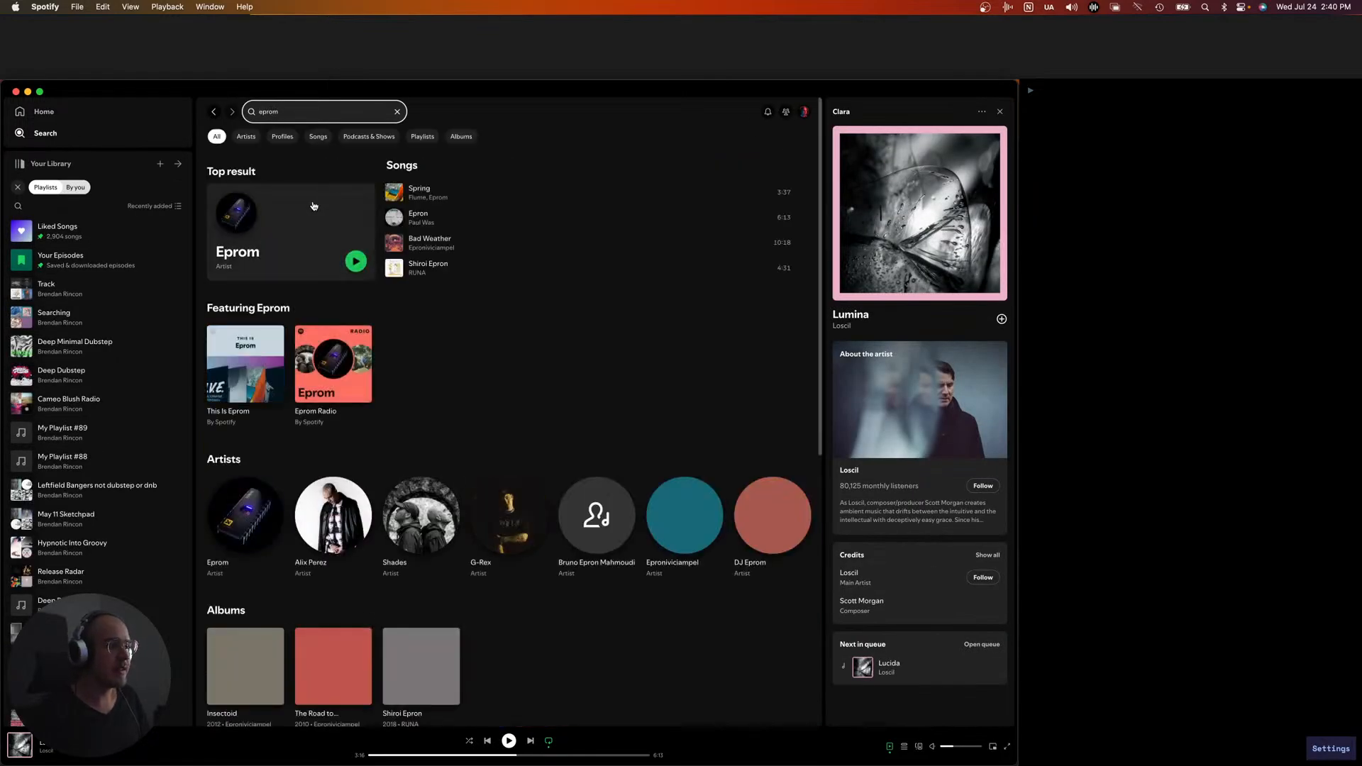
{"action": "left_click", "coordinate": [289, 234]}
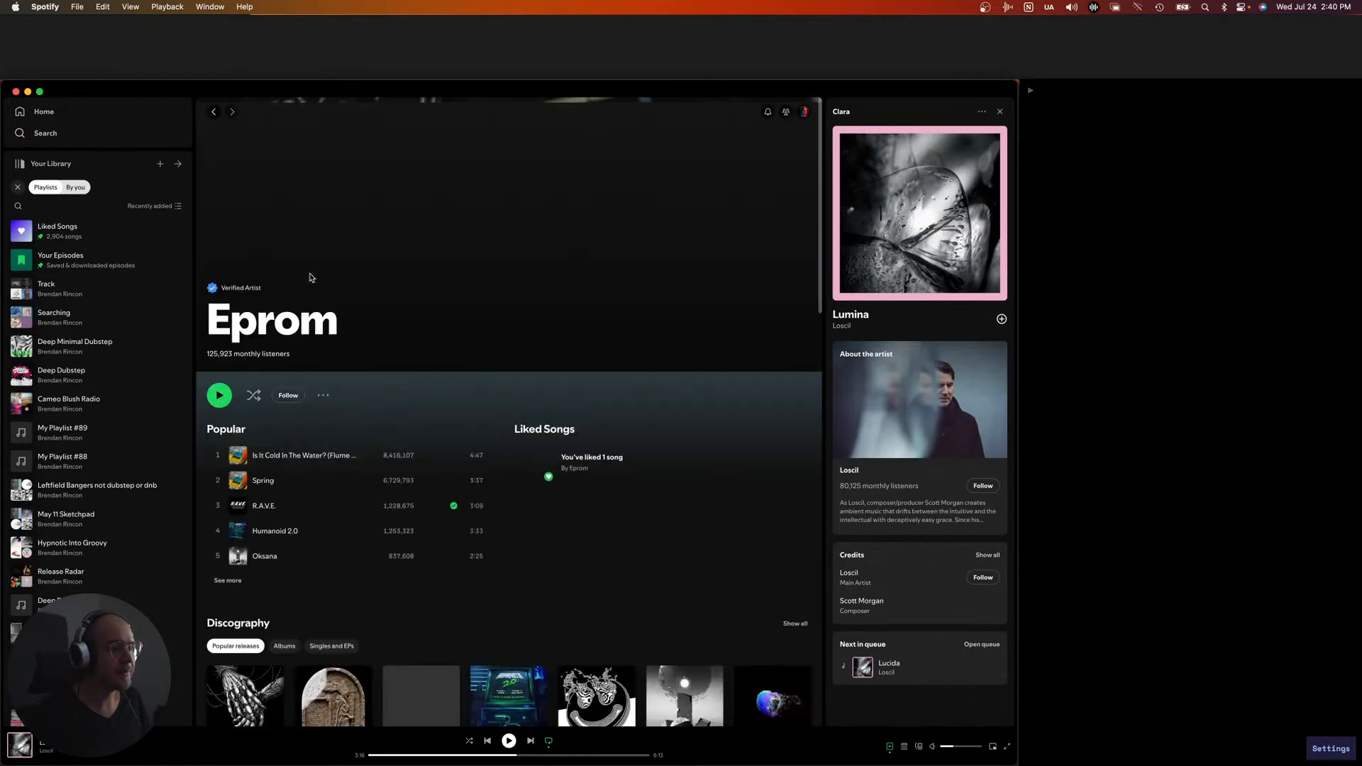
- Filter Eprom's discography to show only albums
{"action": "scroll", "coordinate": [340, 347], "scroll_direction": "down", "scroll_amount": 5}
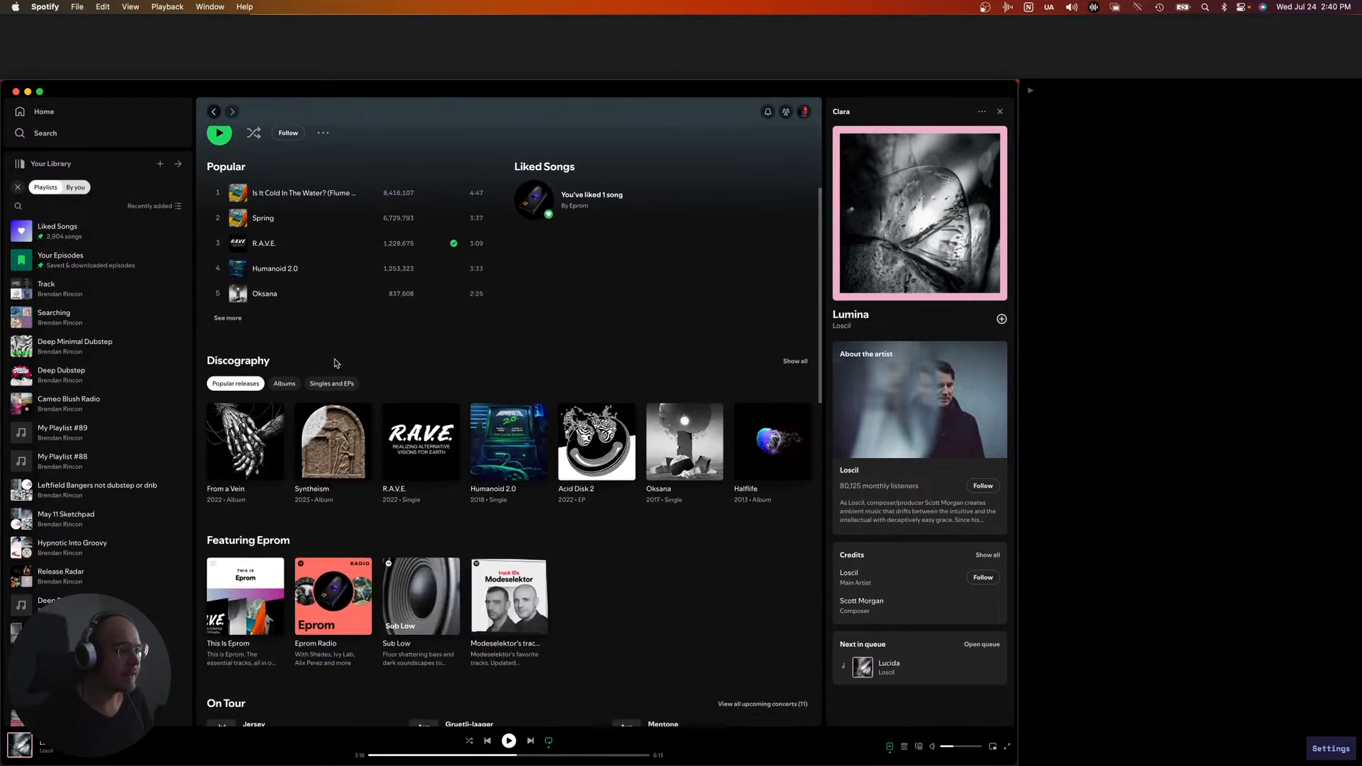
{"action": "scroll", "coordinate": [326, 412], "scroll_direction": "up", "scroll_amount": 1}
{"action": "left_click", "coordinate": [295, 447]}
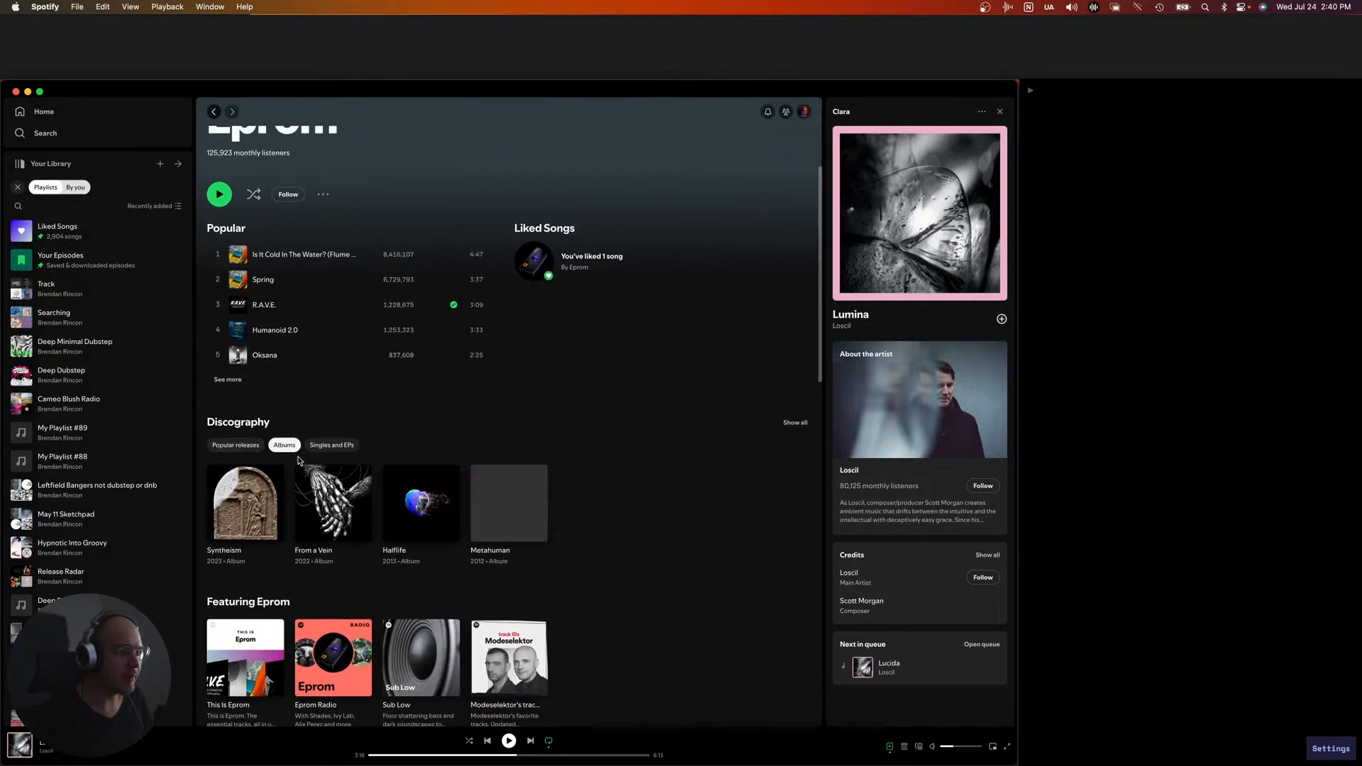
- Open Eprom's album Syntheism, play A New Home and skip ahead through the track to sample several sections
{"action": "left_click", "coordinate": [252, 507]}
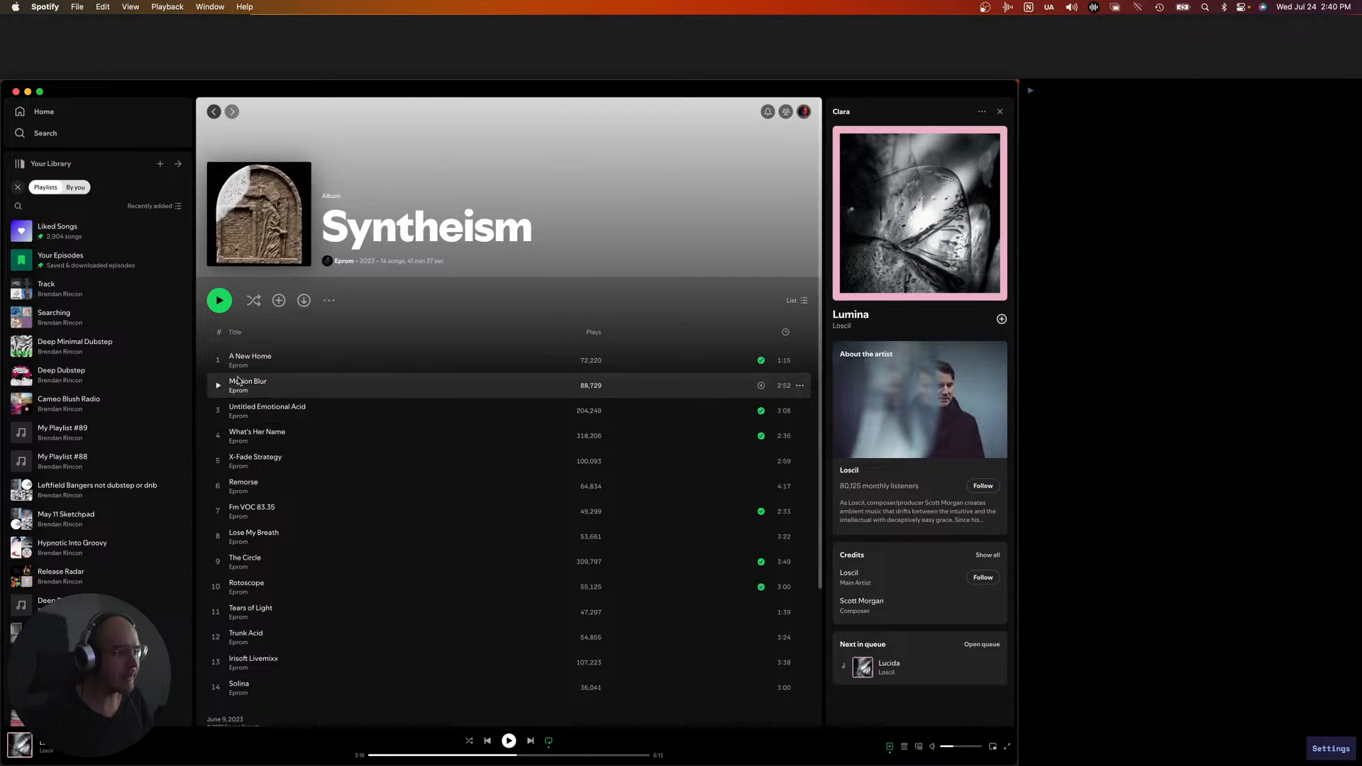
{"action": "double_click", "coordinate": [362, 360]}
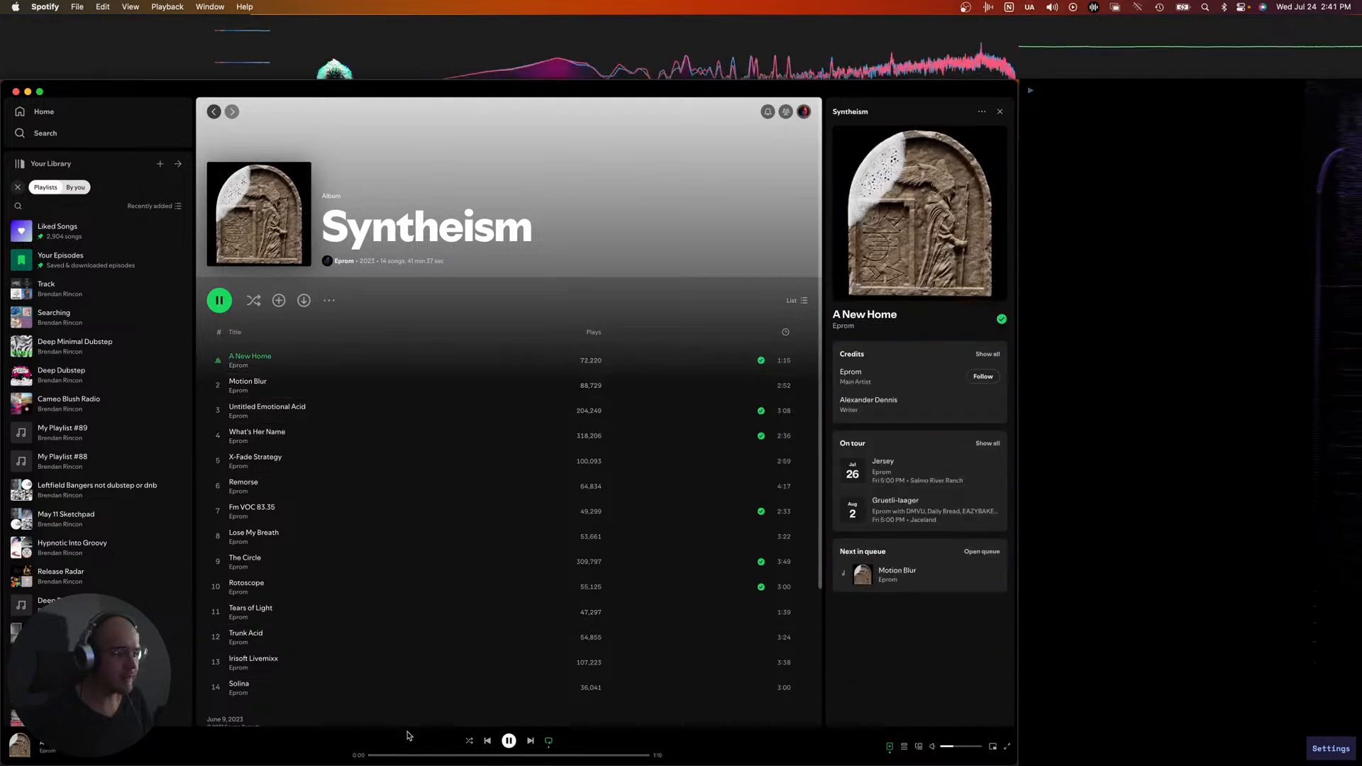
{"action": "left_click", "coordinate": [419, 755]}
{"action": "left_click", "coordinate": [454, 755]}
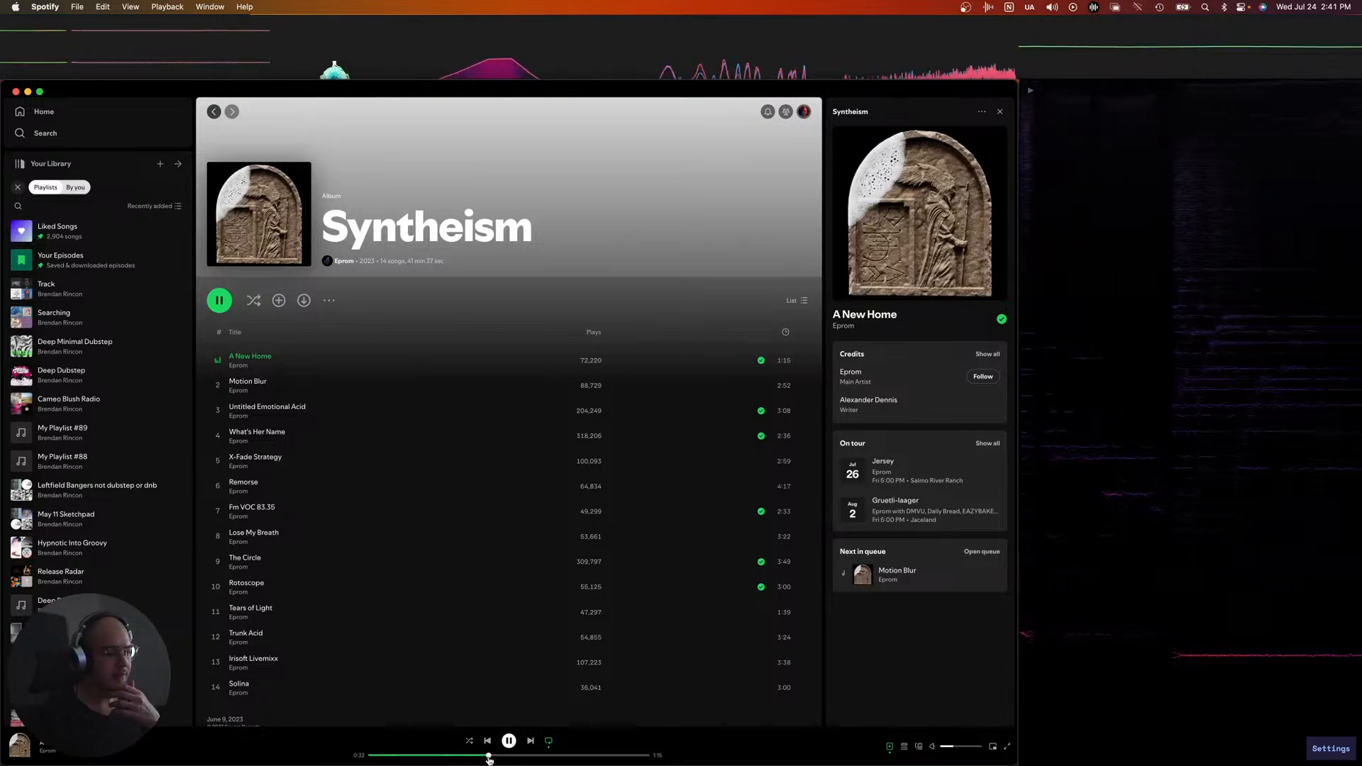
{"action": "left_click", "coordinate": [523, 755]}
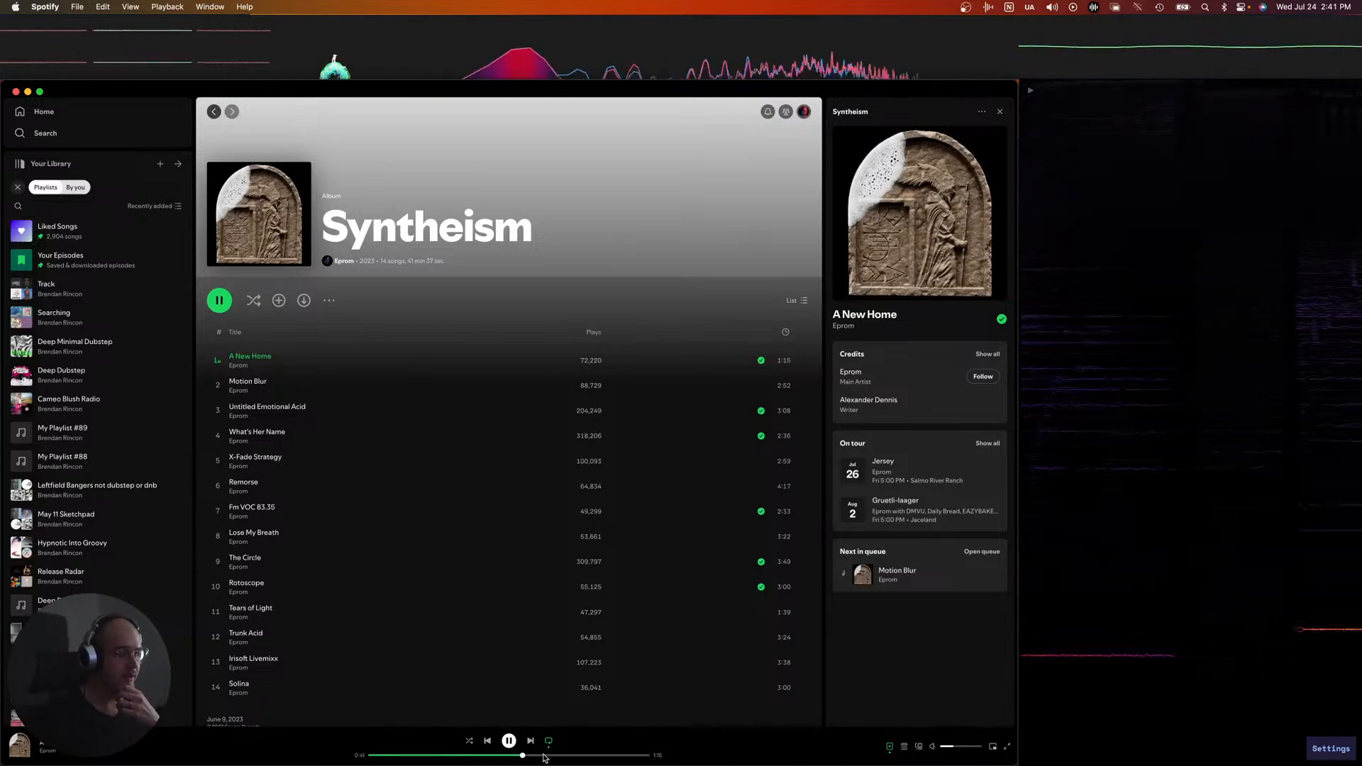
{"action": "left_click", "coordinate": [554, 755]}
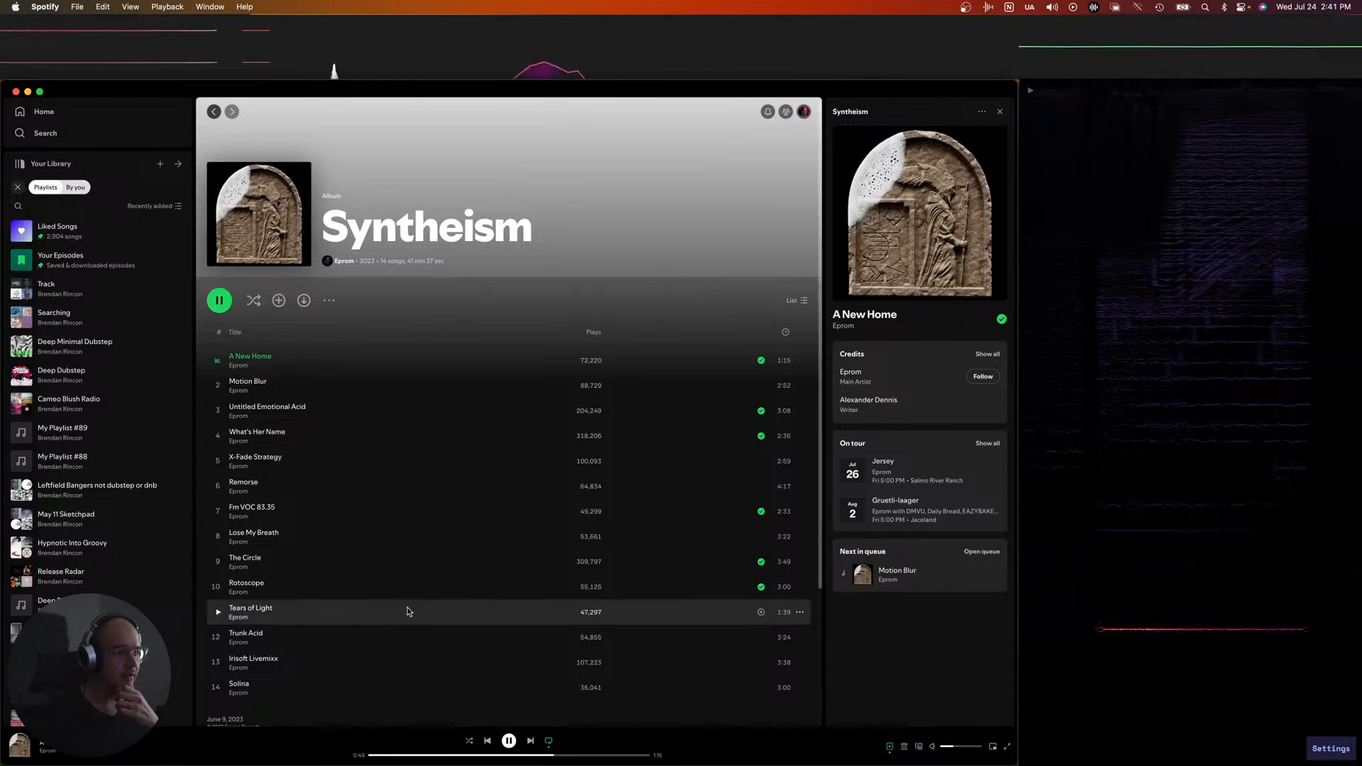
- Open Eprom's single Trust from the singles and EPs discography, then return to the artist's page
{"action": "left_click", "coordinate": [211, 112]}
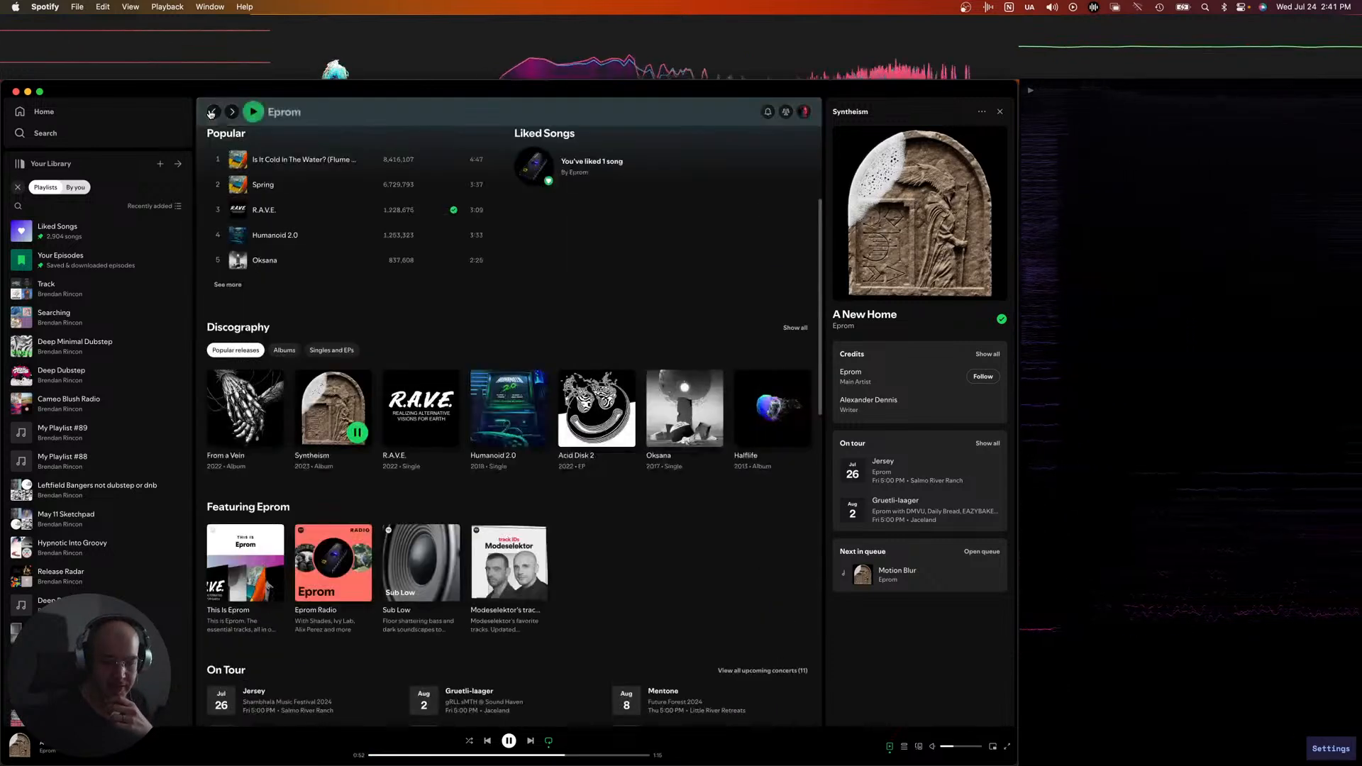
{"action": "left_click", "coordinate": [330, 349]}
{"action": "left_click", "coordinate": [279, 387]}
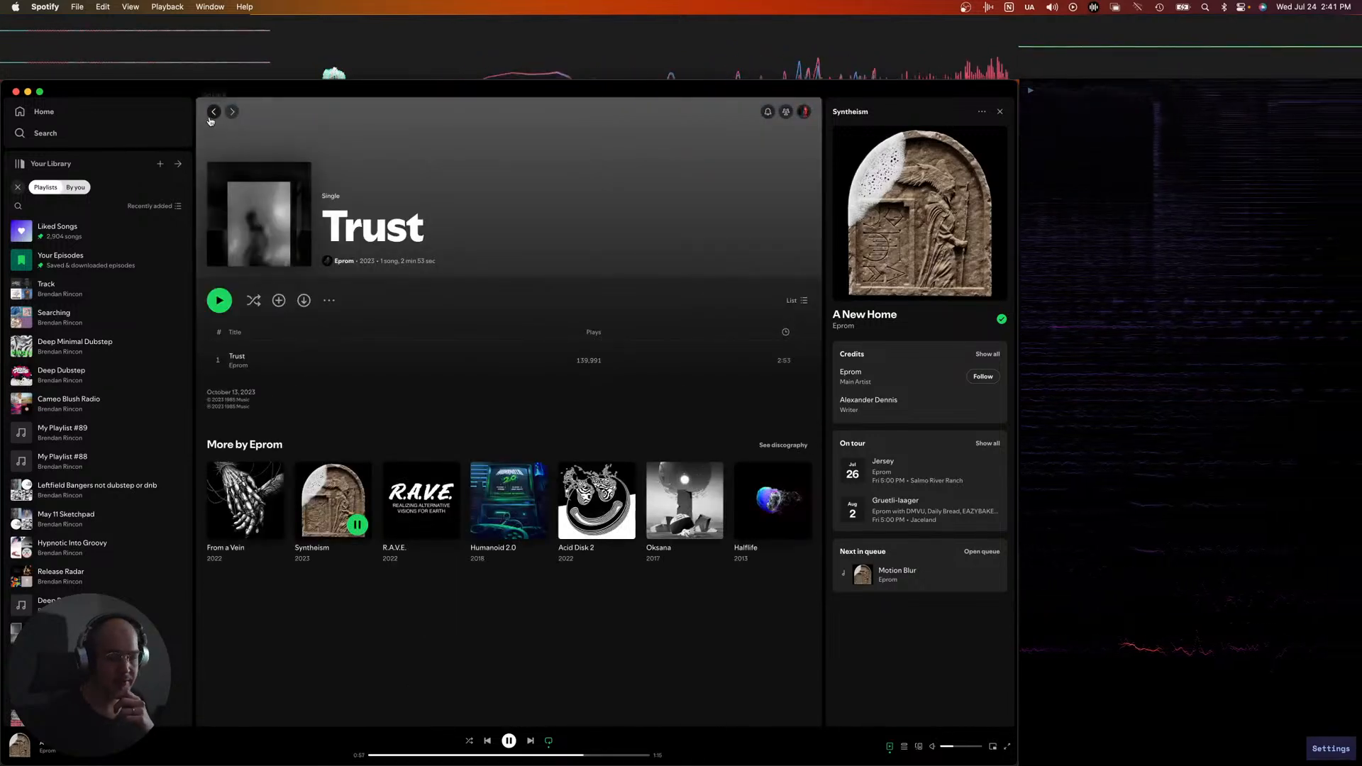
{"action": "left_click", "coordinate": [212, 111]}
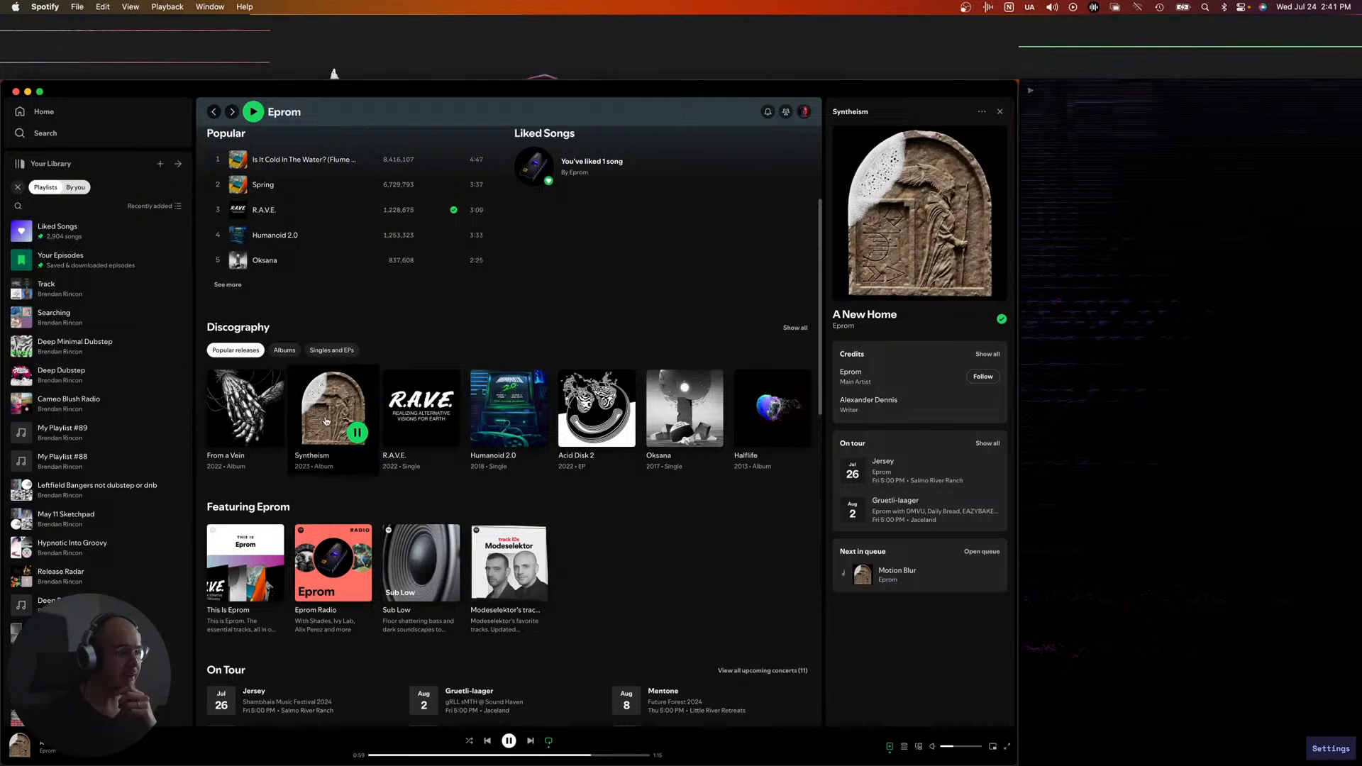
- Reopen Syntheism, listen to Motion Blur at a higher volume, then pause it and minimize the Spotify window
{"action": "left_click", "coordinate": [327, 421]}
{"action": "double_click", "coordinate": [397, 385]}
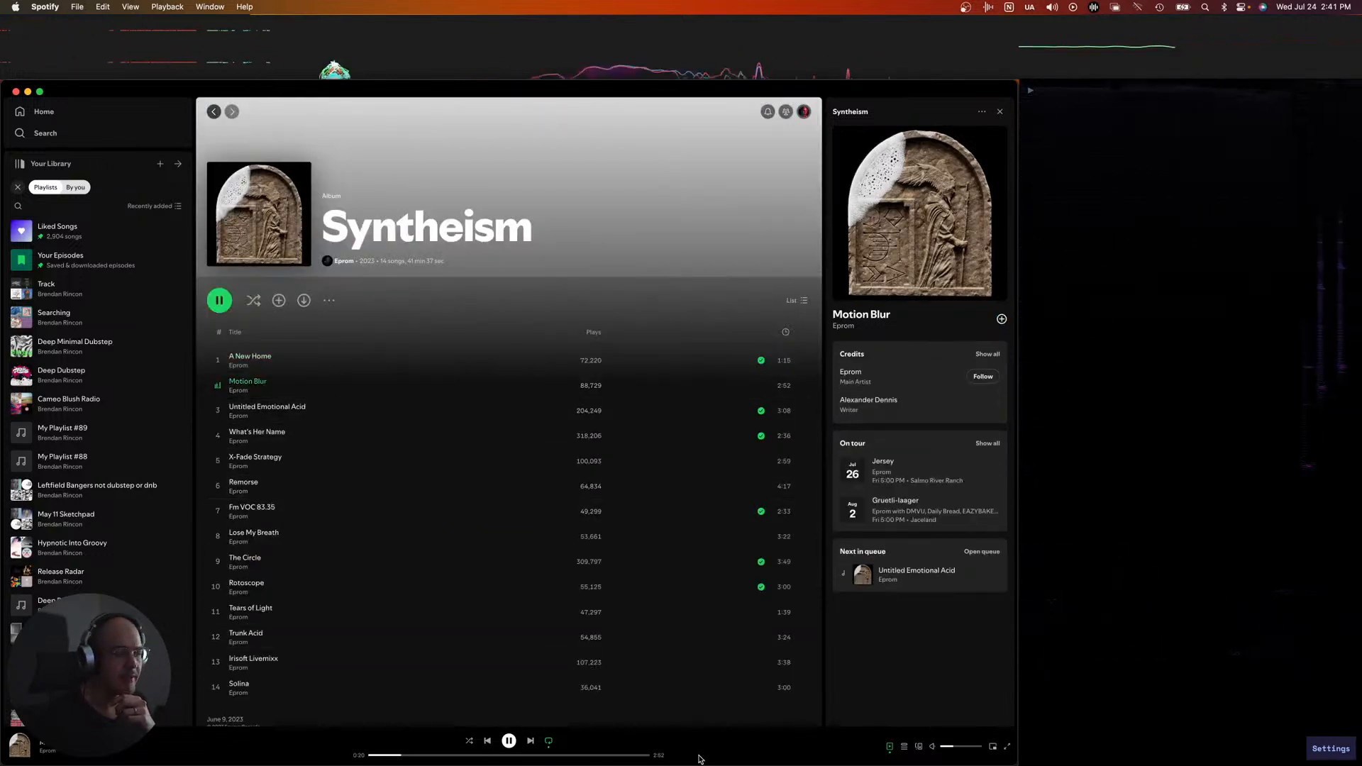
{"action": "left_click", "coordinate": [967, 747]}
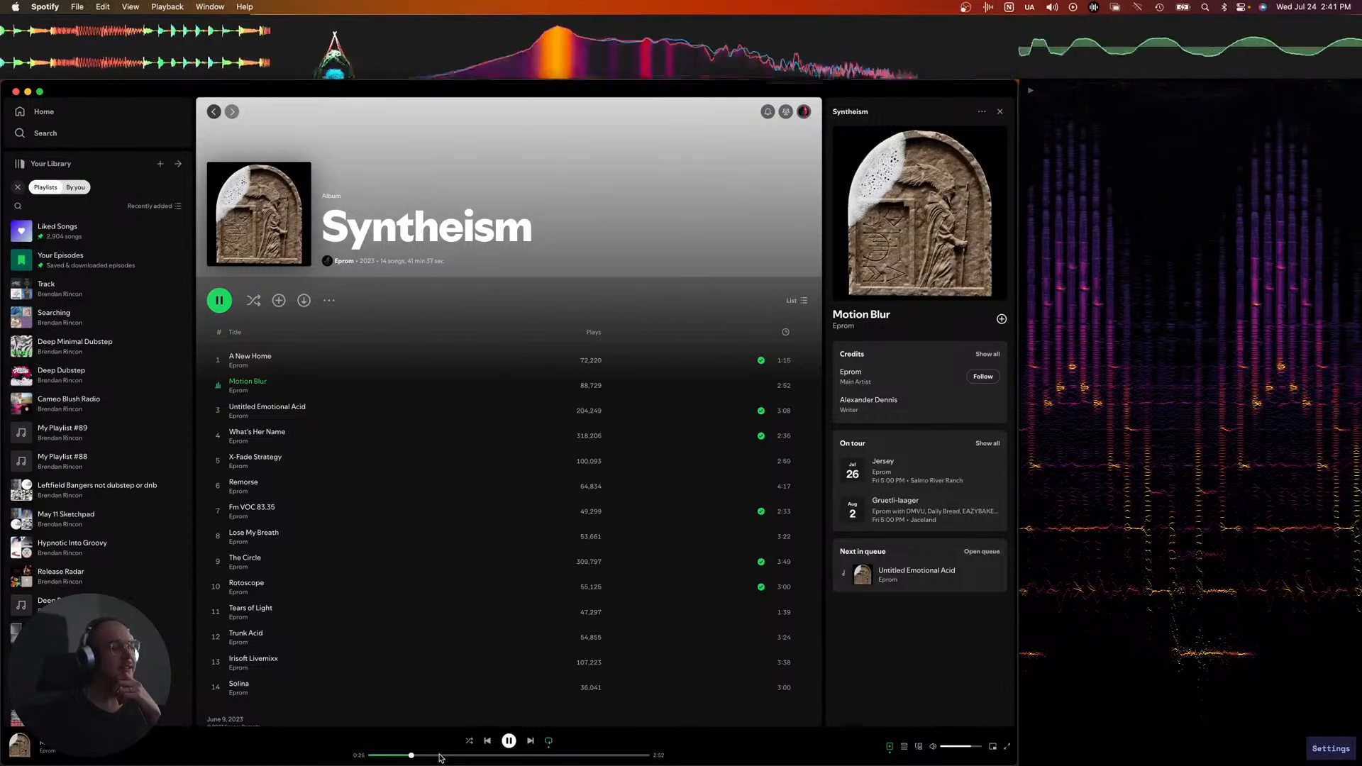
{"action": "left_click", "coordinate": [510, 742]}
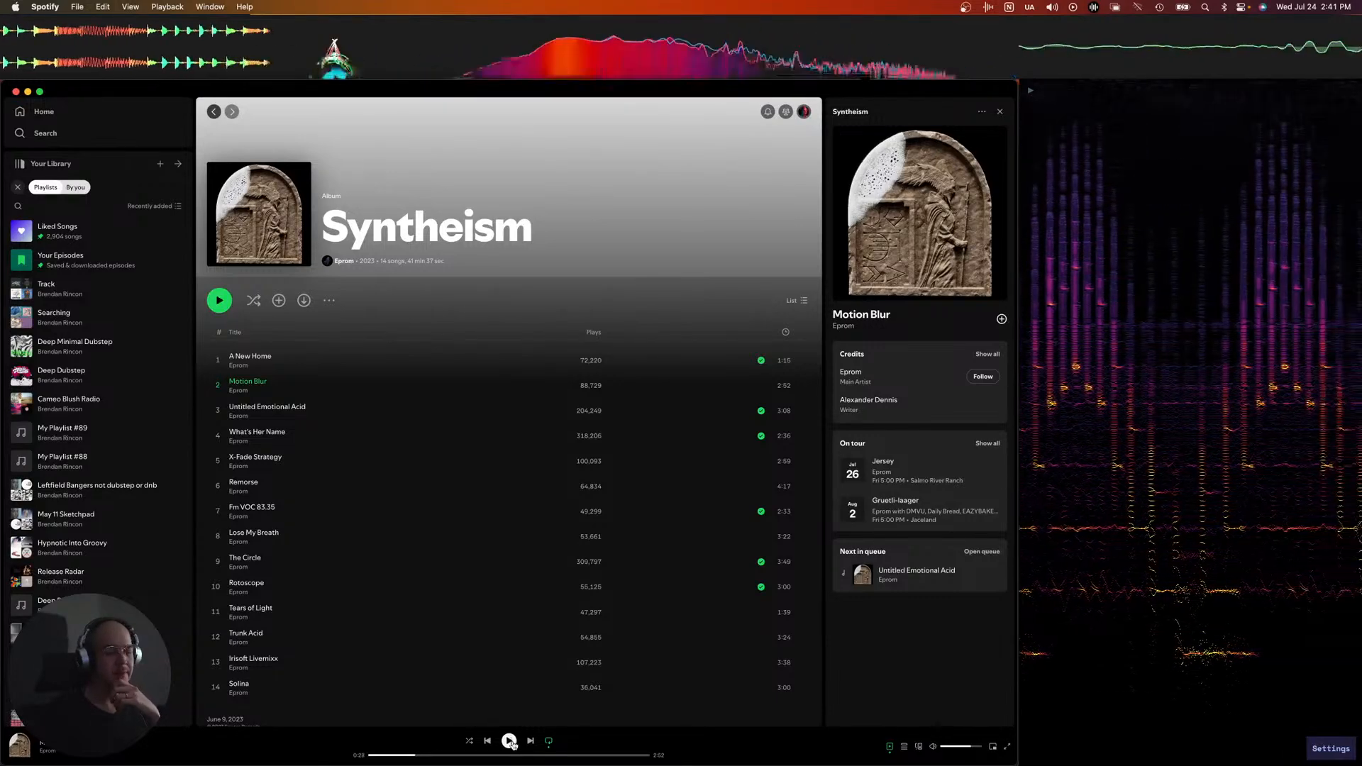
{"action": "left_click", "coordinate": [28, 91]}
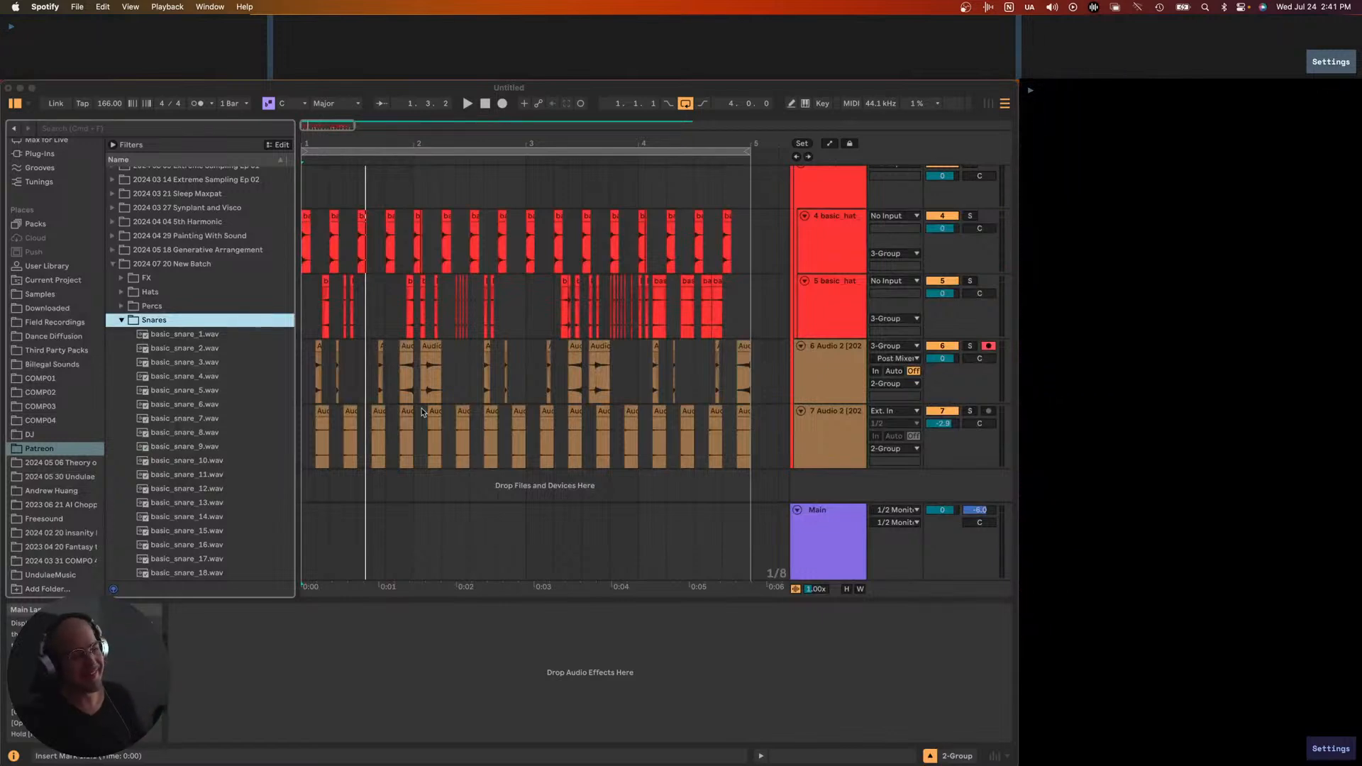
- Extend the end of the arrangement loop from bar 5 to bar 17
{"action": "scroll", "coordinate": [352, 391], "scroll_direction": "up", "scroll_amount": 5}
{"action": "left_click", "coordinate": [360, 390]}
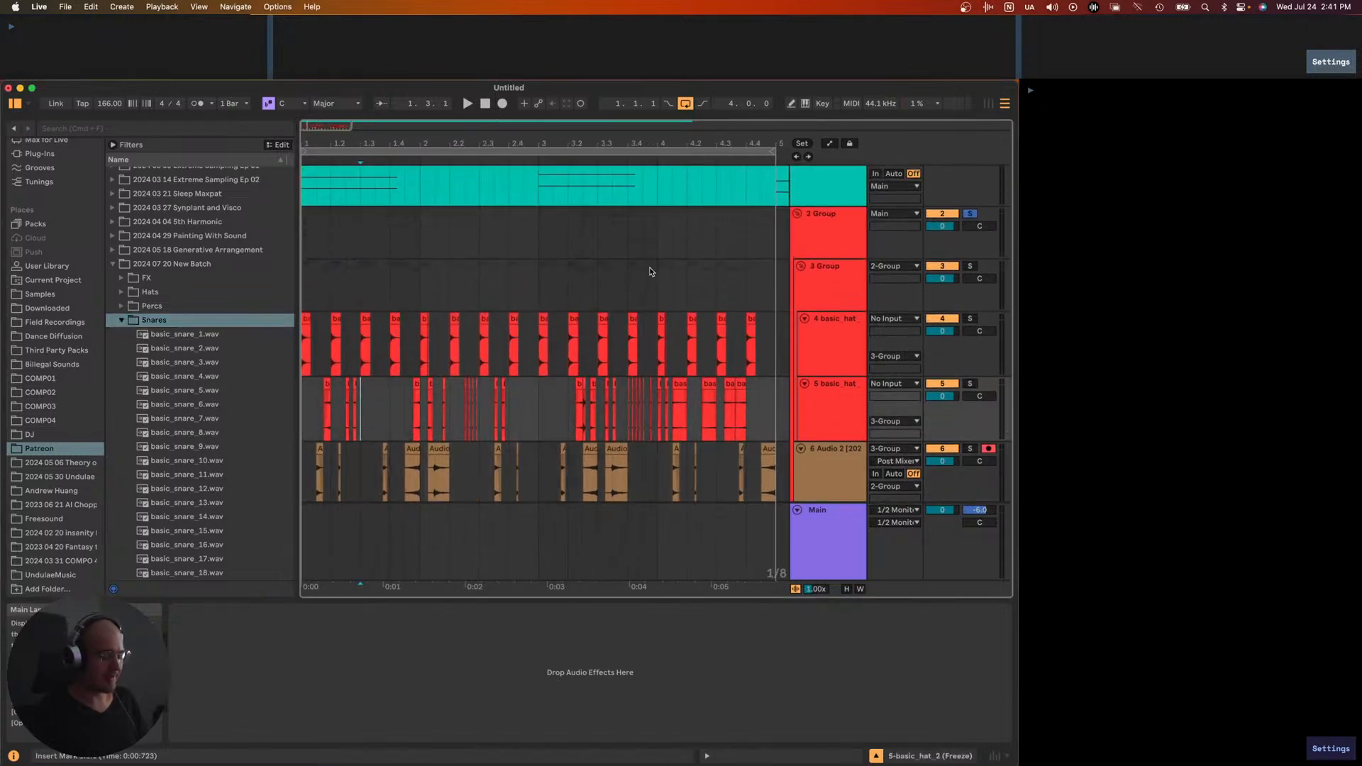
{"action": "scroll", "coordinate": [684, 240], "scroll_direction": "down", "scroll_amount": 2}
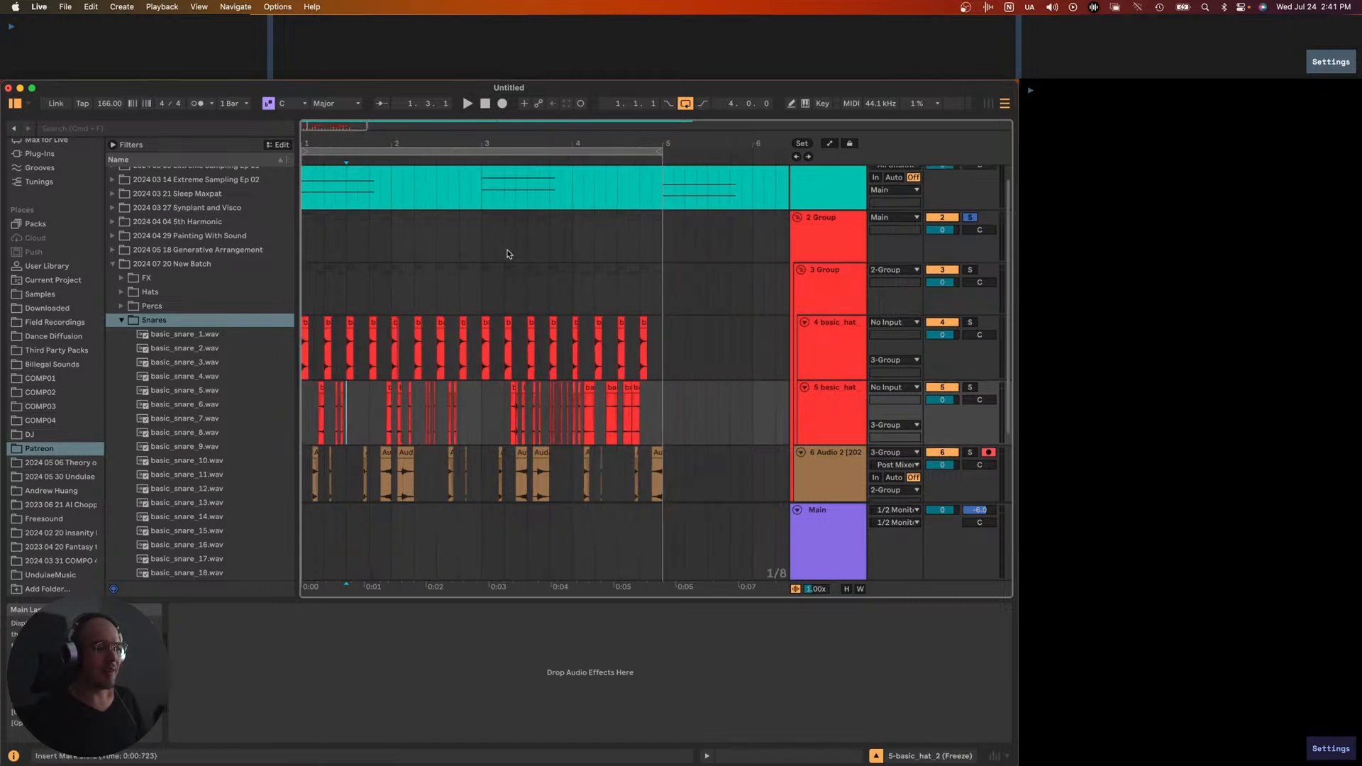
{"action": "scroll", "coordinate": [334, 230], "scroll_direction": "down", "scroll_amount": 3}
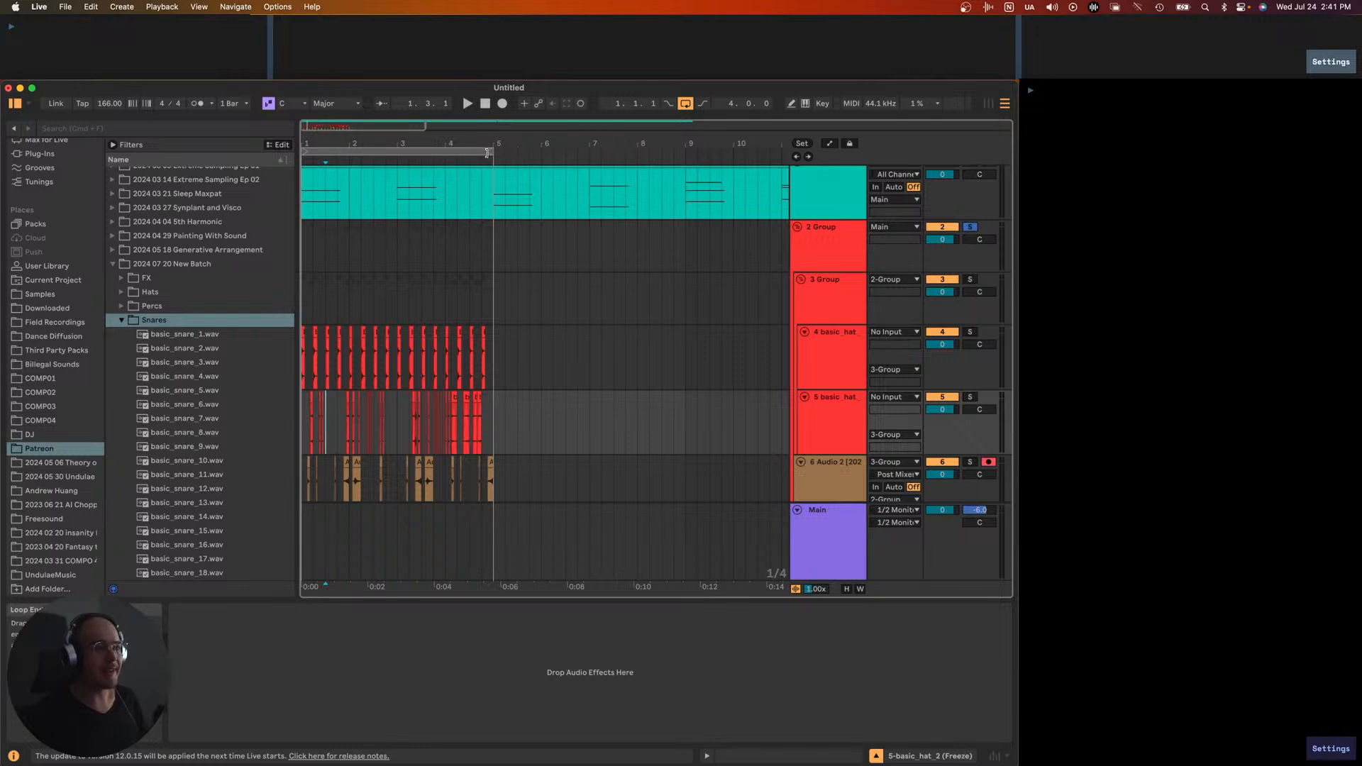
{"action": "left_click_drag", "start_coordinate": [488, 151], "coordinate": [682, 177]}
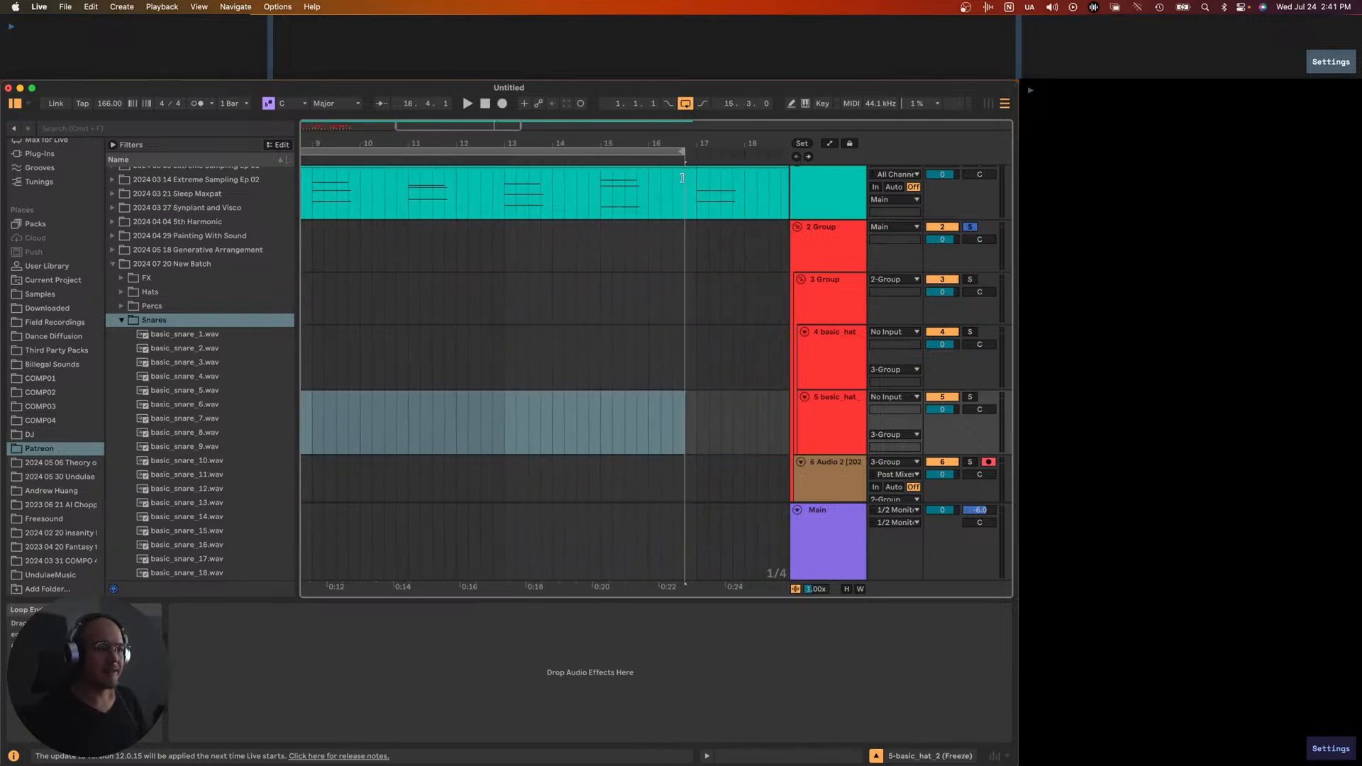
- Duplicate the four-bar clips on both basic_hat tracks and track 6 Audio 2 until they fill the 16-bar loop
{"action": "scroll", "coordinate": [632, 278], "scroll_direction": "down", "scroll_amount": 5}
{"action": "left_click_drag", "start_coordinate": [342, 345], "coordinate": [249, 477]}
{"action": "key", "text": "super+d"}
{"action": "key", "text": "super+d"}
{"action": "key", "text": "super+d"}
{"action": "key", "text": "super+d"}
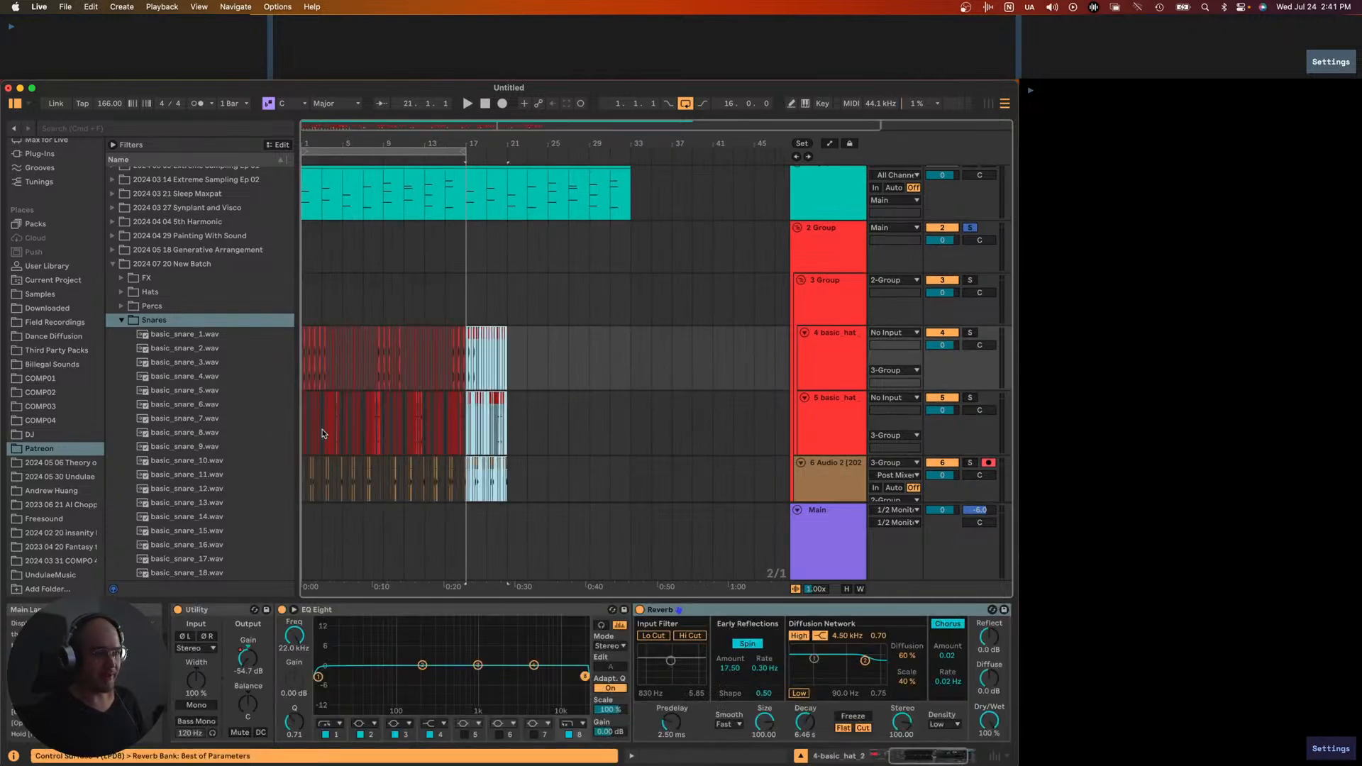
{"action": "key", "text": "super+z"}
- Duplicate the four-bar clip pattern on track 7 Audio 2 three times to fill the loop up to bar 17
{"action": "scroll", "coordinate": [382, 410], "scroll_direction": "down", "scroll_amount": 3}
{"action": "left_click", "coordinate": [335, 426]}
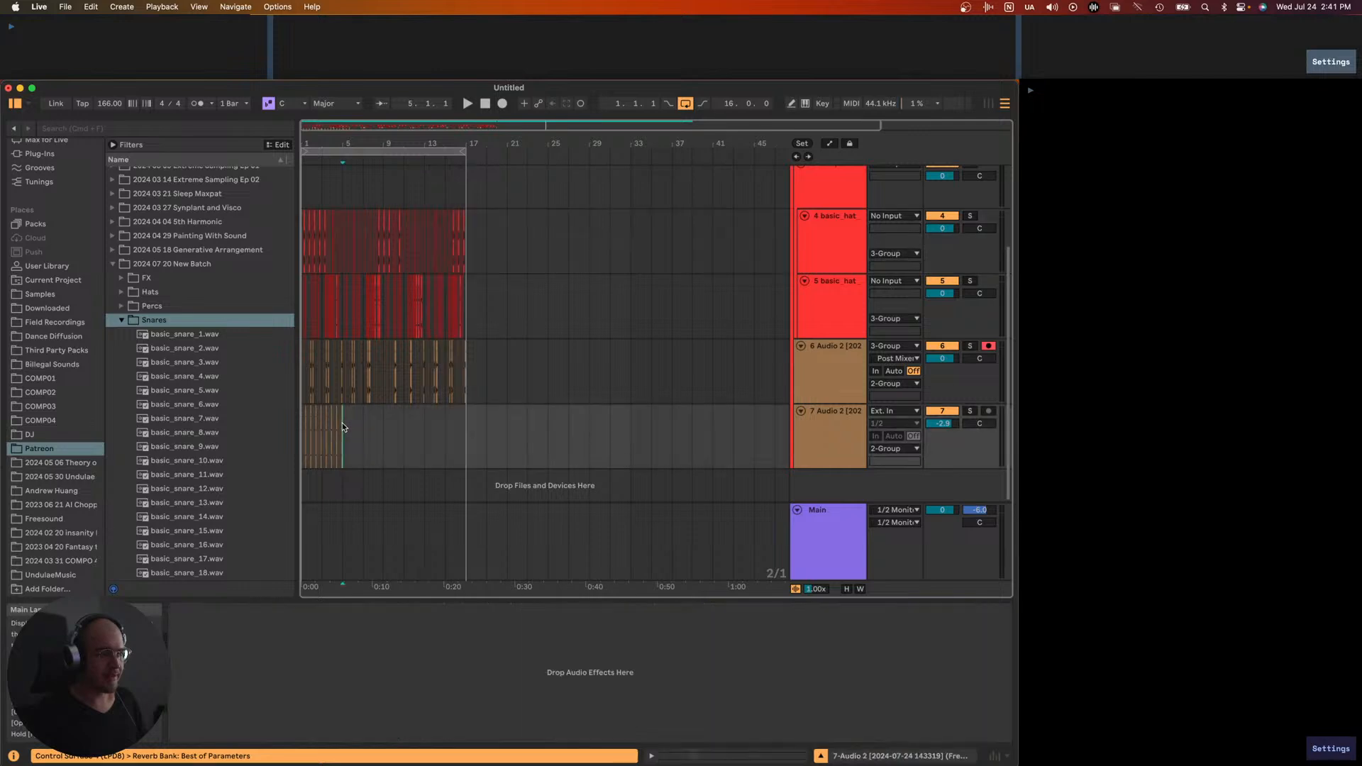
{"action": "key", "text": "super+d"}
{"action": "key", "text": "super+d"}
{"action": "key", "text": "super+d"}
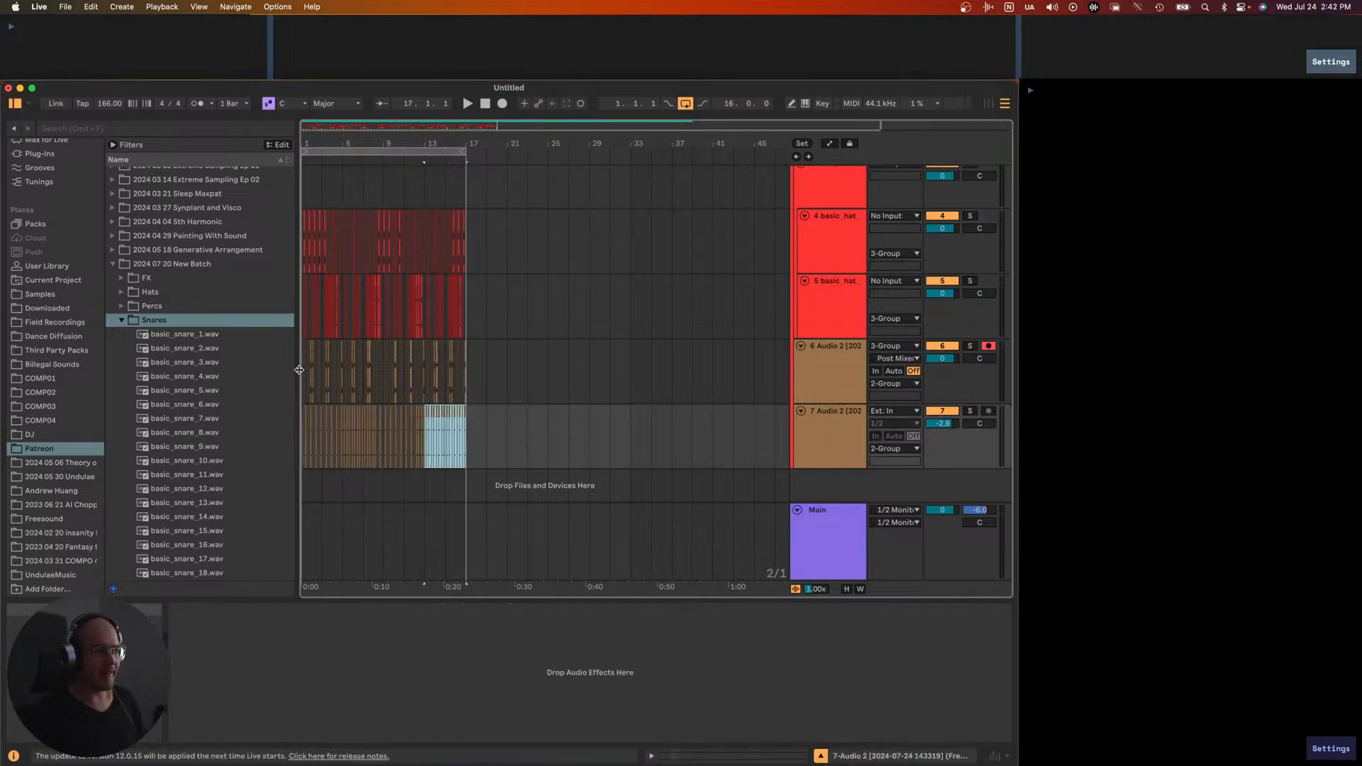
- Play the extended 16-bar arrangement from its start and review all tracks
{"action": "left_click", "coordinate": [307, 375]}
{"action": "key", "text": "space"}
{"action": "scroll", "coordinate": [307, 376], "scroll_direction": "up", "scroll_amount": 2, "text": "super"}
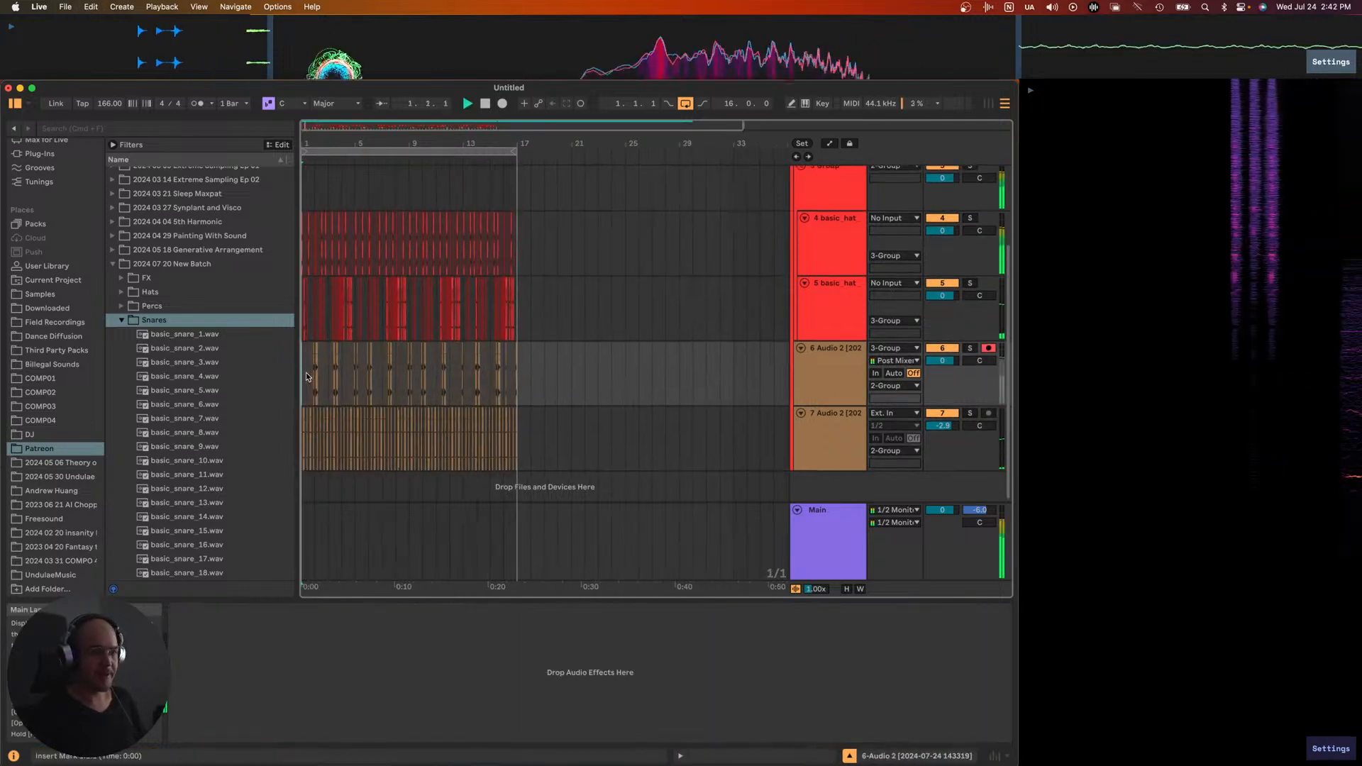
{"action": "scroll", "coordinate": [308, 375], "scroll_direction": "up", "scroll_amount": 2, "text": "super"}
{"action": "scroll", "coordinate": [312, 370], "scroll_direction": "up", "scroll_amount": 3}
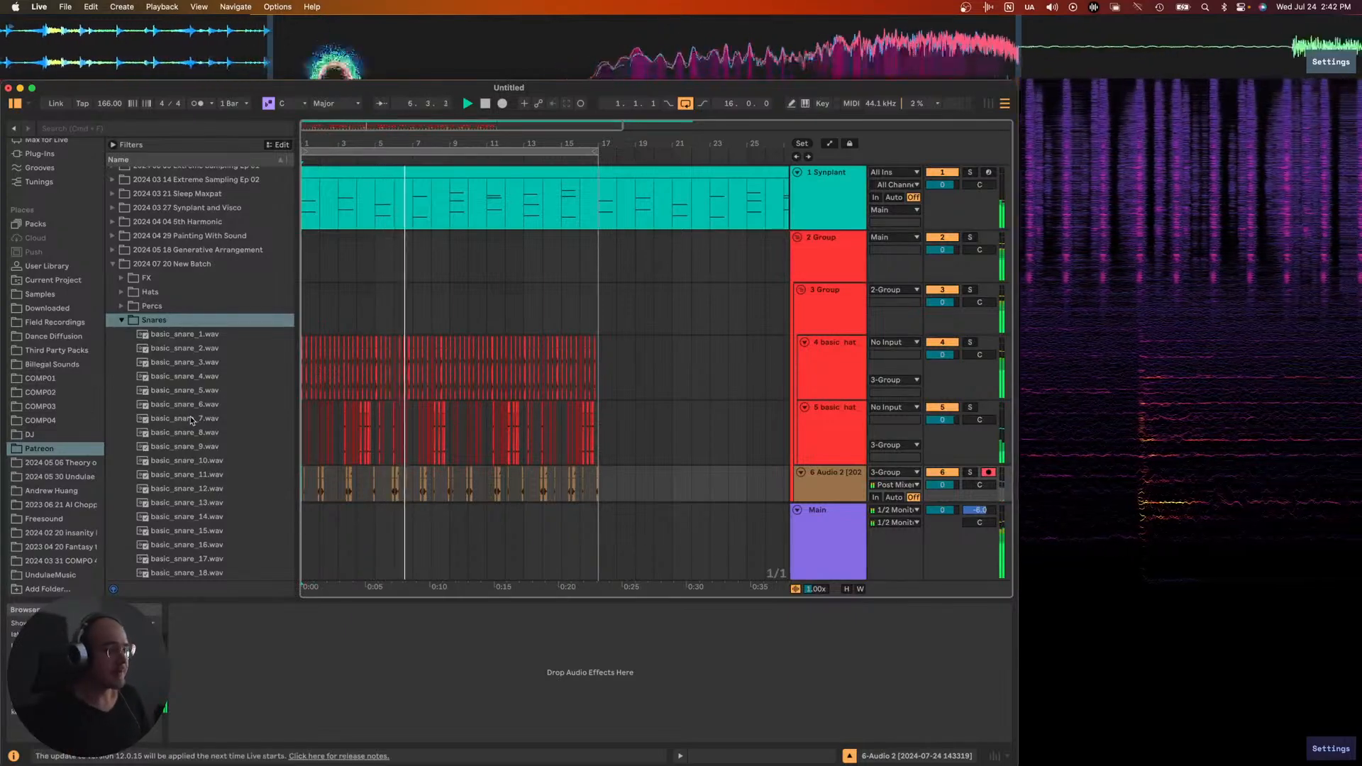
- Audition samples in the Snares folder and place basic_snare_8.wav on a new audio track at beat 1.2
{"action": "left_click", "coordinate": [162, 364]}
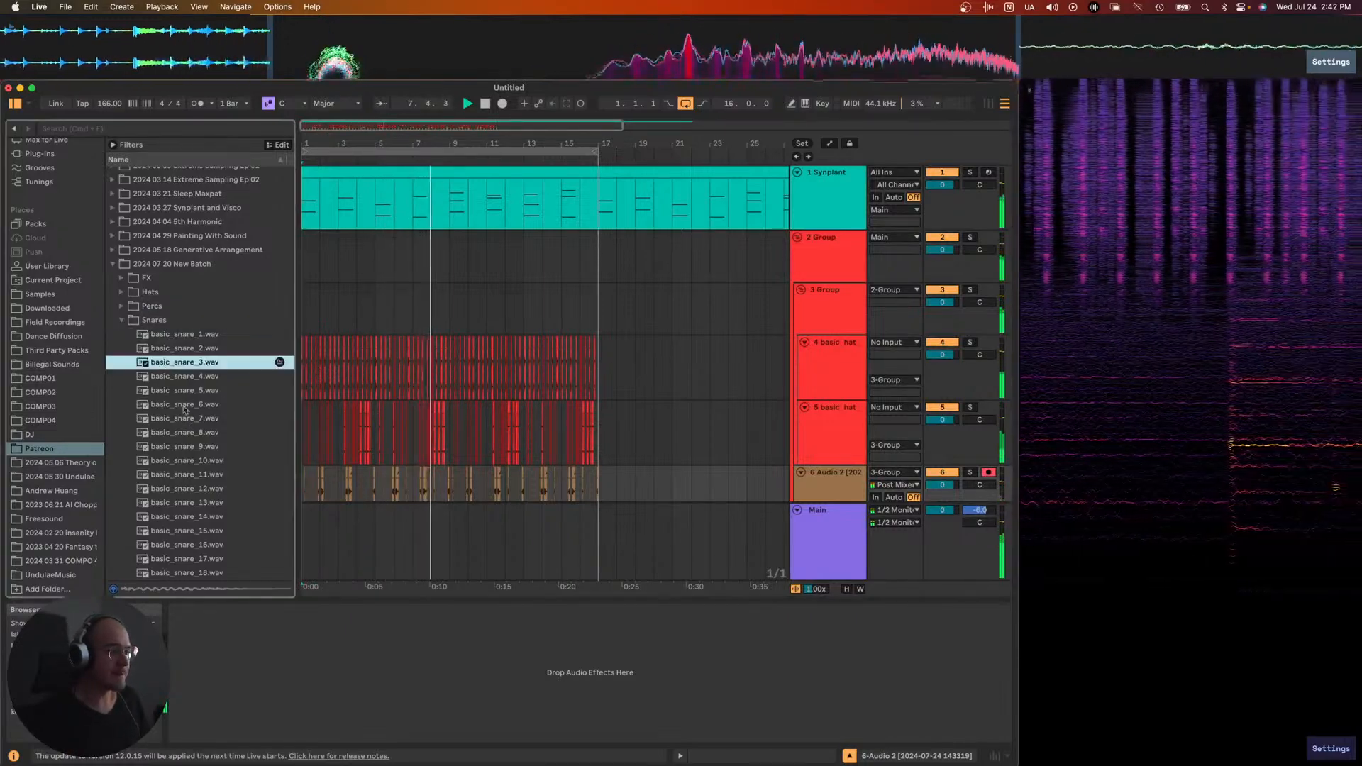
{"action": "left_click", "coordinate": [182, 406]}
{"action": "left_click", "coordinate": [164, 445]}
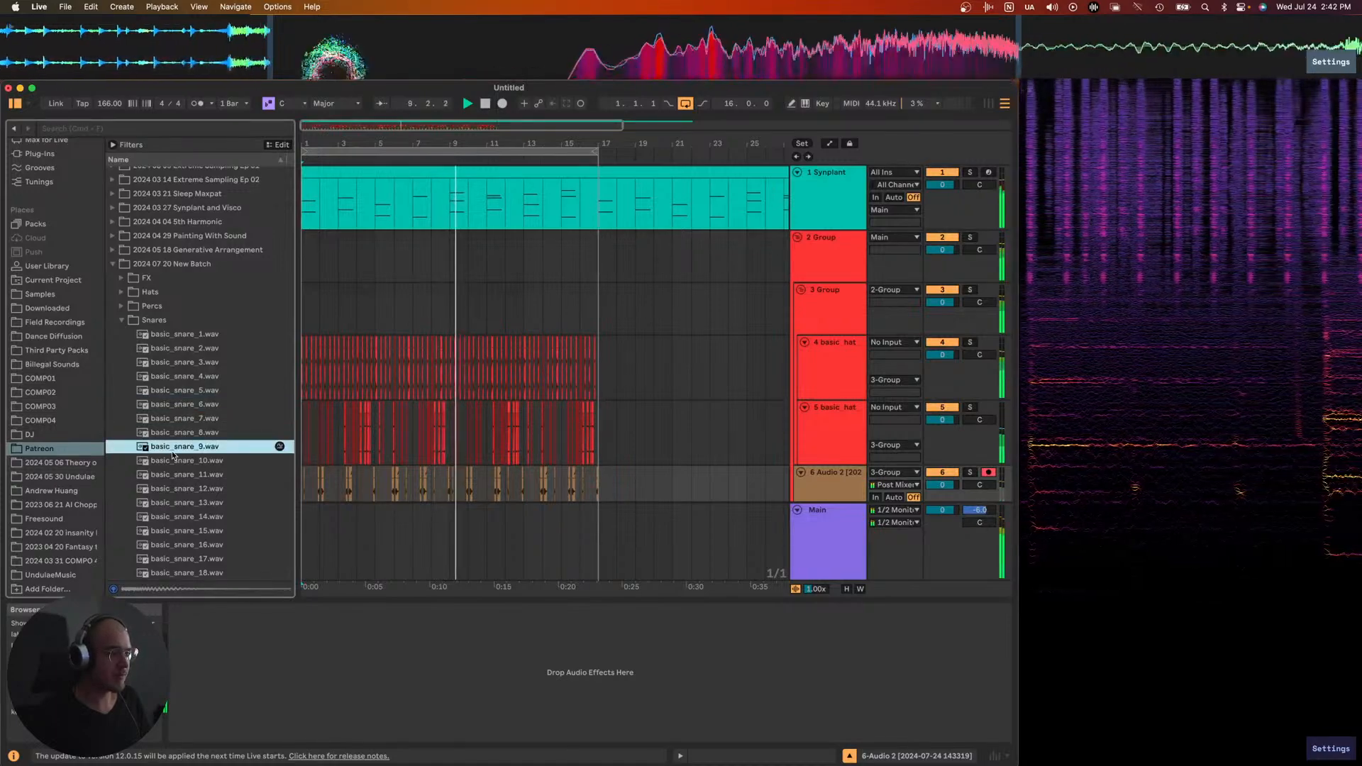
{"action": "left_click", "coordinate": [231, 436]}
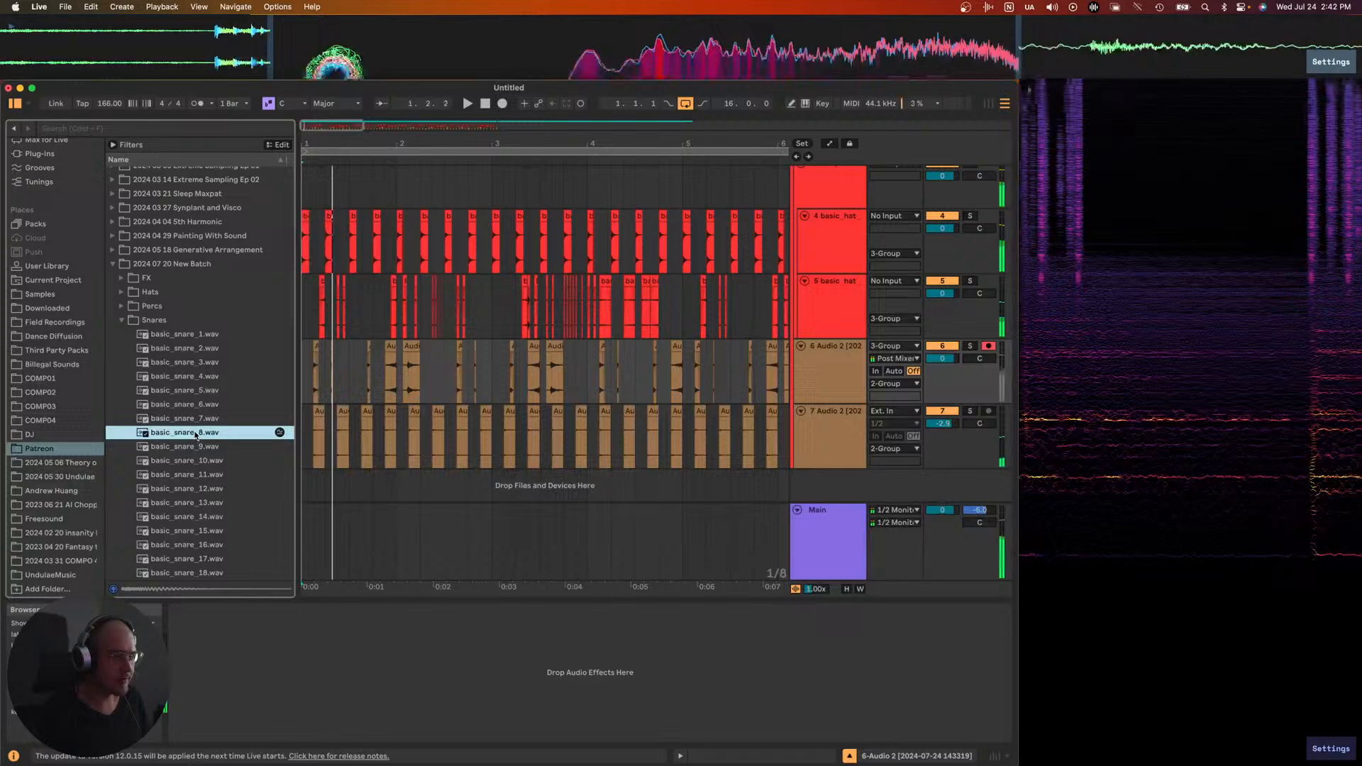
{"action": "mouse_move", "coordinate": [196, 435]}
{"action": "left_mouse_down"}
{"action": "mouse_move", "coordinate": [334, 497]}
{"action": "mouse_move", "coordinate": [312, 483]}
{"action": "left_mouse_up"}
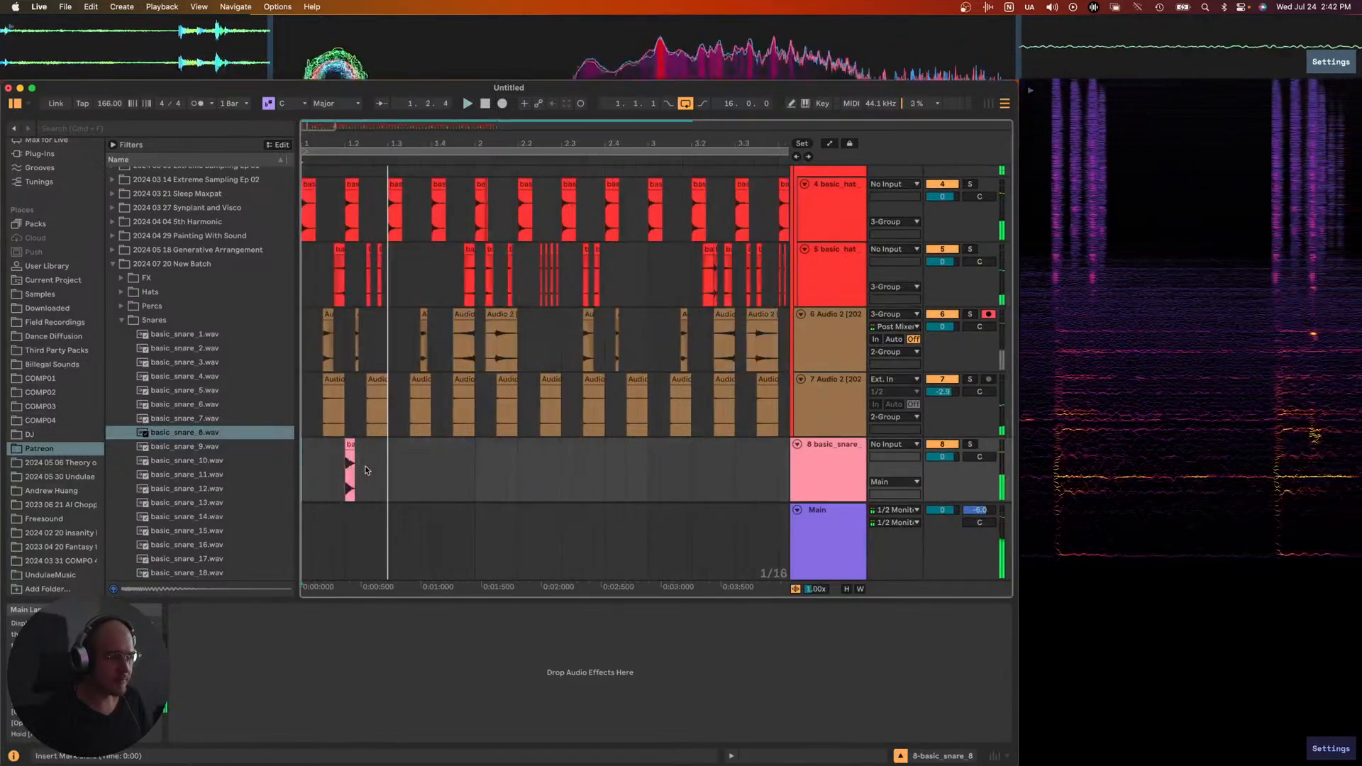
- Audition other snares between basic_snare_4 and basic_snare_17, and replace the placed clip's sample with basic_snare_17.wav
{"action": "left_click", "coordinate": [221, 449]}
{"action": "left_click", "coordinate": [200, 419]}
{"action": "left_click", "coordinate": [197, 433]}
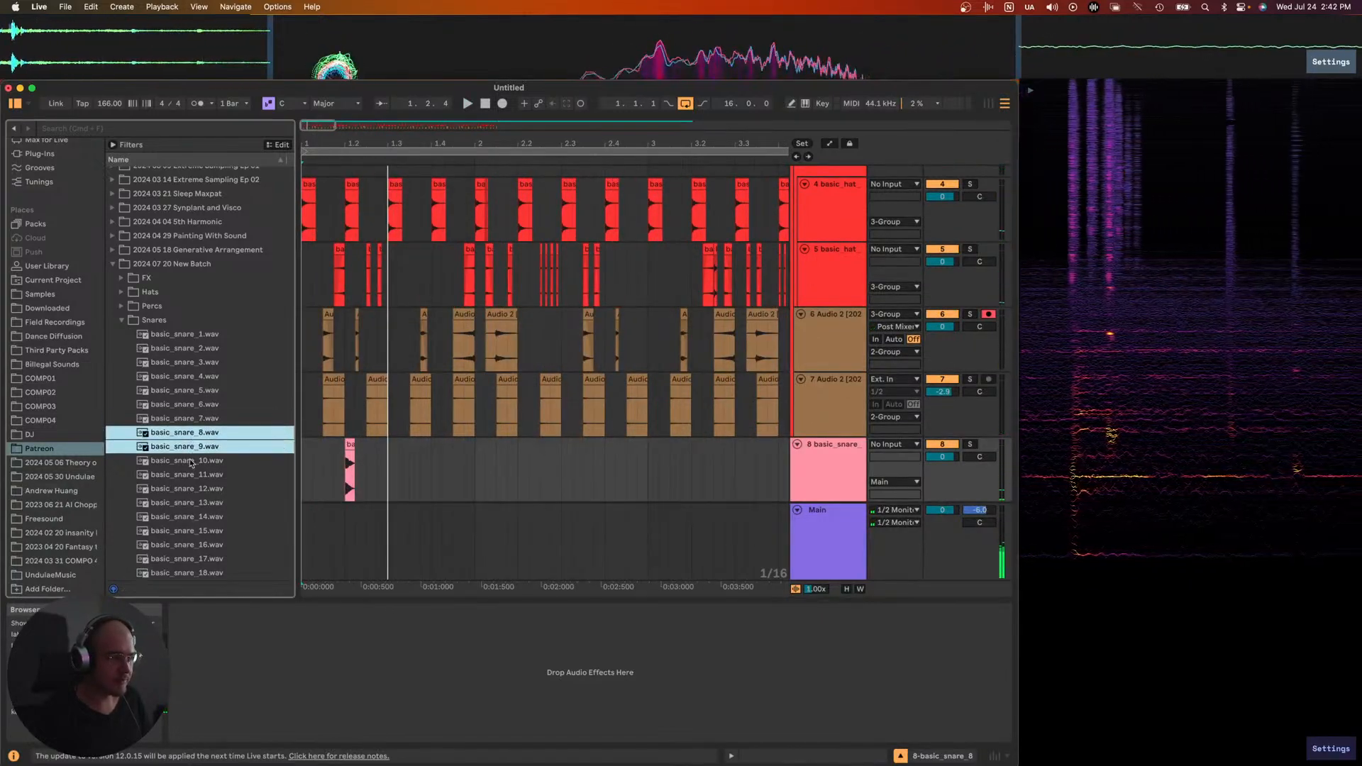
{"action": "left_click", "coordinate": [193, 461]}
{"action": "left_click", "coordinate": [189, 475]}
{"action": "left_click", "coordinate": [203, 391]}
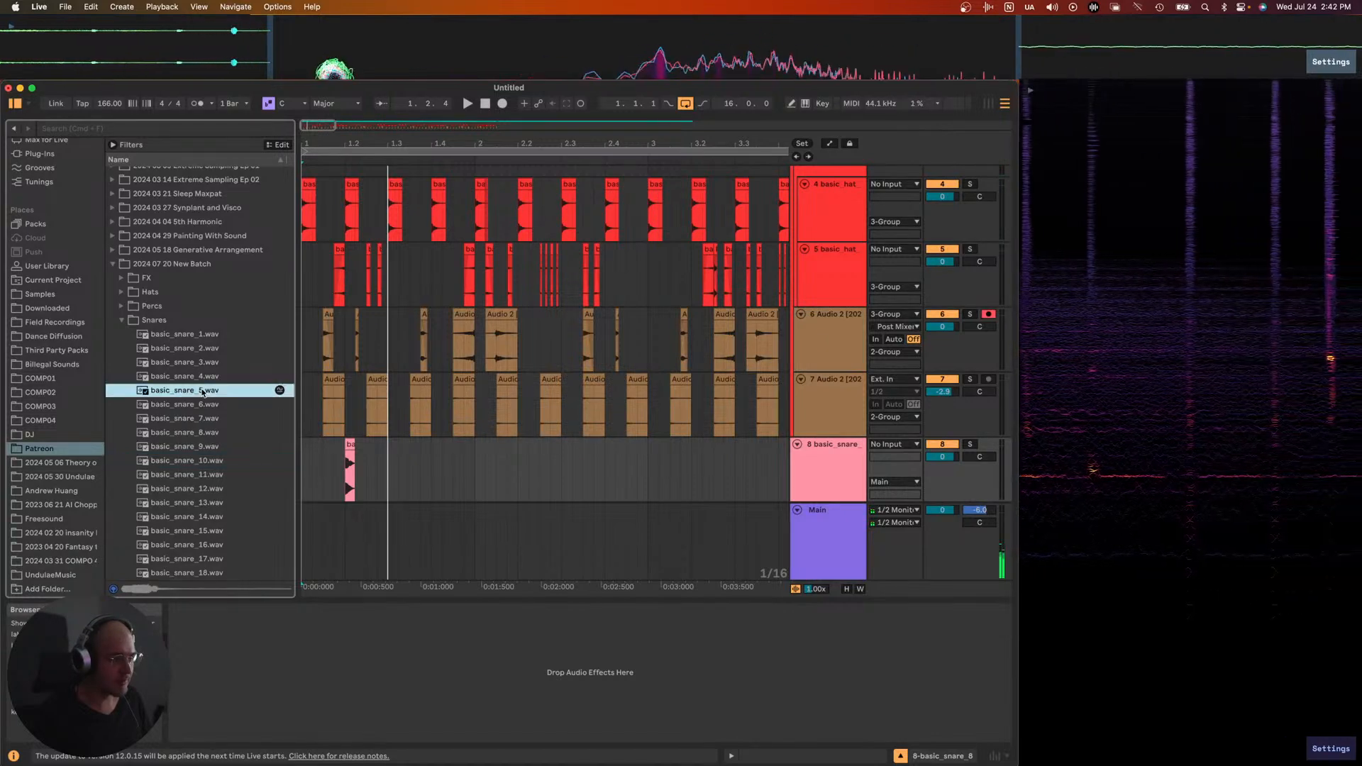
{"action": "left_click", "coordinate": [200, 376]}
{"action": "left_click", "coordinate": [200, 488]}
{"action": "left_click", "coordinate": [195, 545]}
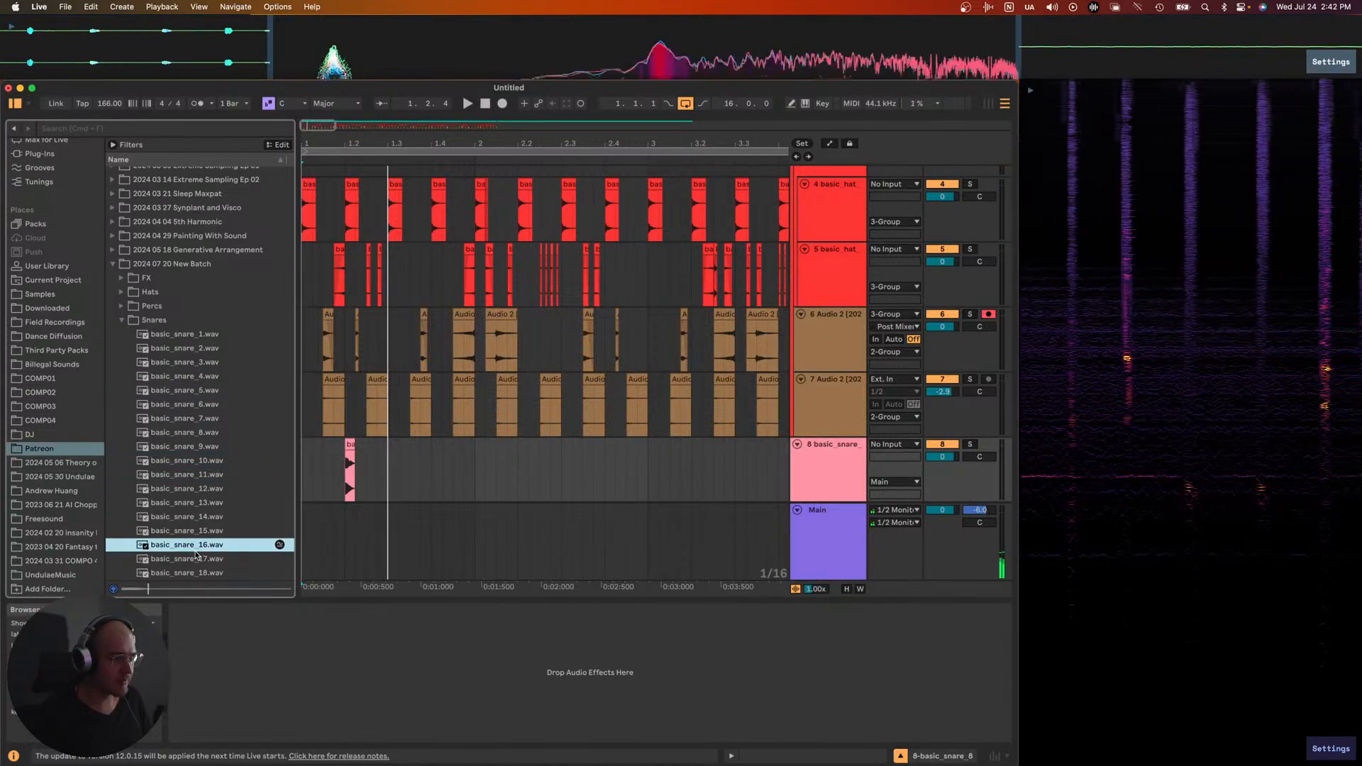
{"action": "left_click", "coordinate": [196, 558]}
{"action": "left_click", "coordinate": [347, 469]}
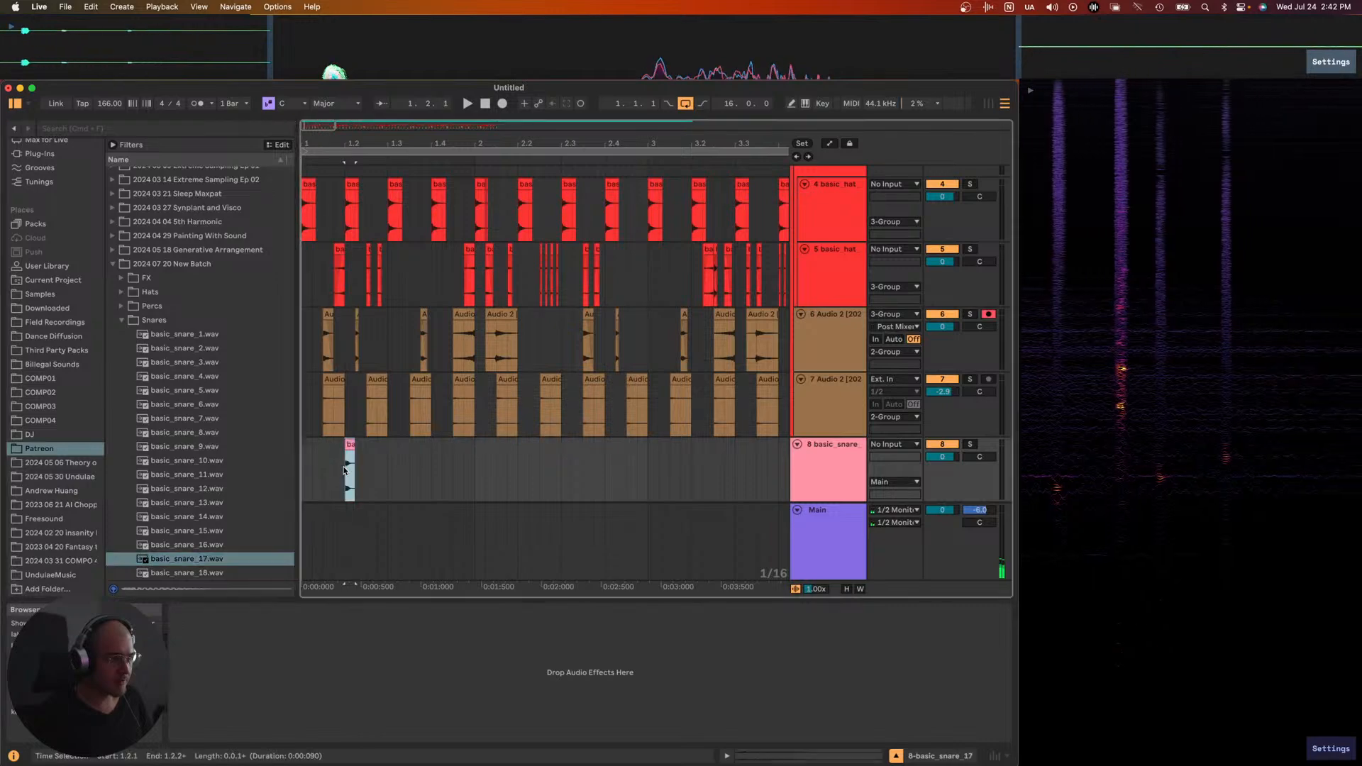
- Solo the snare track and raise the basic_snare_17 clip's gain to 8.5 dB
{"action": "key", "text": "s"}
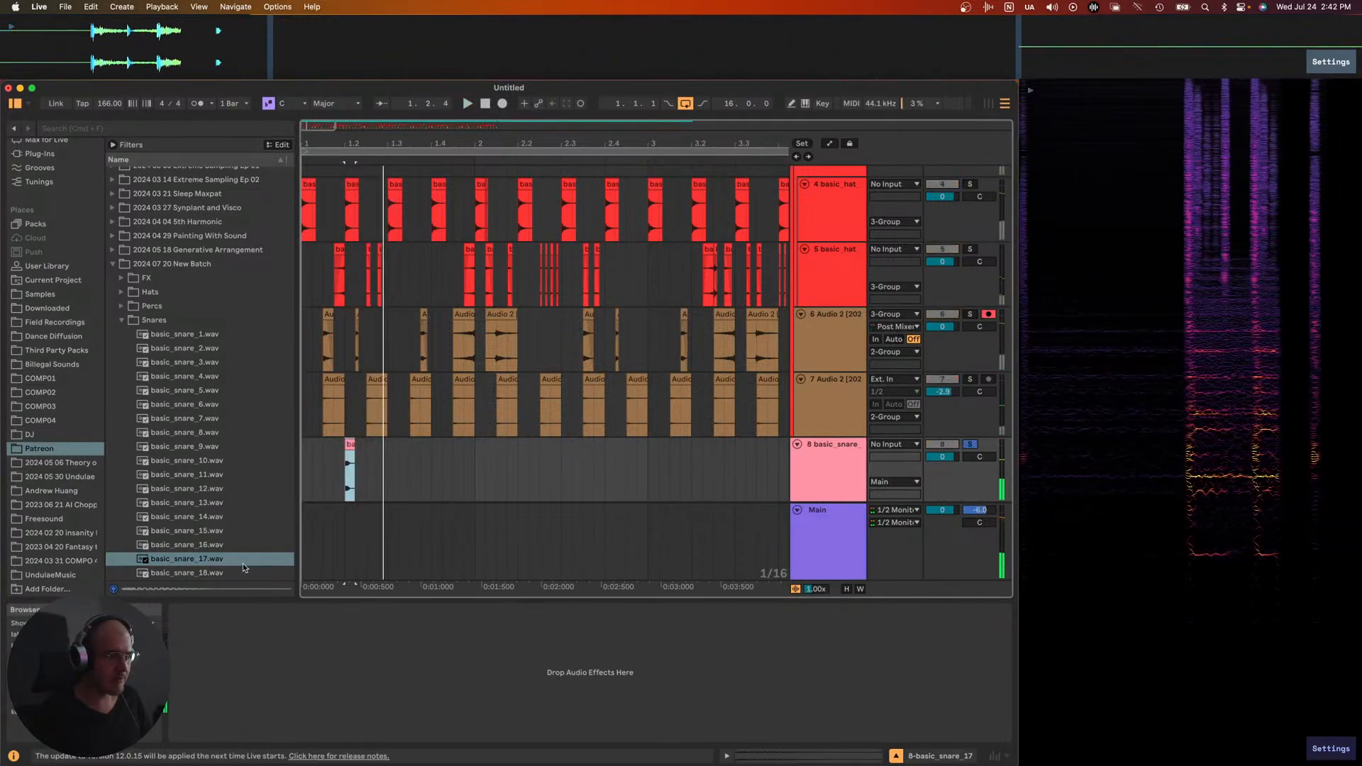
{"action": "double_click", "coordinate": [349, 444]}
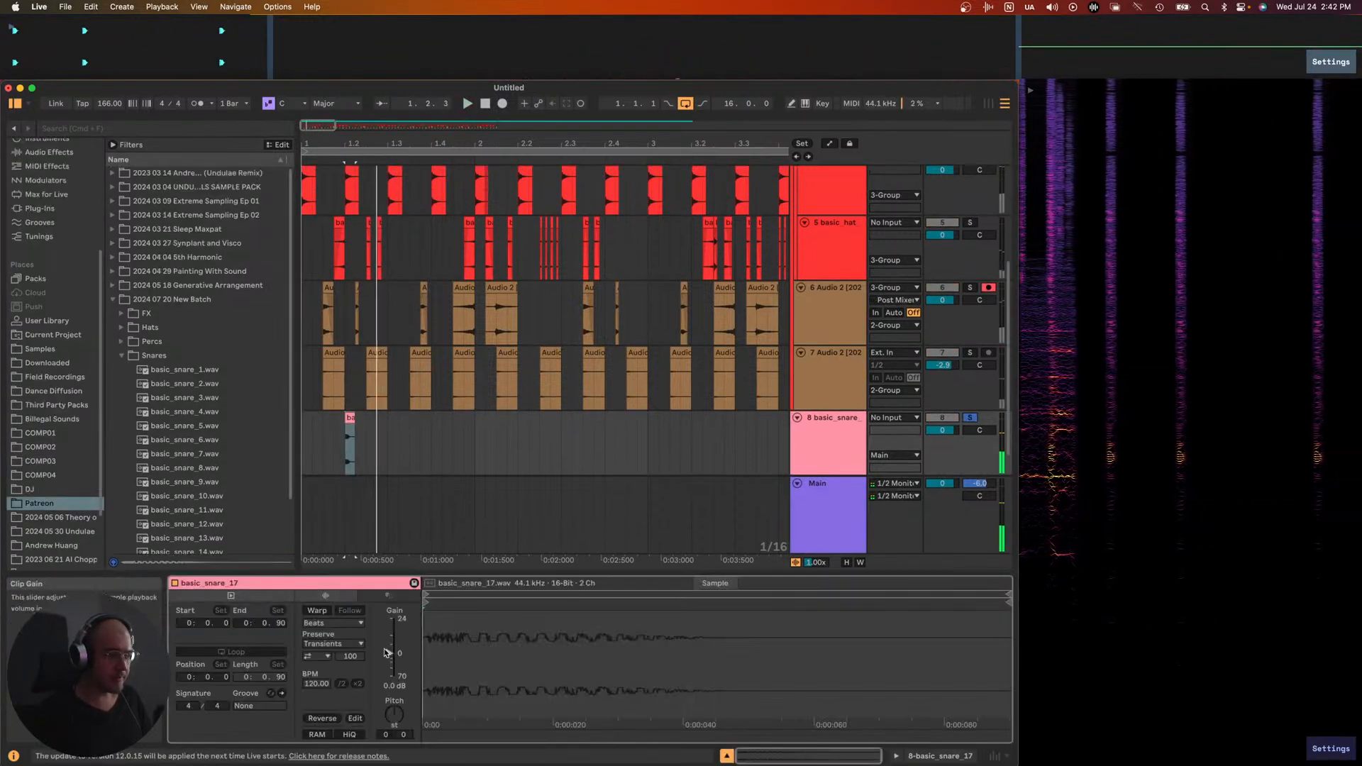
{"action": "left_click_drag", "start_coordinate": [389, 649], "coordinate": [389, 640]}
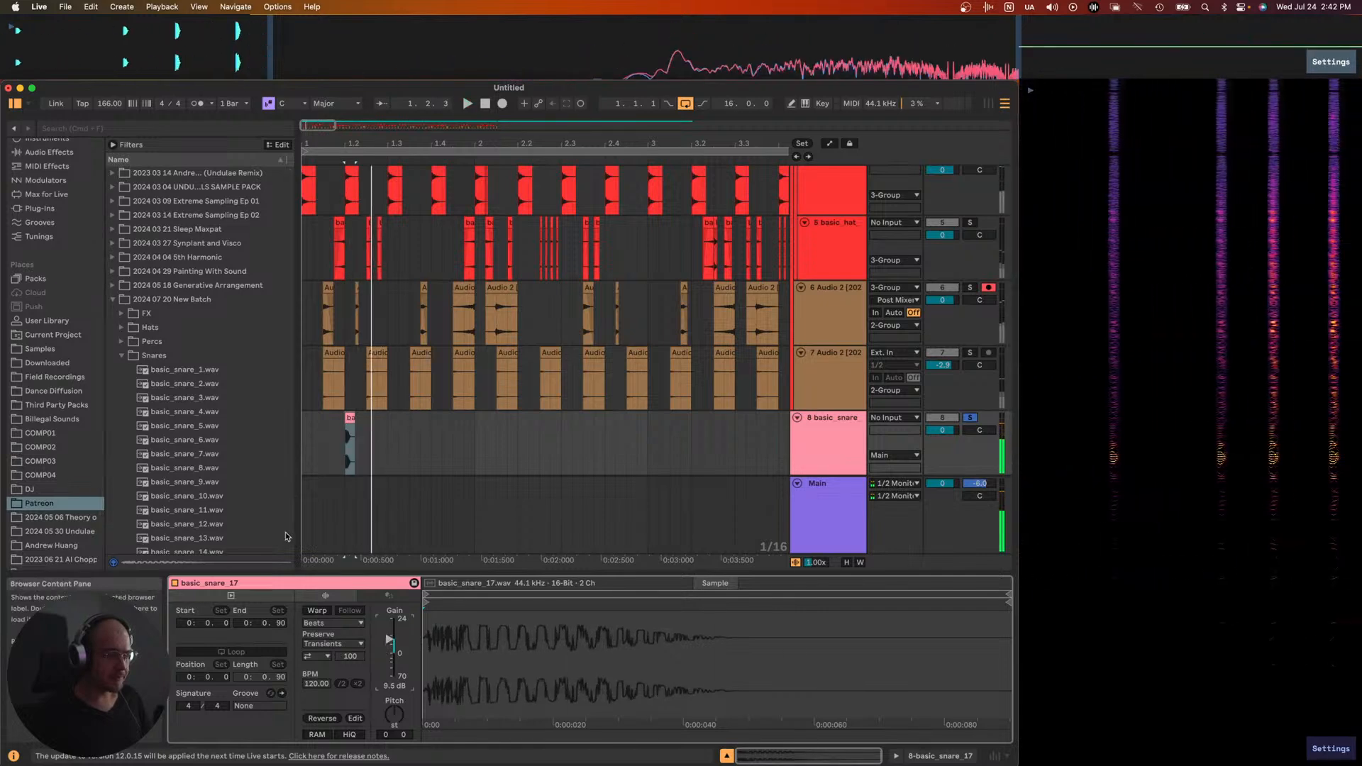
- Search the device library for "eq" and add EQ Eight to the basic_snare track
{"action": "left_click", "coordinate": [816, 440]}
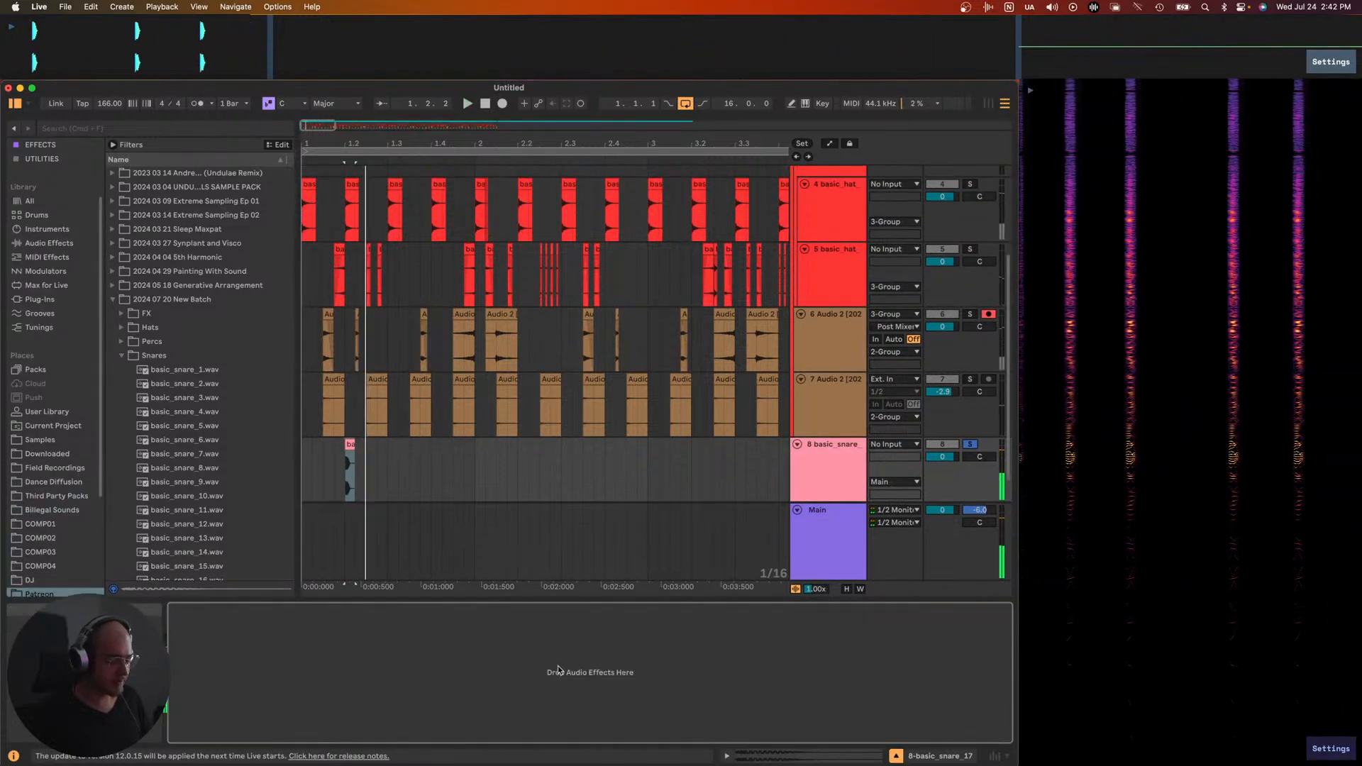
{"action": "key", "text": "super+f"}
{"action": "type", "text": "eq"}
{"action": "key", "text": "Down"}
{"action": "key", "text": "Down"}
{"action": "key", "text": "Up"}
{"action": "key", "text": "Up"}
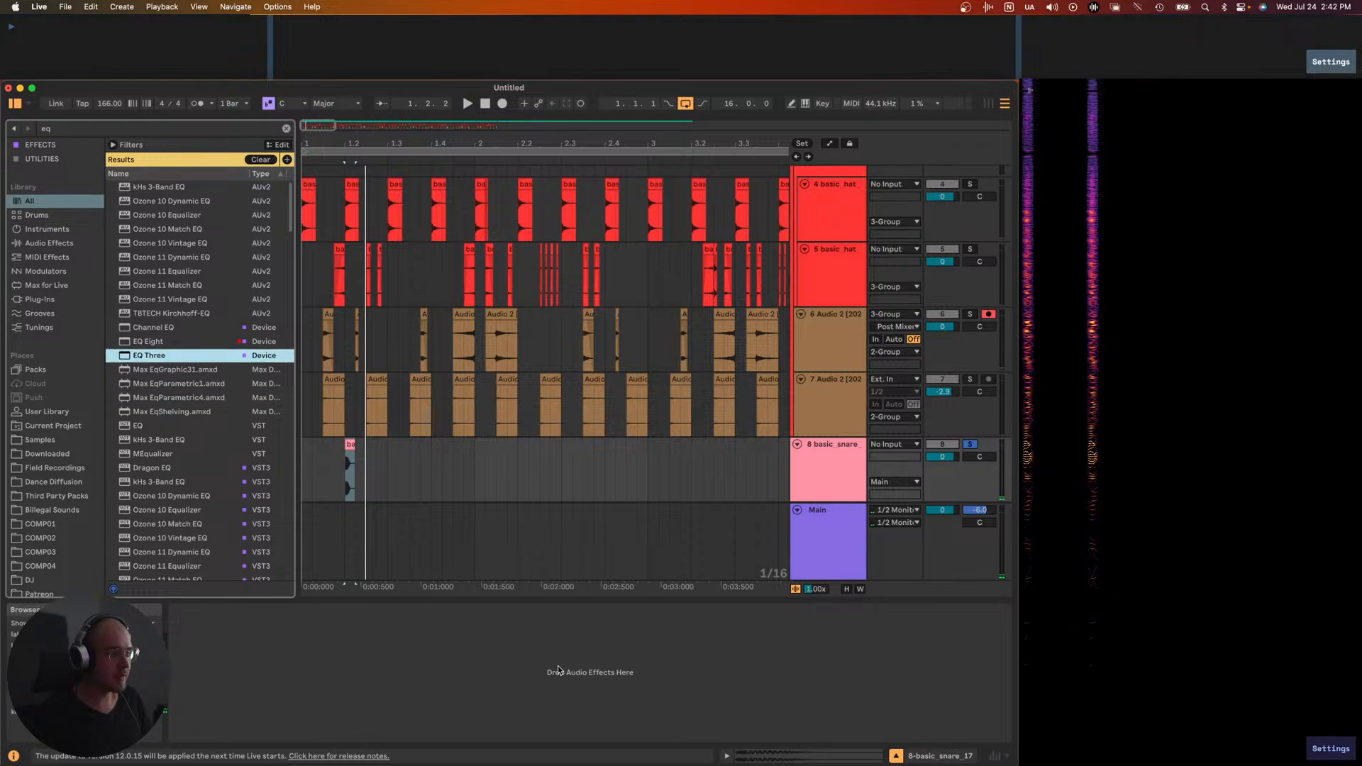
{"action": "key", "text": "Up"}
{"action": "key", "text": "Return"}
- Play the soloed snare and shape EQ Eight's band 1 into a gentle low cut at about 194 Hz with Q 0.22
{"action": "left_click", "coordinate": [219, 735]}
{"action": "key", "text": "space"}
{"action": "left_click_drag", "start_coordinate": [271, 681], "coordinate": [353, 696]}
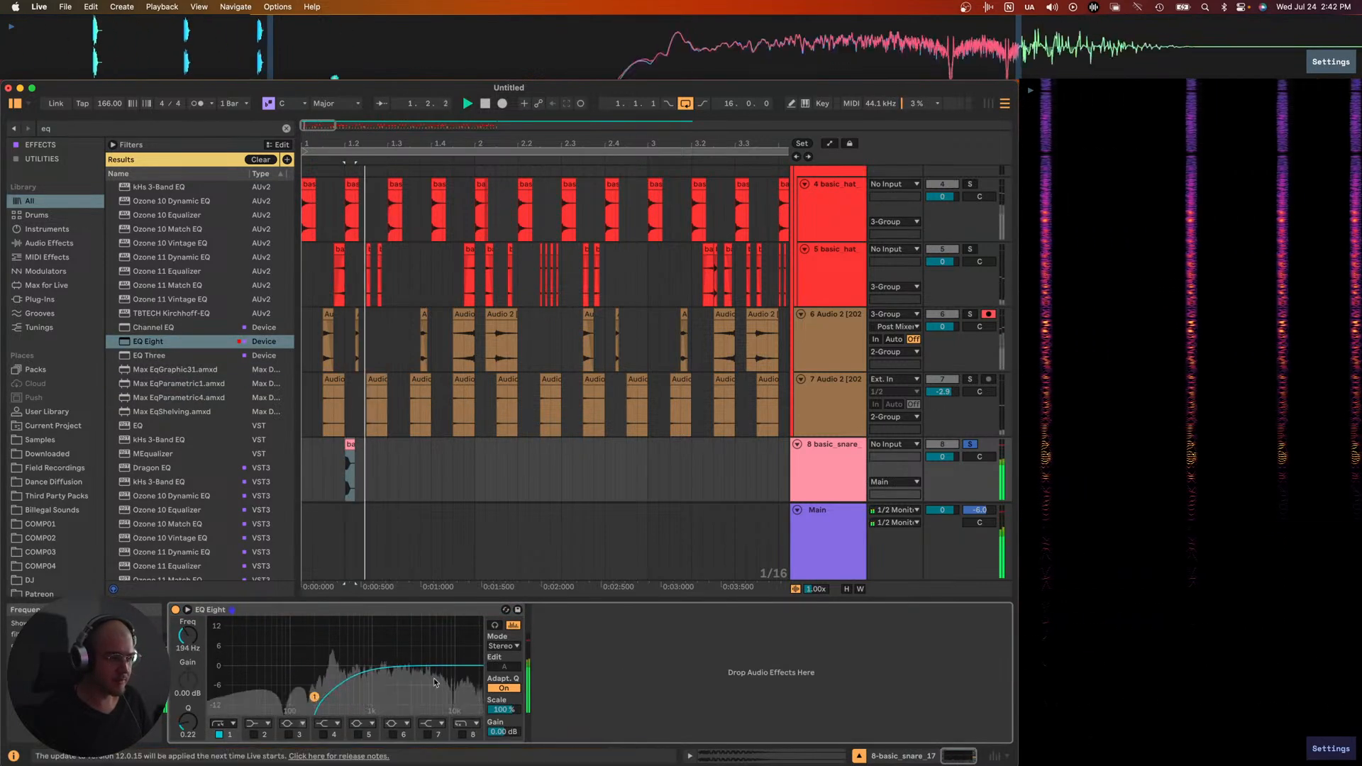
- Search the device library for "excite" and add the Excite.amxd device to the basic_snare track after EQ Eight
{"action": "key", "text": "super+f"}
{"action": "type", "text": "excite"}
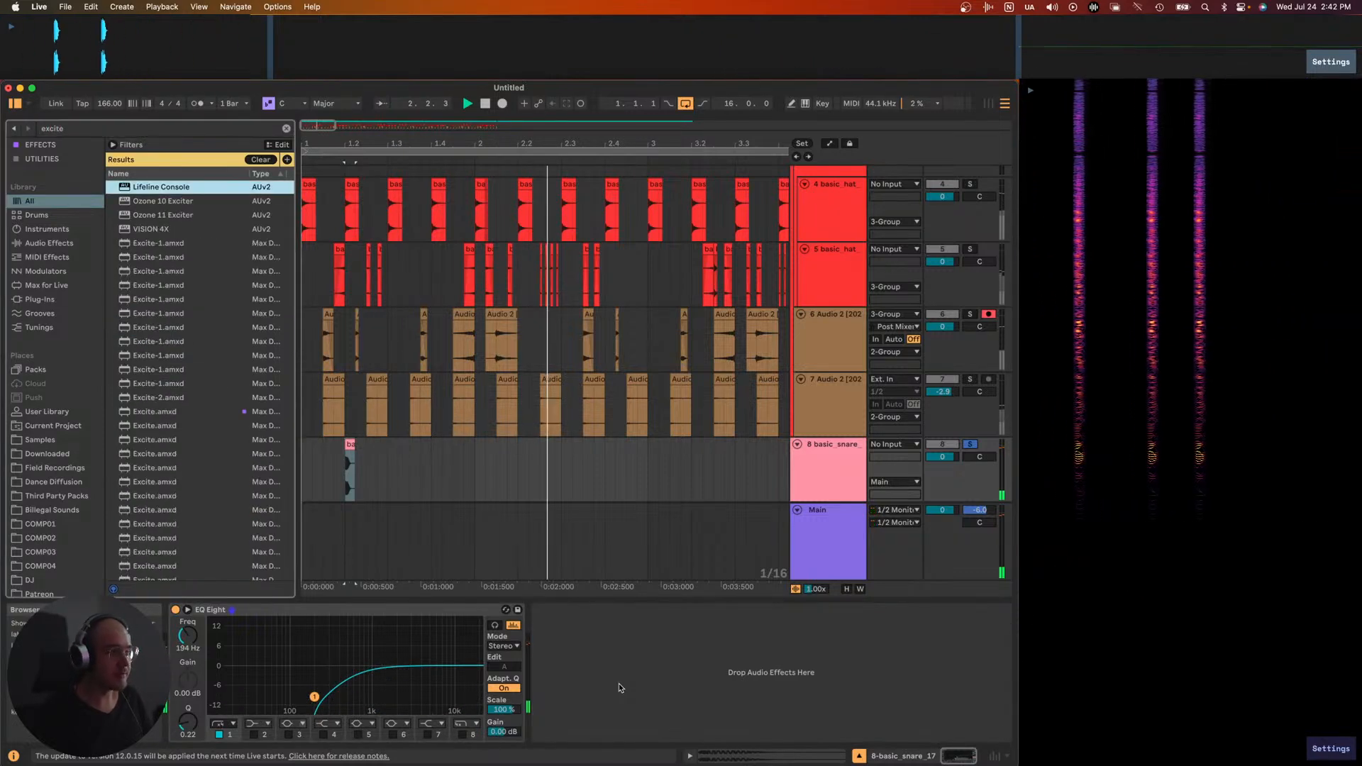
{"action": "key", "text": "Down"}
{"action": "key", "text": "Down"}
{"action": "key", "text": "Down"}
{"action": "key", "text": "Down"}
{"action": "key", "text": "Down"}
{"action": "key", "text": "Down"}
{"action": "key", "text": "Down"}
{"action": "key", "text": "Down"}
{"action": "key", "text": "Down"}
{"action": "key", "text": "Down"}
{"action": "key", "text": "Down"}
{"action": "key", "text": "Down"}
{"action": "key", "text": "Down"}
{"action": "key", "text": "Down"}
{"action": "key", "text": "Down"}
{"action": "key", "text": "Down"}
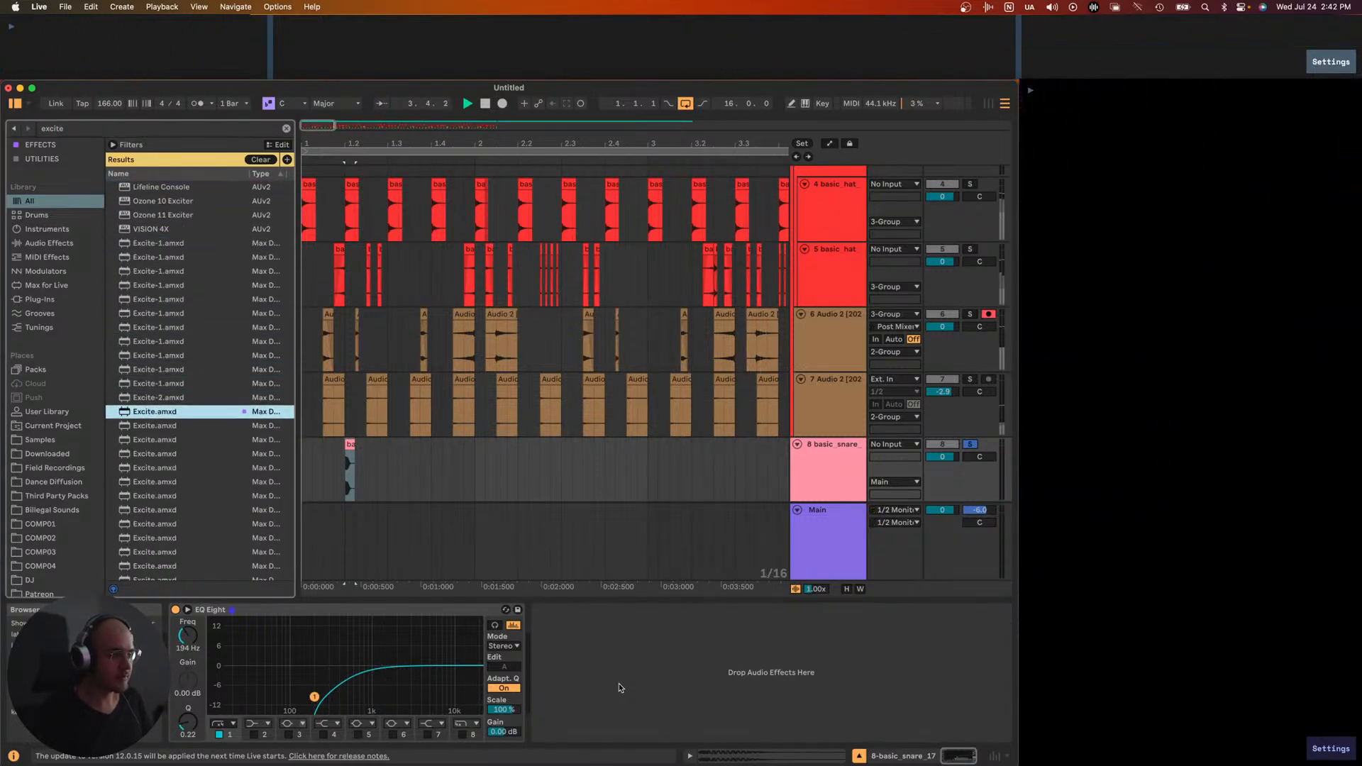
{"action": "key", "text": "Return"}
- Play the soloed snare and set the Excite device's Excite amount to 31.5 %
{"action": "key", "text": "space"}
{"action": "key", "text": "space"}
{"action": "left_click_drag", "start_coordinate": [555, 711], "coordinate": [587, 684]}
{"action": "key", "text": "space"}
{"action": "key", "text": "space"}
{"action": "key", "text": "space"}
{"action": "key", "text": "space"}
{"action": "key", "text": "space"}
{"action": "key", "text": "space"}
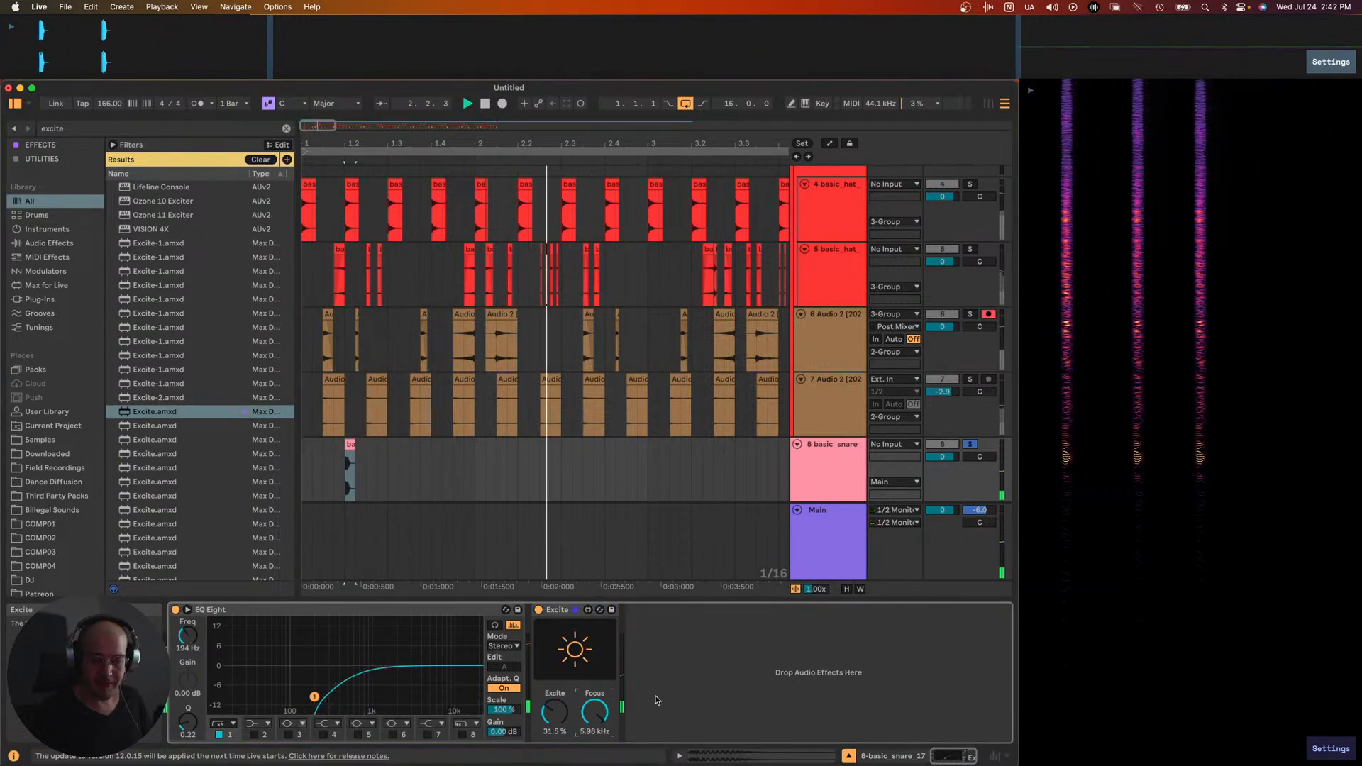
{"action": "scroll", "coordinate": [140, 427], "scroll_direction": "down", "scroll_amount": 1}
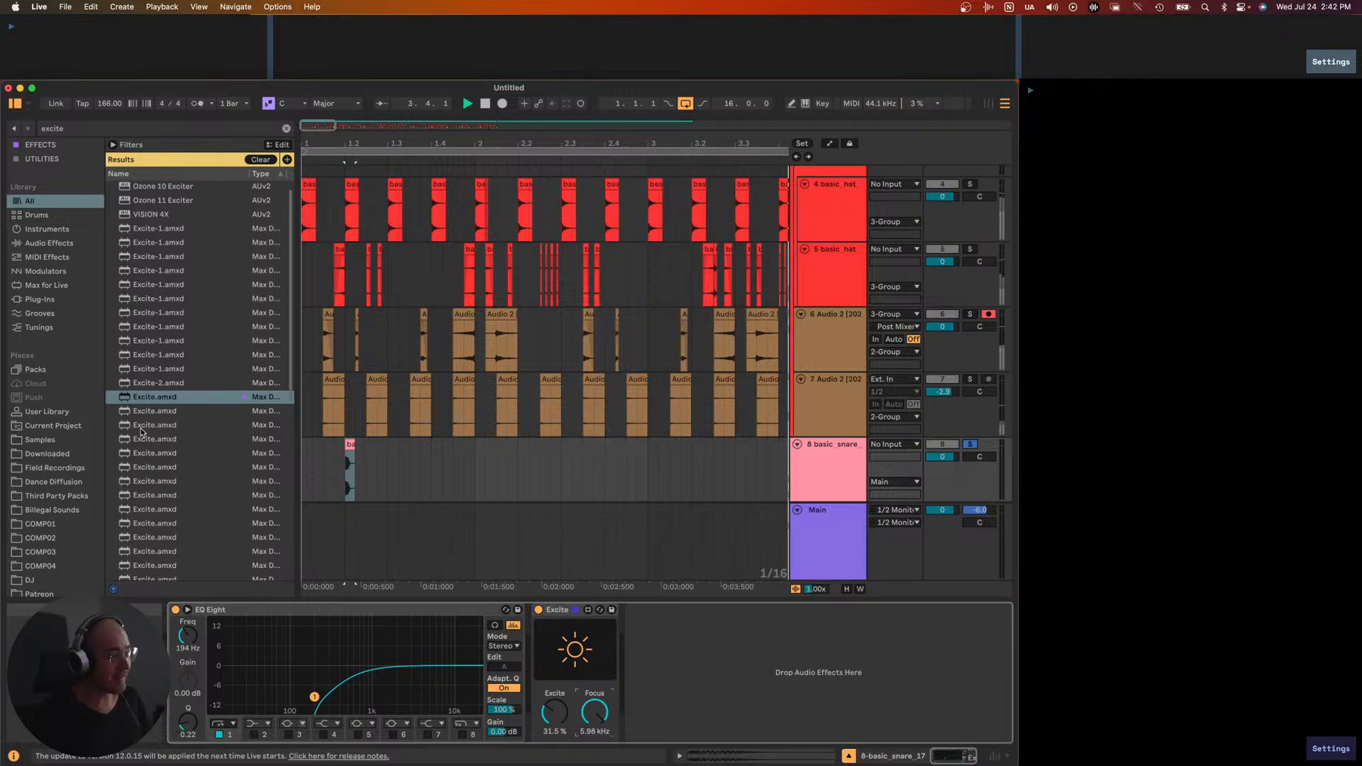
{"action": "scroll", "coordinate": [140, 428], "scroll_direction": "down", "scroll_amount": 1}
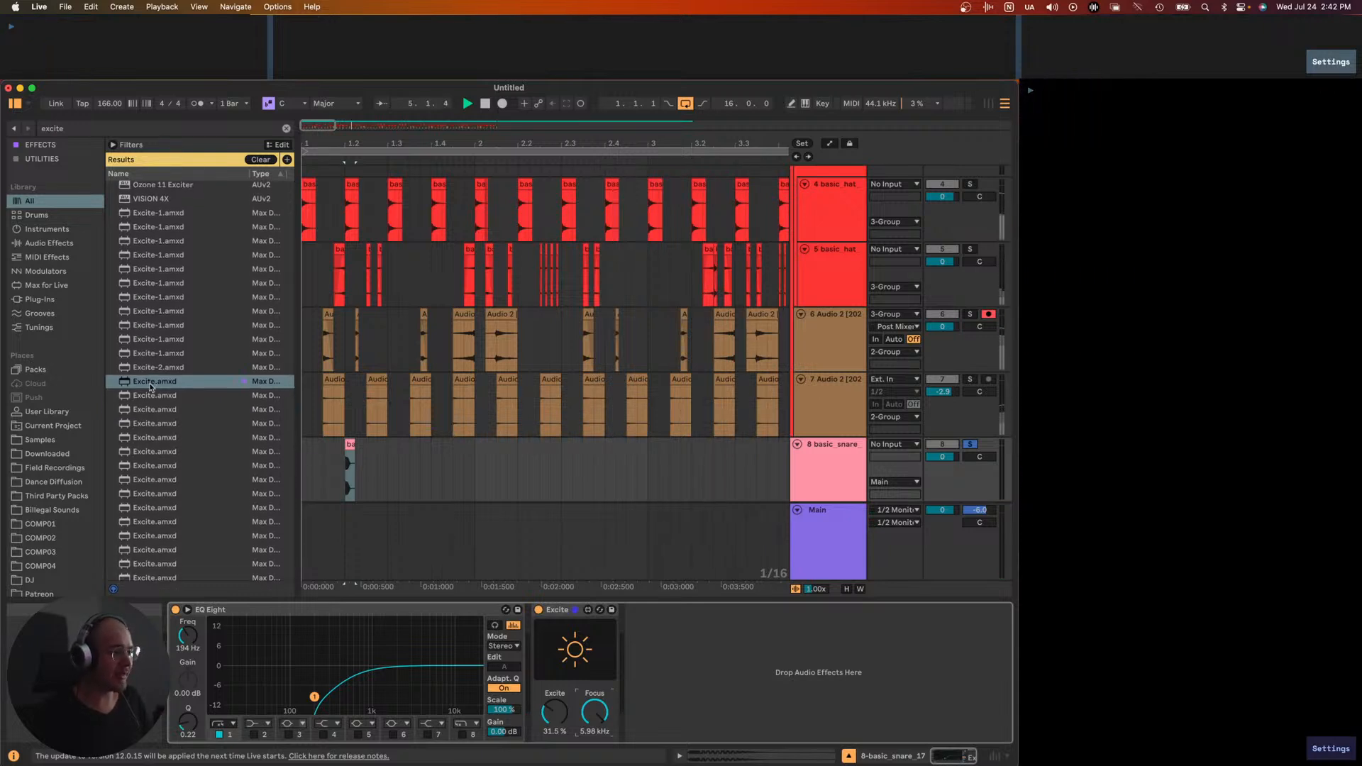
{"action": "scroll", "coordinate": [170, 454], "scroll_direction": "down", "scroll_amount": 3}
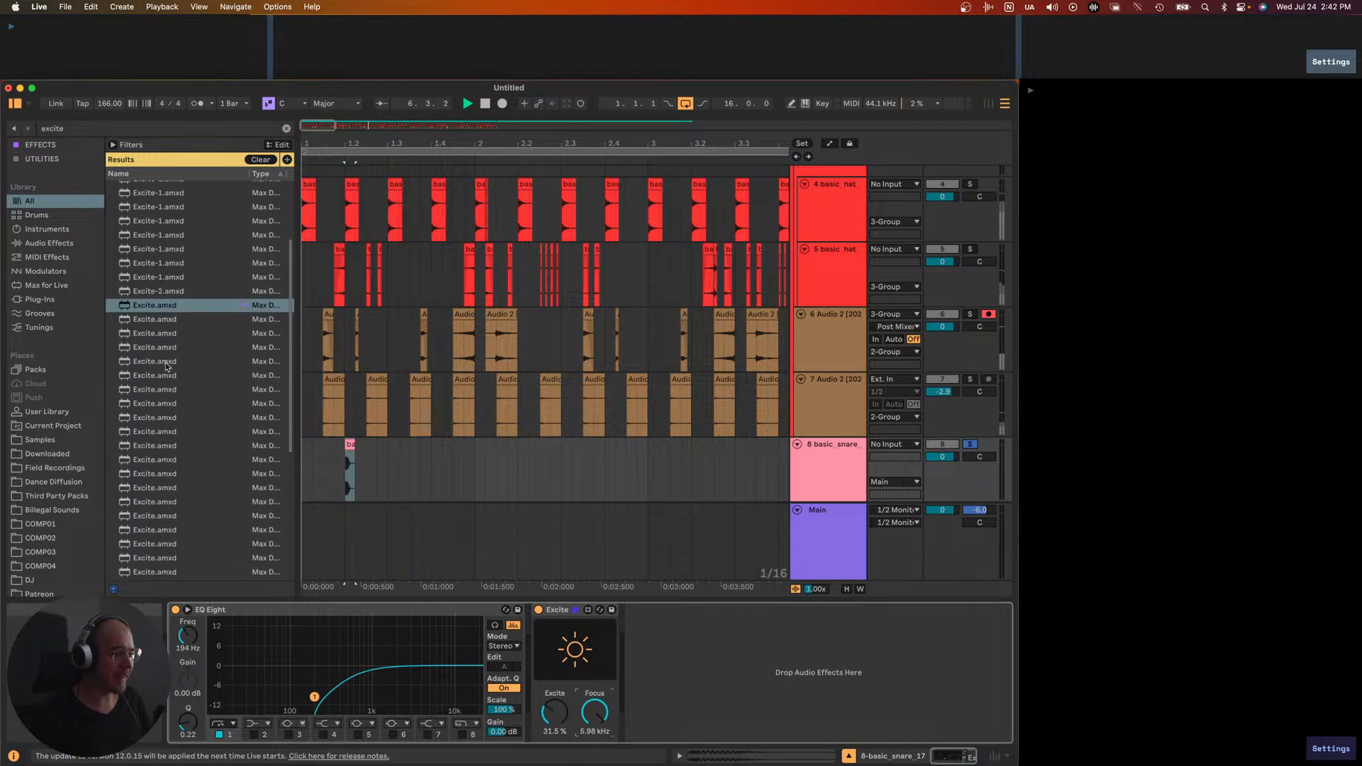
{"action": "scroll", "coordinate": [166, 365], "scroll_direction": "down", "scroll_amount": 10}
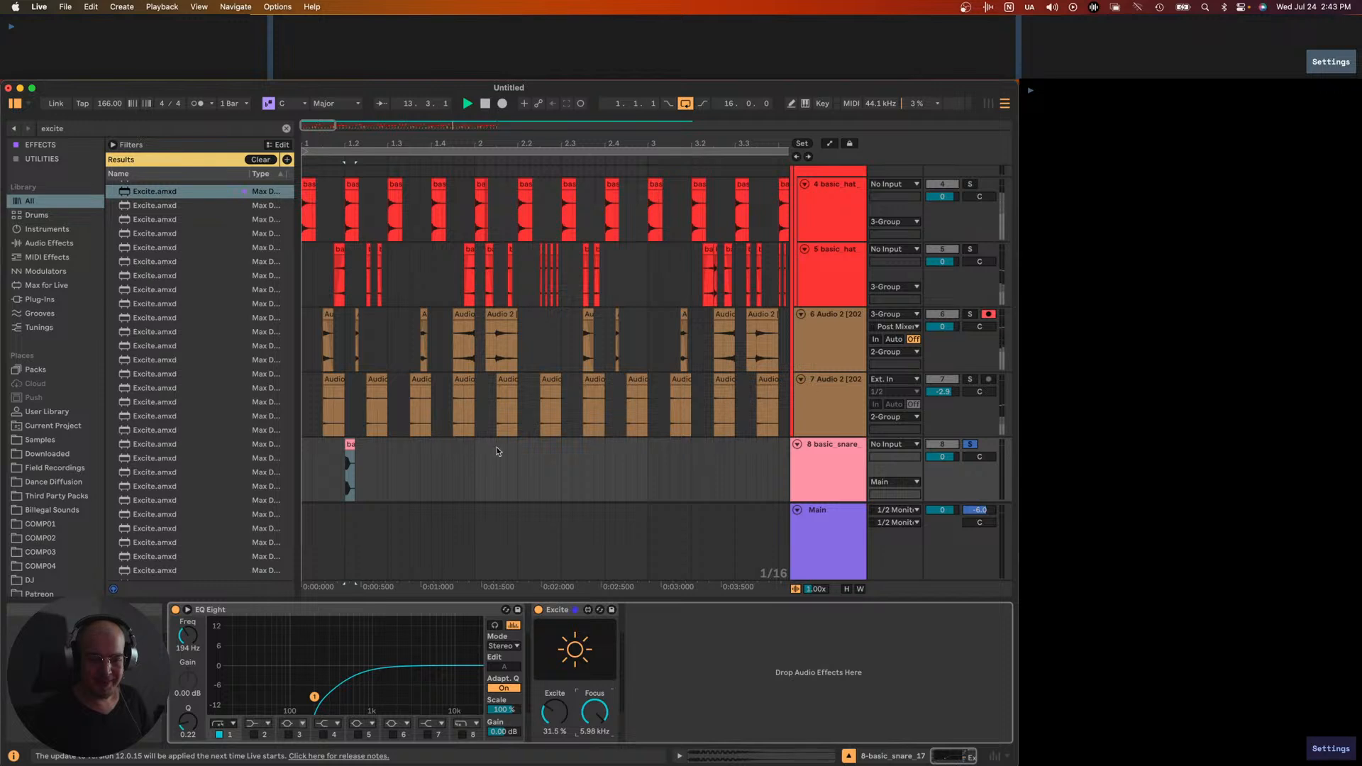
- Unsolo the snare track and copy its clip at 1.2.1 to 1.3.4 and 1.4.2
{"action": "key", "text": "space"}
{"action": "left_click", "coordinate": [387, 454]}
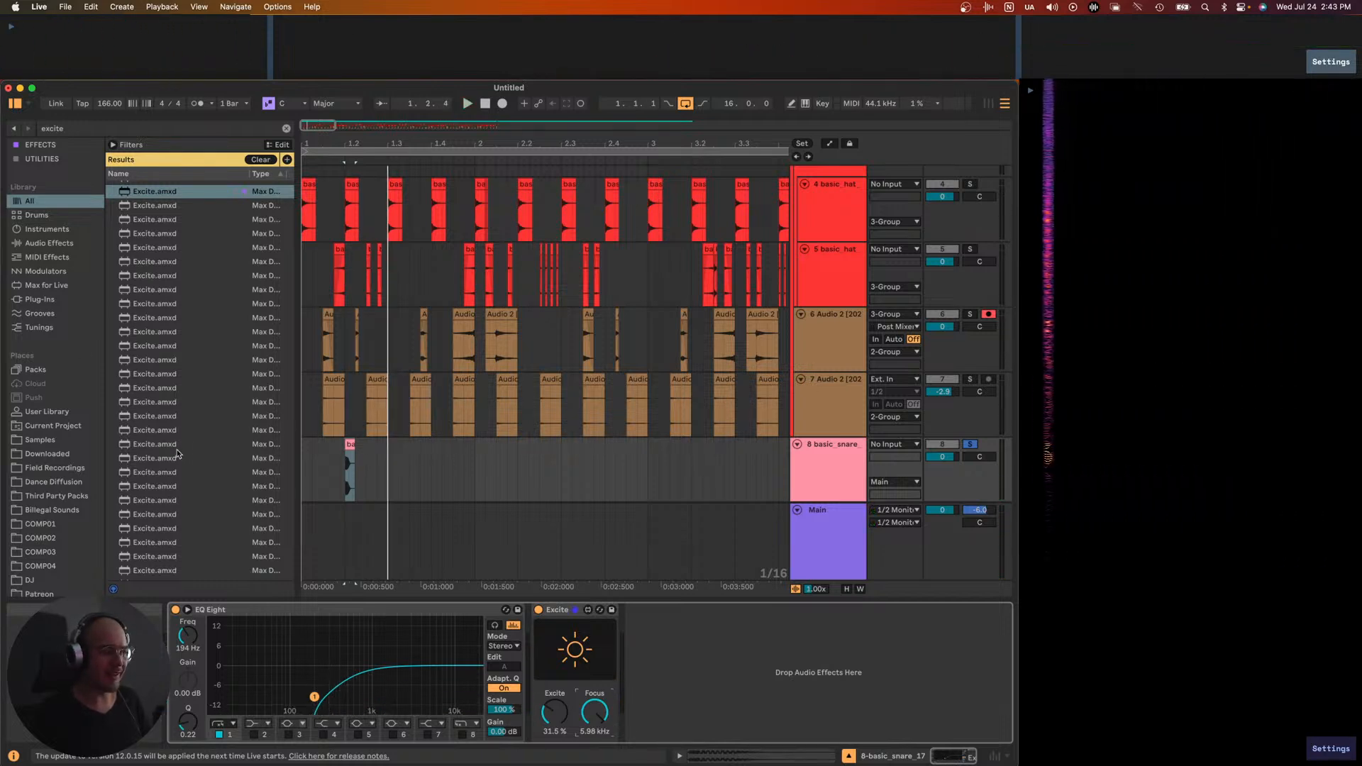
{"action": "key", "text": "space"}
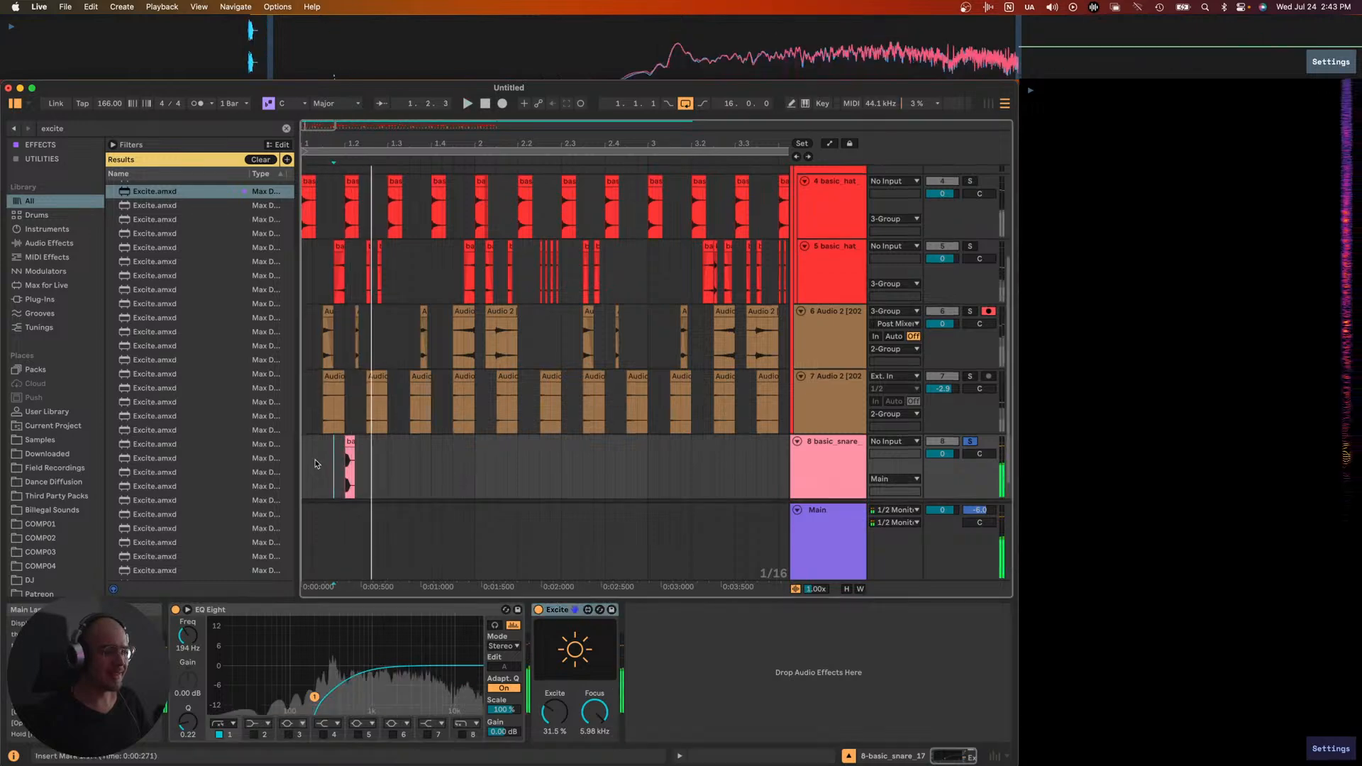
{"action": "left_click", "coordinate": [350, 468]}
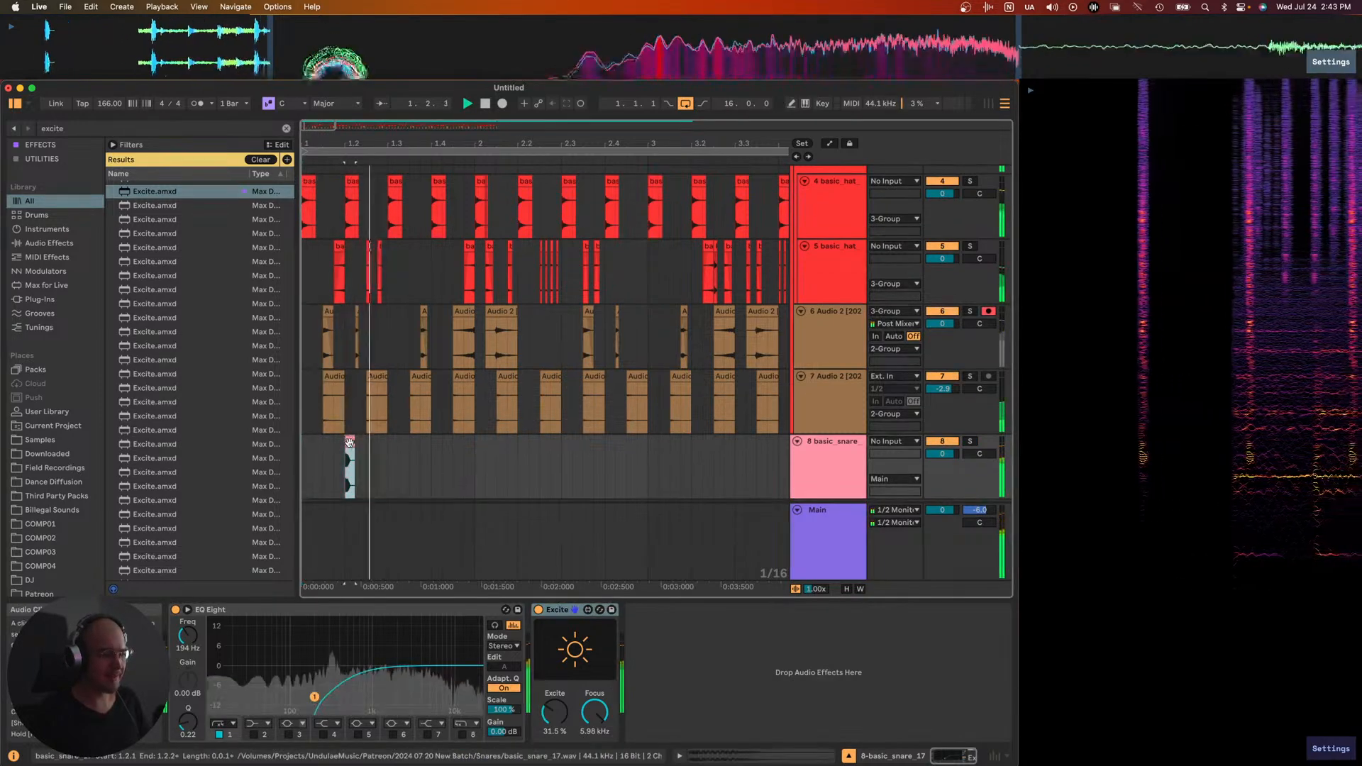
{"action": "left_click", "coordinate": [426, 465]}
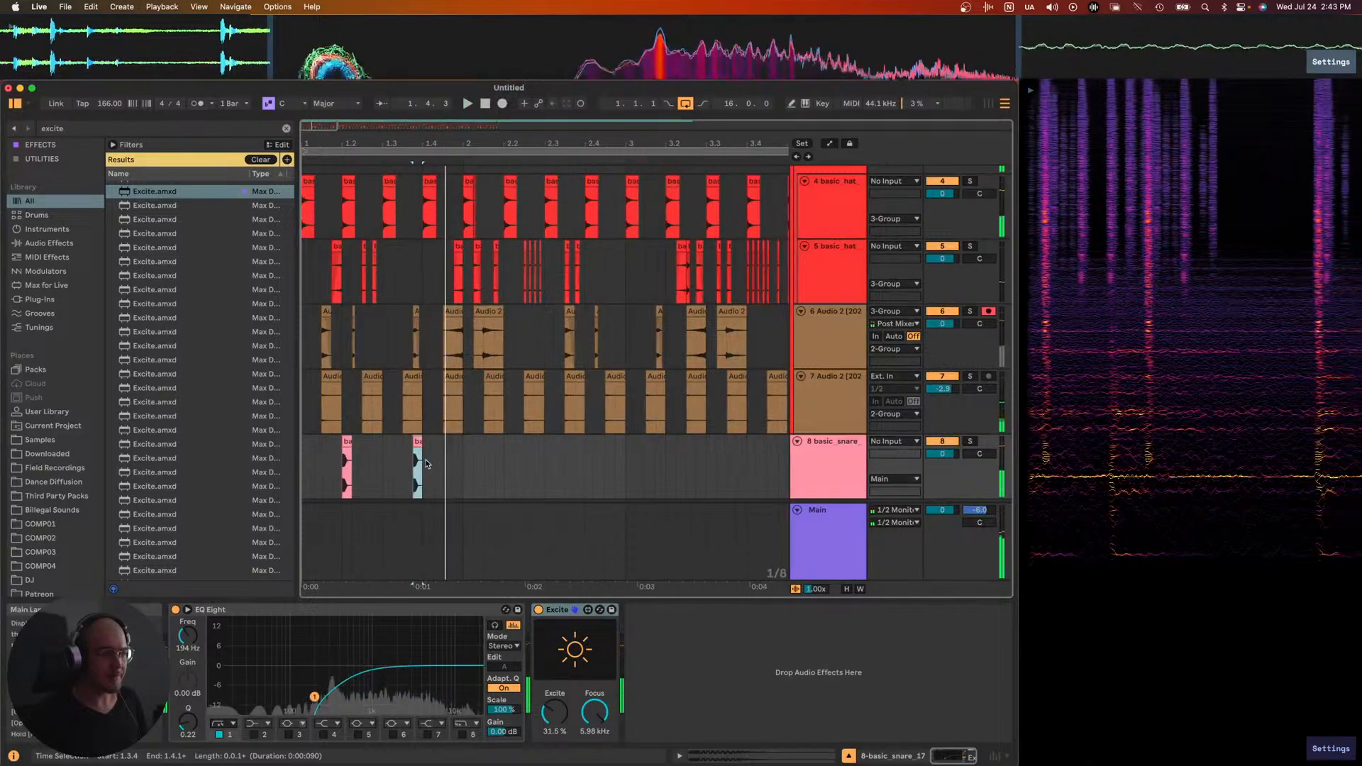
{"action": "scroll", "coordinate": [434, 464], "scroll_direction": "up", "scroll_amount": 3}
{"action": "scroll", "coordinate": [433, 465], "scroll_direction": "down", "scroll_amount": 3}
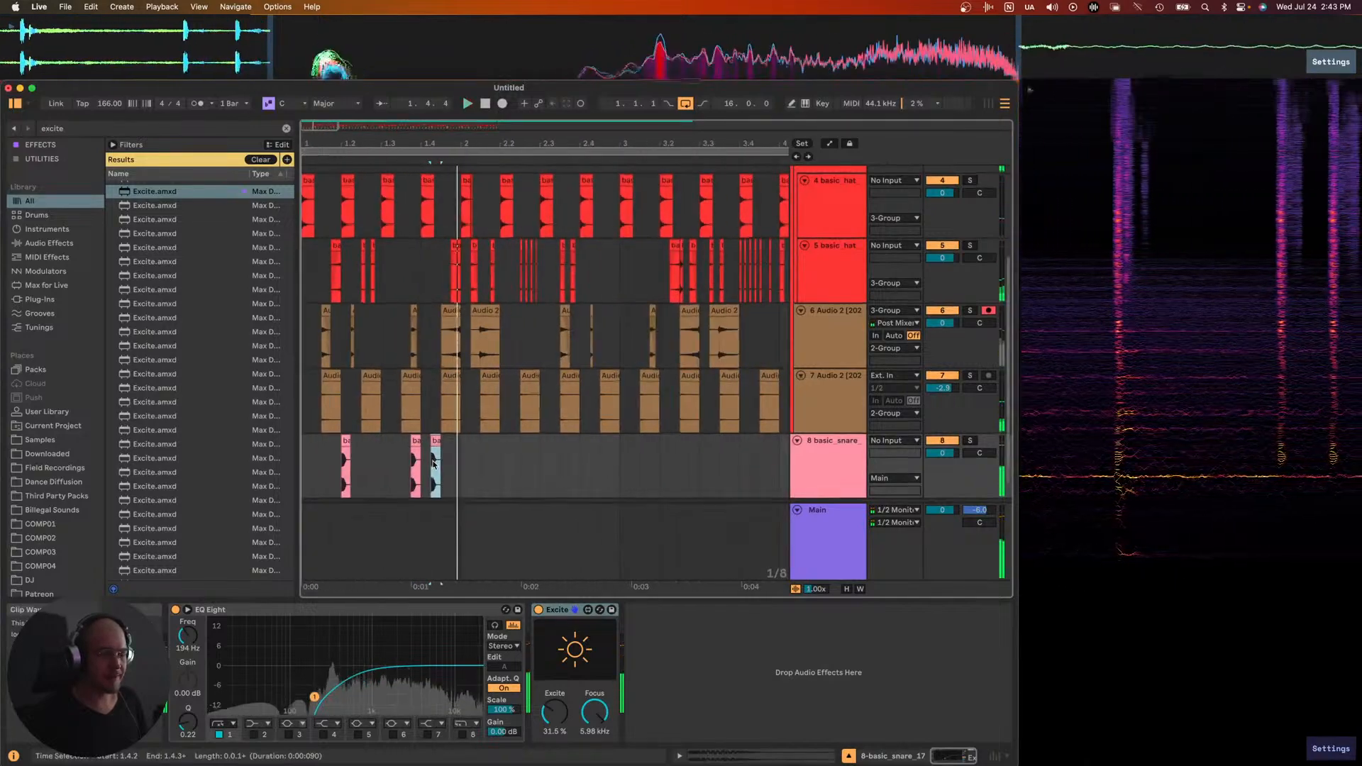
{"action": "scroll", "coordinate": [418, 464], "scroll_direction": "down", "scroll_amount": 2}
{"action": "left_click", "coordinate": [406, 464]}
{"action": "left_click", "coordinate": [411, 465]}
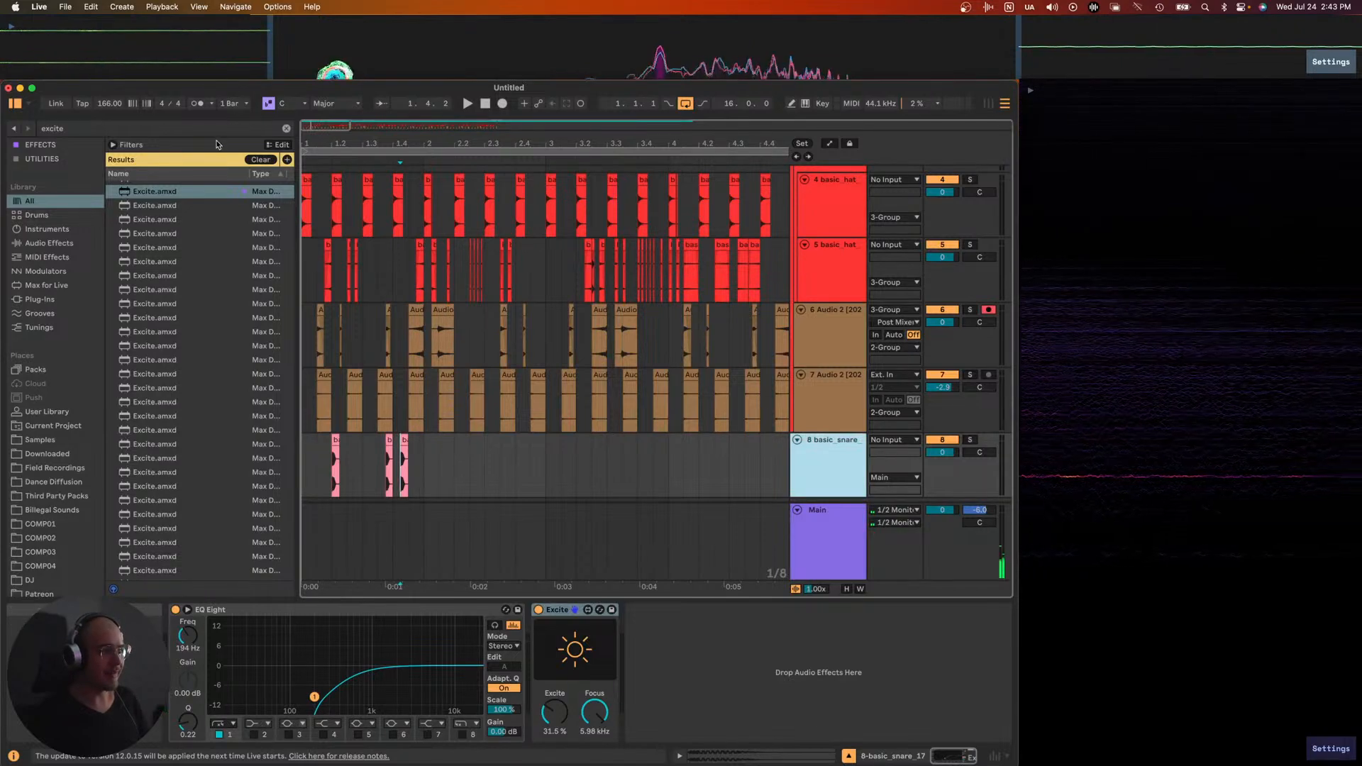
- Clear the library search and play the groove from bar 1 with the new snare hits
{"action": "left_click", "coordinate": [260, 159]}
{"action": "scroll", "coordinate": [338, 454], "scroll_direction": "up", "scroll_amount": 5}
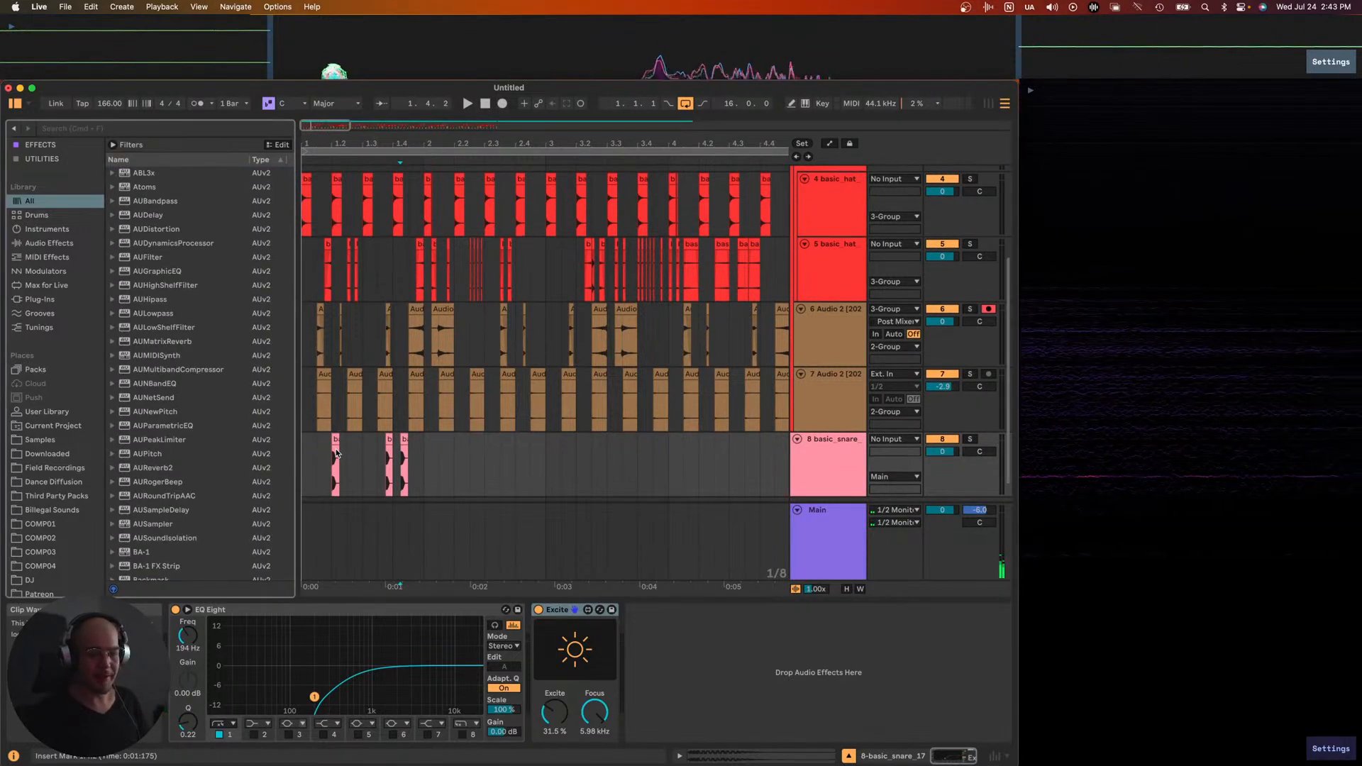
{"action": "left_click", "coordinate": [313, 444]}
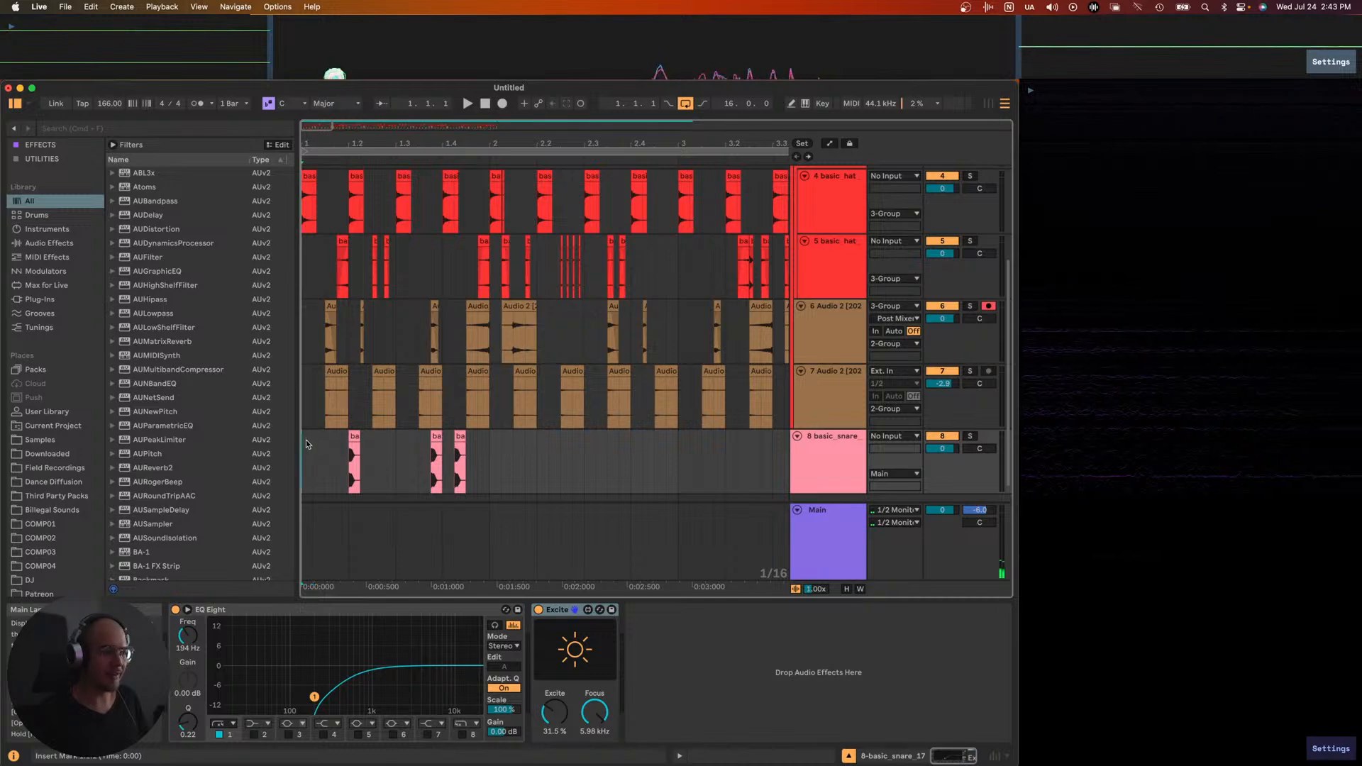
{"action": "key", "text": "space"}
{"action": "scroll", "coordinate": [369, 440], "scroll_direction": "down", "scroll_amount": 3}
{"action": "left_click", "coordinate": [411, 439]}
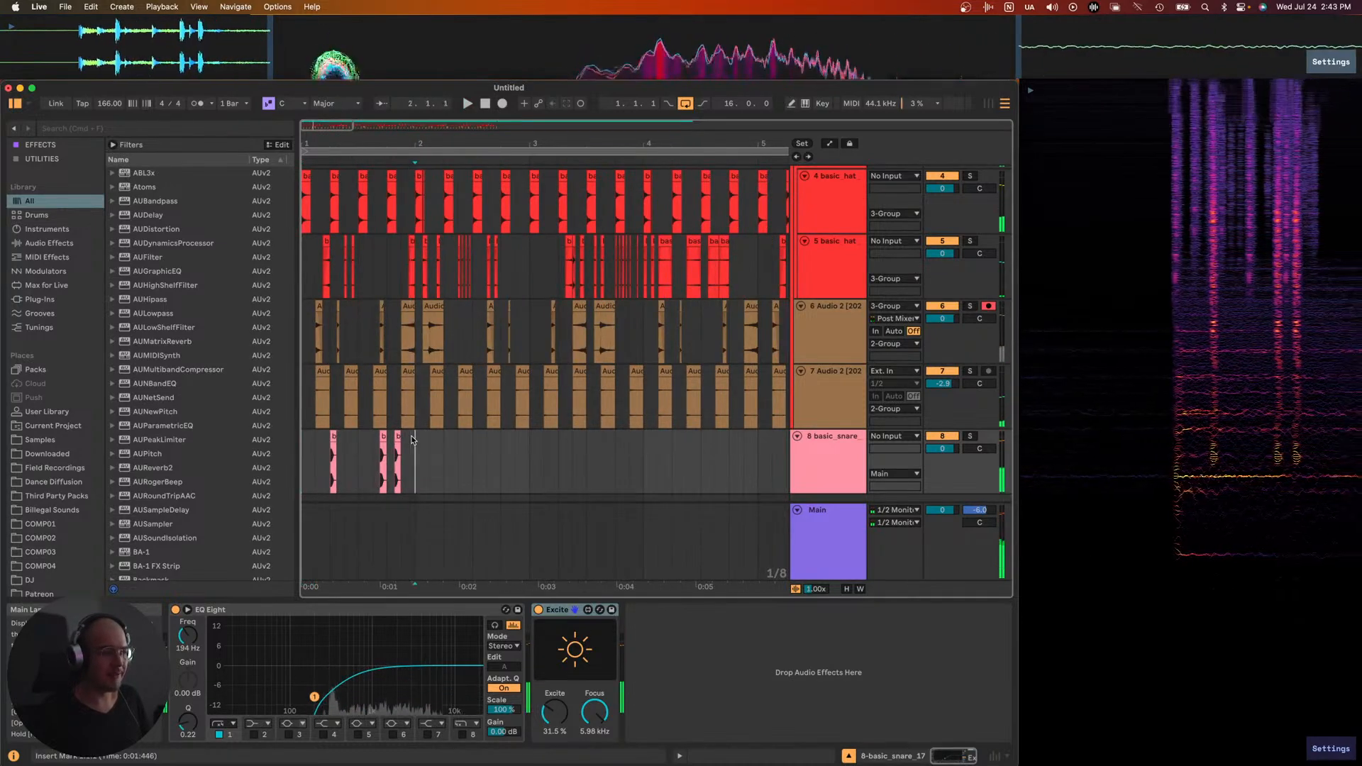
- Paste further snare hits through bar 2 at 2.1.2, 2.2.1, 2.2.4, 2.3.2 and 2.4.1
{"action": "scroll", "coordinate": [399, 435], "scroll_direction": "up", "scroll_amount": 3}
{"action": "left_click_drag", "start_coordinate": [394, 454], "coordinate": [455, 454]}
{"action": "left_click", "coordinate": [494, 466]}
{"action": "key", "text": "super+v"}
{"action": "key", "text": "space"}
{"action": "key", "text": "space"}
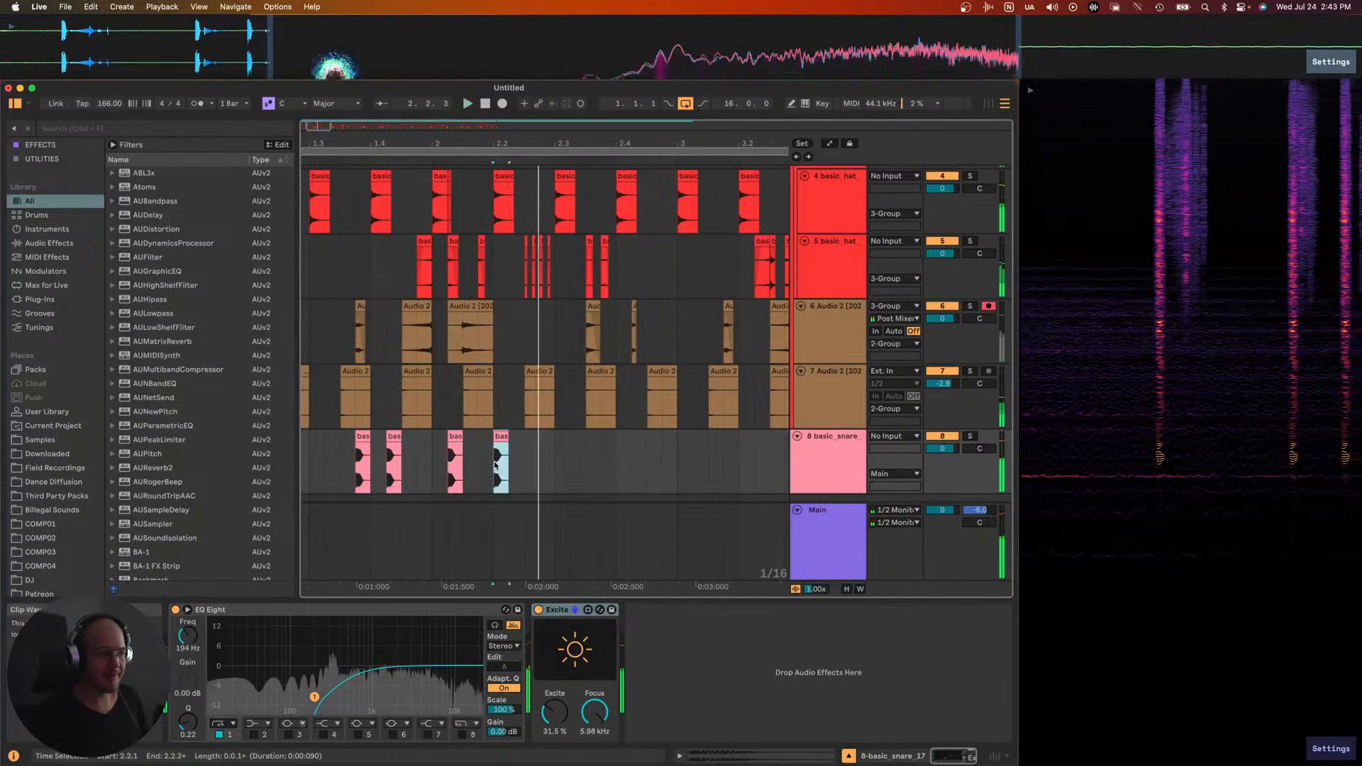
{"action": "key", "text": "super+d"}
{"action": "key", "text": "super+space"}
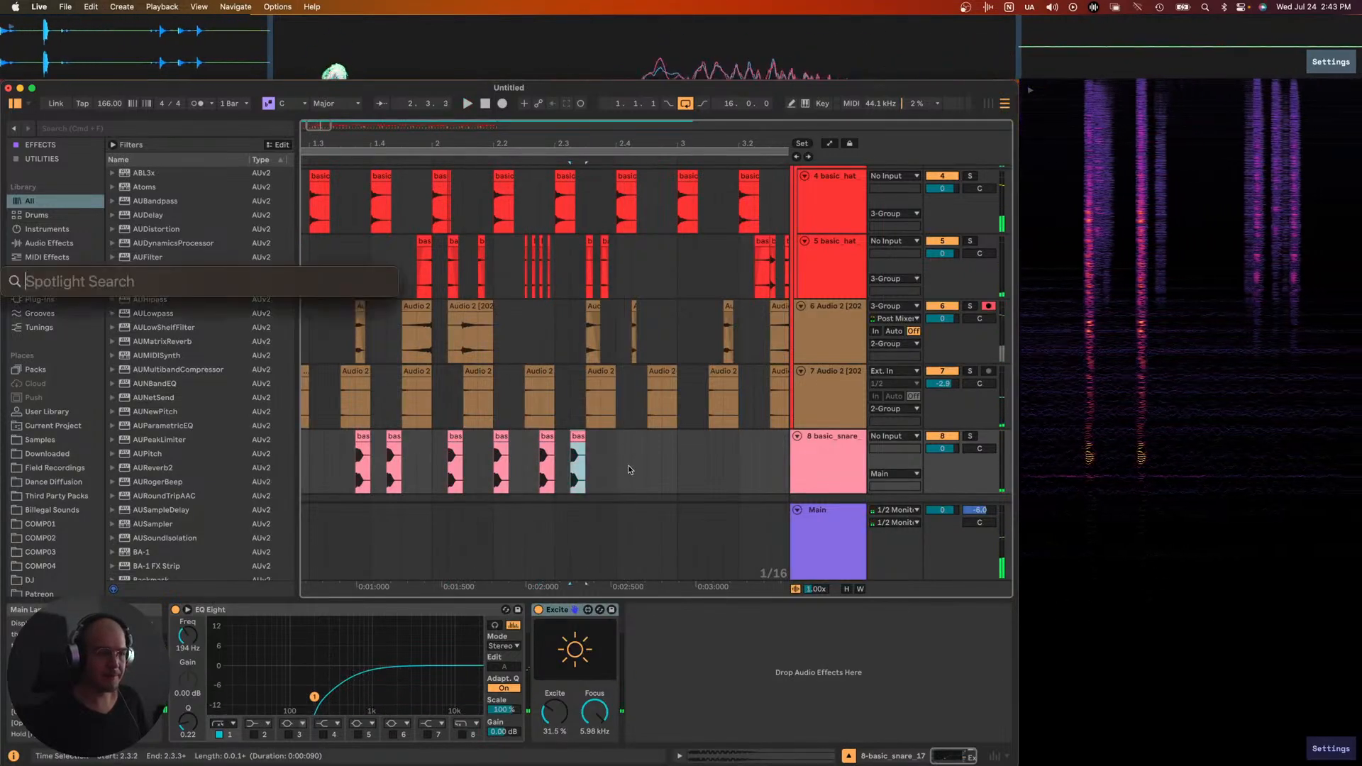
{"action": "left_click", "coordinate": [620, 470]}
{"action": "key", "text": "super+v"}
{"action": "key", "text": "space"}
- Duplicate the two-bar snare pattern in bars 1 and 2 into bars 3 and 4
{"action": "scroll", "coordinate": [611, 463], "scroll_direction": "down", "scroll_amount": 4}
{"action": "key", "text": "space"}
{"action": "left_click_drag", "start_coordinate": [471, 453], "coordinate": [209, 451]}
{"action": "key", "text": "space"}
{"action": "key", "text": "super+d"}
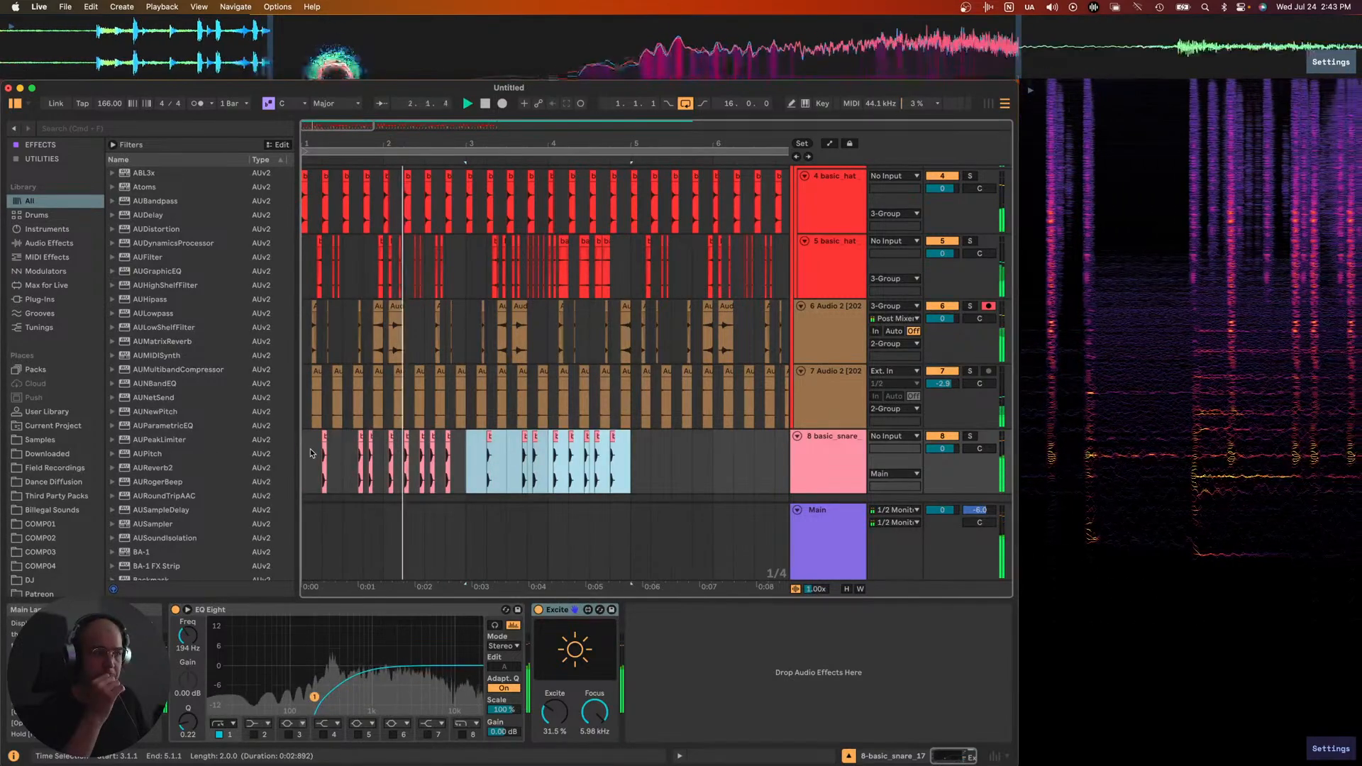
- Vary the duplicated snare pattern by moving the hit at 3.3.4 to 3.3.3 and removing the hit at 4.2.4
{"action": "left_click", "coordinate": [528, 458]}
{"action": "scroll", "coordinate": [565, 439], "scroll_direction": "up", "scroll_amount": 6}
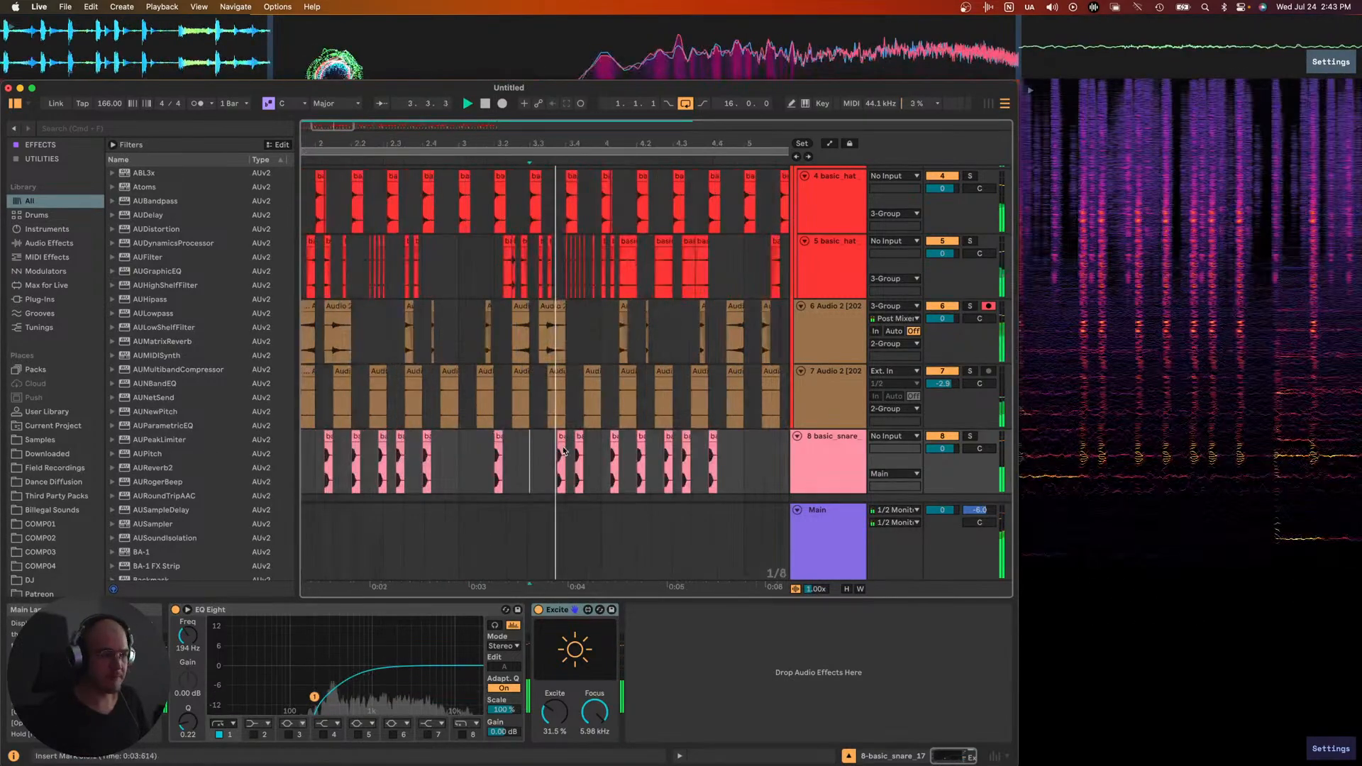
{"action": "left_click", "coordinate": [530, 435]}
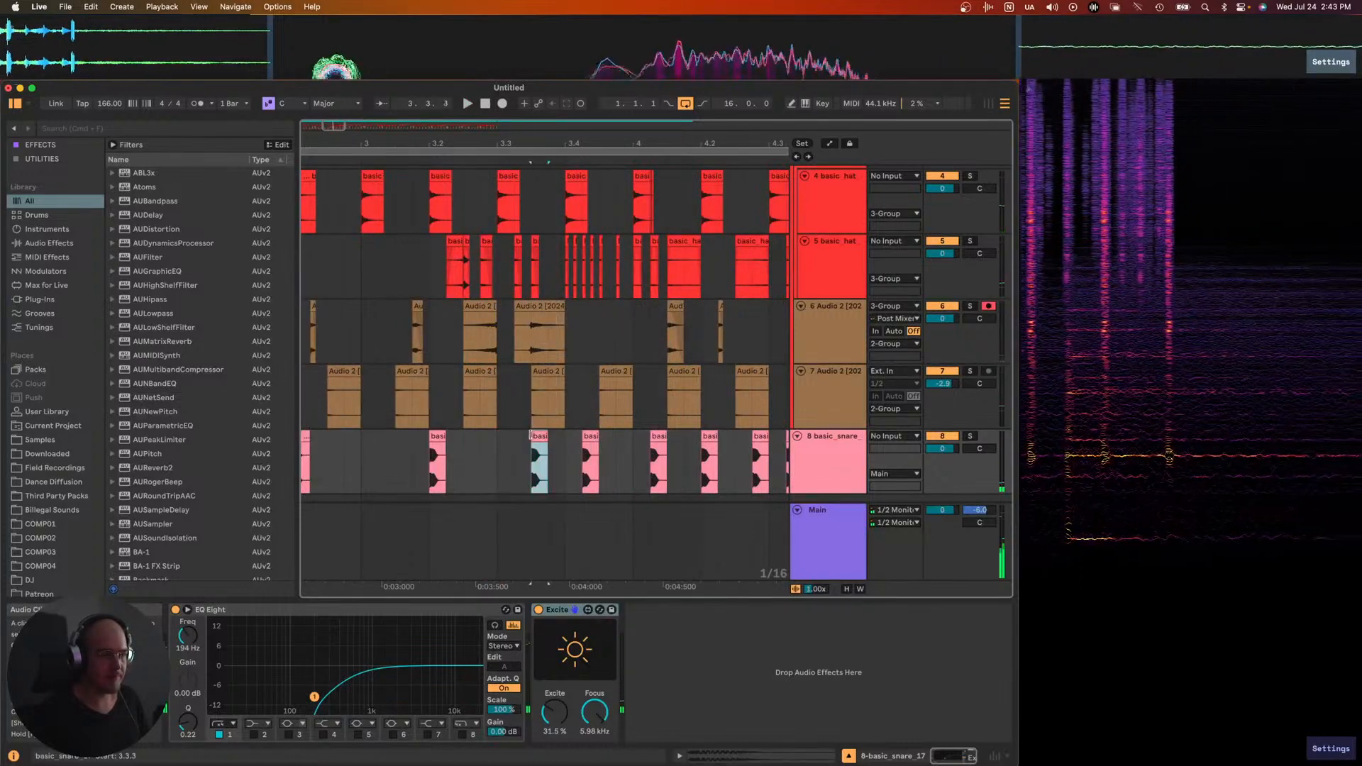
{"action": "left_click", "coordinate": [589, 435]}
{"action": "scroll", "coordinate": [593, 435], "scroll_direction": "right", "scroll_amount": 2}
{"action": "left_click", "coordinate": [600, 433]}
{"action": "key", "text": "space"}
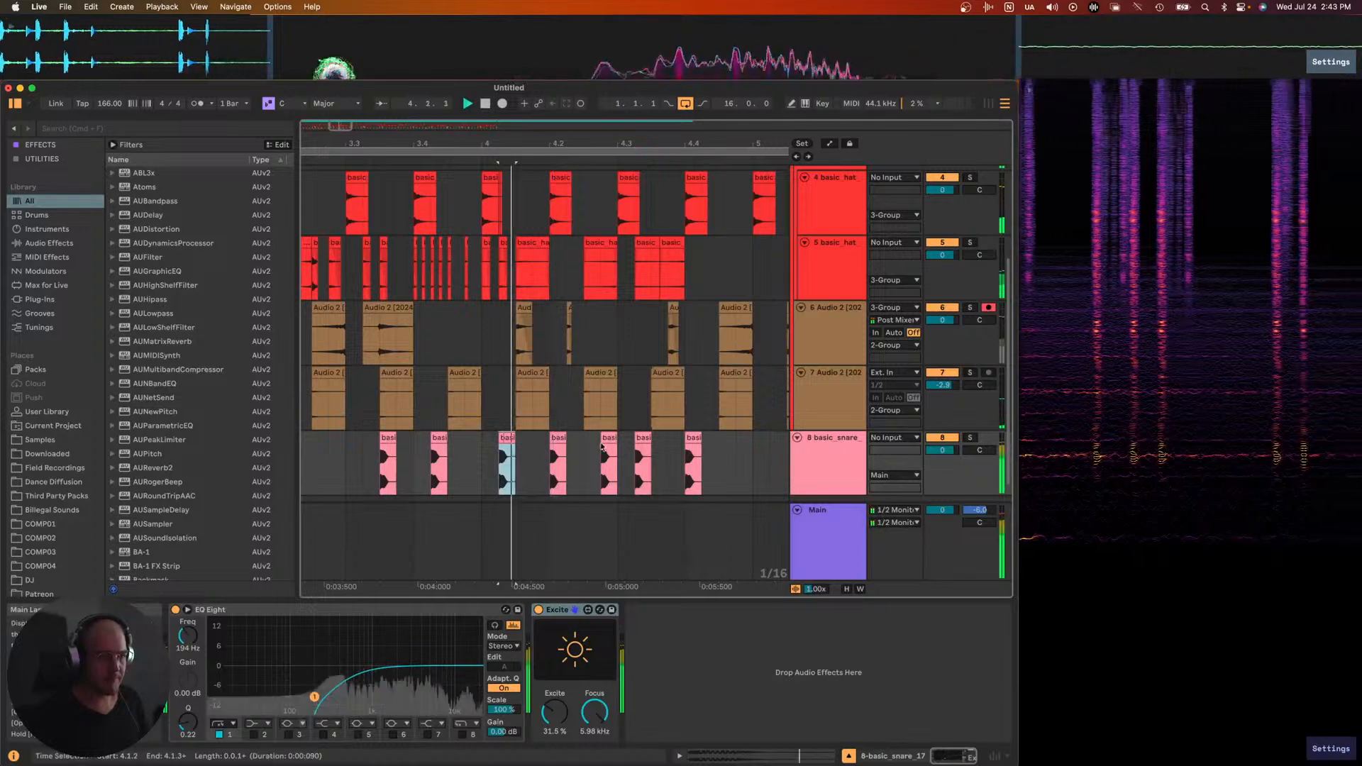
{"action": "left_click", "coordinate": [607, 437]}
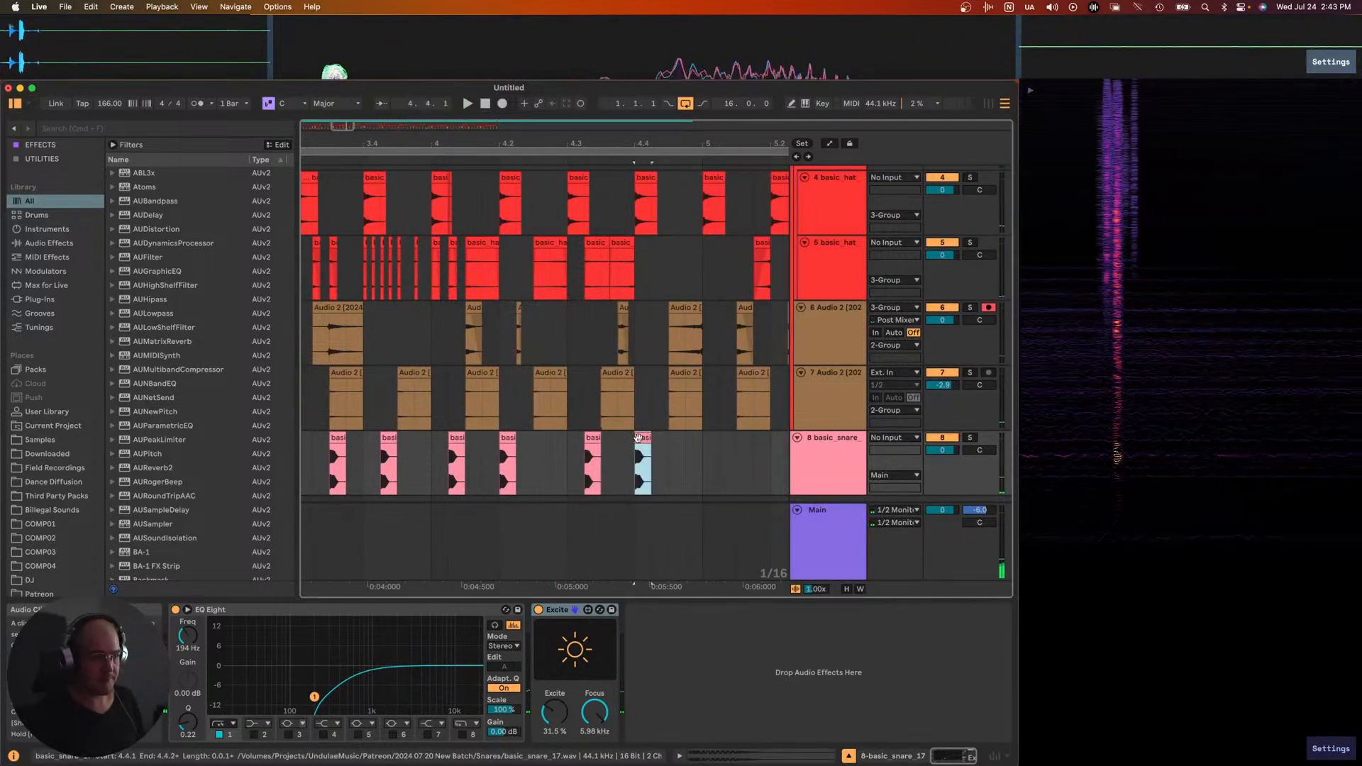
- Duplicate the four-bar snare pattern into bars 5 to 8 and play the extended groove
{"action": "scroll", "coordinate": [595, 452], "scroll_direction": "down", "scroll_amount": 5}
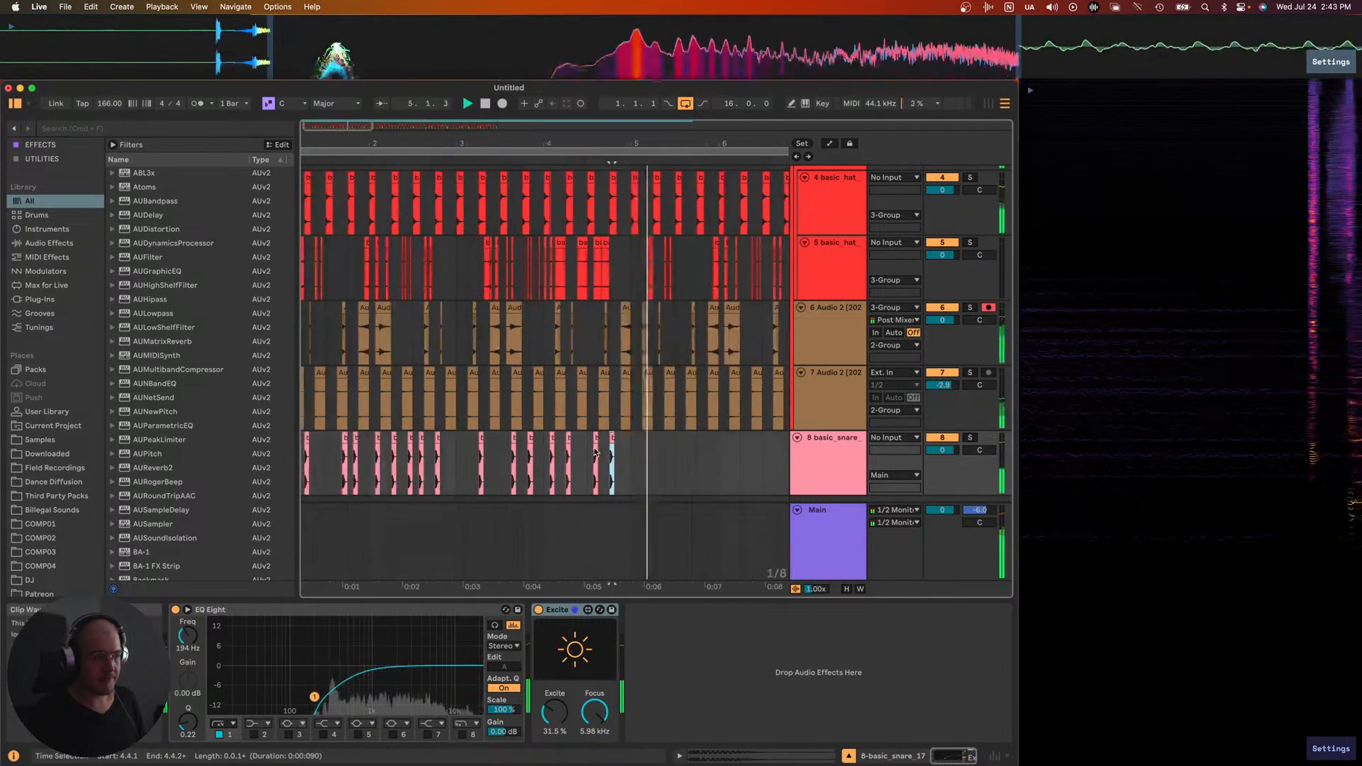
{"action": "key", "text": "space"}
{"action": "left_click_drag", "start_coordinate": [593, 453], "coordinate": [182, 439]}
{"action": "key", "text": "space"}
{"action": "key", "text": "super+d"}
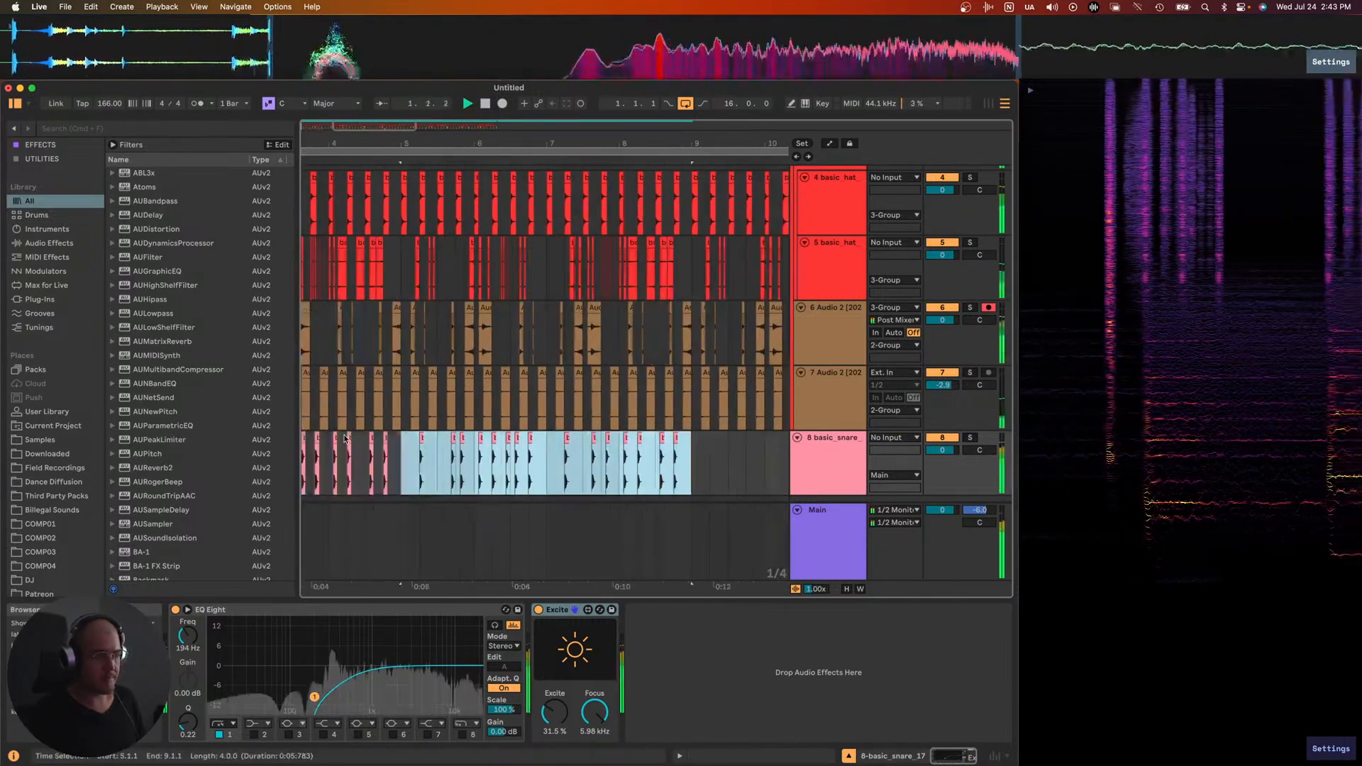
{"action": "scroll", "coordinate": [413, 447], "scroll_direction": "down", "scroll_amount": 5}
{"action": "scroll", "coordinate": [372, 433], "scroll_direction": "up", "scroll_amount": 3}
{"action": "scroll", "coordinate": [373, 426], "scroll_direction": "left", "scroll_amount": 2}
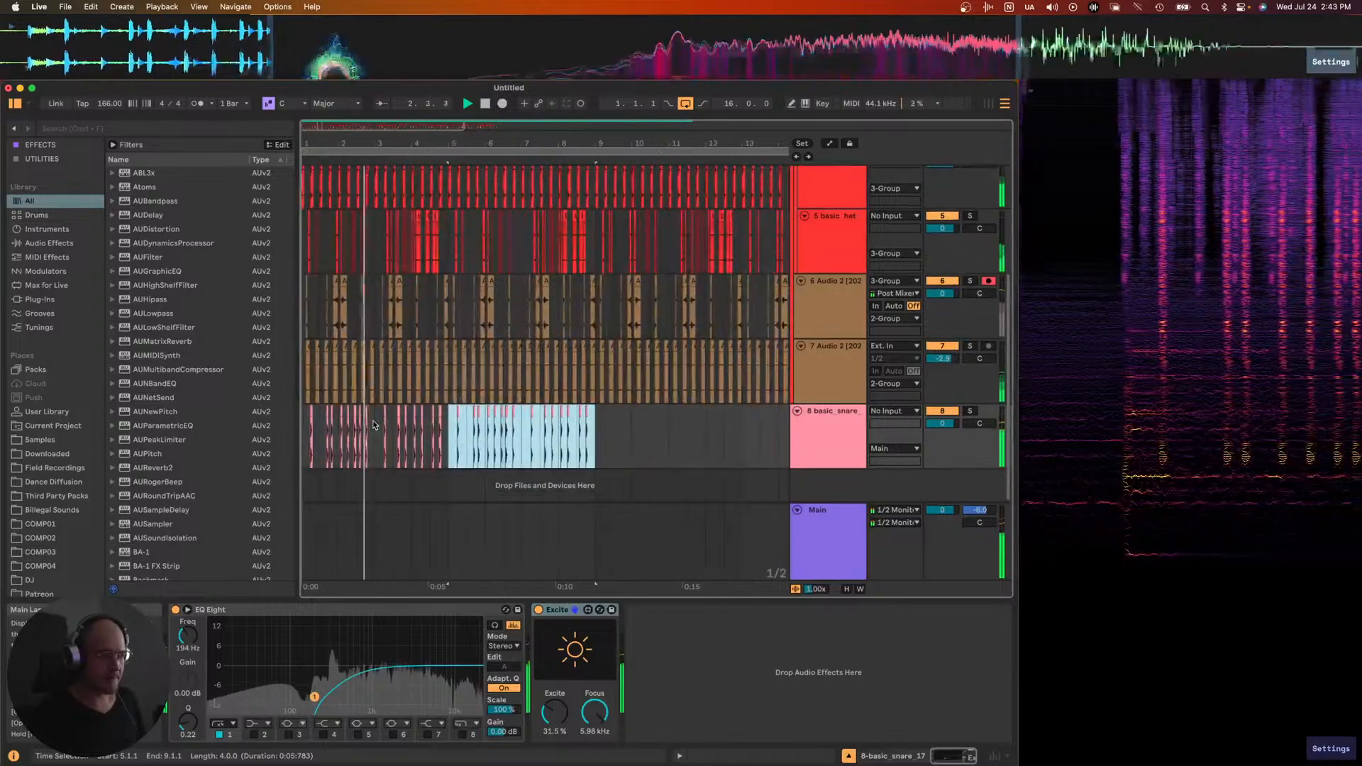
{"action": "scroll", "coordinate": [374, 425], "scroll_direction": "up", "scroll_amount": 4}
{"action": "scroll", "coordinate": [374, 425], "scroll_direction": "down", "scroll_amount": 3}
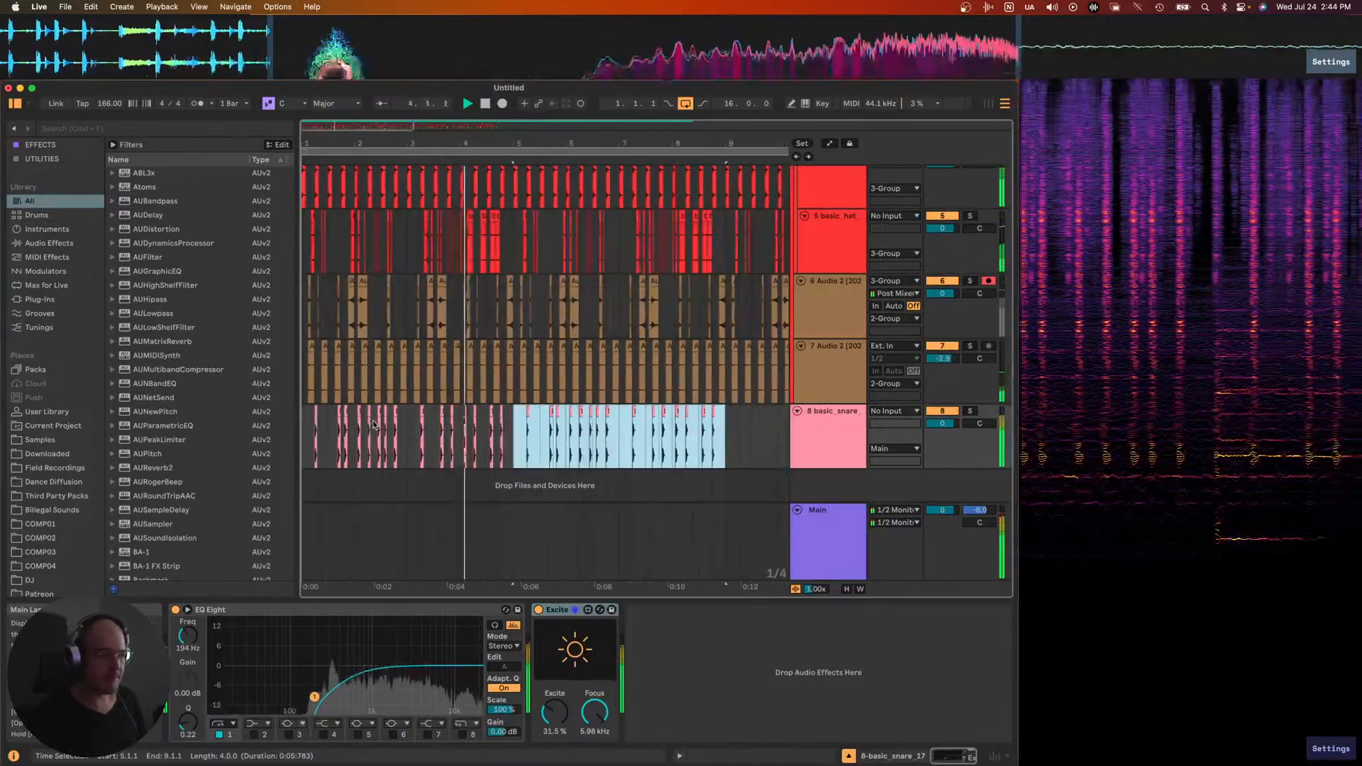
- Open the Patreon folder in the browser and go to the Snares samples in 2024 07 20 New Batch
{"action": "left_click", "coordinate": [156, 441]}
{"action": "scroll", "coordinate": [57, 582], "scroll_direction": "down", "scroll_amount": 4}
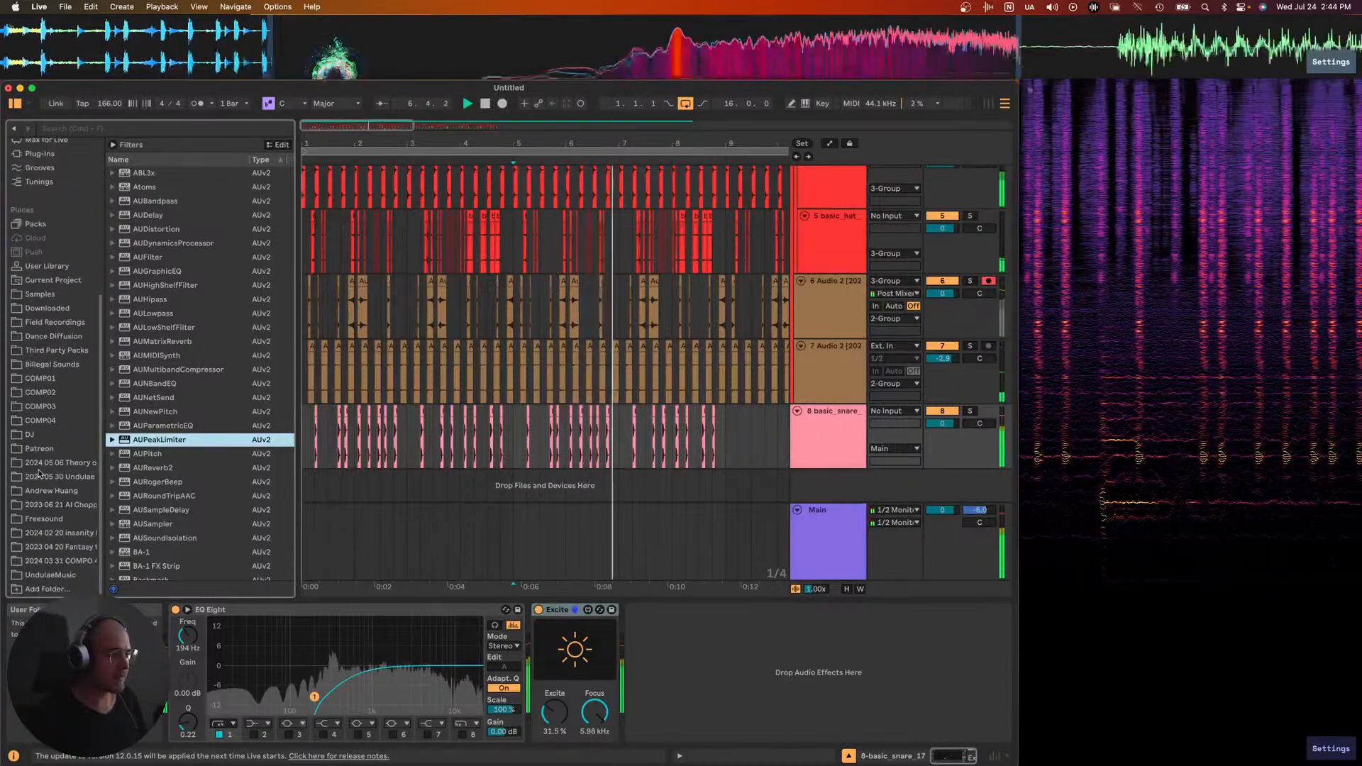
{"action": "left_click", "coordinate": [40, 449]}
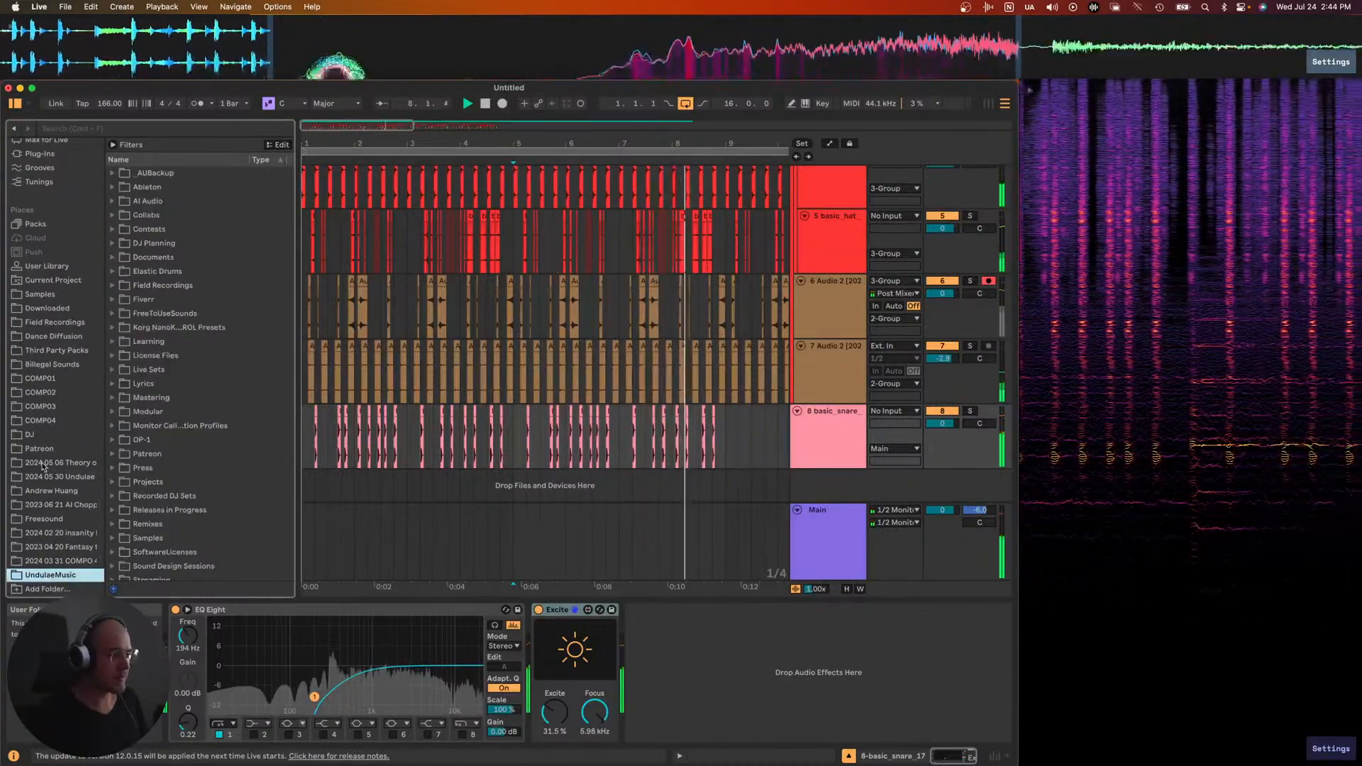
{"action": "left_click", "coordinate": [165, 398]}
{"action": "scroll", "coordinate": [165, 426], "scroll_direction": "down", "scroll_amount": 2}
{"action": "left_click", "coordinate": [164, 462]}
- Audition snares from the Snares folder, including basic_snare_18, basic_snare_1 and basic_snare_3
{"action": "left_click", "coordinate": [165, 517]}
{"action": "left_click", "coordinate": [166, 532]}
{"action": "left_click", "coordinate": [167, 544]}
{"action": "left_click", "coordinate": [167, 559]}
{"action": "left_click", "coordinate": [165, 572]}
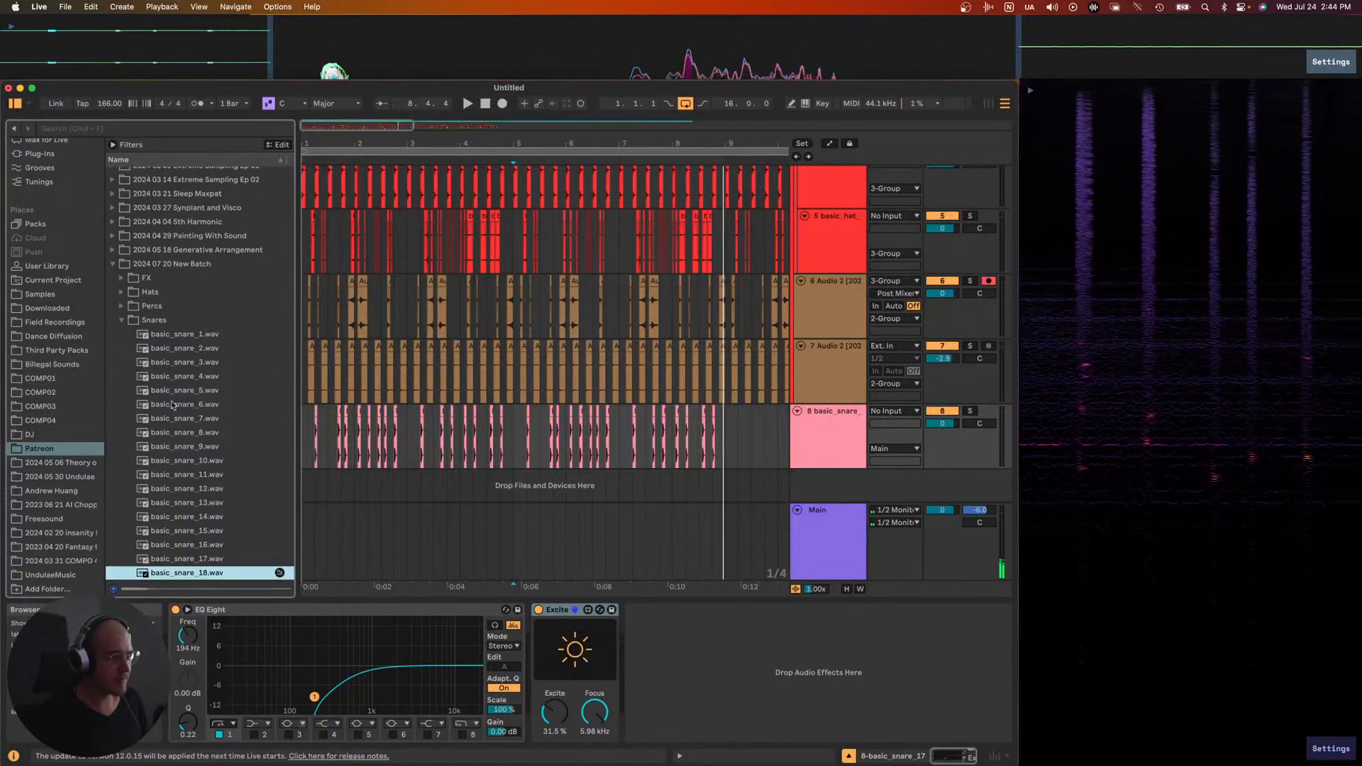
{"action": "left_click", "coordinate": [187, 346]}
{"action": "left_click", "coordinate": [181, 340]}
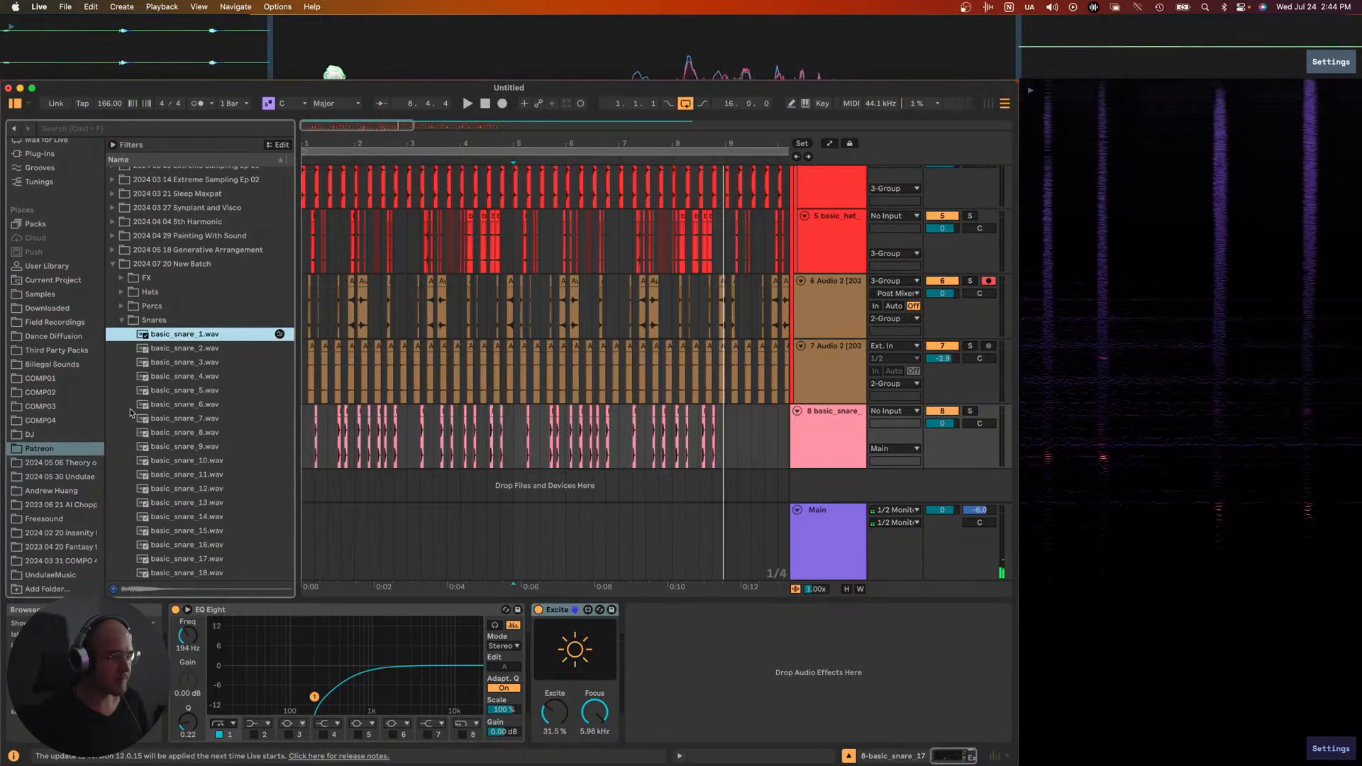
{"action": "left_click", "coordinate": [174, 377]}
{"action": "left_click", "coordinate": [176, 364]}
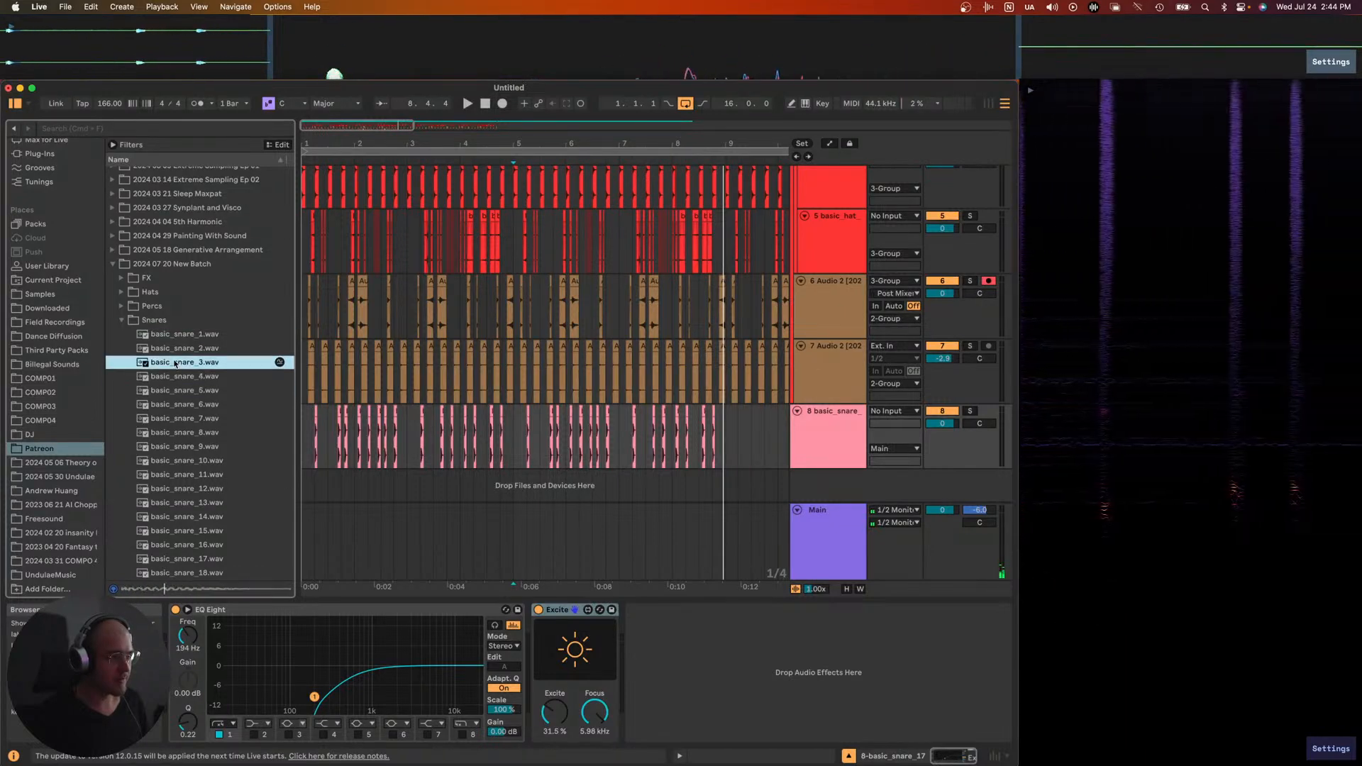
- Play the groove from the start of bar 1 to judge which snare sample to layer with it
{"action": "key", "text": "space"}
{"action": "left_click", "coordinate": [303, 432]}
{"action": "key", "text": "space"}
{"action": "key", "text": "space"}
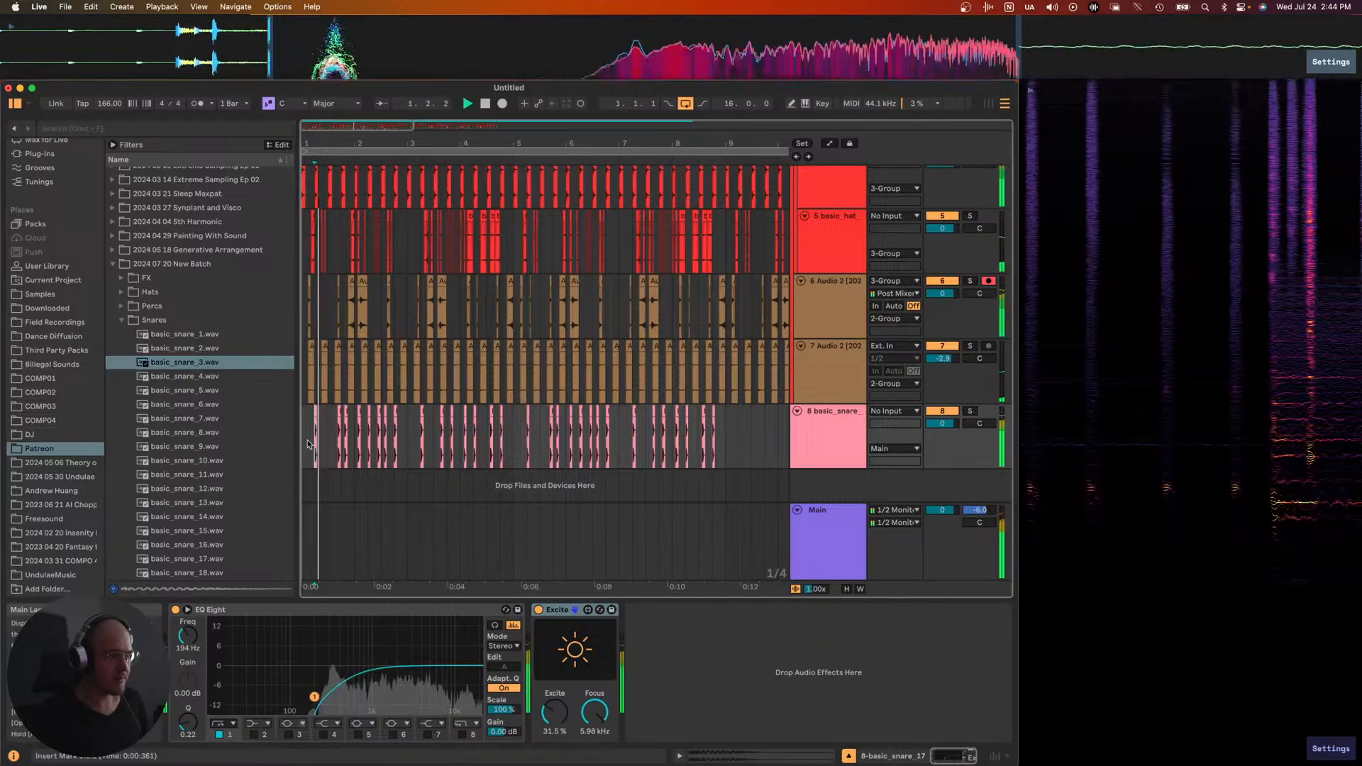
{"action": "key", "text": "space"}
{"action": "key", "text": "space"}
- Place basic_snare_3.wav on a new track at 1.1.3, under the existing snare pattern, and listen to it soloed
{"action": "left_click", "coordinate": [190, 363]}
{"action": "key", "text": "space"}
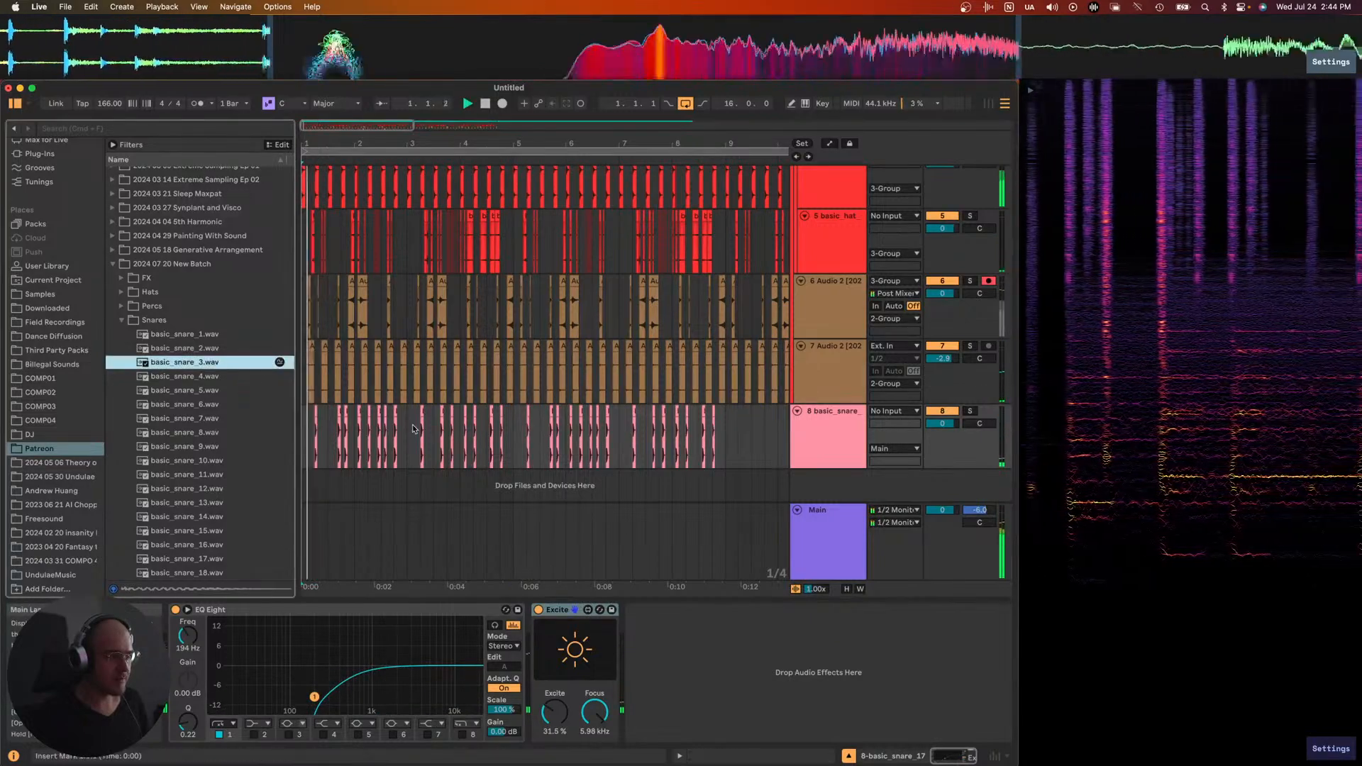
{"action": "key", "text": "plus"}
{"action": "left_click", "coordinate": [321, 475]}
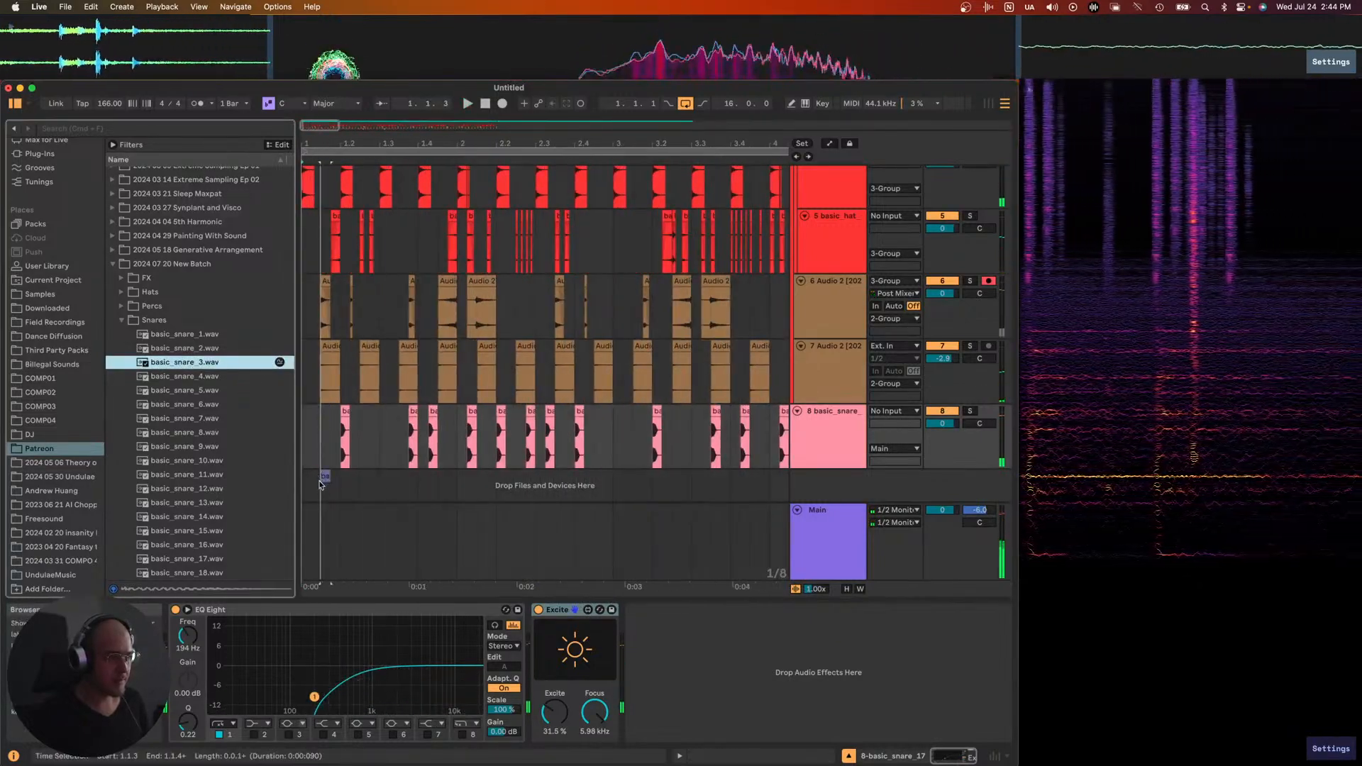
{"action": "left_click_drag", "start_coordinate": [318, 480], "coordinate": [320, 485]}
{"action": "key", "text": "space"}
- Warp the basic_snare_3 clip in Texture mode with a grain size of about 55 and double its tempo twice to 664 BPM
{"action": "left_click", "coordinate": [326, 441]}
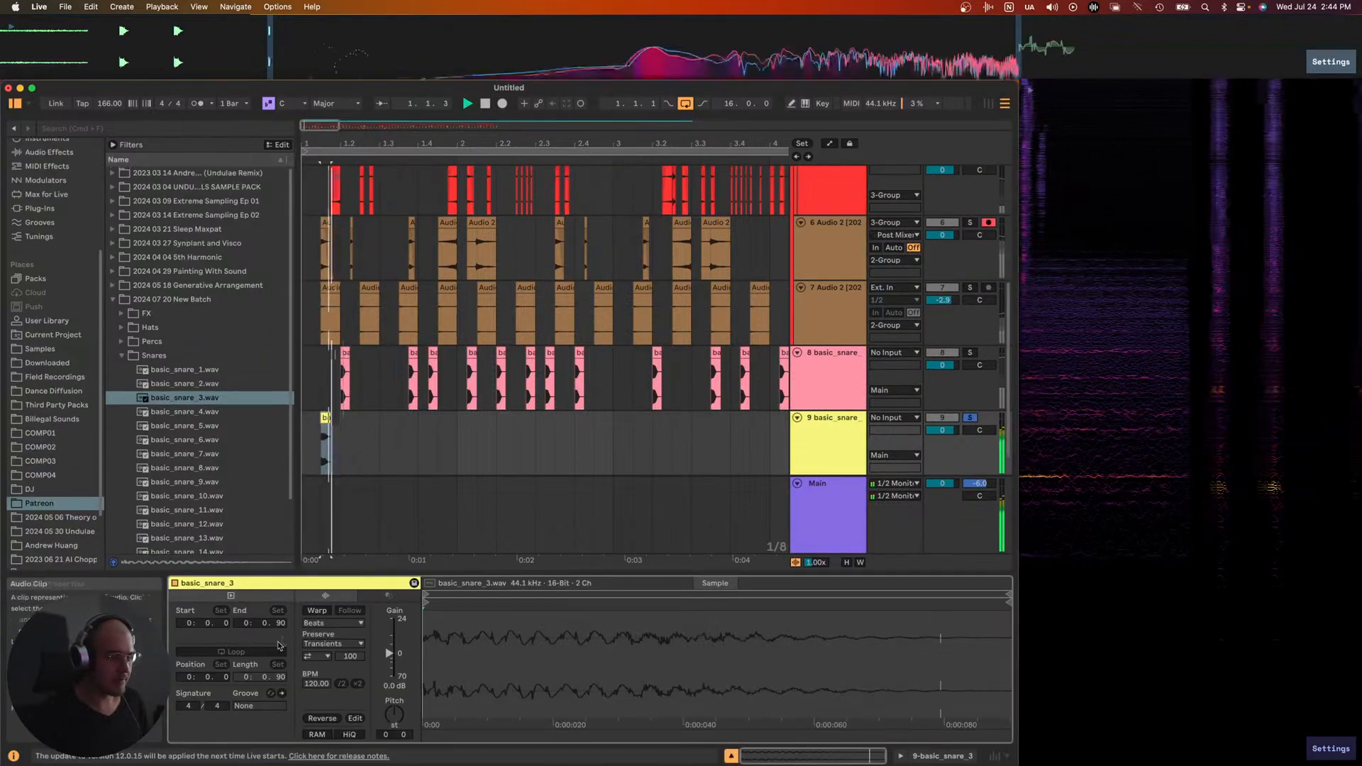
{"action": "left_click", "coordinate": [317, 610]}
{"action": "left_click", "coordinate": [320, 623]}
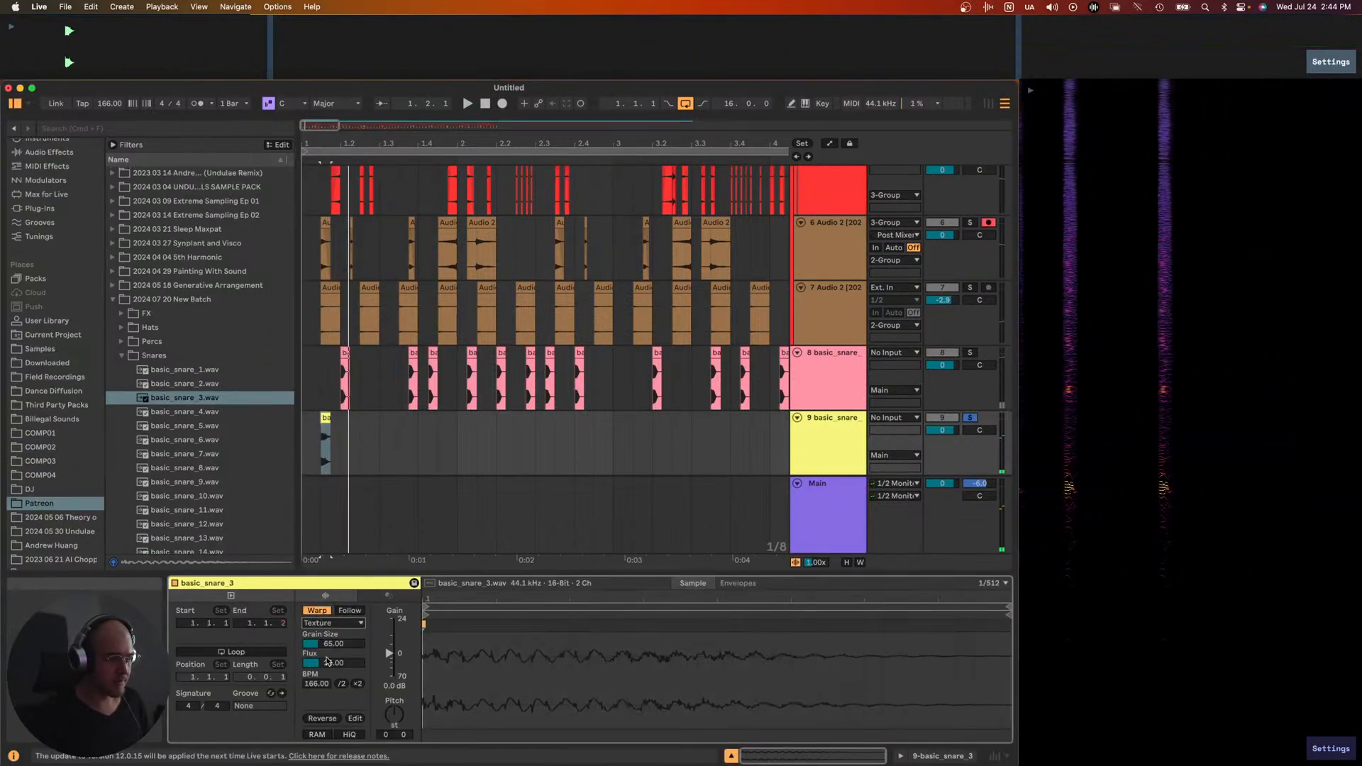
{"action": "left_click", "coordinate": [357, 684]}
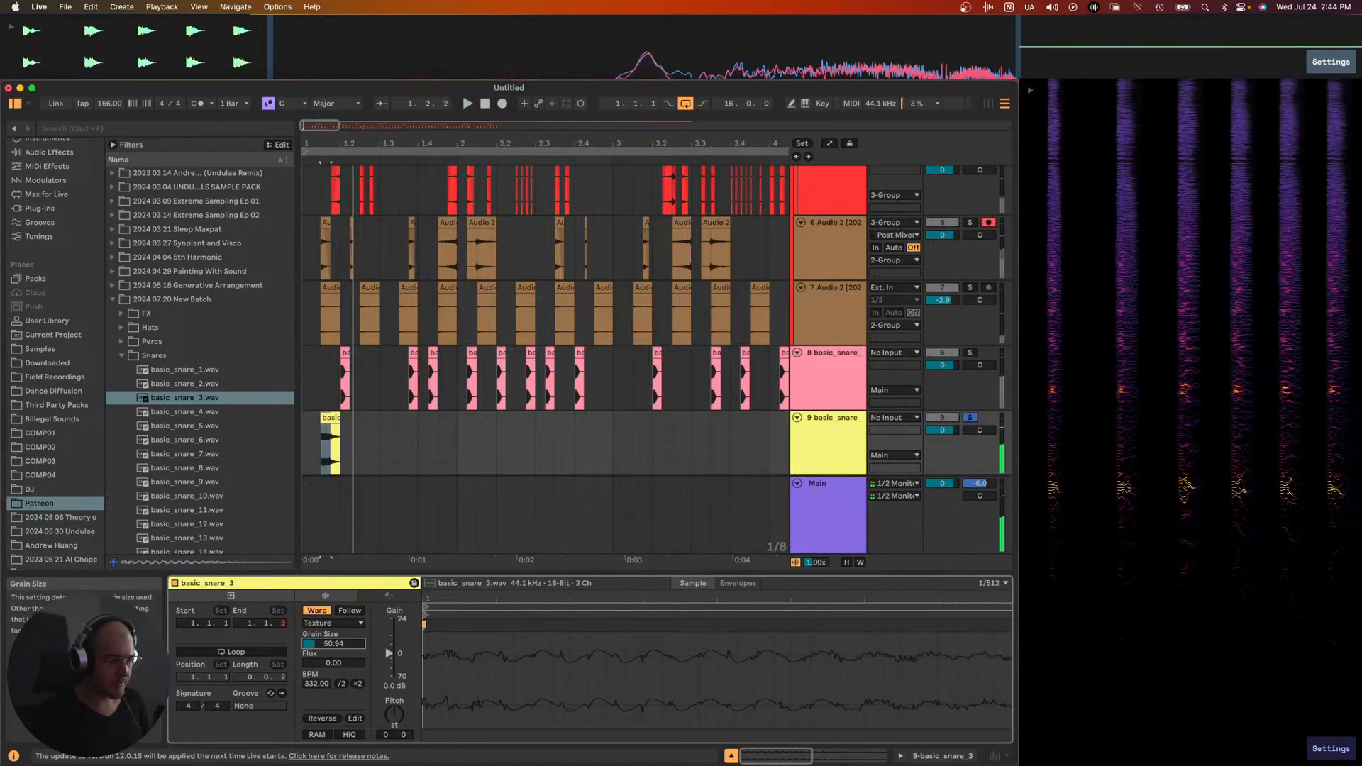
{"action": "left_click", "coordinate": [357, 684]}
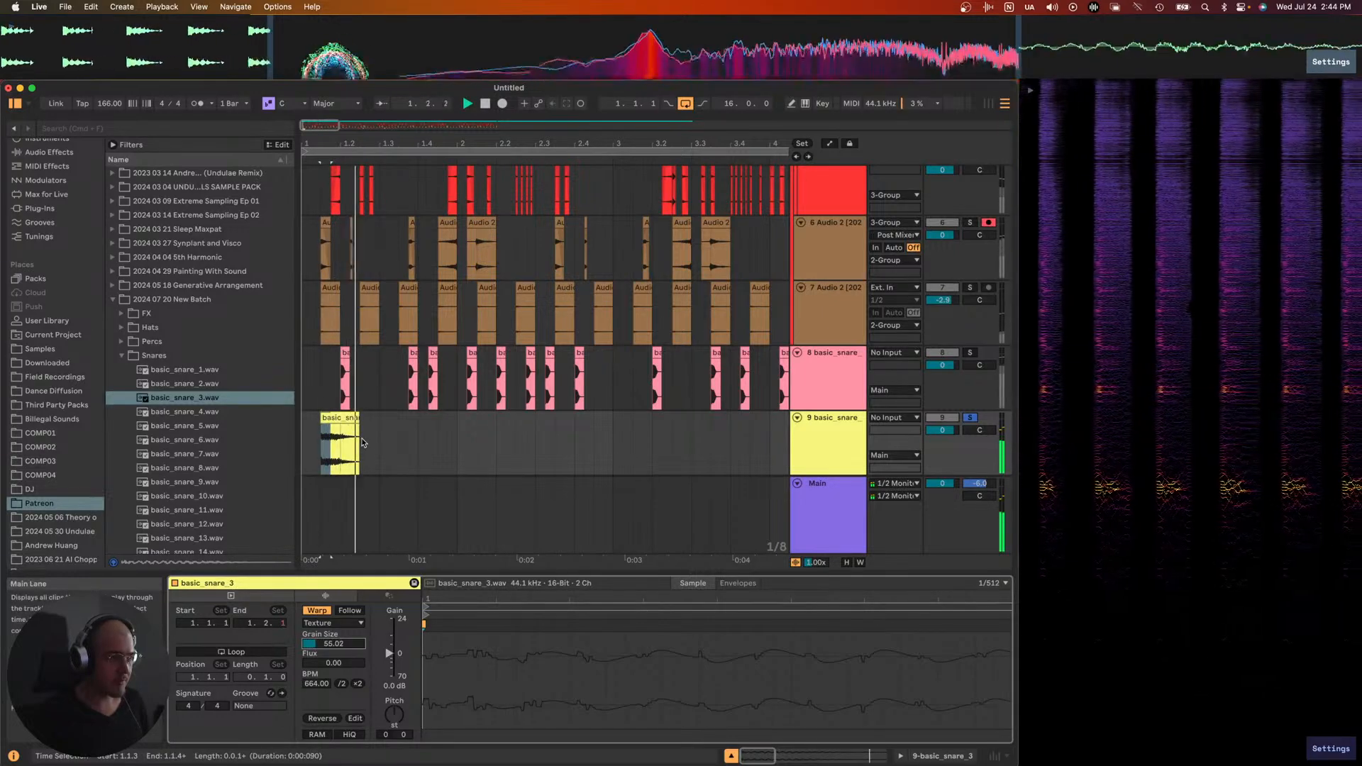
- Fade out the end of the stretched basic_snare_3 clip and listen to the result
{"action": "key", "text": "plus"}
{"action": "left_click_drag", "start_coordinate": [386, 430], "coordinate": [357, 431]}
{"action": "key", "text": "space"}
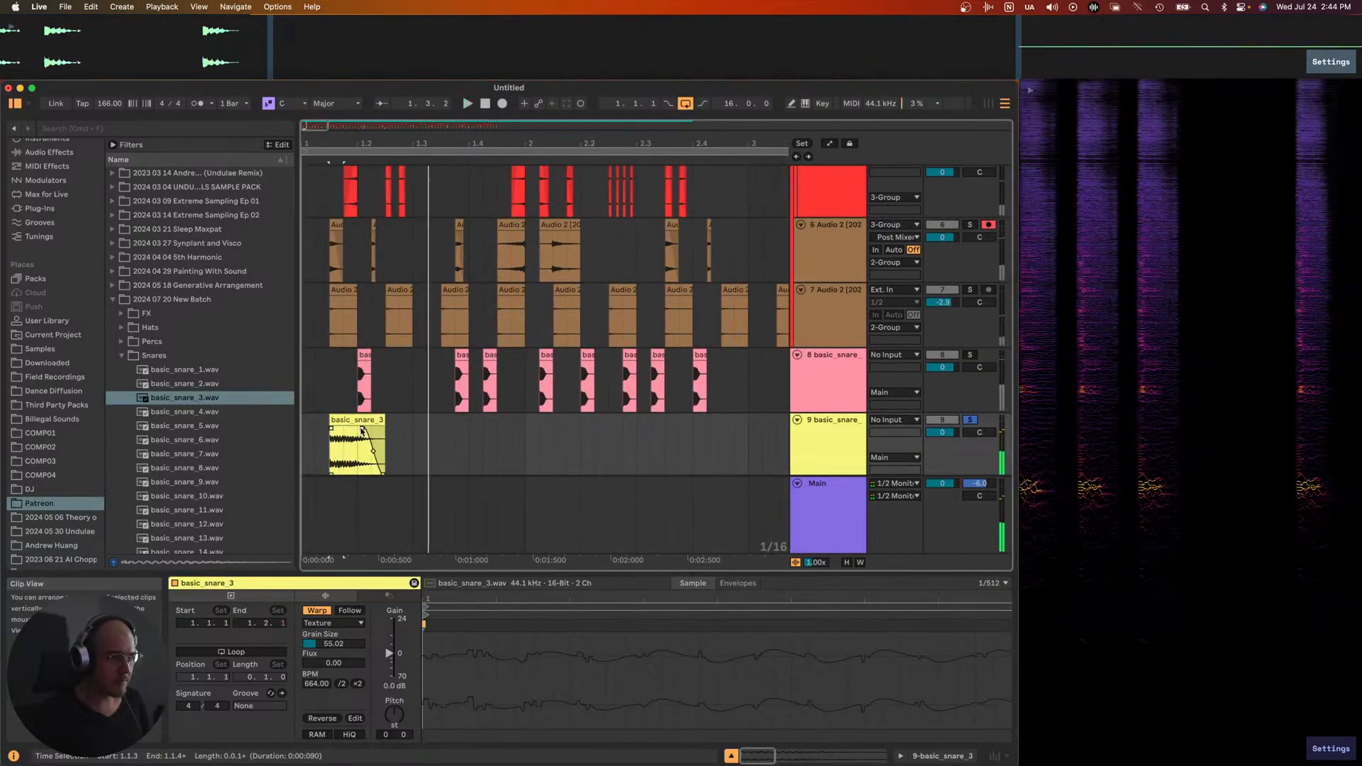
{"action": "left_click", "coordinate": [352, 418]}
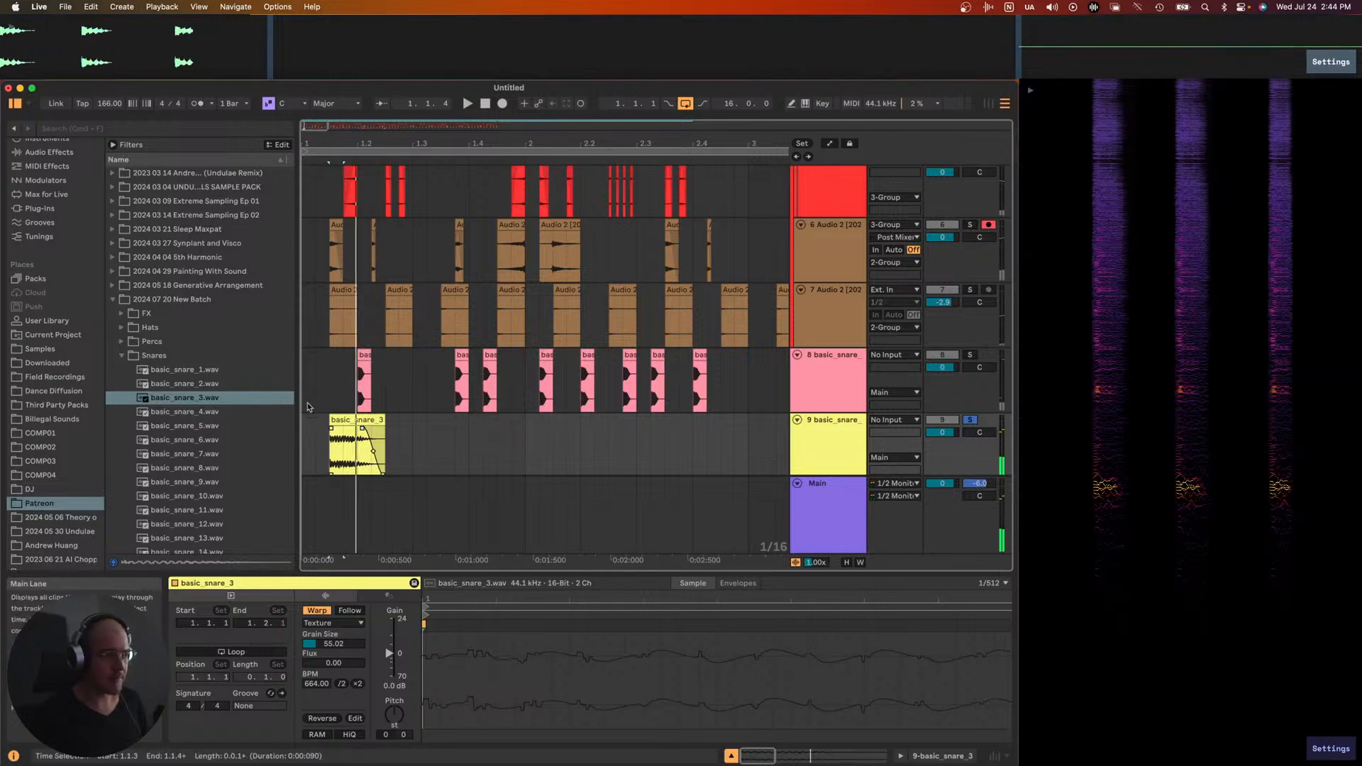
- Consolidate the faded snare clip, trim its start slightly and lower its gain to -8.3 dB
{"action": "left_click", "coordinate": [360, 420]}
{"action": "key", "text": "super+j"}
{"action": "key", "text": "space"}
{"action": "left_click", "coordinate": [395, 438]}
{"action": "left_click_drag", "start_coordinate": [330, 447], "coordinate": [339, 447]}
- Add an EQ Eight to the basic_snare_3 track and set a gentle low cut at 391 Hz with a Q of 0.11
{"action": "left_click", "coordinate": [828, 426]}
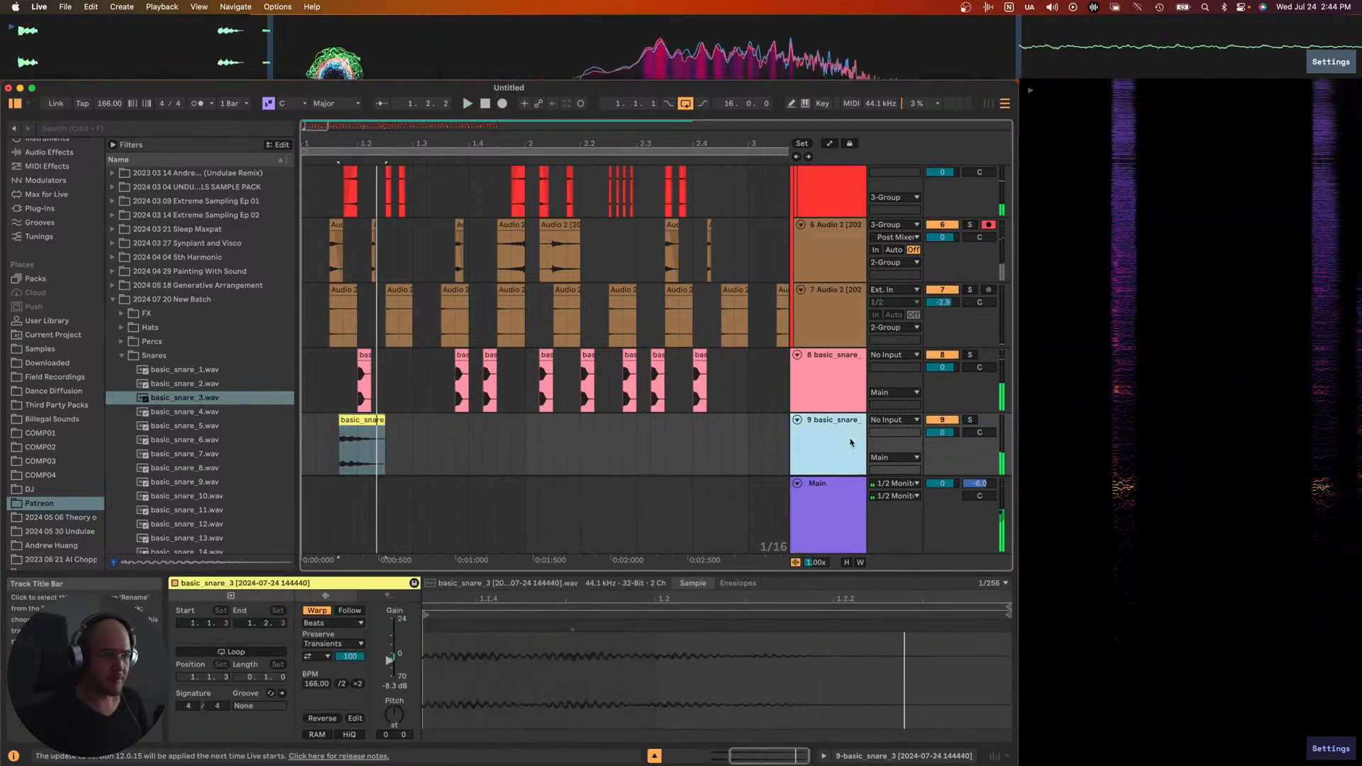
{"action": "key", "text": "super+f"}
{"action": "type", "text": "eq"}
{"action": "key", "text": "Down"}
{"action": "key", "text": "Down"}
{"action": "key", "text": "Down"}
{"action": "key", "text": "Down"}
{"action": "key", "text": "Down"}
{"action": "key", "text": "Down"}
{"action": "key", "text": "Down"}
{"action": "key", "text": "Down"}
{"action": "key", "text": "Down"}
{"action": "key", "text": "Down"}
{"action": "key", "text": "Down"}
{"action": "key", "text": "Down"}
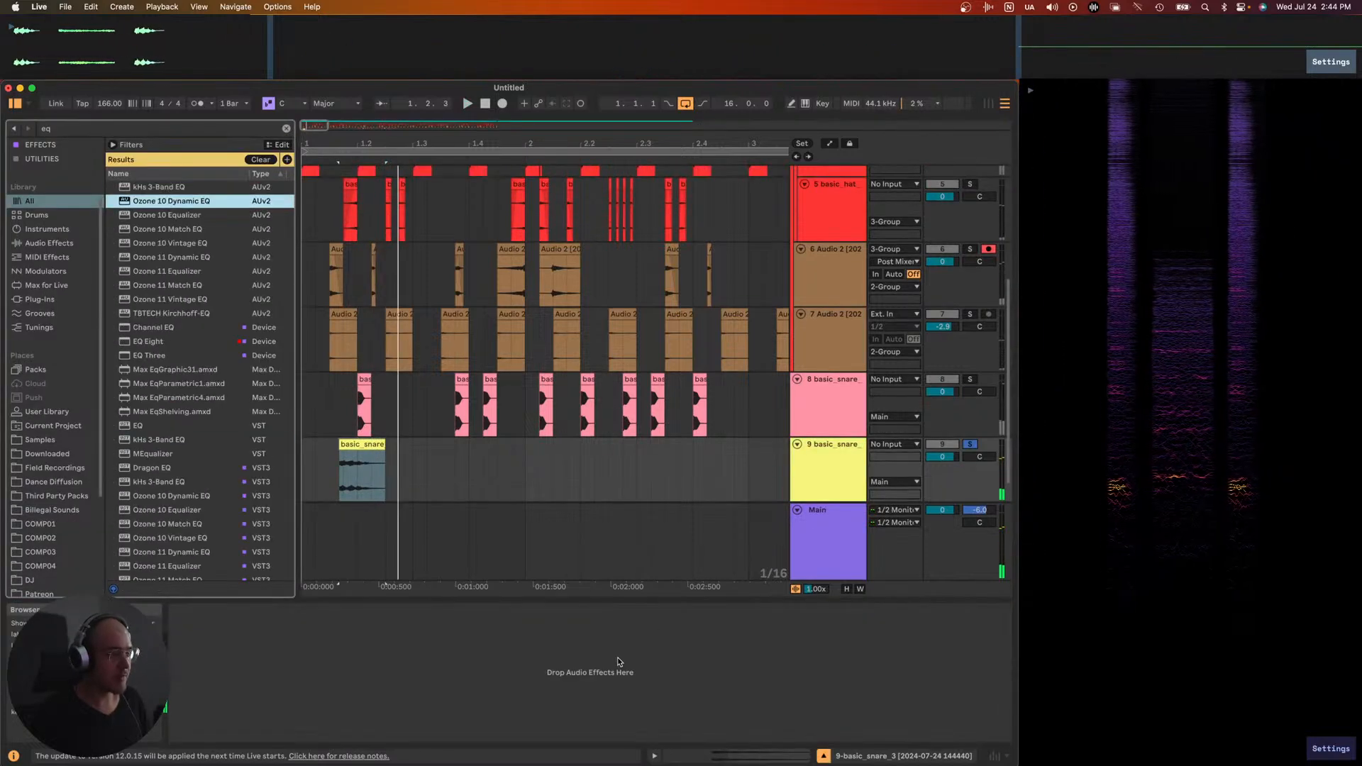
{"action": "key", "text": "Return"}
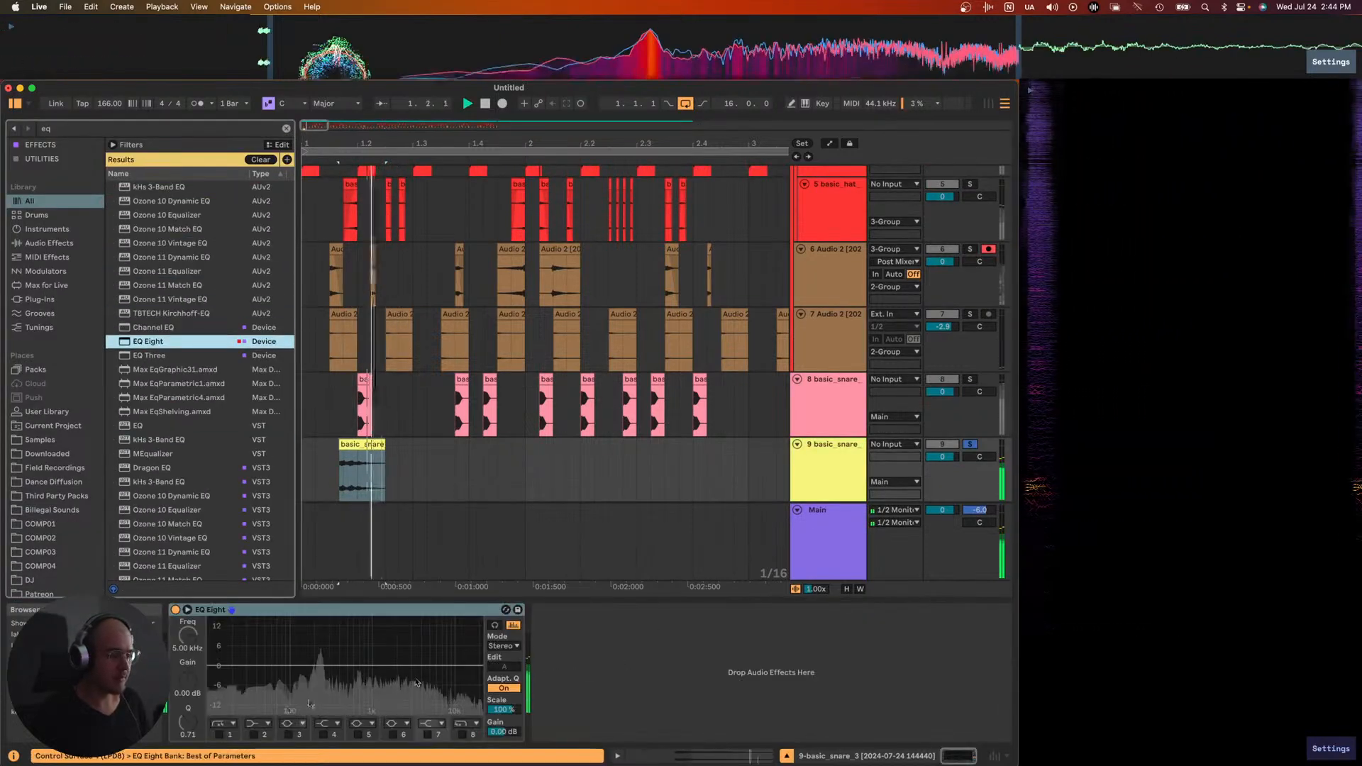
{"action": "left_click_drag", "start_coordinate": [274, 685], "coordinate": [340, 709]}
- Trim the snare clip to its tail, fade it in and move it to end at beat 1.2, then play the groove
{"action": "left_click", "coordinate": [360, 447]}
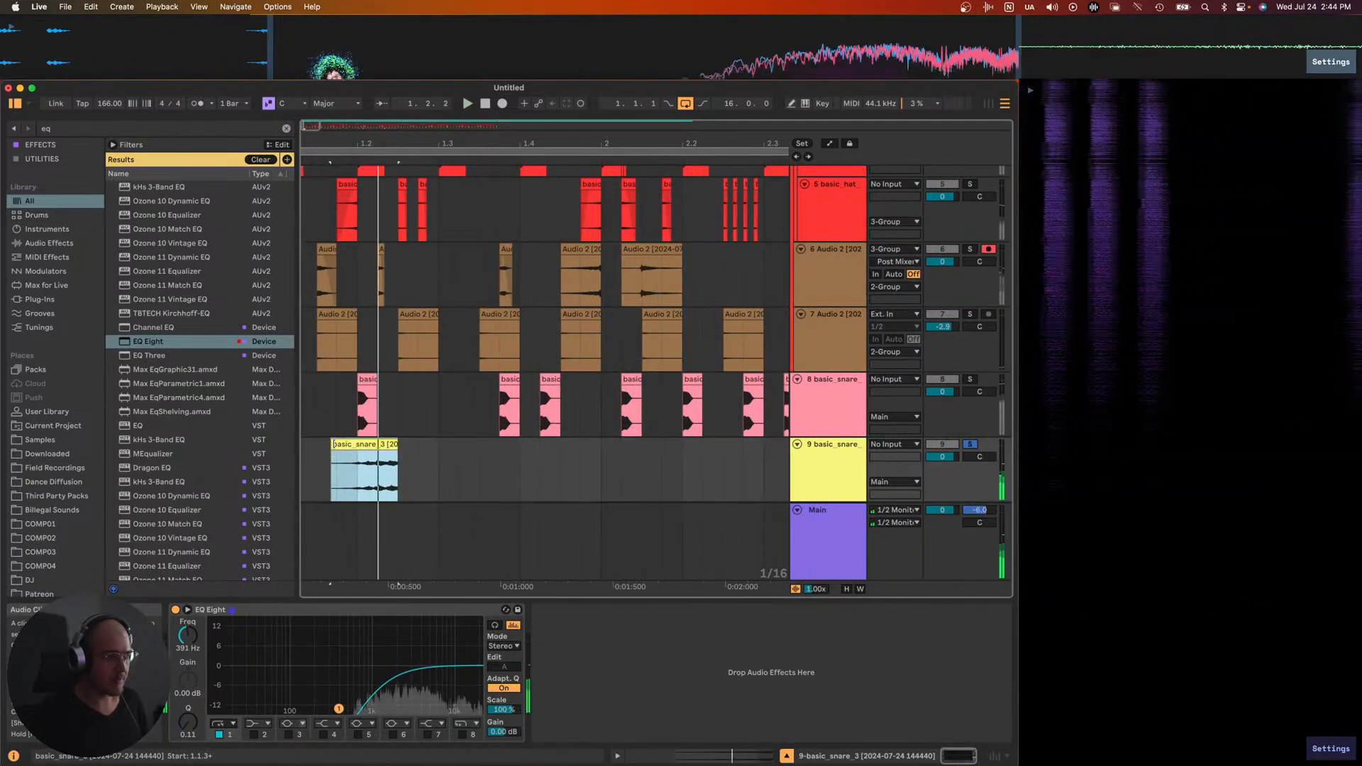
{"action": "left_click_drag", "start_coordinate": [340, 464], "coordinate": [370, 458]}
{"action": "scroll", "coordinate": [371, 457], "scroll_direction": "up", "scroll_amount": 2}
{"action": "scroll", "coordinate": [387, 457], "scroll_direction": "down", "scroll_amount": 1}
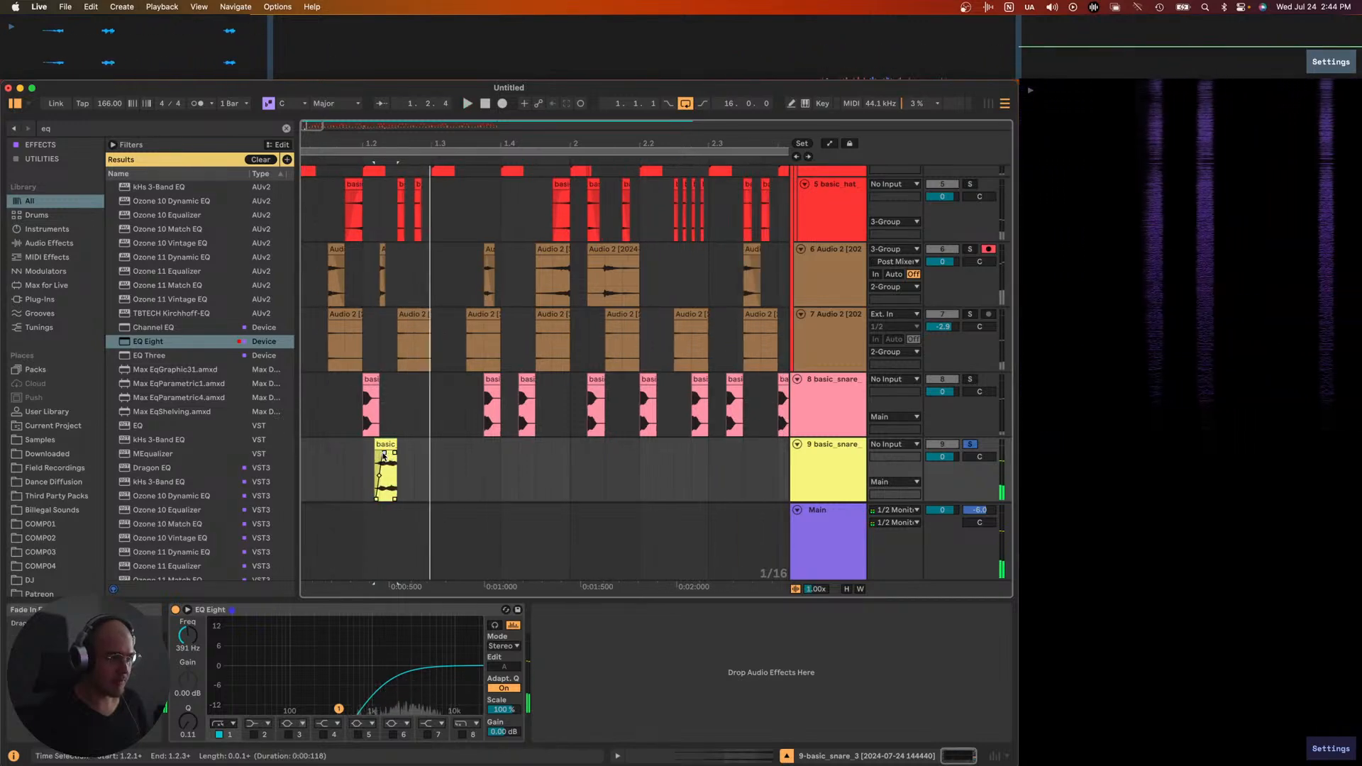
{"action": "left_click_drag", "start_coordinate": [375, 454], "coordinate": [369, 451]}
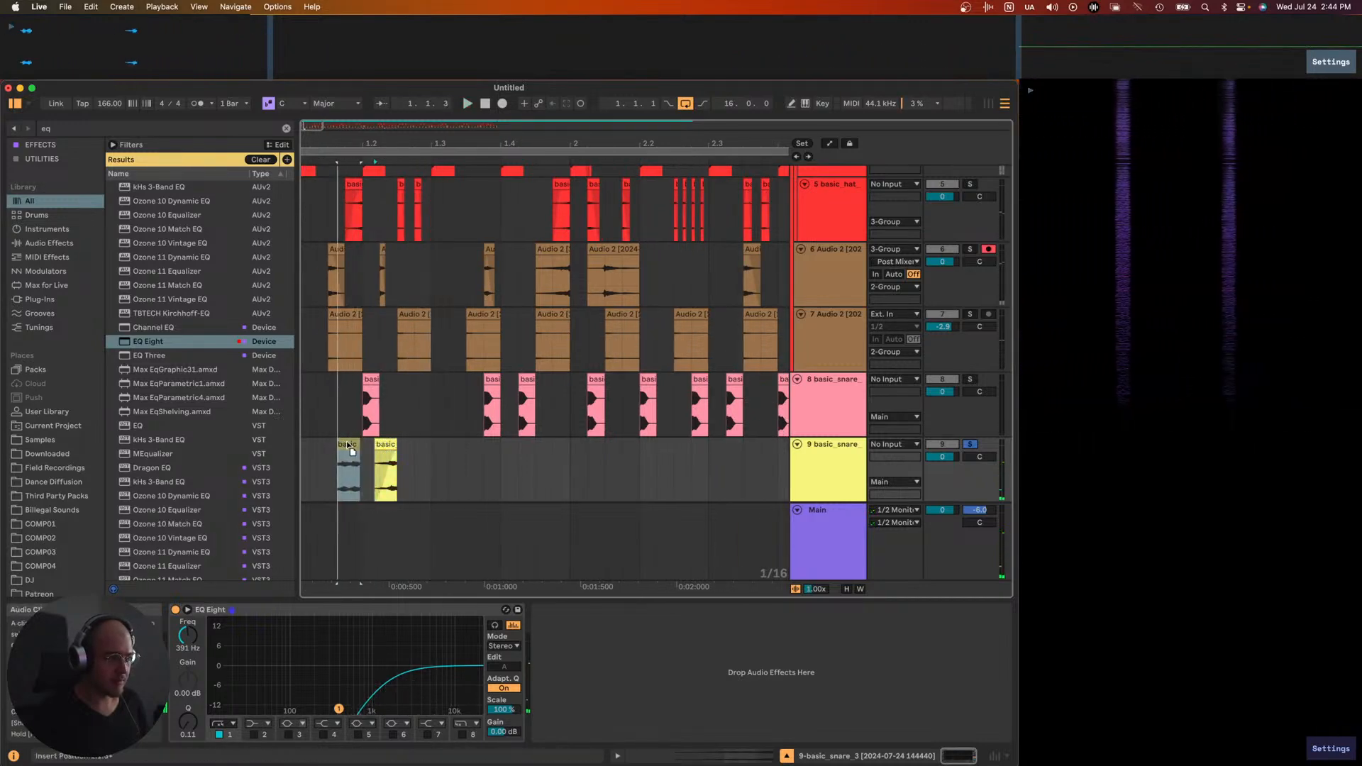
{"action": "scroll", "coordinate": [353, 447], "scroll_direction": "down", "scroll_amount": 1}
{"action": "key", "text": "space"}
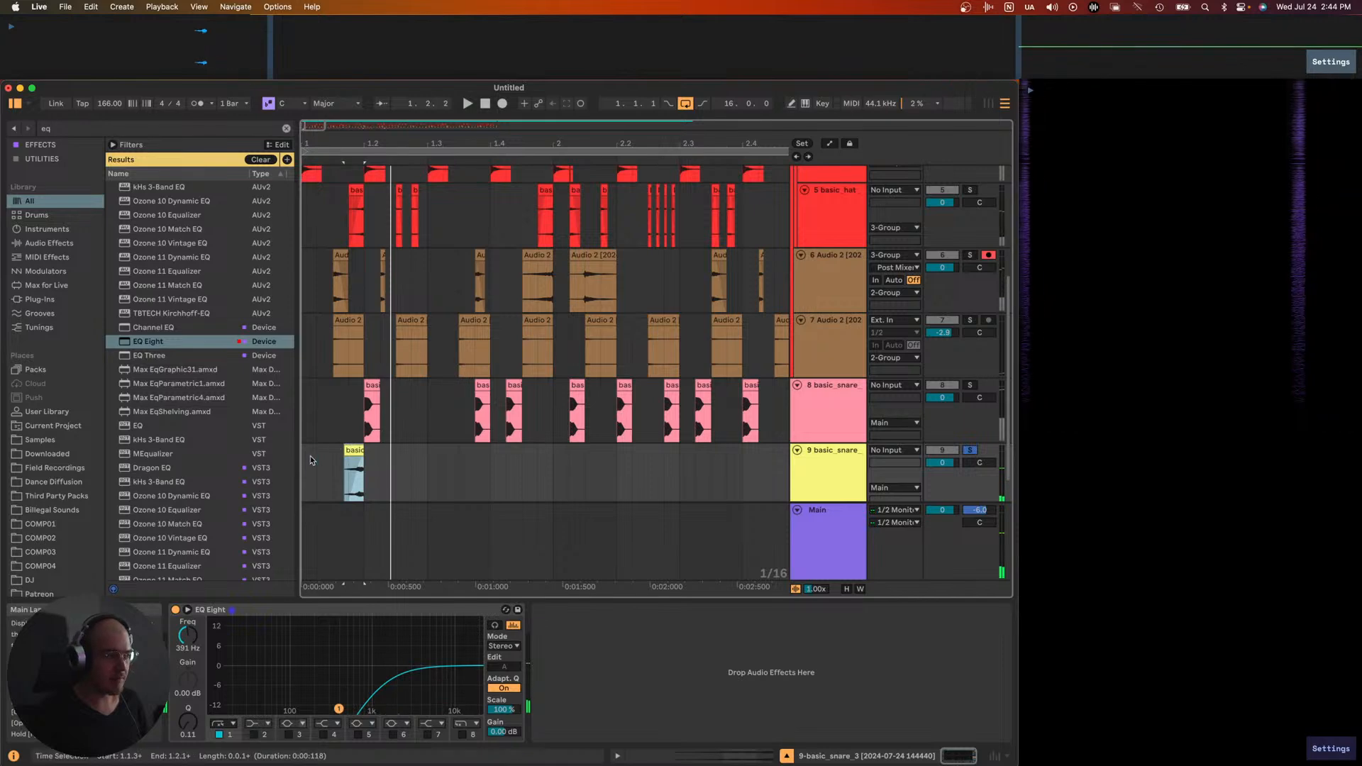
{"action": "key", "text": "space"}
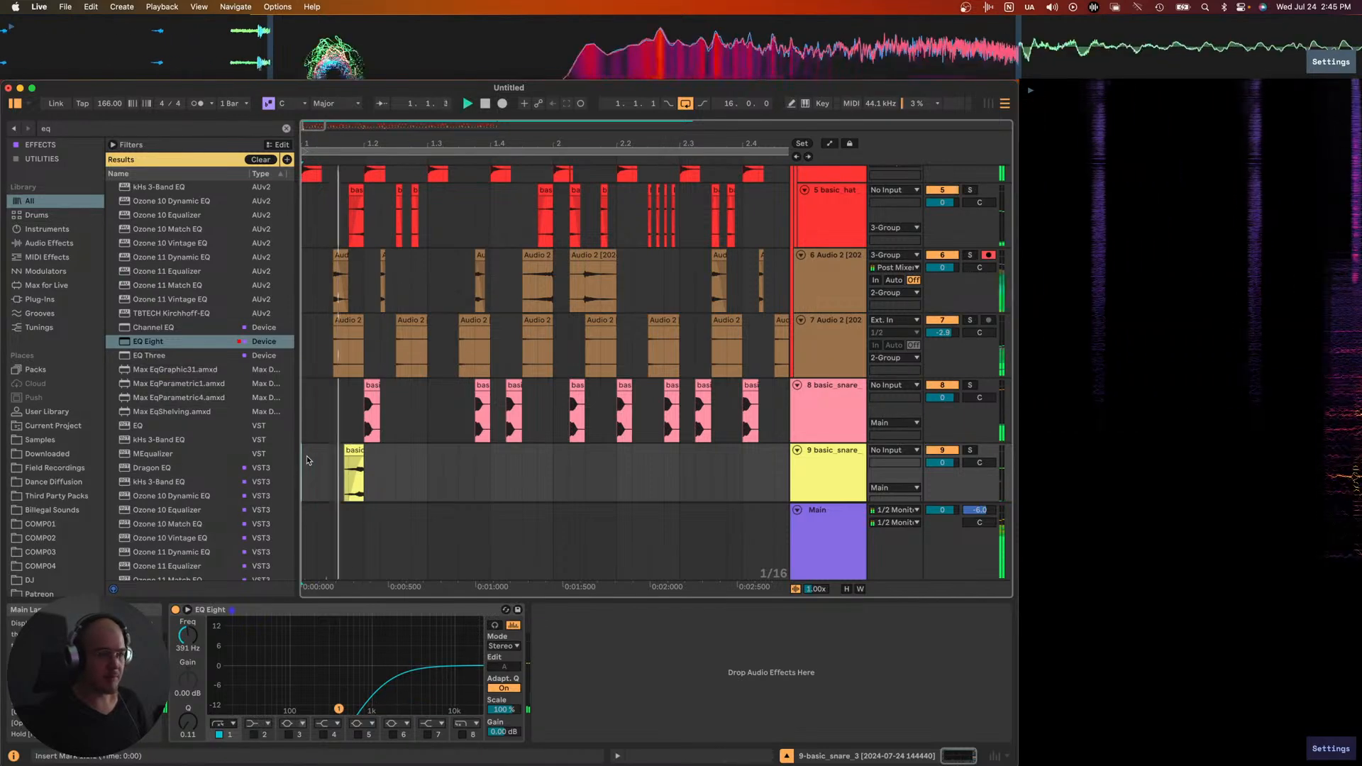
- Copy the fading-in snare clip into bar 2 so that it leads up to beat 2.2
{"action": "left_click", "coordinate": [355, 469]}
{"action": "scroll", "coordinate": [367, 448], "scroll_direction": "down", "scroll_amount": 1}
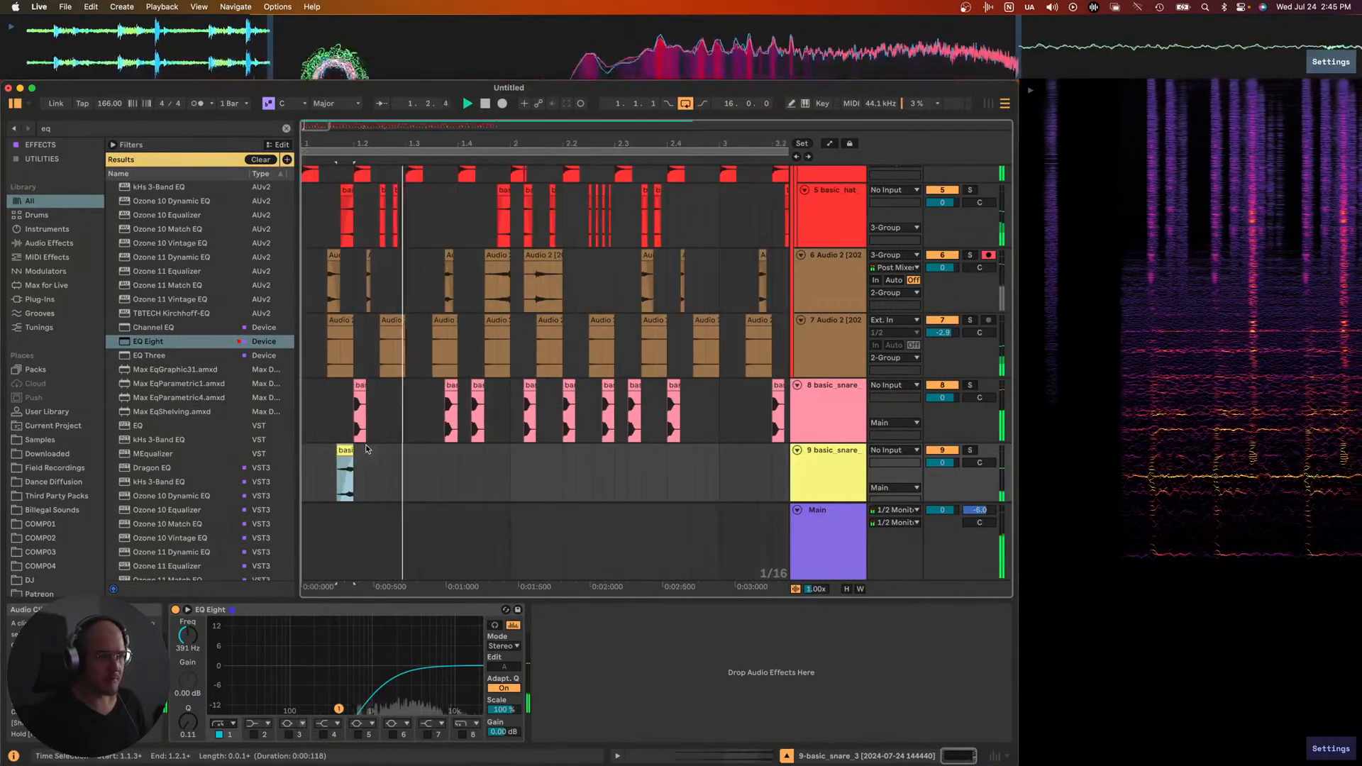
{"action": "scroll", "coordinate": [510, 455], "scroll_direction": "up", "scroll_amount": 1}
{"action": "key", "text": "space"}
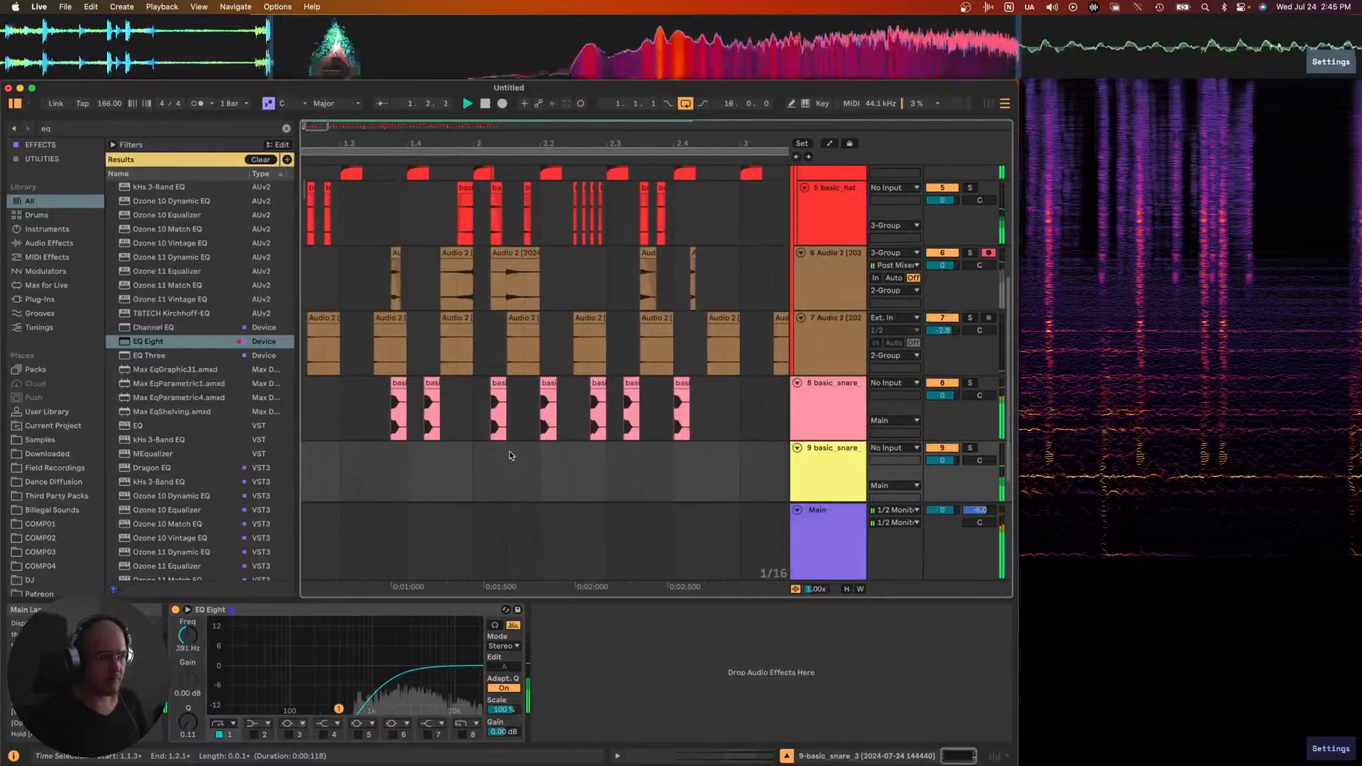
{"action": "scroll", "coordinate": [510, 455], "scroll_direction": "up", "scroll_amount": 1}
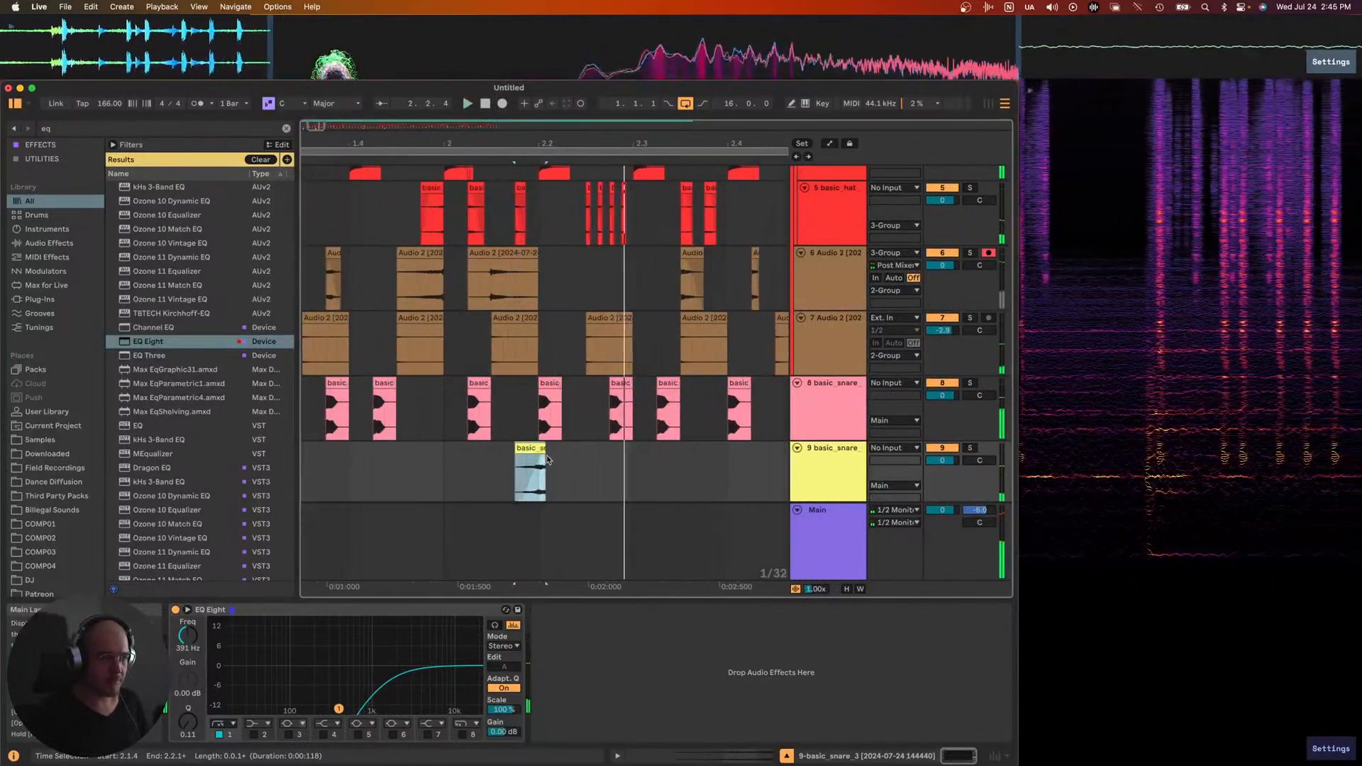
{"action": "scroll", "coordinate": [537, 448], "scroll_direction": "up", "scroll_amount": 3}
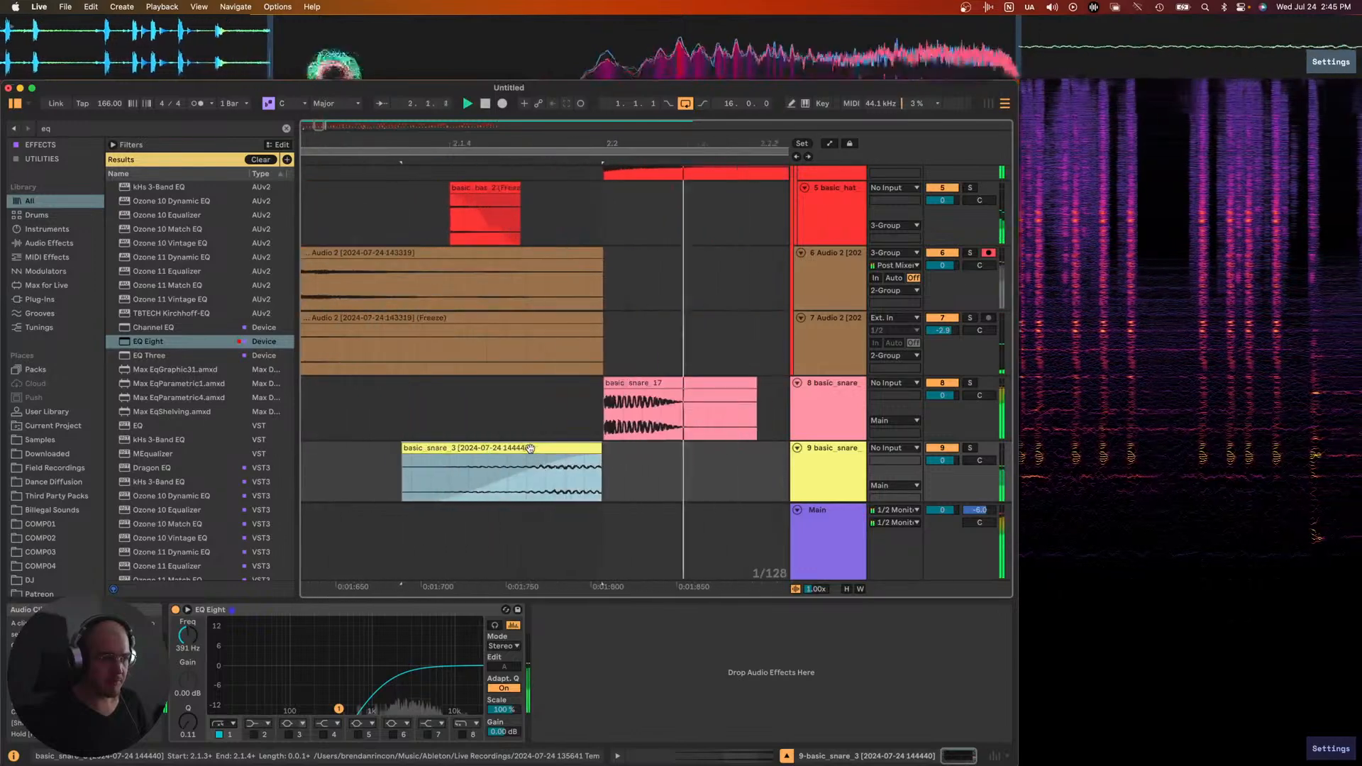
- Trim the copied snare clip's end exactly to beat 2.2 and play the groove from bar 1
{"action": "scroll", "coordinate": [533, 449], "scroll_direction": "down", "scroll_amount": 1}
{"action": "scroll", "coordinate": [561, 451], "scroll_direction": "up", "scroll_amount": 3}
{"action": "left_click_drag", "start_coordinate": [567, 453], "coordinate": [567, 453]}
{"action": "scroll", "coordinate": [564, 450], "scroll_direction": "down", "scroll_amount": 5}
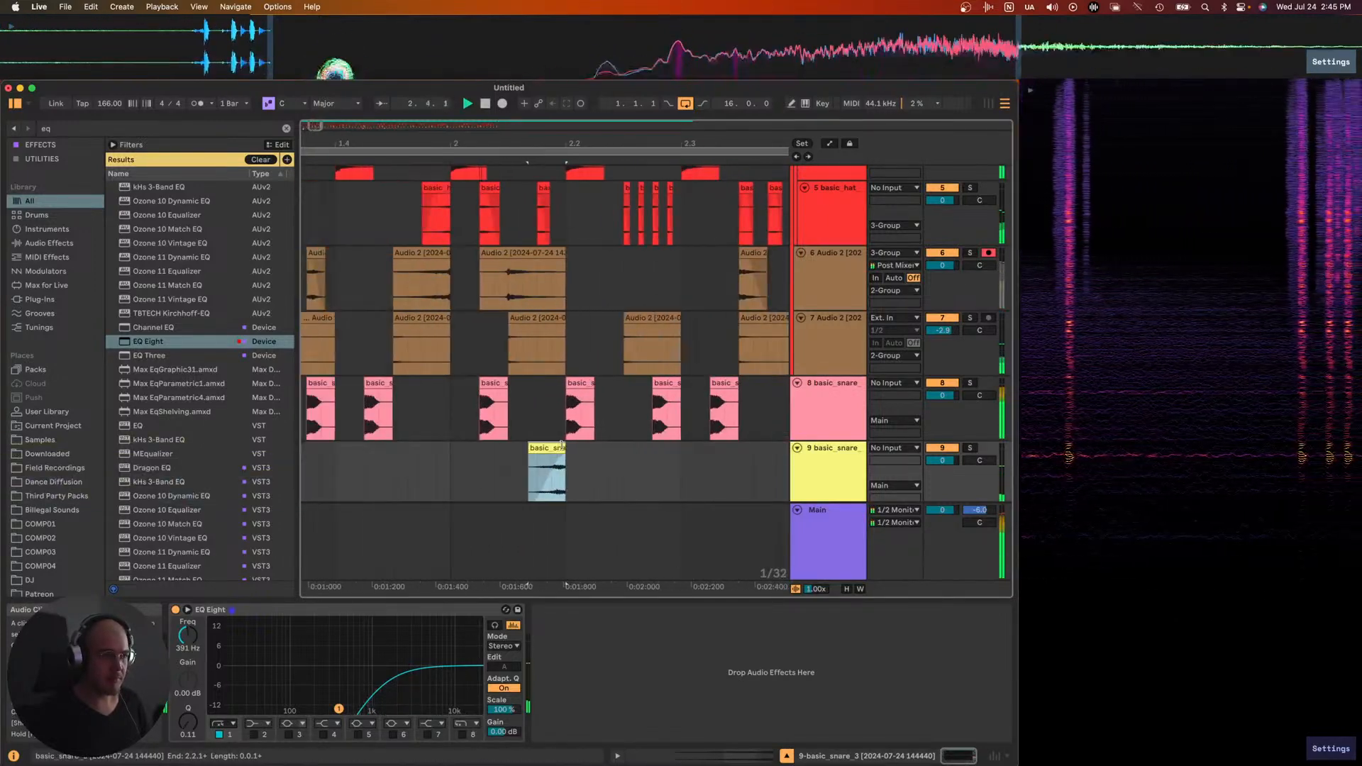
{"action": "scroll", "coordinate": [564, 465], "scroll_direction": "up", "scroll_amount": 6}
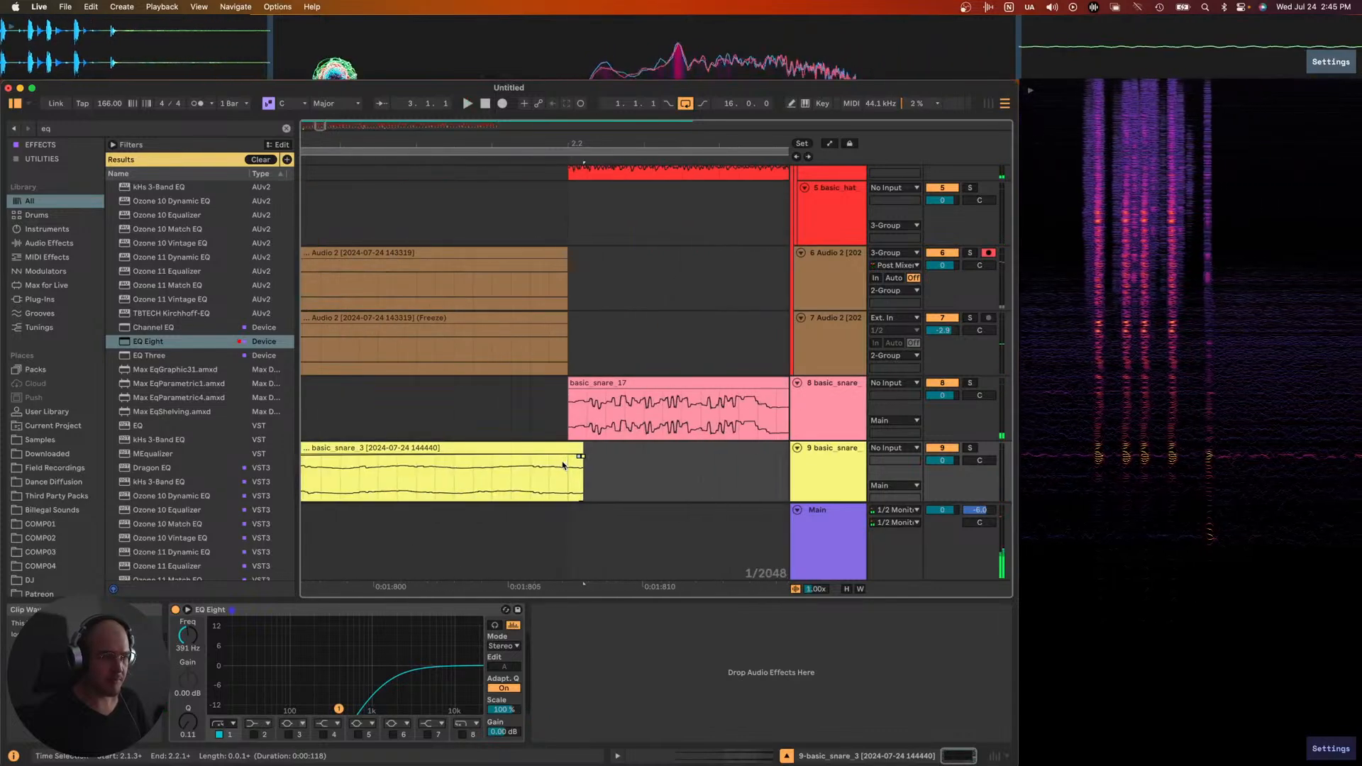
{"action": "scroll", "coordinate": [578, 447], "scroll_direction": "down", "scroll_amount": 8}
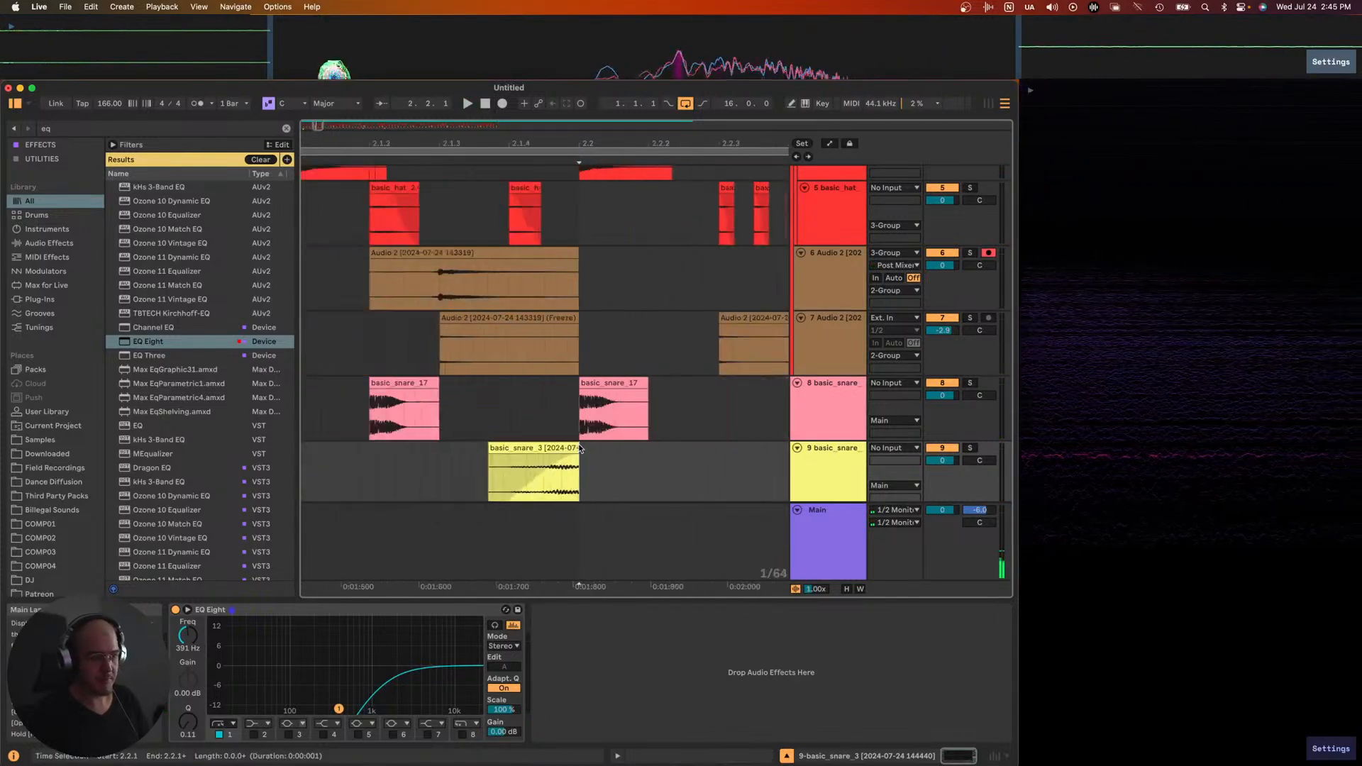
{"action": "key", "text": "space"}
{"action": "key", "text": "space"}
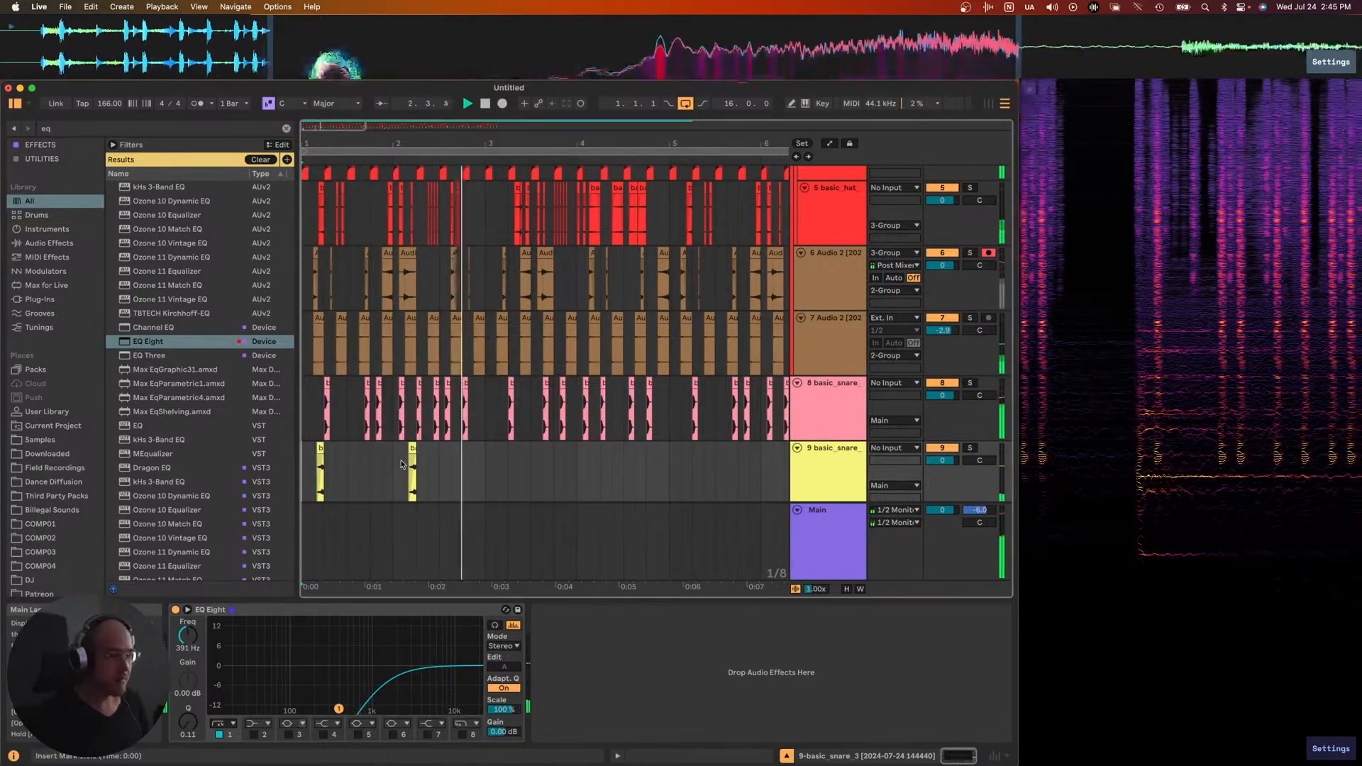
- Duplicate the two-bar pattern of fading-in snares through bars 3 to 8
{"action": "left_click_drag", "start_coordinate": [473, 471], "coordinate": [108, 465]}
{"action": "key", "text": "super+d"}
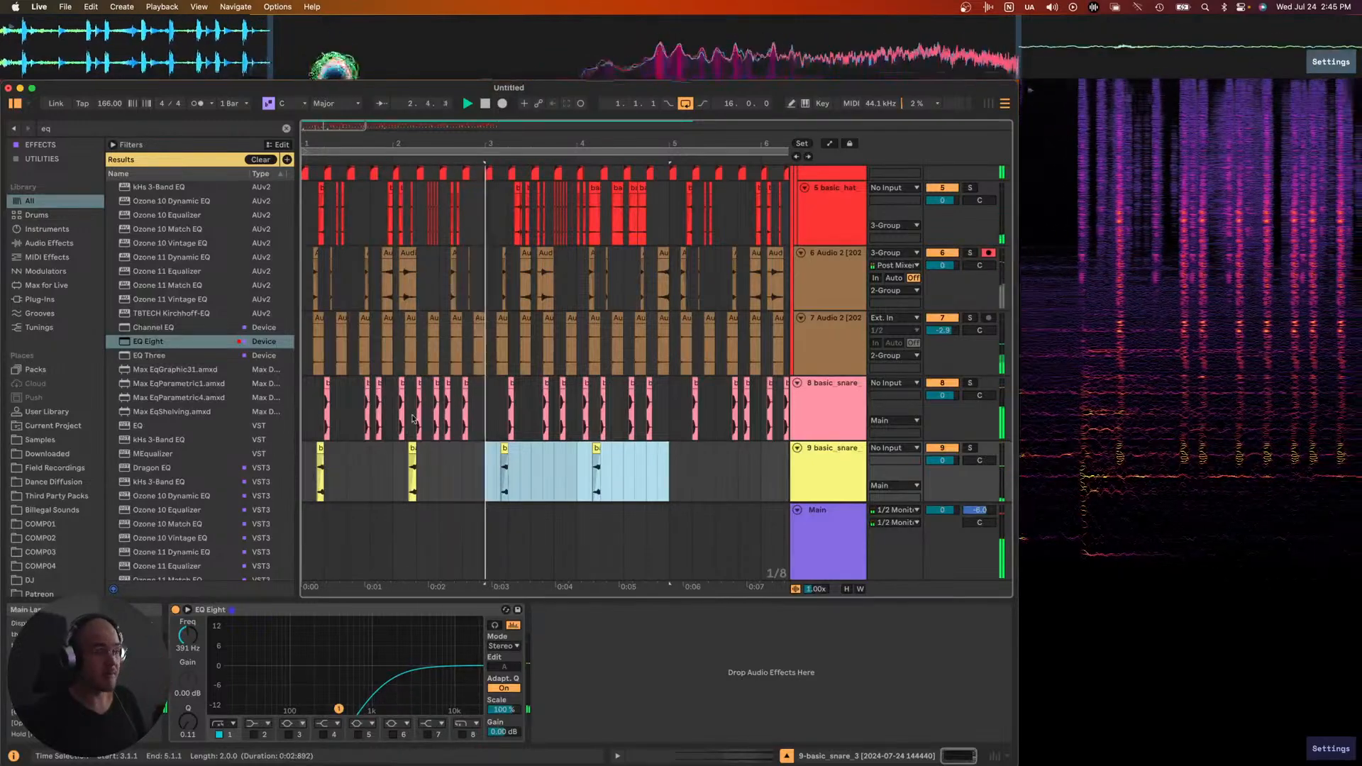
{"action": "scroll", "coordinate": [458, 410], "scroll_direction": "down", "scroll_amount": 2}
{"action": "scroll", "coordinate": [457, 410], "scroll_direction": "down", "scroll_amount": 2}
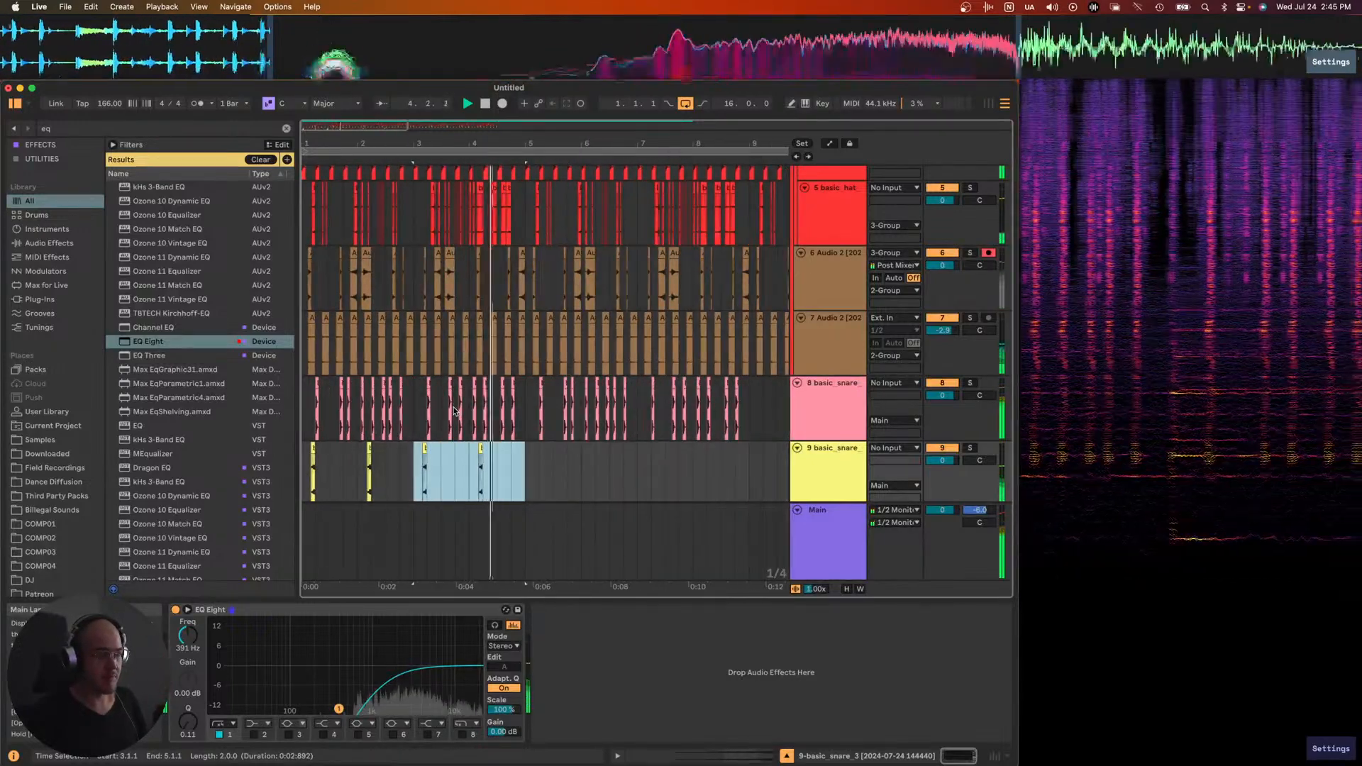
{"action": "key", "text": "super+d"}
{"action": "scroll", "coordinate": [454, 410], "scroll_direction": "down", "scroll_amount": 3}
{"action": "key", "text": "super+d"}
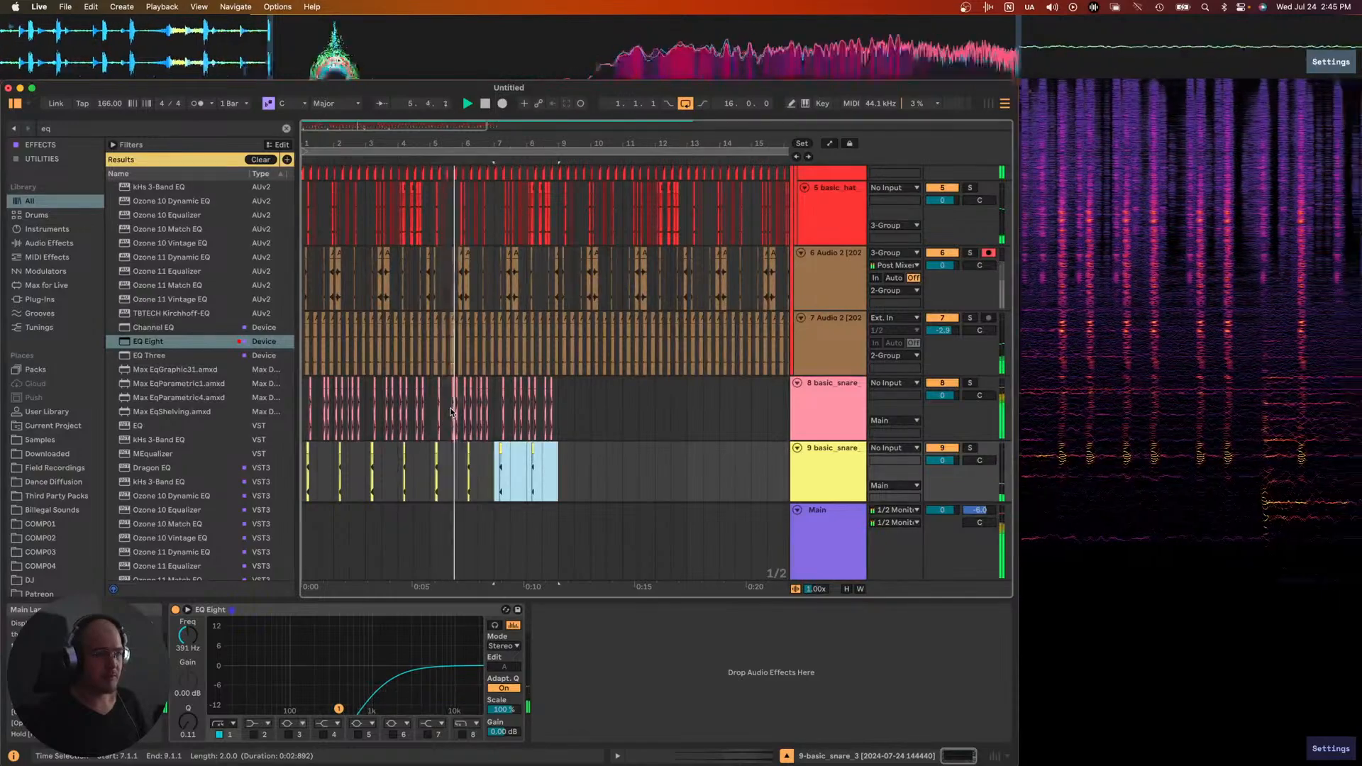
- Duplicate the clips of both snare tracks from bars 1–9 so they fill bars 9–17
{"action": "scroll", "coordinate": [494, 412], "scroll_direction": "down", "scroll_amount": 1}
{"action": "scroll", "coordinate": [218, 409], "scroll_direction": "down", "scroll_amount": 4}
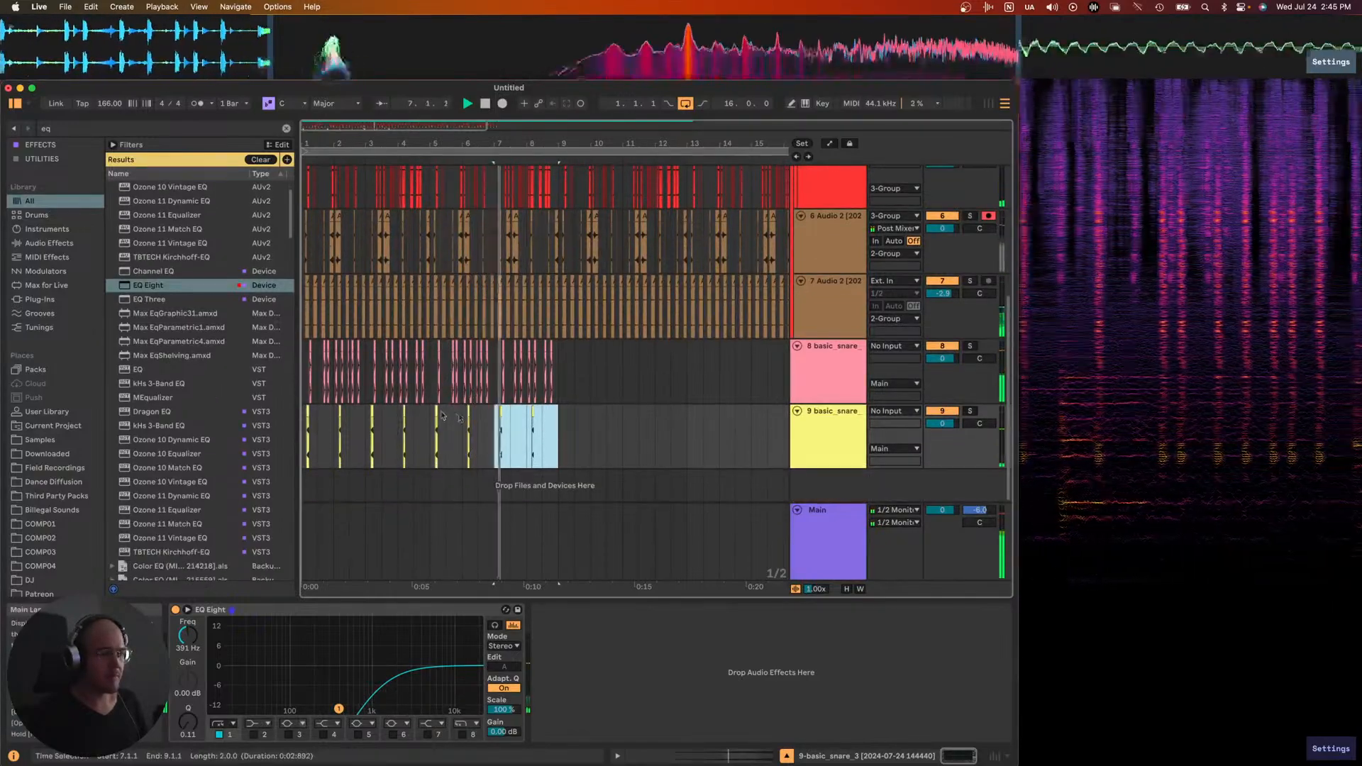
{"action": "scroll", "coordinate": [497, 419], "scroll_direction": "up", "scroll_amount": 2}
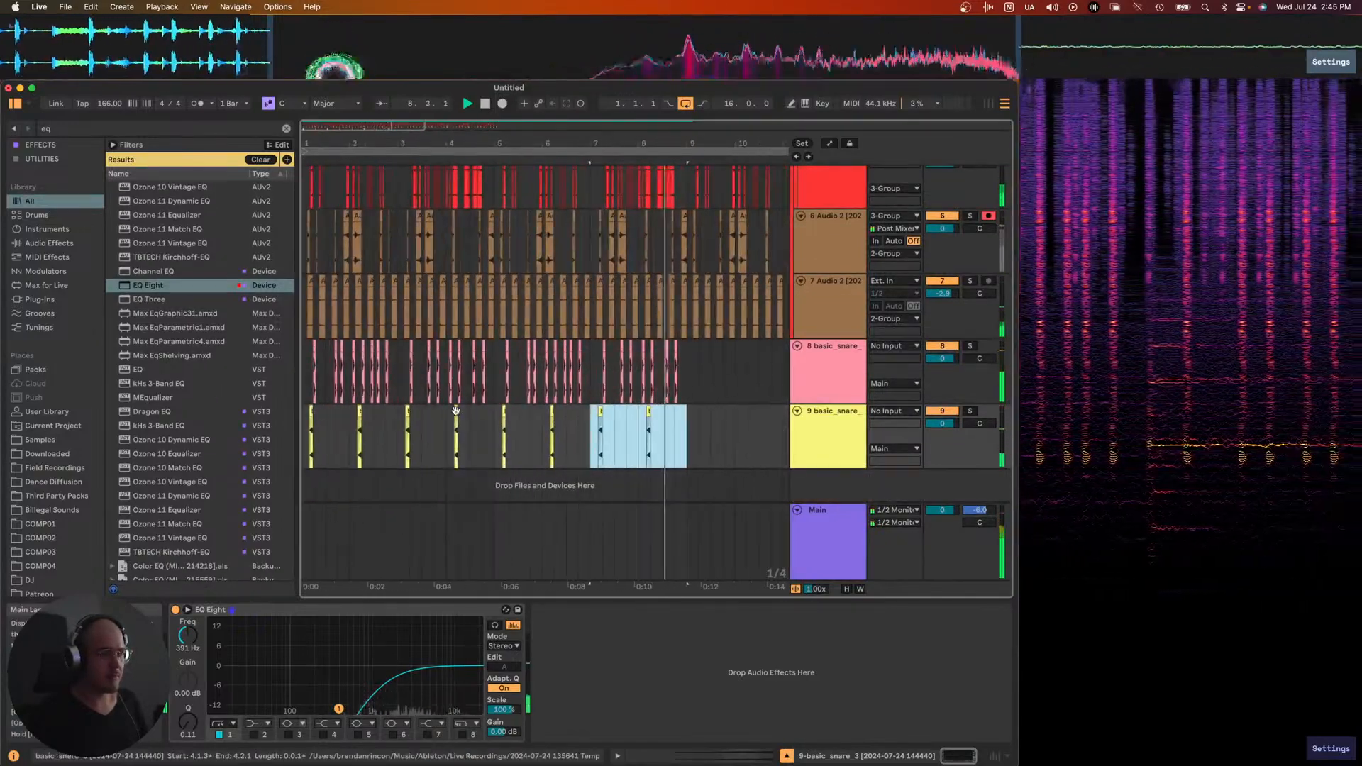
{"action": "scroll", "coordinate": [657, 434], "scroll_direction": "down", "scroll_amount": 5}
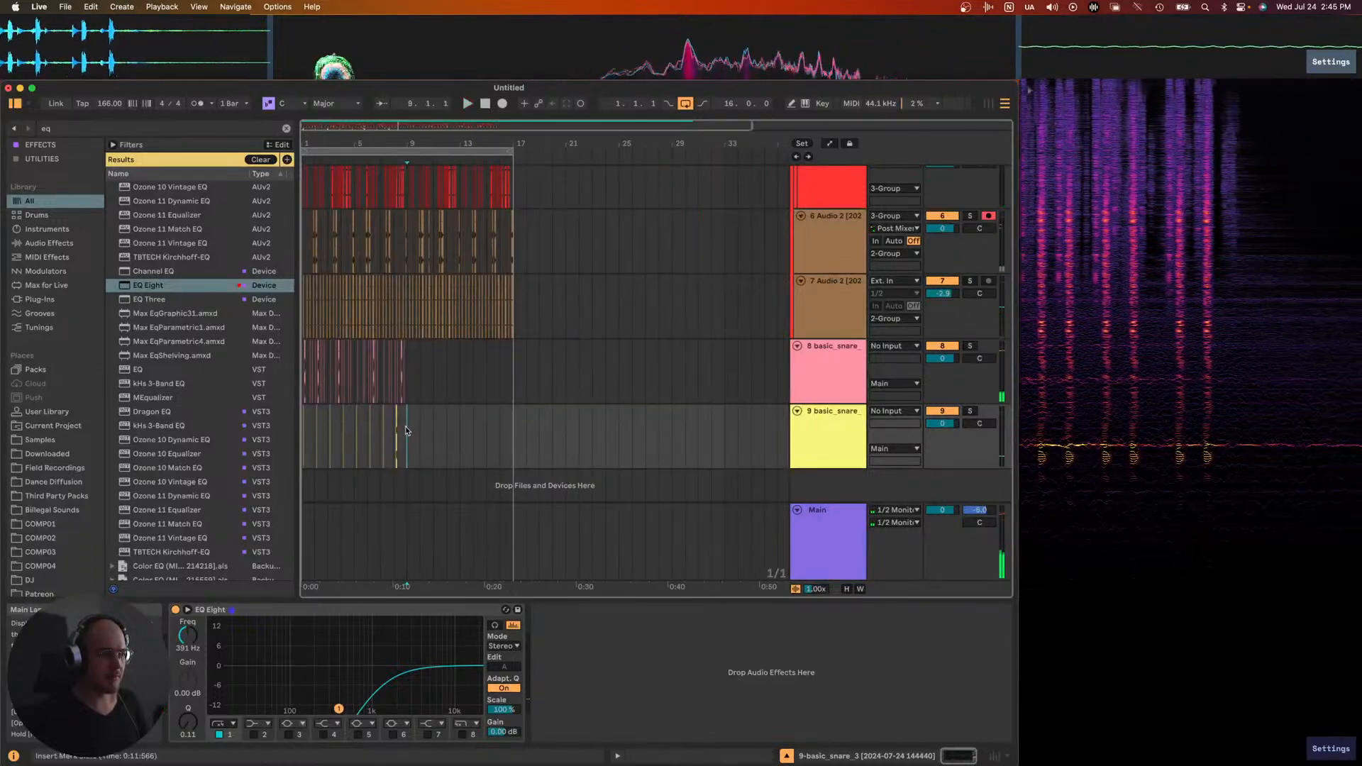
{"action": "left_click", "coordinate": [305, 383], "text": "shift"}
{"action": "key", "text": "super+d"}
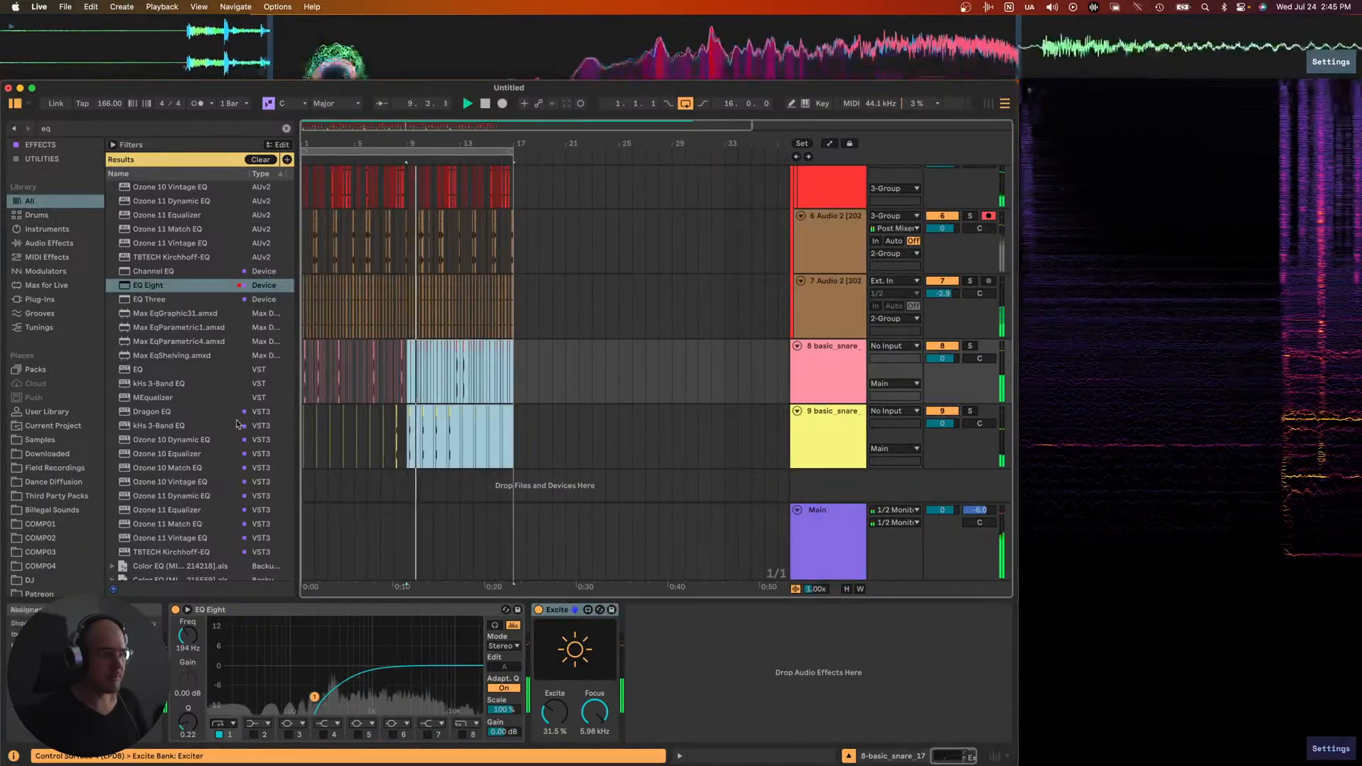
- Browse the Patreon place and open the KICKS folder inside the 2024 03 04 sample pack
{"action": "scroll", "coordinate": [29, 509], "scroll_direction": "down", "scroll_amount": 5}
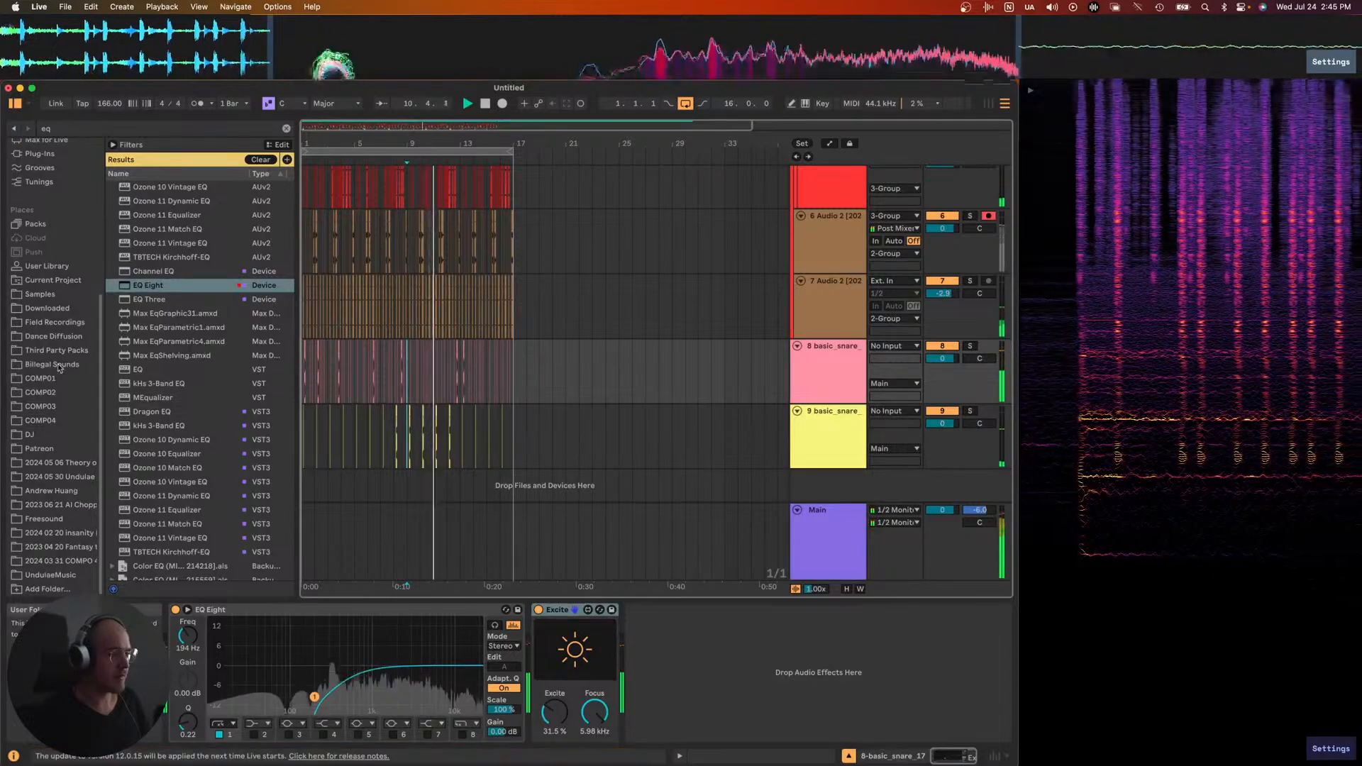
{"action": "left_click", "coordinate": [50, 574]}
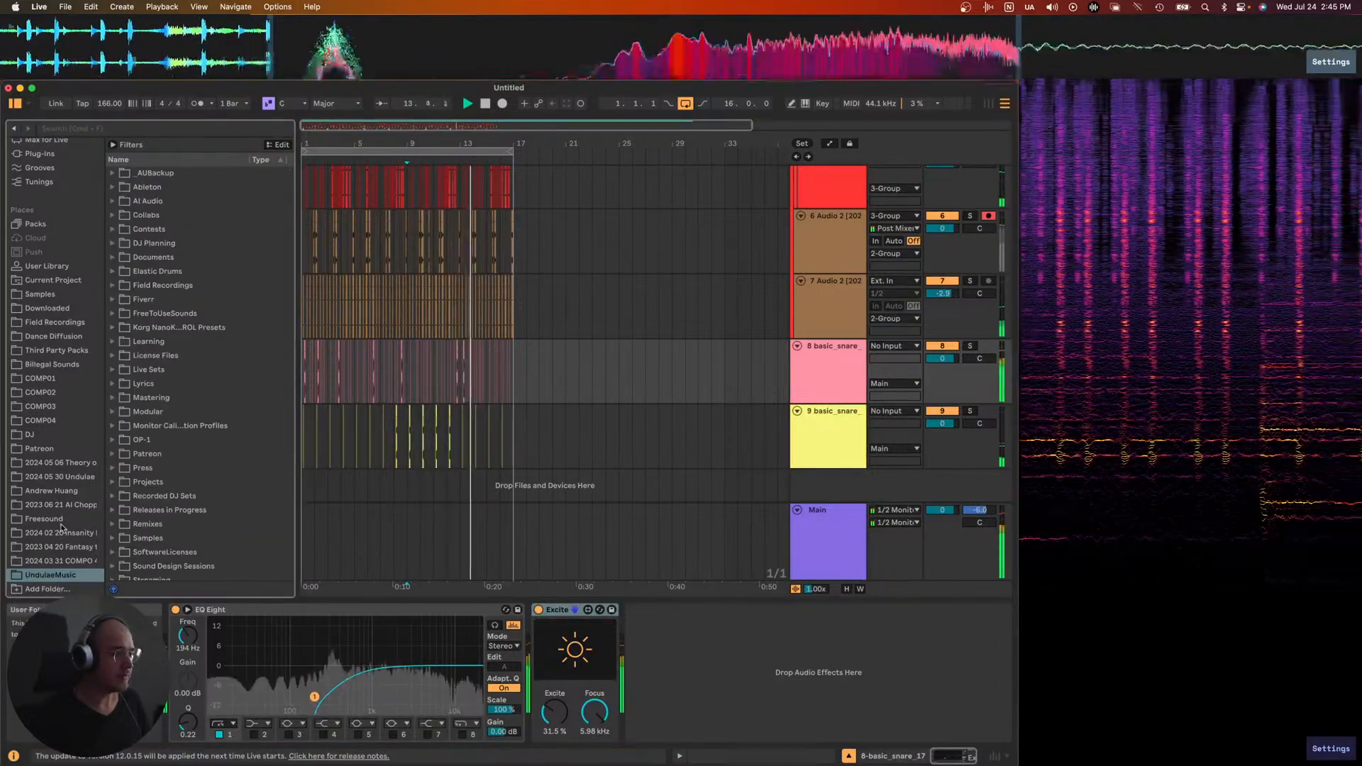
{"action": "left_click", "coordinate": [41, 448]}
{"action": "left_click", "coordinate": [126, 357]}
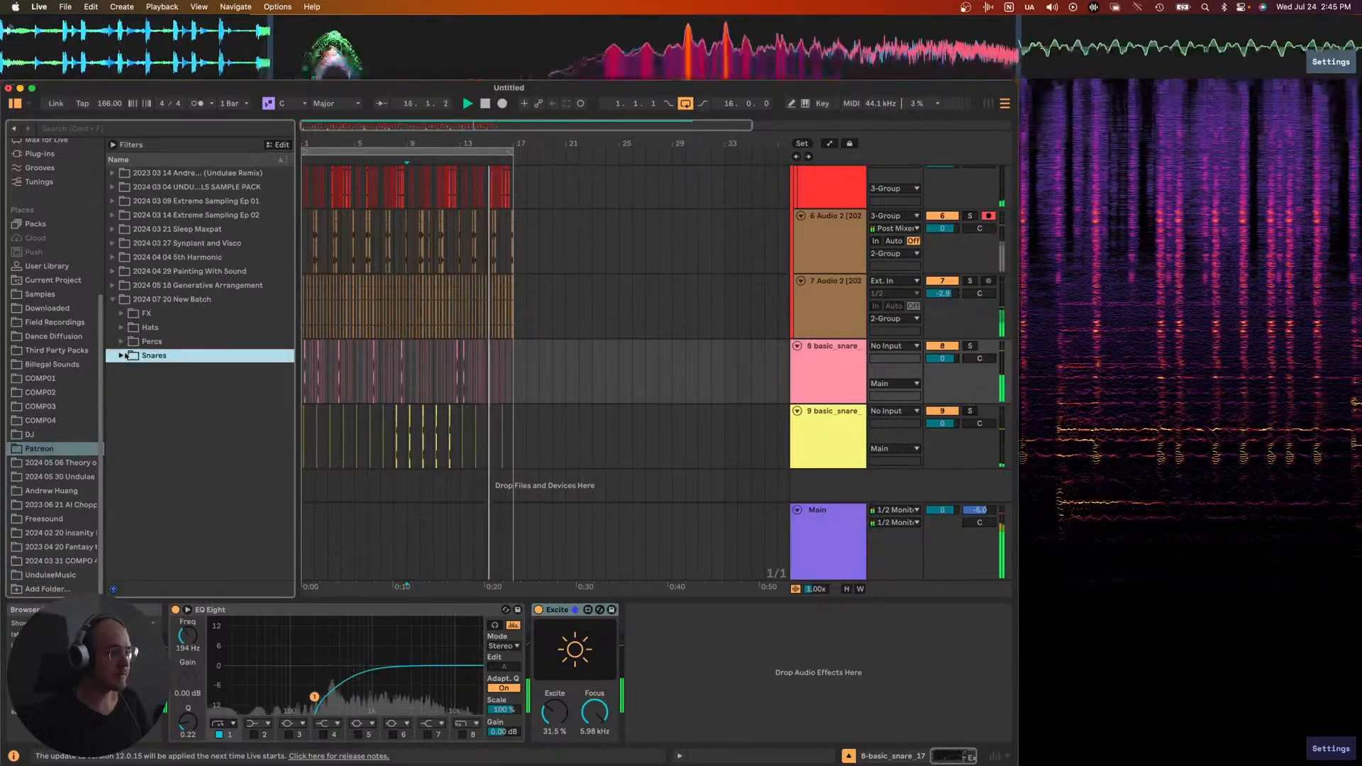
{"action": "left_click", "coordinate": [113, 300]}
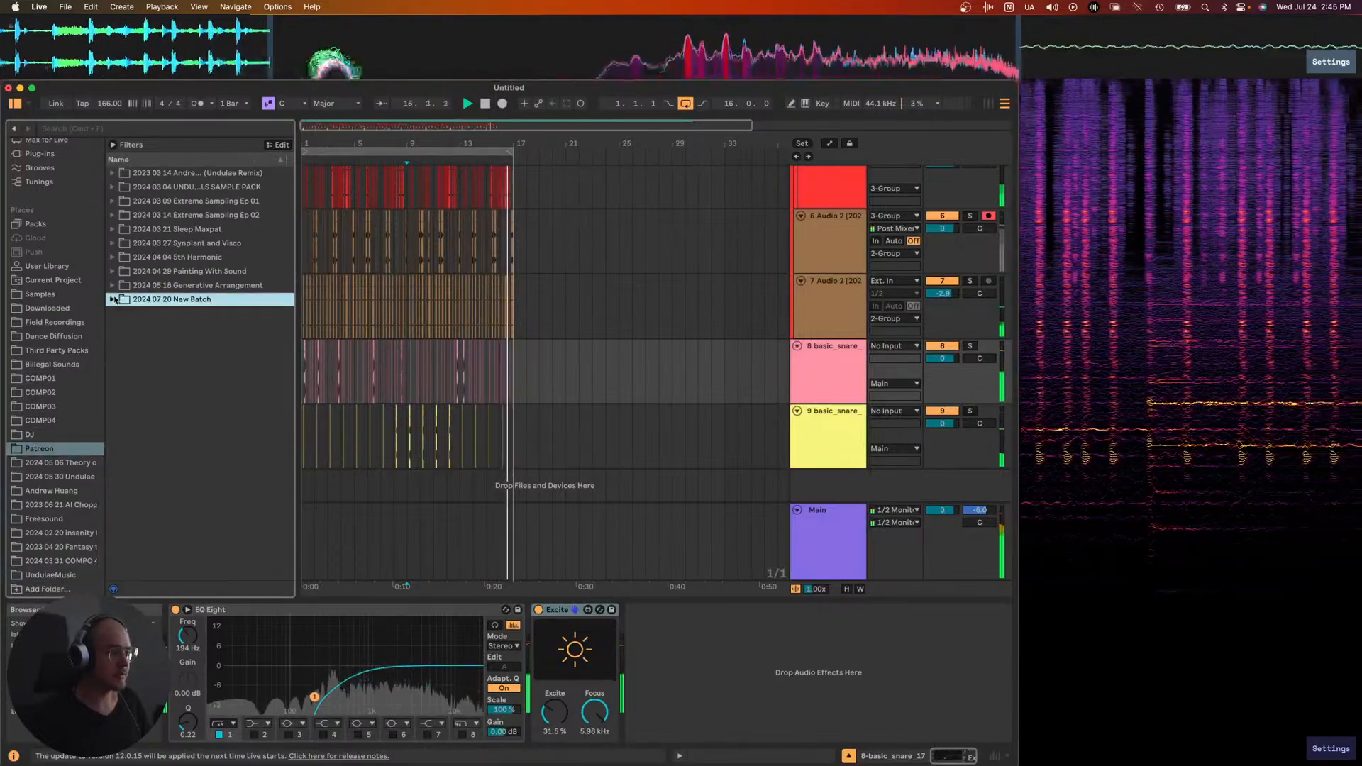
{"action": "left_click", "coordinate": [112, 186]}
{"action": "left_click", "coordinate": [119, 228]}
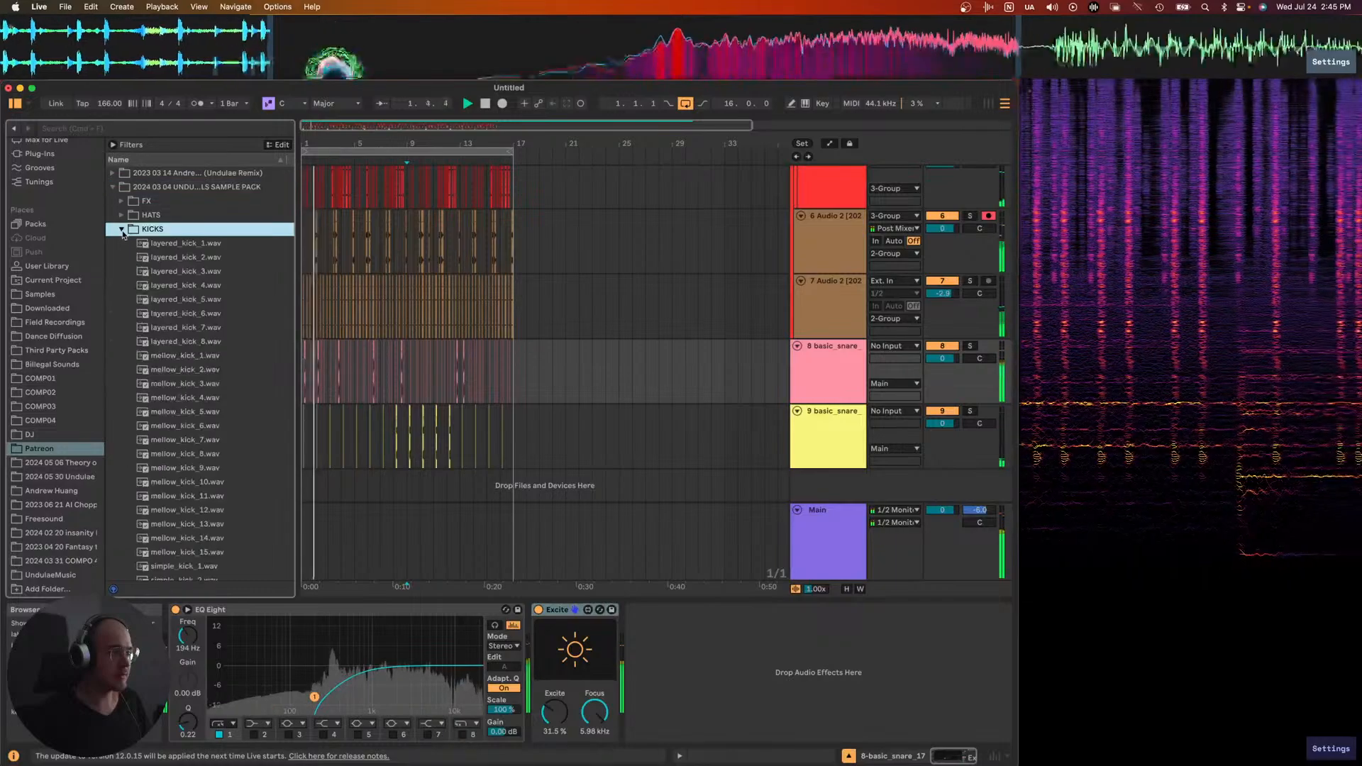
- Audition the layered kick samples around layered_kick_8.wav
{"action": "left_click", "coordinate": [148, 342]}
{"action": "key", "text": "Up"}
{"action": "key", "text": "Up"}
{"action": "key", "text": "Down"}
{"action": "key", "text": "Down"}
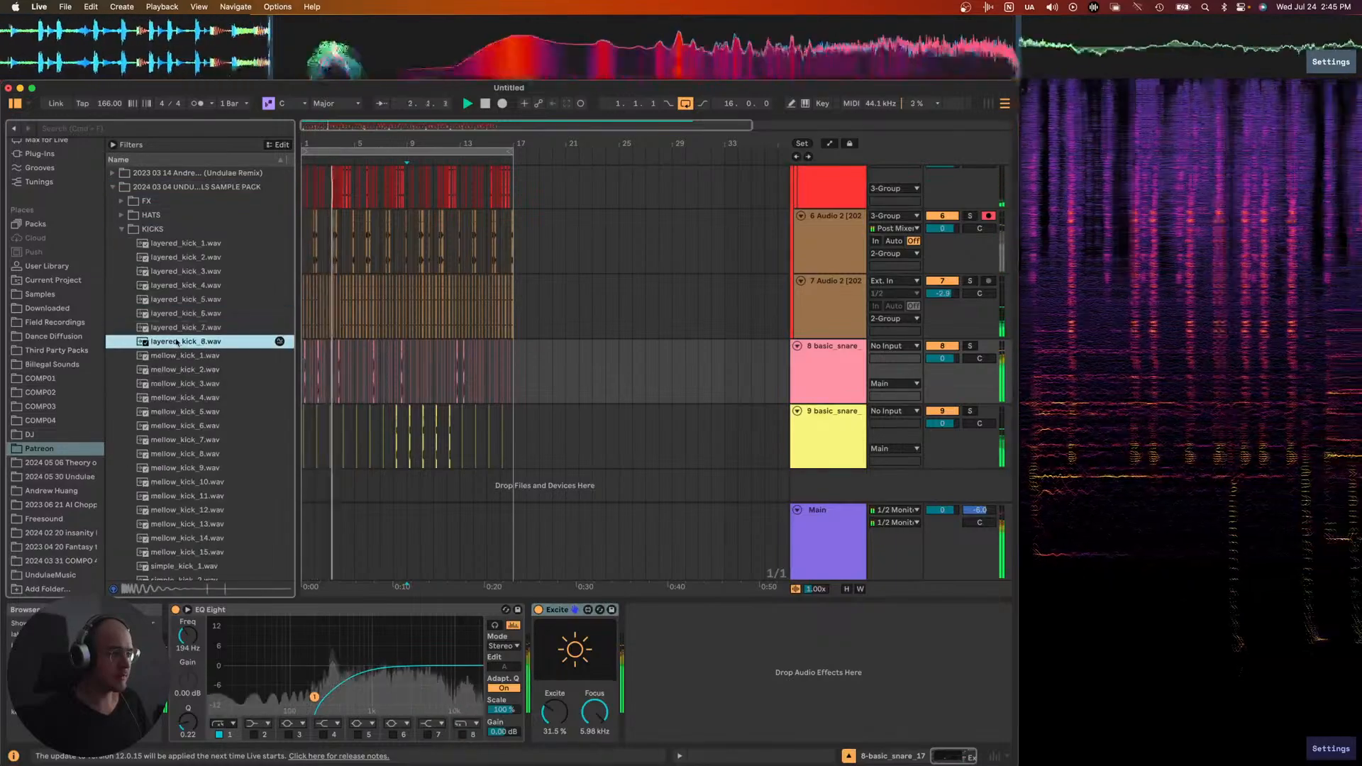
- Place layered_kick_8.wav on a new track at bar 1 and set that track's volume to -3.0 dB
{"action": "scroll", "coordinate": [423, 430], "scroll_direction": "up", "scroll_amount": 5}
{"action": "scroll", "coordinate": [423, 429], "scroll_direction": "up", "scroll_amount": 5}
{"action": "scroll", "coordinate": [370, 385], "scroll_direction": "left", "scroll_amount": 3}
{"action": "key", "text": "space"}
{"action": "left_click_drag", "start_coordinate": [206, 343], "coordinate": [305, 485]}
{"action": "key", "text": "space"}
{"action": "left_click_drag", "start_coordinate": [952, 459], "coordinate": [952, 470]}
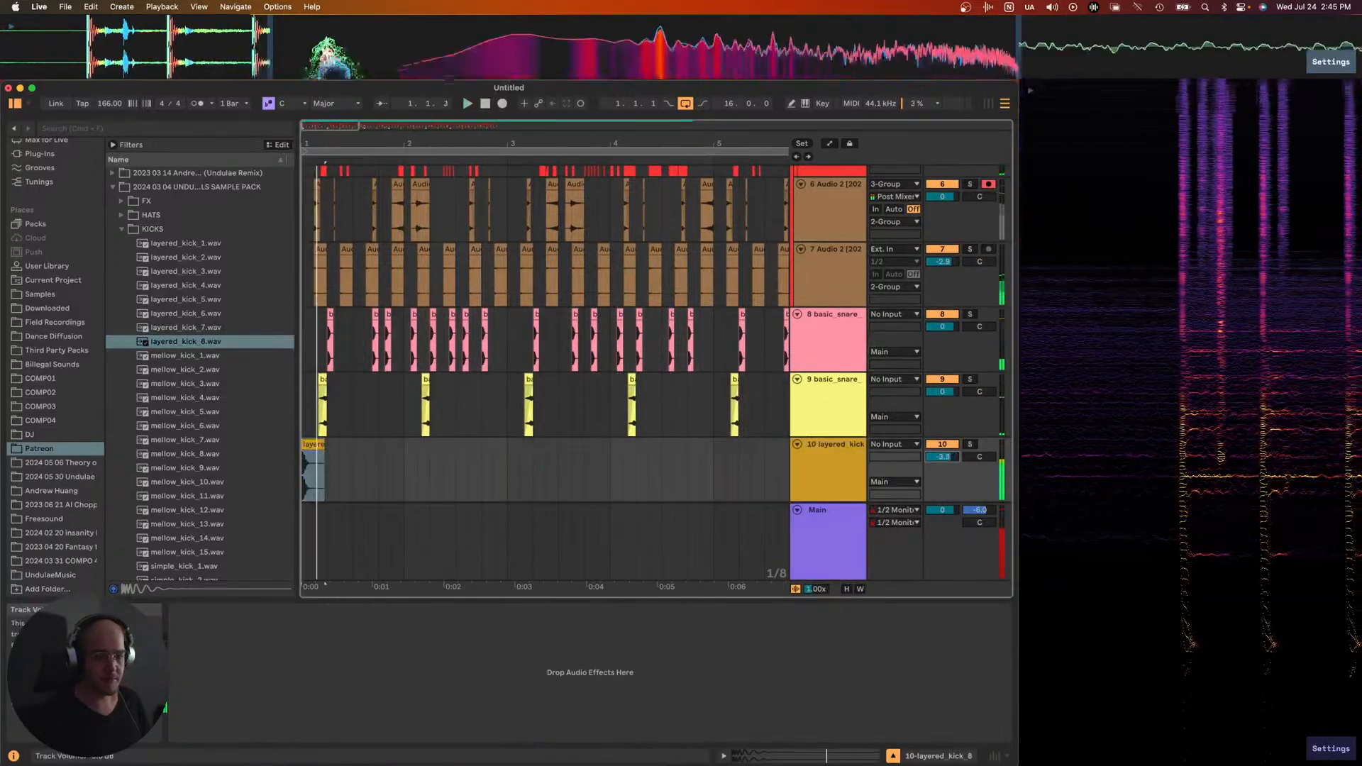
- Find the Erosion effect, add it to the layered kick track and play the result
{"action": "left_click", "coordinate": [672, 635]}
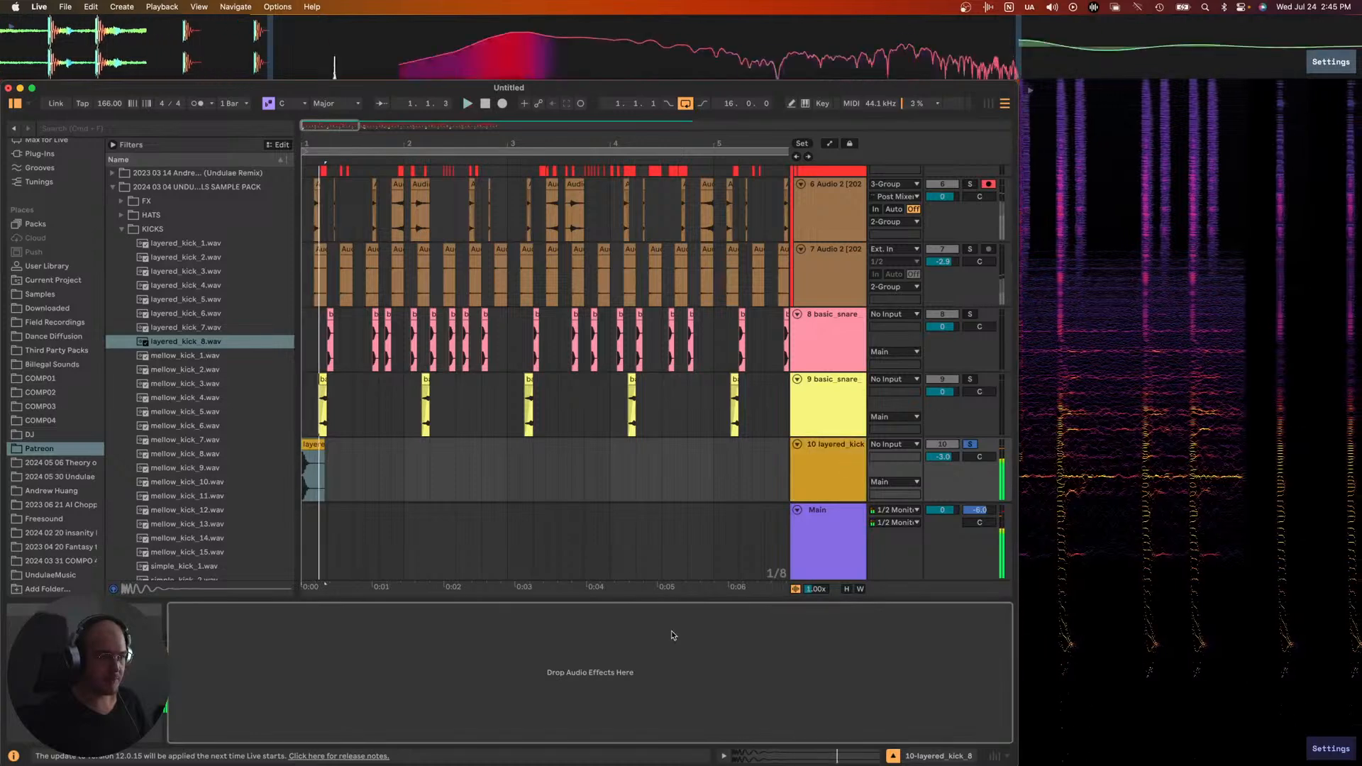
{"action": "key", "text": "super+f"}
{"action": "type", "text": "erosio"}
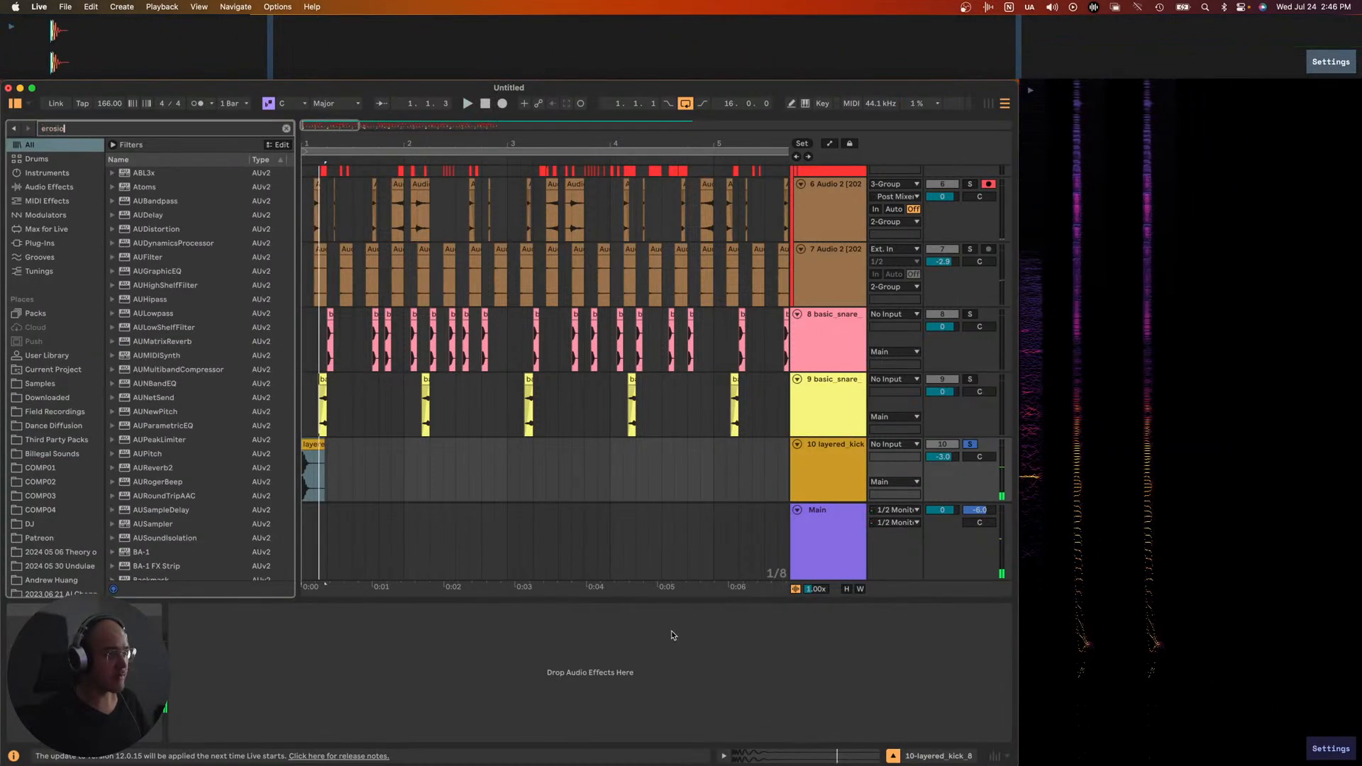
{"action": "type", "text": "n"}
{"action": "key", "text": "Down"}
{"action": "key", "text": "Return"}
{"action": "key", "text": "space"}
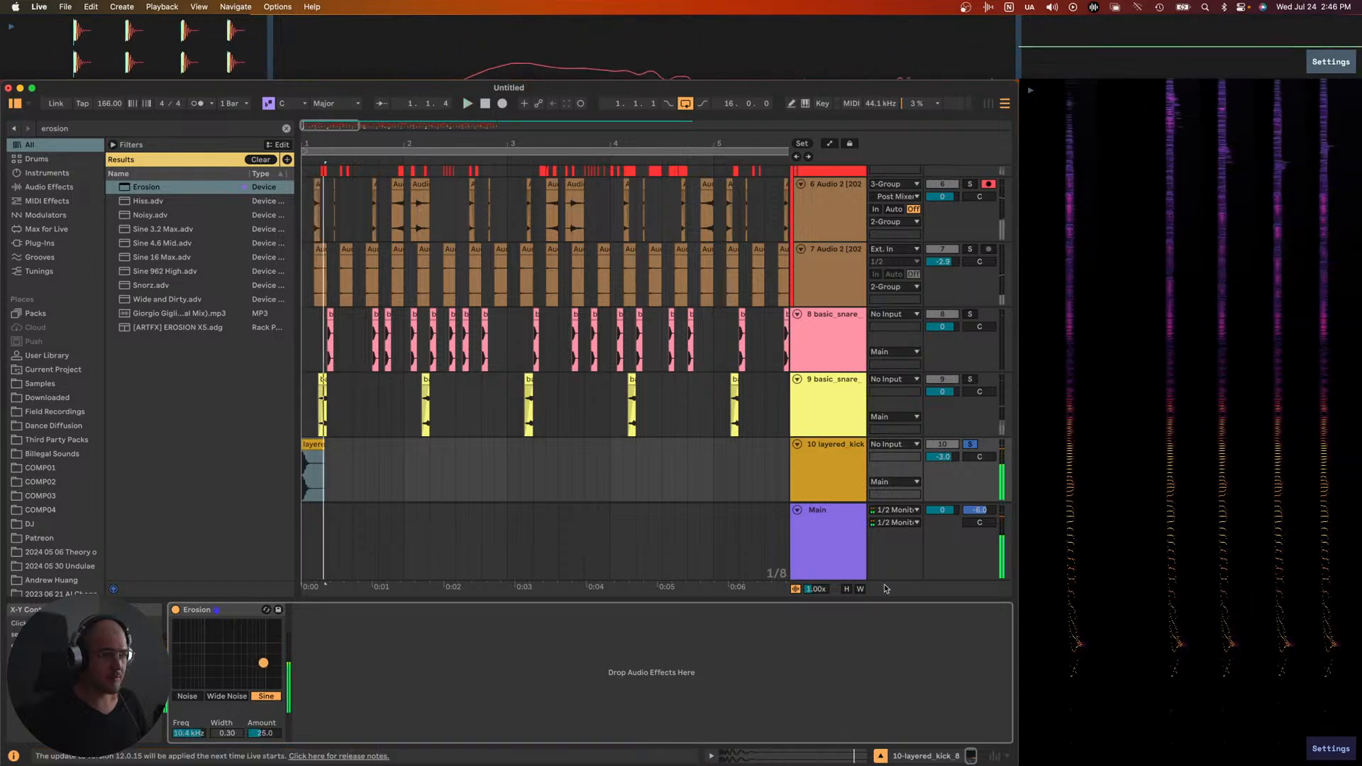
- Lower the kick track's volume to about -7.5 dB, unsolo it and replay it with the full mix
{"action": "left_click", "coordinate": [943, 460]}
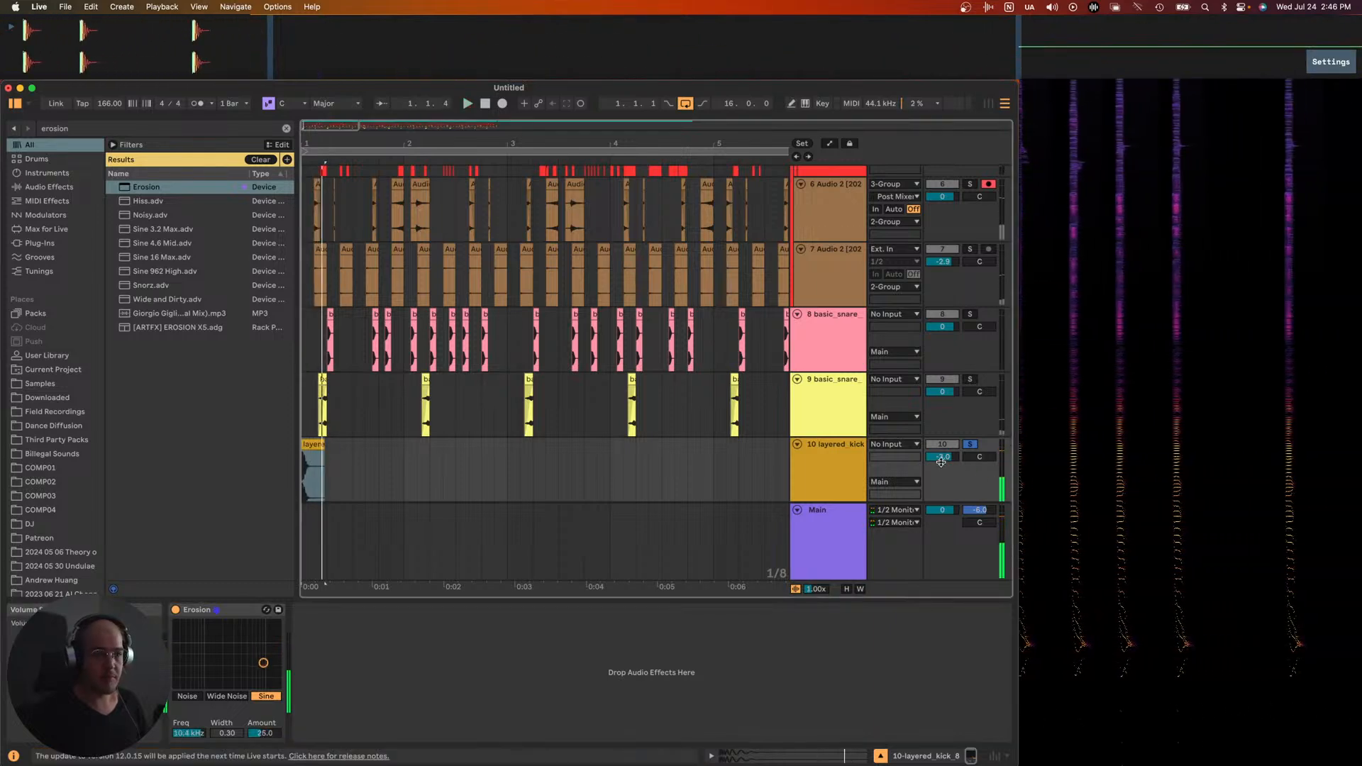
{"action": "key", "text": "s"}
{"action": "key", "text": "space"}
{"action": "key", "text": "space"}
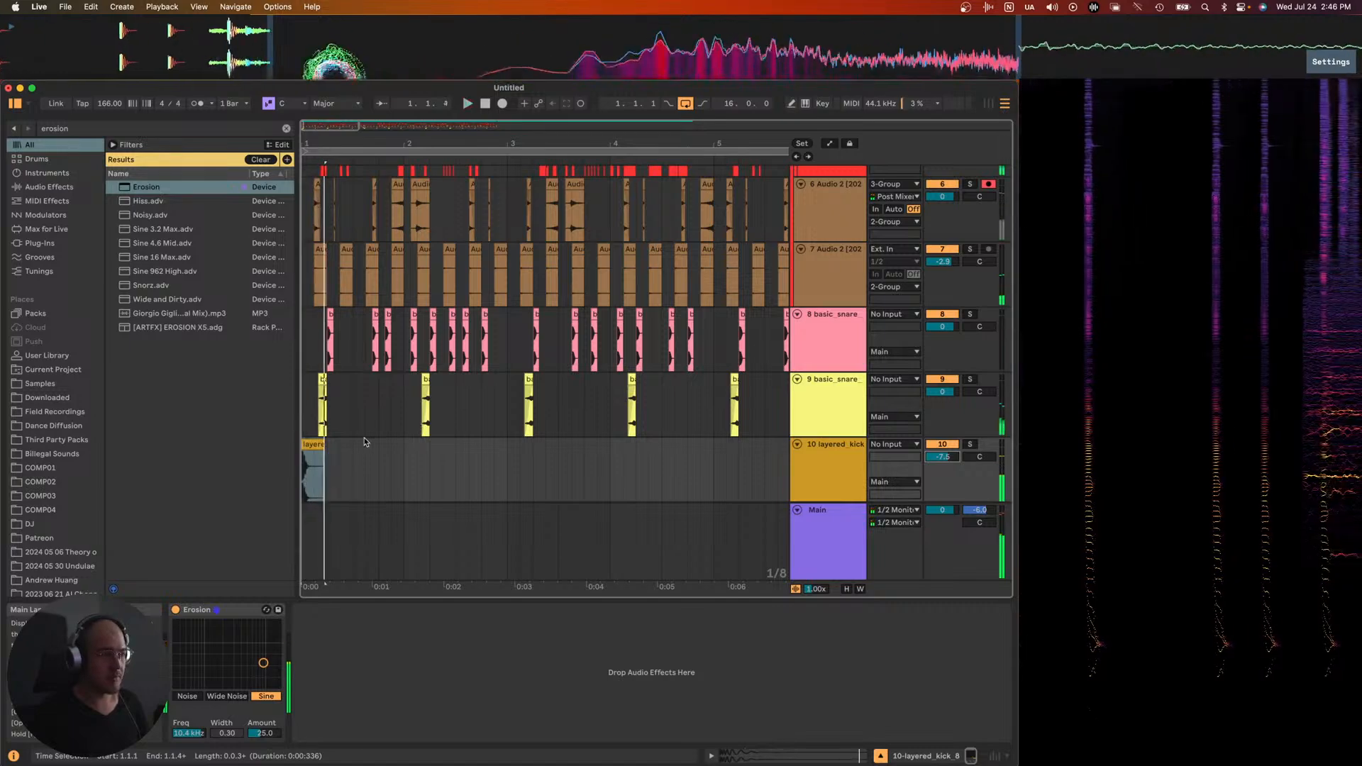
- Trim the first kick clip to two sixteenths and paste copies of it at 1.2.3, 1.3.2 and 1.4.4
{"action": "key", "text": "plus"}
{"action": "left_click_drag", "start_coordinate": [343, 444], "coordinate": [327, 444]}
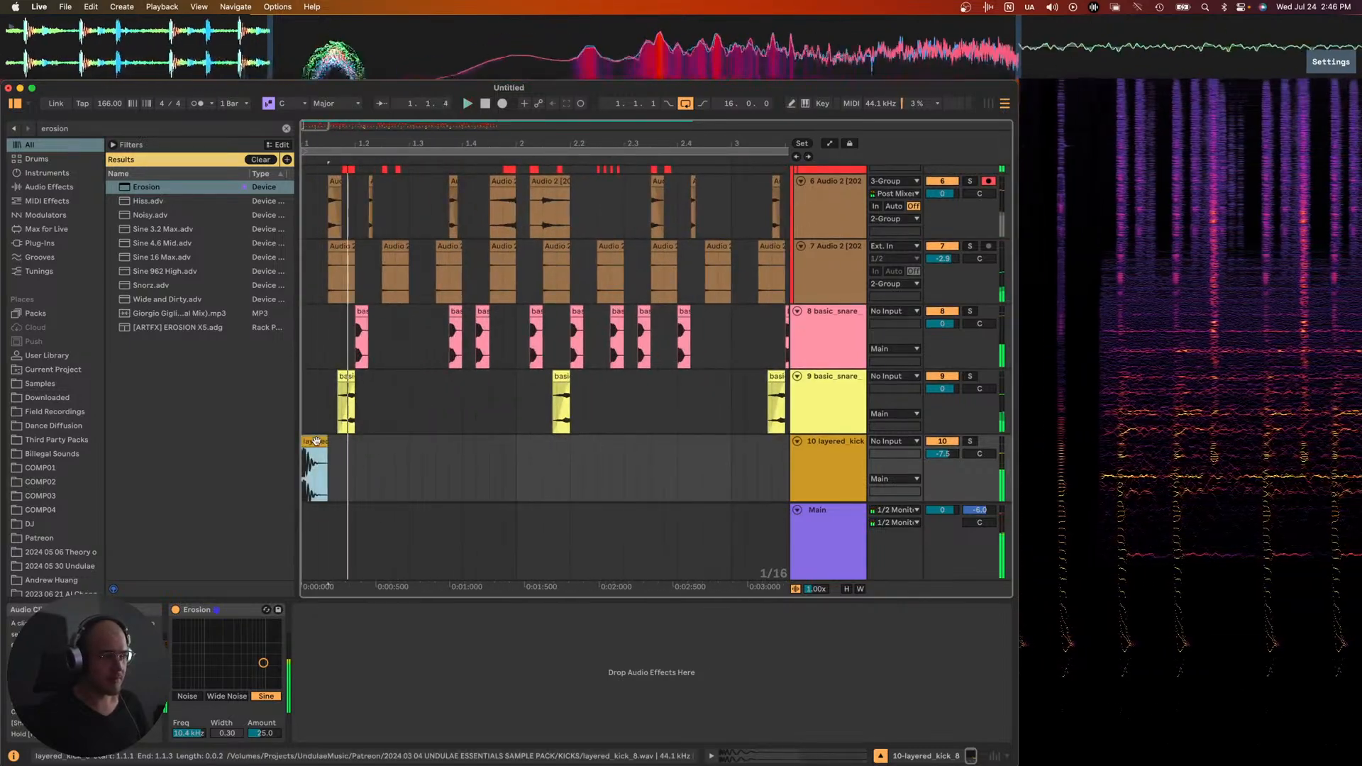
{"action": "left_click", "coordinate": [383, 444]}
{"action": "key", "text": "super+v"}
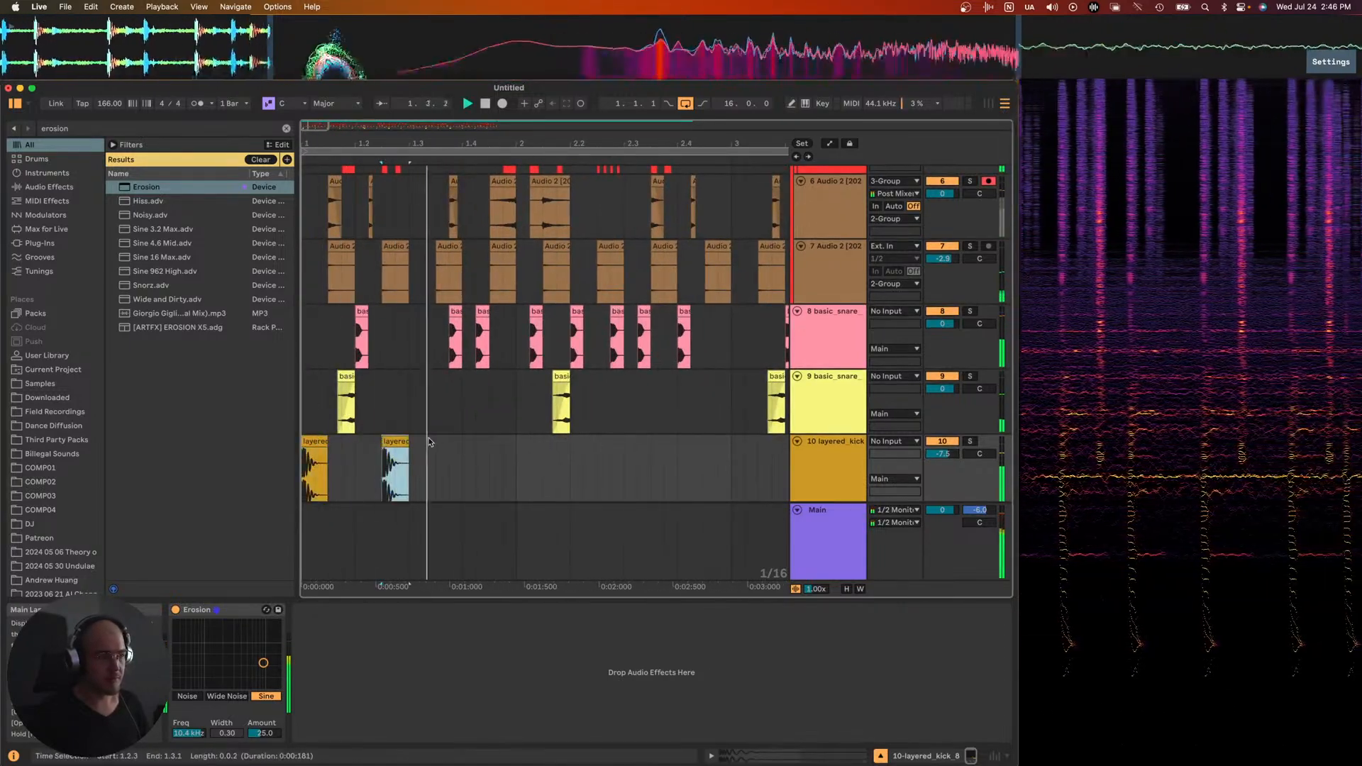
{"action": "left_click", "coordinate": [424, 461]}
{"action": "key", "text": "super+v"}
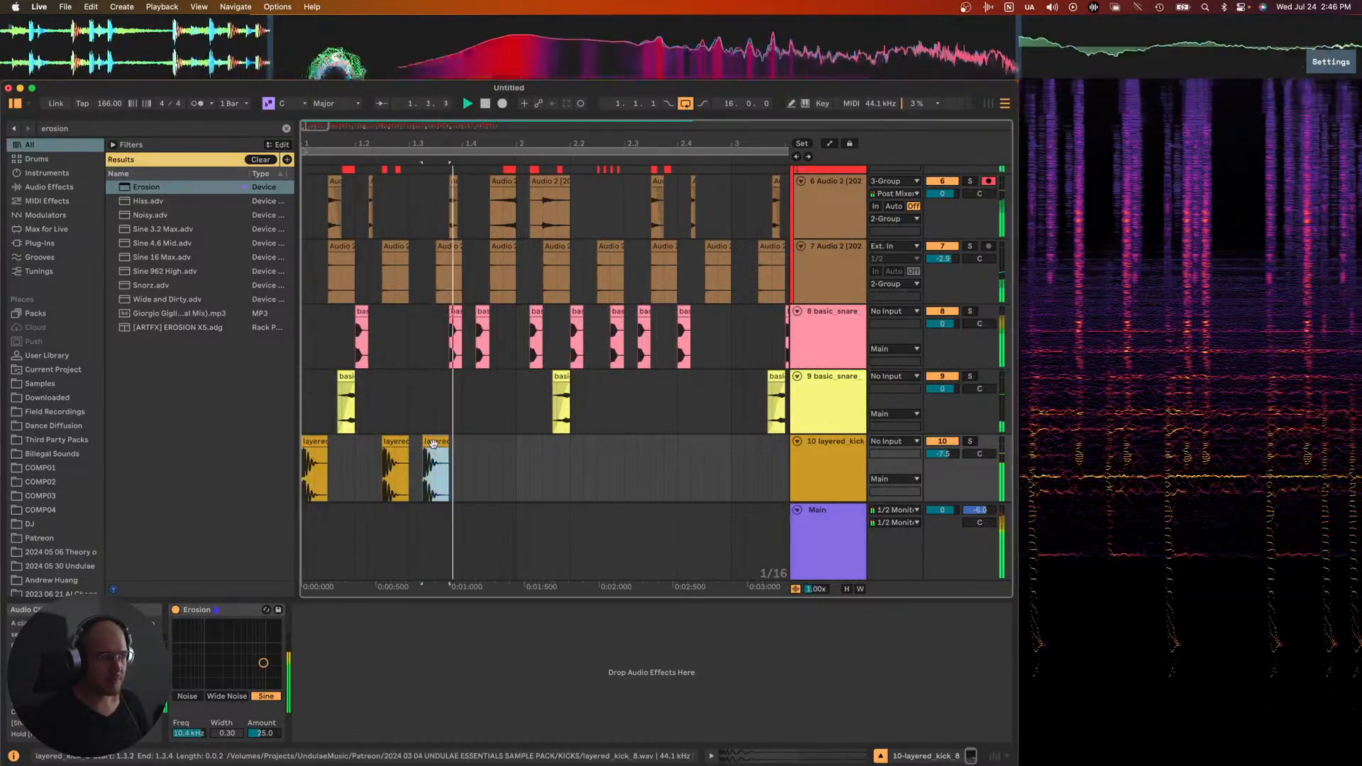
{"action": "left_click", "coordinate": [508, 450]}
{"action": "key", "text": "super+v"}
{"action": "scroll", "coordinate": [508, 449], "scroll_direction": "up", "scroll_amount": 1}
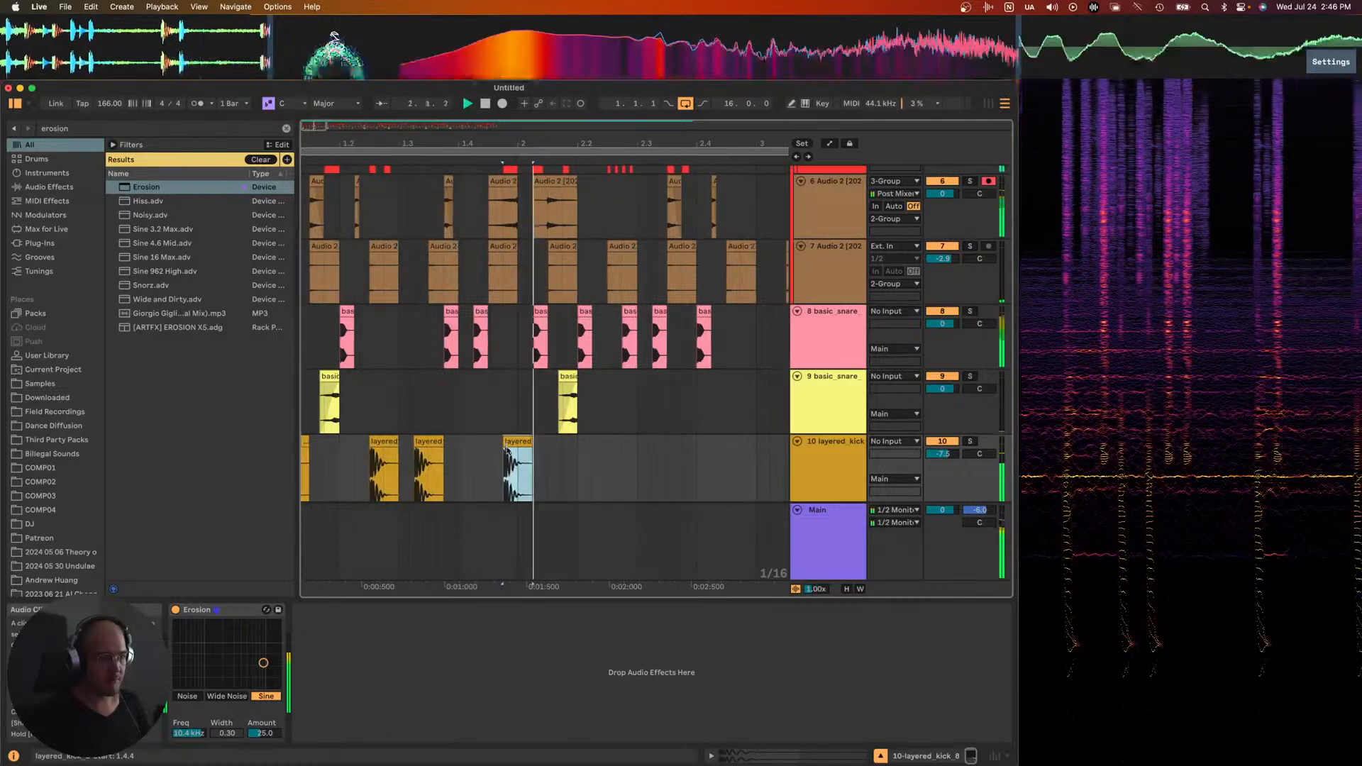
- Duplicate the kick track, keeping only the 1.4.4 kick on the duplicate and deleting that kick from the original
{"action": "scroll", "coordinate": [508, 450], "scroll_direction": "down", "scroll_amount": 2}
{"action": "left_click", "coordinate": [834, 413]}
{"action": "key", "text": "super+d"}
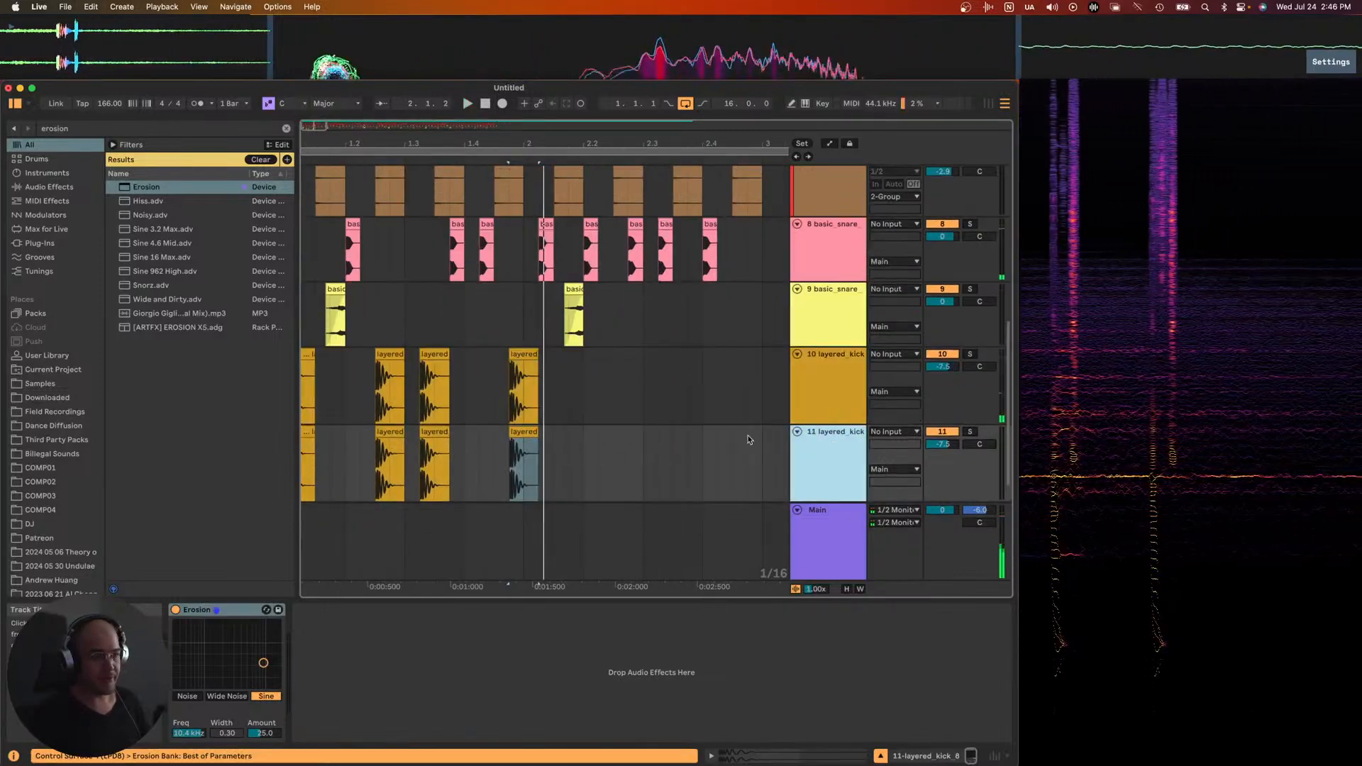
{"action": "left_click_drag", "start_coordinate": [479, 454], "coordinate": [50, 448]}
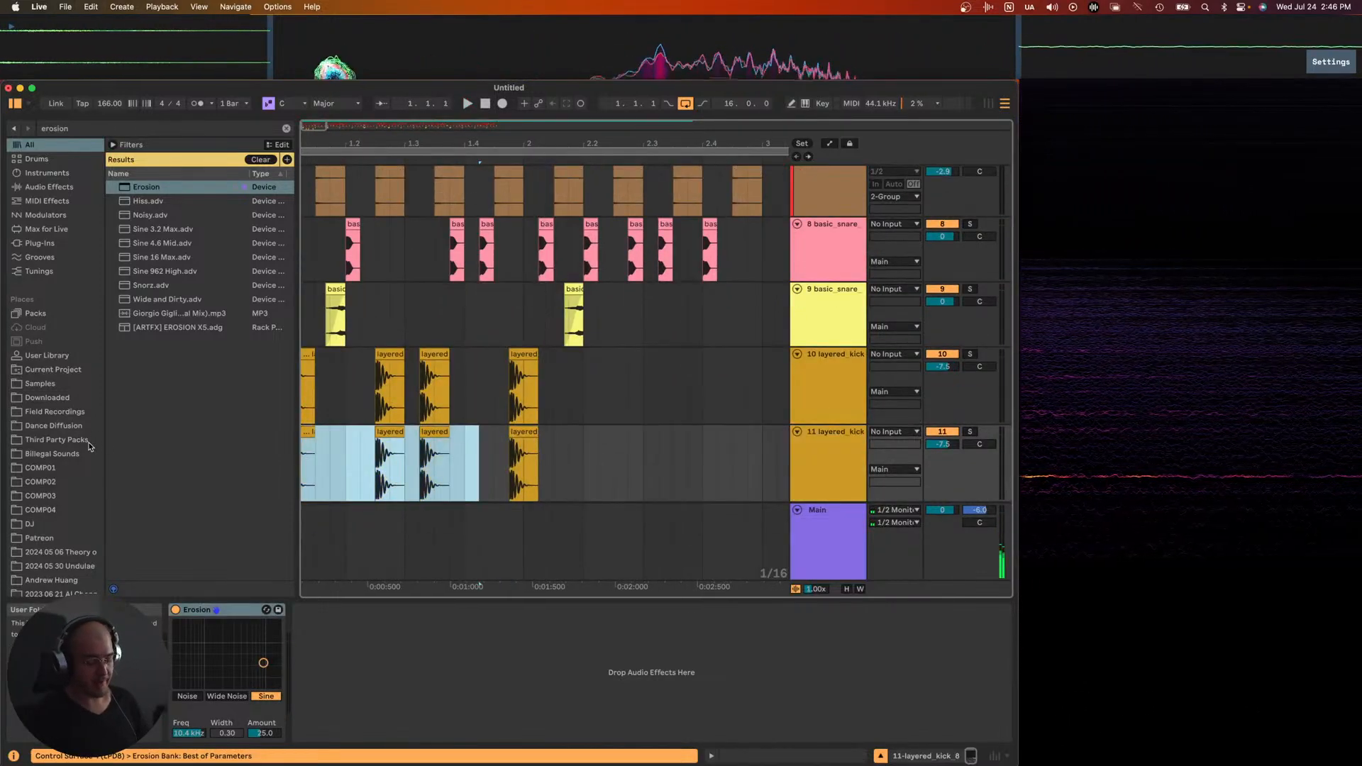
{"action": "left_click", "coordinate": [516, 349]}
- Solo the duplicated kick track and play its 1.4.4 kick on its own
{"action": "key", "text": "plus"}
{"action": "left_click", "coordinate": [504, 444]}
{"action": "key", "text": "s"}
{"action": "key", "text": "space"}
- Try shortening the 1.4.4 kick to a brief slice of about 30 ms with a fade-in over its attack
{"action": "left_click_drag", "start_coordinate": [514, 461], "coordinate": [491, 461]}
{"action": "key", "text": "plus"}
{"action": "key", "text": "plus"}
{"action": "key", "text": "plus"}
{"action": "key", "text": "plus"}
{"action": "left_click", "coordinate": [627, 445]}
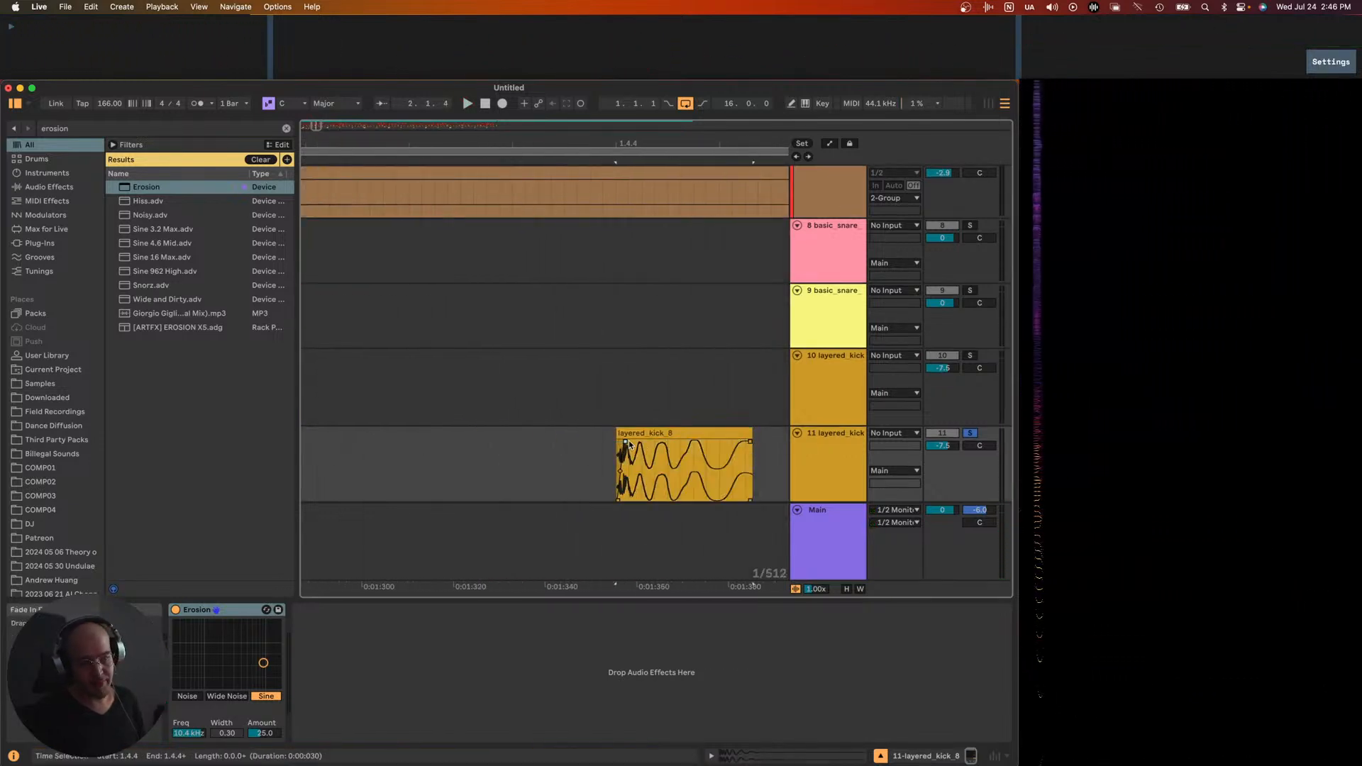
{"action": "key", "text": "space"}
{"action": "left_click_drag", "start_coordinate": [621, 447], "coordinate": [647, 444]}
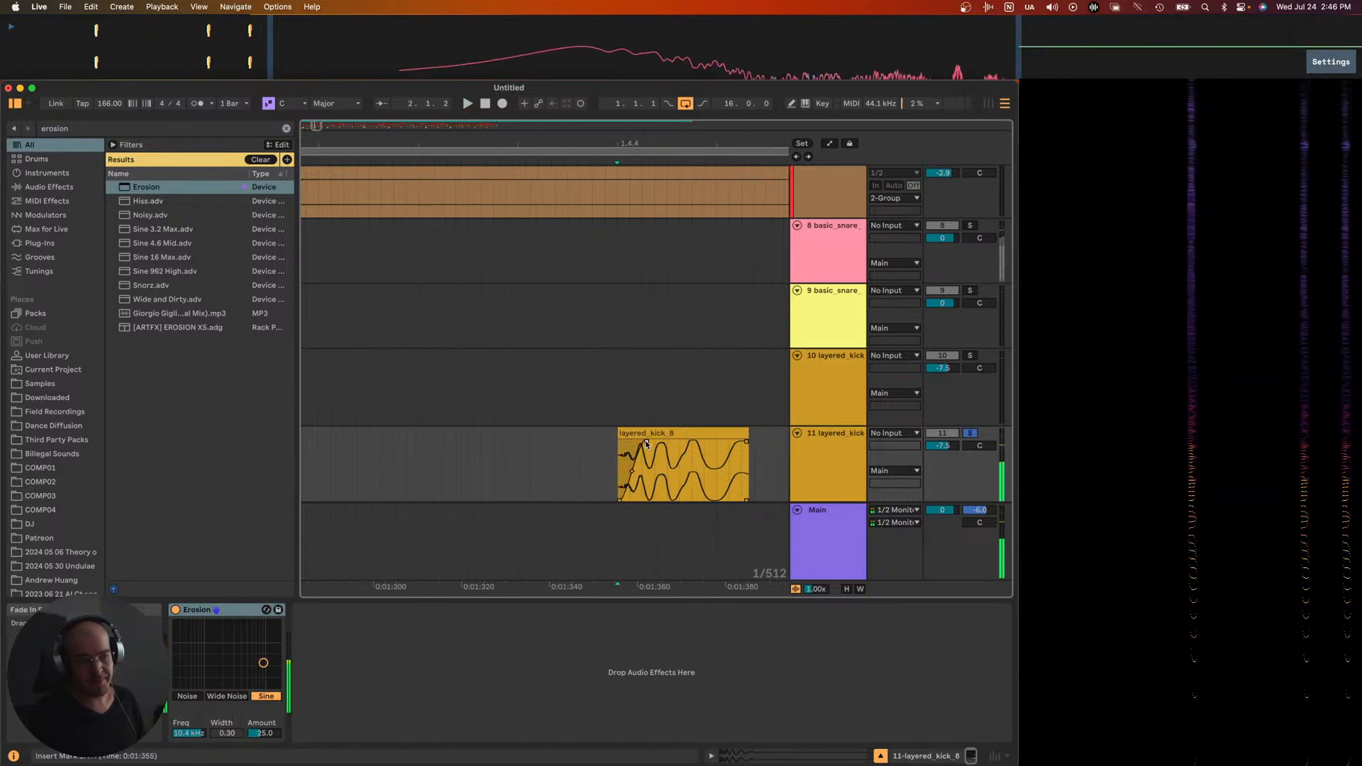
{"action": "key", "text": "minus"}
{"action": "key", "text": "minus"}
{"action": "key", "text": "minus"}
{"action": "key", "text": "minus"}
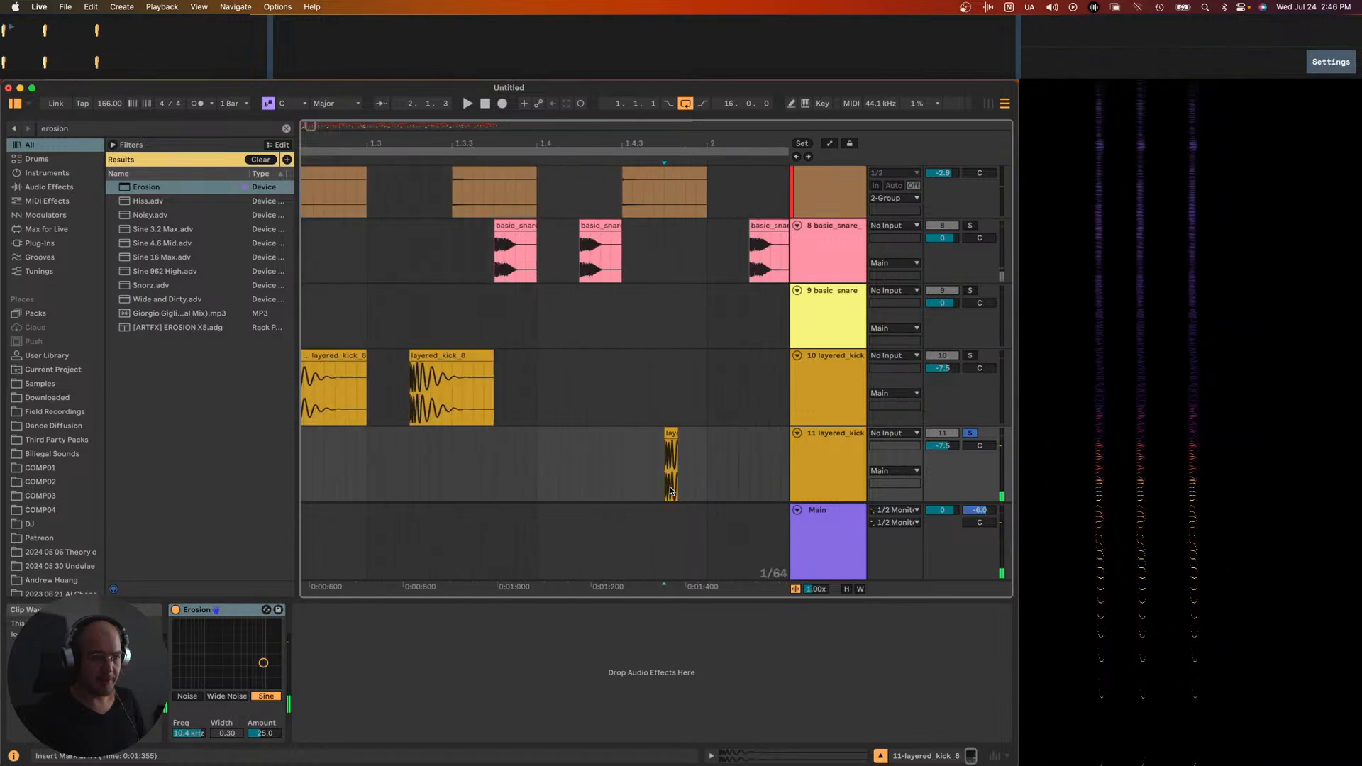
- Freeze and flatten the duplicated kick track
{"action": "left_click", "coordinate": [835, 447]}
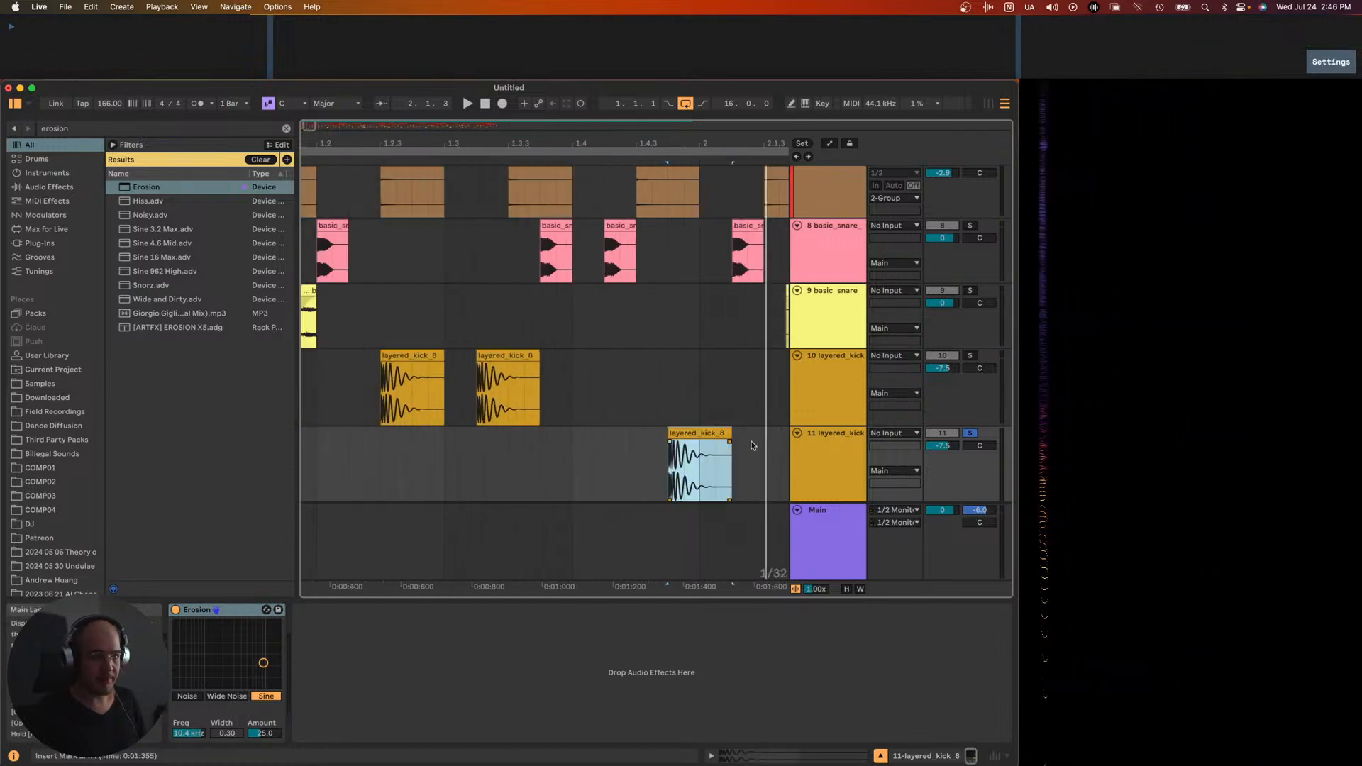
{"action": "right_click", "coordinate": [834, 446]}
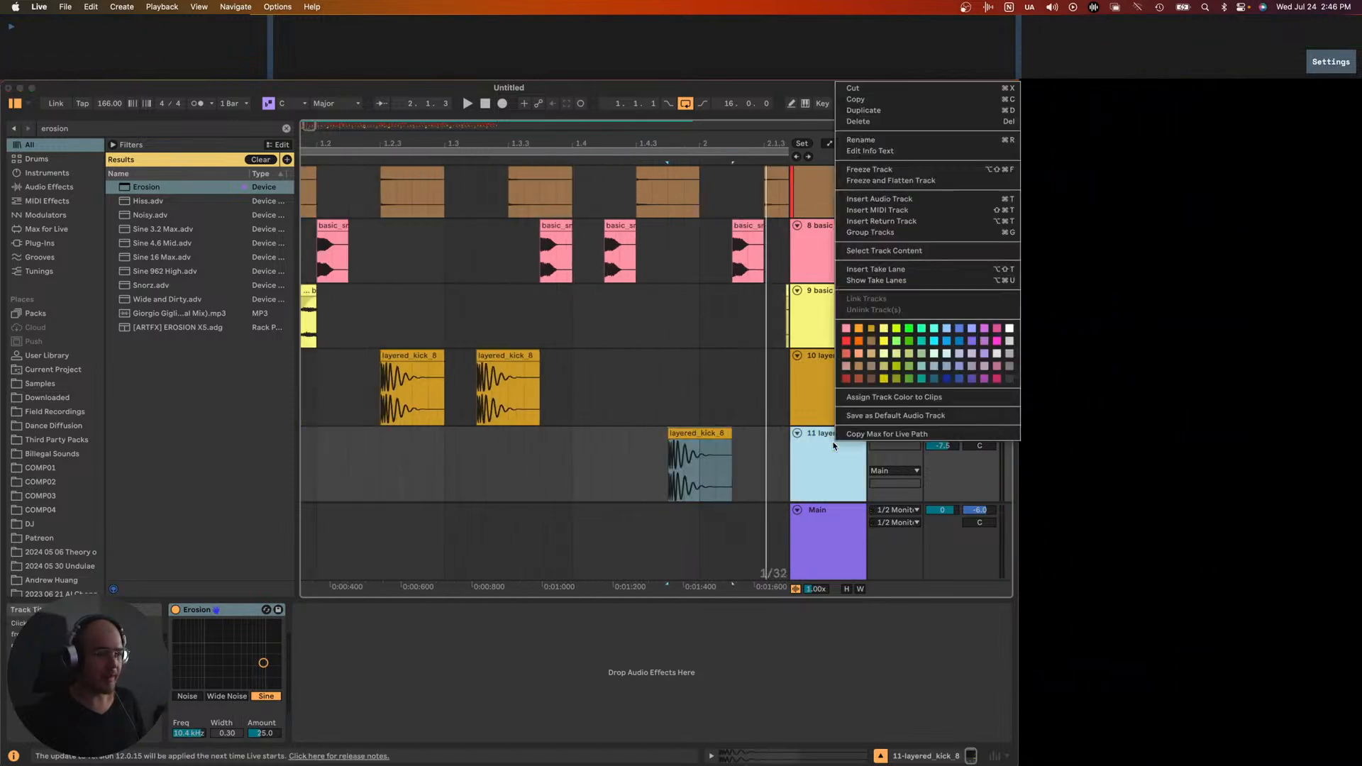
{"action": "left_click", "coordinate": [895, 181]}
- Add a short fade-in over the attack of the flattened kick clip at 1.4.4 while listening to it
{"action": "left_click", "coordinate": [681, 461]}
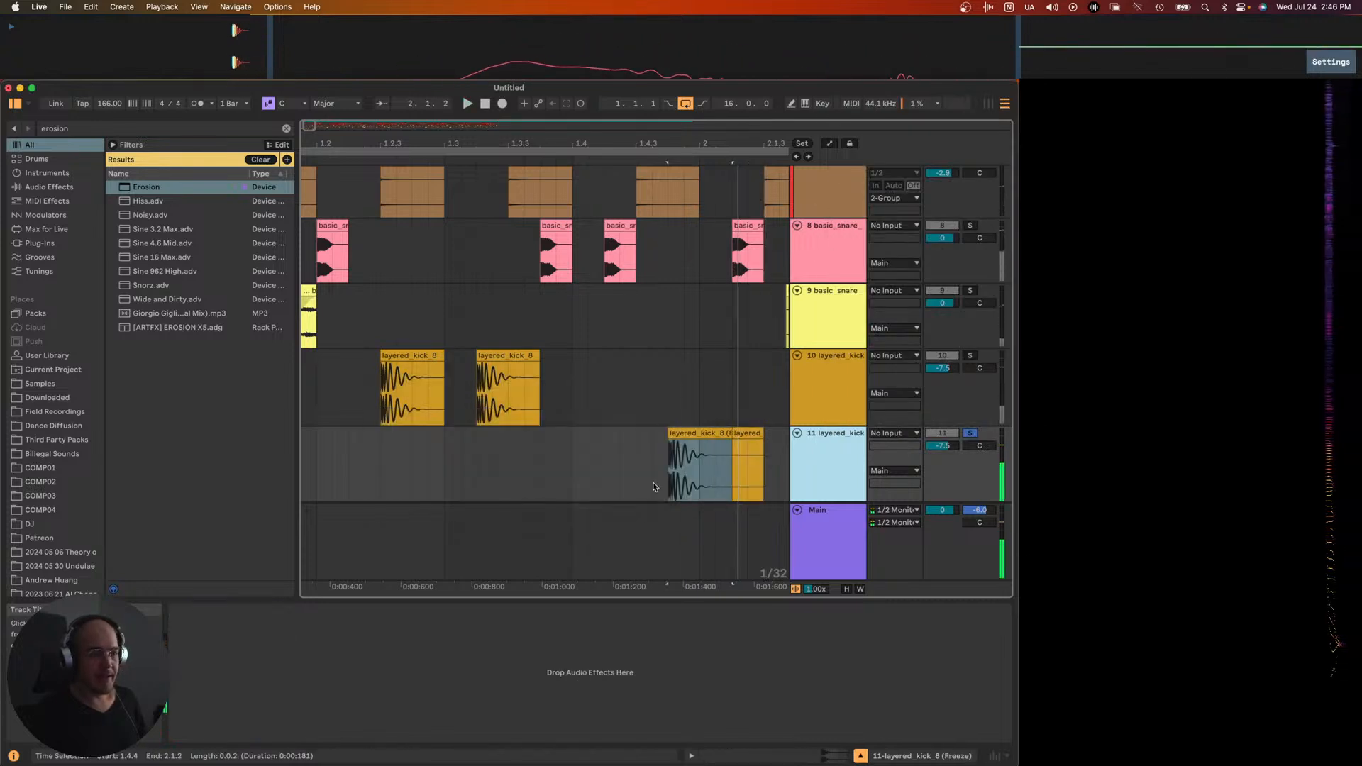
{"action": "key", "text": "plus"}
{"action": "key", "text": "plus"}
{"action": "key", "text": "s"}
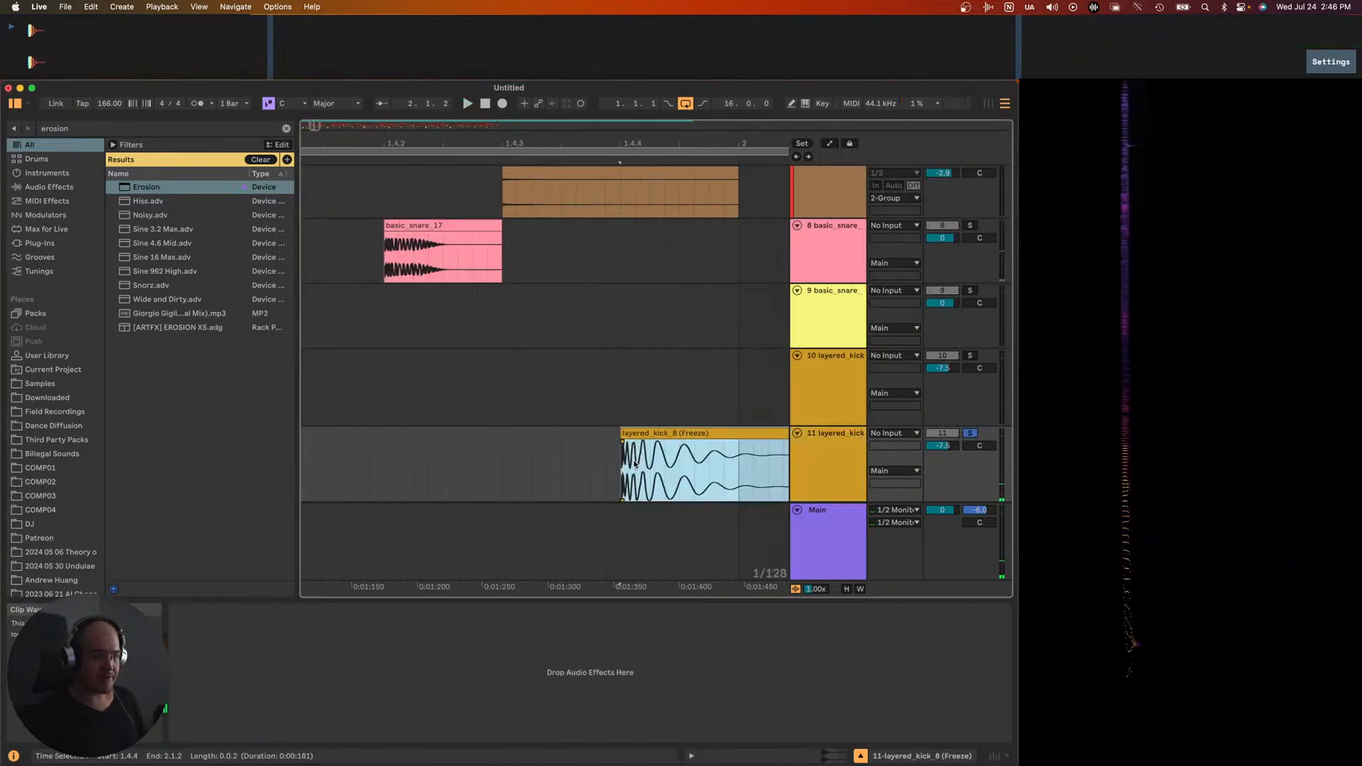
{"action": "key", "text": "plus"}
{"action": "key", "text": "plus"}
{"action": "key", "text": "space"}
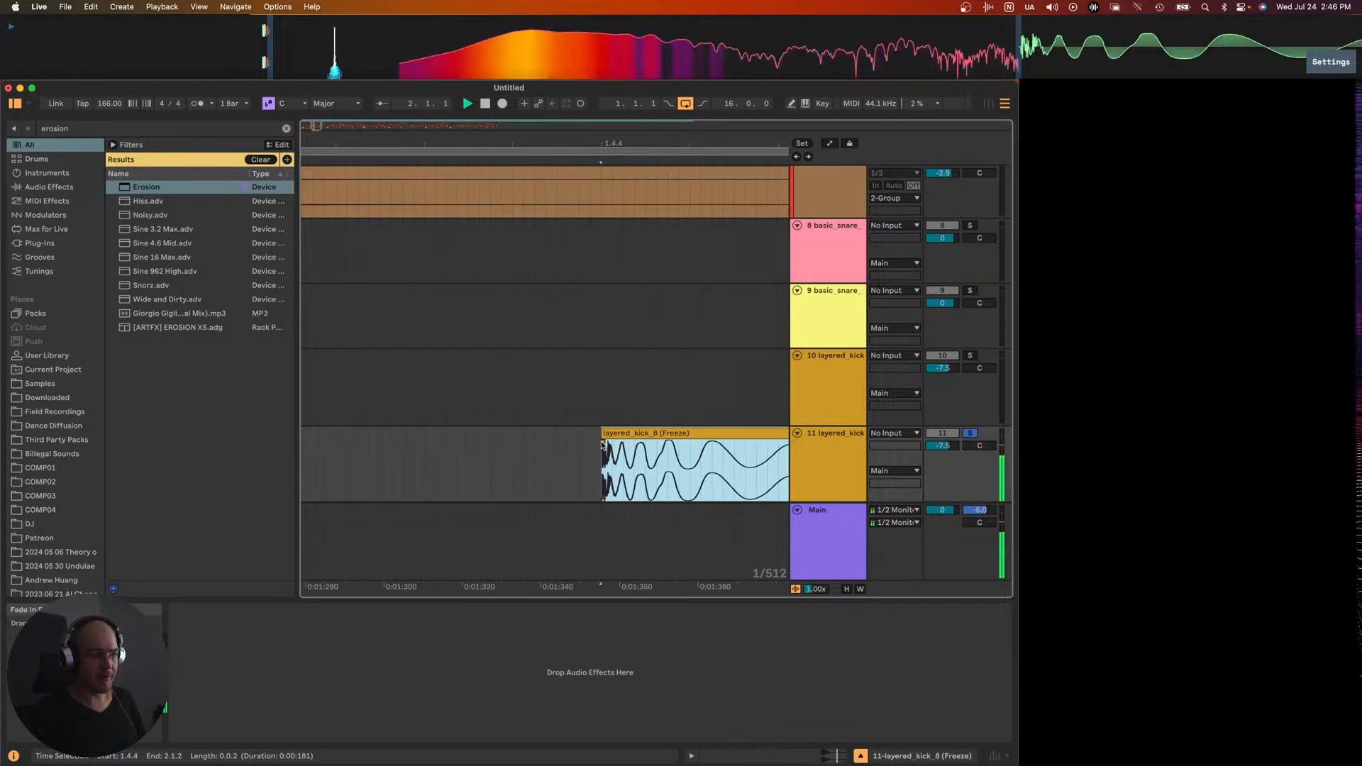
{"action": "left_click_drag", "start_coordinate": [632, 442], "coordinate": [644, 446]}
{"action": "key", "text": "minus"}
{"action": "key", "text": "minus"}
{"action": "key", "text": "minus"}
{"action": "key", "text": "minus"}
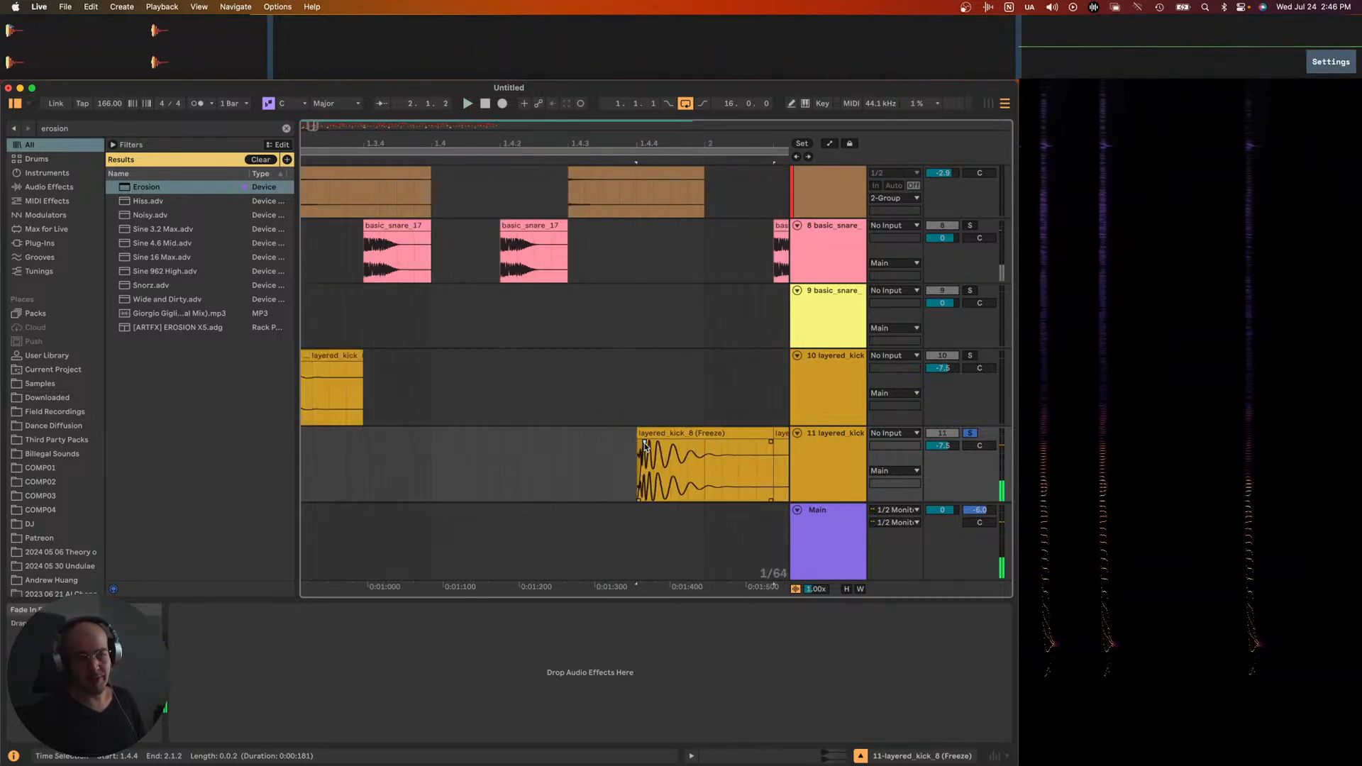
- Remove the leftover tail clip and shorten the flattened kick at 1.4.4 to half a sixteenth, about 45 ms
{"action": "left_click", "coordinate": [676, 437]}
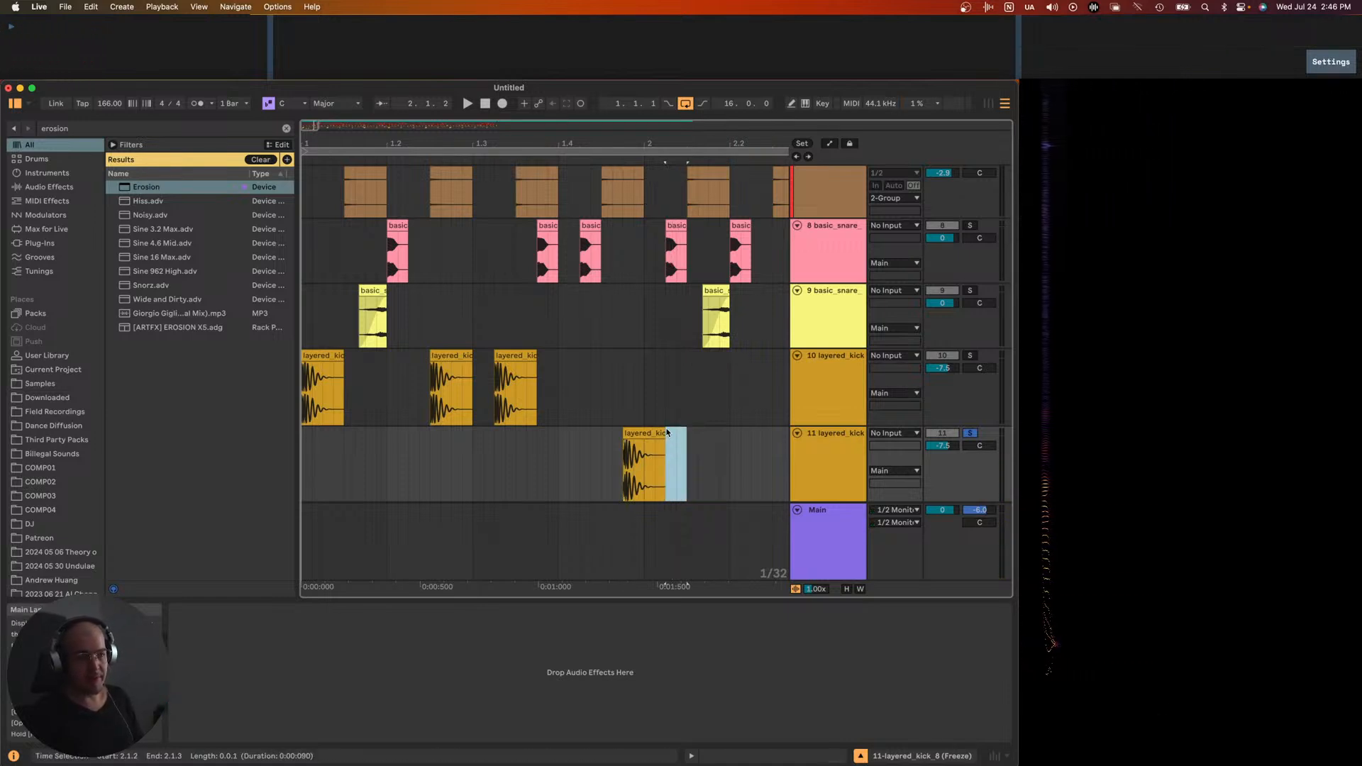
{"action": "scroll", "coordinate": [632, 433], "scroll_direction": "up", "scroll_amount": 2}
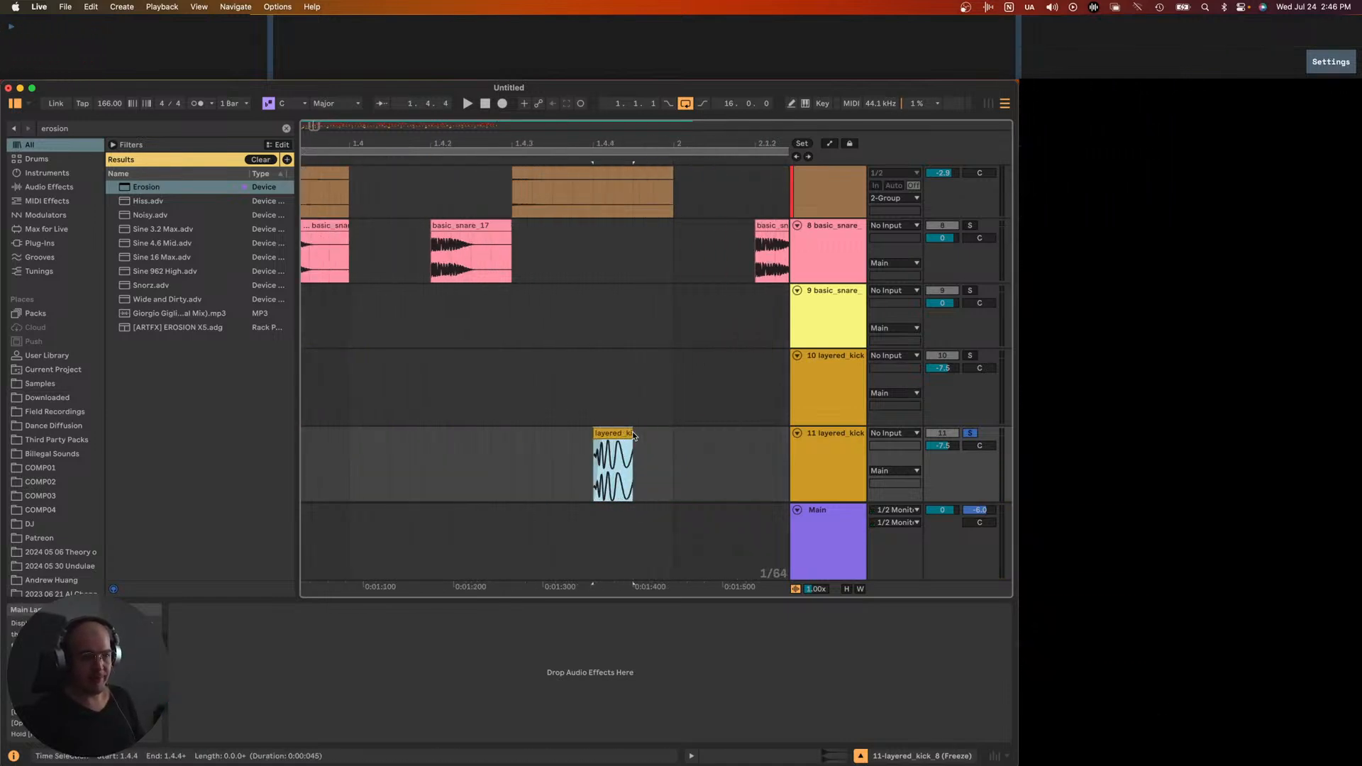
{"action": "key", "text": "space"}
- Fade the shortened kick in and out so the fades meet near its middle, and adjust the clip's start
{"action": "scroll", "coordinate": [602, 441], "scroll_direction": "up", "scroll_amount": 2}
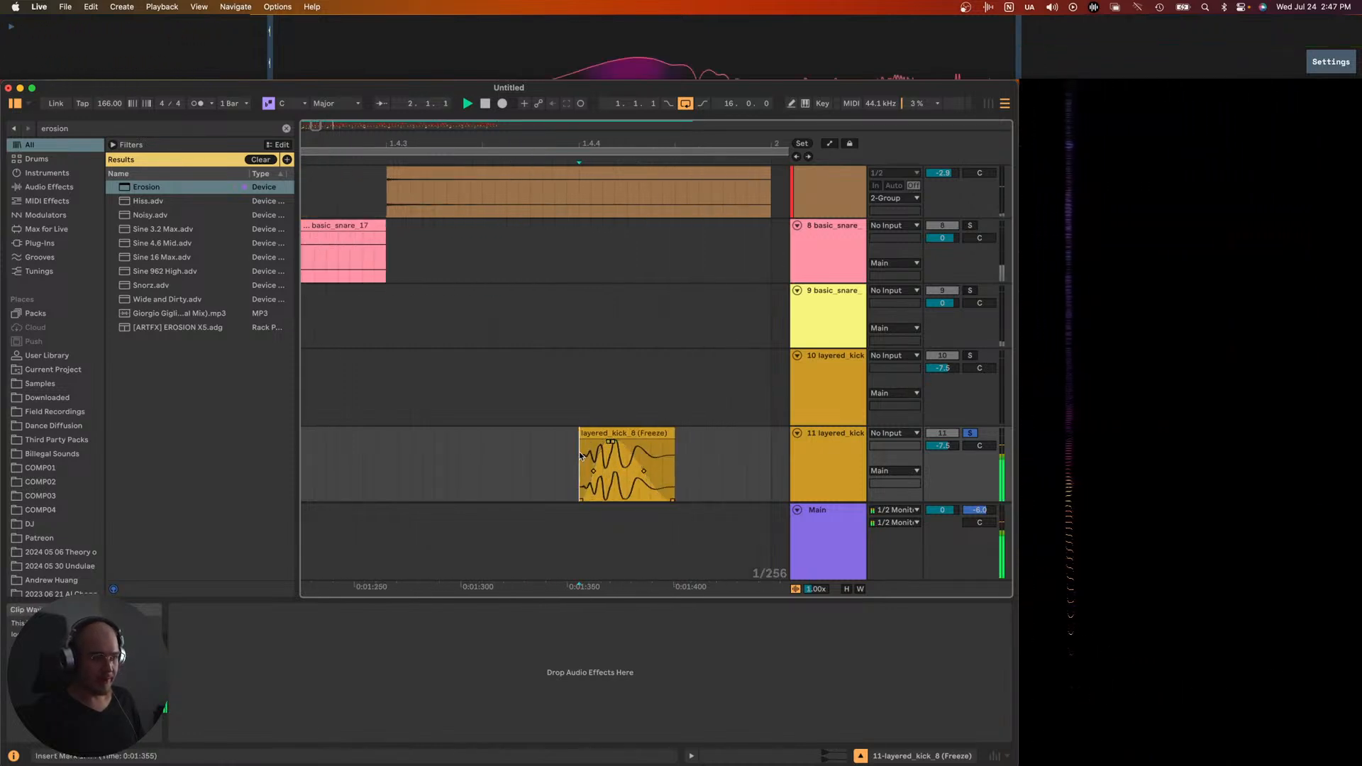
{"action": "scroll", "coordinate": [578, 442], "scroll_direction": "up", "scroll_amount": 2}
{"action": "left_click_drag", "start_coordinate": [576, 435], "coordinate": [585, 435]}
{"action": "scroll", "coordinate": [575, 456], "scroll_direction": "down", "scroll_amount": 3}
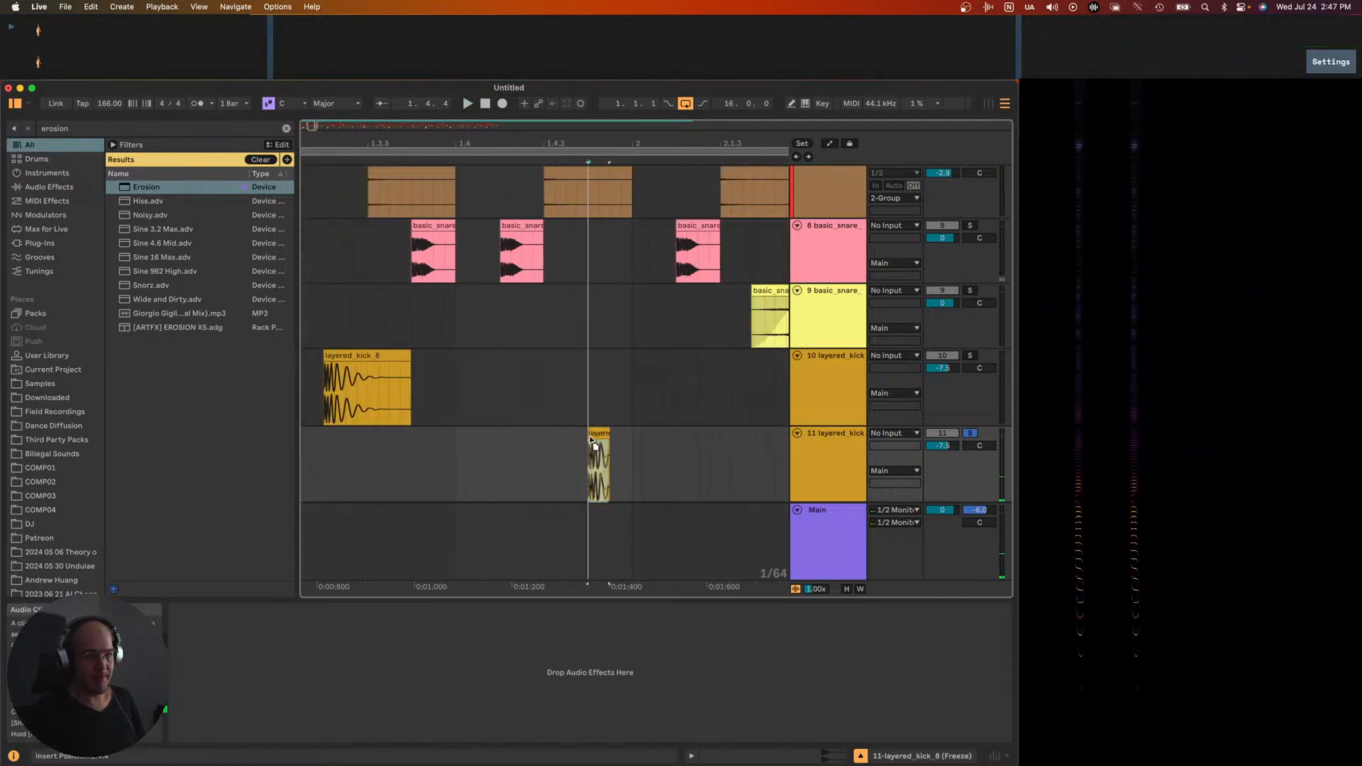
- Move the ghost kick clip from 1.4.4 to 1.2.2 and take its track out of solo
{"action": "key", "text": "space"}
{"action": "scroll", "coordinate": [594, 438], "scroll_direction": "down", "scroll_amount": 3}
{"action": "scroll", "coordinate": [317, 389], "scroll_direction": "down", "scroll_amount": 2}
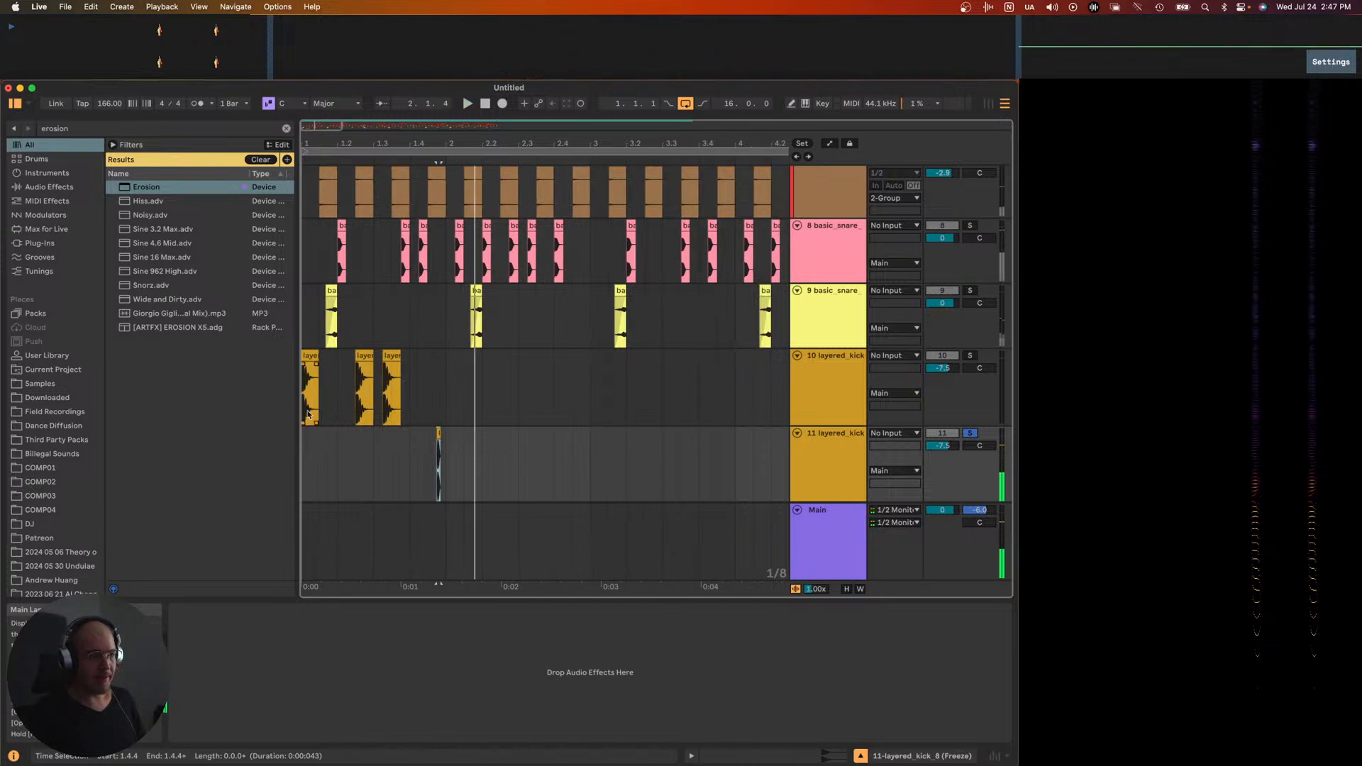
{"action": "key", "text": "Delete"}
{"action": "scroll", "coordinate": [427, 434], "scroll_direction": "up", "scroll_amount": 2}
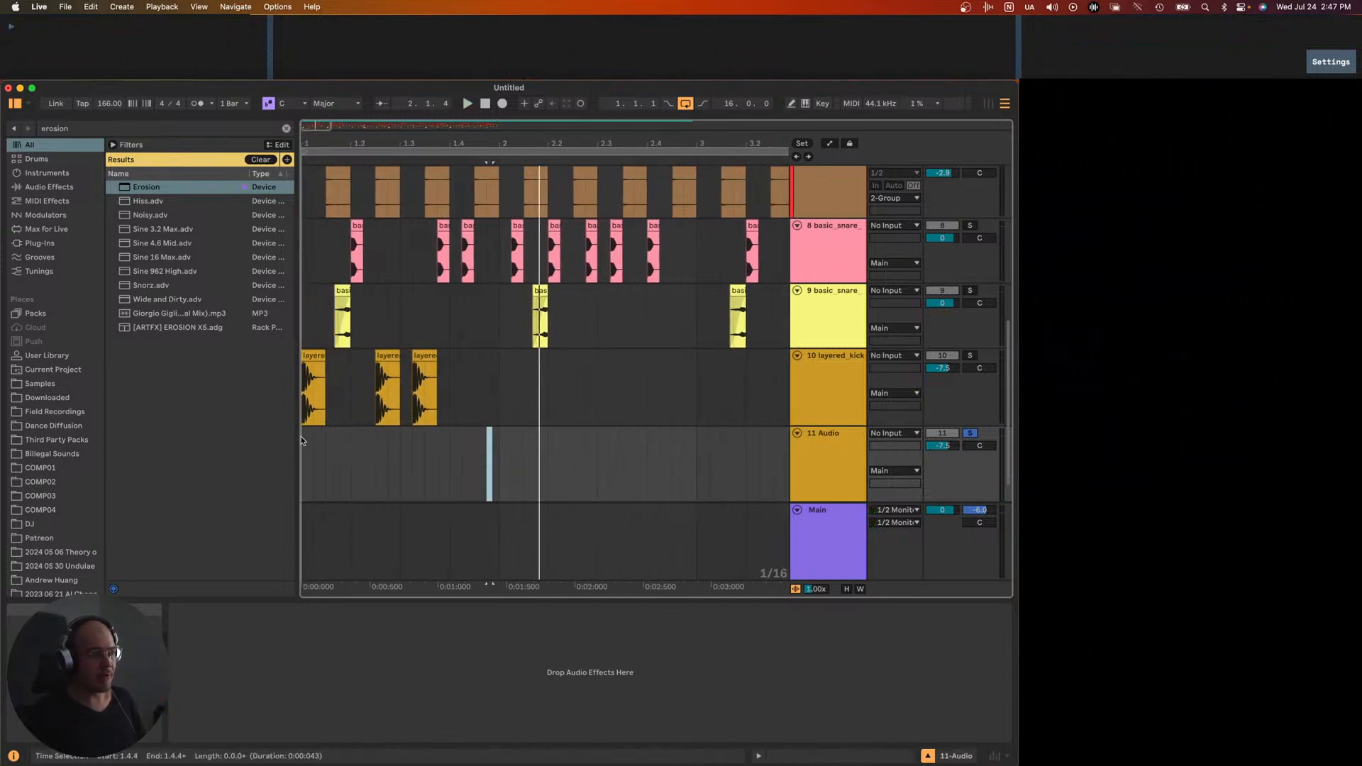
{"action": "scroll", "coordinate": [381, 450], "scroll_direction": "up", "scroll_amount": 3}
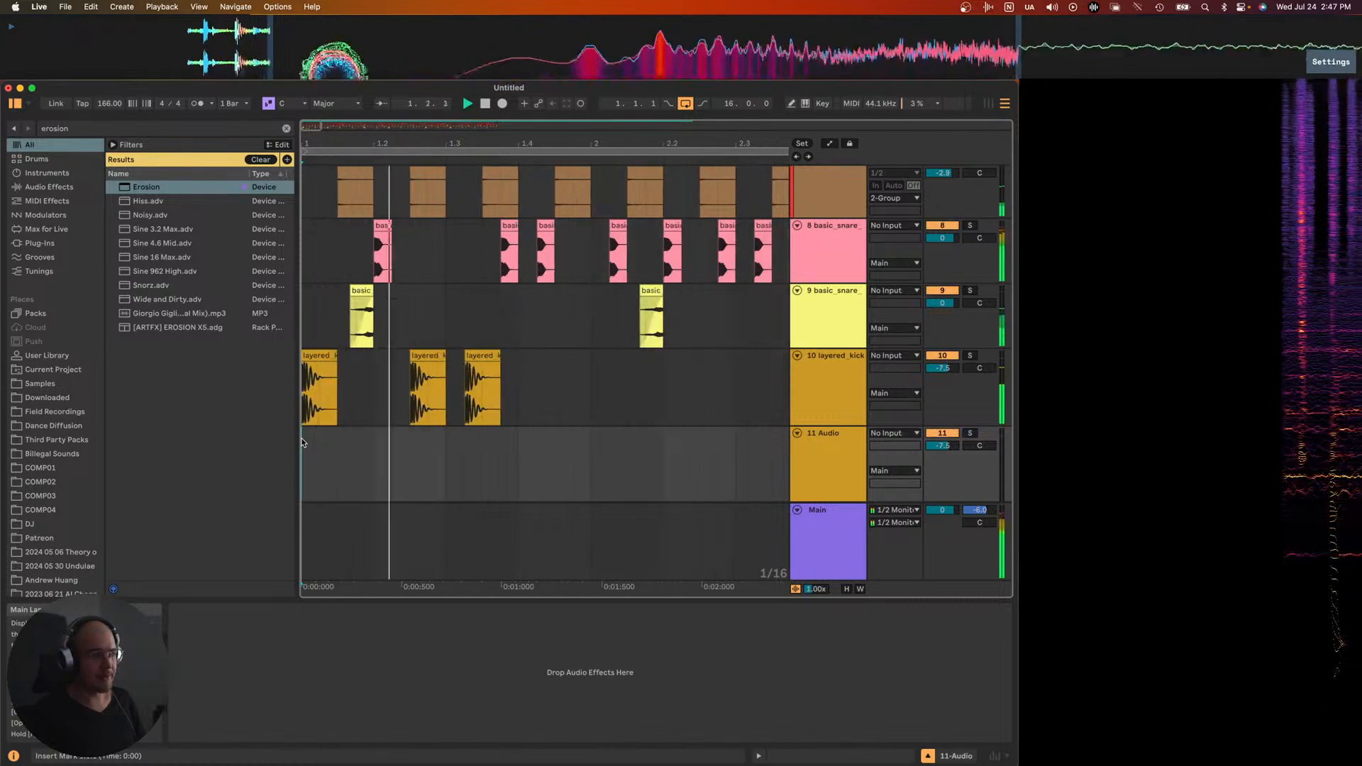
{"action": "key", "text": "super+z"}
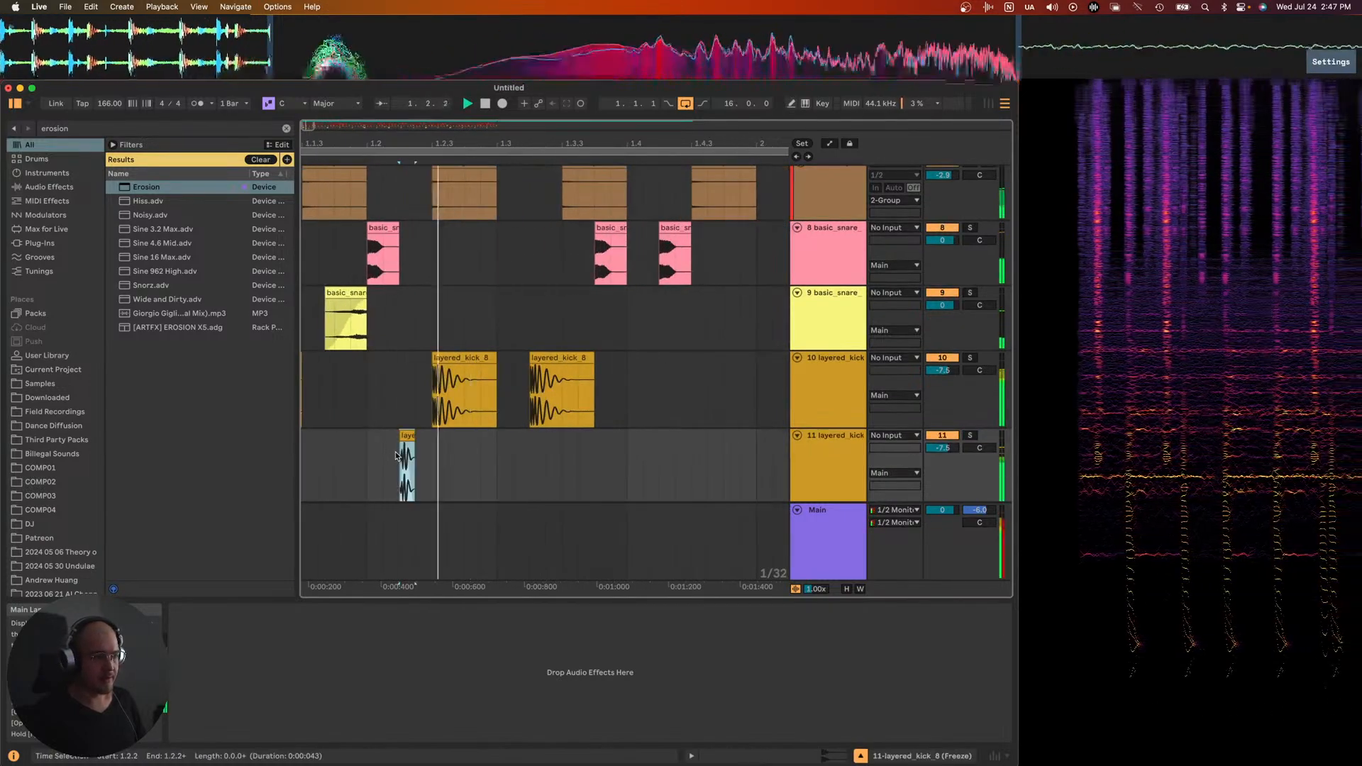
{"action": "scroll", "coordinate": [406, 434], "scroll_direction": "down", "scroll_amount": 3}
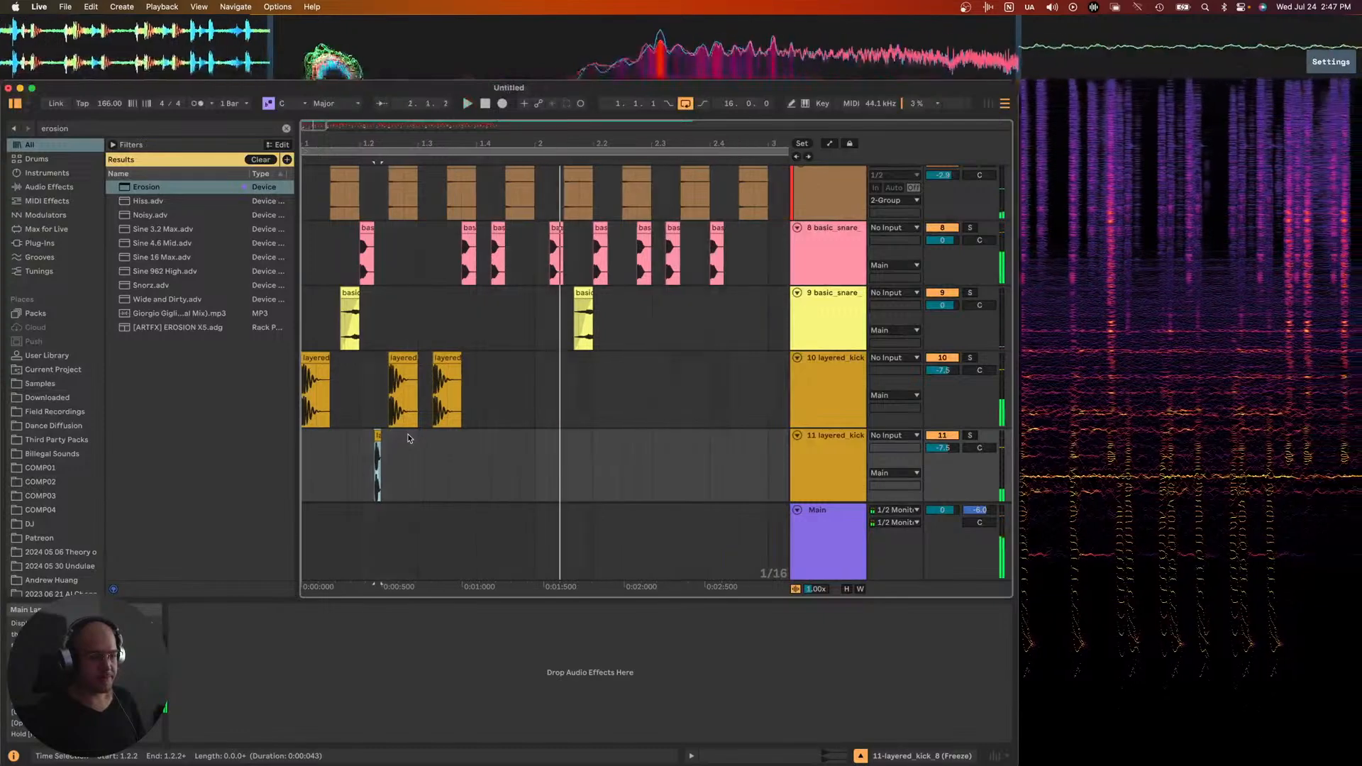
- Copy the layered kick to 1.4.3 and 2.1.1, and place a ghost kick copy at 1.4.4
{"action": "left_click", "coordinate": [302, 390]}
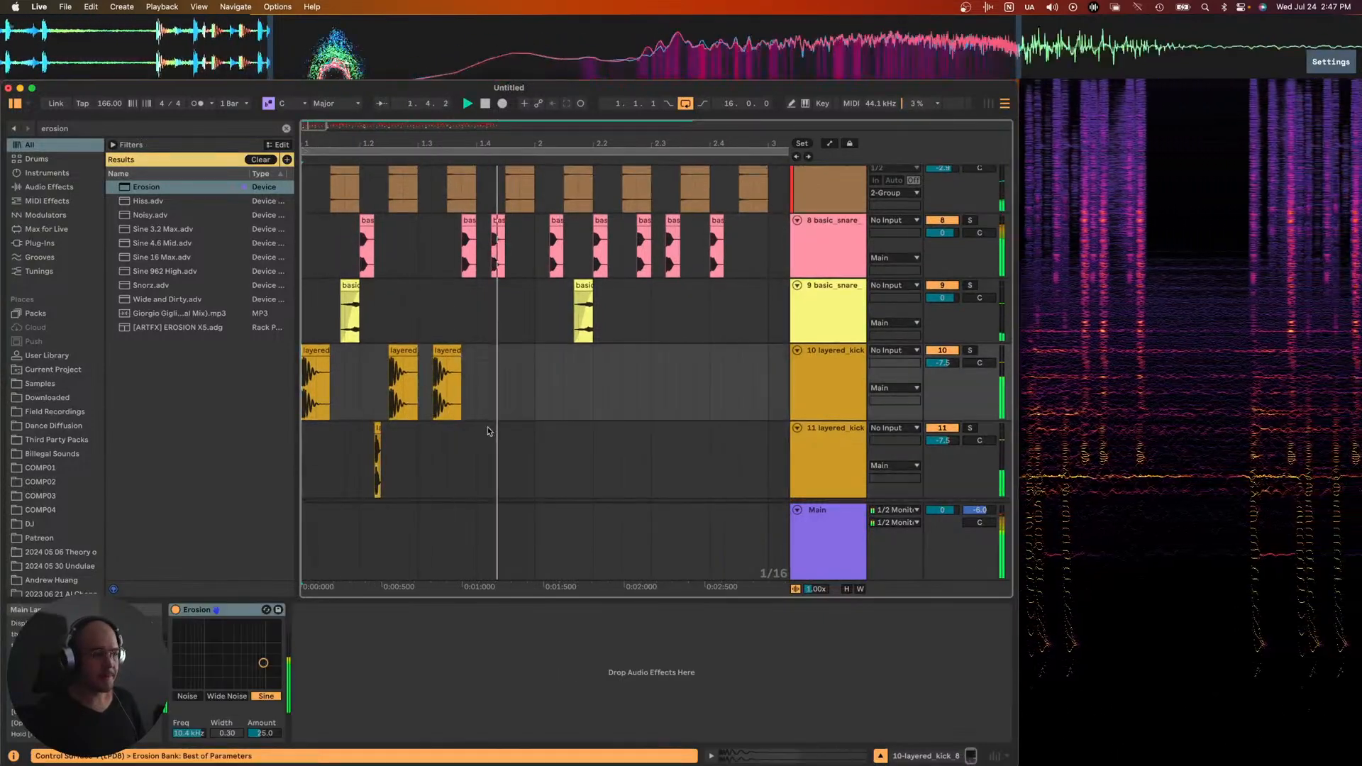
{"action": "scroll", "coordinate": [489, 433], "scroll_direction": "up", "scroll_amount": 3}
{"action": "left_click_drag", "start_coordinate": [385, 349], "coordinate": [533, 369]}
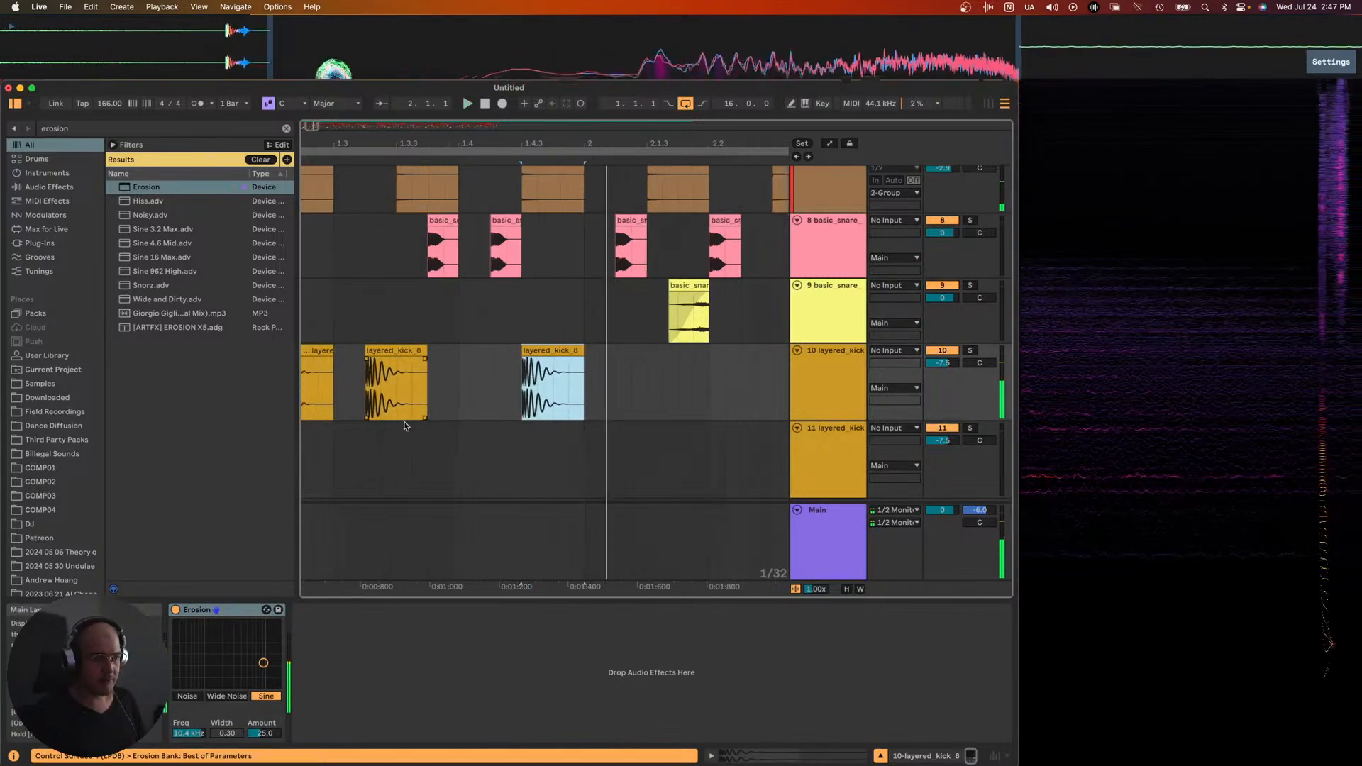
{"action": "key", "text": "minus"}
{"action": "left_click", "coordinate": [392, 454]}
{"action": "key", "text": "super+v"}
{"action": "left_click", "coordinate": [575, 348]}
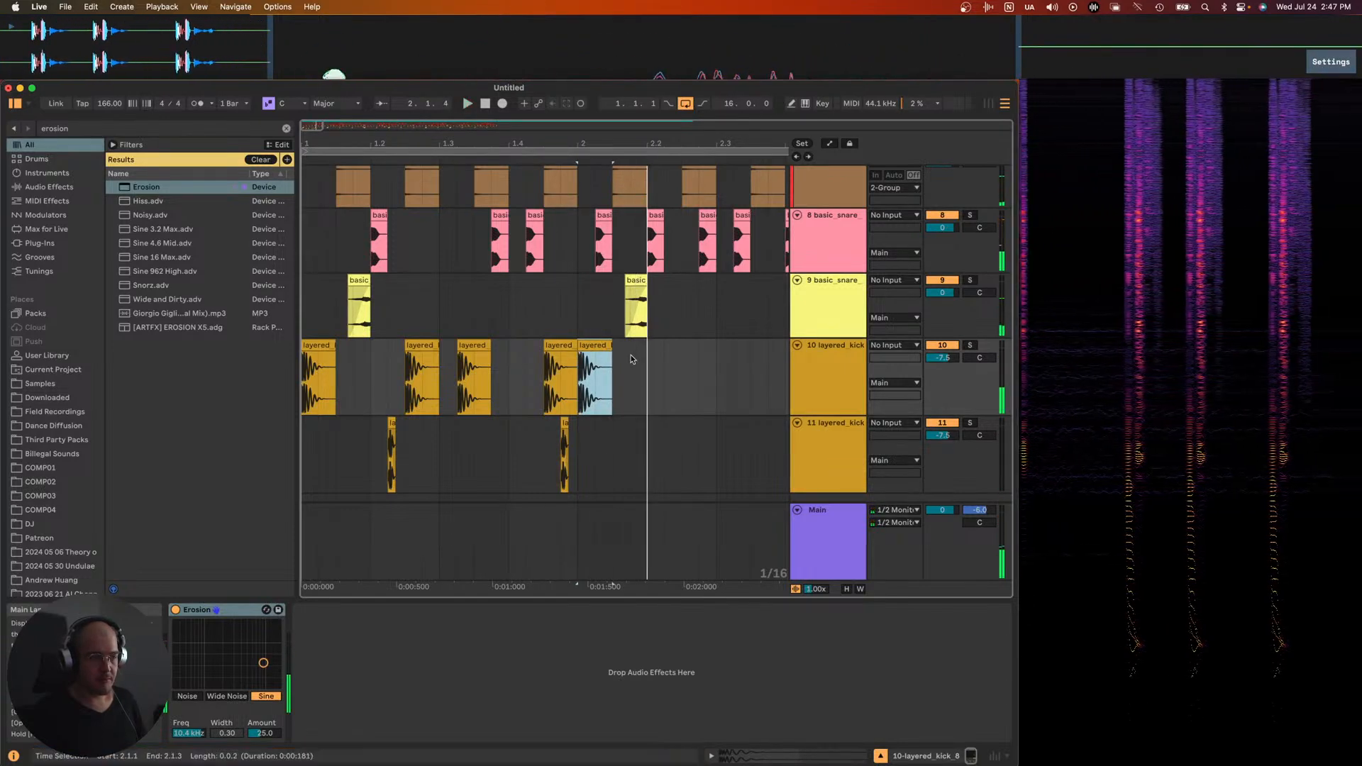
- Add layered kicks at 2.2.2, 2.3.3 and 2.4.3, plus a ghost kick at 2.4.2
{"action": "left_click", "coordinate": [677, 363]}
{"action": "key", "text": "super+v"}
{"action": "scroll", "coordinate": [667, 364], "scroll_direction": "right", "scroll_amount": 5}
{"action": "left_click", "coordinate": [635, 363]}
{"action": "key", "text": "super+v"}
{"action": "key", "text": "space"}
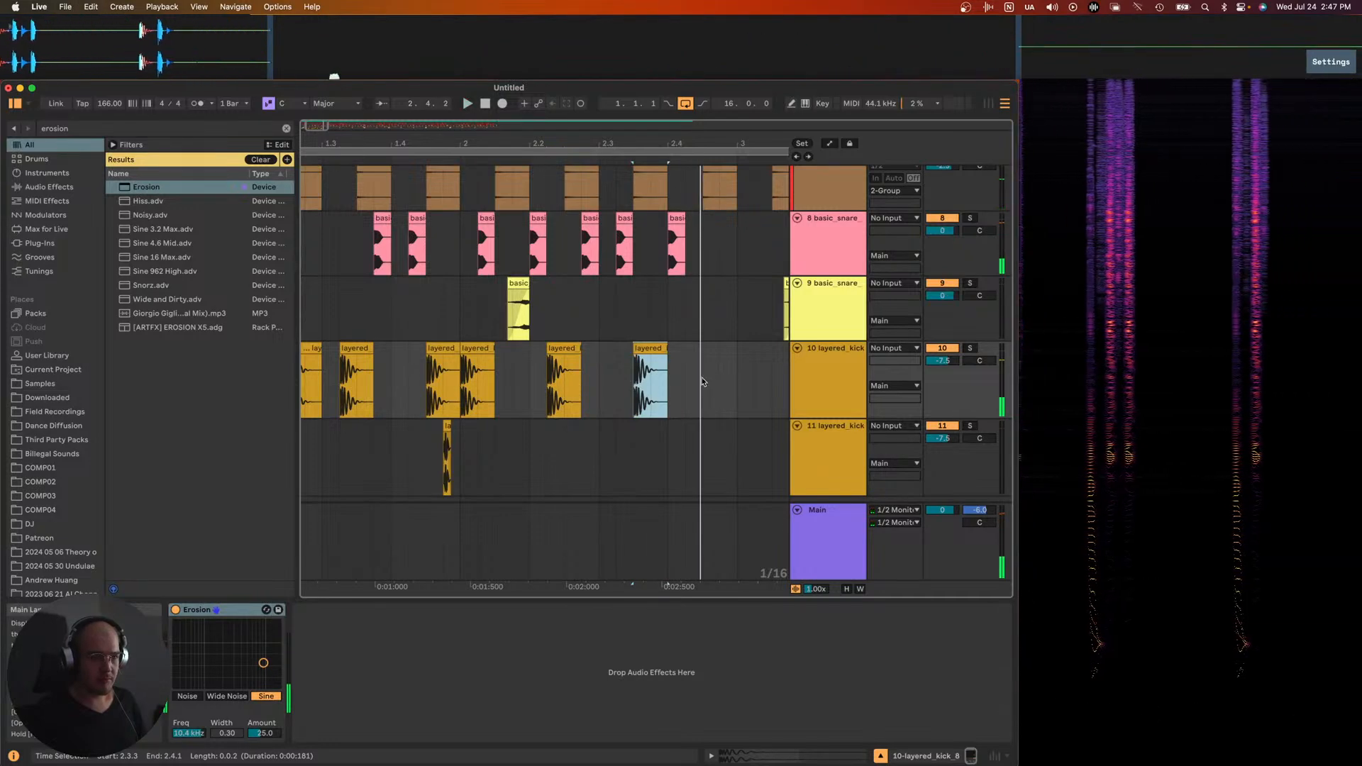
{"action": "left_click", "coordinate": [702, 382]}
{"action": "key", "text": "super+v"}
{"action": "left_click", "coordinate": [447, 426]}
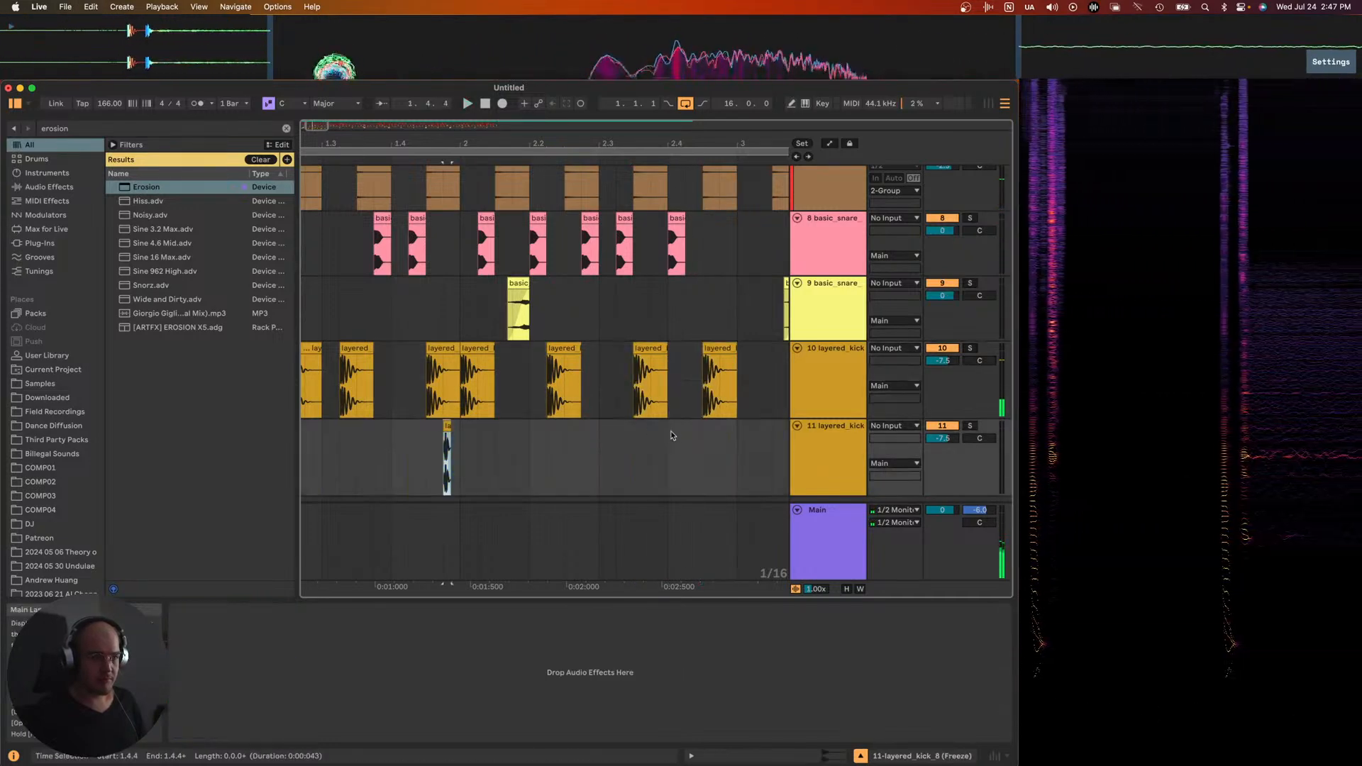
{"action": "key", "text": "x"}
- Duplicate the first two bars of both kick tracks twice so the pattern fills bars 1 to 6
{"action": "left_click_drag", "start_coordinate": [409, 418], "coordinate": [210, 367]}
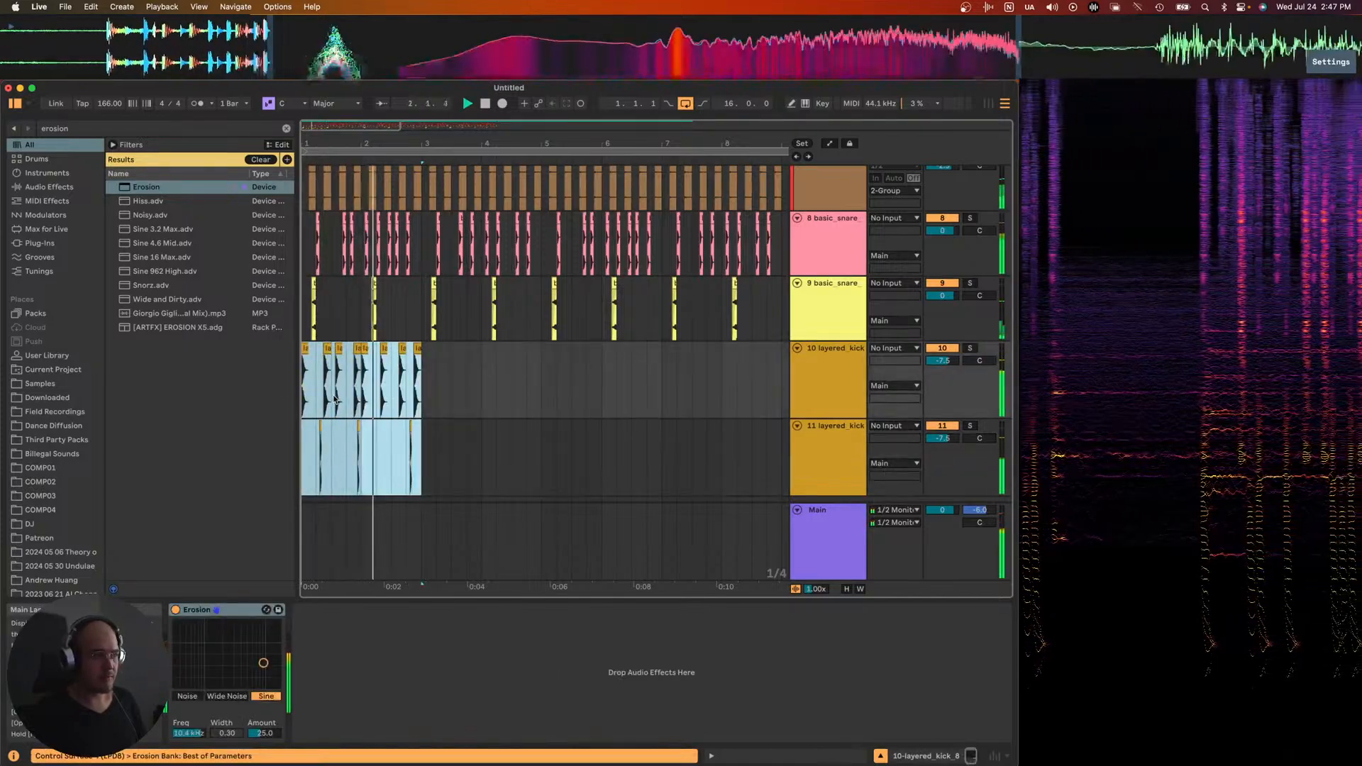
{"action": "key", "text": "super+d"}
{"action": "key", "text": "super+d"}
- Move the ghost kick at 3.2.2 to 3.2.4 while listening to bar 3
{"action": "key", "text": "minus"}
{"action": "left_click", "coordinate": [401, 375]}
{"action": "key", "text": "equal"}
{"action": "key", "text": "equal"}
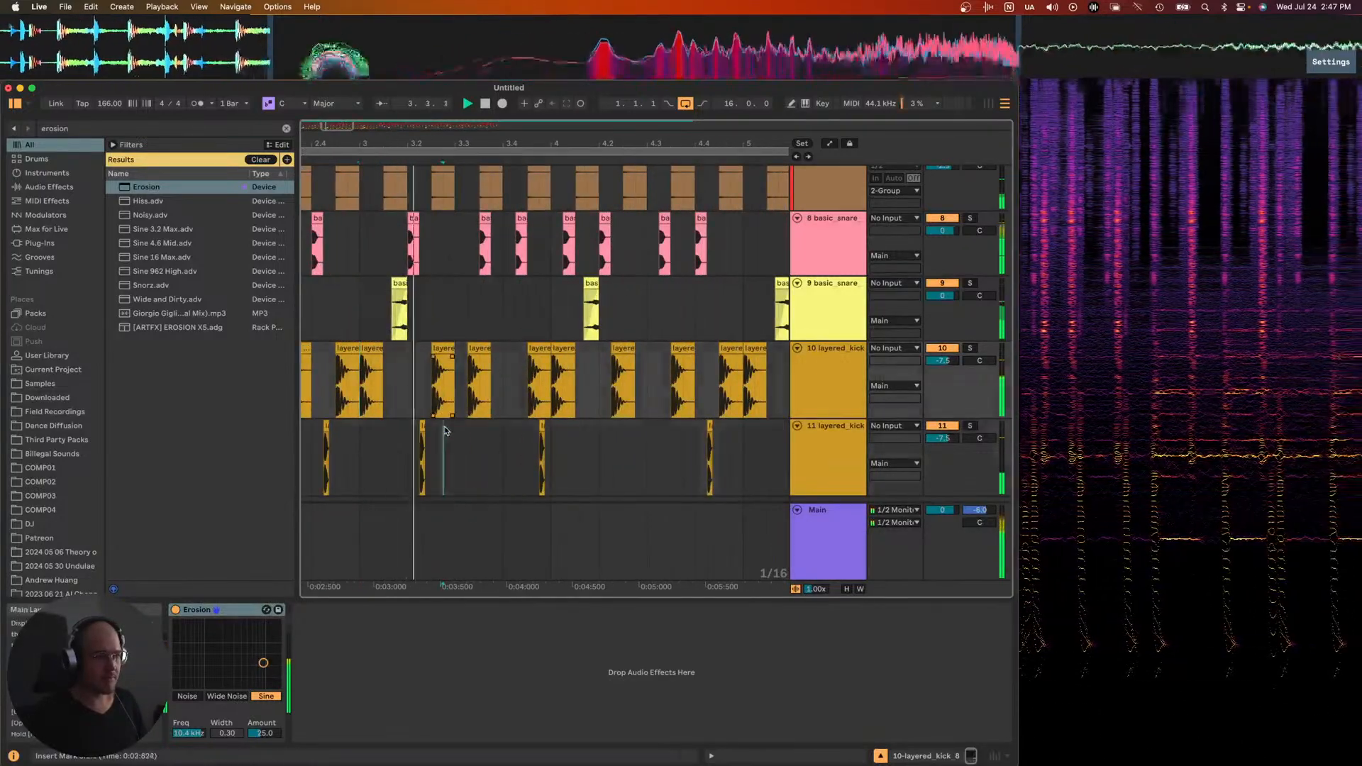
{"action": "key", "text": "equal"}
{"action": "left_click", "coordinate": [406, 428]}
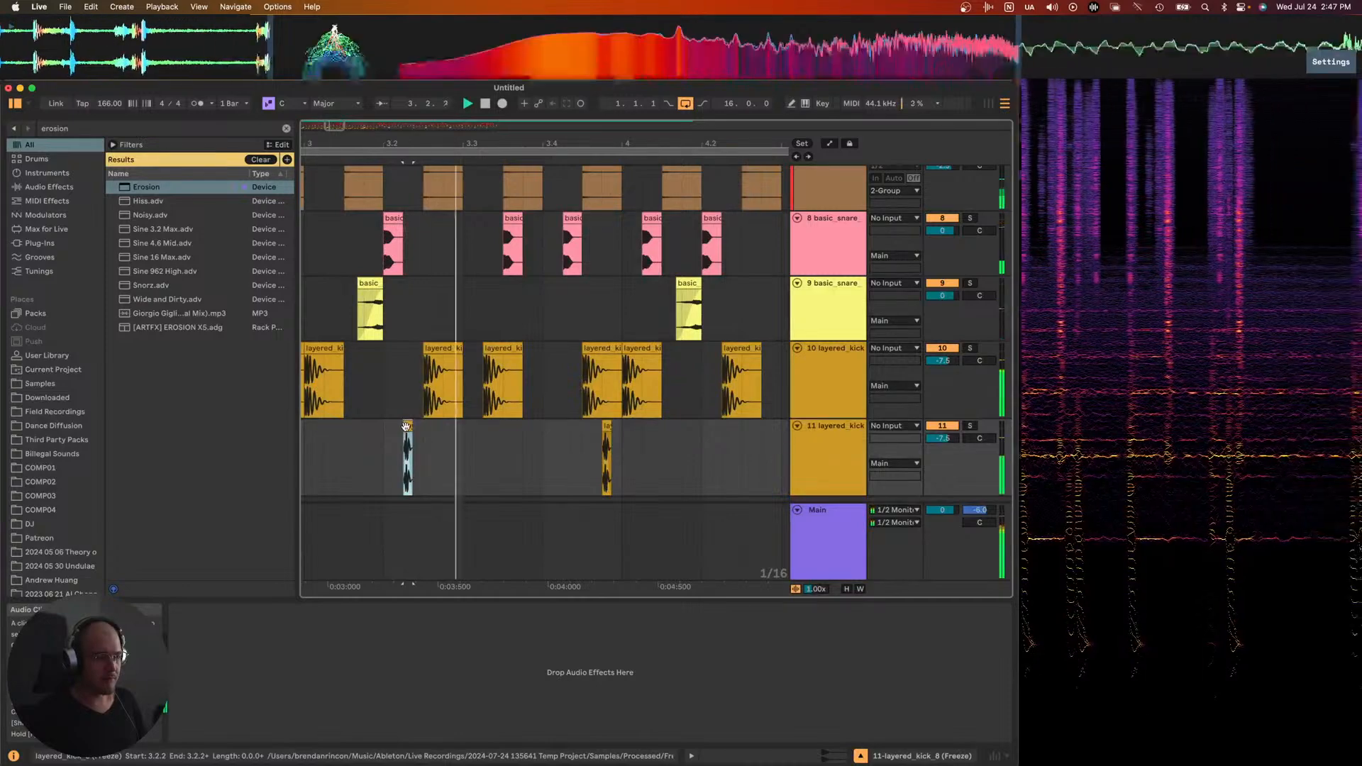
{"action": "left_click", "coordinate": [310, 390]}
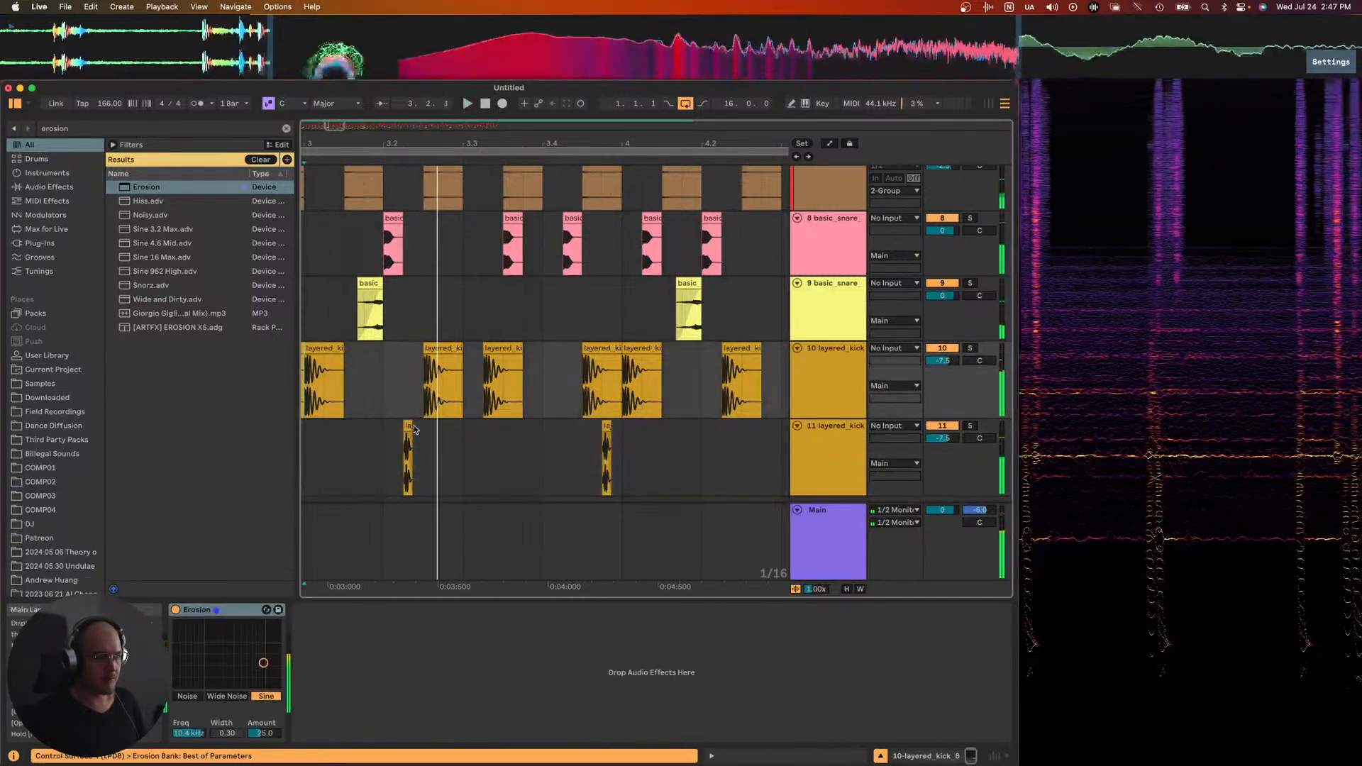
{"action": "left_click_drag", "start_coordinate": [445, 430], "coordinate": [446, 430]}
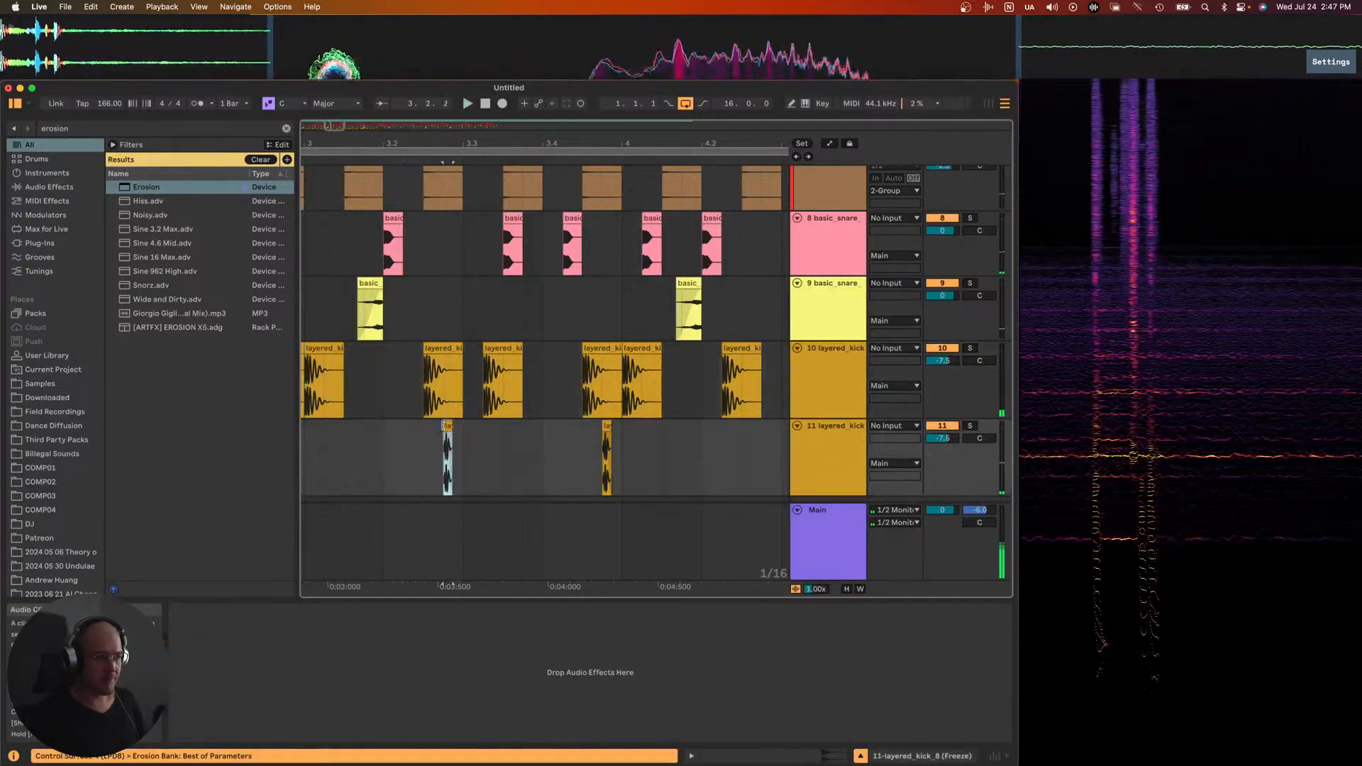
- Delete the layered kick at 3.3.2 and swap the rhythm so the ghost kick hits at 3.2.3 and the layered kick at 3.2.4
{"action": "left_click", "coordinate": [495, 349]}
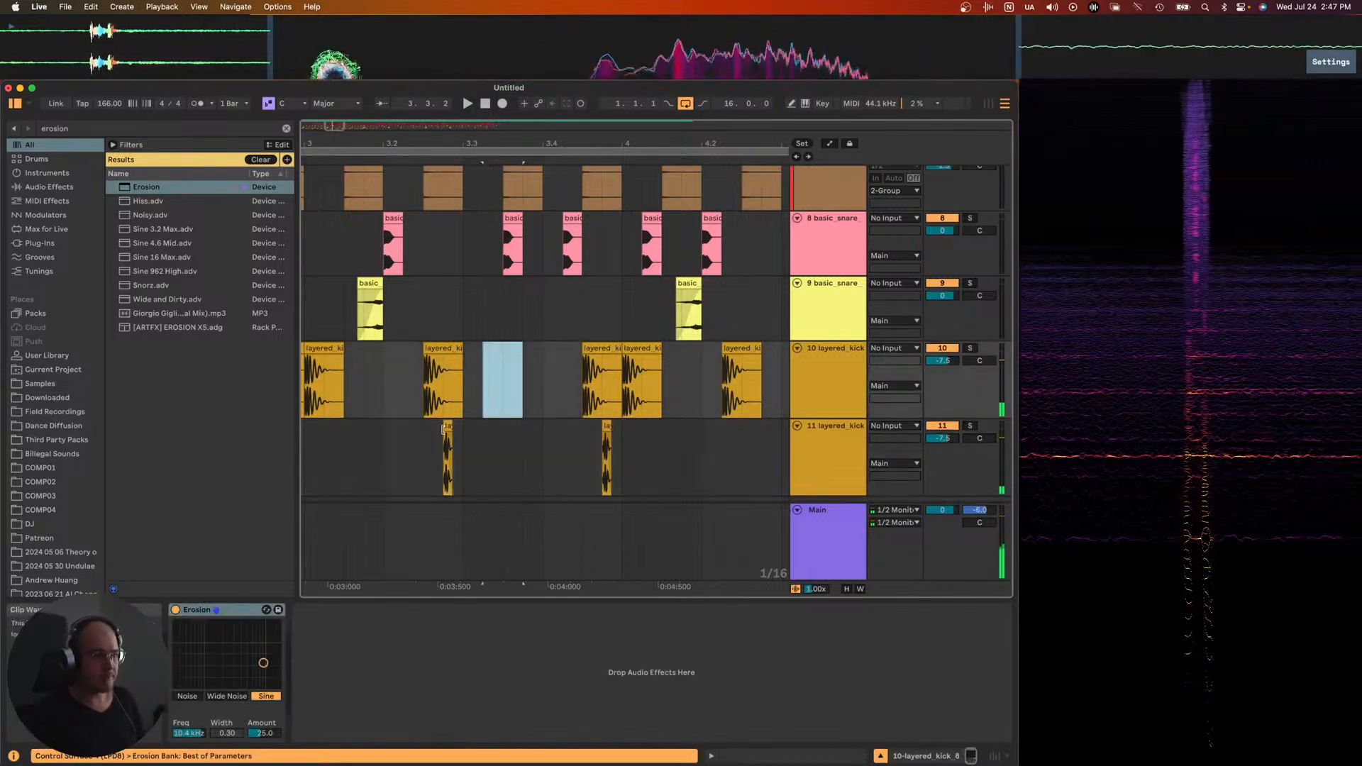
{"action": "left_click_drag", "start_coordinate": [445, 349], "coordinate": [465, 348]}
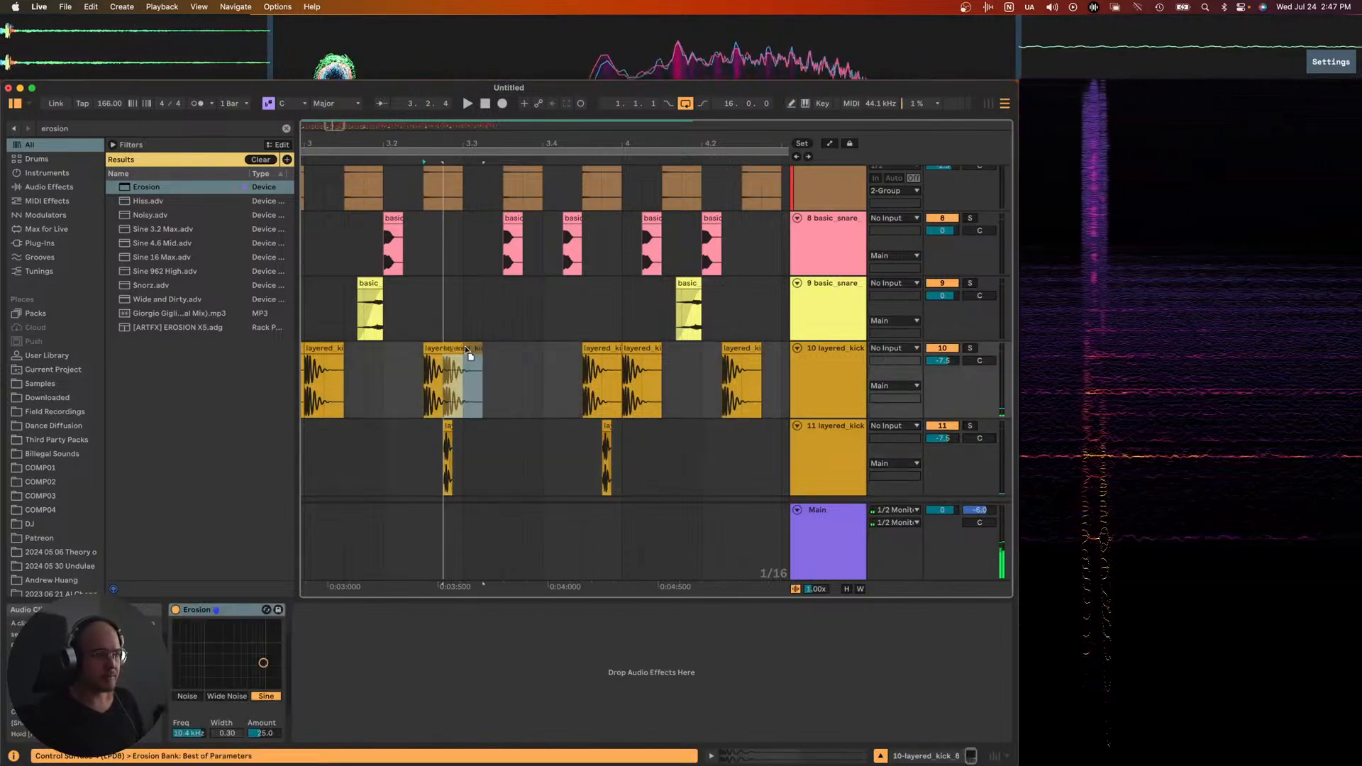
{"action": "left_click", "coordinate": [432, 429]}
{"action": "left_click_drag", "start_coordinate": [432, 428], "coordinate": [429, 428]}
- Play from bar 3 and lower the ghost kick track's volume to about -13.9 dB
{"action": "key", "text": "space"}
{"action": "left_click", "coordinate": [306, 429]}
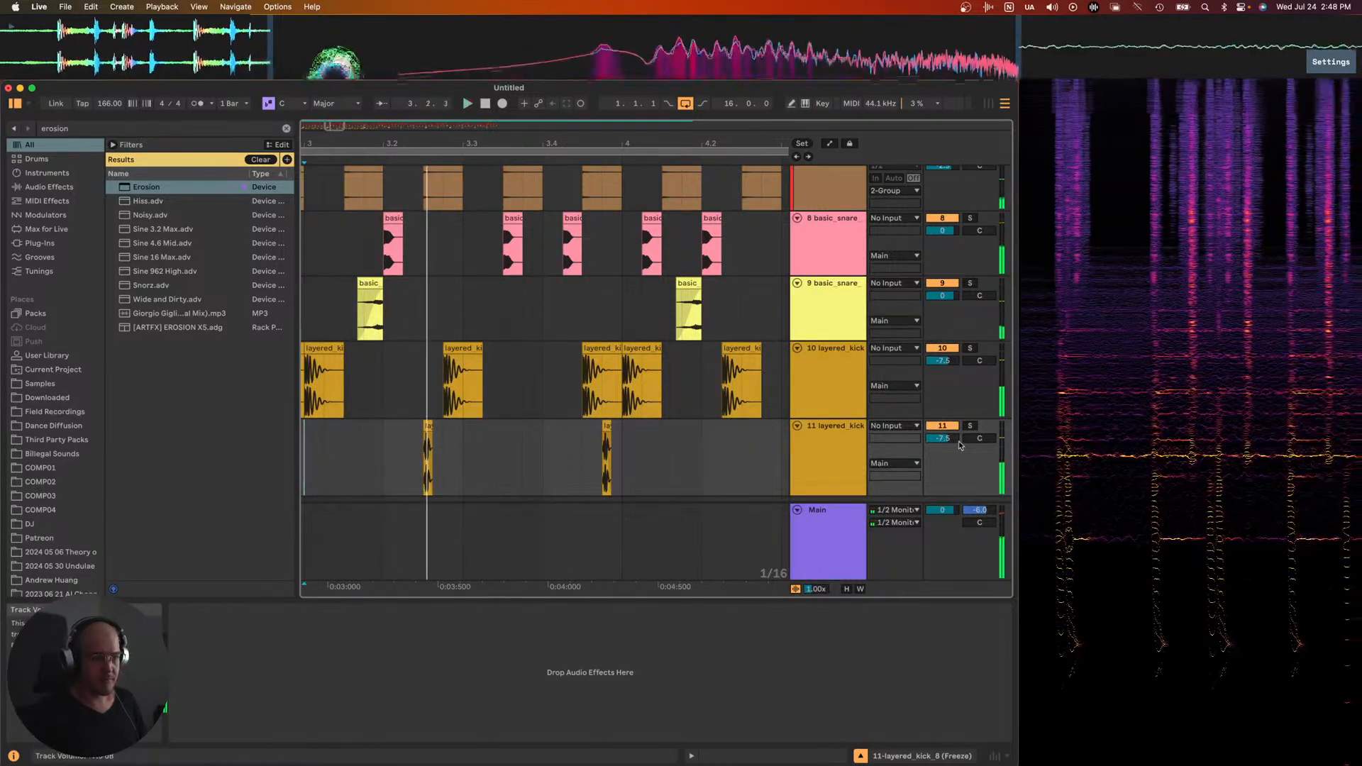
{"action": "left_click_drag", "start_coordinate": [942, 437], "coordinate": [942, 447]}
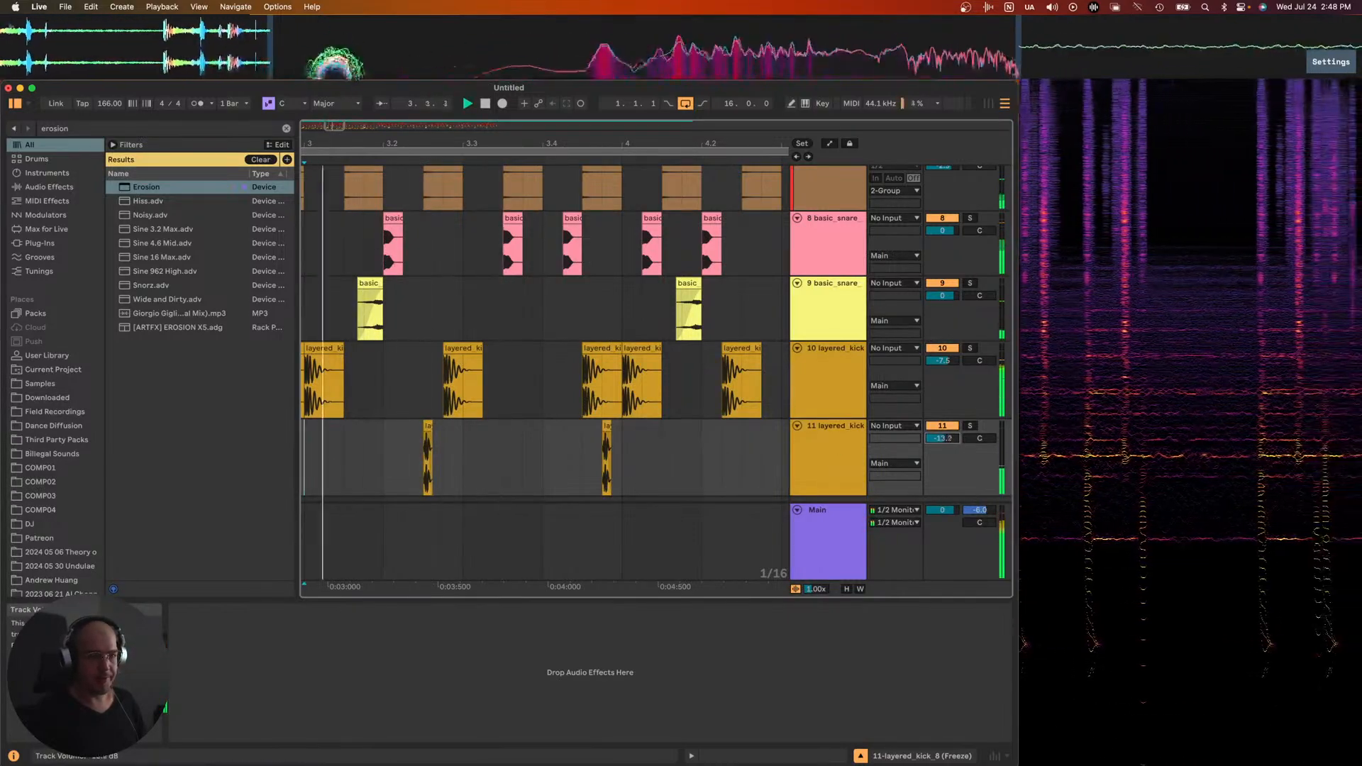
- Copy the ghost kick to 3.3.2, 4.1.2 and 4.2.3
{"action": "left_click", "coordinate": [428, 454]}
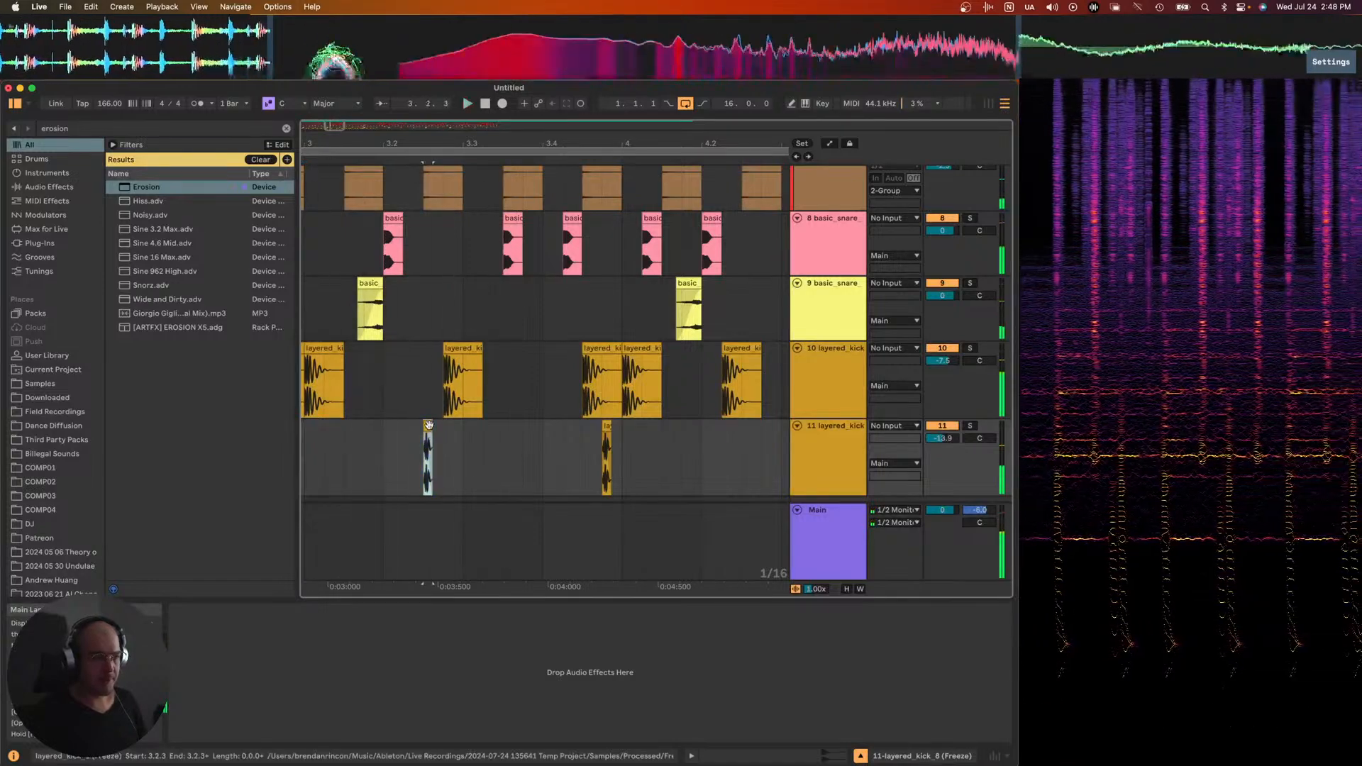
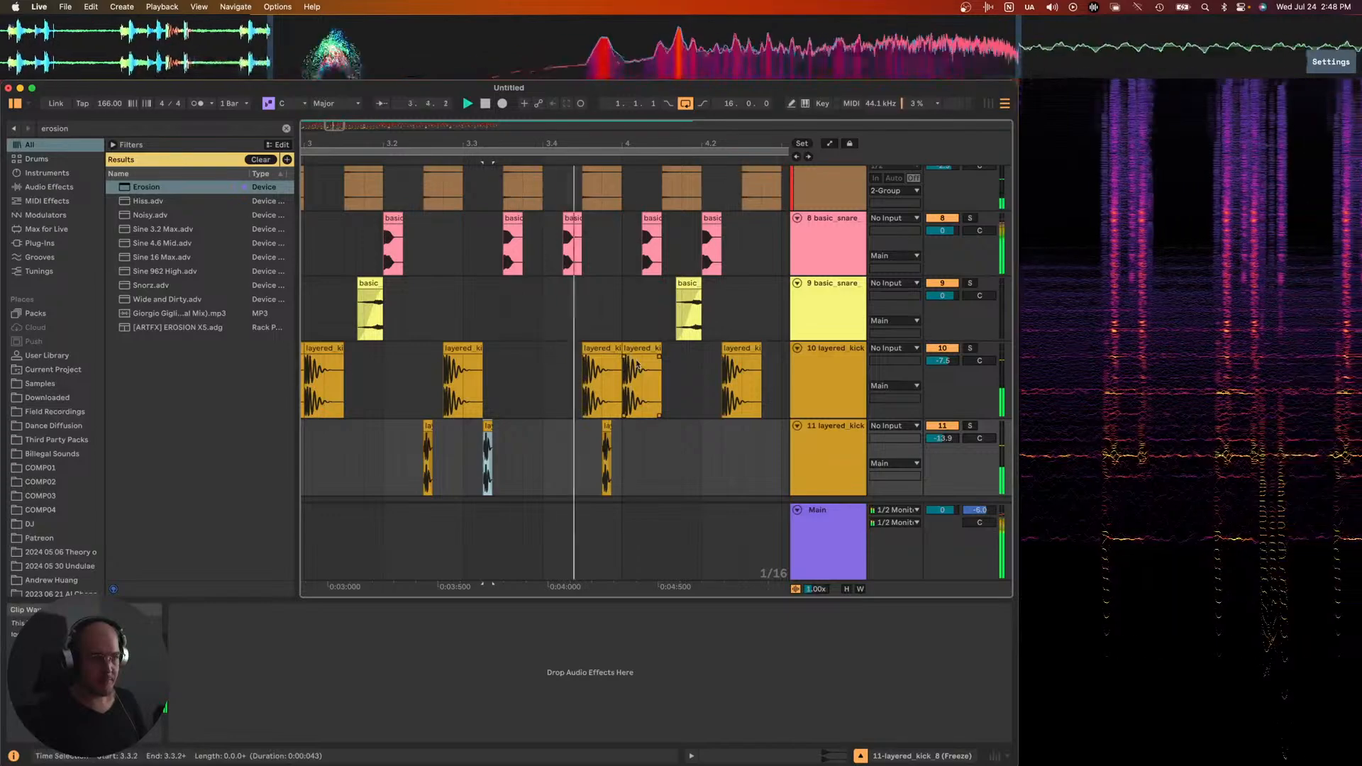
{"action": "left_click", "coordinate": [607, 433]}
{"action": "left_click", "coordinate": [640, 434]}
{"action": "left_click", "coordinate": [641, 434]}
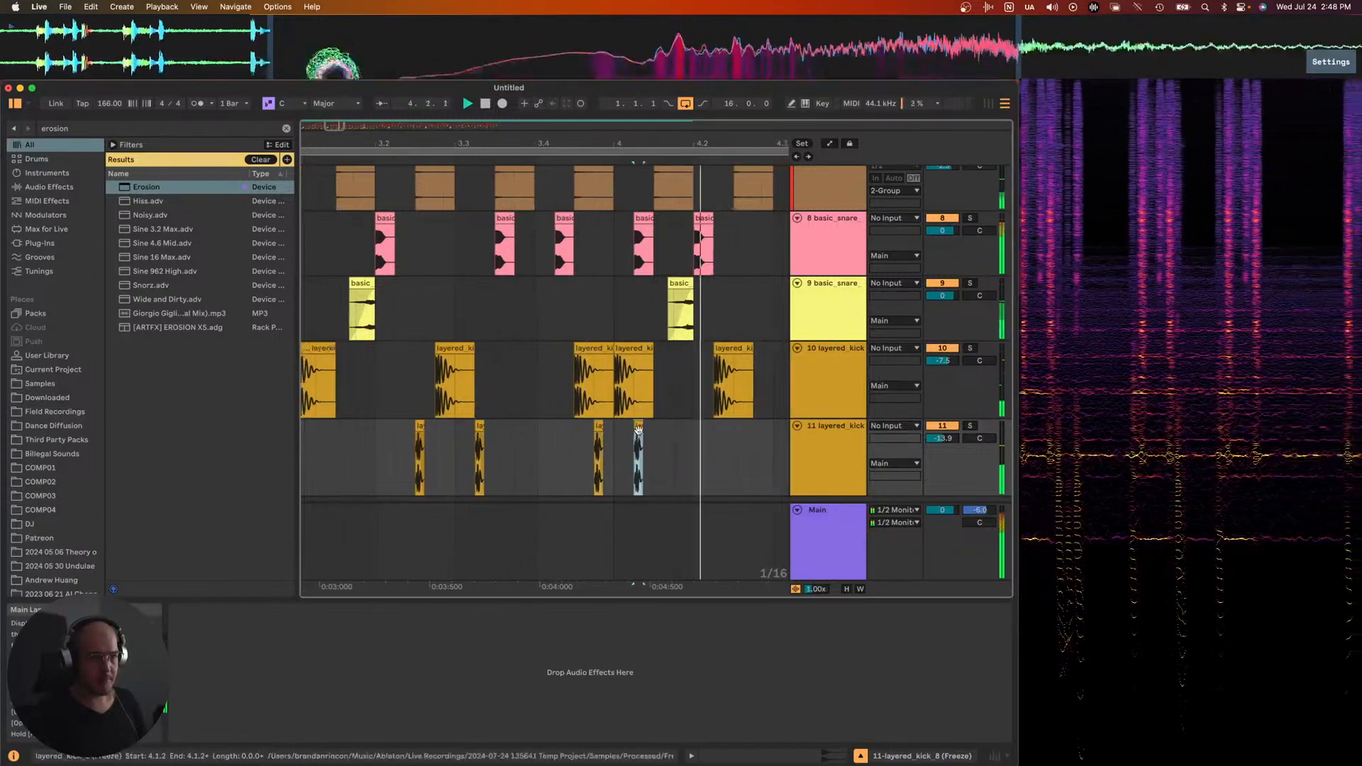
- Listen to the kick pattern from the start, and delete all clips from bar 5 onward on both kick tracks
{"action": "key", "text": "w"}
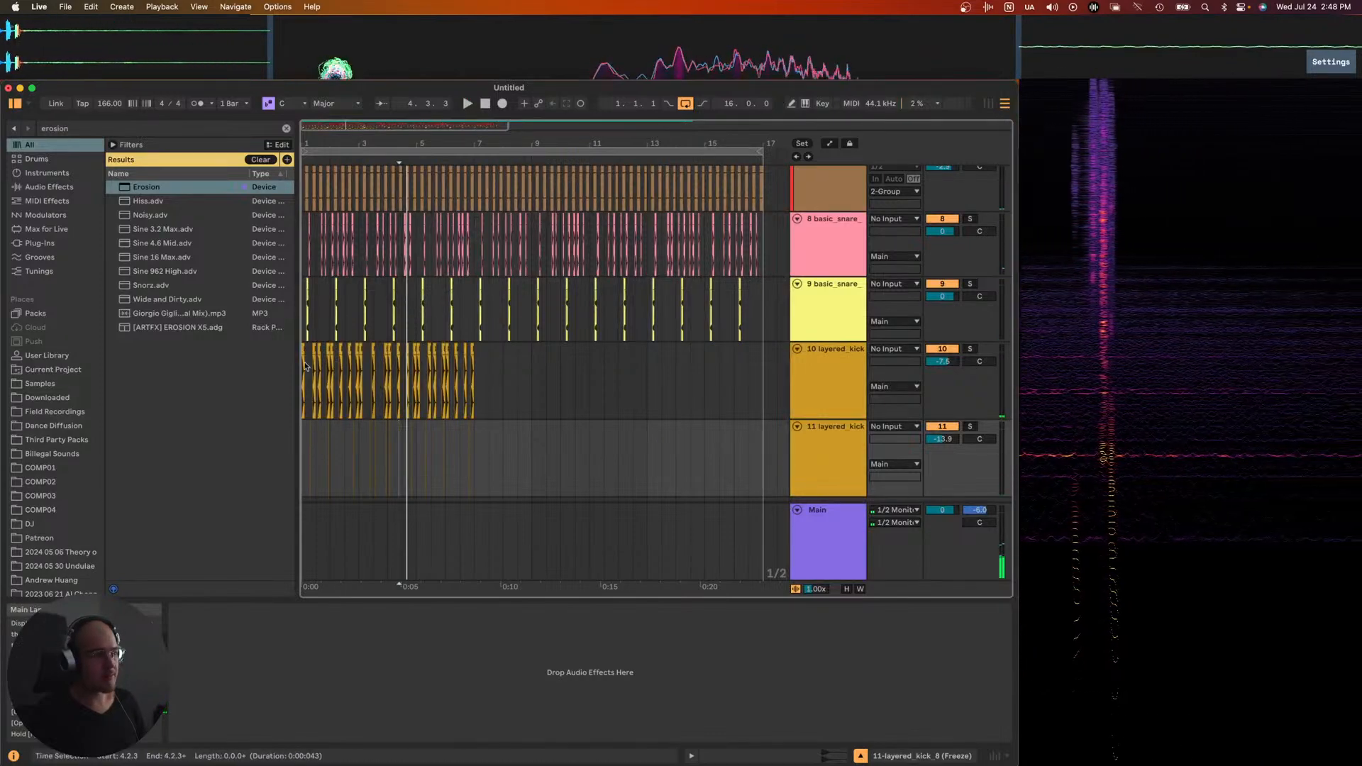
{"action": "left_click", "coordinate": [304, 369]}
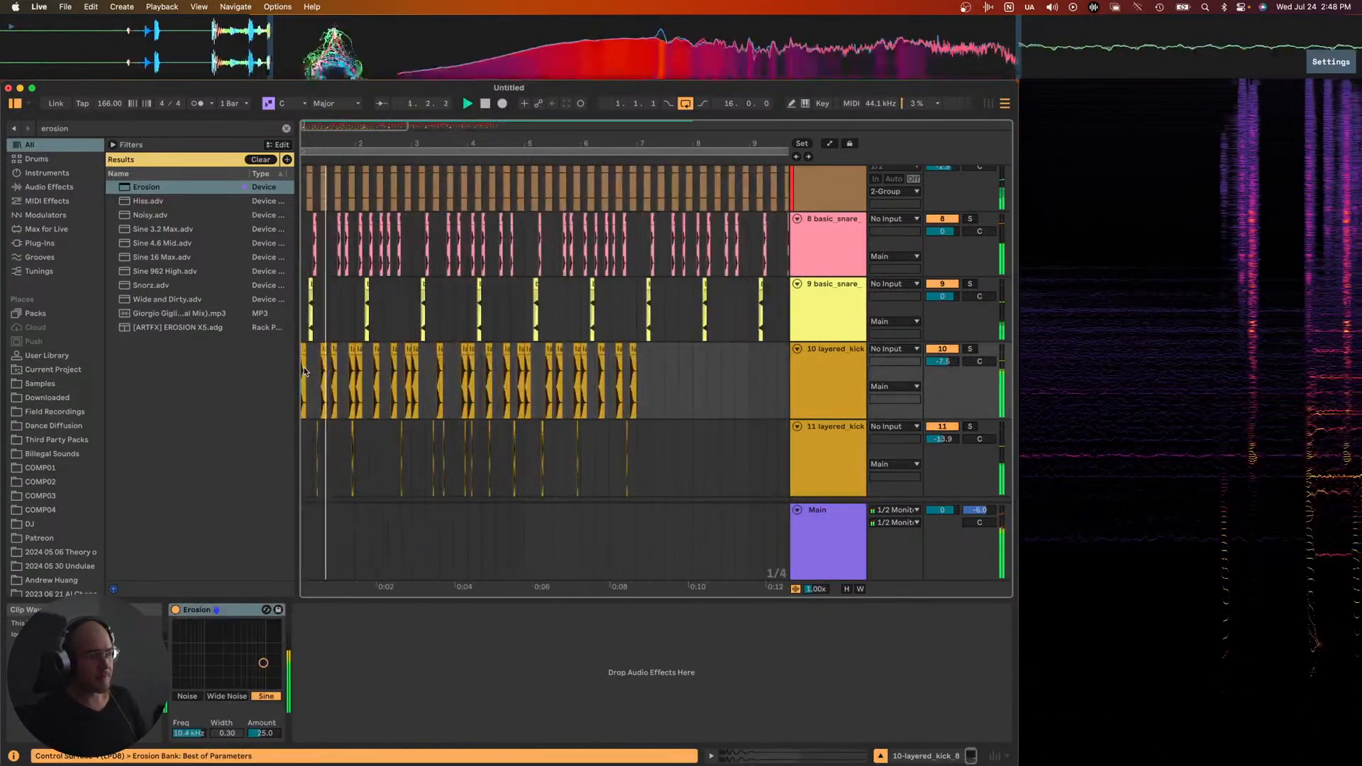
{"action": "scroll", "coordinate": [305, 371], "scroll_direction": "up", "scroll_amount": 3}
{"action": "scroll", "coordinate": [409, 390], "scroll_direction": "up", "scroll_amount": 3}
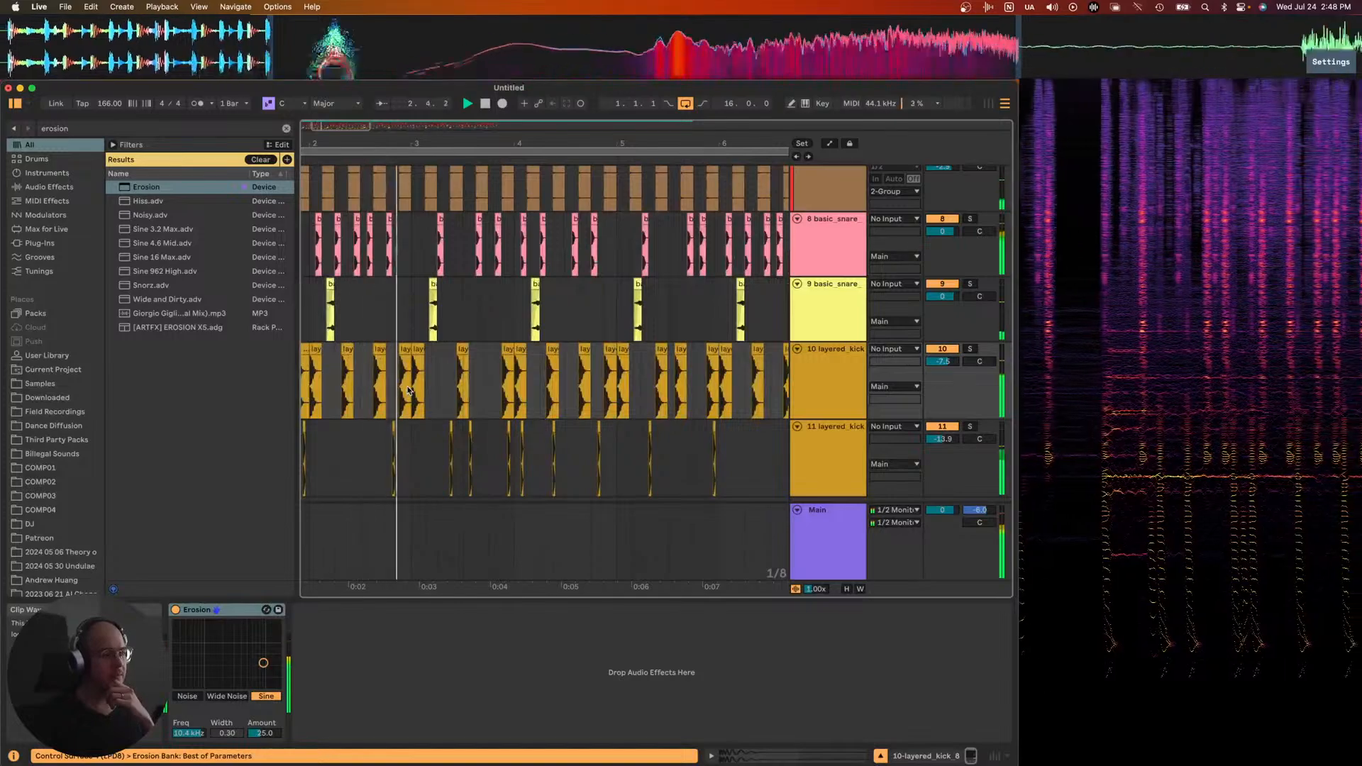
{"action": "scroll", "coordinate": [466, 382], "scroll_direction": "down", "scroll_amount": 4}
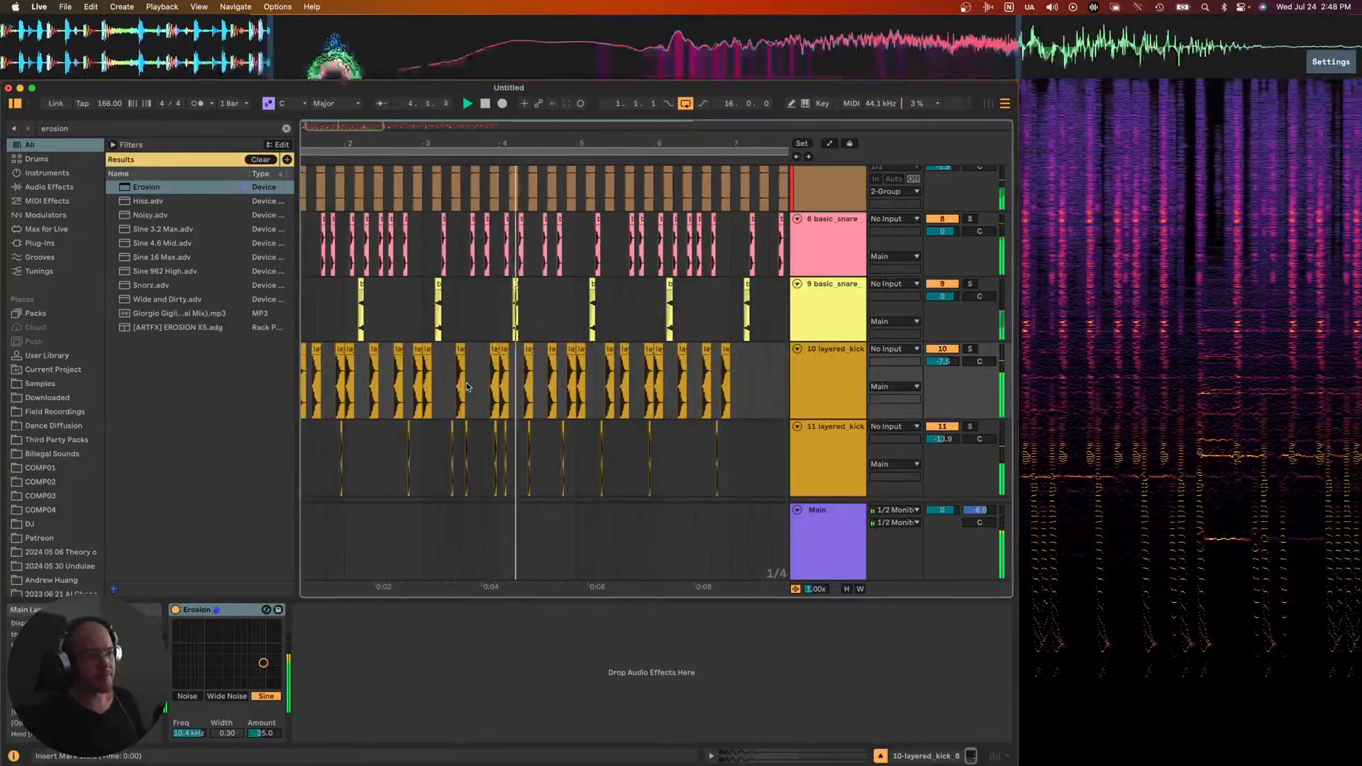
{"action": "left_click_drag", "start_coordinate": [561, 458], "coordinate": [461, 400]}
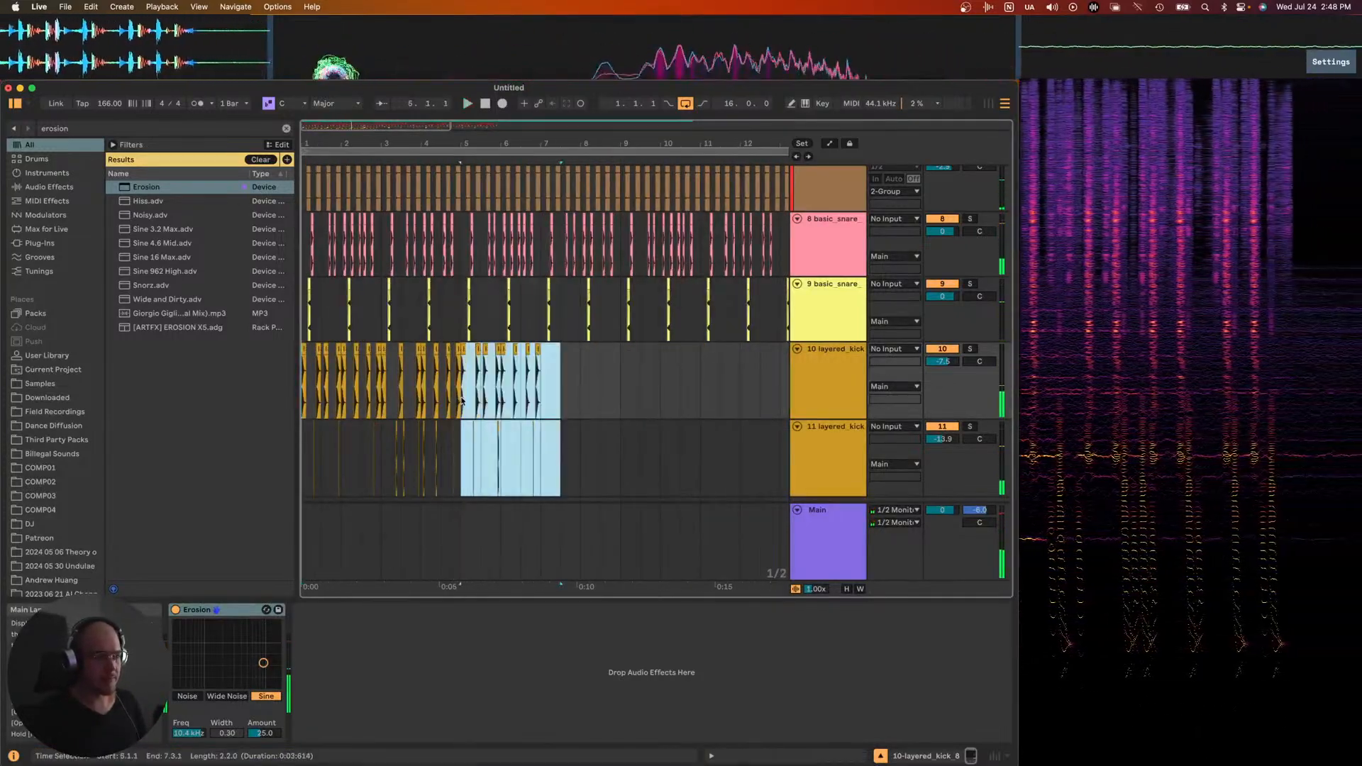
{"action": "scroll", "coordinate": [465, 405], "scroll_direction": "up", "scroll_amount": 3}
- Copy the ghost kick at 4.4.2 to 4.4.4 and delete the layered kick at 4.4.3
{"action": "left_click", "coordinate": [488, 418]}
{"action": "scroll", "coordinate": [490, 418], "scroll_direction": "up", "scroll_amount": 5}
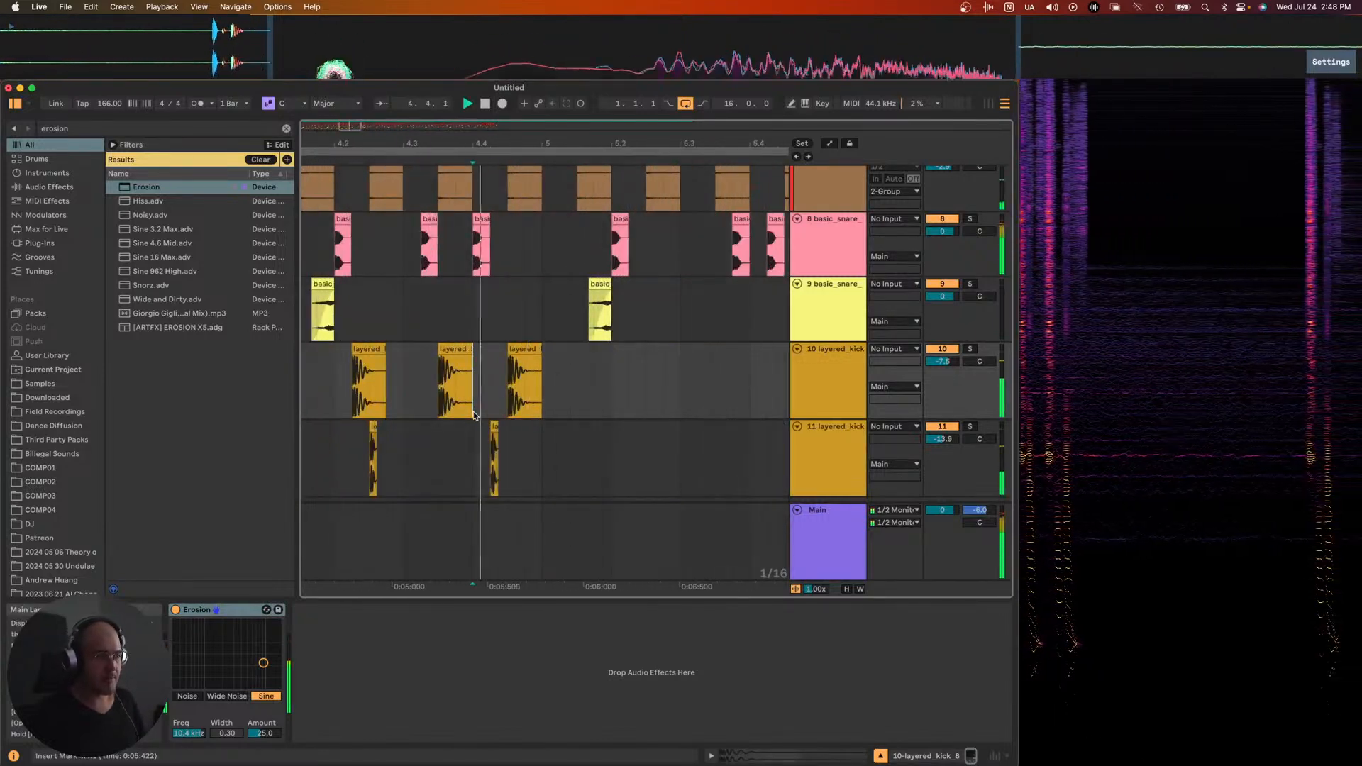
{"action": "left_click", "coordinate": [525, 383]}
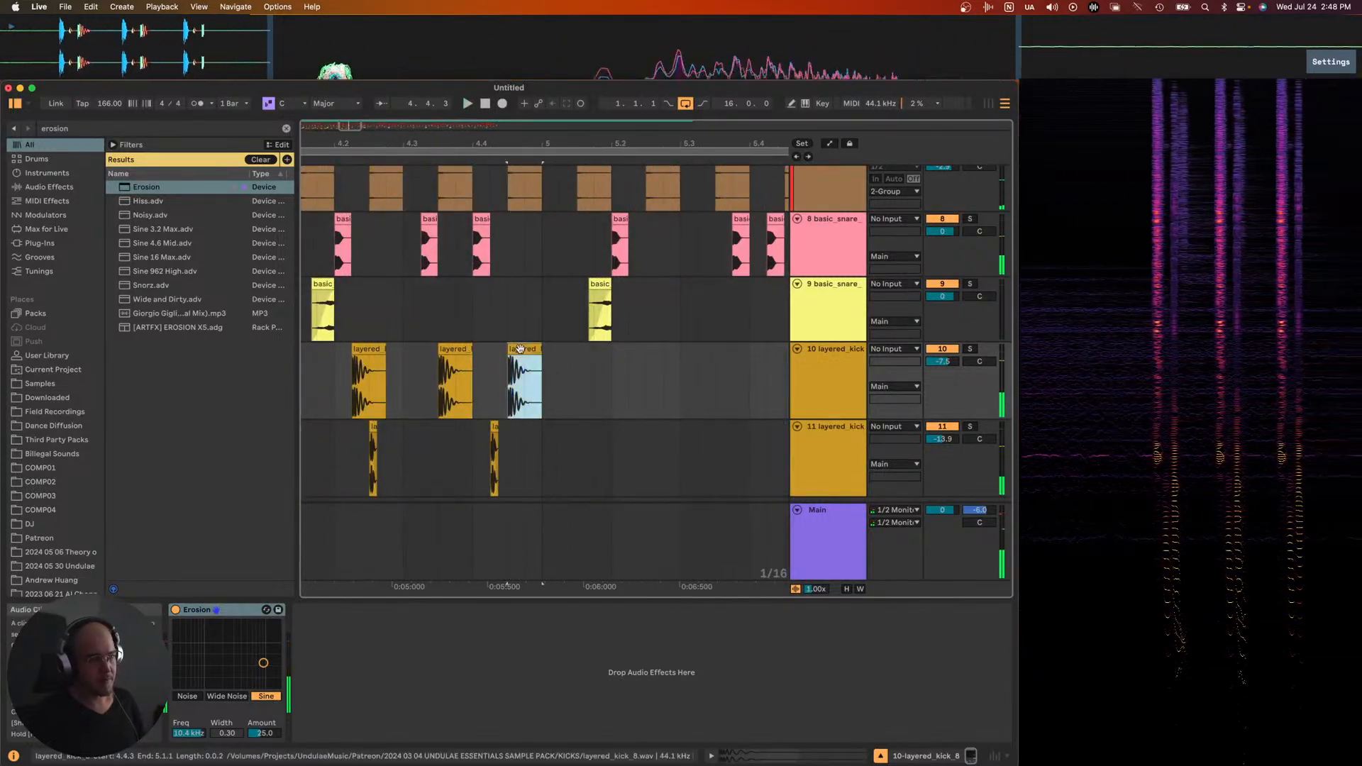
{"action": "left_click", "coordinate": [496, 428]}
{"action": "left_click", "coordinate": [520, 376]}
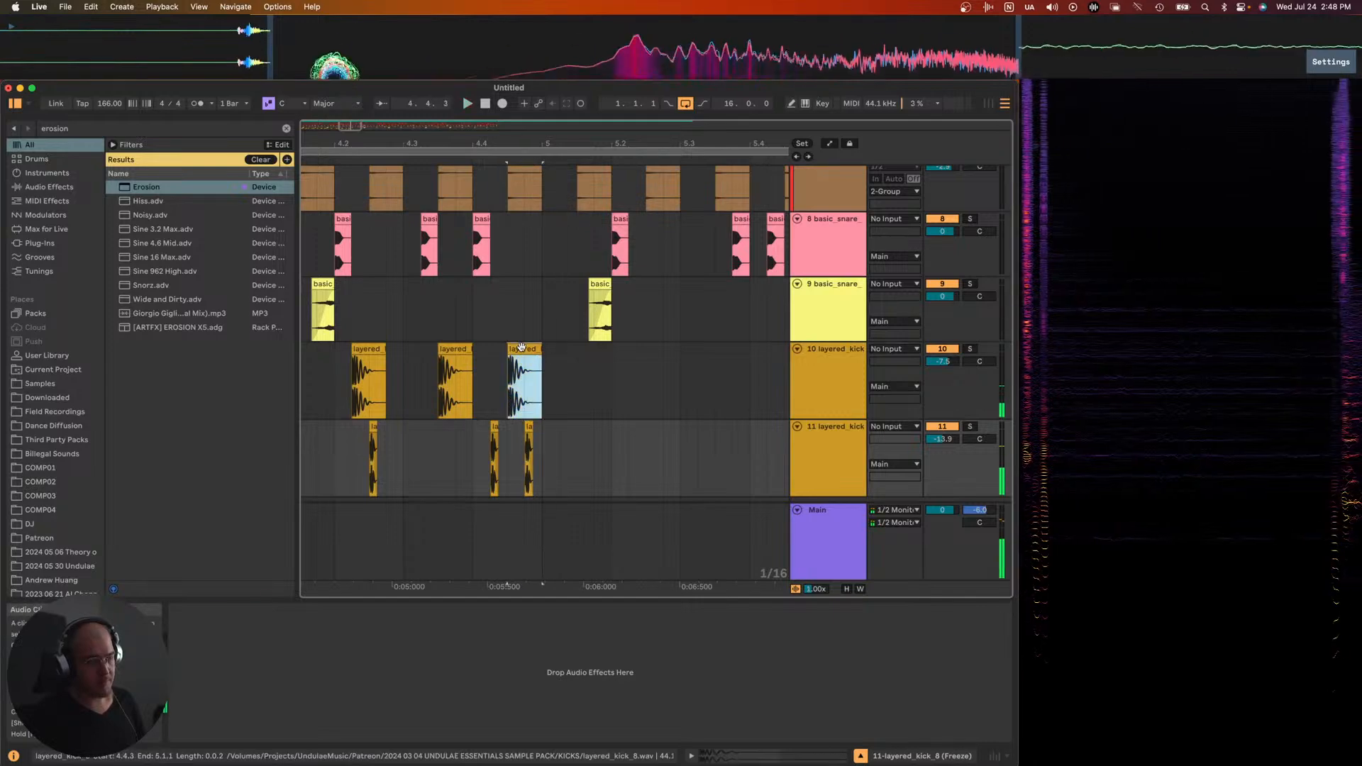
{"action": "key", "text": "shift+Tab"}
- Duplicate bars 1 to 4 of both kick tracks into bars 5 to 8
{"action": "scroll", "coordinate": [338, 379], "scroll_direction": "down", "scroll_amount": 5}
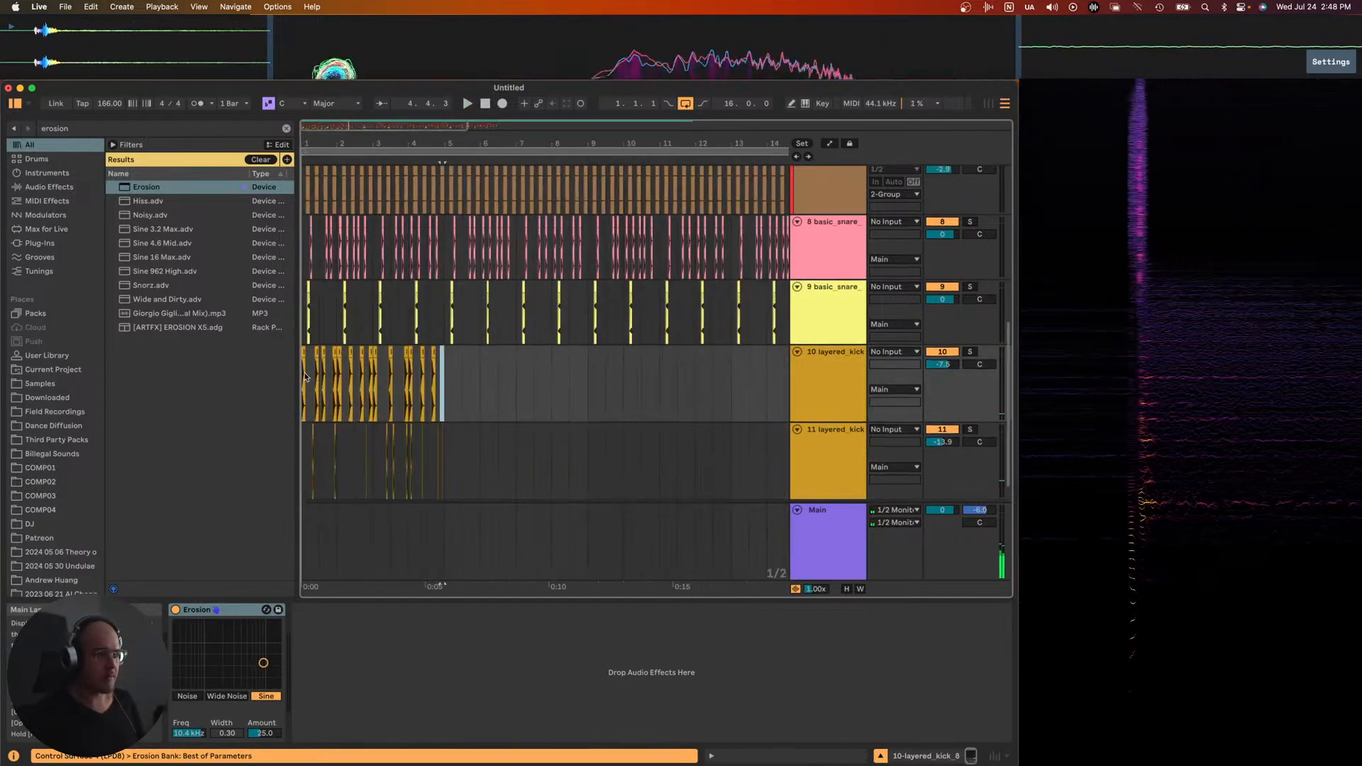
{"action": "left_click", "coordinate": [431, 451]}
{"action": "left_click", "coordinate": [427, 418], "text": "shift"}
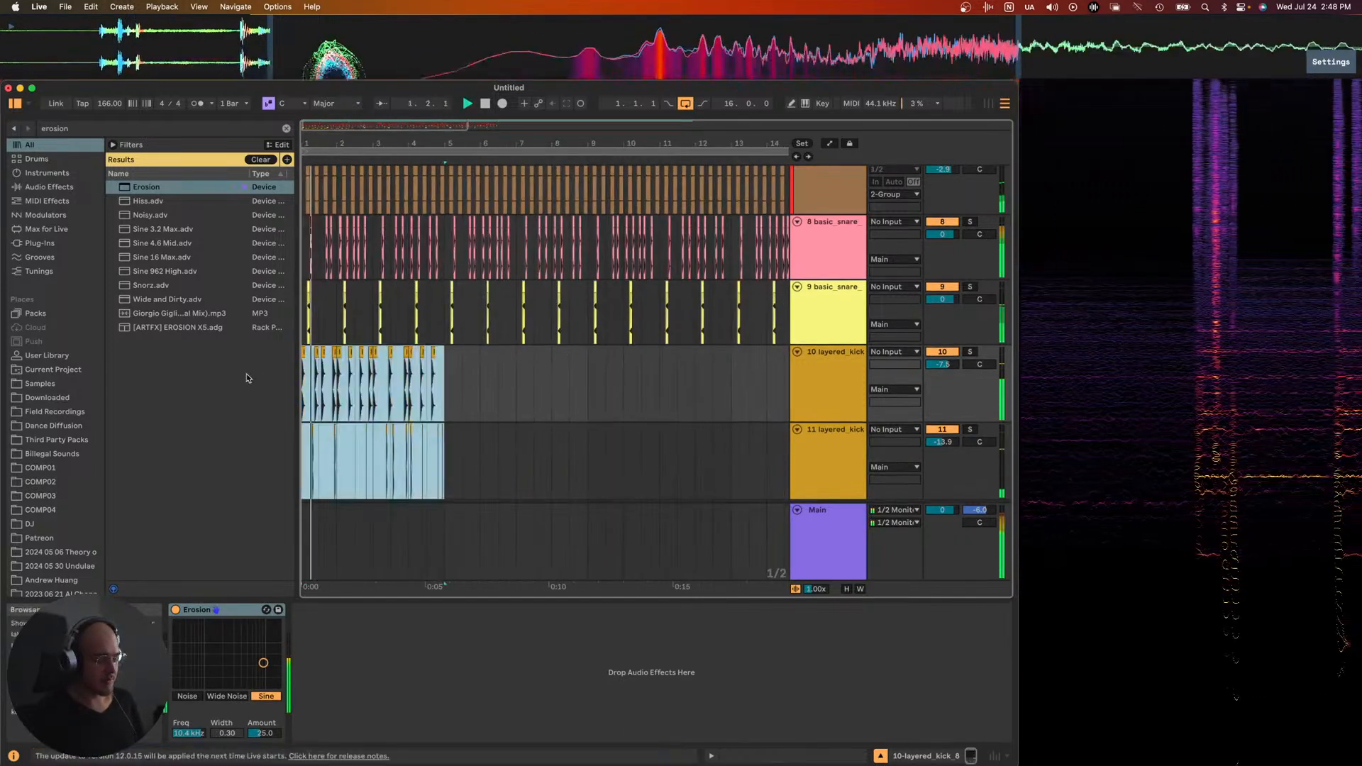
{"action": "key", "text": "super+d"}
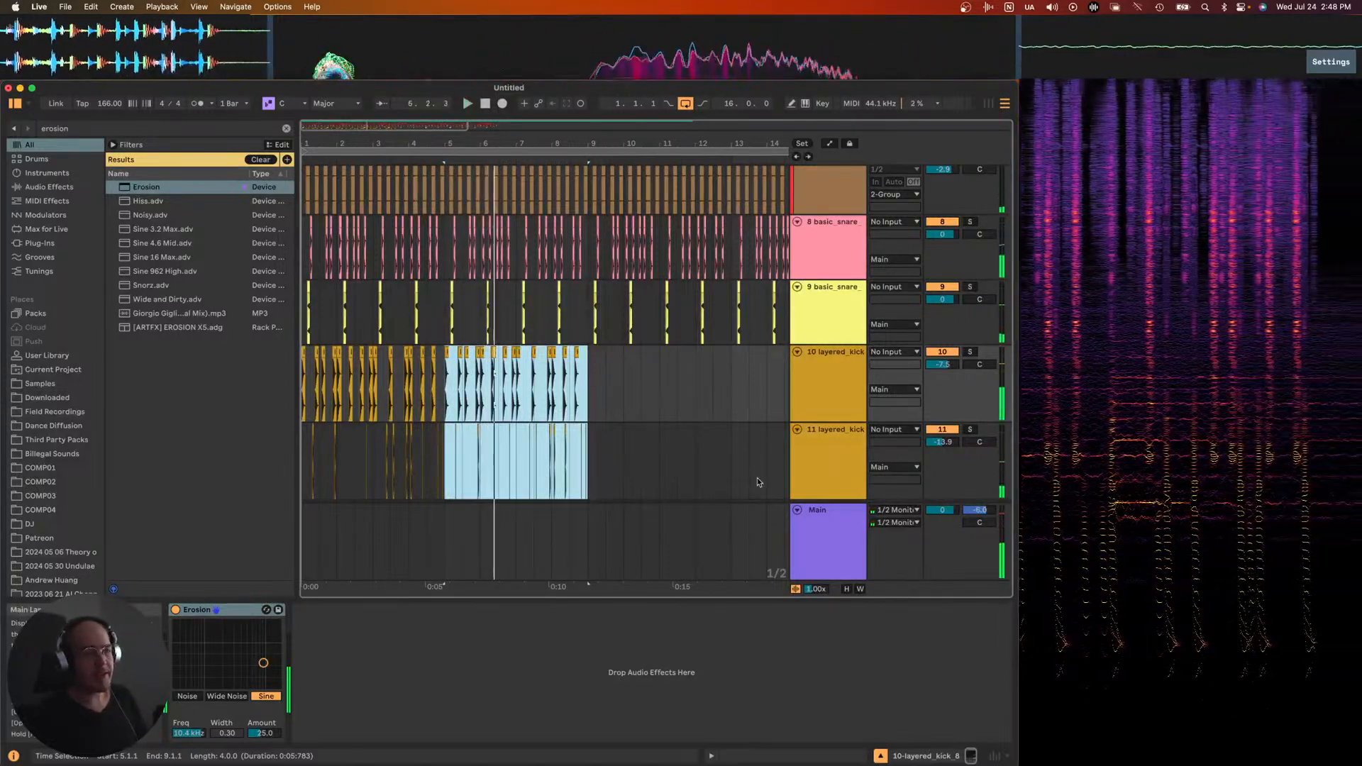
- Set the ghost kick track's volume to -14 dB
{"action": "left_click", "coordinate": [837, 434]}
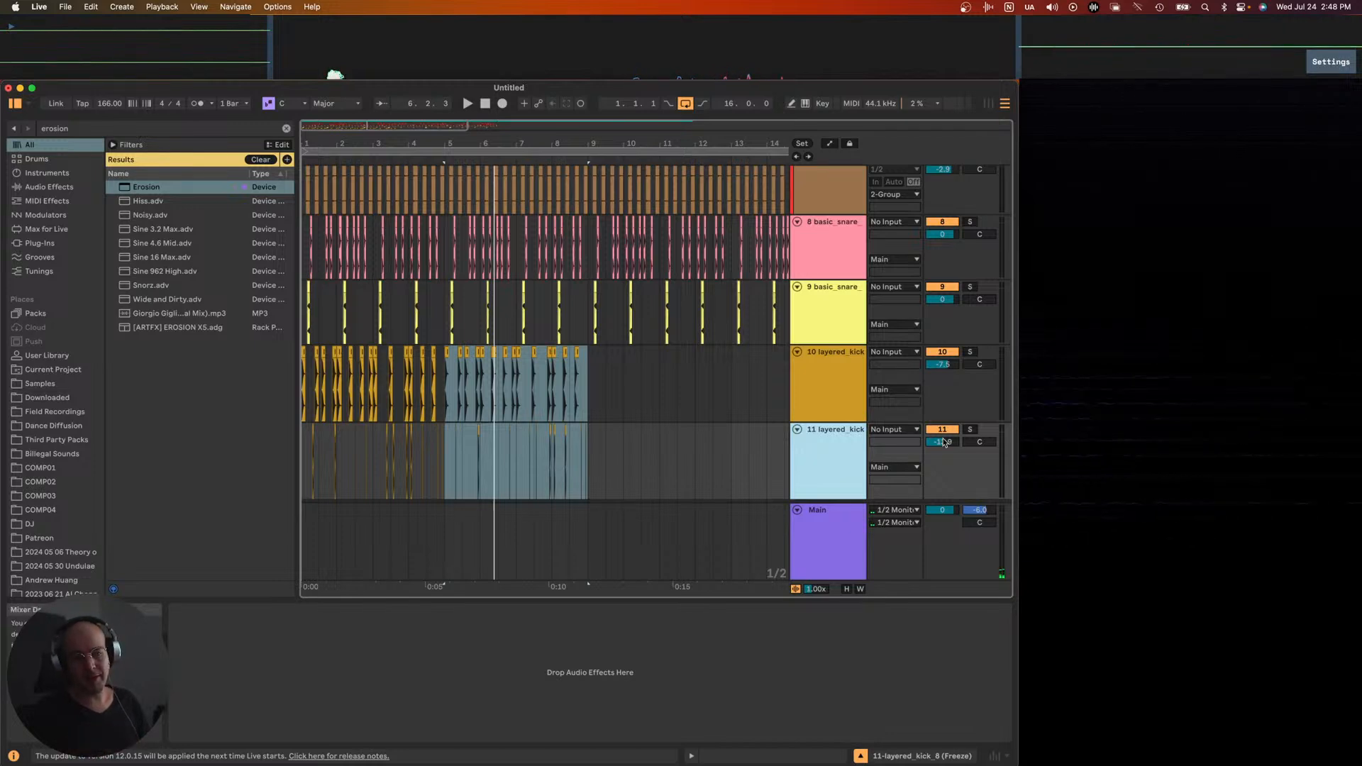
{"action": "left_click", "coordinate": [942, 441]}
{"action": "type", "text": "-14"}
{"action": "key", "text": "Return"}
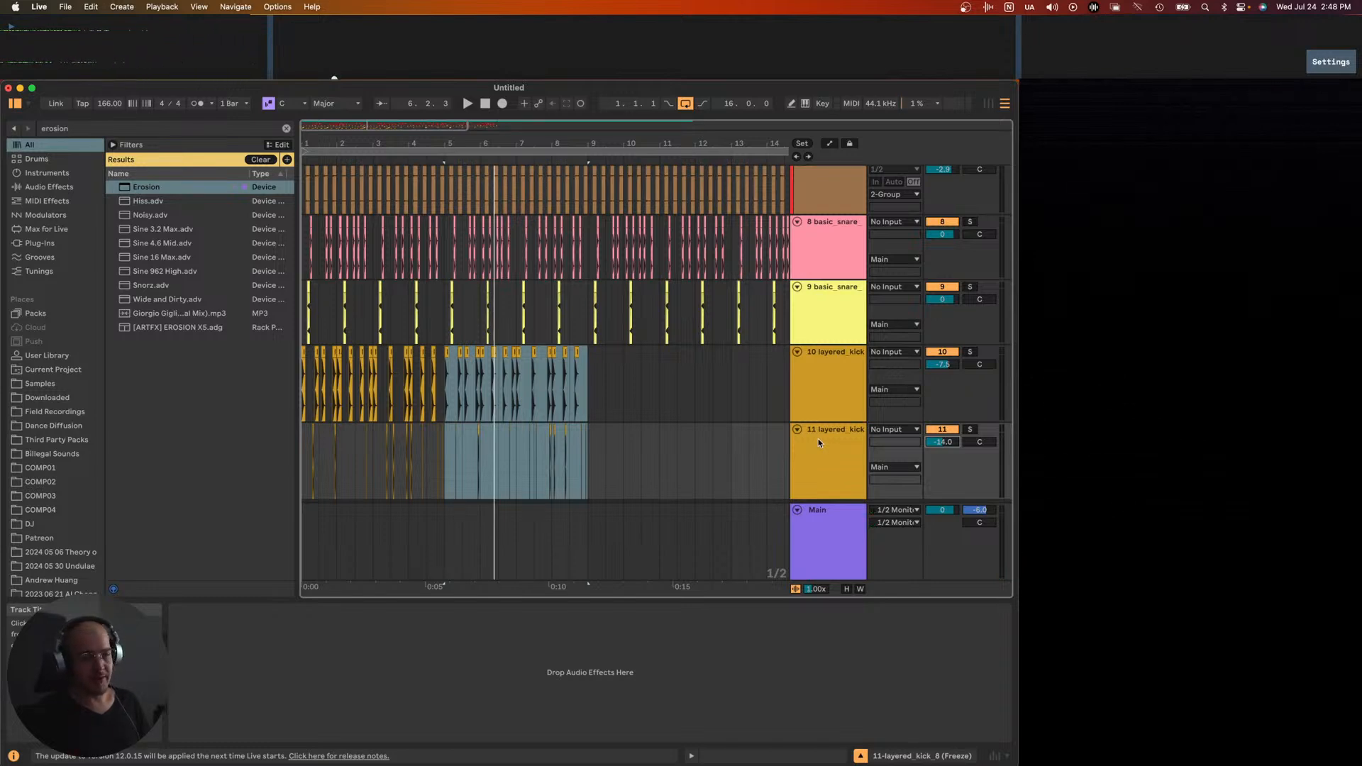
- Review all the tracks and their volume levels in the arrangement, the mixer and the session view
{"action": "scroll", "coordinate": [963, 443], "scroll_direction": "up", "scroll_amount": 3}
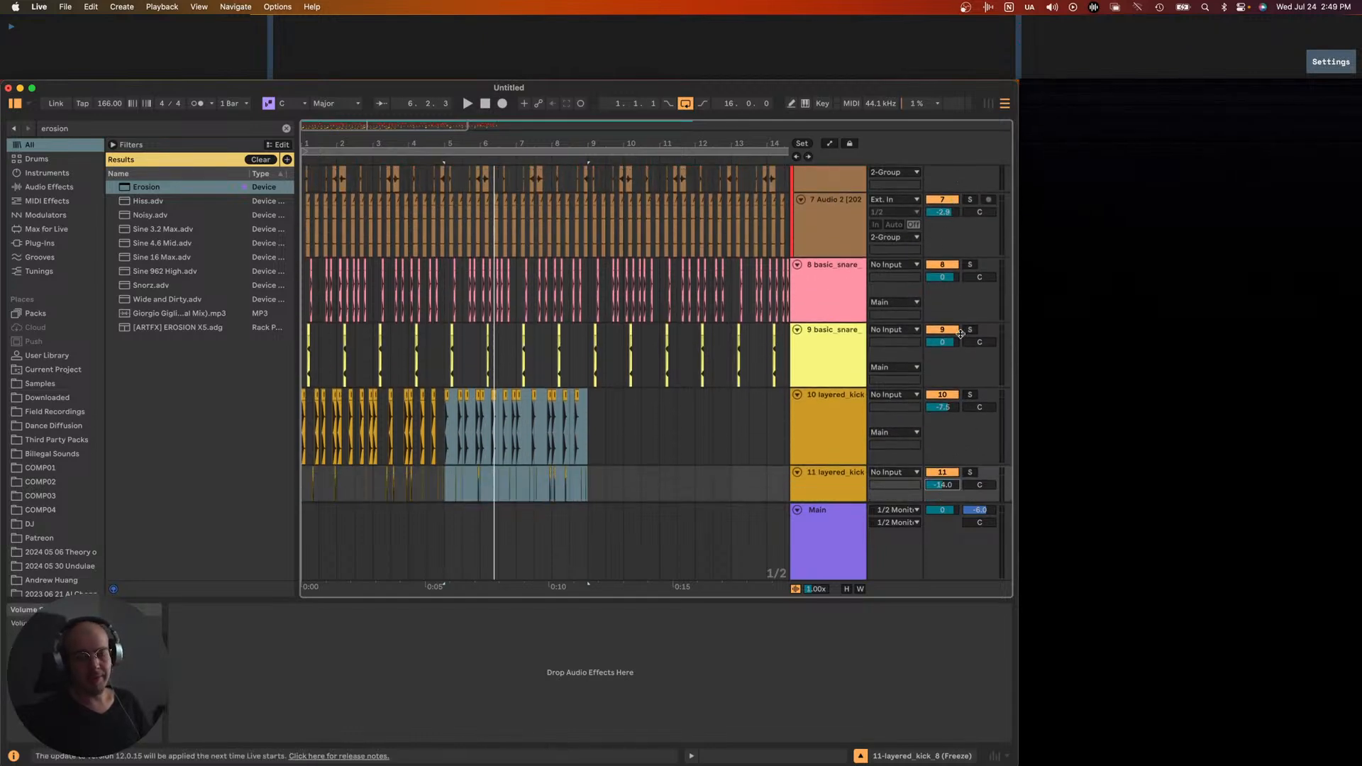
{"action": "scroll", "coordinate": [943, 320], "scroll_direction": "up", "scroll_amount": 3}
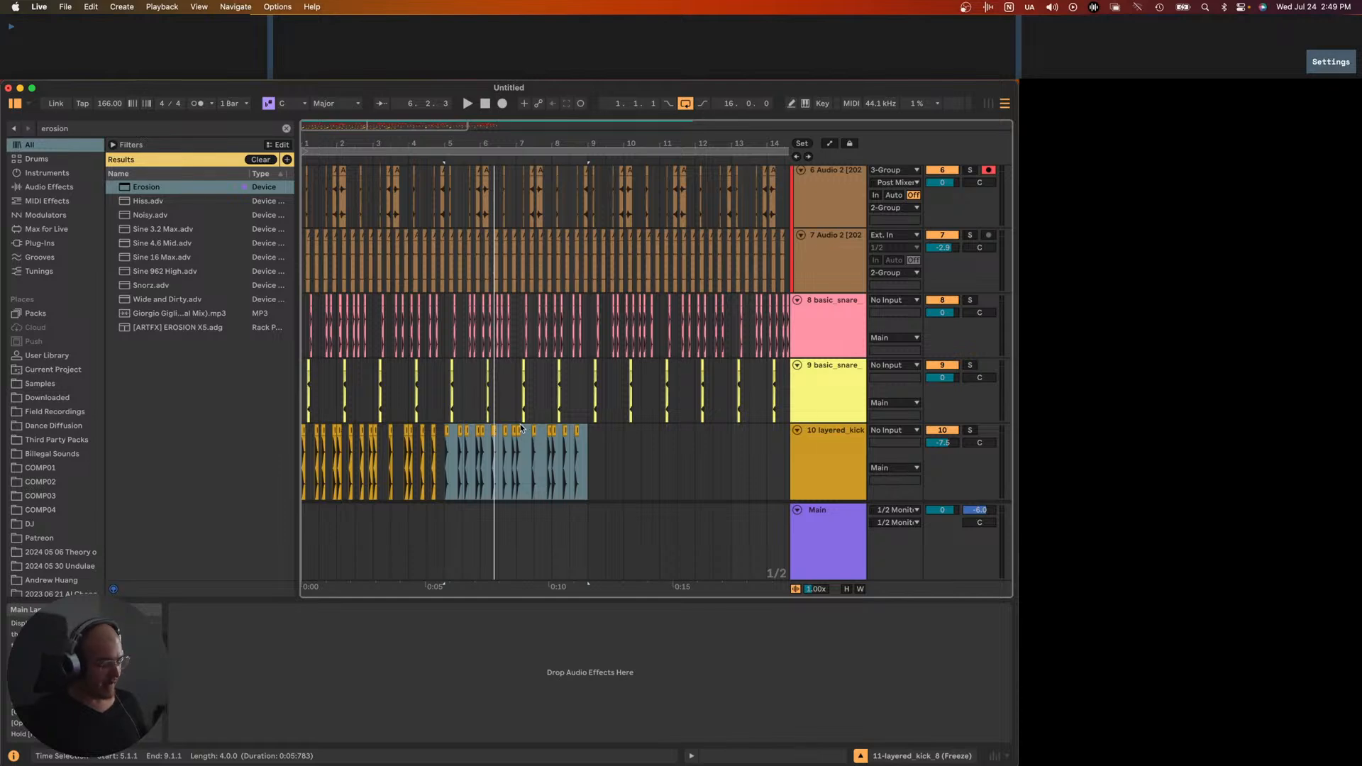
{"action": "key", "text": "super+alt+m"}
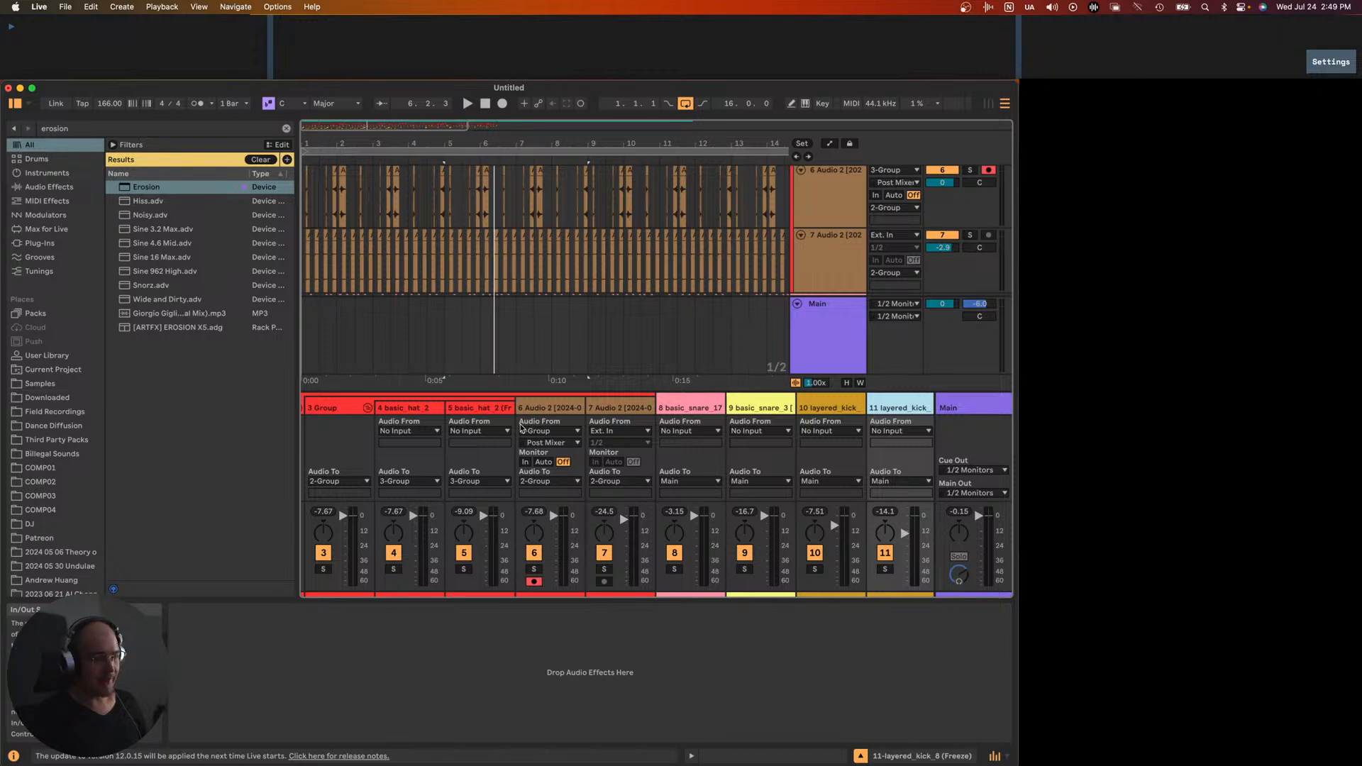
{"action": "key", "text": "super+alt+m"}
{"action": "key", "text": "super+alt+m"}
{"action": "key", "text": "super+alt+m"}
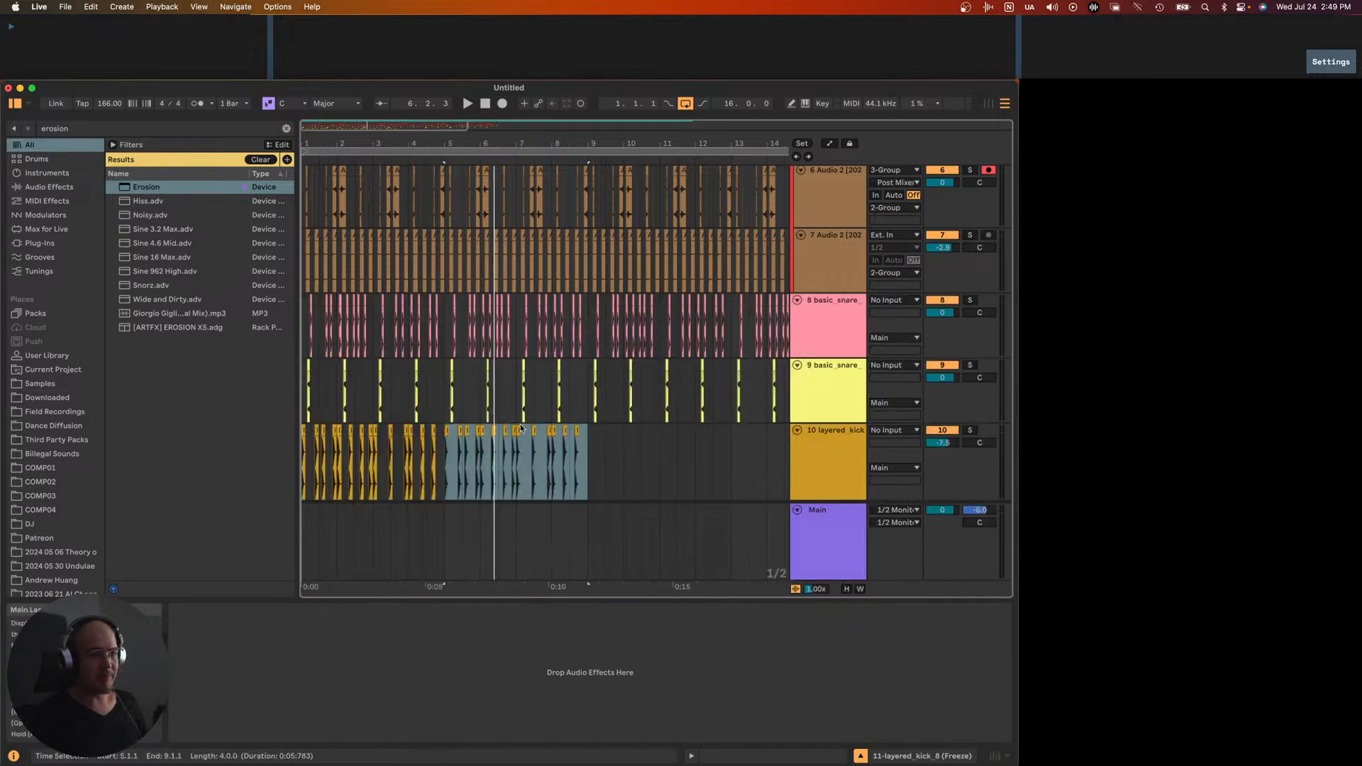
{"action": "key", "text": "super+alt+m"}
{"action": "key", "text": "super+alt+m"}
{"action": "scroll", "coordinate": [574, 389], "scroll_direction": "up", "scroll_amount": 10}
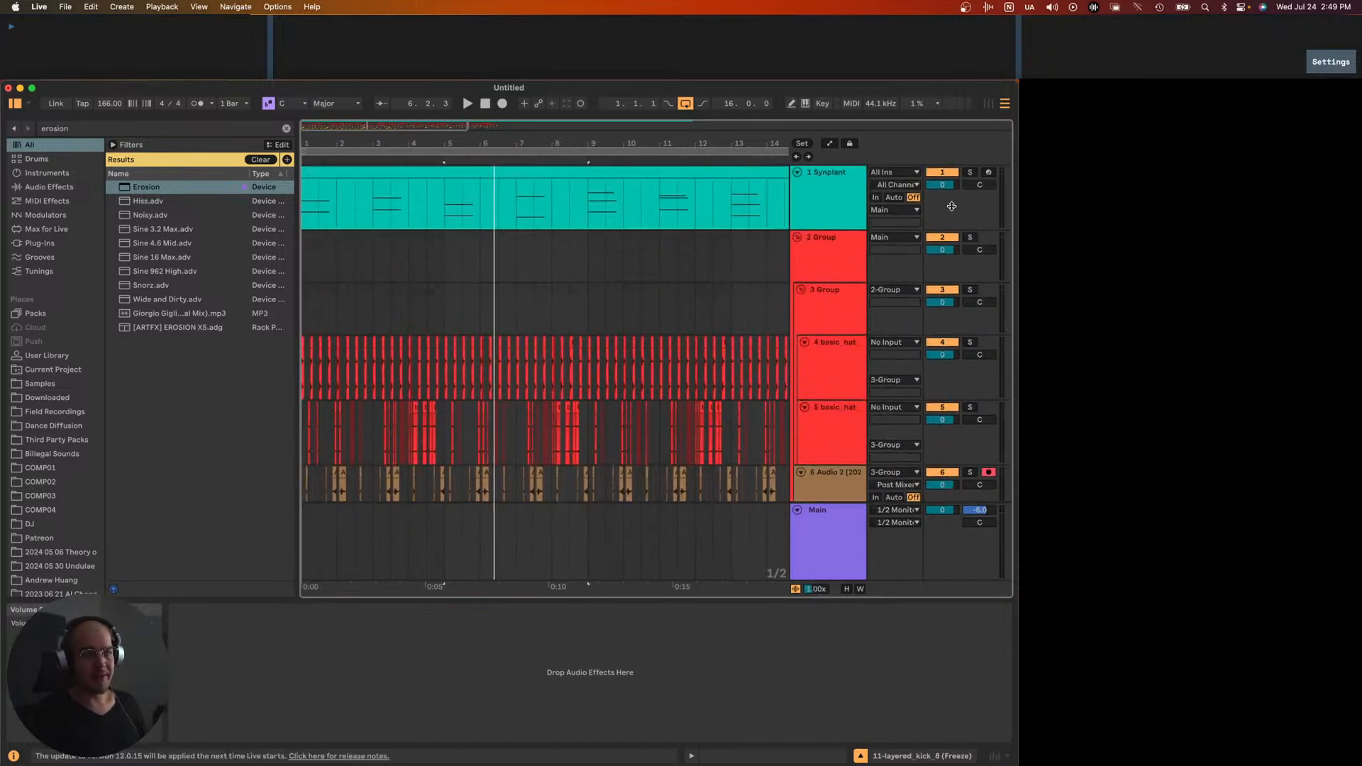
{"action": "scroll", "coordinate": [955, 200], "scroll_direction": "down", "scroll_amount": 10}
{"action": "scroll", "coordinate": [958, 257], "scroll_direction": "up", "scroll_amount": 5}
{"action": "scroll", "coordinate": [958, 257], "scroll_direction": "down", "scroll_amount": 3}
{"action": "key", "text": "Tab"}
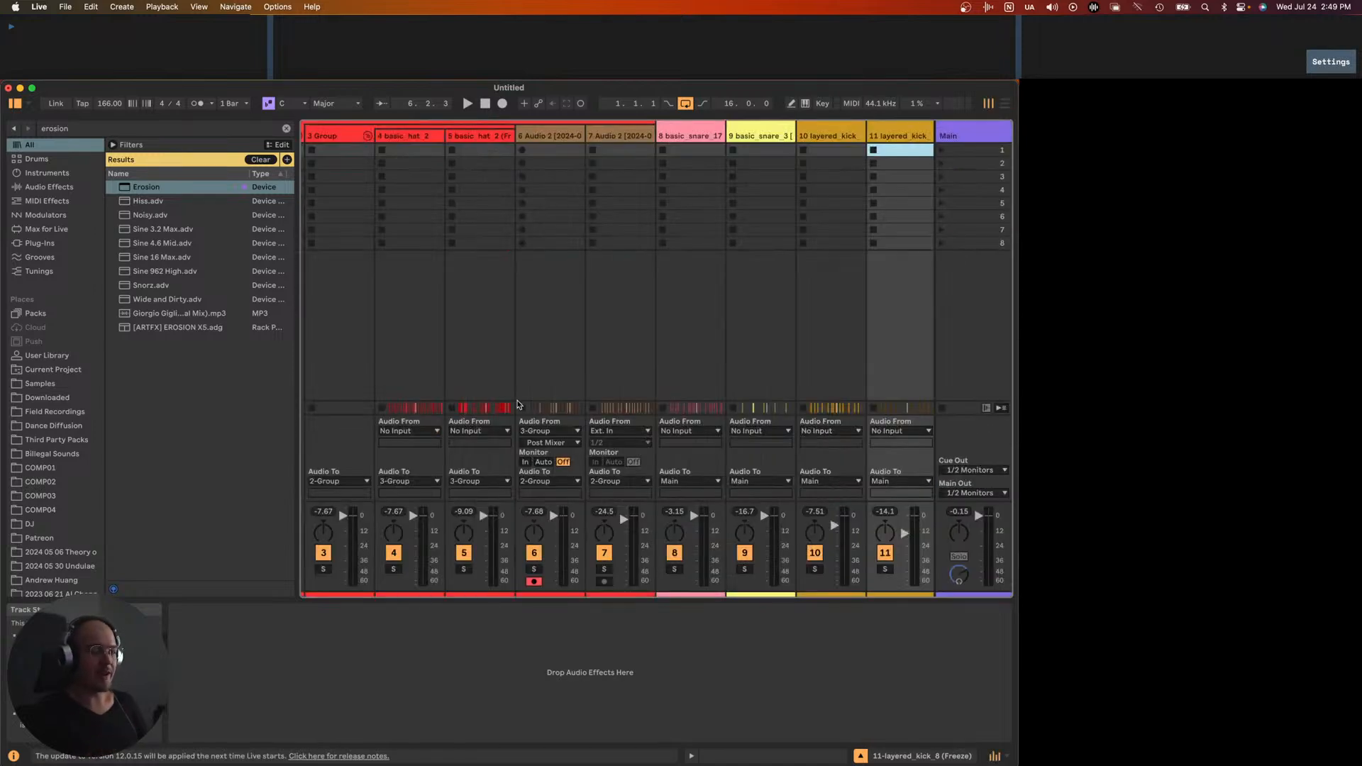
{"action": "key", "text": "Tab"}
- Select the layered kick track and play the arrangement from bar 1 to check the repeated kick pattern
{"action": "key", "text": "minus"}
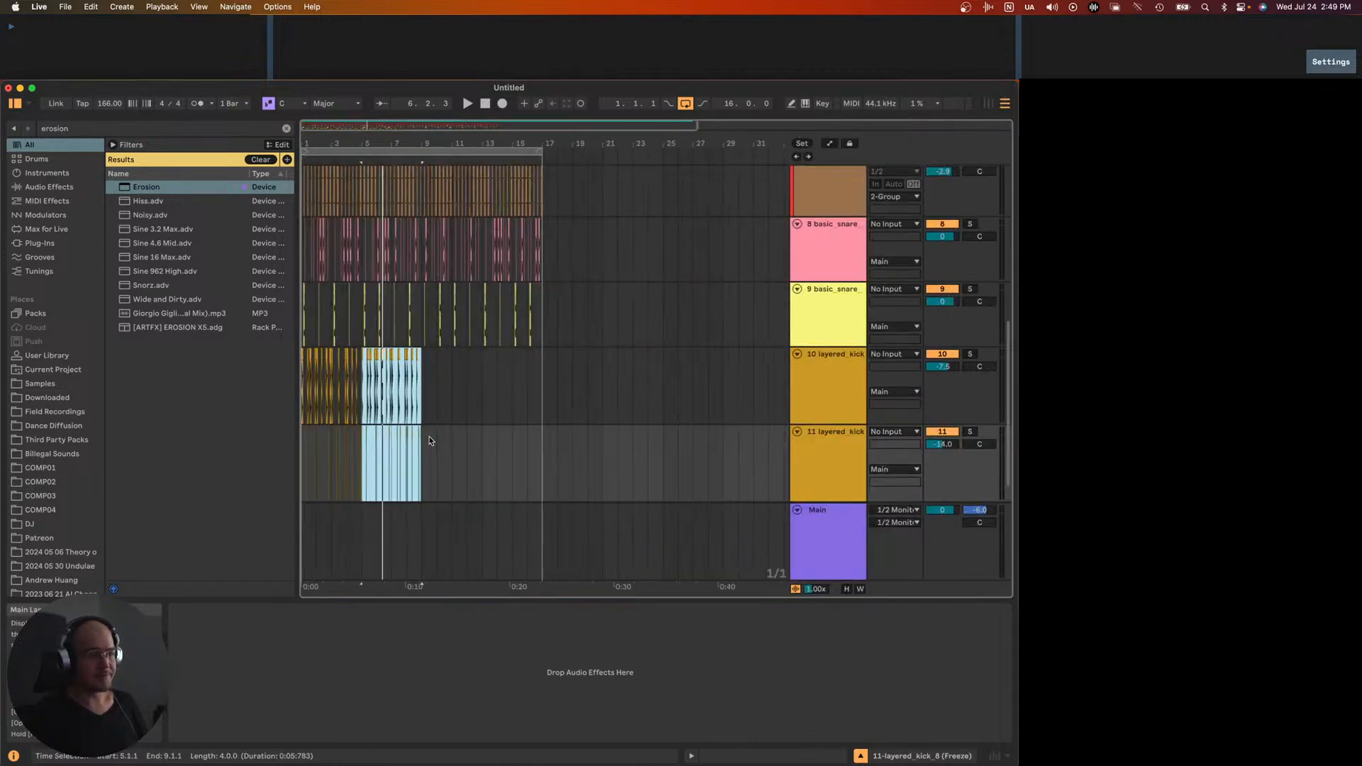
{"action": "left_click", "coordinate": [831, 390]}
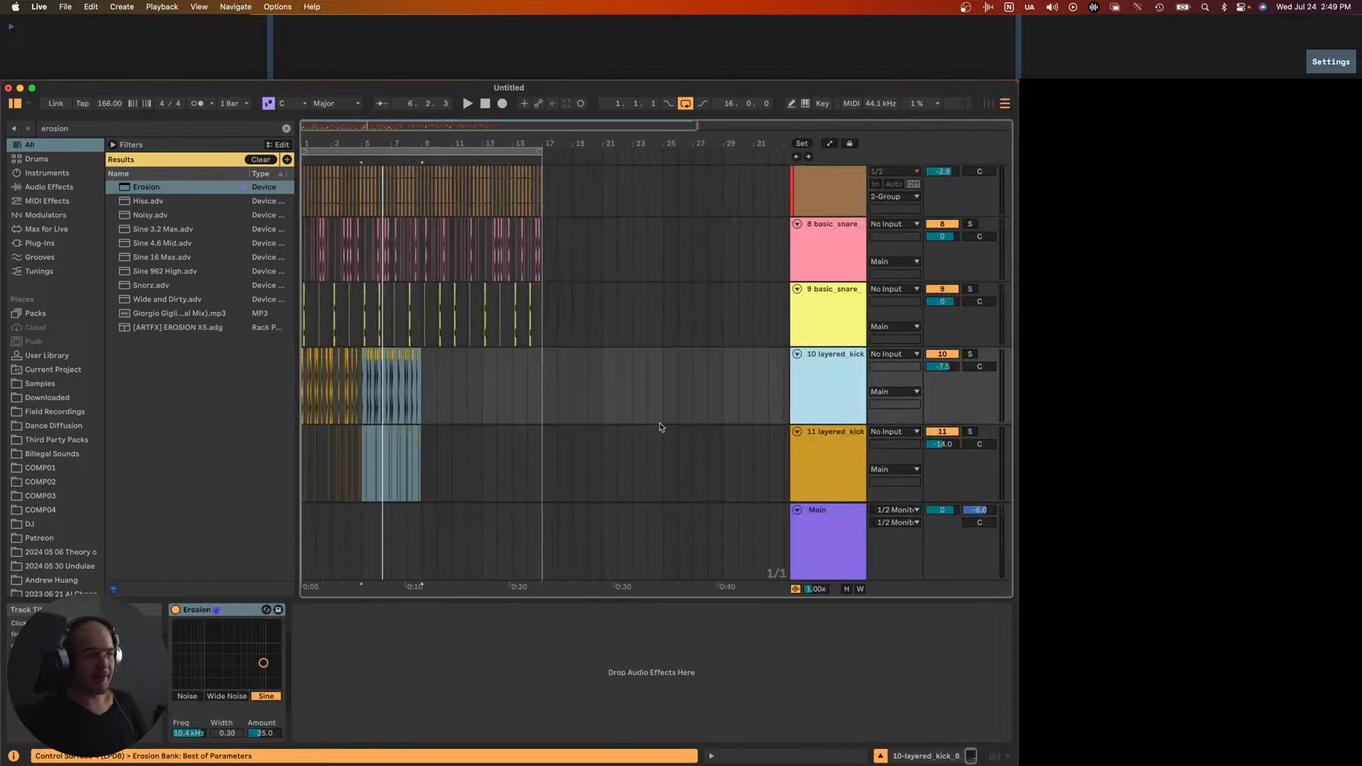
{"action": "scroll", "coordinate": [445, 420], "scroll_direction": "down", "scroll_amount": 1}
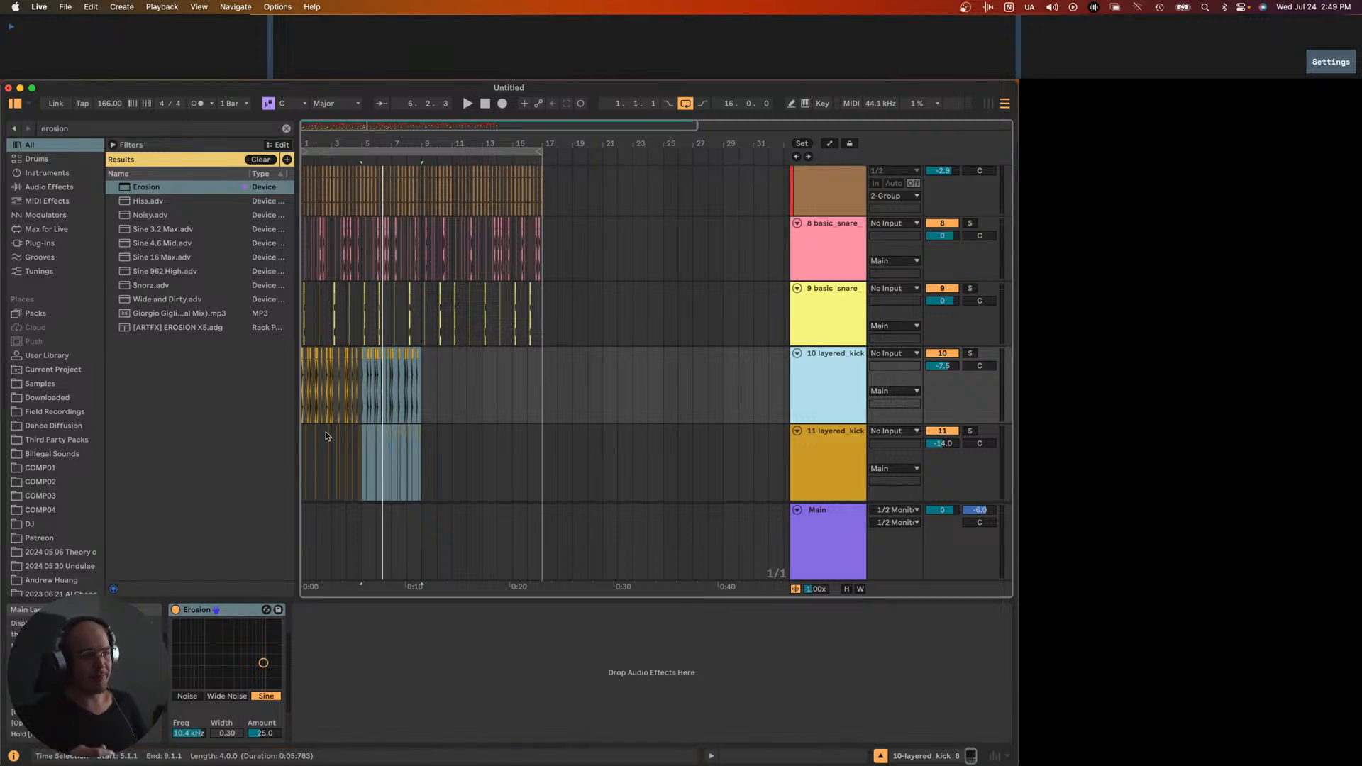
{"action": "scroll", "coordinate": [338, 403], "scroll_direction": "up", "scroll_amount": 5}
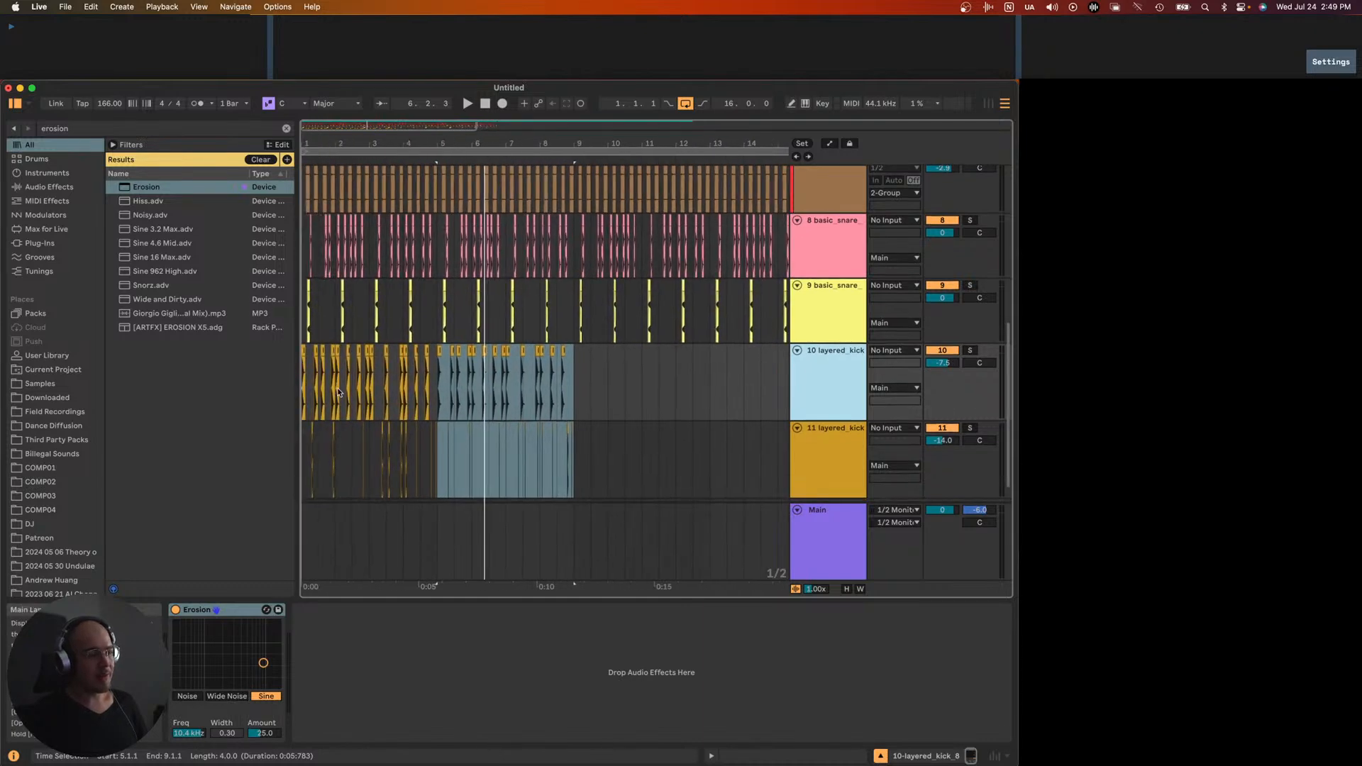
{"action": "left_click", "coordinate": [307, 392]}
{"action": "scroll", "coordinate": [425, 412], "scroll_direction": "down", "scroll_amount": 2}
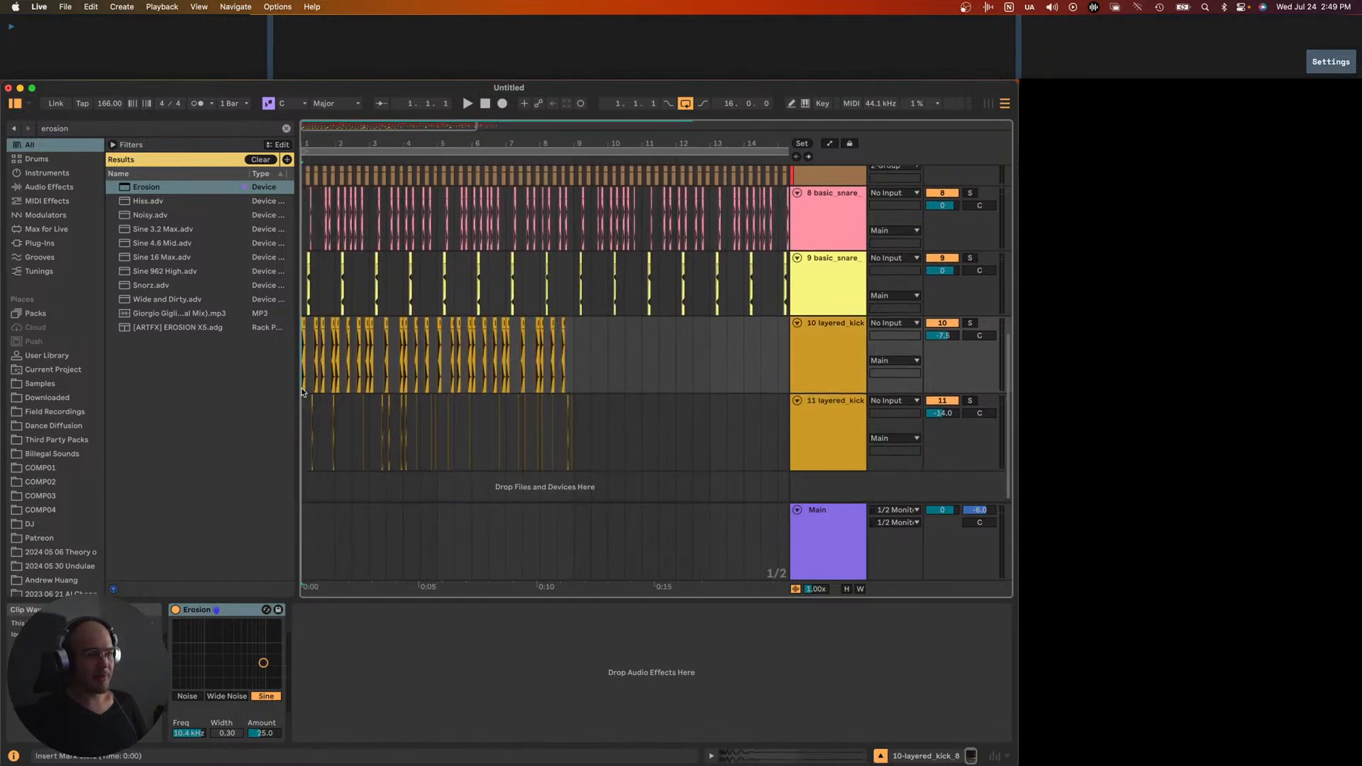
{"action": "key", "text": "space"}
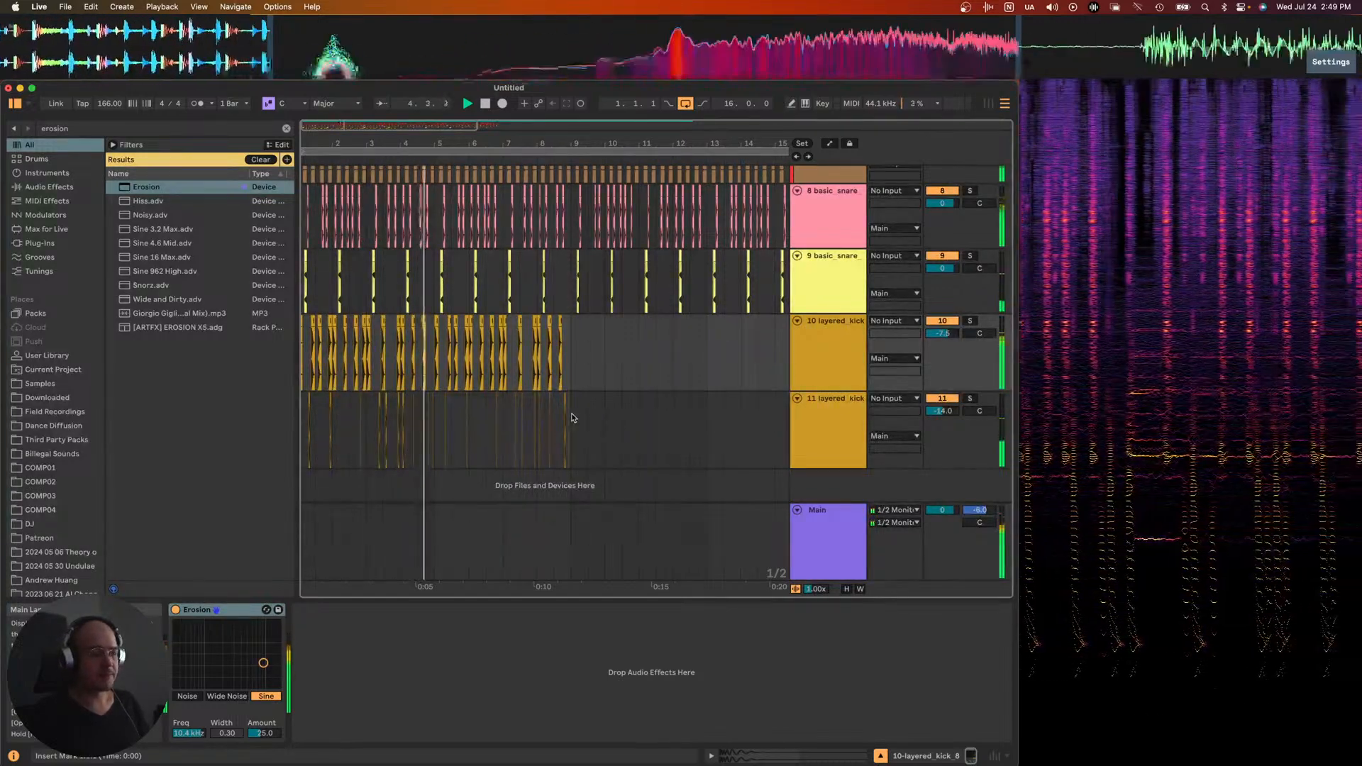
- Duplicate bars 1 to 8 of both kick tracks into bars 9 to 16
{"action": "left_click_drag", "start_coordinate": [572, 417], "coordinate": [295, 359]}
{"action": "key", "text": "super+d"}
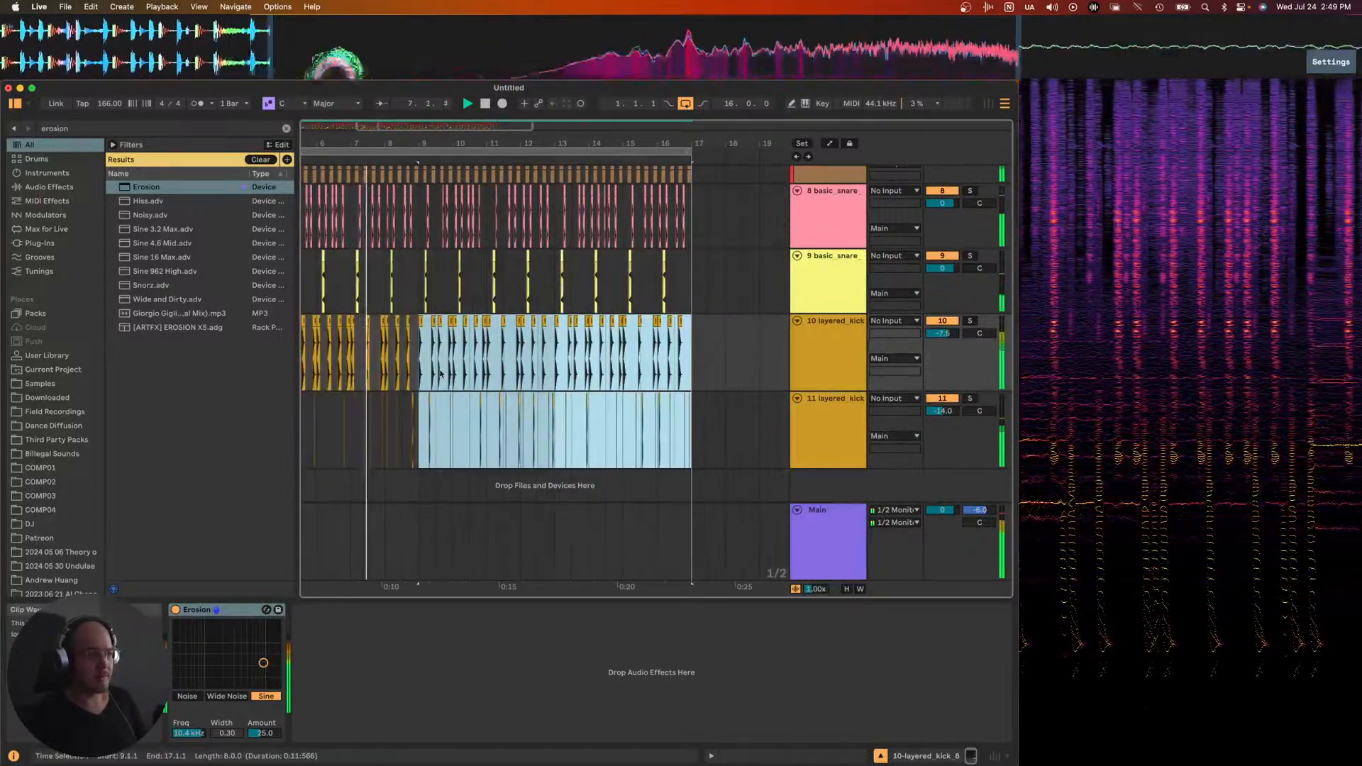
{"action": "scroll", "coordinate": [426, 369], "scroll_direction": "down", "scroll_amount": 3}
{"action": "scroll", "coordinate": [435, 371], "scroll_direction": "up", "scroll_amount": 5}
{"action": "scroll", "coordinate": [436, 371], "scroll_direction": "down", "scroll_amount": 4}
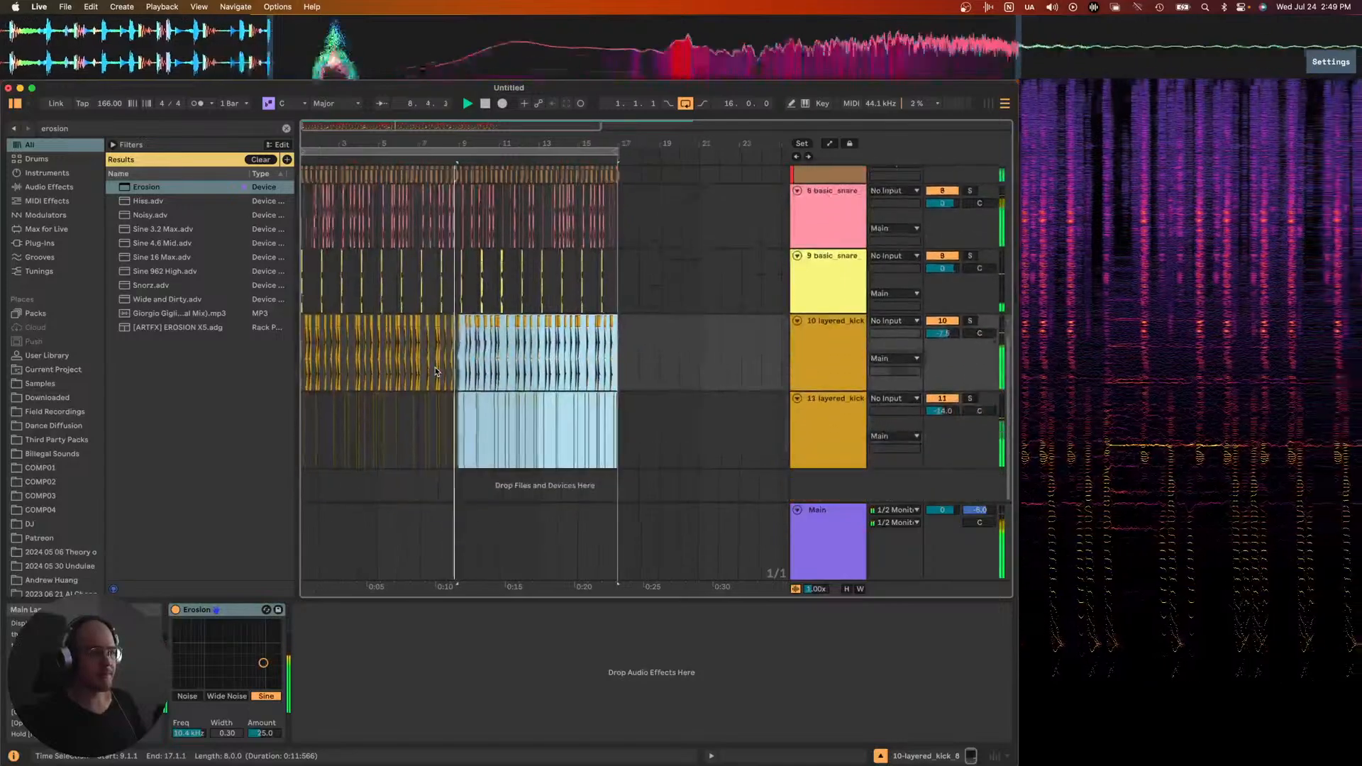
{"action": "scroll", "coordinate": [450, 369], "scroll_direction": "up", "scroll_amount": 1}
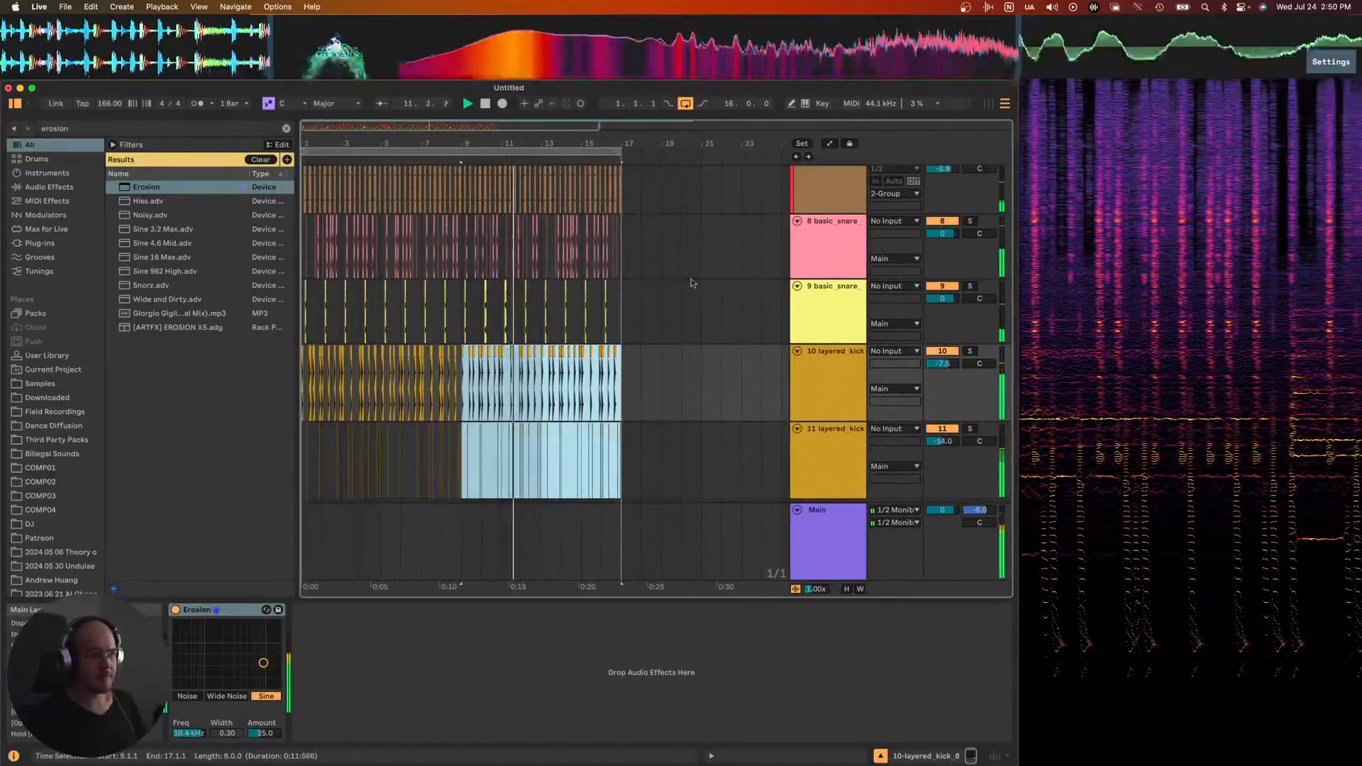
- Duplicate the basic_snare_17 track and delete every clip on the copy except the snare hit at 1.4.2
{"action": "left_click", "coordinate": [832, 259]}
{"action": "key", "text": "super+d"}
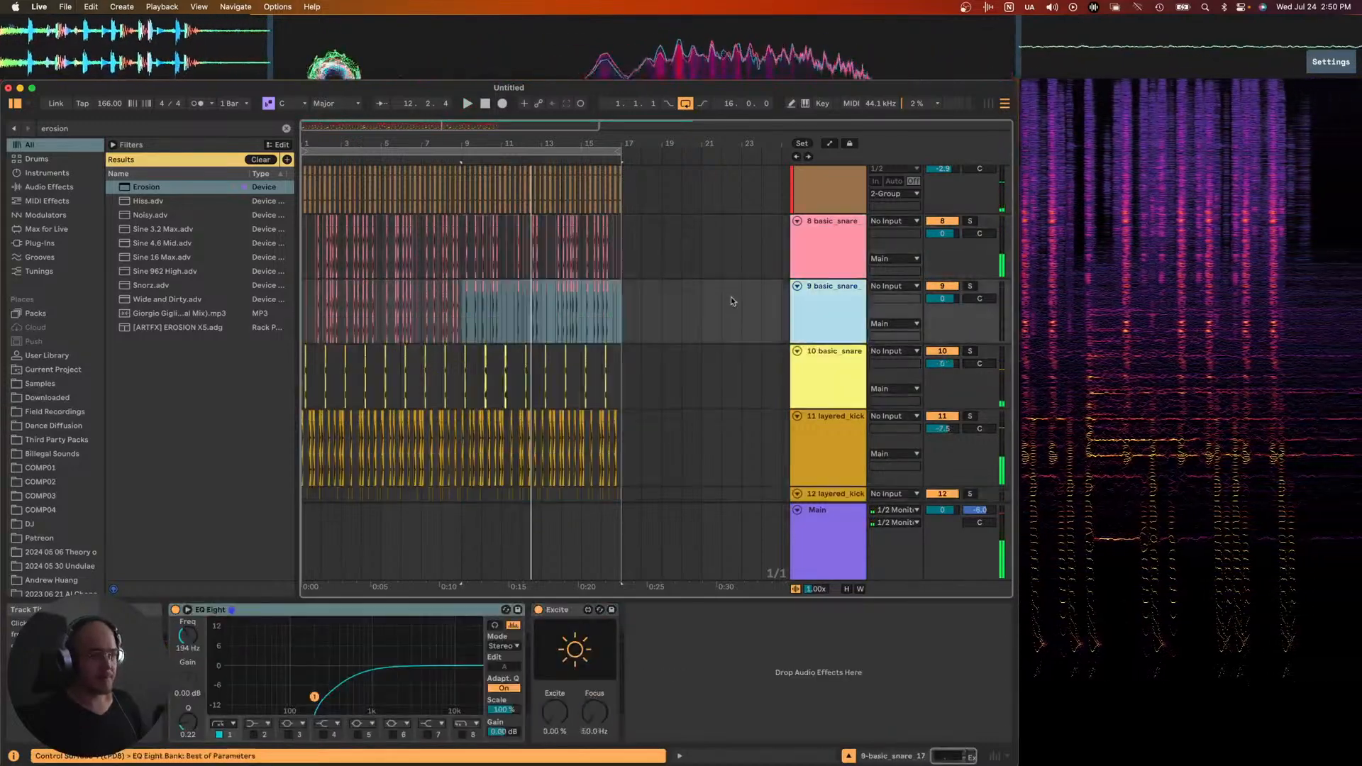
{"action": "left_click_drag", "start_coordinate": [606, 306], "coordinate": [334, 312]}
{"action": "key", "text": "z"}
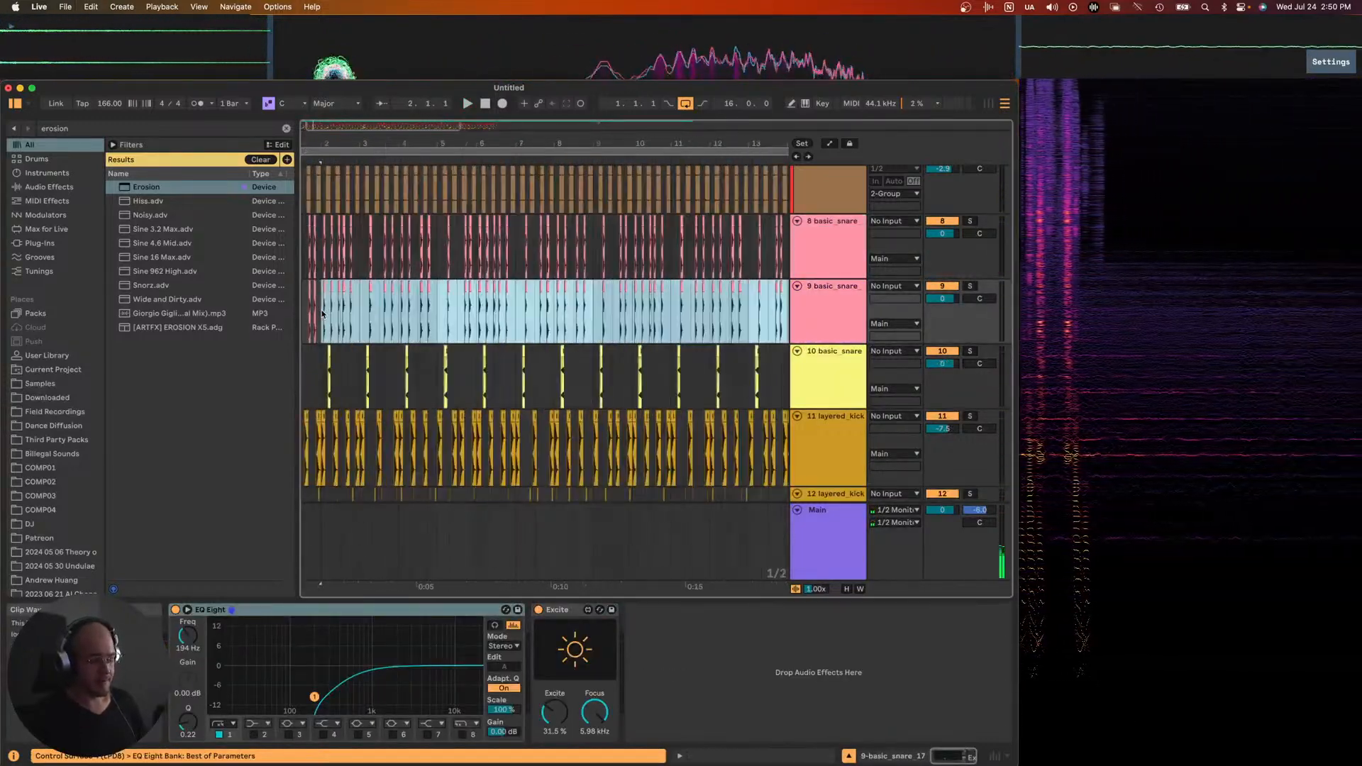
{"action": "left_click_drag", "start_coordinate": [323, 314], "coordinate": [365, 321]}
{"action": "key", "text": "z"}
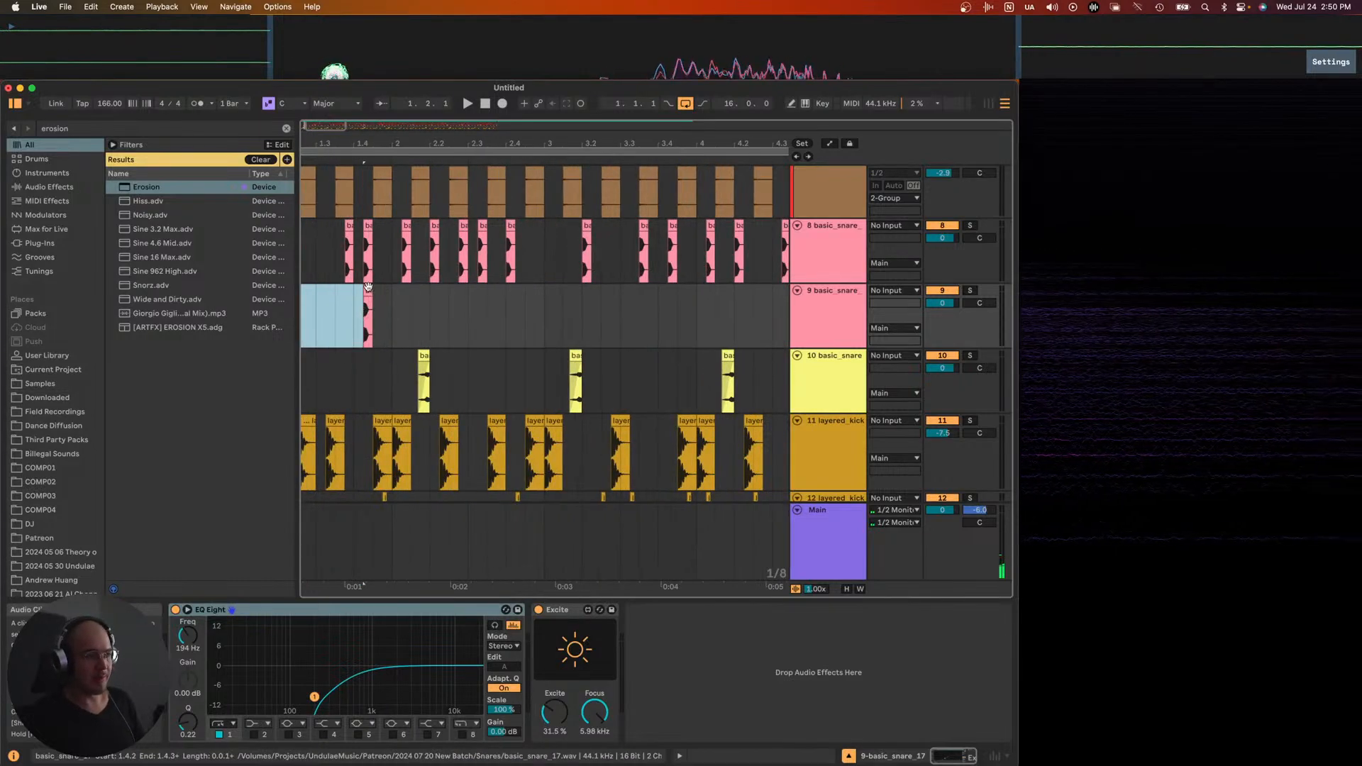
- Solo the duplicated snare track and play its remaining clip at 1.4.2
{"action": "left_click", "coordinate": [366, 289]}
{"action": "key", "text": "s"}
{"action": "key", "text": "space"}
{"action": "scroll", "coordinate": [366, 288], "scroll_direction": "up", "scroll_amount": 2}
{"action": "scroll", "coordinate": [367, 288], "scroll_direction": "left", "scroll_amount": 4}
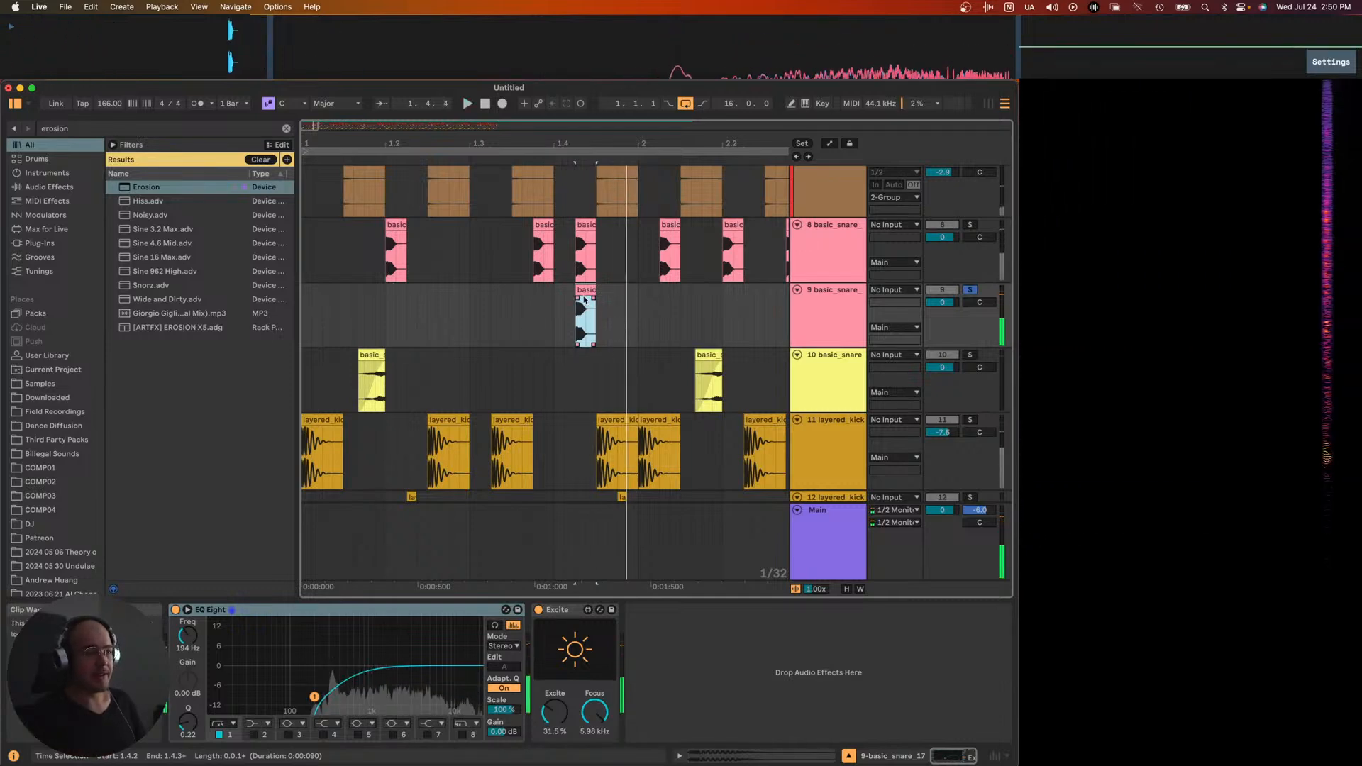
{"action": "scroll", "coordinate": [592, 310], "scroll_direction": "down", "scroll_amount": 3}
- Turn on warping in Texture mode for the snare clip at 1.4.2 and stretch it out to one beat
{"action": "double_click", "coordinate": [464, 298]}
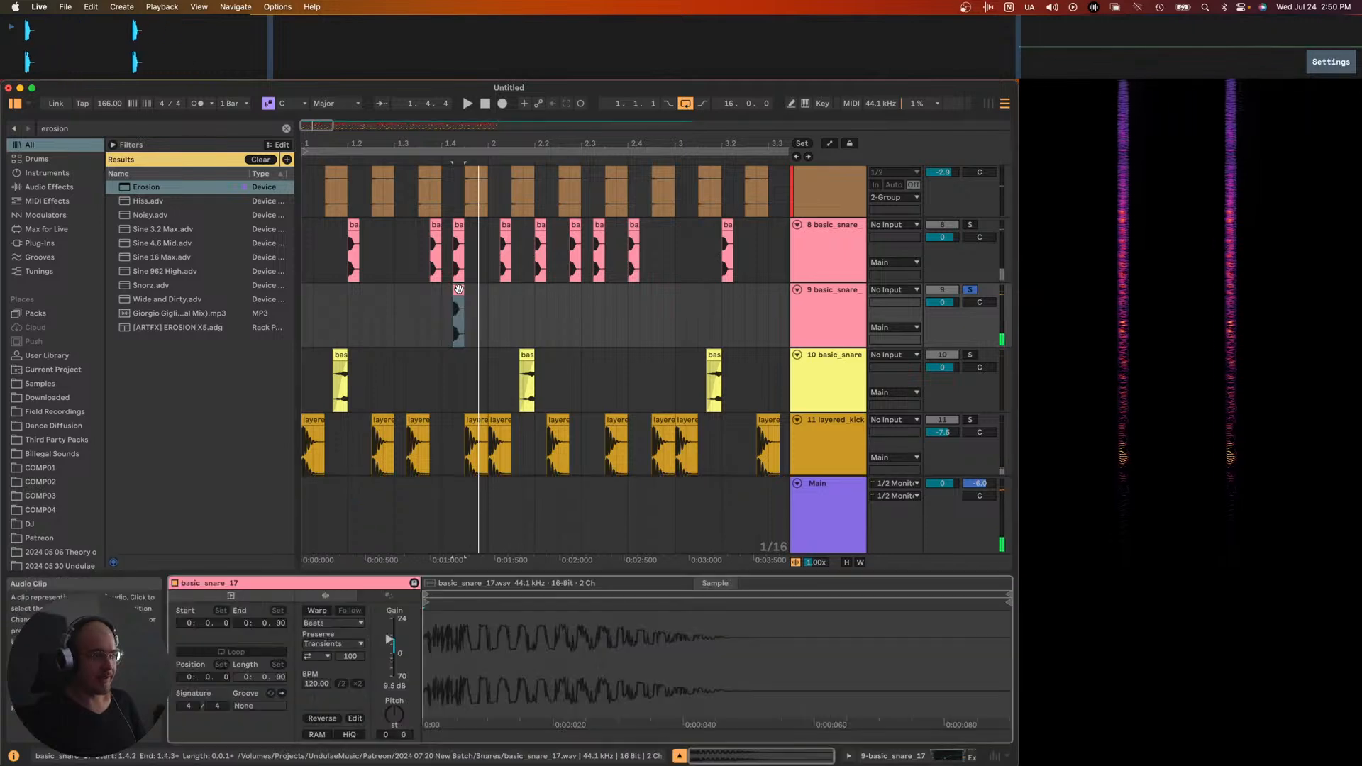
{"action": "left_click", "coordinate": [316, 611]}
{"action": "left_click", "coordinate": [317, 623]}
{"action": "left_click", "coordinate": [317, 657]}
{"action": "left_click_drag", "start_coordinate": [464, 312], "coordinate": [504, 307]}
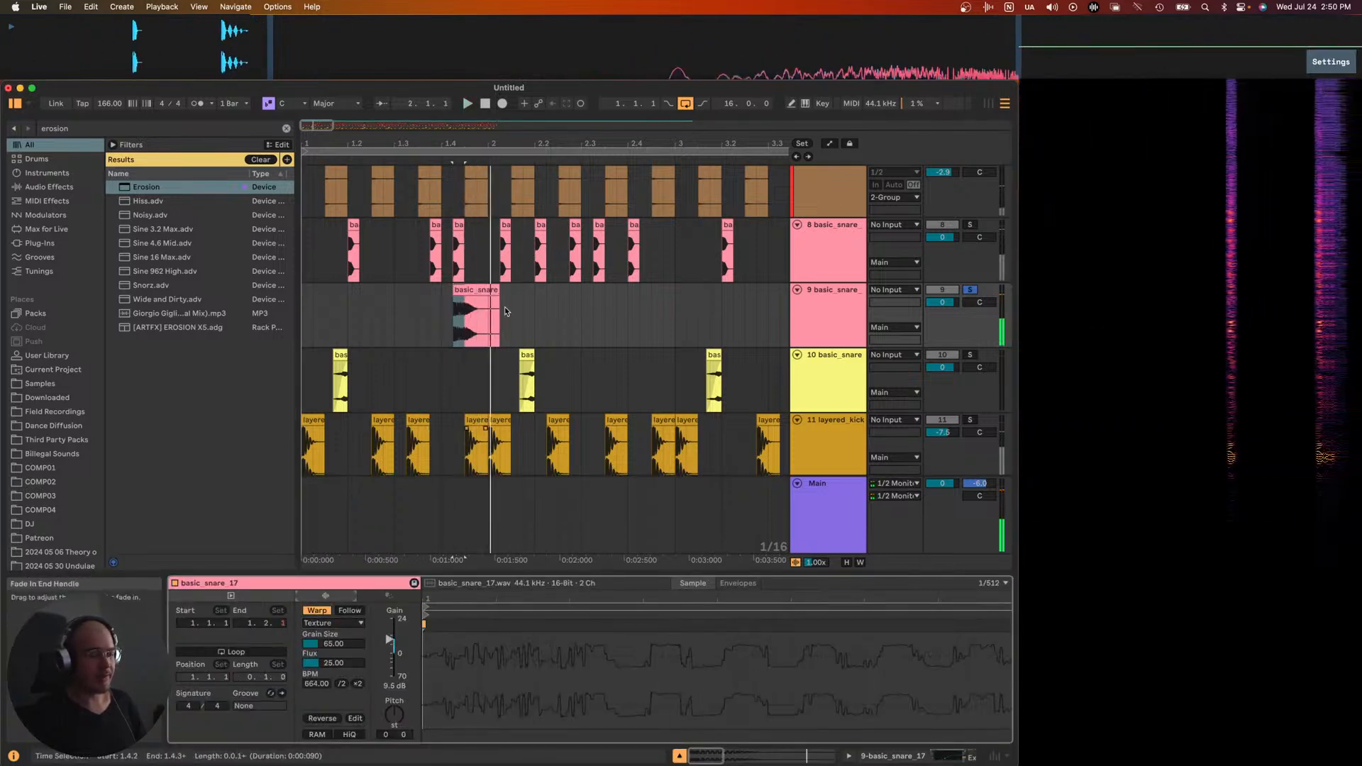
- Set the stretched snare clip's flux to 0.00 and its grain size to 52.98
{"action": "key", "text": "plus"}
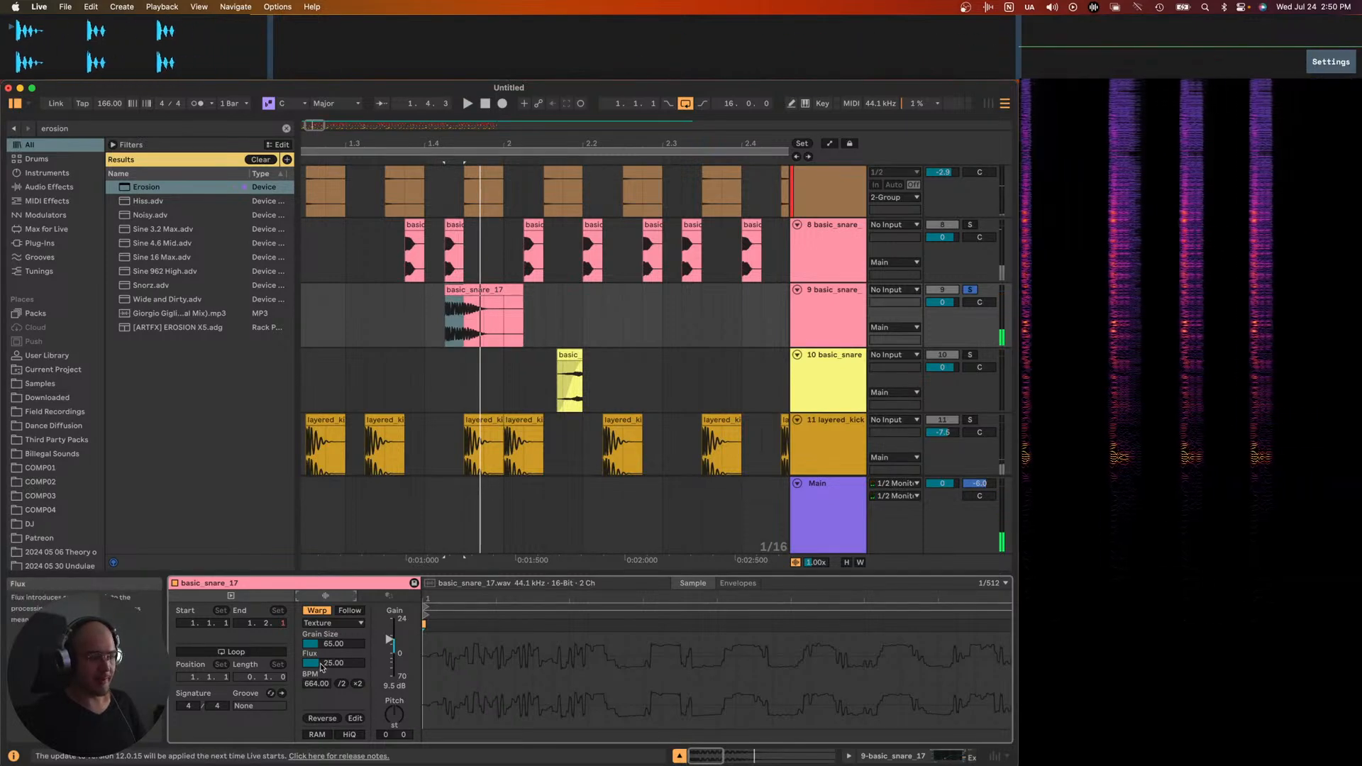
{"action": "left_click_drag", "start_coordinate": [323, 638], "coordinate": [323, 656]}
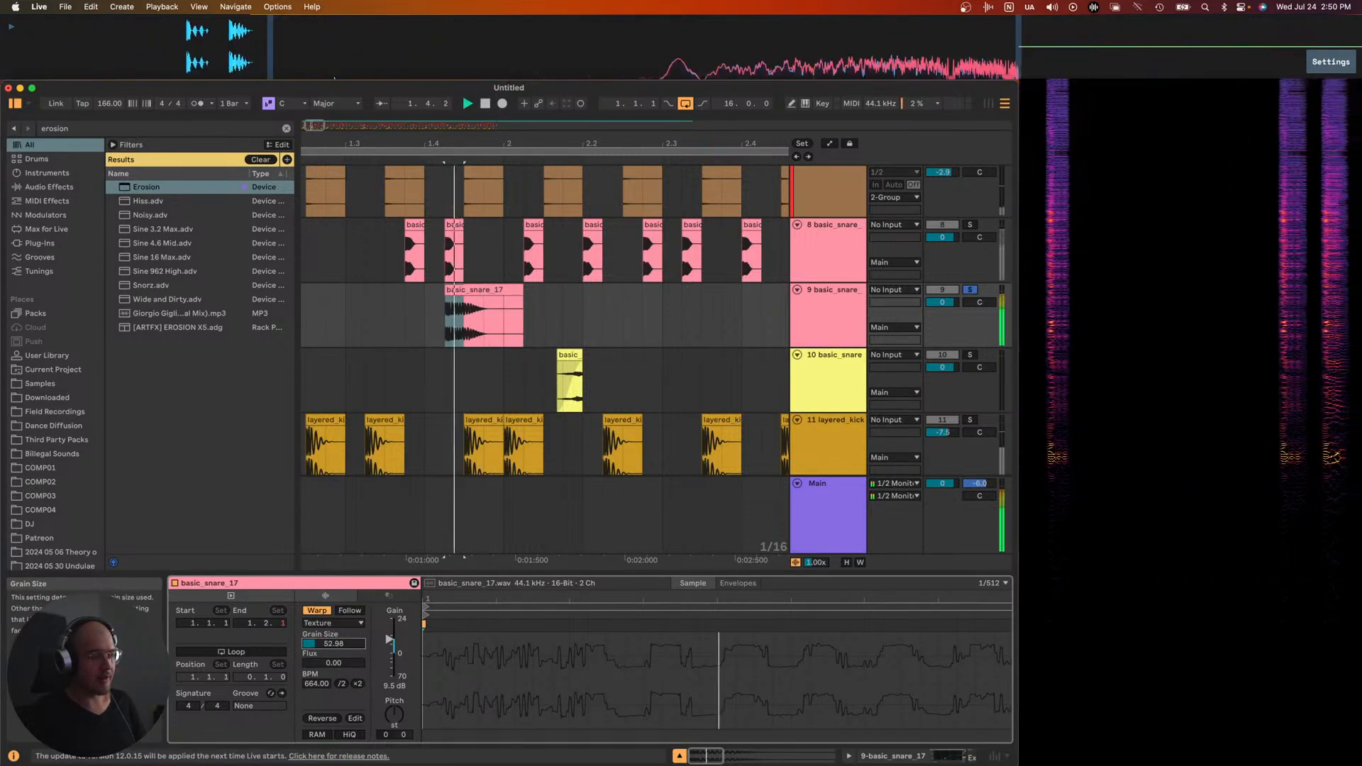
{"action": "key", "text": "plus"}
{"action": "key", "text": "plus"}
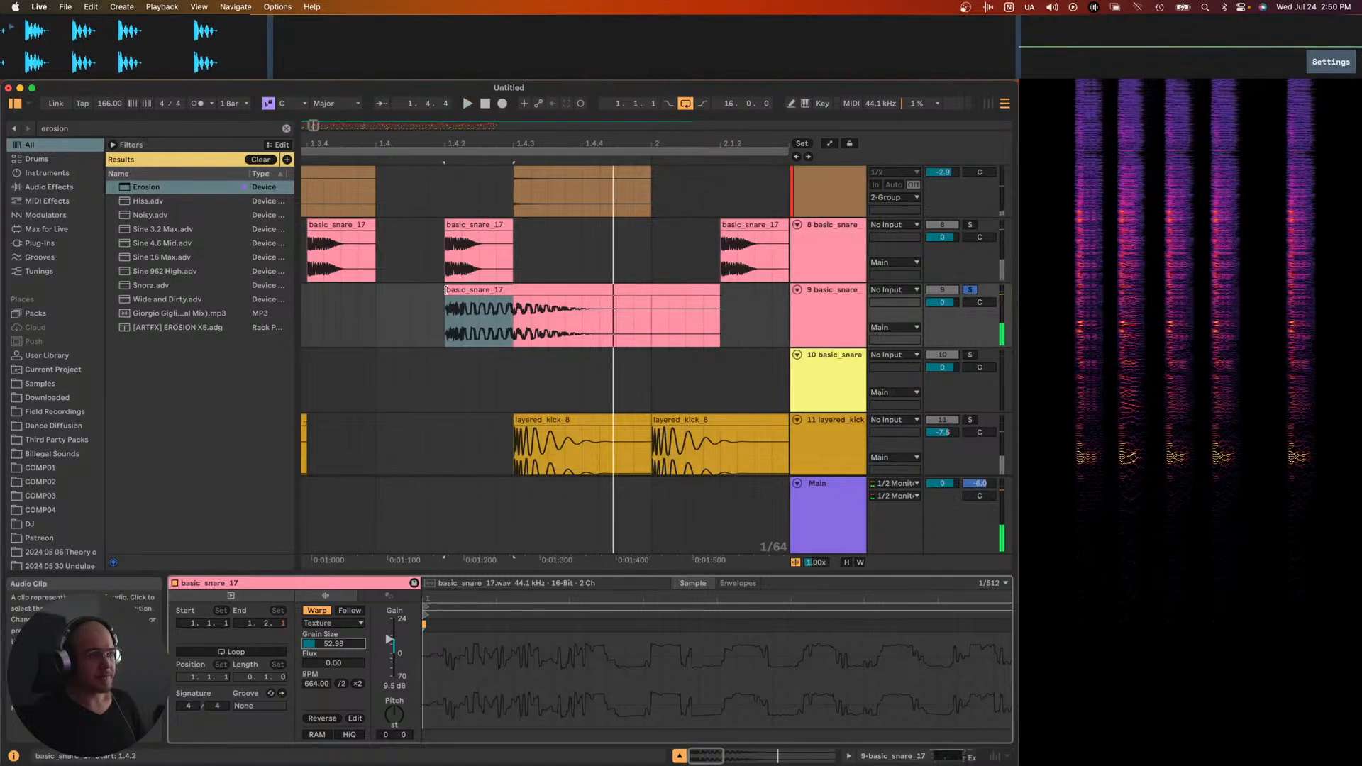
- Try consolidating the stretched snare clip and trimming its start to just after 1.4.2
{"action": "left_click", "coordinate": [445, 289]}
{"action": "key", "text": "super+j"}
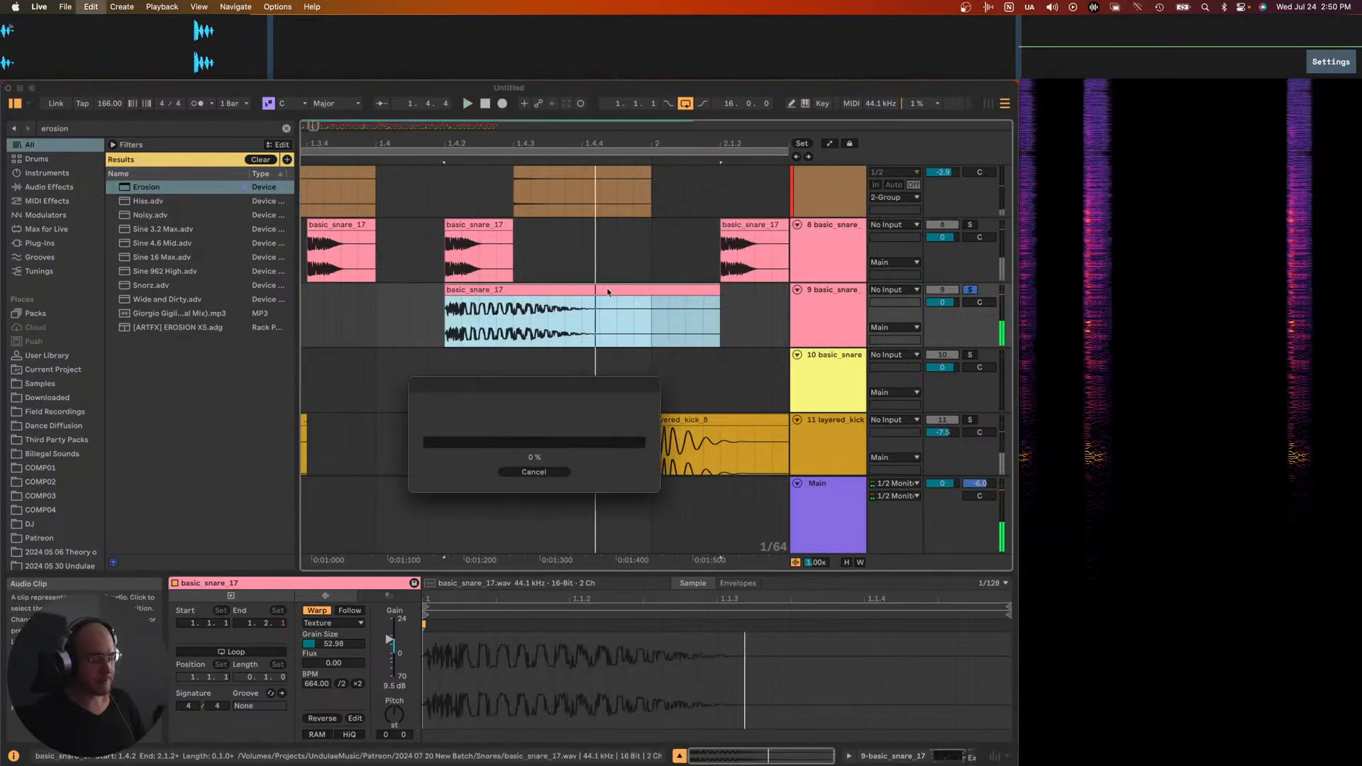
{"action": "left_click_drag", "start_coordinate": [446, 312], "coordinate": [480, 300]}
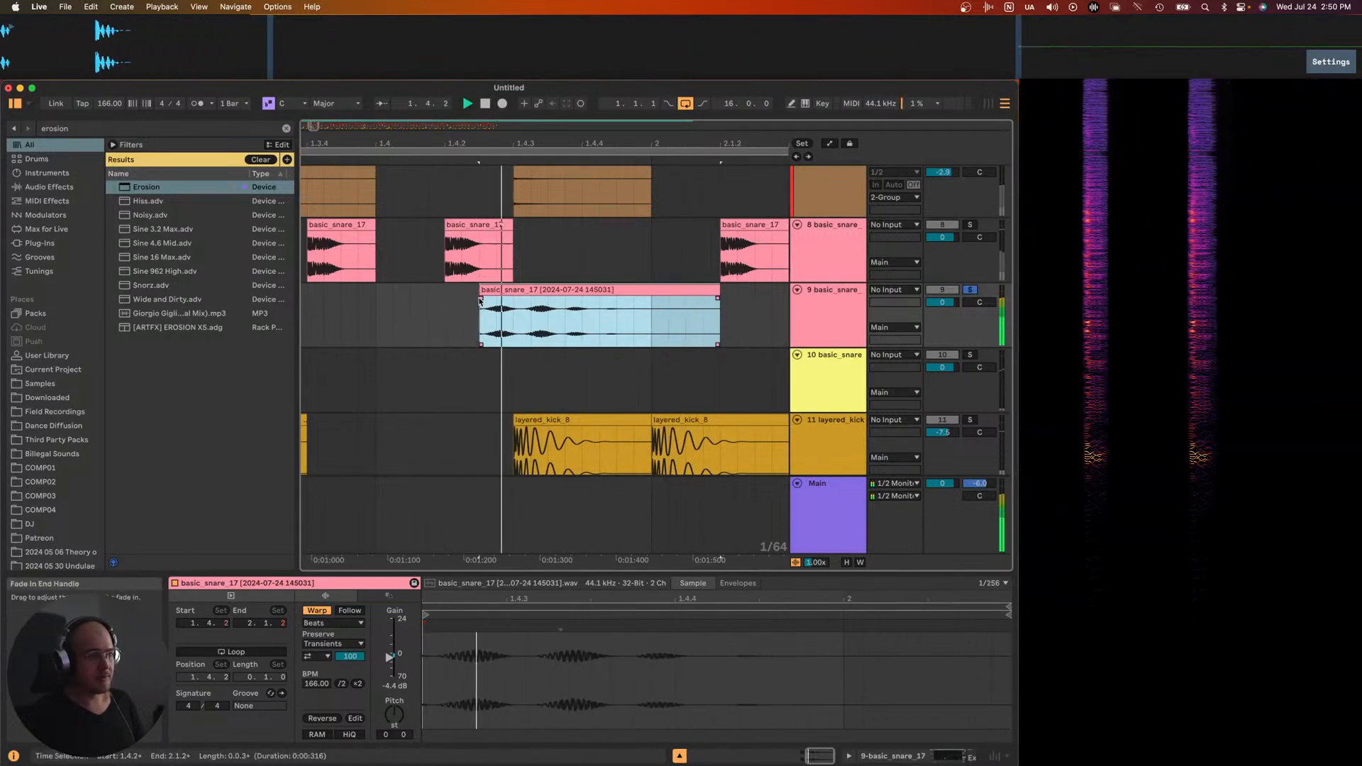
{"action": "left_click", "coordinate": [430, 300]}
- Listen to the trimmed snare tail within the full mix and lower the duplicated snare track's volume
{"action": "key", "text": "minus"}
{"action": "key", "text": "minus"}
{"action": "key", "text": "space"}
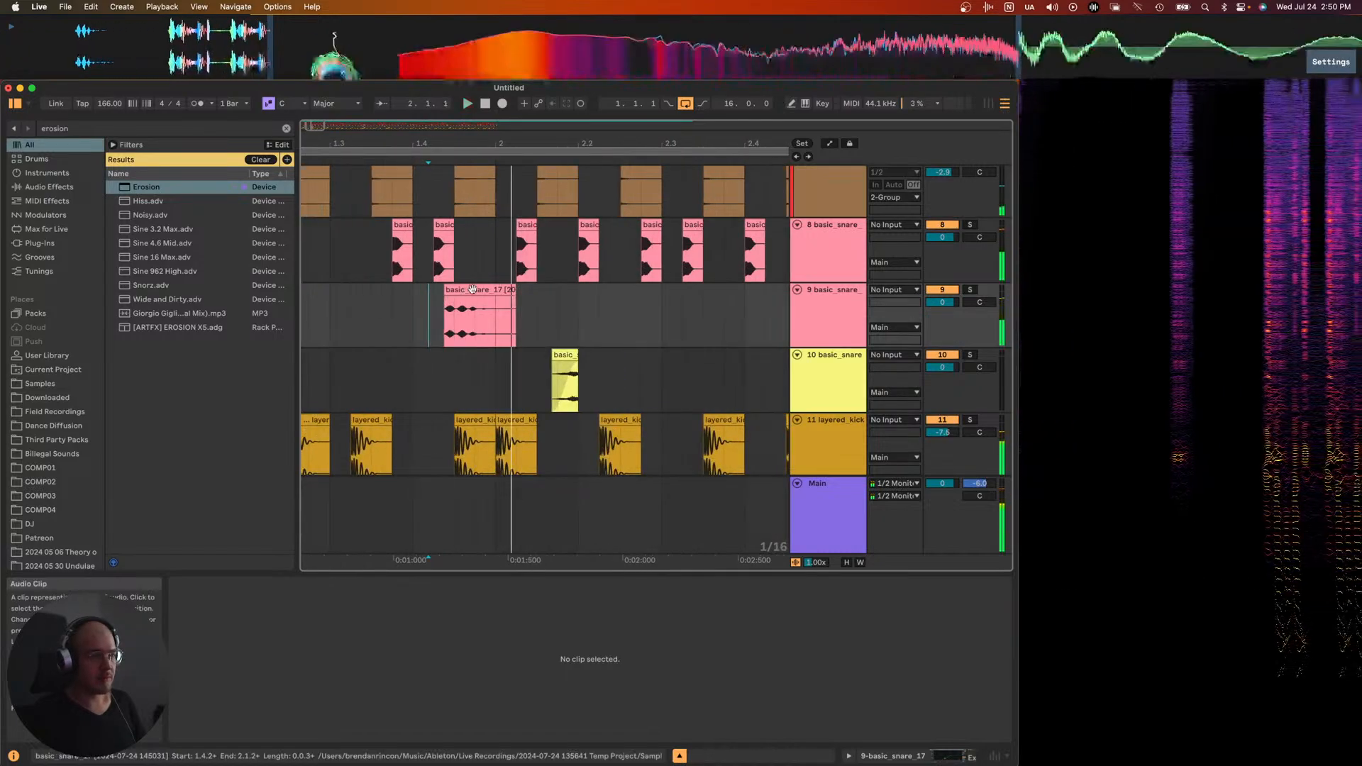
{"action": "key", "text": "minus"}
{"action": "key", "text": "minus"}
{"action": "left_click_drag", "start_coordinate": [942, 302], "coordinate": [942, 325]}
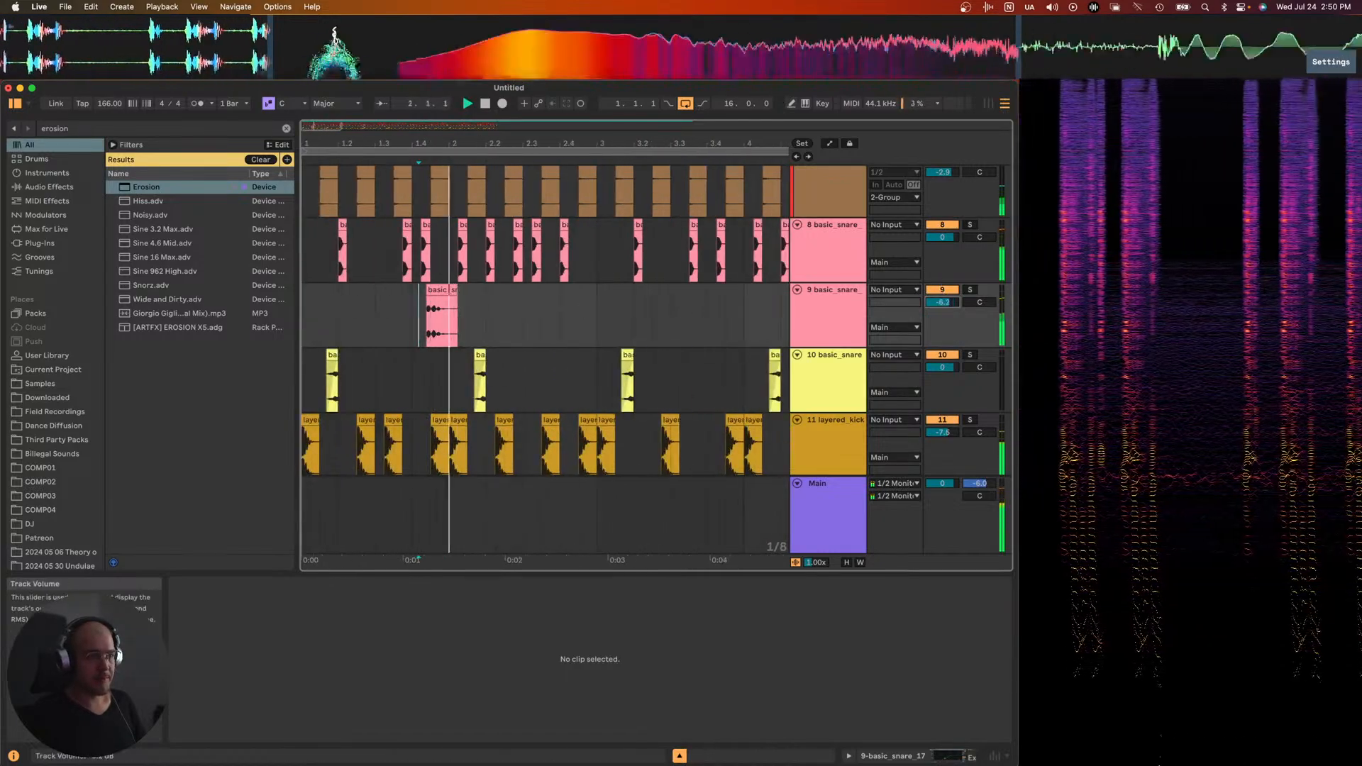
- Undo back to the unconsolidated snare clip and set its grain size to 38.30
{"action": "key", "text": "Delete"}
{"action": "key", "text": "plus"}
{"action": "left_click", "coordinate": [428, 290]}
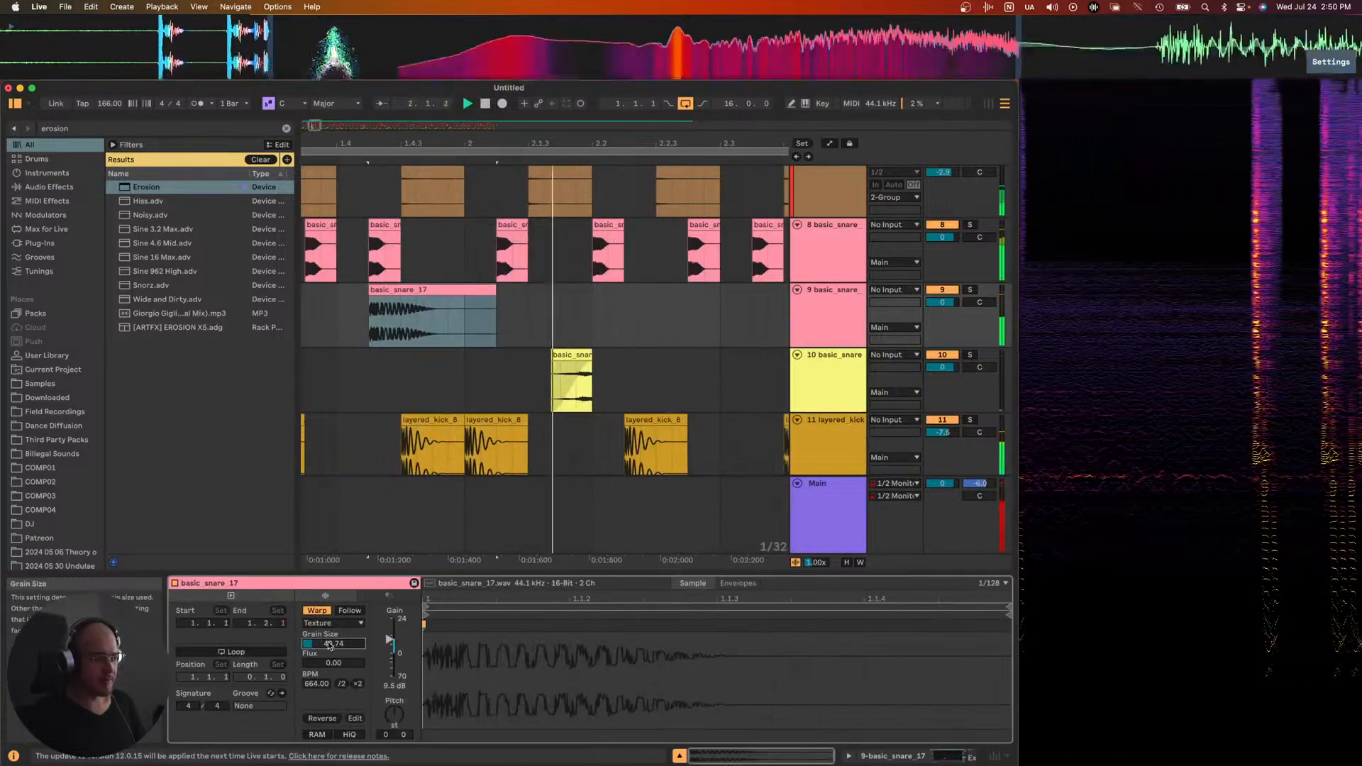
{"action": "left_click_drag", "start_coordinate": [329, 645], "coordinate": [328, 656]}
{"action": "left_click", "coordinate": [383, 307]}
{"action": "key", "text": "plus"}
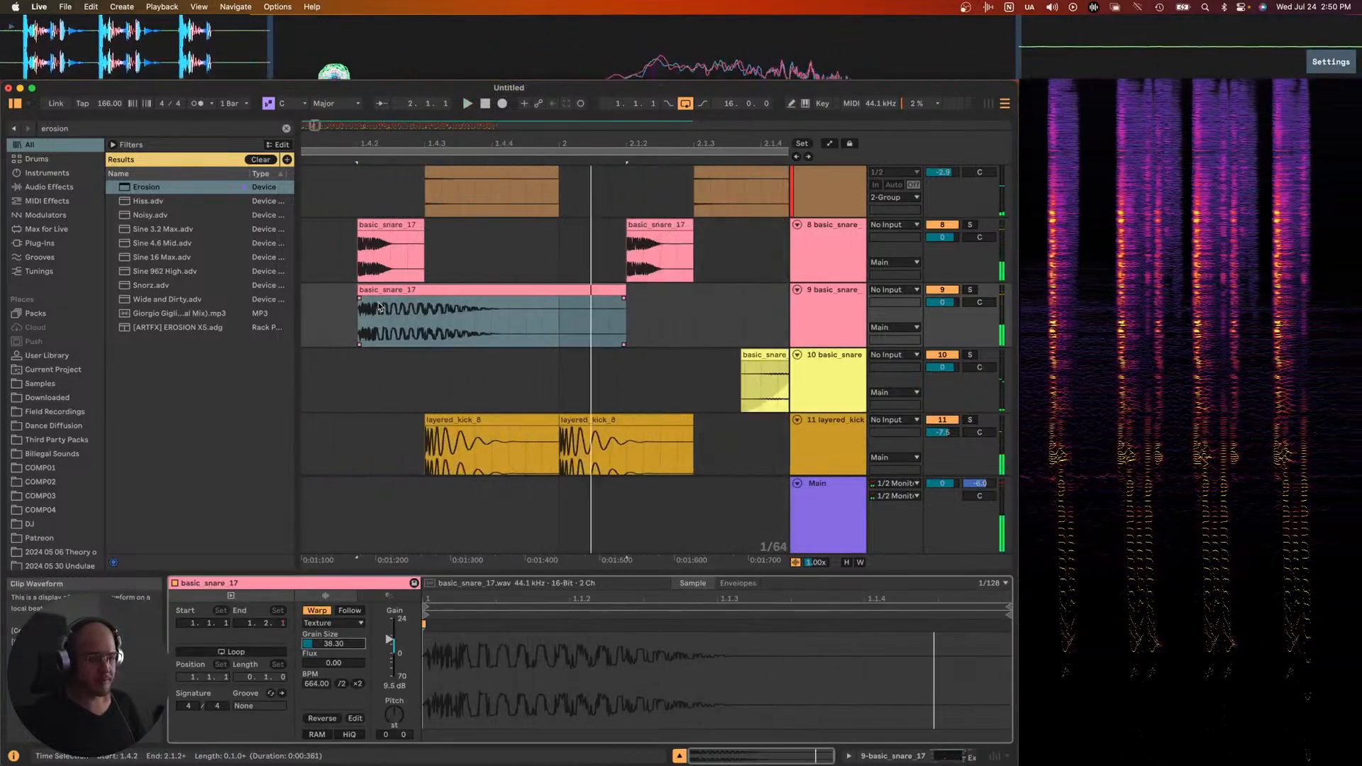
- Consolidate the stretched snare clip and trim its start to just after 1.4.2 with a short fade-in
{"action": "left_click", "coordinate": [384, 290]}
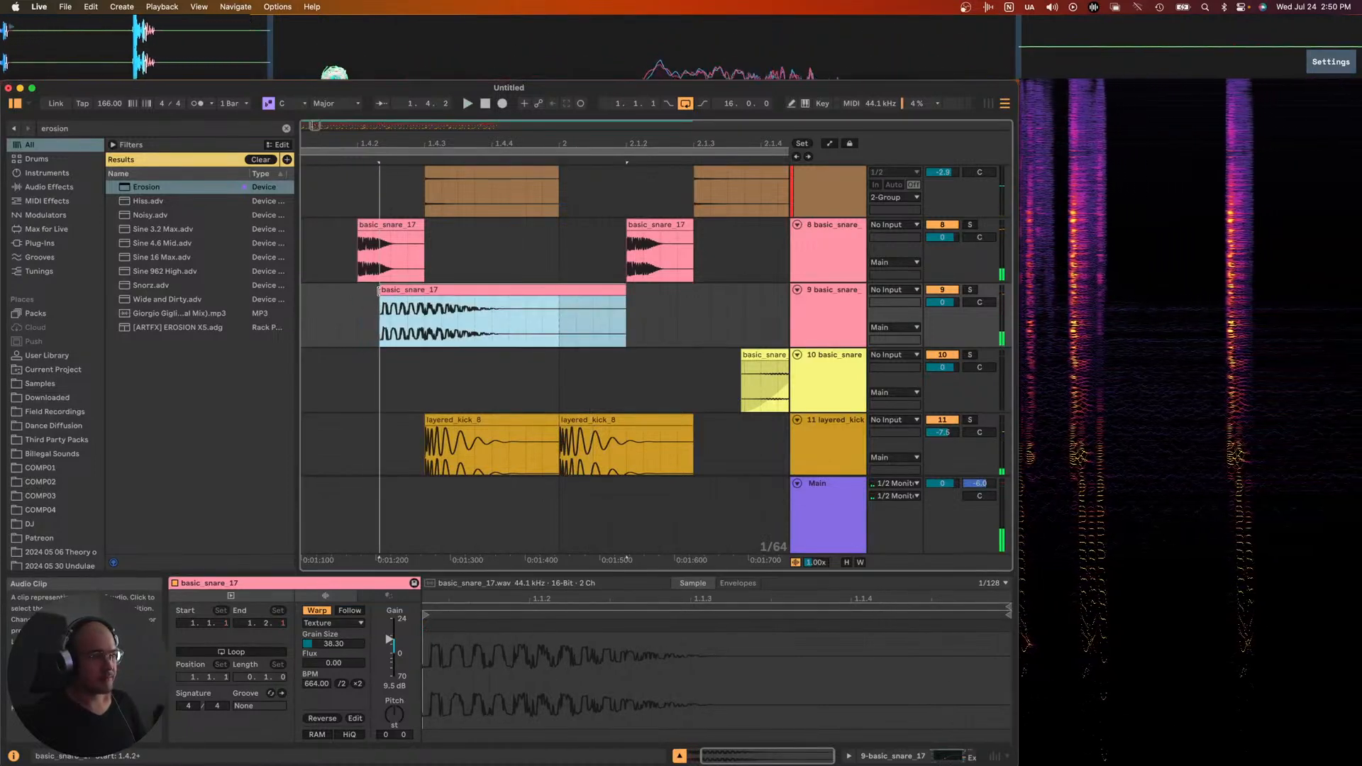
{"action": "key", "text": "super+j"}
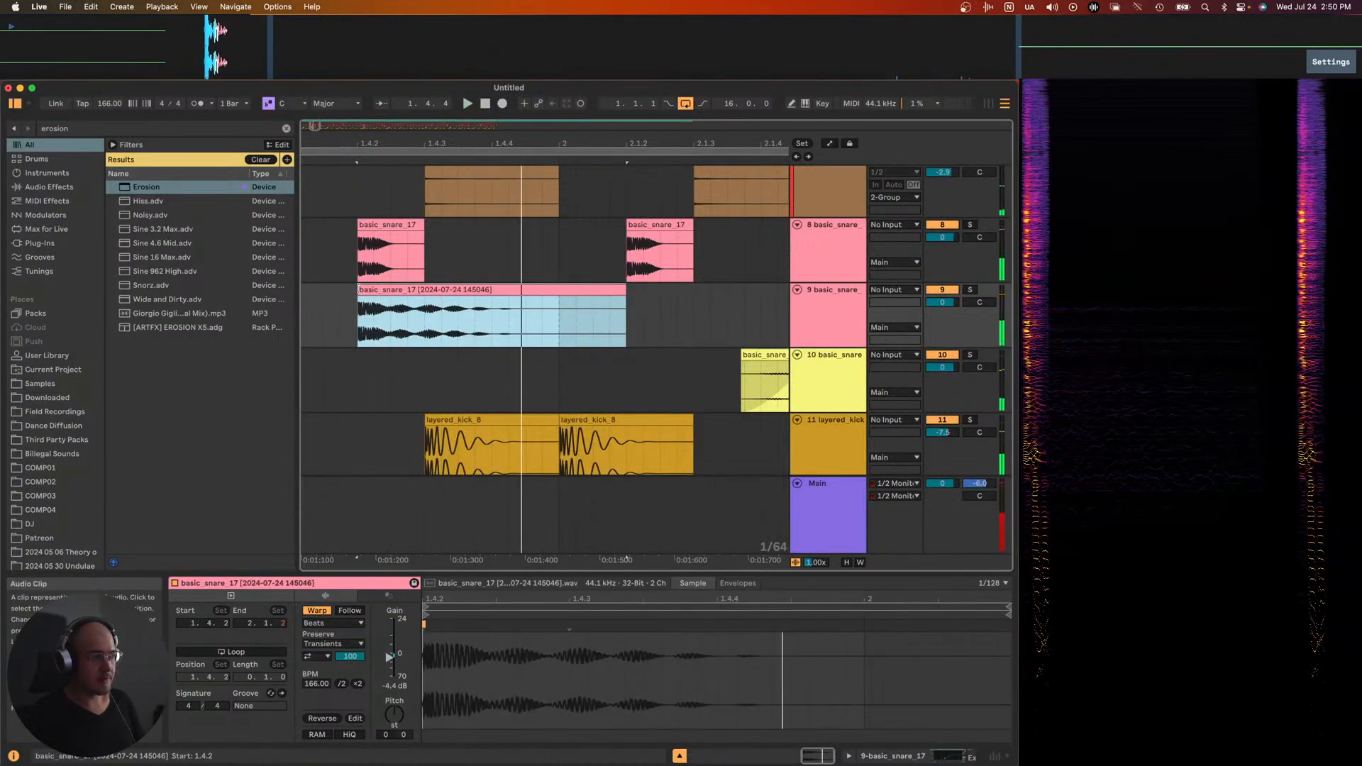
{"action": "left_click_drag", "start_coordinate": [358, 290], "coordinate": [386, 291]}
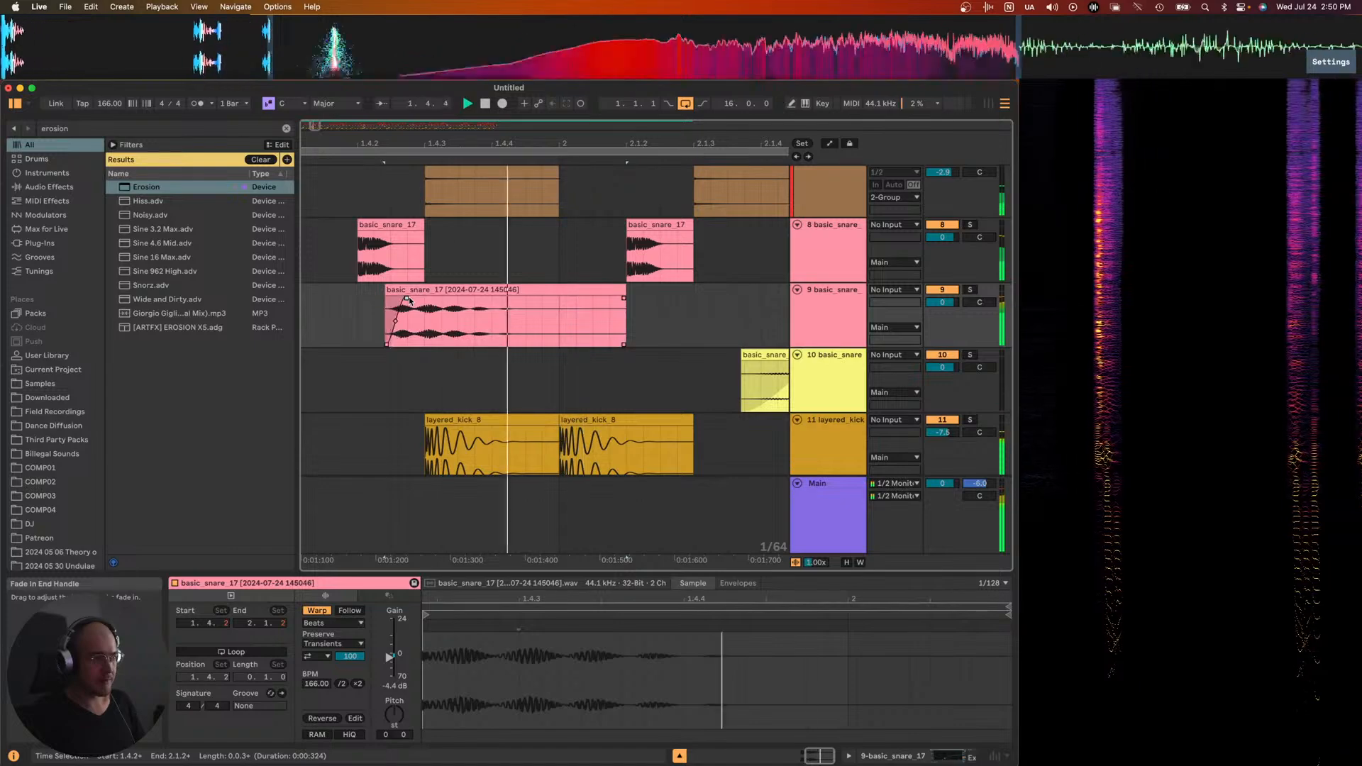
- Play the snare tail in context, first from just before the clip and again from bar 1
{"action": "left_click", "coordinate": [342, 305]}
{"action": "scroll", "coordinate": [346, 300], "scroll_direction": "down", "scroll_amount": 5}
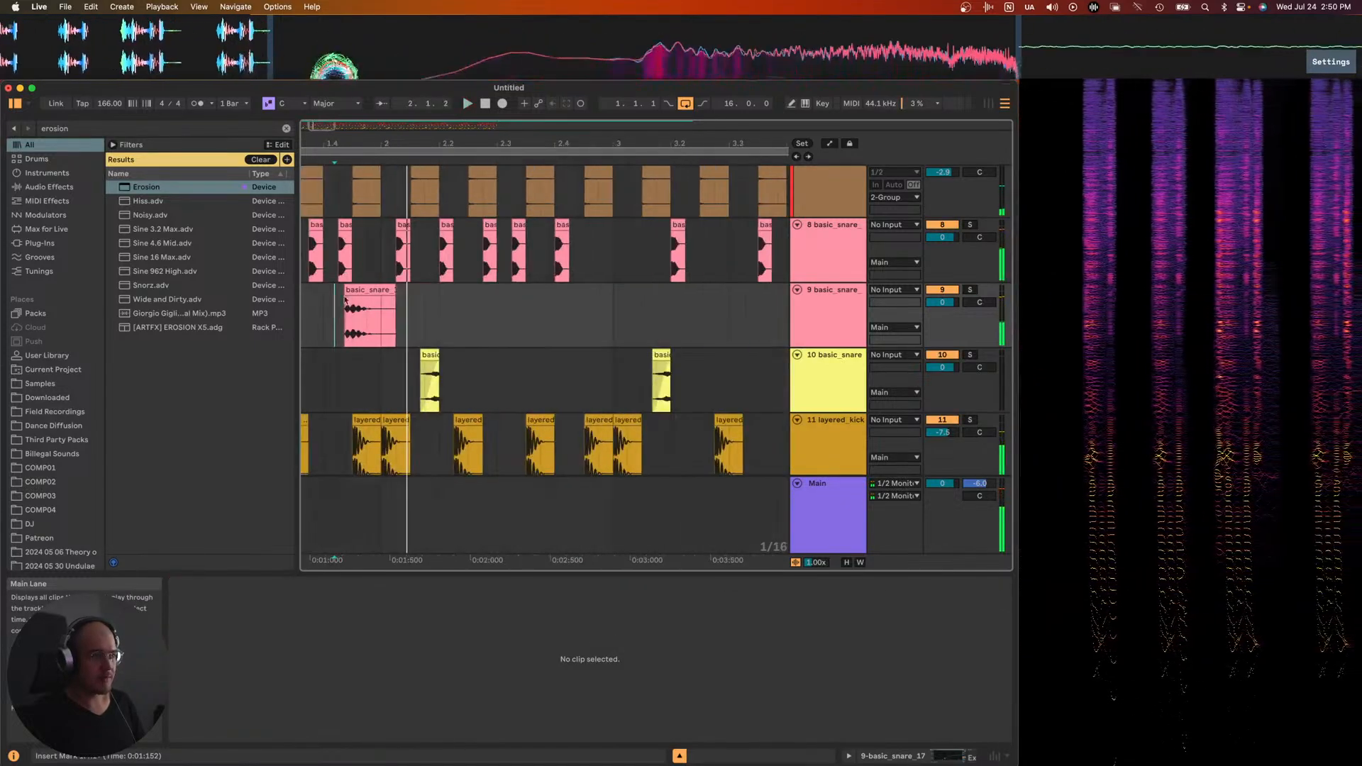
{"action": "left_click", "coordinate": [345, 300]}
{"action": "scroll", "coordinate": [346, 301], "scroll_direction": "down", "scroll_amount": 3}
{"action": "left_click", "coordinate": [302, 297]}
{"action": "key", "text": "space"}
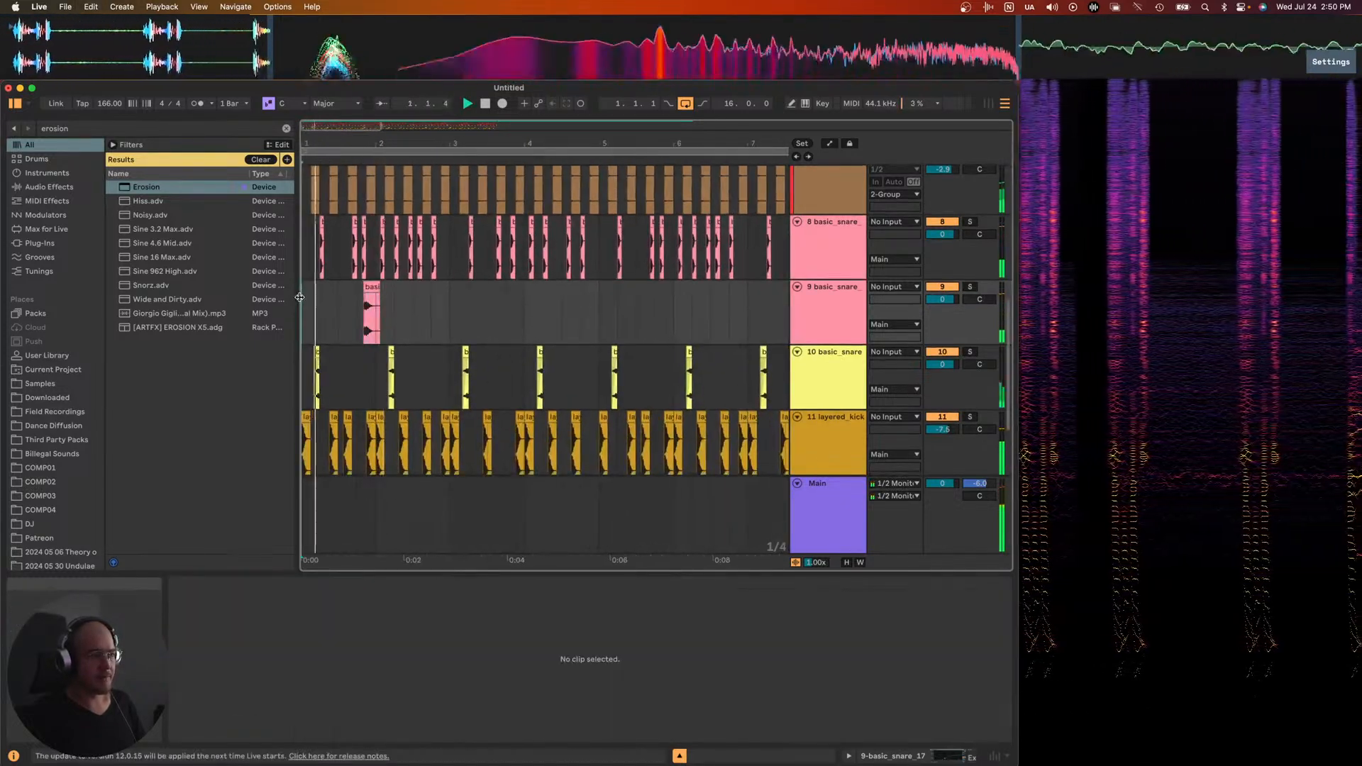
- Copy the stretched snare tail on track 9 to the end of bar 2, reversed and ending just after 3.1.1, and play it
{"action": "scroll", "coordinate": [369, 298], "scroll_direction": "up", "scroll_amount": 2}
{"action": "left_click", "coordinate": [374, 289]}
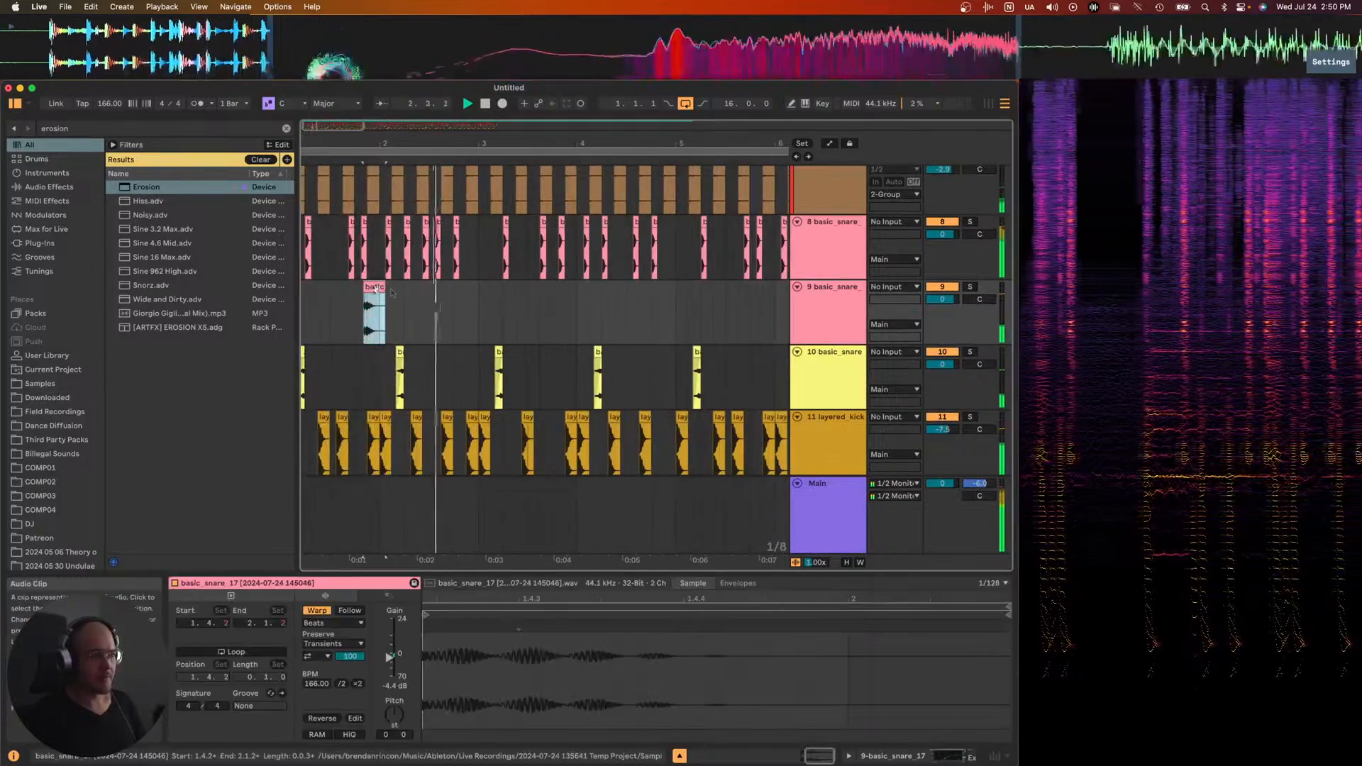
{"action": "scroll", "coordinate": [475, 284], "scroll_direction": "up", "scroll_amount": 5}
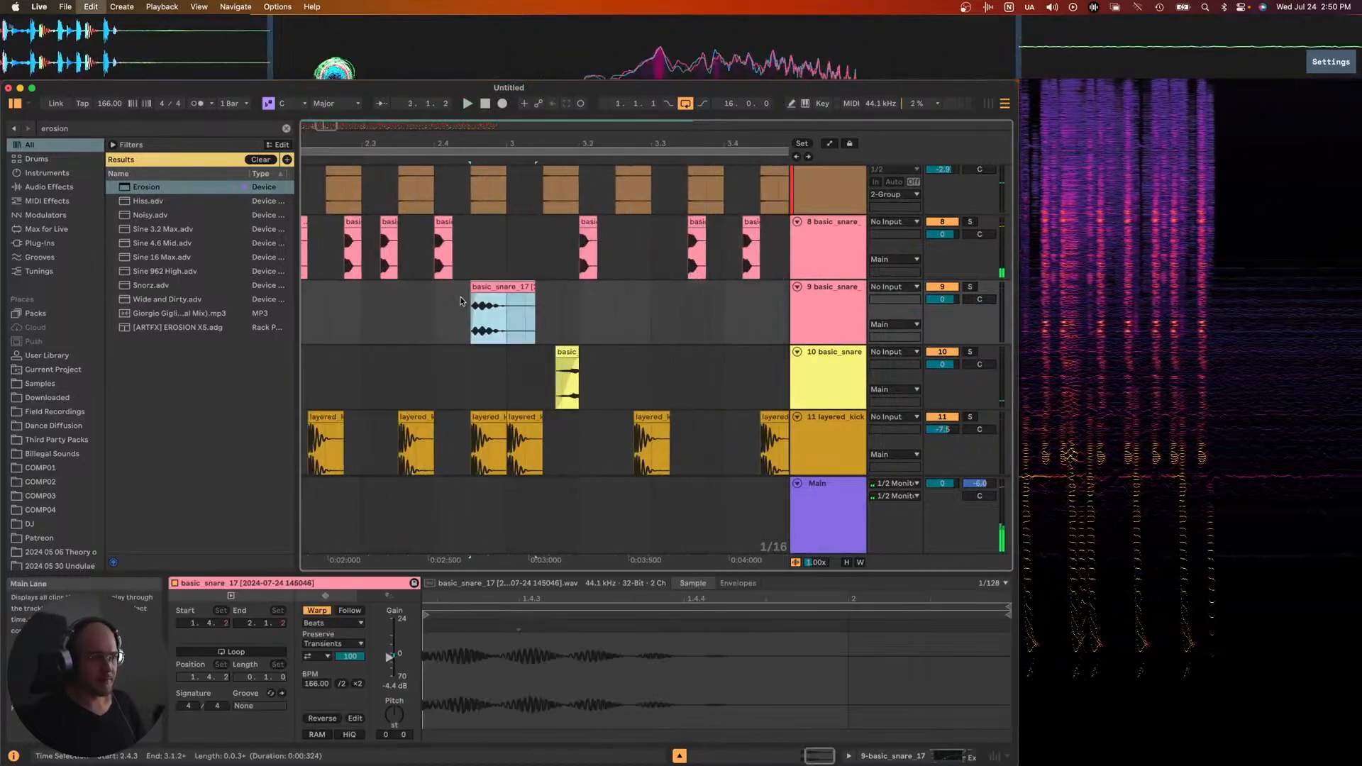
{"action": "left_click_drag", "start_coordinate": [489, 283], "coordinate": [524, 287]}
{"action": "scroll", "coordinate": [491, 288], "scroll_direction": "up", "scroll_amount": 3}
{"action": "key", "text": "space"}
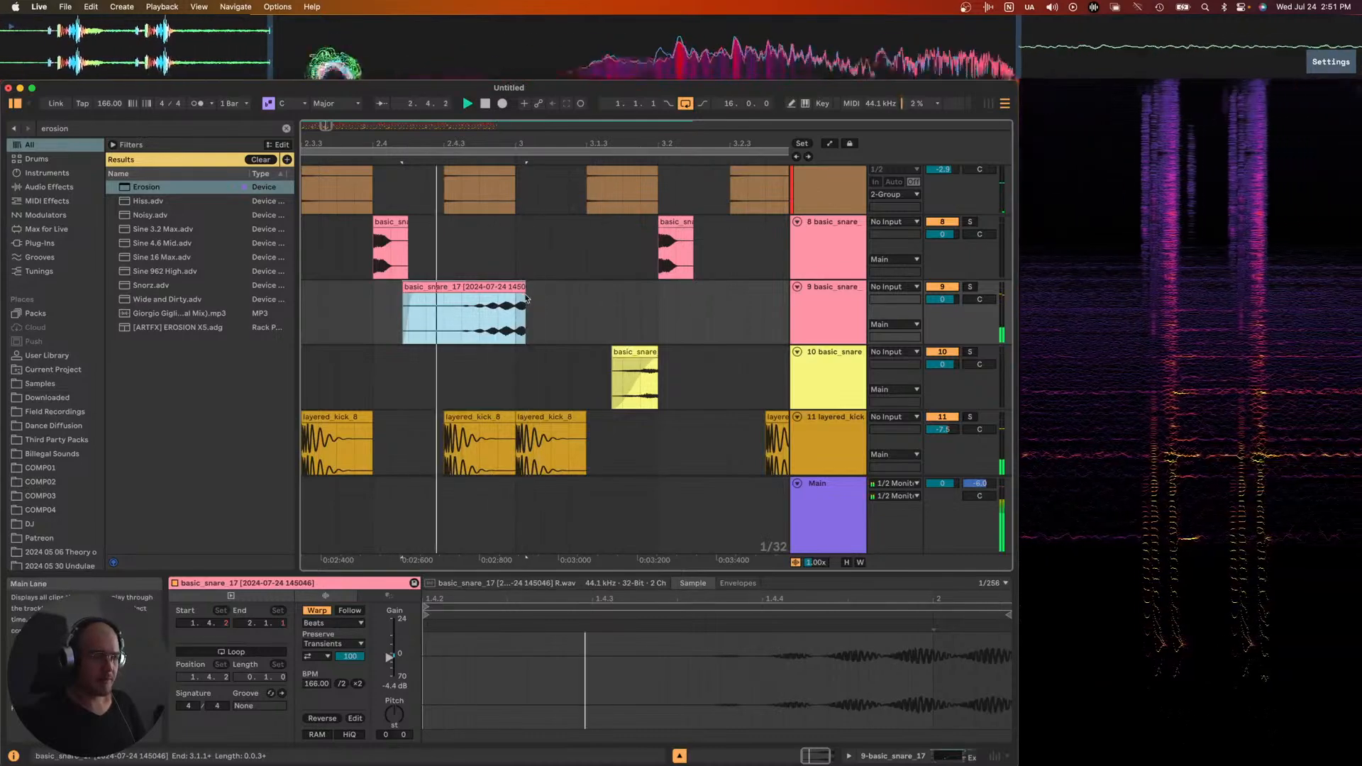
- Copy the snare hit at 3.2.1 on track 8 to 3.1.2 and play the passage from 2.4.1
{"action": "left_click", "coordinate": [673, 225]}
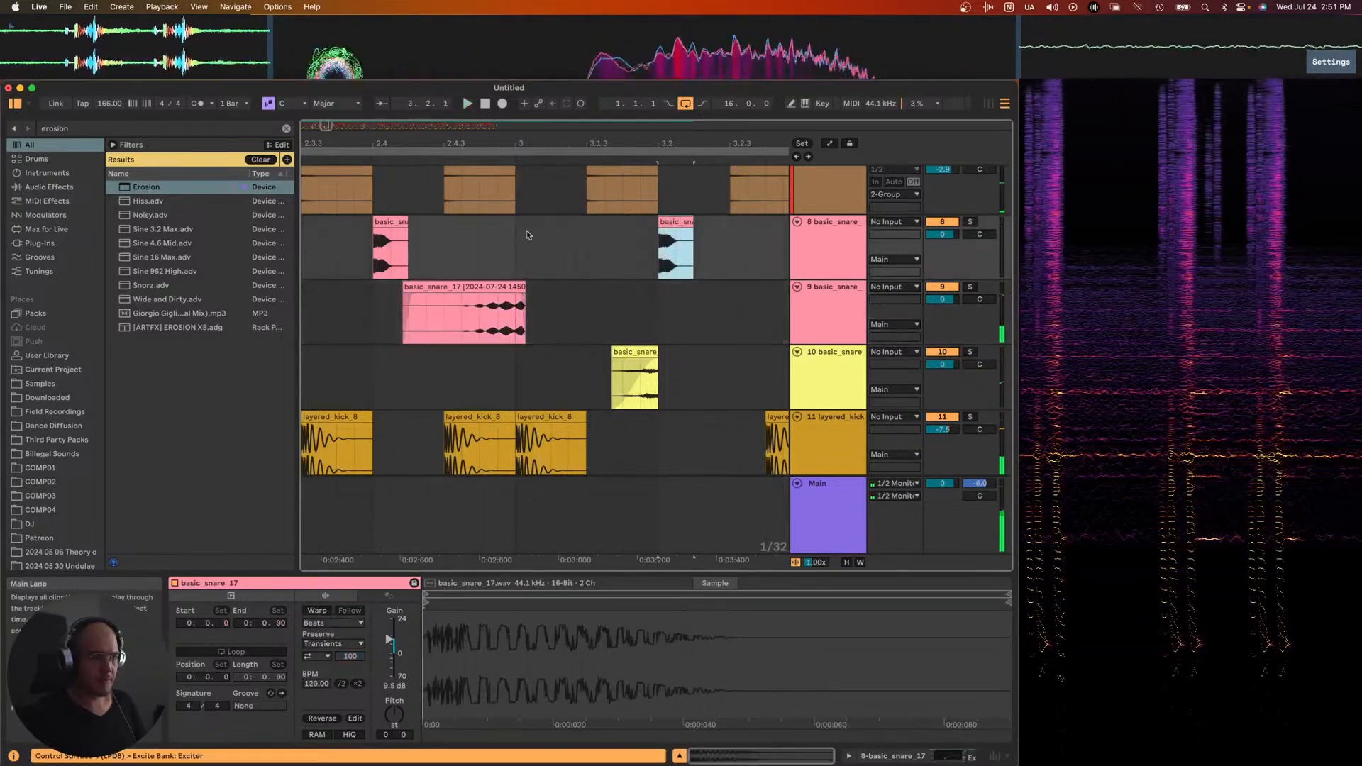
{"action": "left_click", "coordinate": [553, 243]}
{"action": "key", "text": "super+v"}
{"action": "key", "text": "space"}
{"action": "left_click", "coordinate": [373, 248]}
{"action": "key", "text": "space"}
{"action": "key", "text": "space"}
{"action": "scroll", "coordinate": [373, 249], "scroll_direction": "down", "scroll_amount": 5}
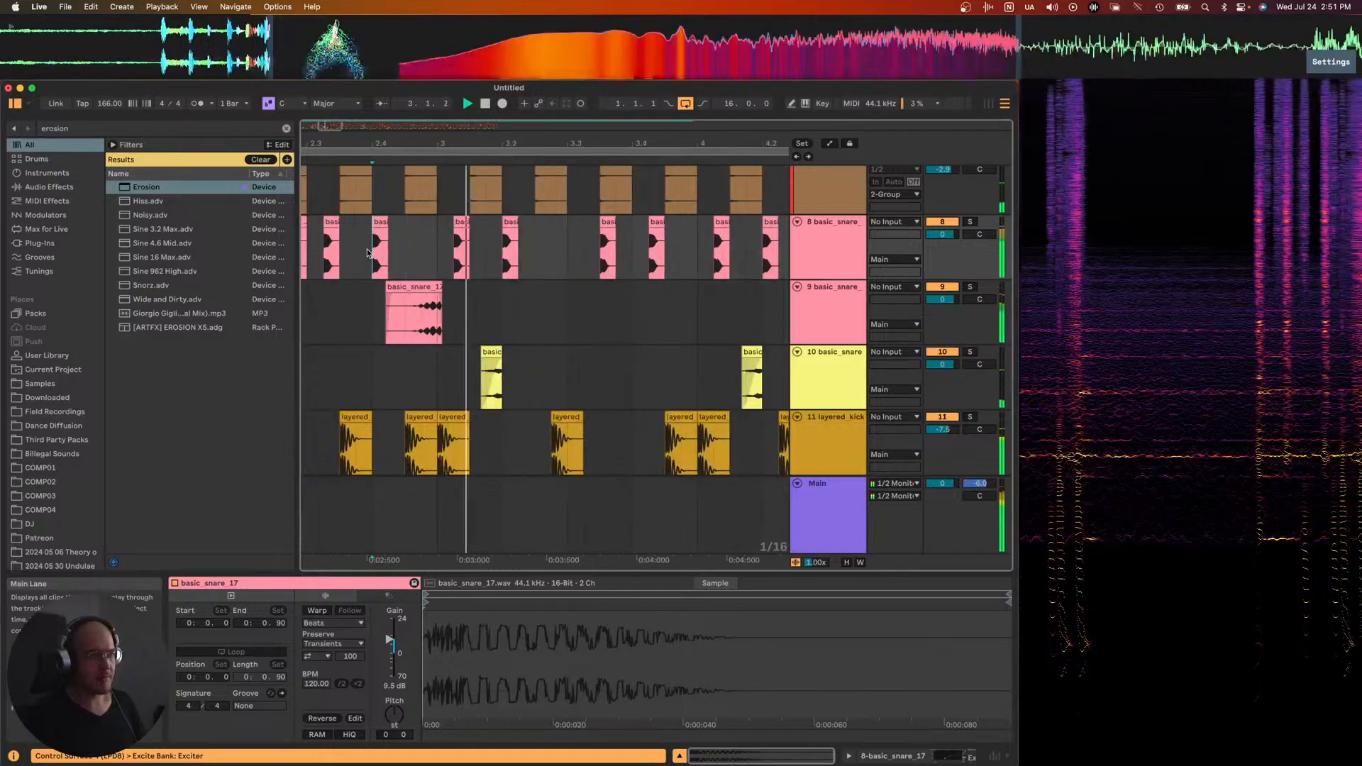
- Copy the reversed snare tail to 4.2.4 on track 9, trim it to a short burst starting just after 4.3.3, and audition it
{"action": "left_click", "coordinate": [408, 285]}
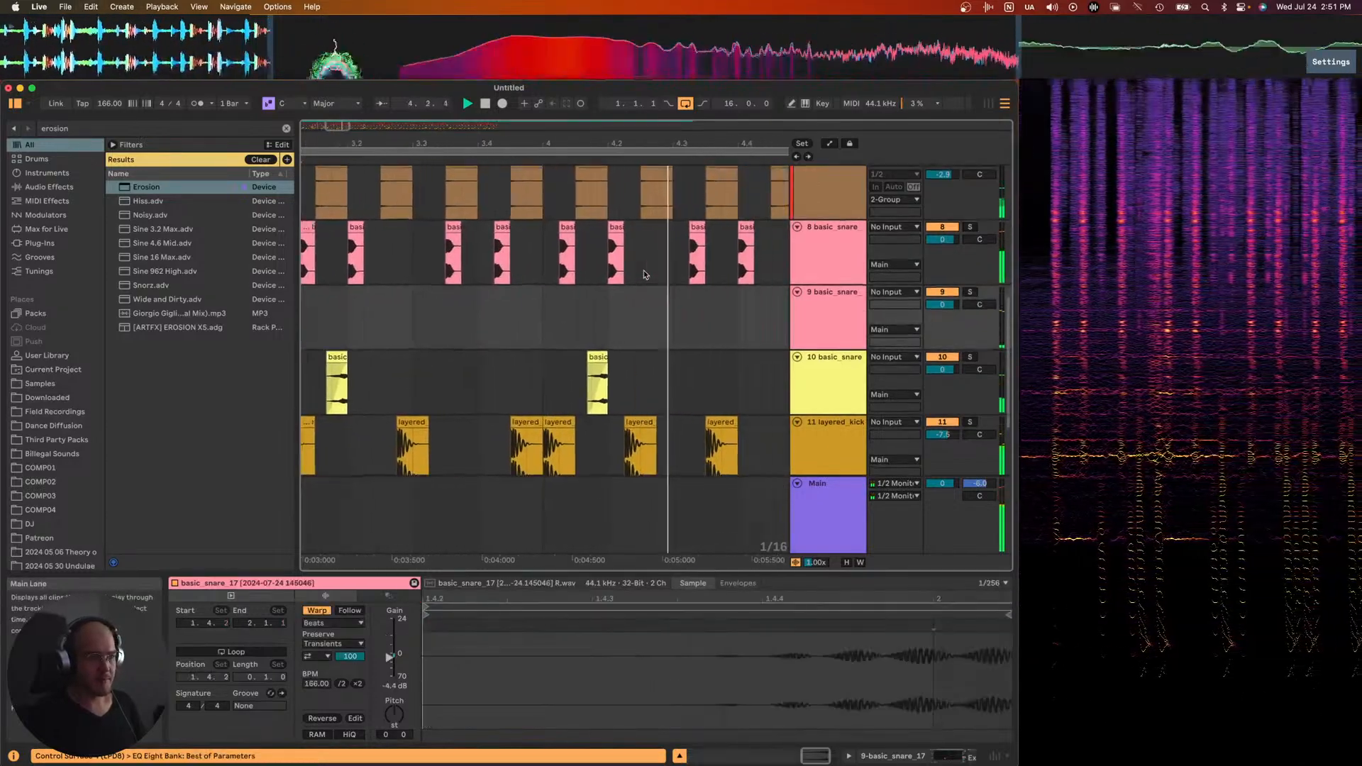
{"action": "left_click", "coordinate": [610, 303]}
{"action": "key", "text": "super+v"}
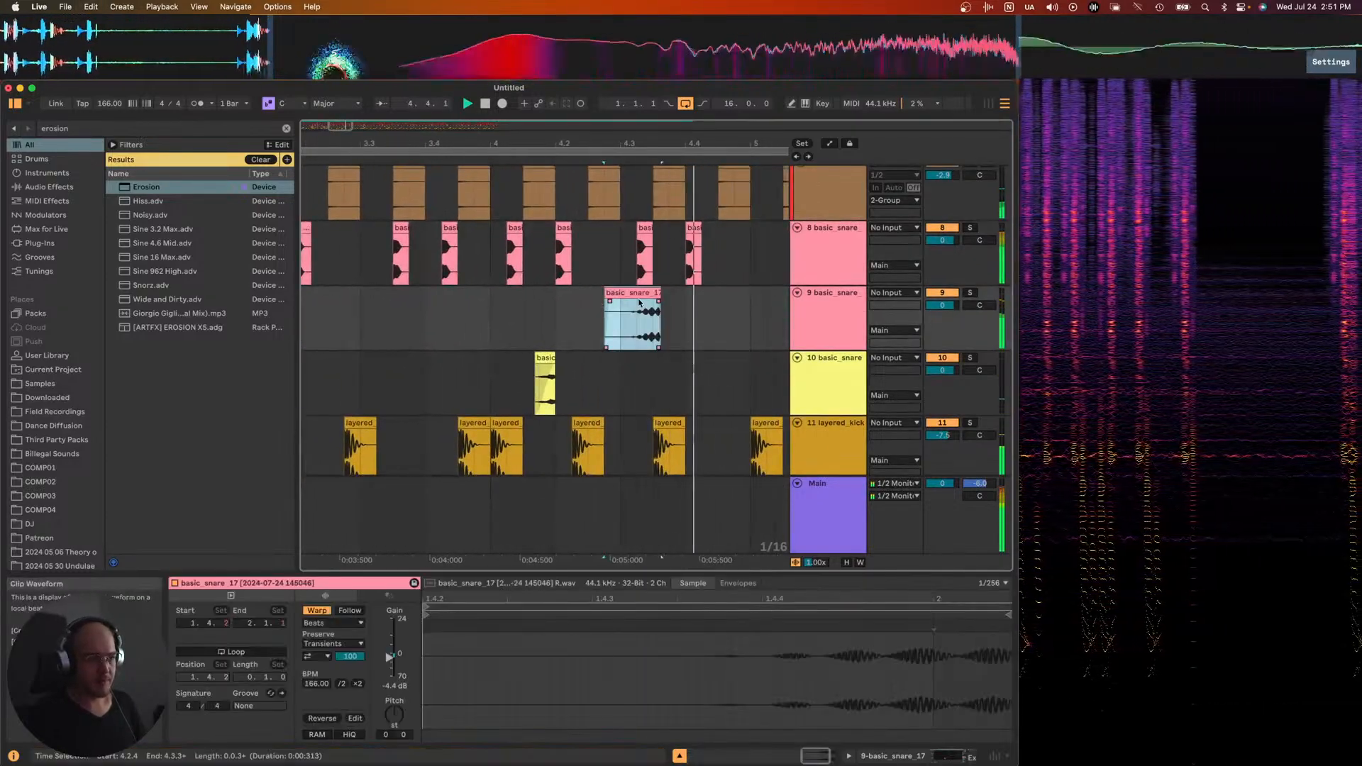
{"action": "left_click_drag", "start_coordinate": [638, 293], "coordinate": [667, 300]}
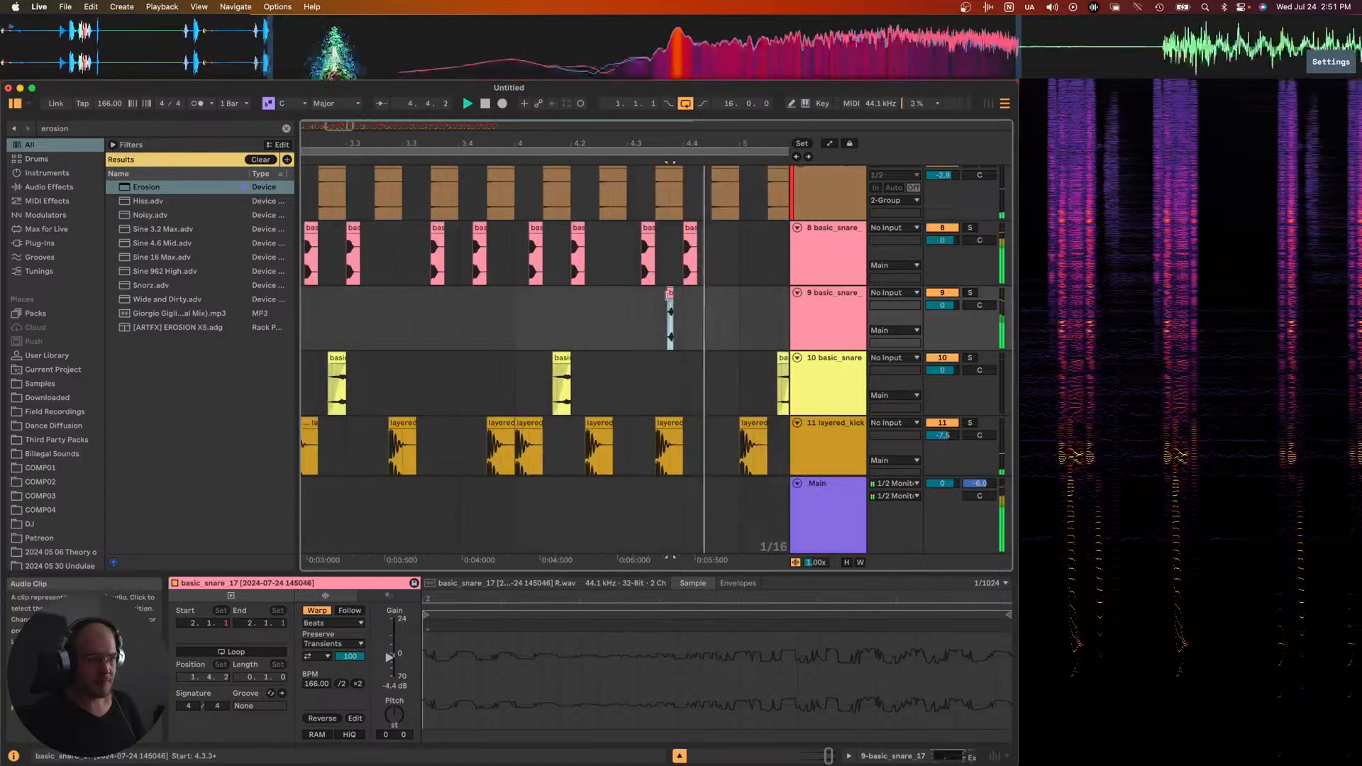
{"action": "left_click", "coordinate": [524, 319]}
{"action": "scroll", "coordinate": [669, 294], "scroll_direction": "up", "scroll_amount": 3}
{"action": "left_click", "coordinate": [669, 293]}
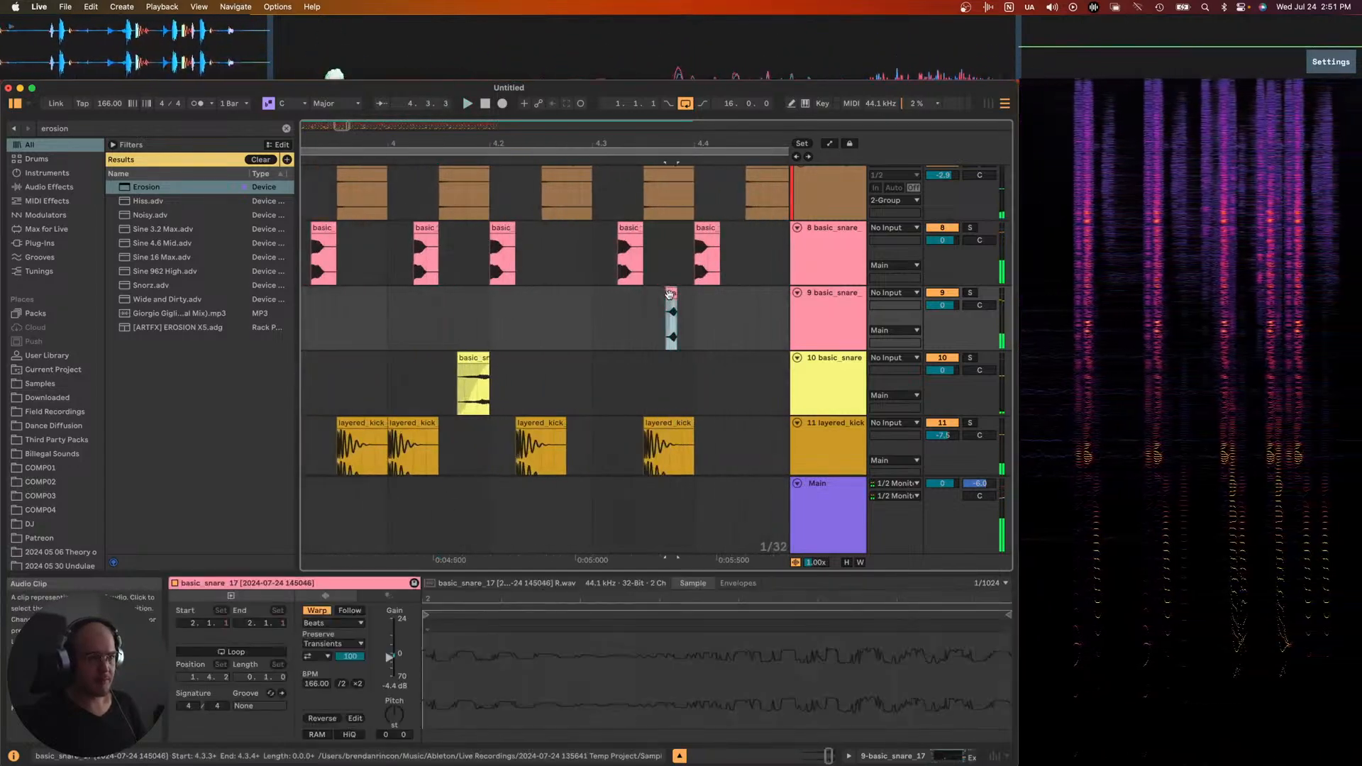
- Give the short reversed snare burst in bar 4 a fade-in that spans most of its length
{"action": "scroll", "coordinate": [669, 294], "scroll_direction": "down", "scroll_amount": 5}
{"action": "scroll", "coordinate": [590, 304], "scroll_direction": "up", "scroll_amount": 3}
{"action": "scroll", "coordinate": [590, 304], "scroll_direction": "up", "scroll_amount": 4}
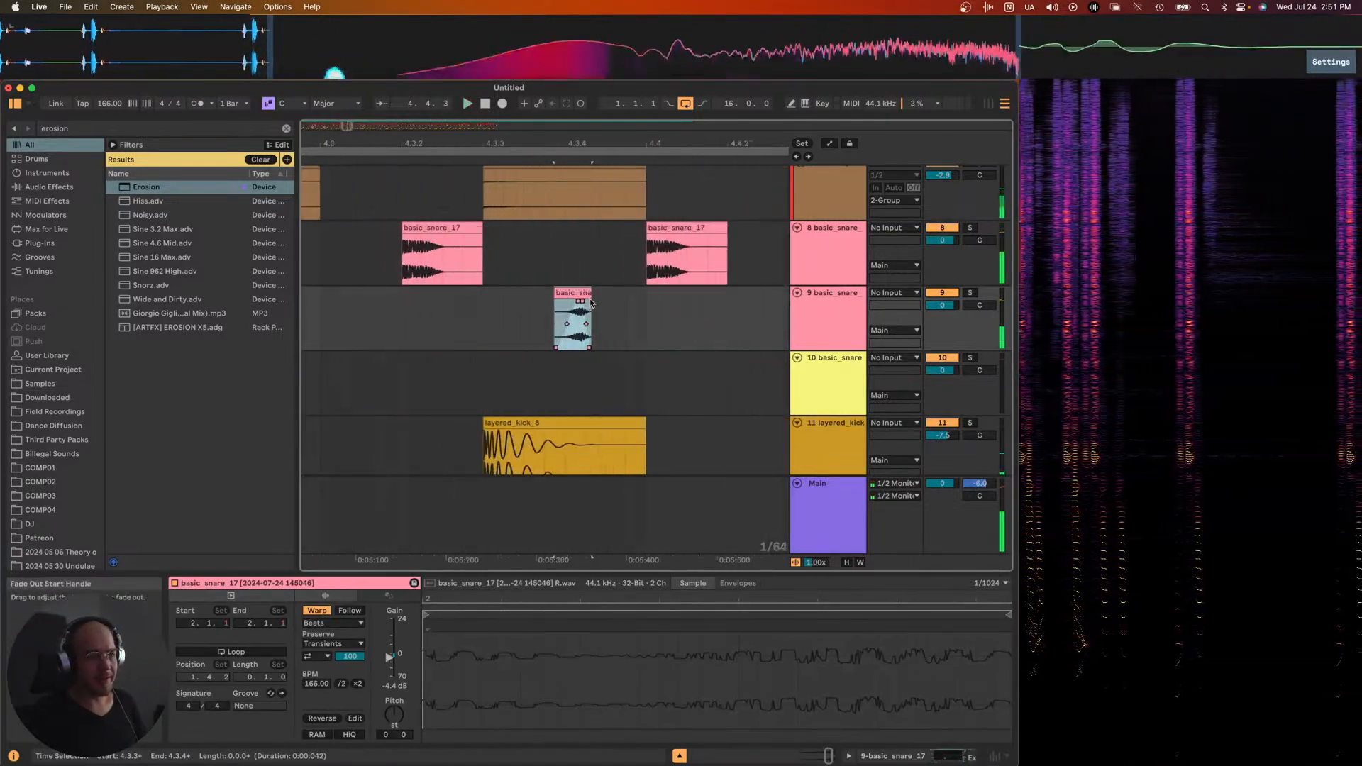
{"action": "scroll", "coordinate": [564, 308], "scroll_direction": "up", "scroll_amount": 2}
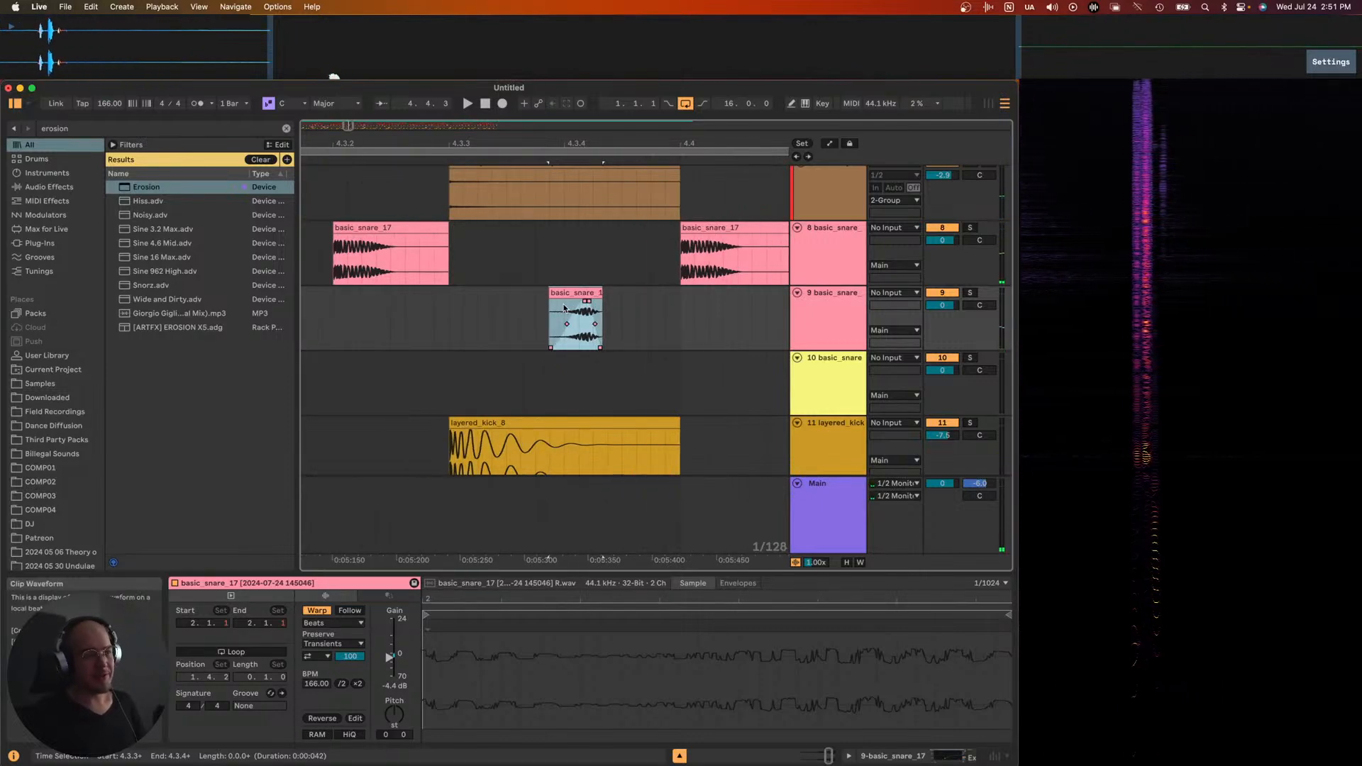
{"action": "left_click", "coordinate": [544, 315]}
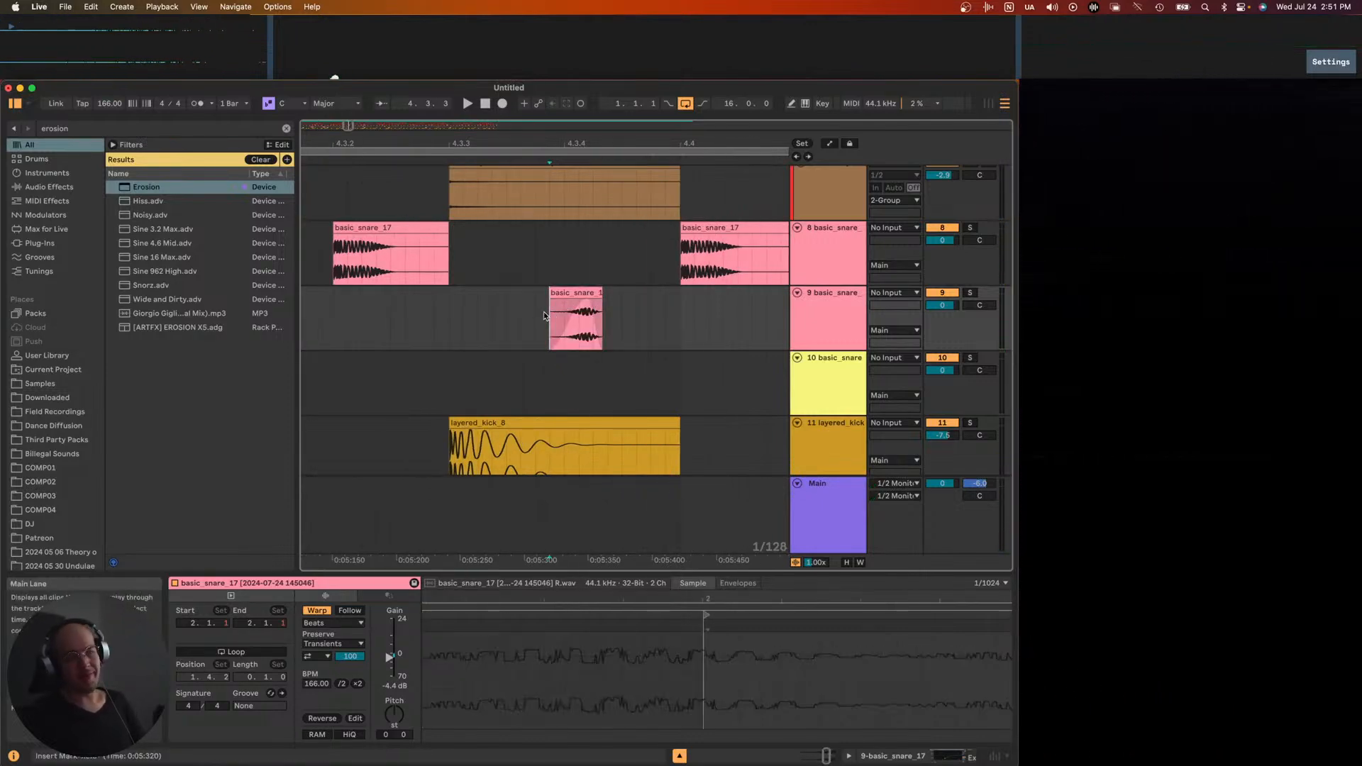
- Play from bar 1 and copy the short snare burst on track 9 to 2.1.4, 2.3.4 and 3.3.2
{"action": "left_click", "coordinate": [572, 292]}
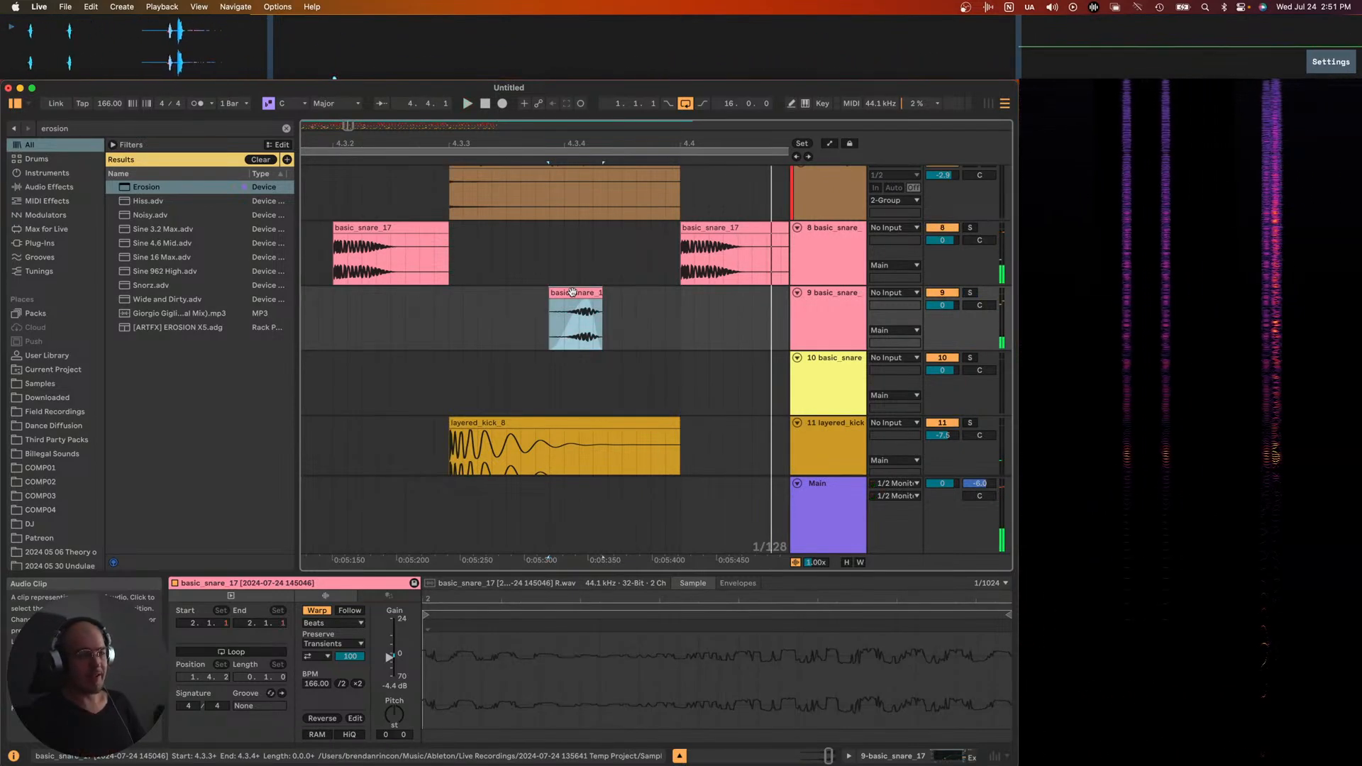
{"action": "scroll", "coordinate": [572, 291], "scroll_direction": "down", "scroll_amount": 15}
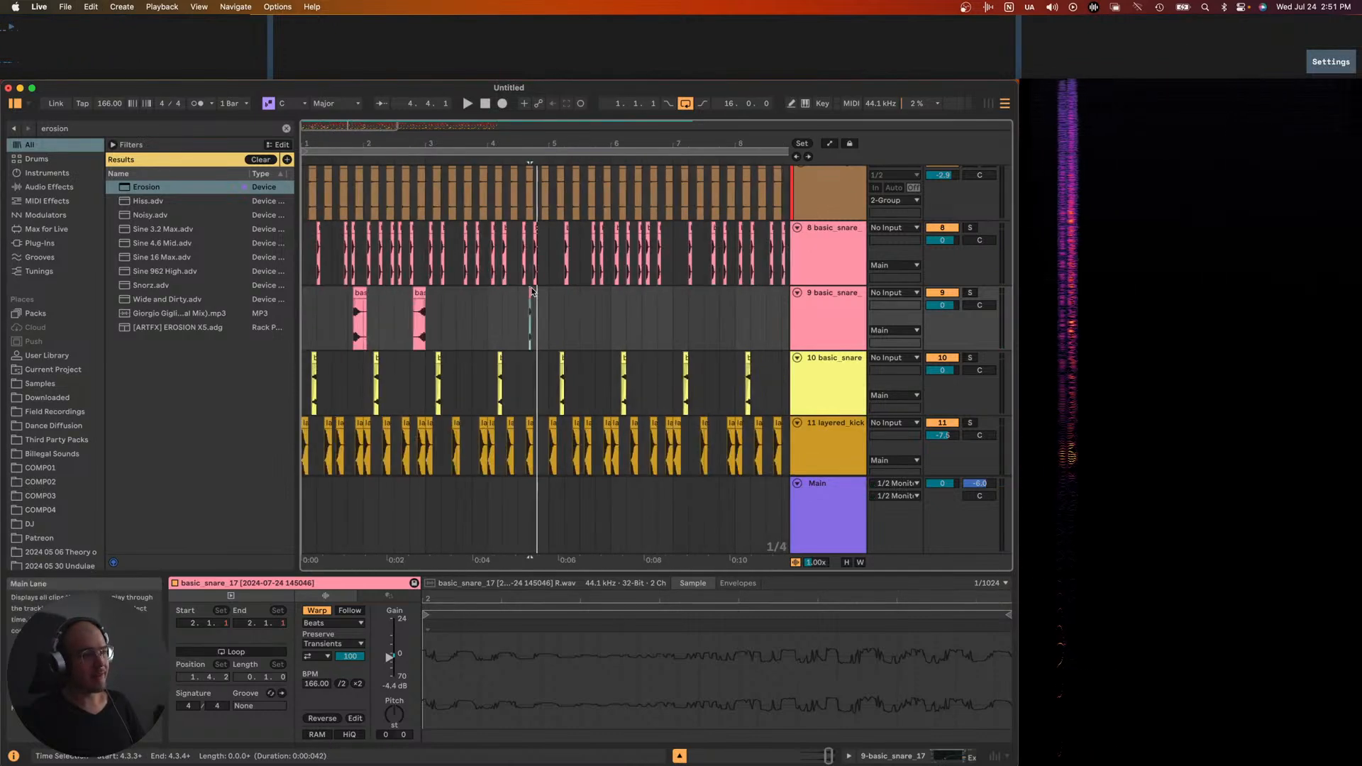
{"action": "left_click", "coordinate": [323, 276]}
{"action": "key", "text": "space"}
{"action": "scroll", "coordinate": [410, 282], "scroll_direction": "up", "scroll_amount": 4}
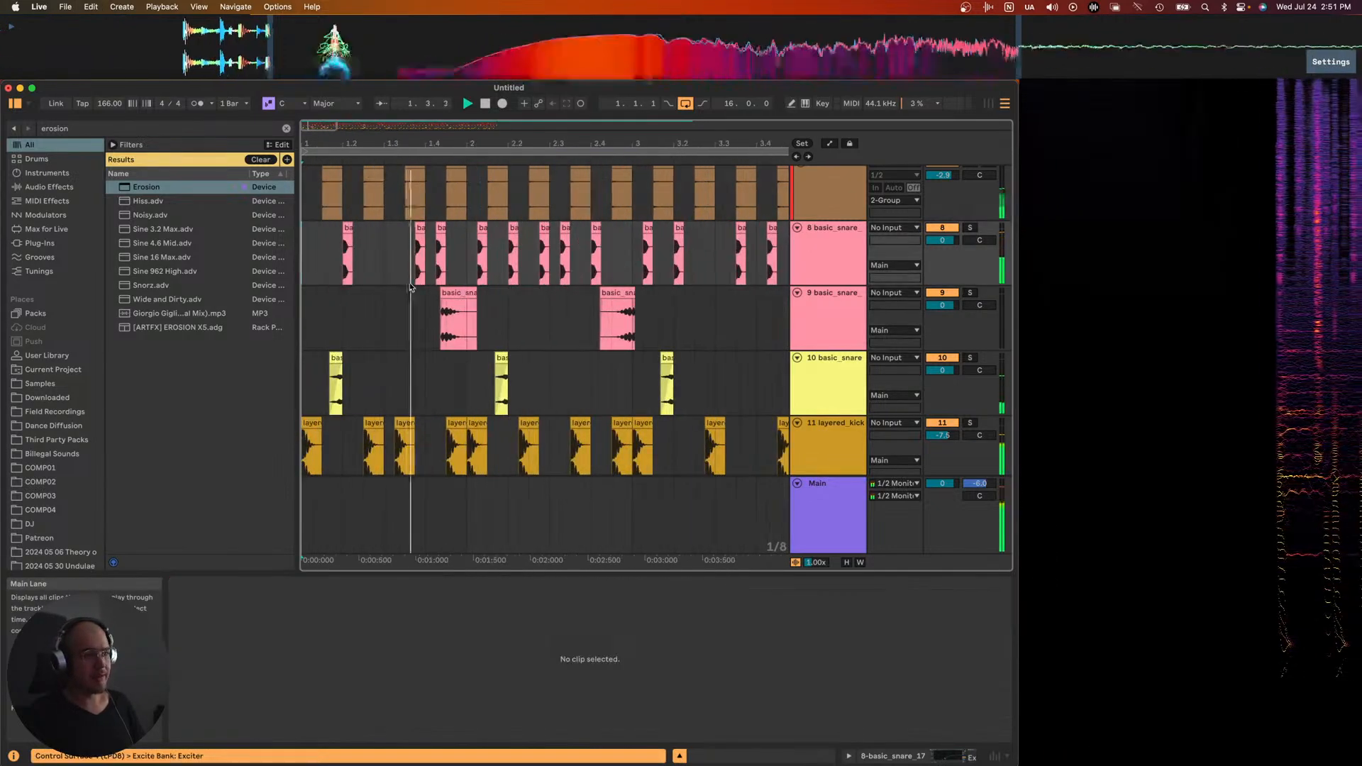
{"action": "scroll", "coordinate": [438, 293], "scroll_direction": "up", "scroll_amount": 6}
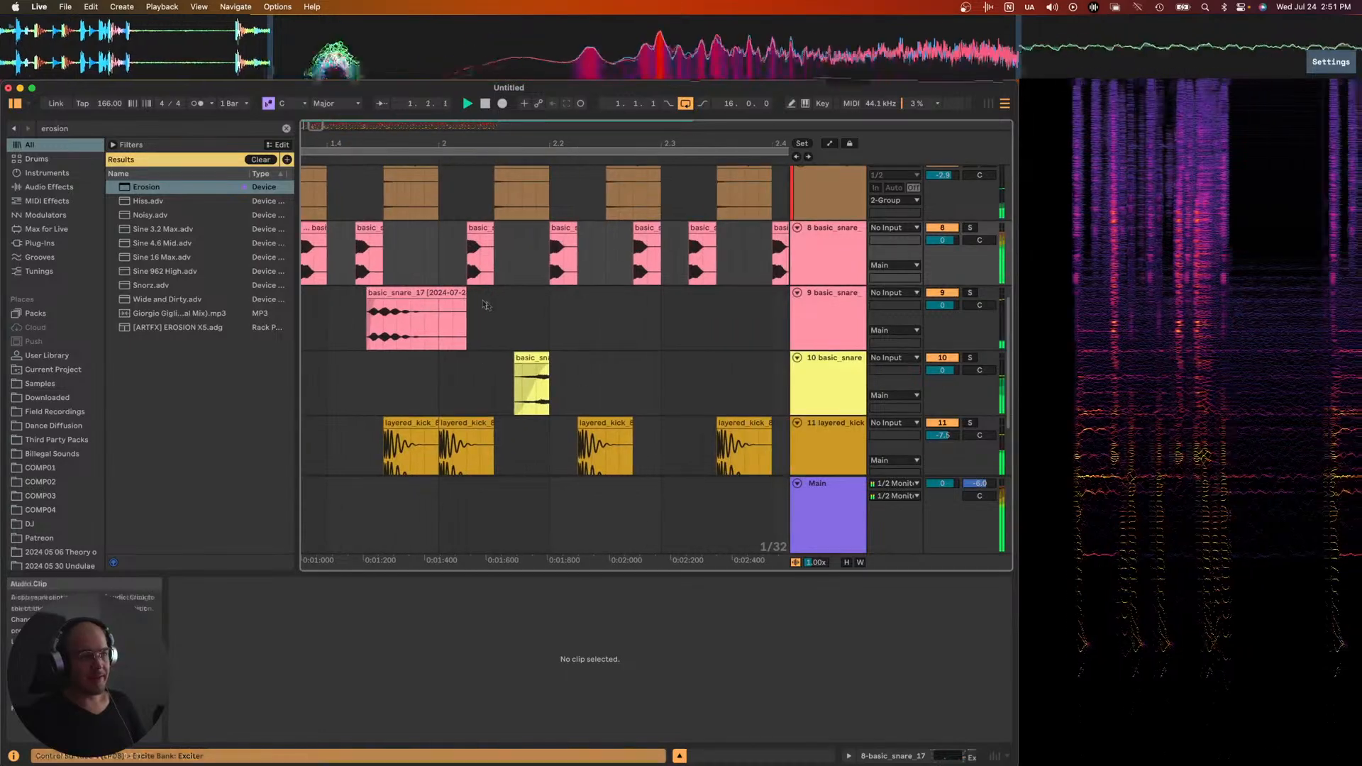
{"action": "left_click", "coordinate": [518, 312]}
{"action": "key", "text": "super+v"}
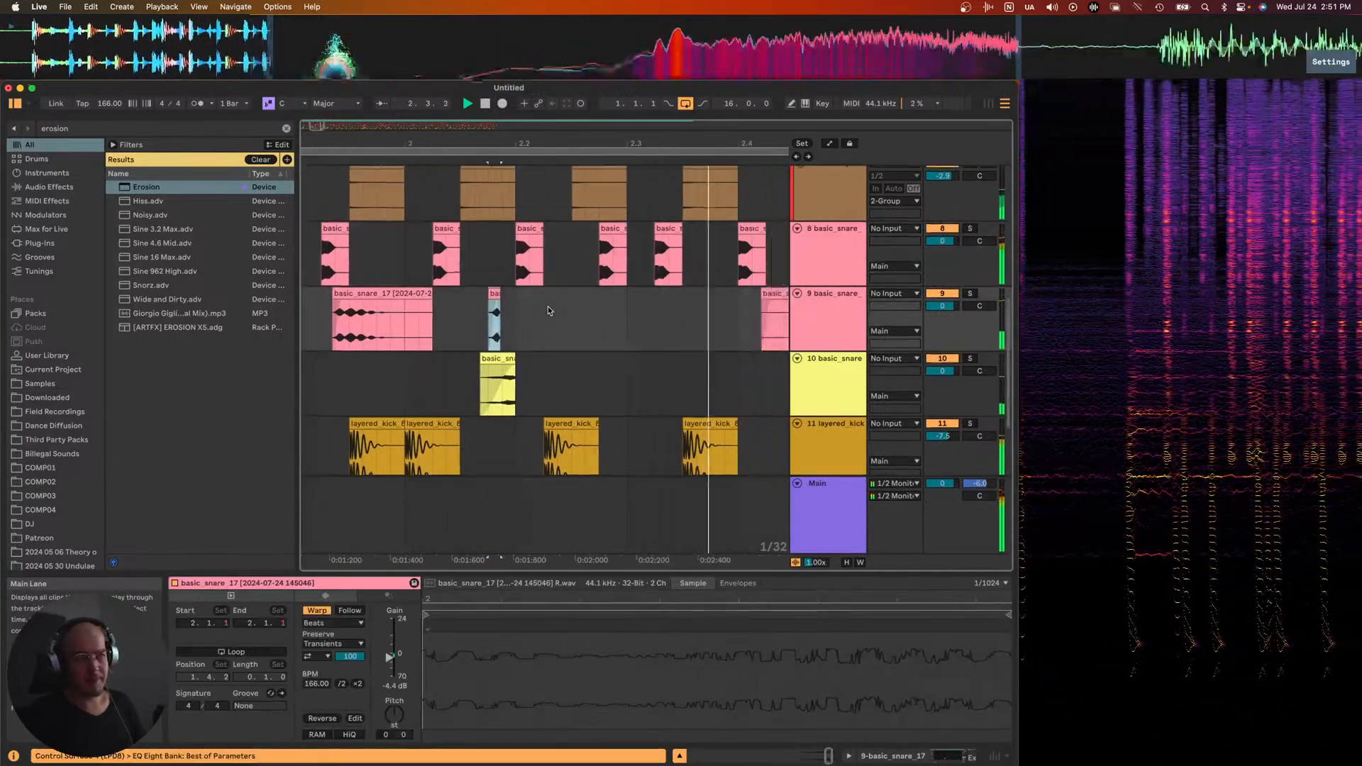
{"action": "left_click", "coordinate": [624, 312]}
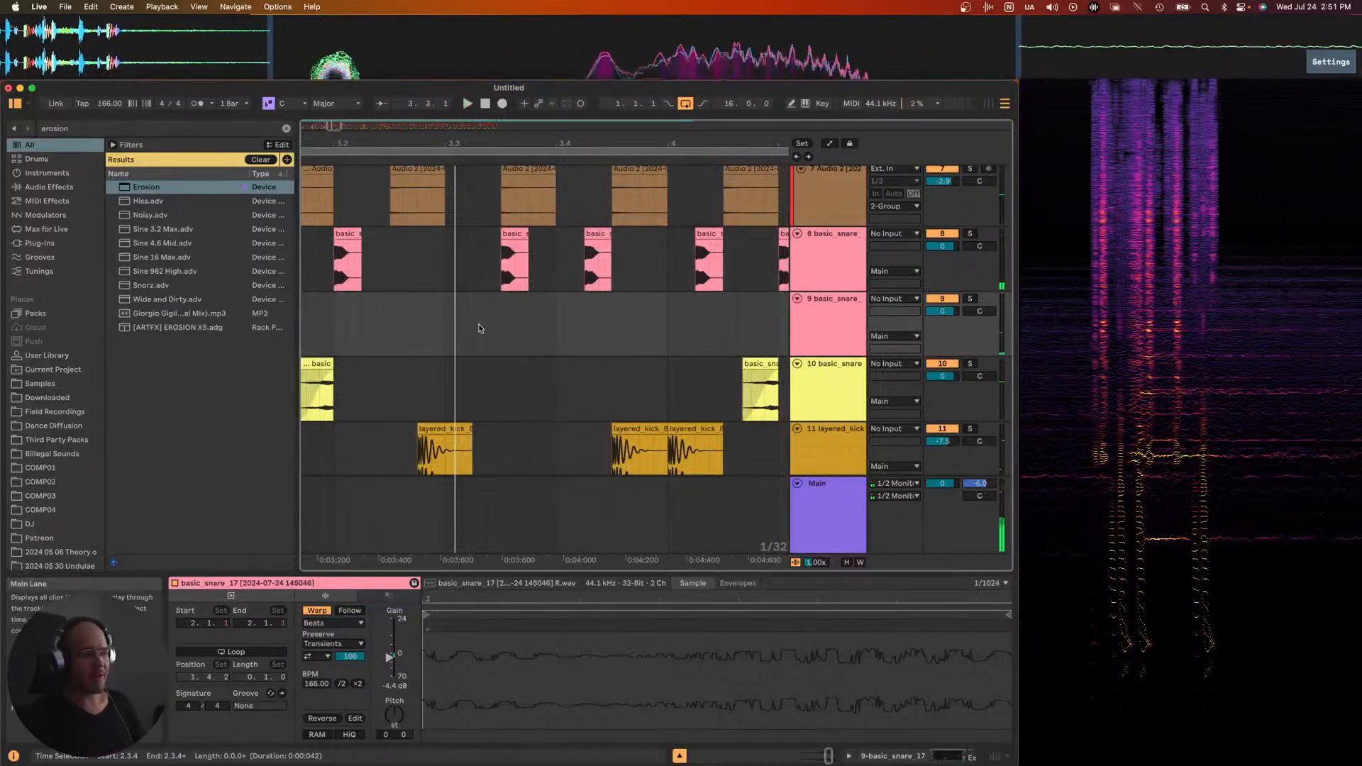
{"action": "left_click", "coordinate": [473, 325]}
{"action": "key", "text": "super+v"}
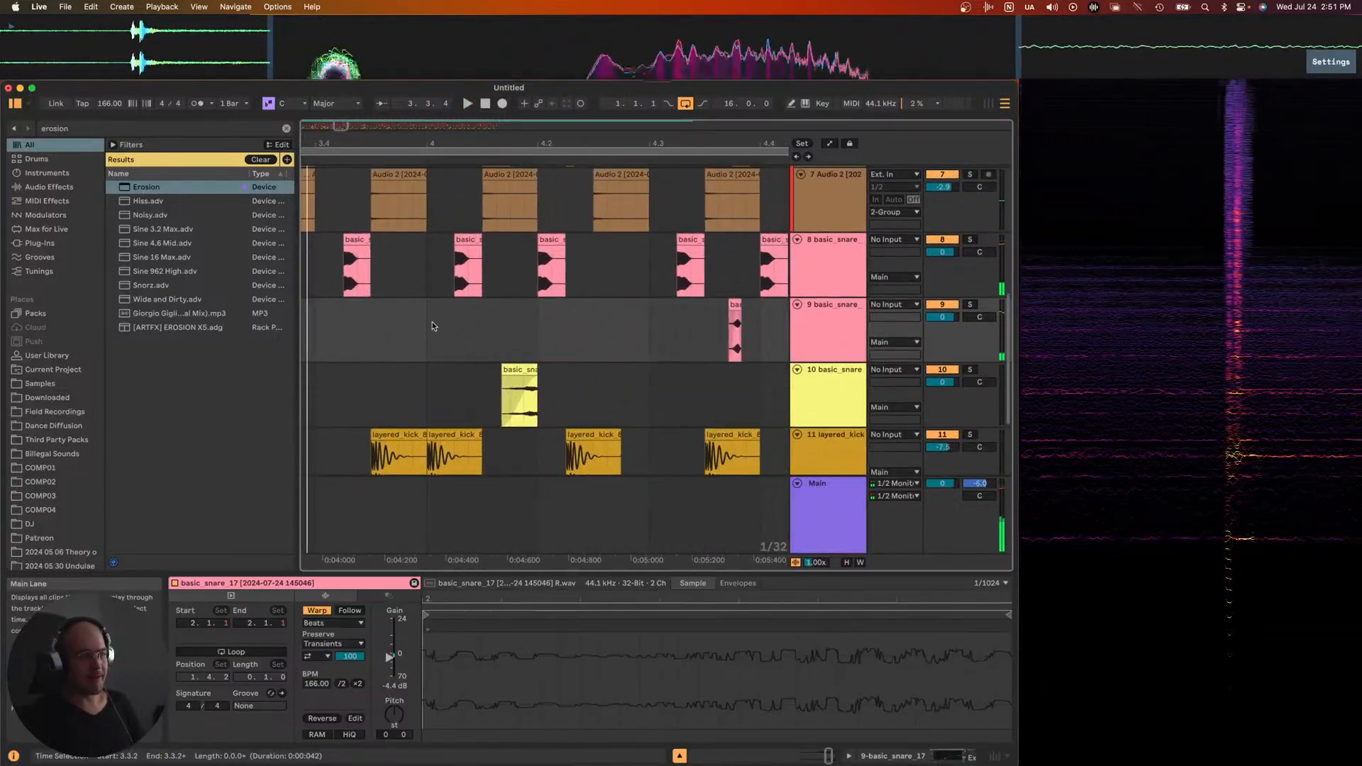
{"action": "left_click", "coordinate": [425, 325]}
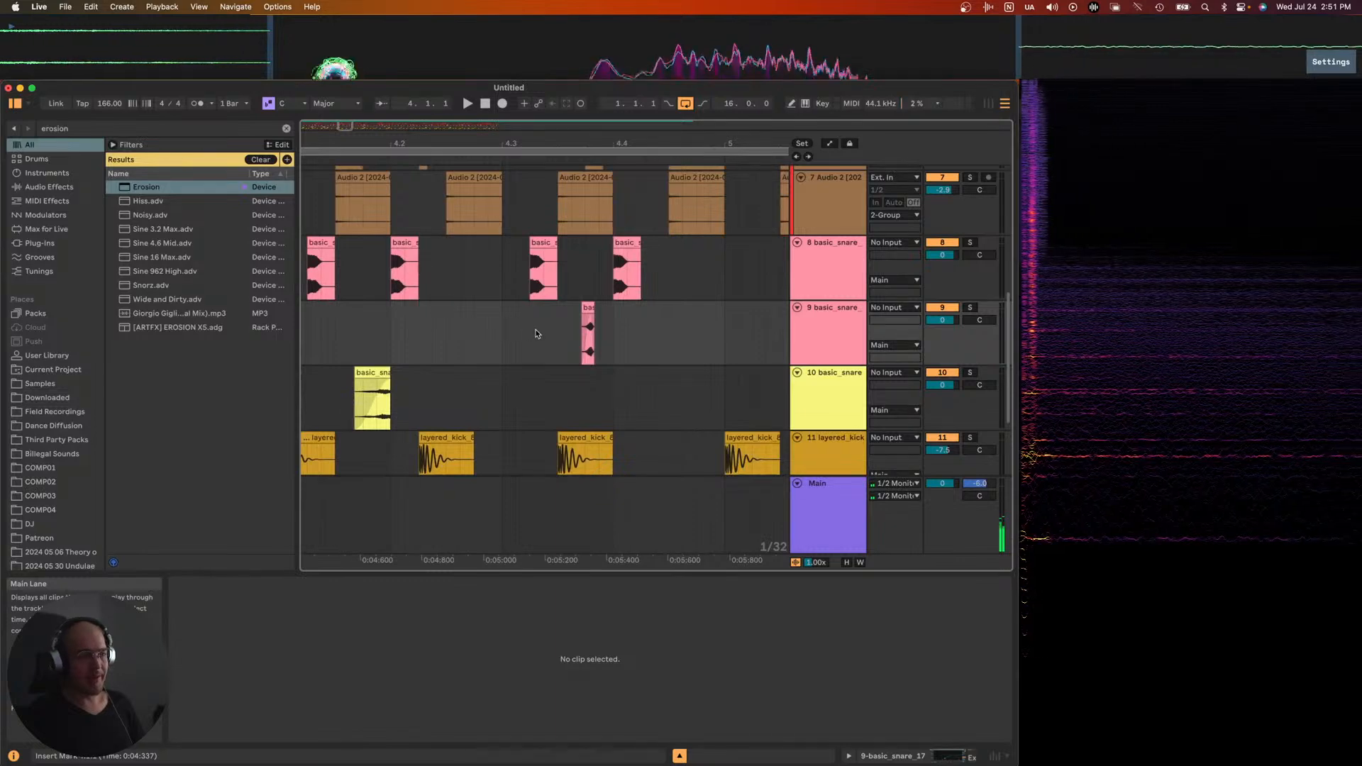
{"action": "scroll", "coordinate": [536, 334], "scroll_direction": "up", "scroll_amount": 1}
{"action": "scroll", "coordinate": [535, 334], "scroll_direction": "up", "scroll_amount": 1}
{"action": "left_click", "coordinate": [562, 334]}
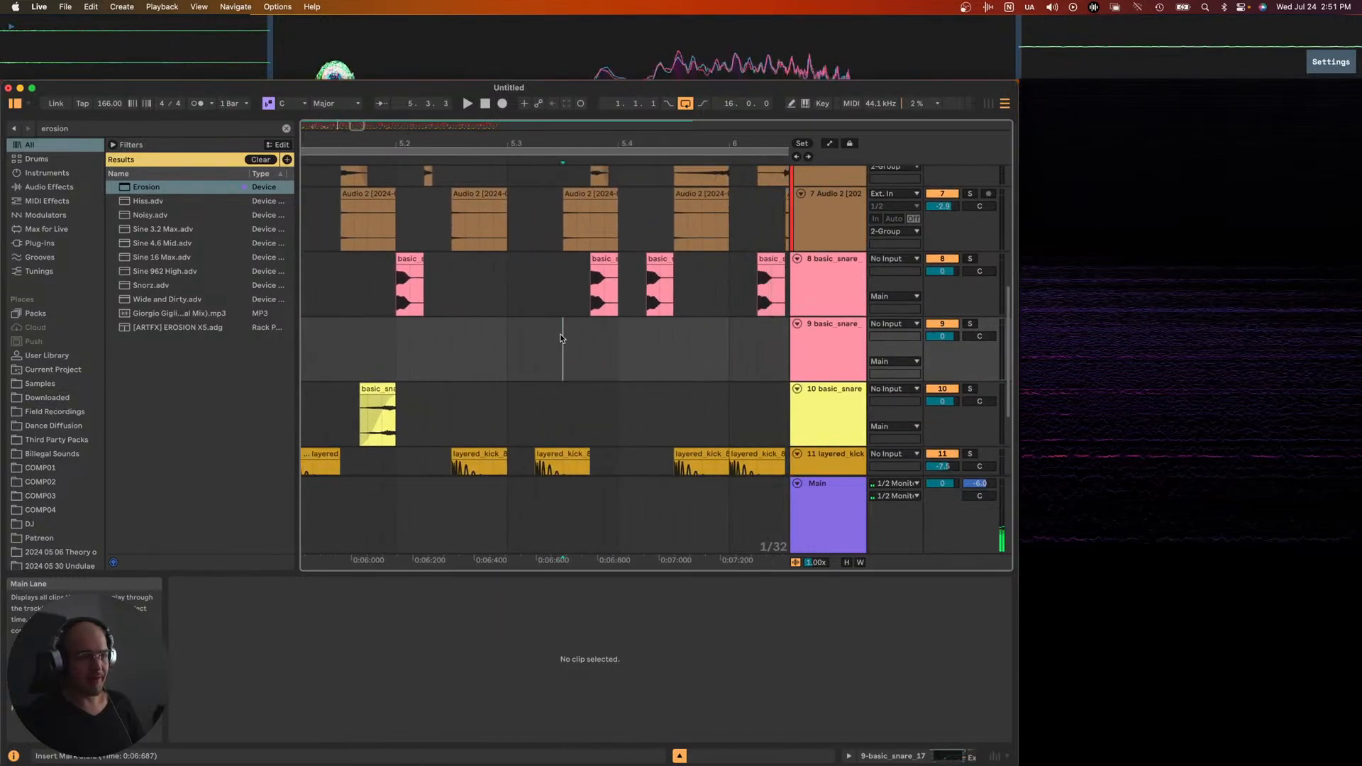
{"action": "left_click", "coordinate": [567, 342]}
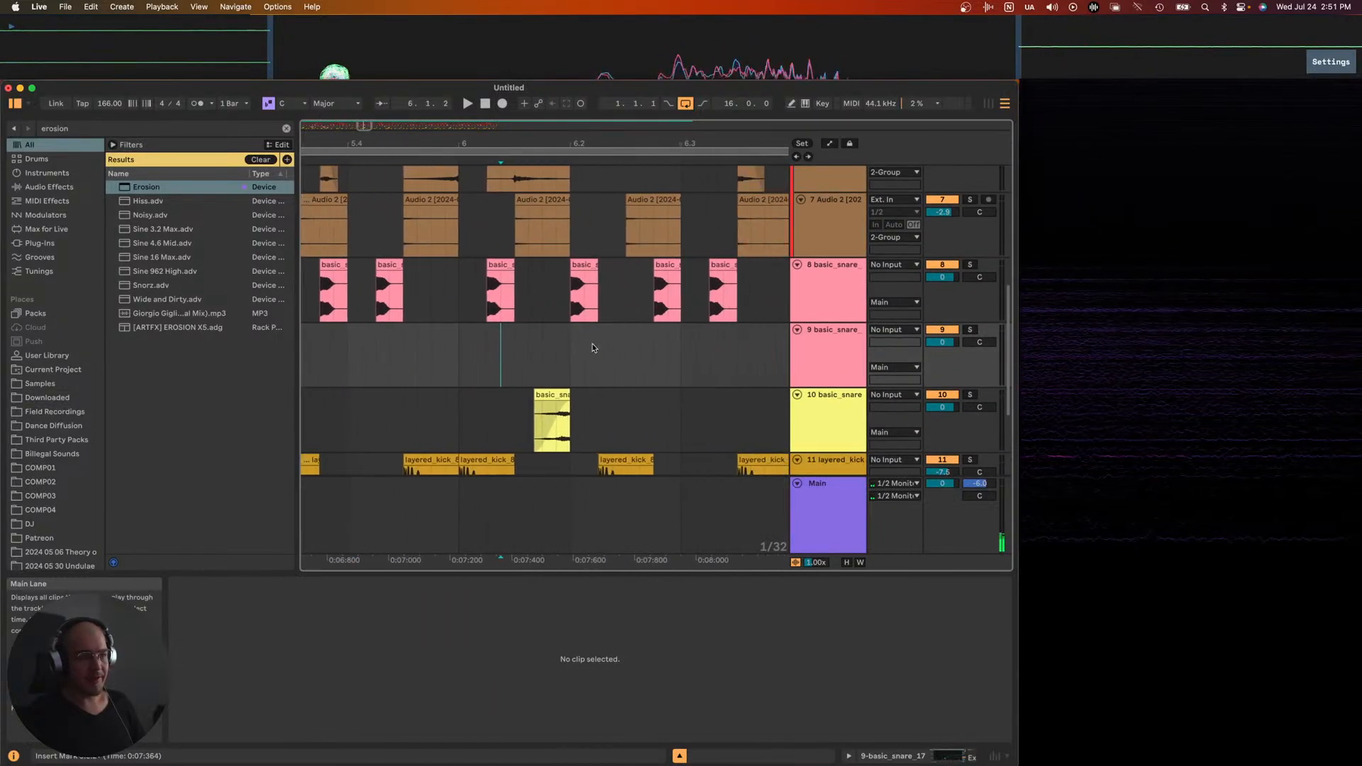
{"action": "left_click", "coordinate": [526, 339]}
{"action": "key", "text": "super+v"}
{"action": "key", "text": "super+z"}
- Paste the short snare burst on track 9 at 6.2.3, 6.3.4, 7.3.2 and 8.3.4
{"action": "left_click", "coordinate": [607, 343]}
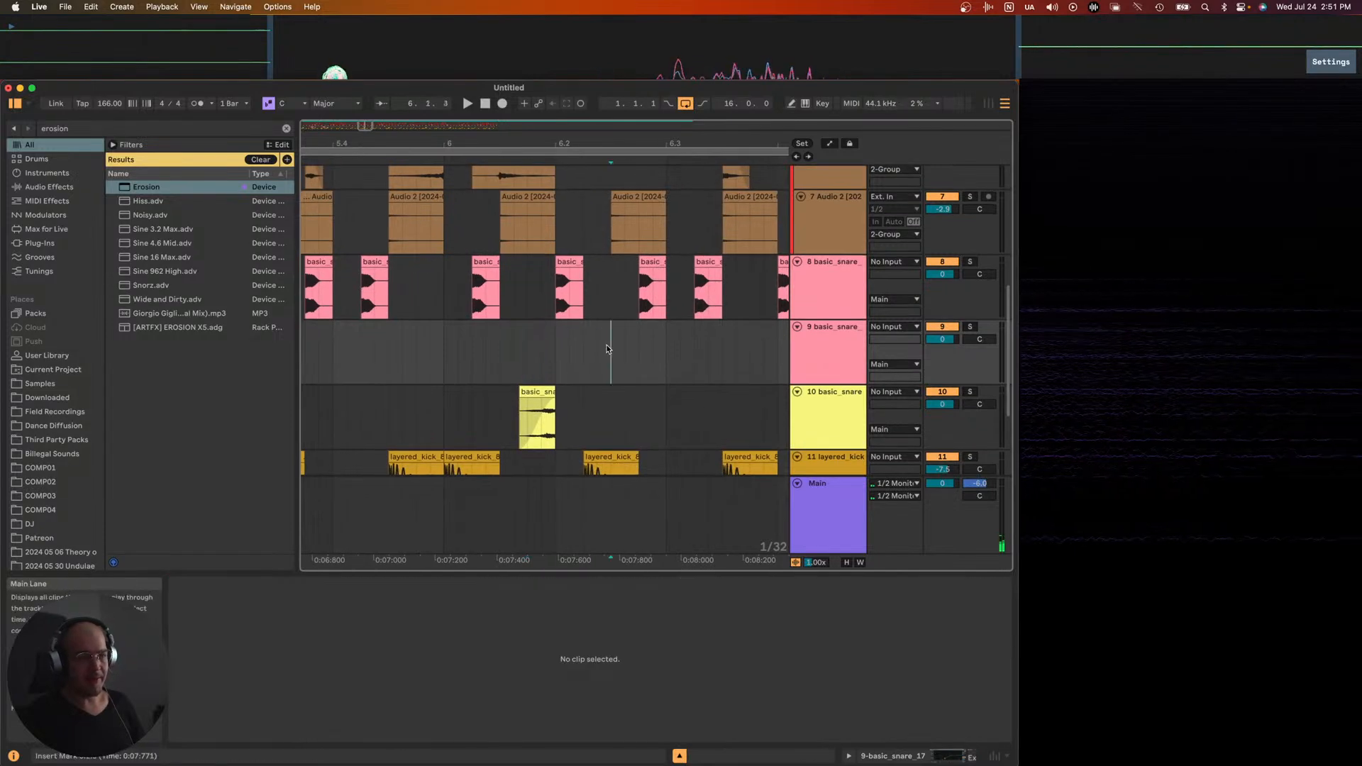
{"action": "key", "text": "super+v"}
{"action": "left_click", "coordinate": [589, 341]}
{"action": "key", "text": "super+v"}
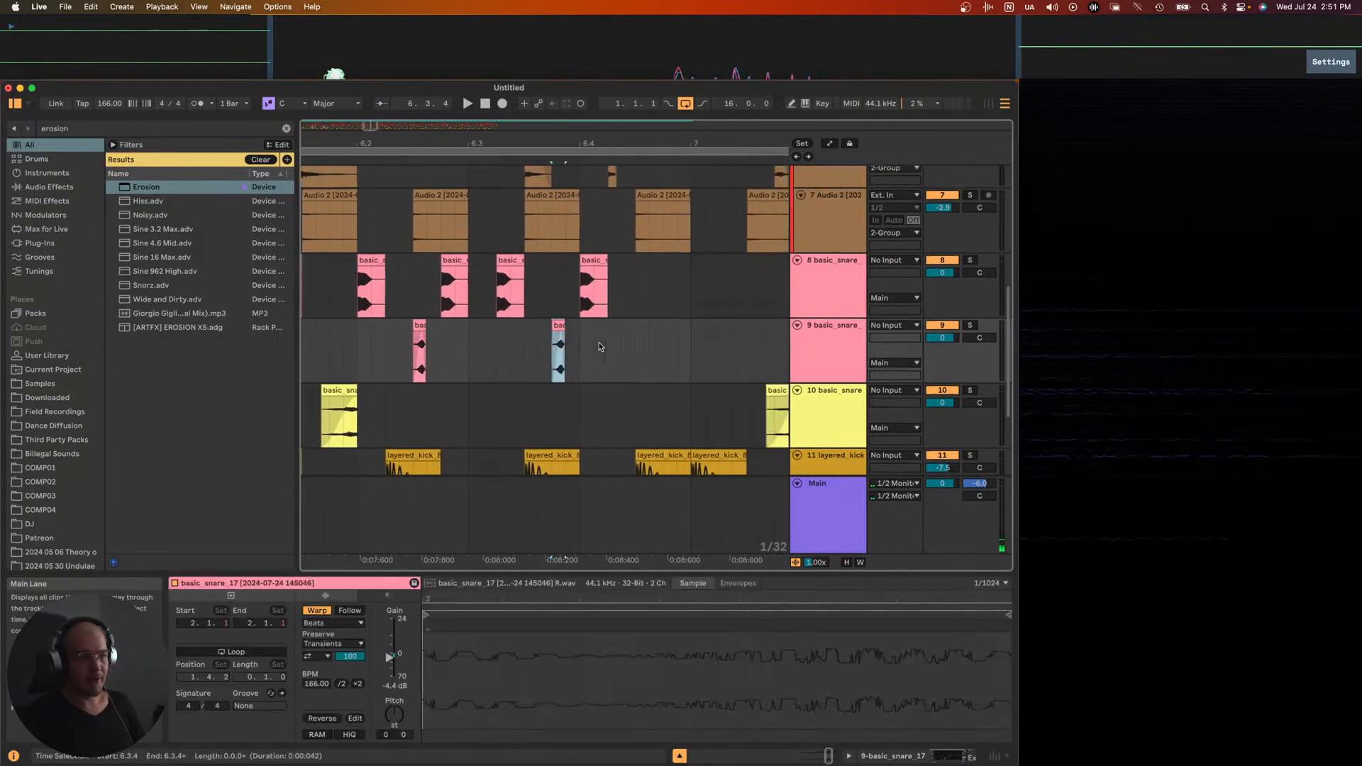
{"action": "left_click", "coordinate": [641, 350]}
{"action": "key", "text": "super+v"}
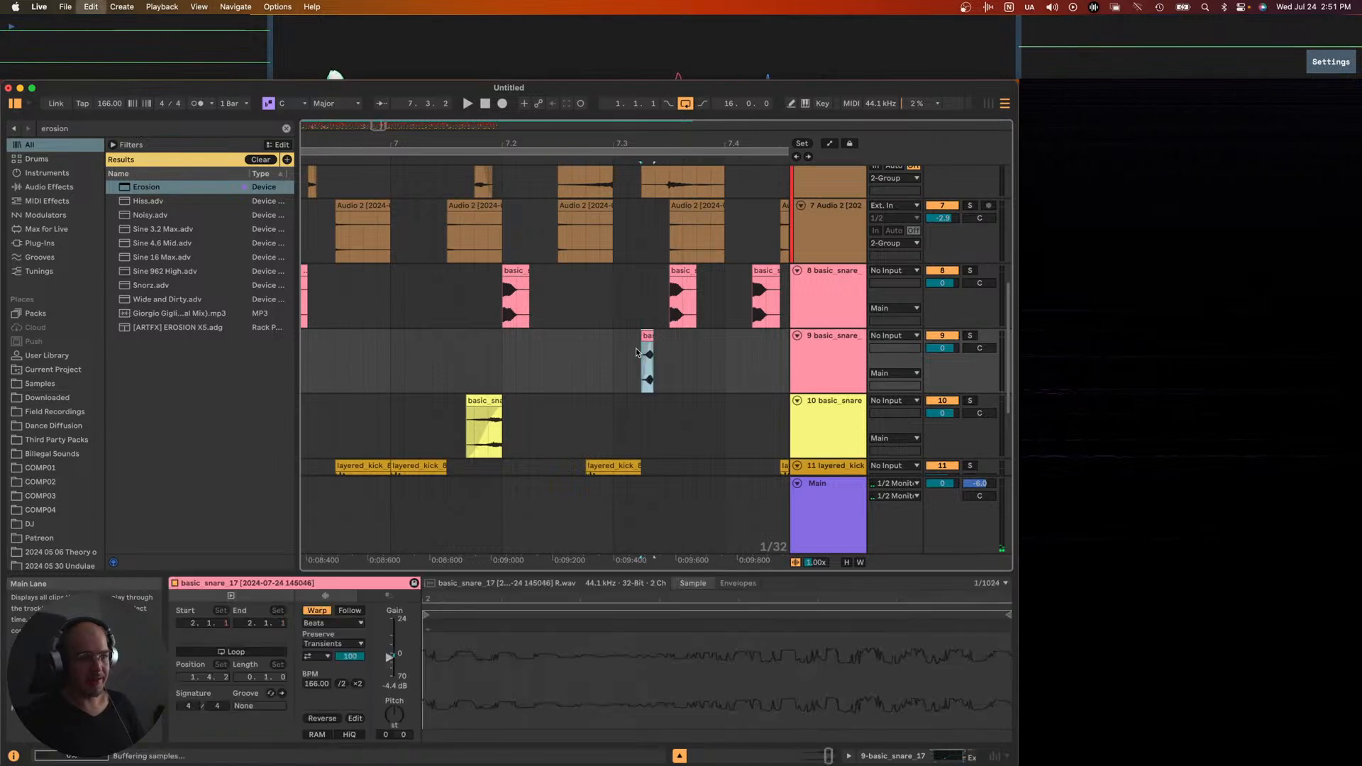
{"action": "left_click", "coordinate": [640, 357]}
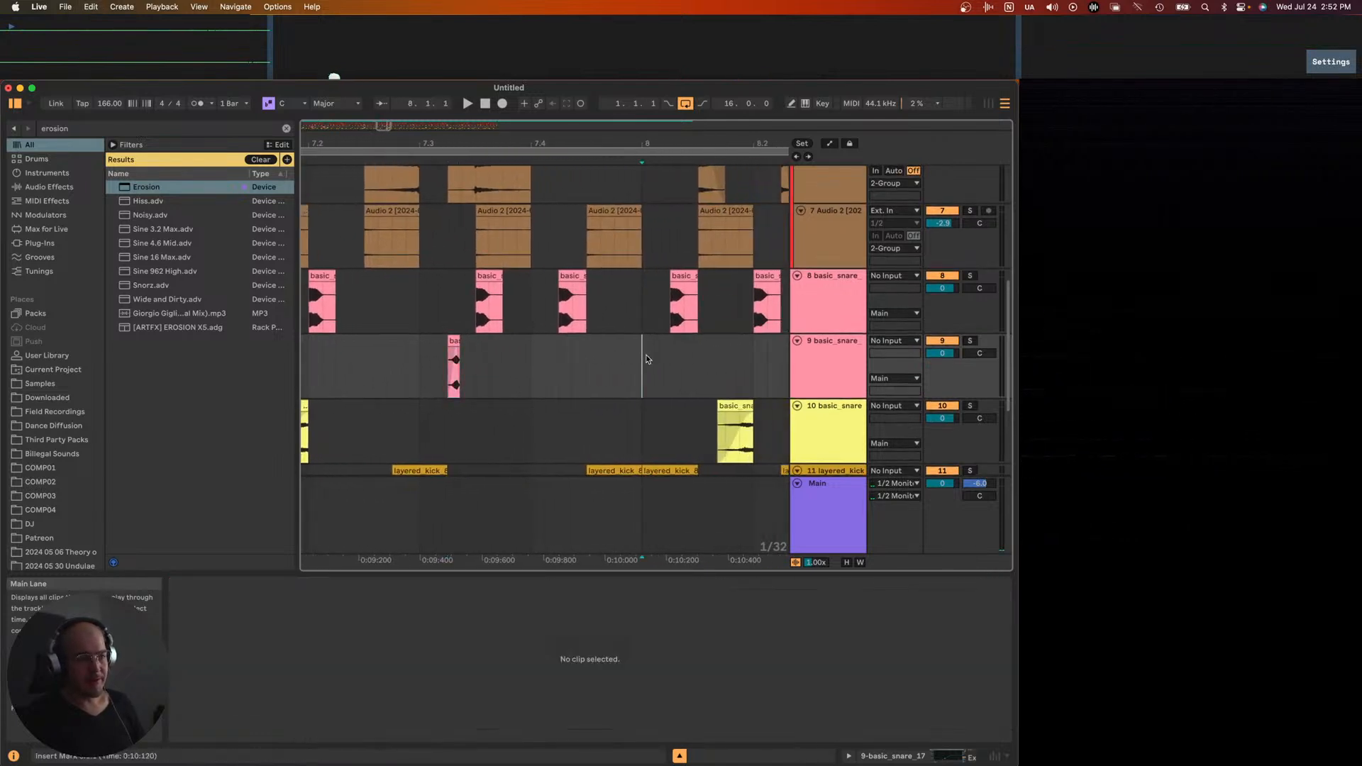
{"action": "left_click", "coordinate": [586, 365]}
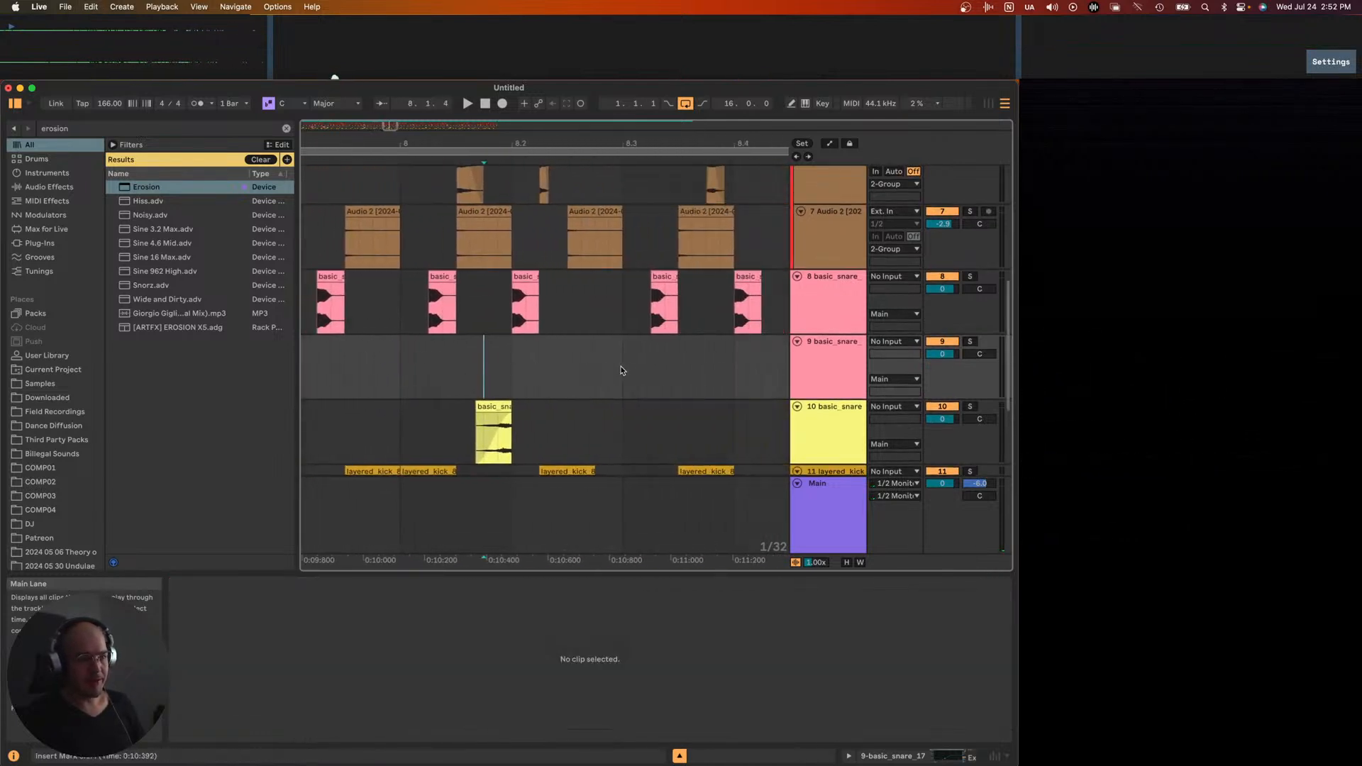
{"action": "left_click", "coordinate": [712, 365]}
{"action": "key", "text": "super+v"}
- Play the arrangement from bar 1 to check the new snare bursts on track 9 through bar 8
{"action": "scroll", "coordinate": [713, 365], "scroll_direction": "down", "scroll_amount": 10}
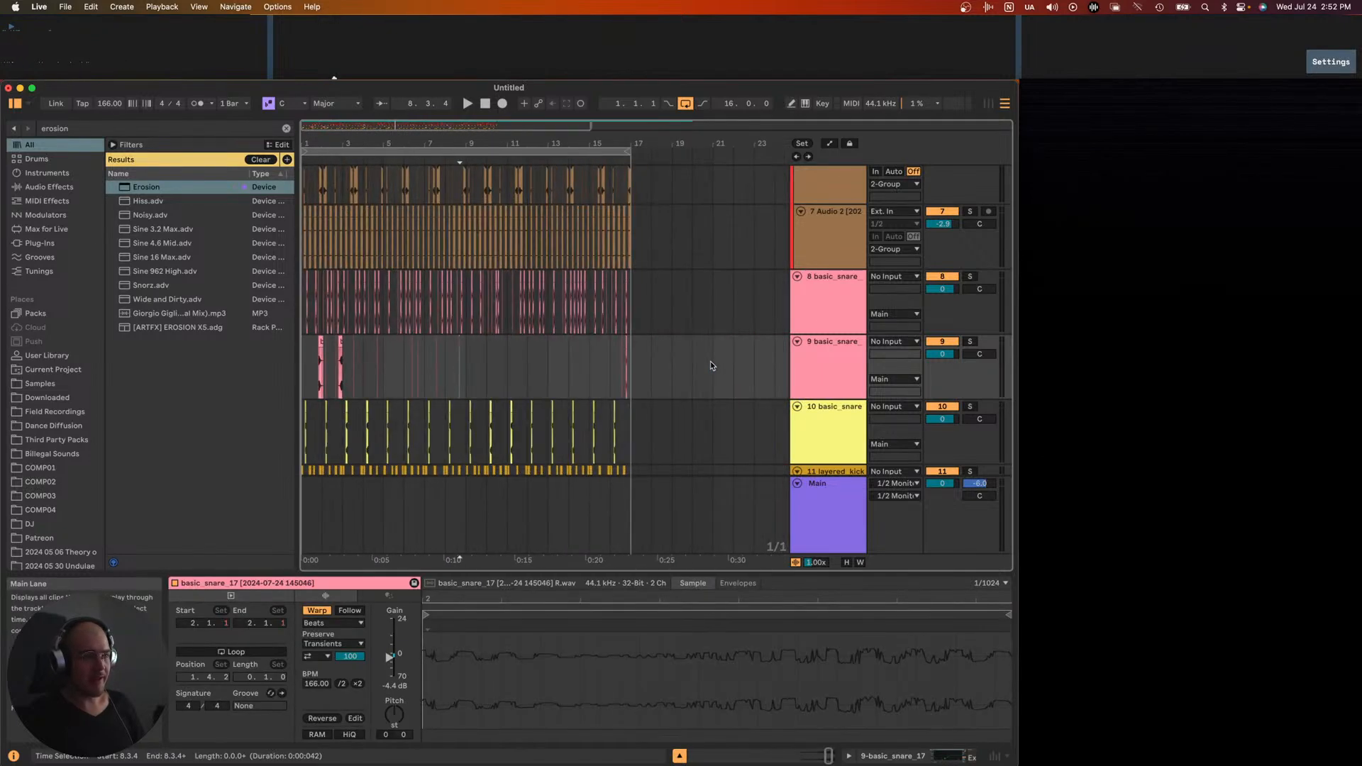
{"action": "left_click", "coordinate": [310, 362]}
{"action": "key", "text": "space"}
{"action": "scroll", "coordinate": [305, 356], "scroll_direction": "up", "scroll_amount": 6}
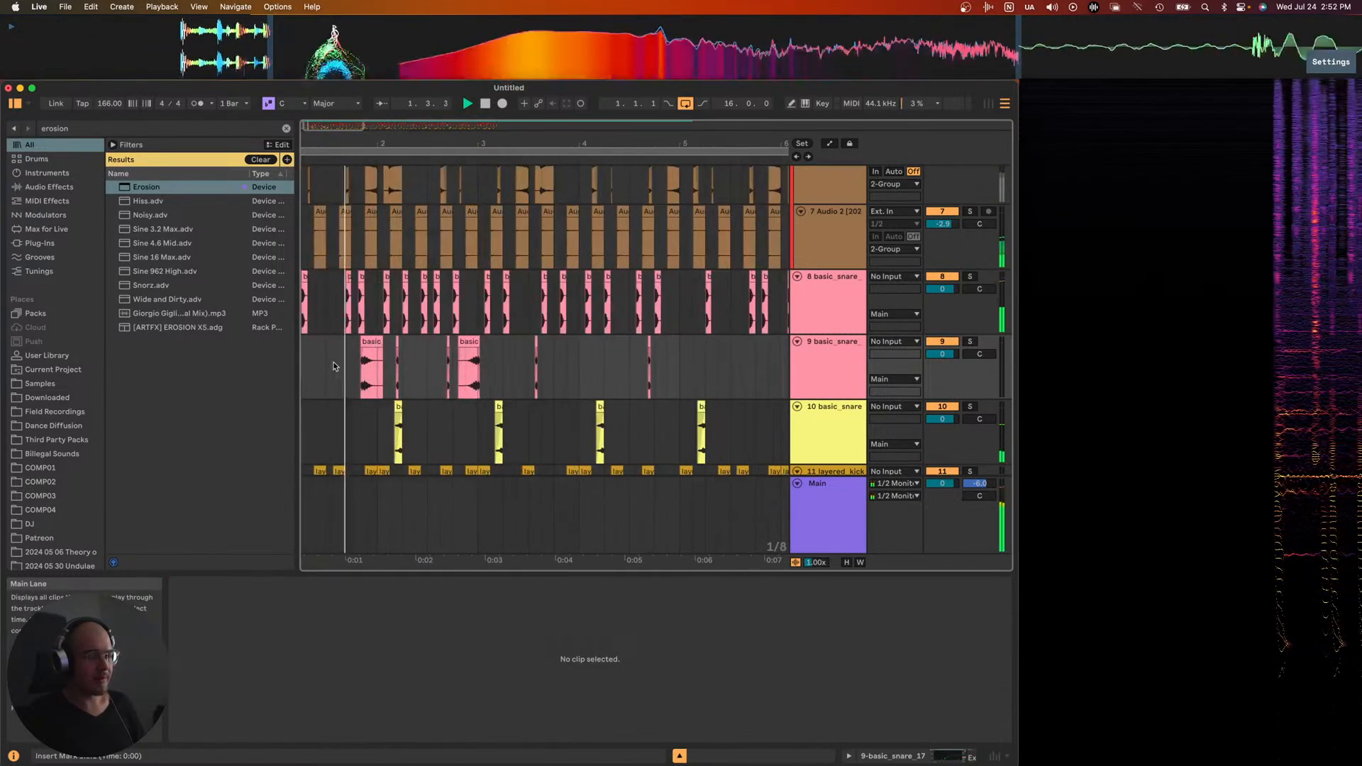
{"action": "scroll", "coordinate": [440, 369], "scroll_direction": "down", "scroll_amount": 1}
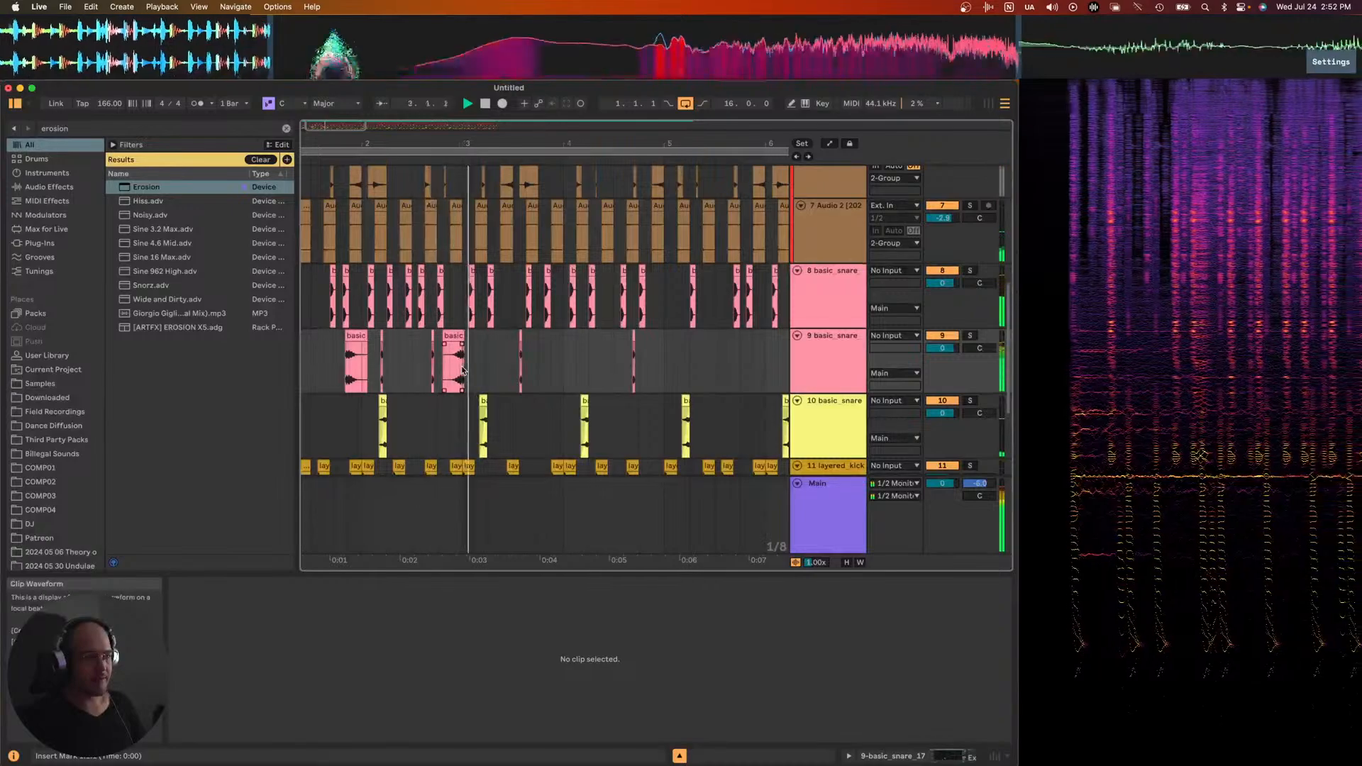
{"action": "scroll", "coordinate": [464, 369], "scroll_direction": "up", "scroll_amount": 1}
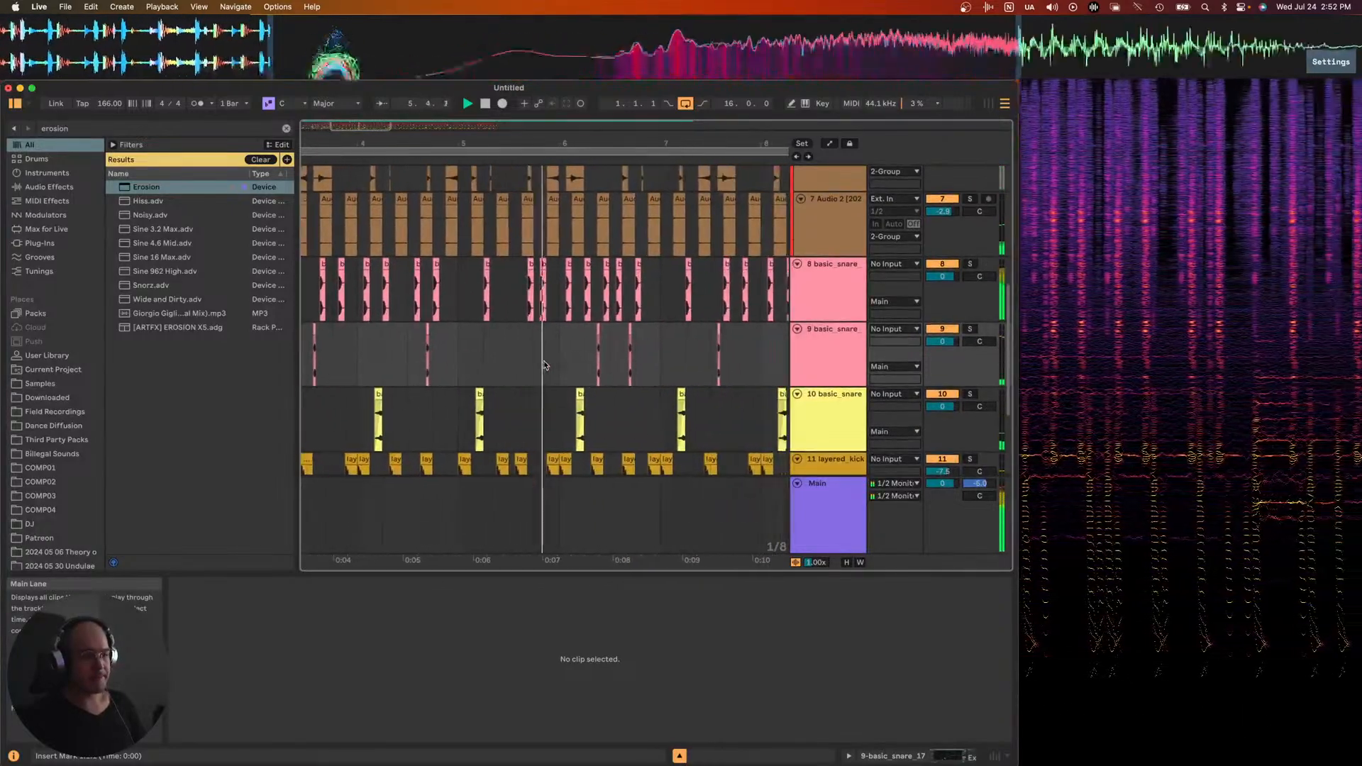
{"action": "scroll", "coordinate": [568, 360], "scroll_direction": "down", "scroll_amount": 2}
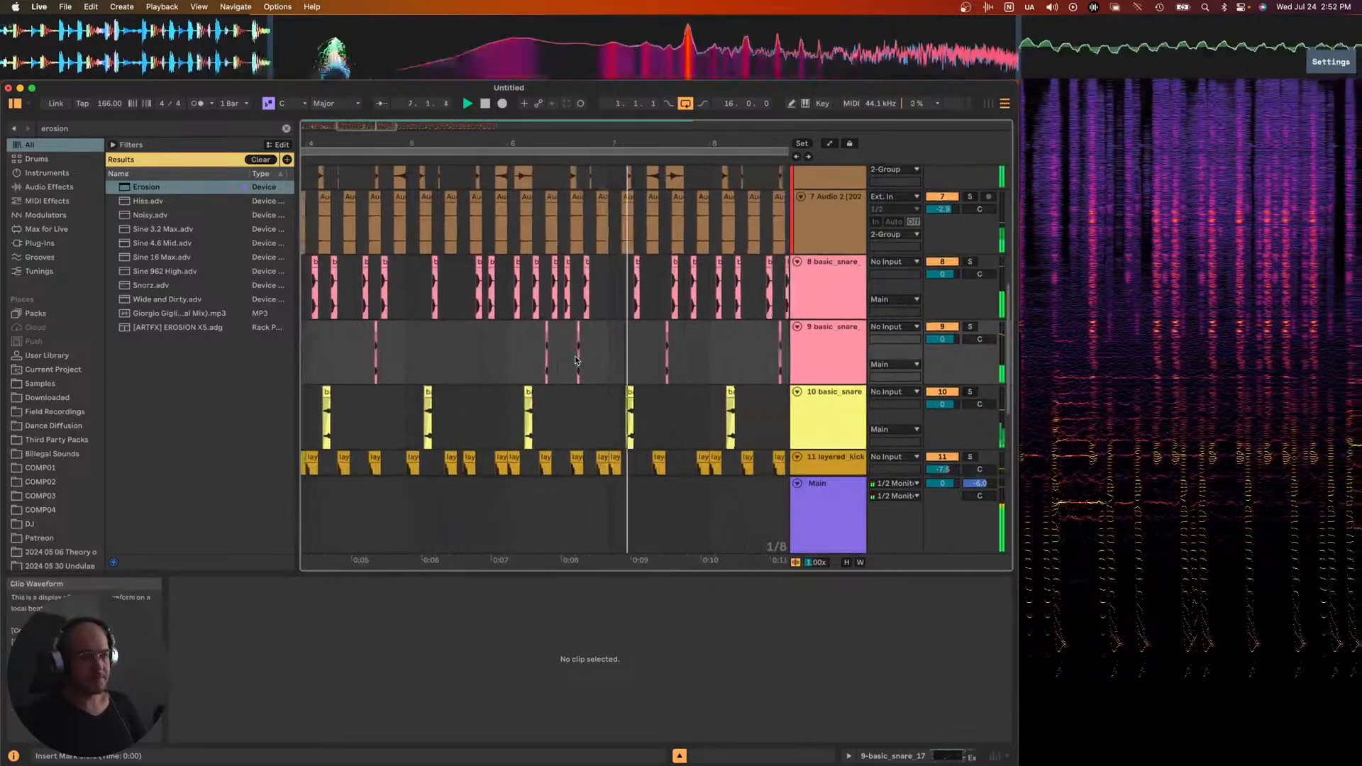
{"action": "scroll", "coordinate": [575, 358], "scroll_direction": "down", "scroll_amount": 3}
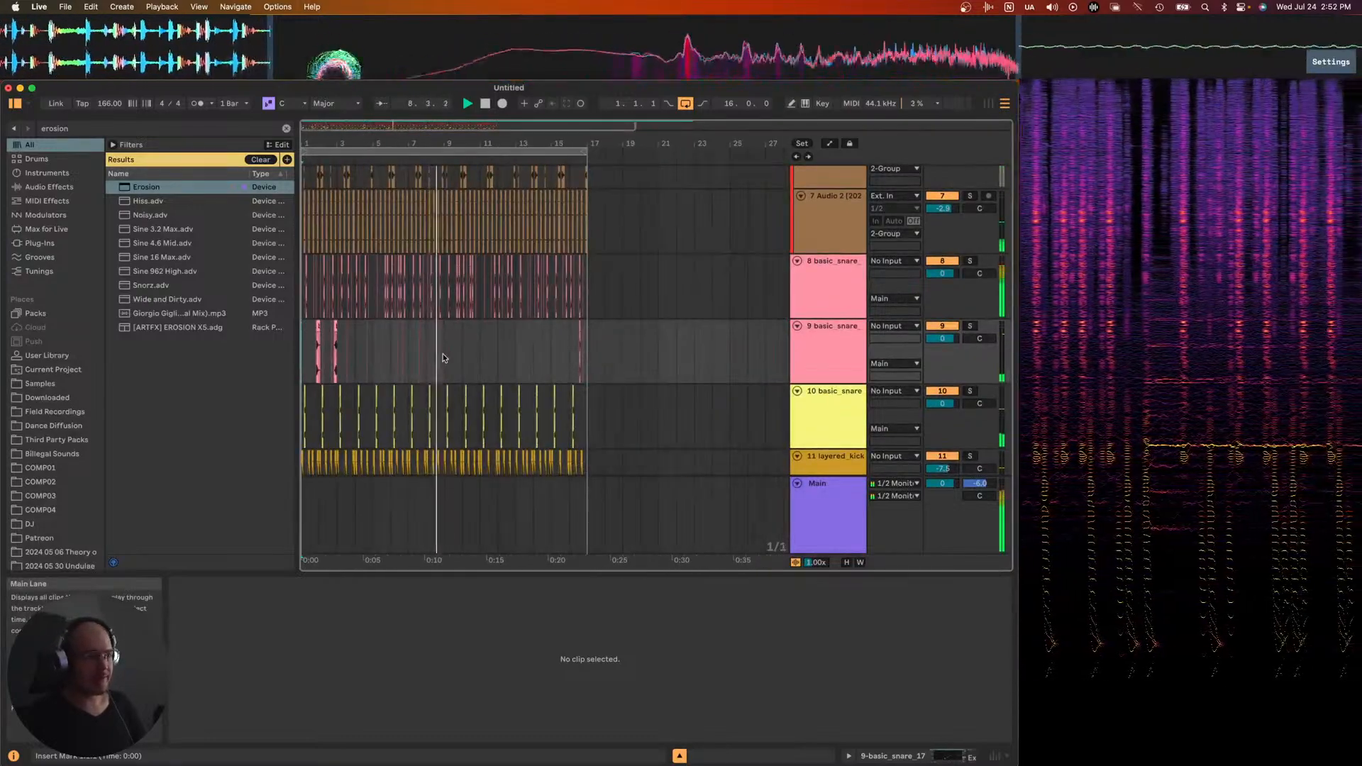
- Duplicate the first eight bars of track 9's snare tails and bursts into bars 9 to 16
{"action": "left_click_drag", "start_coordinate": [440, 355], "coordinate": [310, 357]}
{"action": "key", "text": "super+d"}
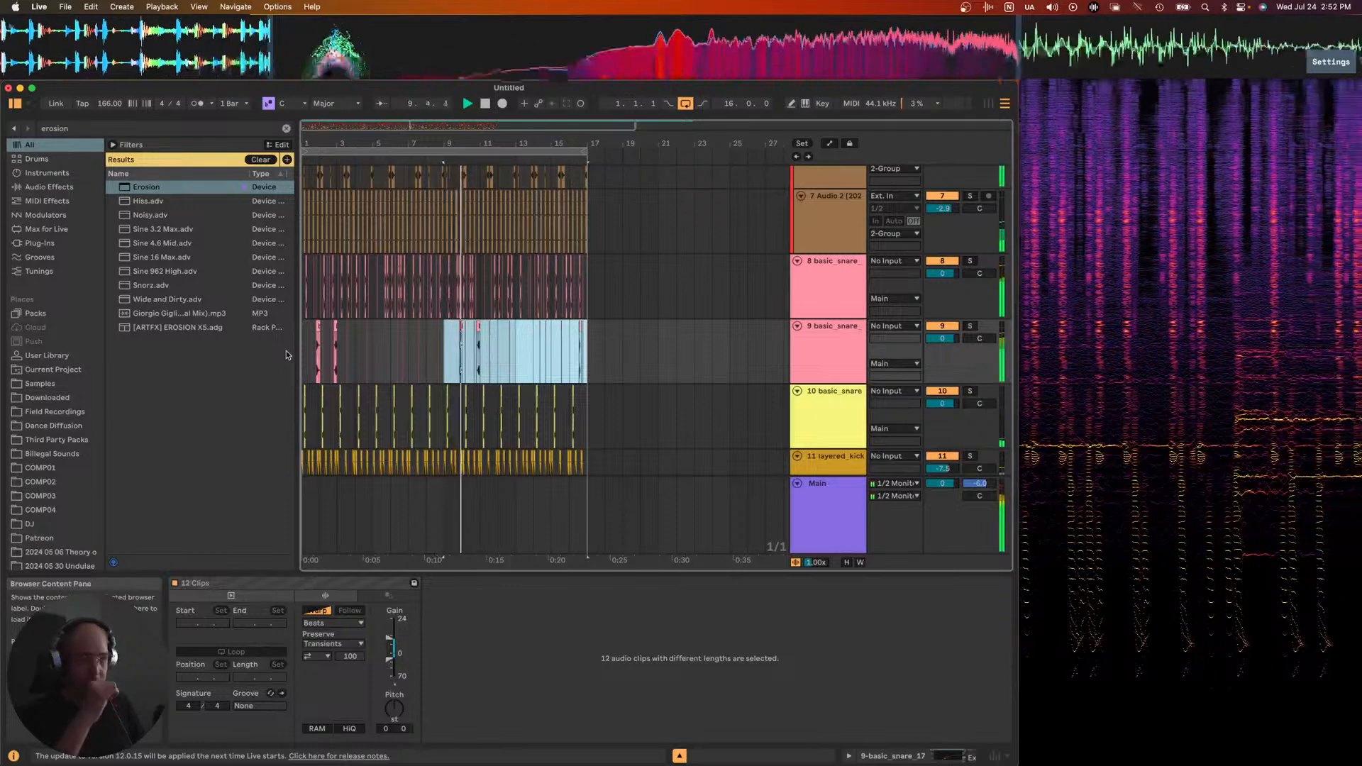
{"action": "scroll", "coordinate": [462, 340], "scroll_direction": "up", "scroll_amount": 8}
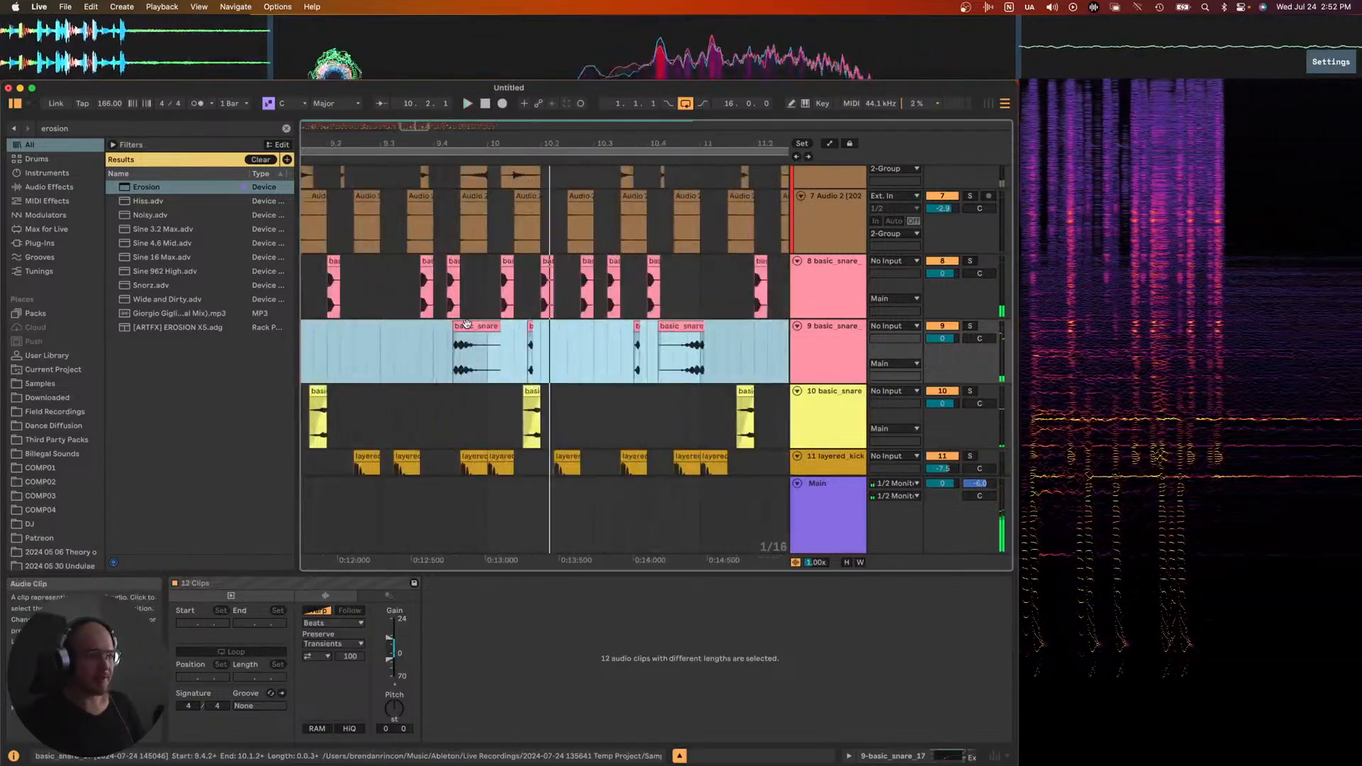
- Move the snare tail on track 9 from 9.4.2 to beat 10.2 and play from just before bar 9.4
{"action": "left_click", "coordinate": [467, 324]}
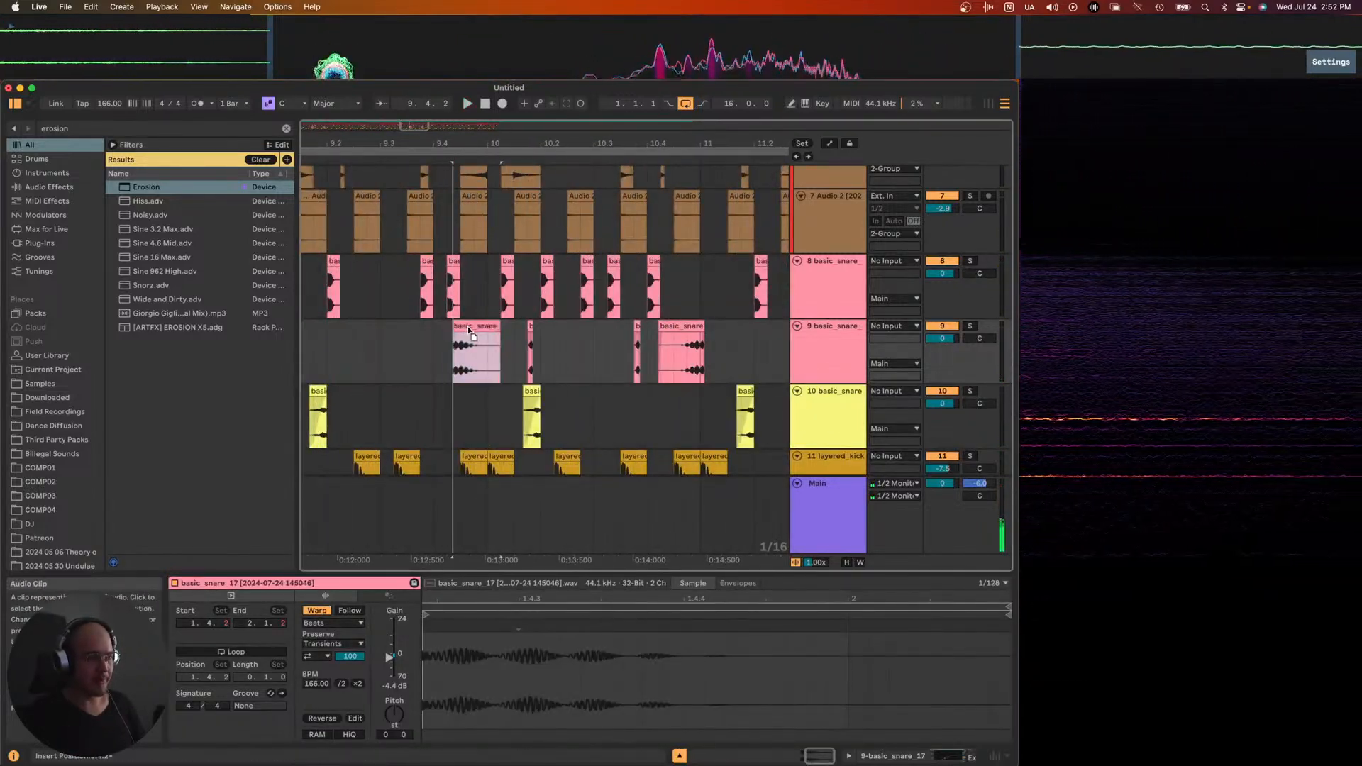
{"action": "left_click_drag", "start_coordinate": [466, 326], "coordinate": [557, 337]}
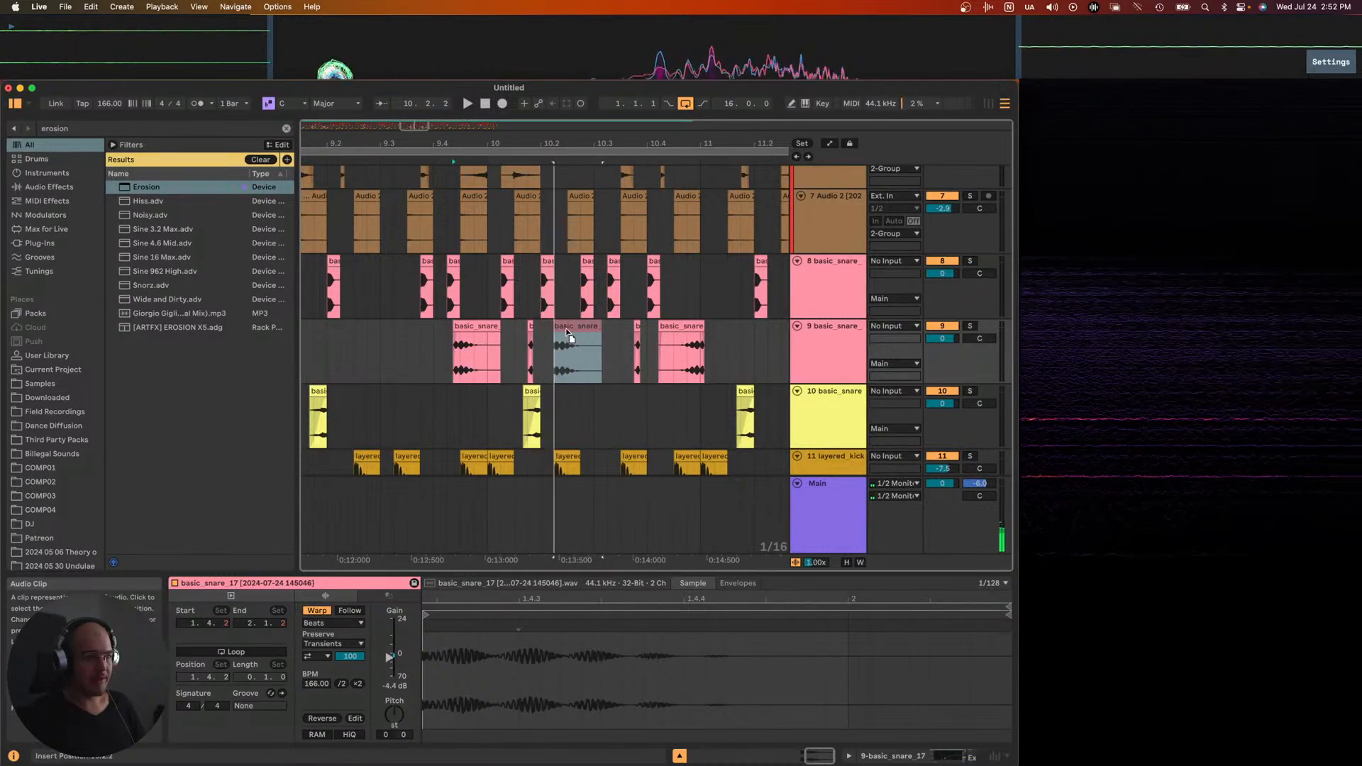
{"action": "left_click", "coordinate": [417, 339]}
{"action": "key", "text": "space"}
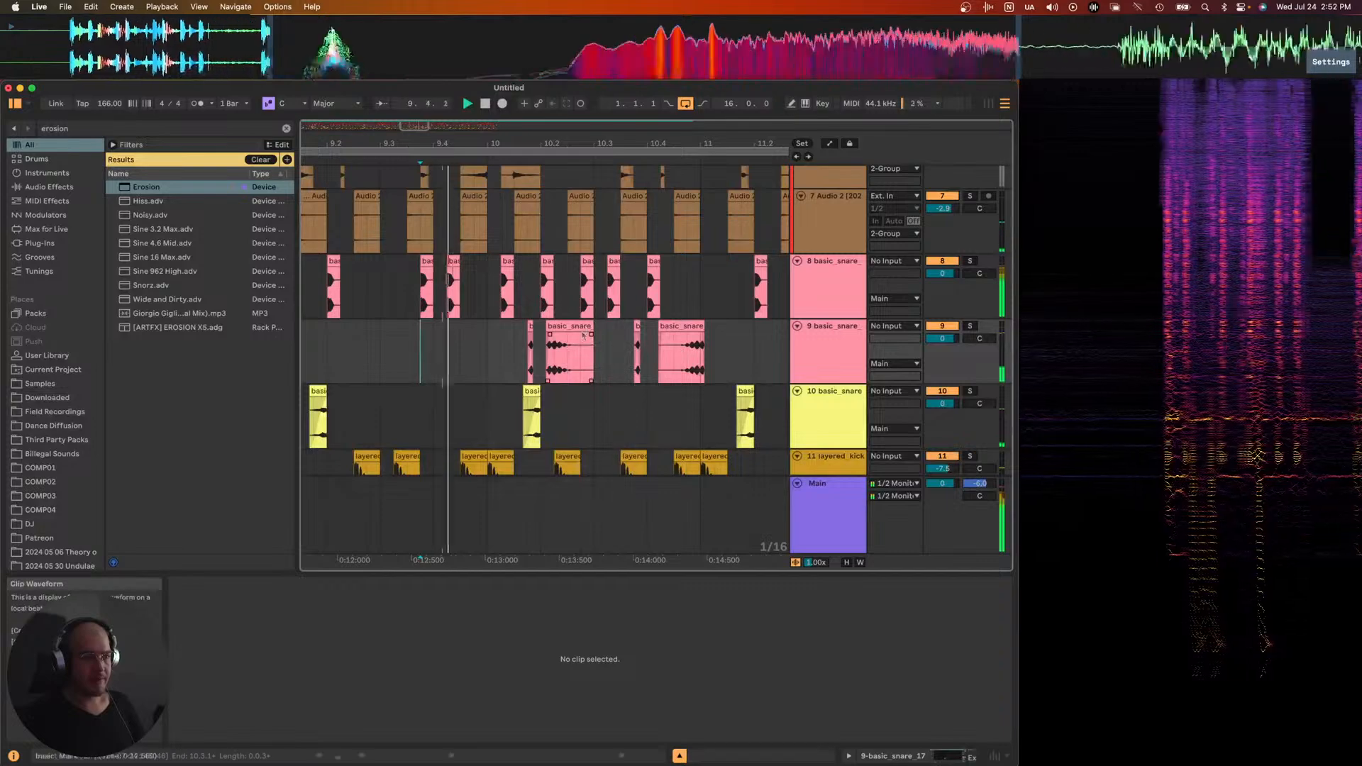
- Trim the moved snare tail at beat 10.2 to a short burst ending at 10.2.2 and fade out its end
{"action": "left_click", "coordinate": [547, 341]}
{"action": "scroll", "coordinate": [553, 339], "scroll_direction": "up", "scroll_amount": 3}
{"action": "scroll", "coordinate": [552, 338], "scroll_direction": "up", "scroll_amount": 3}
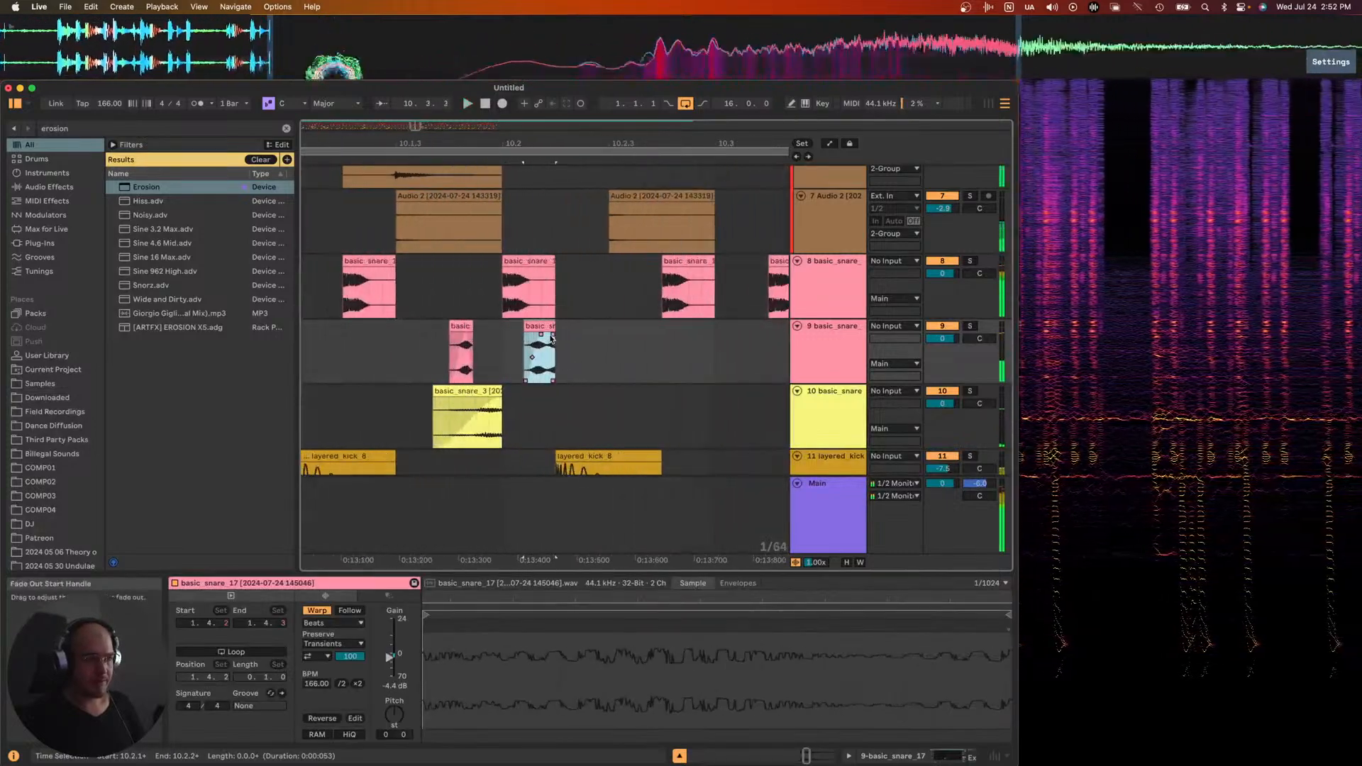
{"action": "scroll", "coordinate": [553, 333], "scroll_direction": "up", "scroll_amount": 3}
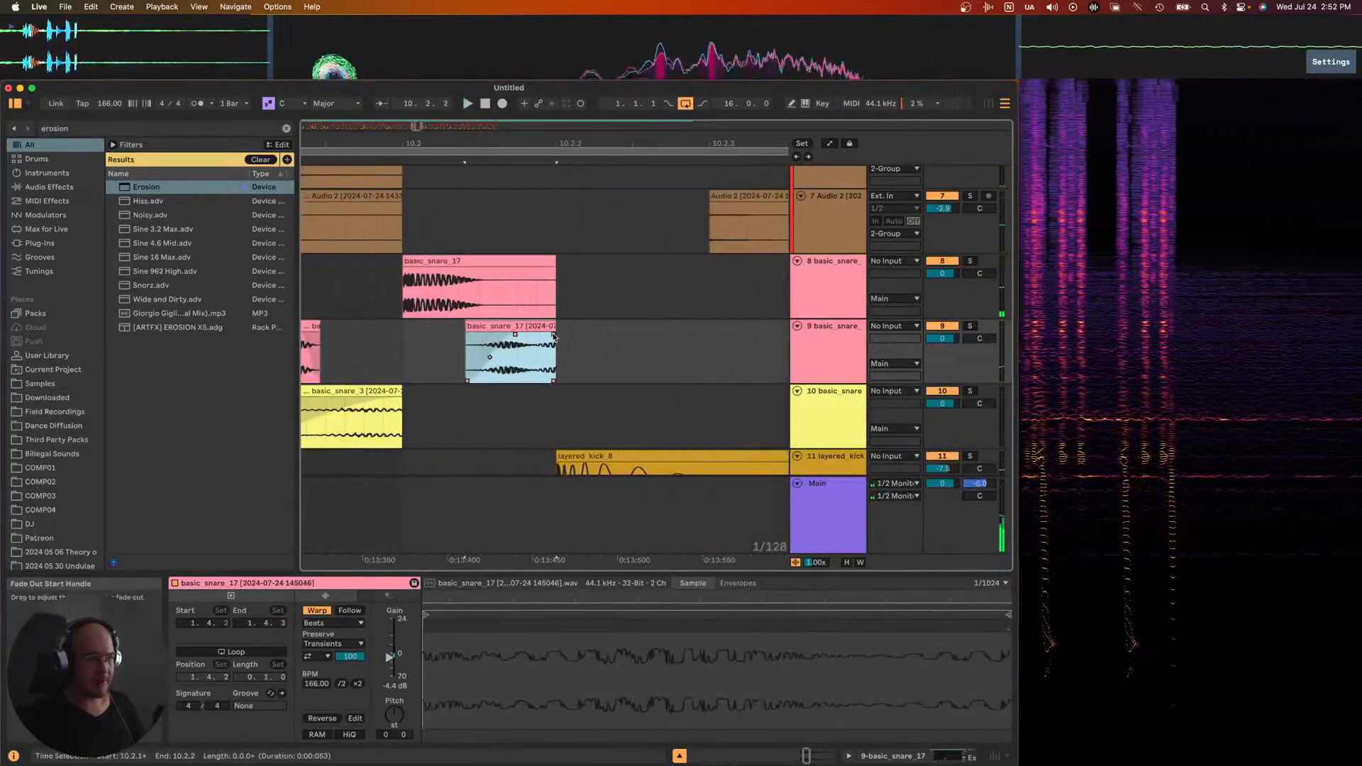
{"action": "left_click", "coordinate": [552, 335]}
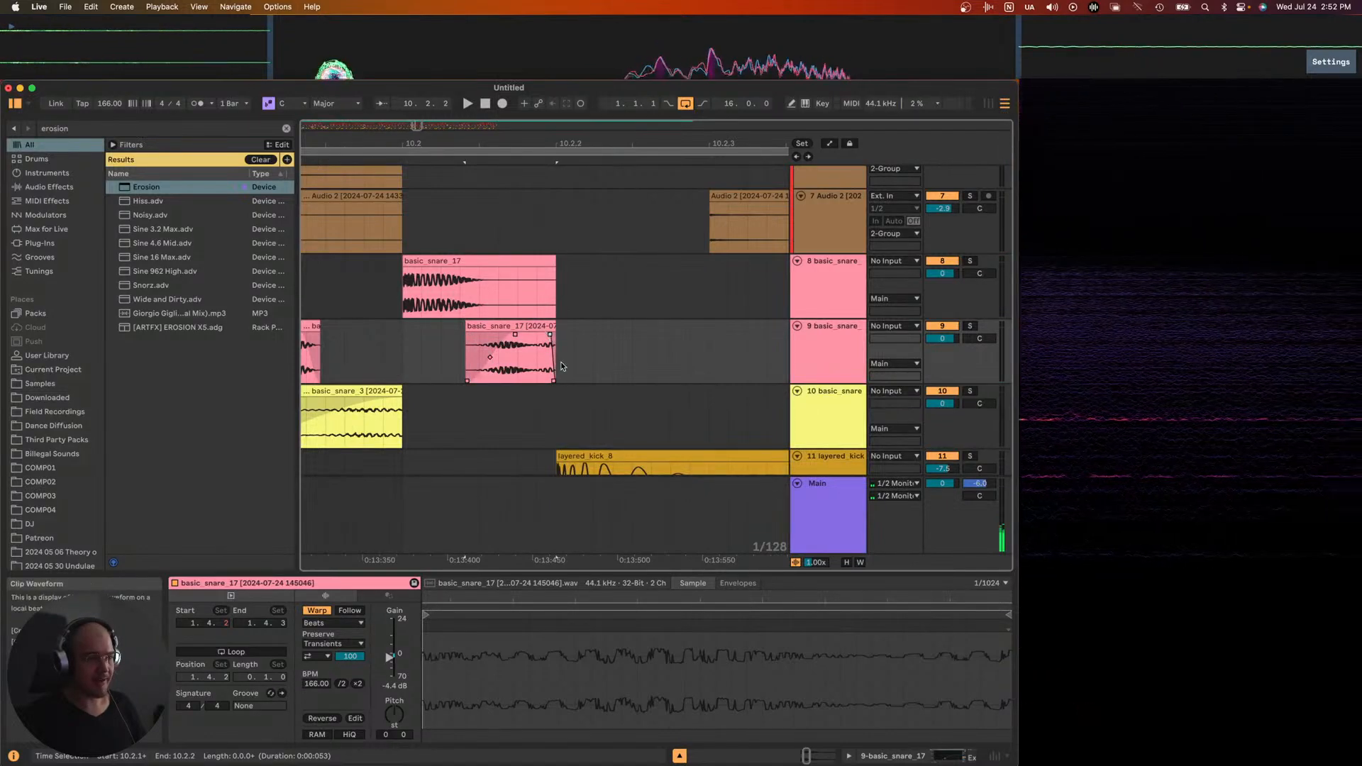
{"action": "scroll", "coordinate": [461, 316], "scroll_direction": "down", "scroll_amount": 3}
{"action": "left_click", "coordinate": [403, 339]}
{"action": "key", "text": "space"}
- Play on from bar 10 and copy the short snare burst near 12.3.3 on track 9 to about 12.4.2
{"action": "scroll", "coordinate": [403, 339], "scroll_direction": "down", "scroll_amount": 8}
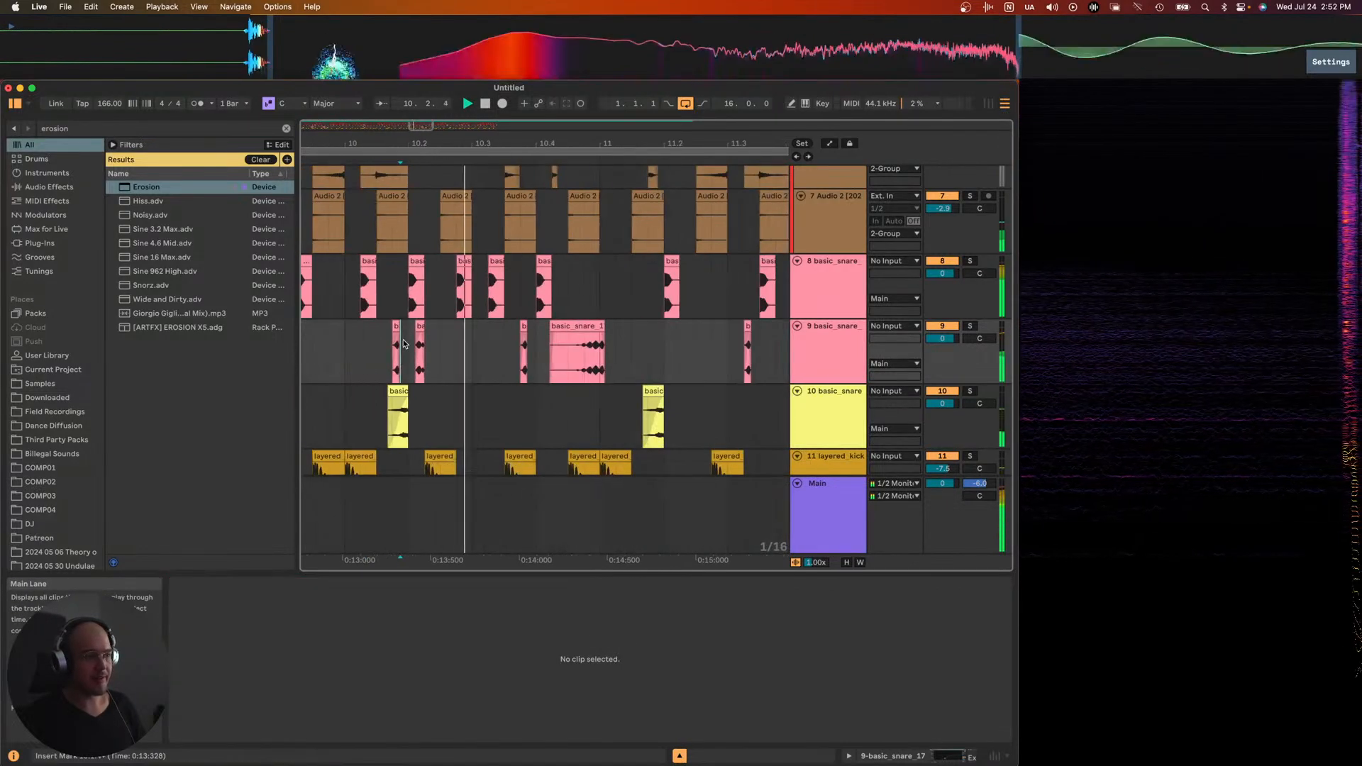
{"action": "scroll", "coordinate": [526, 328], "scroll_direction": "up", "scroll_amount": 2}
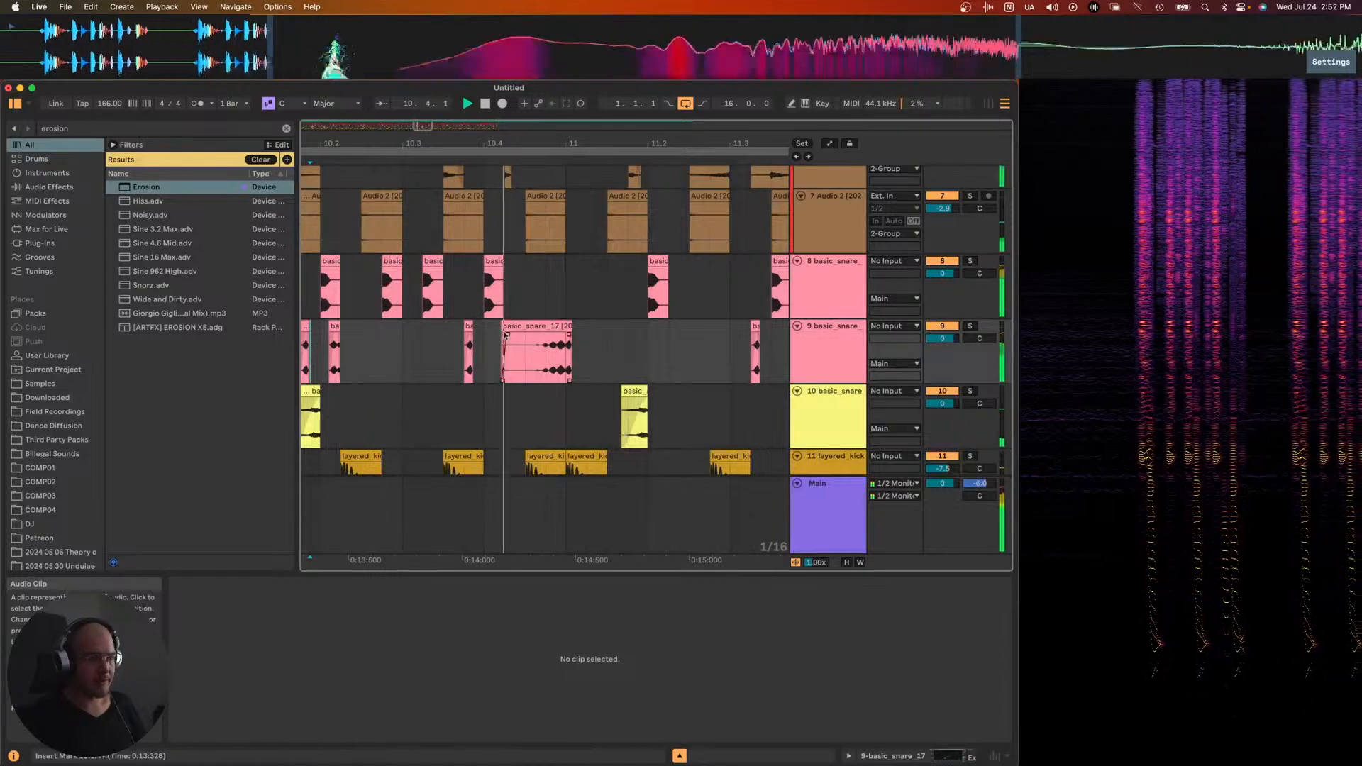
{"action": "scroll", "coordinate": [576, 339], "scroll_direction": "down", "scroll_amount": 3}
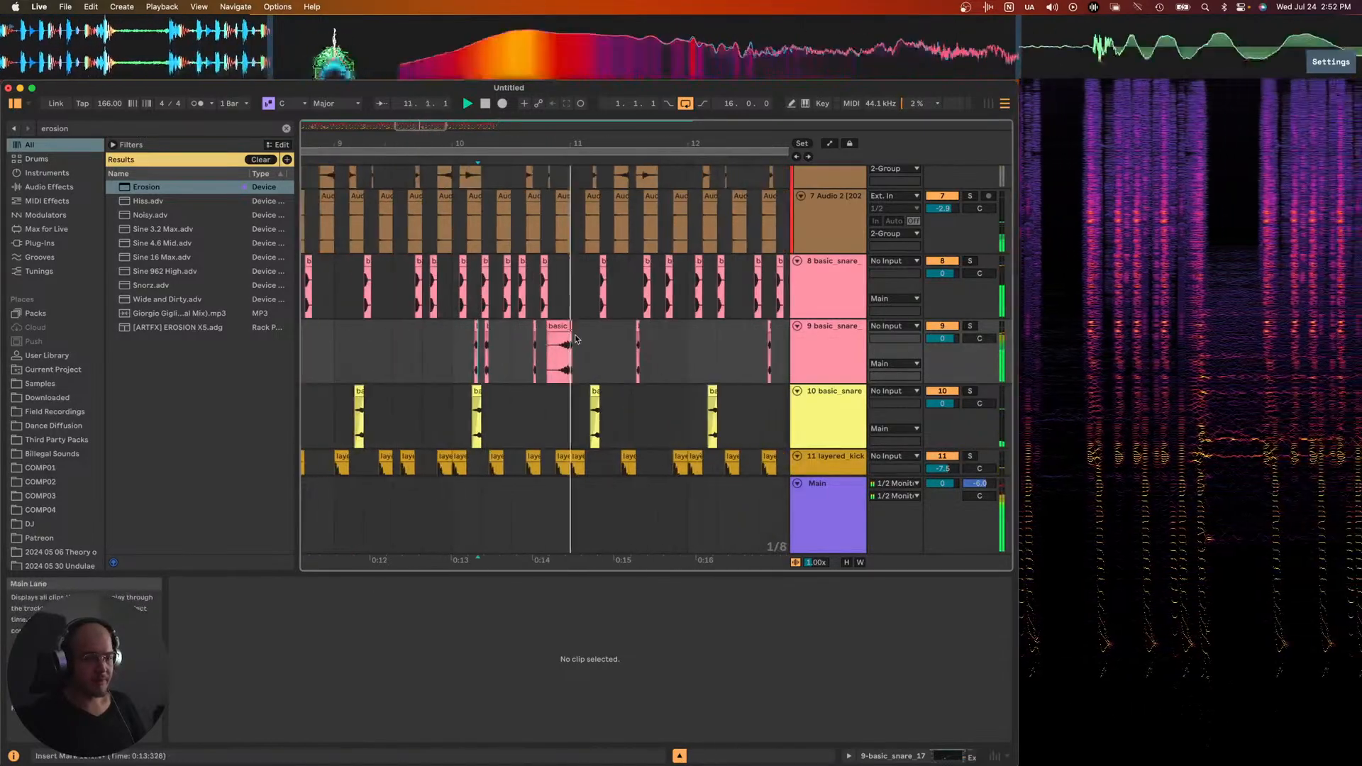
{"action": "scroll", "coordinate": [575, 340], "scroll_direction": "down", "scroll_amount": 3}
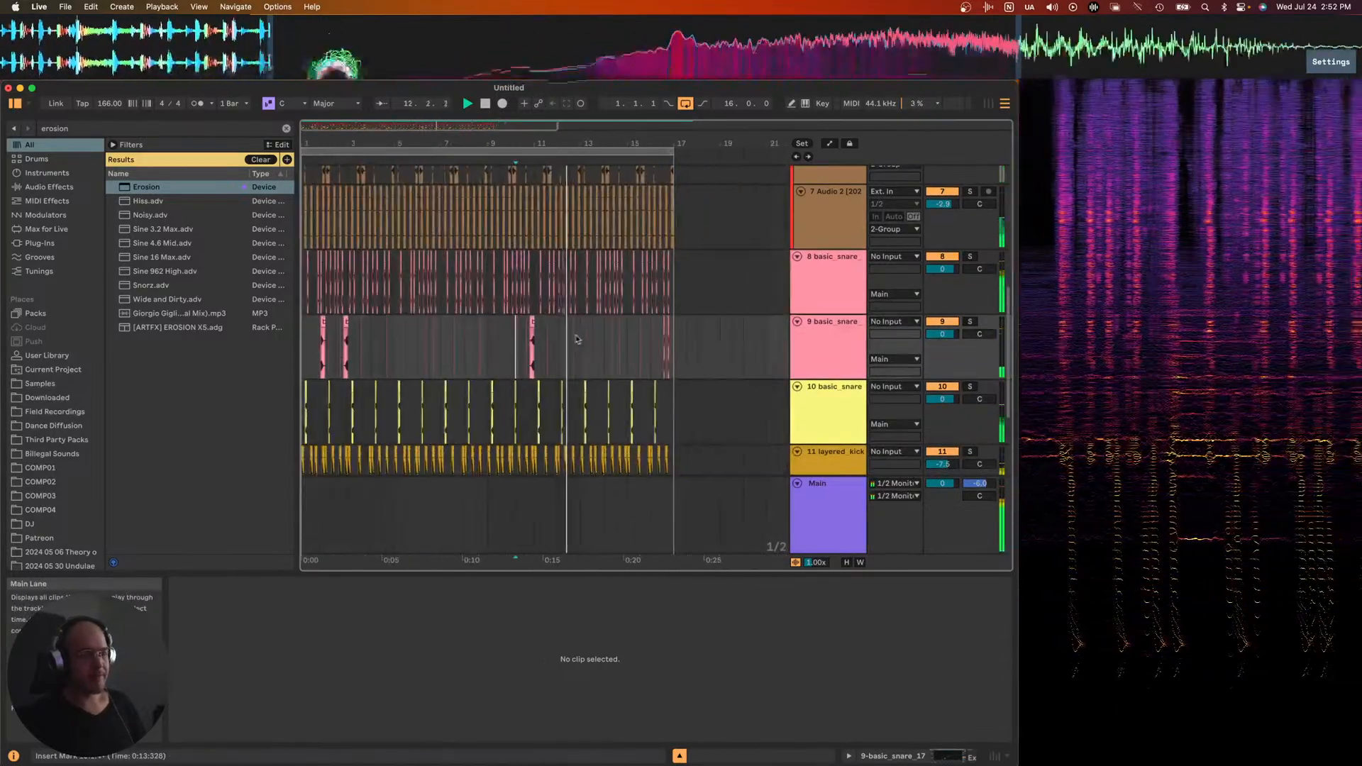
{"action": "scroll", "coordinate": [579, 335], "scroll_direction": "up", "scroll_amount": 5}
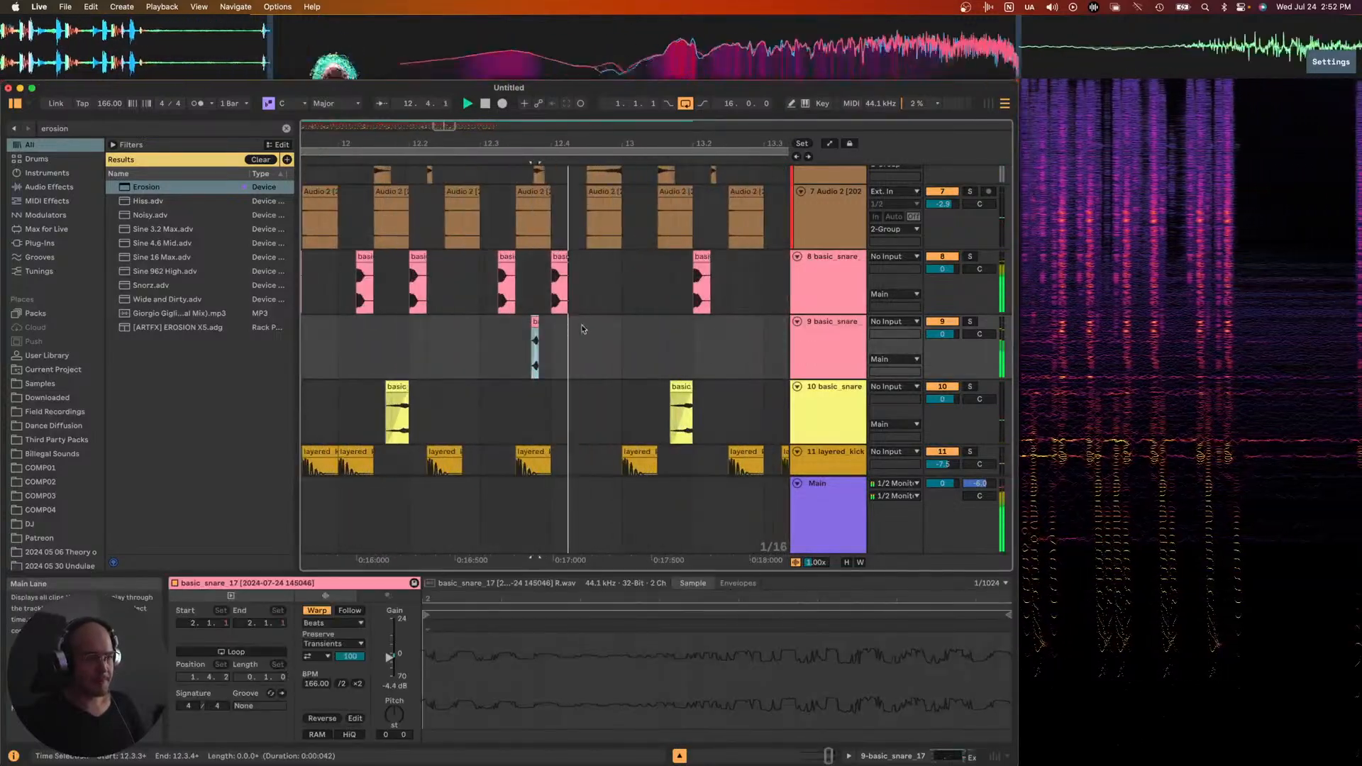
{"action": "left_click", "coordinate": [565, 335]}
{"action": "scroll", "coordinate": [596, 337], "scroll_direction": "down", "scroll_amount": 2}
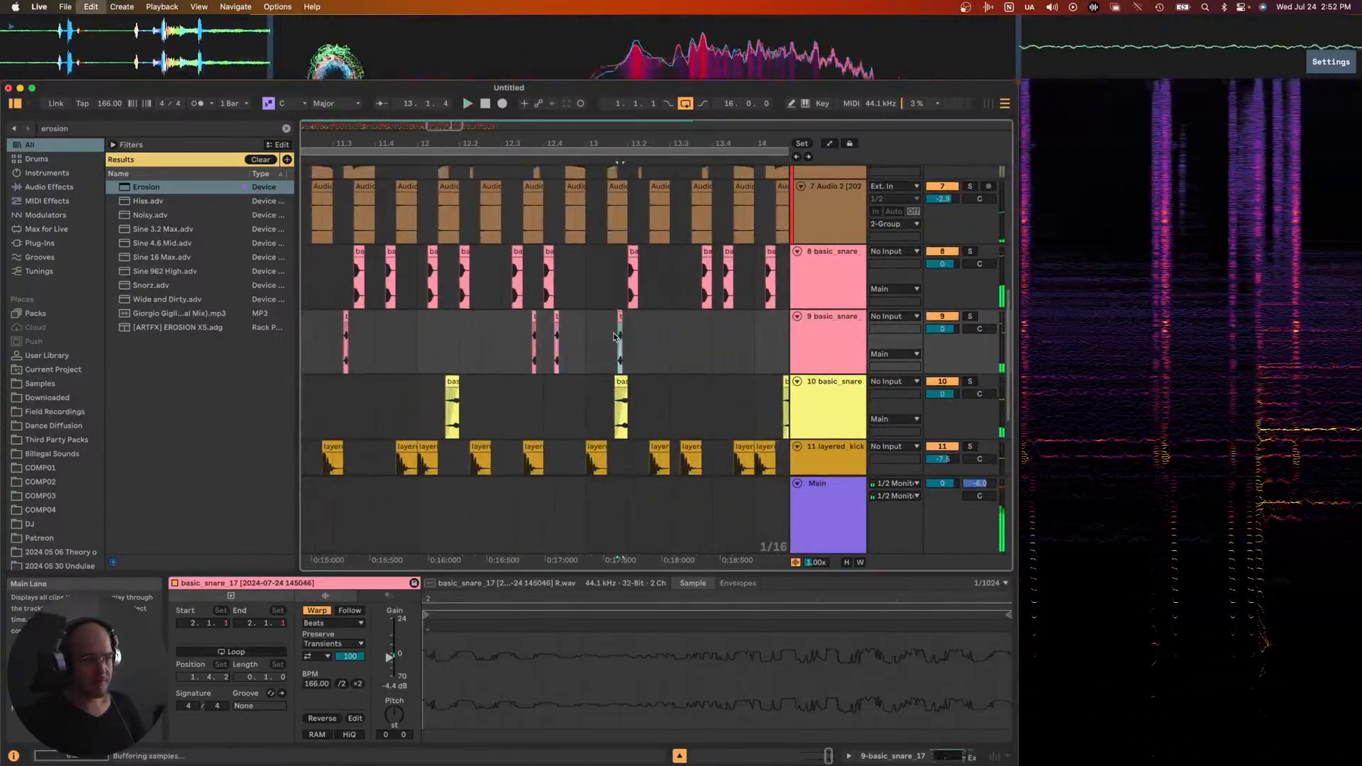
- Place another copy of the short snare burst at about 13.1.2 on track 9 and play from just before it
{"action": "left_click", "coordinate": [586, 335]}
{"action": "left_click_drag", "start_coordinate": [620, 336], "coordinate": [598, 337]}
{"action": "key", "text": "space"}
{"action": "left_click", "coordinate": [578, 337]}
{"action": "key", "text": "space"}
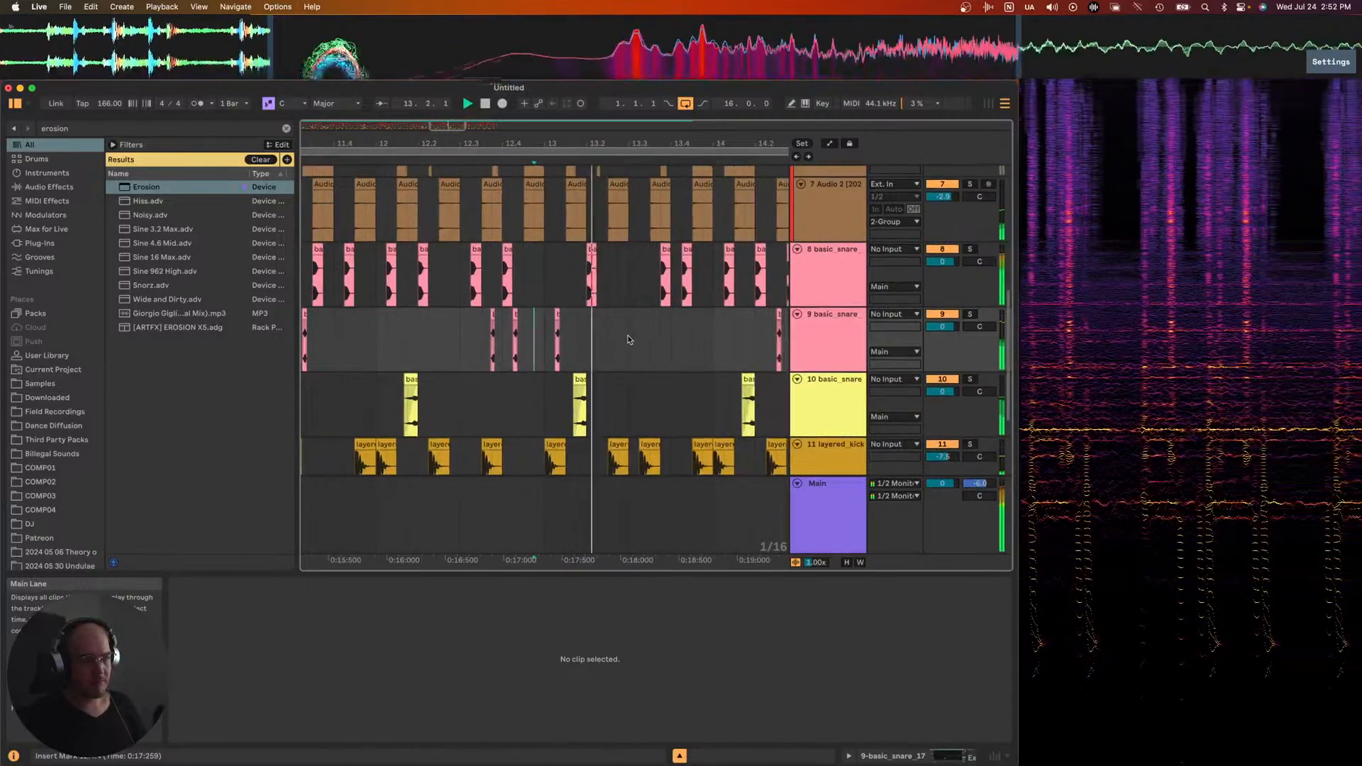
- Paste the short snare burst on track 9 at about 13.2.4, at 13.3.2 and near the end of bar 13
{"action": "left_click", "coordinate": [621, 338]}
{"action": "key", "text": "super+v"}
{"action": "left_click", "coordinate": [640, 335]}
{"action": "key", "text": "super+v"}
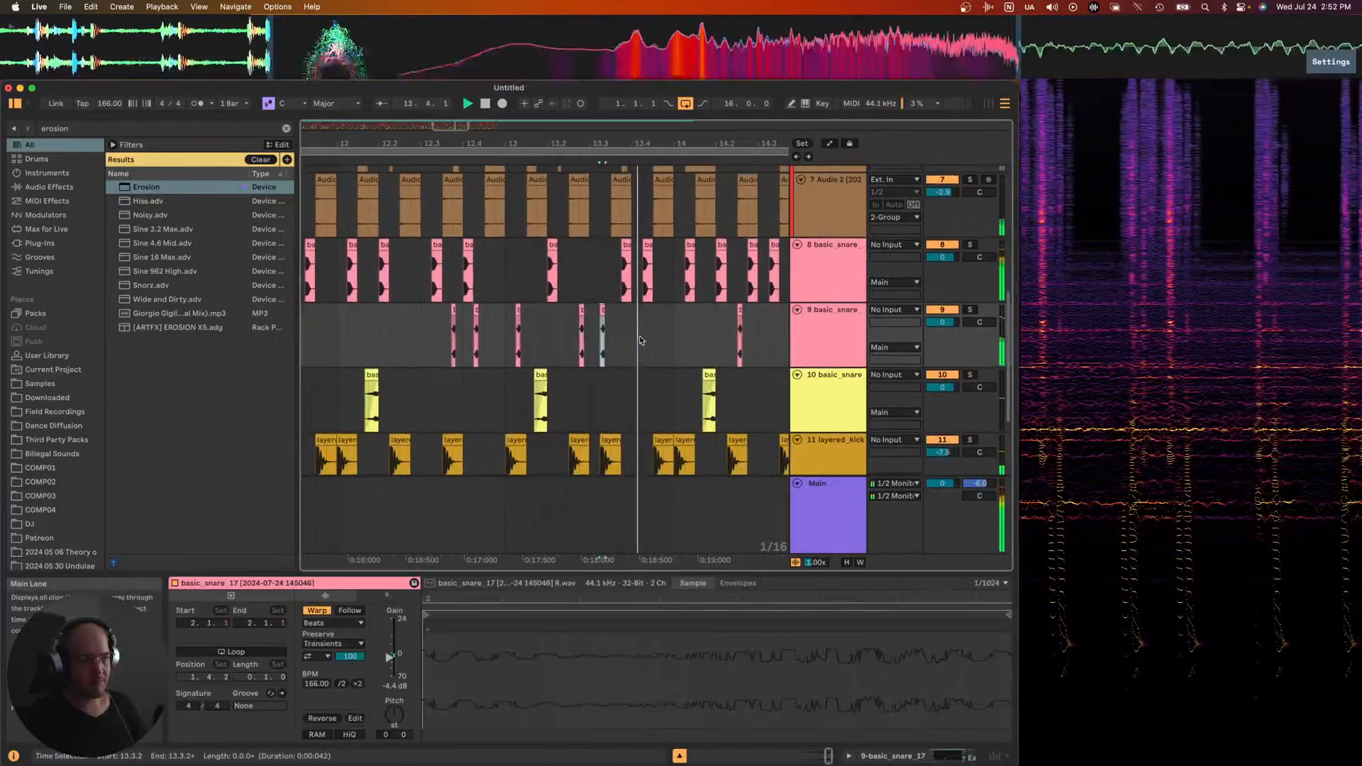
{"action": "left_click", "coordinate": [650, 335]}
{"action": "key", "text": "super+v"}
- Lower track 9's volume to about -4.8 dB while playing the full arrangement
{"action": "key", "text": "space"}
{"action": "key", "text": "space"}
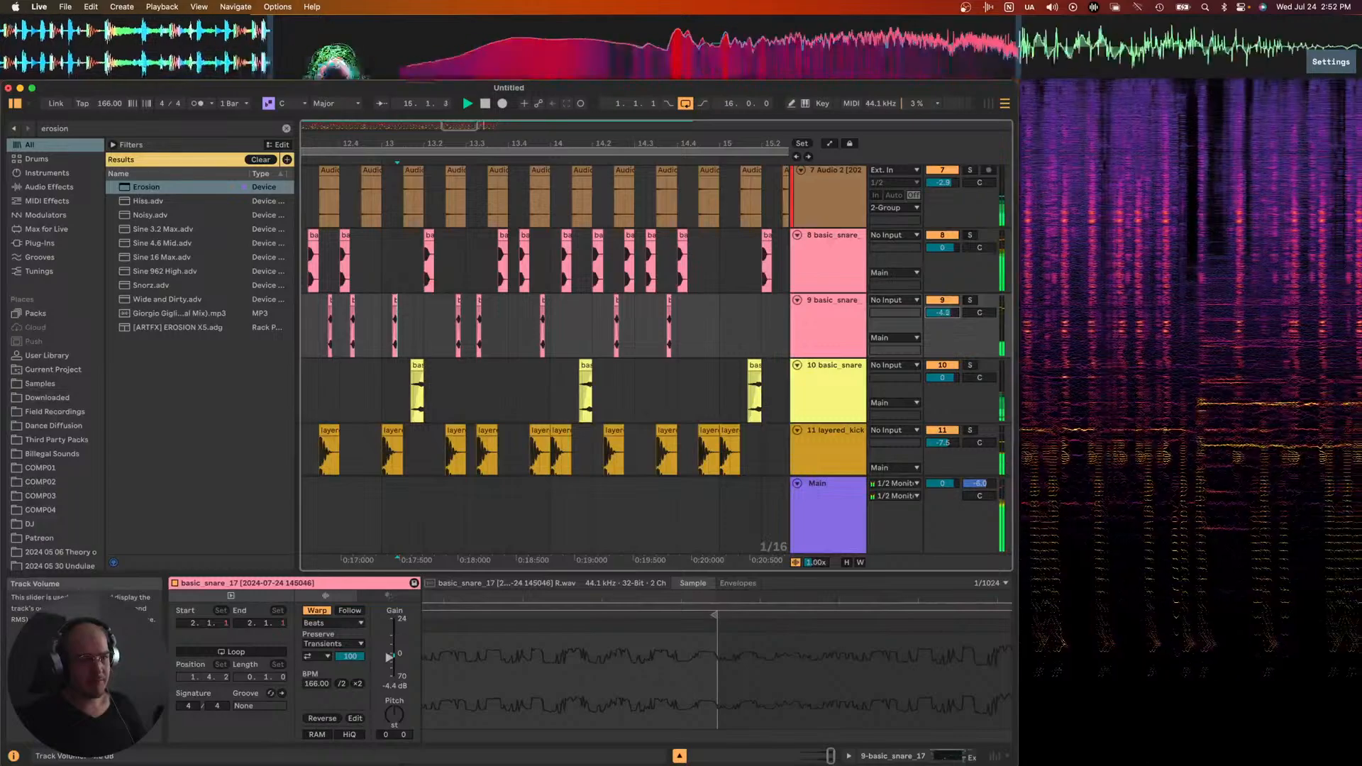
{"action": "key", "text": "minus"}
{"action": "key", "text": "minus"}
{"action": "key", "text": "minus"}
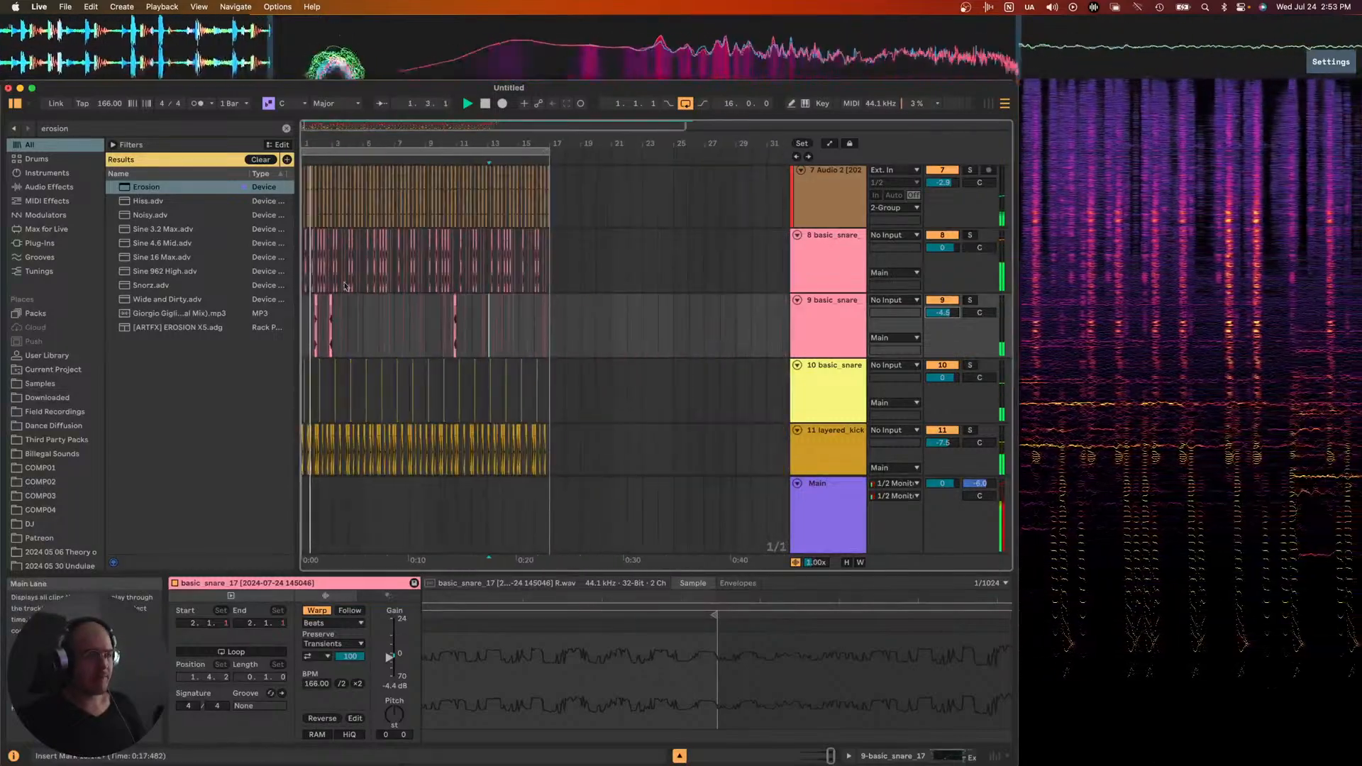
{"action": "scroll", "coordinate": [333, 305], "scroll_direction": "up", "scroll_amount": 3}
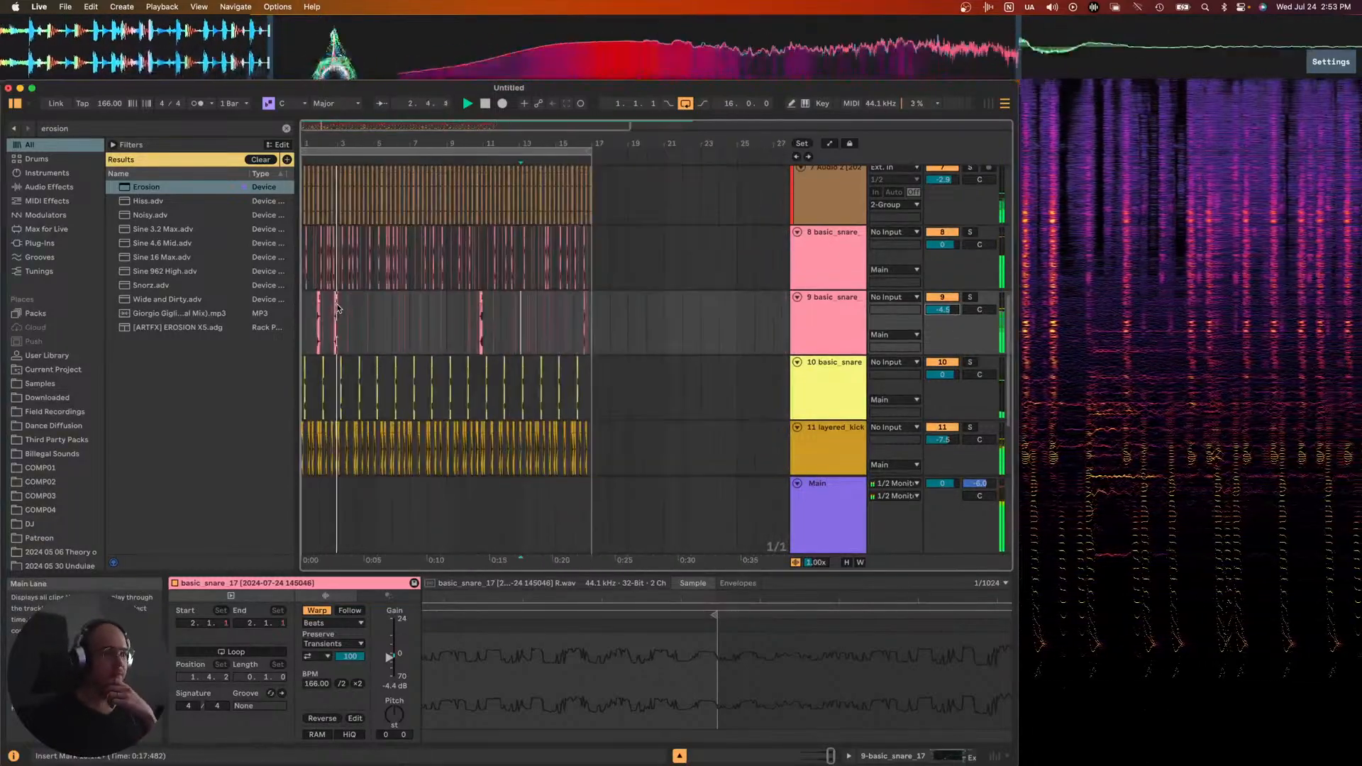
{"action": "scroll", "coordinate": [498, 289], "scroll_direction": "down", "scroll_amount": 3}
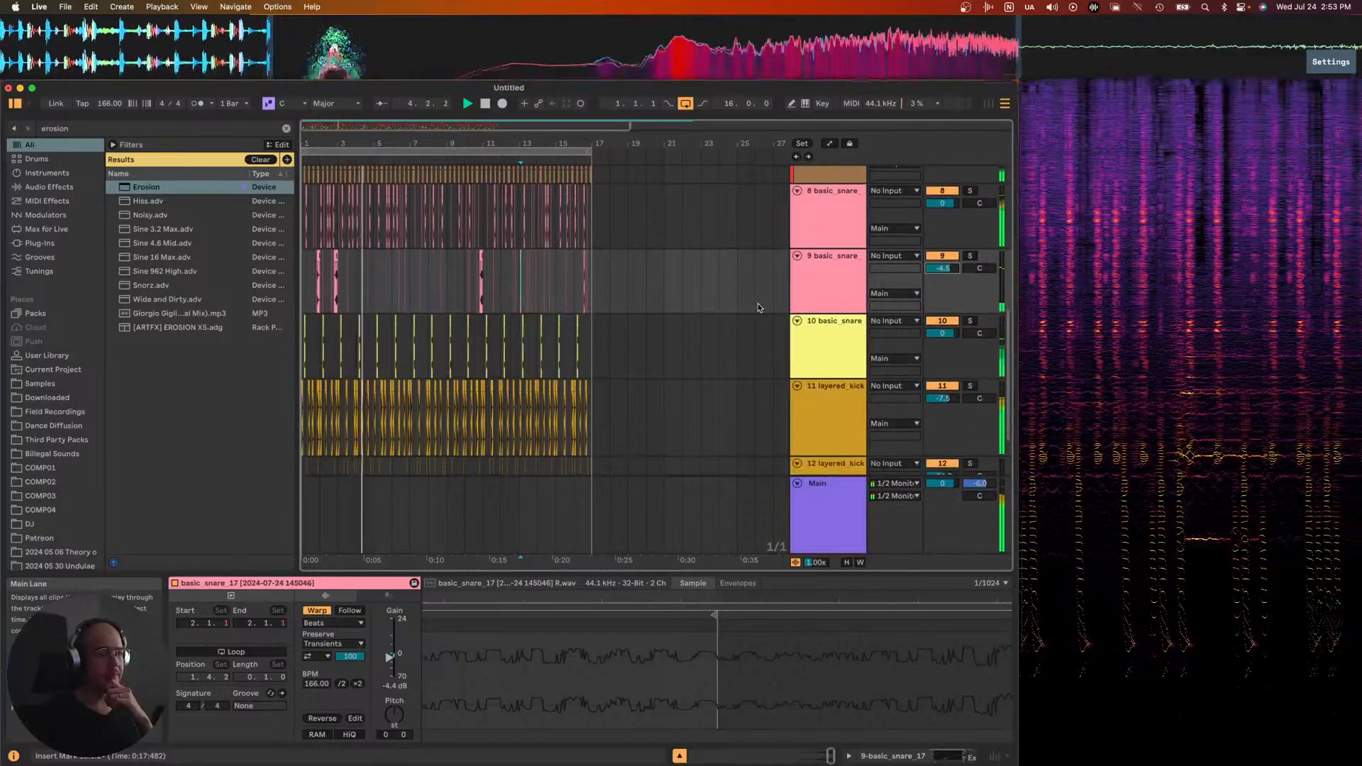
- Lower the high cut in the Synplant track's EQ Eight to 4.45 kHz with a Q of 0.23
{"action": "scroll", "coordinate": [758, 303], "scroll_direction": "up", "scroll_amount": 8}
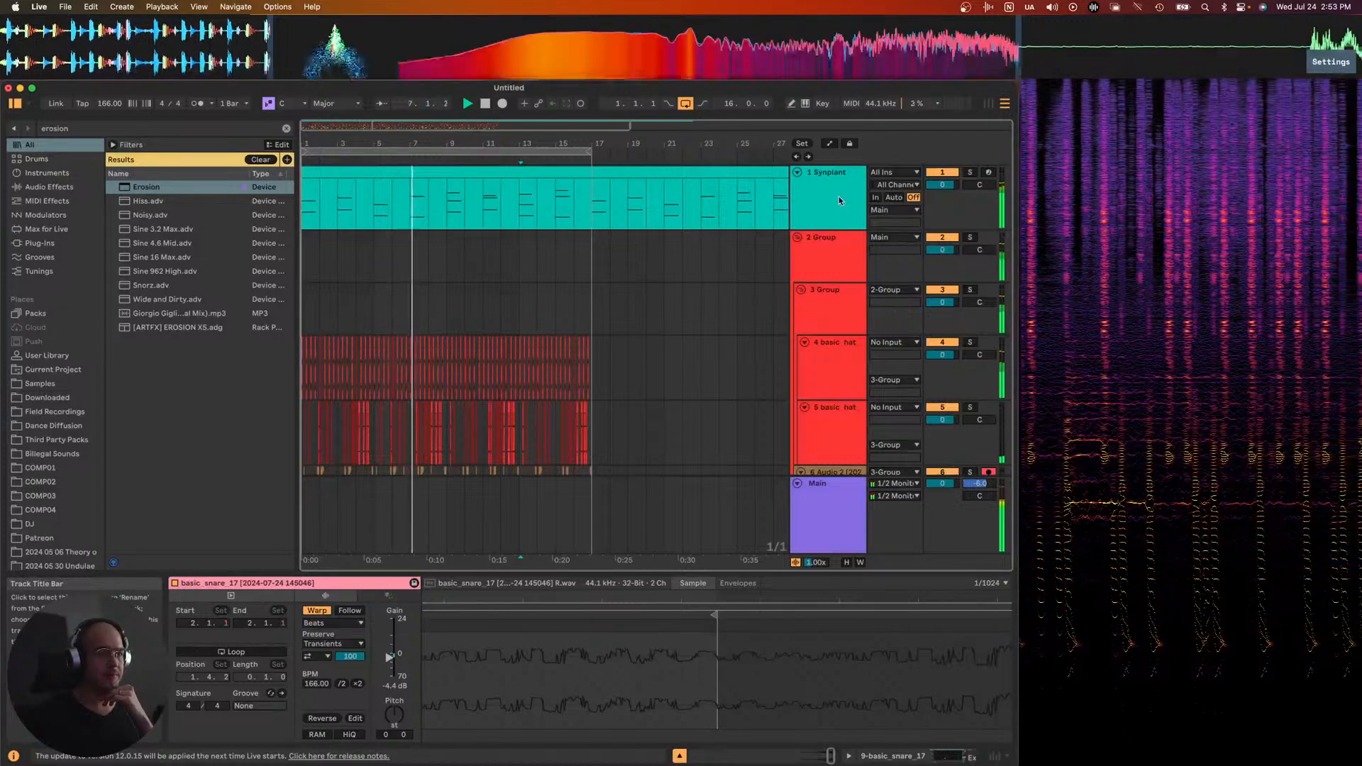
{"action": "left_click", "coordinate": [840, 201]}
{"action": "scroll", "coordinate": [719, 674], "scroll_direction": "right", "scroll_amount": 2}
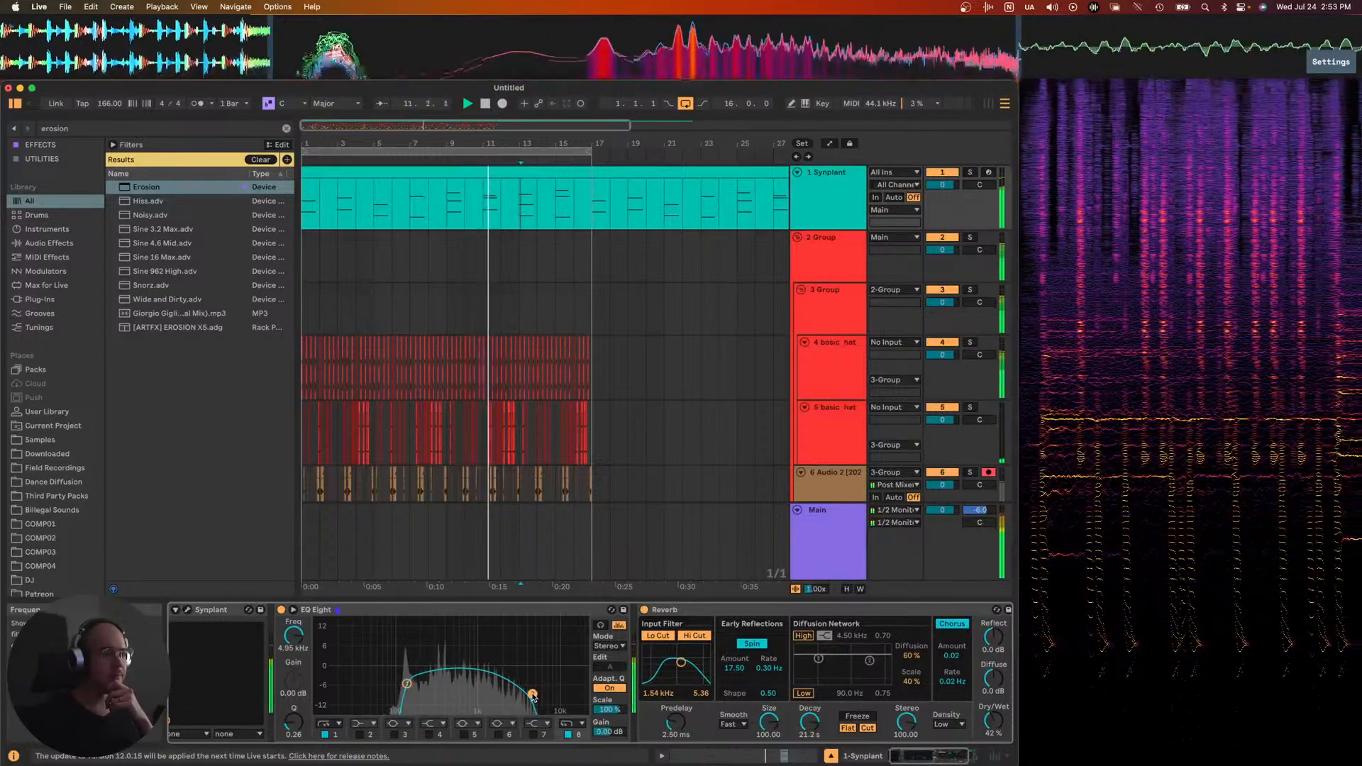
{"action": "left_click_drag", "start_coordinate": [533, 694], "coordinate": [529, 696]}
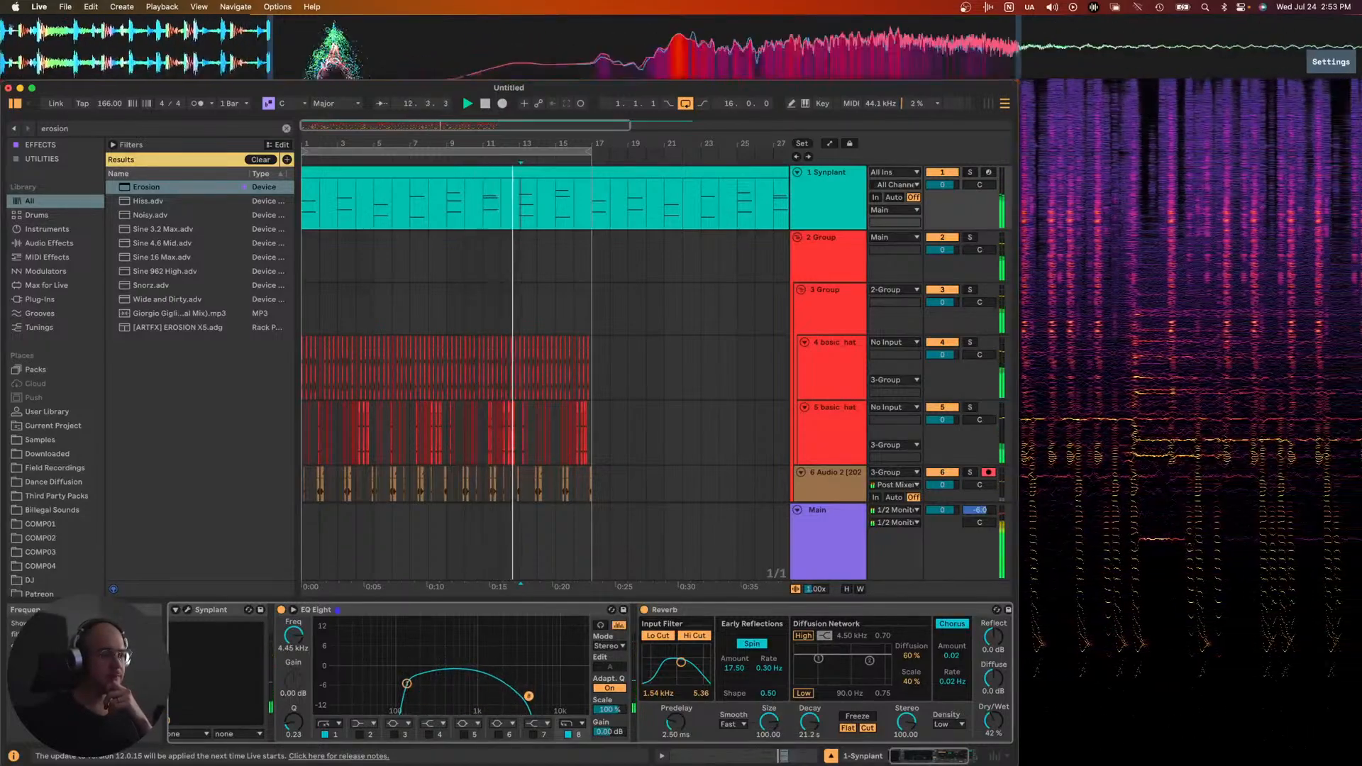
- Insert a new MIDI track below the layered kick tracks and load the VST3 version of Vital on it
{"action": "scroll", "coordinate": [602, 301], "scroll_direction": "down", "scroll_amount": 10}
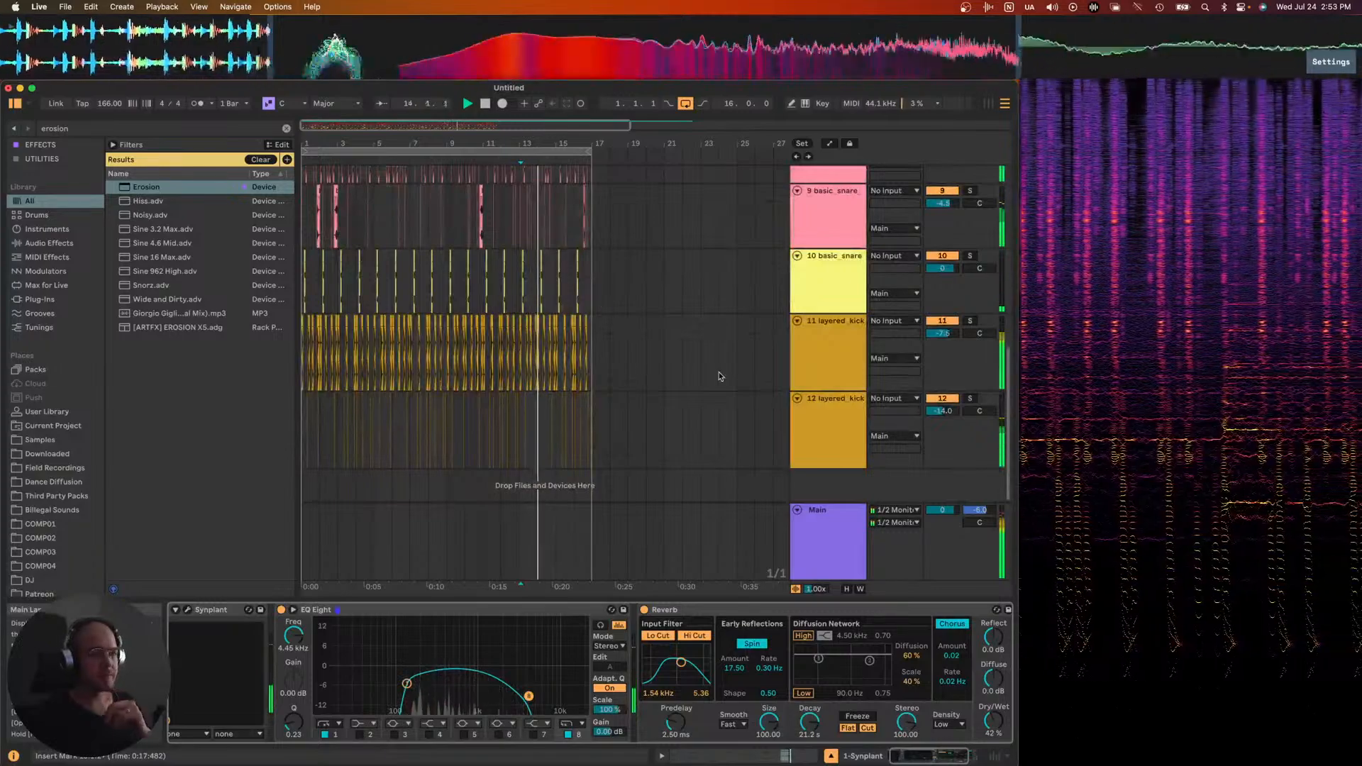
{"action": "right_click", "coordinate": [830, 485]}
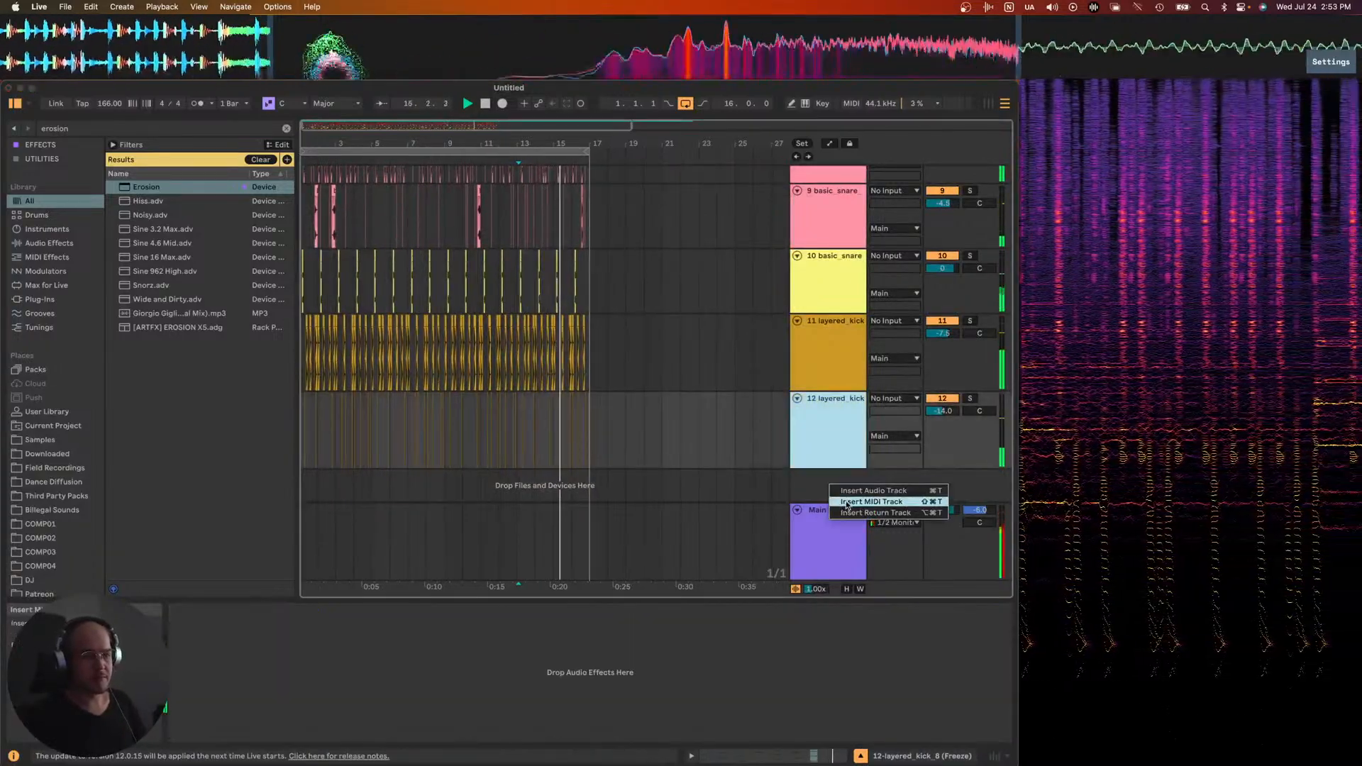
{"action": "left_click", "coordinate": [846, 504]}
{"action": "key", "text": "super+f"}
{"action": "type", "text": "vi"}
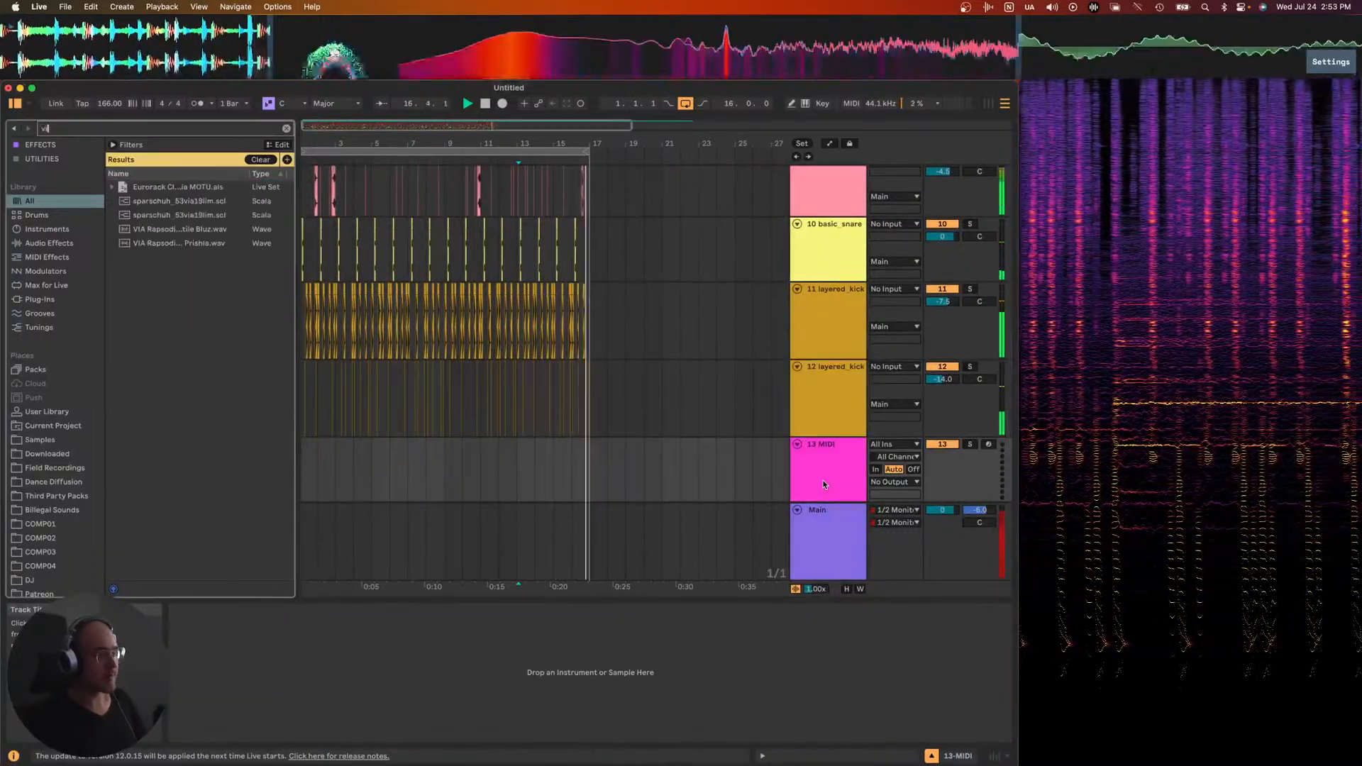
{"action": "type", "text": "tal"}
{"action": "key", "text": "Down"}
{"action": "key", "text": "Down"}
{"action": "key", "text": "Down"}
{"action": "key", "text": "Return"}
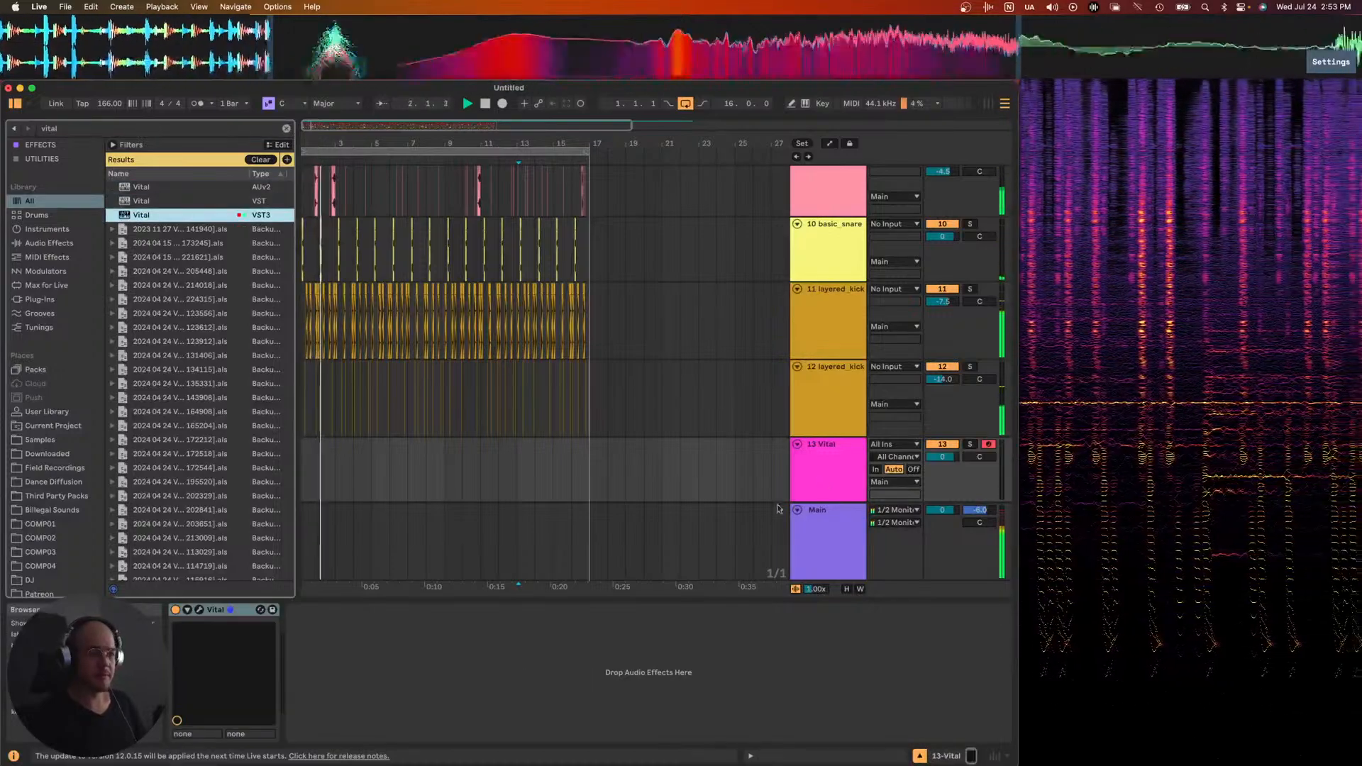
- Set Vital's oscillator 1 wavetable to UNDULAE BIG SUBS from the User folder
{"action": "left_click", "coordinate": [198, 610]}
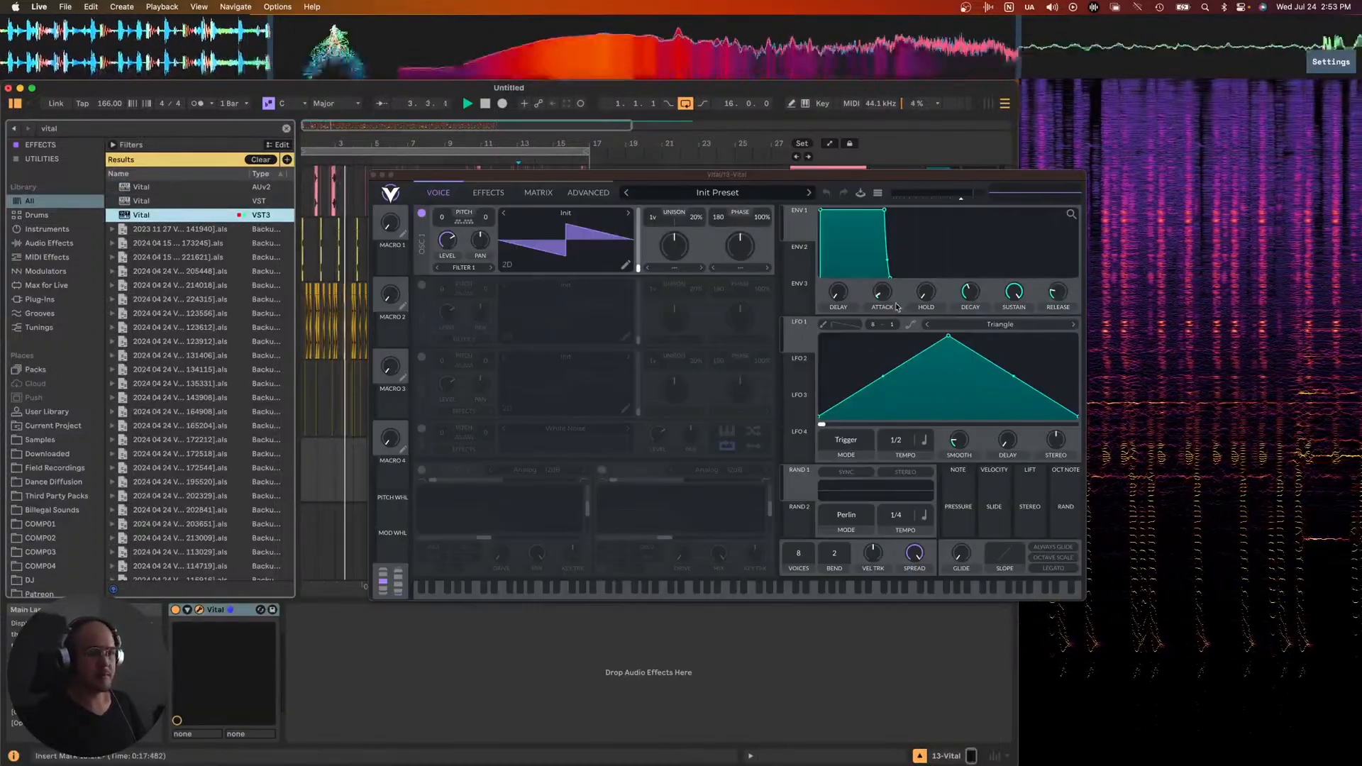
{"action": "left_click", "coordinate": [566, 214]}
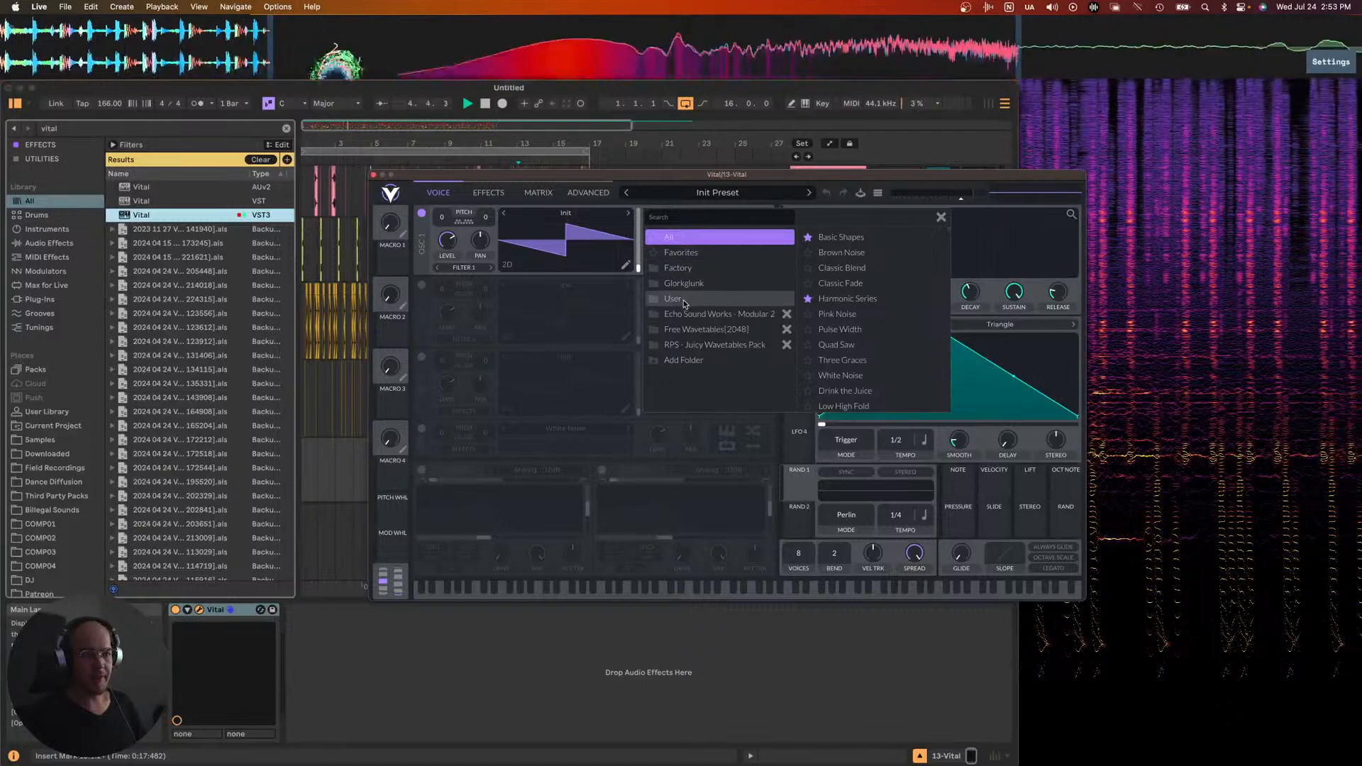
{"action": "left_click", "coordinate": [684, 301]}
{"action": "left_click", "coordinate": [857, 344]}
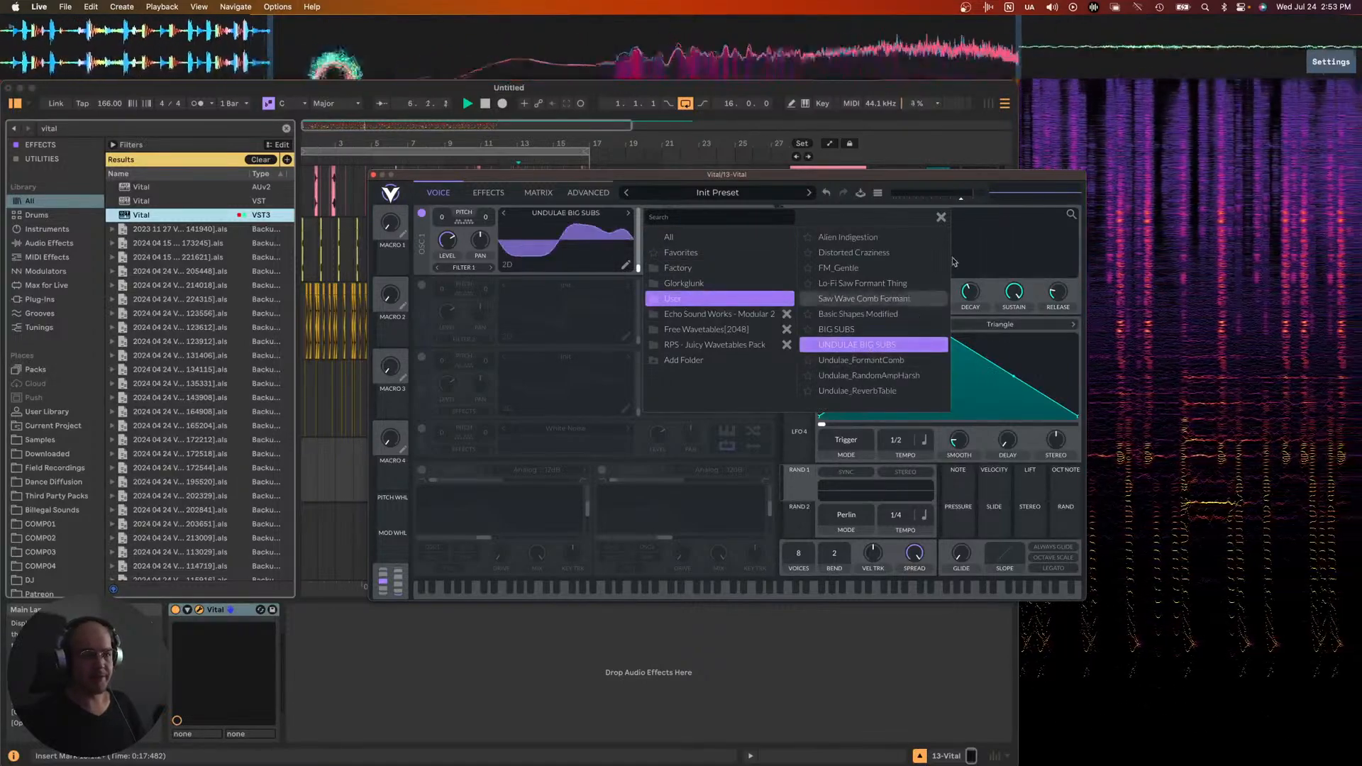
{"action": "left_click", "coordinate": [941, 218]}
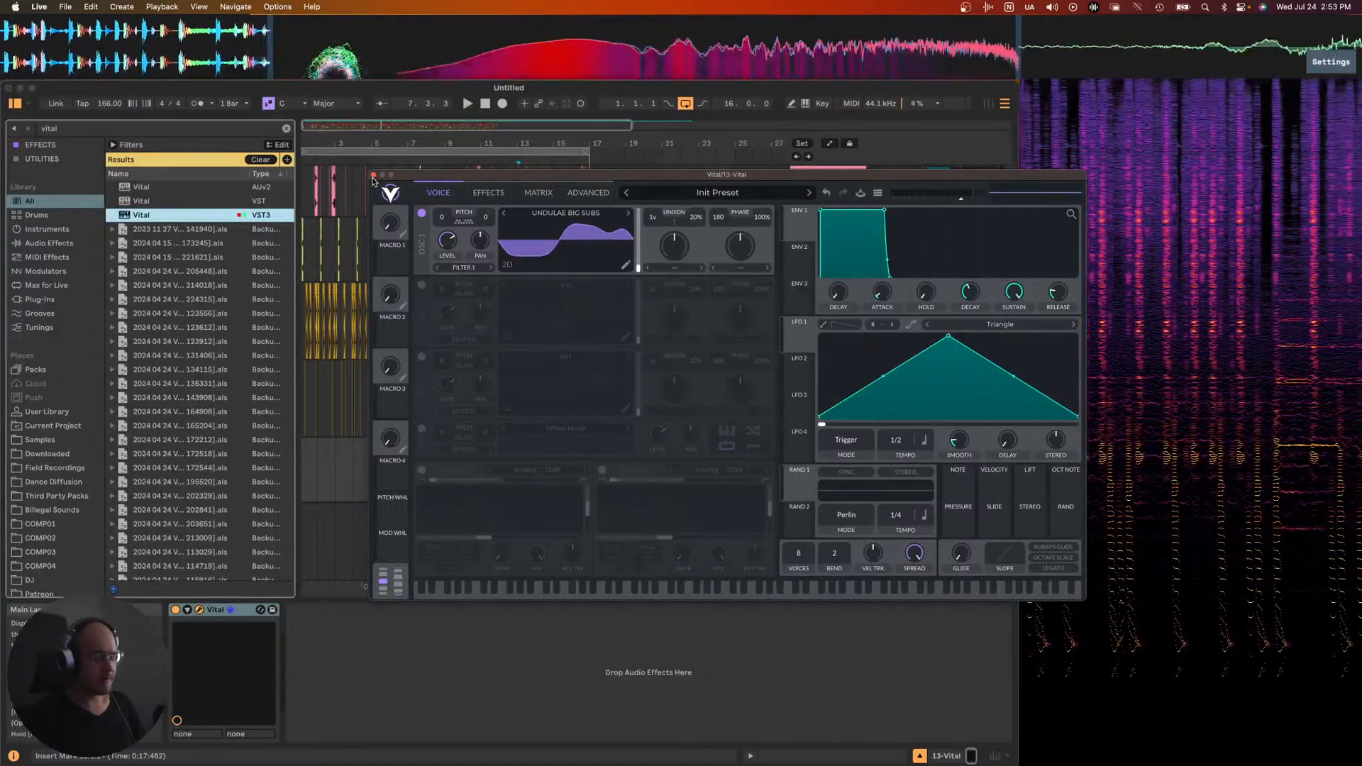
- Audition low notes on Vital across octaves, play them against the drums and close the Vital window
{"action": "key", "text": "z"}
{"action": "key", "text": "z"}
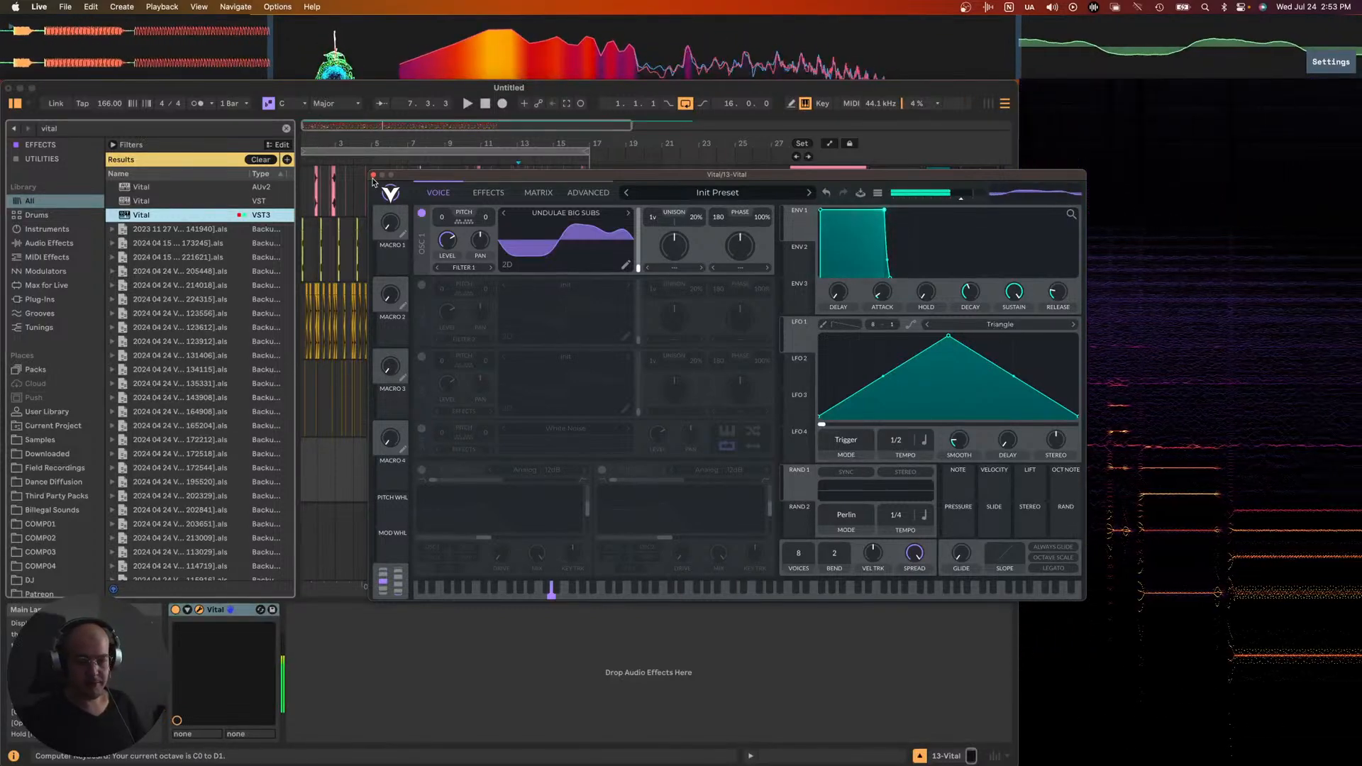
{"action": "key", "text": "x"}
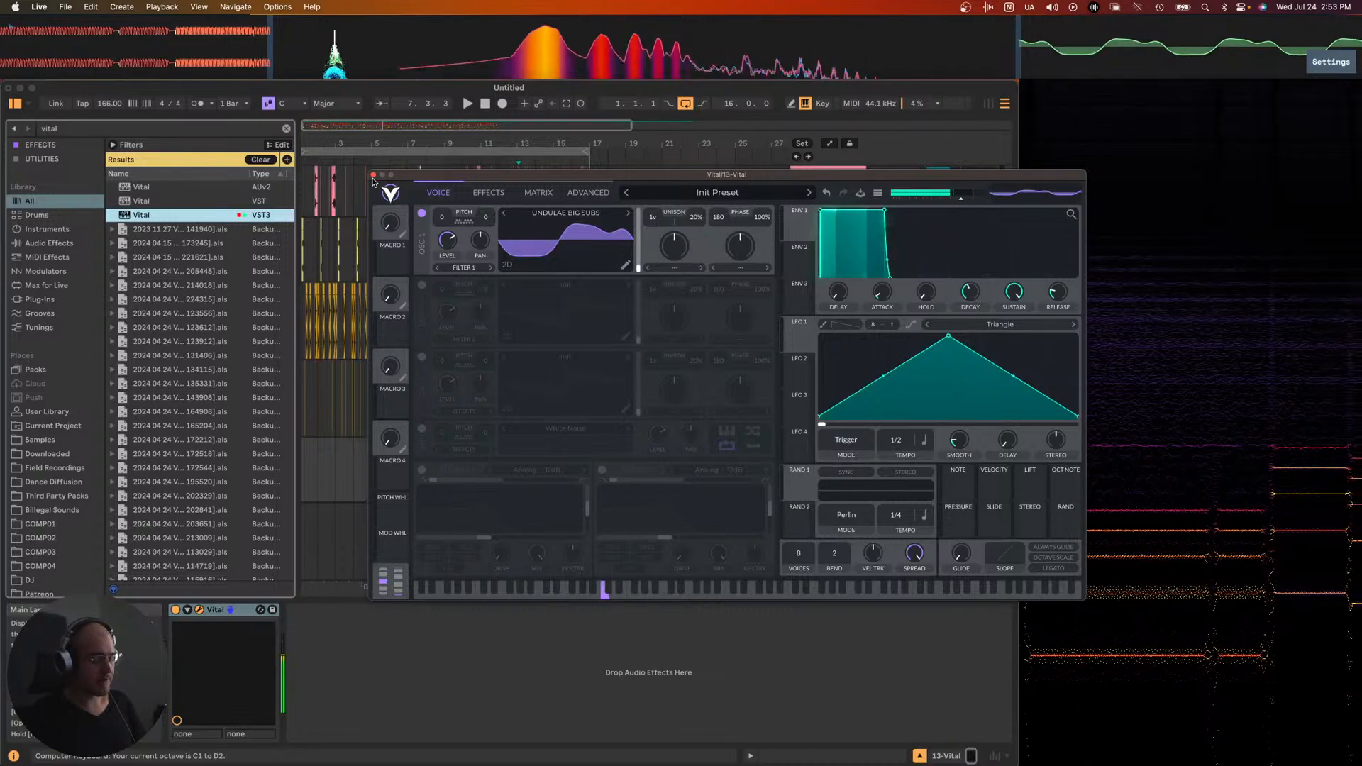
{"action": "key", "text": "space"}
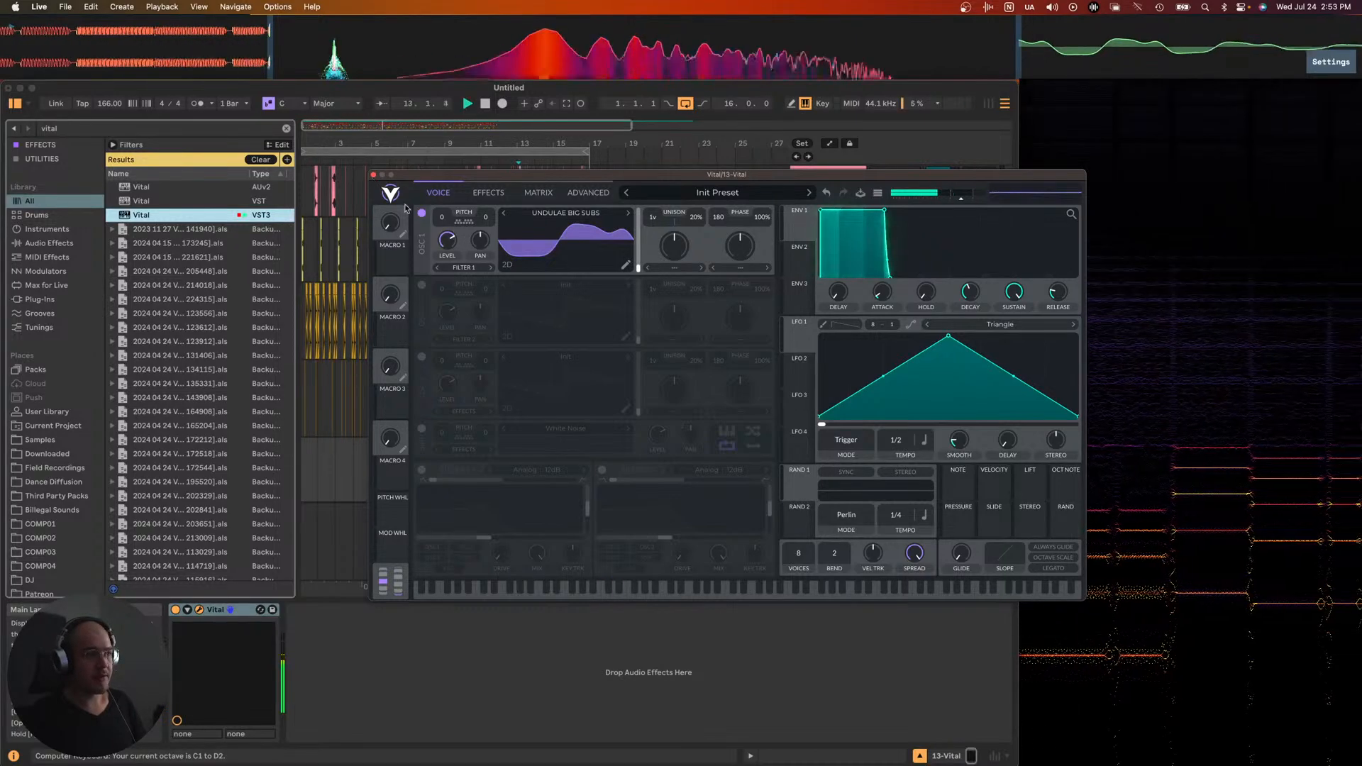
{"action": "left_click", "coordinate": [373, 174]}
- Create a five-bar MIDI clip from bar 1 on the Vital track and add a one-bar note at its start
{"action": "left_click_drag", "start_coordinate": [303, 448], "coordinate": [389, 454]}
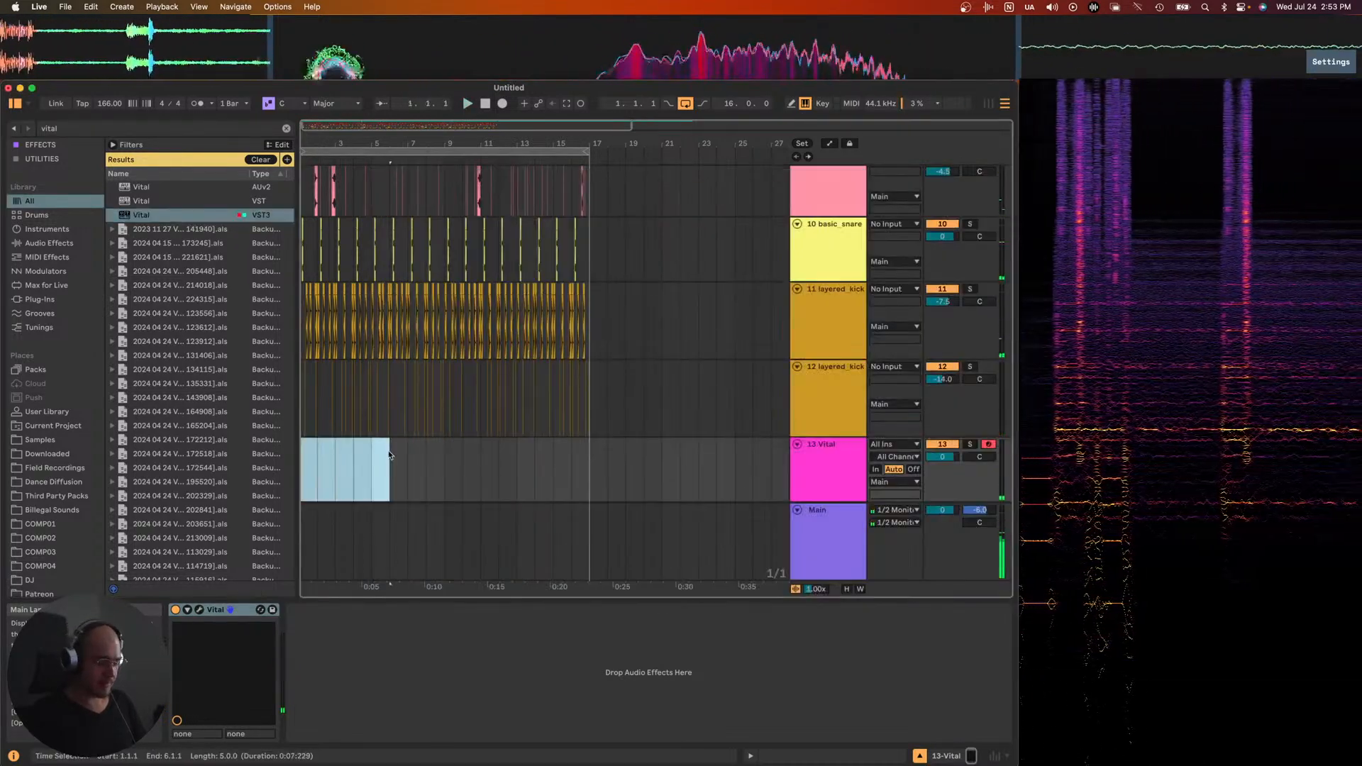
{"action": "key", "text": "super+shift+m"}
{"action": "double_click", "coordinate": [495, 644]}
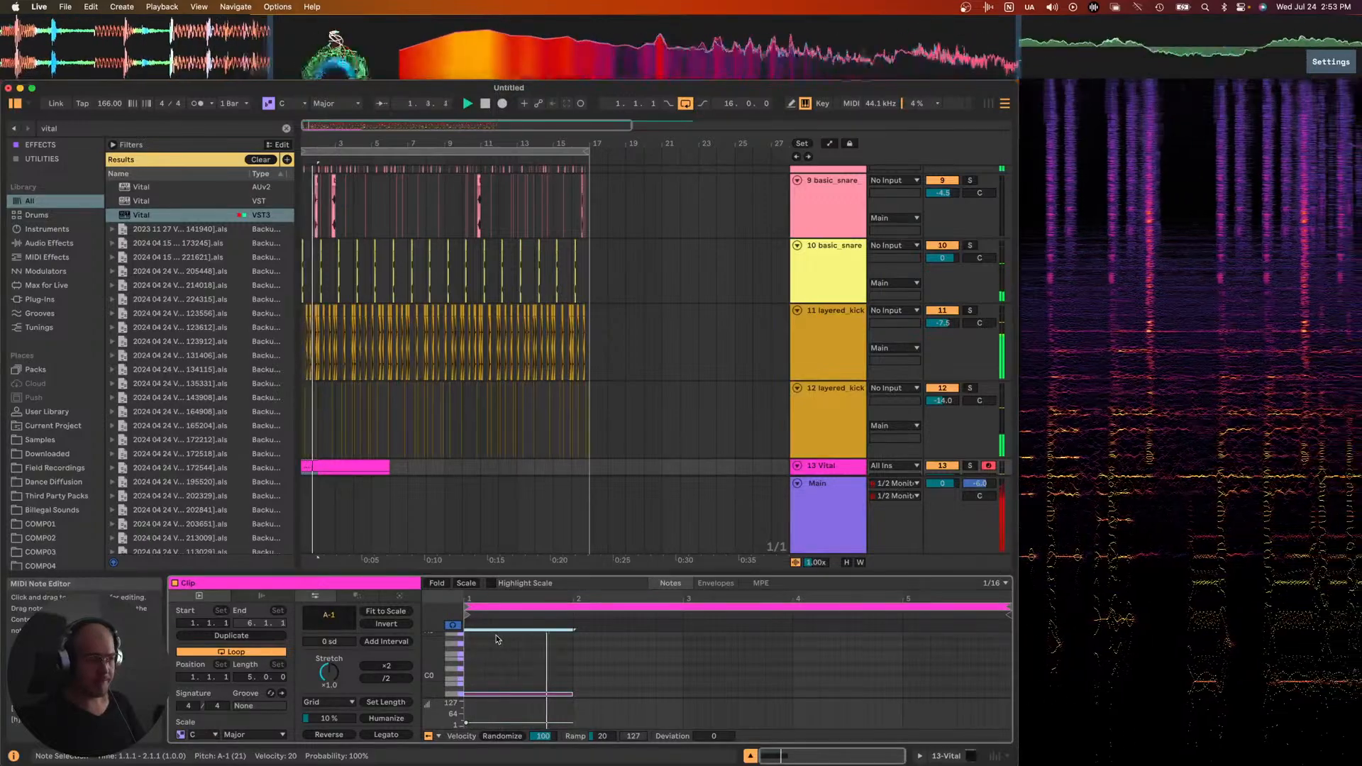
- Try the bass note in different octaves during playback, set it to A-1 and extend it to about beat 2.3
{"action": "key", "text": "shift+Down"}
{"action": "key", "text": "space"}
{"action": "key", "text": "space"}
{"action": "key", "text": "shift+Up"}
{"action": "key", "text": "Down"}
{"action": "key", "text": "Up"}
{"action": "key", "text": "space"}
{"action": "key", "text": "shift+Down"}
{"action": "key", "text": "shift+Down"}
{"action": "key", "text": "shift+Down"}
{"action": "key", "text": "shift+Up"}
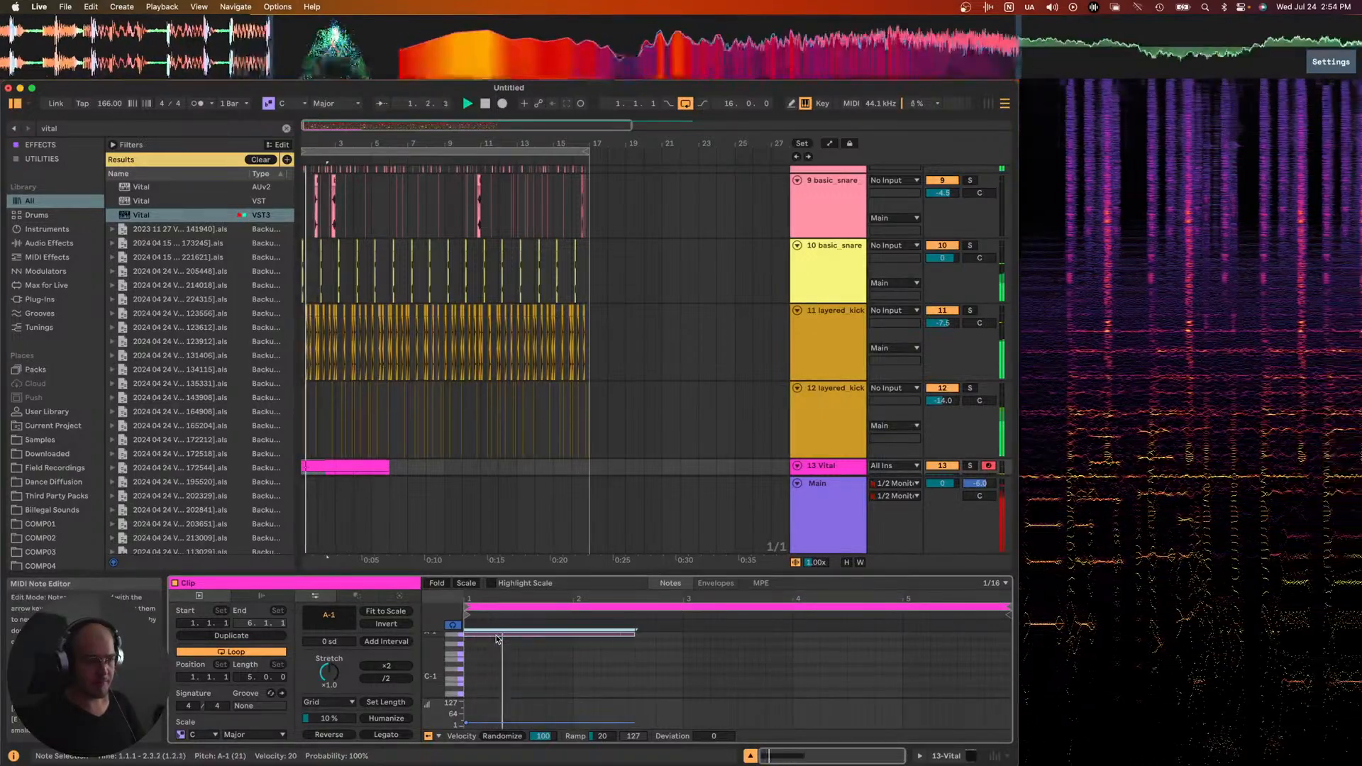
- Lengthen the first bass note to two bars at A0, then duplicate it to bar 3 and raise the copy to C1
{"action": "key", "text": "shift+Right"}
{"action": "key", "text": "shift+Right"}
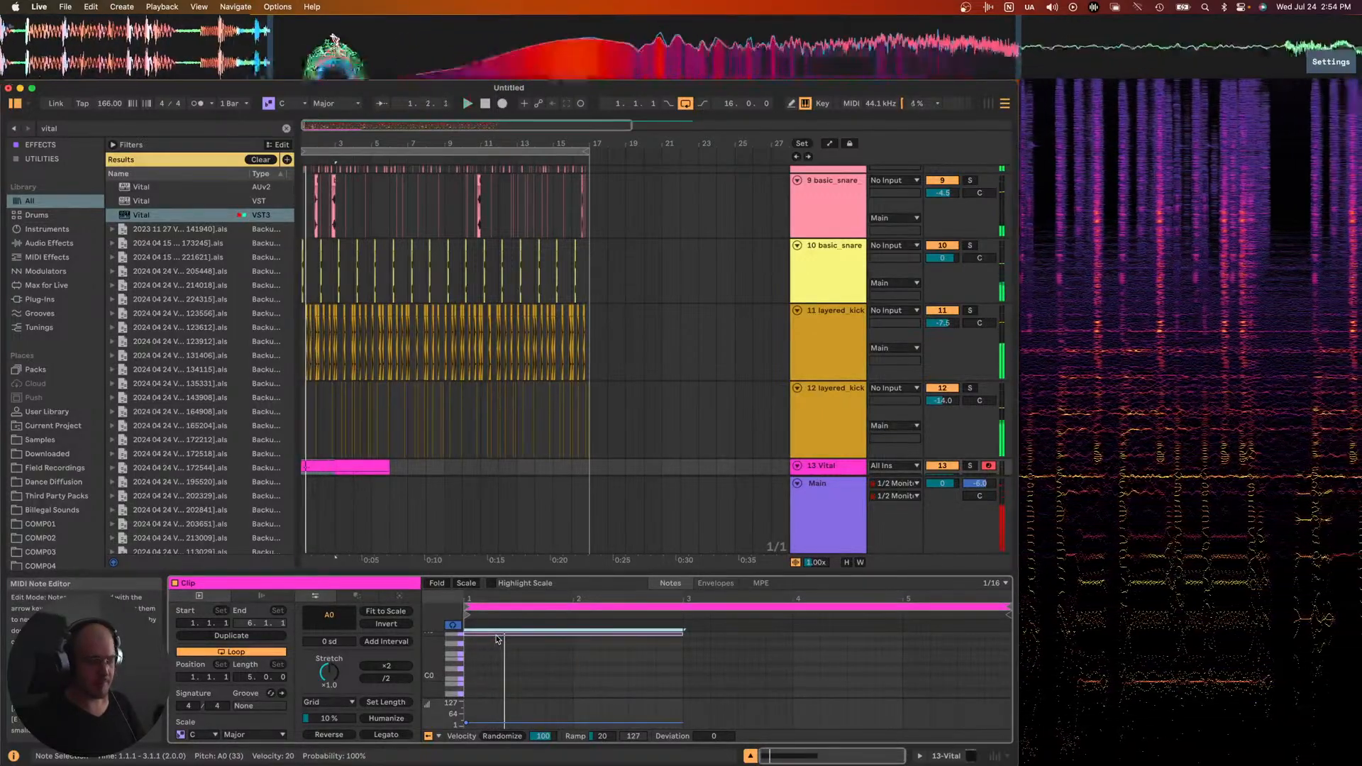
{"action": "key", "text": "ctrl+d"}
{"action": "key", "text": "Up"}
{"action": "key", "text": "Up"}
{"action": "key", "text": "Up"}
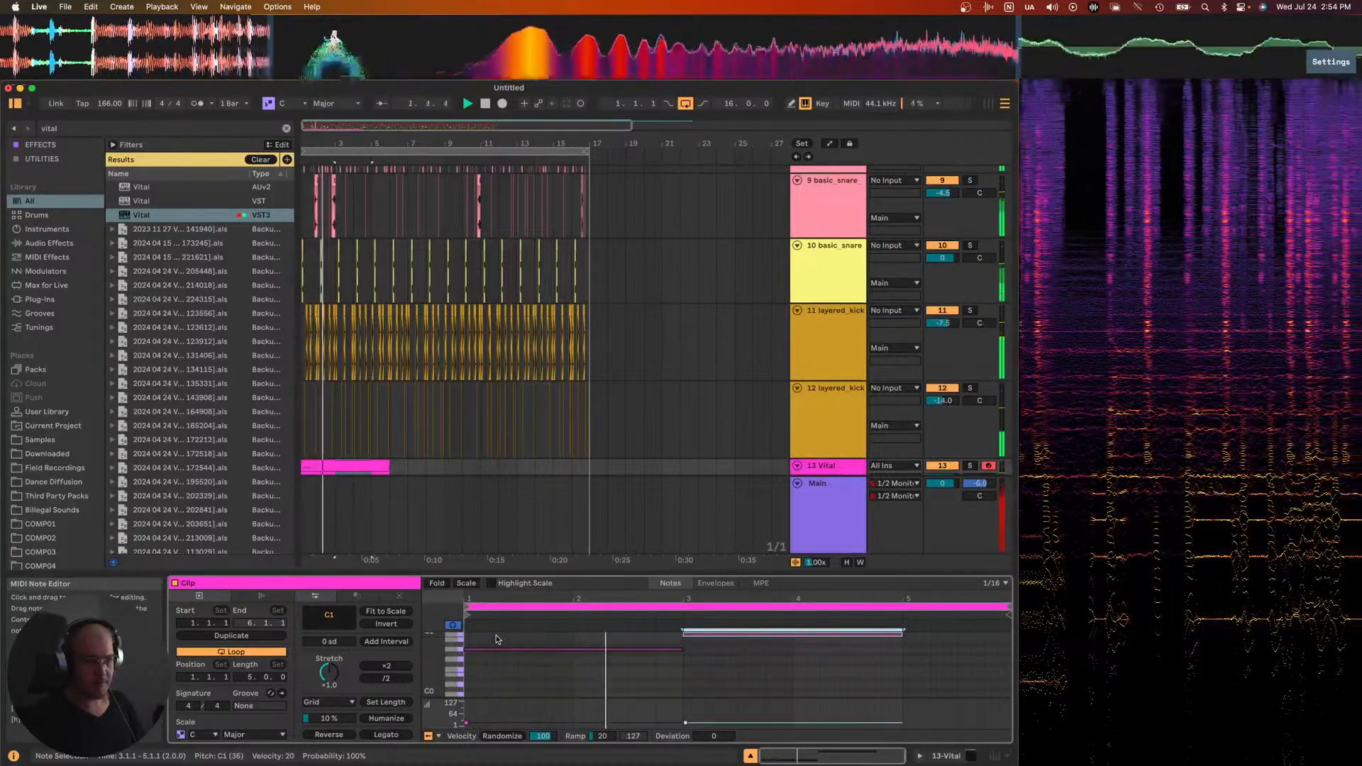
- Duplicate the two-bar bass note to bar 5 and lower the copy to E0
{"action": "key", "text": "ctrl+d"}
{"action": "key", "text": "Down"}
{"action": "key", "text": "Down"}
{"action": "key", "text": "Down"}
{"action": "key", "text": "Down"}
{"action": "key", "text": "Down"}
{"action": "key", "text": "Down"}
{"action": "key", "text": "Down"}
{"action": "key", "text": "Down"}
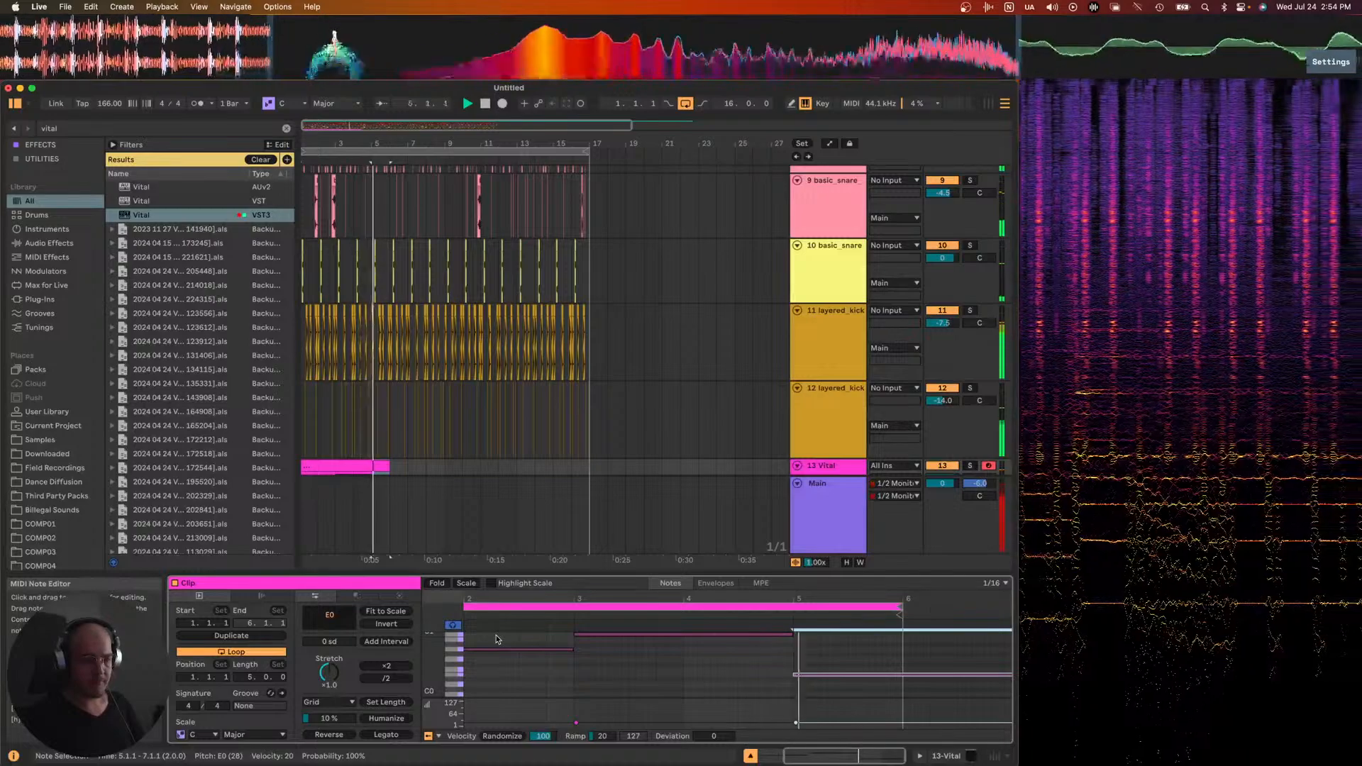
- Extend the Vital clip to 11 bars, duplicate the last bass note to bar 7 and raise the copy to D1
{"action": "scroll", "coordinate": [475, 472], "scroll_direction": "down", "scroll_amount": 2}
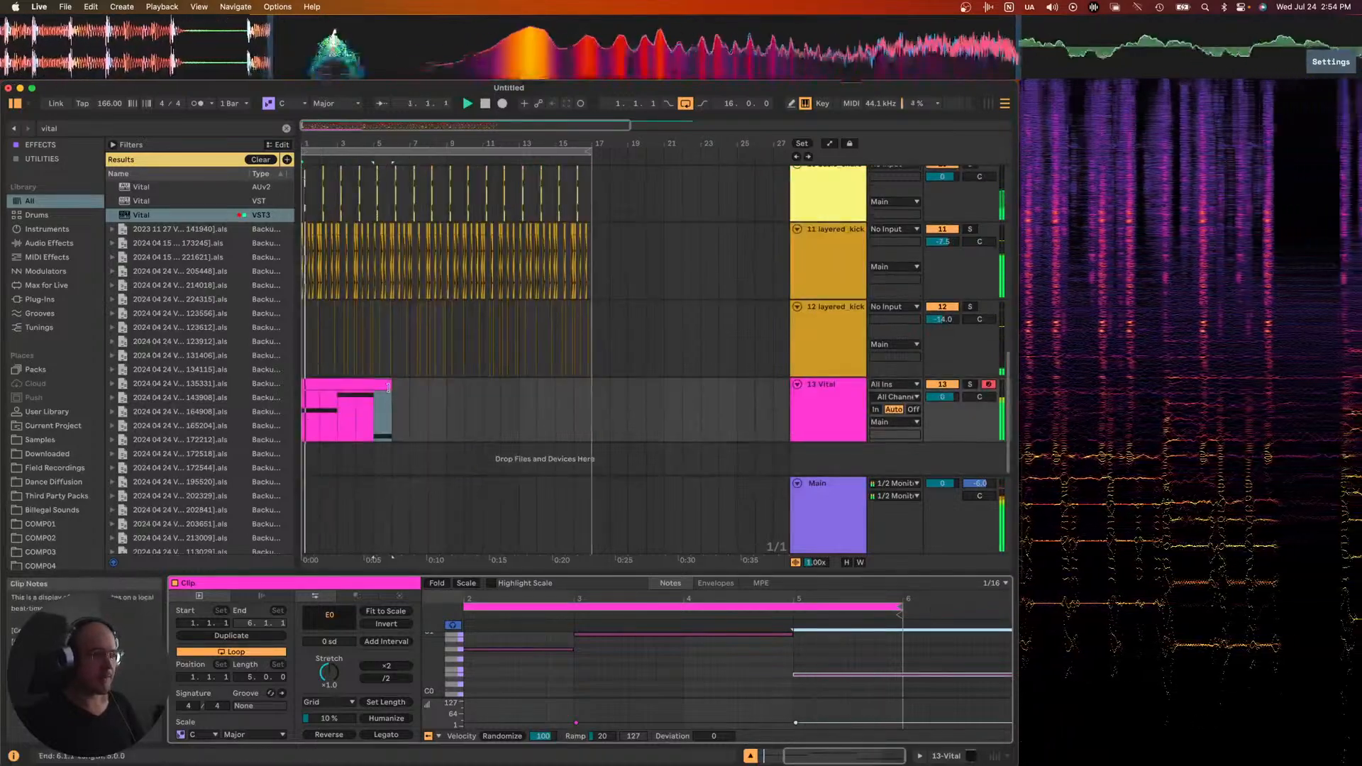
{"action": "left_click_drag", "start_coordinate": [387, 385], "coordinate": [500, 385]}
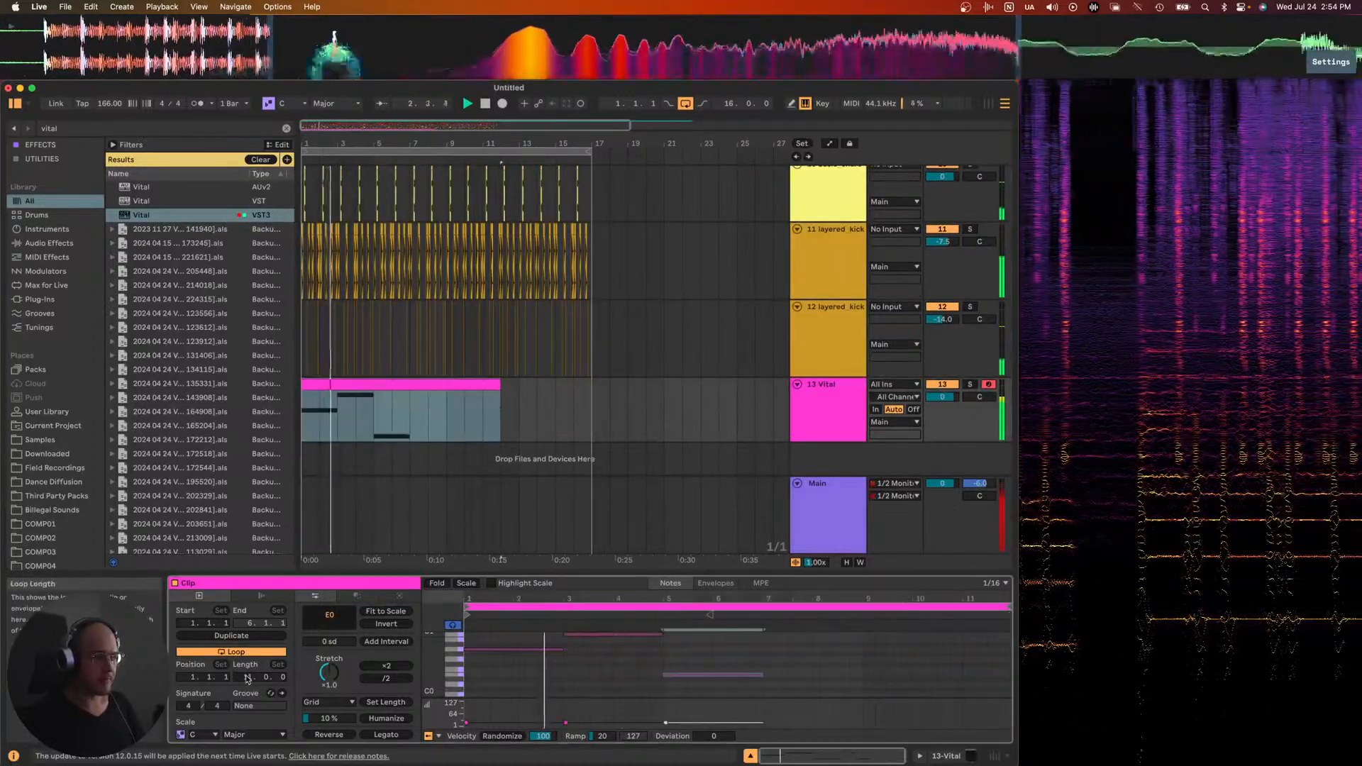
{"action": "left_click", "coordinate": [708, 673]}
{"action": "key", "text": "ctrl+d"}
{"action": "key", "text": "shift+Up"}
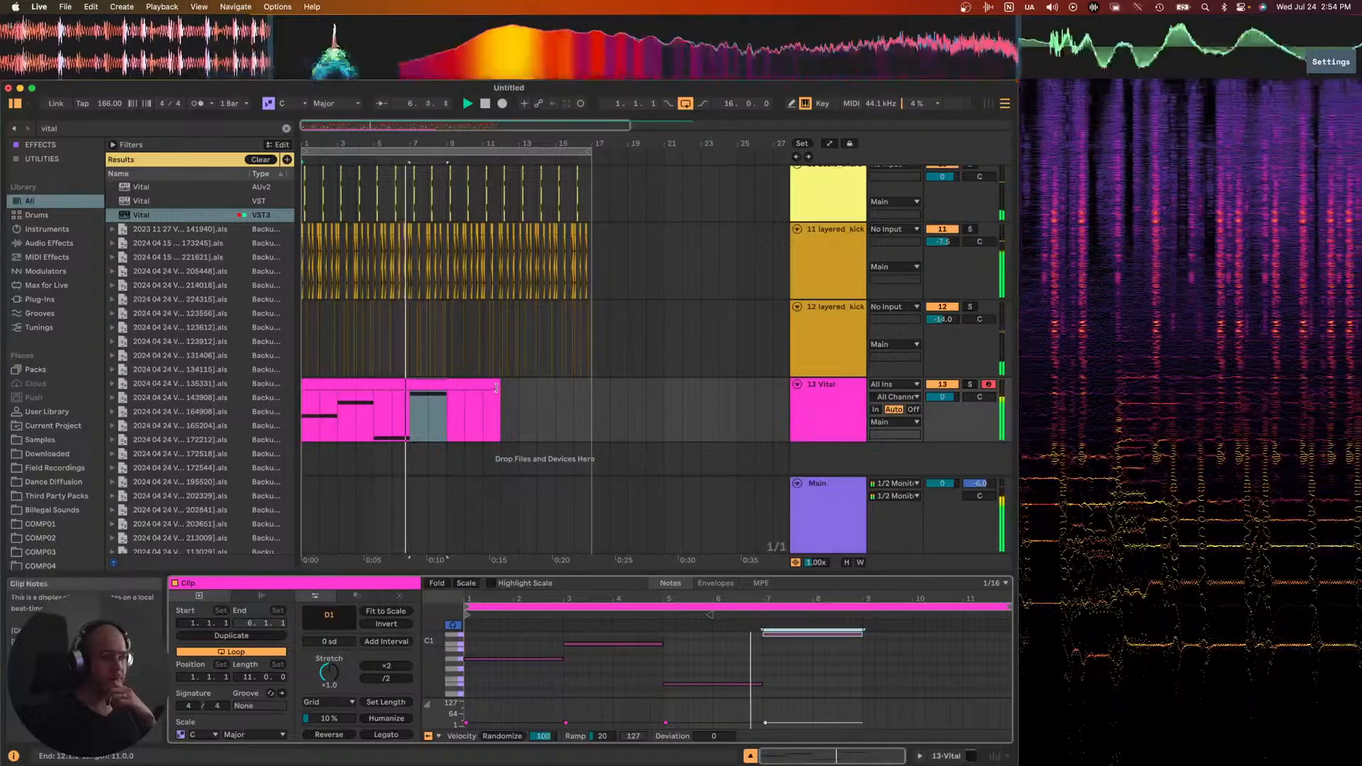
- Shorten the Vital clip to 8 bars and duplicate it to bar 9 to cover the 16-bar arrangement
{"action": "left_click_drag", "start_coordinate": [497, 384], "coordinate": [451, 384]}
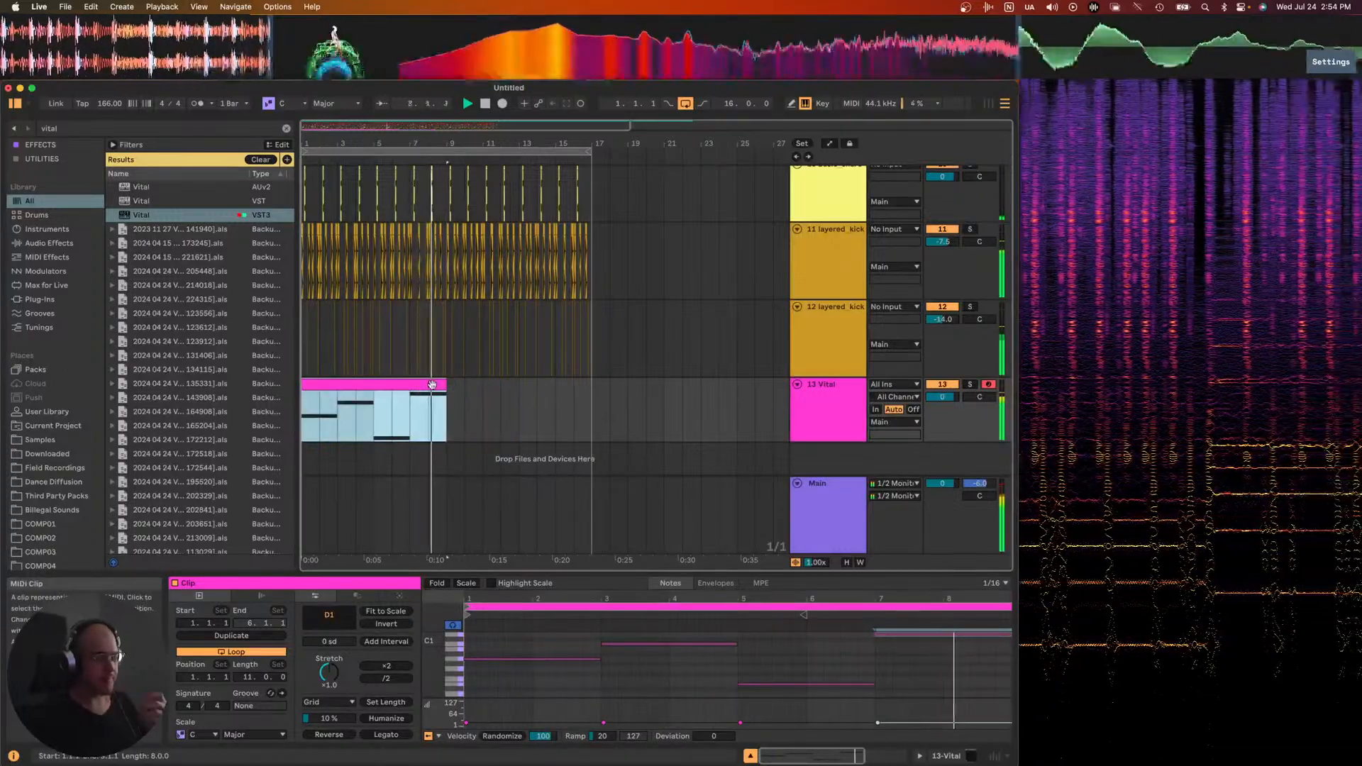
{"action": "key", "text": "ctrl+d"}
{"action": "key", "text": "minus"}
- Set Vital's advanced voice tune to 29.19 cents, check it in playback and close the Vital window
{"action": "left_click", "coordinate": [831, 408]}
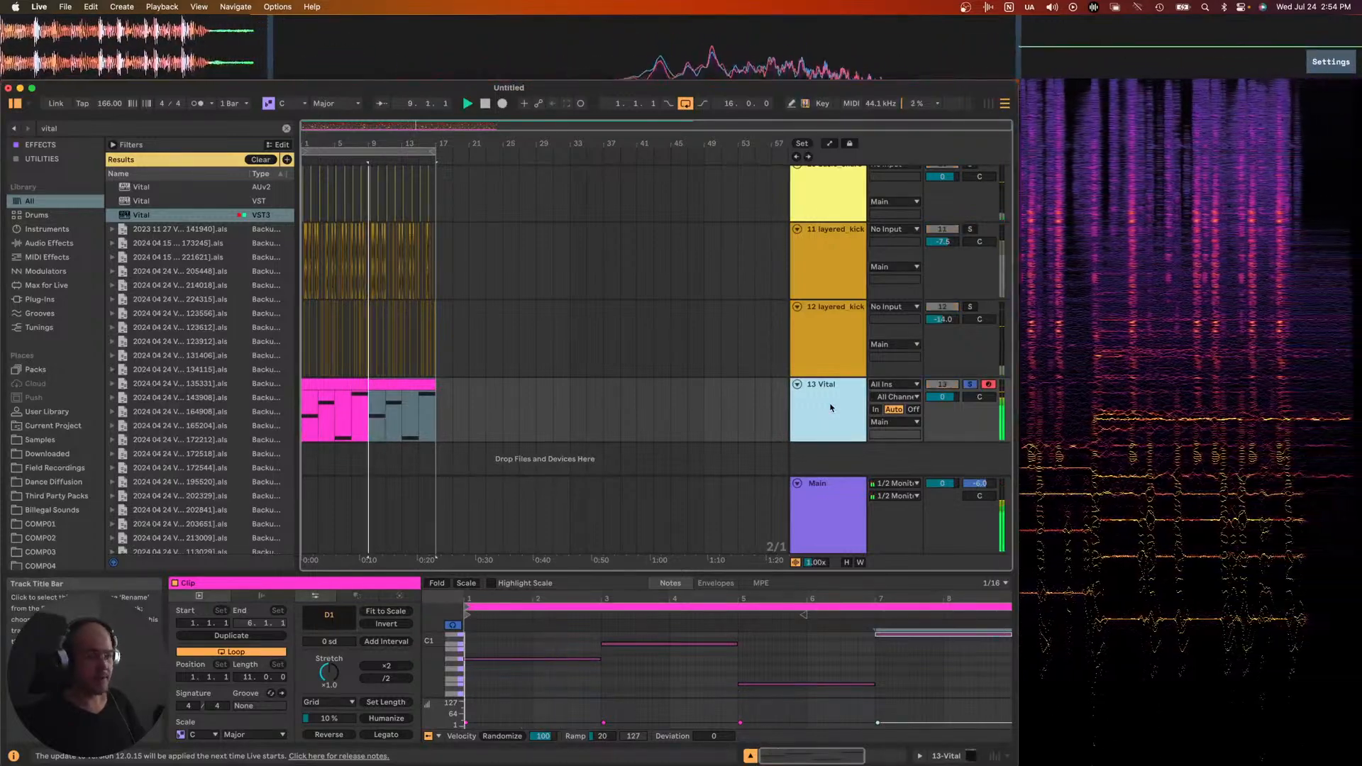
{"action": "key", "text": "shift+Tab"}
{"action": "left_click", "coordinate": [198, 610]}
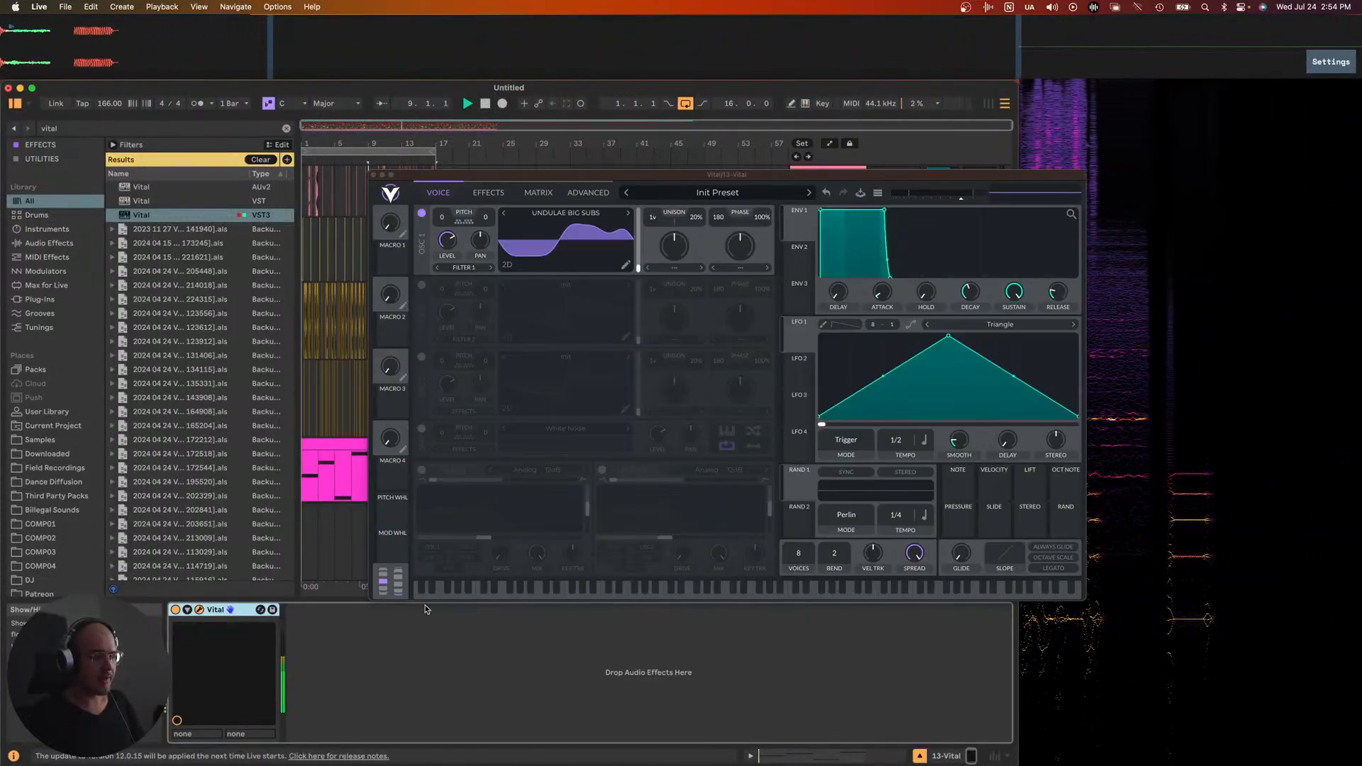
{"action": "left_click", "coordinate": [588, 193]}
{"action": "left_click_drag", "start_coordinate": [434, 559], "coordinate": [435, 547]}
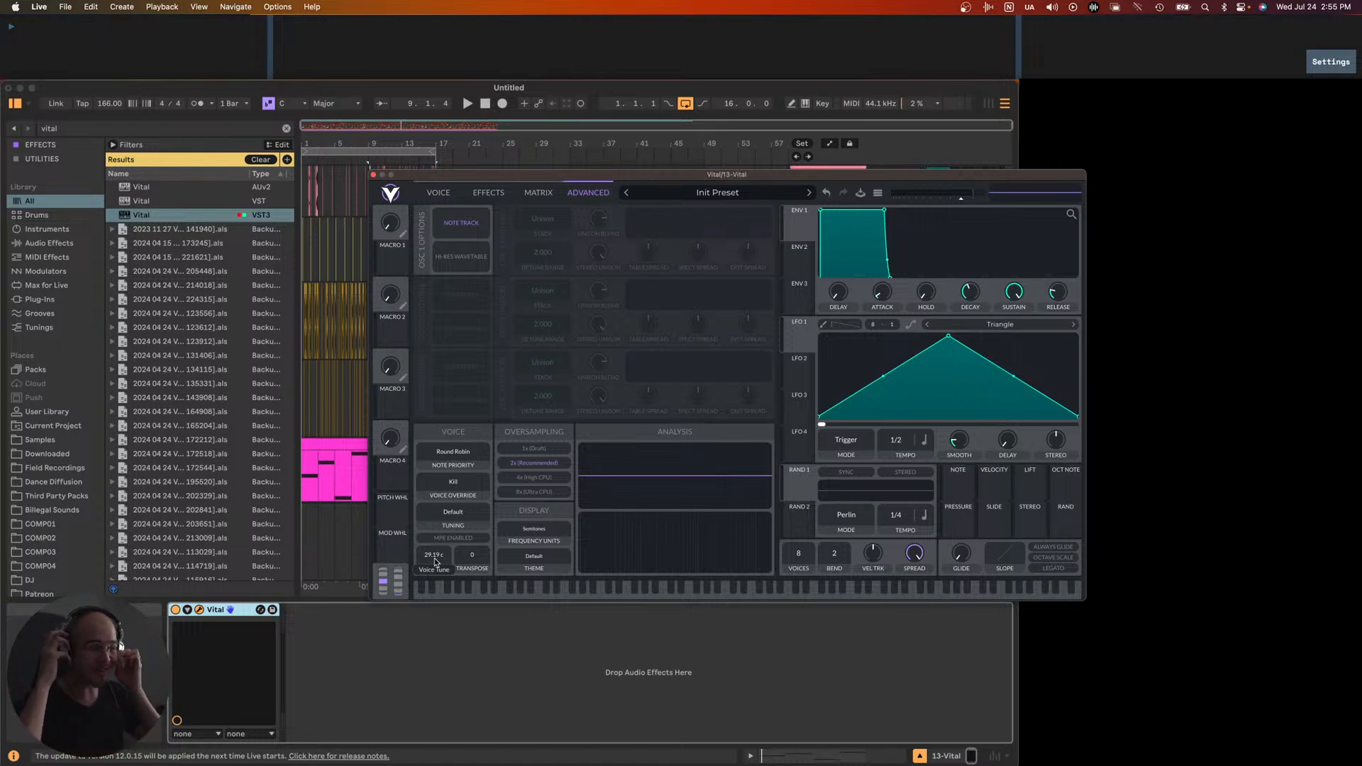
{"action": "key", "text": "space"}
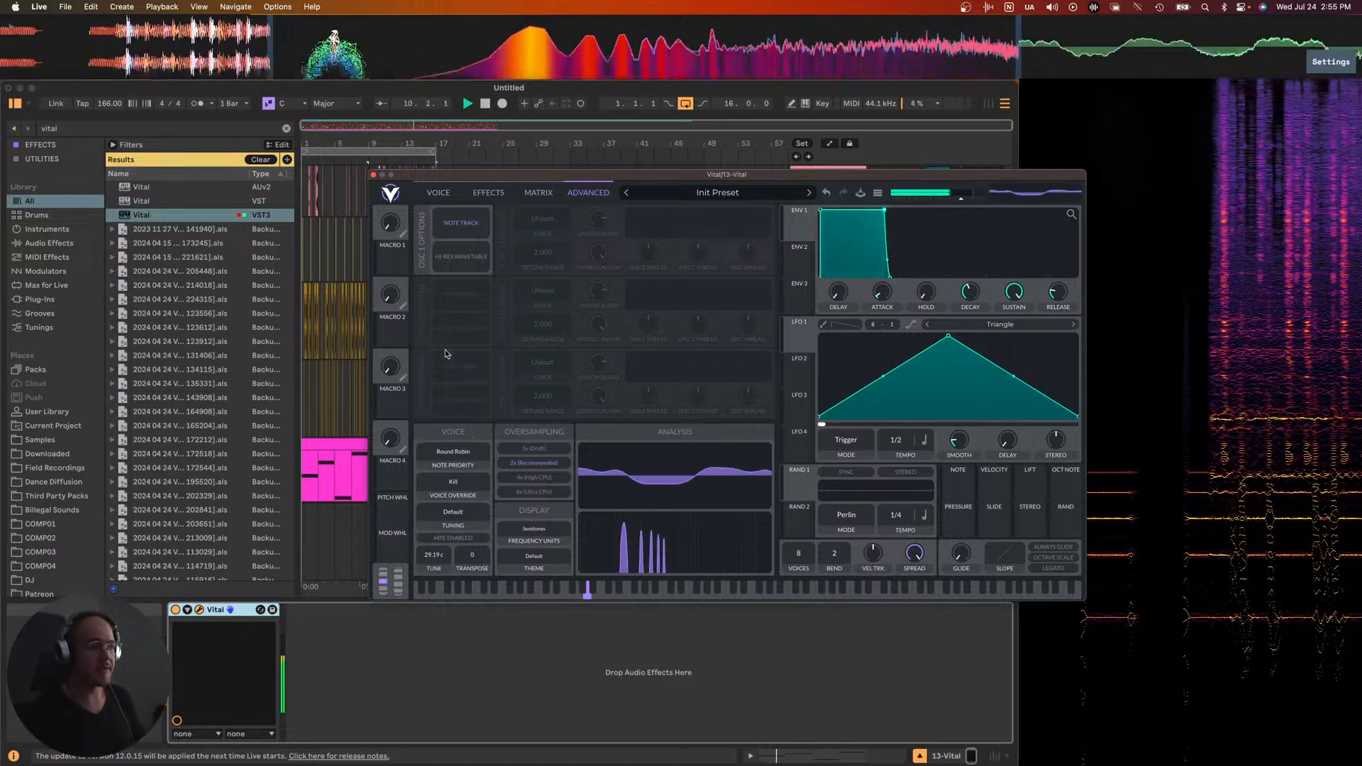
{"action": "left_click", "coordinate": [373, 175]}
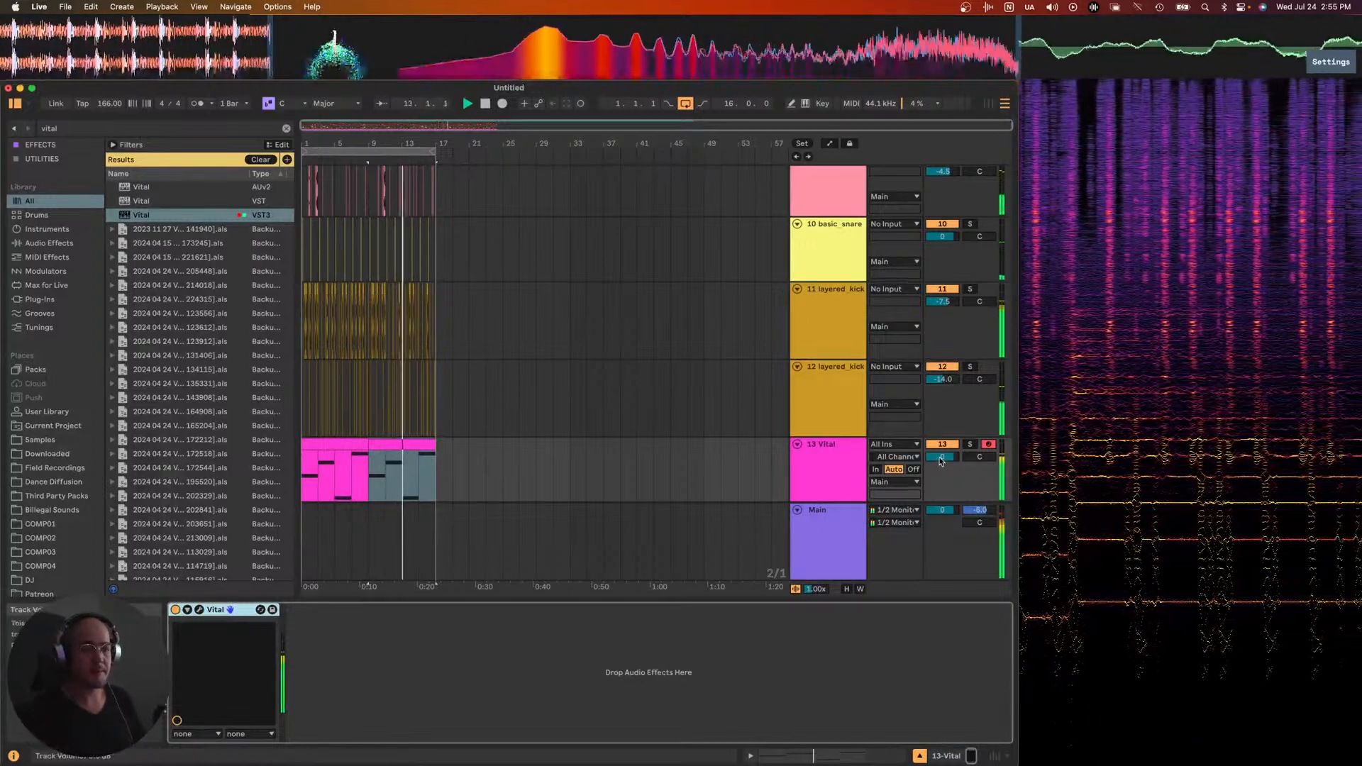
- Select both Vital clips and look over all tracks while the full 16-bar arrangement plays
{"action": "left_click", "coordinate": [411, 446]}
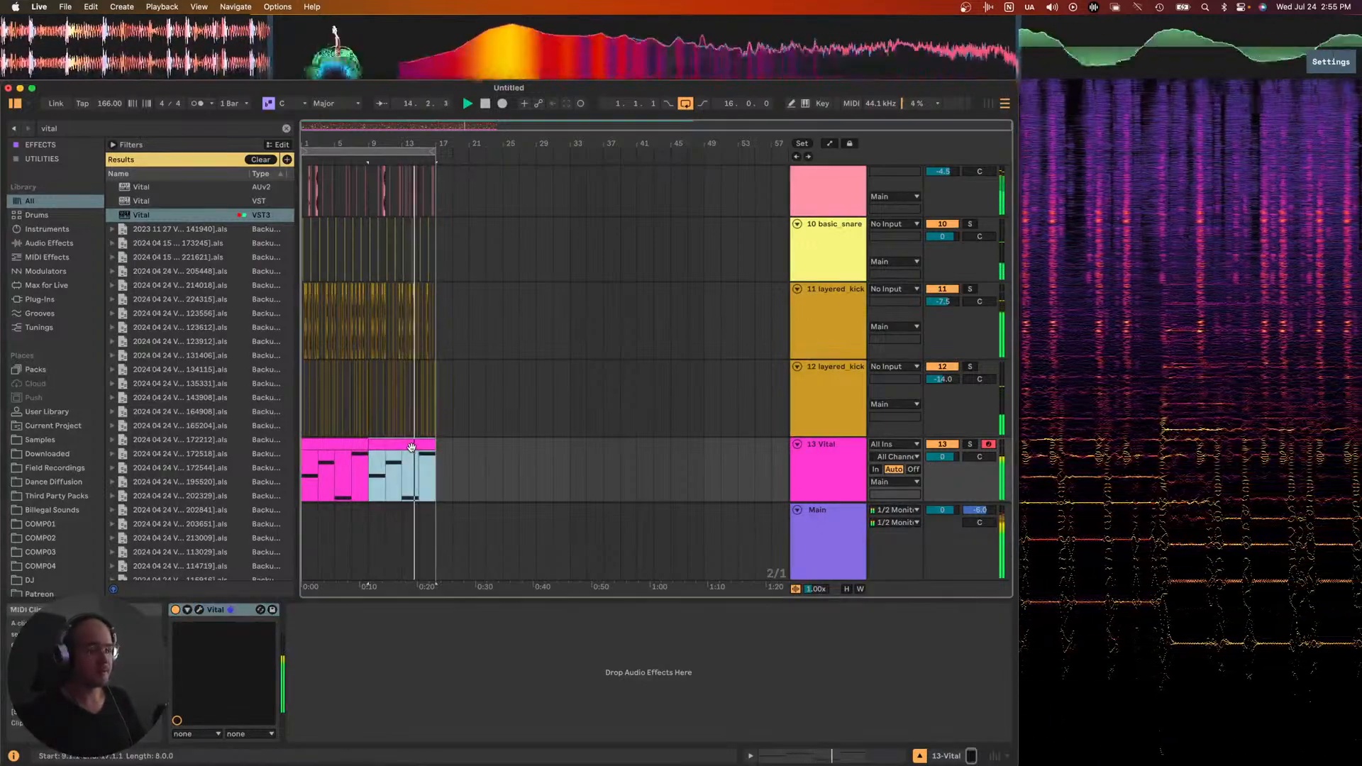
{"action": "left_click", "coordinate": [330, 442], "text": "shift"}
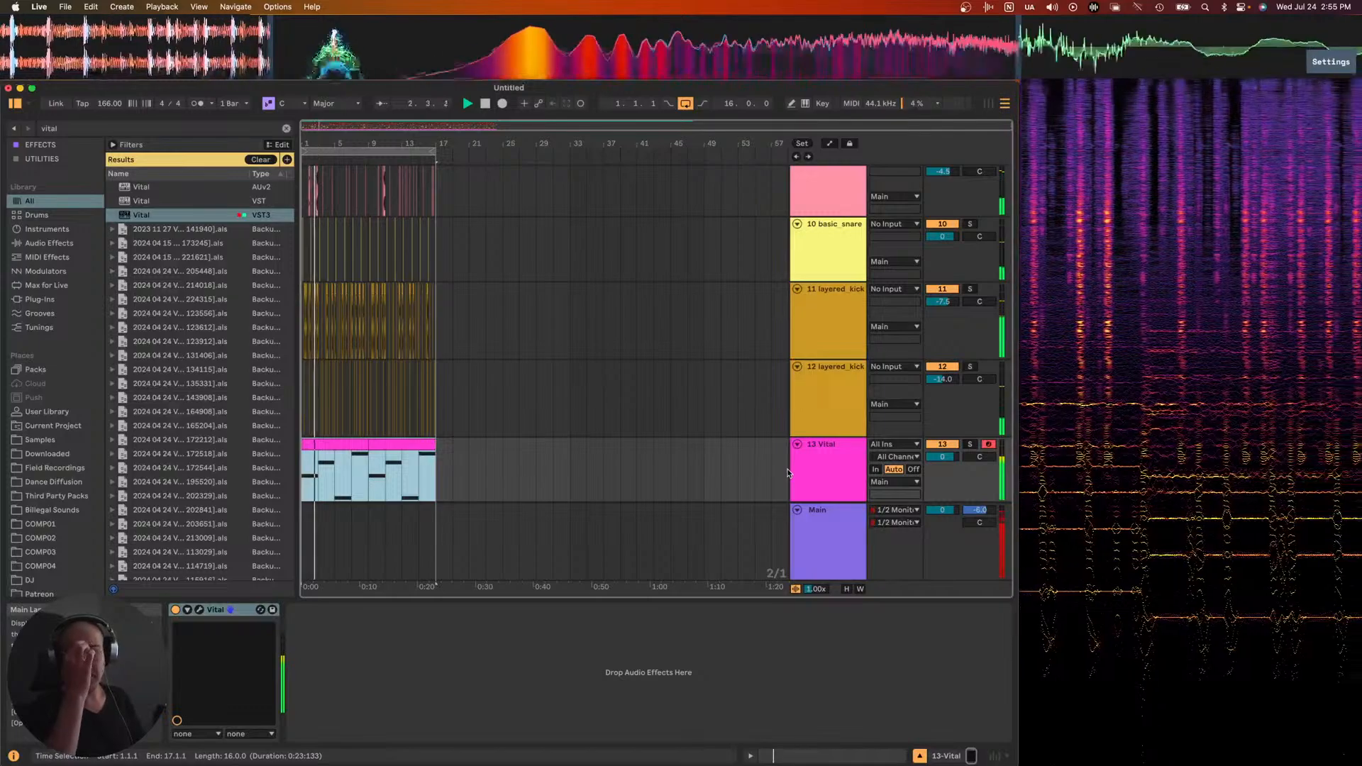
{"action": "scroll", "coordinate": [714, 368], "scroll_direction": "up", "scroll_amount": 10}
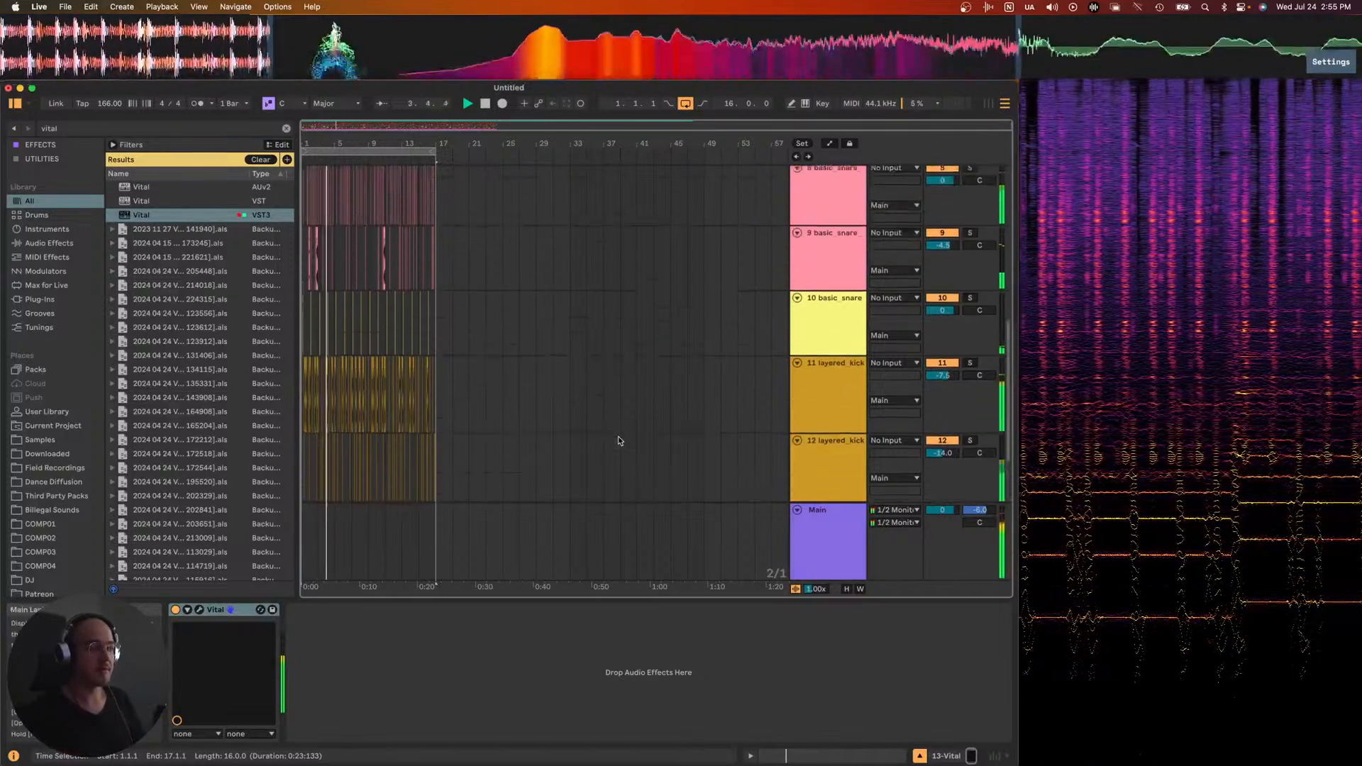
{"action": "scroll", "coordinate": [716, 366], "scroll_direction": "up", "scroll_amount": 2}
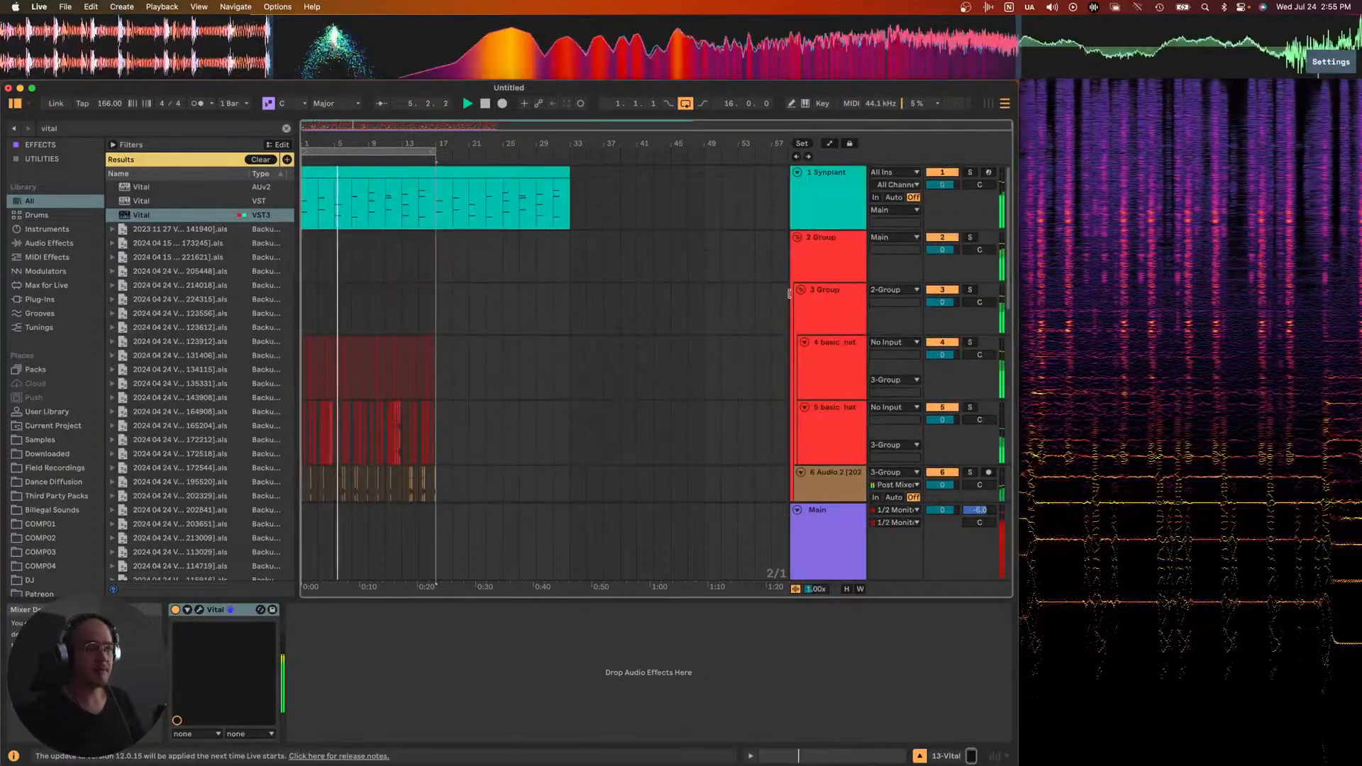
{"action": "scroll", "coordinate": [821, 281], "scroll_direction": "down", "scroll_amount": 12}
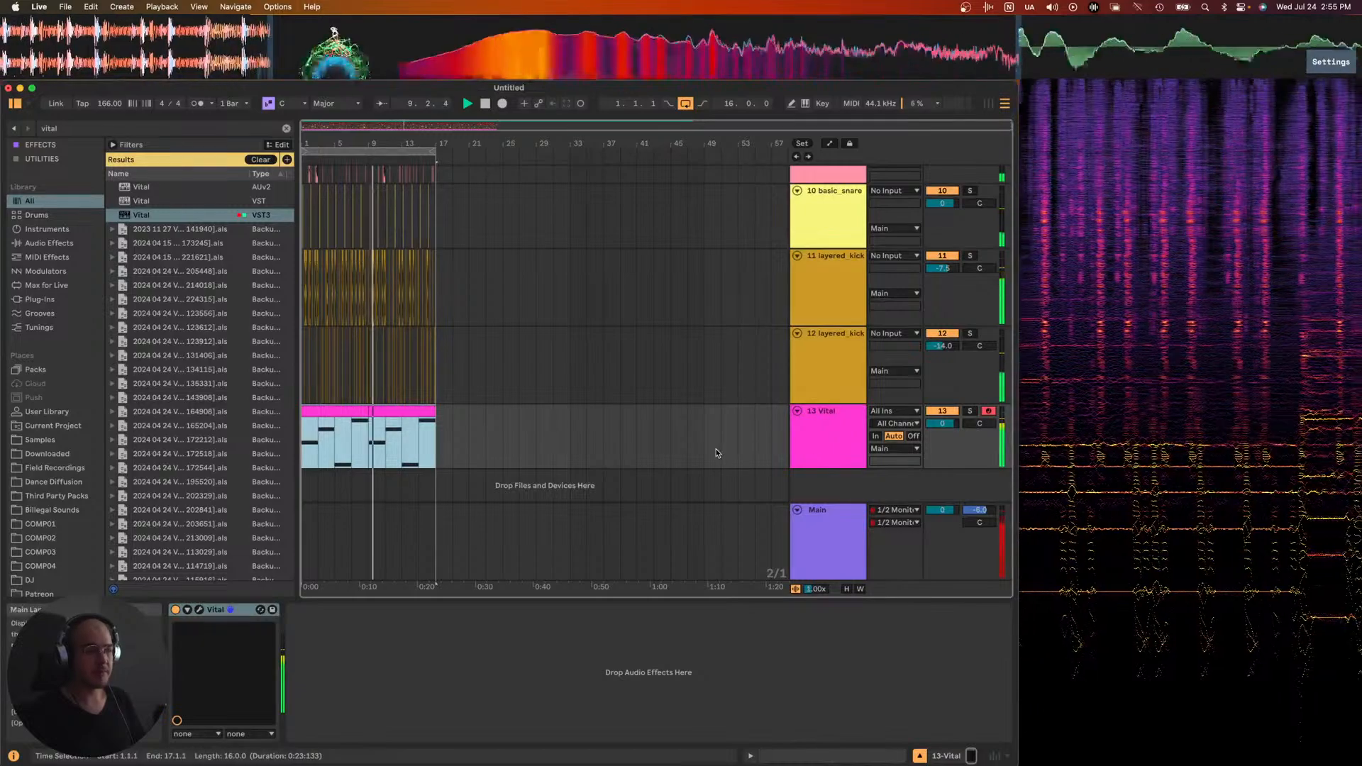
{"action": "scroll", "coordinate": [716, 454], "scroll_direction": "up", "scroll_amount": 1}
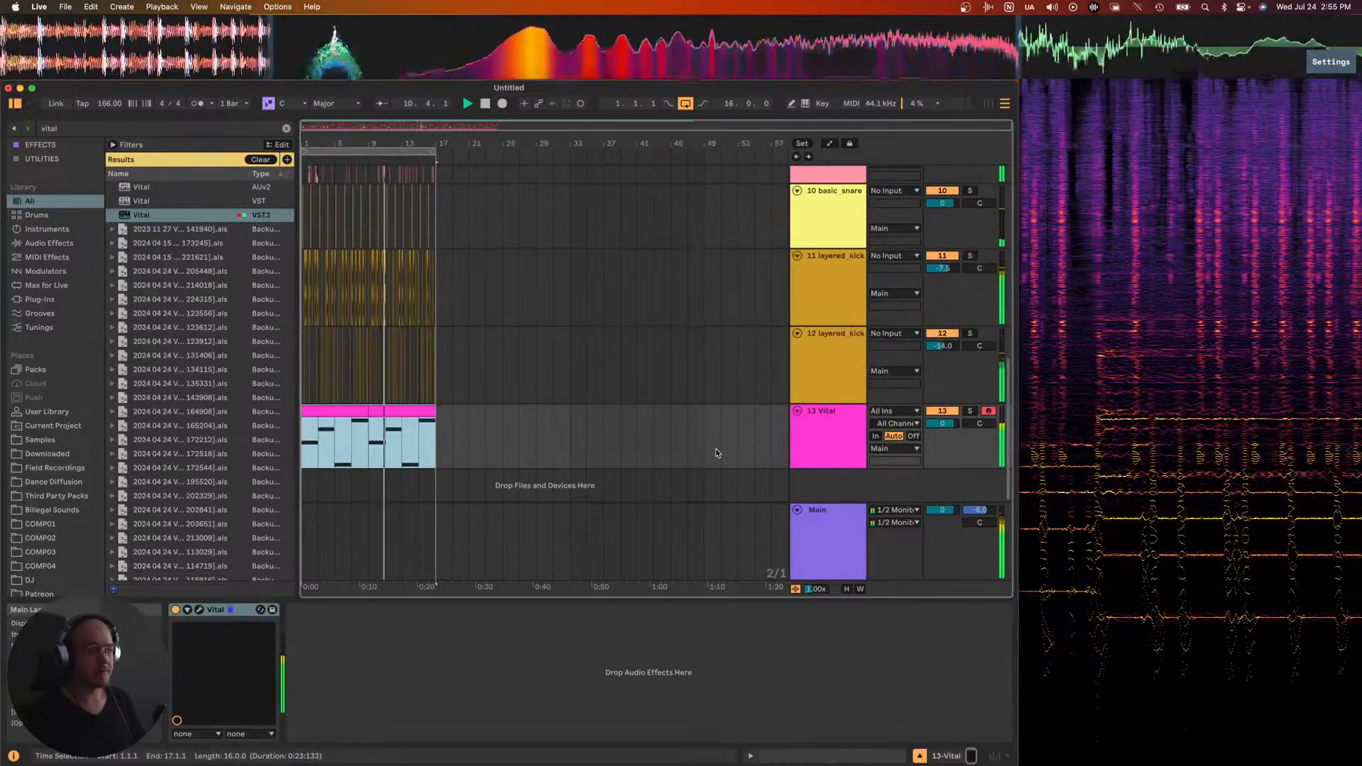
{"action": "scroll", "coordinate": [716, 454], "scroll_direction": "down", "scroll_amount": 1}
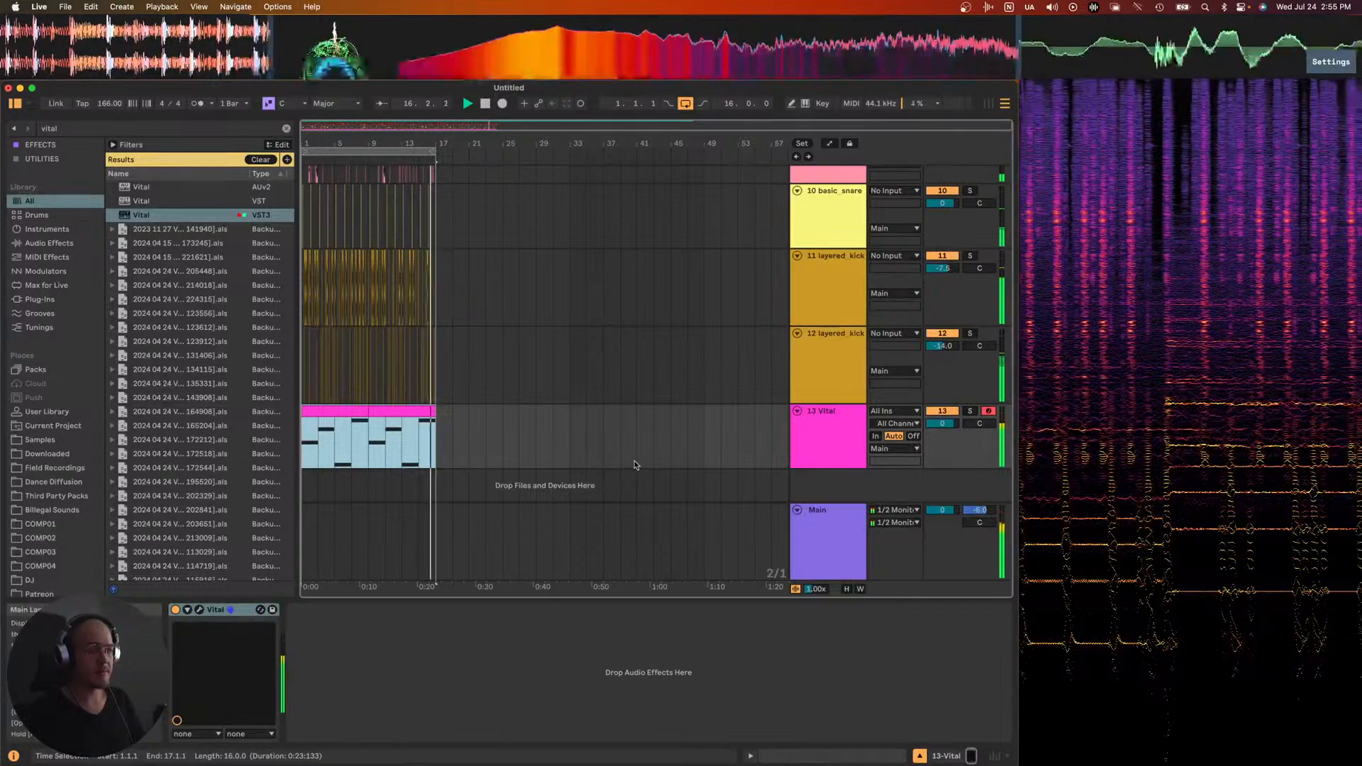
- Add the Kickstart 2 VST3 effect after the Reverb on the Synplant track
{"action": "left_click", "coordinate": [832, 295]}
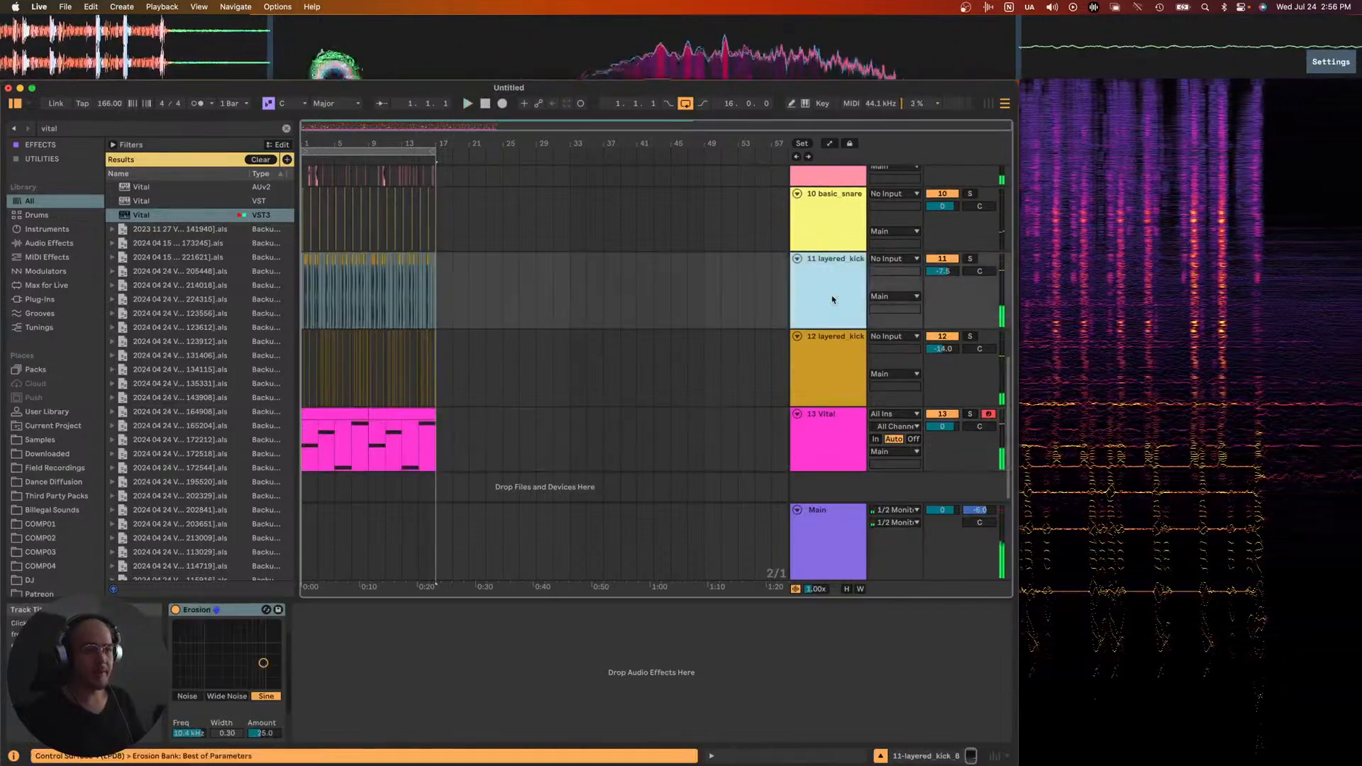
{"action": "scroll", "coordinate": [832, 295], "scroll_direction": "up", "scroll_amount": 10}
{"action": "left_click", "coordinate": [827, 192]}
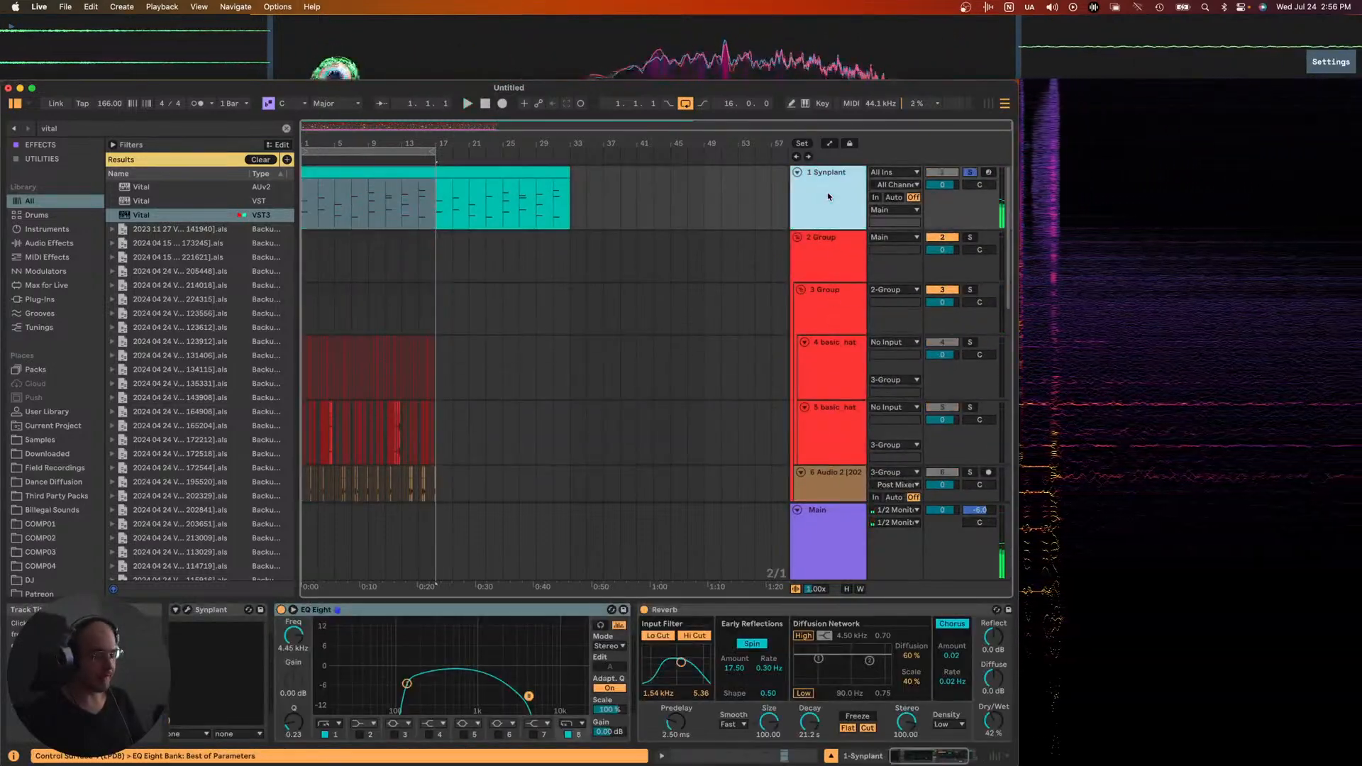
{"action": "scroll", "coordinate": [884, 671], "scroll_direction": "right", "scroll_amount": 3}
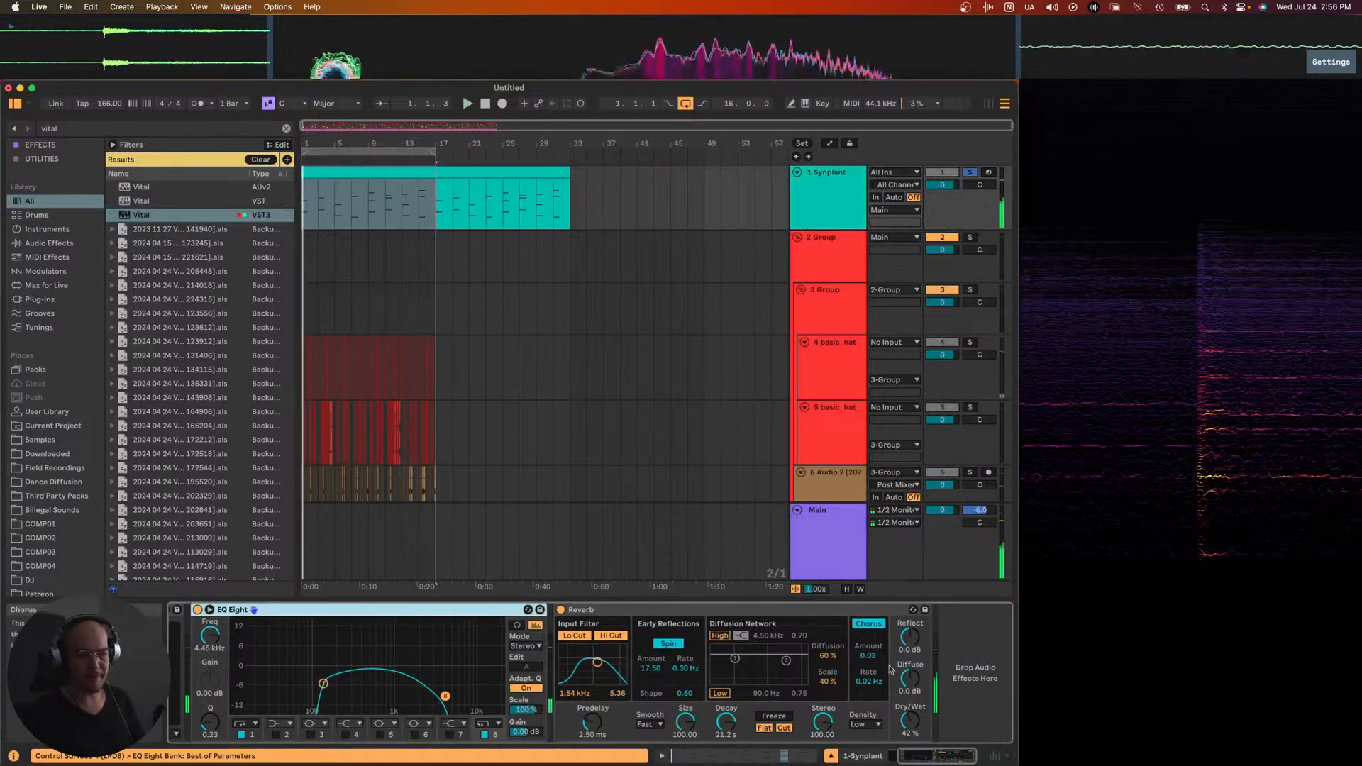
{"action": "key", "text": "super+f"}
{"action": "type", "text": "KICKSTART"}
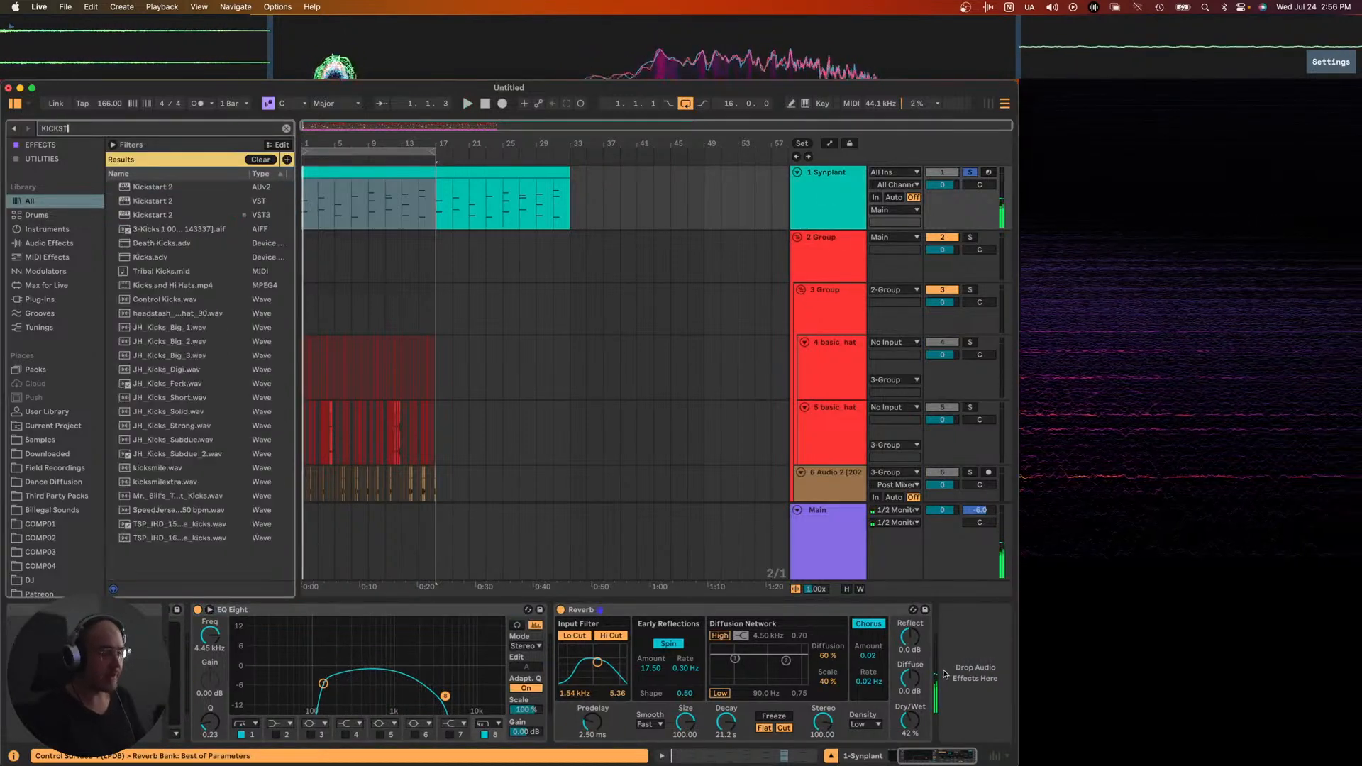
{"action": "key", "text": "Down"}
{"action": "key", "text": "Down"}
{"action": "key", "text": "Return"}
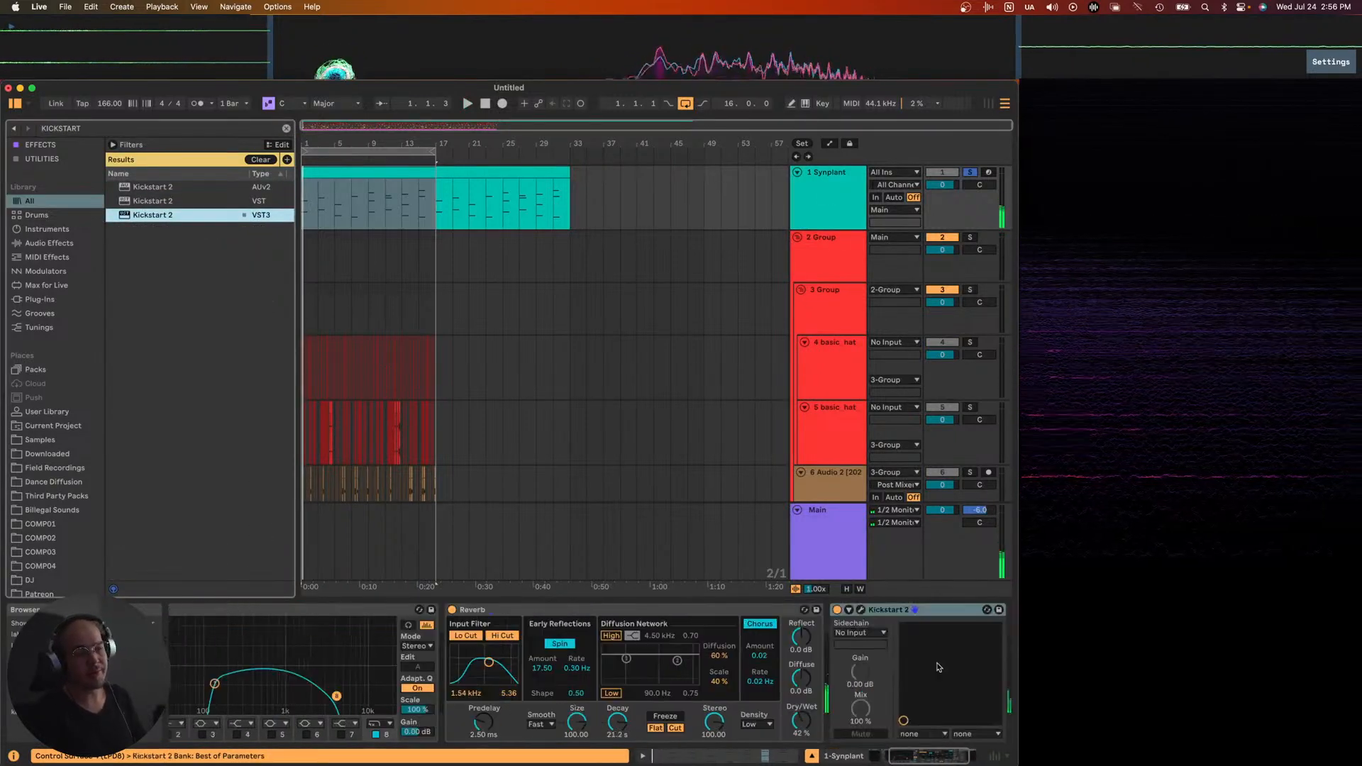
- Give Kickstart 2 the third ducking curve, slightly lengthened, and trigger it by audio sidechained from 11-layered kick 8
{"action": "left_click", "coordinate": [862, 609]}
{"action": "left_click", "coordinate": [569, 340]}
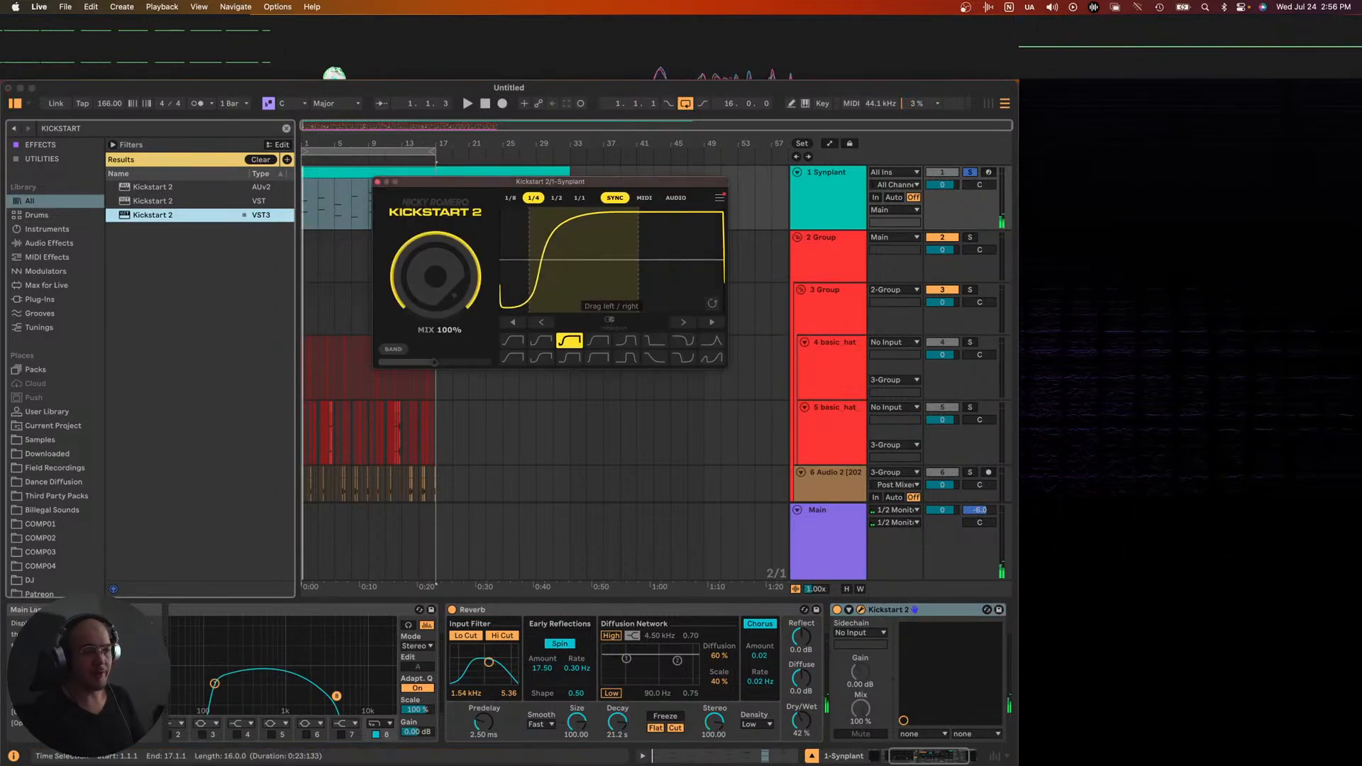
{"action": "left_click_drag", "start_coordinate": [568, 236], "coordinate": [576, 236]}
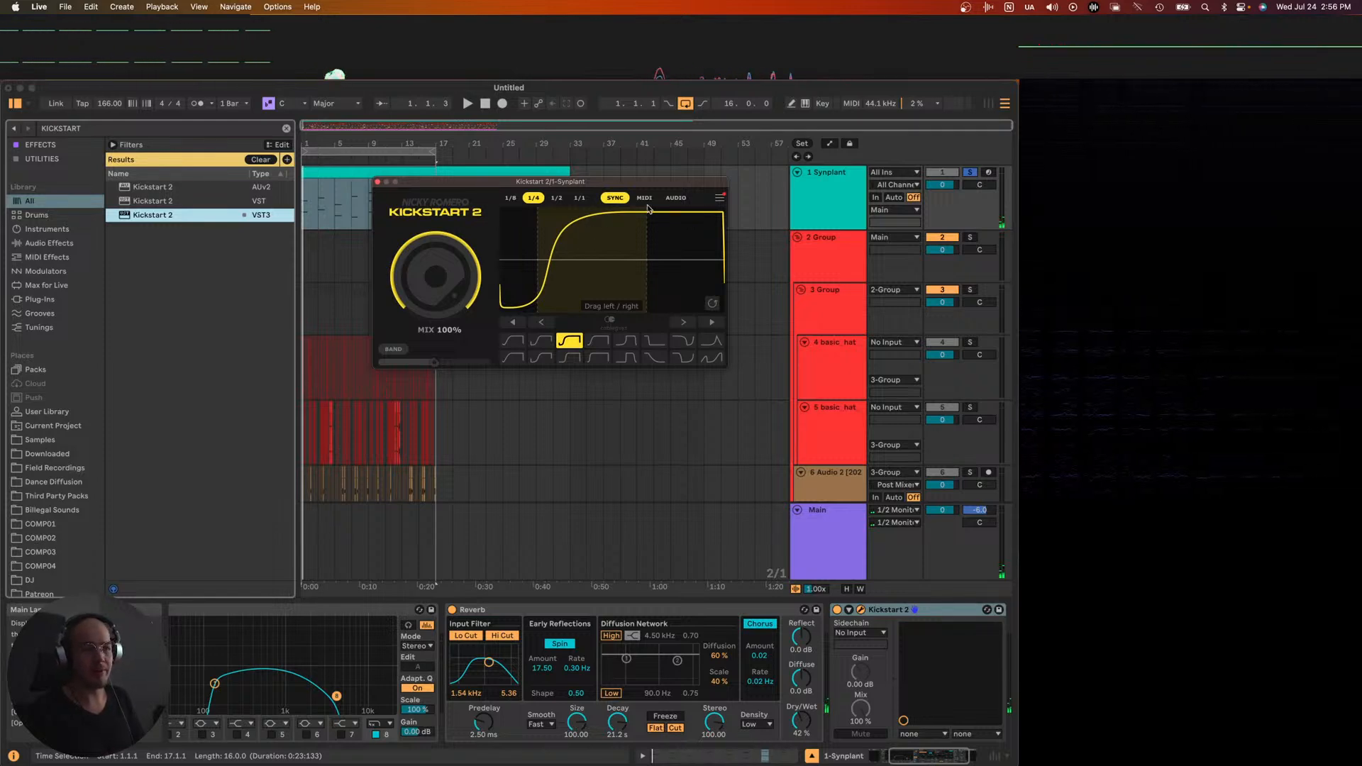
{"action": "left_click", "coordinate": [669, 198]}
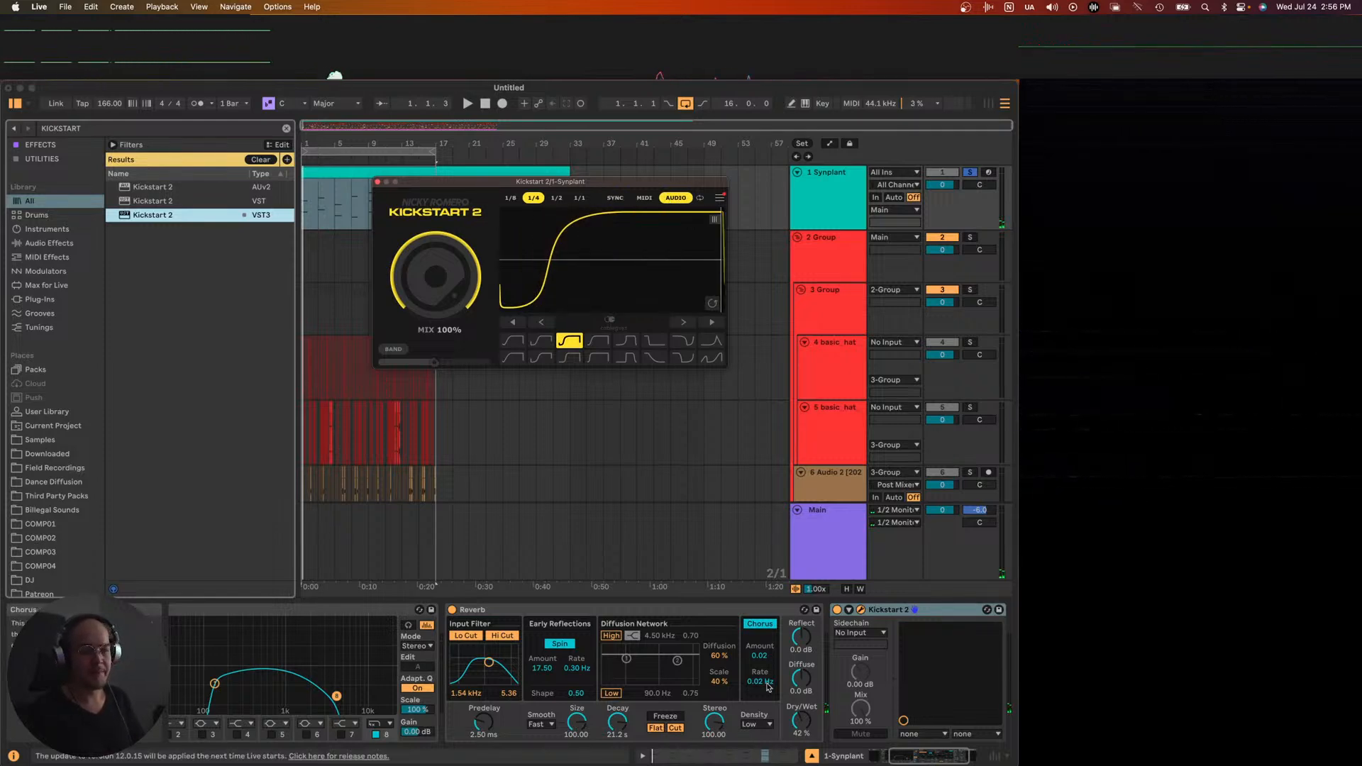
{"action": "left_click", "coordinate": [864, 633]}
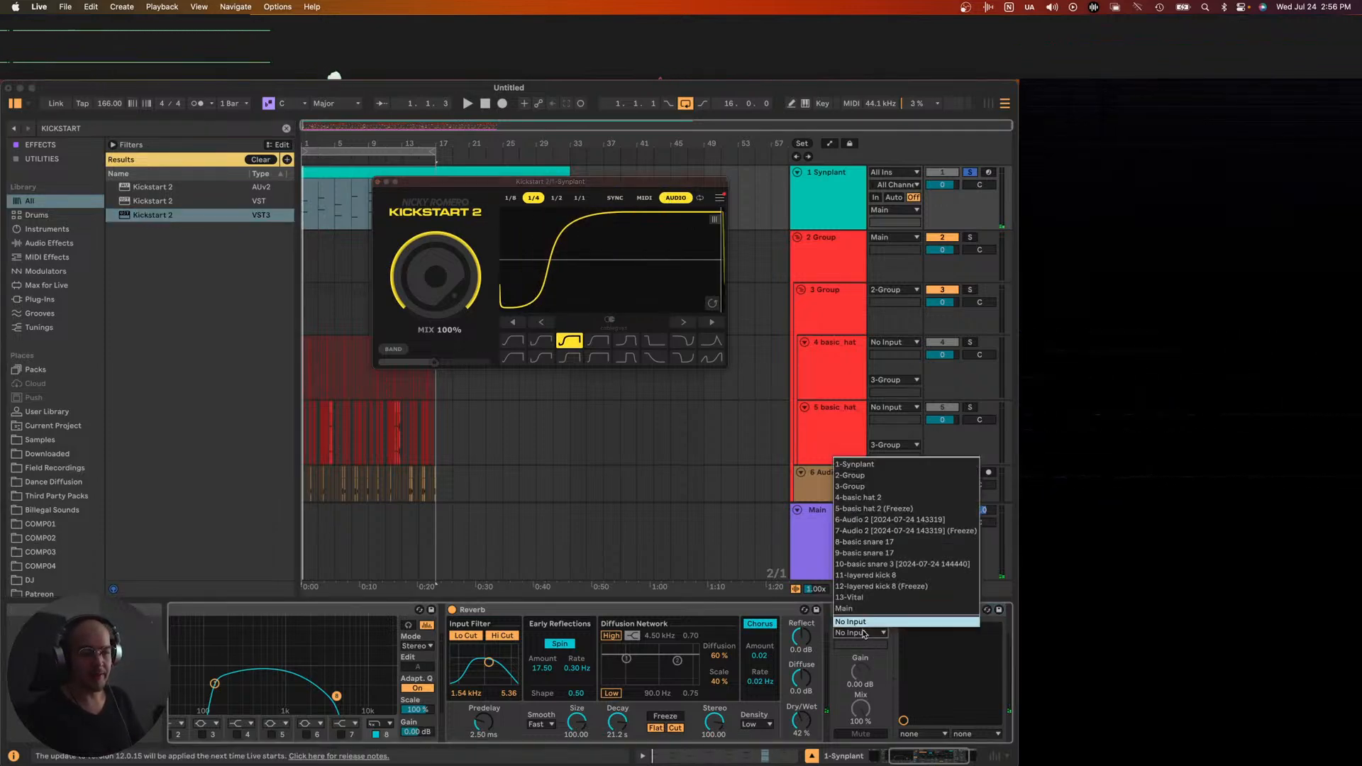
{"action": "left_click", "coordinate": [868, 580]}
{"action": "key", "text": "space"}
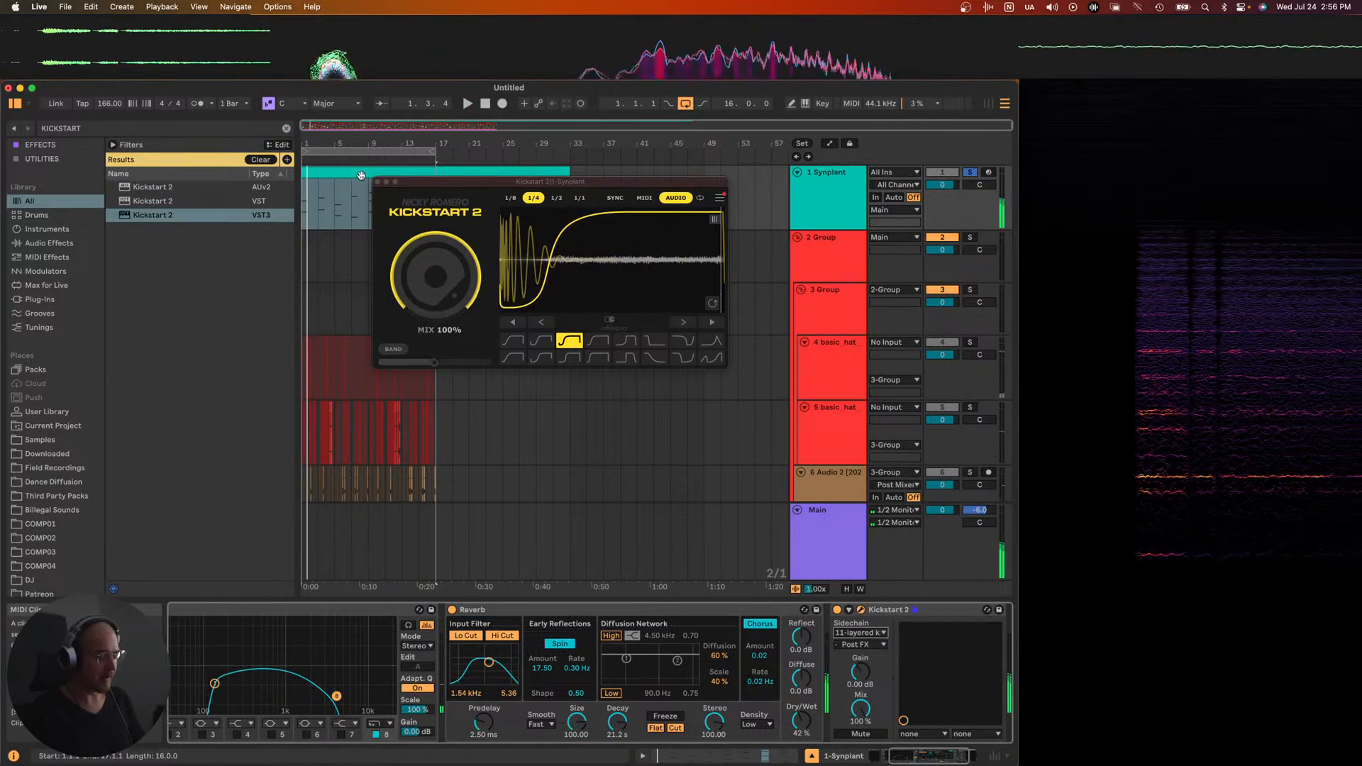
- Close the Kickstart 2 window and copy the effect after Vital on the Vital track
{"action": "left_click", "coordinate": [862, 609]}
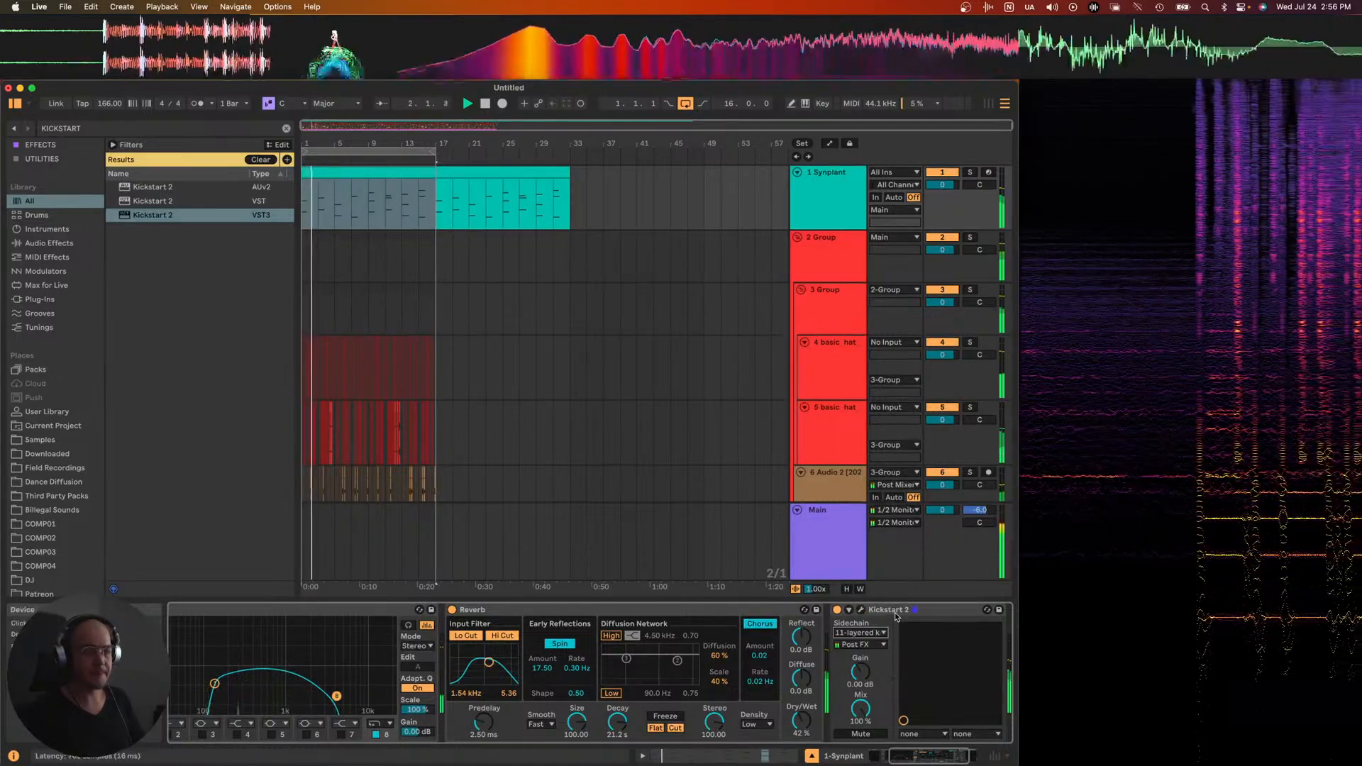
{"action": "scroll", "coordinate": [607, 268], "scroll_direction": "down", "scroll_amount": 8}
{"action": "left_click", "coordinate": [787, 451]}
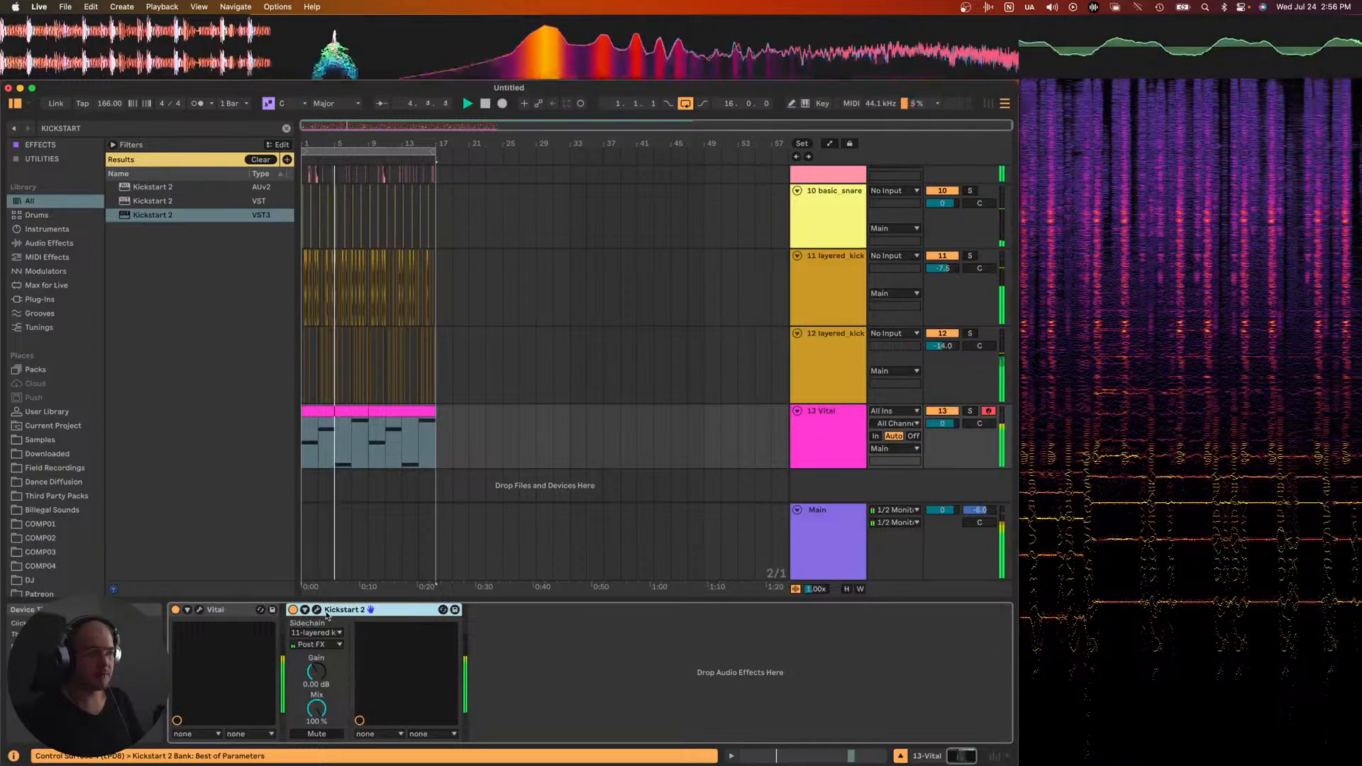
- Reduce the mix of the Synplant track's Kickstart 2 to 74% during playback
{"action": "scroll", "coordinate": [431, 463], "scroll_direction": "up", "scroll_amount": 8}
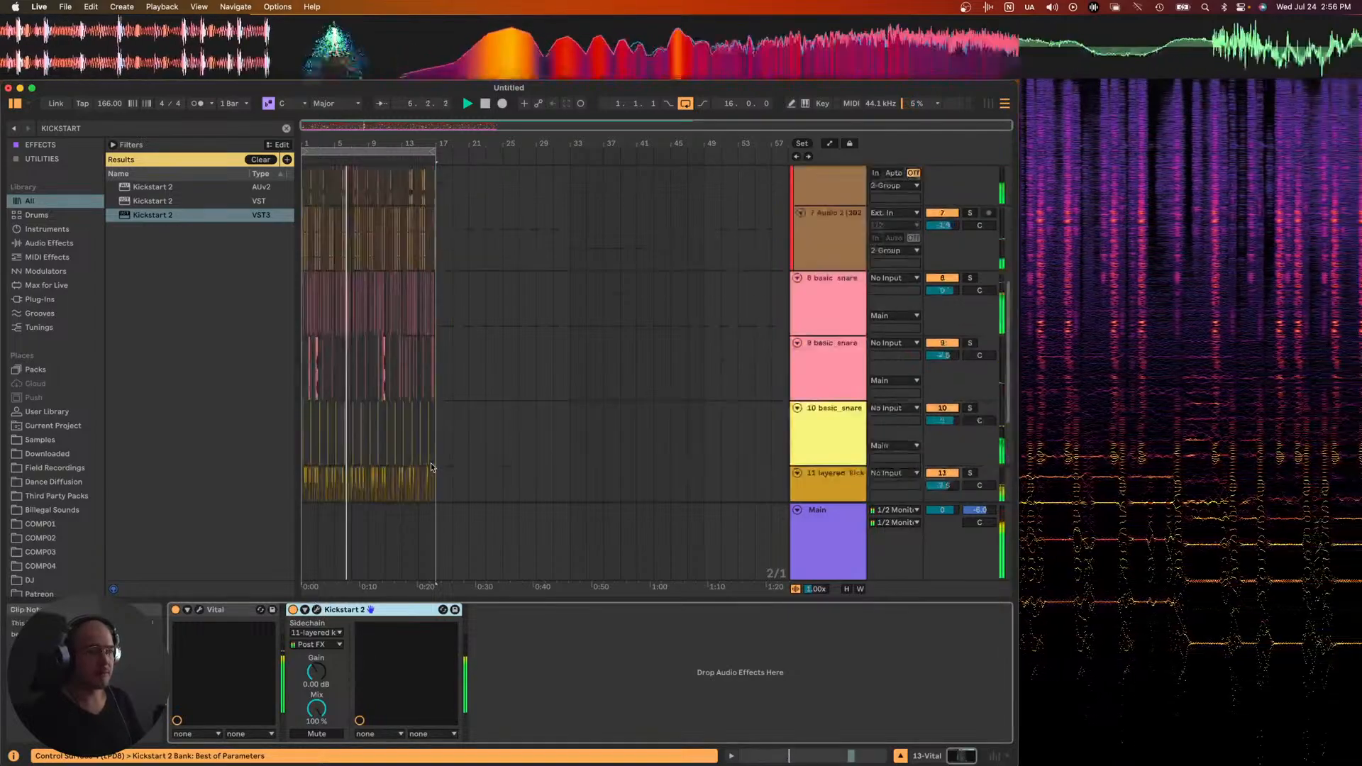
{"action": "left_click", "coordinate": [825, 197]}
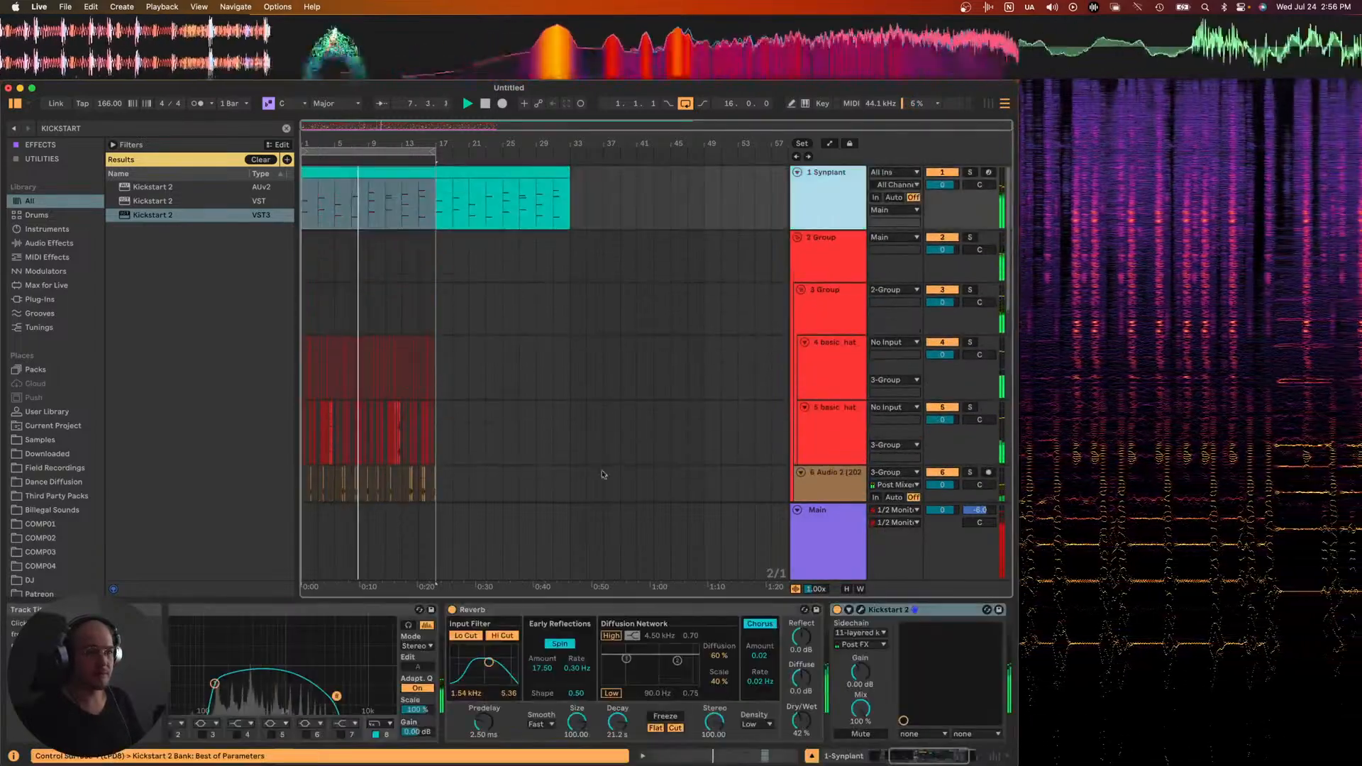
{"action": "left_click", "coordinate": [860, 610]}
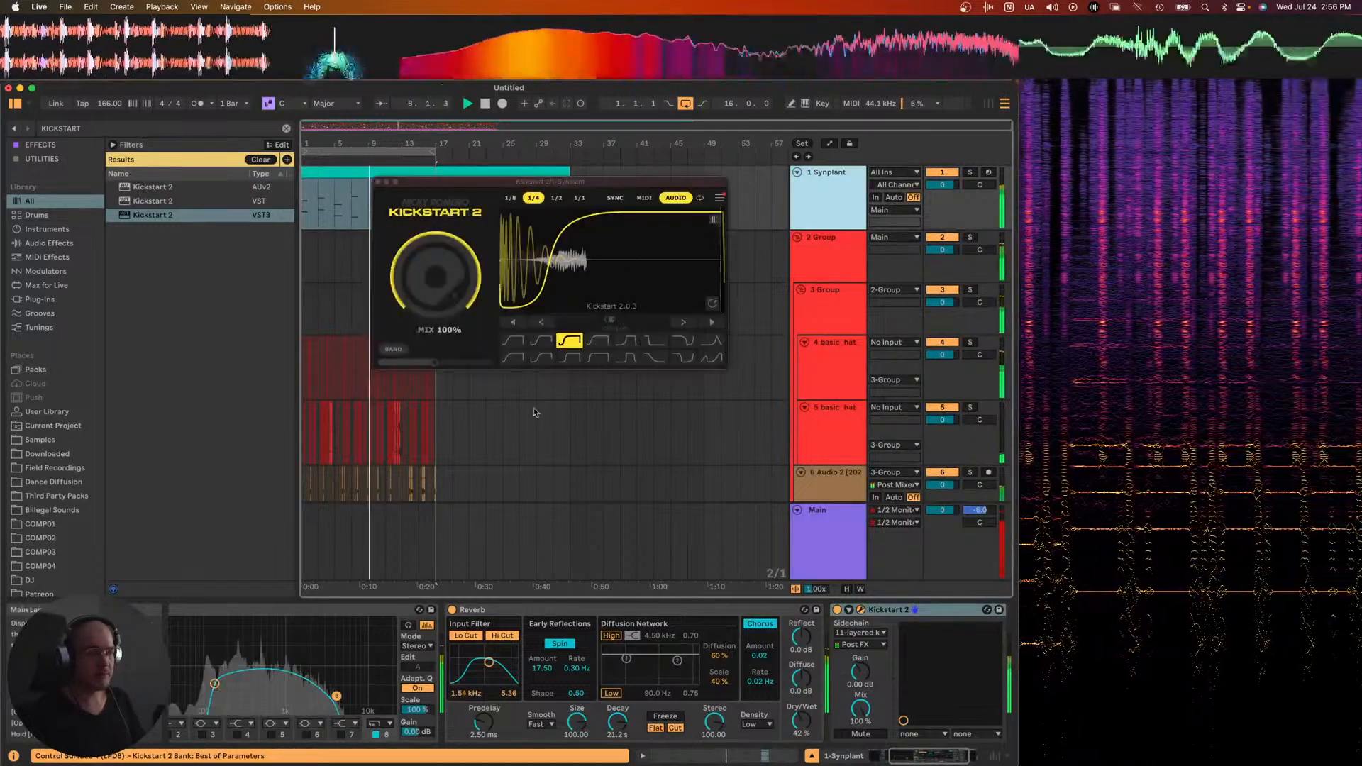
{"action": "left_click_drag", "start_coordinate": [435, 277], "coordinate": [435, 277]}
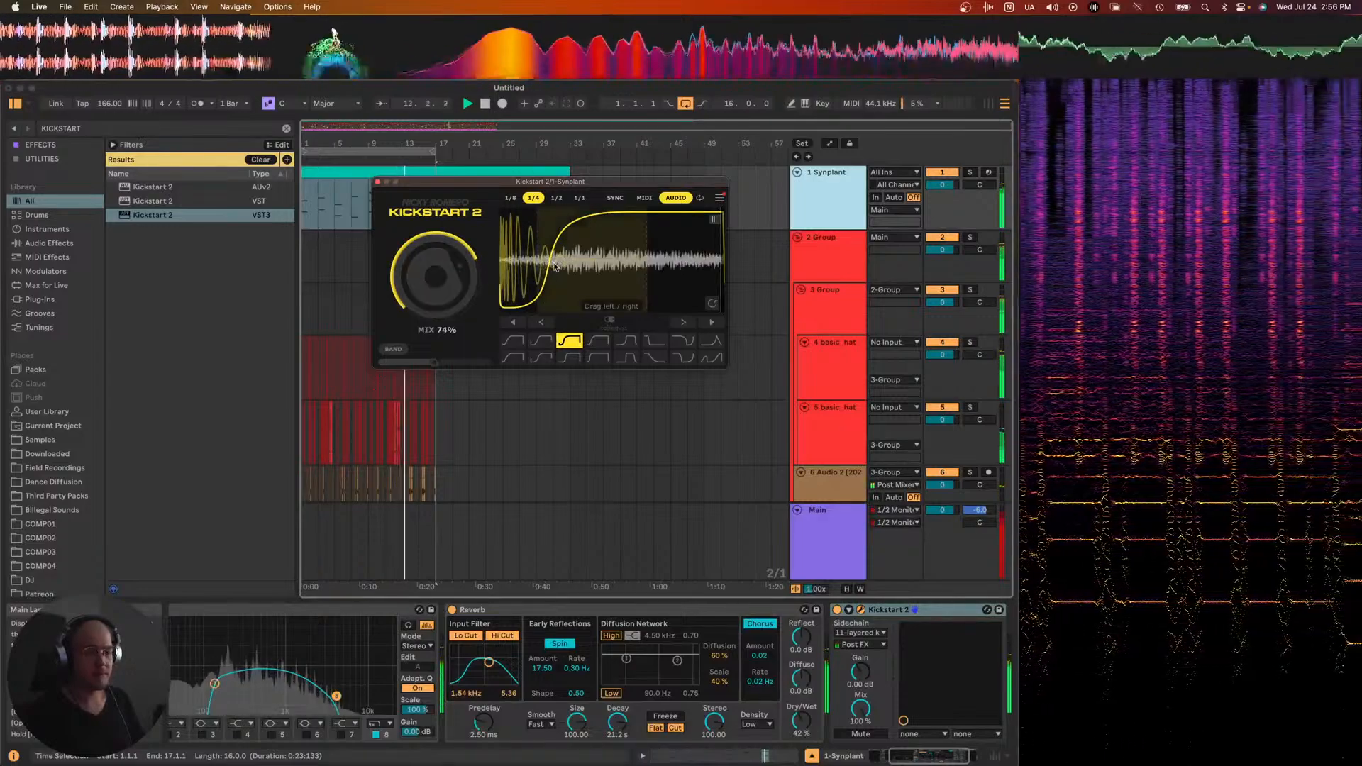
- Close the Kickstart 2 window and insert a new MIDI track below the Vital track
{"action": "left_click", "coordinate": [377, 181]}
{"action": "scroll", "coordinate": [551, 253], "scroll_direction": "down", "scroll_amount": 2}
{"action": "scroll", "coordinate": [550, 253], "scroll_direction": "down", "scroll_amount": 5}
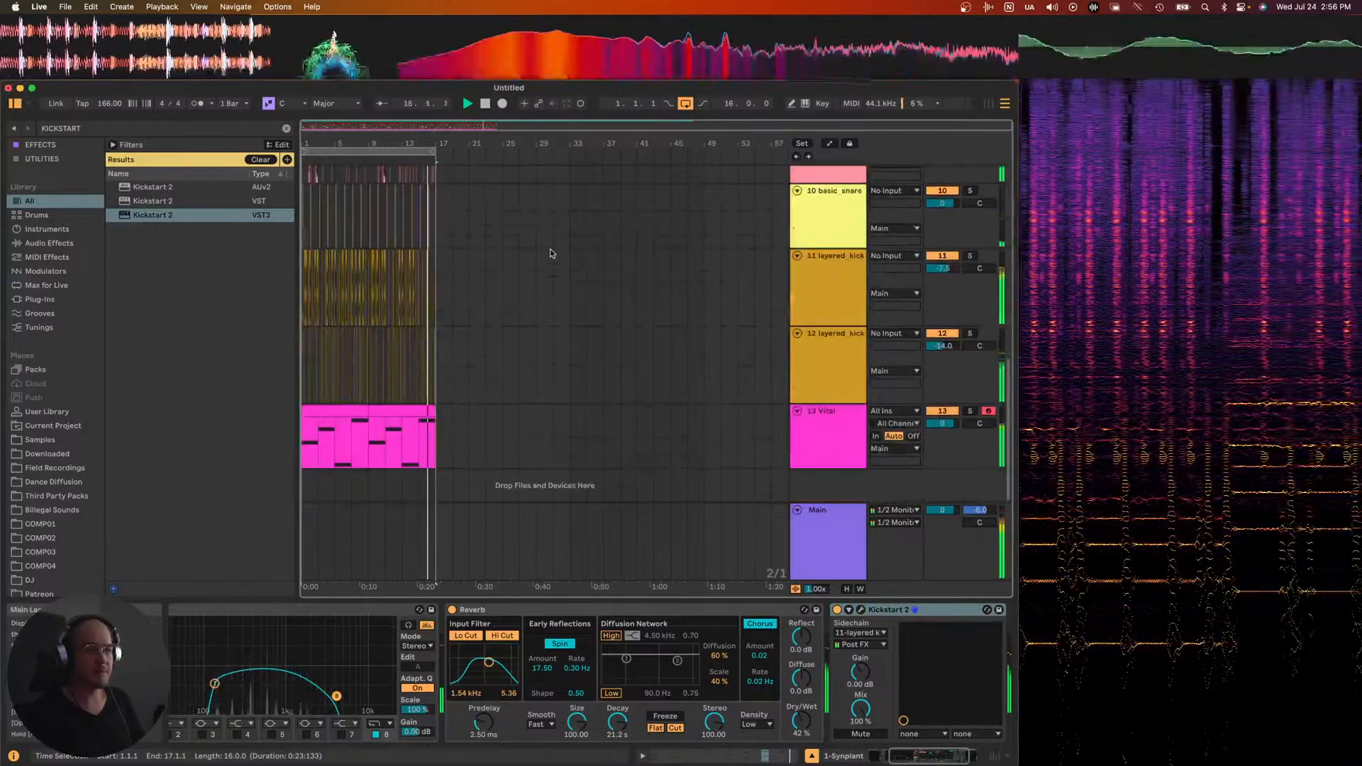
{"action": "right_click", "coordinate": [851, 491]}
{"action": "left_click", "coordinate": [863, 505]}
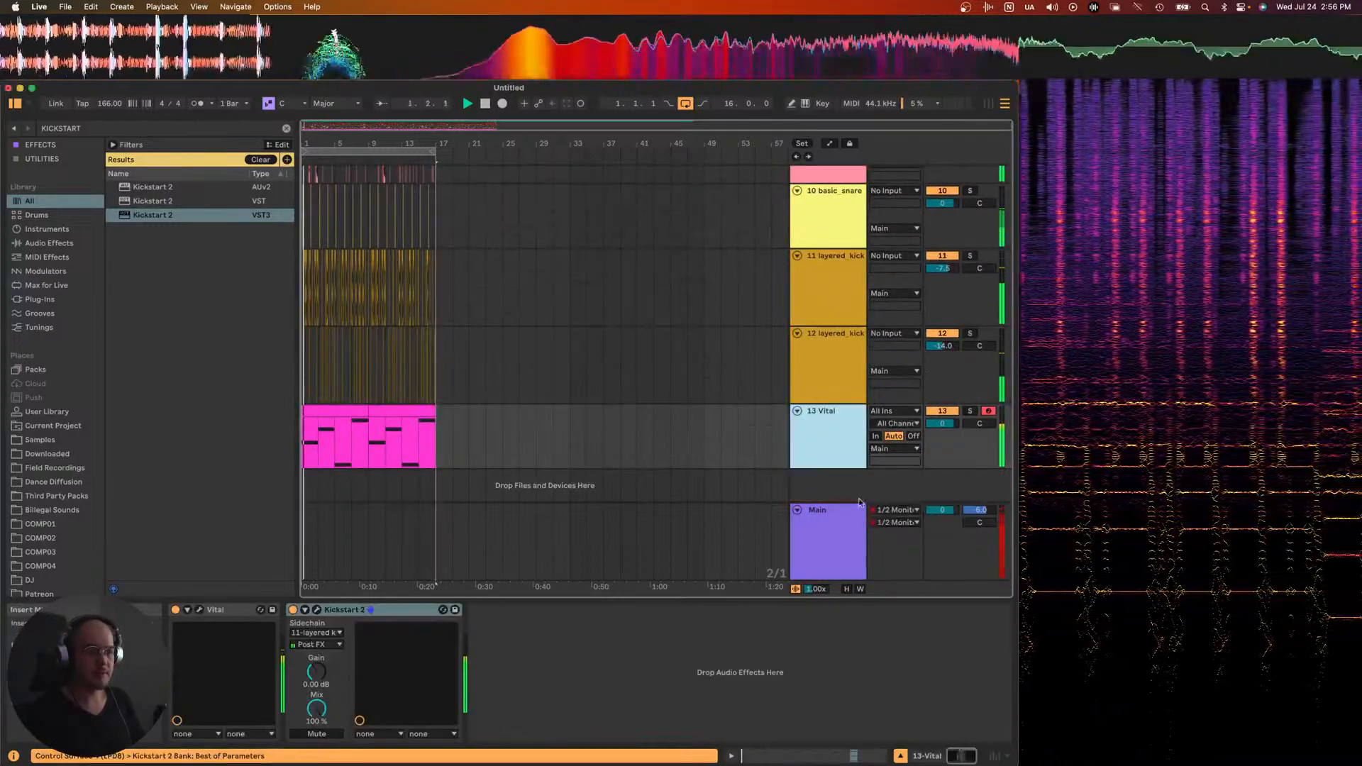
- Search the browser for Serum and load its VST3 instrument onto the new MIDI track
{"action": "key", "text": "super+f"}
{"action": "type", "text": "WAVETABLE"}
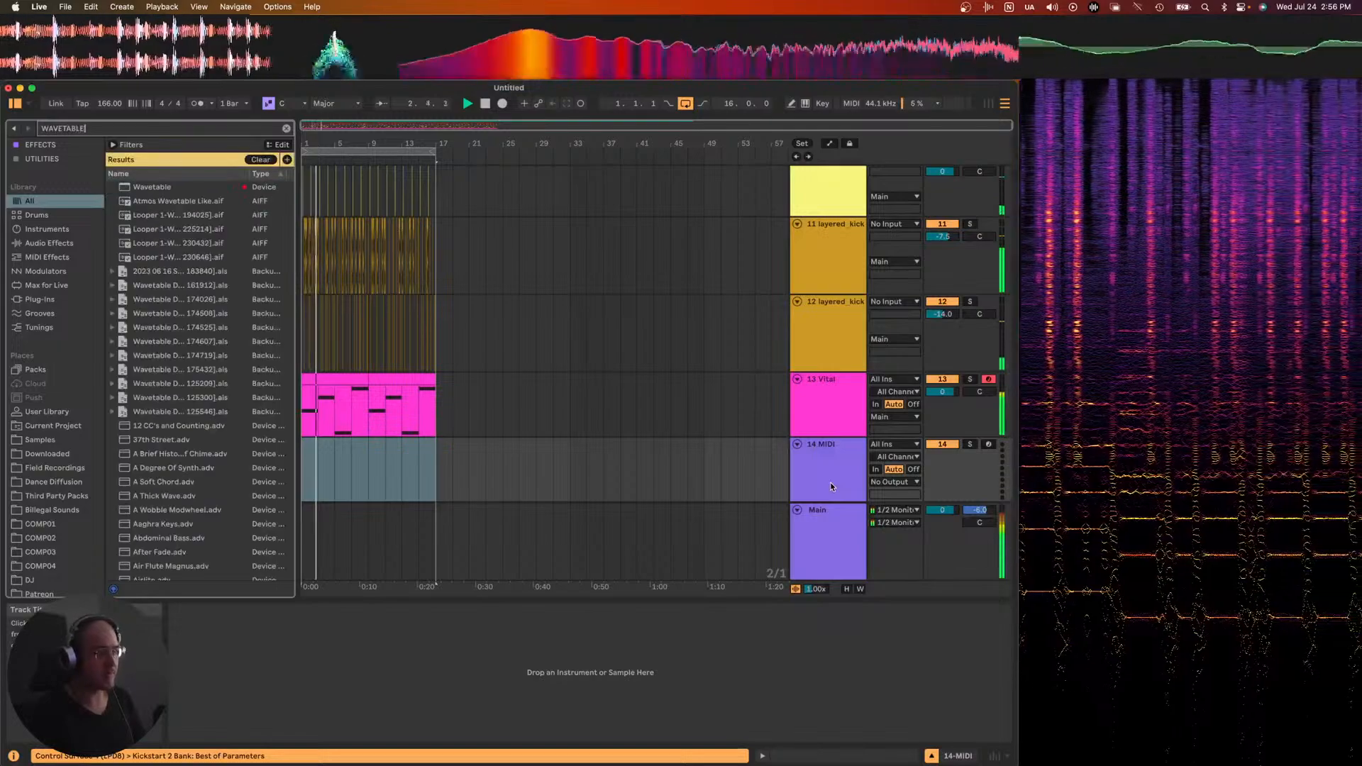
{"action": "key", "text": "super+f"}
{"action": "type", "text": "SERUM"}
{"action": "key", "text": "Down"}
{"action": "key", "text": "Down"}
{"action": "key", "text": "Down"}
{"action": "key", "text": "Down"}
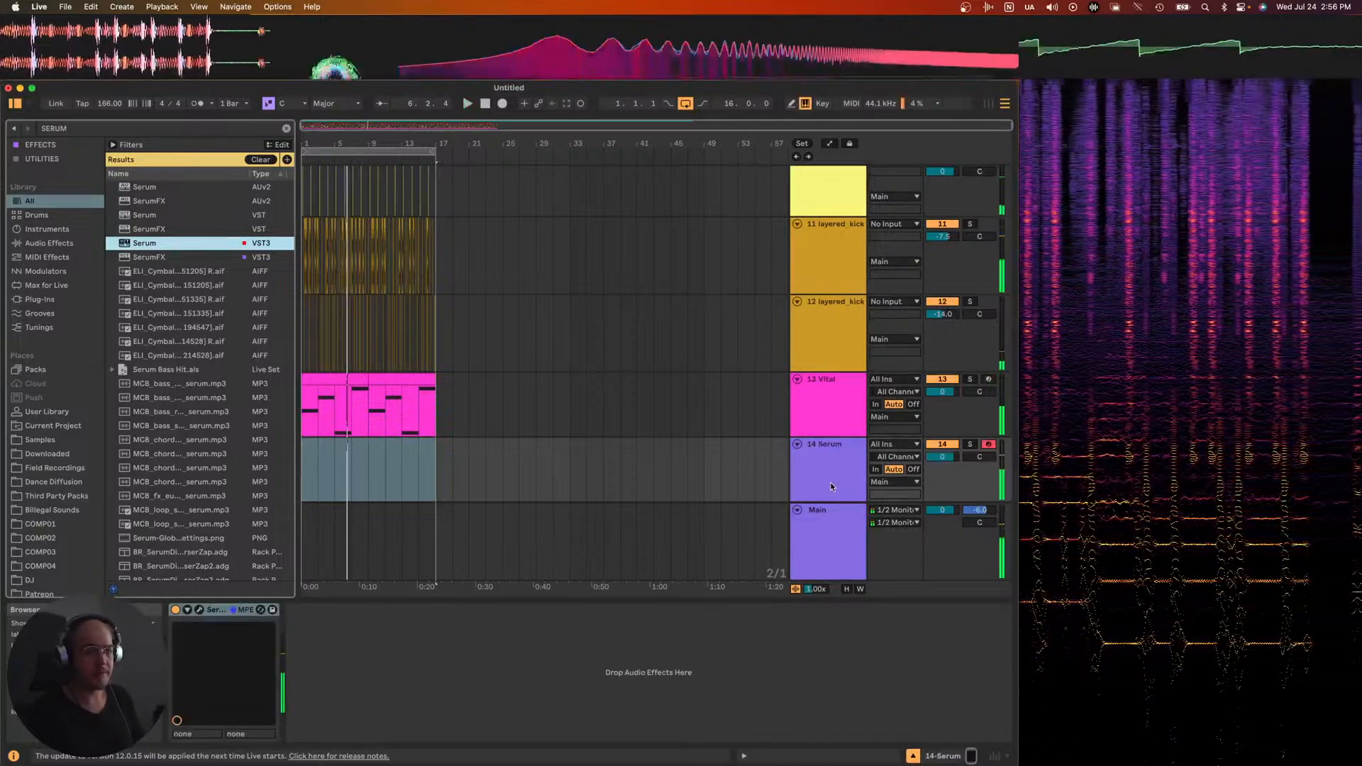
- Lower the computer keyboard octave, show Serum and raise its global A tuning reference to 447, checking it against playback
{"action": "key", "text": "z"}
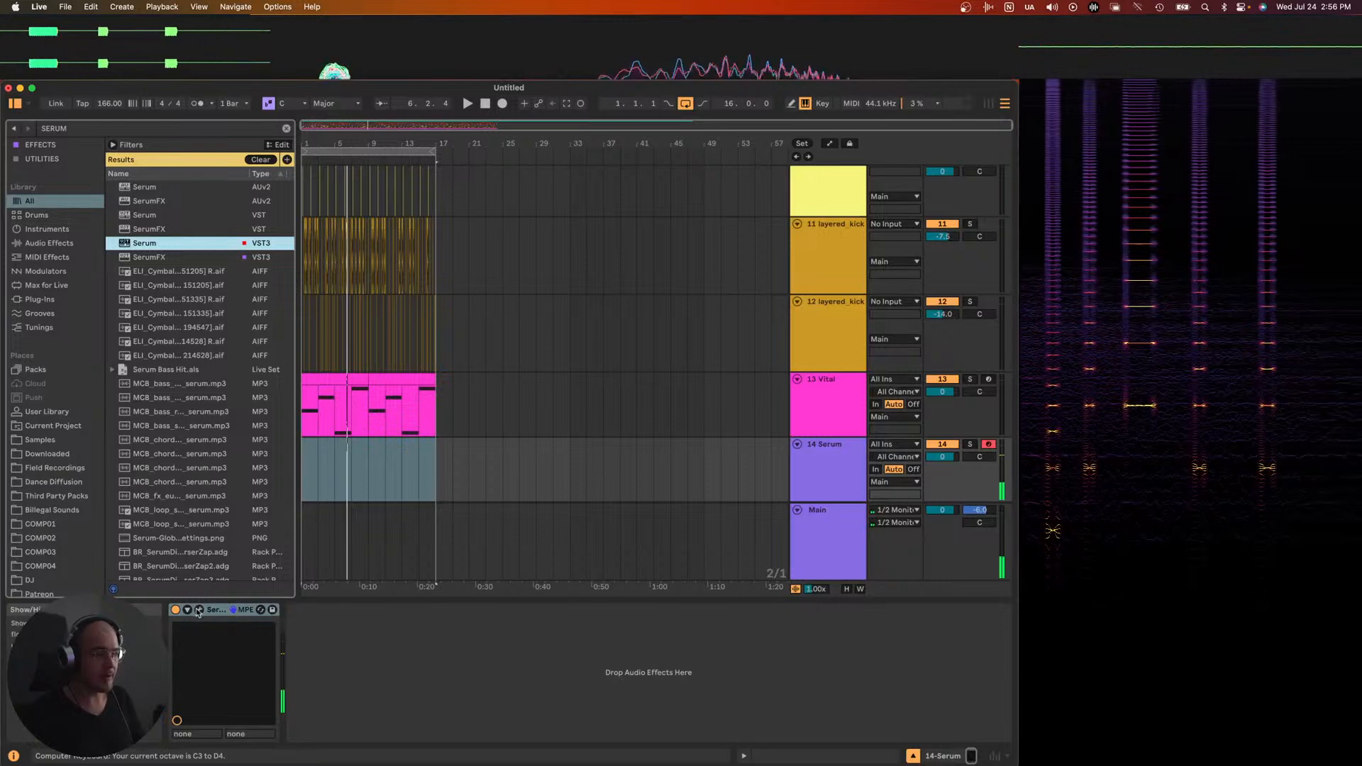
{"action": "key", "text": "super+alt+p"}
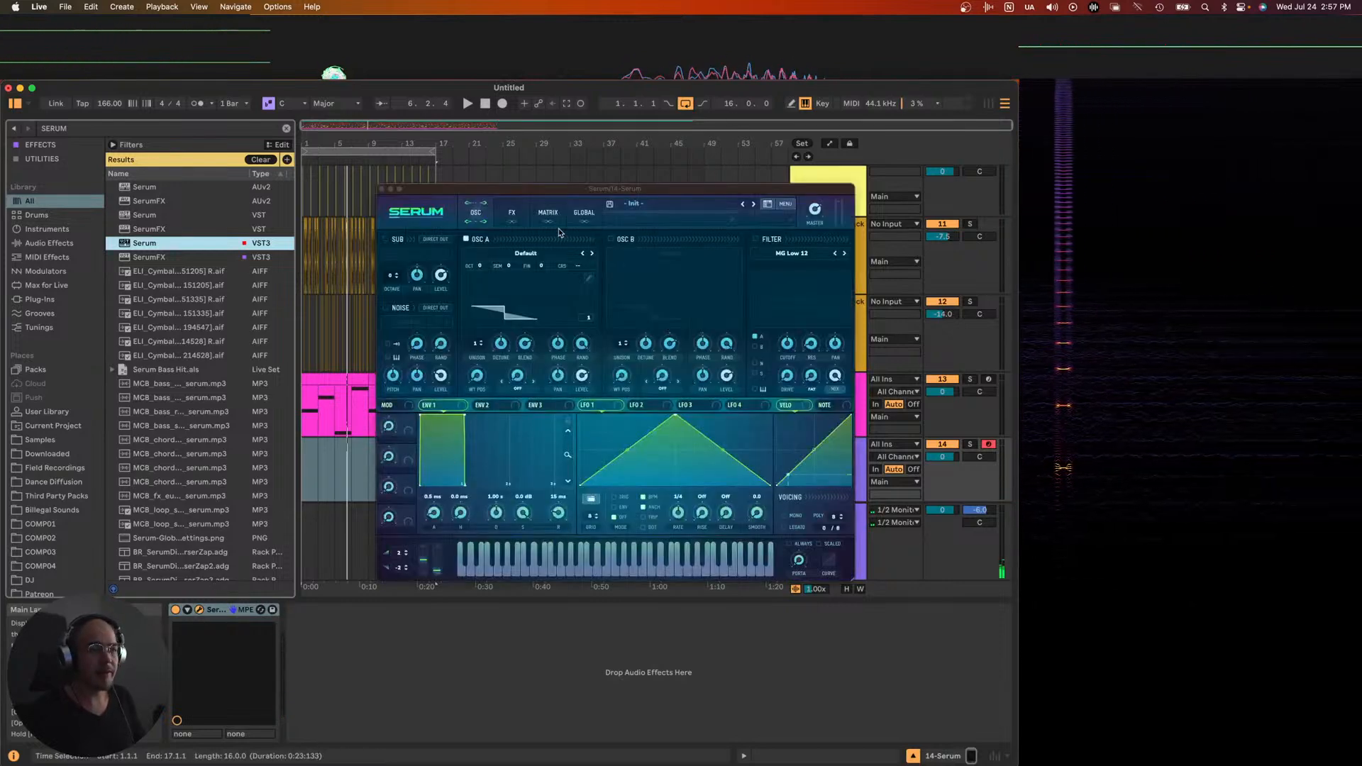
{"action": "left_click", "coordinate": [583, 216]}
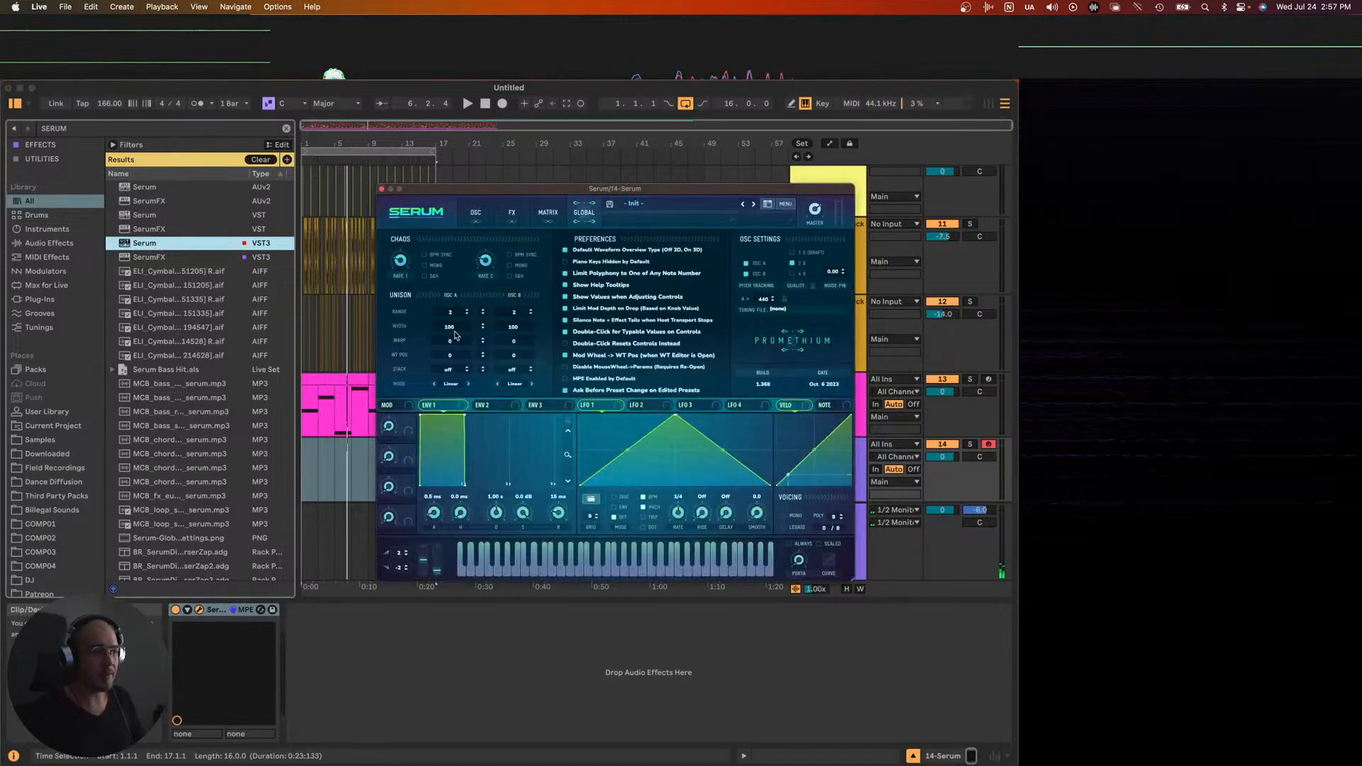
{"action": "left_click", "coordinate": [552, 215]}
{"action": "left_click", "coordinate": [581, 213]}
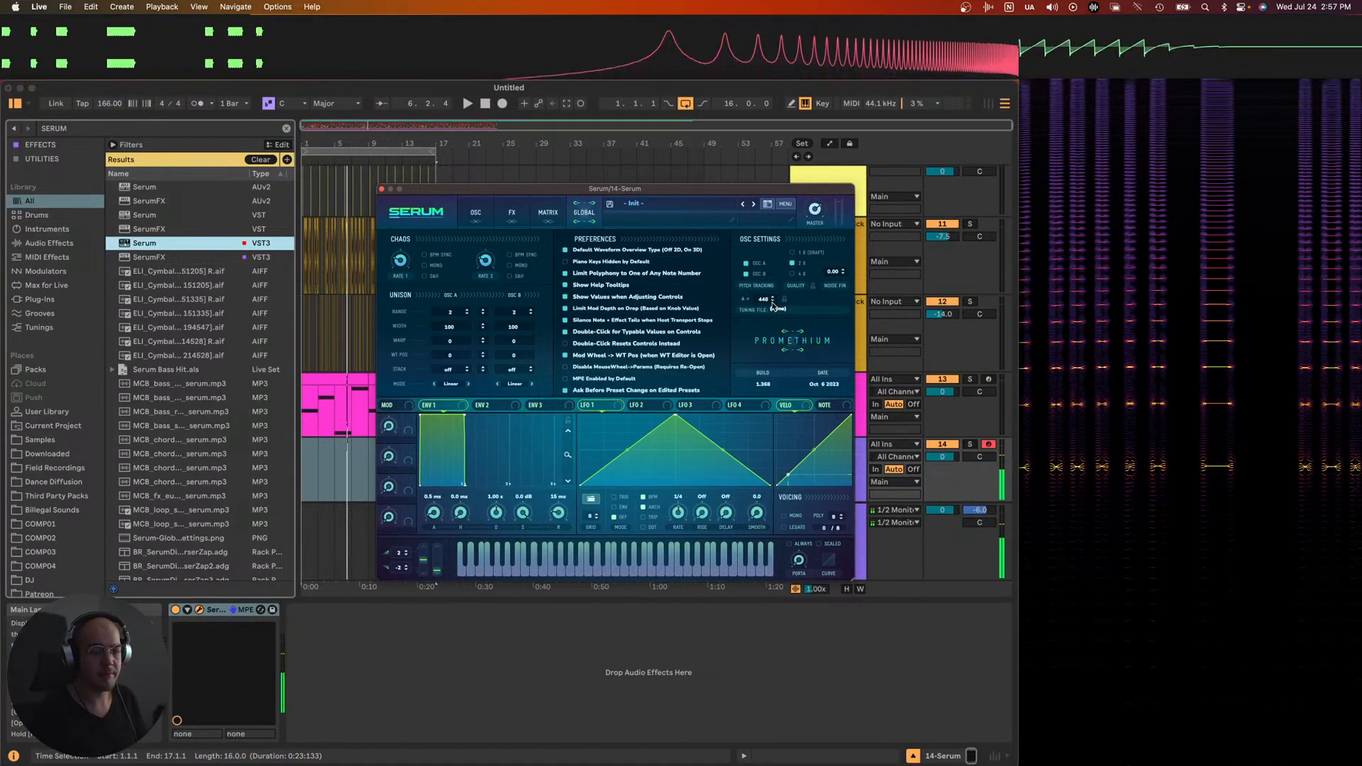
{"action": "scroll", "coordinate": [773, 305], "scroll_direction": "up", "scroll_amount": 7}
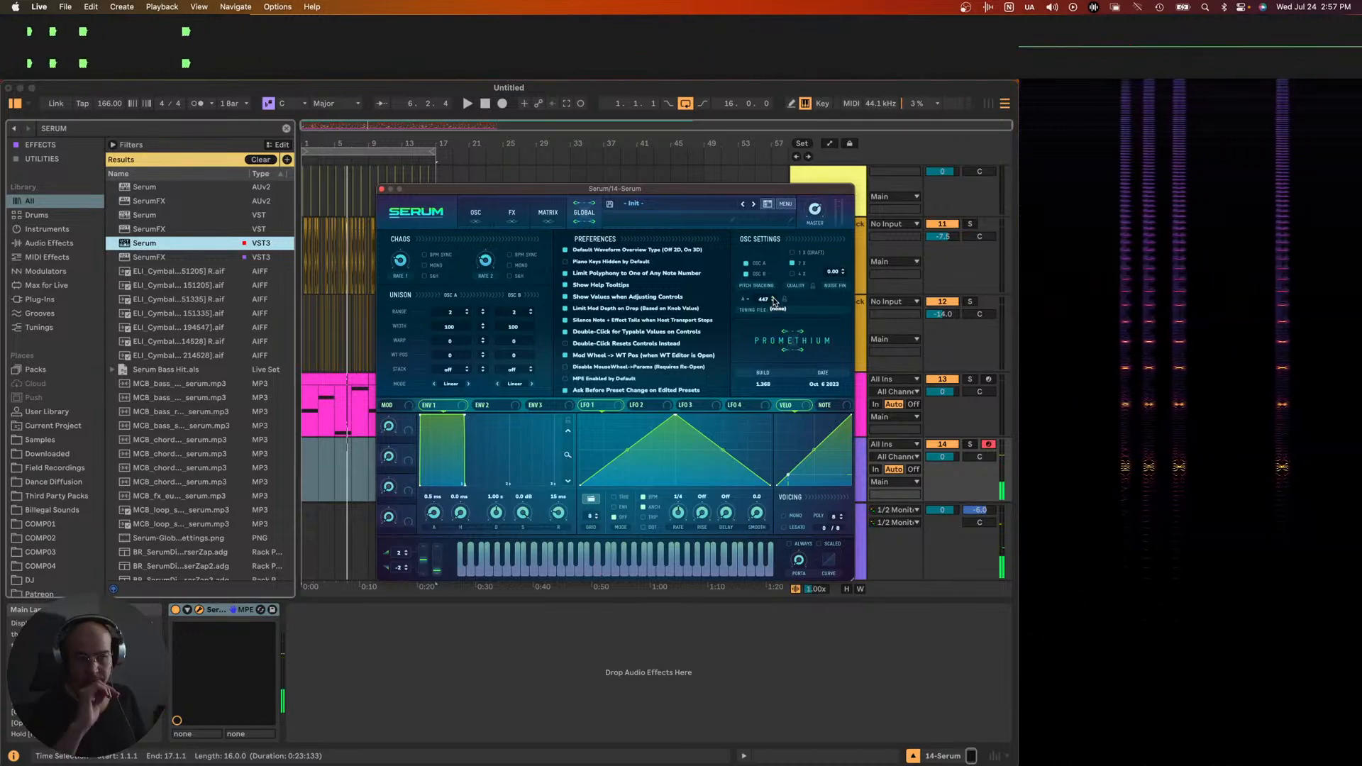
{"action": "key", "text": "space"}
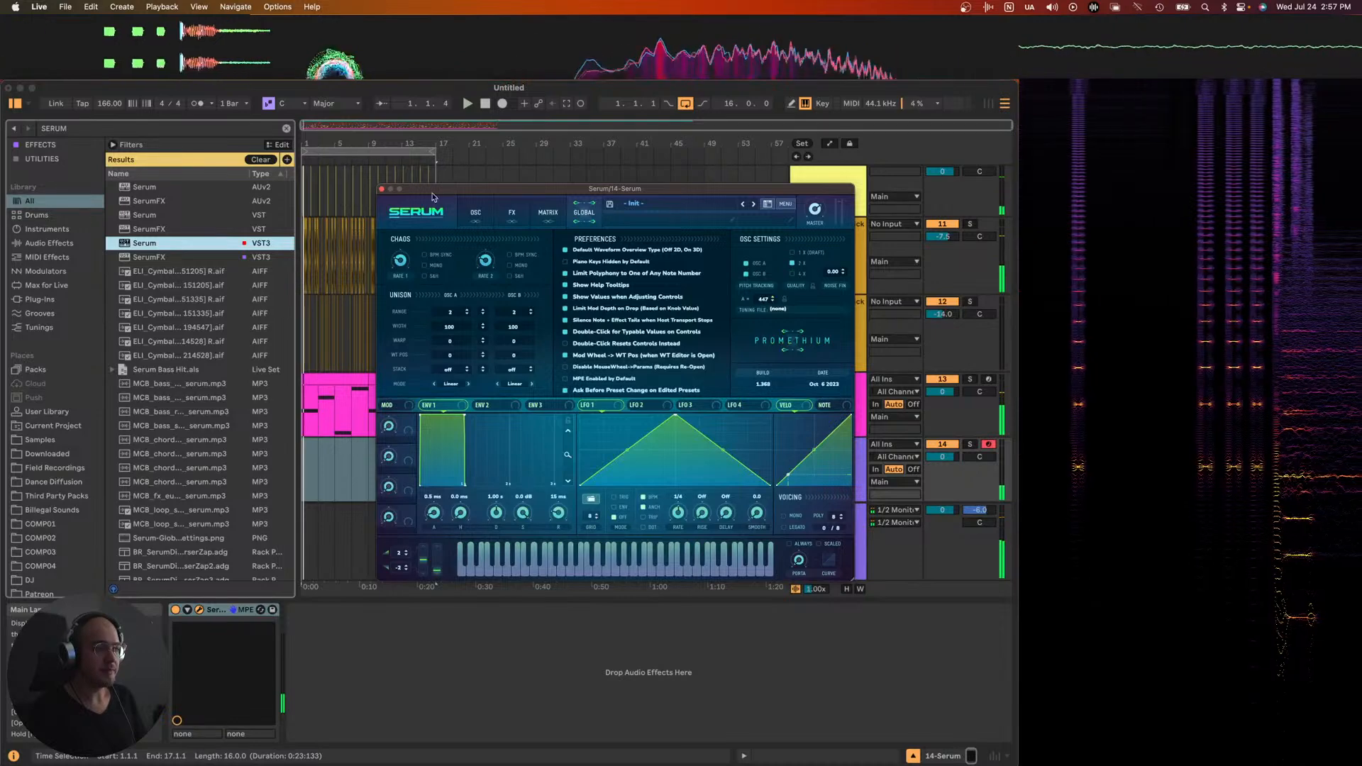
- Load the analog Basic Shapes wavetable into OSC A and OSC B, with both wavetable positions at 3
{"action": "left_click", "coordinate": [475, 212]}
{"action": "left_click", "coordinate": [525, 253]}
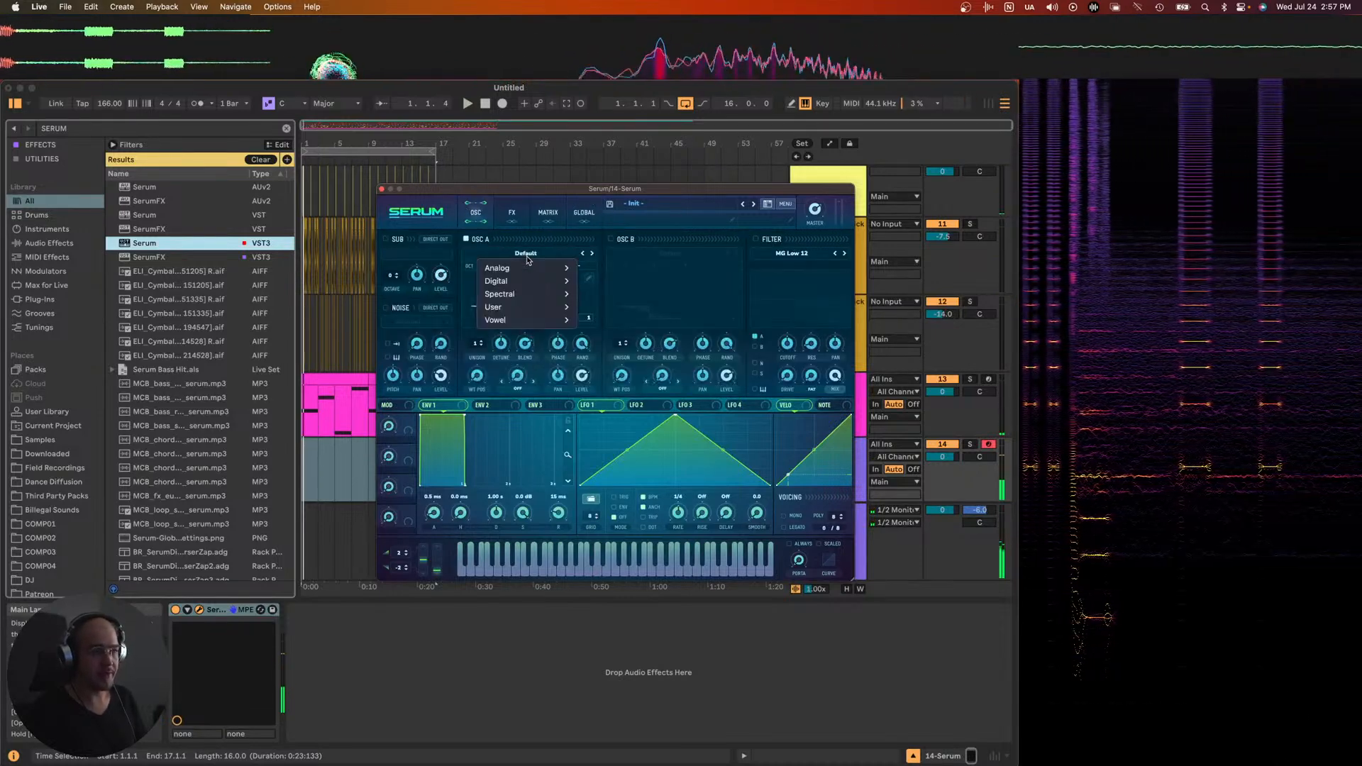
{"action": "mouse_move", "coordinate": [511, 268]}
{"action": "left_click", "coordinate": [595, 285]}
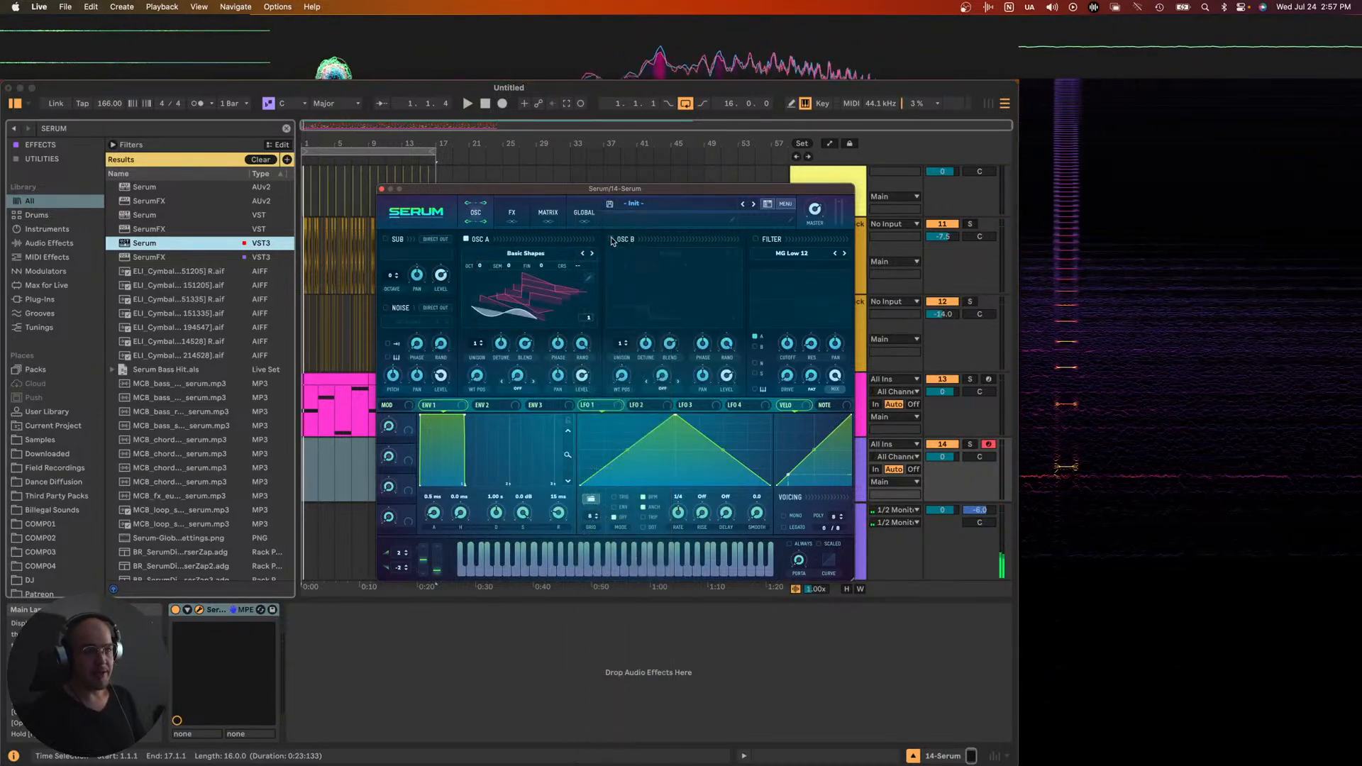
{"action": "left_click", "coordinate": [671, 253]}
{"action": "mouse_move", "coordinate": [681, 268]}
{"action": "left_click", "coordinate": [763, 286]}
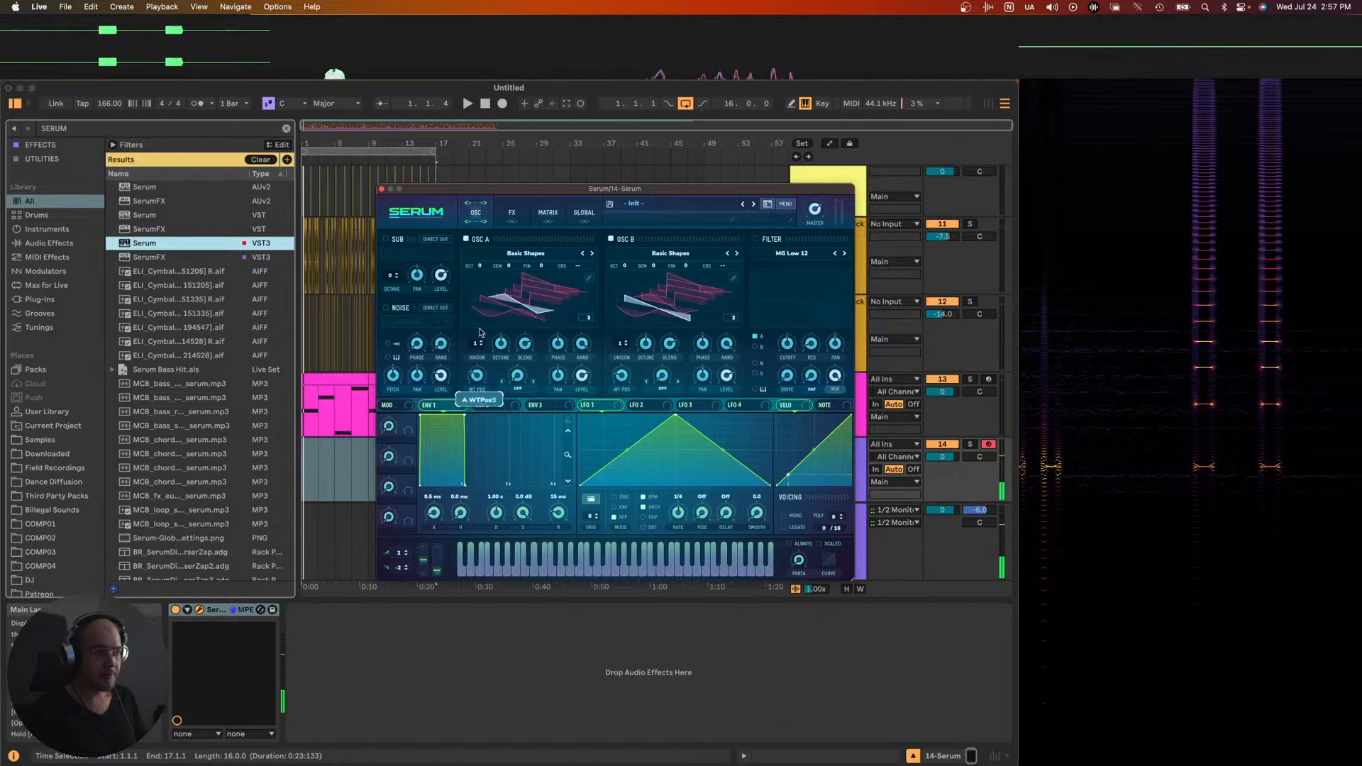
- Set OSC A's warp mode to FM (From B) and detune OSC B by -1 semitone
{"action": "left_click", "coordinate": [517, 388]}
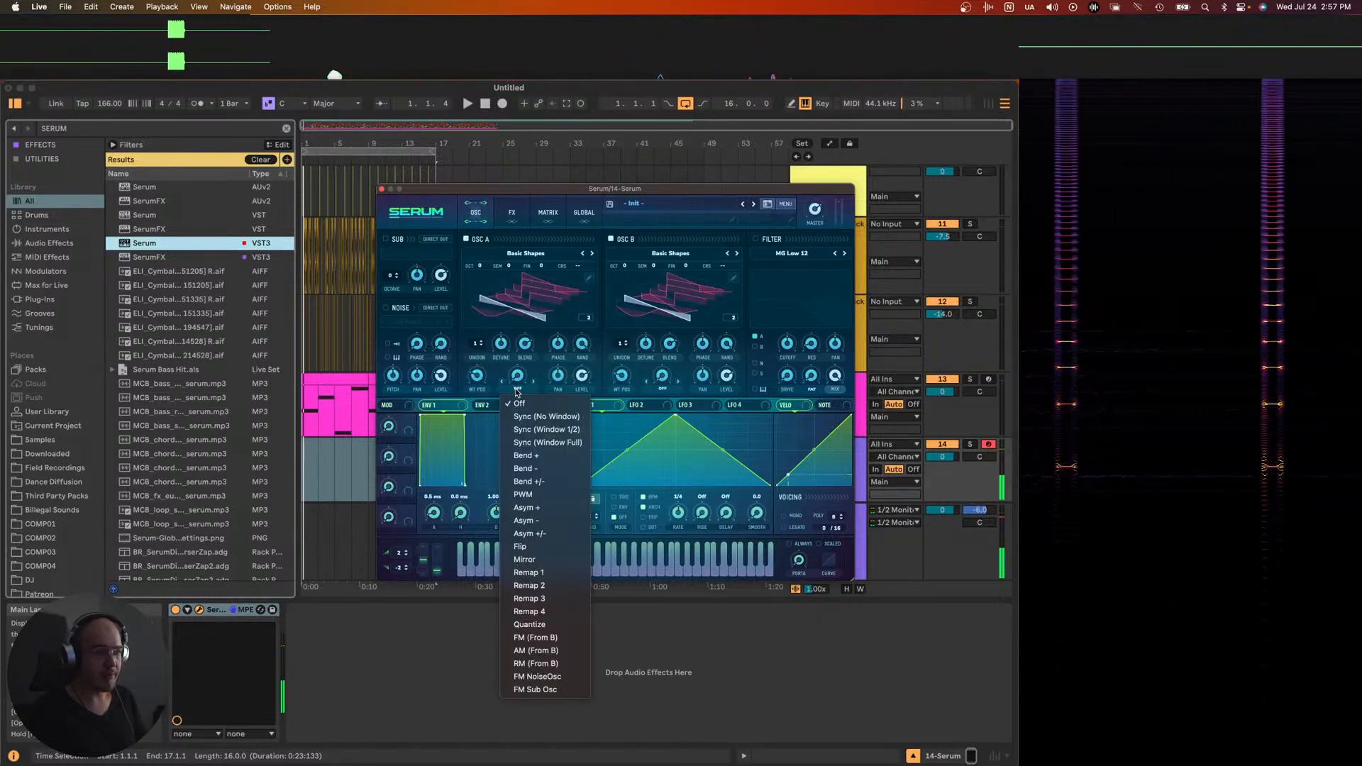
{"action": "left_click", "coordinate": [522, 639]}
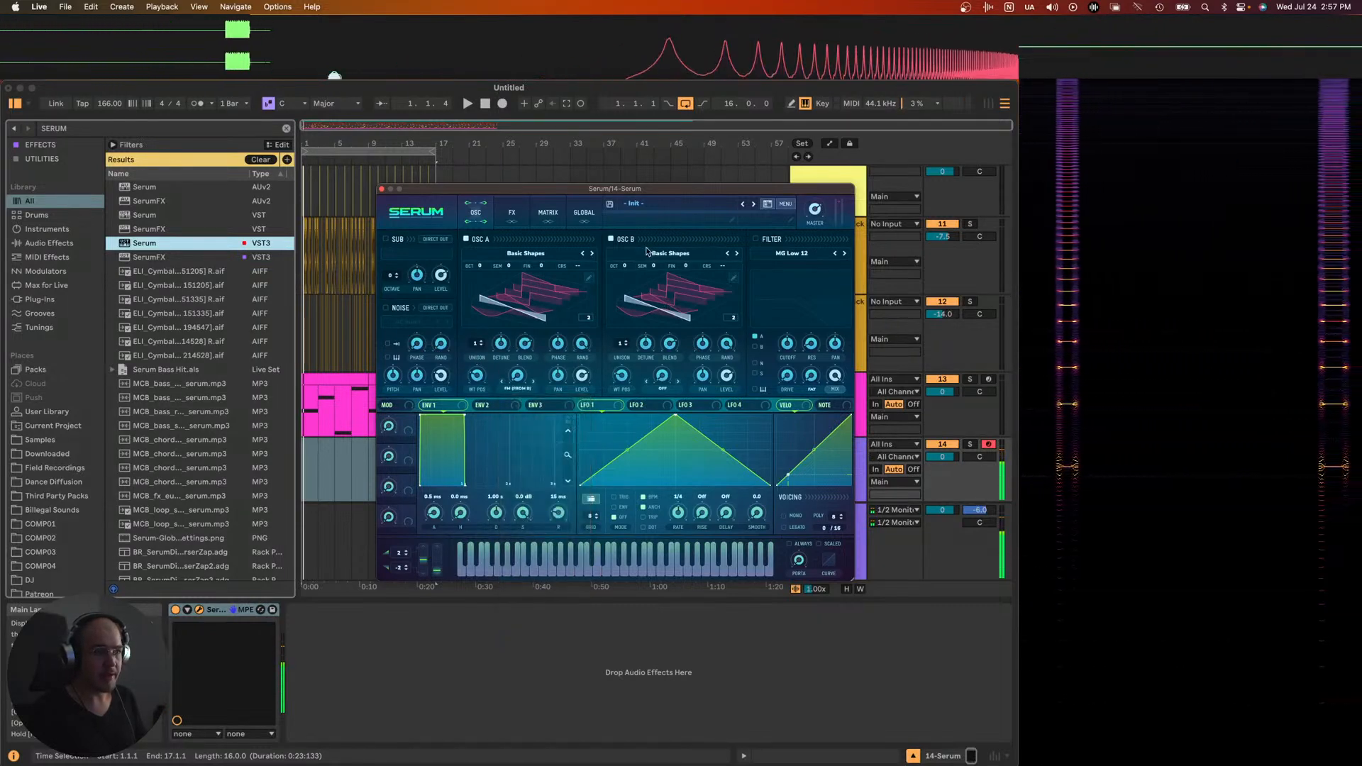
{"action": "mouse_move", "coordinate": [661, 269]}
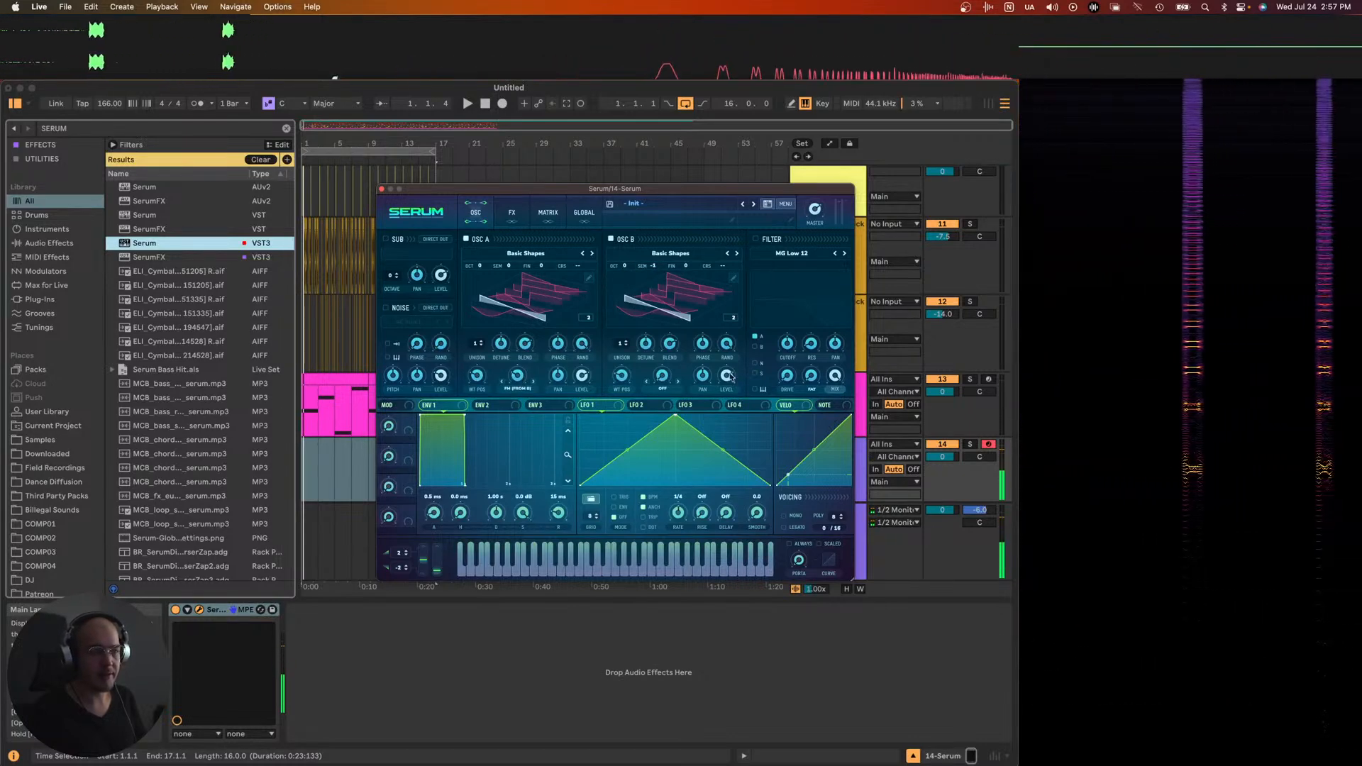
- Raise the computer keyboard by one octave and play several notes to audition the FM sound
{"action": "key", "text": "x"}
{"action": "key", "text": "a"}
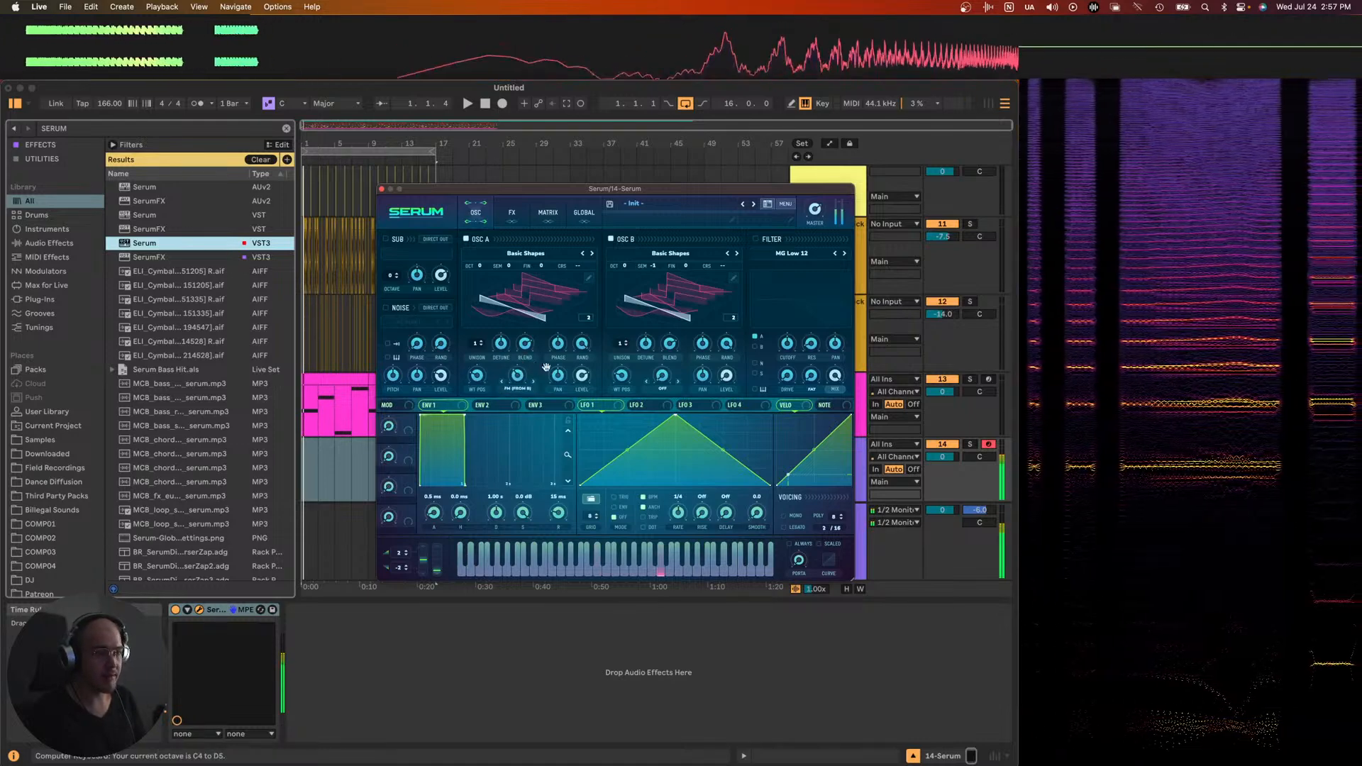
{"action": "key", "text": "s"}
{"action": "key", "text": "s"}
{"action": "key", "text": "s"}
{"action": "key", "text": "d"}
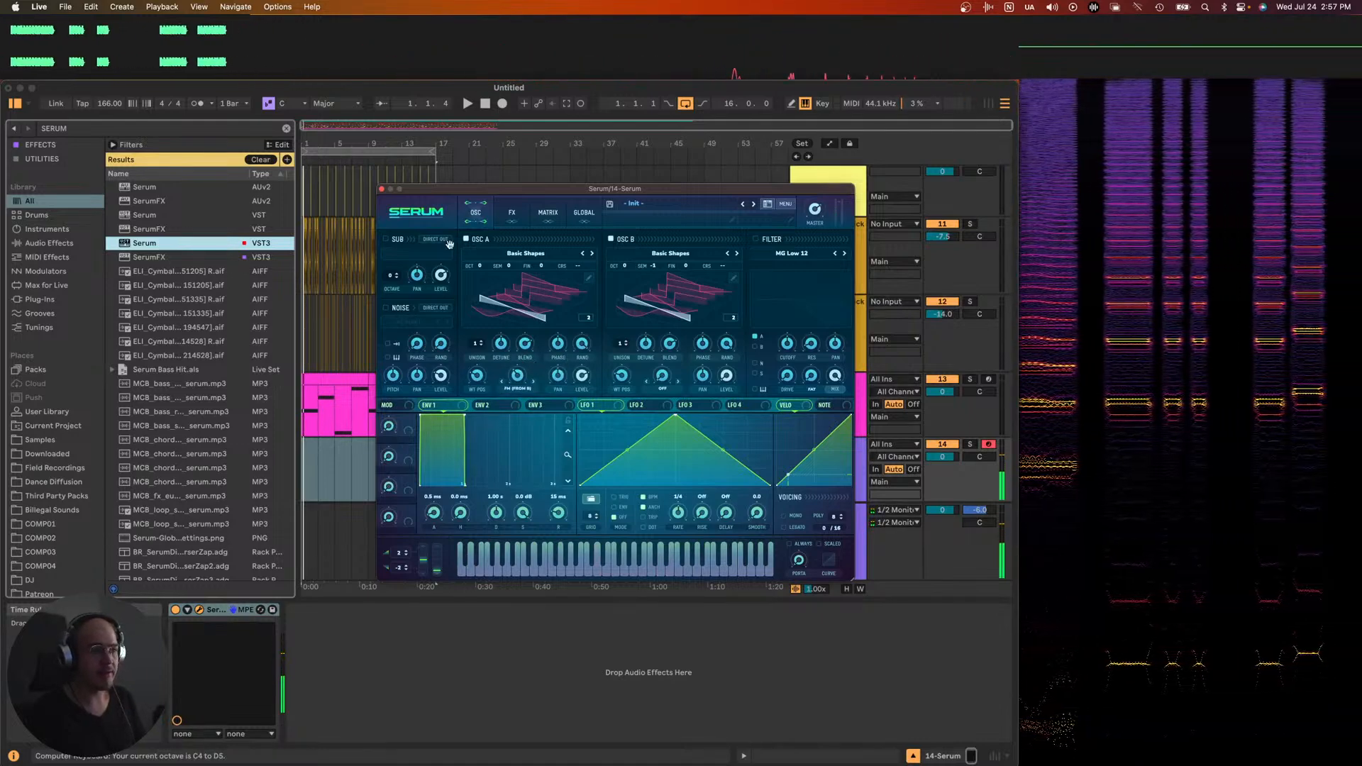
{"action": "key", "text": "a"}
{"action": "key", "text": "a"}
{"action": "key", "text": "a"}
- Give Envelope 1 an attack of about 338 ms and an 891 ms release, and enable mono legato voicing with portamento
{"action": "left_click_drag", "start_coordinate": [421, 417], "coordinate": [494, 417]}
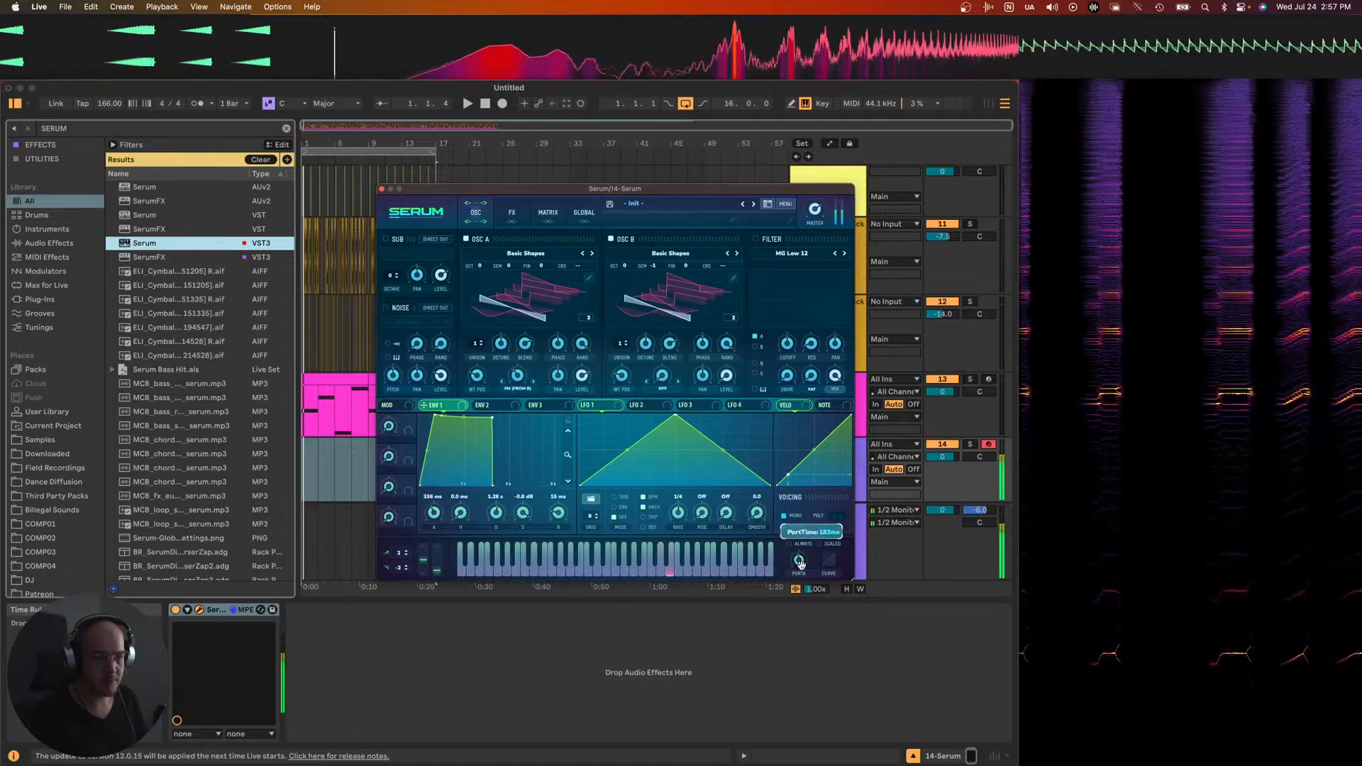
{"action": "left_click_drag", "start_coordinate": [794, 573], "coordinate": [799, 561]}
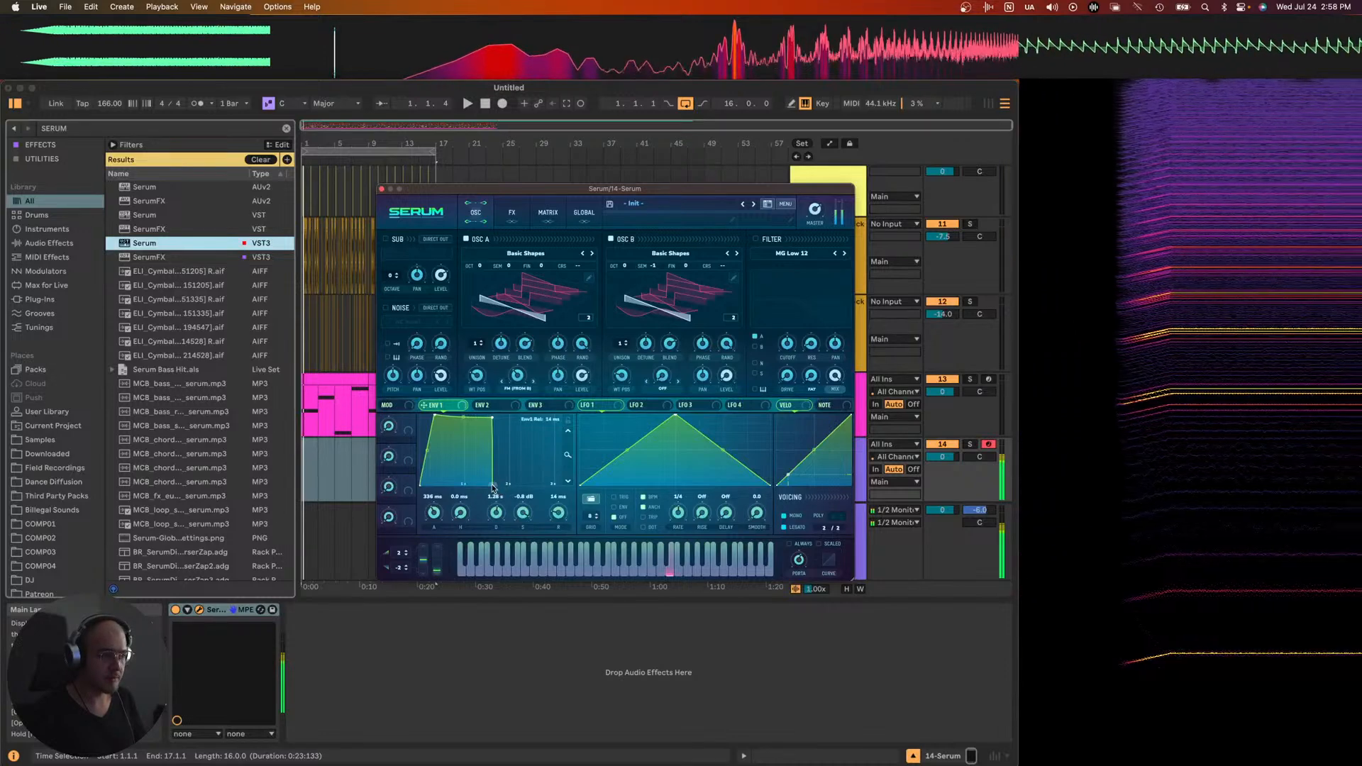
{"action": "left_click_drag", "start_coordinate": [538, 502], "coordinate": [559, 503]}
- Find EQ Eight in the browser and add it after Serum on the Serum track
{"action": "left_click", "coordinate": [424, 698]}
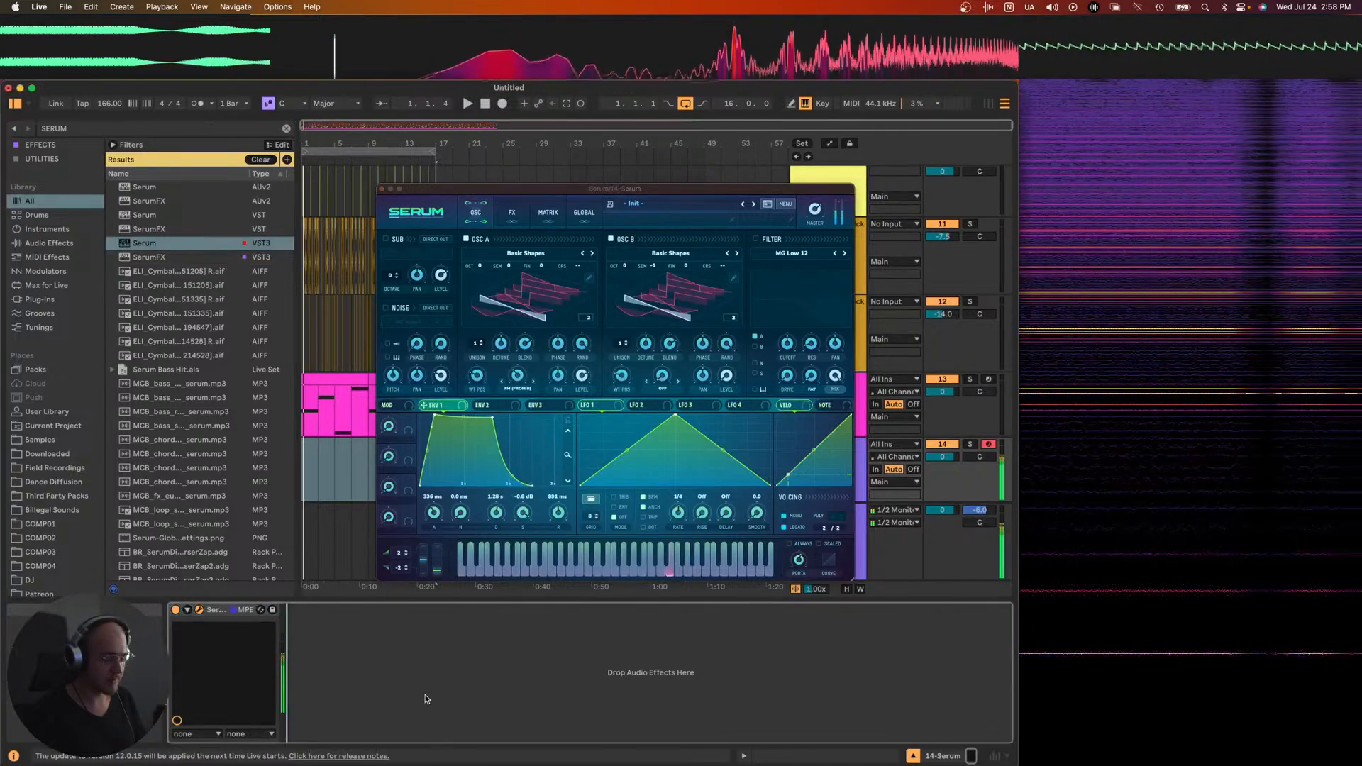
{"action": "type", "text": "EQ"}
{"action": "key", "text": "Down"}
{"action": "key", "text": "Down"}
{"action": "key", "text": "Down"}
{"action": "key", "text": "Down"}
{"action": "key", "text": "Down"}
{"action": "key", "text": "Down"}
{"action": "key", "text": "Down"}
{"action": "key", "text": "Down"}
{"action": "key", "text": "Down"}
{"action": "key", "text": "Down"}
{"action": "key", "text": "Down"}
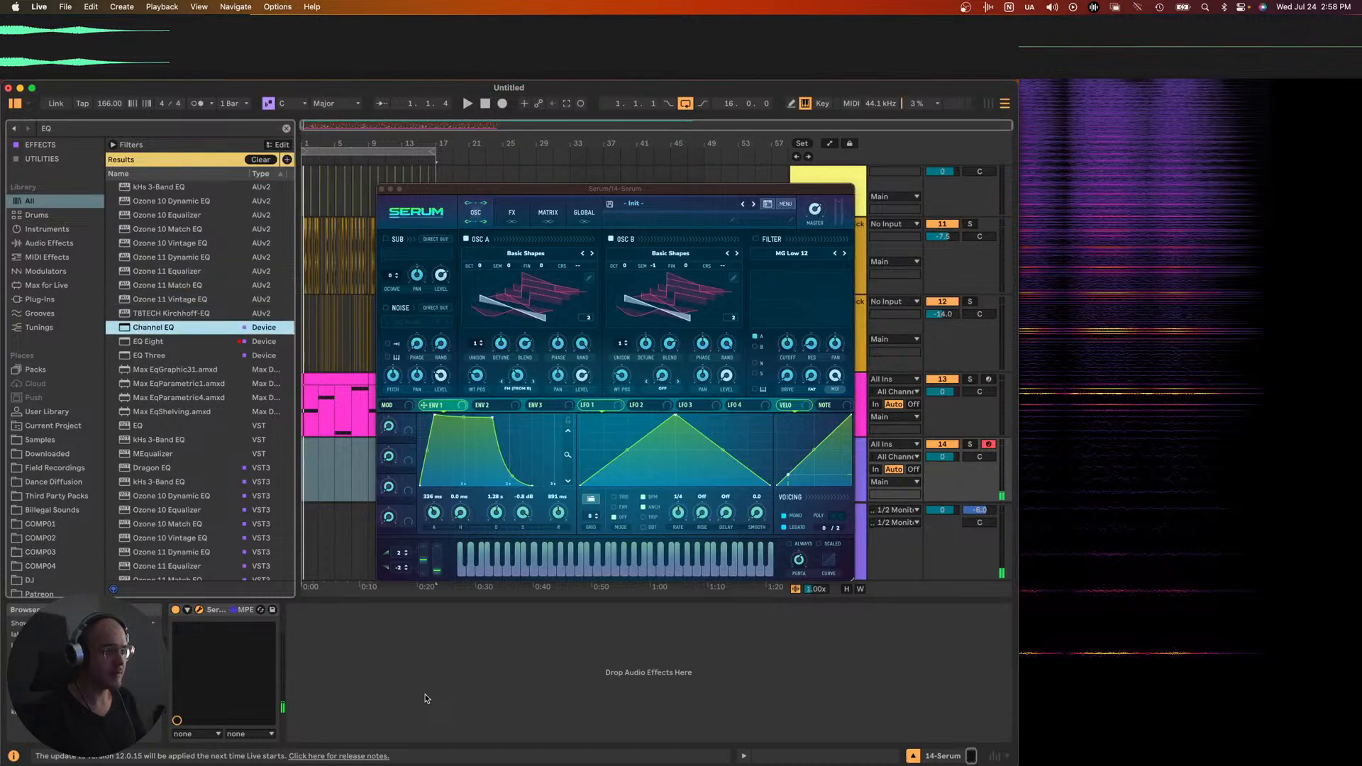
{"action": "key", "text": "Return"}
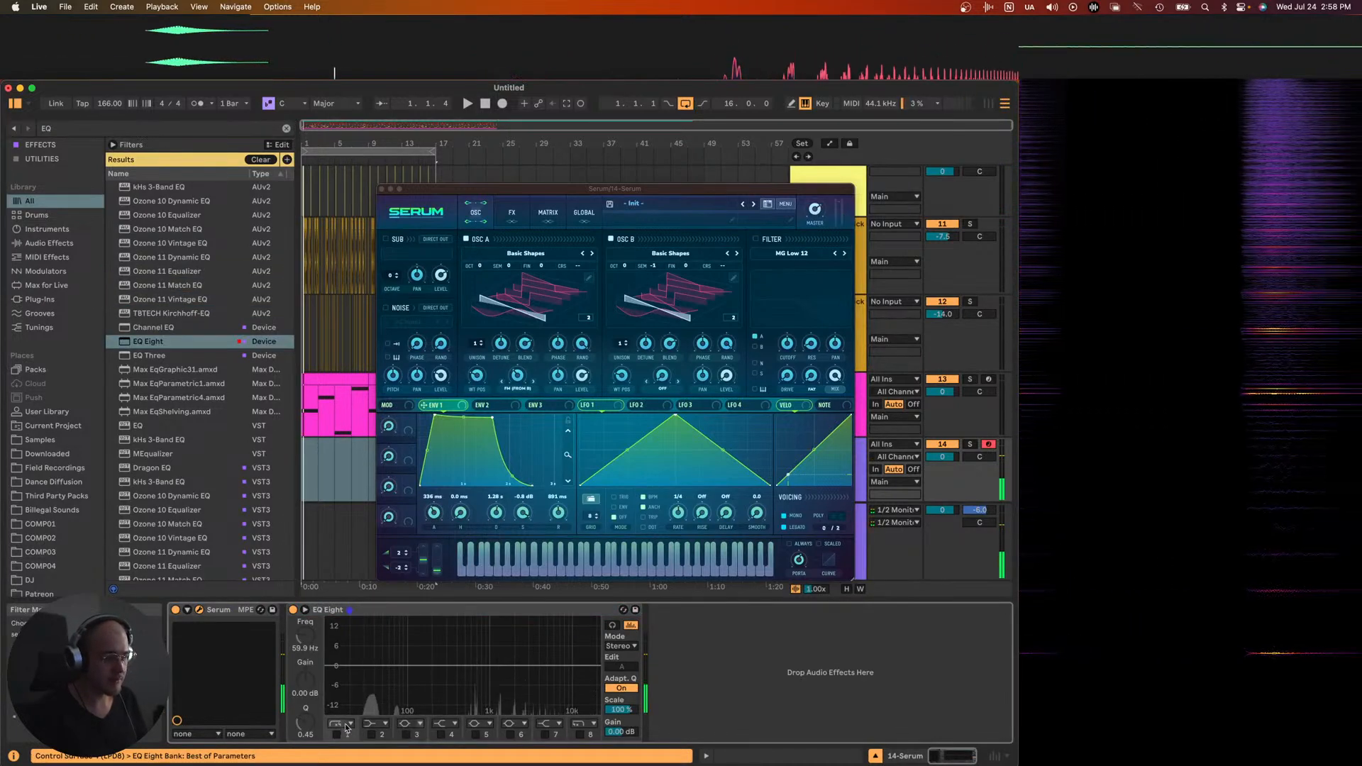
- Shape EQ Eight with a low cut near 200 Hz on band 1 and a high cut around 14.1 kHz on band 8
{"action": "left_click_drag", "start_coordinate": [390, 691], "coordinate": [427, 705]}
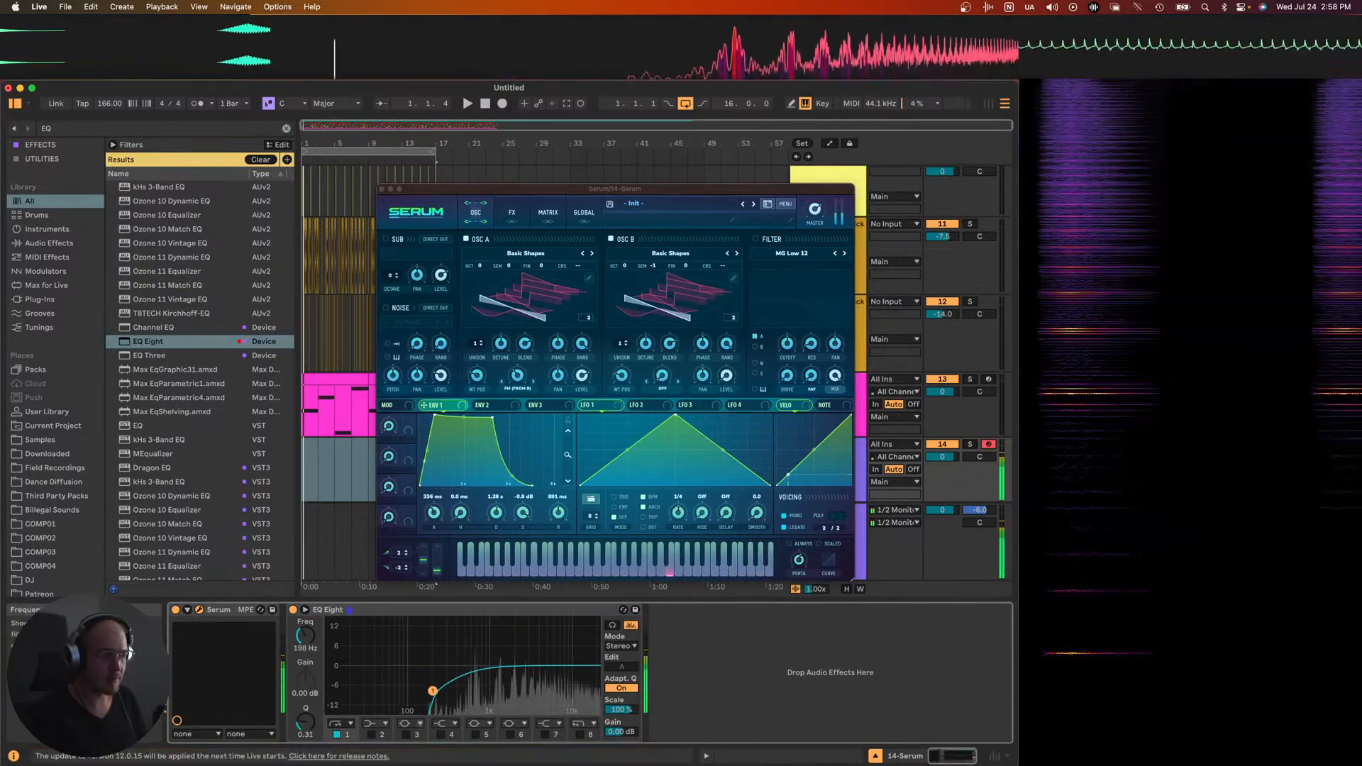
{"action": "left_click", "coordinate": [580, 735]}
{"action": "left_click_drag", "start_coordinate": [591, 677], "coordinate": [587, 688]}
- Add the Reverb Tail Machine rack after EQ Eight on the Serum track
{"action": "key", "text": "super+f"}
{"action": "type", "text": "REVERB TAIL MA"}
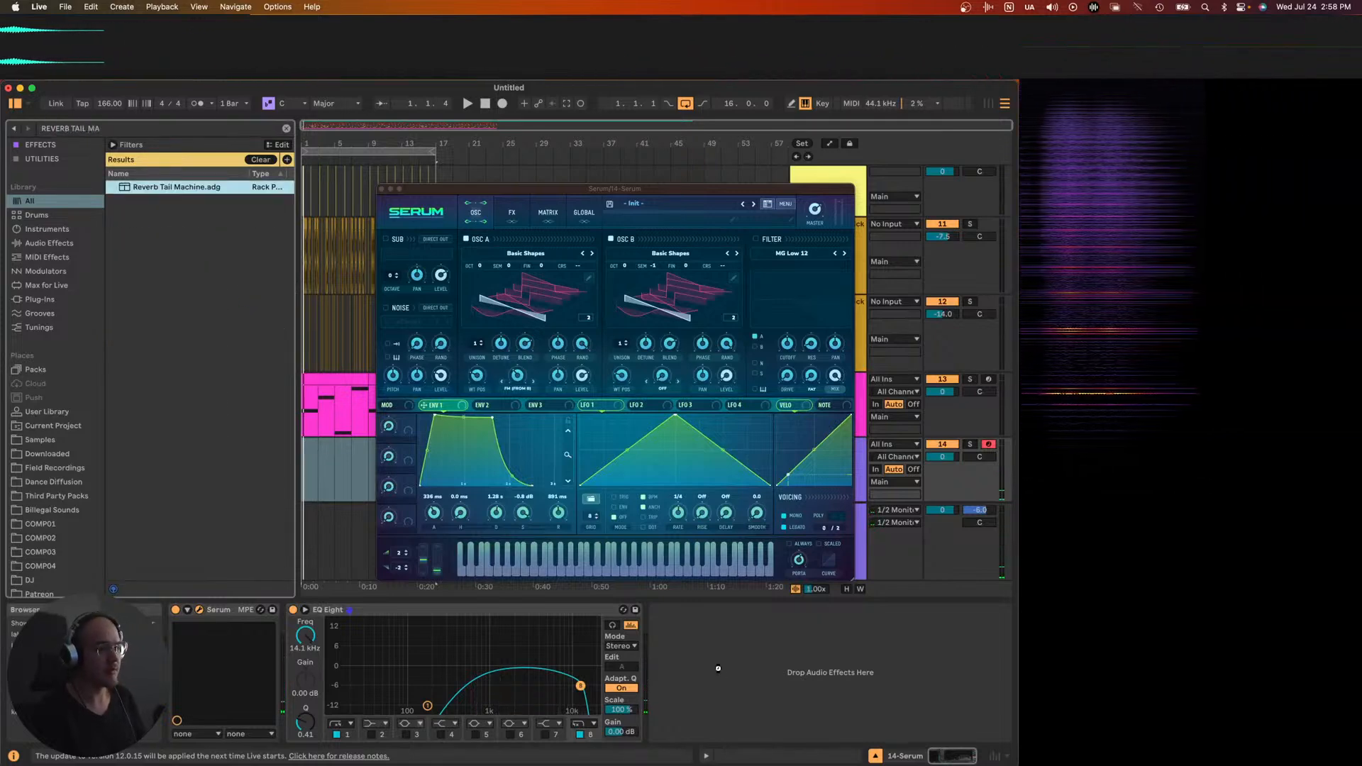
{"action": "key", "text": "Return"}
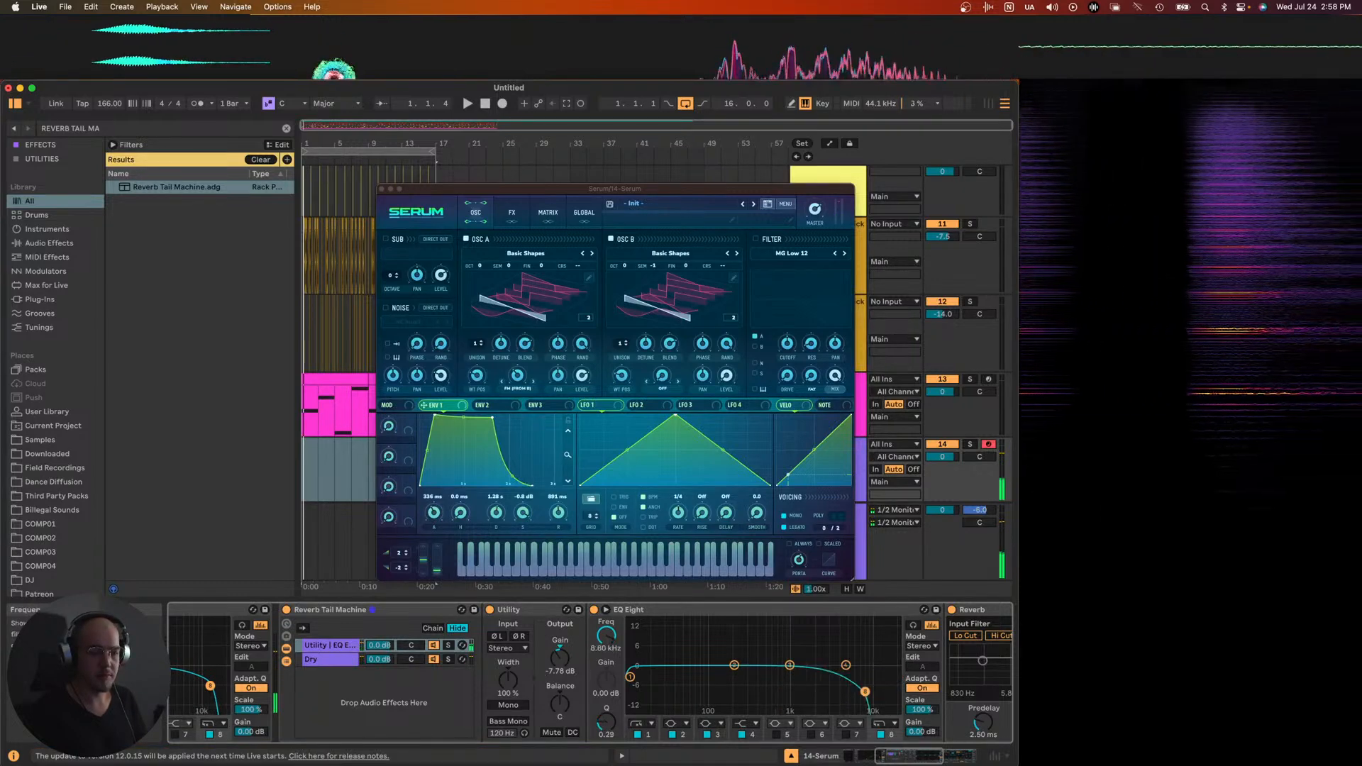
- Lower the high cut of the reverb rack's EQ Eight below 7 kHz and the first EQ Eight's high cut to 6.67 kHz
{"action": "scroll", "coordinate": [827, 708], "scroll_direction": "right", "scroll_amount": 5}
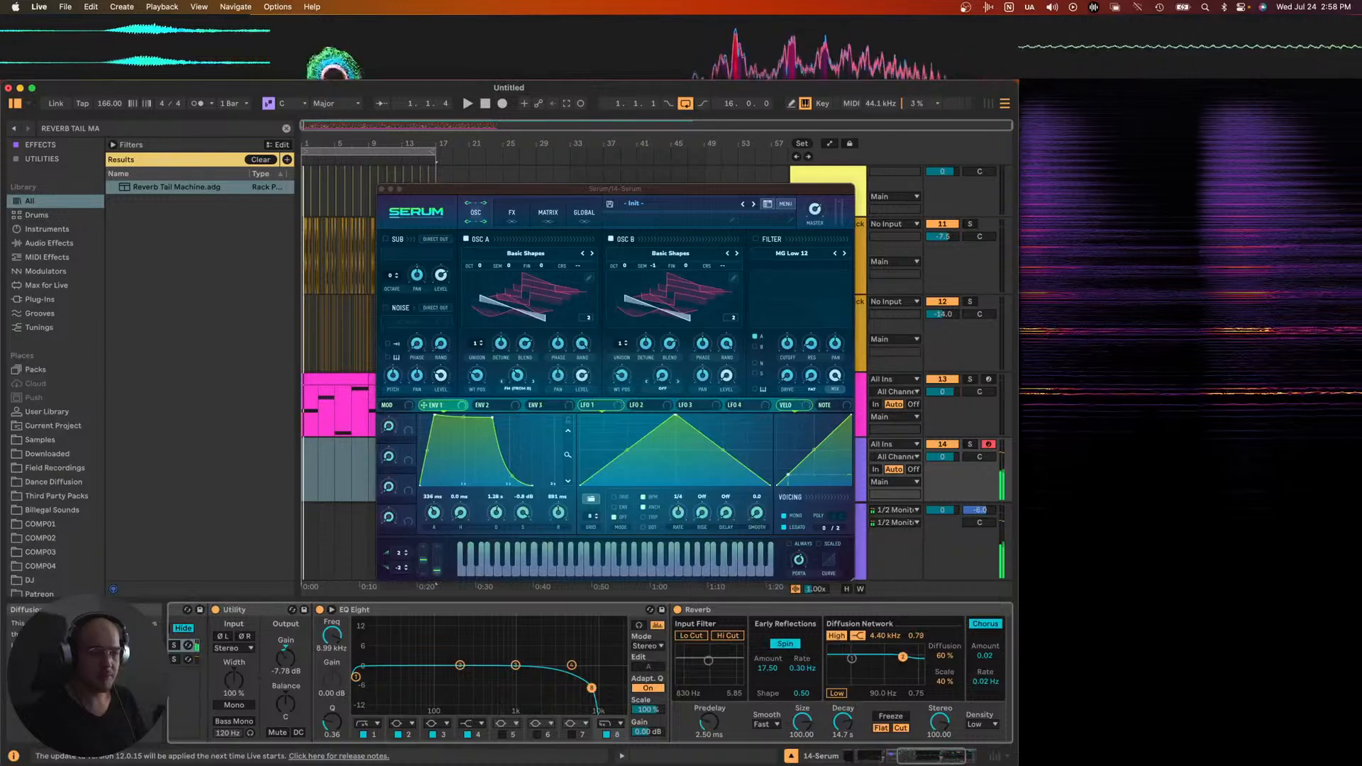
{"action": "scroll", "coordinate": [702, 654], "scroll_direction": "right", "scroll_amount": 2}
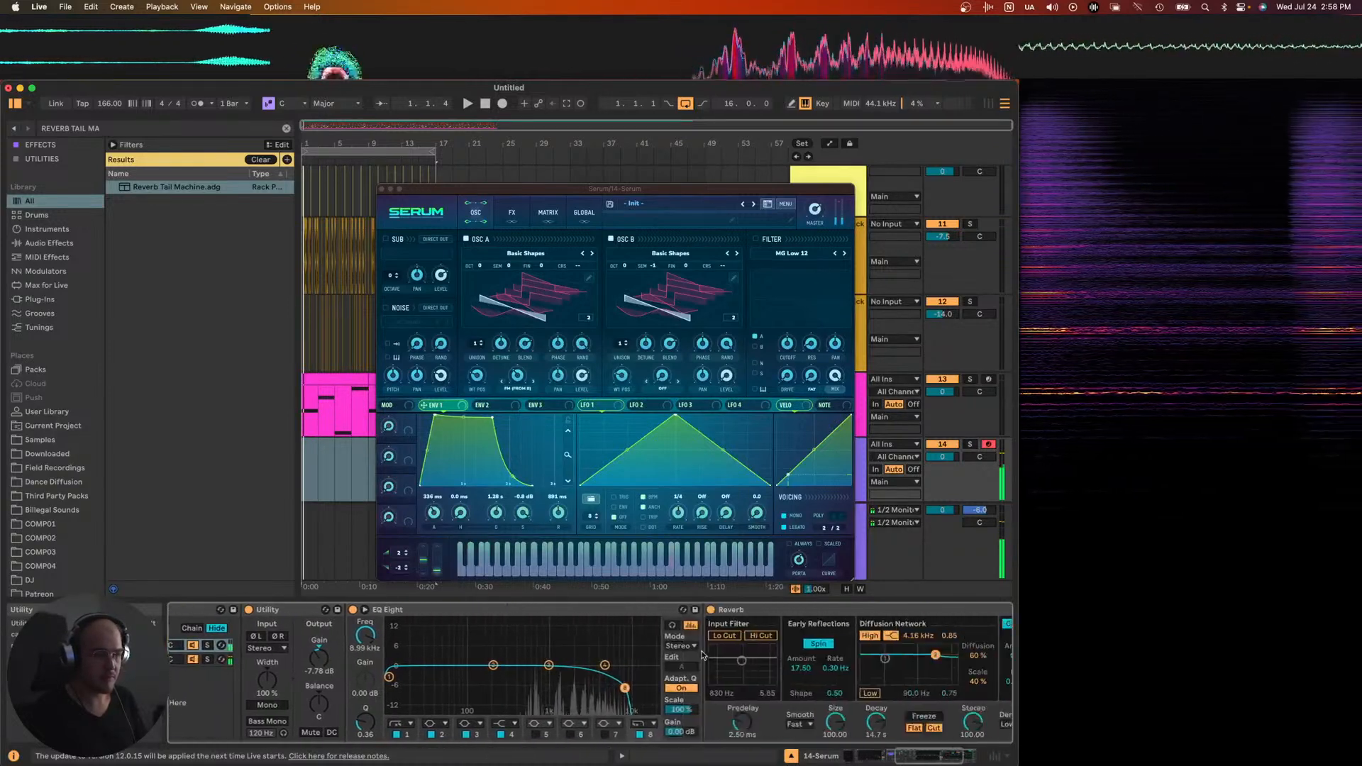
{"action": "scroll", "coordinate": [702, 654], "scroll_direction": "left", "scroll_amount": 3}
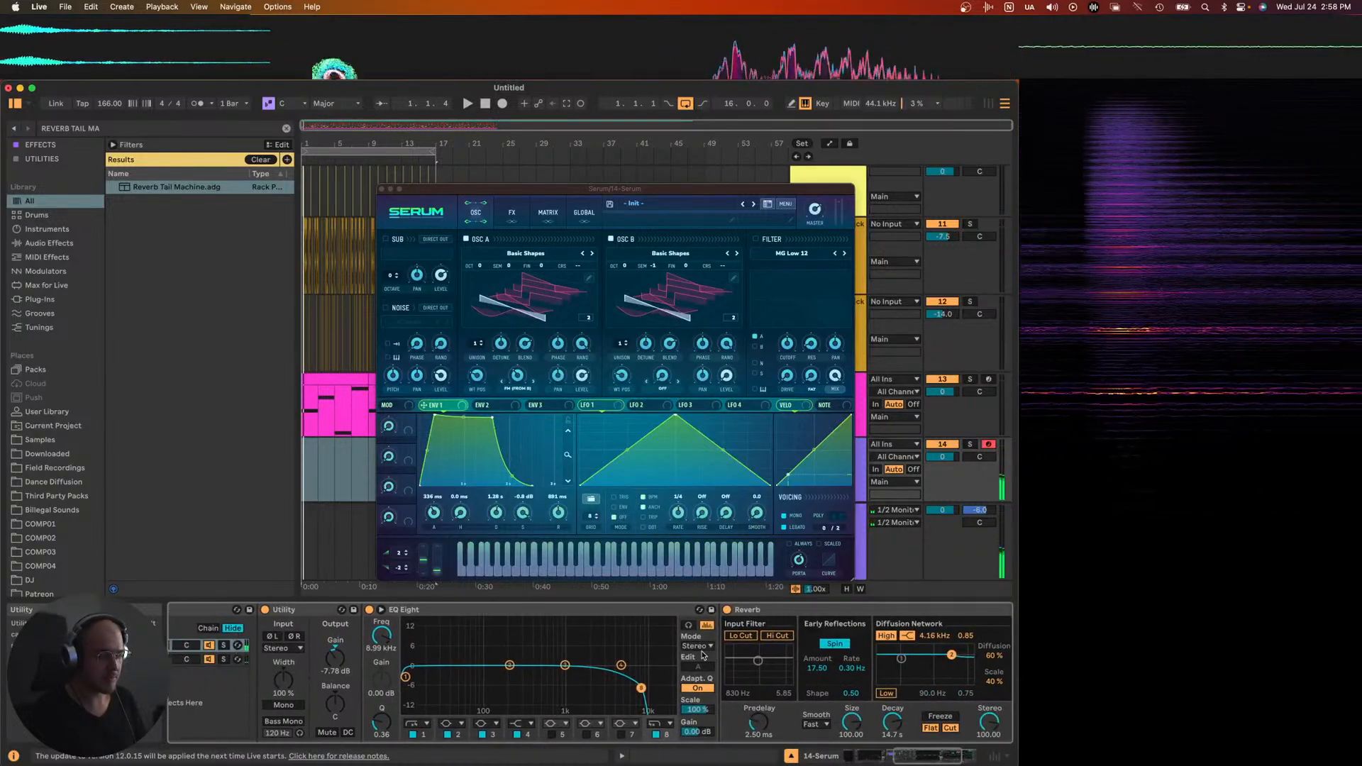
{"action": "key", "text": "a"}
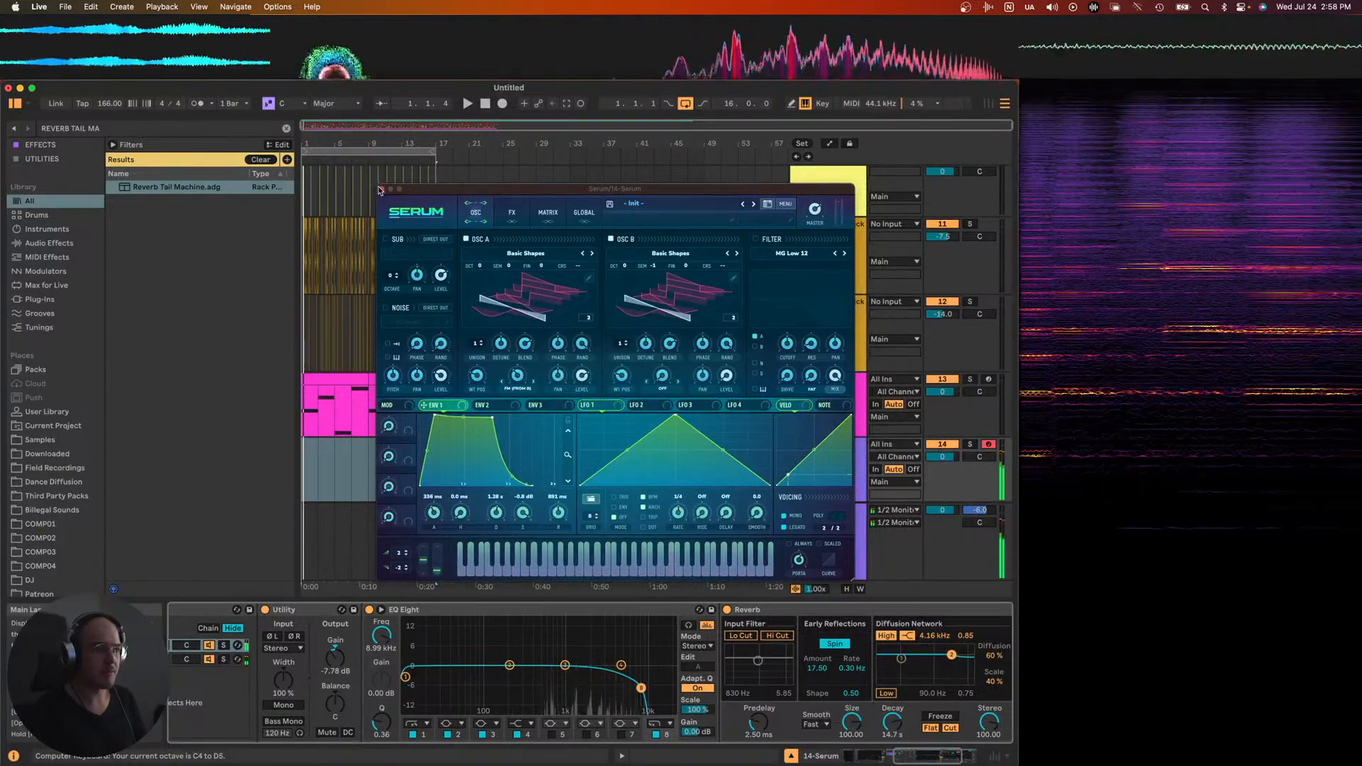
{"action": "left_click_drag", "start_coordinate": [642, 687], "coordinate": [627, 687]}
{"action": "key", "text": "a"}
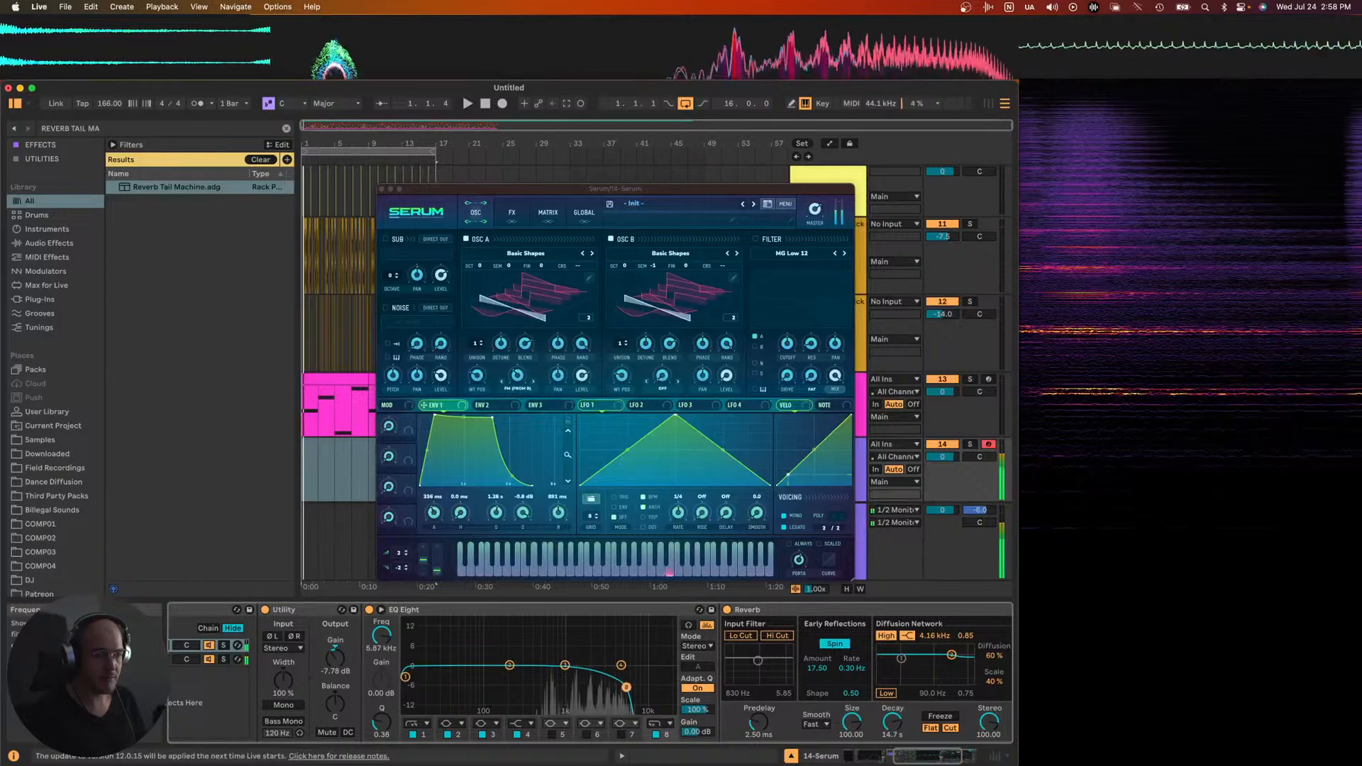
{"action": "scroll", "coordinate": [617, 690], "scroll_direction": "left", "scroll_amount": 8}
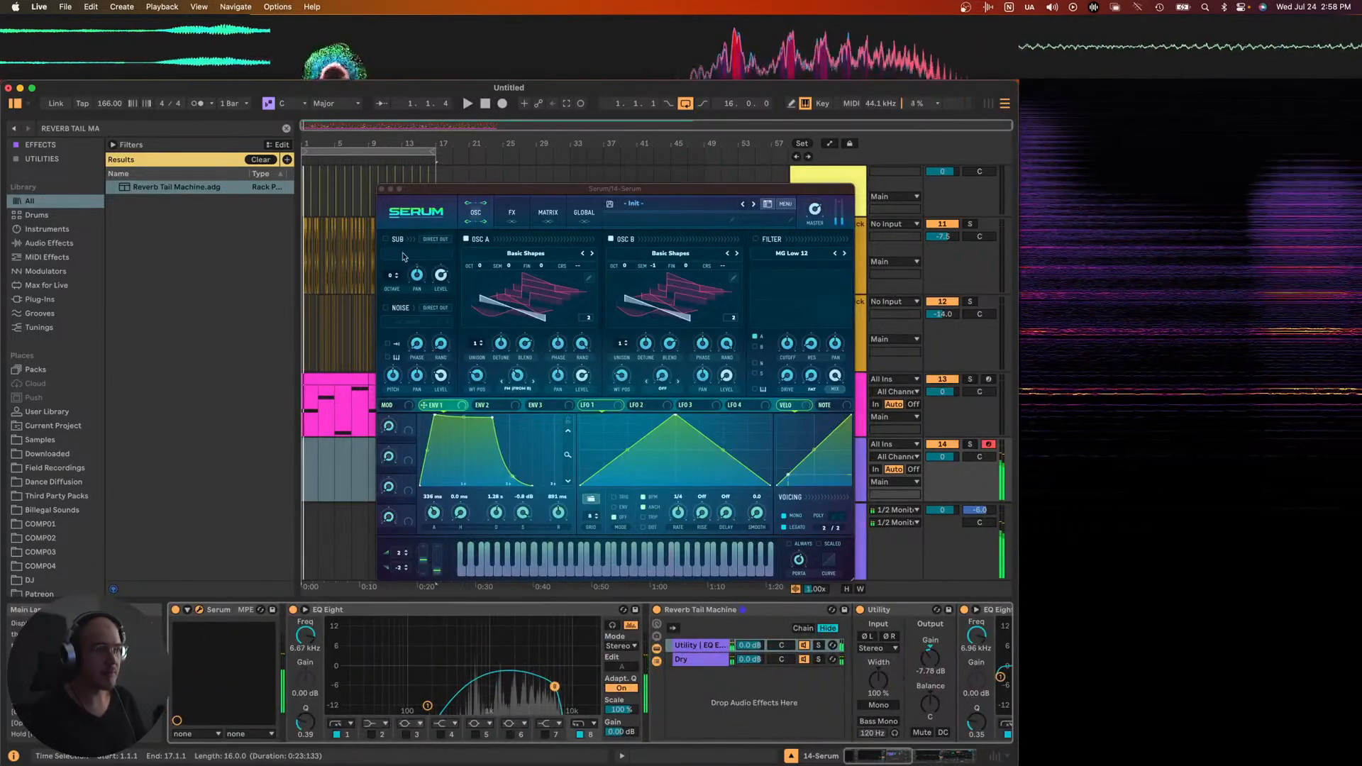
- Audition Serum with the arrangement playing, then enable its MG Low 12 filter on the oscillators and adjust the cutoff
{"action": "key", "text": "super+alt+p"}
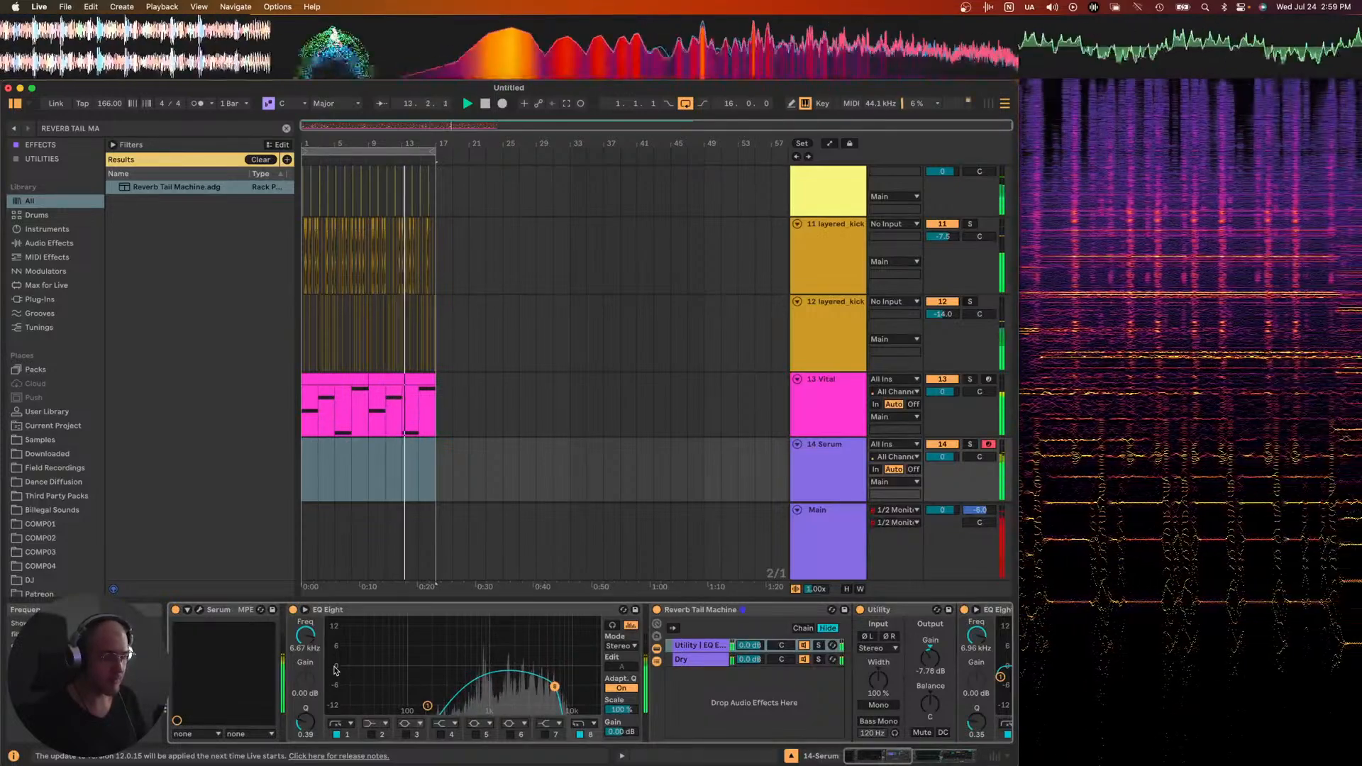
{"action": "left_click", "coordinate": [200, 610]}
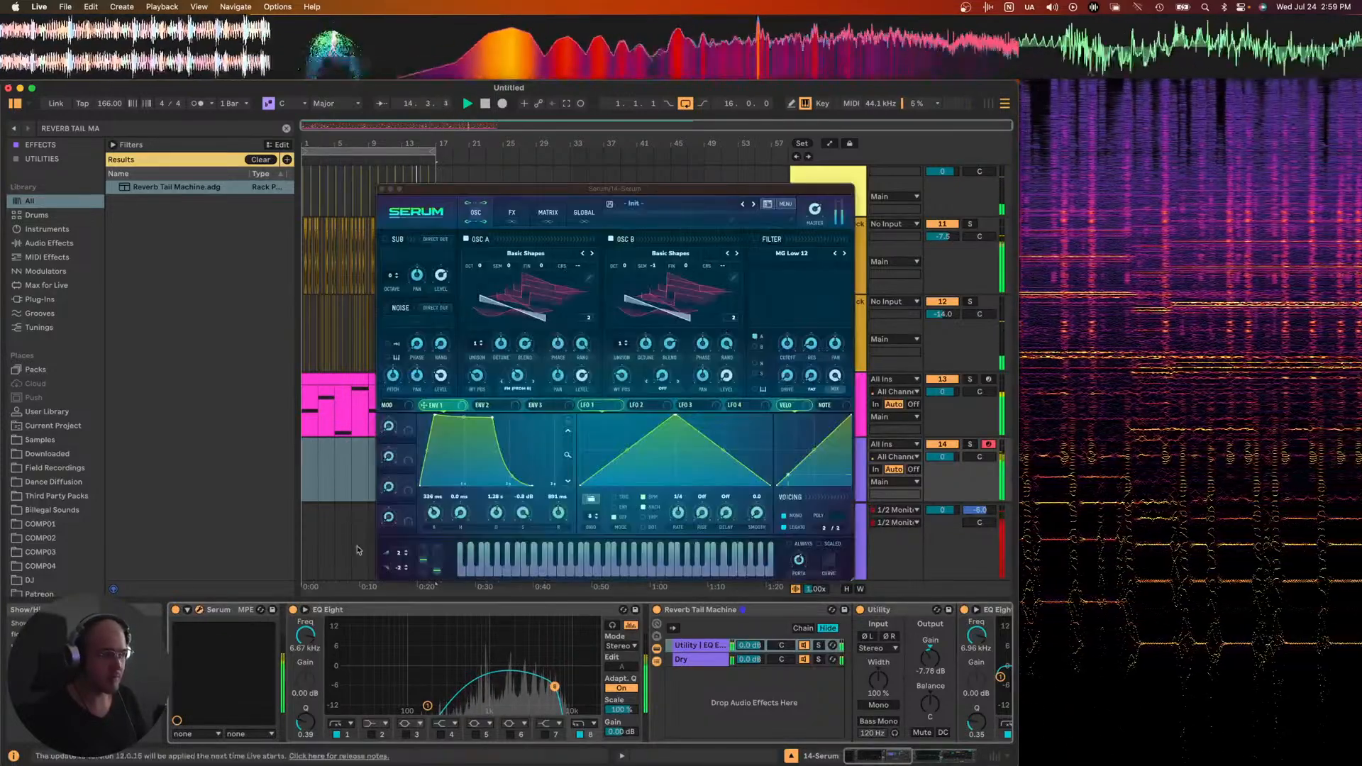
{"action": "left_click", "coordinate": [755, 240]}
{"action": "mouse_move", "coordinate": [786, 363]}
{"action": "left_mouse_down"}
{"action": "mouse_move", "coordinate": [782, 326]}
{"action": "mouse_move", "coordinate": [782, 341]}
{"action": "left_mouse_up"}
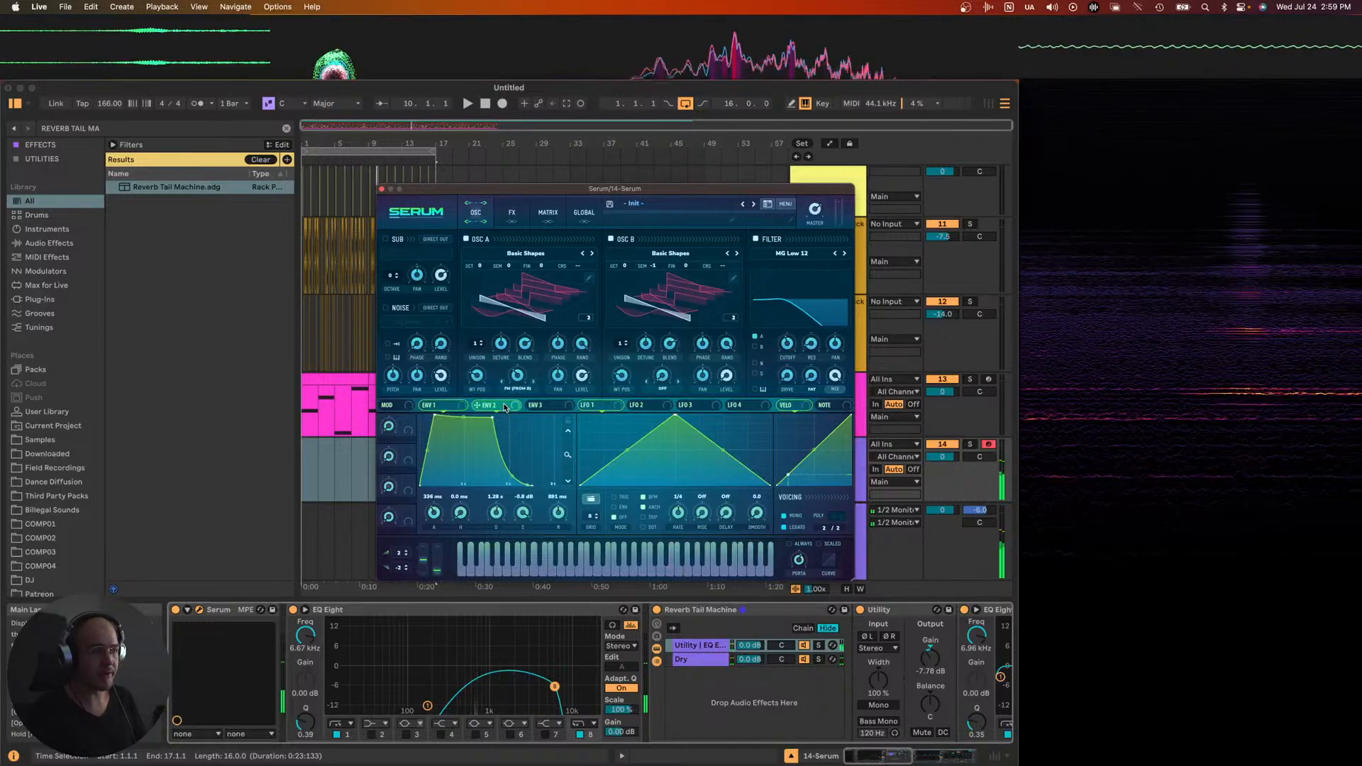
- Modulate Serum's filter cutoff with ENV 2, shape its attack, 1.07 s decay, sustain and 1.12 s release while auditioning, and close the plug-in window
{"action": "left_click_drag", "start_coordinate": [786, 357], "coordinate": [789, 352]}
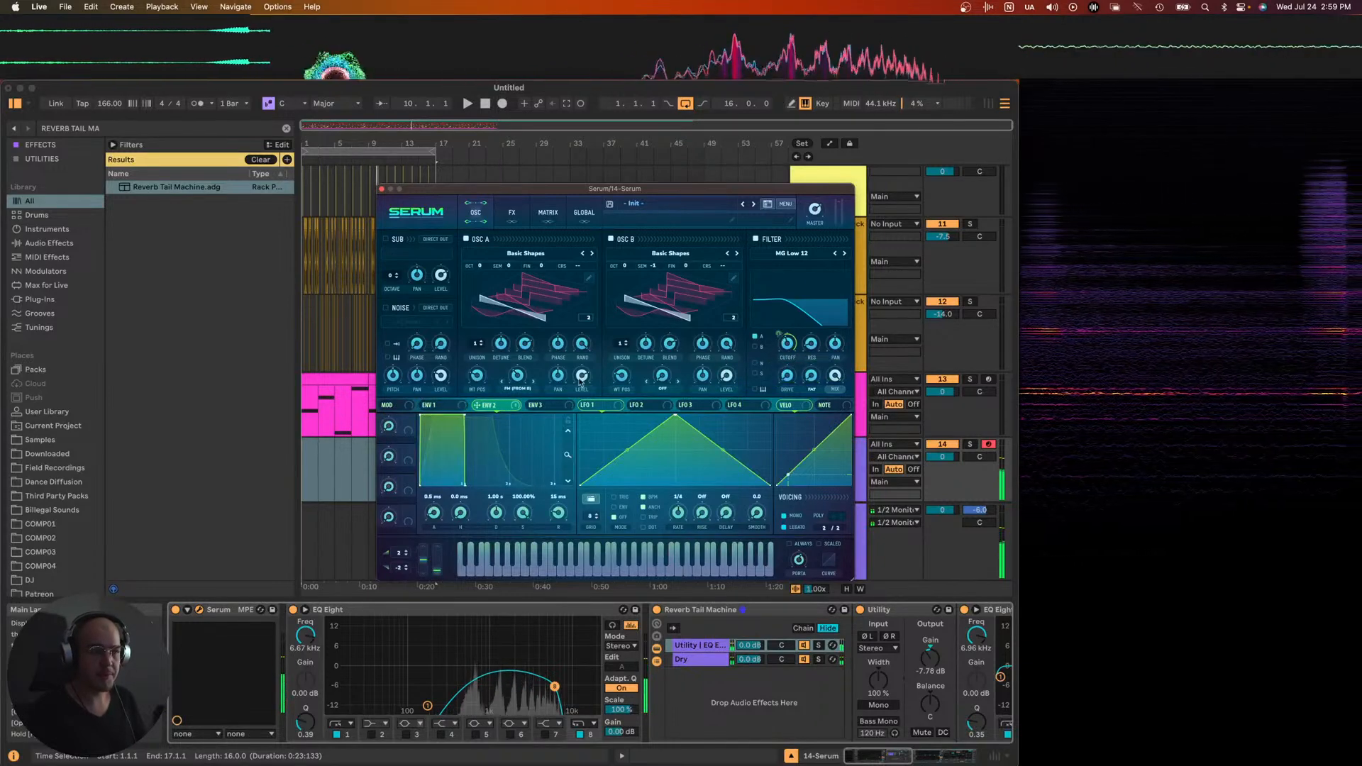
{"action": "left_click_drag", "start_coordinate": [433, 417], "coordinate": [481, 420]}
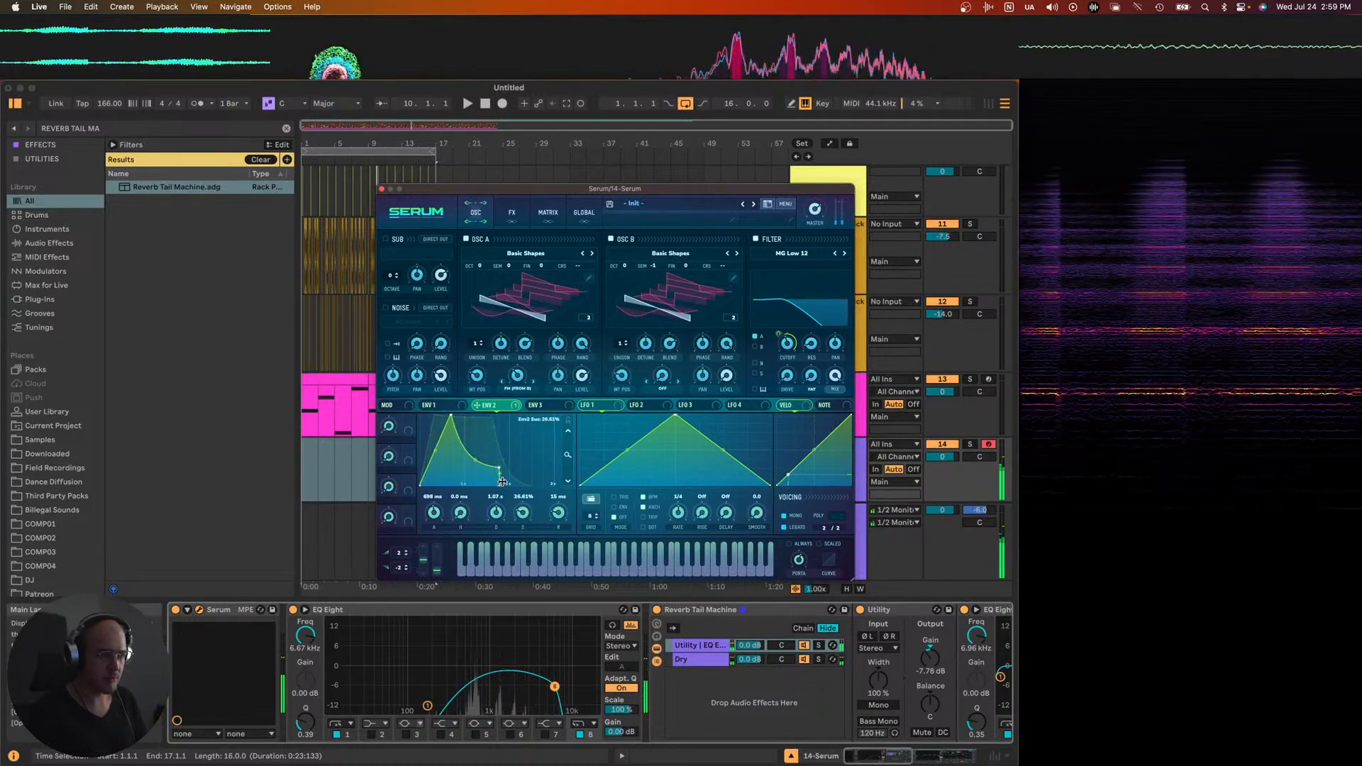
{"action": "left_click_drag", "start_coordinate": [776, 335], "coordinate": [780, 343]}
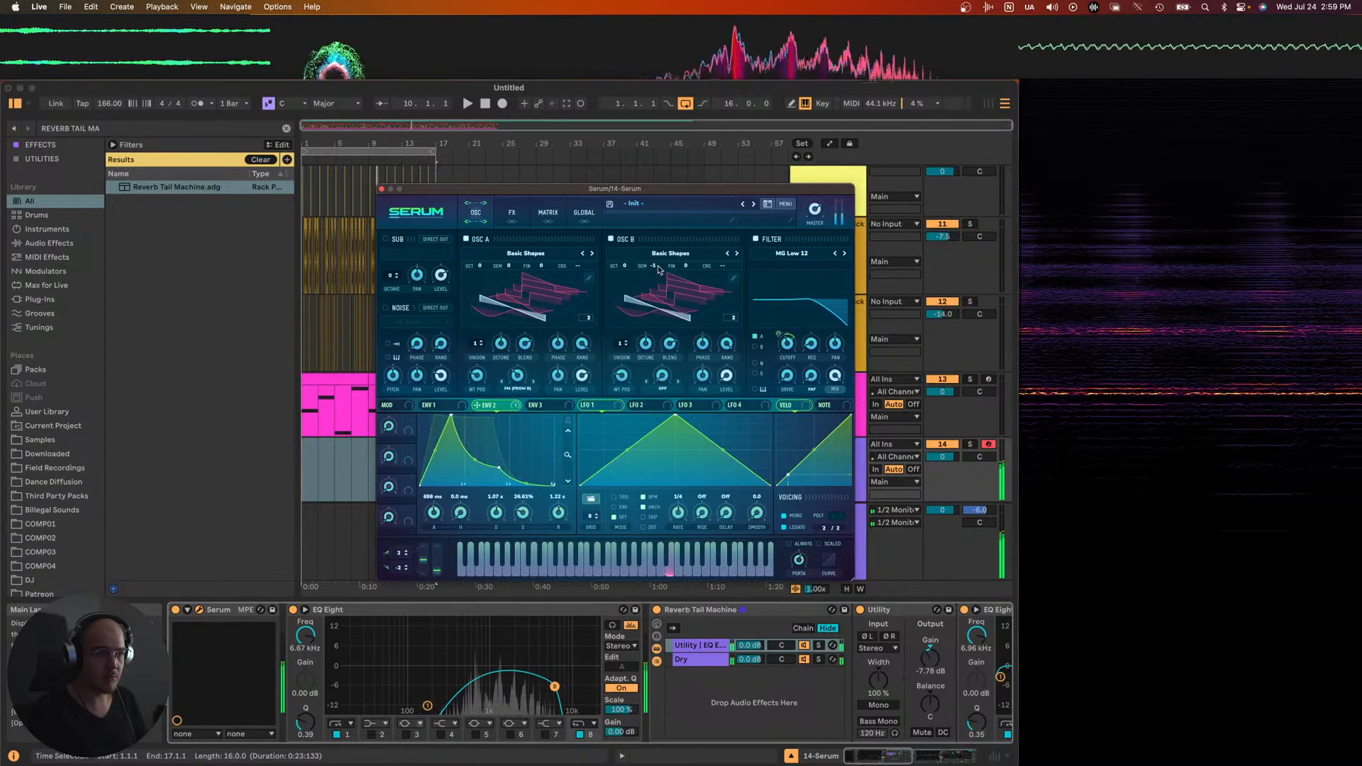
{"action": "left_click", "coordinate": [468, 104]}
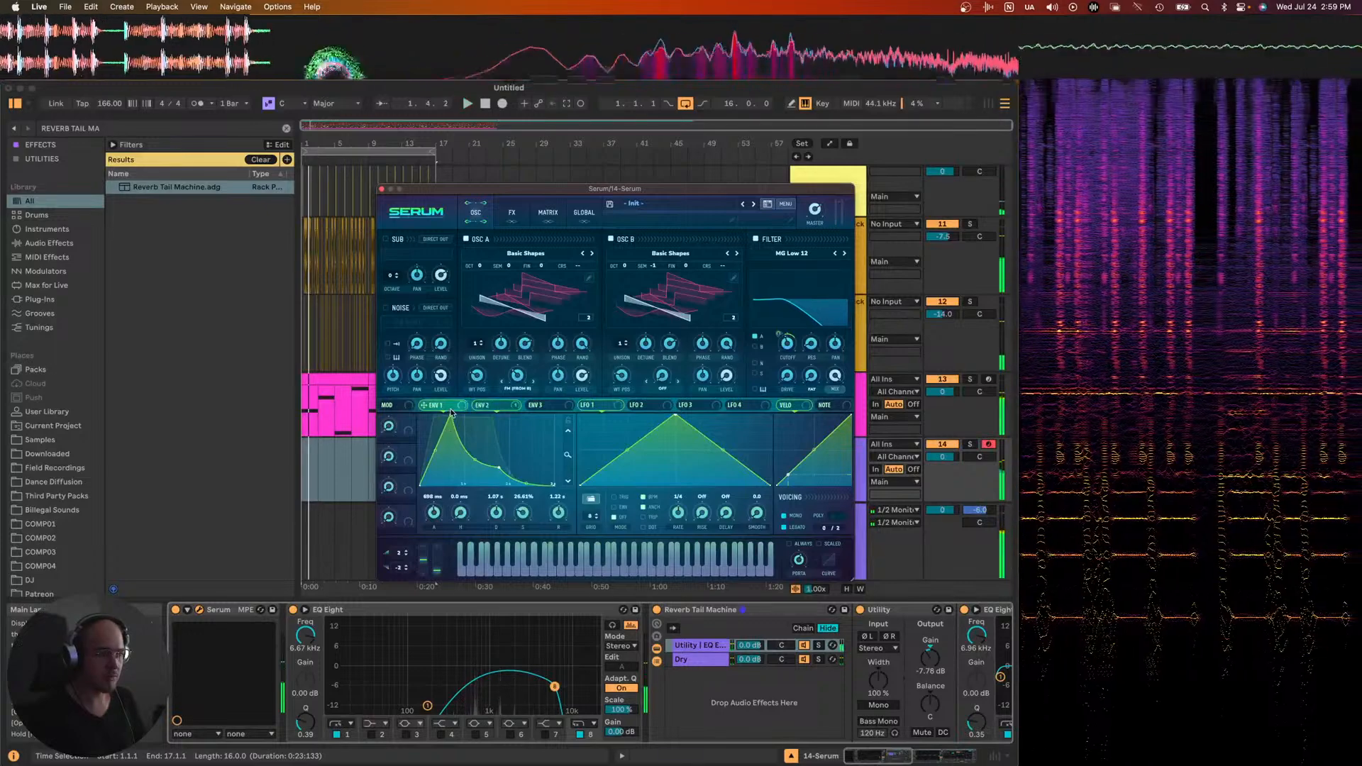
{"action": "left_click_drag", "start_coordinate": [450, 417], "coordinate": [436, 416]}
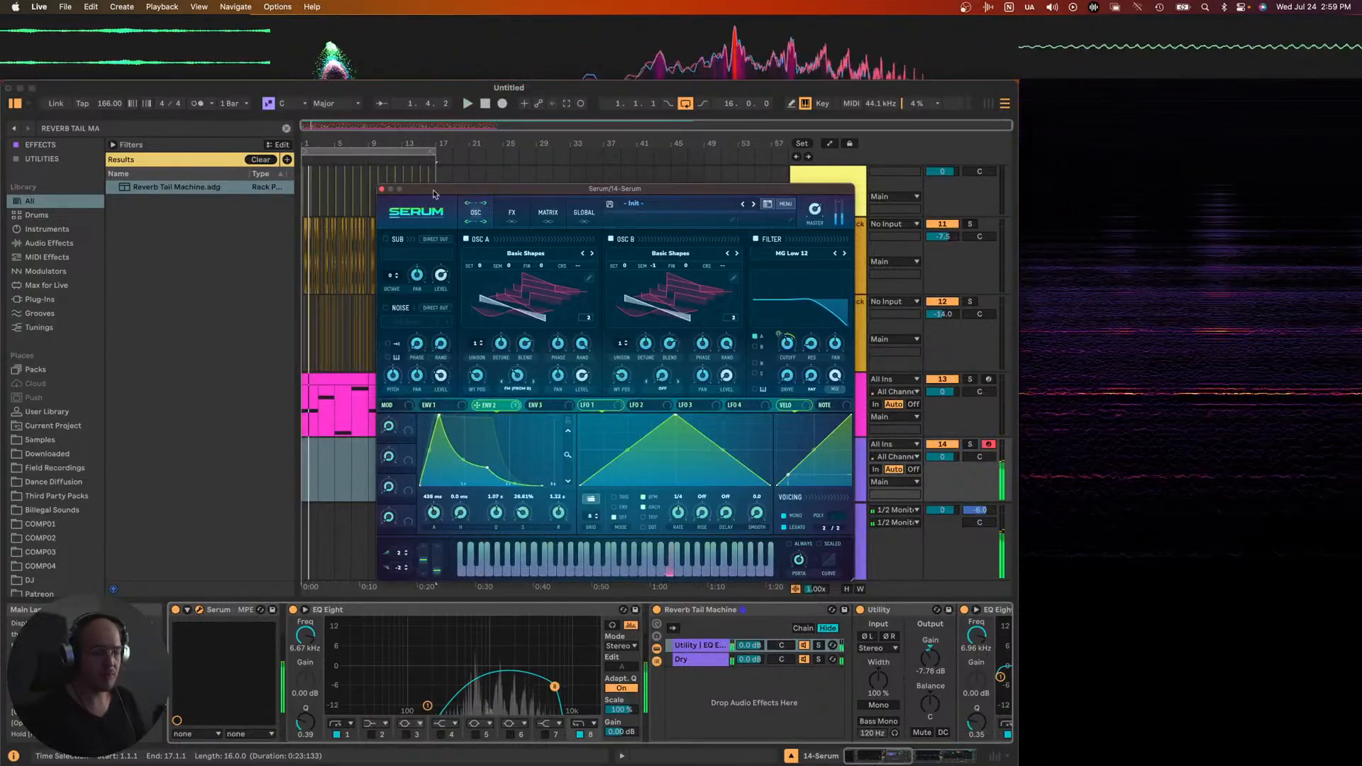
{"action": "left_click", "coordinate": [382, 190]}
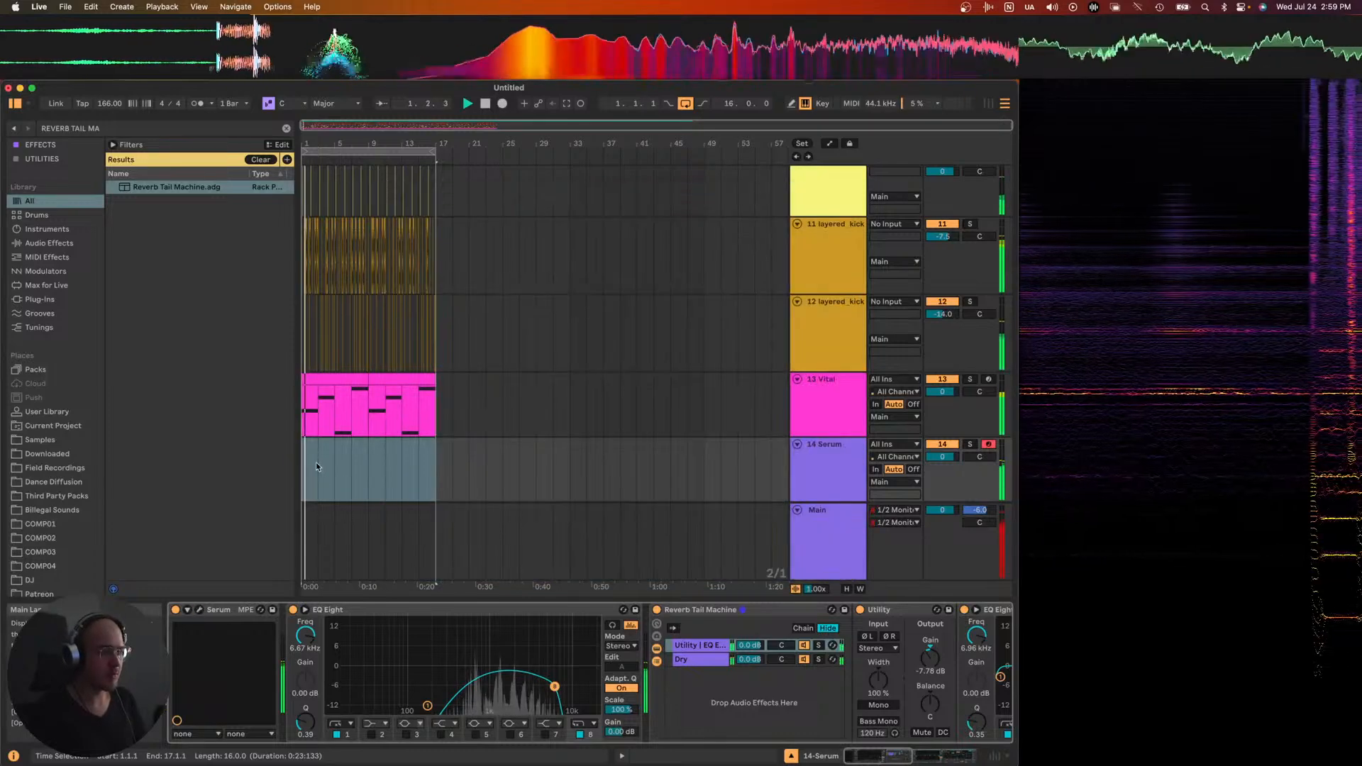
- Create a three-bar MIDI clip at the start of the Serum track and add an E4 note three sixteenths long on its first beat
{"action": "scroll", "coordinate": [314, 457], "scroll_direction": "up", "scroll_amount": 5}
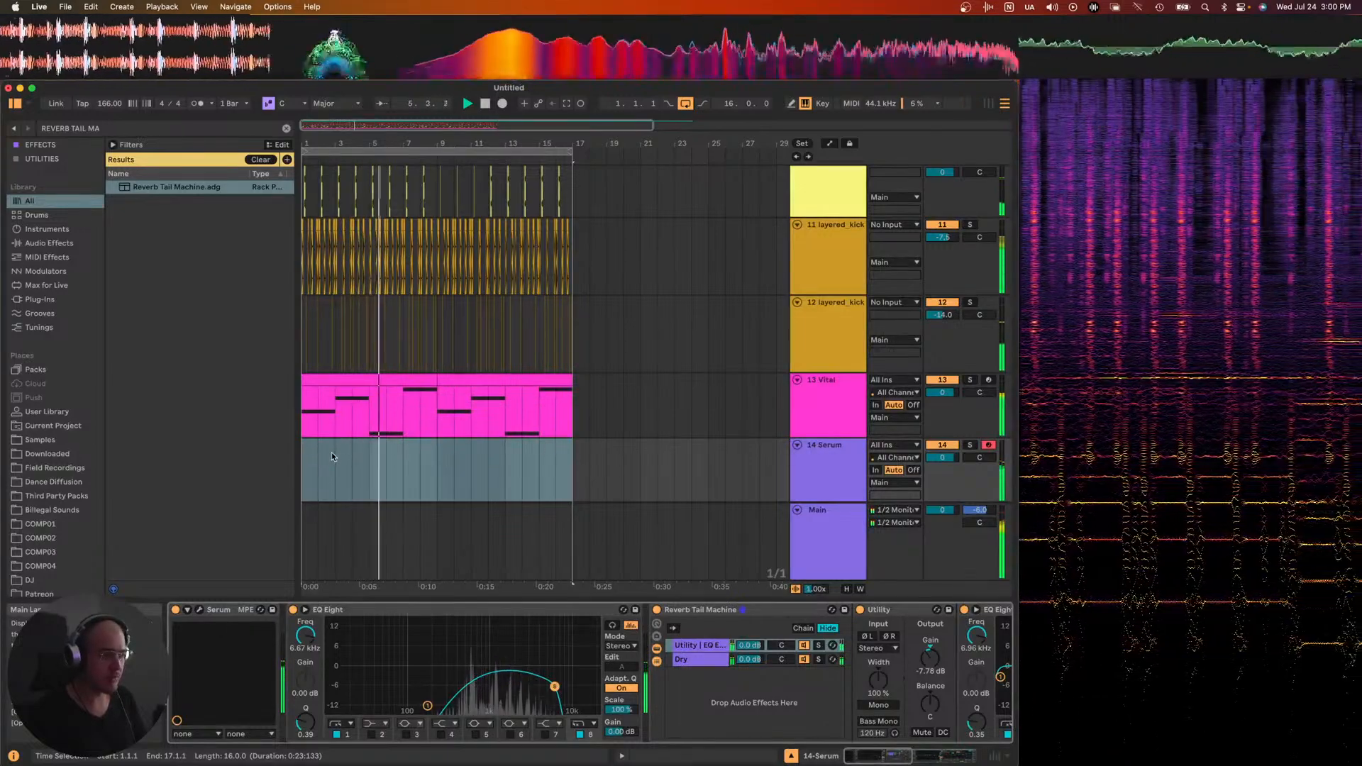
{"action": "left_click_drag", "start_coordinate": [354, 460], "coordinate": [281, 462]}
{"action": "key", "text": "space"}
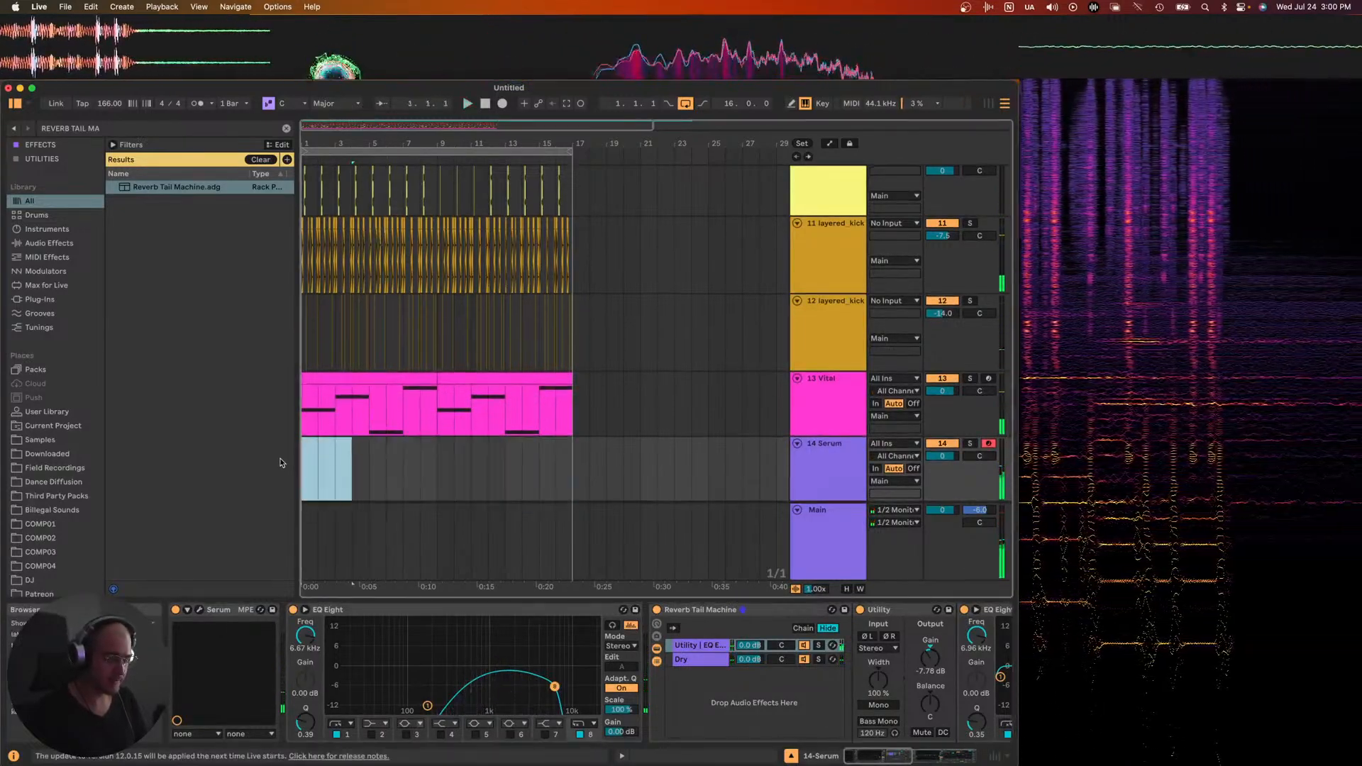
{"action": "key", "text": "super+shift+m"}
{"action": "double_click", "coordinate": [481, 648]}
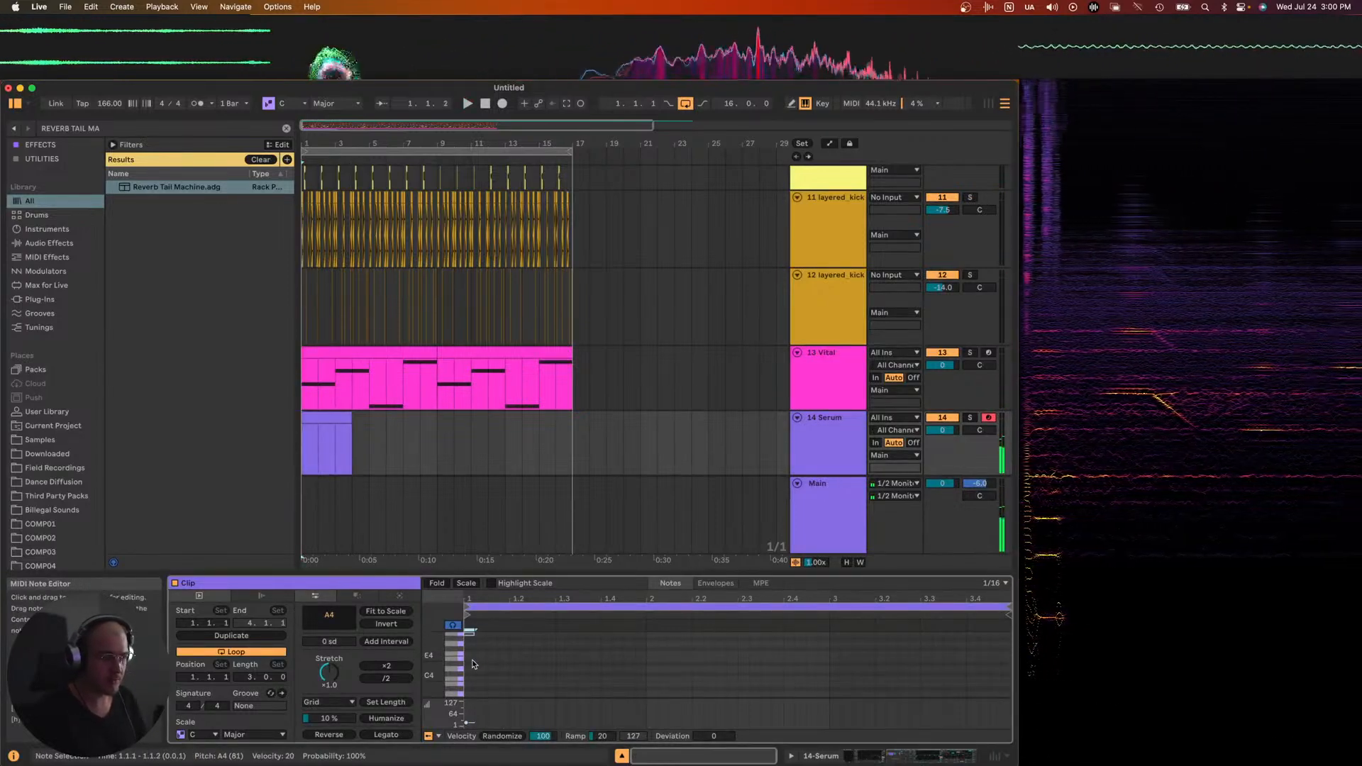
{"action": "left_click_drag", "start_coordinate": [469, 659], "coordinate": [497, 659]}
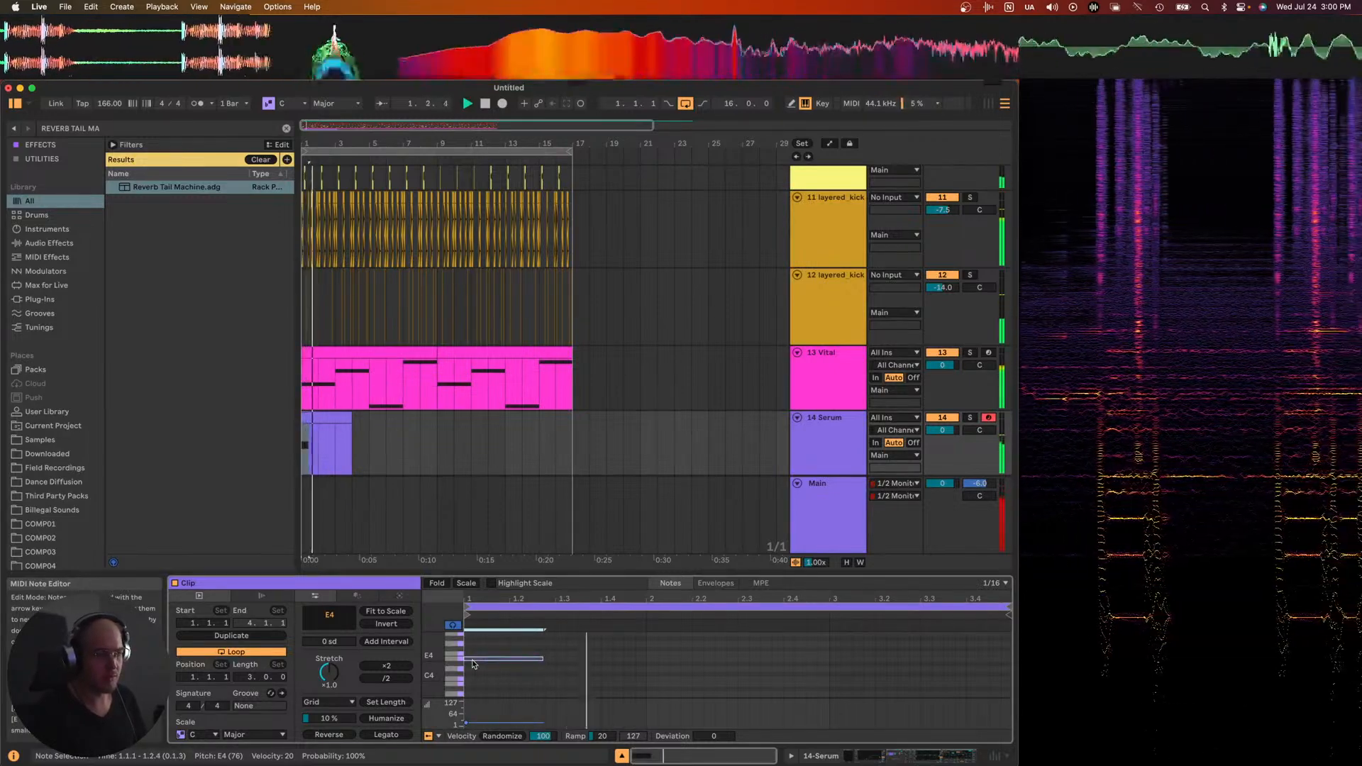
- Duplicate the first two bars of the Serum clip to bar 3 and raise the copy's note to G4
{"action": "left_click_drag", "start_coordinate": [334, 446], "coordinate": [295, 427]}
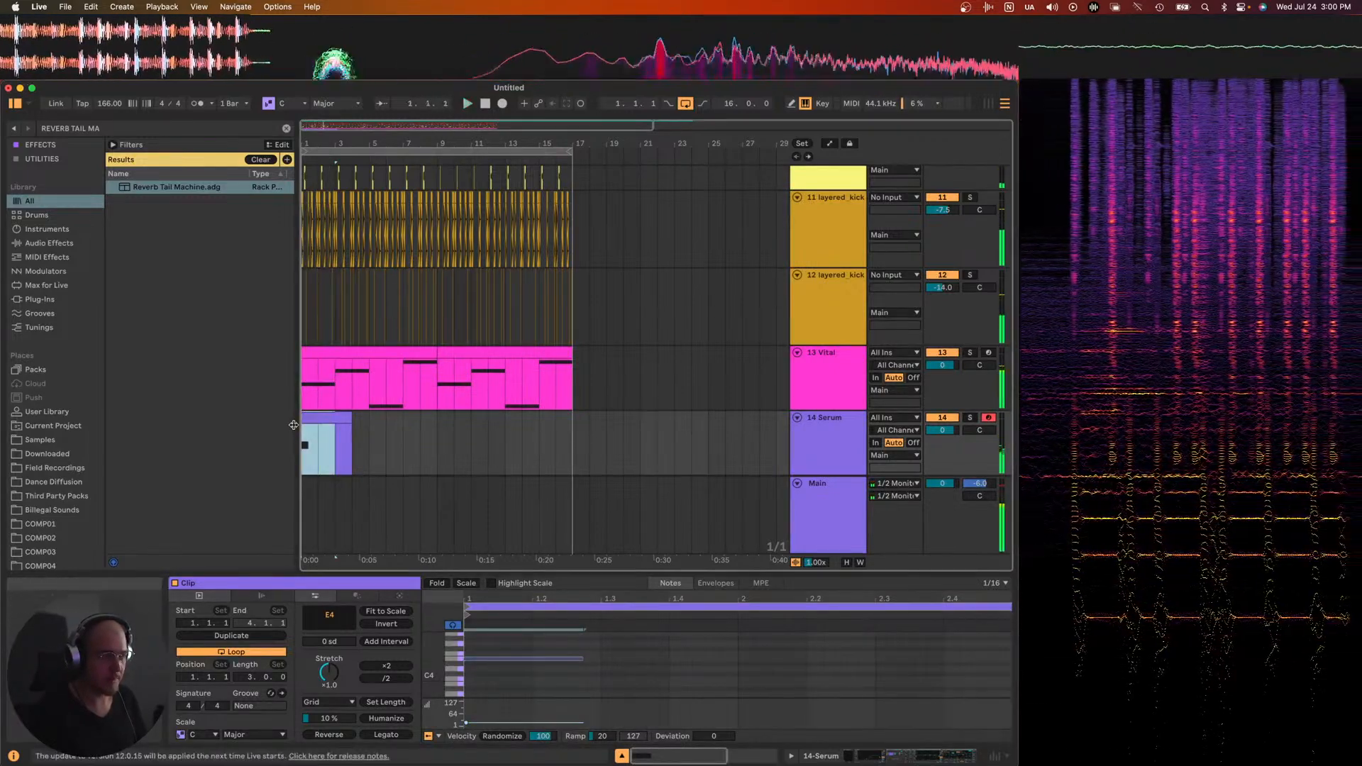
{"action": "key", "text": "super+d"}
{"action": "key", "text": "space"}
{"action": "left_click", "coordinate": [504, 659]}
{"action": "key", "text": "Up"}
{"action": "key", "text": "Up"}
{"action": "key", "text": "Up"}
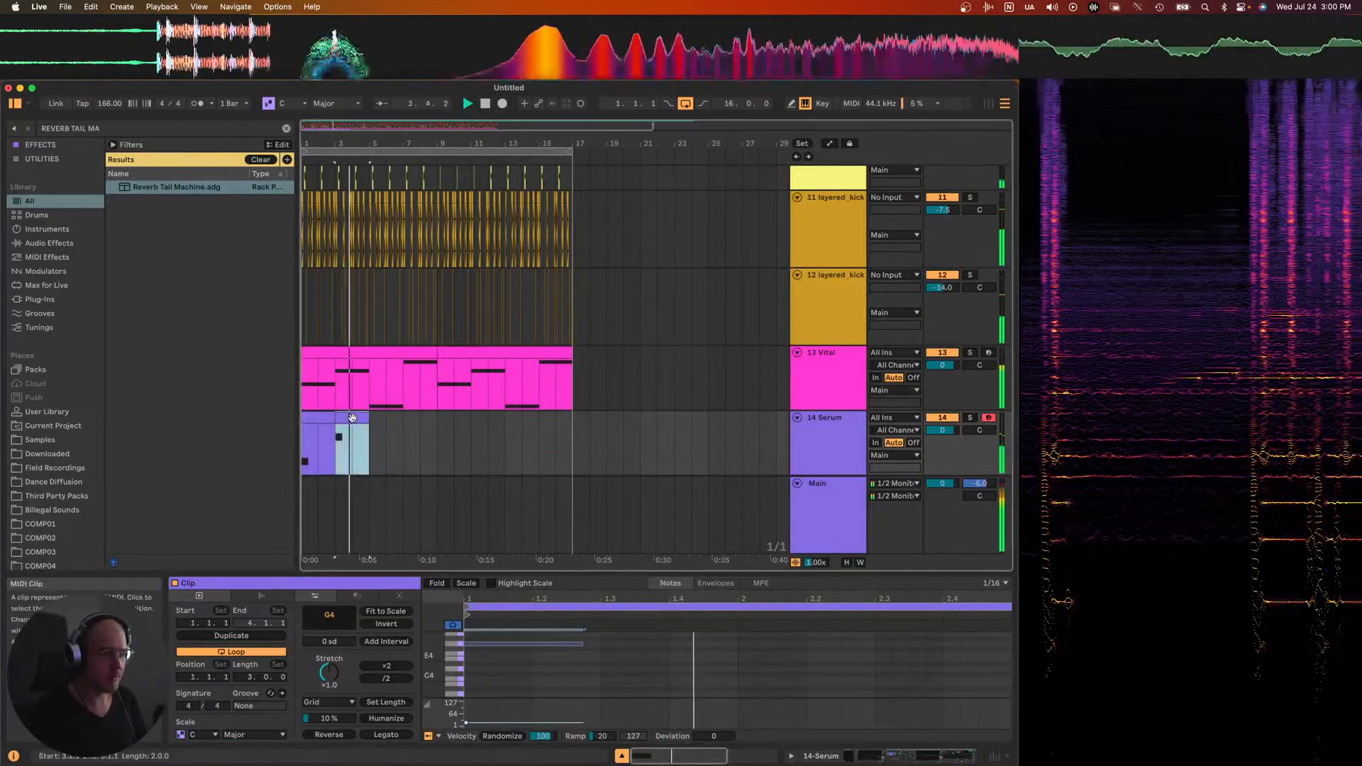
- Duplicate the two-bar Serum clip to bar 5 and lower the copy's note to B3
{"action": "key", "text": "super+d"}
{"action": "left_click", "coordinate": [495, 639]}
{"action": "key", "text": "Down"}
{"action": "key", "text": "Down"}
{"action": "key", "text": "Down"}
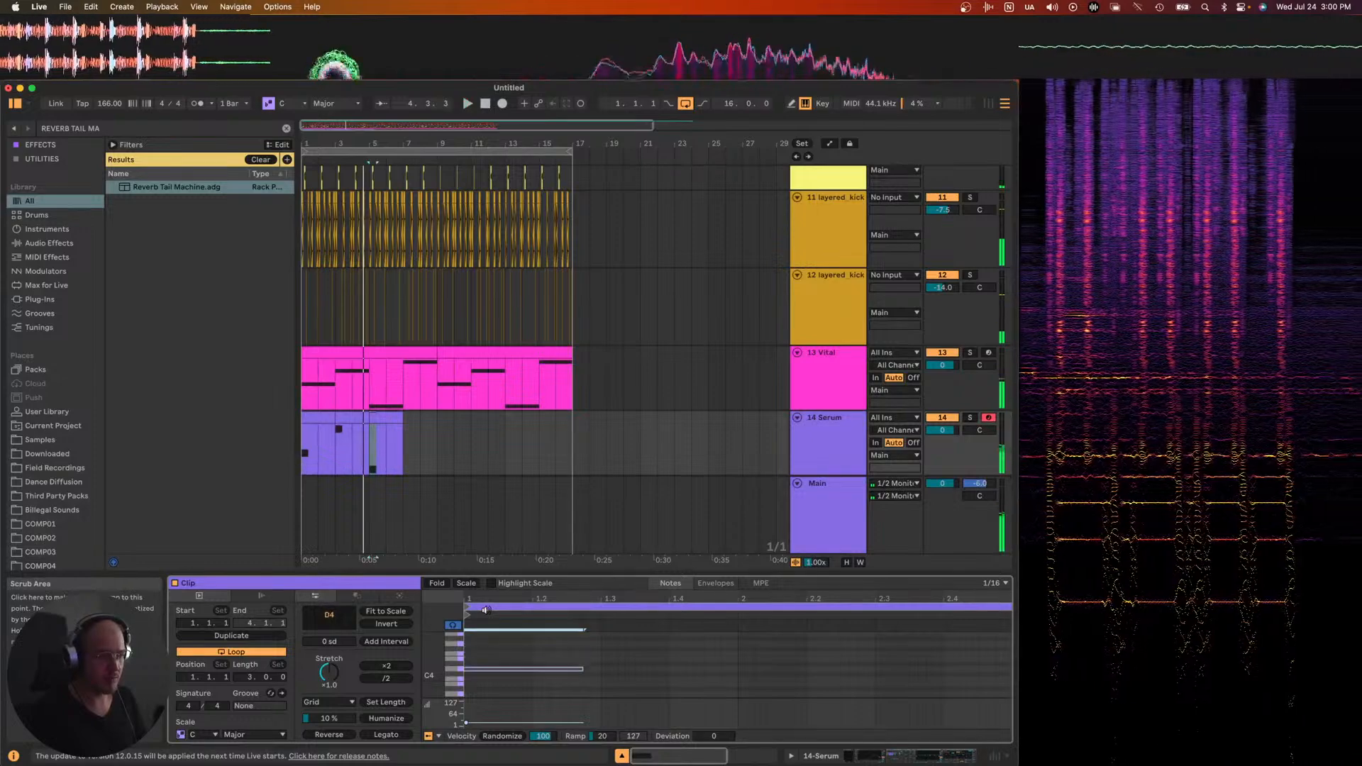
- Duplicate the two-bar Serum clip to bar 7, try different pitches for its note and settle on F#4
{"action": "left_click", "coordinate": [394, 421]}
{"action": "key", "text": "super+d"}
{"action": "left_click_drag", "start_coordinate": [491, 660], "coordinate": [488, 702]}
{"action": "key", "text": "Down"}
{"action": "key", "text": "Down"}
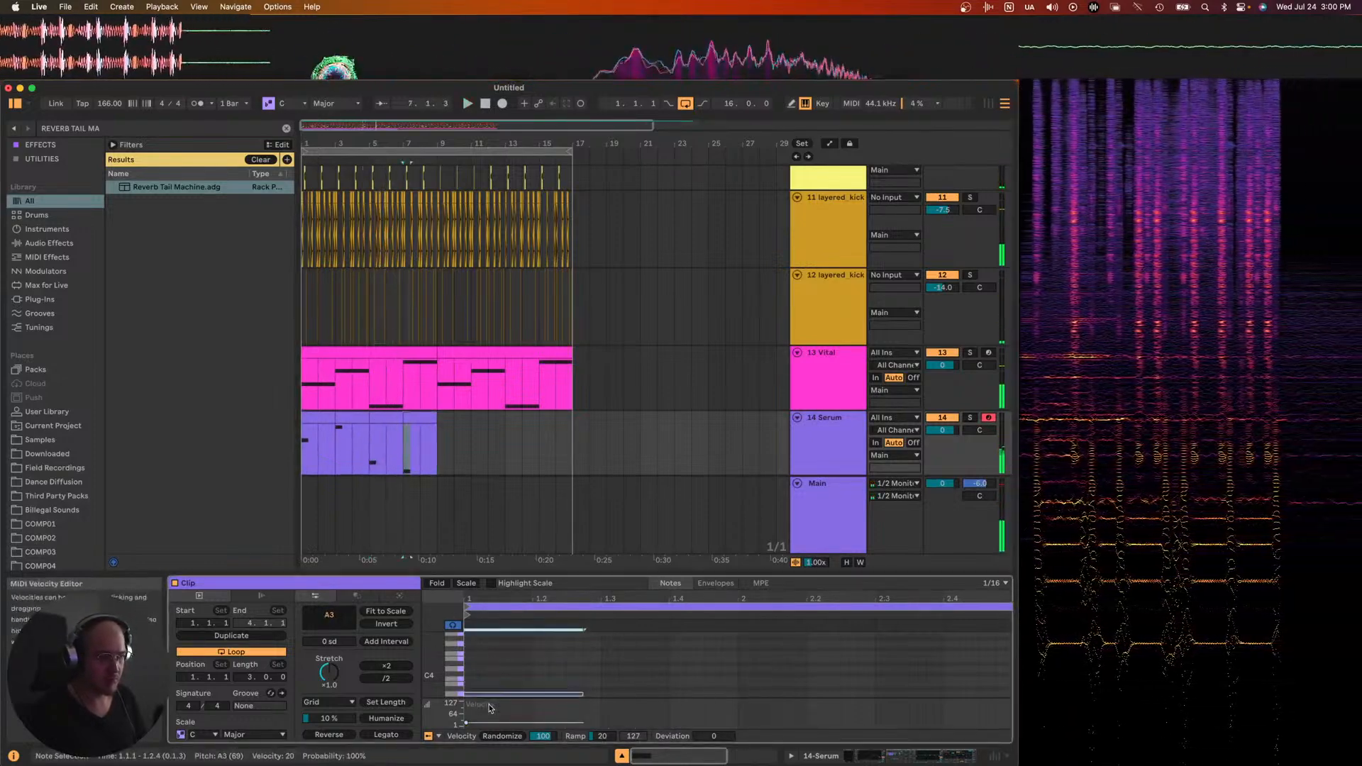
{"action": "key", "text": "shift+Up"}
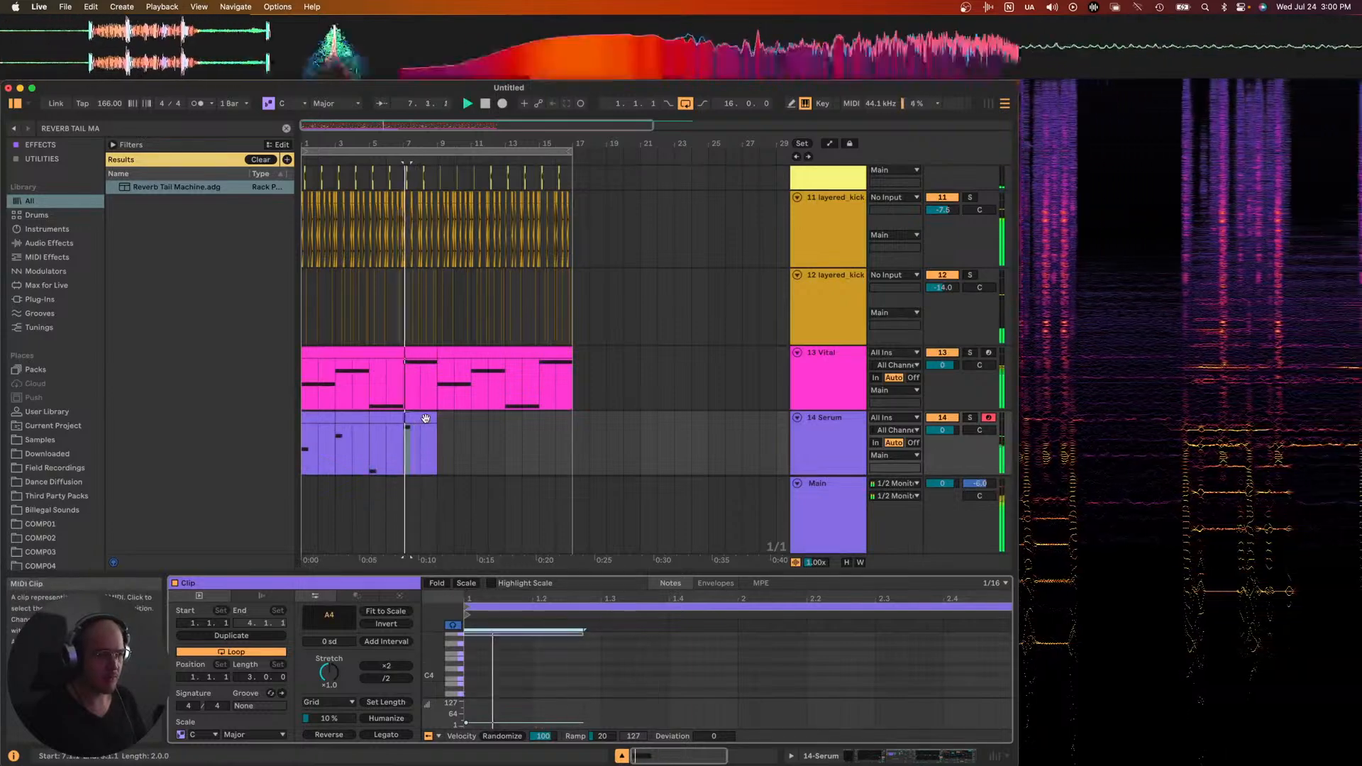
{"action": "key", "text": "Down"}
{"action": "key", "text": "Down"}
{"action": "key", "text": "Down"}
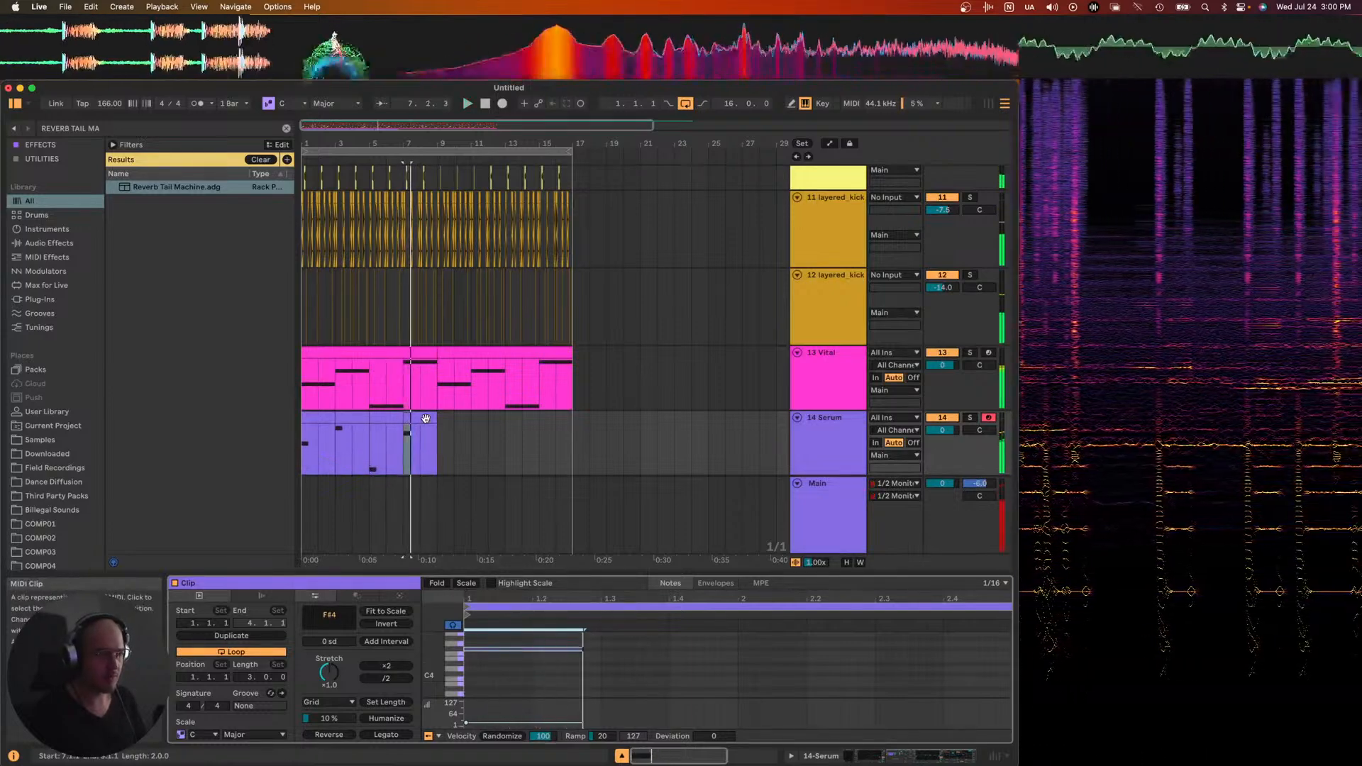
{"action": "key", "text": "shift+Down"}
- Duplicate all four two-bar Serum clips so that the phrase repeats across bars 9 to 16
{"action": "left_click", "coordinate": [425, 418]}
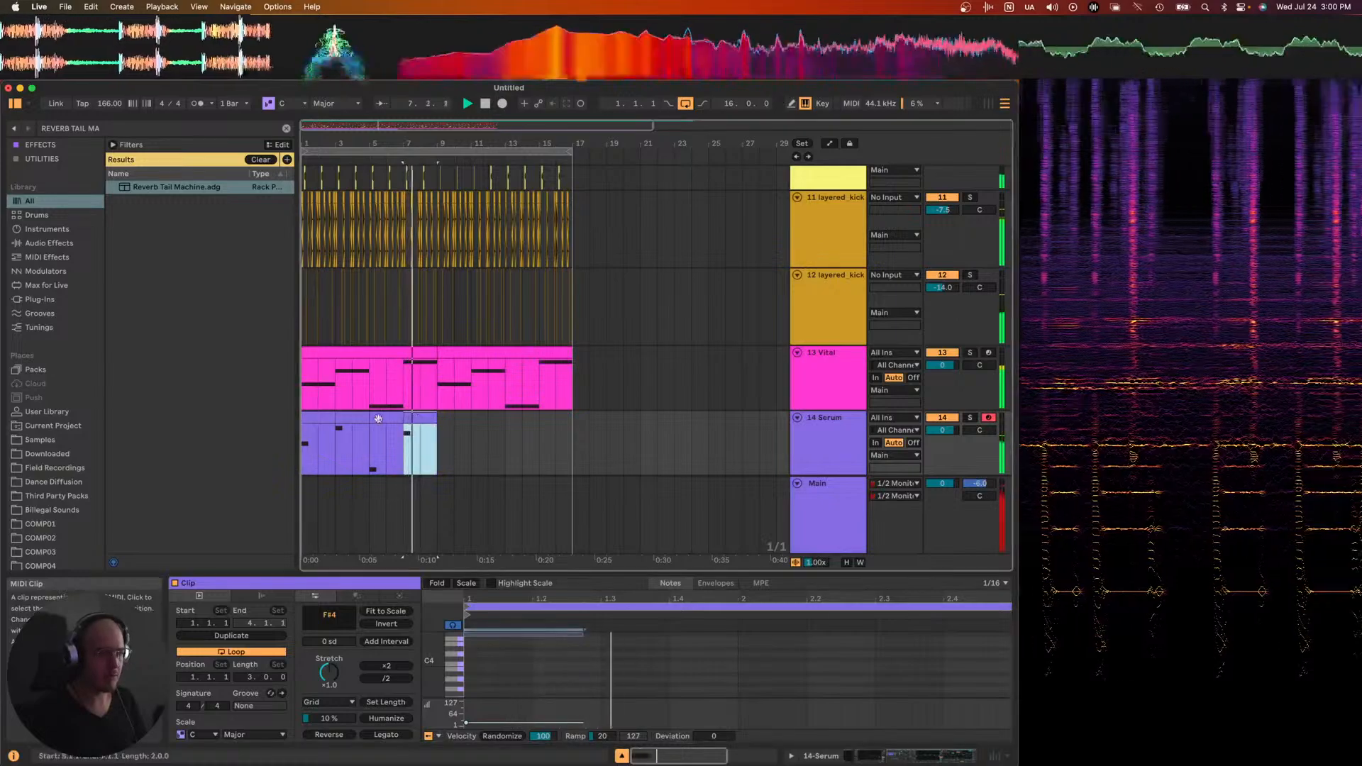
{"action": "left_click", "coordinate": [322, 417], "text": "shift"}
{"action": "key", "text": "super+d"}
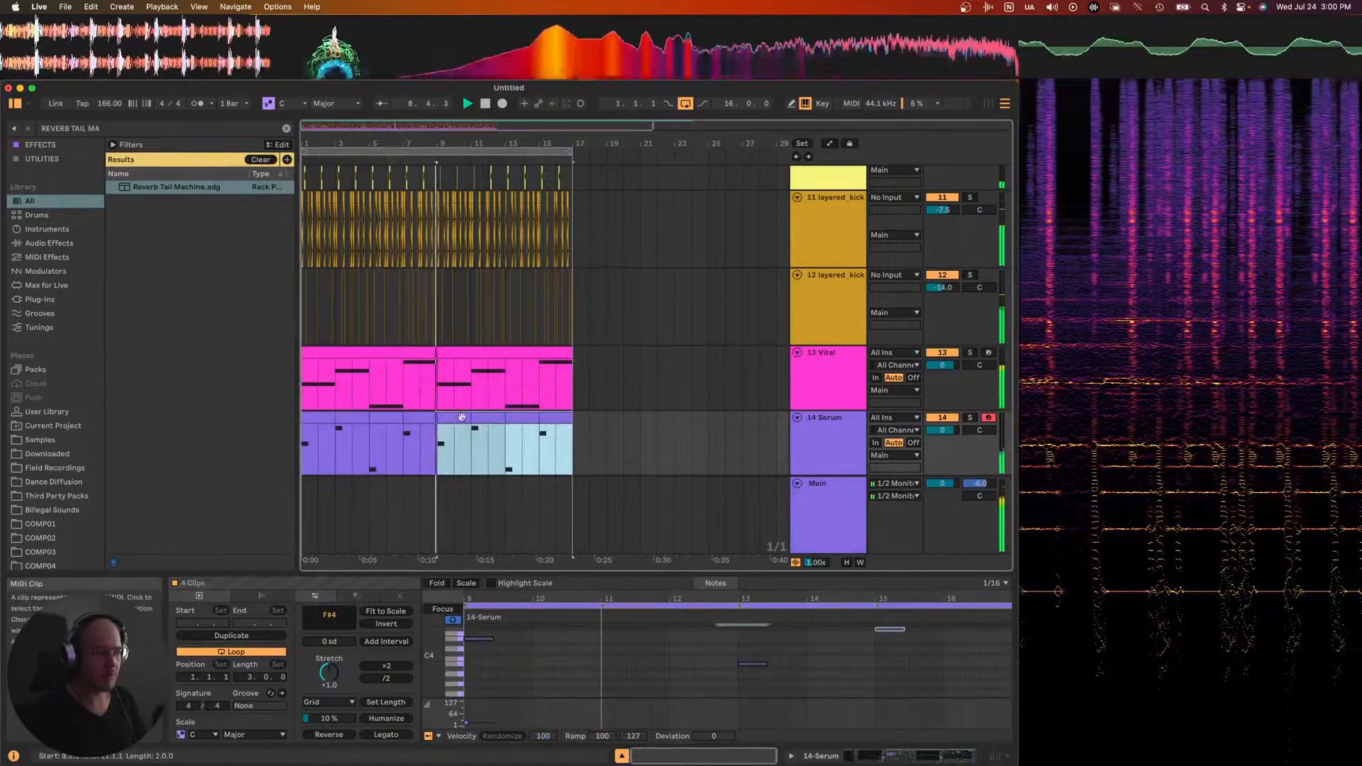
- Try lower pitches for the Serum note at bar 9 and settle on G3
{"action": "left_click", "coordinate": [494, 661]}
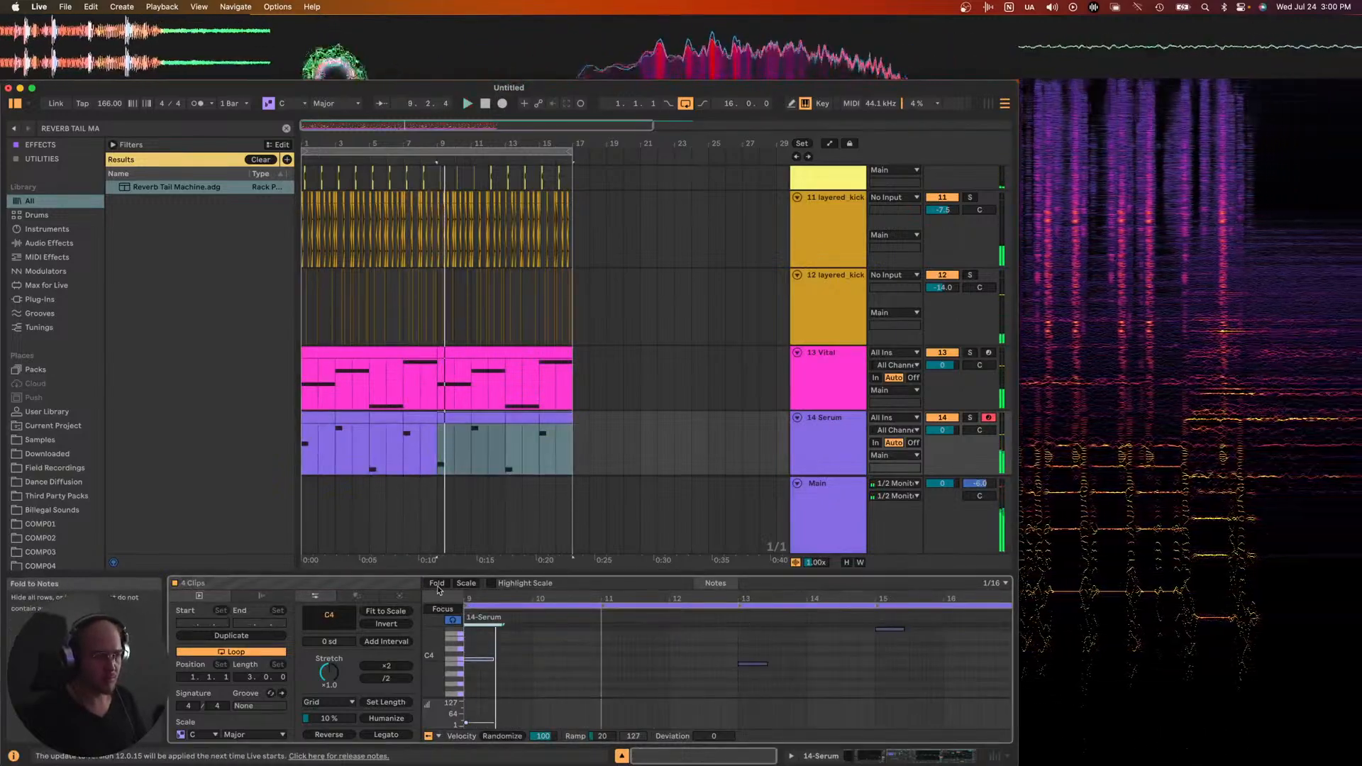
{"action": "left_click", "coordinate": [437, 584]}
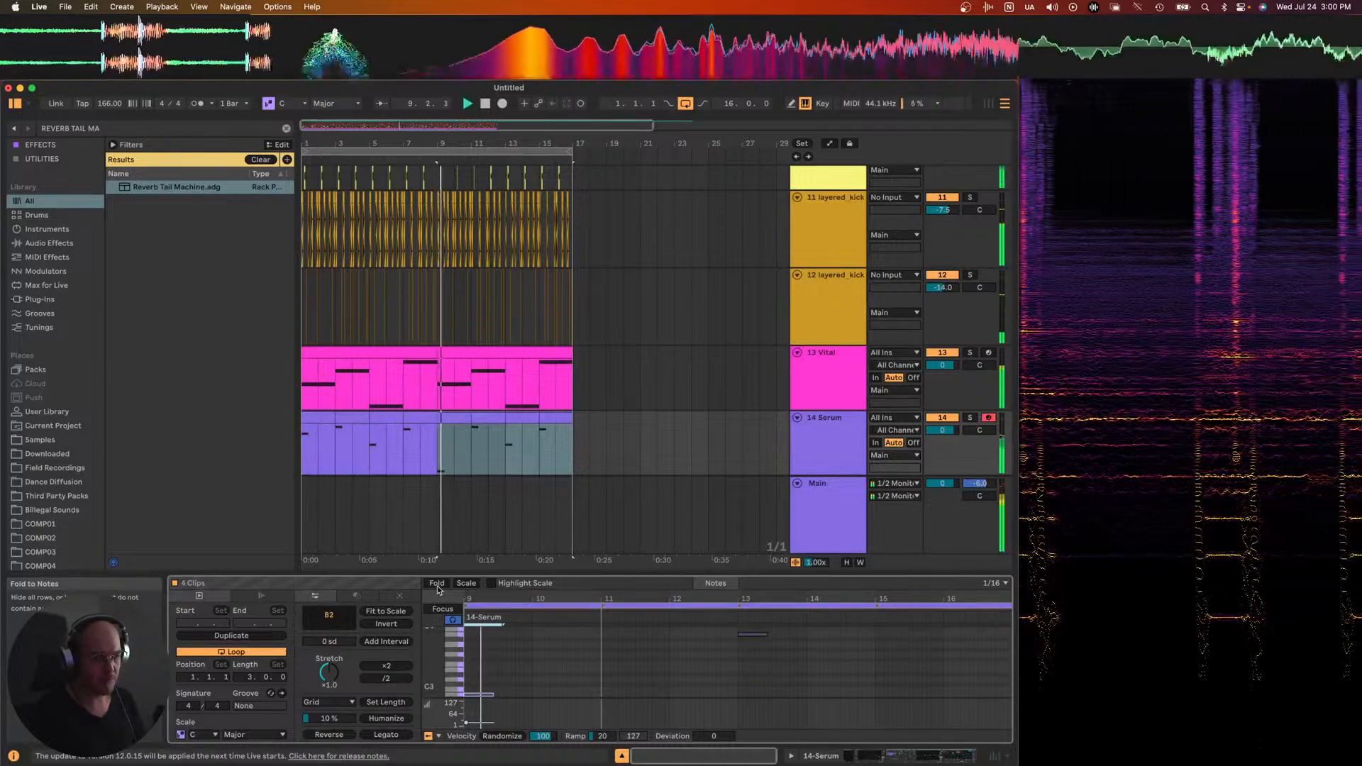
{"action": "key", "text": "Up"}
{"action": "key", "text": "Up"}
{"action": "key", "text": "Up"}
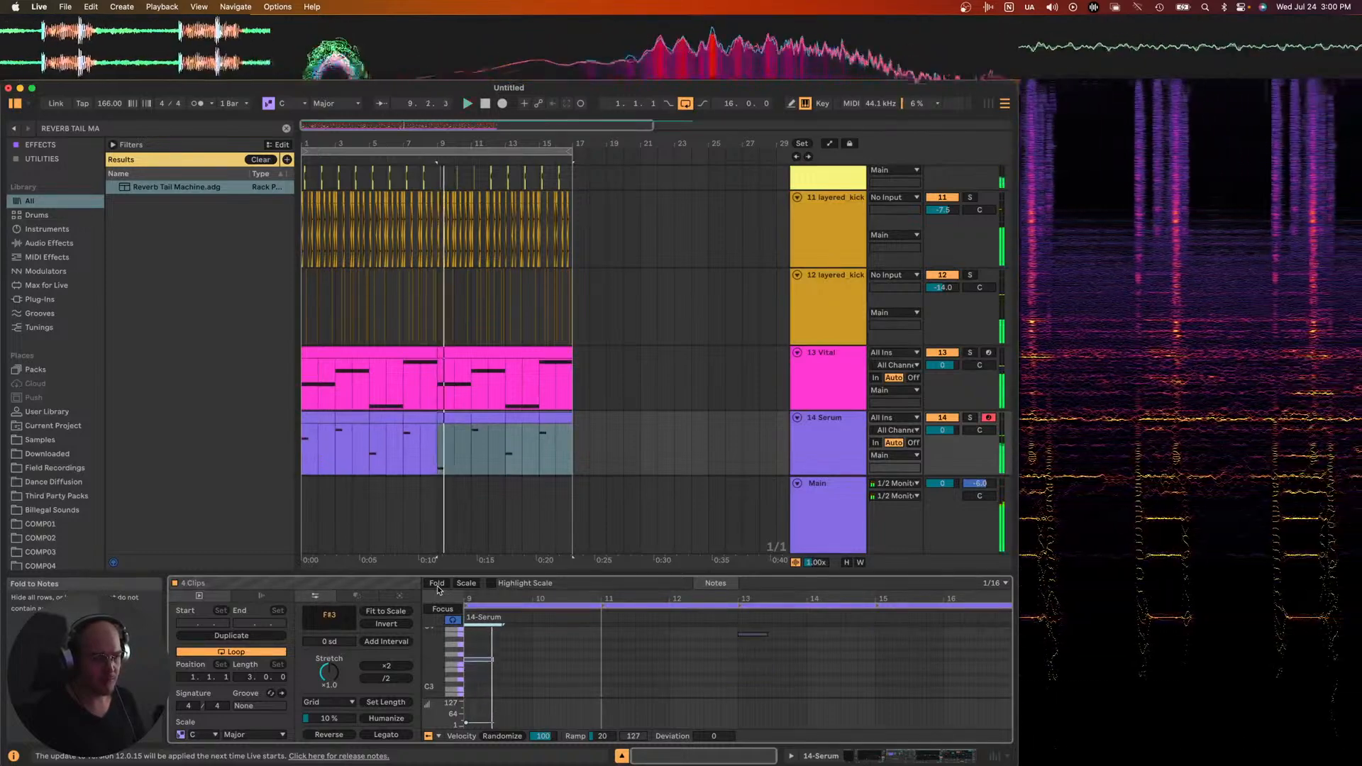
{"action": "key", "text": "Up"}
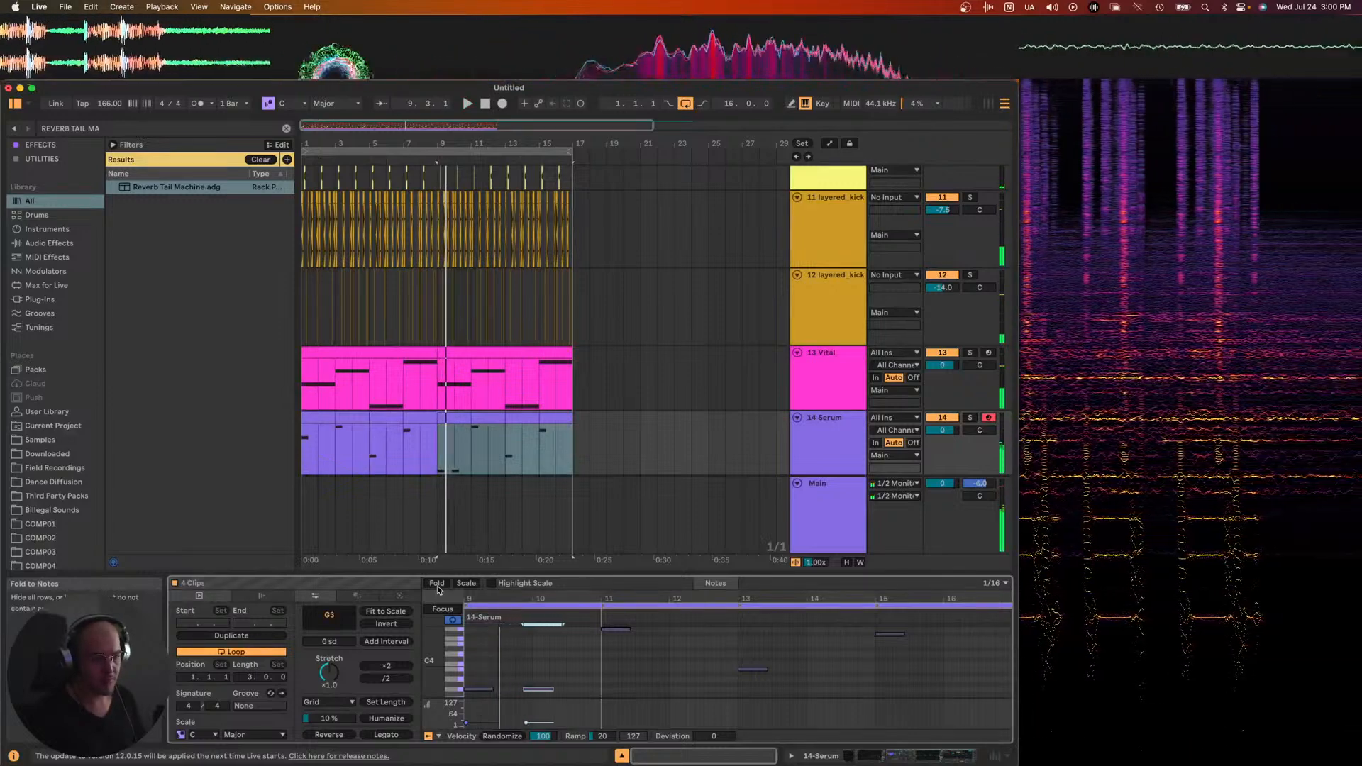
- Remove the extra Serum note near bar 10, set the note at bar 11 to A3 and audition the phrase
{"action": "key", "text": "Delete"}
{"action": "left_click", "coordinate": [609, 645]}
{"action": "left_click", "coordinate": [610, 629]}
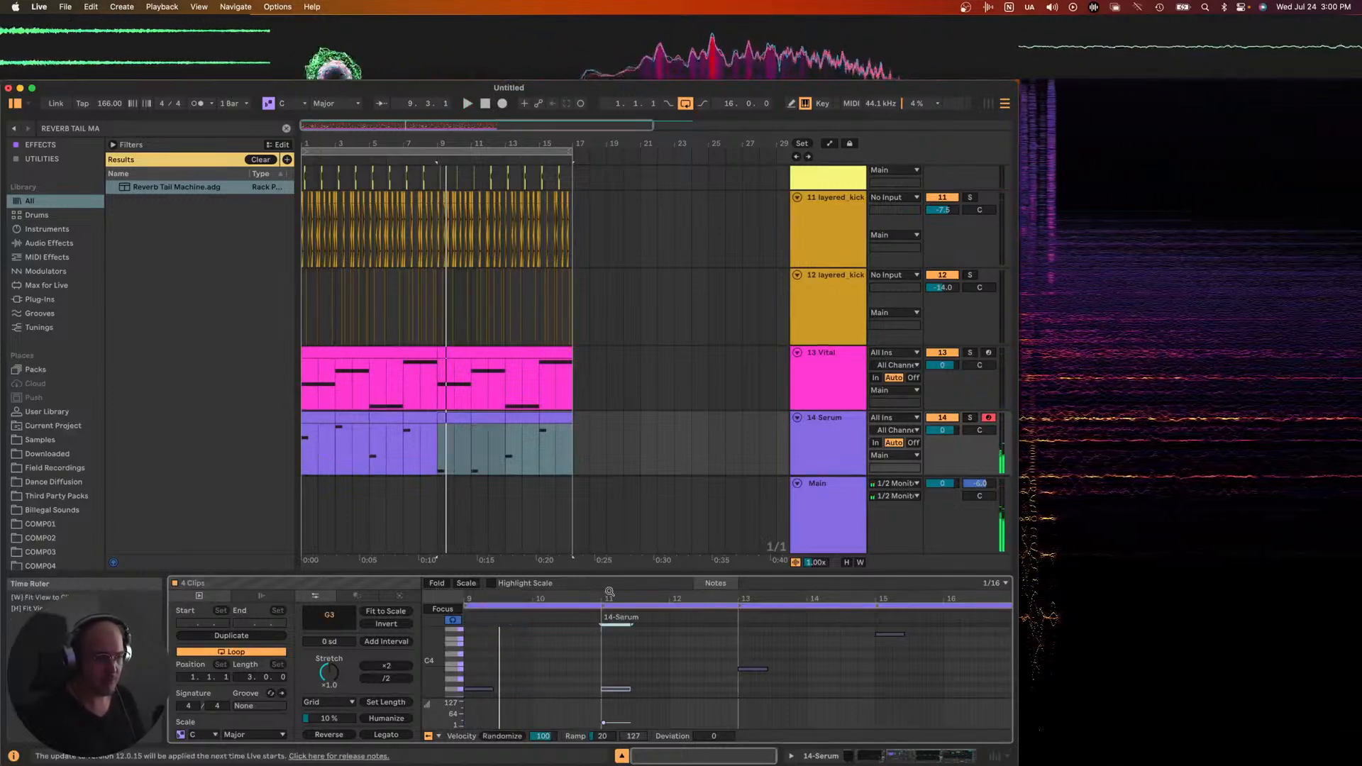
{"action": "key", "text": "space"}
{"action": "left_click", "coordinate": [480, 455]}
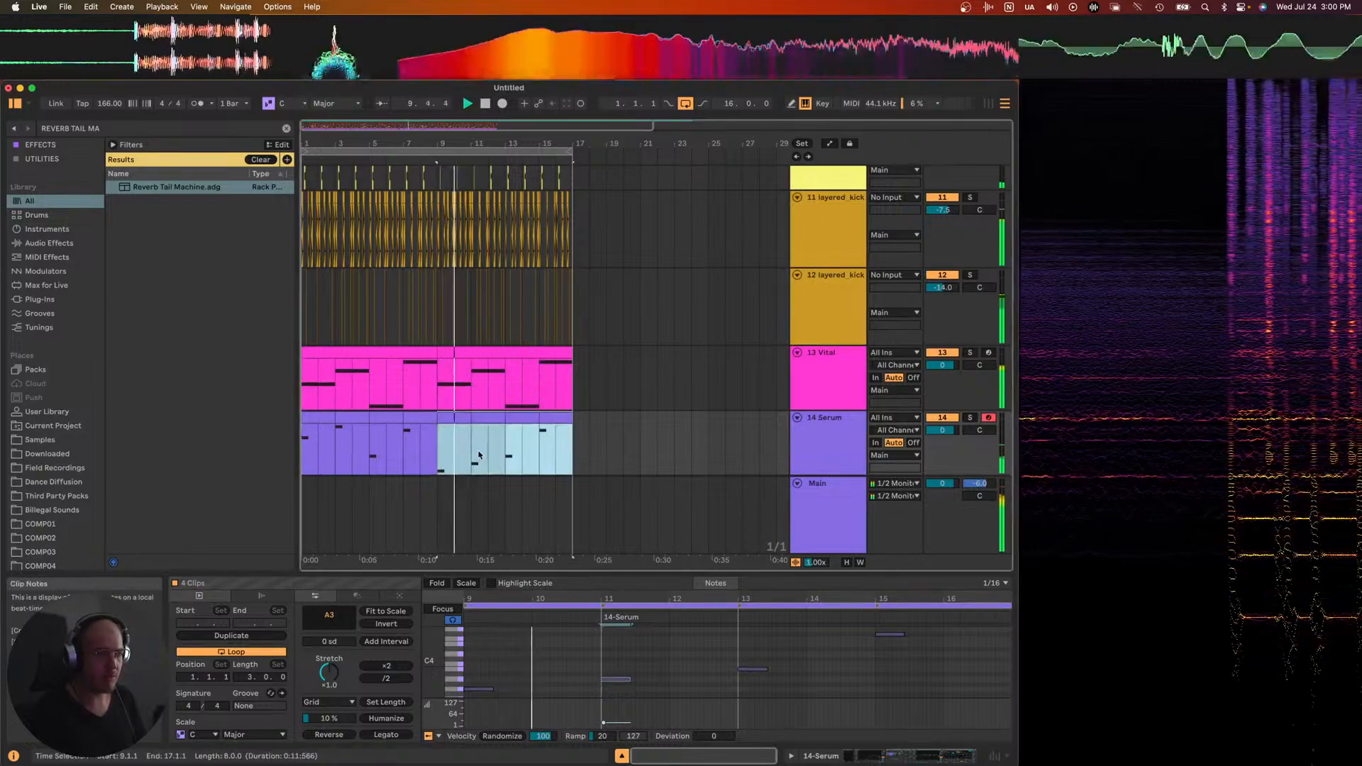
{"action": "left_click", "coordinate": [479, 455]}
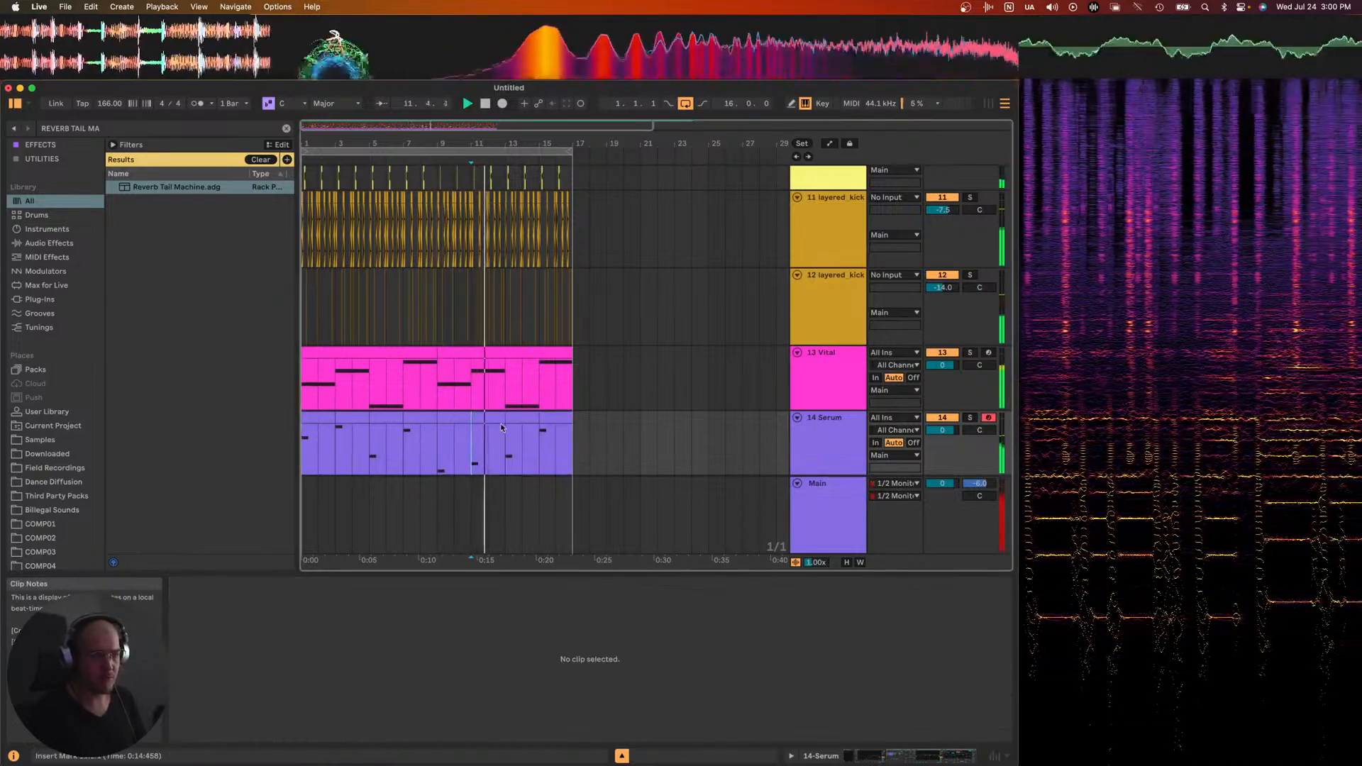
- Raise the note of the Serum clip at bar 13 to D4
{"action": "left_click", "coordinate": [515, 419]}
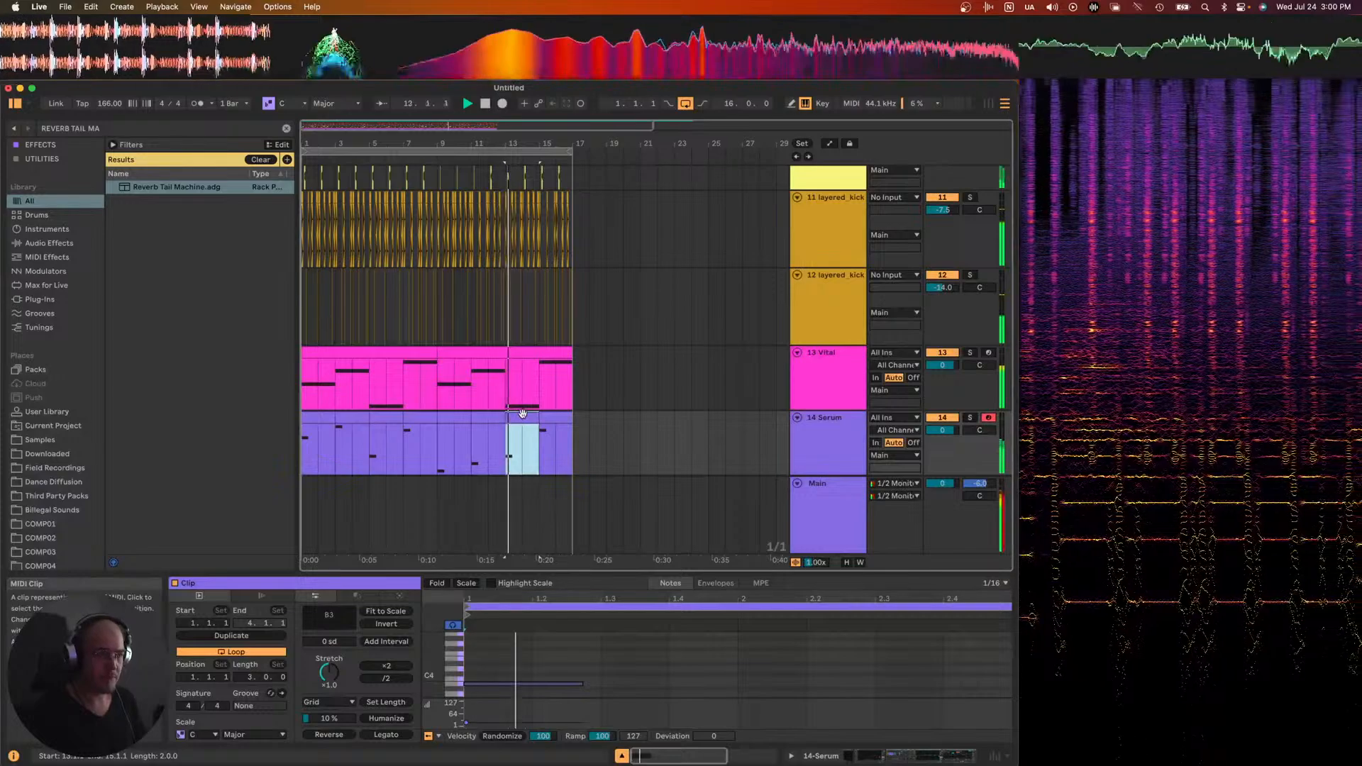
{"action": "mouse_move", "coordinate": [513, 764]}
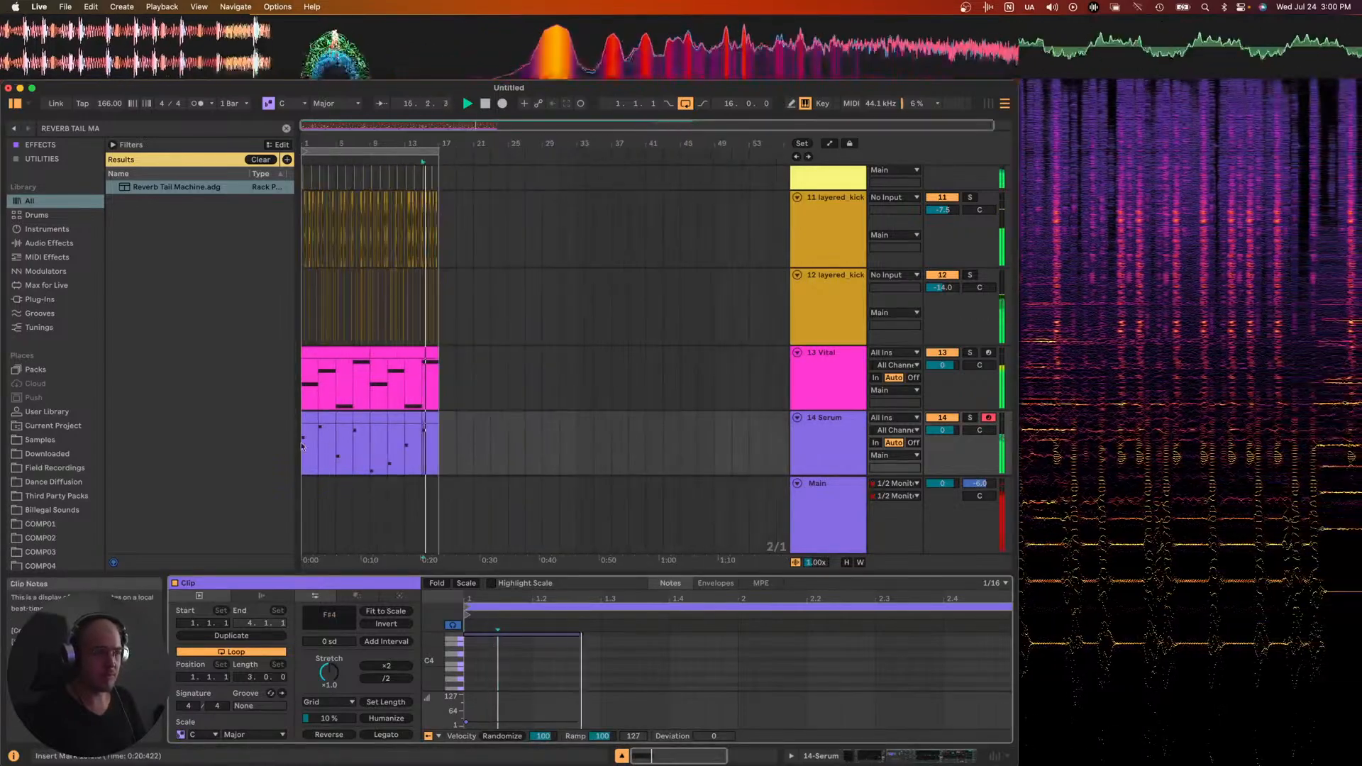
{"action": "scroll", "coordinate": [395, 424], "scroll_direction": "up", "scroll_amount": 5}
{"action": "scroll", "coordinate": [611, 407], "scroll_direction": "down", "scroll_amount": 5}
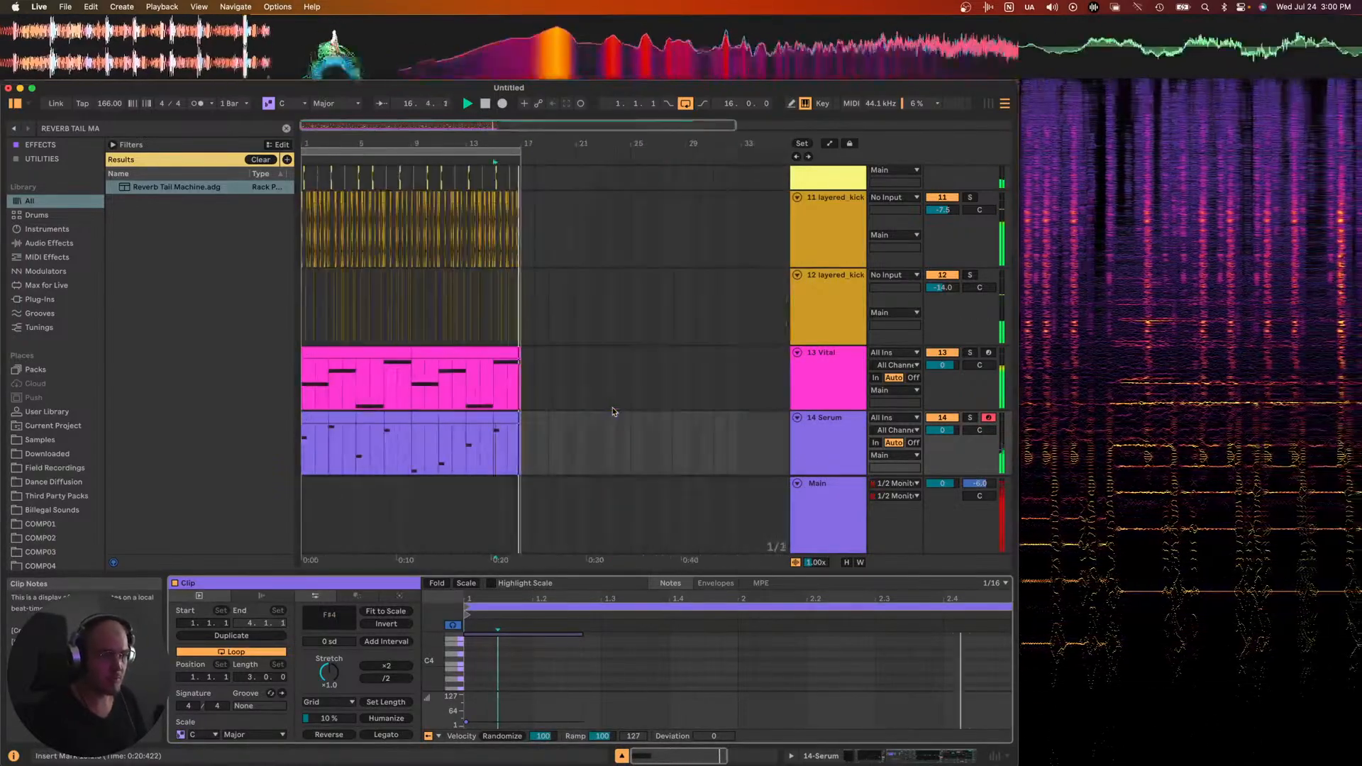
- Solo the Serum track and consolidate all its clips into one 16-bar clip, then play the arrangement
{"action": "left_click", "coordinate": [760, 431]}
{"action": "key", "text": "s"}
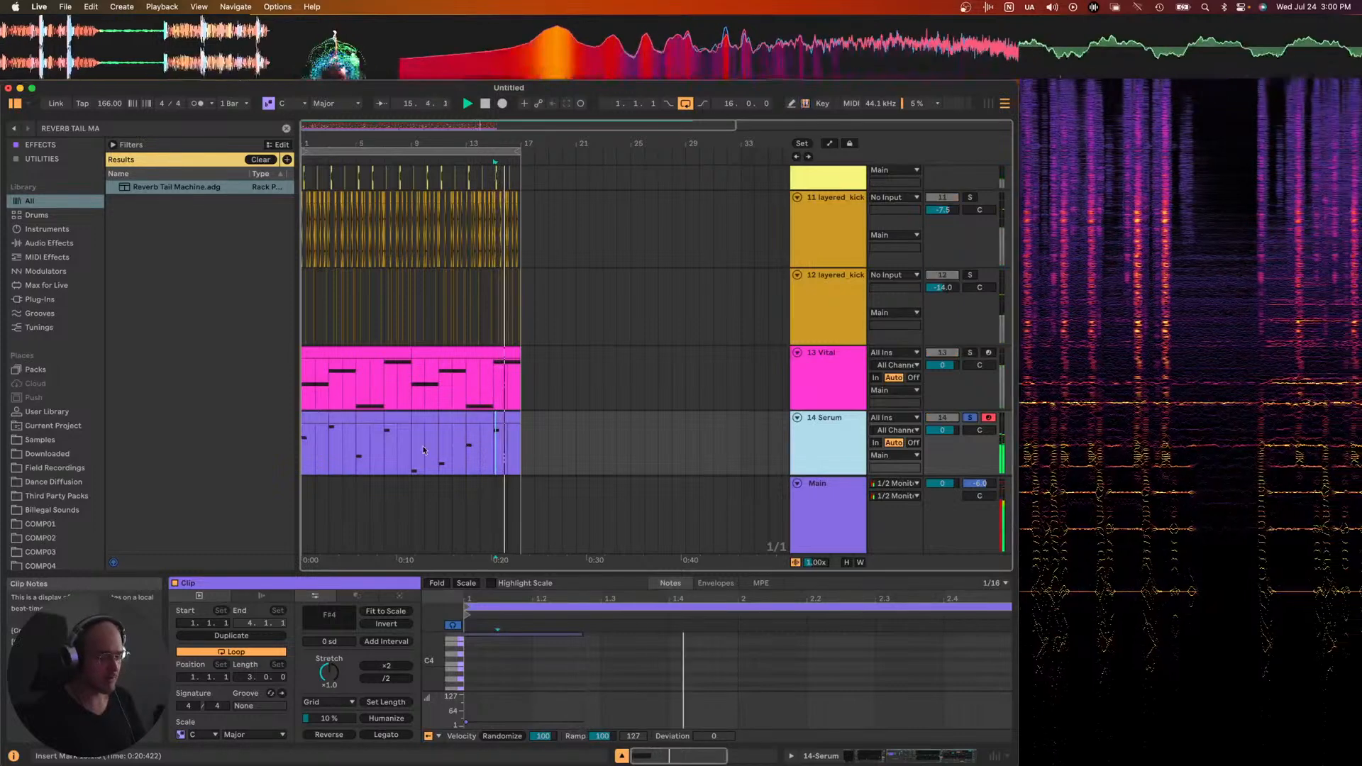
{"action": "left_click", "coordinate": [370, 413]}
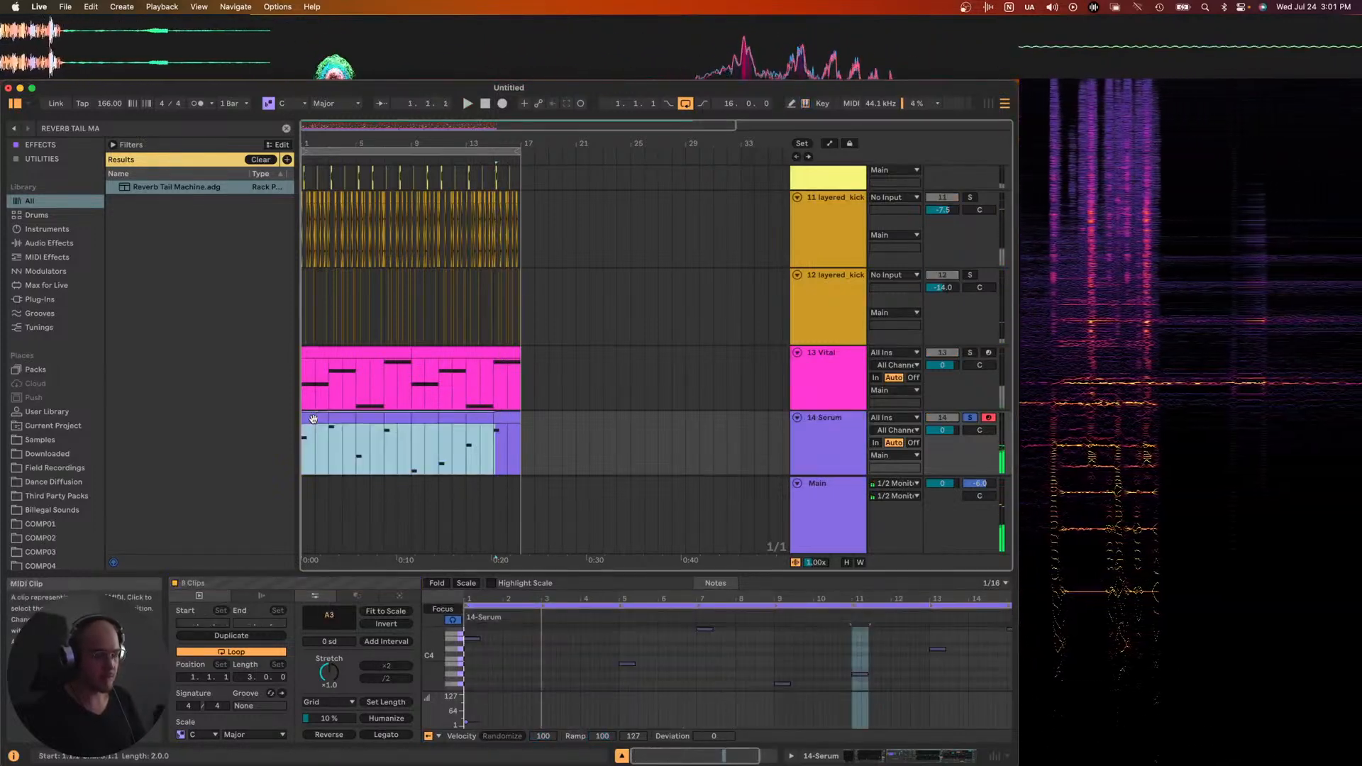
{"action": "key", "text": "ctrl+e"}
{"action": "key", "text": "ctrl+z"}
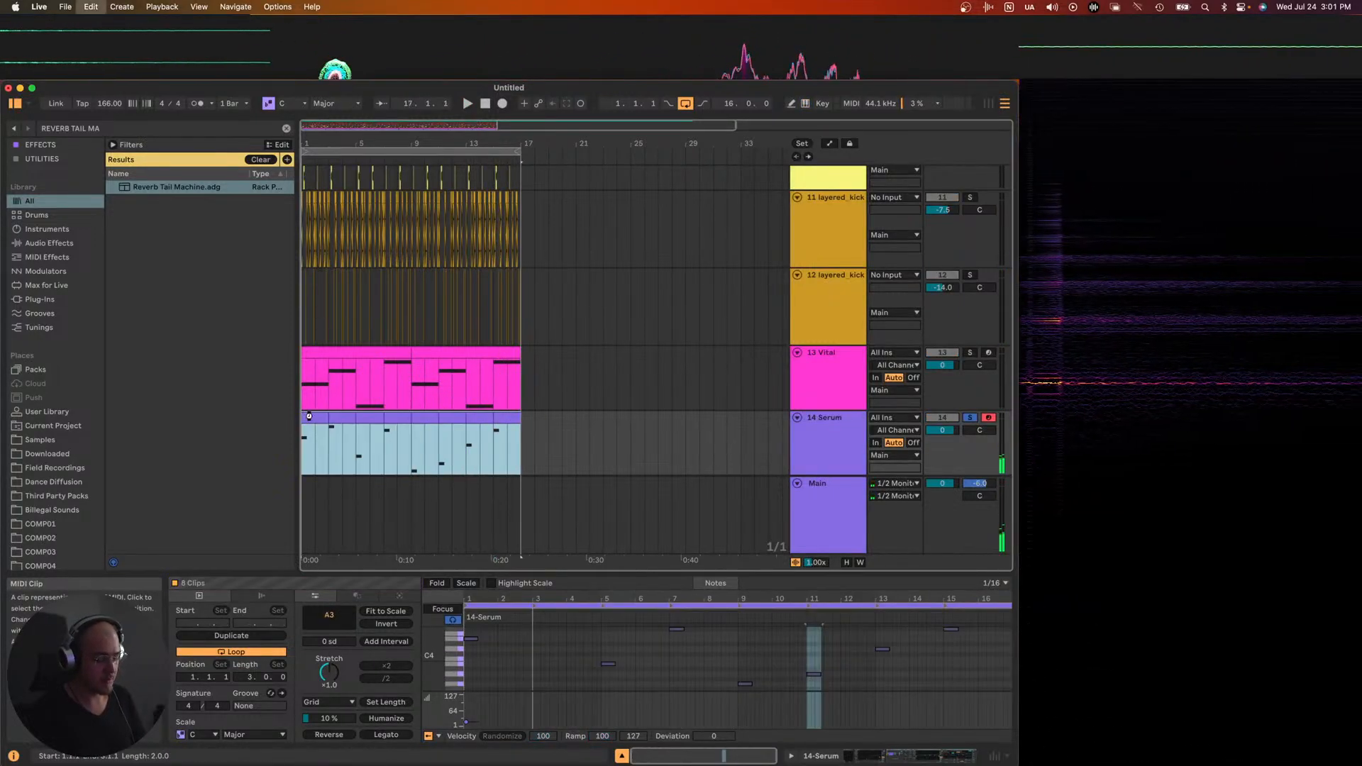
{"action": "key", "text": "space"}
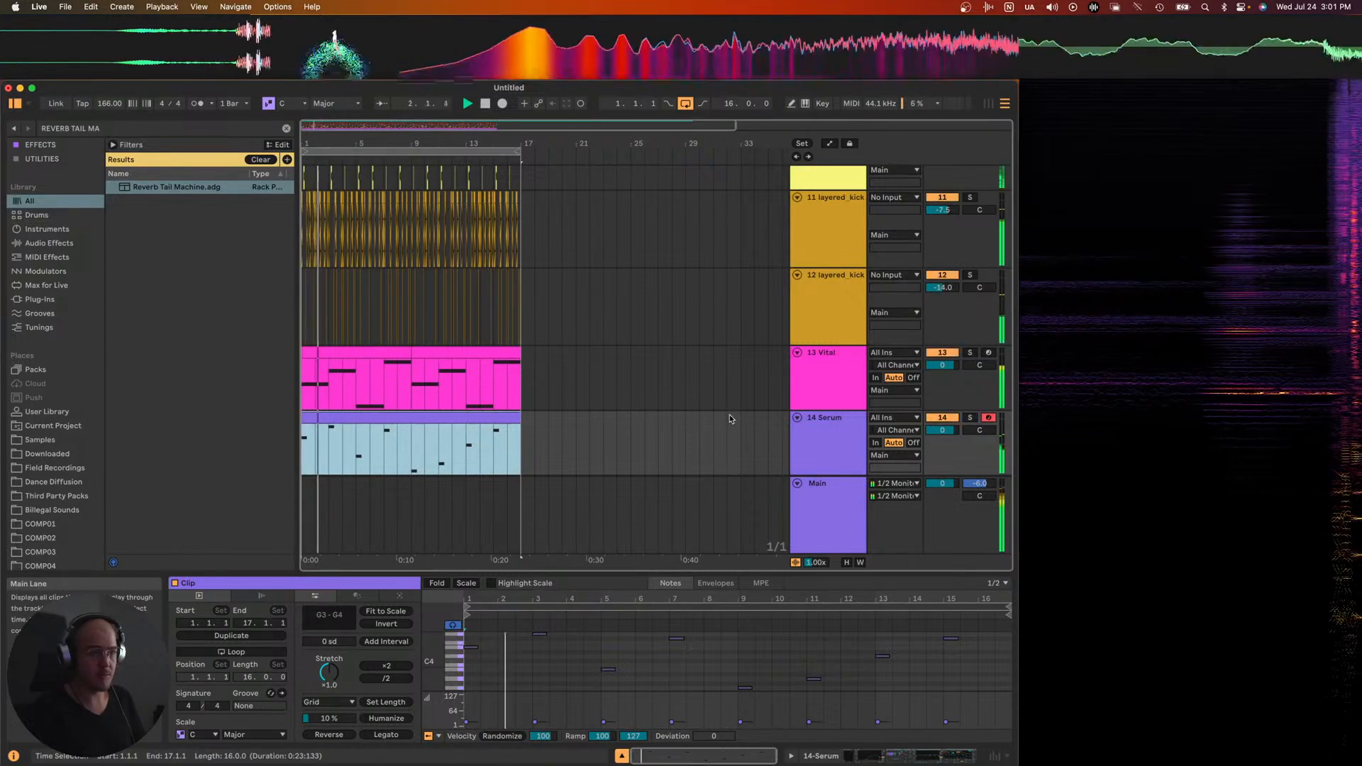
- Raise the high cut of the Serum track's first EQ Eight to 12.4 kHz and reopen the Serum plug-in window
{"action": "left_click", "coordinate": [838, 419]}
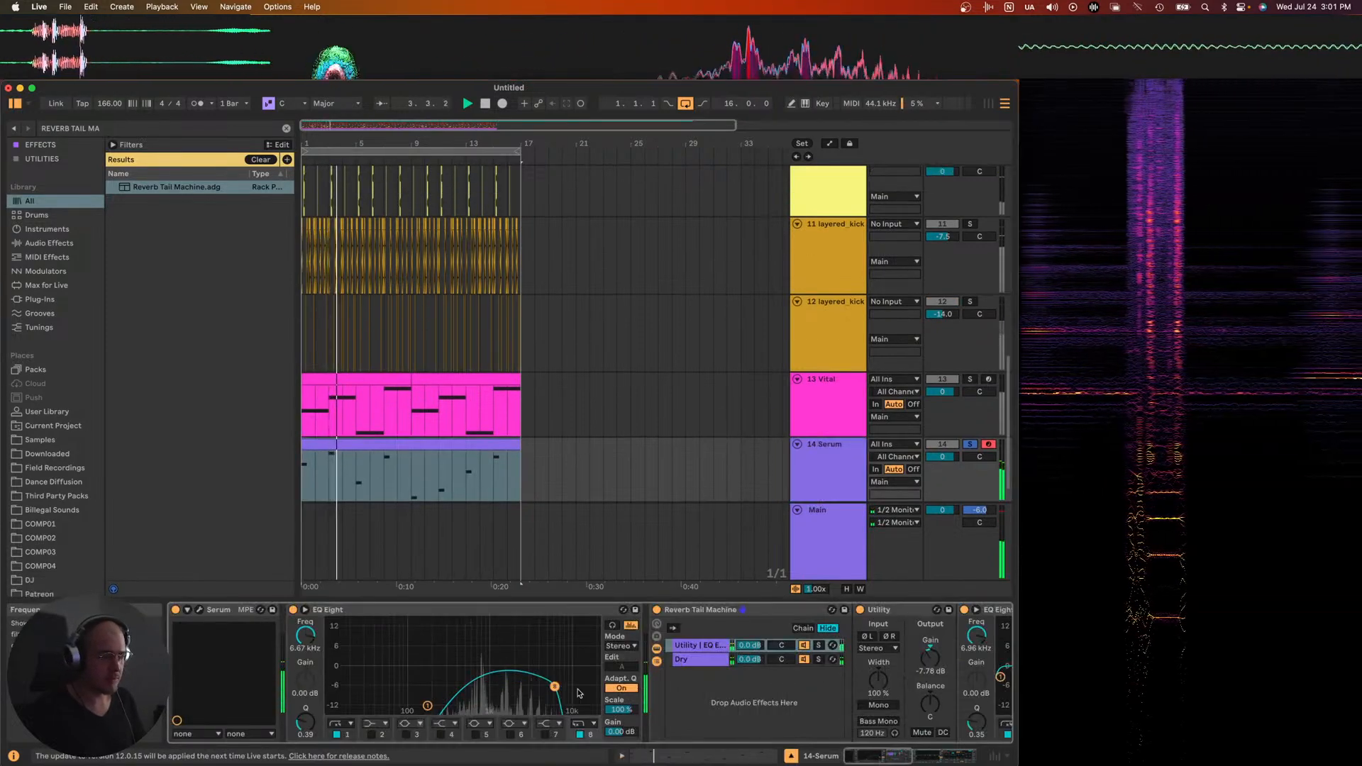
{"action": "left_click_drag", "start_coordinate": [552, 686], "coordinate": [576, 690]}
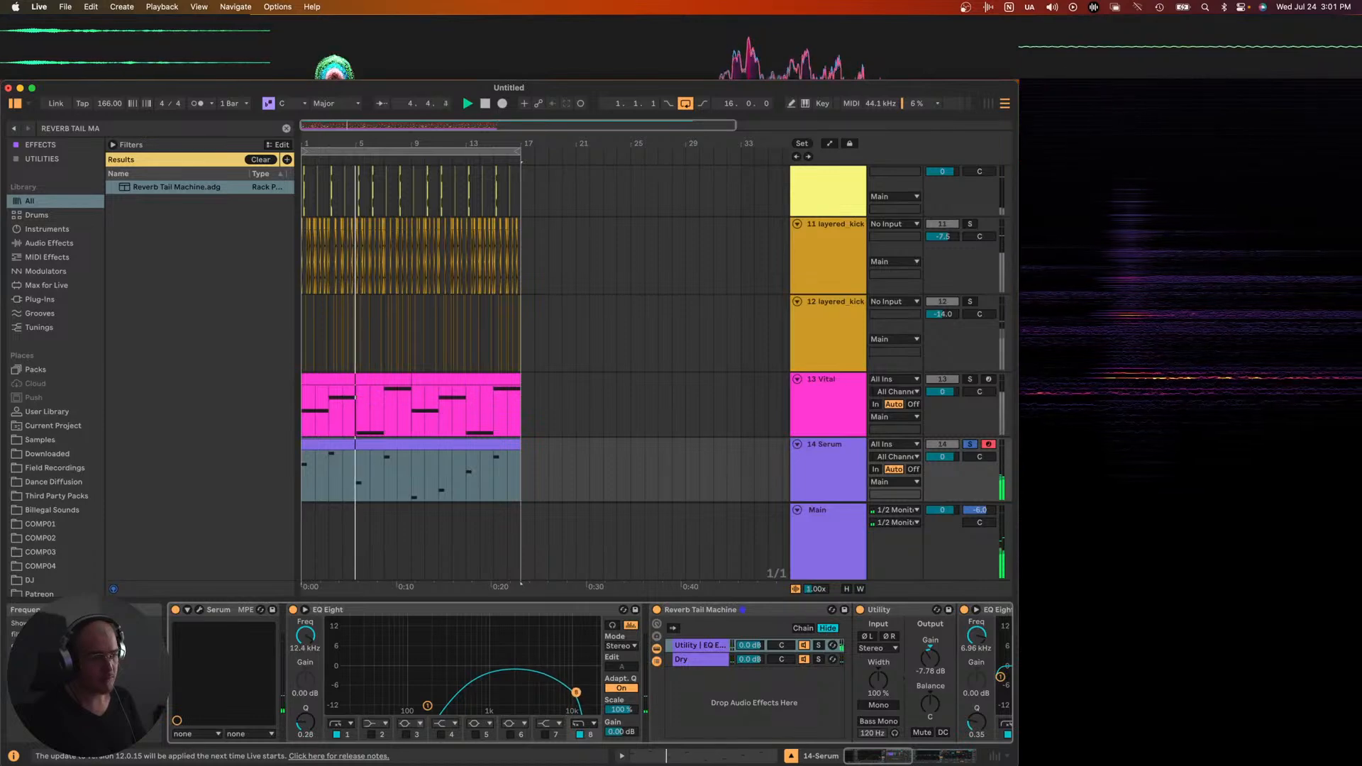
{"action": "left_click", "coordinate": [199, 612]}
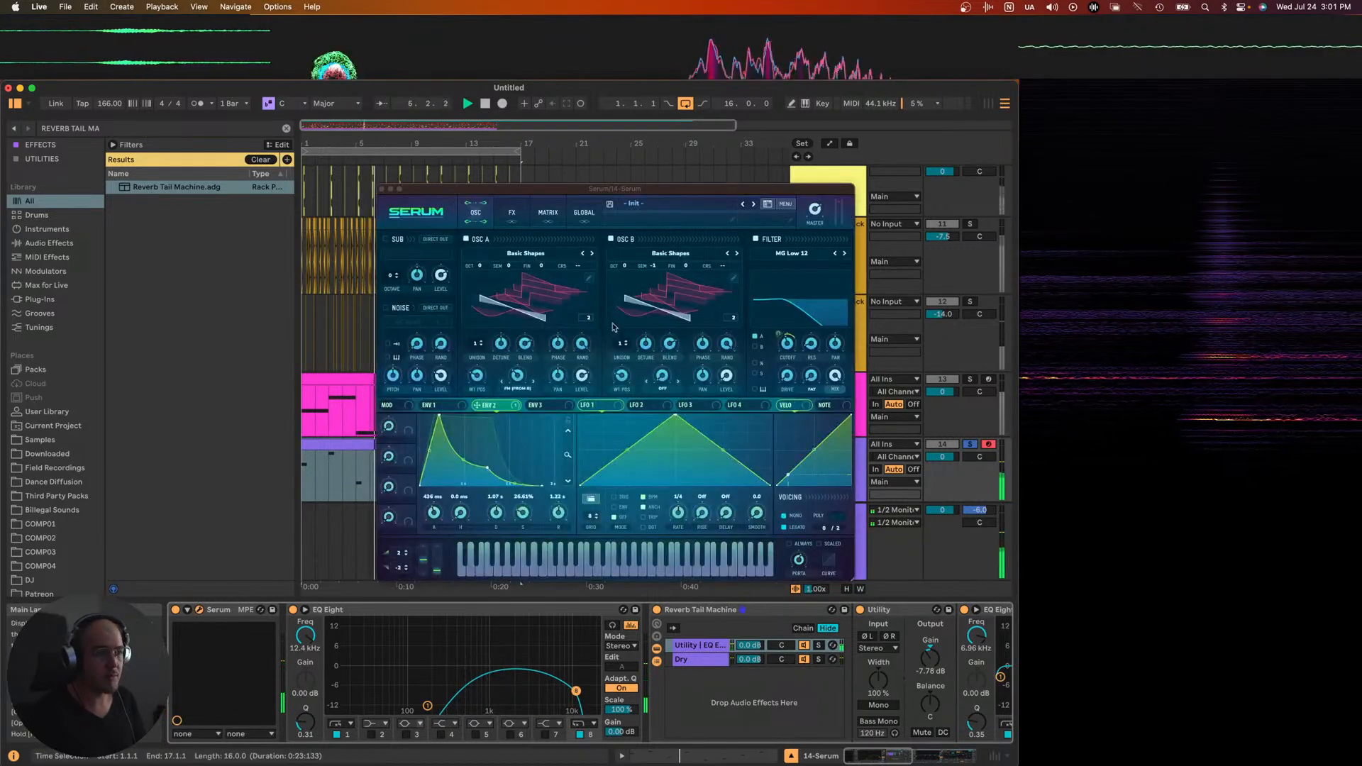
- Lower Serum oscillator B's wavetable position to 1, close the plug-in and play the full arrangement with the track unsoloed
{"action": "left_click_drag", "start_coordinate": [622, 374], "coordinate": [623, 387]}
{"action": "mouse_move", "coordinate": [515, 379]}
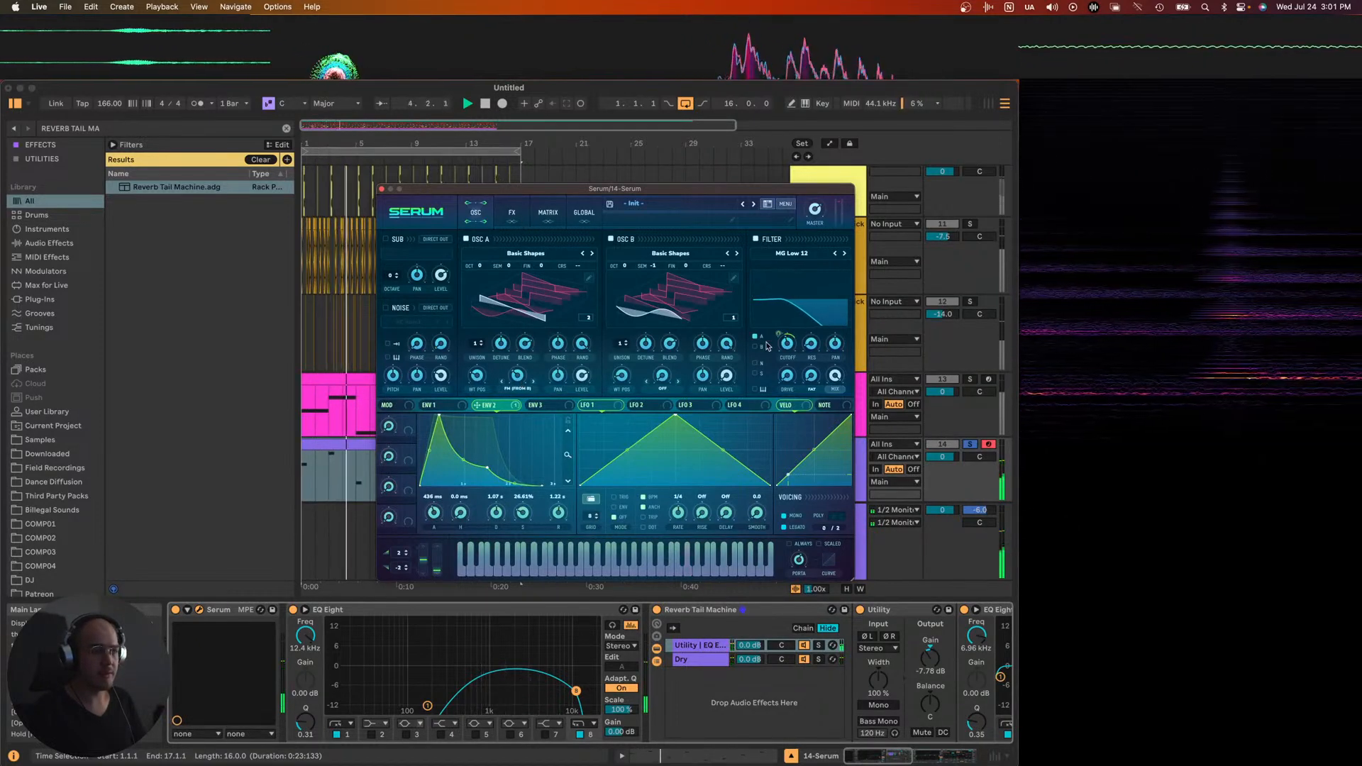
{"action": "mouse_move", "coordinate": [789, 345]}
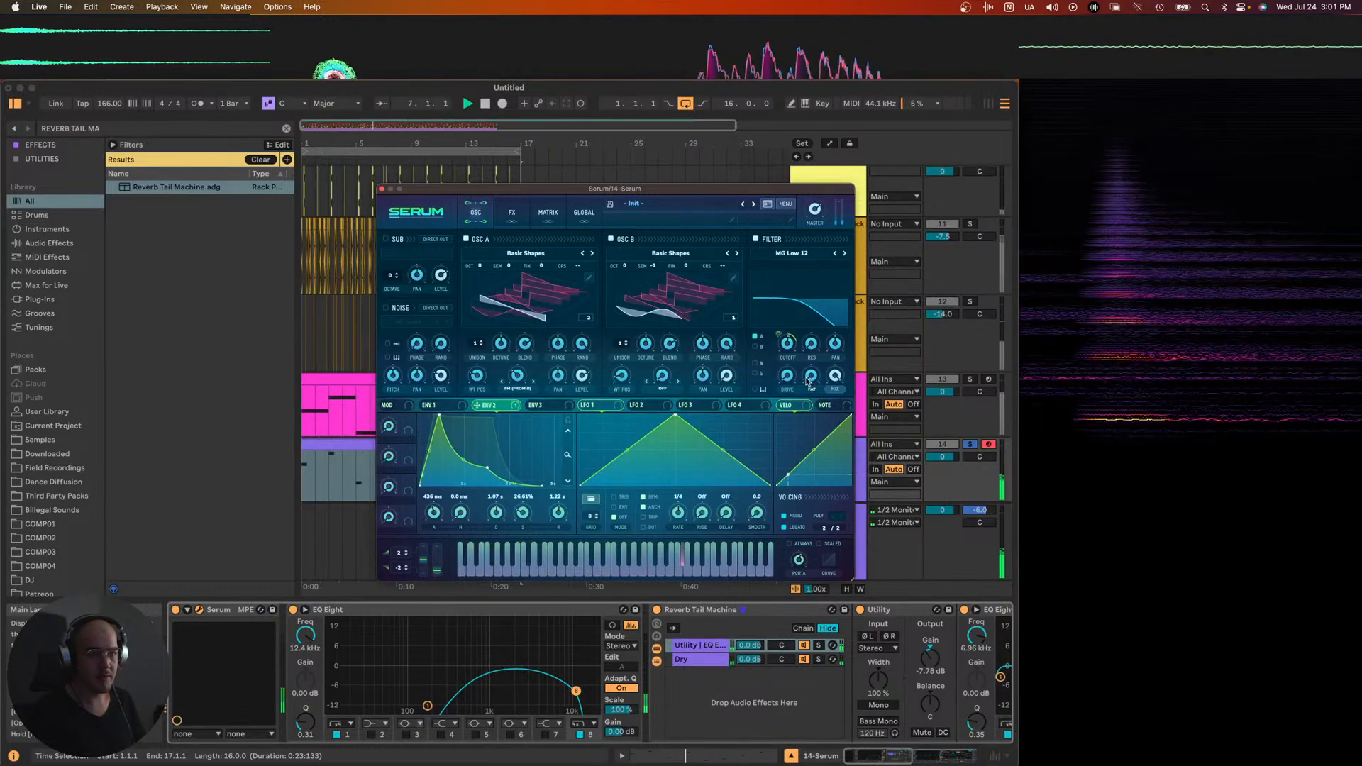
{"action": "key", "text": "space"}
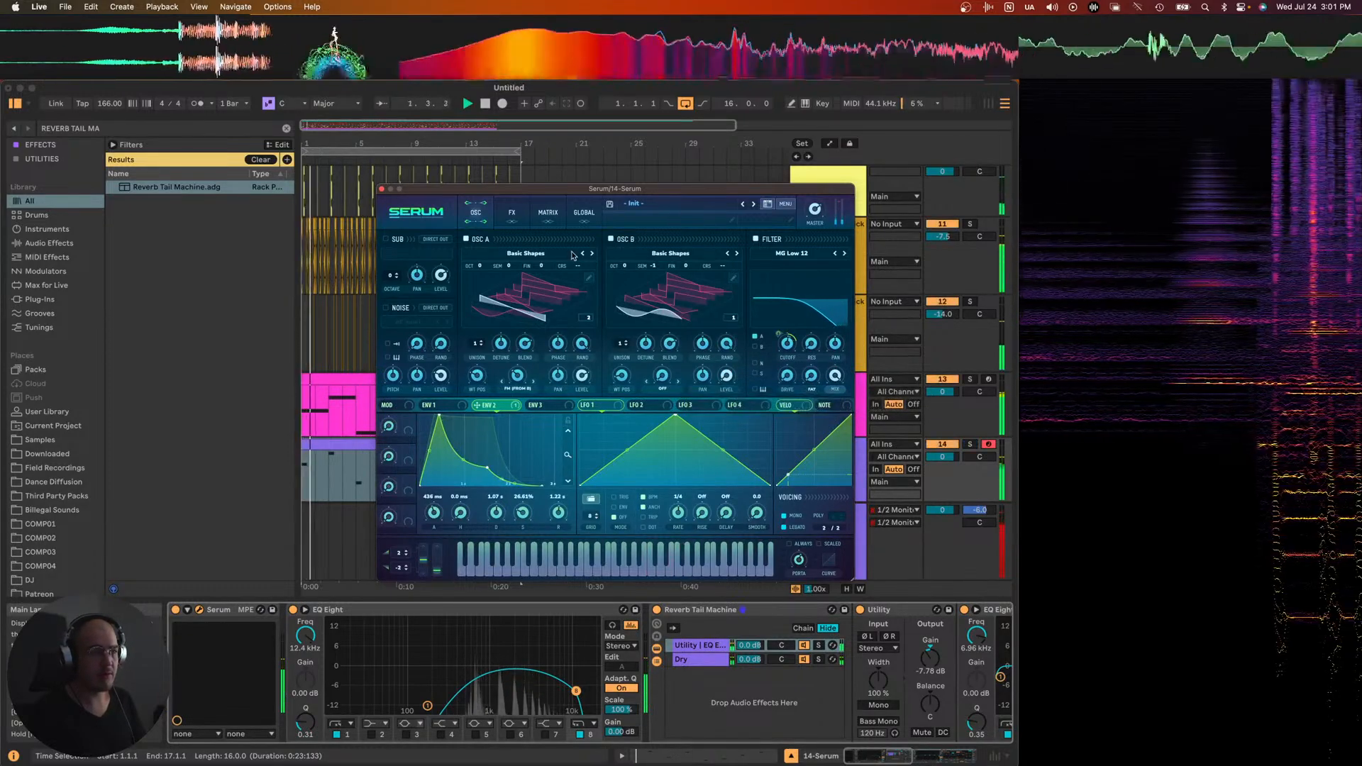
{"action": "left_click", "coordinate": [382, 189]}
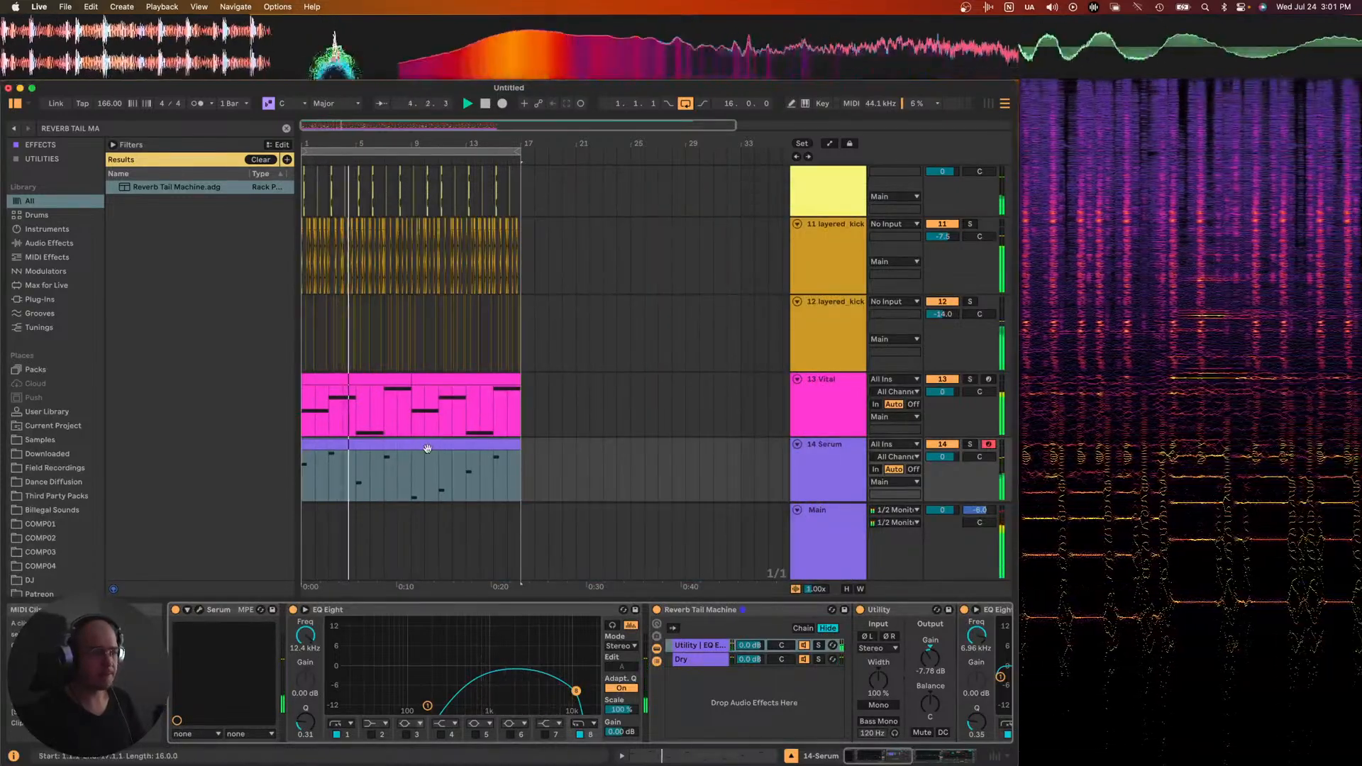
{"action": "key", "text": "space"}
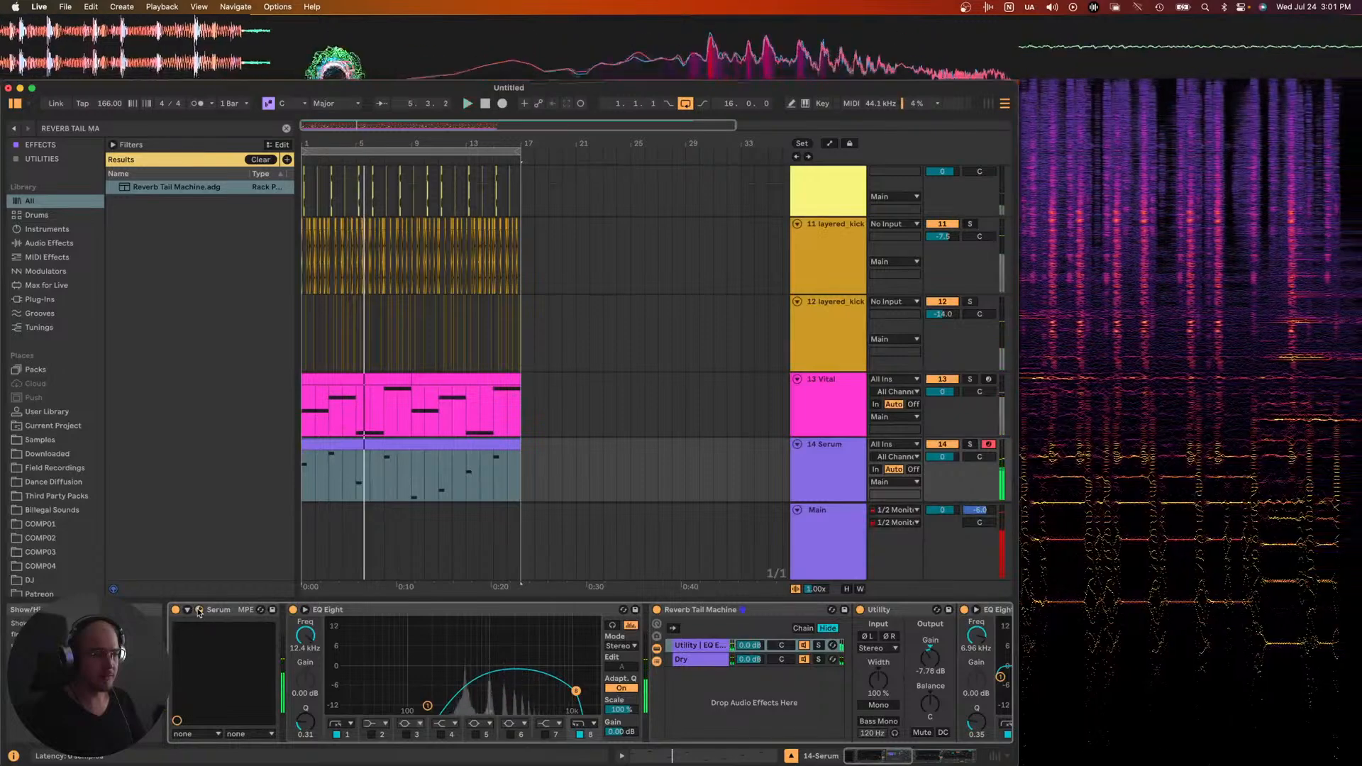
- Reshape Serum's envelope 1 with an attack of about 169 ms, a shorter decay and a lower sustain while auditioning it
{"action": "left_click", "coordinate": [199, 610]}
{"action": "key", "text": "space"}
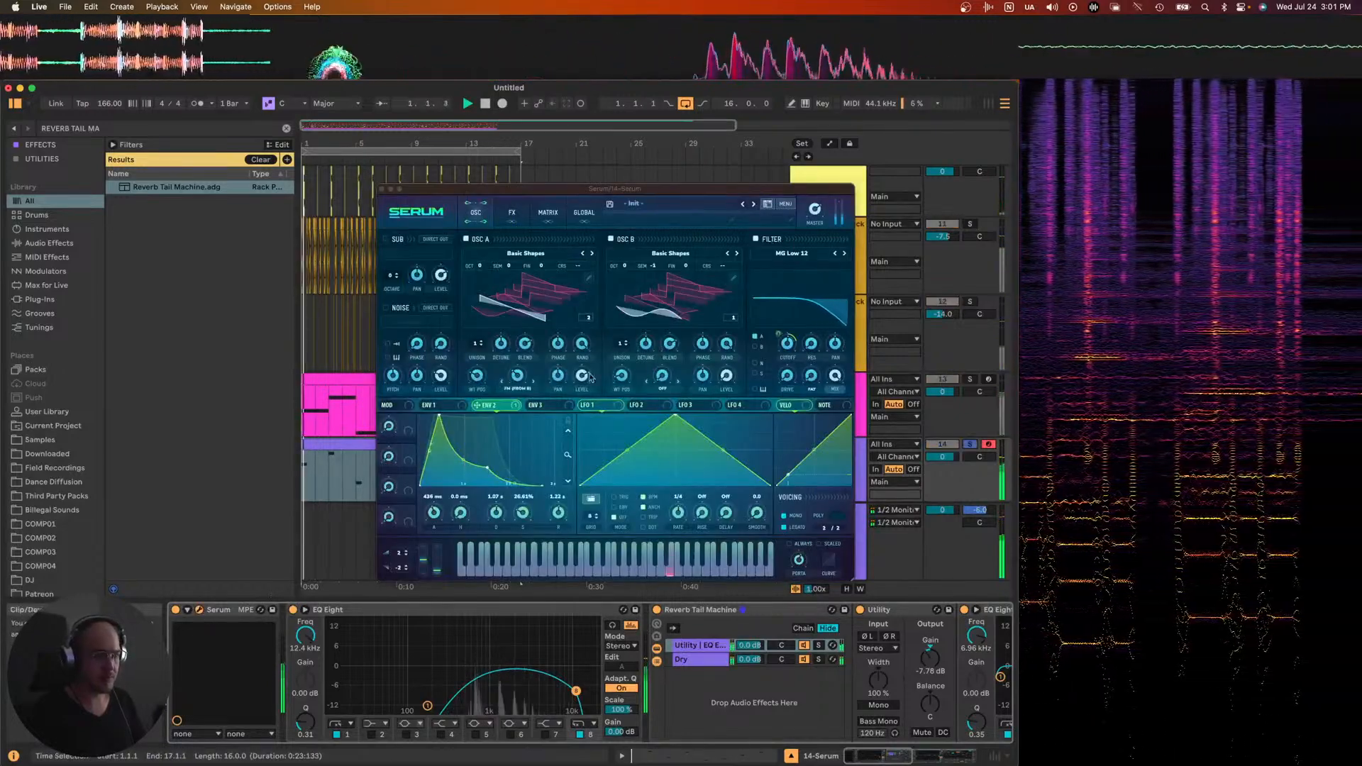
{"action": "left_click", "coordinate": [434, 405]}
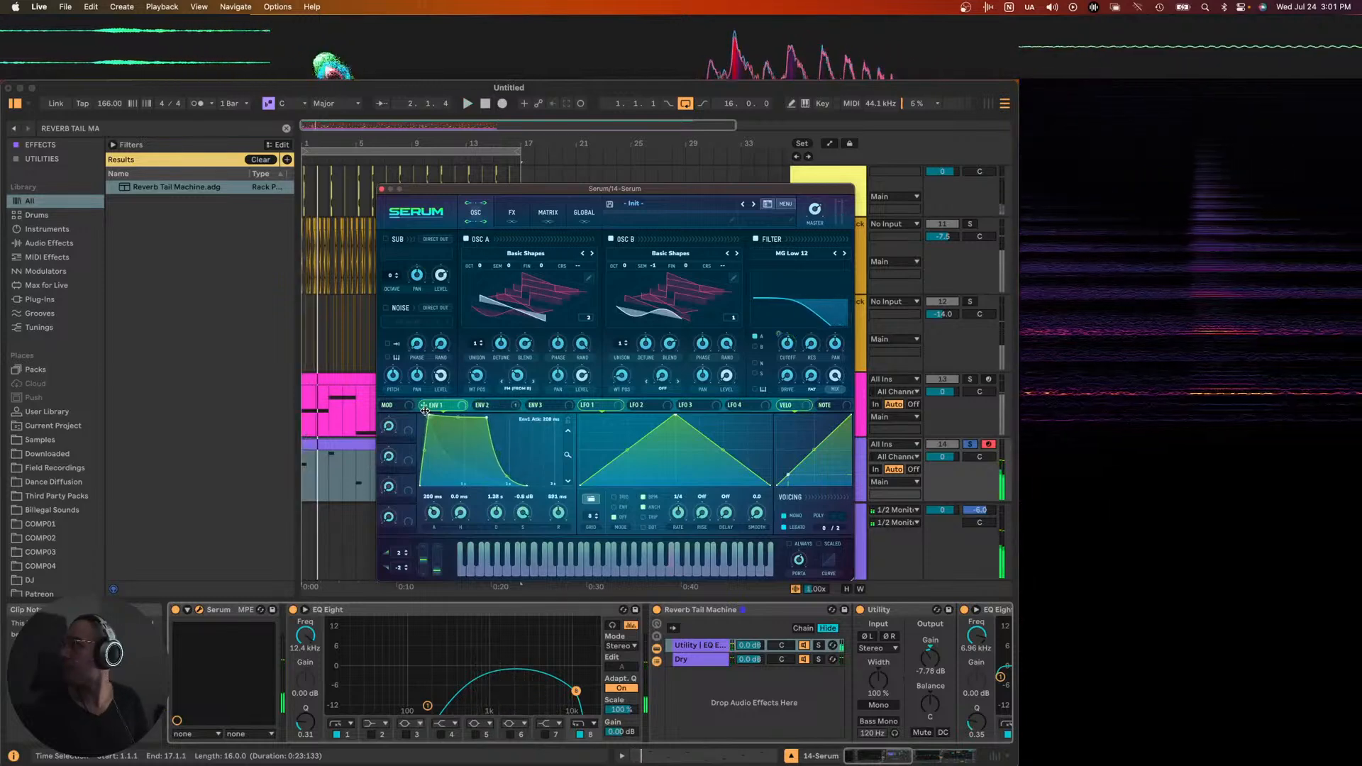
{"action": "left_click_drag", "start_coordinate": [434, 415], "coordinate": [422, 409]}
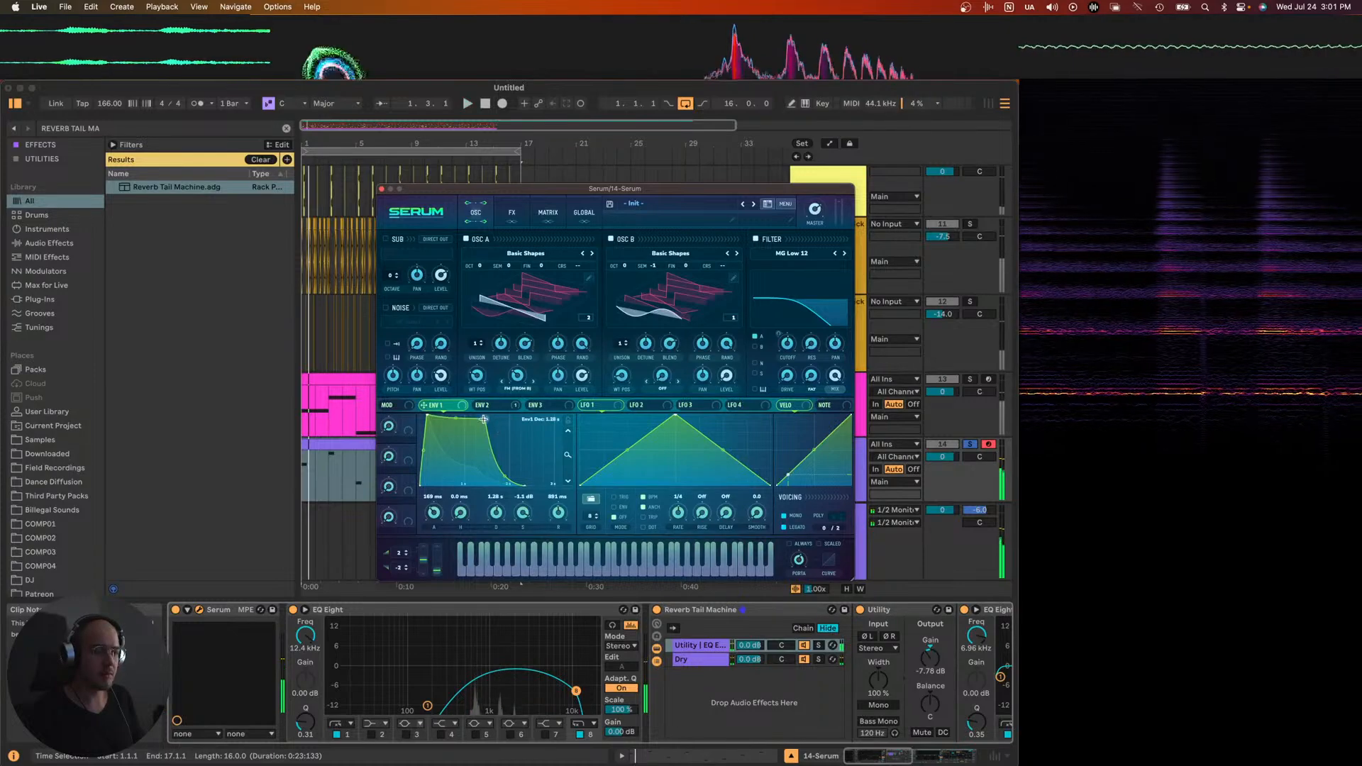
{"action": "left_click_drag", "start_coordinate": [484, 419], "coordinate": [472, 438]}
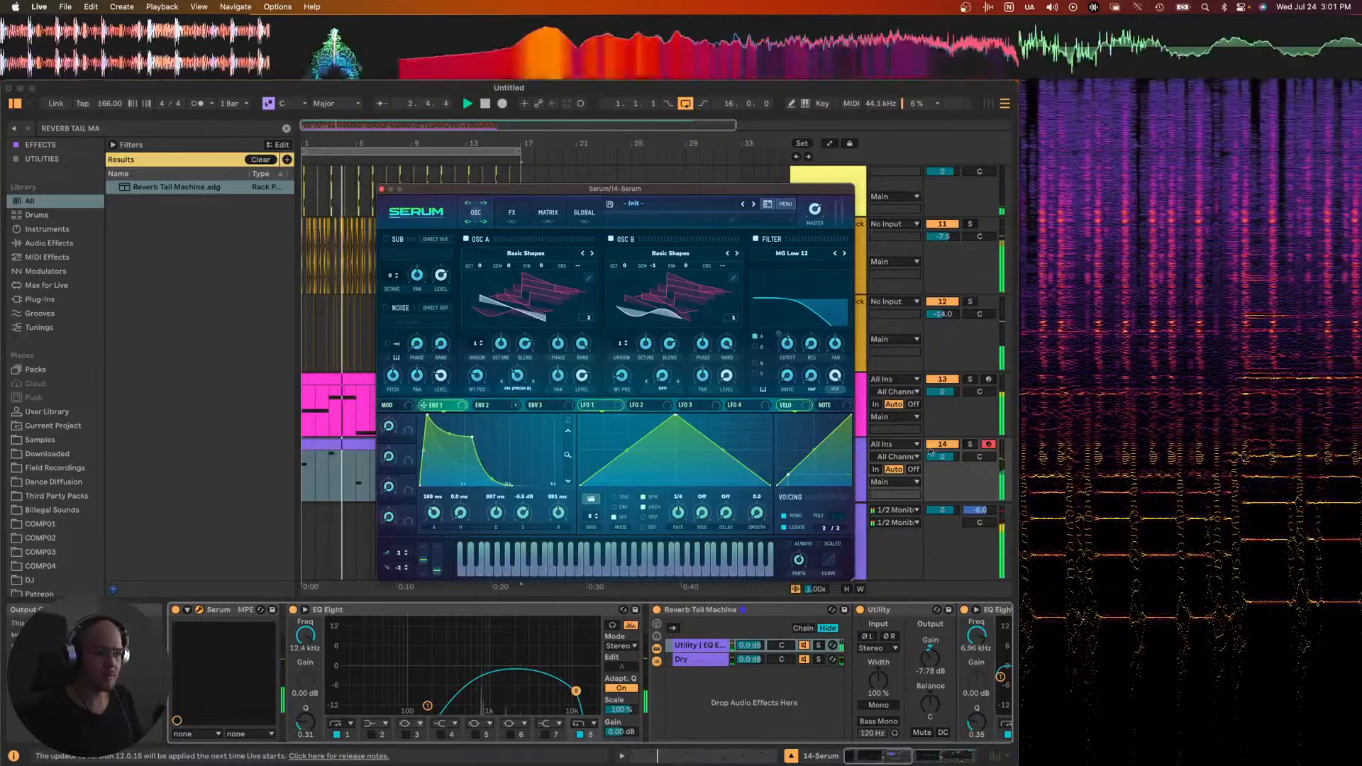
- Lower the Serum track's volume in the full mix and close the plug-in window
{"action": "left_click_drag", "start_coordinate": [938, 456], "coordinate": [938, 480]}
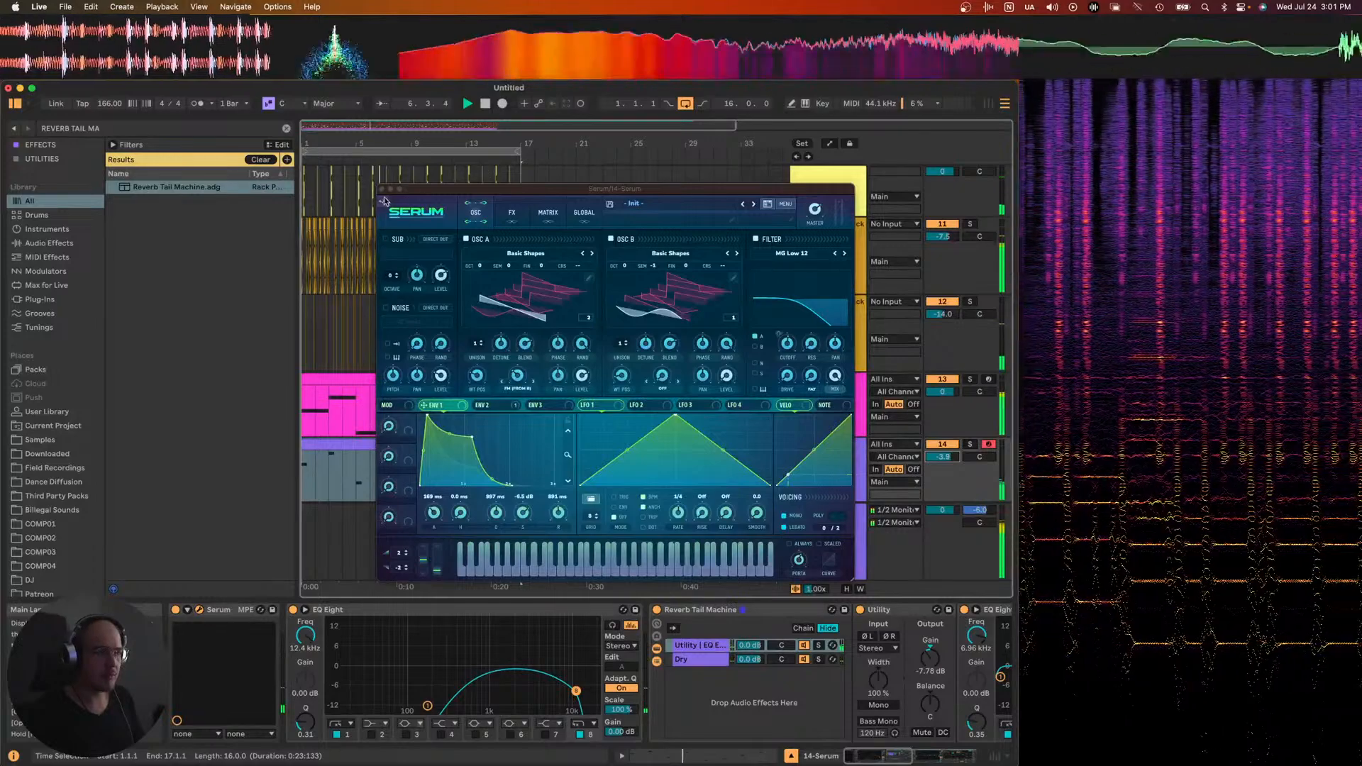
{"action": "left_click", "coordinate": [382, 189]}
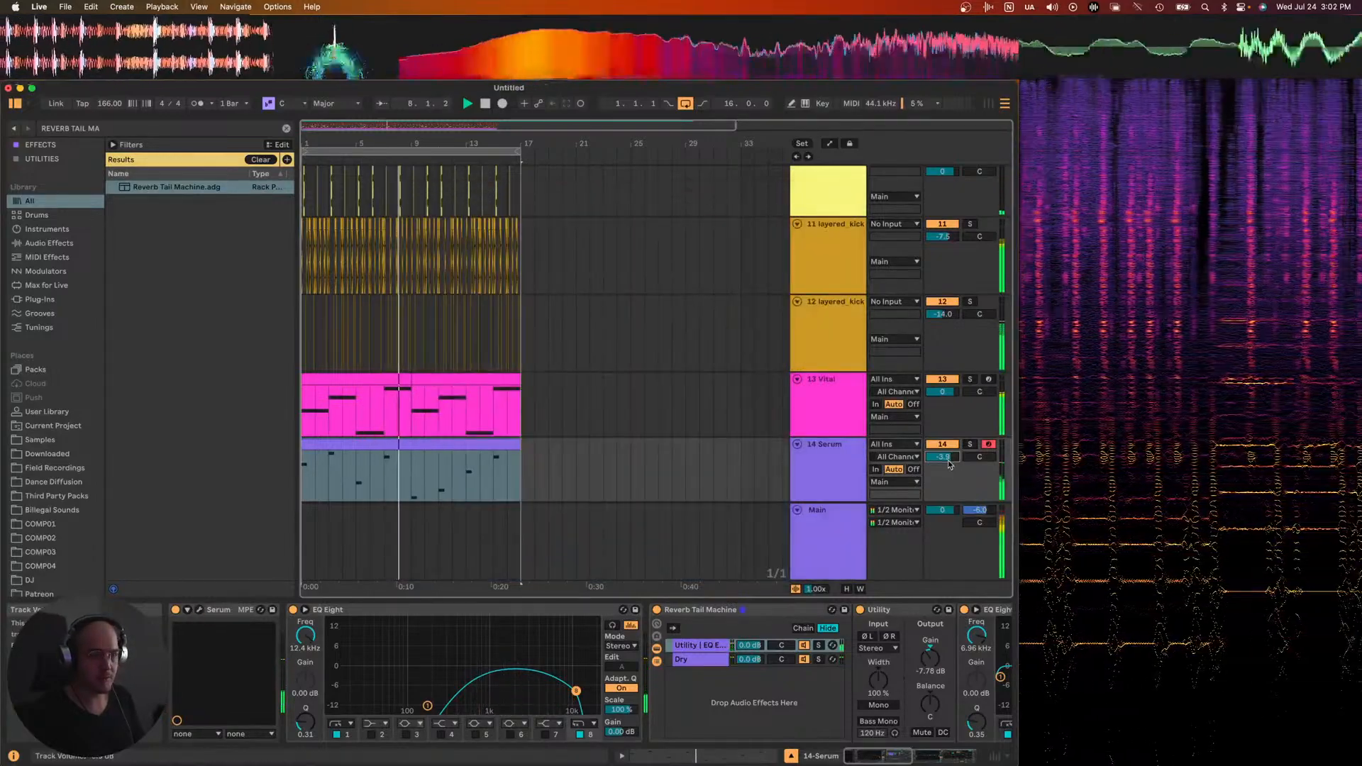
{"action": "left_click_drag", "start_coordinate": [942, 457], "coordinate": [942, 466]}
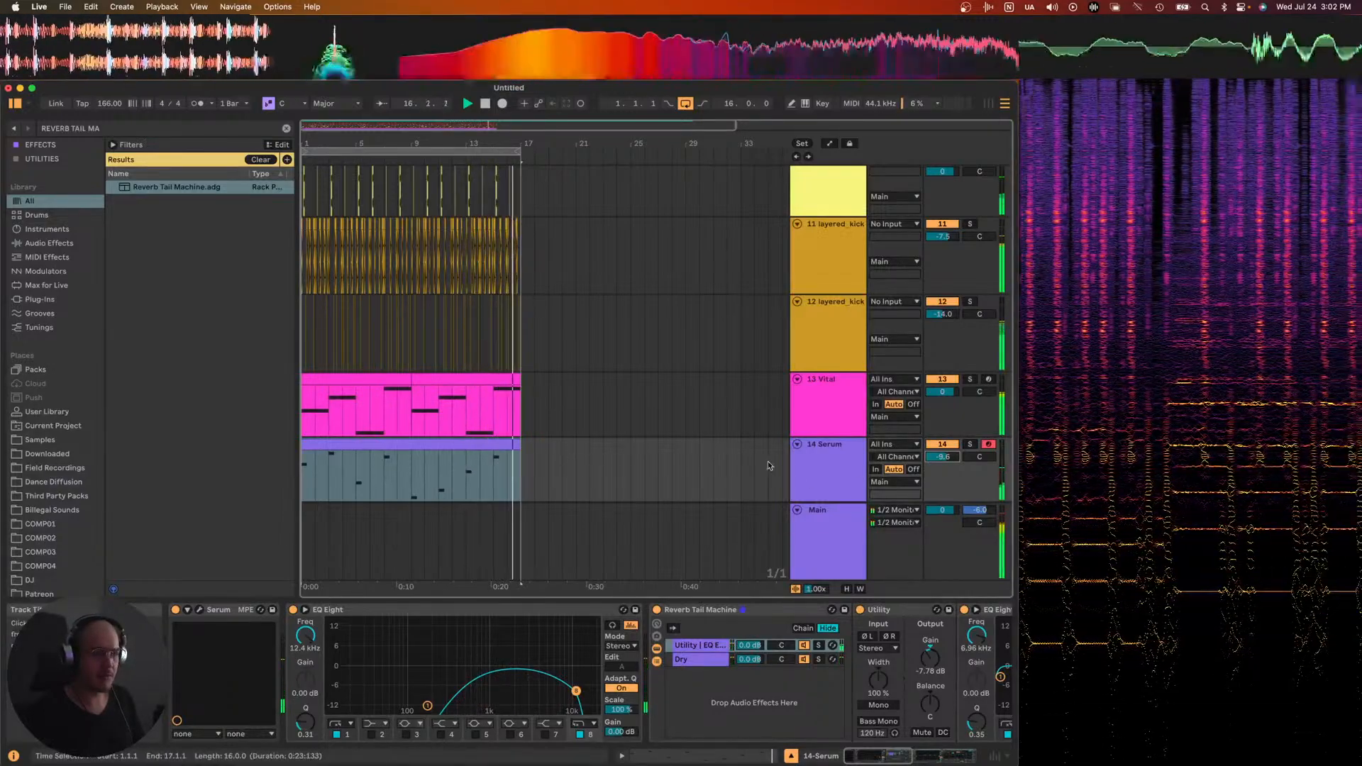
- Insert a new MIDI track below the Serum track
{"action": "scroll", "coordinate": [834, 492], "scroll_direction": "down", "scroll_amount": 2}
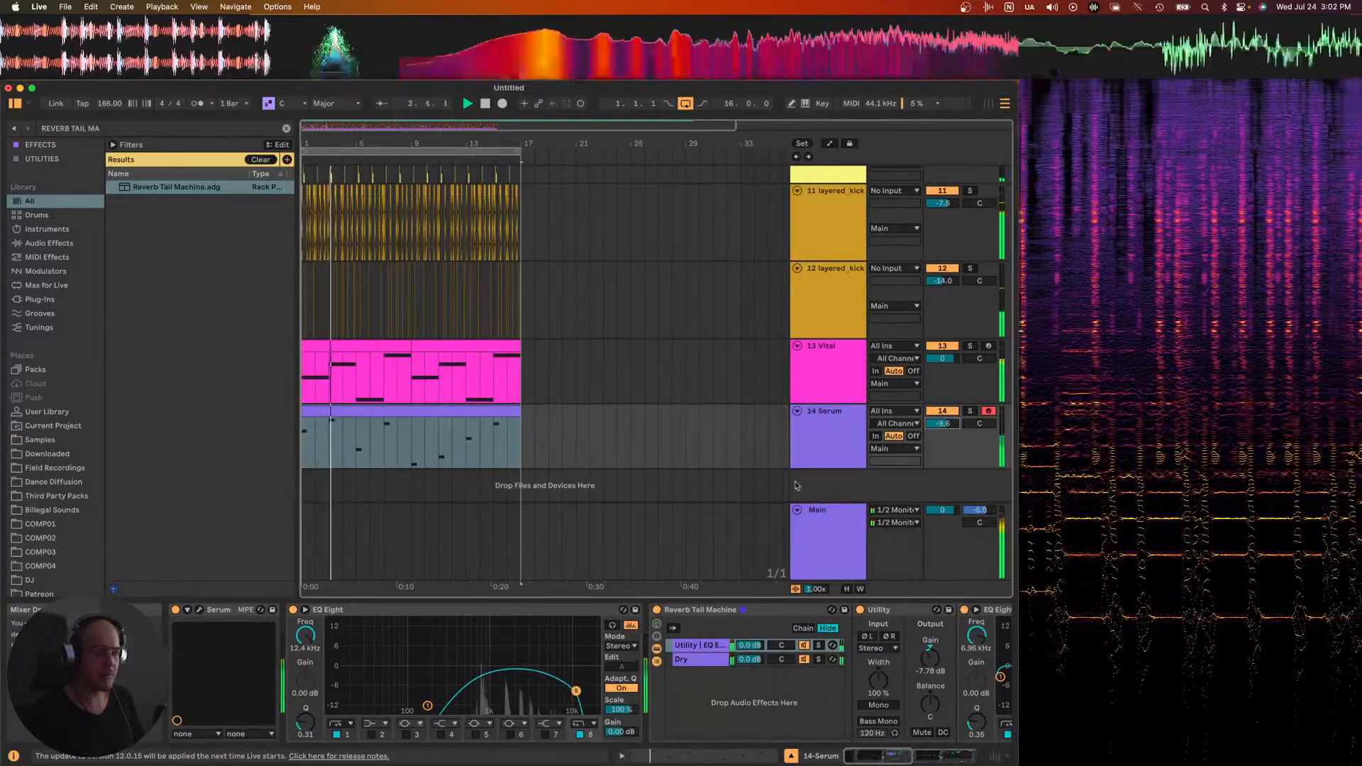
{"action": "scroll", "coordinate": [496, 447], "scroll_direction": "up", "scroll_amount": 2}
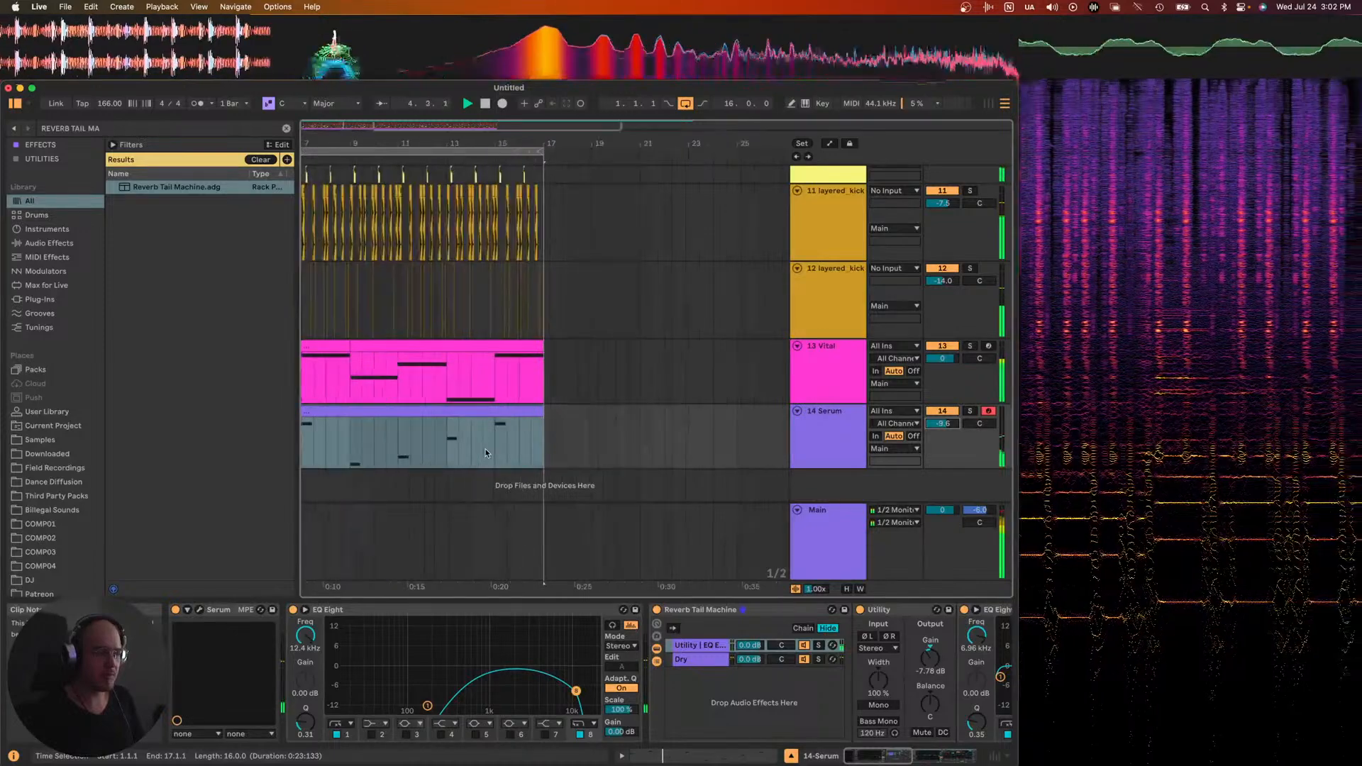
{"action": "scroll", "coordinate": [487, 452], "scroll_direction": "left", "scroll_amount": 5}
{"action": "right_click", "coordinate": [799, 495]}
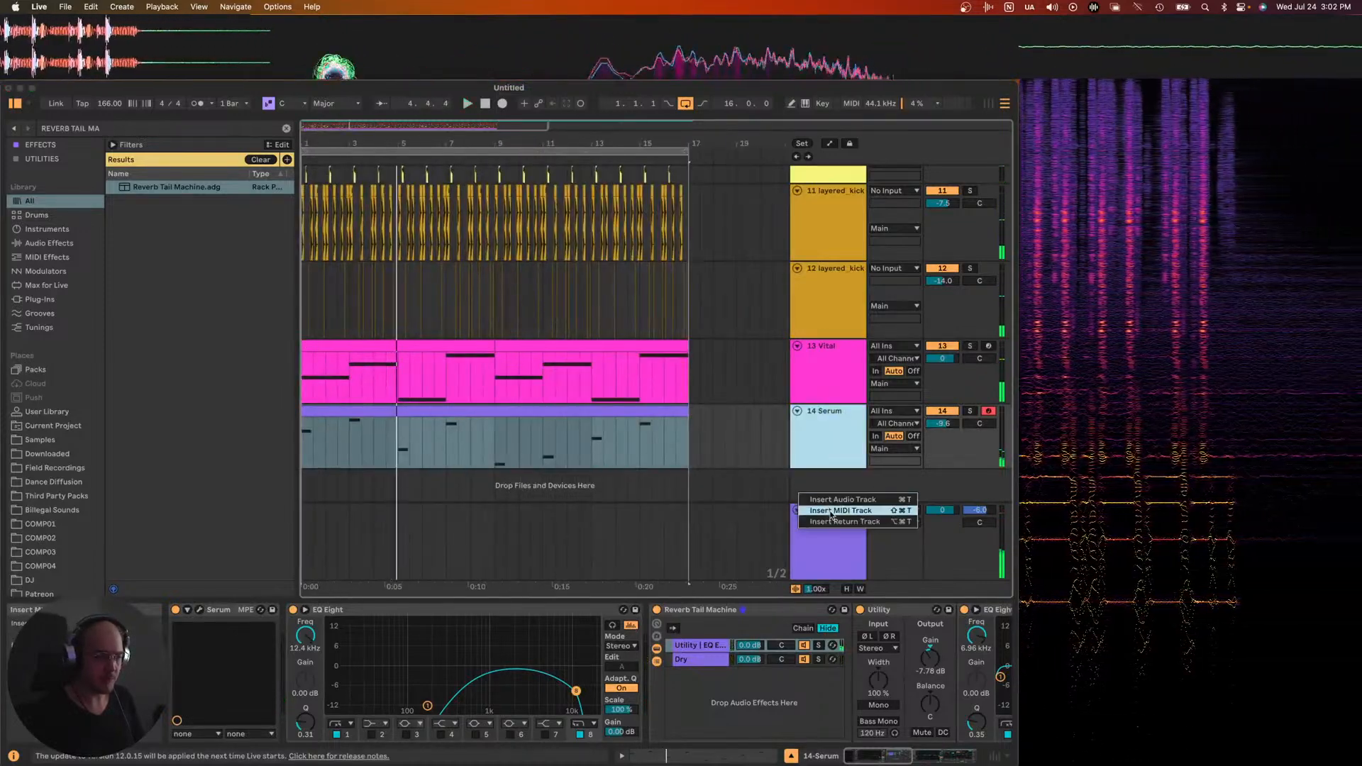
{"action": "left_click", "coordinate": [832, 511]}
- Search the browser for CYMBALDESI, load BR_CymbalDesigner.adg onto the new MIDI track and play the arrangement
{"action": "key", "text": "super+f"}
{"action": "type", "text": "CYMBALDESIN"}
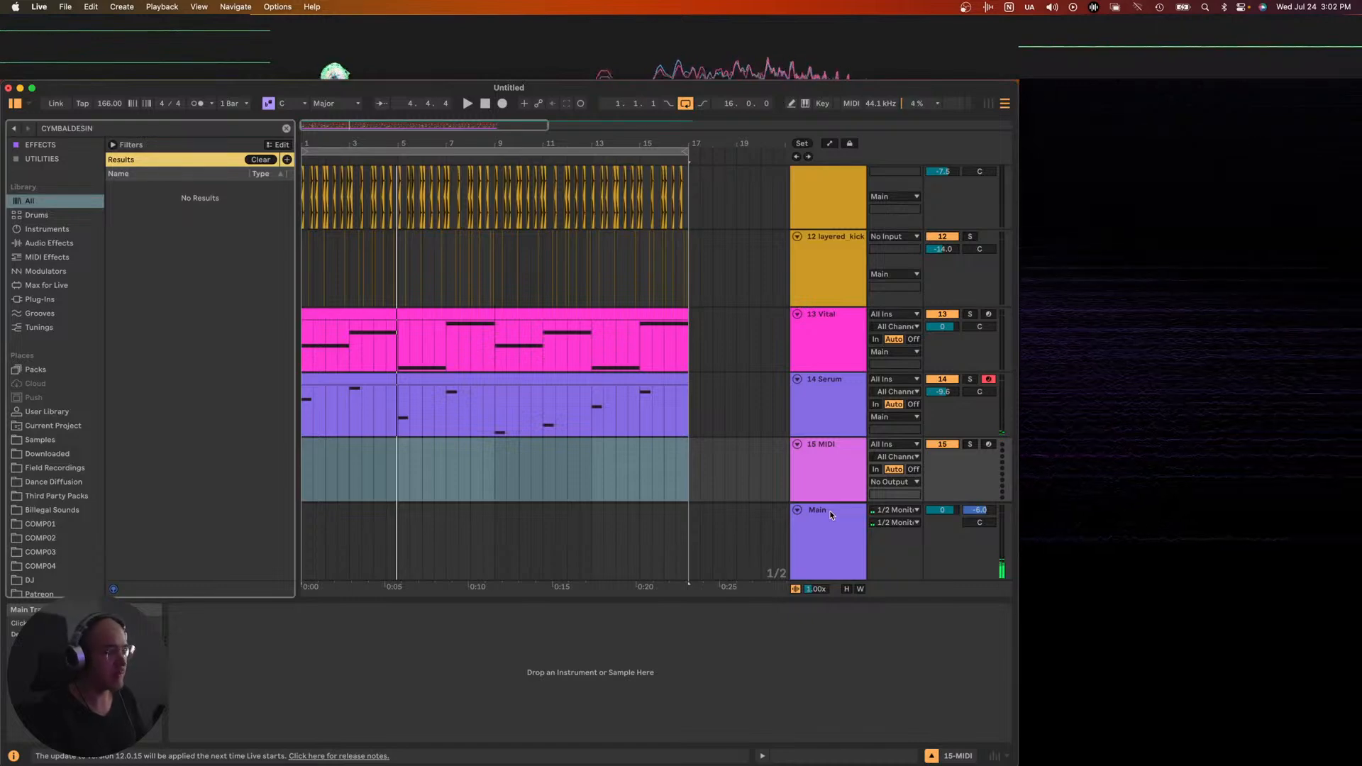
{"action": "key", "text": "super+f"}
{"action": "type", "text": "CYM"}
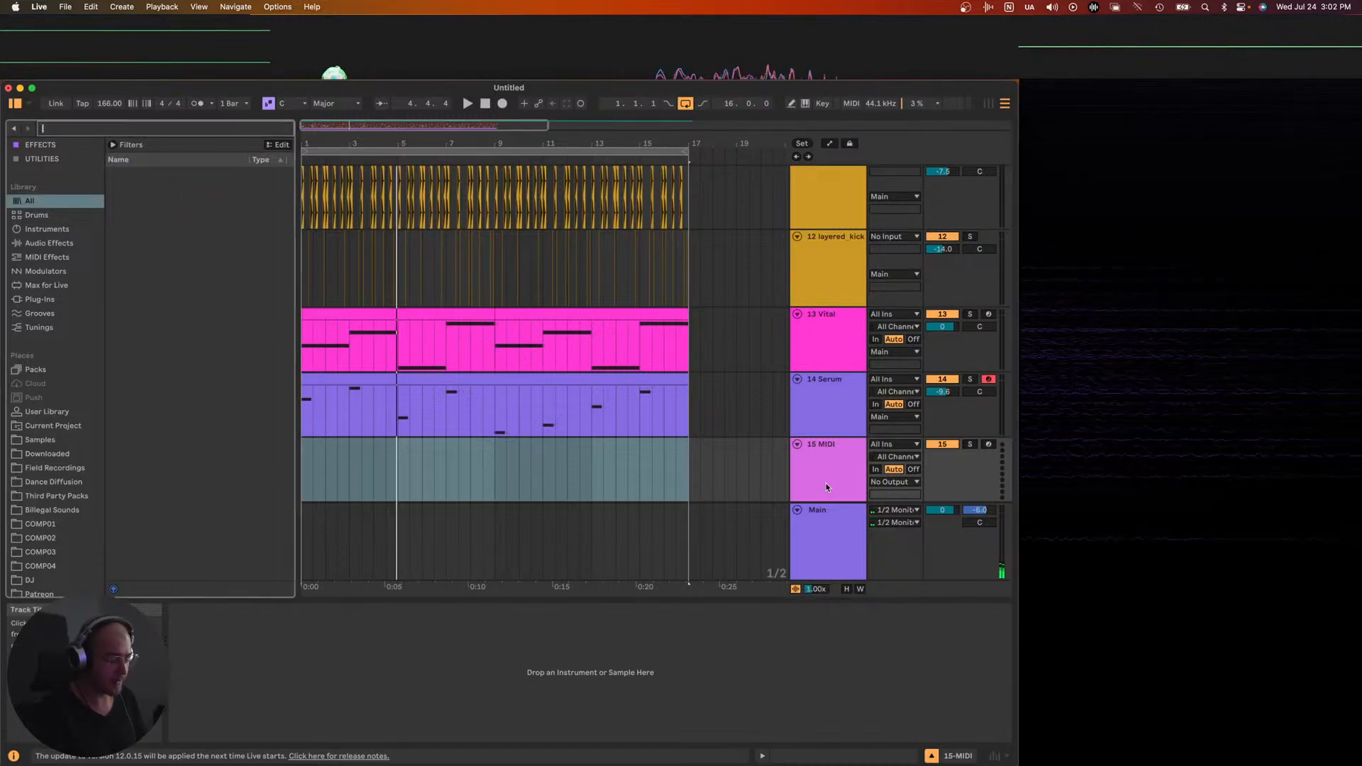
{"action": "type", "text": "BALDESI"}
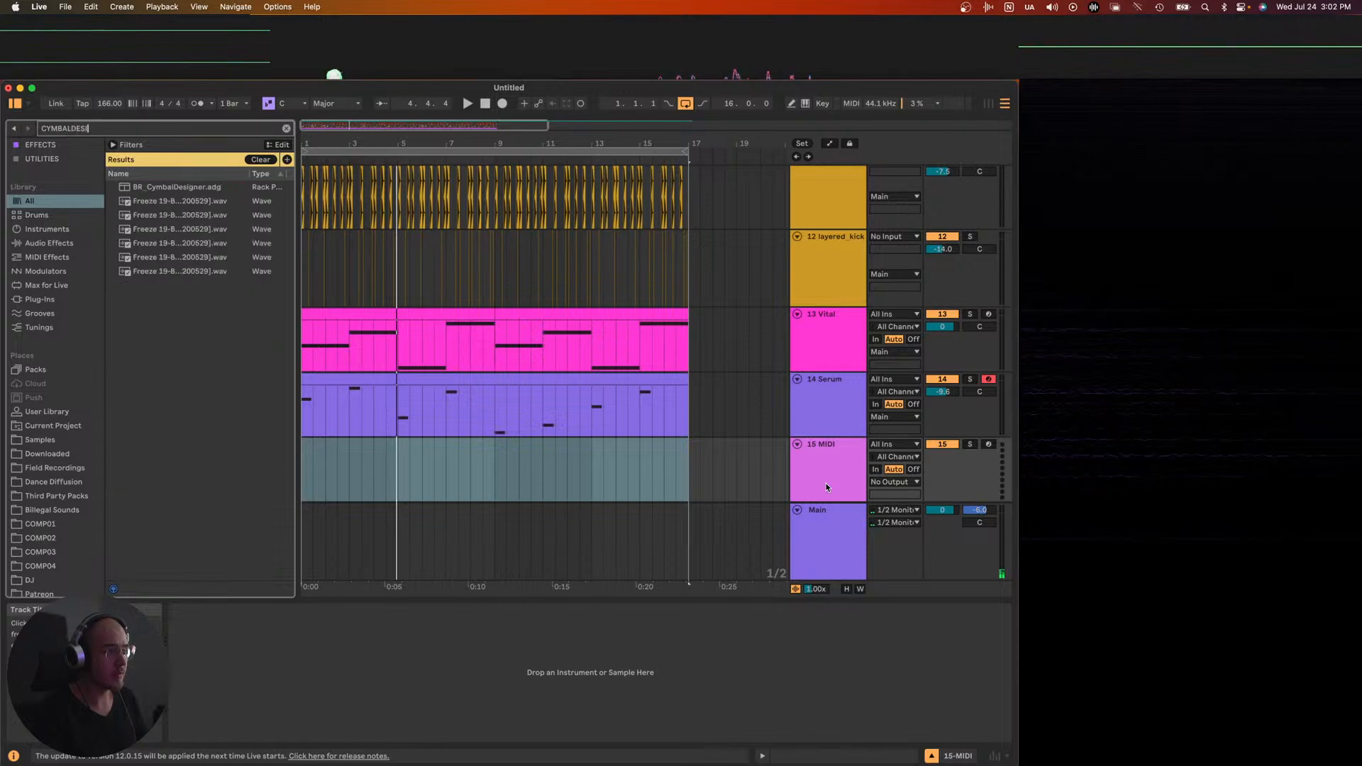
{"action": "left_click_drag", "start_coordinate": [825, 483], "coordinate": [825, 483]}
{"action": "key", "text": "space"}
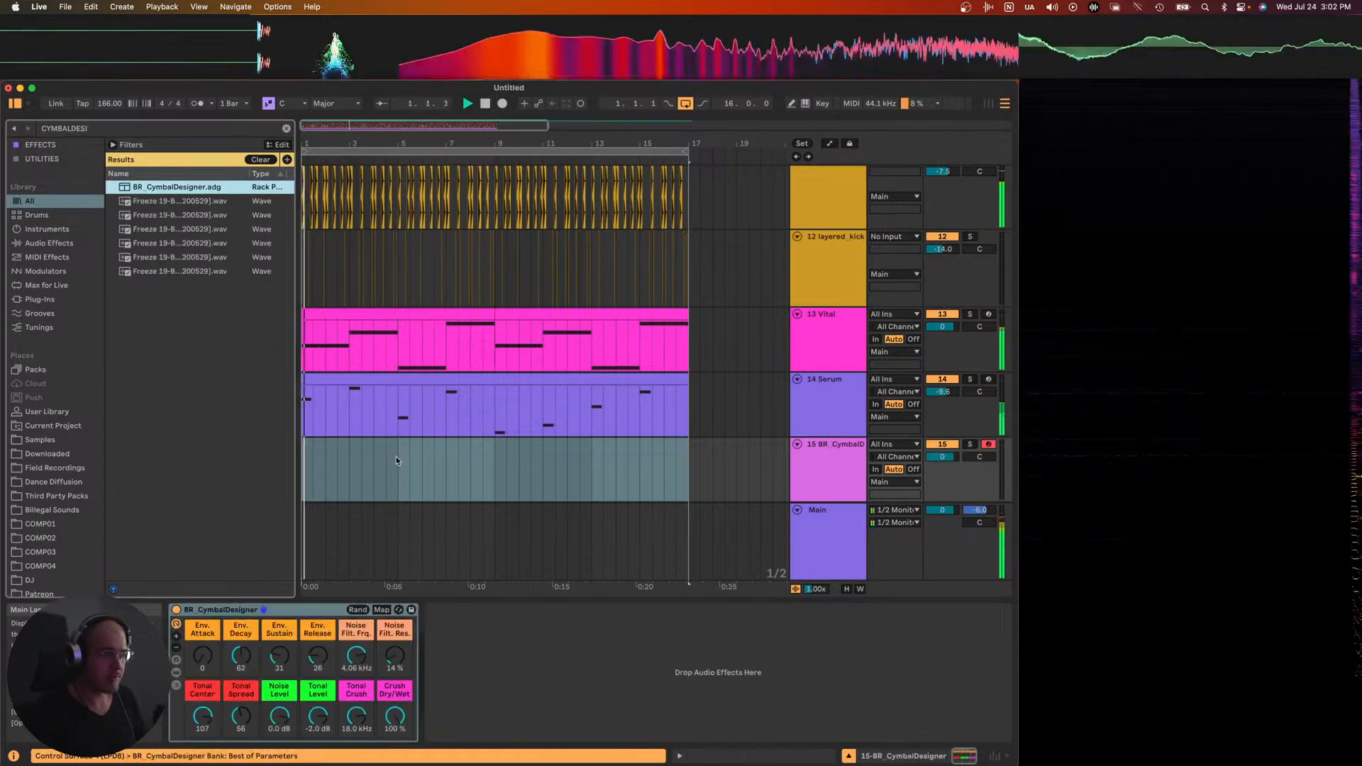
- Create a four-bar MIDI clip on the cymbal track and add a one-beat C#4 note at its start
{"action": "key", "text": "super+shift+m"}
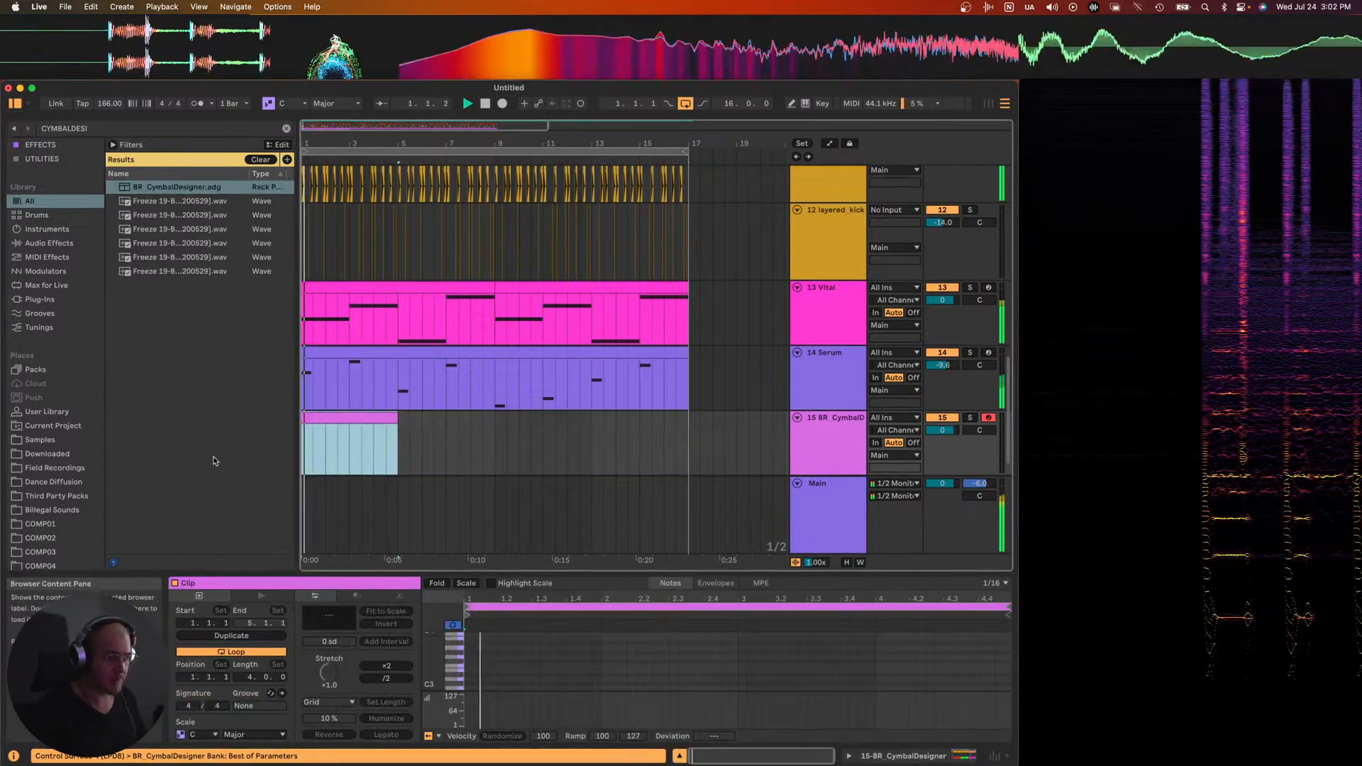
{"action": "double_click", "coordinate": [476, 649]}
{"action": "key", "text": "Left"}
{"action": "key", "text": "shift+Up"}
{"action": "key", "text": "shift+Up"}
{"action": "key", "text": "Up"}
{"action": "key", "text": "Up"}
{"action": "key", "text": "Up"}
{"action": "key", "text": "Up"}
{"action": "key", "text": "shift+Down"}
{"action": "key", "text": "shift+Down"}
{"action": "key", "text": "shift+Right"}
{"action": "key", "text": "shift+Right"}
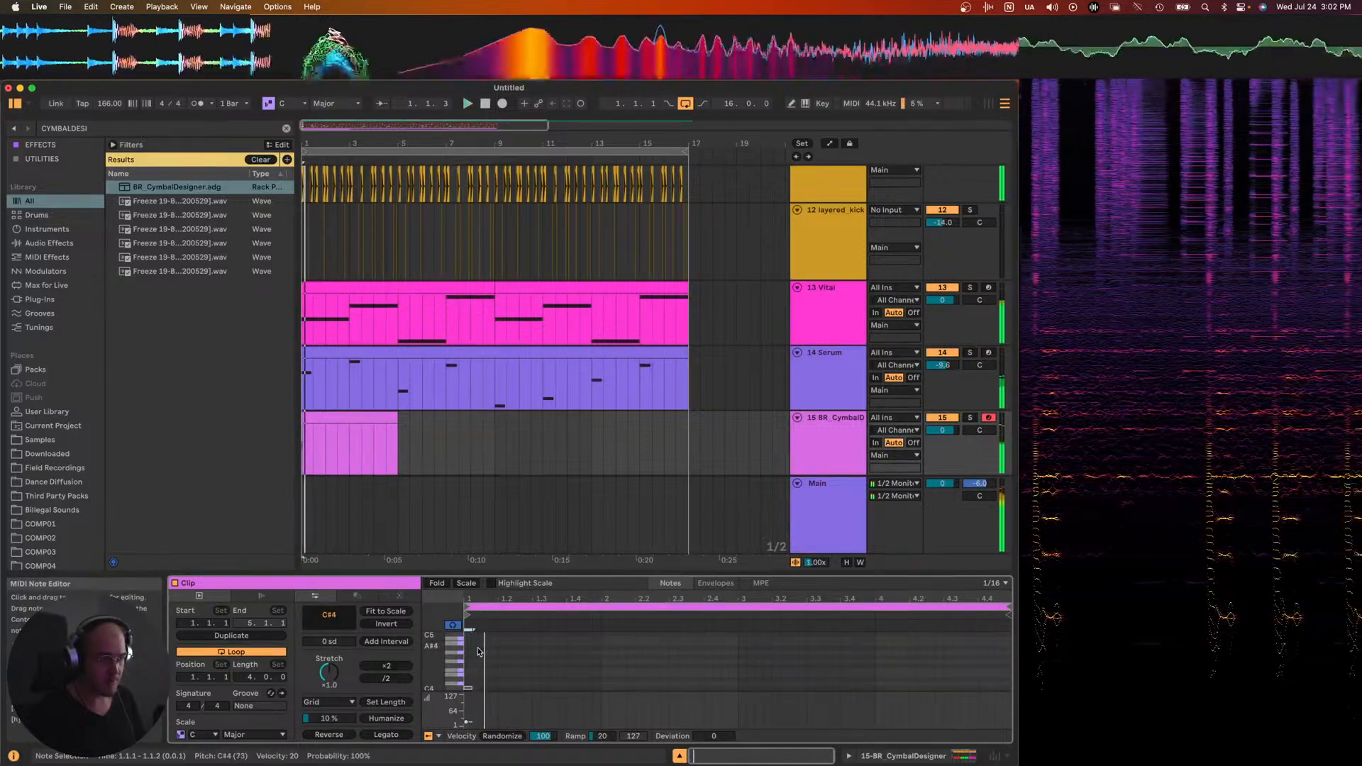
- Duplicate the C#4 note eight times on consecutive beats and play the pattern
{"action": "key", "text": "super+d"}
{"action": "key", "text": "super+d"}
{"action": "key", "text": "super+d"}
{"action": "key", "text": "super+d"}
{"action": "key", "text": "super+d"}
{"action": "key", "text": "super+d"}
{"action": "key", "text": "super+d"}
{"action": "key", "text": "super+d"}
{"action": "key", "text": "space"}
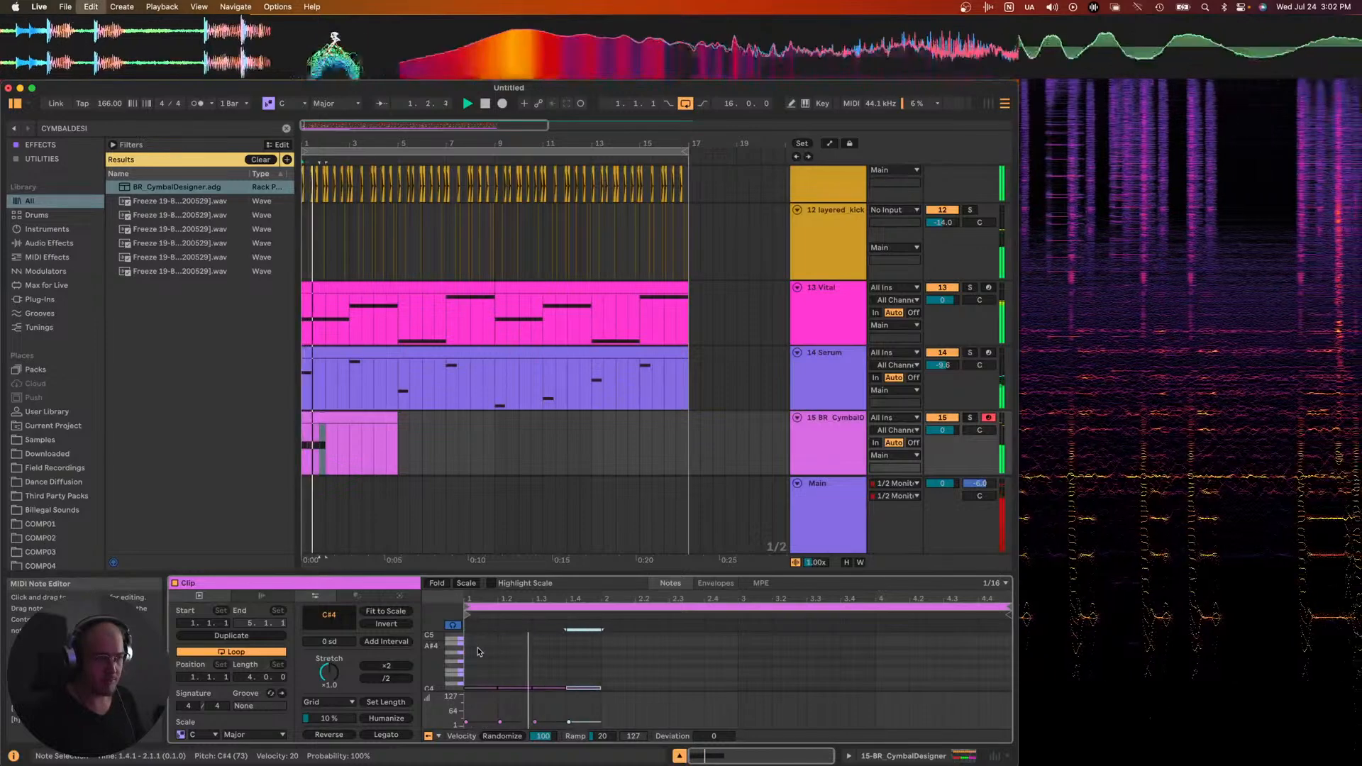
- Solo the cymbal track and set Tonal Level to about -11.6 dB, Tonal Center 126, Tonal Spread 19, Decay 52, Sustain 44 and Release 42
{"action": "left_click", "coordinate": [817, 441]}
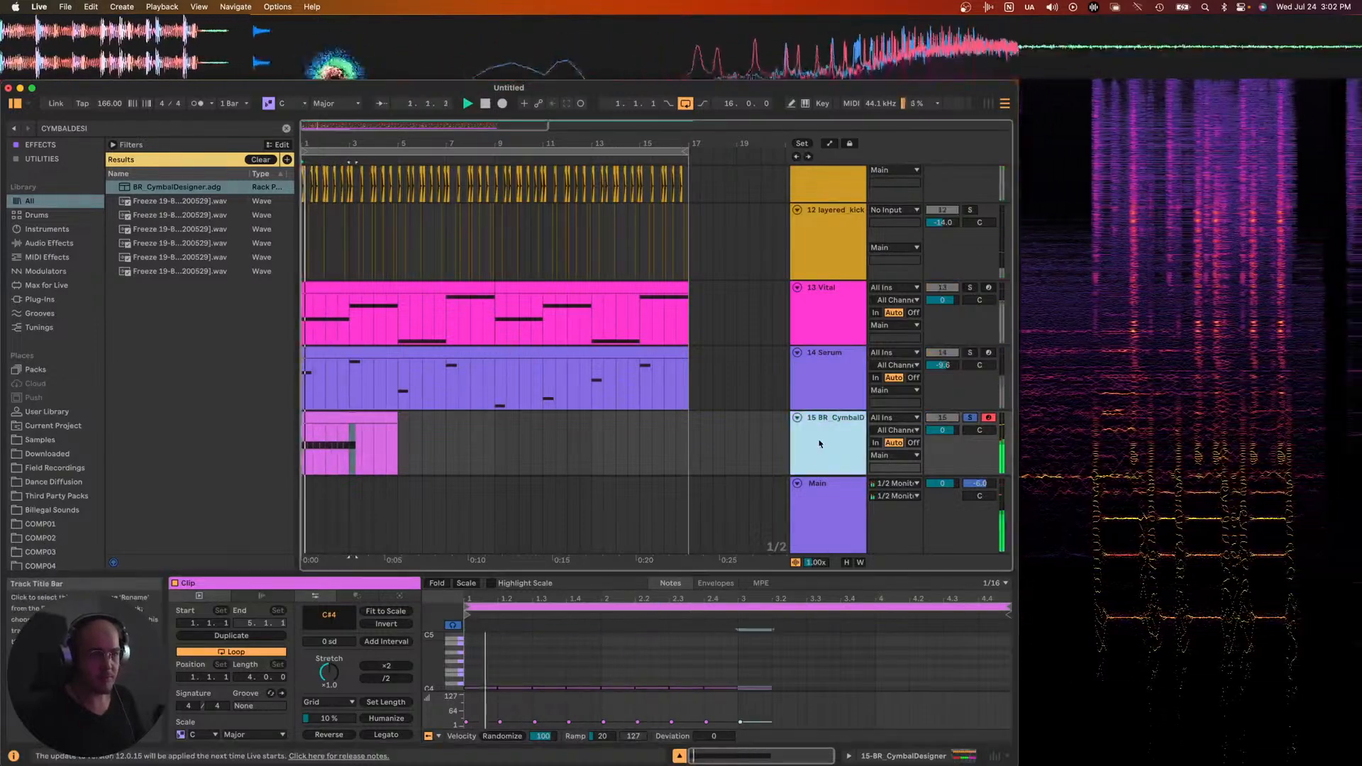
{"action": "left_click", "coordinate": [242, 715]}
{"action": "key", "text": "space"}
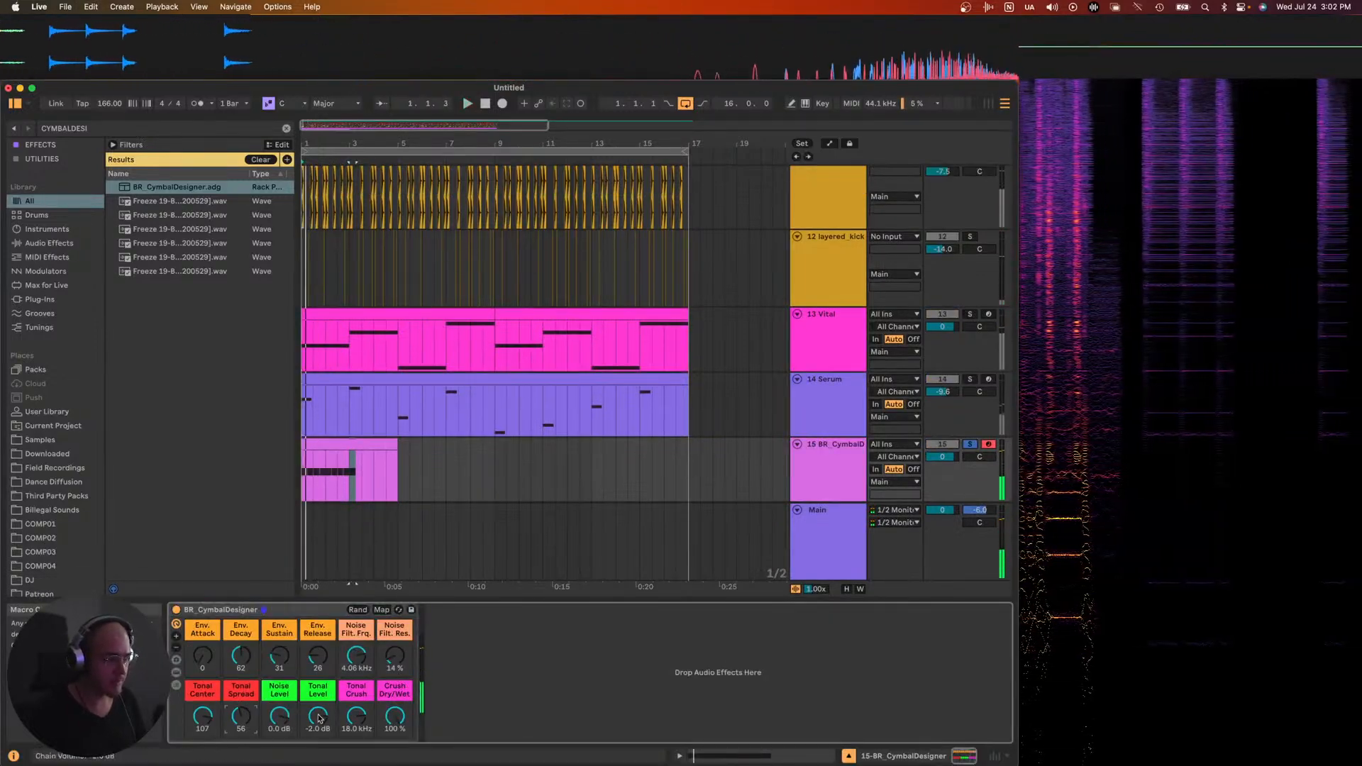
{"action": "left_click_drag", "start_coordinate": [317, 716], "coordinate": [317, 710]}
{"action": "left_click_drag", "start_coordinate": [203, 716], "coordinate": [202, 707]}
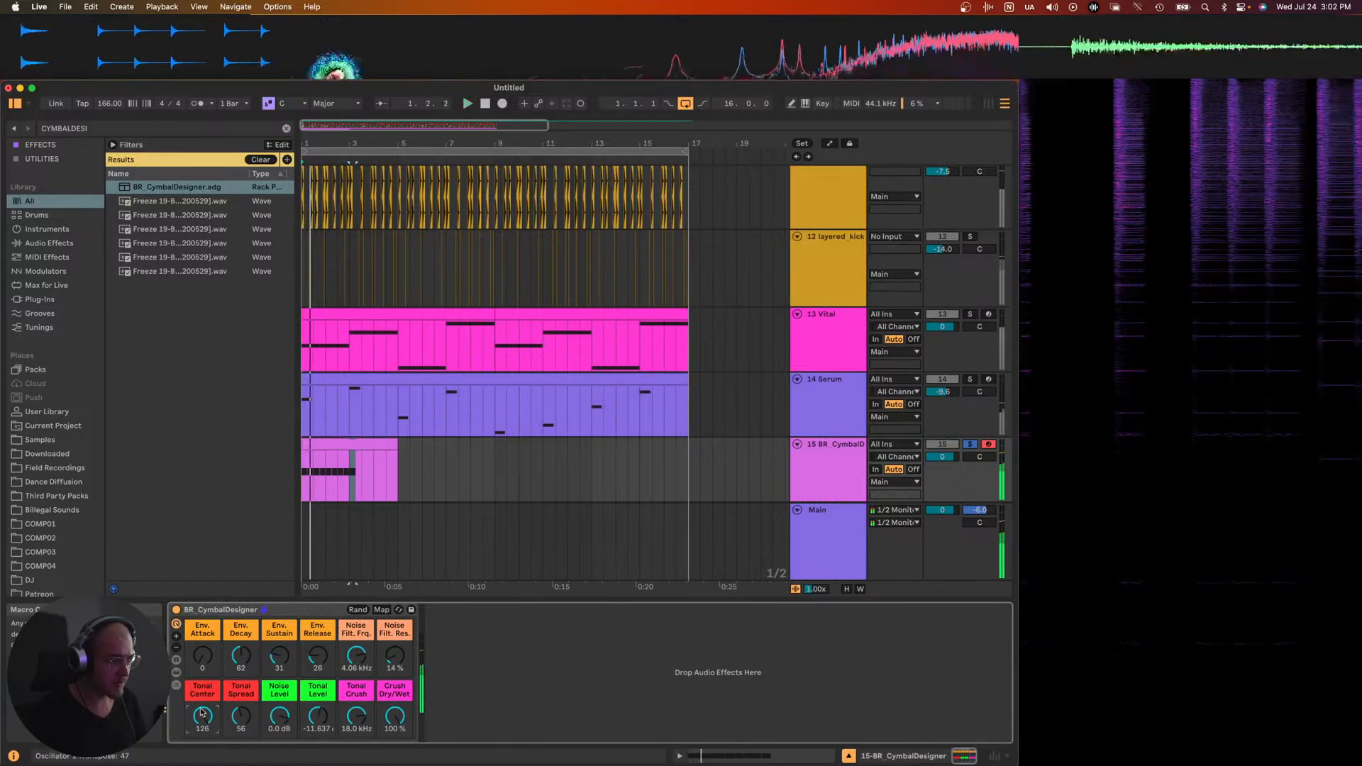
{"action": "left_click_drag", "start_coordinate": [241, 715], "coordinate": [243, 679]}
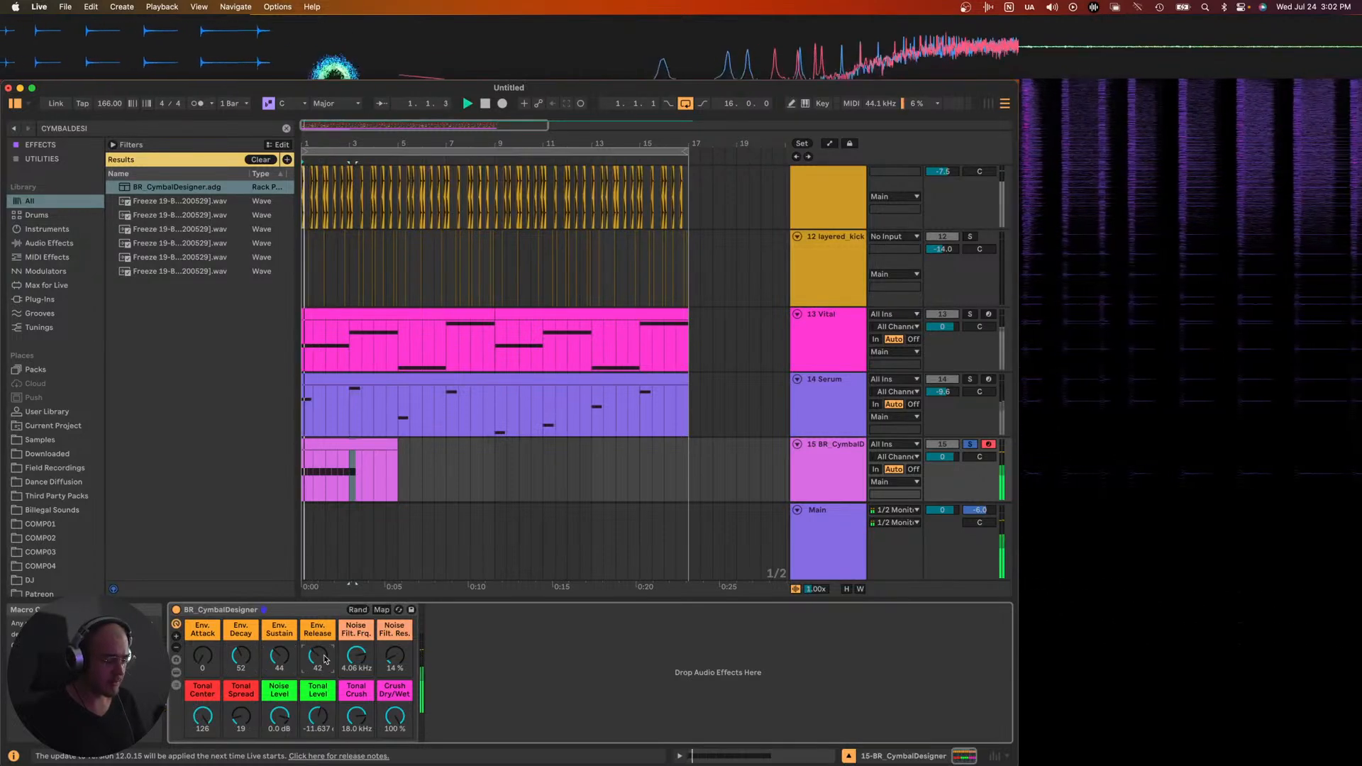
- Add a Note Length device before the cymbal rack, set its length to 112 ms and raise the rack's envelope release to 66
{"action": "key", "text": "super+f"}
{"action": "type", "text": "length"}
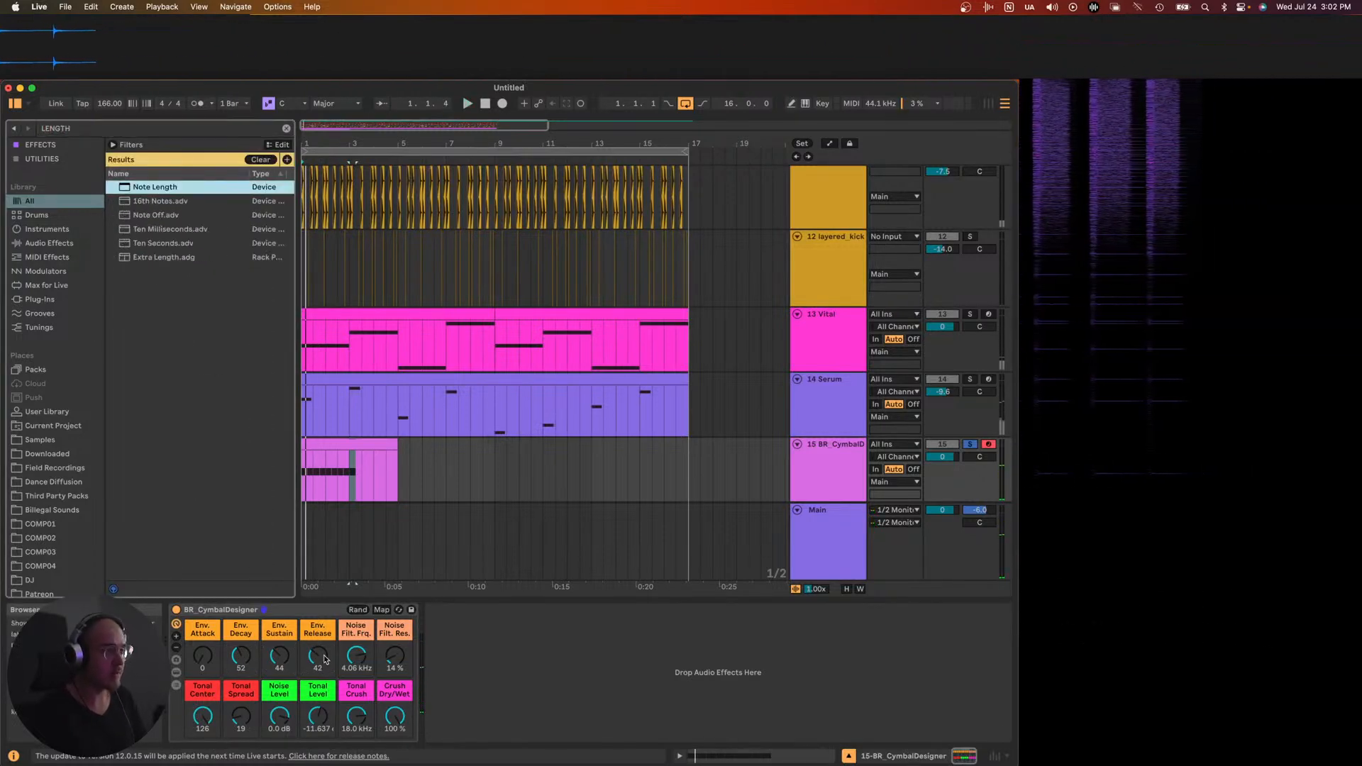
{"action": "key", "text": "Return"}
{"action": "left_click_drag", "start_coordinate": [188, 712], "coordinate": [188, 691]}
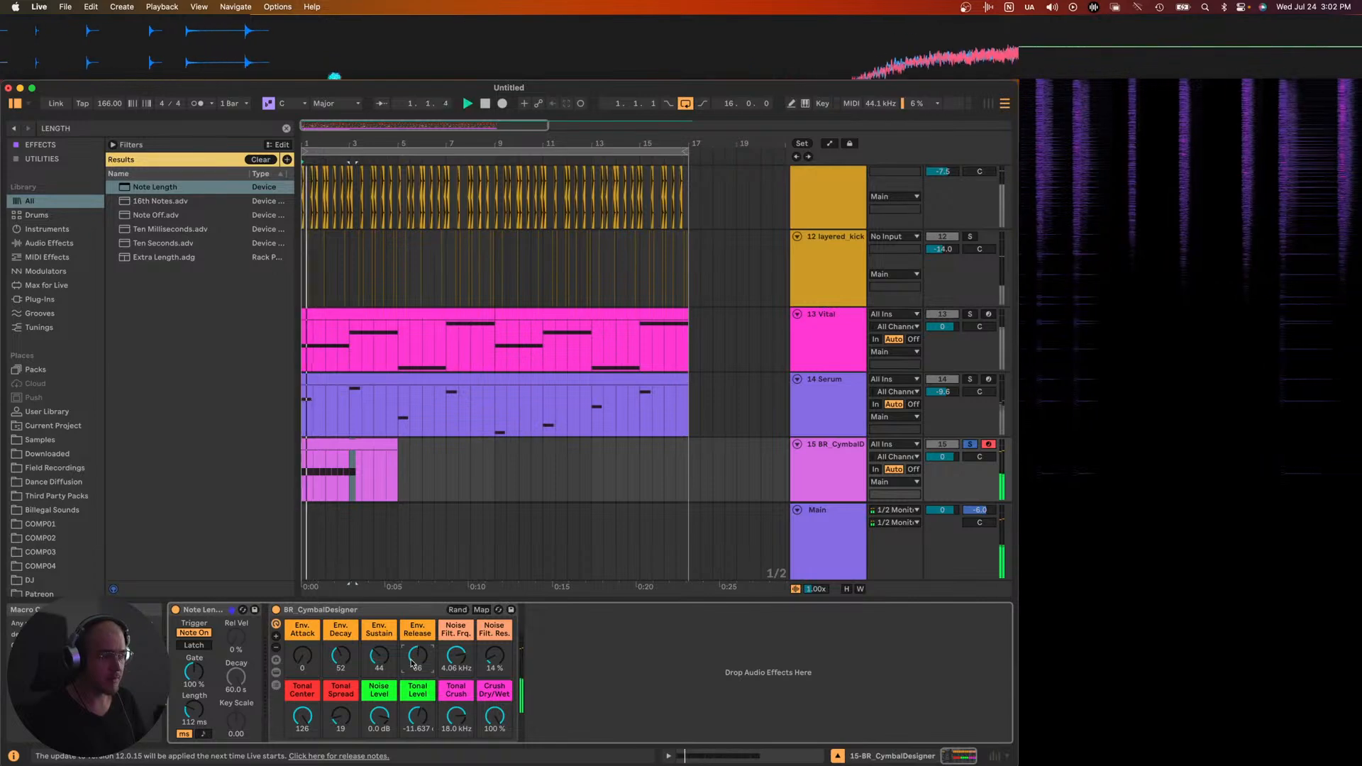
- Set the cymbal rack's Sustain to 42, Noise Filter Frequency 3.15 kHz, Crush Dry/Wet 0%, Tonal Center 100 and Noise Level about -10.1 dB
{"action": "left_click_drag", "start_coordinate": [379, 656], "coordinate": [379, 662]}
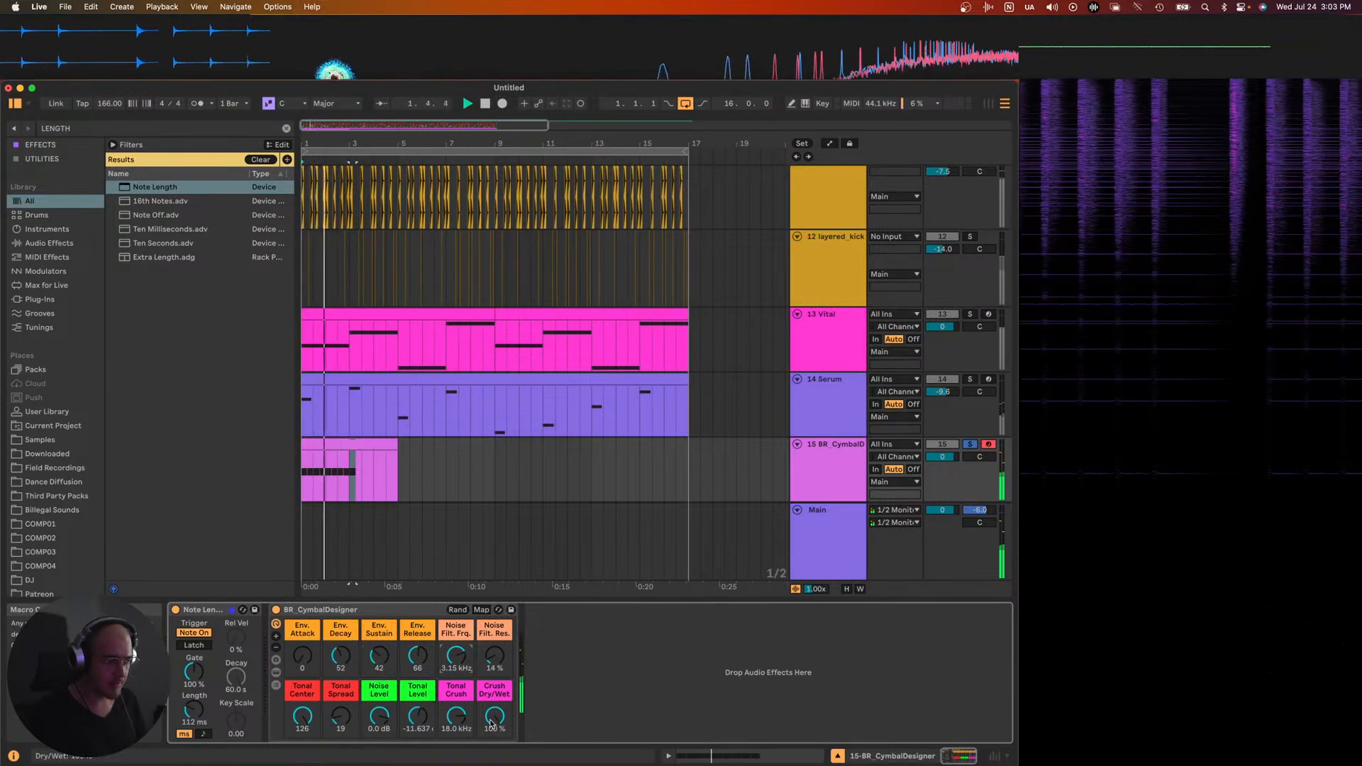
{"action": "left_click_drag", "start_coordinate": [495, 716], "coordinate": [495, 745]}
{"action": "key", "text": "space"}
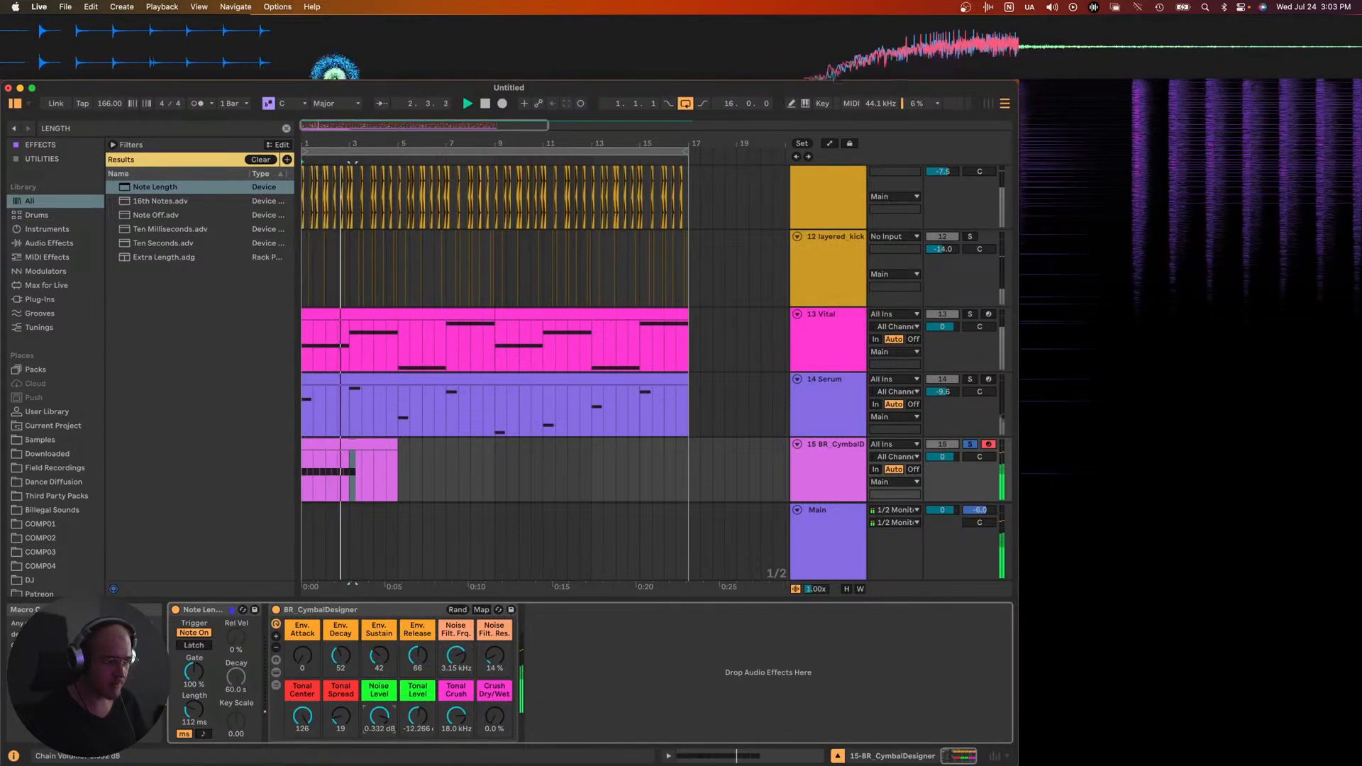
{"action": "key", "text": "space"}
{"action": "key", "text": "space"}
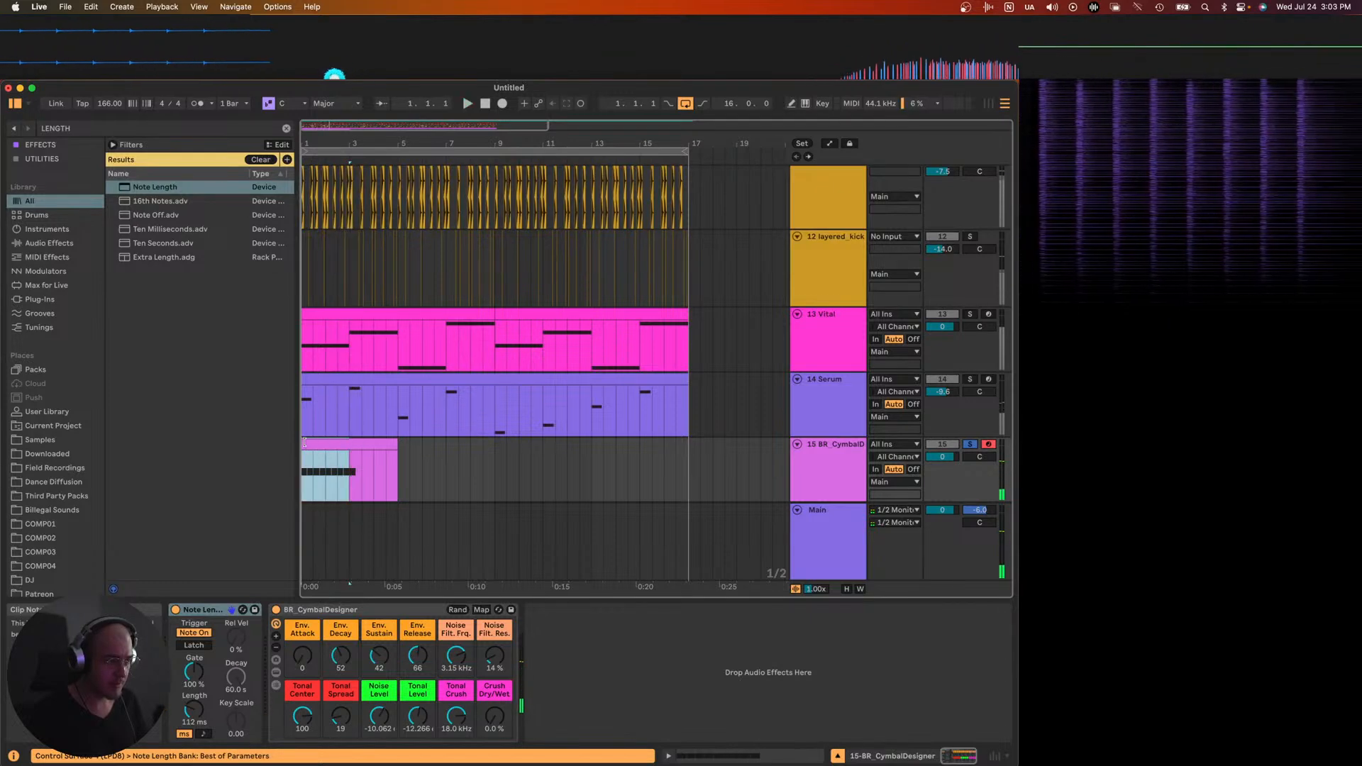
- Repeat the first two bars of the cymbal clip across all 16 bars and play the arrangement with the track unsoloed
{"action": "key", "text": "ctrl+d"}
{"action": "key", "text": "ctrl+d"}
{"action": "key", "text": "ctrl+d"}
{"action": "key", "text": "ctrl+d"}
{"action": "key", "text": "ctrl+d"}
{"action": "key", "text": "ctrl+d"}
{"action": "key", "text": "ctrl+d"}
{"action": "left_click", "coordinate": [360, 440], "text": "shift"}
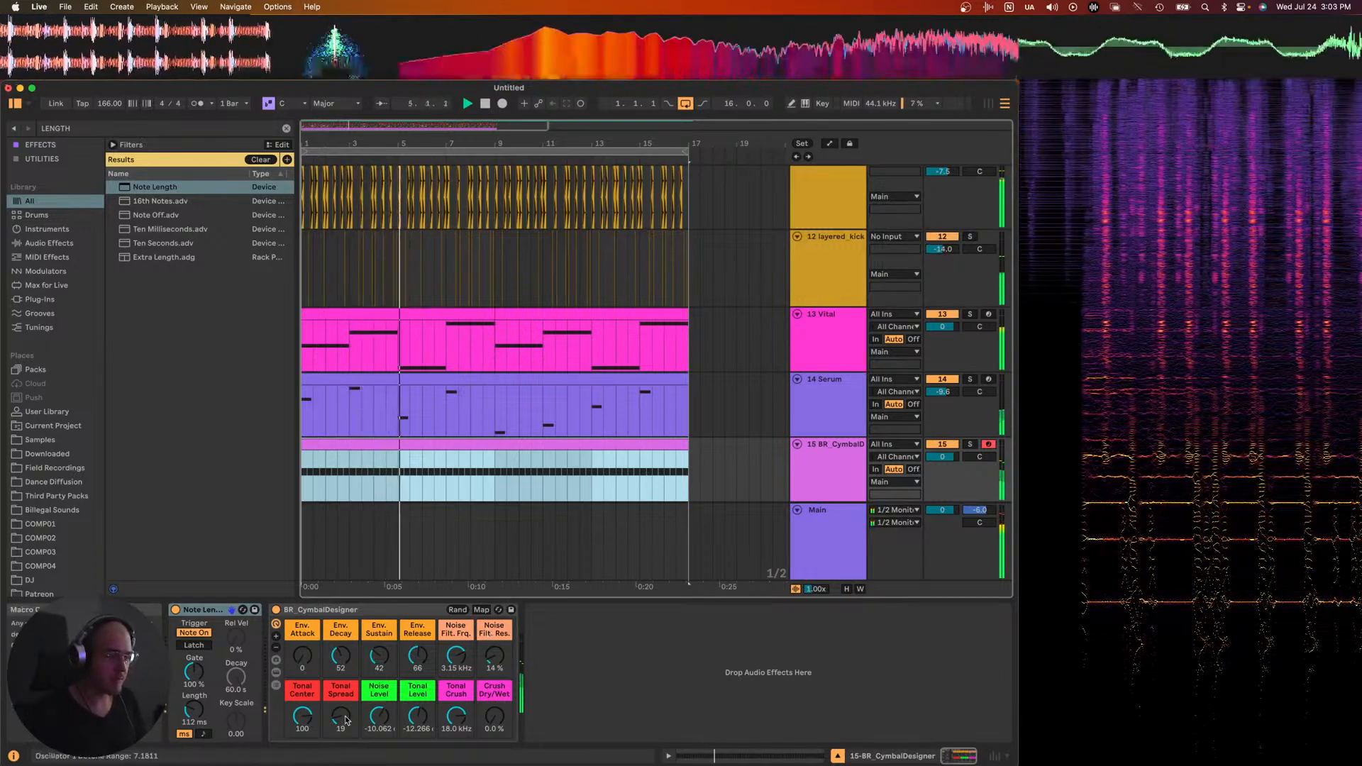
- Set the cymbal rack's Tonal Spread to 29, Tonal Level to about -10.1 dB, Noise Level to about -8.5 dB and Decay to 56
{"action": "left_click_drag", "start_coordinate": [341, 716], "coordinate": [340, 708]}
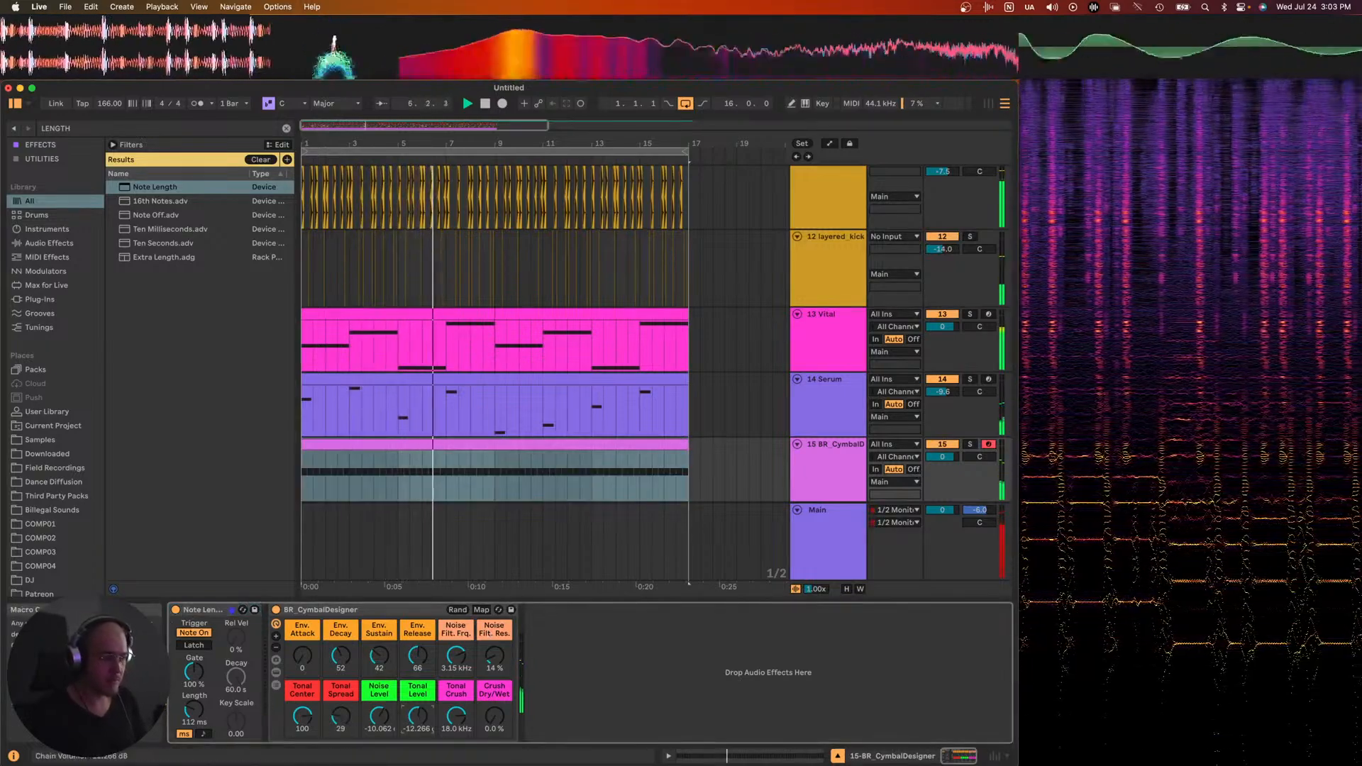
{"action": "left_click_drag", "start_coordinate": [419, 721], "coordinate": [380, 713]}
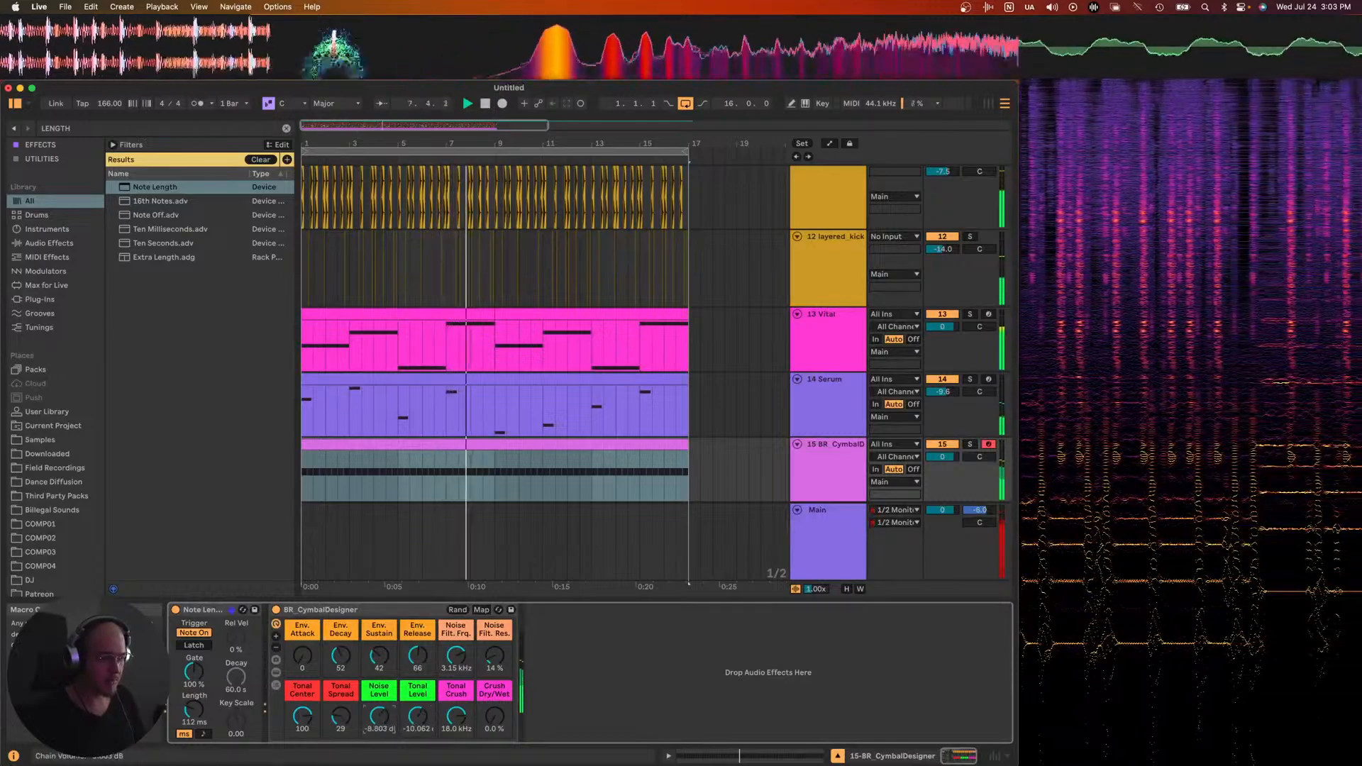
{"action": "left_click", "coordinate": [341, 657]}
{"action": "left_click_drag", "start_coordinate": [341, 656], "coordinate": [341, 651]}
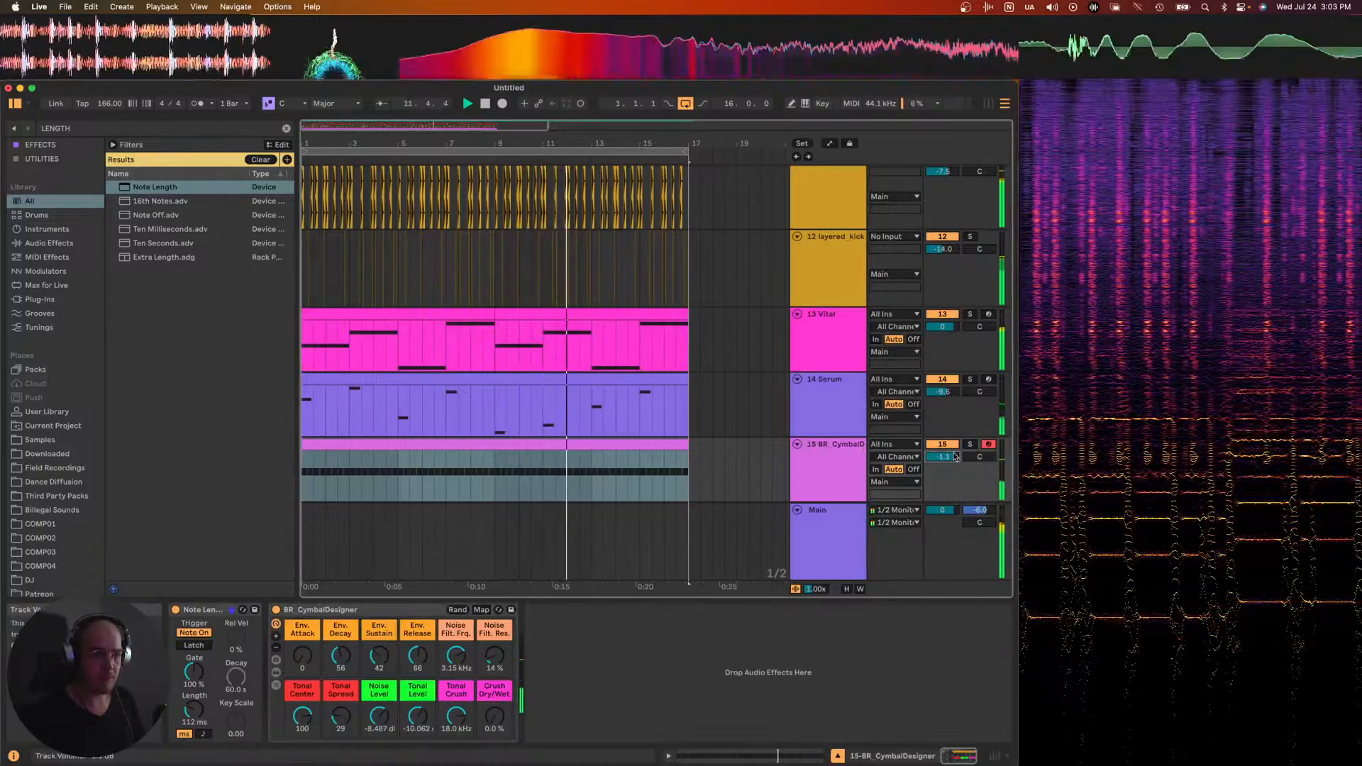
- Set the cymbal rack's envelope release to 64
{"action": "left_click_drag", "start_coordinate": [410, 656], "coordinate": [410, 658]}
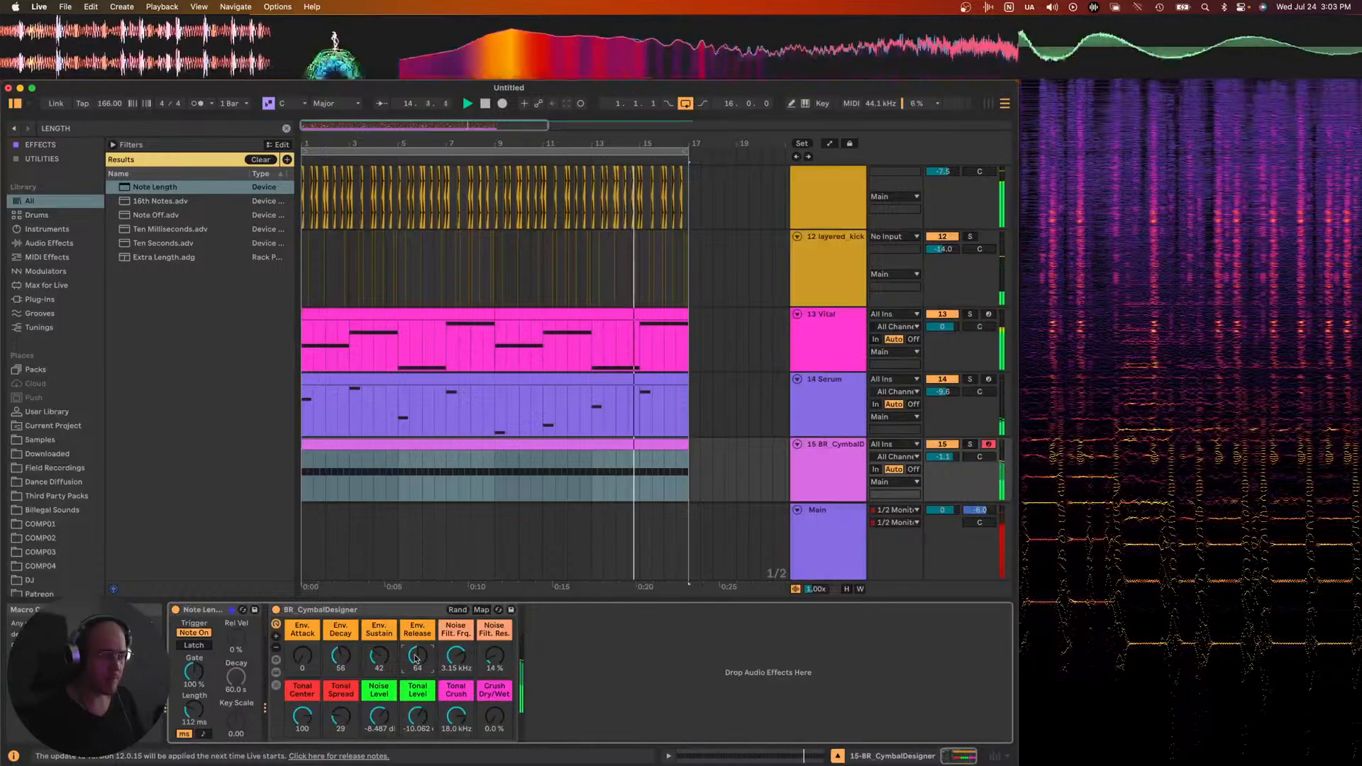
{"action": "scroll", "coordinate": [626, 415], "scroll_direction": "up", "scroll_amount": 1}
{"action": "scroll", "coordinate": [625, 416], "scroll_direction": "up", "scroll_amount": 5}
{"action": "scroll", "coordinate": [626, 416], "scroll_direction": "down", "scroll_amount": 8}
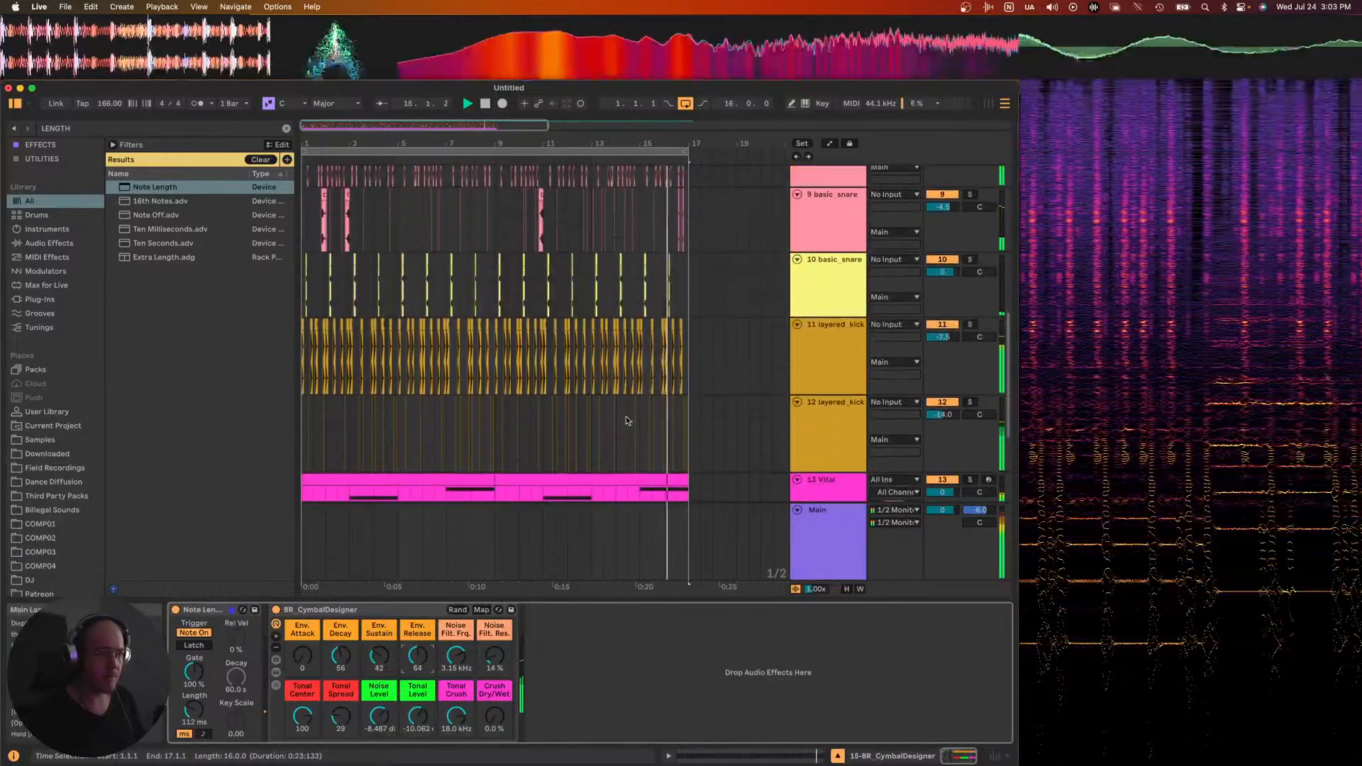
{"action": "scroll", "coordinate": [622, 368], "scroll_direction": "down", "scroll_amount": 2}
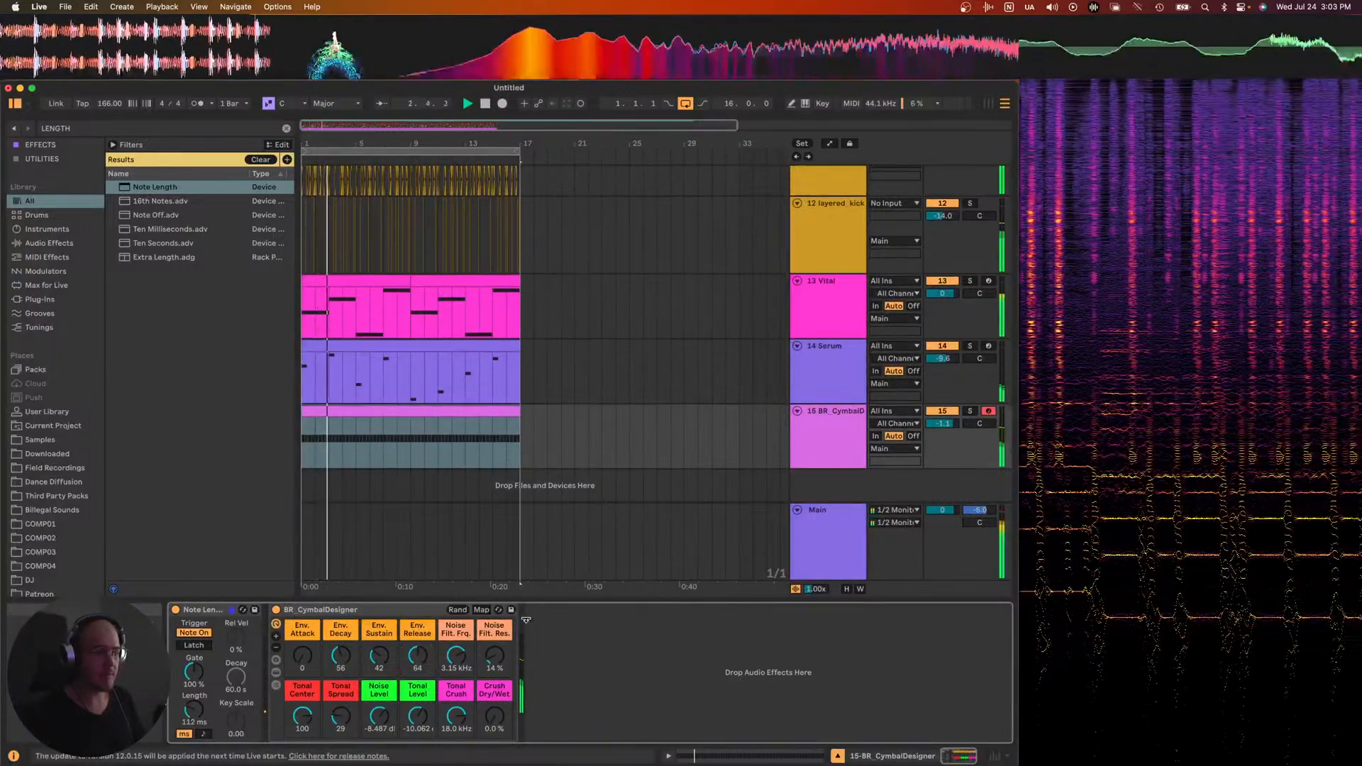
- Collapse the device view and look over the tracks from Synplant down to the cymbal while the arrangement plays
{"action": "left_click_drag", "start_coordinate": [525, 601], "coordinate": [526, 676]}
{"action": "scroll", "coordinate": [518, 429], "scroll_direction": "up", "scroll_amount": 10}
{"action": "scroll", "coordinate": [518, 428], "scroll_direction": "up", "scroll_amount": 1}
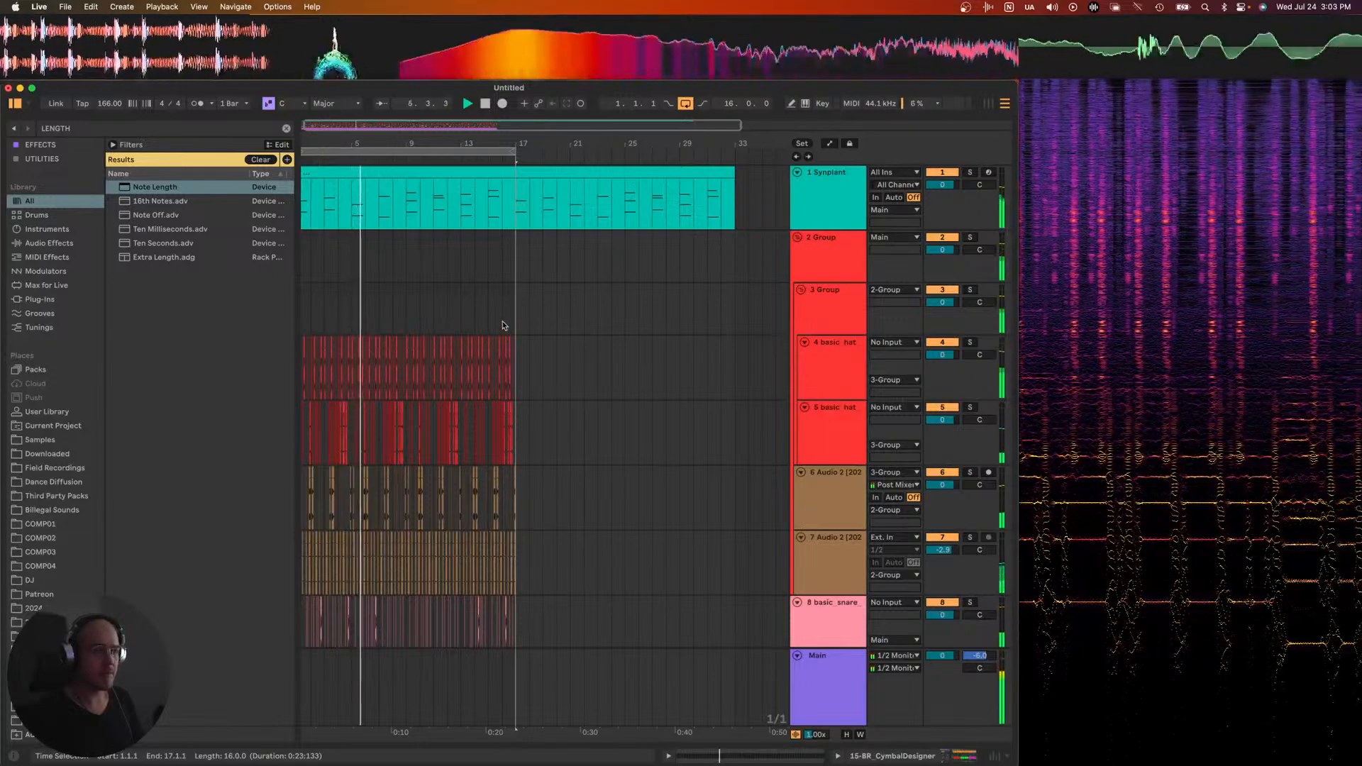
{"action": "key", "text": "plus"}
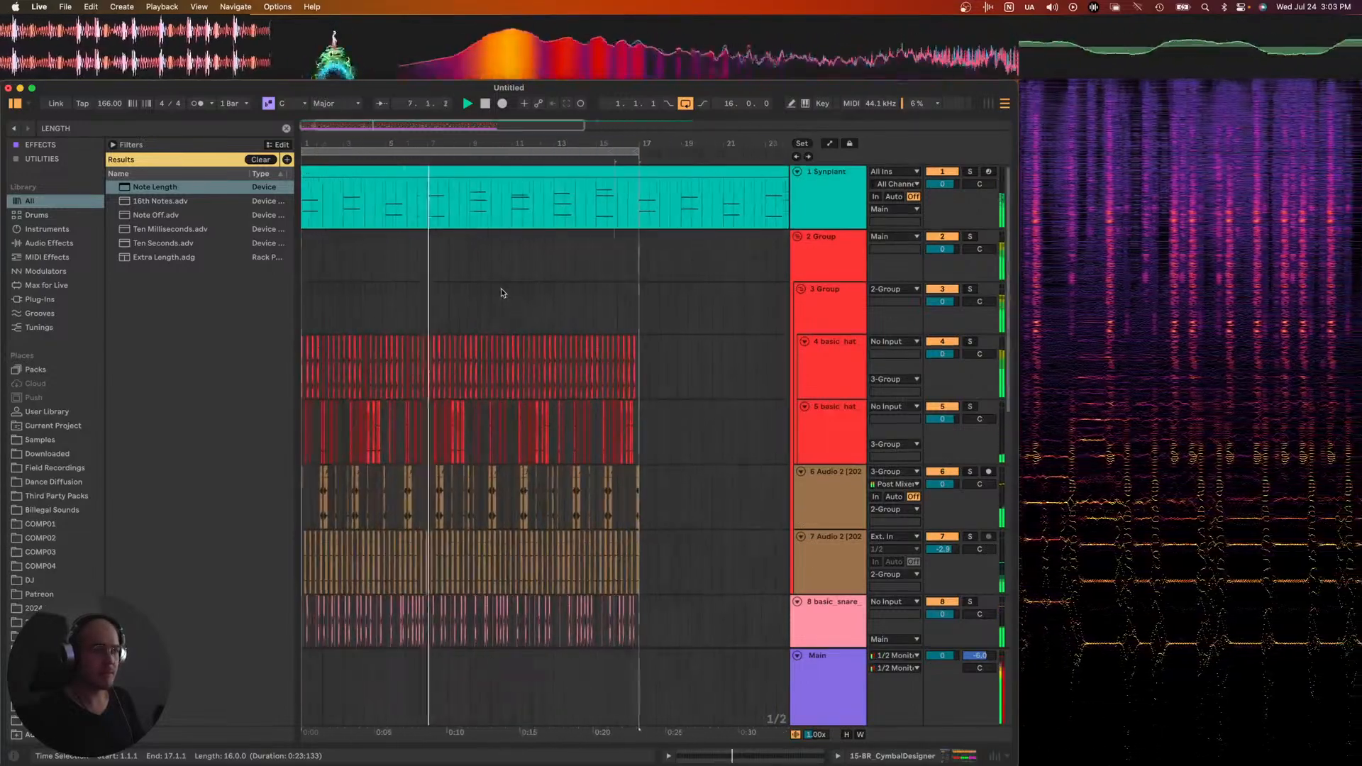
{"action": "key", "text": "minus"}
{"action": "scroll", "coordinate": [501, 288], "scroll_direction": "down", "scroll_amount": 10}
{"action": "scroll", "coordinate": [501, 288], "scroll_direction": "down", "scroll_amount": 1}
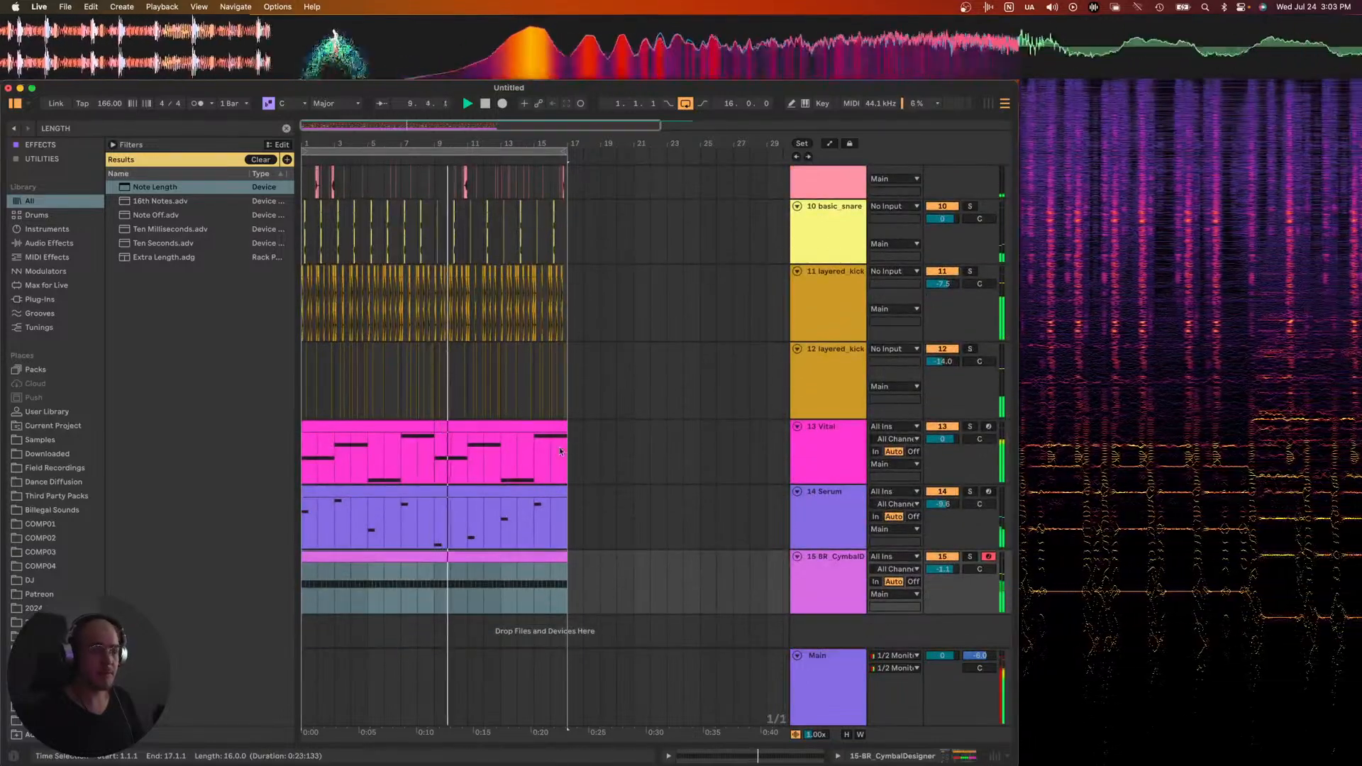
{"action": "key", "text": "plus"}
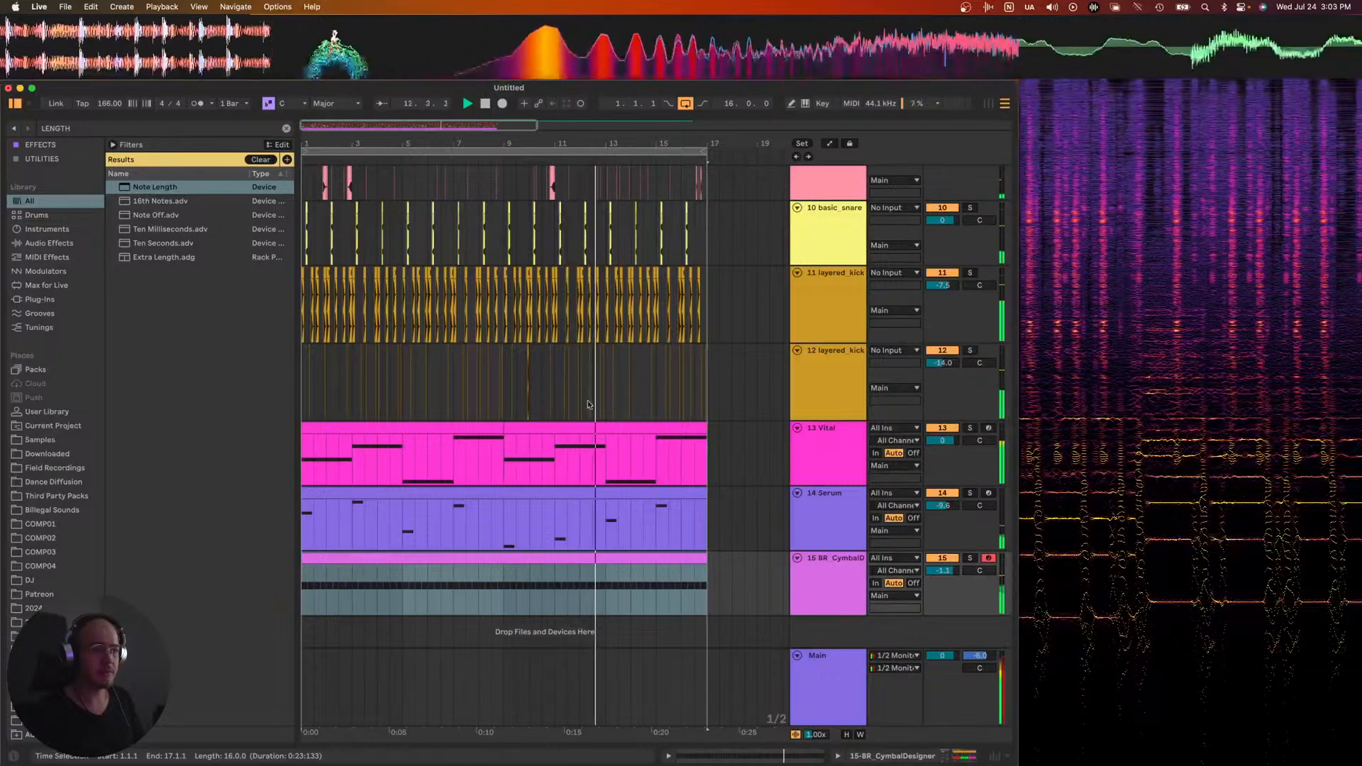
{"action": "key", "text": "minus"}
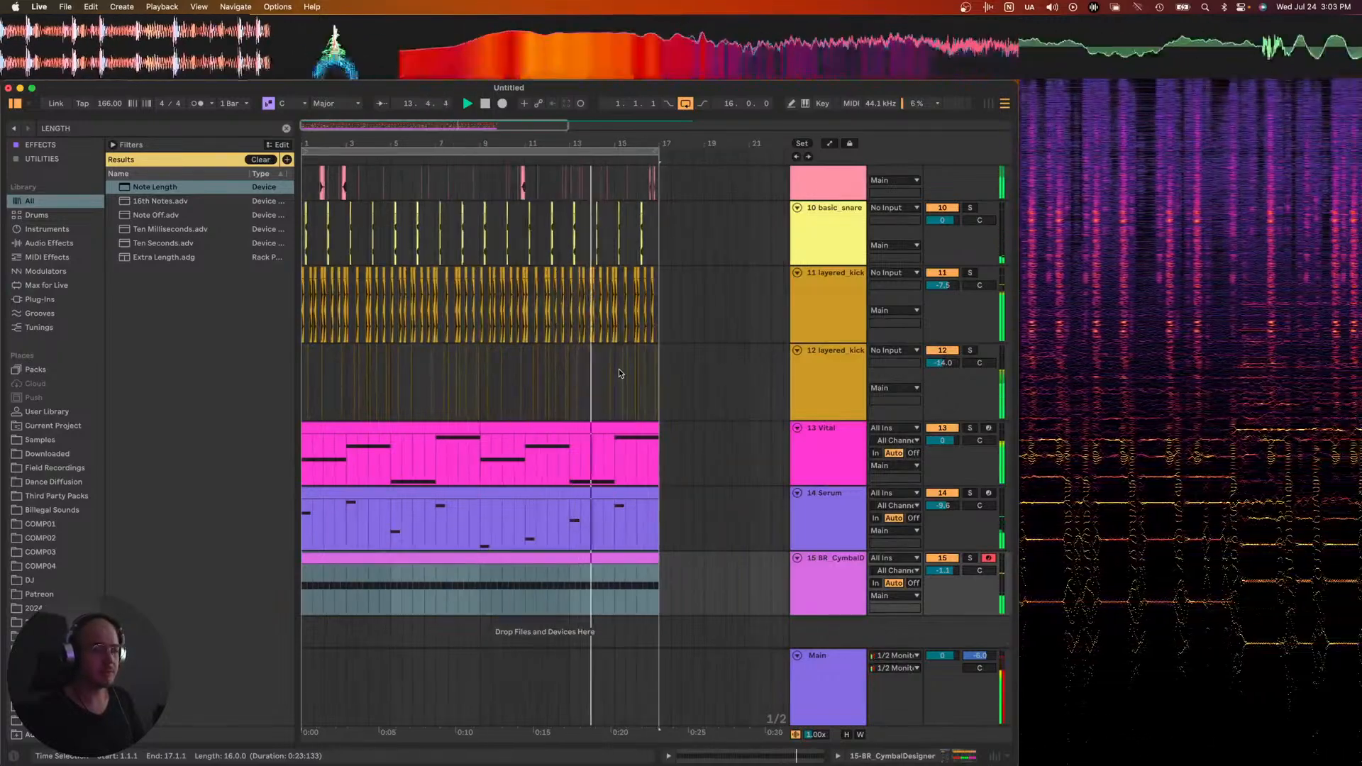
{"action": "key", "text": "minus"}
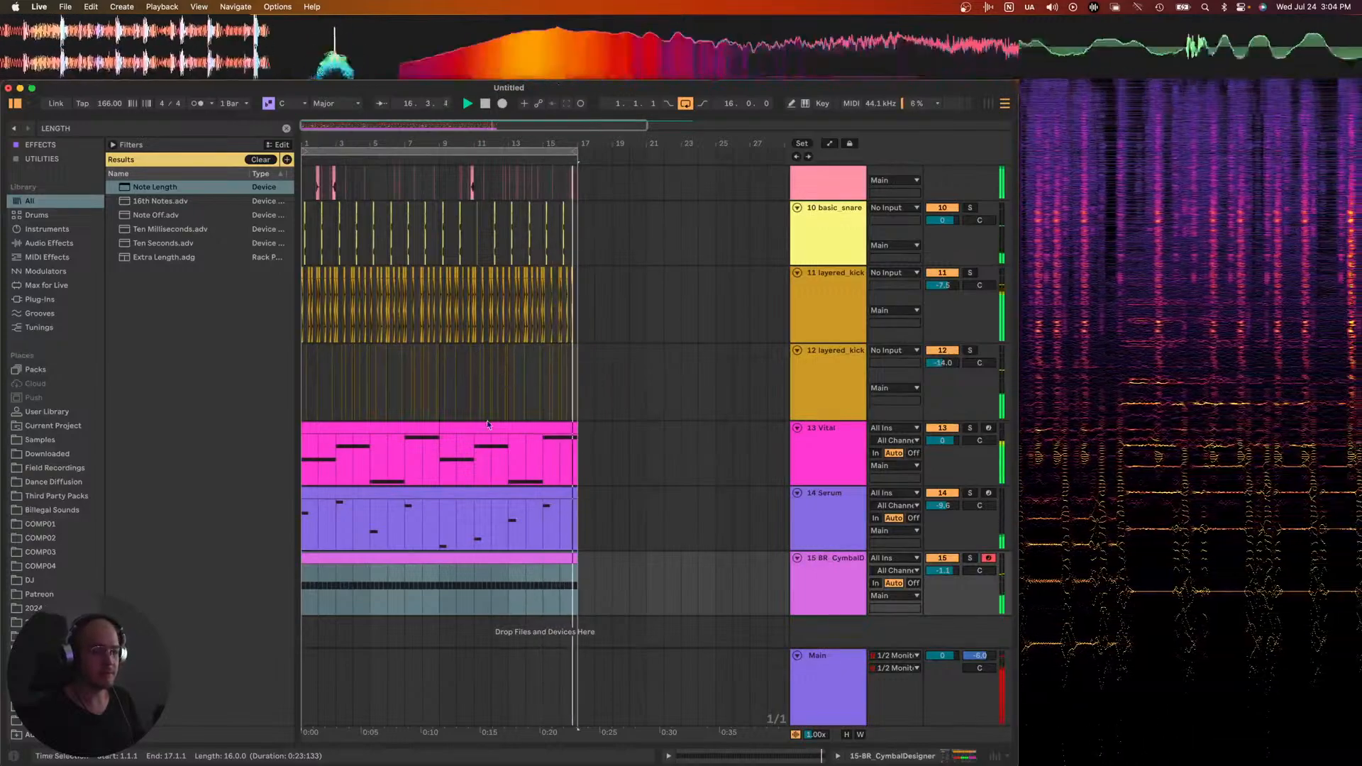
- Start saving the Live Set and choose the Projects folder as its location
{"action": "key", "text": "super+s"}
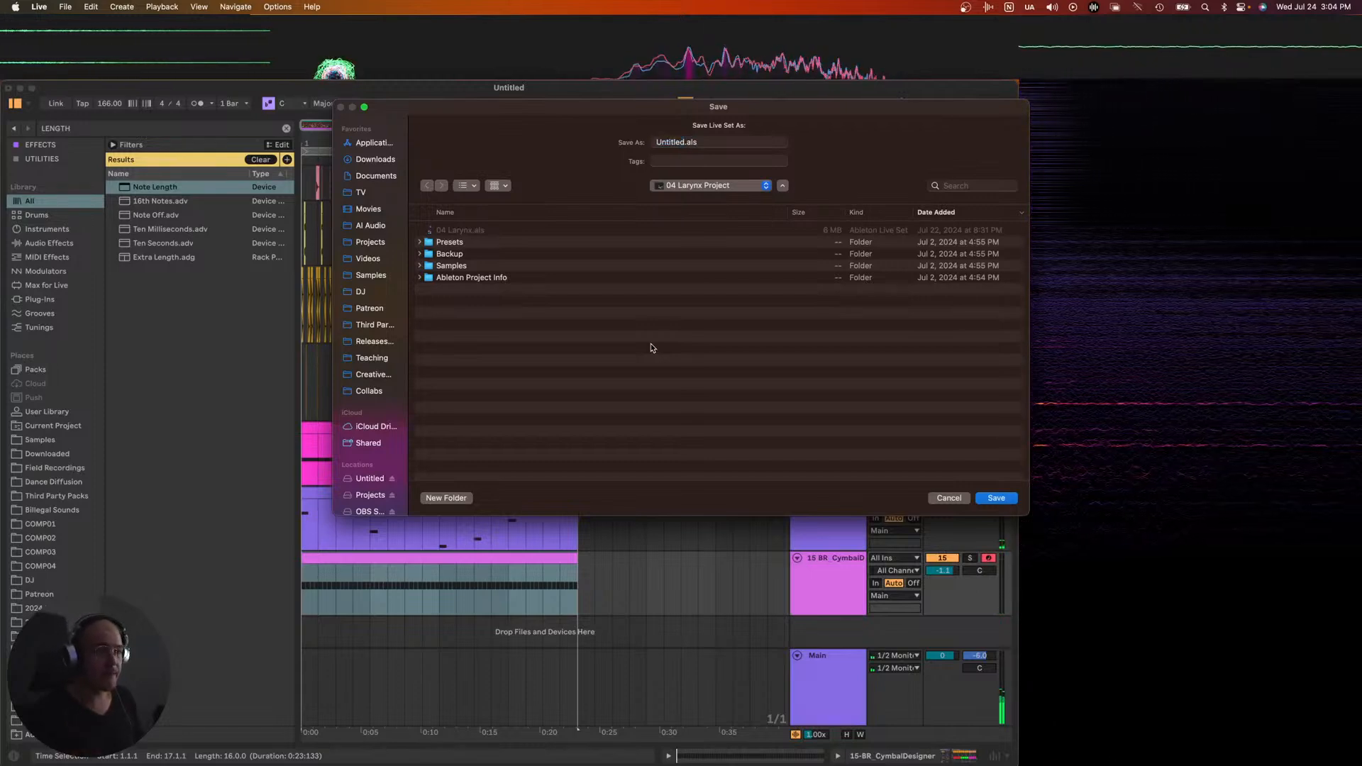
{"action": "key", "text": "super+Up"}
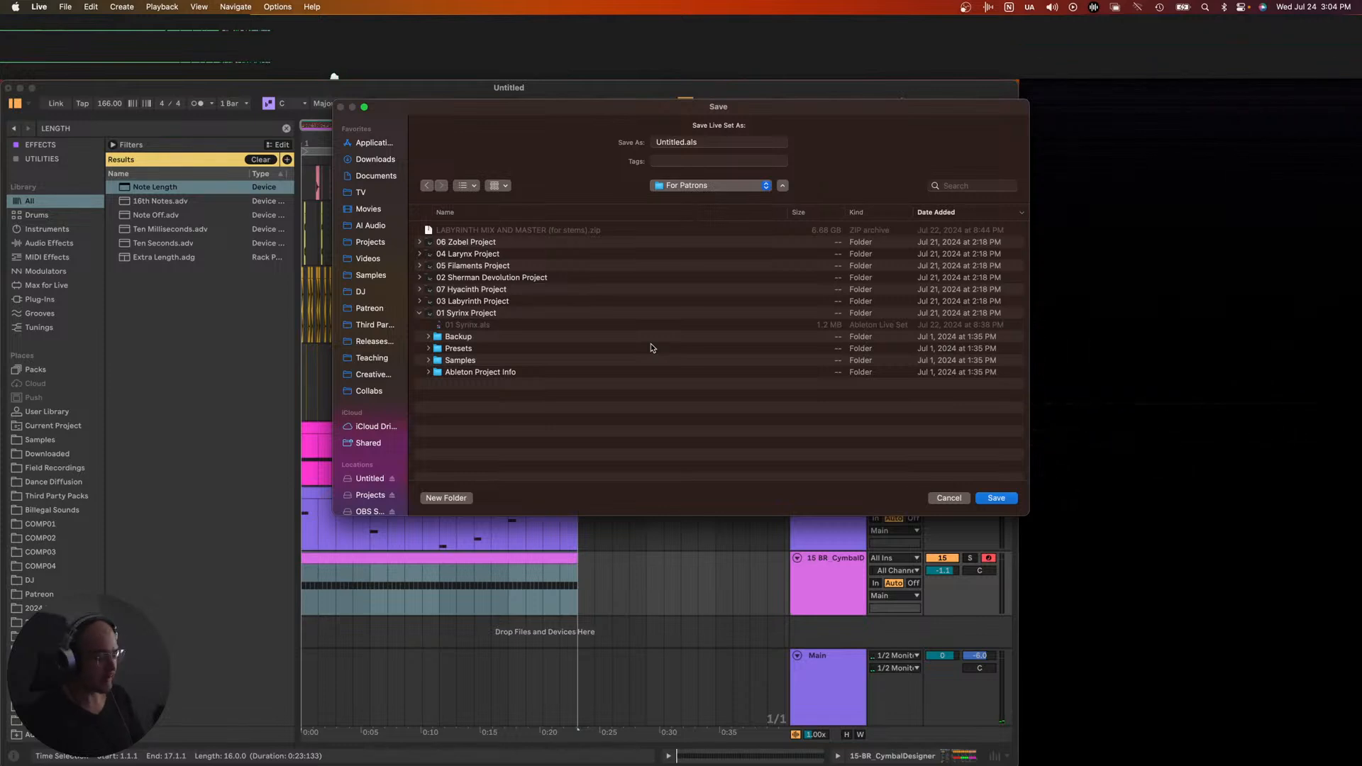
{"action": "key", "text": "super+Up"}
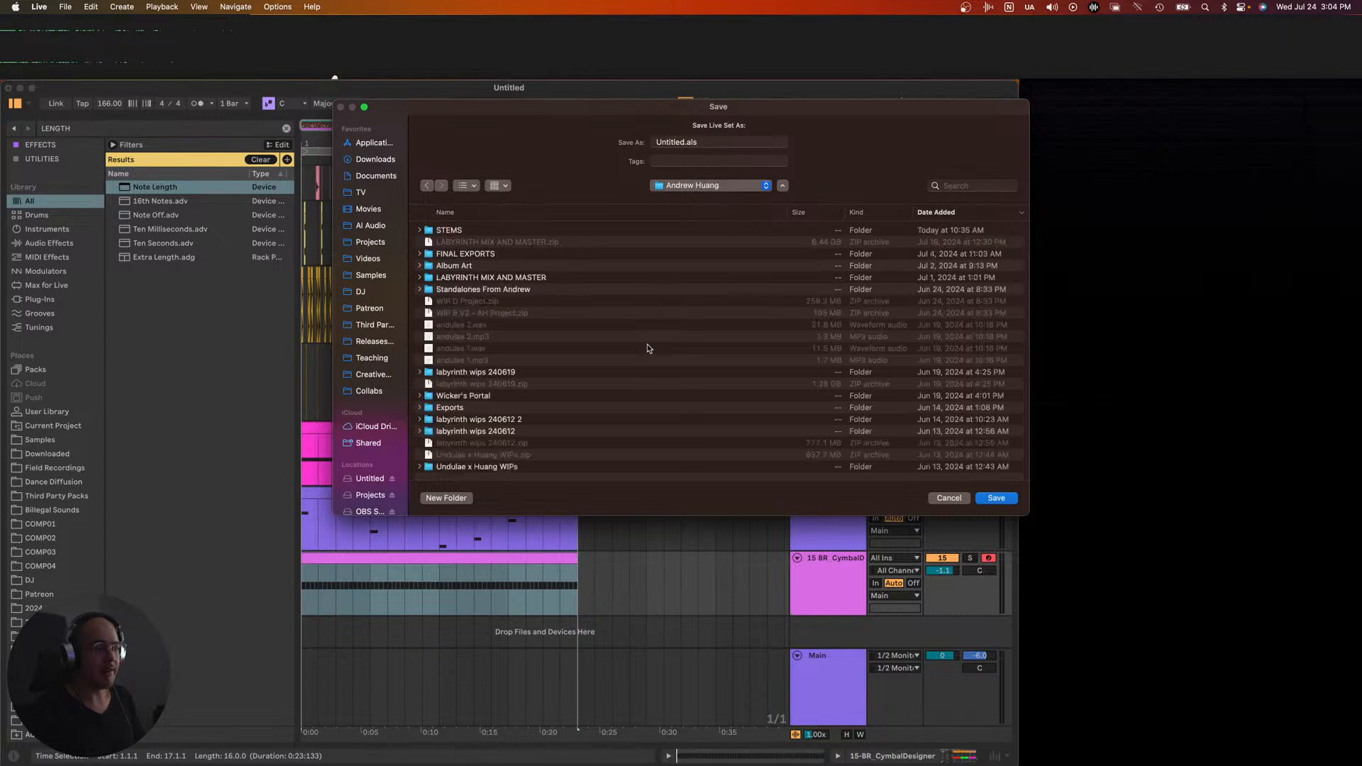
{"action": "key", "text": "super+Up"}
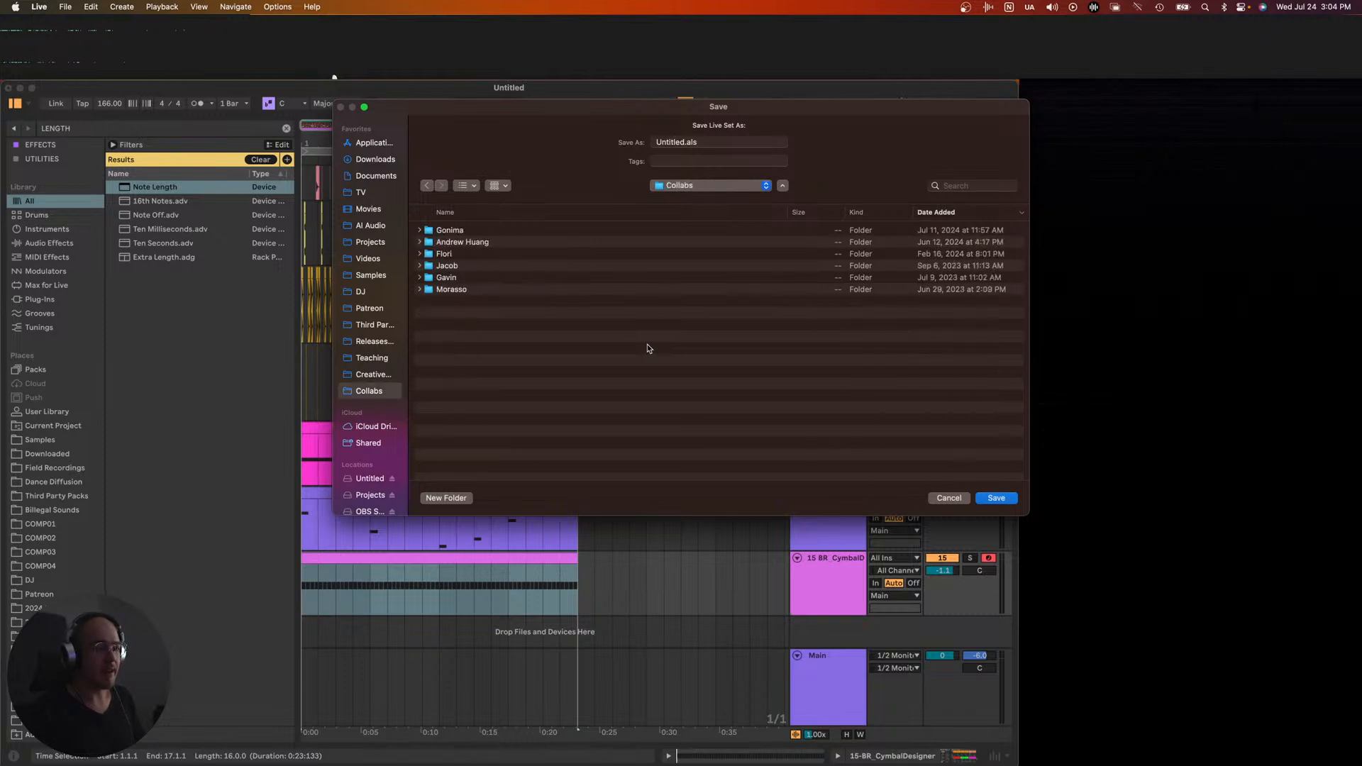
{"action": "left_click", "coordinate": [371, 310]}
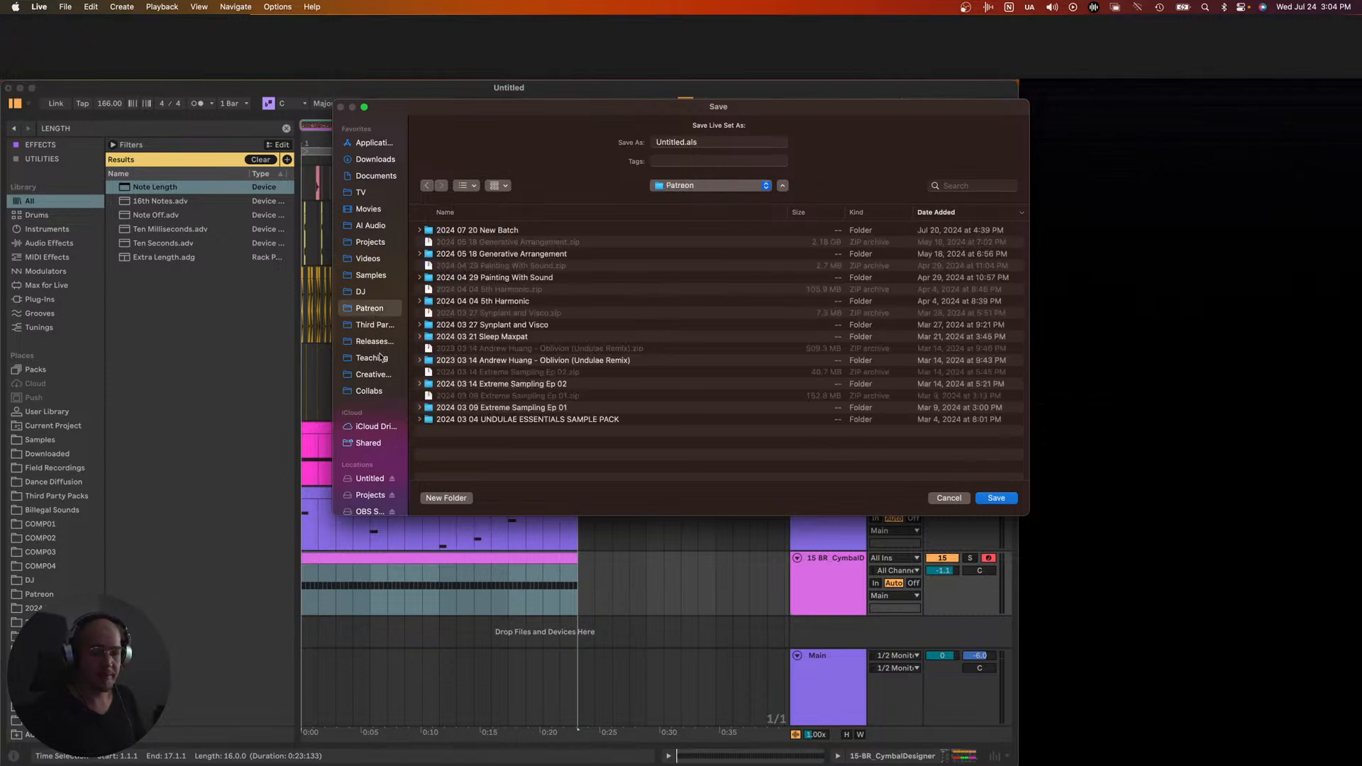
{"action": "left_click", "coordinate": [367, 245]}
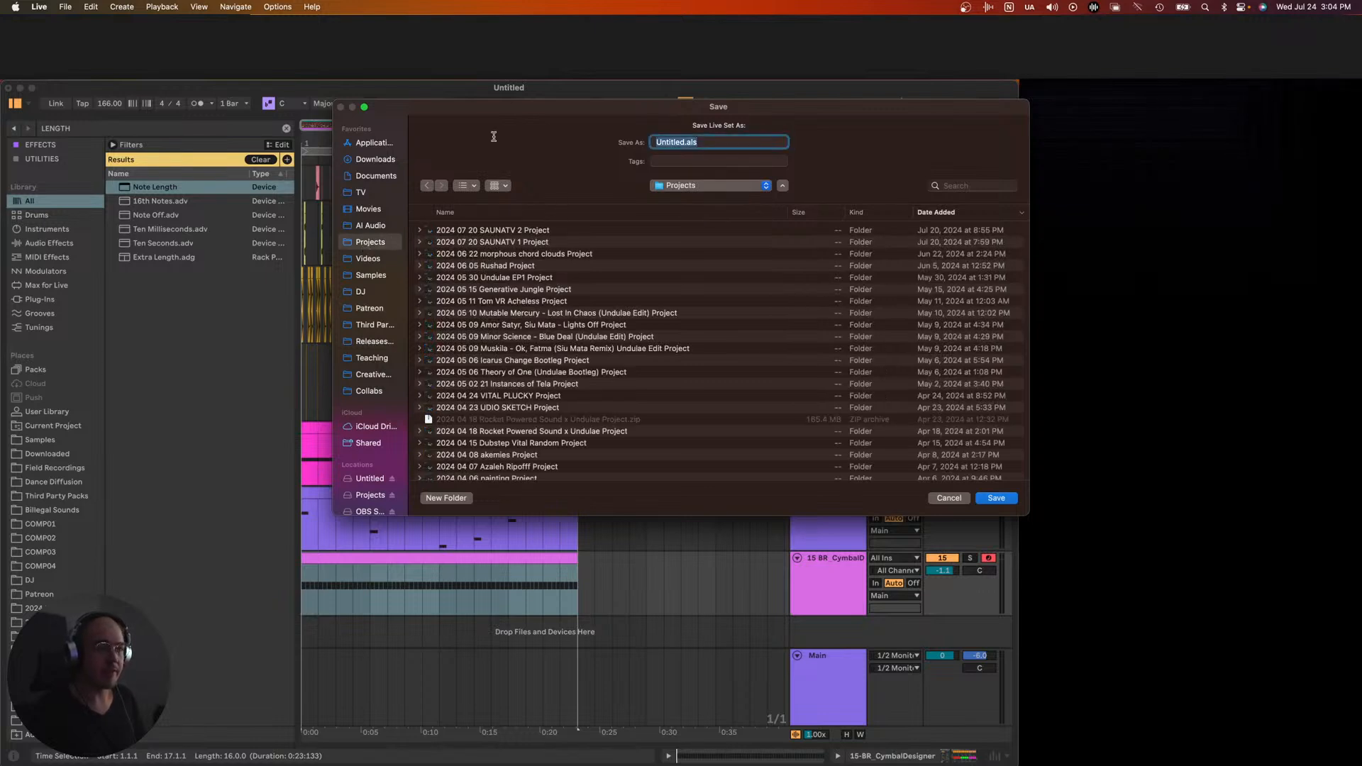
- Save the set under the name 2024 07 24 Stream Sketch and delete the temporary project files
{"action": "key", "text": "BackSpace"}
{"action": "key", "text": "ctrl+super+space"}
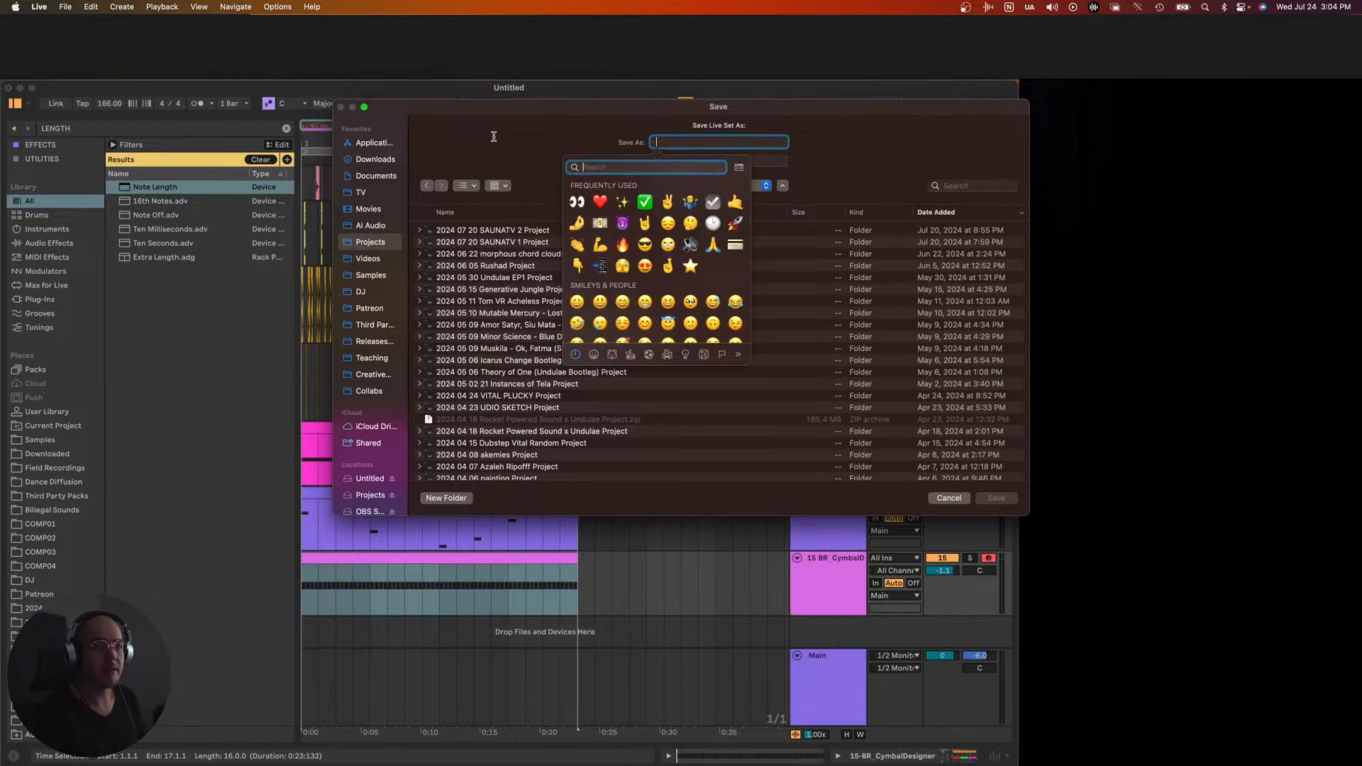
{"action": "key", "text": "Escape"}
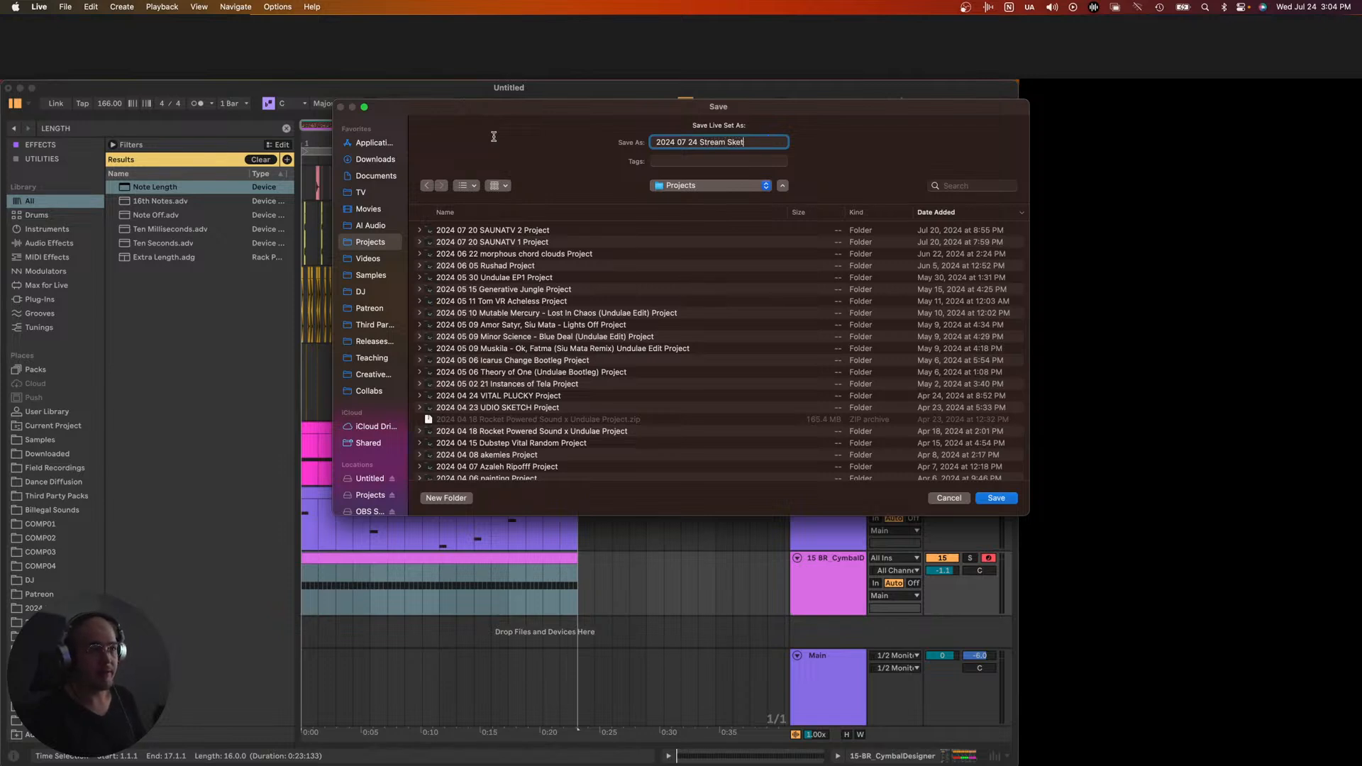
{"action": "key", "text": "Return"}
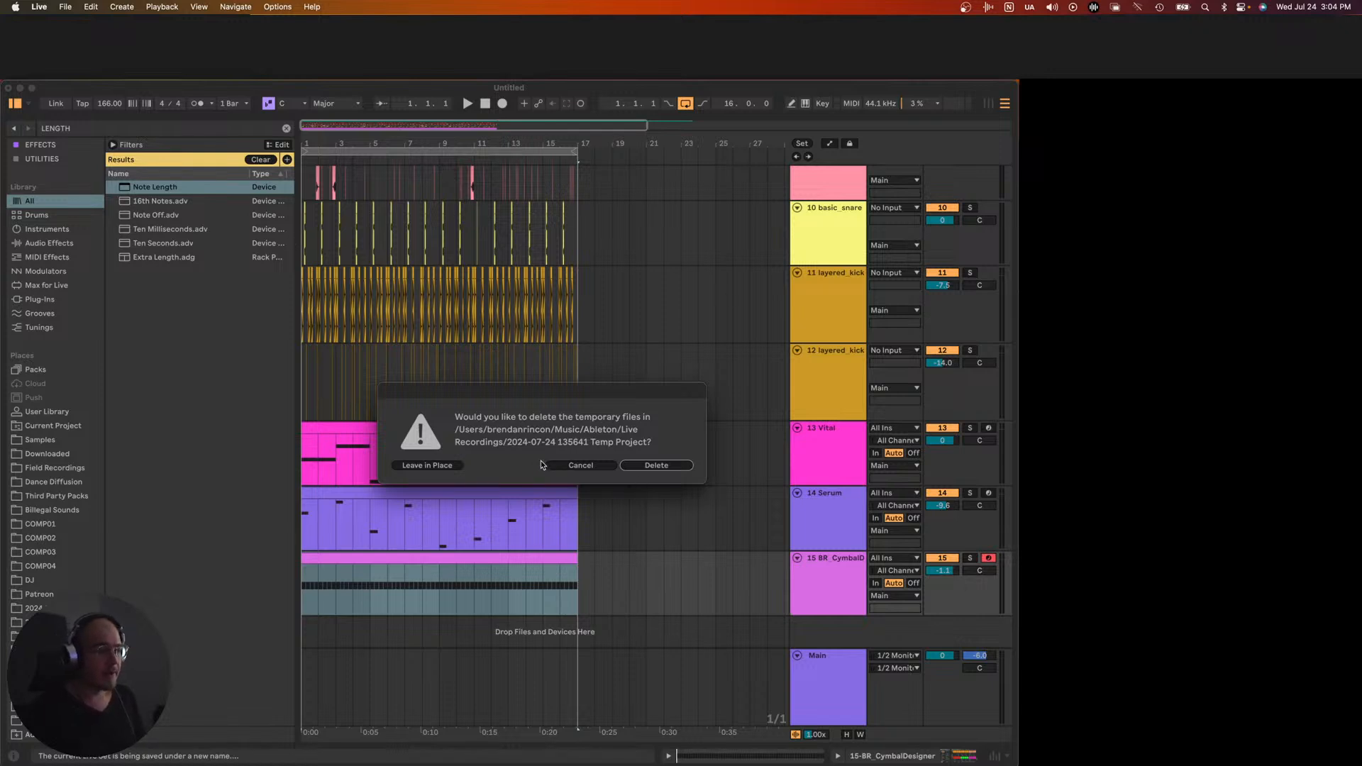
{"action": "left_click", "coordinate": [639, 466]}
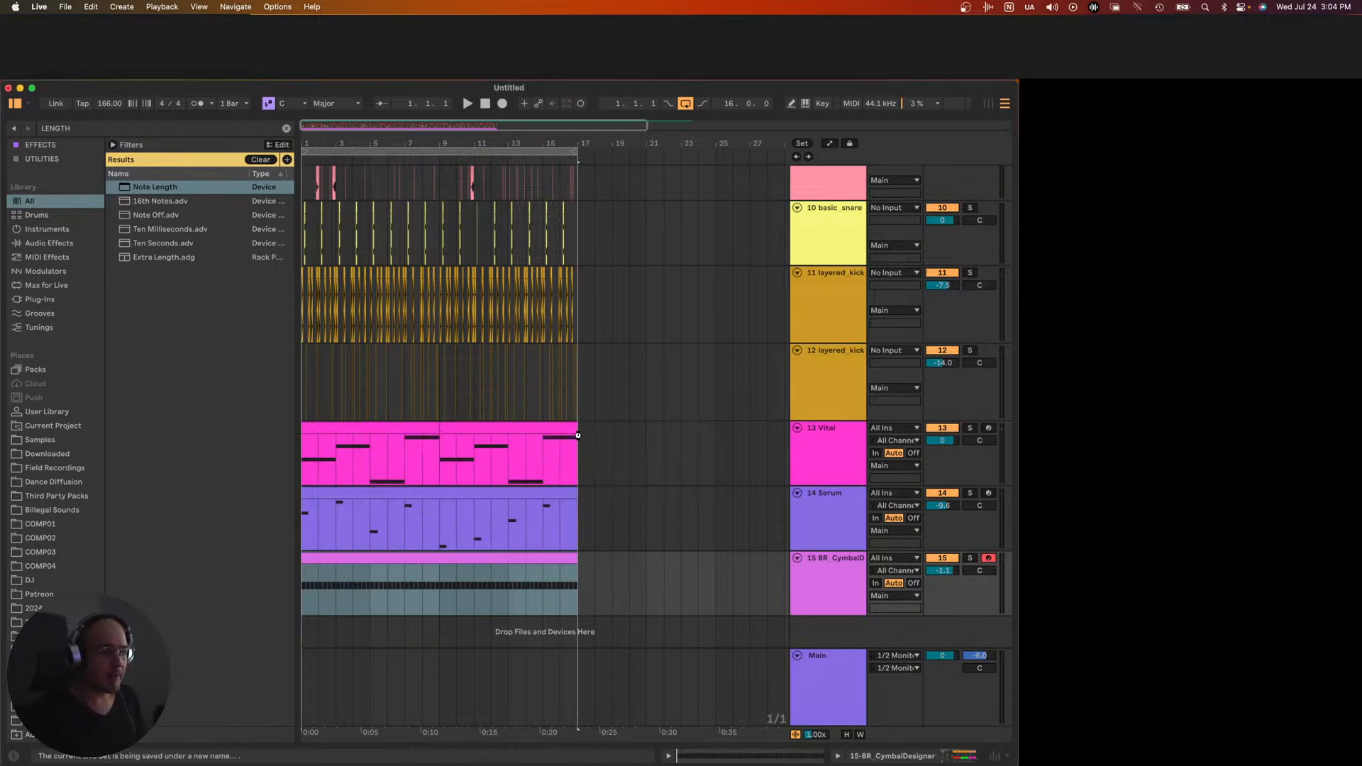
- Examine the arrangement's hat, snare and kick tracks across all 16 bars
{"action": "left_click", "coordinate": [515, 363]}
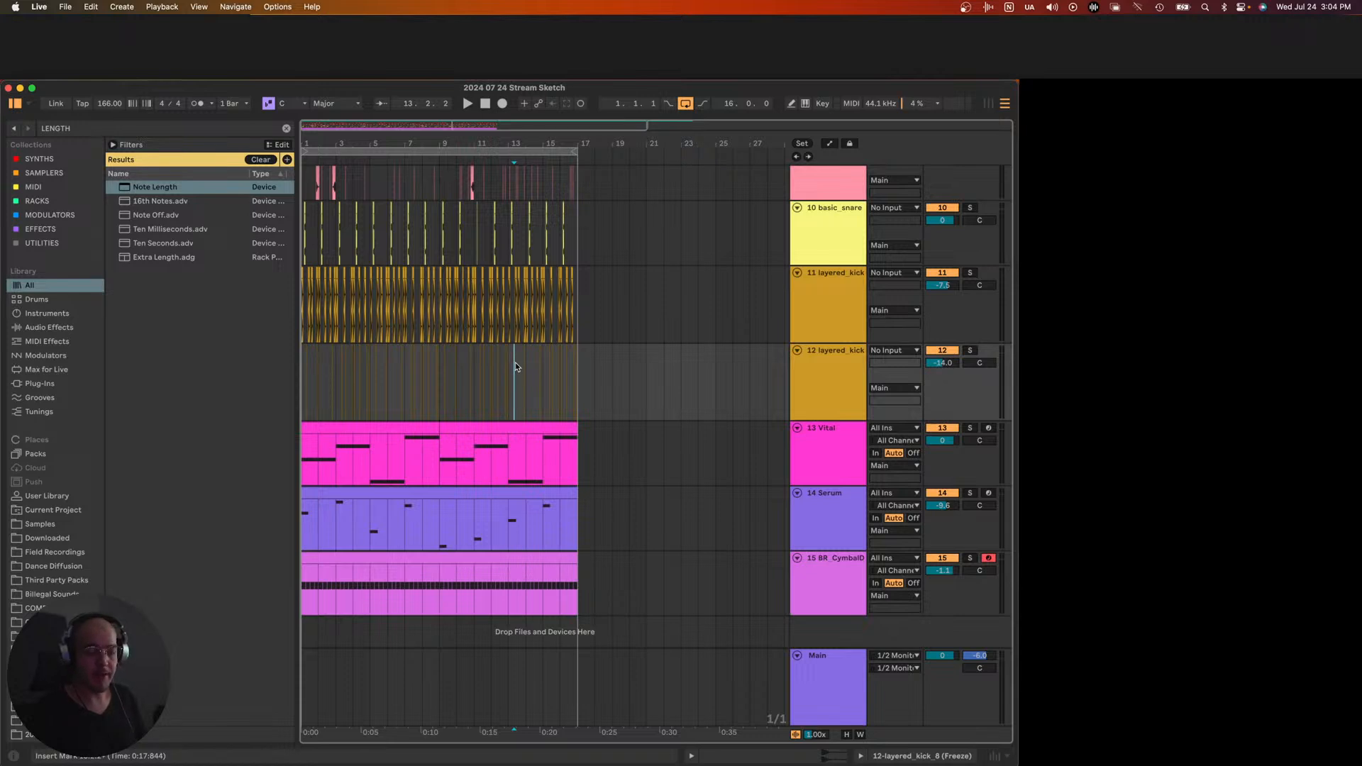
{"action": "left_click", "coordinate": [441, 372]}
{"action": "scroll", "coordinate": [438, 372], "scroll_direction": "up", "scroll_amount": 1}
{"action": "scroll", "coordinate": [444, 379], "scroll_direction": "up", "scroll_amount": 8}
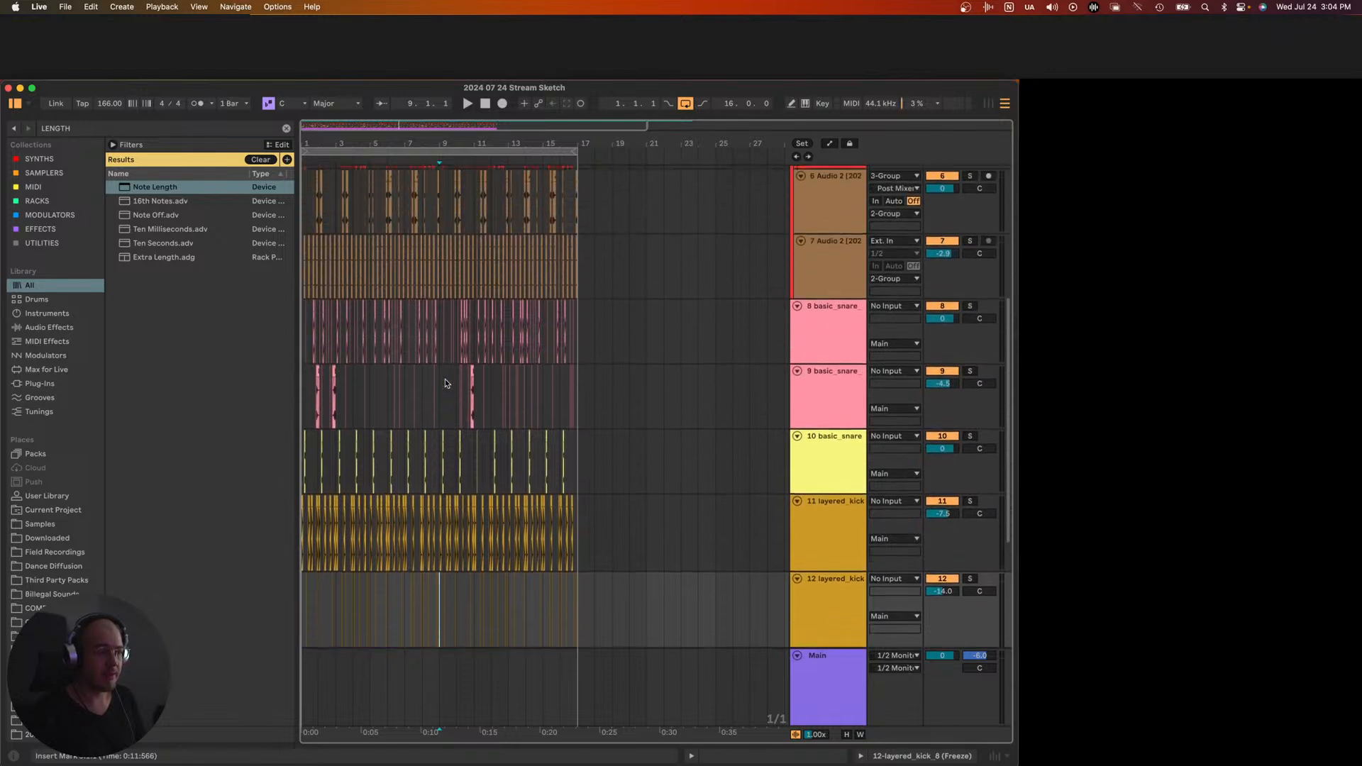
{"action": "scroll", "coordinate": [444, 383], "scroll_direction": "down", "scroll_amount": 8}
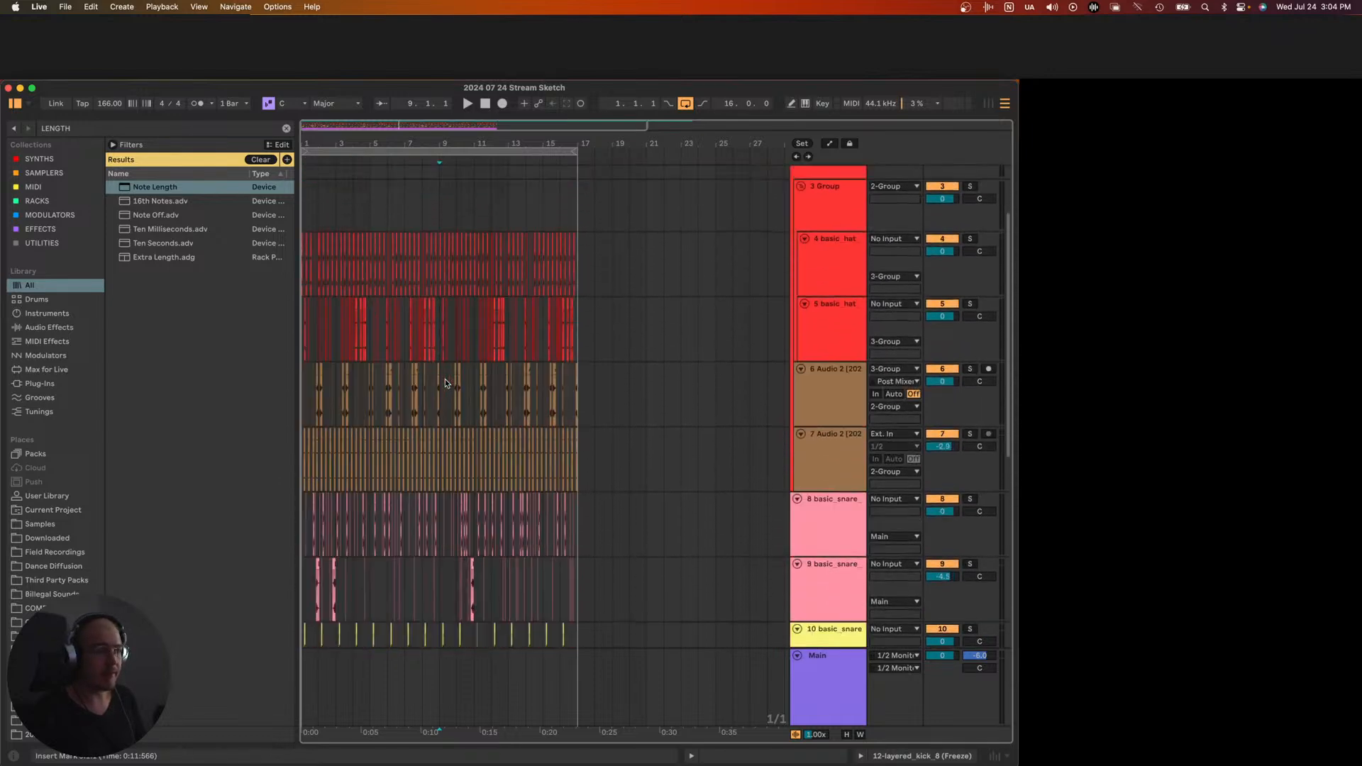
{"action": "key", "text": "plus"}
{"action": "scroll", "coordinate": [446, 380], "scroll_direction": "down", "scroll_amount": 5}
{"action": "scroll", "coordinate": [446, 379], "scroll_direction": "up", "scroll_amount": 4}
{"action": "scroll", "coordinate": [445, 380], "scroll_direction": "left", "scroll_amount": 3}
{"action": "scroll", "coordinate": [449, 378], "scroll_direction": "up", "scroll_amount": 2}
{"action": "scroll", "coordinate": [449, 381], "scroll_direction": "up", "scroll_amount": 4}
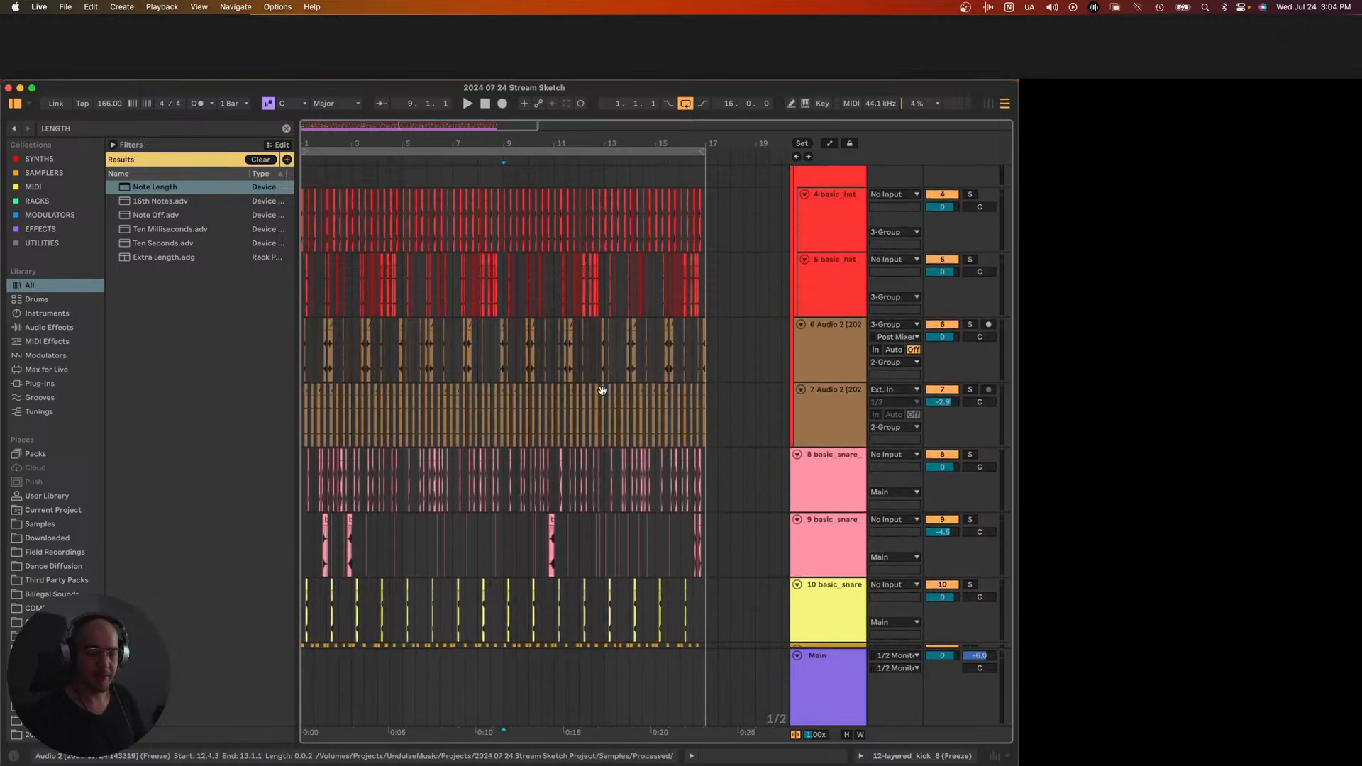
{"action": "mouse_move", "coordinate": [703, 728]}
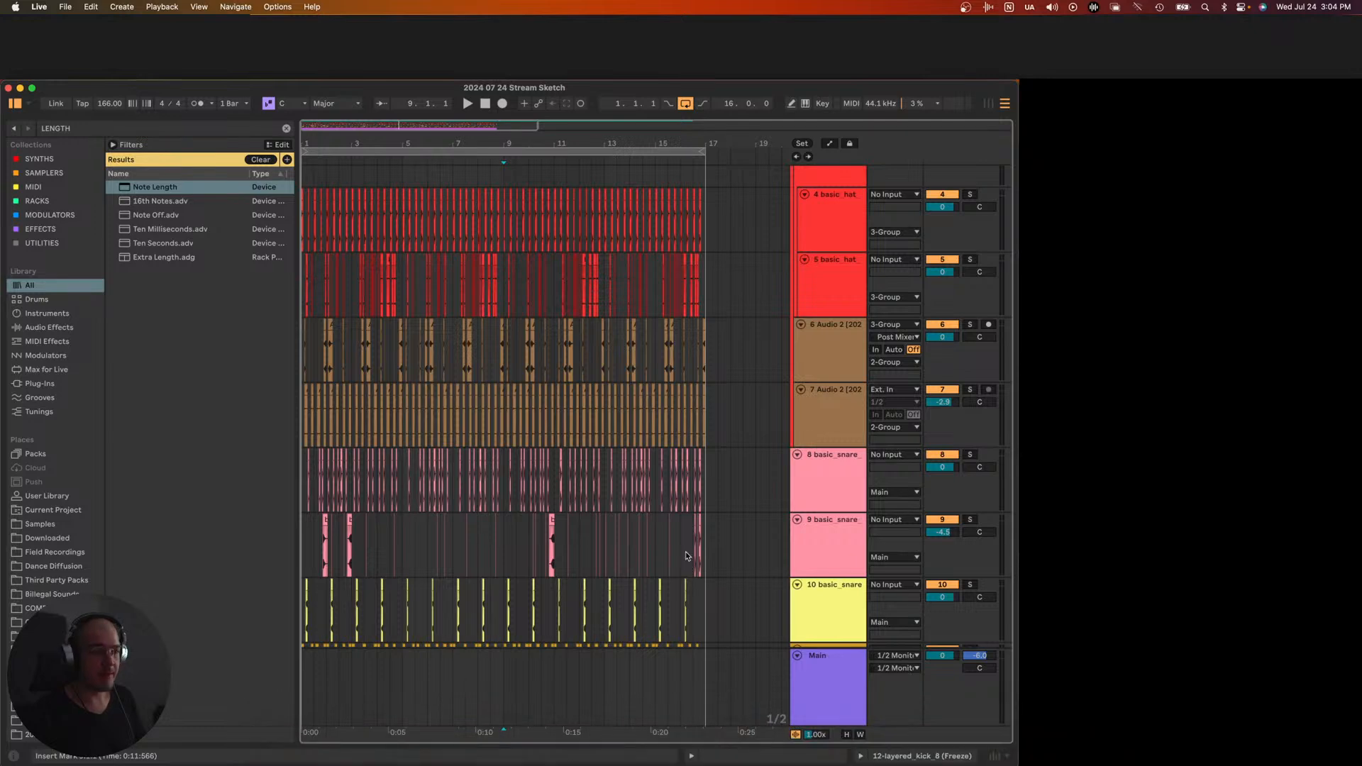